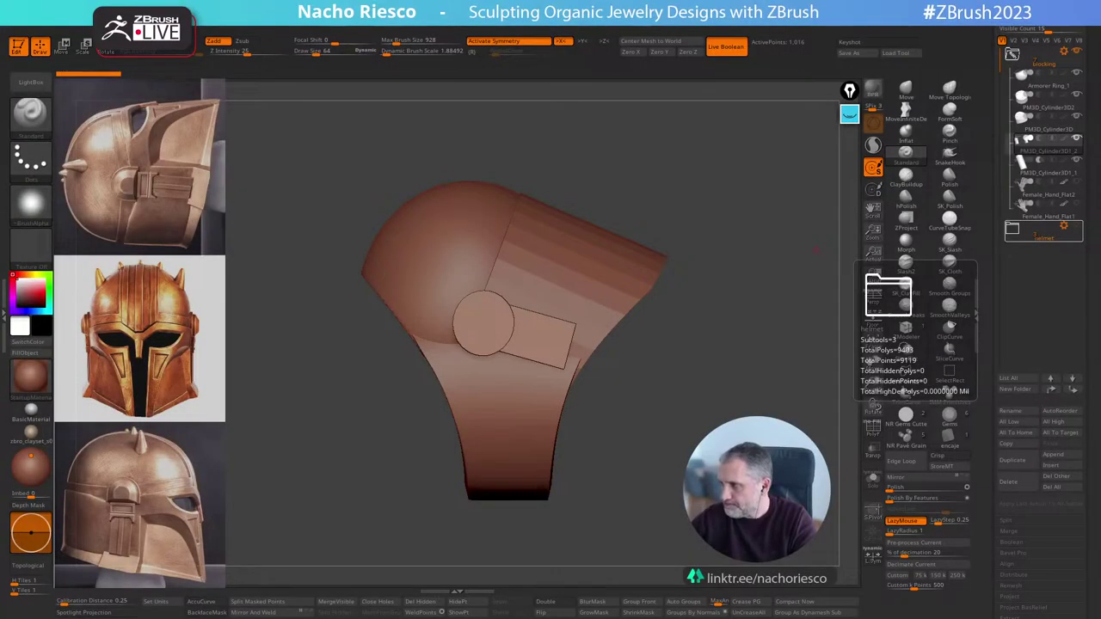
Examine the blocked-out helmet ring from the side, the front and above, including its ear pieces and finger opening.
{"action": "left_click_drag", "start_coordinate": [816, 251], "coordinate": [813, 274]}
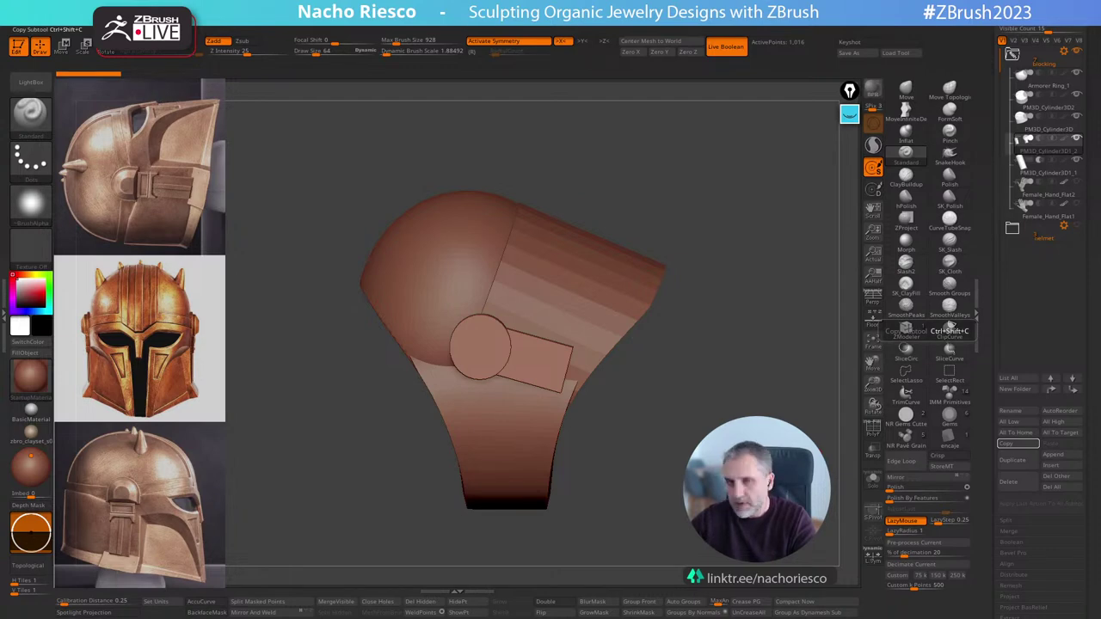
{"action": "left_click_drag", "start_coordinate": [789, 307], "coordinate": [760, 345]}
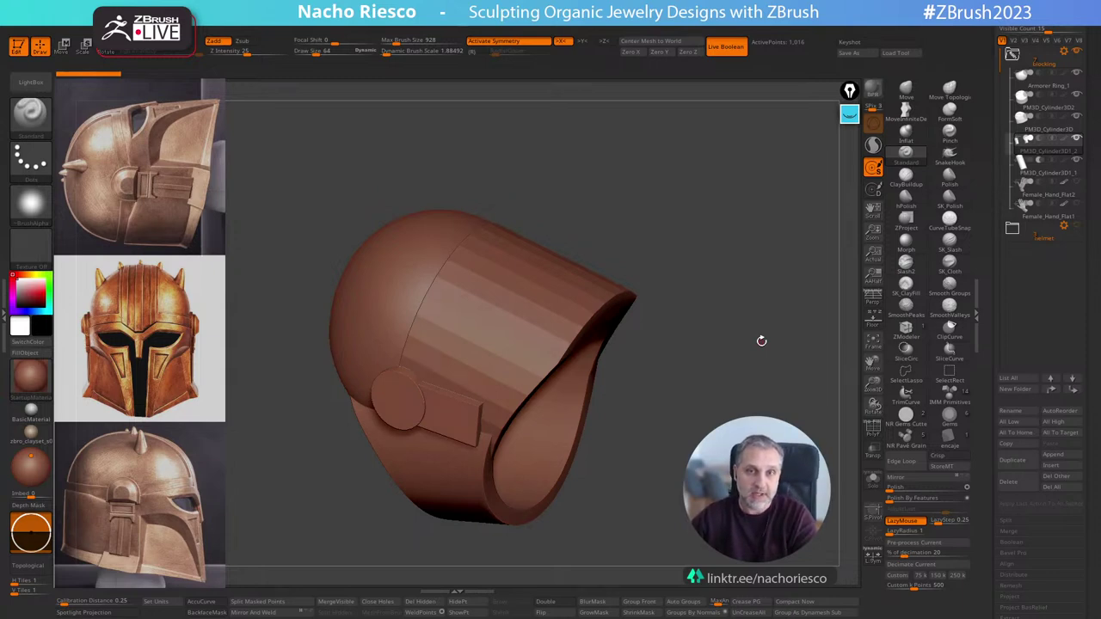
{"action": "left_click_drag", "start_coordinate": [732, 330], "coordinate": [705, 430]}
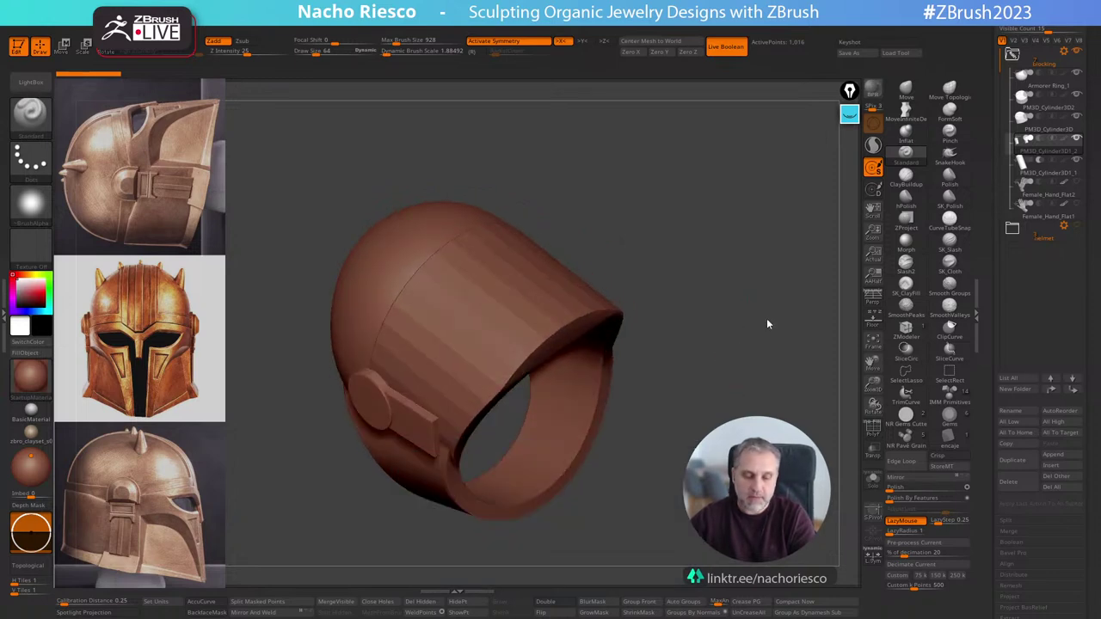
{"action": "left_click_drag", "start_coordinate": [768, 325], "coordinate": [752, 359]}
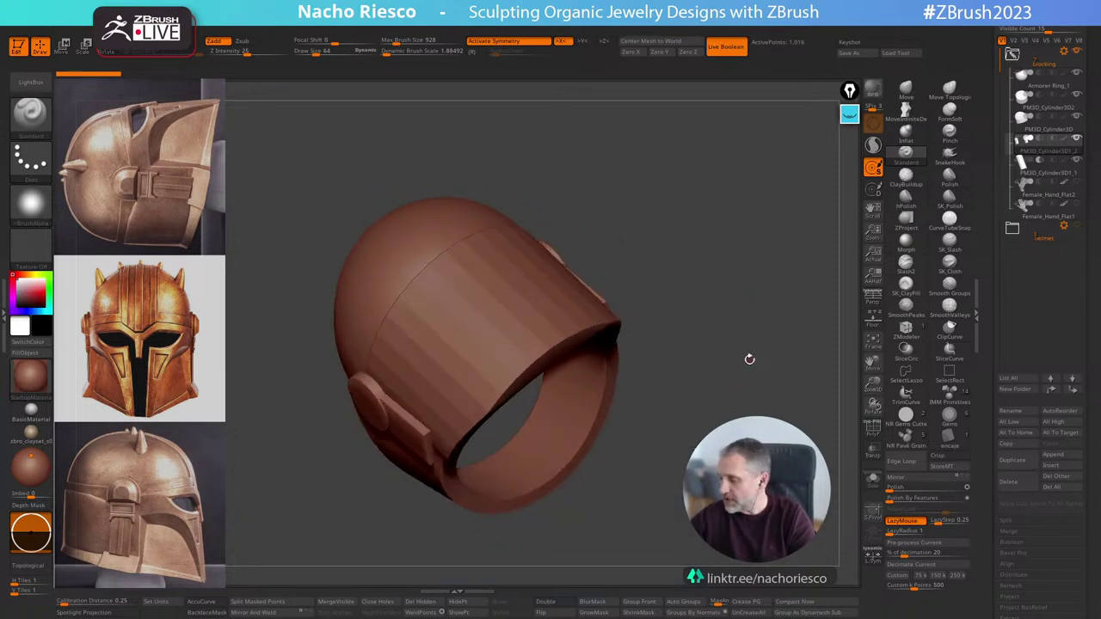
{"action": "left_click_drag", "start_coordinate": [713, 275], "coordinate": [740, 282]}
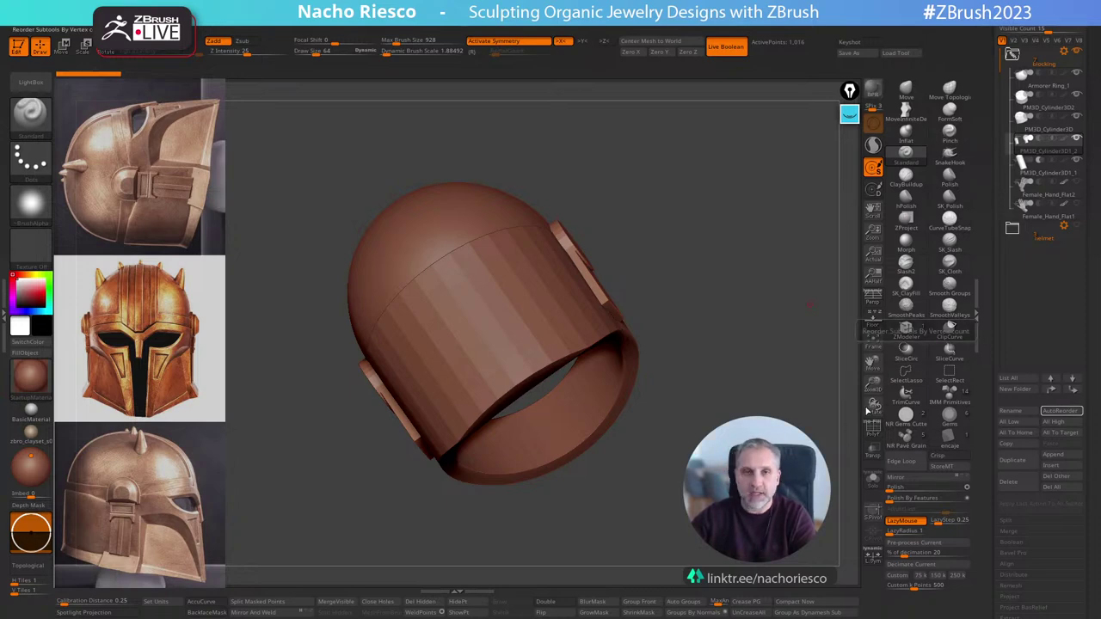
{"action": "left_click_drag", "start_coordinate": [791, 292], "coordinate": [766, 398]}
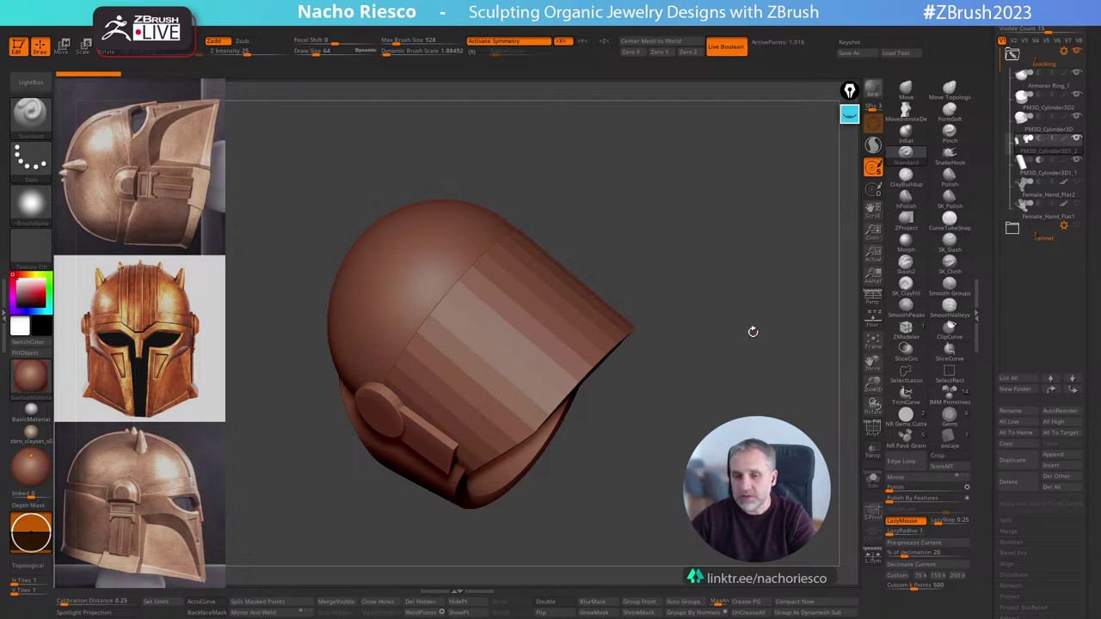
{"action": "left_click_drag", "start_coordinate": [725, 305], "coordinate": [760, 413]}
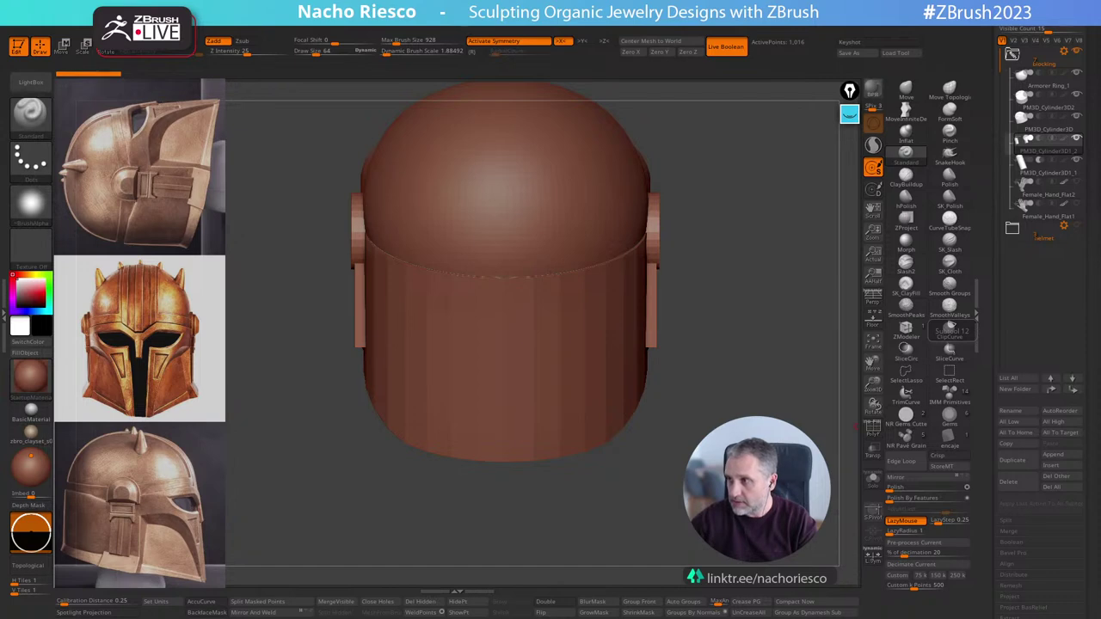
Switch to the web browser, go to the ZBrushCentral forums and open the Star Wars May the 4th ZBrush Event thread.
{"action": "left_click_drag", "start_coordinate": [1100, 138], "coordinate": [589, 95]}
{"action": "mouse_move", "coordinate": [619, 173]}
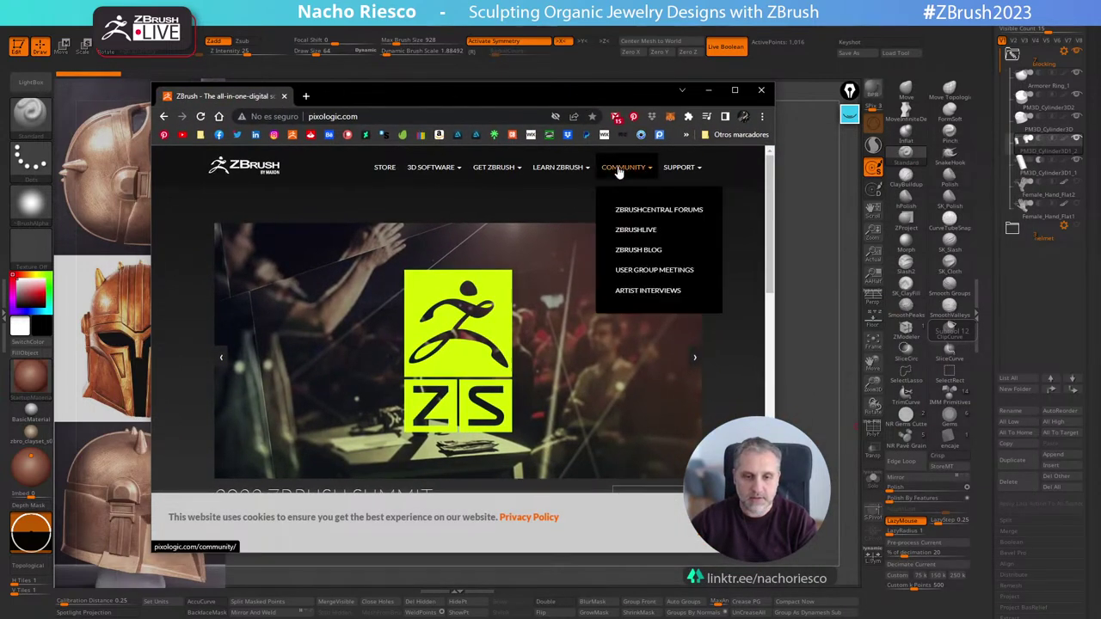
{"action": "left_click", "coordinate": [653, 210]}
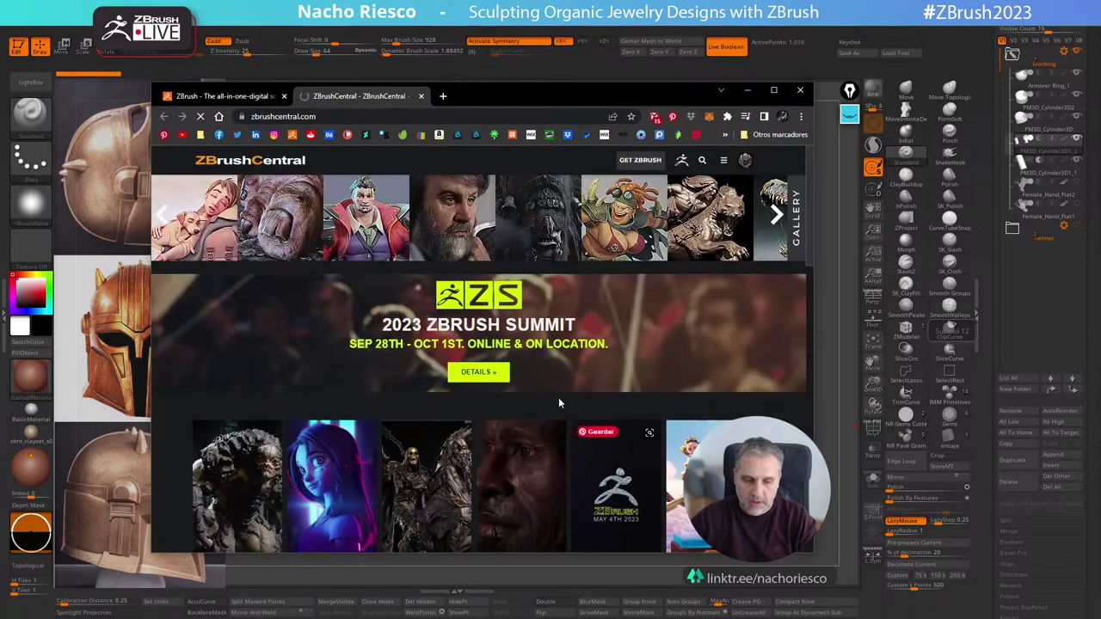
{"action": "scroll", "coordinate": [524, 354], "scroll_direction": "down", "scroll_amount": 3}
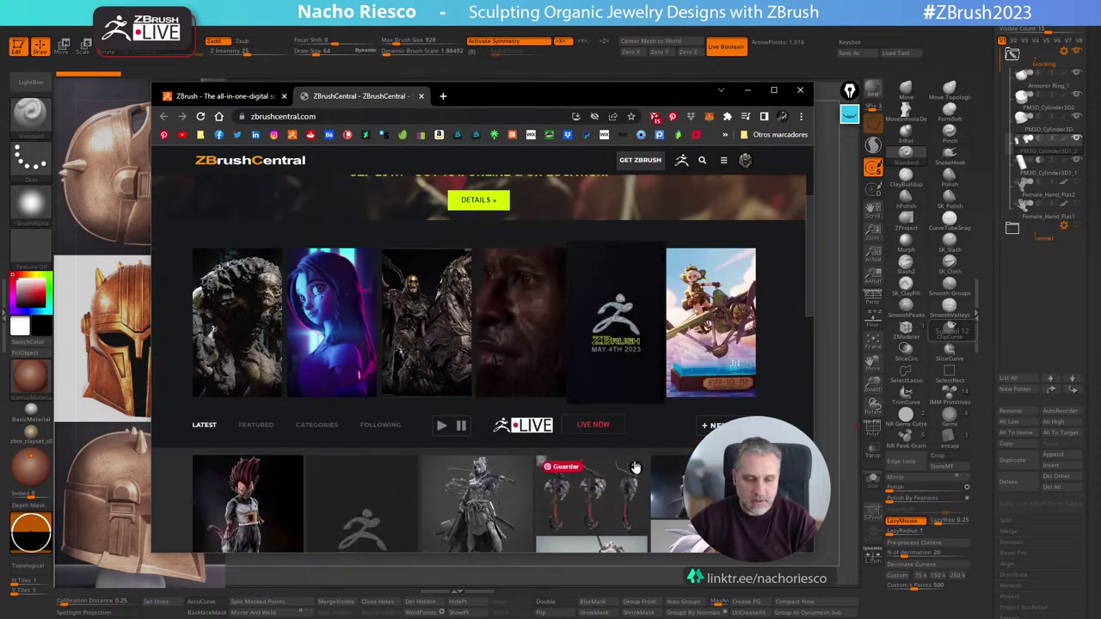
{"action": "scroll", "coordinate": [633, 467], "scroll_direction": "down", "scroll_amount": 10}
{"action": "left_click", "coordinate": [385, 243]}
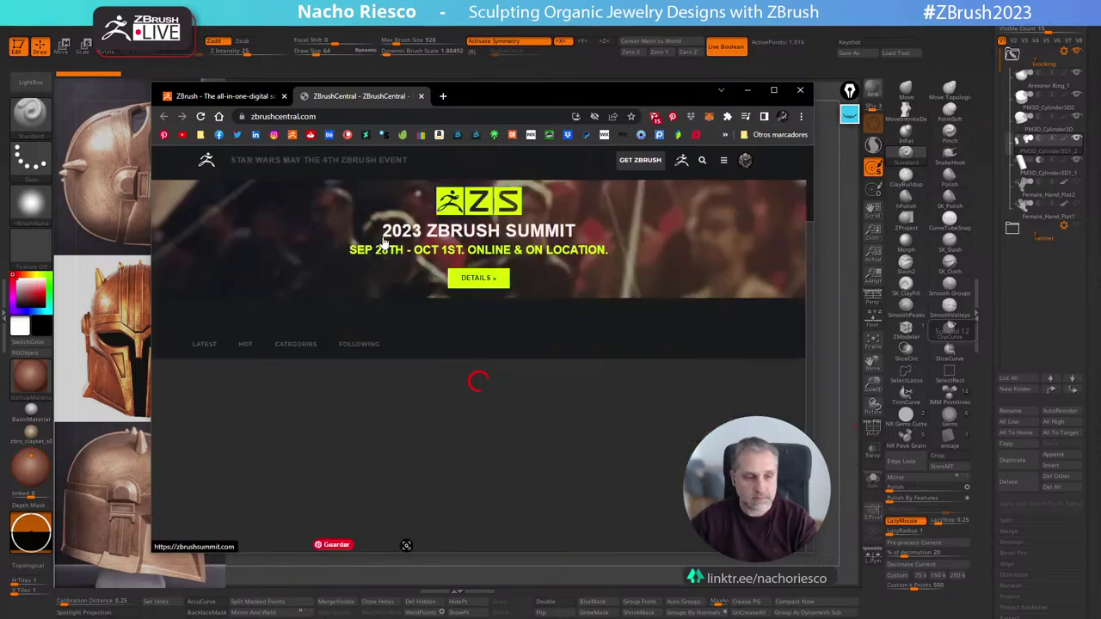
Look through the artwork posted in the Star Wars May the 4th event thread, down to the Cad Bane sketches.
{"action": "scroll", "coordinate": [612, 391], "scroll_direction": "down", "scroll_amount": 3}
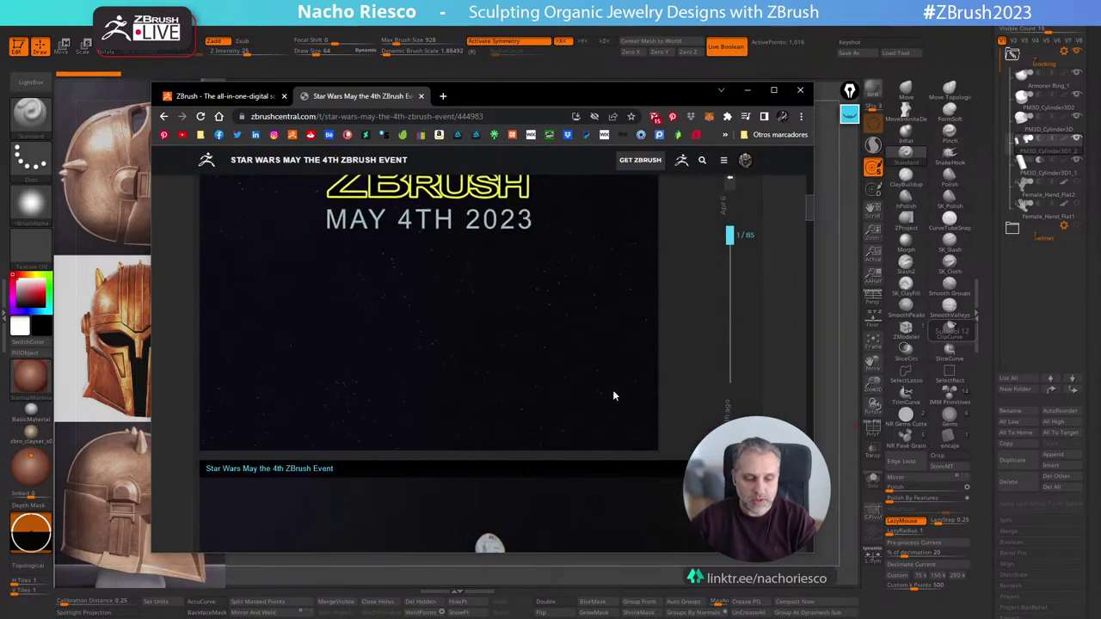
{"action": "scroll", "coordinate": [614, 396], "scroll_direction": "down", "scroll_amount": 15}
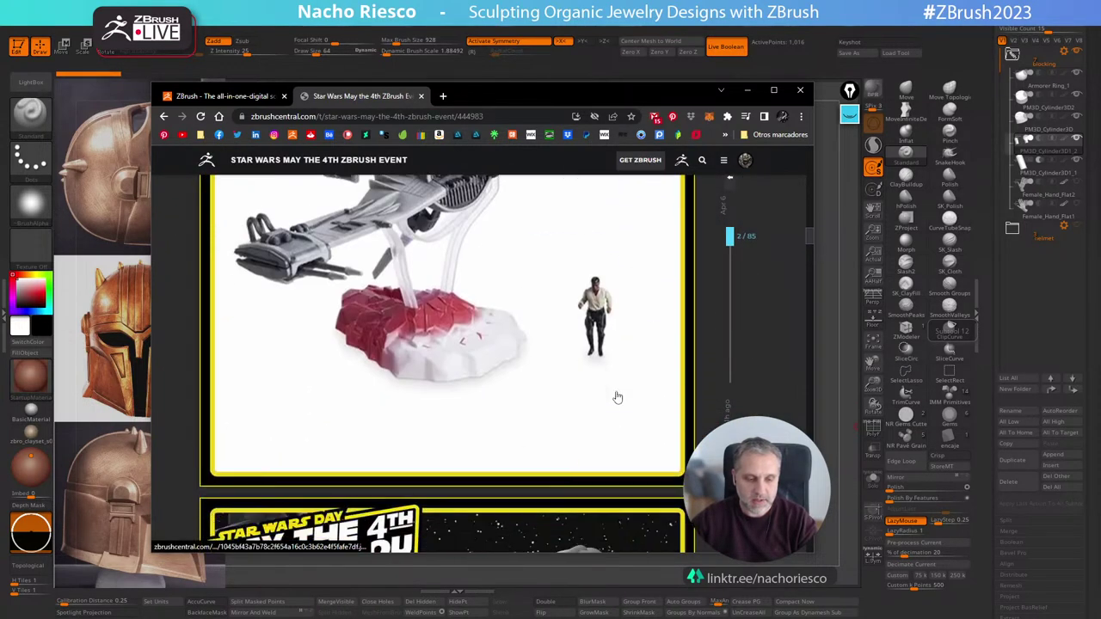
{"action": "scroll", "coordinate": [616, 397], "scroll_direction": "down", "scroll_amount": 4}
{"action": "scroll", "coordinate": [617, 397], "scroll_direction": "down", "scroll_amount": 10}
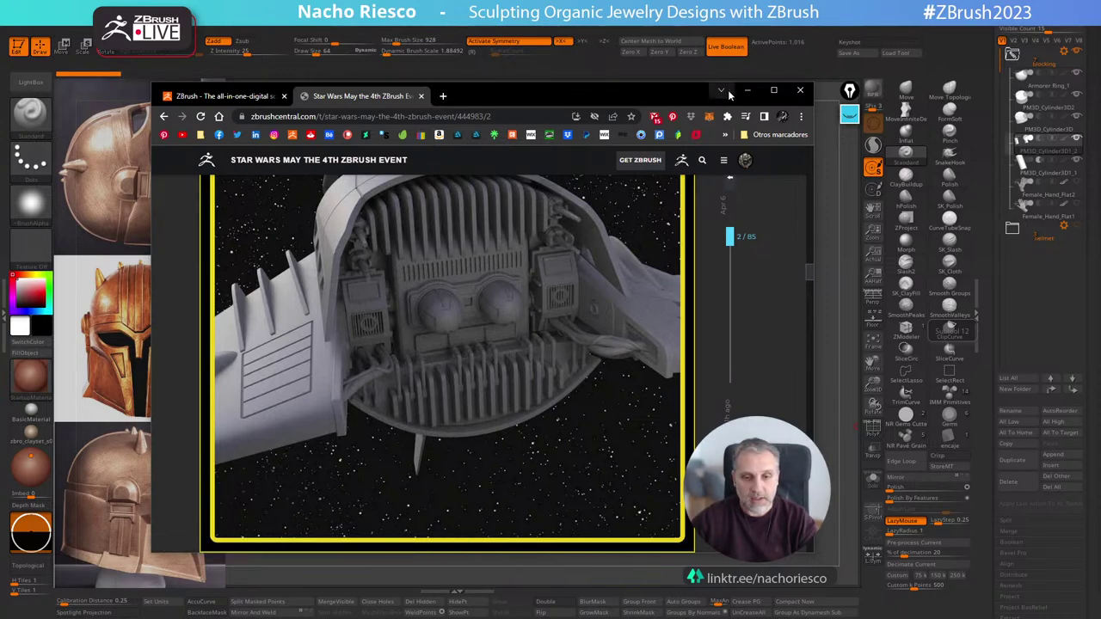
{"action": "scroll", "coordinate": [645, 428], "scroll_direction": "down", "scroll_amount": 10}
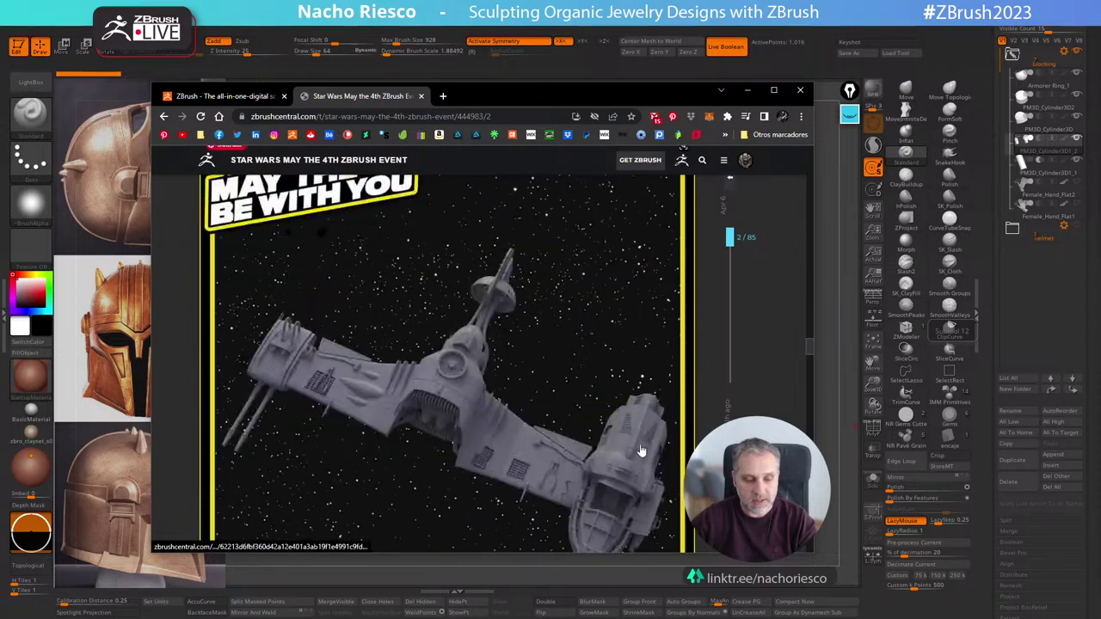
{"action": "scroll", "coordinate": [643, 451], "scroll_direction": "down", "scroll_amount": 4}
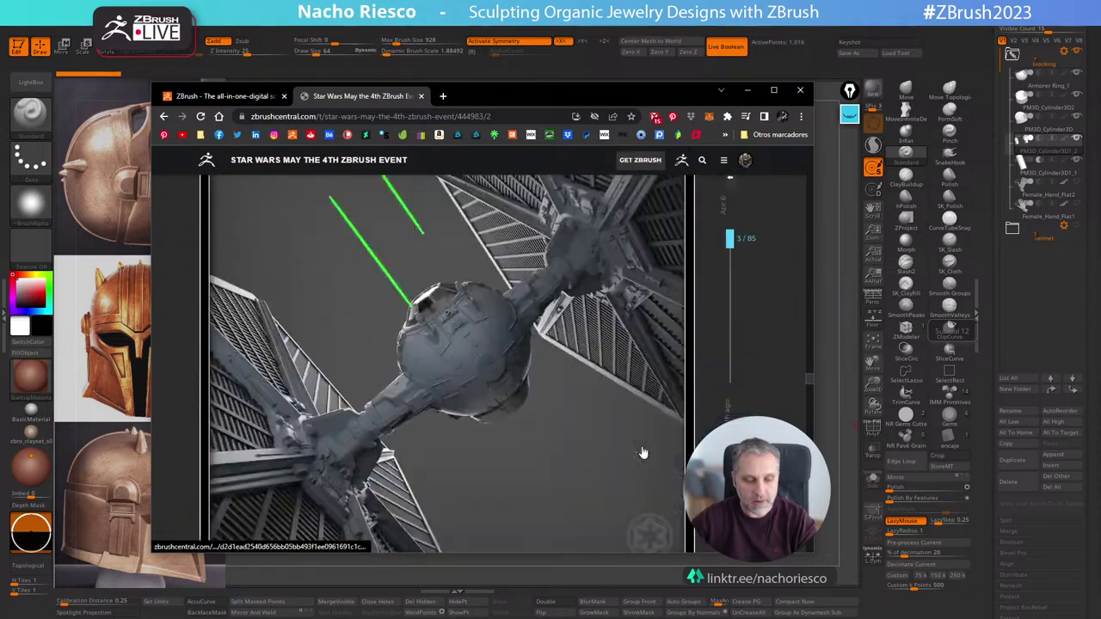
{"action": "scroll", "coordinate": [644, 453], "scroll_direction": "down", "scroll_amount": 10}
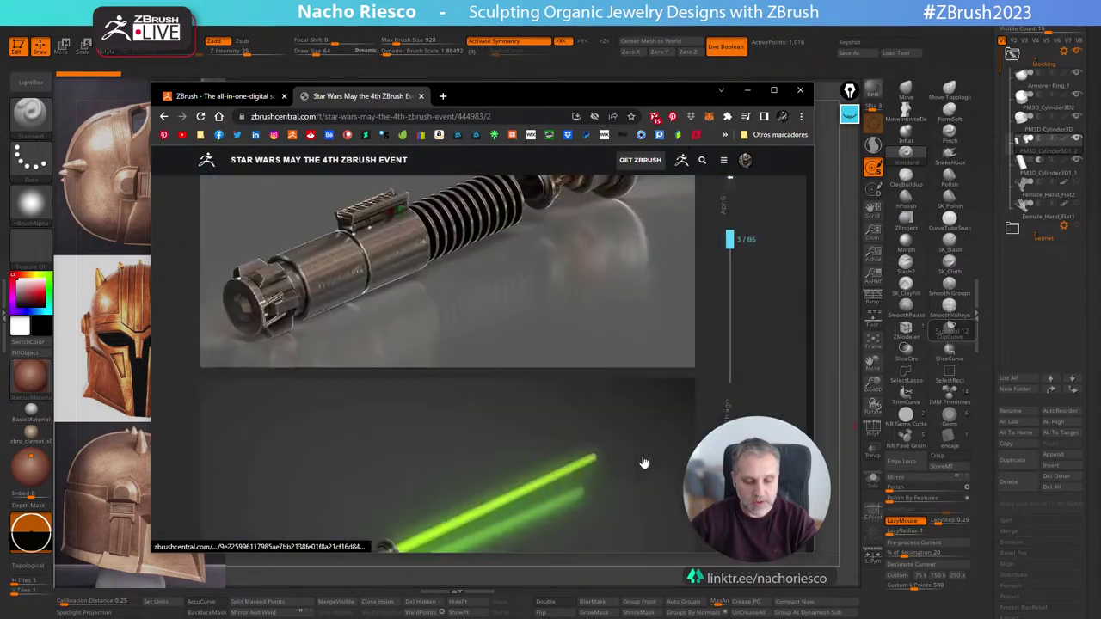
{"action": "scroll", "coordinate": [644, 462], "scroll_direction": "down", "scroll_amount": 10}
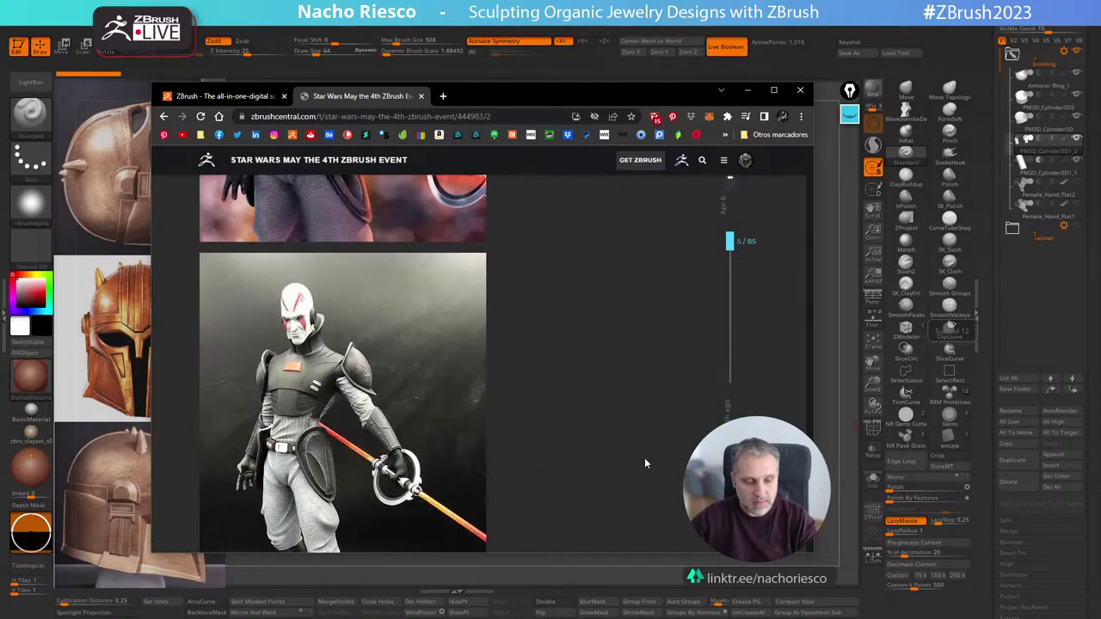
{"action": "scroll", "coordinate": [644, 463], "scroll_direction": "down", "scroll_amount": 15}
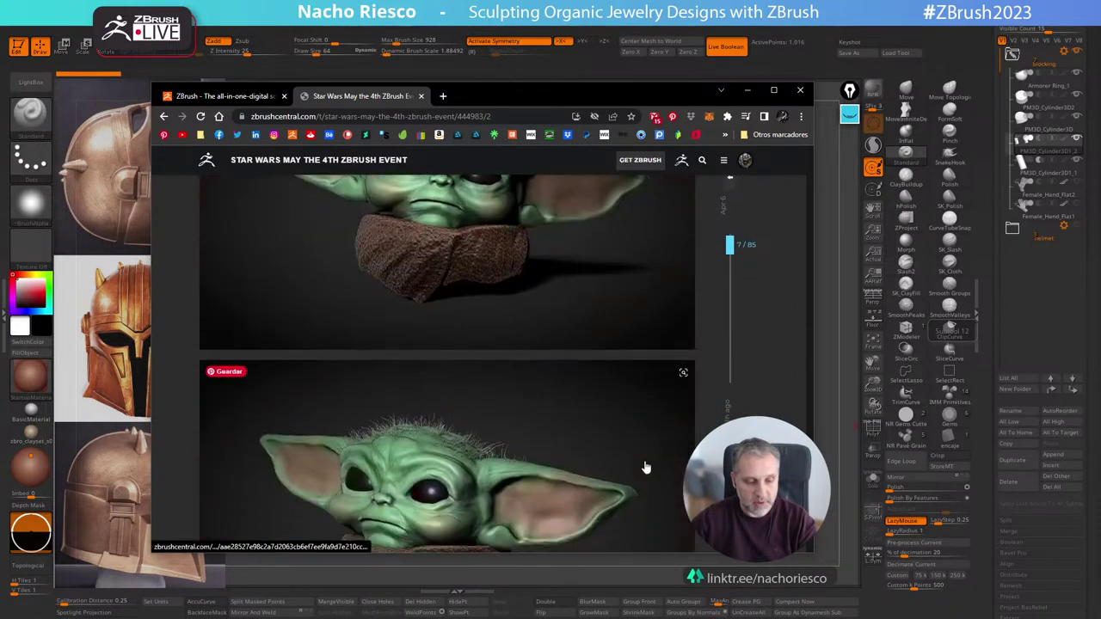
{"action": "scroll", "coordinate": [644, 461], "scroll_direction": "down", "scroll_amount": 10}
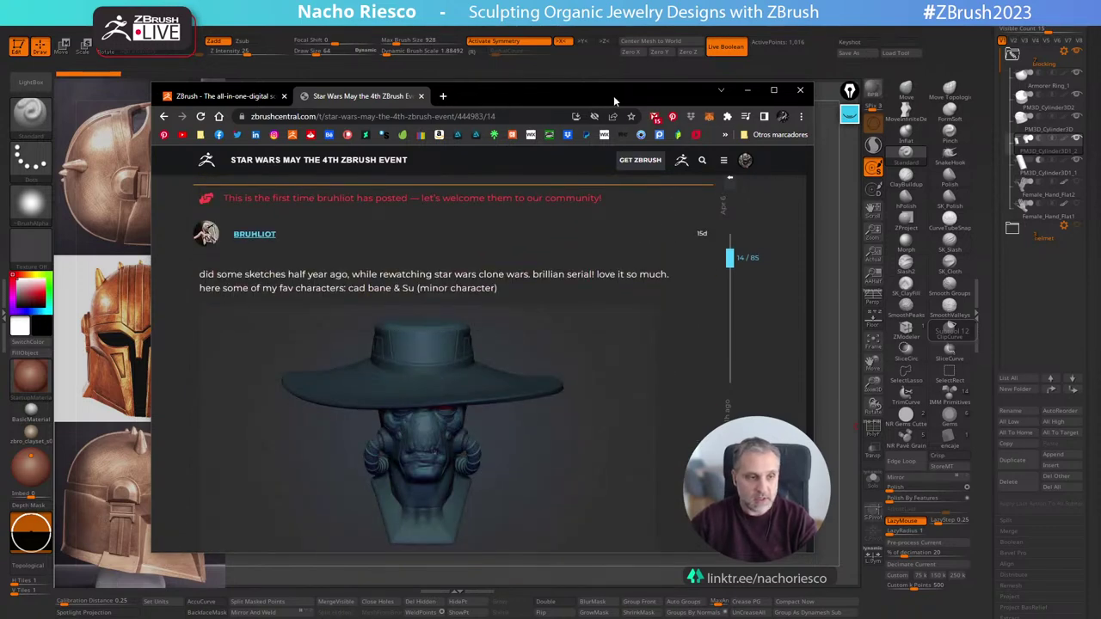
Move the browser window out of the way and return to the helmet ring in ZBrush.
{"action": "mouse_move", "coordinate": [613, 96]}
{"action": "left_mouse_down"}
{"action": "mouse_move", "coordinate": [677, 98]}
{"action": "mouse_move", "coordinate": [623, 111]}
{"action": "left_mouse_up"}
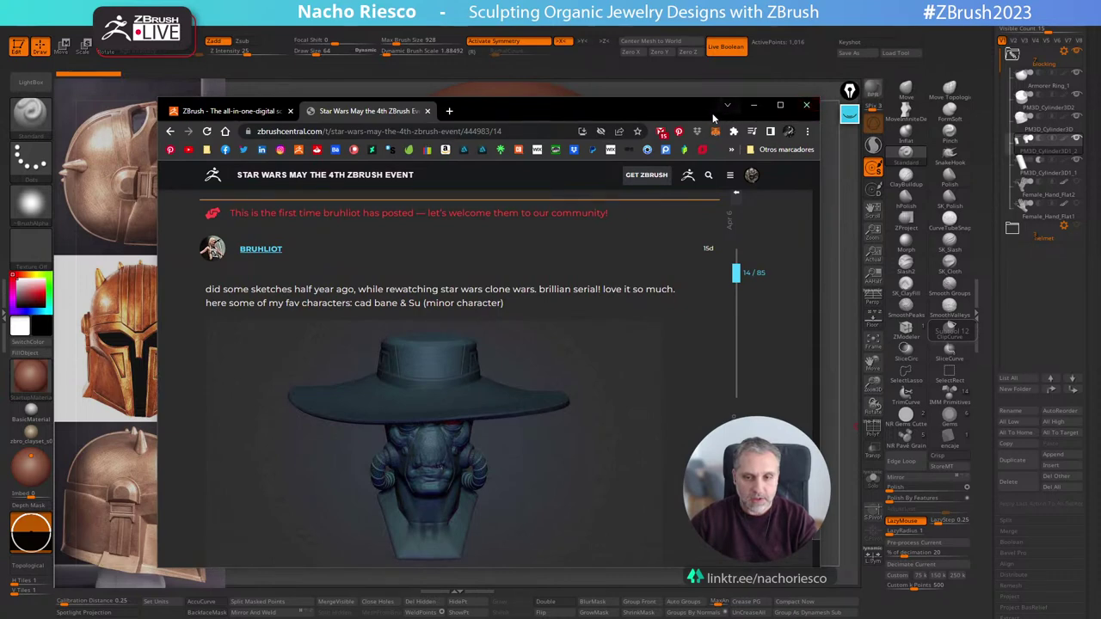
{"action": "left_click_drag", "start_coordinate": [712, 118], "coordinate": [734, 144]}
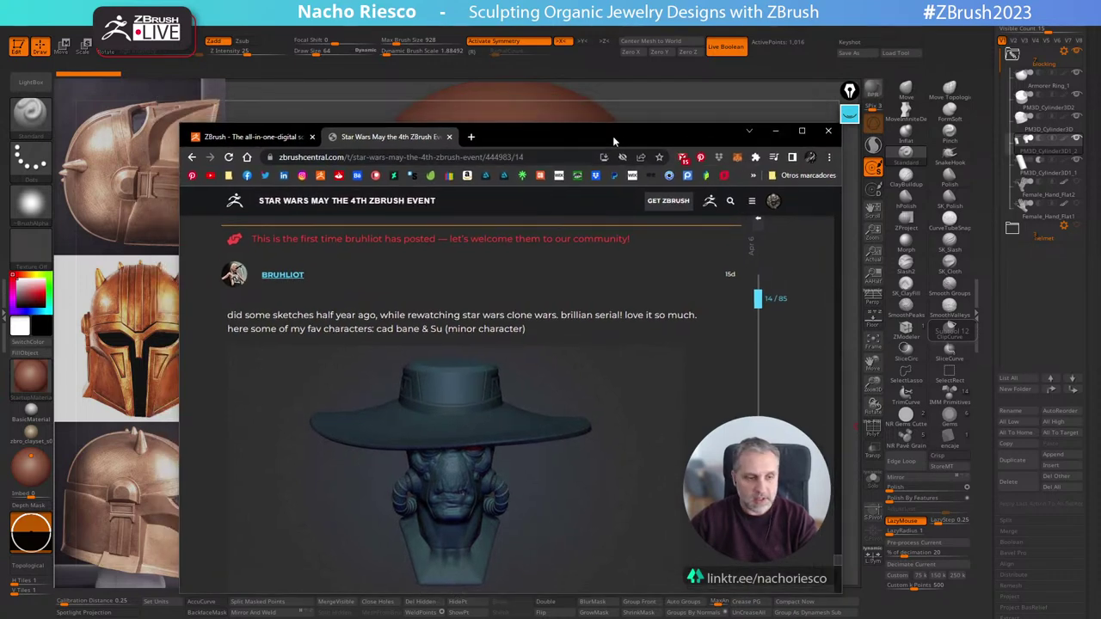
{"action": "left_click_drag", "start_coordinate": [613, 138], "coordinate": [643, 126]}
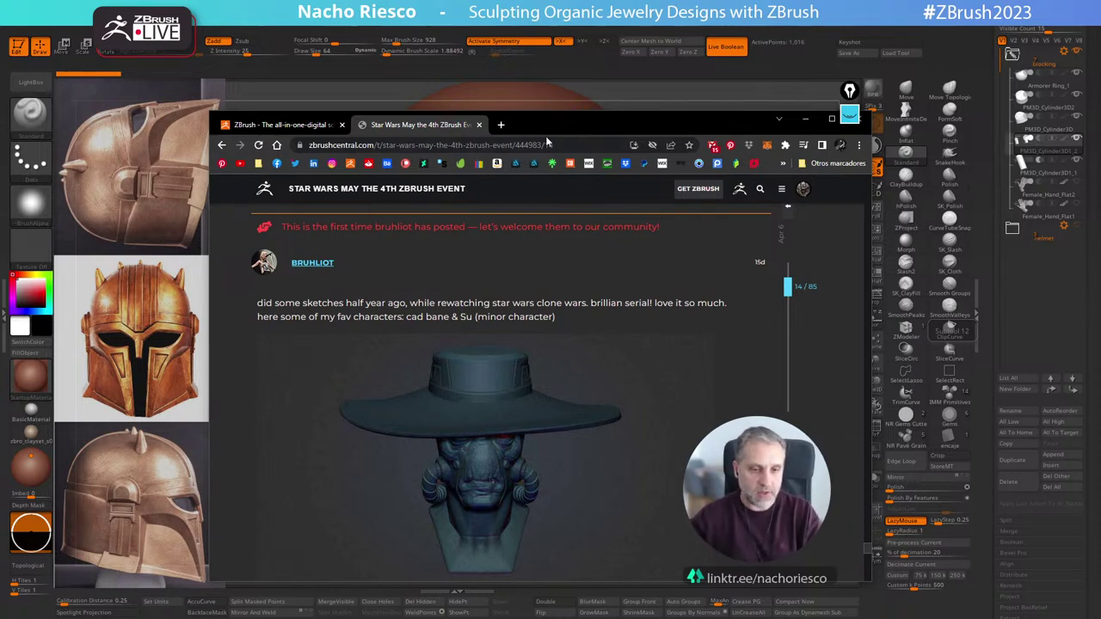
{"action": "left_click_drag", "start_coordinate": [552, 126], "coordinate": [1099, 140]}
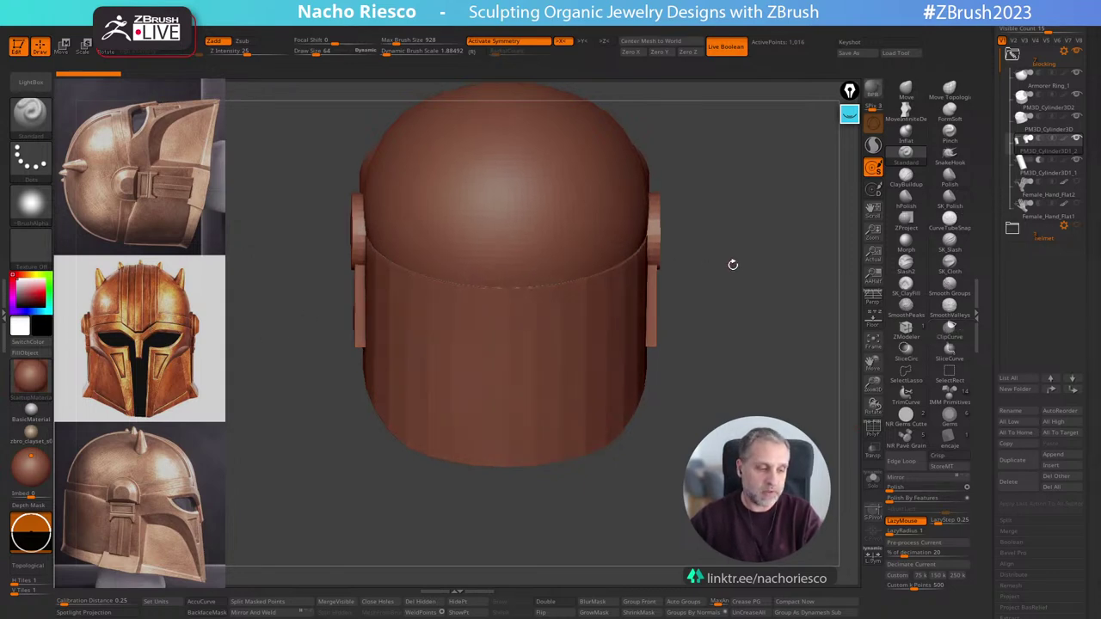
Compare the helmet ring's front and side proportions with the reference images, finishing on the side profile.
{"action": "left_click_drag", "start_coordinate": [732, 264], "coordinate": [742, 240]}
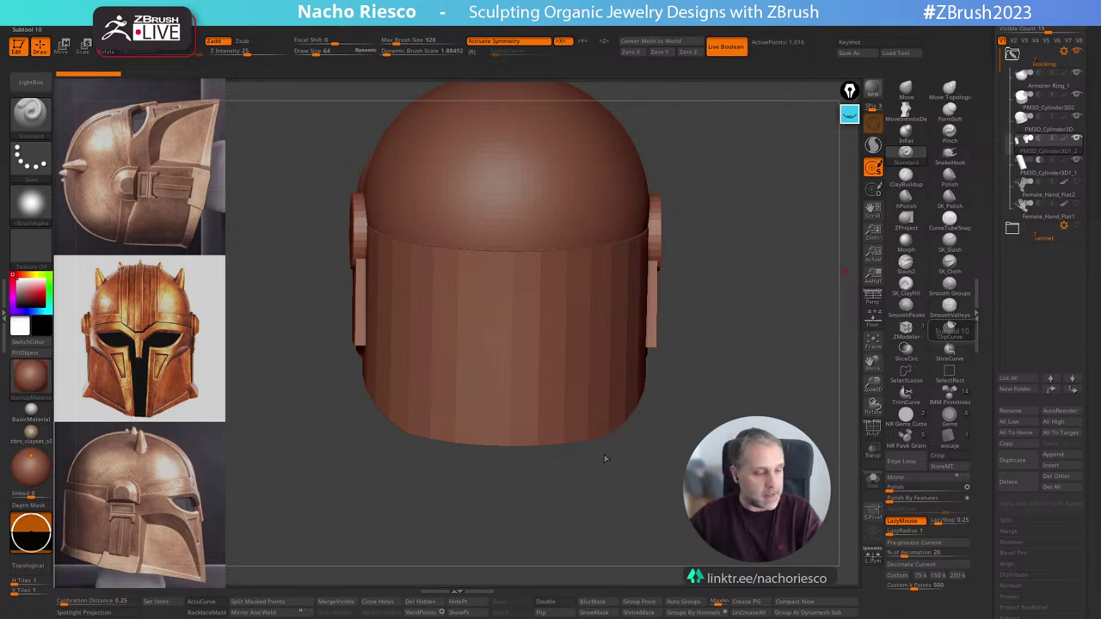
{"action": "left_click_drag", "start_coordinate": [639, 445], "coordinate": [631, 418]}
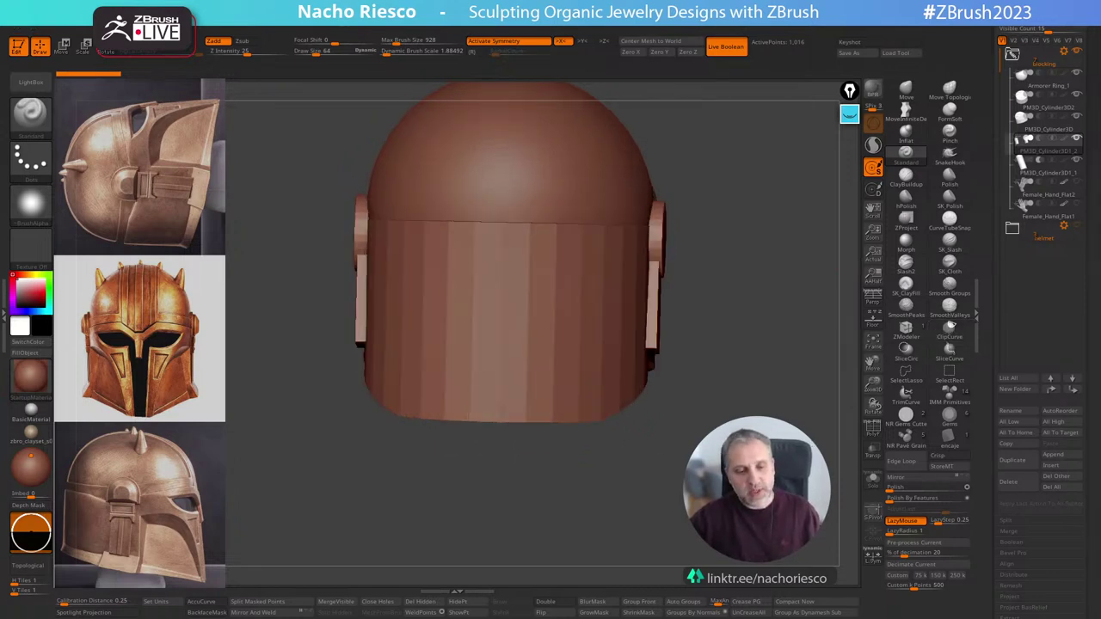
{"action": "left_click_drag", "start_coordinate": [458, 444], "coordinate": [447, 469], "text": "shift"}
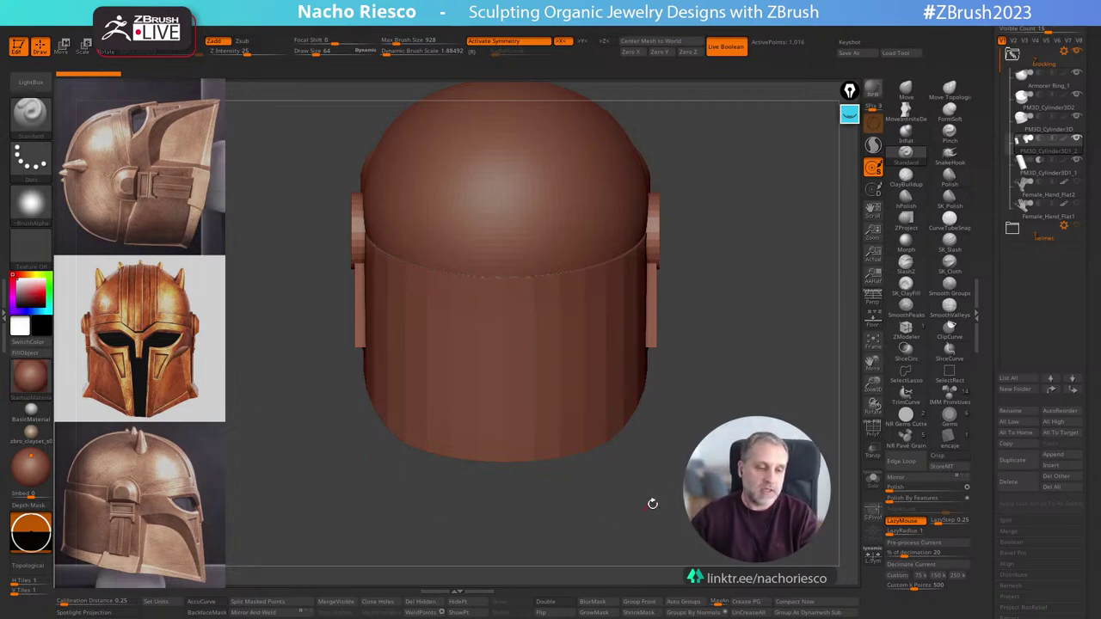
{"action": "left_click_drag", "start_coordinate": [707, 379], "coordinate": [737, 359]}
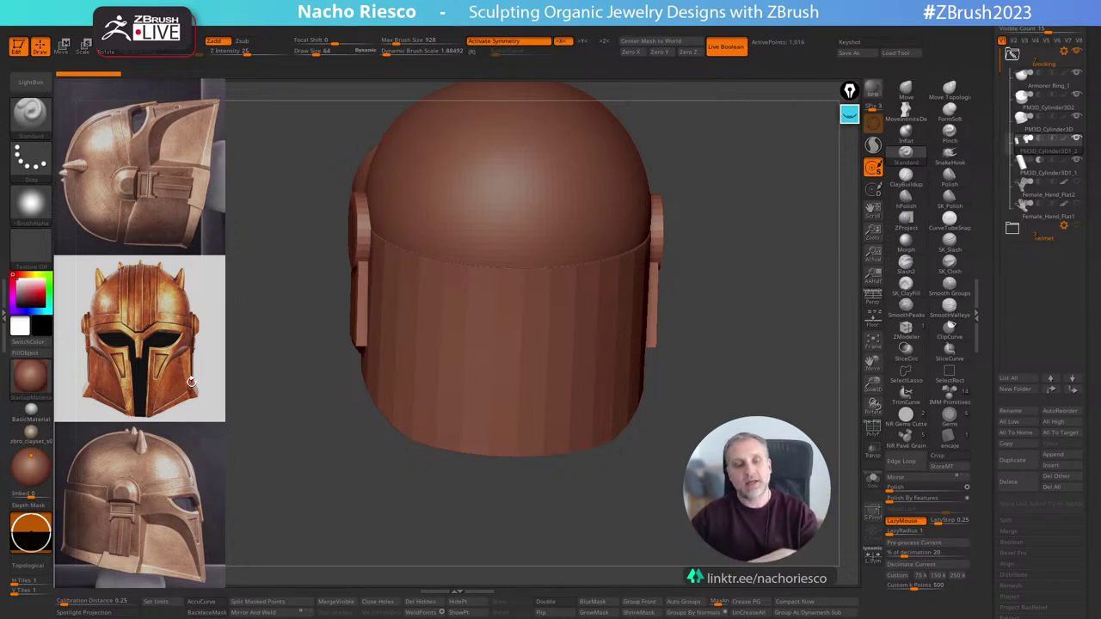
{"action": "left_click_drag", "start_coordinate": [629, 493], "coordinate": [706, 385]}
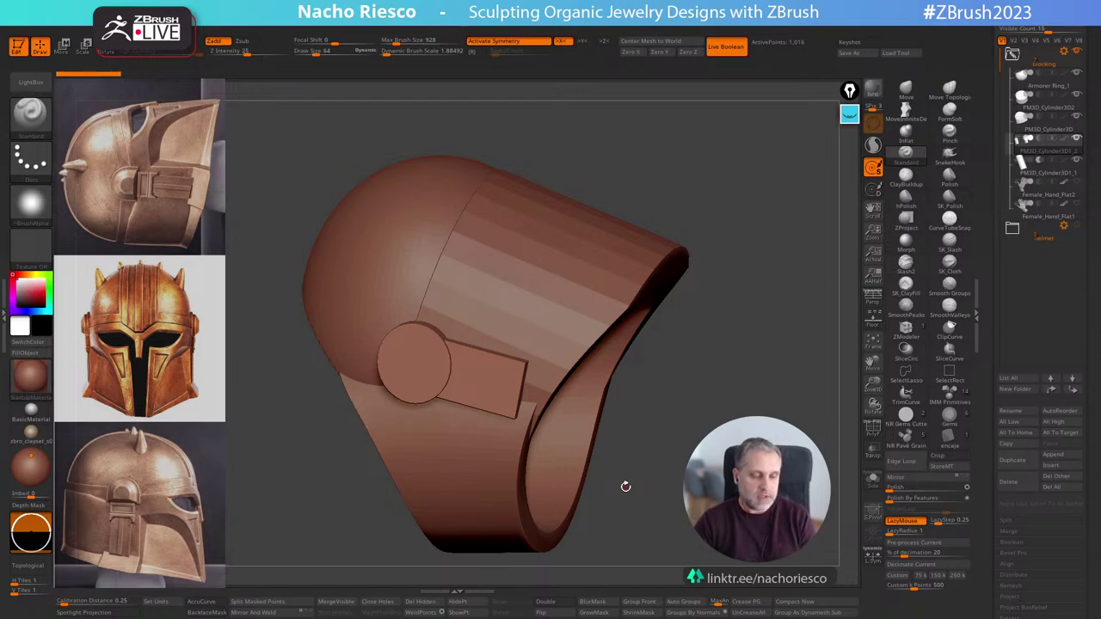
{"action": "left_click_drag", "start_coordinate": [672, 448], "coordinate": [676, 411]}
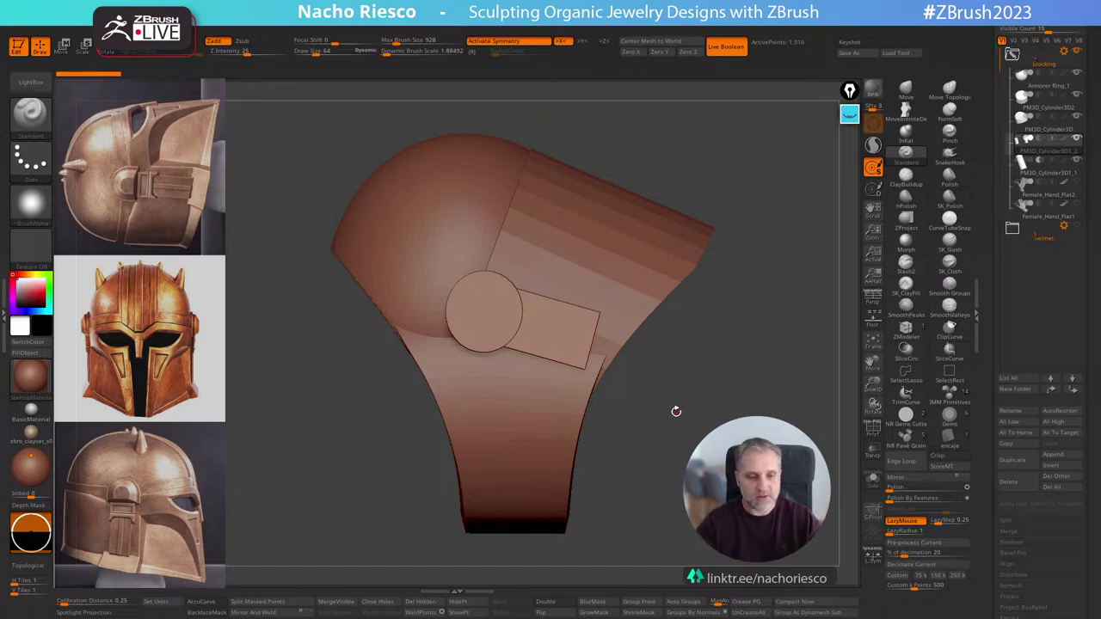
{"action": "left_click_drag", "start_coordinate": [752, 384], "coordinate": [683, 417]}
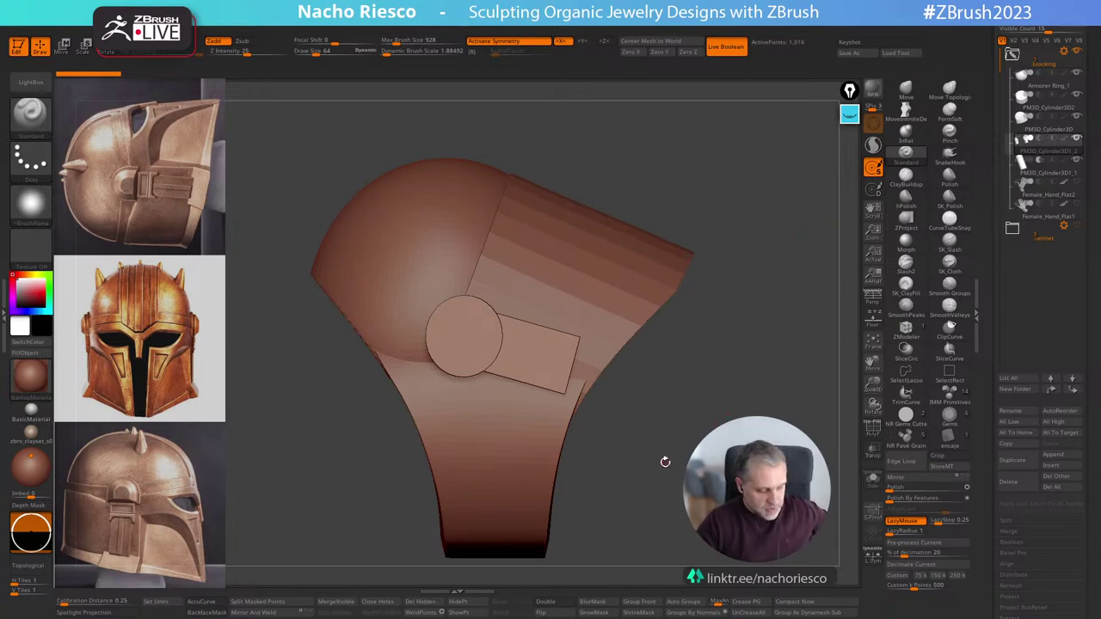
Sketch a magenta annotation of a raised helmet profile over the ring's side view and mark its front upper corner.
{"action": "left_click", "coordinate": [849, 113]}
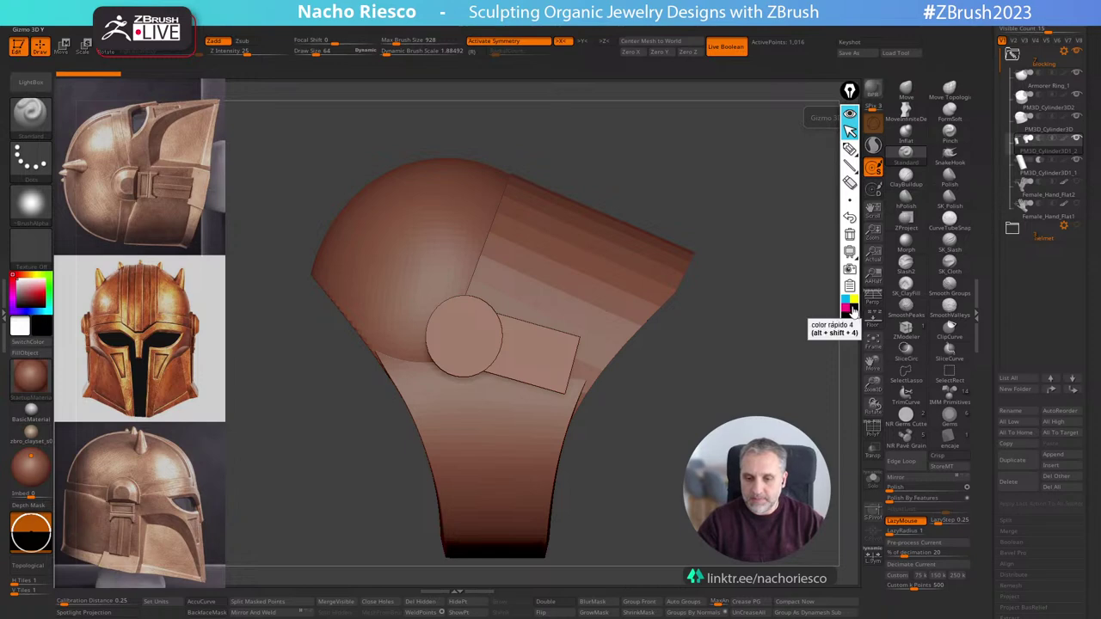
{"action": "left_click", "coordinate": [849, 148]}
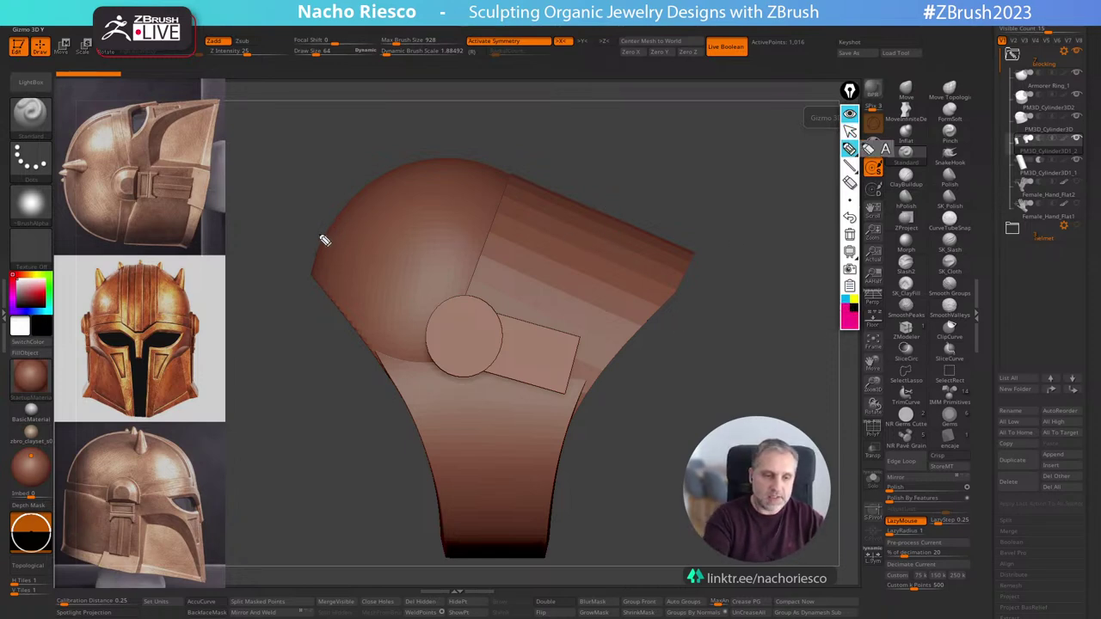
{"action": "mouse_move", "coordinate": [320, 232]}
{"action": "left_mouse_down"}
{"action": "mouse_move", "coordinate": [425, 155]}
{"action": "mouse_move", "coordinate": [706, 163]}
{"action": "mouse_move", "coordinate": [719, 196]}
{"action": "mouse_move", "coordinate": [673, 331]}
{"action": "left_mouse_up"}
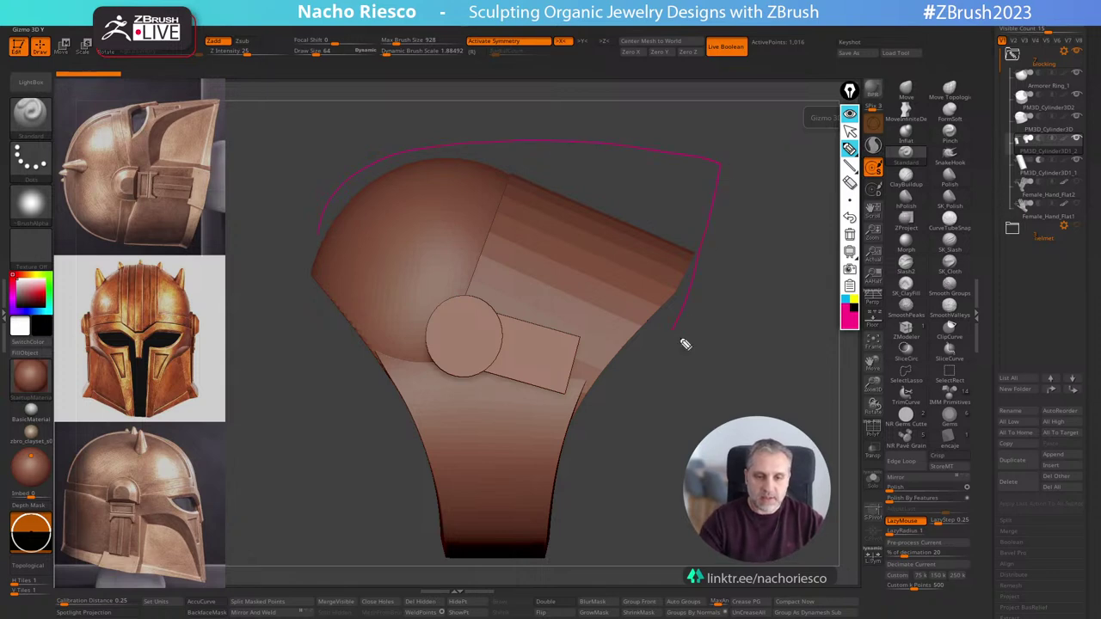
{"action": "left_click_drag", "start_coordinate": [731, 153], "coordinate": [729, 172]}
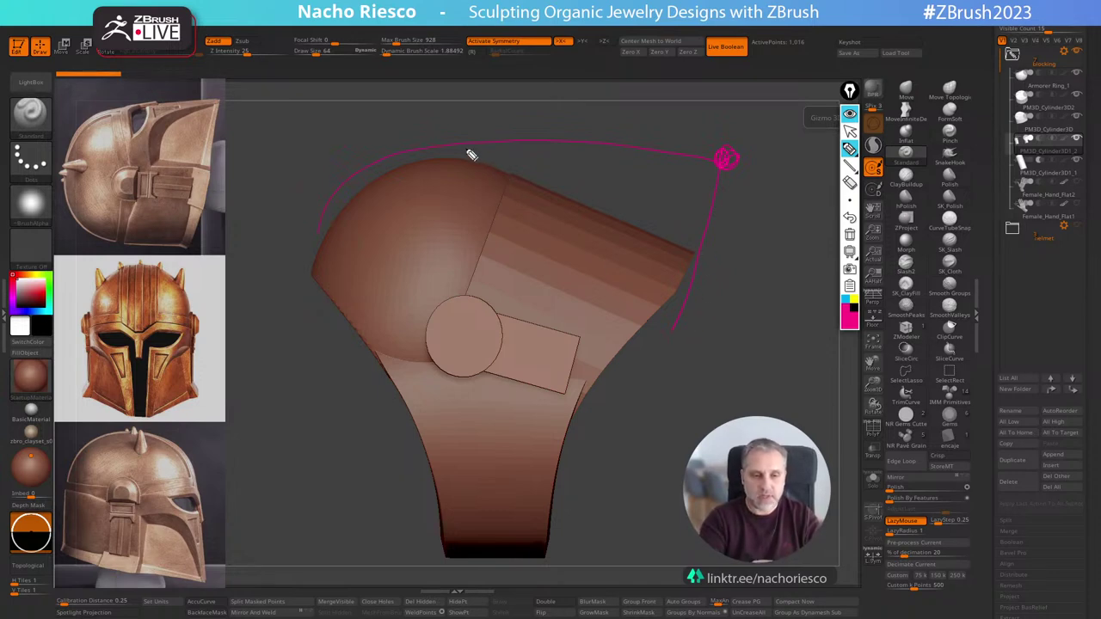
Draw a straight magenta line along the helmet's sloping front profile, and clear all the annotations.
{"action": "left_click_drag", "start_coordinate": [429, 134], "coordinate": [725, 318]}
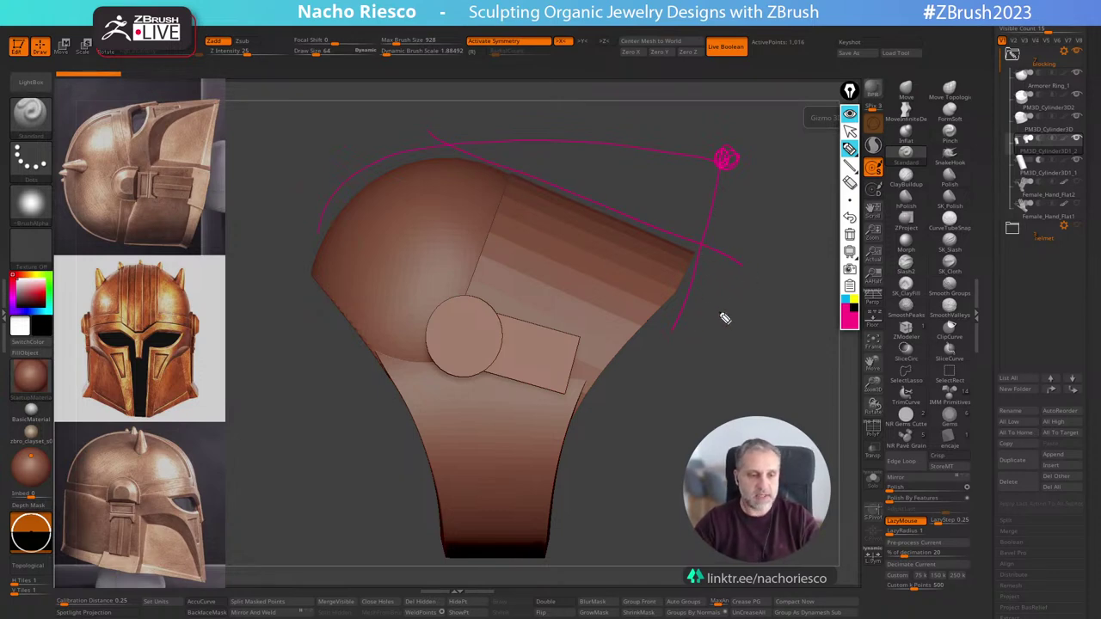
{"action": "left_click", "coordinate": [850, 236]}
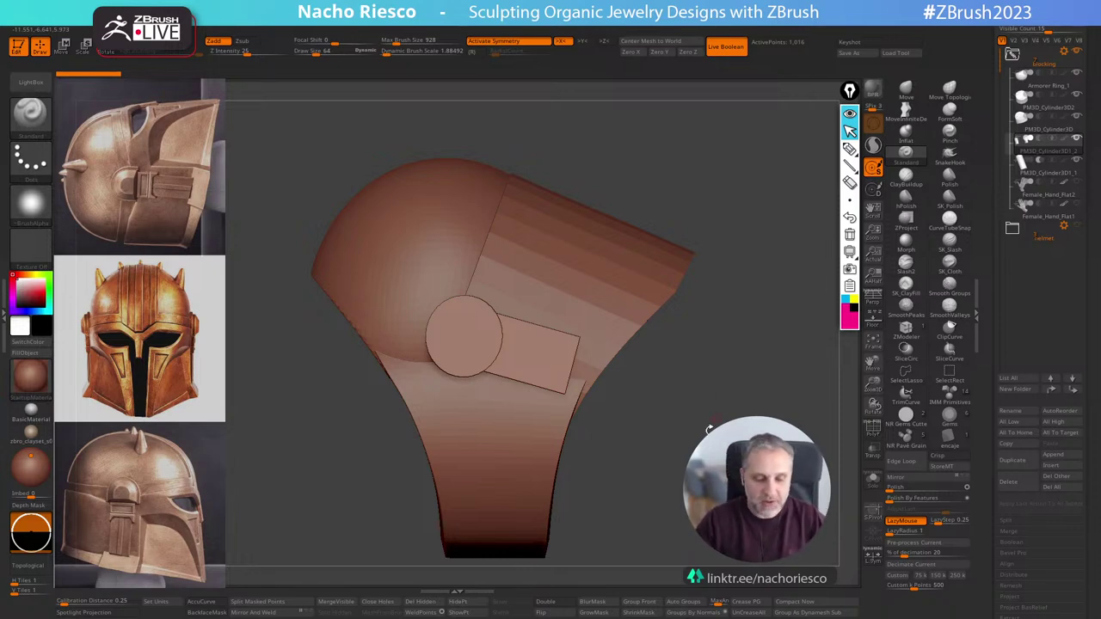
{"action": "mouse_move", "coordinate": [800, 482]}
{"action": "left_mouse_down"}
{"action": "mouse_move", "coordinate": [678, 484]}
{"action": "mouse_move", "coordinate": [688, 464]}
{"action": "mouse_move", "coordinate": [796, 482]}
{"action": "left_mouse_up"}
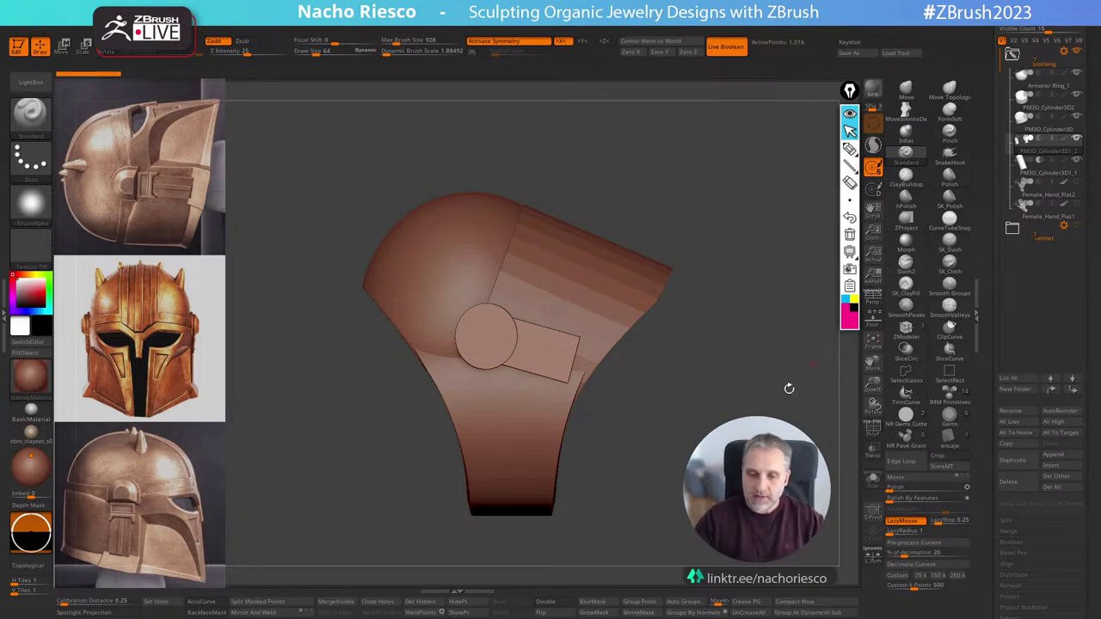
Turn off Live Boolean and toggle the finger cylinder's visibility to inspect the shape that cuts the ring's hole.
{"action": "left_click", "coordinate": [732, 49]}
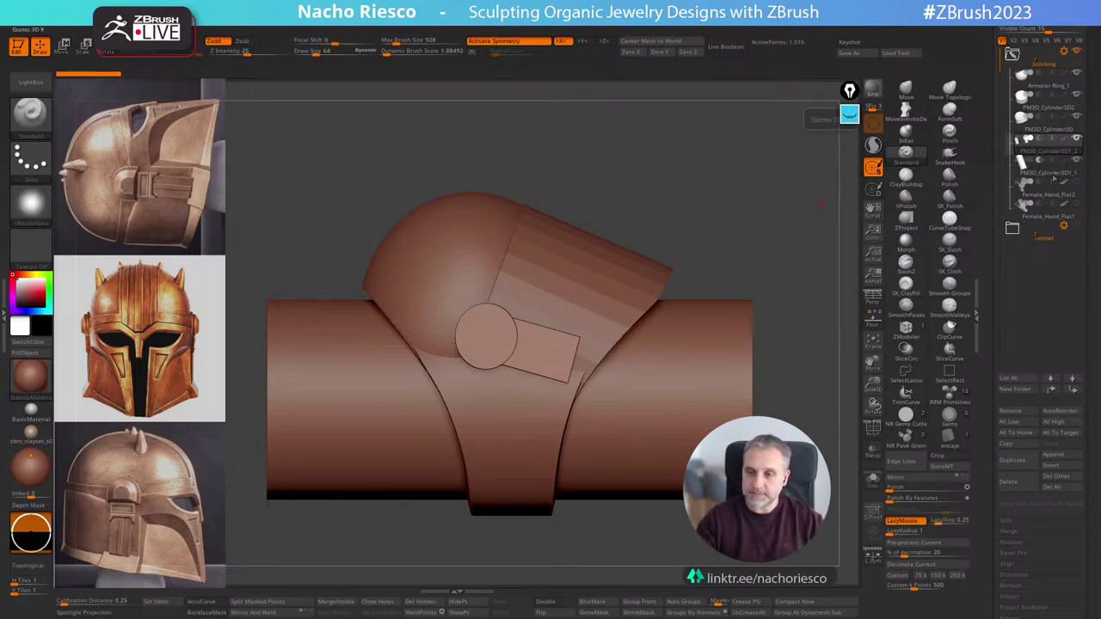
{"action": "left_click", "coordinate": [1076, 163]}
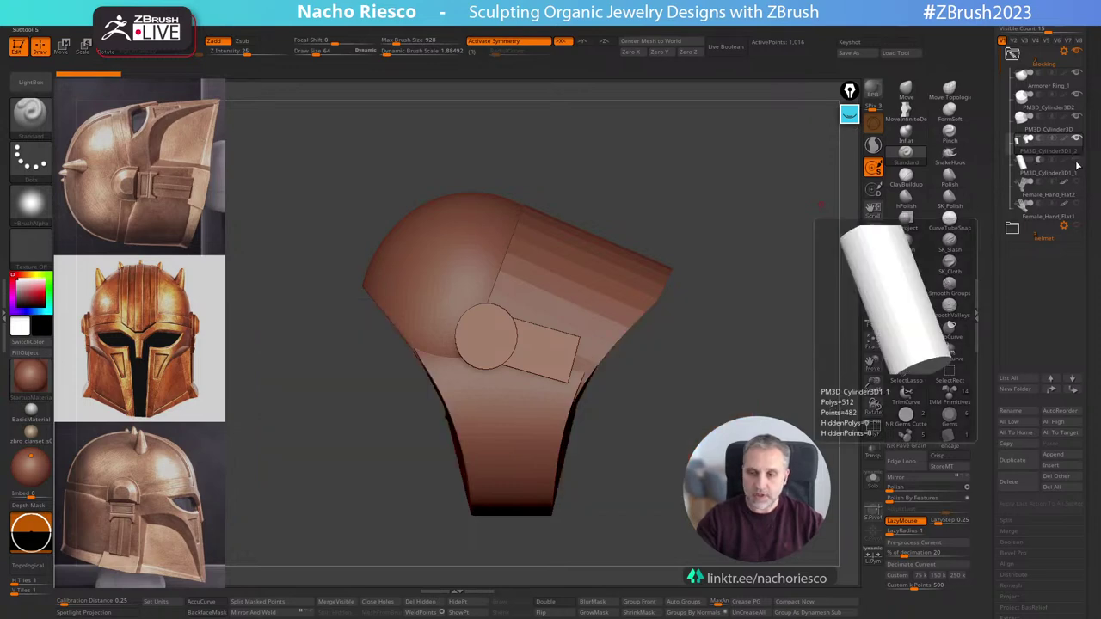
{"action": "left_click", "coordinate": [1076, 163]}
Show the Female_Hand_Flat2 model and examine the ring's size on its finger from above and up close.
{"action": "left_click", "coordinate": [1076, 183]}
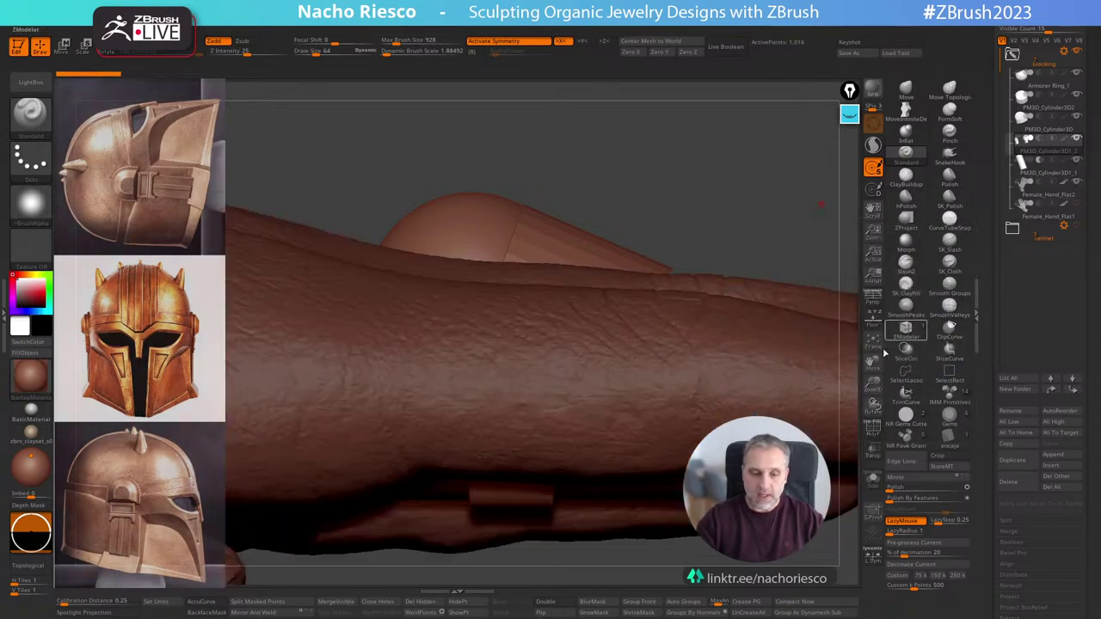
{"action": "left_click_drag", "start_coordinate": [829, 199], "coordinate": [780, 268]}
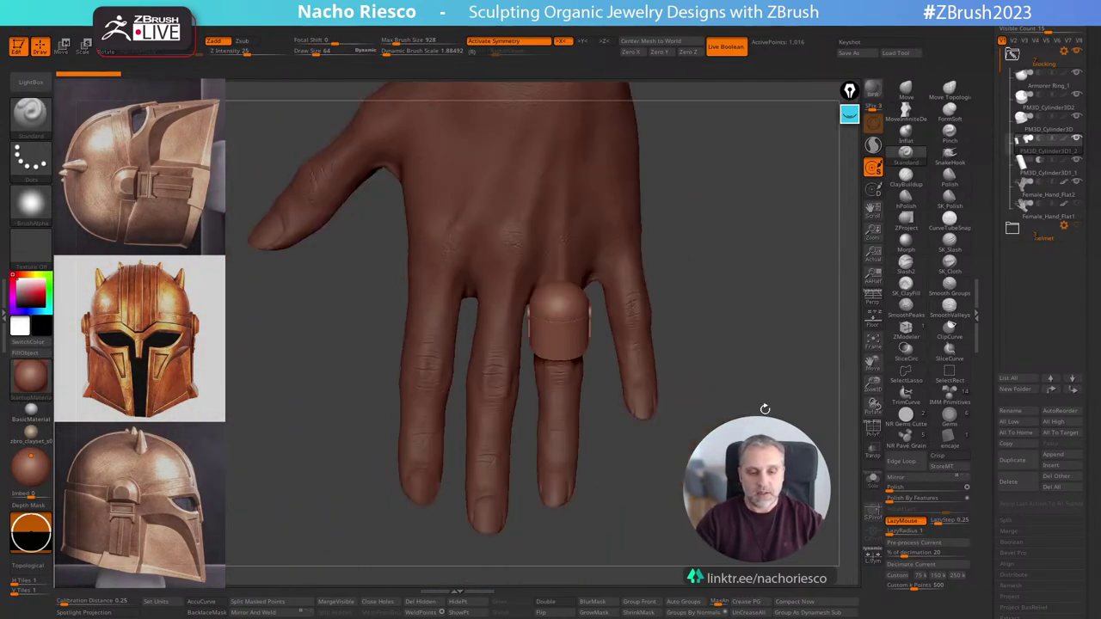
{"action": "mouse_move", "coordinate": [723, 293]}
{"action": "left_mouse_down"}
{"action": "mouse_move", "coordinate": [602, 297]}
{"action": "mouse_move", "coordinate": [731, 288]}
{"action": "mouse_move", "coordinate": [721, 297]}
{"action": "left_mouse_up"}
{"action": "mouse_move", "coordinate": [808, 361]}
{"action": "left_mouse_down", "text": "alt"}
{"action": "mouse_move", "coordinate": [825, 431]}
{"action": "mouse_move", "coordinate": [768, 420]}
{"action": "mouse_move", "coordinate": [809, 409]}
{"action": "left_mouse_up", "text": "alt"}
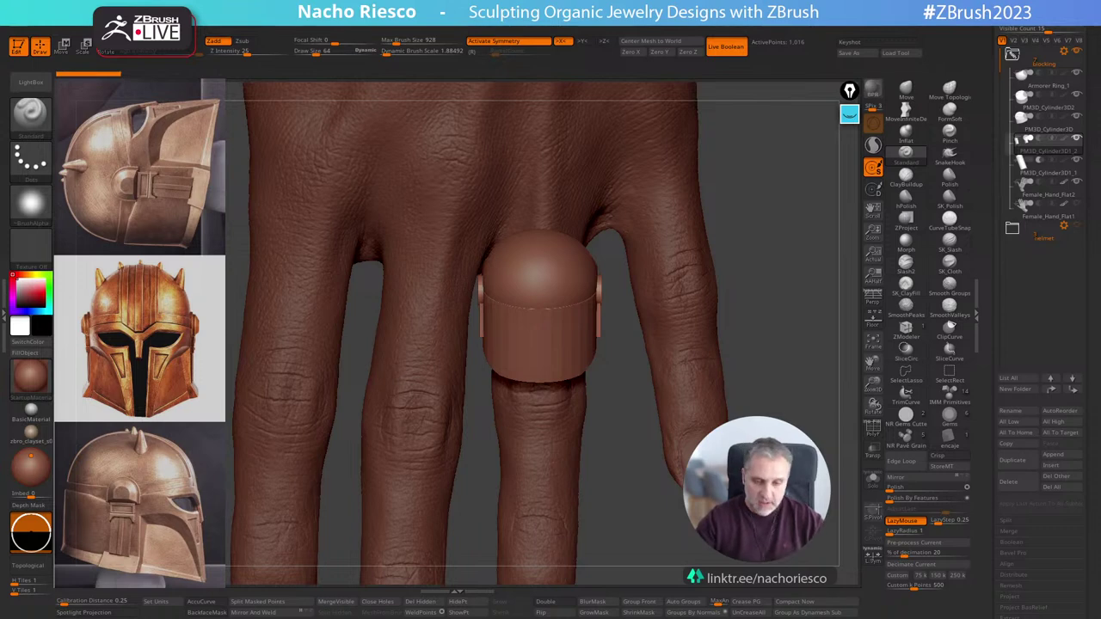
{"action": "left_click_drag", "start_coordinate": [760, 453], "coordinate": [821, 390], "text": "alt"}
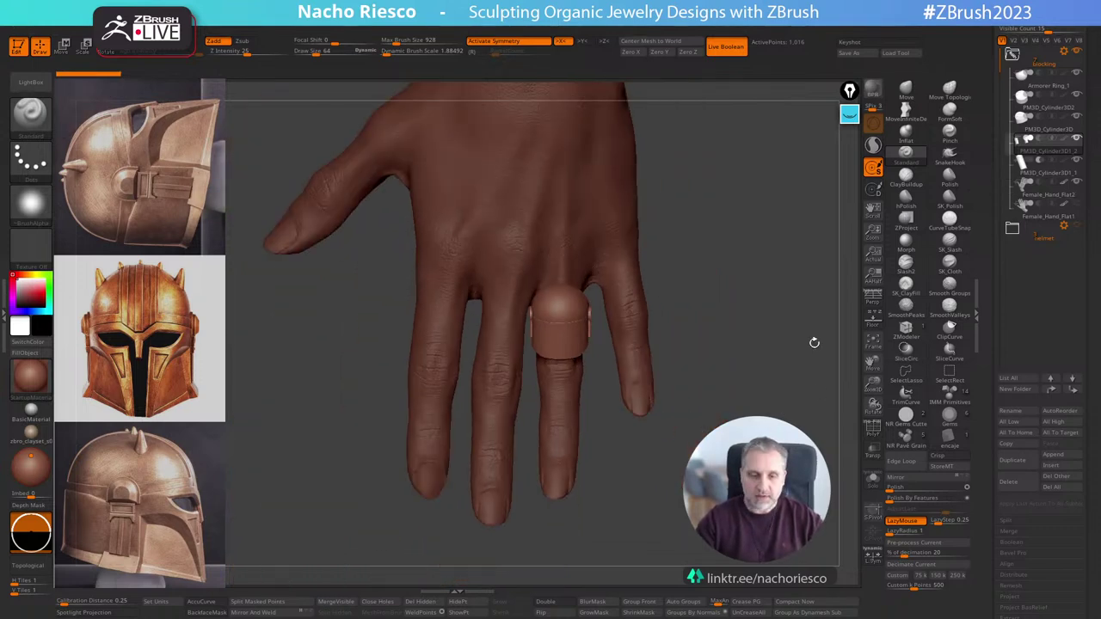
{"action": "scroll", "coordinate": [809, 370], "scroll_direction": "up", "scroll_amount": 4}
{"action": "left_click_drag", "start_coordinate": [808, 396], "coordinate": [844, 445], "text": "alt"}
Swap the visible hand to Female_Hand_Flat1 and examine how the ring sits on its finger from several angles.
{"action": "left_click", "coordinate": [1076, 204]}
{"action": "left_click", "coordinate": [1076, 183]}
{"action": "left_click_drag", "start_coordinate": [774, 198], "coordinate": [728, 246], "text": "alt"}
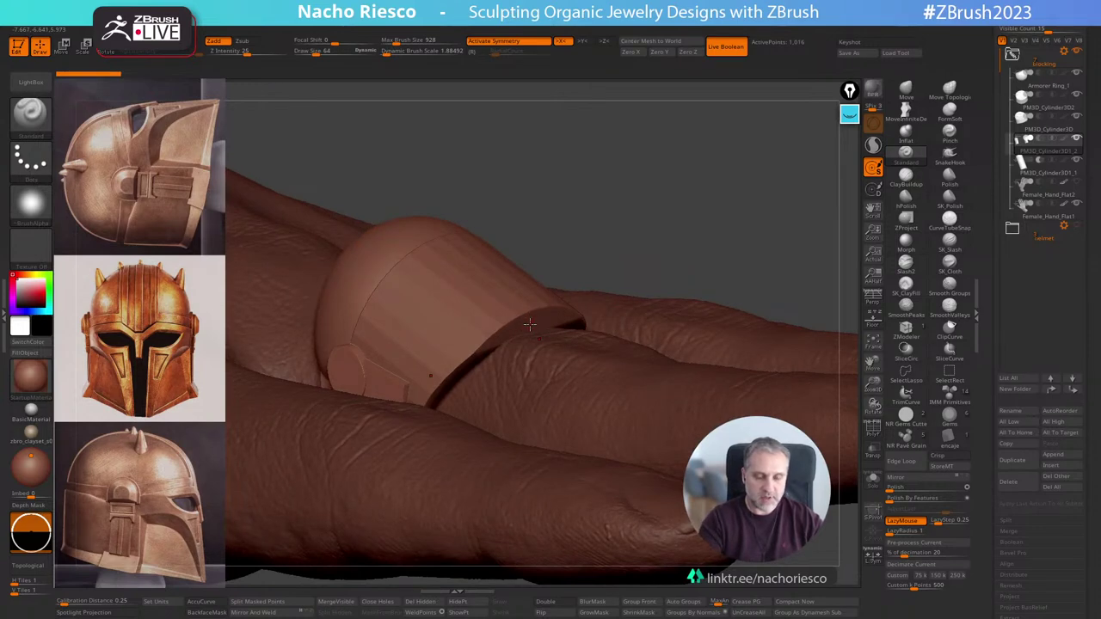
{"action": "left_click_drag", "start_coordinate": [616, 252], "coordinate": [616, 268]}
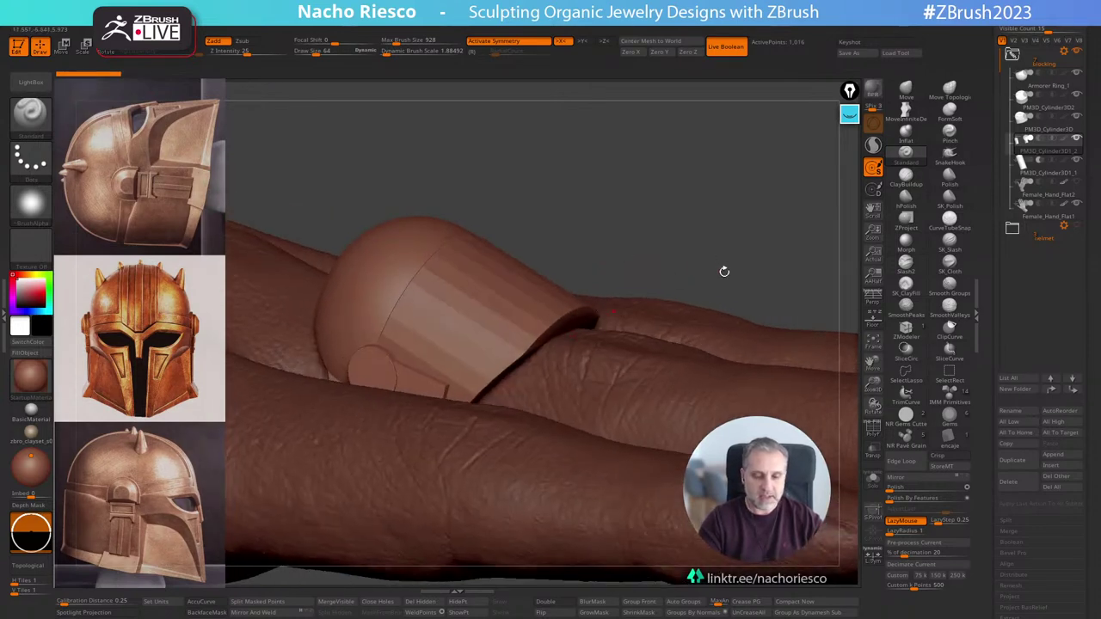
{"action": "left_click_drag", "start_coordinate": [722, 270], "coordinate": [679, 337]}
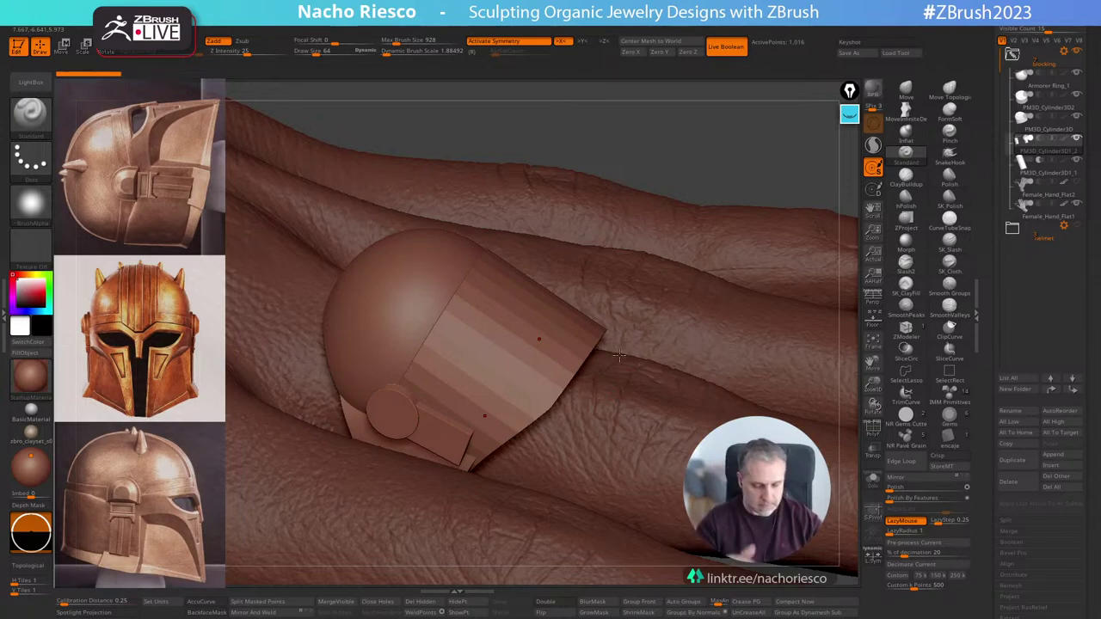
{"action": "left_click_drag", "start_coordinate": [727, 150], "coordinate": [523, 330]}
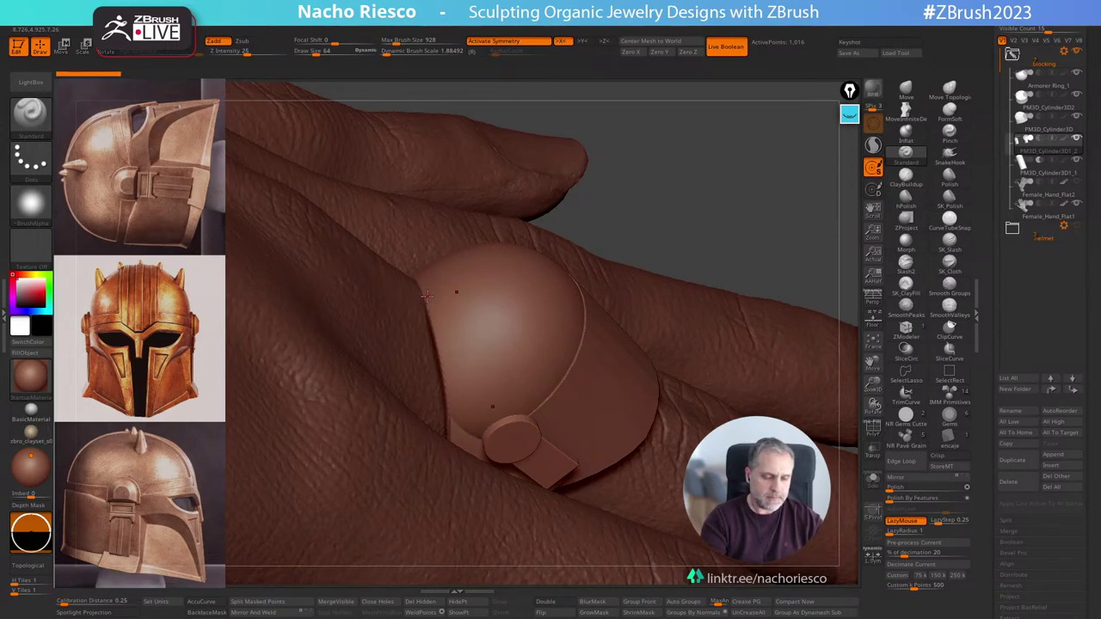
{"action": "left_click_drag", "start_coordinate": [670, 176], "coordinate": [669, 497]}
{"action": "right_click_drag", "start_coordinate": [669, 495], "coordinate": [658, 421], "text": "ctrl"}
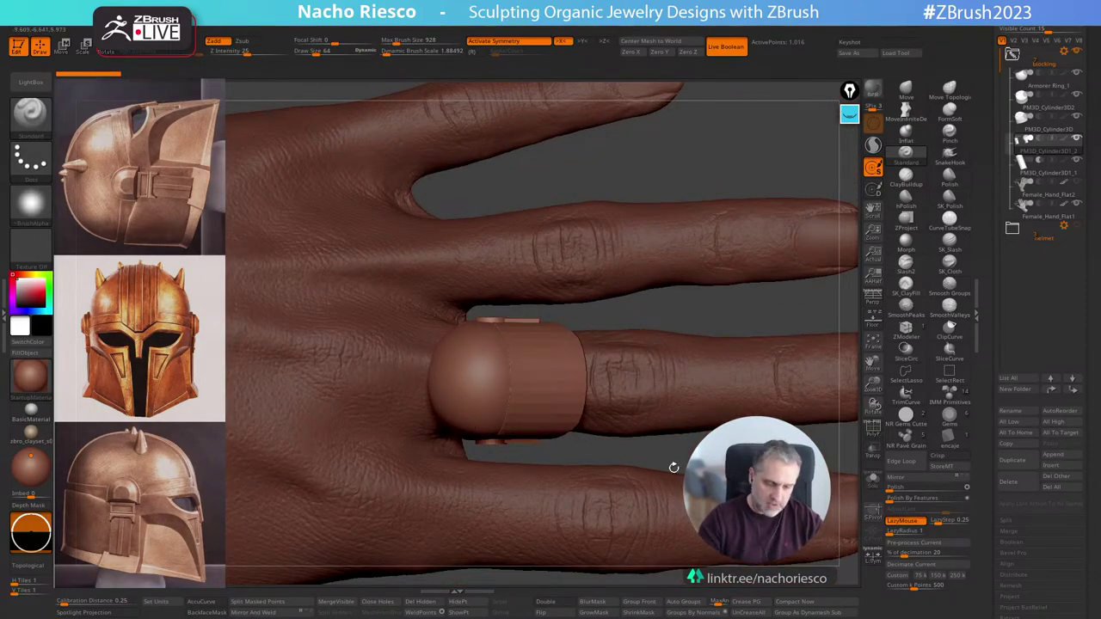
{"action": "left_click_drag", "start_coordinate": [671, 462], "coordinate": [778, 321]}
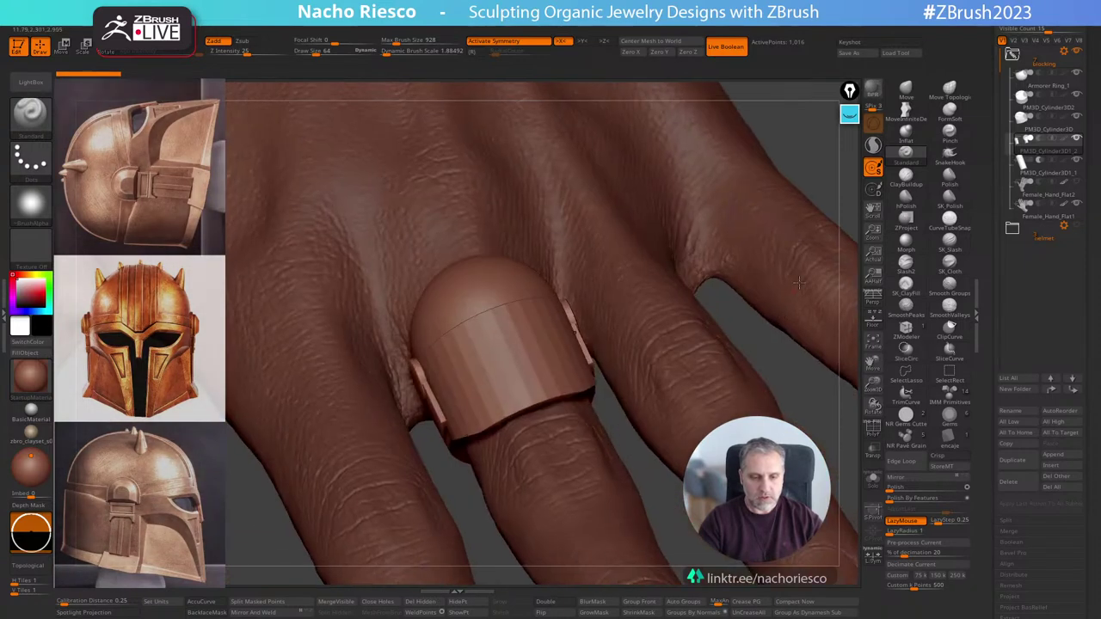
{"action": "left_click_drag", "start_coordinate": [825, 218], "coordinate": [786, 260]}
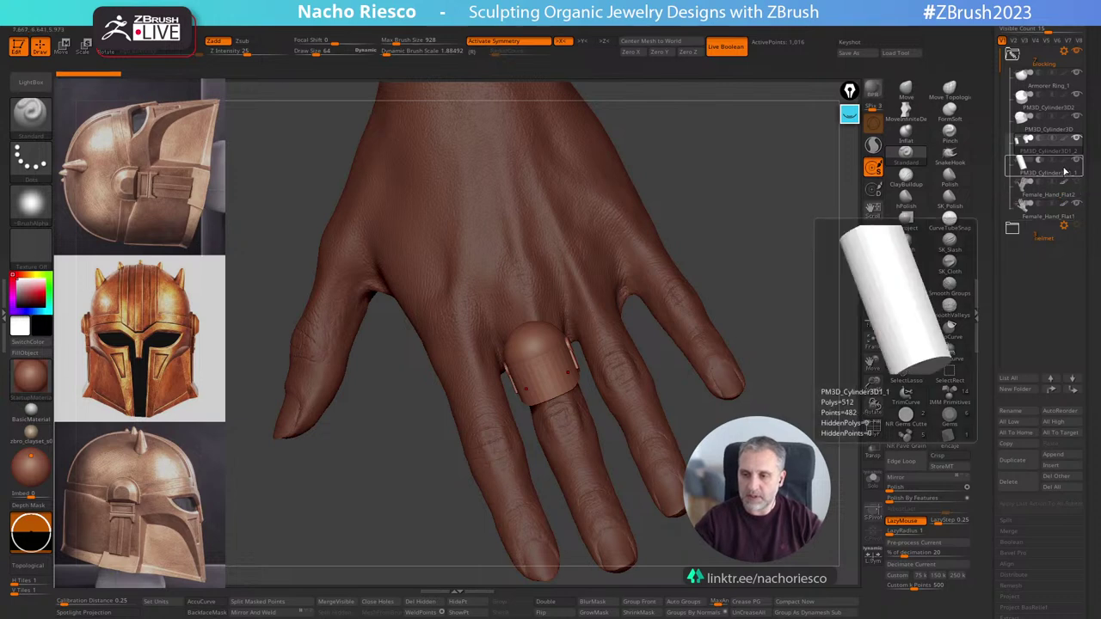
Hide the hand model and examine the ring's front, side profile and band.
{"action": "left_click", "coordinate": [1076, 215]}
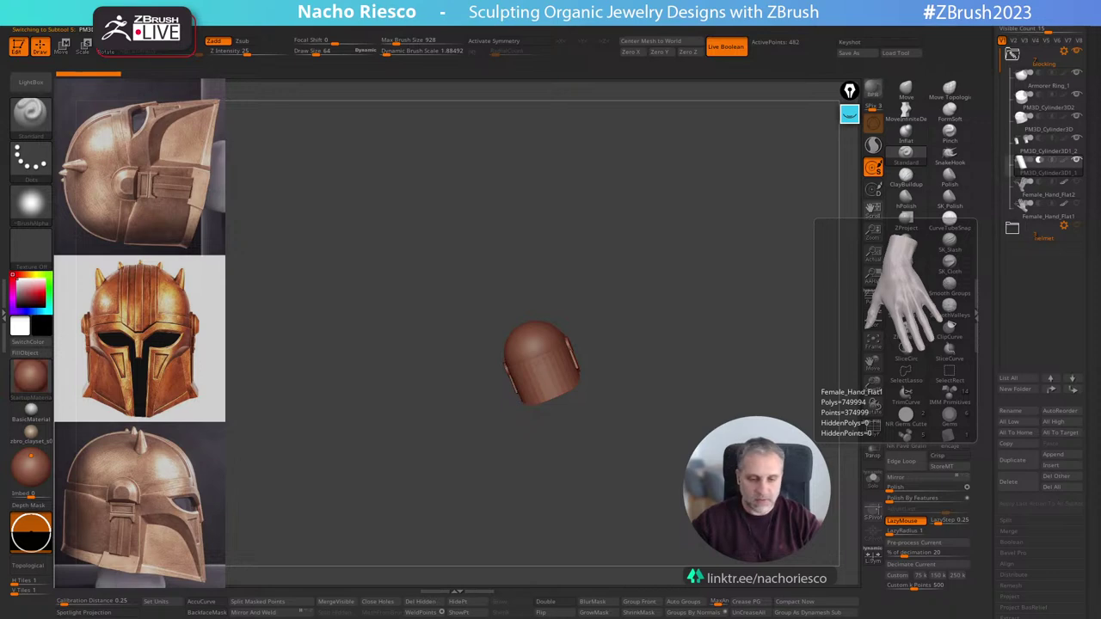
{"action": "left_click_drag", "start_coordinate": [671, 425], "coordinate": [705, 502]}
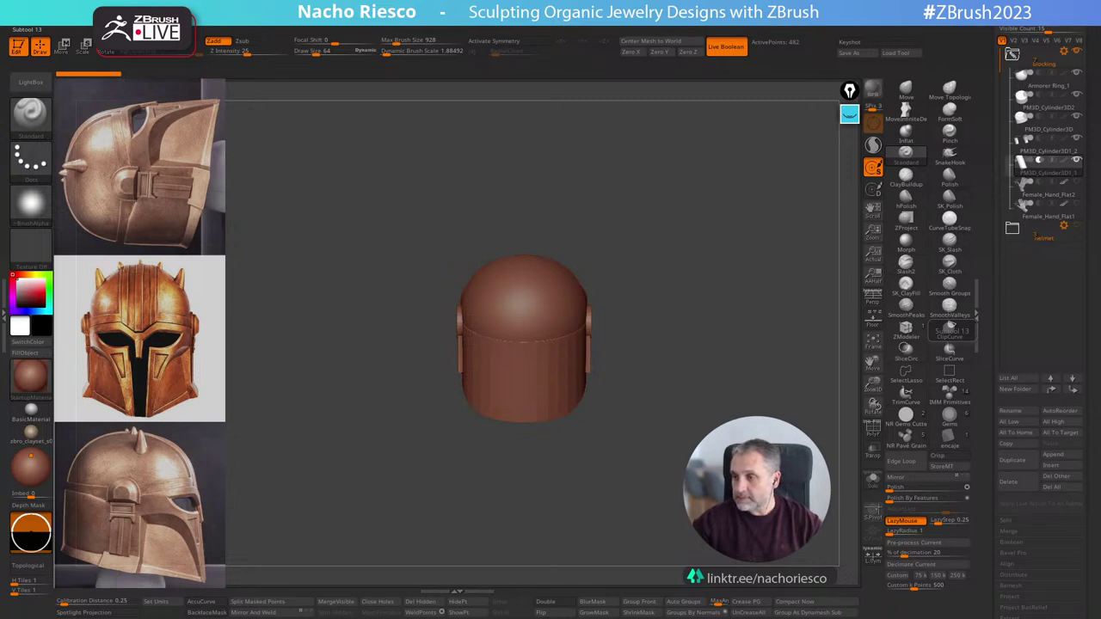
{"action": "left_click_drag", "start_coordinate": [648, 392], "coordinate": [693, 391], "text": "shift"}
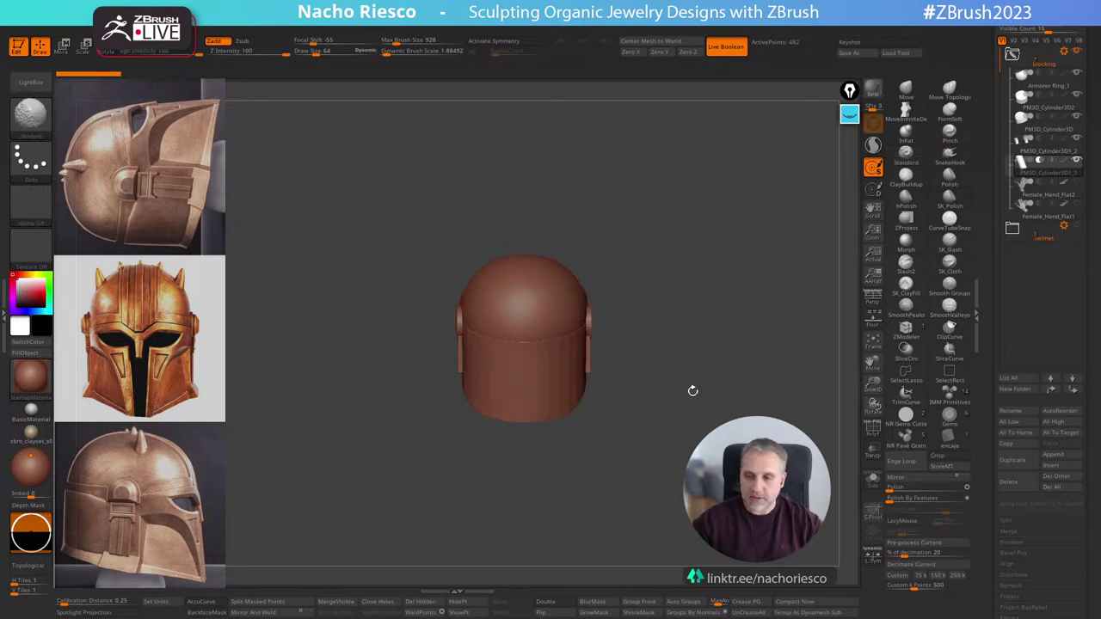
{"action": "key", "text": "1"}
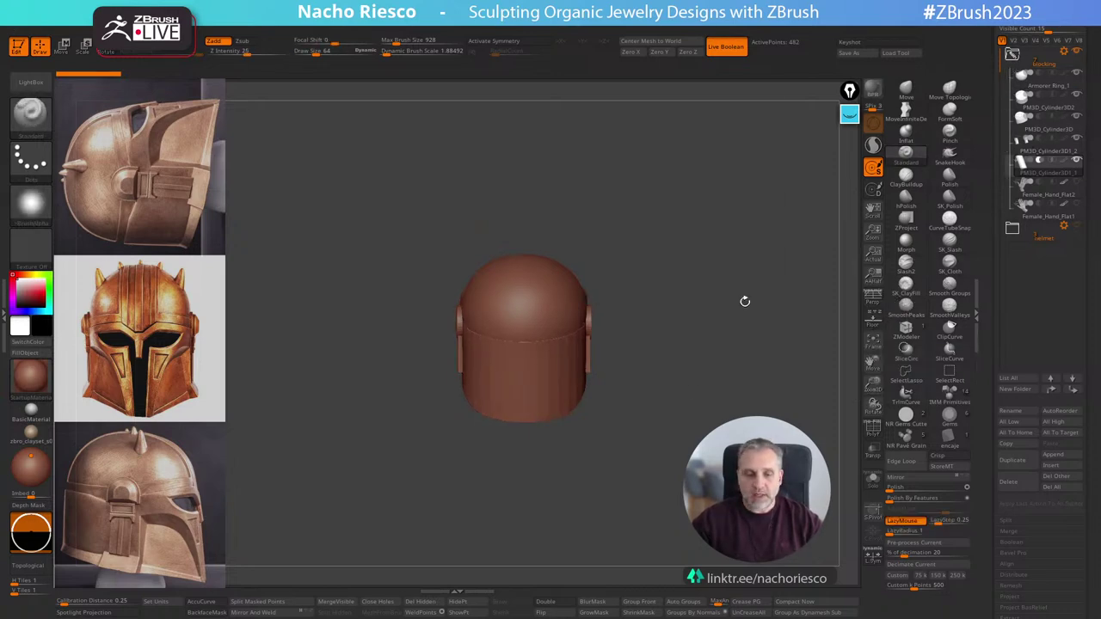
{"action": "left_click_drag", "start_coordinate": [745, 301], "coordinate": [754, 398]}
{"action": "key", "text": "f"}
{"action": "left_click_drag", "start_coordinate": [592, 487], "coordinate": [631, 440], "text": "alt"}
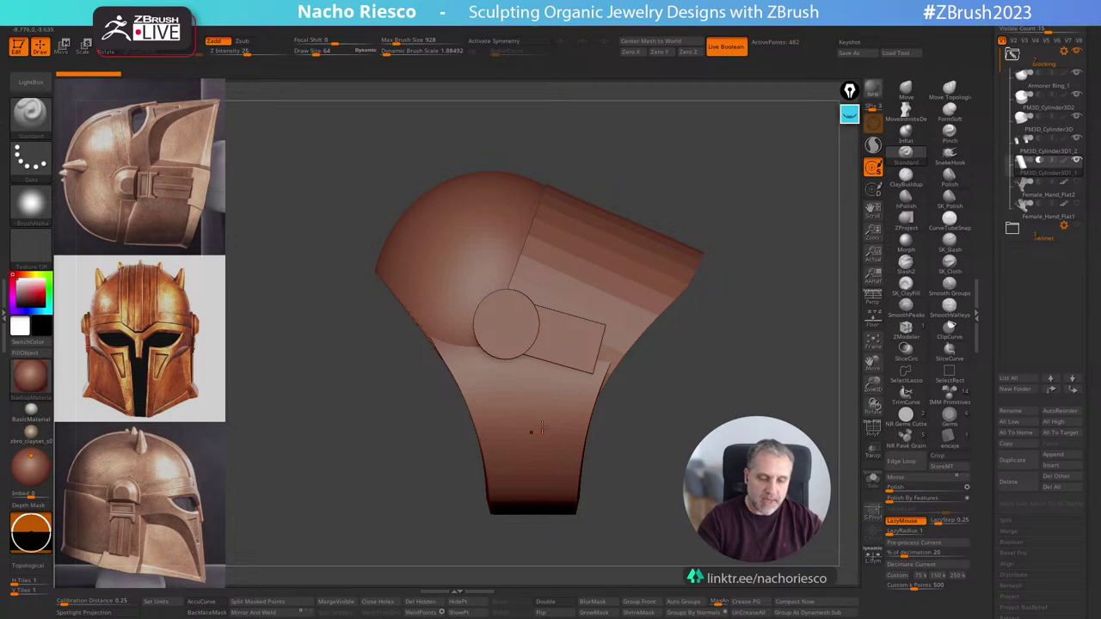
{"action": "left_click_drag", "start_coordinate": [662, 418], "coordinate": [692, 407]}
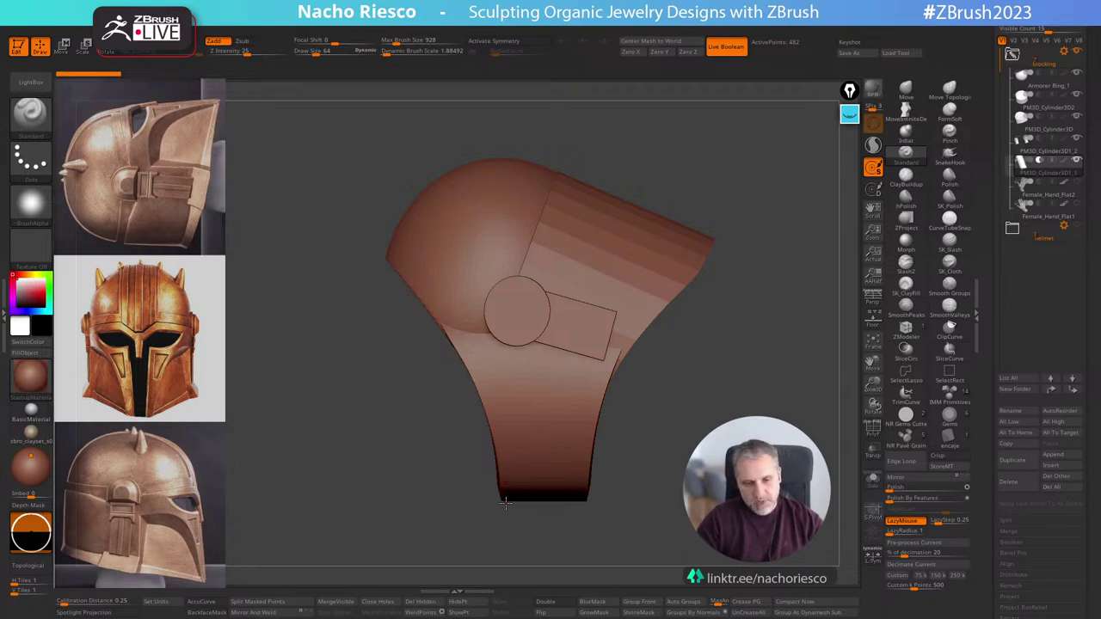
{"action": "left_click_drag", "start_coordinate": [808, 280], "coordinate": [770, 376]}
Show the helmet folder, hide the blocking folder, and examine the full helmet from different angles.
{"action": "left_click", "coordinate": [1015, 53]}
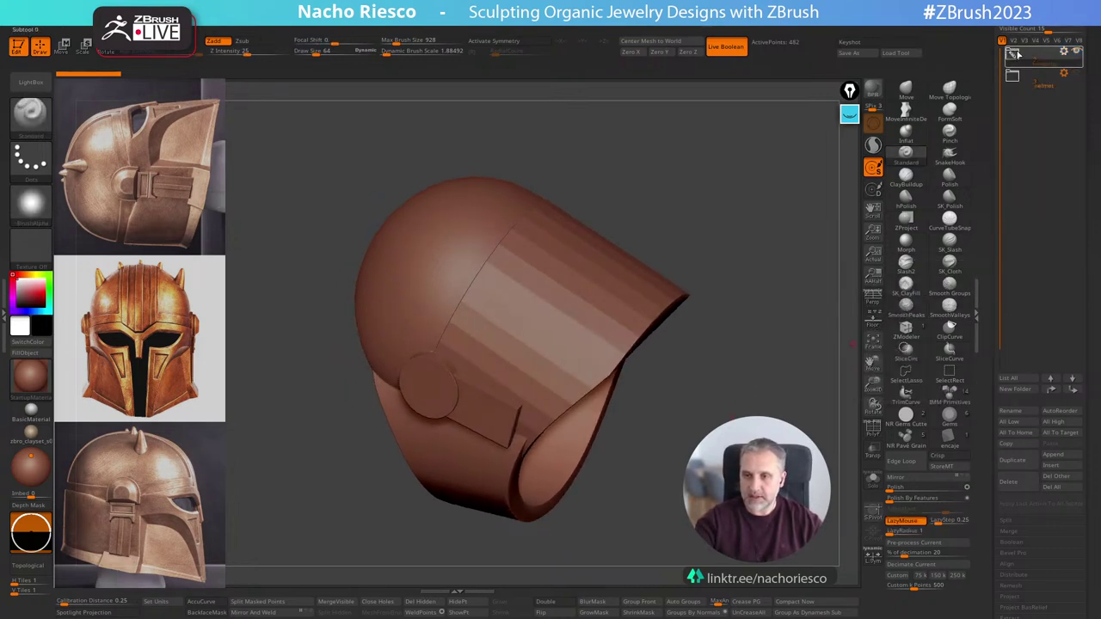
{"action": "left_click", "coordinate": [1014, 55]}
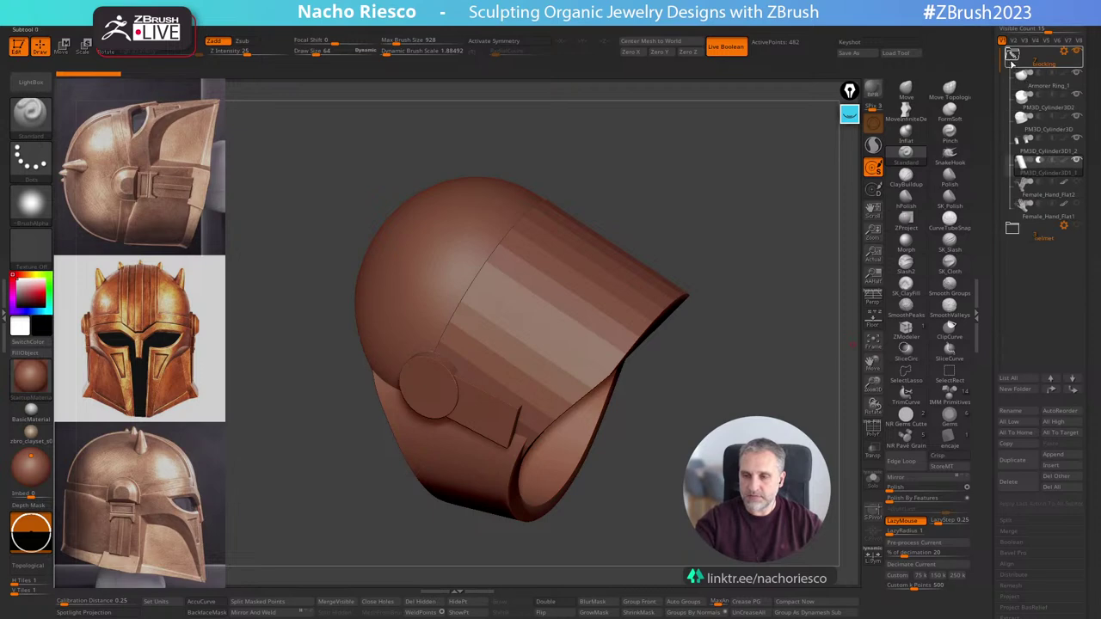
{"action": "left_click", "coordinate": [1014, 55]}
{"action": "left_click", "coordinate": [1075, 75]}
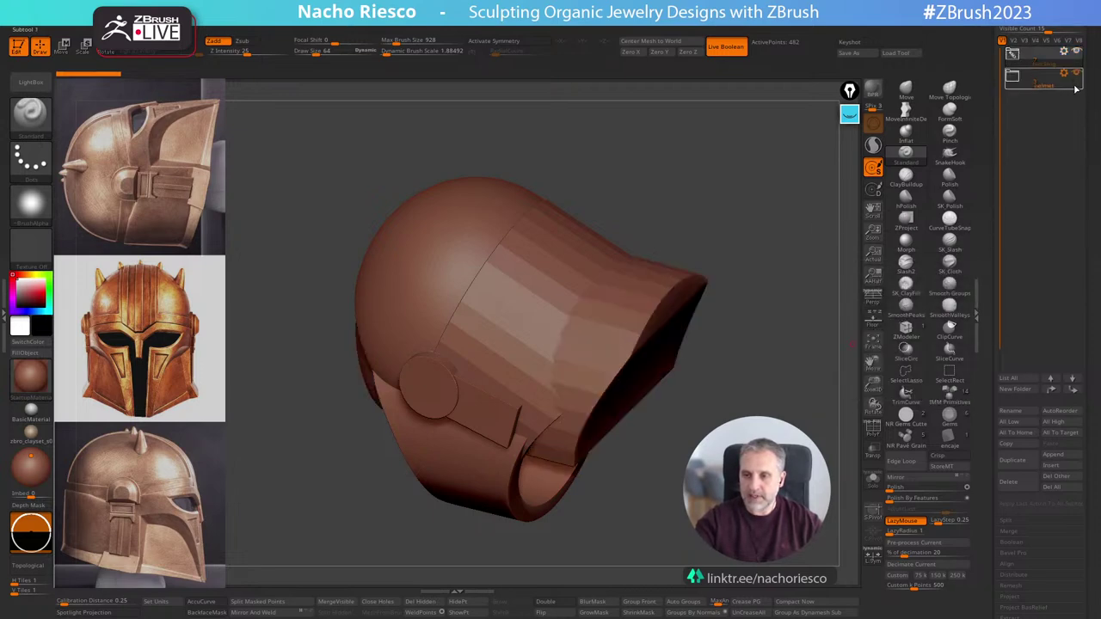
{"action": "left_click", "coordinate": [1074, 87]}
{"action": "left_click", "coordinate": [1076, 52]}
{"action": "left_click_drag", "start_coordinate": [844, 289], "coordinate": [842, 272], "text": "shift"}
{"action": "mouse_move", "coordinate": [812, 380]}
{"action": "left_mouse_down"}
{"action": "mouse_move", "coordinate": [774, 379]}
{"action": "mouse_move", "coordinate": [821, 377]}
{"action": "mouse_move", "coordinate": [731, 438]}
{"action": "mouse_move", "coordinate": [724, 481]}
{"action": "left_mouse_up"}
{"action": "left_click_drag", "start_coordinate": [724, 482], "coordinate": [723, 522]}
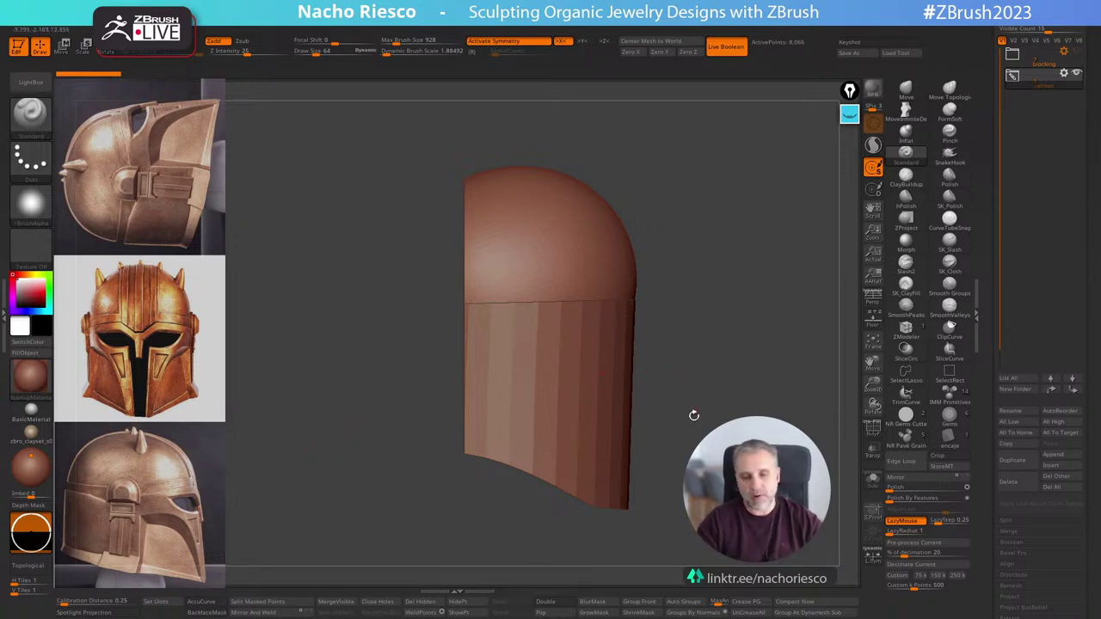
{"action": "left_click_drag", "start_coordinate": [765, 378], "coordinate": [724, 389]}
{"action": "left_click_drag", "start_coordinate": [724, 388], "coordinate": [777, 362], "text": "alt"}
Switch visibility back from the helmet folder to the blocking folder and turn on Floor to overlay the reference images.
{"action": "left_click_drag", "start_coordinate": [1035, 78], "coordinate": [1035, 174]}
{"action": "left_click", "coordinate": [1076, 148]}
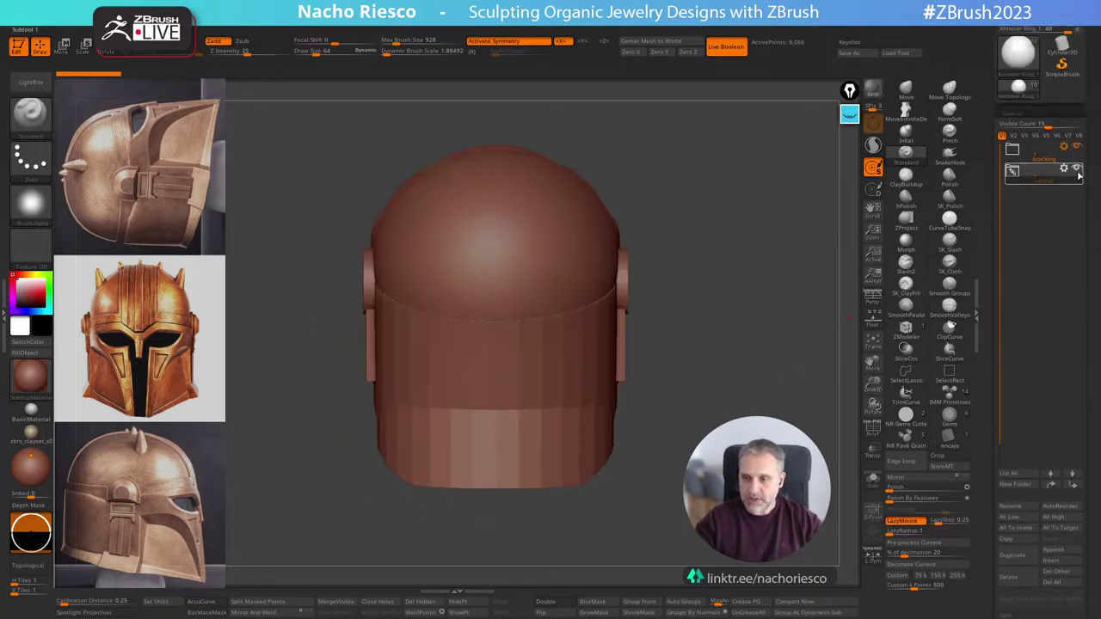
{"action": "left_click", "coordinate": [1077, 171]}
{"action": "left_click_drag", "start_coordinate": [748, 378], "coordinate": [804, 331], "text": "alt"}
{"action": "left_click", "coordinate": [872, 320]}
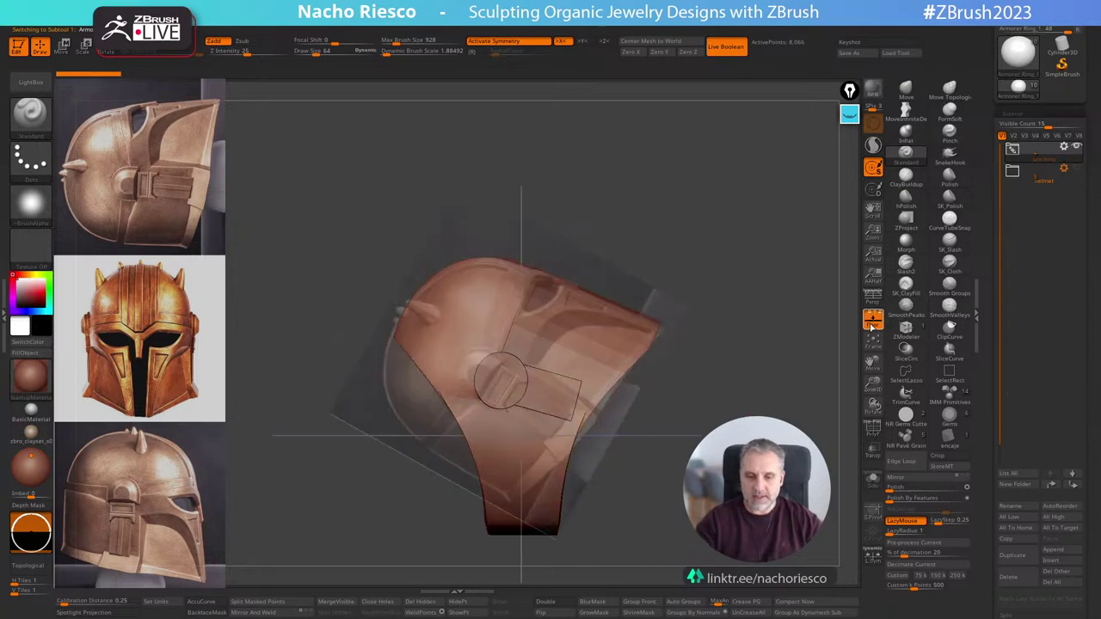
Compare the ring blockout with the overlaid helmet references in the front and side views.
{"action": "left_click_drag", "start_coordinate": [785, 406], "coordinate": [951, 326]}
{"action": "left_click_drag", "start_coordinate": [666, 471], "coordinate": [677, 519], "text": "alt"}
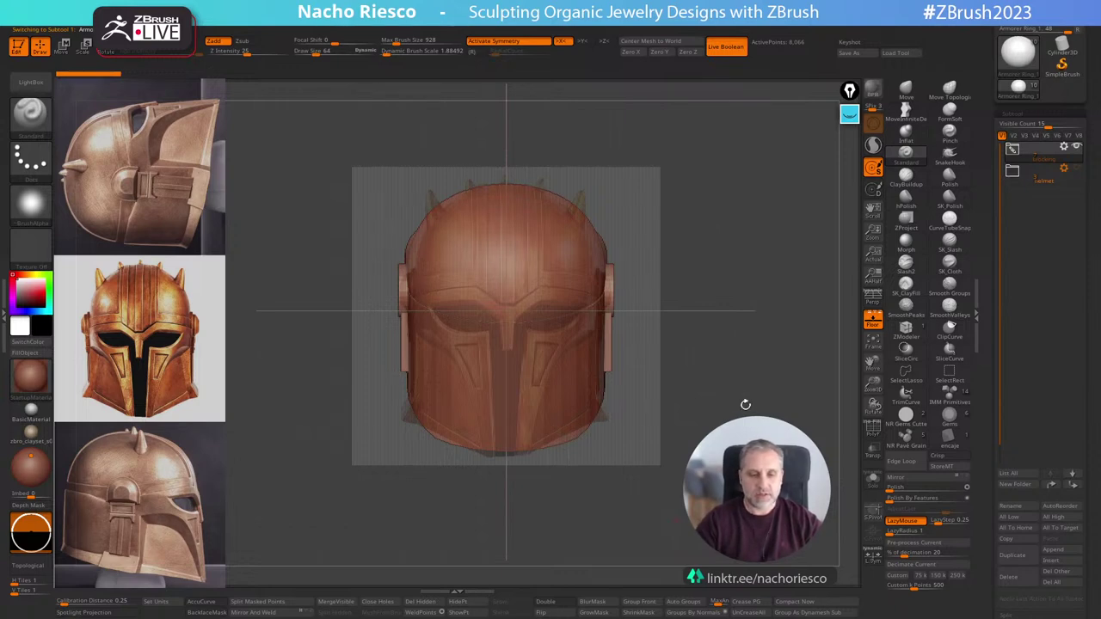
{"action": "mouse_move", "coordinate": [745, 404]}
{"action": "left_mouse_down"}
{"action": "mouse_move", "coordinate": [671, 403]}
{"action": "mouse_move", "coordinate": [743, 408]}
{"action": "mouse_move", "coordinate": [747, 418]}
{"action": "left_mouse_up"}
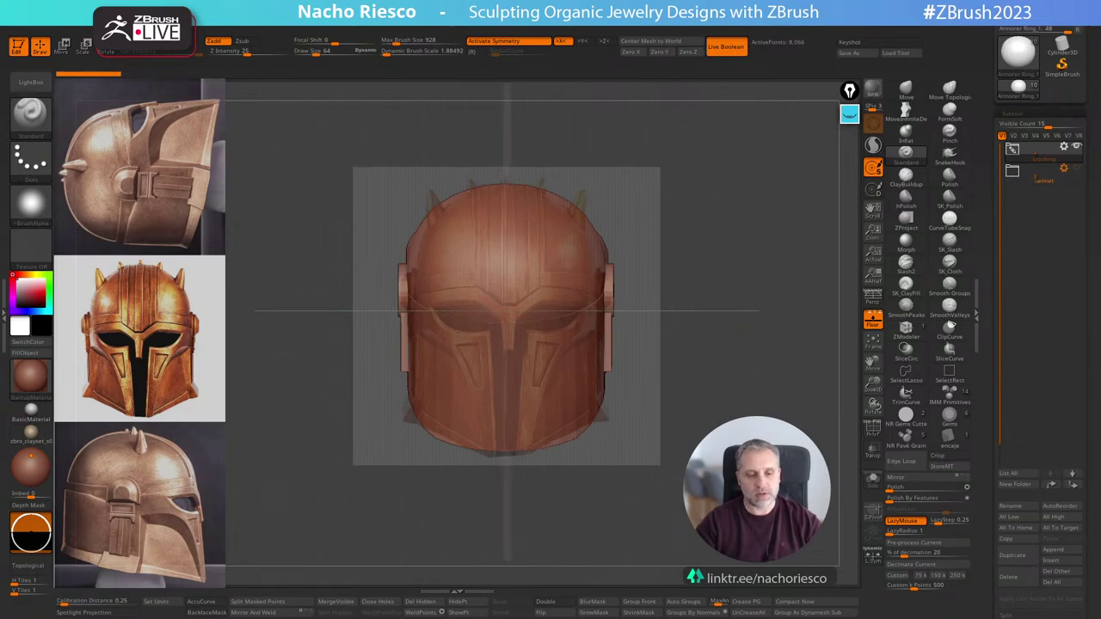
{"action": "left_click_drag", "start_coordinate": [746, 413], "coordinate": [883, 368]}
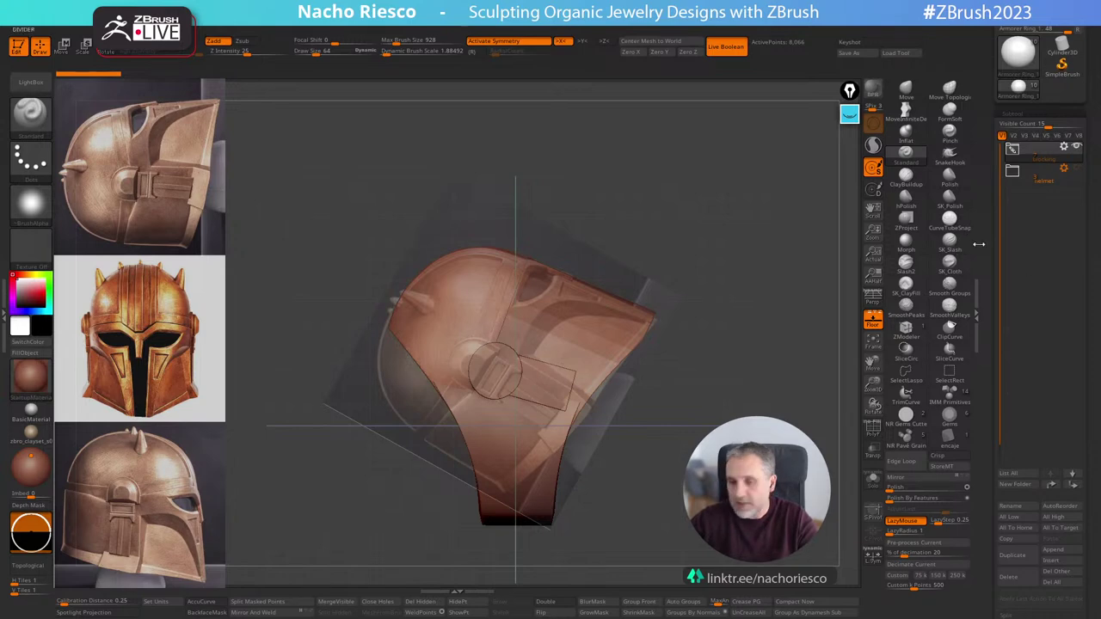
{"action": "left_click_drag", "start_coordinate": [709, 305], "coordinate": [708, 321]}
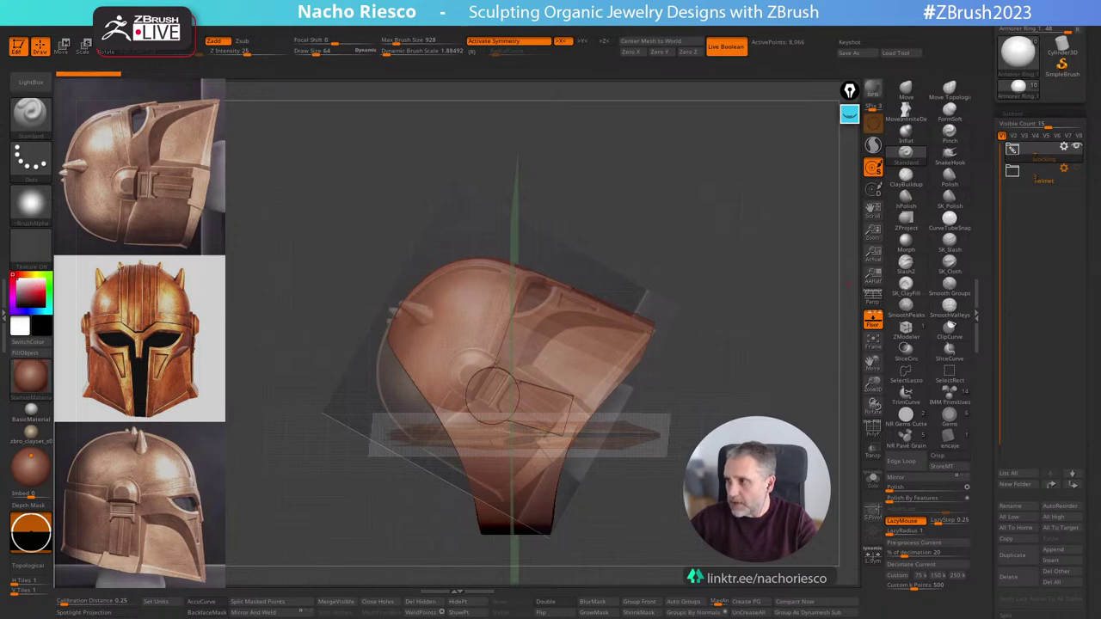
Switch to the browser on pixologic.com, enlarge its window over the canvas and open the ZBrushCentral community site.
{"action": "left_click_drag", "start_coordinate": [1099, 206], "coordinate": [563, 131]}
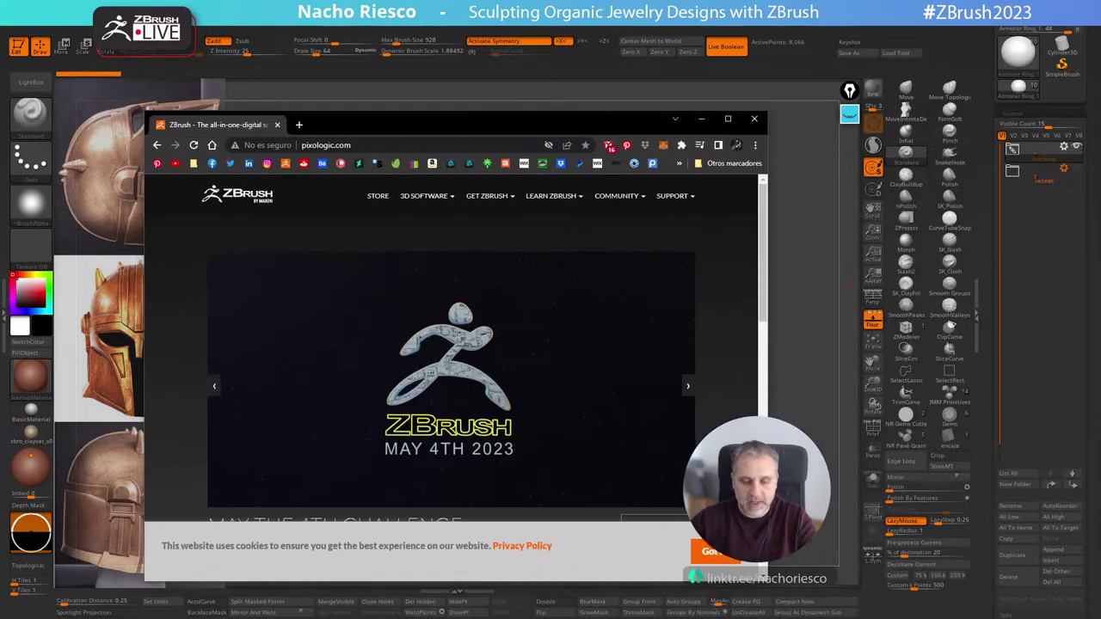
{"action": "left_click_drag", "start_coordinate": [767, 284], "coordinate": [861, 284]}
{"action": "left_click_drag", "start_coordinate": [599, 123], "coordinate": [596, 106]}
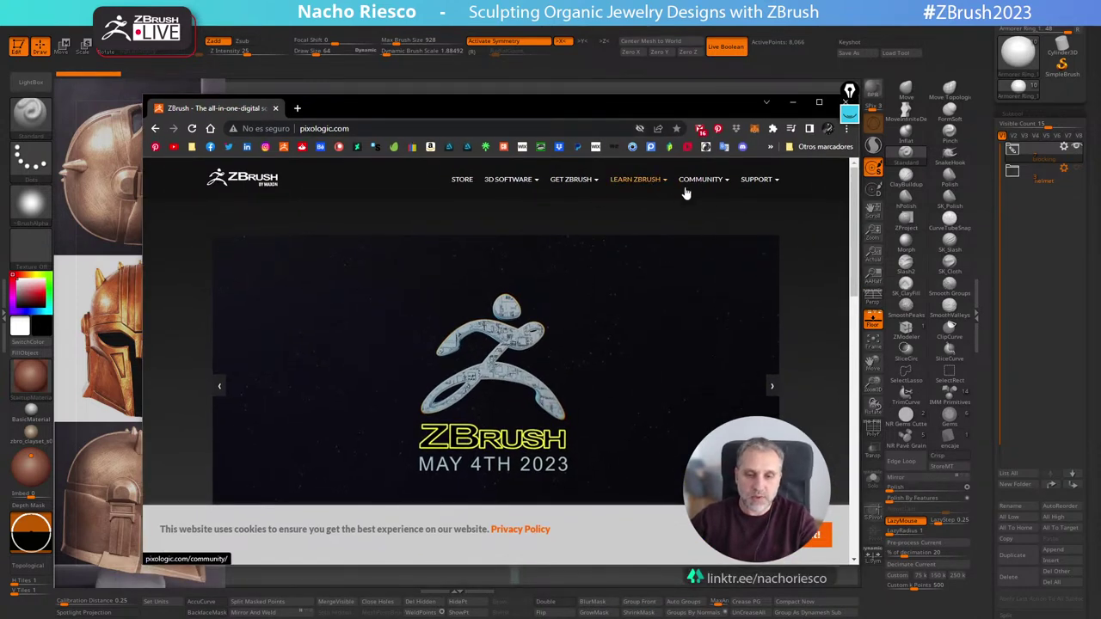
{"action": "mouse_move", "coordinate": [698, 183]}
{"action": "left_click", "coordinate": [713, 242]}
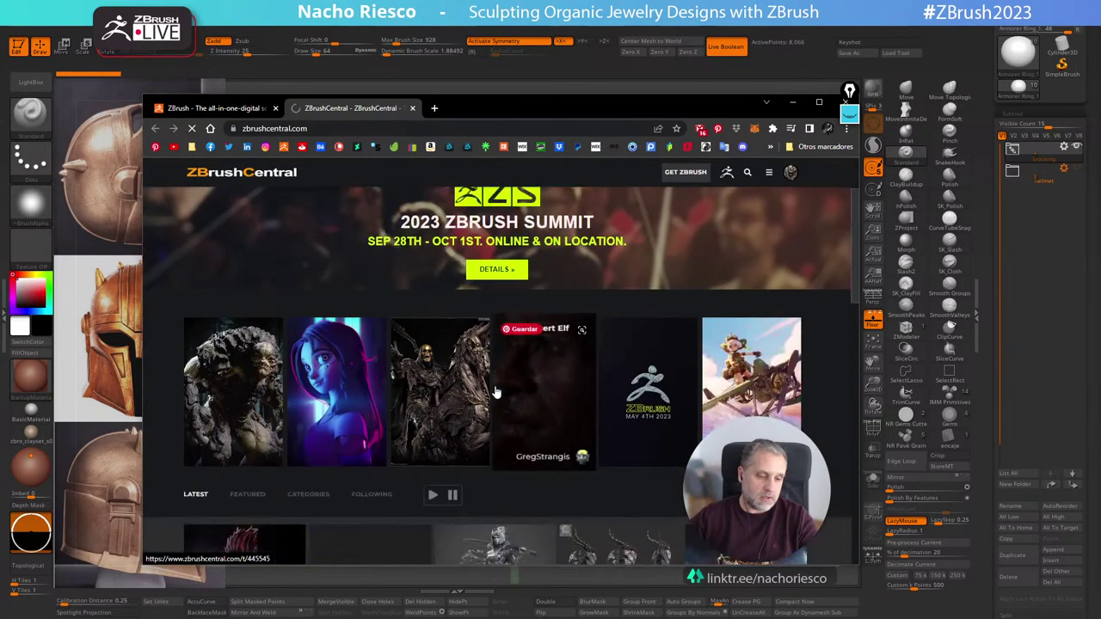
Open the Octopus Brooch post from the ZBrushCentral latest gallery, move the browser window up and widen it.
{"action": "scroll", "coordinate": [495, 392], "scroll_direction": "down", "scroll_amount": 5}
{"action": "left_click", "coordinate": [372, 319]}
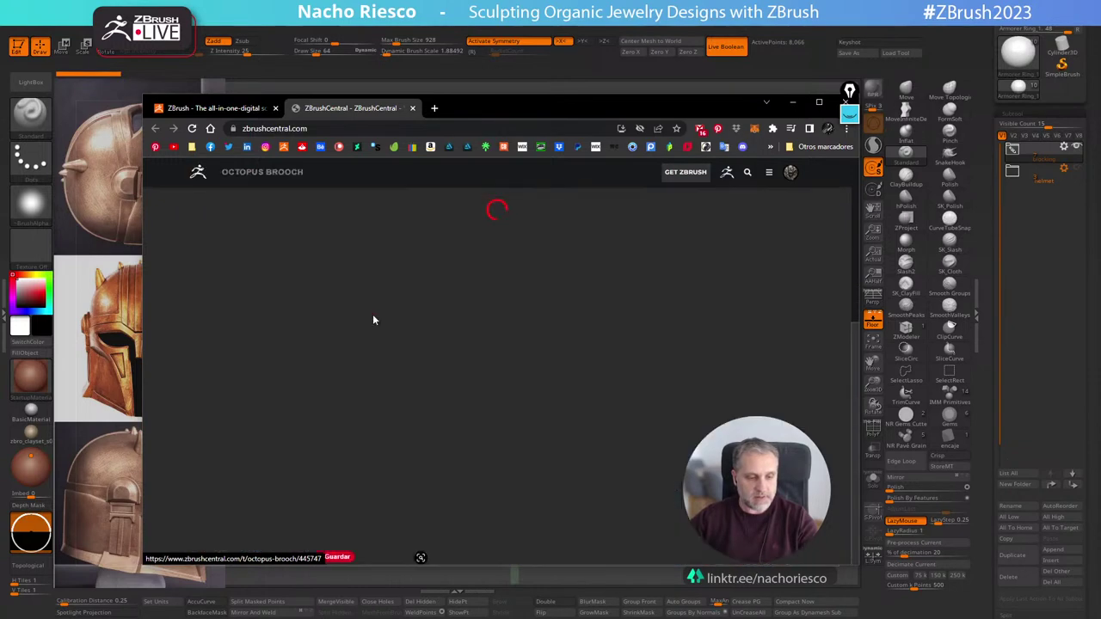
{"action": "scroll", "coordinate": [373, 321], "scroll_direction": "down", "scroll_amount": 4}
{"action": "left_click_drag", "start_coordinate": [541, 104], "coordinate": [522, 16]}
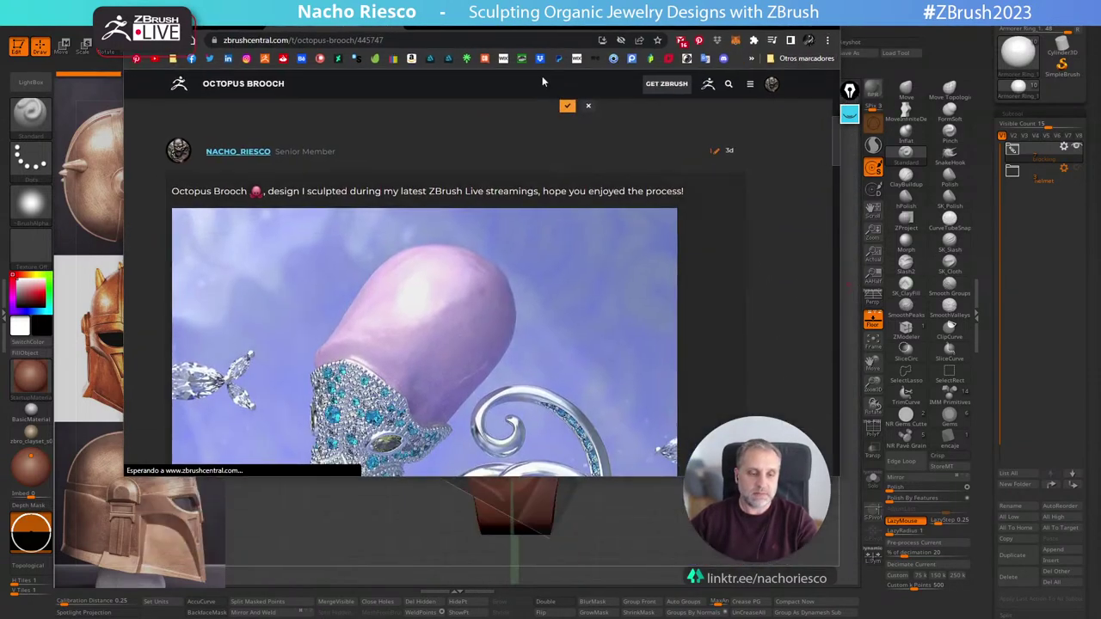
{"action": "left_click_drag", "start_coordinate": [839, 478], "coordinate": [888, 498]}
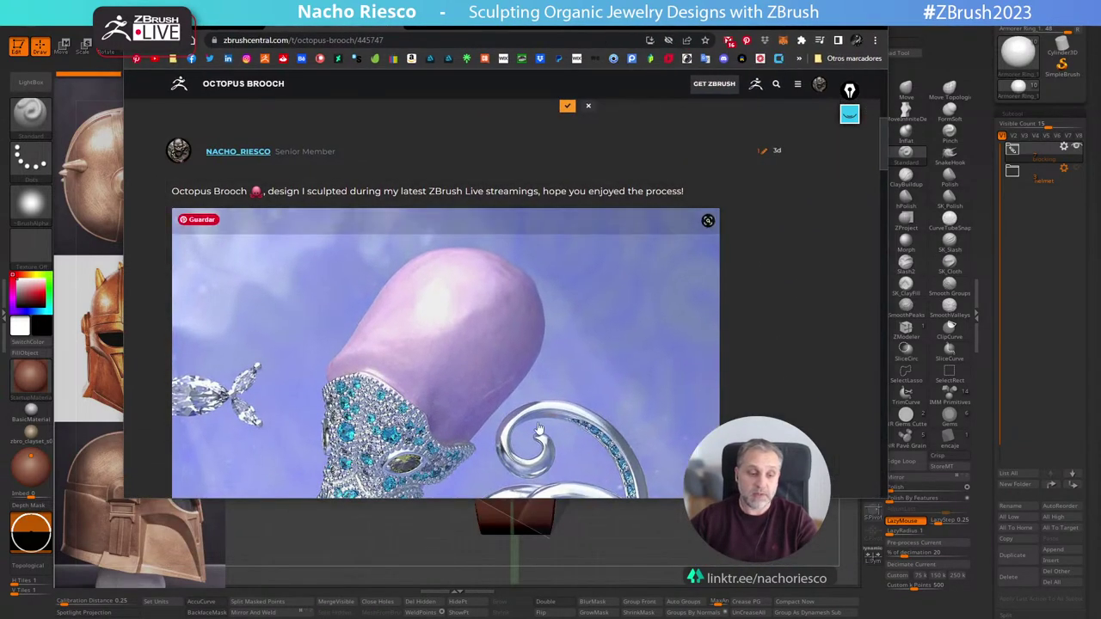
Look through the brooch renders in the post and play the embedded Octopus Brooch animation.
{"action": "scroll", "coordinate": [538, 427], "scroll_direction": "down", "scroll_amount": 12}
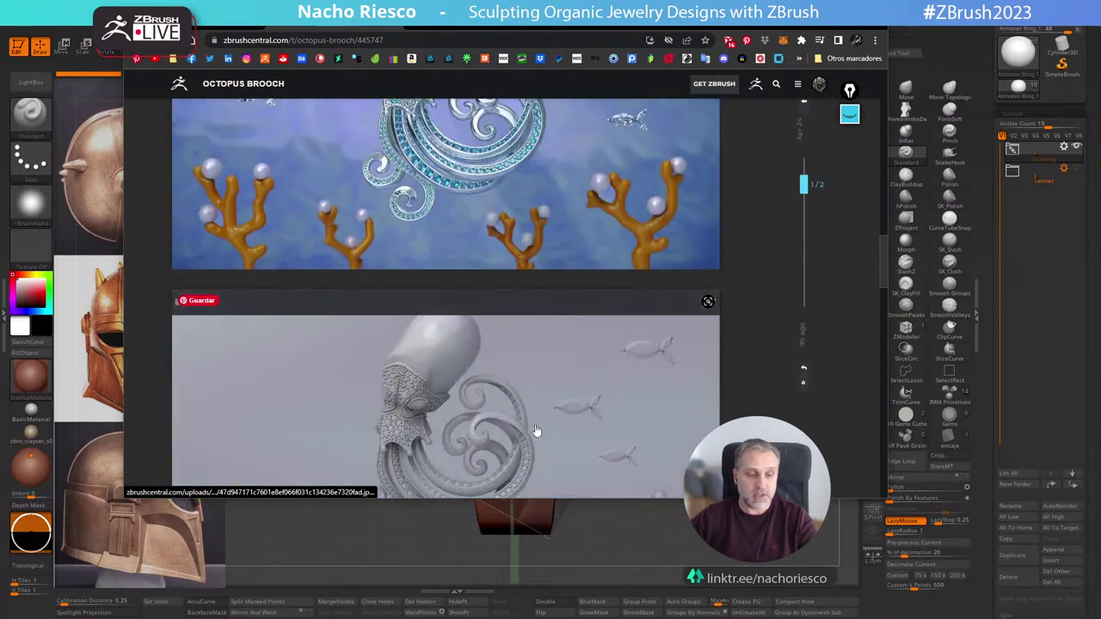
{"action": "scroll", "coordinate": [534, 430], "scroll_direction": "up", "scroll_amount": 3}
{"action": "scroll", "coordinate": [534, 433], "scroll_direction": "down", "scroll_amount": 3}
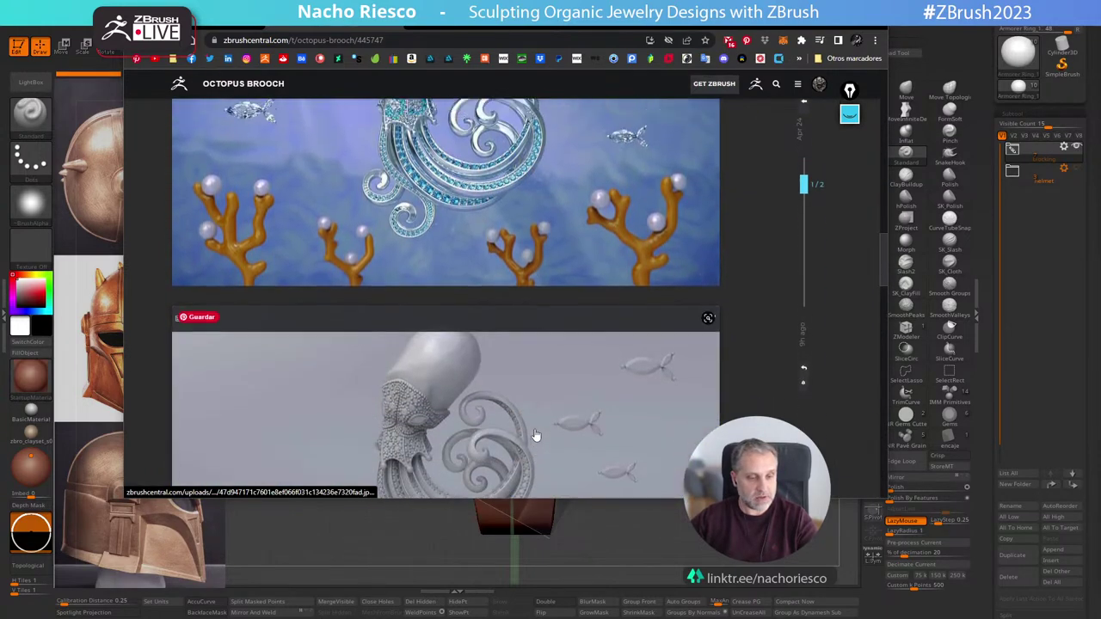
{"action": "scroll", "coordinate": [534, 434], "scroll_direction": "down", "scroll_amount": 15}
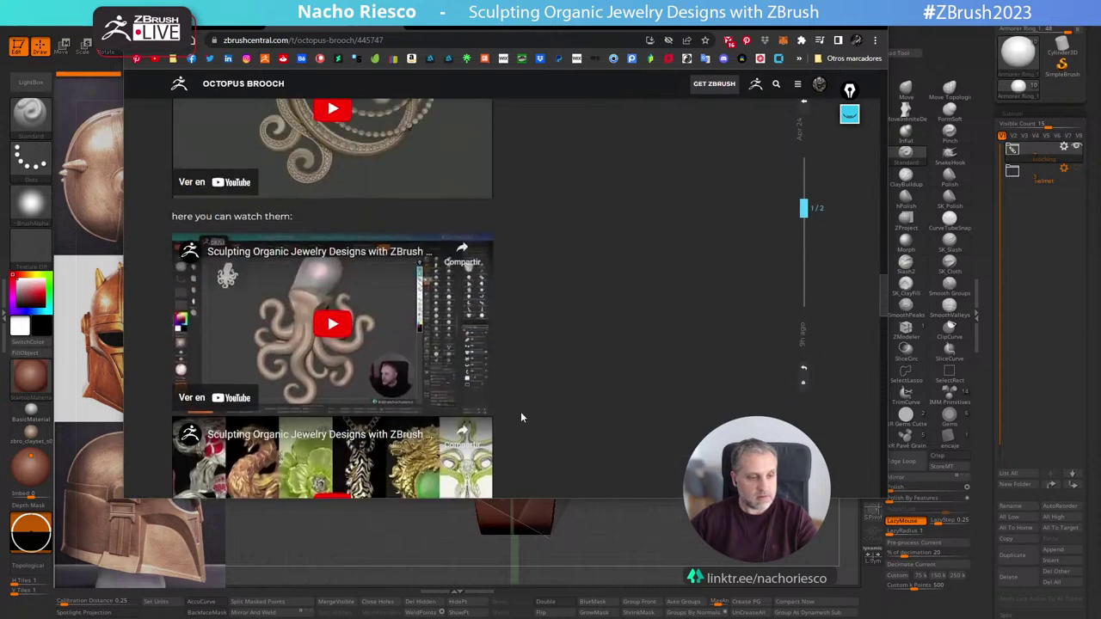
{"action": "scroll", "coordinate": [520, 411], "scroll_direction": "up", "scroll_amount": 4}
{"action": "left_click", "coordinate": [332, 249]}
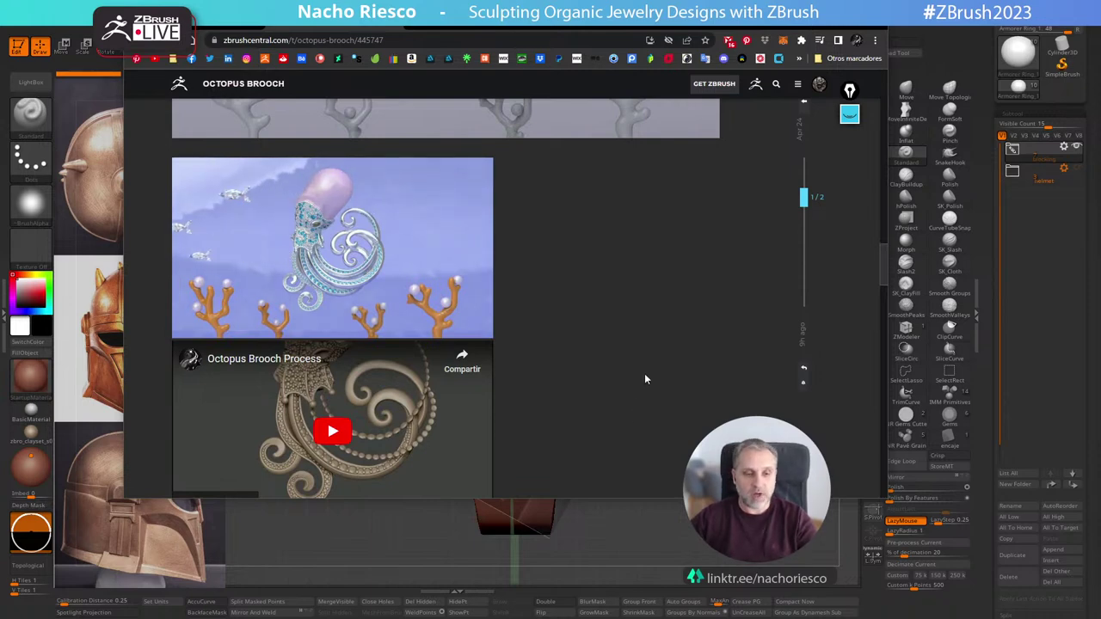
Play the first embedded "Sculpting Organic Jewelry Designs with ZBrush" stream, skip ahead to about 1:07:11 and pause it.
{"action": "scroll", "coordinate": [604, 323], "scroll_direction": "down", "scroll_amount": 3}
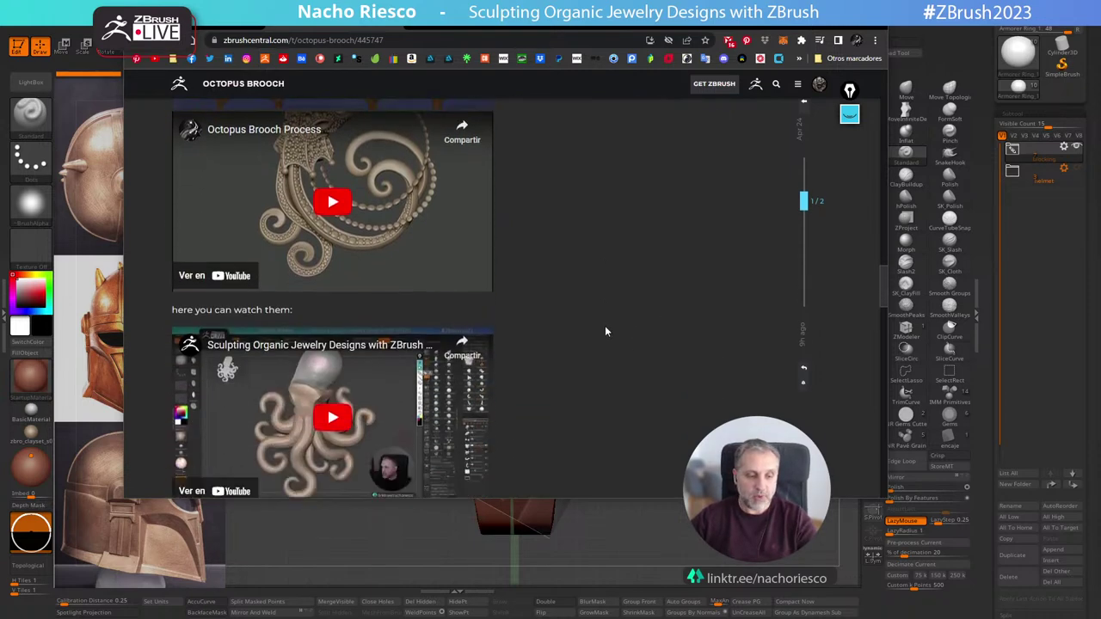
{"action": "scroll", "coordinate": [605, 327], "scroll_direction": "down", "scroll_amount": 2}
{"action": "scroll", "coordinate": [605, 327], "scroll_direction": "down", "scroll_amount": 1}
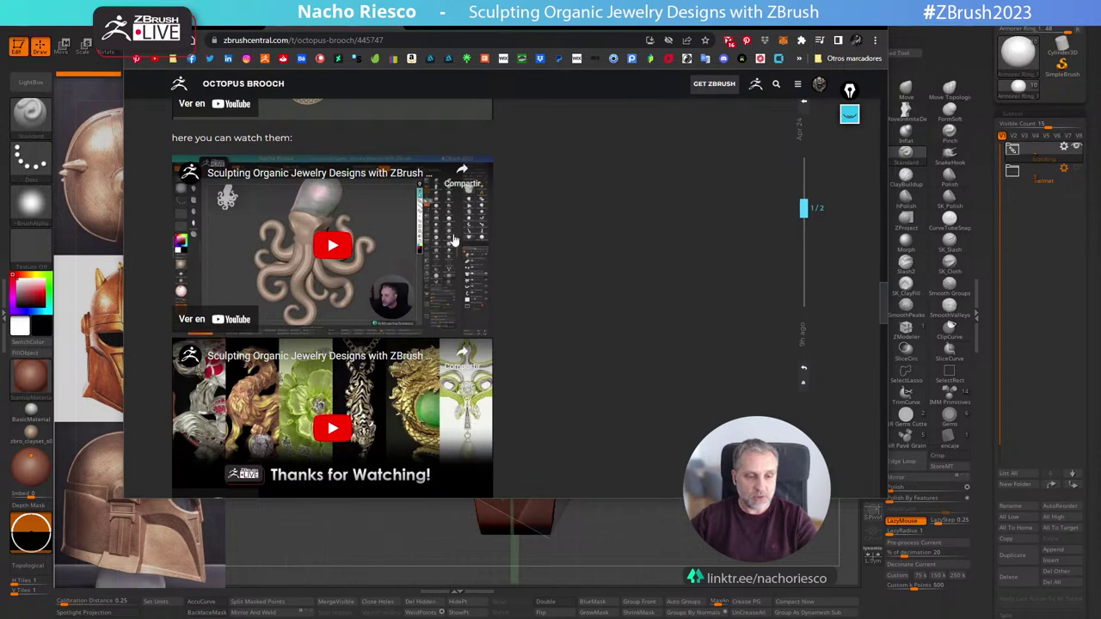
{"action": "left_click", "coordinate": [334, 245]}
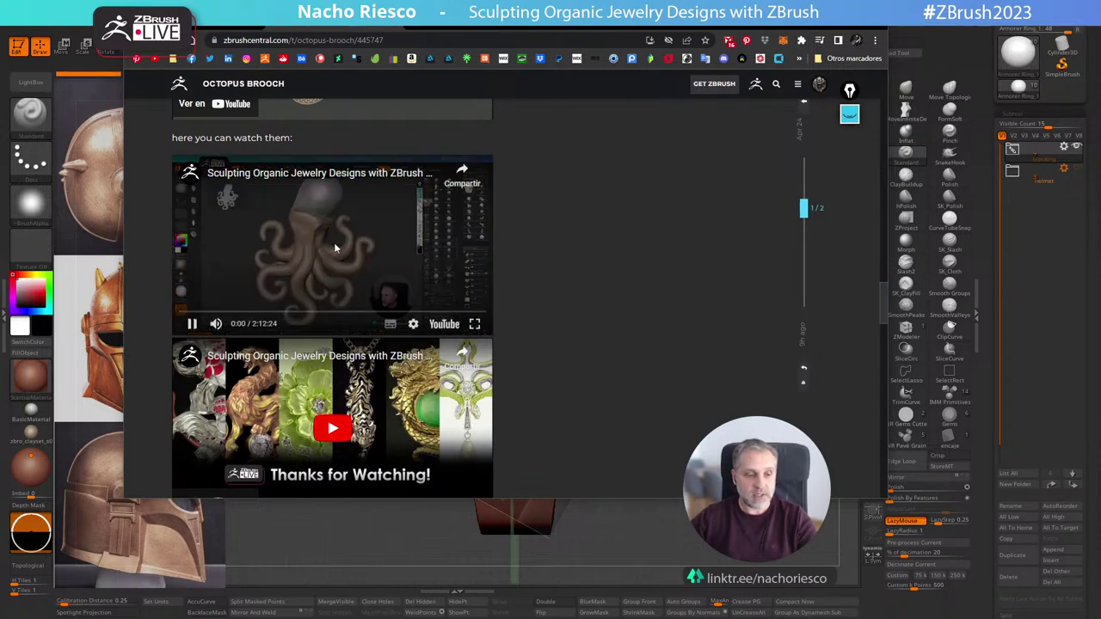
{"action": "left_click", "coordinate": [292, 315]}
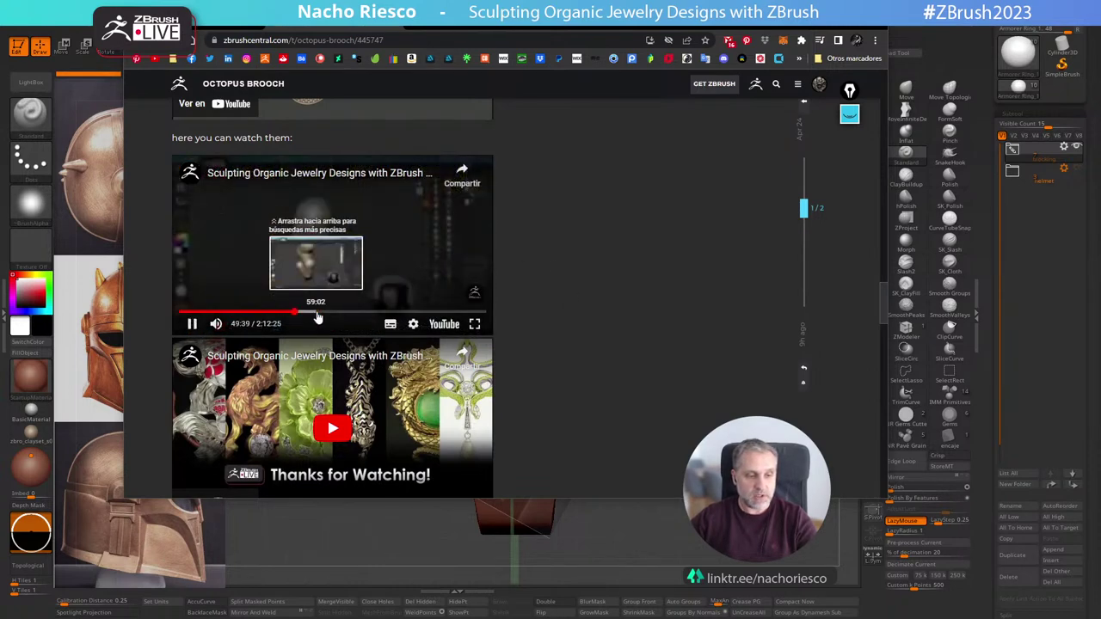
{"action": "left_click", "coordinate": [336, 314]}
{"action": "left_click", "coordinate": [193, 324]}
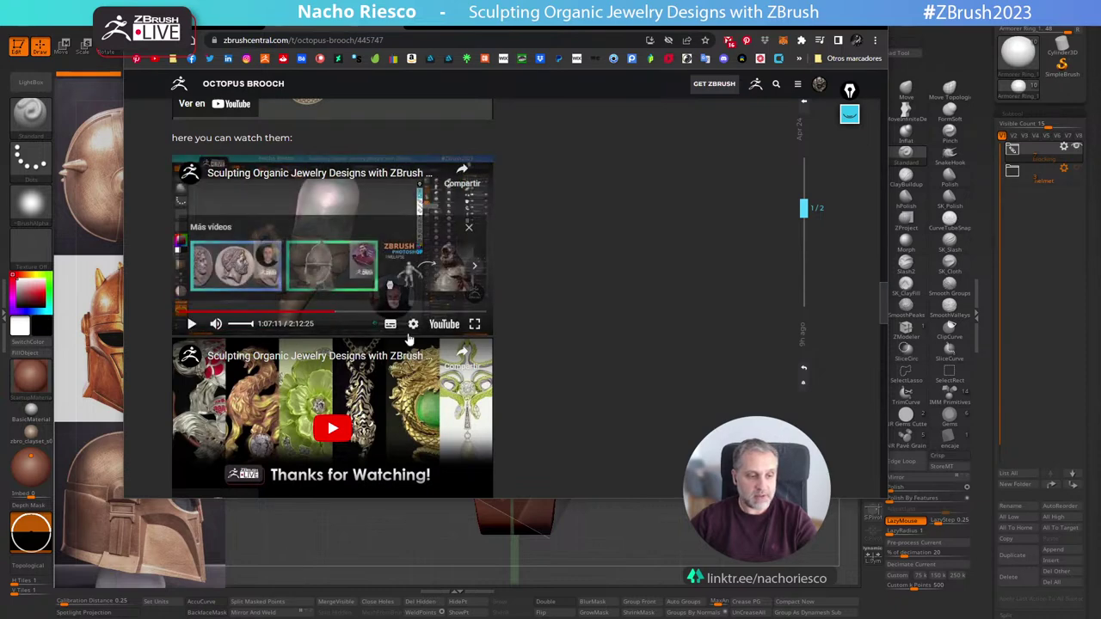
Review the remaining stream recordings in the post and return to the beginning of the page.
{"action": "scroll", "coordinate": [586, 319], "scroll_direction": "down", "scroll_amount": 3}
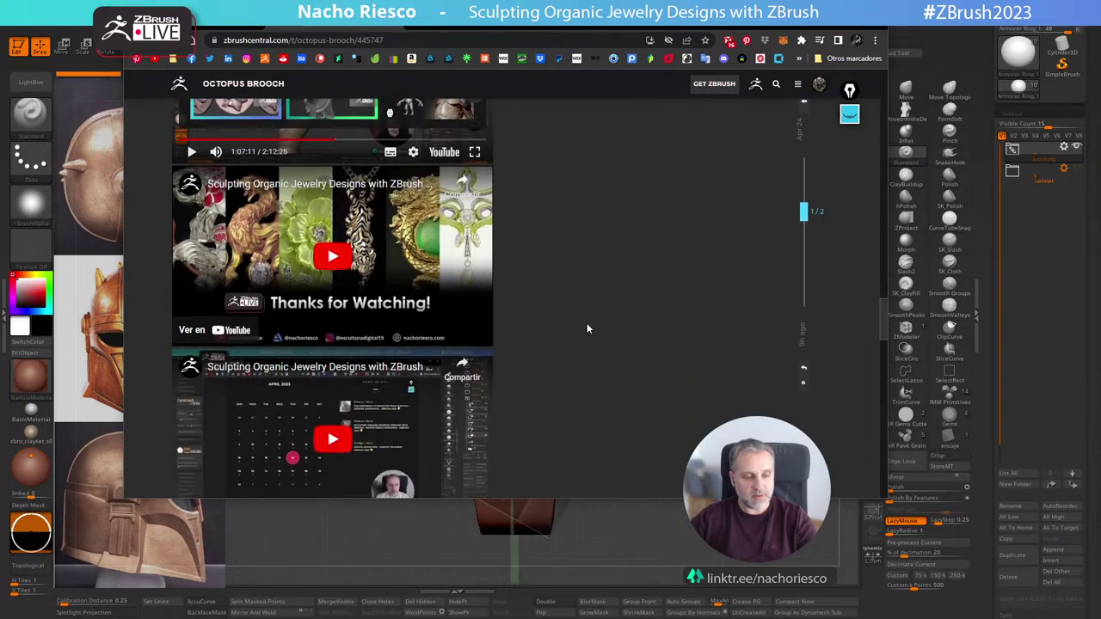
{"action": "scroll", "coordinate": [587, 328], "scroll_direction": "down", "scroll_amount": 1}
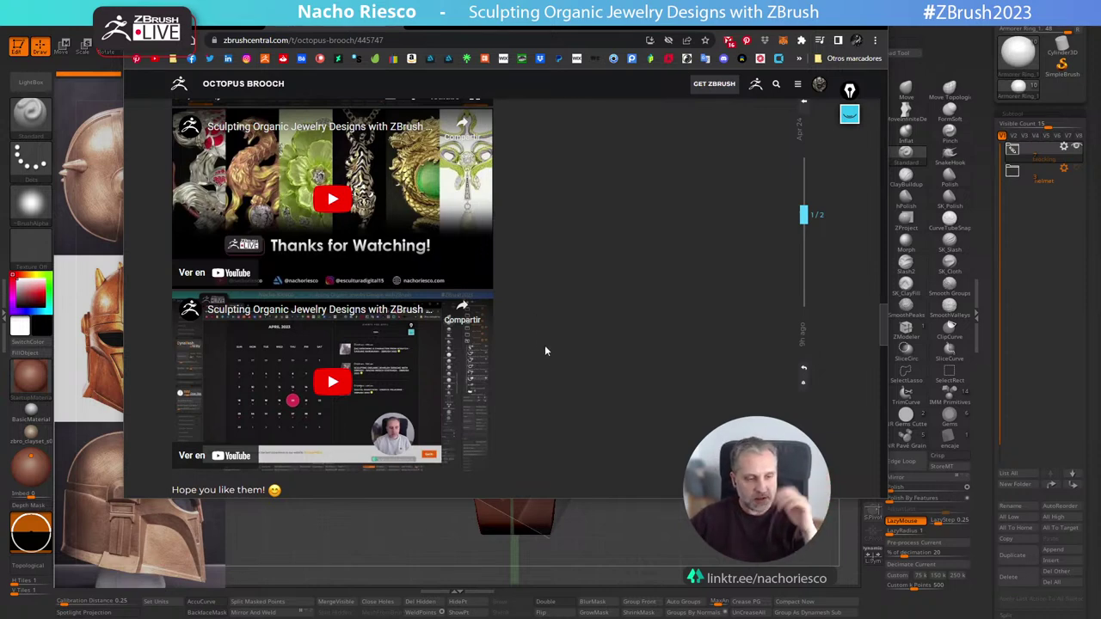
{"action": "scroll", "coordinate": [533, 373], "scroll_direction": "down", "scroll_amount": 2}
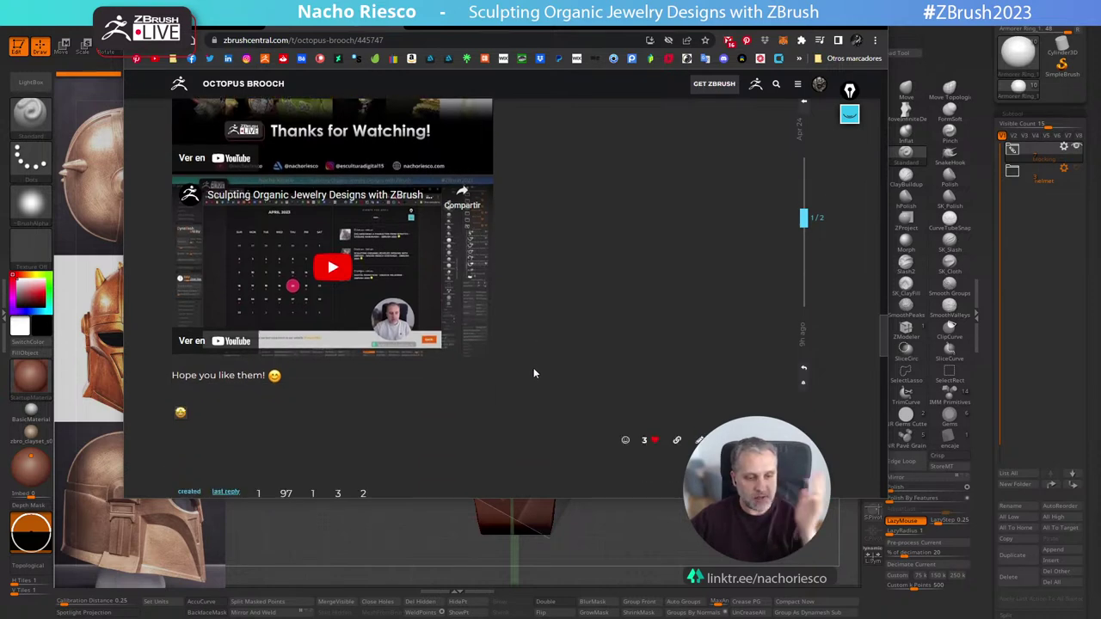
{"action": "scroll", "coordinate": [533, 373], "scroll_direction": "up", "scroll_amount": 5}
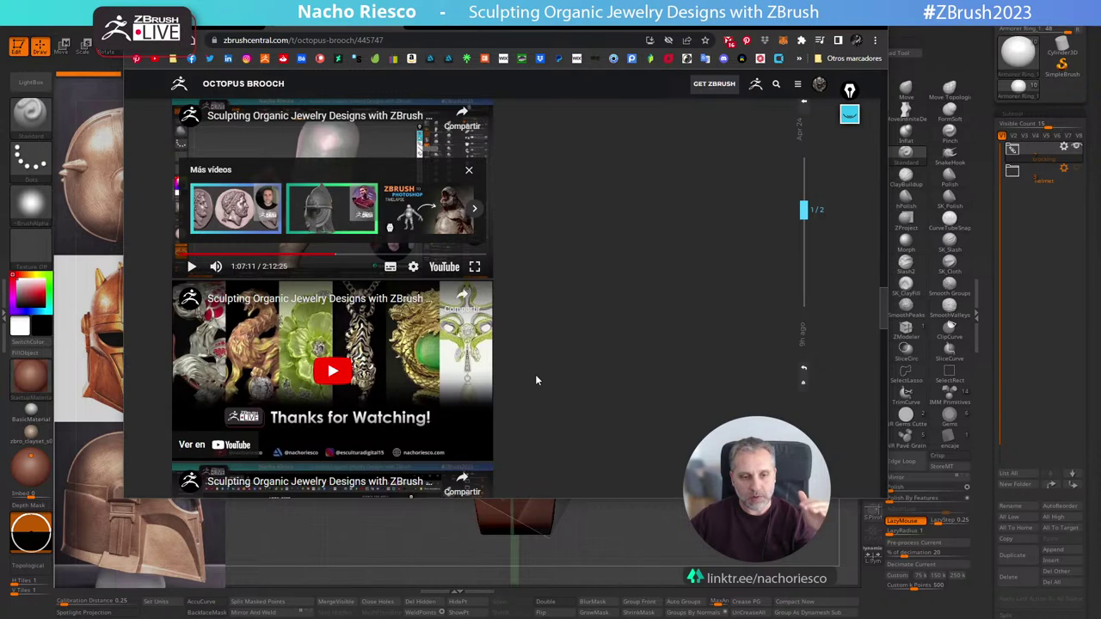
{"action": "scroll", "coordinate": [535, 376], "scroll_direction": "up", "scroll_amount": 10}
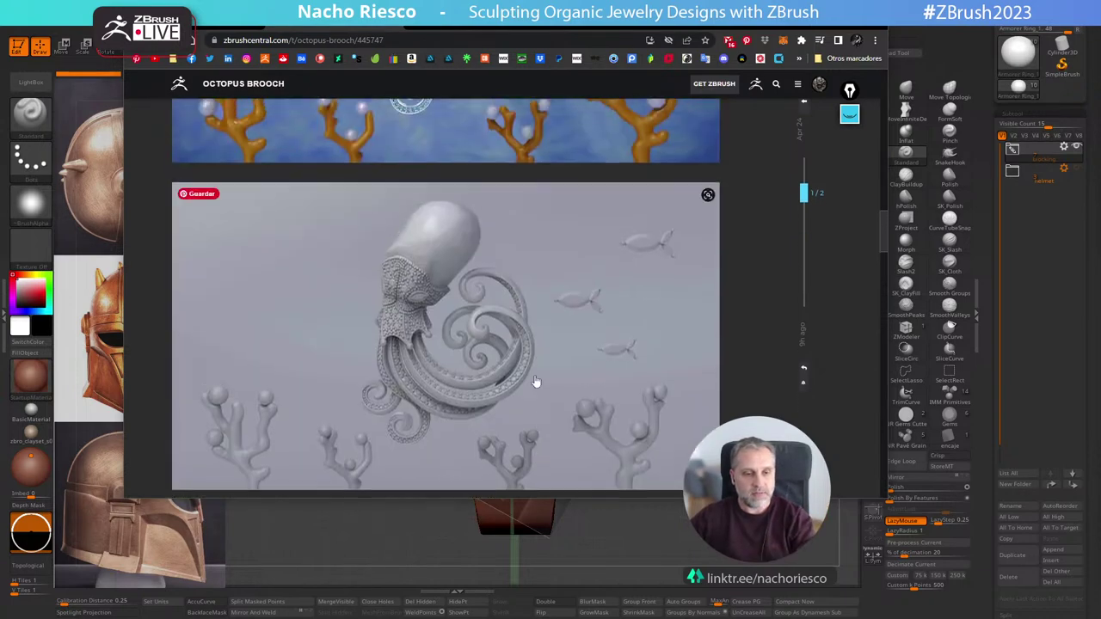
{"action": "scroll", "coordinate": [534, 378], "scroll_direction": "up", "scroll_amount": 15}
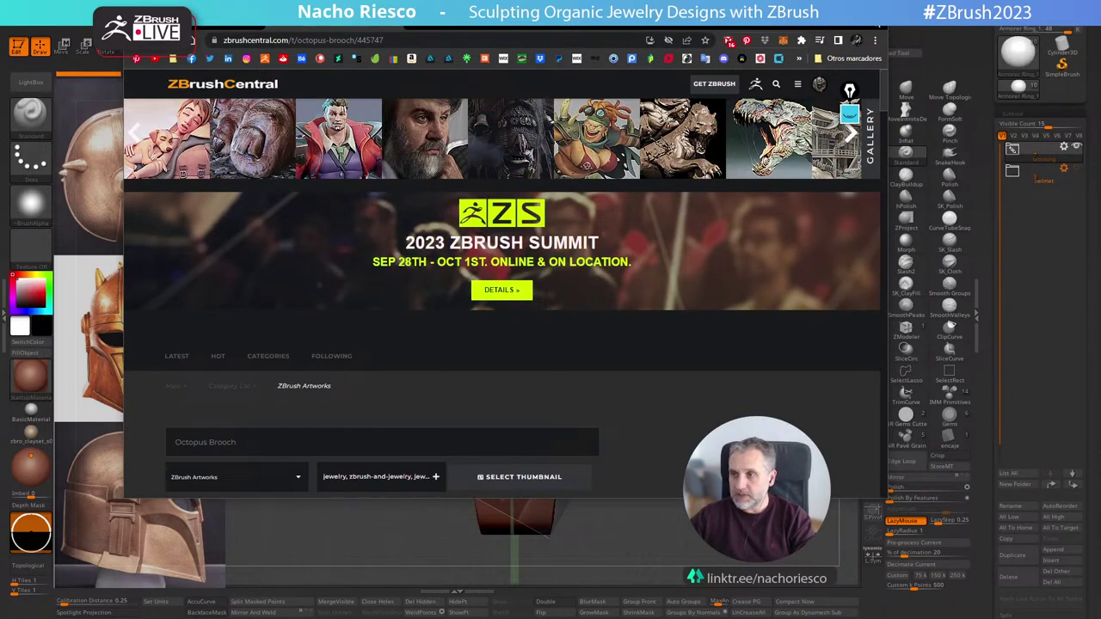
Examine the large colour render of the brooch and enlarge and reposition the browser window to show more of it.
{"action": "scroll", "coordinate": [497, 305], "scroll_direction": "down", "scroll_amount": 3}
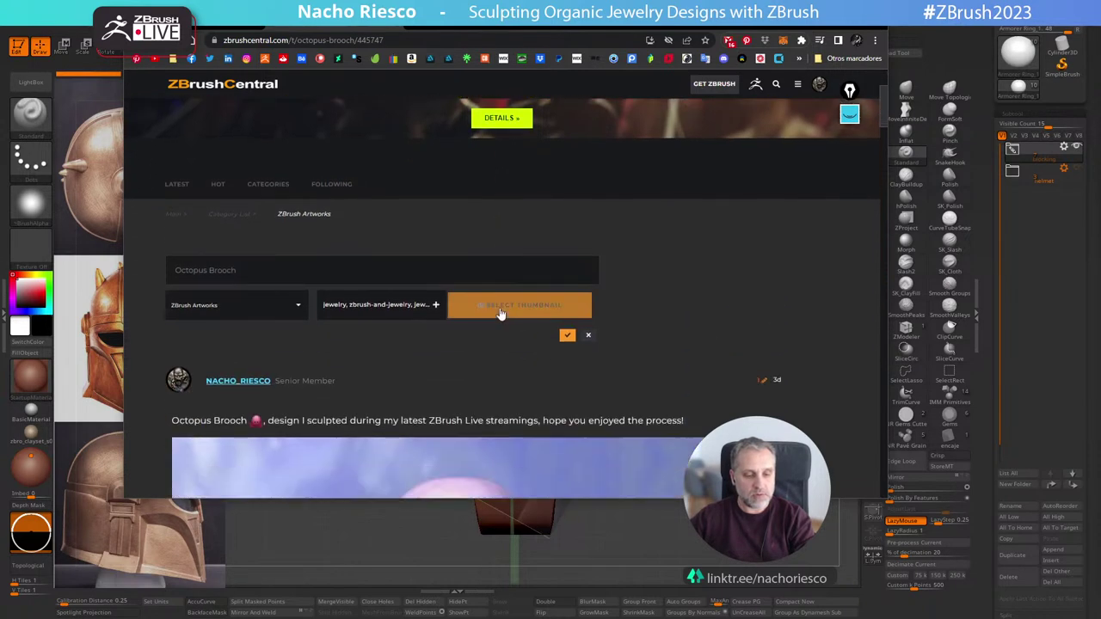
{"action": "scroll", "coordinate": [500, 313], "scroll_direction": "down", "scroll_amount": 5}
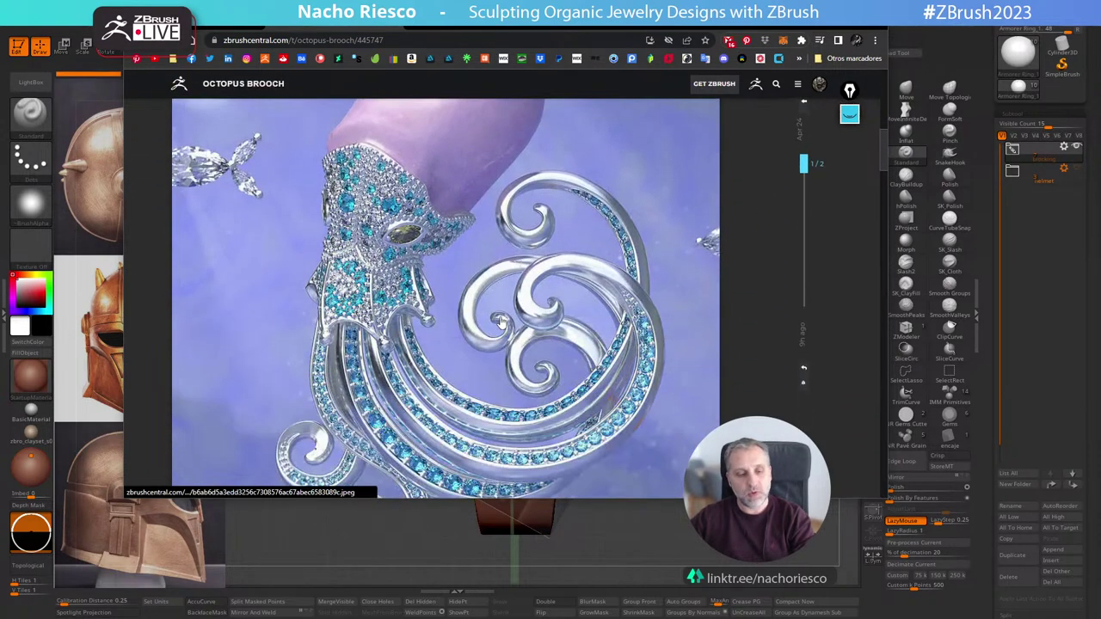
{"action": "scroll", "coordinate": [501, 322], "scroll_direction": "up", "scroll_amount": 2}
{"action": "scroll", "coordinate": [501, 323], "scroll_direction": "down", "scroll_amount": 2}
{"action": "scroll", "coordinate": [502, 323], "scroll_direction": "down", "scroll_amount": 2}
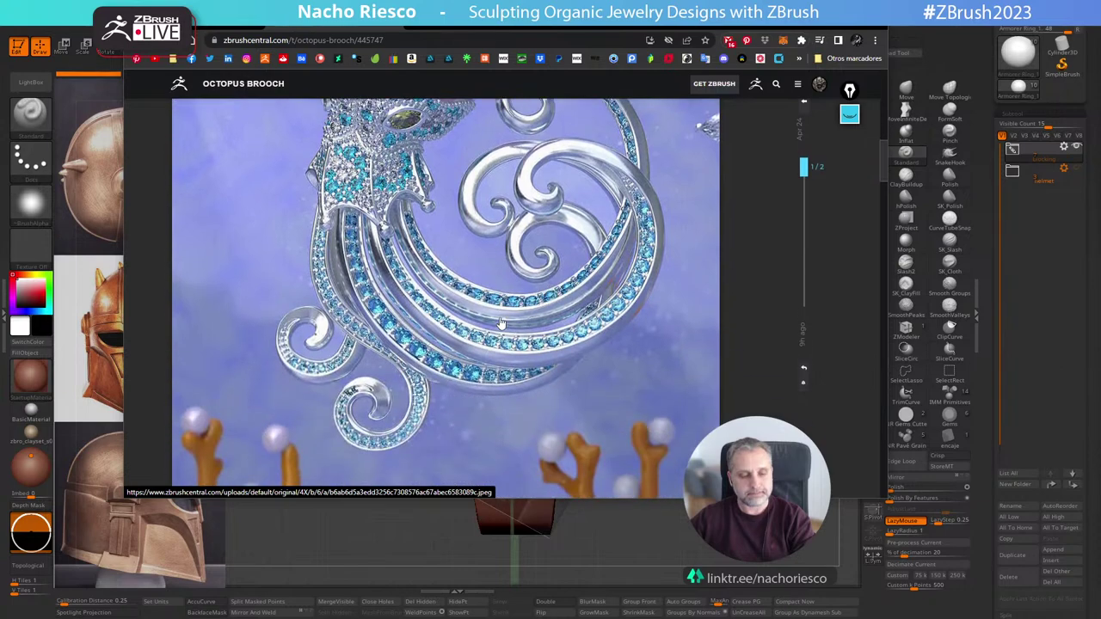
{"action": "scroll", "coordinate": [501, 323], "scroll_direction": "up", "scroll_amount": 1}
{"action": "left_click_drag", "start_coordinate": [885, 499], "coordinate": [1012, 581]}
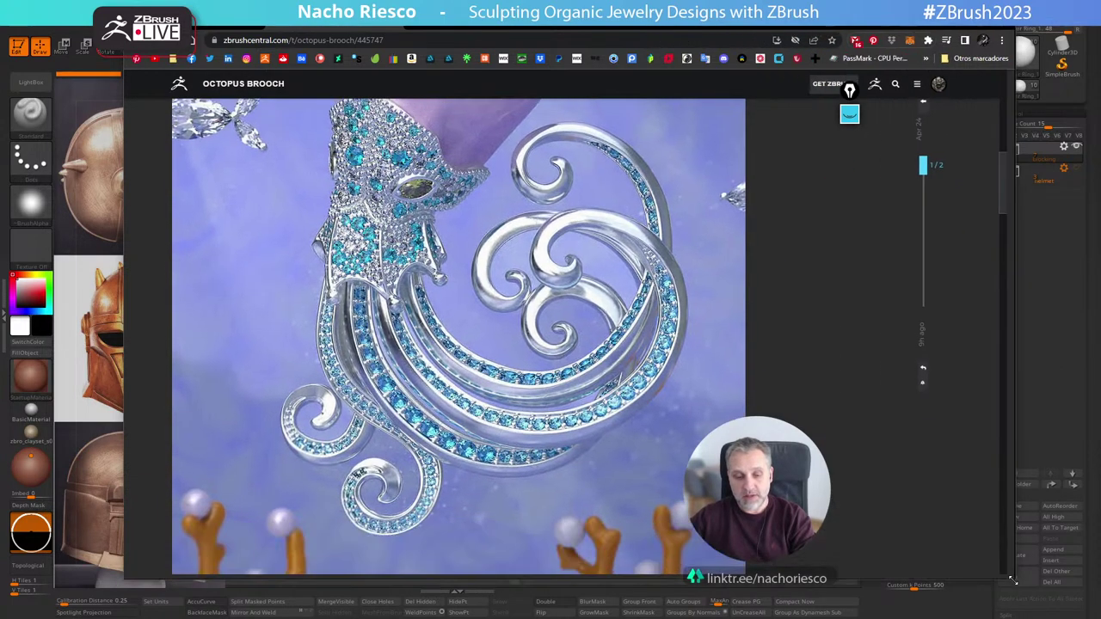
{"action": "left_click_drag", "start_coordinate": [633, 22], "coordinate": [607, 29]}
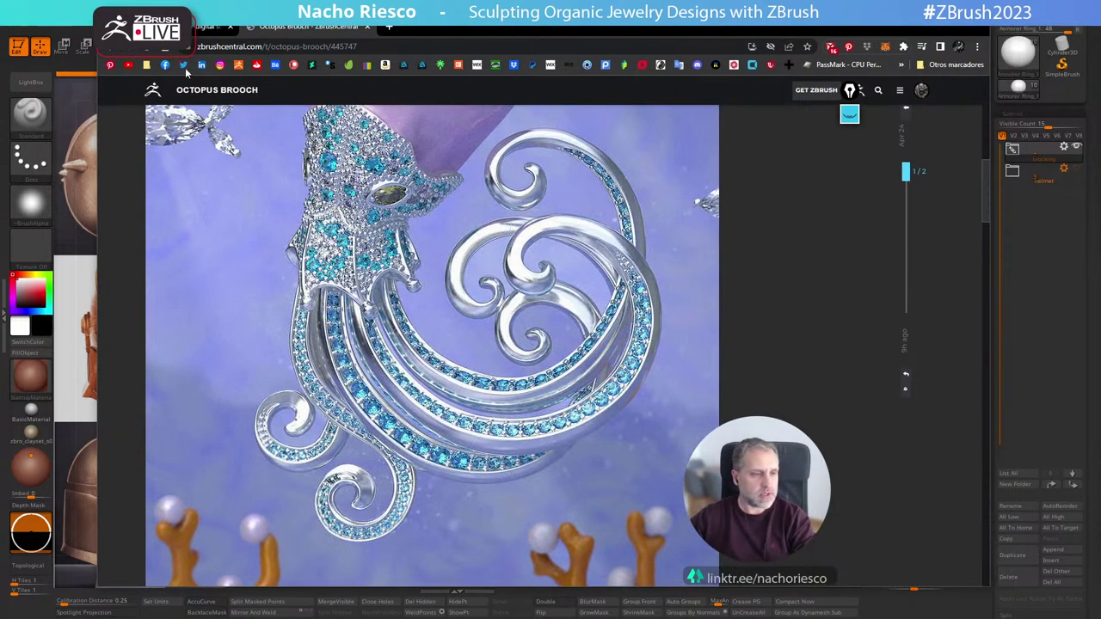
Open the Behance site and search Google for "behance" plus the artist's full name.
{"action": "left_click", "coordinate": [275, 66]}
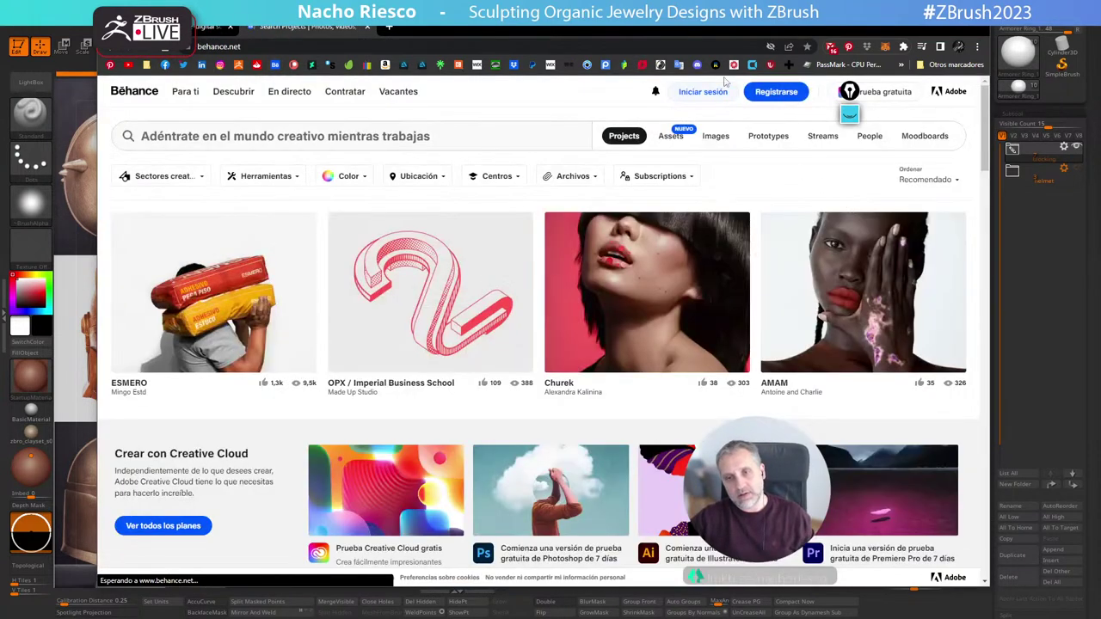
{"action": "left_click", "coordinate": [287, 48]}
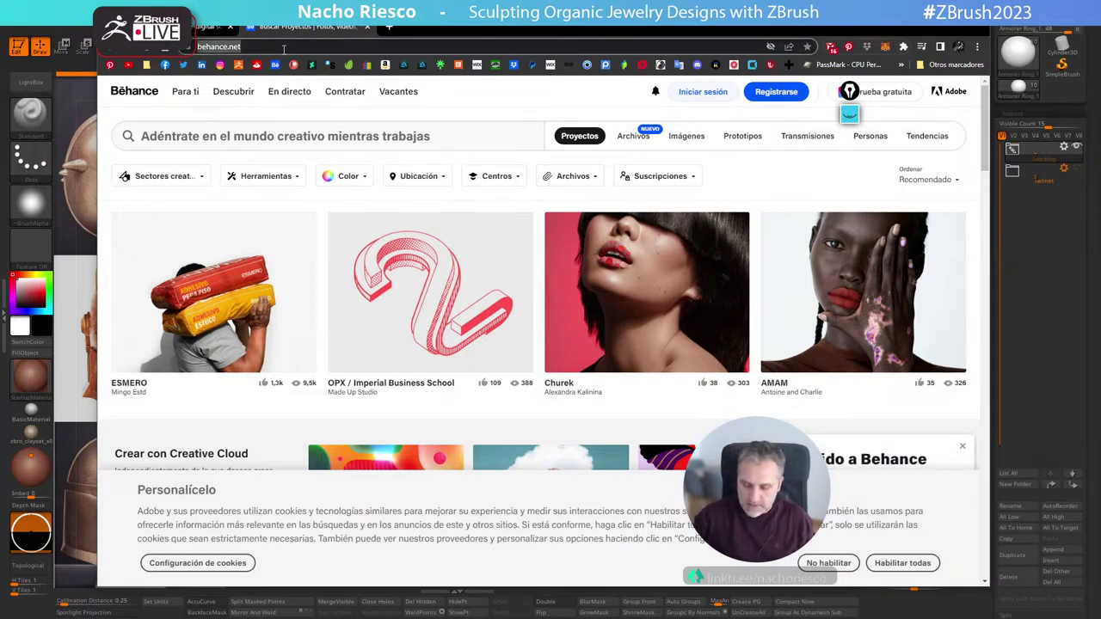
{"action": "left_click", "coordinate": [284, 49]}
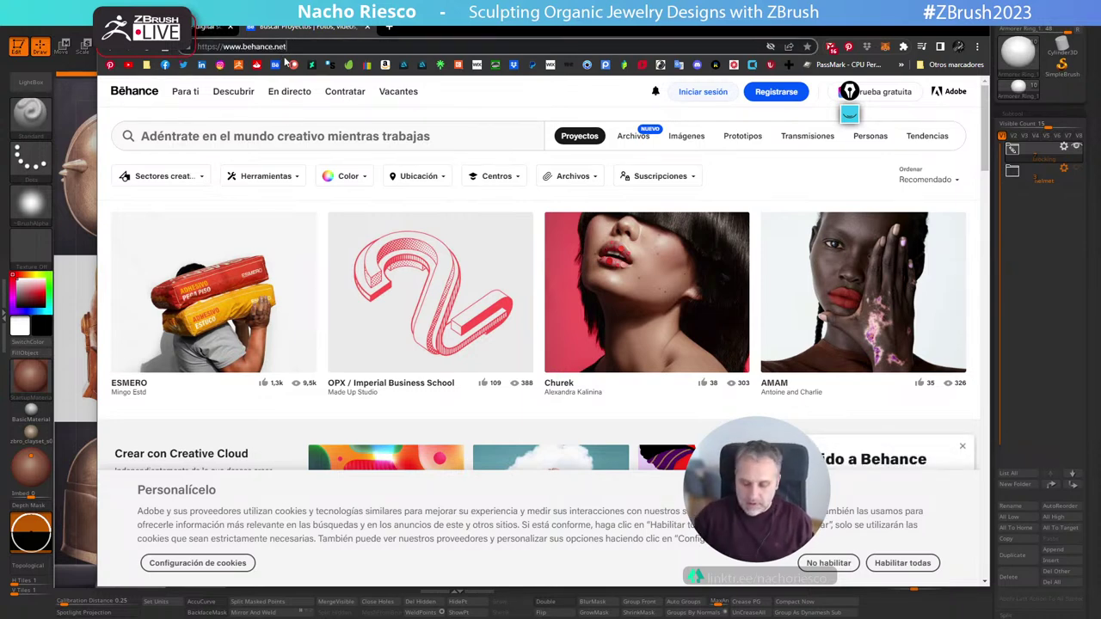
{"action": "key", "text": "BackSpace"}
{"action": "key", "text": "ctrl+a"}
{"action": "key", "text": "BackSpace"}
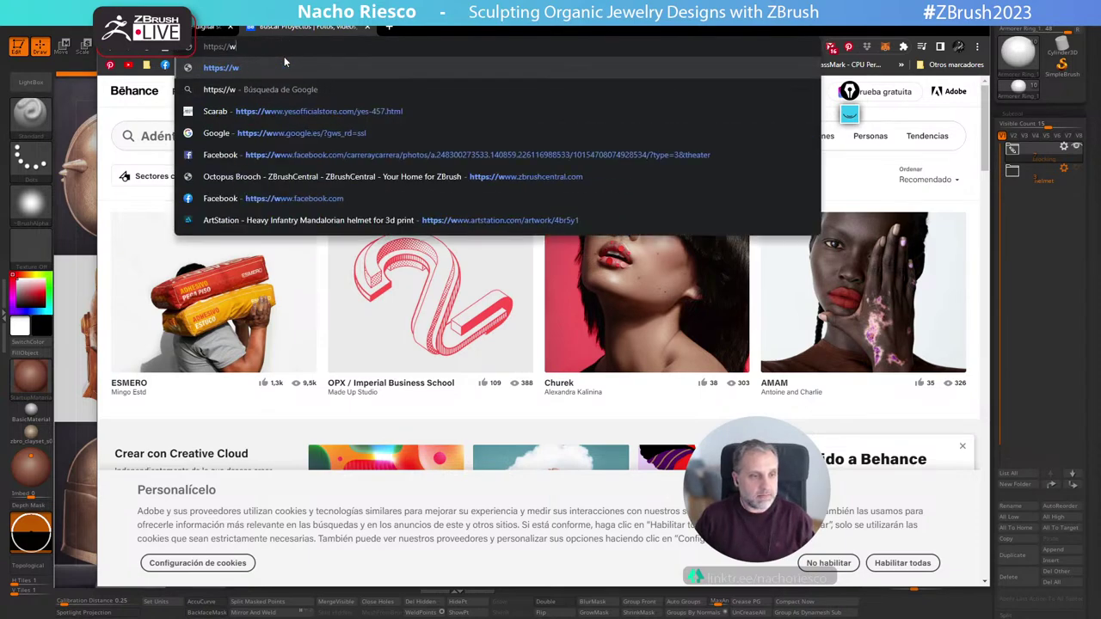
{"action": "type", "text": "behanc"}
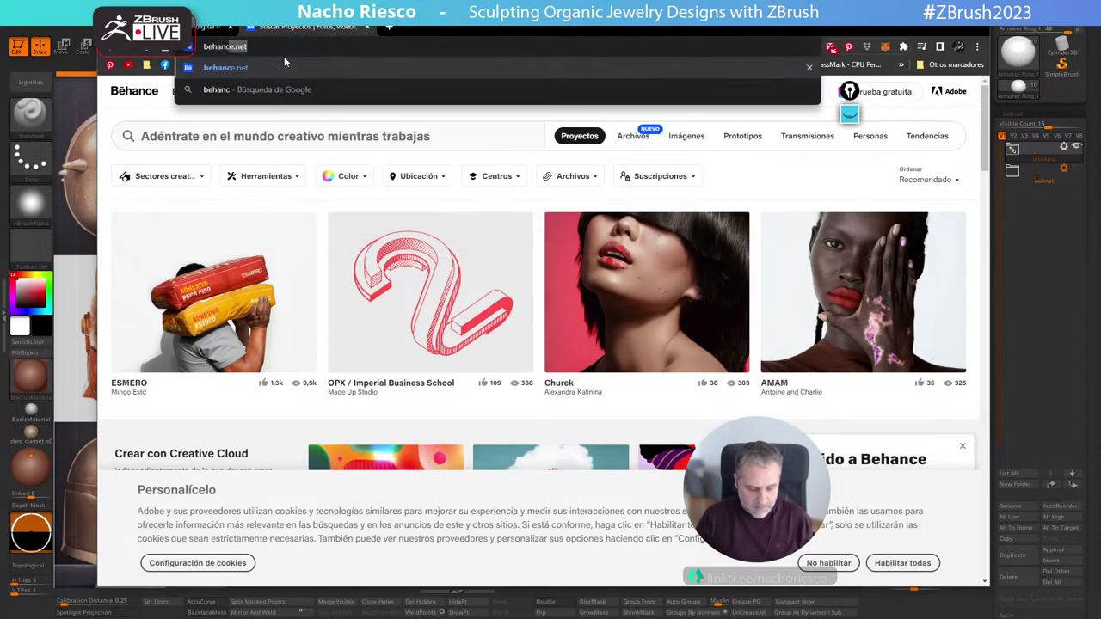
{"action": "type", "text": "e nacho"}
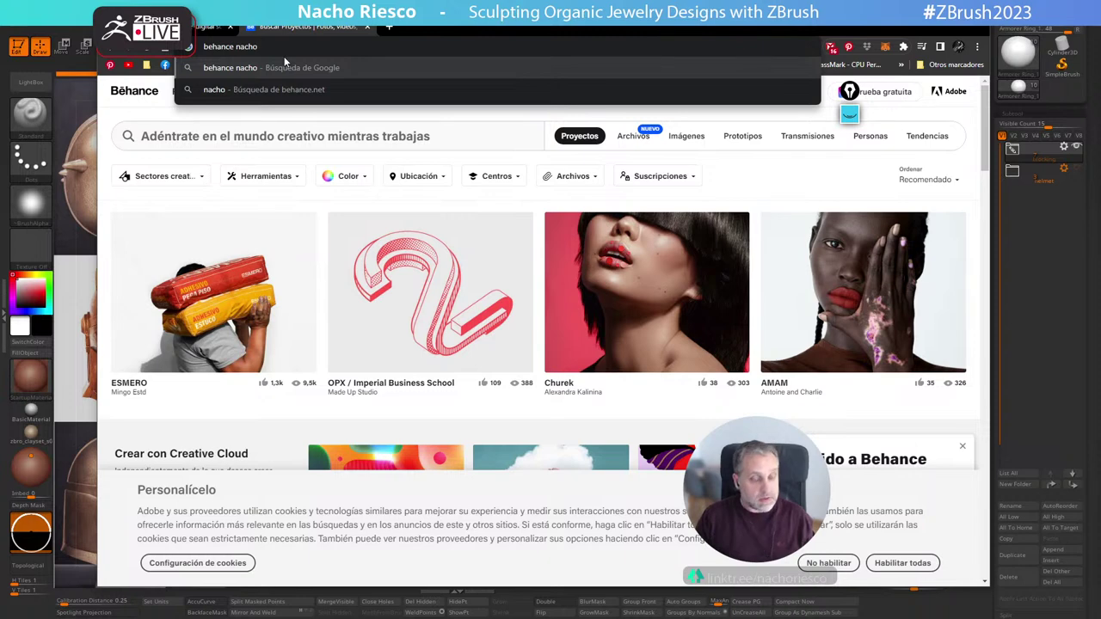
{"action": "type", "text": " riesco"}
{"action": "key", "text": "Return"}
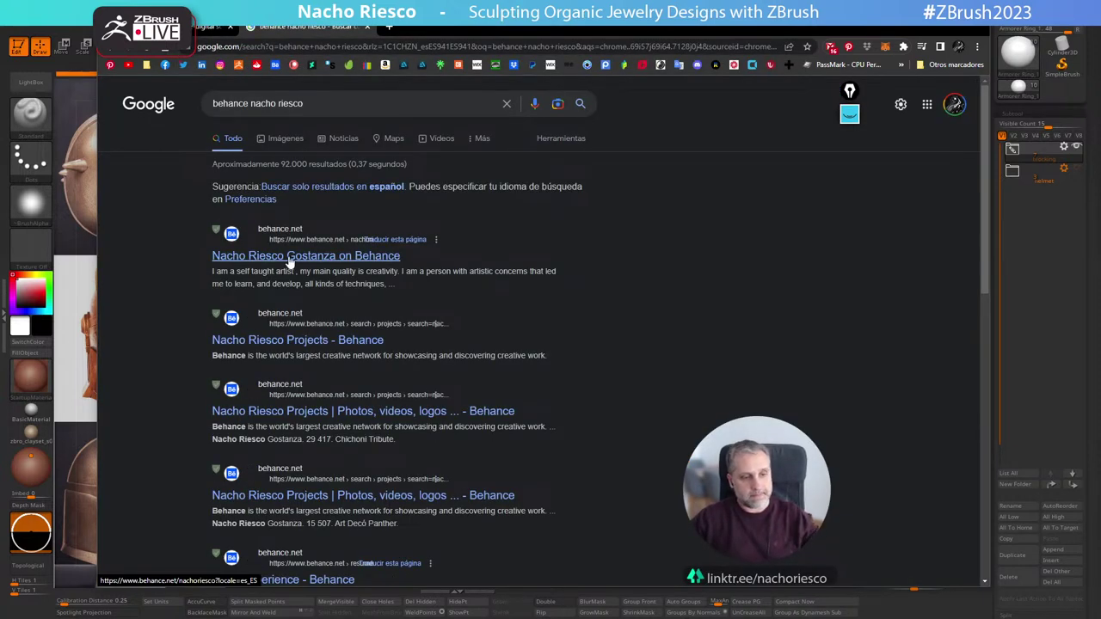
Open the artist's Behance profile and its Octopus Brooch project, decline the cookies and play the project's video.
{"action": "left_click", "coordinate": [289, 261]}
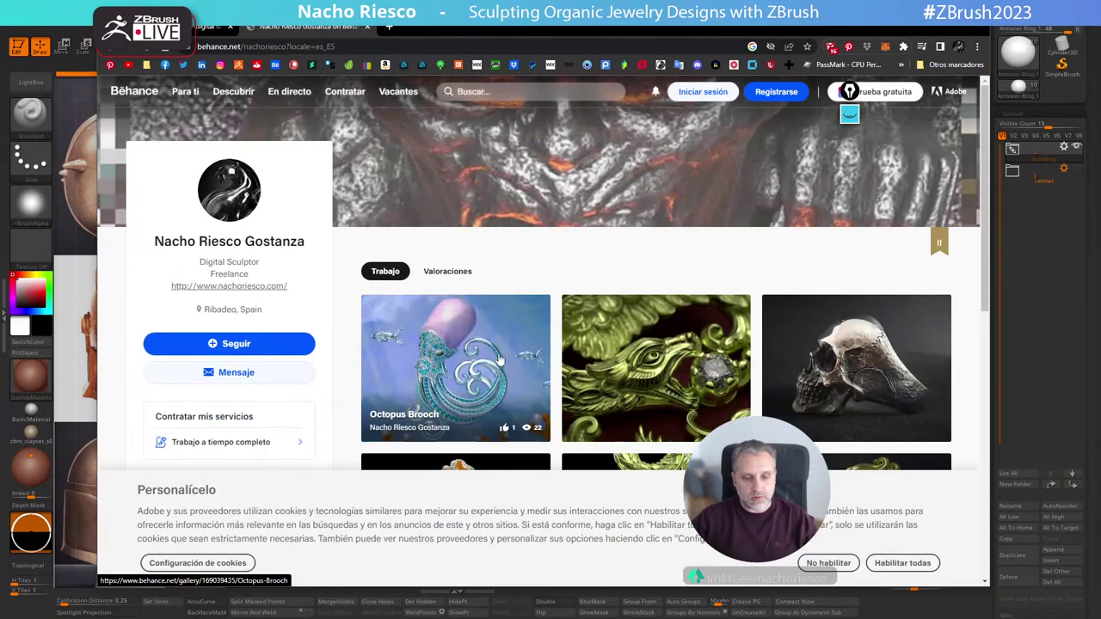
{"action": "left_click", "coordinate": [483, 340]}
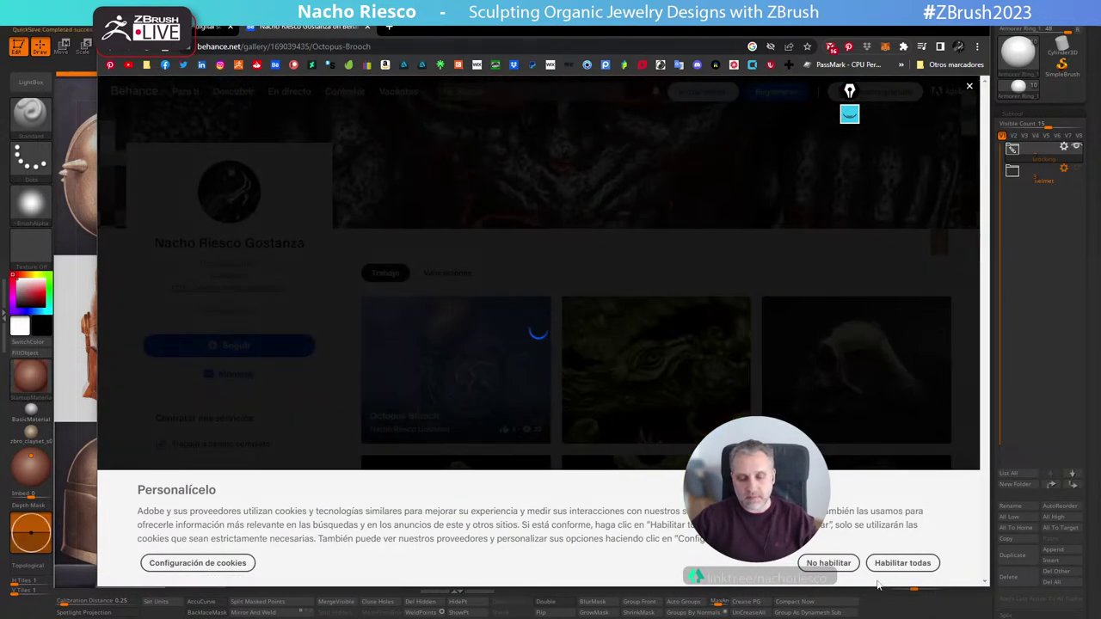
{"action": "left_click", "coordinate": [827, 562]}
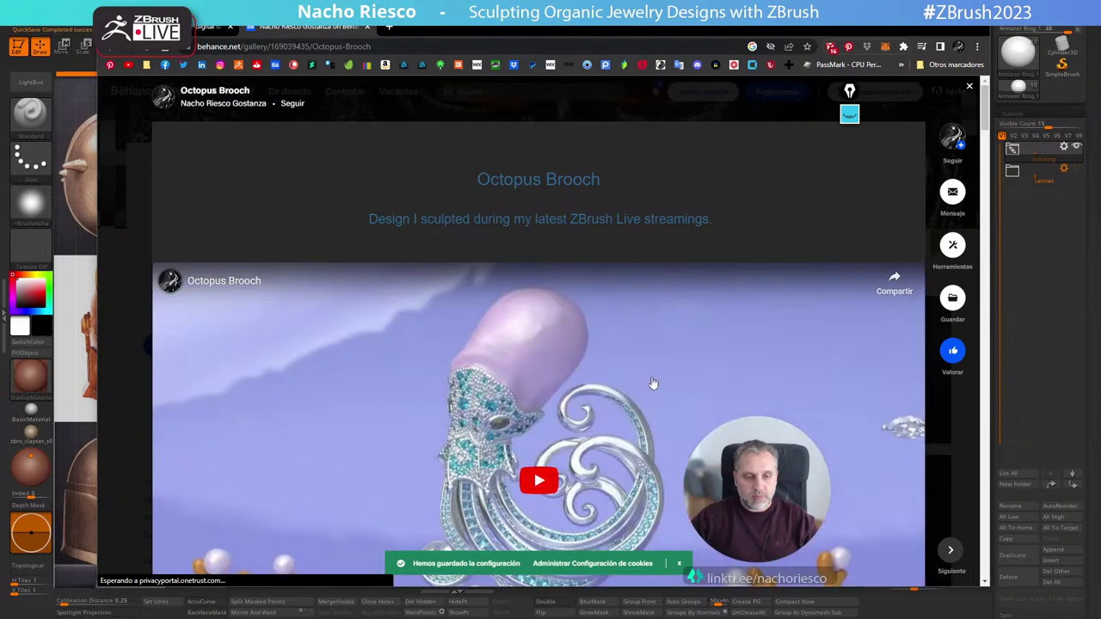
{"action": "scroll", "coordinate": [653, 383], "scroll_direction": "down", "scroll_amount": 2}
{"action": "left_click", "coordinate": [536, 258]}
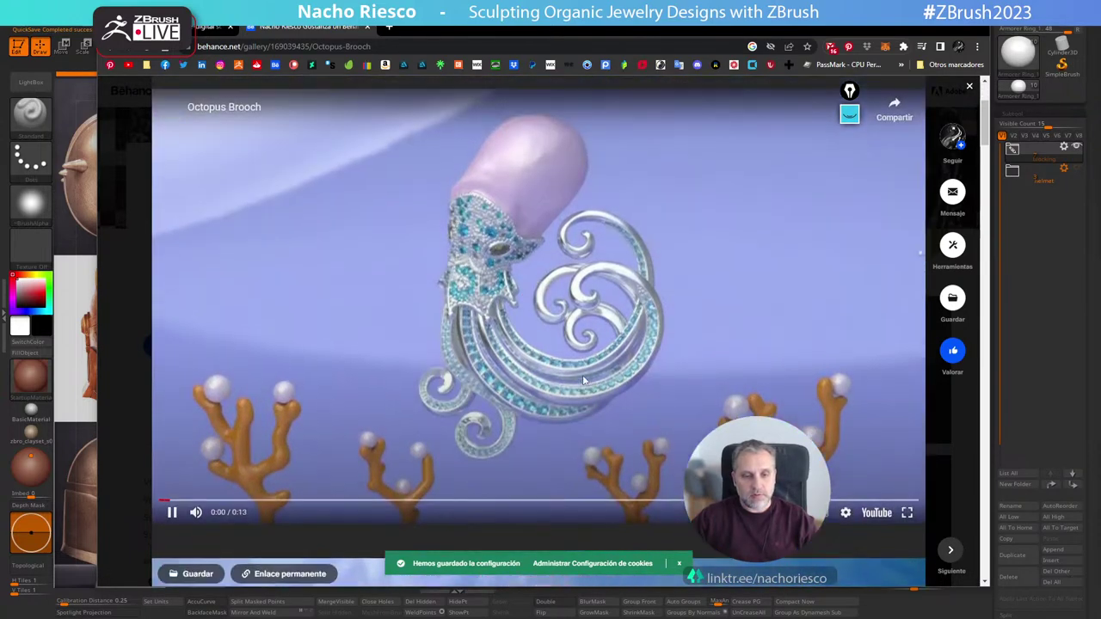
{"action": "scroll", "coordinate": [613, 387], "scroll_direction": "down", "scroll_amount": 2}
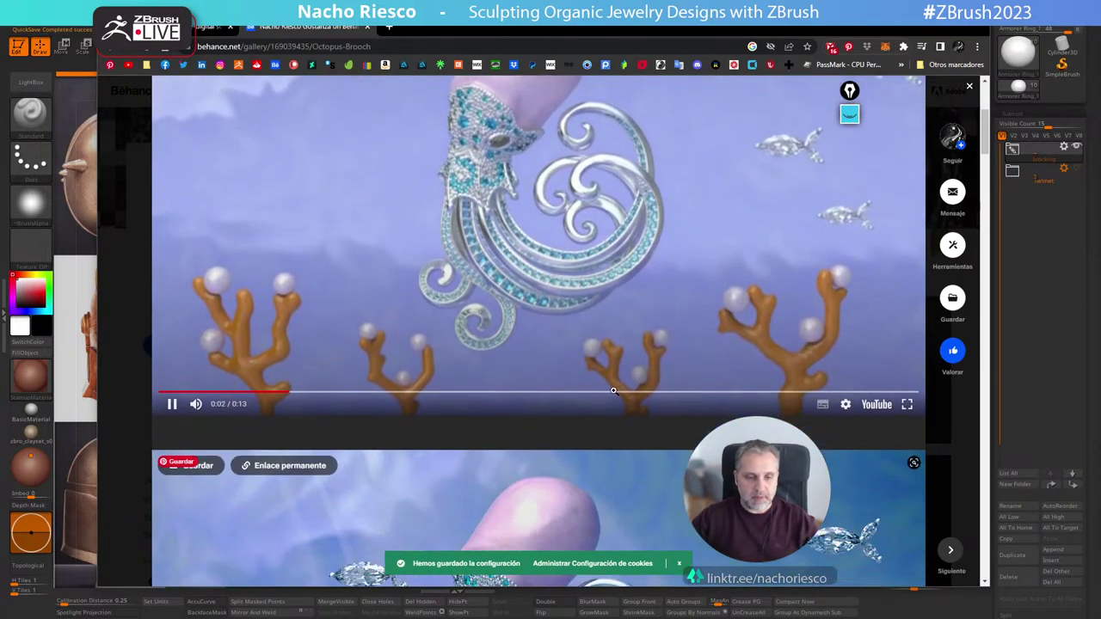
Review the Octopus Brooch renders on the project page and play the Octopus Brooch Process video.
{"action": "scroll", "coordinate": [613, 391], "scroll_direction": "down", "scroll_amount": 10}
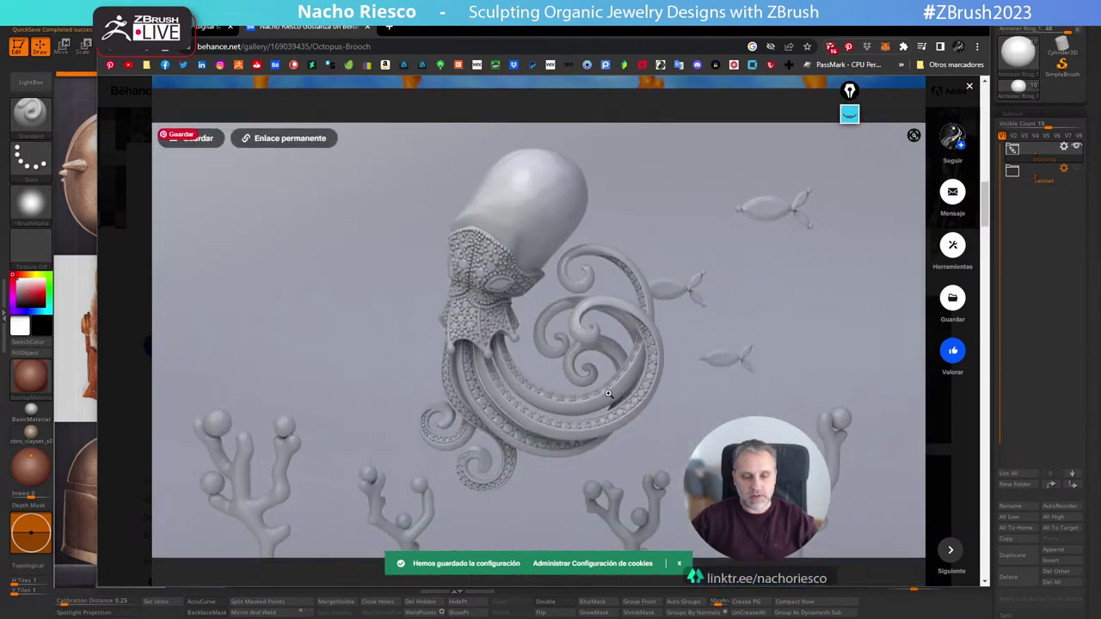
{"action": "scroll", "coordinate": [608, 393], "scroll_direction": "up", "scroll_amount": 8}
{"action": "scroll", "coordinate": [604, 389], "scroll_direction": "down", "scroll_amount": 5}
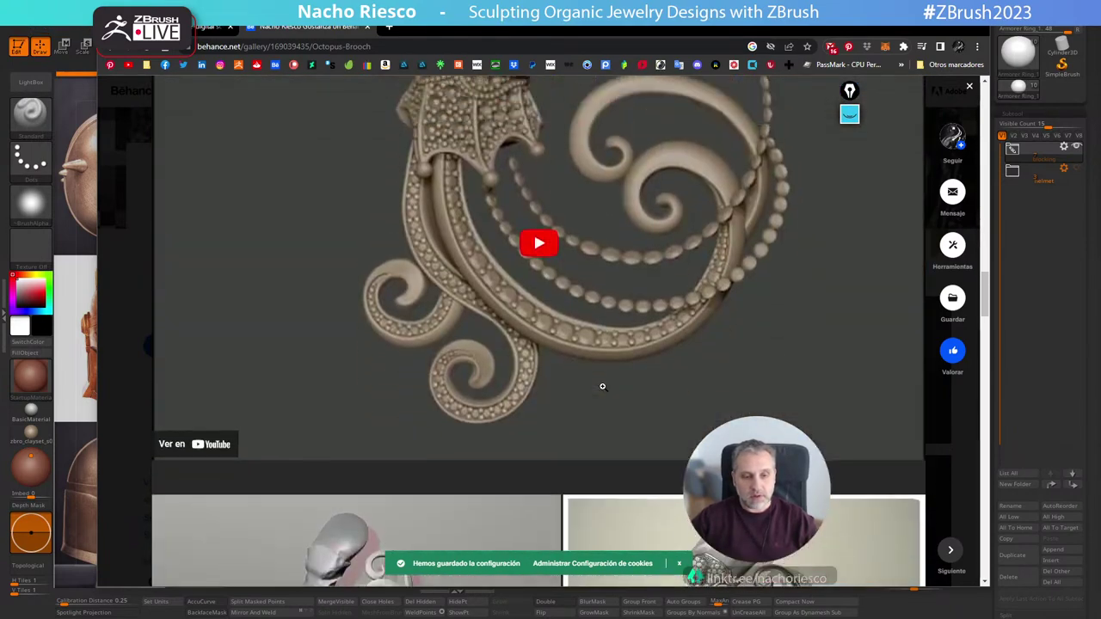
{"action": "scroll", "coordinate": [569, 347], "scroll_direction": "up", "scroll_amount": 1}
{"action": "left_click", "coordinate": [539, 307]}
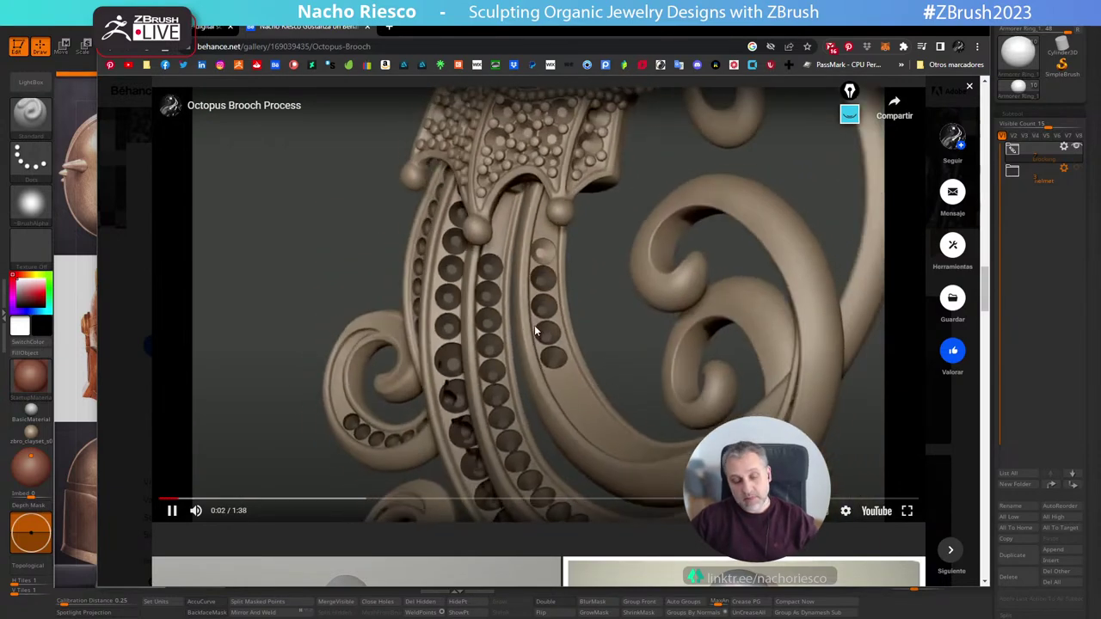
Review the process sketches, pearl photo and embedded stream recordings through to the end of the Octopus Brooch project.
{"action": "scroll", "coordinate": [456, 413], "scroll_direction": "down", "scroll_amount": 3}
{"action": "scroll", "coordinate": [465, 403], "scroll_direction": "down", "scroll_amount": 3}
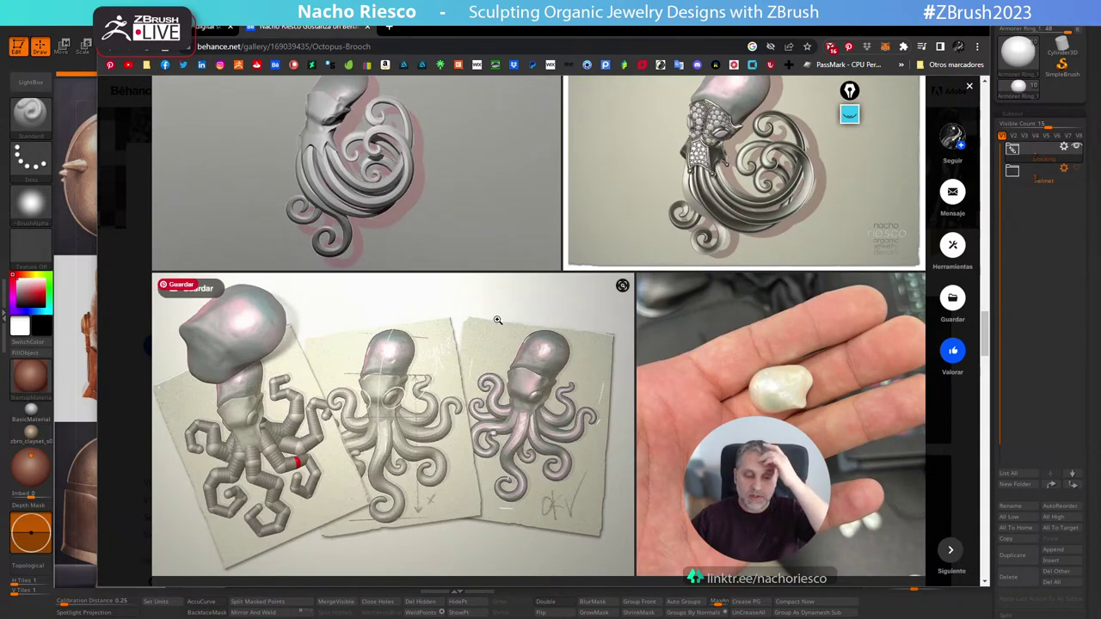
{"action": "scroll", "coordinate": [499, 342], "scroll_direction": "down", "scroll_amount": 6}
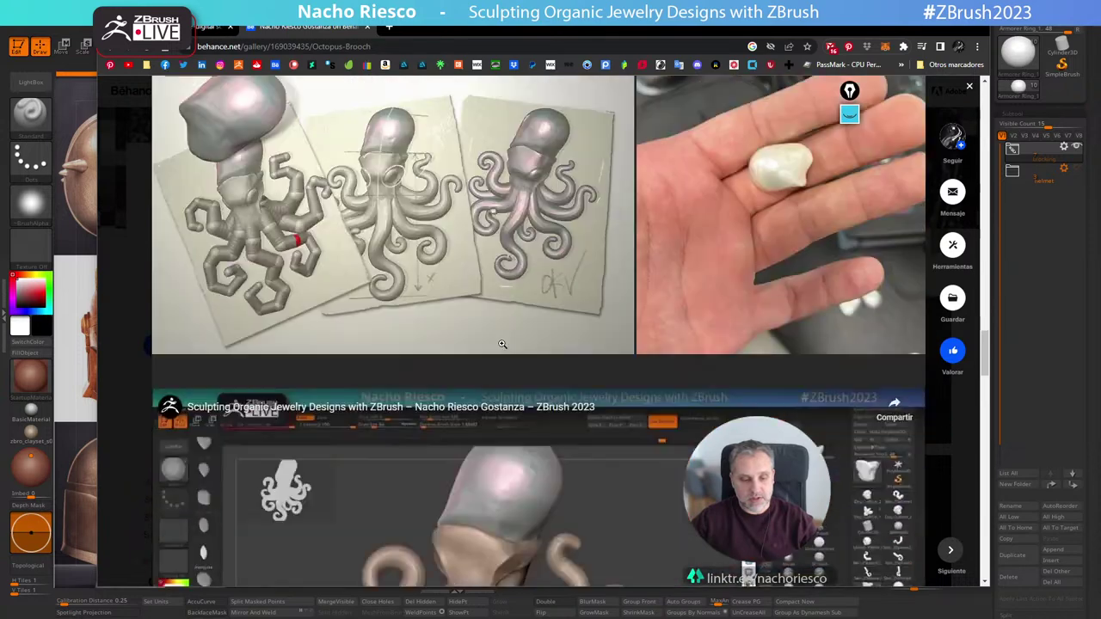
{"action": "scroll", "coordinate": [494, 327], "scroll_direction": "up", "scroll_amount": 3}
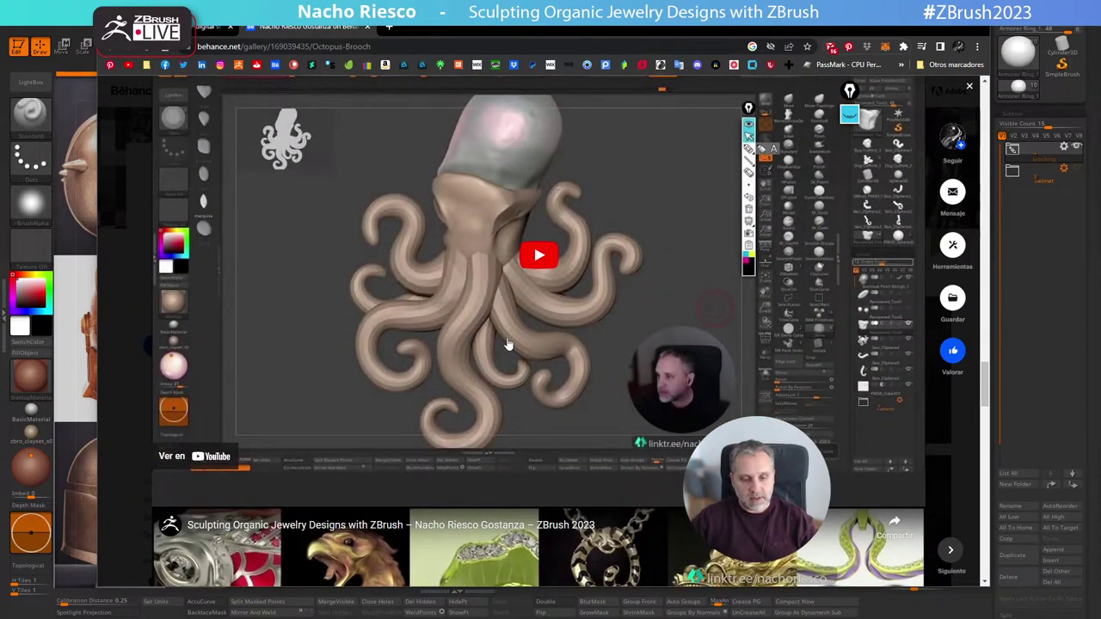
{"action": "scroll", "coordinate": [554, 343], "scroll_direction": "down", "scroll_amount": 1}
{"action": "scroll", "coordinate": [555, 342], "scroll_direction": "down", "scroll_amount": 3}
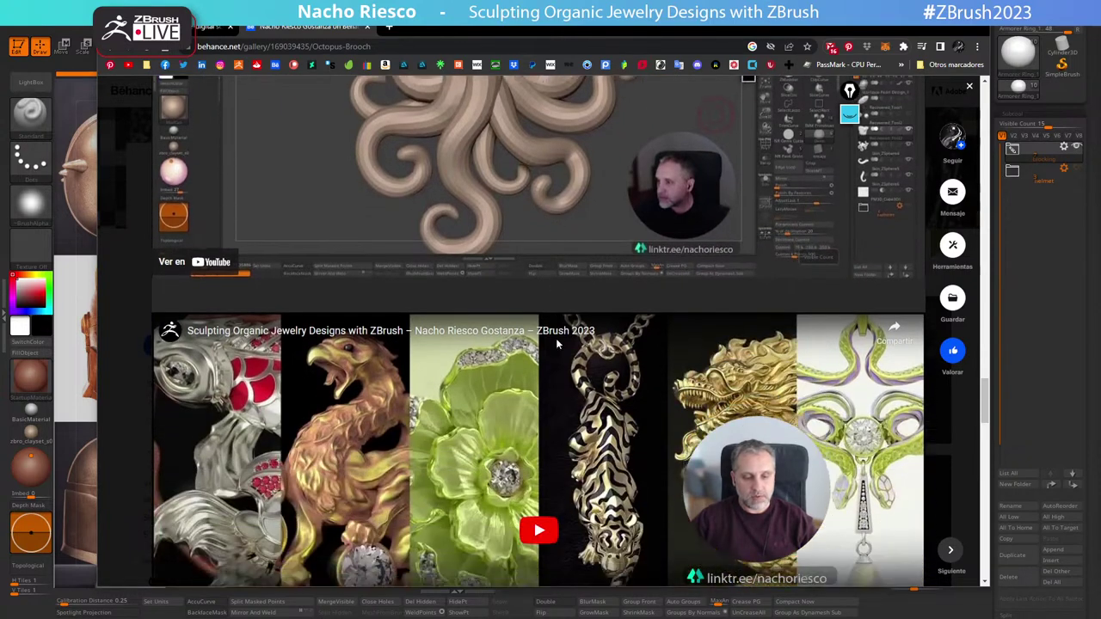
{"action": "scroll", "coordinate": [556, 344], "scroll_direction": "up", "scroll_amount": 4}
{"action": "scroll", "coordinate": [558, 345], "scroll_direction": "down", "scroll_amount": 4}
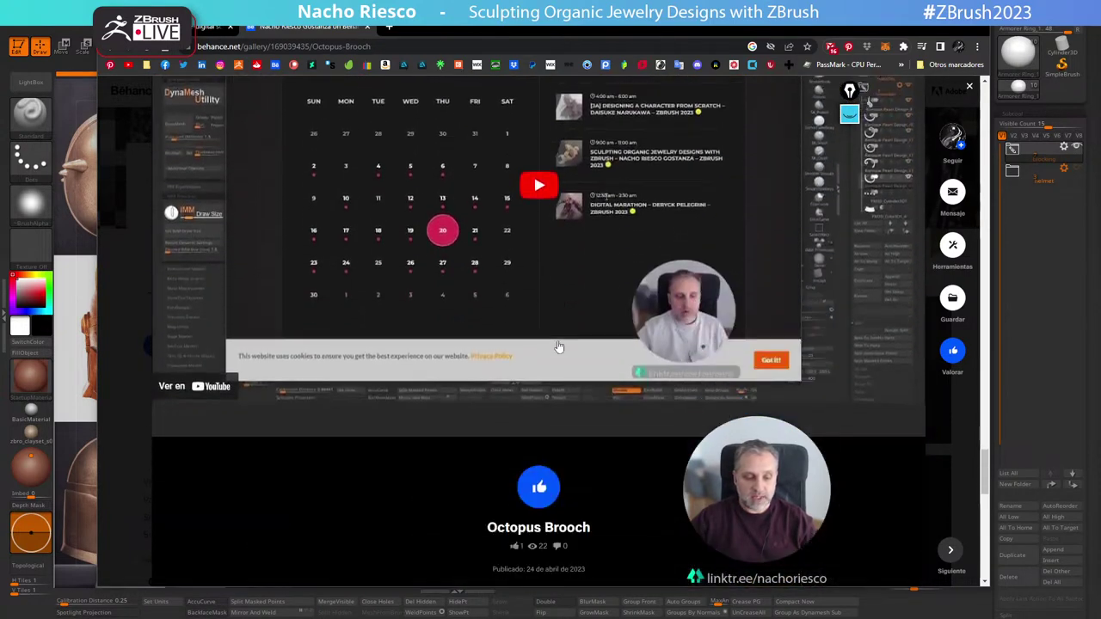
{"action": "scroll", "coordinate": [630, 299], "scroll_direction": "down", "scroll_amount": 2}
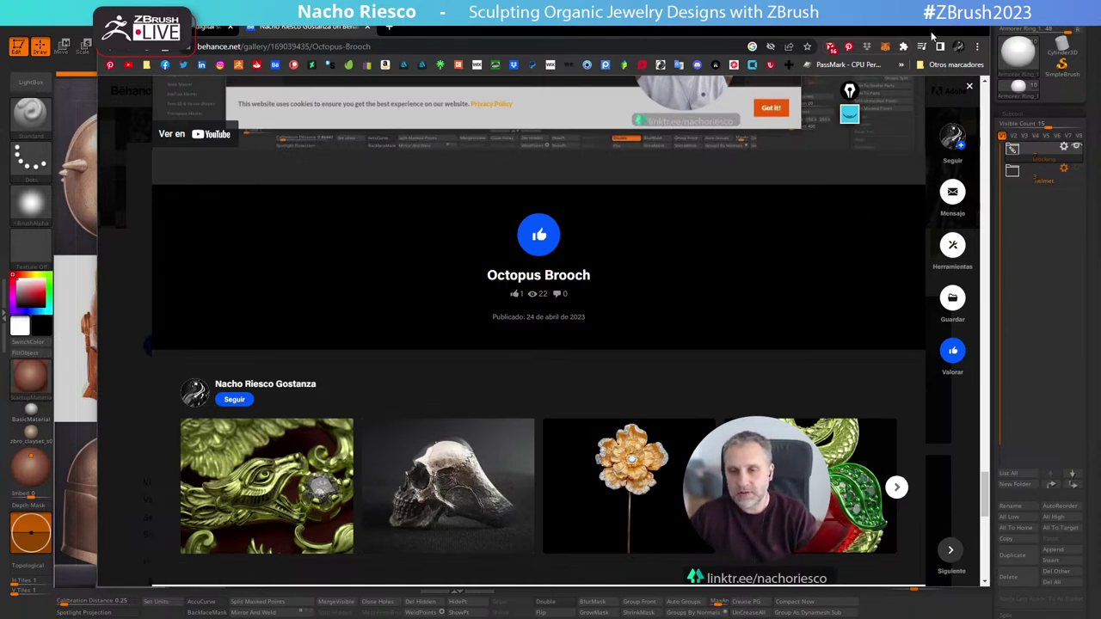
Close the browser, return to ZBrush and view the ring blockout against the side and front helmet references.
{"action": "left_click_drag", "start_coordinate": [648, 32], "coordinate": [577, 64]}
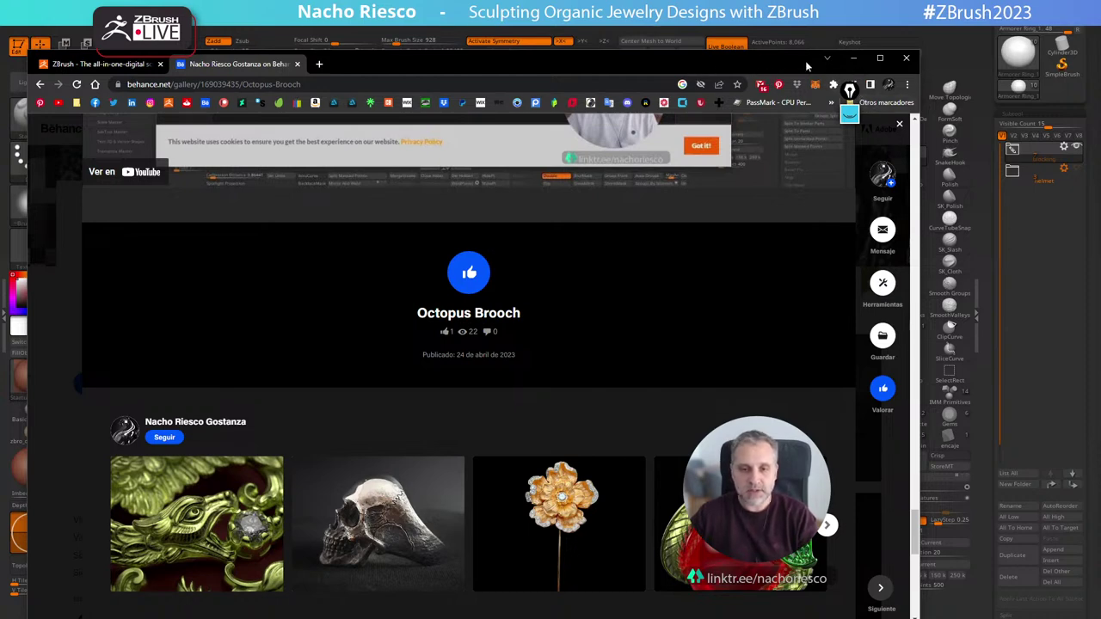
{"action": "left_click", "coordinate": [907, 59]}
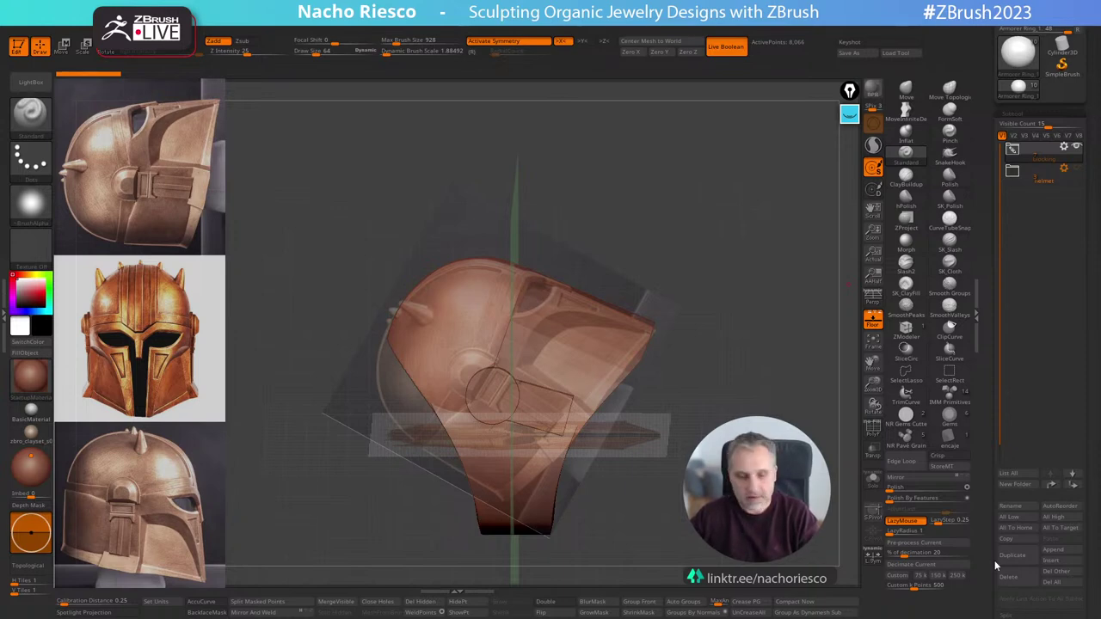
{"action": "mouse_move", "coordinate": [751, 383]}
{"action": "left_mouse_down"}
{"action": "mouse_move", "coordinate": [793, 320]}
{"action": "mouse_move", "coordinate": [826, 429]}
{"action": "mouse_move", "coordinate": [860, 434]}
{"action": "left_mouse_up"}
{"action": "mouse_move", "coordinate": [902, 269]}
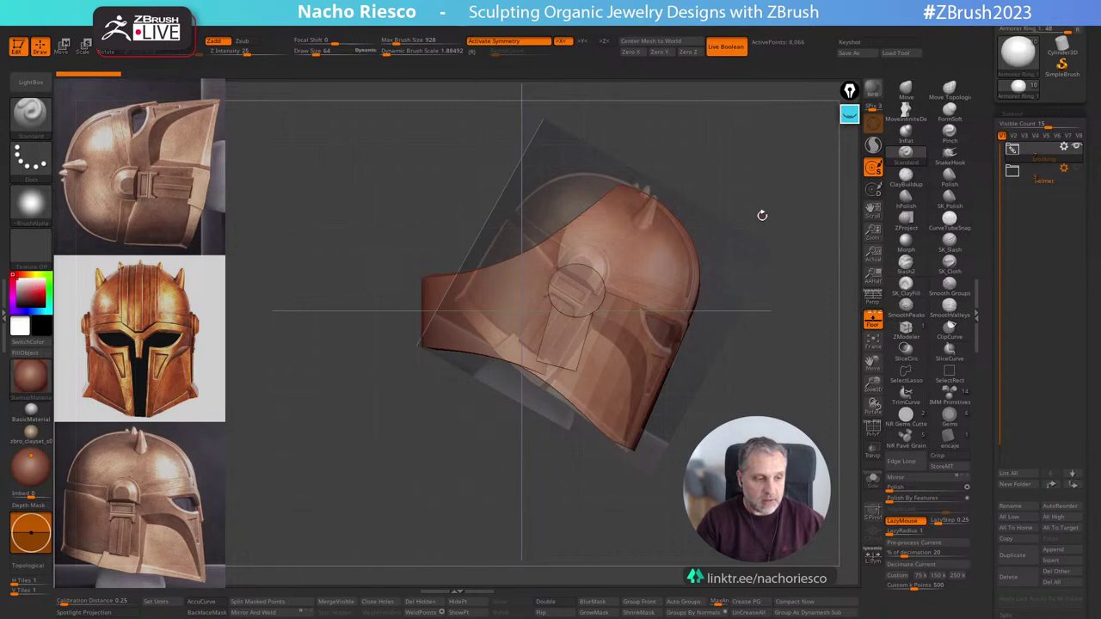
{"action": "mouse_move", "coordinate": [761, 285]}
{"action": "left_mouse_down"}
{"action": "mouse_move", "coordinate": [788, 308]}
{"action": "mouse_move", "coordinate": [757, 302]}
{"action": "mouse_move", "coordinate": [739, 315]}
{"action": "left_mouse_up"}
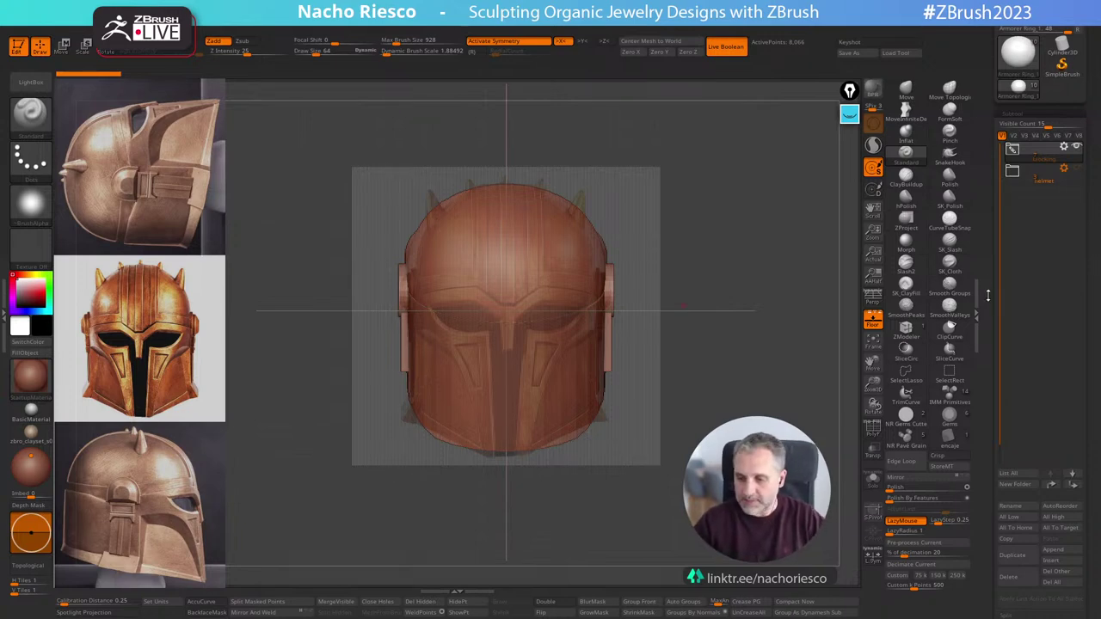
Show the helmet subtool folder, hide the blocking folder and view the helmet base from the side.
{"action": "left_click_drag", "start_coordinate": [989, 297], "coordinate": [990, 252]}
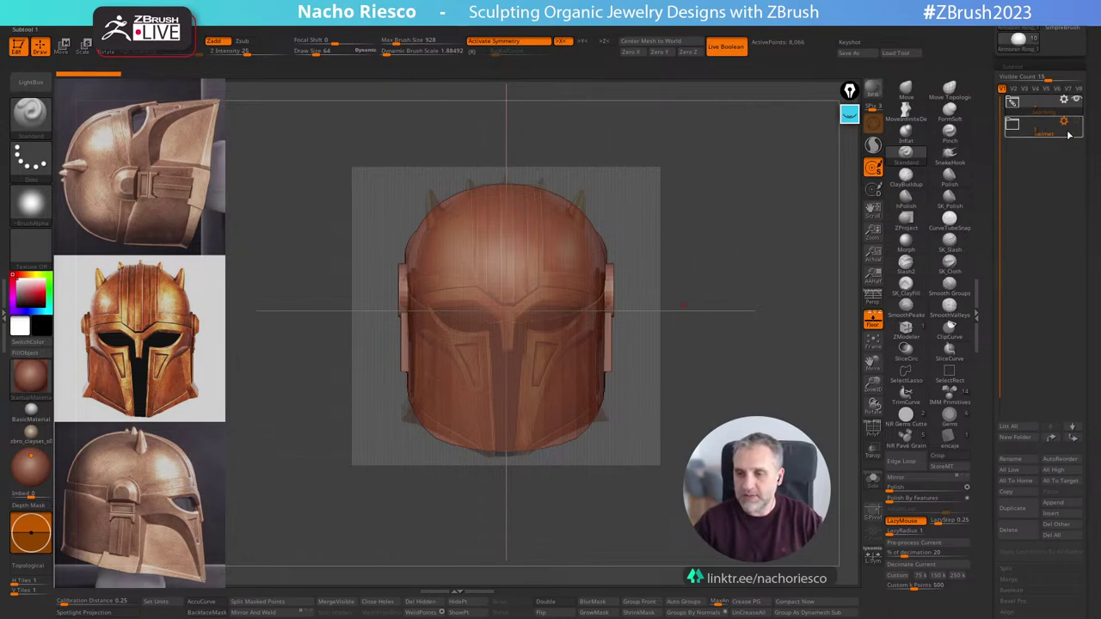
{"action": "mouse_move", "coordinate": [1079, 129]}
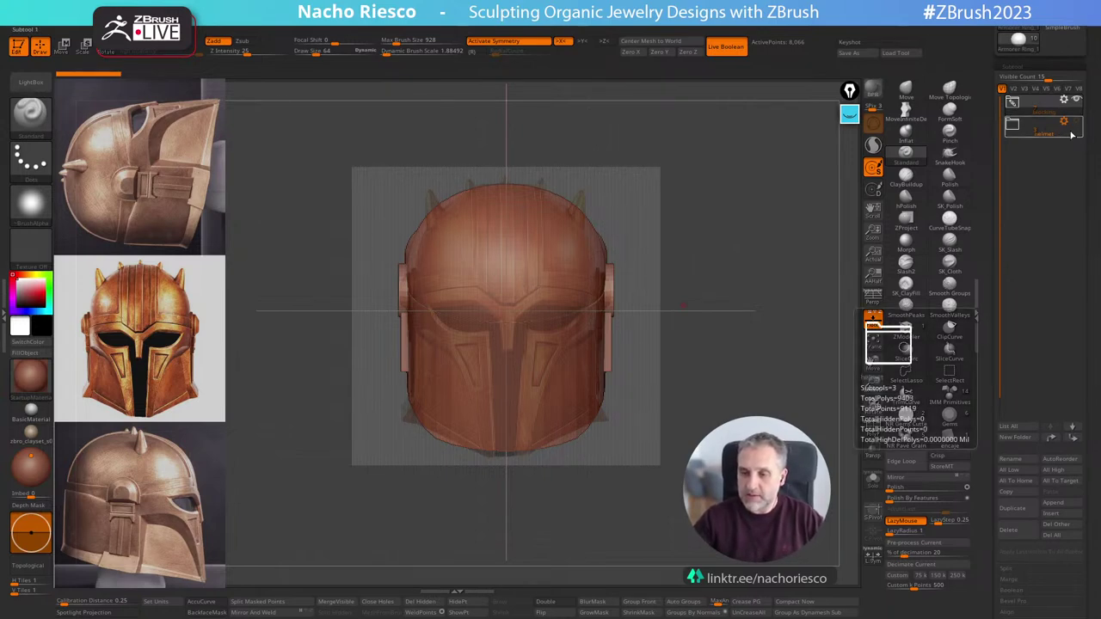
{"action": "left_click", "coordinate": [1075, 134]}
{"action": "left_click", "coordinate": [1075, 136]}
{"action": "left_click", "coordinate": [1076, 100]}
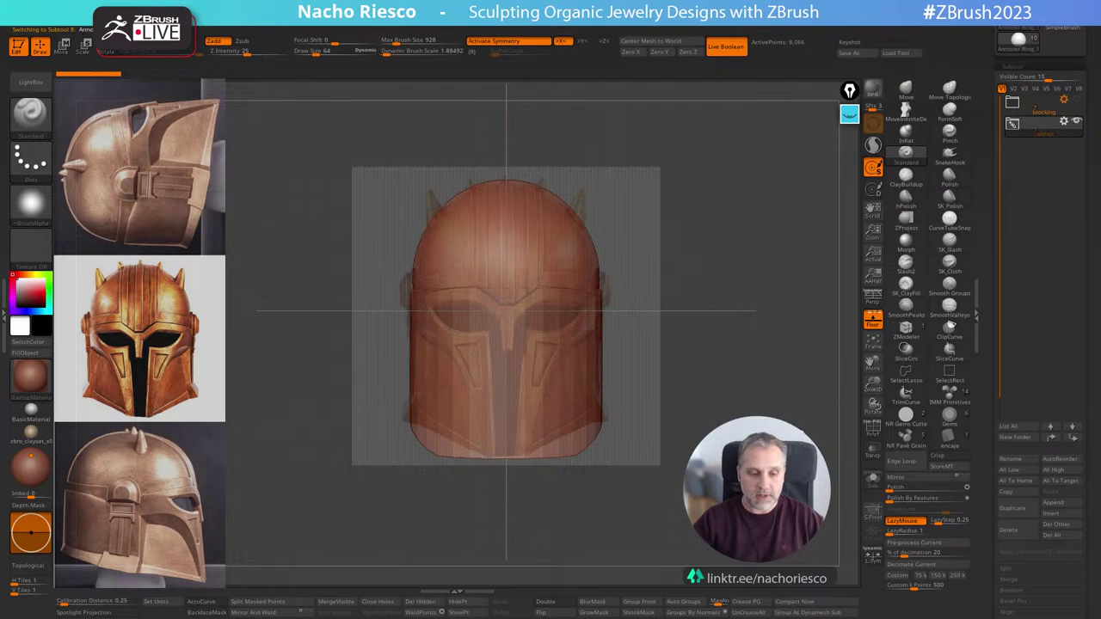
{"action": "mouse_move", "coordinate": [726, 379]}
{"action": "left_mouse_down"}
{"action": "mouse_move", "coordinate": [814, 428]}
{"action": "mouse_move", "coordinate": [838, 352]}
{"action": "mouse_move", "coordinate": [811, 363]}
{"action": "mouse_move", "coordinate": [826, 378]}
{"action": "mouse_move", "coordinate": [838, 364]}
{"action": "left_mouse_up"}
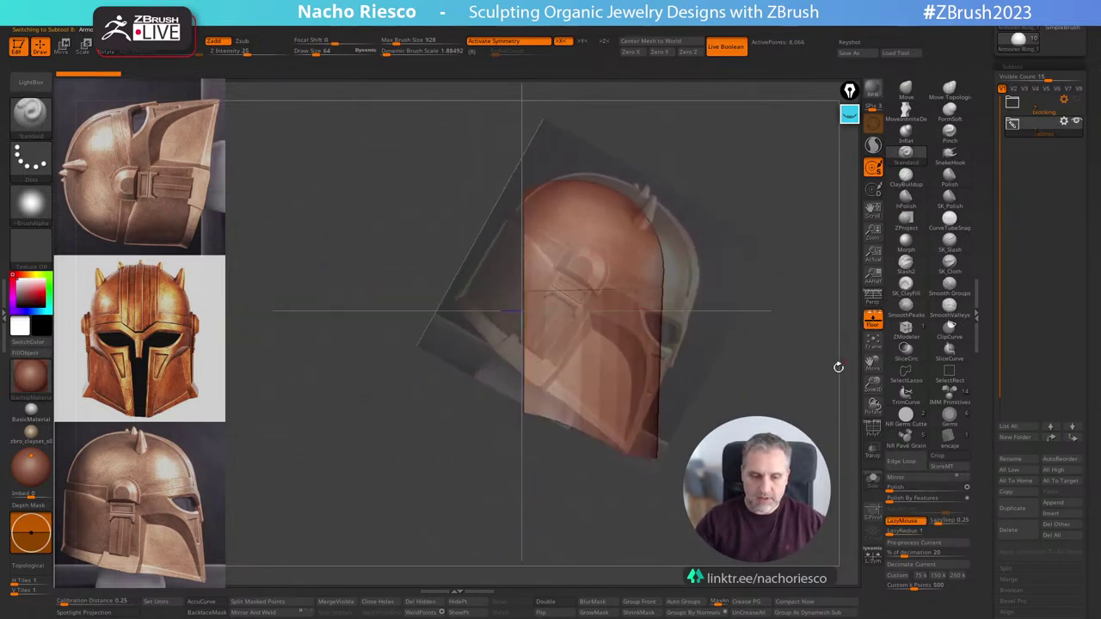
Compare the helmet base shapes with the front reference image, toggling the floor images off and on.
{"action": "left_click", "coordinate": [874, 317]}
{"action": "left_click", "coordinate": [871, 314]}
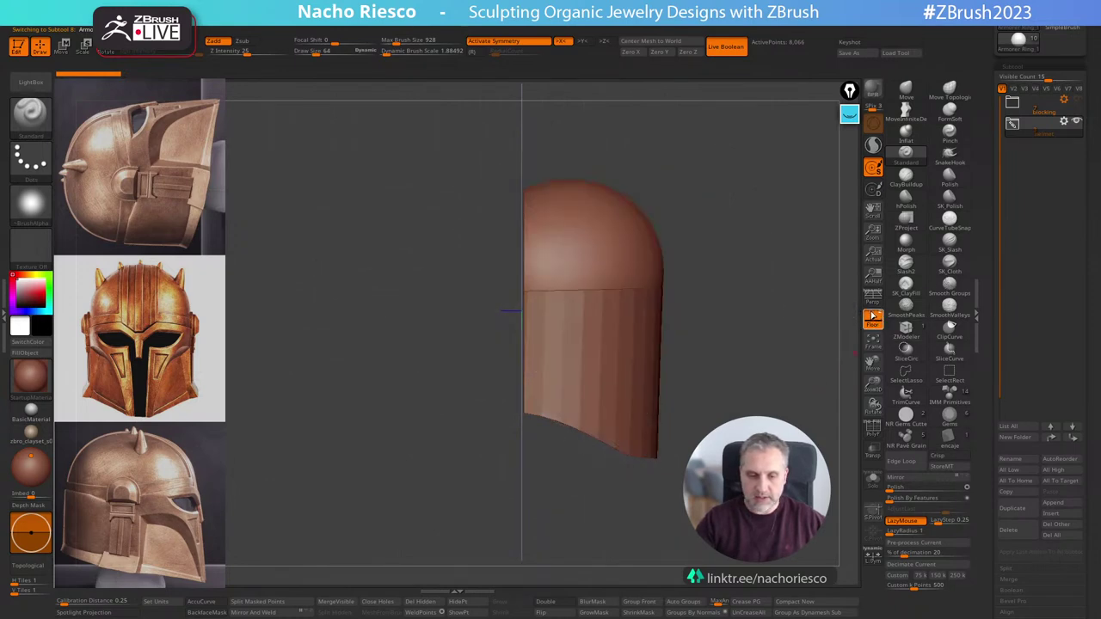
{"action": "left_click_drag", "start_coordinate": [795, 362], "coordinate": [657, 474], "text": "shift"}
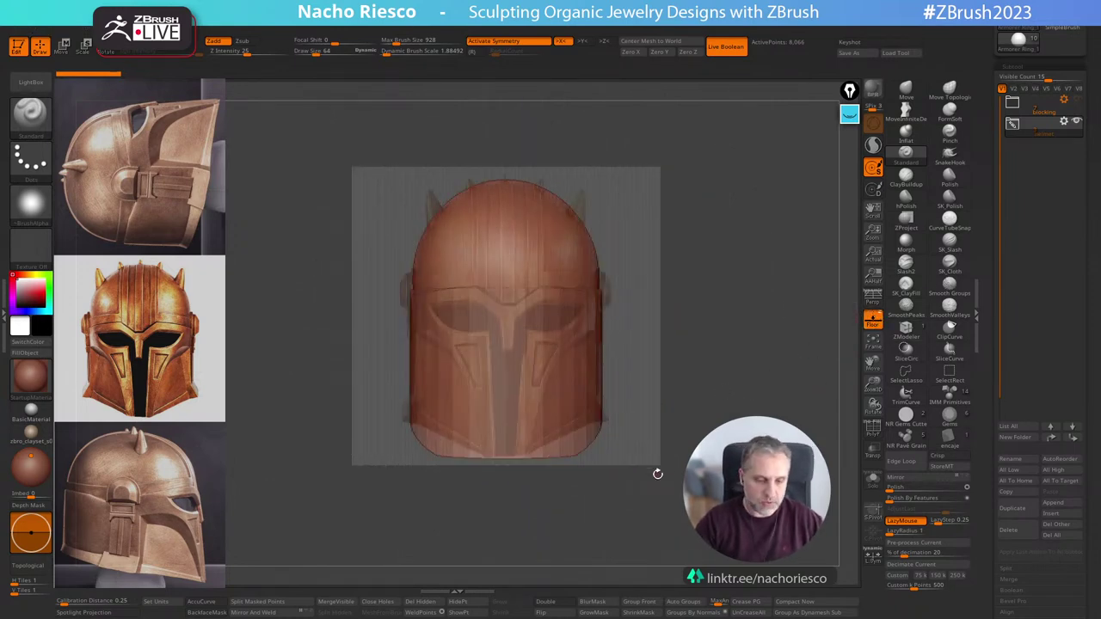
{"action": "left_click_drag", "start_coordinate": [745, 377], "coordinate": [784, 380], "text": "alt"}
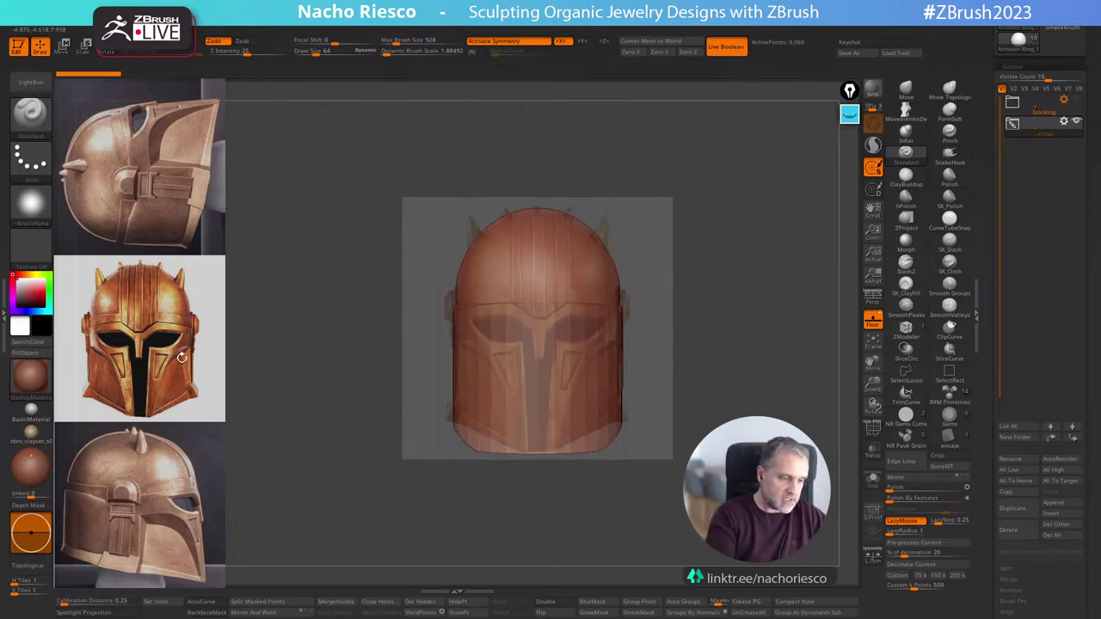
{"action": "left_click_drag", "start_coordinate": [756, 338], "coordinate": [759, 358], "text": "alt"}
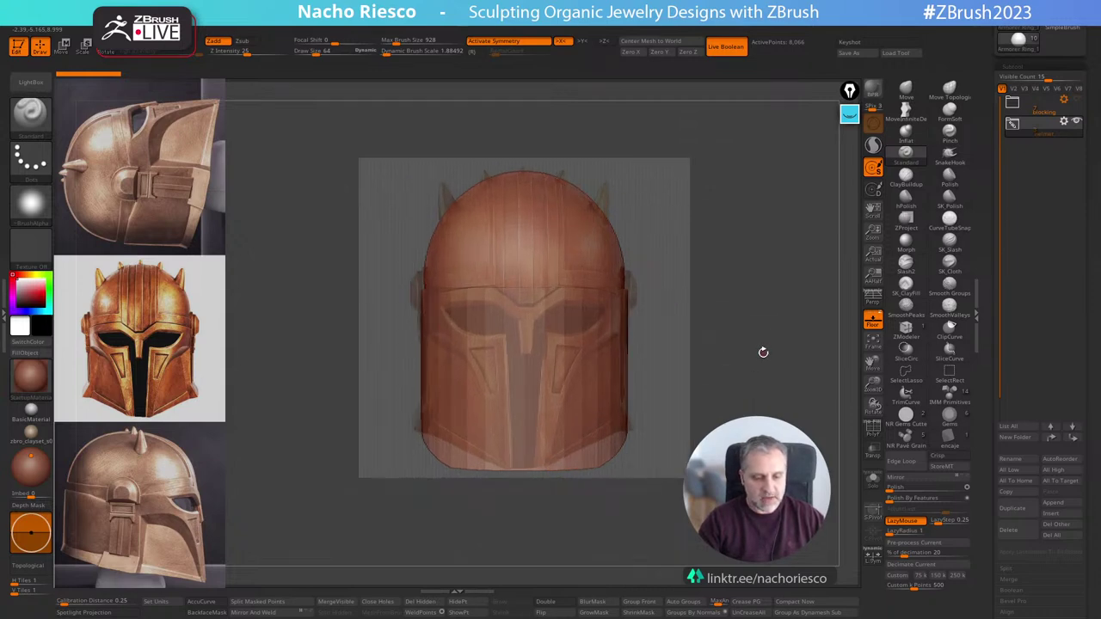
{"action": "left_click_drag", "start_coordinate": [761, 351], "coordinate": [696, 388], "text": "shift"}
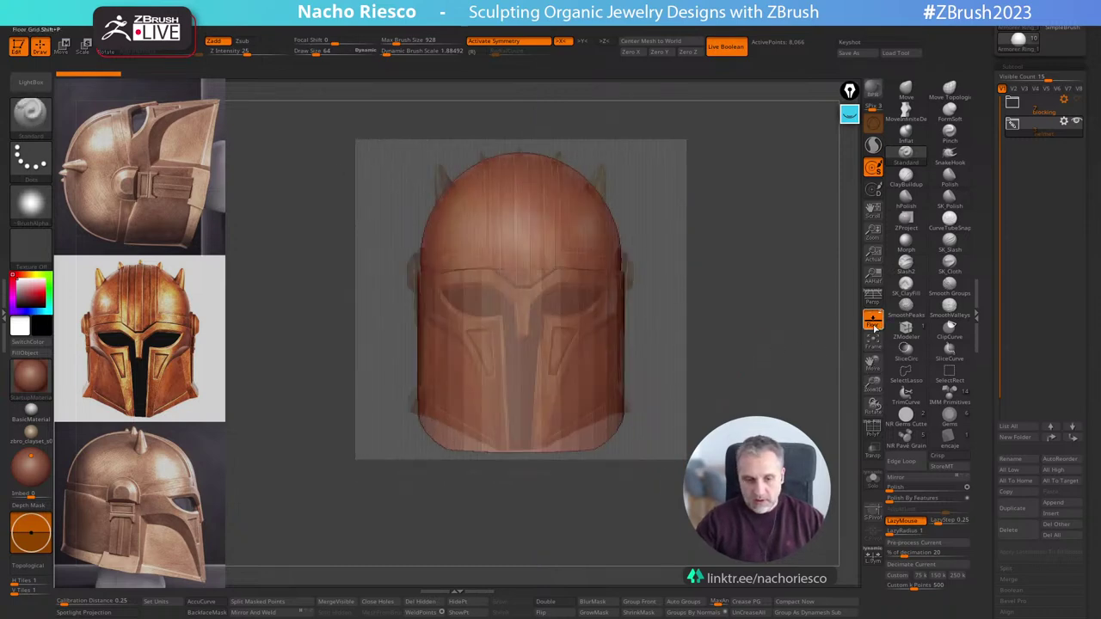
Hide the floor reference images and isolate the dome sphere inside the expanded helmet folder.
{"action": "left_click", "coordinate": [873, 320]}
{"action": "left_click", "coordinate": [1014, 134]}
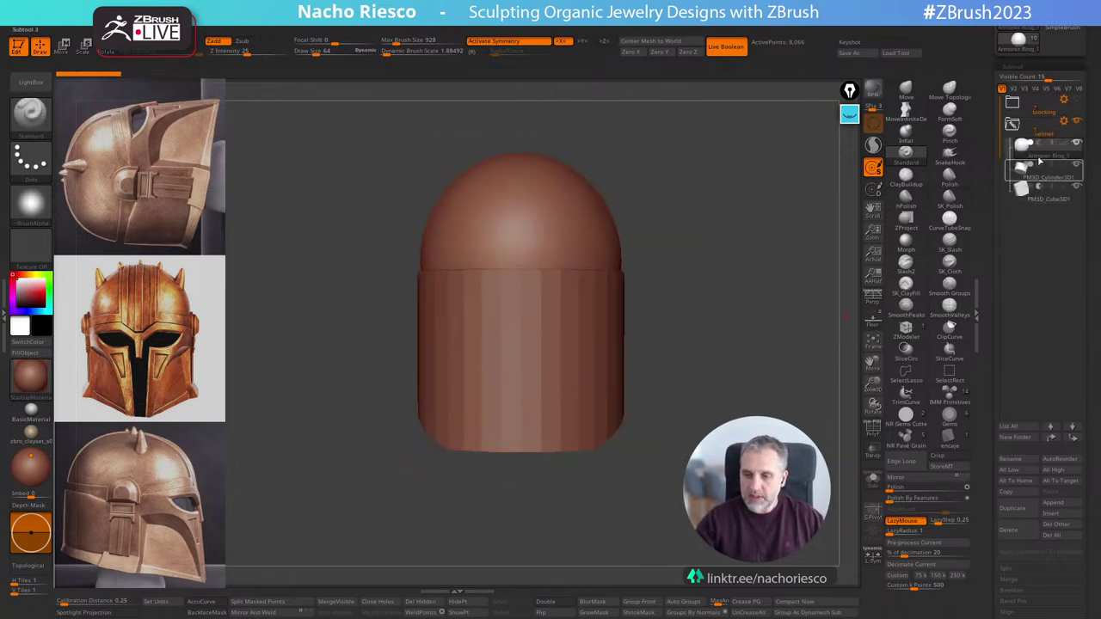
{"action": "left_click", "coordinate": [873, 479]}
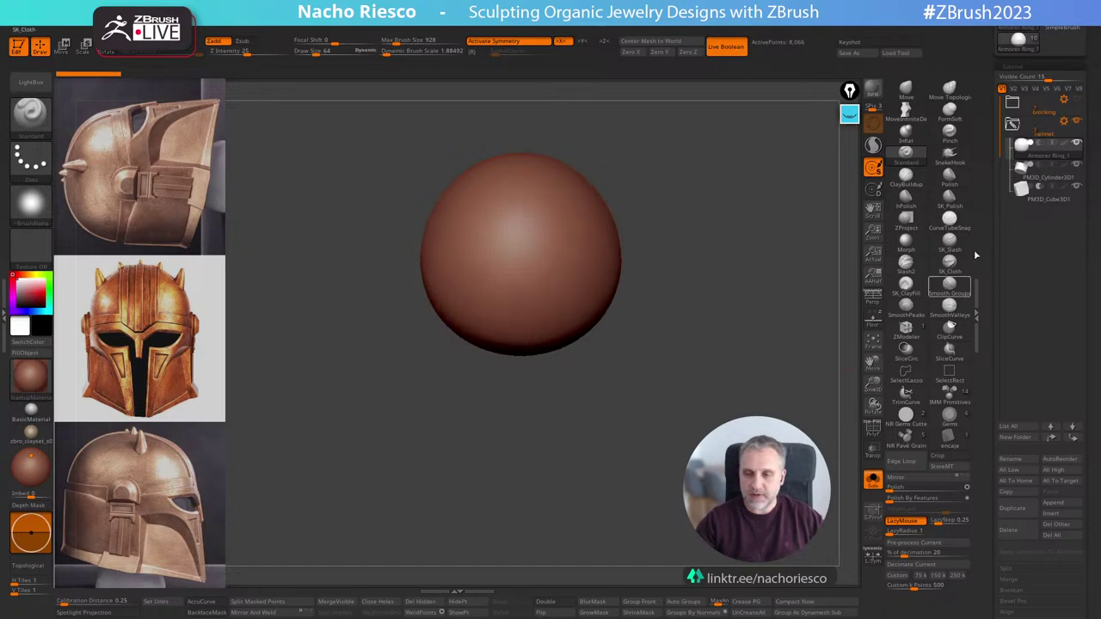
Select the PM3D_Cylinder3D1 subtool, inspect its faces with the polyframe on and bring the other helmet parts back into view.
{"action": "left_click", "coordinate": [1024, 170]}
{"action": "left_click_drag", "start_coordinate": [667, 240], "coordinate": [791, 246]}
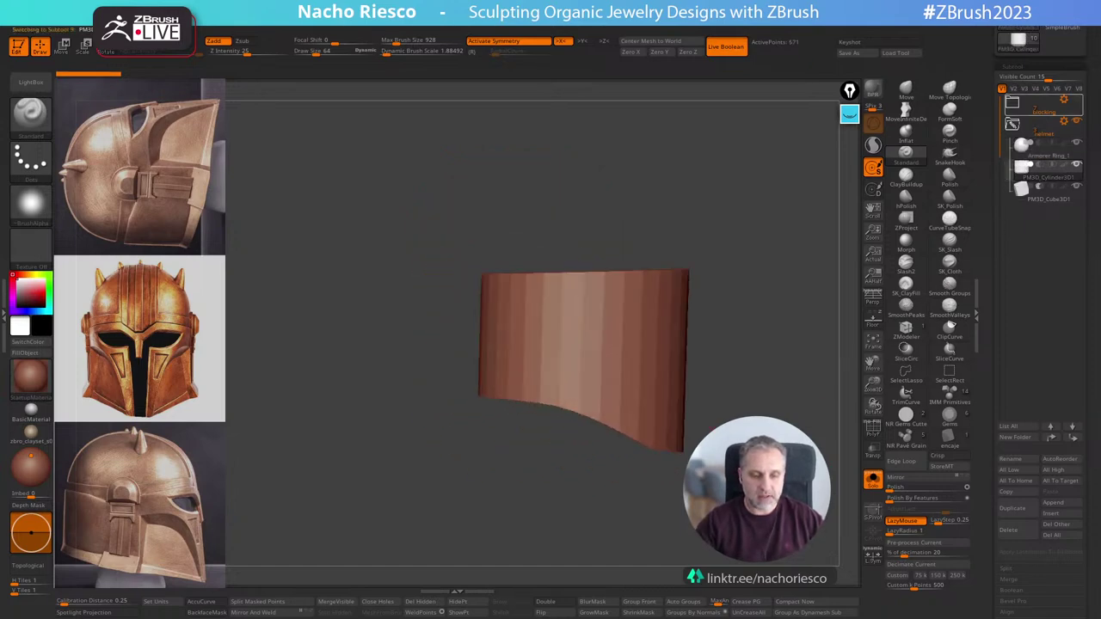
{"action": "left_click", "coordinate": [872, 430]}
{"action": "left_click_drag", "start_coordinate": [782, 344], "coordinate": [658, 345]}
{"action": "left_click", "coordinate": [873, 430]}
{"action": "left_click_drag", "start_coordinate": [847, 443], "coordinate": [766, 456]}
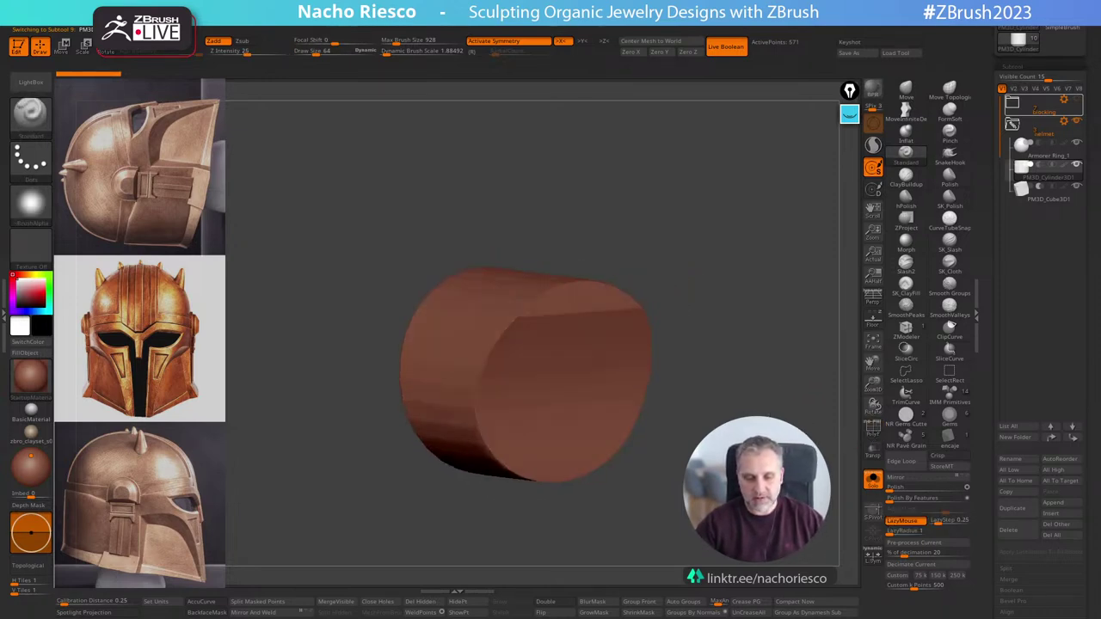
{"action": "left_click", "coordinate": [873, 431]}
{"action": "left_click_drag", "start_coordinate": [834, 456], "coordinate": [761, 533]}
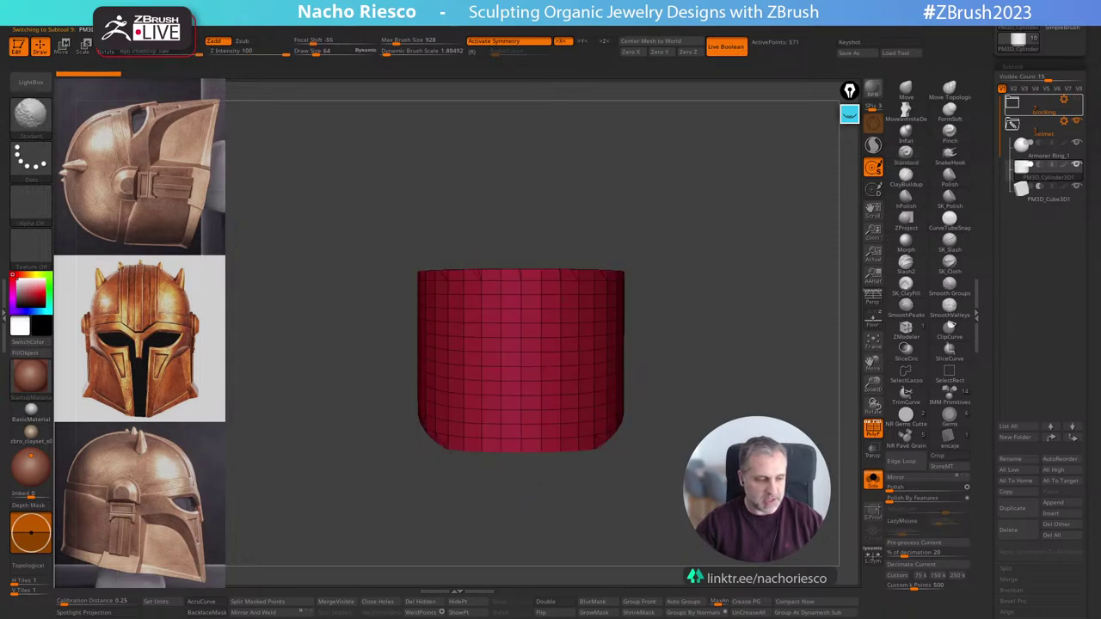
{"action": "left_click", "coordinate": [872, 479]}
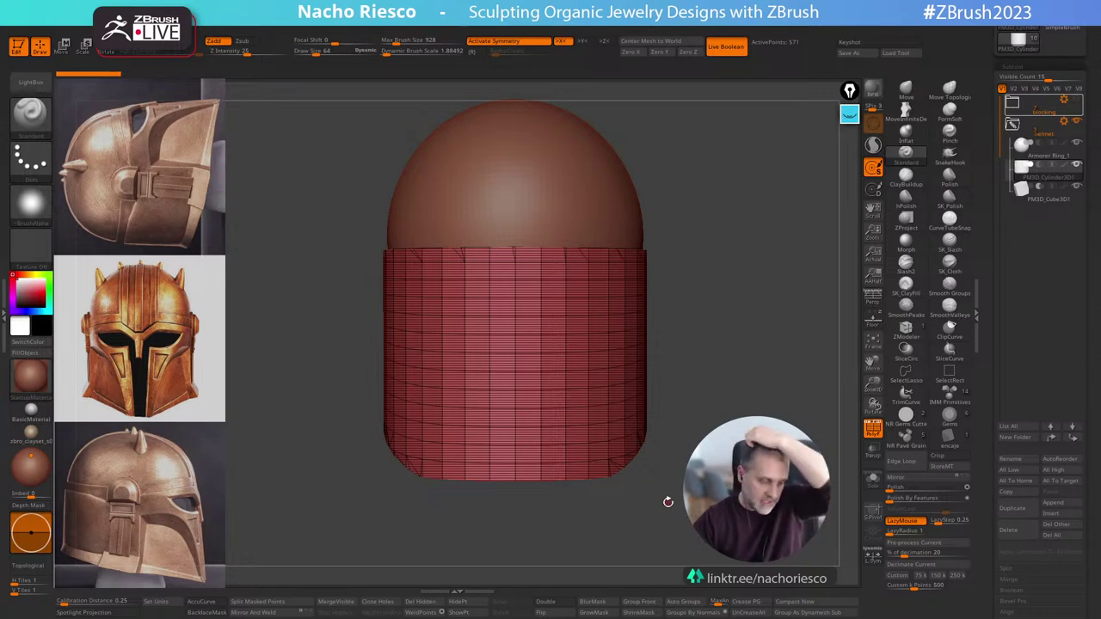
Sketch a black stepped line with blue boxes and corner arcs beside the helmet as an annotation, and clear it.
{"action": "left_click", "coordinate": [849, 112]}
{"action": "left_click", "coordinate": [855, 307]}
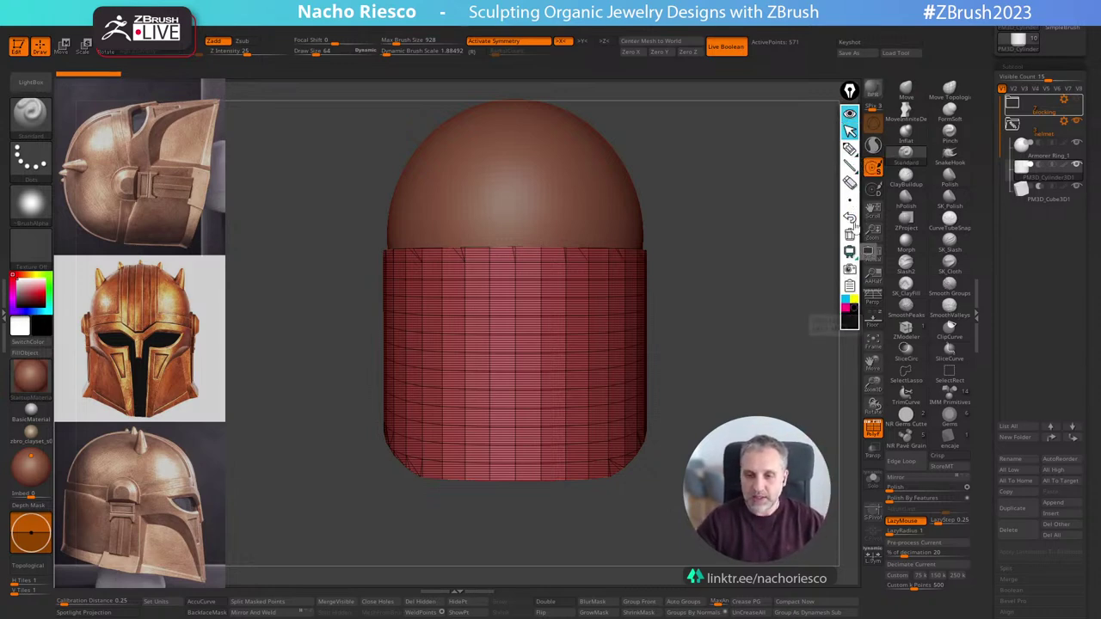
{"action": "left_click", "coordinate": [850, 147]}
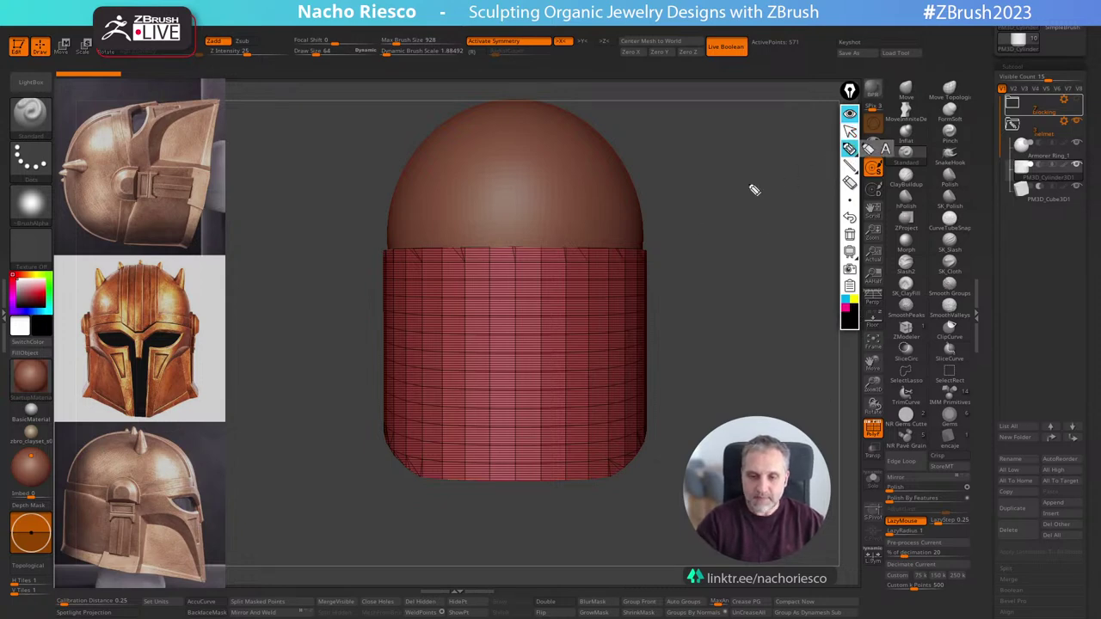
{"action": "mouse_move", "coordinate": [696, 131]}
{"action": "left_mouse_down"}
{"action": "mouse_move", "coordinate": [697, 177]}
{"action": "mouse_move", "coordinate": [757, 201]}
{"action": "mouse_move", "coordinate": [769, 265]}
{"action": "mouse_move", "coordinate": [808, 280]}
{"action": "left_mouse_up"}
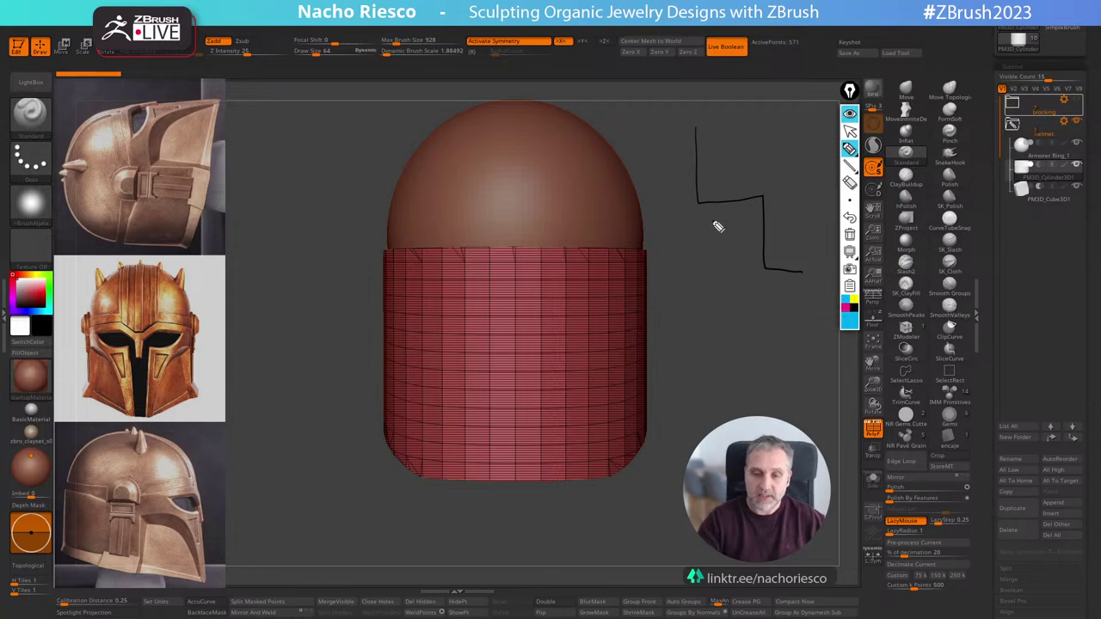
{"action": "mouse_move", "coordinate": [700, 205]}
{"action": "left_mouse_down"}
{"action": "mouse_move", "coordinate": [680, 233]}
{"action": "mouse_move", "coordinate": [690, 288]}
{"action": "mouse_move", "coordinate": [771, 273]}
{"action": "mouse_move", "coordinate": [759, 342]}
{"action": "left_mouse_up"}
{"action": "mouse_move", "coordinate": [765, 272]}
{"action": "left_mouse_down"}
{"action": "mouse_move", "coordinate": [828, 274]}
{"action": "mouse_move", "coordinate": [819, 334]}
{"action": "left_mouse_up"}
{"action": "mouse_move", "coordinate": [693, 202]}
{"action": "left_mouse_down"}
{"action": "mouse_move", "coordinate": [647, 205]}
{"action": "mouse_move", "coordinate": [634, 135]}
{"action": "mouse_move", "coordinate": [686, 130]}
{"action": "left_mouse_up"}
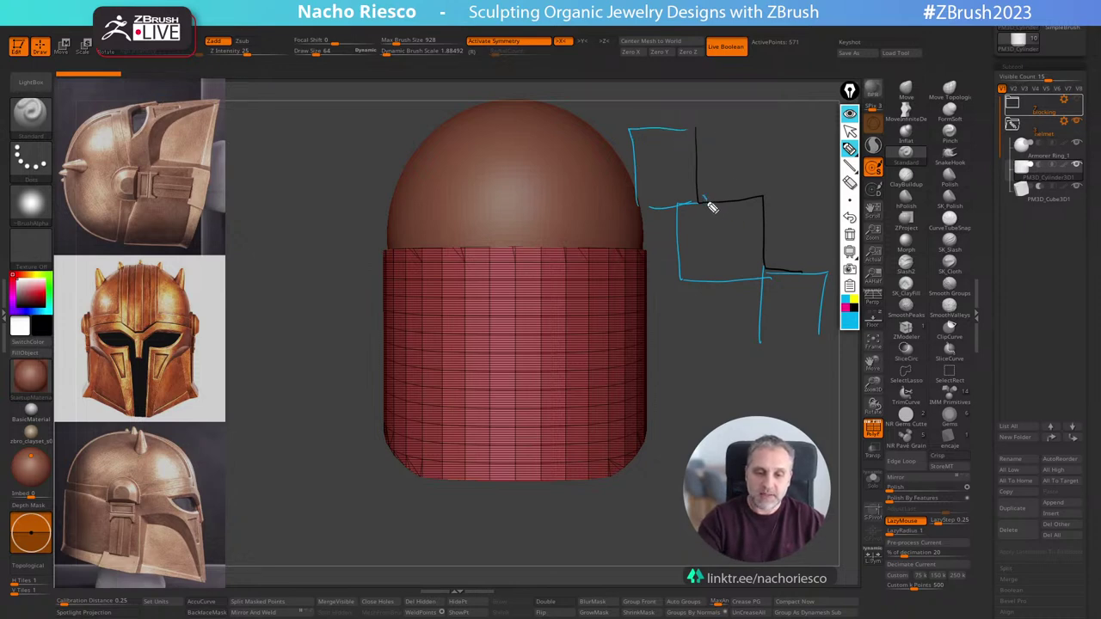
{"action": "left_click_drag", "start_coordinate": [773, 268], "coordinate": [763, 260]}
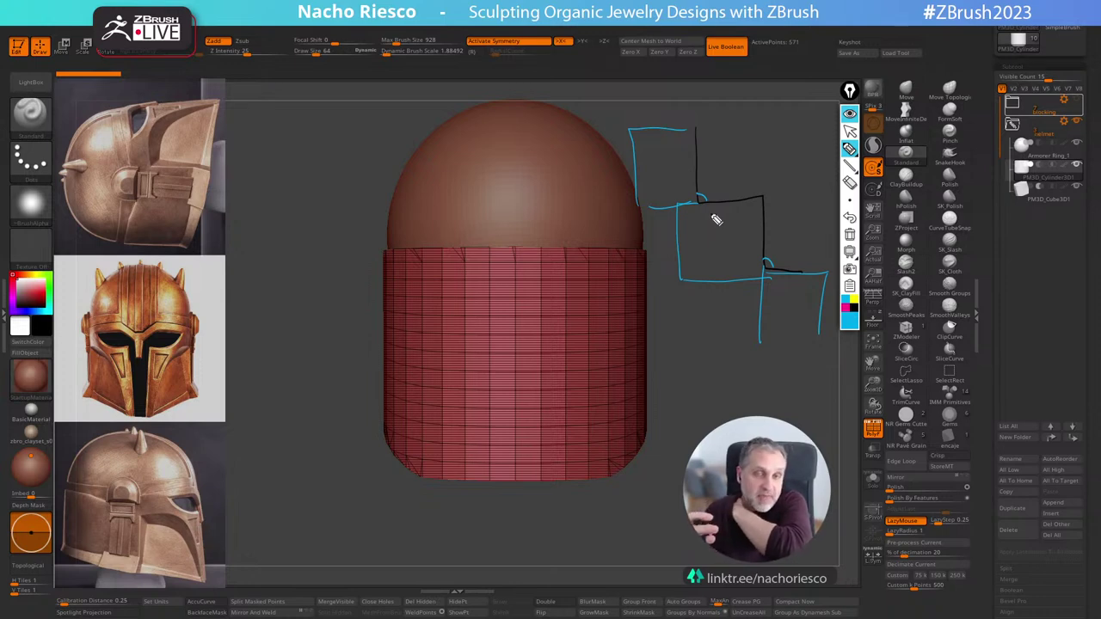
{"action": "left_click", "coordinate": [849, 234]}
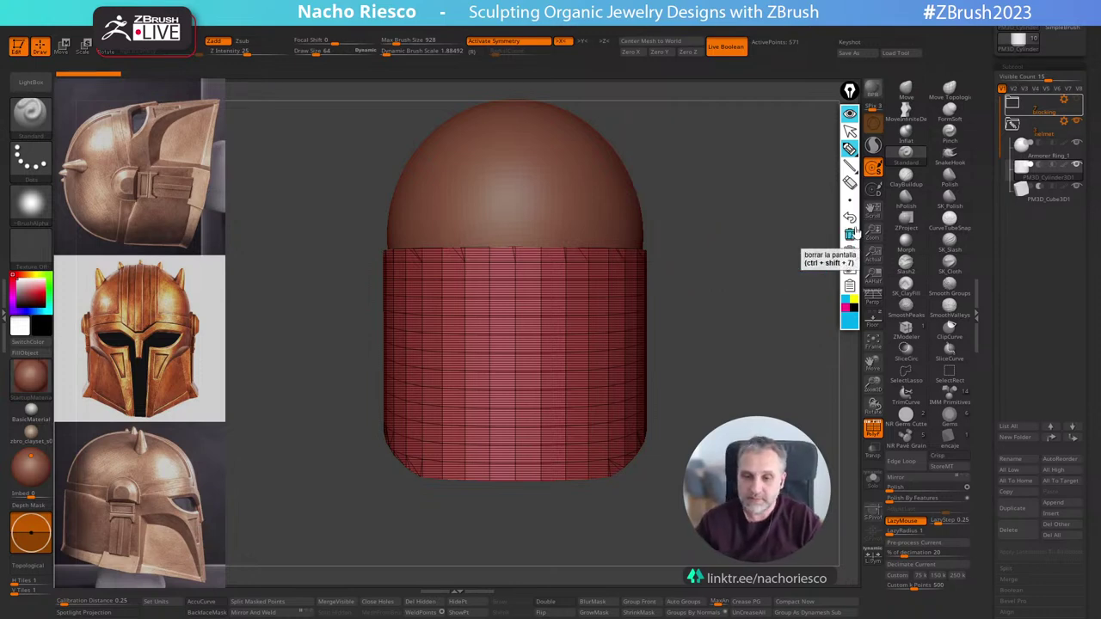
{"action": "left_click", "coordinate": [849, 131]}
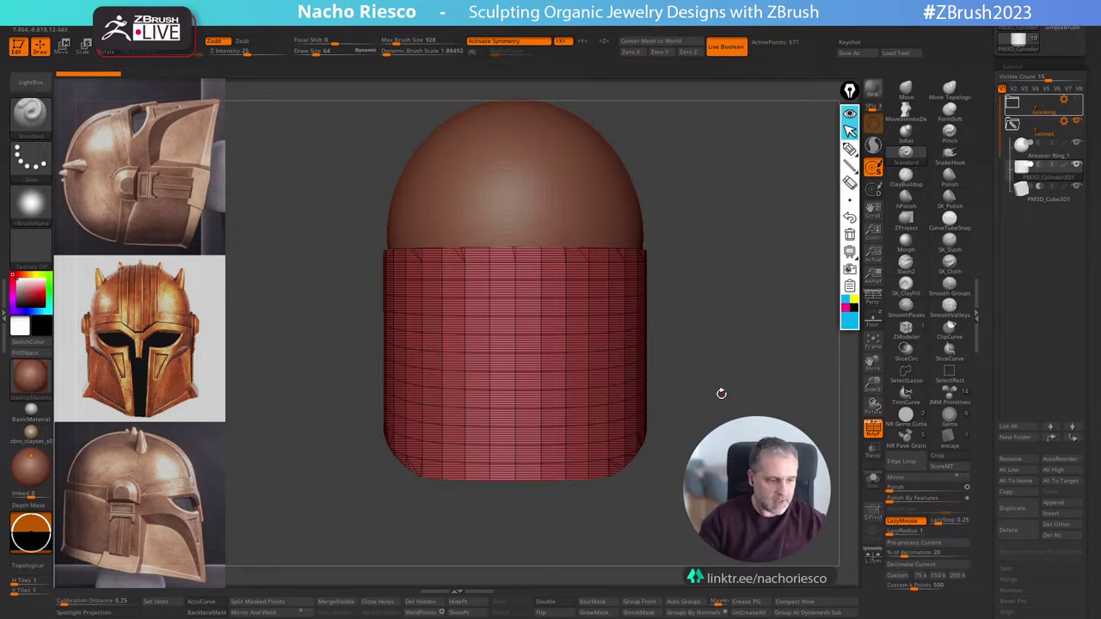
Select the Armorer Ring_1 dome sphere, inspect its grid topology and turn the polyframe off.
{"action": "left_click", "coordinate": [582, 215], "text": "alt"}
{"action": "left_click_drag", "start_coordinate": [724, 300], "coordinate": [737, 315], "text": "alt"}
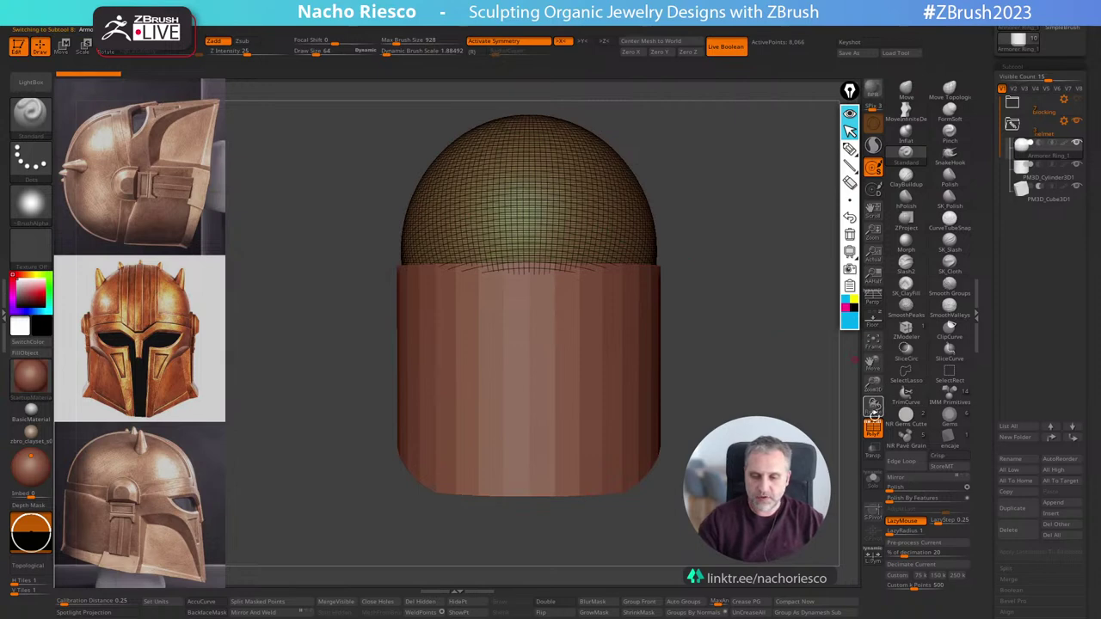
{"action": "left_click", "coordinate": [873, 429]}
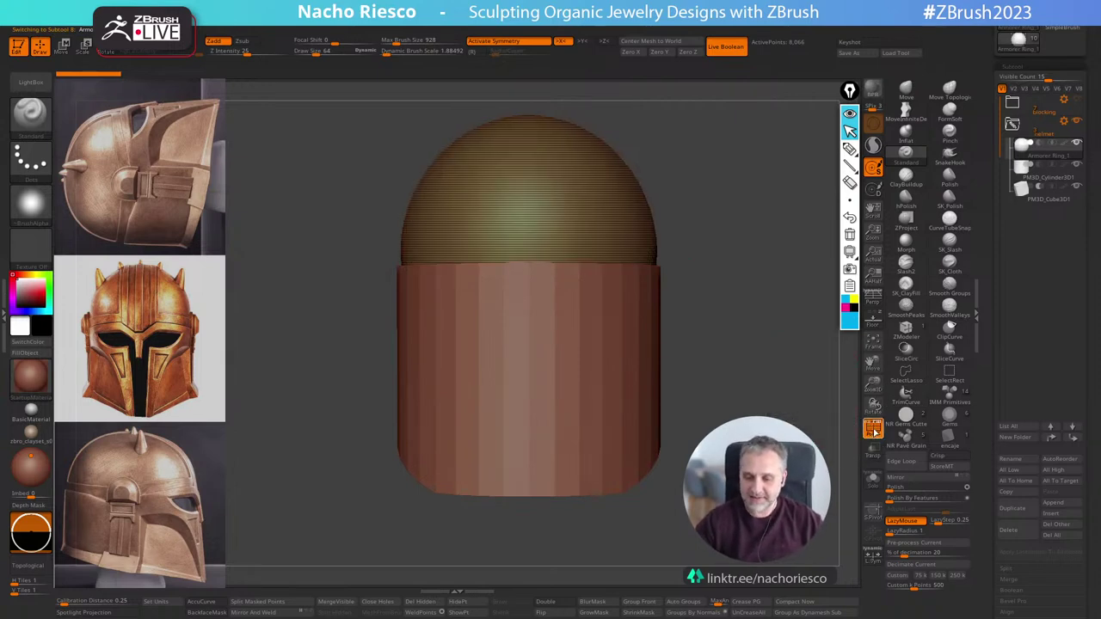
{"action": "left_click", "coordinate": [872, 429]}
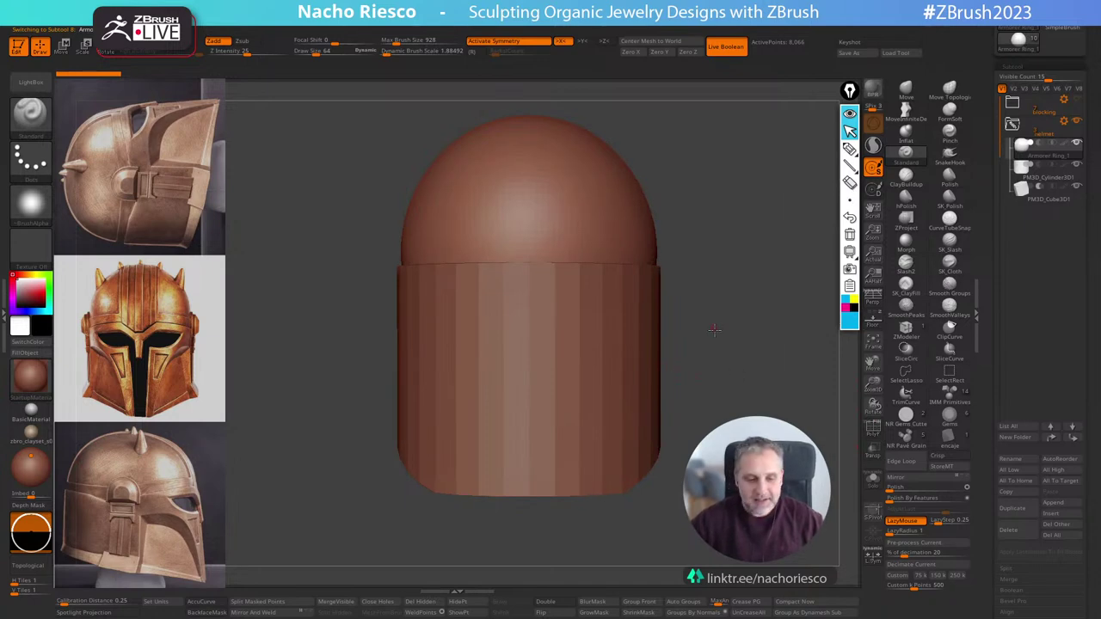
Show the floor reference image and compare the smooth dome and cylinder with the front view of the helmet.
{"action": "mouse_move", "coordinate": [713, 329]}
{"action": "left_mouse_down"}
{"action": "mouse_move", "coordinate": [740, 319]}
{"action": "mouse_move", "coordinate": [738, 341]}
{"action": "mouse_move", "coordinate": [686, 398]}
{"action": "left_mouse_up"}
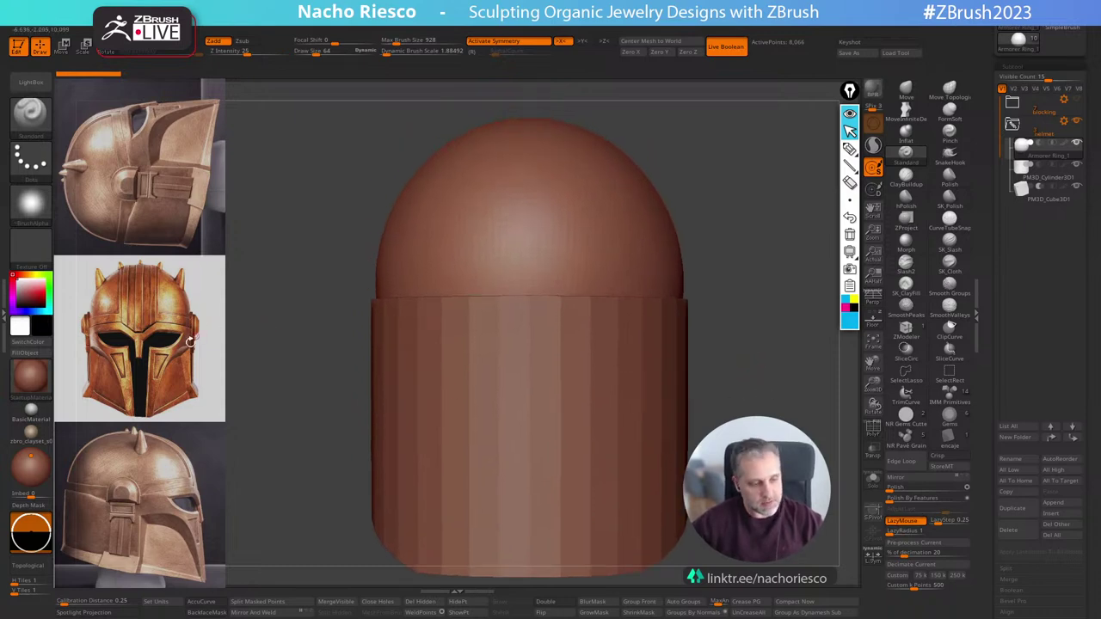
{"action": "left_click_drag", "start_coordinate": [265, 377], "coordinate": [270, 376]}
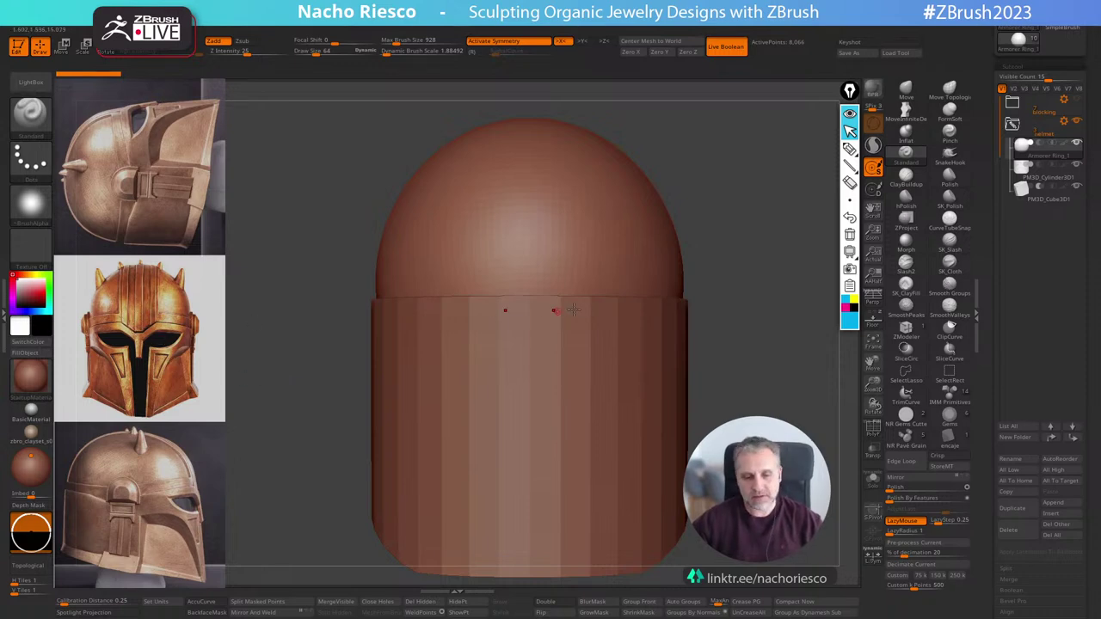
{"action": "left_click_drag", "start_coordinate": [704, 332], "coordinate": [771, 353]}
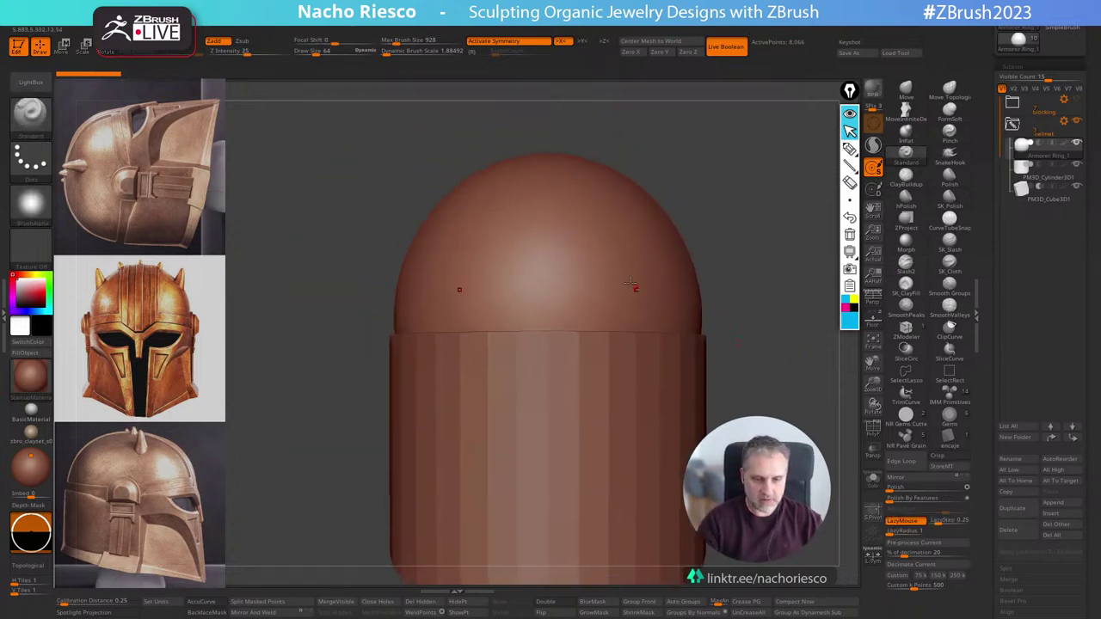
{"action": "left_click", "coordinate": [872, 319]}
{"action": "left_click_drag", "start_coordinate": [806, 404], "coordinate": [788, 333], "text": "alt"}
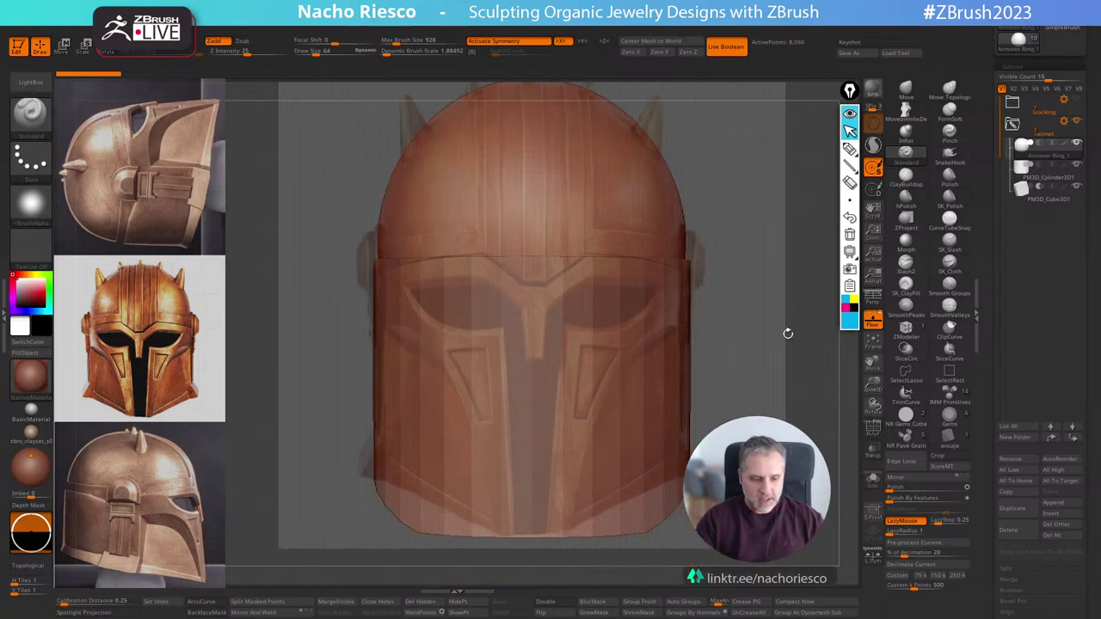
Cut away the lower half of the dome sphere with a horizontal KnifeCurve line from the side view.
{"action": "left_click_drag", "start_coordinate": [810, 385], "coordinate": [791, 425], "text": "alt"}
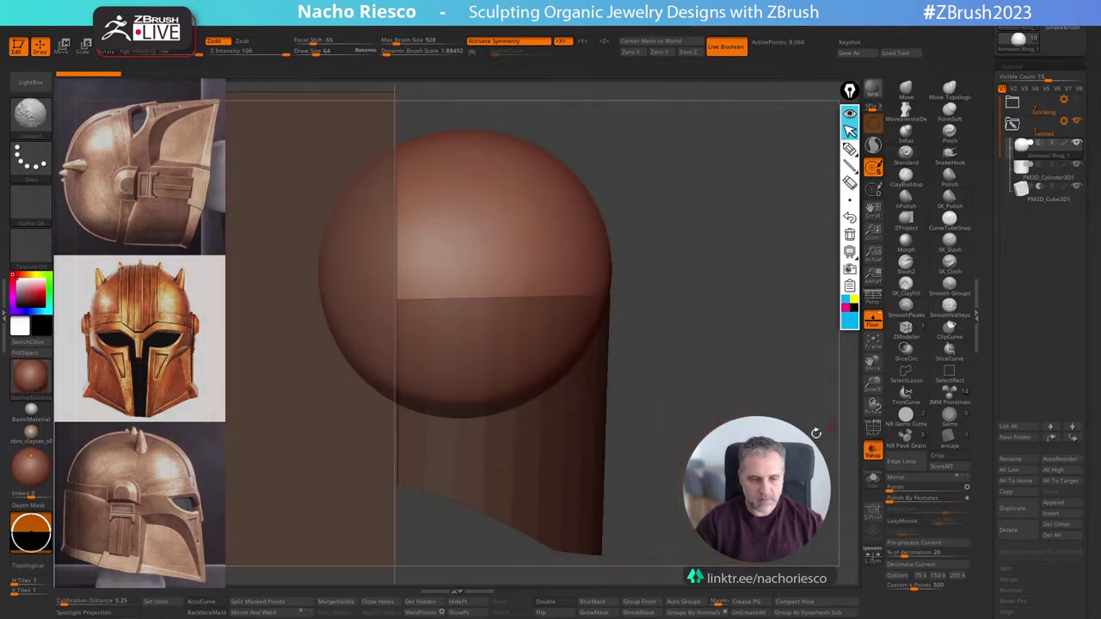
{"action": "left_click_drag", "start_coordinate": [816, 433], "coordinate": [847, 430], "text": "alt"}
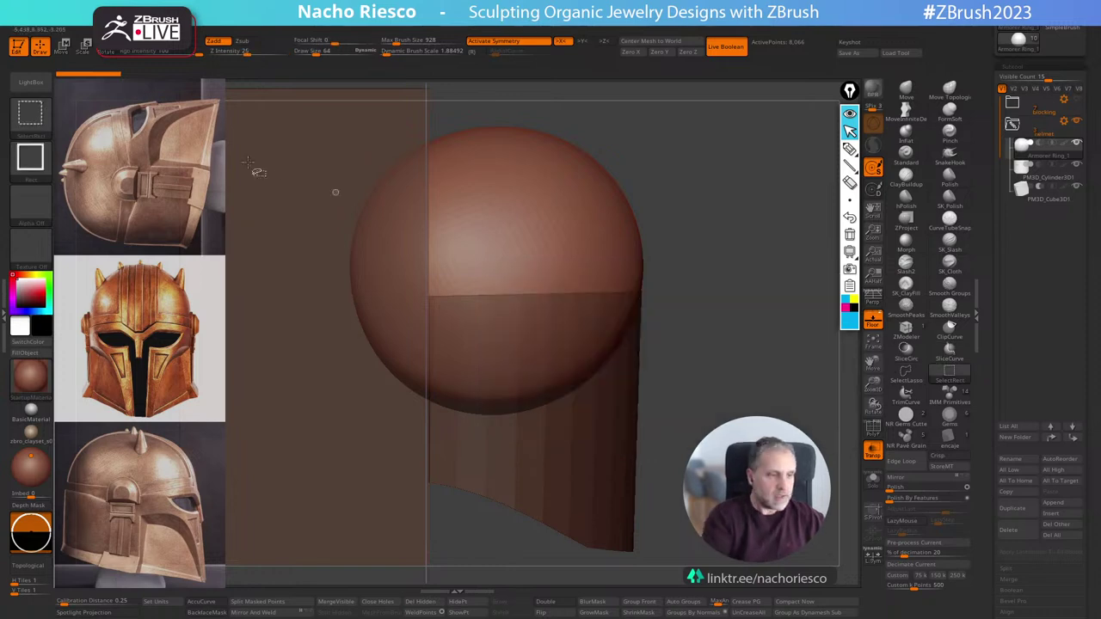
{"action": "key", "text": "b"}
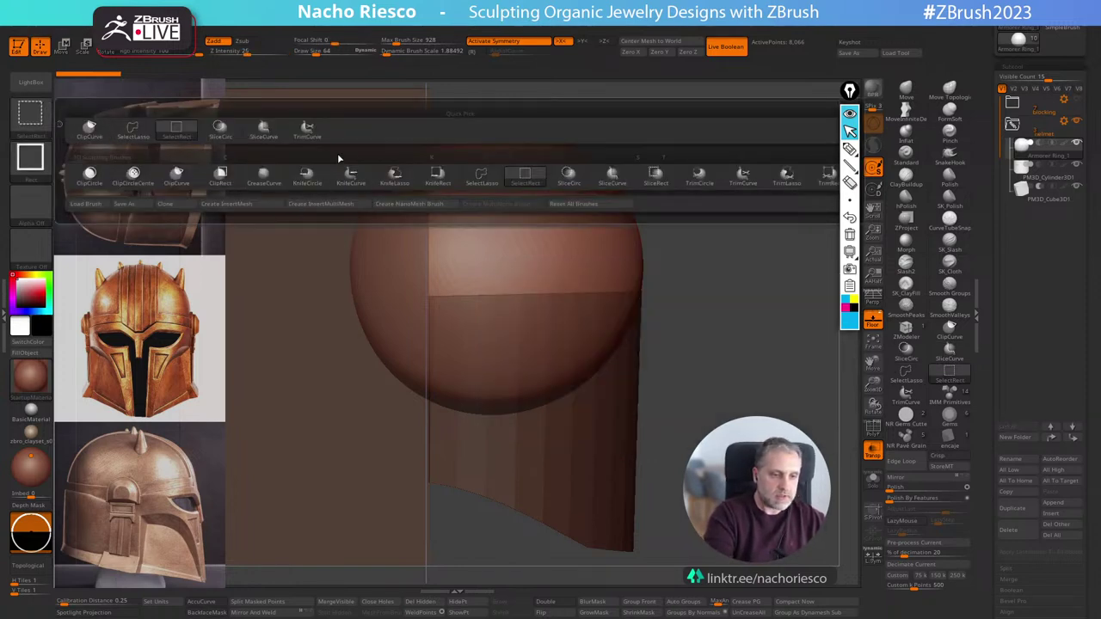
{"action": "left_click", "coordinate": [329, 175]}
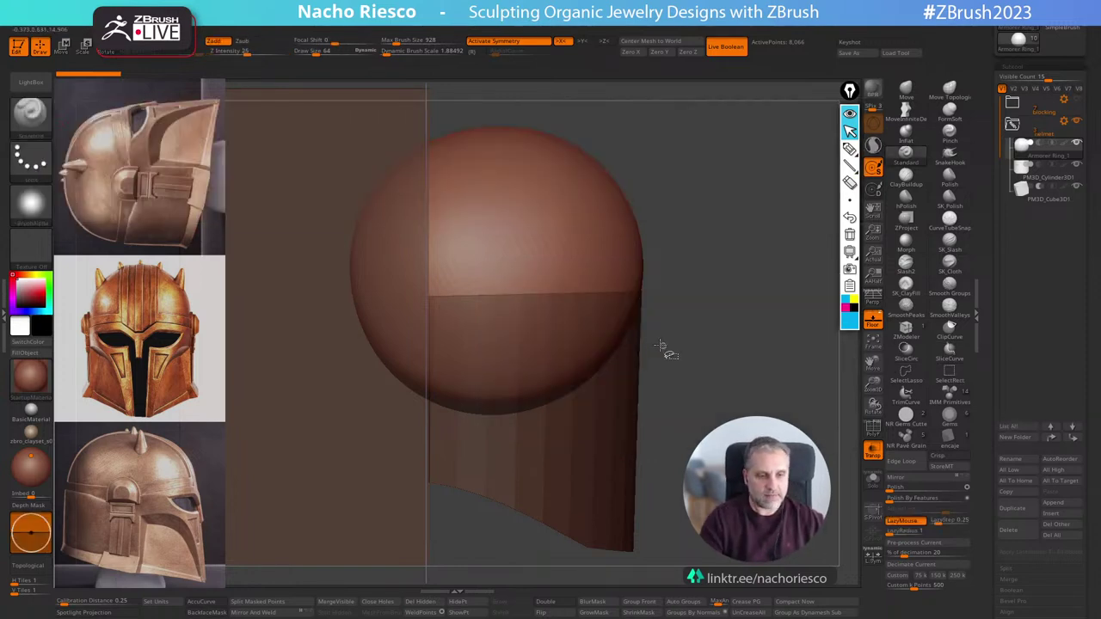
{"action": "key", "text": "b"}
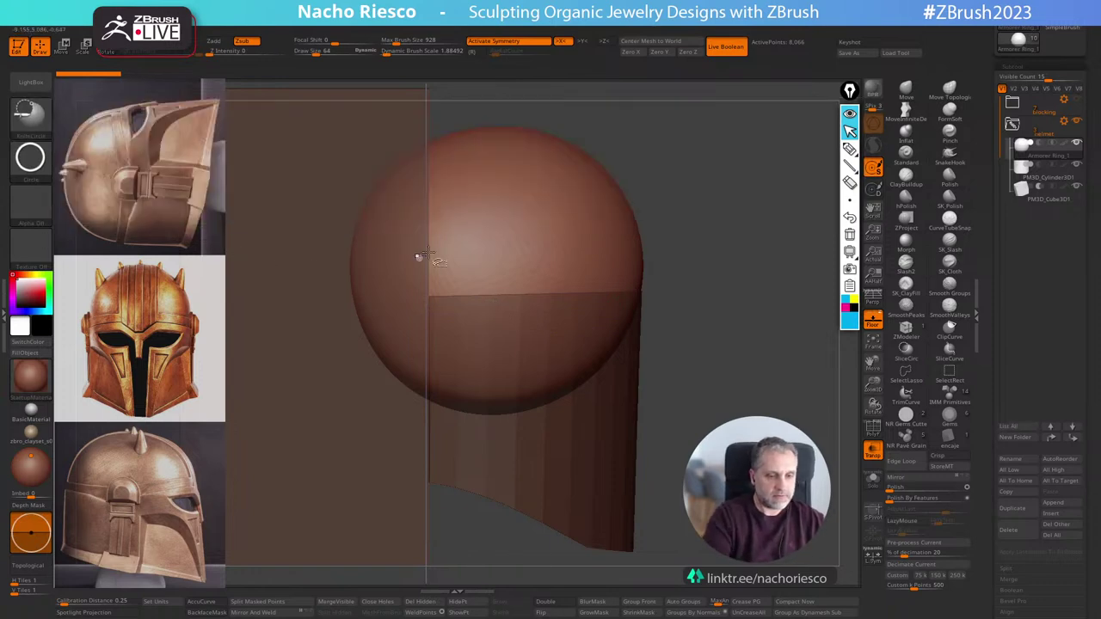
{"action": "key", "text": "b"}
{"action": "left_click", "coordinate": [355, 178]}
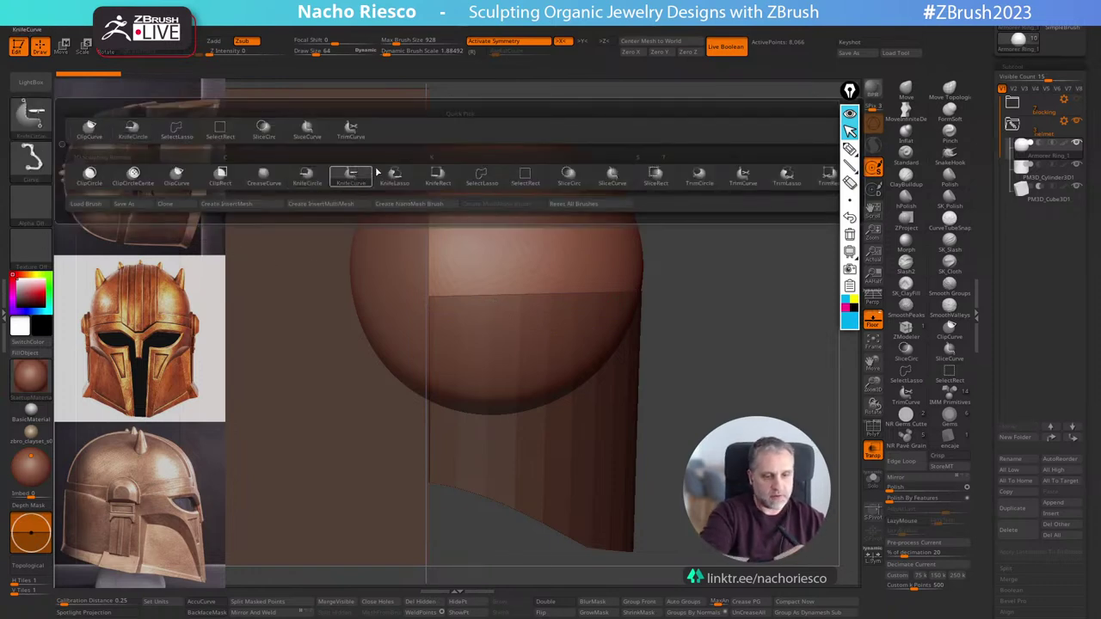
{"action": "left_click_drag", "start_coordinate": [740, 307], "coordinate": [212, 296], "text": "ctrl+shift"}
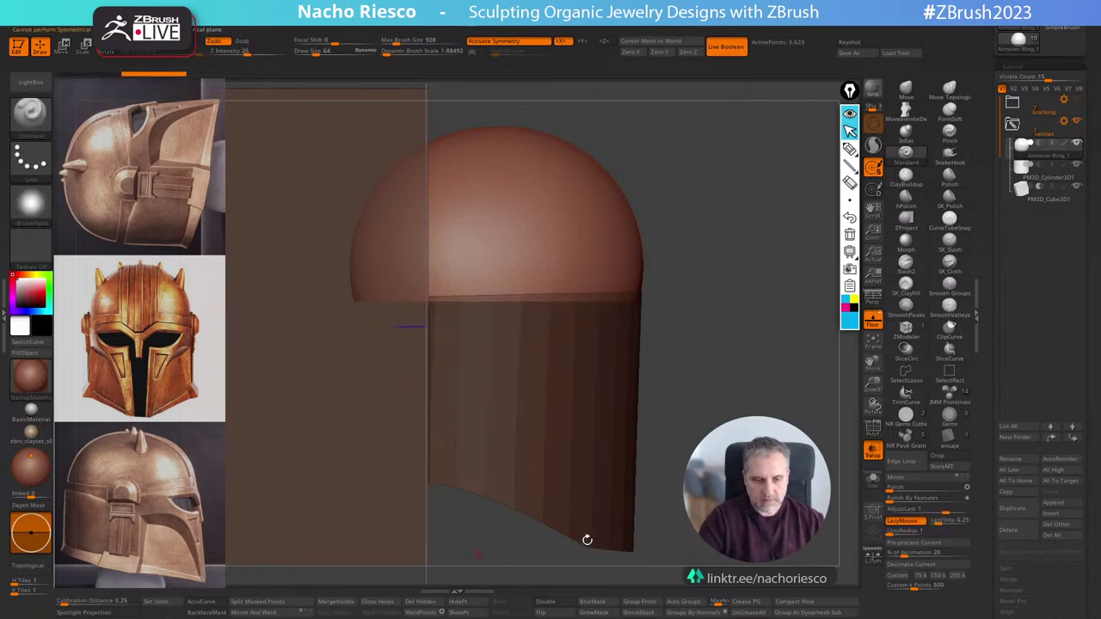
Hide the floor reference images and isolate the cut dome, viewing it from above.
{"action": "mouse_move", "coordinate": [850, 455]}
{"action": "left_mouse_down", "text": "shift"}
{"action": "mouse_move", "coordinate": [774, 455]}
{"action": "mouse_move", "coordinate": [794, 449]}
{"action": "left_mouse_up", "text": "shift"}
{"action": "left_click", "coordinate": [872, 479]}
{"action": "left_click_drag", "start_coordinate": [794, 449], "coordinate": [808, 408], "text": "shift"}
{"action": "left_click", "coordinate": [876, 485]}
{"action": "left_click", "coordinate": [873, 321]}
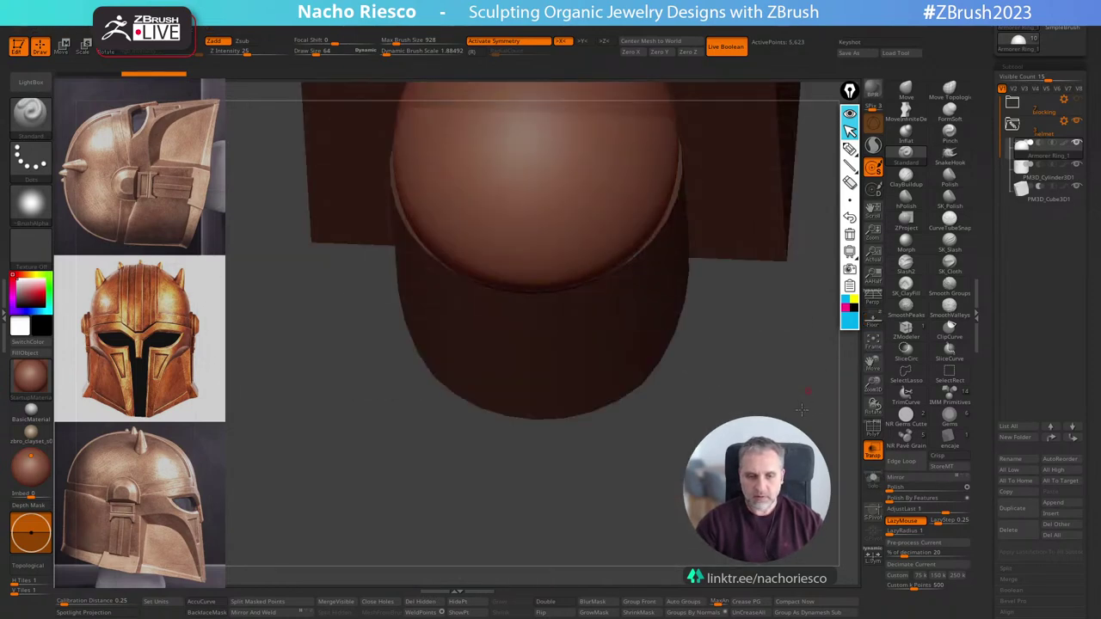
{"action": "left_click_drag", "start_coordinate": [812, 362], "coordinate": [807, 412]}
{"action": "left_click", "coordinate": [874, 480]}
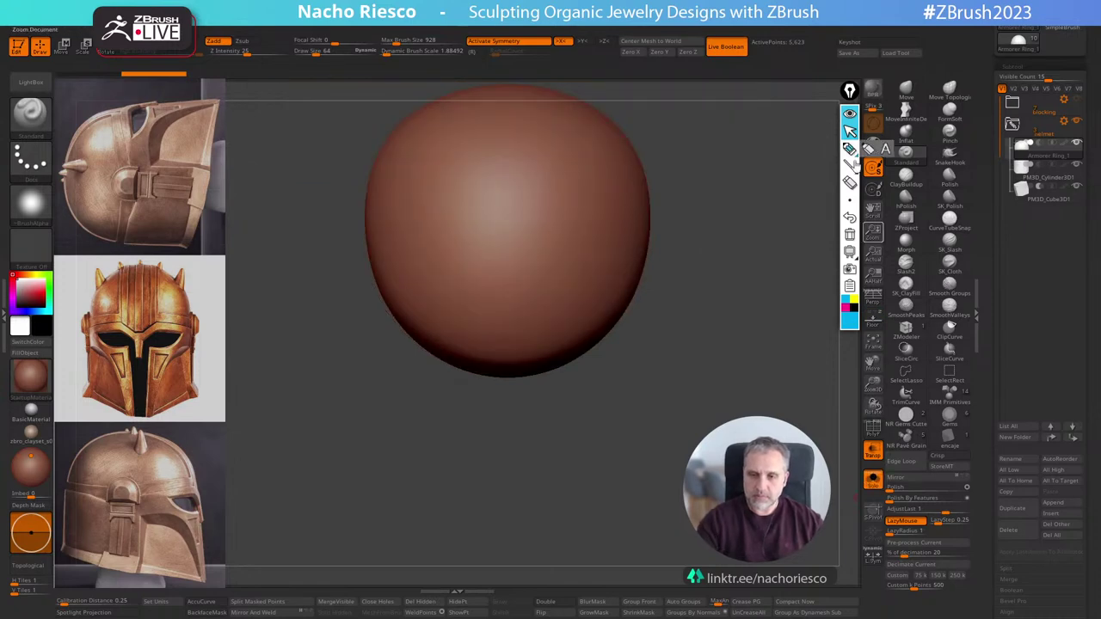
Reshape the isolated dome's rounded outline symmetrically with a large MoveInfiniteDepth brush, reducing the draw size to about 672.
{"action": "left_click", "coordinate": [906, 111]}
{"action": "key", "text": "s"}
{"action": "mouse_move", "coordinate": [629, 298]}
{"action": "left_mouse_down"}
{"action": "mouse_move", "coordinate": [664, 297]}
{"action": "mouse_move", "coordinate": [659, 355]}
{"action": "left_mouse_up"}
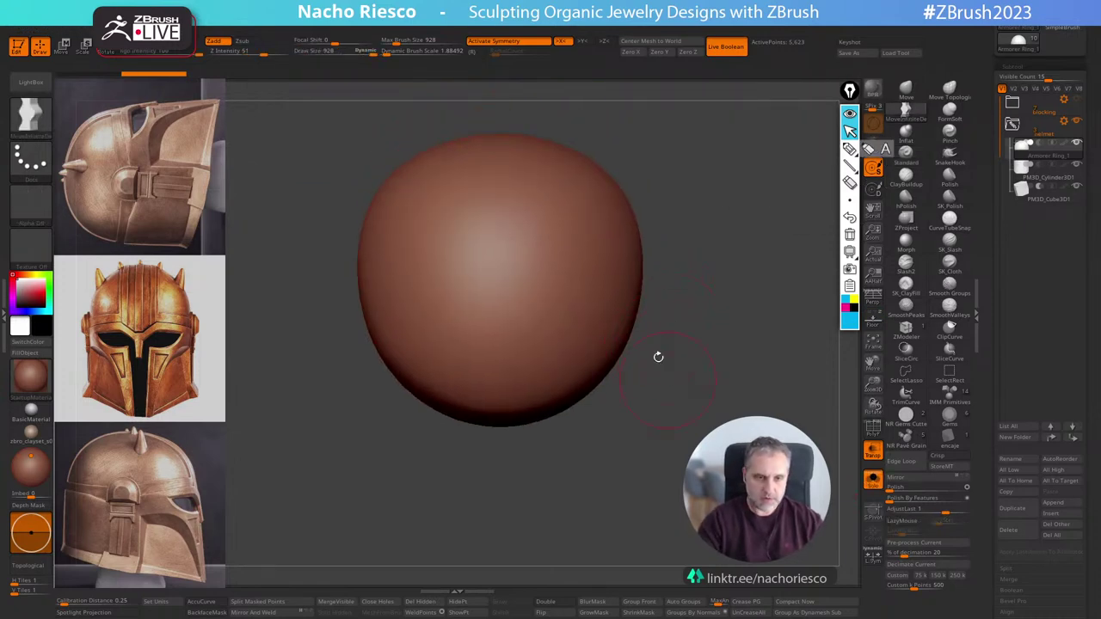
{"action": "left_click_drag", "start_coordinate": [387, 53], "coordinate": [399, 54]}
{"action": "key", "text": "s"}
{"action": "left_click_drag", "start_coordinate": [618, 306], "coordinate": [607, 304]}
{"action": "left_click_drag", "start_coordinate": [629, 255], "coordinate": [646, 265]}
{"action": "left_click_drag", "start_coordinate": [675, 314], "coordinate": [671, 258], "text": "shift"}
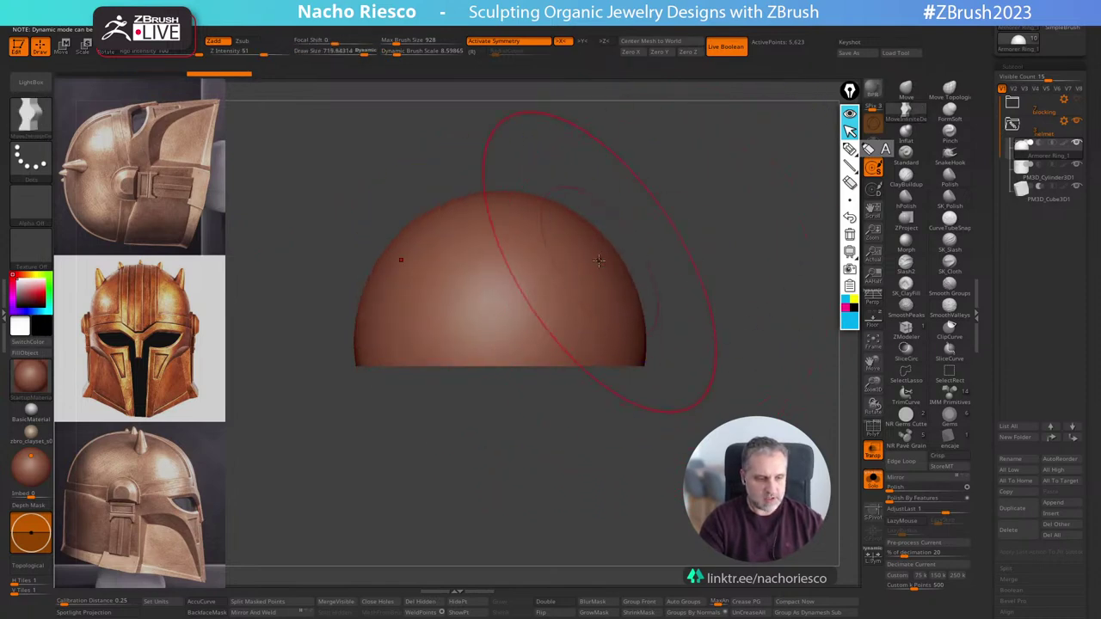
{"action": "key", "text": "s"}
{"action": "left_click_drag", "start_coordinate": [603, 263], "coordinate": [599, 263]}
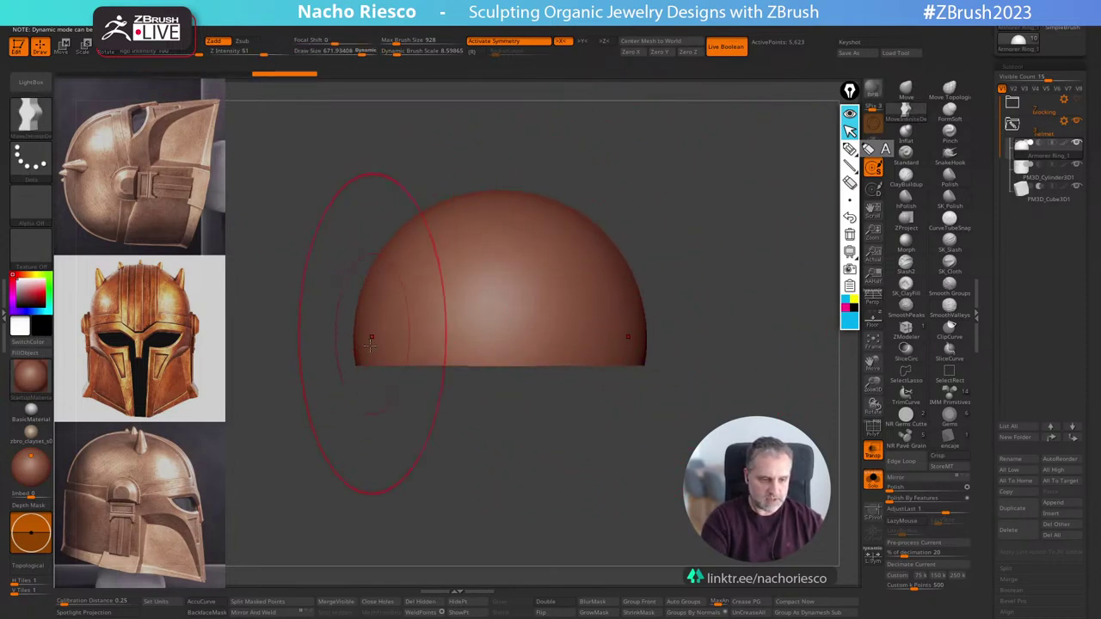
Mask the dome's lower rim, blur the mask and extend the rim downward with the move gizmo.
{"action": "left_click_drag", "start_coordinate": [459, 453], "coordinate": [551, 462]}
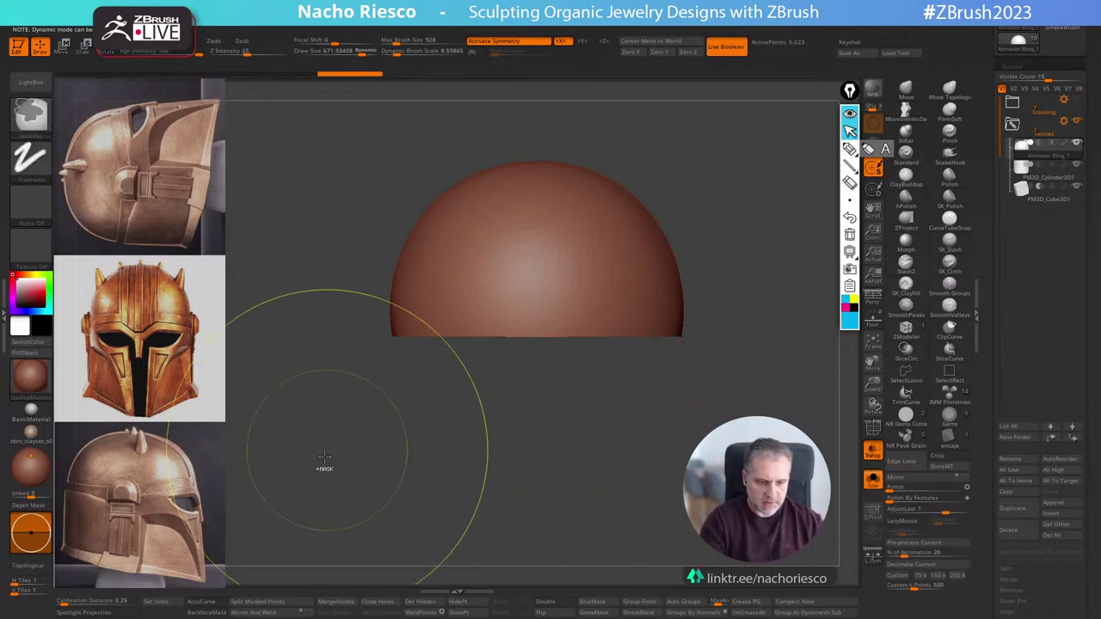
{"action": "mouse_move", "coordinate": [325, 460]}
{"action": "left_mouse_down", "text": "ctrl"}
{"action": "mouse_move", "coordinate": [780, 344]}
{"action": "mouse_move", "coordinate": [781, 319]}
{"action": "mouse_move", "coordinate": [798, 329]}
{"action": "left_mouse_up", "text": "ctrl"}
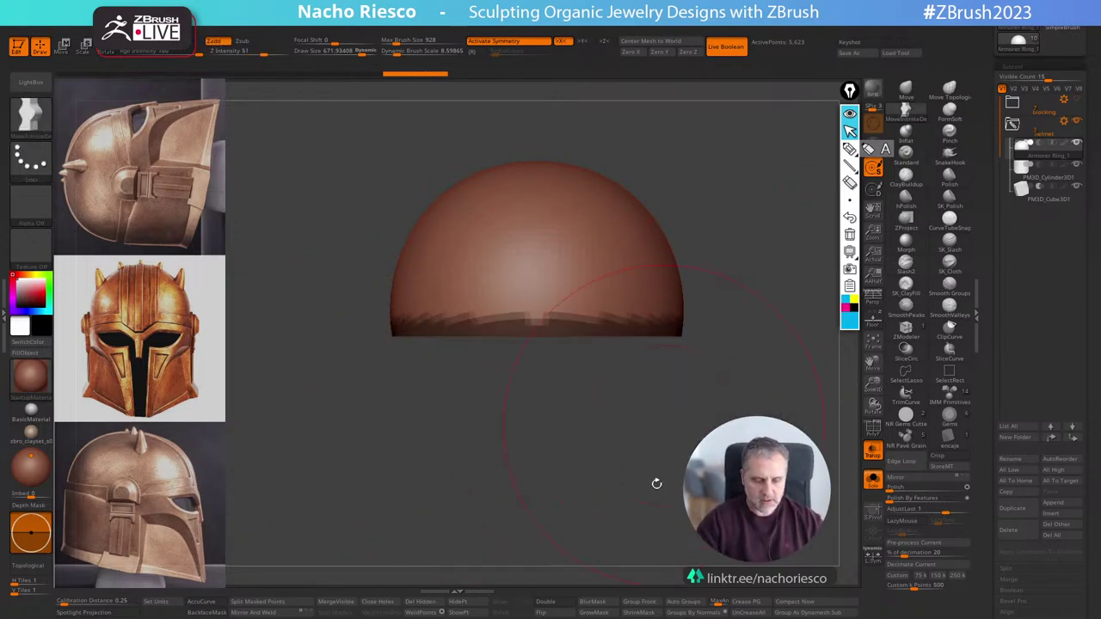
{"action": "left_click", "coordinate": [602, 605]}
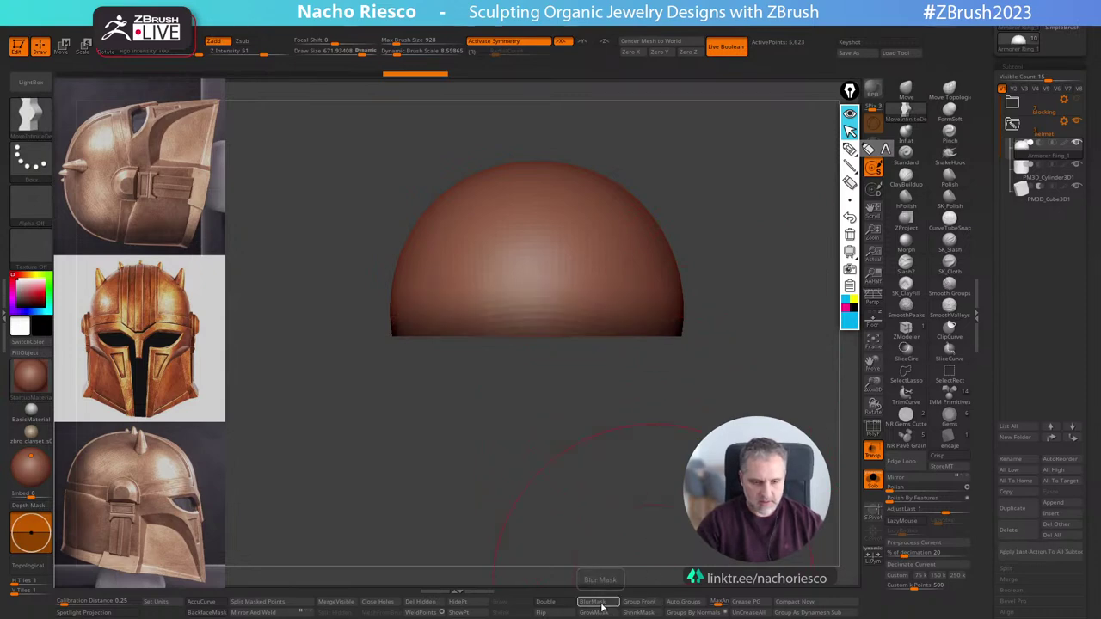
{"action": "left_click", "coordinate": [673, 536], "text": "ctrl"}
{"action": "left_click", "coordinate": [674, 530], "text": "ctrl"}
{"action": "key", "text": "w"}
{"action": "mouse_move", "coordinate": [536, 435]}
{"action": "left_mouse_down"}
{"action": "mouse_move", "coordinate": [536, 411]}
{"action": "mouse_move", "coordinate": [599, 439]}
{"action": "left_mouse_up"}
{"action": "key", "text": "q"}
Refine the dome's outline with the MoveInfiniteDepth brush at a draw size of about 637, with the polyframe on.
{"action": "mouse_move", "coordinate": [594, 447]}
{"action": "left_mouse_down", "text": "shift"}
{"action": "mouse_move", "coordinate": [656, 459]}
{"action": "mouse_move", "coordinate": [620, 487]}
{"action": "left_mouse_up", "text": "shift"}
{"action": "left_click_drag", "start_coordinate": [690, 288], "coordinate": [676, 283]}
{"action": "left_click_drag", "start_coordinate": [645, 430], "coordinate": [739, 437], "text": "shift"}
{"action": "left_click_drag", "start_coordinate": [737, 488], "coordinate": [627, 501], "text": "alt"}
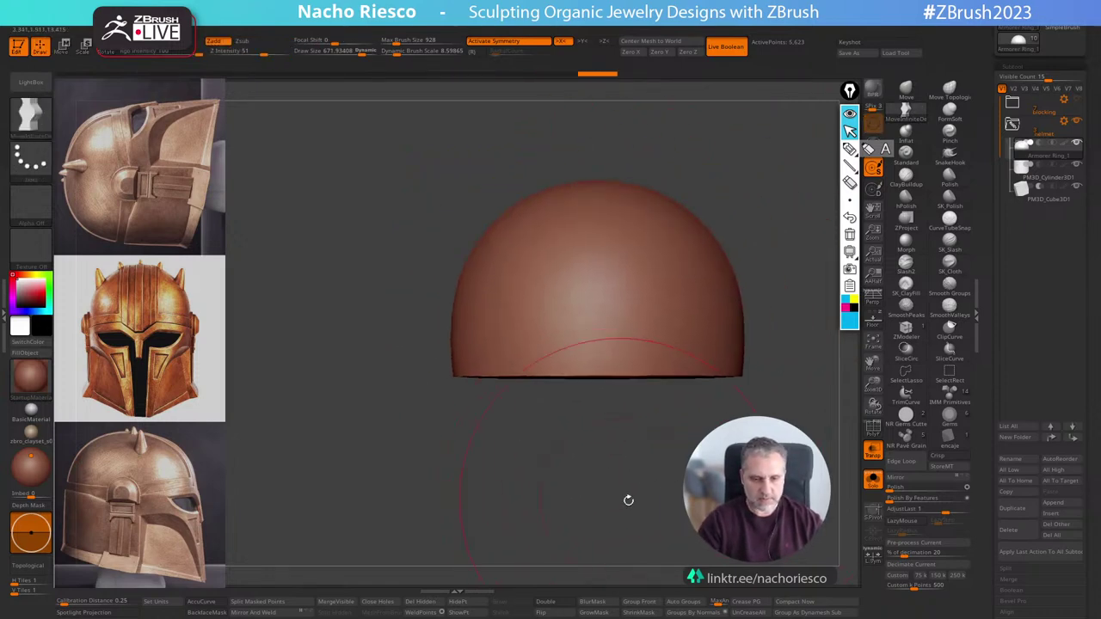
{"action": "left_click", "coordinate": [873, 428]}
{"action": "mouse_move", "coordinate": [795, 455]}
{"action": "left_mouse_down"}
{"action": "mouse_move", "coordinate": [748, 396]}
{"action": "mouse_move", "coordinate": [756, 445]}
{"action": "mouse_move", "coordinate": [779, 454]}
{"action": "mouse_move", "coordinate": [701, 405]}
{"action": "mouse_move", "coordinate": [585, 366]}
{"action": "left_mouse_up"}
{"action": "key", "text": "s"}
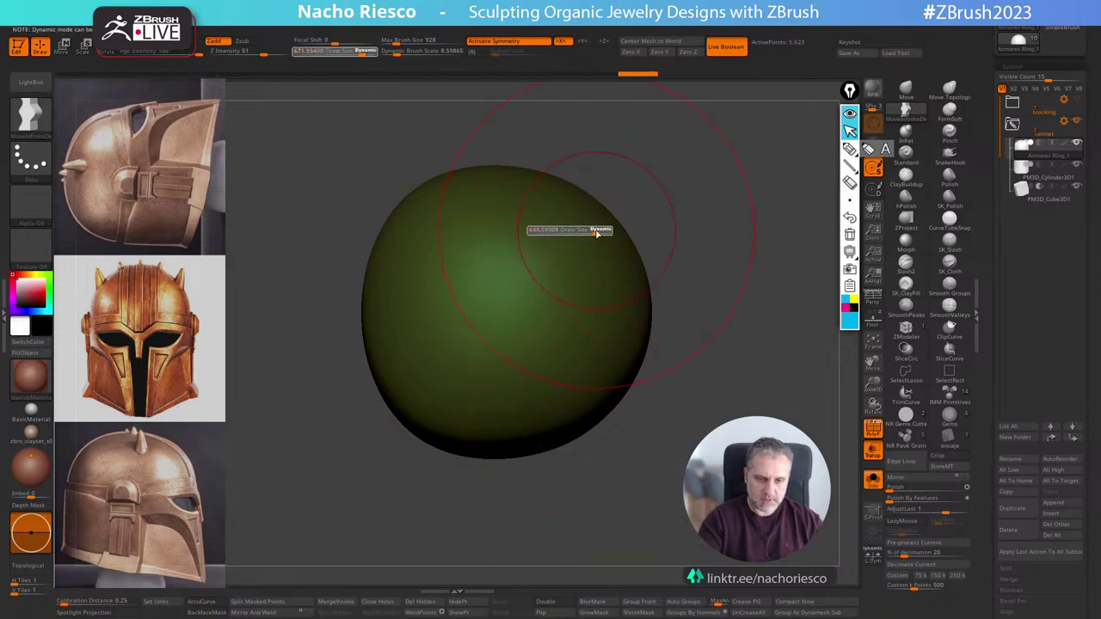
{"action": "left_click_drag", "start_coordinate": [597, 233], "coordinate": [605, 199]}
{"action": "left_click_drag", "start_coordinate": [487, 166], "coordinate": [466, 180]}
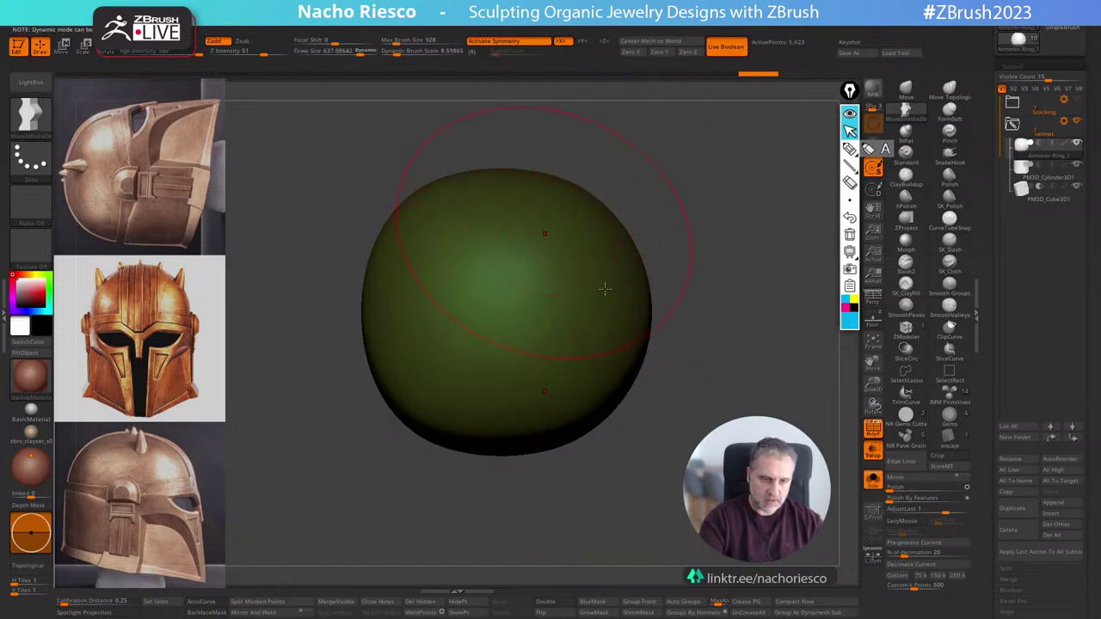
{"action": "mouse_move", "coordinate": [718, 314]}
{"action": "left_mouse_down", "text": "shift"}
{"action": "mouse_move", "coordinate": [756, 336]}
{"action": "mouse_move", "coordinate": [721, 373]}
{"action": "mouse_move", "coordinate": [814, 483]}
{"action": "mouse_move", "coordinate": [946, 477]}
{"action": "left_mouse_up", "text": "shift"}
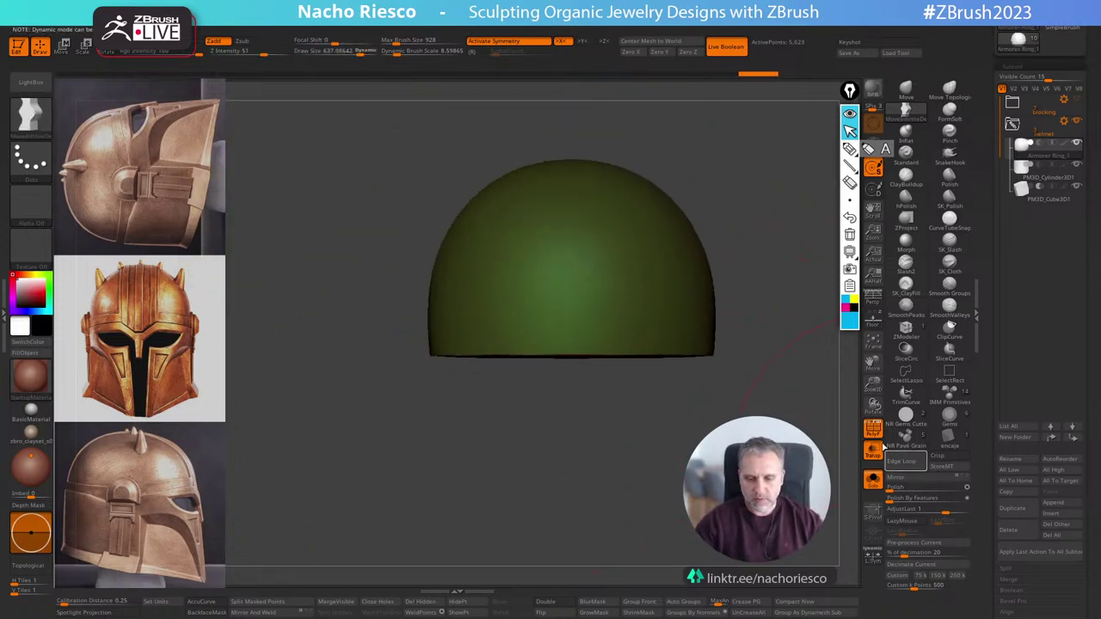
Show the front floor reference image and lower the dome by about 0.80 to align it with the helmet.
{"action": "left_click", "coordinate": [873, 320]}
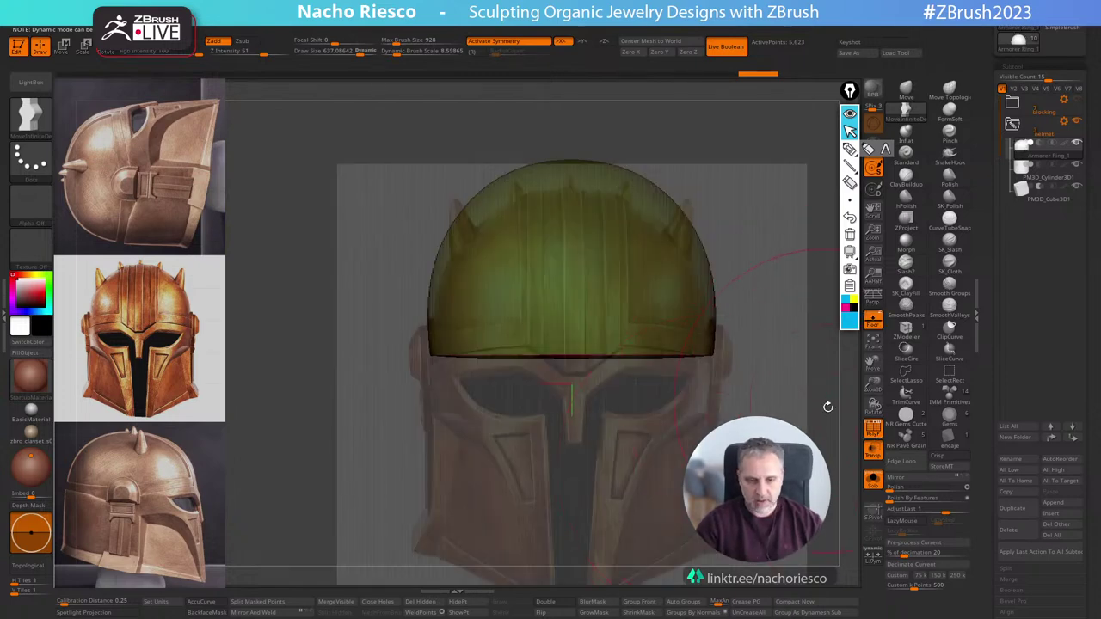
{"action": "mouse_move", "coordinate": [830, 410]}
{"action": "left_mouse_down", "text": "alt"}
{"action": "mouse_move", "coordinate": [823, 388]}
{"action": "mouse_move", "coordinate": [811, 393]}
{"action": "left_mouse_up", "text": "alt"}
{"action": "key", "text": "w"}
{"action": "left_click_drag", "start_coordinate": [581, 422], "coordinate": [582, 429]}
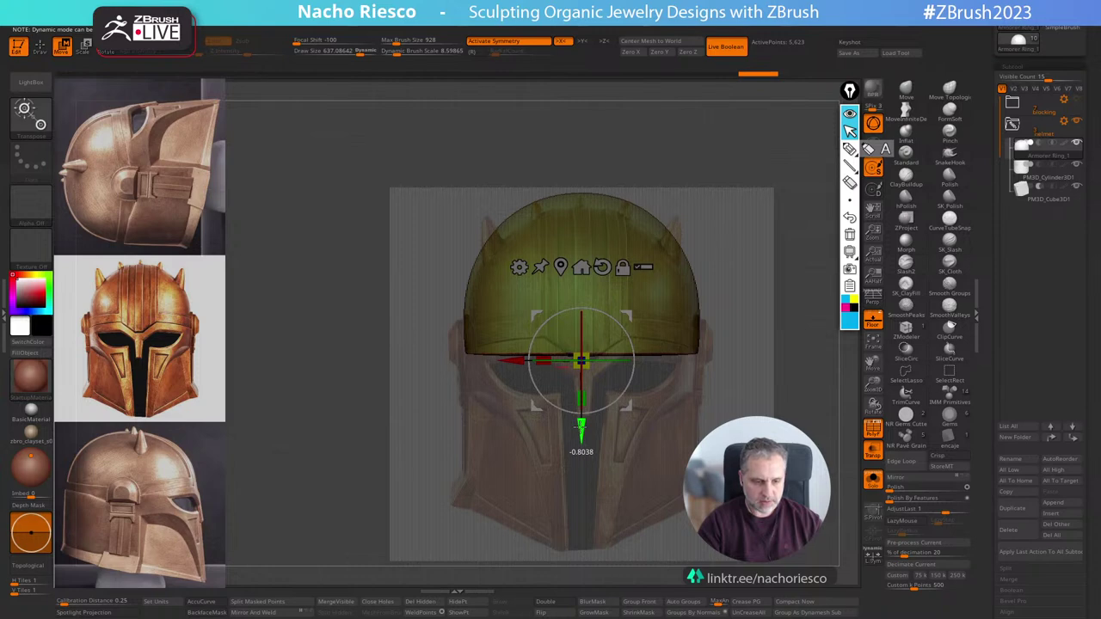
{"action": "key", "text": "q"}
{"action": "left_click_drag", "start_coordinate": [718, 387], "coordinate": [673, 380], "text": "alt"}
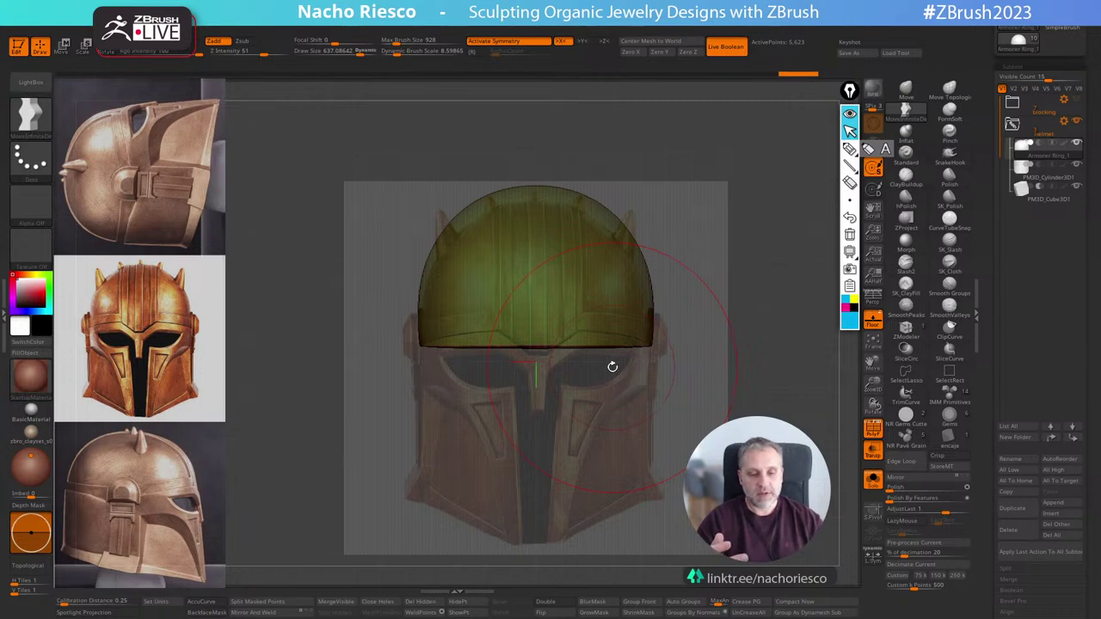
{"action": "key", "text": "w"}
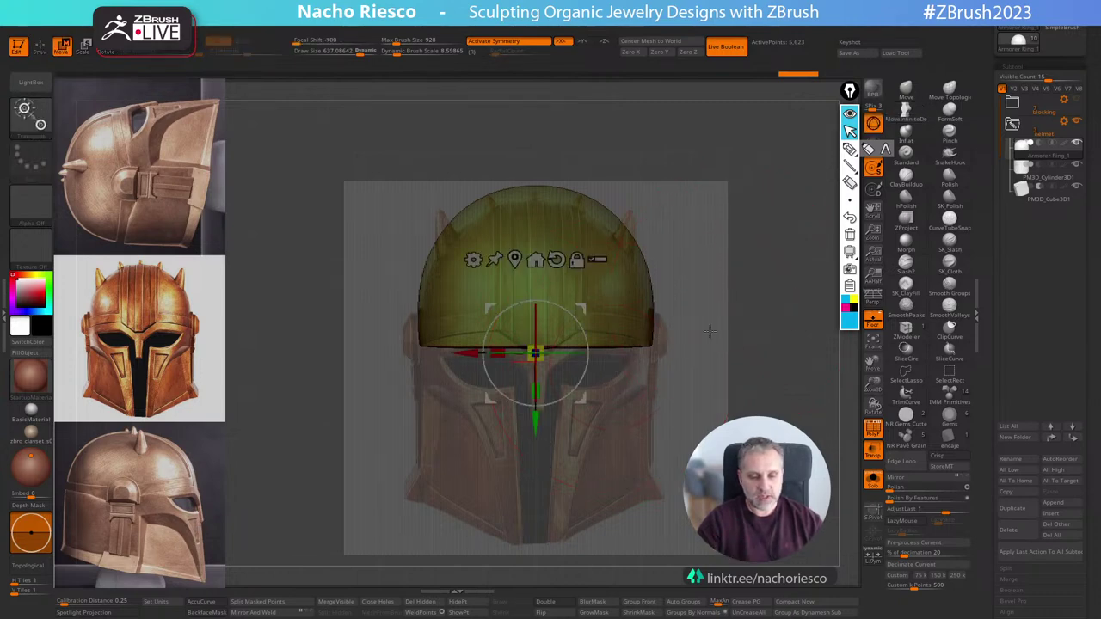
{"action": "left_click_drag", "start_coordinate": [535, 387], "coordinate": [536, 378]}
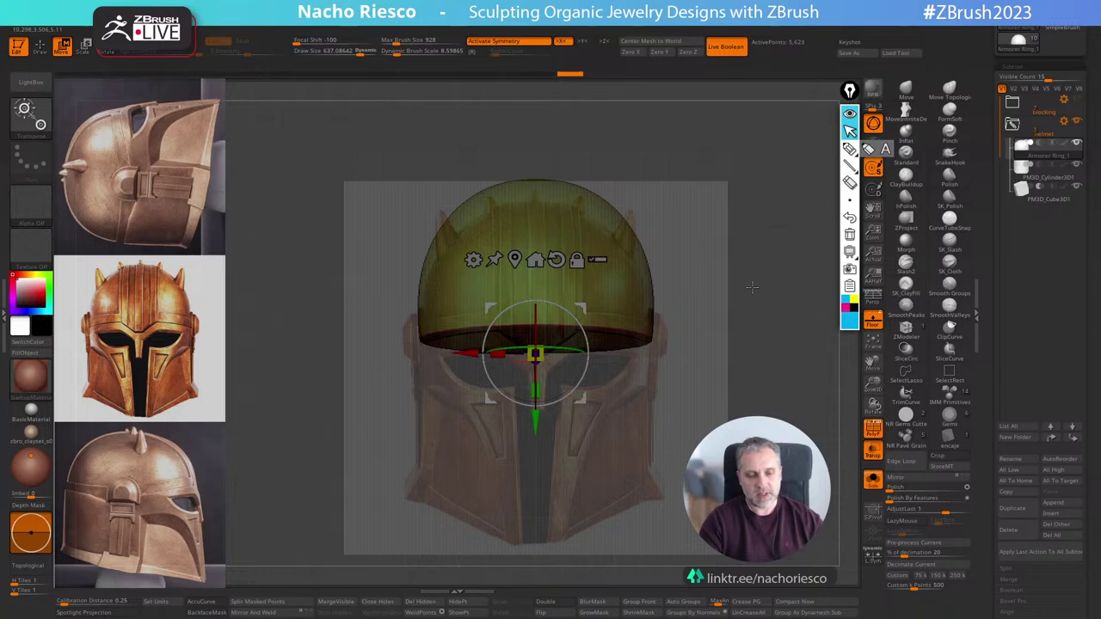
{"action": "key", "text": "q"}
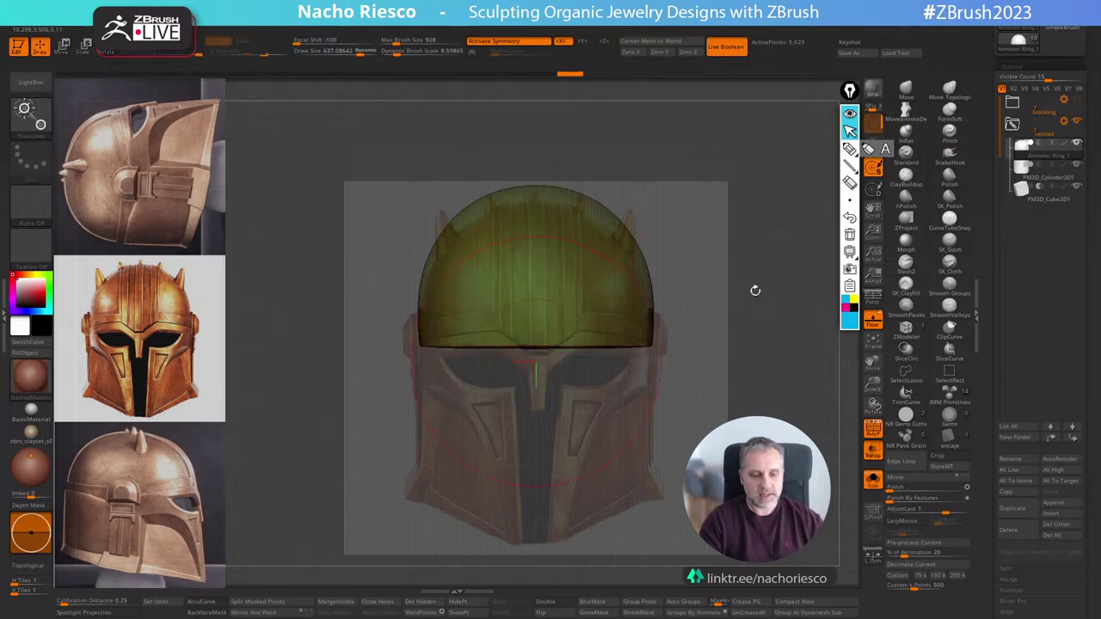
Annotate the brow line and the dome's lower edge over the front reference with a yellow pen, and clear the annotations.
{"action": "key", "text": "plus"}
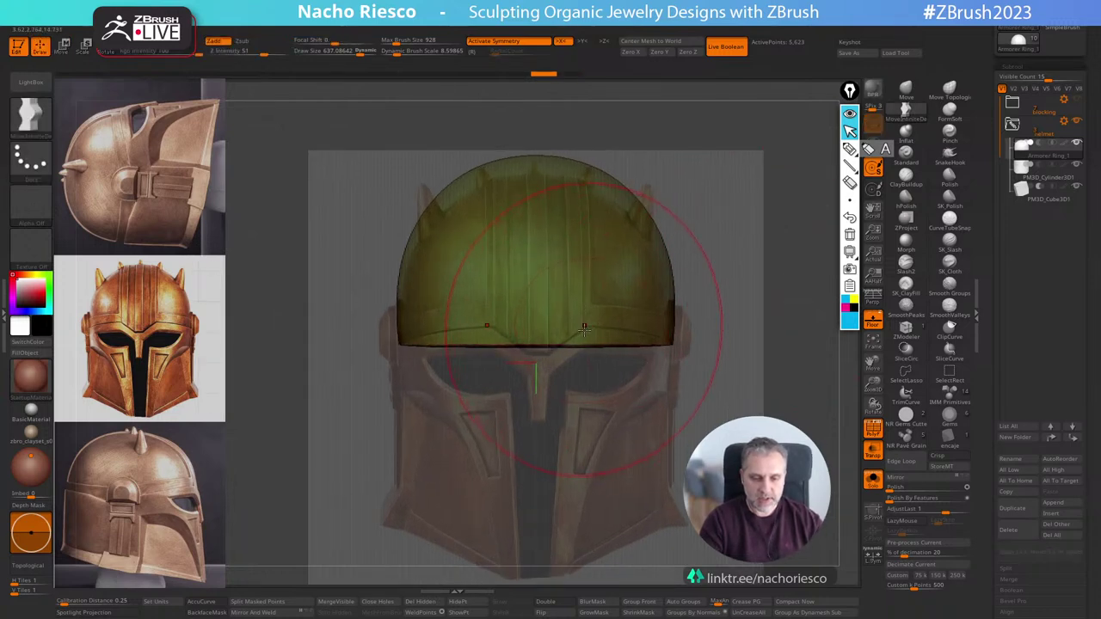
{"action": "left_click", "coordinate": [848, 317]}
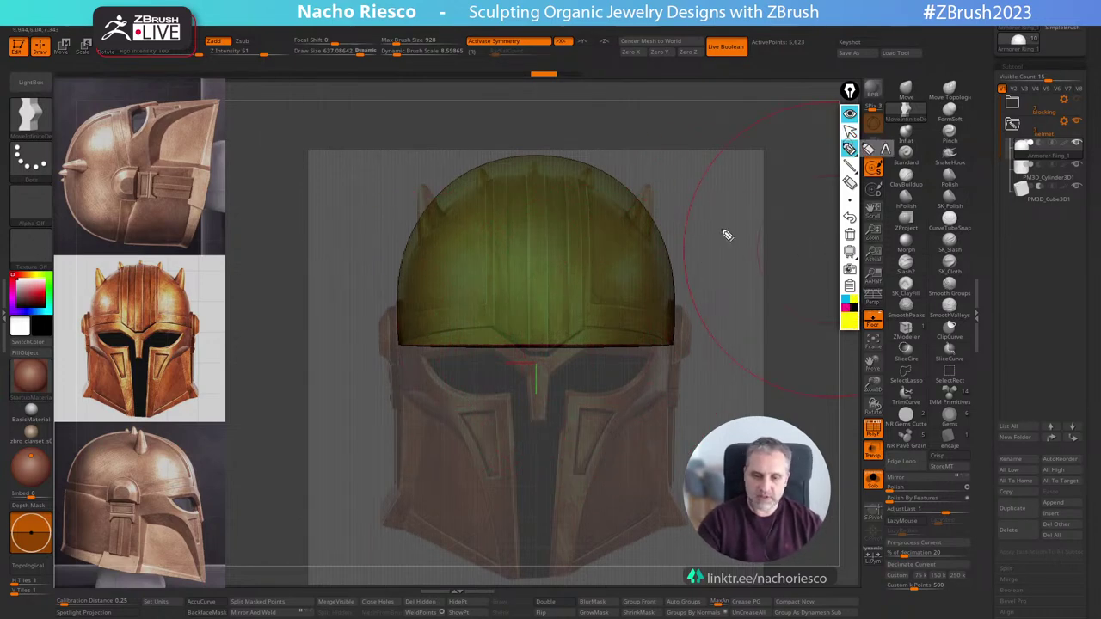
{"action": "left_click_drag", "start_coordinate": [586, 329], "coordinate": [627, 326]}
{"action": "left_click_drag", "start_coordinate": [494, 328], "coordinate": [472, 330]}
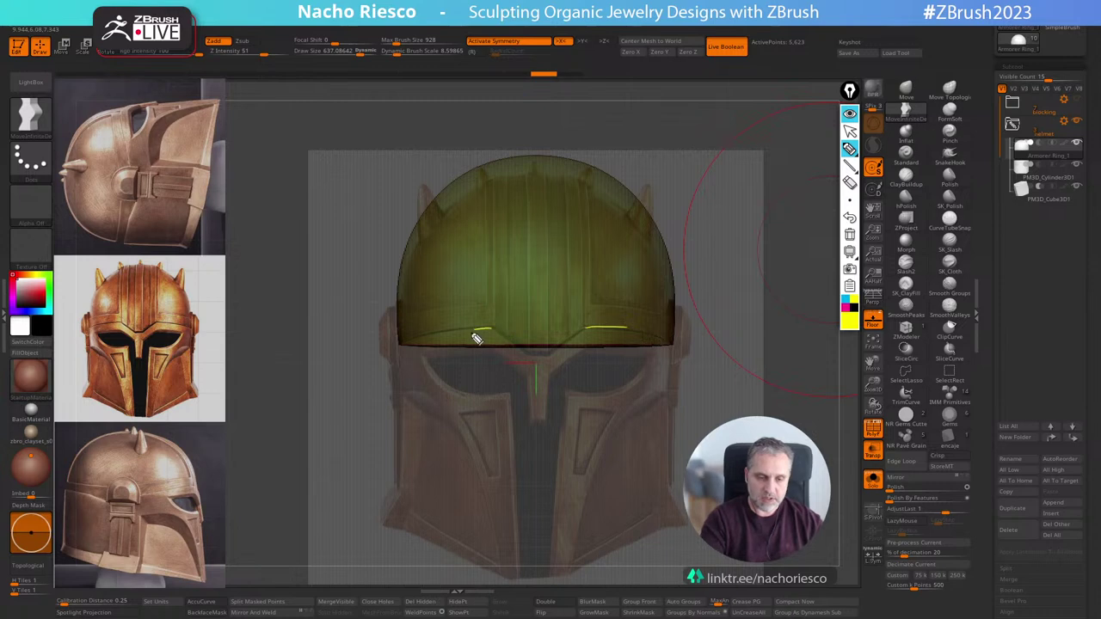
{"action": "left_click_drag", "start_coordinate": [533, 348], "coordinate": [555, 346]}
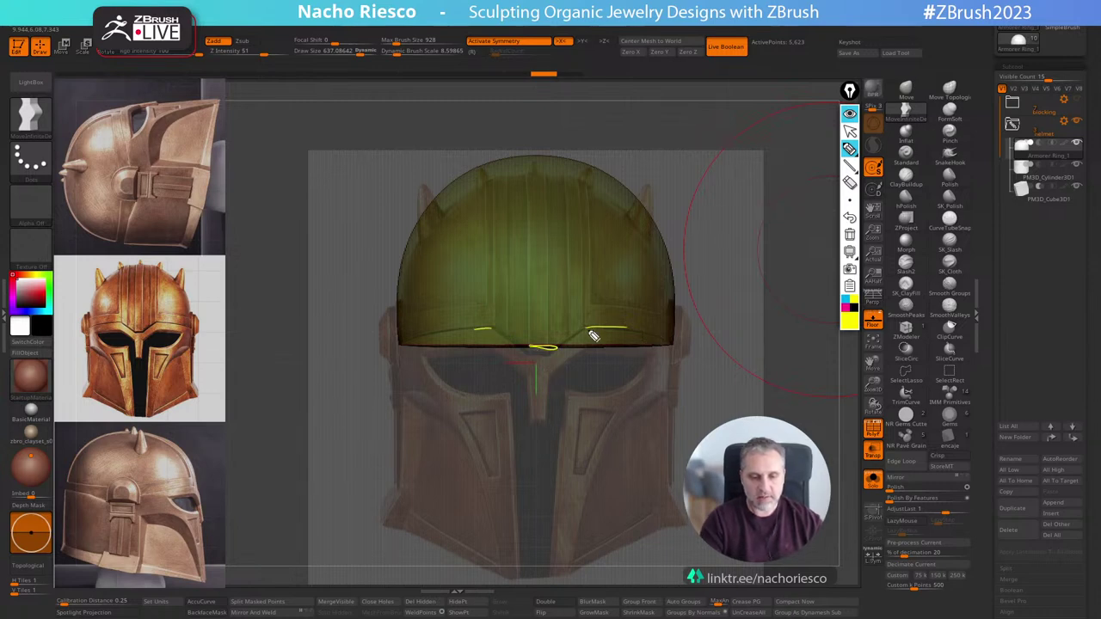
{"action": "mouse_move", "coordinate": [405, 342]}
{"action": "left_mouse_down"}
{"action": "mouse_move", "coordinate": [554, 326]}
{"action": "mouse_move", "coordinate": [687, 351]}
{"action": "left_mouse_up"}
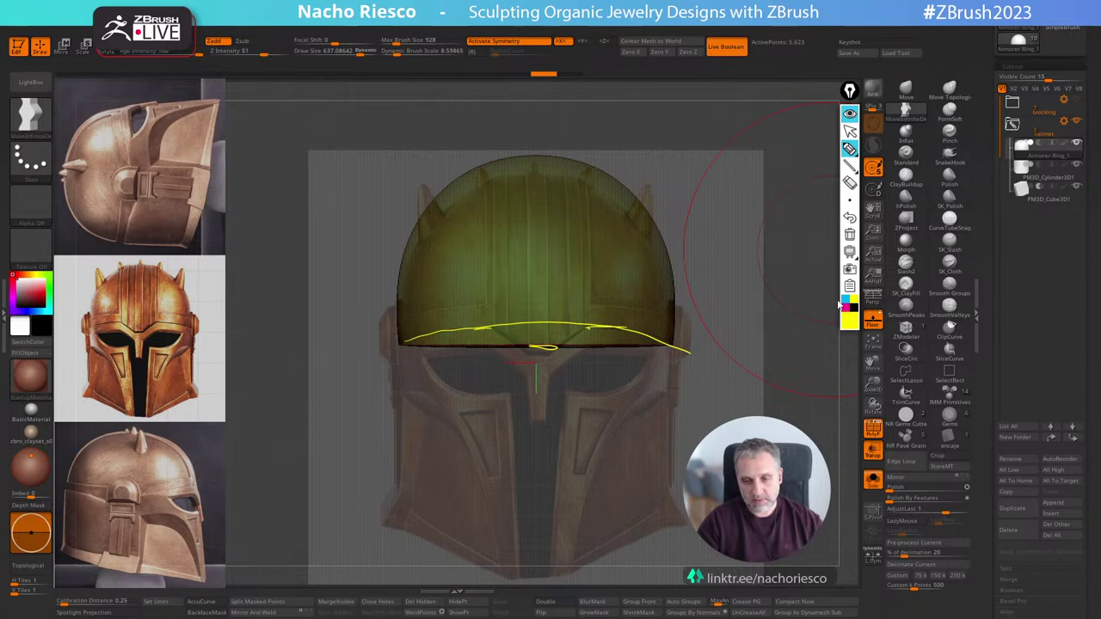
{"action": "mouse_move", "coordinate": [861, 172]}
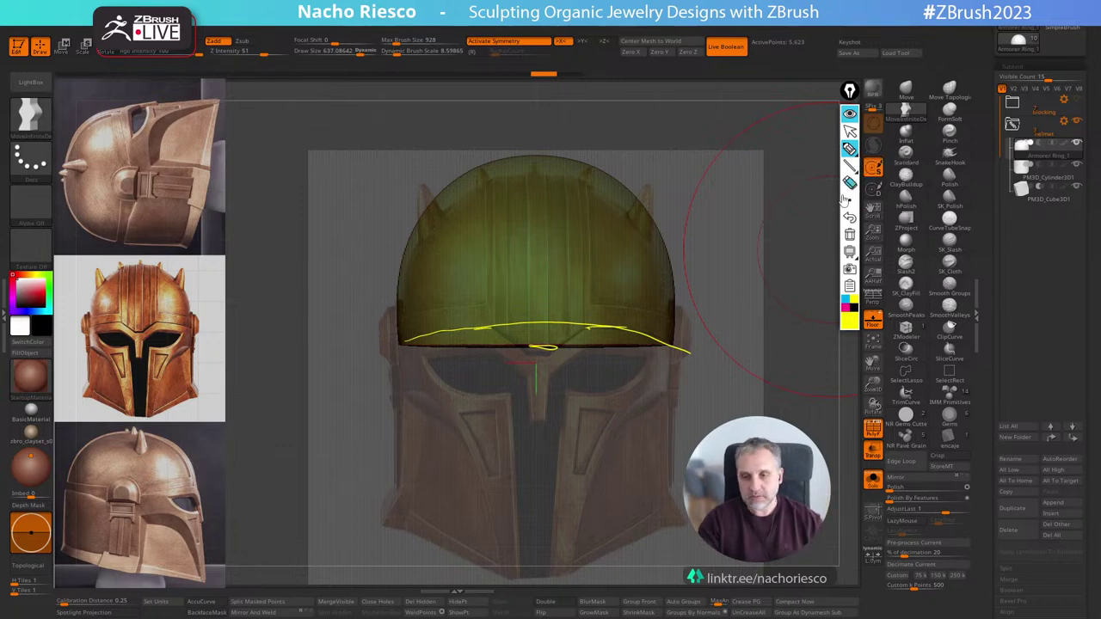
{"action": "left_click", "coordinate": [850, 235]}
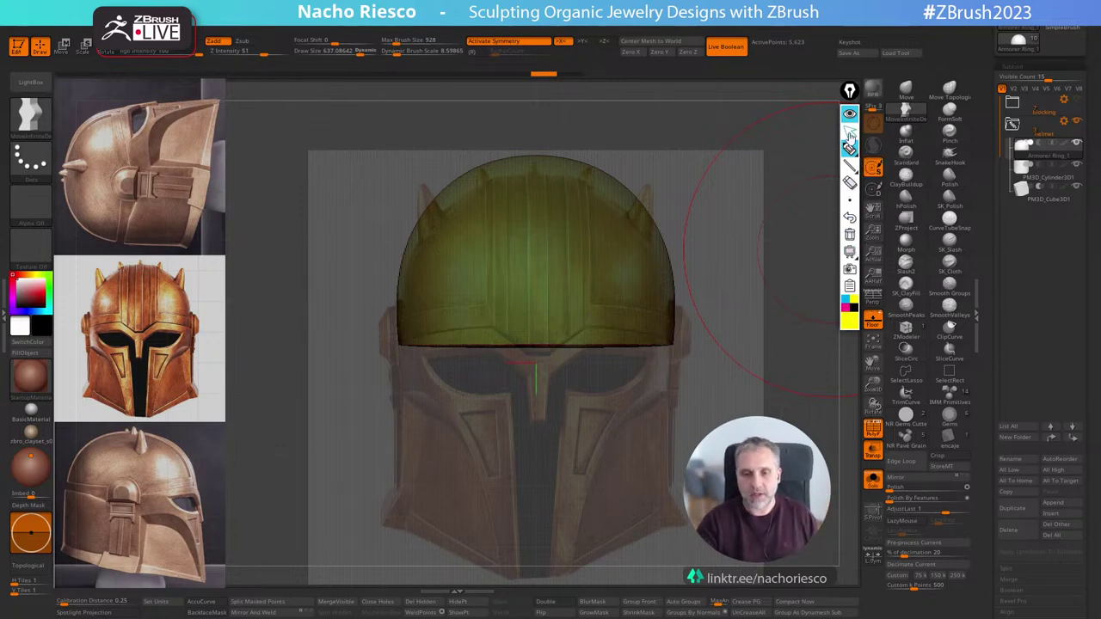
{"action": "left_click", "coordinate": [850, 132]}
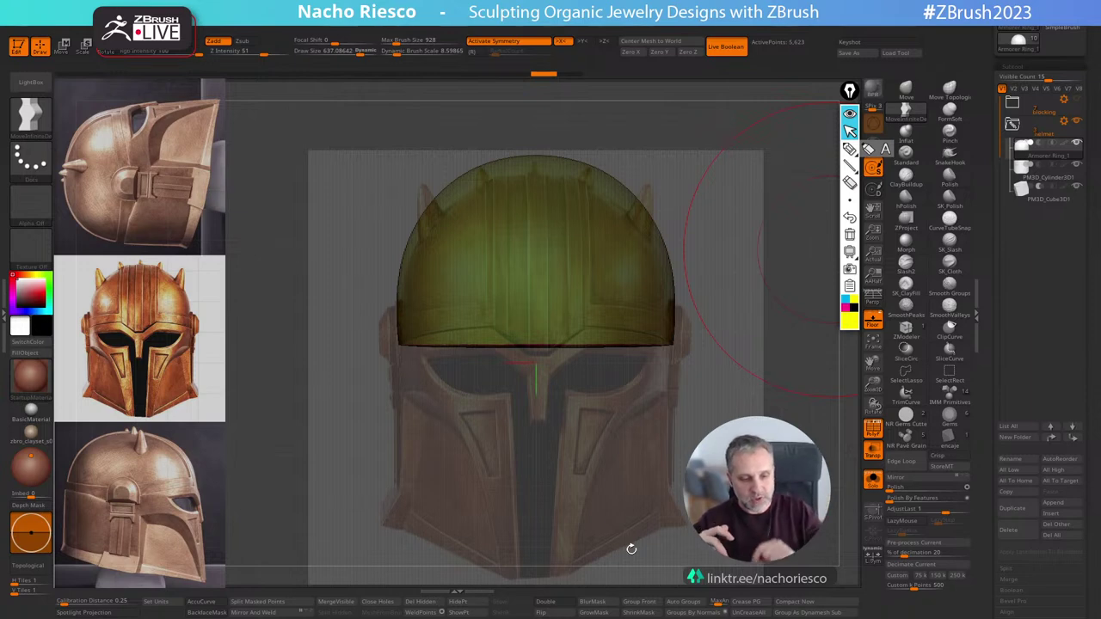
{"action": "key", "text": "q"}
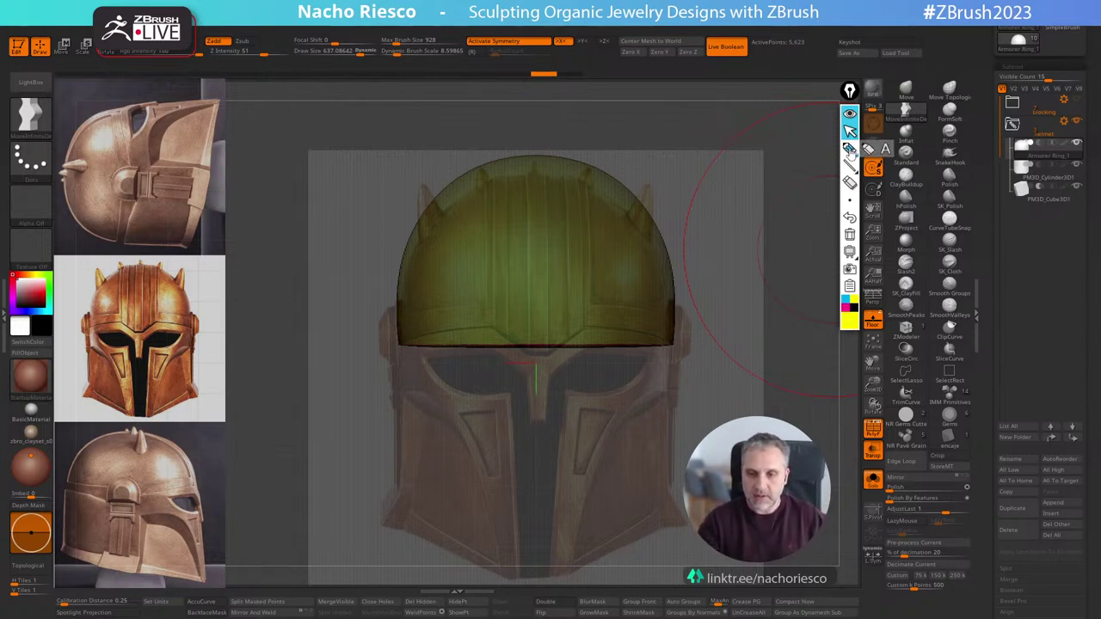
{"action": "left_click_drag", "start_coordinate": [786, 384], "coordinate": [785, 344]}
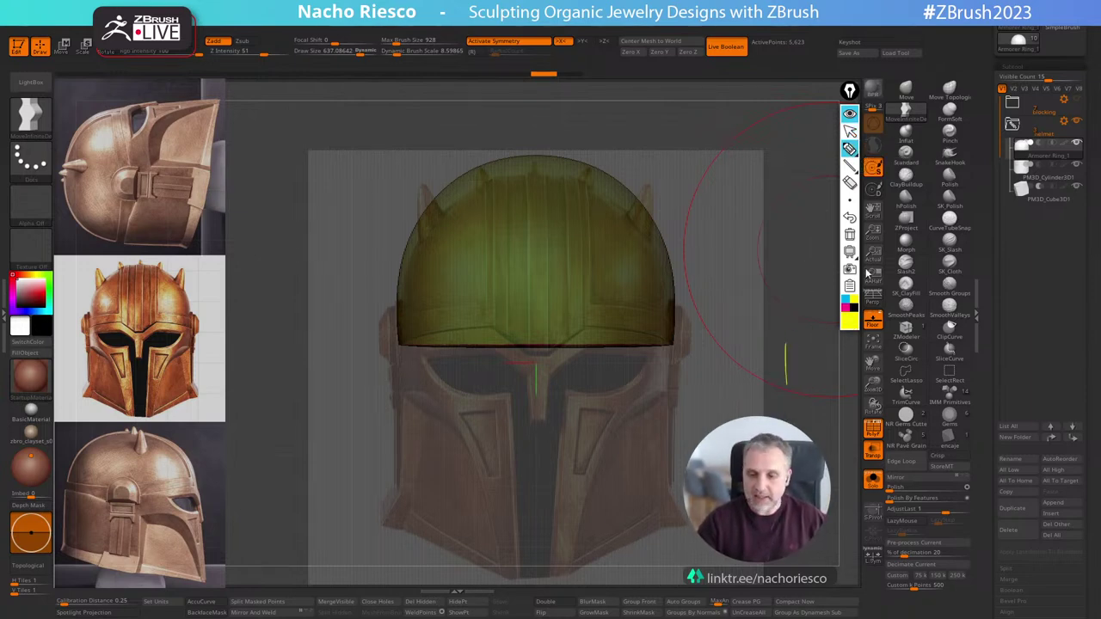
{"action": "left_click", "coordinate": [849, 130]}
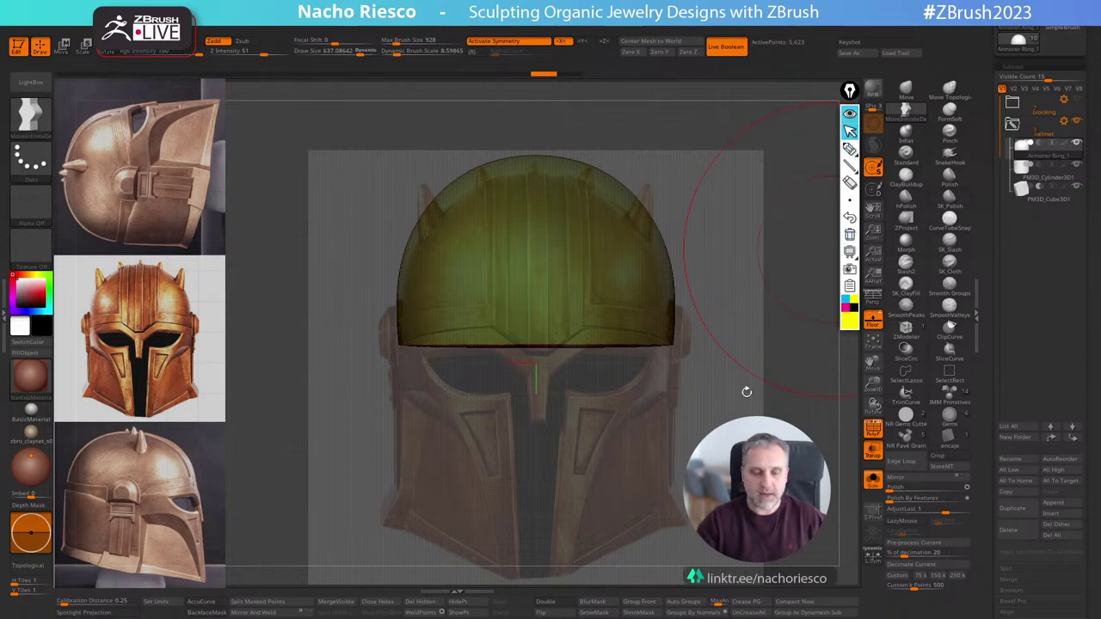
Hide the floor reference image and enlarge the front helmet picture in Spotlight beside the dome.
{"action": "left_click", "coordinate": [875, 324]}
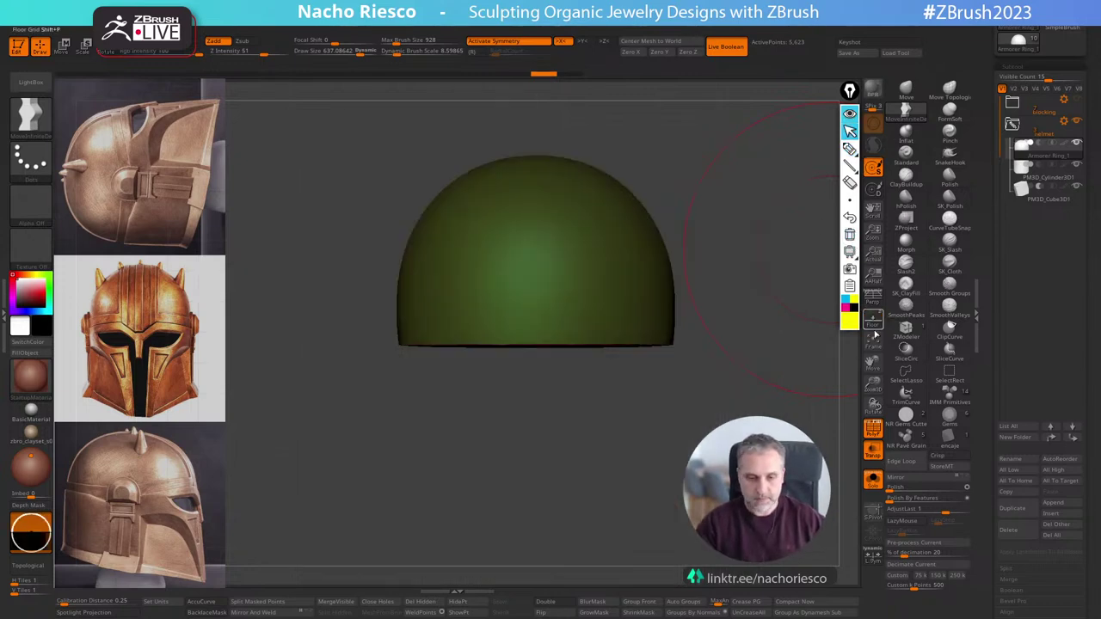
{"action": "mouse_move", "coordinate": [794, 344]}
{"action": "right_mouse_down", "text": "ctrl"}
{"action": "mouse_move", "coordinate": [790, 398]}
{"action": "mouse_move", "coordinate": [789, 357]}
{"action": "right_mouse_up", "text": "ctrl"}
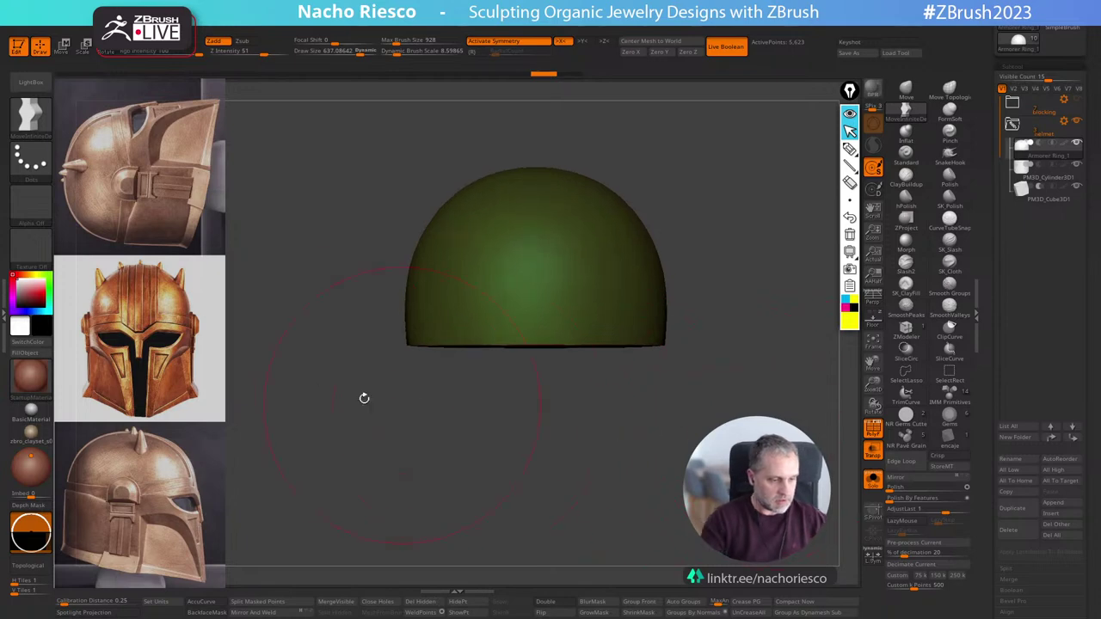
{"action": "key", "text": "z"}
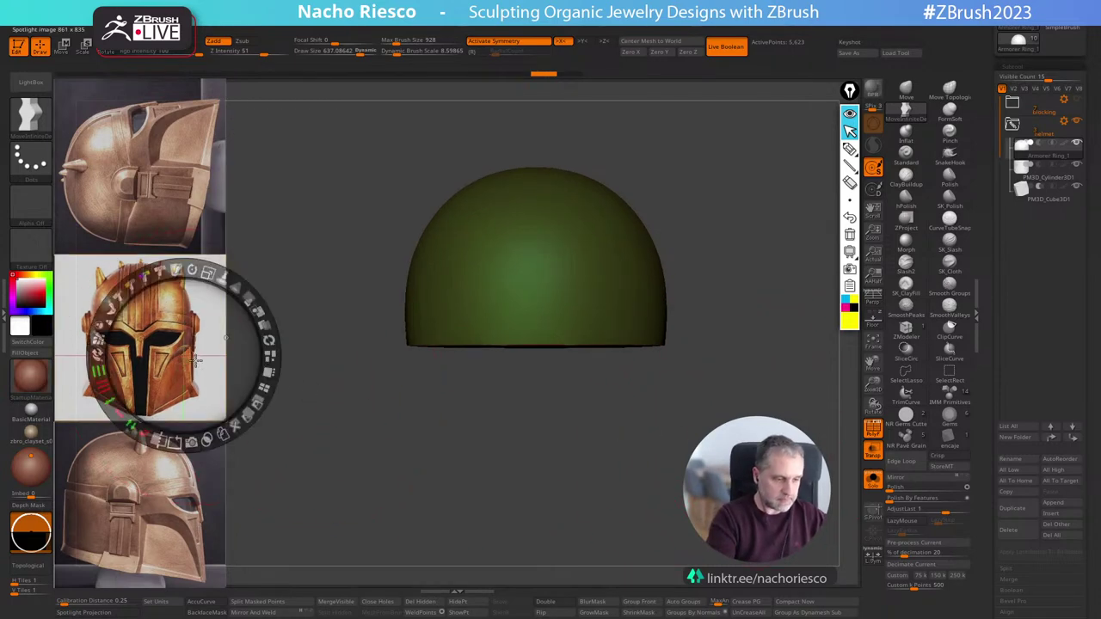
{"action": "left_click_drag", "start_coordinate": [209, 275], "coordinate": [300, 293]}
{"action": "key", "text": "z"}
{"action": "left_click_drag", "start_coordinate": [705, 437], "coordinate": [738, 448], "text": "alt"}
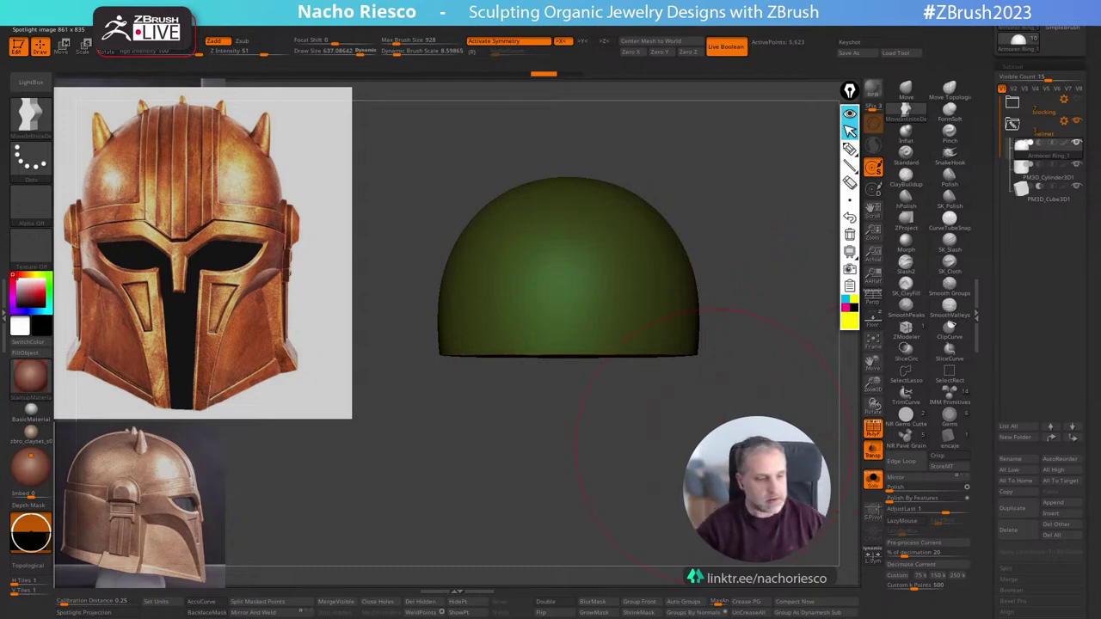
Turn on the dome's polyframe and set ZRemesher to KeepGroups with SmoothGroups at 0.
{"action": "mouse_move", "coordinate": [705, 438]}
{"action": "left_mouse_down", "text": "alt"}
{"action": "mouse_move", "coordinate": [712, 467]}
{"action": "mouse_move", "coordinate": [824, 386]}
{"action": "left_mouse_up", "text": "alt"}
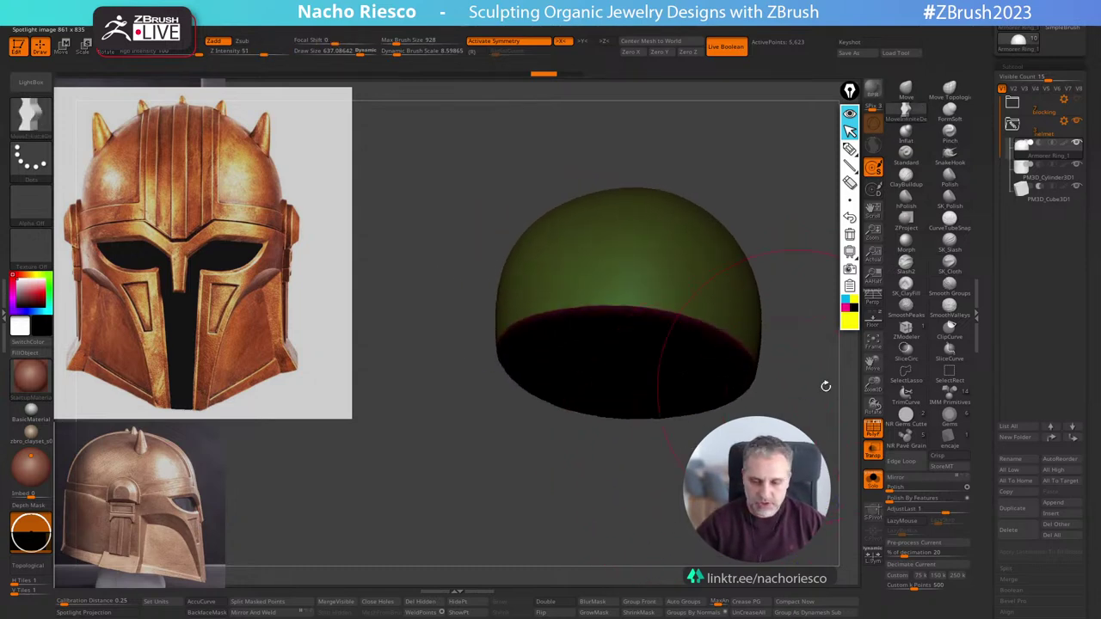
{"action": "left_click", "coordinate": [869, 428]}
{"action": "left_click_drag", "start_coordinate": [821, 469], "coordinate": [851, 457]}
{"action": "scroll", "coordinate": [989, 430], "scroll_direction": "down", "scroll_amount": 10}
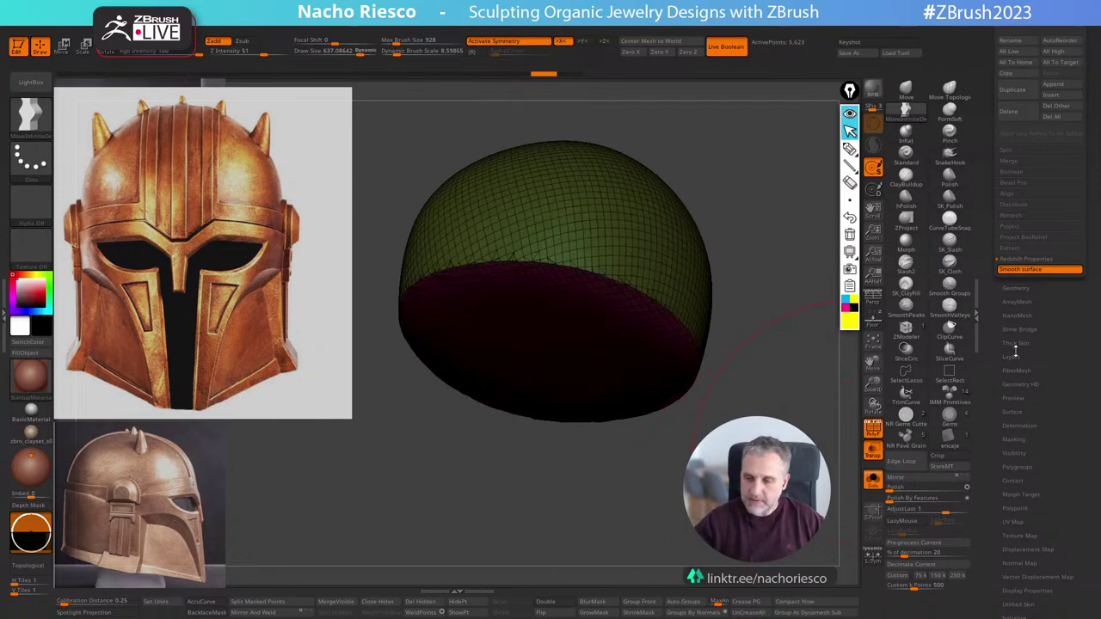
{"action": "left_click", "coordinate": [1016, 288]}
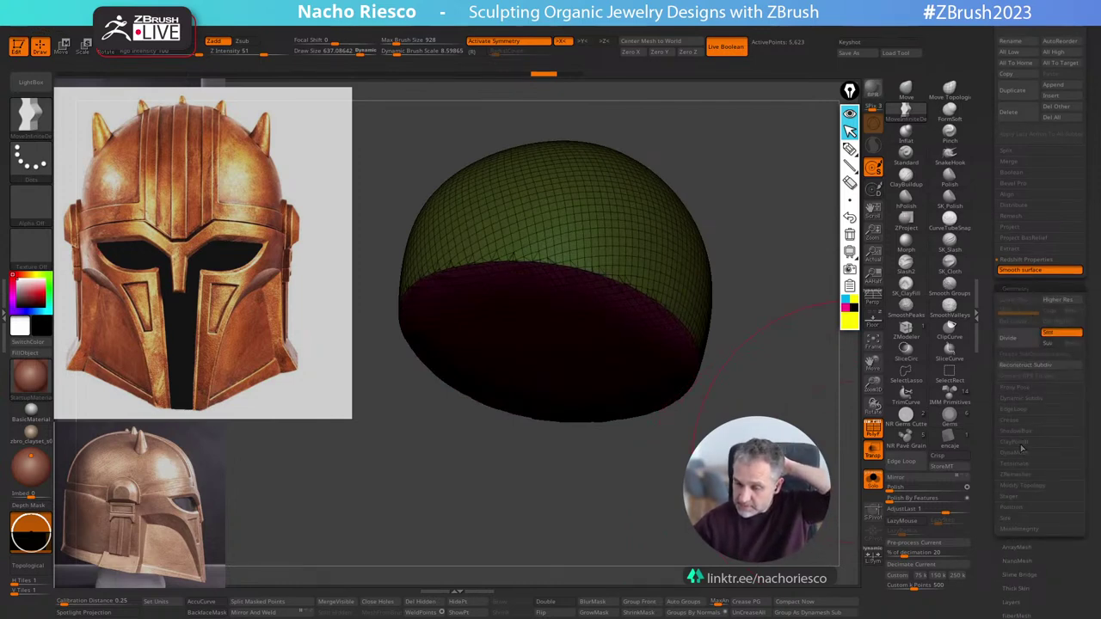
{"action": "left_click", "coordinate": [1019, 474]}
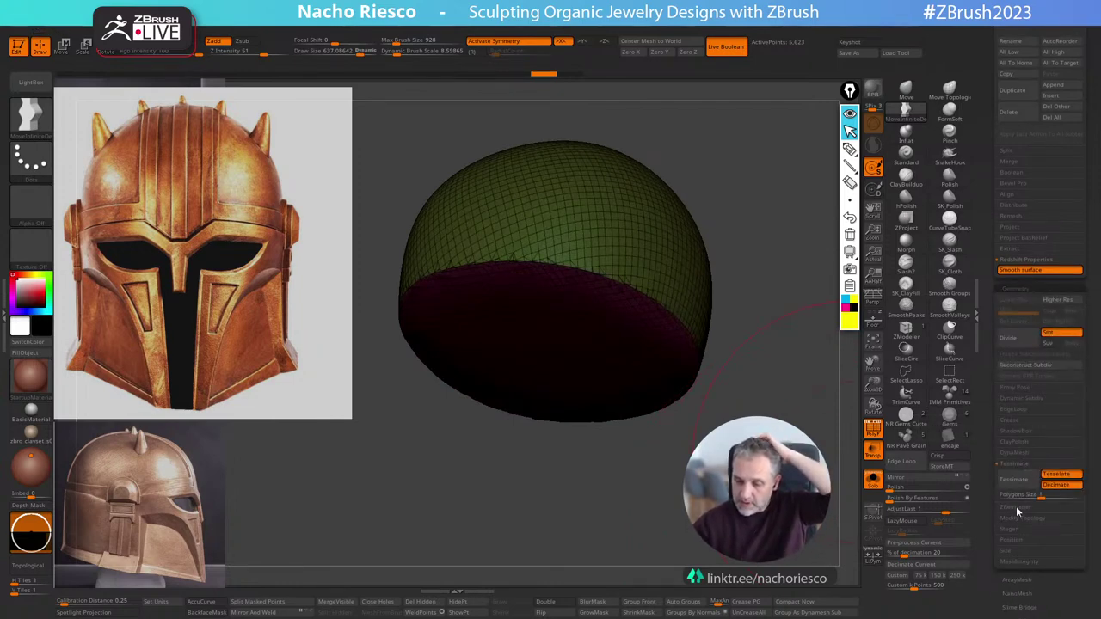
{"action": "left_click_drag", "start_coordinate": [982, 521], "coordinate": [982, 295]}
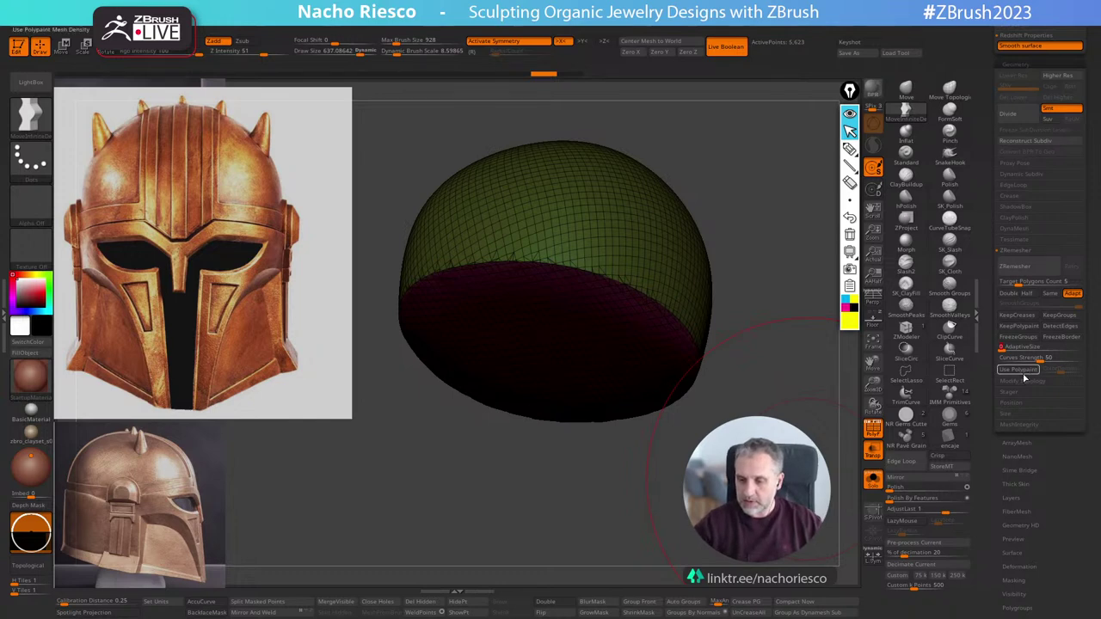
{"action": "left_click", "coordinate": [1059, 315]}
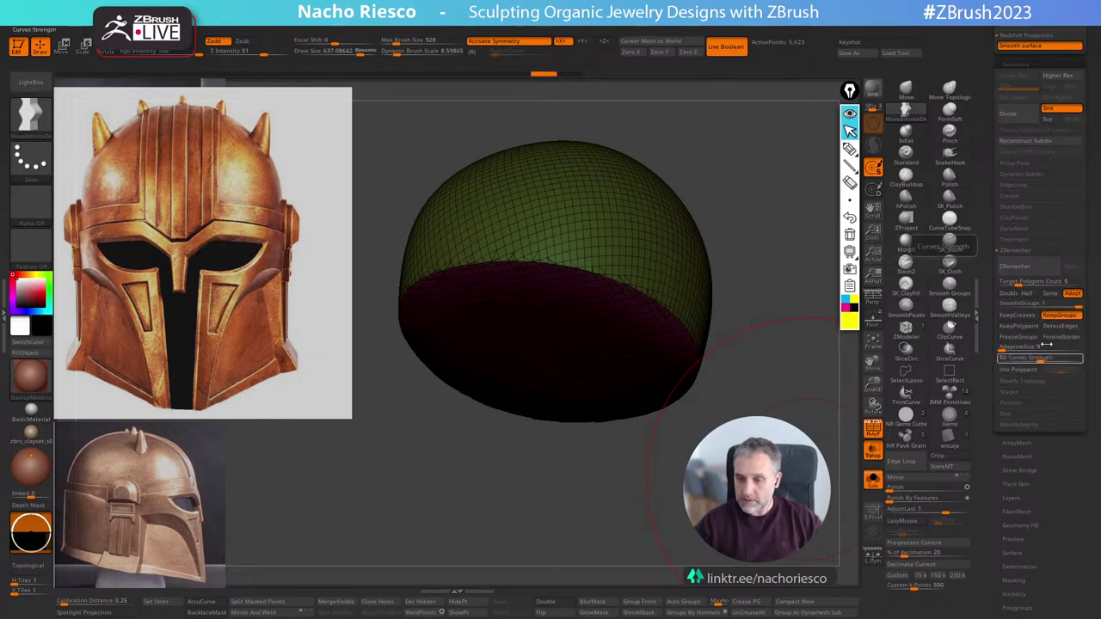
{"action": "left_click_drag", "start_coordinate": [1077, 307], "coordinate": [984, 305]}
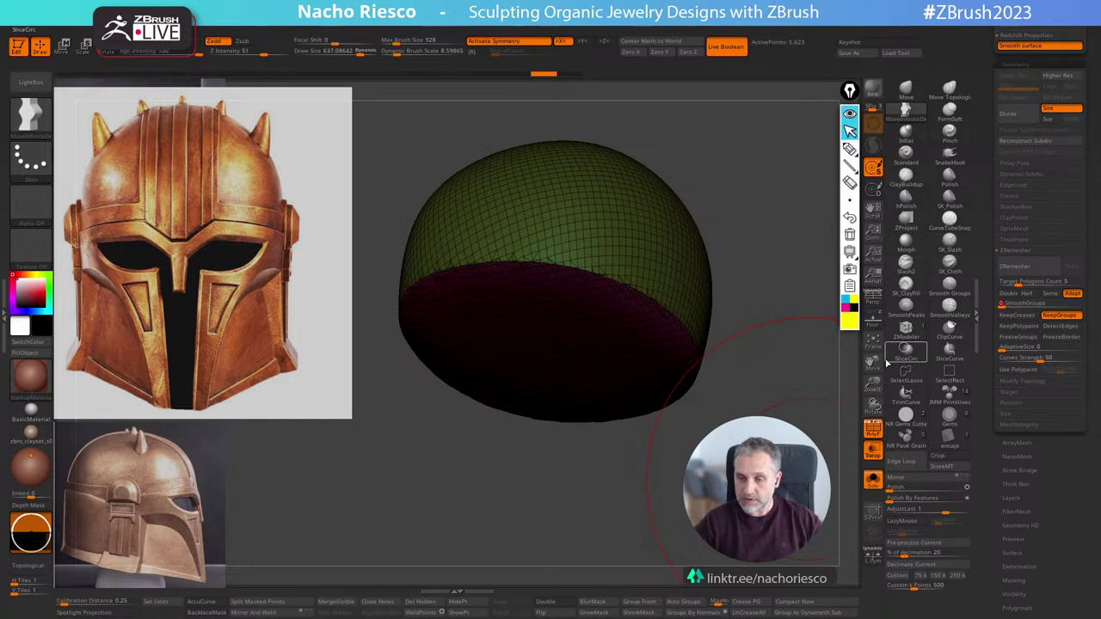
Remesh the dome with ZRemesher, keeping its polygroups, and inspect the edge flow along the lower rim.
{"action": "left_click_drag", "start_coordinate": [821, 369], "coordinate": [825, 408]}
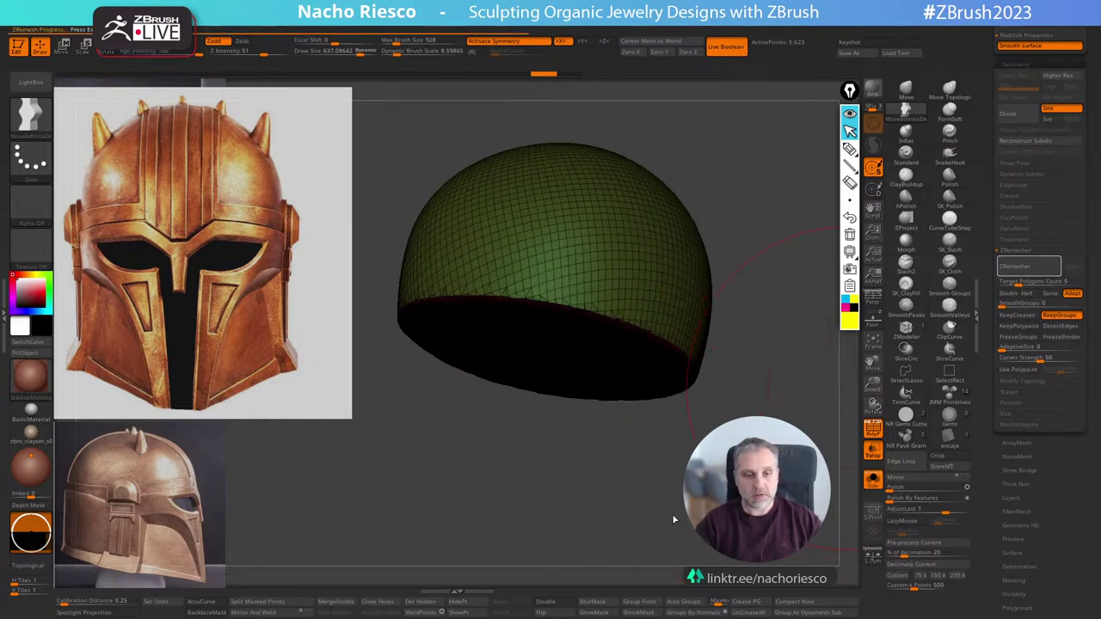
{"action": "left_click_drag", "start_coordinate": [673, 515], "coordinate": [761, 477]}
{"action": "right_click_drag", "start_coordinate": [646, 215], "coordinate": [654, 277], "text": "ctrl"}
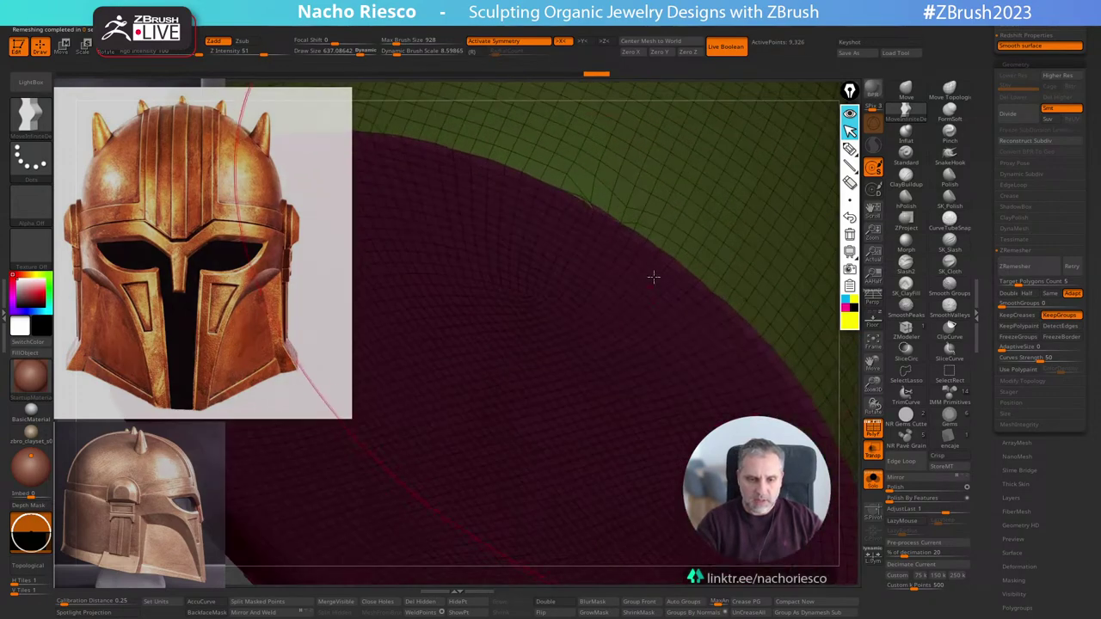
{"action": "right_click_drag", "start_coordinate": [620, 226], "coordinate": [632, 194]}
Set ZRemesher to Half and remesh the dome twice to reduce its polygon density.
{"action": "left_click", "coordinate": [1027, 294]}
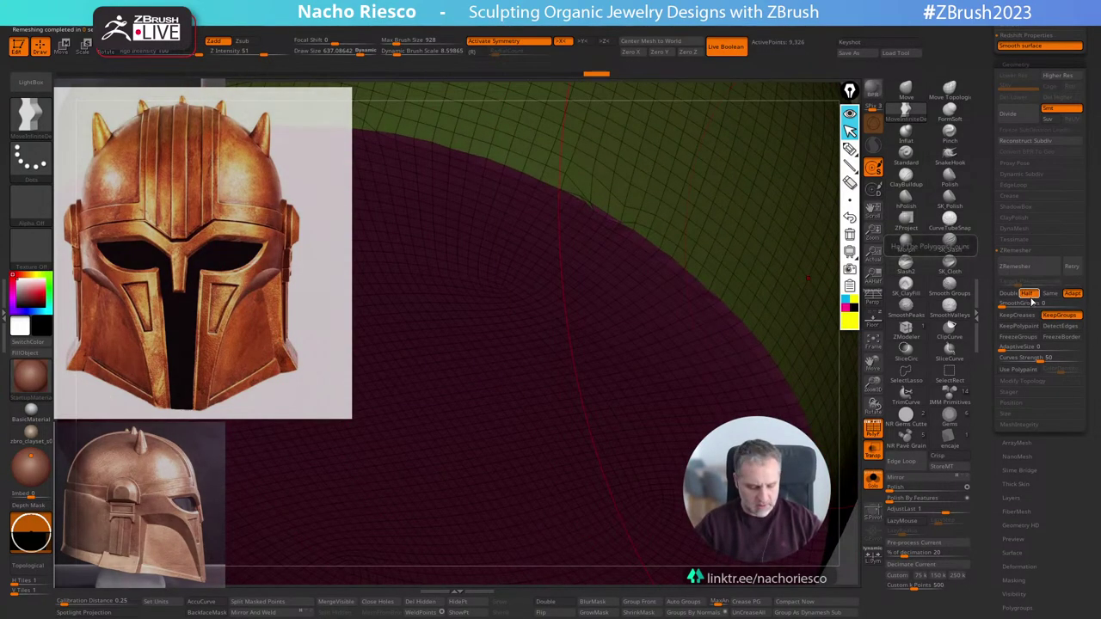
{"action": "left_click", "coordinate": [1023, 266]}
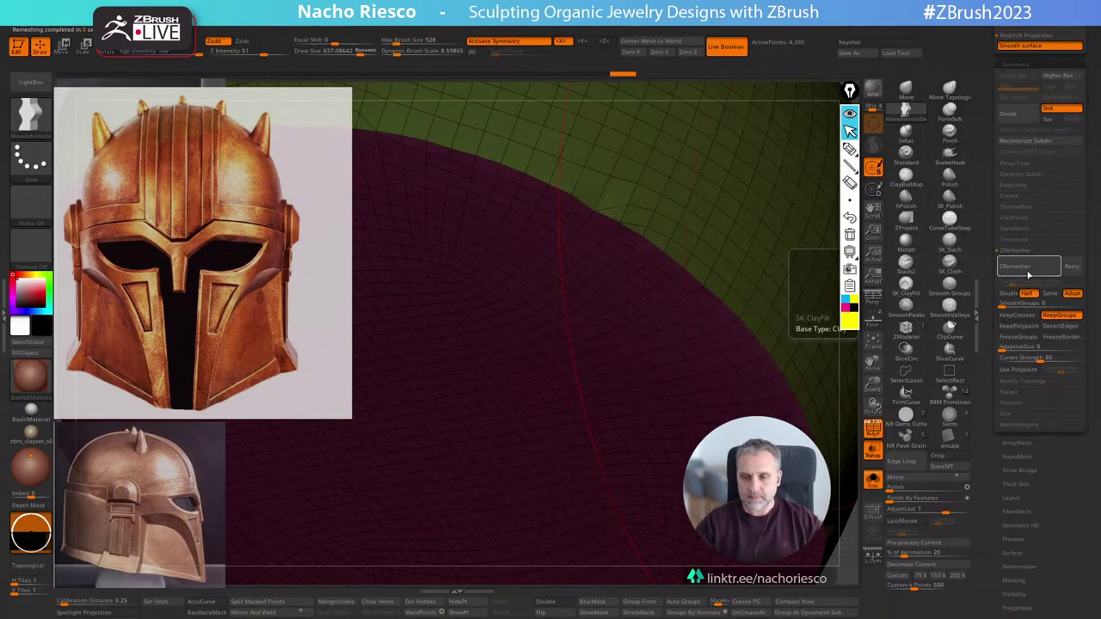
{"action": "left_click", "coordinate": [1016, 265]}
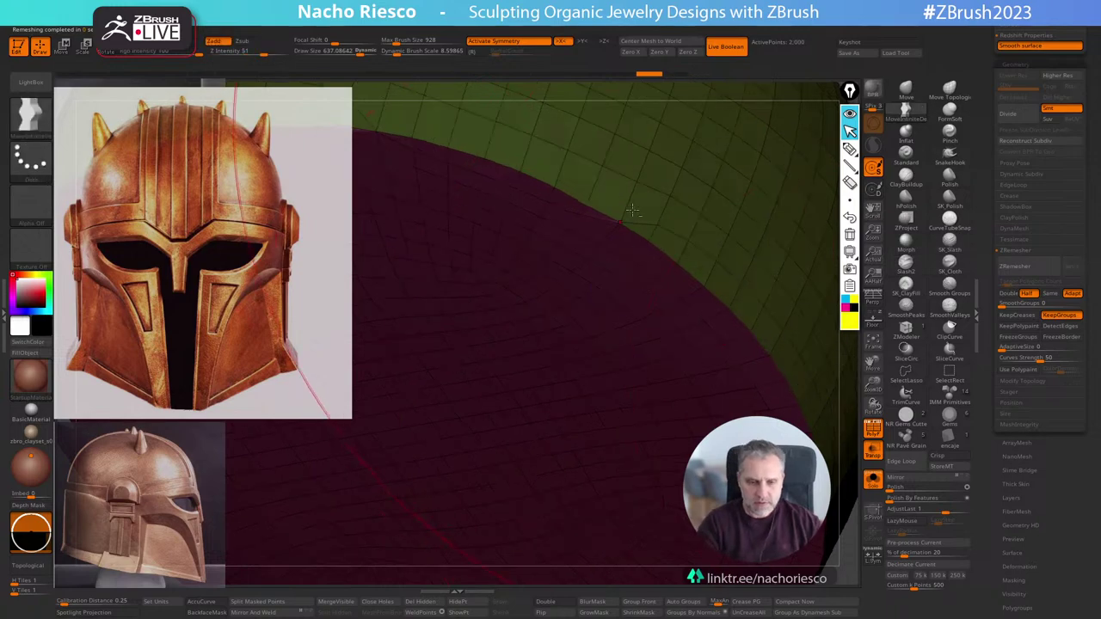
{"action": "key", "text": "ctrl+z"}
{"action": "right_click_drag", "start_coordinate": [648, 199], "coordinate": [688, 516]}
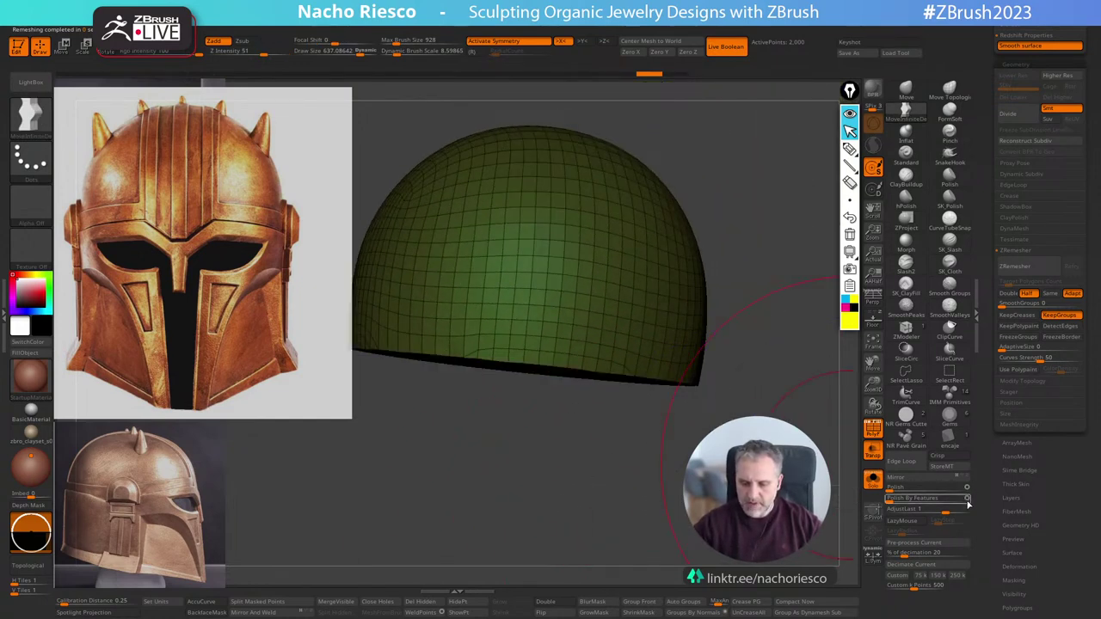
Smooth the dome slightly with Polish By Features and remesh it once more at half the polygon count.
{"action": "left_click_drag", "start_coordinate": [900, 501], "coordinate": [917, 501]}
{"action": "right_click_drag", "start_coordinate": [830, 507], "coordinate": [854, 518]}
{"action": "right_click_drag", "start_coordinate": [800, 496], "coordinate": [825, 493]}
{"action": "left_click", "coordinate": [1029, 266]}
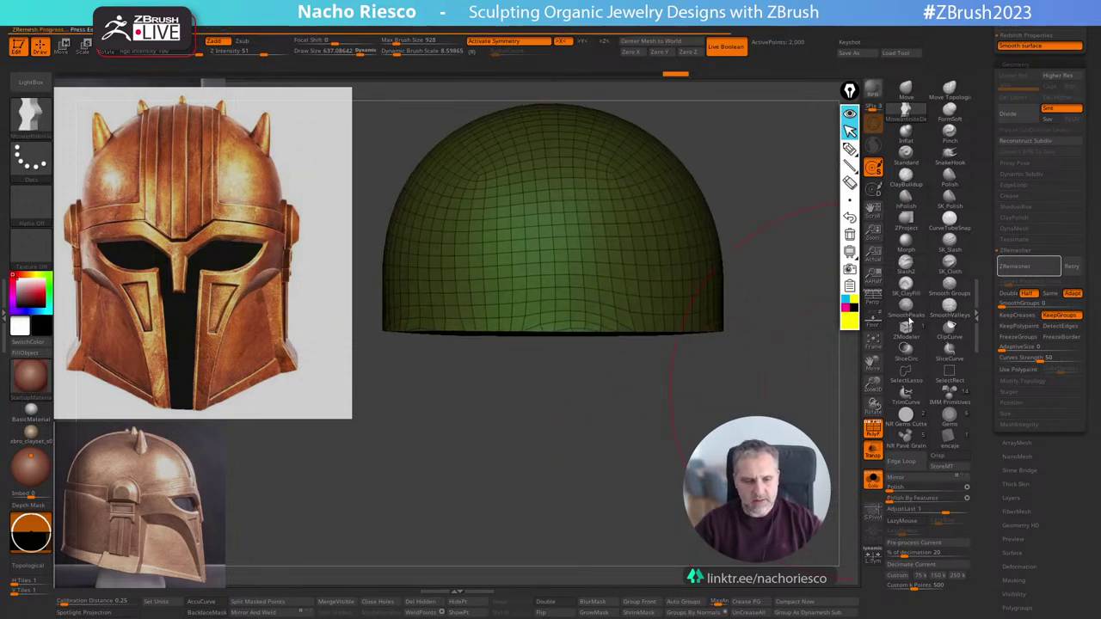
{"action": "right_click_drag", "start_coordinate": [778, 396], "coordinate": [787, 336]}
{"action": "mouse_move", "coordinate": [722, 413]}
{"action": "right_mouse_down"}
{"action": "mouse_move", "coordinate": [731, 481]}
{"action": "mouse_move", "coordinate": [688, 526]}
{"action": "right_mouse_up"}
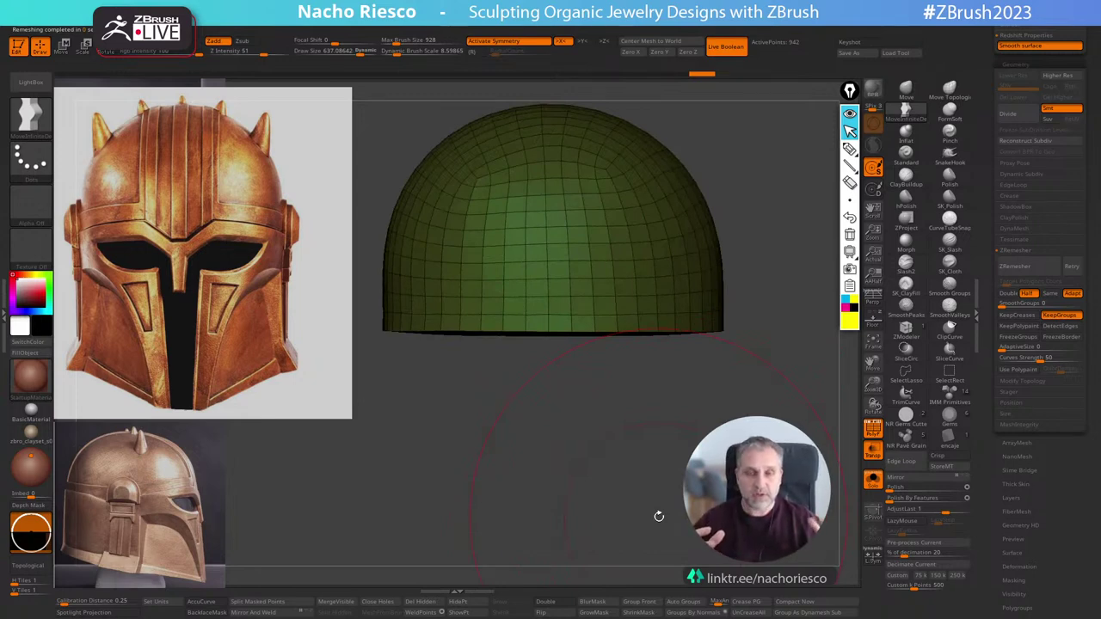
Hide the polyframe and briefly show the front floor reference to compare the remeshed dome with the helmet.
{"action": "left_click_drag", "start_coordinate": [659, 516], "coordinate": [696, 479]}
{"action": "left_click_drag", "start_coordinate": [774, 473], "coordinate": [612, 499], "text": "alt"}
{"action": "left_click", "coordinate": [872, 428]}
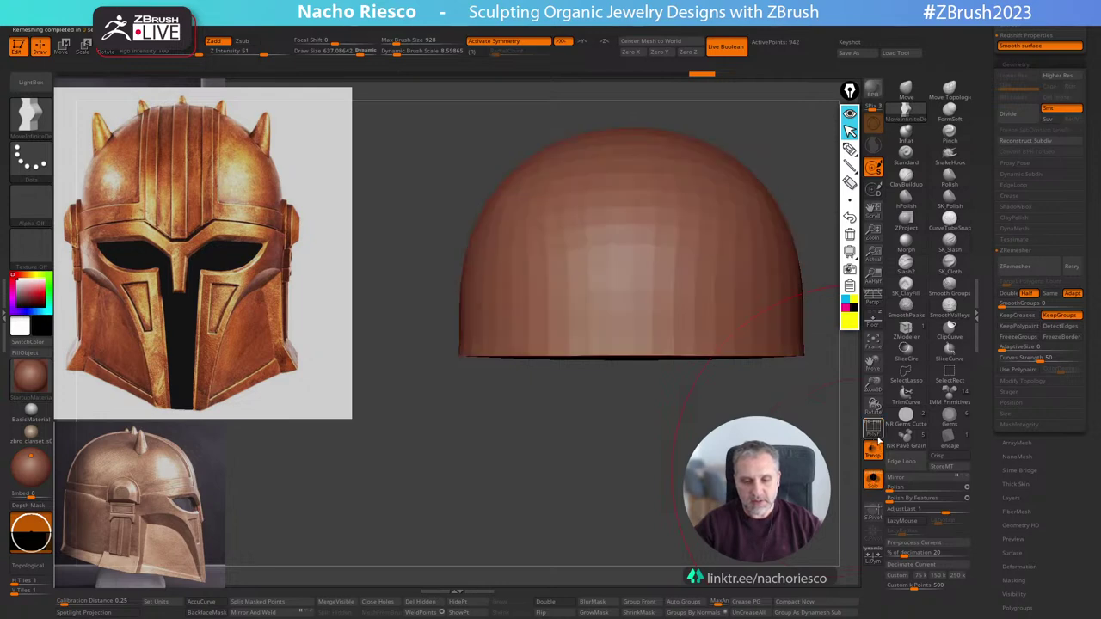
{"action": "left_click_drag", "start_coordinate": [808, 497], "coordinate": [791, 407], "text": "shift"}
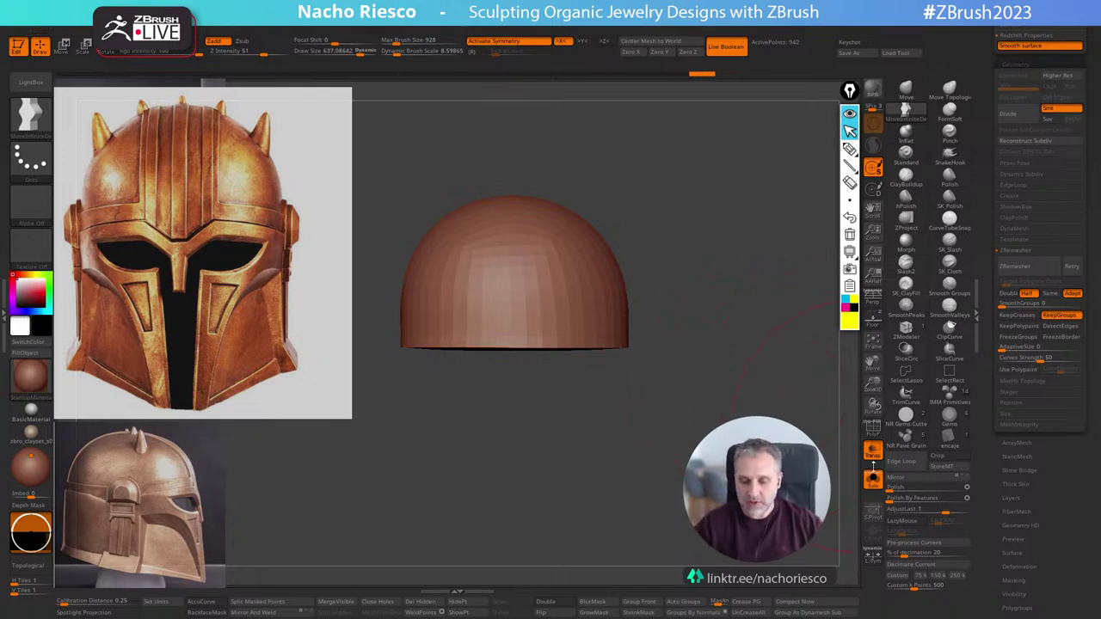
{"action": "left_click", "coordinate": [873, 320]}
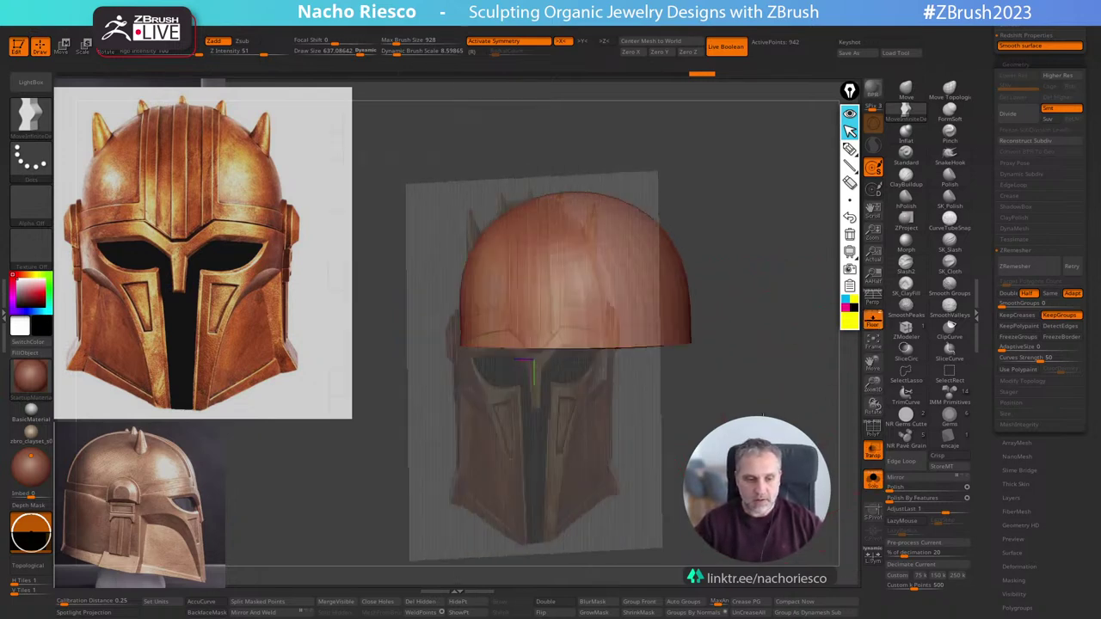
{"action": "left_click", "coordinate": [873, 320]}
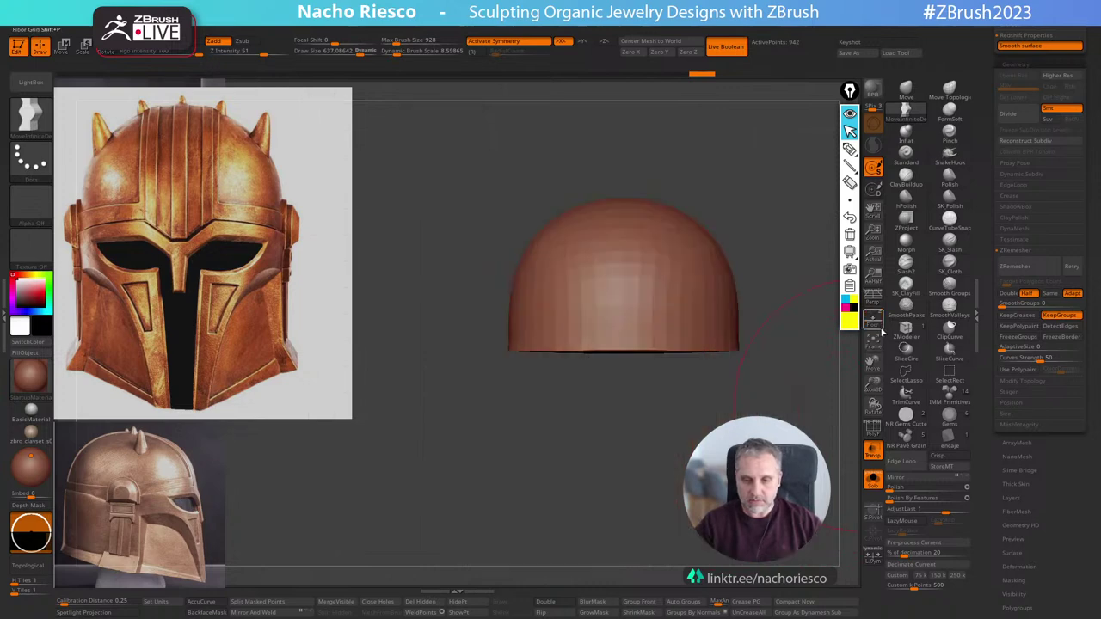
{"action": "left_click_drag", "start_coordinate": [848, 411], "coordinate": [815, 409]}
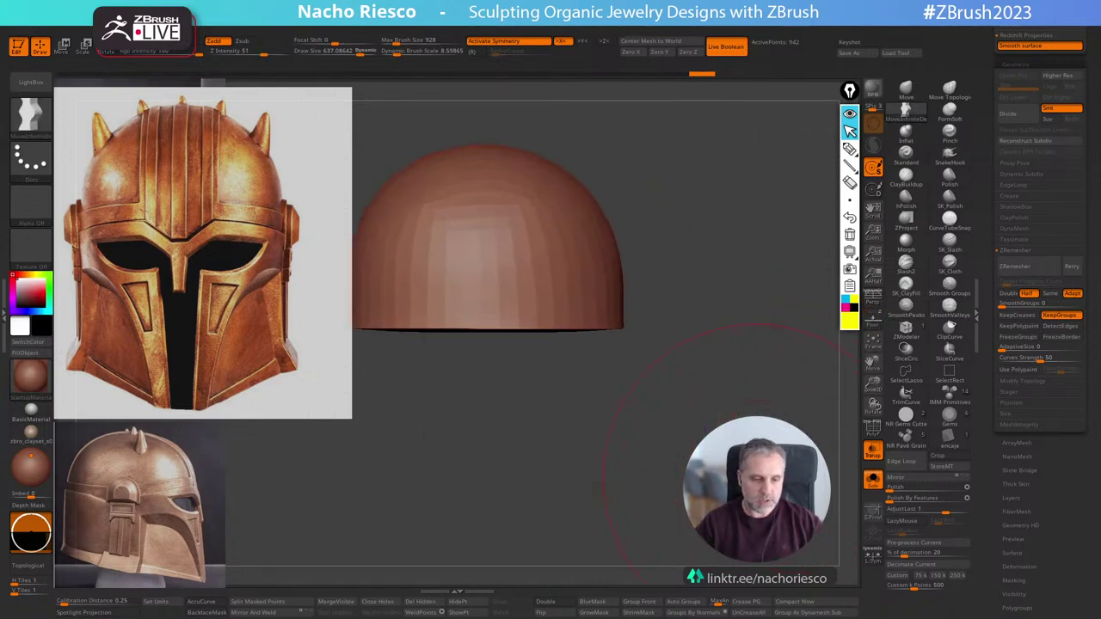
Sketch the stepped brow outline and hatch the band beneath the dome's lower rim with the annotation pen.
{"action": "left_click_drag", "start_coordinate": [757, 465], "coordinate": [823, 380], "text": "alt"}
{"action": "left_click_drag", "start_coordinate": [781, 416], "coordinate": [659, 473]}
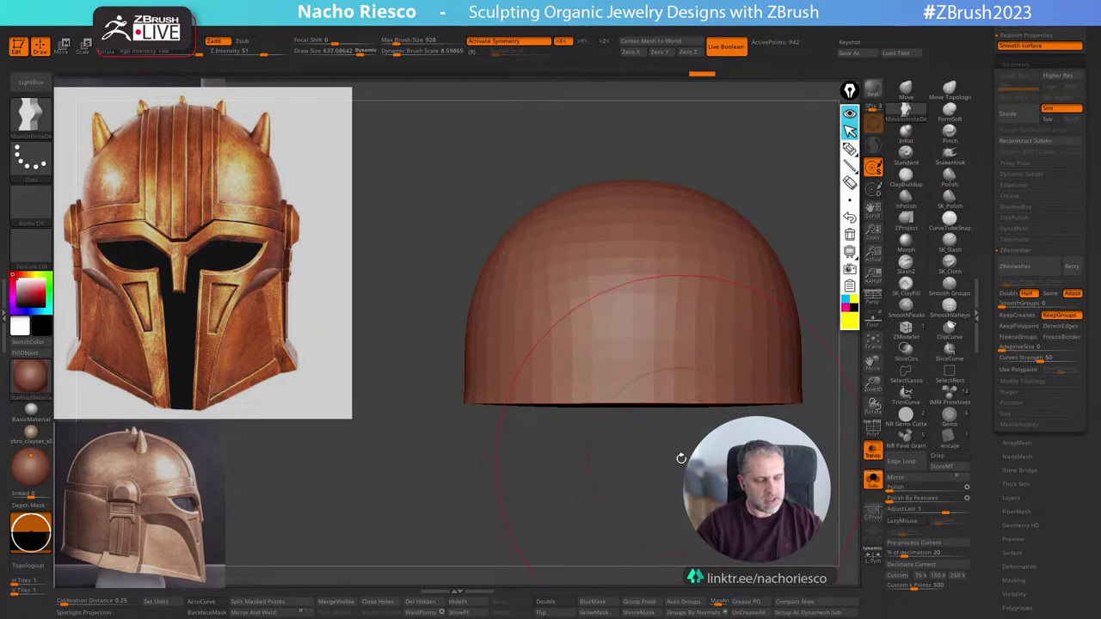
{"action": "left_click", "coordinate": [849, 147]}
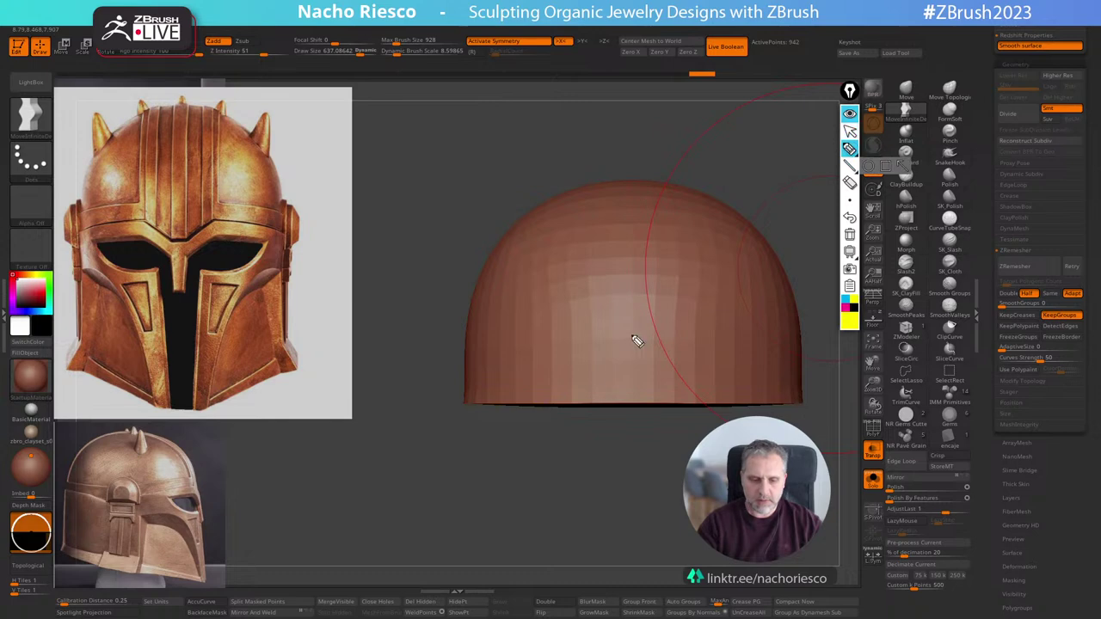
{"action": "mouse_move", "coordinate": [475, 420]}
{"action": "left_mouse_down", "text": "ctrl+shift"}
{"action": "mouse_move", "coordinate": [588, 427]}
{"action": "mouse_move", "coordinate": [602, 460]}
{"action": "mouse_move", "coordinate": [678, 462]}
{"action": "left_mouse_up", "text": "ctrl+shift"}
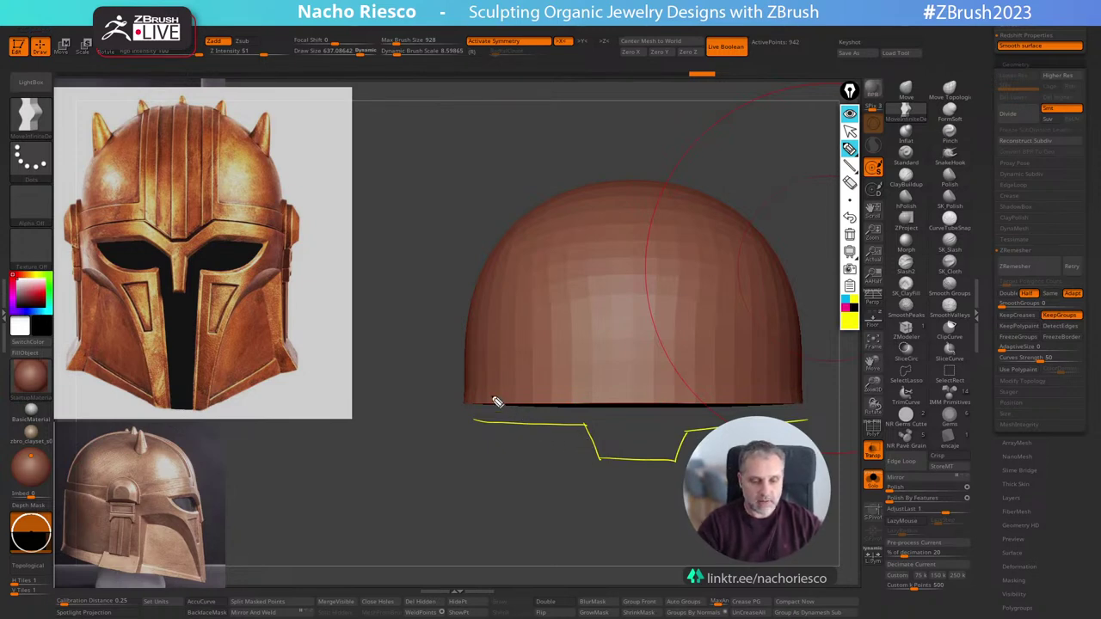
{"action": "mouse_move", "coordinate": [496, 401]}
{"action": "left_mouse_down", "text": "ctrl+shift"}
{"action": "mouse_move", "coordinate": [469, 411]}
{"action": "mouse_move", "coordinate": [464, 489]}
{"action": "mouse_move", "coordinate": [684, 488]}
{"action": "left_mouse_up", "text": "ctrl+shift"}
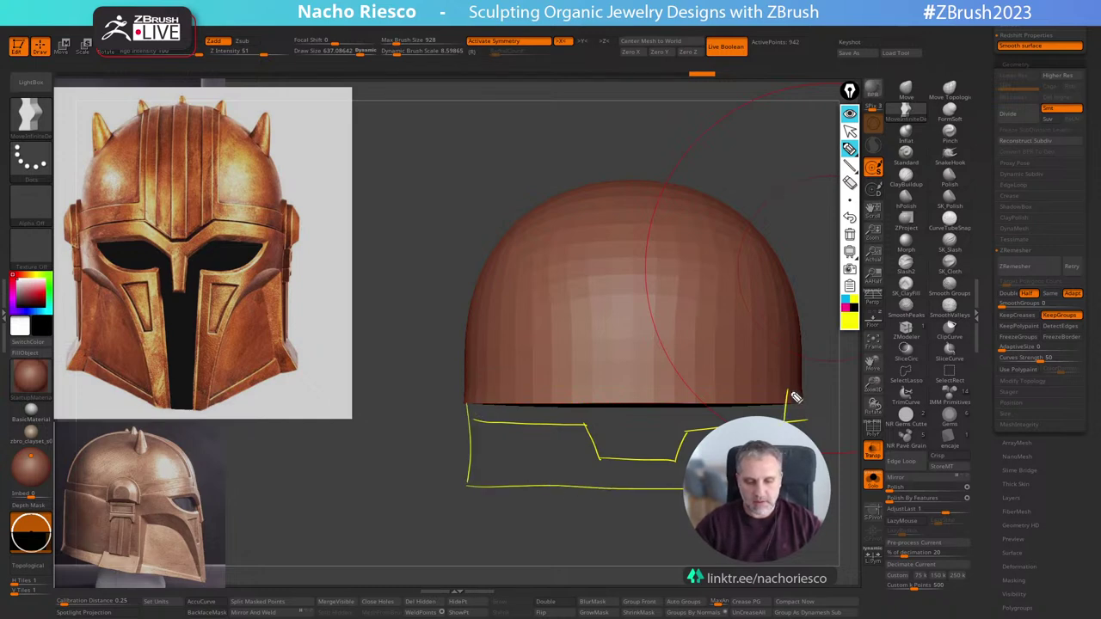
{"action": "mouse_move", "coordinate": [523, 444]}
{"action": "left_mouse_down"}
{"action": "mouse_move", "coordinate": [555, 430]}
{"action": "mouse_move", "coordinate": [577, 459]}
{"action": "mouse_move", "coordinate": [650, 503]}
{"action": "left_mouse_up"}
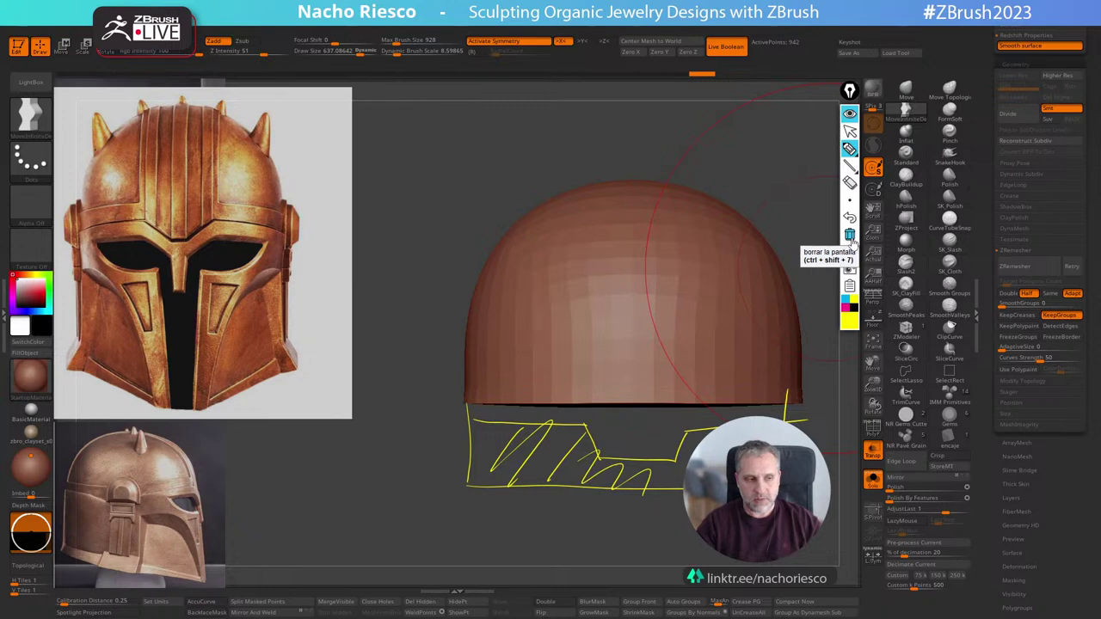
Clear the annotation strokes from the screen and return to the normal pointer.
{"action": "left_click", "coordinate": [849, 251]}
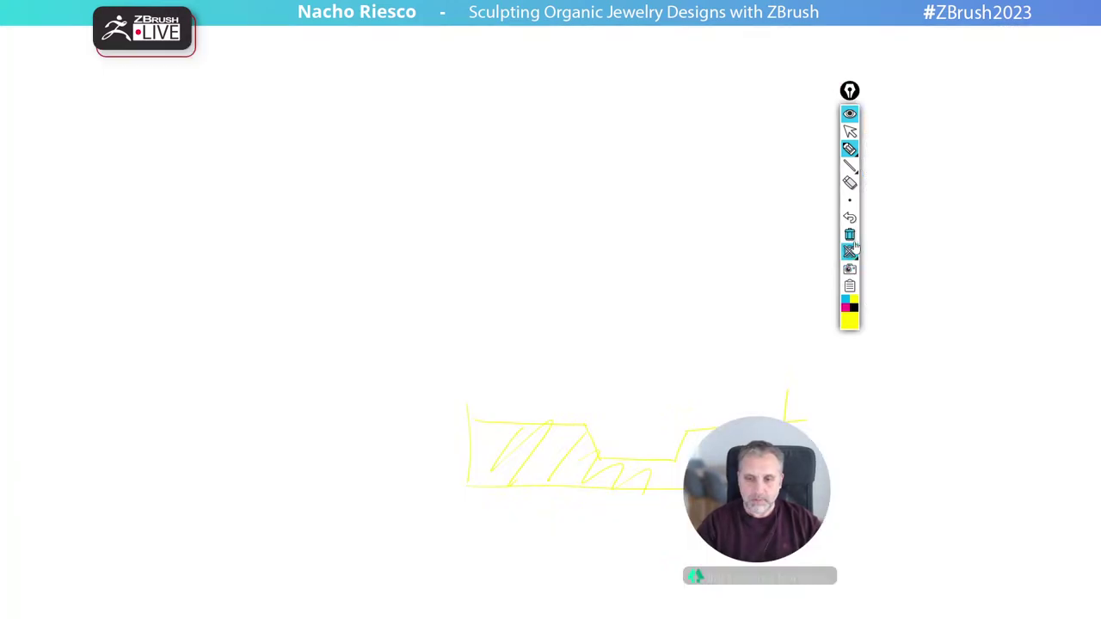
{"action": "left_click", "coordinate": [849, 251]}
{"action": "left_click", "coordinate": [850, 233]}
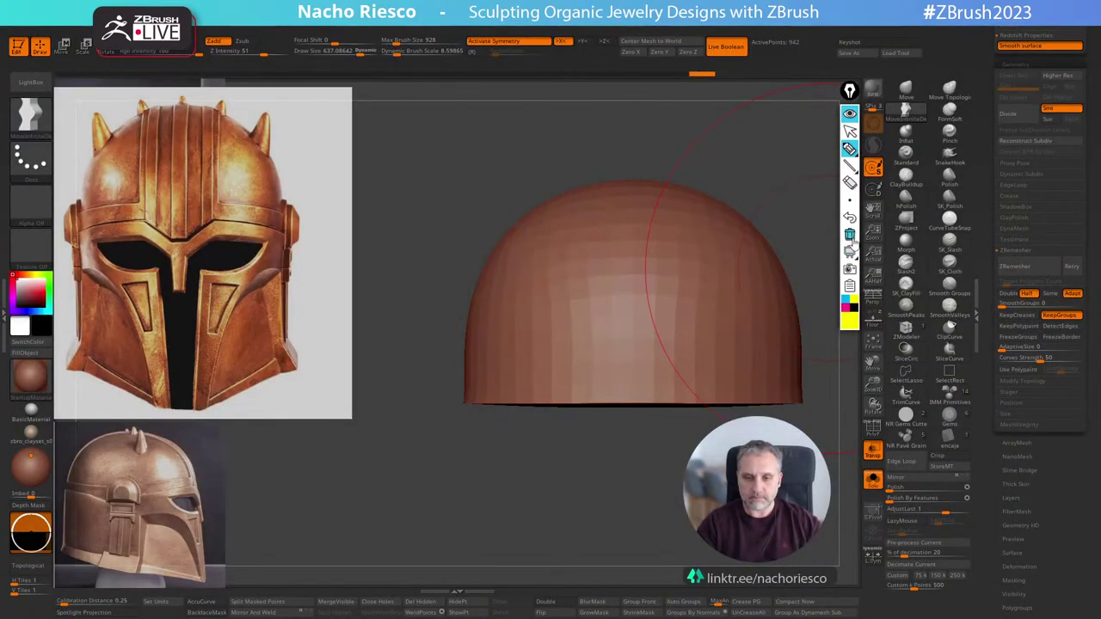
{"action": "left_click_drag", "start_coordinate": [618, 527], "coordinate": [646, 532]}
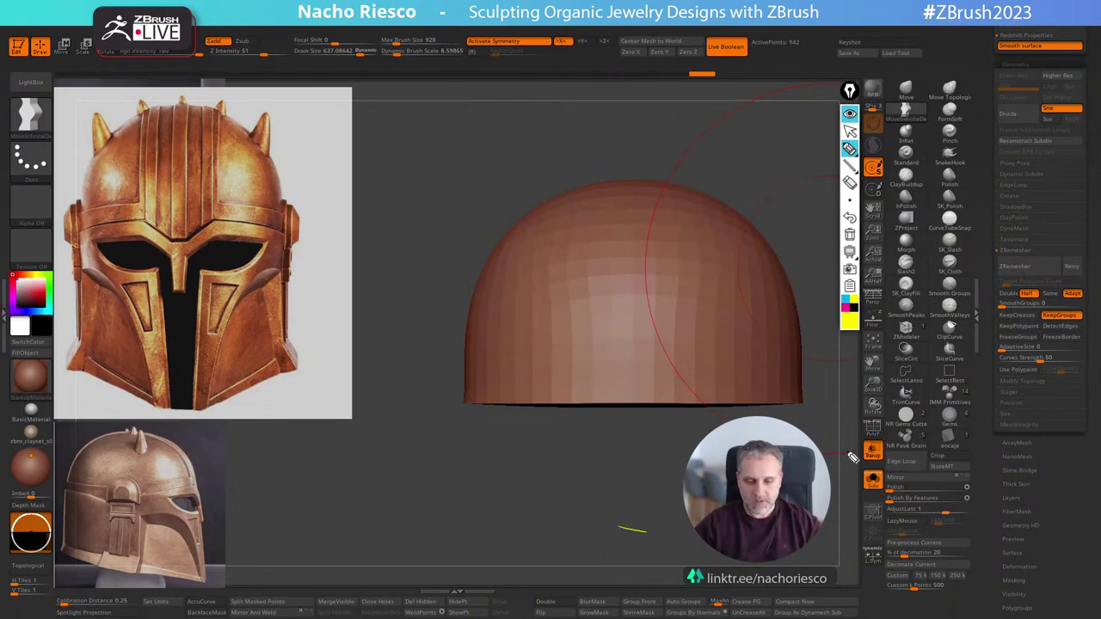
{"action": "left_click", "coordinate": [849, 234]}
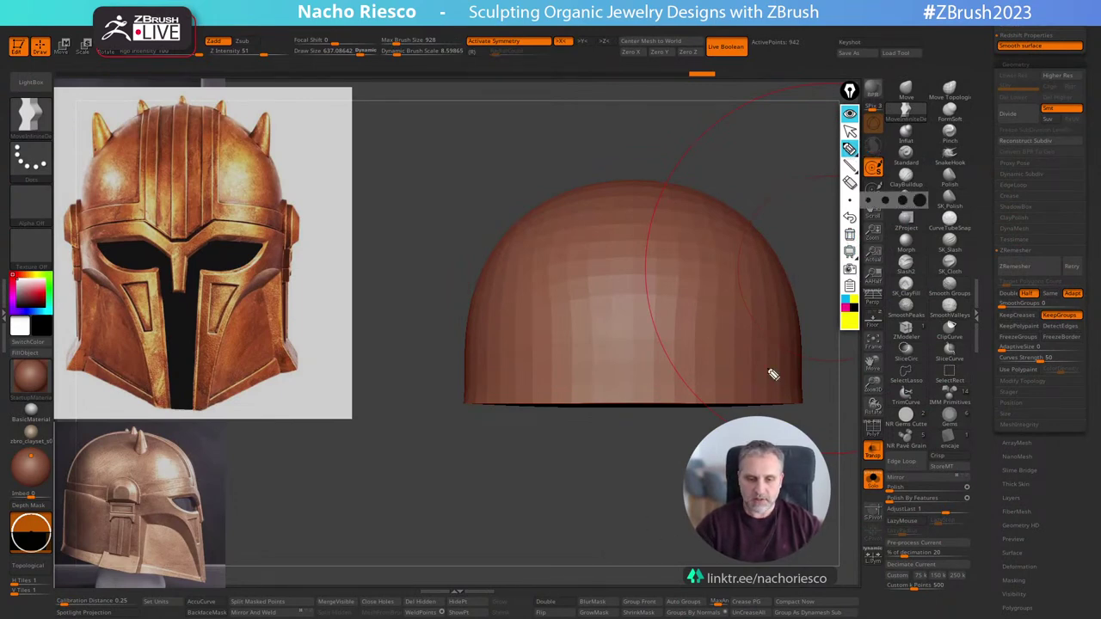
{"action": "left_click", "coordinate": [849, 129]}
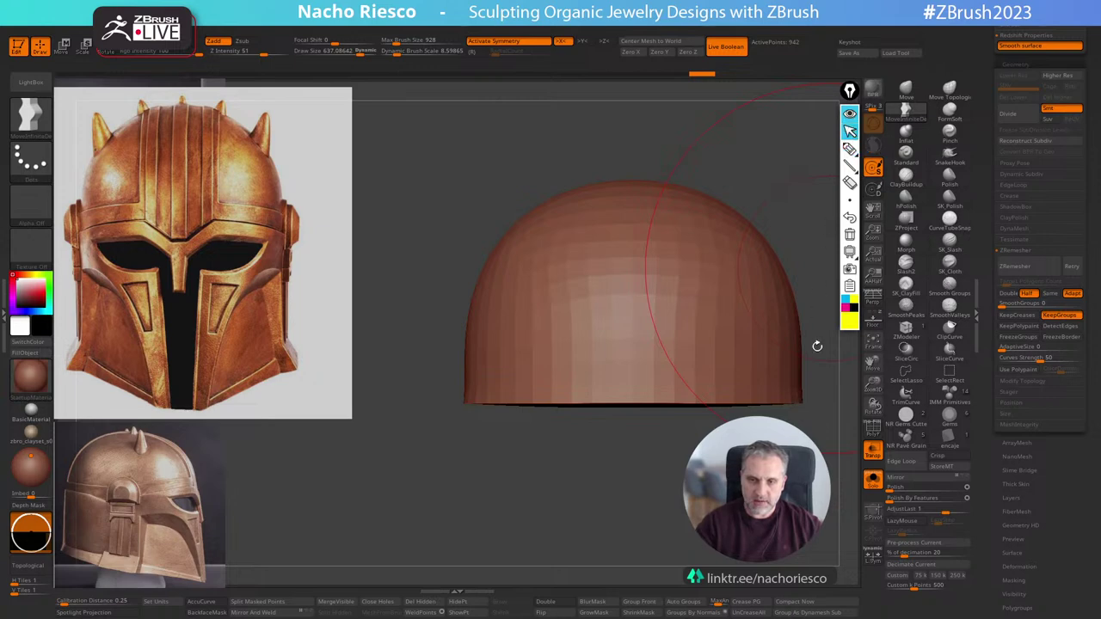
{"action": "mouse_move", "coordinate": [816, 344]}
{"action": "left_mouse_down"}
{"action": "mouse_move", "coordinate": [812, 307]}
{"action": "mouse_move", "coordinate": [812, 336]}
{"action": "left_mouse_up"}
Isolate the dome's outer polygroup, make it double-sided, delete the hidden faces and show the polyframe from the front.
{"action": "left_click", "coordinate": [683, 358], "text": "ctrl+shift"}
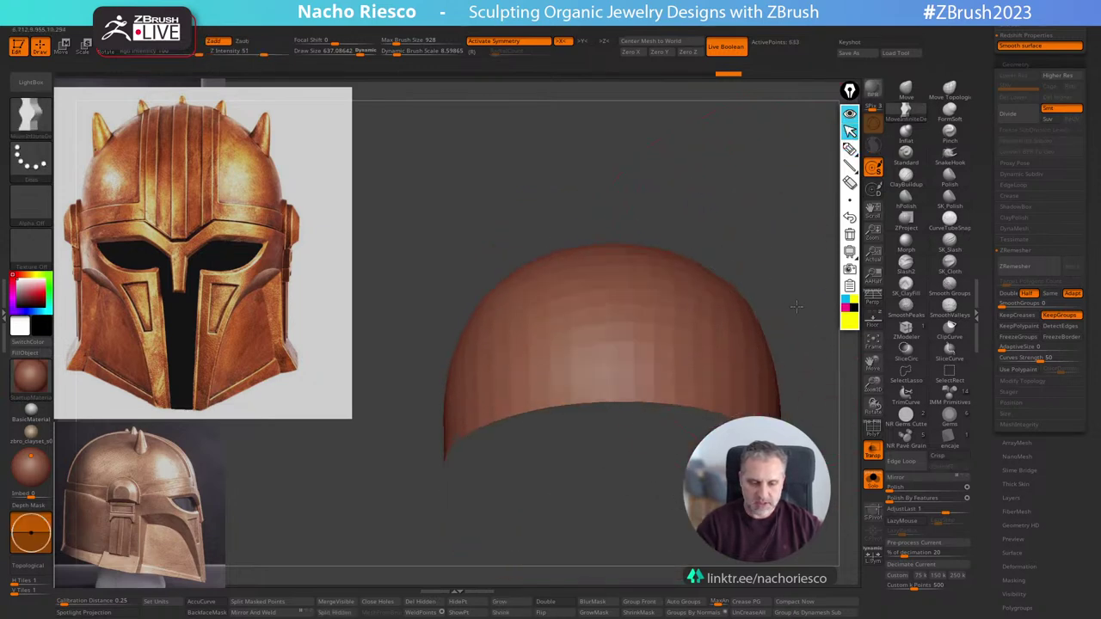
{"action": "left_click_drag", "start_coordinate": [747, 443], "coordinate": [748, 487], "text": "shift"}
{"action": "left_click_drag", "start_coordinate": [705, 448], "coordinate": [696, 501]}
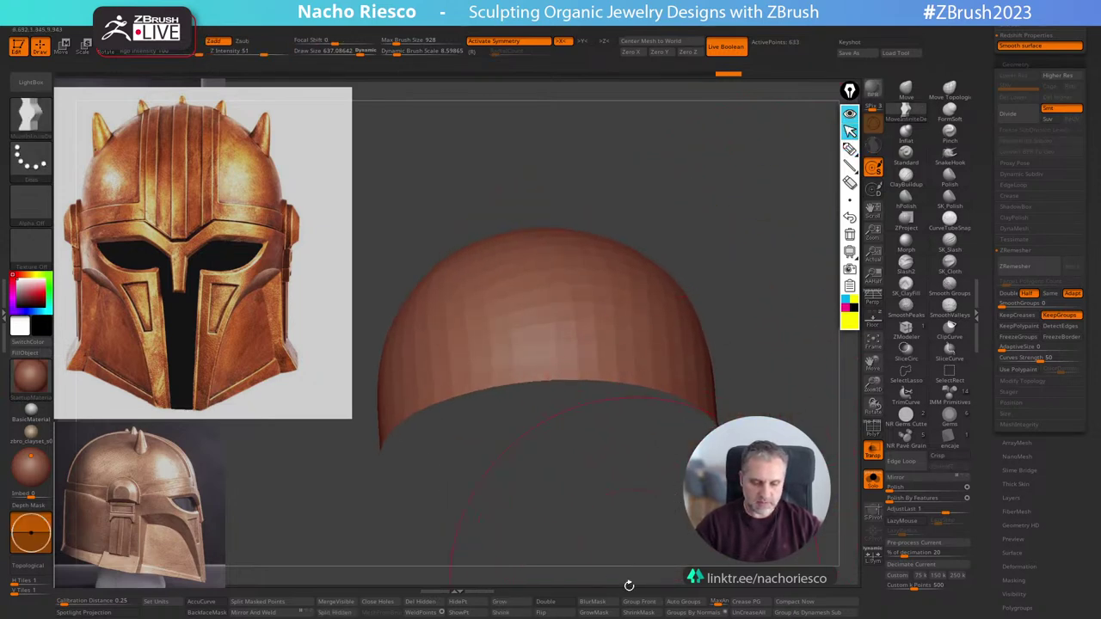
{"action": "left_click", "coordinate": [564, 601]}
{"action": "mouse_move", "coordinate": [682, 536]}
{"action": "left_mouse_down", "text": "alt"}
{"action": "mouse_move", "coordinate": [711, 484]}
{"action": "mouse_move", "coordinate": [683, 518]}
{"action": "mouse_move", "coordinate": [692, 529]}
{"action": "left_mouse_up", "text": "alt"}
{"action": "left_click", "coordinate": [426, 607]}
{"action": "left_click_drag", "start_coordinate": [696, 491], "coordinate": [740, 499], "text": "alt"}
{"action": "left_click", "coordinate": [872, 430]}
{"action": "left_click_drag", "start_coordinate": [664, 428], "coordinate": [653, 417]}
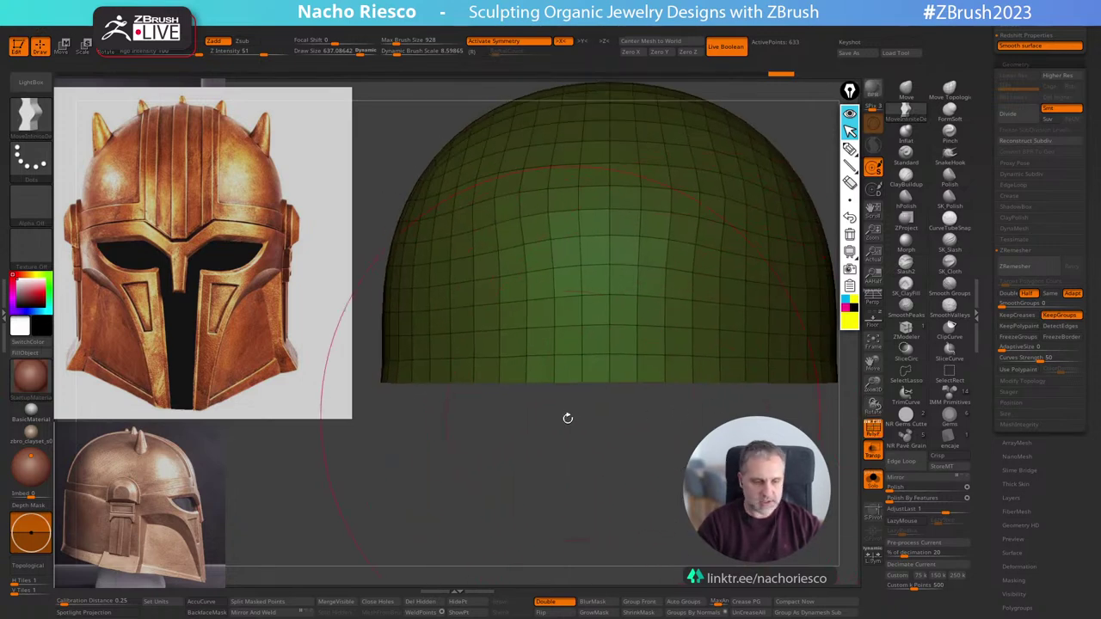
Mask the dome except for the central faces of its front rim and move them down to form a brow tab.
{"action": "mouse_move", "coordinate": [550, 466]}
{"action": "left_mouse_down", "text": "ctrl"}
{"action": "mouse_move", "coordinate": [677, 404]}
{"action": "mouse_move", "coordinate": [677, 368]}
{"action": "left_mouse_up", "text": "ctrl"}
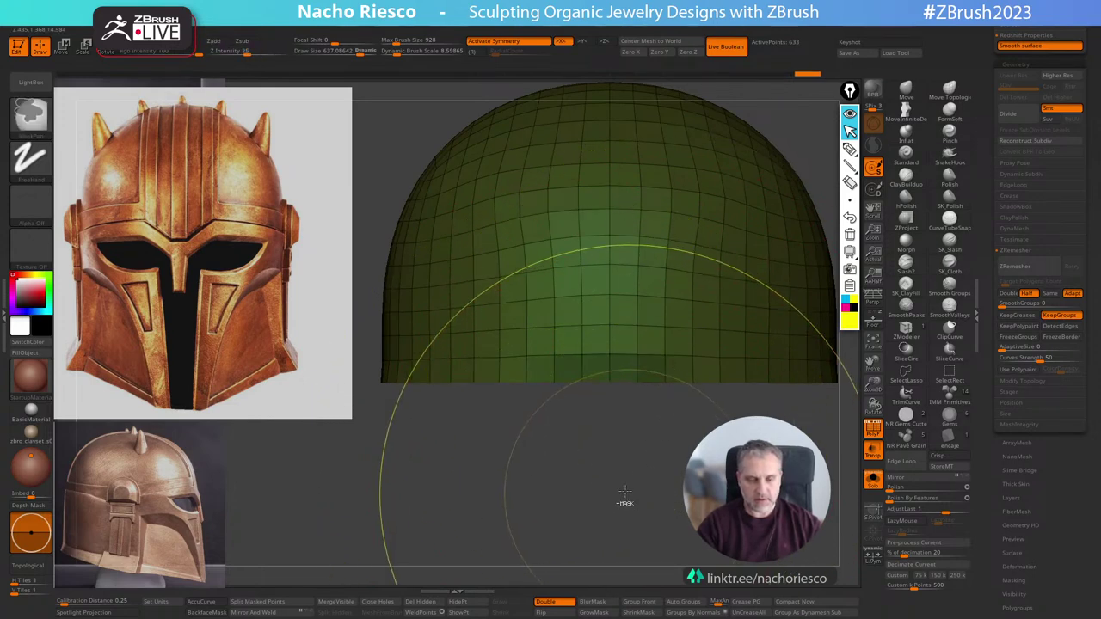
{"action": "left_click_drag", "start_coordinate": [547, 472], "coordinate": [683, 371], "text": "ctrl"}
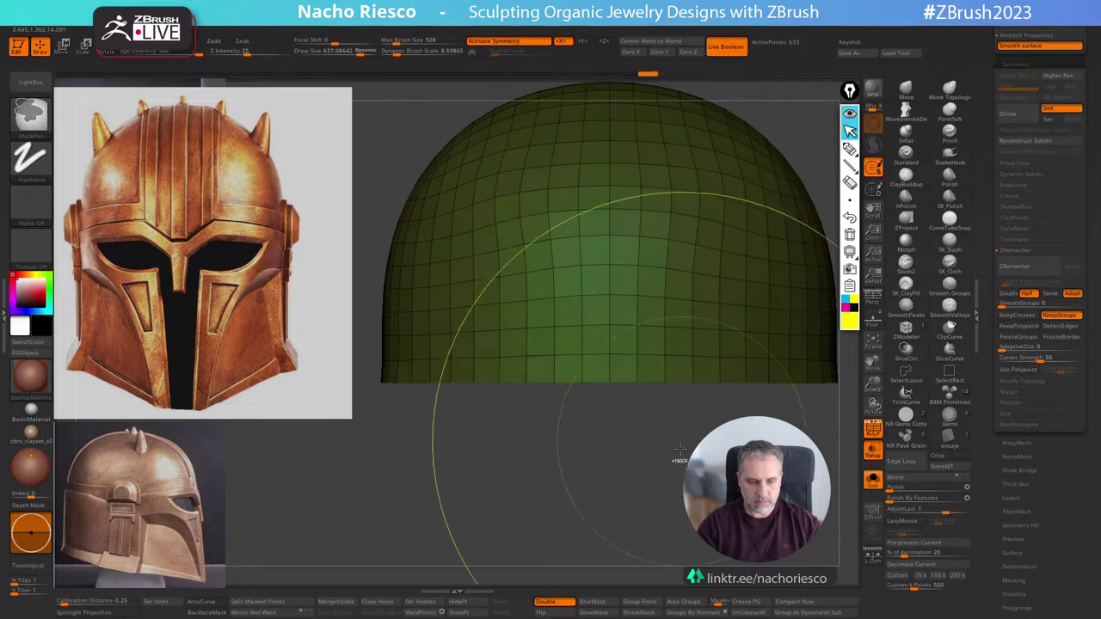
{"action": "left_click", "coordinate": [674, 459], "text": "ctrl"}
{"action": "left_click", "coordinate": [578, 483], "text": "ctrl"}
{"action": "left_click_drag", "start_coordinate": [547, 497], "coordinate": [674, 370], "text": "ctrl"}
{"action": "key", "text": "w"}
{"action": "left_click_drag", "start_coordinate": [609, 468], "coordinate": [609, 520]}
{"action": "key", "text": "q"}
{"action": "right_click_drag", "start_coordinate": [675, 522], "coordinate": [671, 537], "text": "ctrl"}
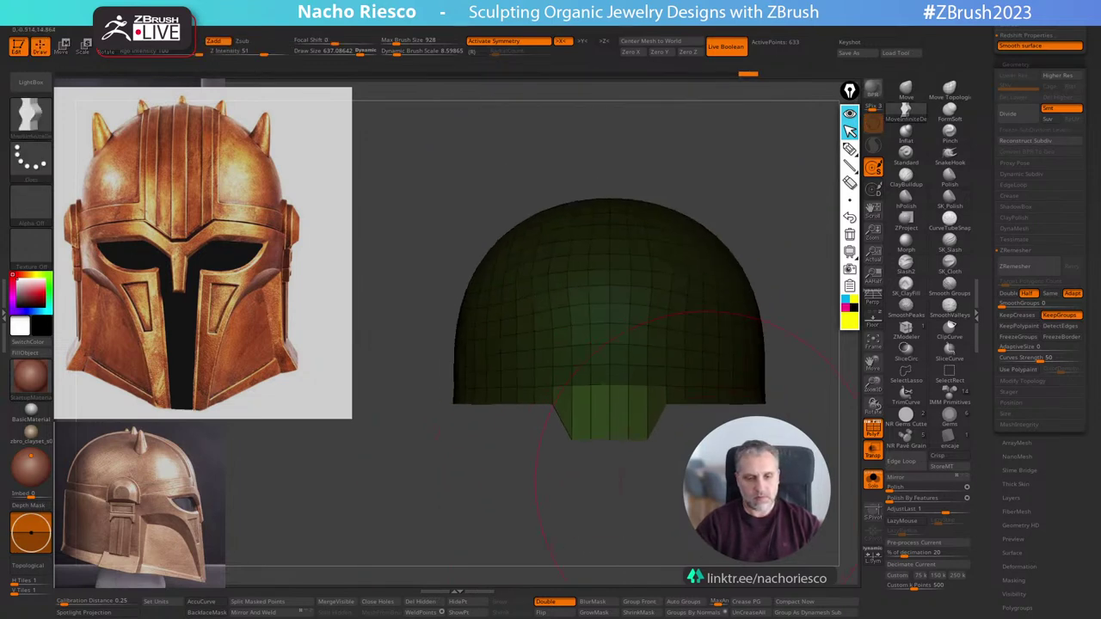
Restore the mask and scale the brow tab's lower edge horizontally to about 0.38 to taper it.
{"action": "left_click_drag", "start_coordinate": [664, 535], "coordinate": [670, 542], "text": "ctrl"}
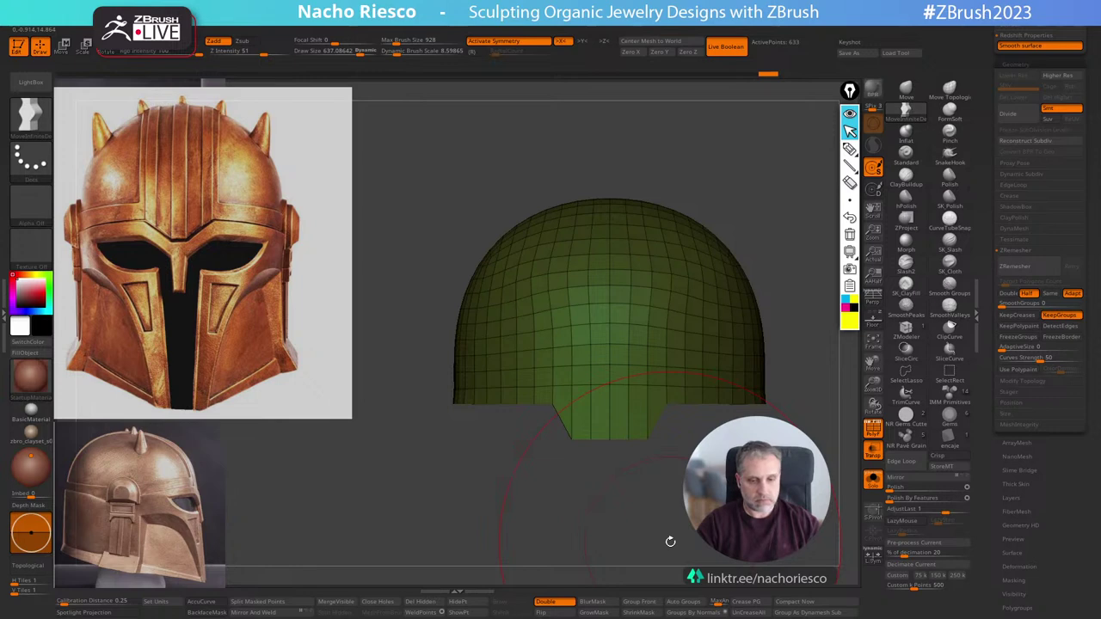
{"action": "key", "text": "ctrl+z"}
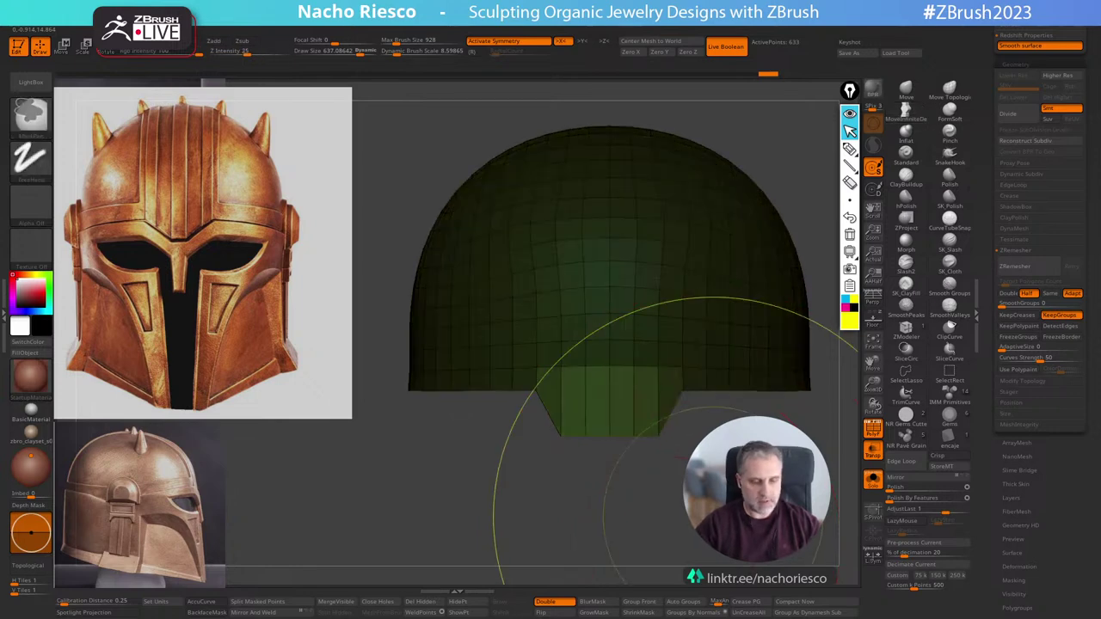
{"action": "key", "text": "w"}
{"action": "left_click_drag", "start_coordinate": [582, 452], "coordinate": [636, 448]}
{"action": "key", "text": "ctrl+z"}
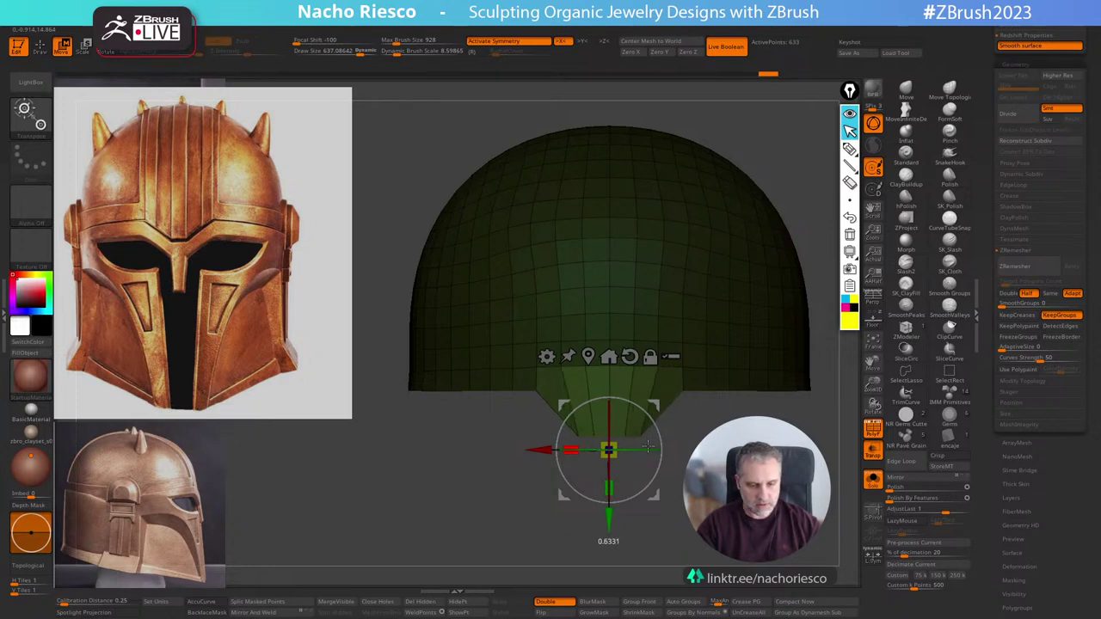
{"action": "left_click_drag", "start_coordinate": [660, 446], "coordinate": [699, 434]}
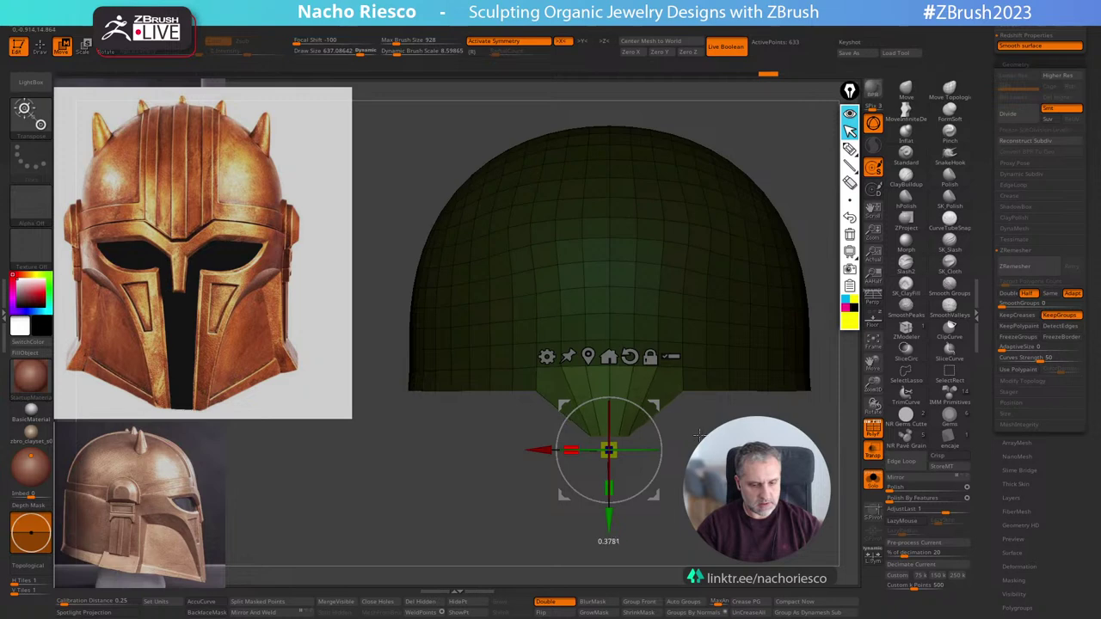
Clear the mask and check the tapered brow tab from the front with the polyframe off and on.
{"action": "key", "text": "q"}
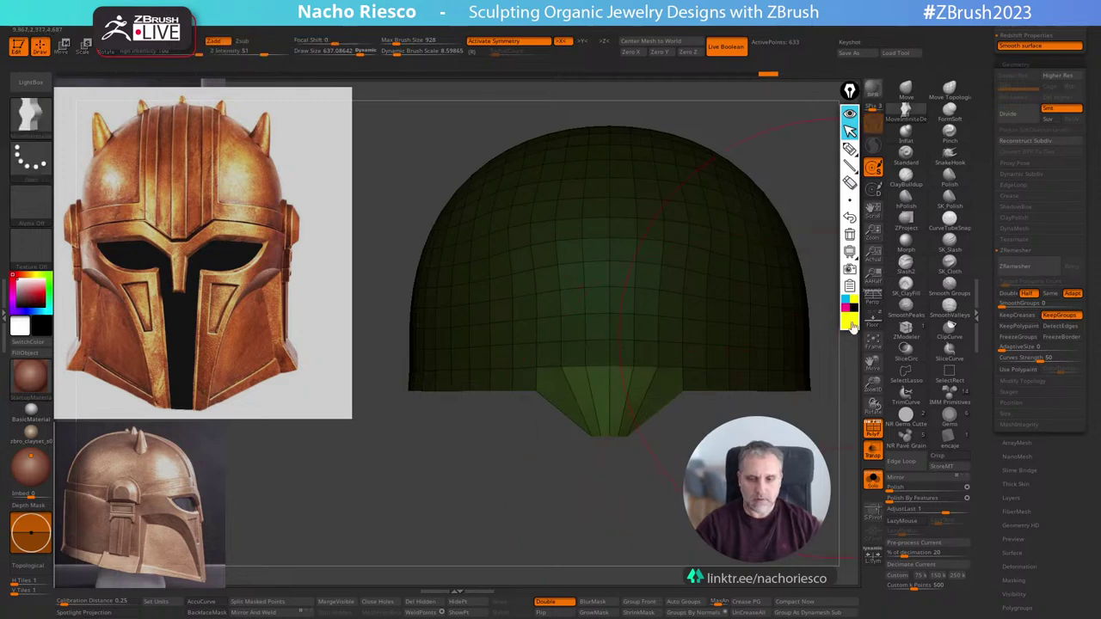
{"action": "left_click", "coordinate": [873, 428]}
{"action": "mouse_move", "coordinate": [796, 468]}
{"action": "left_mouse_down", "text": "shift"}
{"action": "mouse_move", "coordinate": [813, 479]}
{"action": "mouse_move", "coordinate": [644, 465]}
{"action": "left_mouse_up", "text": "shift"}
{"action": "mouse_move", "coordinate": [663, 508]}
{"action": "left_mouse_down", "text": "shift"}
{"action": "mouse_move", "coordinate": [594, 499]}
{"action": "mouse_move", "coordinate": [697, 511]}
{"action": "mouse_move", "coordinate": [679, 473]}
{"action": "mouse_move", "coordinate": [708, 497]}
{"action": "mouse_move", "coordinate": [710, 467]}
{"action": "mouse_move", "coordinate": [711, 535]}
{"action": "mouse_move", "coordinate": [706, 504]}
{"action": "left_mouse_up", "text": "shift"}
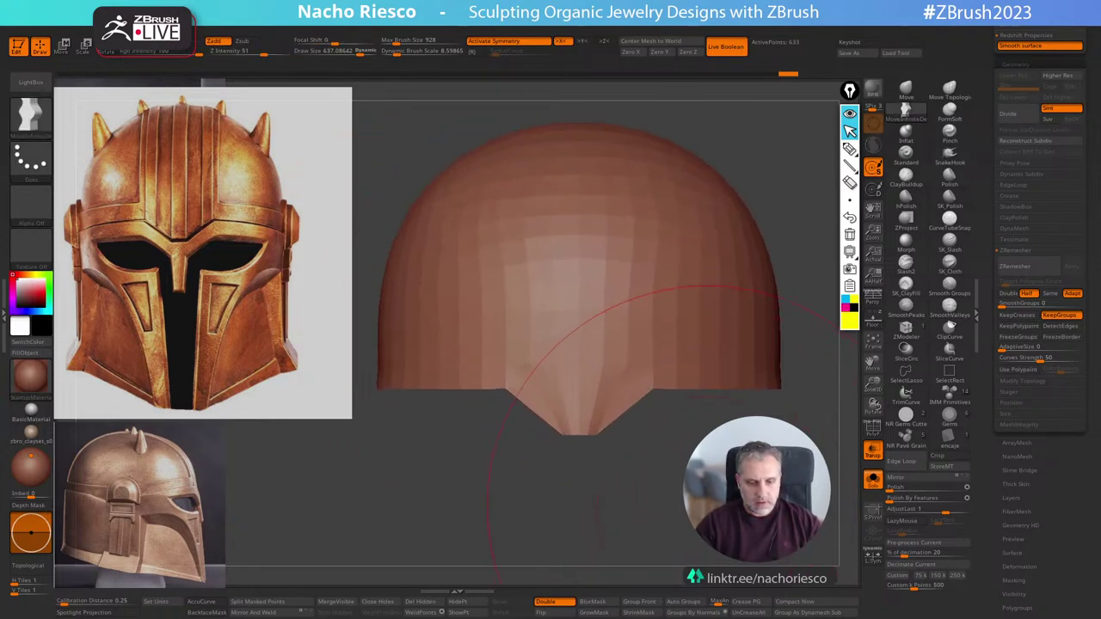
{"action": "left_click", "coordinate": [877, 431]}
{"action": "left_click_drag", "start_coordinate": [784, 509], "coordinate": [779, 503], "text": "alt"}
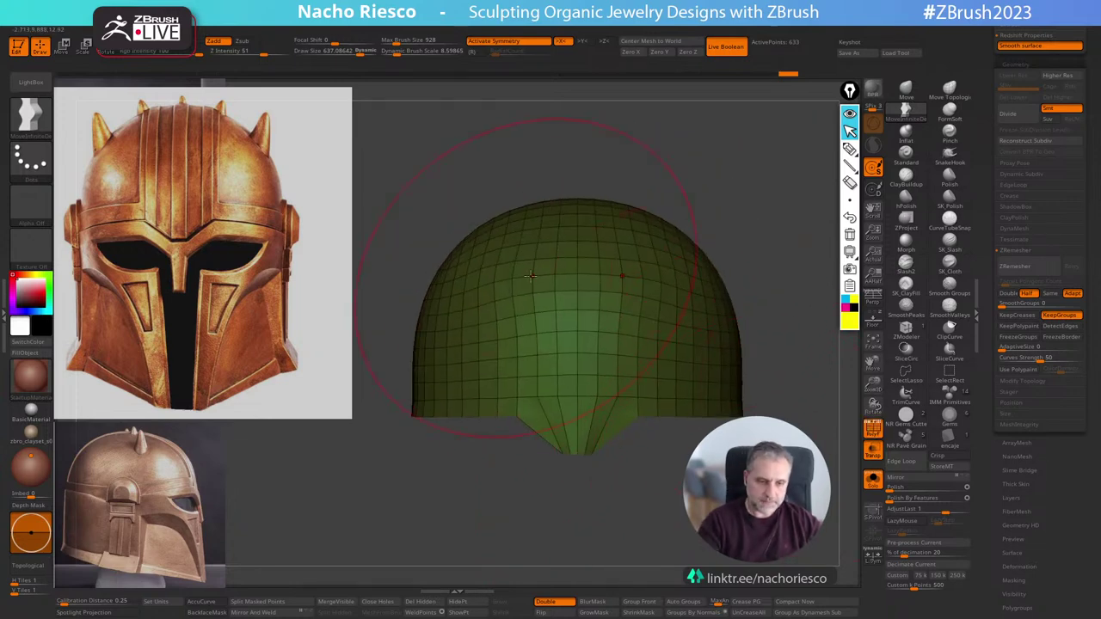
Hide the dome's side faces with SelectRect, keeping only the central vertical strip and the lower rim band with its tab.
{"action": "left_click_drag", "start_coordinate": [987, 245], "coordinate": [989, 298]}
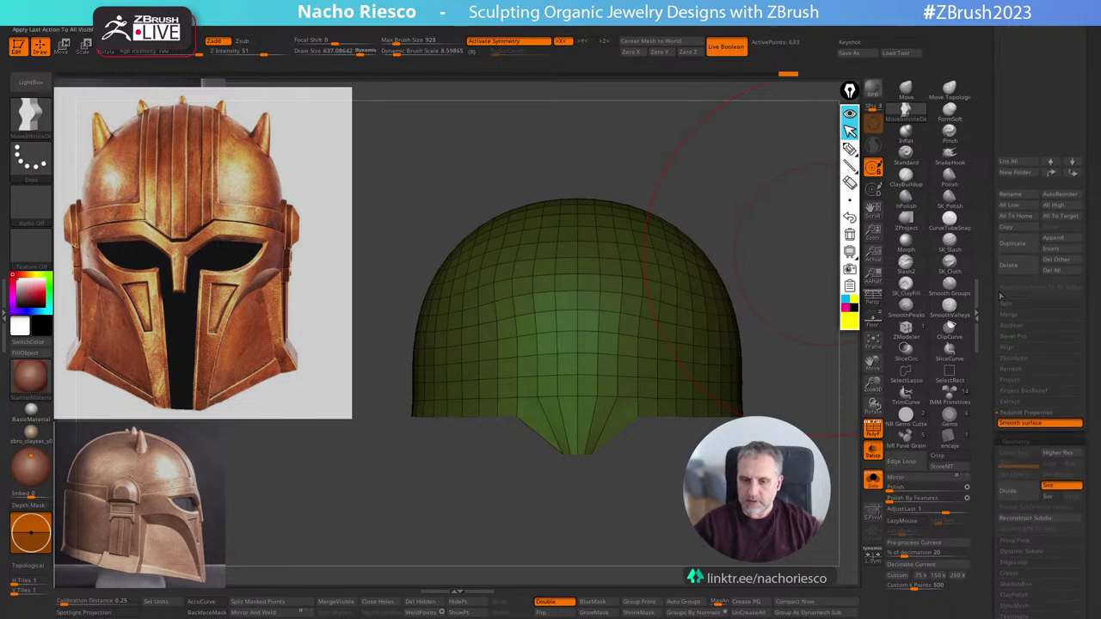
{"action": "left_click_drag", "start_coordinate": [986, 256], "coordinate": [906, 452]}
{"action": "left_click", "coordinate": [1020, 318]}
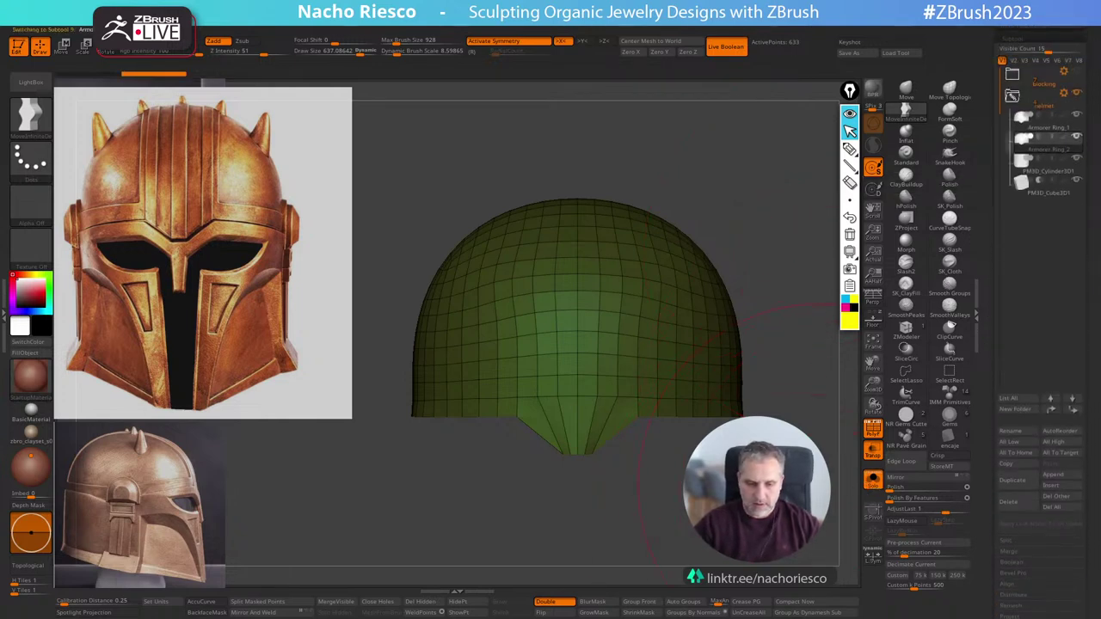
{"action": "key", "text": "ctrl+shift"}
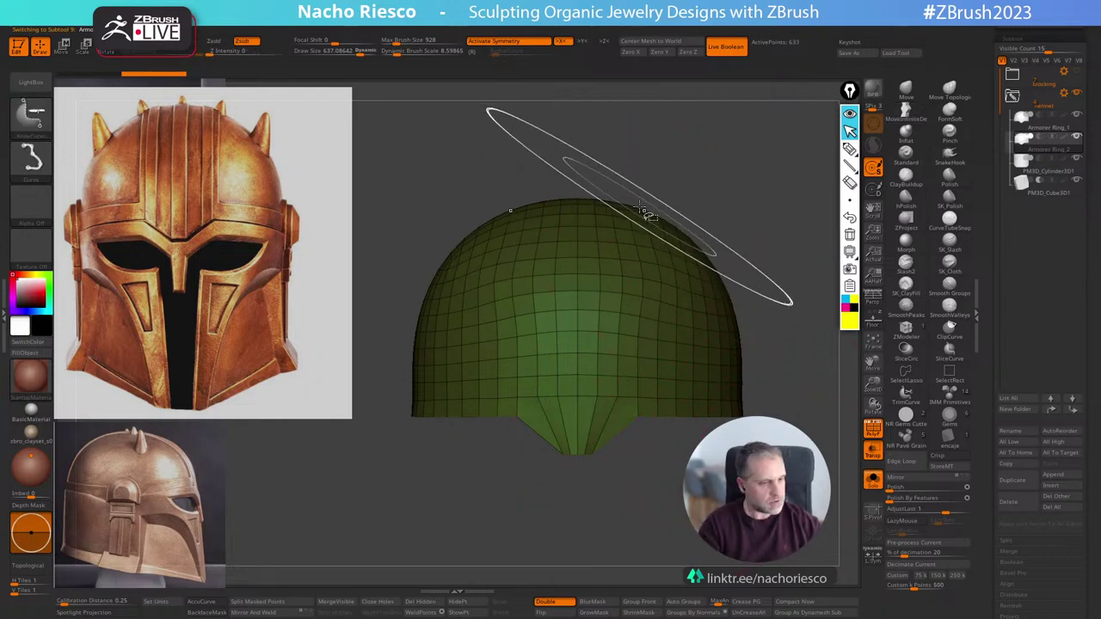
{"action": "mouse_move", "coordinate": [648, 190]}
{"action": "left_mouse_down", "text": "ctrl+shift"}
{"action": "mouse_move", "coordinate": [653, 288]}
{"action": "mouse_move", "coordinate": [738, 384]}
{"action": "left_mouse_up", "text": "ctrl+shift"}
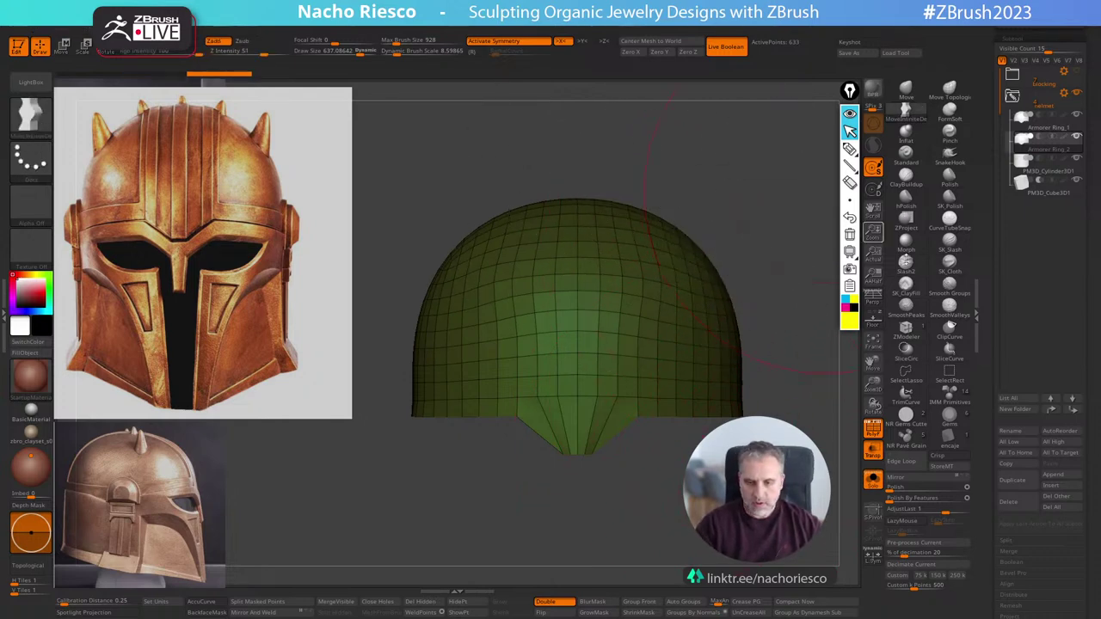
{"action": "left_click", "coordinate": [950, 377]}
{"action": "mouse_move", "coordinate": [630, 160]}
{"action": "left_mouse_down", "text": "ctrl+shift"}
{"action": "mouse_move", "coordinate": [659, 339]}
{"action": "mouse_move", "coordinate": [751, 386]}
{"action": "mouse_move", "coordinate": [764, 374]}
{"action": "mouse_move", "coordinate": [765, 394]}
{"action": "left_mouse_up", "text": "ctrl+shift"}
{"action": "left_click_drag", "start_coordinate": [731, 152], "coordinate": [616, 243], "text": "ctrl+alt+shift"}
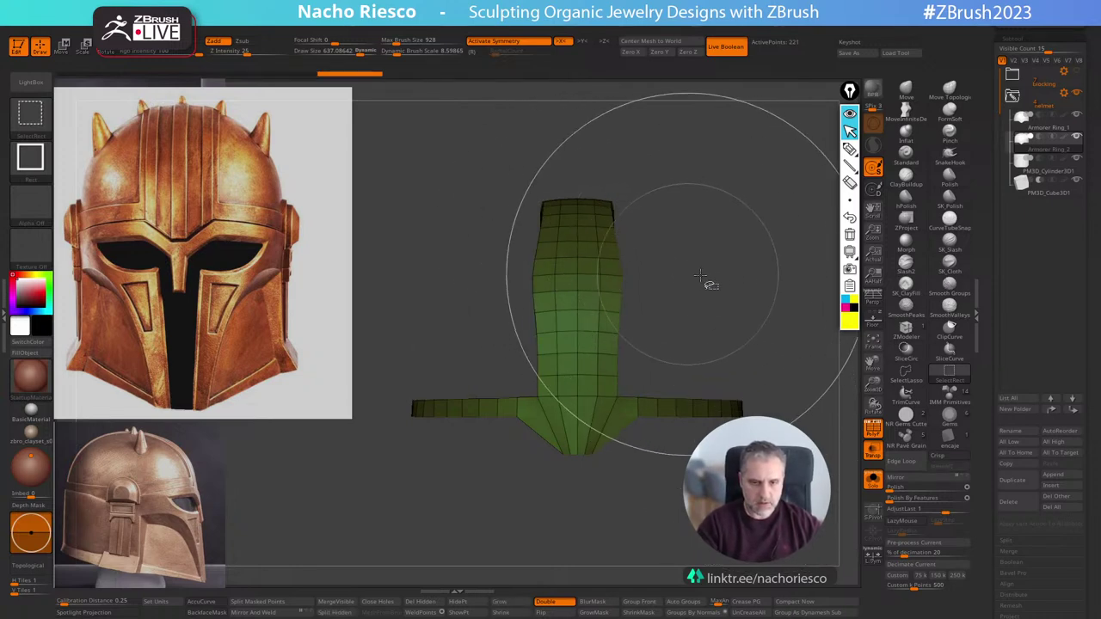
Try to trim the vertical strip's side edge straight with ClipCurve.
{"action": "left_click_drag", "start_coordinate": [812, 243], "coordinate": [828, 349]}
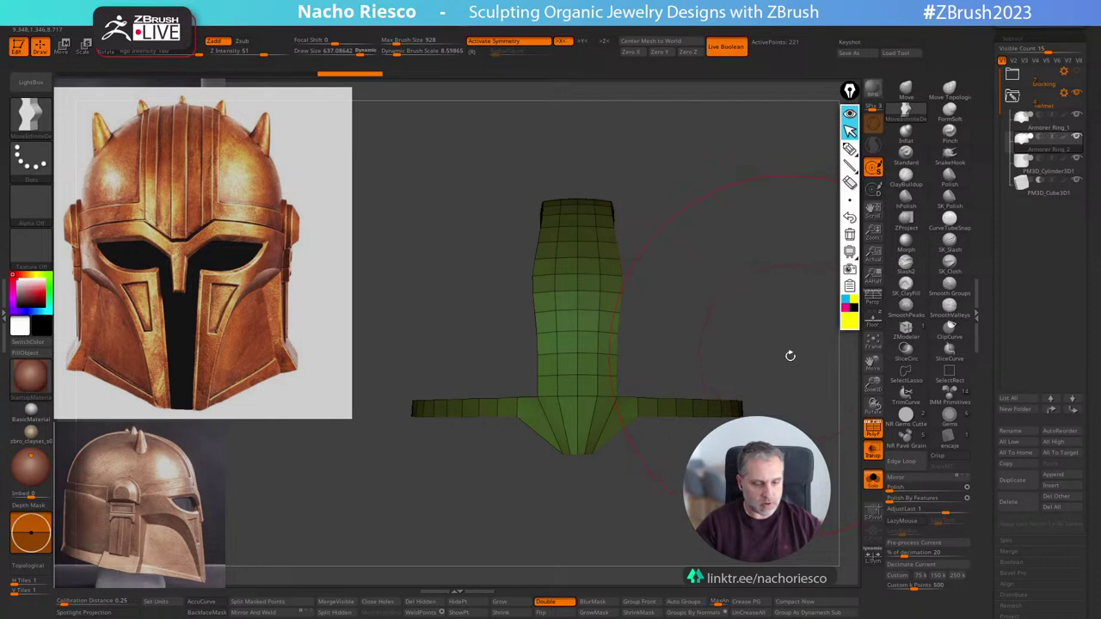
{"action": "mouse_move", "coordinate": [755, 318]}
{"action": "left_mouse_down"}
{"action": "mouse_move", "coordinate": [766, 312]}
{"action": "mouse_move", "coordinate": [734, 310]}
{"action": "mouse_move", "coordinate": [719, 283]}
{"action": "left_mouse_up"}
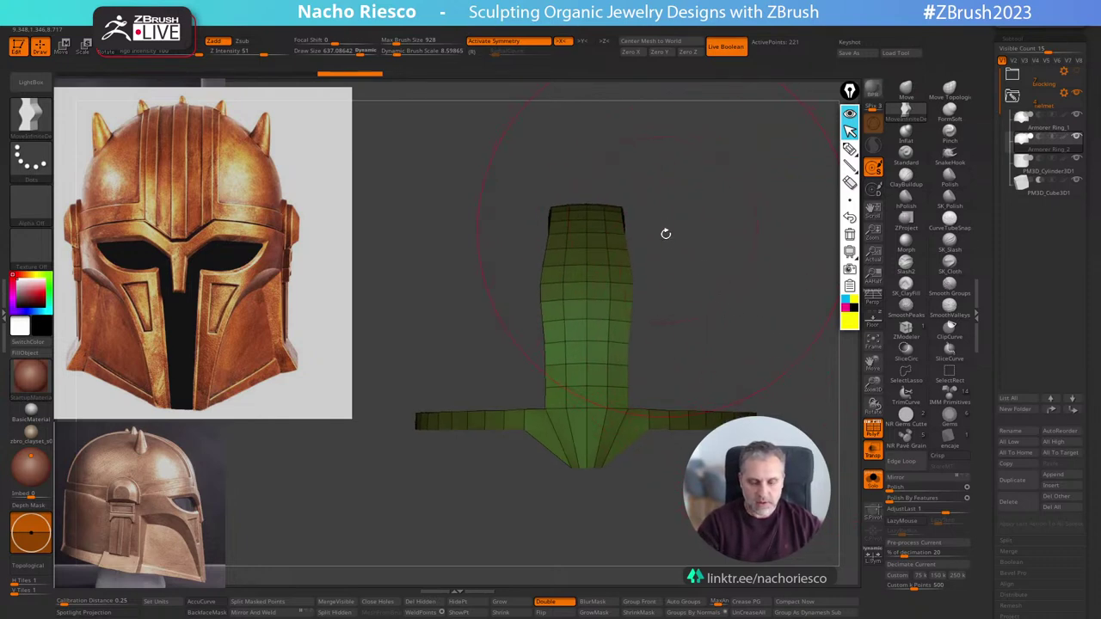
{"action": "left_click", "coordinate": [953, 331], "text": "ctrl+shift"}
{"action": "left_click_drag", "start_coordinate": [628, 176], "coordinate": [628, 263], "text": "ctrl+shift"}
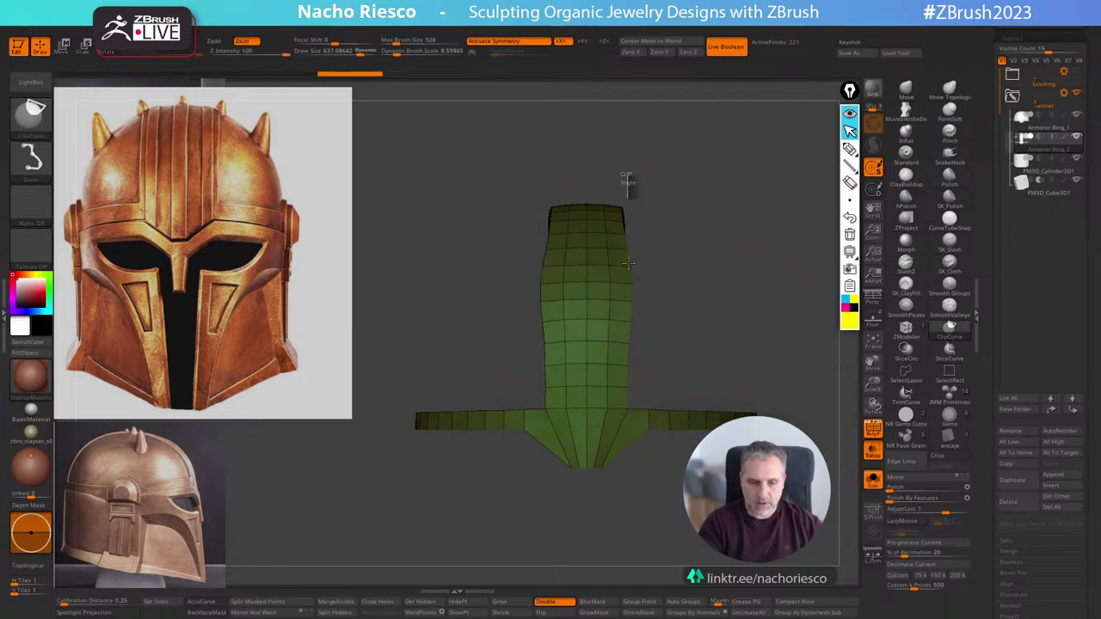
{"action": "key", "text": "ctrl+z"}
{"action": "mouse_move", "coordinate": [618, 192]}
{"action": "left_mouse_down", "text": "ctrl+shift"}
{"action": "mouse_move", "coordinate": [629, 221]}
{"action": "mouse_move", "coordinate": [626, 402]}
{"action": "left_mouse_up", "text": "ctrl+shift"}
{"action": "left_click_drag", "start_coordinate": [727, 317], "coordinate": [733, 295]}
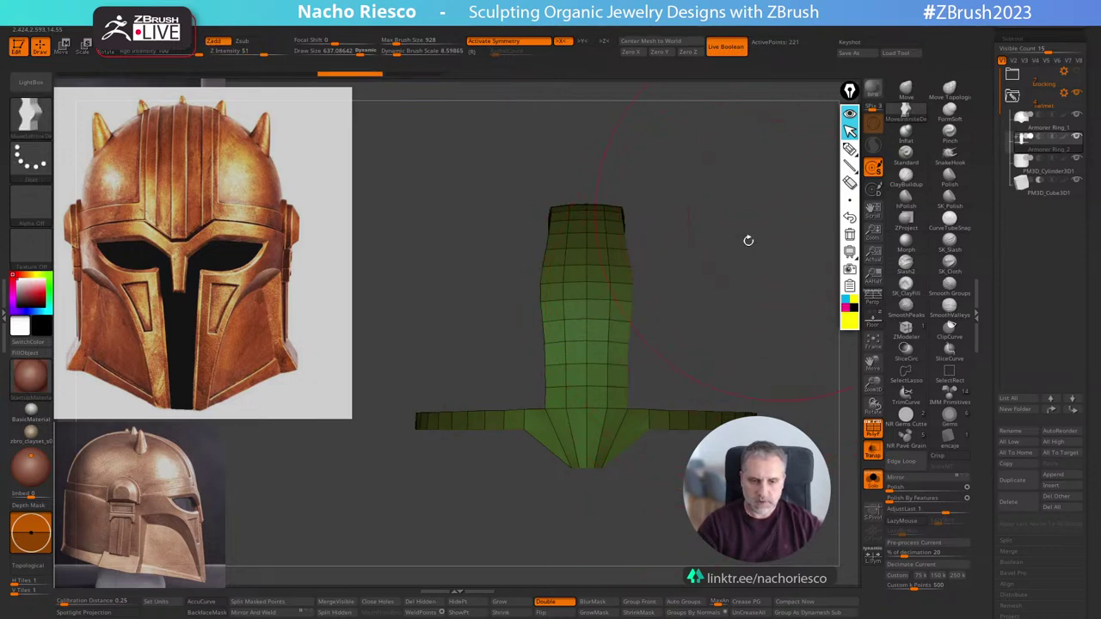
Straighten the central vertical strip's side edges with the MoveInfiniteDepth brush, reducing the draw size to about 291 and 169.
{"action": "mouse_move", "coordinate": [690, 150]}
{"action": "left_mouse_down", "text": "ctrl"}
{"action": "mouse_move", "coordinate": [636, 369]}
{"action": "mouse_move", "coordinate": [616, 395]}
{"action": "left_mouse_up", "text": "ctrl"}
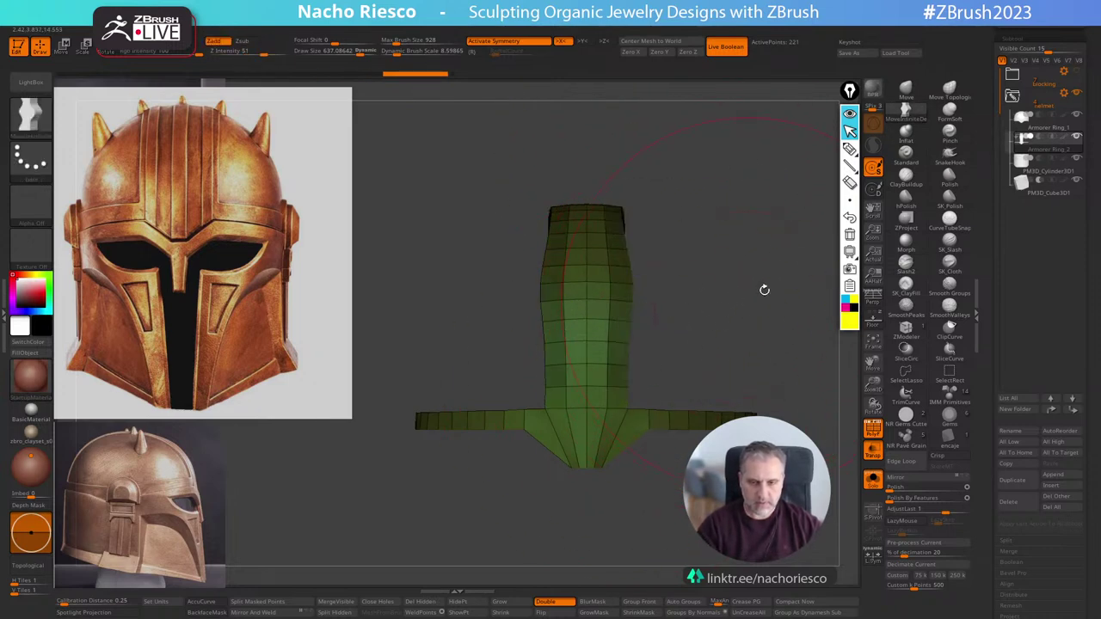
{"action": "key", "text": "b"}
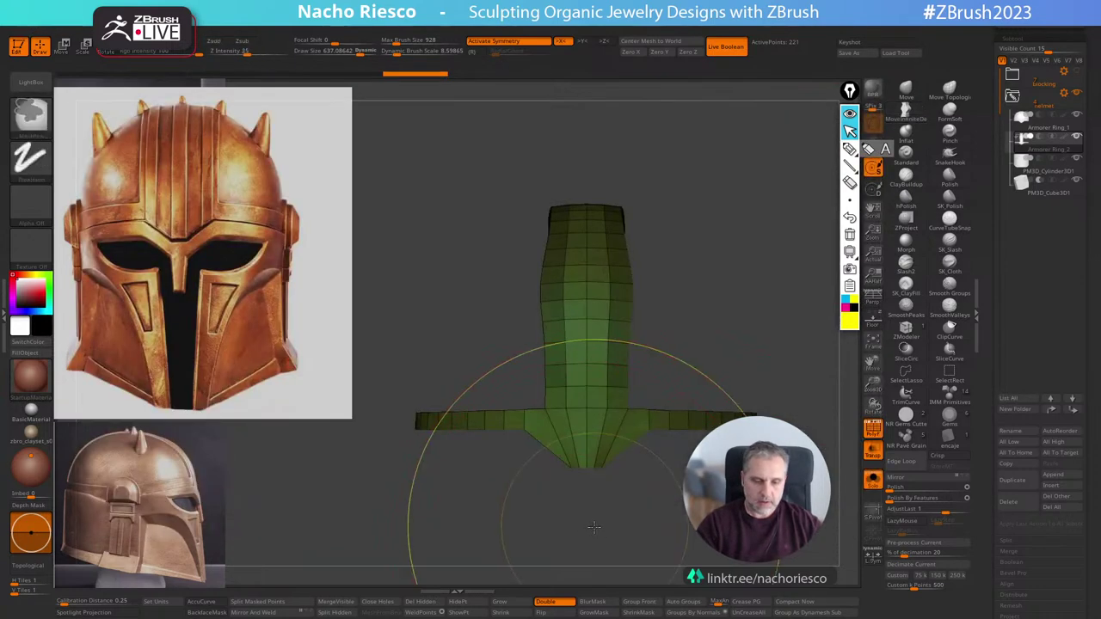
{"action": "left_click", "coordinate": [575, 507], "text": "ctrl"}
{"action": "key", "text": "s"}
{"action": "left_click_drag", "start_coordinate": [648, 273], "coordinate": [644, 271]}
{"action": "mouse_move", "coordinate": [617, 212]}
{"action": "left_mouse_down"}
{"action": "mouse_move", "coordinate": [626, 273]}
{"action": "mouse_move", "coordinate": [649, 284]}
{"action": "mouse_move", "coordinate": [637, 283]}
{"action": "left_mouse_up"}
{"action": "key", "text": "s"}
{"action": "key", "text": "s"}
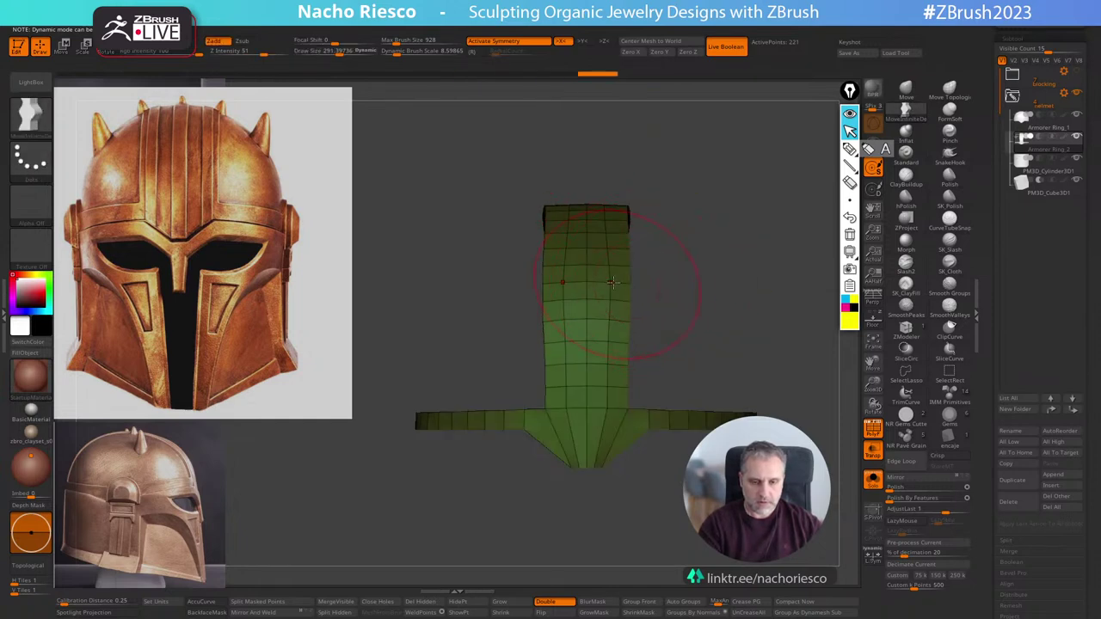
{"action": "left_click_drag", "start_coordinate": [551, 221], "coordinate": [546, 223]}
{"action": "key", "text": "s"}
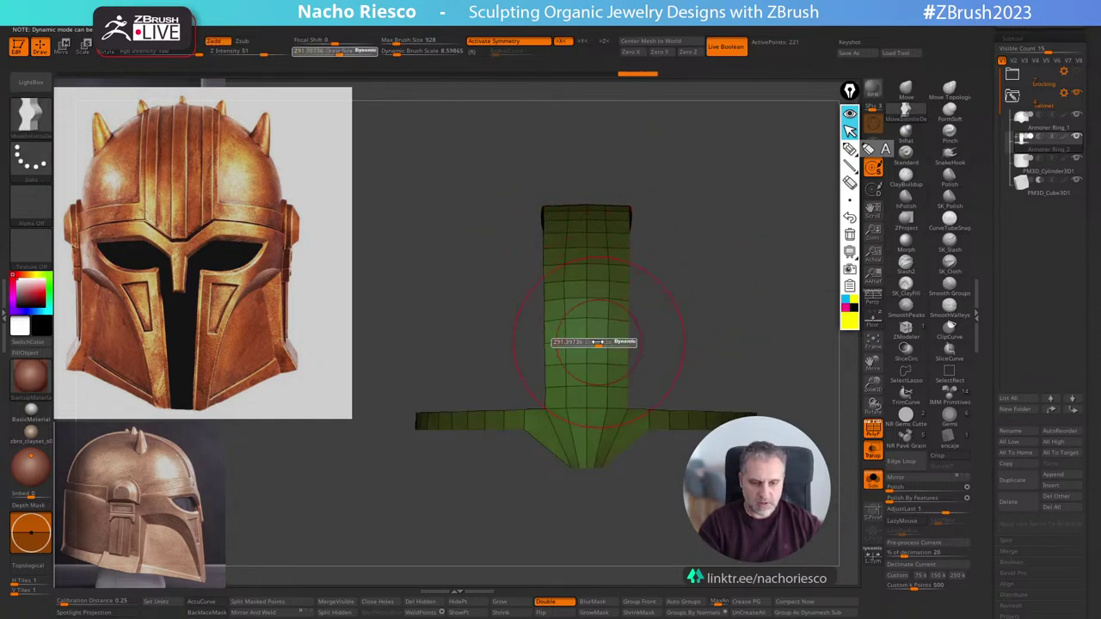
{"action": "left_click_drag", "start_coordinate": [598, 342], "coordinate": [589, 342]}
{"action": "left_click_drag", "start_coordinate": [568, 294], "coordinate": [575, 293]}
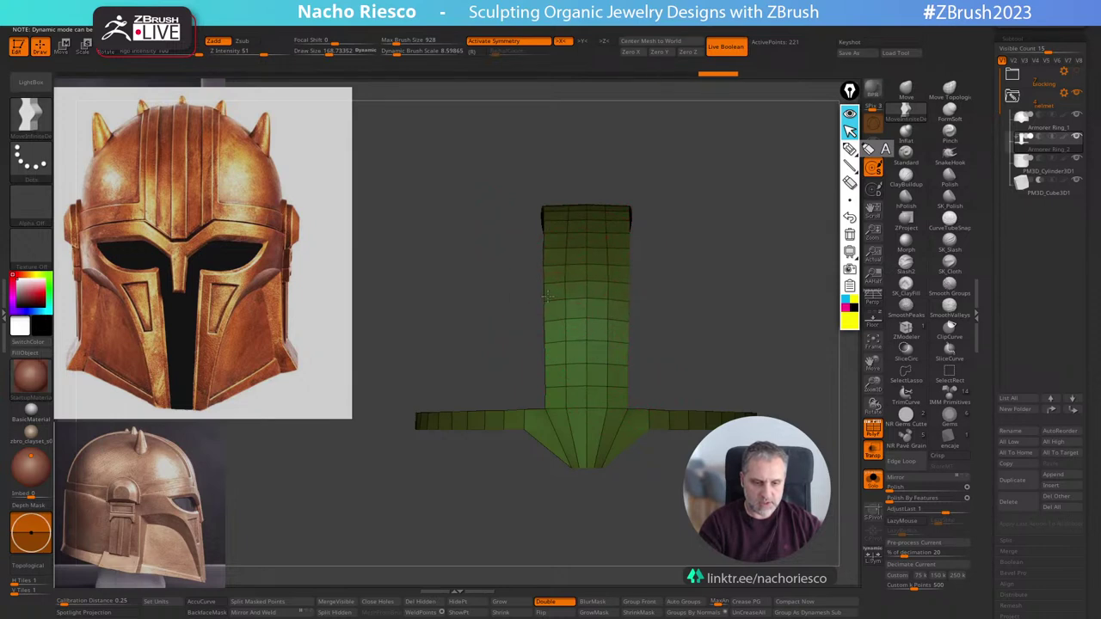
{"action": "left_click_drag", "start_coordinate": [694, 335], "coordinate": [575, 492]}
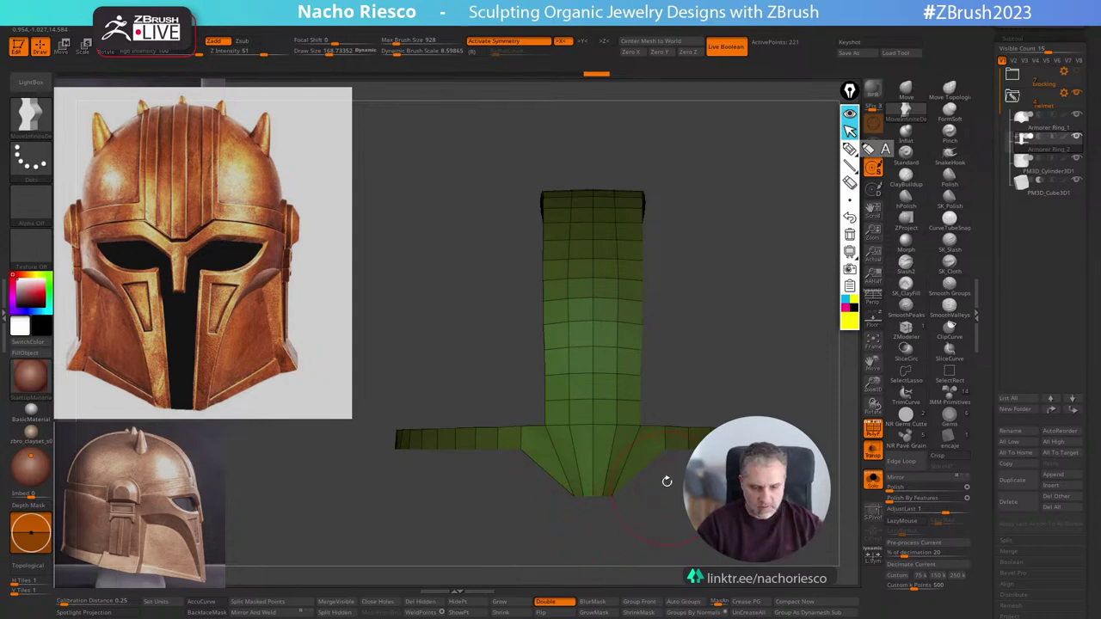
{"action": "left_click_drag", "start_coordinate": [648, 508], "coordinate": [679, 439], "text": "ctrl"}
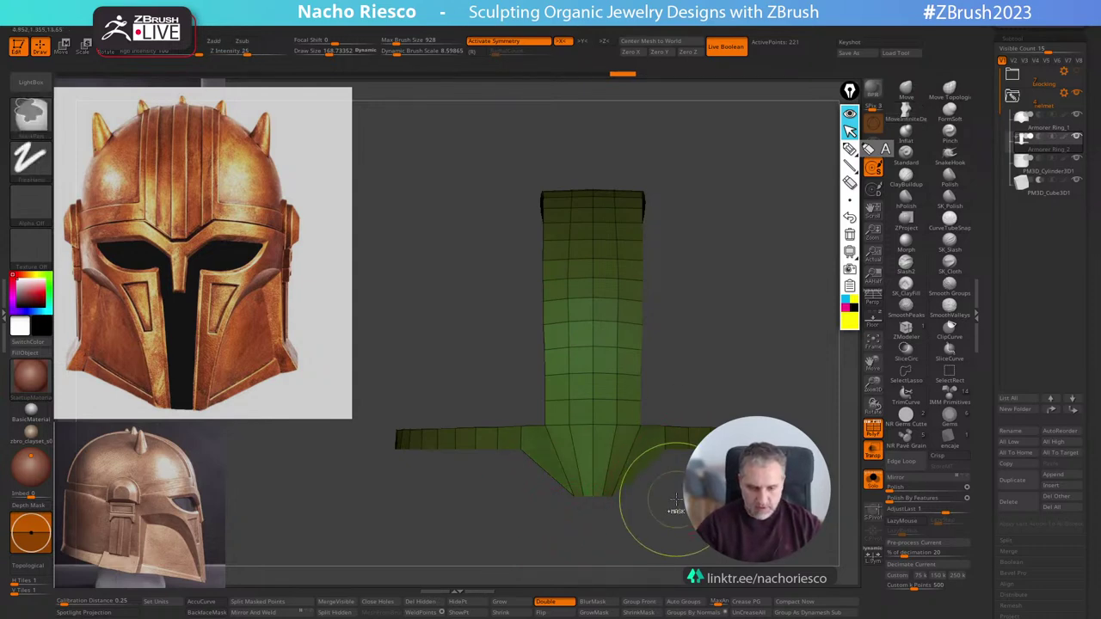
{"action": "left_click", "coordinate": [675, 500], "text": "ctrl"}
{"action": "key", "text": "w"}
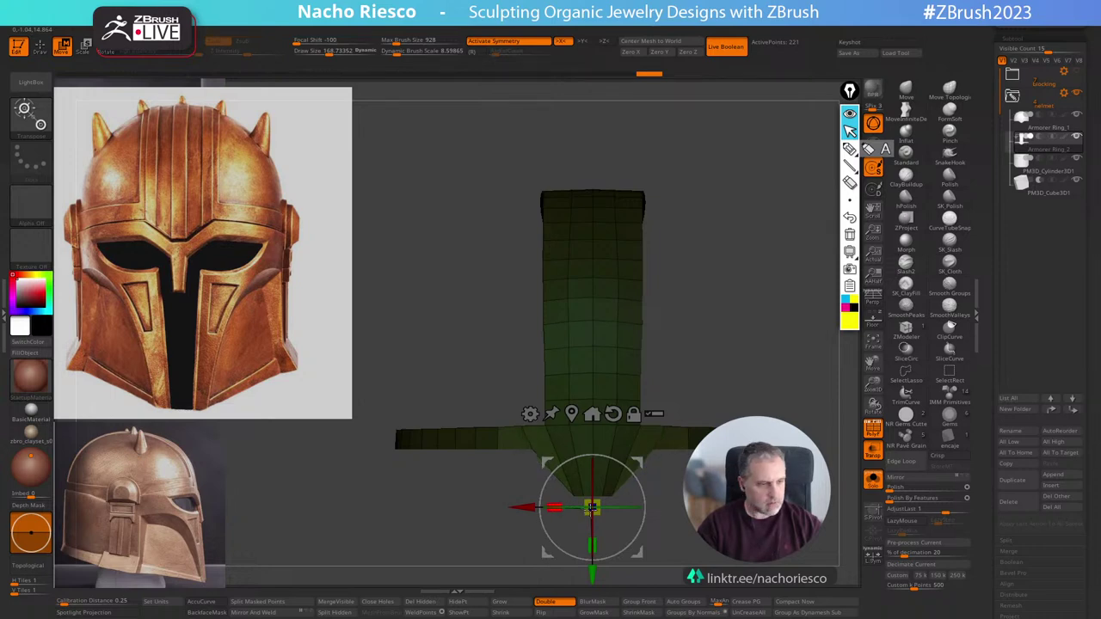
{"action": "key", "text": "q"}
Reshape the corners where the brow tab meets the rim band, leveling the band's edges with a draw size of about 96 or less.
{"action": "key", "text": "s"}
{"action": "left_click_drag", "start_coordinate": [539, 455], "coordinate": [528, 454]}
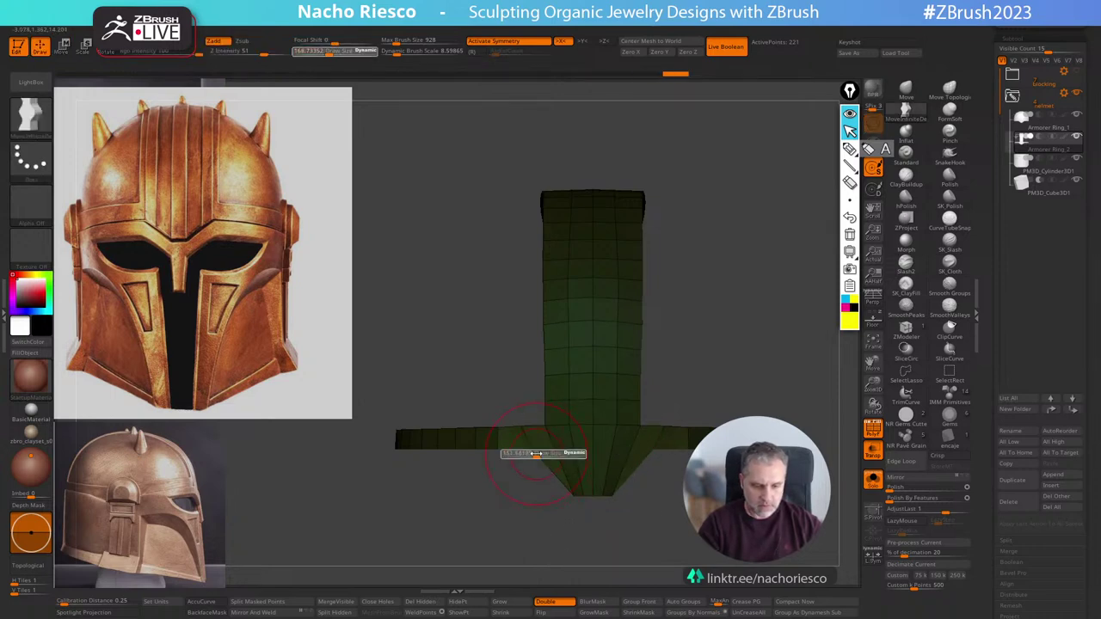
{"action": "mouse_move", "coordinate": [715, 313]}
{"action": "left_mouse_down"}
{"action": "mouse_move", "coordinate": [742, 307]}
{"action": "mouse_move", "coordinate": [708, 309]}
{"action": "left_mouse_up"}
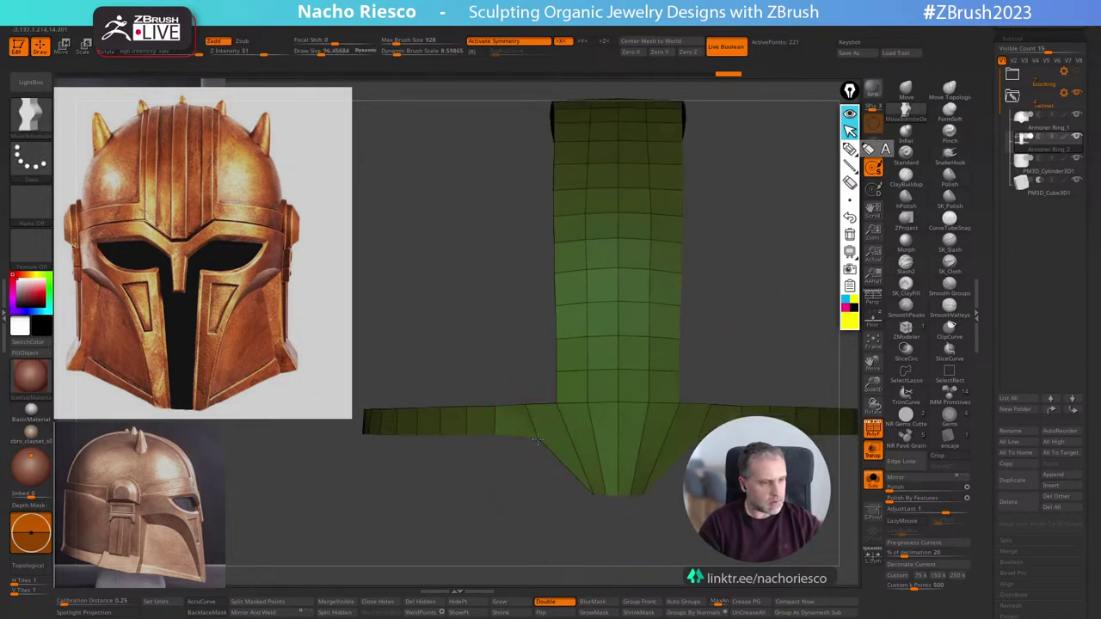
{"action": "mouse_move", "coordinate": [530, 454]}
{"action": "left_mouse_down"}
{"action": "mouse_move", "coordinate": [772, 290]}
{"action": "mouse_move", "coordinate": [763, 297]}
{"action": "left_mouse_up"}
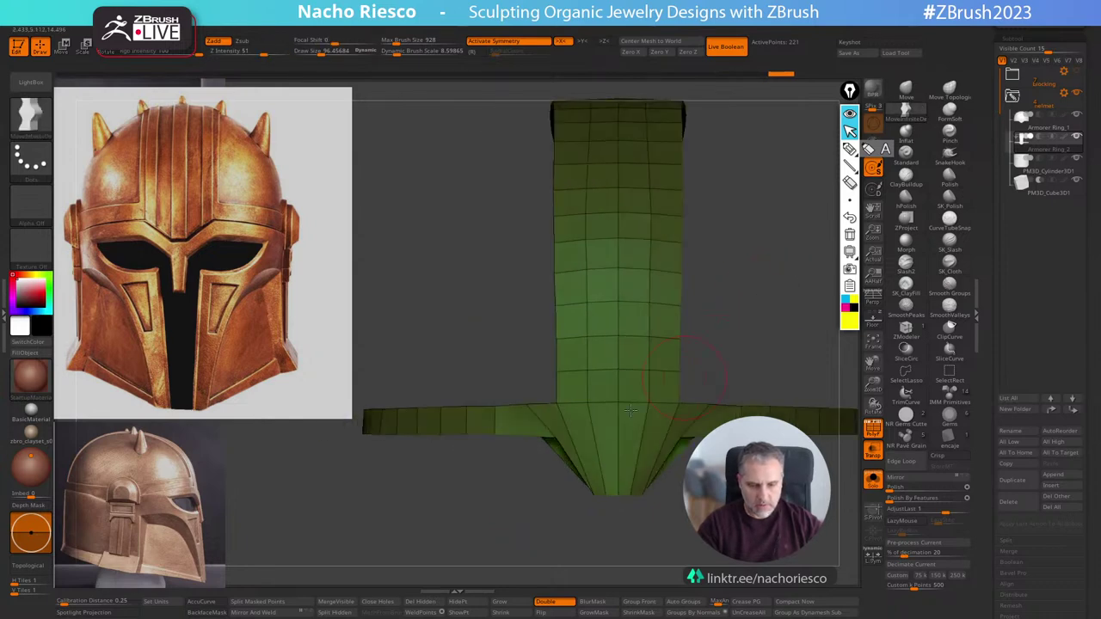
{"action": "mouse_move", "coordinate": [514, 523]}
{"action": "left_mouse_down"}
{"action": "mouse_move", "coordinate": [550, 465]}
{"action": "mouse_move", "coordinate": [533, 481]}
{"action": "left_mouse_up"}
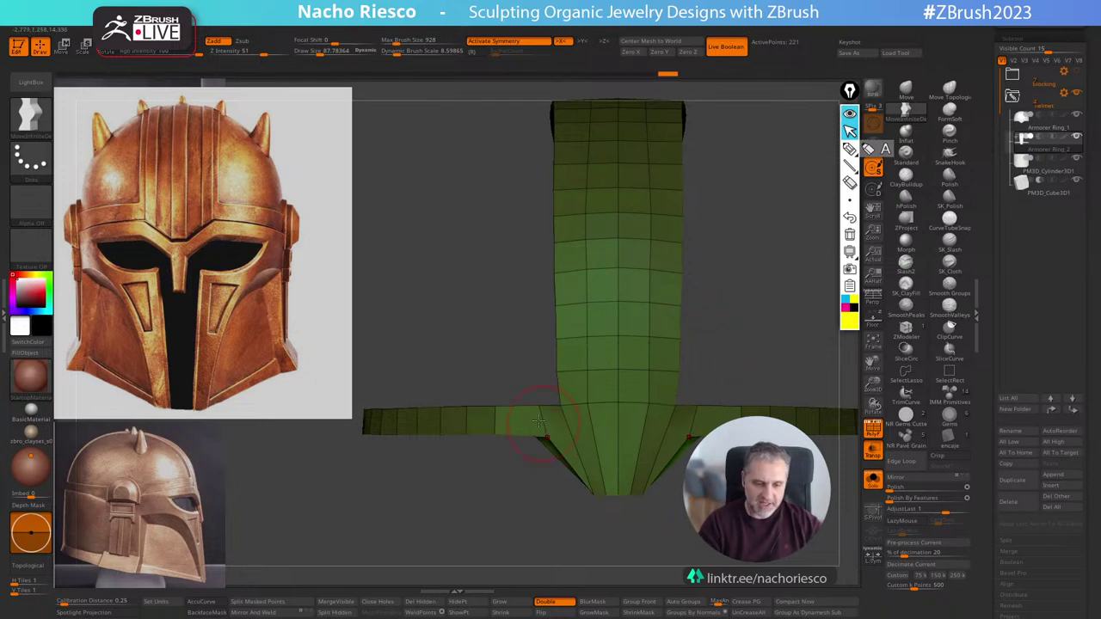
{"action": "left_click_drag", "start_coordinate": [718, 288], "coordinate": [773, 213], "text": "shift"}
{"action": "key", "text": "s"}
{"action": "left_click", "coordinate": [566, 401]}
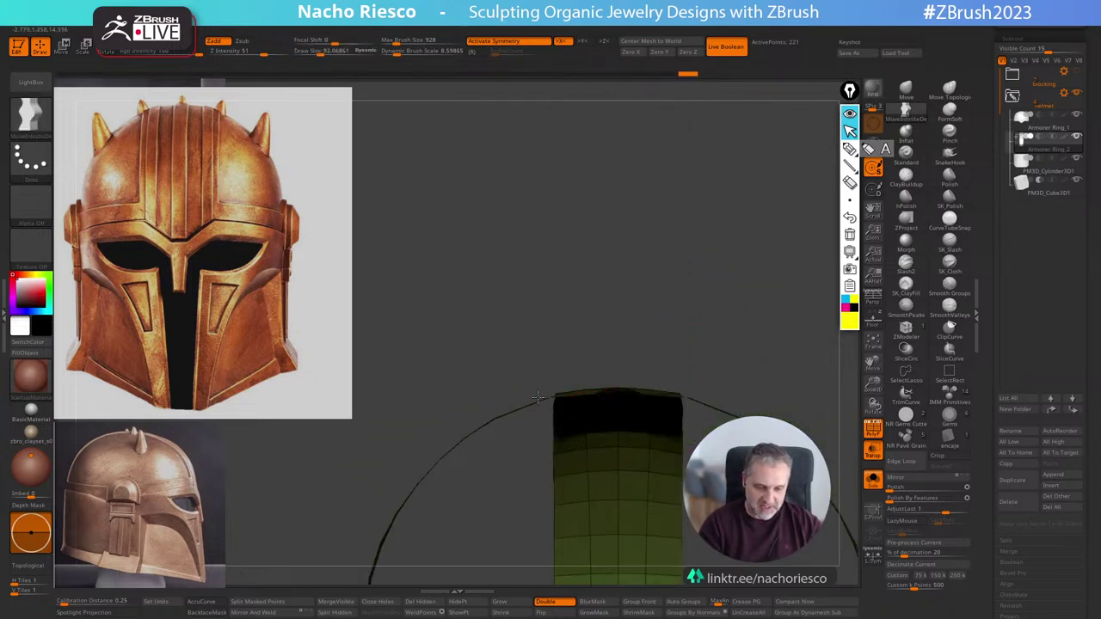
{"action": "left_click_drag", "start_coordinate": [633, 315], "coordinate": [725, 422]}
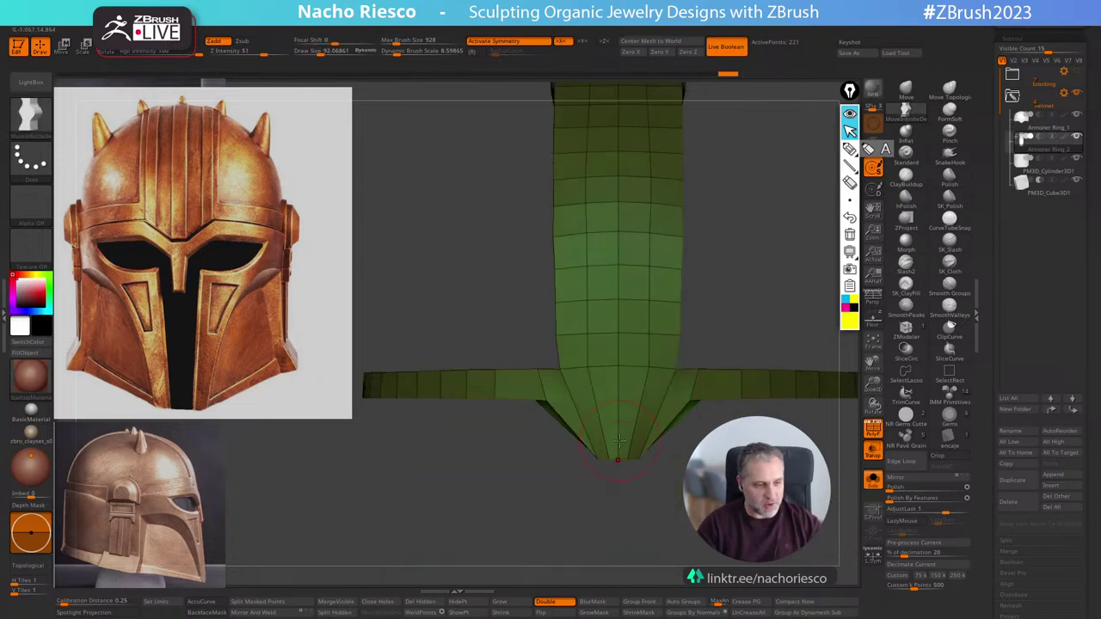
Flatten the brow tab's lower tip and refine its junction with the strip using draw sizes between about 80 and 92.
{"action": "mouse_move", "coordinate": [639, 484]}
{"action": "left_mouse_down"}
{"action": "mouse_move", "coordinate": [649, 551]}
{"action": "mouse_move", "coordinate": [632, 477]}
{"action": "left_mouse_up"}
{"action": "key", "text": "s"}
{"action": "left_click", "coordinate": [545, 288]}
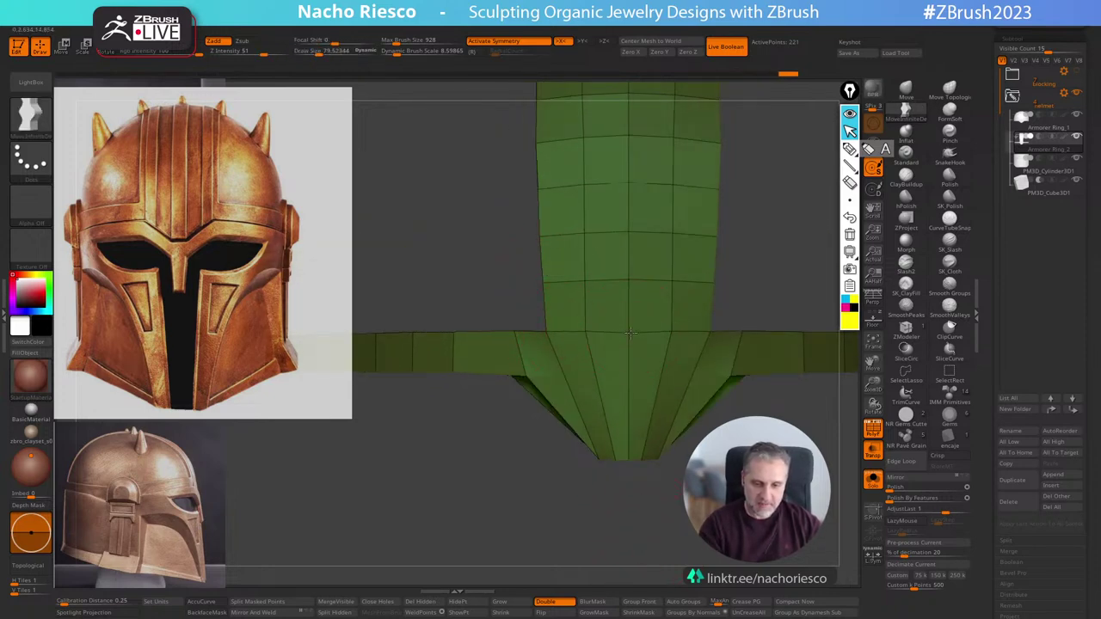
{"action": "left_click_drag", "start_coordinate": [538, 490], "coordinate": [583, 364]}
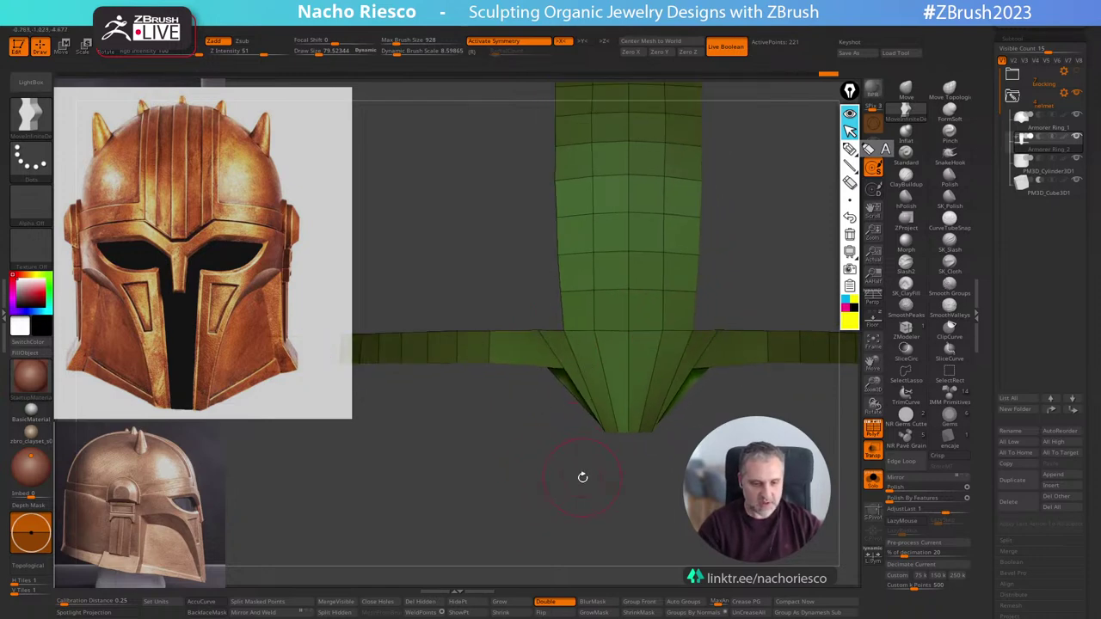
{"action": "key", "text": "s"}
{"action": "left_click_drag", "start_coordinate": [643, 427], "coordinate": [642, 425]}
{"action": "key", "text": "bracketleft"}
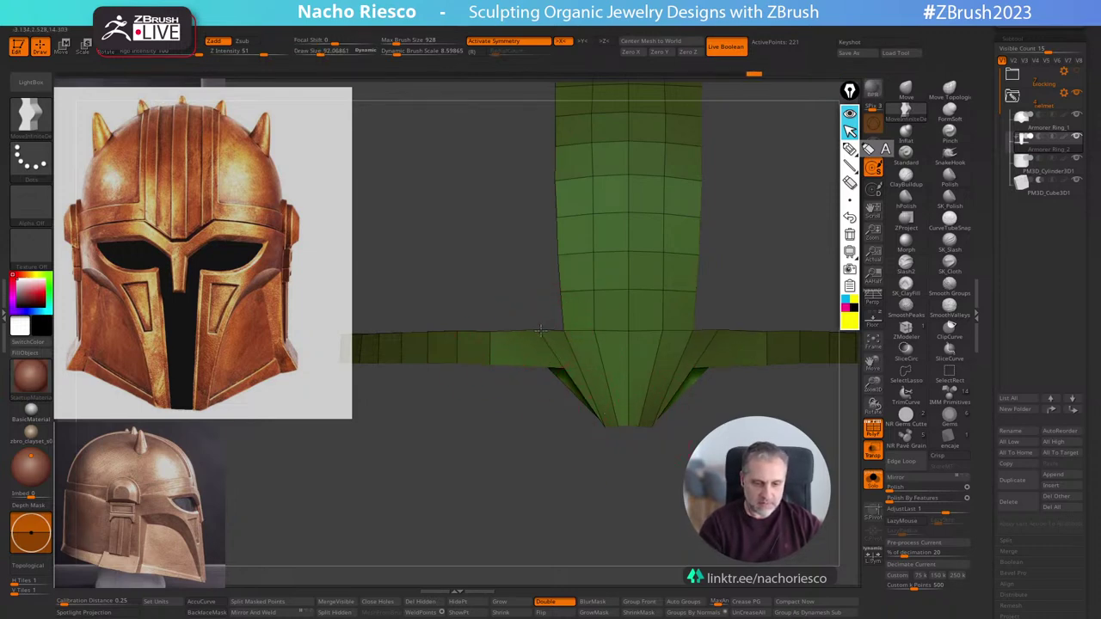
Even out the vertical strip's side profile at a draw size of about 151, and compare the shape with the front reference image.
{"action": "left_click_drag", "start_coordinate": [609, 523], "coordinate": [624, 470], "text": "alt"}
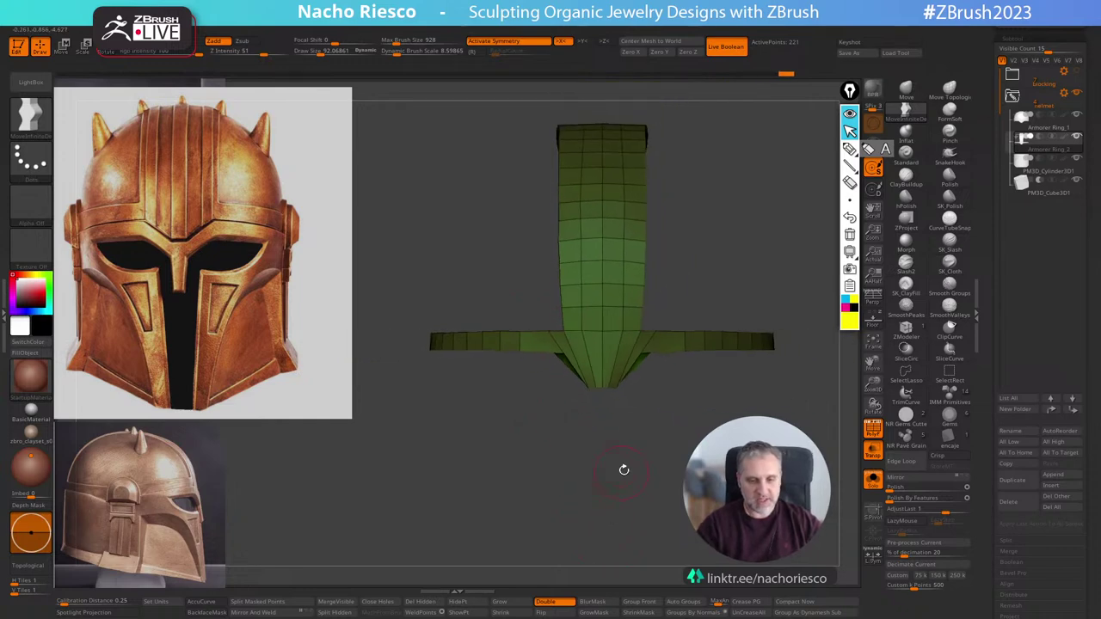
{"action": "key", "text": "s"}
{"action": "left_click", "coordinate": [572, 301]}
{"action": "left_click_drag", "start_coordinate": [561, 251], "coordinate": [561, 235]}
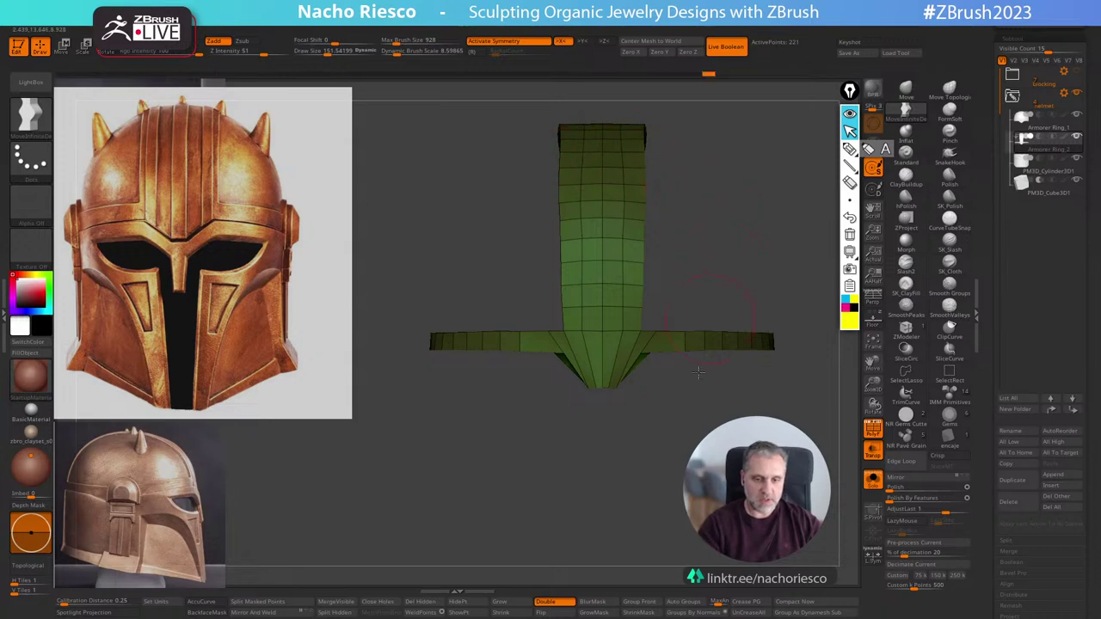
{"action": "left_click_drag", "start_coordinate": [668, 458], "coordinate": [670, 474], "text": "alt"}
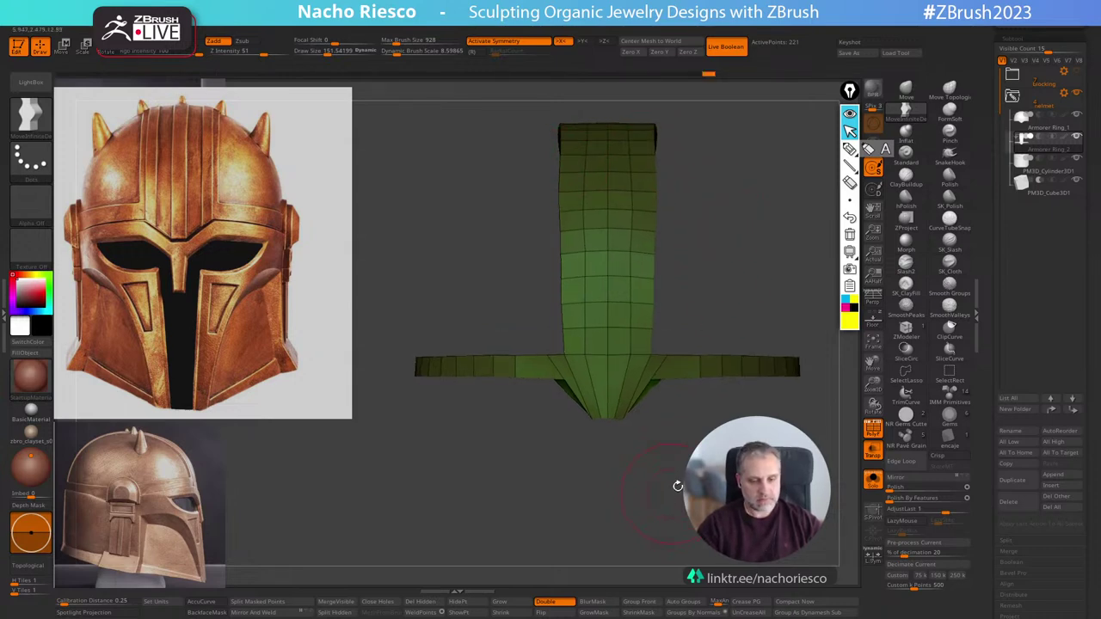
{"action": "left_click", "coordinate": [872, 320]}
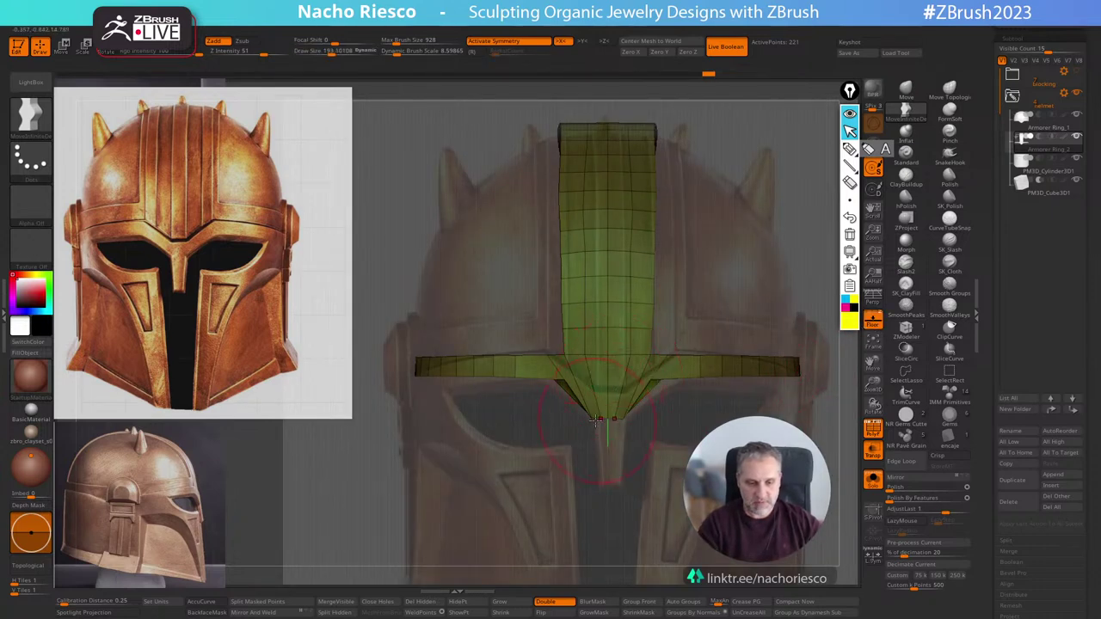
{"action": "left_click", "coordinate": [872, 321]}
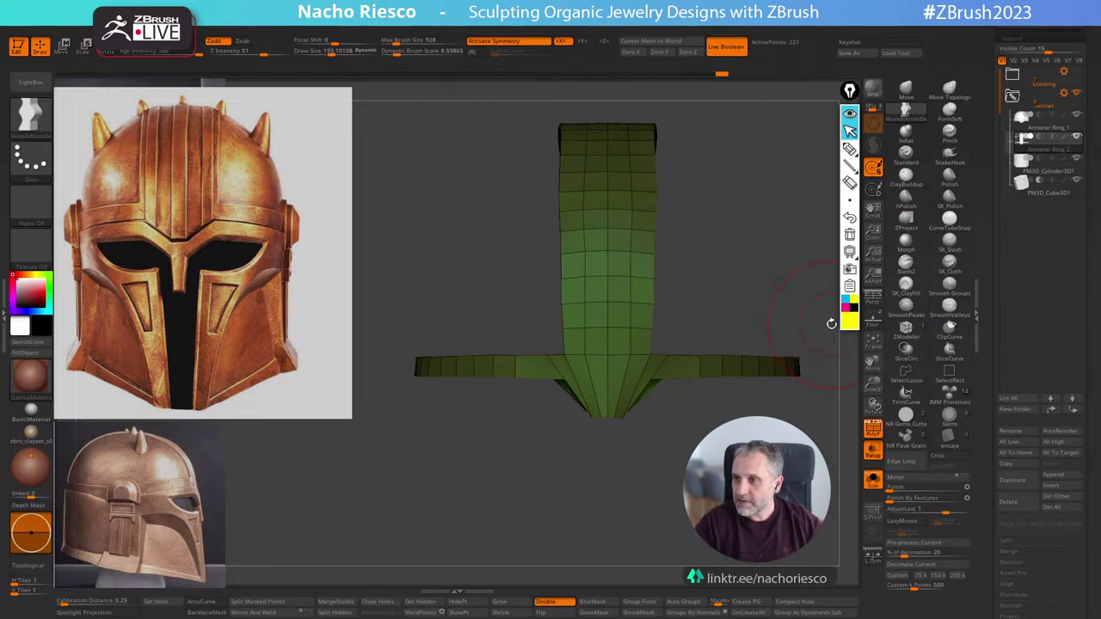
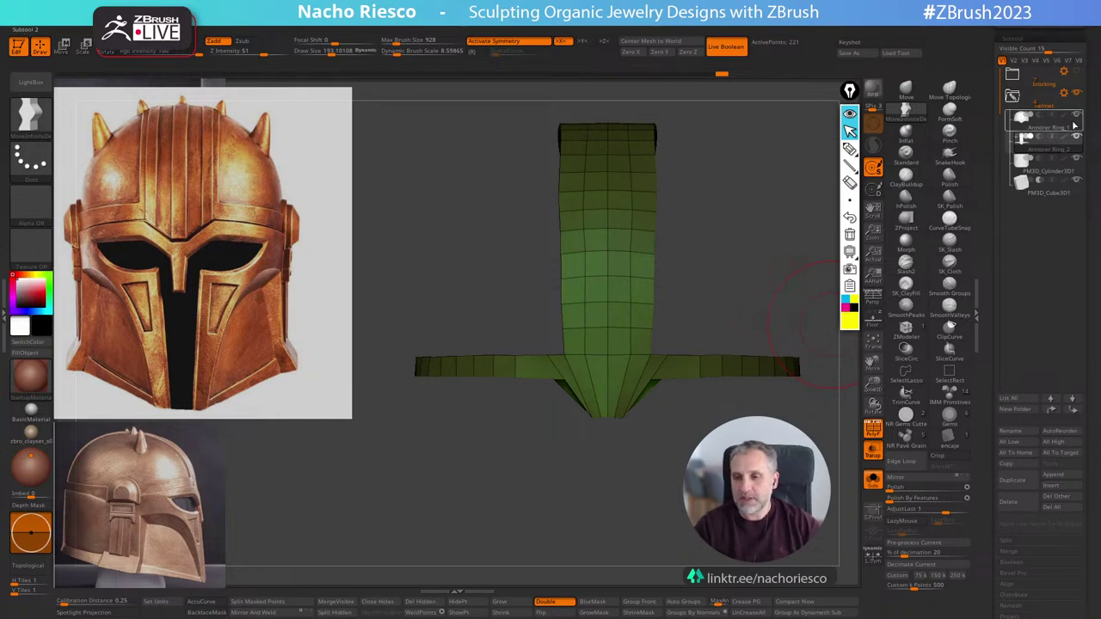
From the side view, hide the rear half of the strip and rim band with SelectRect and delete the hidden geometry.
{"action": "left_click", "coordinate": [1066, 151]}
{"action": "left_click", "coordinate": [1068, 153]}
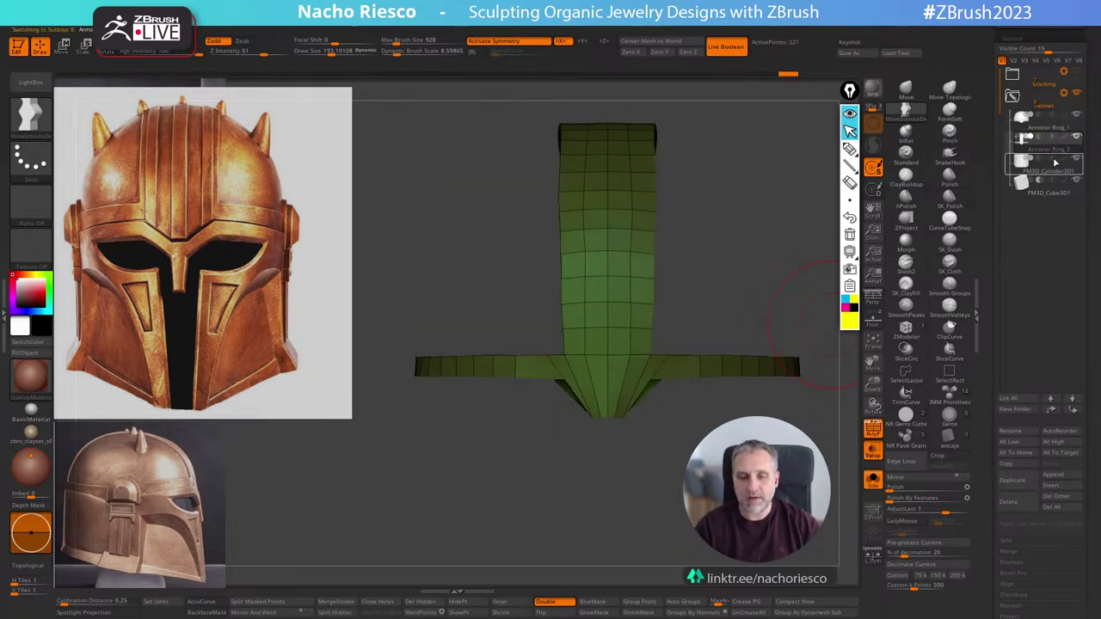
{"action": "left_click_drag", "start_coordinate": [787, 344], "coordinate": [739, 310], "text": "alt"}
{"action": "left_click_drag", "start_coordinate": [543, 368], "coordinate": [604, 351], "text": "alt"}
{"action": "mouse_move", "coordinate": [603, 351]}
{"action": "left_mouse_down"}
{"action": "mouse_move", "coordinate": [604, 378]}
{"action": "mouse_move", "coordinate": [604, 351]}
{"action": "left_mouse_up"}
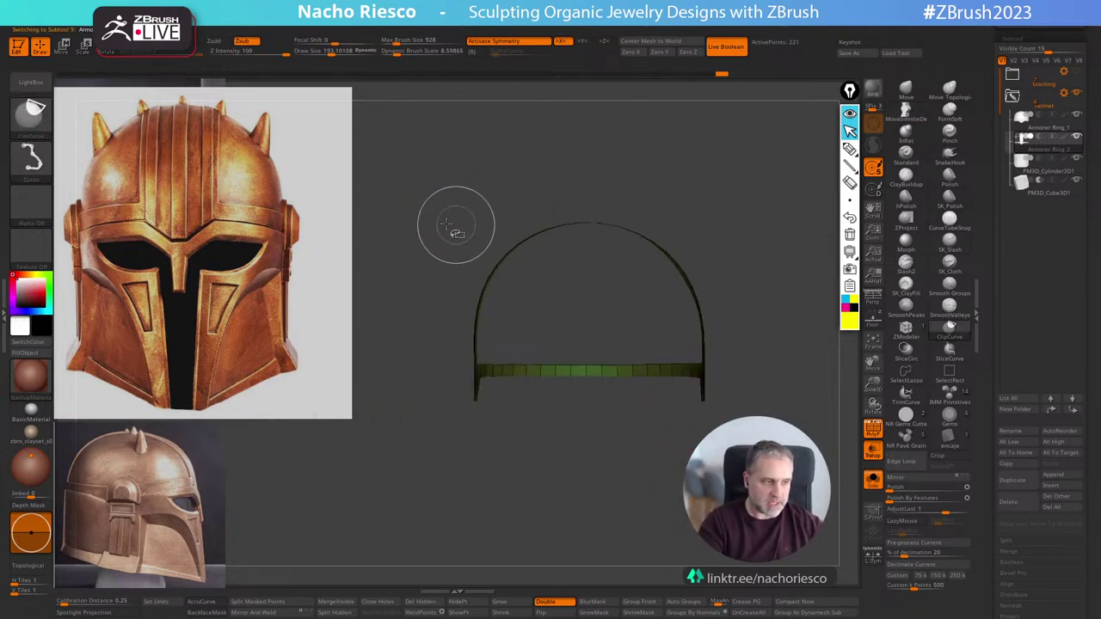
{"action": "left_click", "coordinate": [951, 374], "text": "ctrl+shift"}
{"action": "left_click_drag", "start_coordinate": [420, 173], "coordinate": [600, 523], "text": "ctrl+shift"}
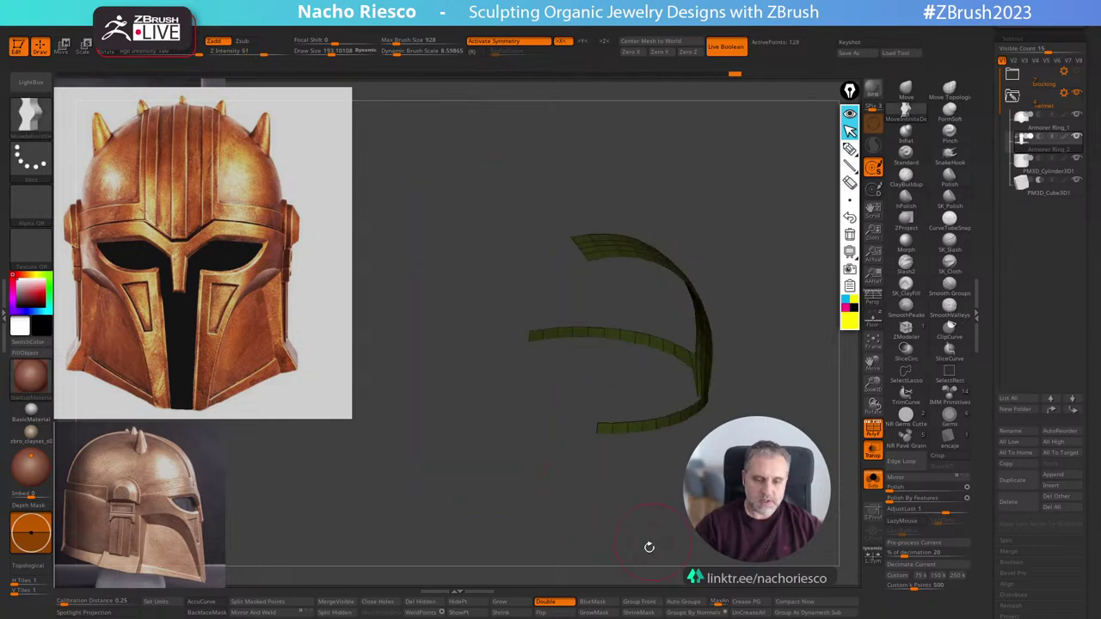
{"action": "left_click", "coordinate": [430, 602]}
{"action": "left_click_drag", "start_coordinate": [740, 524], "coordinate": [628, 510]}
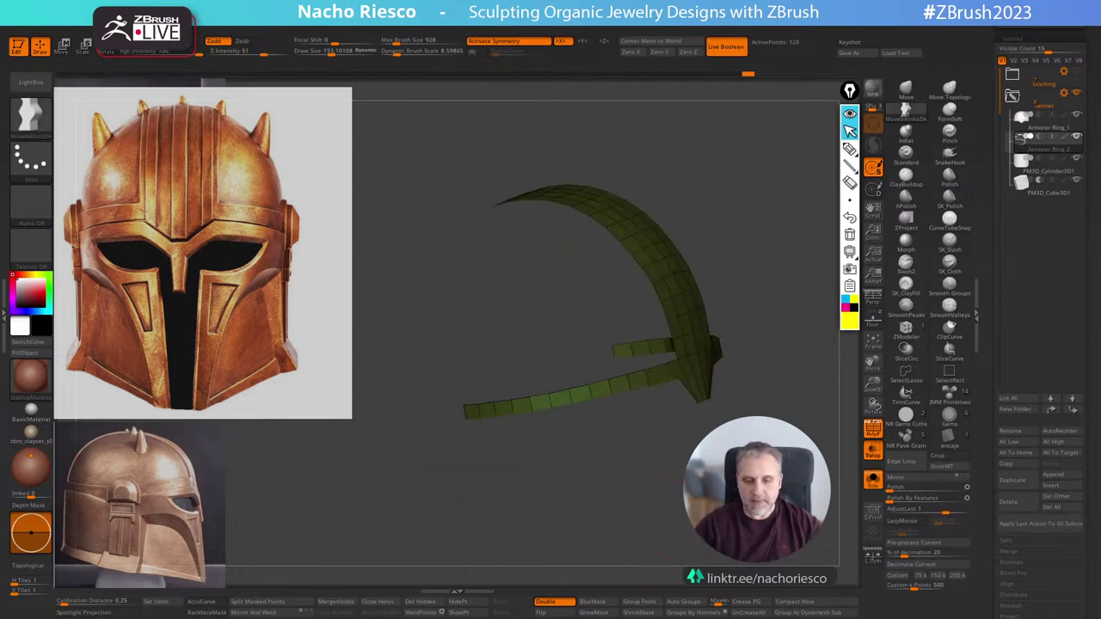
Enable Dynamic Subdiv on the strip and rim piece with no smooth subdivision and a thickness of 0.27457.
{"action": "left_click_drag", "start_coordinate": [989, 484], "coordinate": [990, 413]}
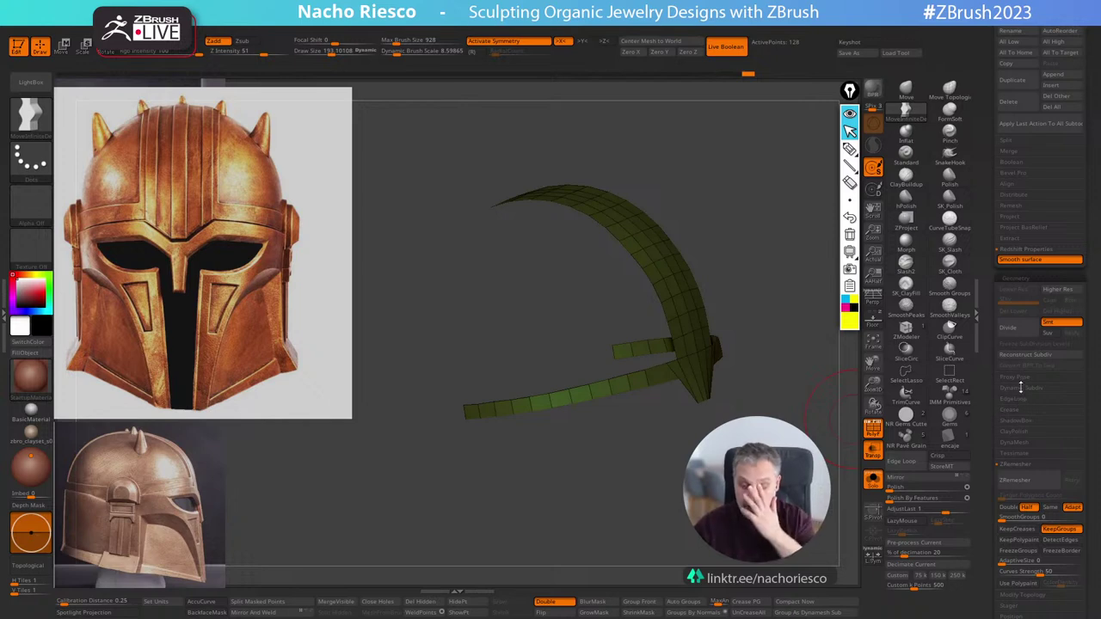
{"action": "left_click", "coordinate": [1020, 388]}
{"action": "left_click", "coordinate": [1011, 399]}
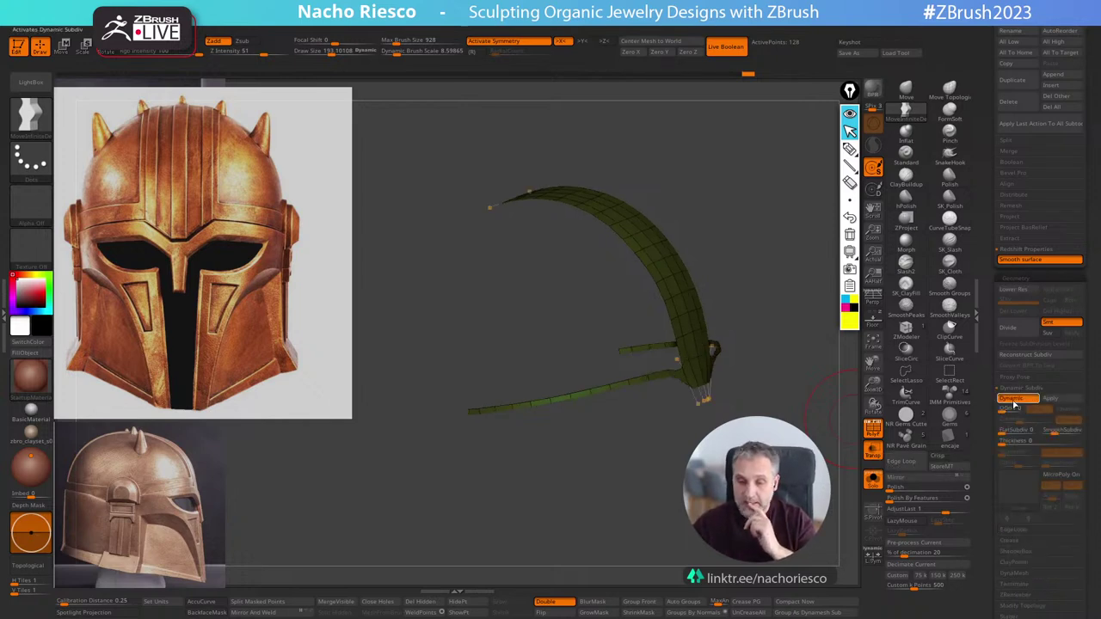
{"action": "left_click_drag", "start_coordinate": [800, 494], "coordinate": [727, 498]}
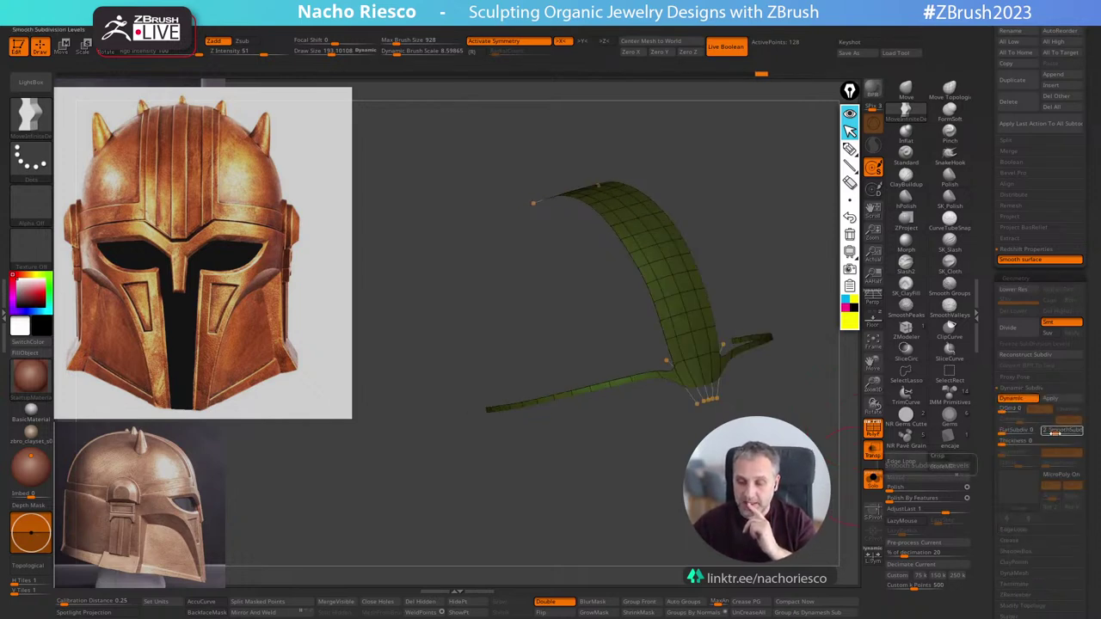
{"action": "left_click_drag", "start_coordinate": [1055, 434], "coordinate": [1035, 434]}
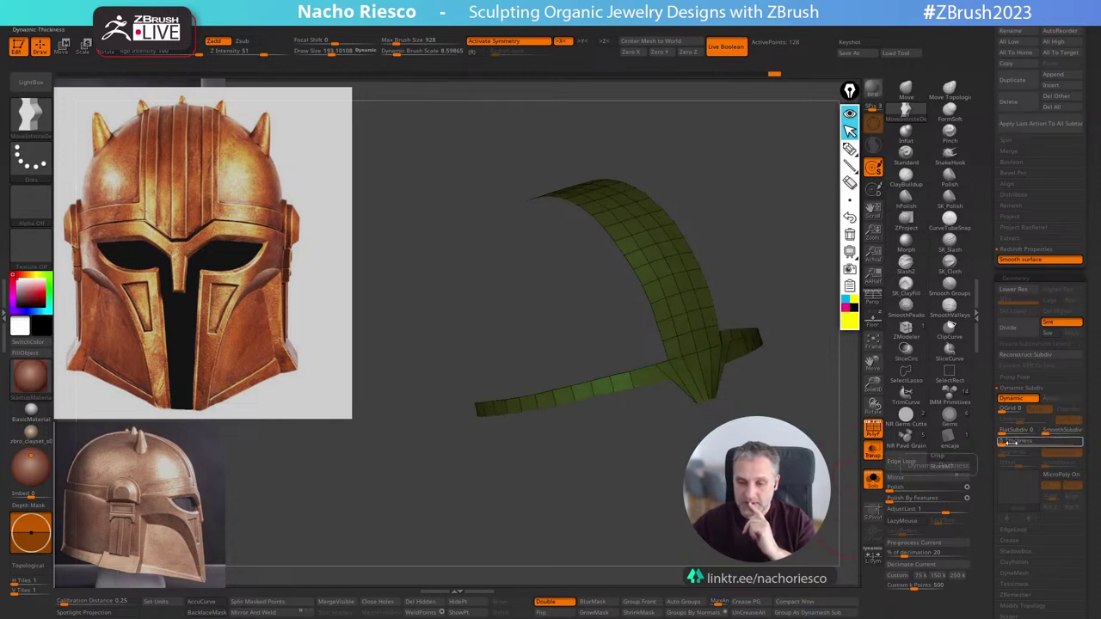
{"action": "left_click_drag", "start_coordinate": [1009, 442], "coordinate": [1037, 442]}
{"action": "left_click_drag", "start_coordinate": [741, 516], "coordinate": [787, 516]}
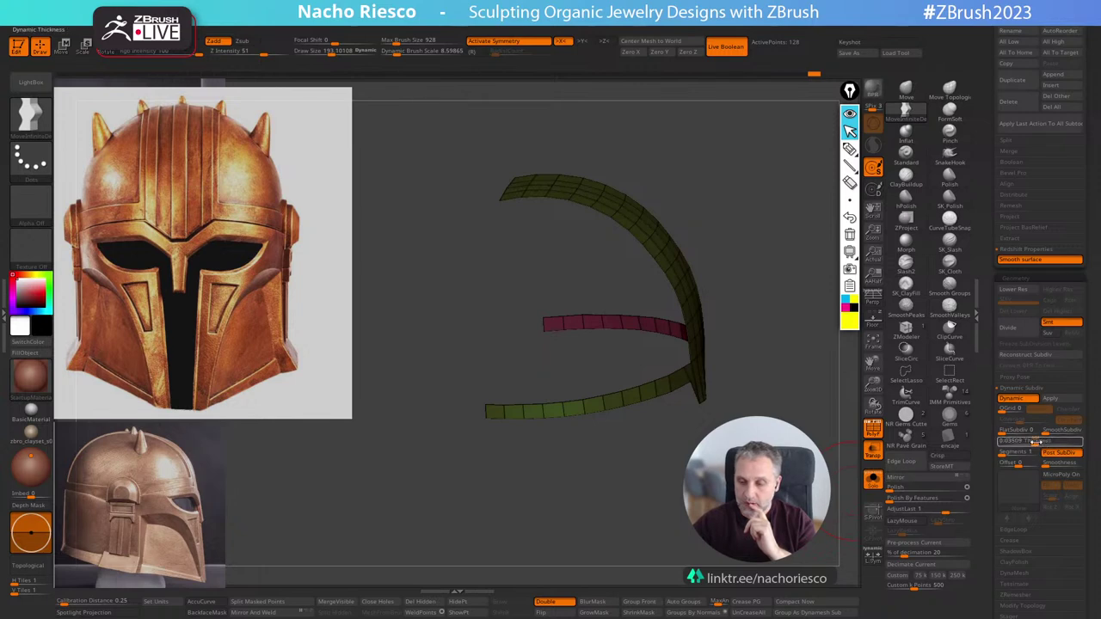
{"action": "left_click_drag", "start_coordinate": [1042, 443], "coordinate": [1057, 442]}
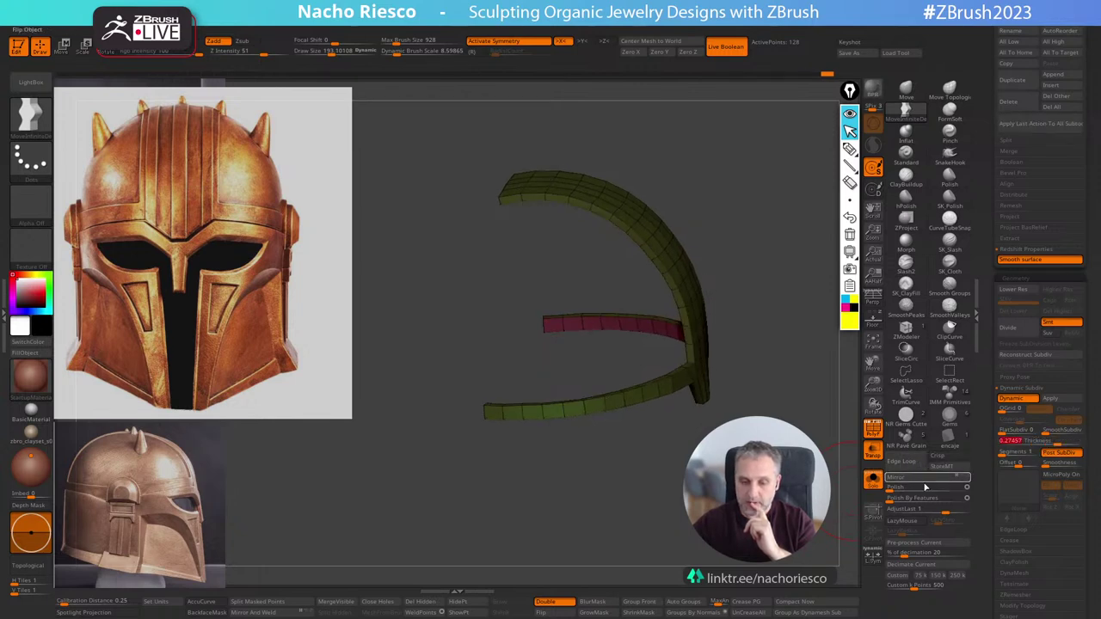
Show all helmet parts together without solo, polyframe or transparency to check the thickened strip against the dome.
{"action": "left_click", "coordinate": [874, 480]}
{"action": "left_click", "coordinate": [873, 427]}
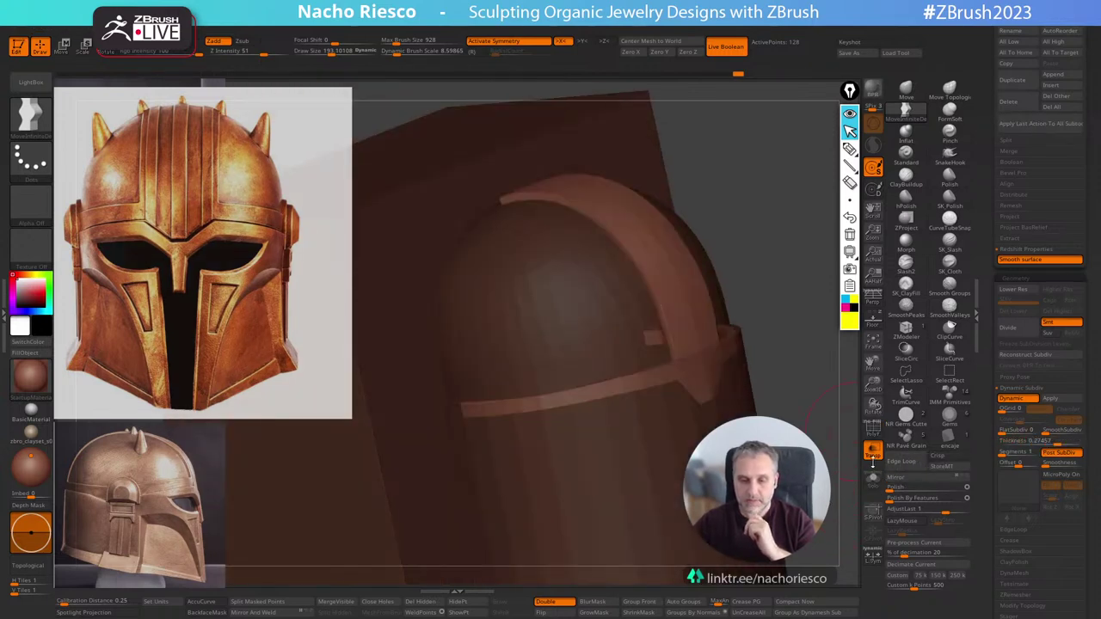
{"action": "left_click", "coordinate": [873, 454]}
{"action": "left_click_drag", "start_coordinate": [842, 446], "coordinate": [835, 449]}
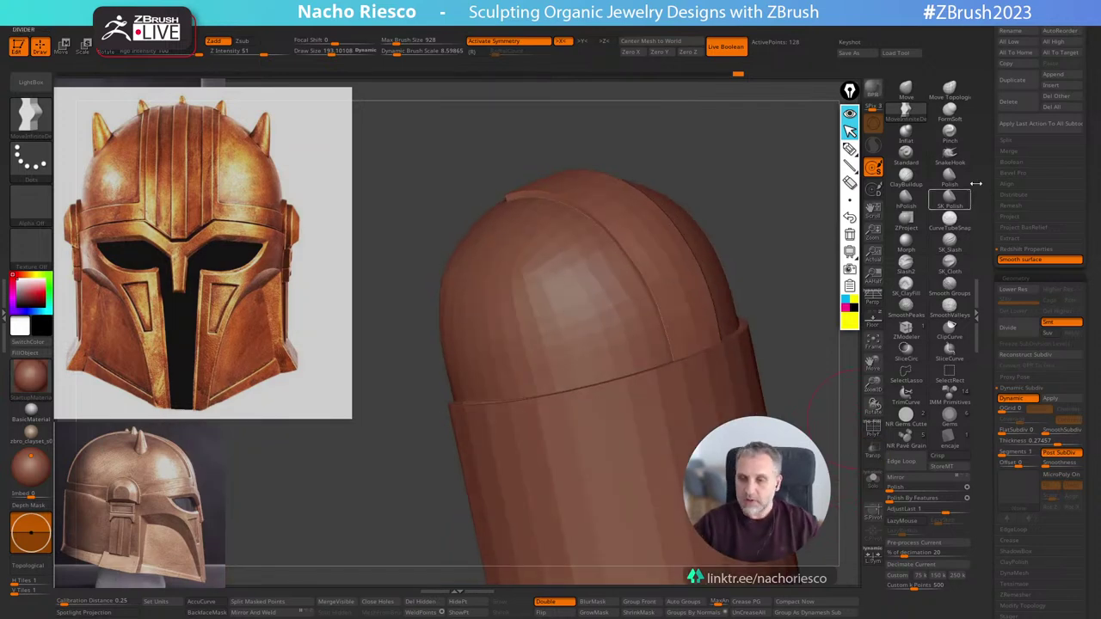
Hide the PM3D_Cylinder3D1 ring cylinder so only the dome and the strip and rim piece remain in view.
{"action": "left_click_drag", "start_coordinate": [997, 172], "coordinate": [1014, 301]}
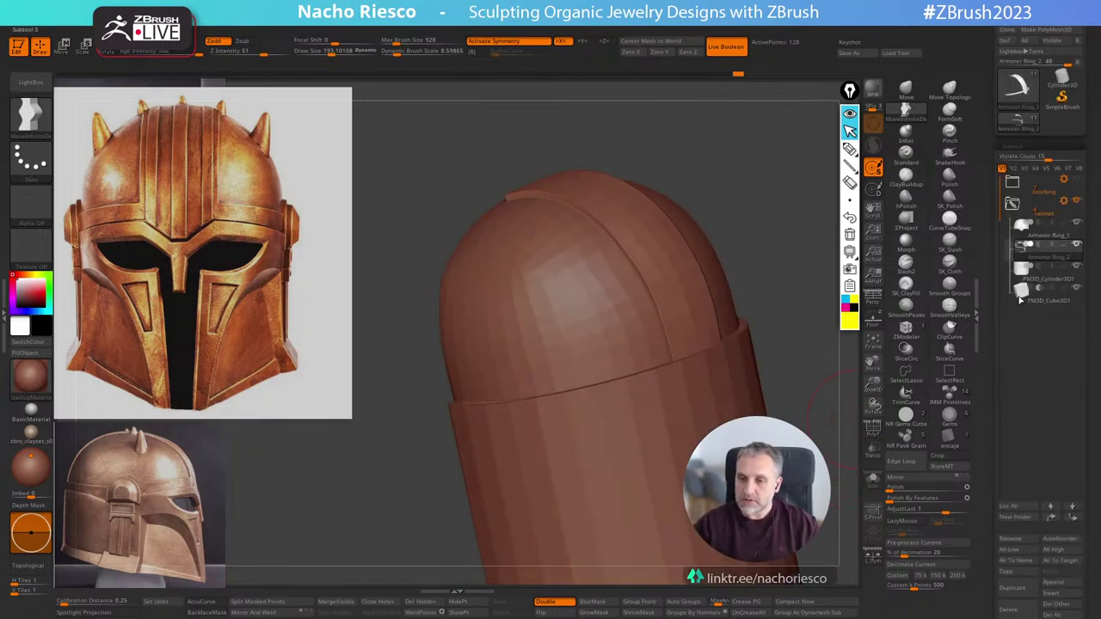
{"action": "left_click", "coordinate": [1076, 267]}
{"action": "left_click_drag", "start_coordinate": [830, 478], "coordinate": [736, 487]}
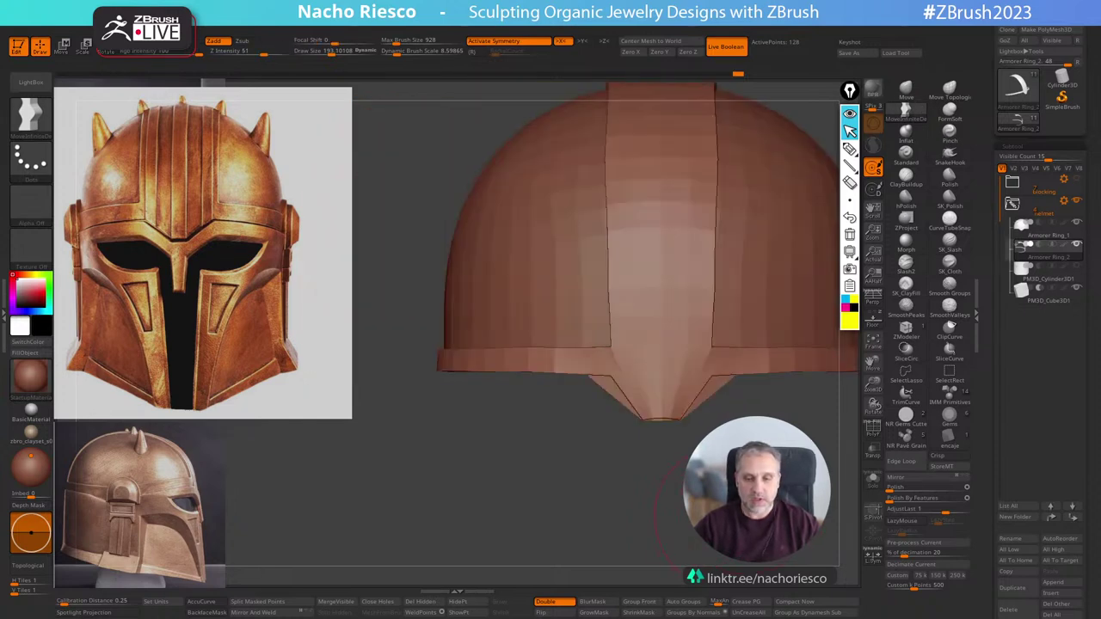
{"action": "left_click_drag", "start_coordinate": [758, 439], "coordinate": [702, 485], "text": "alt"}
Select the strip and rim piece and, at a draw size of about 233, mask everything except the strip's side edges.
{"action": "left_click", "coordinate": [731, 308], "text": "alt"}
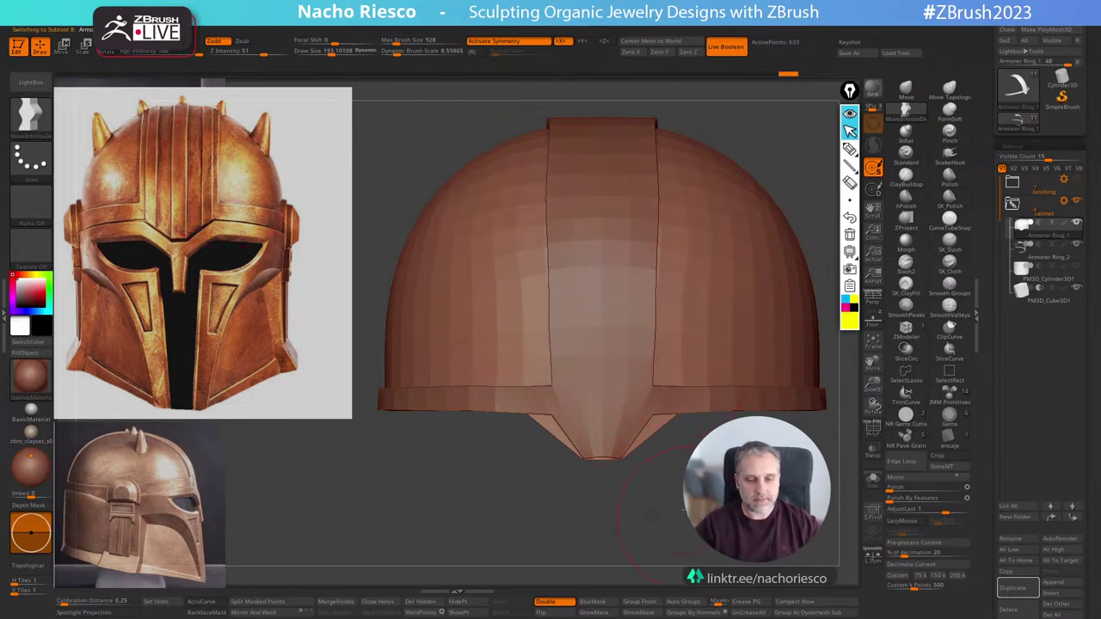
{"action": "left_click_drag", "start_coordinate": [684, 510], "coordinate": [665, 456], "text": "alt"}
{"action": "left_click", "coordinate": [643, 325], "text": "alt"}
{"action": "key", "text": "s"}
{"action": "left_click_drag", "start_coordinate": [681, 316], "coordinate": [685, 323]}
{"action": "left_click_drag", "start_coordinate": [712, 186], "coordinate": [639, 448], "text": "ctrl"}
{"action": "key", "text": "ctrl+z"}
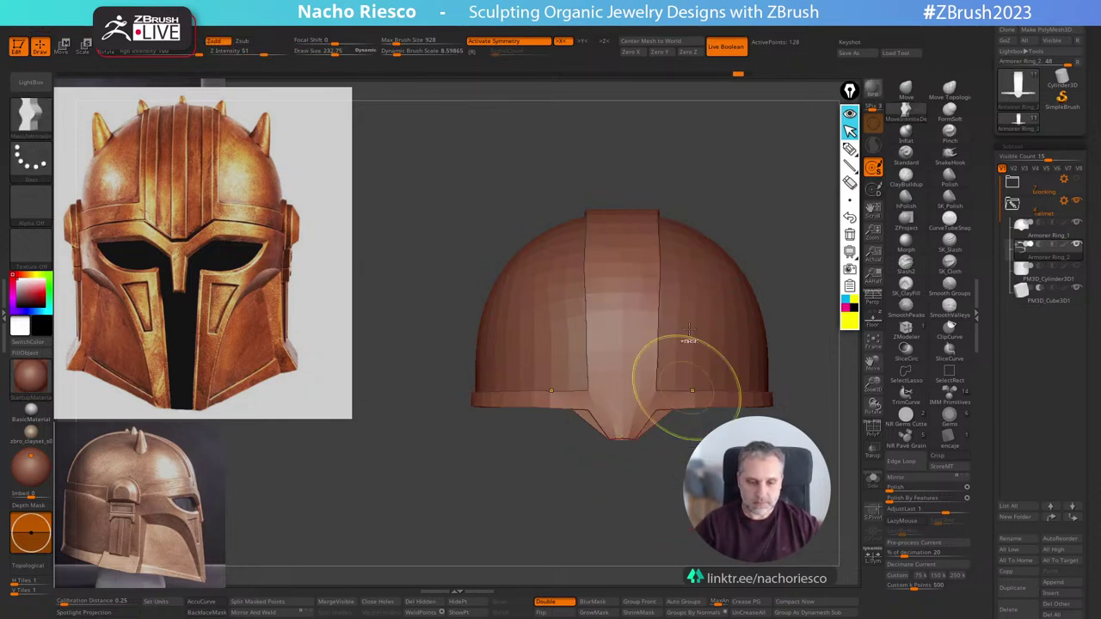
{"action": "left_click_drag", "start_coordinate": [692, 165], "coordinate": [649, 327], "text": "ctrl"}
{"action": "mouse_move", "coordinate": [641, 414]}
{"action": "left_mouse_down", "text": "ctrl"}
{"action": "mouse_move", "coordinate": [648, 430]}
{"action": "mouse_move", "coordinate": [655, 419]}
{"action": "left_mouse_up", "text": "ctrl"}
{"action": "left_click", "coordinate": [667, 446], "text": "ctrl"}
Widen the vertical strip symmetrically by moving its unmasked side edges outward along X, and check it from an angle.
{"action": "key", "text": "w"}
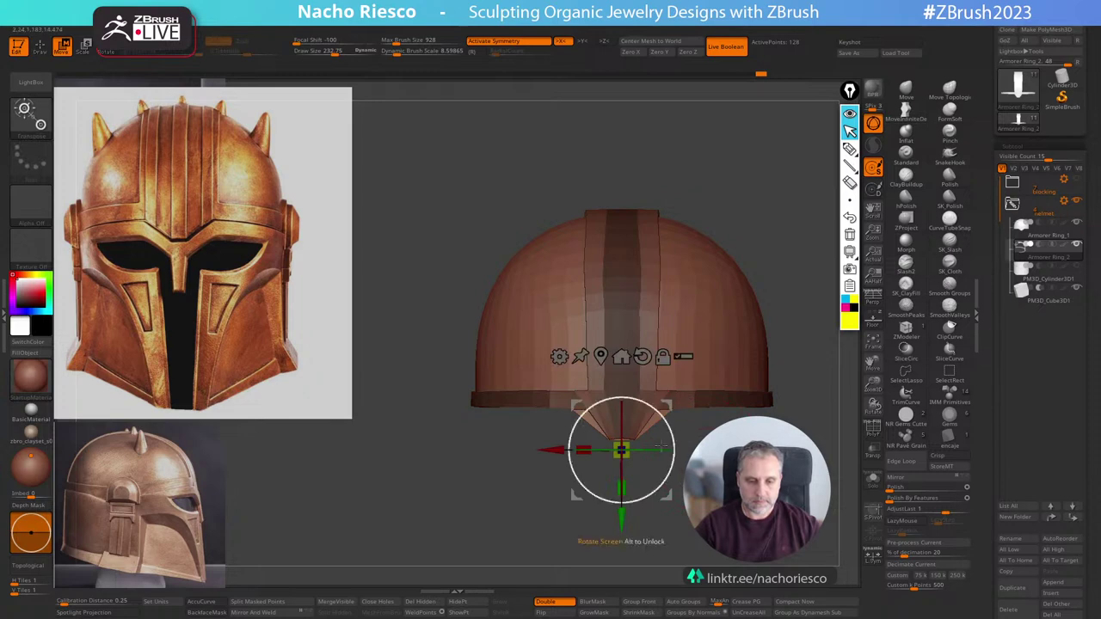
{"action": "left_click_drag", "start_coordinate": [584, 449], "coordinate": [569, 449]}
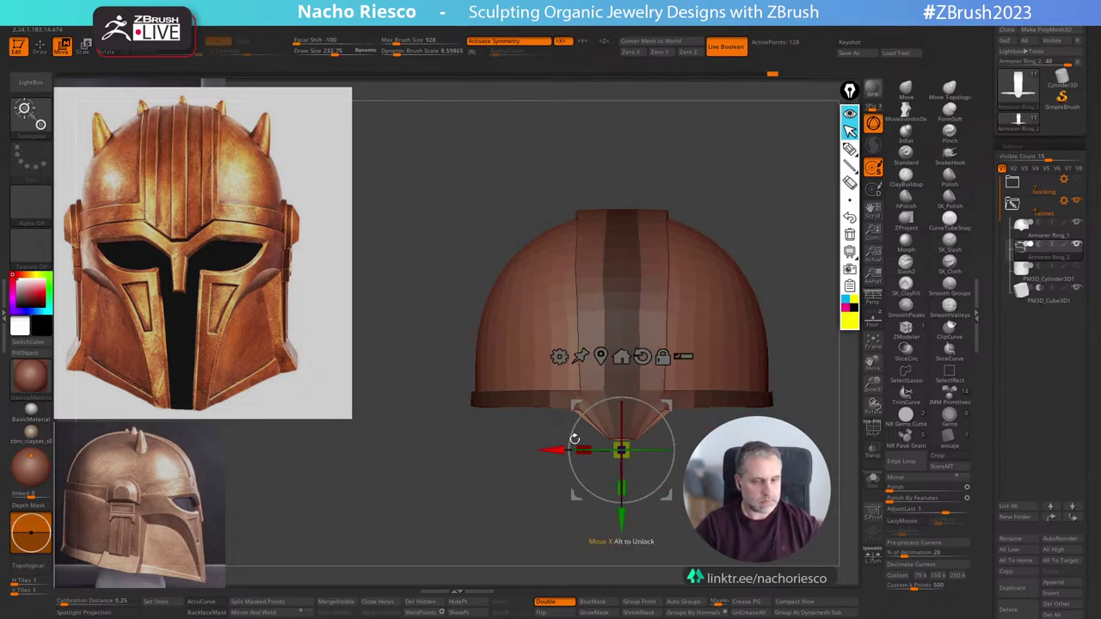
{"action": "key", "text": "q"}
{"action": "left_click_drag", "start_coordinate": [800, 298], "coordinate": [822, 264]}
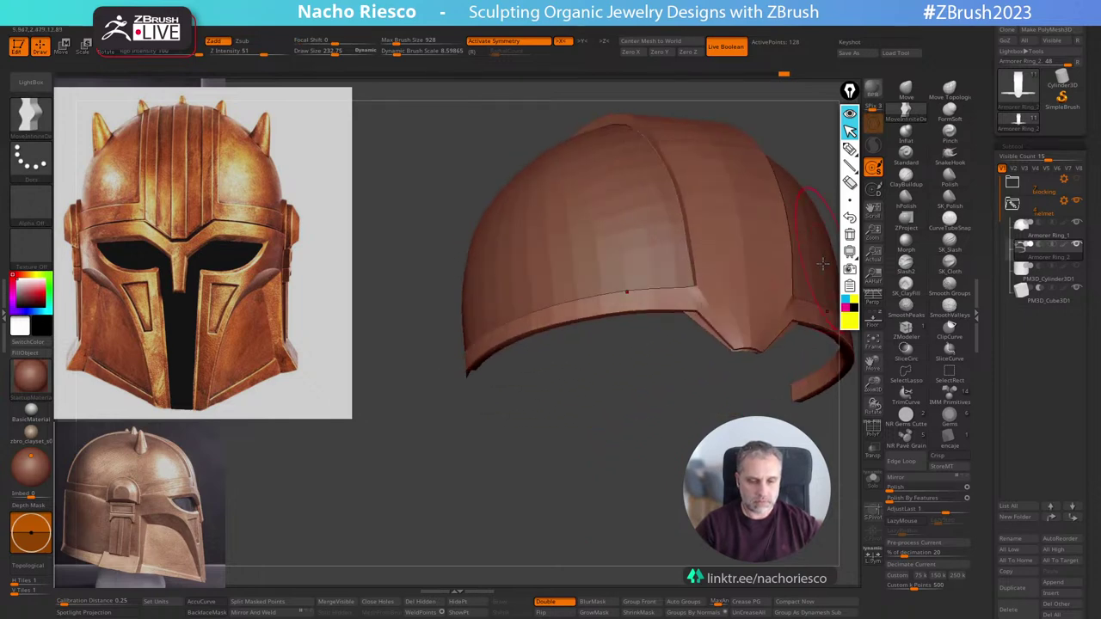
{"action": "left_click_drag", "start_coordinate": [710, 442], "coordinate": [606, 454], "text": "alt"}
{"action": "left_click_drag", "start_coordinate": [778, 210], "coordinate": [826, 285]}
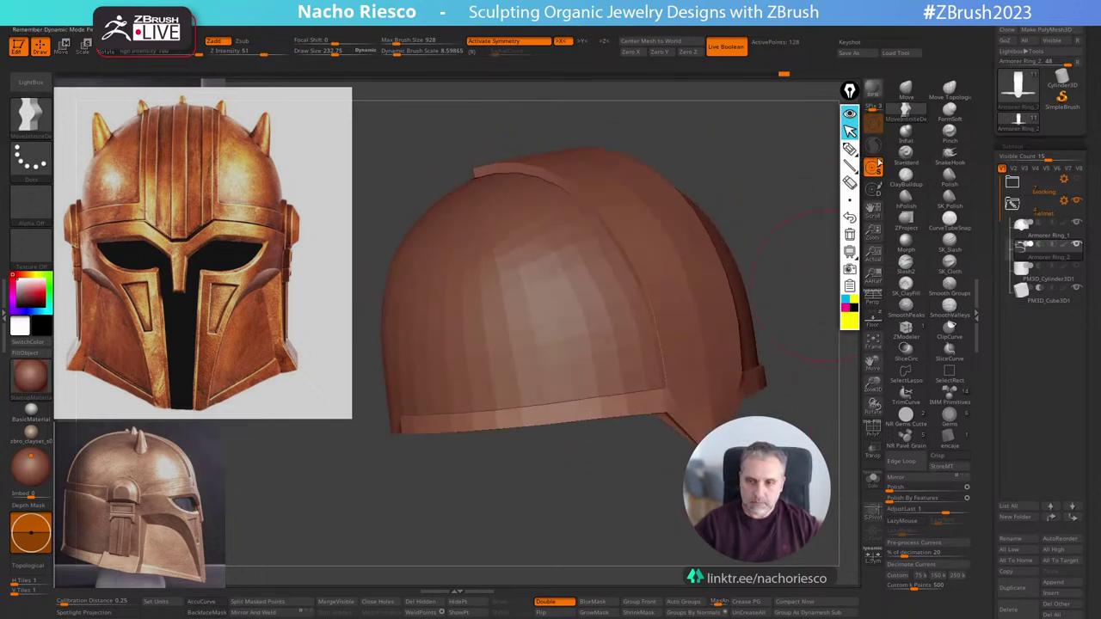
Choose the Move brush with a draw size of about 72 and examine where the rim band meets the brow tab.
{"action": "left_click", "coordinate": [906, 90]}
{"action": "mouse_move", "coordinate": [786, 430]}
{"action": "left_mouse_down"}
{"action": "mouse_move", "coordinate": [731, 451]}
{"action": "mouse_move", "coordinate": [605, 376]}
{"action": "mouse_move", "coordinate": [577, 301]}
{"action": "mouse_move", "coordinate": [560, 300]}
{"action": "left_mouse_up"}
{"action": "key", "text": "s"}
{"action": "left_click_drag", "start_coordinate": [563, 288], "coordinate": [563, 282]}
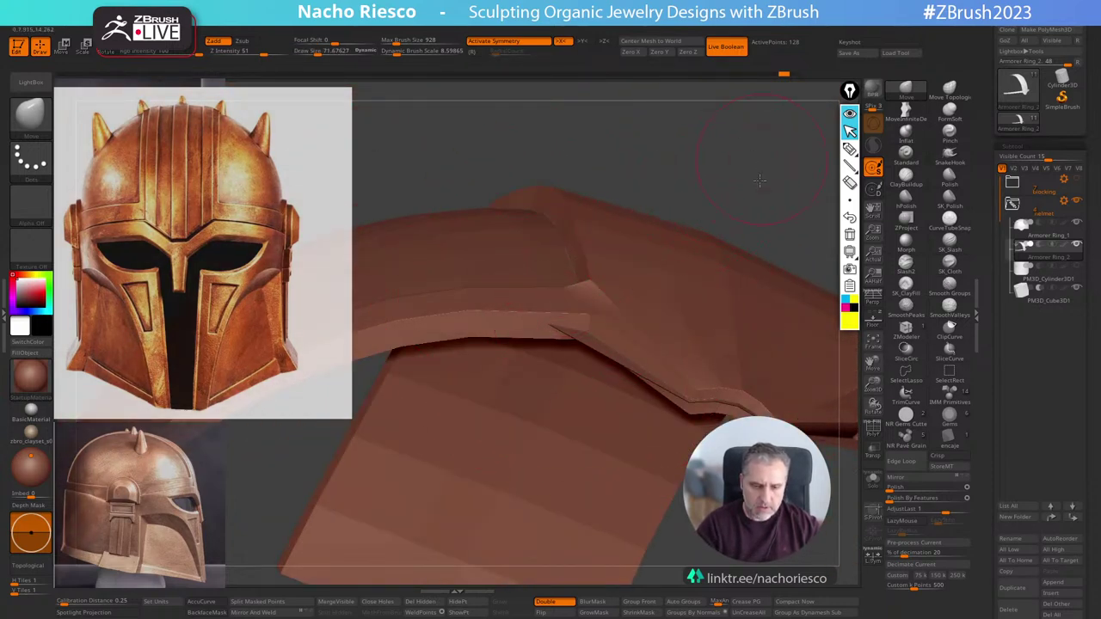
{"action": "mouse_move", "coordinate": [759, 179]}
{"action": "left_mouse_down"}
{"action": "mouse_move", "coordinate": [632, 396]}
{"action": "mouse_move", "coordinate": [641, 444]}
{"action": "left_mouse_up"}
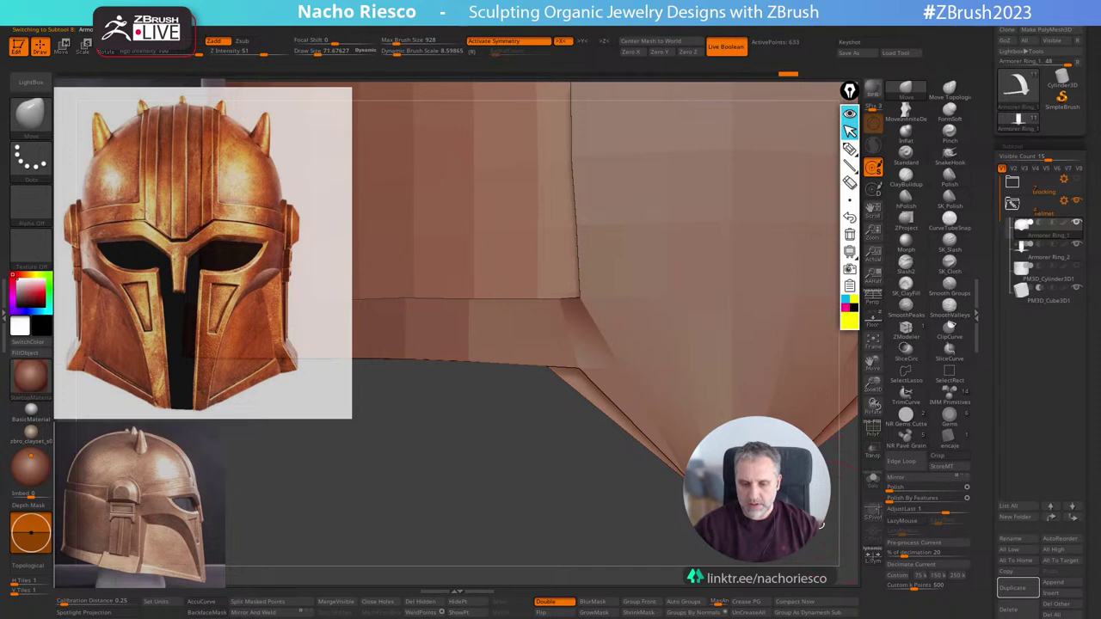
Duplicate the dome subtool and hide the copy.
{"action": "left_click_drag", "start_coordinate": [820, 524], "coordinate": [855, 406], "text": "alt"}
{"action": "scroll", "coordinate": [1015, 510], "scroll_direction": "down", "scroll_amount": 3}
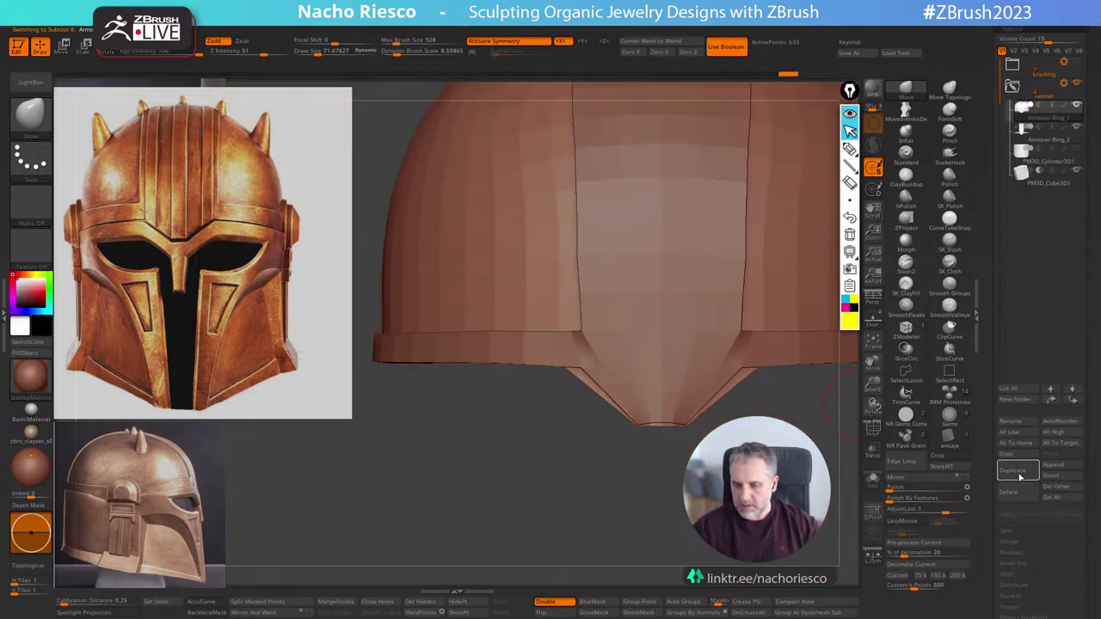
{"action": "left_click", "coordinate": [1016, 472]}
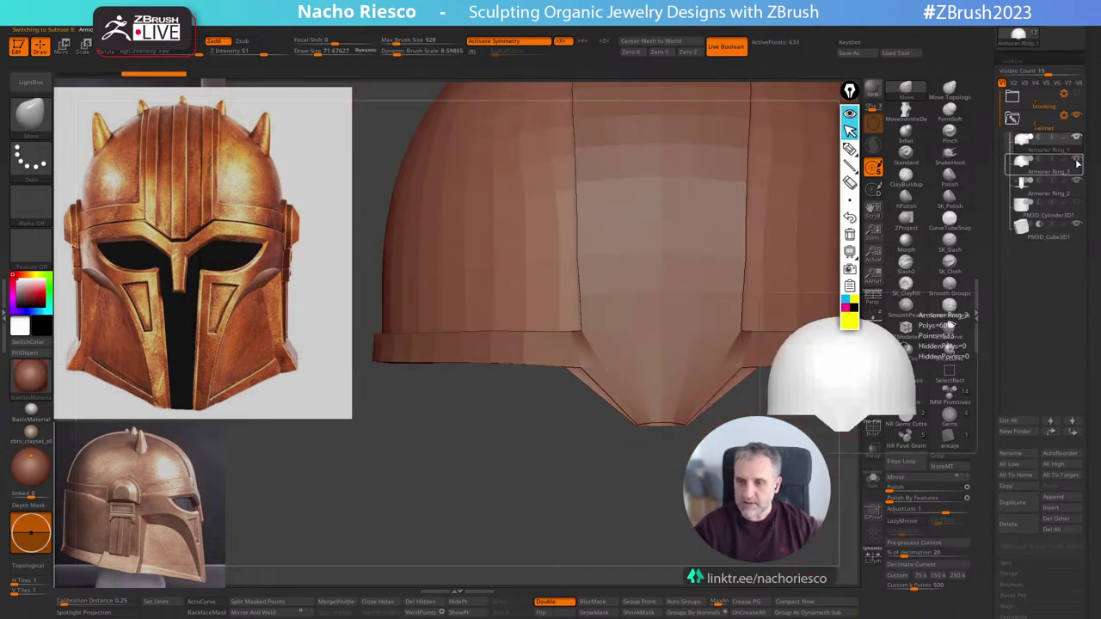
{"action": "left_click", "coordinate": [1076, 160]}
Isolate the original dome with Solo and roll its undo history back to the version without the brow tab.
{"action": "left_click", "coordinate": [873, 480]}
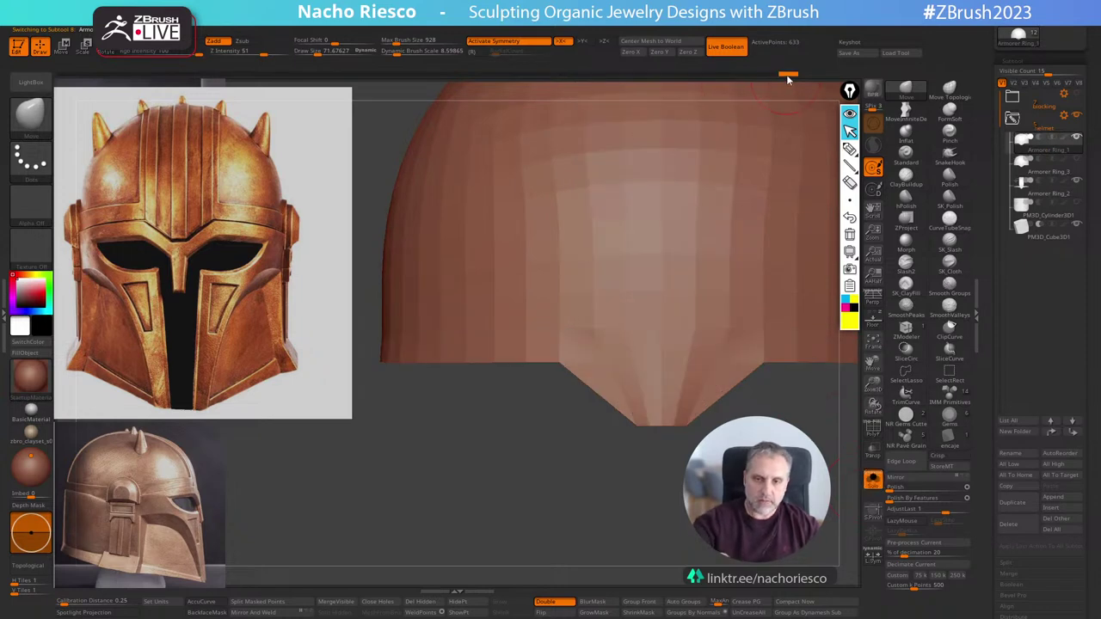
{"action": "left_click_drag", "start_coordinate": [787, 76], "coordinate": [728, 81]}
{"action": "left_click_drag", "start_coordinate": [727, 408], "coordinate": [766, 434], "text": "ctrl"}
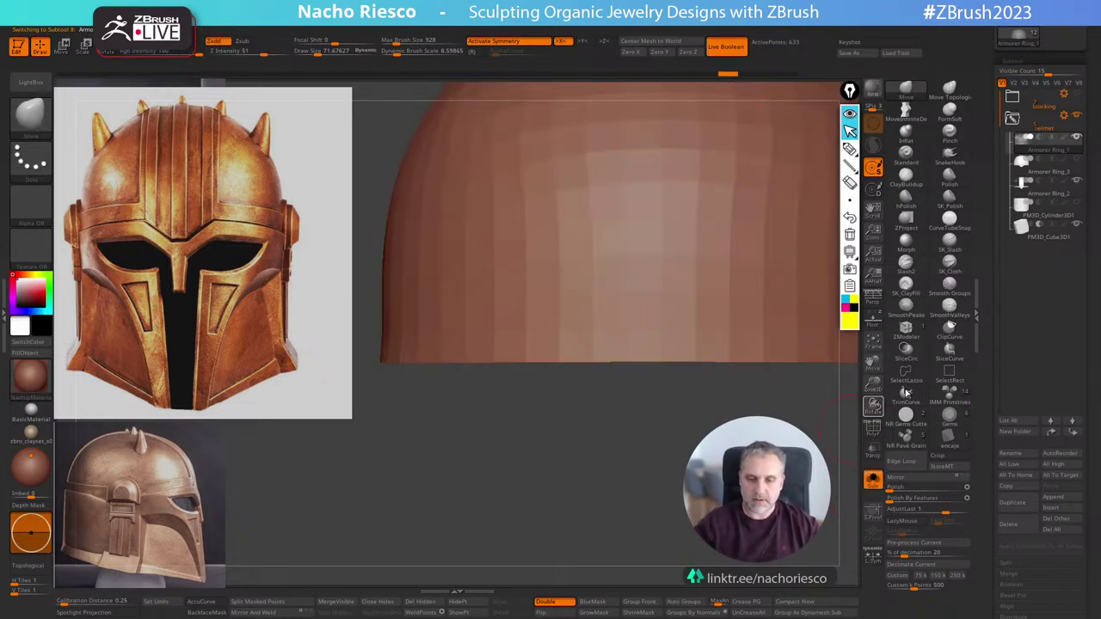
Reorder the dome copy above the original, reselect the original dome and turn Solo off.
{"action": "left_click", "coordinate": [1070, 174]}
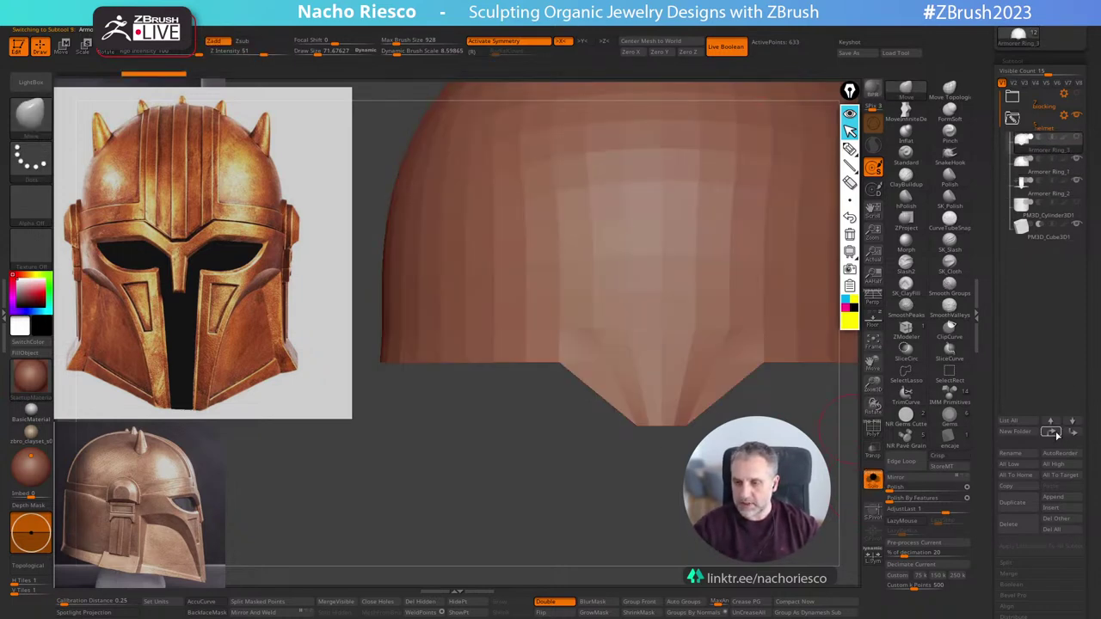
{"action": "left_click", "coordinate": [1066, 174]}
{"action": "left_click", "coordinate": [873, 480]}
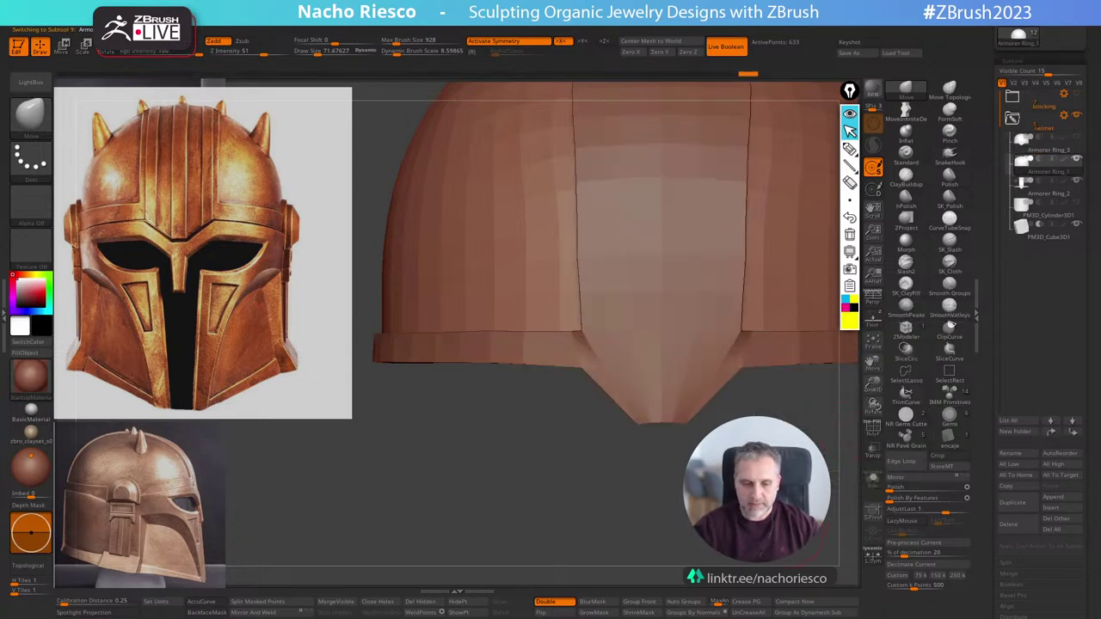
Select the strip and rim piece and, viewed from below, adjust the rim band's end beside the brow tab at a draw size of about 61.
{"action": "left_click_drag", "start_coordinate": [843, 495], "coordinate": [823, 447], "text": "alt"}
{"action": "left_click_drag", "start_coordinate": [739, 499], "coordinate": [708, 569]}
{"action": "left_click_drag", "start_coordinate": [637, 503], "coordinate": [726, 522]}
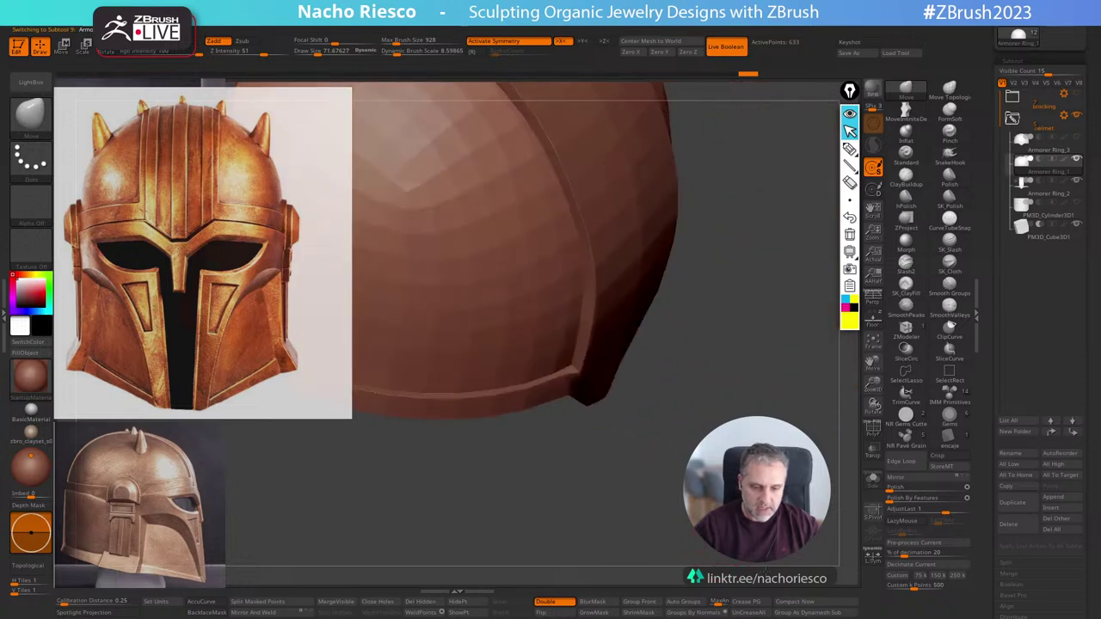
{"action": "left_click", "coordinate": [602, 374], "text": "alt"}
{"action": "left_click_drag", "start_coordinate": [677, 430], "coordinate": [682, 499]}
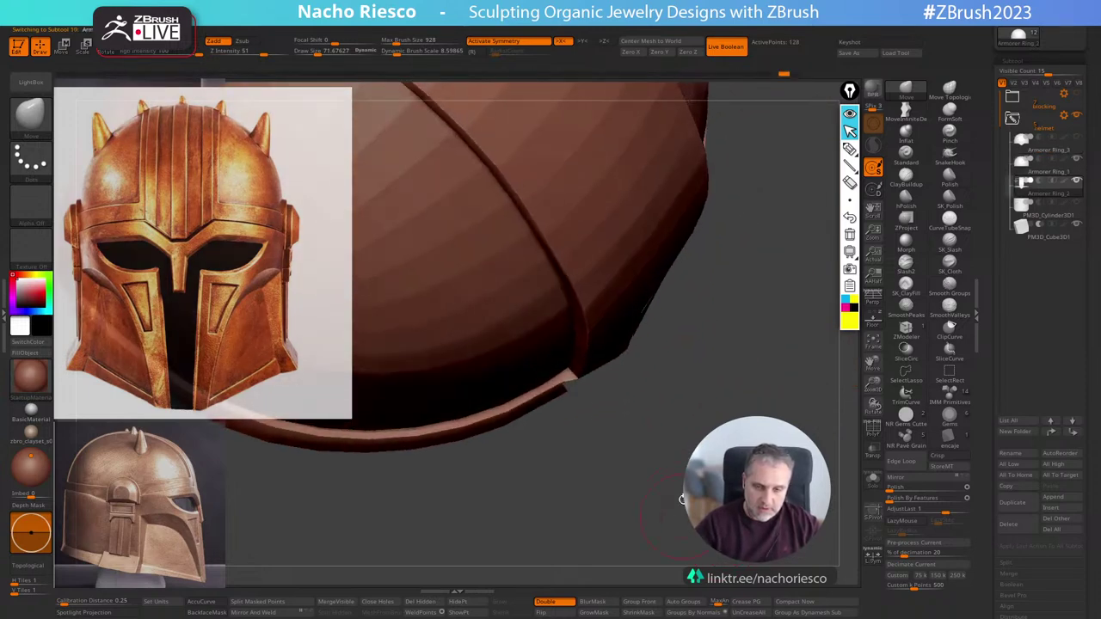
{"action": "key", "text": "s"}
{"action": "mouse_move", "coordinate": [551, 394]}
{"action": "left_mouse_down"}
{"action": "mouse_move", "coordinate": [611, 376]}
{"action": "mouse_move", "coordinate": [597, 207]}
{"action": "mouse_move", "coordinate": [567, 386]}
{"action": "mouse_move", "coordinate": [640, 326]}
{"action": "mouse_move", "coordinate": [748, 366]}
{"action": "left_mouse_up"}
{"action": "key", "text": "s"}
{"action": "left_click_drag", "start_coordinate": [641, 357], "coordinate": [700, 376]}
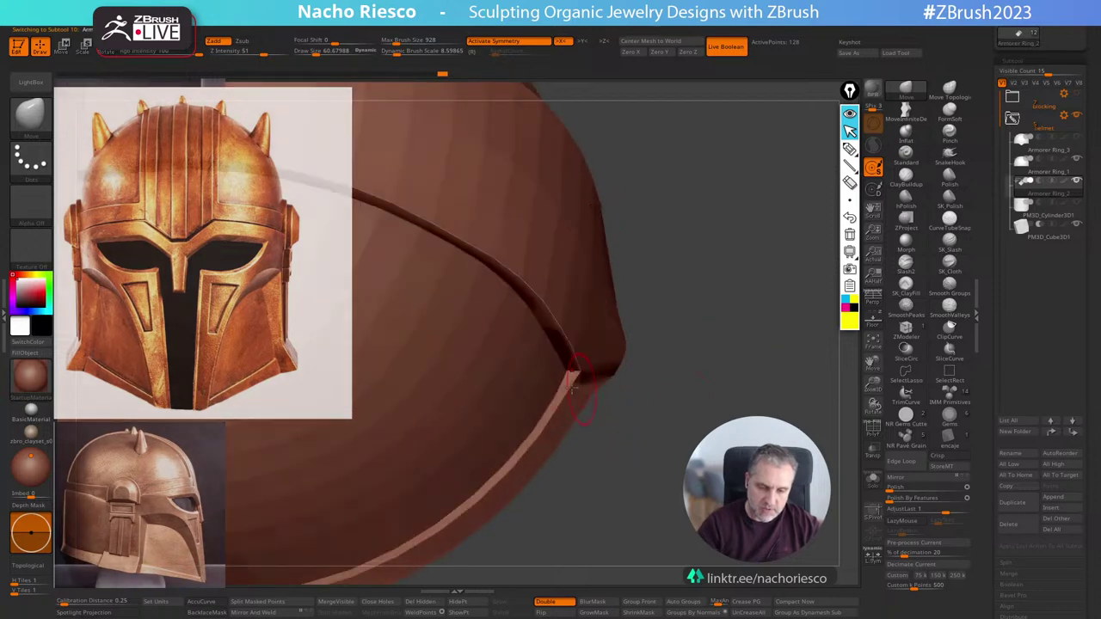
{"action": "left_click_drag", "start_coordinate": [574, 387], "coordinate": [544, 434]}
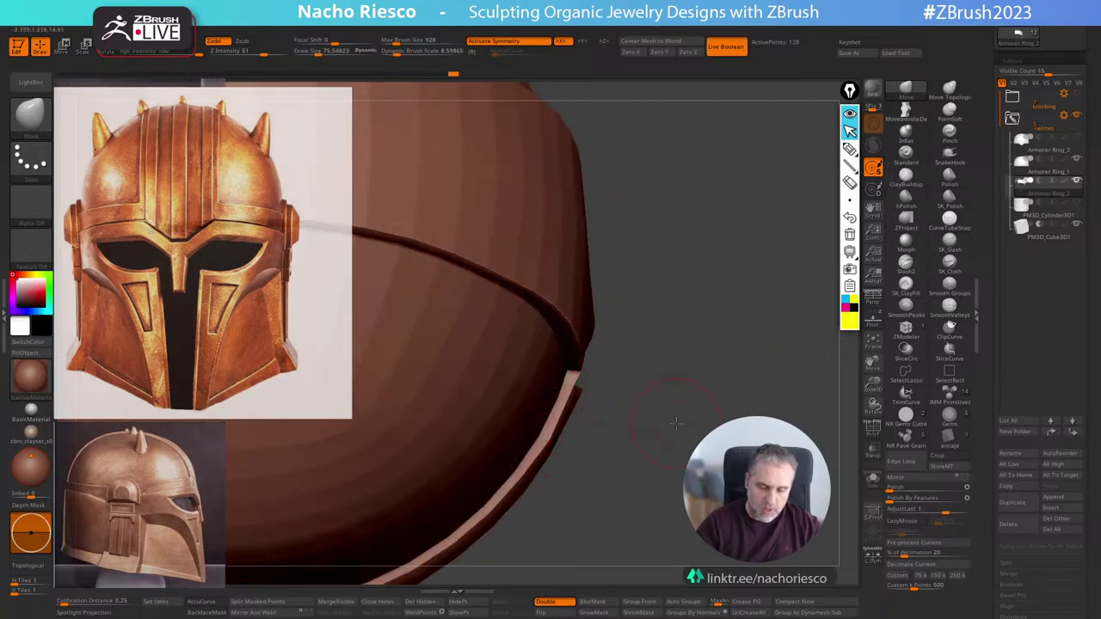
Line up the rim band and brow tab with the Move brush at a draw size of about 61, nudging the tab's corner from the side.
{"action": "mouse_move", "coordinate": [676, 423]}
{"action": "left_mouse_down"}
{"action": "mouse_move", "coordinate": [683, 369]}
{"action": "mouse_move", "coordinate": [559, 307]}
{"action": "left_mouse_up"}
{"action": "key", "text": "s"}
{"action": "left_click_drag", "start_coordinate": [549, 261], "coordinate": [566, 260]}
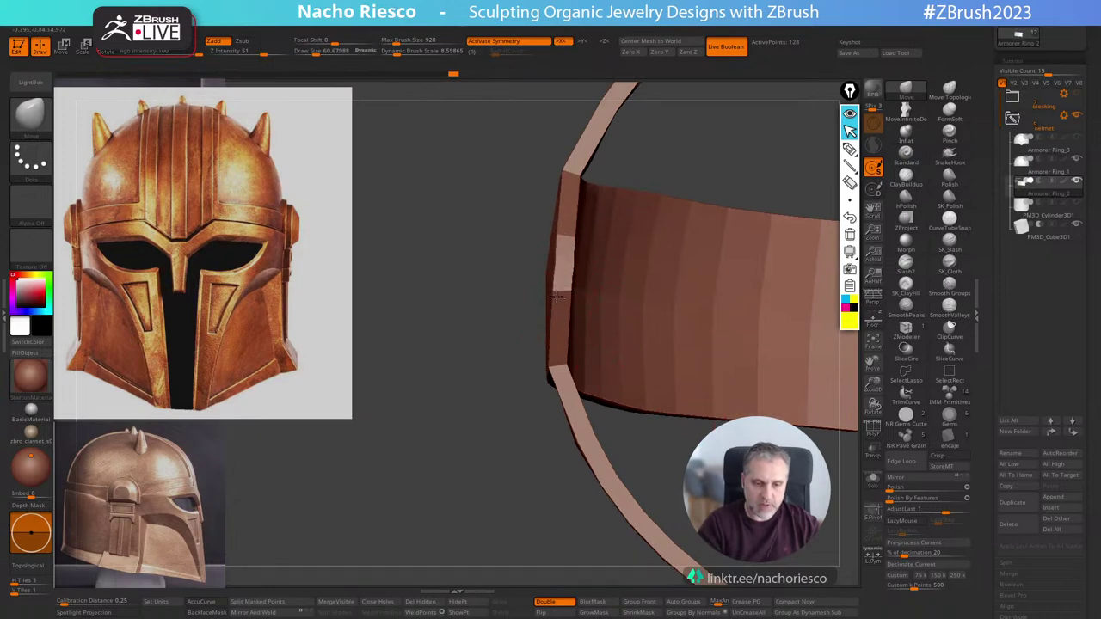
{"action": "left_click_drag", "start_coordinate": [506, 468], "coordinate": [649, 484], "text": "shift"}
{"action": "left_click_drag", "start_coordinate": [675, 366], "coordinate": [610, 295]}
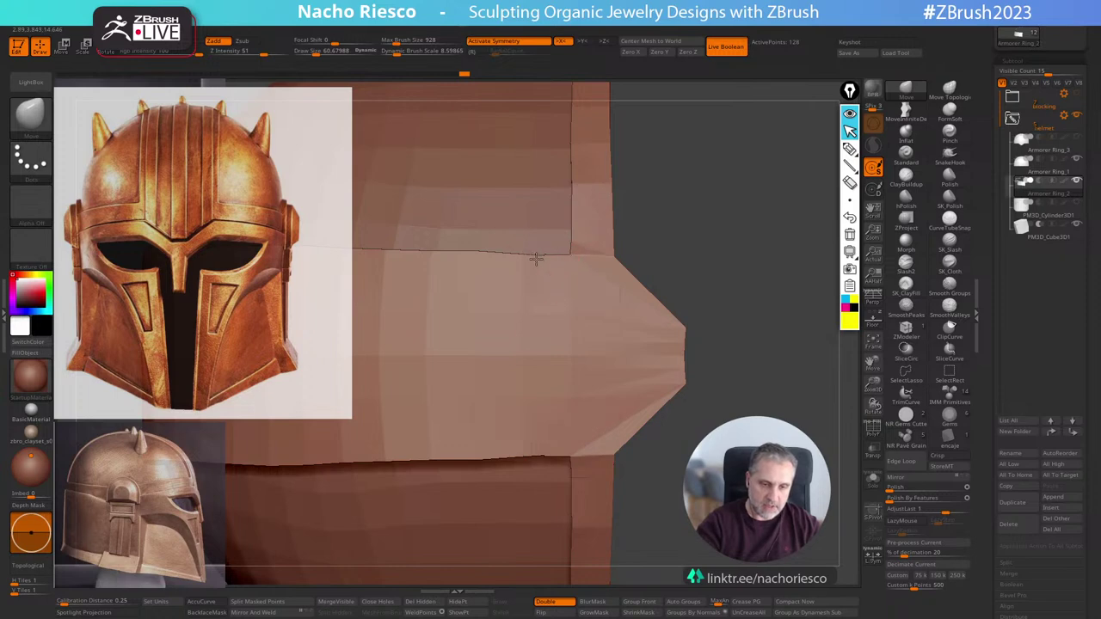
{"action": "mouse_move", "coordinate": [620, 256]}
{"action": "left_mouse_down"}
{"action": "mouse_move", "coordinate": [705, 241]}
{"action": "mouse_move", "coordinate": [745, 263]}
{"action": "mouse_move", "coordinate": [619, 265]}
{"action": "left_mouse_up"}
Refine the brow tab's corners against the rim band from below and compare the junction from the front.
{"action": "left_click_drag", "start_coordinate": [559, 213], "coordinate": [507, 247]}
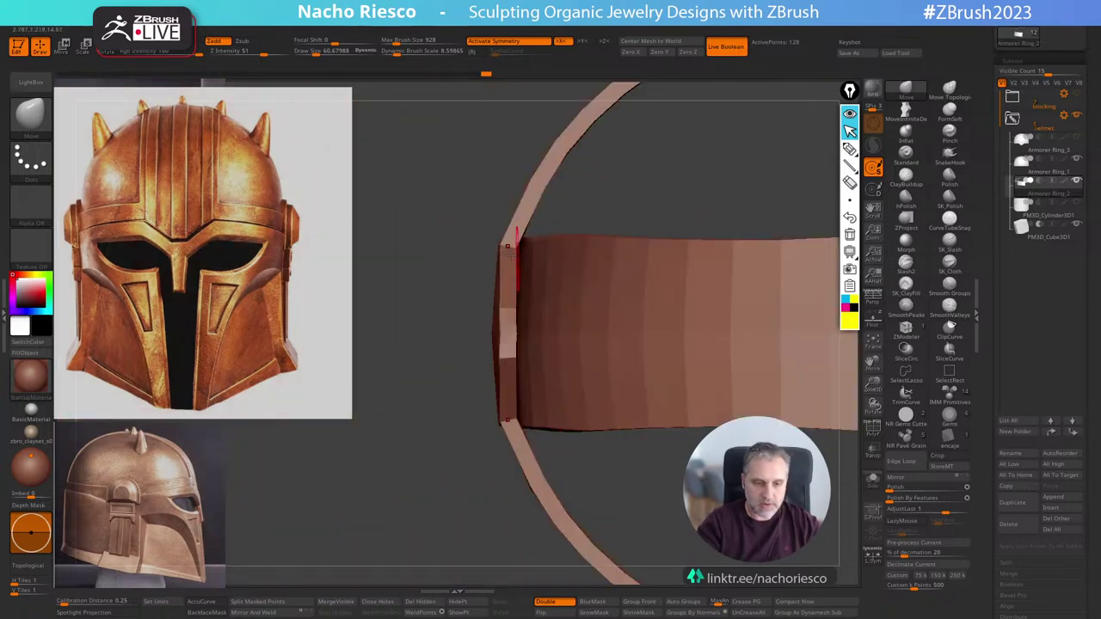
{"action": "key", "text": "s"}
{"action": "right_click_drag", "start_coordinate": [499, 295], "coordinate": [662, 297]}
{"action": "left_click_drag", "start_coordinate": [602, 344], "coordinate": [786, 393]}
{"action": "left_click_drag", "start_coordinate": [715, 393], "coordinate": [735, 508], "text": "alt"}
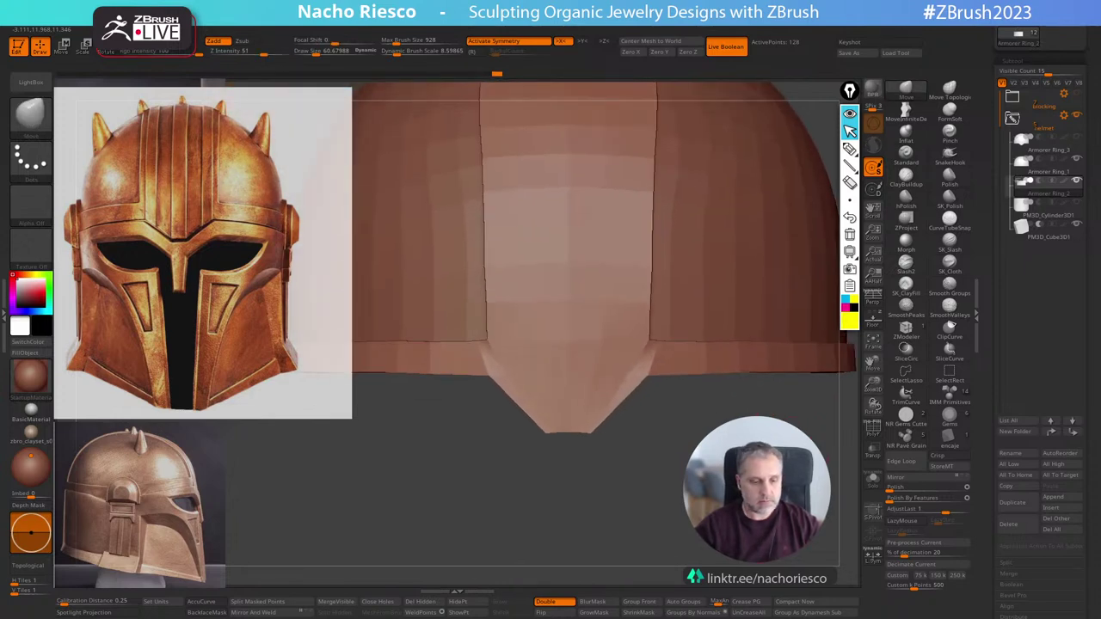
Mask all but the brow tab's outer corners at the rim band, move them slightly outward along X, and clear the mask.
{"action": "left_click_drag", "start_coordinate": [476, 483], "coordinate": [604, 572], "text": "alt"}
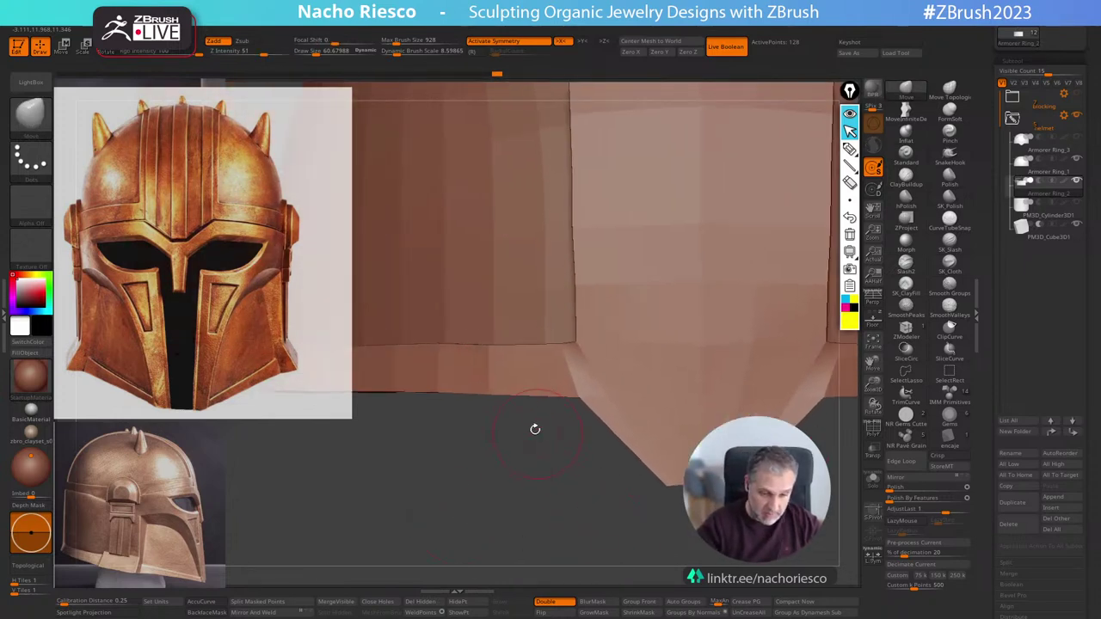
{"action": "left_click_drag", "start_coordinate": [547, 449], "coordinate": [579, 400], "text": "ctrl"}
{"action": "left_click", "coordinate": [585, 460], "text": "ctrl"}
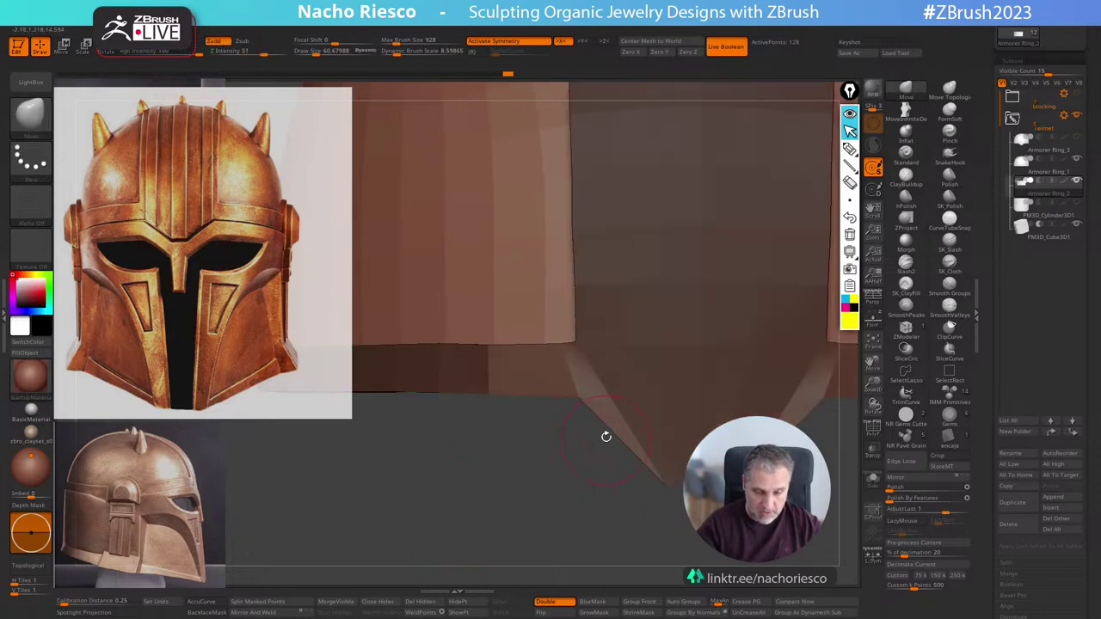
{"action": "key", "text": "w"}
{"action": "left_click_drag", "start_coordinate": [637, 512], "coordinate": [542, 489]}
{"action": "key", "text": "ctrl+z"}
{"action": "left_click", "coordinate": [627, 412]}
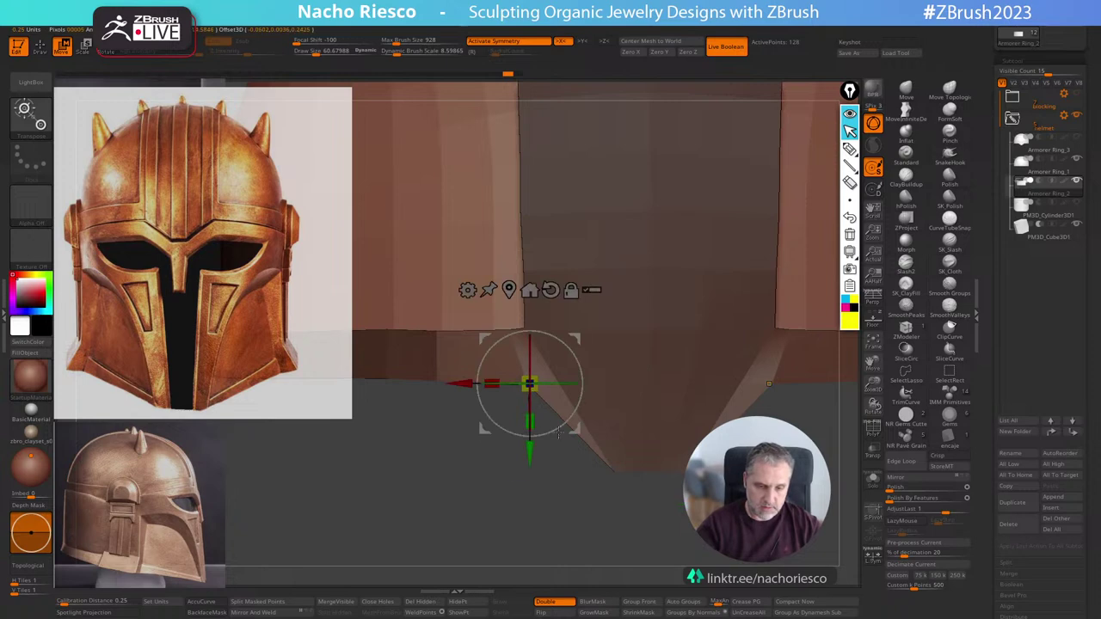
{"action": "left_click_drag", "start_coordinate": [462, 383], "coordinate": [452, 383]}
{"action": "key", "text": "q"}
{"action": "left_click_drag", "start_coordinate": [468, 455], "coordinate": [503, 482], "text": "ctrl"}
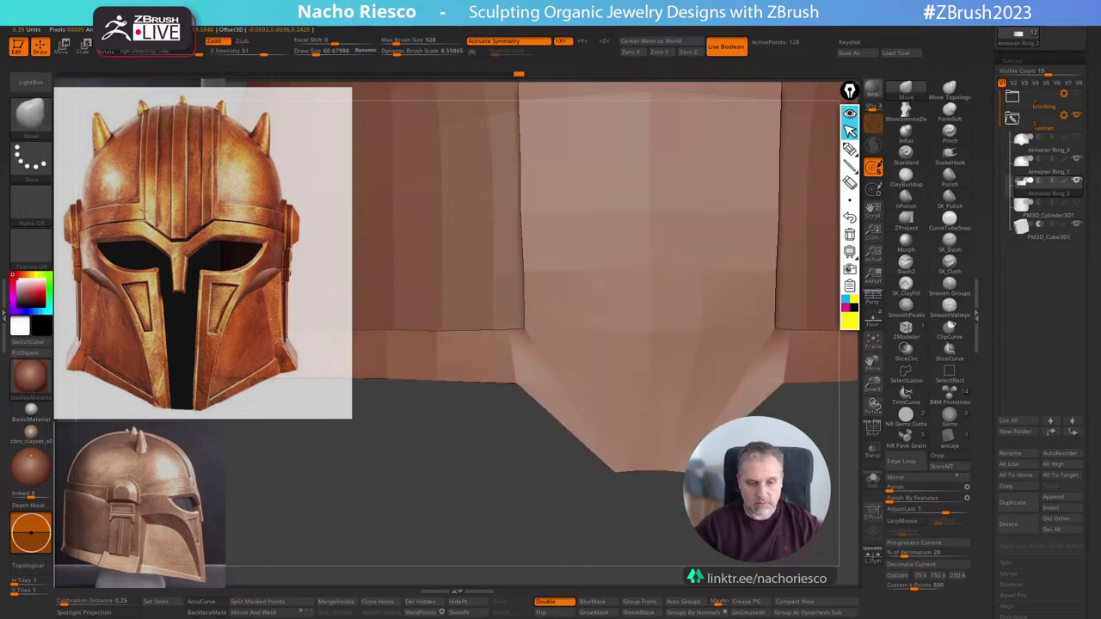
Nudge the strip's lower corners at the rim band from front and side with the Move brush, raising the draw size to about 88.
{"action": "left_click_drag", "start_coordinate": [521, 328], "coordinate": [525, 332]}
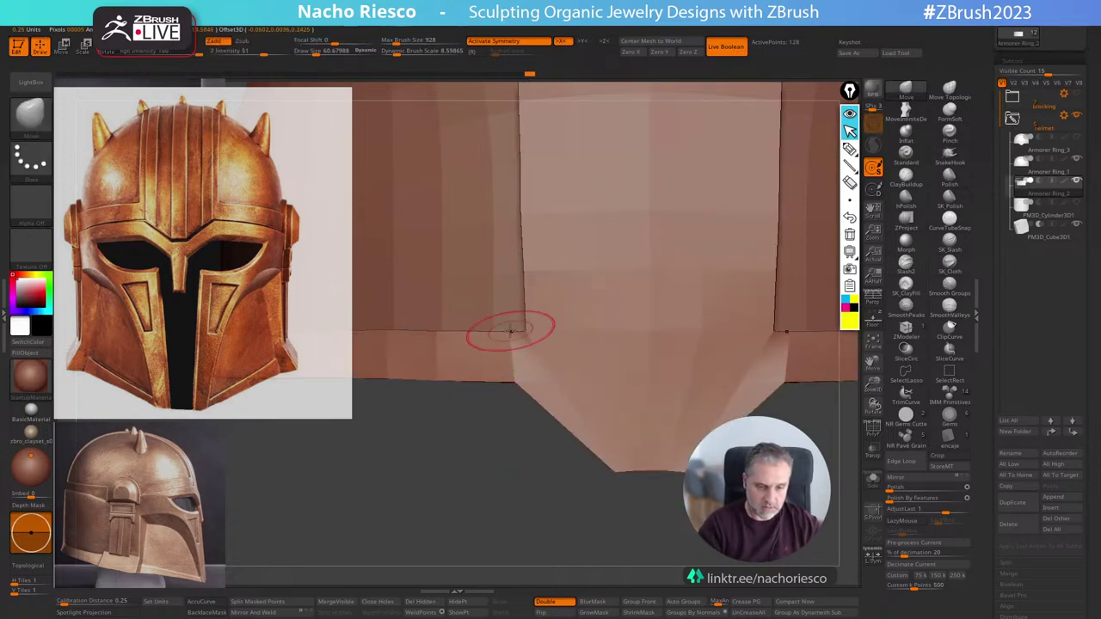
{"action": "left_click_drag", "start_coordinate": [516, 482], "coordinate": [670, 482]}
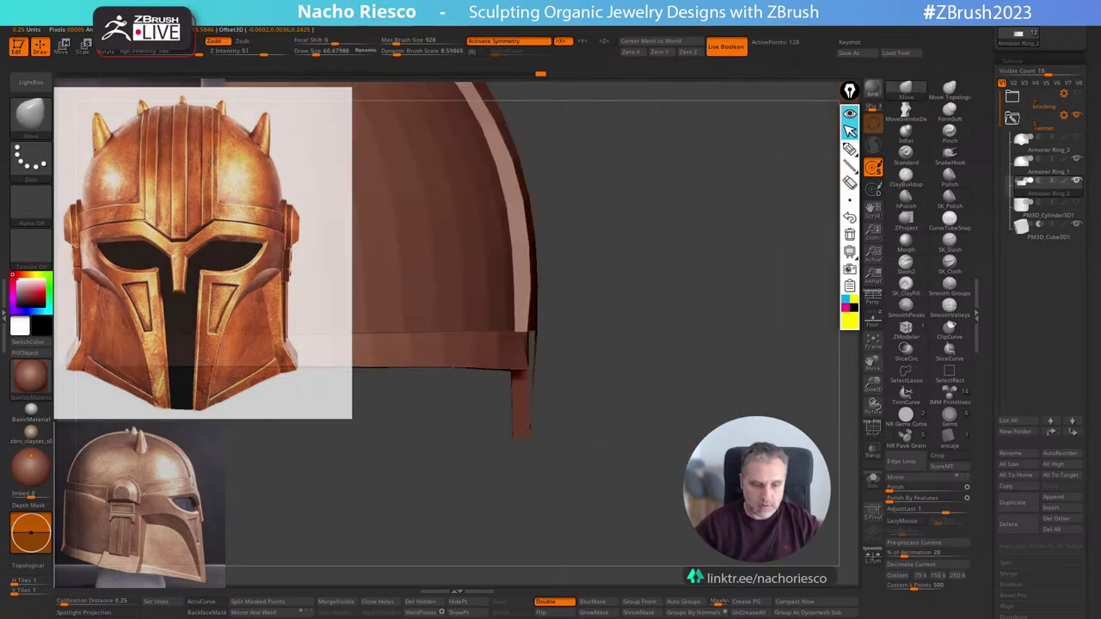
{"action": "left_click_drag", "start_coordinate": [620, 344], "coordinate": [619, 383], "text": "alt"}
{"action": "key", "text": "s"}
{"action": "left_click_drag", "start_coordinate": [547, 345], "coordinate": [543, 335]}
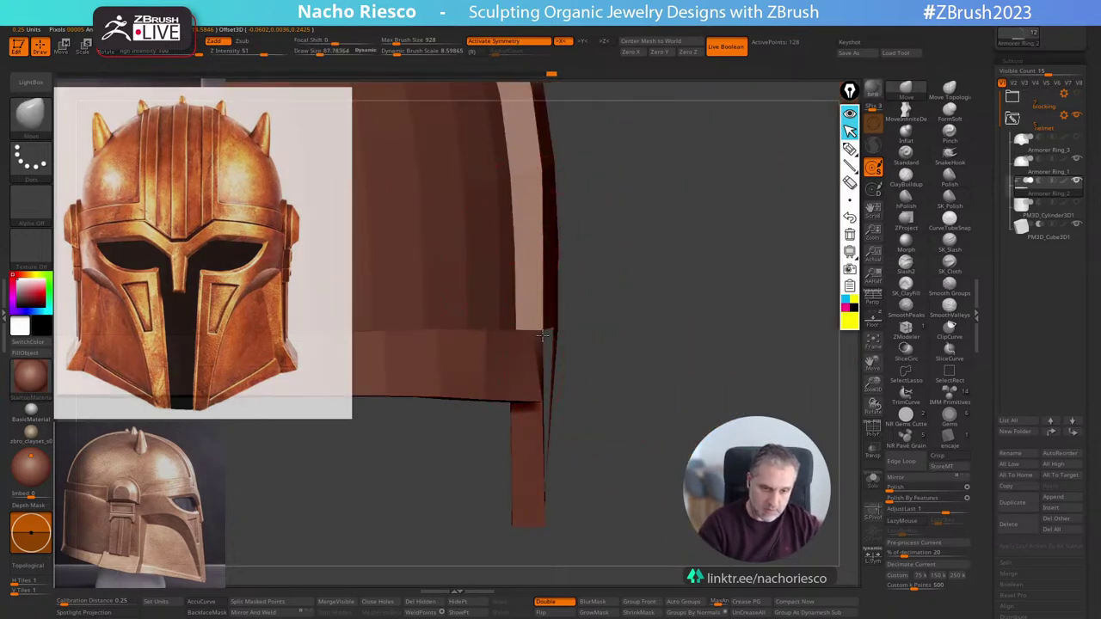
{"action": "left_click_drag", "start_coordinate": [540, 374], "coordinate": [617, 376]}
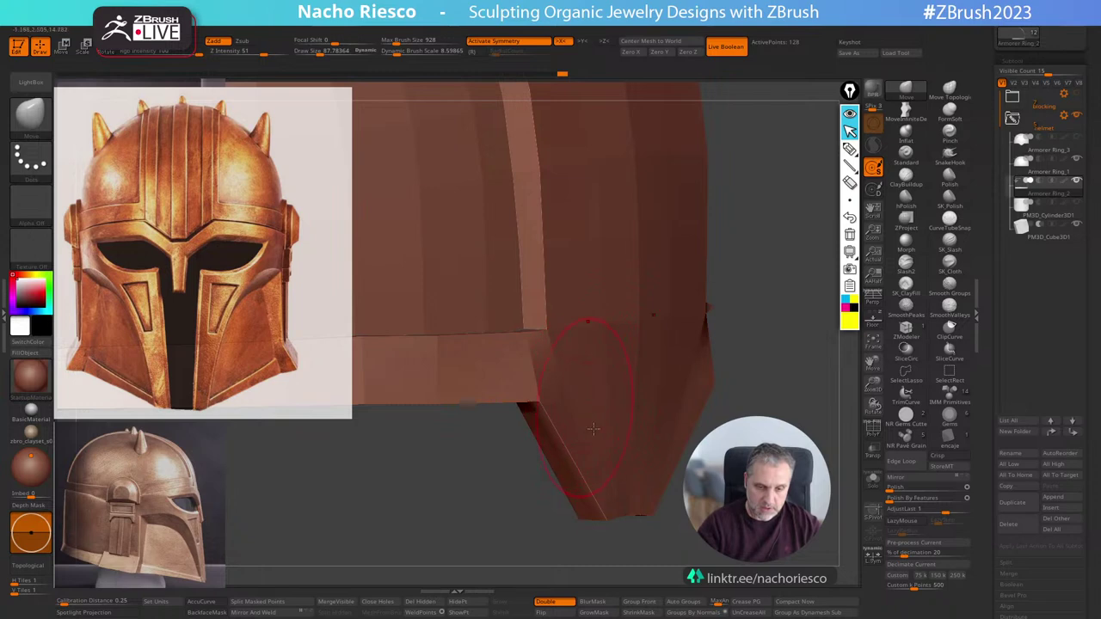
{"action": "right_click_drag", "start_coordinate": [594, 429], "coordinate": [499, 429]}
{"action": "right_click_drag", "start_coordinate": [847, 453], "coordinate": [739, 481], "text": "ctrl"}
Straighten the vertical strip's side edges from the front using the MoveInfiniteDepth brush at a draw size of about 212.
{"action": "key", "text": "s"}
{"action": "mouse_move", "coordinate": [645, 362]}
{"action": "left_mouse_down"}
{"action": "mouse_move", "coordinate": [660, 363]}
{"action": "mouse_move", "coordinate": [637, 387]}
{"action": "left_mouse_up"}
{"action": "left_click", "coordinate": [905, 112]}
{"action": "key", "text": "s"}
{"action": "left_click_drag", "start_coordinate": [646, 374], "coordinate": [651, 374]}
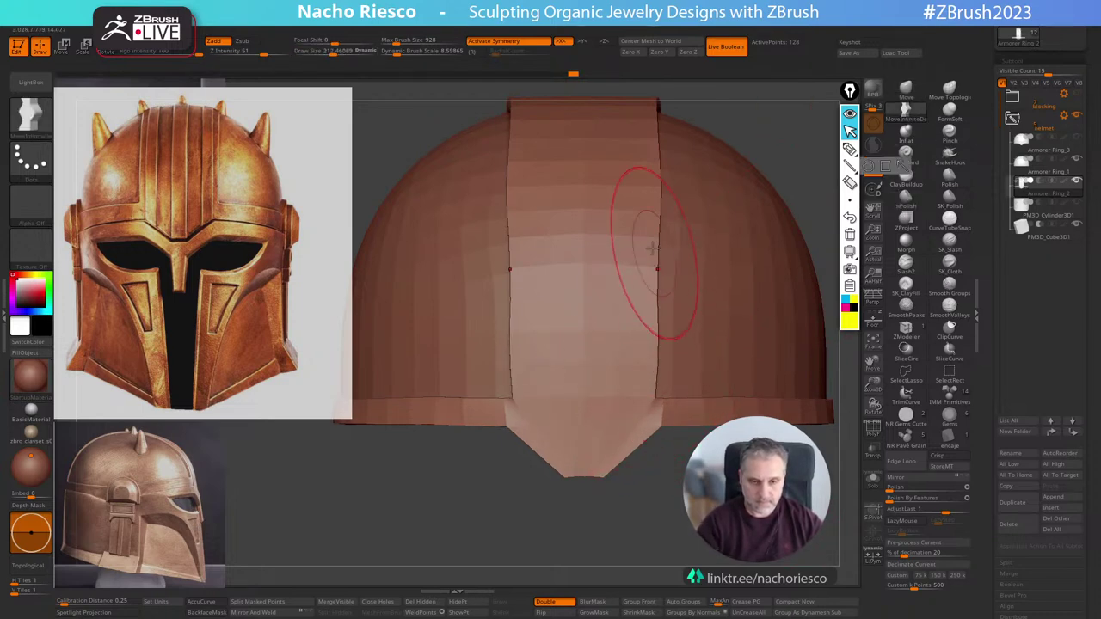
{"action": "left_click_drag", "start_coordinate": [653, 249], "coordinate": [657, 249]}
{"action": "left_click_drag", "start_coordinate": [663, 200], "coordinate": [657, 200]}
{"action": "right_click_drag", "start_coordinate": [755, 506], "coordinate": [698, 496], "text": "ctrl"}
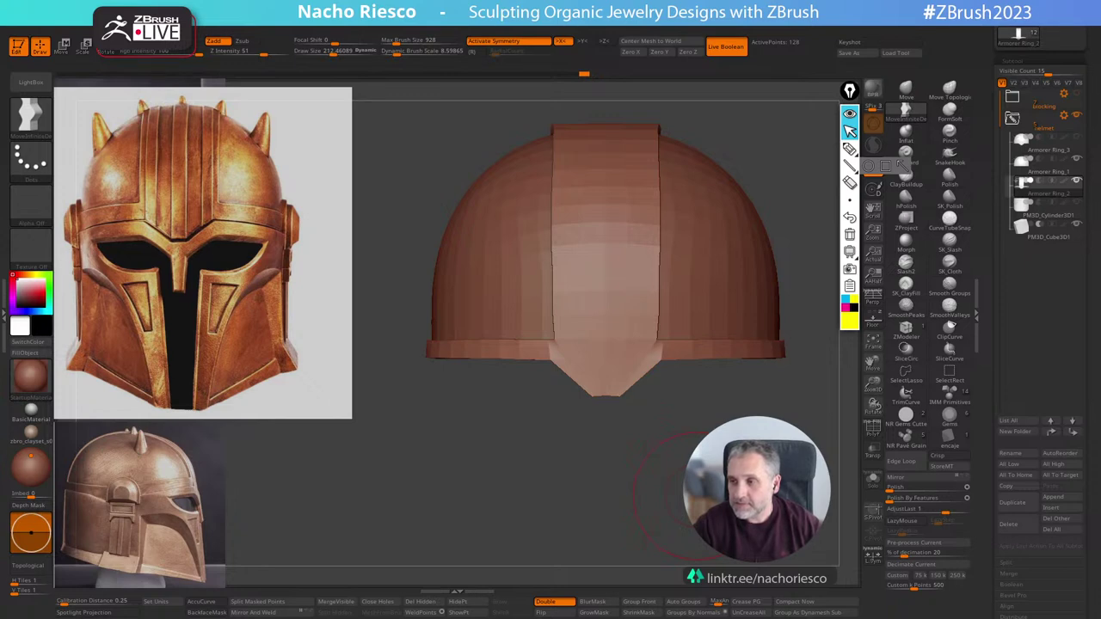
Mask the central strip's middle columns, move its side edges outward about 0.35 along X, and clear the mask.
{"action": "left_click_drag", "start_coordinate": [654, 498], "coordinate": [711, 559], "text": "shift"}
{"action": "left_click_drag", "start_coordinate": [488, 121], "coordinate": [533, 434], "text": "ctrl"}
{"action": "key", "text": "w"}
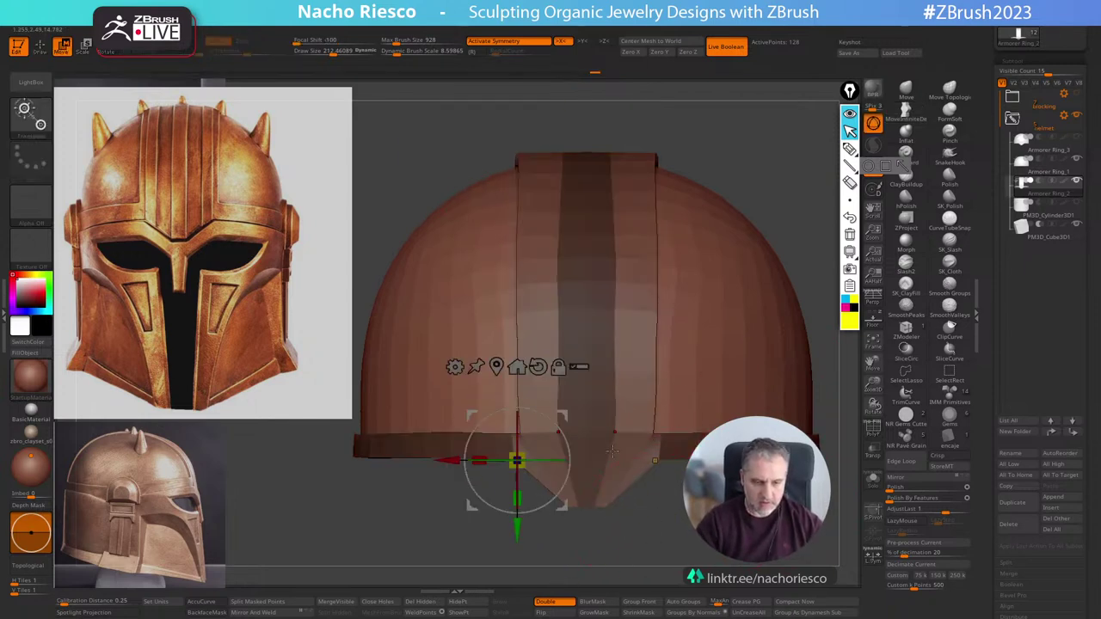
{"action": "left_click_drag", "start_coordinate": [448, 460], "coordinate": [441, 460]}
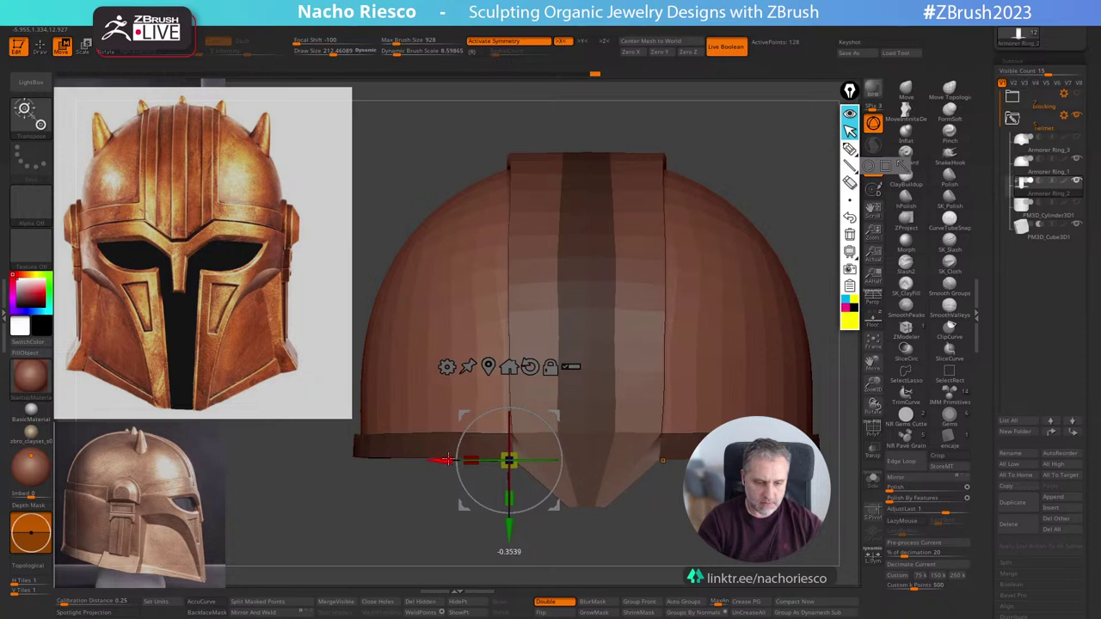
{"action": "key", "text": "q"}
{"action": "left_click", "coordinate": [633, 557], "text": "ctrl"}
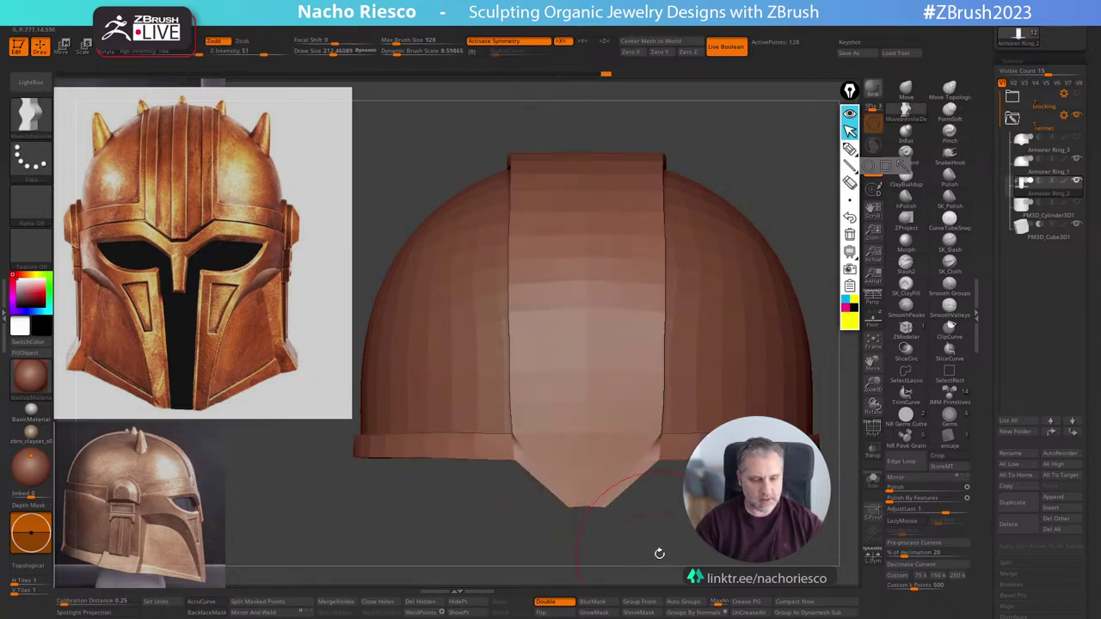
{"action": "left_click_drag", "start_coordinate": [659, 553], "coordinate": [731, 535], "text": "alt"}
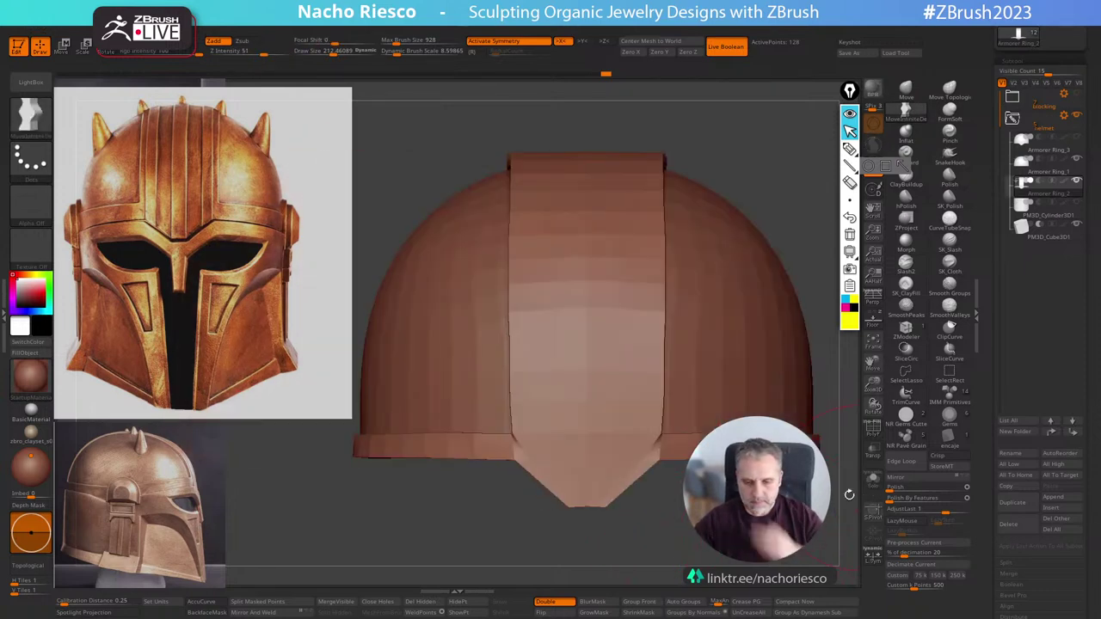
Isolate the strip and rim band piece with its wireframe shown and duplicate its subtool.
{"action": "left_click_drag", "start_coordinate": [847, 498], "coordinate": [817, 512]}
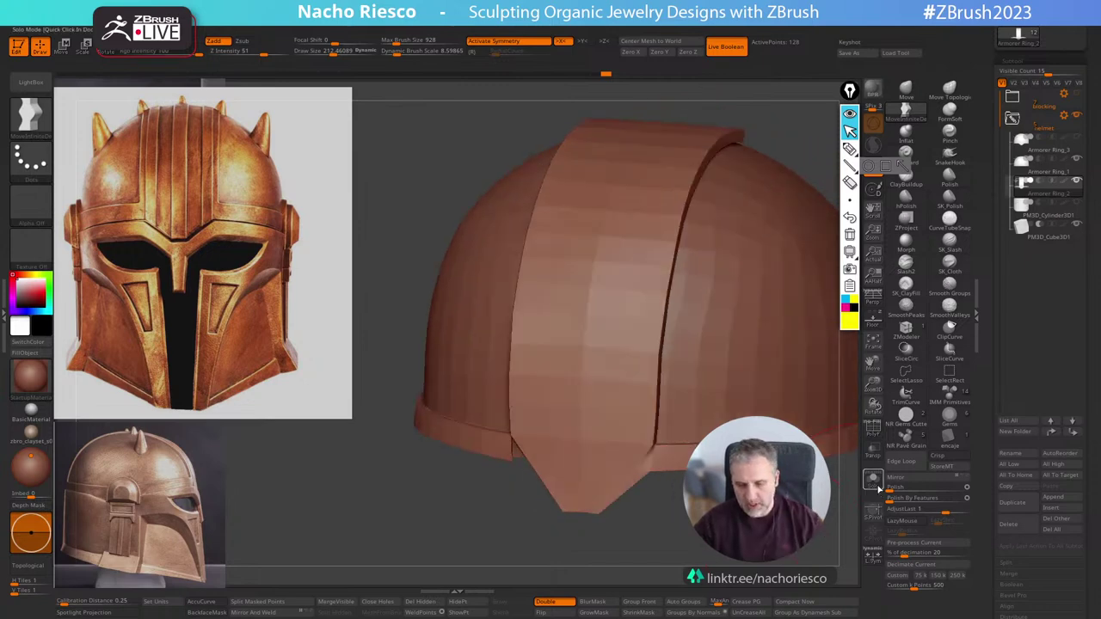
{"action": "left_click", "coordinate": [872, 427]}
{"action": "left_click", "coordinate": [873, 479]}
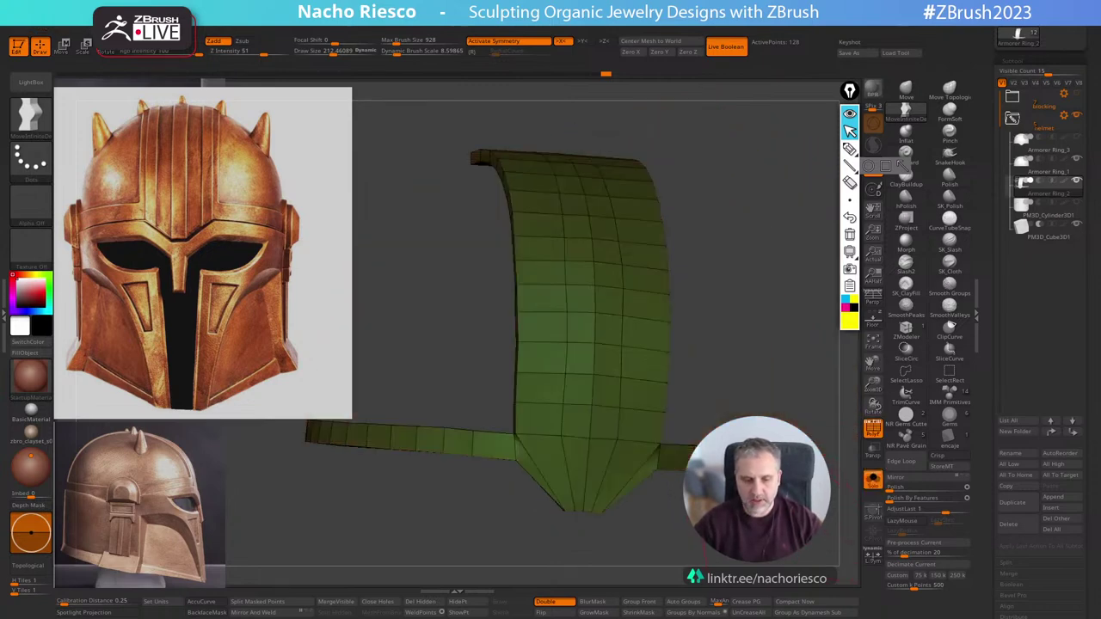
{"action": "left_click_drag", "start_coordinate": [825, 494], "coordinate": [851, 496]}
{"action": "left_click_drag", "start_coordinate": [987, 512], "coordinate": [1019, 423]}
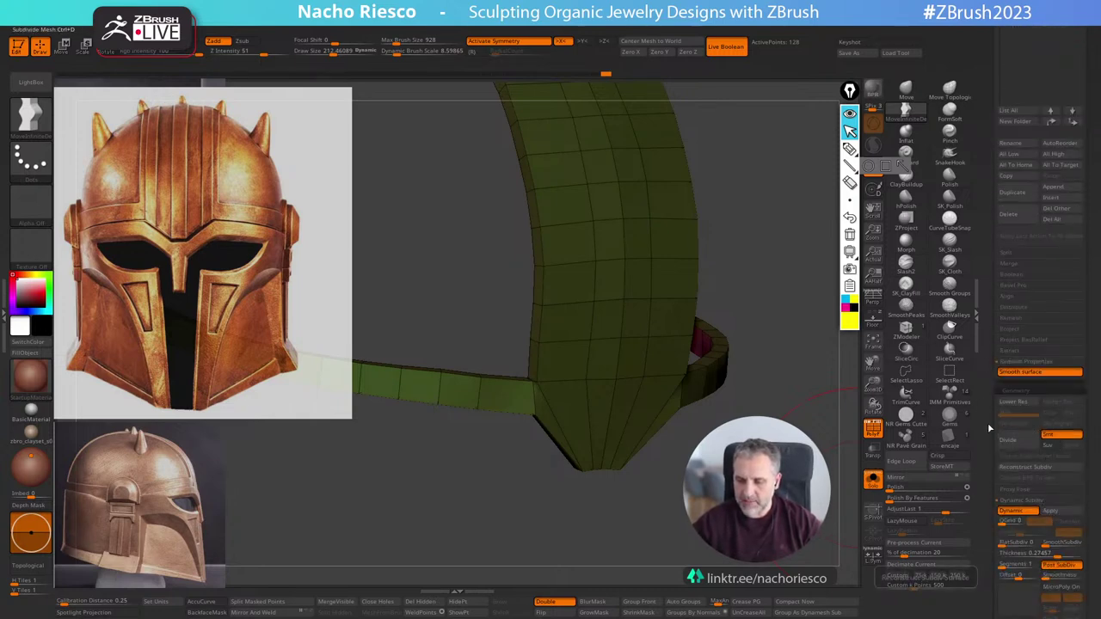
{"action": "left_click_drag", "start_coordinate": [989, 428], "coordinate": [989, 442]}
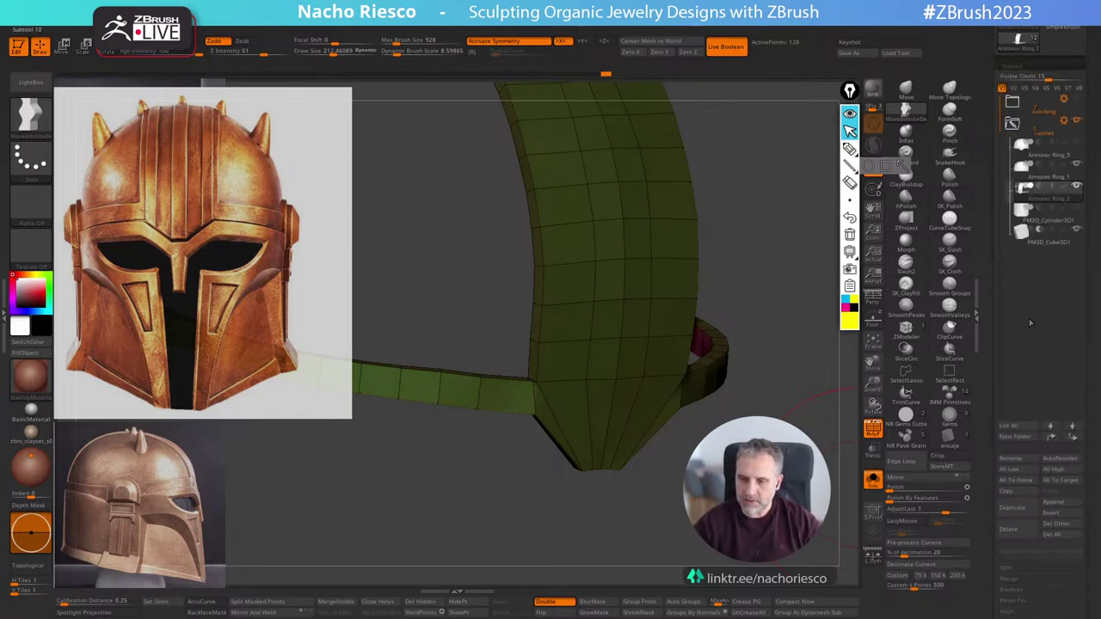
{"action": "left_click", "coordinate": [1020, 511]}
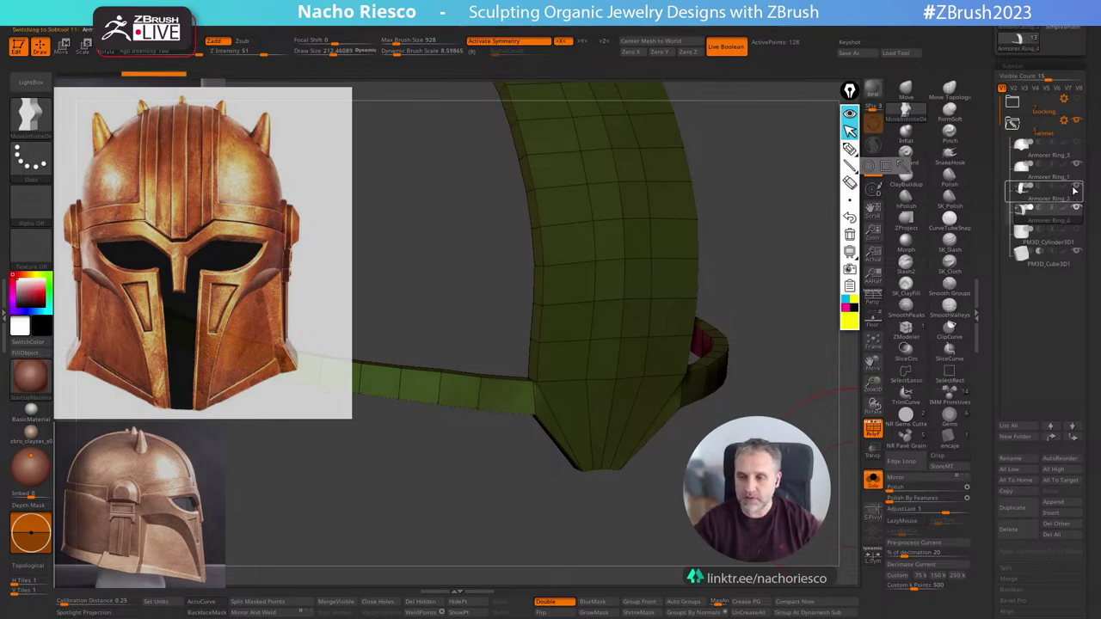
{"action": "mouse_move", "coordinate": [1075, 193]}
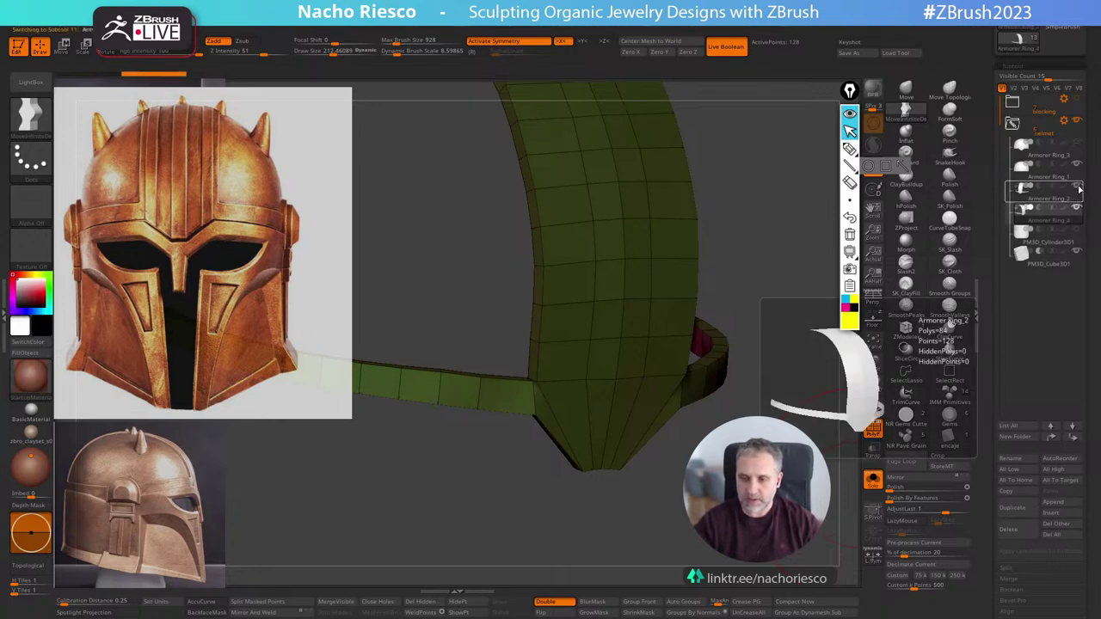
Apply the duplicated strip's dynamic thickness as real geometry and group its polygons by normals.
{"action": "left_click_drag", "start_coordinate": [989, 445], "coordinate": [1004, 355]}
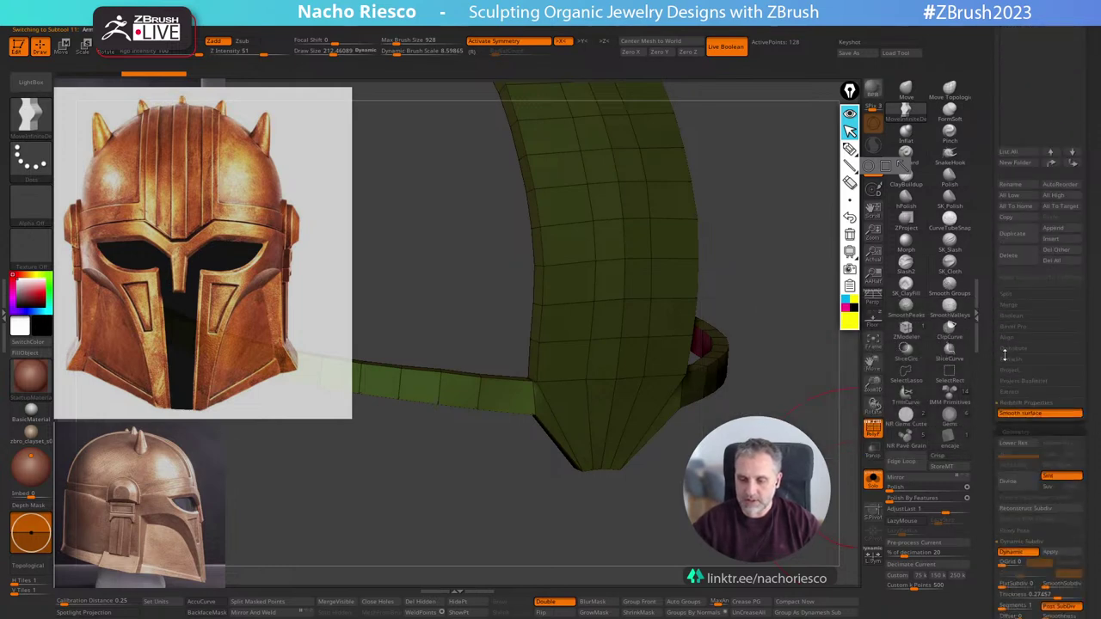
{"action": "left_click", "coordinate": [1054, 554]}
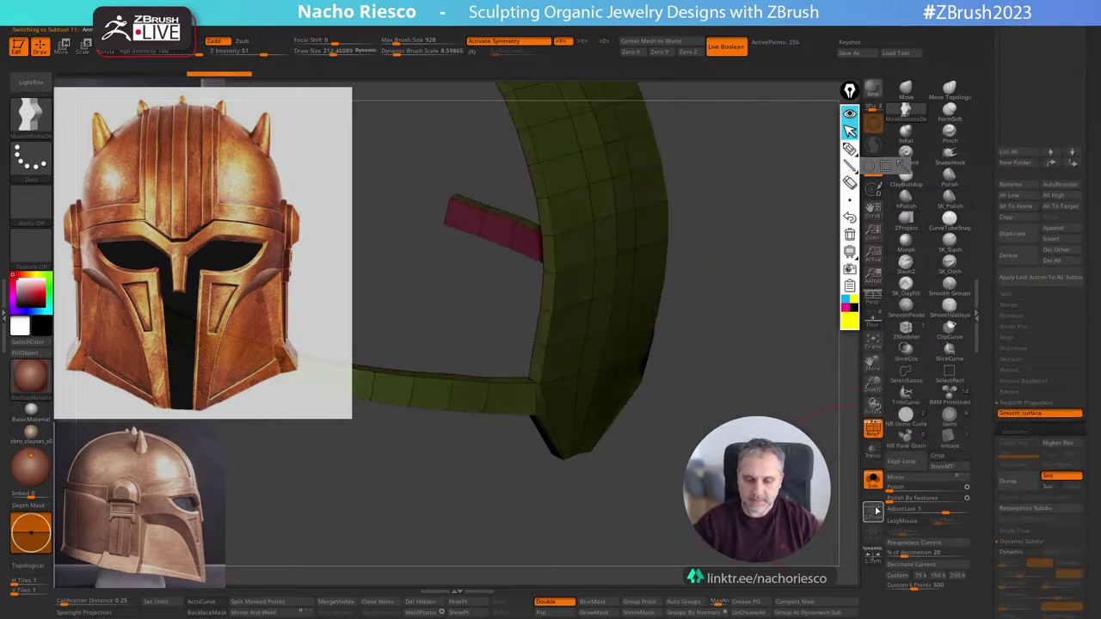
{"action": "mouse_move", "coordinate": [787, 540]}
{"action": "left_mouse_down"}
{"action": "mouse_move", "coordinate": [816, 546]}
{"action": "mouse_move", "coordinate": [778, 491]}
{"action": "mouse_move", "coordinate": [791, 447]}
{"action": "mouse_move", "coordinate": [774, 516]}
{"action": "mouse_move", "coordinate": [756, 533]}
{"action": "mouse_move", "coordinate": [737, 491]}
{"action": "mouse_move", "coordinate": [671, 528]}
{"action": "mouse_move", "coordinate": [714, 516]}
{"action": "mouse_move", "coordinate": [637, 482]}
{"action": "left_mouse_up"}
{"action": "left_click", "coordinate": [694, 614]}
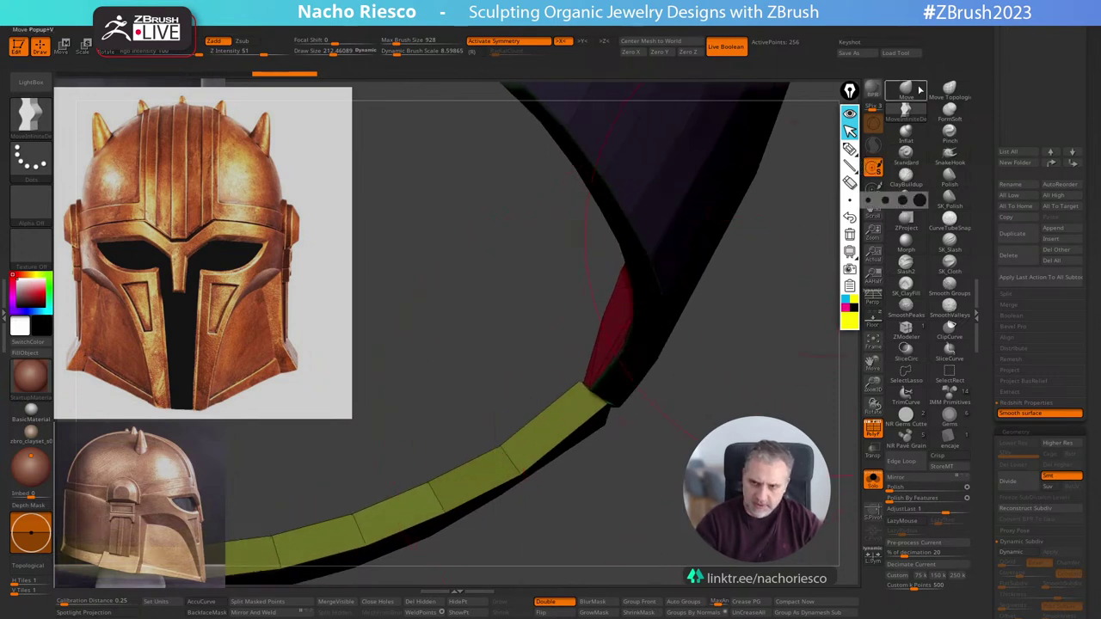
Adjust the inner corner where the strip meets the rim band with MoveInfiniteDepth, reducing the draw size from about 72 to about 18.
{"action": "key", "text": "s"}
{"action": "mouse_move", "coordinate": [597, 388]}
{"action": "left_mouse_down"}
{"action": "mouse_move", "coordinate": [577, 392]}
{"action": "mouse_move", "coordinate": [592, 401]}
{"action": "left_mouse_up"}
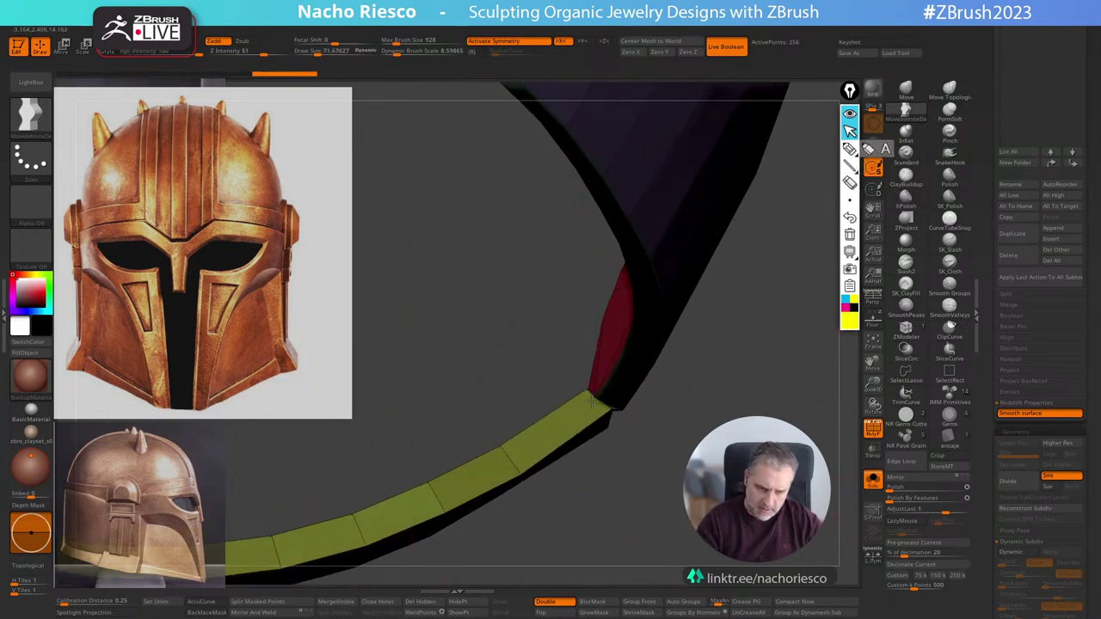
{"action": "left_click_drag", "start_coordinate": [632, 460], "coordinate": [587, 410]}
{"action": "key", "text": "s"}
{"action": "left_click_drag", "start_coordinate": [629, 466], "coordinate": [606, 381]}
{"action": "key", "text": "s"}
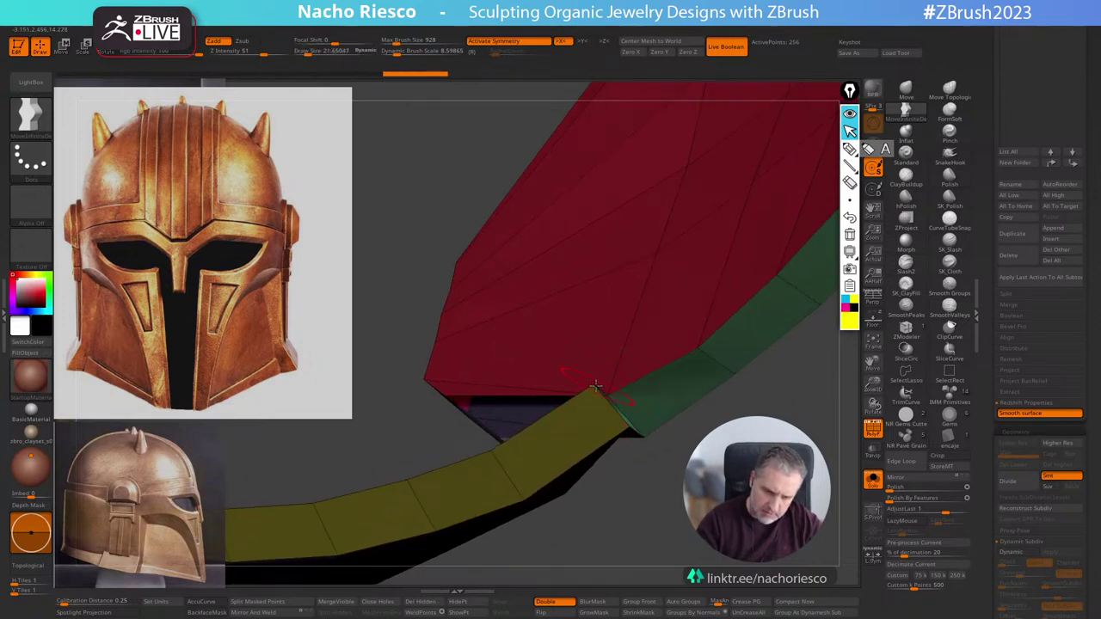
{"action": "key", "text": "s"}
{"action": "left_click", "coordinate": [609, 410]}
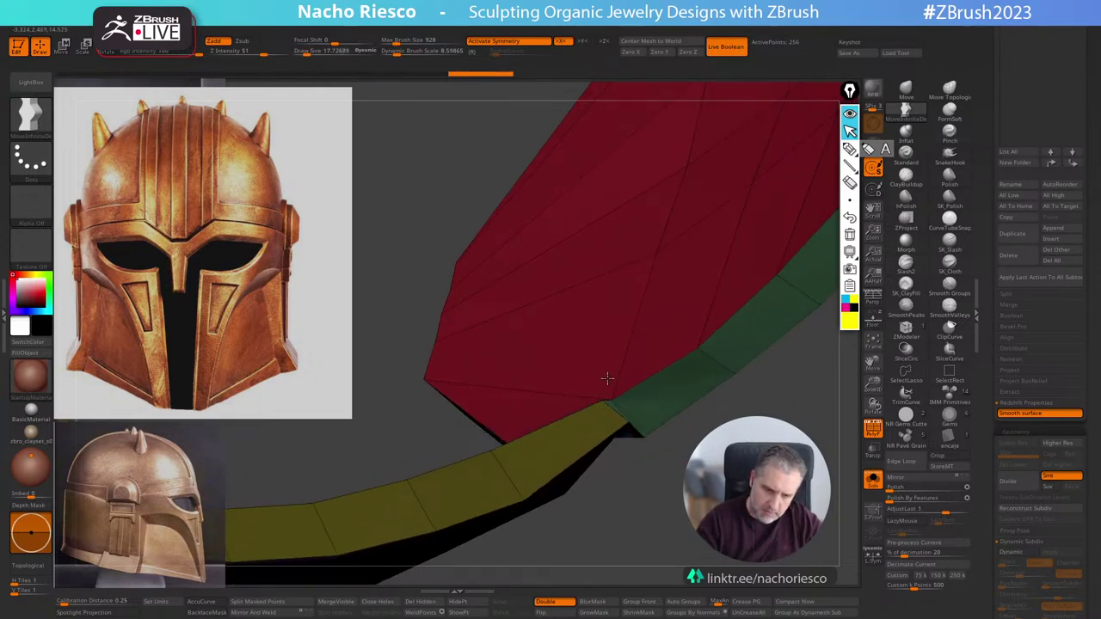
Undo the latest inner-corner moves and nudge the strip and rim band junction from the front at a draw size of about 18.
{"action": "key", "text": "ctrl+z"}
{"action": "key", "text": "ctrl+z"}
{"action": "key", "text": "ctrl+z"}
{"action": "key", "text": "ctrl+z"}
{"action": "key", "text": "ctrl+z"}
{"action": "key", "text": "ctrl+z"}
{"action": "key", "text": "ctrl+z"}
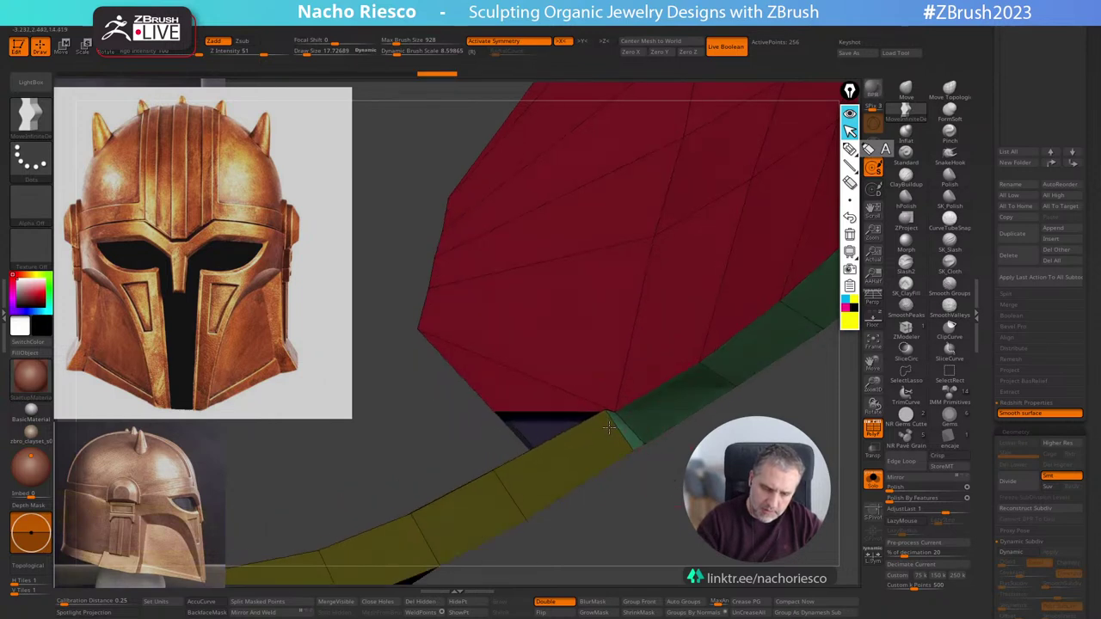
{"action": "key", "text": "ctrl+shift+z"}
{"action": "key", "text": "ctrl+shift+z"}
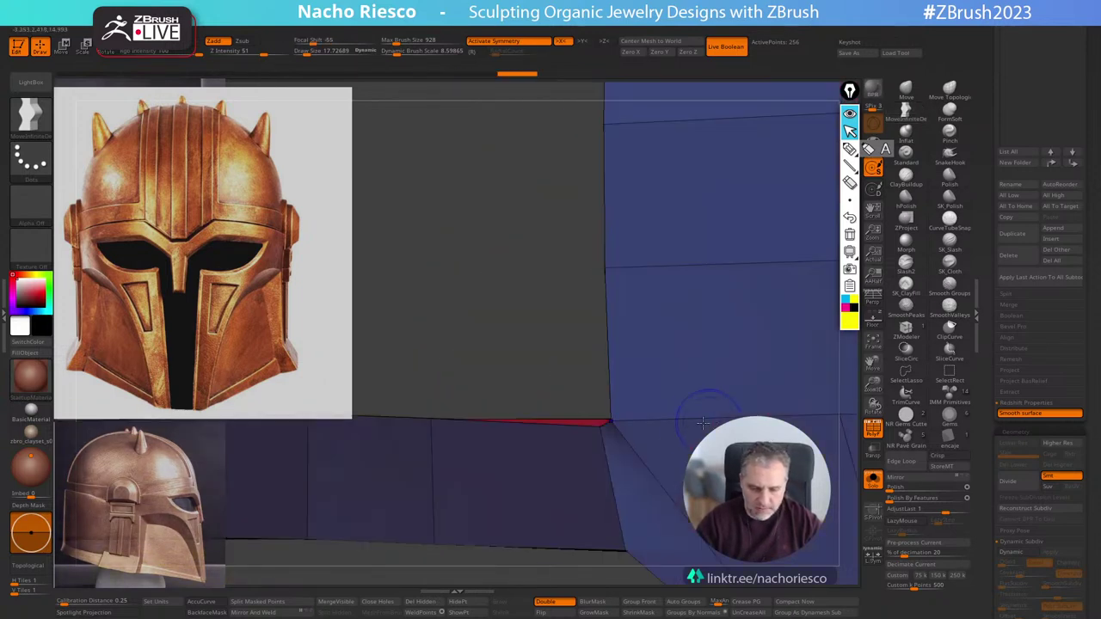
{"action": "mouse_move", "coordinate": [601, 391]}
{"action": "right_mouse_down"}
{"action": "mouse_move", "coordinate": [623, 420]}
{"action": "mouse_move", "coordinate": [607, 431]}
{"action": "mouse_move", "coordinate": [562, 570]}
{"action": "mouse_move", "coordinate": [545, 542]}
{"action": "mouse_move", "coordinate": [545, 563]}
{"action": "mouse_move", "coordinate": [577, 482]}
{"action": "mouse_move", "coordinate": [575, 552]}
{"action": "right_mouse_up"}
{"action": "left_click", "coordinate": [612, 418]}
Select the ZModeler brush, crease the strip's polygroup borders, and check the junction at subdivision level 3.
{"action": "left_click", "coordinate": [905, 329]}
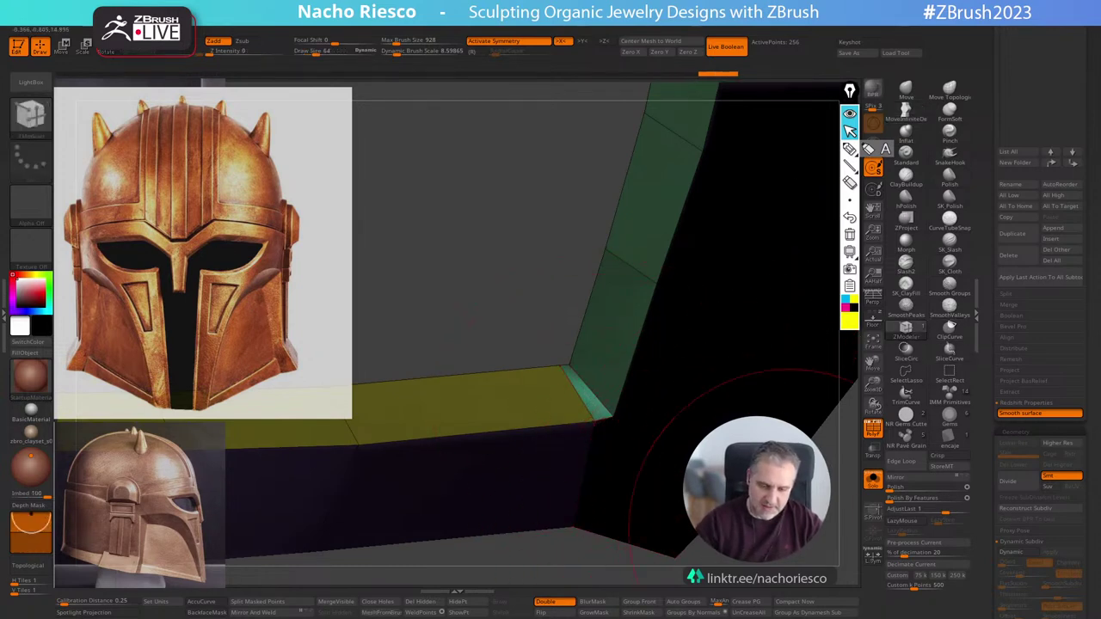
{"action": "mouse_move", "coordinate": [763, 484]}
{"action": "right_mouse_down"}
{"action": "mouse_move", "coordinate": [722, 481]}
{"action": "mouse_move", "coordinate": [720, 467]}
{"action": "mouse_move", "coordinate": [769, 470]}
{"action": "mouse_move", "coordinate": [741, 378]}
{"action": "right_mouse_up"}
{"action": "right_click_drag", "start_coordinate": [677, 346], "coordinate": [626, 379]}
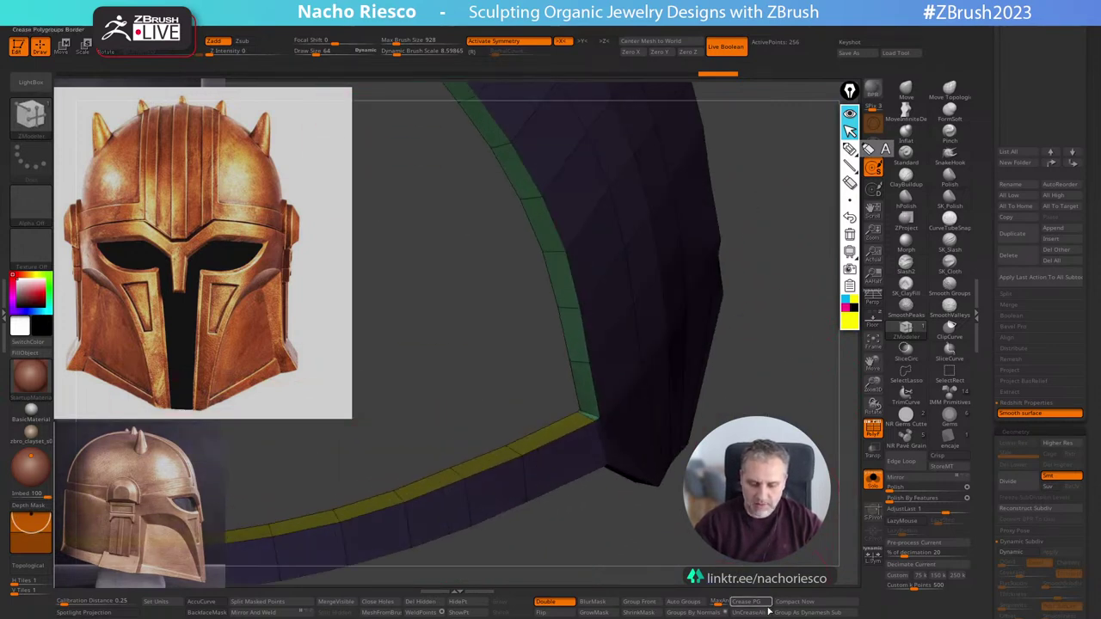
{"action": "left_click", "coordinate": [755, 607]}
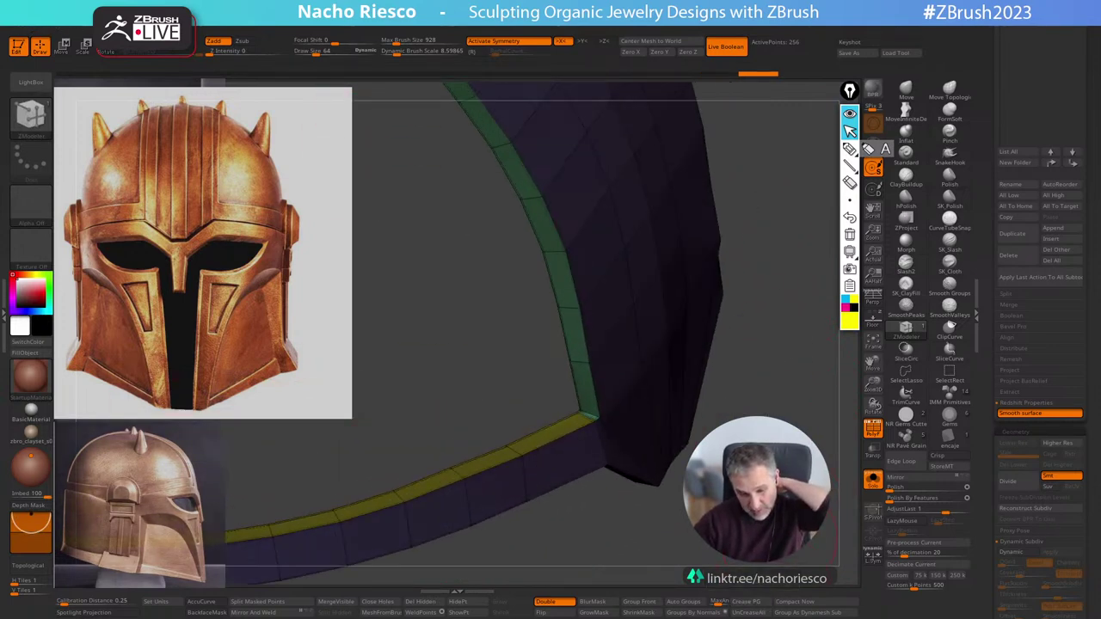
{"action": "right_click_drag", "start_coordinate": [787, 553], "coordinate": [837, 530]}
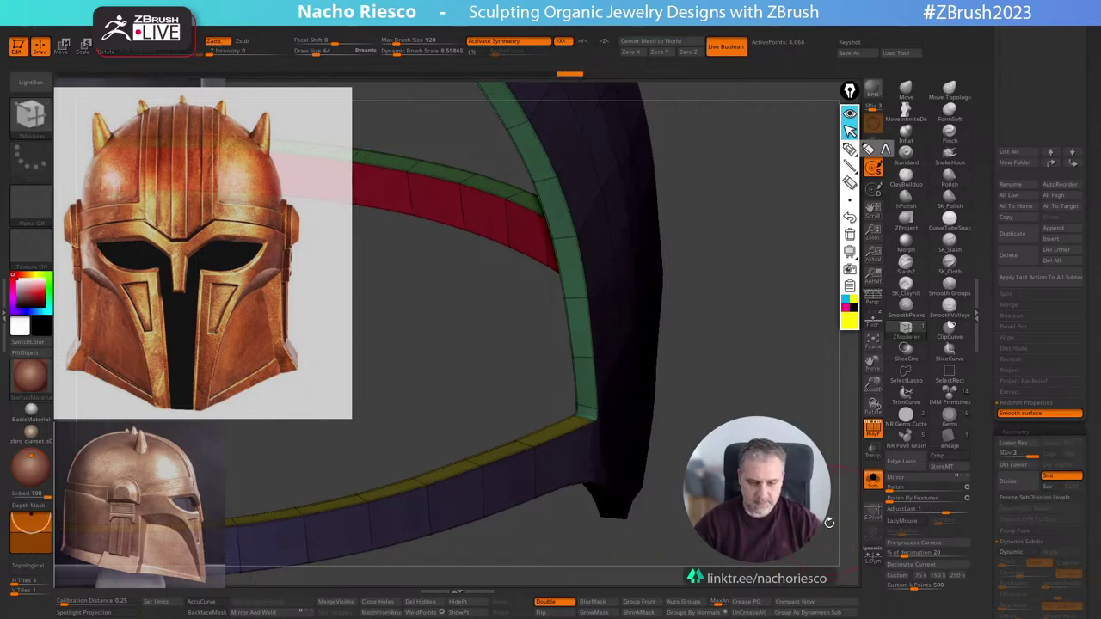
Crease the edge loop at the junction using ZModeler's EdgeLoop Partial target and subdivide the mesh once to check it.
{"action": "mouse_move", "coordinate": [825, 518]}
{"action": "left_mouse_down", "text": "shift"}
{"action": "mouse_move", "coordinate": [835, 447]}
{"action": "mouse_move", "coordinate": [794, 278]}
{"action": "mouse_move", "coordinate": [781, 321]}
{"action": "left_mouse_up", "text": "shift"}
{"action": "left_click_drag", "start_coordinate": [596, 338], "coordinate": [787, 383]}
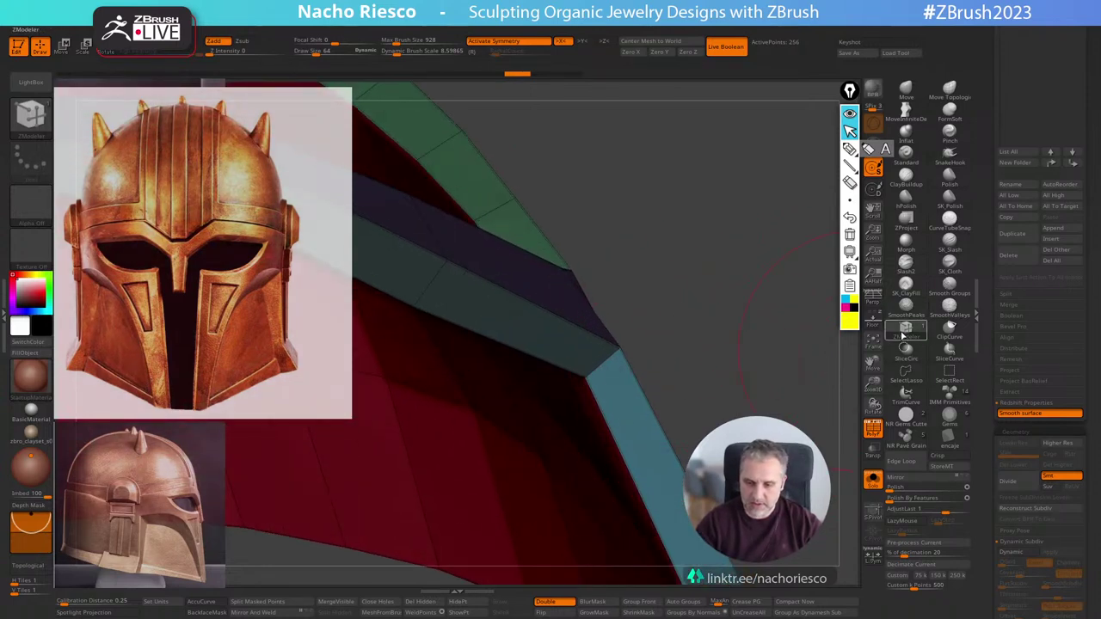
{"action": "key", "text": "space"}
{"action": "key", "text": "space"}
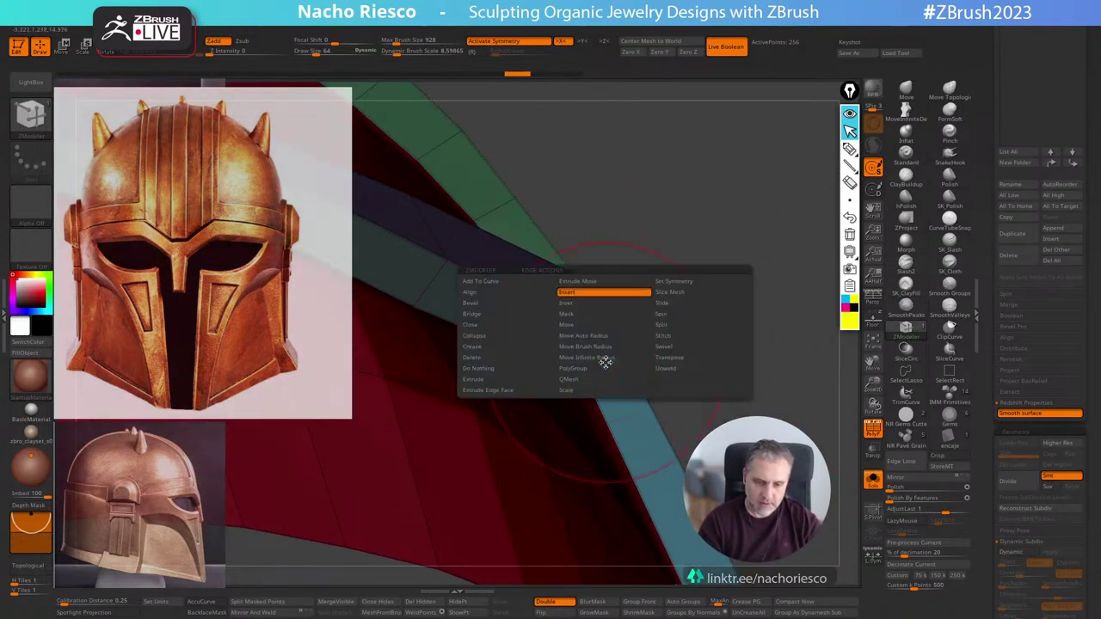
{"action": "mouse_move", "coordinate": [604, 369]}
{"action": "left_click", "coordinate": [486, 345]}
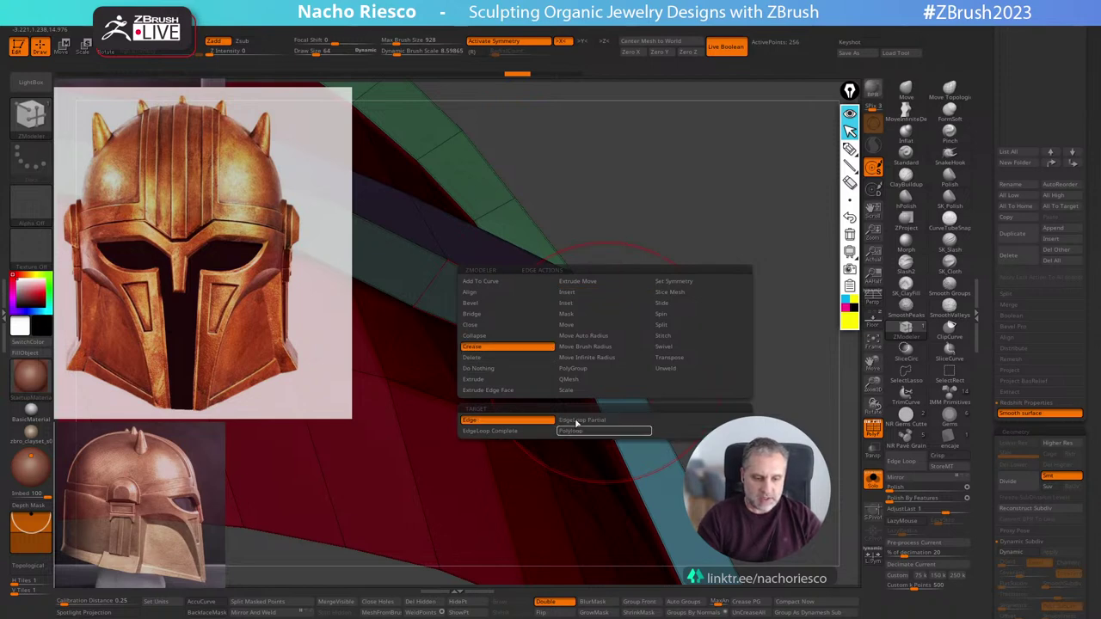
{"action": "left_click", "coordinate": [576, 421]}
{"action": "mouse_move", "coordinate": [794, 288]}
{"action": "left_mouse_down"}
{"action": "mouse_move", "coordinate": [832, 430]}
{"action": "mouse_move", "coordinate": [737, 522]}
{"action": "left_mouse_up"}
{"action": "key", "text": "ctrl+d"}
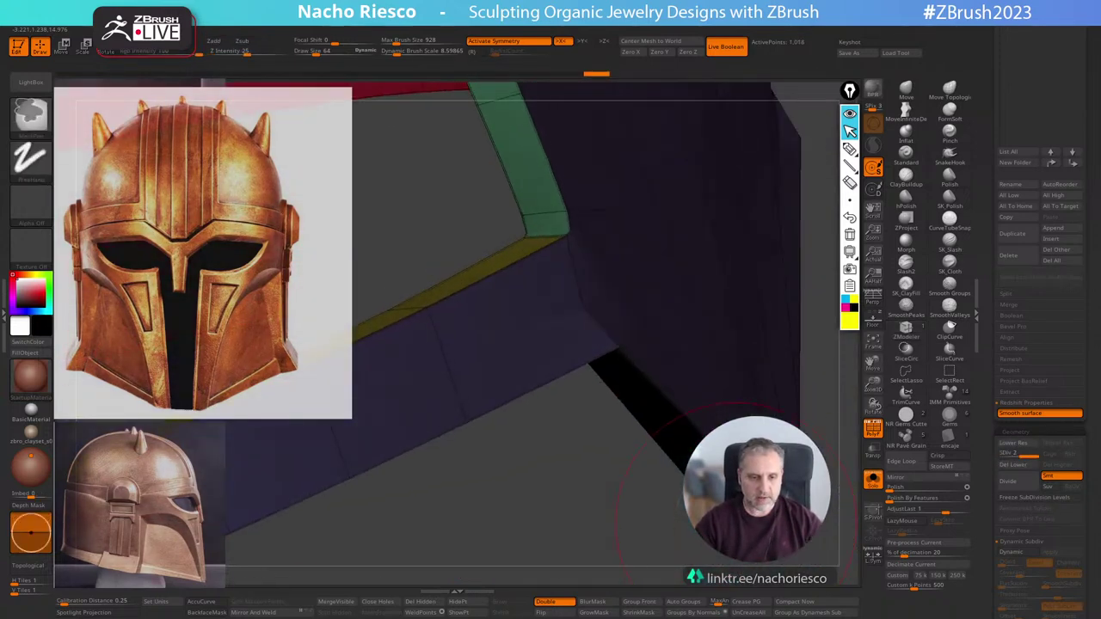
Hide the polygroups around the small corner face at the junction and try ZModeler's QMesh on that face.
{"action": "left_click_drag", "start_coordinate": [661, 528], "coordinate": [643, 388]}
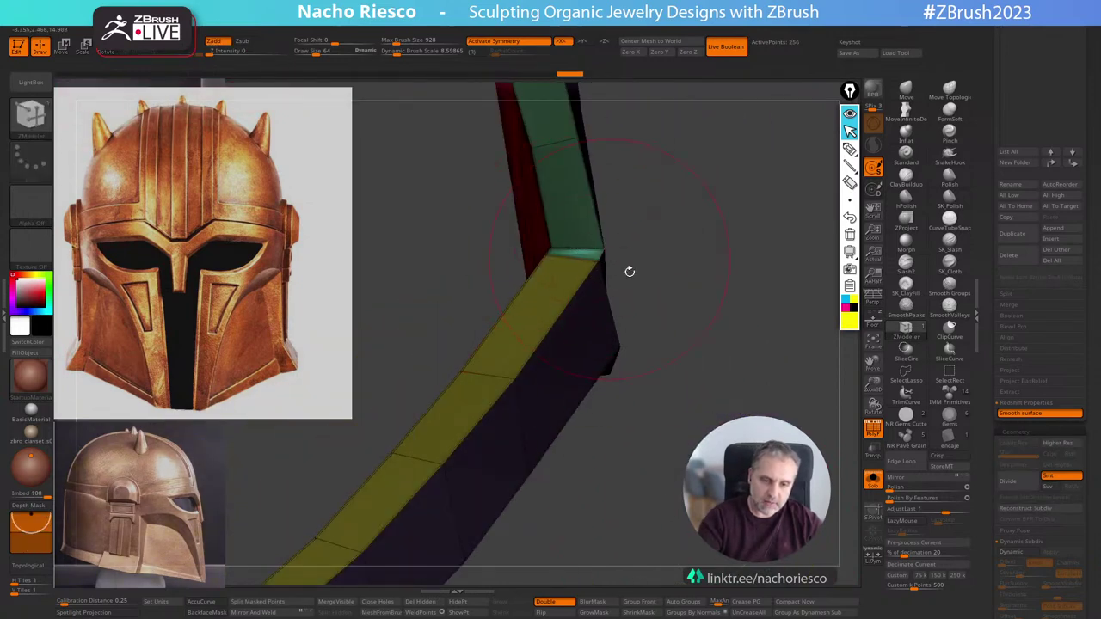
{"action": "mouse_move", "coordinate": [744, 359]}
{"action": "left_mouse_down"}
{"action": "mouse_move", "coordinate": [737, 388]}
{"action": "mouse_move", "coordinate": [756, 405]}
{"action": "left_mouse_up"}
{"action": "mouse_move", "coordinate": [762, 456]}
{"action": "left_mouse_down", "text": "alt"}
{"action": "mouse_move", "coordinate": [774, 538]}
{"action": "mouse_move", "coordinate": [821, 529]}
{"action": "left_mouse_up", "text": "alt"}
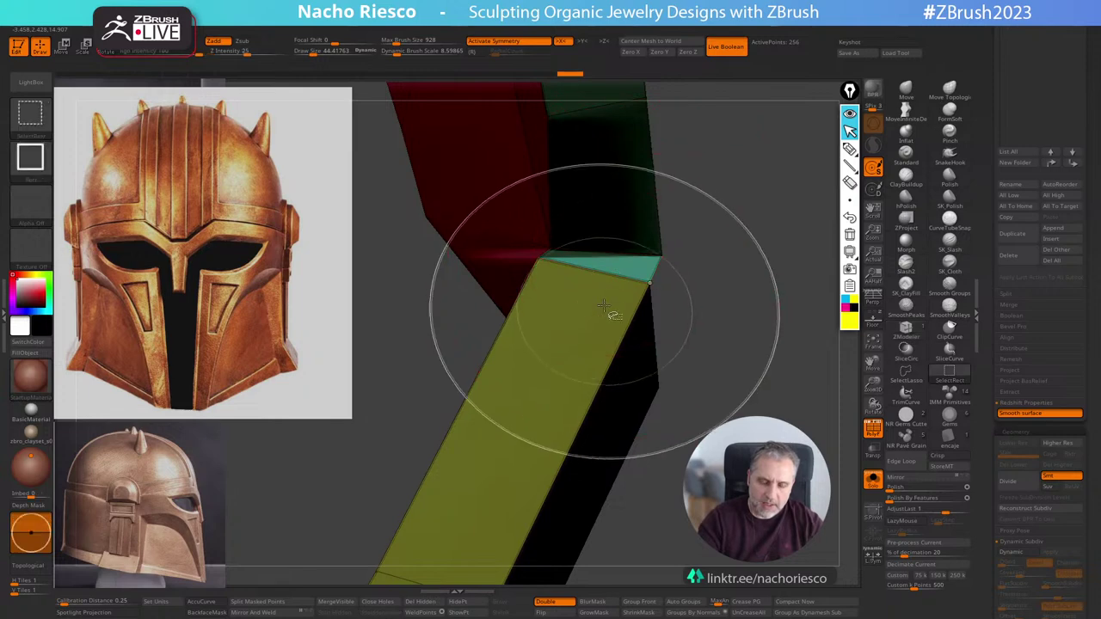
{"action": "left_click", "coordinate": [651, 262], "text": "ctrl+shift"}
{"action": "left_click_drag", "start_coordinate": [722, 295], "coordinate": [731, 219]}
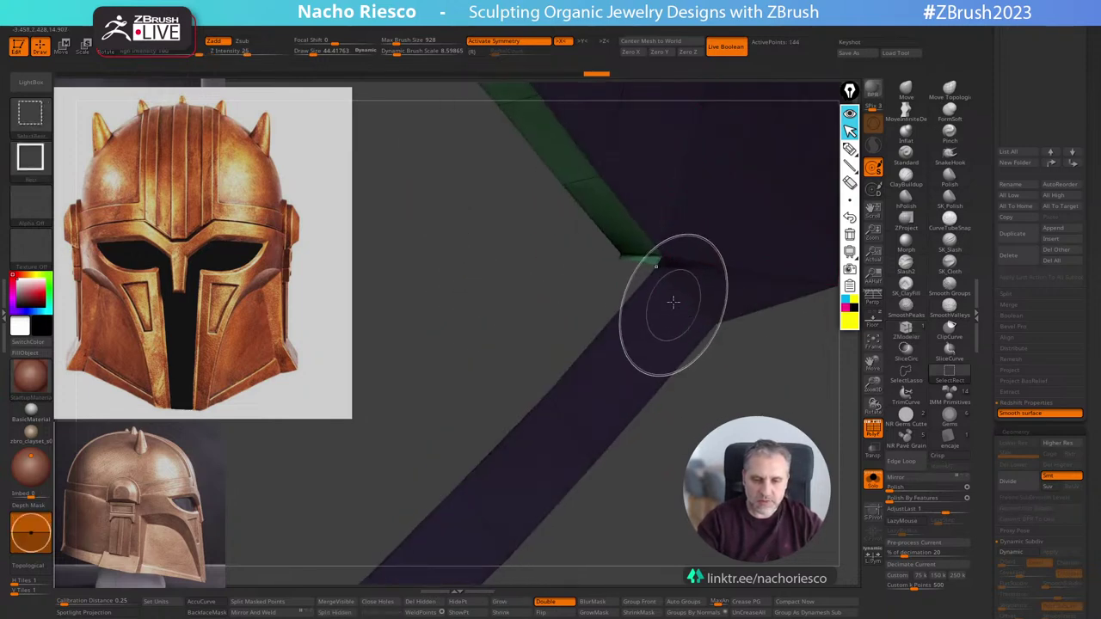
{"action": "left_click", "coordinate": [715, 381], "text": "ctrl+shift"}
{"action": "key", "text": "ctrl+z"}
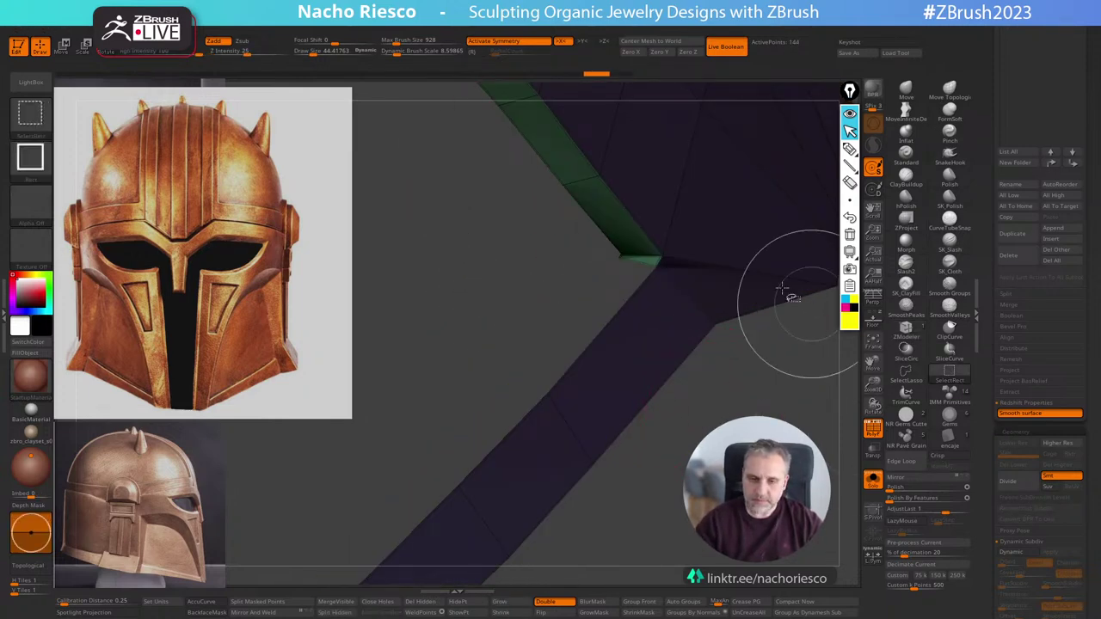
{"action": "left_click_drag", "start_coordinate": [731, 378], "coordinate": [828, 429]}
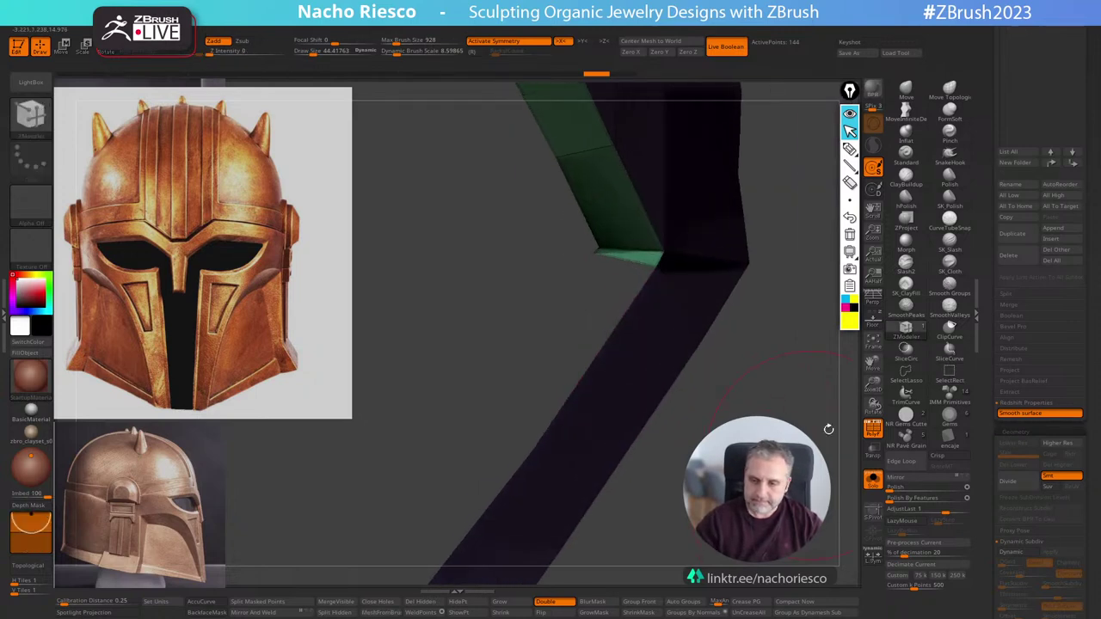
{"action": "left_click_drag", "start_coordinate": [785, 378], "coordinate": [741, 438]}
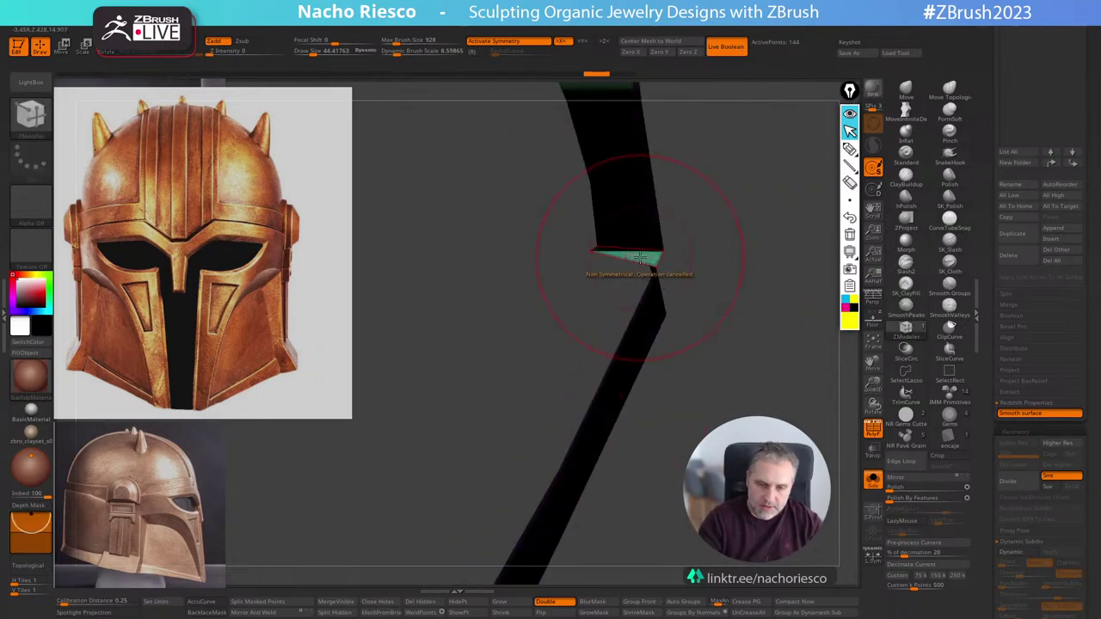
{"action": "left_click_drag", "start_coordinate": [615, 296], "coordinate": [653, 277]}
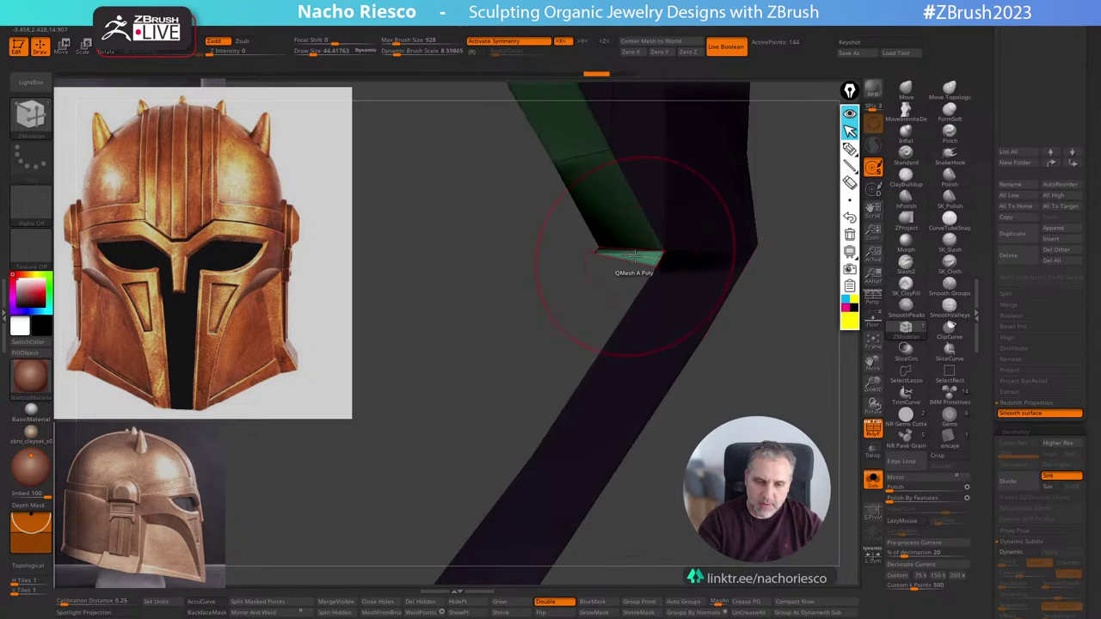
Set ZModeler's polygon action to PolyGroup with A Single Poly, regroup the small corner face, and unhide the rest of the mesh.
{"action": "key", "text": "space"}
{"action": "left_click", "coordinate": [602, 270]}
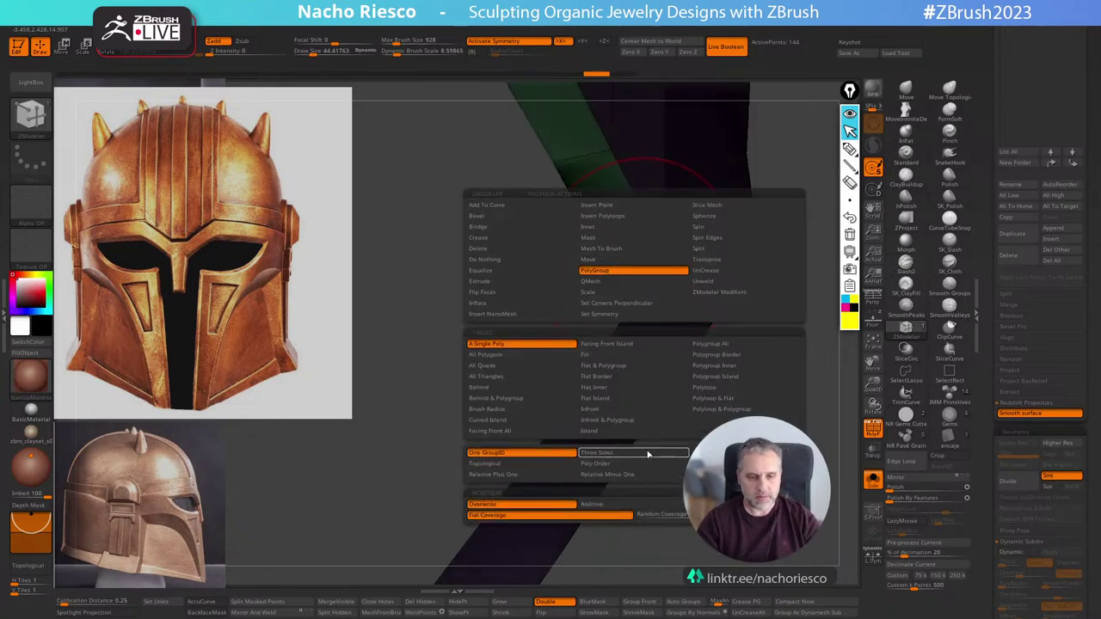
{"action": "left_click", "coordinate": [507, 348]}
{"action": "left_click_drag", "start_coordinate": [508, 350], "coordinate": [658, 262]}
{"action": "left_click", "coordinate": [705, 280], "text": "ctrl+shift"}
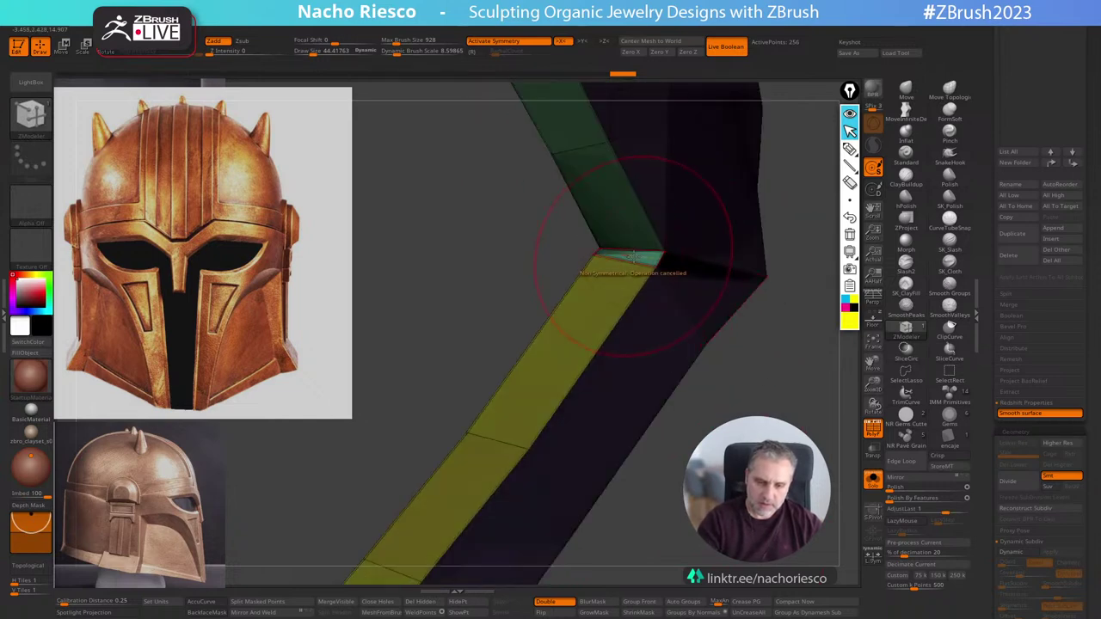
Select the Move brush, subdivide the mesh twice to level 3, and check the strip and rim band junction from the front.
{"action": "left_click_drag", "start_coordinate": [709, 373], "coordinate": [758, 392]}
{"action": "left_click", "coordinate": [908, 93]}
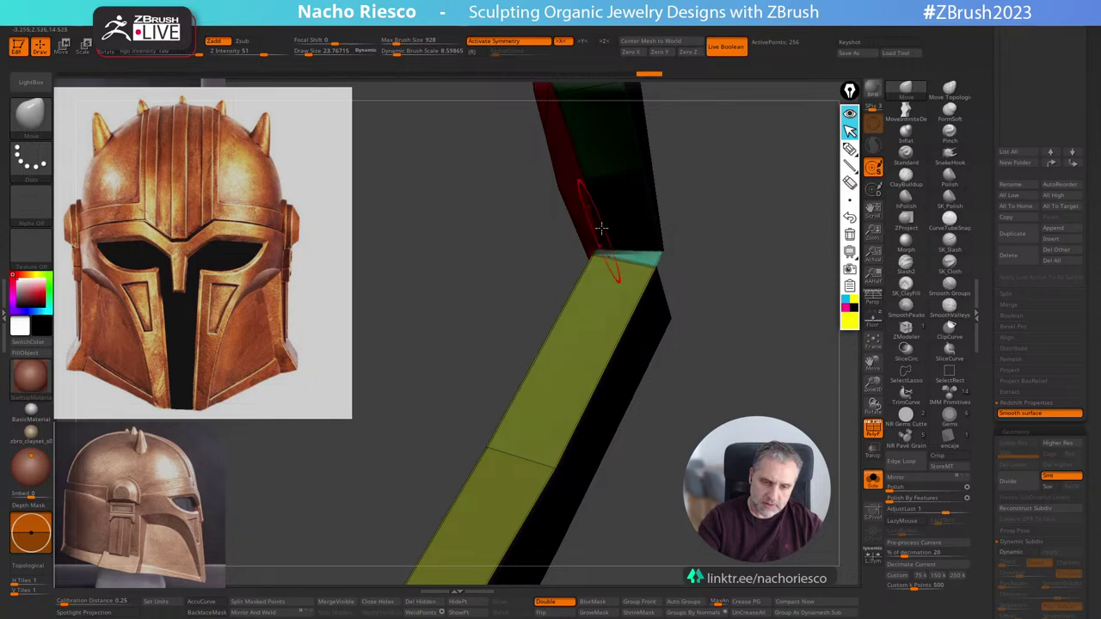
{"action": "left_click_drag", "start_coordinate": [737, 200], "coordinate": [721, 164]}
{"action": "left_click_drag", "start_coordinate": [688, 453], "coordinate": [681, 520]}
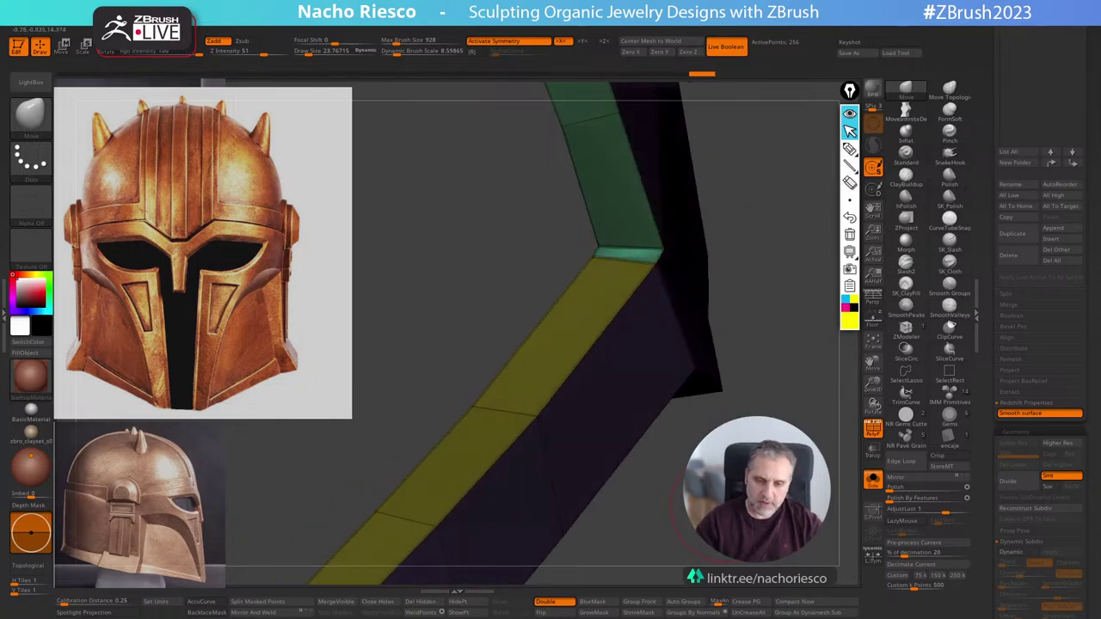
{"action": "left_click_drag", "start_coordinate": [757, 501], "coordinate": [834, 561]}
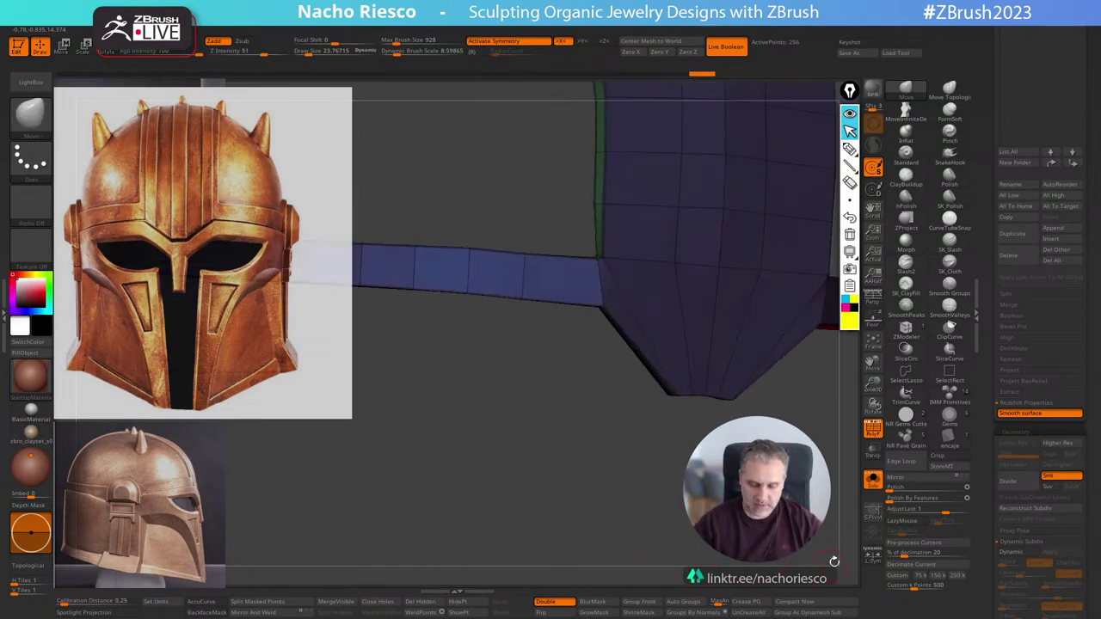
{"action": "key", "text": "ctrl+d"}
{"action": "key", "text": "ctrl+d"}
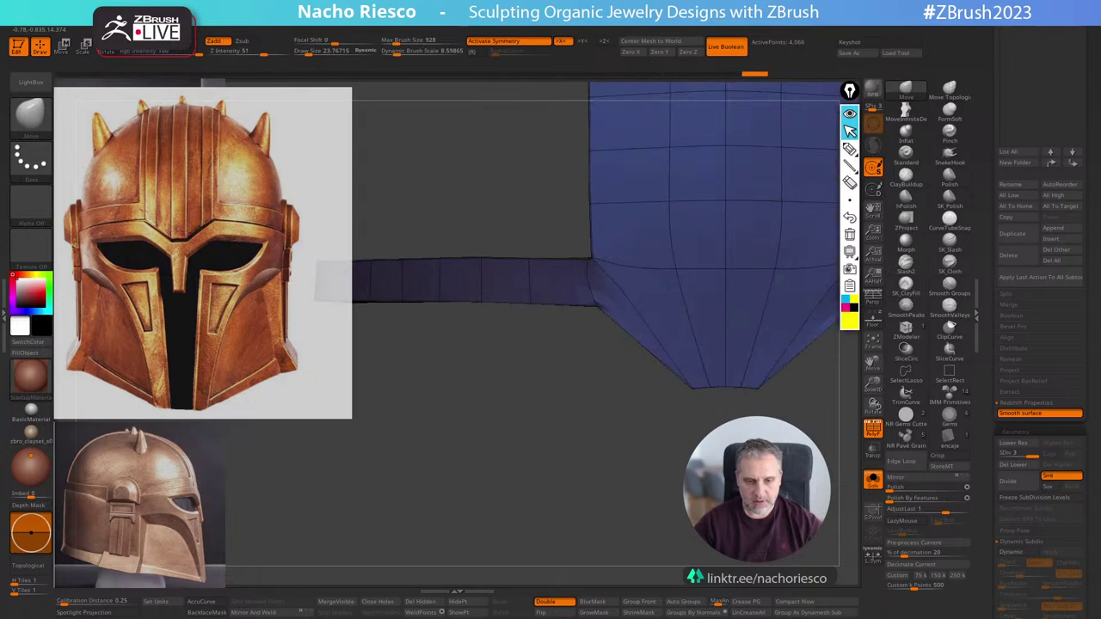
{"action": "left_click_drag", "start_coordinate": [688, 516], "coordinate": [718, 556], "text": "alt"}
{"action": "mouse_move", "coordinate": [482, 486]}
{"action": "left_mouse_down"}
{"action": "mouse_move", "coordinate": [636, 486]}
{"action": "mouse_move", "coordinate": [490, 486]}
{"action": "left_mouse_up"}
Try remeshing the subdivided mesh with ZRemesher using Double and KeepGroups, and undo the result.
{"action": "left_click_drag", "start_coordinate": [991, 489], "coordinate": [991, 439]}
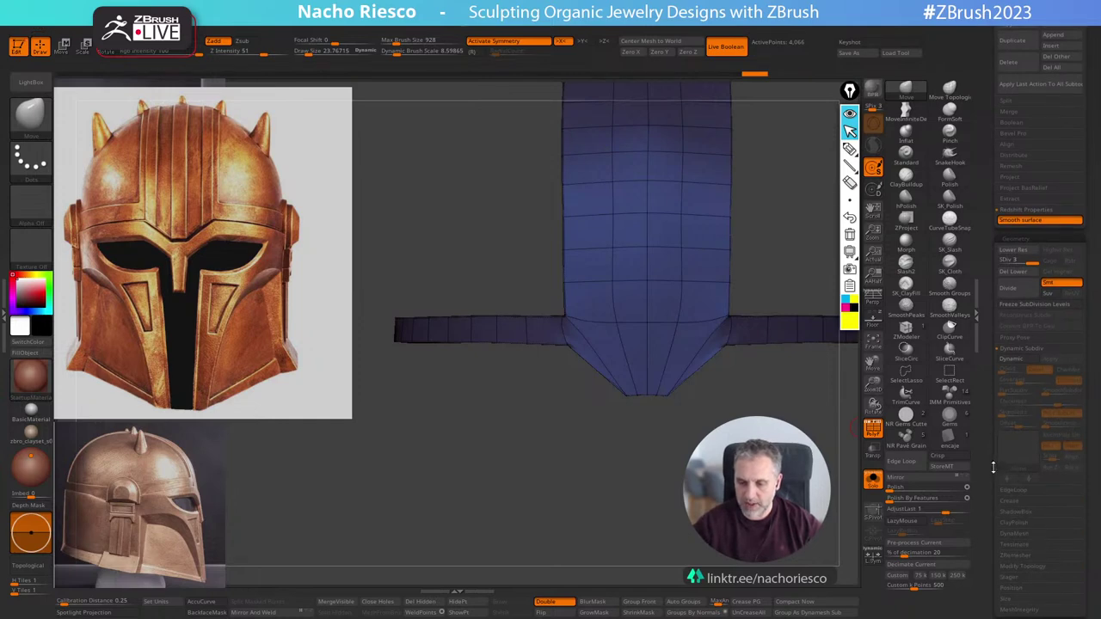
{"action": "scroll", "coordinate": [993, 467], "scroll_direction": "down", "scroll_amount": 4}
{"action": "left_click", "coordinate": [1021, 395]}
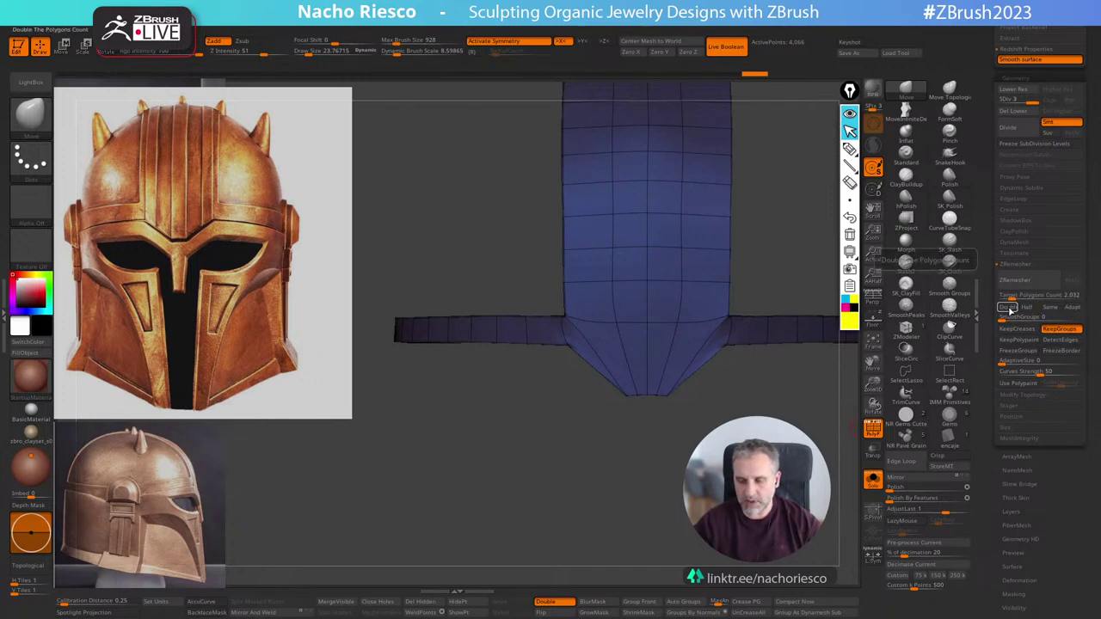
{"action": "left_click", "coordinate": [1010, 311]}
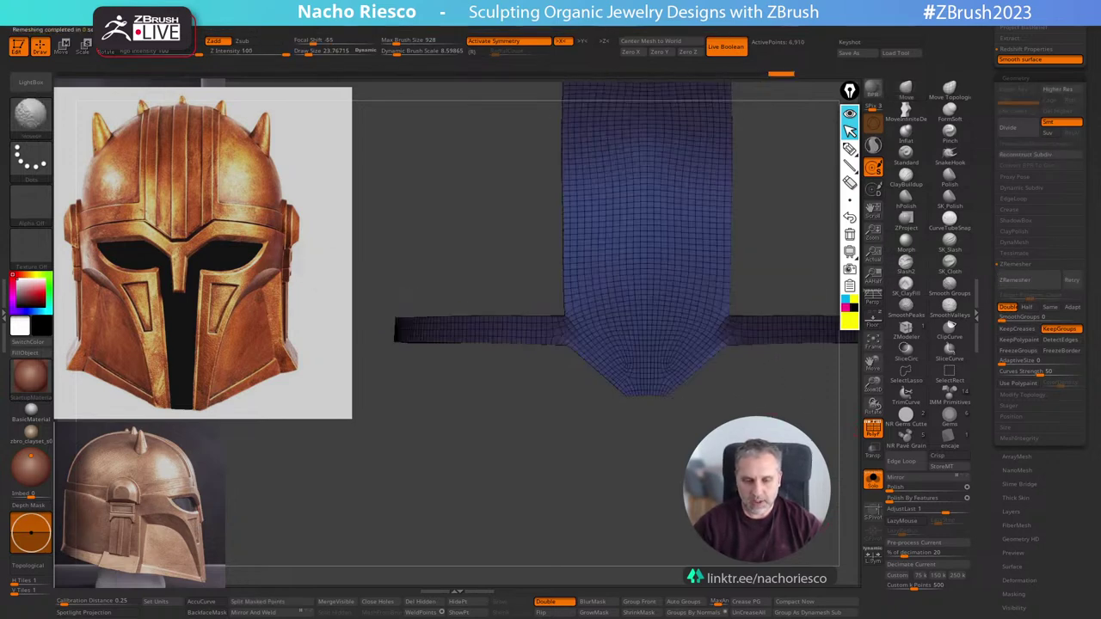
{"action": "left_click_drag", "start_coordinate": [943, 501], "coordinate": [896, 500]}
{"action": "key", "text": "ctrl+z"}
{"action": "right_click_drag", "start_coordinate": [533, 503], "coordinate": [669, 505]}
{"action": "key", "text": "ctrl+z"}
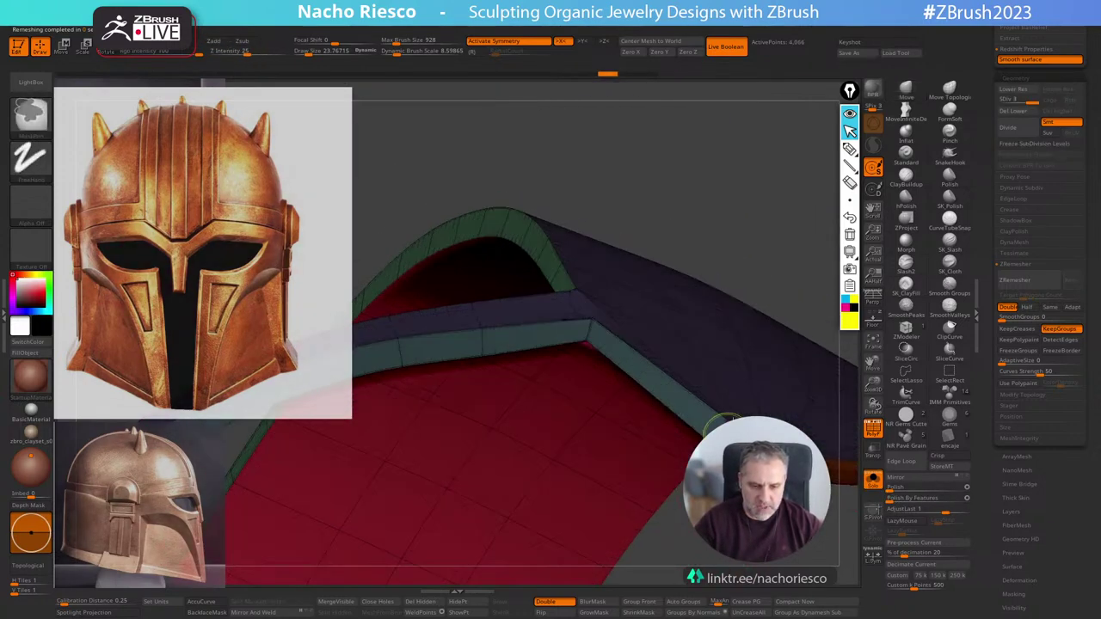
Select the ZModeler brush and return the mesh to its undivided base level, keeping the inner junction edge in view.
{"action": "left_click_drag", "start_coordinate": [743, 248], "coordinate": [679, 368]}
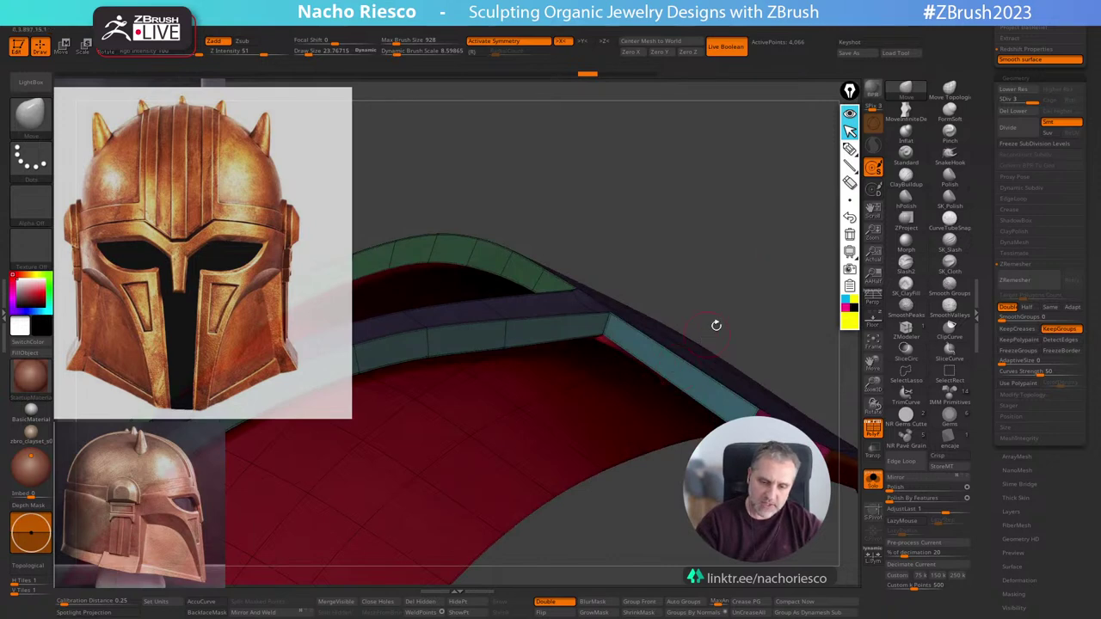
{"action": "left_click_drag", "start_coordinate": [761, 332], "coordinate": [778, 404]}
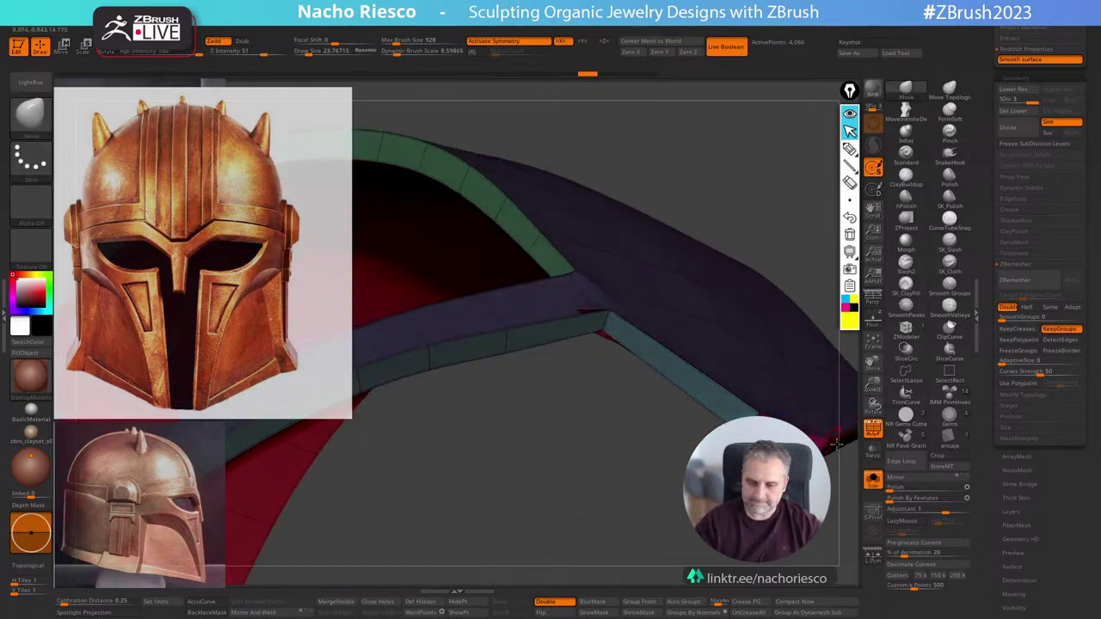
{"action": "left_click", "coordinate": [905, 330]}
{"action": "mouse_move", "coordinate": [791, 279]}
{"action": "left_mouse_down"}
{"action": "mouse_move", "coordinate": [801, 206]}
{"action": "mouse_move", "coordinate": [666, 368]}
{"action": "left_mouse_up"}
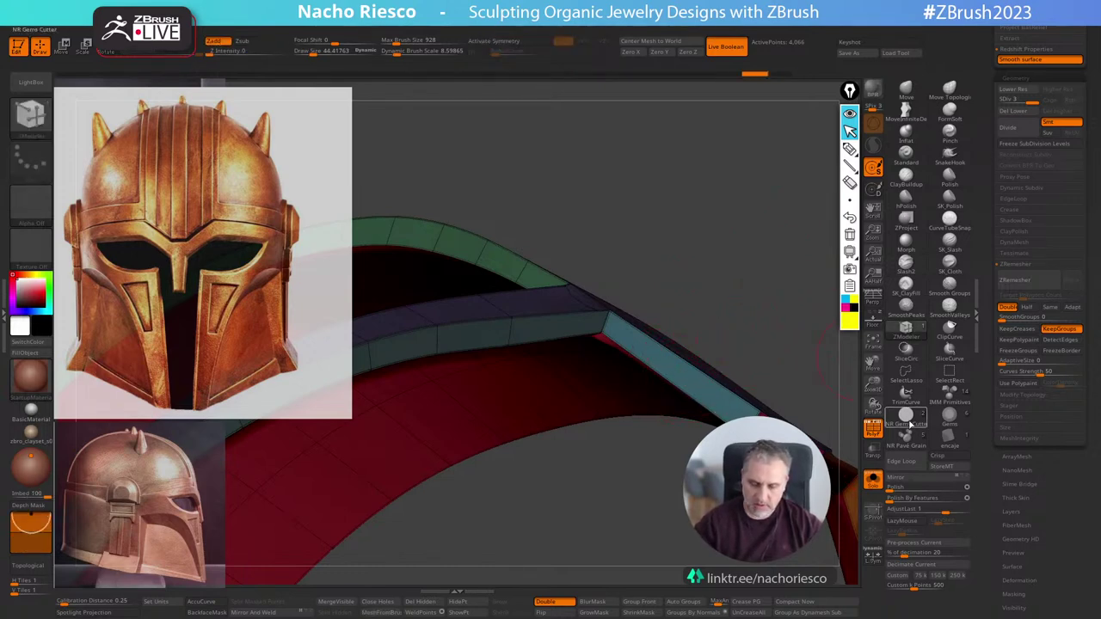
{"action": "left_click", "coordinate": [1002, 101]}
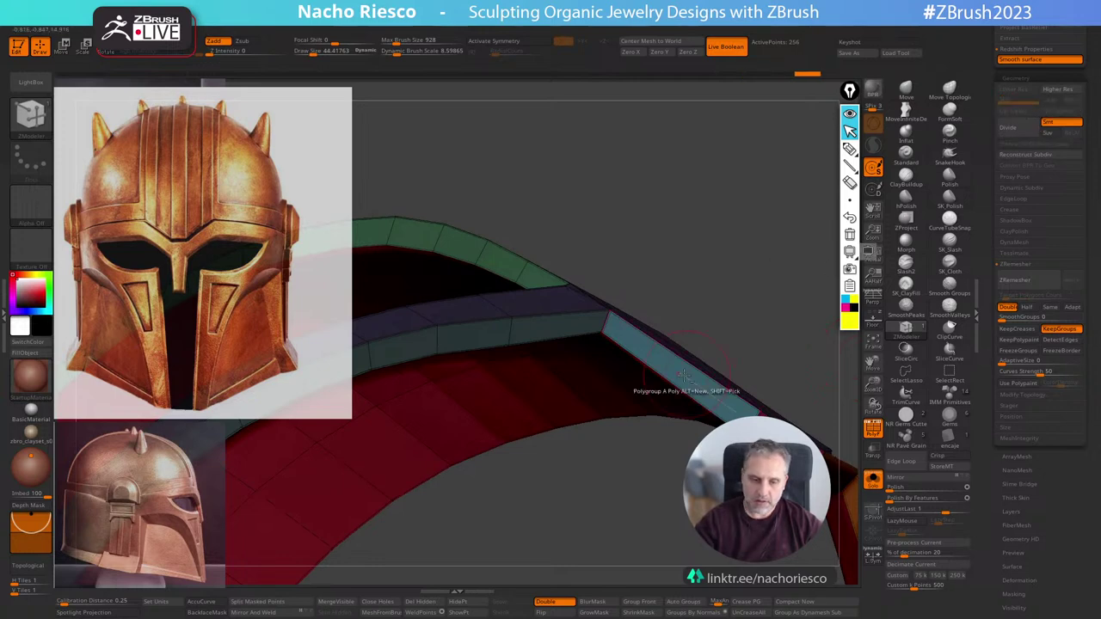
Assign a polygroup to a single face on the brow tab's lower edge and isolate the outer surface polygroup.
{"action": "left_click_drag", "start_coordinate": [811, 298], "coordinate": [657, 279]}
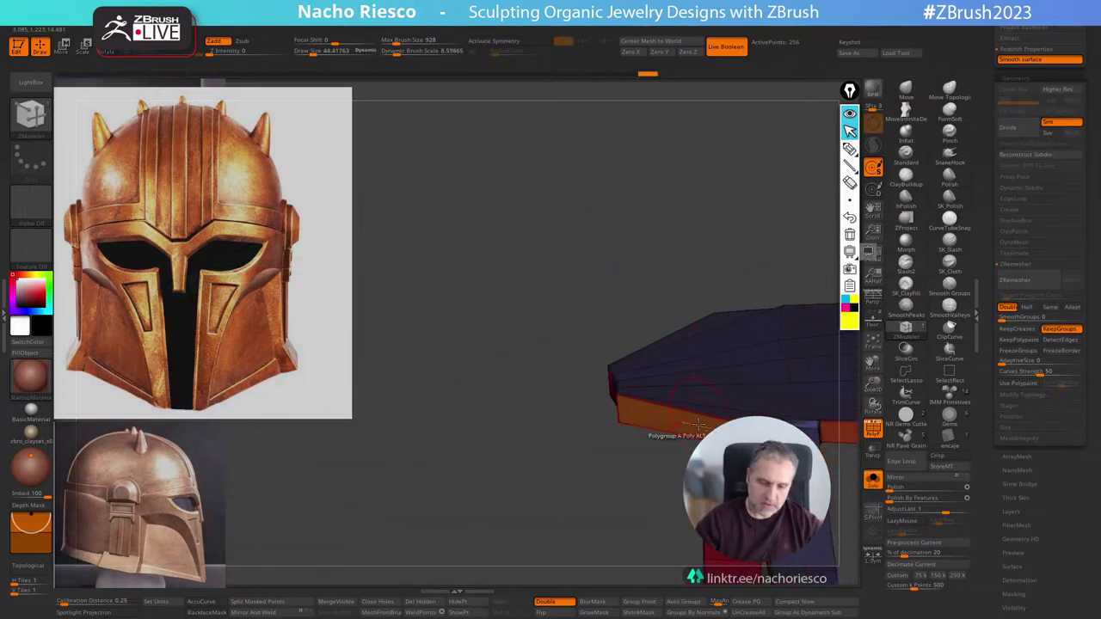
{"action": "left_click", "coordinate": [645, 421]}
{"action": "left_click_drag", "start_coordinate": [700, 209], "coordinate": [546, 442]}
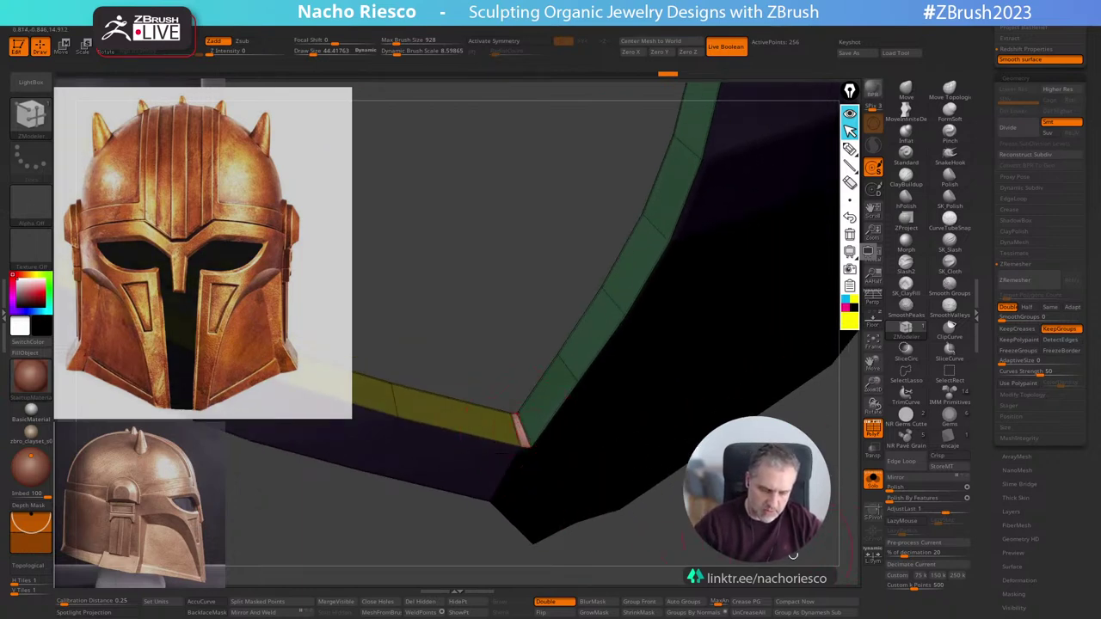
{"action": "left_click_drag", "start_coordinate": [793, 555], "coordinate": [773, 392]}
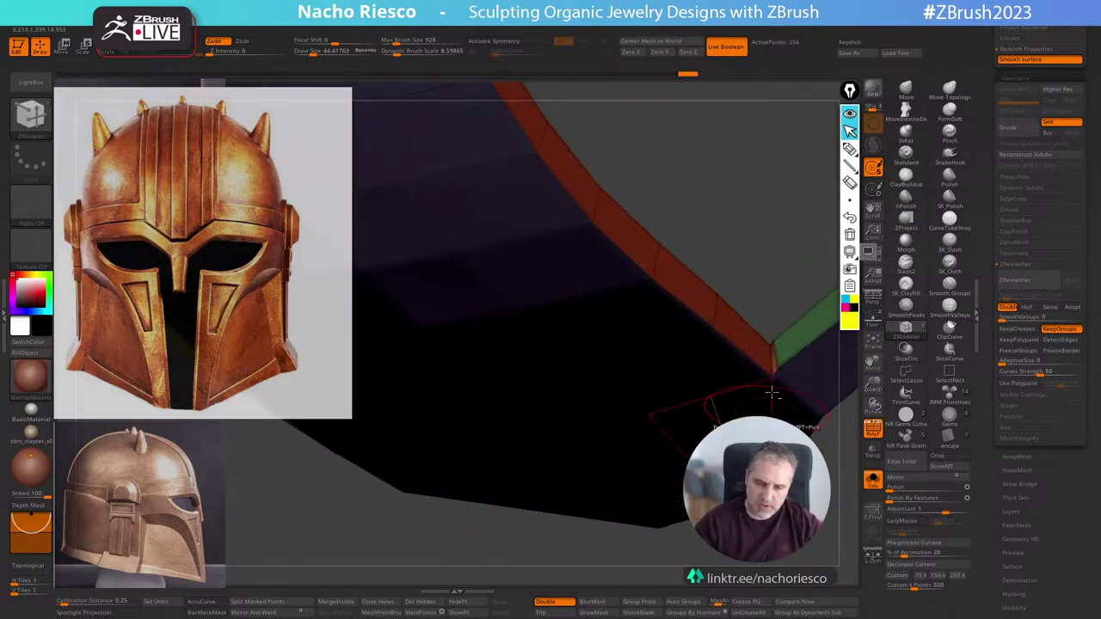
{"action": "left_click_drag", "start_coordinate": [833, 533], "coordinate": [656, 393]}
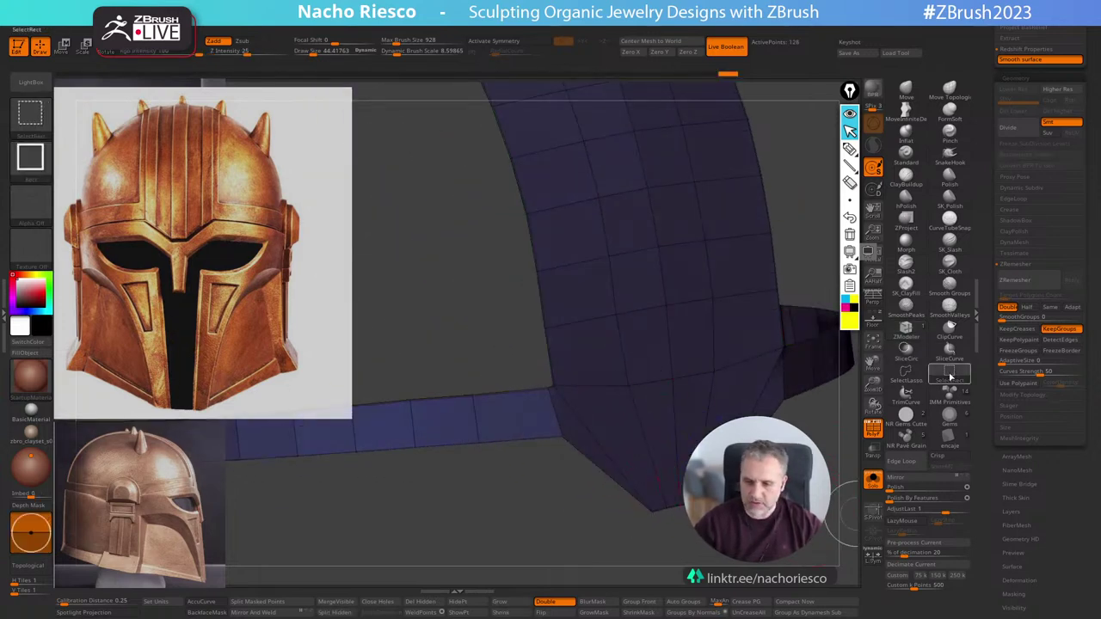
Hide the helmet band's outer and inner faces to isolate its edge polygroups.
{"action": "left_click", "coordinate": [808, 455], "text": "ctrl+shift"}
{"action": "left_click_drag", "start_coordinate": [802, 202], "coordinate": [824, 207]}
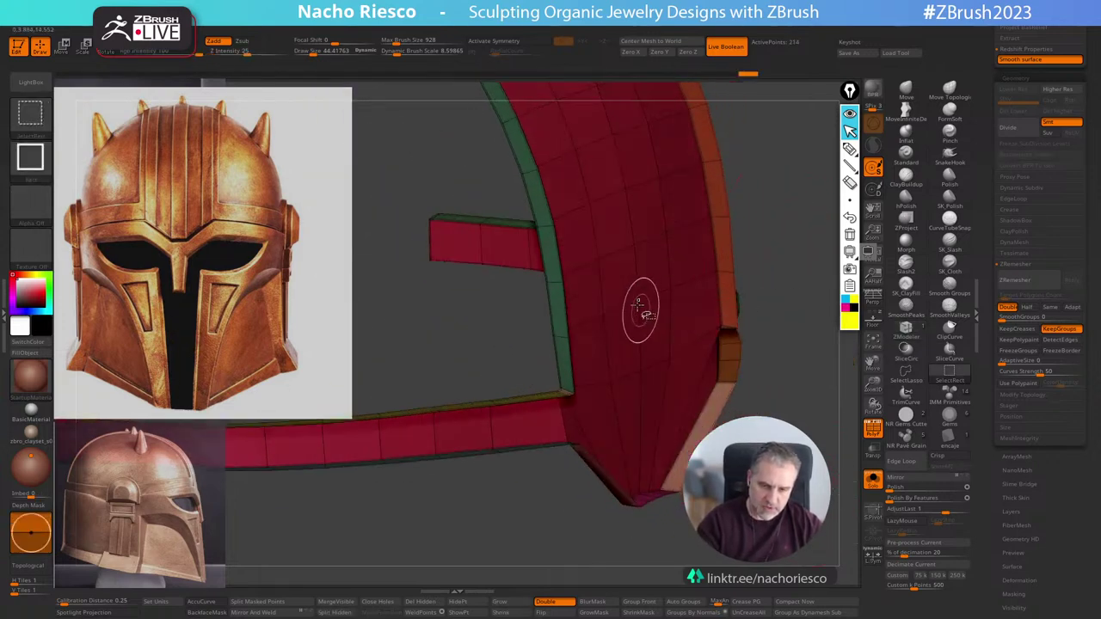
{"action": "double_click", "coordinate": [639, 307], "text": "ctrl+shift"}
{"action": "left_click_drag", "start_coordinate": [680, 468], "coordinate": [748, 485]}
{"action": "left_click", "coordinate": [588, 332], "text": "ctrl+shift"}
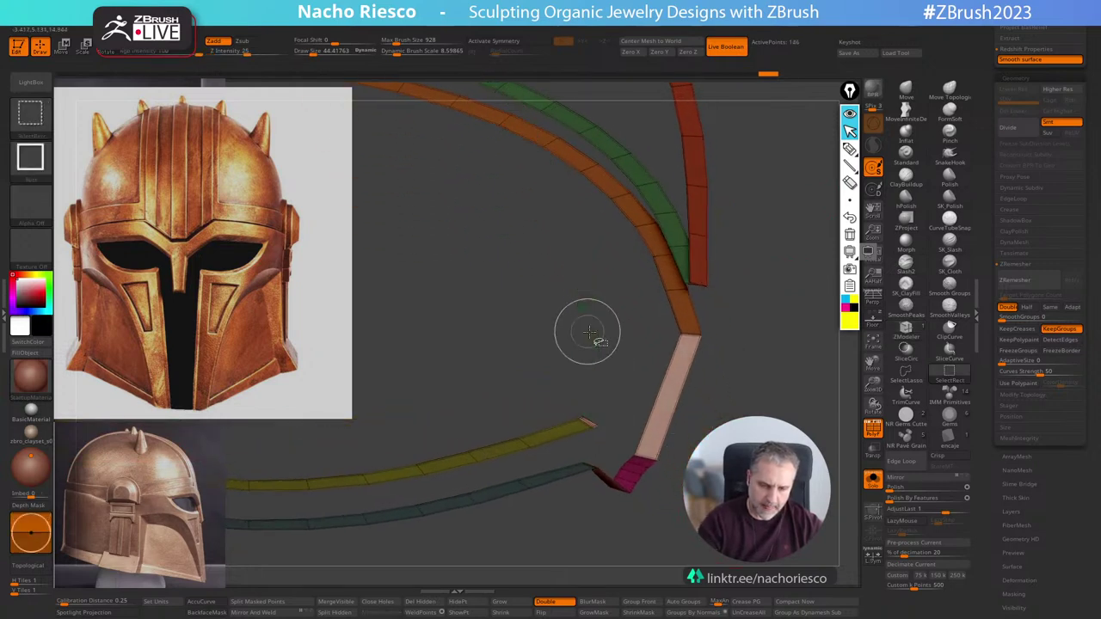
Narrow the visible polygroups to the band's two inner edge strips and bring the full band back into view.
{"action": "left_click_drag", "start_coordinate": [588, 344], "coordinate": [645, 340]}
{"action": "key", "text": "ctrl+z"}
{"action": "key", "text": "ctrl+z"}
{"action": "key", "text": "ctrl+z"}
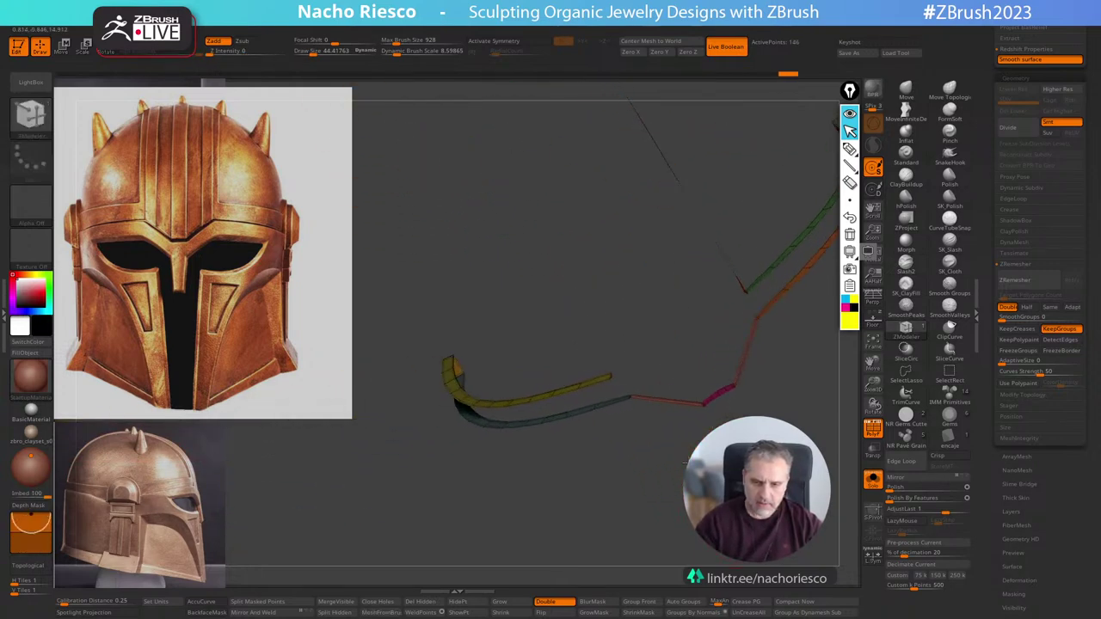
{"action": "key", "text": "ctrl+z"}
{"action": "key", "text": "ctrl+z"}
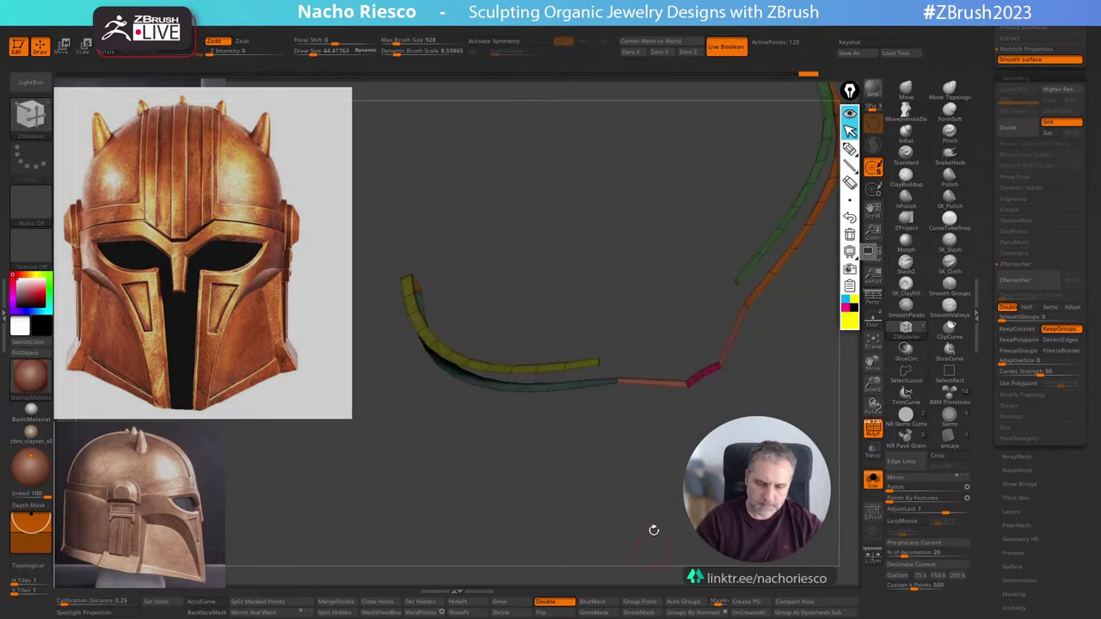
{"action": "key", "text": "ctrl+z"}
{"action": "key", "text": "ctrl+z"}
{"action": "key", "text": "ctrl+z"}
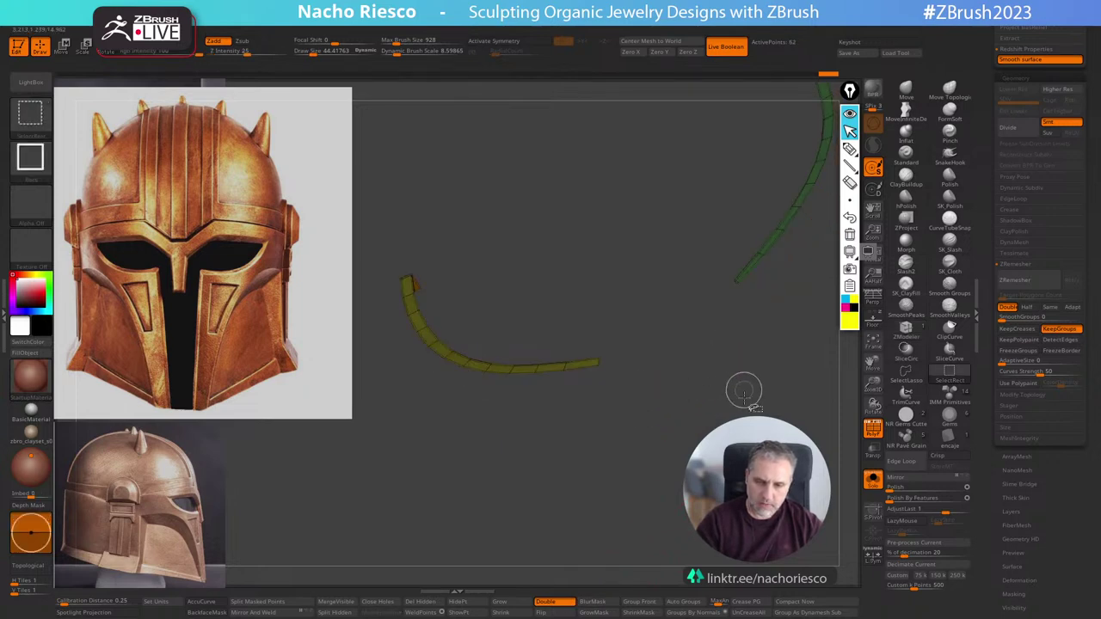
{"action": "left_click_drag", "start_coordinate": [482, 481], "coordinate": [421, 387]}
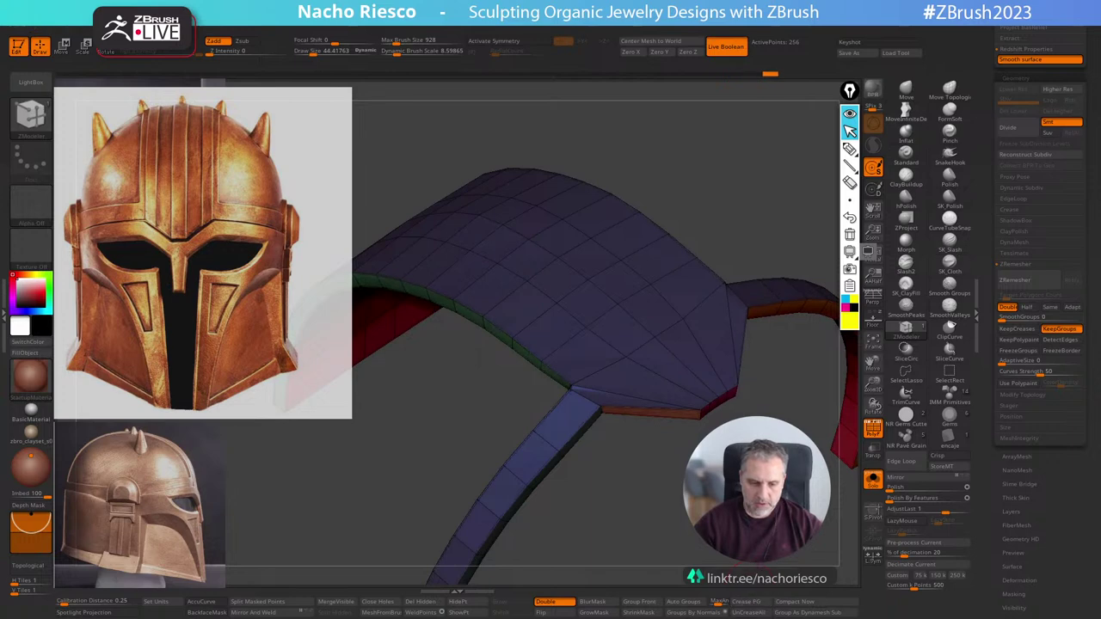
Subdivide the band twice and remesh it with ZRemesher using Double and KeepGroups.
{"action": "key", "text": "ctrl+d"}
{"action": "key", "text": "ctrl+d"}
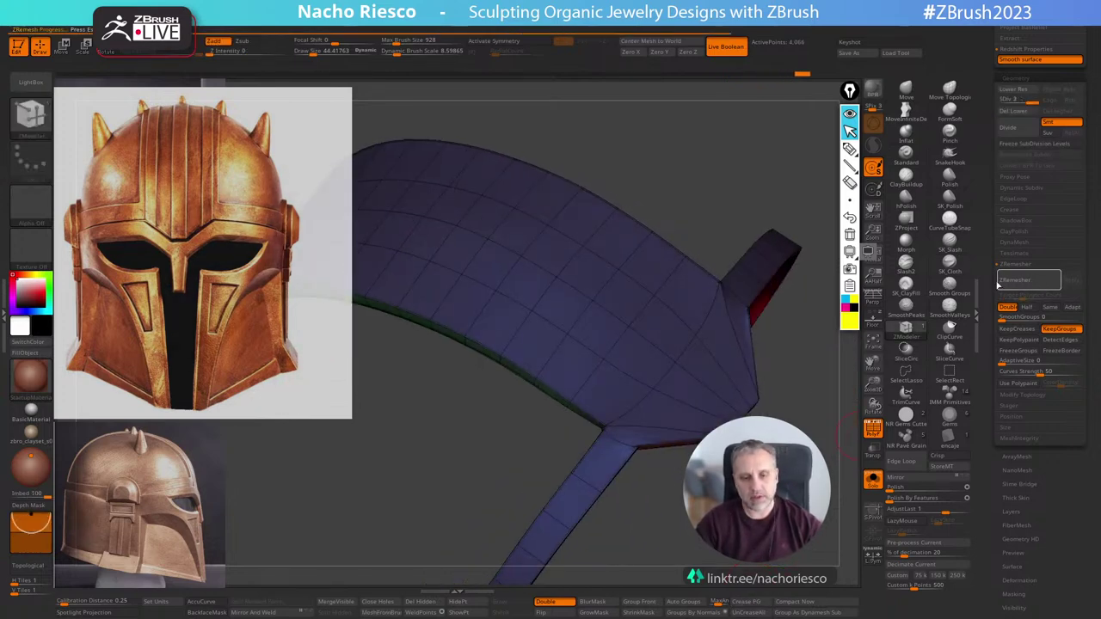
{"action": "left_click_drag", "start_coordinate": [482, 507], "coordinate": [741, 554]}
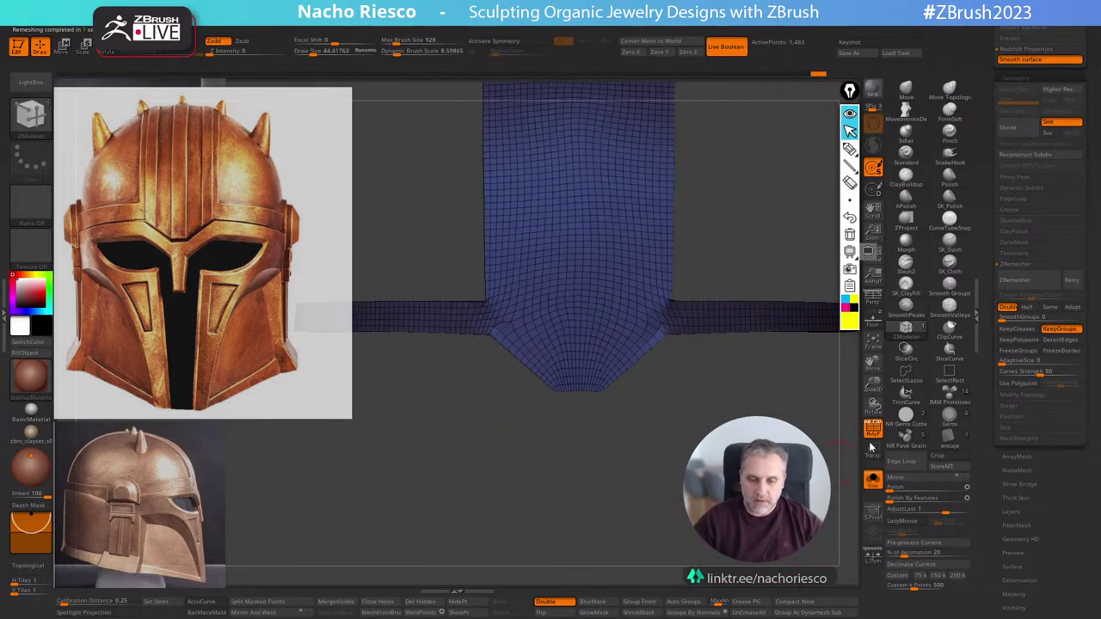
Turn off the wireframe display and smooth the joint between arch and side strip with SmoothValleys at a draw size of about 101.
{"action": "left_click", "coordinate": [873, 430]}
{"action": "mouse_move", "coordinate": [765, 366]}
{"action": "left_mouse_down"}
{"action": "mouse_move", "coordinate": [821, 383]}
{"action": "mouse_move", "coordinate": [774, 374]}
{"action": "mouse_move", "coordinate": [770, 405]}
{"action": "mouse_move", "coordinate": [671, 409]}
{"action": "mouse_move", "coordinate": [774, 370]}
{"action": "mouse_move", "coordinate": [813, 326]}
{"action": "mouse_move", "coordinate": [705, 387]}
{"action": "left_mouse_up"}
{"action": "key", "text": "s"}
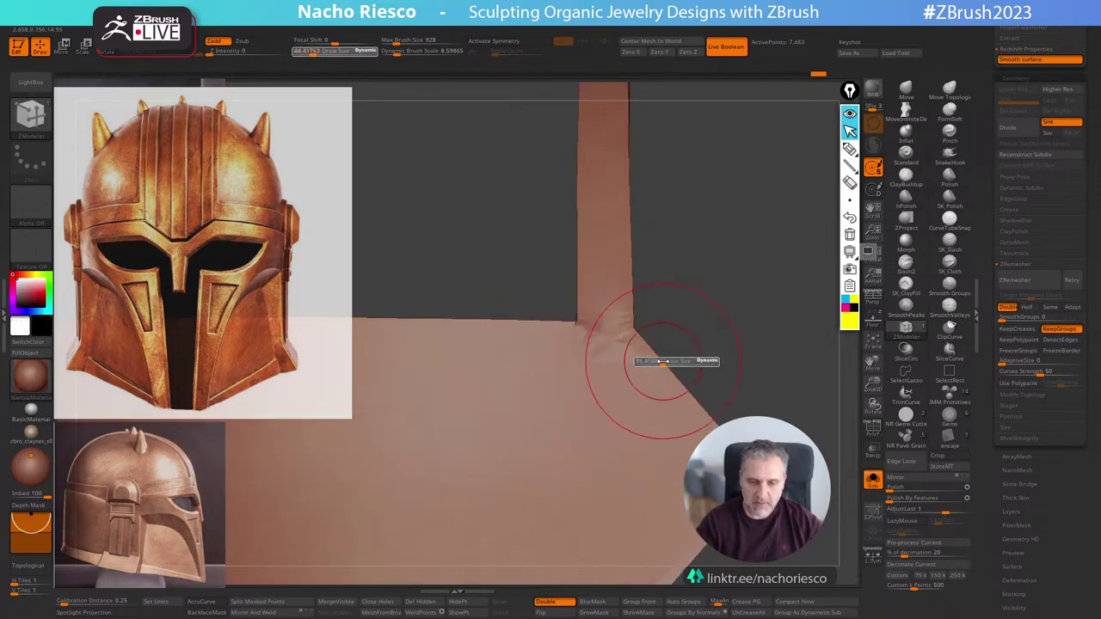
{"action": "left_click", "coordinate": [959, 308]}
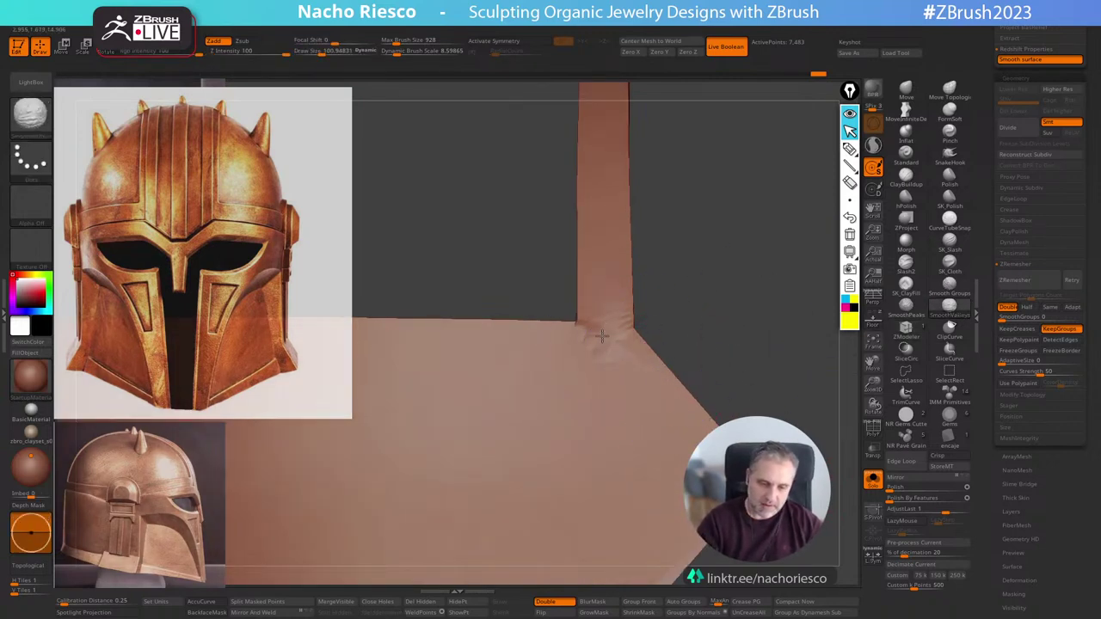
{"action": "mouse_move", "coordinate": [725, 311]}
{"action": "left_mouse_down"}
{"action": "mouse_move", "coordinate": [759, 310]}
{"action": "mouse_move", "coordinate": [725, 312]}
{"action": "mouse_move", "coordinate": [794, 342]}
{"action": "mouse_move", "coordinate": [782, 335]}
{"action": "mouse_move", "coordinate": [791, 332]}
{"action": "left_mouse_up"}
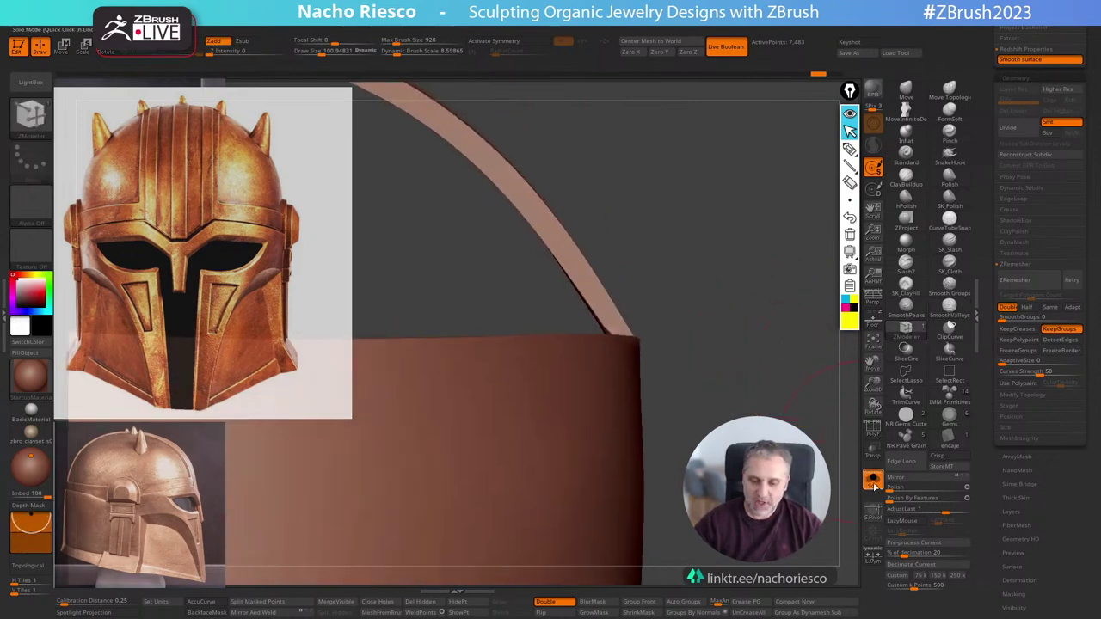
Show the helmet dome around the band and adjust the band's joint with the Move brush at a draw size of about 240.
{"action": "left_click", "coordinate": [872, 482]}
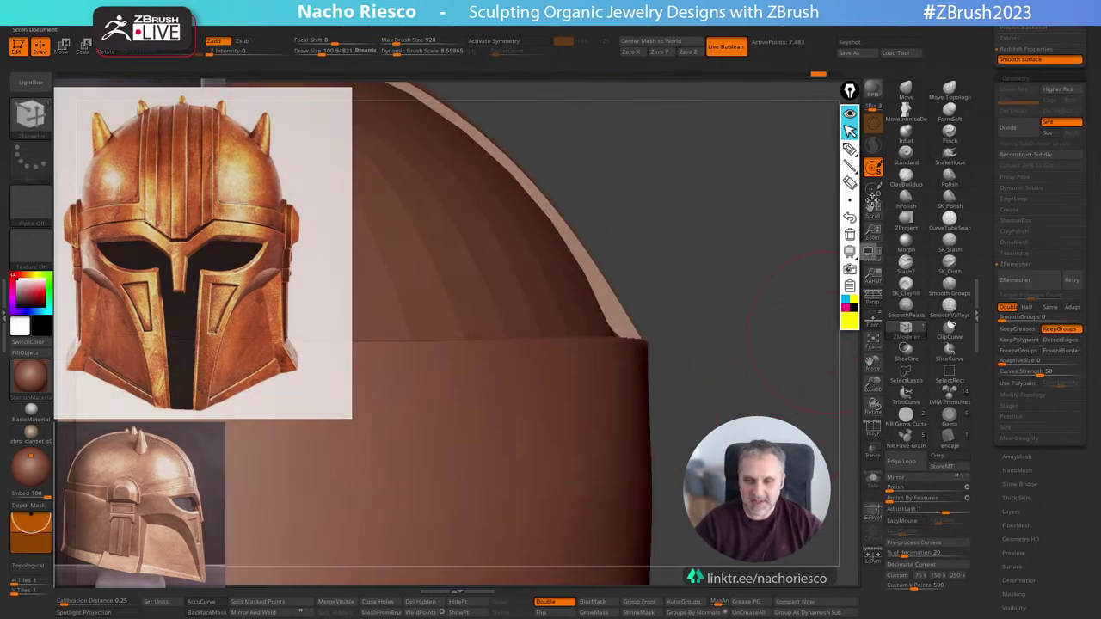
{"action": "left_click", "coordinate": [906, 89]}
{"action": "key", "text": "s"}
{"action": "left_click_drag", "start_coordinate": [615, 313], "coordinate": [628, 313]}
{"action": "key", "text": "s"}
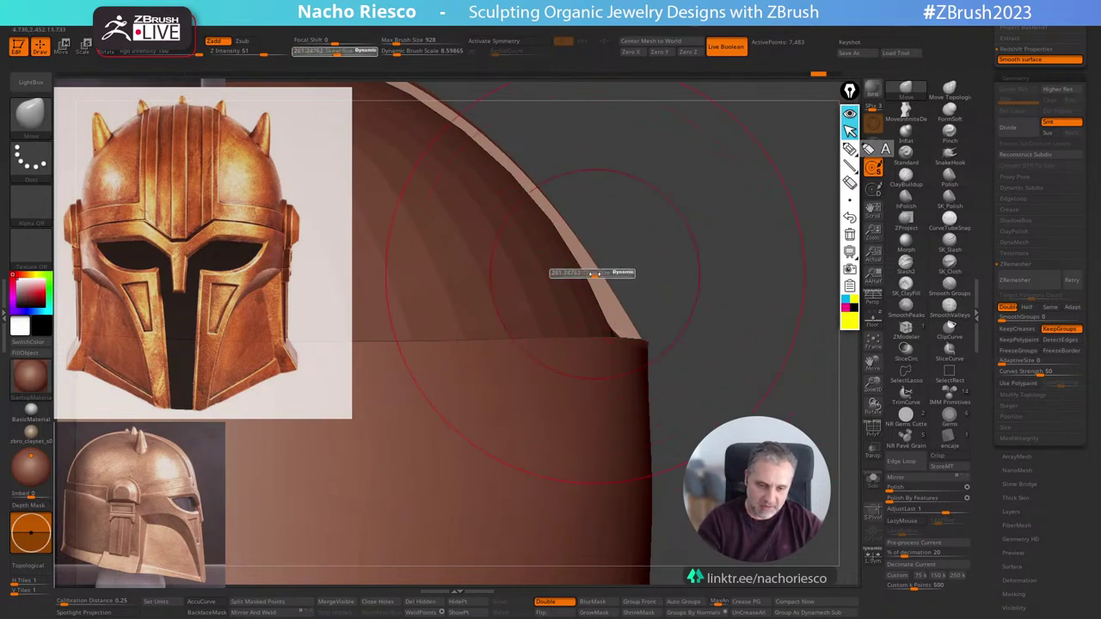
{"action": "left_click_drag", "start_coordinate": [593, 271], "coordinate": [596, 270]}
{"action": "key", "text": "ctrl+z"}
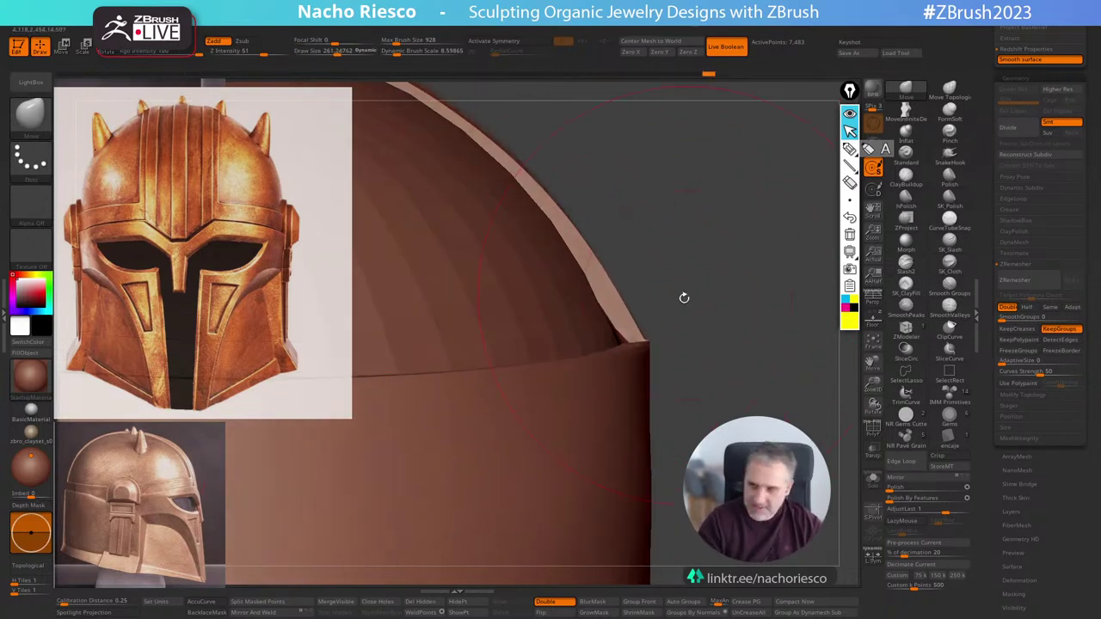
{"action": "key", "text": "s"}
{"action": "mouse_move", "coordinate": [682, 297]}
{"action": "left_mouse_down"}
{"action": "mouse_move", "coordinate": [693, 309]}
{"action": "mouse_move", "coordinate": [818, 295]}
{"action": "mouse_move", "coordinate": [762, 277]}
{"action": "left_mouse_up"}
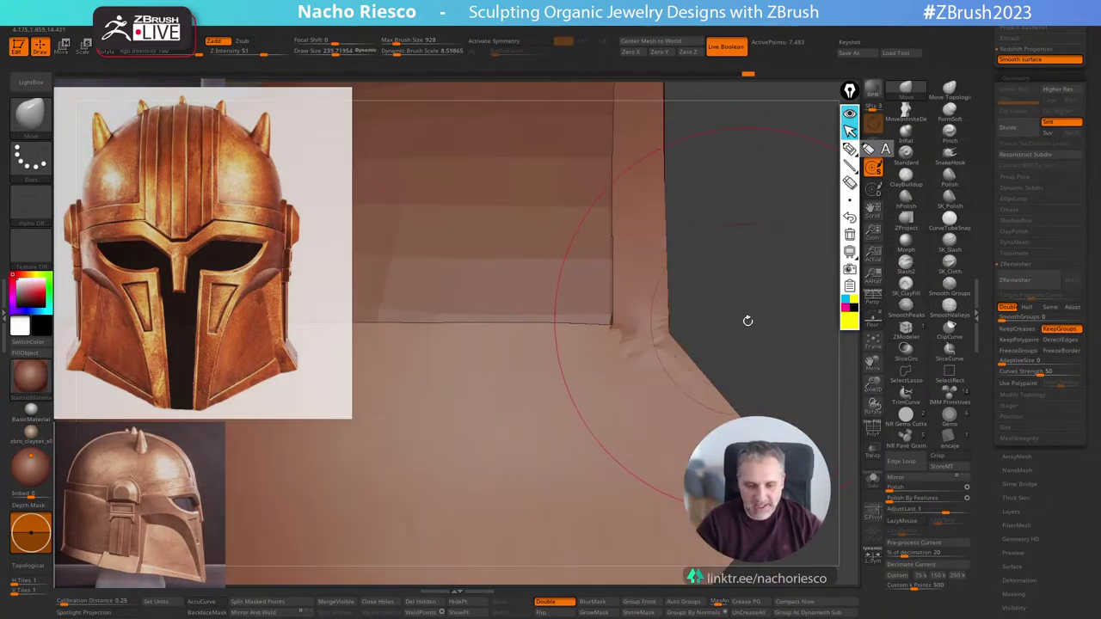
{"action": "left_click_drag", "start_coordinate": [748, 321], "coordinate": [786, 320]}
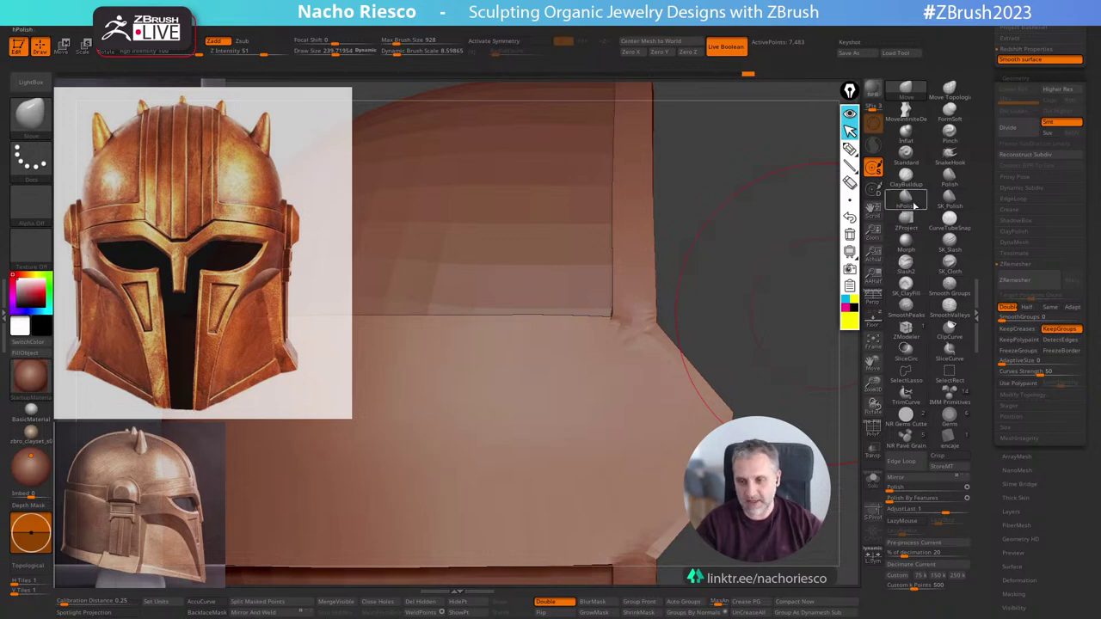
Polish the wrinkled corners where the band meets the side strips, using hPolish at a draw size of about 125 with X symmetry.
{"action": "left_click", "coordinate": [913, 206]}
{"action": "key", "text": "s"}
{"action": "left_click_drag", "start_coordinate": [644, 333], "coordinate": [634, 336]}
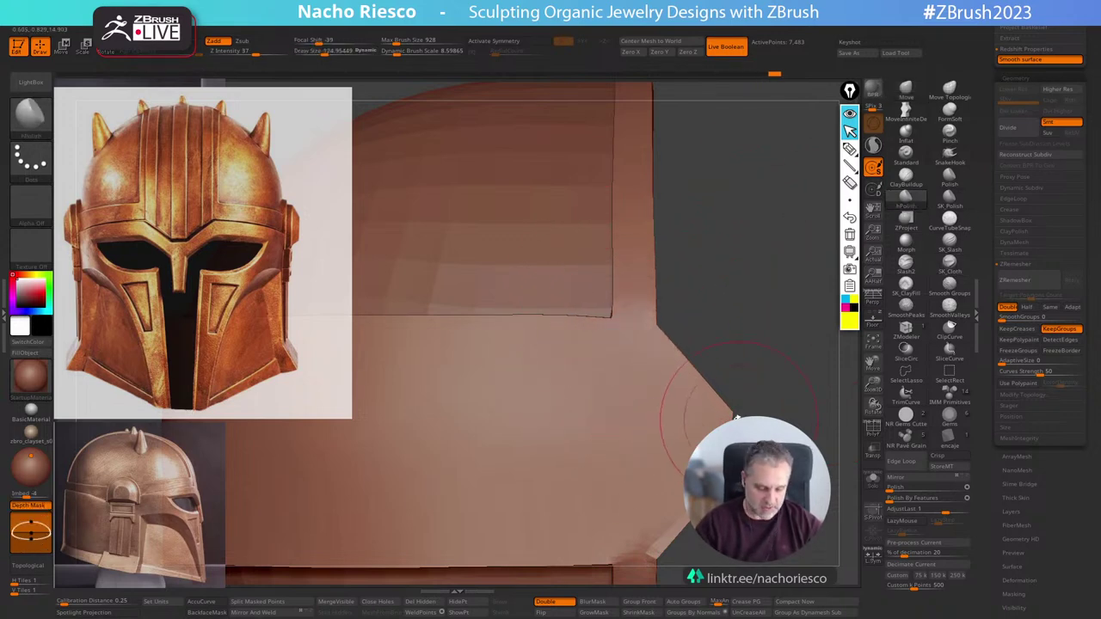
{"action": "key", "text": "ctrl+z"}
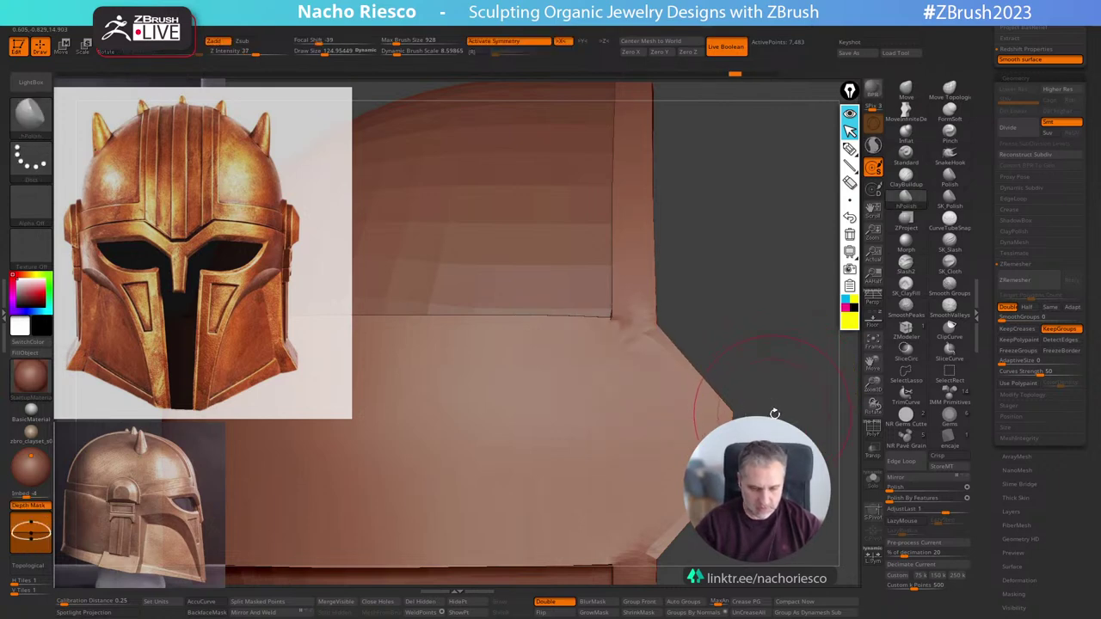
{"action": "left_click_drag", "start_coordinate": [774, 414], "coordinate": [782, 396], "text": "alt"}
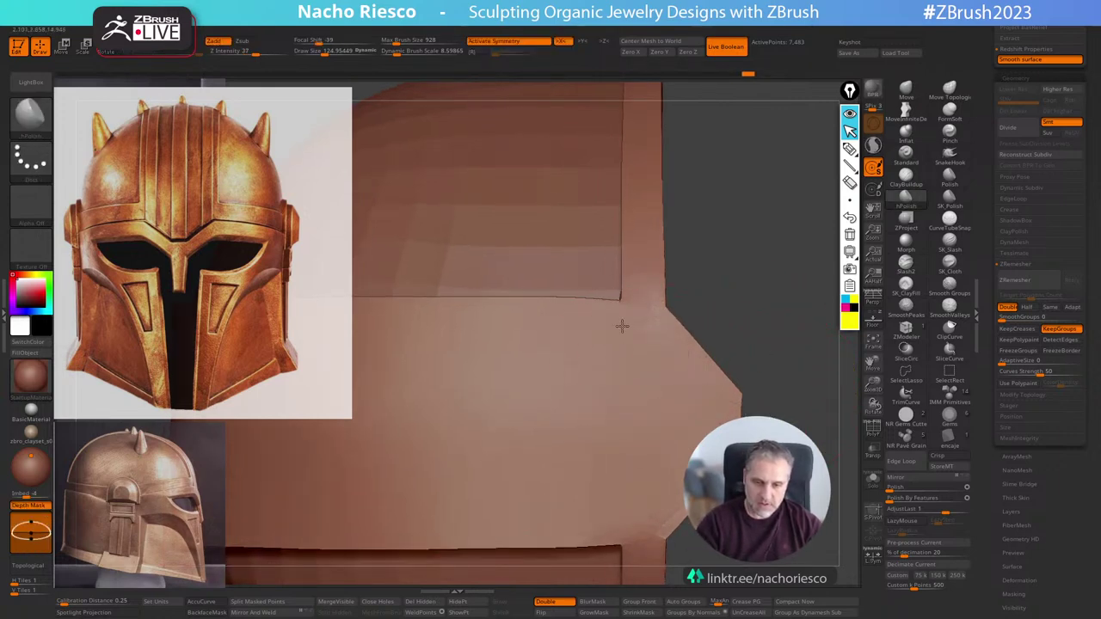
{"action": "mouse_move", "coordinate": [781, 363]}
{"action": "left_mouse_down"}
{"action": "mouse_move", "coordinate": [811, 364]}
{"action": "mouse_move", "coordinate": [771, 346]}
{"action": "left_mouse_up"}
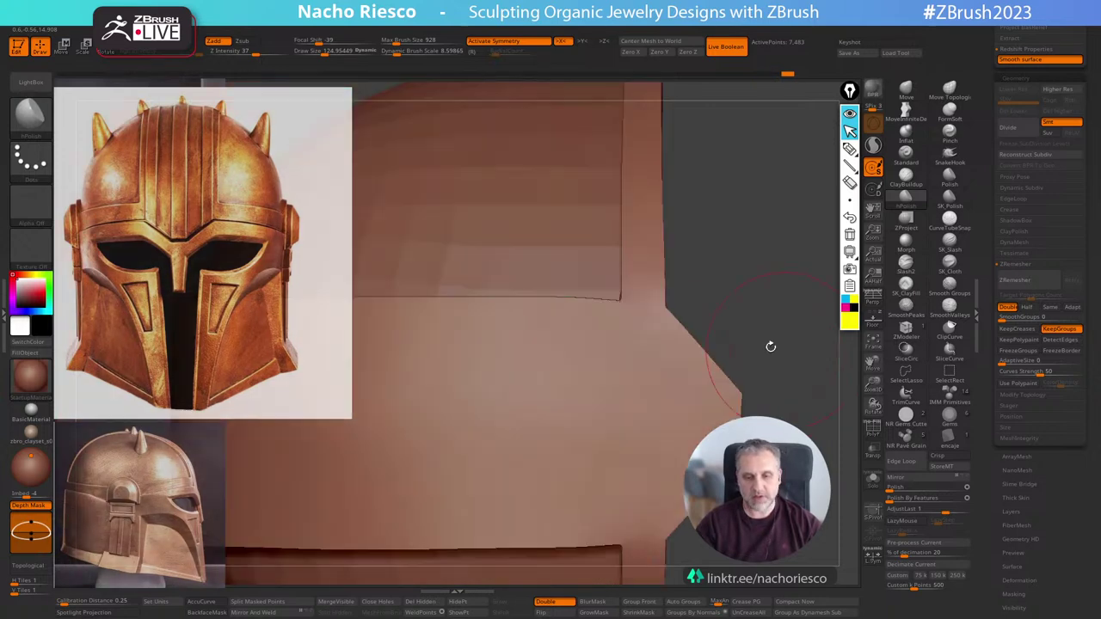
{"action": "left_click_drag", "start_coordinate": [764, 283], "coordinate": [650, 325]}
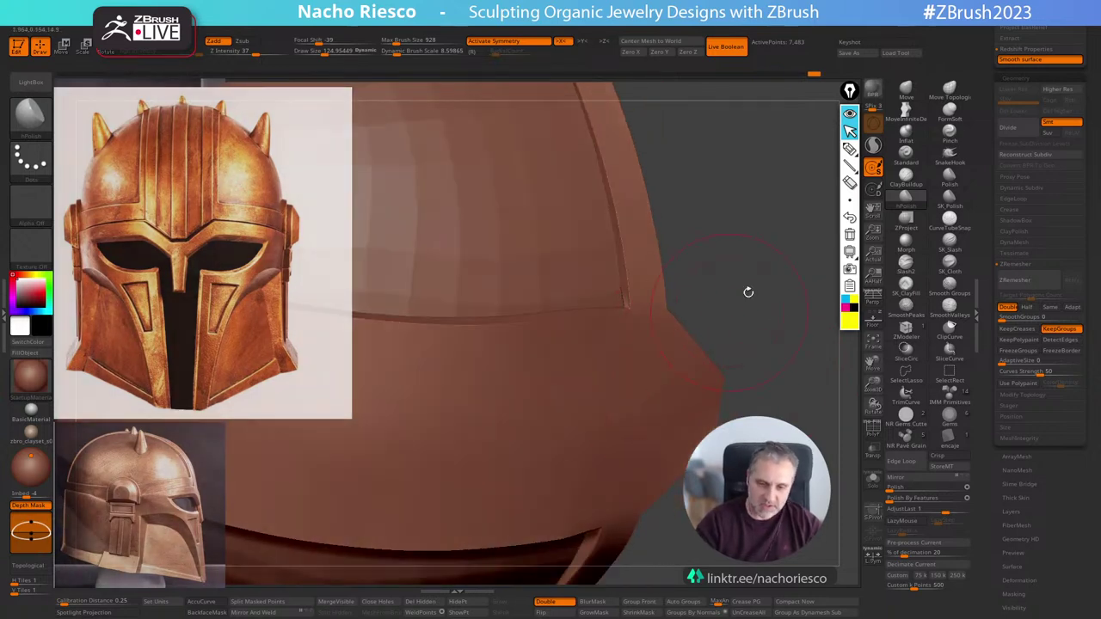
{"action": "left_click_drag", "start_coordinate": [748, 293], "coordinate": [845, 376]}
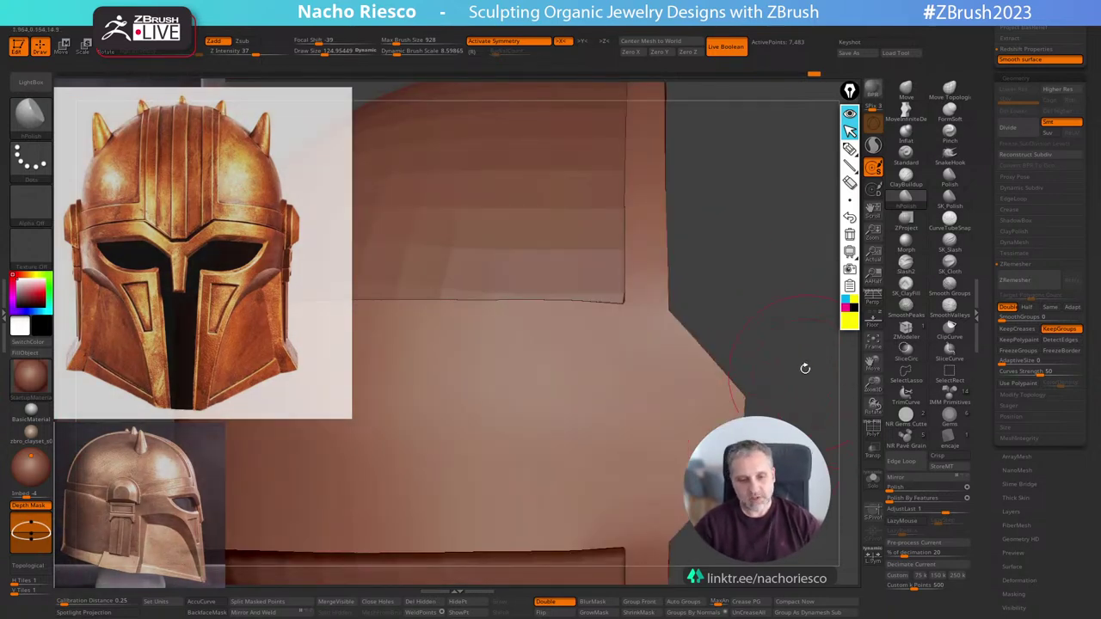
Straighten the side strip's edge along the dome with the MoveInfiniteDepth brush at a draw size of about 101.
{"action": "left_click", "coordinate": [904, 107]}
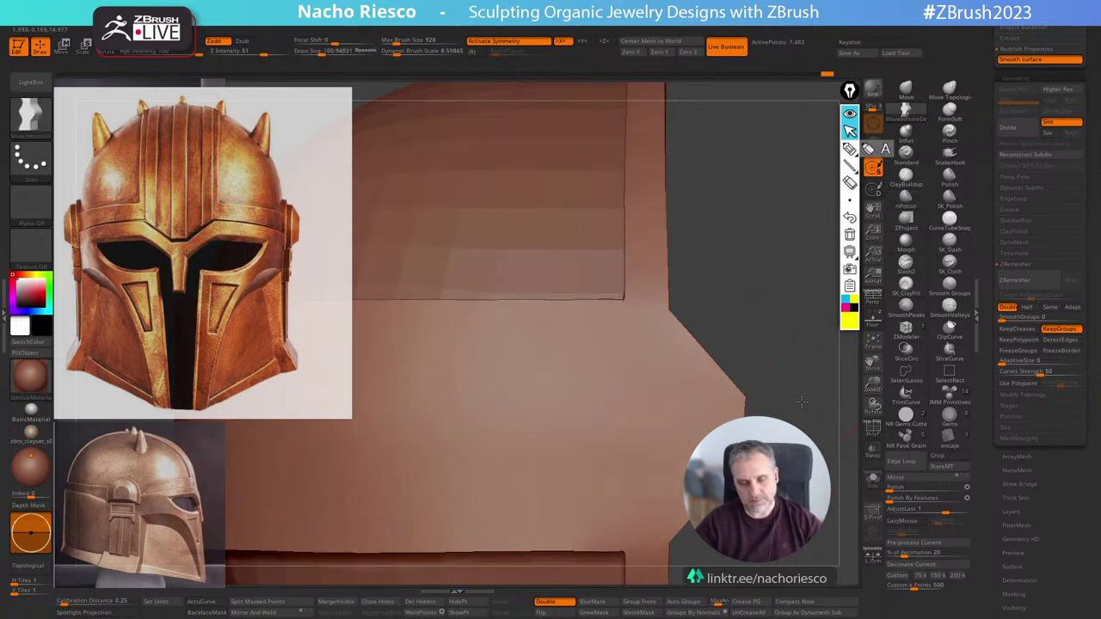
{"action": "key", "text": "f"}
{"action": "left_click_drag", "start_coordinate": [757, 387], "coordinate": [744, 219]}
Reshape the band's inner corner against the dome with the Move brush, BackfaceMask on and a draw size of about 72.
{"action": "left_click_drag", "start_coordinate": [765, 413], "coordinate": [817, 351], "text": "alt"}
{"action": "left_click", "coordinate": [905, 91]}
{"action": "key", "text": "s"}
{"action": "left_click_drag", "start_coordinate": [650, 326], "coordinate": [631, 325]}
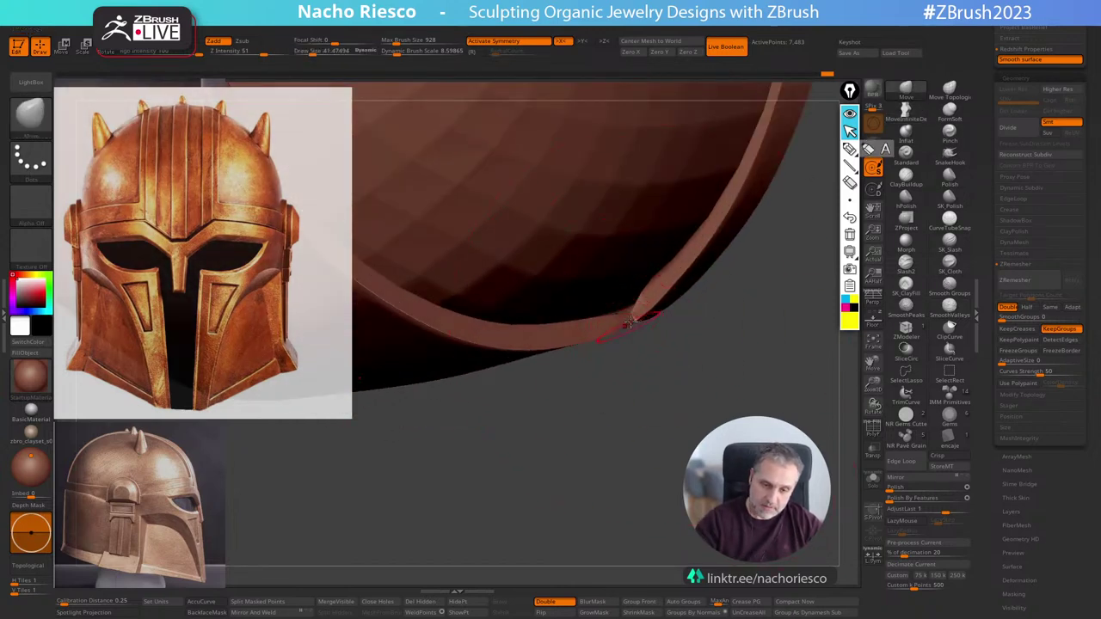
{"action": "left_click", "coordinate": [219, 614]}
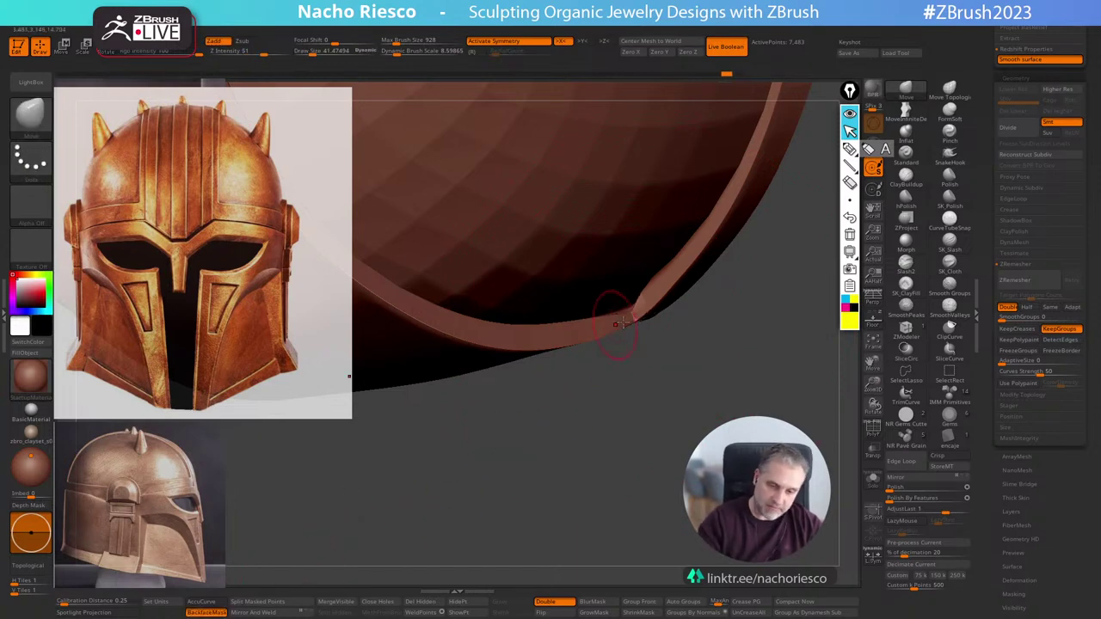
{"action": "key", "text": "s"}
{"action": "left_click_drag", "start_coordinate": [623, 320], "coordinate": [626, 305]}
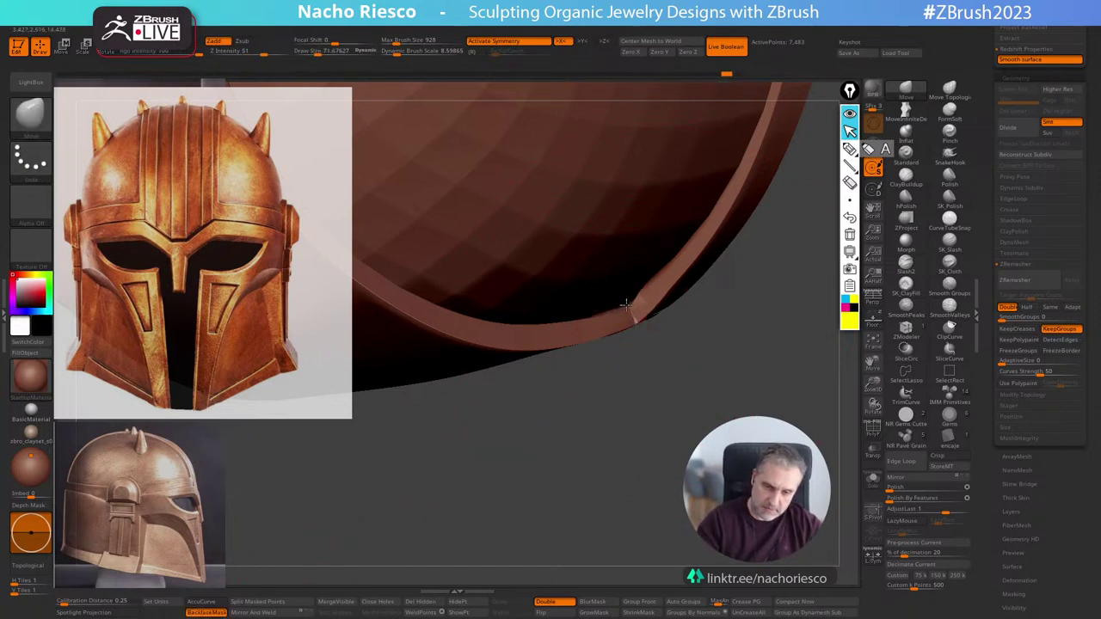
Refine the band's side joint and pointed tip with the Move brush at a draw size of about 125.
{"action": "mouse_move", "coordinate": [731, 384]}
{"action": "left_mouse_down"}
{"action": "mouse_move", "coordinate": [730, 278]}
{"action": "mouse_move", "coordinate": [619, 499]}
{"action": "mouse_move", "coordinate": [682, 504]}
{"action": "mouse_move", "coordinate": [642, 417]}
{"action": "mouse_move", "coordinate": [606, 376]}
{"action": "left_mouse_up"}
{"action": "key", "text": "s"}
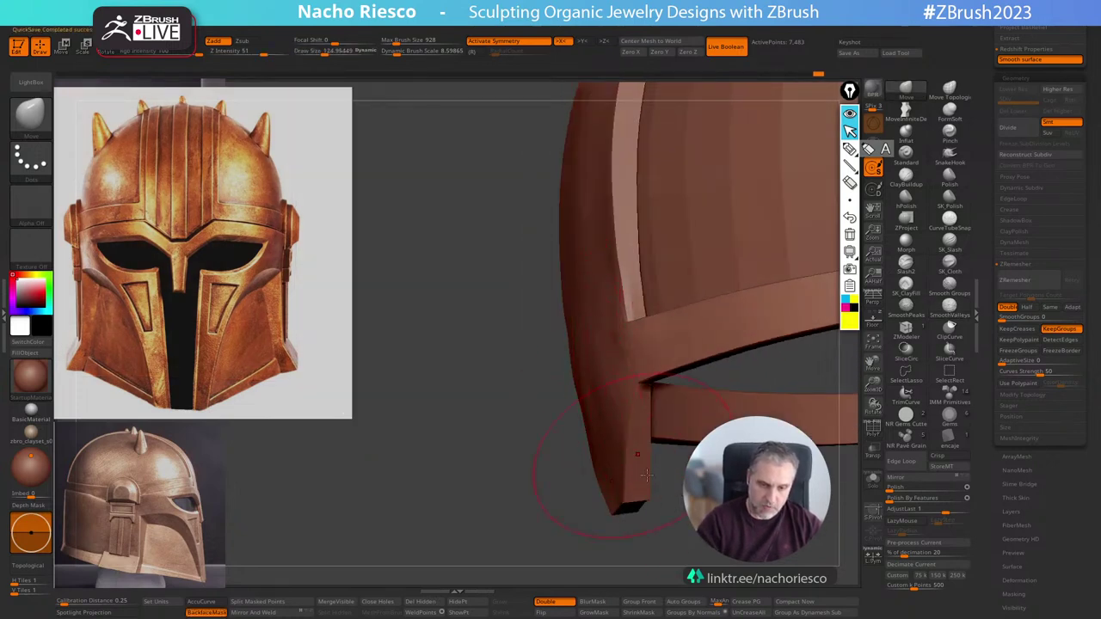
{"action": "mouse_move", "coordinate": [655, 499]}
{"action": "left_mouse_down", "text": "shift"}
{"action": "mouse_move", "coordinate": [631, 505]}
{"action": "mouse_move", "coordinate": [722, 503]}
{"action": "left_mouse_up", "text": "shift"}
Polish the front surface of the central band with hPolish at a draw size of about 157.
{"action": "left_click", "coordinate": [906, 198]}
{"action": "key", "text": "s"}
{"action": "left_click_drag", "start_coordinate": [622, 350], "coordinate": [628, 351]}
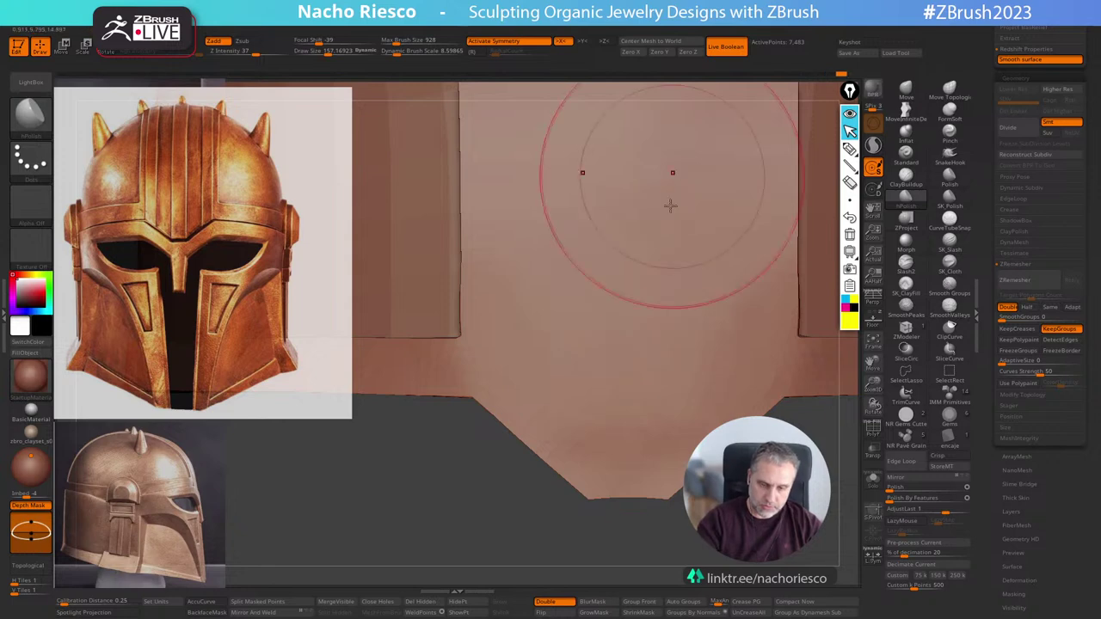
Isolate the band in Solo mode and mask one of its surface polygroups for a gizmo adjustment.
{"action": "mouse_move", "coordinate": [626, 535]}
{"action": "left_mouse_down", "text": "alt"}
{"action": "mouse_move", "coordinate": [629, 481]}
{"action": "mouse_move", "coordinate": [847, 480]}
{"action": "mouse_move", "coordinate": [748, 361]}
{"action": "left_mouse_up", "text": "alt"}
{"action": "left_click", "coordinate": [874, 480]}
{"action": "left_click", "coordinate": [635, 361], "text": "ctrl+shift"}
{"action": "left_click", "coordinate": [723, 325], "text": "ctrl+shift"}
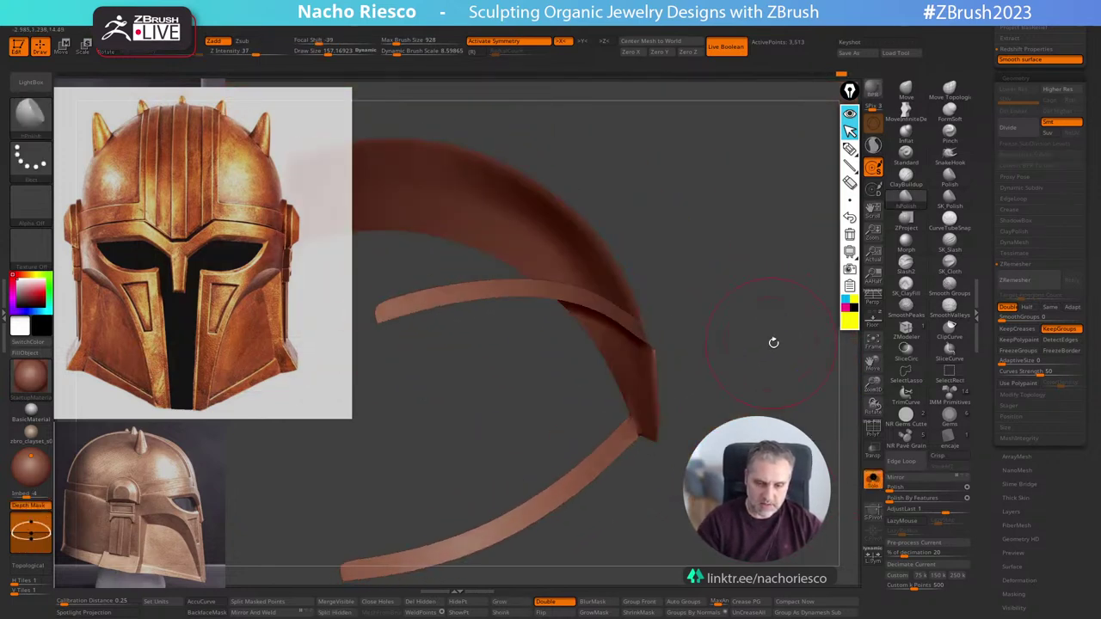
{"action": "key", "text": "w"}
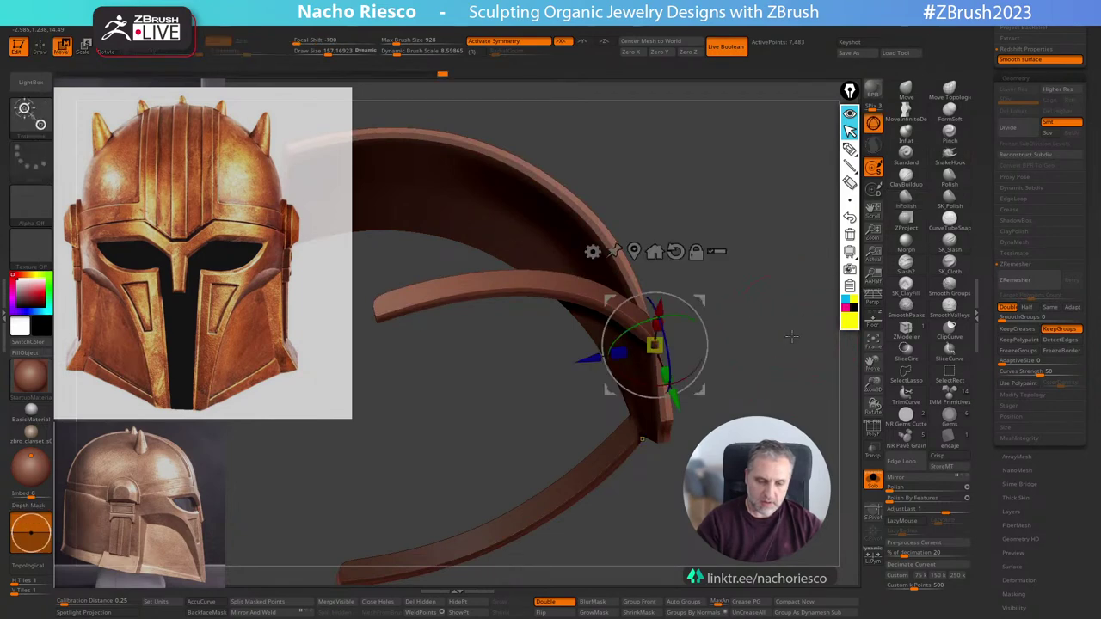
{"action": "left_click", "coordinate": [789, 336], "text": "ctrl"}
Center the gizmo on the unmasked mesh and slightly adjust the band's unmasked surface with it.
{"action": "left_click_drag", "start_coordinate": [654, 345], "coordinate": [645, 348]}
{"action": "left_click_drag", "start_coordinate": [643, 437], "coordinate": [751, 289]}
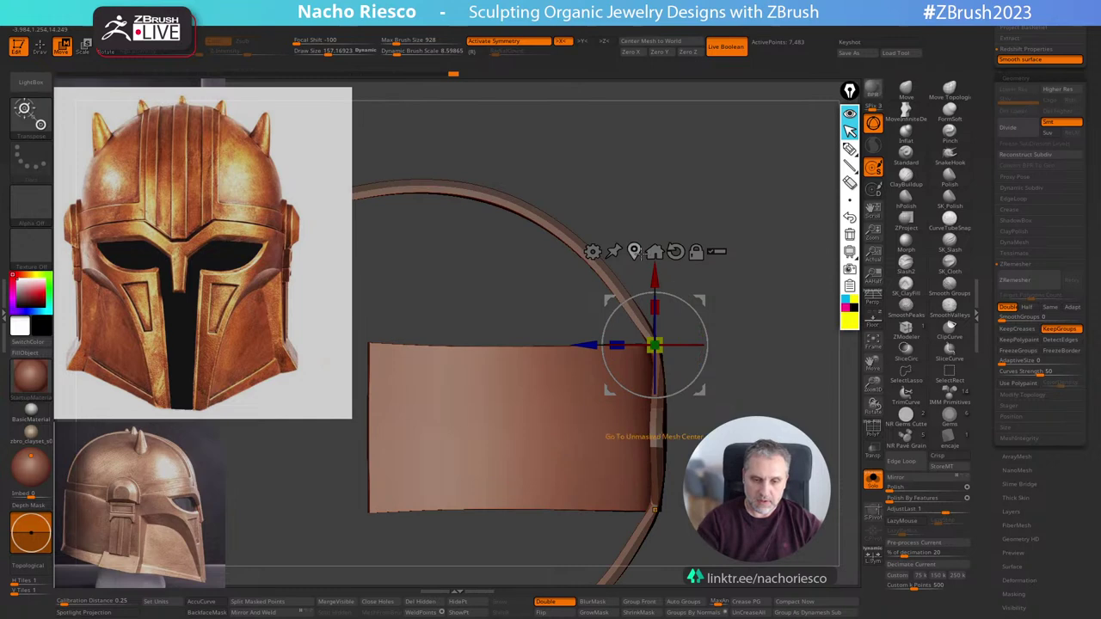
{"action": "left_click", "coordinate": [504, 363]}
{"action": "left_click_drag", "start_coordinate": [504, 364], "coordinate": [567, 288]}
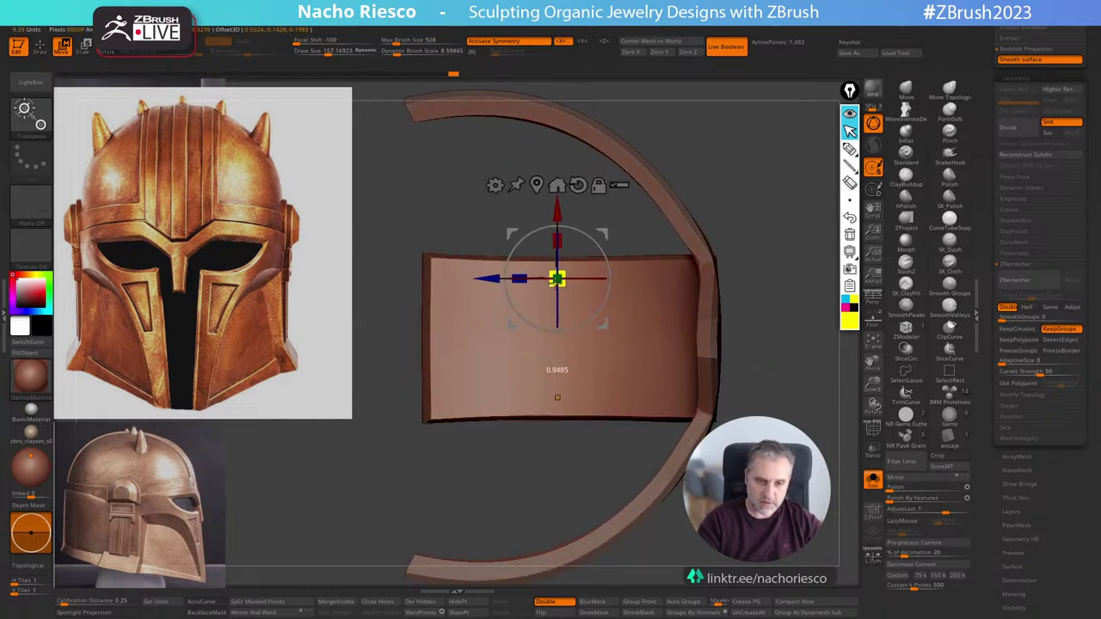
{"action": "left_click_drag", "start_coordinate": [768, 249], "coordinate": [782, 327]}
{"action": "left_click_drag", "start_coordinate": [558, 344], "coordinate": [558, 348]}
{"action": "key", "text": "q"}
Show the full helmet again and check the band's fit against the dome from the front and from below.
{"action": "left_click_drag", "start_coordinate": [778, 361], "coordinate": [749, 408]}
{"action": "left_click", "coordinate": [873, 481]}
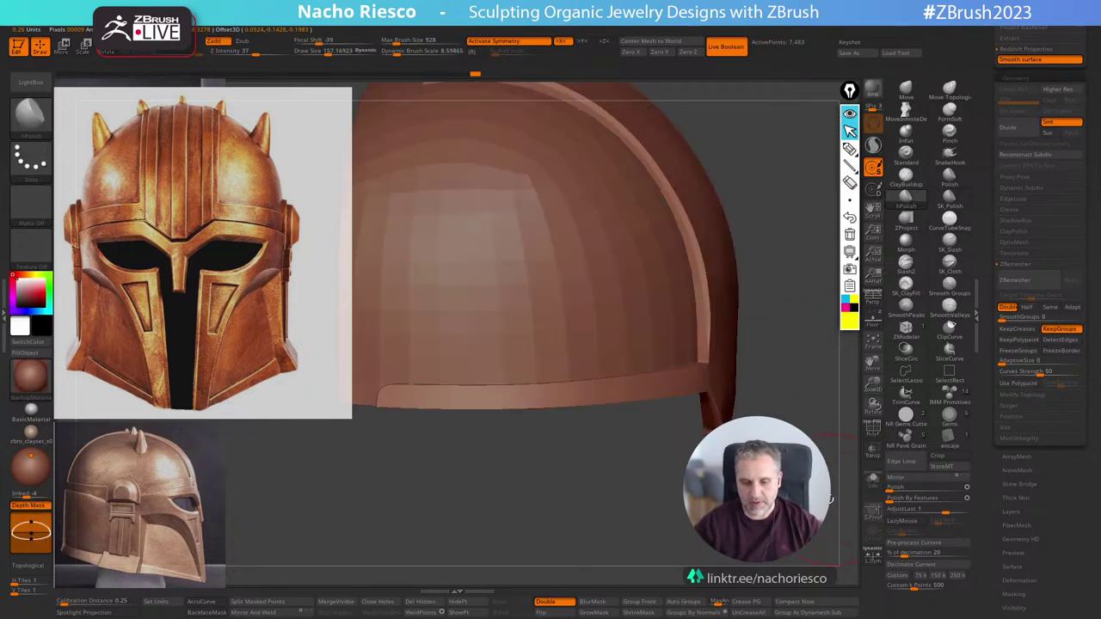
{"action": "left_click_drag", "start_coordinate": [746, 471], "coordinate": [731, 524], "text": "alt"}
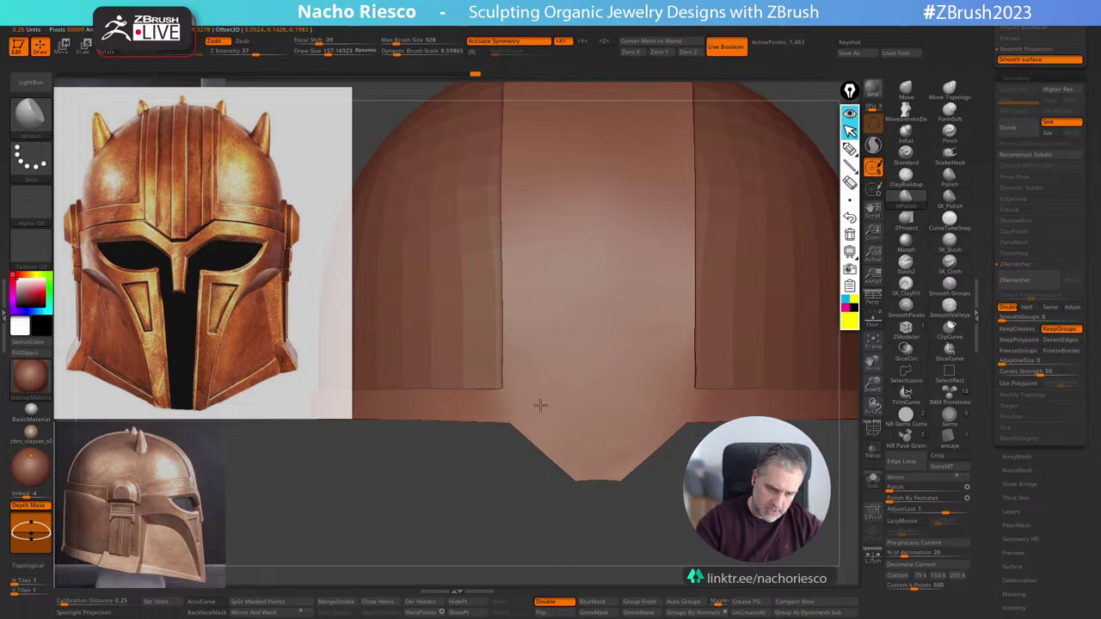
{"action": "mouse_move", "coordinate": [705, 526]}
{"action": "left_mouse_down"}
{"action": "mouse_move", "coordinate": [729, 557]}
{"action": "mouse_move", "coordinate": [673, 534]}
{"action": "mouse_move", "coordinate": [778, 492]}
{"action": "mouse_move", "coordinate": [688, 505]}
{"action": "mouse_move", "coordinate": [731, 486]}
{"action": "left_mouse_up"}
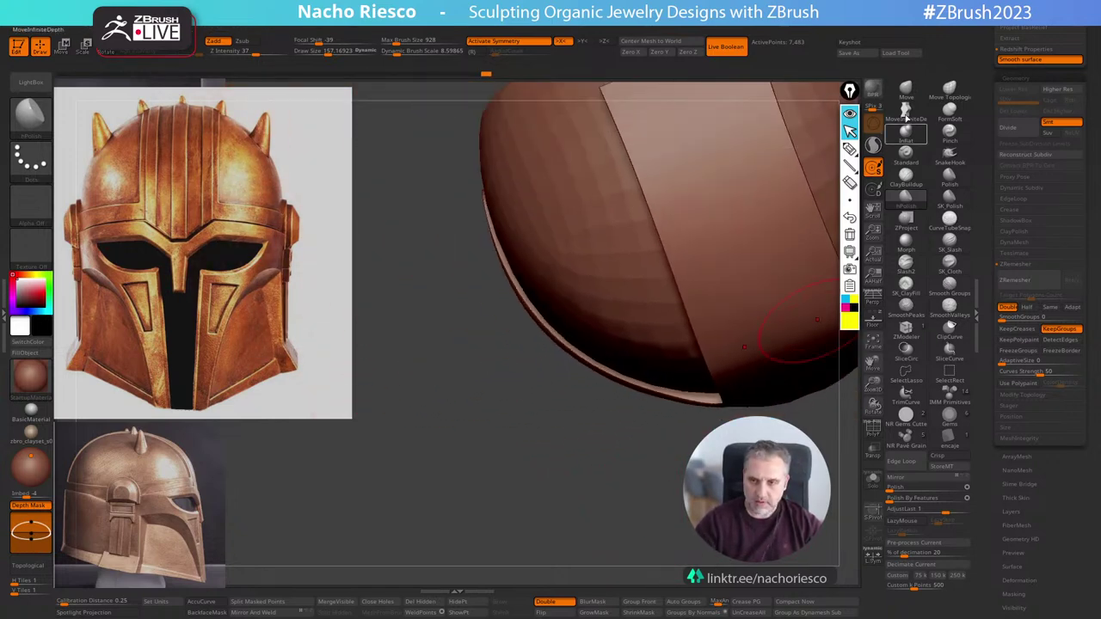
Turn off BackfaceMask for the Move brush and adjust the band's lower front area at a draw size of about 269.
{"action": "left_click", "coordinate": [905, 94]}
{"action": "key", "text": "s"}
{"action": "mouse_move", "coordinate": [614, 386]}
{"action": "left_mouse_down"}
{"action": "mouse_move", "coordinate": [623, 386]}
{"action": "mouse_move", "coordinate": [625, 489]}
{"action": "left_mouse_up"}
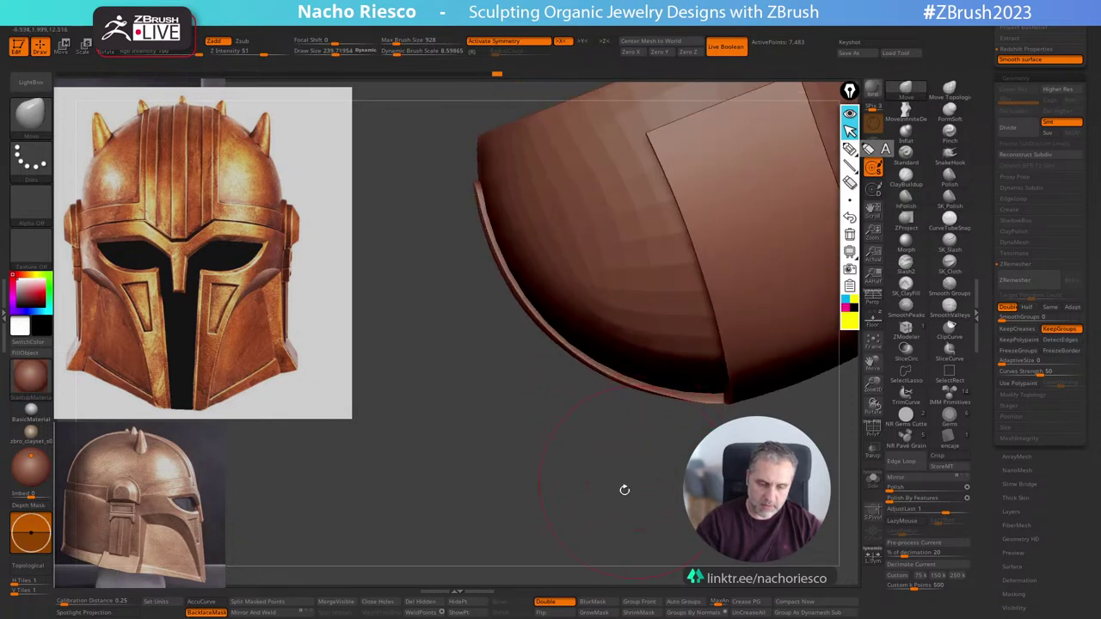
{"action": "left_click", "coordinate": [206, 613]}
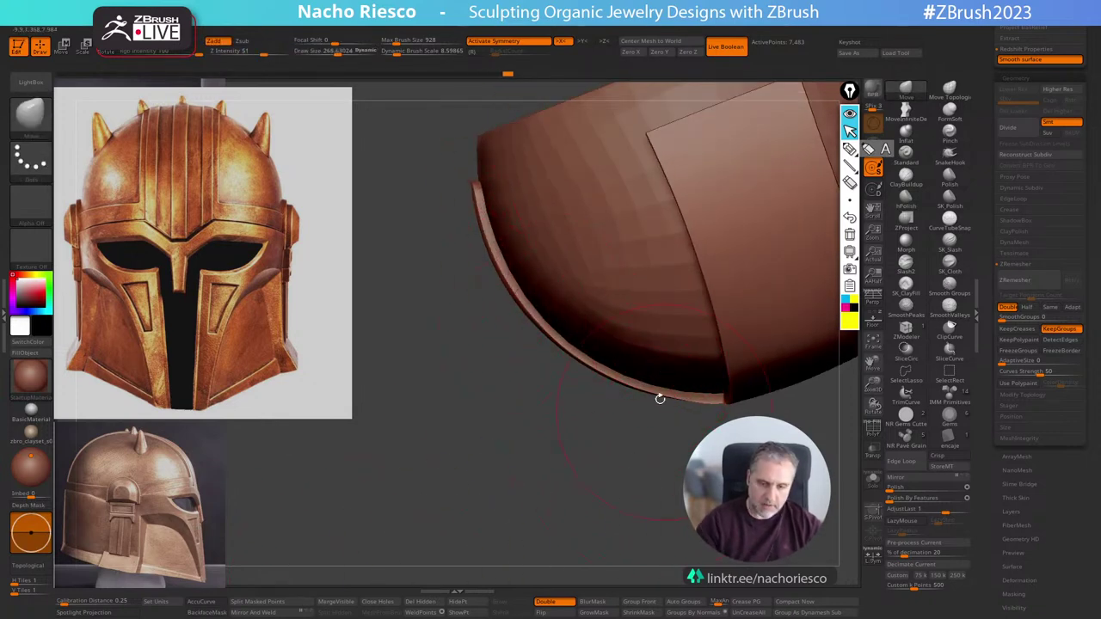
{"action": "mouse_move", "coordinate": [645, 491]}
{"action": "left_mouse_down"}
{"action": "mouse_move", "coordinate": [683, 533]}
{"action": "mouse_move", "coordinate": [582, 508]}
{"action": "mouse_move", "coordinate": [661, 511]}
{"action": "mouse_move", "coordinate": [673, 475]}
{"action": "mouse_move", "coordinate": [679, 504]}
{"action": "mouse_move", "coordinate": [629, 469]}
{"action": "left_mouse_up"}
Adjust the band's side profile and lower tip with the Move brush at a draw size of about 233.
{"action": "key", "text": "s"}
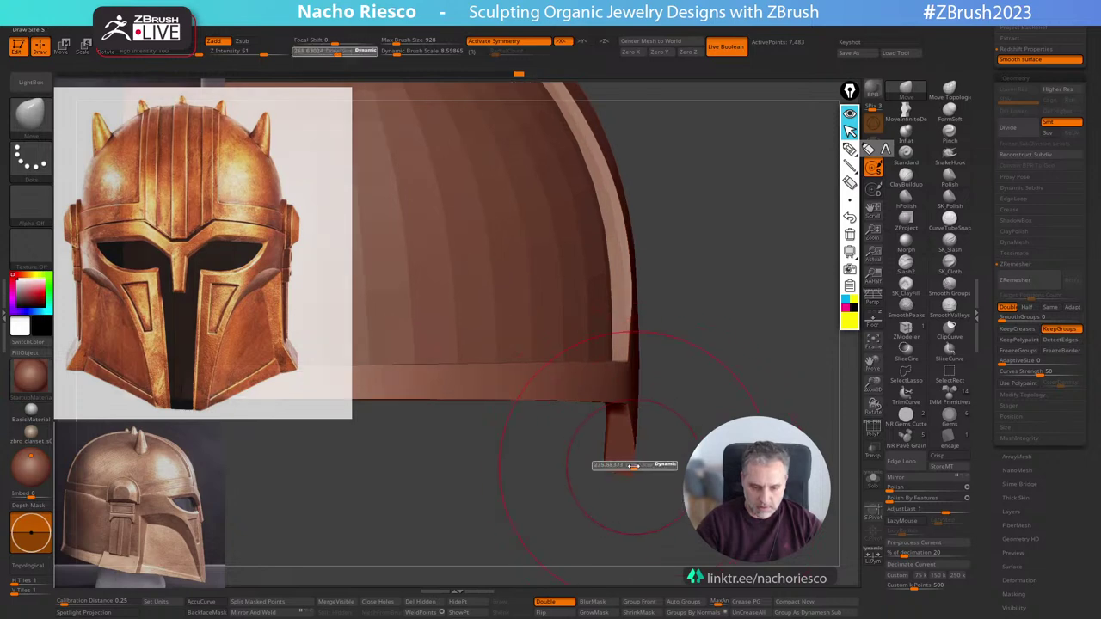
{"action": "mouse_move", "coordinate": [783, 478]}
{"action": "left_mouse_down", "text": "alt"}
{"action": "mouse_move", "coordinate": [776, 451]}
{"action": "mouse_move", "coordinate": [778, 470]}
{"action": "left_mouse_up", "text": "alt"}
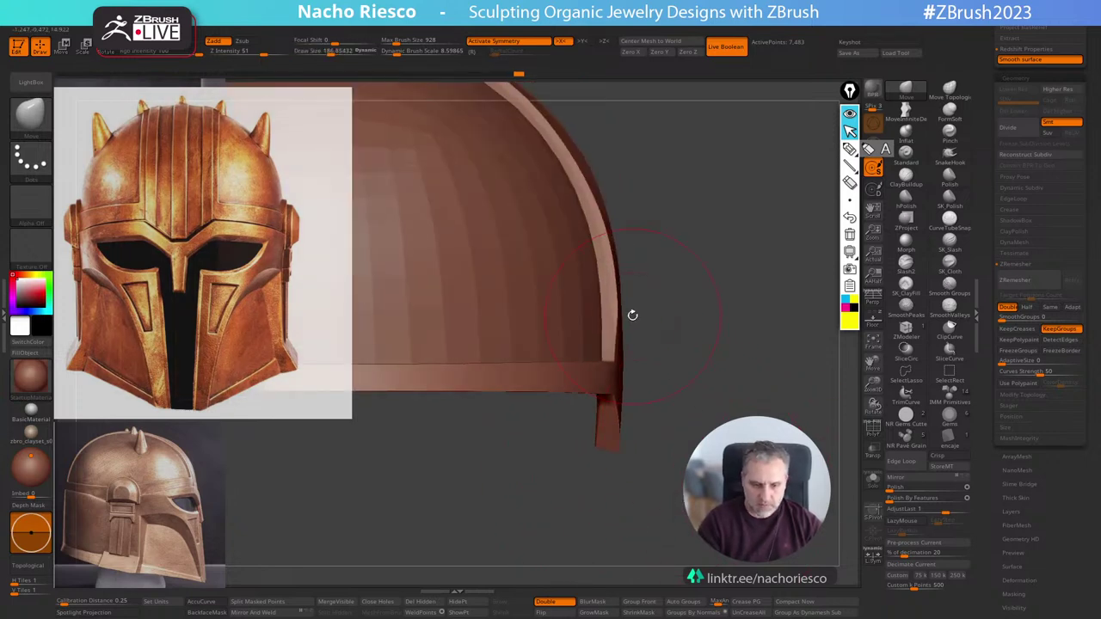
{"action": "key", "text": "s"}
{"action": "left_click_drag", "start_coordinate": [632, 317], "coordinate": [617, 306]}
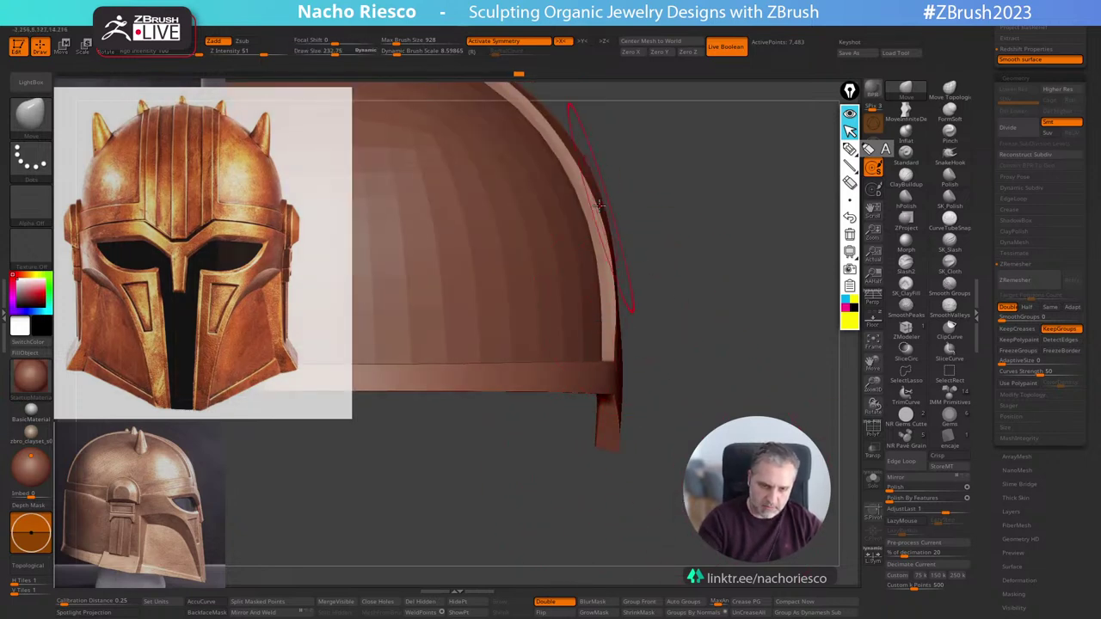
{"action": "left_click_drag", "start_coordinate": [596, 216], "coordinate": [599, 221]}
{"action": "mouse_move", "coordinate": [661, 417]}
{"action": "left_mouse_down"}
{"action": "mouse_move", "coordinate": [667, 444]}
{"action": "mouse_move", "coordinate": [613, 445]}
{"action": "left_mouse_up"}
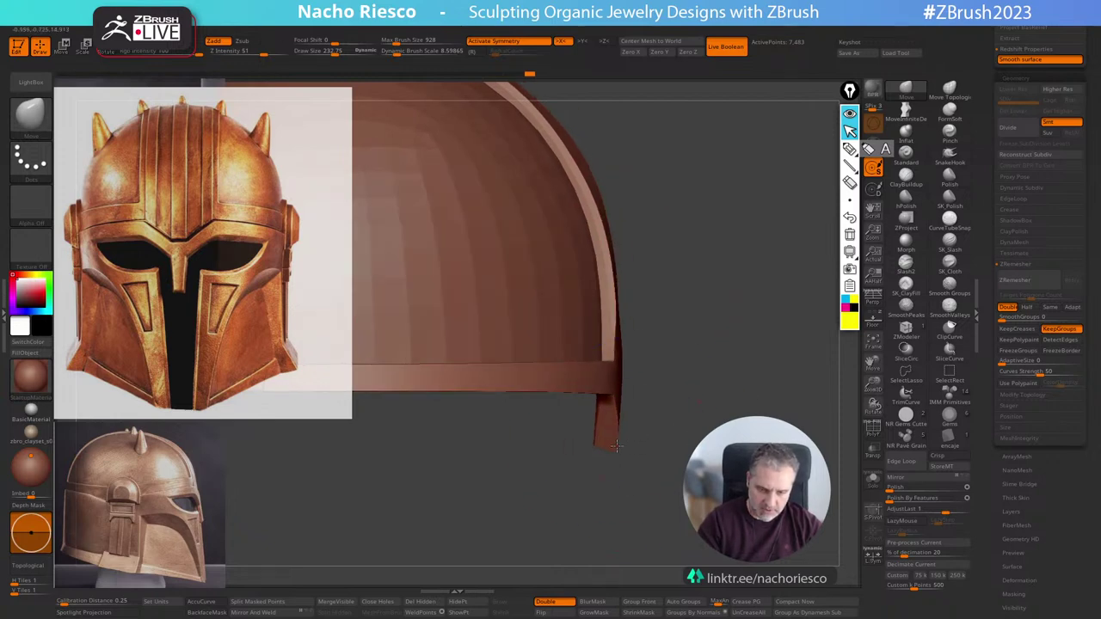
{"action": "left_click_drag", "start_coordinate": [683, 448], "coordinate": [632, 456], "text": "shift"}
{"action": "left_click_drag", "start_coordinate": [653, 546], "coordinate": [676, 577], "text": "alt"}
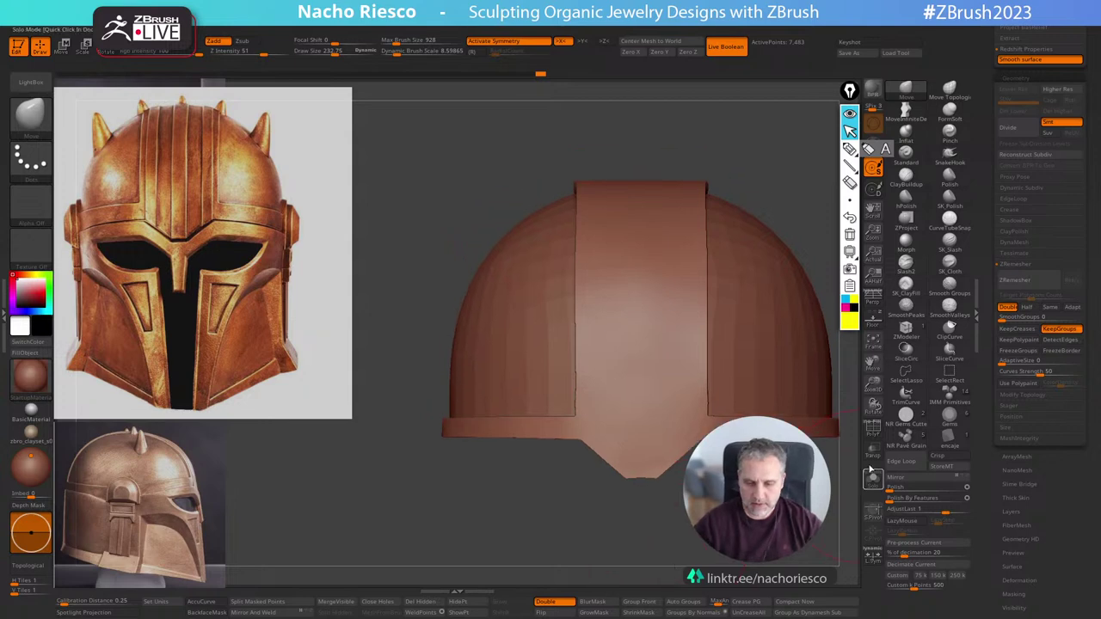
Compare the band and dome with the front reference image, inspecting the band's wireframe and its isolated shape.
{"action": "left_click", "coordinate": [873, 324]}
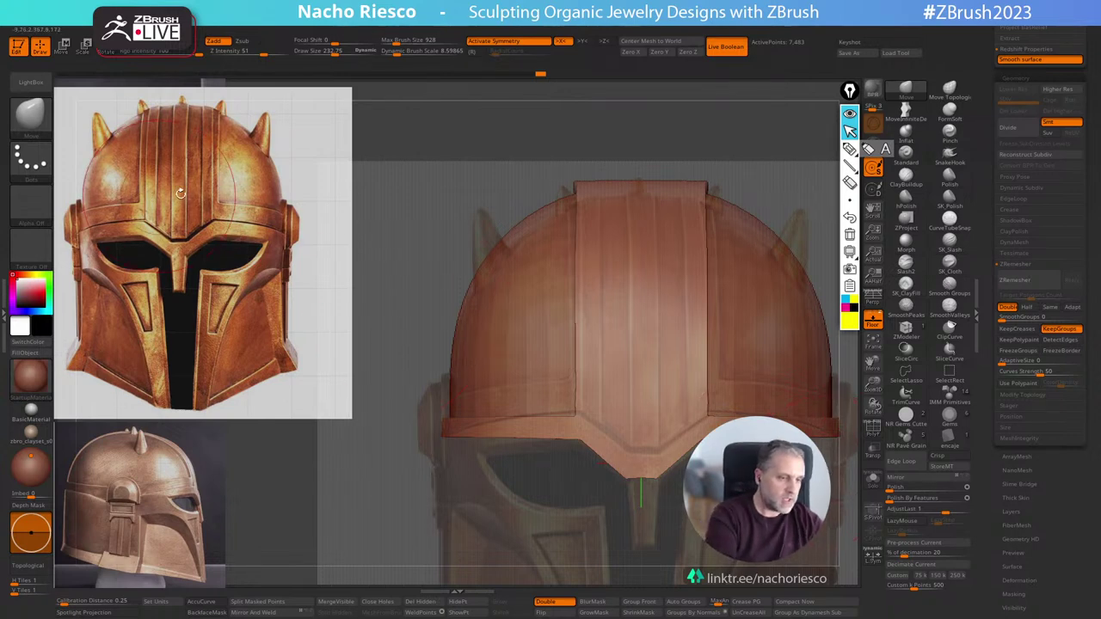
{"action": "left_click", "coordinate": [873, 429]}
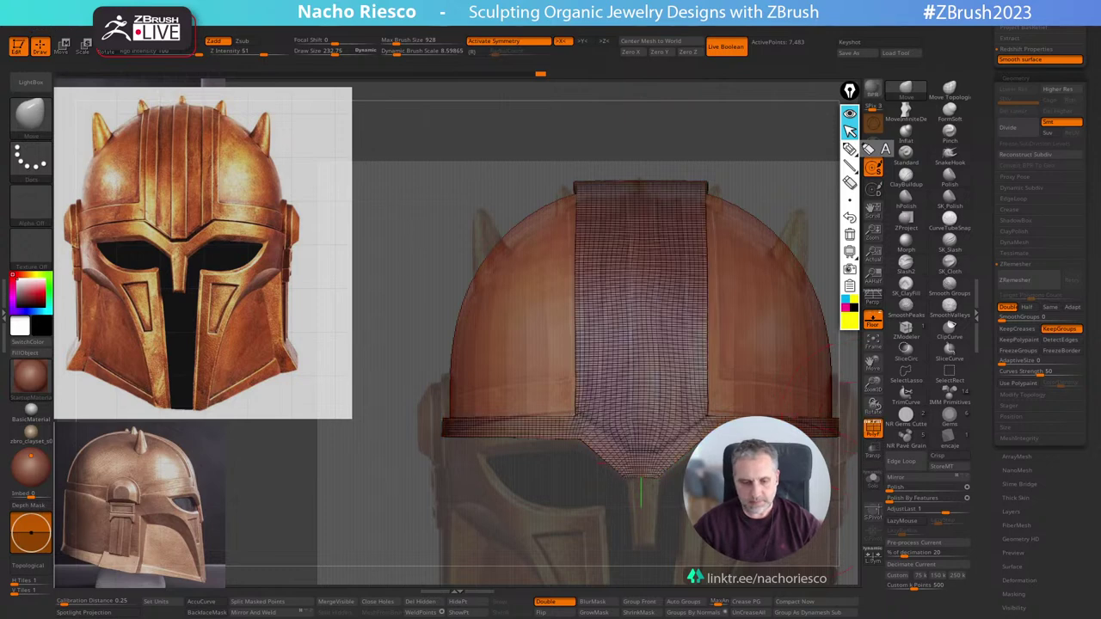
{"action": "left_click", "coordinate": [873, 430]}
{"action": "right_click_drag", "start_coordinate": [841, 486], "coordinate": [847, 451], "text": "ctrl"}
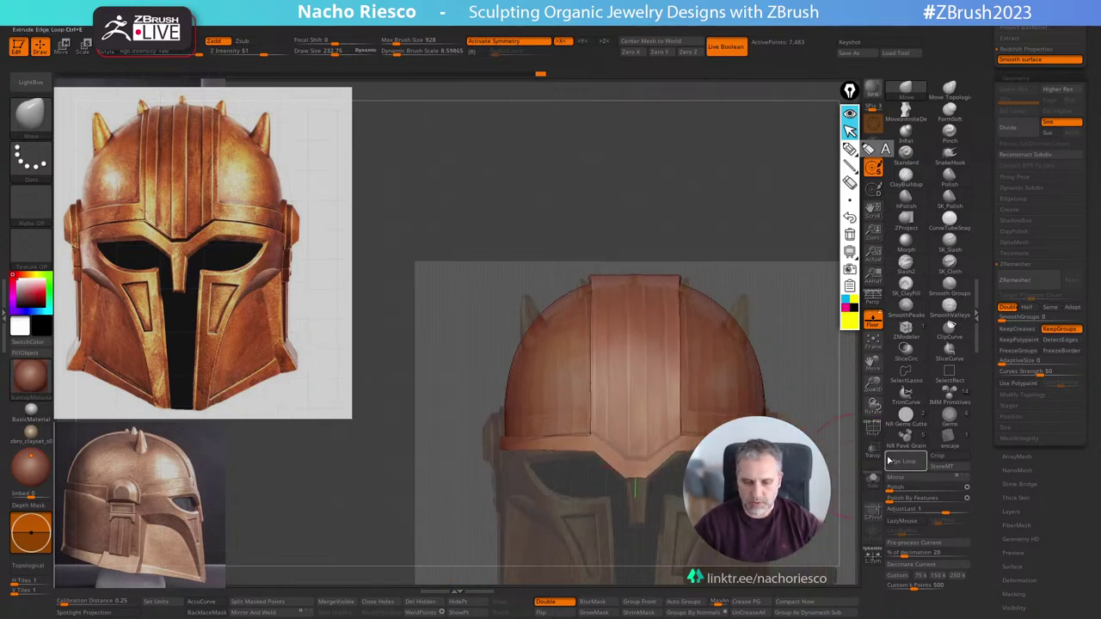
{"action": "left_click", "coordinate": [873, 480]}
{"action": "left_click", "coordinate": [873, 321]}
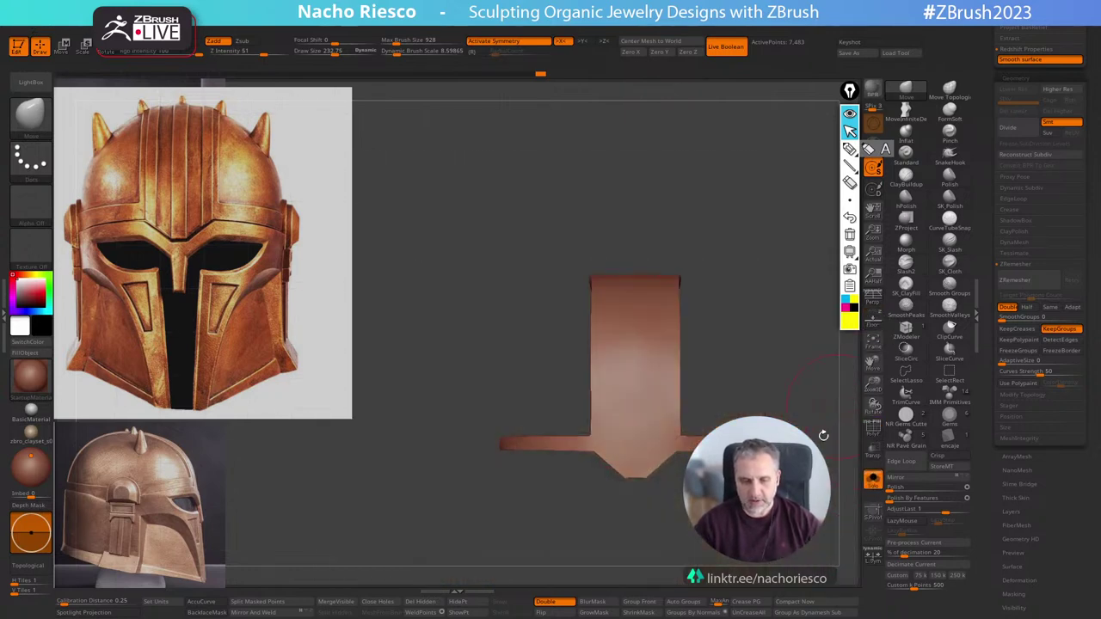
{"action": "right_click_drag", "start_coordinate": [783, 476], "coordinate": [712, 448], "text": "alt"}
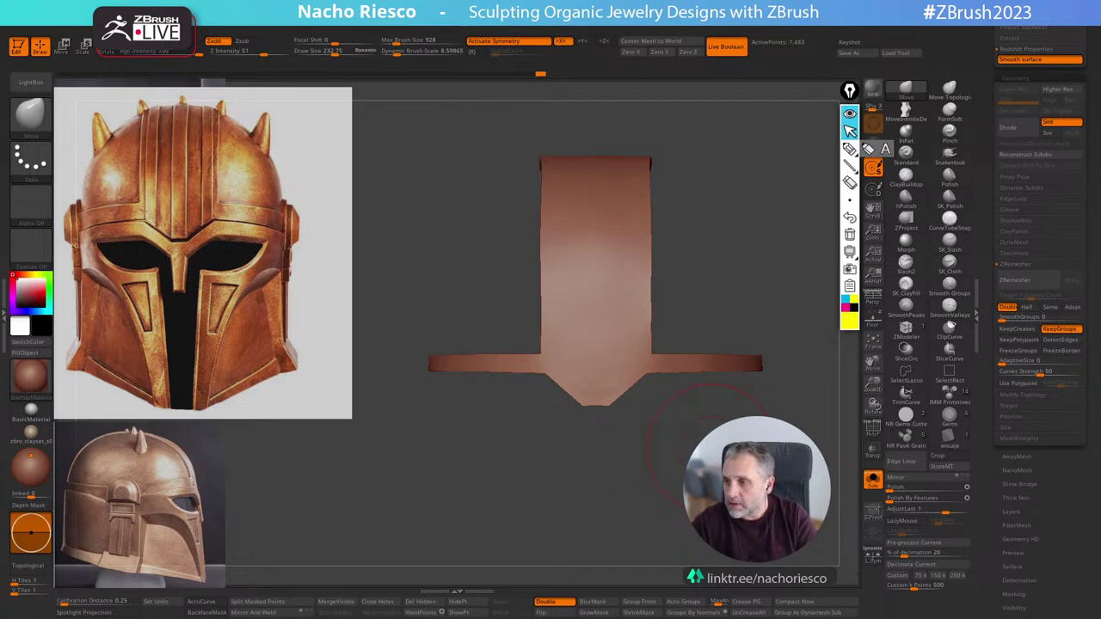
{"action": "left_click", "coordinate": [873, 478]}
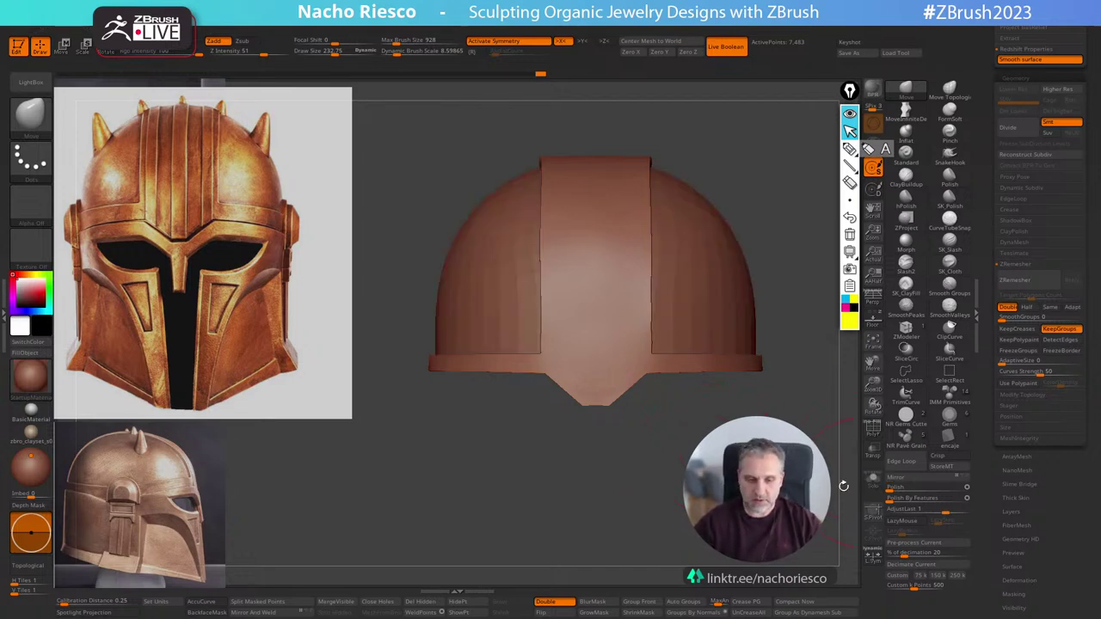
{"action": "left_click_drag", "start_coordinate": [763, 494], "coordinate": [755, 415], "text": "alt"}
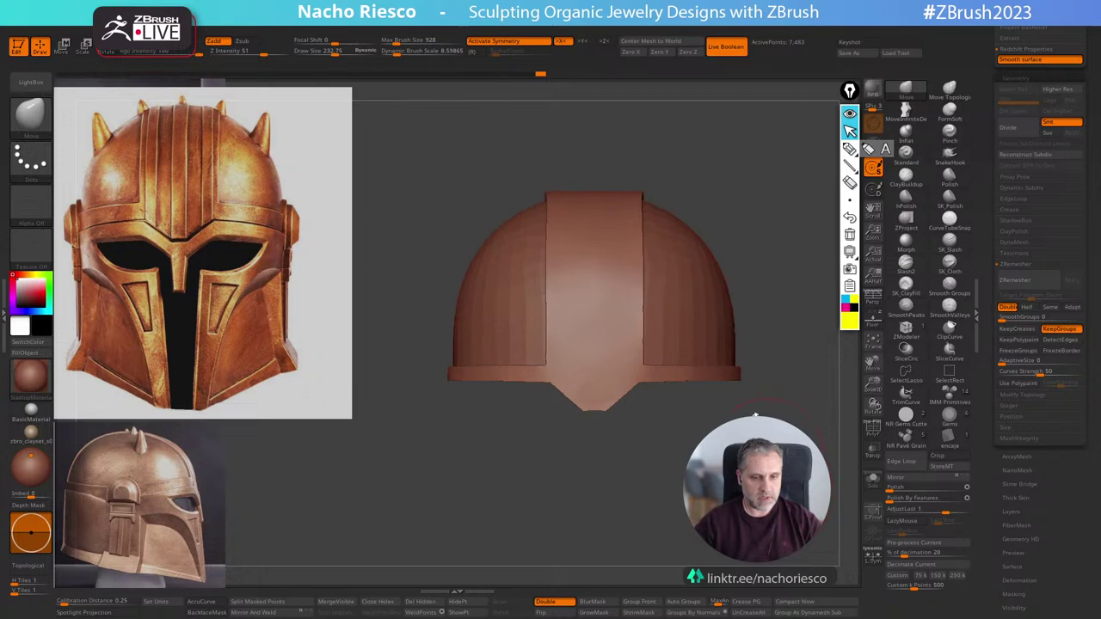
Select the dome and adjust its shape with the Move brush at a draw size of about 507.
{"action": "left_click", "coordinate": [682, 250], "text": "alt"}
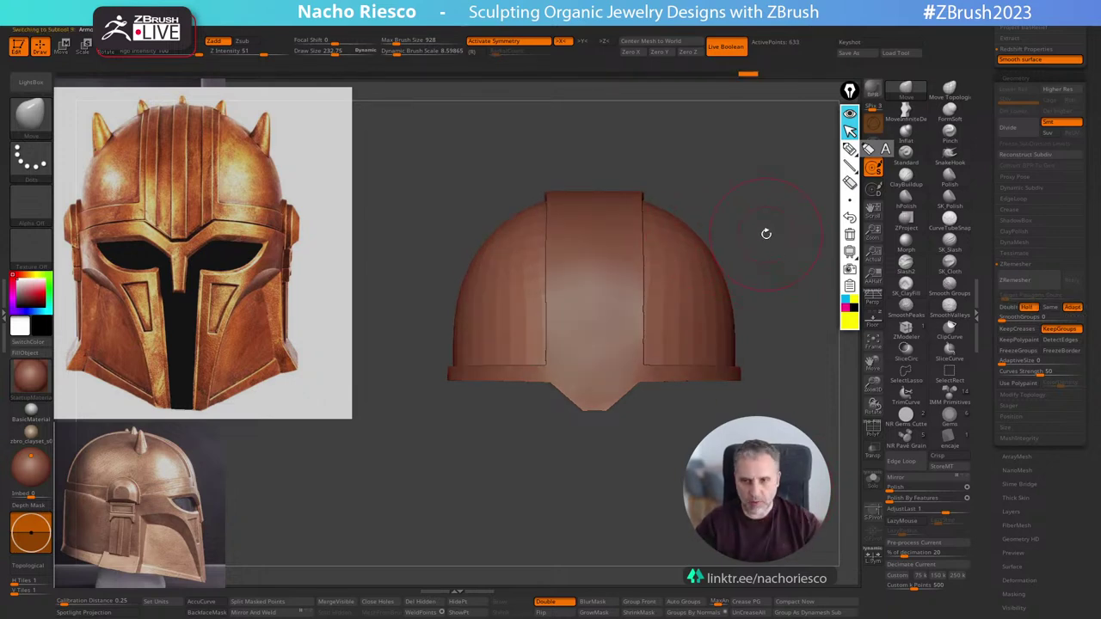
{"action": "left_click", "coordinate": [912, 95]}
{"action": "key", "text": "s"}
{"action": "left_click_drag", "start_coordinate": [647, 256], "coordinate": [684, 230]}
{"action": "key", "text": "s"}
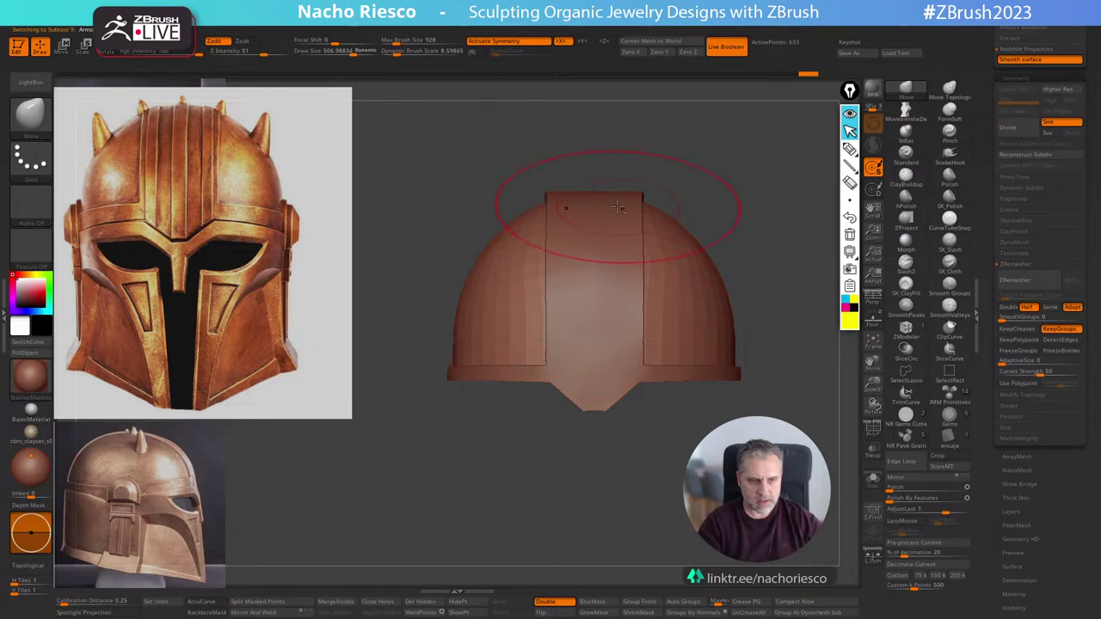
{"action": "key", "text": "s"}
Round the top of the central band with the Move brush and set Smooth Groups as the smoothing brush.
{"action": "mouse_move", "coordinate": [686, 168]}
{"action": "left_mouse_down", "text": "alt"}
{"action": "mouse_move", "coordinate": [683, 183]}
{"action": "mouse_move", "coordinate": [647, 191]}
{"action": "left_mouse_up", "text": "alt"}
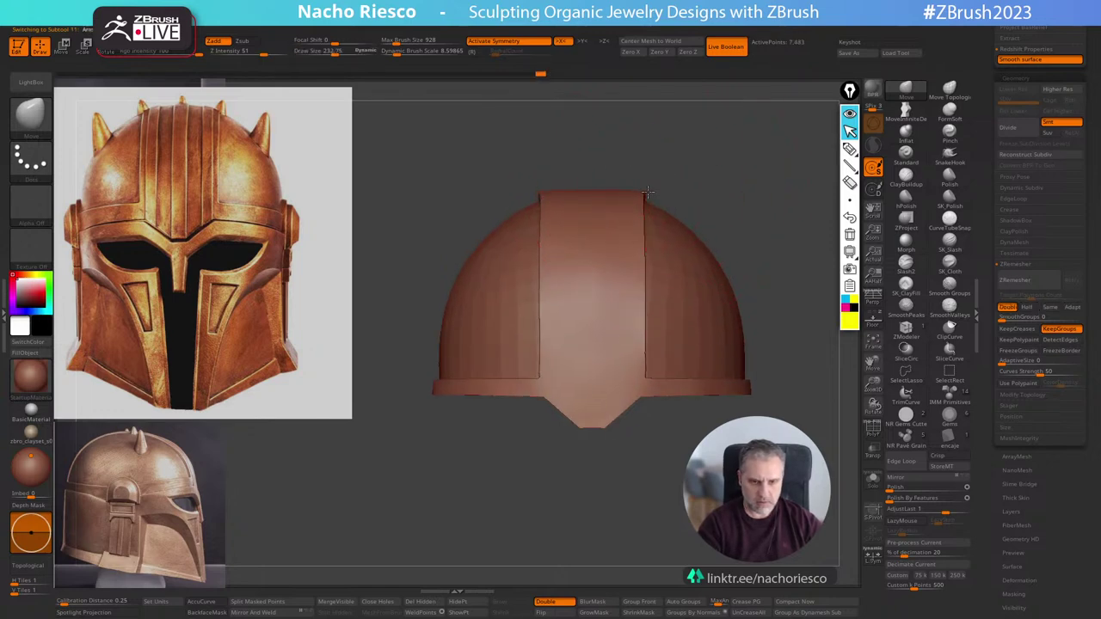
{"action": "left_click_drag", "start_coordinate": [632, 153], "coordinate": [667, 180]}
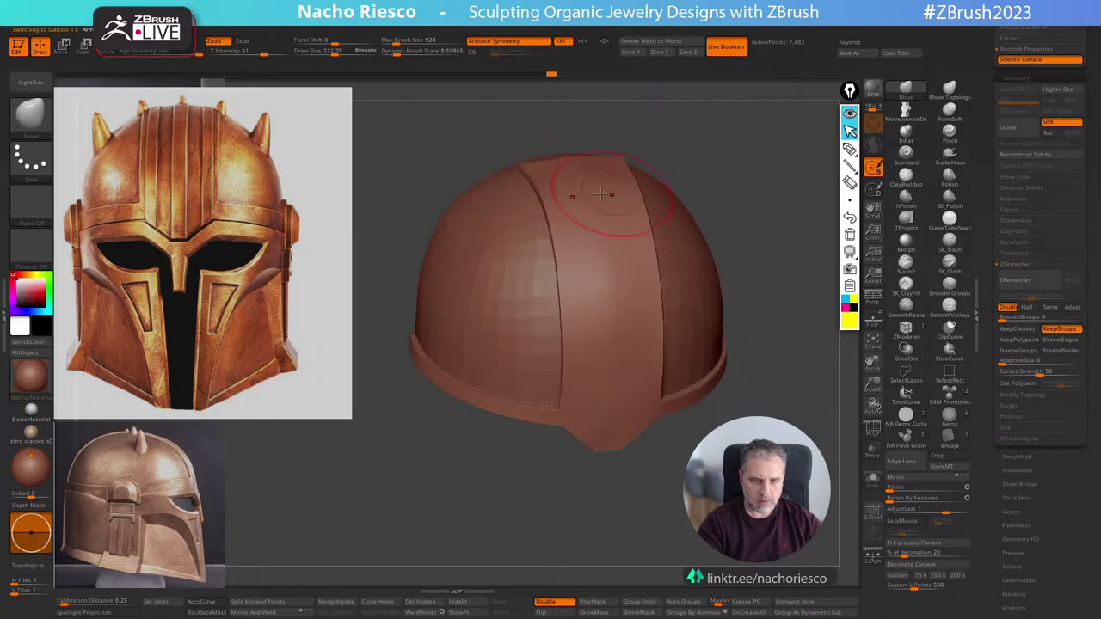
{"action": "left_click_drag", "start_coordinate": [592, 192], "coordinate": [582, 185]}
{"action": "left_click_drag", "start_coordinate": [666, 167], "coordinate": [632, 153]}
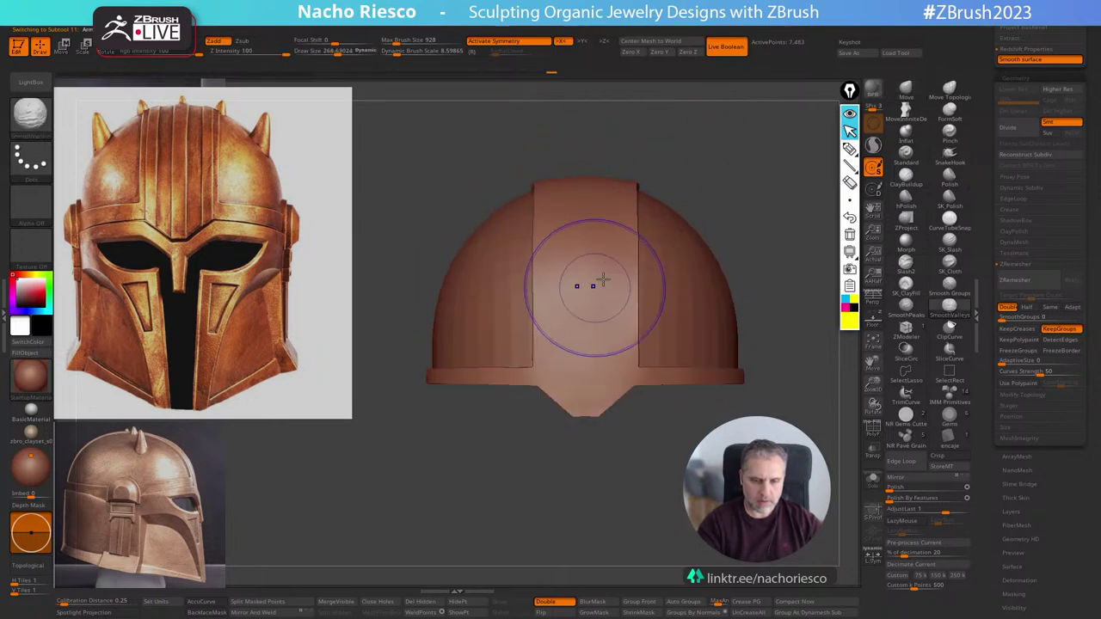
{"action": "left_click", "coordinate": [950, 287], "text": "shift"}
{"action": "left_click_drag", "start_coordinate": [783, 184], "coordinate": [778, 258]}
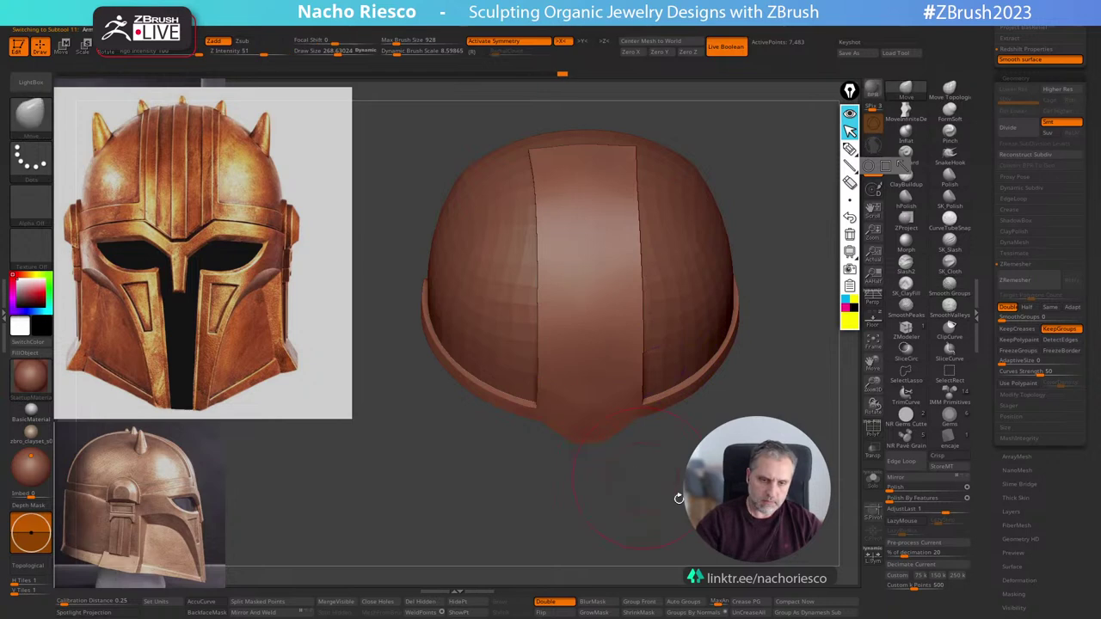
{"action": "mouse_move", "coordinate": [677, 496]}
{"action": "left_mouse_down", "text": "shift"}
{"action": "mouse_move", "coordinate": [763, 415]}
{"action": "mouse_move", "coordinate": [790, 315]}
{"action": "left_mouse_up", "text": "shift"}
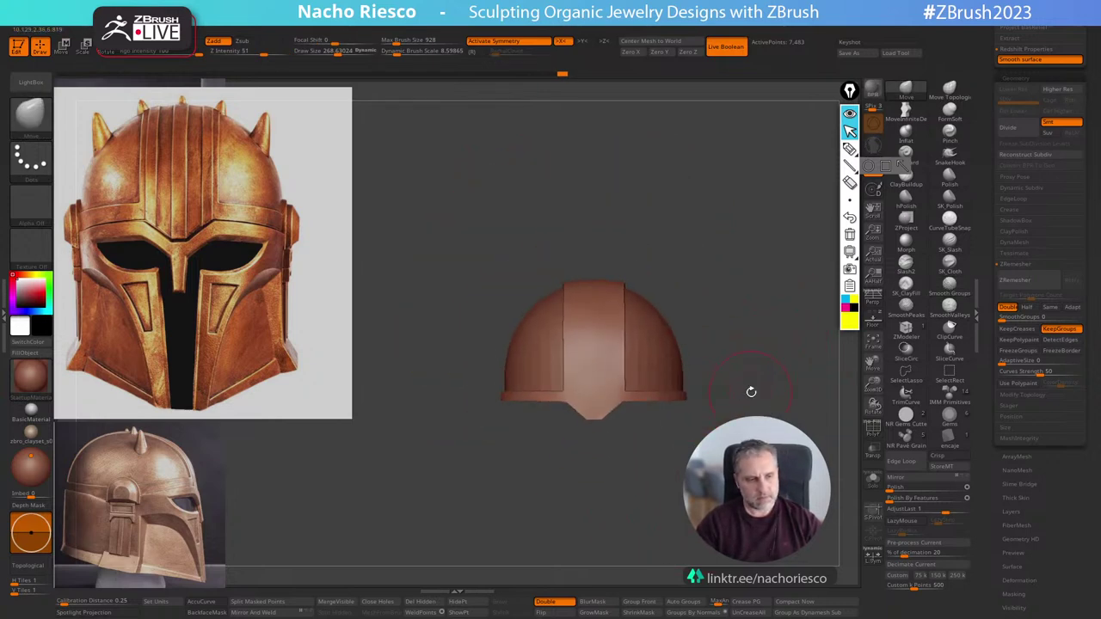
{"action": "left_click_drag", "start_coordinate": [781, 356], "coordinate": [774, 464], "text": "alt"}
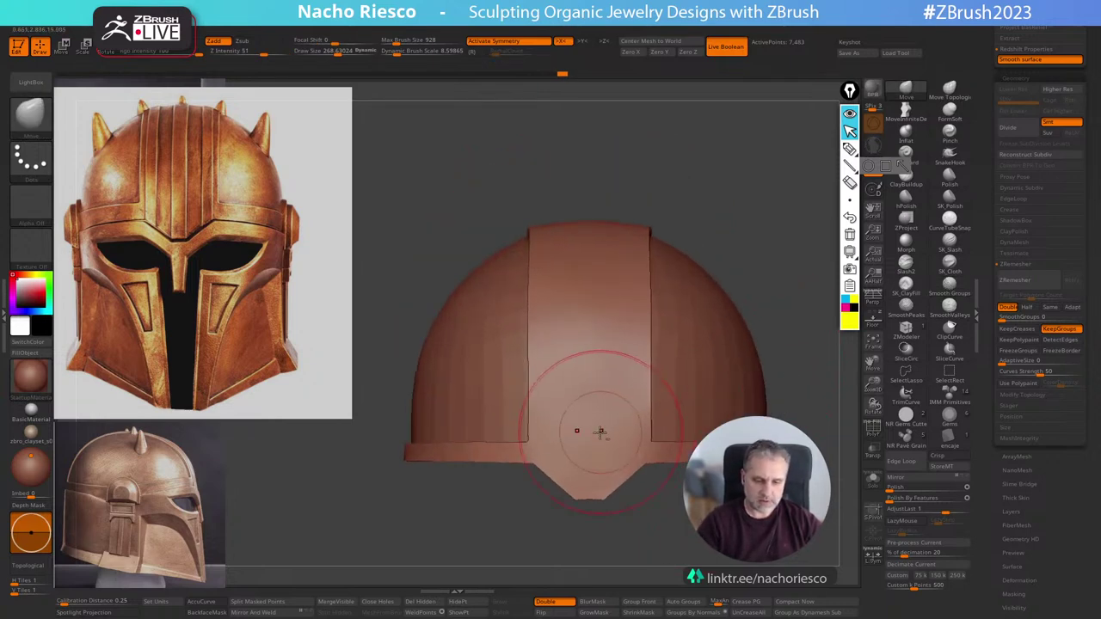
{"action": "left_click_drag", "start_coordinate": [678, 546], "coordinate": [688, 514], "text": "alt"}
Isolate the band in Solo mode with its polyframe displayed and choose the Topology brush.
{"action": "left_click", "coordinate": [873, 479]}
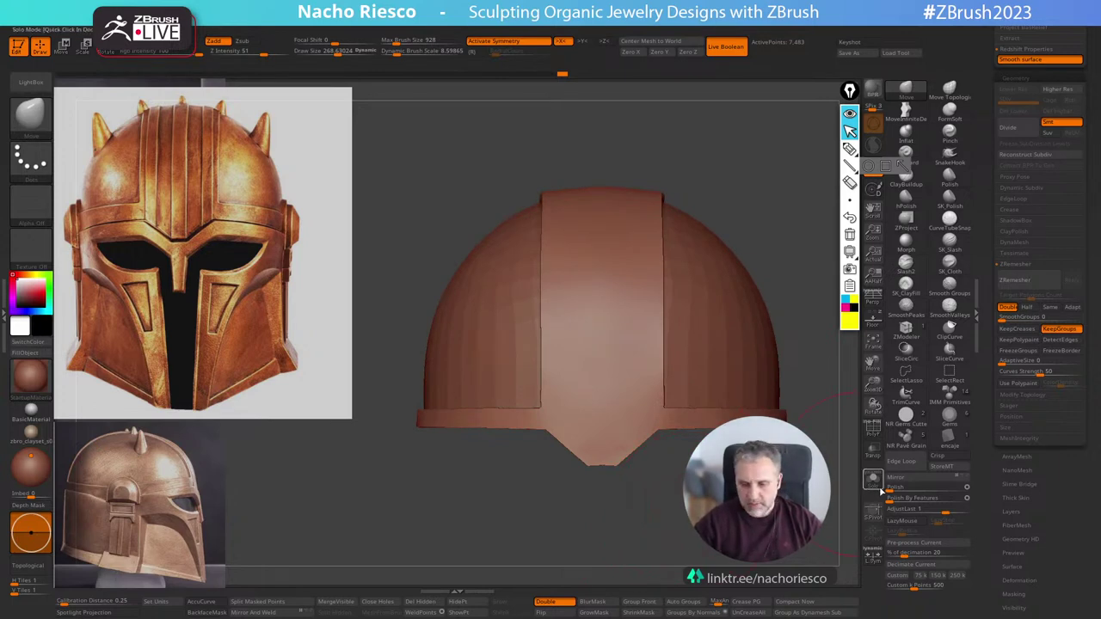
{"action": "mouse_move", "coordinate": [765, 490]}
{"action": "left_mouse_down", "text": "alt"}
{"action": "mouse_move", "coordinate": [769, 567]}
{"action": "mouse_move", "coordinate": [759, 559]}
{"action": "left_mouse_up", "text": "alt"}
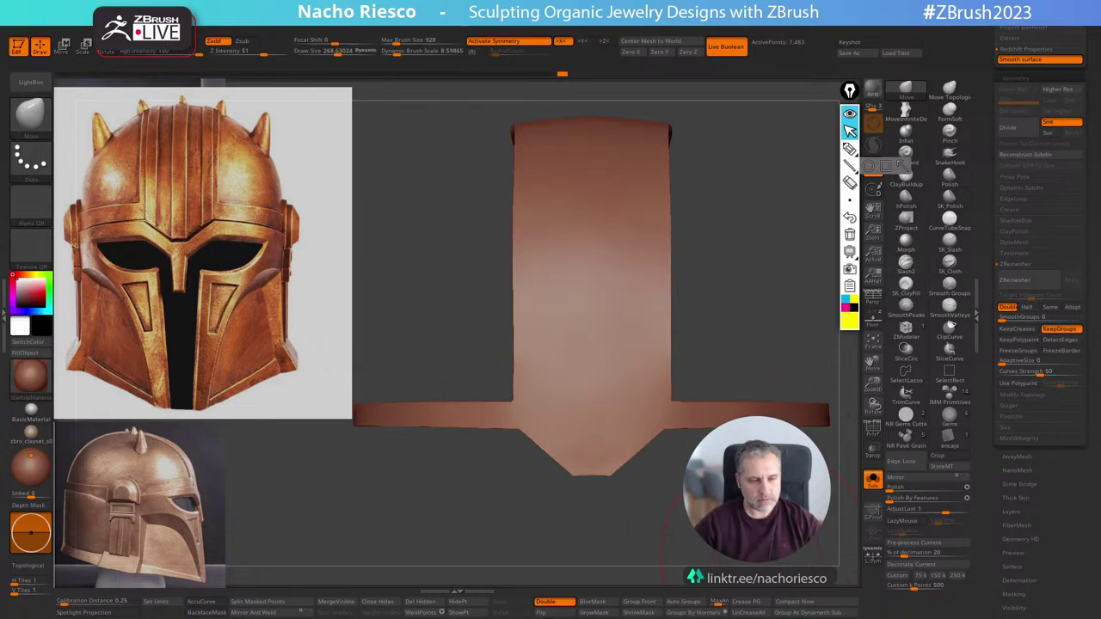
{"action": "left_click_drag", "start_coordinate": [763, 557], "coordinate": [783, 497], "text": "alt"}
{"action": "left_click", "coordinate": [874, 433]}
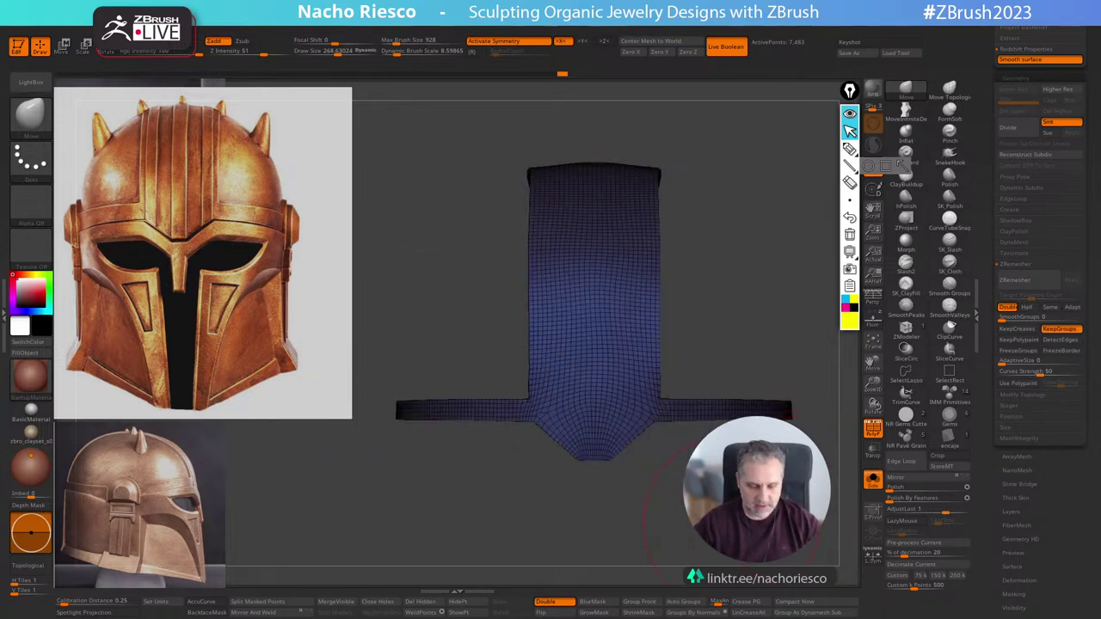
{"action": "key", "text": "b"}
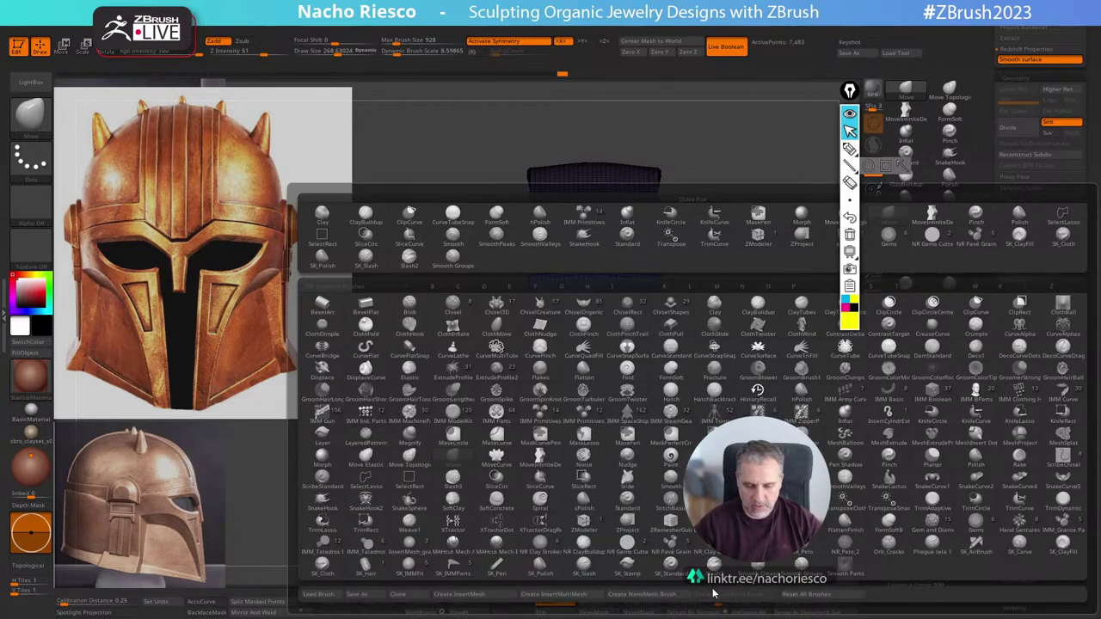
{"action": "left_click", "coordinate": [760, 500]}
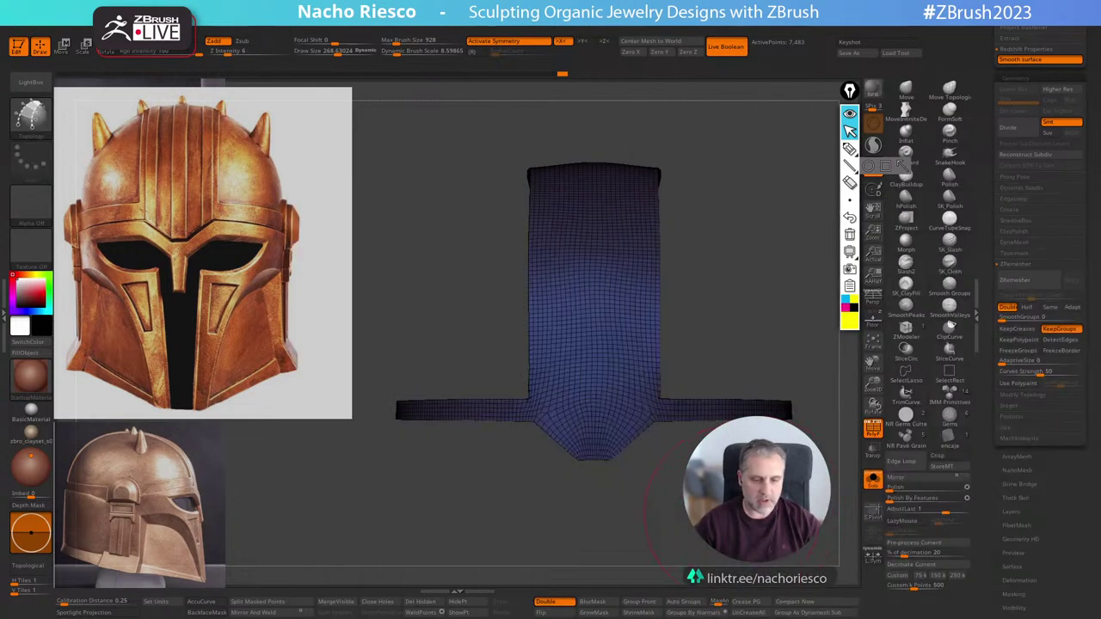
Draw a vertical topology curve from the band's lower tip up its front at a draw size of about 44.
{"action": "left_click_drag", "start_coordinate": [842, 452], "coordinate": [839, 483], "text": "alt"}
{"action": "key", "text": "s"}
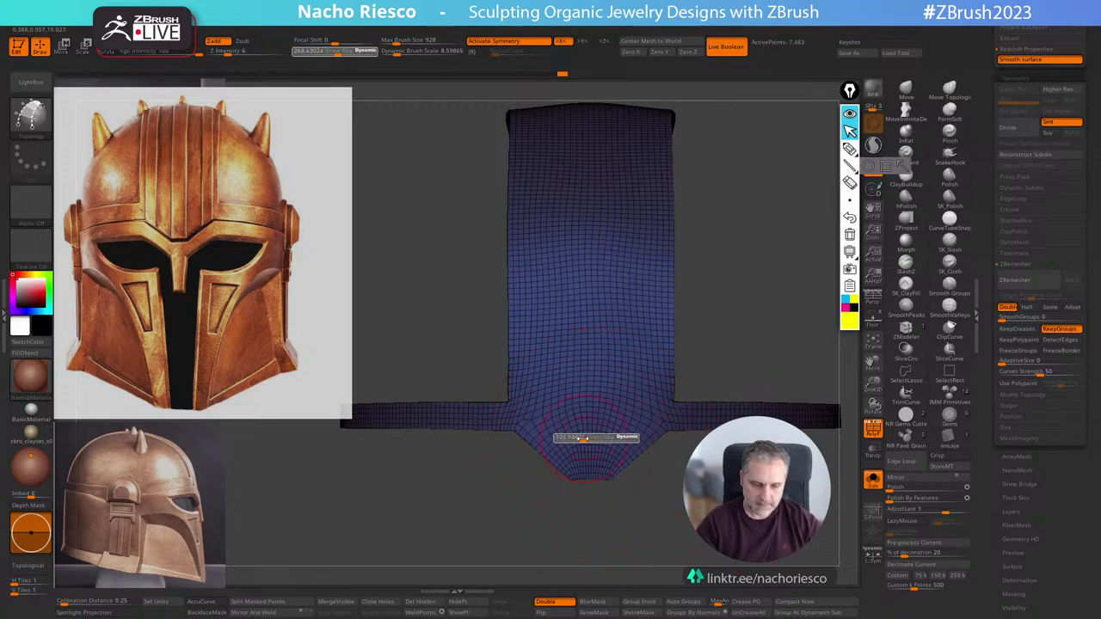
{"action": "left_click_drag", "start_coordinate": [582, 439], "coordinate": [579, 443]}
{"action": "left_click_drag", "start_coordinate": [716, 320], "coordinate": [727, 332]}
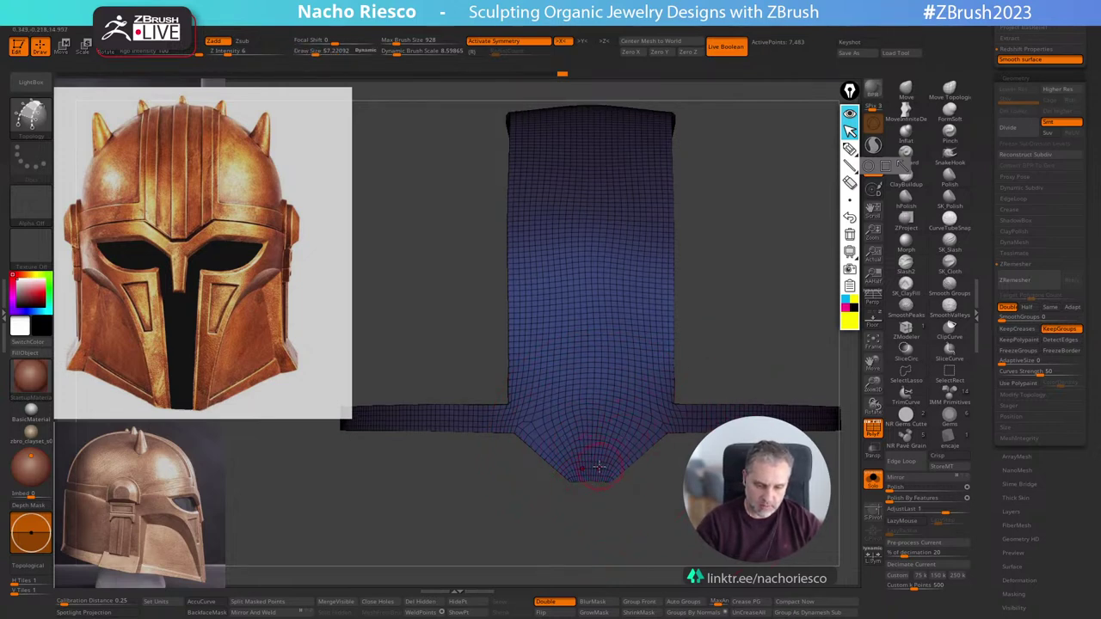
{"action": "key", "text": "s"}
{"action": "left_click_drag", "start_coordinate": [597, 466], "coordinate": [578, 468]}
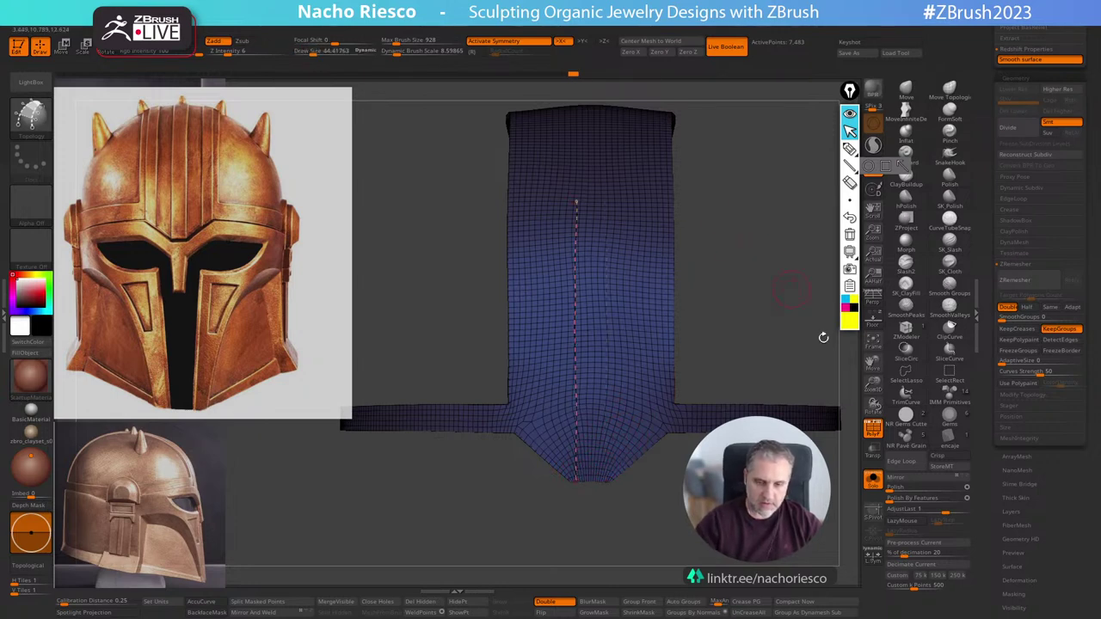
Hide the polyframe and extend the topology curve up over the top of the band.
{"action": "left_click", "coordinate": [873, 425]}
{"action": "mouse_move", "coordinate": [873, 403]}
{"action": "left_mouse_down"}
{"action": "mouse_move", "coordinate": [813, 406]}
{"action": "mouse_move", "coordinate": [813, 473]}
{"action": "left_mouse_up"}
{"action": "left_click_drag", "start_coordinate": [737, 199], "coordinate": [745, 346], "text": "alt"}
{"action": "left_click_drag", "start_coordinate": [592, 433], "coordinate": [590, 405]}
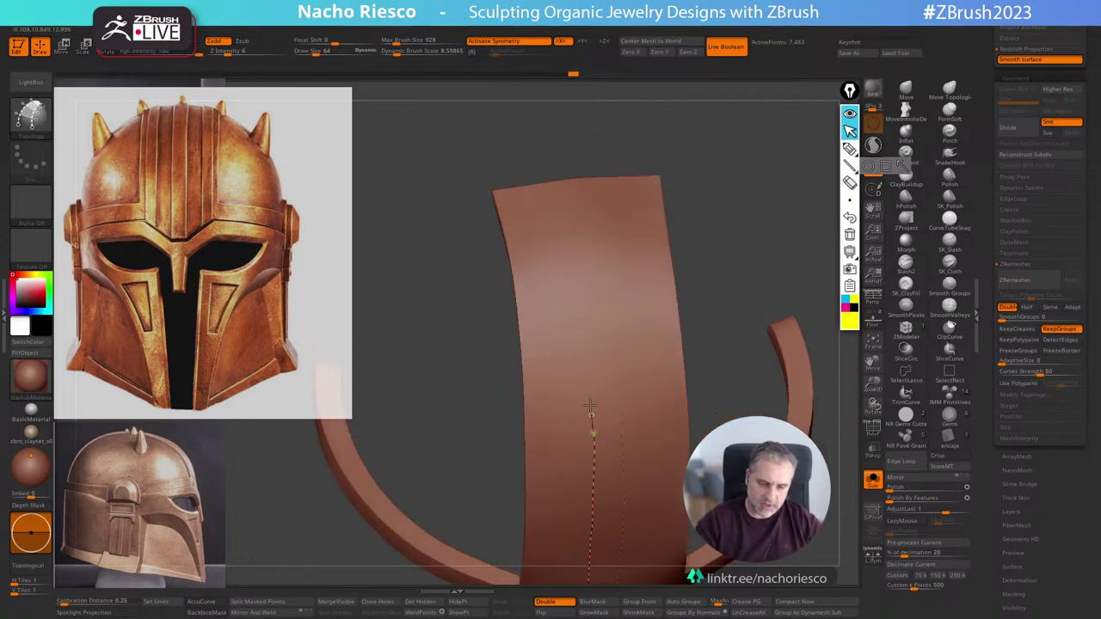
{"action": "left_click_drag", "start_coordinate": [568, 221], "coordinate": [563, 185]}
{"action": "left_click_drag", "start_coordinate": [728, 233], "coordinate": [729, 184], "text": "shift"}
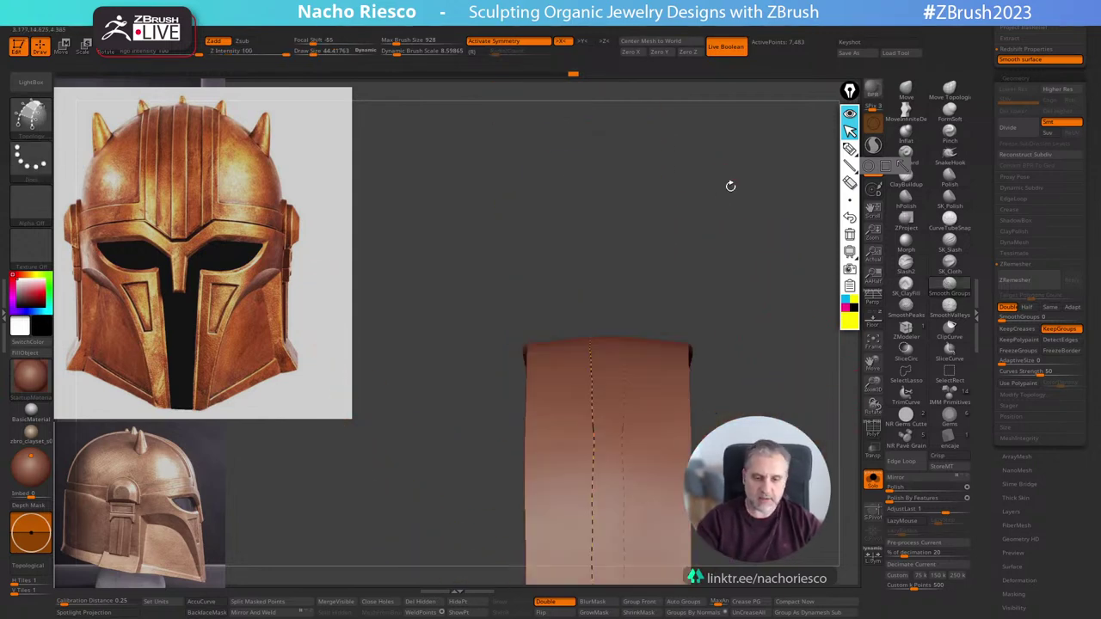
Try short horizontal topology curves across the band's pointed tip and undo them, toggling symmetry to check the remaining curve.
{"action": "left_click_drag", "start_coordinate": [749, 384], "coordinate": [734, 132], "text": "alt"}
{"action": "mouse_move", "coordinate": [768, 328]}
{"action": "left_mouse_down", "text": "alt"}
{"action": "mouse_move", "coordinate": [789, 227]}
{"action": "mouse_move", "coordinate": [789, 288]}
{"action": "mouse_move", "coordinate": [787, 256]}
{"action": "left_mouse_up", "text": "alt"}
{"action": "left_click_drag", "start_coordinate": [587, 474], "coordinate": [685, 469]}
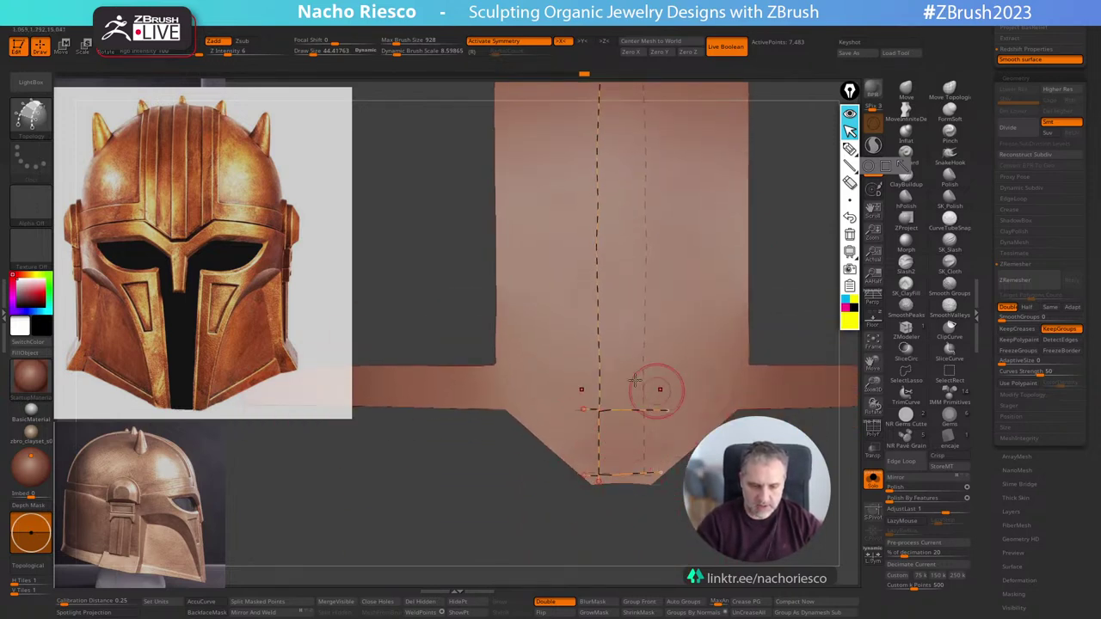
{"action": "key", "text": "x"}
{"action": "left_click_drag", "start_coordinate": [624, 459], "coordinate": [807, 349]}
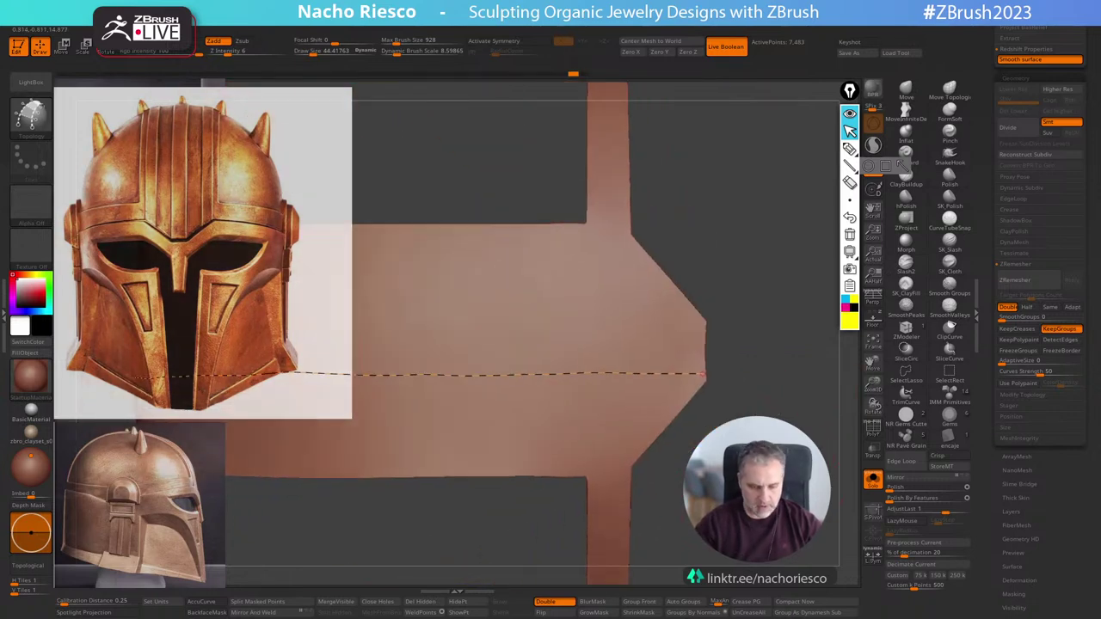
{"action": "key", "text": "x"}
{"action": "key", "text": "ctrl+z"}
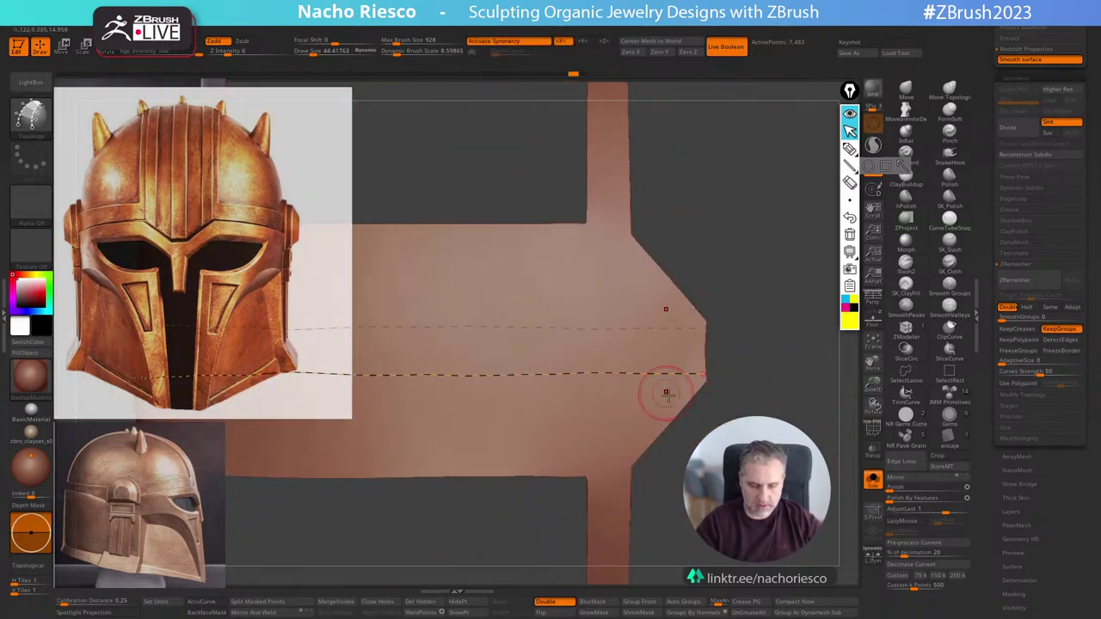
Turn off Live Boolean and X symmetry, undoing the trial curve near the band's pointed tip.
{"action": "left_click_drag", "start_coordinate": [655, 392], "coordinate": [670, 311]}
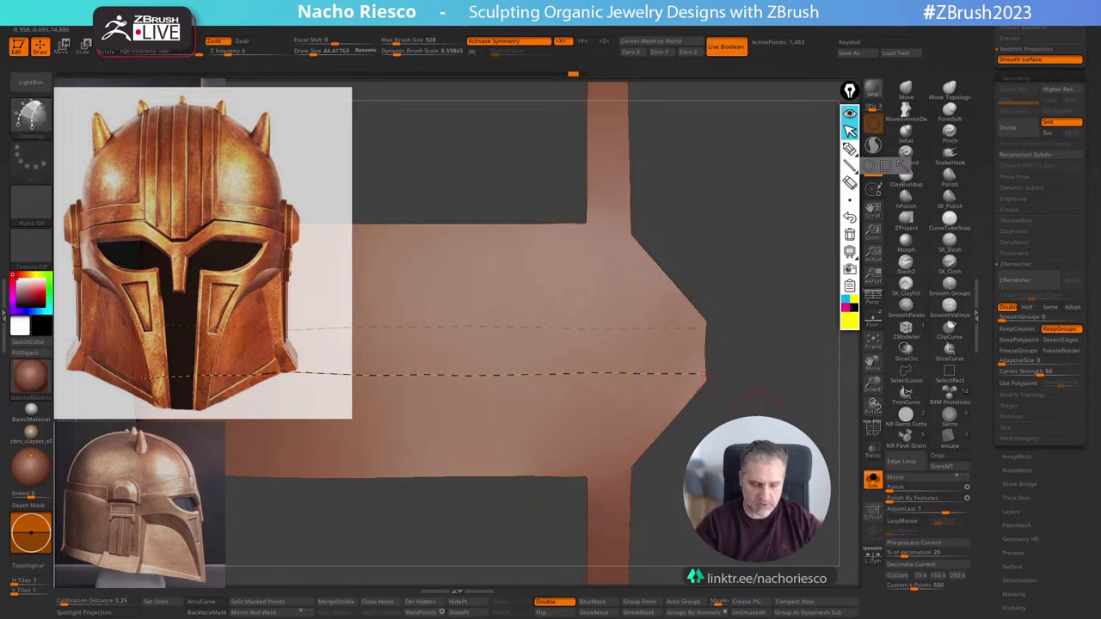
{"action": "left_click", "coordinate": [730, 55]}
{"action": "mouse_move", "coordinate": [656, 384]}
{"action": "left_mouse_down"}
{"action": "mouse_move", "coordinate": [658, 322]}
{"action": "mouse_move", "coordinate": [725, 401]}
{"action": "mouse_move", "coordinate": [810, 439]}
{"action": "mouse_move", "coordinate": [777, 333]}
{"action": "mouse_move", "coordinate": [781, 425]}
{"action": "mouse_move", "coordinate": [765, 378]}
{"action": "mouse_move", "coordinate": [673, 445]}
{"action": "left_mouse_up"}
{"action": "key", "text": "ctrl+z"}
{"action": "key", "text": "x"}
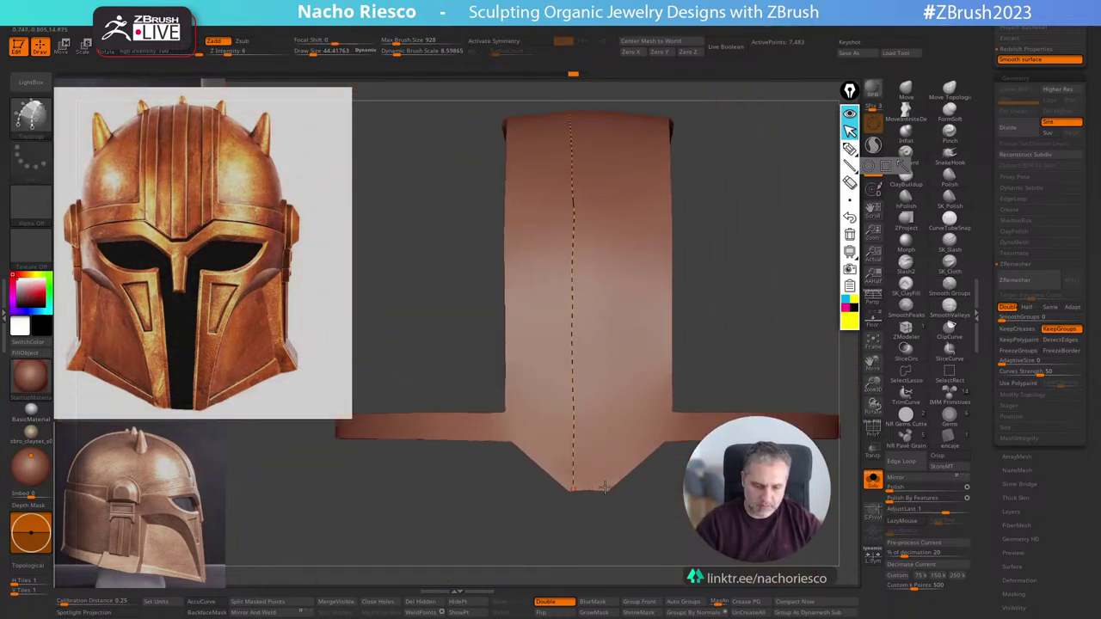
Draw a second vertical topology curve parallel to the first, from the band's pointed tip up over its top.
{"action": "left_click_drag", "start_coordinate": [606, 238], "coordinate": [607, 218]}
{"action": "key", "text": "ctrl+z"}
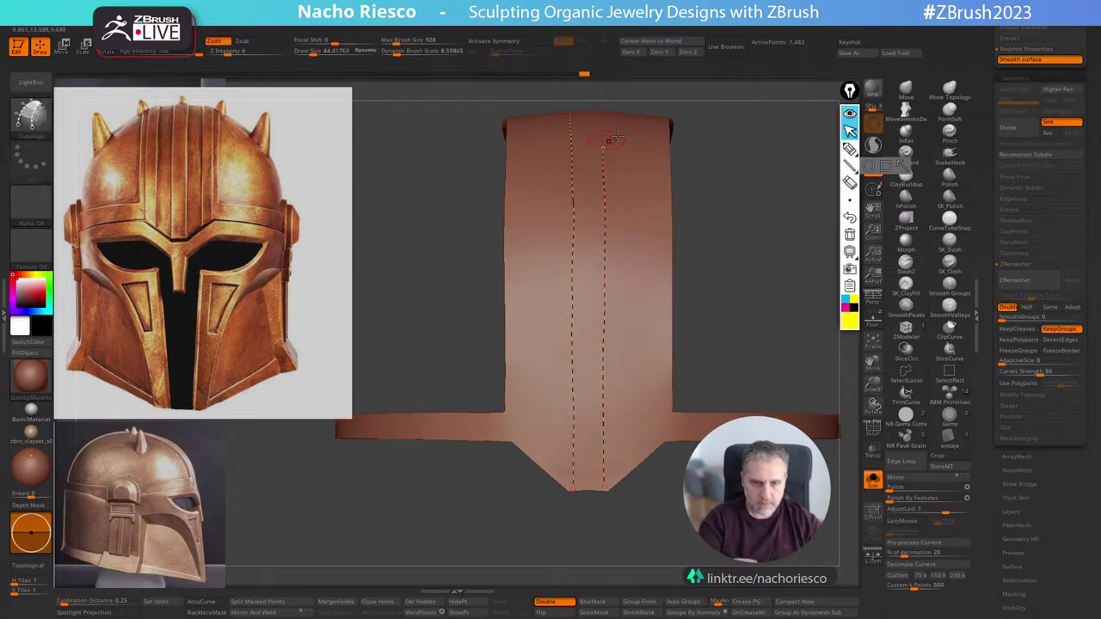
{"action": "left_click_drag", "start_coordinate": [608, 140], "coordinate": [725, 381]}
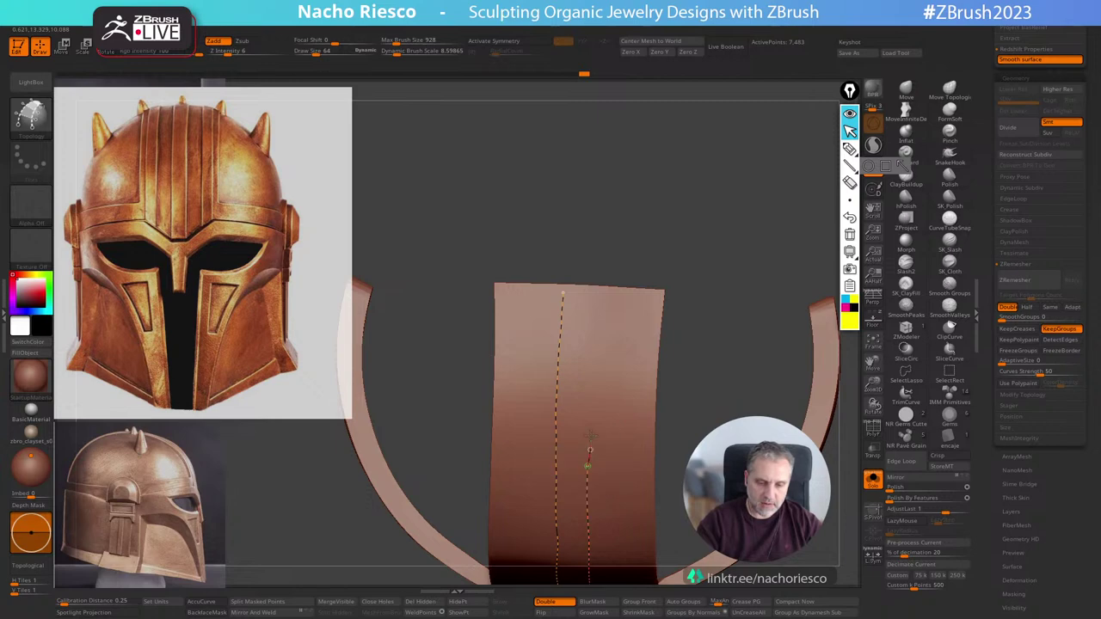
{"action": "left_click_drag", "start_coordinate": [665, 236], "coordinate": [776, 359]}
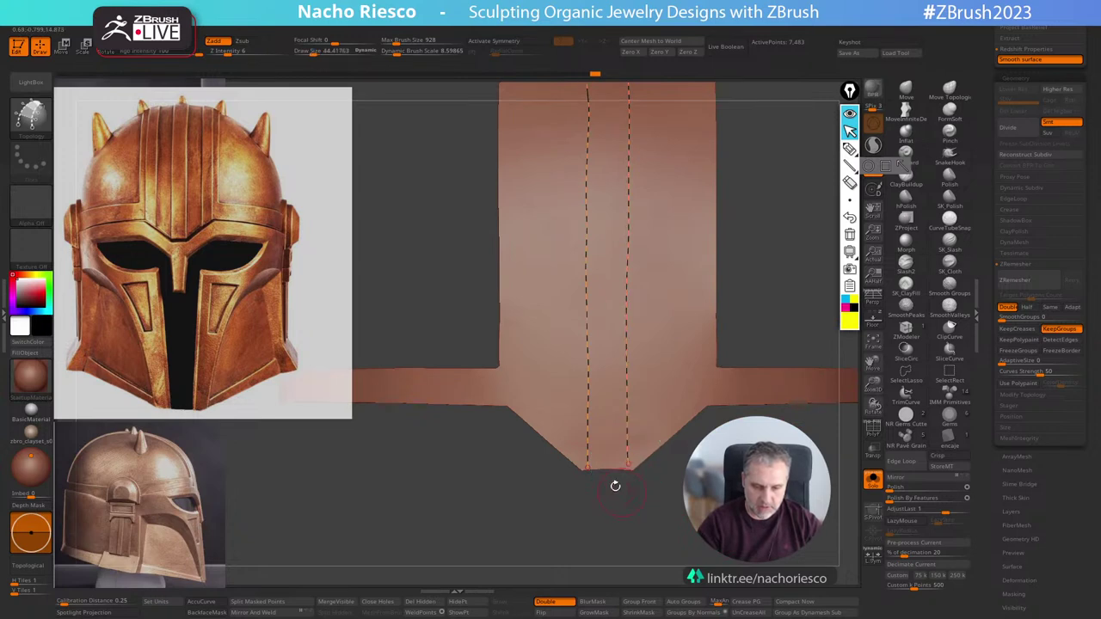
Draw evenly spaced horizontal topology curves across the two vertical curves, from near the tip up the band's front.
{"action": "mouse_move", "coordinate": [669, 452]}
{"action": "left_mouse_down"}
{"action": "mouse_move", "coordinate": [623, 404]}
{"action": "mouse_move", "coordinate": [604, 352]}
{"action": "mouse_move", "coordinate": [607, 305]}
{"action": "left_mouse_up"}
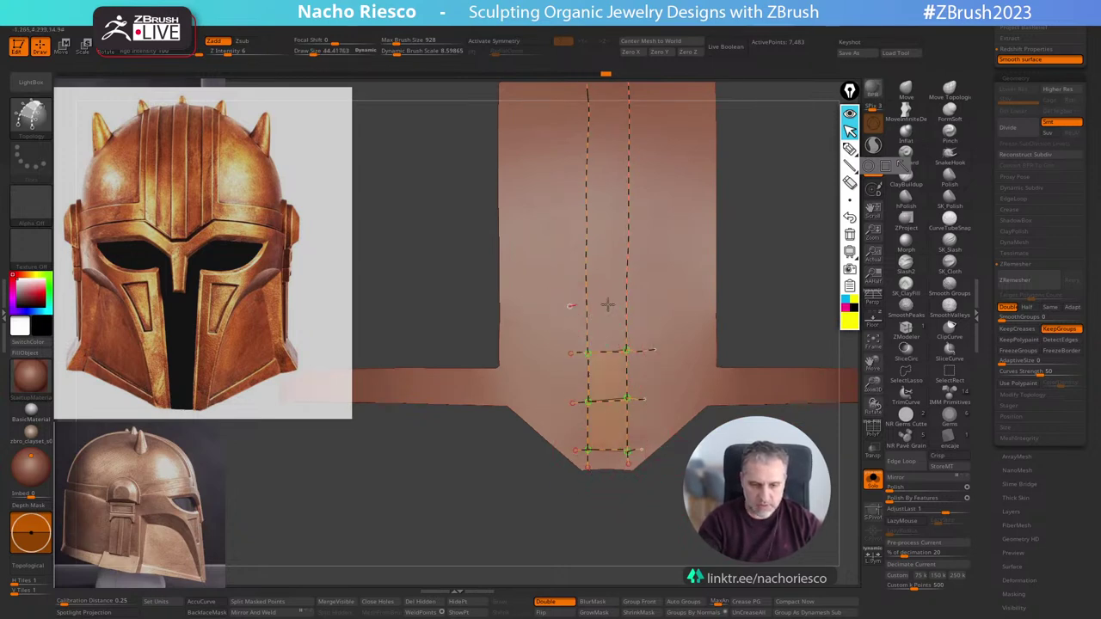
{"action": "left_click_drag", "start_coordinate": [620, 261], "coordinate": [642, 259]}
{"action": "left_click_drag", "start_coordinate": [778, 219], "coordinate": [761, 372], "text": "alt"}
{"action": "left_click_drag", "start_coordinate": [566, 361], "coordinate": [645, 364]}
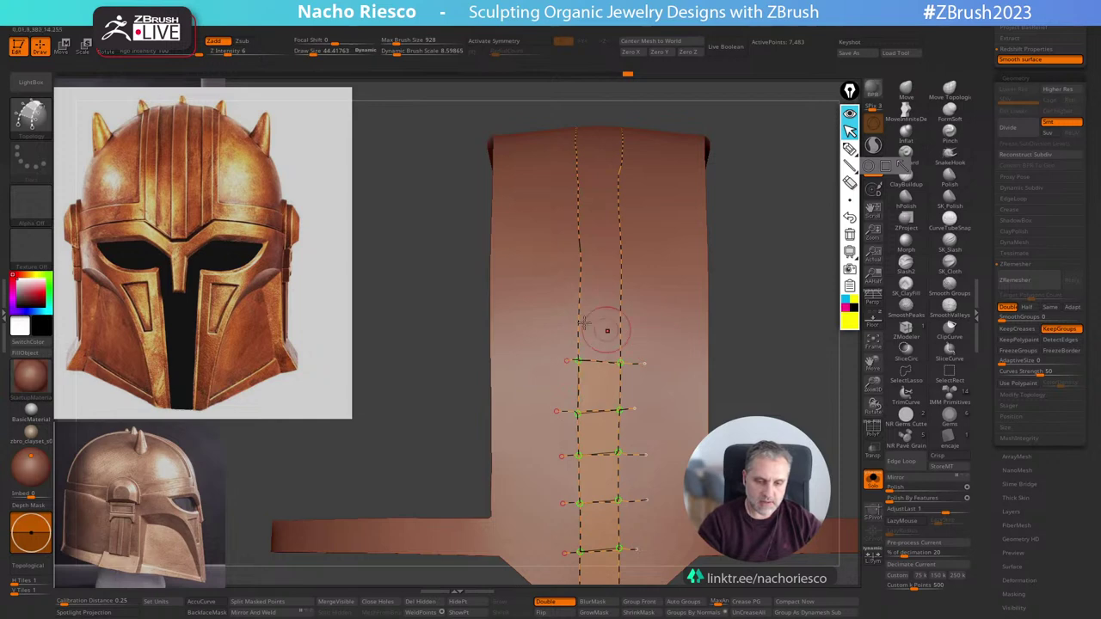
{"action": "left_click_drag", "start_coordinate": [745, 233], "coordinate": [558, 264]}
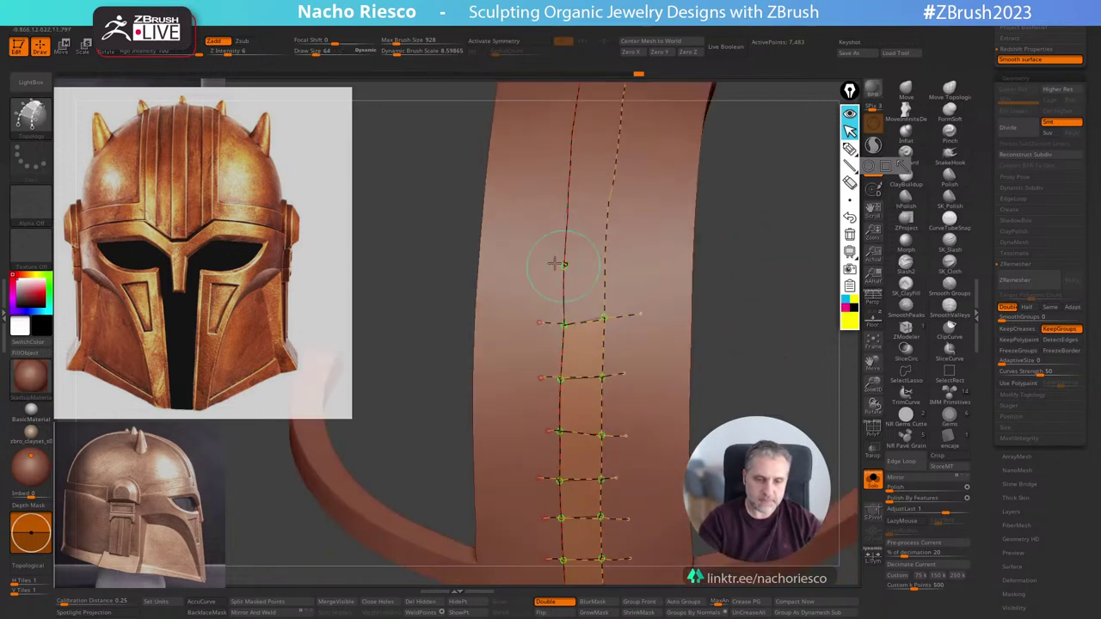
Continue the cross curves over the top to the band's rear end and extend both vertical curves to its edge.
{"action": "left_click_drag", "start_coordinate": [757, 192], "coordinate": [535, 238]}
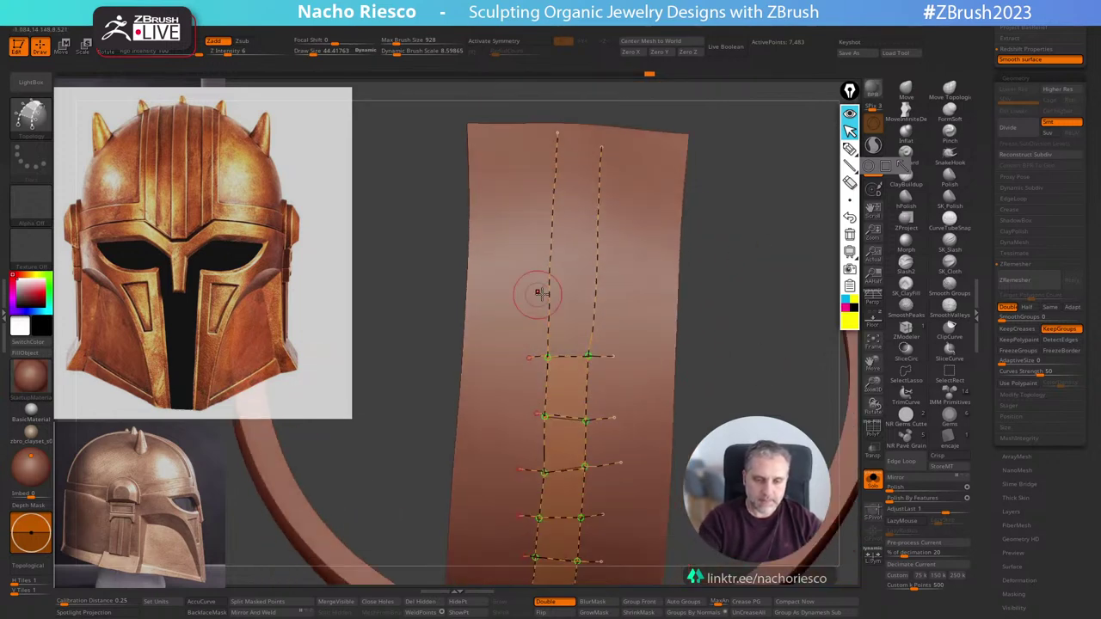
{"action": "left_click_drag", "start_coordinate": [535, 196], "coordinate": [608, 199]}
{"action": "left_click_drag", "start_coordinate": [737, 191], "coordinate": [739, 245]}
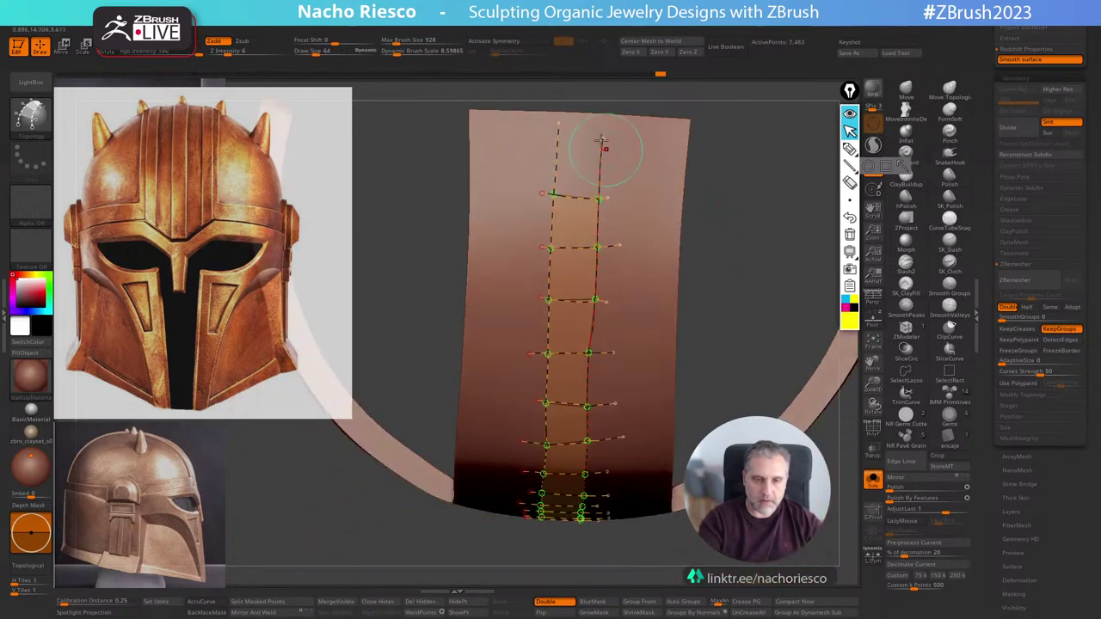
{"action": "mouse_move", "coordinate": [602, 142]}
{"action": "left_mouse_down"}
{"action": "mouse_move", "coordinate": [604, 118]}
{"action": "mouse_move", "coordinate": [559, 109]}
{"action": "left_mouse_up"}
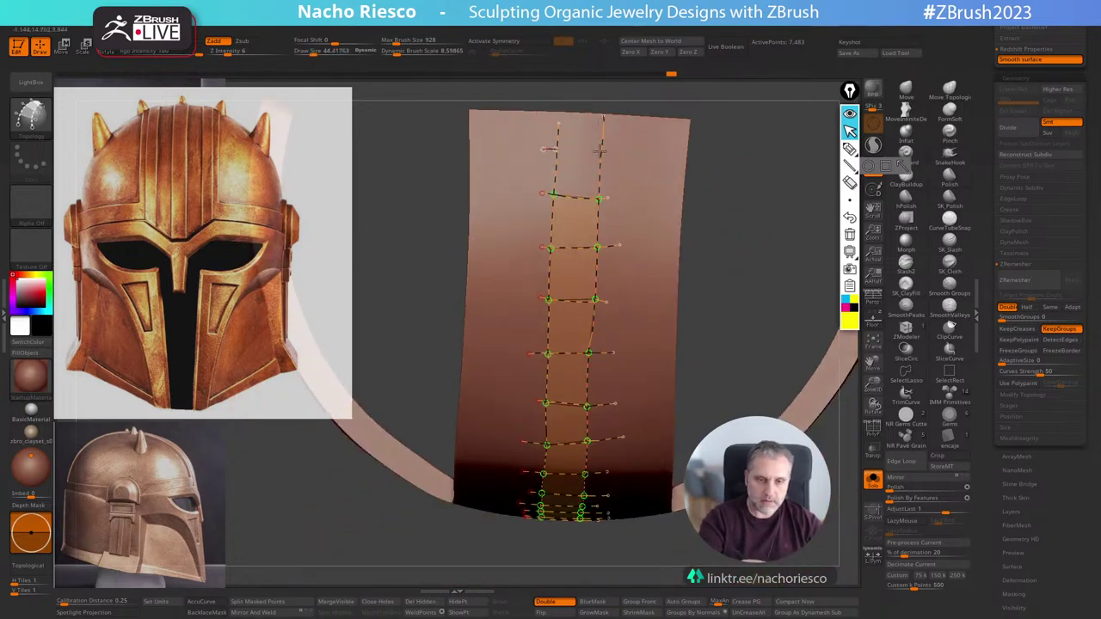
{"action": "left_click_drag", "start_coordinate": [543, 149], "coordinate": [627, 151]}
{"action": "left_click_drag", "start_coordinate": [559, 123], "coordinate": [559, 109]}
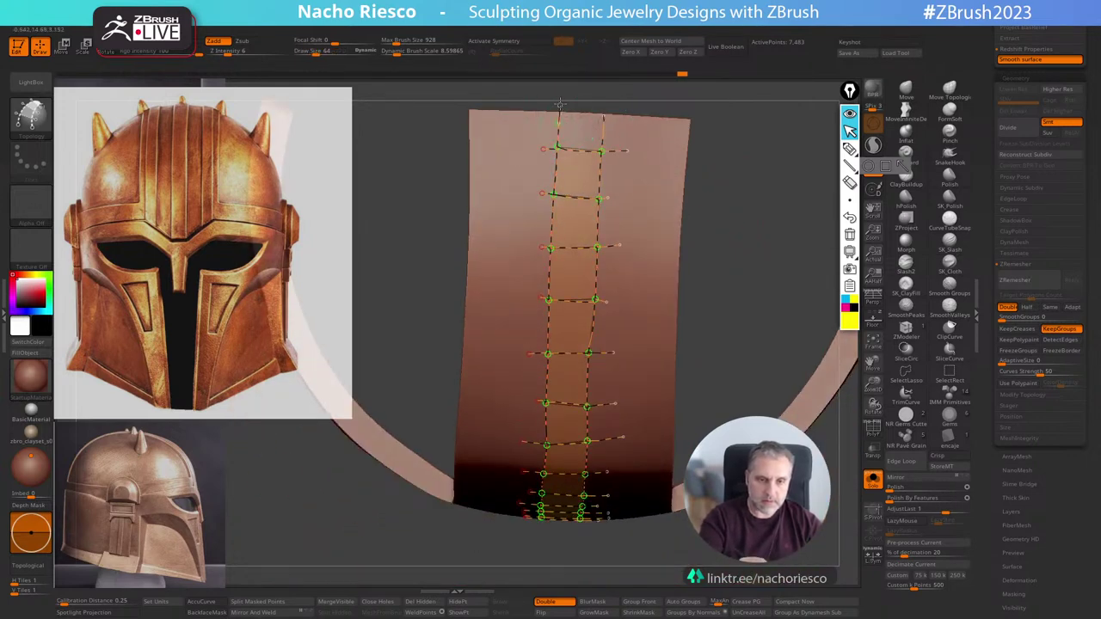
{"action": "mouse_move", "coordinate": [748, 243]}
{"action": "left_mouse_down"}
{"action": "mouse_move", "coordinate": [759, 197]}
{"action": "mouse_move", "coordinate": [769, 248]}
{"action": "left_mouse_up"}
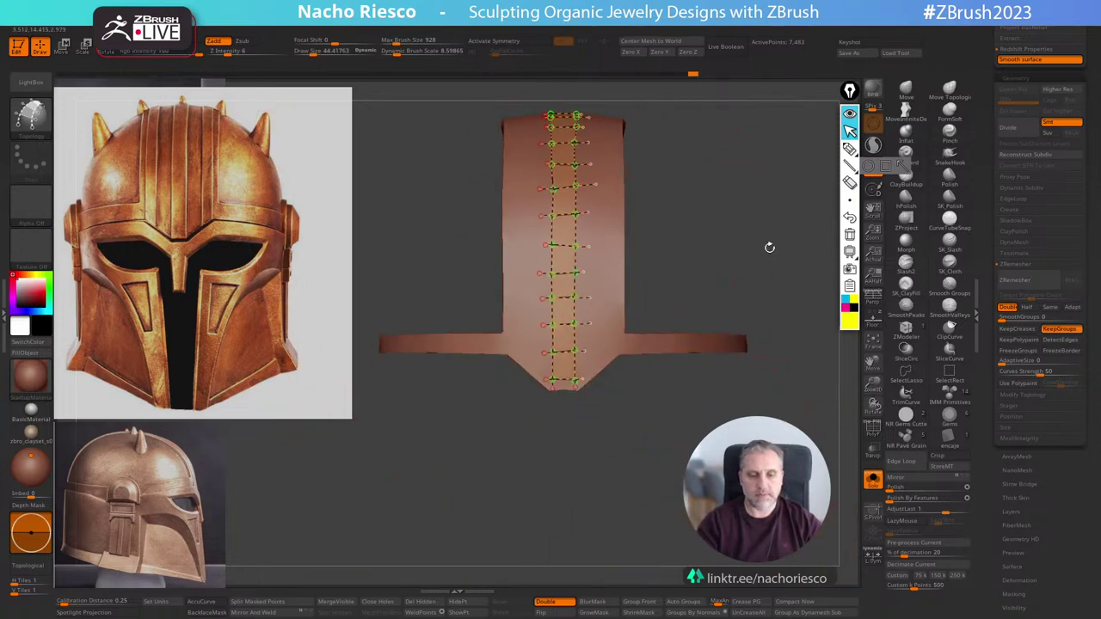
Reduce the draw size to about 13 and draw a cross curve along the tip's edge to close the topology grid.
{"action": "right_click_drag", "start_coordinate": [591, 319], "coordinate": [665, 366], "text": "ctrl"}
{"action": "key", "text": "s"}
{"action": "left_click_drag", "start_coordinate": [665, 366], "coordinate": [657, 366]}
{"action": "left_click", "coordinate": [656, 367]}
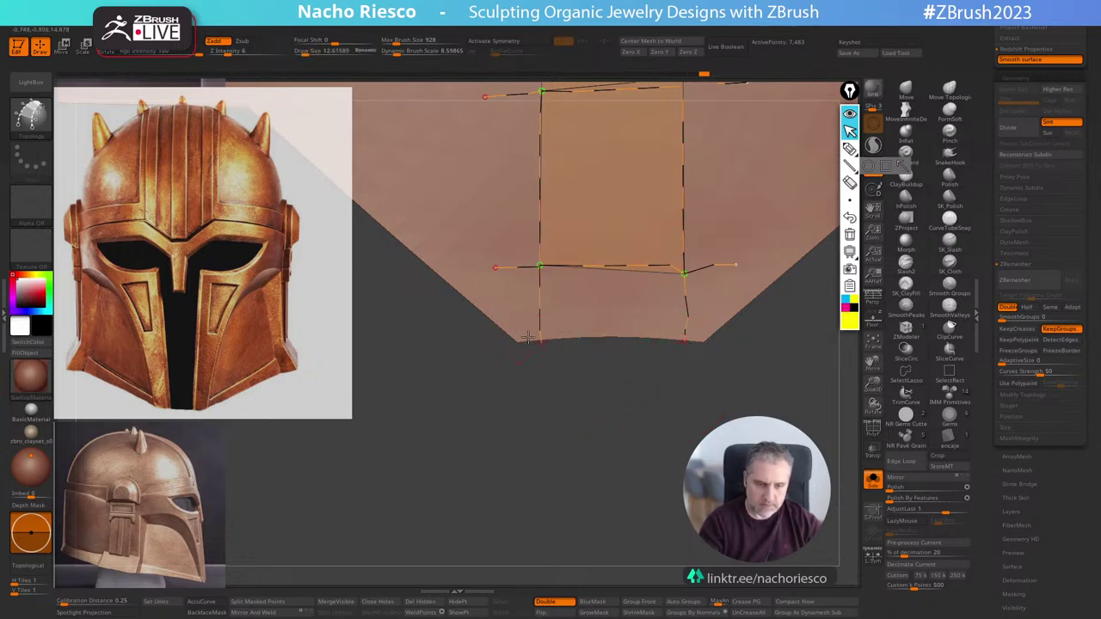
{"action": "right_click_drag", "start_coordinate": [541, 343], "coordinate": [516, 310], "text": "ctrl"}
{"action": "right_click_drag", "start_coordinate": [516, 310], "coordinate": [514, 395], "text": "alt"}
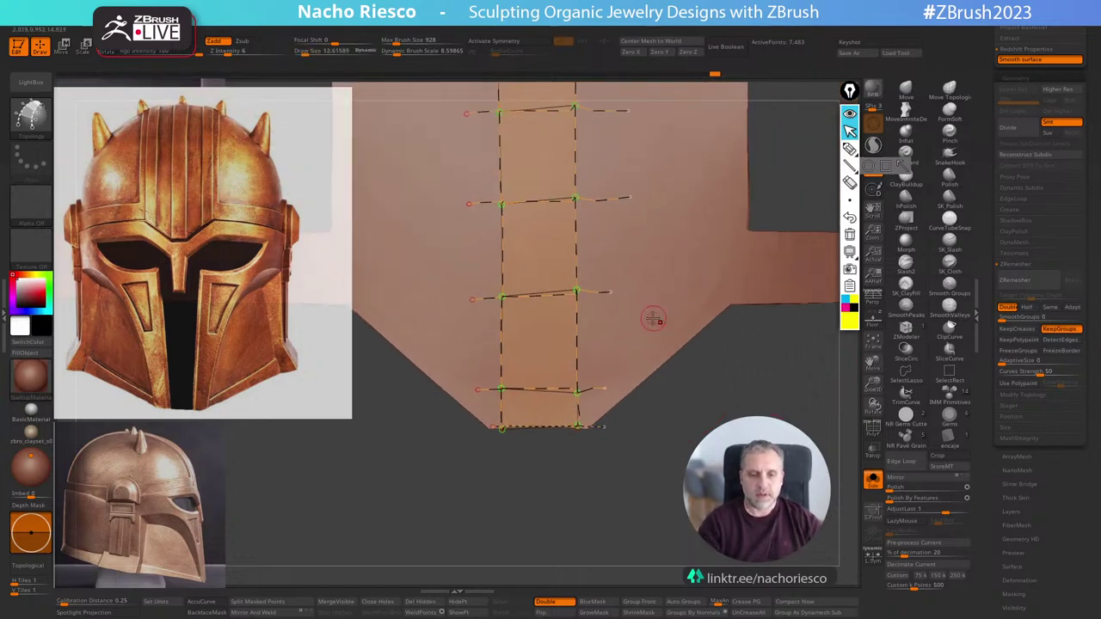
Generate the strip mesh from the topology curves, undoing and regenerating it at increasing draw sizes up to about 31.
{"action": "left_click", "coordinate": [658, 320]}
{"action": "right_click_drag", "start_coordinate": [718, 449], "coordinate": [659, 411], "text": "ctrl"}
{"action": "key", "text": "ctrl+z"}
{"action": "mouse_move", "coordinate": [660, 410]}
{"action": "left_mouse_down"}
{"action": "mouse_move", "coordinate": [698, 397]}
{"action": "mouse_move", "coordinate": [639, 371]}
{"action": "mouse_move", "coordinate": [680, 422]}
{"action": "mouse_move", "coordinate": [698, 408]}
{"action": "mouse_move", "coordinate": [765, 432]}
{"action": "mouse_move", "coordinate": [721, 440]}
{"action": "mouse_move", "coordinate": [730, 432]}
{"action": "left_mouse_up"}
{"action": "key", "text": "s"}
{"action": "left_click", "coordinate": [619, 372]}
{"action": "key", "text": "ctrl+z"}
{"action": "key", "text": "s"}
{"action": "left_click", "coordinate": [620, 371]}
{"action": "key", "text": "ctrl+z"}
{"action": "key", "text": "s"}
{"action": "left_click", "coordinate": [623, 370]}
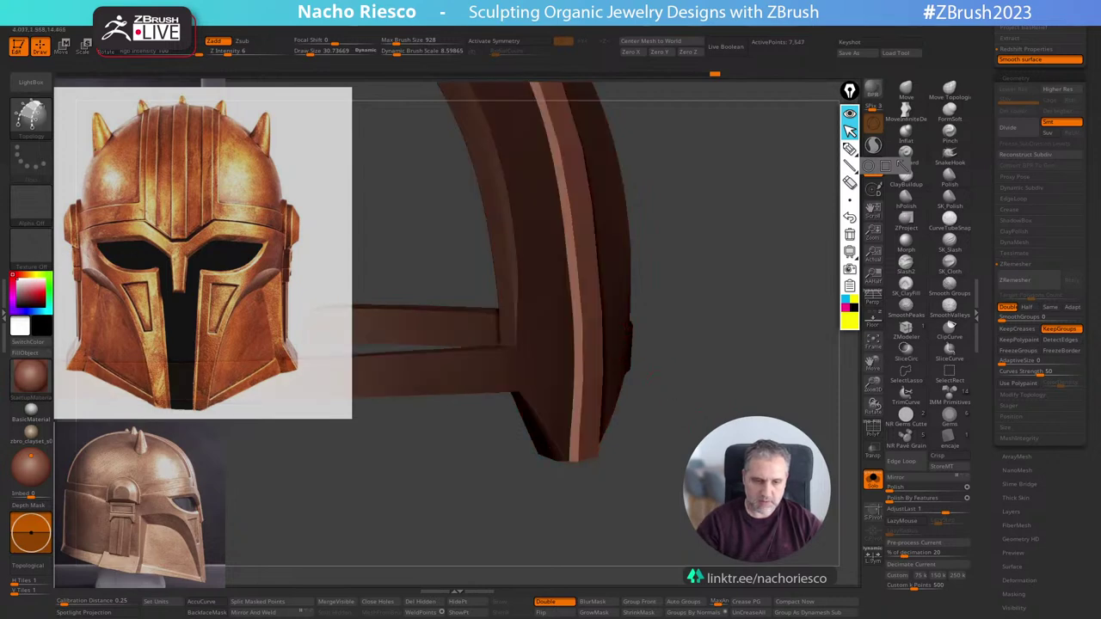
Measure the generated strip's thickness in side view with a Transpose line.
{"action": "mouse_move", "coordinate": [679, 397]}
{"action": "left_mouse_down", "text": "shift"}
{"action": "mouse_move", "coordinate": [636, 401]}
{"action": "mouse_move", "coordinate": [732, 437]}
{"action": "mouse_move", "coordinate": [732, 508]}
{"action": "mouse_move", "coordinate": [672, 511]}
{"action": "mouse_move", "coordinate": [695, 561]}
{"action": "left_mouse_up", "text": "shift"}
{"action": "left_click_drag", "start_coordinate": [665, 497], "coordinate": [592, 489]}
{"action": "key", "text": "w"}
{"action": "key", "text": "y"}
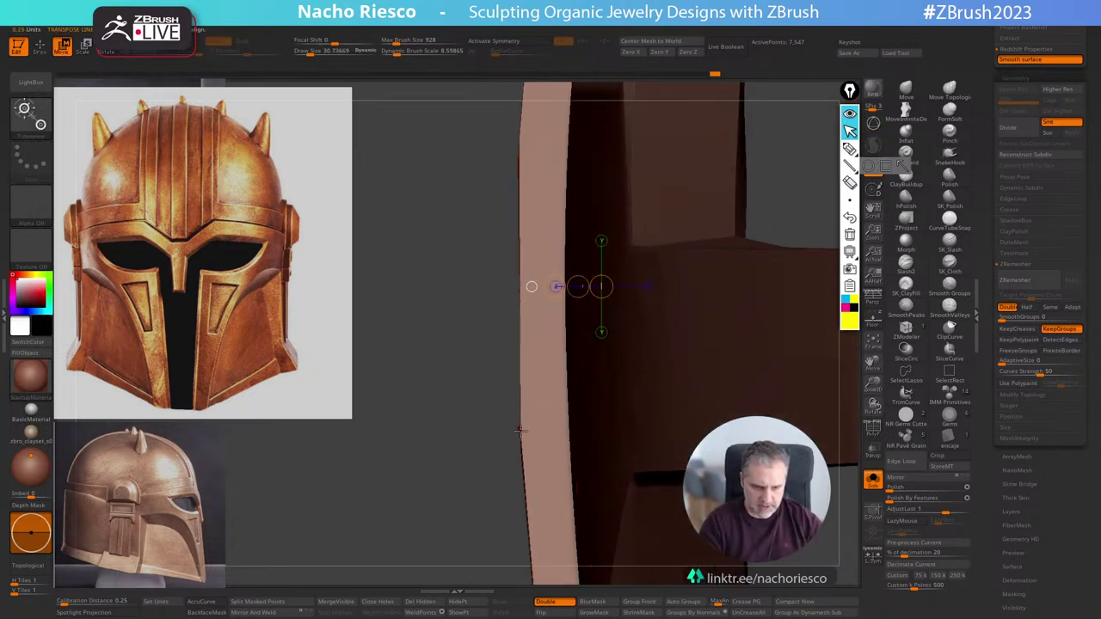
{"action": "left_click_drag", "start_coordinate": [519, 430], "coordinate": [560, 429]}
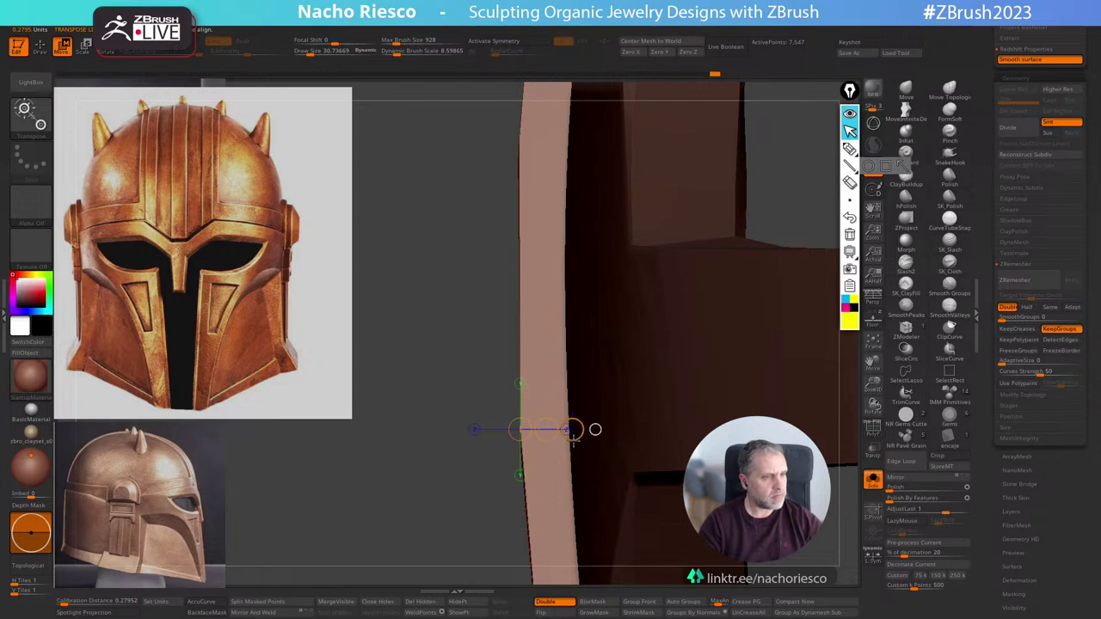
{"action": "key", "text": "q"}
Undo the strip generation back to the editable topology curves.
{"action": "mouse_move", "coordinate": [764, 568]}
{"action": "left_mouse_down"}
{"action": "mouse_move", "coordinate": [701, 551]}
{"action": "mouse_move", "coordinate": [705, 473]}
{"action": "left_mouse_up"}
{"action": "key", "text": "ctrl+z"}
{"action": "key", "text": "ctrl+z"}
{"action": "key", "text": "ctrl+z"}
{"action": "key", "text": "ctrl+z"}
{"action": "key", "text": "ctrl+z"}
{"action": "key", "text": "ctrl+z"}
{"action": "key", "text": "ctrl+z"}
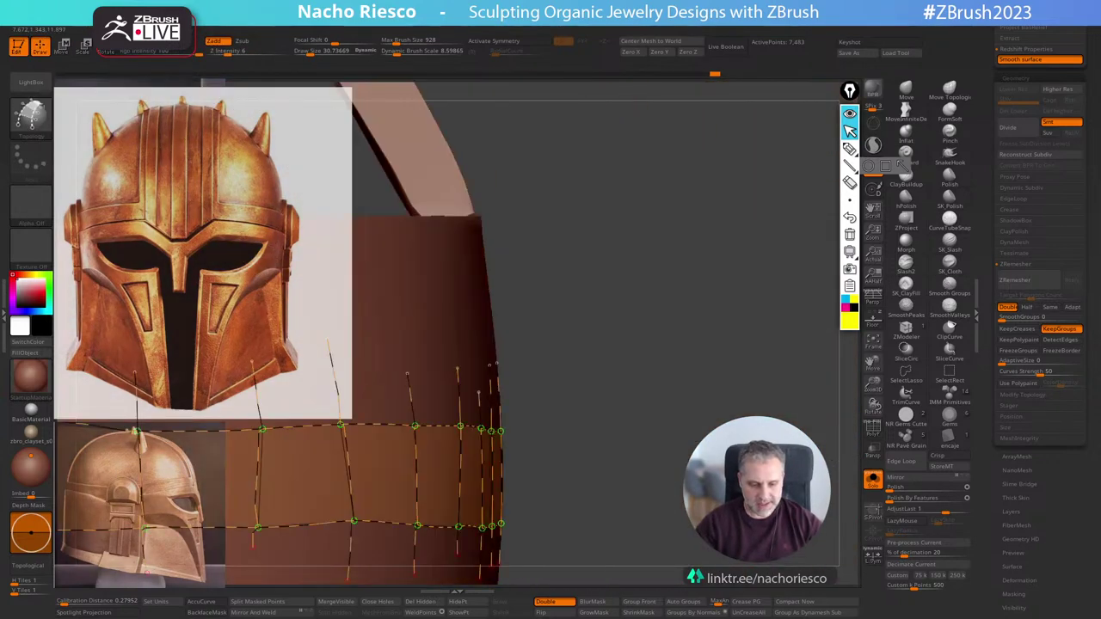
Try to generate a thicker strip from the curves at larger draw sizes, undoing each attempt.
{"action": "mouse_move", "coordinate": [738, 524]}
{"action": "left_mouse_down"}
{"action": "mouse_move", "coordinate": [730, 379]}
{"action": "mouse_move", "coordinate": [641, 404]}
{"action": "mouse_move", "coordinate": [658, 416]}
{"action": "left_mouse_up"}
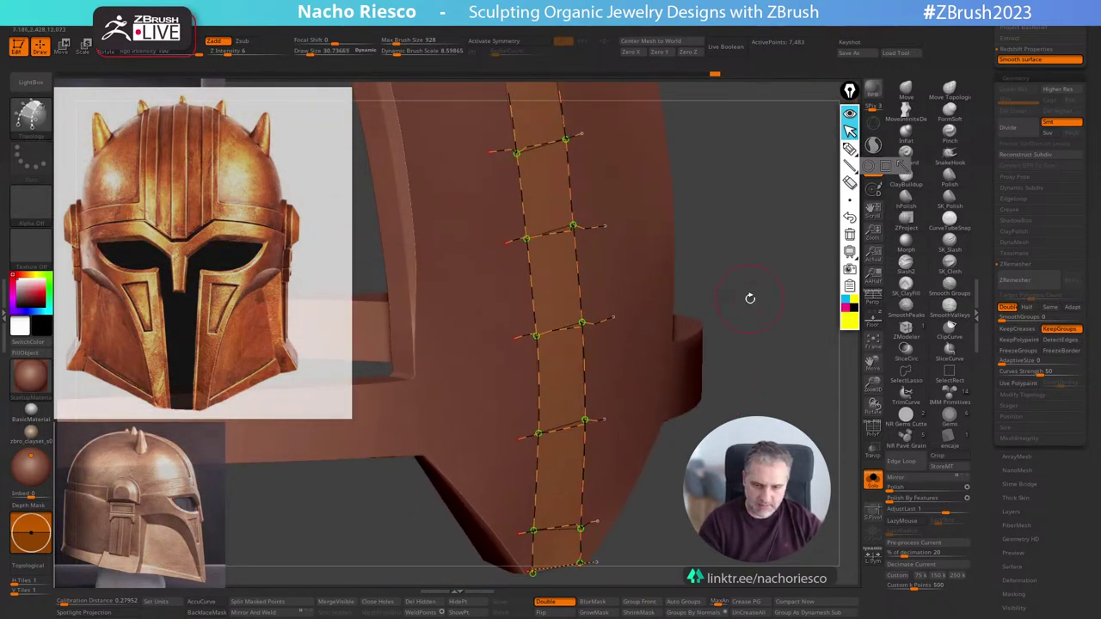
{"action": "key", "text": "s"}
{"action": "left_click_drag", "start_coordinate": [749, 298], "coordinate": [751, 300]}
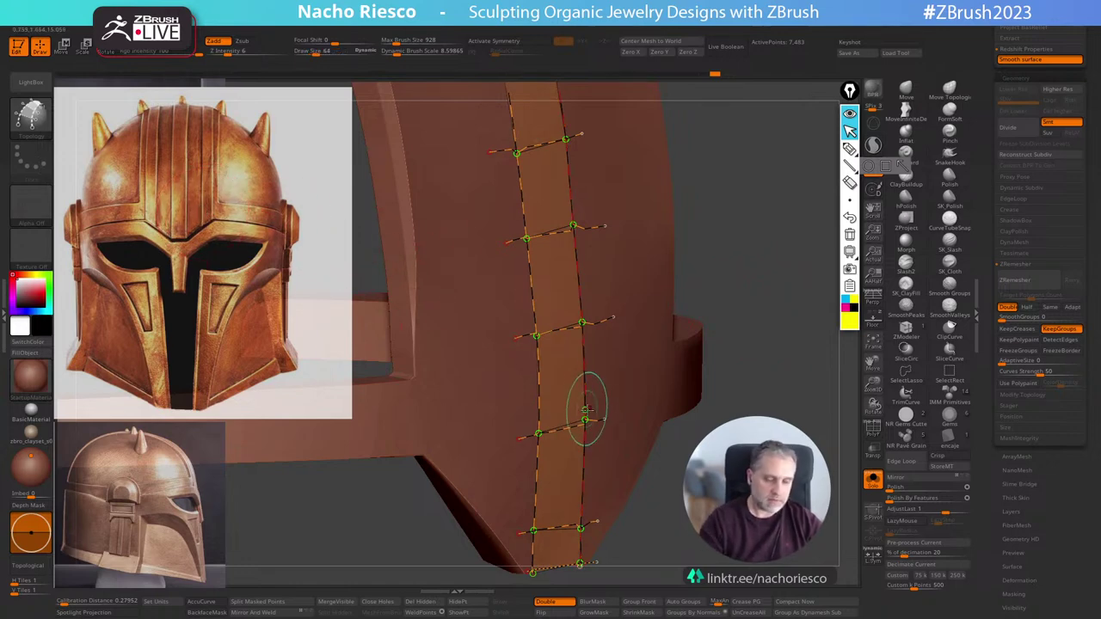
{"action": "left_click", "coordinate": [583, 394]}
{"action": "key", "text": "ctrl+z"}
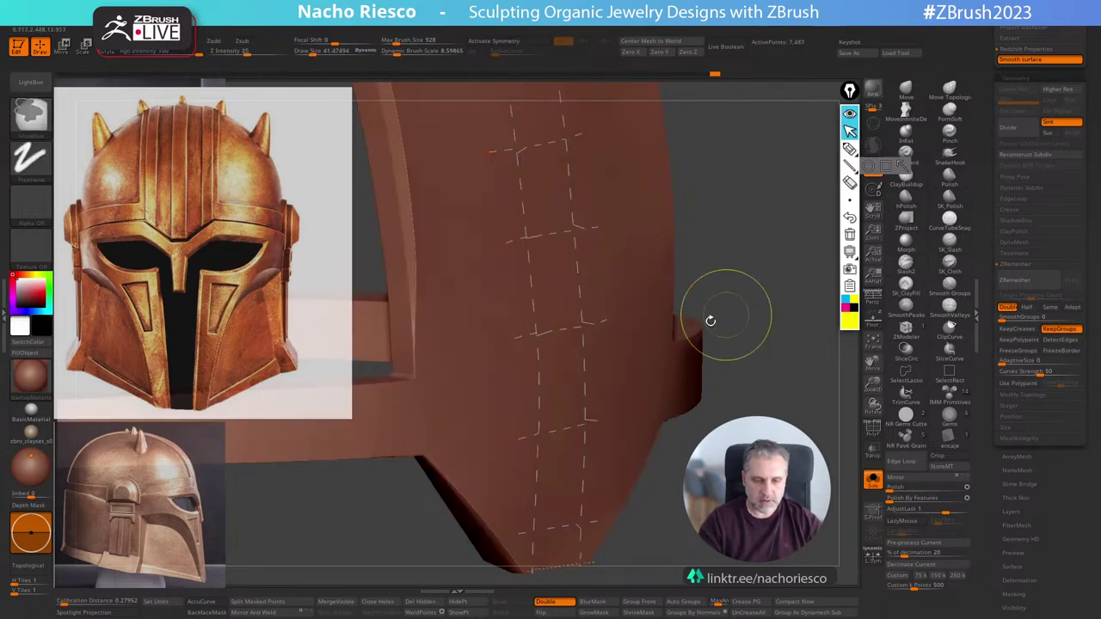
{"action": "left_click", "coordinate": [582, 276]}
{"action": "key", "text": "ctrl+z"}
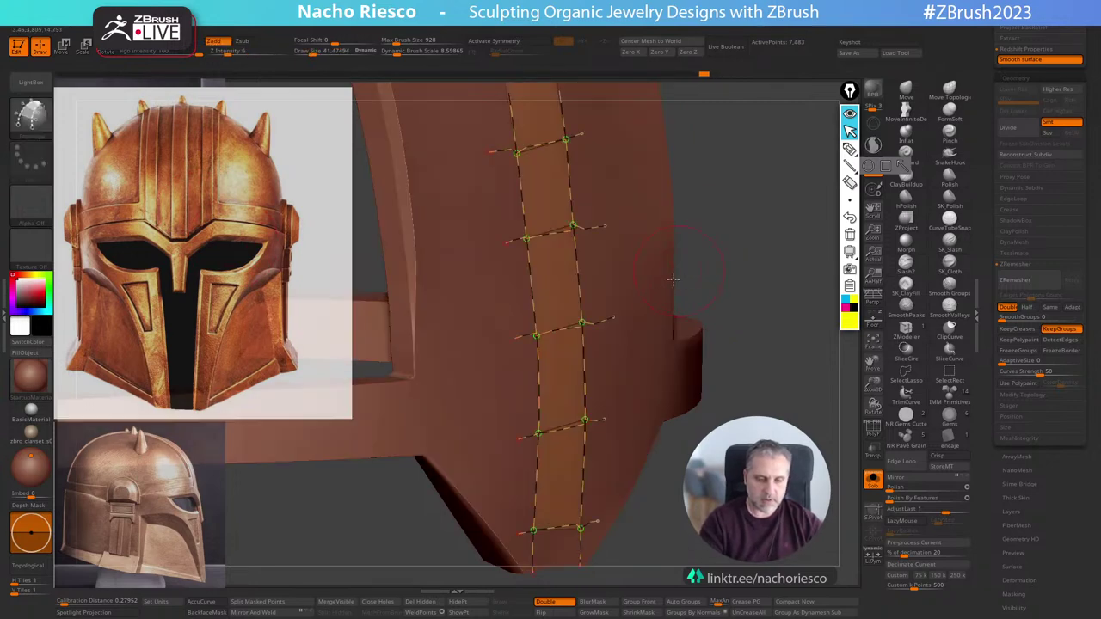
{"action": "left_click", "coordinate": [586, 381]}
{"action": "key", "text": "ctrl+z"}
{"action": "left_click_drag", "start_coordinate": [747, 269], "coordinate": [804, 260]}
{"action": "left_click", "coordinate": [581, 516]}
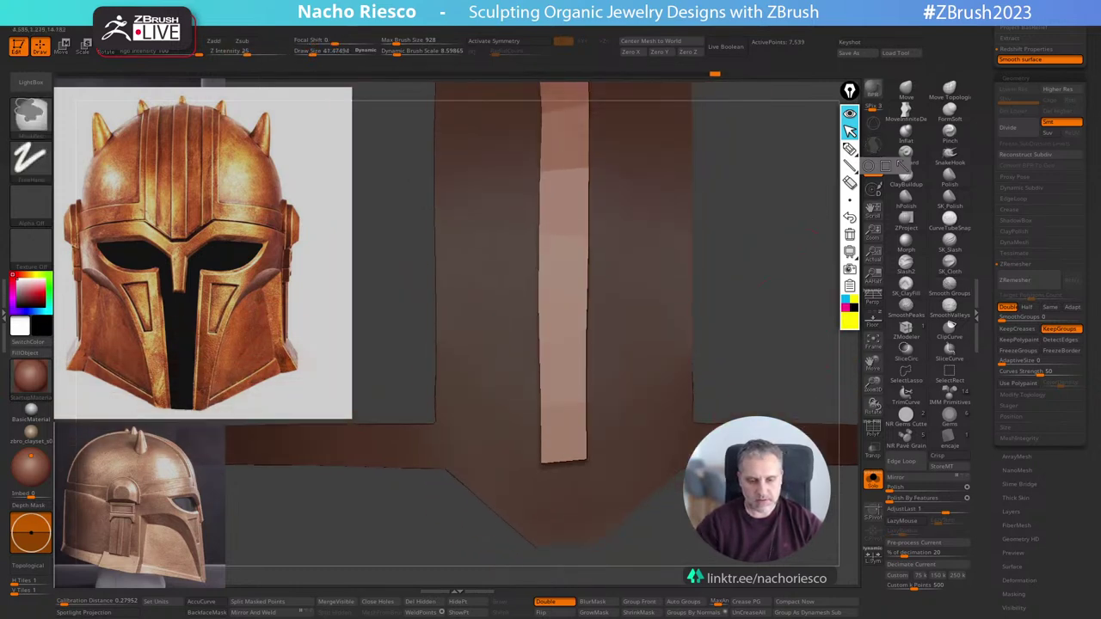
{"action": "key", "text": "ctrl+z"}
Erase the leftover curve pieces near the band's tip and redraw the vertical curve down to the tip's edge.
{"action": "mouse_move", "coordinate": [654, 465]}
{"action": "left_mouse_down", "text": "alt"}
{"action": "mouse_move", "coordinate": [659, 449]}
{"action": "mouse_move", "coordinate": [659, 467]}
{"action": "left_mouse_up", "text": "alt"}
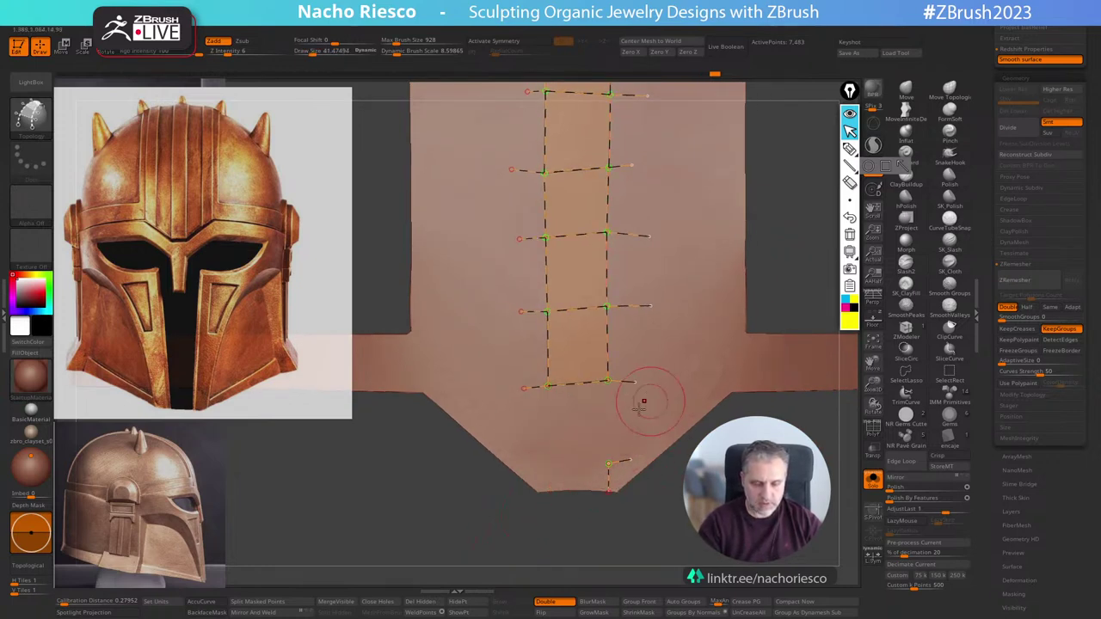
{"action": "left_click_drag", "start_coordinate": [637, 467], "coordinate": [637, 482], "text": "alt"}
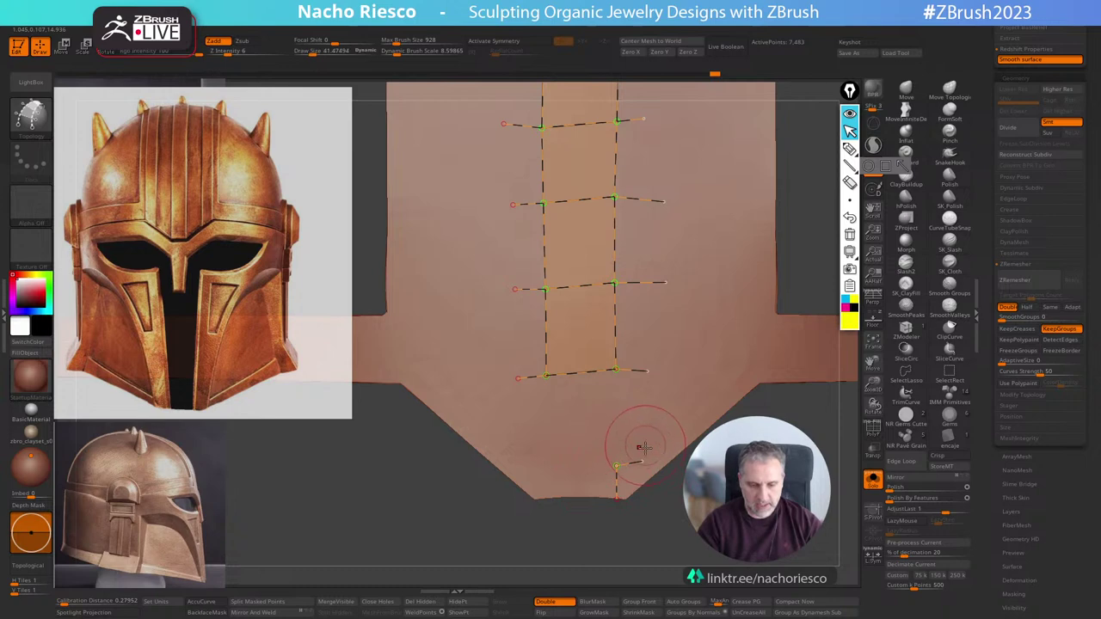
{"action": "left_click_drag", "start_coordinate": [645, 434], "coordinate": [589, 524], "text": "alt"}
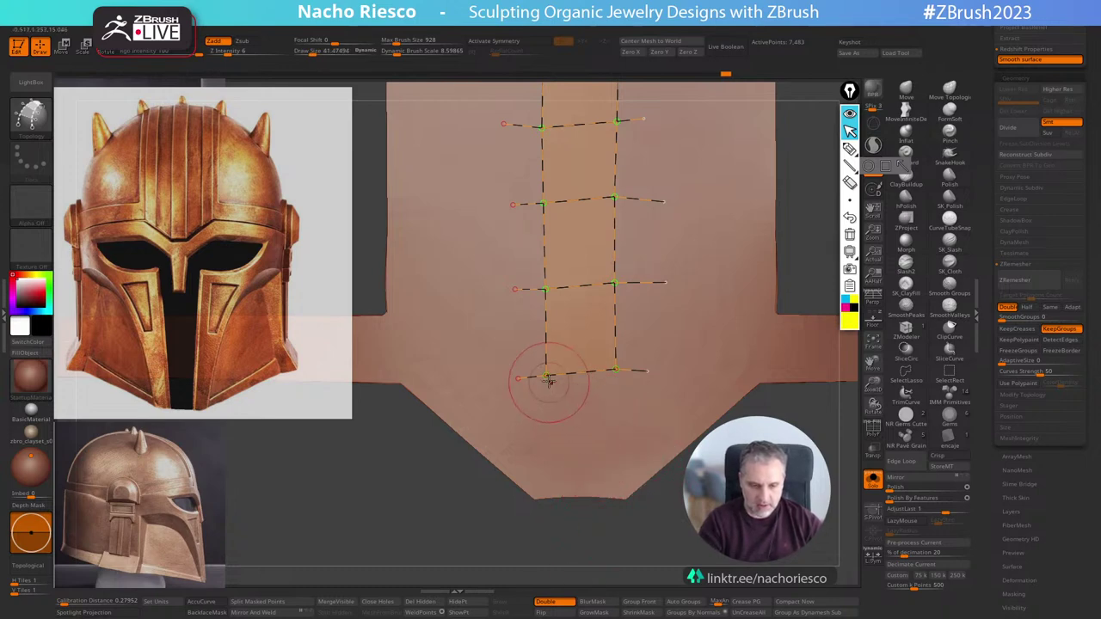
{"action": "left_click_drag", "start_coordinate": [546, 376], "coordinate": [549, 498]}
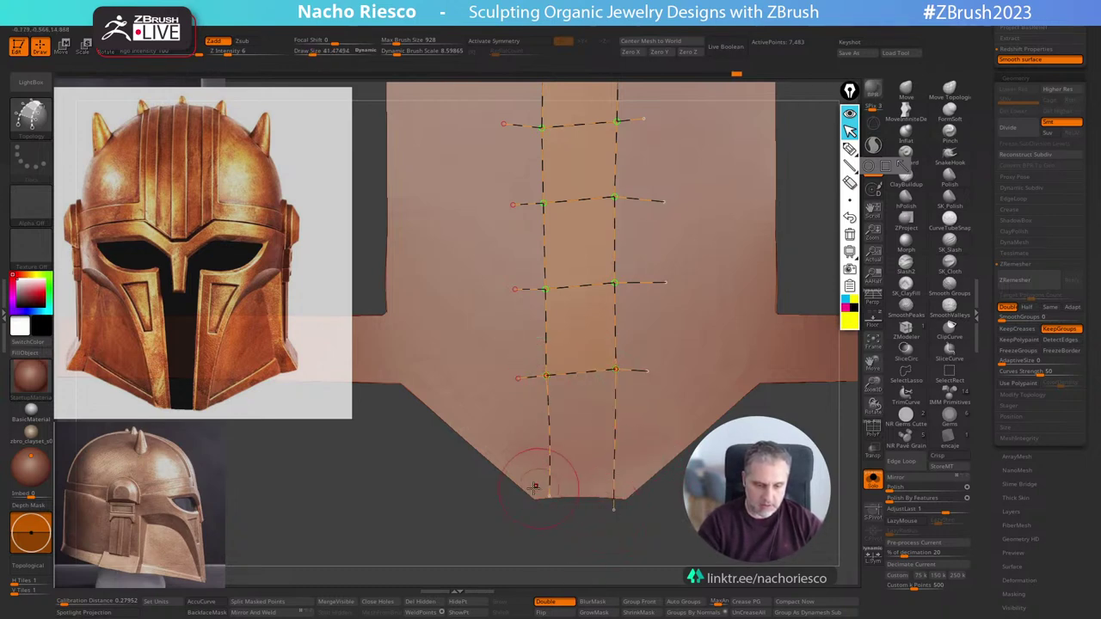
Regenerate the strip mesh from the topology curves with the draw size raised to about 57.
{"action": "left_click", "coordinate": [673, 401]}
{"action": "left_click_drag", "start_coordinate": [696, 447], "coordinate": [812, 415]}
{"action": "key", "text": "ctrl+z"}
{"action": "key", "text": "s"}
{"action": "left_click", "coordinate": [683, 361]}
Split the new strip from the masked band into its own subtool and view it from the front.
{"action": "left_click_drag", "start_coordinate": [378, 557], "coordinate": [342, 562]}
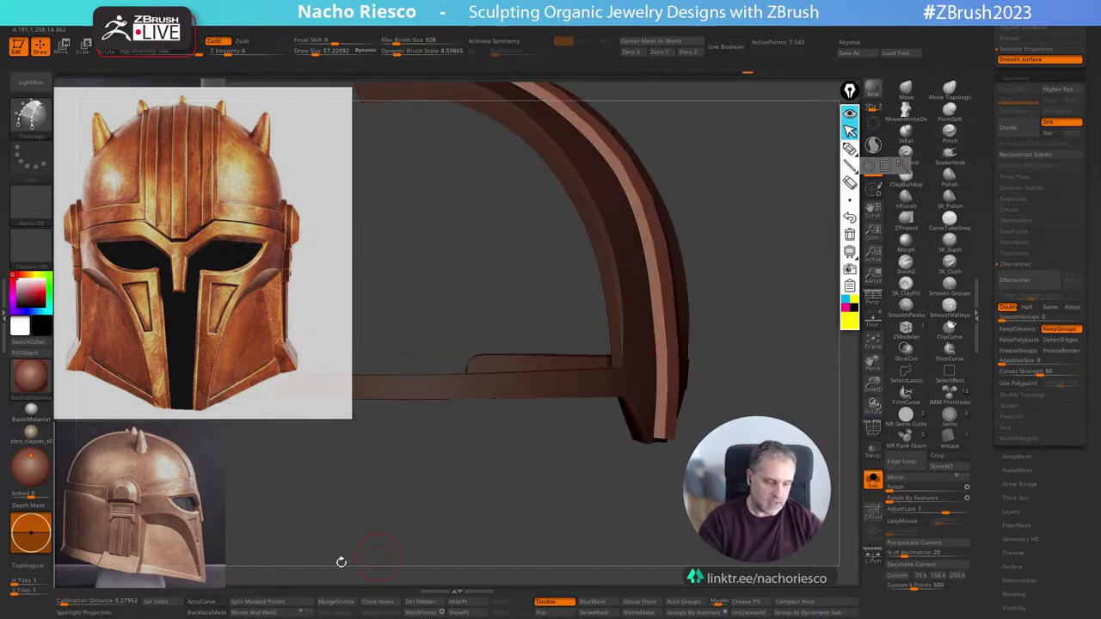
{"action": "left_click", "coordinate": [272, 607]}
{"action": "left_click_drag", "start_coordinate": [778, 460], "coordinate": [515, 541]}
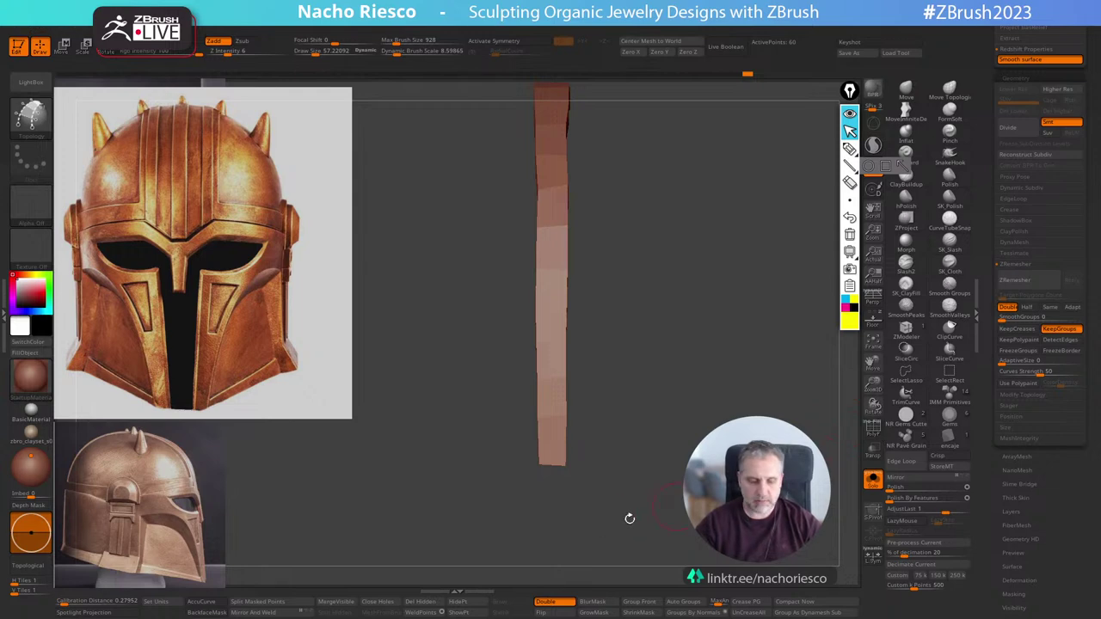
{"action": "left_click_drag", "start_coordinate": [647, 470], "coordinate": [639, 509]}
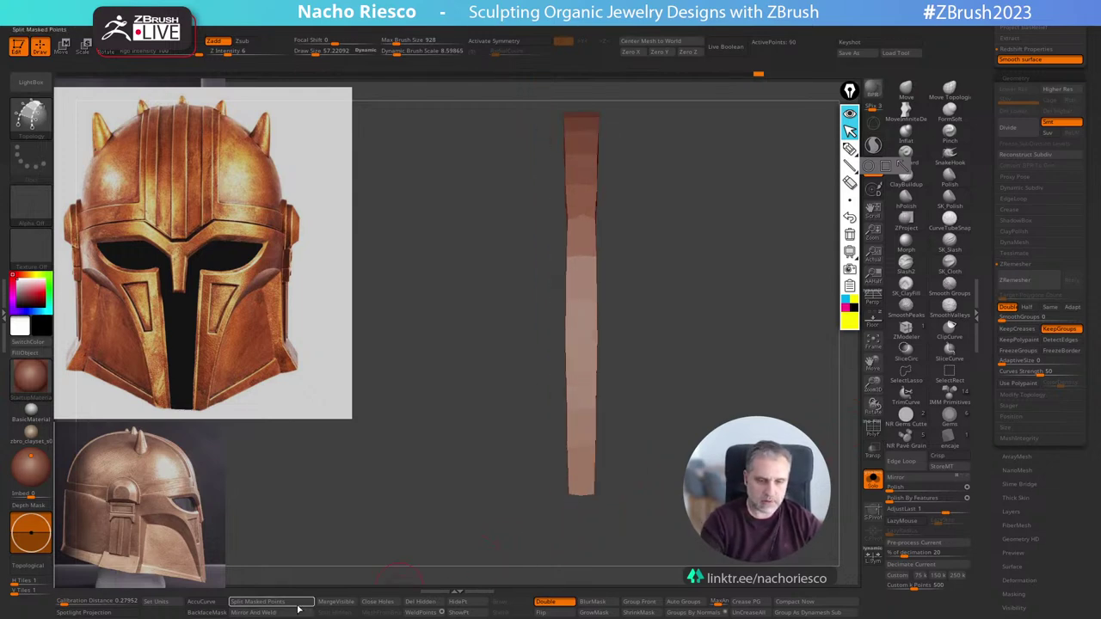
Trim the strip's long sides straight with vertical ClipCurve cuts, using X symmetry.
{"action": "left_click", "coordinate": [951, 332], "text": "ctrl+shift"}
{"action": "left_click_drag", "start_coordinate": [567, 547], "coordinate": [570, 66], "text": "ctrl+shift"}
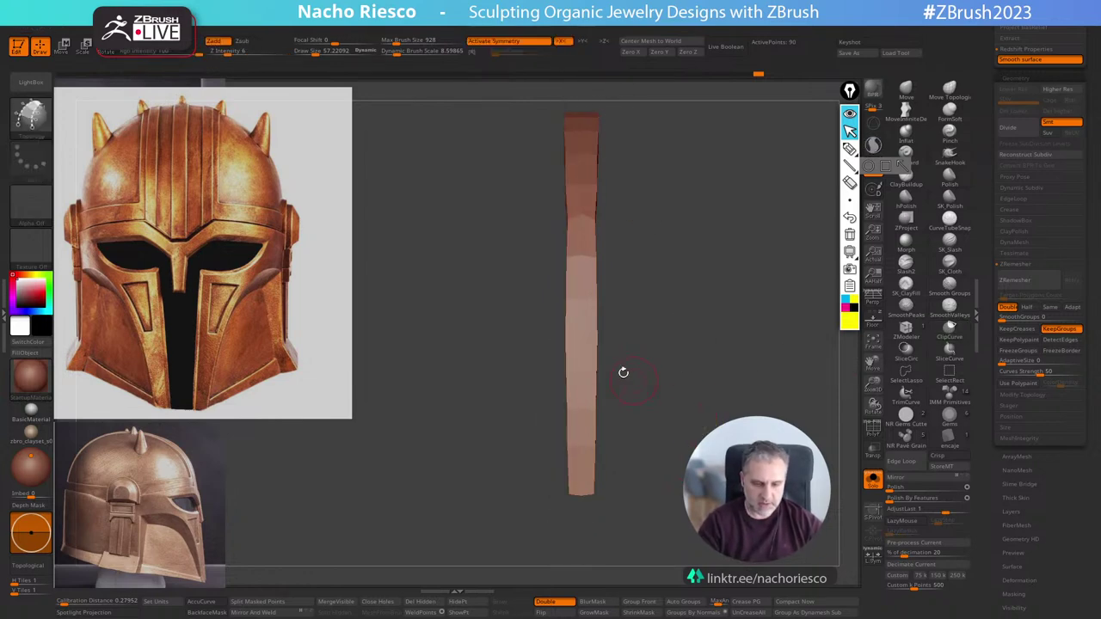
{"action": "left_click_drag", "start_coordinate": [574, 515], "coordinate": [564, 92], "text": "ctrl+shift"}
Leave Solo mode and widen the strip along X with the Gizmo to about 1.38.
{"action": "left_click", "coordinate": [873, 481]}
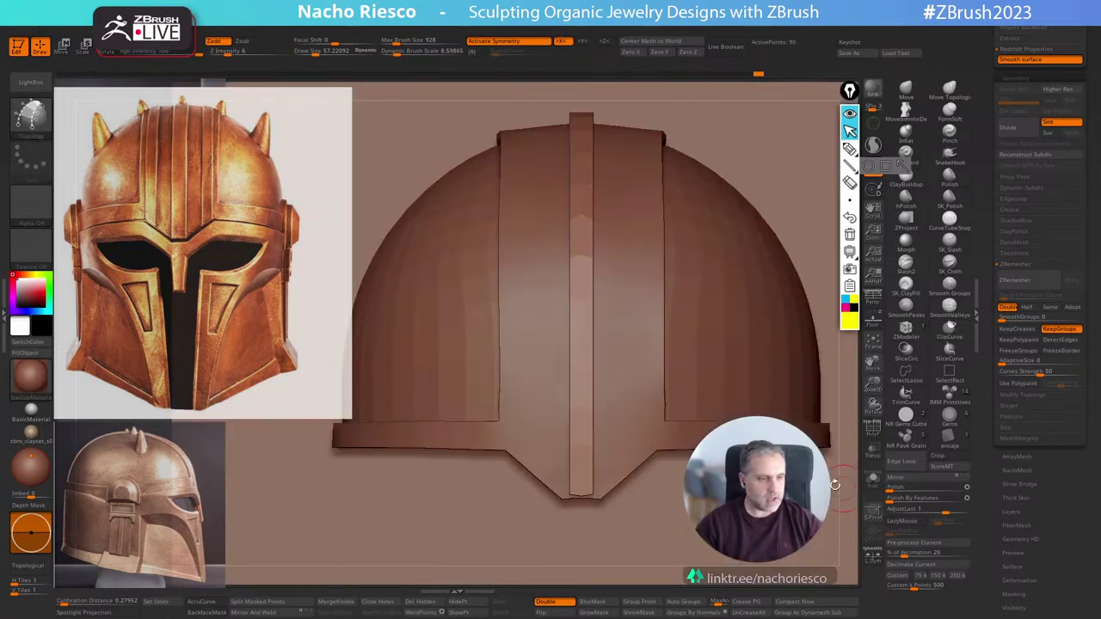
{"action": "key", "text": "w"}
{"action": "key", "text": "y"}
{"action": "left_click", "coordinate": [621, 324]}
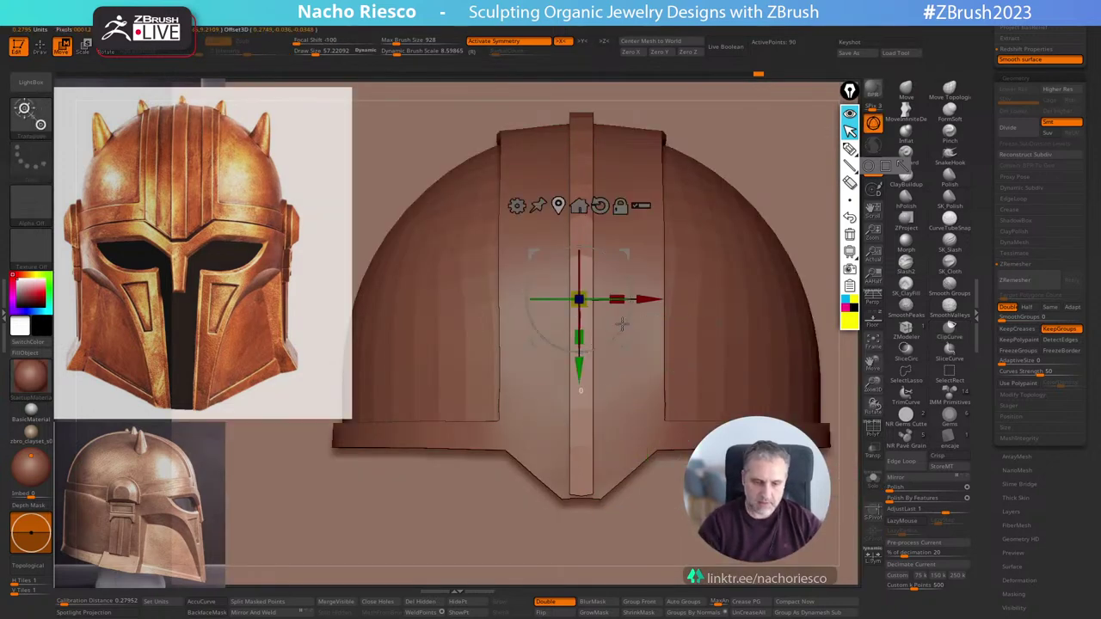
{"action": "left_click_drag", "start_coordinate": [617, 300], "coordinate": [674, 299]}
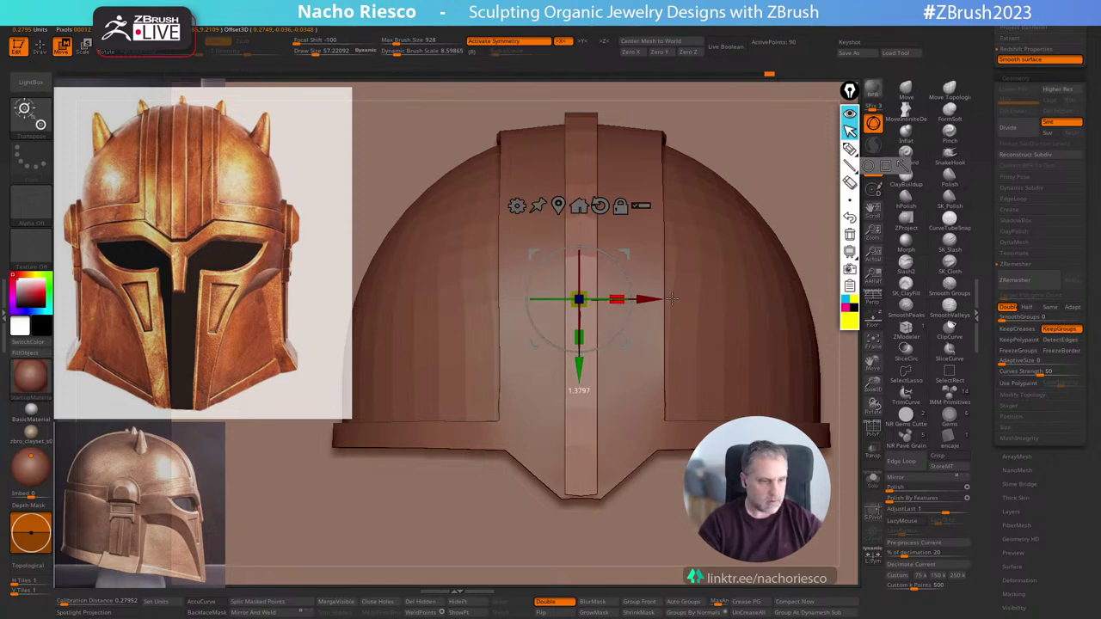
Turn on Live Boolean to preview the helmet parts with the ridge strip in the front view.
{"action": "left_click", "coordinate": [871, 480]}
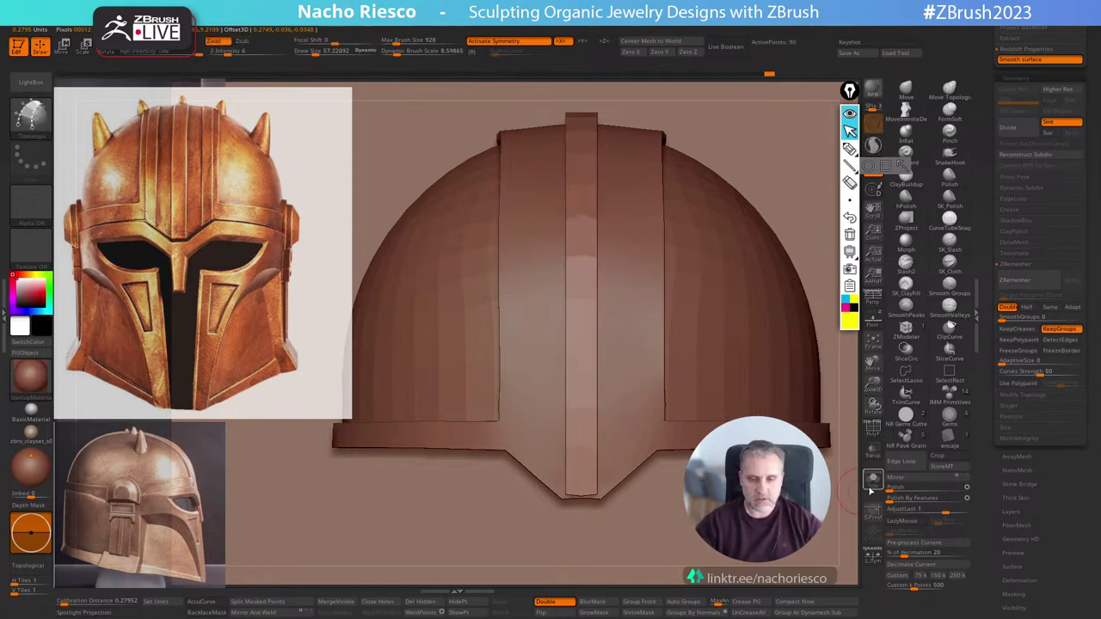
{"action": "mouse_move", "coordinate": [855, 495]}
{"action": "left_mouse_down", "text": "alt"}
{"action": "mouse_move", "coordinate": [853, 410]}
{"action": "mouse_move", "coordinate": [849, 432]}
{"action": "left_mouse_up", "text": "alt"}
{"action": "left_click_drag", "start_coordinate": [518, 591], "coordinate": [671, 412]}
{"action": "key", "text": "ctrl+z"}
{"action": "double_click", "coordinate": [481, 416]}
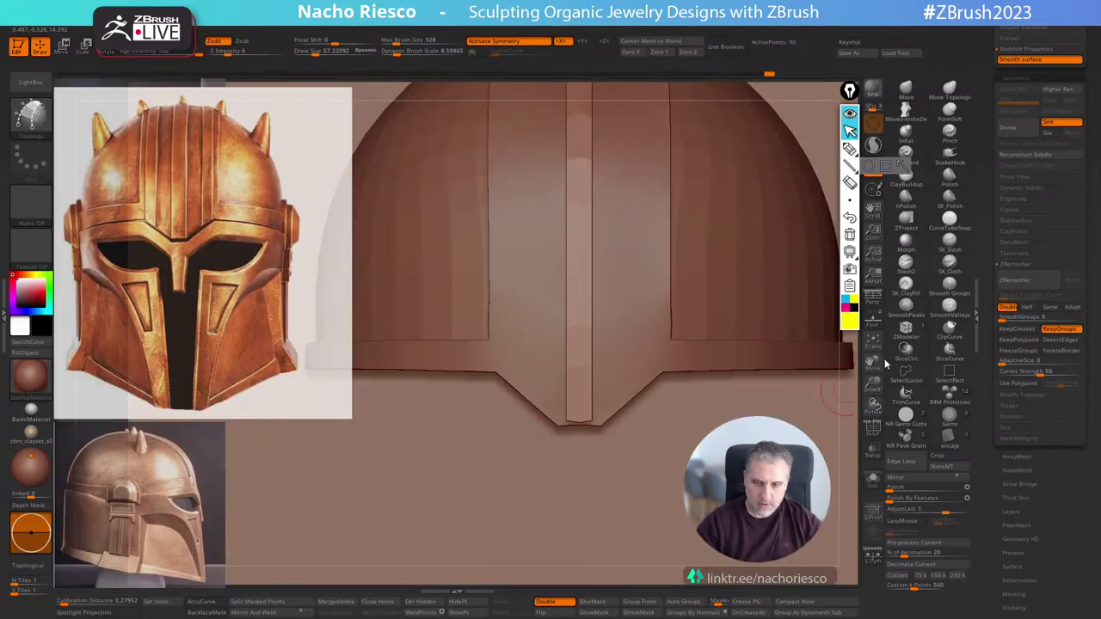
{"action": "left_click_drag", "start_coordinate": [989, 231], "coordinate": [999, 365]}
{"action": "left_click", "coordinate": [726, 47]}
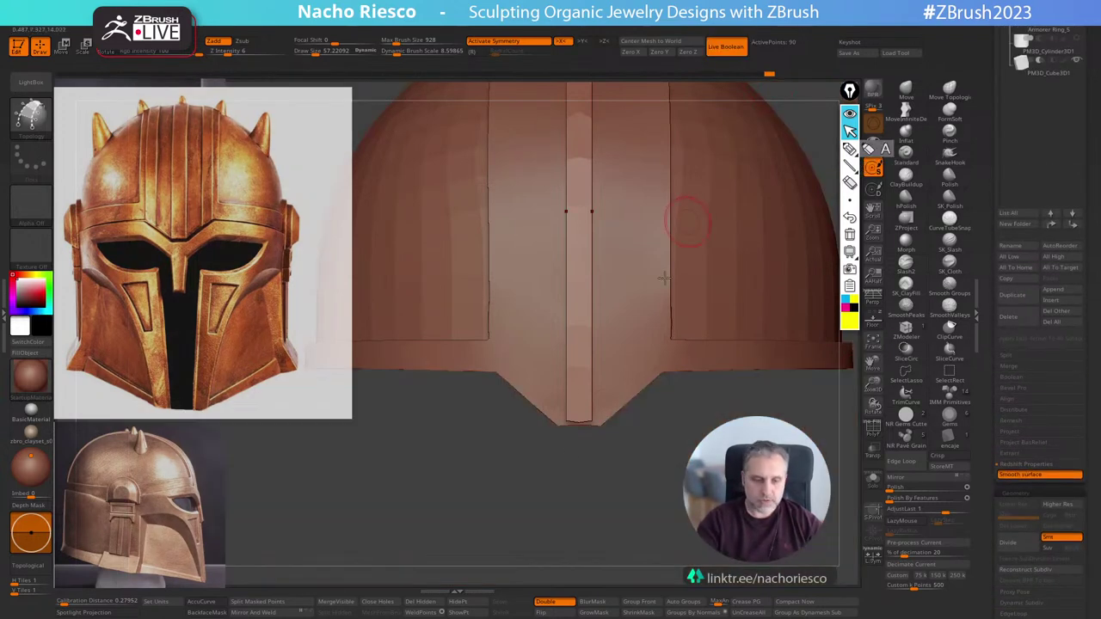
Mask the strip except its lower end, move that end down to the crest band's tip, and clear the mask.
{"action": "left_click_drag", "start_coordinate": [453, 531], "coordinate": [682, 410], "text": "ctrl"}
{"action": "left_click", "coordinate": [683, 427], "text": "ctrl"}
{"action": "key", "text": "w"}
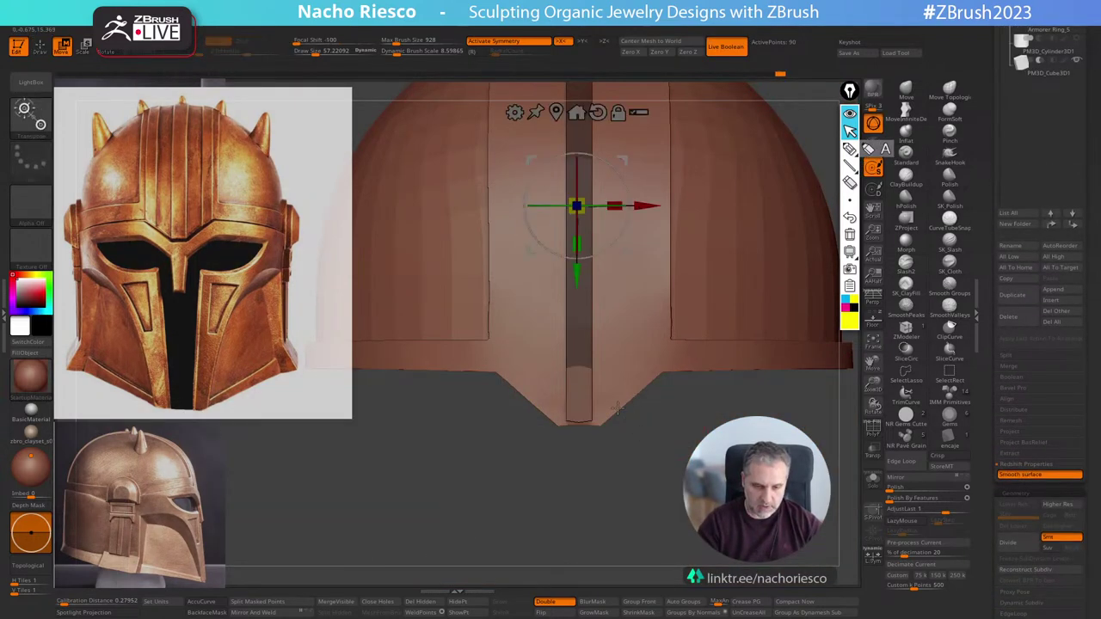
{"action": "left_click_drag", "start_coordinate": [577, 275], "coordinate": [578, 284]}
{"action": "key", "text": "q"}
{"action": "mouse_move", "coordinate": [692, 460]}
{"action": "left_mouse_down", "text": "ctrl"}
{"action": "mouse_move", "coordinate": [709, 482]}
{"action": "mouse_move", "coordinate": [702, 513]}
{"action": "mouse_move", "coordinate": [303, 521]}
{"action": "left_mouse_up", "text": "ctrl"}
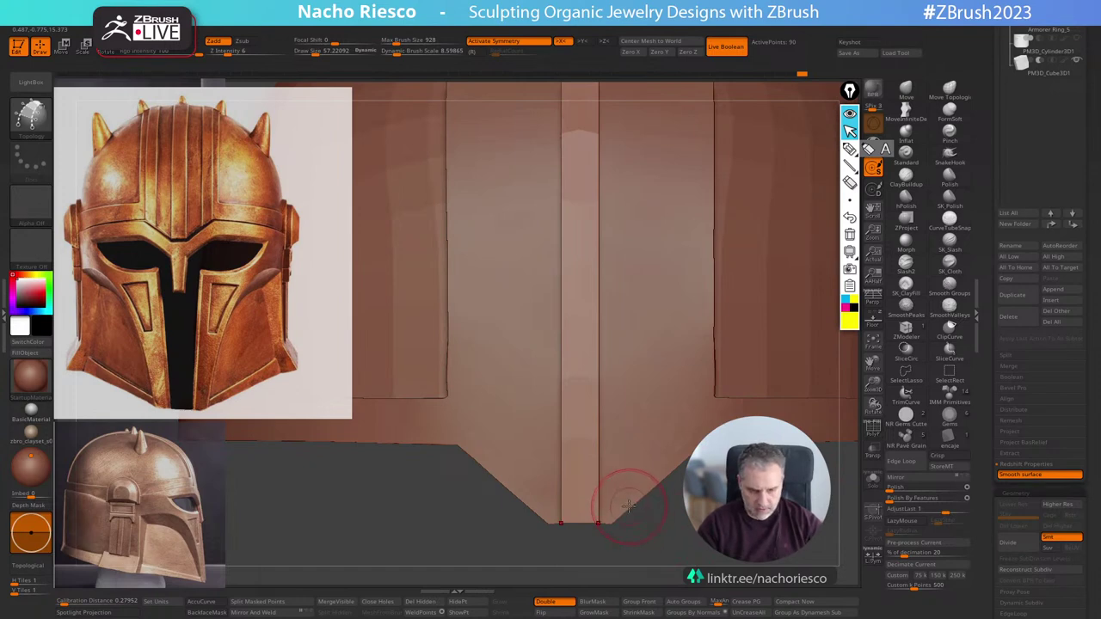
Trim the crest band's lower tip straight with a horizontal ClipCurve cut level with the strip's end.
{"action": "left_click_drag", "start_coordinate": [667, 524], "coordinate": [682, 478], "text": "alt"}
{"action": "scroll", "coordinate": [985, 215], "scroll_direction": "up", "scroll_amount": 3}
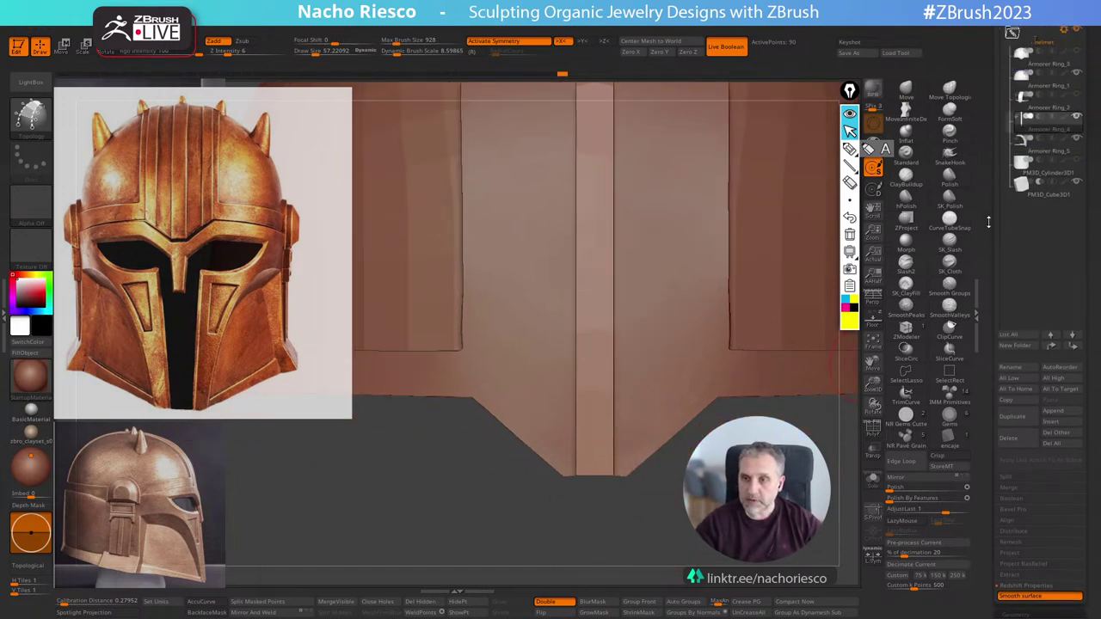
{"action": "left_click", "coordinate": [1046, 148]}
{"action": "key", "text": "ctrl+shift"}
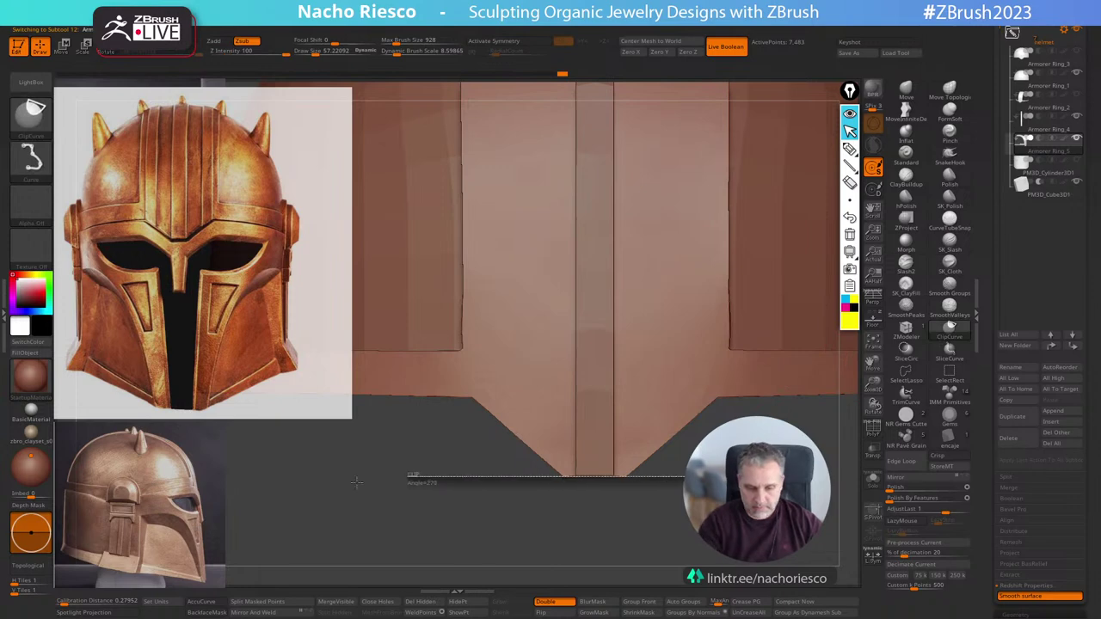
{"action": "mouse_move", "coordinate": [312, 547]}
{"action": "left_mouse_down"}
{"action": "mouse_move", "coordinate": [353, 543]}
{"action": "mouse_move", "coordinate": [387, 482]}
{"action": "mouse_move", "coordinate": [361, 529]}
{"action": "mouse_move", "coordinate": [344, 535]}
{"action": "mouse_move", "coordinate": [455, 495]}
{"action": "mouse_move", "coordinate": [471, 526]}
{"action": "mouse_move", "coordinate": [644, 509]}
{"action": "left_mouse_up"}
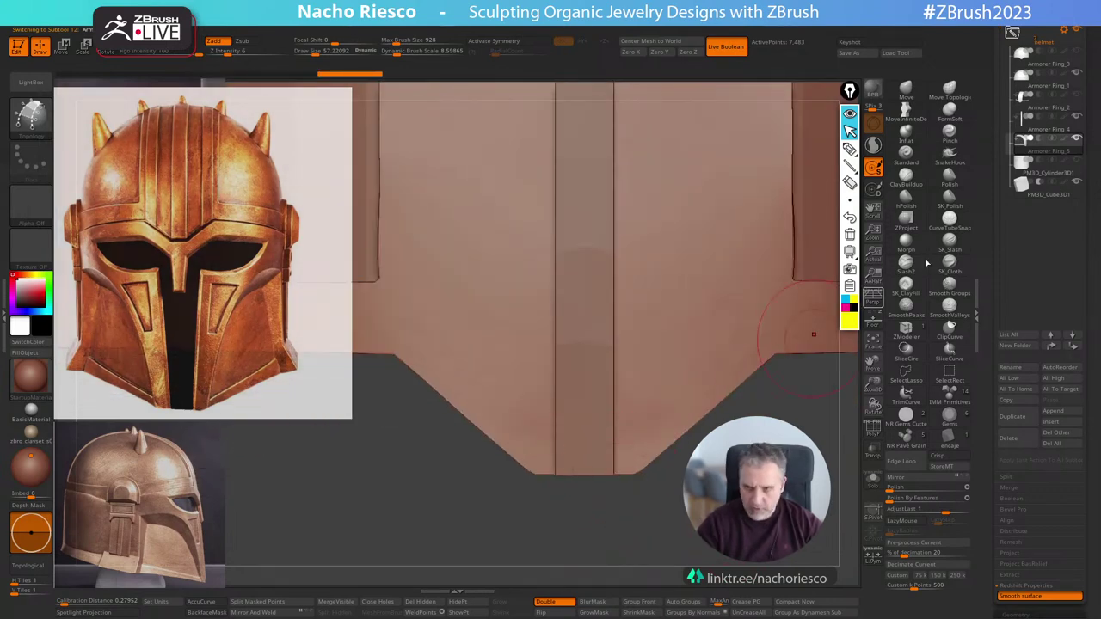
{"action": "key", "text": "Up"}
{"action": "left_click_drag", "start_coordinate": [748, 475], "coordinate": [321, 485], "text": "ctrl+shift"}
{"action": "mouse_move", "coordinate": [669, 547]}
{"action": "left_mouse_down"}
{"action": "mouse_move", "coordinate": [731, 518]}
{"action": "mouse_move", "coordinate": [693, 533]}
{"action": "mouse_move", "coordinate": [701, 464]}
{"action": "left_mouse_up"}
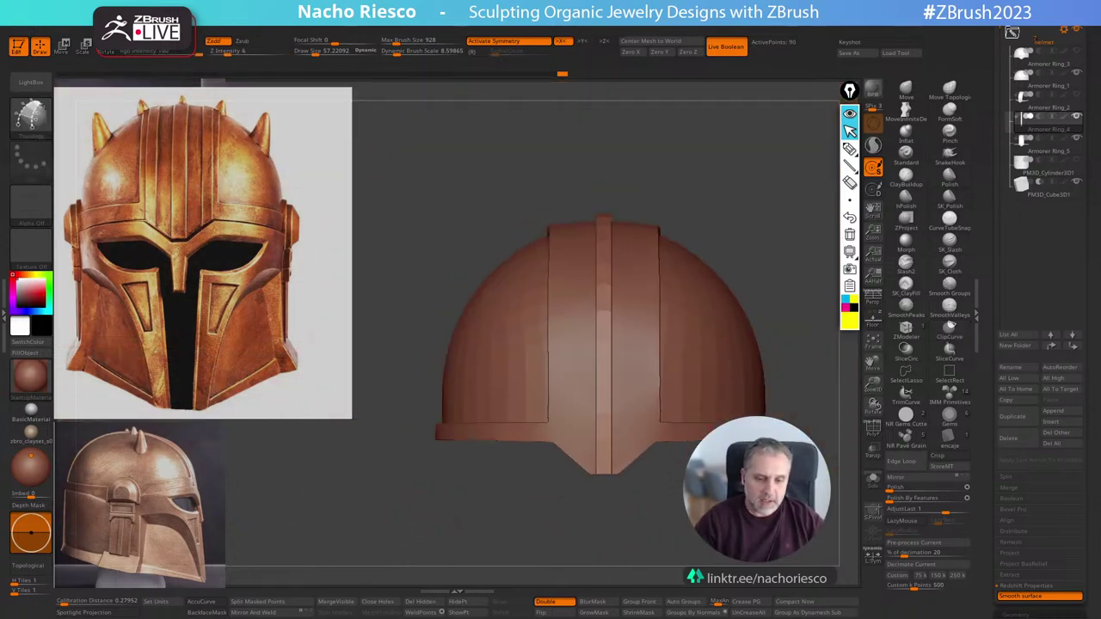
Isolate the ridge strip with its polyframe shown and regroup its faces by normals.
{"action": "key", "text": "shift+f"}
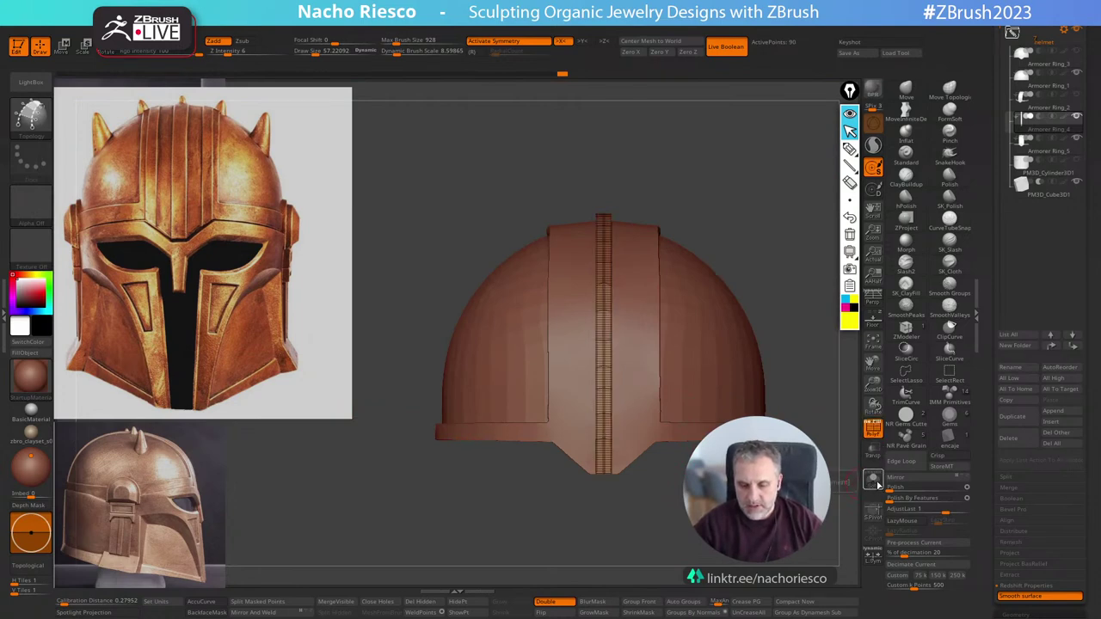
{"action": "left_click", "coordinate": [873, 479]}
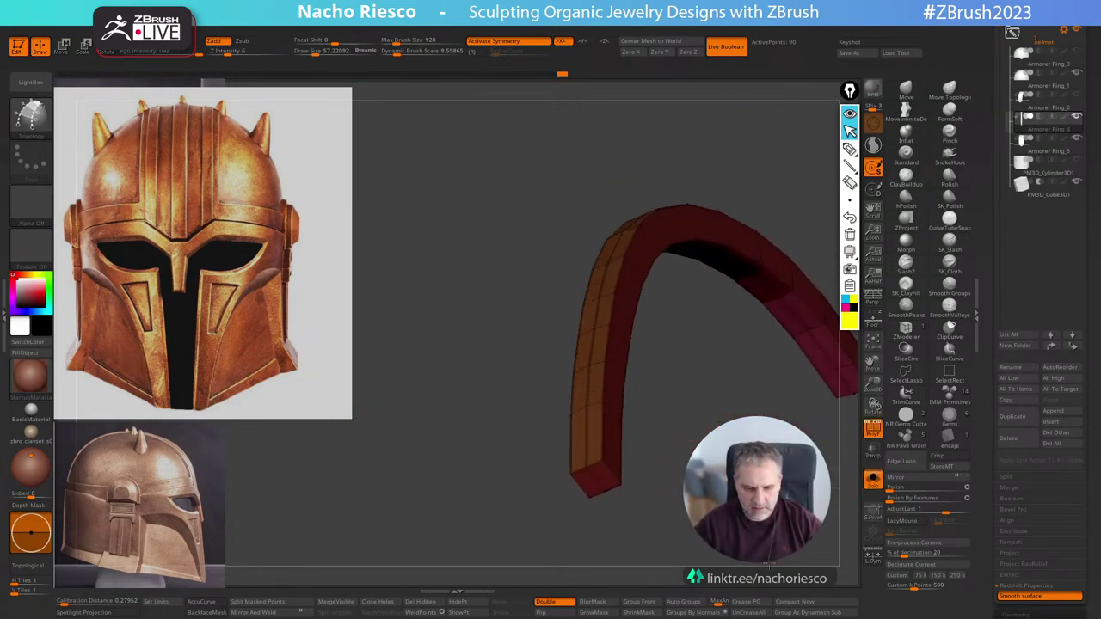
{"action": "left_click_drag", "start_coordinate": [628, 516], "coordinate": [596, 503]}
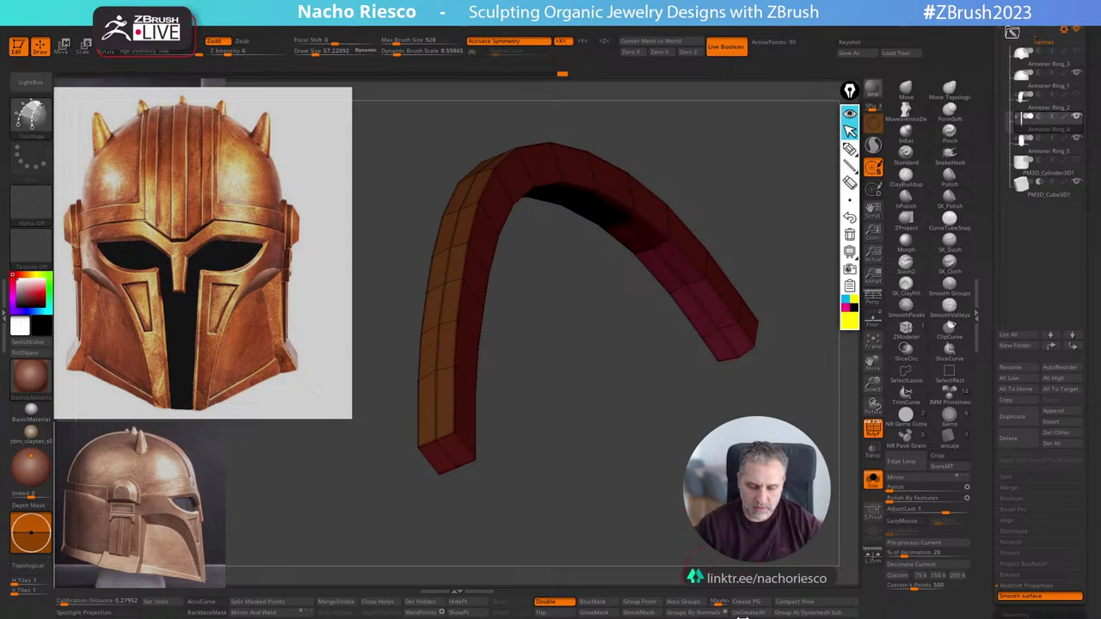
{"action": "left_click", "coordinate": [698, 614]}
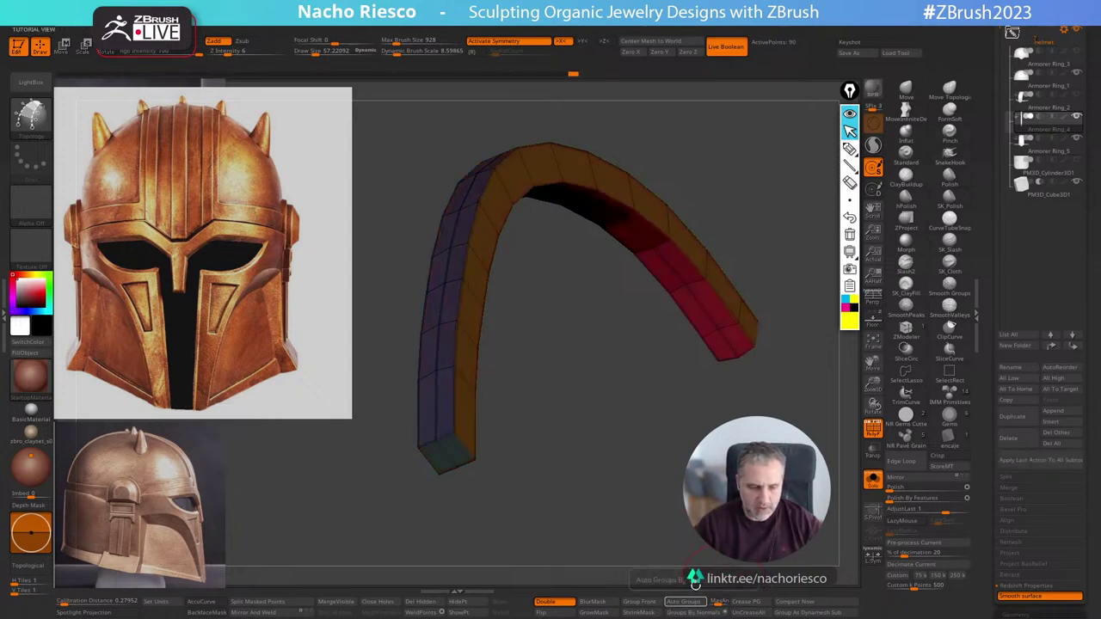
{"action": "left_click_drag", "start_coordinate": [690, 574], "coordinate": [565, 494]}
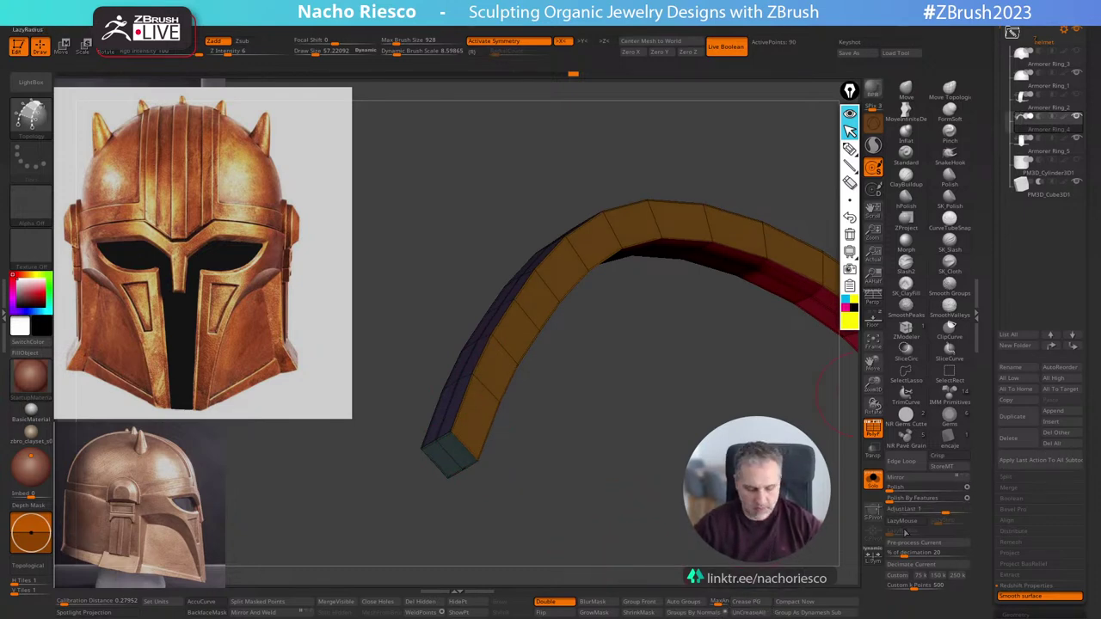
Subdivide the strip once, ZRemesh it with KeepGroups on, and show the whole helmet again without polyframe.
{"action": "key", "text": "ctrl+d"}
{"action": "left_click_drag", "start_coordinate": [994, 550], "coordinate": [994, 393]}
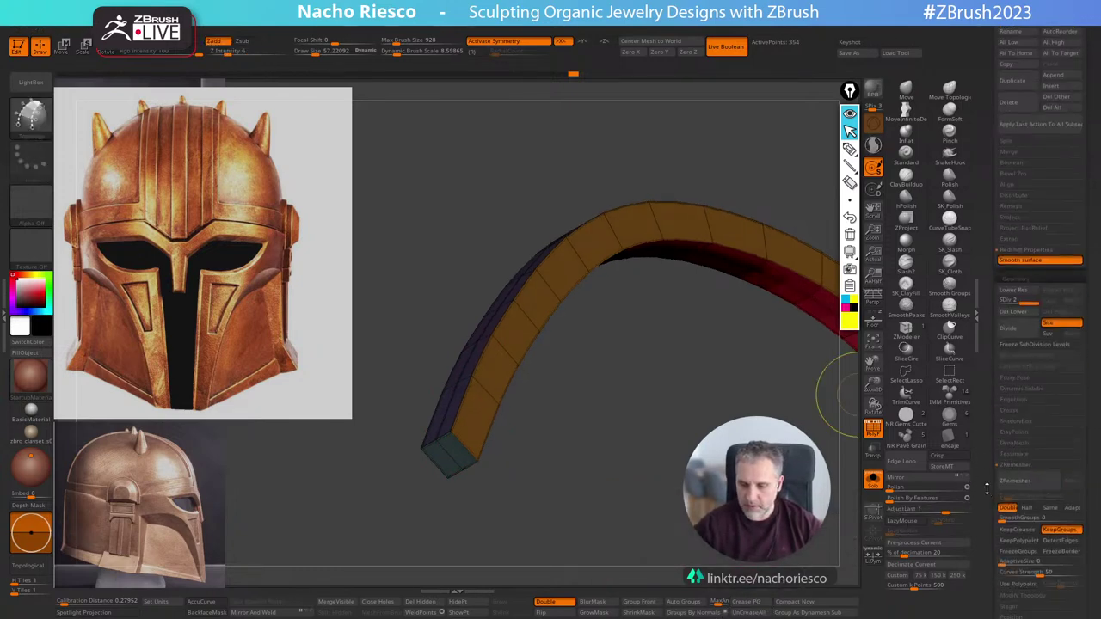
{"action": "scroll", "coordinate": [987, 487], "scroll_direction": "down", "scroll_amount": 2}
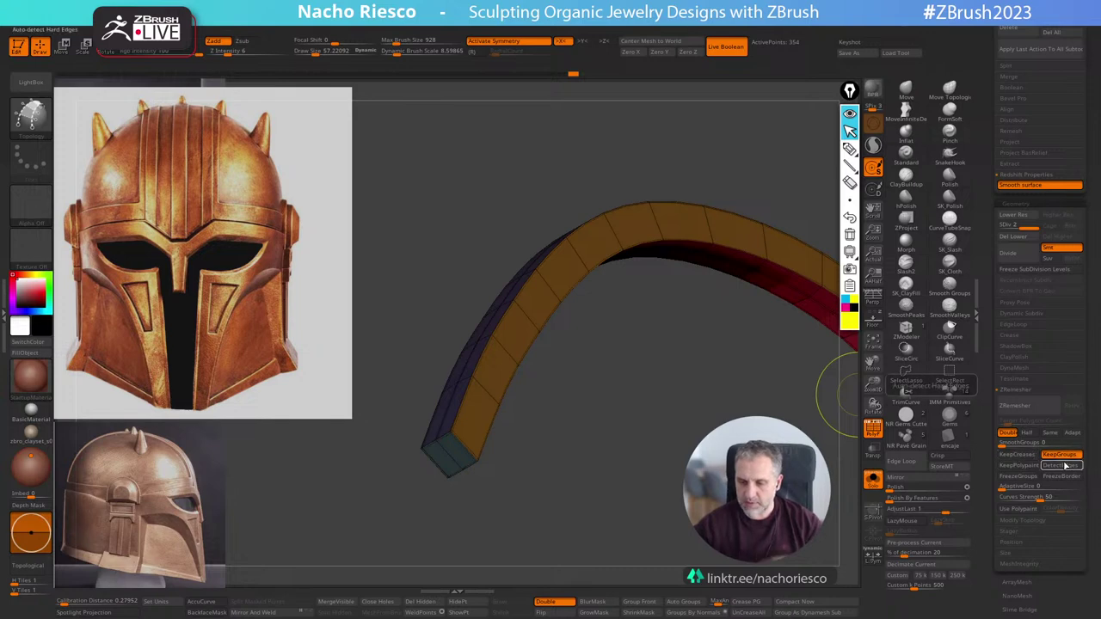
{"action": "left_click", "coordinate": [1017, 405]}
{"action": "left_click_drag", "start_coordinate": [844, 477], "coordinate": [710, 429]}
{"action": "left_click", "coordinate": [872, 430]}
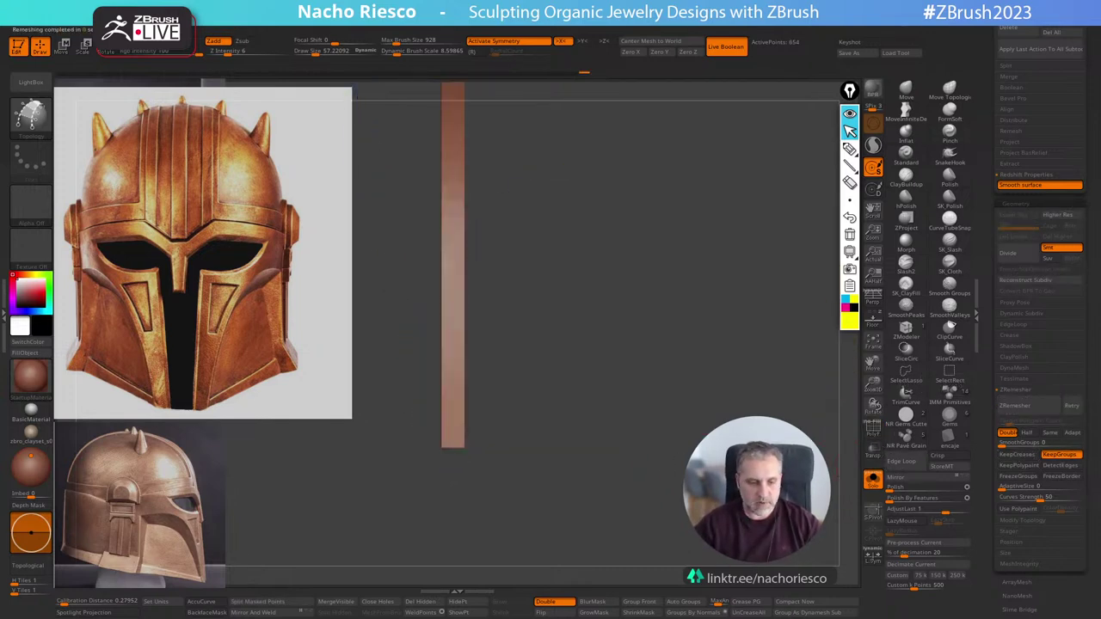
{"action": "left_click", "coordinate": [872, 480]}
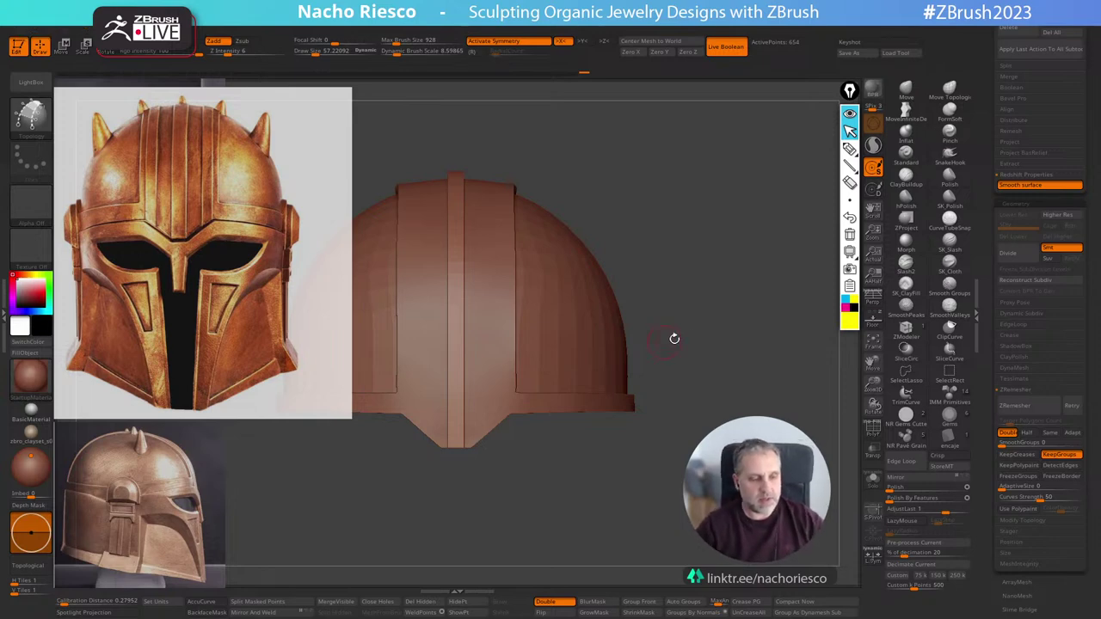
Widen the ridge strip along X with the Gizmo to about 1.29.
{"action": "left_click_drag", "start_coordinate": [674, 339], "coordinate": [771, 411], "text": "alt"}
{"action": "key", "text": "w"}
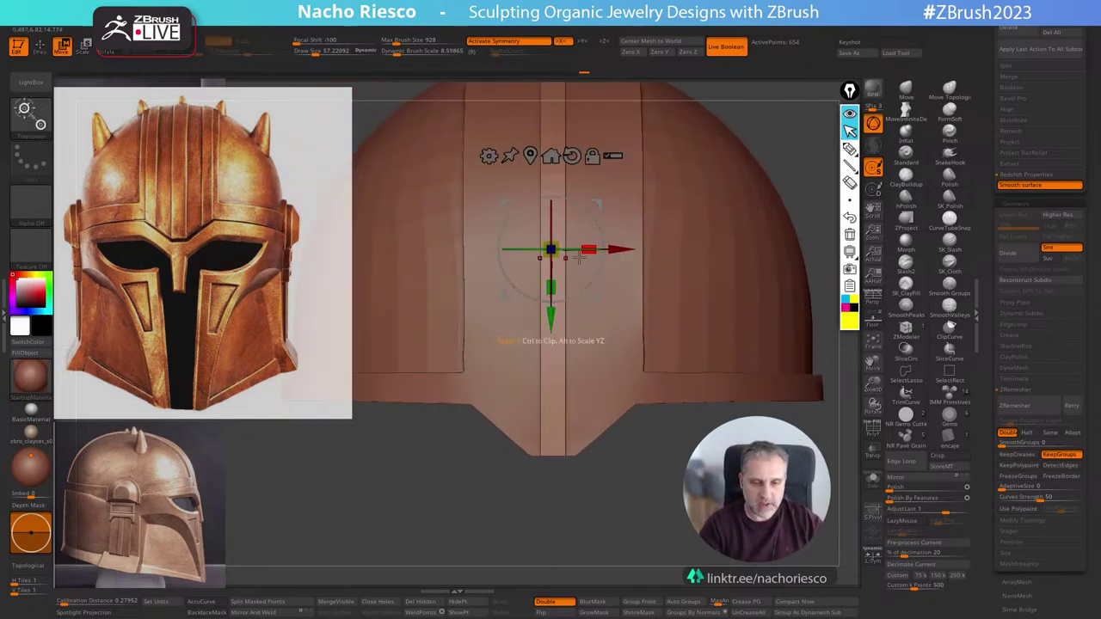
{"action": "left_click_drag", "start_coordinate": [587, 249], "coordinate": [627, 250]}
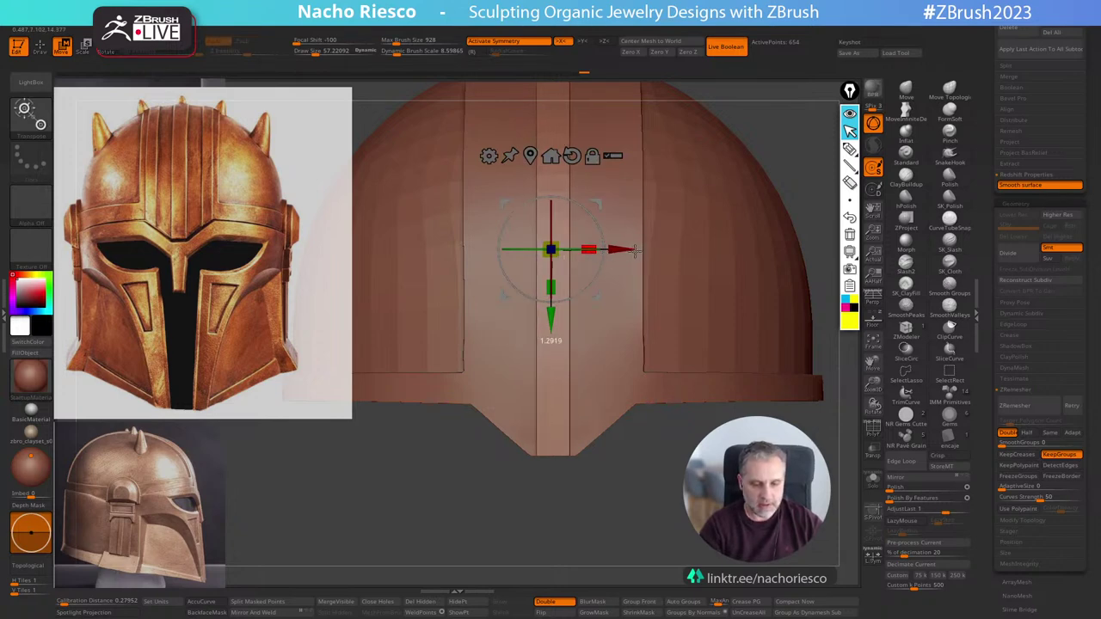
{"action": "key", "text": "q"}
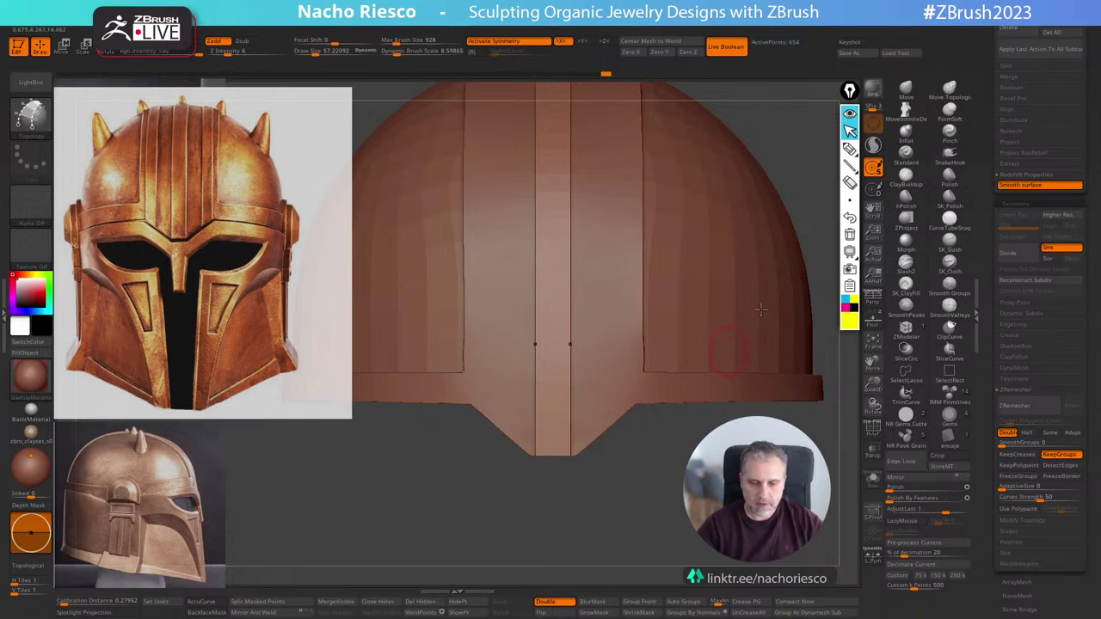
Select the Armorer Ring_2 subtool and examine its pointed front tip up close, with polyframe off.
{"action": "left_click_drag", "start_coordinate": [986, 172], "coordinate": [987, 594]}
{"action": "left_click", "coordinate": [1025, 113]}
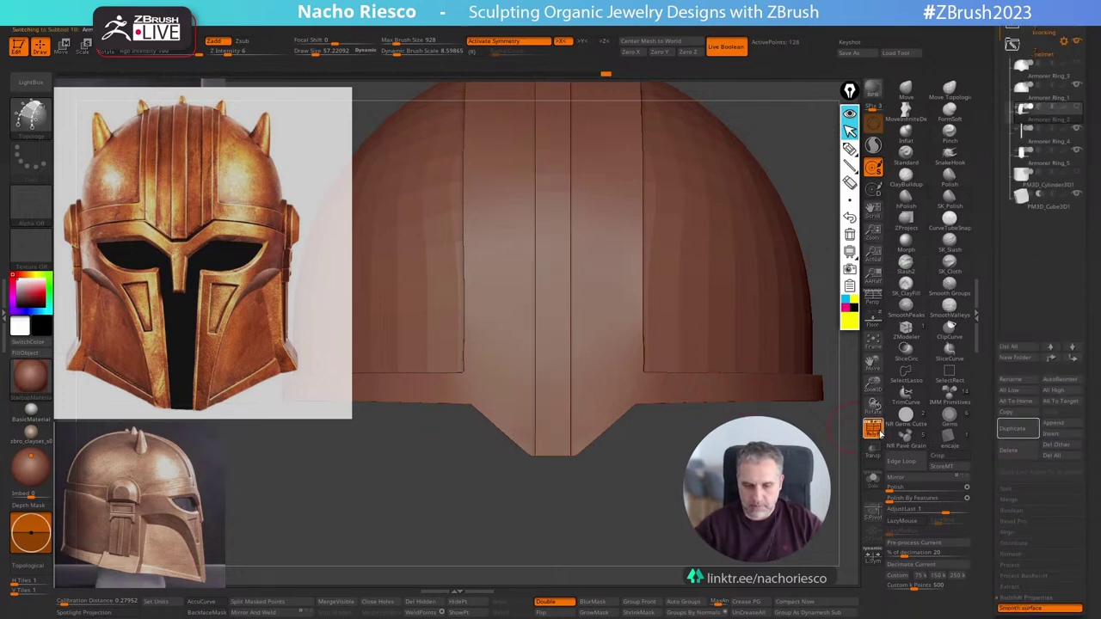
{"action": "left_click", "coordinate": [879, 433]}
{"action": "left_click", "coordinate": [880, 434]}
{"action": "left_click", "coordinate": [878, 432]}
{"action": "left_click_drag", "start_coordinate": [843, 422], "coordinate": [802, 435], "text": "alt"}
{"action": "left_click", "coordinate": [874, 432]}
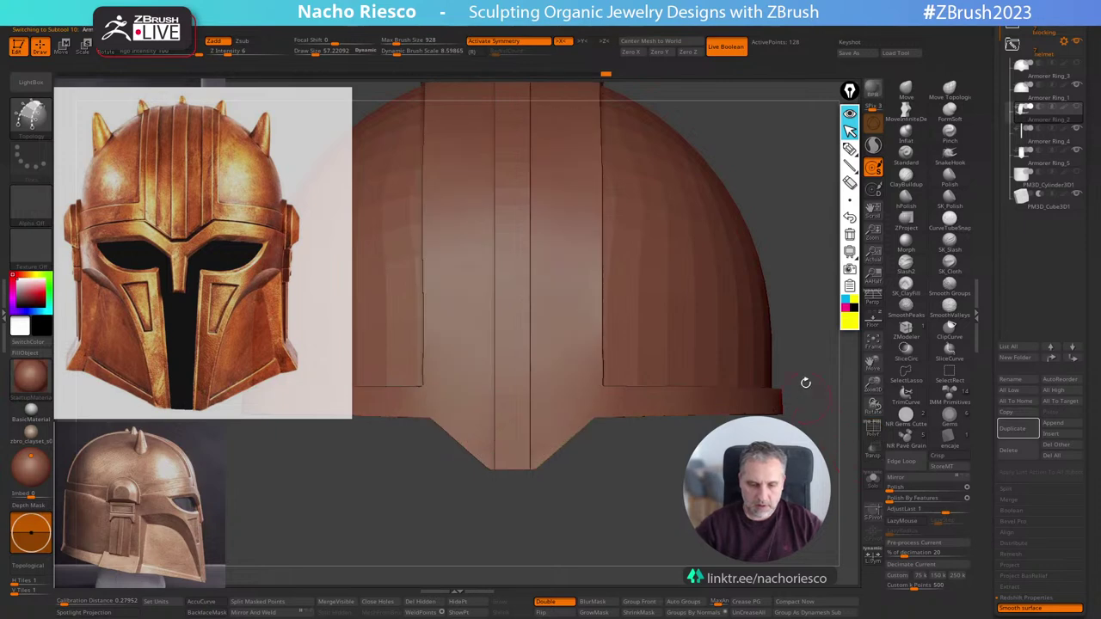
{"action": "left_click_drag", "start_coordinate": [820, 315], "coordinate": [648, 518], "text": "ctrl+shift"}
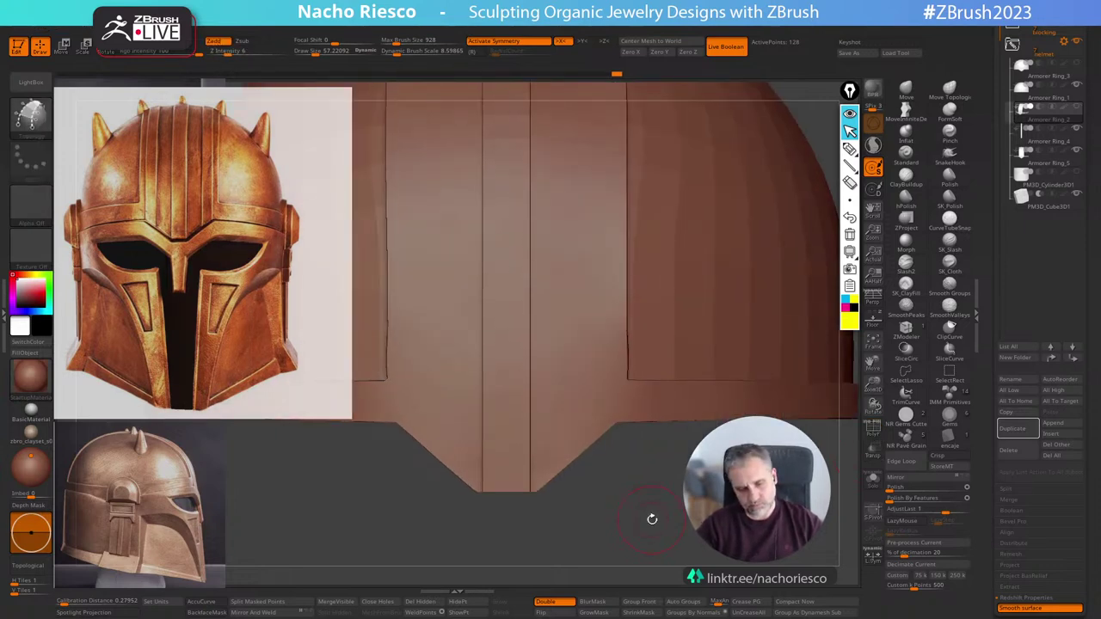
{"action": "left_click_drag", "start_coordinate": [652, 518], "coordinate": [651, 513], "text": "alt"}
{"action": "left_click", "coordinate": [34, 118], "text": "ctrl"}
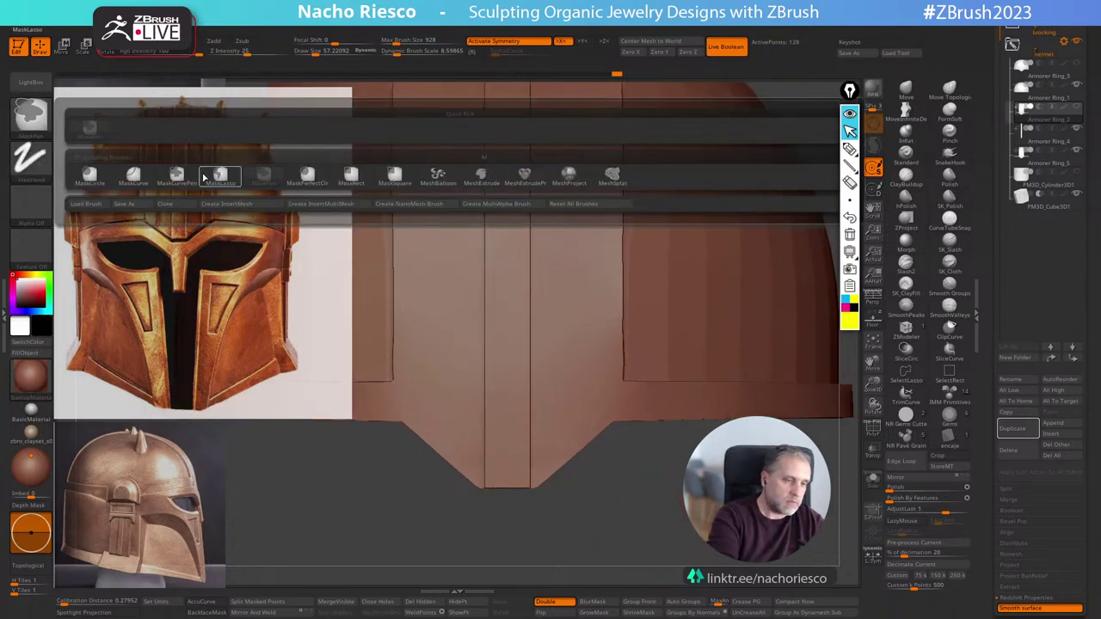
{"action": "key", "text": "c"}
{"action": "mouse_move", "coordinate": [680, 251]}
{"action": "left_mouse_down"}
{"action": "mouse_move", "coordinate": [644, 405]}
{"action": "mouse_move", "coordinate": [584, 488]}
{"action": "mouse_move", "coordinate": [608, 520]}
{"action": "left_mouse_up"}
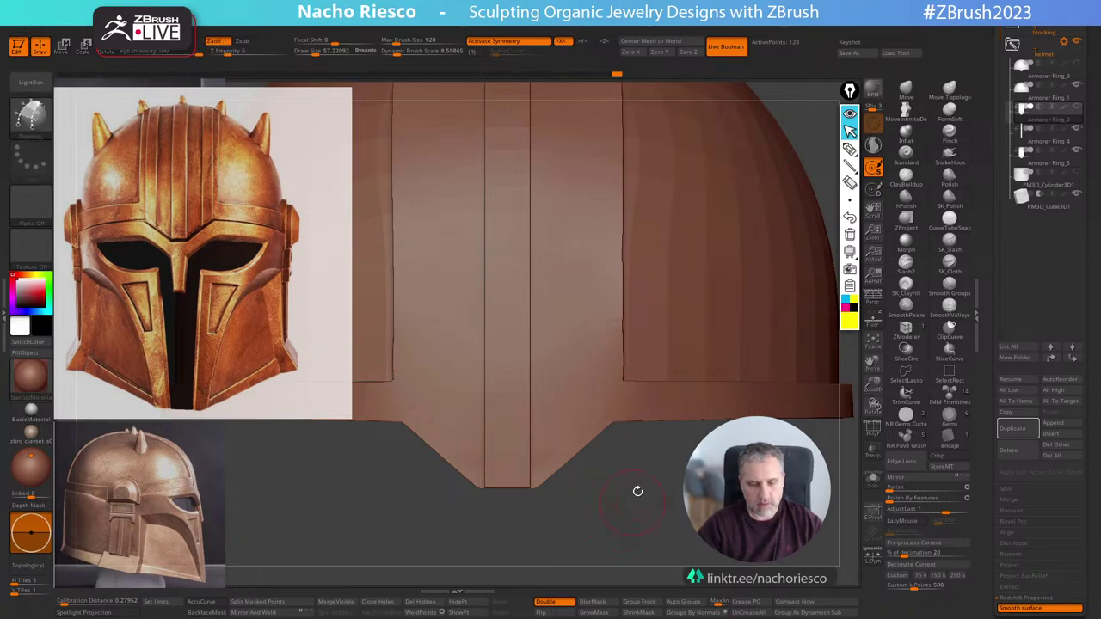
{"action": "left_click", "coordinate": [873, 481]}
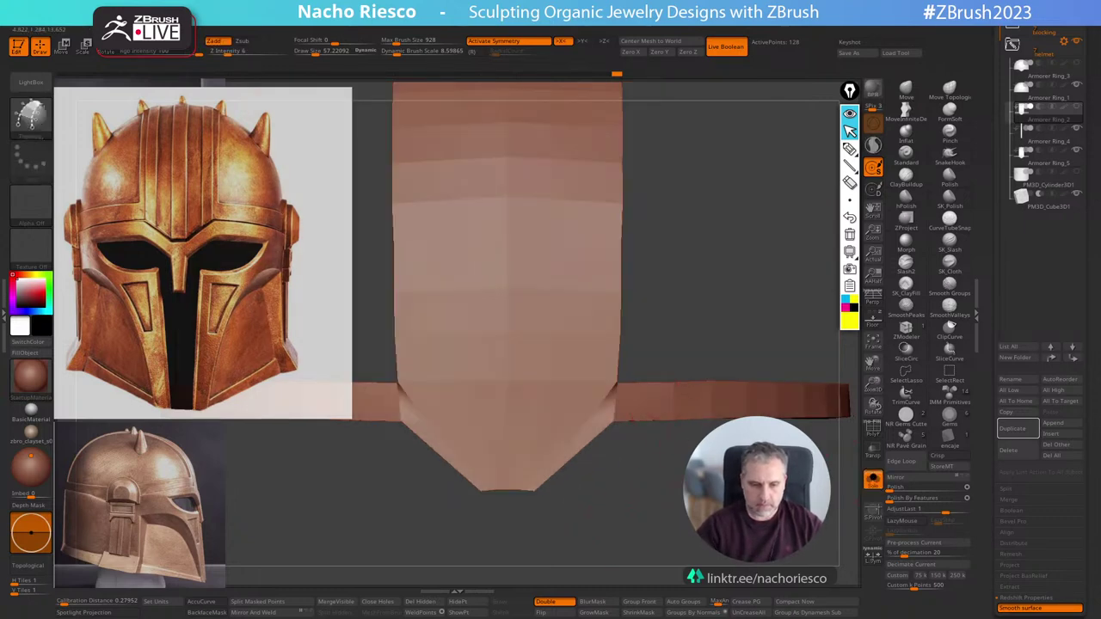
{"action": "key", "text": "ctrl+z"}
{"action": "key", "text": "ctrl+z"}
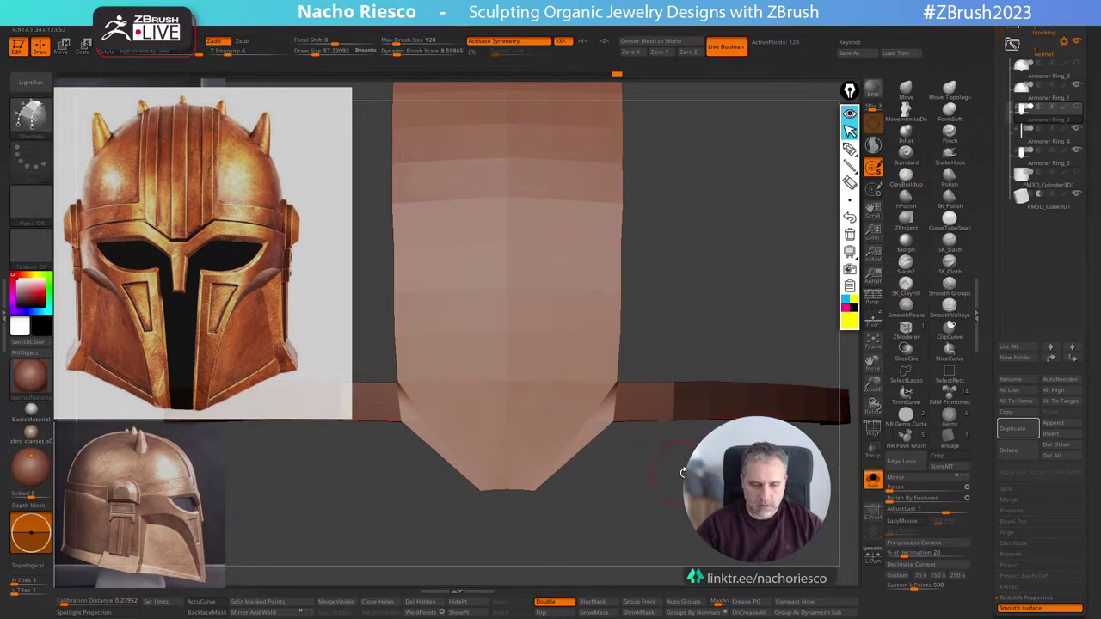
{"action": "left_click", "coordinate": [874, 481]}
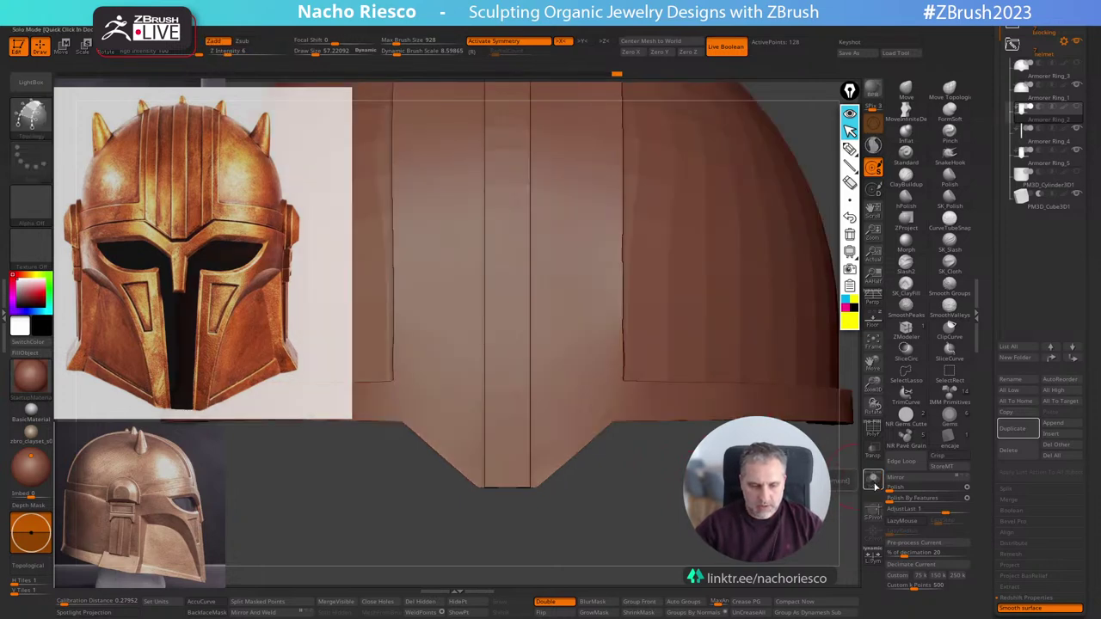
{"action": "left_click", "coordinate": [874, 483]}
{"action": "left_click", "coordinate": [873, 484]}
{"action": "left_click", "coordinate": [874, 483]}
{"action": "left_click", "coordinate": [874, 483]}
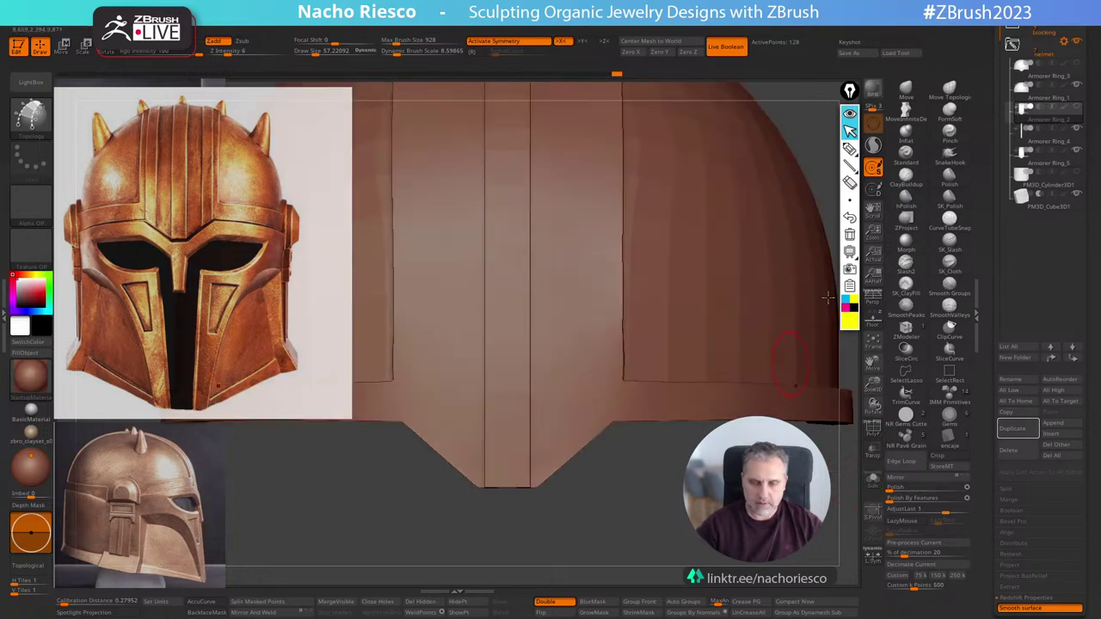
{"action": "left_click_drag", "start_coordinate": [425, 545], "coordinate": [632, 471], "text": "ctrl"}
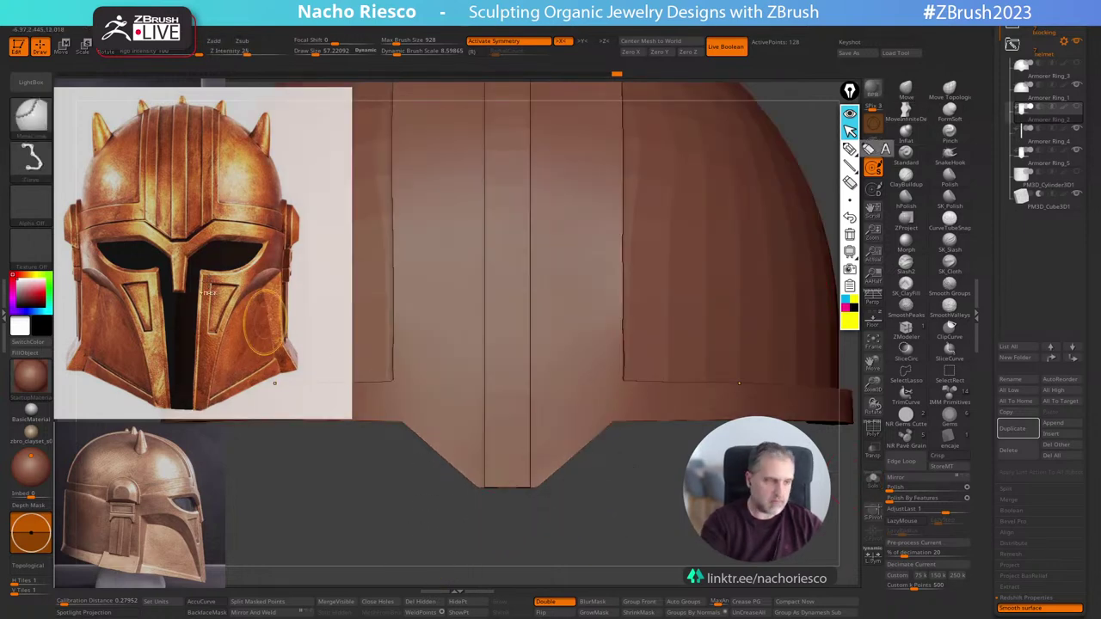
Switch to the MaskPen brush, mask the pointed front tip of Armorer Ring_2, and check the mask in Solo.
{"action": "left_click", "coordinate": [32, 118], "text": "ctrl"}
{"action": "left_click", "coordinate": [136, 131], "text": "ctrl"}
{"action": "left_click_drag", "start_coordinate": [393, 546], "coordinate": [614, 460], "text": "ctrl"}
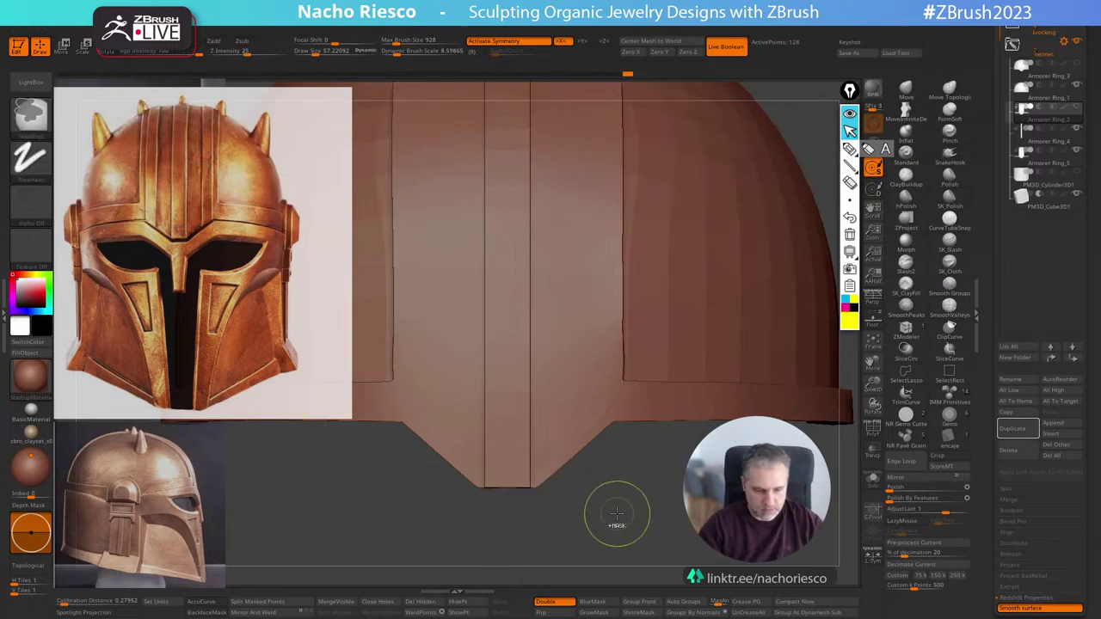
{"action": "left_click", "coordinate": [876, 482]}
{"action": "left_click_drag", "start_coordinate": [774, 486], "coordinate": [770, 503]}
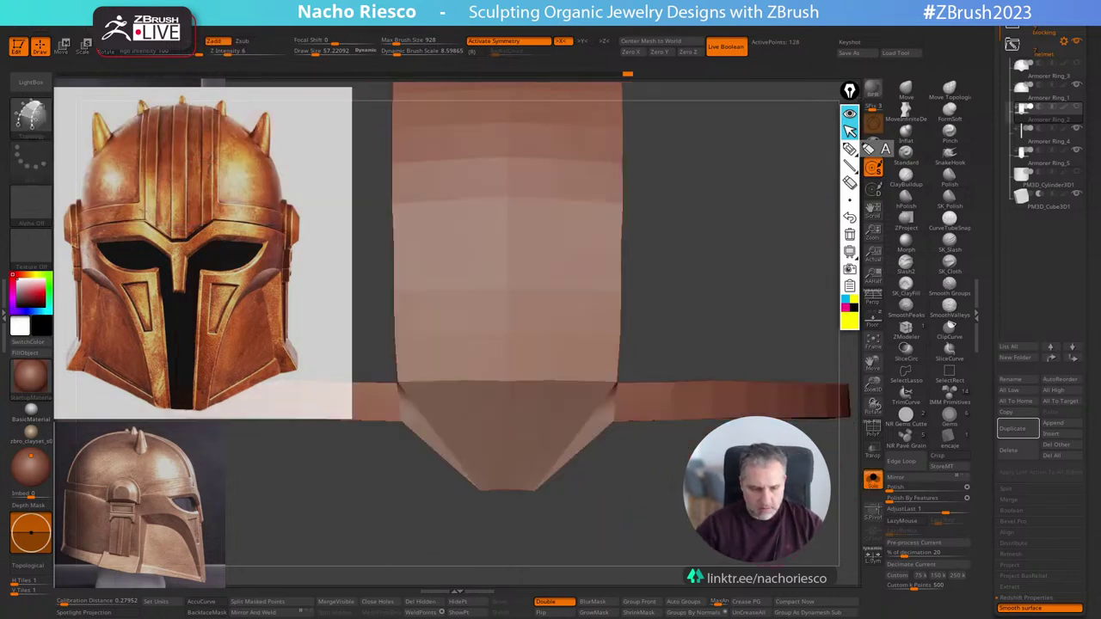
Select Armorer Ring_5 with Solo off and use MaskCurve with X symmetry to mask the lower rim on both sides of the pointed tip.
{"action": "left_click", "coordinate": [1065, 161]}
{"action": "left_click", "coordinate": [873, 479]}
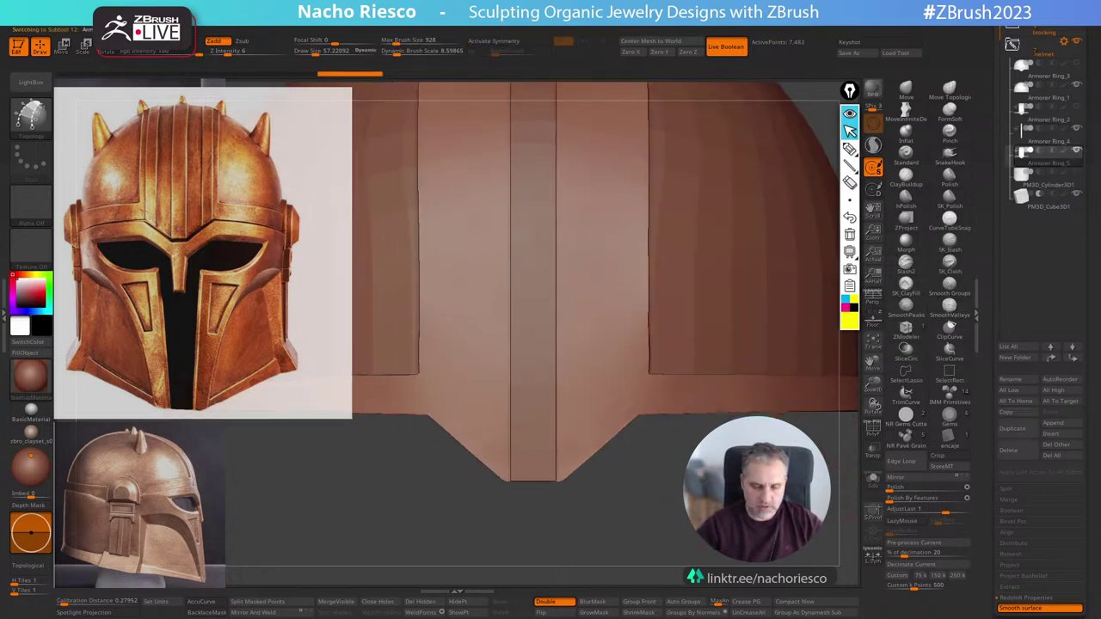
{"action": "scroll", "coordinate": [1038, 409], "scroll_direction": "down", "scroll_amount": 5}
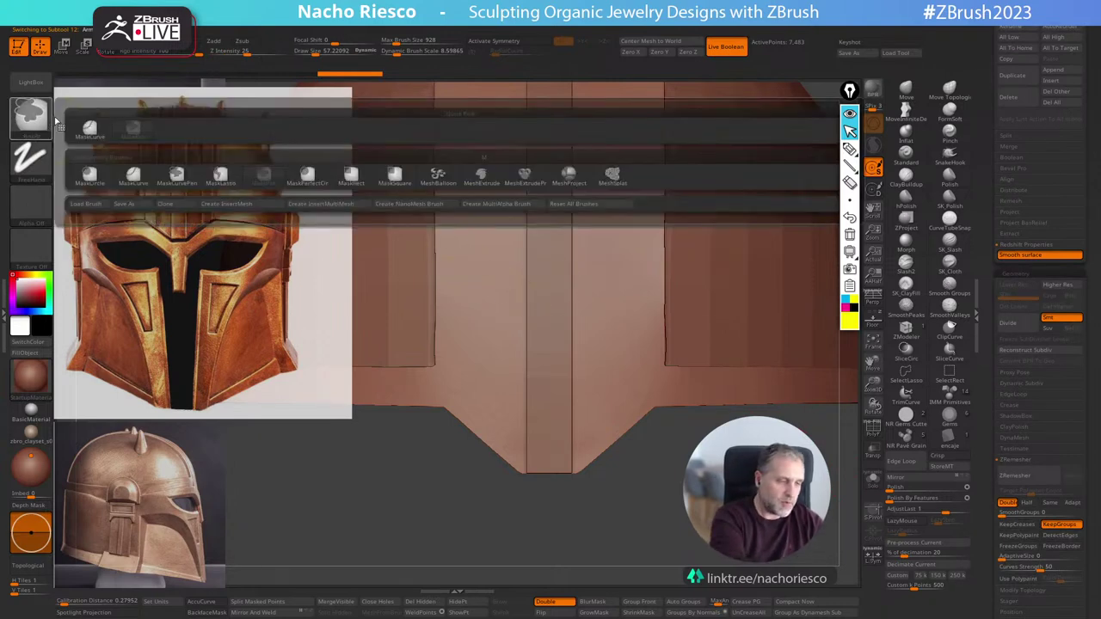
{"action": "left_click", "coordinate": [30, 112], "text": "ctrl"}
{"action": "left_click", "coordinate": [144, 140]}
{"action": "mouse_move", "coordinate": [718, 231]}
{"action": "left_mouse_down"}
{"action": "mouse_move", "coordinate": [676, 456]}
{"action": "mouse_move", "coordinate": [633, 462]}
{"action": "mouse_move", "coordinate": [644, 467]}
{"action": "left_mouse_up"}
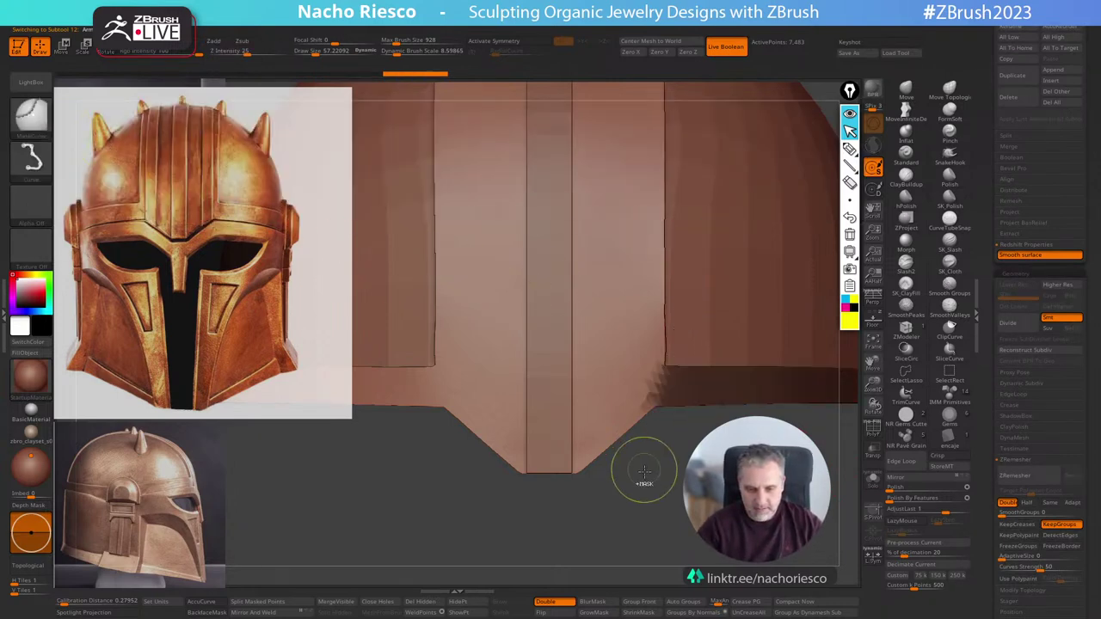
{"action": "left_click_drag", "start_coordinate": [663, 507], "coordinate": [669, 512], "text": "ctrl"}
{"action": "key", "text": "x"}
{"action": "mouse_move", "coordinate": [711, 266]}
{"action": "left_mouse_down", "text": "ctrl"}
{"action": "mouse_move", "coordinate": [636, 490]}
{"action": "mouse_move", "coordinate": [622, 479]}
{"action": "mouse_move", "coordinate": [631, 508]}
{"action": "left_mouse_up", "text": "ctrl"}
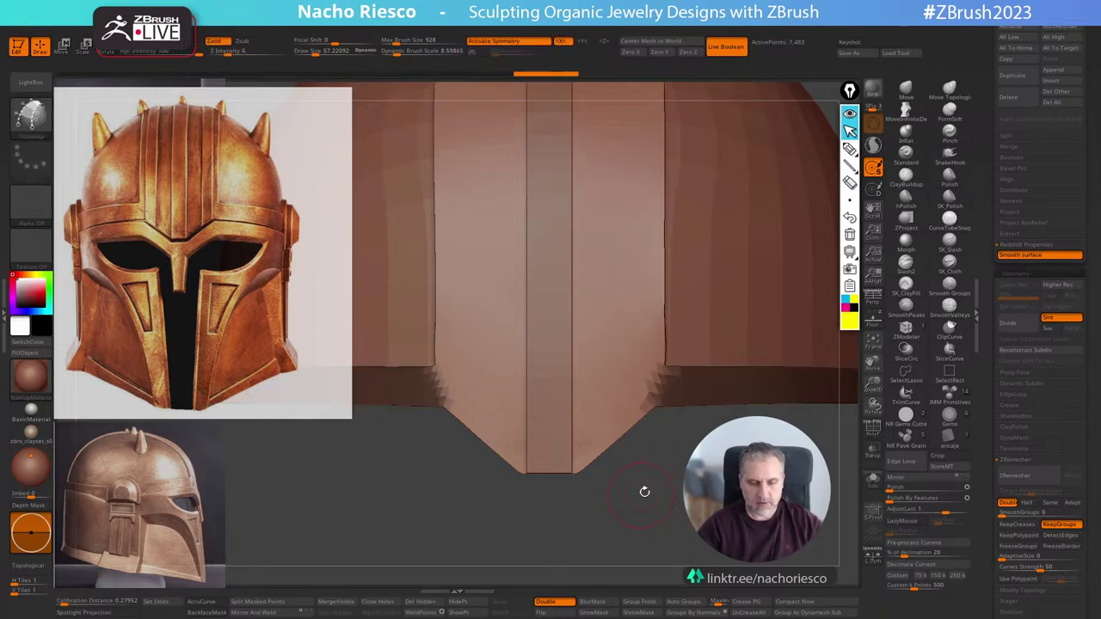
Clip both slanted edges of the pointed tip with ClipCurve and clear the mask.
{"action": "left_click", "coordinate": [949, 327], "text": "ctrl+shift"}
{"action": "mouse_move", "coordinate": [693, 383]}
{"action": "left_mouse_down", "text": "ctrl+shift"}
{"action": "mouse_move", "coordinate": [561, 497]}
{"action": "mouse_move", "coordinate": [551, 494]}
{"action": "left_mouse_up", "text": "ctrl+shift"}
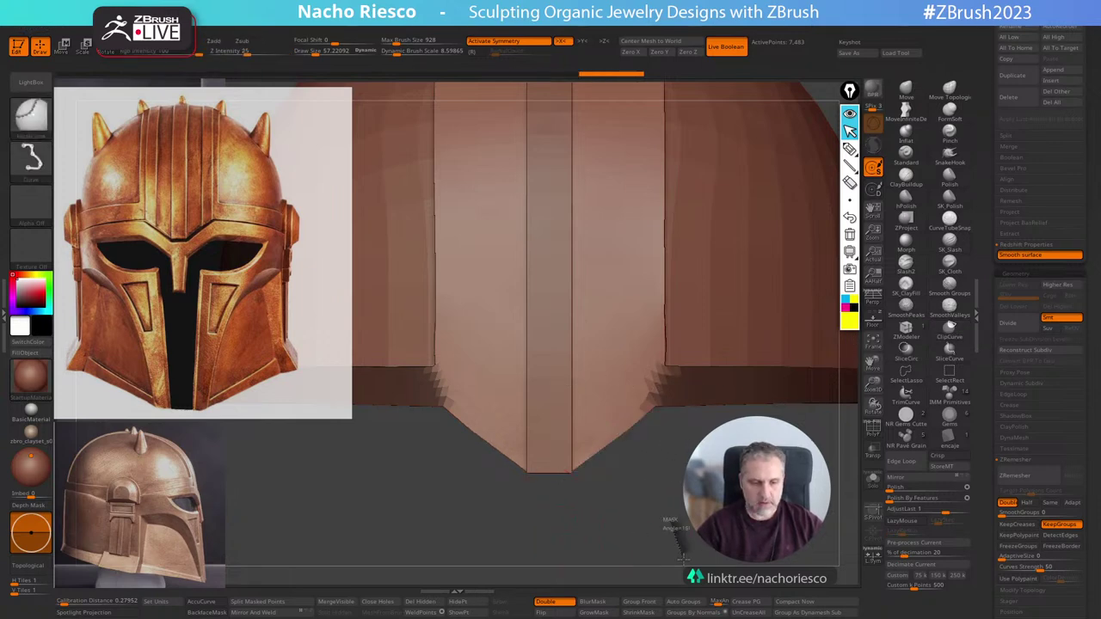
{"action": "mouse_move", "coordinate": [683, 543]}
{"action": "left_mouse_down", "text": "alt"}
{"action": "mouse_move", "coordinate": [618, 444]}
{"action": "mouse_move", "coordinate": [587, 485]}
{"action": "mouse_move", "coordinate": [490, 481]}
{"action": "mouse_move", "coordinate": [468, 460]}
{"action": "mouse_move", "coordinate": [637, 507]}
{"action": "mouse_move", "coordinate": [628, 538]}
{"action": "left_mouse_up", "text": "alt"}
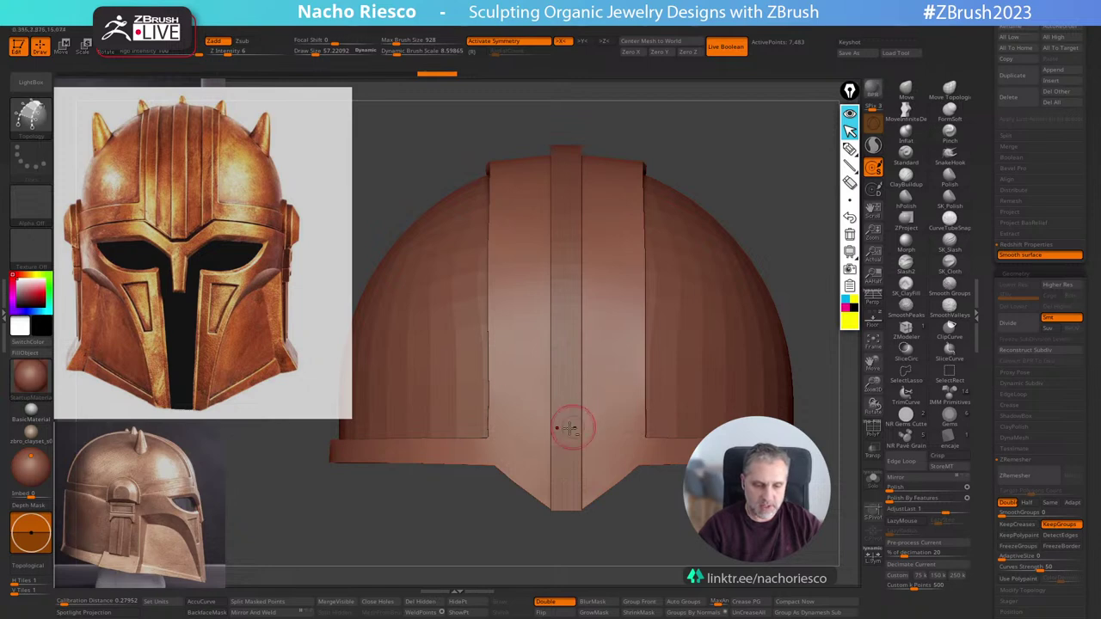
Select the Armorer Ring_2 subtool and move it one place up the list, above Armorer Ring_1.
{"action": "left_click_drag", "start_coordinate": [989, 77], "coordinate": [989, 261]}
{"action": "scroll", "coordinate": [989, 261], "scroll_direction": "up", "scroll_amount": 5}
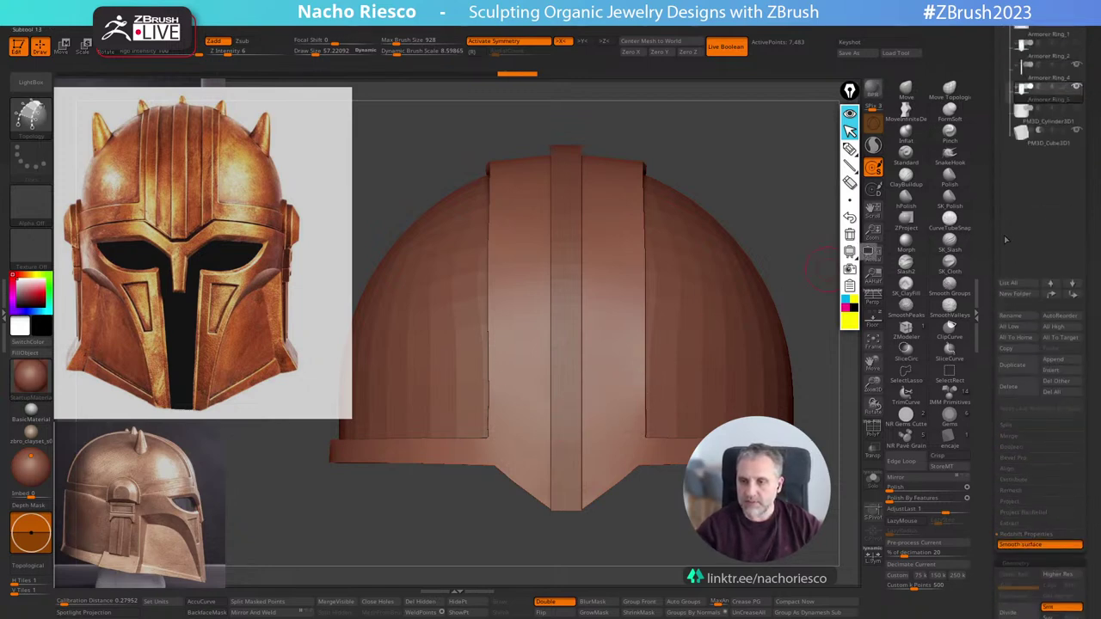
{"action": "left_click", "coordinate": [1071, 157]}
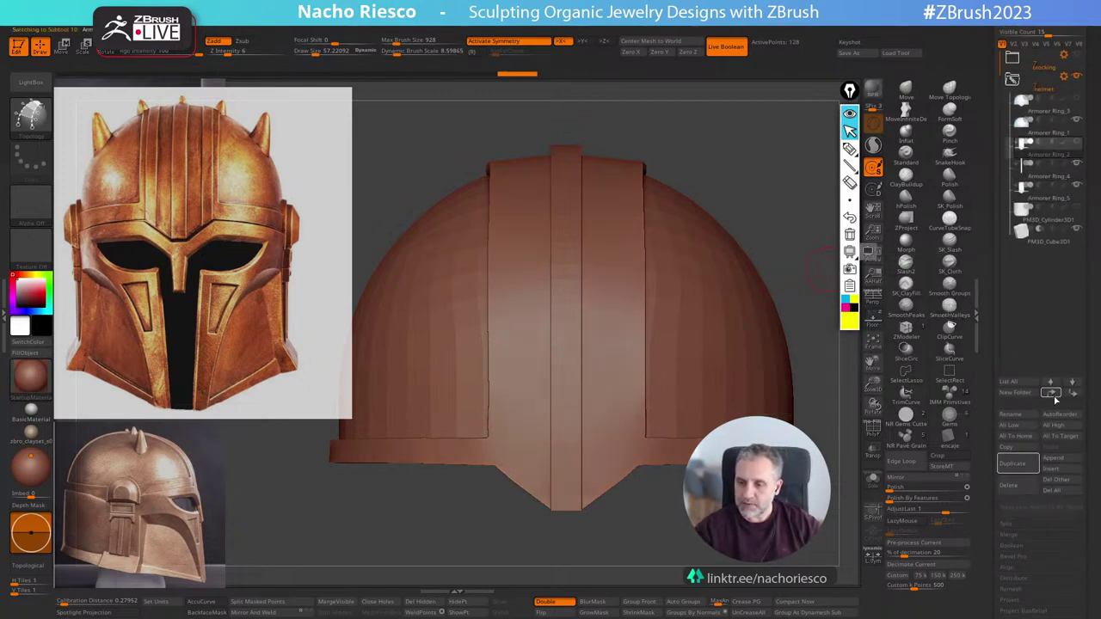
{"action": "left_click", "coordinate": [1053, 394]}
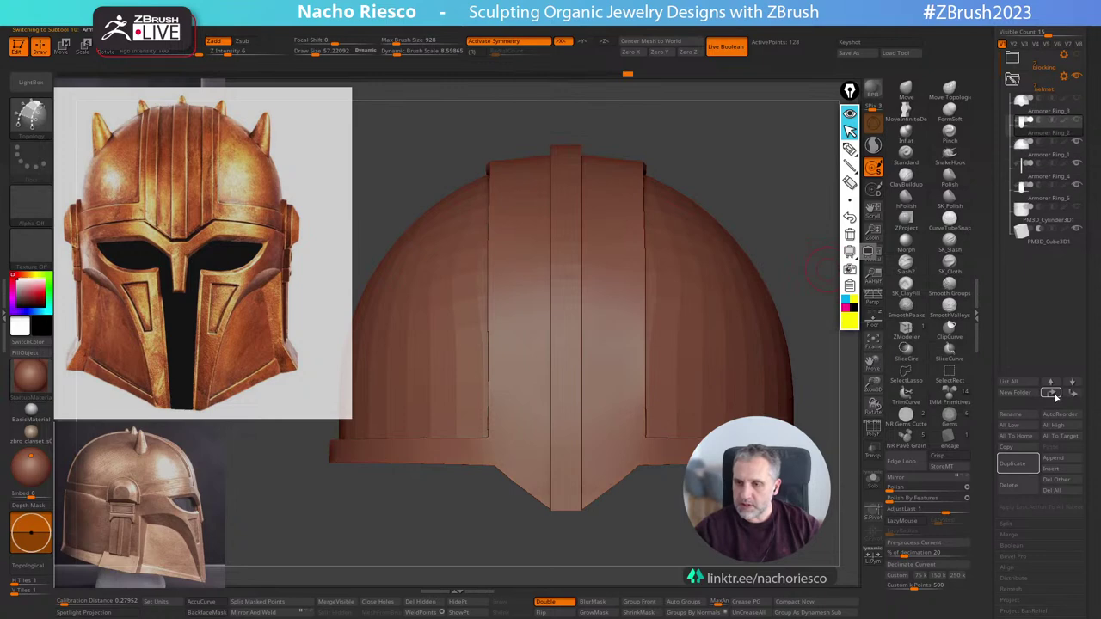
Duplicate the central ridge strip Armorer Ring_4 and, with symmetry off, move the copy about 2.29 sideways along X.
{"action": "left_click", "coordinate": [1070, 178]}
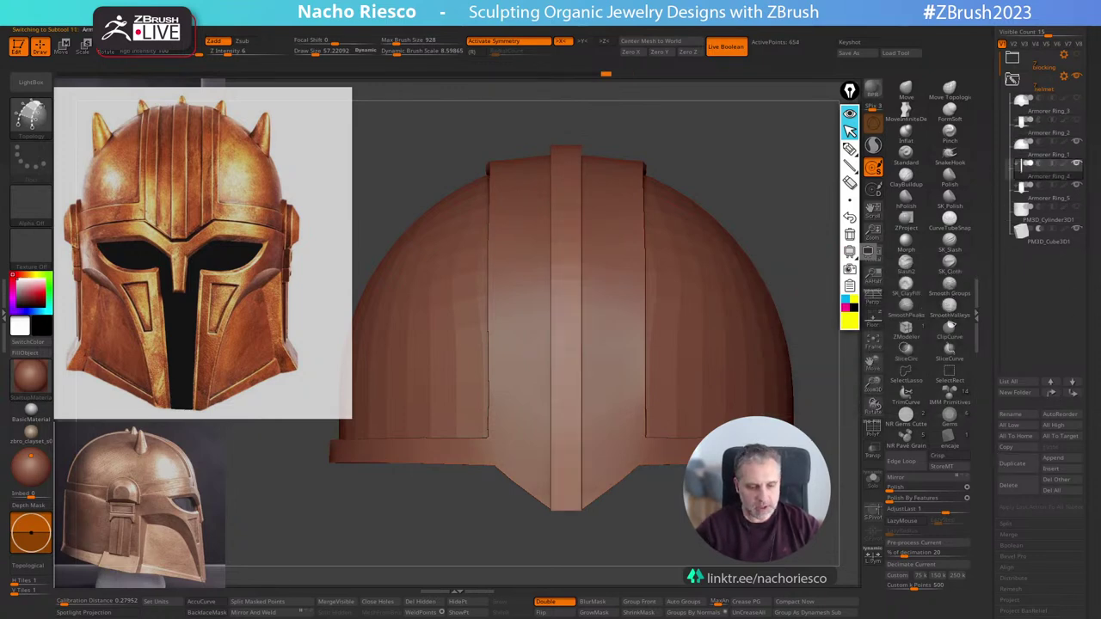
{"action": "key", "text": "w"}
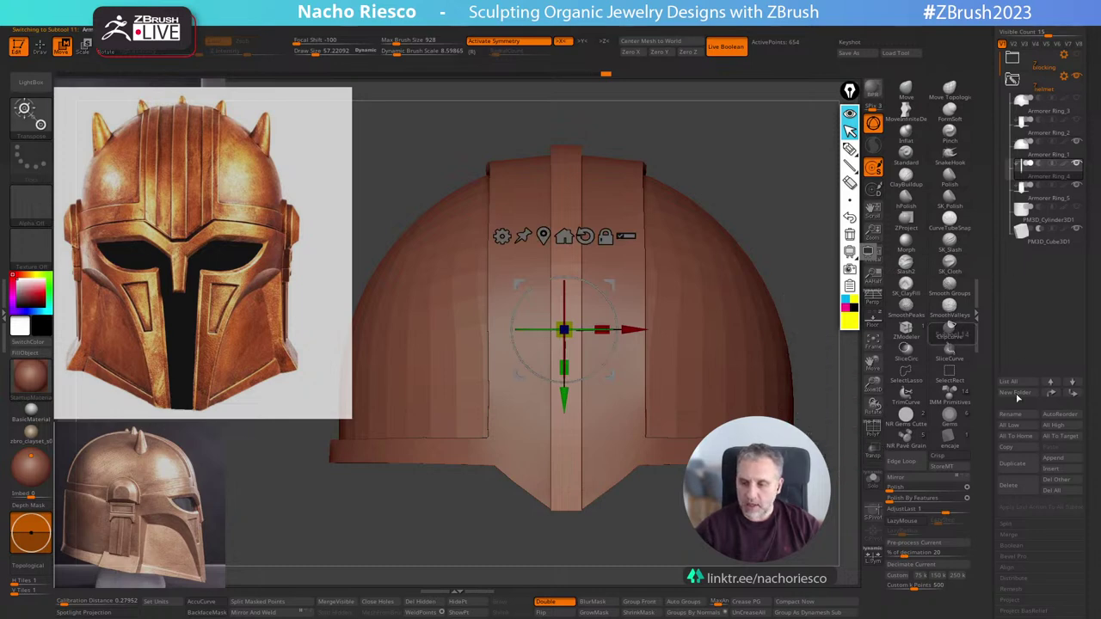
{"action": "left_click", "coordinate": [1012, 463]}
{"action": "left_click_drag", "start_coordinate": [626, 330], "coordinate": [575, 328]}
{"action": "key", "text": "ctrl+z"}
{"action": "key", "text": "x"}
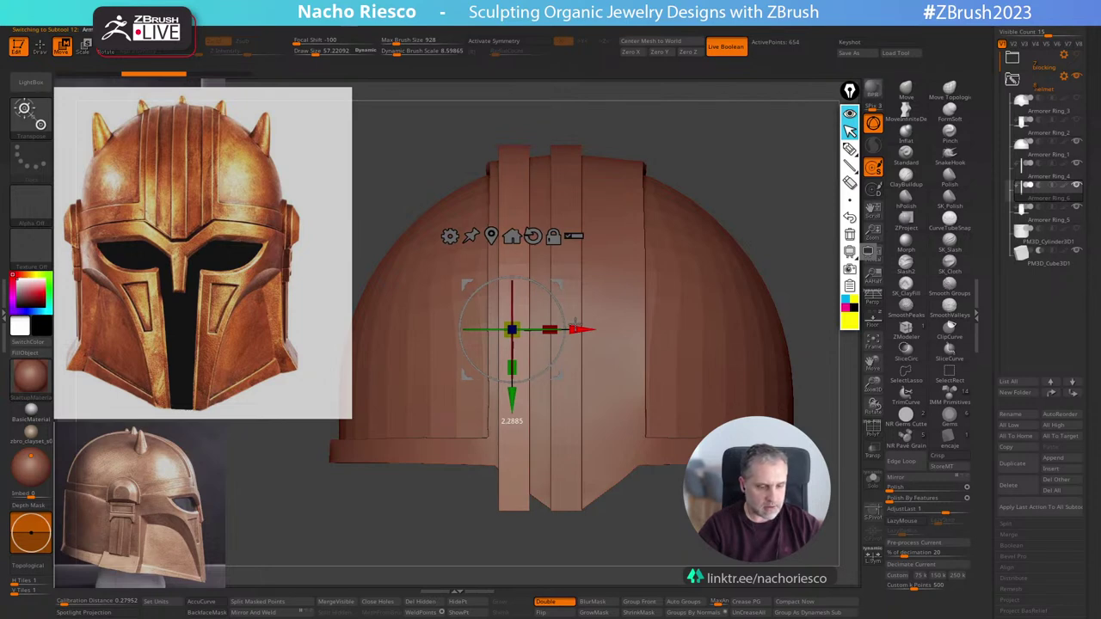
Try to clip the duplicated strip's lower end diagonally along the slanted edge of the pointed tip.
{"action": "left_click_drag", "start_coordinate": [746, 230], "coordinate": [810, 121]}
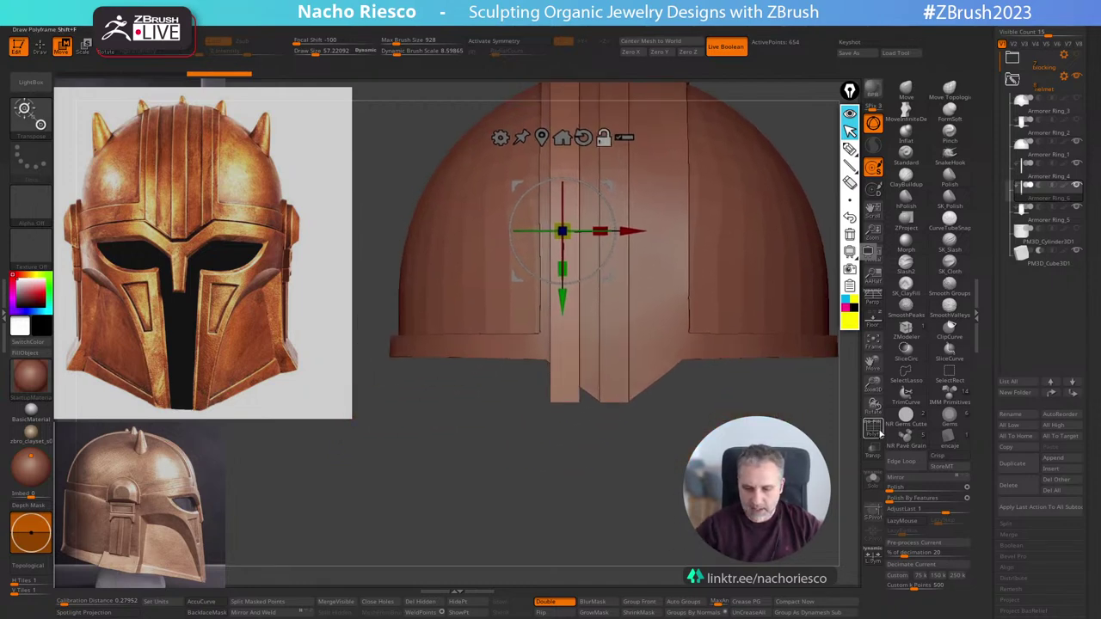
{"action": "left_click", "coordinate": [874, 430]}
{"action": "left_click_drag", "start_coordinate": [827, 396], "coordinate": [827, 447], "text": "alt"}
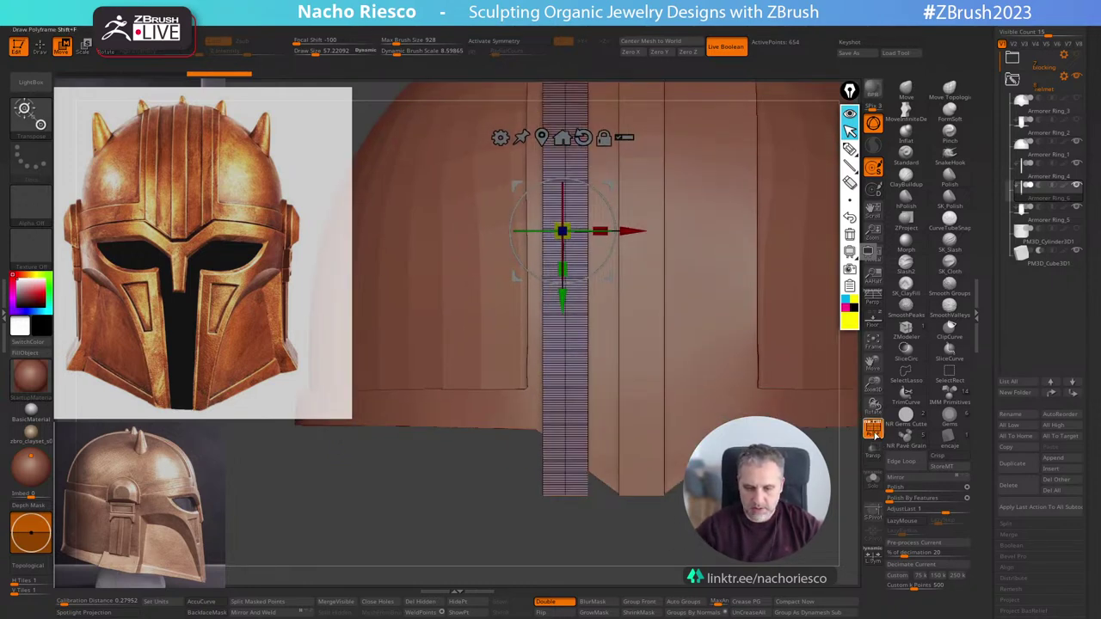
{"action": "left_click", "coordinate": [872, 428]}
{"action": "key", "text": "ctrl+shift"}
{"action": "left_click_drag", "start_coordinate": [687, 544], "coordinate": [474, 384], "text": "ctrl+shift"}
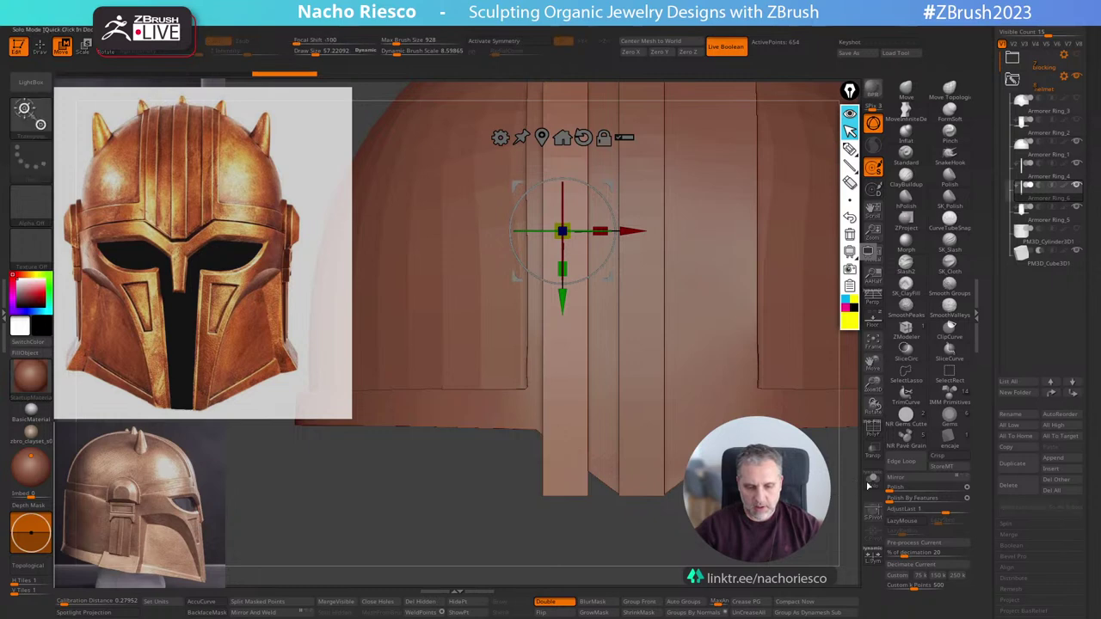
Examine the duplicated strip's topology in Solo, comparing it with and without polyframe.
{"action": "left_click", "coordinate": [872, 428]}
{"action": "left_click", "coordinate": [872, 477]}
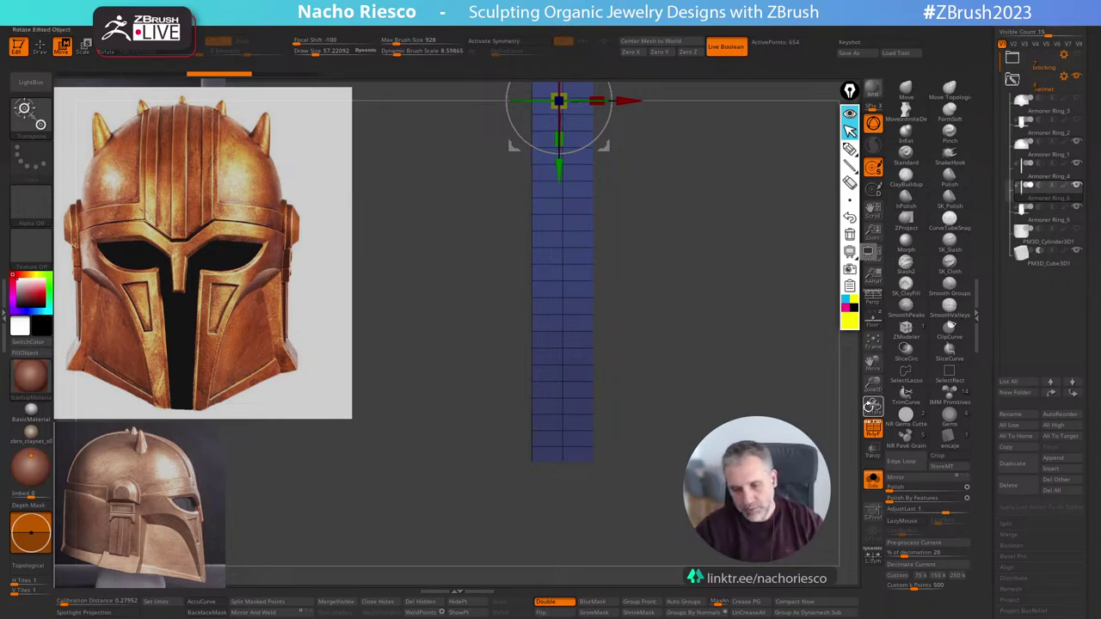
{"action": "left_click", "coordinate": [872, 427]}
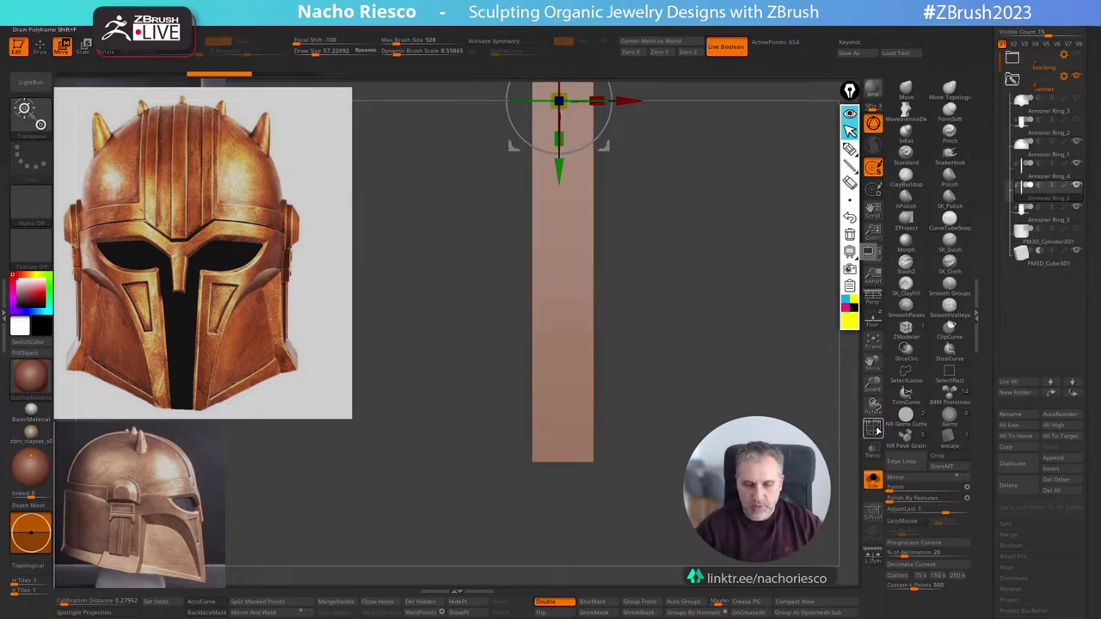
{"action": "left_click", "coordinate": [872, 428]}
{"action": "key", "text": "q"}
{"action": "mouse_move", "coordinate": [671, 336]}
{"action": "left_mouse_down", "text": "shift"}
{"action": "mouse_move", "coordinate": [669, 292]}
{"action": "mouse_move", "coordinate": [673, 333]}
{"action": "left_mouse_up", "text": "shift"}
{"action": "left_click", "coordinate": [872, 427]}
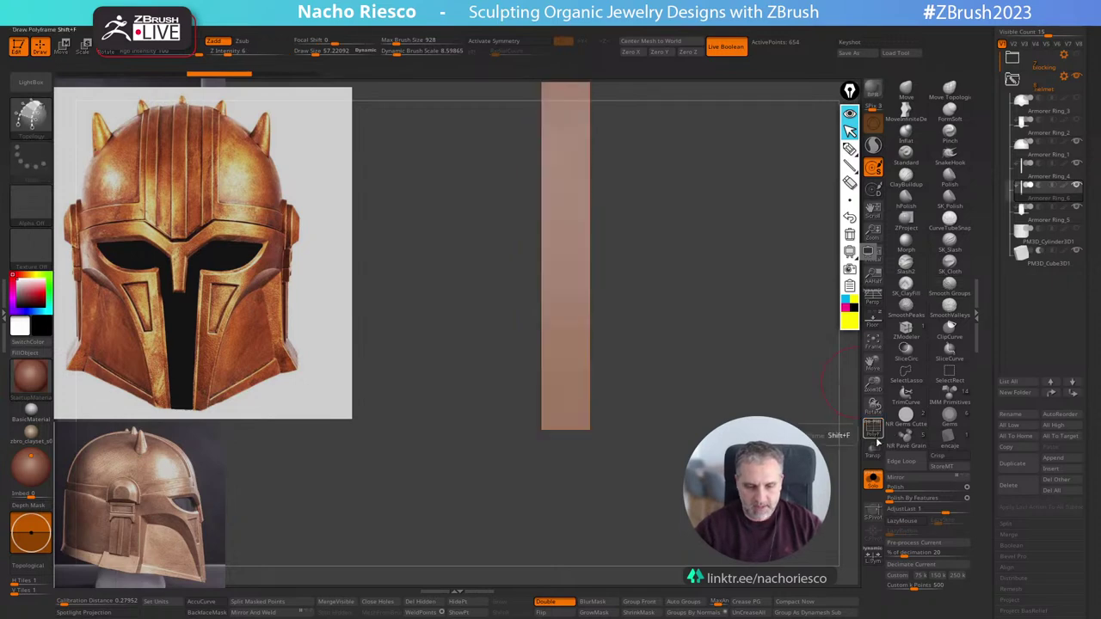
{"action": "left_click", "coordinate": [872, 427]}
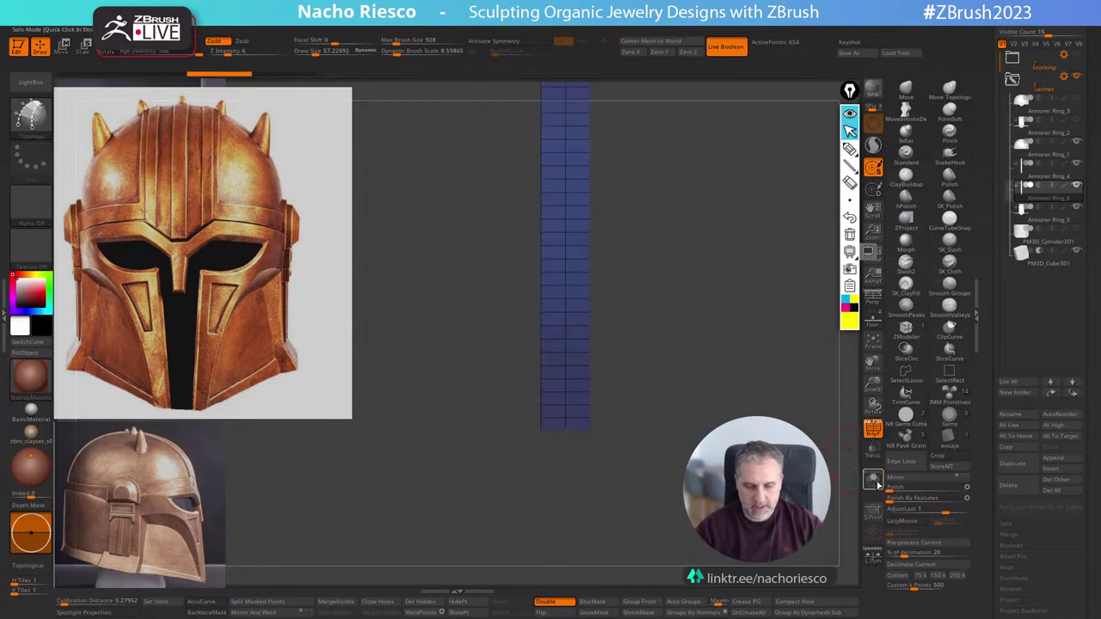
Leave Solo and cut the duplicated strip's lower end diagonally along the pointed tip's slanted edge with KnifeCurve.
{"action": "left_click", "coordinate": [872, 480]}
{"action": "mouse_move", "coordinate": [742, 456]}
{"action": "left_mouse_down", "text": "alt"}
{"action": "mouse_move", "coordinate": [742, 487]}
{"action": "mouse_move", "coordinate": [746, 445]}
{"action": "left_mouse_up", "text": "alt"}
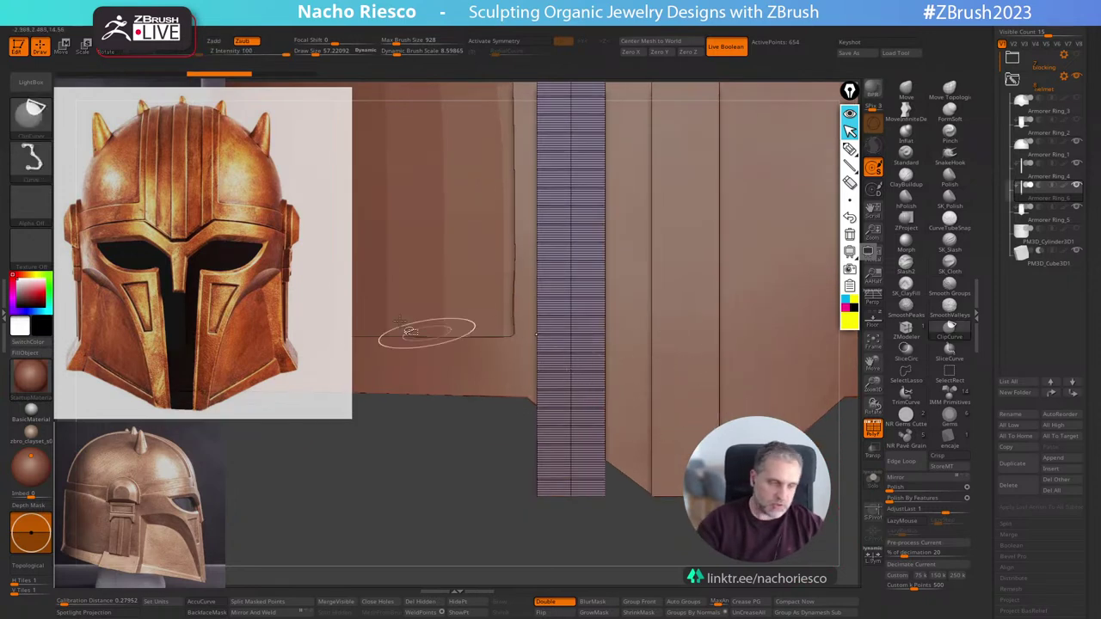
{"action": "left_click", "coordinate": [33, 118], "text": "ctrl+shift"}
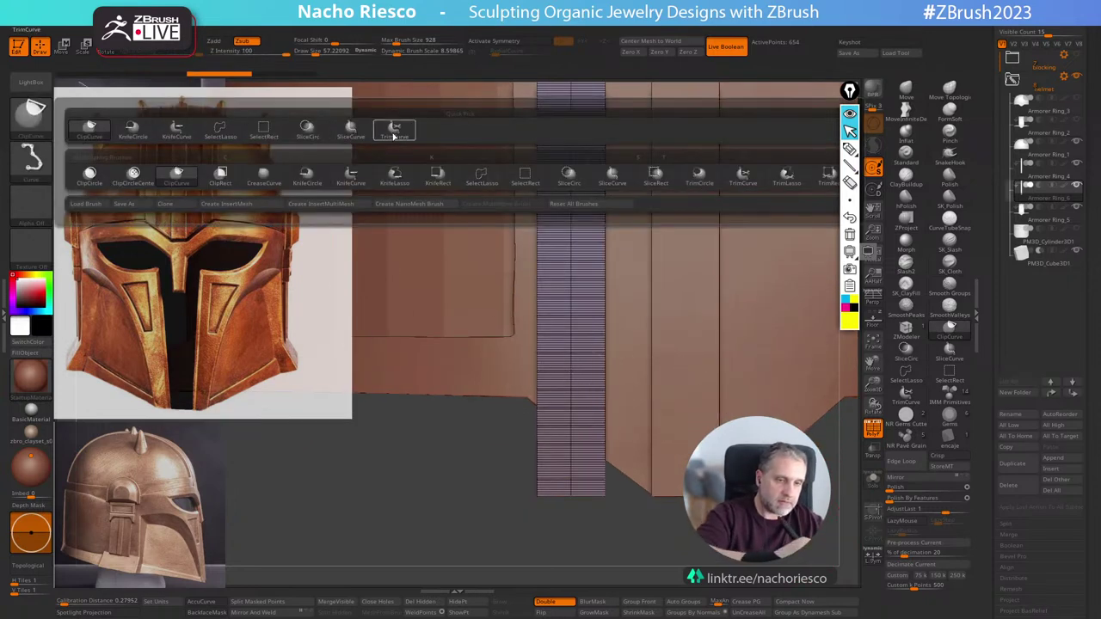
{"action": "left_click", "coordinate": [348, 179]}
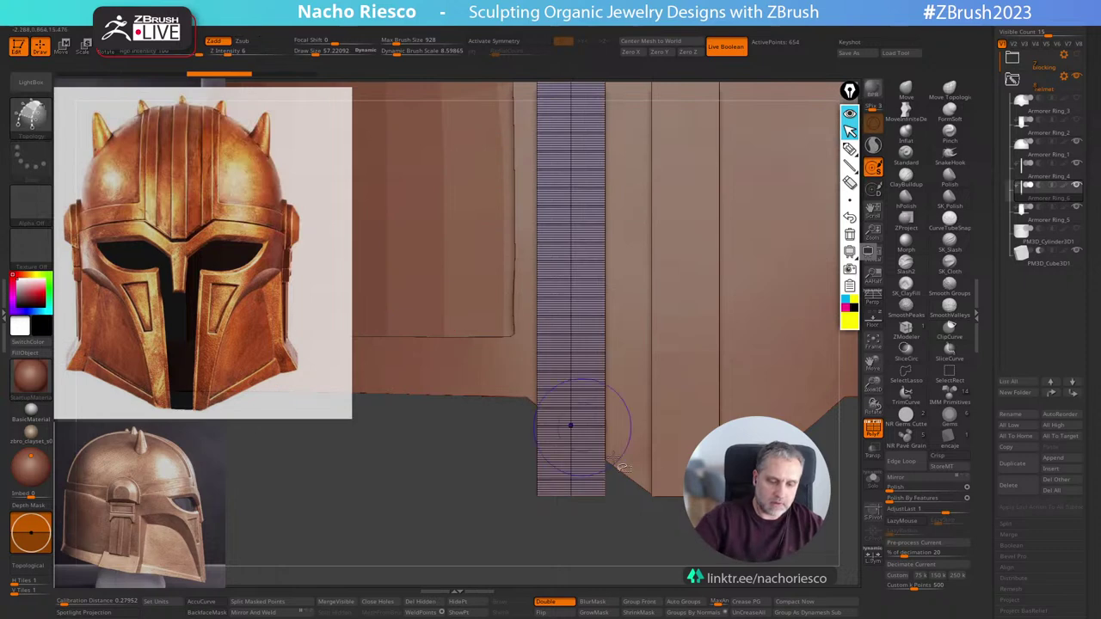
{"action": "mouse_move", "coordinate": [713, 533]}
{"action": "left_mouse_down", "text": "ctrl+shift"}
{"action": "mouse_move", "coordinate": [525, 386]}
{"action": "mouse_move", "coordinate": [459, 358]}
{"action": "mouse_move", "coordinate": [467, 353]}
{"action": "left_mouse_up", "text": "ctrl+shift"}
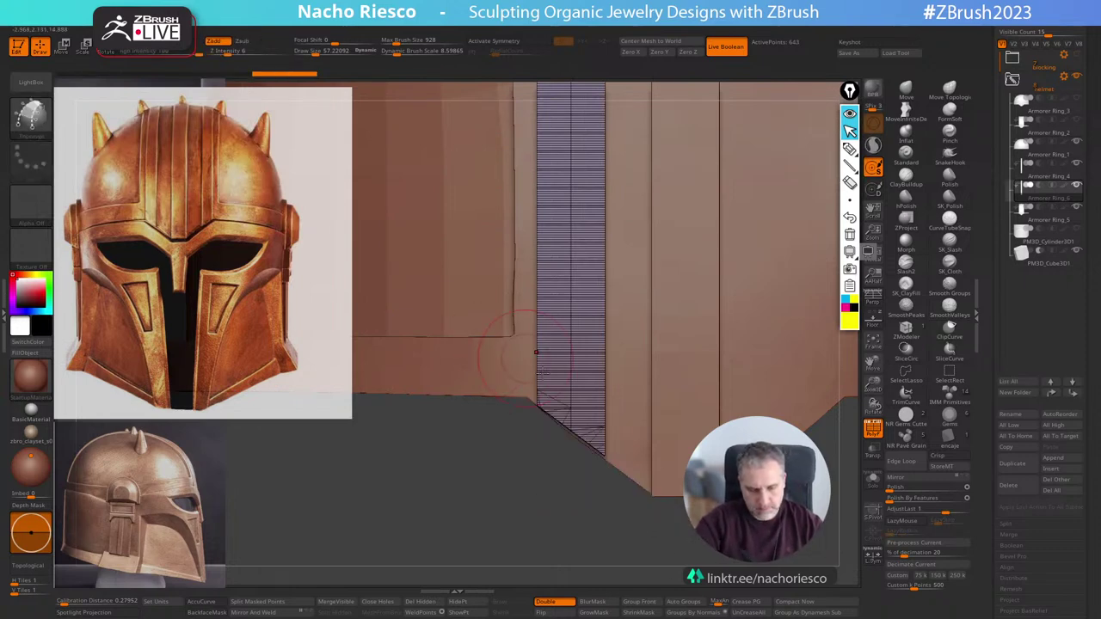
Isolate the cut strip, ZRemesh it with KeepGroups on, and show the whole helmet again without polyframe.
{"action": "left_click_drag", "start_coordinate": [808, 542], "coordinate": [634, 458]}
{"action": "left_click", "coordinate": [873, 480]}
{"action": "left_click_drag", "start_coordinate": [634, 405], "coordinate": [816, 418]}
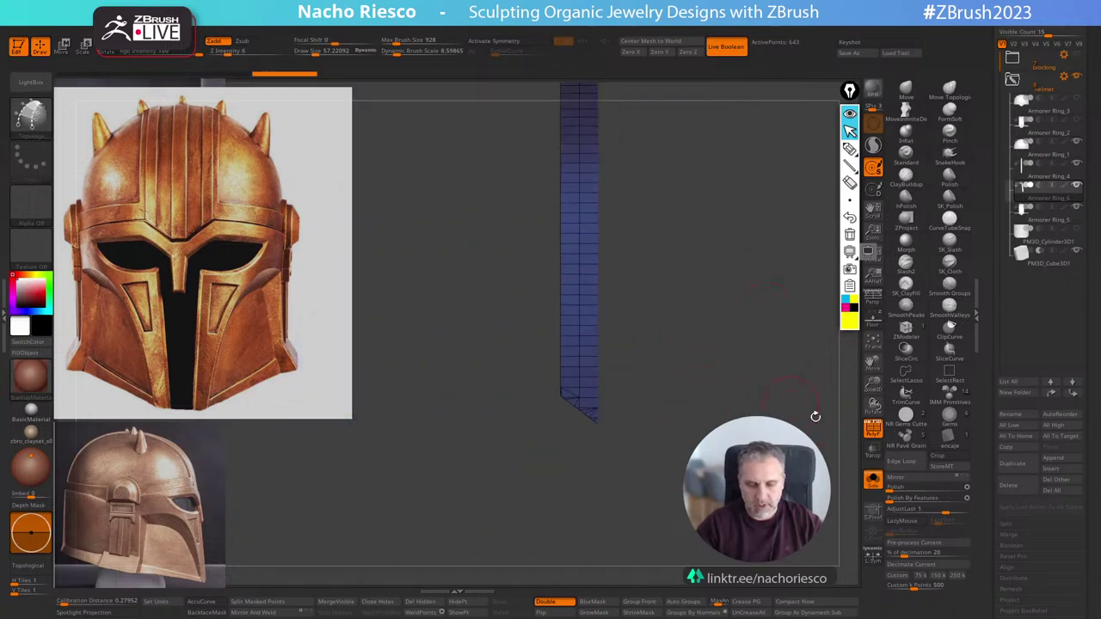
{"action": "scroll", "coordinate": [981, 495], "scroll_direction": "down", "scroll_amount": 10}
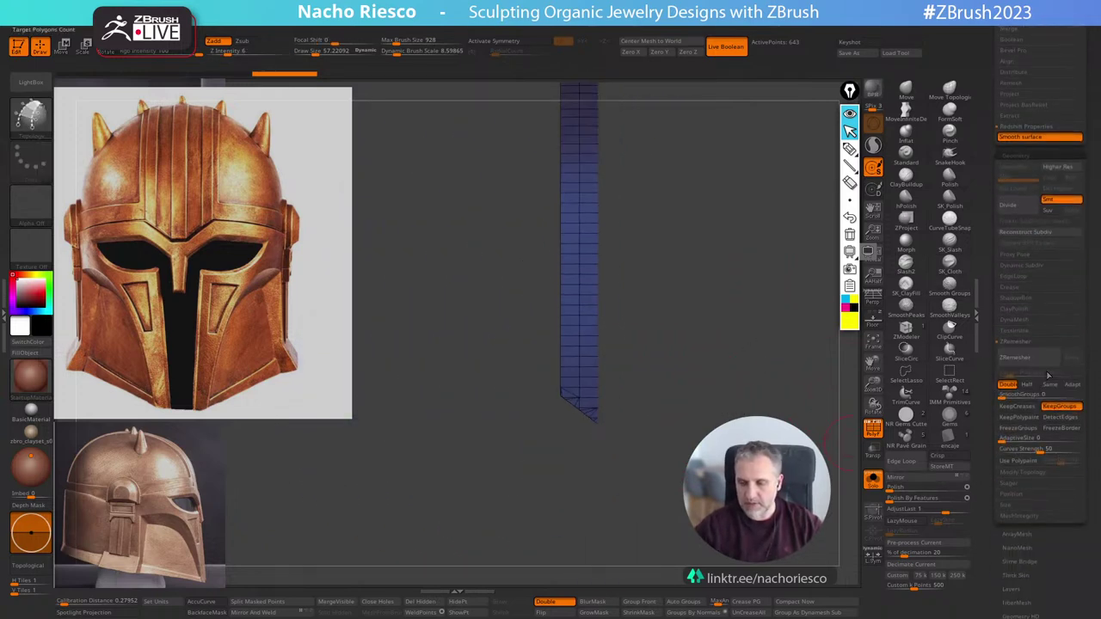
{"action": "left_click", "coordinate": [1063, 406]}
{"action": "left_click", "coordinate": [1012, 363]}
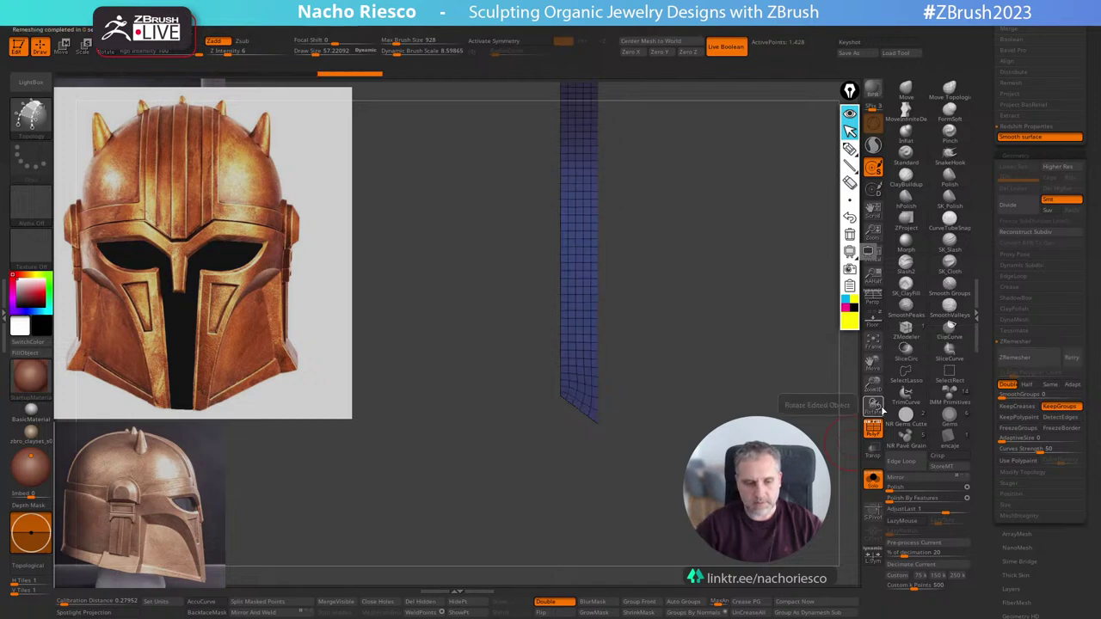
{"action": "left_click_drag", "start_coordinate": [778, 396], "coordinate": [814, 375]}
{"action": "left_click", "coordinate": [872, 430]}
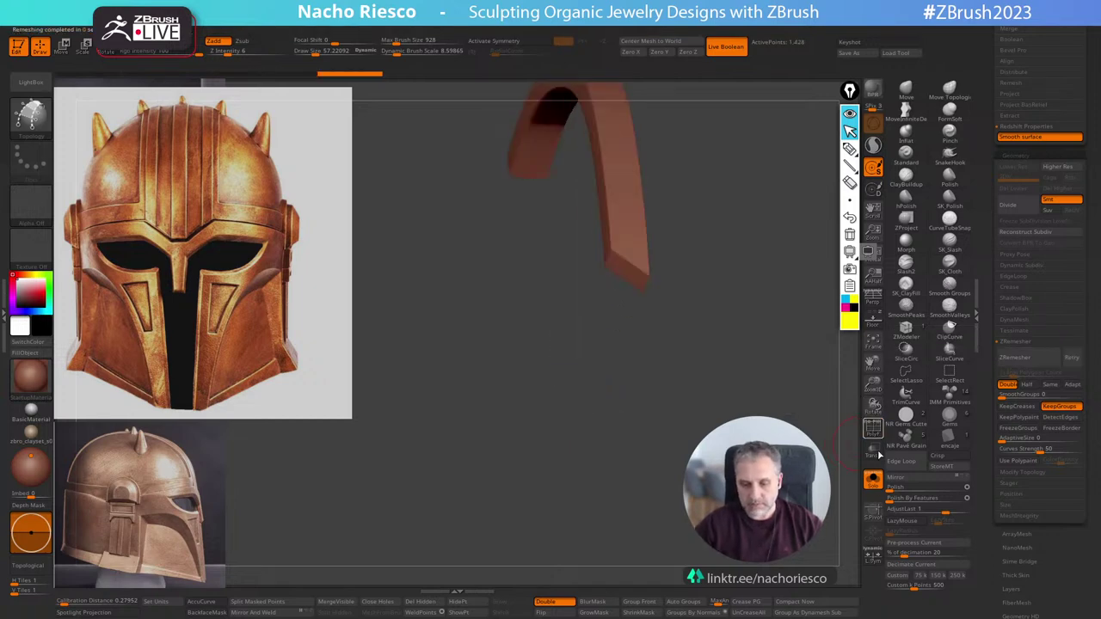
{"action": "left_click", "coordinate": [873, 481]}
Lower the side strip slightly at the crown with the MoveInfiniteDepth brush at a draw size of about 206.
{"action": "left_click_drag", "start_coordinate": [796, 469], "coordinate": [735, 511], "text": "shift"}
{"action": "left_click_drag", "start_coordinate": [735, 197], "coordinate": [575, 358], "text": "alt"}
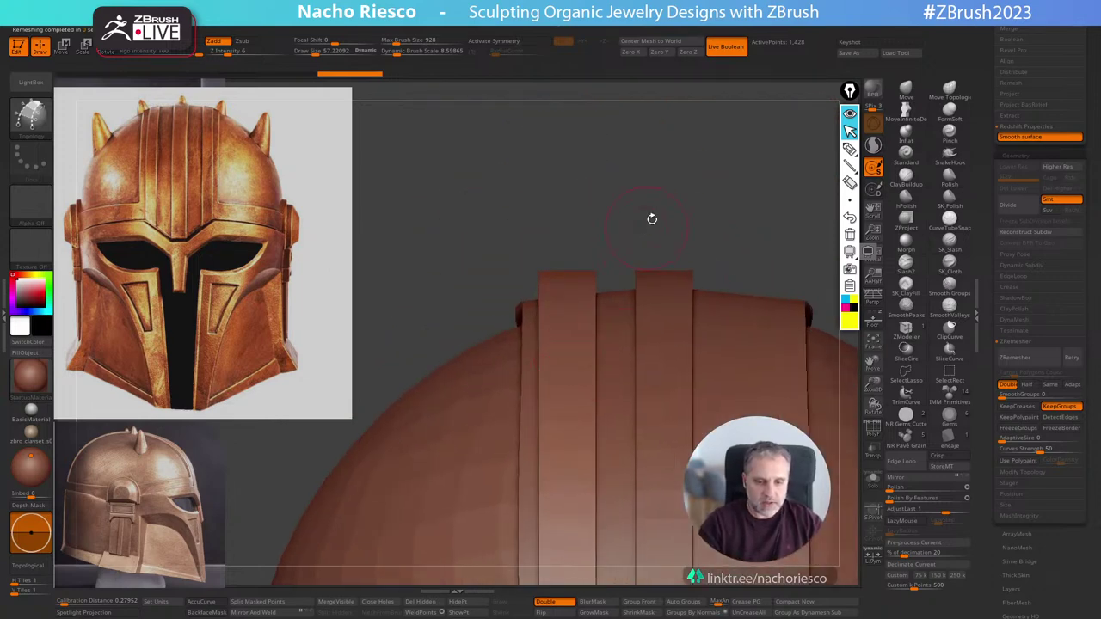
{"action": "left_click_drag", "start_coordinate": [651, 218], "coordinate": [657, 287], "text": "alt"}
{"action": "mouse_move", "coordinate": [656, 229]}
{"action": "left_mouse_down"}
{"action": "mouse_move", "coordinate": [705, 226]}
{"action": "mouse_move", "coordinate": [673, 218]}
{"action": "mouse_move", "coordinate": [771, 248]}
{"action": "left_mouse_up"}
{"action": "left_click", "coordinate": [908, 111]}
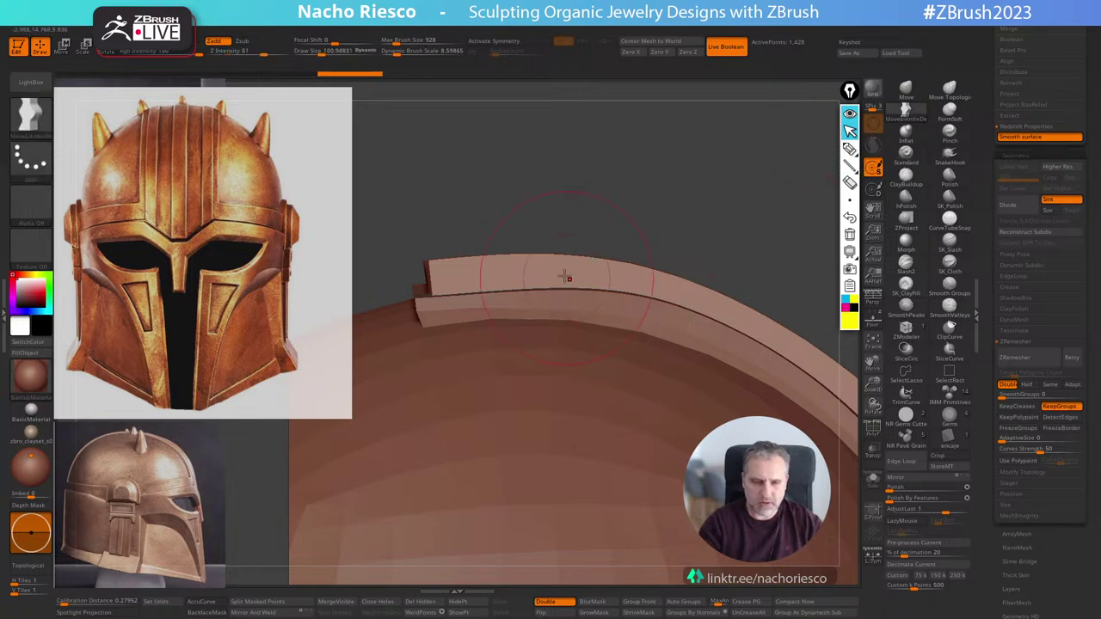
{"action": "key", "text": "s"}
{"action": "left_click_drag", "start_coordinate": [564, 273], "coordinate": [577, 273]}
{"action": "left_click_drag", "start_coordinate": [508, 265], "coordinate": [500, 273]}
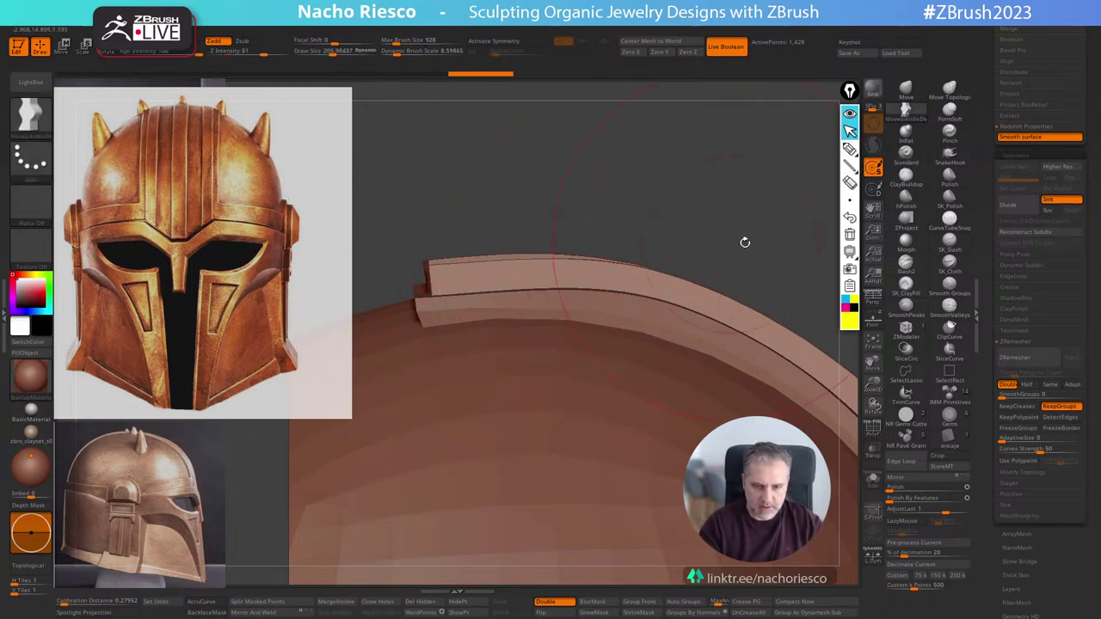
{"action": "mouse_move", "coordinate": [793, 254]}
{"action": "left_mouse_down"}
{"action": "mouse_move", "coordinate": [794, 238]}
{"action": "mouse_move", "coordinate": [787, 258]}
{"action": "left_mouse_up"}
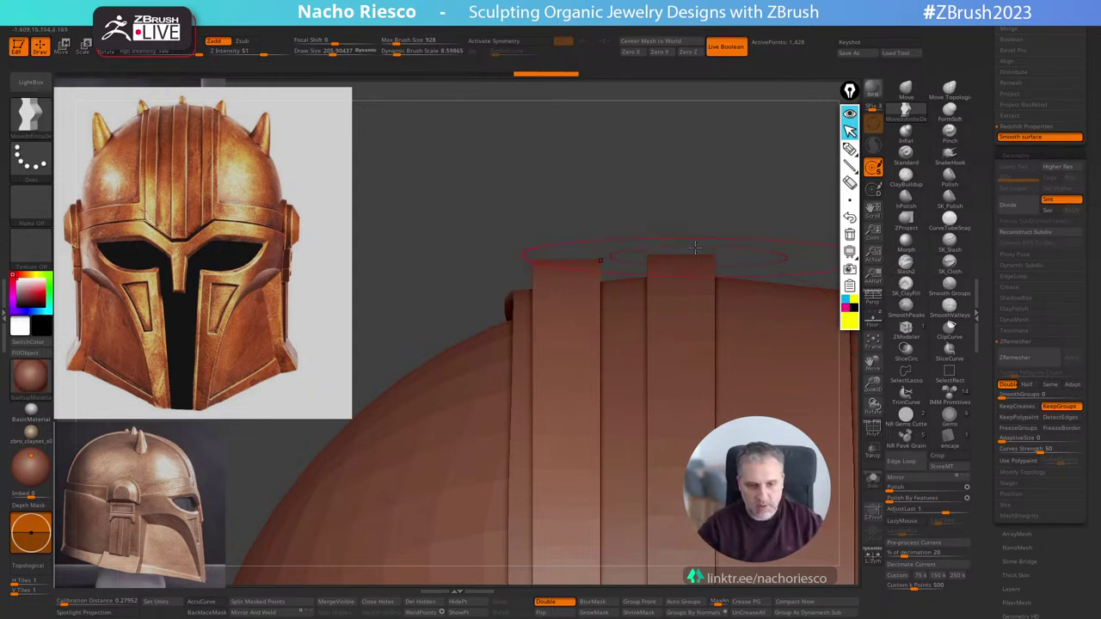
{"action": "mouse_move", "coordinate": [714, 175]}
{"action": "left_mouse_down"}
{"action": "mouse_move", "coordinate": [619, 181]}
{"action": "mouse_move", "coordinate": [659, 184]}
{"action": "mouse_move", "coordinate": [666, 145]}
{"action": "mouse_move", "coordinate": [685, 196]}
{"action": "left_mouse_up"}
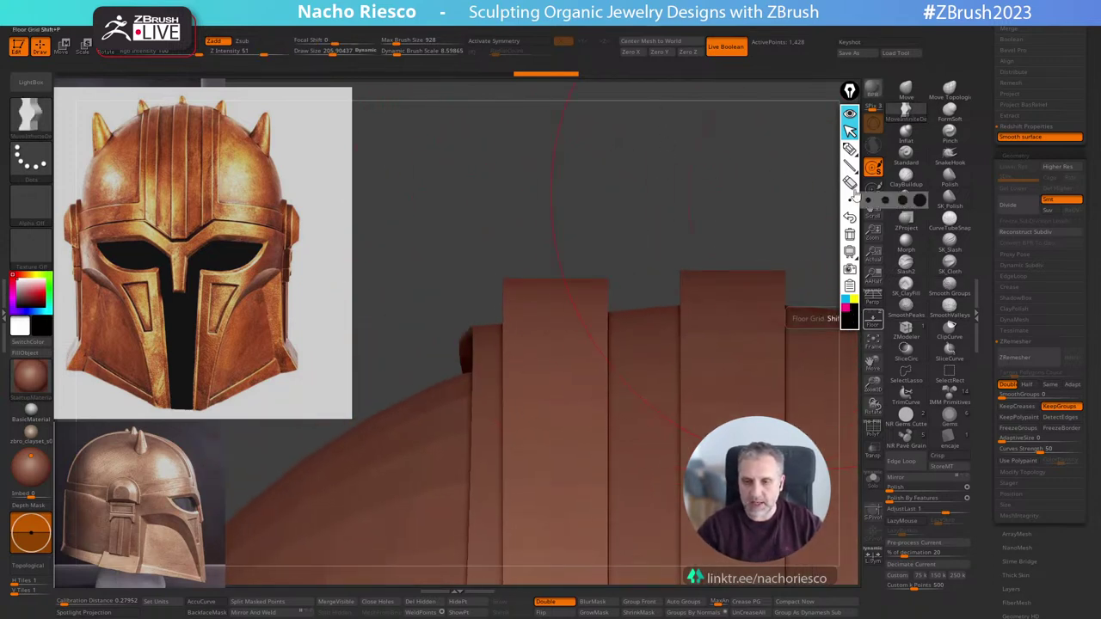
Outline the side strip's top with a sloped dashed line across it using the annotation pen, and clear the drawing.
{"action": "left_click", "coordinate": [850, 147]}
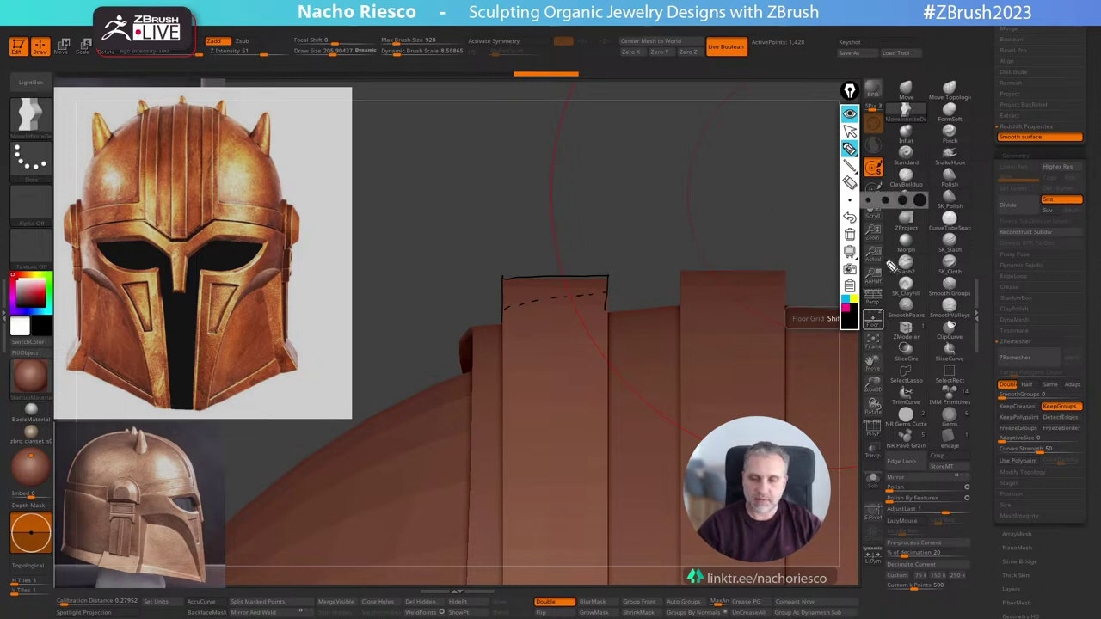
{"action": "left_click", "coordinate": [850, 234]}
{"action": "left_click", "coordinate": [850, 131]}
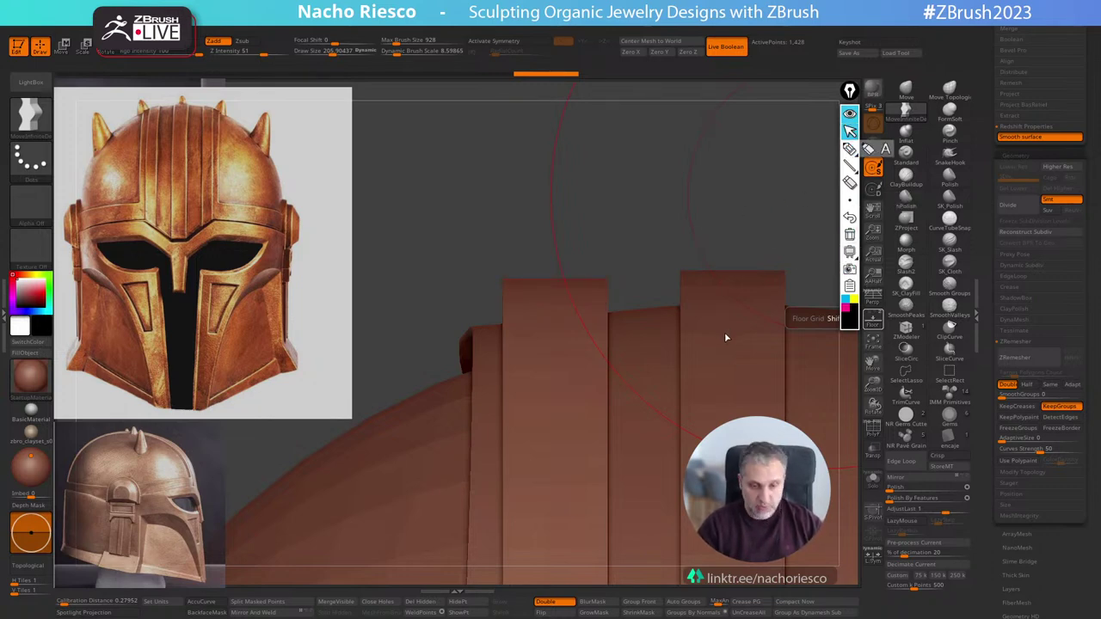
{"action": "mouse_move", "coordinate": [740, 212]}
{"action": "left_mouse_down"}
{"action": "mouse_move", "coordinate": [809, 208]}
{"action": "mouse_move", "coordinate": [774, 245]}
{"action": "left_mouse_up"}
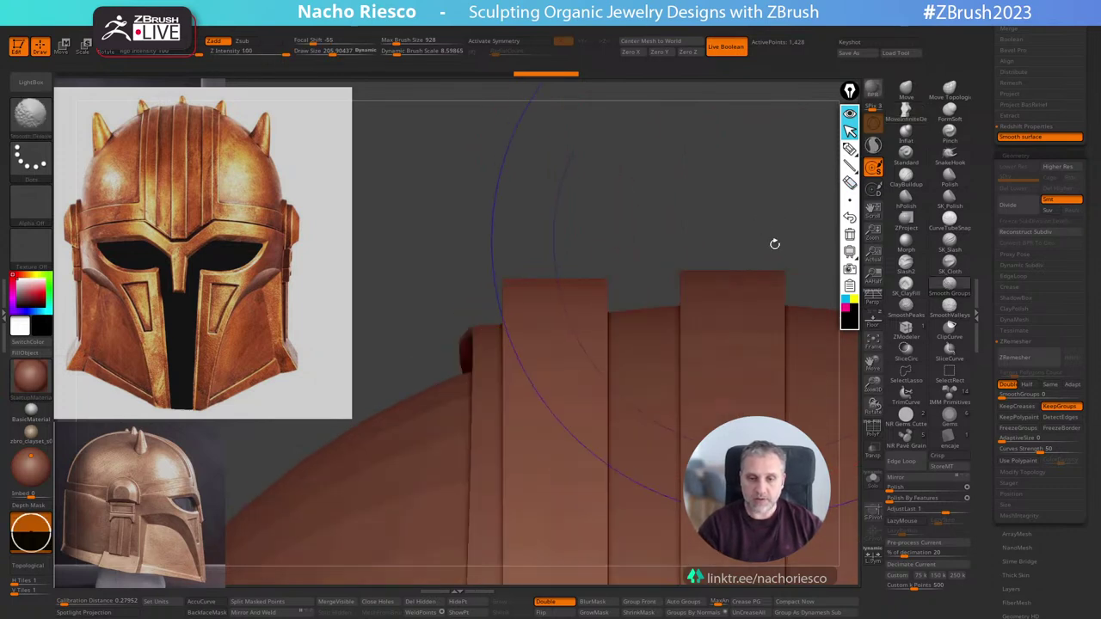
Rotate the side strip slightly with a vertical Transpose line so its top edge slopes down toward the helmet's outer side.
{"action": "key", "text": "w"}
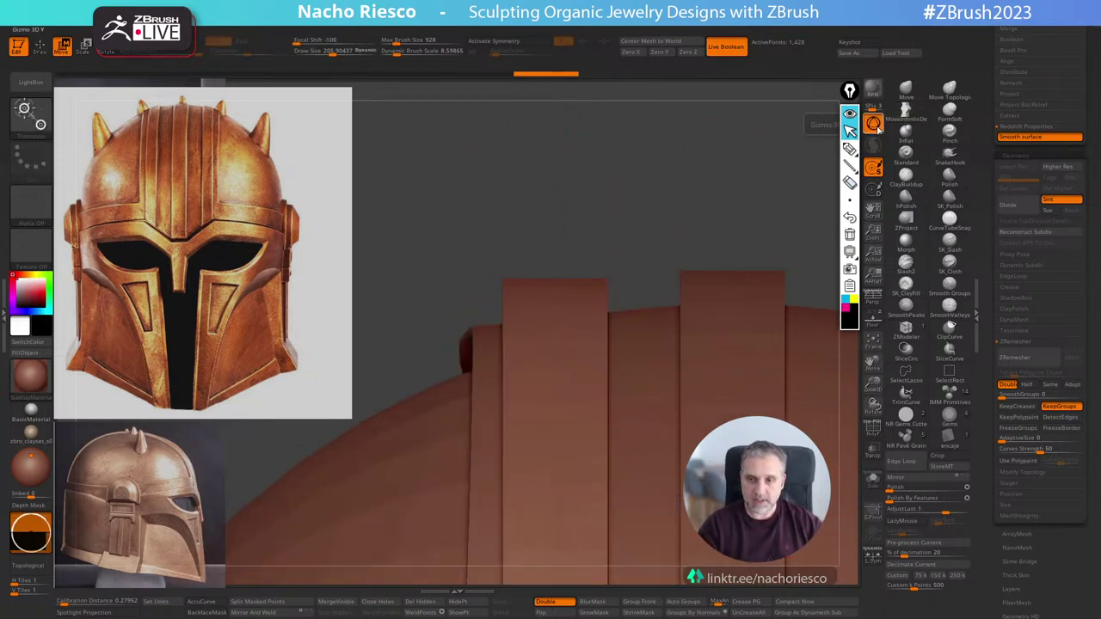
{"action": "left_click", "coordinate": [874, 125]}
{"action": "left_click_drag", "start_coordinate": [565, 368], "coordinate": [565, 196]}
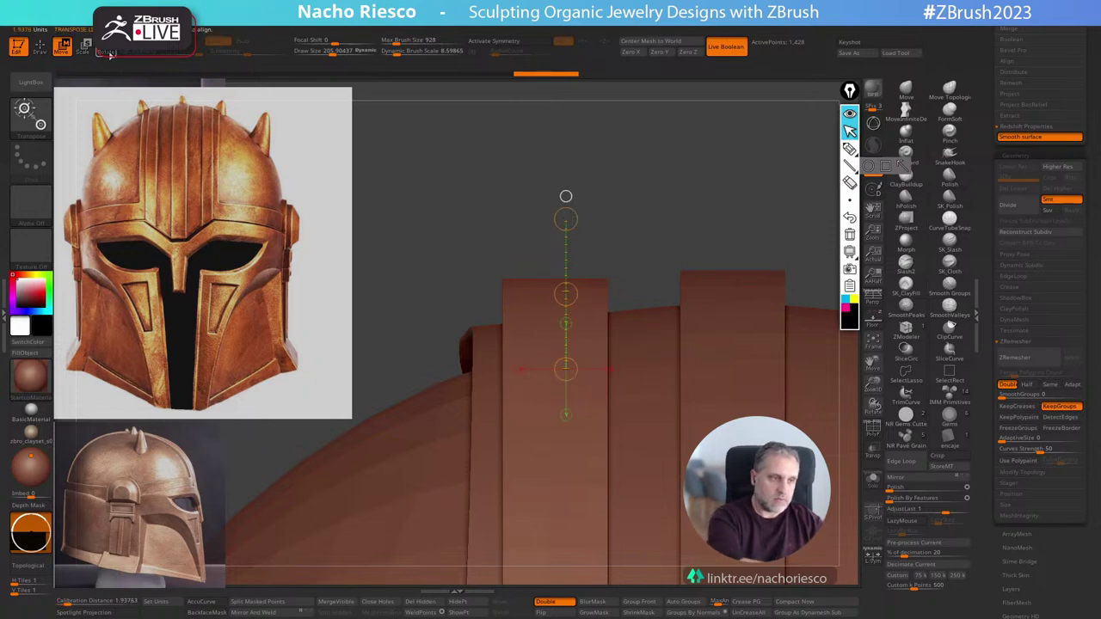
{"action": "key", "text": "e"}
{"action": "key", "text": "r"}
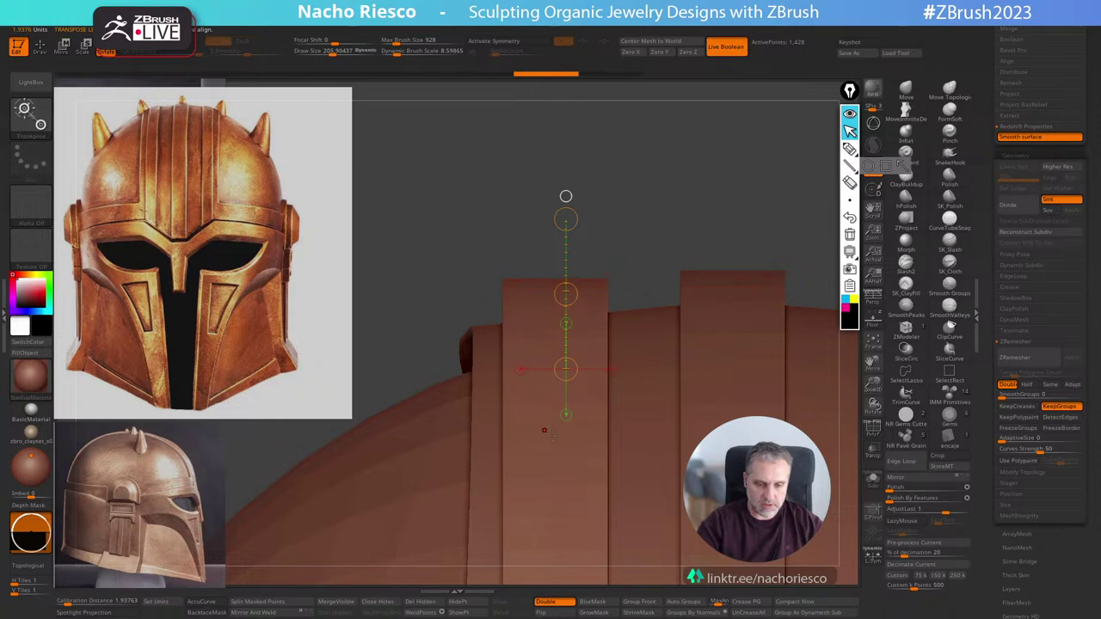
{"action": "mouse_move", "coordinate": [565, 196]}
{"action": "left_mouse_down"}
{"action": "mouse_move", "coordinate": [563, 317]}
{"action": "mouse_move", "coordinate": [565, 174]}
{"action": "left_mouse_up"}
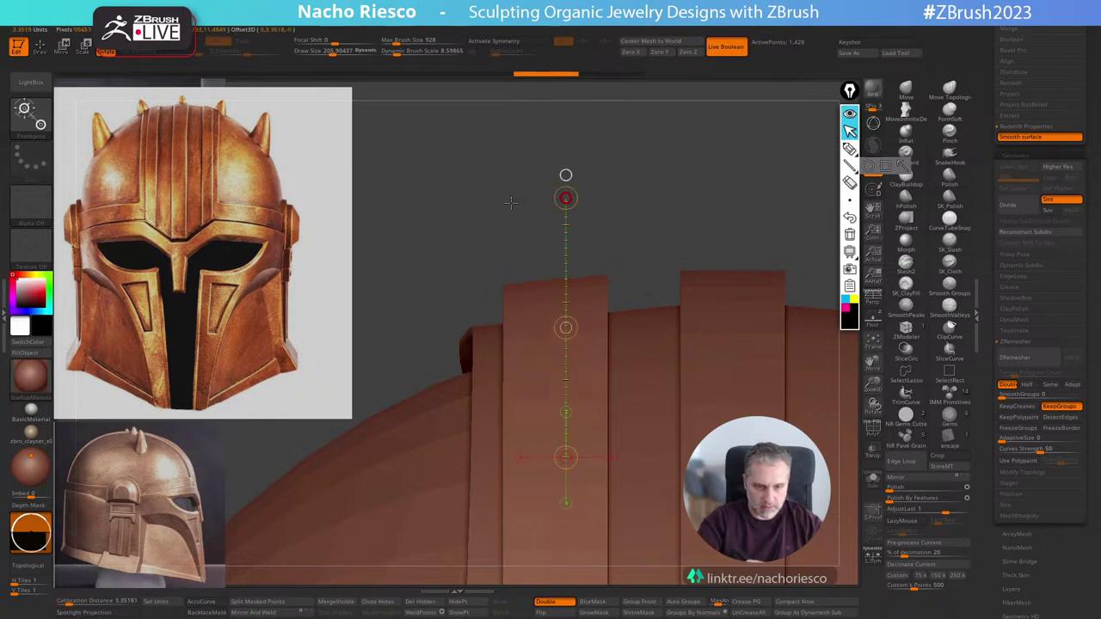
{"action": "key", "text": "q"}
Mirror and weld the tilted side strip onto the other side of the central ridge and check the helmet from several angles.
{"action": "left_click_drag", "start_coordinate": [678, 177], "coordinate": [739, 90], "text": "alt"}
{"action": "mouse_move", "coordinate": [788, 288]}
{"action": "left_mouse_down", "text": "alt"}
{"action": "mouse_move", "coordinate": [764, 209]}
{"action": "mouse_move", "coordinate": [815, 209]}
{"action": "mouse_move", "coordinate": [781, 240]}
{"action": "mouse_move", "coordinate": [771, 138]}
{"action": "left_mouse_up", "text": "alt"}
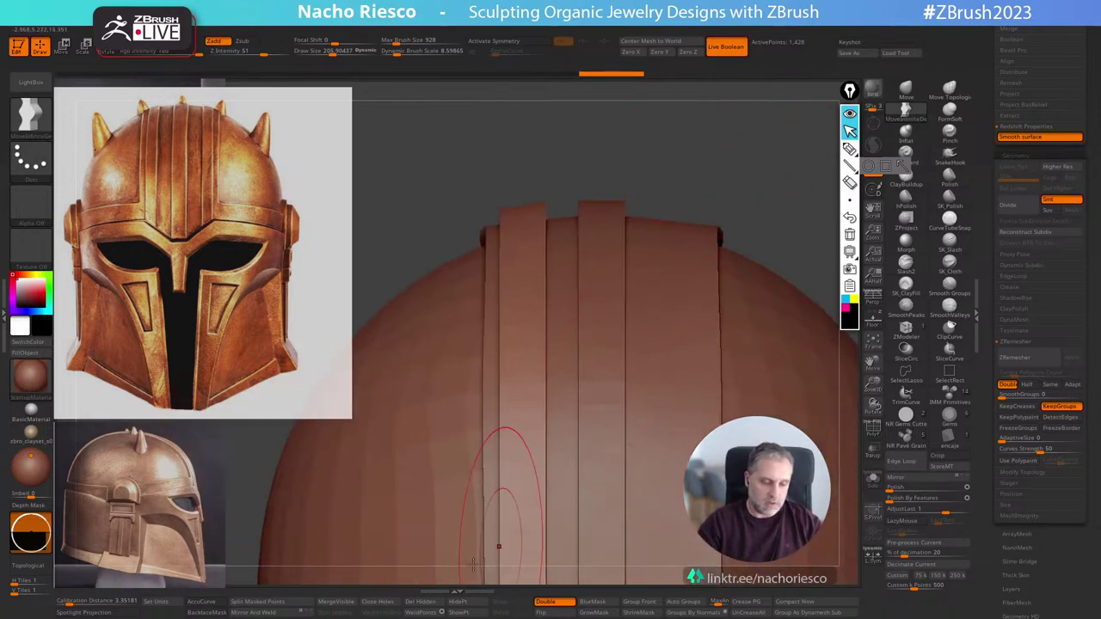
{"action": "left_click", "coordinate": [288, 616]}
{"action": "key", "text": "f"}
{"action": "left_click_drag", "start_coordinate": [769, 250], "coordinate": [734, 254]}
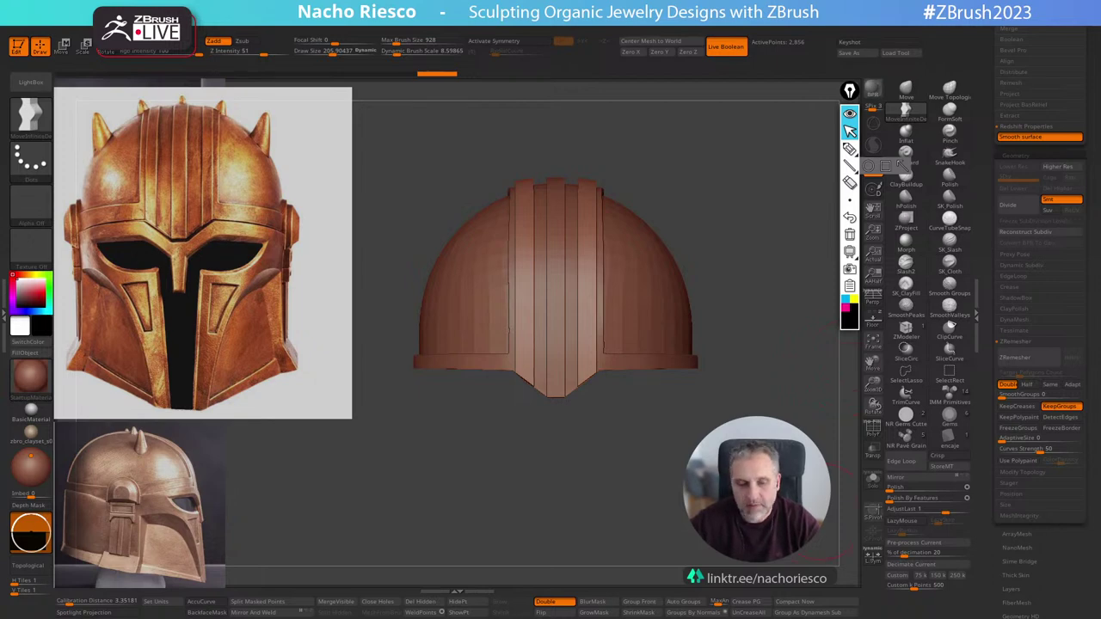
{"action": "mouse_move", "coordinate": [757, 318]}
{"action": "left_mouse_down"}
{"action": "mouse_move", "coordinate": [757, 308]}
{"action": "mouse_move", "coordinate": [745, 321]}
{"action": "left_mouse_up"}
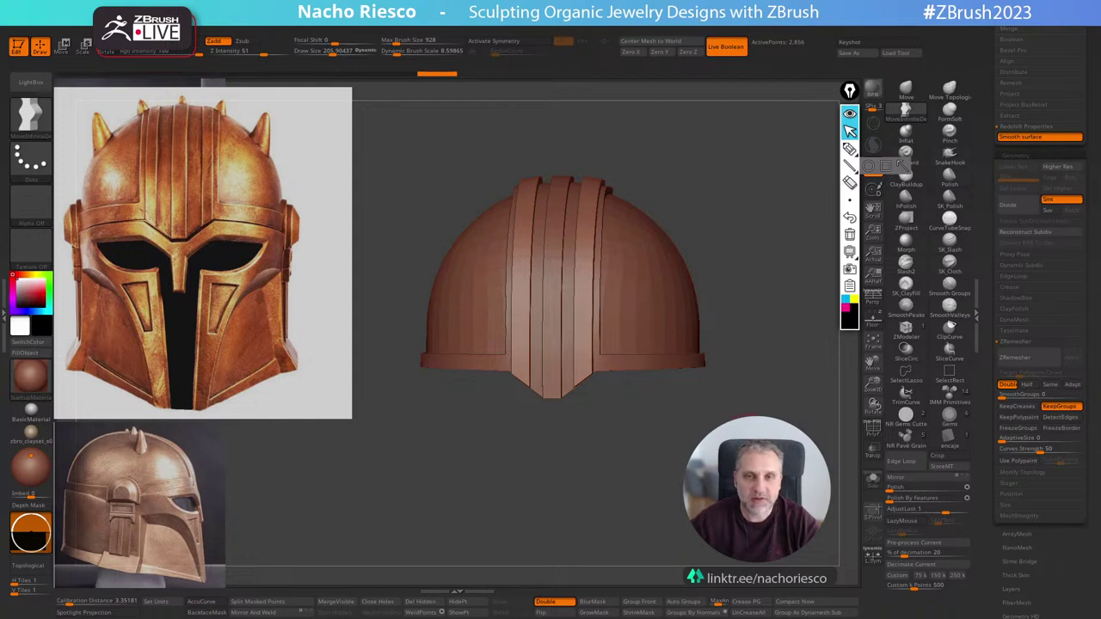
{"action": "left_click_drag", "start_coordinate": [745, 321], "coordinate": [755, 320]}
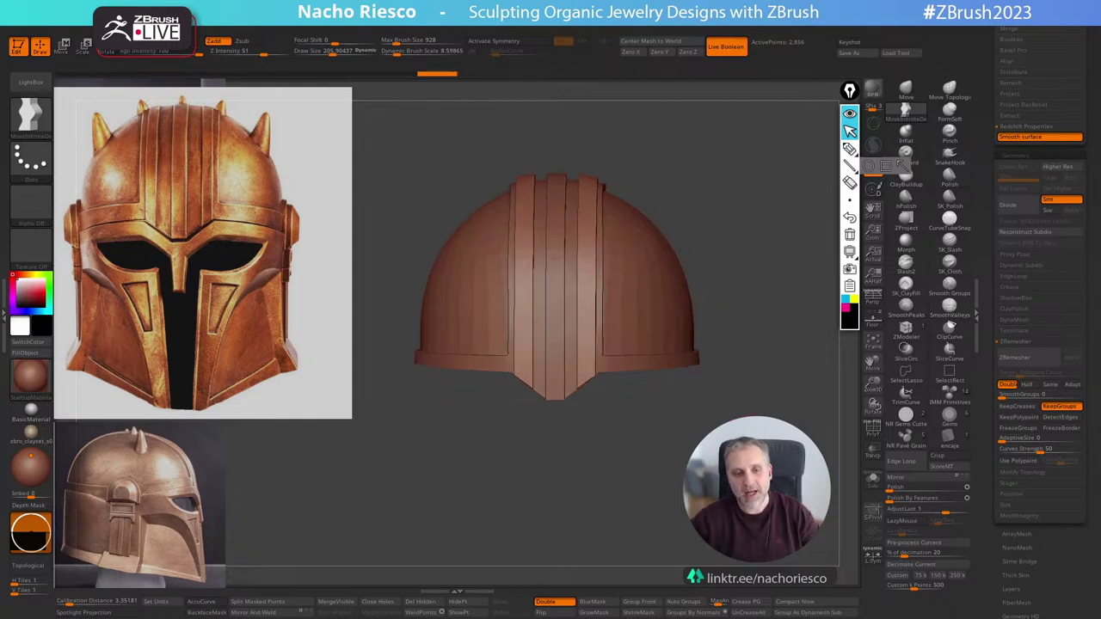
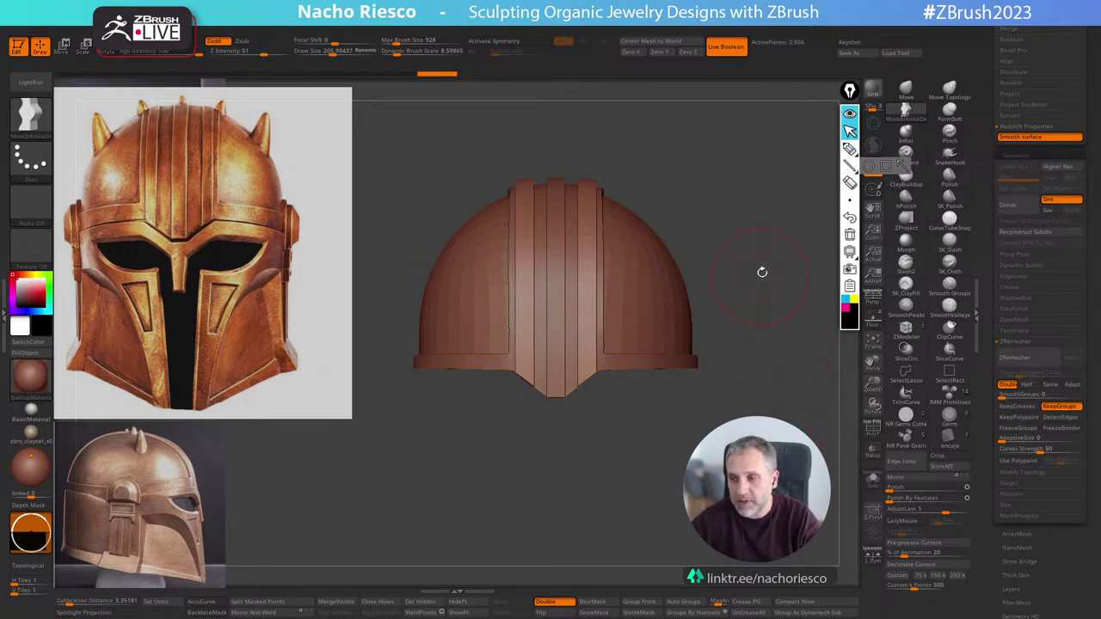
{"action": "left_click_drag", "start_coordinate": [765, 255], "coordinate": [799, 317]}
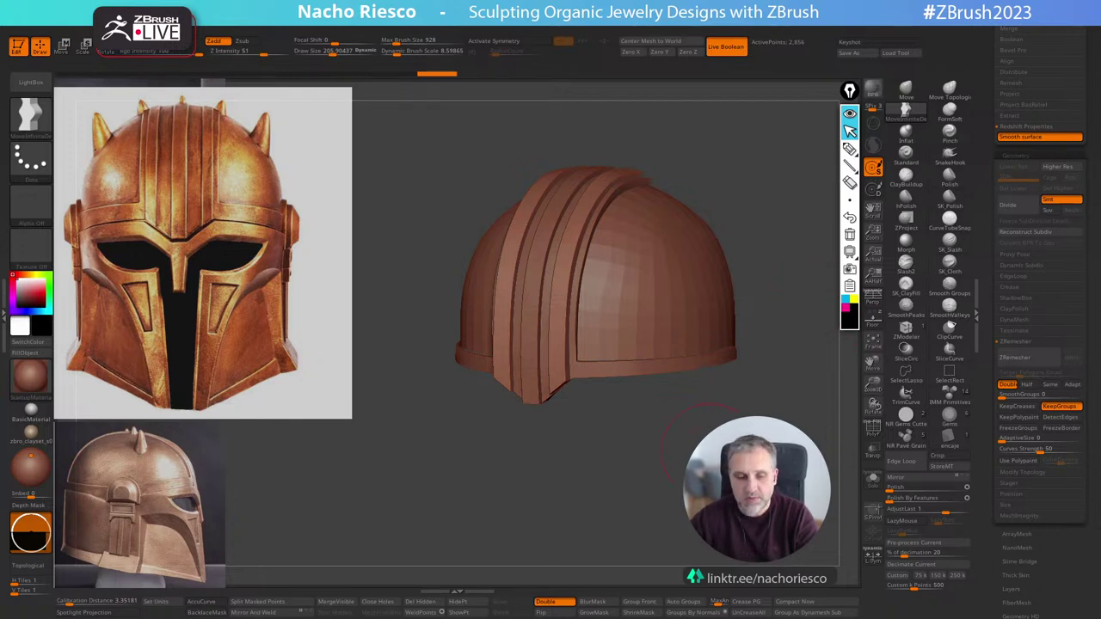
{"action": "left_click_drag", "start_coordinate": [710, 451], "coordinate": [746, 466]}
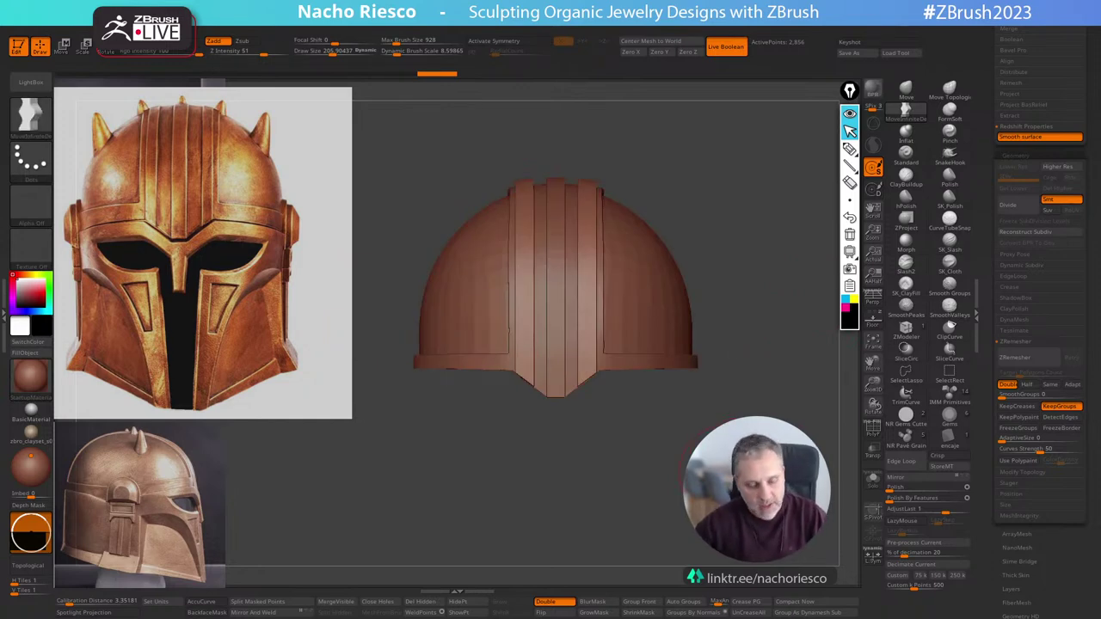
Isolate the crest band with its rim, mask the rim's upper edge with the MaskPen brush, and show the whole helmet again.
{"action": "left_click_drag", "start_coordinate": [672, 446], "coordinate": [697, 534], "text": "alt"}
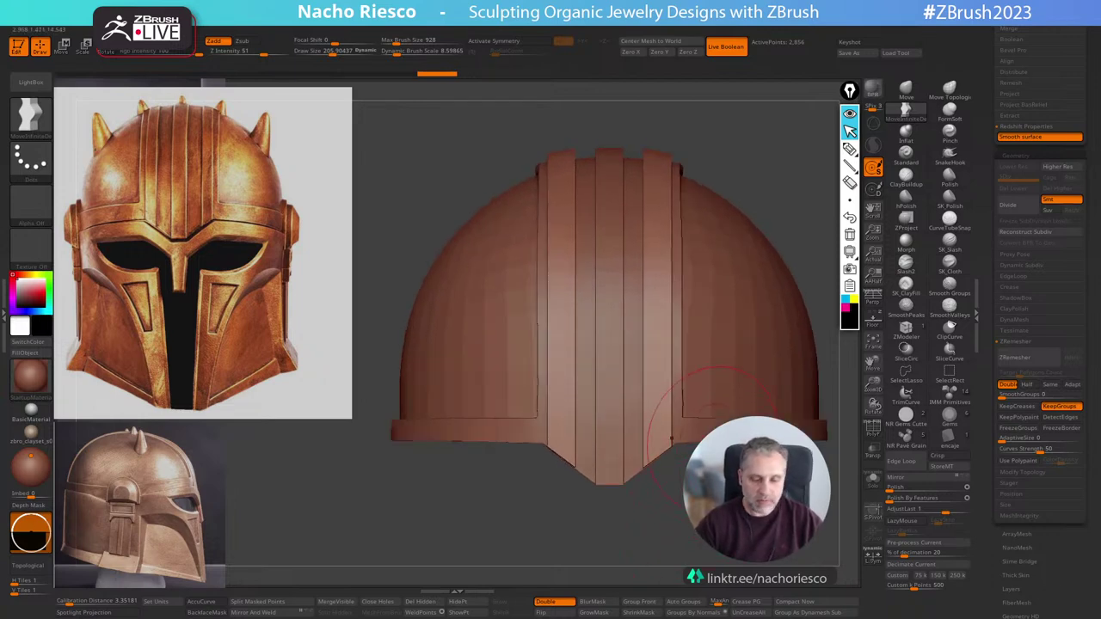
{"action": "left_click", "coordinate": [727, 430], "text": "alt"}
{"action": "left_click", "coordinate": [873, 480]}
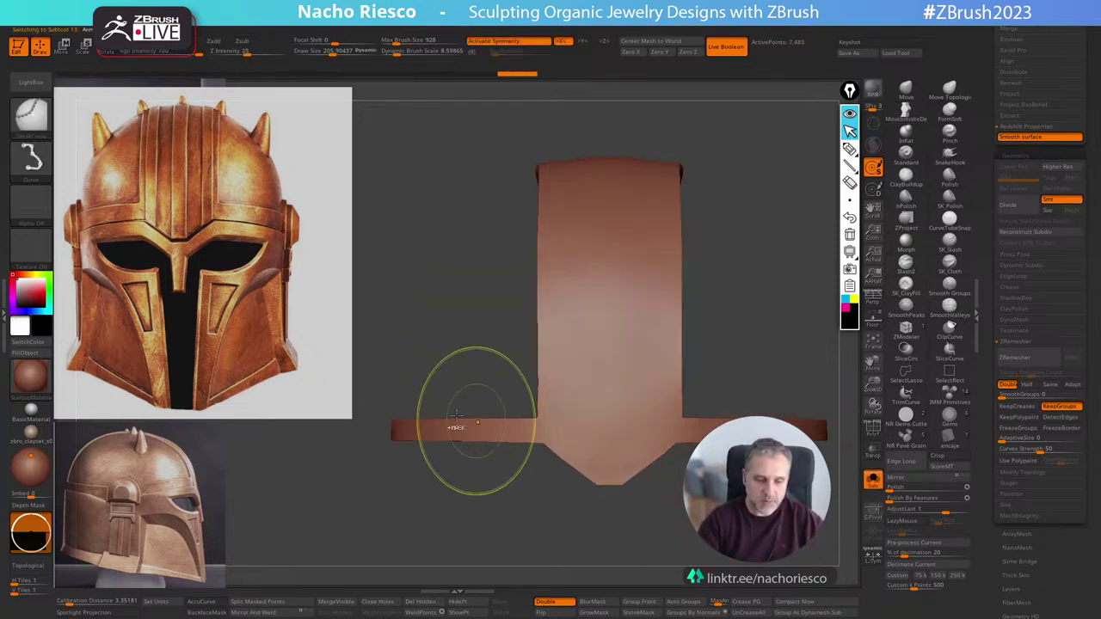
{"action": "left_click_drag", "start_coordinate": [365, 369], "coordinate": [761, 360], "text": "ctrl"}
{"action": "left_click", "coordinate": [761, 359], "text": "ctrl"}
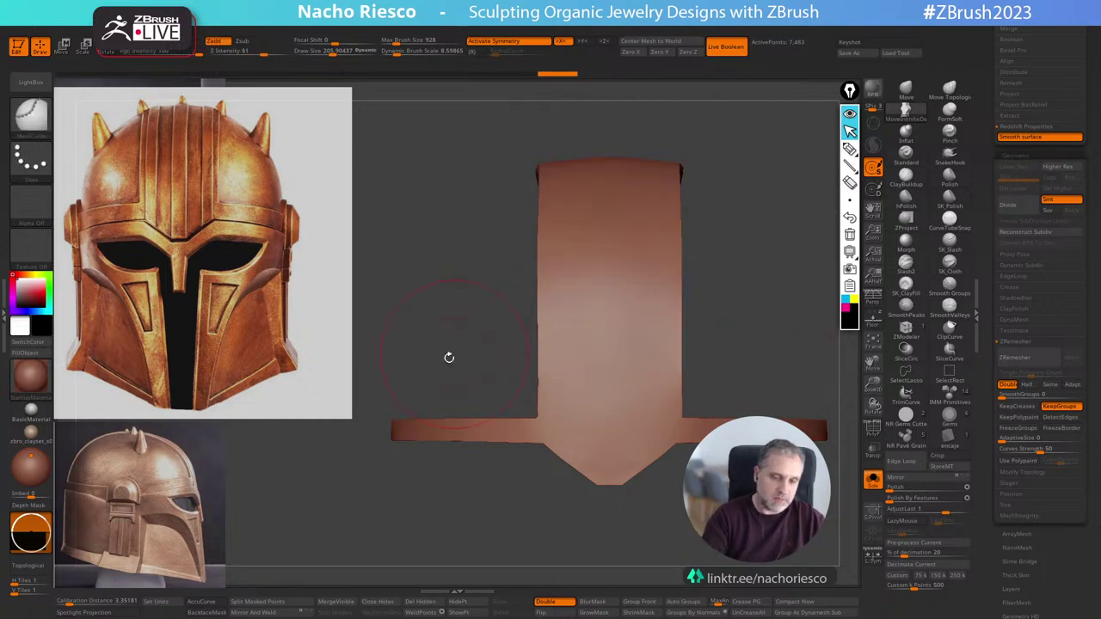
{"action": "left_click", "coordinate": [30, 112], "text": "ctrl"}
{"action": "left_click", "coordinate": [134, 129]}
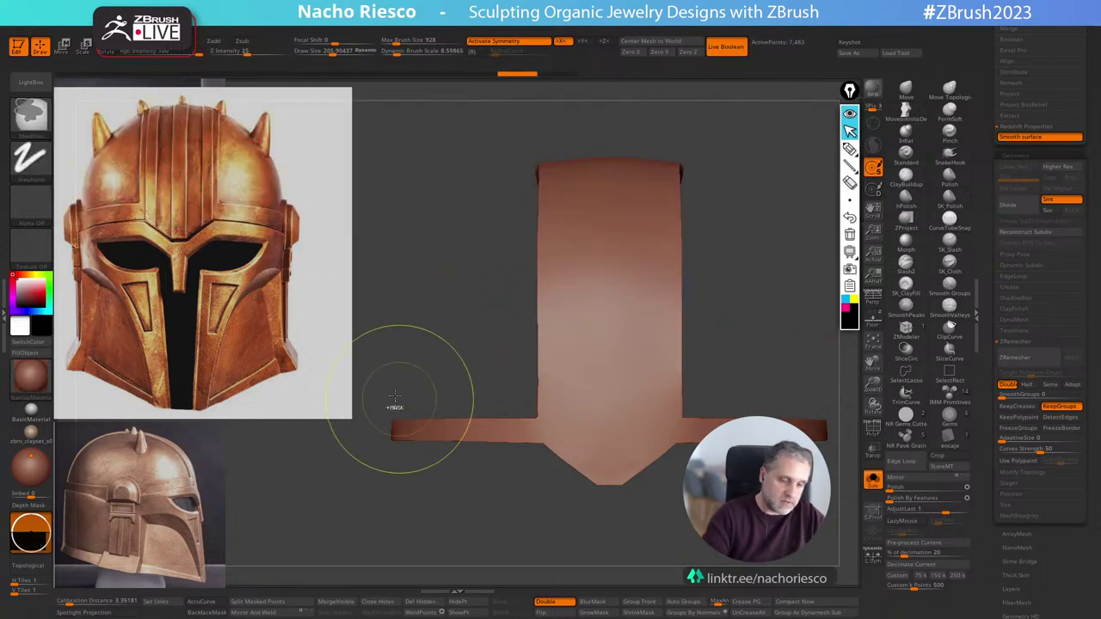
{"action": "left_click_drag", "start_coordinate": [375, 391], "coordinate": [619, 408], "text": "ctrl"}
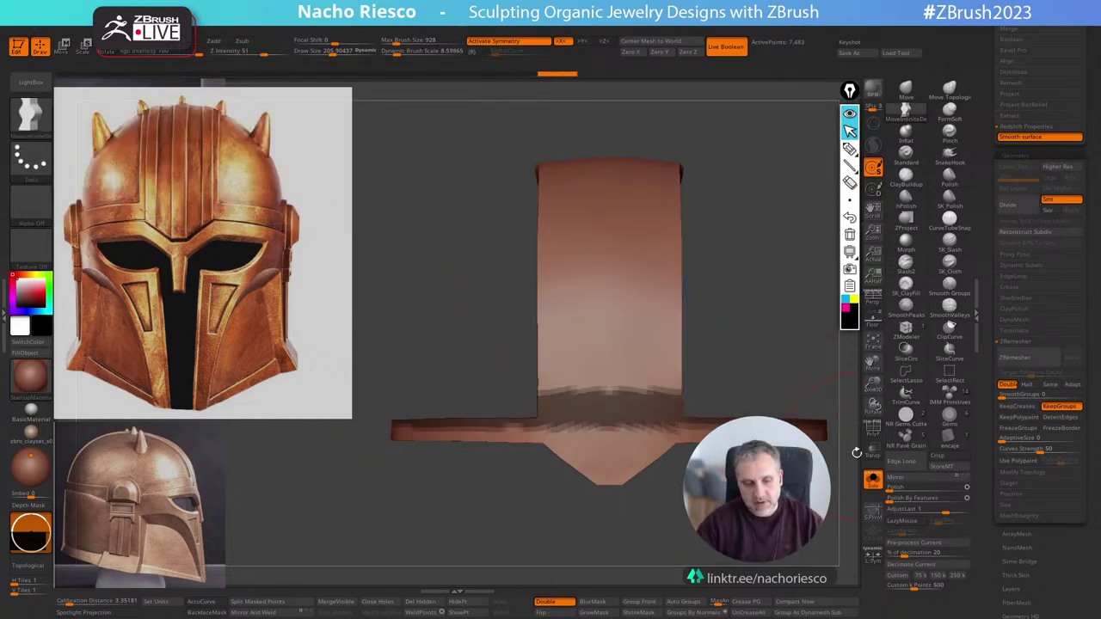
{"action": "left_click", "coordinate": [872, 479]}
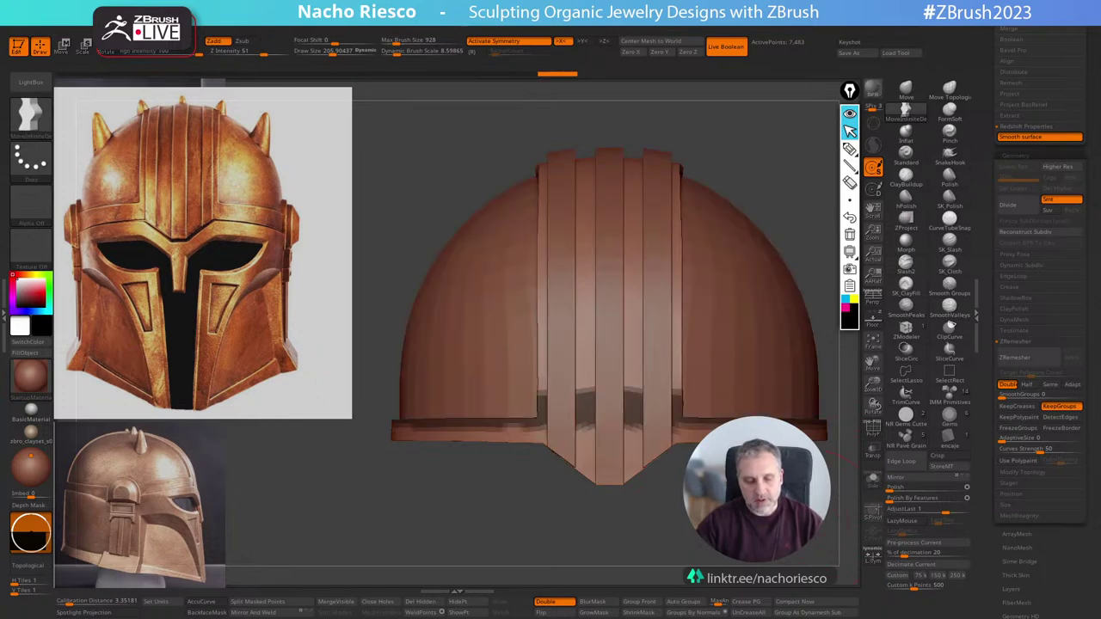
Invert and soften the mask, and move the rim's upper edge slightly upward with the Transpose line.
{"action": "left_click", "coordinate": [788, 524], "text": "ctrl"}
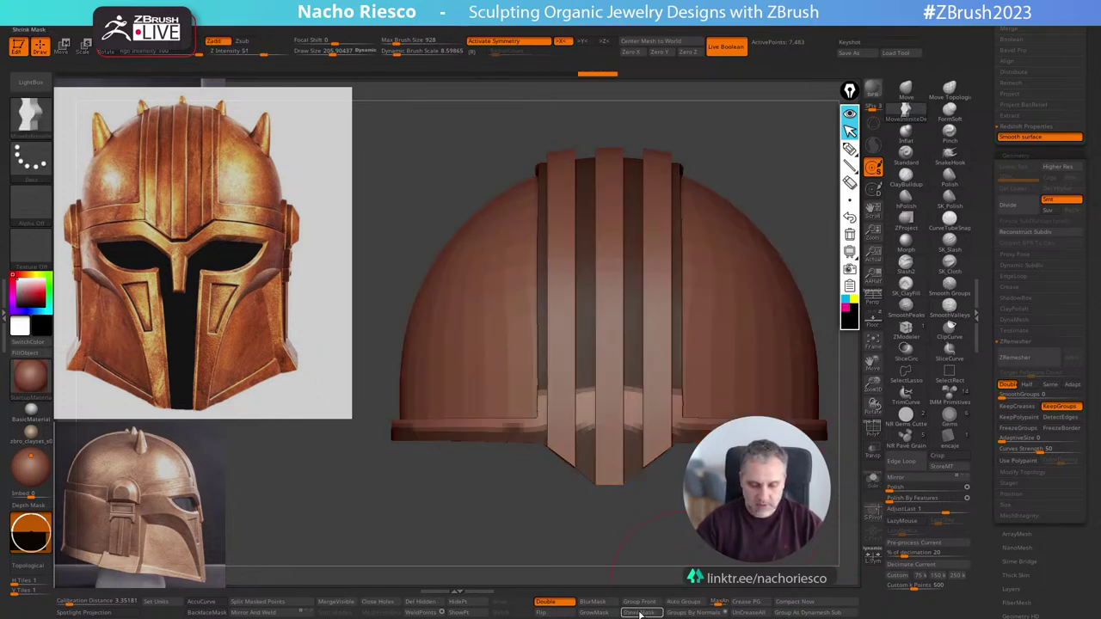
{"action": "left_click", "coordinate": [597, 606]}
{"action": "key", "text": "w"}
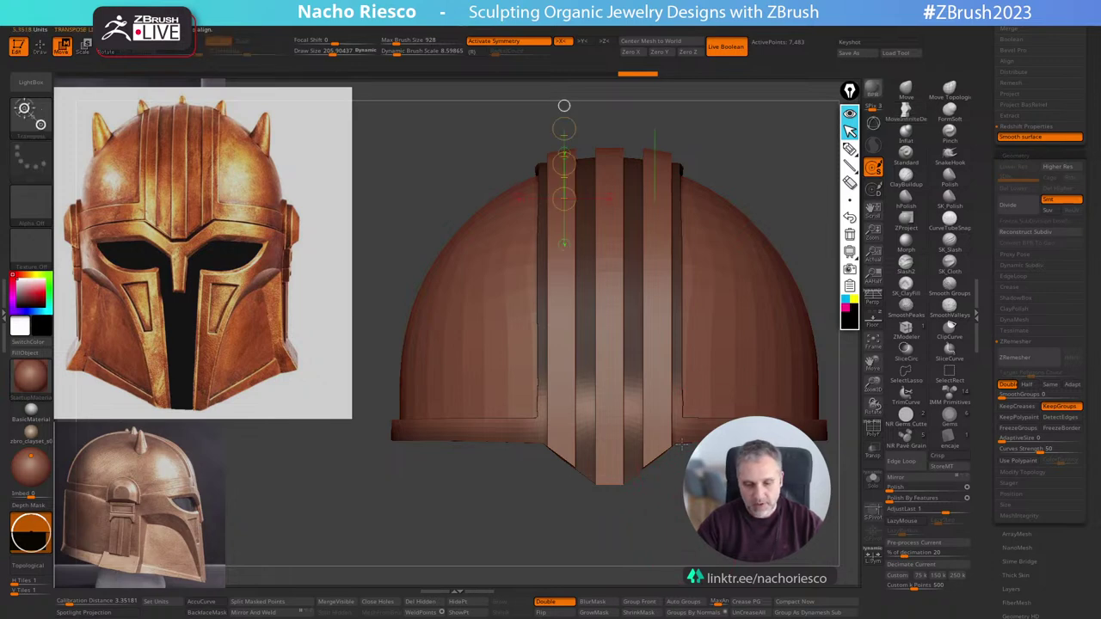
{"action": "left_click_drag", "start_coordinate": [724, 439], "coordinate": [722, 409], "text": "shift"}
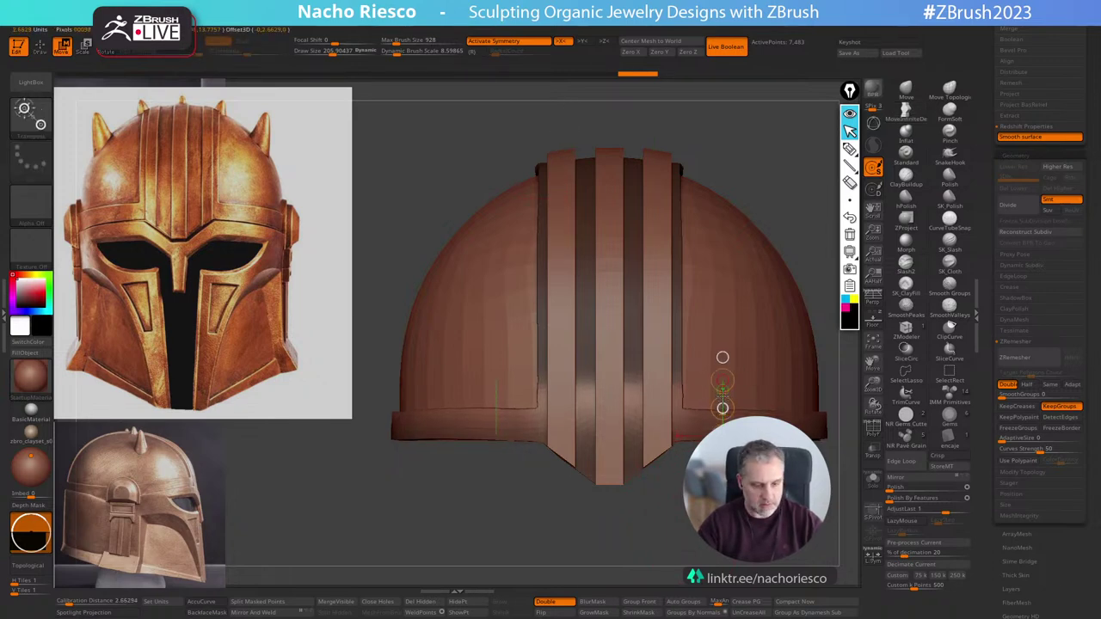
{"action": "key", "text": "q"}
Clear the mask and smooth the crest band and rim with Polish By Features.
{"action": "right_click_drag", "start_coordinate": [745, 431], "coordinate": [740, 555], "text": "ctrl"}
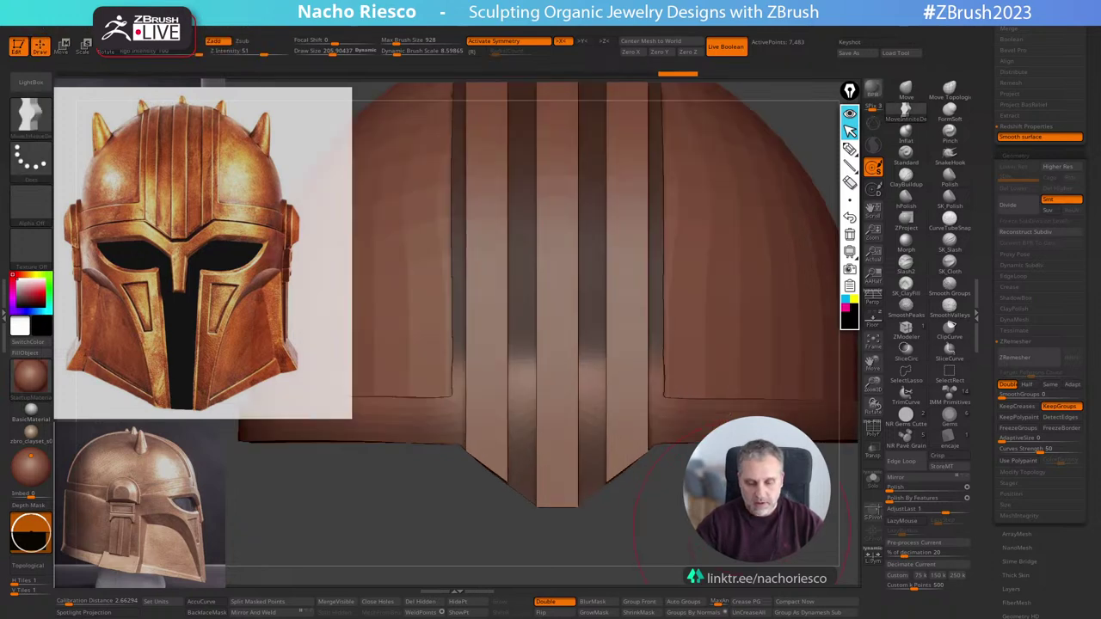
{"action": "left_click", "coordinate": [945, 499]}
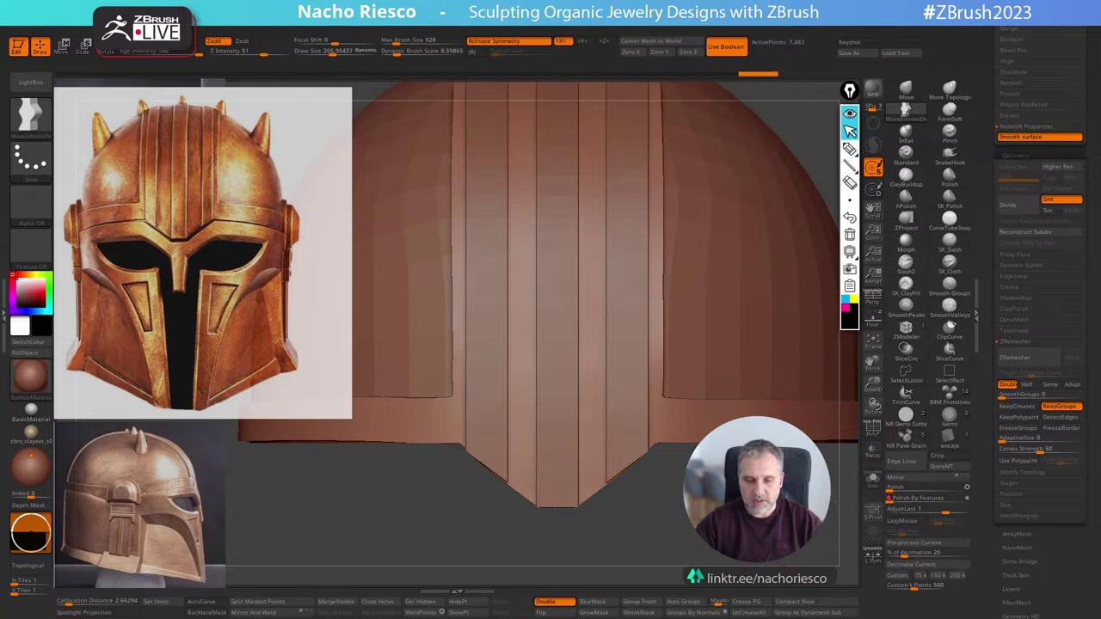
{"action": "right_click_drag", "start_coordinate": [727, 437], "coordinate": [722, 368], "text": "ctrl"}
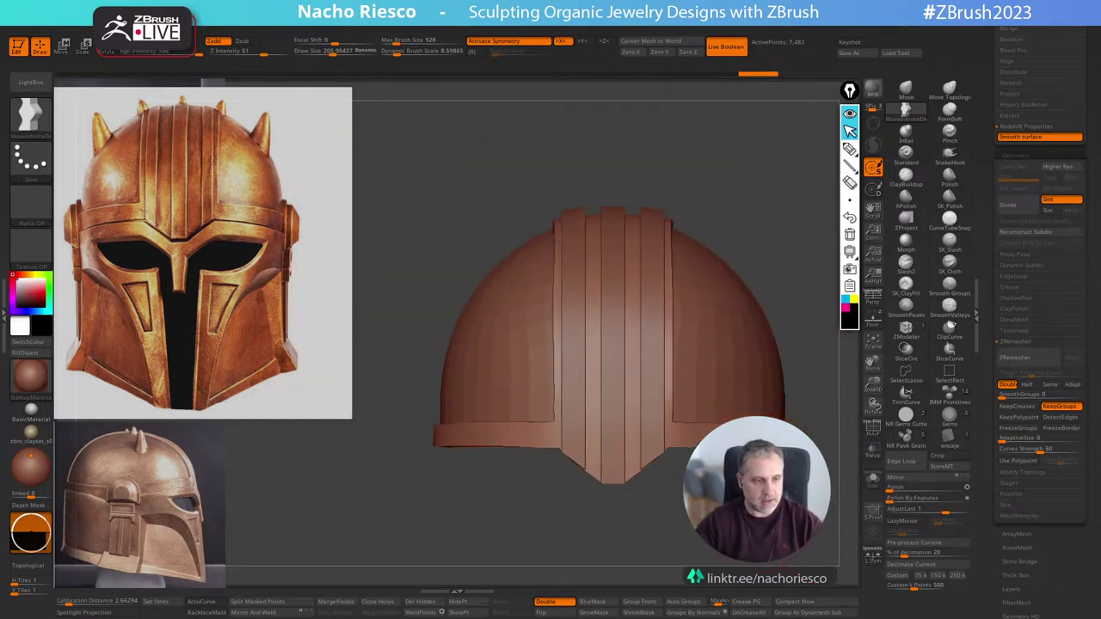
{"action": "right_click_drag", "start_coordinate": [722, 279], "coordinate": [723, 300], "text": "ctrl"}
{"action": "right_click_drag", "start_coordinate": [722, 299], "coordinate": [706, 316], "text": "alt"}
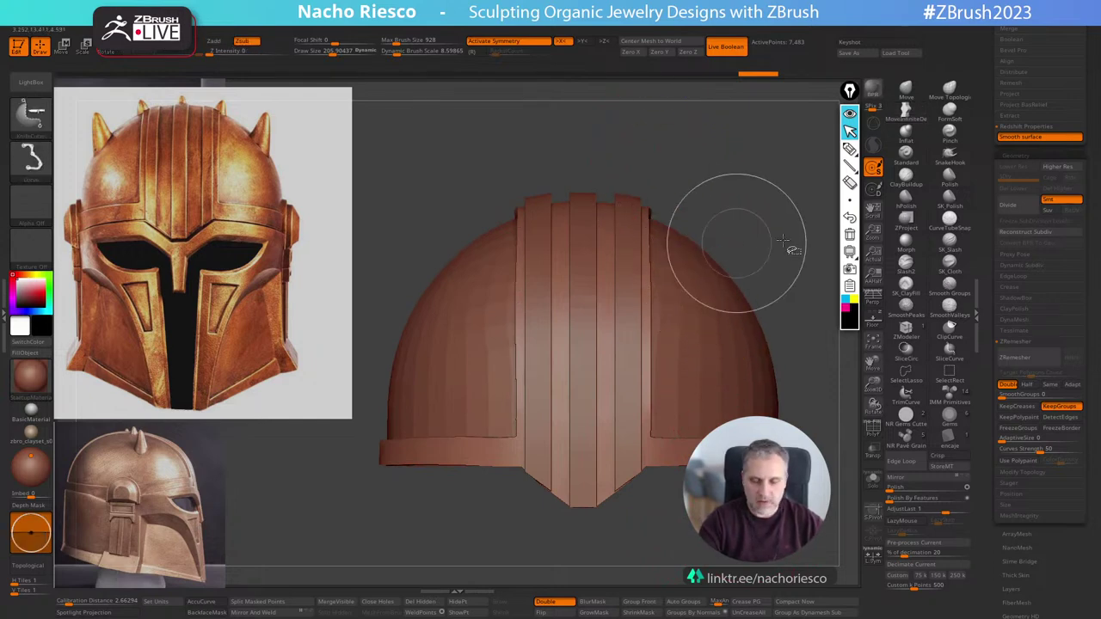
Mask the rim on both sides of the crest band with the MaskLasso brush.
{"action": "left_click_drag", "start_coordinate": [644, 160], "coordinate": [655, 440], "text": "ctrl+shift"}
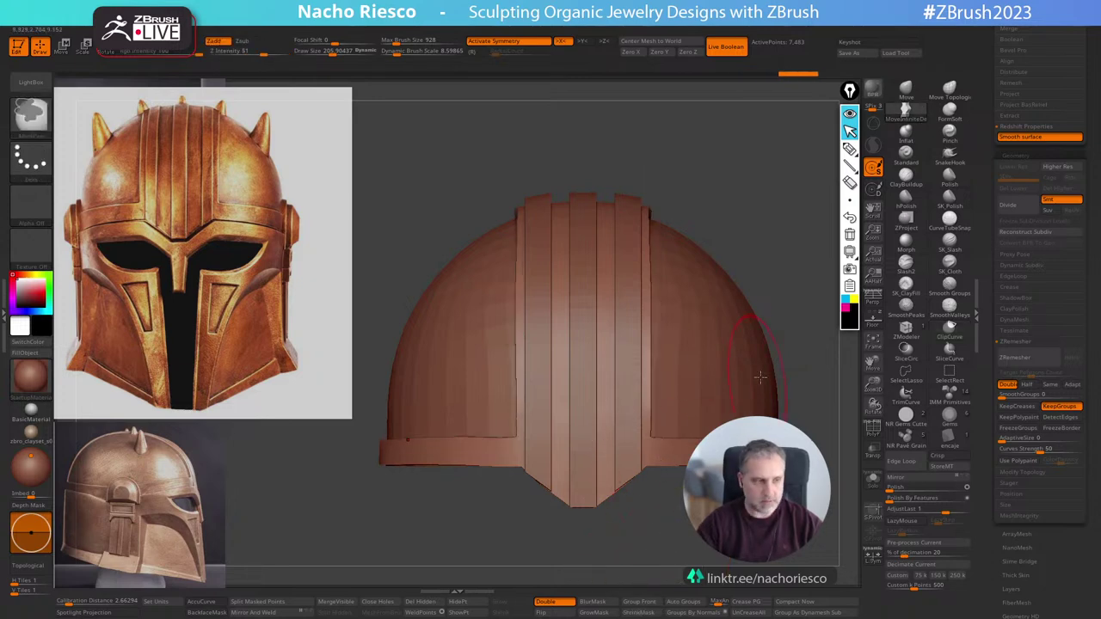
{"action": "right_click_drag", "start_coordinate": [770, 380], "coordinate": [731, 399], "text": "ctrl"}
{"action": "key", "text": "b"}
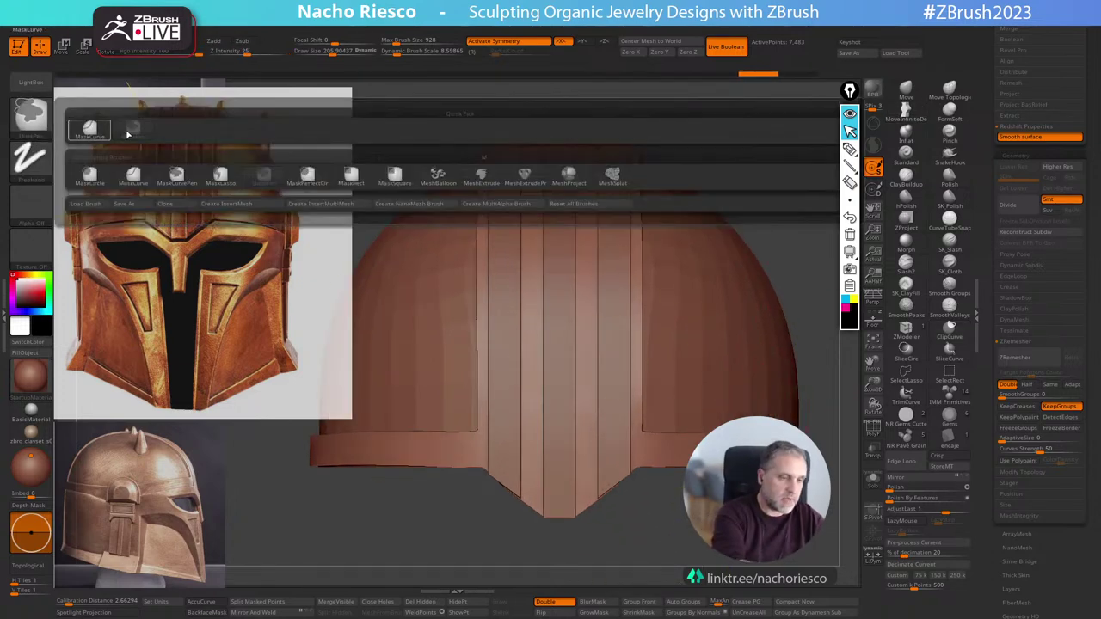
{"action": "left_click", "coordinate": [219, 174]}
{"action": "left_click_drag", "start_coordinate": [757, 277], "coordinate": [577, 545], "text": "ctrl+shift"}
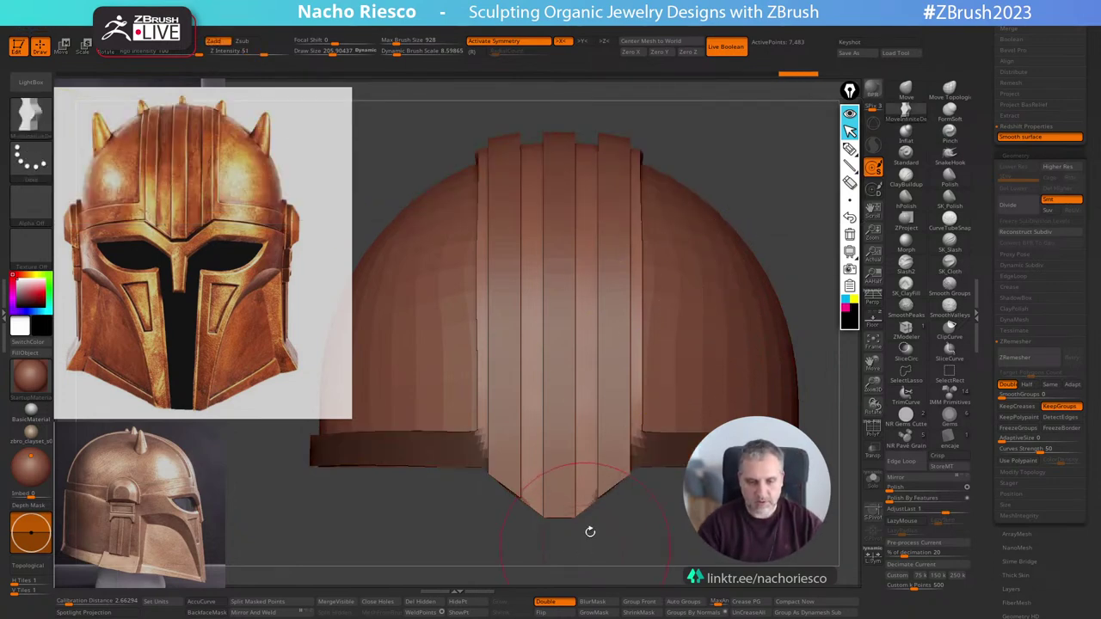
Trim the crest band's side edges straight with a vertical curve along the band, and clear the mask.
{"action": "mouse_move", "coordinate": [635, 102]}
{"action": "left_mouse_down", "text": "ctrl+shift"}
{"action": "mouse_move", "coordinate": [651, 233]}
{"action": "mouse_move", "coordinate": [637, 475]}
{"action": "mouse_move", "coordinate": [639, 442]}
{"action": "left_mouse_up", "text": "ctrl+shift"}
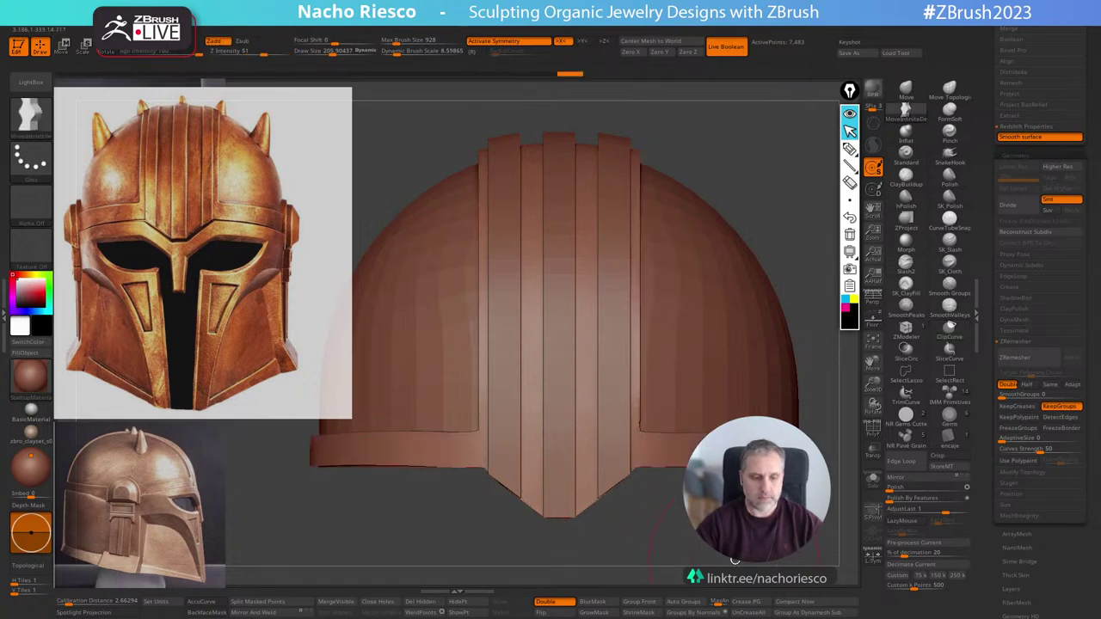
{"action": "left_click_drag", "start_coordinate": [735, 546], "coordinate": [737, 512]}
{"action": "left_click", "coordinate": [730, 538], "text": "ctrl"}
{"action": "key", "text": "ctrl+z"}
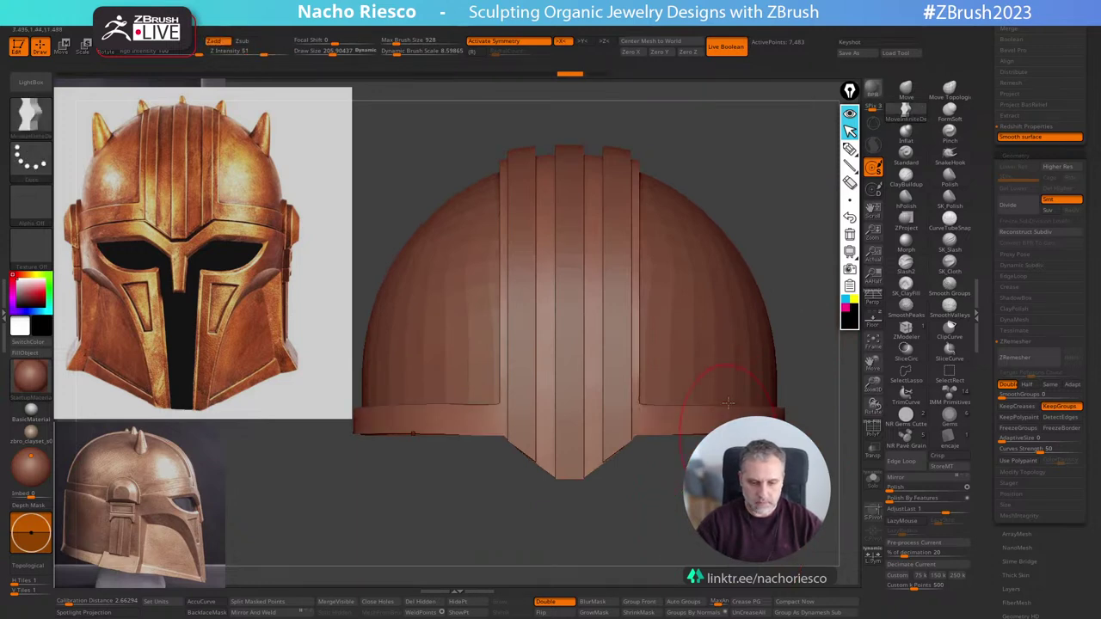
Try to shift the crest band's side edges sideways with a Transpose line while the rim is masked and blurred, and clear the mask.
{"action": "mouse_move", "coordinate": [805, 185]}
{"action": "left_mouse_down", "text": "ctrl"}
{"action": "mouse_move", "coordinate": [791, 404]}
{"action": "mouse_move", "coordinate": [668, 479]}
{"action": "mouse_move", "coordinate": [668, 504]}
{"action": "mouse_move", "coordinate": [655, 503]}
{"action": "left_mouse_up", "text": "ctrl"}
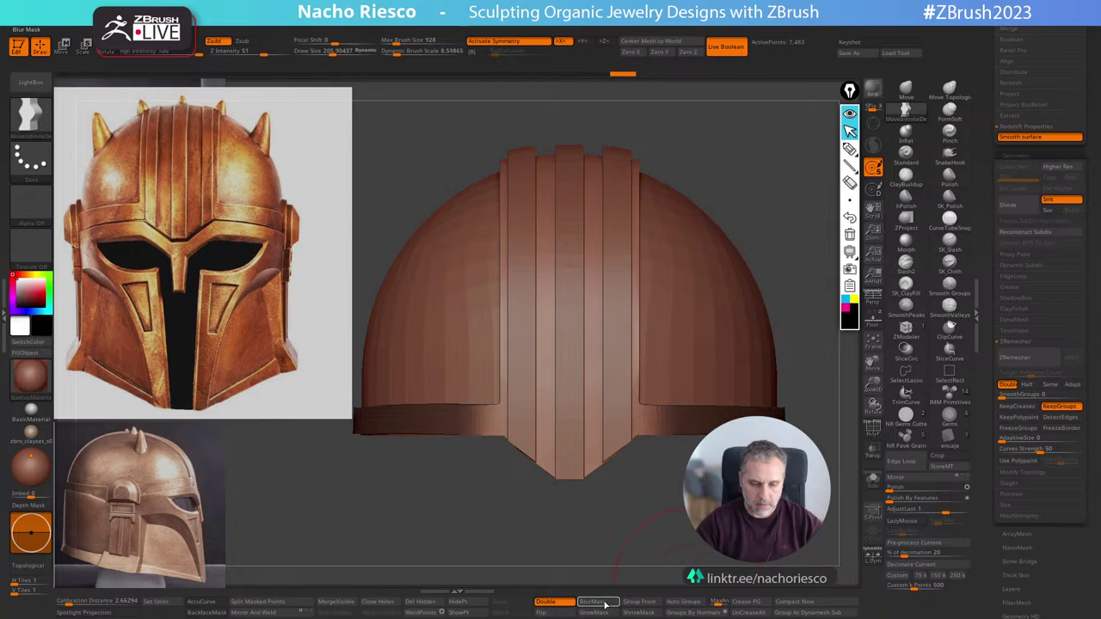
{"action": "left_click", "coordinate": [679, 531], "text": "ctrl"}
{"action": "key", "text": "w"}
{"action": "left_click", "coordinate": [675, 507], "text": "ctrl"}
{"action": "mouse_move", "coordinate": [589, 358]}
{"action": "left_mouse_down", "text": "shift"}
{"action": "mouse_move", "coordinate": [703, 358]}
{"action": "mouse_move", "coordinate": [651, 358]}
{"action": "left_mouse_up", "text": "shift"}
{"action": "key", "text": "ctrl+z"}
{"action": "key", "text": "q"}
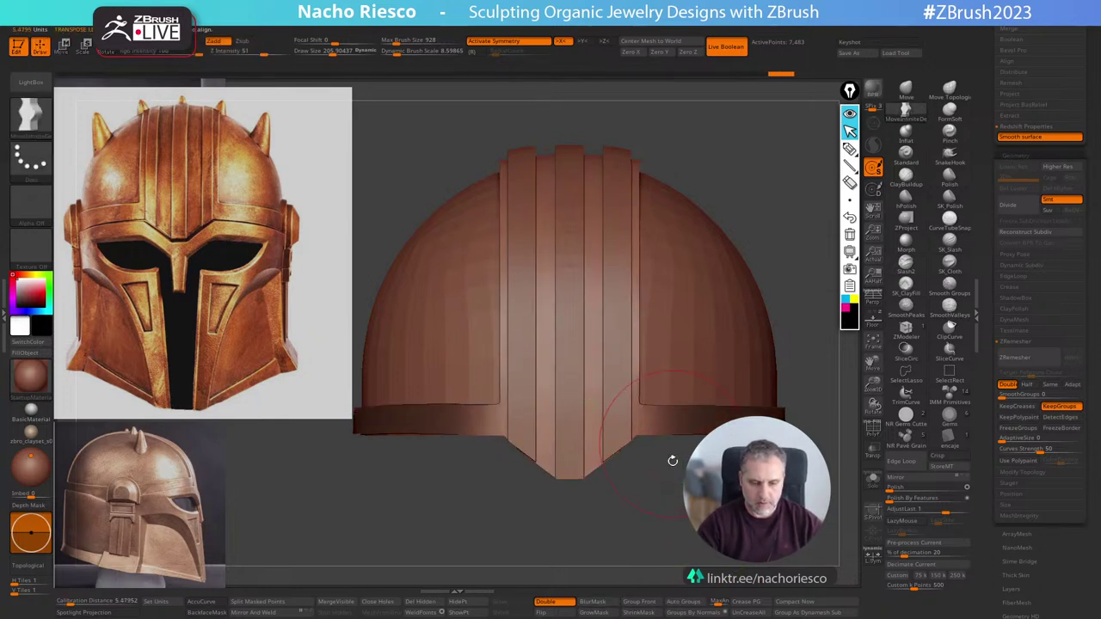
{"action": "left_click_drag", "start_coordinate": [673, 461], "coordinate": [675, 521], "text": "alt"}
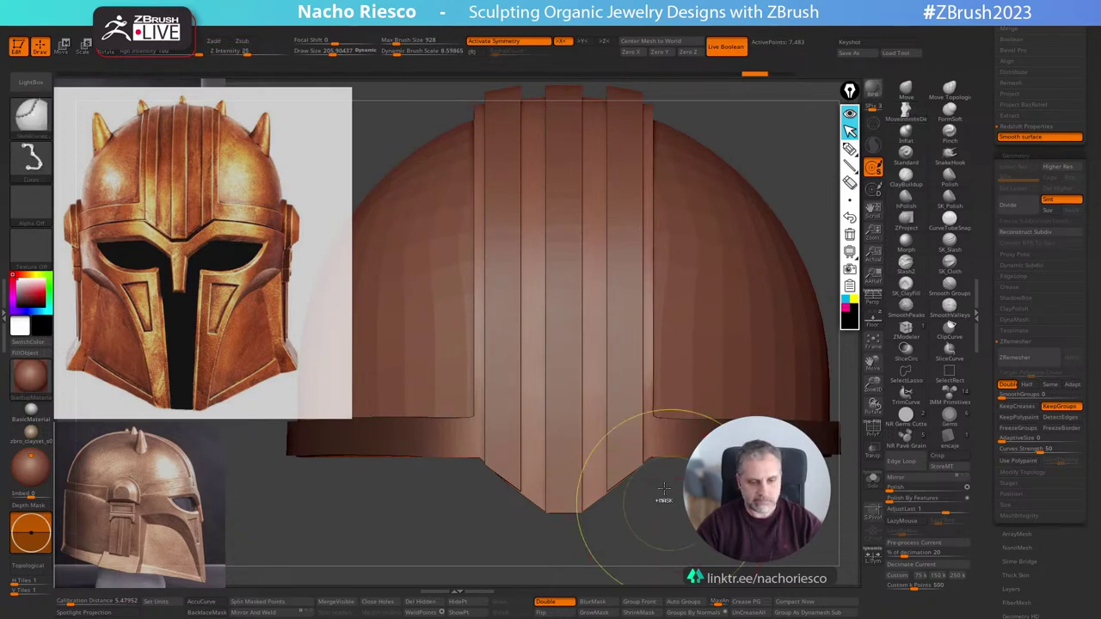
{"action": "left_click_drag", "start_coordinate": [674, 517], "coordinate": [683, 531], "text": "ctrl"}
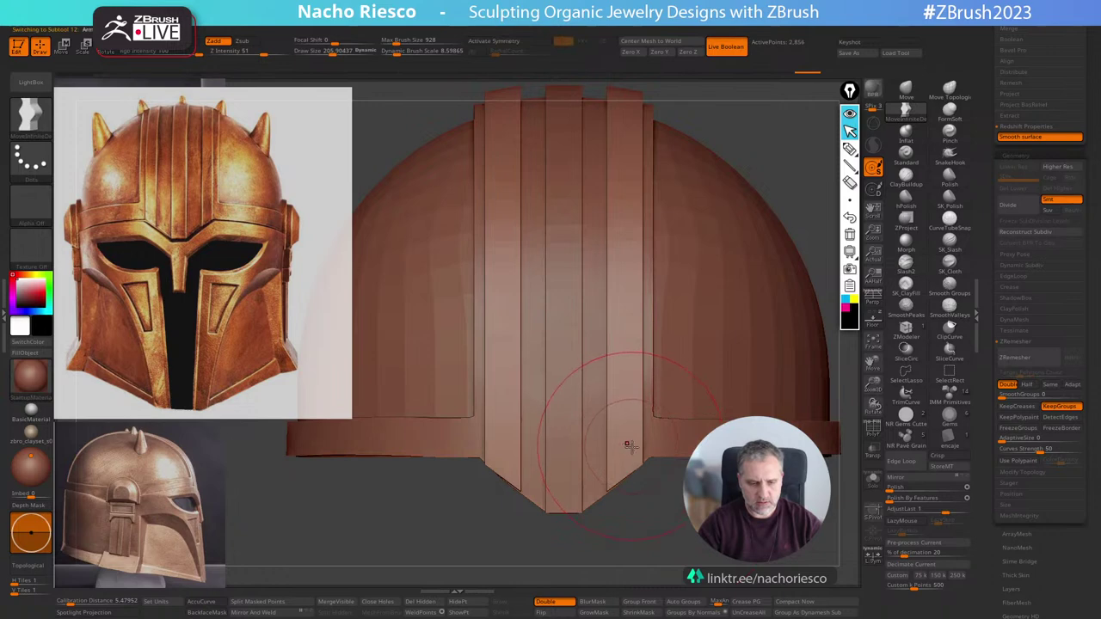
Turn on X symmetry and shift both side strips slightly inward toward the central ridge with a Transpose line.
{"action": "key", "text": "w"}
{"action": "left_click_drag", "start_coordinate": [643, 384], "coordinate": [741, 384]}
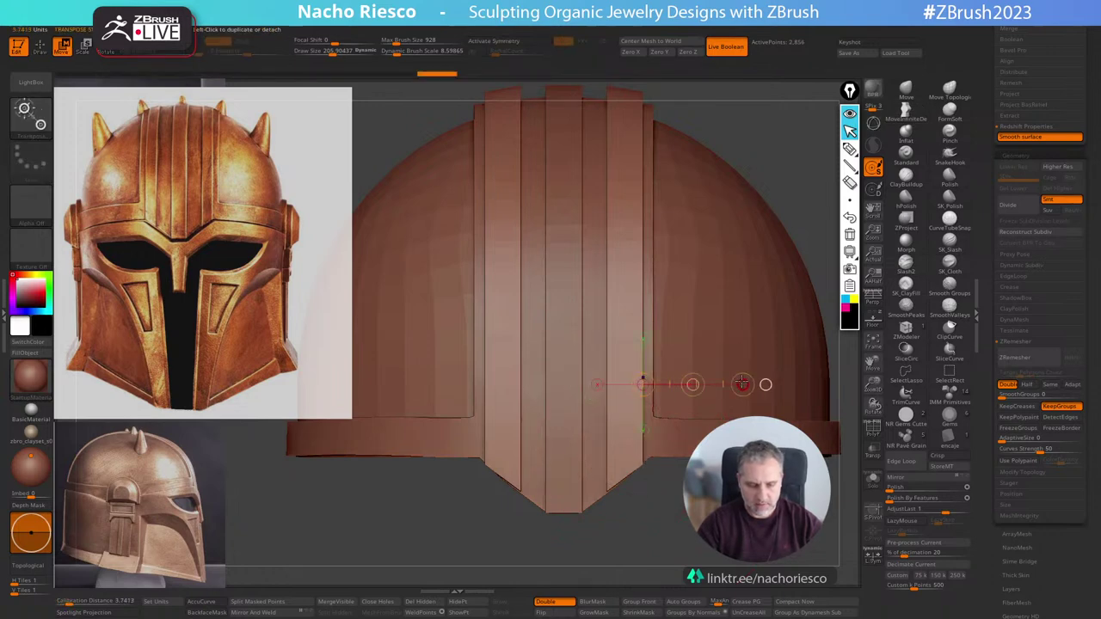
{"action": "key", "text": "x"}
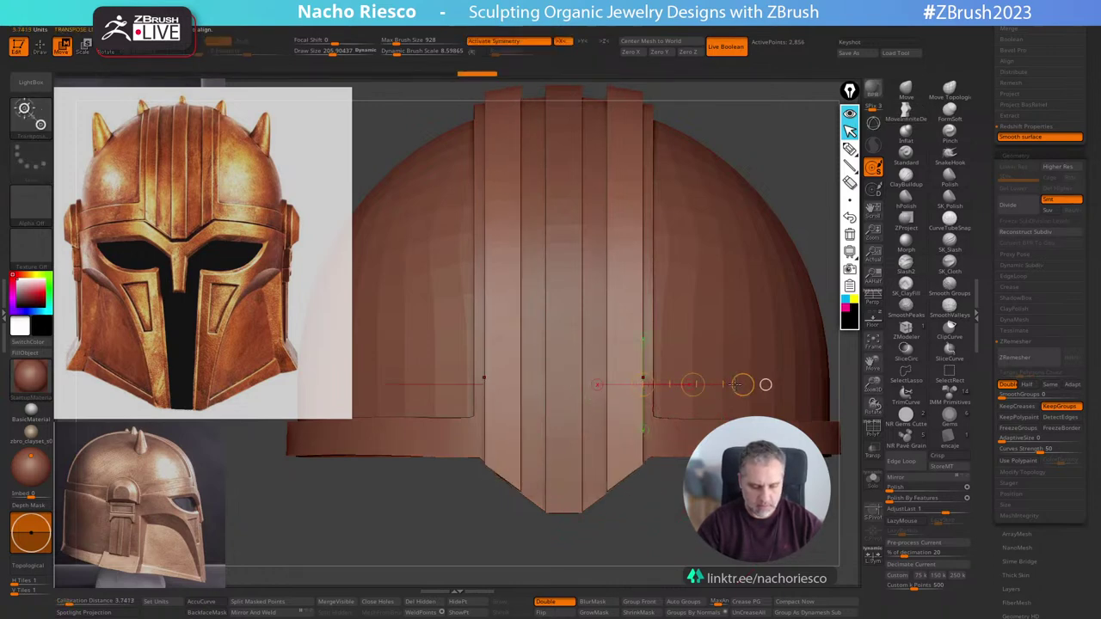
{"action": "left_click_drag", "start_coordinate": [743, 384], "coordinate": [690, 385]}
{"action": "key", "text": "q"}
Fit the side strips' lower ends to the crest band's slanted tip with the Move Infinite Depth brush.
{"action": "left_click_drag", "start_coordinate": [685, 509], "coordinate": [669, 461], "text": "alt"}
{"action": "key", "text": "s"}
{"action": "left_click_drag", "start_coordinate": [646, 419], "coordinate": [640, 419]}
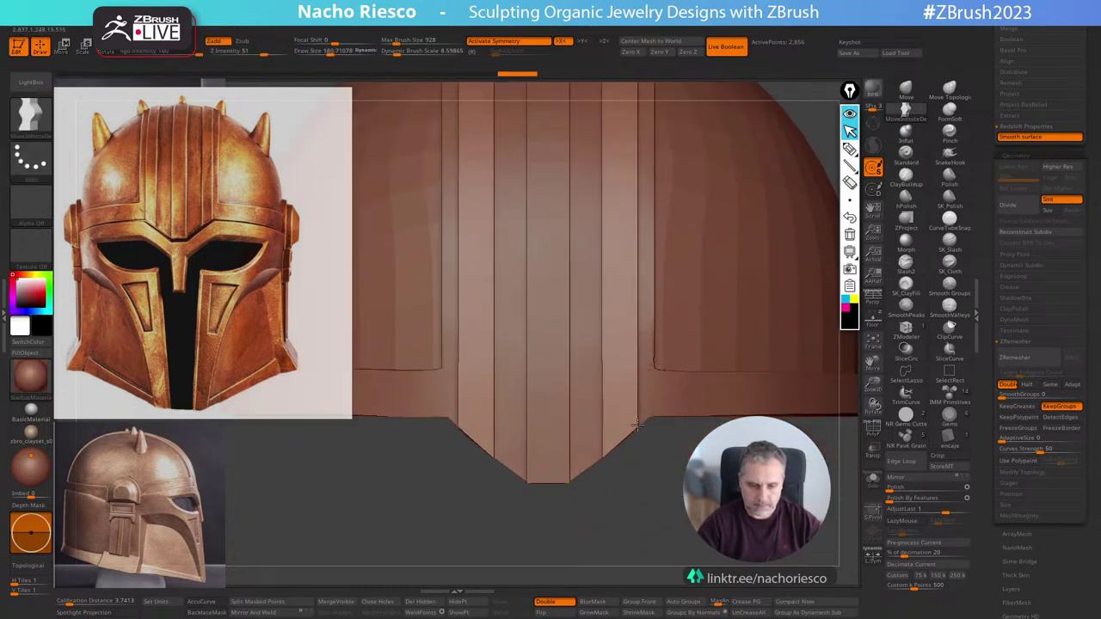
{"action": "key", "text": "f"}
{"action": "mouse_move", "coordinate": [651, 485]}
{"action": "left_mouse_down", "text": "alt"}
{"action": "mouse_move", "coordinate": [668, 506]}
{"action": "mouse_move", "coordinate": [631, 514]}
{"action": "mouse_move", "coordinate": [679, 505]}
{"action": "left_mouse_up", "text": "alt"}
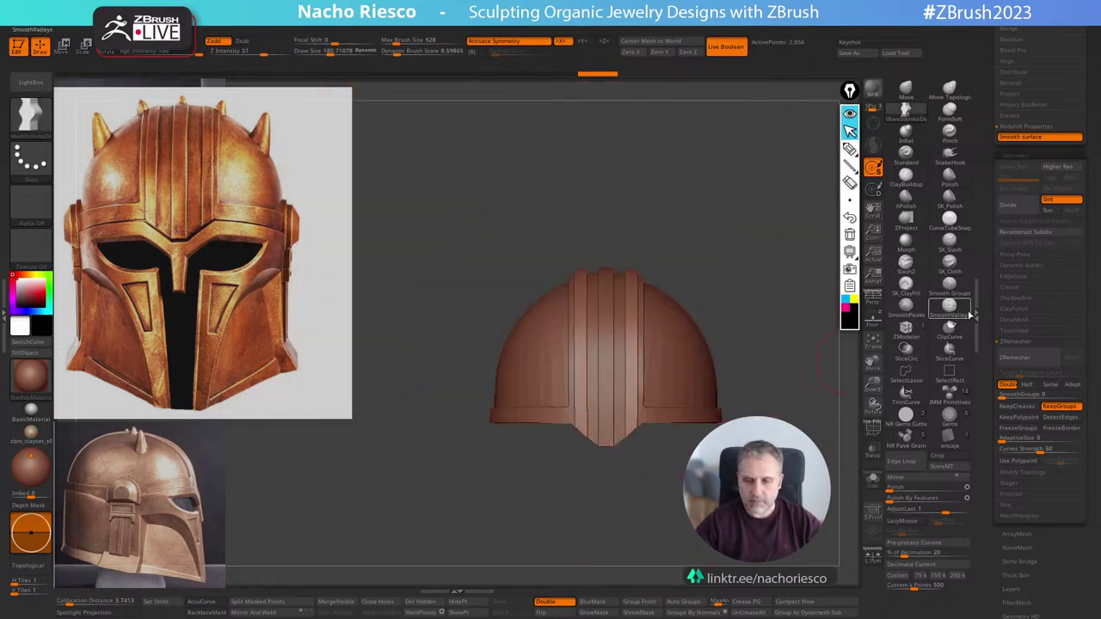
{"action": "mouse_move", "coordinate": [814, 416]}
{"action": "left_mouse_down", "text": "shift"}
{"action": "mouse_move", "coordinate": [766, 494]}
{"action": "mouse_move", "coordinate": [675, 516]}
{"action": "mouse_move", "coordinate": [632, 510]}
{"action": "mouse_move", "coordinate": [673, 514]}
{"action": "mouse_move", "coordinate": [624, 494]}
{"action": "mouse_move", "coordinate": [676, 513]}
{"action": "left_mouse_up", "text": "shift"}
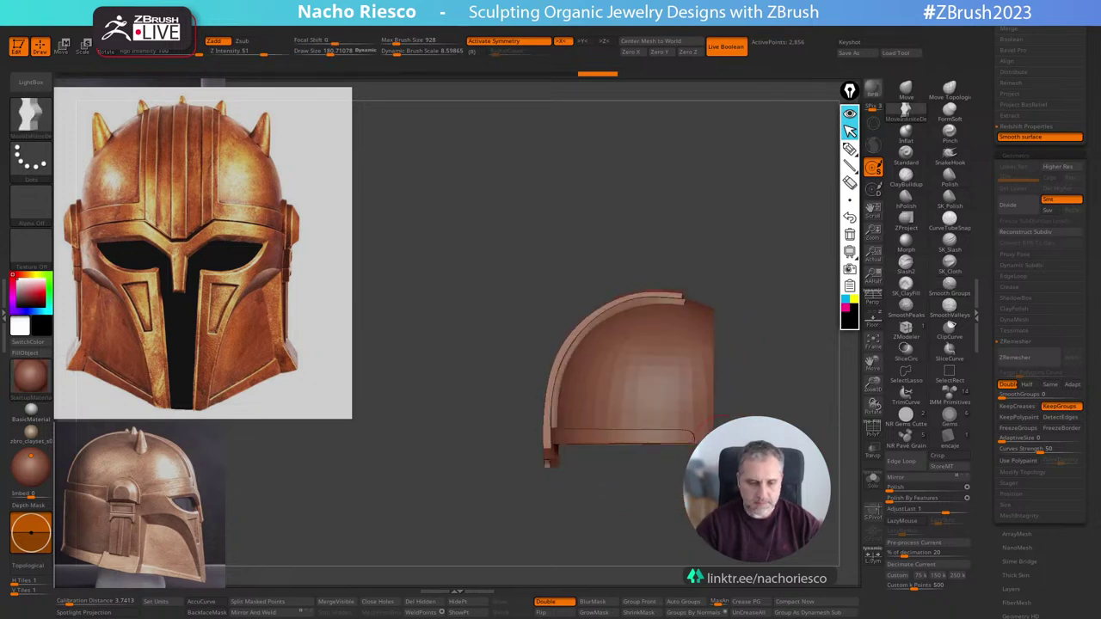
Duplicate the helmet dome's subtool and hide the original dome.
{"action": "left_click", "coordinate": [687, 386], "text": "alt"}
{"action": "left_click_drag", "start_coordinate": [819, 475], "coordinate": [863, 438]}
{"action": "left_click", "coordinate": [872, 481]}
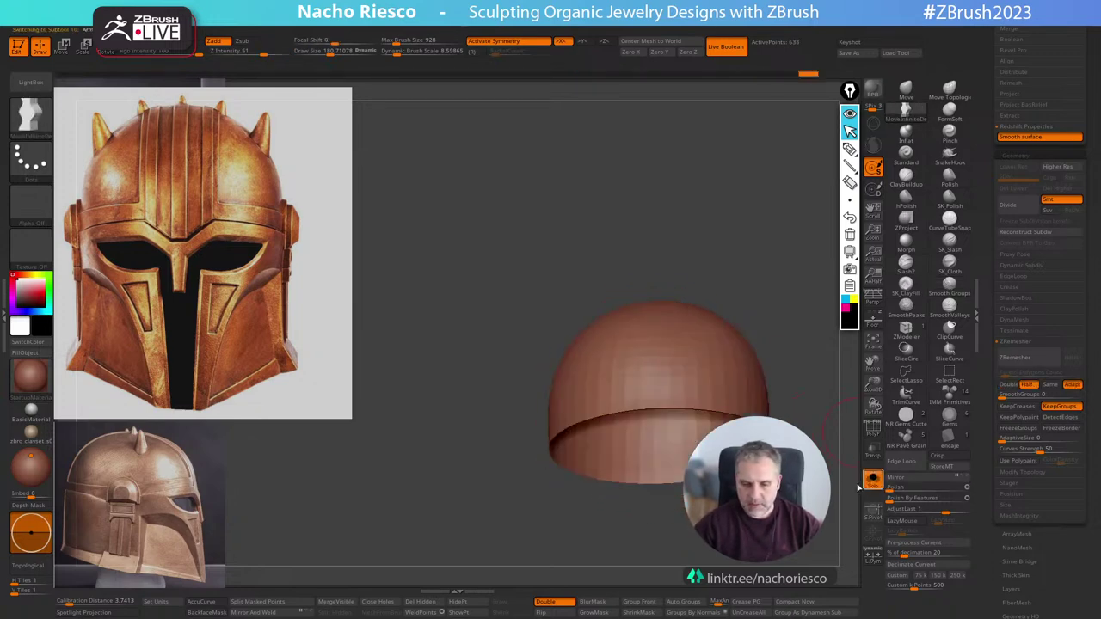
{"action": "left_click_drag", "start_coordinate": [847, 506], "coordinate": [817, 498]}
{"action": "left_click", "coordinate": [876, 487]}
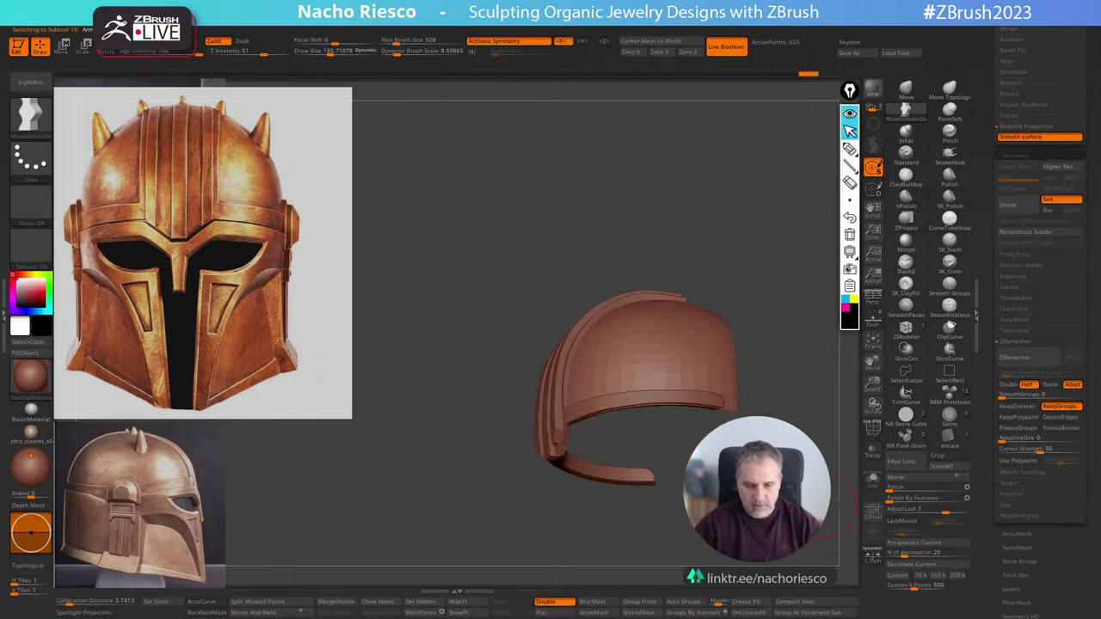
{"action": "left_click_drag", "start_coordinate": [986, 345], "coordinate": [988, 434]}
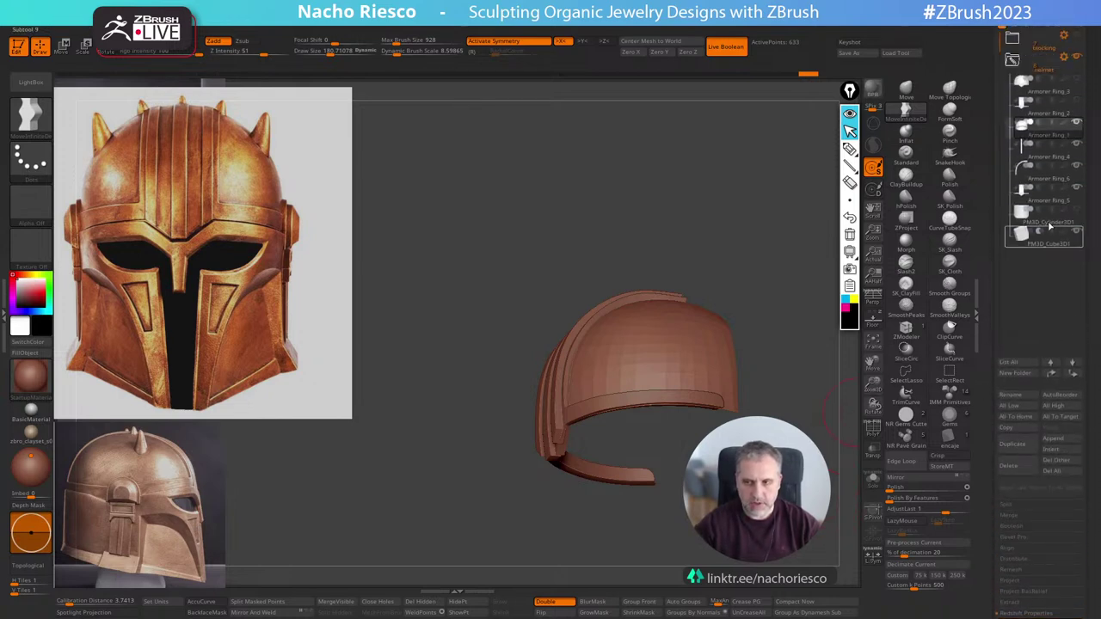
{"action": "mouse_move", "coordinate": [1066, 129]}
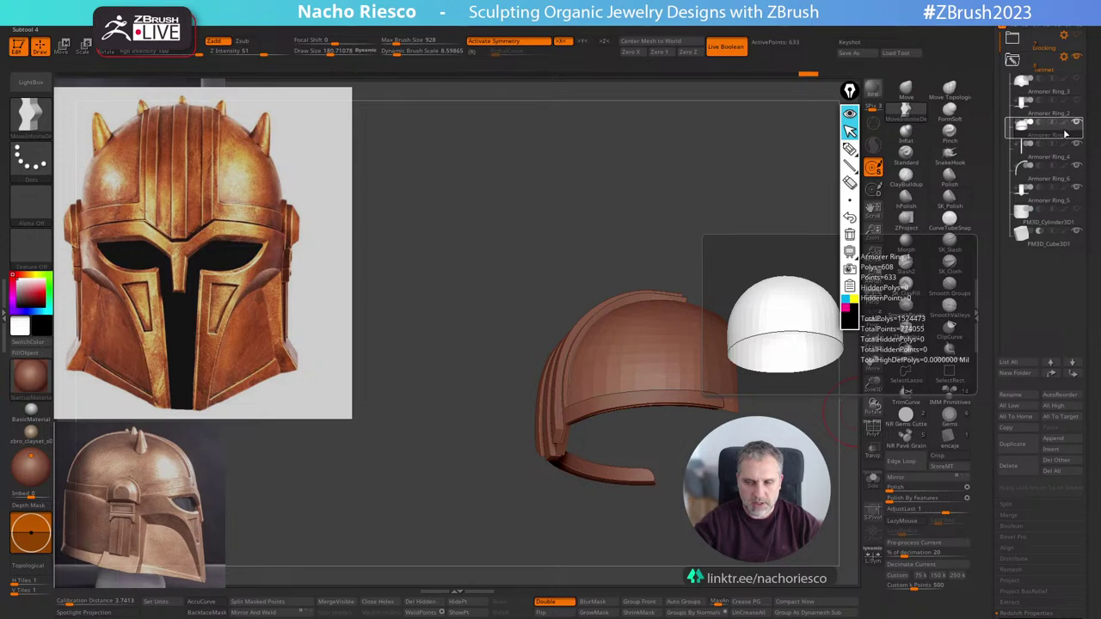
{"action": "left_click", "coordinate": [1014, 444]}
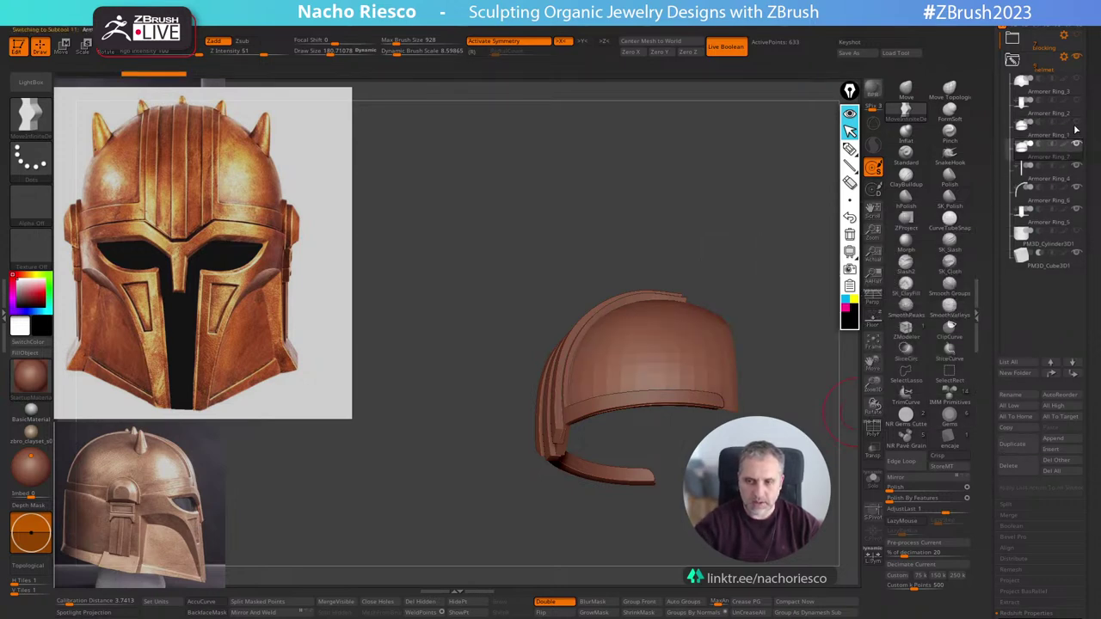
Isolate the dome copy and cap its open underside with Close Holes, showing the polygroup wireframe.
{"action": "left_click_drag", "start_coordinate": [773, 524], "coordinate": [775, 464]}
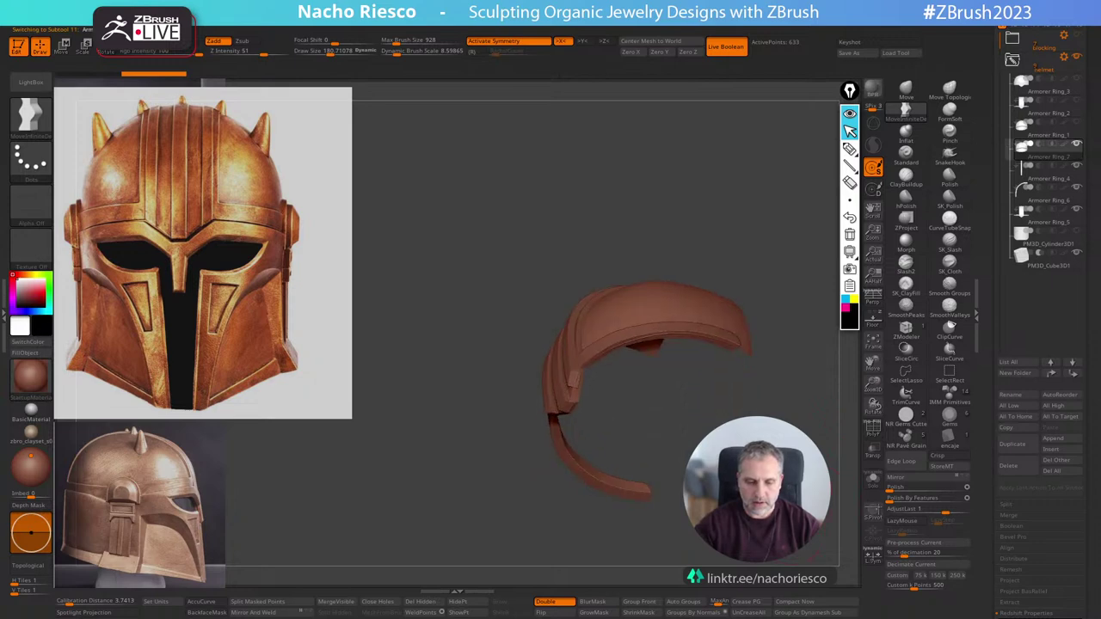
{"action": "left_click", "coordinate": [873, 481]}
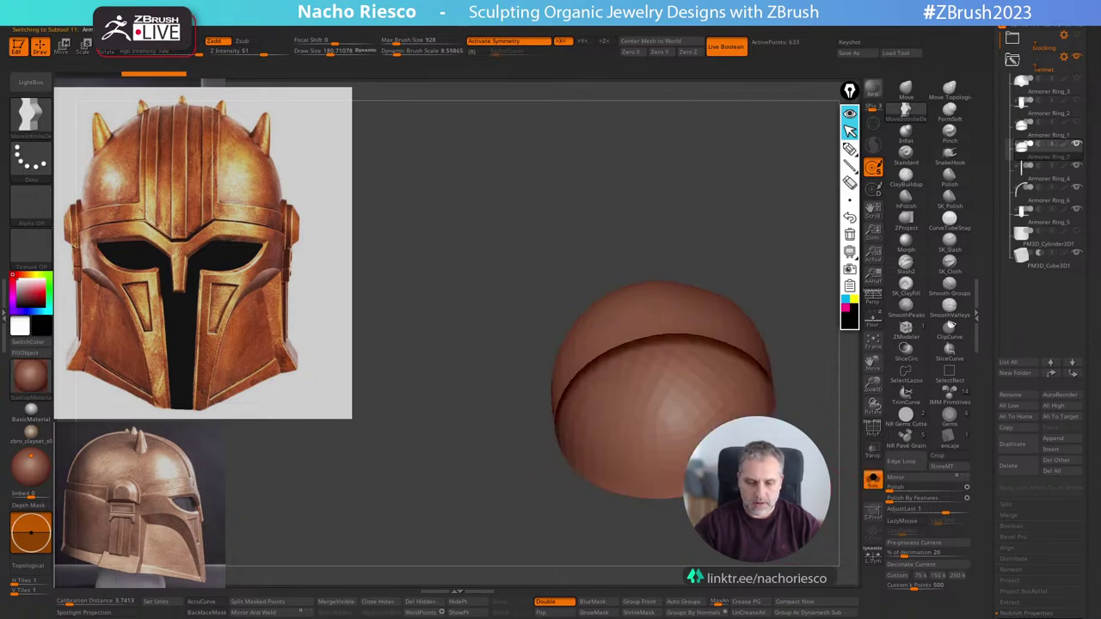
{"action": "left_click", "coordinate": [378, 601]}
{"action": "left_click", "coordinate": [870, 427]}
{"action": "left_click_drag", "start_coordinate": [831, 447], "coordinate": [782, 442], "text": "alt"}
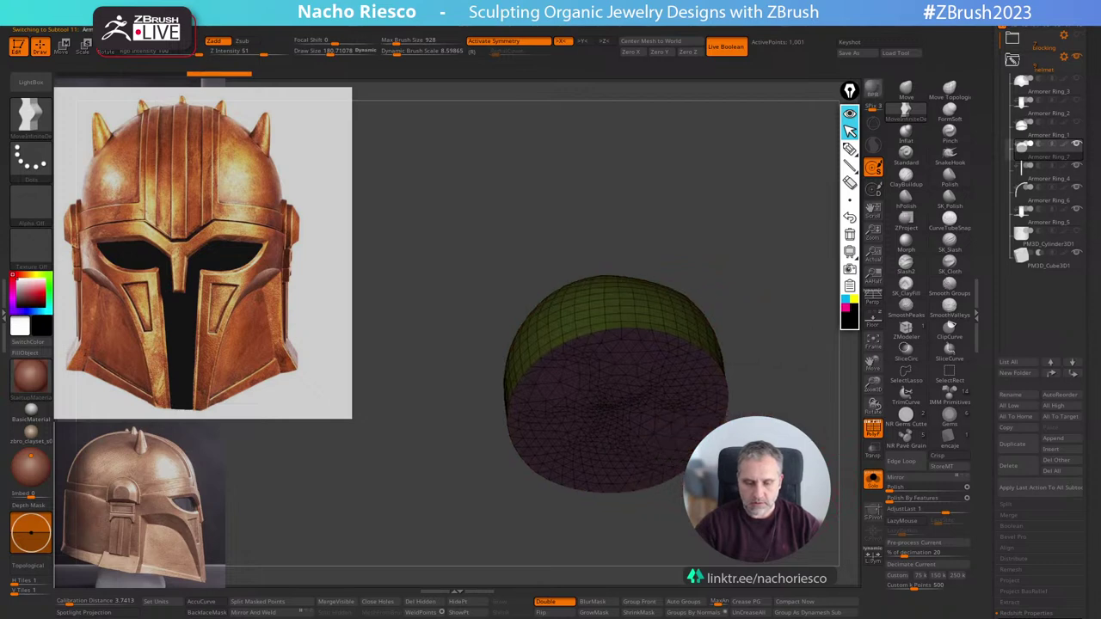
ZRemesh the capped dome copy with Half, Adapt and KeepGroups on, and return to the shaded full helmet.
{"action": "left_click_drag", "start_coordinate": [989, 490], "coordinate": [985, 385]}
{"action": "scroll", "coordinate": [991, 497], "scroll_direction": "down", "scroll_amount": 3}
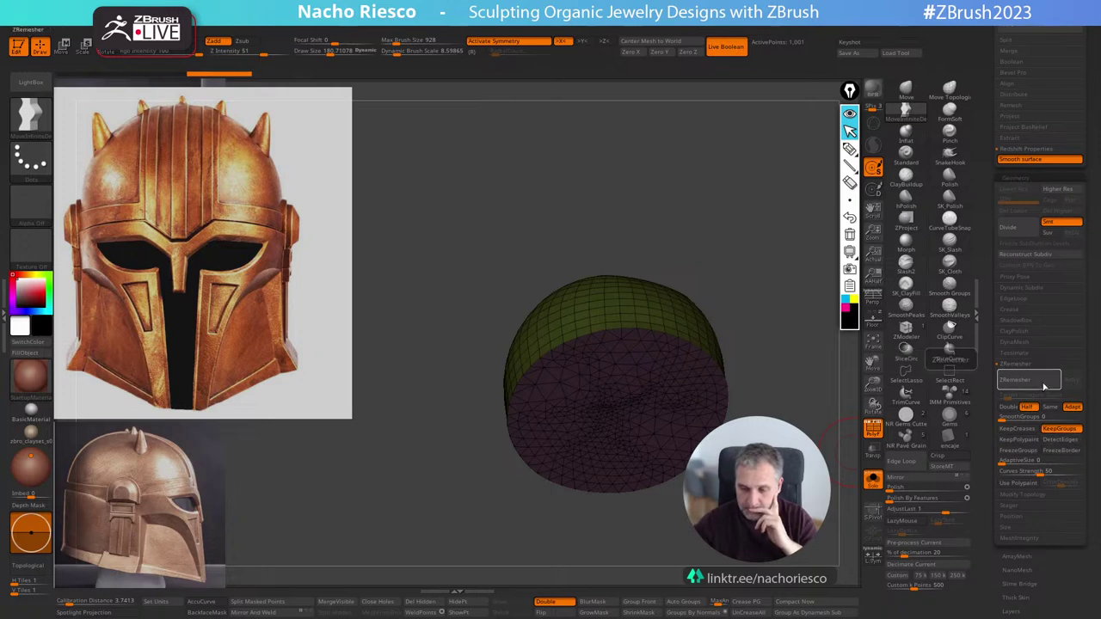
{"action": "left_click", "coordinate": [1047, 386]}
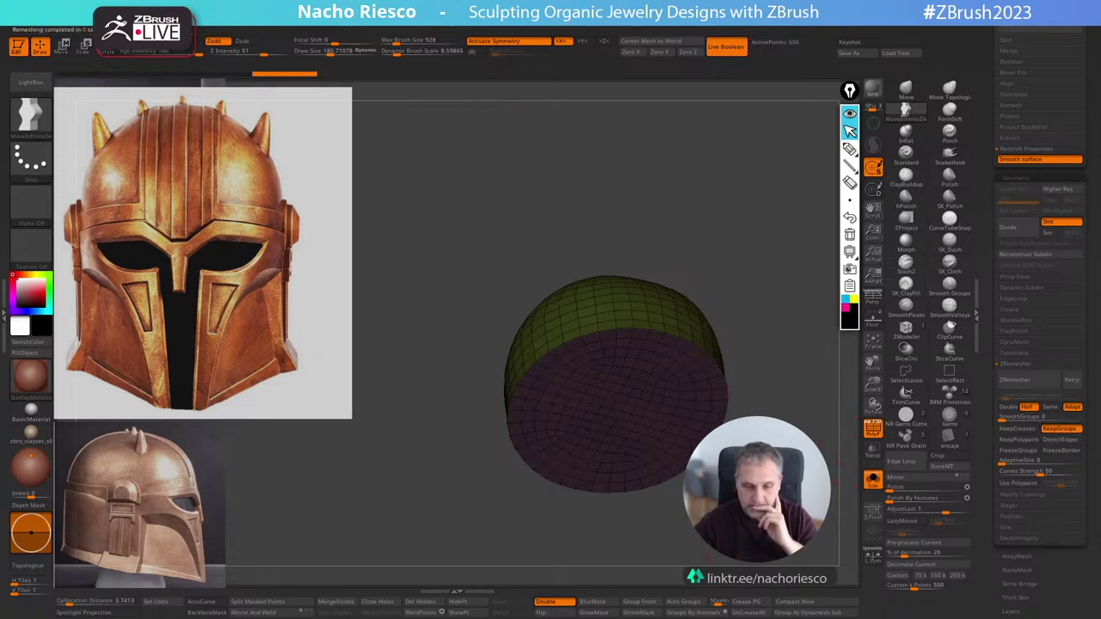
{"action": "left_click", "coordinate": [872, 428]}
{"action": "left_click", "coordinate": [877, 486]}
{"action": "left_click_drag", "start_coordinate": [773, 430], "coordinate": [795, 524]}
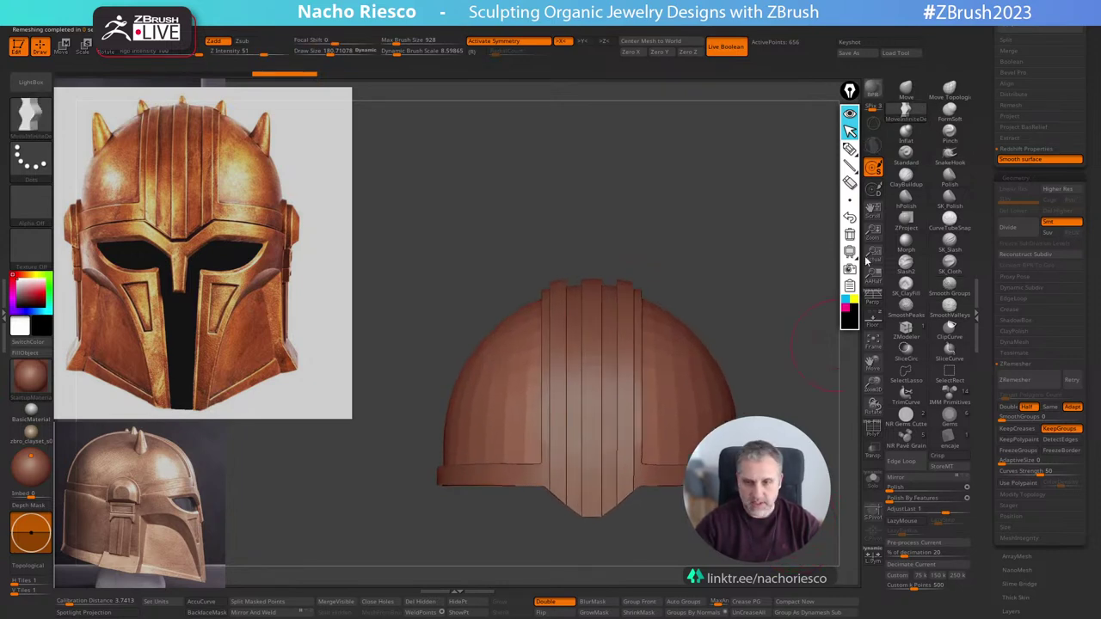
Clip the dome copy's bottom flat with a horizontal ClipCurve along the rim.
{"action": "key", "text": "s"}
{"action": "mouse_move", "coordinate": [698, 347]}
{"action": "left_mouse_down"}
{"action": "mouse_move", "coordinate": [708, 343]}
{"action": "mouse_move", "coordinate": [710, 356]}
{"action": "mouse_move", "coordinate": [747, 238]}
{"action": "mouse_move", "coordinate": [790, 239]}
{"action": "mouse_move", "coordinate": [758, 240]}
{"action": "mouse_move", "coordinate": [763, 226]}
{"action": "mouse_move", "coordinate": [775, 255]}
{"action": "mouse_move", "coordinate": [769, 380]}
{"action": "left_mouse_up"}
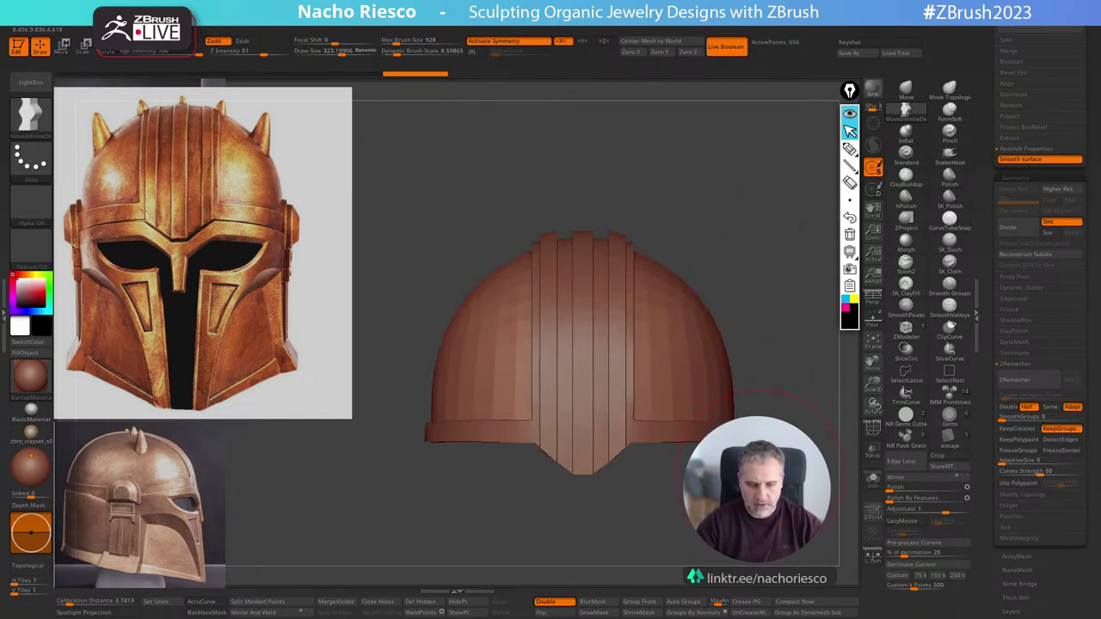
{"action": "left_click", "coordinate": [950, 331]}
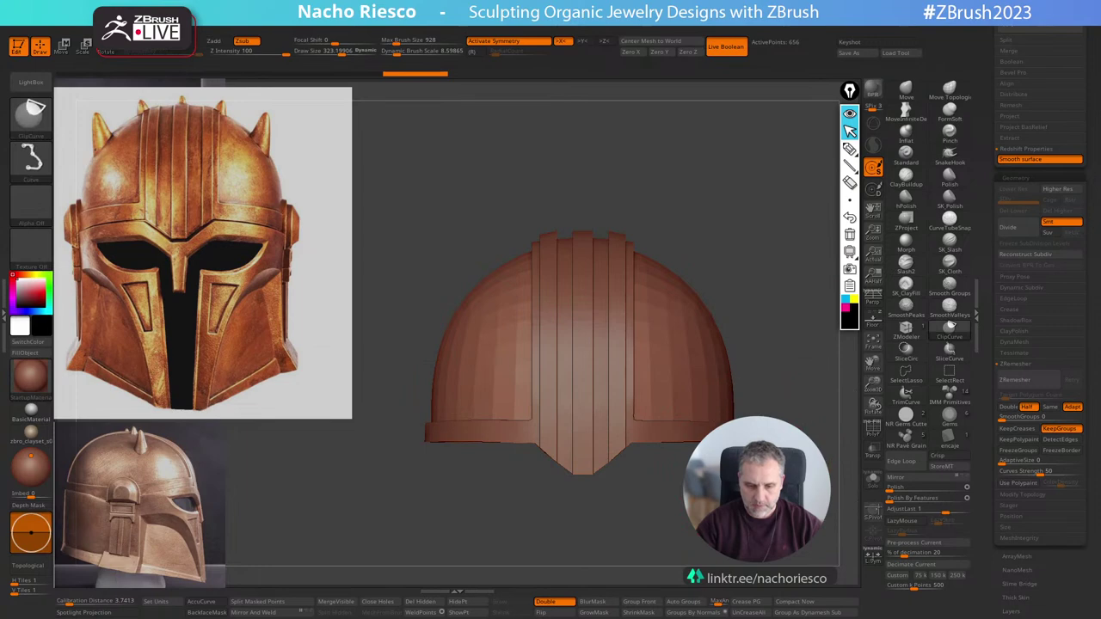
{"action": "mouse_move", "coordinate": [693, 439]}
{"action": "left_mouse_down", "text": "ctrl+shift"}
{"action": "mouse_move", "coordinate": [226, 440]}
{"action": "mouse_move", "coordinate": [231, 459]}
{"action": "left_mouse_up", "text": "ctrl+shift"}
{"action": "mouse_move", "coordinate": [774, 525]}
{"action": "left_mouse_down"}
{"action": "mouse_move", "coordinate": [819, 422]}
{"action": "mouse_move", "coordinate": [798, 481]}
{"action": "mouse_move", "coordinate": [801, 516]}
{"action": "mouse_move", "coordinate": [805, 333]}
{"action": "left_mouse_up"}
{"action": "mouse_move", "coordinate": [808, 389]}
{"action": "left_mouse_down"}
{"action": "mouse_move", "coordinate": [811, 270]}
{"action": "mouse_move", "coordinate": [797, 374]}
{"action": "mouse_move", "coordinate": [814, 327]}
{"action": "left_mouse_up"}
Isolate the crest band and rim piece and mask everything except the band's inner surface.
{"action": "left_click", "coordinate": [786, 419], "text": "alt"}
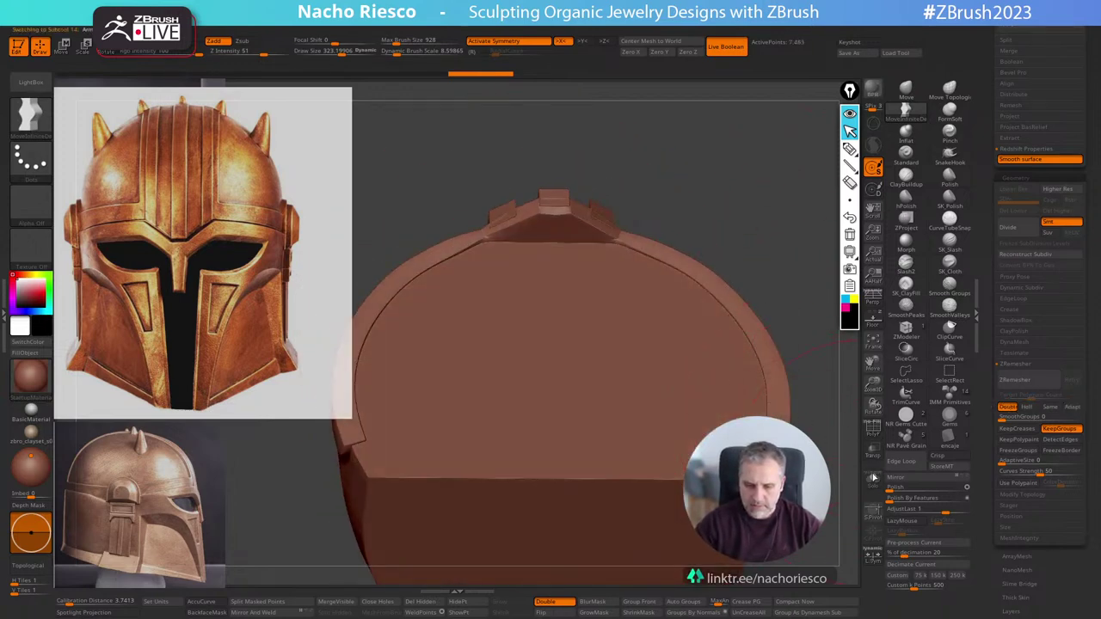
{"action": "left_click", "coordinate": [877, 484]}
{"action": "key", "text": "w"}
{"action": "left_click", "coordinate": [559, 310], "text": "ctrl"}
{"action": "key", "text": "q"}
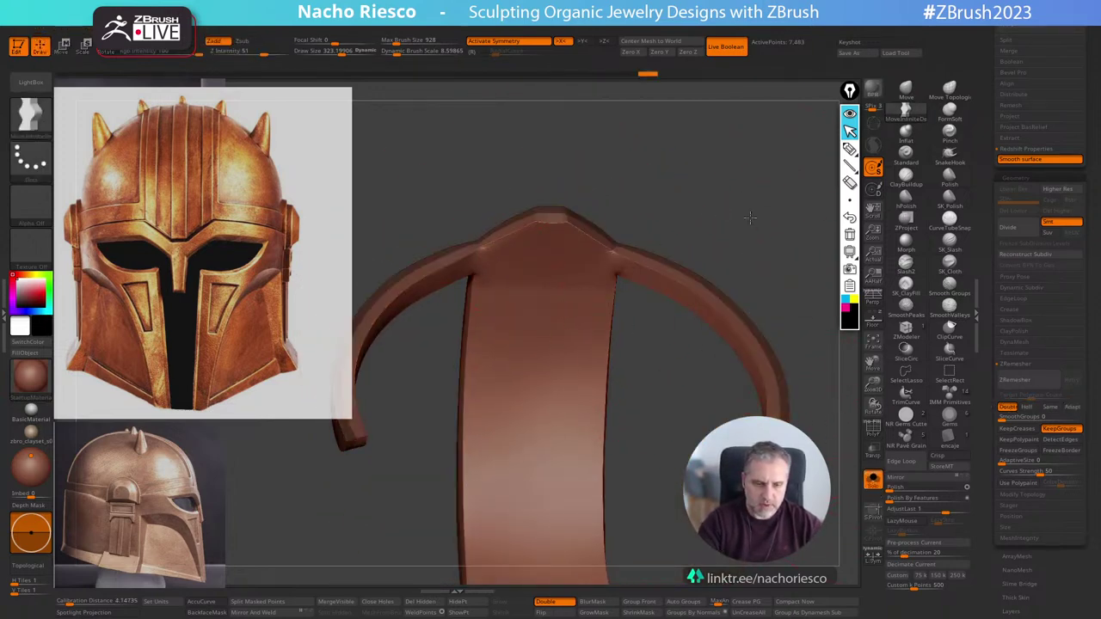
Pull the middle of the band's inner surface near the pointed tip with a resized Move brush.
{"action": "mouse_move", "coordinate": [747, 224]}
{"action": "left_mouse_down", "text": "shift"}
{"action": "mouse_move", "coordinate": [758, 315]}
{"action": "mouse_move", "coordinate": [790, 303]}
{"action": "left_mouse_up", "text": "shift"}
{"action": "left_click", "coordinate": [905, 90]}
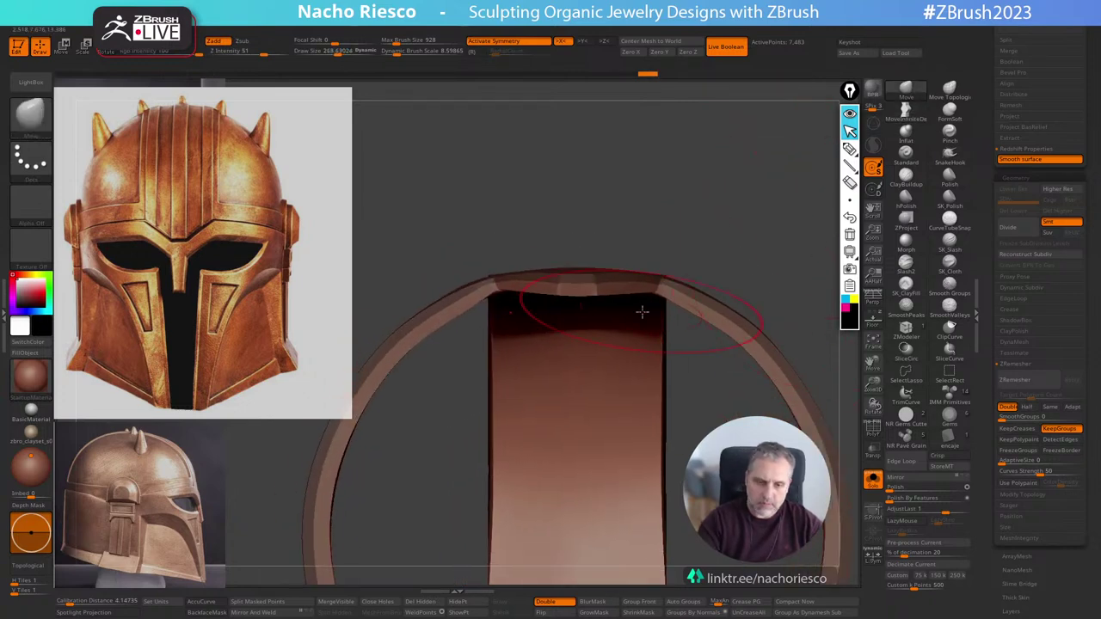
{"action": "key", "text": "s"}
{"action": "mouse_move", "coordinate": [643, 311]}
{"action": "left_mouse_down"}
{"action": "mouse_move", "coordinate": [634, 308]}
{"action": "mouse_move", "coordinate": [656, 297]}
{"action": "mouse_move", "coordinate": [724, 327]}
{"action": "left_mouse_up"}
{"action": "key", "text": "s"}
{"action": "left_click_drag", "start_coordinate": [732, 326], "coordinate": [736, 327]}
{"action": "left_click_drag", "start_coordinate": [582, 295], "coordinate": [581, 308]}
{"action": "left_click_drag", "start_coordinate": [442, 221], "coordinate": [799, 137]}
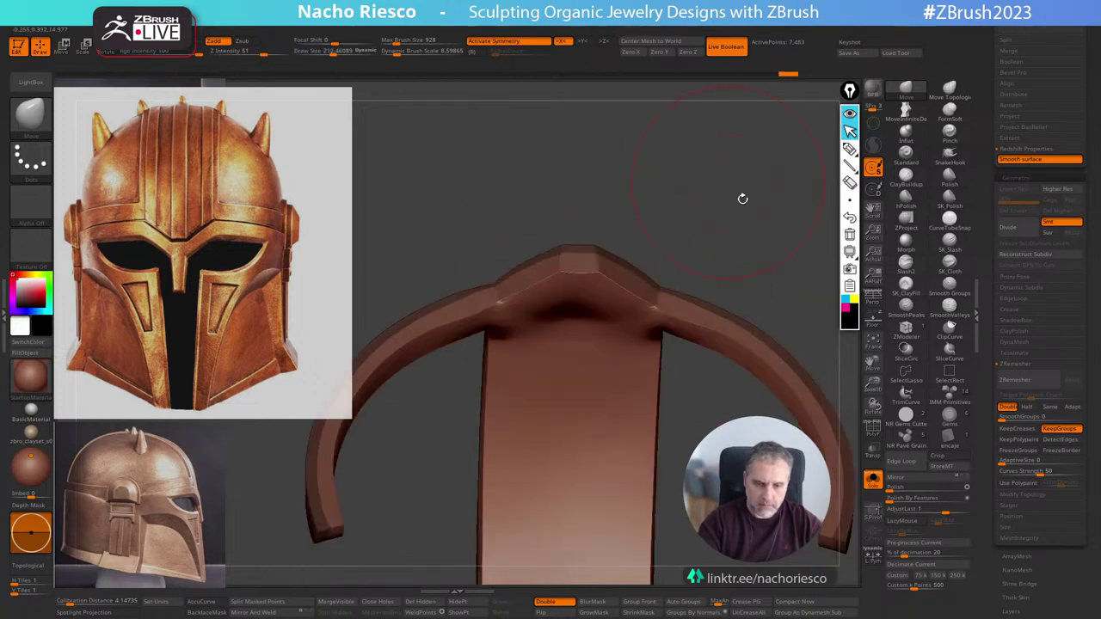
Try the other Polish By Features mode on the crest band and rim, and undo the recent polish and shaping edits.
{"action": "left_click", "coordinate": [967, 498]}
{"action": "left_click_drag", "start_coordinate": [912, 501], "coordinate": [913, 501]}
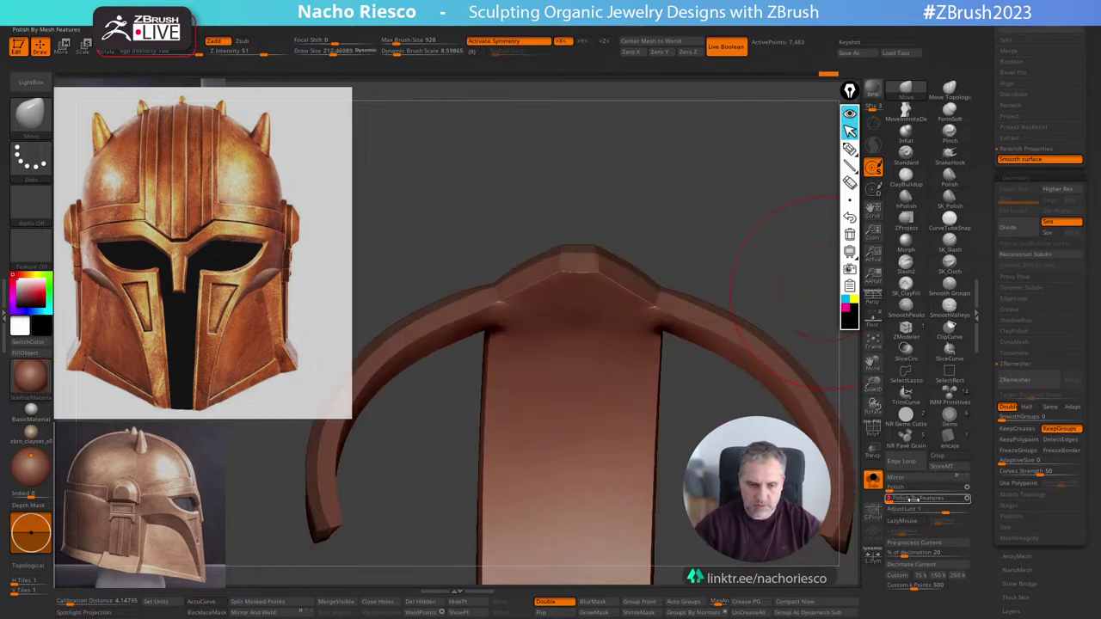
{"action": "key", "text": "ctrl+z"}
{"action": "key", "text": "ctrl+z"}
{"action": "key", "text": "ctrl+z"}
{"action": "key", "text": "ctrl+z"}
{"action": "key", "text": "ctrl+z"}
{"action": "key", "text": "ctrl+z"}
{"action": "key", "text": "ctrl+z"}
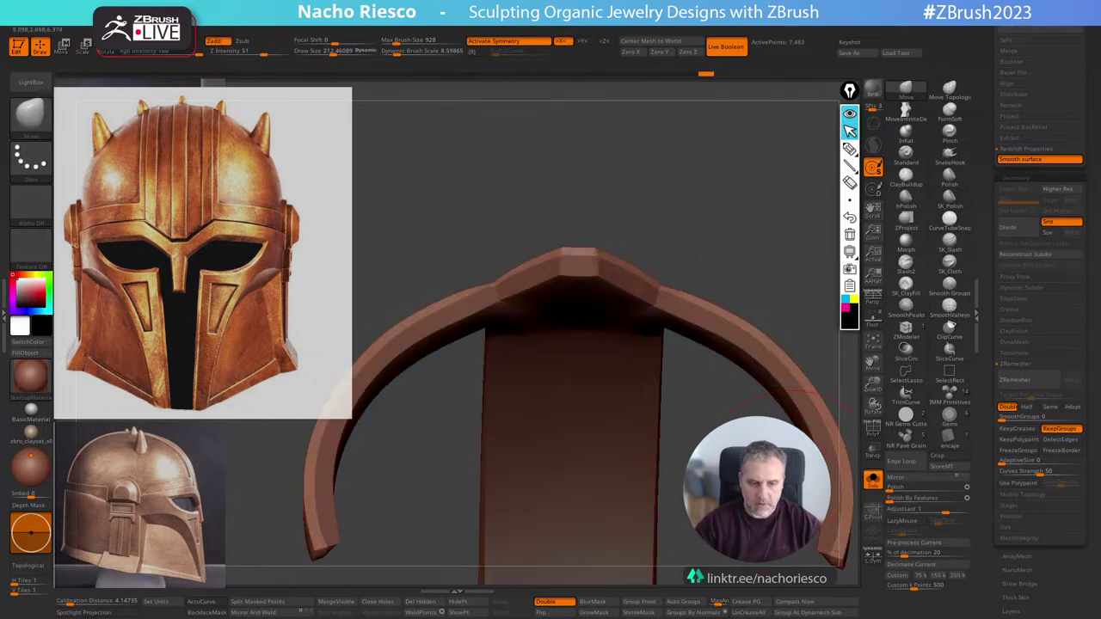
Smooth the crest band and rim with Polish By Features and show the whole helmet again.
{"action": "left_click_drag", "start_coordinate": [744, 462], "coordinate": [765, 405]}
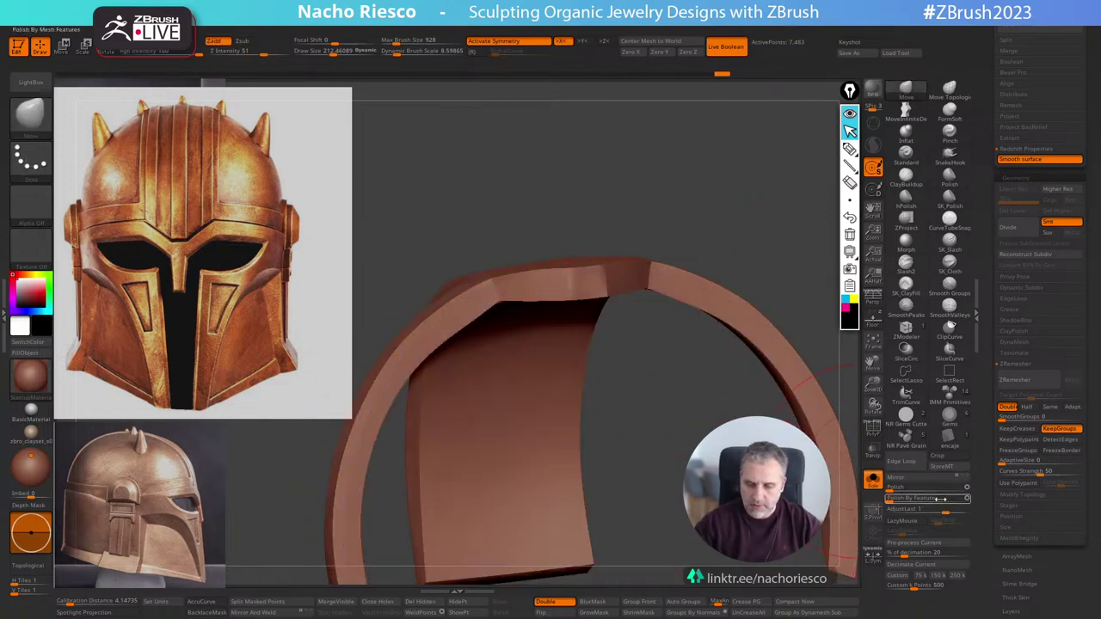
{"action": "left_click_drag", "start_coordinate": [770, 443], "coordinate": [778, 516]}
{"action": "left_click", "coordinate": [880, 484]}
{"action": "left_click_drag", "start_coordinate": [800, 477], "coordinate": [785, 503], "text": "alt"}
{"action": "left_click_drag", "start_coordinate": [778, 456], "coordinate": [674, 532], "text": "alt"}
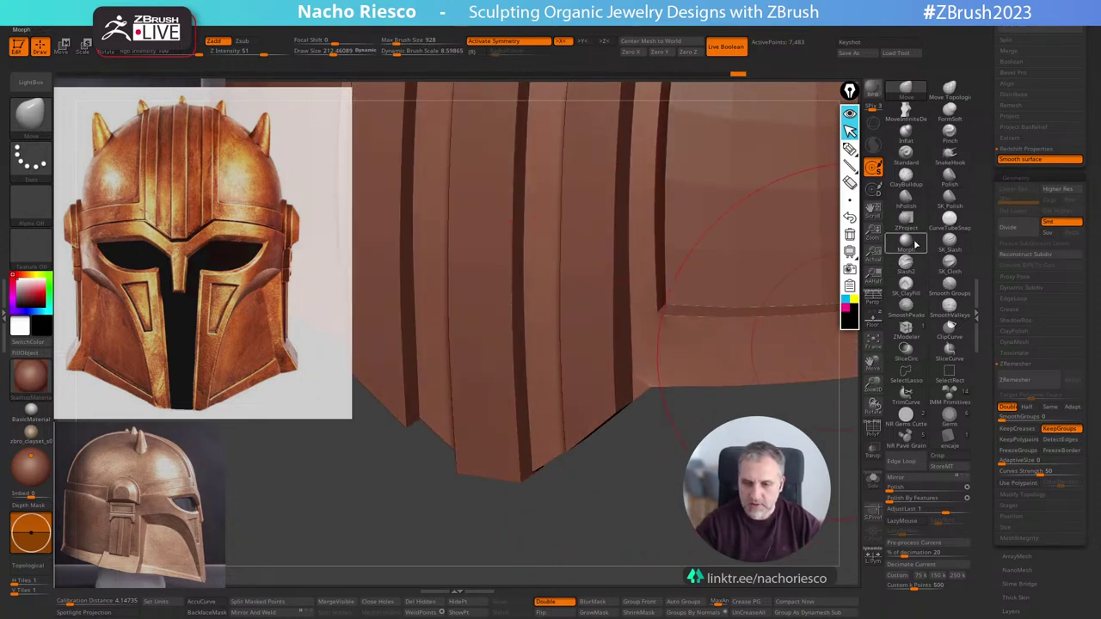
Flatten and smooth the rim corner beside the crest band with the hPolish brush.
{"action": "left_click", "coordinate": [905, 198]}
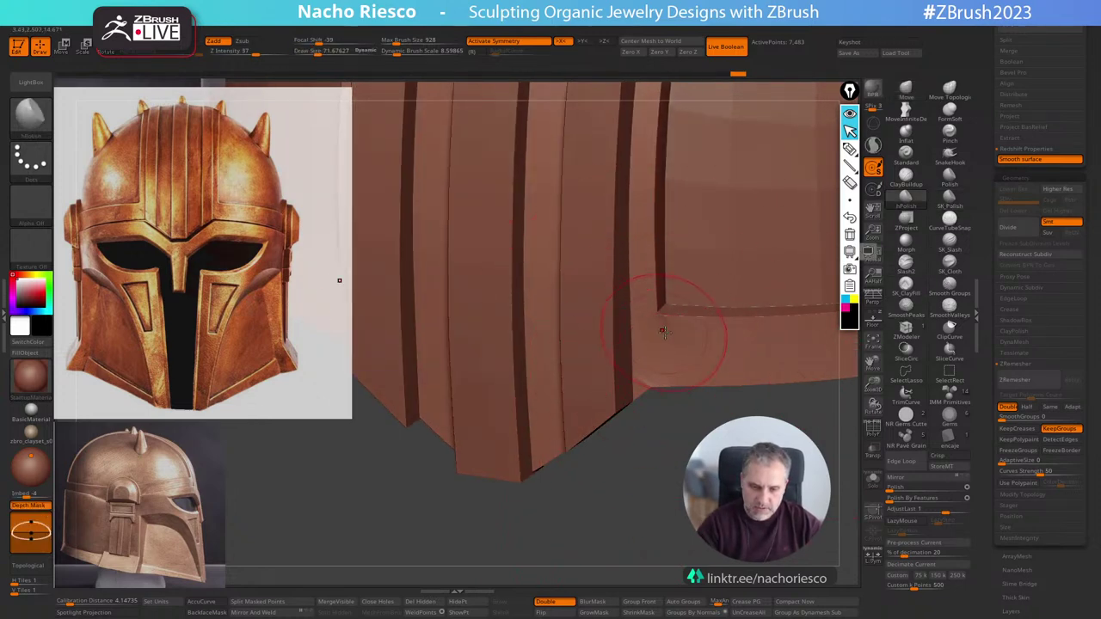
{"action": "left_click_drag", "start_coordinate": [703, 336], "coordinate": [707, 337]}
{"action": "mouse_move", "coordinate": [658, 447]}
{"action": "left_mouse_down"}
{"action": "mouse_move", "coordinate": [701, 477]}
{"action": "mouse_move", "coordinate": [632, 473]}
{"action": "left_mouse_up"}
{"action": "left_click_drag", "start_coordinate": [662, 408], "coordinate": [705, 422], "text": "shift"}
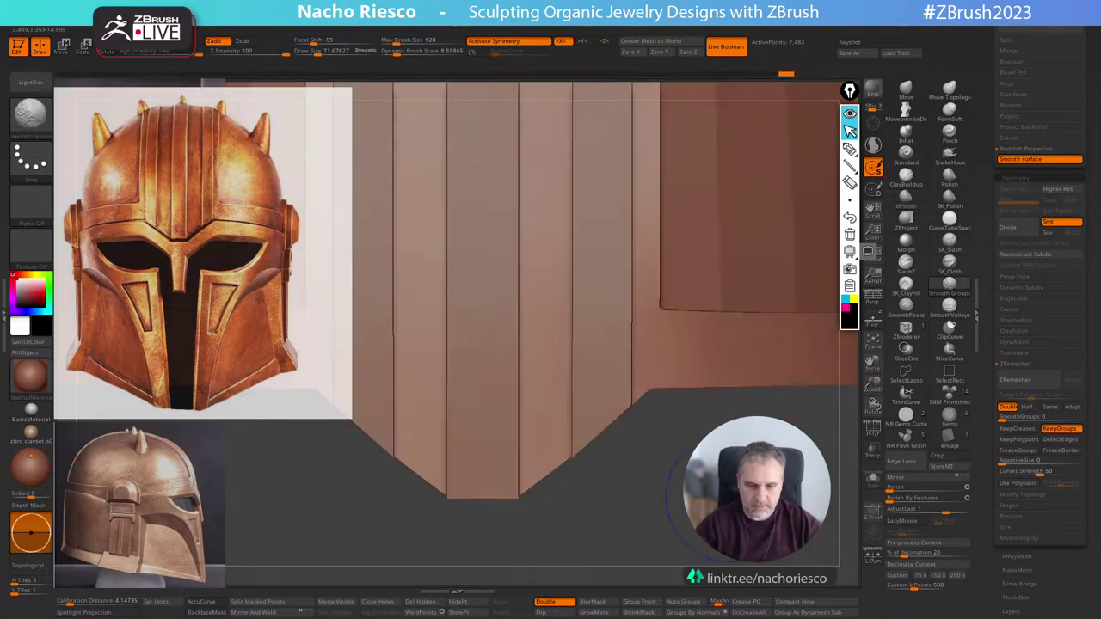
{"action": "left_click_drag", "start_coordinate": [667, 481], "coordinate": [671, 392], "text": "alt"}
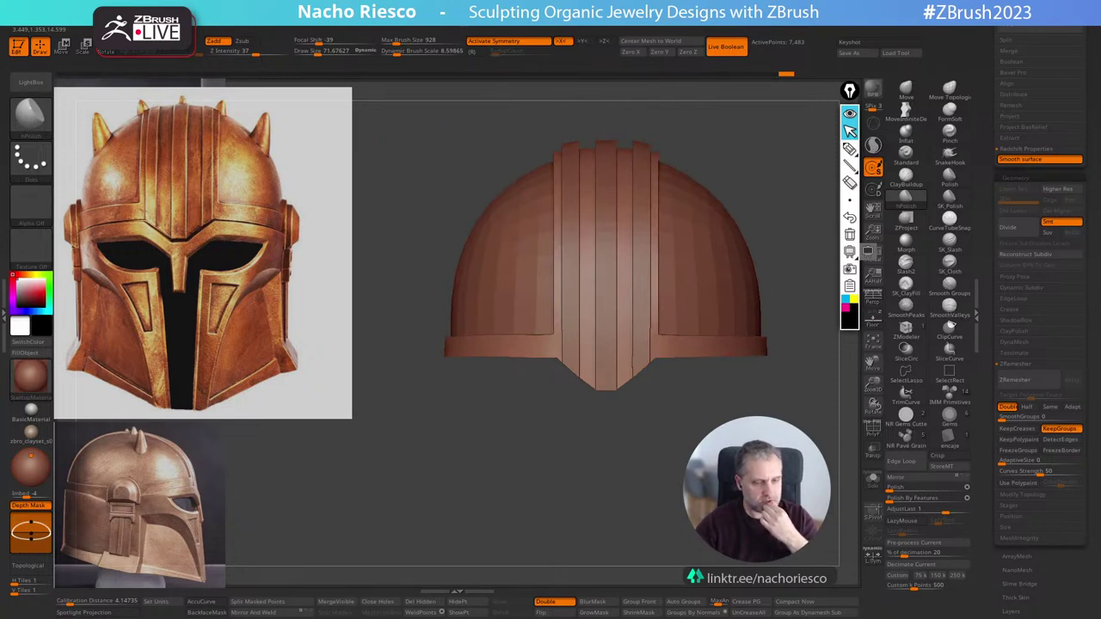
{"action": "key", "text": "b"}
{"action": "left_click", "coordinate": [774, 212]}
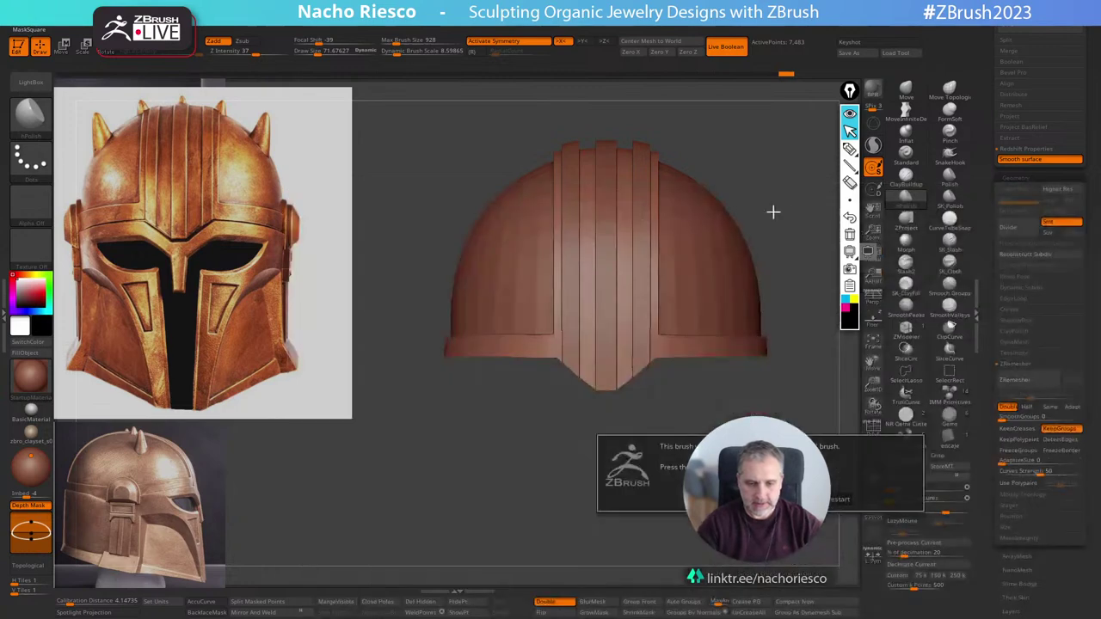
{"action": "left_click", "coordinate": [755, 414]}
Move the mirrored side strips slightly outward toward the crest band's edges with a horizontal Transpose line.
{"action": "left_click_drag", "start_coordinate": [749, 405], "coordinate": [659, 376], "text": "alt"}
{"action": "left_click", "coordinate": [618, 352], "text": "alt"}
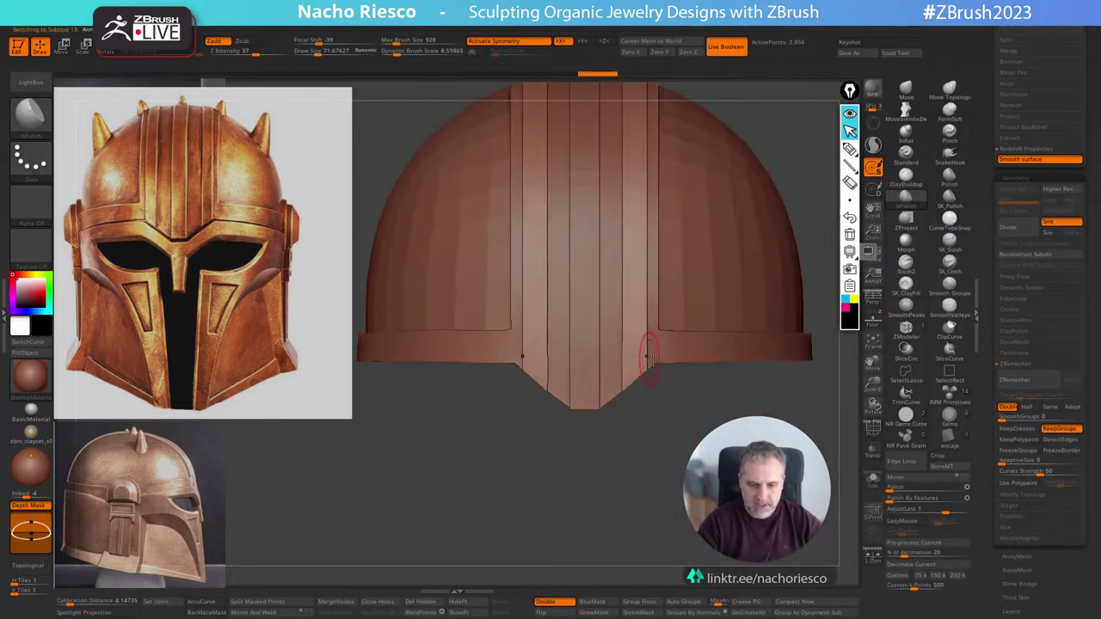
{"action": "key", "text": "w"}
{"action": "mouse_move", "coordinate": [547, 354]}
{"action": "left_mouse_down"}
{"action": "mouse_move", "coordinate": [600, 354]}
{"action": "mouse_move", "coordinate": [567, 354]}
{"action": "left_mouse_up"}
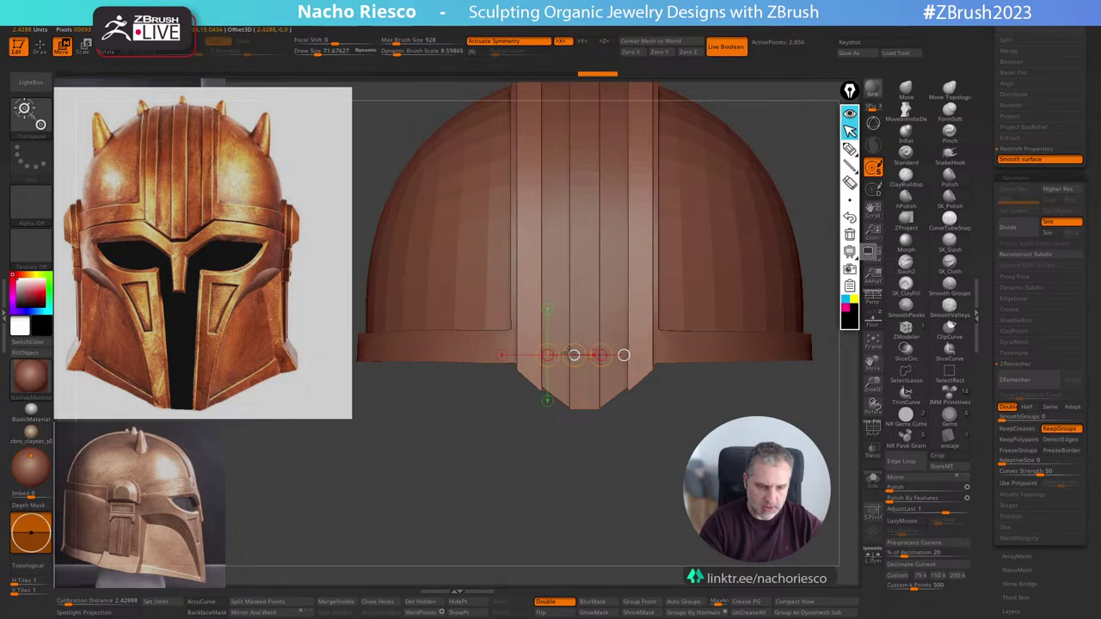
{"action": "key", "text": "q"}
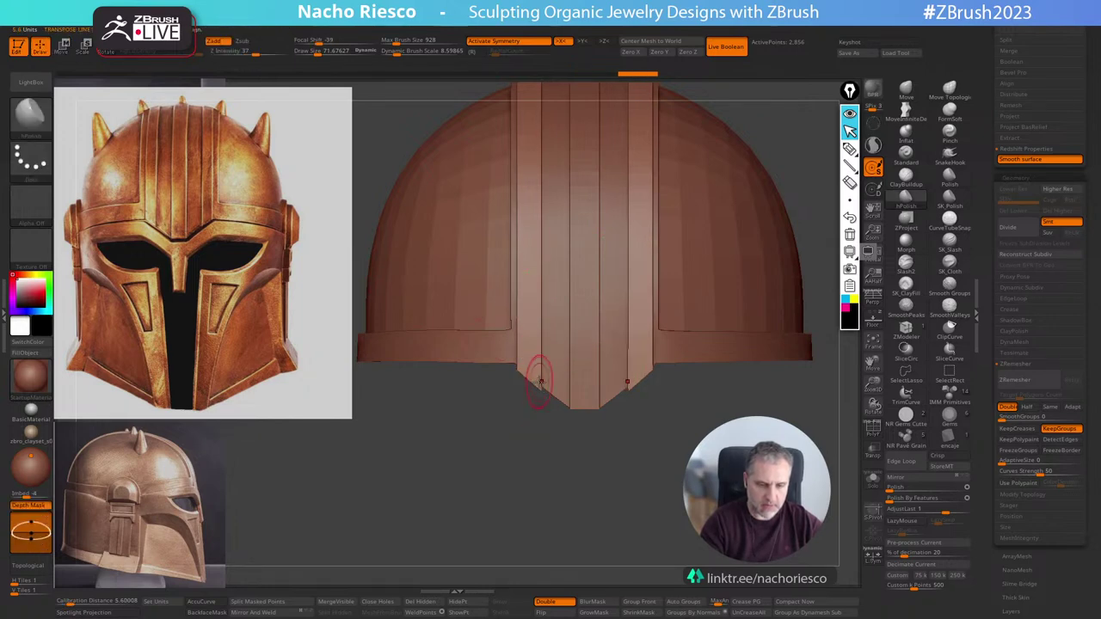
Raise the side strips slightly with a vertical Transpose line to bring their lower ends onto the band's slanted edge.
{"action": "key", "text": "w"}
{"action": "left_click_drag", "start_coordinate": [527, 361], "coordinate": [526, 459]}
{"action": "left_click_drag", "start_coordinate": [536, 363], "coordinate": [535, 477]}
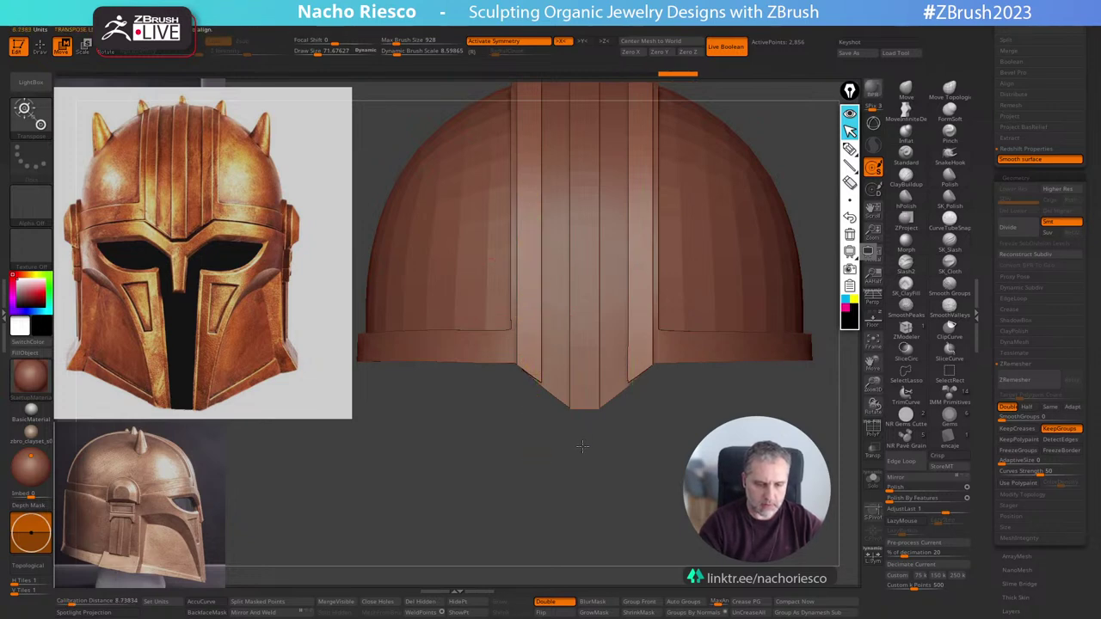
Reshape the lower ends of the mirrored side strips with the MoveInfiniteDepth brush so they follow the crest band's slanted edge.
{"action": "left_click_drag", "start_coordinate": [582, 444], "coordinate": [589, 481], "text": "alt"}
{"action": "key", "text": "q"}
{"action": "key", "text": "s"}
{"action": "left_click_drag", "start_coordinate": [540, 418], "coordinate": [548, 421]}
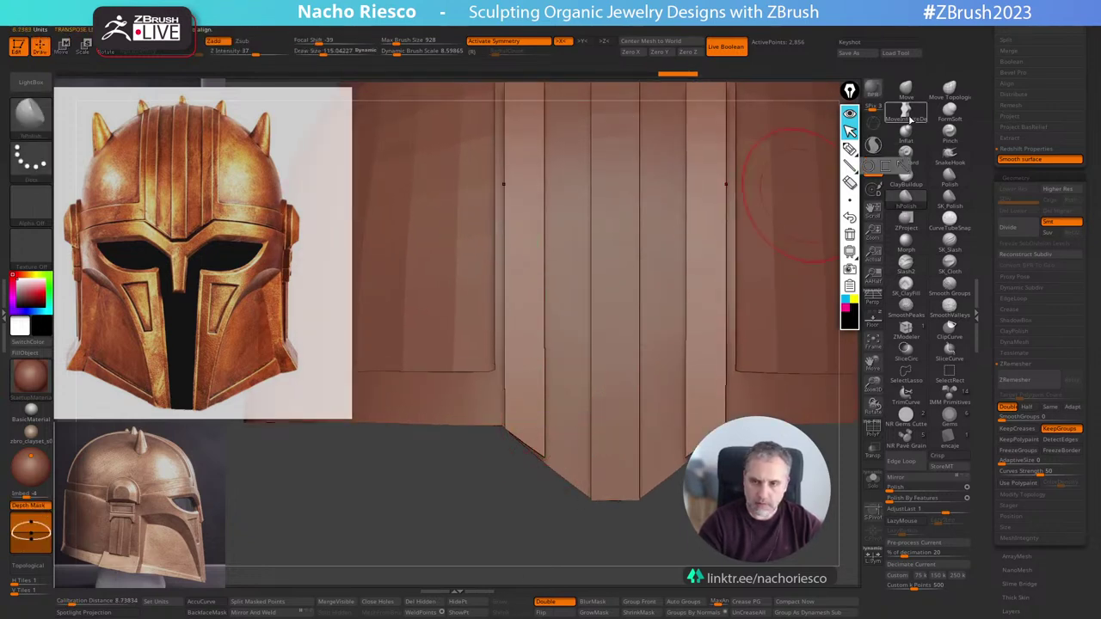
{"action": "left_click", "coordinate": [907, 114]}
{"action": "key", "text": "s"}
{"action": "mouse_move", "coordinate": [536, 459]}
{"action": "left_mouse_down"}
{"action": "mouse_move", "coordinate": [524, 459]}
{"action": "mouse_move", "coordinate": [544, 461]}
{"action": "left_mouse_up"}
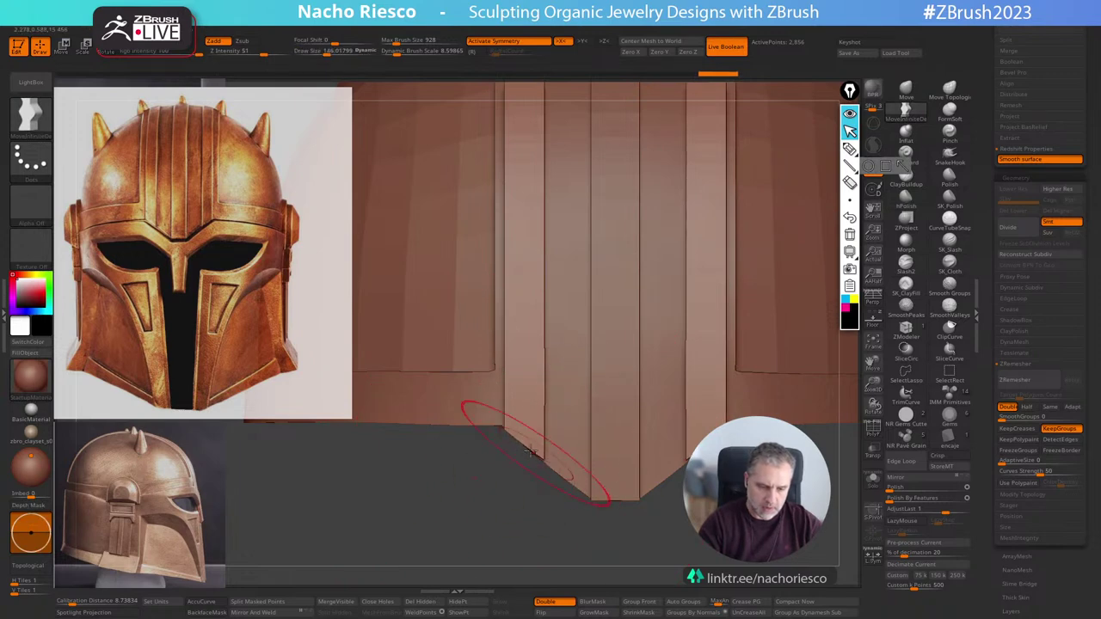
{"action": "left_click_drag", "start_coordinate": [508, 429], "coordinate": [513, 435]}
{"action": "left_click_drag", "start_coordinate": [517, 542], "coordinate": [525, 511], "text": "alt"}
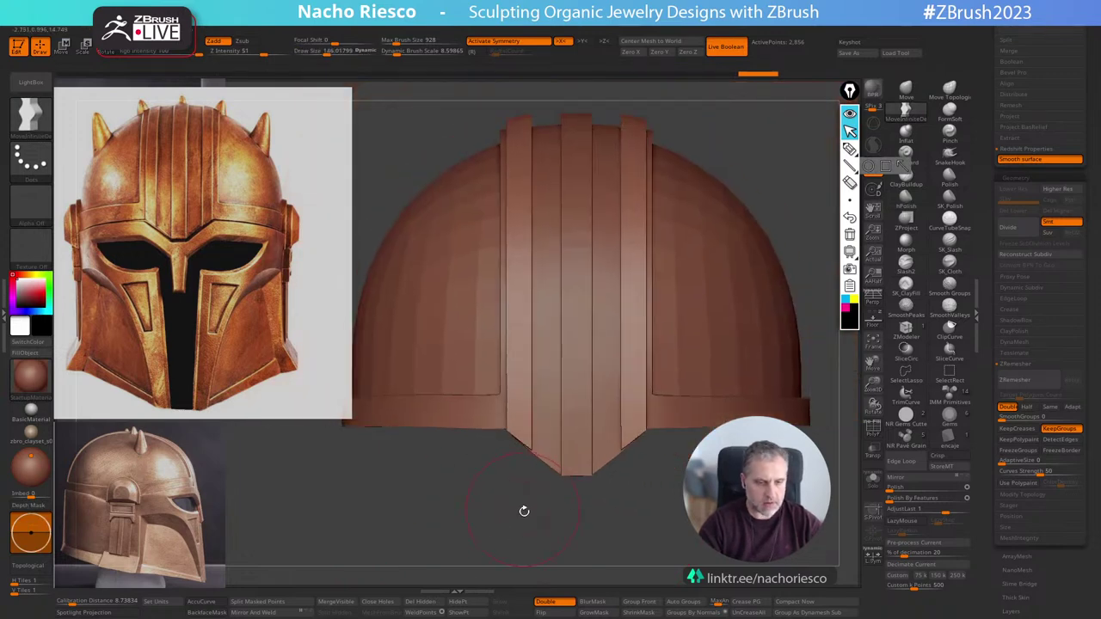
Isolate the crest band and rim piece and mask the rim on both sides of the band with the MaskCurve brush.
{"action": "left_click", "coordinate": [662, 413], "text": "alt"}
{"action": "mouse_move", "coordinate": [656, 483]}
{"action": "left_mouse_down", "text": "alt"}
{"action": "mouse_move", "coordinate": [641, 490]}
{"action": "mouse_move", "coordinate": [647, 468]}
{"action": "left_mouse_up", "text": "alt"}
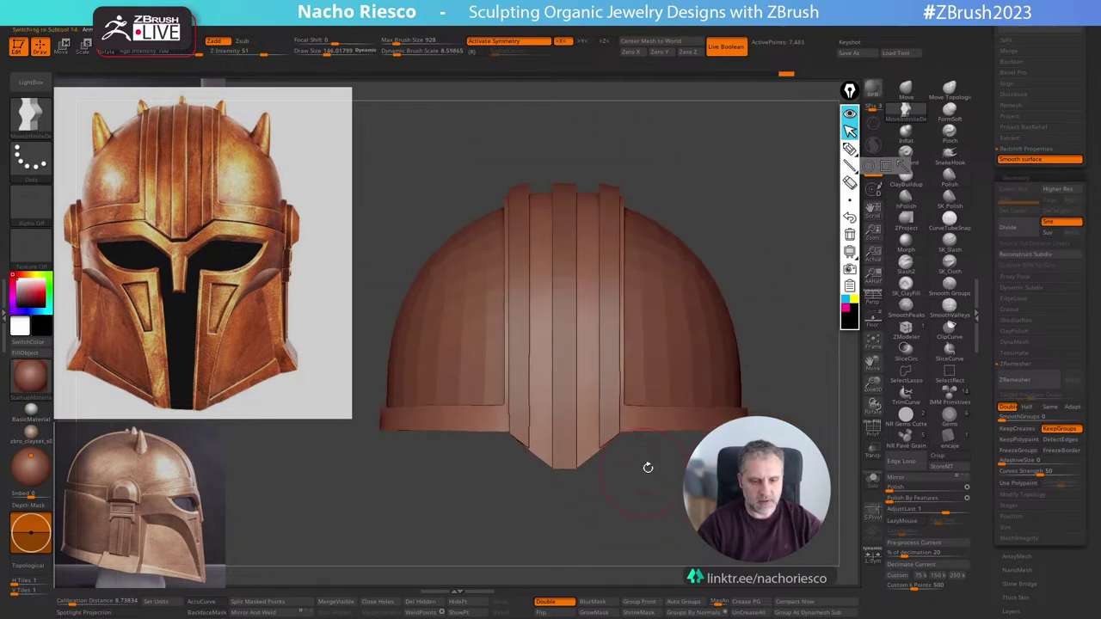
{"action": "left_click", "coordinate": [871, 483]}
{"action": "left_click_drag", "start_coordinate": [712, 378], "coordinate": [710, 428], "text": "alt"}
{"action": "mouse_move", "coordinate": [676, 282]}
{"action": "left_mouse_down", "text": "ctrl"}
{"action": "mouse_move", "coordinate": [811, 418]}
{"action": "mouse_move", "coordinate": [622, 422]}
{"action": "mouse_move", "coordinate": [649, 404]}
{"action": "left_mouse_up", "text": "ctrl"}
{"action": "left_click", "coordinate": [31, 117], "text": "ctrl"}
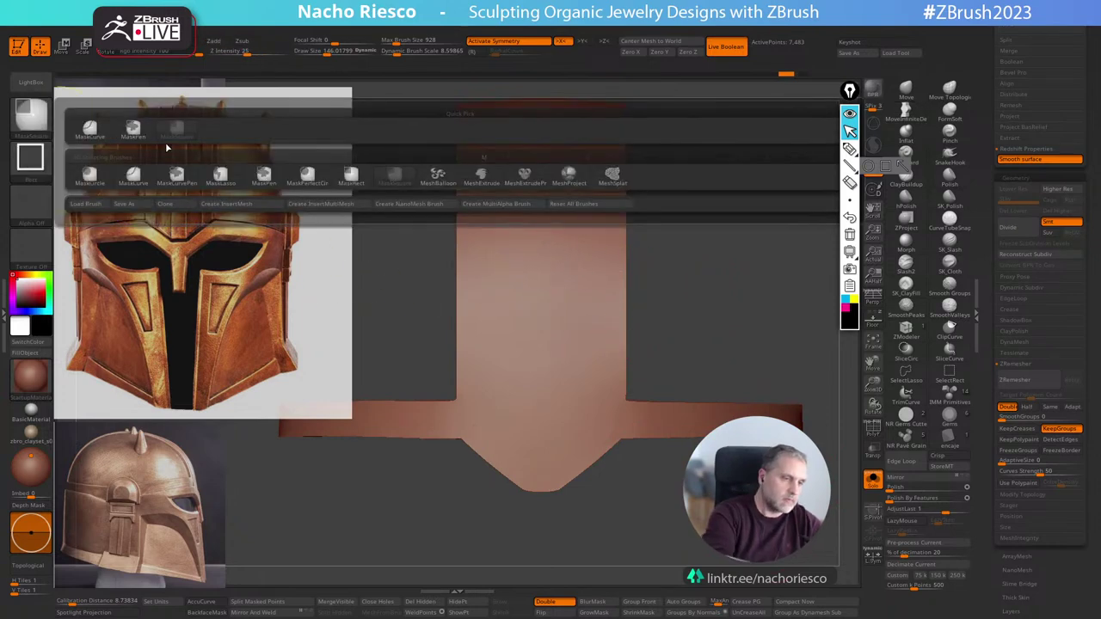
{"action": "left_click", "coordinate": [91, 130], "text": "ctrl"}
{"action": "mouse_move", "coordinate": [676, 342]}
{"action": "left_mouse_down", "text": "ctrl"}
{"action": "mouse_move", "coordinate": [620, 407]}
{"action": "mouse_move", "coordinate": [616, 523]}
{"action": "left_mouse_up", "text": "ctrl"}
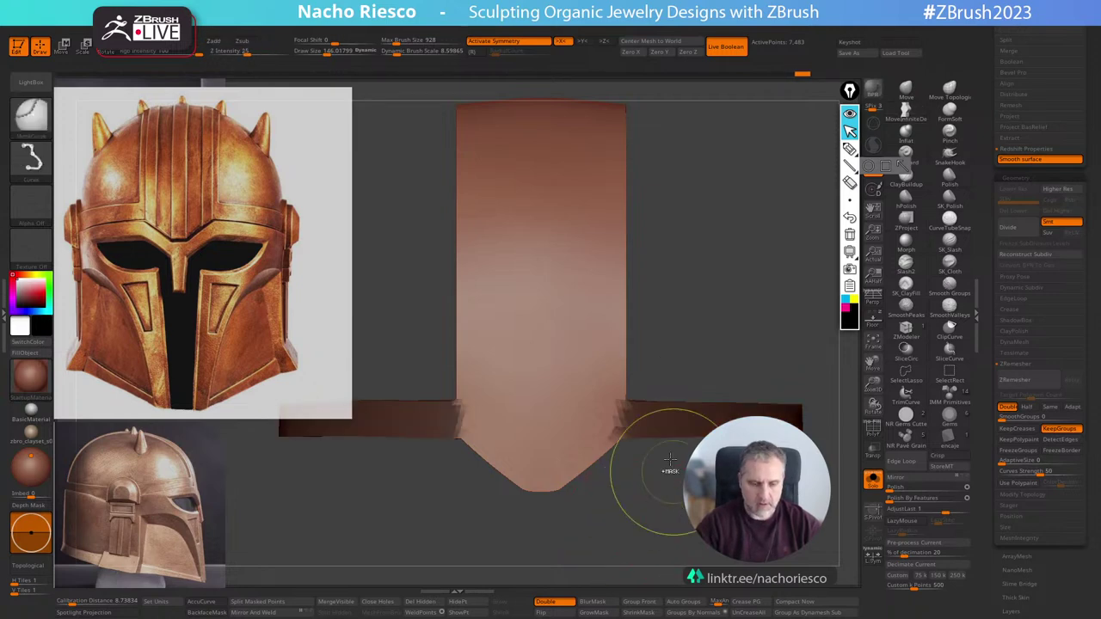
{"action": "left_click", "coordinate": [697, 532], "text": "ctrl"}
{"action": "left_click", "coordinate": [696, 526], "text": "ctrl"}
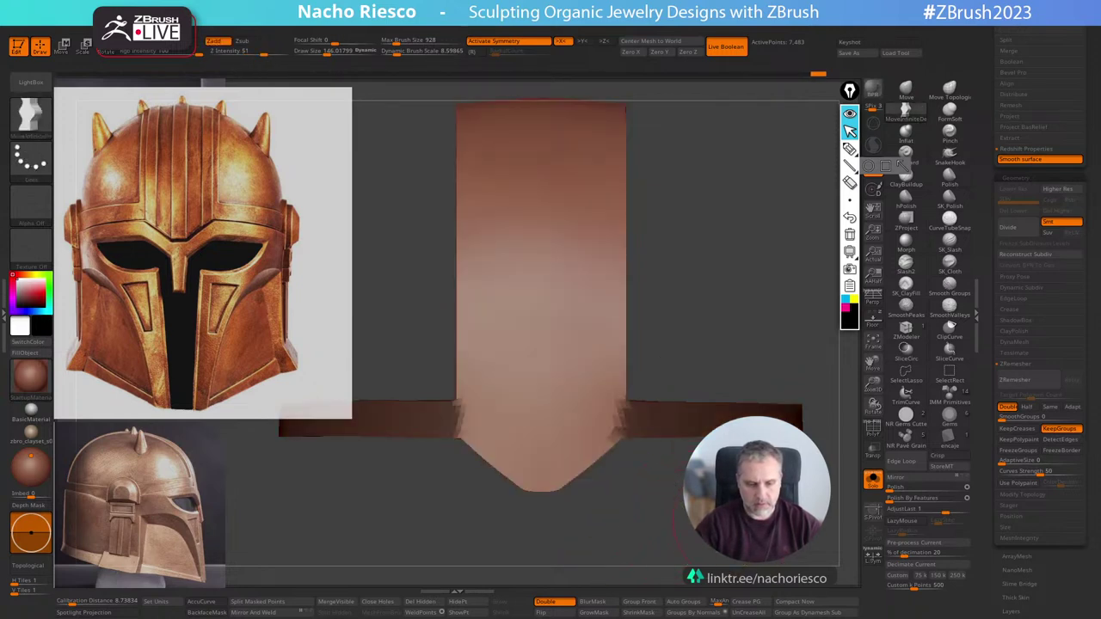
Extend the mask over the band's pointed lower tip with a curve mask along the rim's lower edge.
{"action": "left_click_drag", "start_coordinate": [700, 438], "coordinate": [319, 441], "text": "ctrl+shift"}
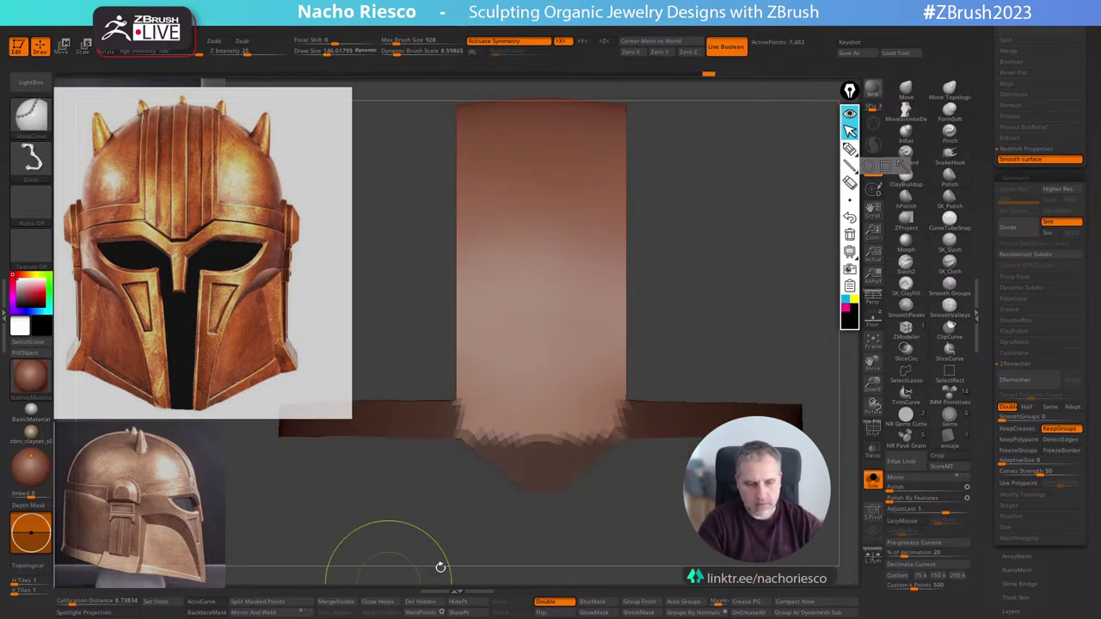
{"action": "key", "text": "ctrl+w"}
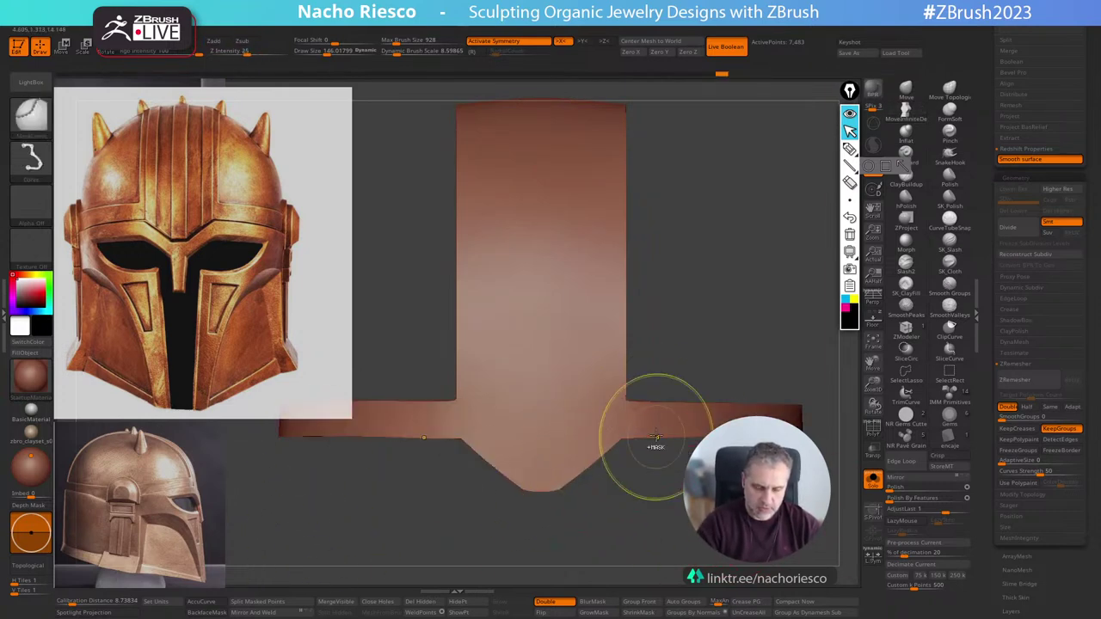
{"action": "key", "text": "ctrl+z"}
{"action": "mouse_move", "coordinate": [674, 410]}
{"action": "left_mouse_down", "text": "ctrl"}
{"action": "mouse_move", "coordinate": [583, 459]}
{"action": "mouse_move", "coordinate": [596, 465]}
{"action": "left_mouse_up", "text": "ctrl"}
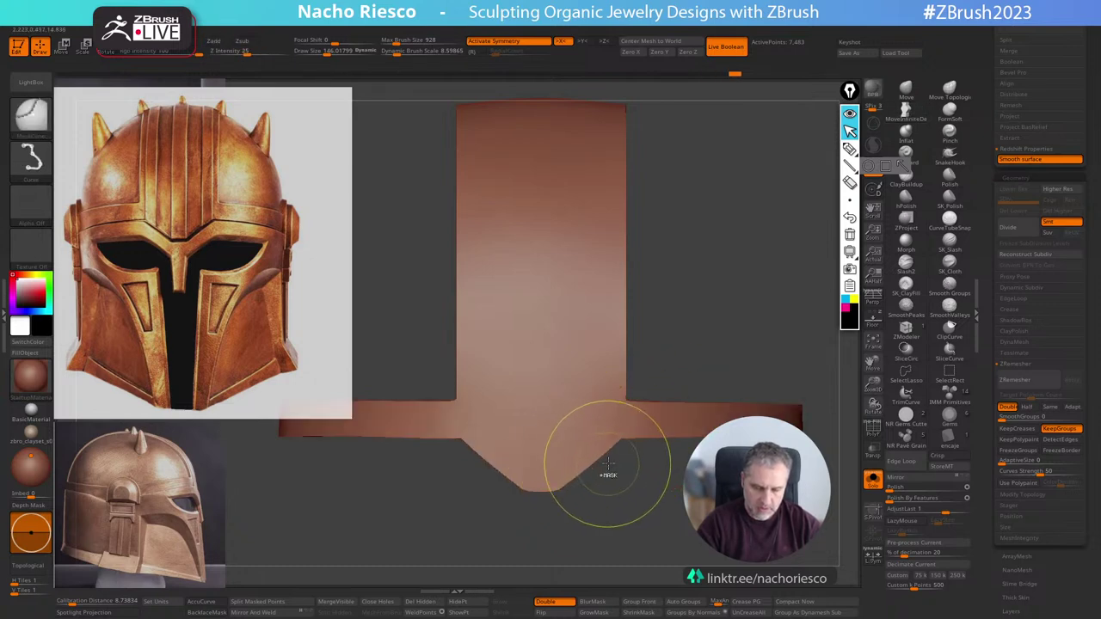
{"action": "left_click", "coordinate": [31, 116], "text": "ctrl"}
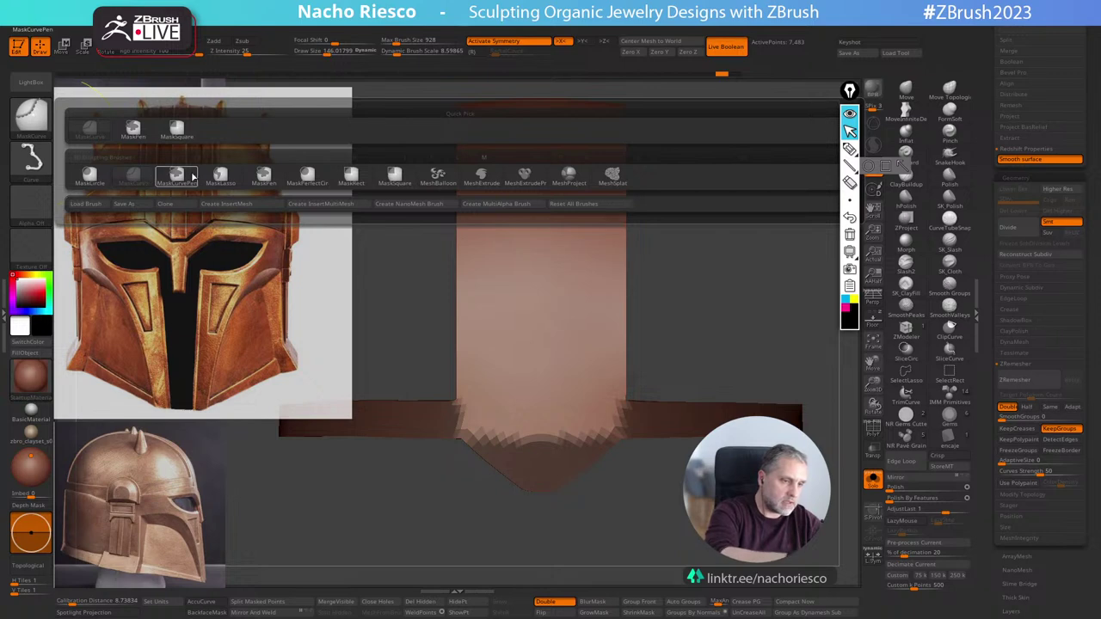
{"action": "left_click", "coordinate": [191, 176]}
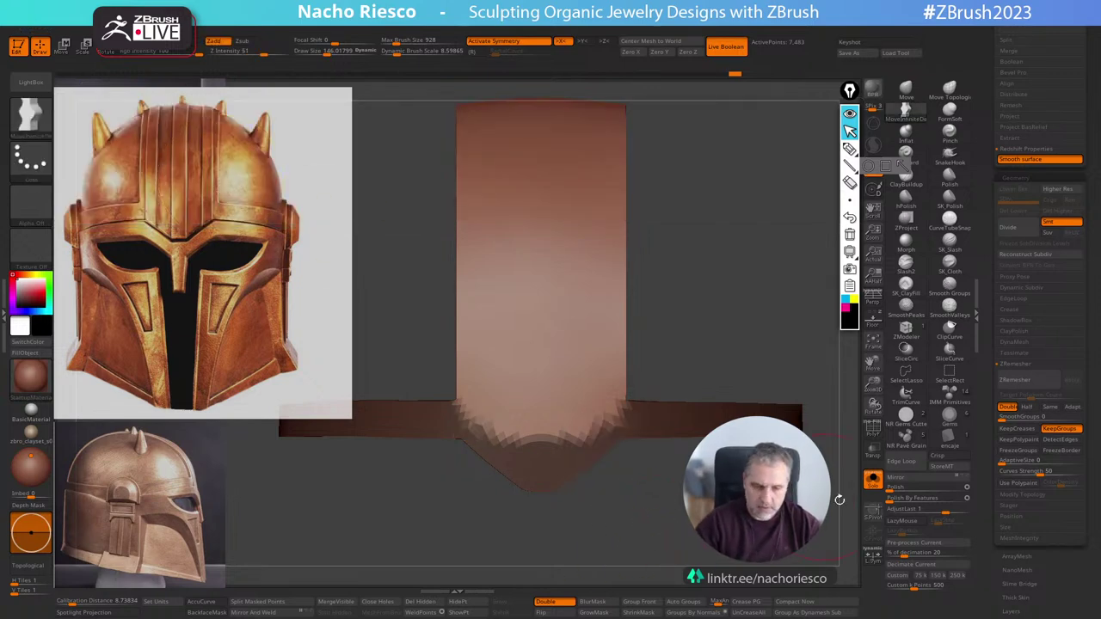
Show the whole helmet again, blur the mask, and widen the crest band slightly with a horizontal Transpose line.
{"action": "left_click", "coordinate": [873, 483]}
{"action": "key", "text": "w"}
{"action": "mouse_move", "coordinate": [592, 357]}
{"action": "left_mouse_down", "text": "shift"}
{"action": "mouse_move", "coordinate": [715, 357]}
{"action": "mouse_move", "coordinate": [654, 355]}
{"action": "mouse_move", "coordinate": [652, 375]}
{"action": "mouse_move", "coordinate": [693, 375]}
{"action": "left_mouse_up", "text": "shift"}
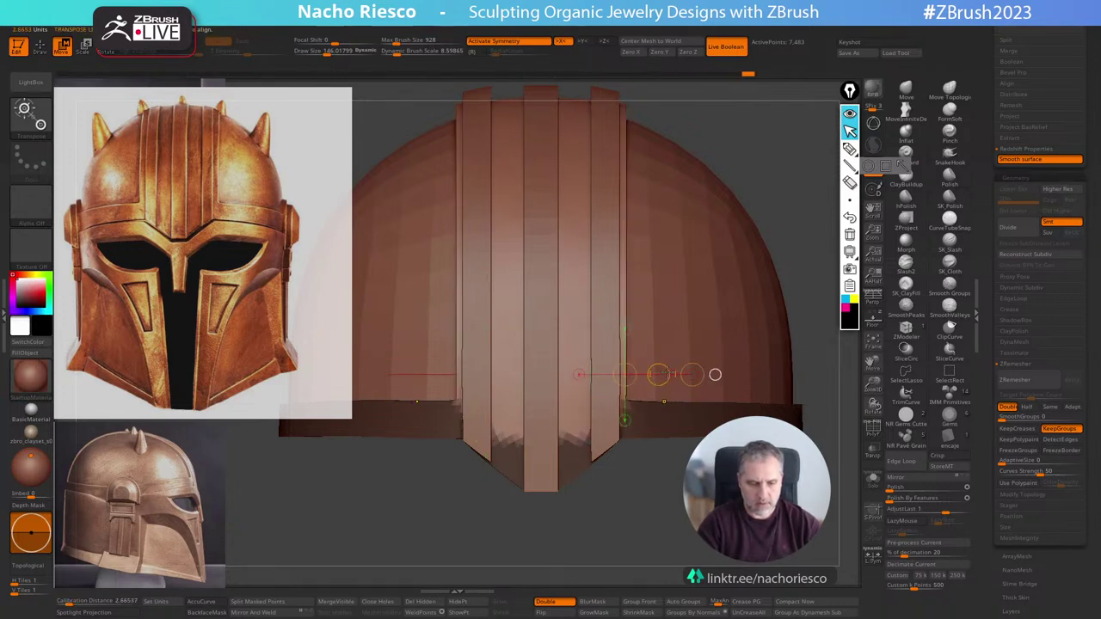
{"action": "left_click", "coordinate": [600, 606]}
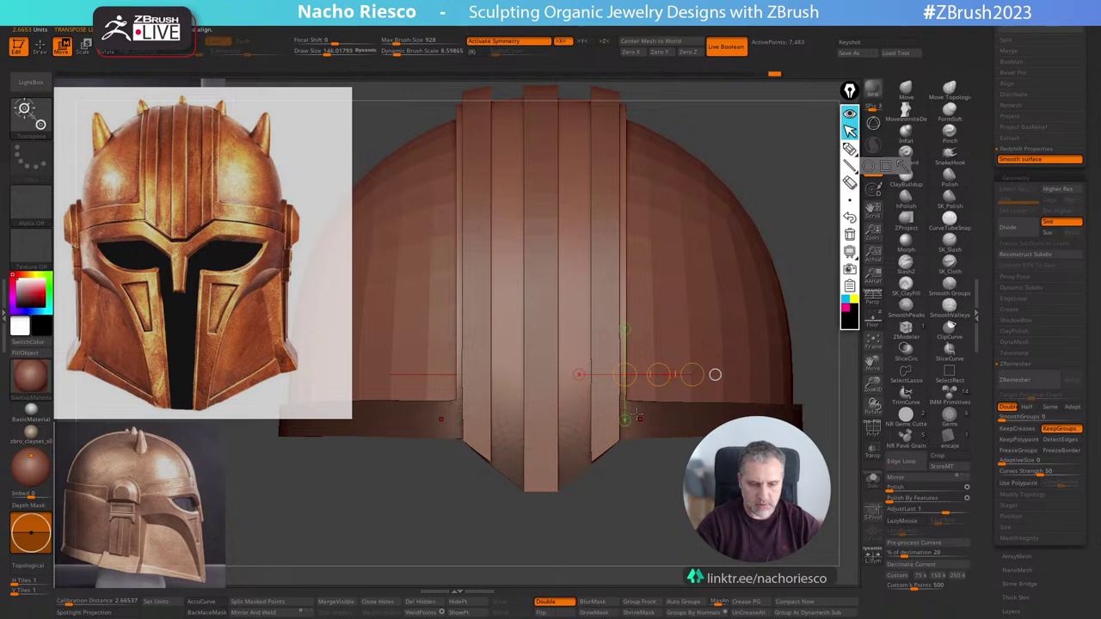
{"action": "left_click_drag", "start_coordinate": [626, 393], "coordinate": [678, 393], "text": "shift"}
{"action": "left_click_drag", "start_coordinate": [652, 393], "coordinate": [661, 393]}
{"action": "key", "text": "q"}
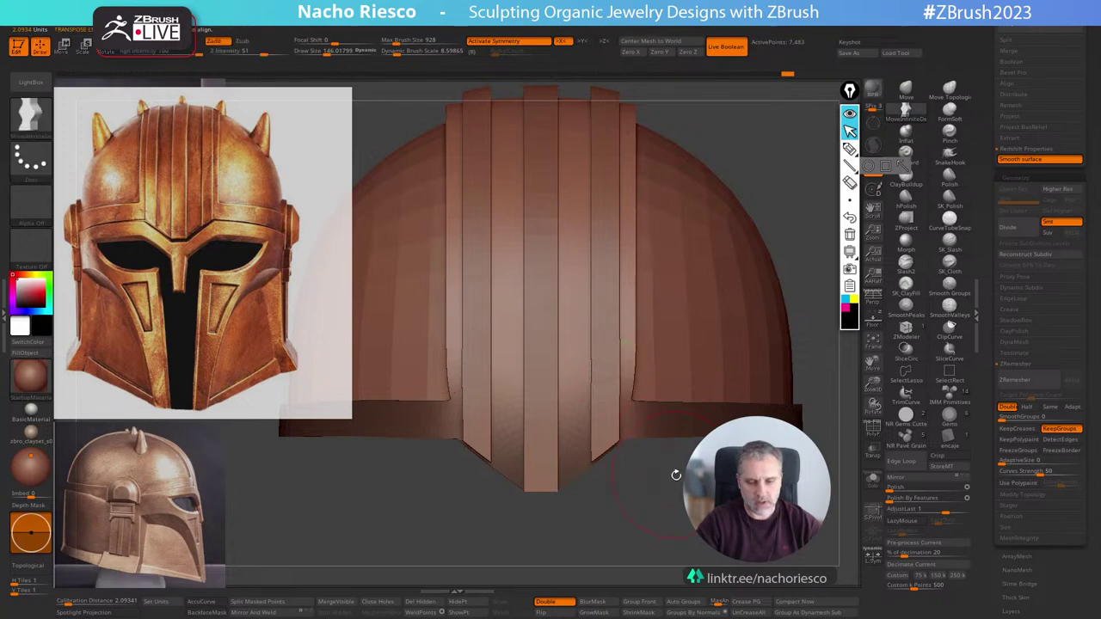
Clear the mask and straighten the crest band's edges just above the rim with a smaller MoveInfiniteDepth brush.
{"action": "left_click_drag", "start_coordinate": [676, 476], "coordinate": [683, 516], "text": "alt"}
{"action": "left_click", "coordinate": [820, 239], "text": "ctrl"}
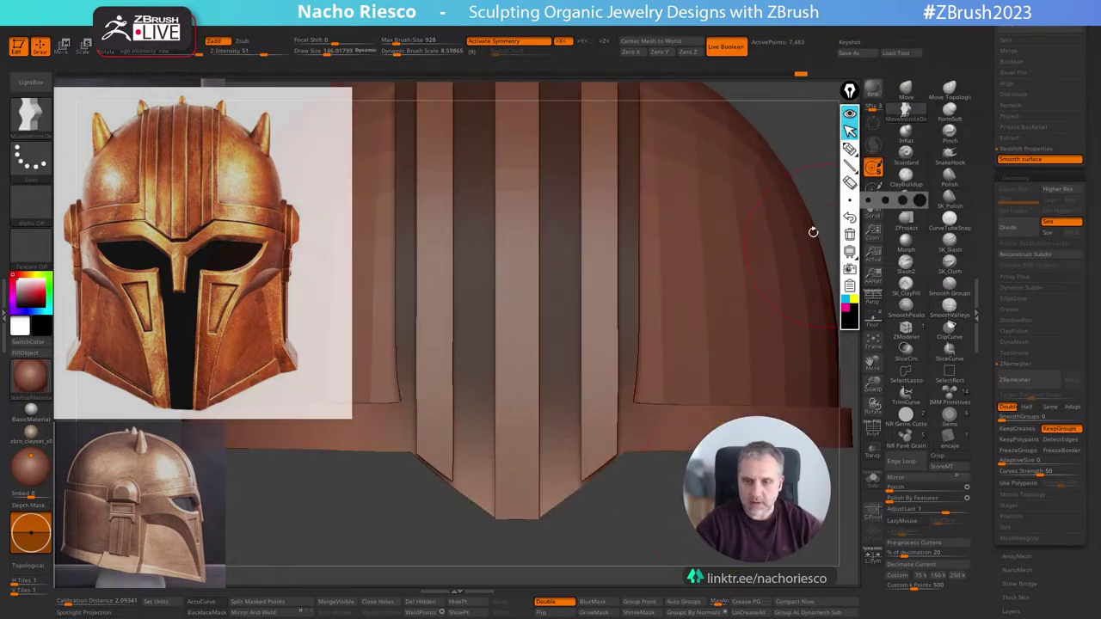
{"action": "left_click_drag", "start_coordinate": [815, 231], "coordinate": [823, 241], "text": "ctrl"}
{"action": "key", "text": "s"}
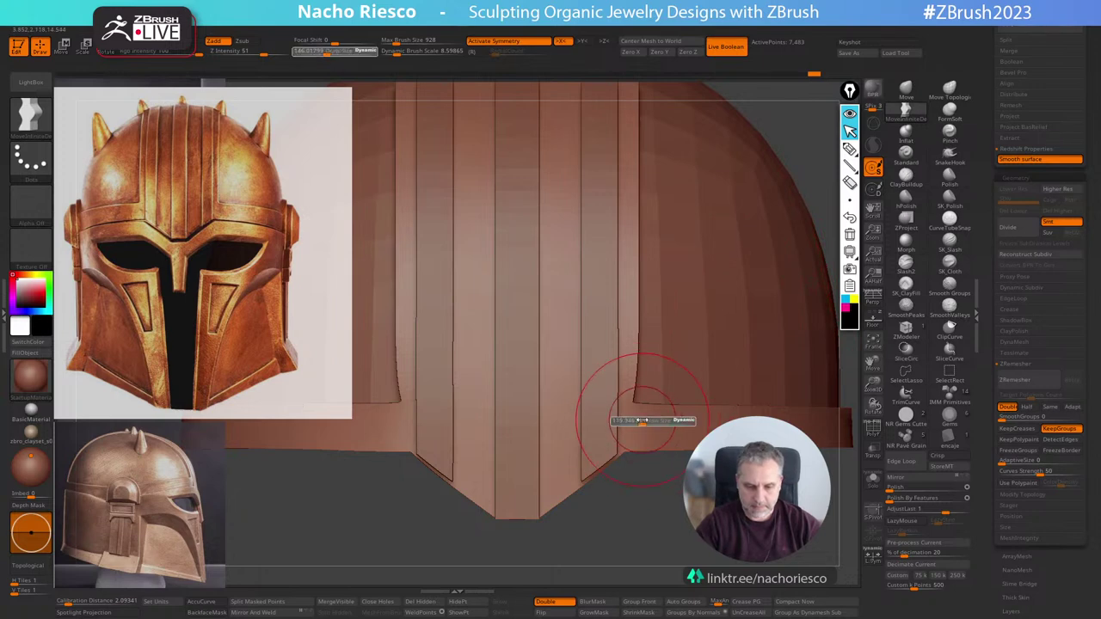
{"action": "key", "text": "s"}
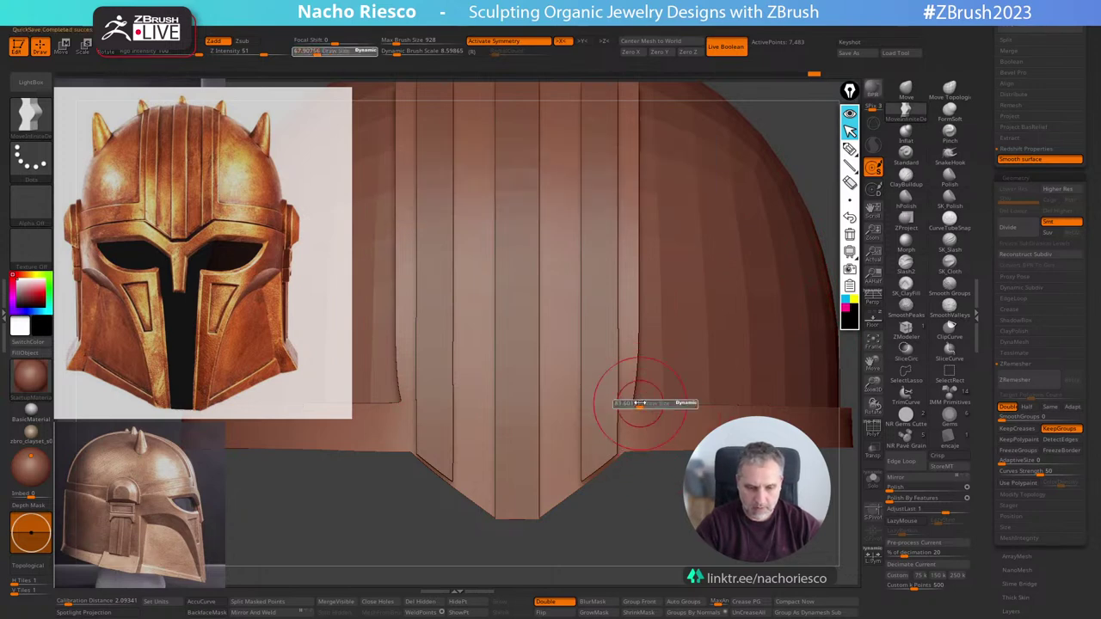
{"action": "left_click_drag", "start_coordinate": [638, 400], "coordinate": [637, 381]}
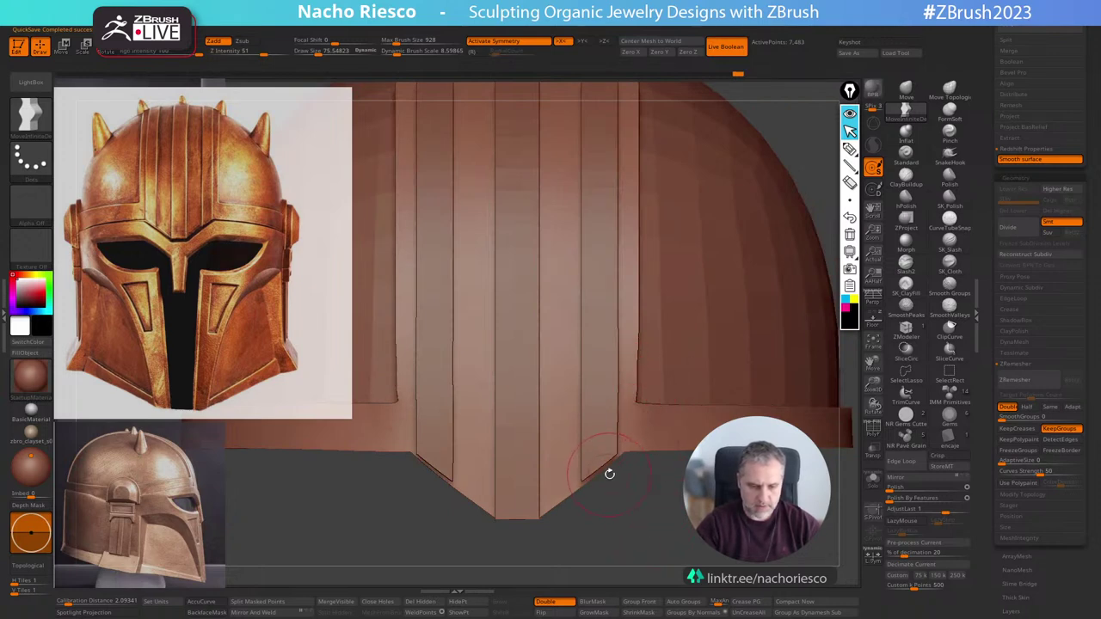
Select the side strips and nudge their lower ends onto the crest band's slanted edge with the MoveInfiniteDepth brush.
{"action": "left_click", "coordinate": [598, 456], "text": "alt"}
{"action": "key", "text": "s"}
{"action": "left_click_drag", "start_coordinate": [599, 457], "coordinate": [598, 467]}
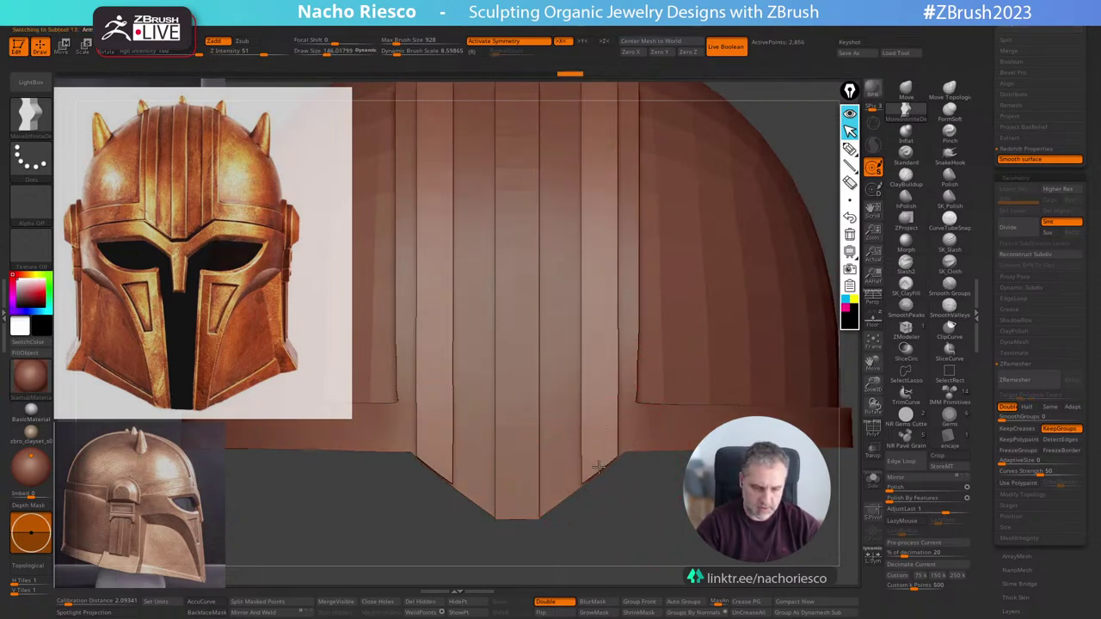
{"action": "left_click_drag", "start_coordinate": [606, 529], "coordinate": [621, 498], "text": "alt"}
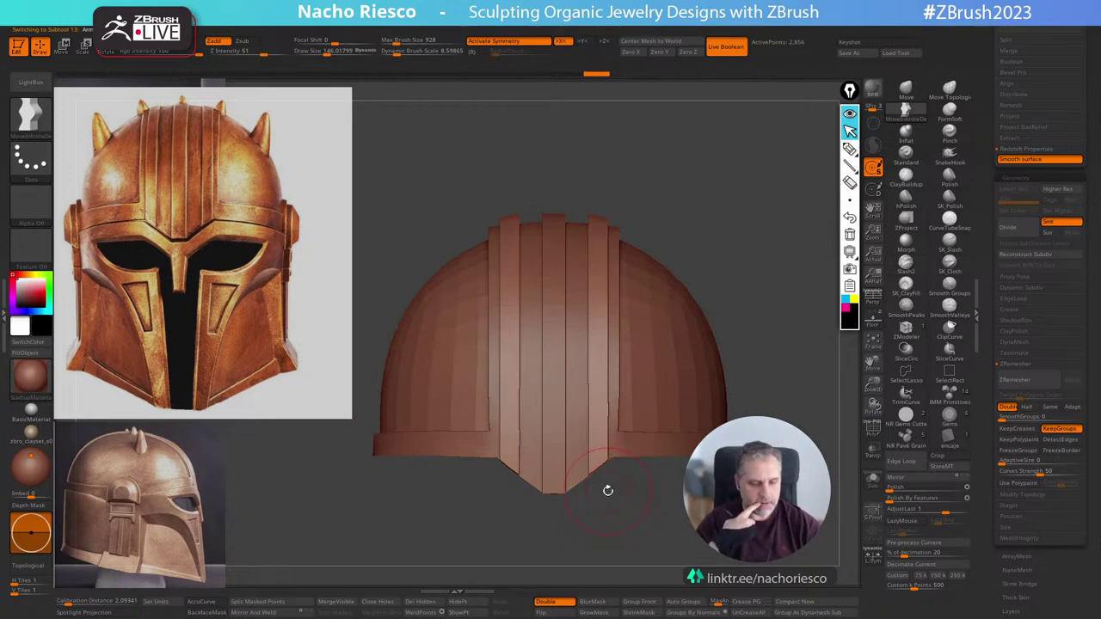
{"action": "left_click_drag", "start_coordinate": [618, 524], "coordinate": [629, 550], "text": "alt"}
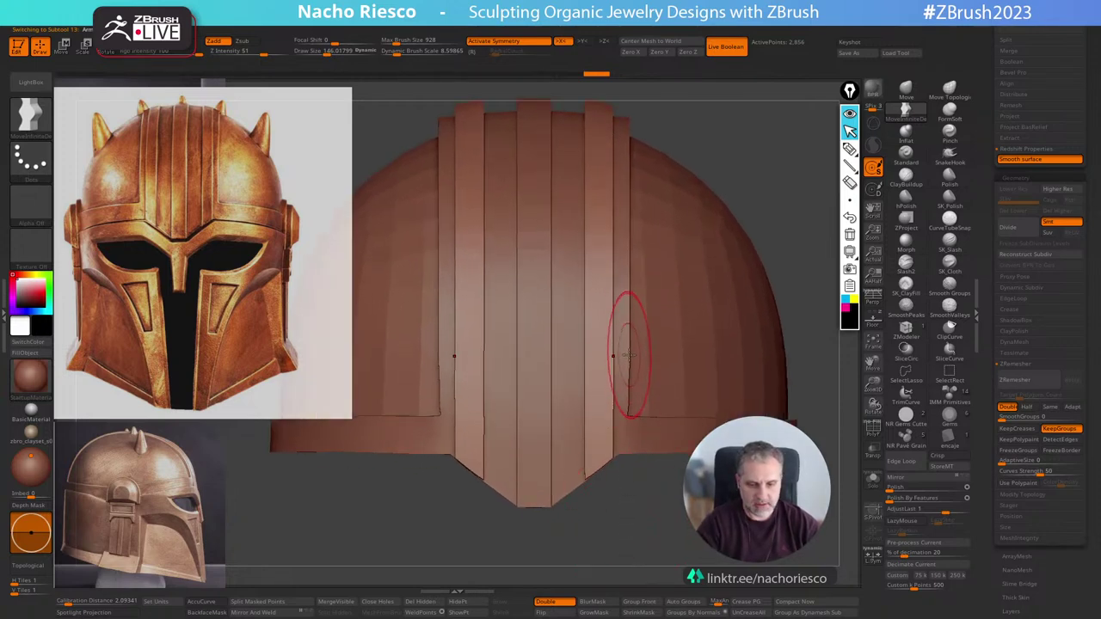
Select the crest band and rim, smooth them with Polish By Features, and flatten the rim corner with the hPolish brush.
{"action": "left_click", "coordinate": [630, 355], "text": "alt"}
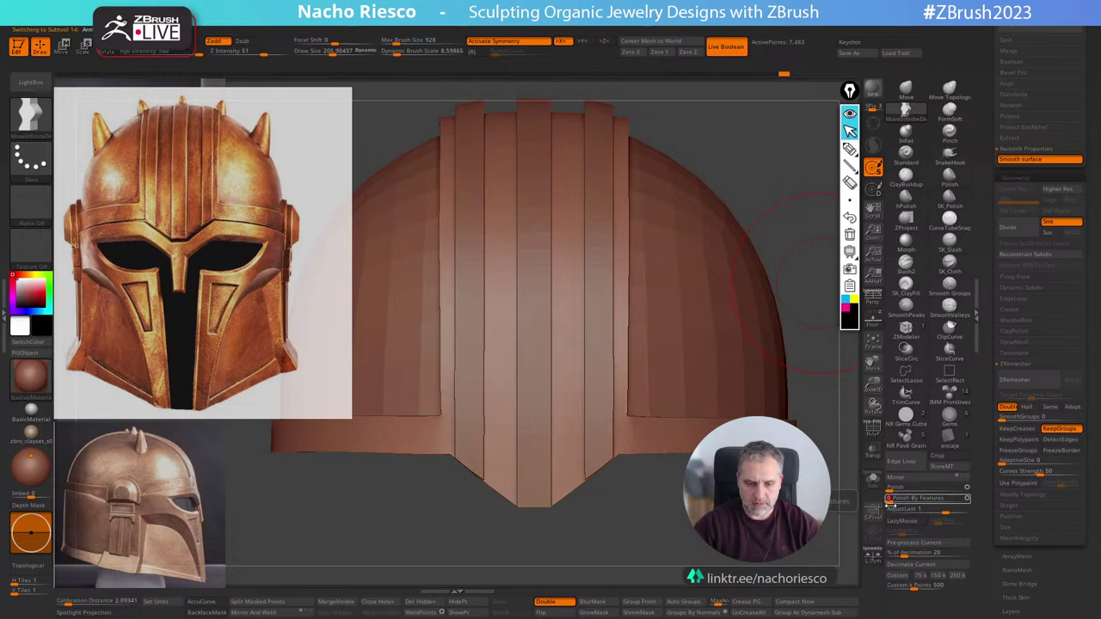
{"action": "left_click_drag", "start_coordinate": [890, 506], "coordinate": [896, 506]}
{"action": "left_click", "coordinate": [911, 202]}
{"action": "key", "text": "s"}
{"action": "left_click_drag", "start_coordinate": [647, 527], "coordinate": [636, 528]}
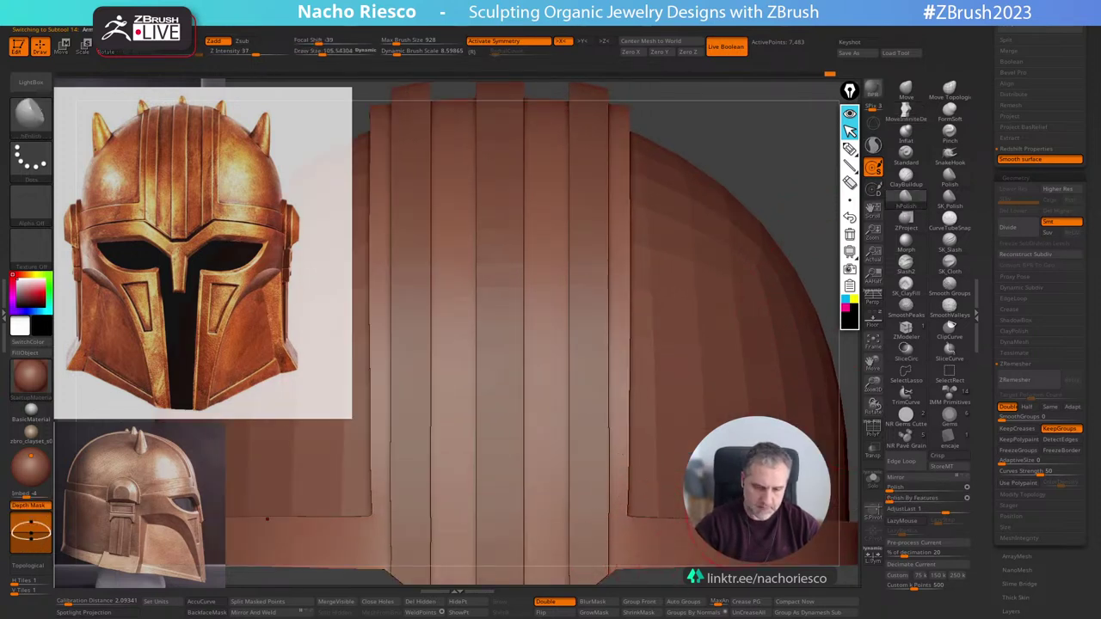
Apply another Polish By Features pass to the crest band and rim.
{"action": "left_click_drag", "start_coordinate": [804, 253], "coordinate": [794, 231], "text": "alt"}
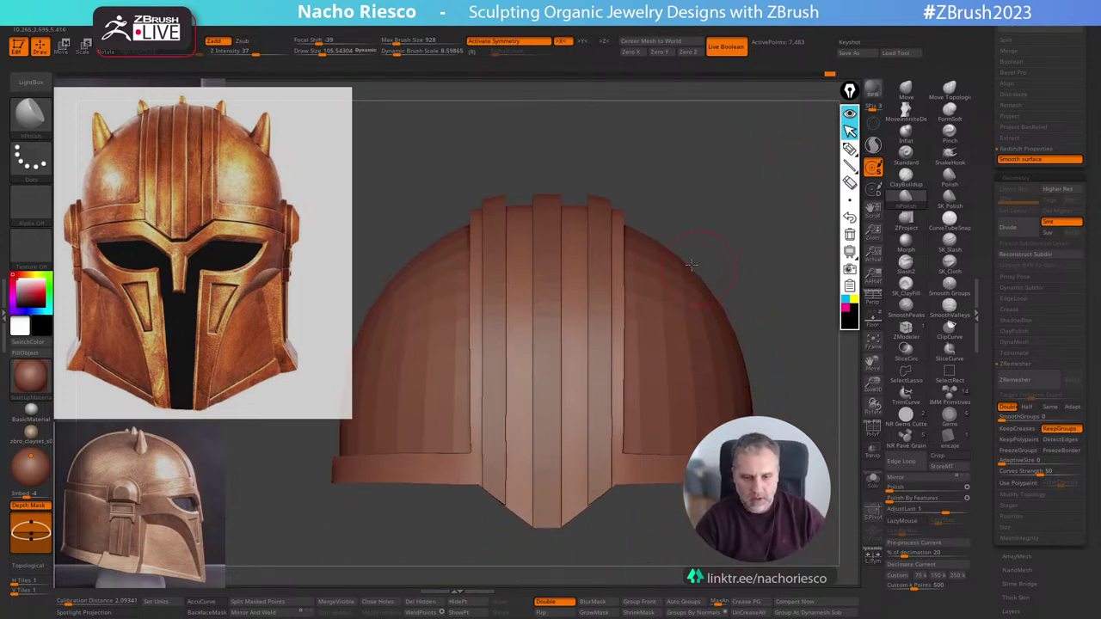
{"action": "mouse_move", "coordinate": [625, 165]}
{"action": "left_mouse_down", "text": "ctrl+shift"}
{"action": "mouse_move", "coordinate": [623, 431]}
{"action": "mouse_move", "coordinate": [638, 438]}
{"action": "left_mouse_up", "text": "ctrl+shift"}
{"action": "left_click_drag", "start_coordinate": [794, 287], "coordinate": [806, 248]}
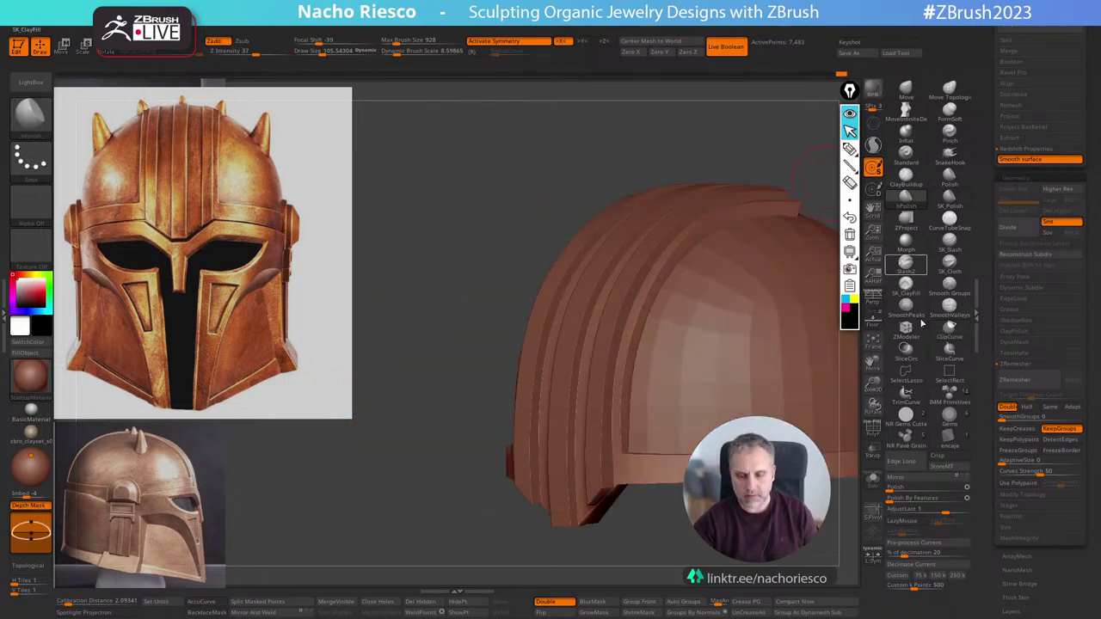
{"action": "left_click", "coordinate": [898, 502]}
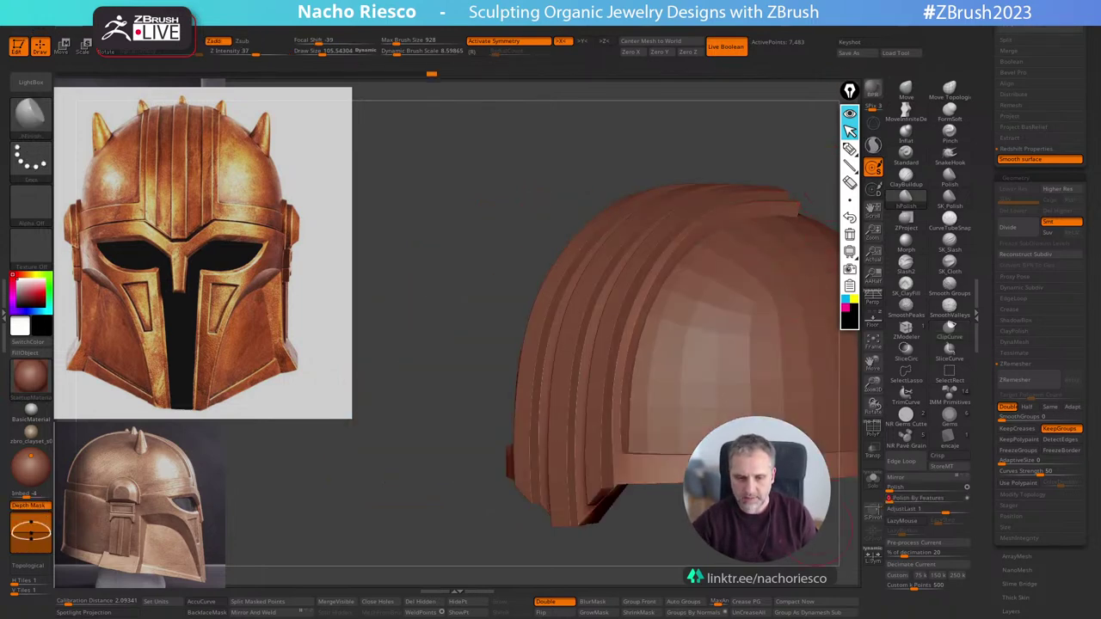
Save the tool as Armorer Ring_1 in the Stream14B folder.
{"action": "mouse_move", "coordinate": [757, 507]}
{"action": "left_mouse_down", "text": "shift"}
{"action": "mouse_move", "coordinate": [804, 516]}
{"action": "mouse_move", "coordinate": [787, 481]}
{"action": "left_mouse_up", "text": "shift"}
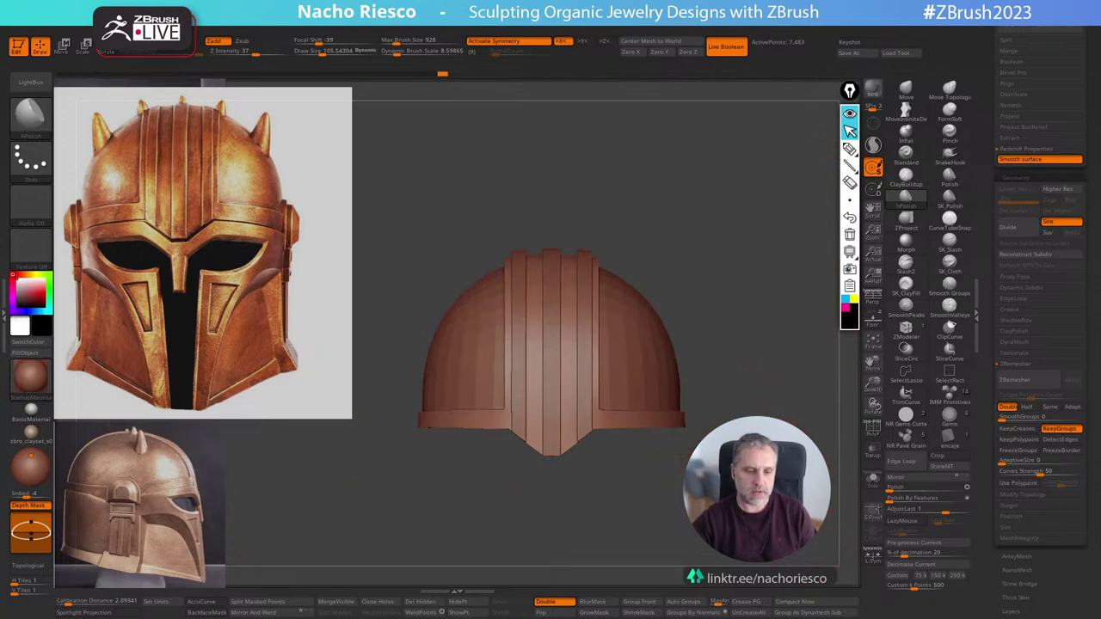
{"action": "left_click", "coordinate": [849, 53]}
{"action": "key", "text": "Return"}
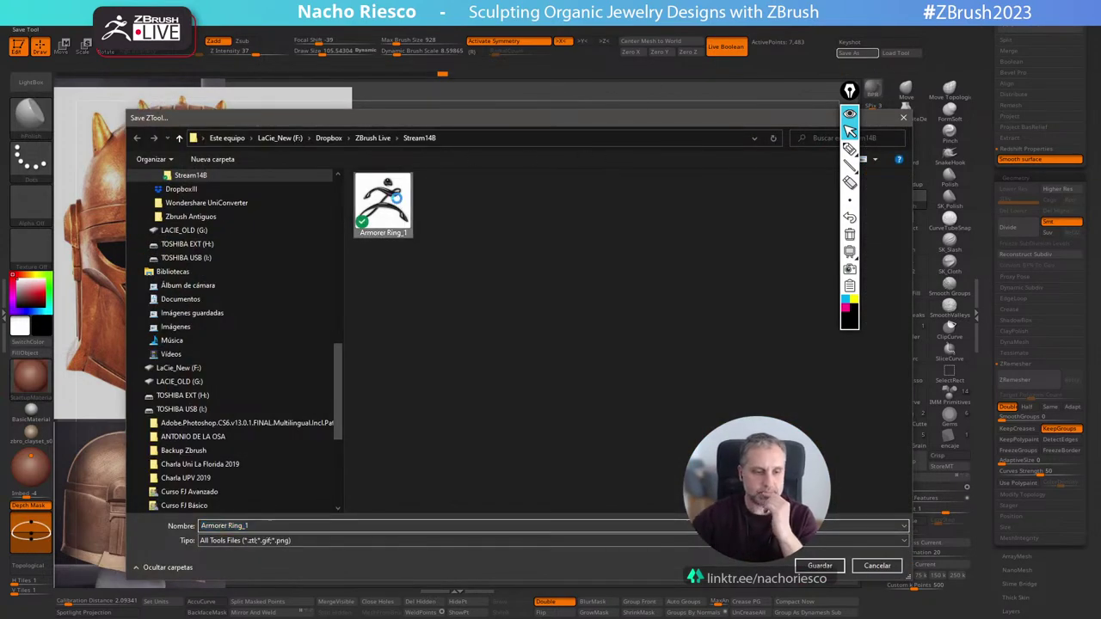
{"action": "left_click", "coordinate": [580, 307]}
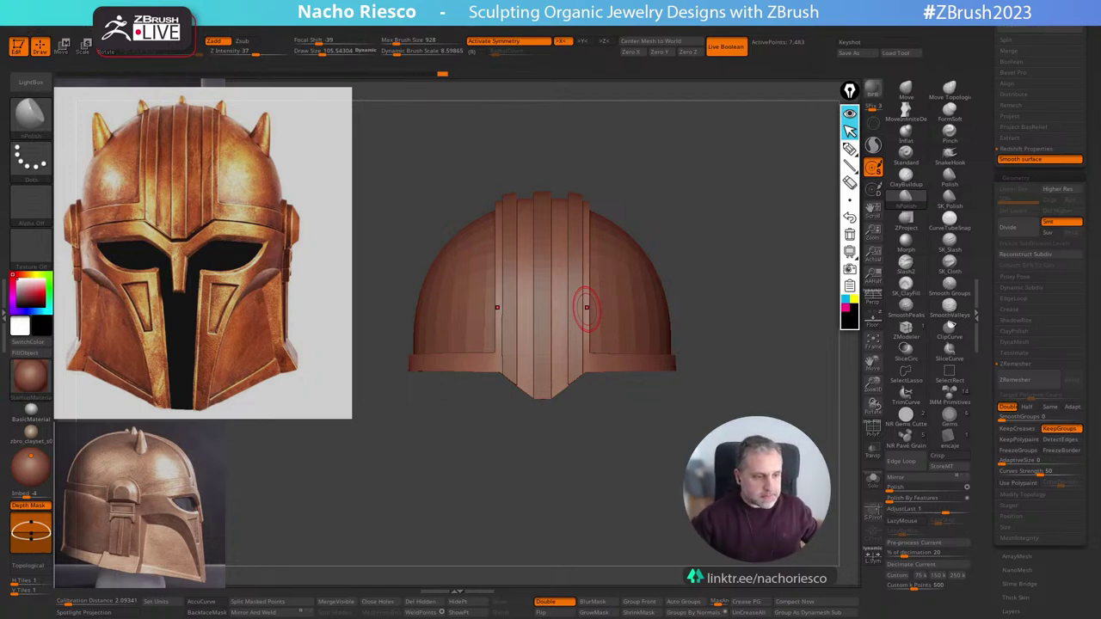
Mask the rim's upper edge and its corners against the crest band with the MaskPen brush, soften the mask and invert it.
{"action": "left_click_drag", "start_coordinate": [748, 439], "coordinate": [767, 447]}
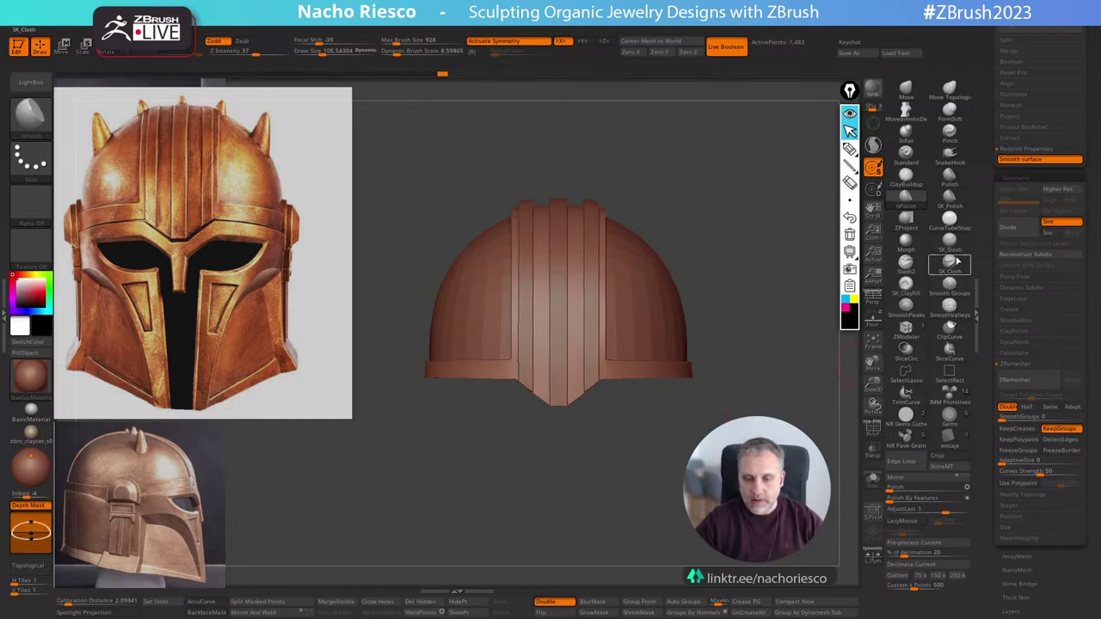
{"action": "left_click_drag", "start_coordinate": [991, 218], "coordinate": [989, 283]}
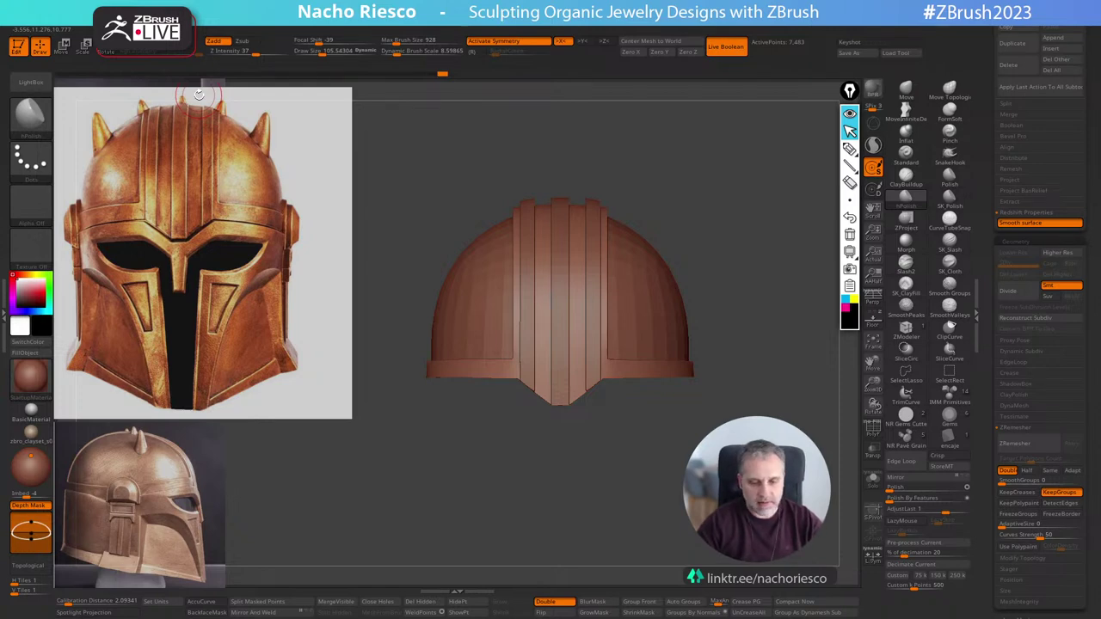
{"action": "mouse_move", "coordinate": [713, 423]}
{"action": "left_mouse_down", "text": "alt"}
{"action": "mouse_move", "coordinate": [704, 456]}
{"action": "mouse_move", "coordinate": [682, 380]}
{"action": "left_mouse_up", "text": "alt"}
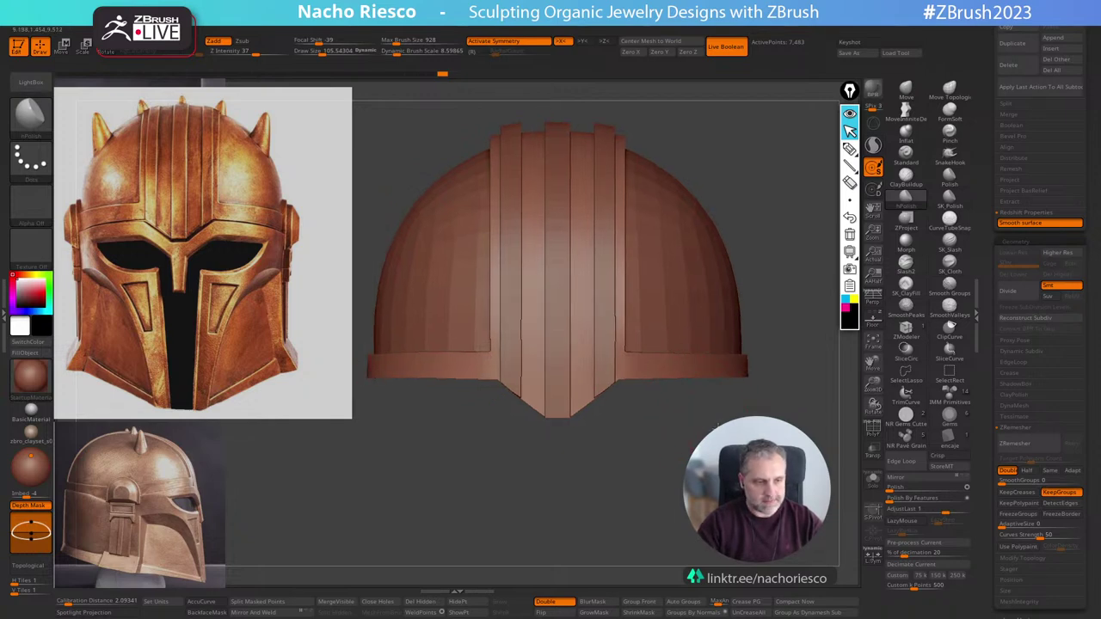
{"action": "mouse_move", "coordinate": [782, 295]}
{"action": "left_mouse_down", "text": "alt"}
{"action": "mouse_move", "coordinate": [774, 315]}
{"action": "mouse_move", "coordinate": [695, 292]}
{"action": "mouse_move", "coordinate": [813, 299]}
{"action": "left_mouse_up", "text": "alt"}
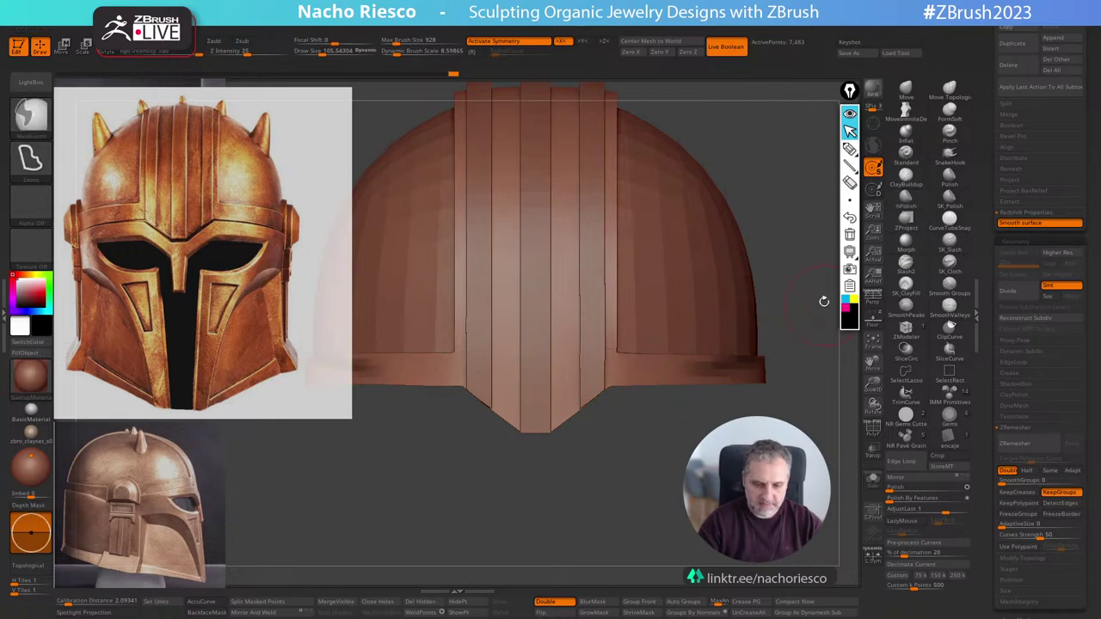
{"action": "left_click", "coordinate": [31, 117], "text": "ctrl"}
{"action": "left_click", "coordinate": [220, 128], "text": "ctrl"}
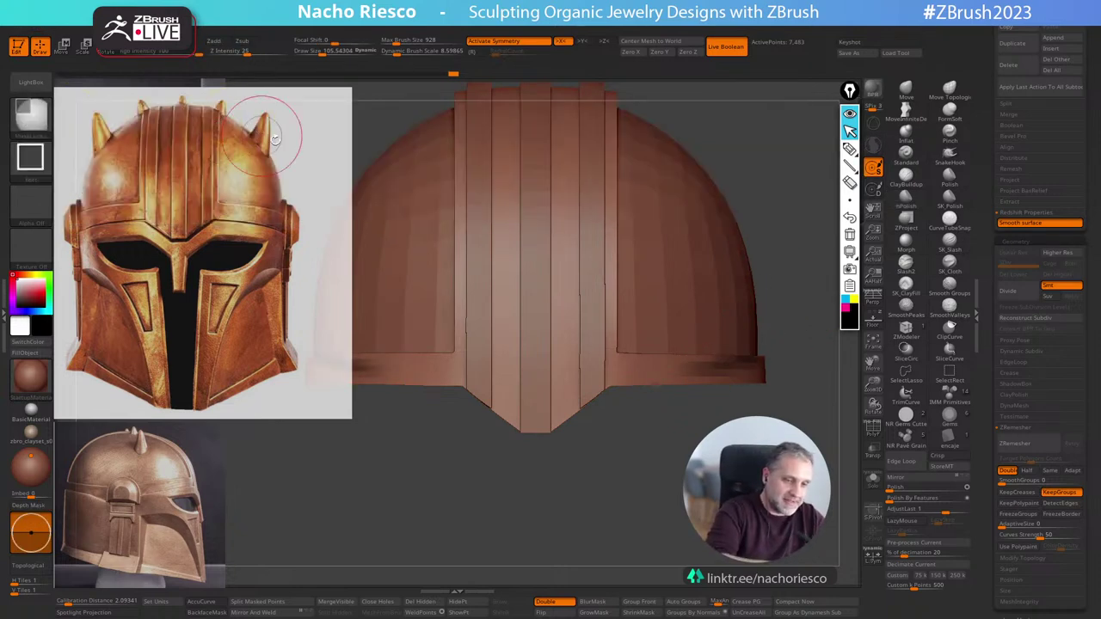
{"action": "key", "text": "ctrl+b"}
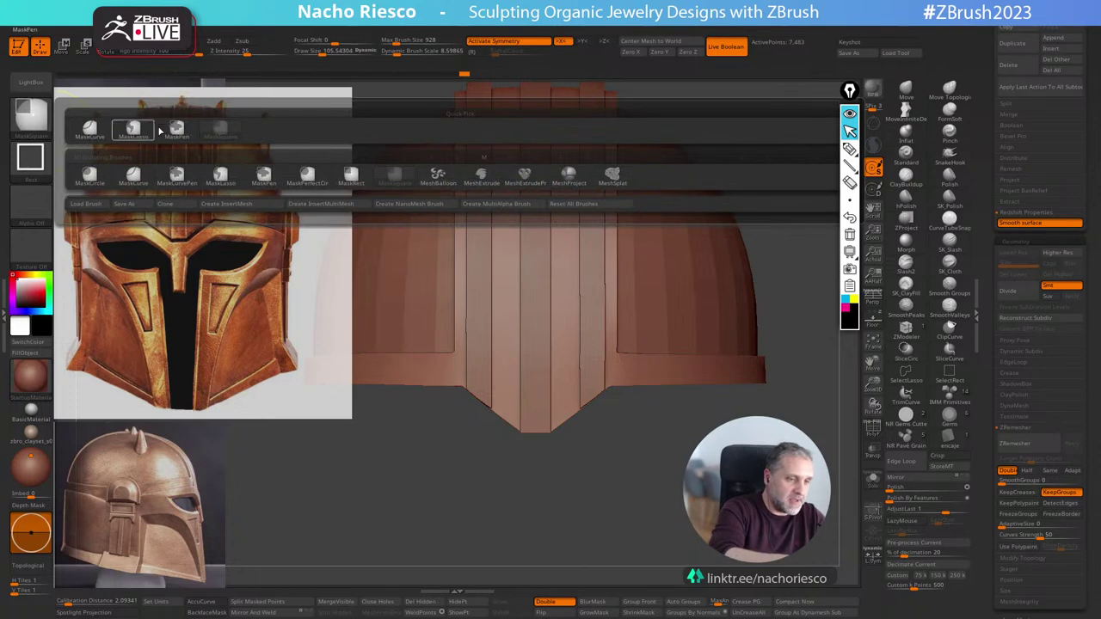
{"action": "left_click", "coordinate": [176, 129]}
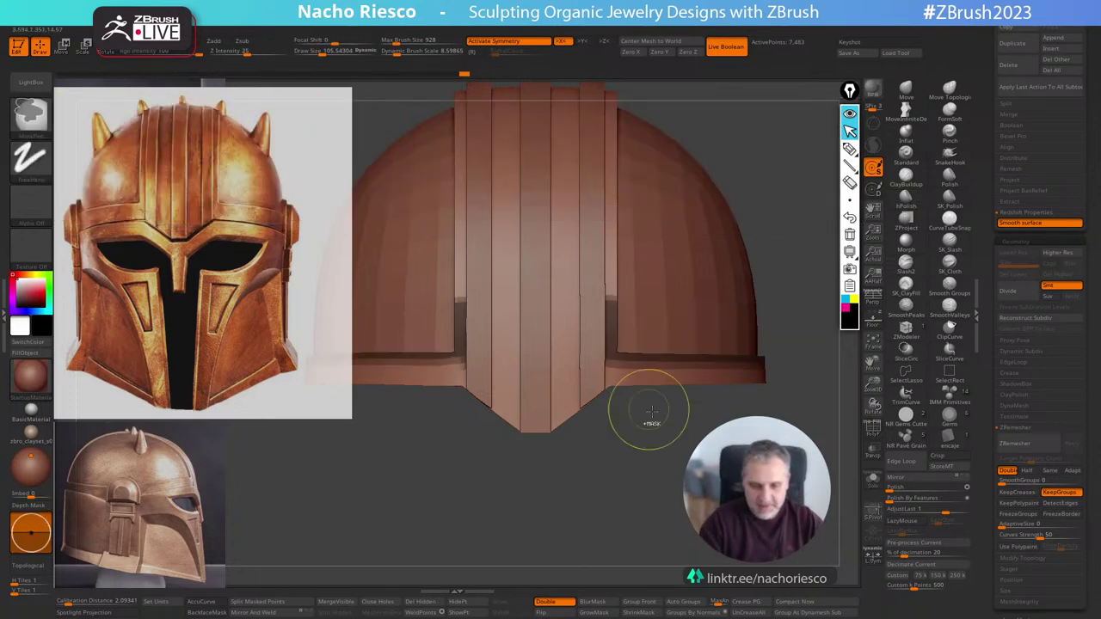
{"action": "left_click", "coordinate": [658, 376], "text": "ctrl"}
{"action": "left_click", "coordinate": [663, 460], "text": "ctrl"}
Shift the unmasked rim edge slightly upward with a Transpose move, and clear the mask.
{"action": "key", "text": "w"}
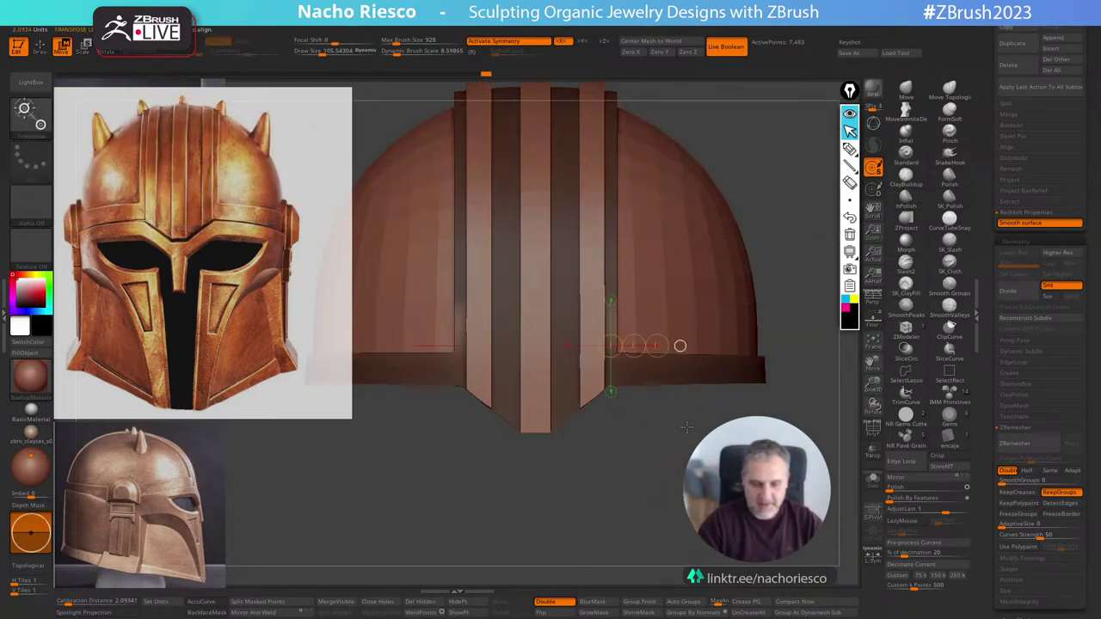
{"action": "left_click_drag", "start_coordinate": [702, 422], "coordinate": [701, 301]}
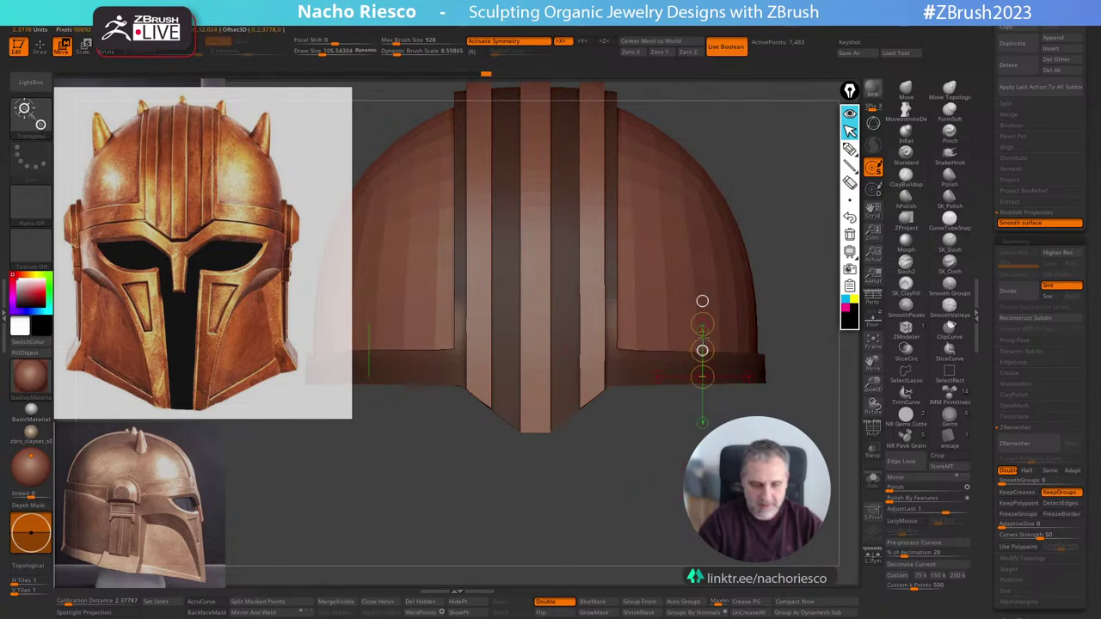
{"action": "key", "text": "q"}
{"action": "mouse_move", "coordinate": [719, 398]}
{"action": "left_mouse_down", "text": "ctrl"}
{"action": "mouse_move", "coordinate": [738, 417]}
{"action": "mouse_move", "coordinate": [741, 365]}
{"action": "mouse_move", "coordinate": [731, 400]}
{"action": "left_mouse_up", "text": "ctrl"}
{"action": "key", "text": "f"}
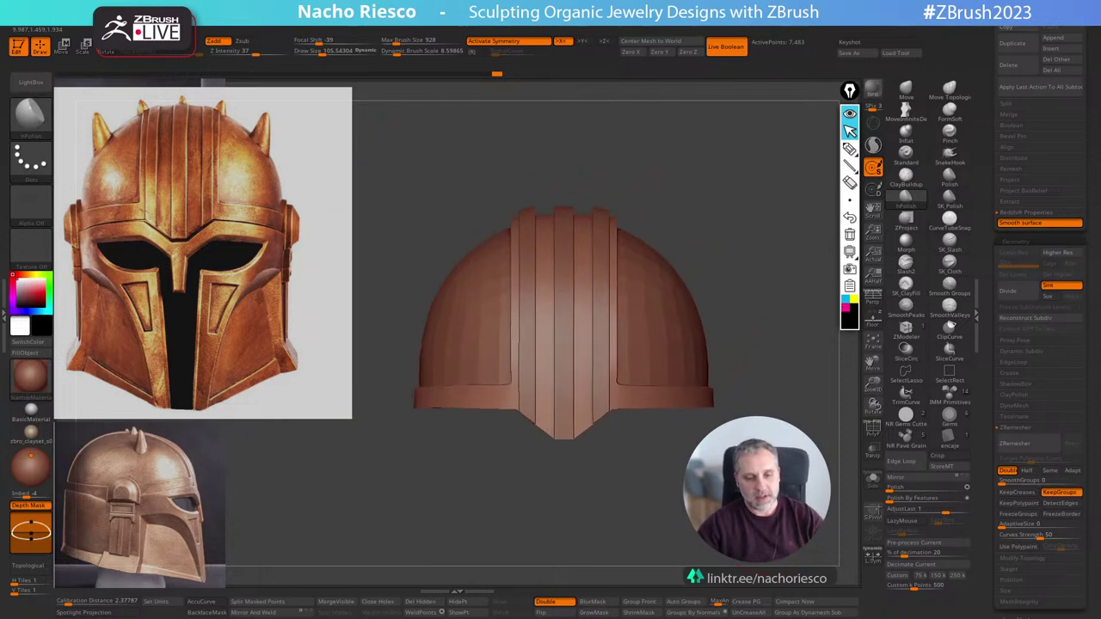
Append a Sphere3D subtool, turn on transparency and move the sphere up above the helmet's crest.
{"action": "scroll", "coordinate": [984, 258], "scroll_direction": "up", "scroll_amount": 10}
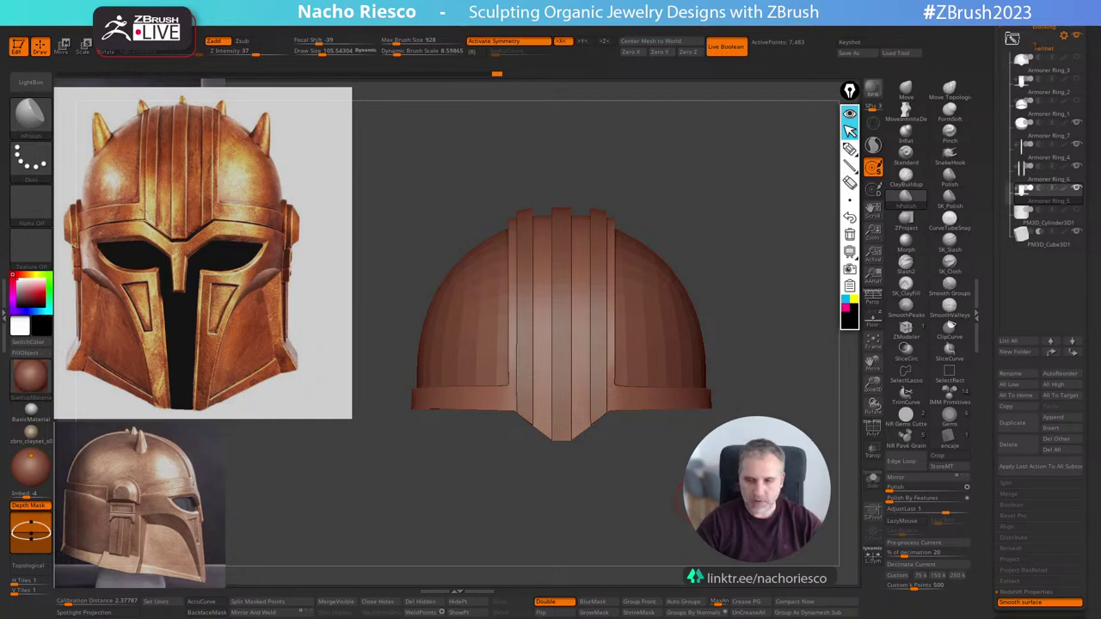
{"action": "left_click", "coordinate": [1051, 433]}
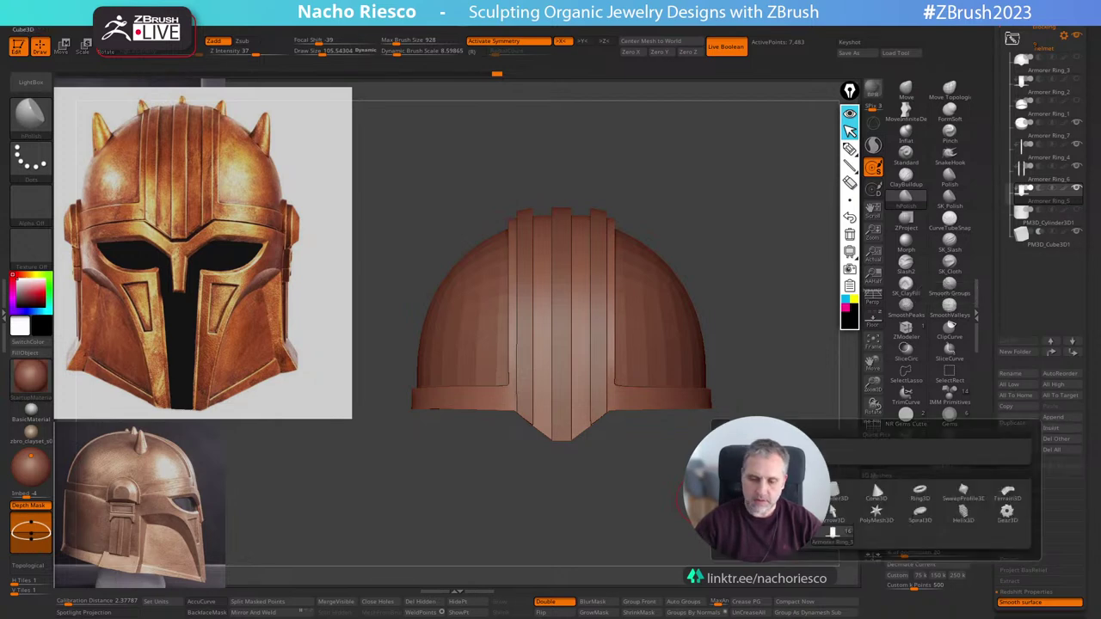
{"action": "left_click", "coordinate": [872, 479]}
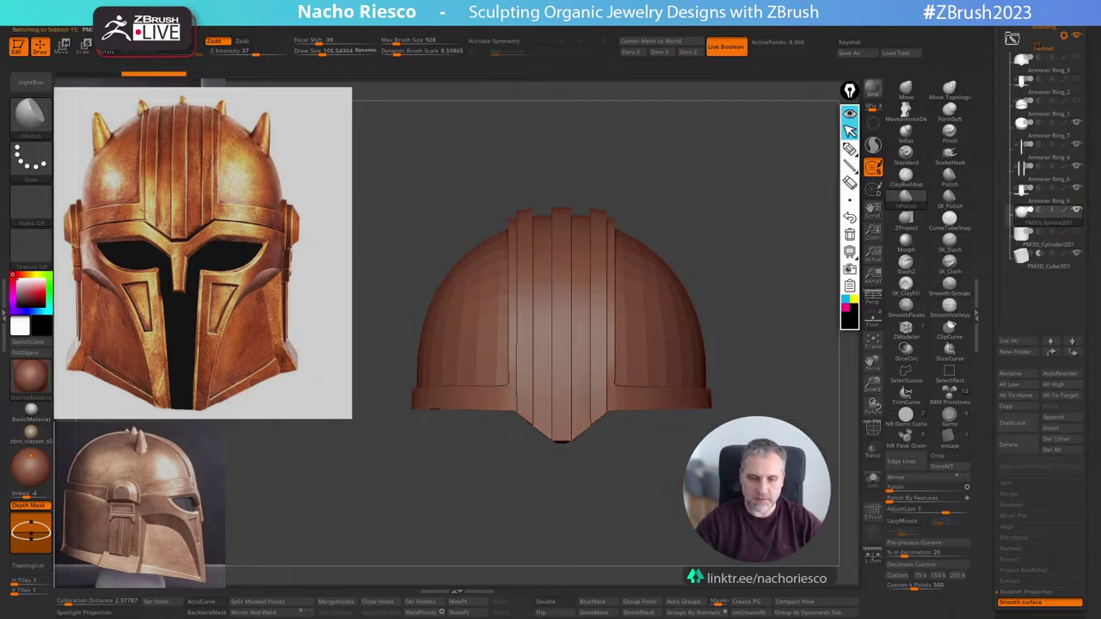
{"action": "left_click", "coordinate": [872, 450]}
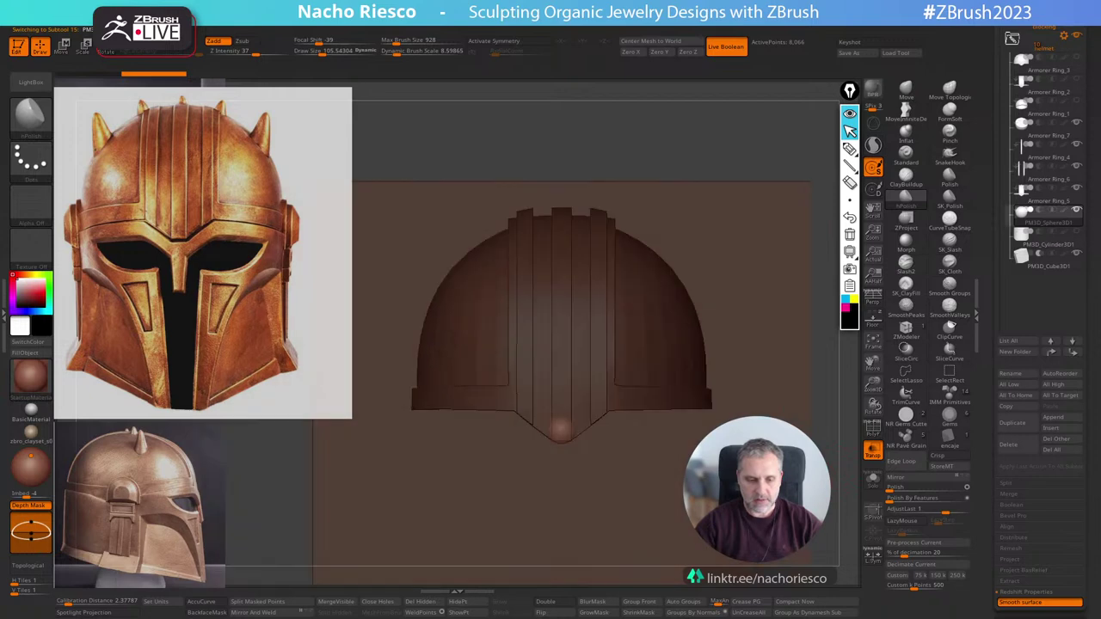
{"action": "key", "text": "w"}
{"action": "key", "text": "y"}
{"action": "left_click_drag", "start_coordinate": [560, 499], "coordinate": [560, 256]}
Isolate the sphere and stretch it vertically into a tall ellipsoid.
{"action": "key", "text": "q"}
{"action": "left_click", "coordinate": [872, 478]}
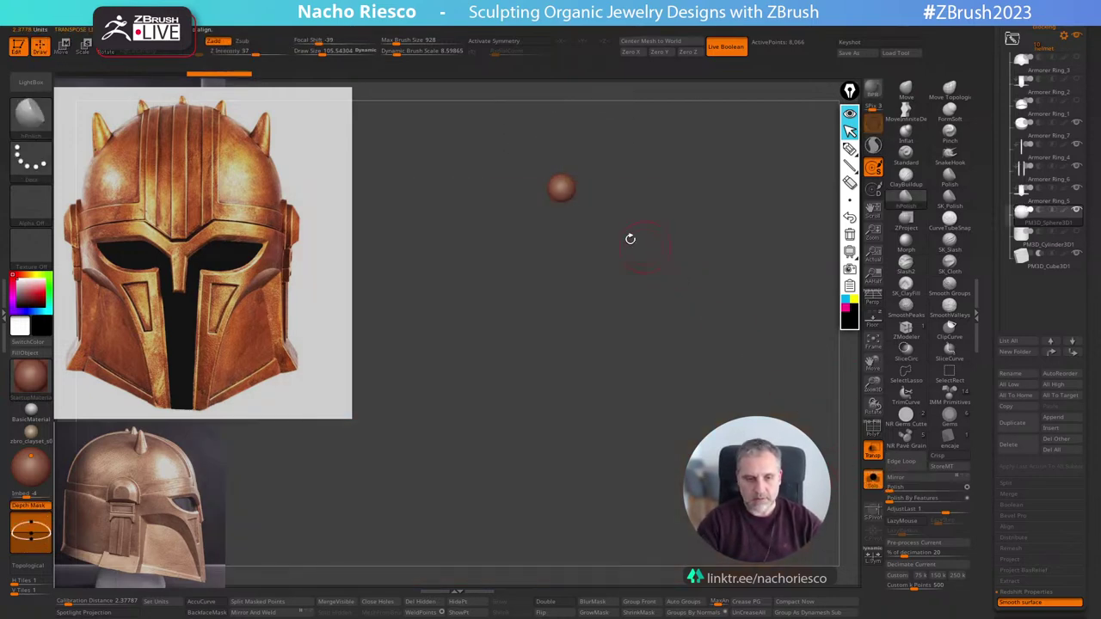
{"action": "key", "text": "w"}
{"action": "left_click_drag", "start_coordinate": [566, 349], "coordinate": [568, 400]}
{"action": "key", "text": "q"}
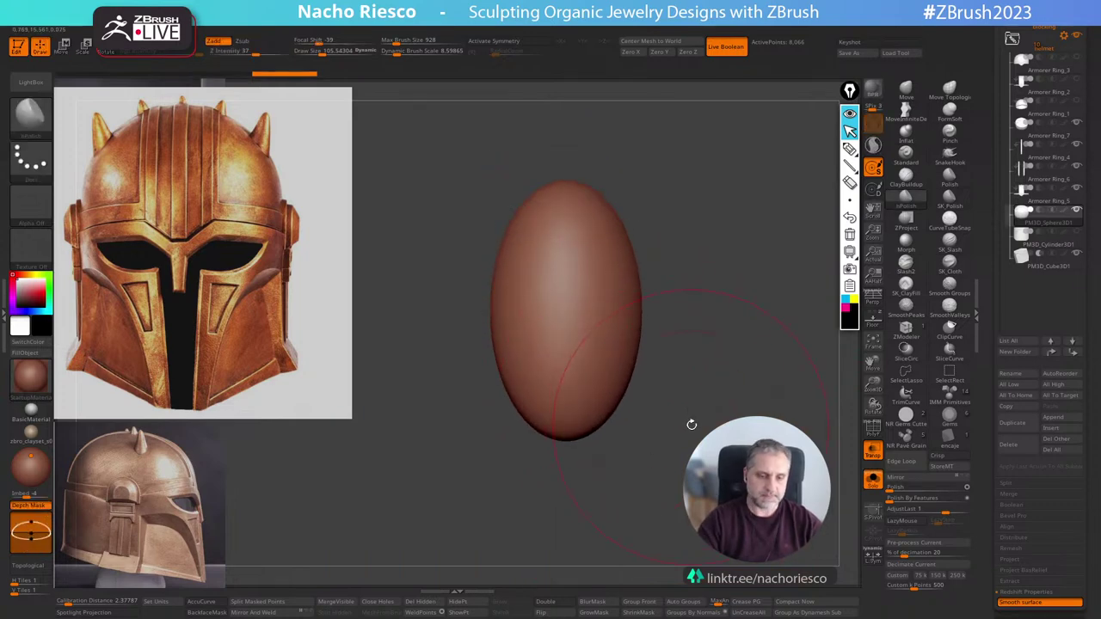
Apply the Taper deformer to the ellipsoid, widening its base and narrowing its tip with a tip taper of about -0.36.
{"action": "key", "text": "f"}
{"action": "key", "text": "w"}
{"action": "left_click", "coordinate": [504, 228]}
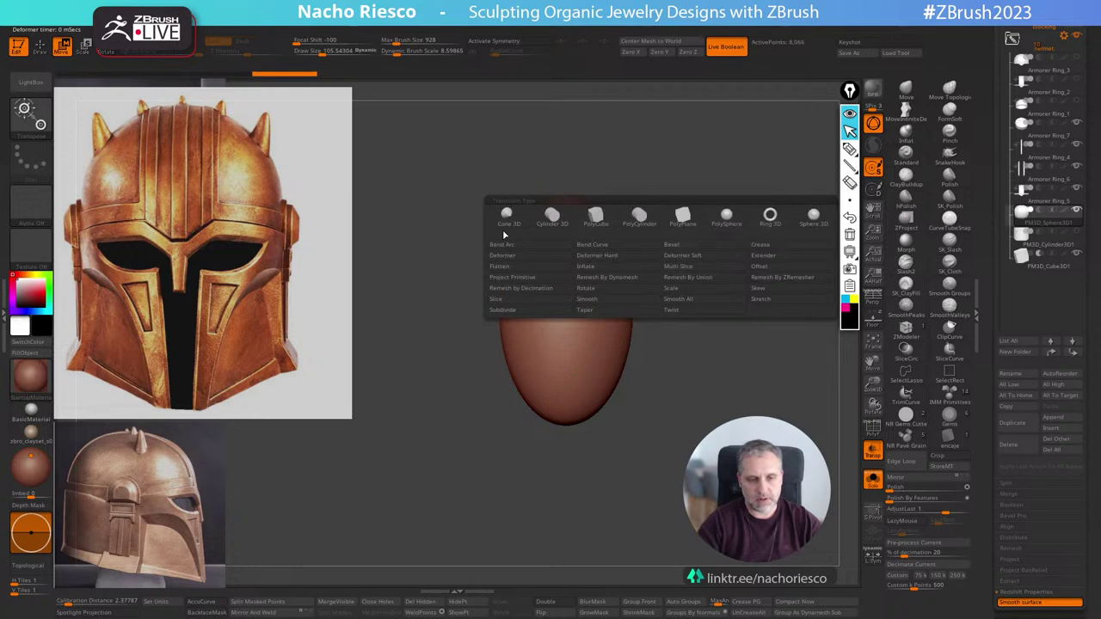
{"action": "left_click", "coordinate": [507, 221]}
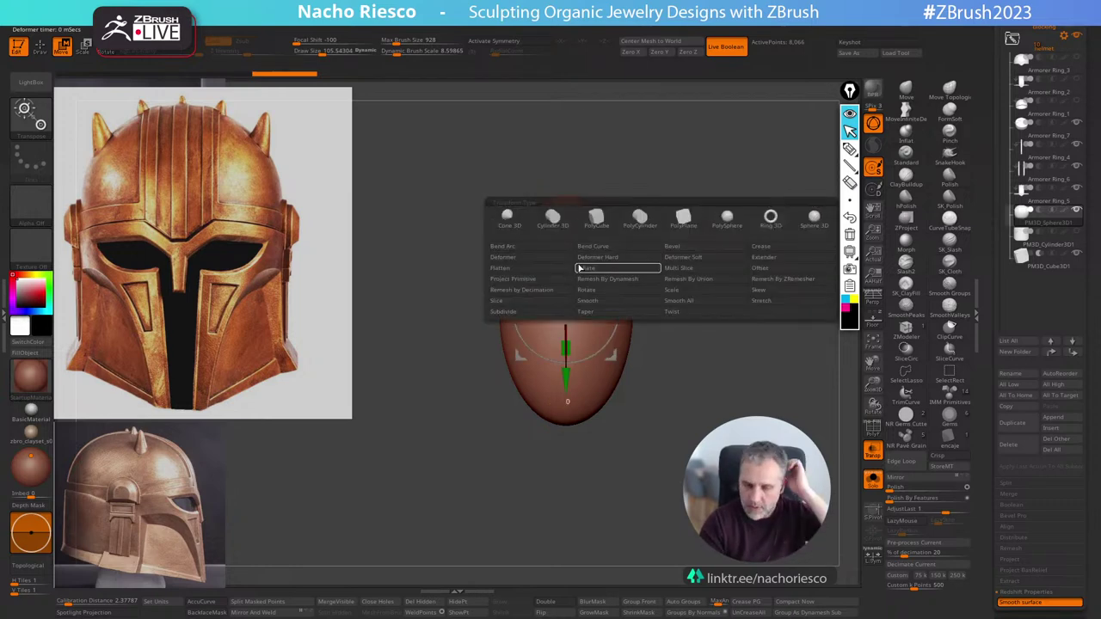
{"action": "left_click", "coordinate": [595, 315]}
{"action": "left_click_drag", "start_coordinate": [566, 433], "coordinate": [571, 451]}
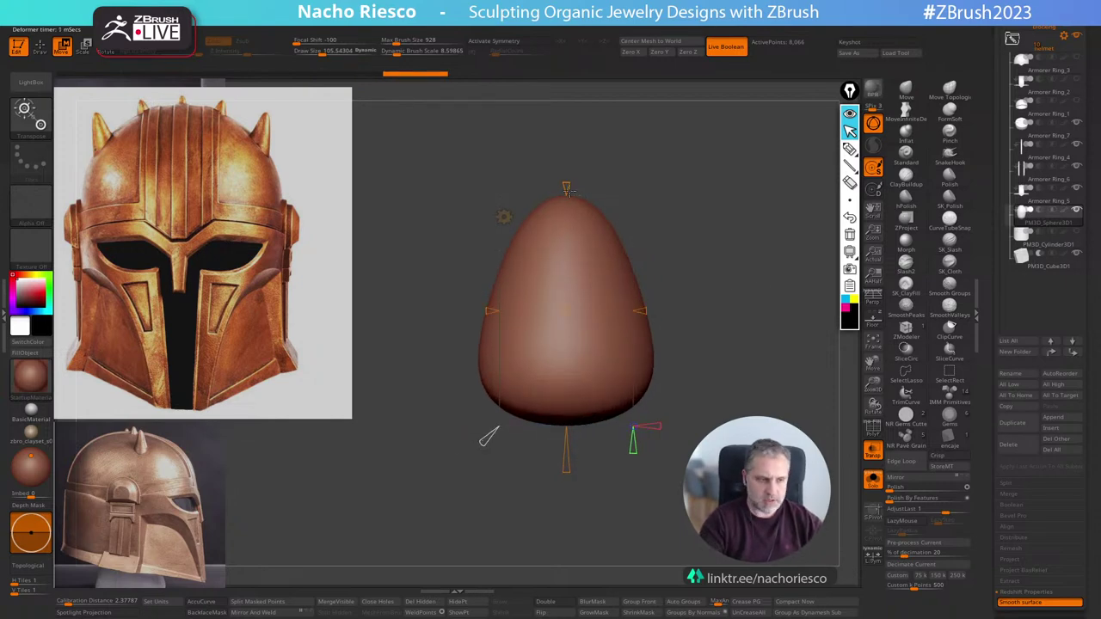
{"action": "left_click_drag", "start_coordinate": [567, 186], "coordinate": [571, 225]}
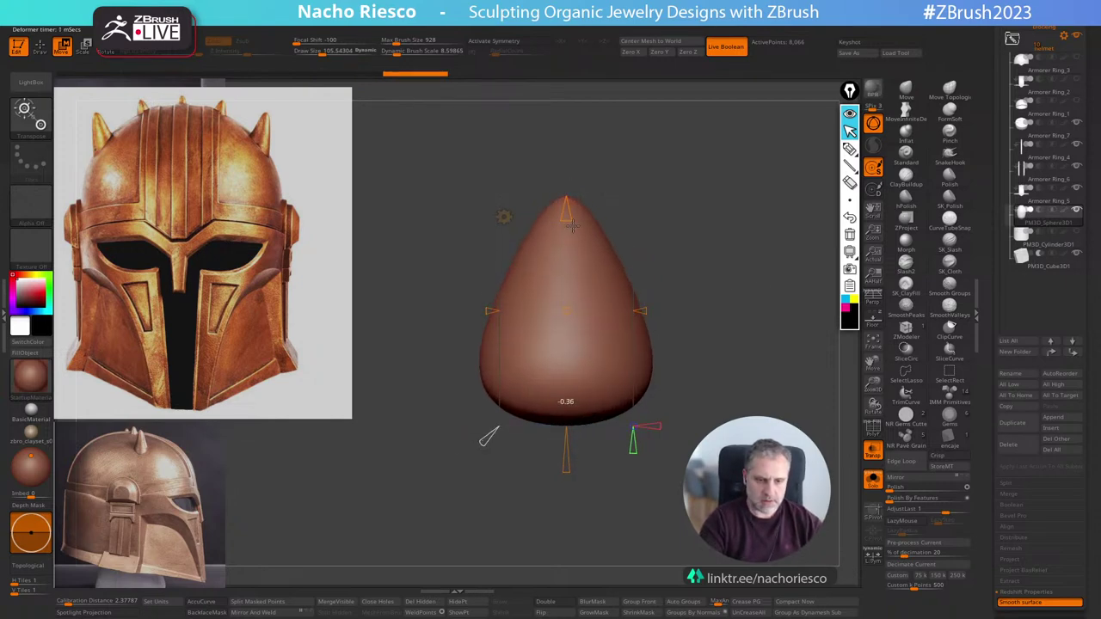
Accept the taper and stretch the shape vertically into a long pointed horn.
{"action": "left_click", "coordinate": [504, 217]}
{"action": "left_click", "coordinate": [506, 224]}
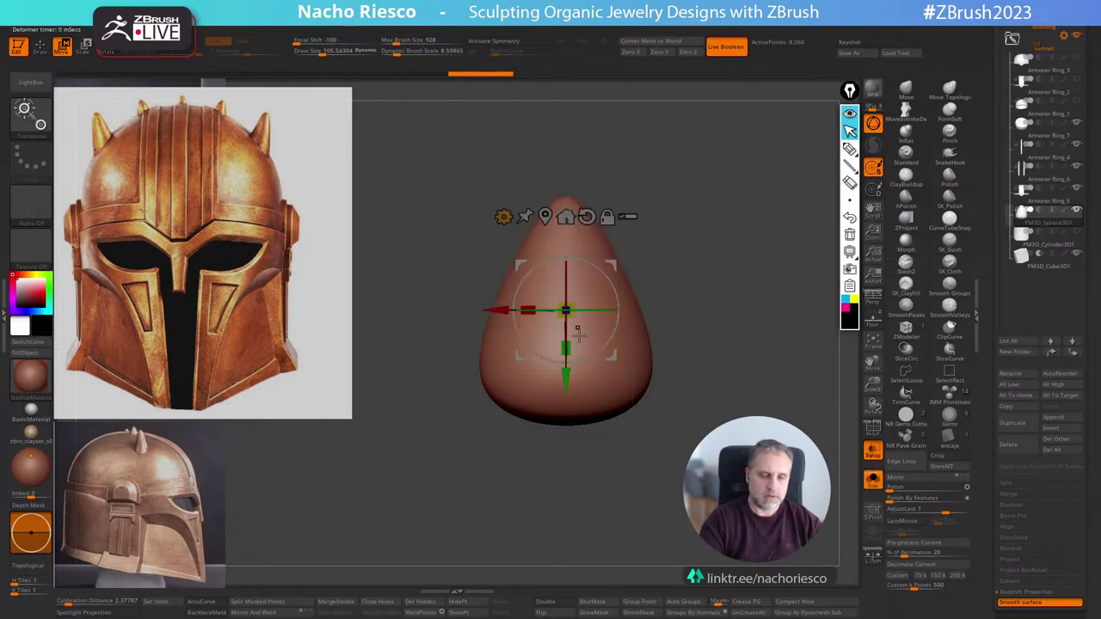
{"action": "left_click_drag", "start_coordinate": [568, 344], "coordinate": [568, 410]}
{"action": "key", "text": "q"}
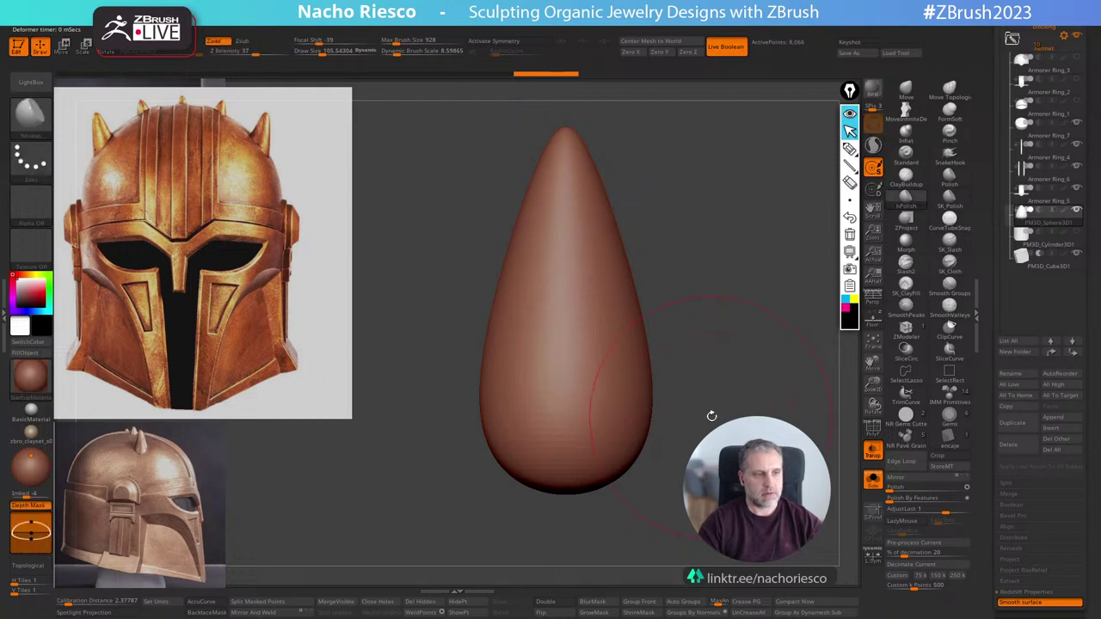
{"action": "key", "text": "w"}
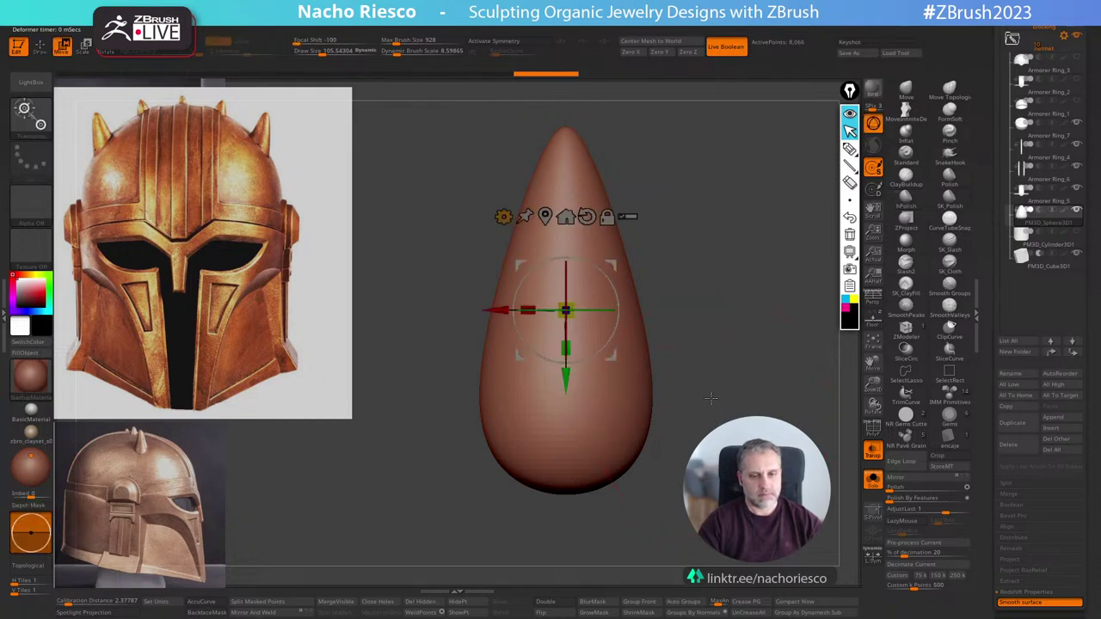
{"action": "left_click_drag", "start_coordinate": [613, 295], "coordinate": [610, 290]}
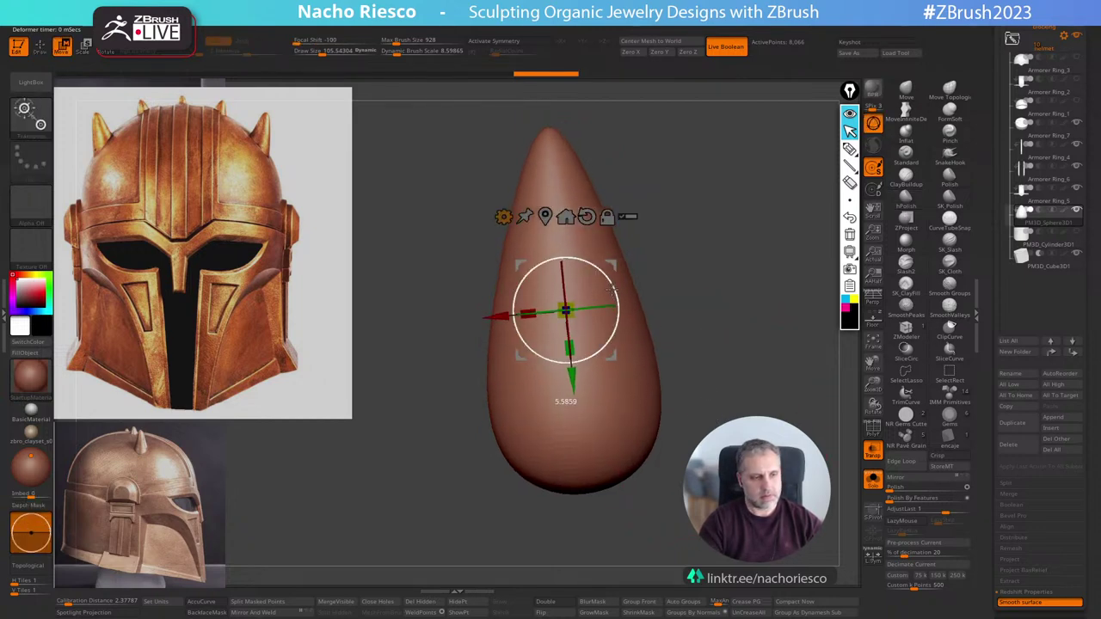
{"action": "key", "text": "ctrl+z"}
Show the whole helmet without transparency and shift the horn back in depth over the dome.
{"action": "left_click", "coordinate": [873, 452]}
{"action": "left_click", "coordinate": [876, 483]}
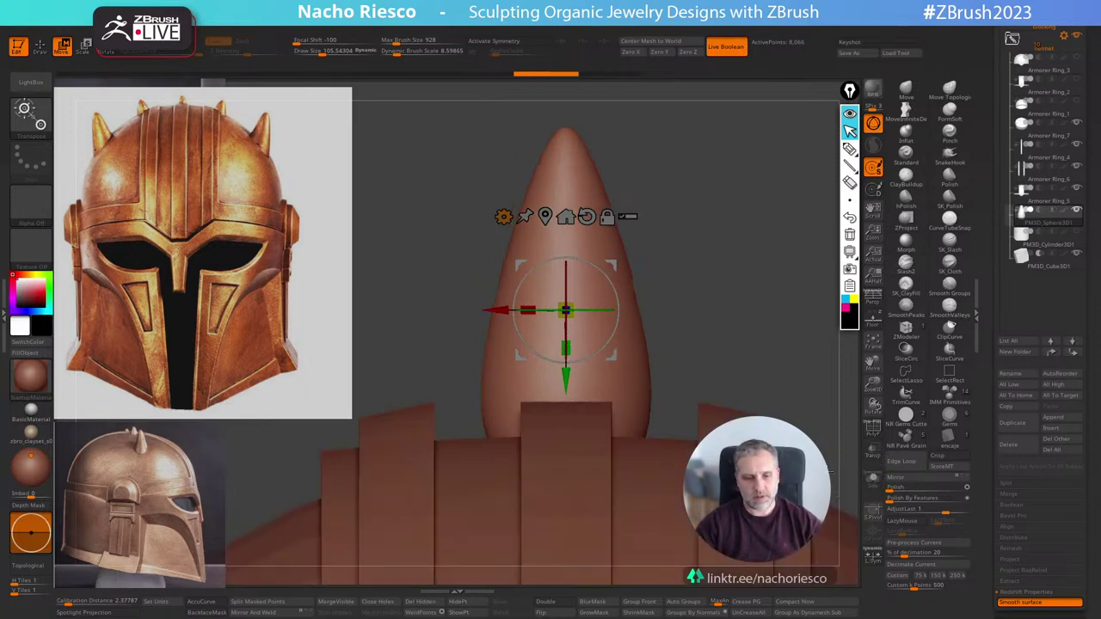
{"action": "left_click_drag", "start_coordinate": [828, 471], "coordinate": [733, 295], "text": "alt"}
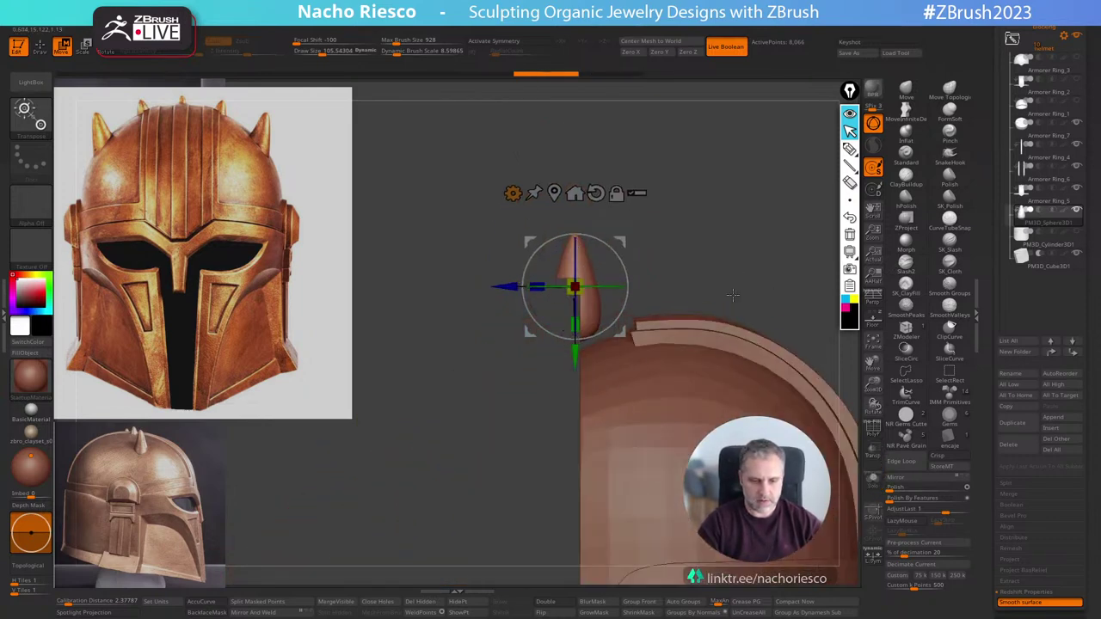
{"action": "left_click_drag", "start_coordinate": [505, 286], "coordinate": [573, 287]}
{"action": "left_click_drag", "start_coordinate": [745, 295], "coordinate": [671, 302], "text": "shift"}
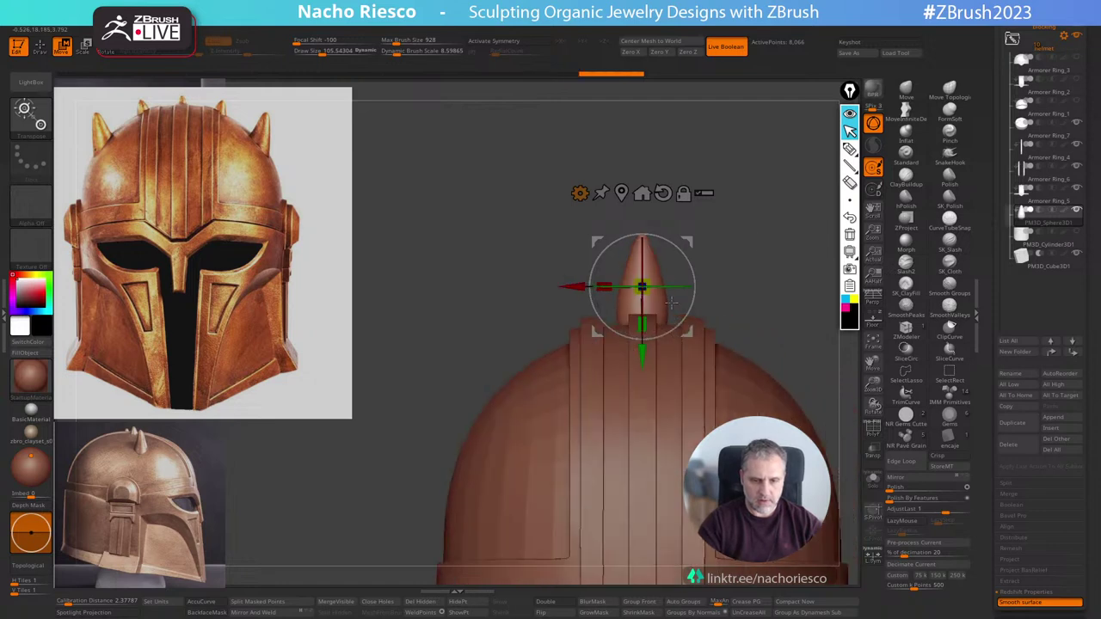
Move the horn sideways off the crest band and lower it so its base sinks into the dome's side.
{"action": "left_click_drag", "start_coordinate": [575, 286], "coordinate": [453, 327]}
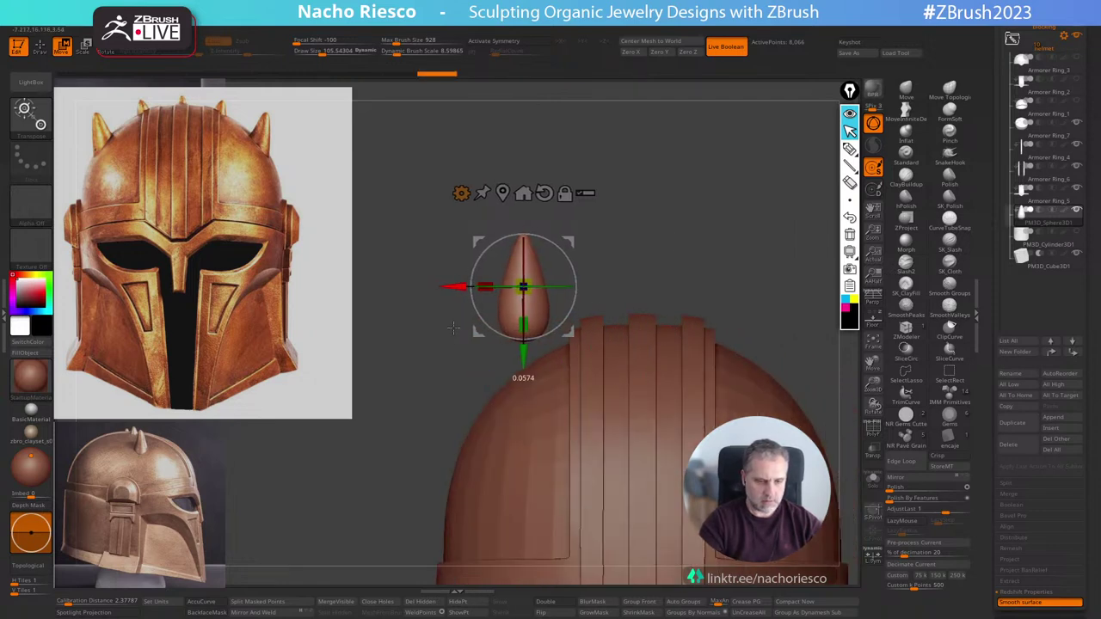
{"action": "left_click_drag", "start_coordinate": [523, 355], "coordinate": [522, 432]}
{"action": "left_click_drag", "start_coordinate": [677, 234], "coordinate": [753, 230]}
{"action": "left_click_drag", "start_coordinate": [453, 362], "coordinate": [491, 363]}
{"action": "key", "text": "q"}
{"action": "mouse_move", "coordinate": [759, 271]}
{"action": "left_mouse_down", "text": "shift"}
{"action": "mouse_move", "coordinate": [732, 262]}
{"action": "mouse_move", "coordinate": [715, 201]}
{"action": "left_mouse_up", "text": "shift"}
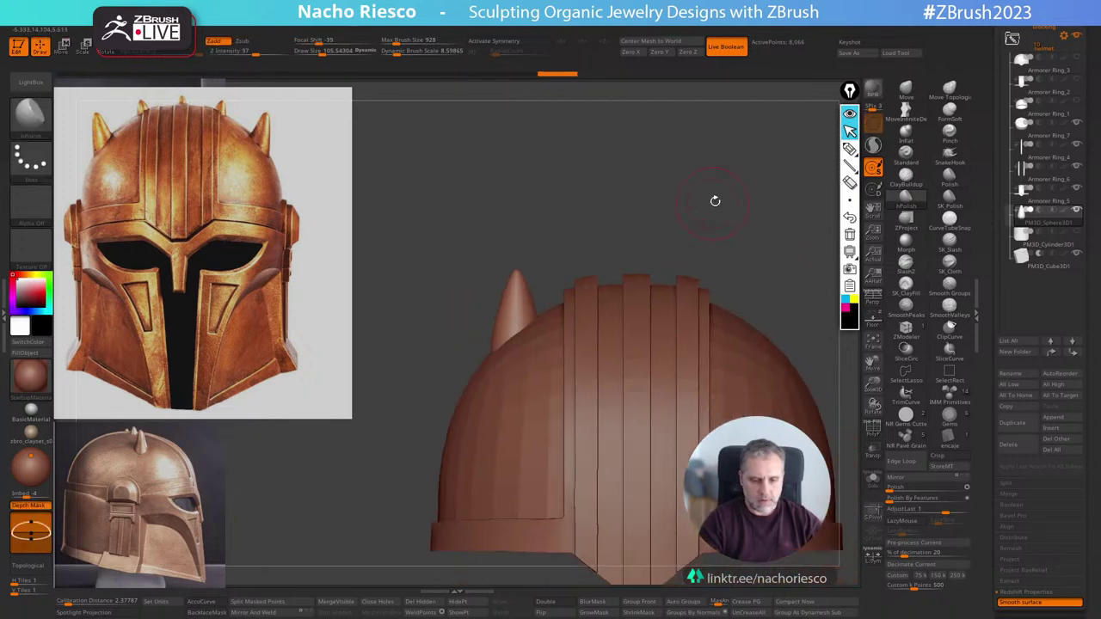
Tilt the horn slightly on the dome and check its placement from the side and front.
{"action": "key", "text": "w"}
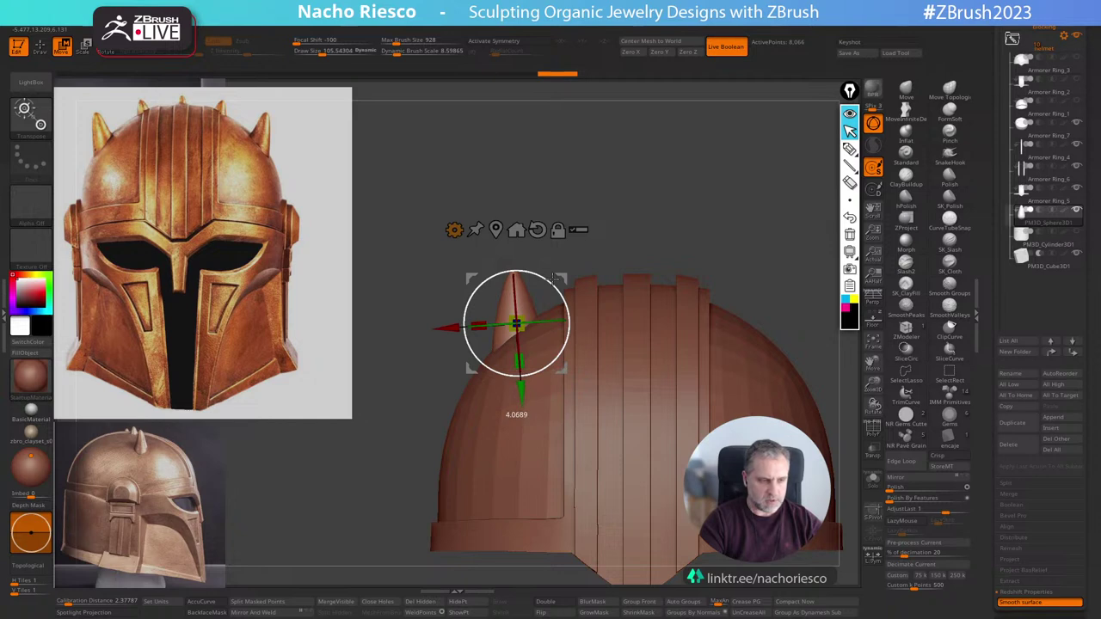
{"action": "left_click_drag", "start_coordinate": [553, 277], "coordinate": [558, 281]}
{"action": "key", "text": "q"}
{"action": "mouse_move", "coordinate": [770, 247]}
{"action": "left_mouse_down", "text": "alt"}
{"action": "mouse_move", "coordinate": [766, 211]}
{"action": "mouse_move", "coordinate": [793, 249]}
{"action": "left_mouse_up", "text": "alt"}
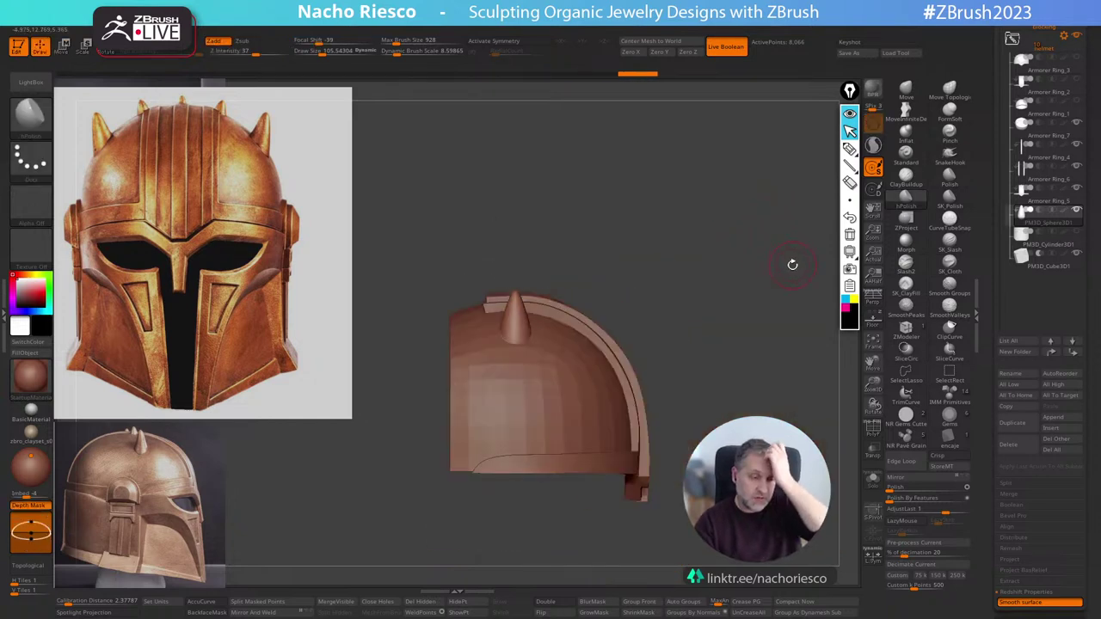
{"action": "left_click_drag", "start_coordinate": [786, 275], "coordinate": [678, 286]}
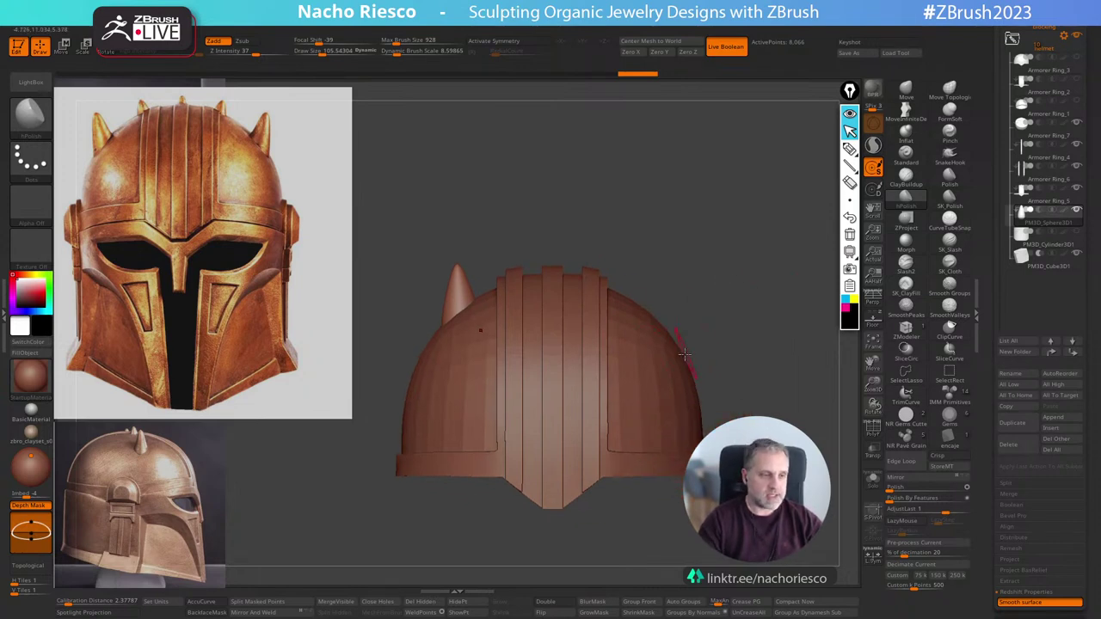
Duplicate the horn toward the crest band and fit the smaller copy against the band's outer edge.
{"action": "key", "text": "w"}
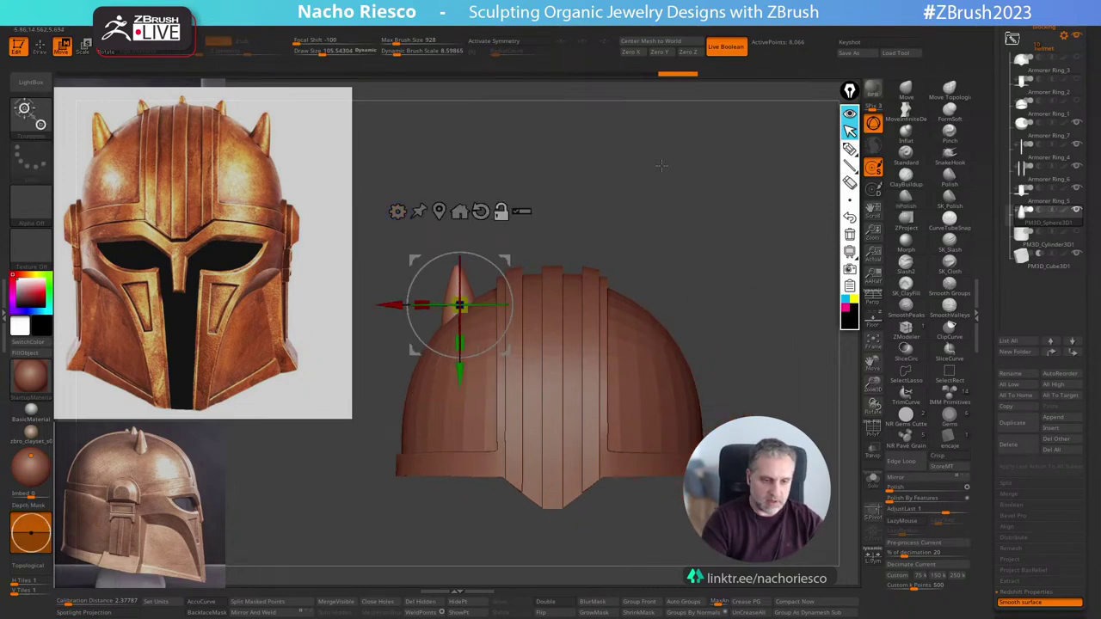
{"action": "left_click_drag", "start_coordinate": [661, 166], "coordinate": [664, 206], "text": "alt"}
{"action": "left_click_drag", "start_coordinate": [394, 306], "coordinate": [447, 305], "text": "ctrl"}
{"action": "left_click_drag", "start_coordinate": [654, 182], "coordinate": [715, 282]}
{"action": "left_click_drag", "start_coordinate": [760, 253], "coordinate": [750, 371]}
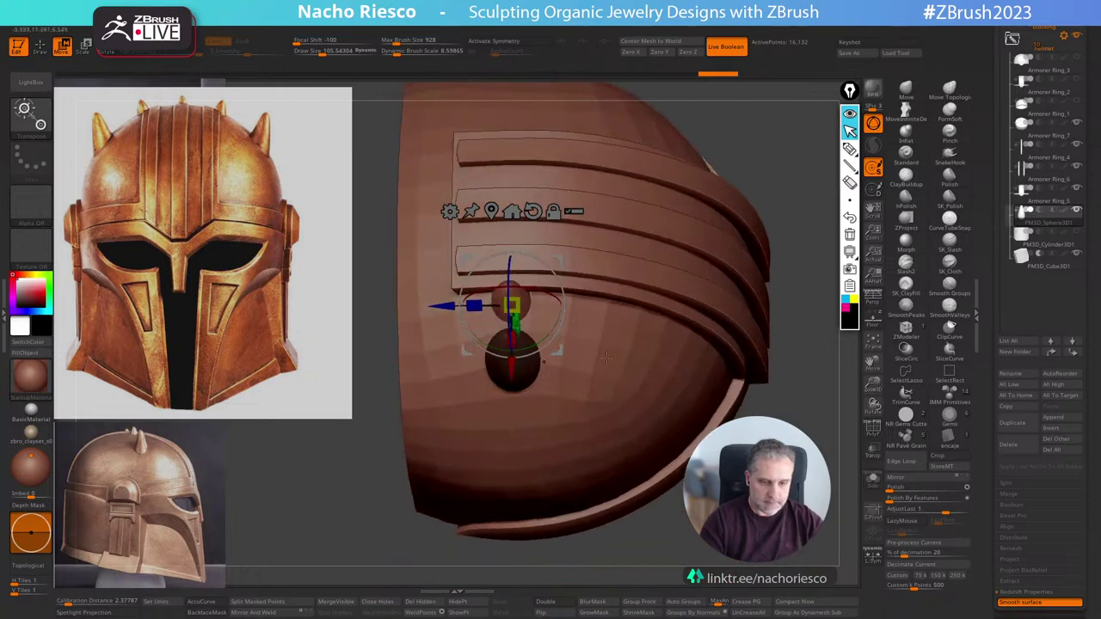
{"action": "left_click_drag", "start_coordinate": [559, 351], "coordinate": [549, 353]}
{"action": "left_click_drag", "start_coordinate": [748, 120], "coordinate": [714, 153]}
{"action": "left_click_drag", "start_coordinate": [503, 307], "coordinate": [505, 311]}
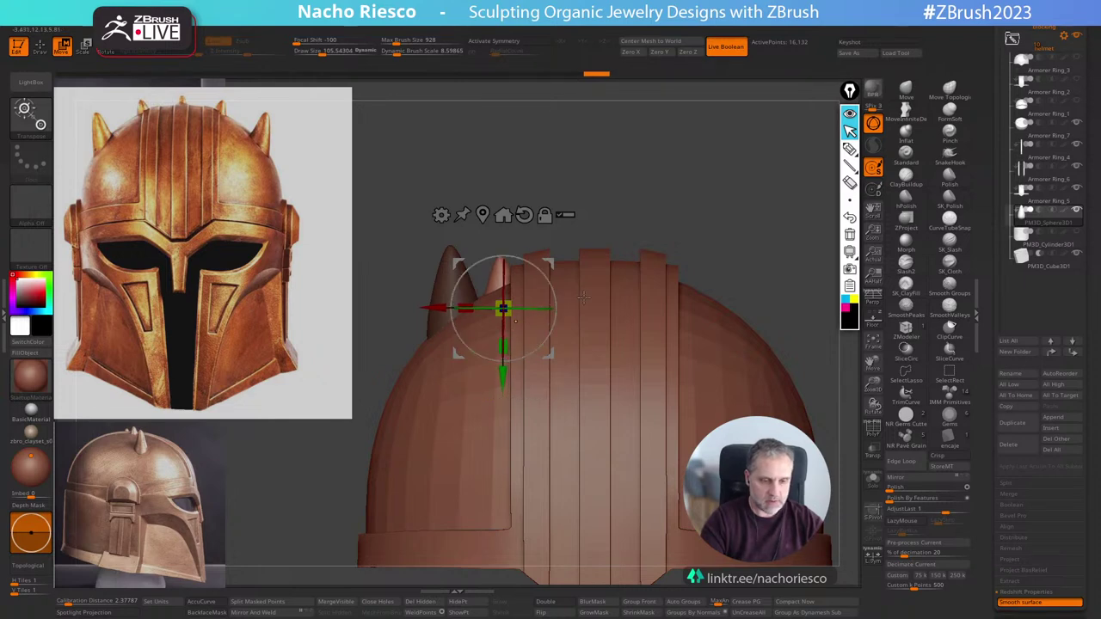
Move the large horn outward and lower on the dome, and shift the small horn forward in line with it.
{"action": "left_click", "coordinate": [710, 245], "text": "ctrl"}
{"action": "left_click_drag", "start_coordinate": [551, 262], "coordinate": [535, 302]}
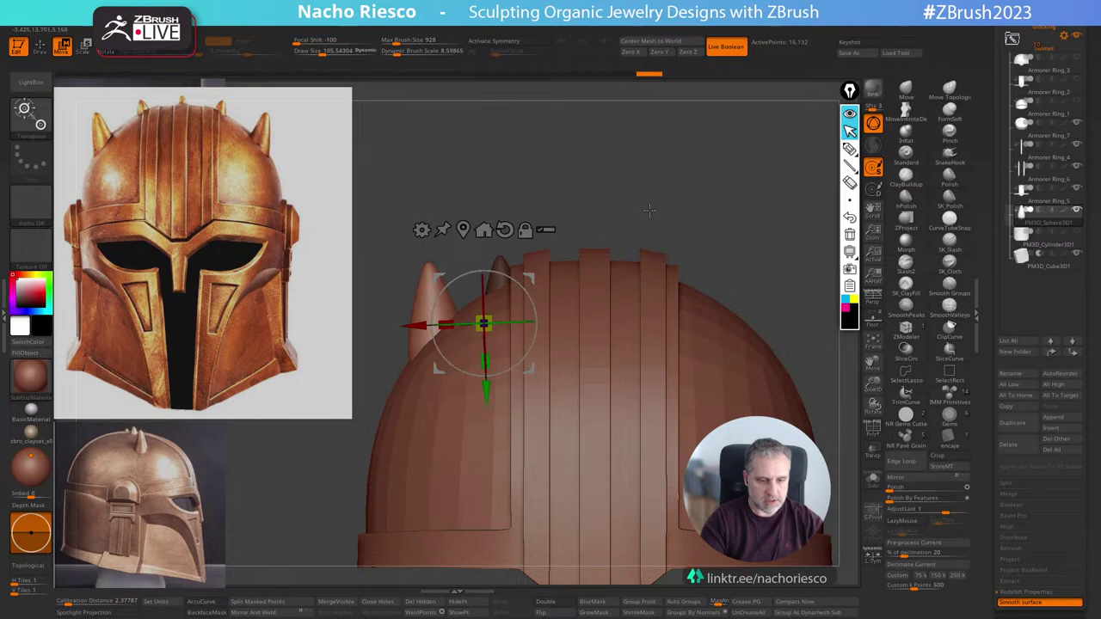
{"action": "key", "text": "q"}
{"action": "right_click_drag", "start_coordinate": [535, 303], "coordinate": [528, 319]}
{"action": "left_click", "coordinate": [615, 183], "text": "ctrl"}
{"action": "key", "text": "w"}
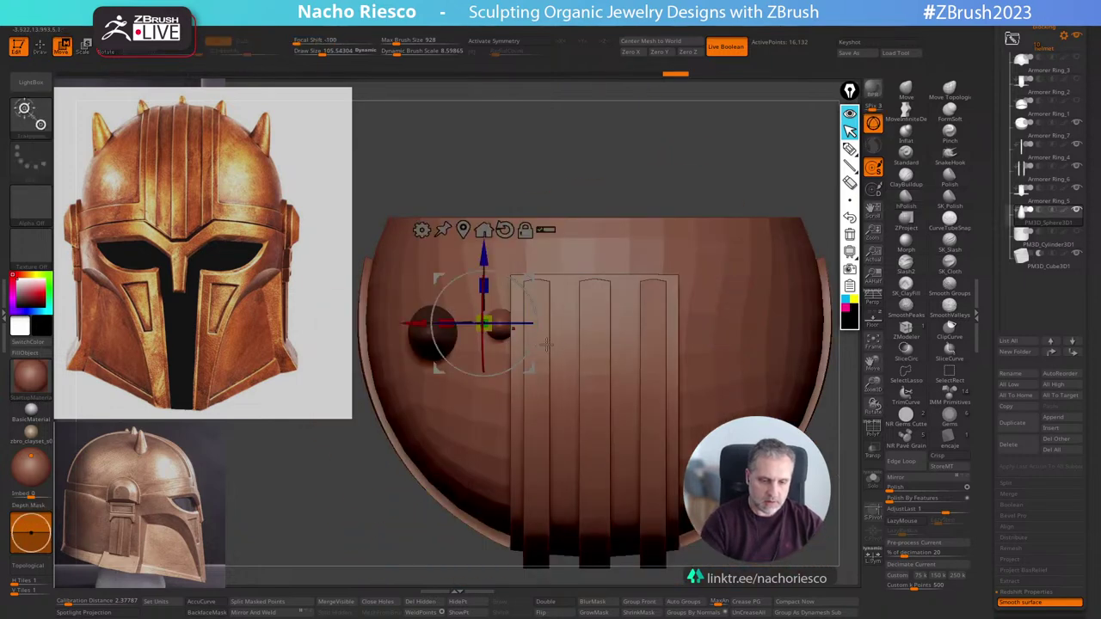
{"action": "left_click_drag", "start_coordinate": [527, 280], "coordinate": [524, 291]}
{"action": "right_click_drag", "start_coordinate": [692, 186], "coordinate": [696, 164], "text": "shift"}
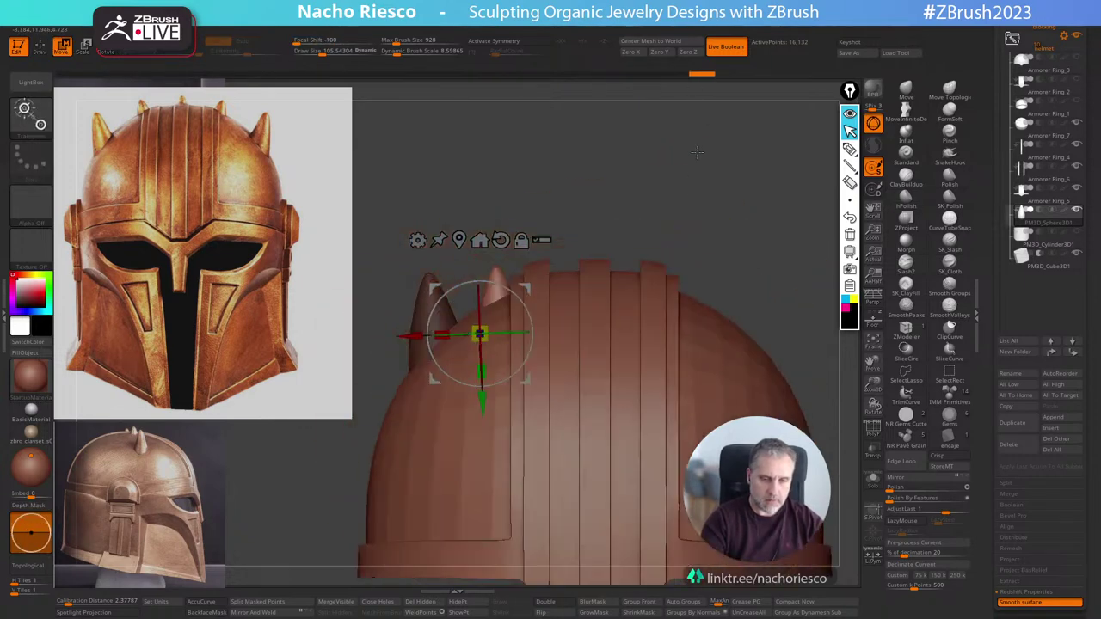
Clear the mask from the horns and check their alignment on the dome from the side and front.
{"action": "key", "text": "q"}
{"action": "left_click_drag", "start_coordinate": [735, 242], "coordinate": [753, 264], "text": "ctrl"}
{"action": "mouse_move", "coordinate": [753, 264]}
{"action": "right_mouse_down", "text": "ctrl"}
{"action": "mouse_move", "coordinate": [755, 281]}
{"action": "mouse_move", "coordinate": [720, 284]}
{"action": "mouse_move", "coordinate": [798, 282]}
{"action": "right_mouse_up", "text": "ctrl"}
{"action": "key", "text": "w"}
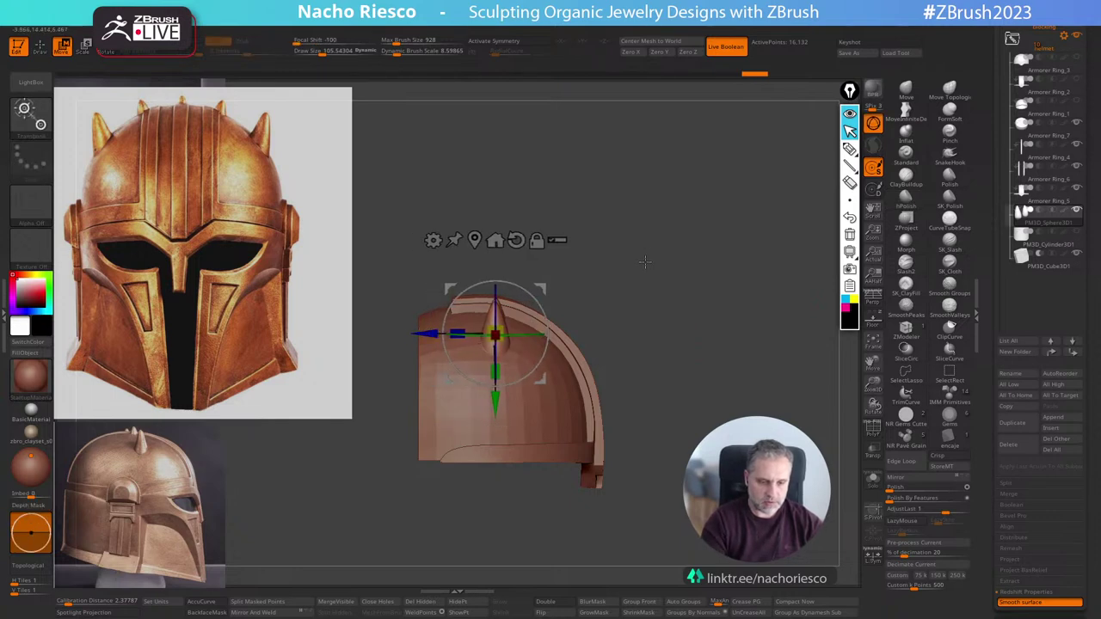
{"action": "key", "text": "q"}
{"action": "mouse_move", "coordinate": [693, 248]}
{"action": "right_mouse_down"}
{"action": "mouse_move", "coordinate": [667, 244]}
{"action": "mouse_move", "coordinate": [683, 236]}
{"action": "mouse_move", "coordinate": [686, 257]}
{"action": "mouse_move", "coordinate": [700, 246]}
{"action": "right_mouse_up"}
{"action": "key", "text": "w"}
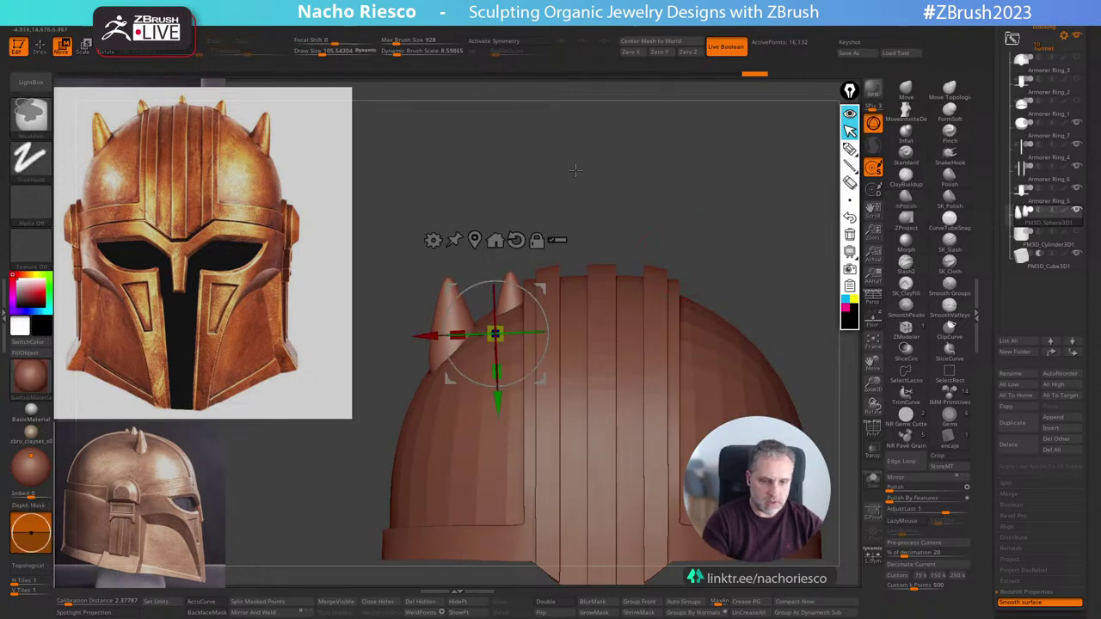
Try mirroring the two horns onto the opposite side of the dome, and undo the mirror.
{"action": "mouse_move", "coordinate": [577, 170]}
{"action": "left_mouse_down", "text": "ctrl"}
{"action": "mouse_move", "coordinate": [475, 332]}
{"action": "mouse_move", "coordinate": [482, 385]}
{"action": "mouse_move", "coordinate": [503, 401]}
{"action": "left_mouse_up", "text": "ctrl"}
{"action": "key", "text": "q"}
{"action": "right_click_drag", "start_coordinate": [657, 227], "coordinate": [740, 233]}
{"action": "left_click_drag", "start_coordinate": [741, 235], "coordinate": [684, 254], "text": "ctrl"}
{"action": "left_click", "coordinate": [294, 612]}
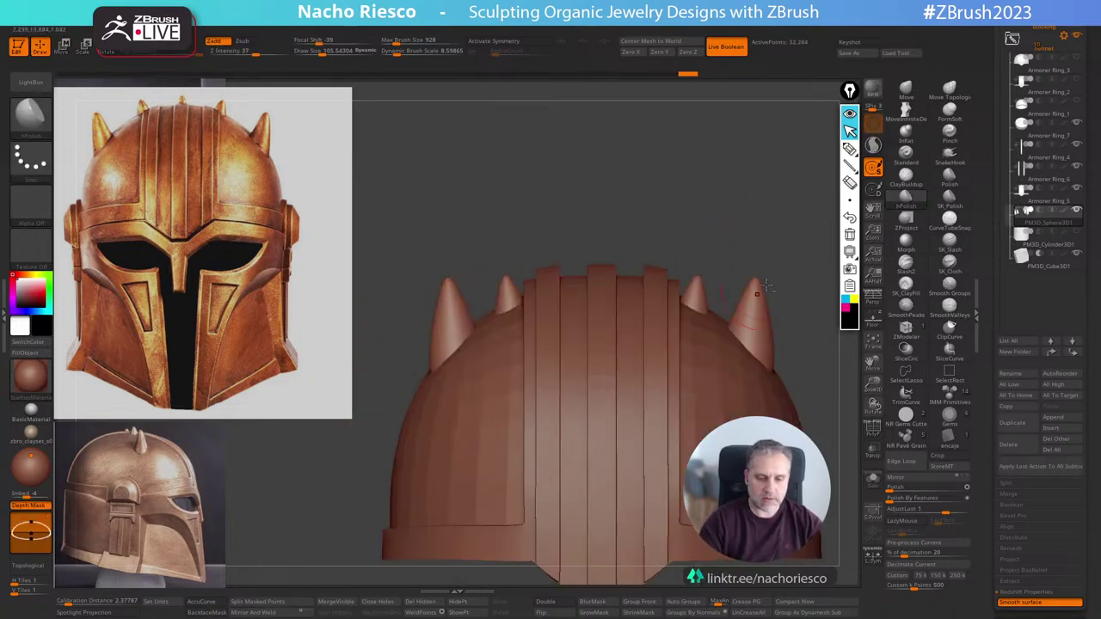
{"action": "left_click_drag", "start_coordinate": [781, 279], "coordinate": [765, 259], "text": "alt"}
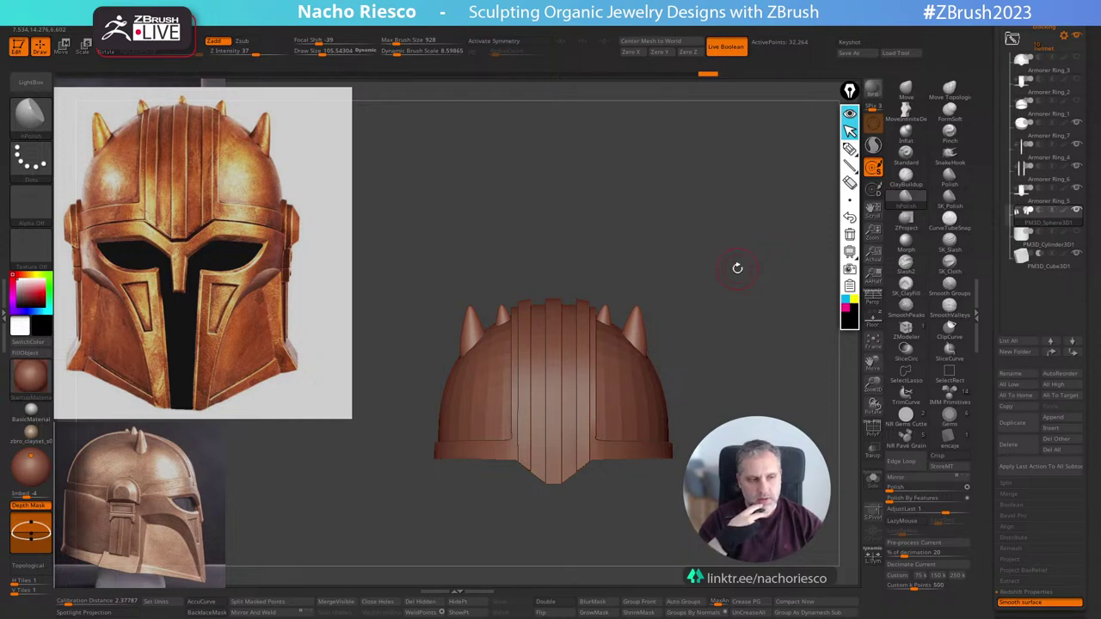
{"action": "key", "text": "ctrl+z"}
Tilt the two horns slightly together, and with the small one masked lean the large horn farther outward.
{"action": "left_click_drag", "start_coordinate": [735, 268], "coordinate": [742, 314], "text": "alt"}
{"action": "key", "text": "w"}
{"action": "left_click_drag", "start_coordinate": [541, 393], "coordinate": [534, 397]}
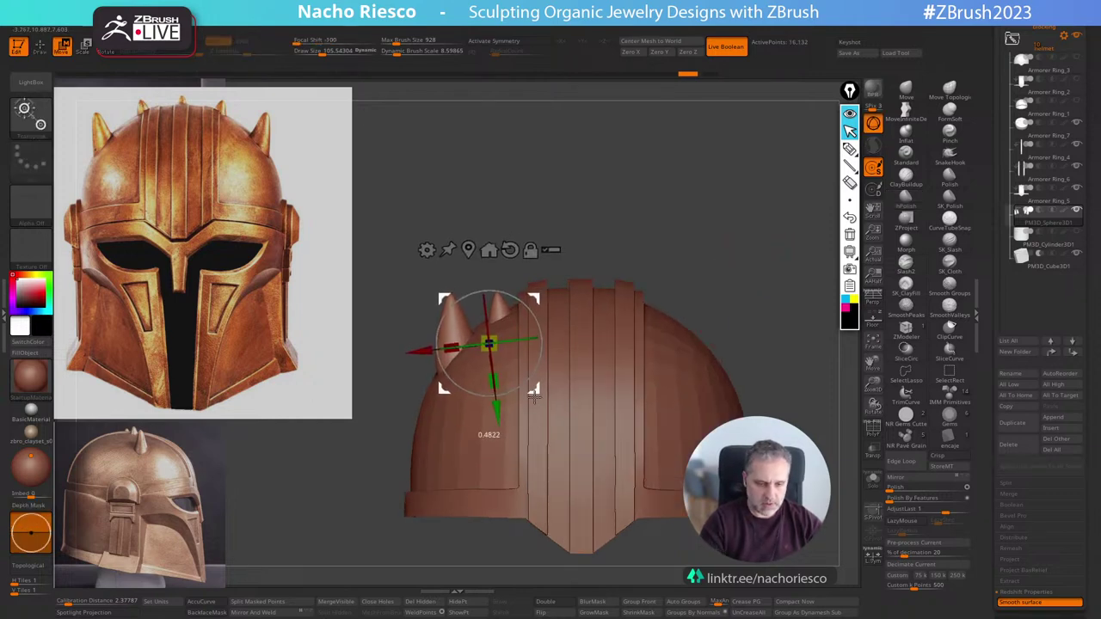
{"action": "key", "text": "q"}
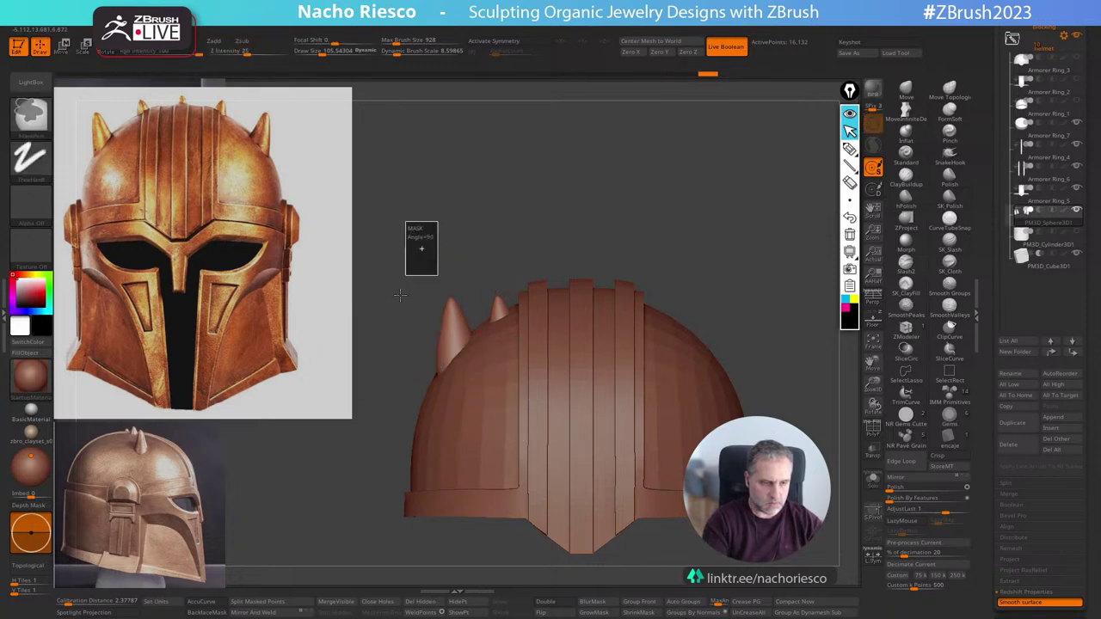
{"action": "left_click_drag", "start_coordinate": [400, 295], "coordinate": [392, 458], "text": "ctrl"}
{"action": "key", "text": "w"}
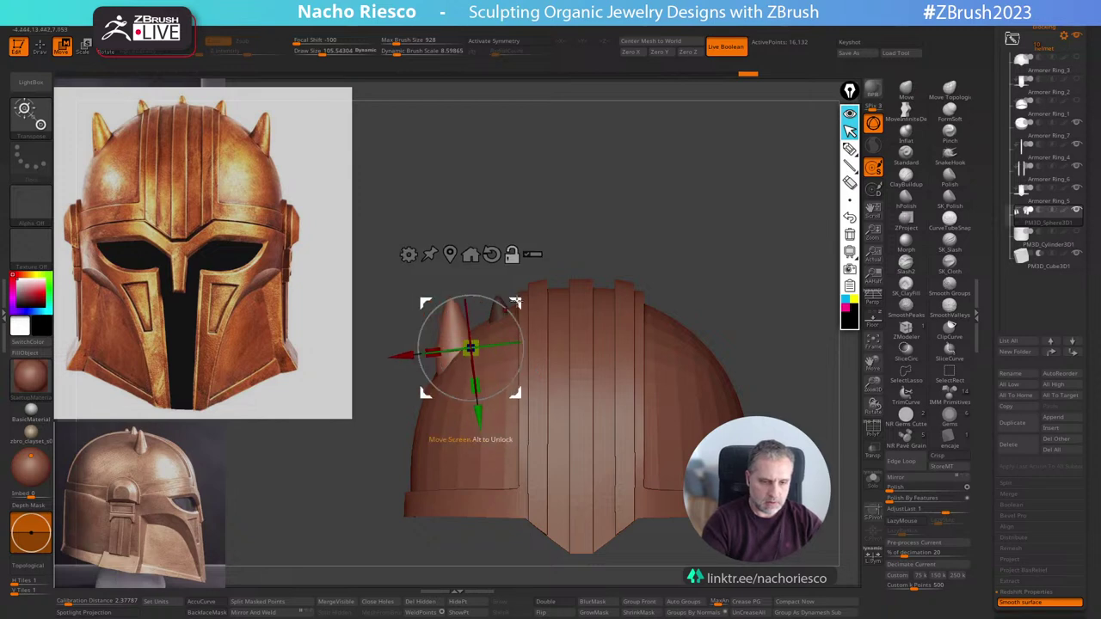
{"action": "key", "text": "q"}
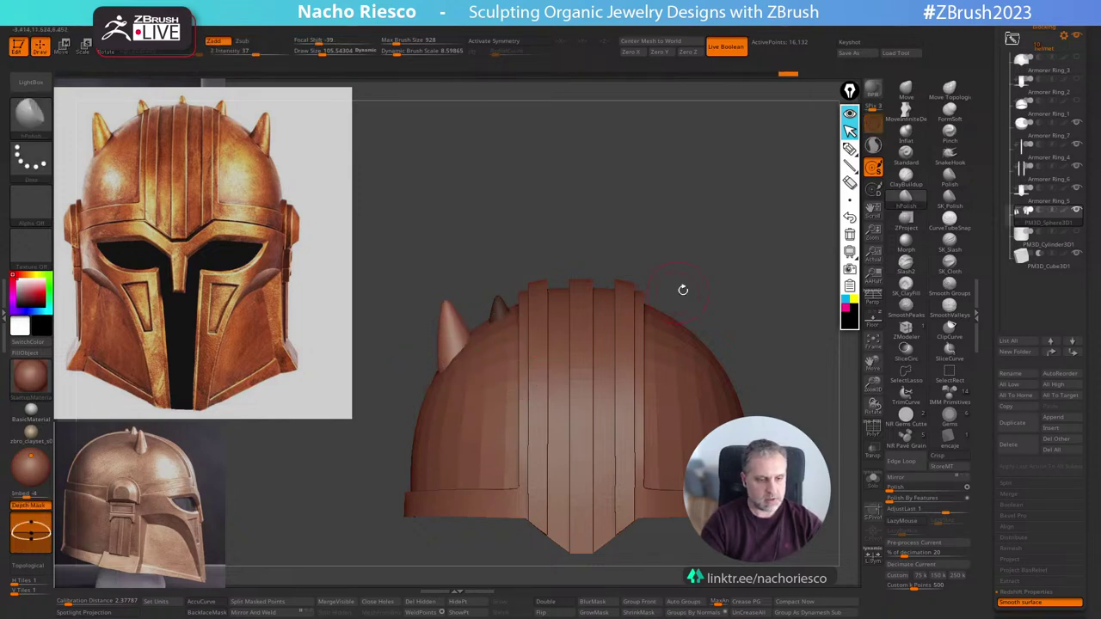
Polish the horns lightly and mirror and weld them onto the opposite side of the dome.
{"action": "left_click_drag", "start_coordinate": [719, 239], "coordinate": [724, 311], "text": "alt"}
{"action": "left_click_drag", "start_coordinate": [387, 284], "coordinate": [578, 247], "text": "ctrl+shift"}
{"action": "key", "text": "ctrl+z"}
{"action": "left_click", "coordinate": [899, 487]}
{"action": "left_click", "coordinate": [899, 488]}
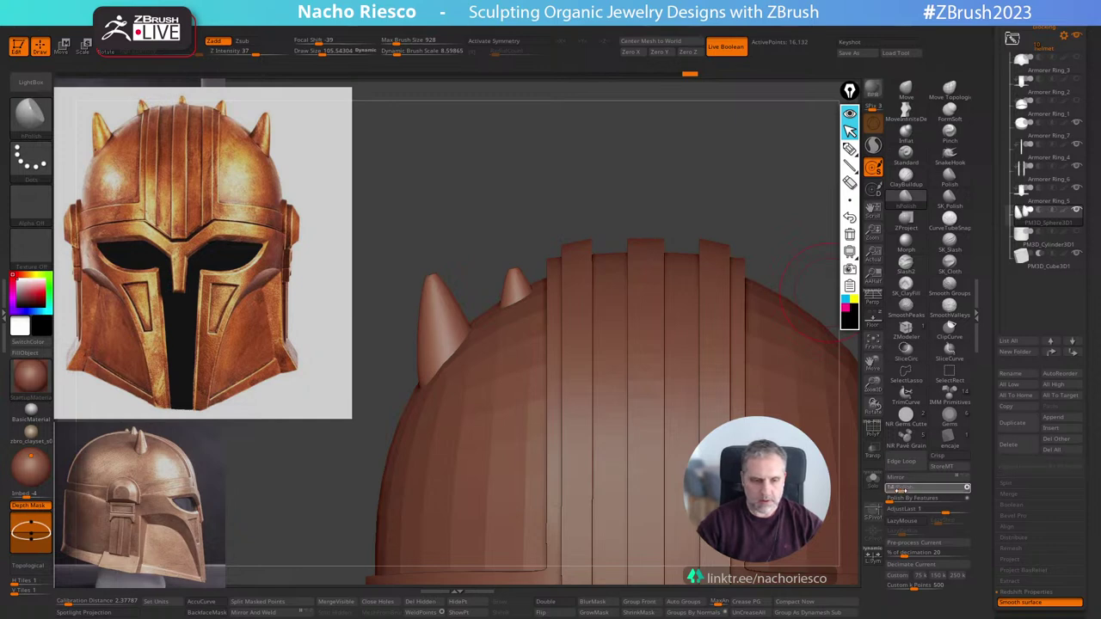
{"action": "left_click_drag", "start_coordinate": [751, 215], "coordinate": [745, 149], "text": "alt"}
{"action": "left_click", "coordinate": [258, 611]}
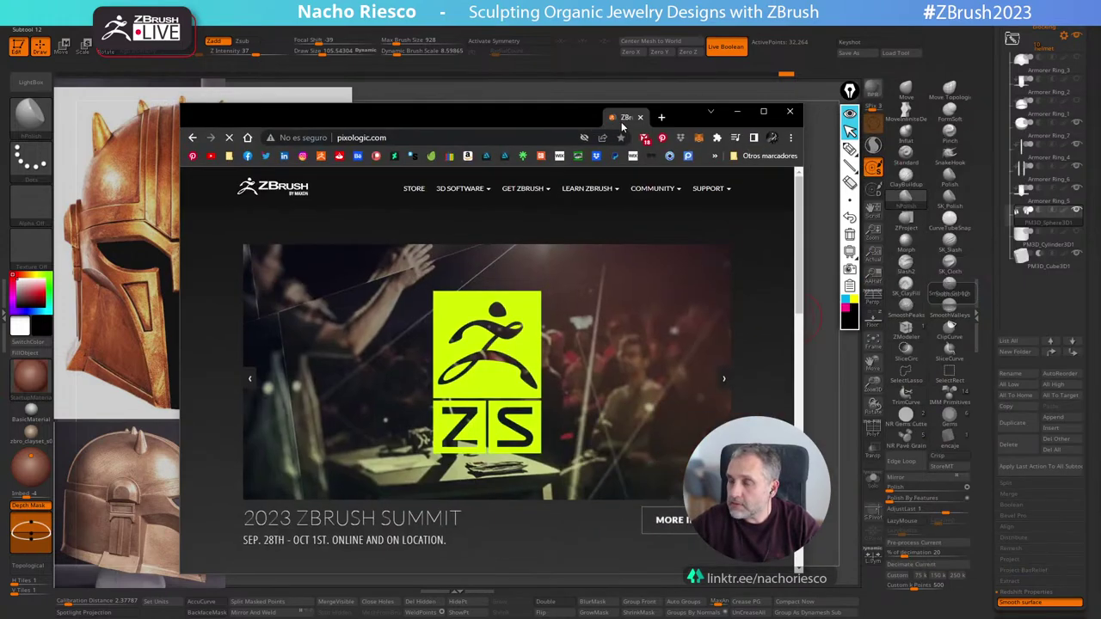
In the web browser, open the ZBrushCentral forums, read the Star Wars May the 4th ZBrush Event post, and return to ZBrush.
{"action": "left_click_drag", "start_coordinate": [621, 121], "coordinate": [618, 88]}
{"action": "mouse_move", "coordinate": [642, 162]}
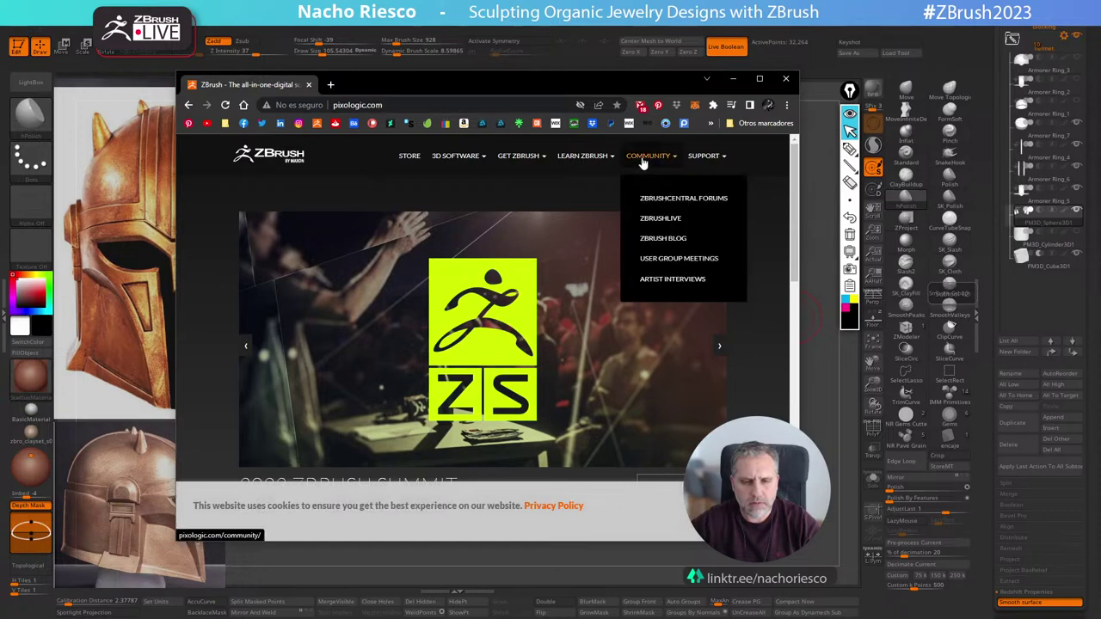
{"action": "left_click", "coordinate": [662, 198]}
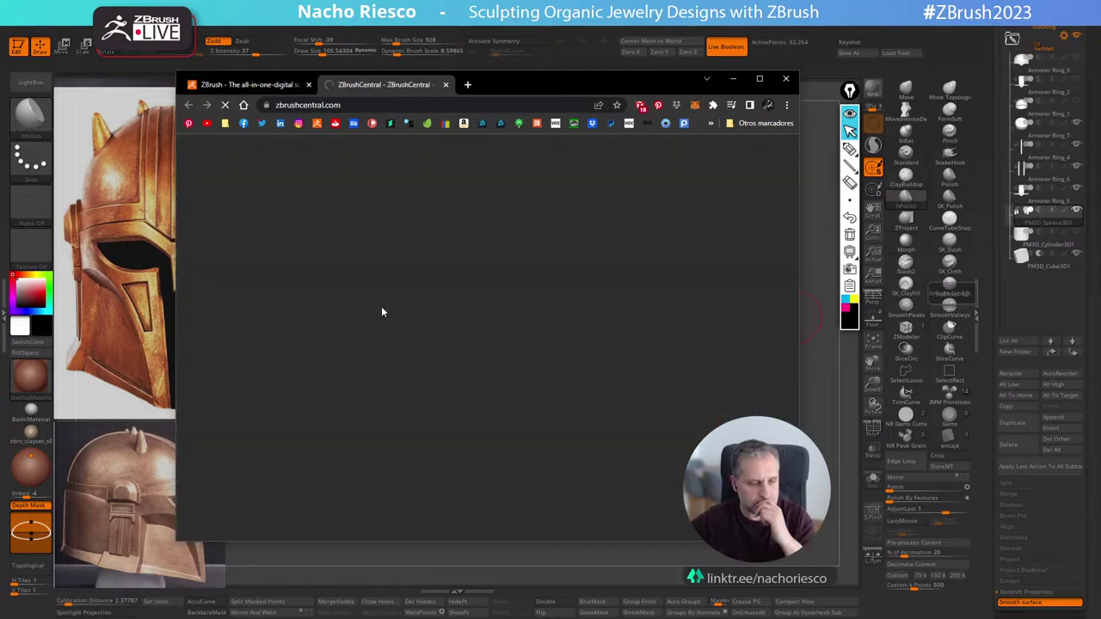
{"action": "scroll", "coordinate": [413, 348], "scroll_direction": "down", "scroll_amount": 5}
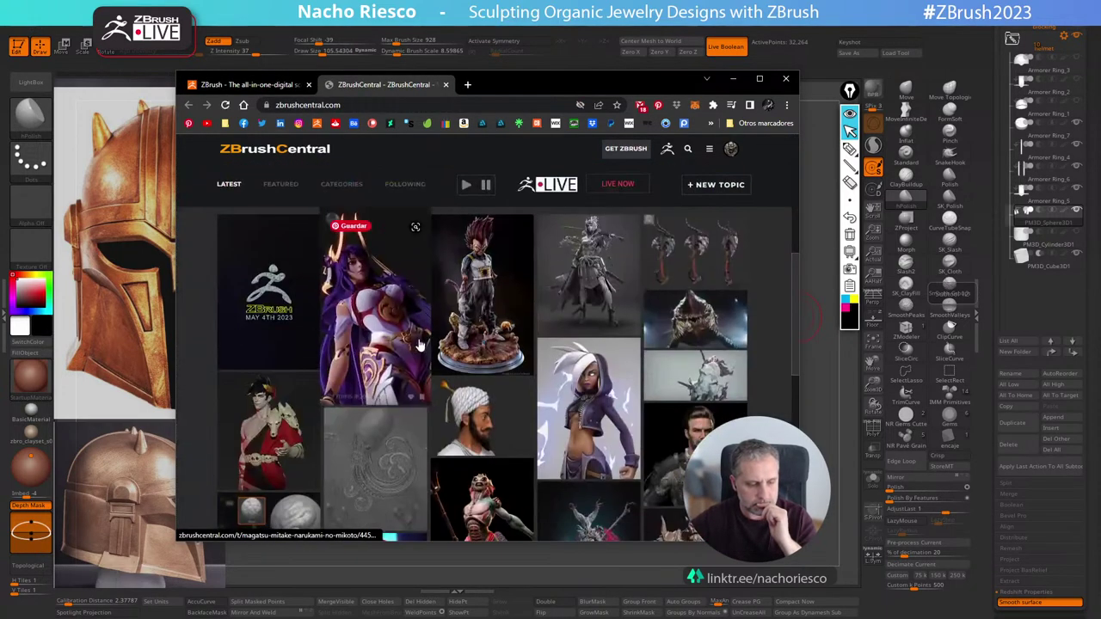
{"action": "left_click", "coordinate": [275, 340]}
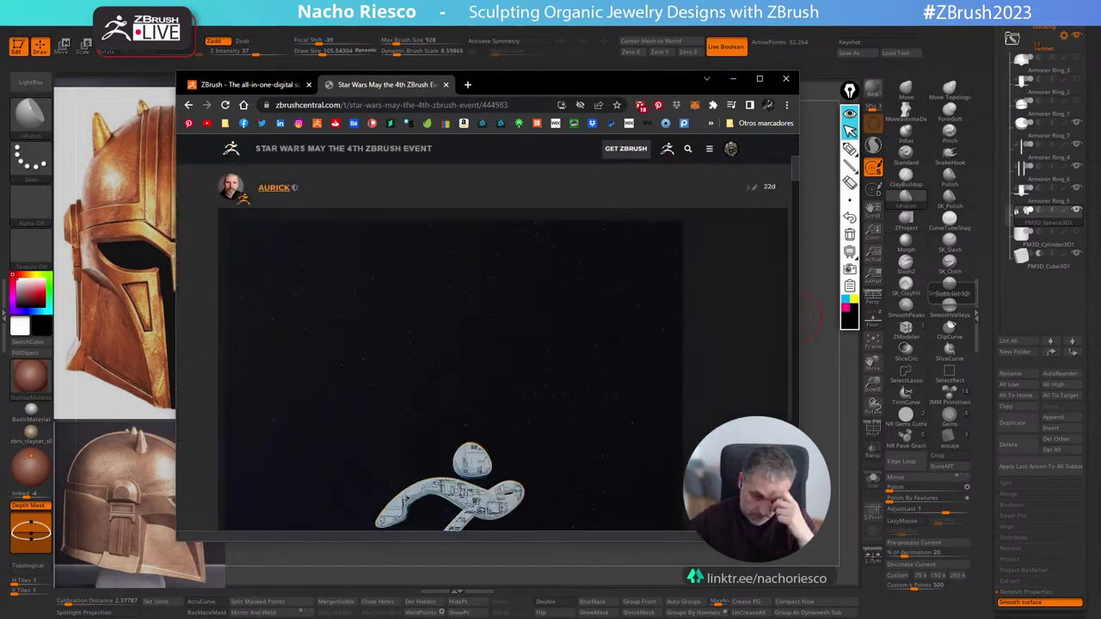
{"action": "scroll", "coordinate": [616, 395], "scroll_direction": "down", "scroll_amount": 5}
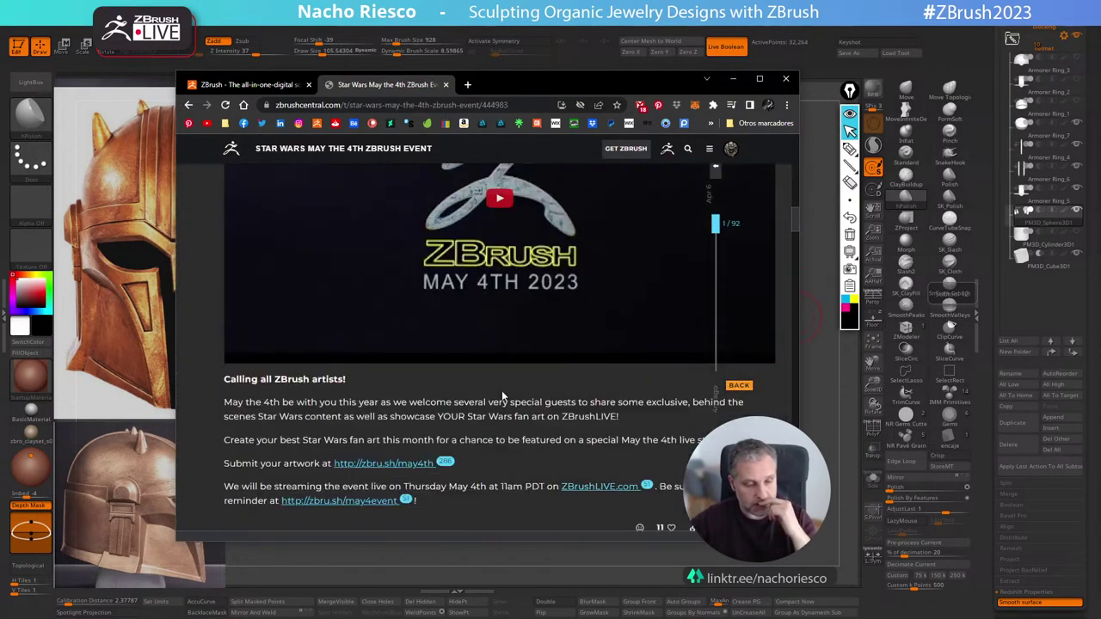
{"action": "scroll", "coordinate": [502, 392], "scroll_direction": "down", "scroll_amount": 2}
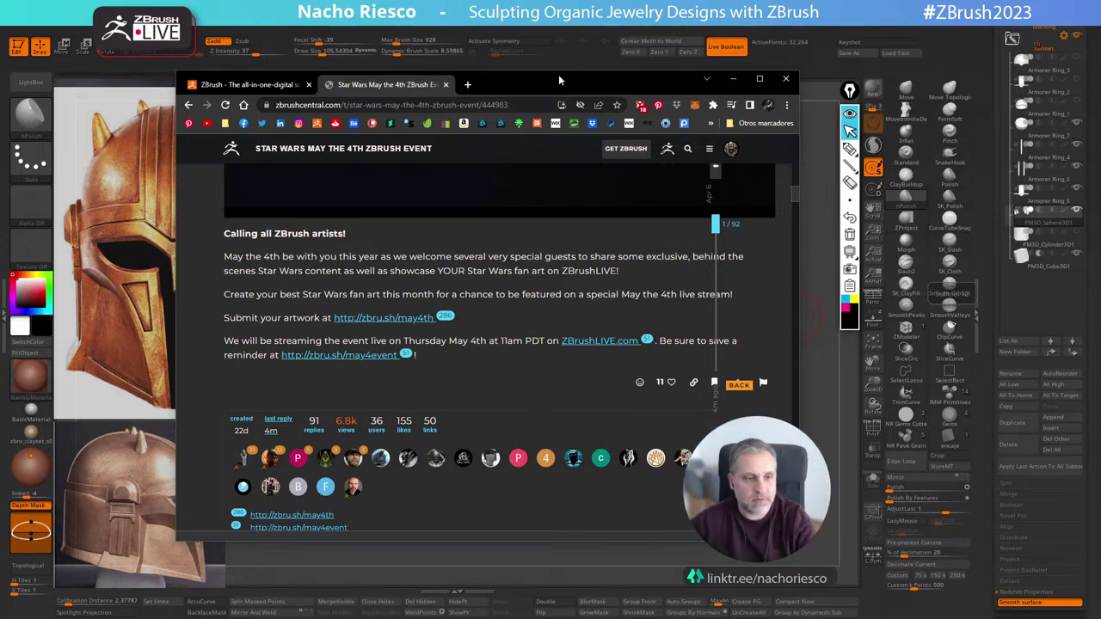
{"action": "left_click", "coordinate": [780, 81]}
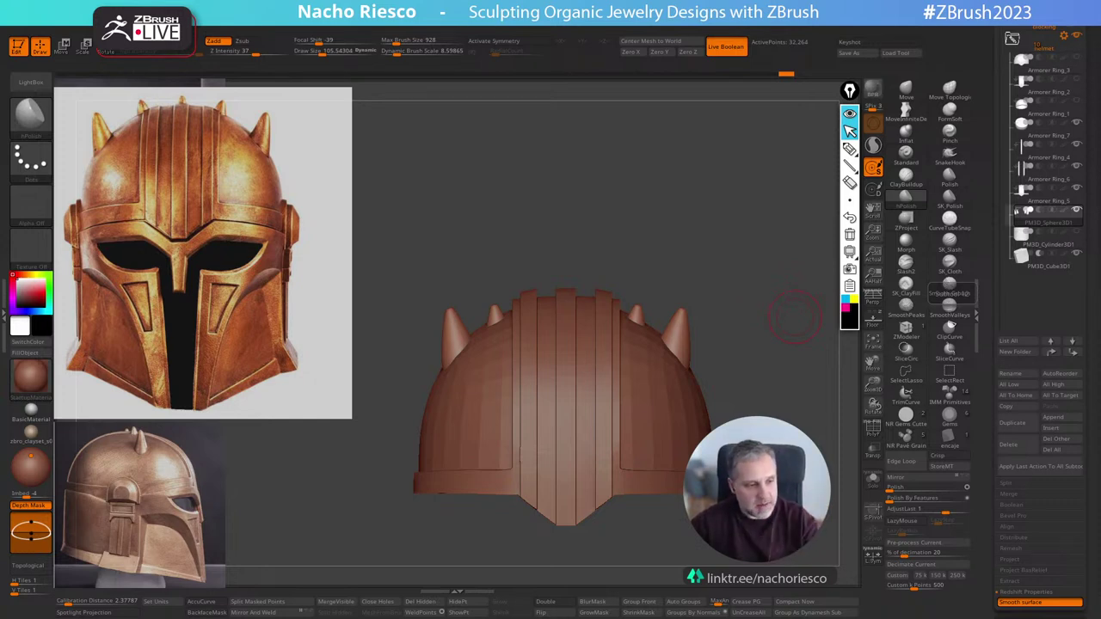
{"action": "mouse_move", "coordinate": [794, 317]}
{"action": "left_mouse_down"}
{"action": "mouse_move", "coordinate": [783, 401]}
{"action": "mouse_move", "coordinate": [768, 326]}
{"action": "mouse_move", "coordinate": [774, 391]}
{"action": "left_mouse_up"}
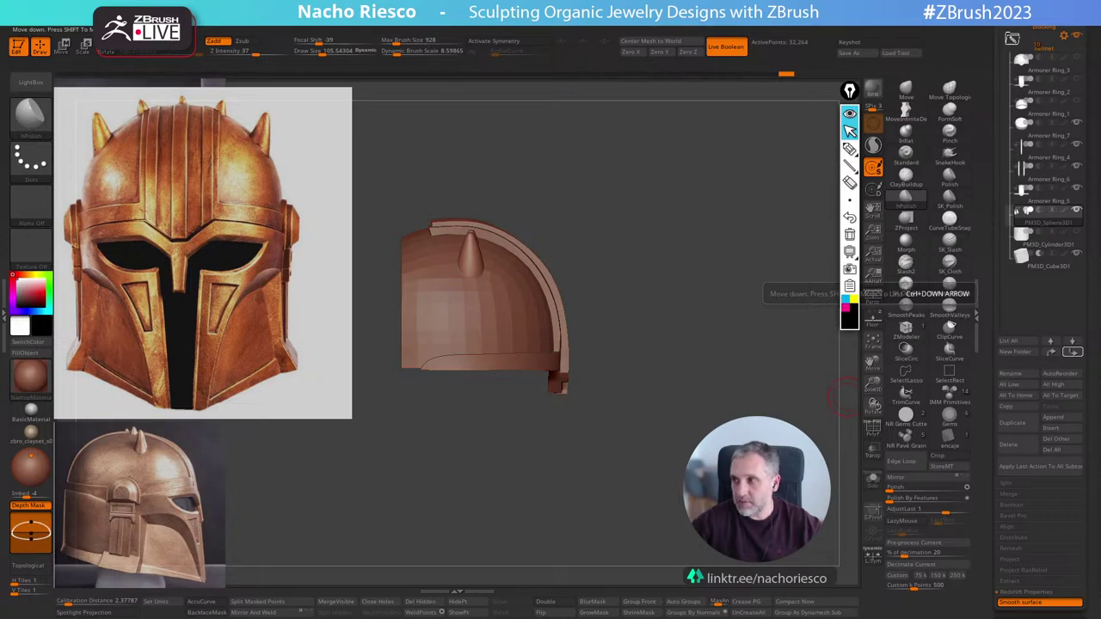
In the web browser, read the ZBrushLIVE calendar's agenda of upcoming April 2023 streams, and close the browser.
{"action": "left_click_drag", "start_coordinate": [1100, 86], "coordinate": [625, 88]}
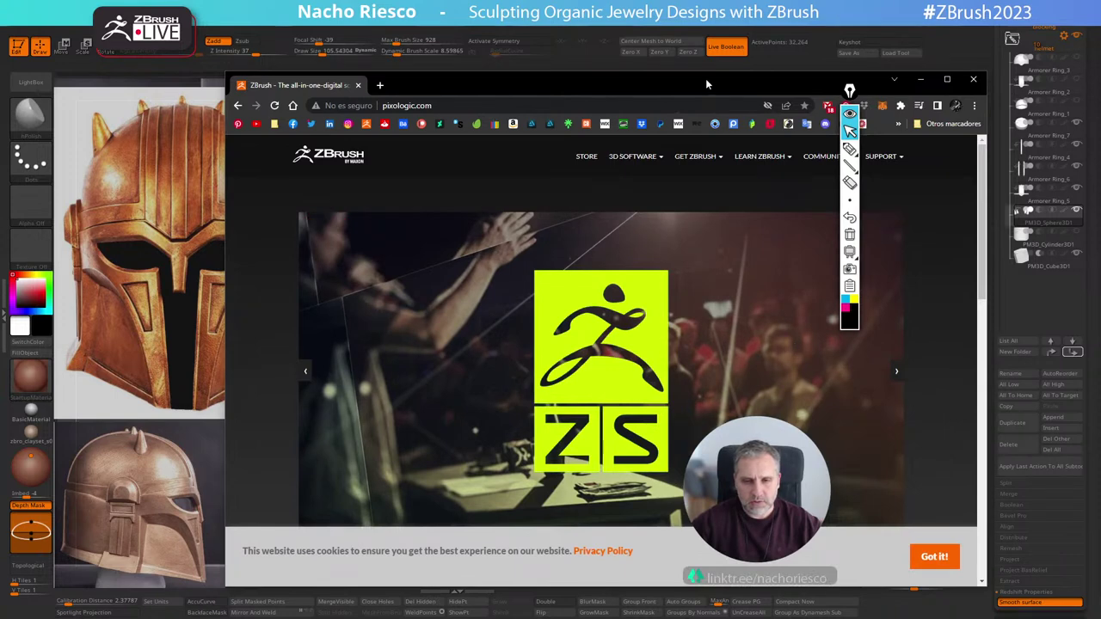
{"action": "left_click_drag", "start_coordinate": [705, 79], "coordinate": [566, 75]}
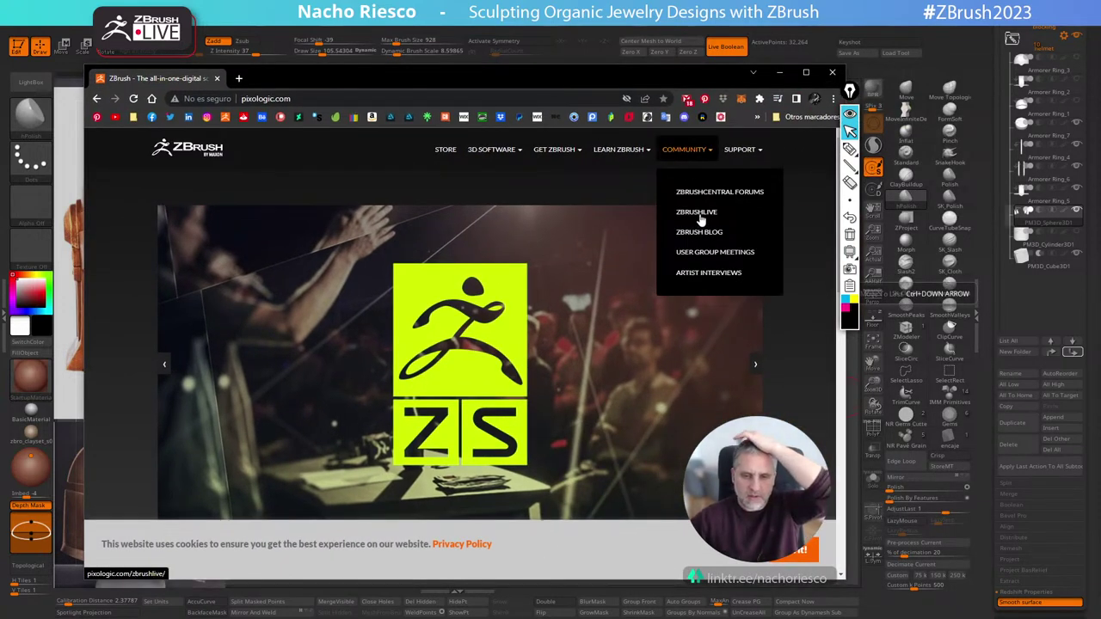
{"action": "left_click", "coordinate": [699, 220]}
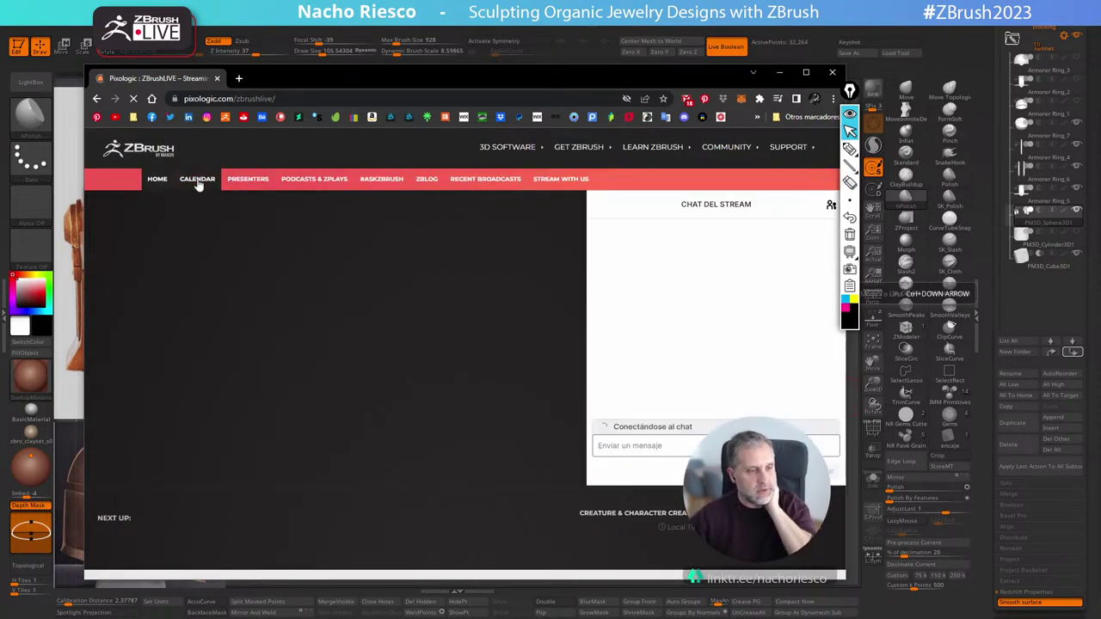
{"action": "left_click", "coordinate": [197, 180]}
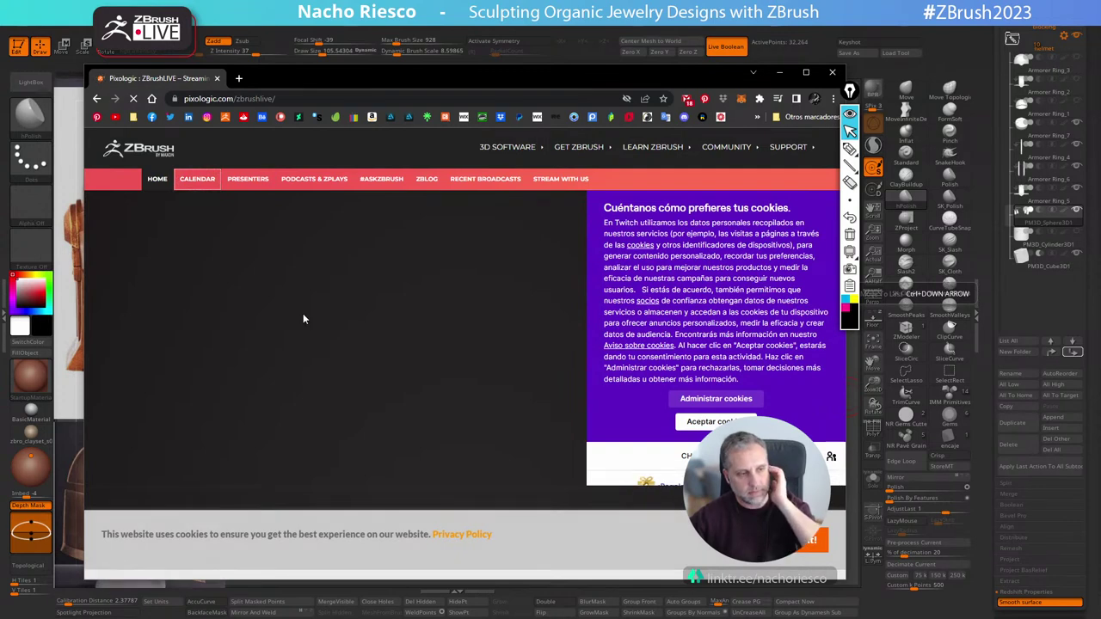
{"action": "scroll", "coordinate": [306, 344], "scroll_direction": "down", "scroll_amount": 2}
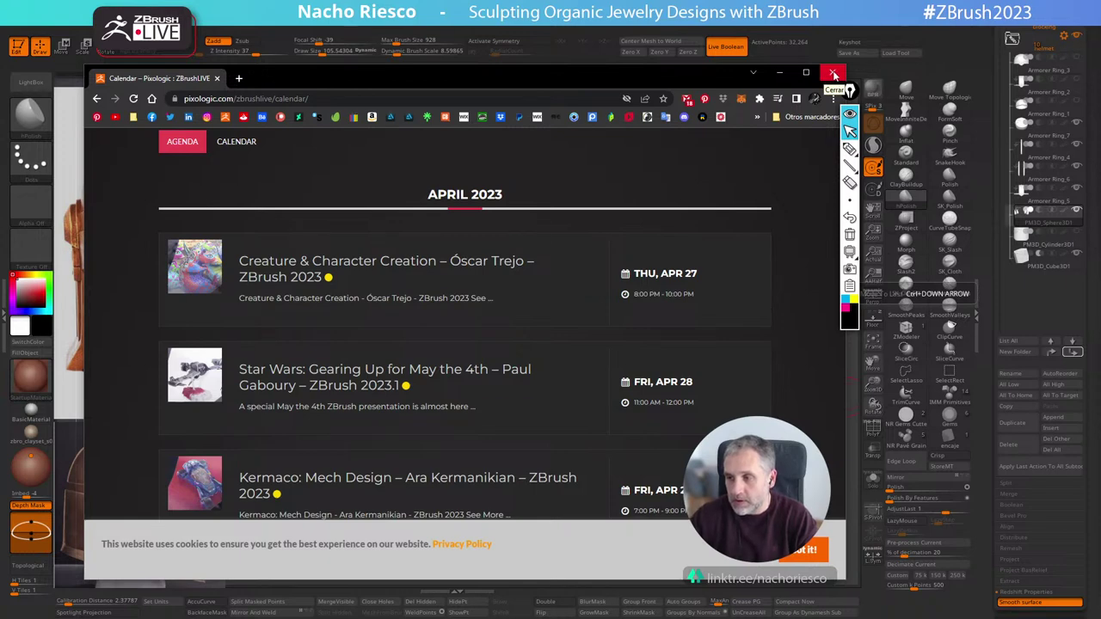
{"action": "left_click", "coordinate": [834, 75]}
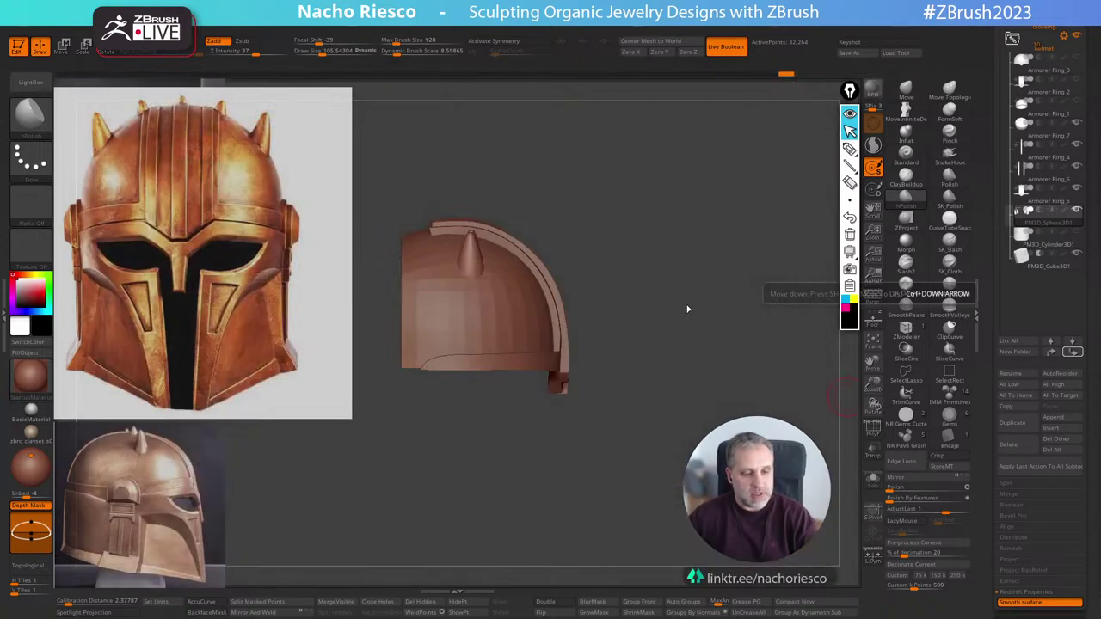
Compare the helmet dome and its mirrored horns with the reference images from the front and side.
{"action": "left_click_drag", "start_coordinate": [687, 308], "coordinate": [746, 375]}
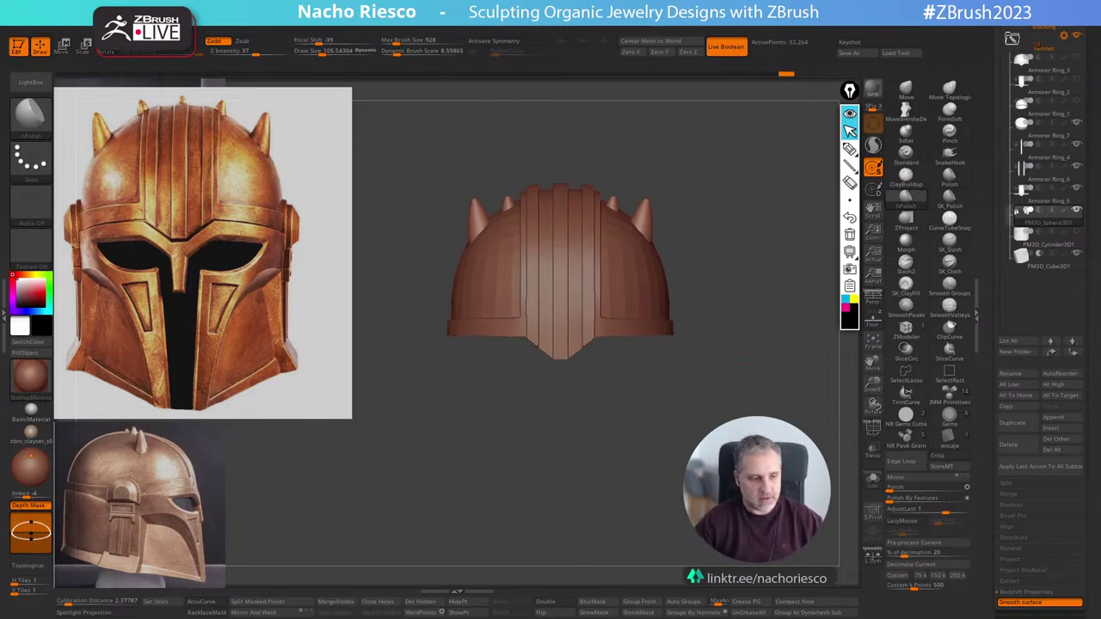
{"action": "key", "text": "f"}
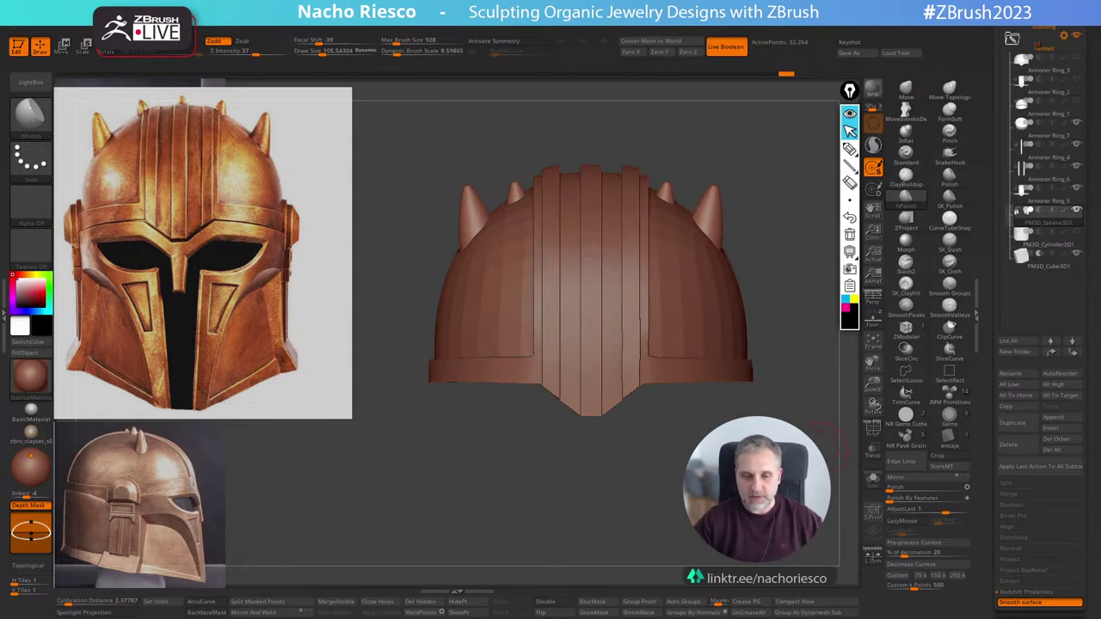
{"action": "mouse_move", "coordinate": [748, 420]}
{"action": "left_mouse_down", "text": "alt"}
{"action": "mouse_move", "coordinate": [749, 398]}
{"action": "mouse_move", "coordinate": [751, 409]}
{"action": "left_mouse_up", "text": "alt"}
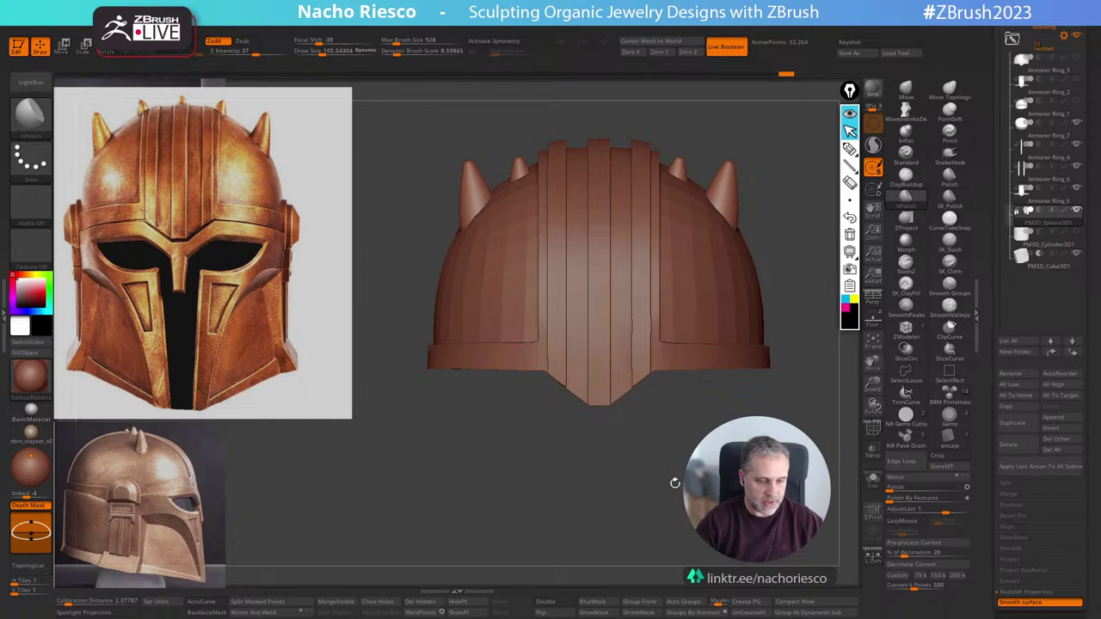
{"action": "left_click_drag", "start_coordinate": [675, 483], "coordinate": [597, 508], "text": "shift"}
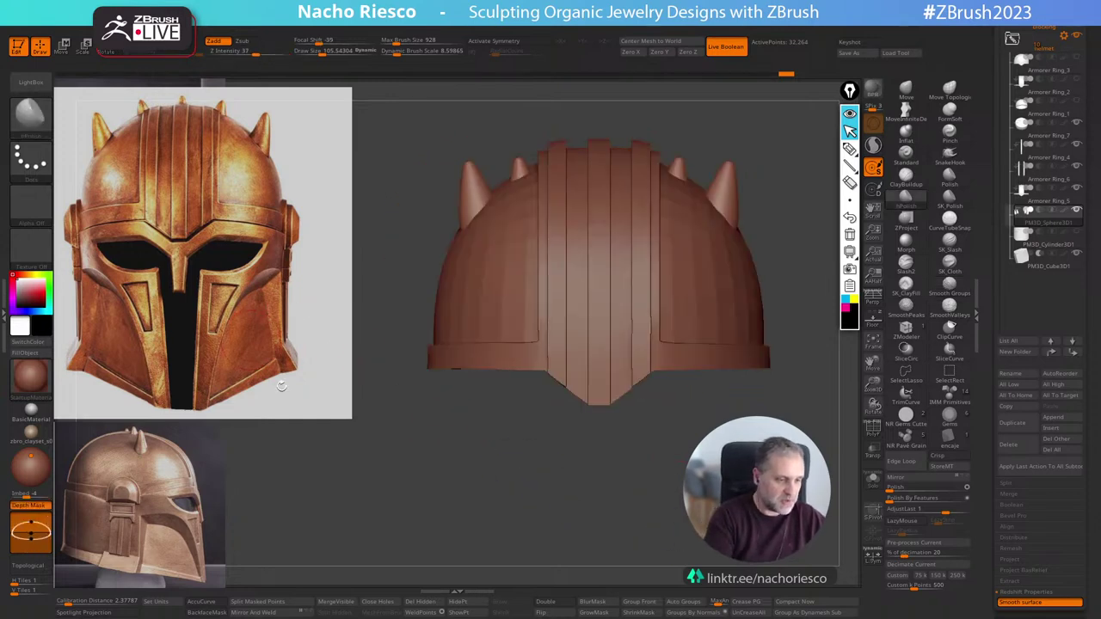
{"action": "left_click_drag", "start_coordinate": [475, 514], "coordinate": [569, 516], "text": "shift"}
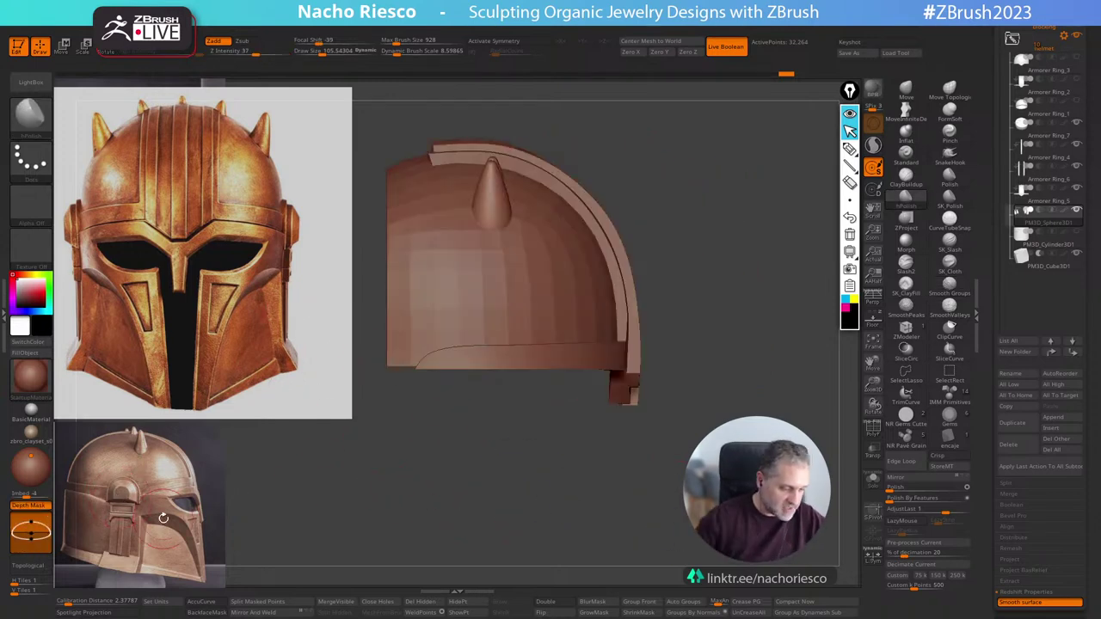
Tile the reference images, enlarge the side-view helmet photo beside the model, and leave reference editing.
{"action": "key", "text": "shift+z"}
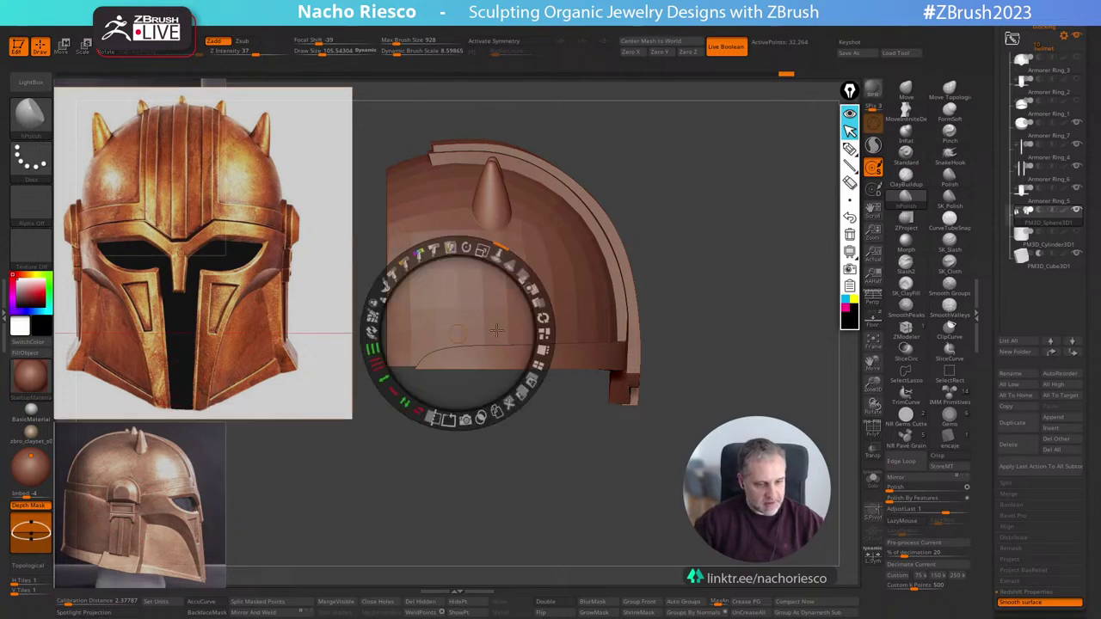
{"action": "mouse_move", "coordinate": [496, 330]}
{"action": "left_mouse_down"}
{"action": "mouse_move", "coordinate": [328, 446]}
{"action": "mouse_move", "coordinate": [502, 327]}
{"action": "left_mouse_up"}
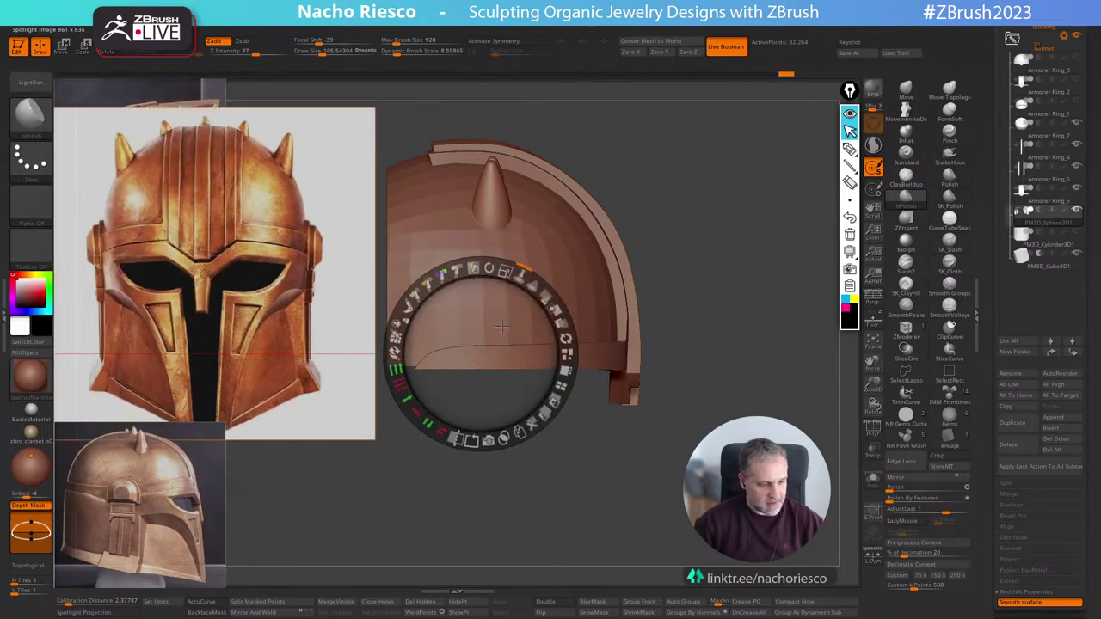
{"action": "left_click", "coordinate": [560, 390]}
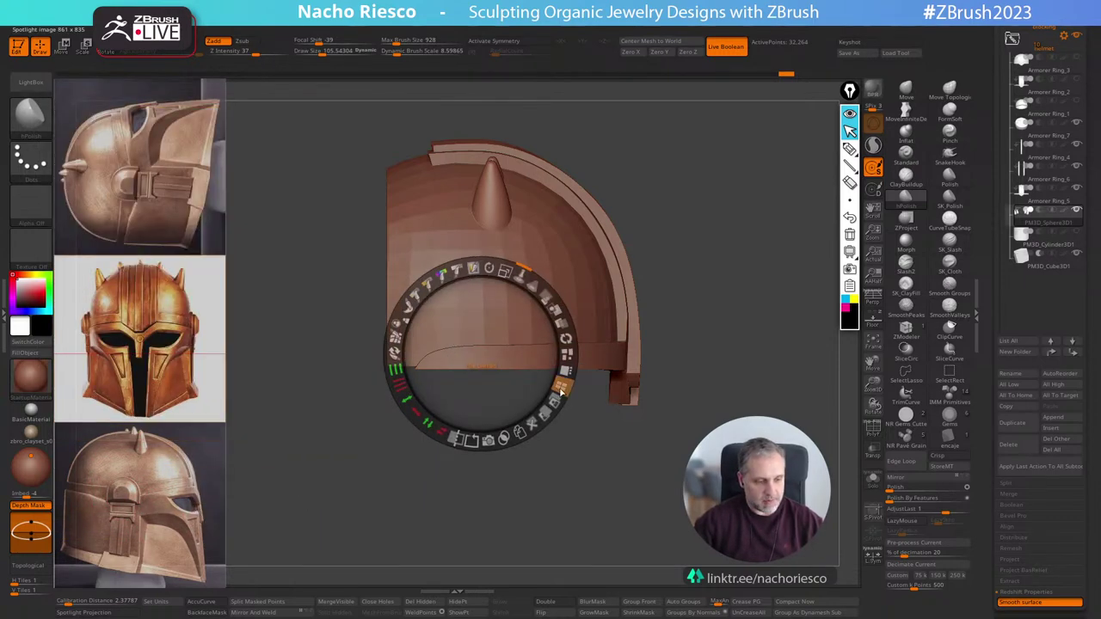
{"action": "left_click", "coordinate": [196, 482]}
{"action": "left_click_drag", "start_coordinate": [208, 399], "coordinate": [309, 301]}
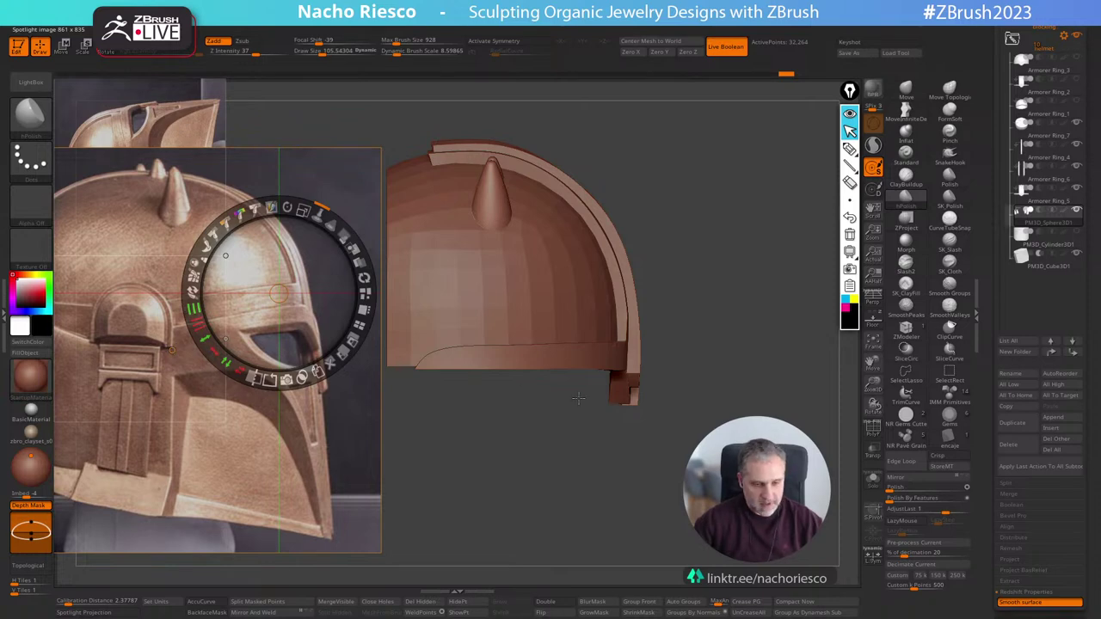
{"action": "left_click", "coordinate": [595, 490]}
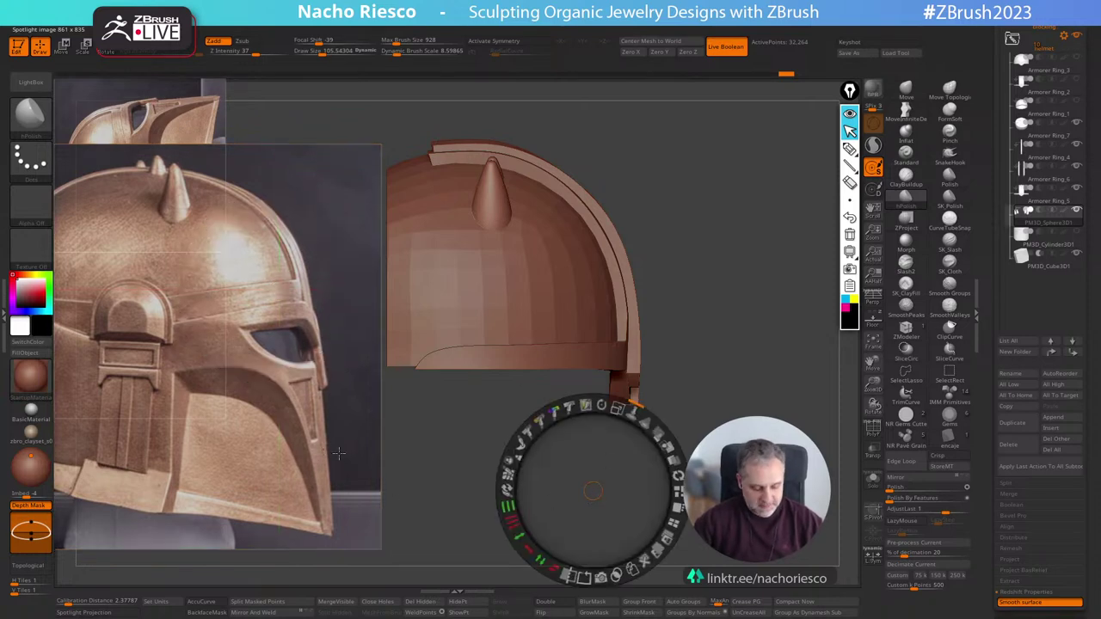
{"action": "key", "text": "z"}
Append a Cylinder3D subtool and move it up the subtool list to sit just below PM3D_Sphere3D1.
{"action": "left_click_drag", "start_coordinate": [710, 383], "coordinate": [788, 381], "text": "alt"}
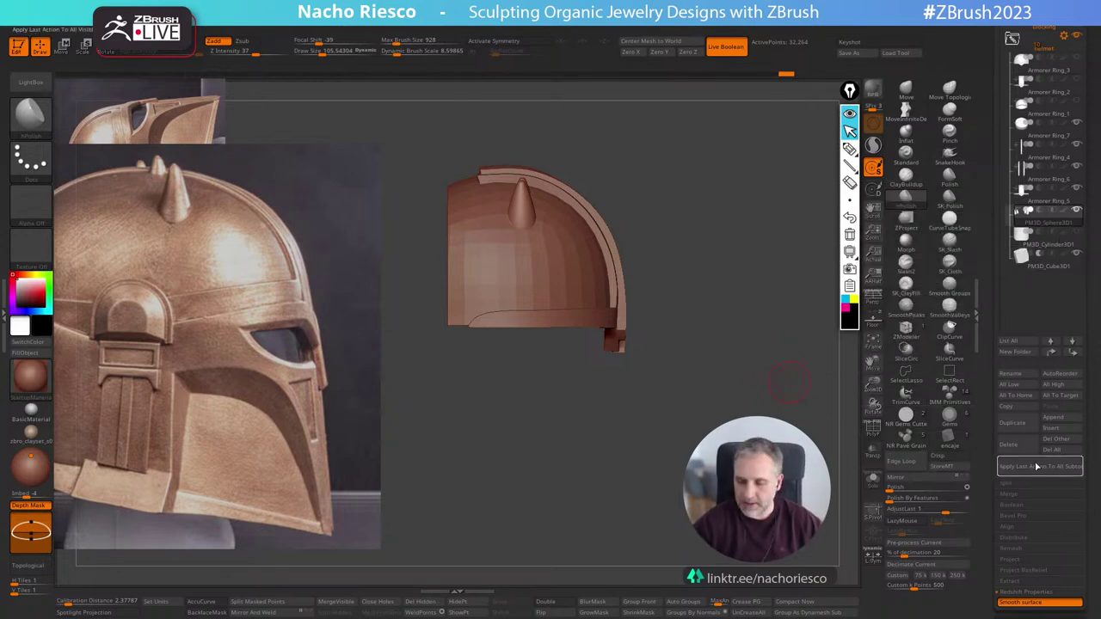
{"action": "left_click", "coordinate": [872, 468]}
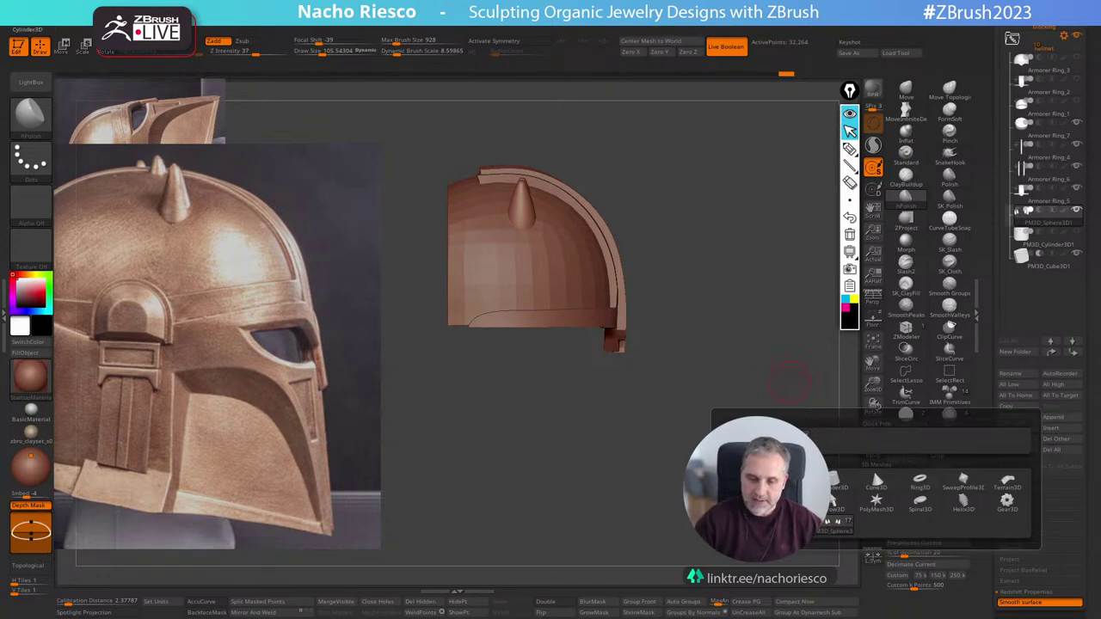
{"action": "left_click", "coordinate": [832, 480]}
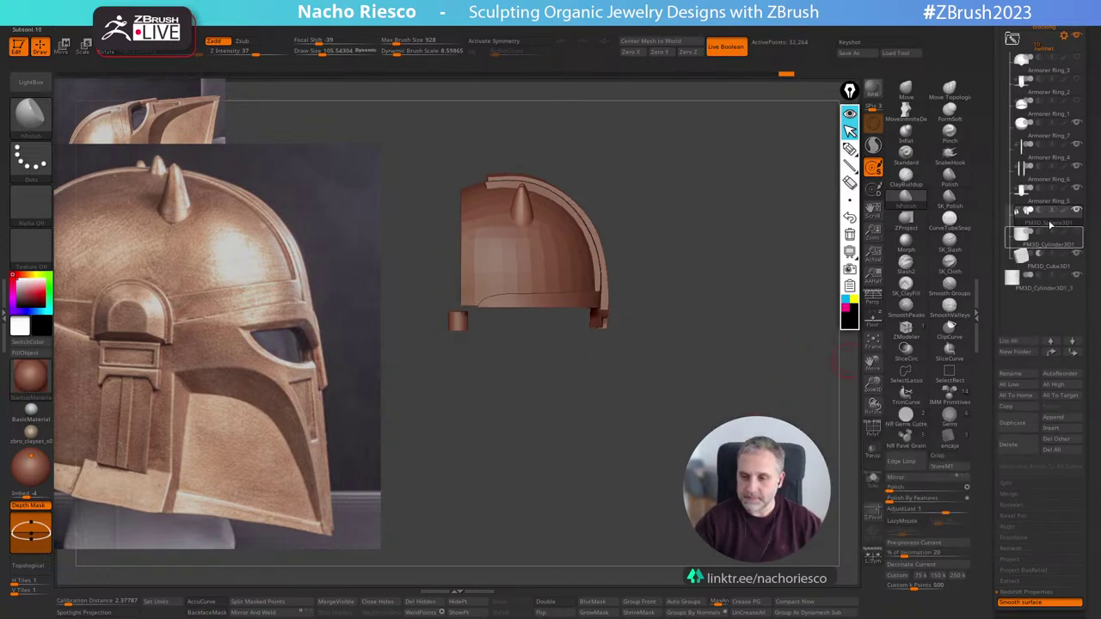
{"action": "mouse_move", "coordinate": [1050, 224]}
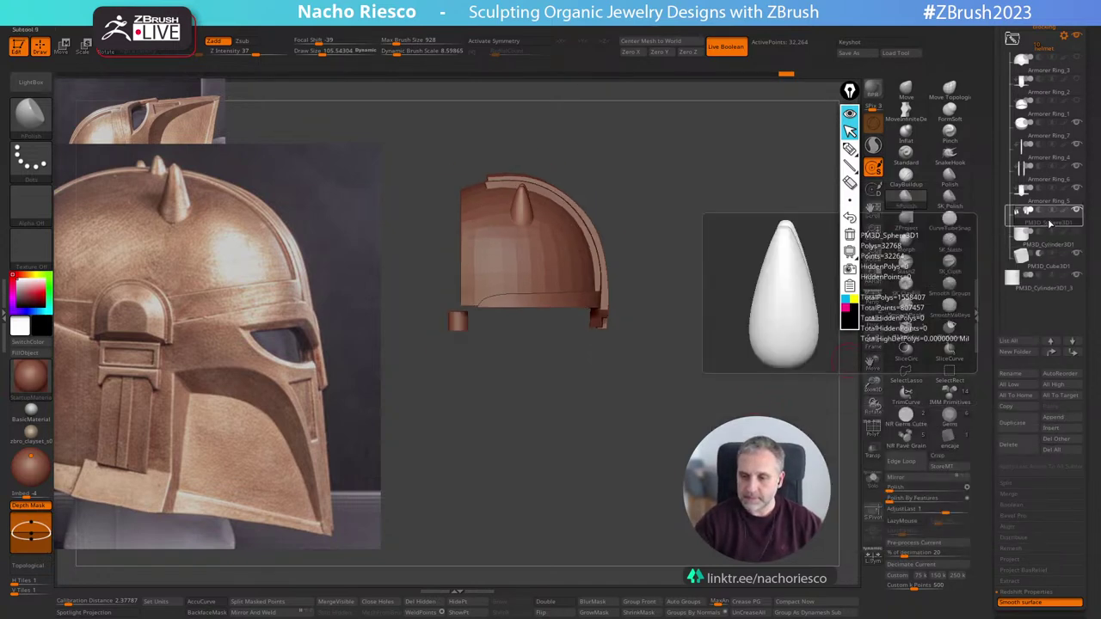
{"action": "left_click", "coordinate": [1048, 287]}
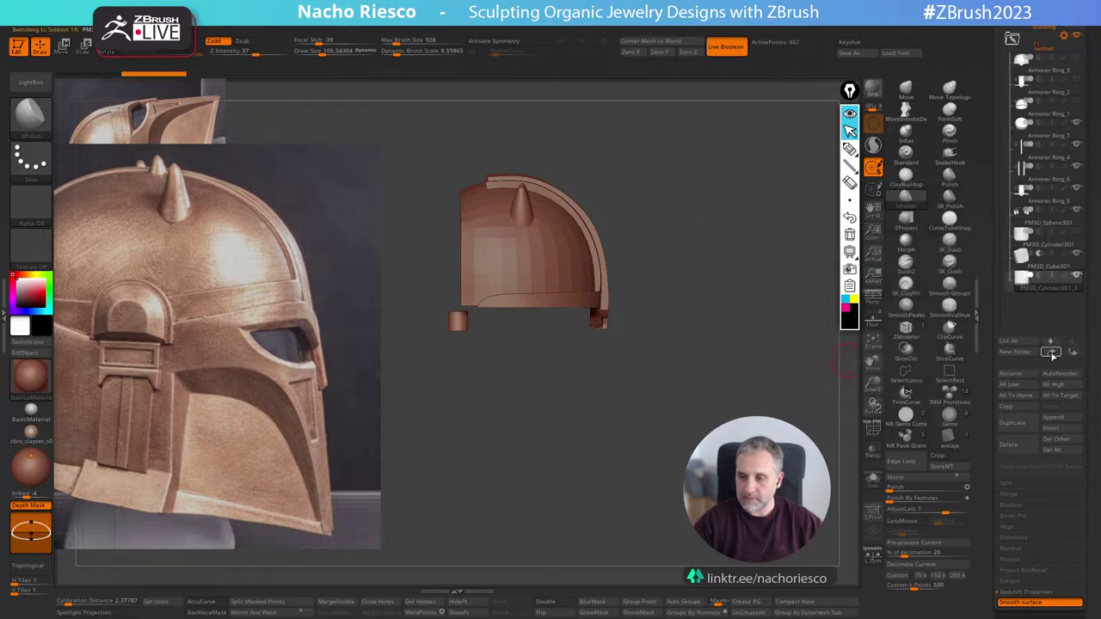
{"action": "left_click", "coordinate": [1050, 353]}
{"action": "left_click", "coordinate": [1051, 354]}
Turn the new cylinder so its round face points sideways and move it out to the helmet's side below the dome.
{"action": "left_click_drag", "start_coordinate": [688, 406], "coordinate": [712, 427], "text": "shift"}
{"action": "key", "text": "w"}
{"action": "left_click_drag", "start_coordinate": [387, 321], "coordinate": [441, 320]}
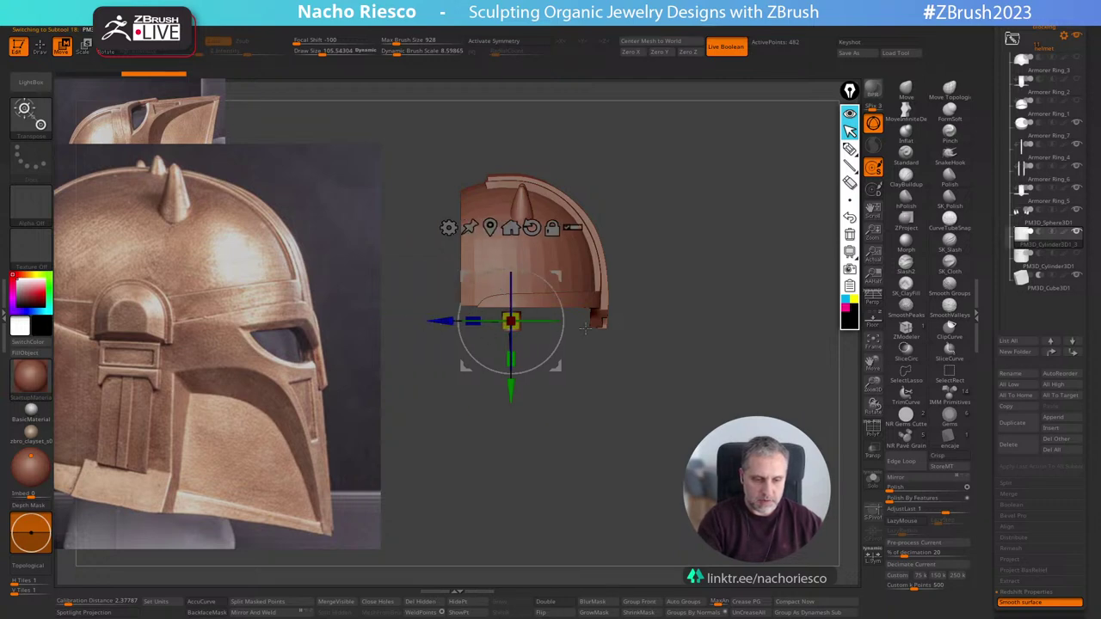
{"action": "left_click_drag", "start_coordinate": [602, 331], "coordinate": [679, 335], "text": "shift"}
{"action": "left_click_drag", "start_coordinate": [562, 336], "coordinate": [496, 372], "text": "shift"}
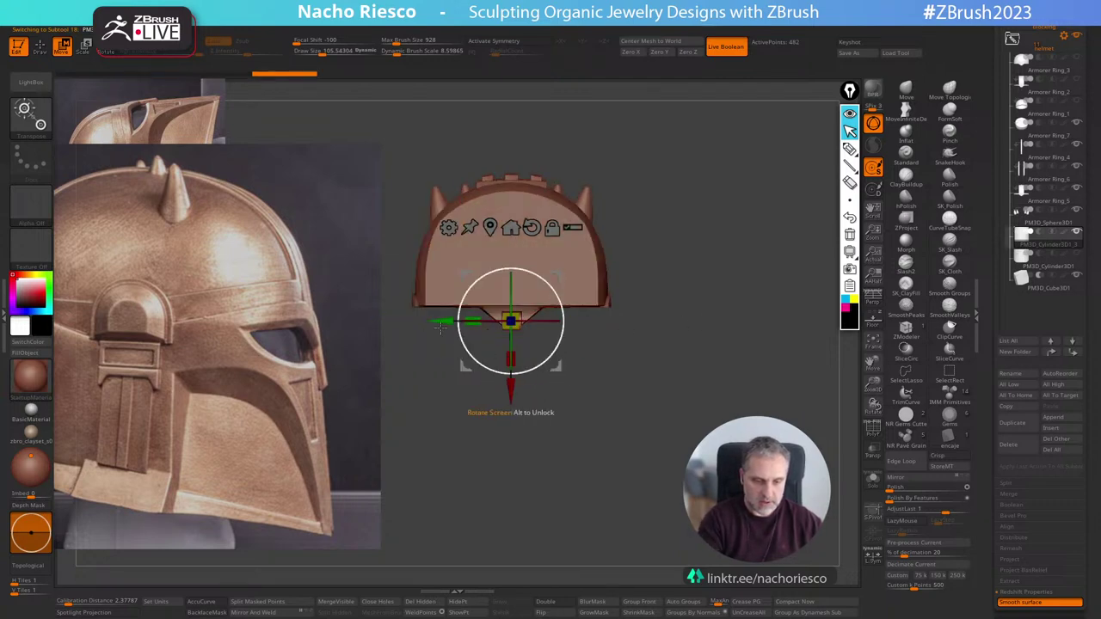
{"action": "left_click_drag", "start_coordinate": [441, 326], "coordinate": [569, 325]}
{"action": "left_click_drag", "start_coordinate": [602, 392], "coordinate": [568, 439], "text": "shift"}
{"action": "left_click_drag", "start_coordinate": [643, 326], "coordinate": [674, 397]}
{"action": "left_click_drag", "start_coordinate": [690, 527], "coordinate": [680, 489], "text": "alt"}
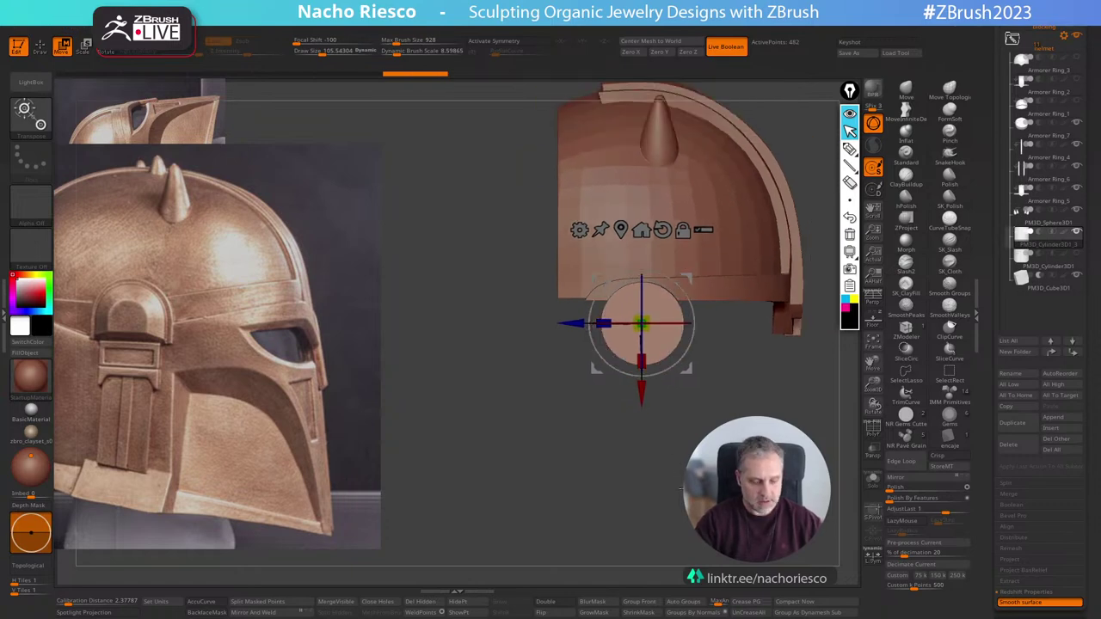
Move the enlarged side-view reference across the viewport so it overlays the helmet model, and leave reference editing.
{"action": "key", "text": "z"}
{"action": "left_click", "coordinate": [298, 366]}
{"action": "left_click_drag", "start_coordinate": [311, 371], "coordinate": [754, 299]}
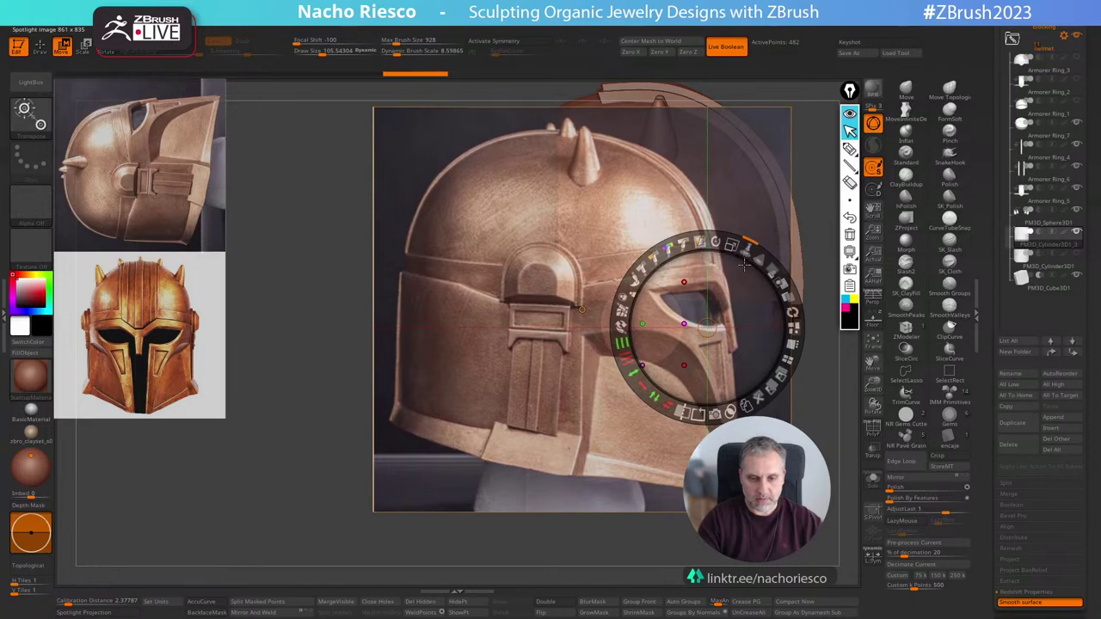
{"action": "left_click_drag", "start_coordinate": [733, 249], "coordinate": [752, 299]}
{"action": "key", "text": "shift+z"}
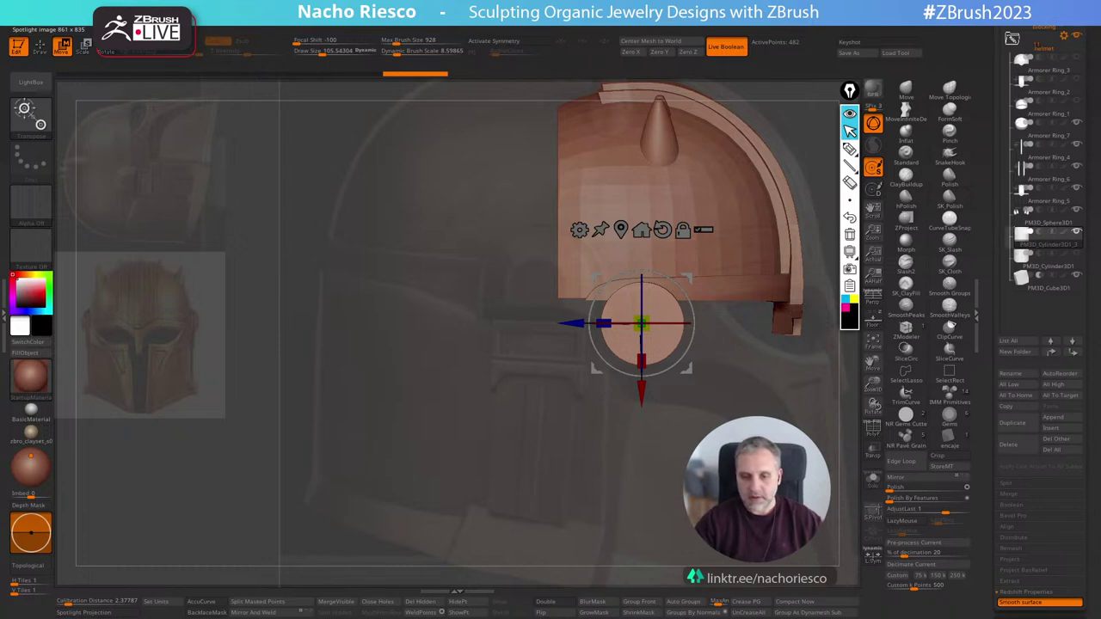
Isolate the cylinder in Solo mode and shift the reference images behind it for comparison.
{"action": "left_click", "coordinate": [873, 481]}
{"action": "left_click_drag", "start_coordinate": [792, 482], "coordinate": [846, 457], "text": "alt"}
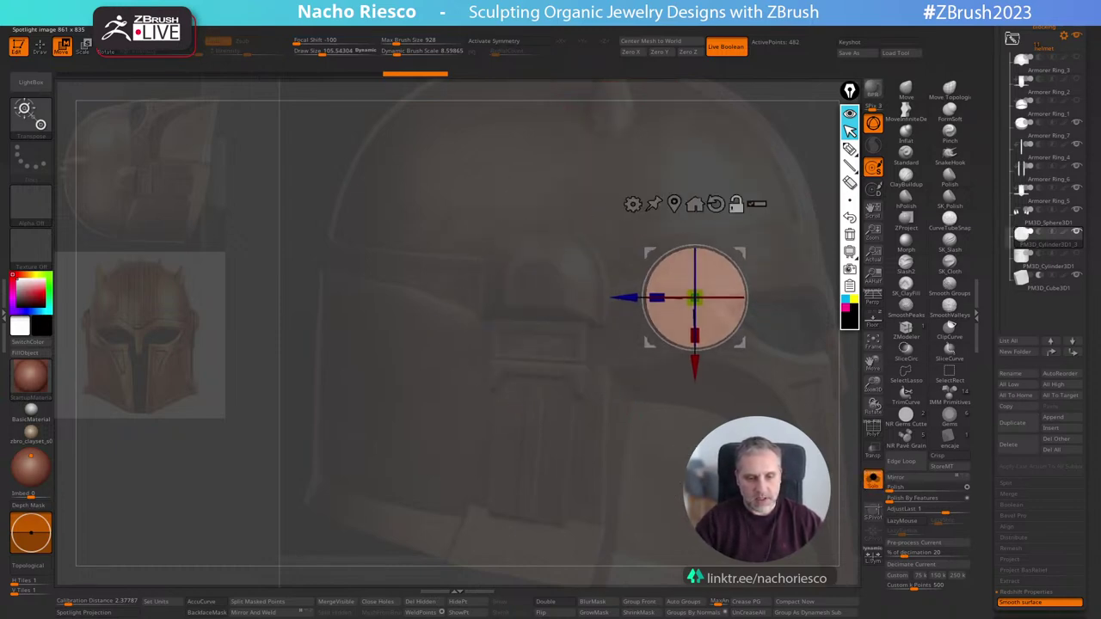
{"action": "key", "text": "shift+z"}
{"action": "left_click_drag", "start_coordinate": [731, 347], "coordinate": [594, 336]}
{"action": "key", "text": "z"}
{"action": "left_click_drag", "start_coordinate": [641, 289], "coordinate": [651, 290]}
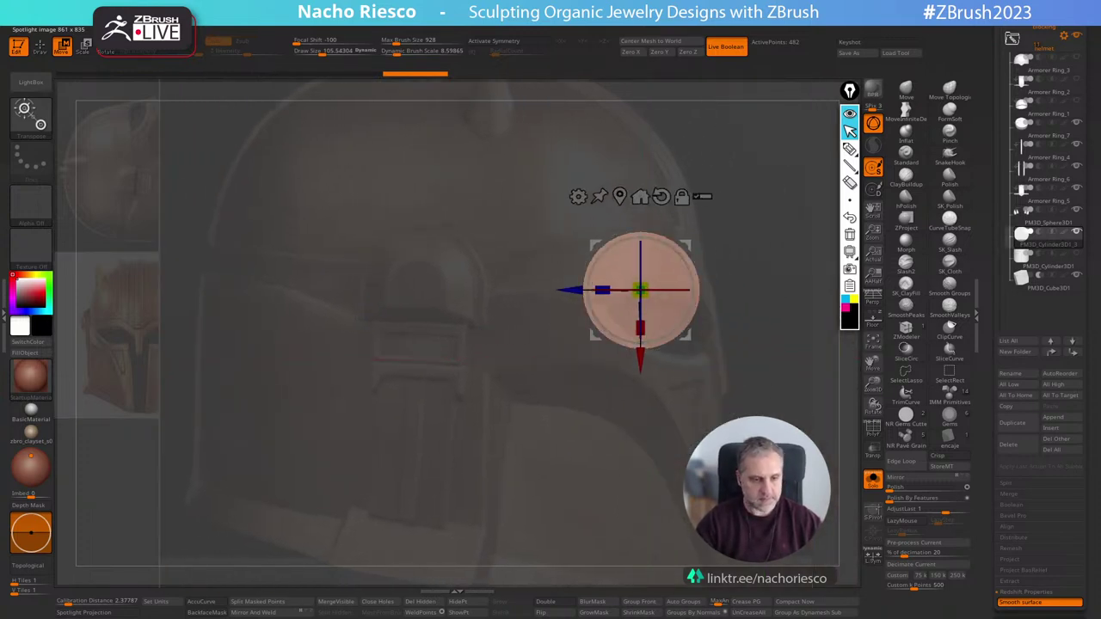
Fine-tune the isolated cylinder's size and position, enlarging it slightly and lowering it in the side view.
{"action": "left_click_drag", "start_coordinate": [594, 336], "coordinate": [585, 346]}
{"action": "left_click_drag", "start_coordinate": [744, 356], "coordinate": [679, 365], "text": "shift"}
{"action": "left_click_drag", "start_coordinate": [604, 308], "coordinate": [620, 308]}
{"action": "left_click_drag", "start_coordinate": [721, 320], "coordinate": [641, 316]}
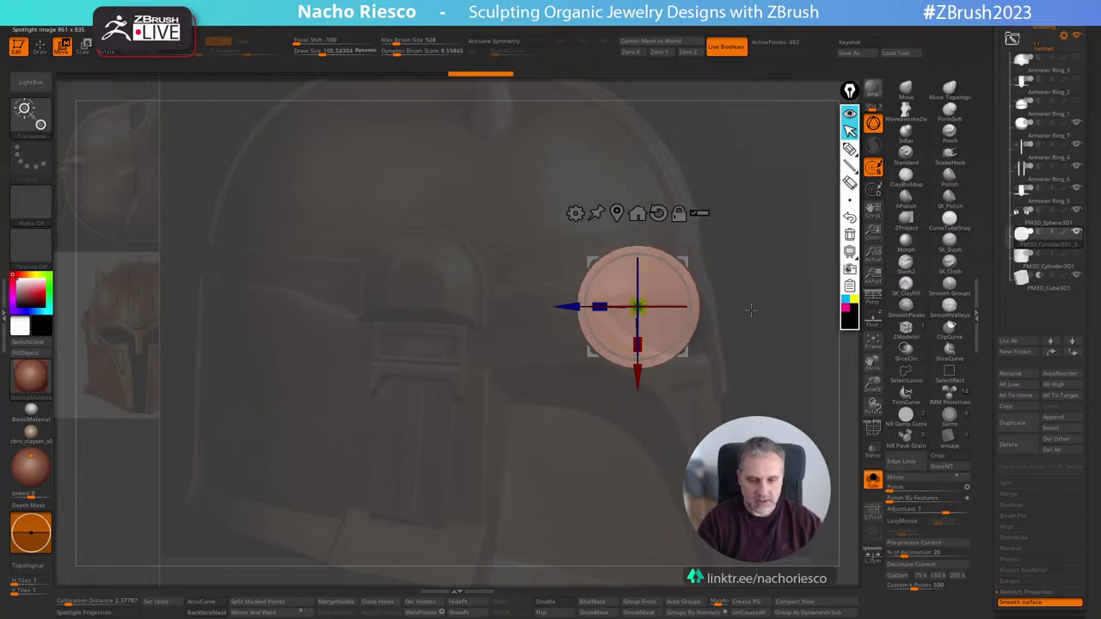
{"action": "left_click_drag", "start_coordinate": [752, 310], "coordinate": [775, 297], "text": "shift"}
Apply the Taper deformer to the cylinder, narrowing one end into a truncated cone.
{"action": "left_click", "coordinate": [579, 218]}
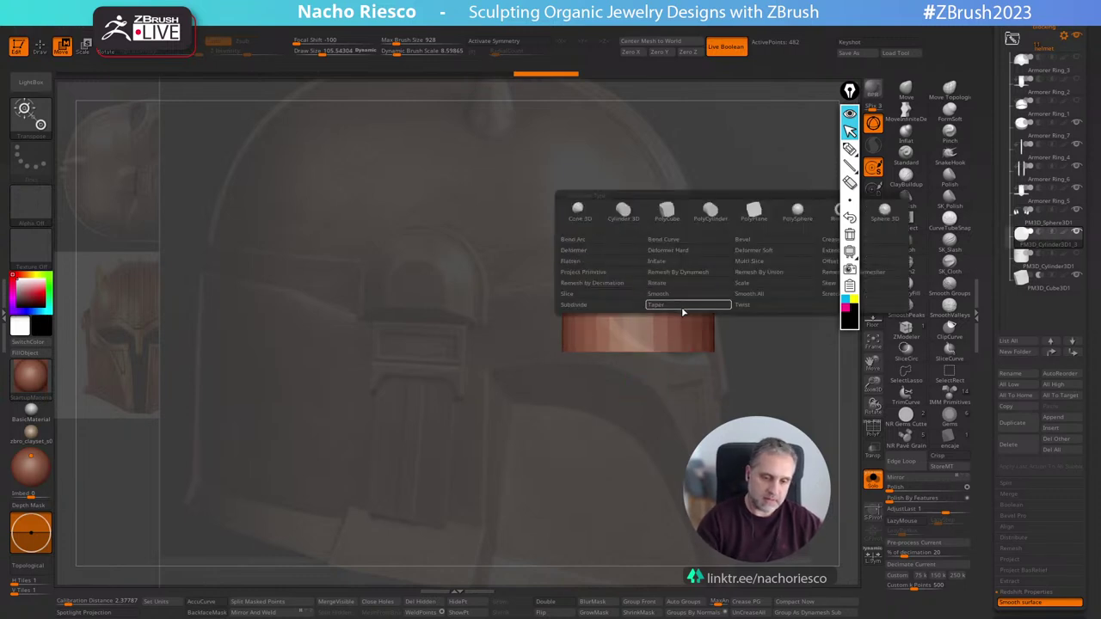
{"action": "left_click", "coordinate": [655, 305]}
{"action": "left_click_drag", "start_coordinate": [545, 368], "coordinate": [555, 359]}
{"action": "left_click_drag", "start_coordinate": [638, 254], "coordinate": [639, 285]}
{"action": "key", "text": "w"}
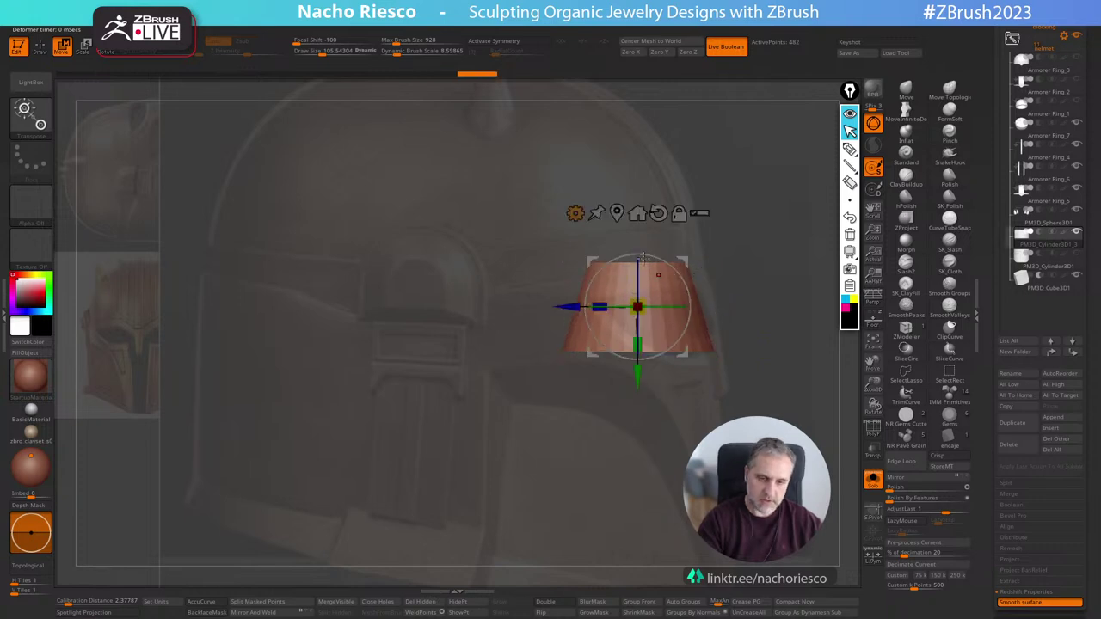
Flatten the tapered cylinder along its axis into a low disc with sloping sides, checking it face-on.
{"action": "left_click_drag", "start_coordinate": [637, 346], "coordinate": [637, 325]}
{"action": "mouse_move", "coordinate": [766, 250]}
{"action": "left_mouse_down"}
{"action": "mouse_move", "coordinate": [766, 373]}
{"action": "mouse_move", "coordinate": [763, 258]}
{"action": "left_mouse_up"}
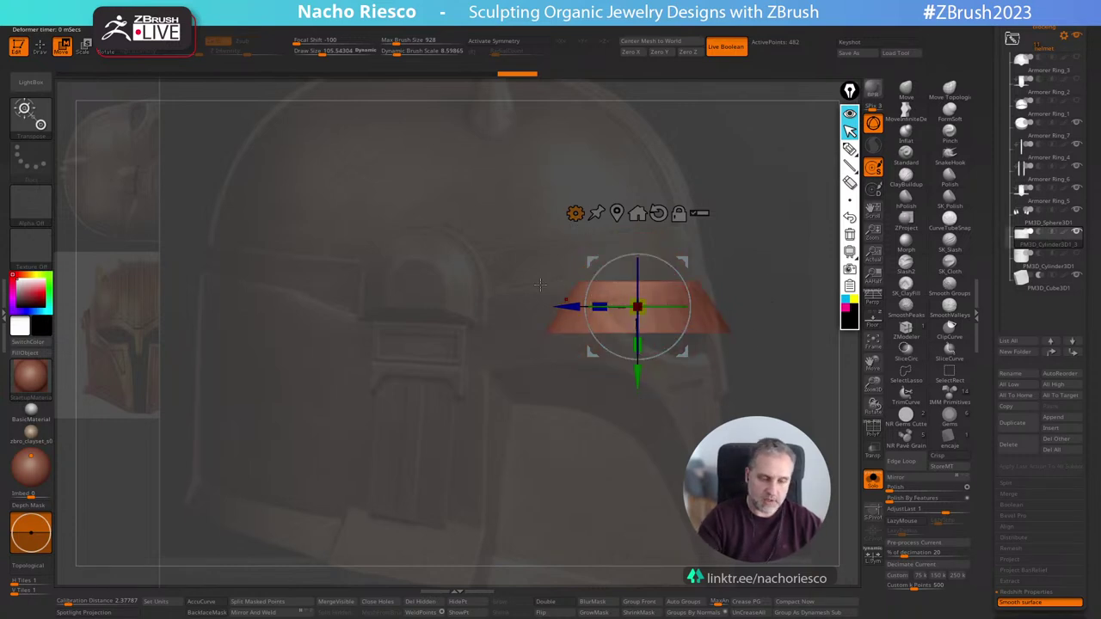
{"action": "left_click_drag", "start_coordinate": [774, 239], "coordinate": [777, 328]}
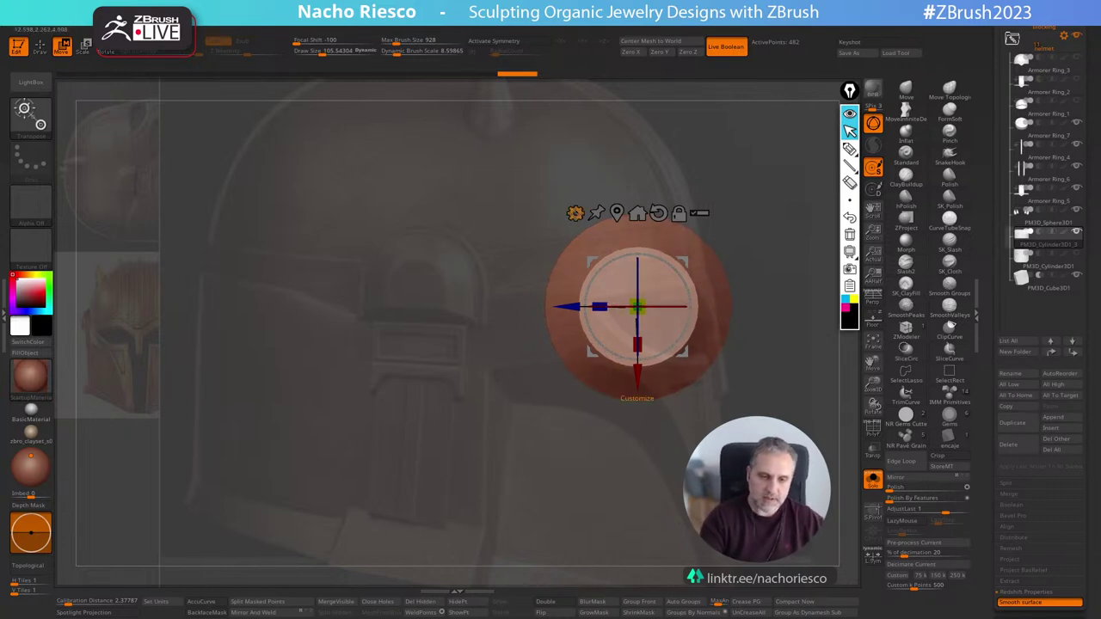
Apply the Taper deformer to the cylinder at about -0.139 so it narrows toward its front face.
{"action": "left_click", "coordinate": [574, 212]}
{"action": "left_click", "coordinate": [643, 323]}
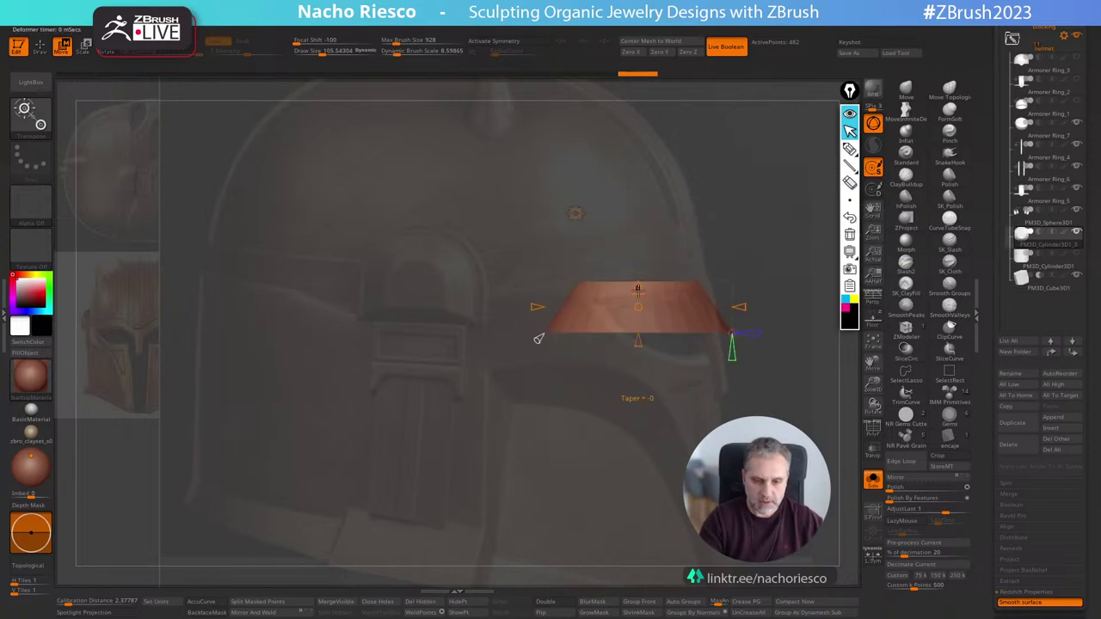
{"action": "left_click_drag", "start_coordinate": [638, 289], "coordinate": [638, 300]}
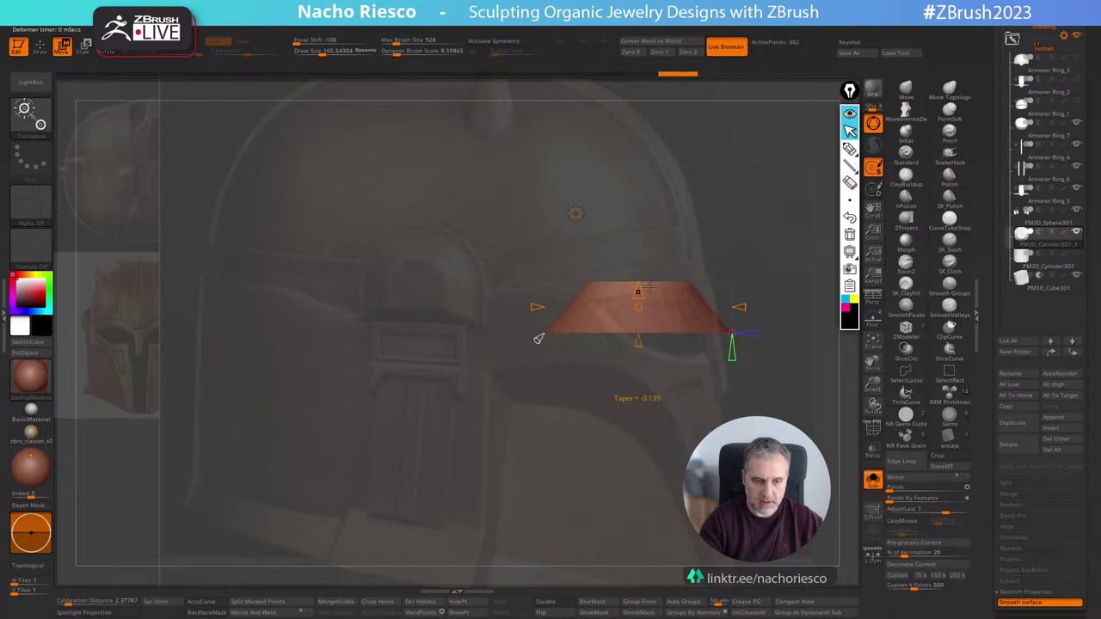
{"action": "key", "text": "q"}
Show the wireframe and regroup the tapered cylinder's polygons by normals.
{"action": "mouse_move", "coordinate": [766, 205]}
{"action": "left_mouse_down"}
{"action": "mouse_move", "coordinate": [770, 378]}
{"action": "mouse_move", "coordinate": [783, 412]}
{"action": "mouse_move", "coordinate": [870, 427]}
{"action": "mouse_move", "coordinate": [767, 474]}
{"action": "mouse_move", "coordinate": [760, 490]}
{"action": "mouse_move", "coordinate": [834, 450]}
{"action": "left_mouse_up"}
{"action": "left_click", "coordinate": [876, 428]}
{"action": "left_click", "coordinate": [701, 614]}
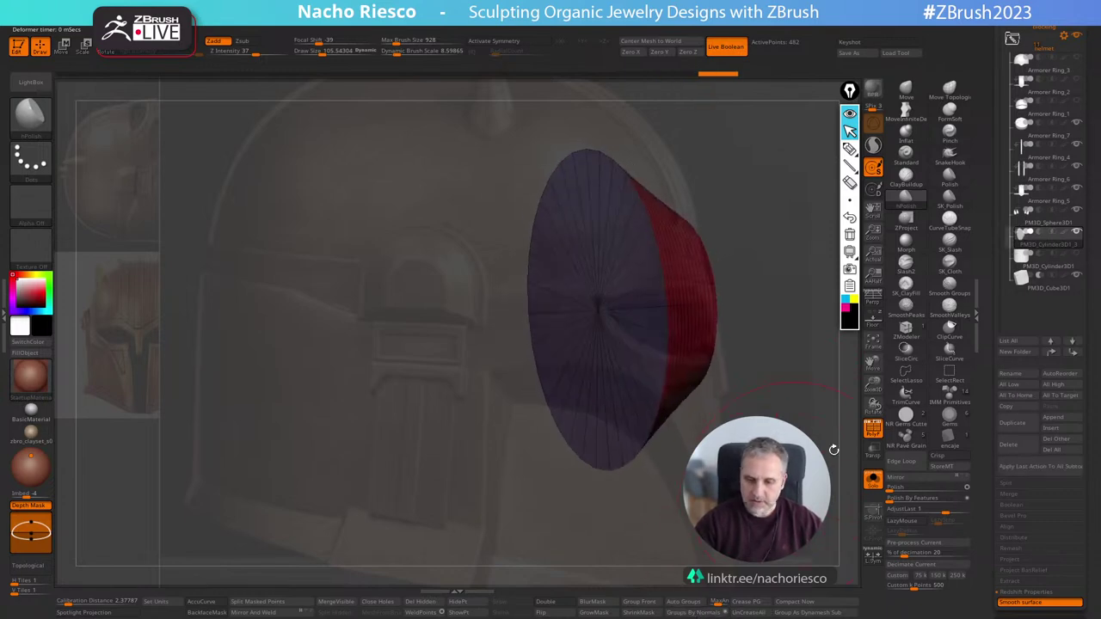
Extrude the tapered cylinder's wide cap backward with ZModeler, using the QMesh polygon action on Polygroup All.
{"action": "left_click", "coordinate": [912, 334]}
{"action": "key", "text": "space"}
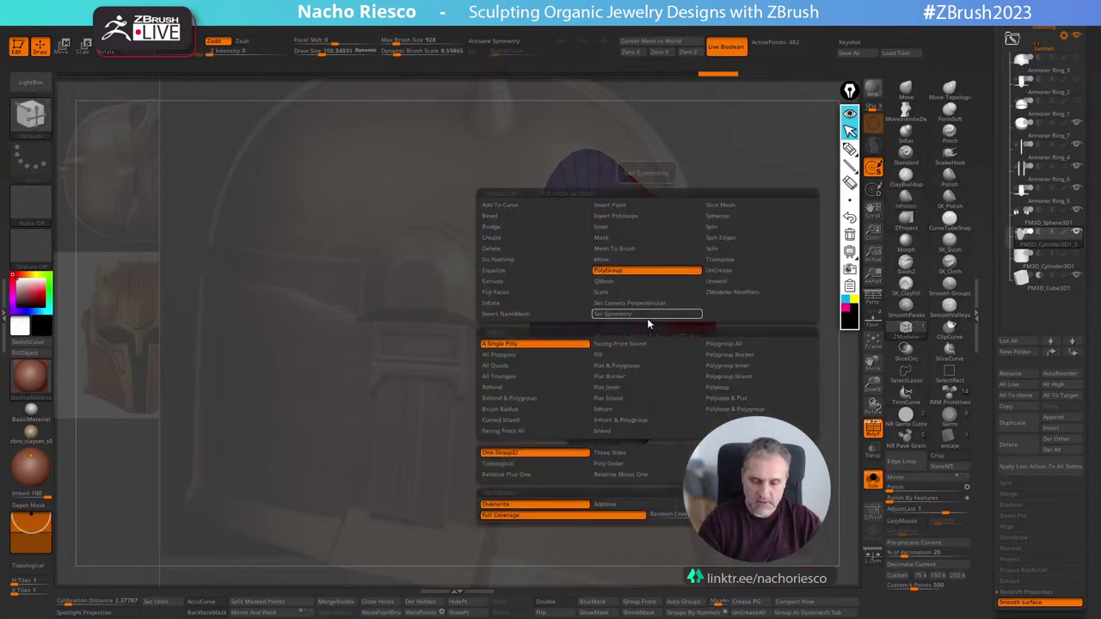
{"action": "left_click", "coordinate": [605, 282]}
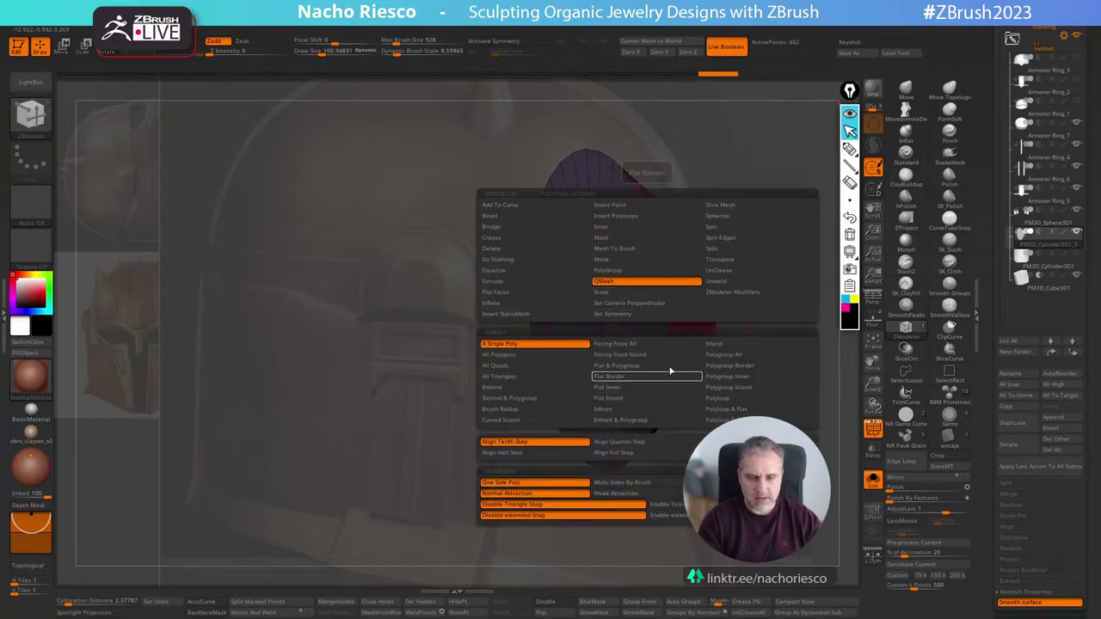
{"action": "left_click", "coordinate": [724, 357]}
{"action": "left_click_drag", "start_coordinate": [642, 332], "coordinate": [579, 334]}
{"action": "right_click_drag", "start_coordinate": [623, 363], "coordinate": [482, 301]}
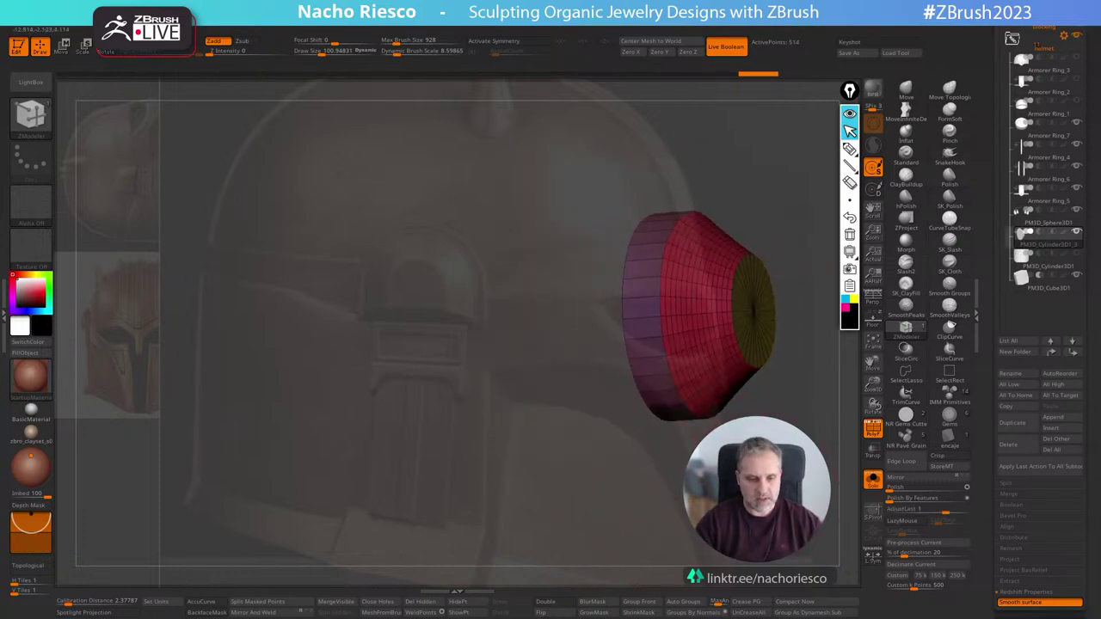
From the front view, clear any mask and rotate the piece slightly about the screen axis with the gizmo.
{"action": "right_click_drag", "start_coordinate": [628, 560], "coordinate": [502, 585], "text": "shift"}
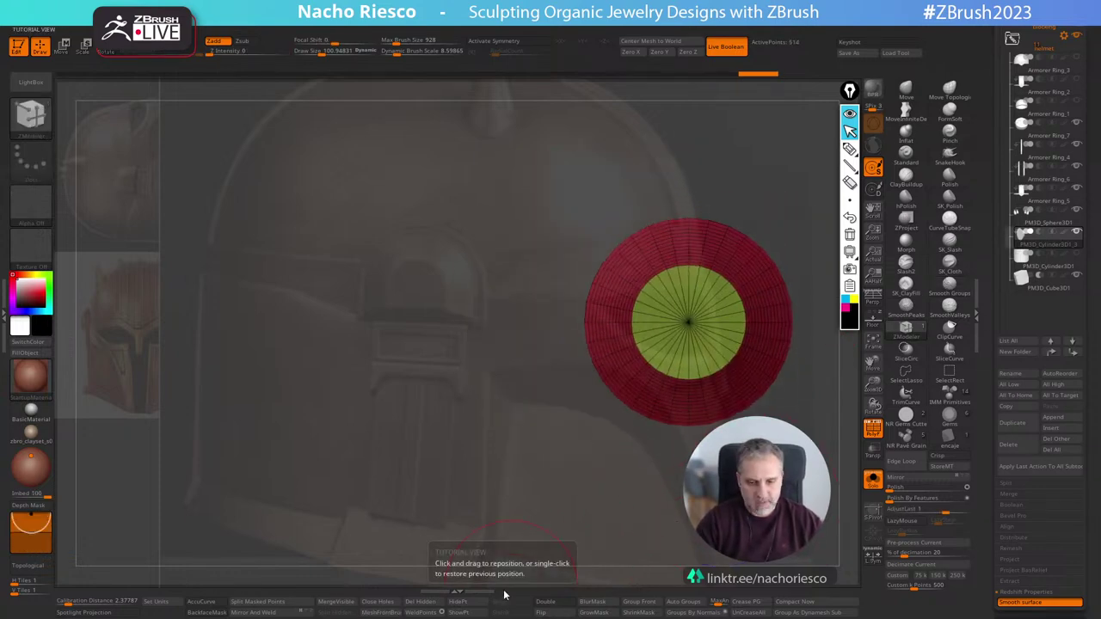
{"action": "left_click", "coordinate": [504, 594]}
{"action": "left_click_drag", "start_coordinate": [475, 461], "coordinate": [811, 364], "text": "ctrl"}
{"action": "key", "text": "w"}
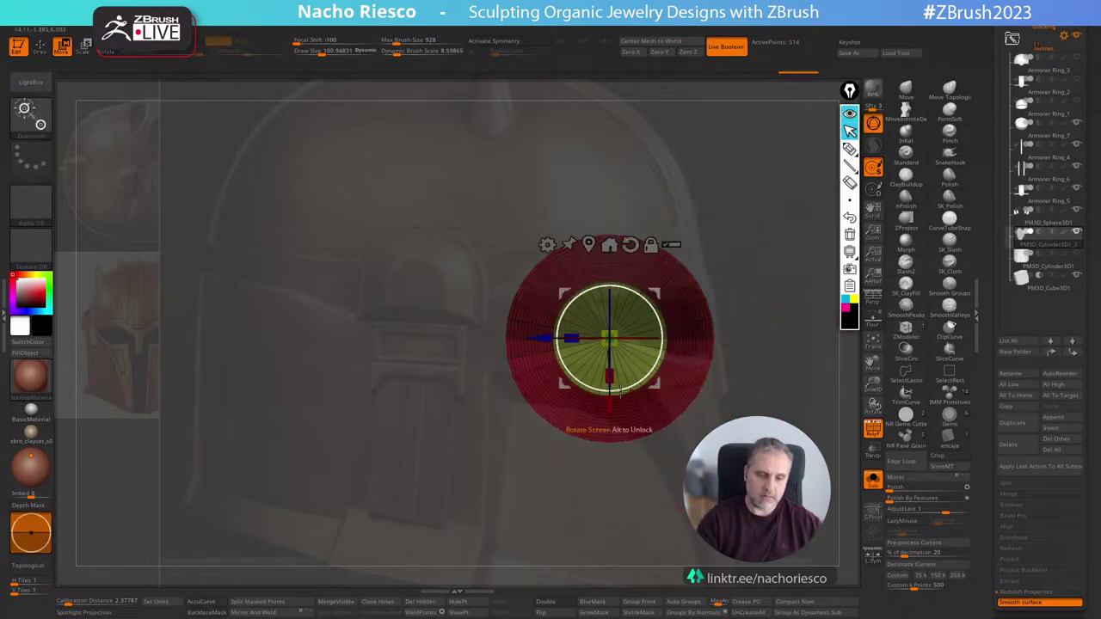
{"action": "left_click_drag", "start_coordinate": [620, 390], "coordinate": [600, 454]}
{"action": "key", "text": "q"}
From the side view, cut off the piece's lower part along a slanted line with KnifeCurve.
{"action": "left_click_drag", "start_coordinate": [765, 307], "coordinate": [819, 296], "text": "shift"}
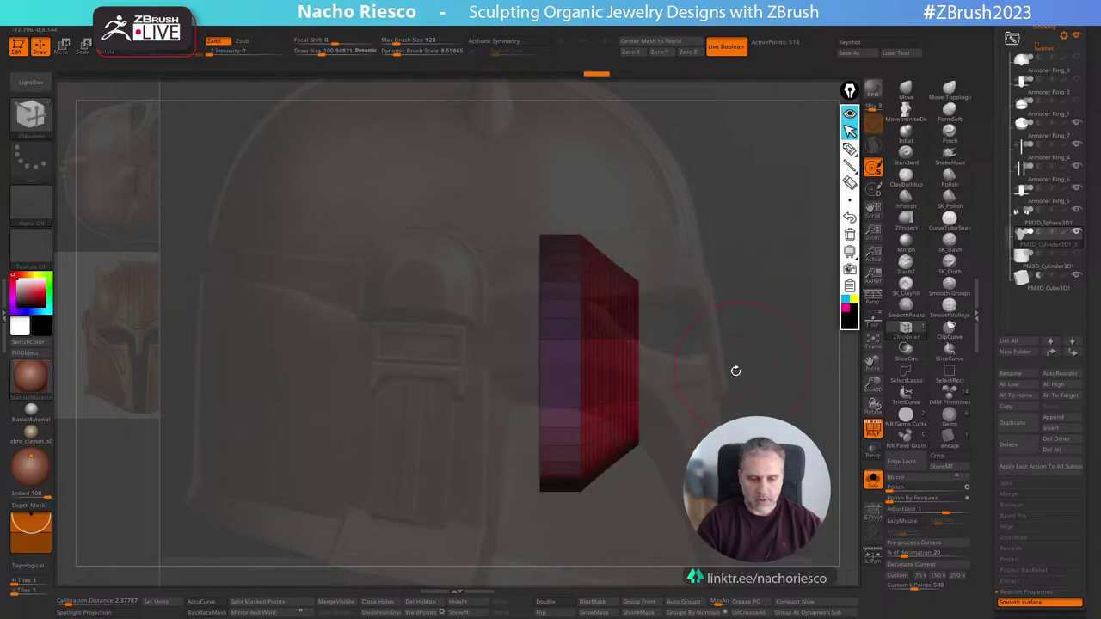
{"action": "left_click_drag", "start_coordinate": [735, 371], "coordinate": [759, 376], "text": "alt"}
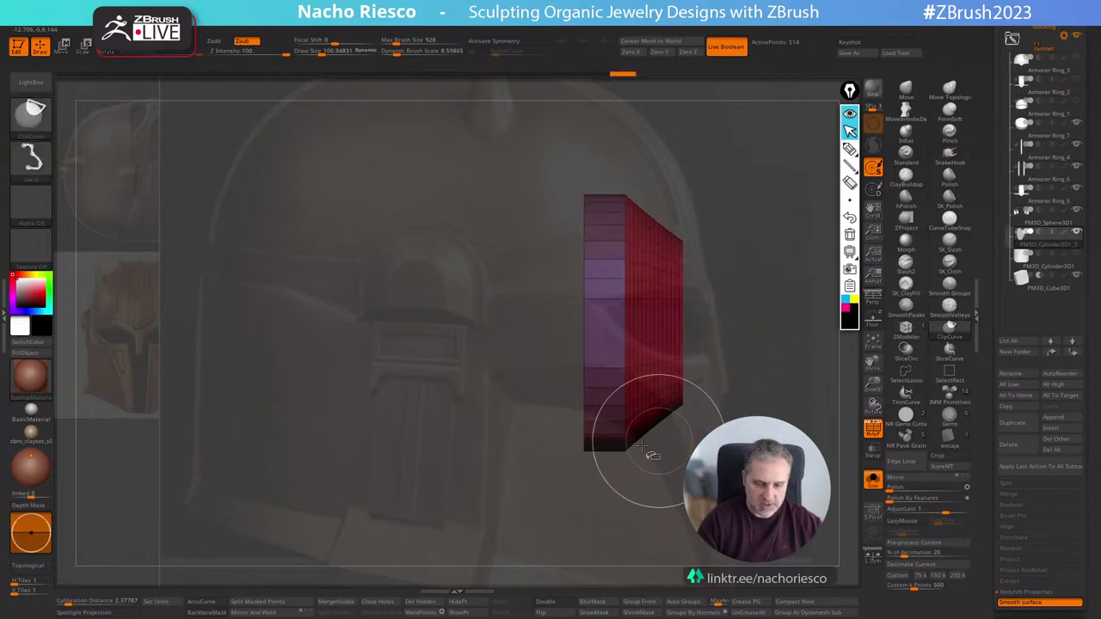
{"action": "left_click", "coordinate": [32, 110], "text": "ctrl+shift"}
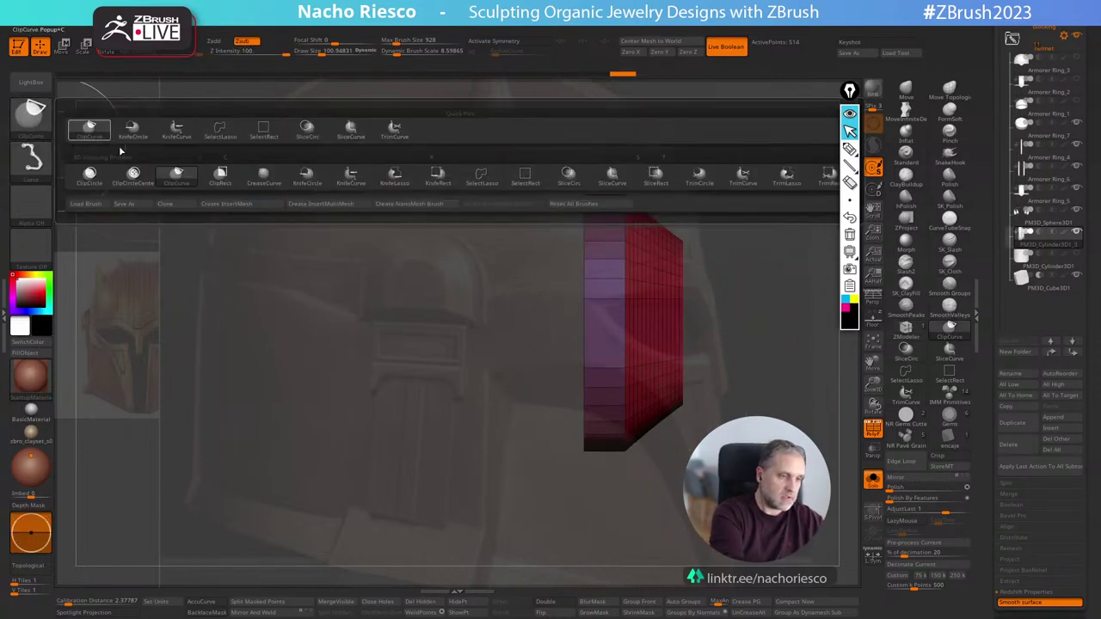
{"action": "left_click", "coordinate": [177, 129]}
{"action": "left_click_drag", "start_coordinate": [731, 324], "coordinate": [567, 404], "text": "ctrl+shift"}
{"action": "left_click_drag", "start_coordinate": [499, 455], "coordinate": [473, 554]}
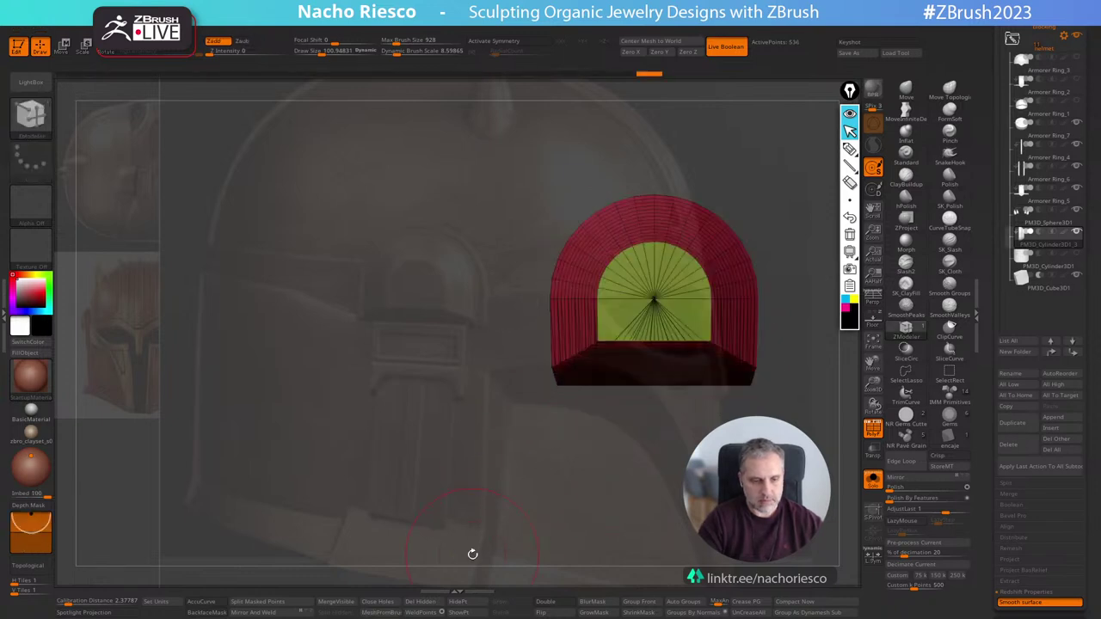
Trim the pointed back edge of the slanted underside with a nearly horizontal KnifeCurve cut.
{"action": "left_click", "coordinate": [872, 427]}
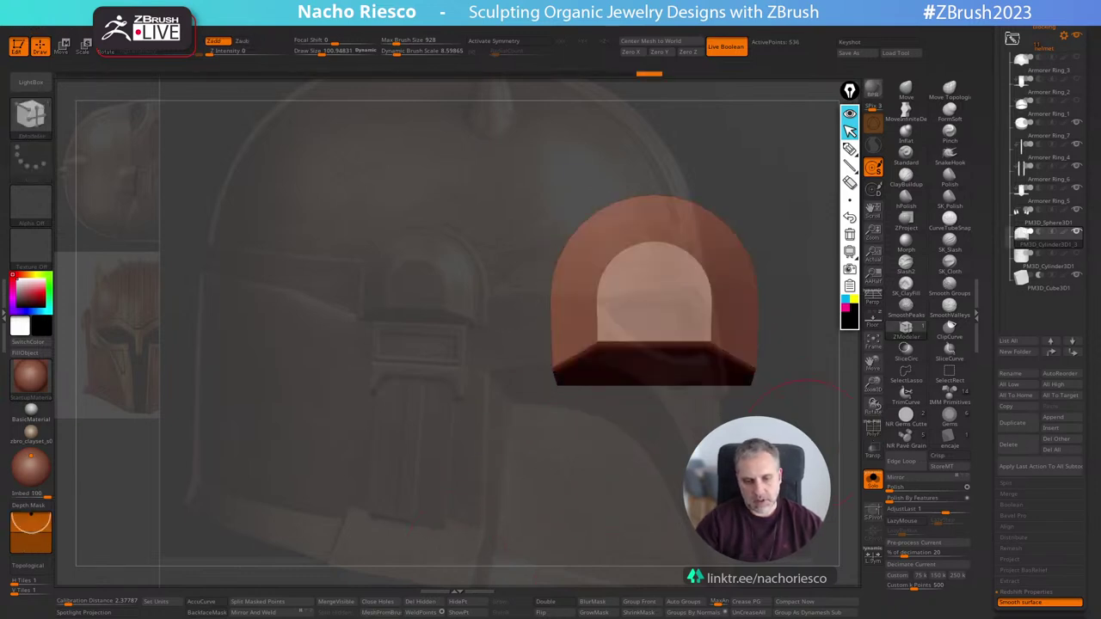
{"action": "left_click_drag", "start_coordinate": [809, 457], "coordinate": [688, 406], "text": "alt"}
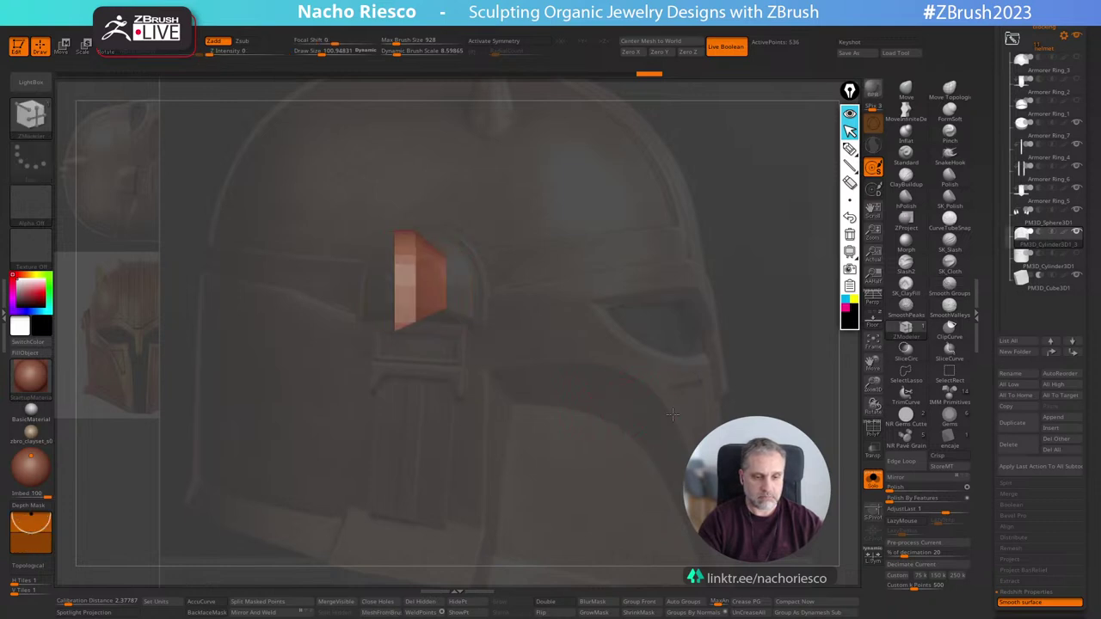
{"action": "left_click_drag", "start_coordinate": [602, 405], "coordinate": [750, 395], "text": "alt"}
{"action": "left_click_drag", "start_coordinate": [653, 406], "coordinate": [716, 422]}
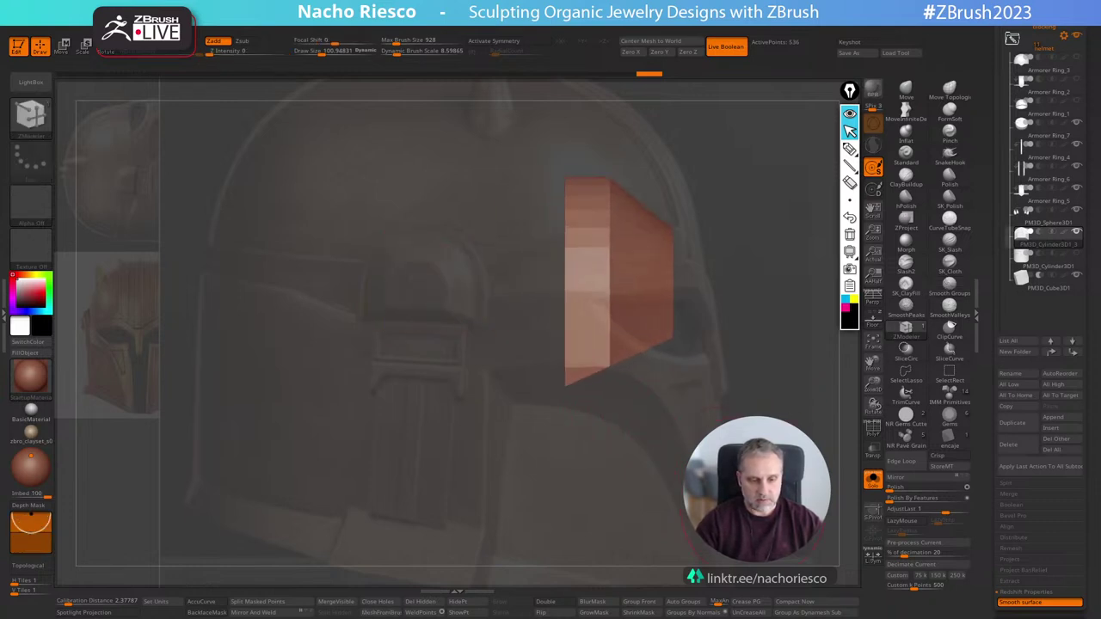
{"action": "key", "text": "ctrl+shift"}
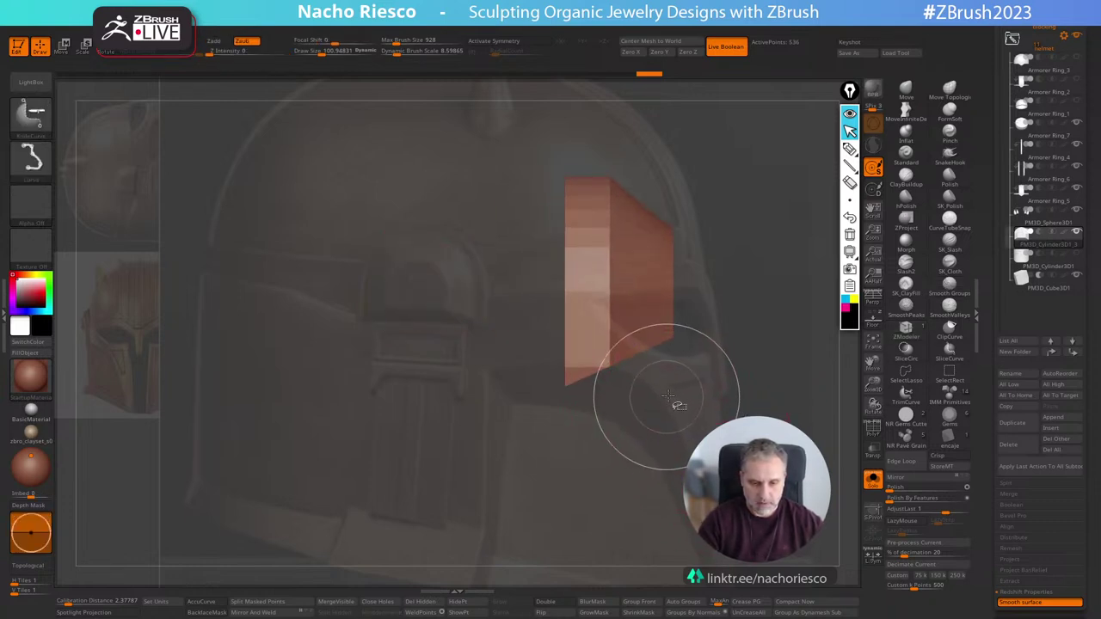
{"action": "mouse_move", "coordinate": [660, 398]}
{"action": "left_mouse_down", "text": "ctrl+shift"}
{"action": "mouse_move", "coordinate": [579, 388]}
{"action": "mouse_move", "coordinate": [349, 401]}
{"action": "mouse_move", "coordinate": [357, 384]}
{"action": "left_mouse_up", "text": "ctrl+shift"}
{"action": "left_click", "coordinate": [873, 429]}
{"action": "mouse_move", "coordinate": [813, 437]}
{"action": "left_mouse_down"}
{"action": "mouse_move", "coordinate": [783, 395]}
{"action": "mouse_move", "coordinate": [784, 503]}
{"action": "mouse_move", "coordinate": [783, 488]}
{"action": "mouse_move", "coordinate": [807, 493]}
{"action": "left_mouse_up"}
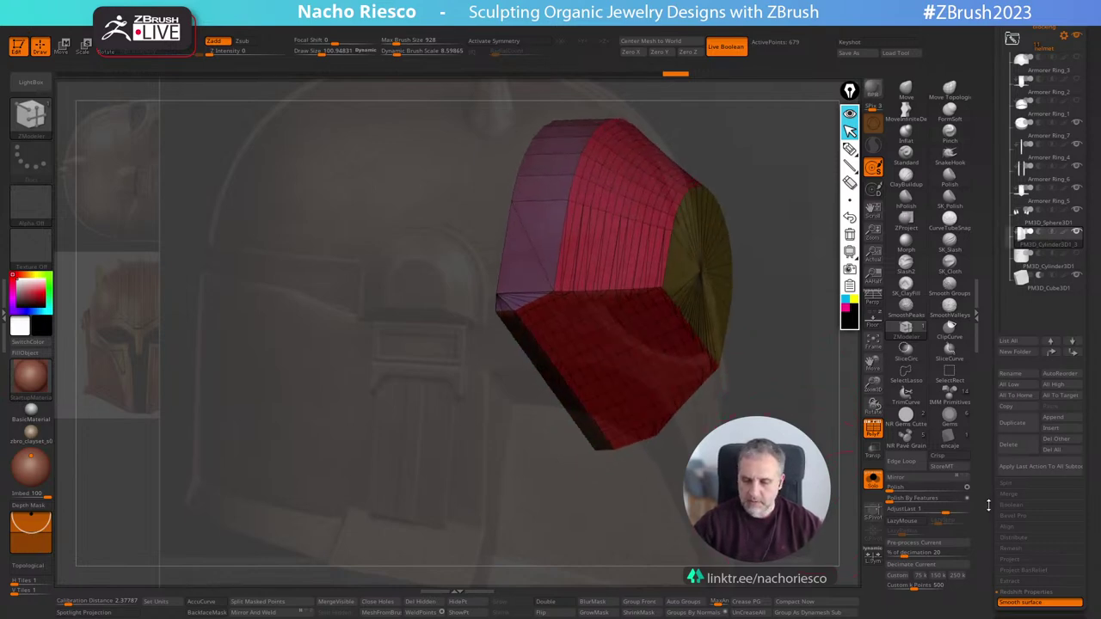
Remesh the piece with ZRemesher using Double, KeepGroups, SmoothGroups 0 and AdaptiveSize 0.
{"action": "scroll", "coordinate": [989, 506], "scroll_direction": "down", "scroll_amount": 5}
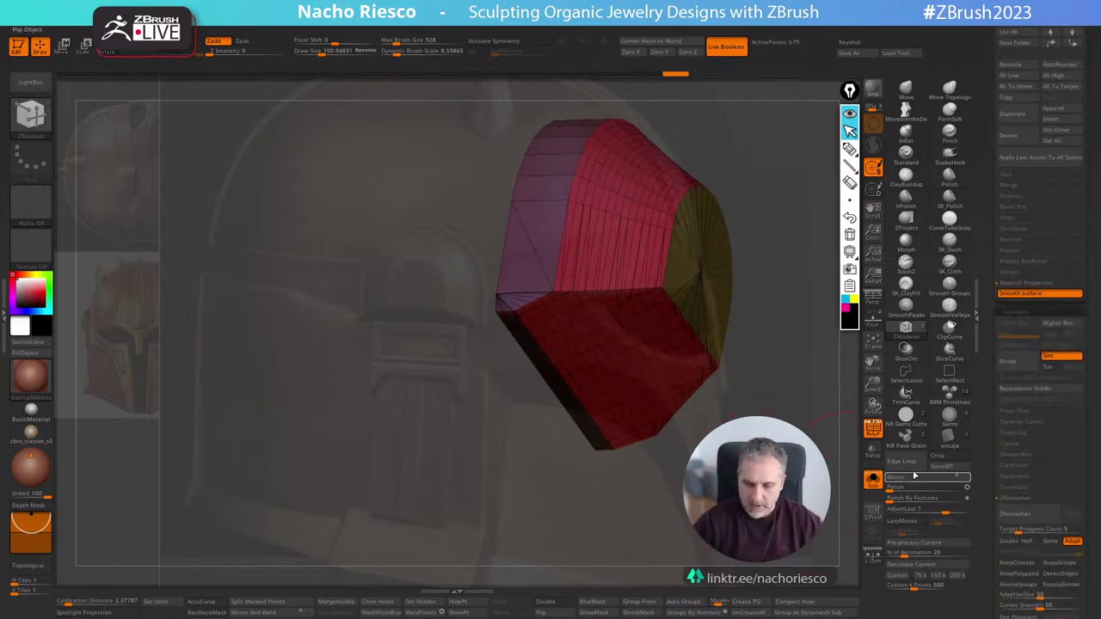
{"action": "left_click_drag", "start_coordinate": [783, 514], "coordinate": [743, 520]}
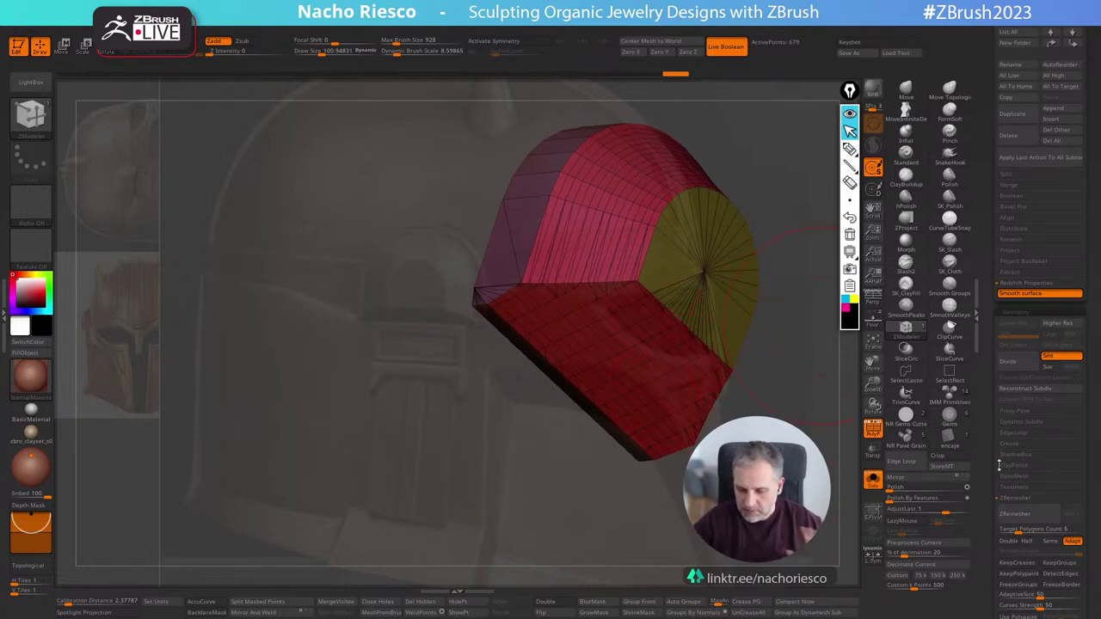
{"action": "left_click_drag", "start_coordinate": [995, 489], "coordinate": [1020, 412]}
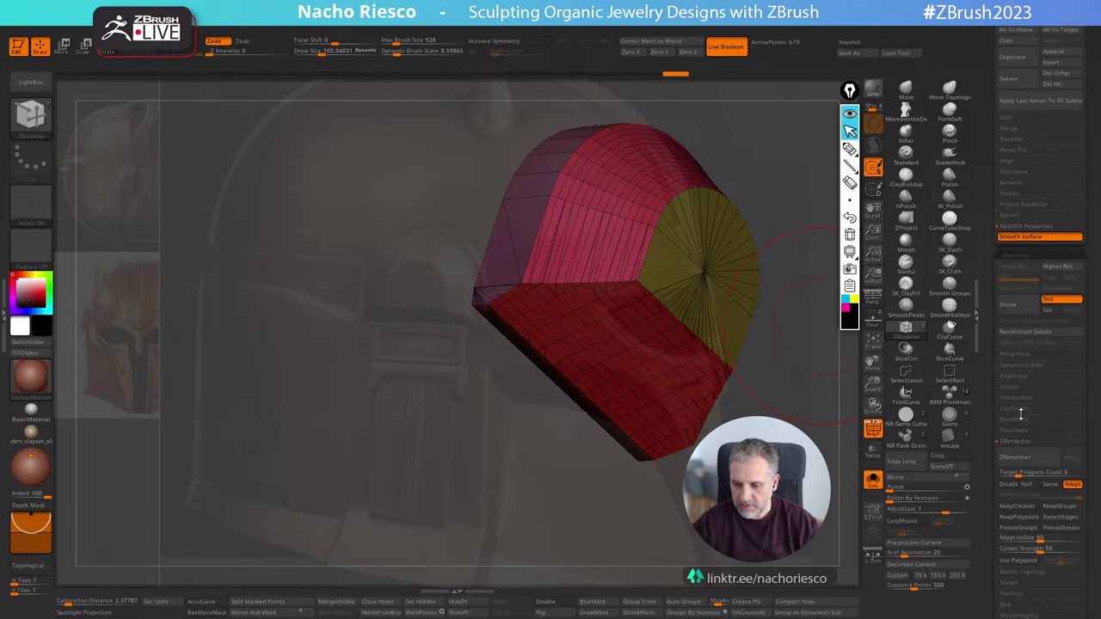
{"action": "left_click_drag", "start_coordinate": [1034, 495], "coordinate": [995, 440]}
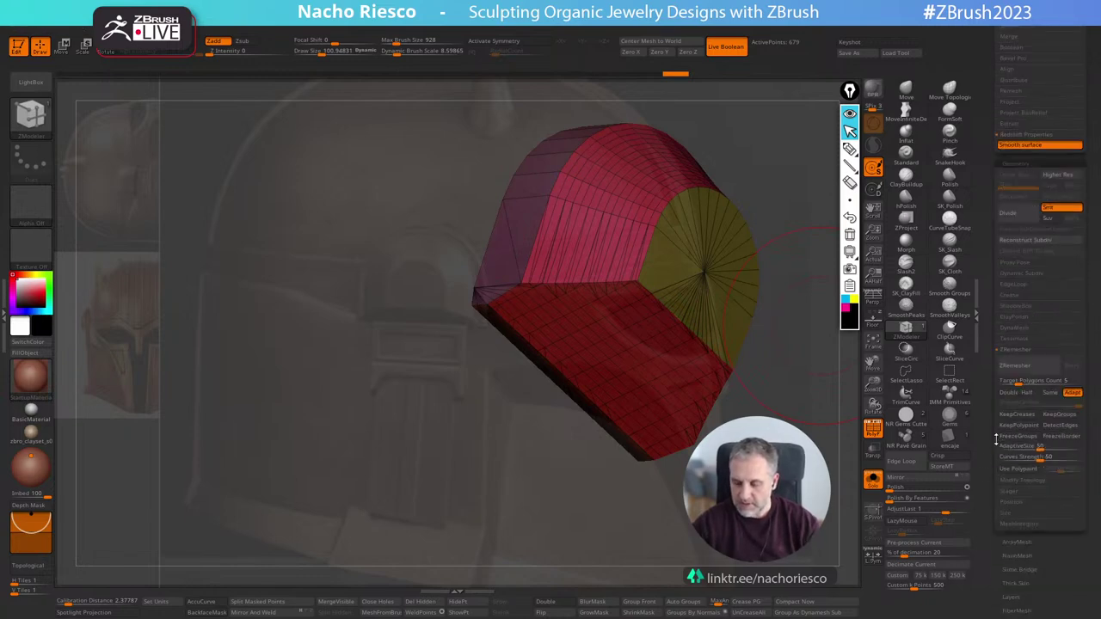
{"action": "left_click", "coordinate": [1007, 392]}
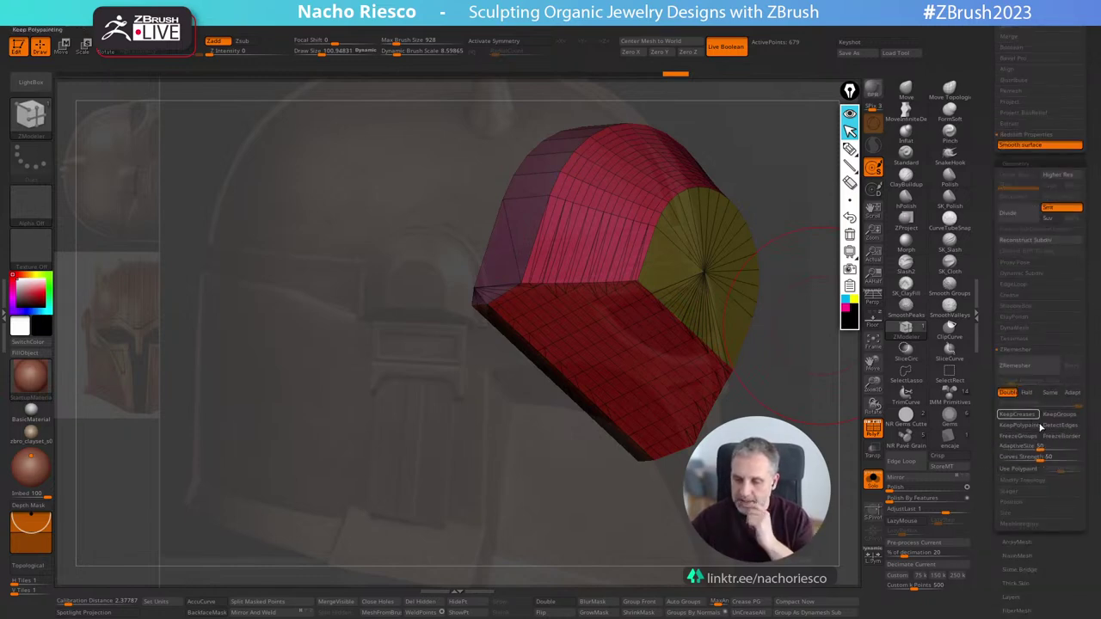
{"action": "left_click", "coordinate": [1060, 414]}
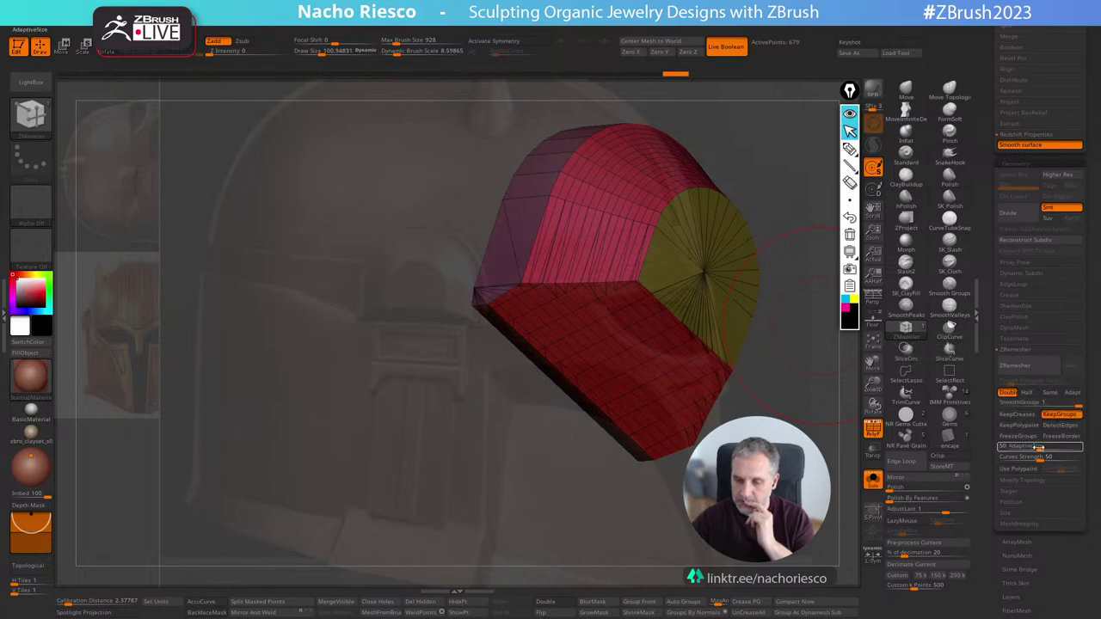
{"action": "left_click_drag", "start_coordinate": [1040, 448], "coordinate": [995, 452]}
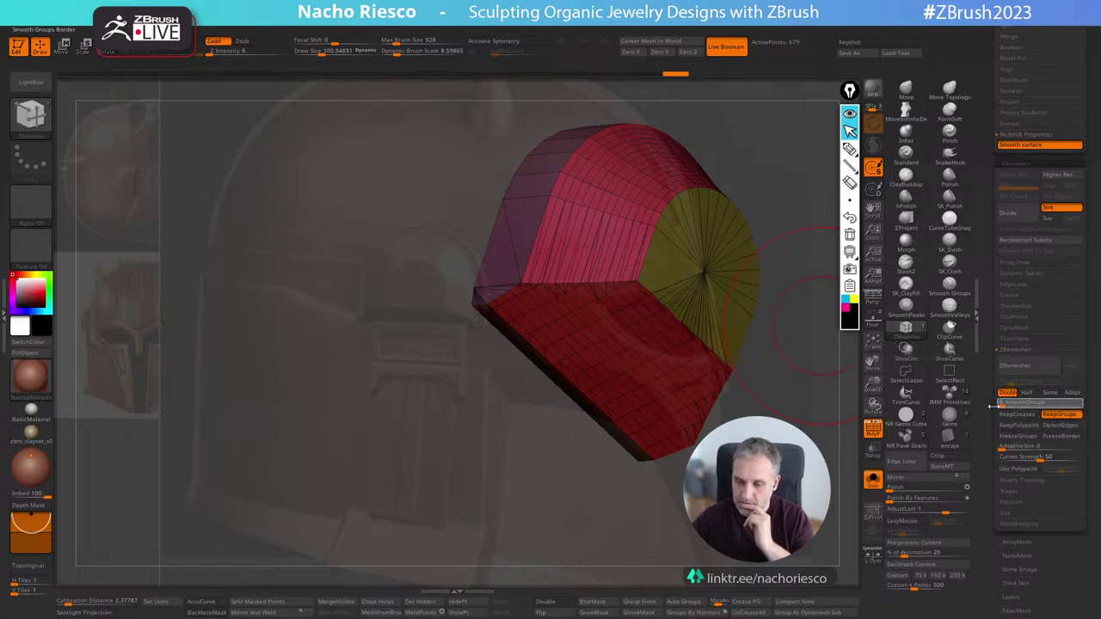
{"action": "left_click", "coordinate": [1015, 365]}
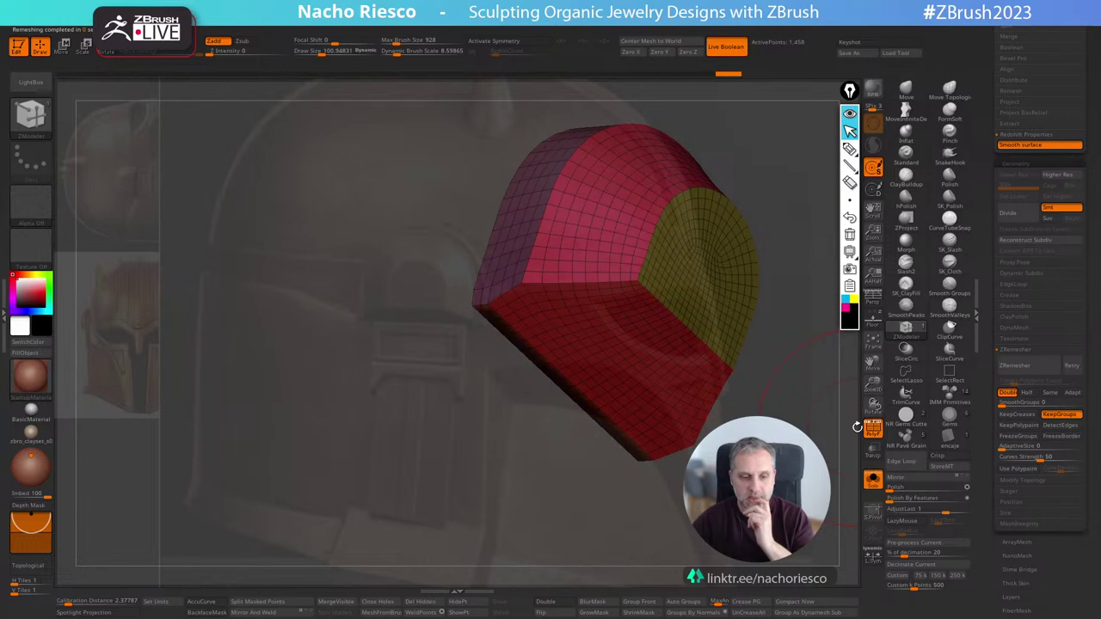
{"action": "mouse_move", "coordinate": [858, 427]}
{"action": "left_mouse_down"}
{"action": "mouse_move", "coordinate": [774, 494]}
{"action": "mouse_move", "coordinate": [765, 471]}
{"action": "left_mouse_up"}
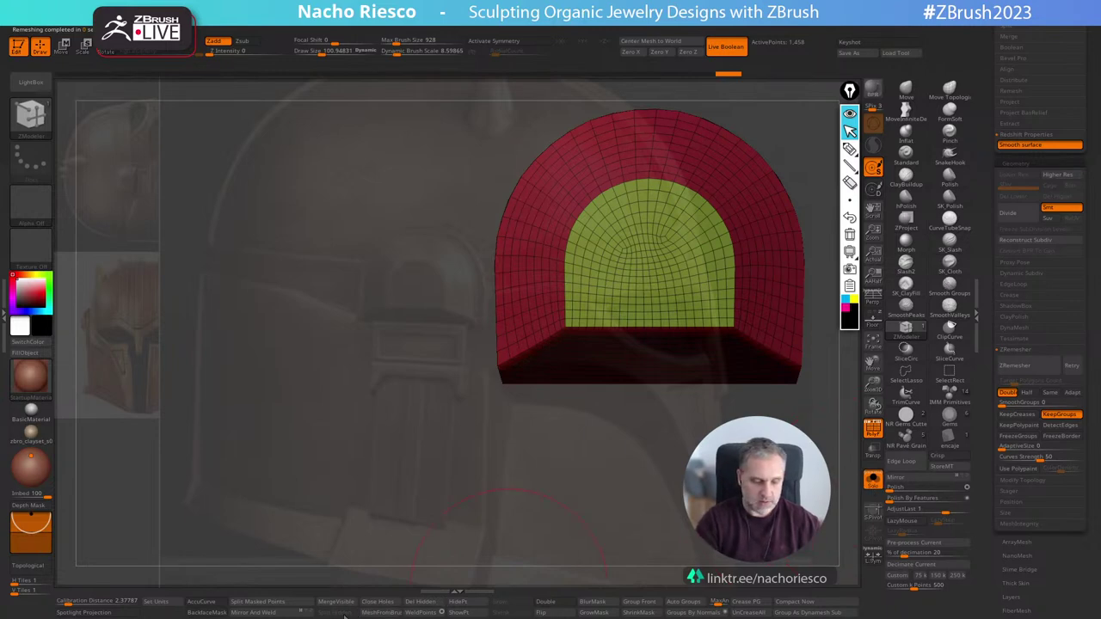
Try to mirror and weld the piece across its horizontal centre line.
{"action": "left_click", "coordinate": [279, 612]}
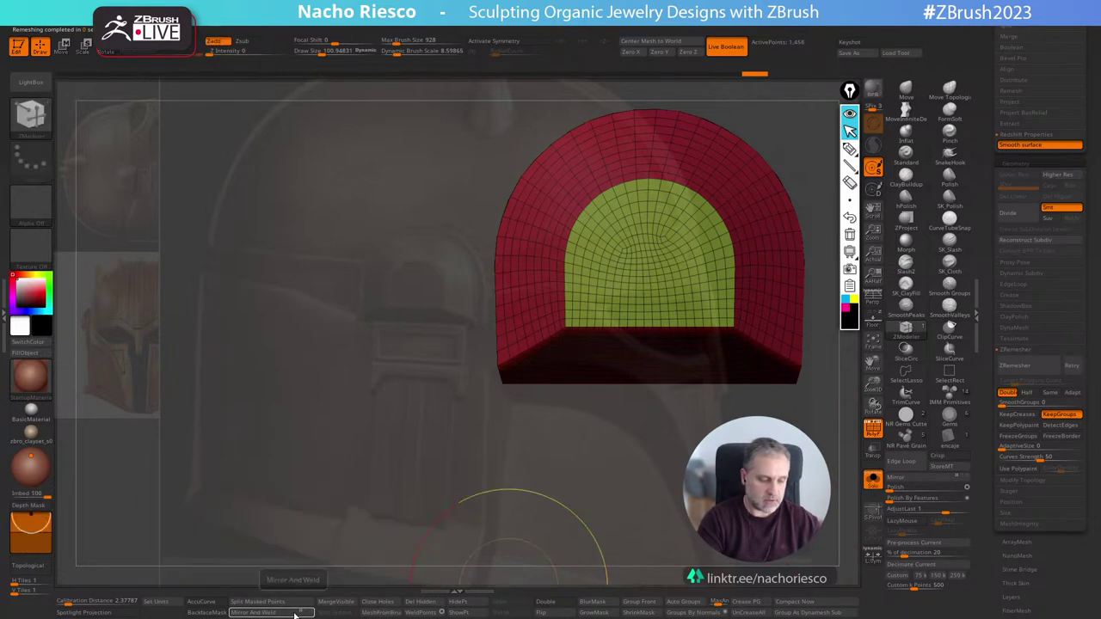
{"action": "left_click", "coordinate": [307, 613]}
{"action": "left_click", "coordinate": [300, 613]}
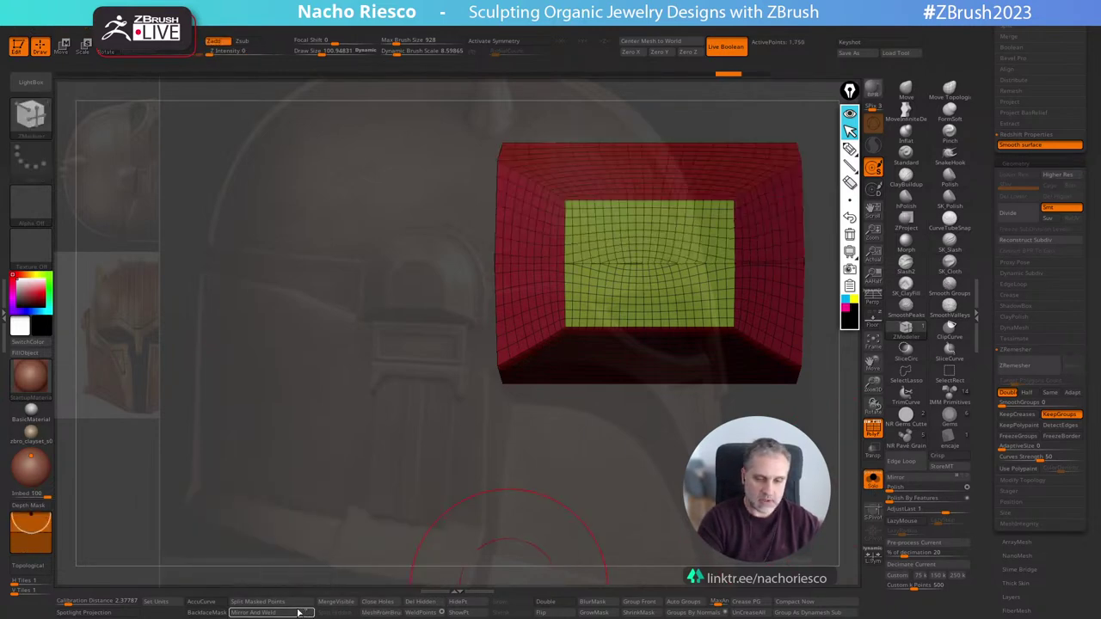
{"action": "key", "text": "ctrl+z"}
Mirror and weld the piece across its vertical centre line, and remesh the symmetrical result with ZRemesher.
{"action": "left_click", "coordinate": [307, 611]}
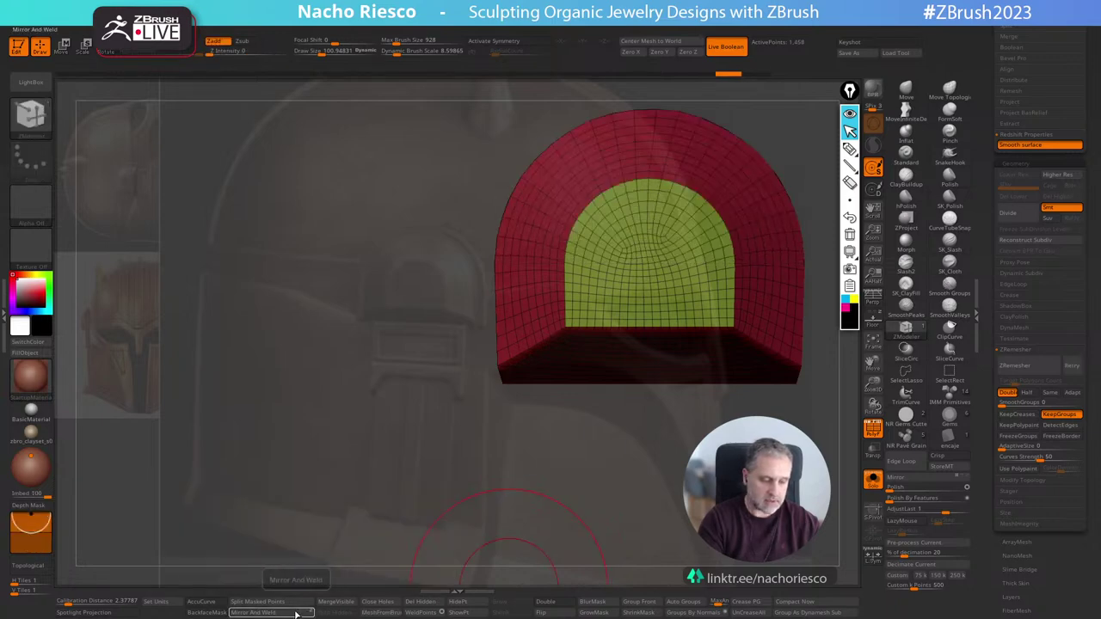
{"action": "left_click", "coordinate": [297, 614]}
{"action": "key", "text": "ctrl+z"}
{"action": "left_click", "coordinate": [873, 514]}
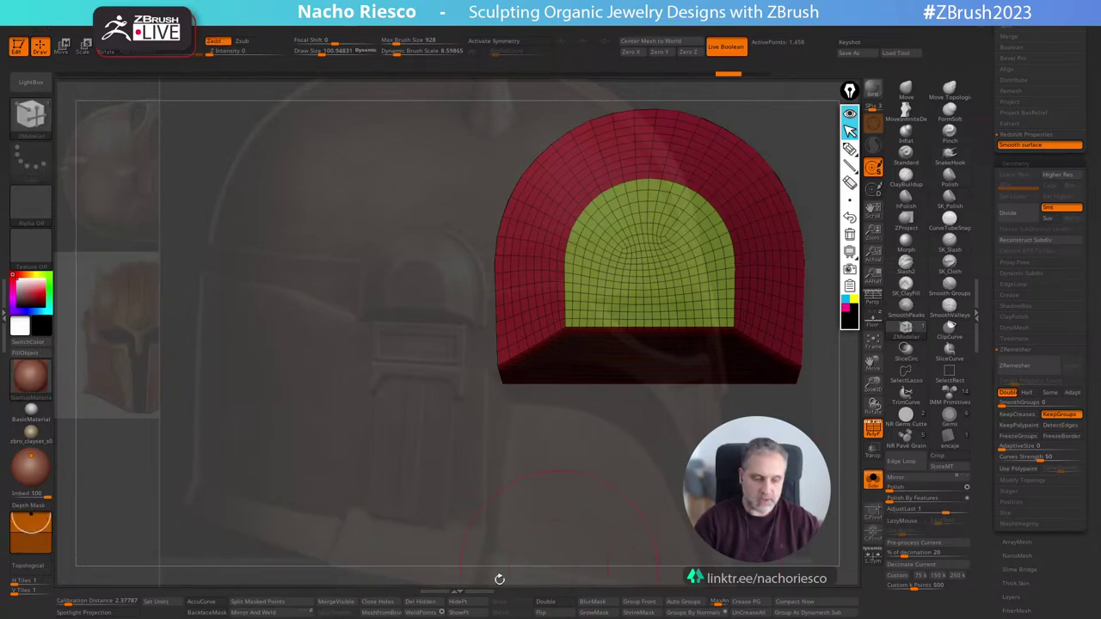
{"action": "left_click", "coordinate": [292, 614]}
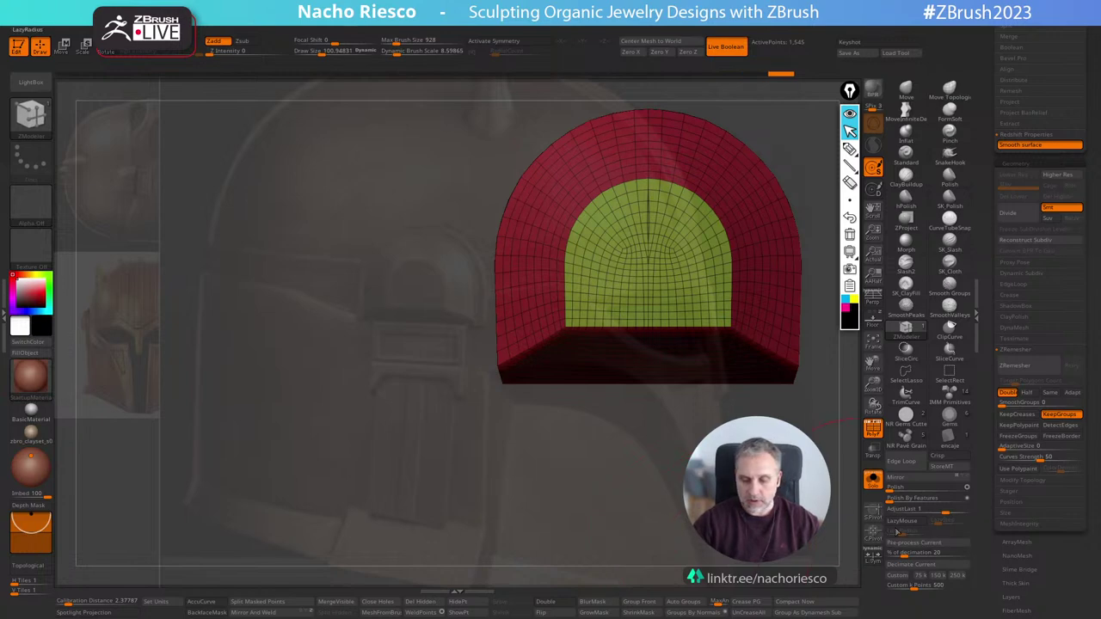
{"action": "left_click", "coordinate": [1032, 365]}
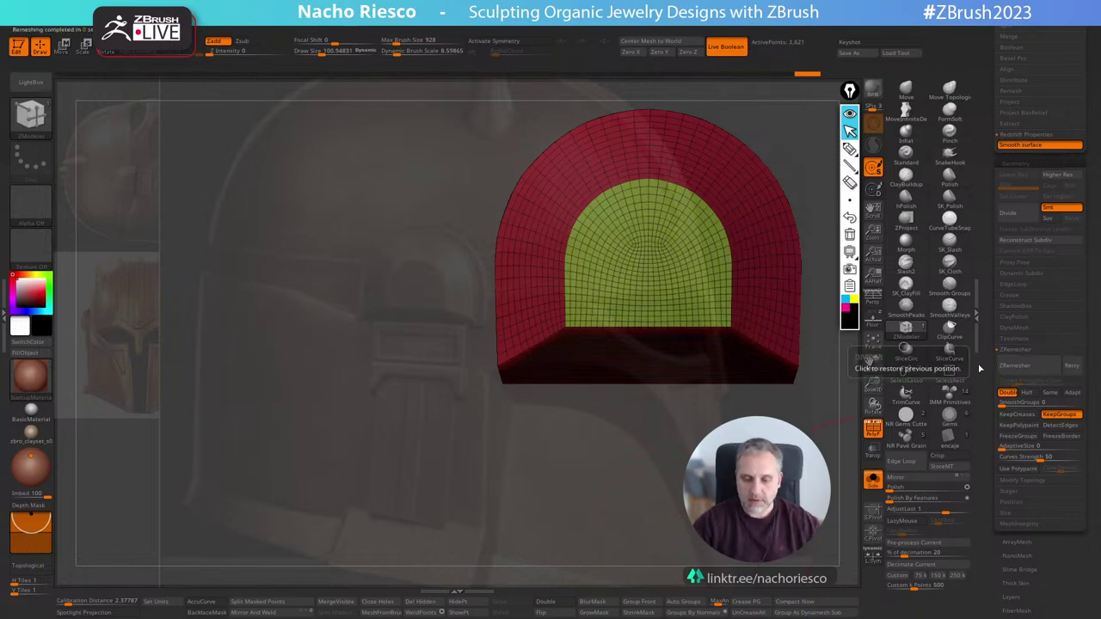
Compare the remeshed piece with the surrounding parts, and examine it in isolation from the side and back.
{"action": "left_click", "coordinate": [873, 481]}
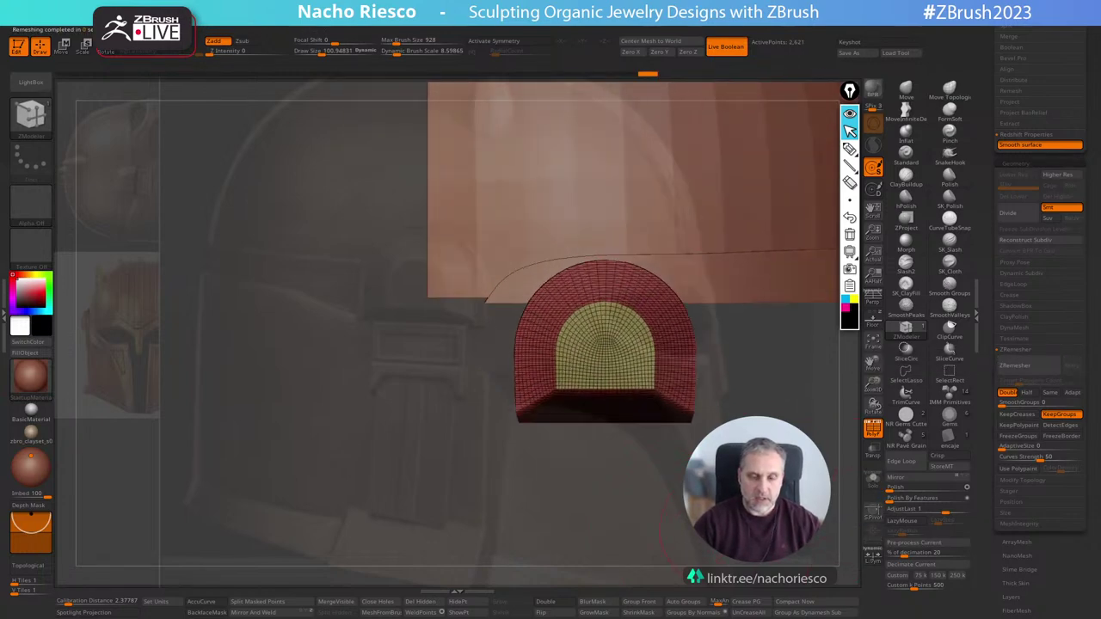
{"action": "right_click_drag", "start_coordinate": [516, 465], "coordinate": [516, 507]}
{"action": "left_click", "coordinate": [872, 480]}
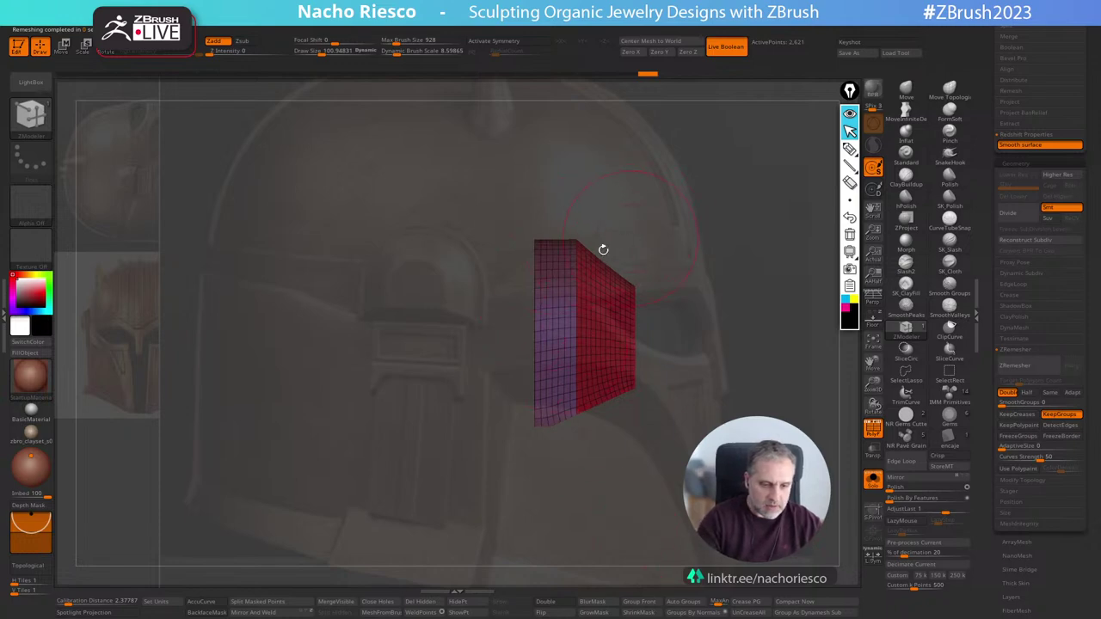
{"action": "right_click_drag", "start_coordinate": [731, 297], "coordinate": [735, 337], "text": "ctrl"}
{"action": "right_click_drag", "start_coordinate": [735, 337], "coordinate": [796, 392], "text": "alt"}
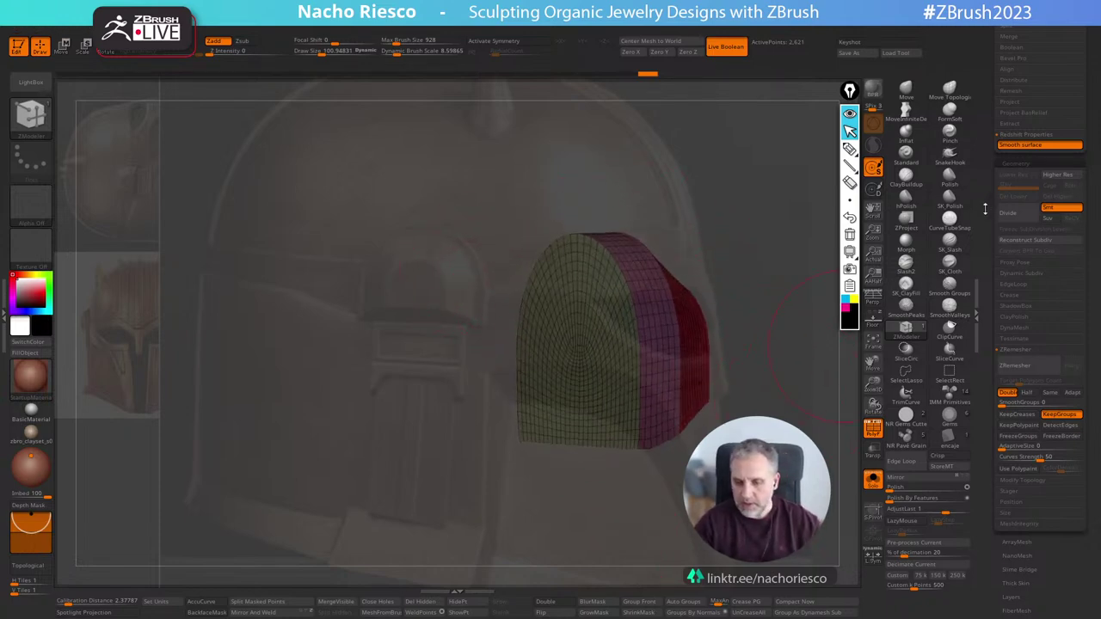
Activate the ZModeler brush and examine the polygroups on the piece's flat back, straight rim and tapered side.
{"action": "left_click_drag", "start_coordinate": [985, 209], "coordinate": [982, 263]}
{"action": "left_click_drag", "start_coordinate": [801, 413], "coordinate": [591, 454]}
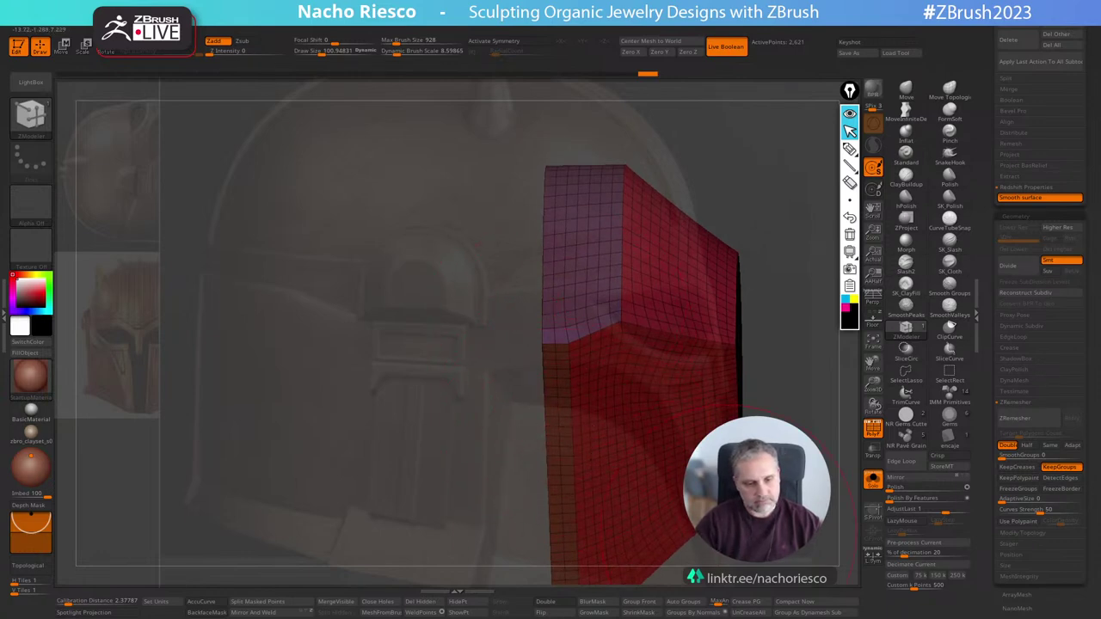
{"action": "left_click_drag", "start_coordinate": [804, 453], "coordinate": [810, 492]}
{"action": "key", "text": "b"}
{"action": "key", "text": "z"}
{"action": "key", "text": "m"}
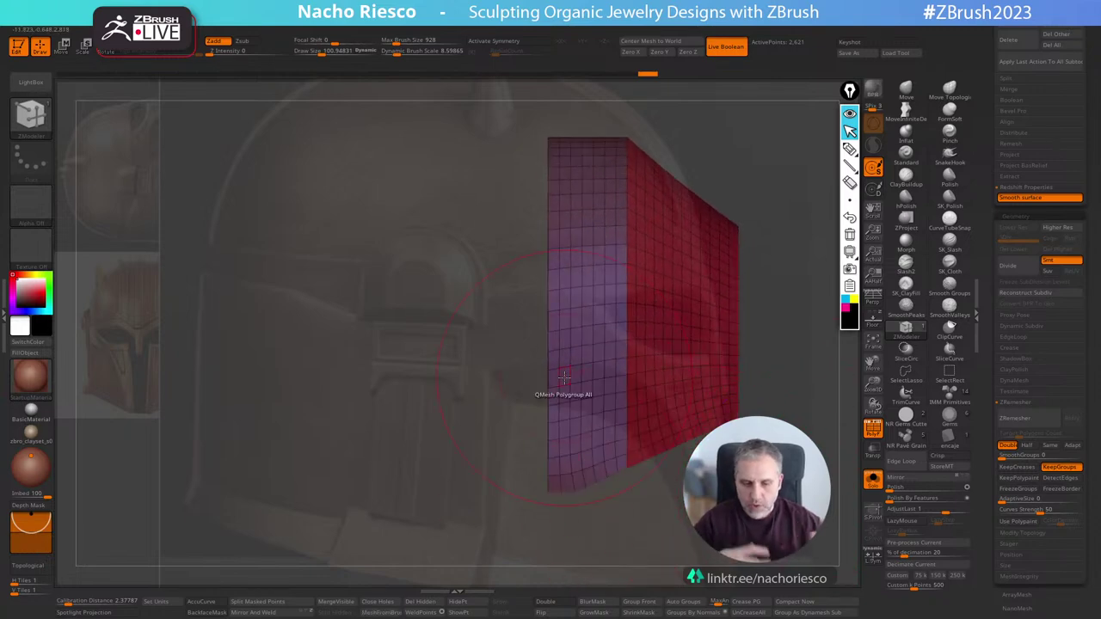
{"action": "left_click_drag", "start_coordinate": [989, 258], "coordinate": [988, 284]}
{"action": "left_click_drag", "start_coordinate": [778, 366], "coordinate": [832, 373]}
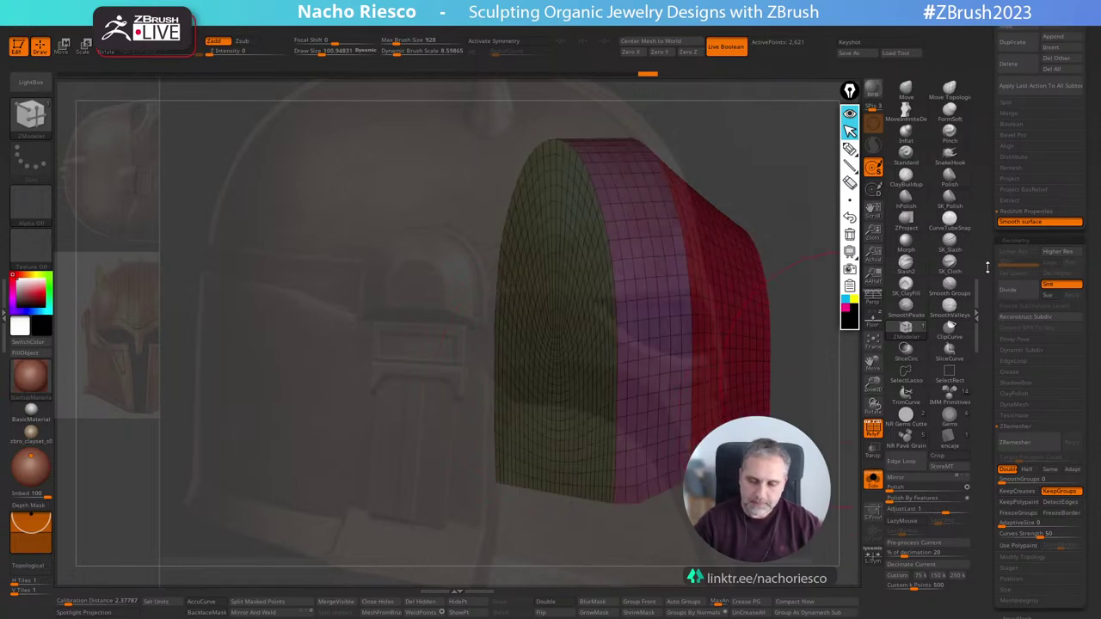
Duplicate the remeshed ear piece as a separate subtool.
{"action": "left_click_drag", "start_coordinate": [990, 250], "coordinate": [989, 318]}
{"action": "scroll", "coordinate": [1014, 344], "scroll_direction": "up", "scroll_amount": 10}
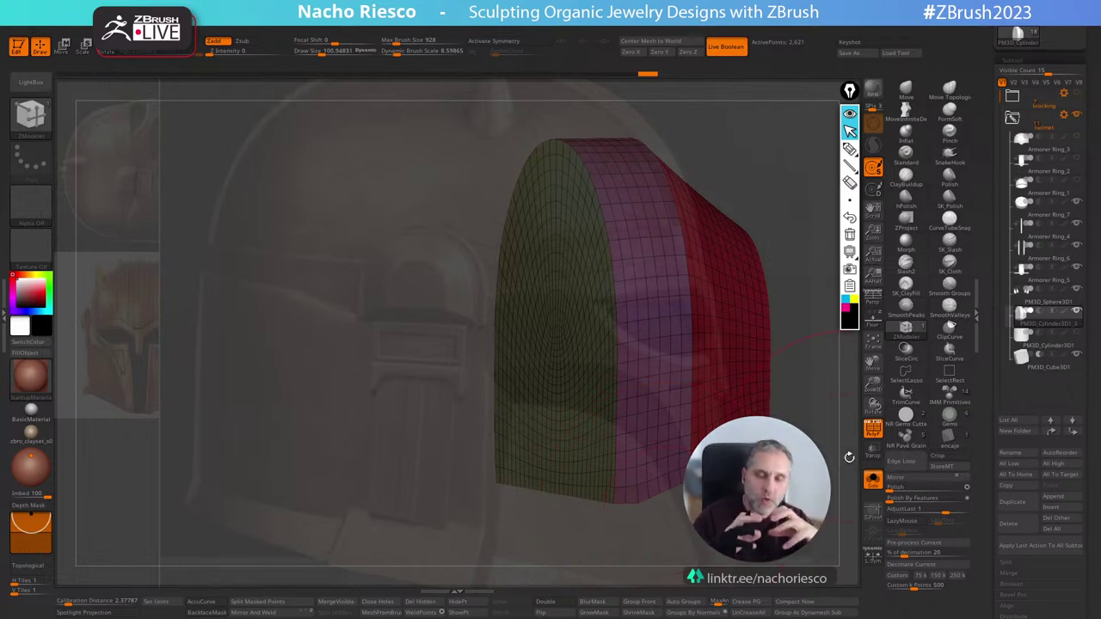
{"action": "scroll", "coordinate": [1002, 408], "scroll_direction": "down", "scroll_amount": 3}
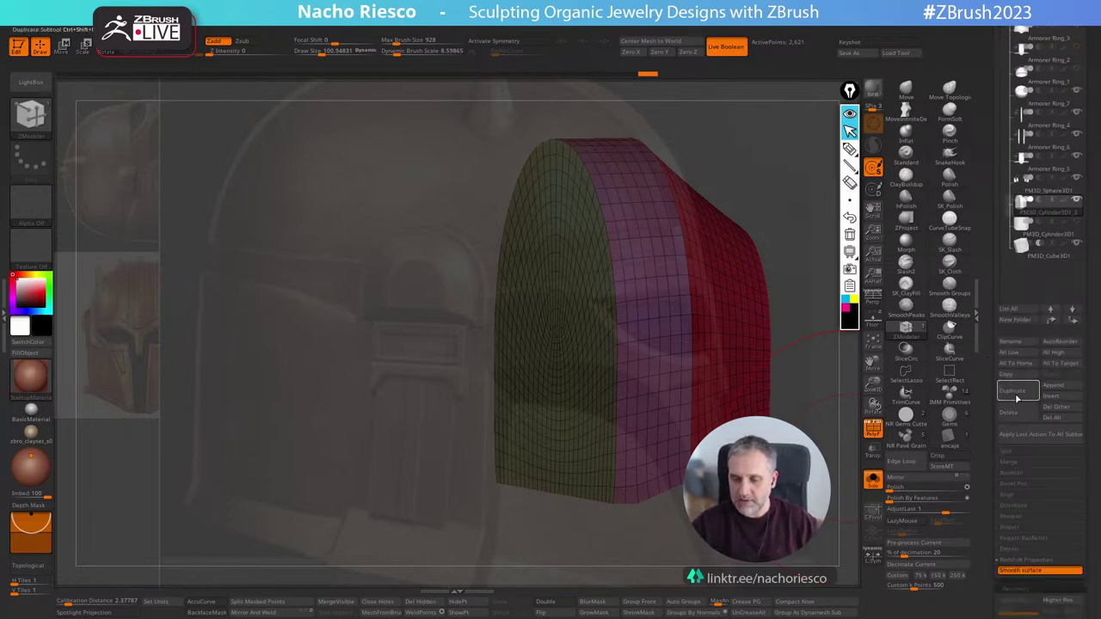
{"action": "left_click", "coordinate": [1020, 393]}
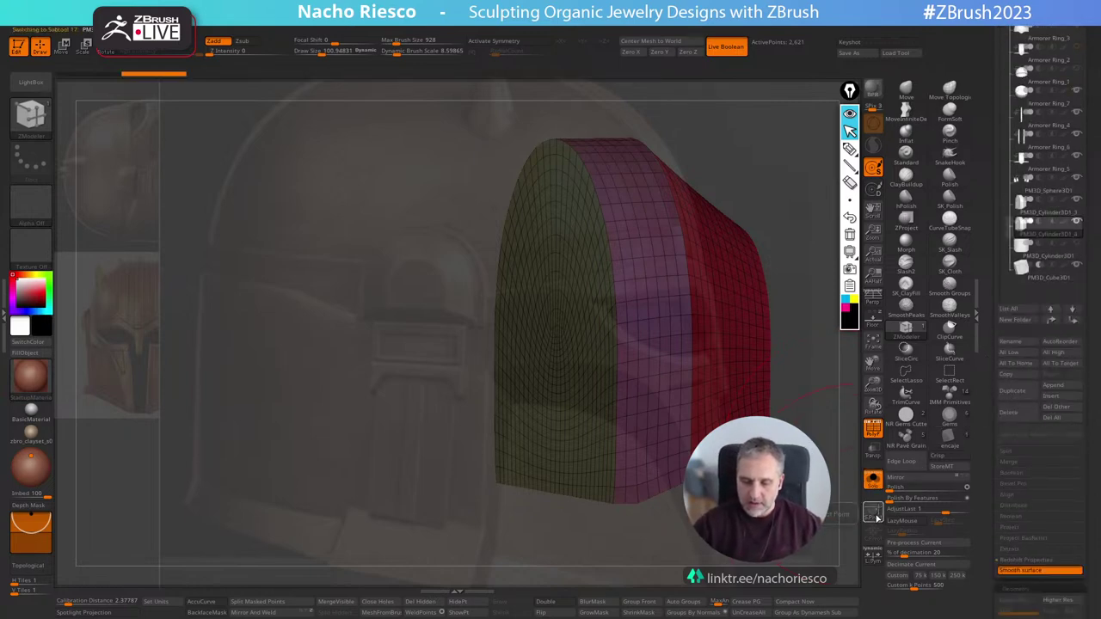
Isolate the flat back polygroup of the duplicate and delete the hidden geometry.
{"action": "key", "text": "ctrl+shift"}
{"action": "key", "text": "ctrl+shift"}
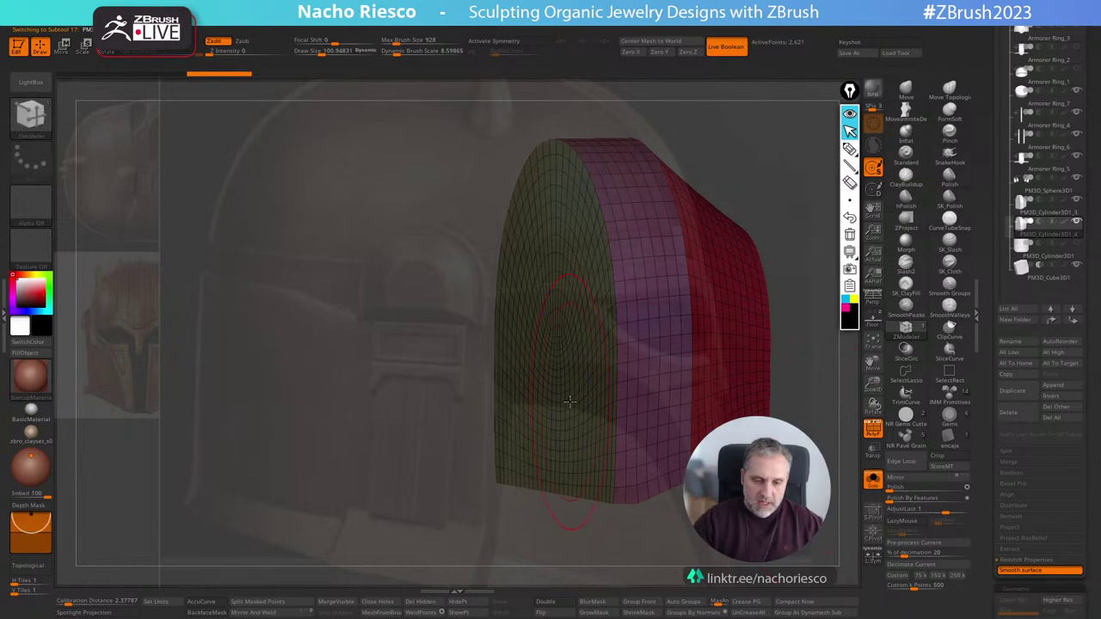
{"action": "left_click", "coordinate": [564, 365], "text": "ctrl+shift"}
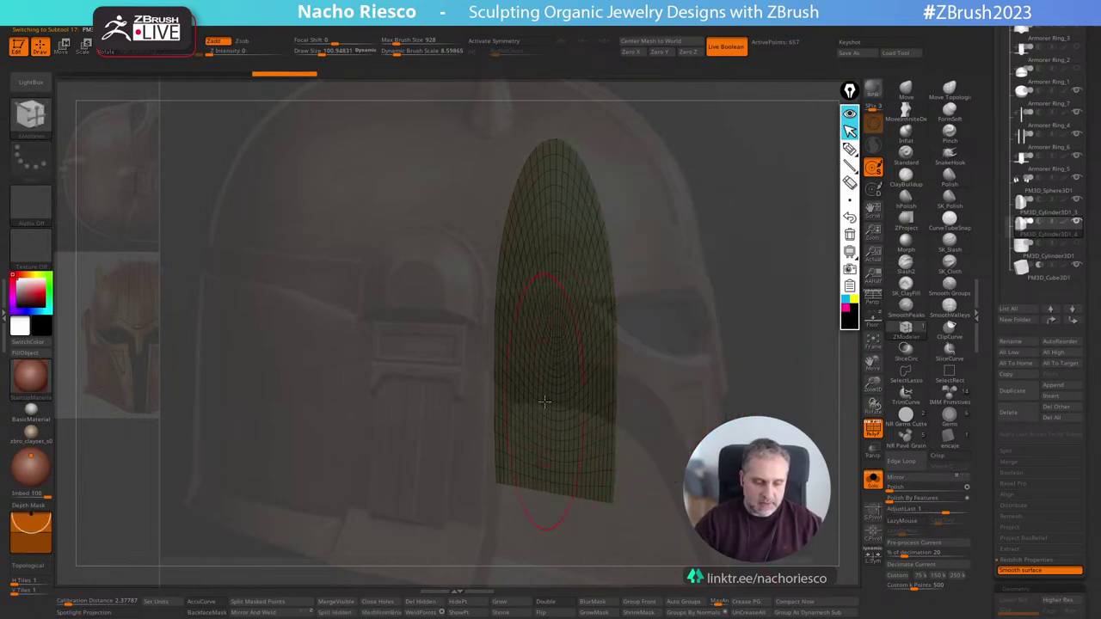
{"action": "left_click", "coordinate": [422, 607]}
{"action": "left_click_drag", "start_coordinate": [617, 523], "coordinate": [616, 563], "text": "alt"}
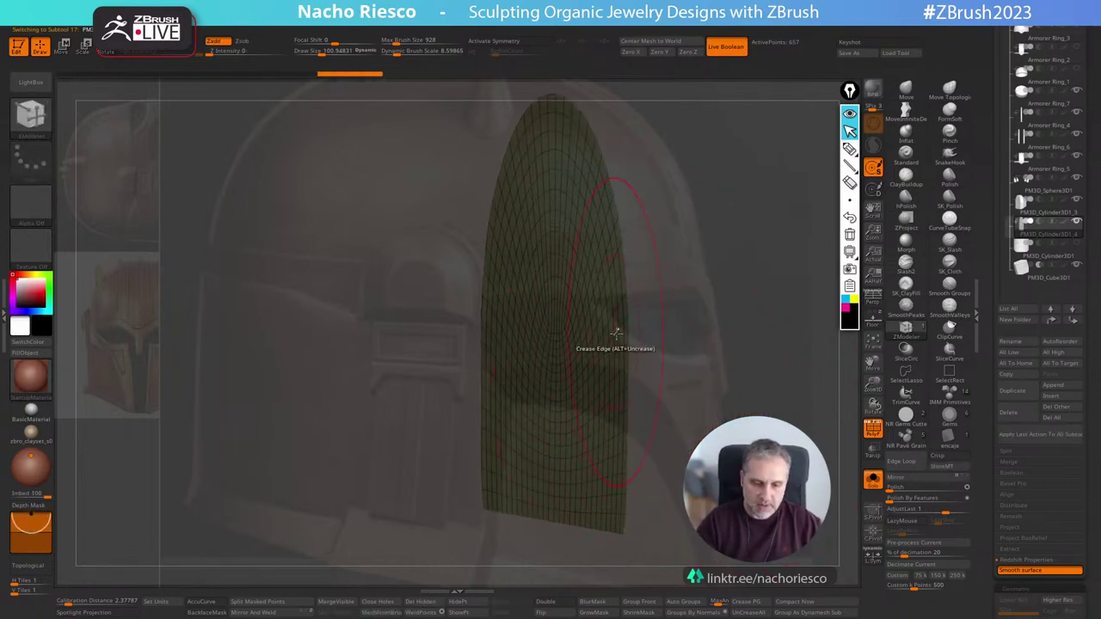
Try to extrude the isolated back face into a thin plate, and view it with the surrounding parts.
{"action": "left_click_drag", "start_coordinate": [620, 338], "coordinate": [723, 400]}
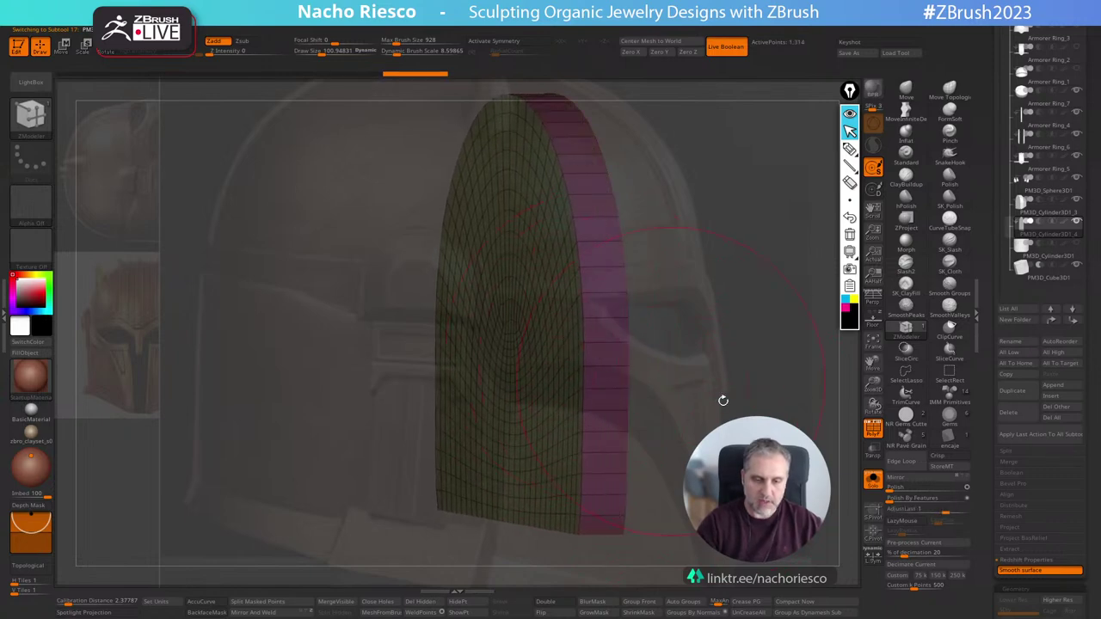
{"action": "left_click", "coordinate": [876, 436]}
{"action": "left_click", "coordinate": [874, 485]}
{"action": "left_click_drag", "start_coordinate": [827, 475], "coordinate": [748, 392]}
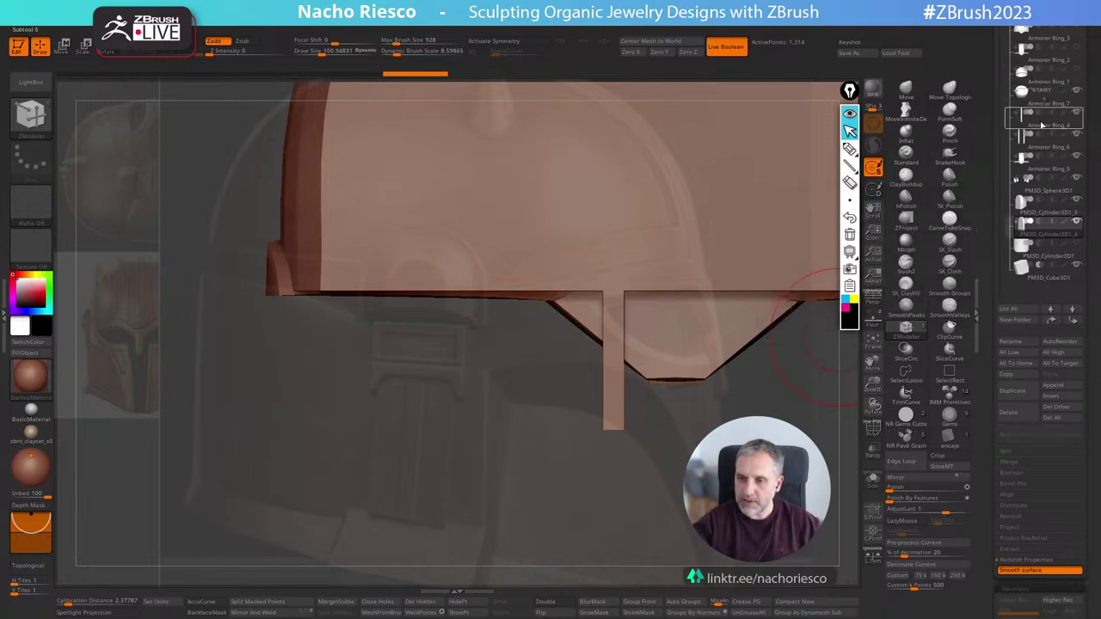
Mark the ear piece and its duplicate as Boolean Start subtools, and hide all other parts.
{"action": "left_click", "coordinate": [1016, 202]}
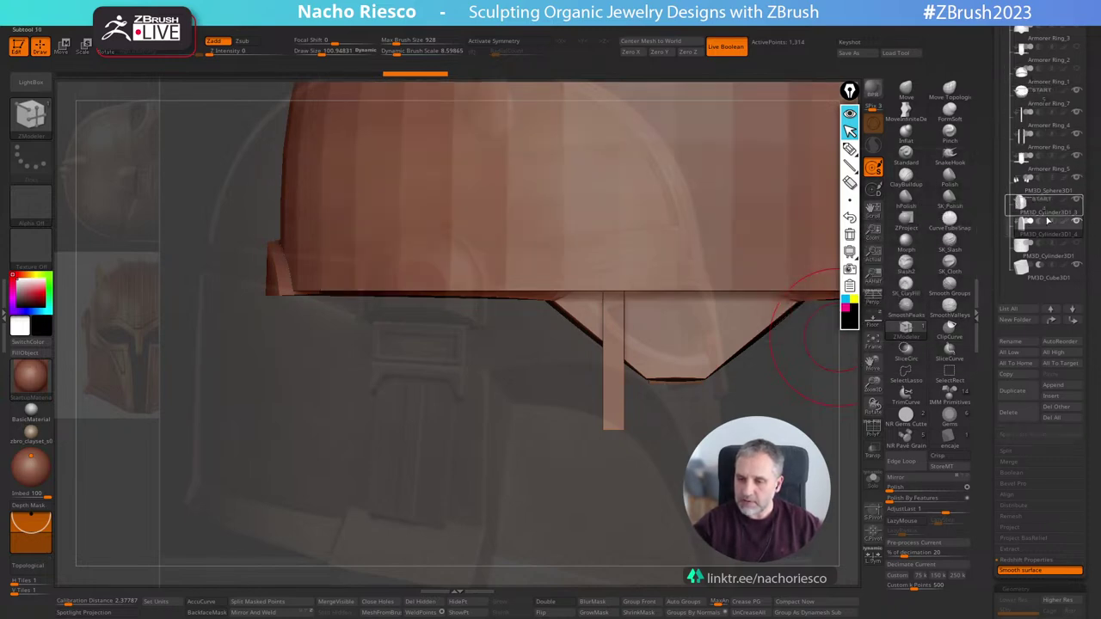
{"action": "left_click", "coordinate": [1076, 91], "text": "shift"}
{"action": "left_click_drag", "start_coordinate": [780, 436], "coordinate": [771, 449], "text": "alt"}
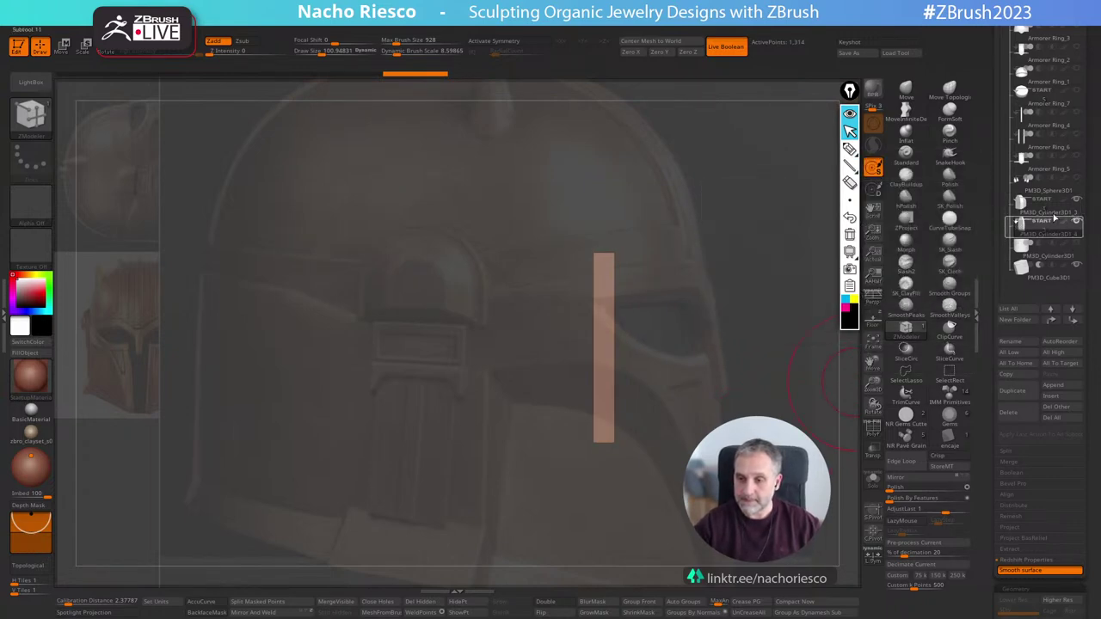
{"action": "left_click", "coordinate": [1052, 213]}
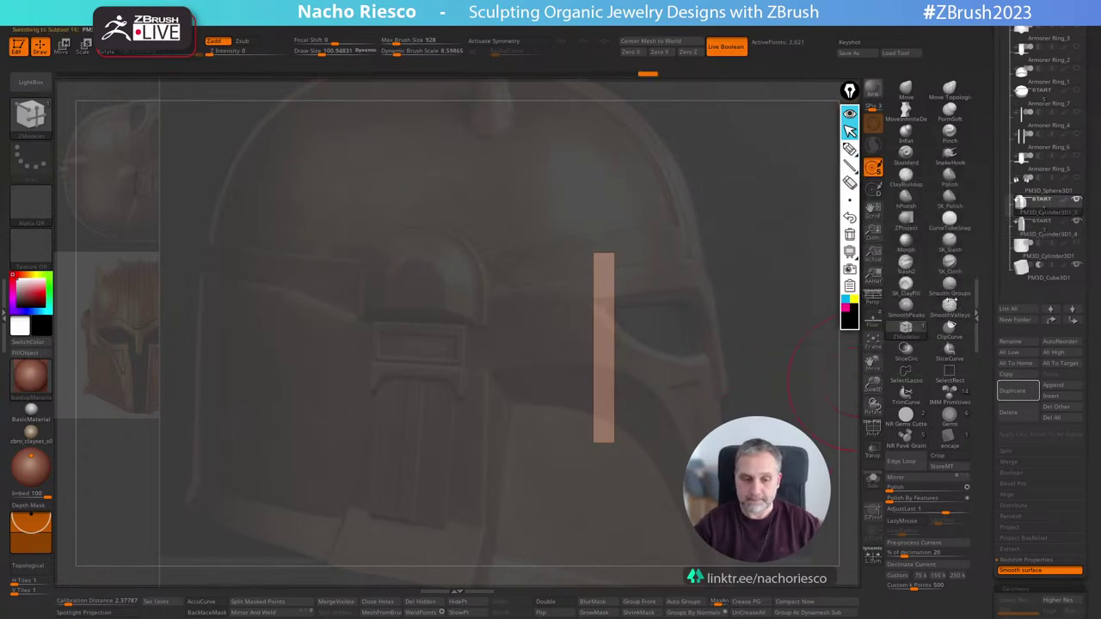
{"action": "left_click", "coordinate": [1049, 230]}
{"action": "left_click", "coordinate": [872, 482]}
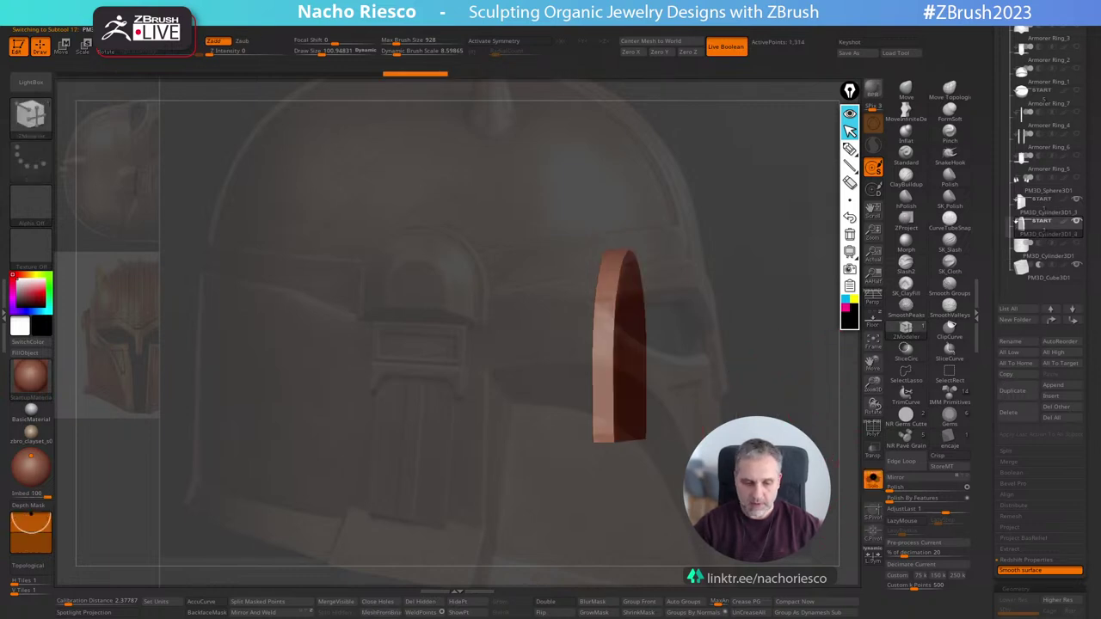
{"action": "left_click", "coordinate": [1045, 251]}
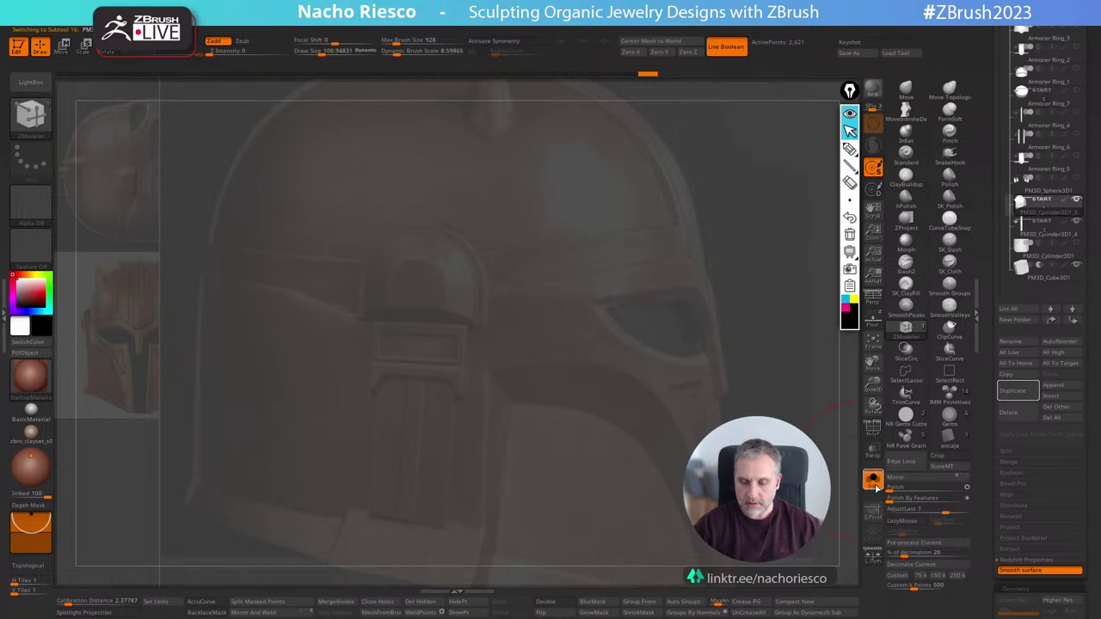
{"action": "left_click", "coordinate": [879, 351]}
{"action": "left_click_drag", "start_coordinate": [801, 425], "coordinate": [858, 464]}
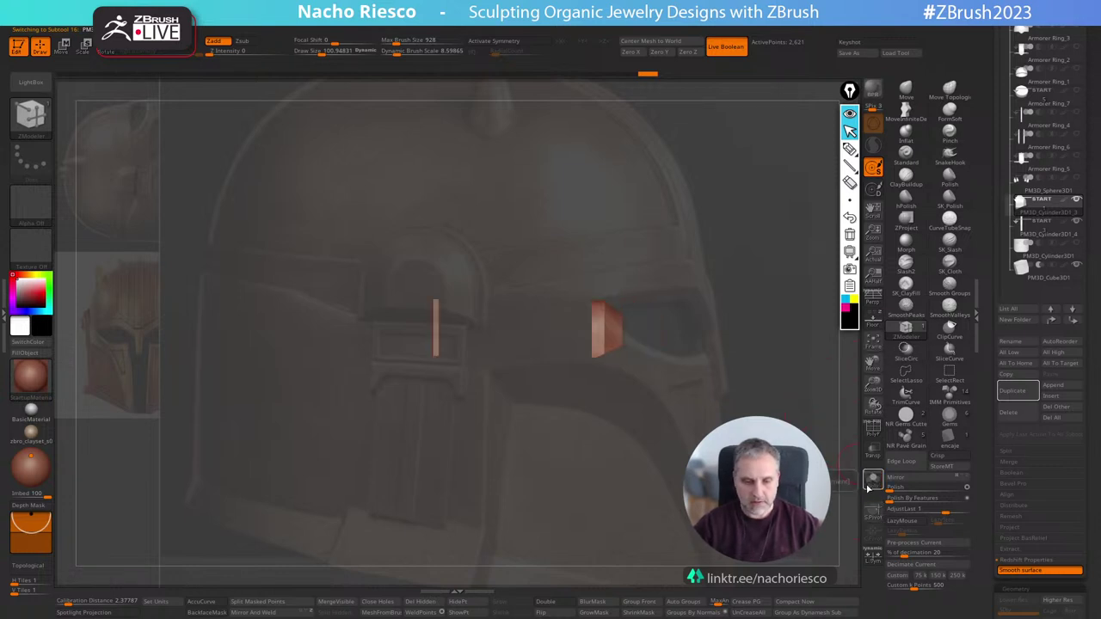
Try to move the extruded plate along its thickness axis up to the ear piece, recentring the gizmo on it.
{"action": "key", "text": "w"}
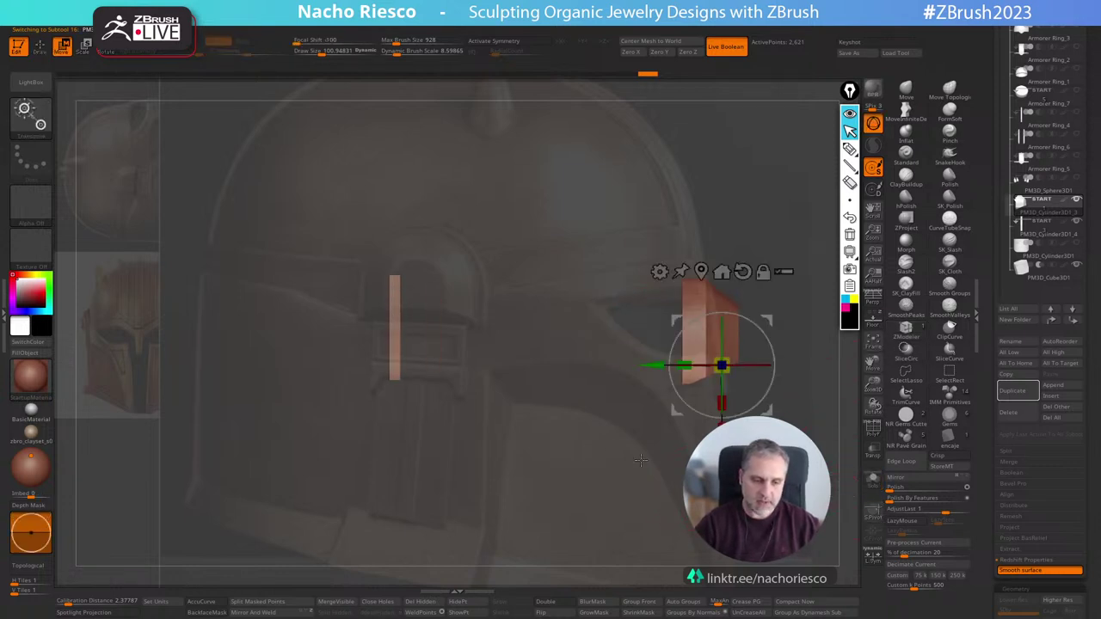
{"action": "left_click", "coordinate": [1048, 240]}
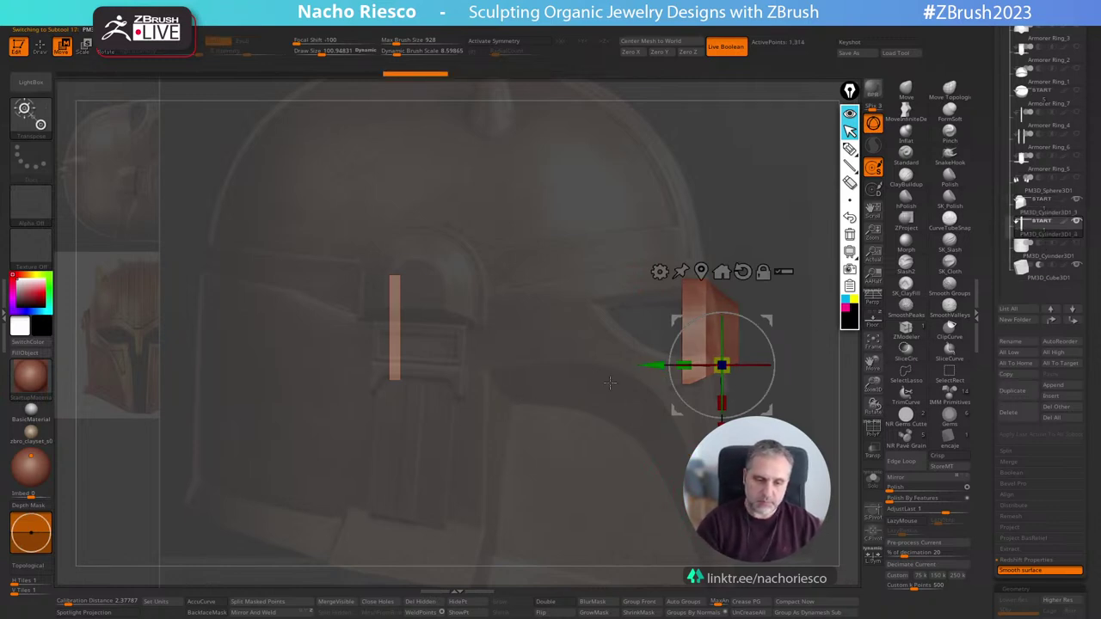
{"action": "left_click_drag", "start_coordinate": [658, 366], "coordinate": [915, 390]}
{"action": "left_click_drag", "start_coordinate": [839, 372], "coordinate": [626, 385], "text": "alt"}
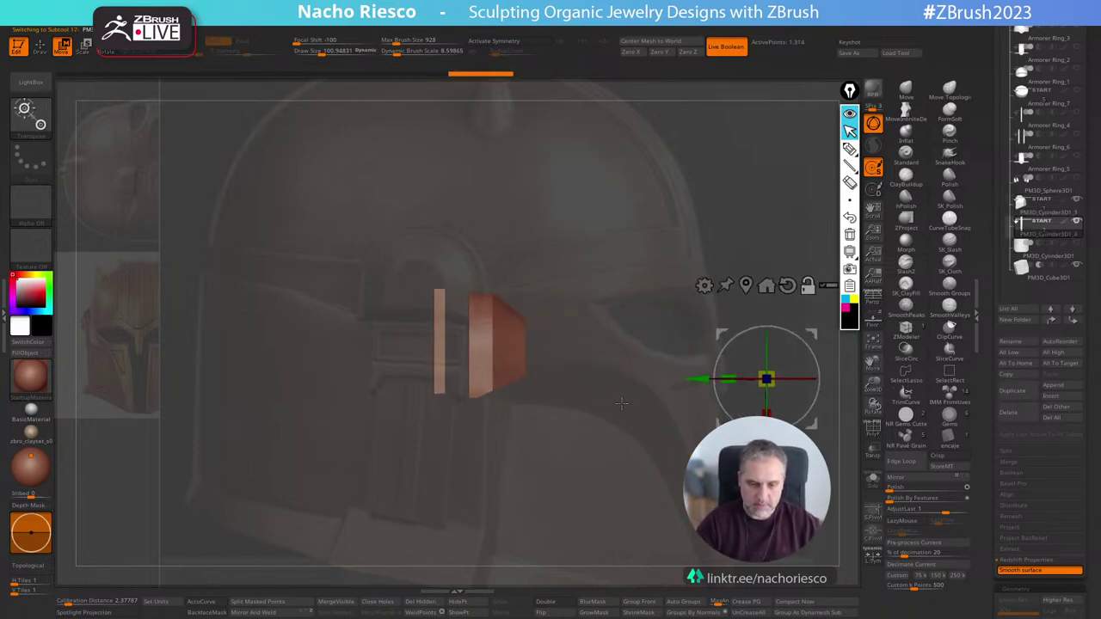
{"action": "left_click", "coordinate": [742, 285]}
{"action": "left_click_drag", "start_coordinate": [370, 344], "coordinate": [393, 344]}
{"action": "mouse_move", "coordinate": [766, 297]}
{"action": "left_mouse_down", "text": "shift"}
{"action": "mouse_move", "coordinate": [714, 297]}
{"action": "mouse_move", "coordinate": [737, 290]}
{"action": "mouse_move", "coordinate": [773, 321]}
{"action": "left_mouse_up", "text": "shift"}
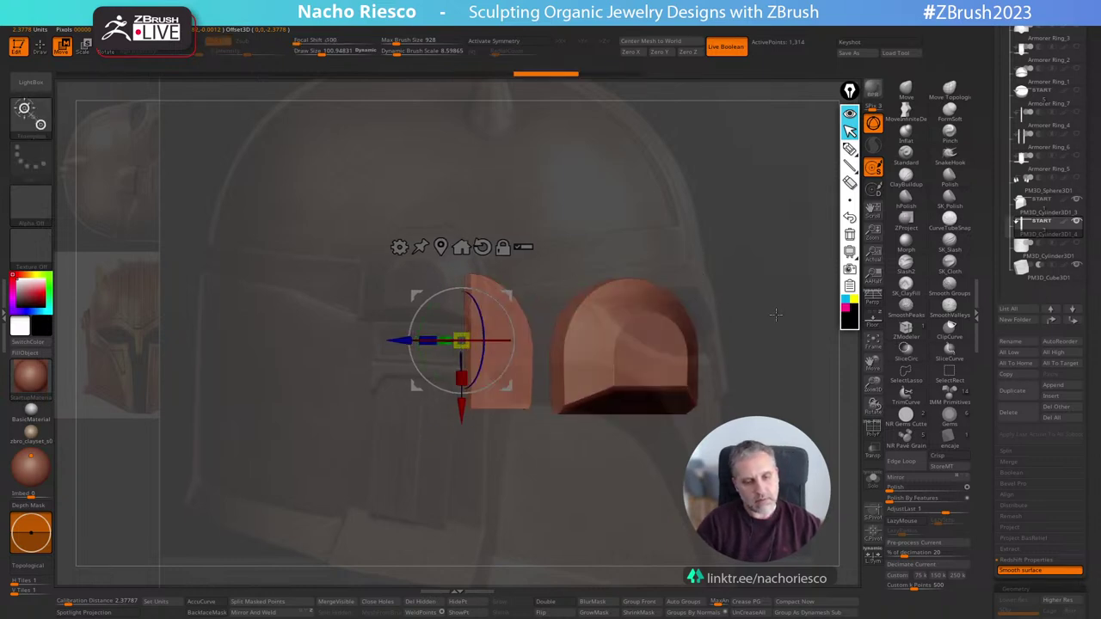
Undo the plate's moves and extrusion, and return the duplicate to the state with only its back polygroup isolated.
{"action": "key", "text": "ctrl+z"}
{"action": "key", "text": "ctrl+z"}
{"action": "key", "text": "ctrl+z"}
{"action": "key", "text": "ctrl+z"}
{"action": "key", "text": "ctrl+z"}
{"action": "key", "text": "ctrl+z"}
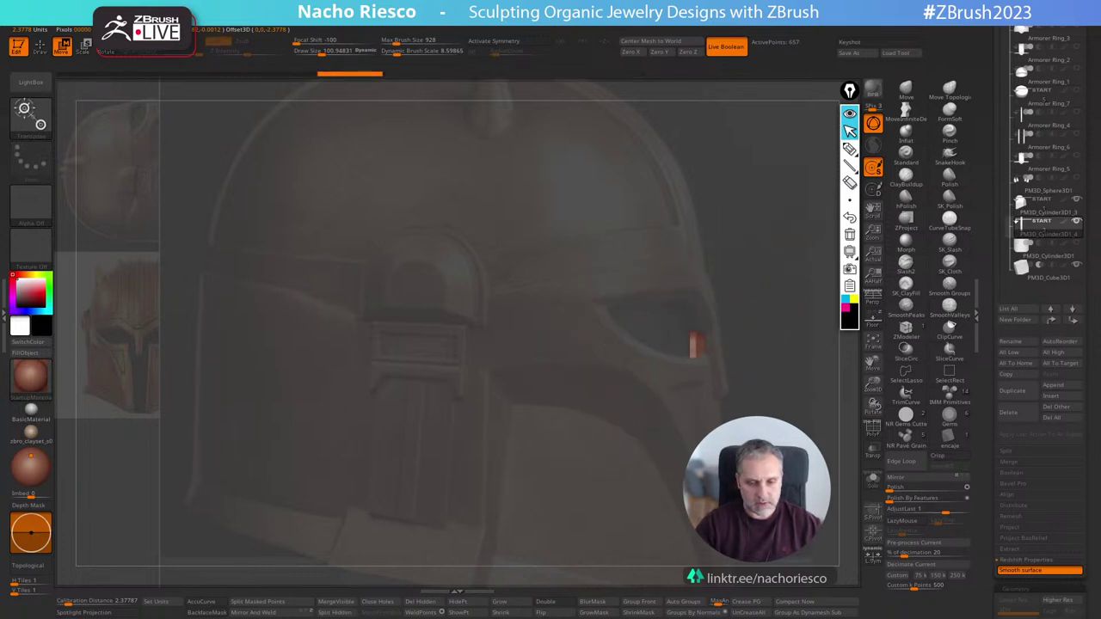
{"action": "key", "text": "ctrl+z"}
{"action": "left_click_drag", "start_coordinate": [699, 406], "coordinate": [741, 413]}
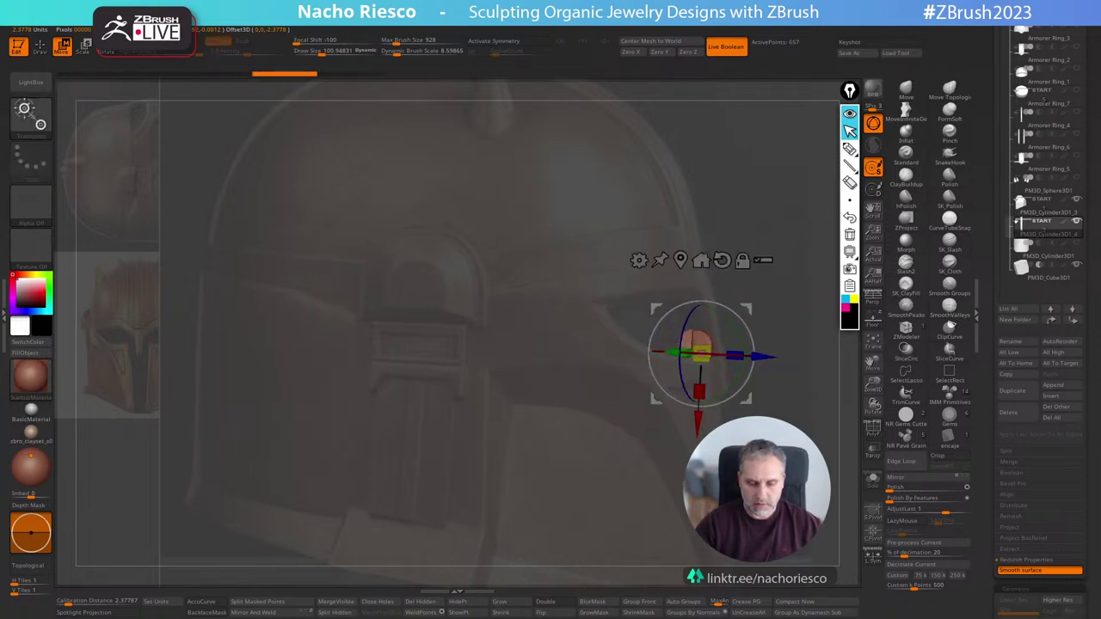
{"action": "key", "text": "ctrl+z"}
{"action": "key", "text": "ctrl+z"}
{"action": "key", "text": "ctrl+z"}
{"action": "key", "text": "ctrl+z"}
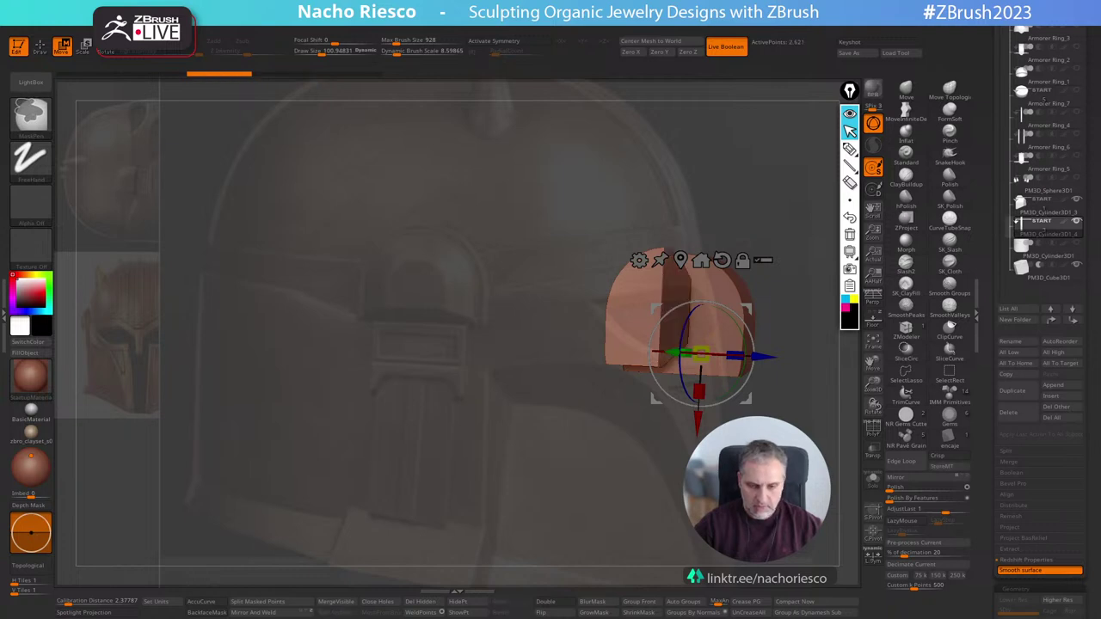
{"action": "key", "text": "ctrl+z"}
{"action": "key", "text": "ctrl+z"}
{"action": "key", "text": "ctrl+z"}
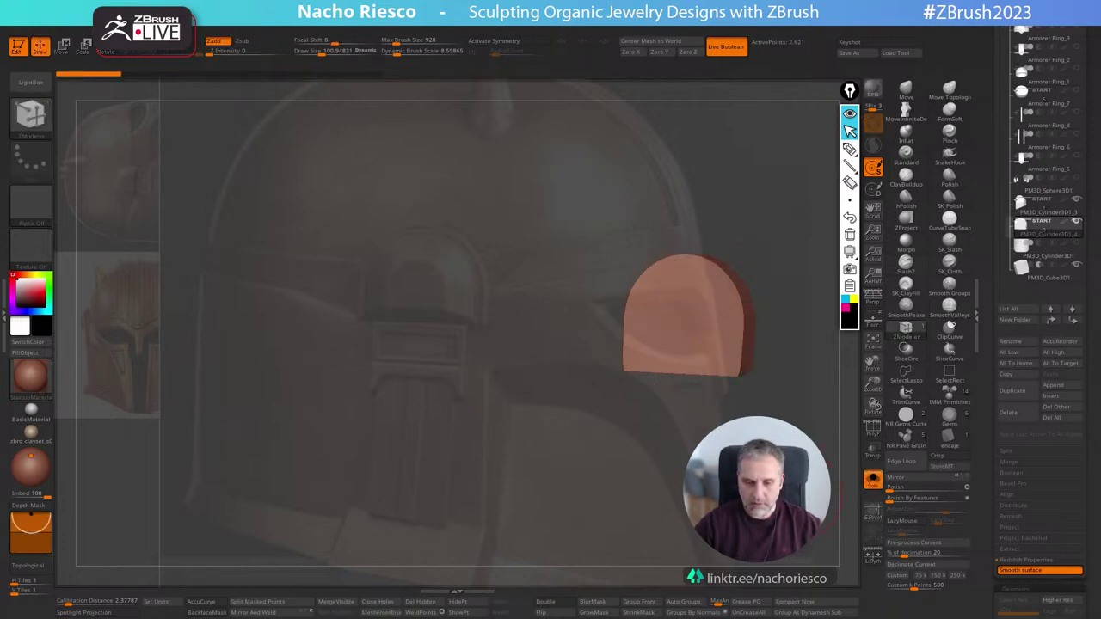
{"action": "key", "text": "ctrl+z"}
{"action": "key", "text": "ctrl+shift+z"}
{"action": "key", "text": "ctrl+shift+z"}
{"action": "key", "text": "ctrl+shift+z"}
{"action": "key", "text": "ctrl+shift+z"}
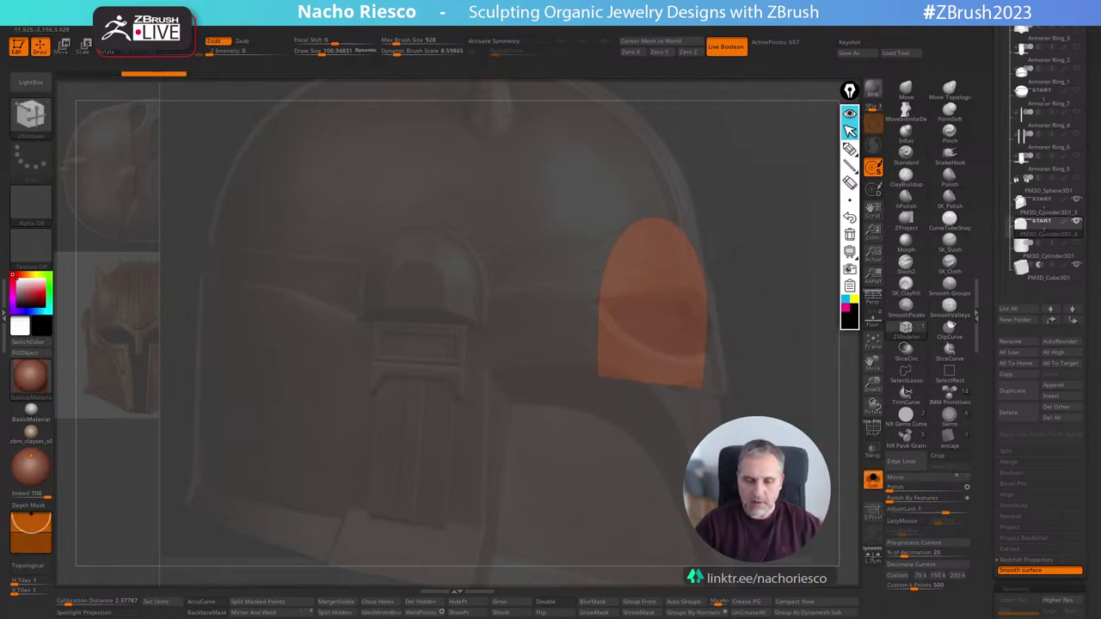
Delete the duplicate's hidden geometry and extrude the back face into a thin plate behind the ear piece.
{"action": "left_click", "coordinate": [421, 605]}
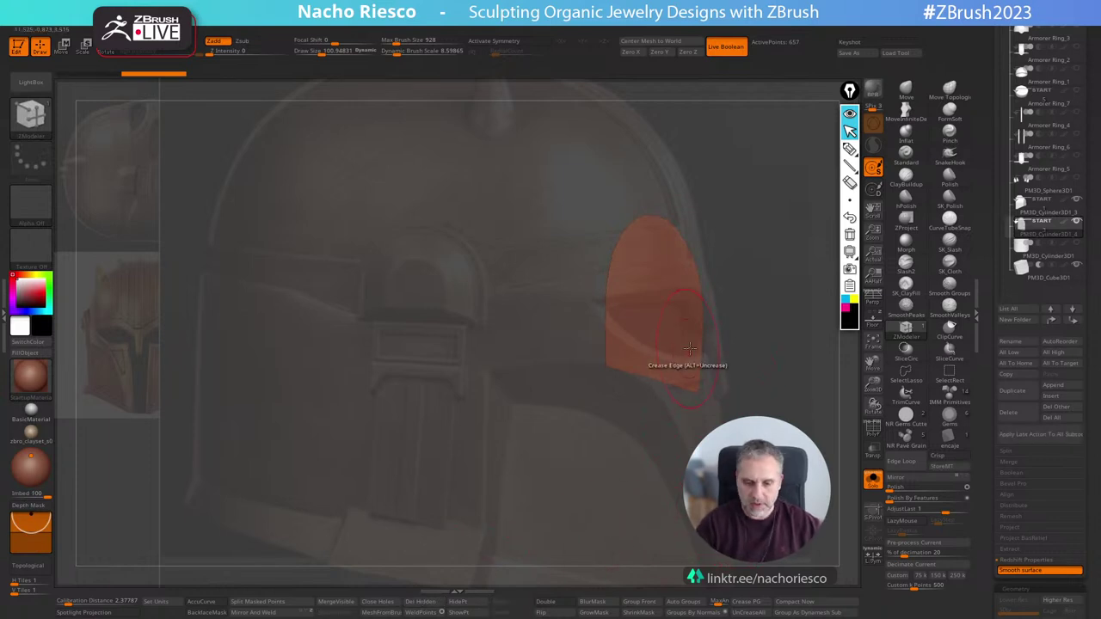
{"action": "key", "text": "ctrl+shift+z"}
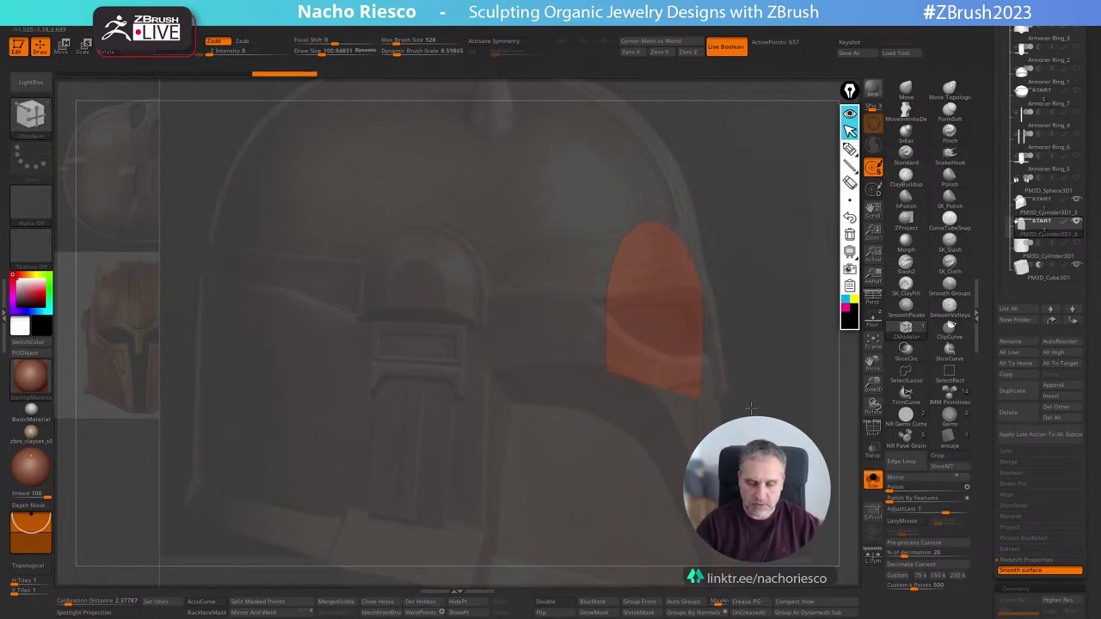
{"action": "key", "text": "shift+f"}
{"action": "left_click_drag", "start_coordinate": [674, 358], "coordinate": [639, 364]}
{"action": "left_click", "coordinate": [875, 476]}
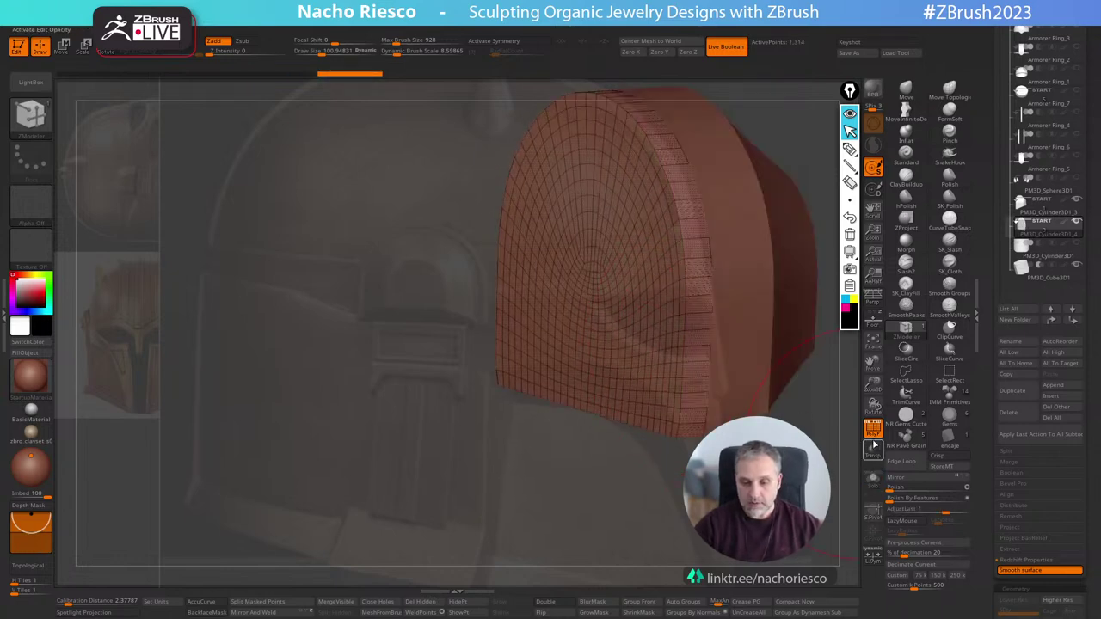
Scale the plate up in X and Z so it forms a narrow rim around the ear piece.
{"action": "left_click_drag", "start_coordinate": [827, 378], "coordinate": [705, 344]}
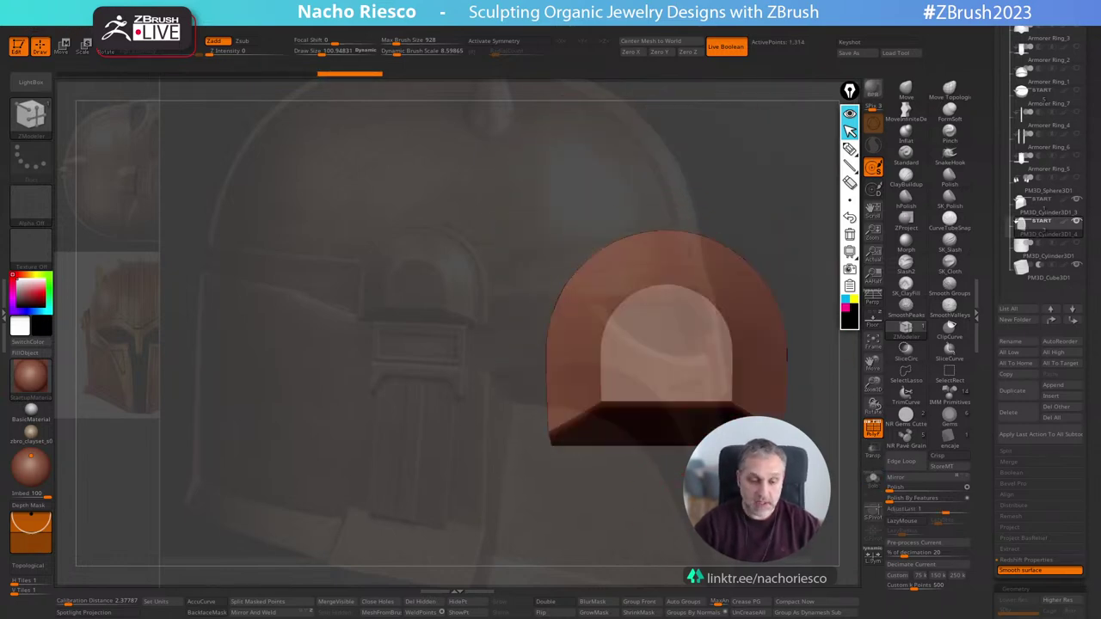
{"action": "key", "text": "w"}
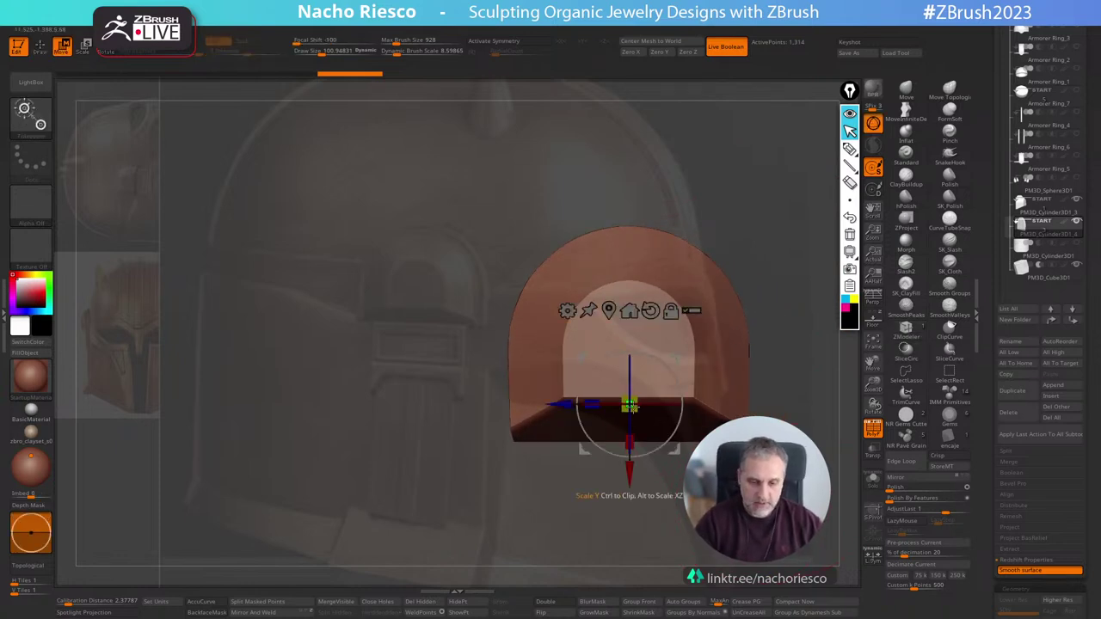
{"action": "left_click_drag", "start_coordinate": [631, 406], "coordinate": [644, 402], "text": "alt"}
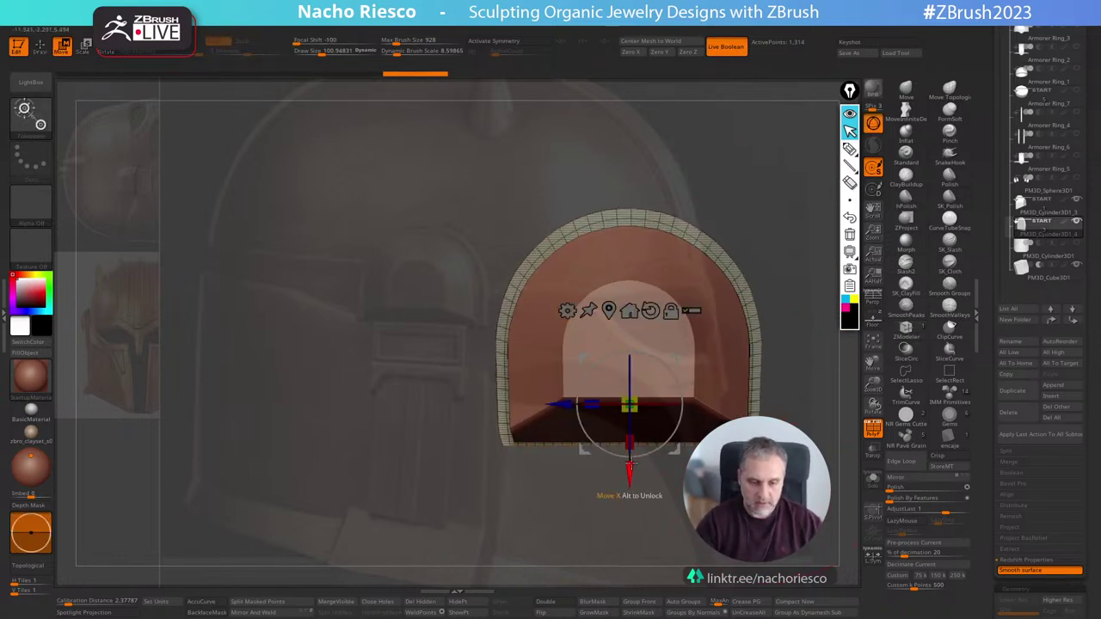
{"action": "key", "text": "q"}
{"action": "left_click", "coordinate": [873, 428]}
Shift the plate slightly down along X and widen it by a factor of about 1.02.
{"action": "mouse_move", "coordinate": [804, 378]}
{"action": "left_mouse_down", "text": "shift"}
{"action": "mouse_move", "coordinate": [731, 379]}
{"action": "mouse_move", "coordinate": [678, 405]}
{"action": "mouse_move", "coordinate": [835, 373]}
{"action": "left_mouse_up", "text": "shift"}
{"action": "key", "text": "w"}
{"action": "key", "text": "q"}
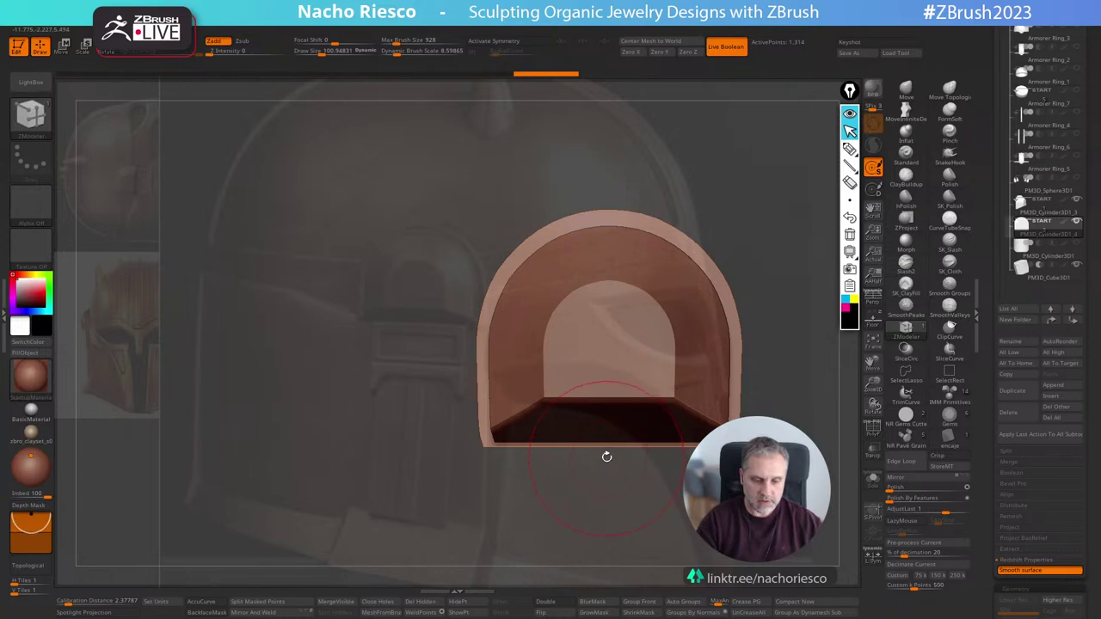
{"action": "key", "text": "w"}
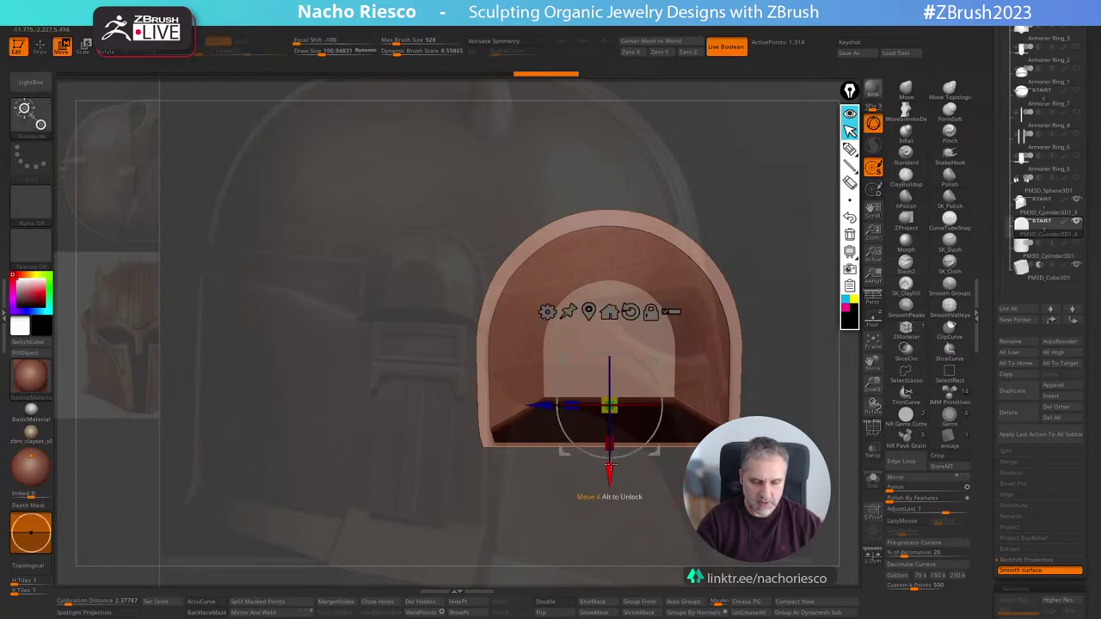
{"action": "left_click_drag", "start_coordinate": [611, 469], "coordinate": [611, 472]}
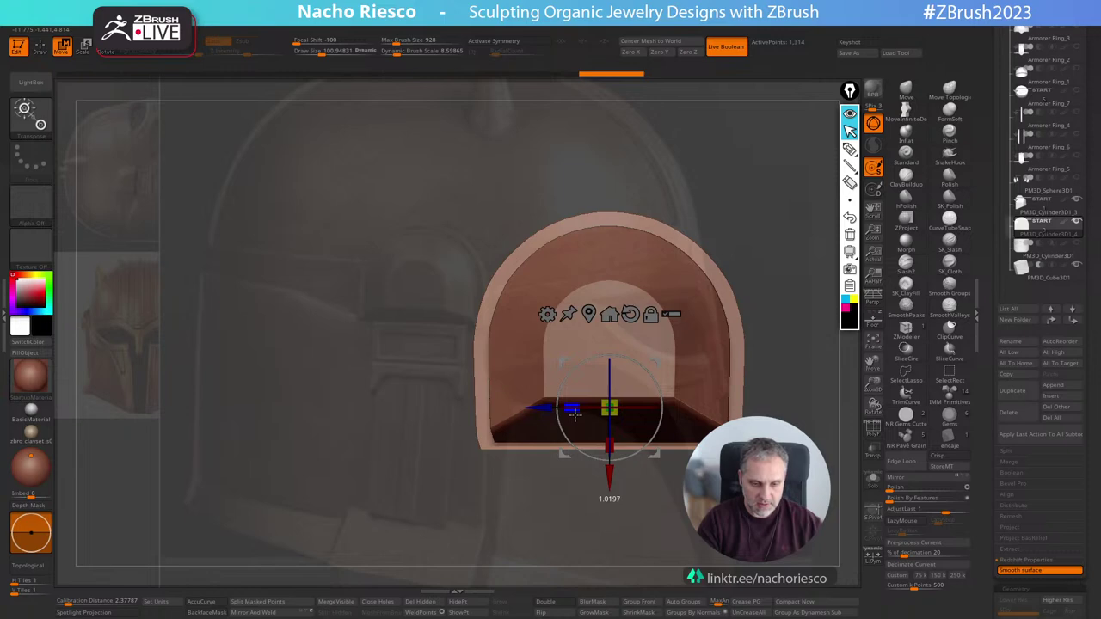
Widen the backing plate slightly along Z and adjust its depth behind the tapered ear piece.
{"action": "left_click_drag", "start_coordinate": [575, 415], "coordinate": [578, 415]}
{"action": "key", "text": "q"}
{"action": "mouse_move", "coordinate": [656, 467]}
{"action": "left_mouse_down", "text": "shift"}
{"action": "mouse_move", "coordinate": [775, 489]}
{"action": "mouse_move", "coordinate": [846, 471]}
{"action": "left_mouse_up", "text": "shift"}
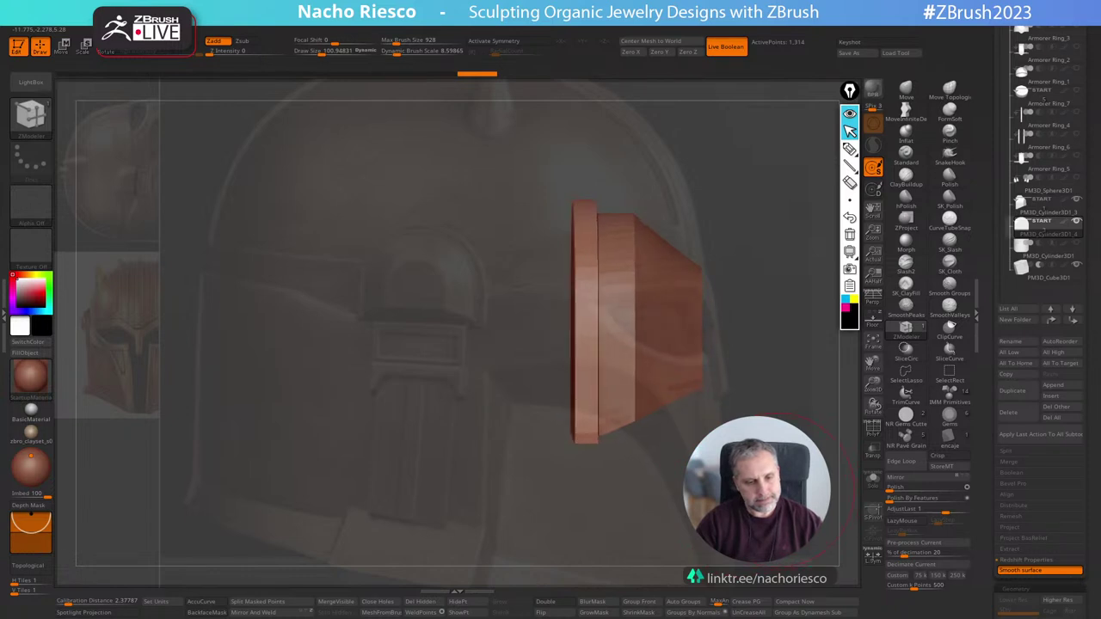
{"action": "key", "text": "w"}
{"action": "left_click", "coordinate": [703, 304]}
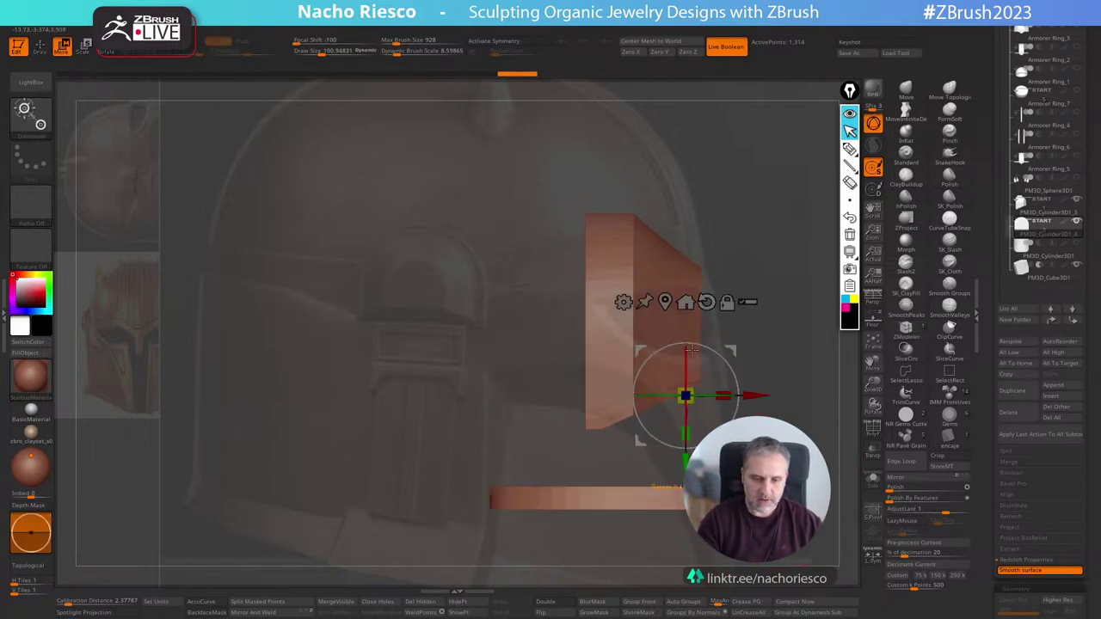
{"action": "key", "text": "ctrl+z"}
{"action": "left_click", "coordinate": [664, 302]}
{"action": "mouse_move", "coordinate": [546, 319]}
{"action": "left_mouse_down"}
{"action": "mouse_move", "coordinate": [514, 318]}
{"action": "mouse_move", "coordinate": [525, 320]}
{"action": "left_mouse_up"}
{"action": "key", "text": "q"}
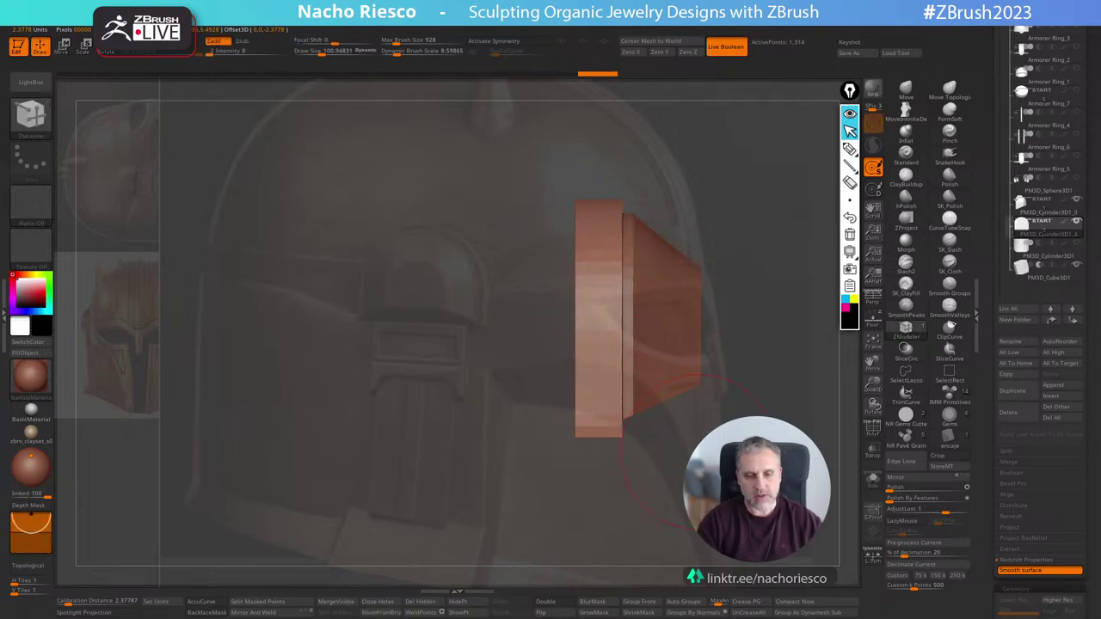
Duplicate the backing plate and scale the copy up uniformly by a factor of about 1.17.
{"action": "mouse_move", "coordinate": [808, 420]}
{"action": "left_mouse_down"}
{"action": "mouse_move", "coordinate": [758, 416]}
{"action": "mouse_move", "coordinate": [828, 417]}
{"action": "left_mouse_up"}
{"action": "left_click", "coordinate": [875, 432]}
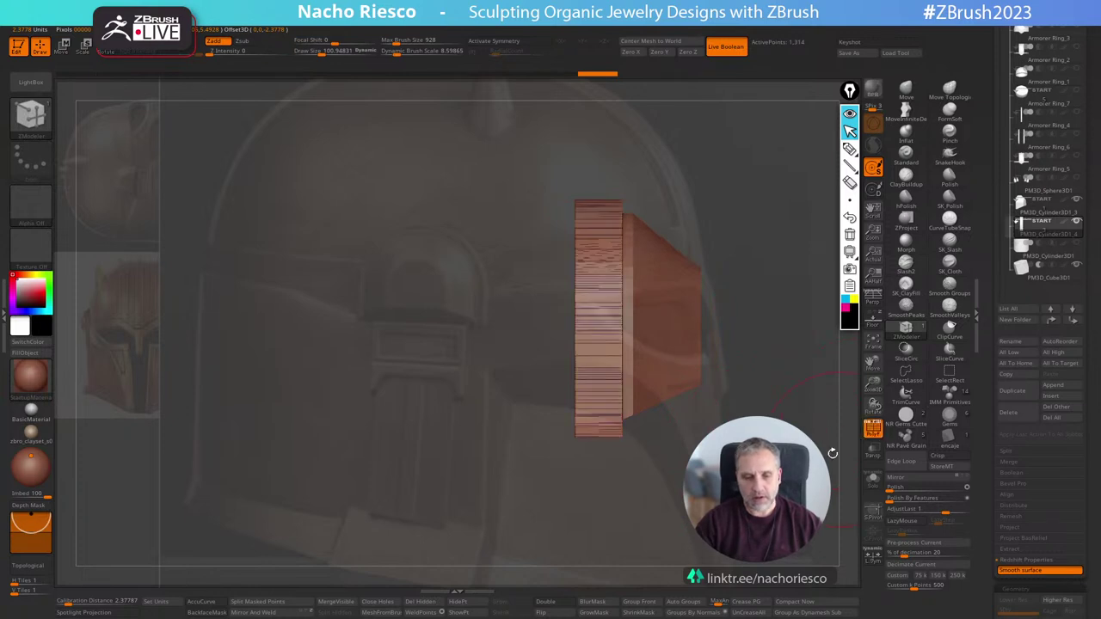
{"action": "left_click_drag", "start_coordinate": [855, 466], "coordinate": [842, 473]}
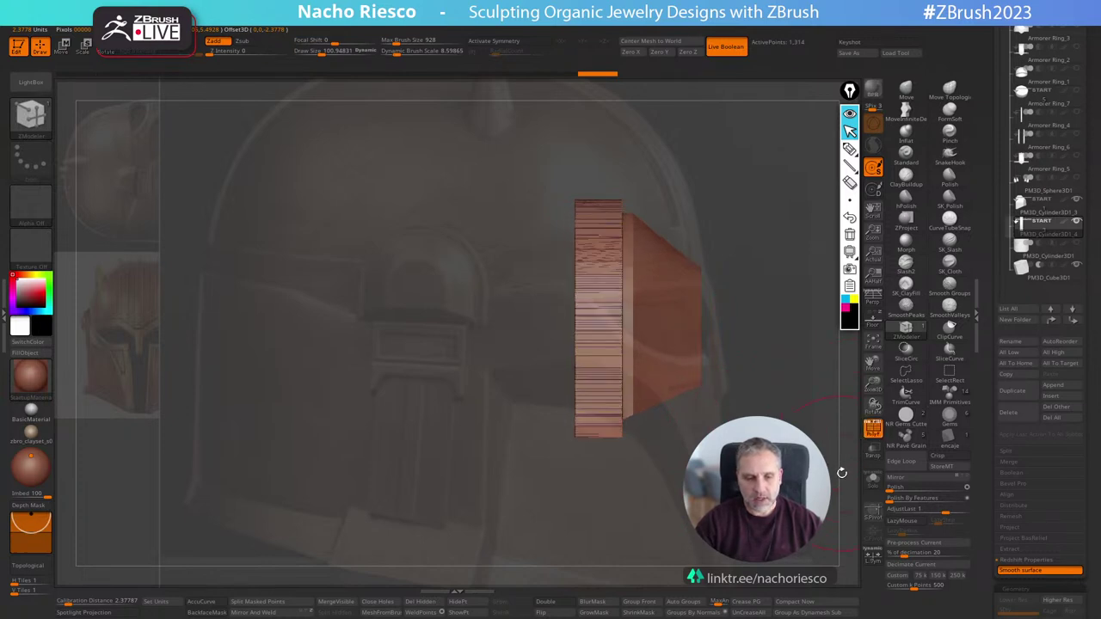
{"action": "left_click", "coordinate": [1014, 391]}
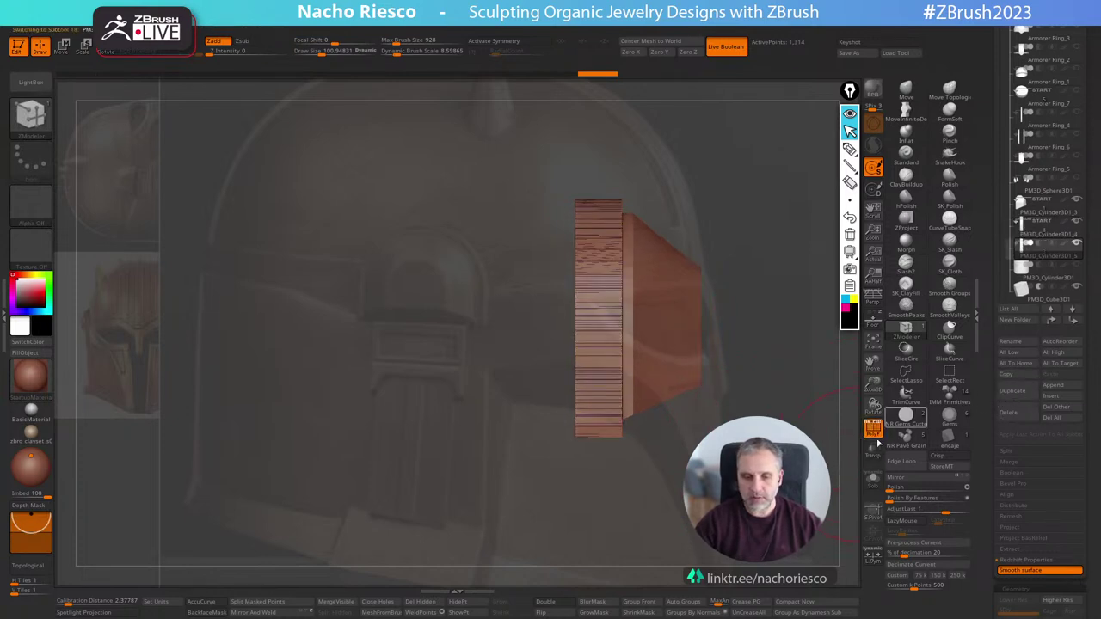
{"action": "left_click_drag", "start_coordinate": [850, 456], "coordinate": [757, 452], "text": "shift"}
{"action": "key", "text": "w"}
{"action": "left_click_drag", "start_coordinate": [600, 321], "coordinate": [612, 322]}
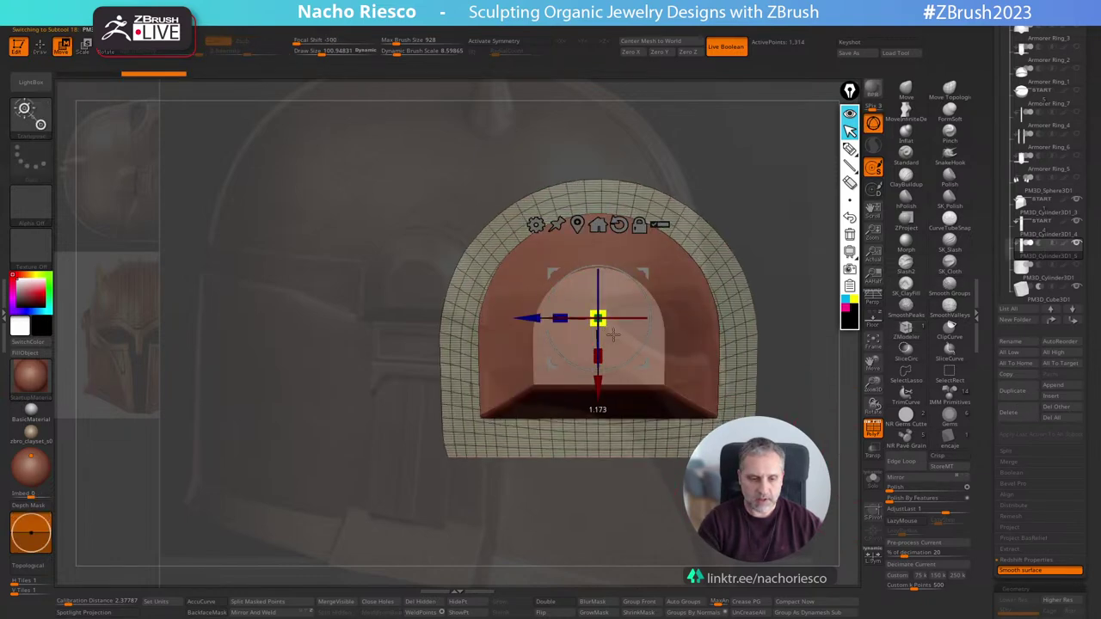
Thin the enlarged copy in depth so the smaller plate forms a step in front of it.
{"action": "left_click_drag", "start_coordinate": [761, 277], "coordinate": [813, 275], "text": "shift"}
{"action": "mouse_move", "coordinate": [557, 318]}
{"action": "left_mouse_down"}
{"action": "mouse_move", "coordinate": [567, 318]}
{"action": "mouse_move", "coordinate": [539, 318]}
{"action": "mouse_move", "coordinate": [602, 329]}
{"action": "mouse_move", "coordinate": [591, 320]}
{"action": "left_mouse_up"}
{"action": "key", "text": "q"}
{"action": "left_click_drag", "start_coordinate": [748, 264], "coordinate": [759, 235], "text": "alt"}
{"action": "mouse_move", "coordinate": [760, 234]}
{"action": "left_mouse_down"}
{"action": "mouse_move", "coordinate": [772, 250]}
{"action": "mouse_move", "coordinate": [759, 248]}
{"action": "mouse_move", "coordinate": [757, 275]}
{"action": "mouse_move", "coordinate": [842, 356]}
{"action": "left_mouse_up"}
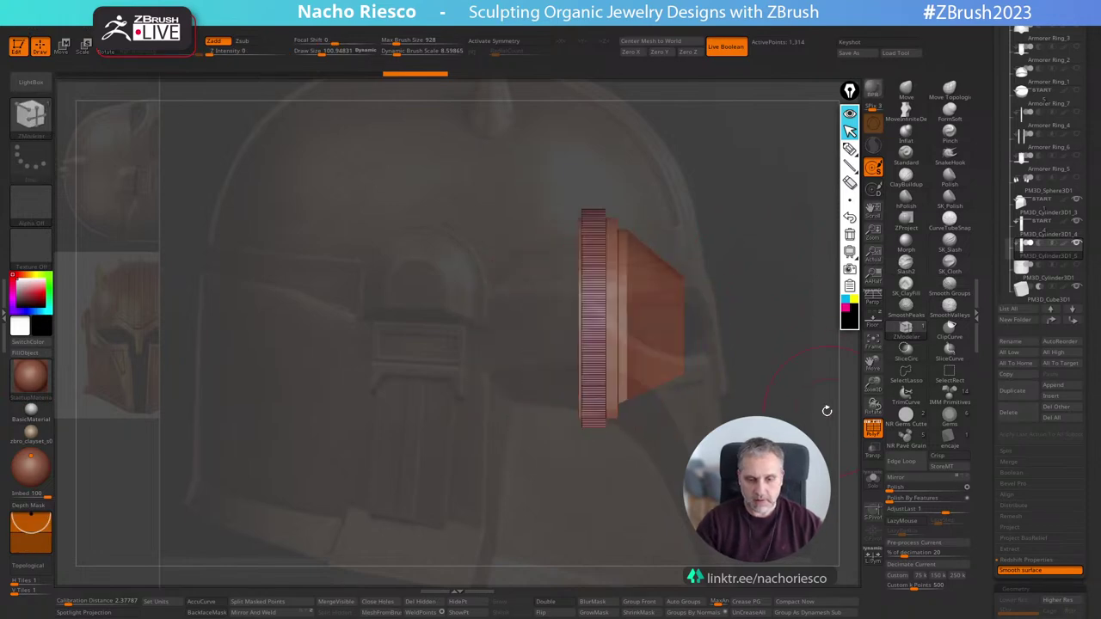
Select the smaller inner plate and trim its back with a vertical cut in the side profile.
{"action": "left_click_drag", "start_coordinate": [827, 411], "coordinate": [701, 390]}
{"action": "left_click", "coordinate": [618, 371], "text": "alt"}
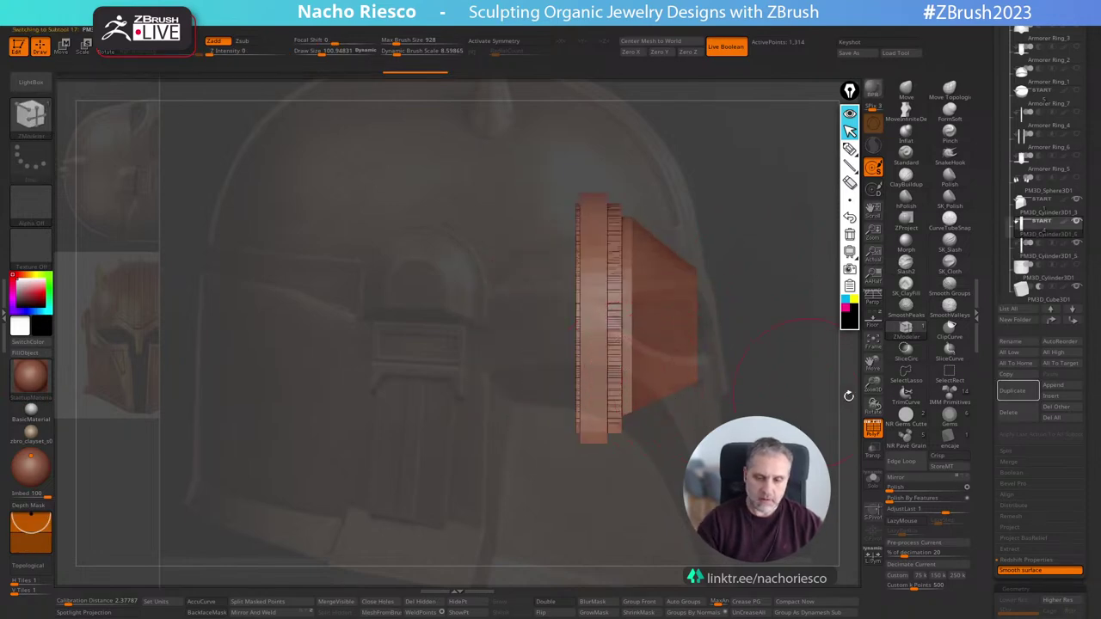
{"action": "left_click", "coordinate": [871, 429]}
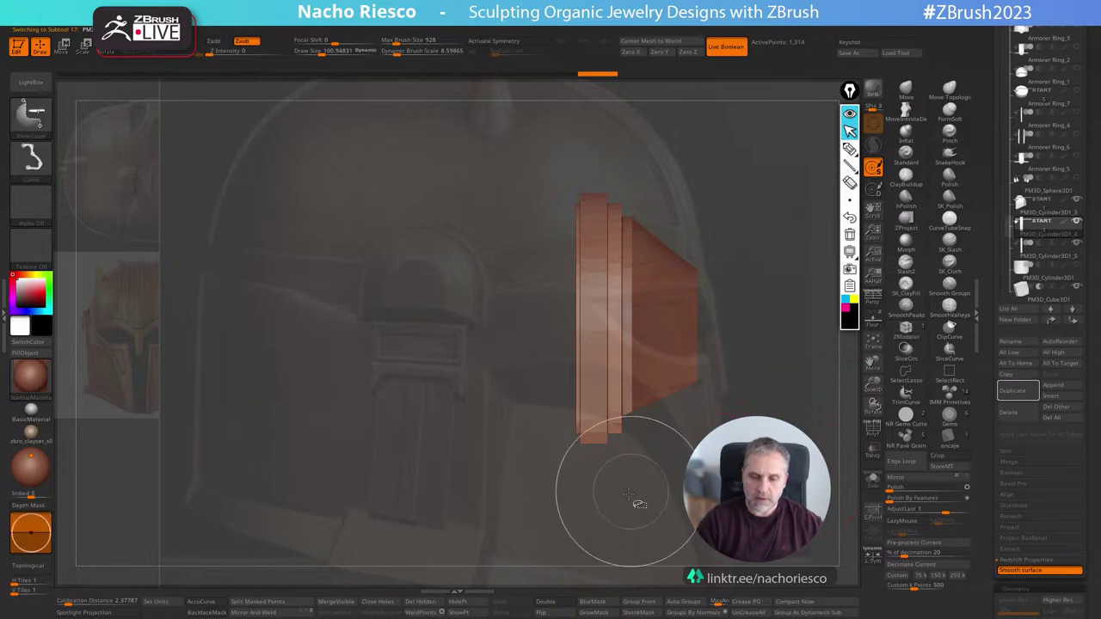
{"action": "left_click_drag", "start_coordinate": [578, 508], "coordinate": [586, 140], "text": "ctrl+shift"}
{"action": "right_click_drag", "start_coordinate": [600, 259], "coordinate": [499, 259], "text": "shift"}
Clip the lower edges of both plates horizontally with ClipCurve, close to the level of the ear piece's base.
{"action": "mouse_move", "coordinate": [821, 516]}
{"action": "right_mouse_down", "text": "alt"}
{"action": "mouse_move", "coordinate": [653, 499]}
{"action": "mouse_move", "coordinate": [732, 513]}
{"action": "right_mouse_up", "text": "alt"}
{"action": "mouse_move", "coordinate": [842, 414]}
{"action": "left_mouse_down", "text": "ctrl+shift"}
{"action": "mouse_move", "coordinate": [372, 424]}
{"action": "mouse_move", "coordinate": [301, 416]}
{"action": "left_mouse_up", "text": "ctrl+shift"}
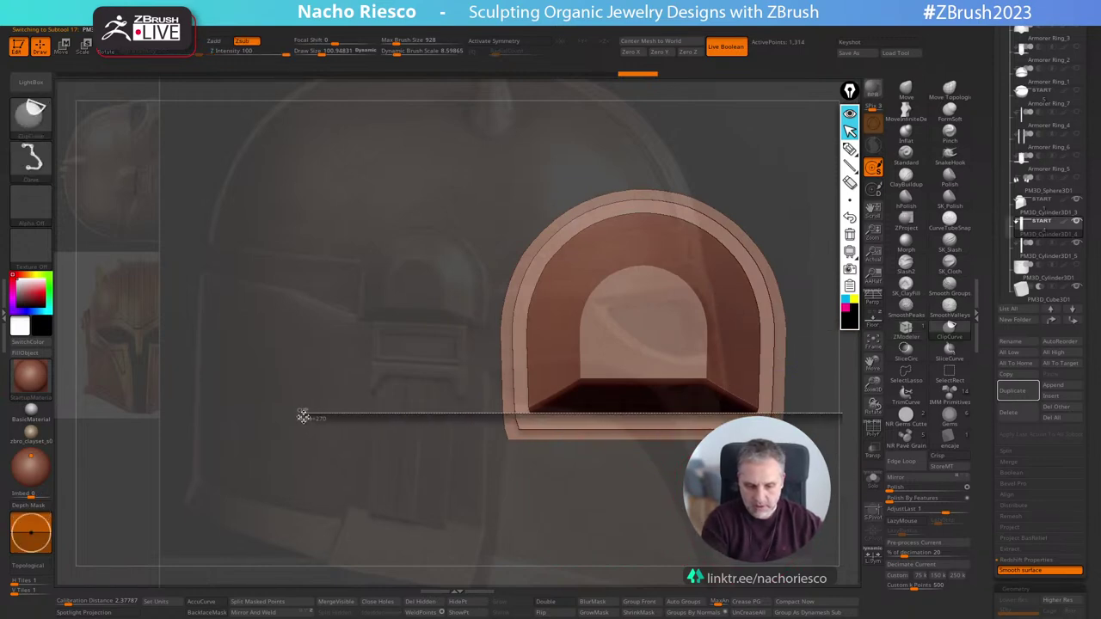
{"action": "left_click_drag", "start_coordinate": [807, 423], "coordinate": [319, 422], "text": "ctrl+shift"}
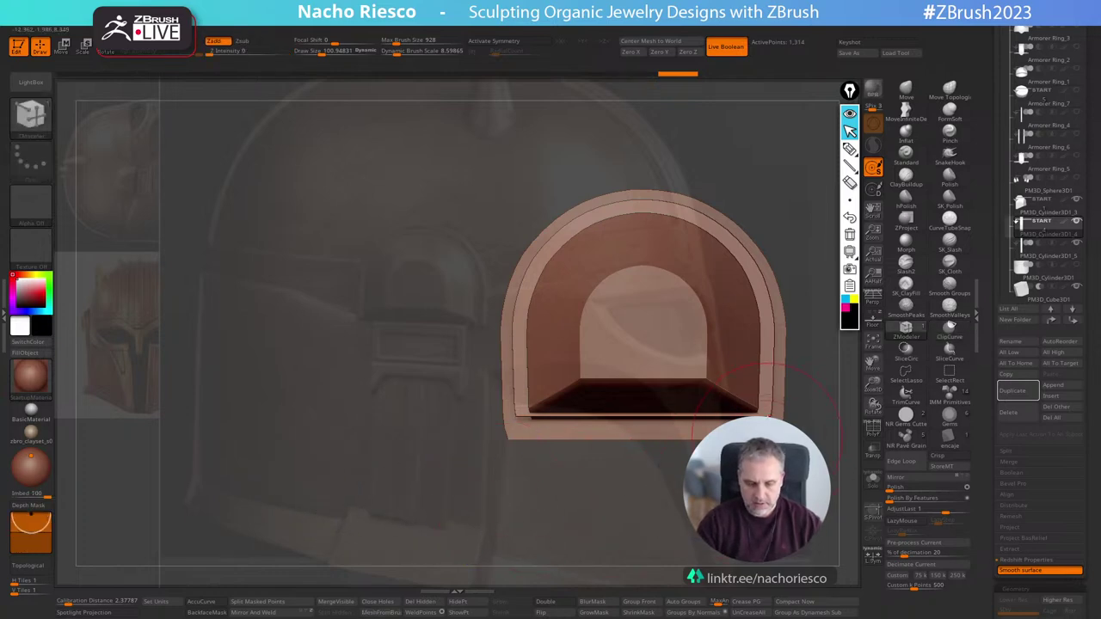
{"action": "left_click", "coordinate": [774, 413], "text": "alt"}
{"action": "left_click_drag", "start_coordinate": [815, 418], "coordinate": [291, 431], "text": "ctrl+shift"}
{"action": "mouse_move", "coordinate": [376, 507]}
{"action": "left_mouse_down"}
{"action": "mouse_move", "coordinate": [310, 503]}
{"action": "mouse_move", "coordinate": [362, 504]}
{"action": "left_mouse_up"}
{"action": "left_click_drag", "start_coordinate": [629, 442], "coordinate": [608, 488]}
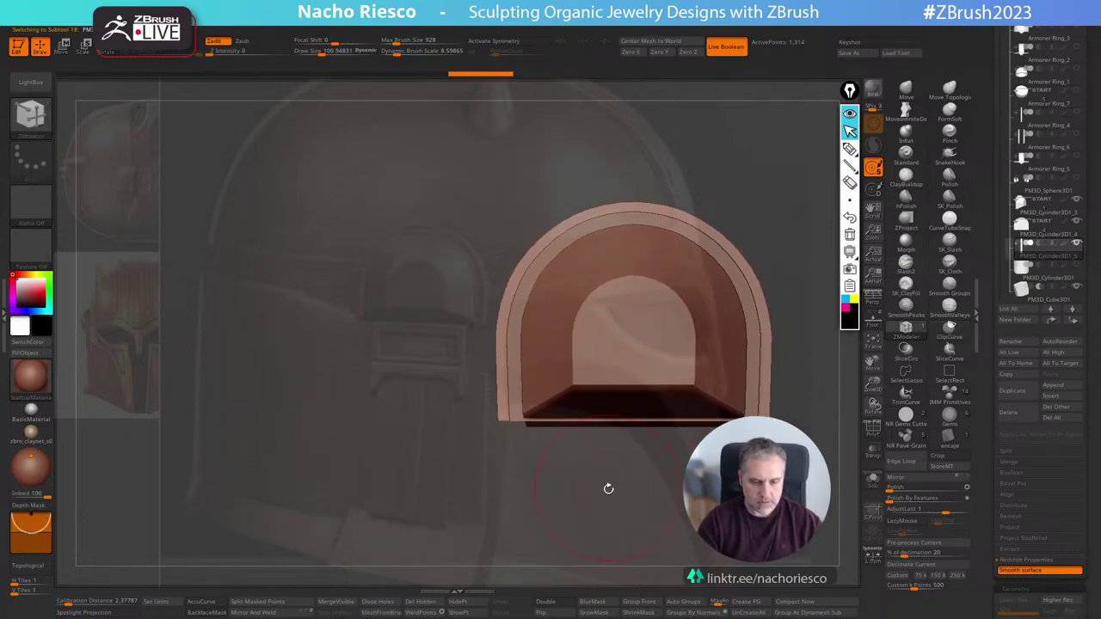
Nudge the ear piece and the inner plate slightly along X, moving the inner plate by about 0.024.
{"action": "key", "text": "w"}
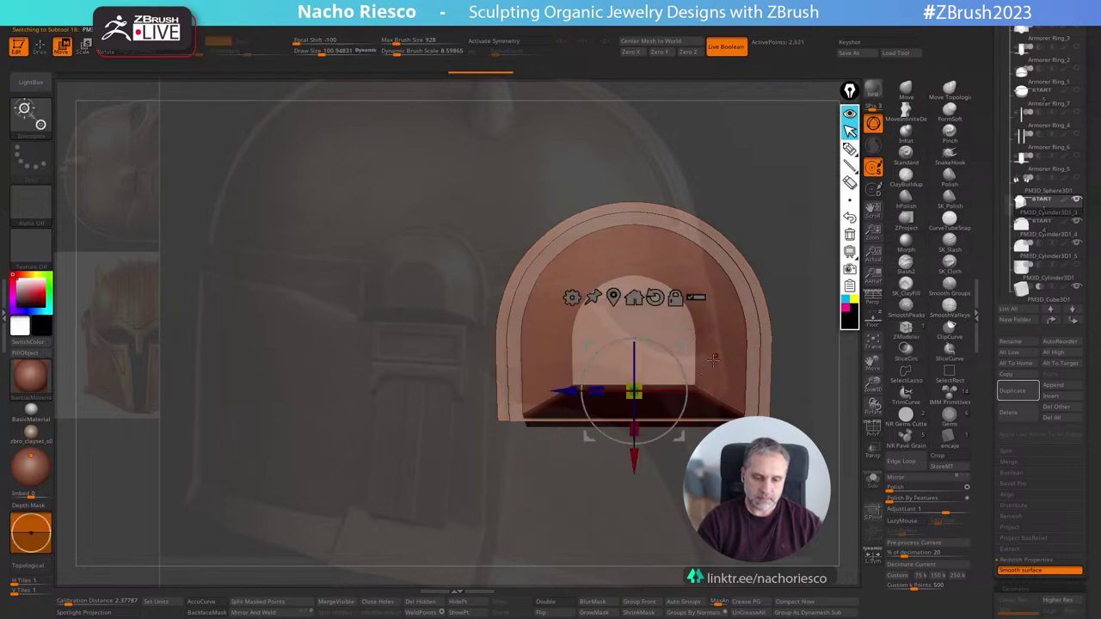
{"action": "left_click_drag", "start_coordinate": [634, 454], "coordinate": [634, 455]}
{"action": "mouse_move", "coordinate": [677, 495]}
{"action": "left_mouse_down", "text": "shift"}
{"action": "mouse_move", "coordinate": [622, 506]}
{"action": "mouse_move", "coordinate": [622, 531]}
{"action": "mouse_move", "coordinate": [629, 486]}
{"action": "mouse_move", "coordinate": [633, 514]}
{"action": "mouse_move", "coordinate": [685, 519]}
{"action": "mouse_move", "coordinate": [659, 422]}
{"action": "left_mouse_up", "text": "shift"}
{"action": "key", "text": "q"}
{"action": "key", "text": "w"}
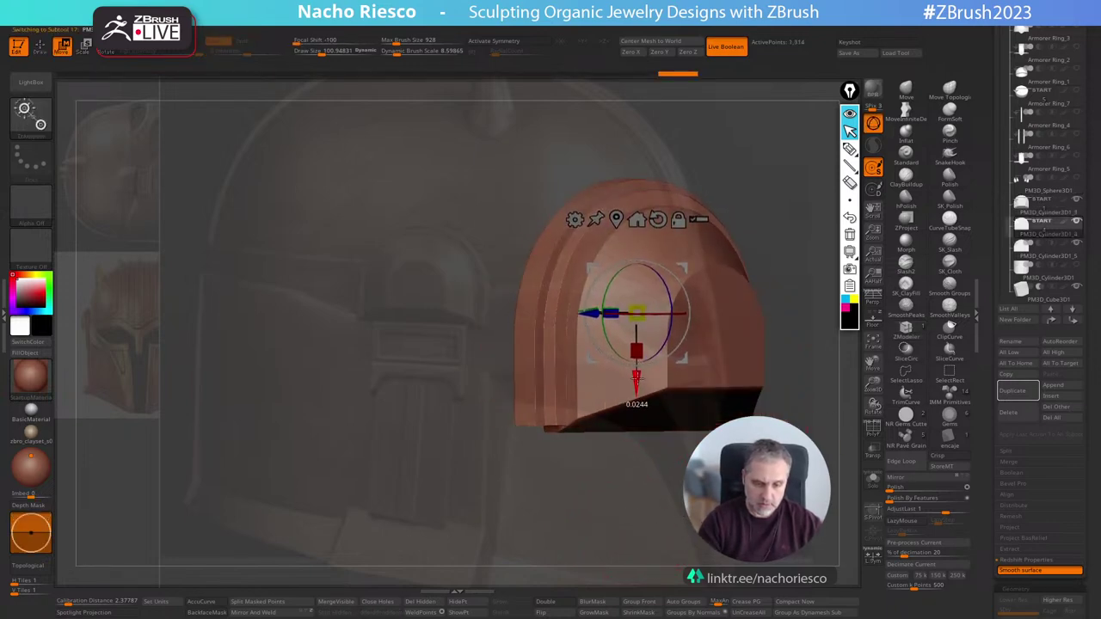
{"action": "mouse_move", "coordinate": [683, 458]}
{"action": "left_mouse_down", "text": "shift"}
{"action": "mouse_move", "coordinate": [658, 499]}
{"action": "mouse_move", "coordinate": [680, 511]}
{"action": "mouse_move", "coordinate": [671, 488]}
{"action": "mouse_move", "coordinate": [733, 454]}
{"action": "left_mouse_up", "text": "shift"}
{"action": "key", "text": "q"}
Isolate the inner plate, polygroup it by normals, and ZRemesh it with KeepGroups and double density.
{"action": "left_click", "coordinate": [880, 490]}
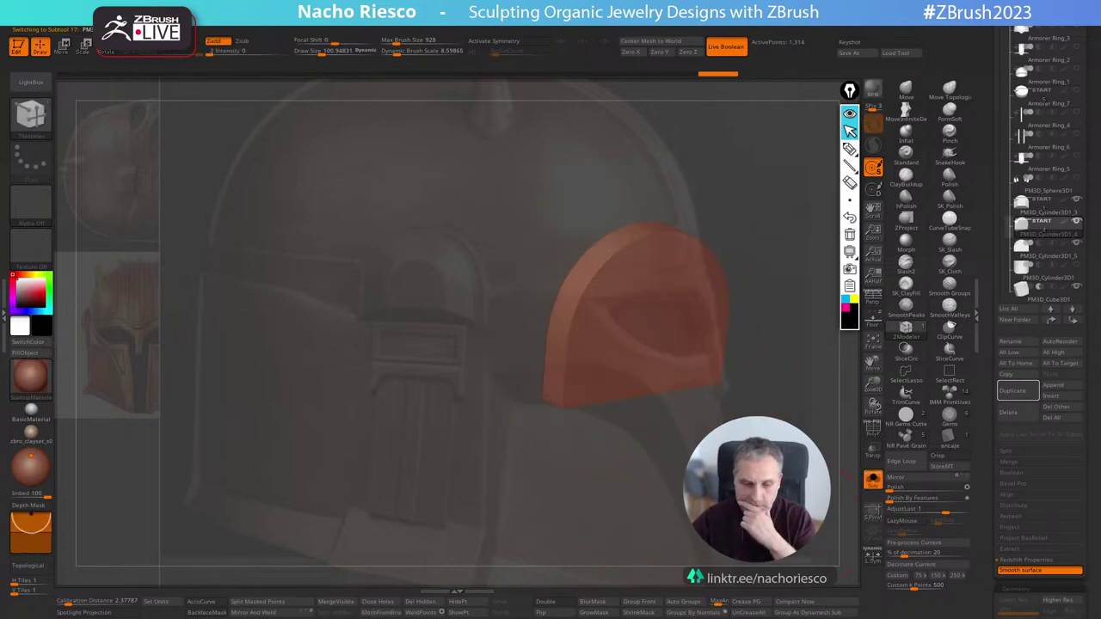
{"action": "left_click_drag", "start_coordinate": [831, 487], "coordinate": [803, 438]}
{"action": "left_click", "coordinate": [874, 429]}
{"action": "left_click", "coordinate": [698, 613]}
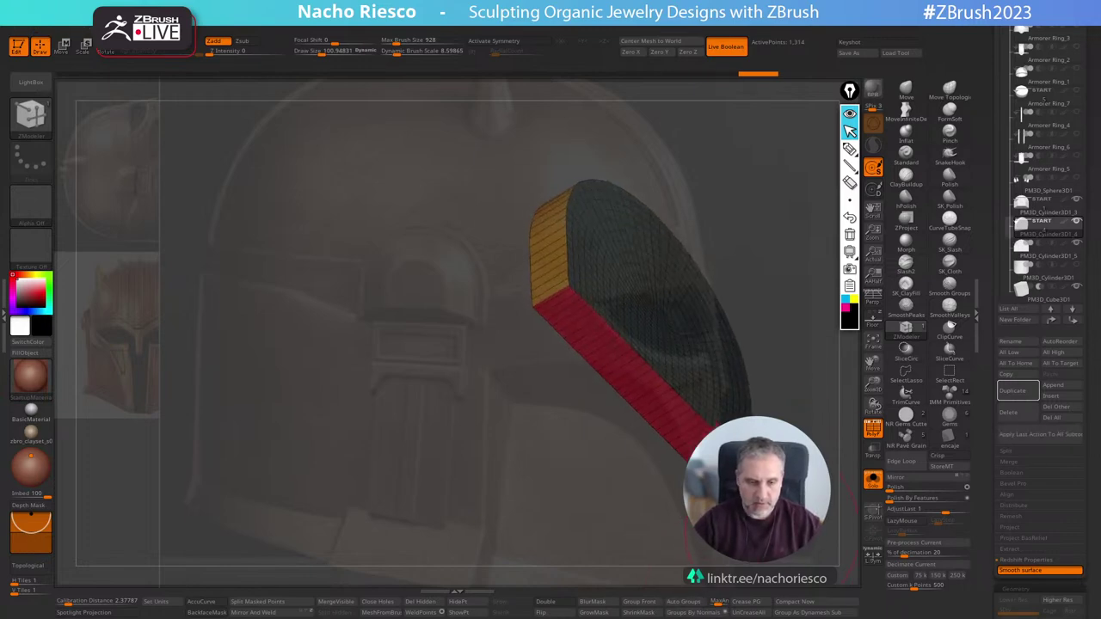
{"action": "scroll", "coordinate": [988, 487], "scroll_direction": "down", "scroll_amount": 5}
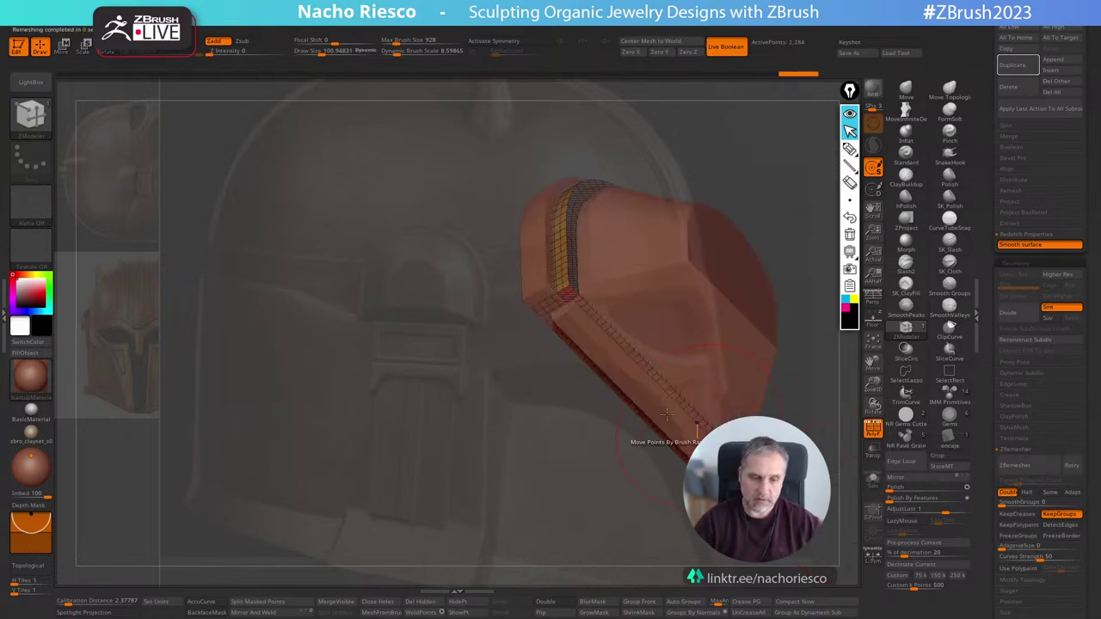
Polygroup the outer plate by normals in solo view, ZRemesh it with KeepGroups, and show all parts without polyframe.
{"action": "left_click", "coordinate": [535, 278], "text": "alt"}
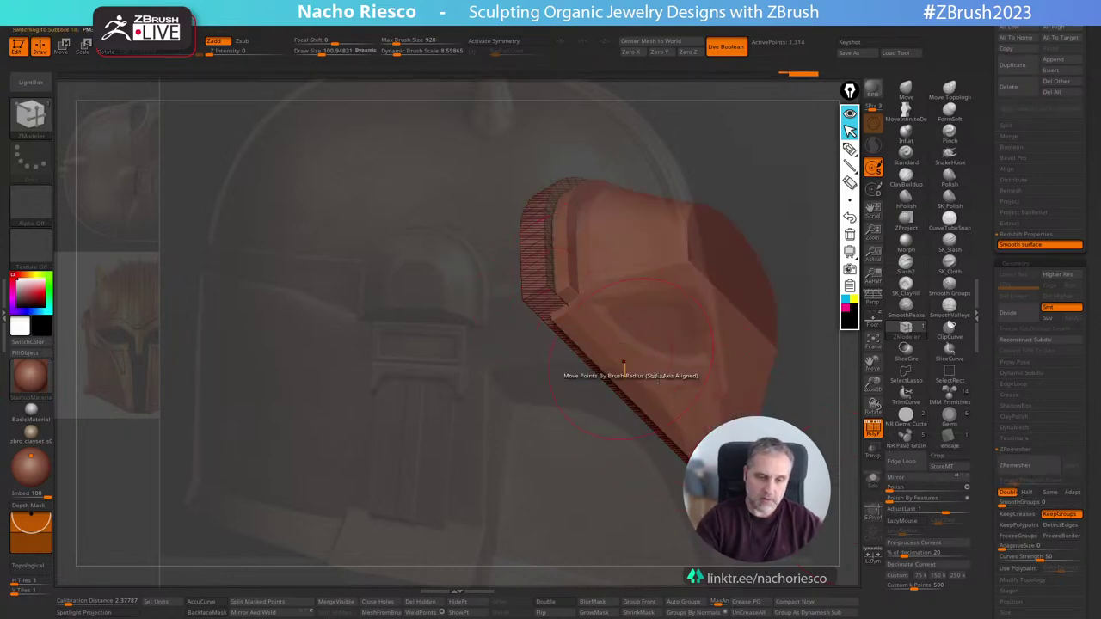
{"action": "left_click", "coordinate": [870, 480]}
{"action": "left_click", "coordinate": [708, 612]}
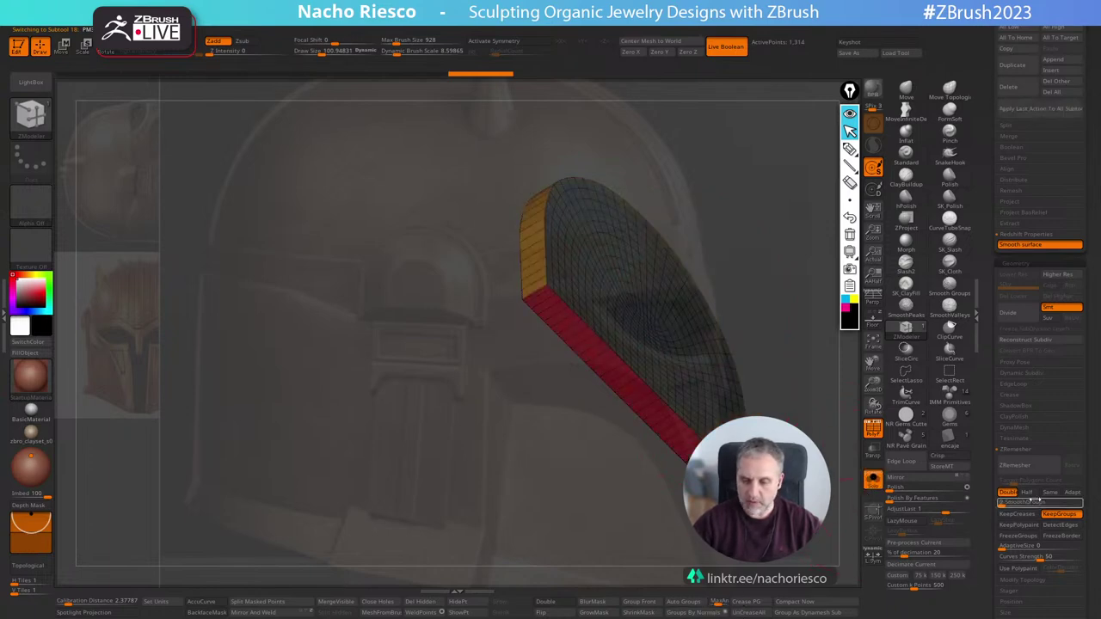
{"action": "left_click", "coordinate": [1027, 465]}
{"action": "left_click", "coordinate": [879, 428]}
{"action": "left_click", "coordinate": [873, 479]}
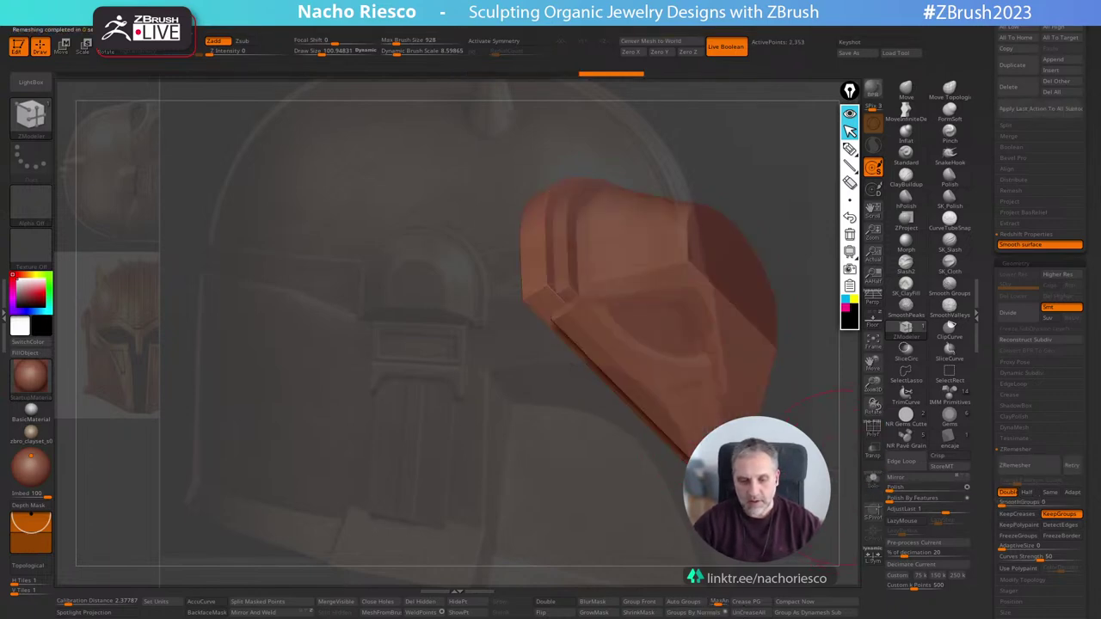
{"action": "mouse_move", "coordinate": [825, 430]}
{"action": "left_mouse_down"}
{"action": "mouse_move", "coordinate": [748, 439]}
{"action": "mouse_move", "coordinate": [806, 422]}
{"action": "mouse_move", "coordinate": [765, 434]}
{"action": "mouse_move", "coordinate": [748, 490]}
{"action": "left_mouse_up"}
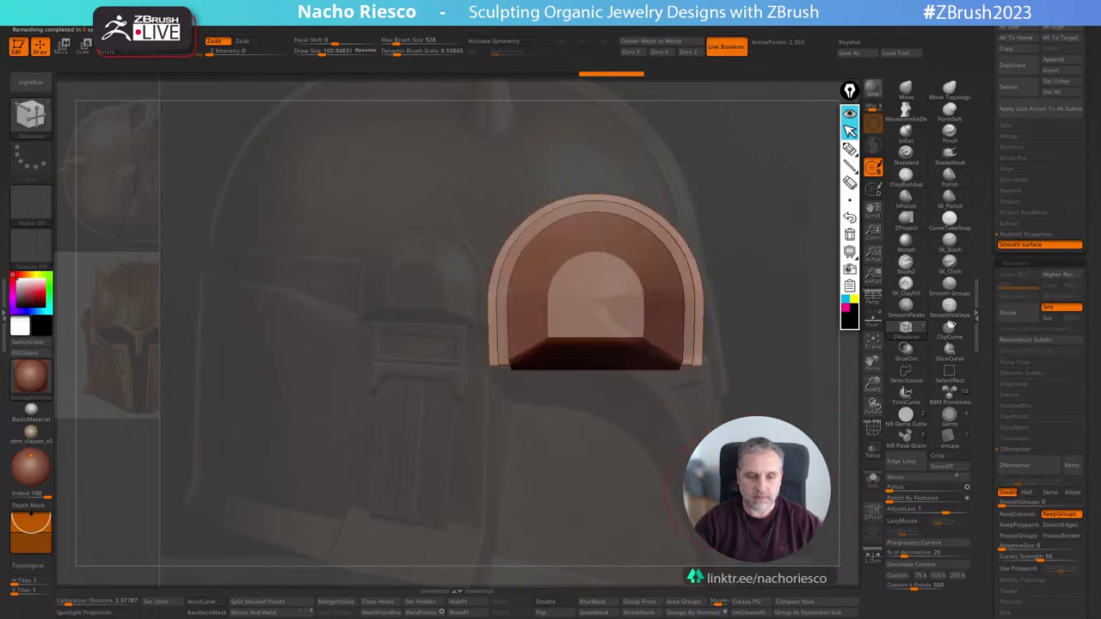
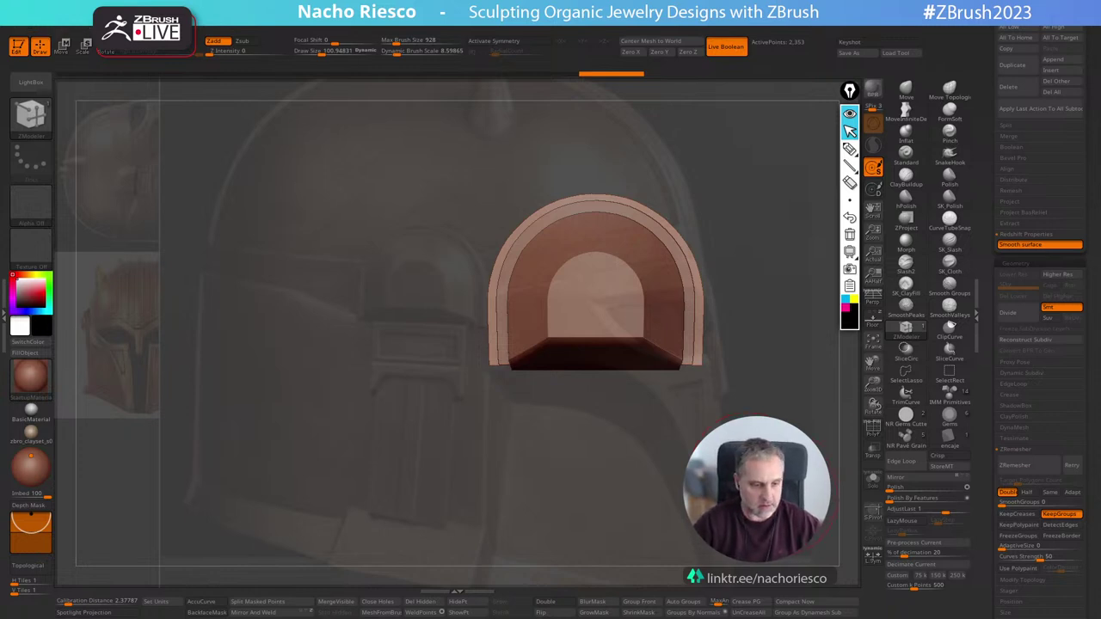
{"action": "left_click_drag", "start_coordinate": [761, 490], "coordinate": [770, 477], "text": "alt"}
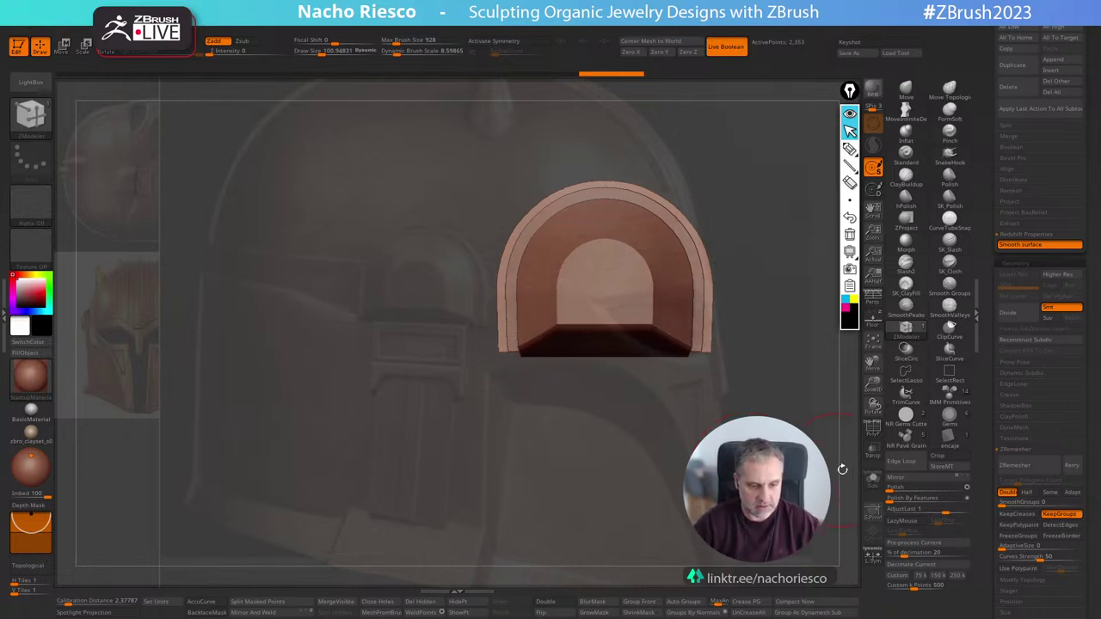
{"action": "left_click", "coordinate": [875, 434]}
{"action": "left_click_drag", "start_coordinate": [836, 462], "coordinate": [817, 435], "text": "alt"}
{"action": "left_click", "coordinate": [877, 434]}
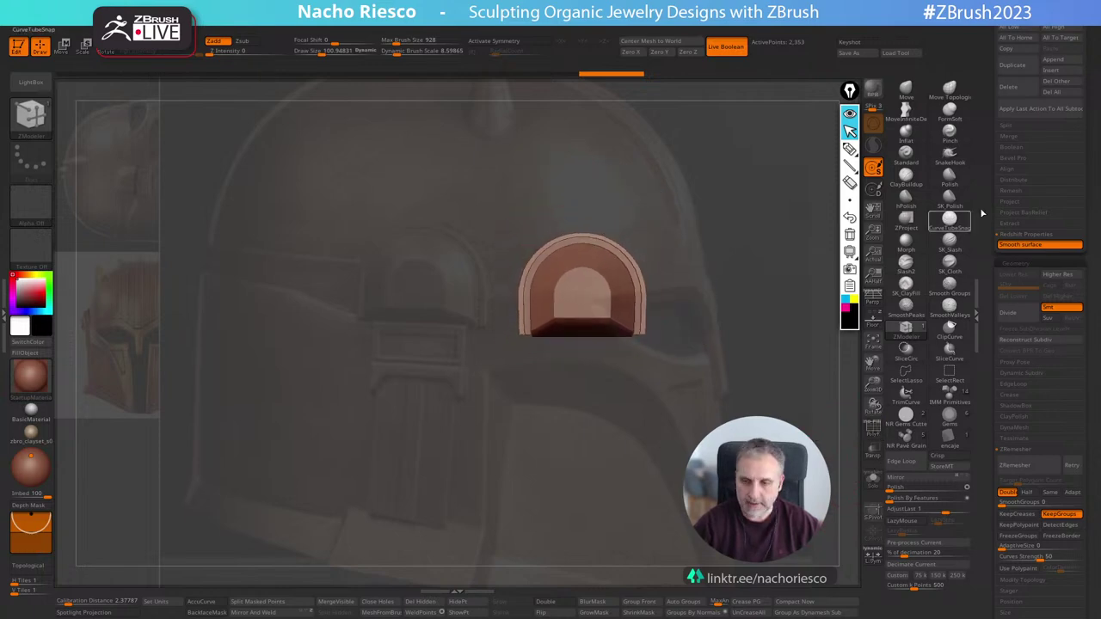
Insert a cube as a new subtool directly after the outer backing plate.
{"action": "left_click_drag", "start_coordinate": [985, 284], "coordinate": [980, 315]}
{"action": "mouse_move", "coordinate": [1050, 293]}
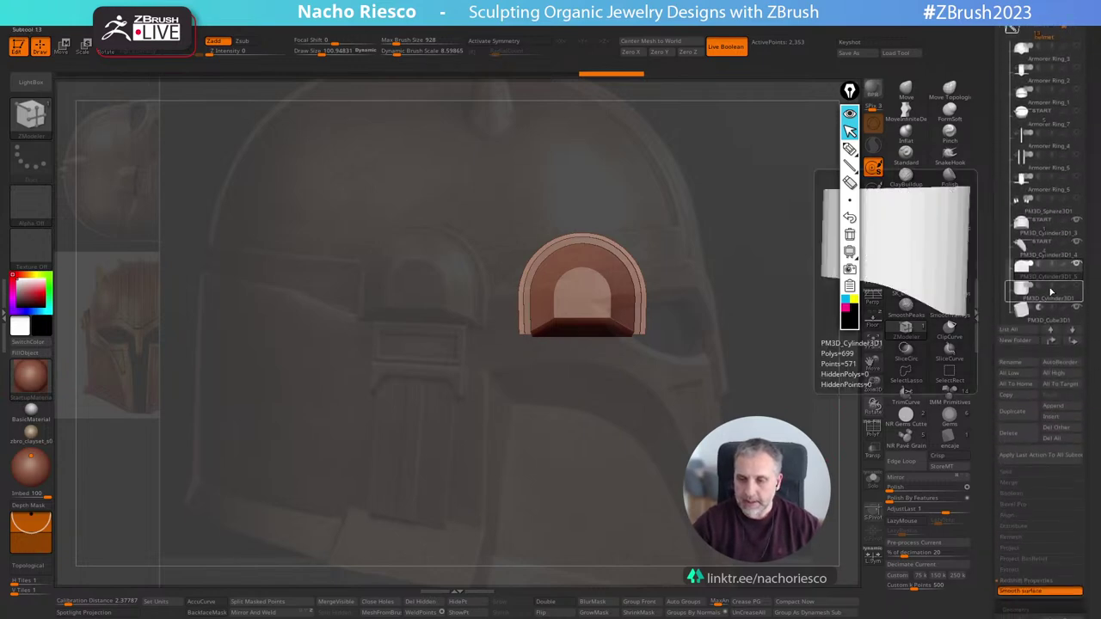
{"action": "left_click_drag", "start_coordinate": [990, 367], "coordinate": [990, 332]}
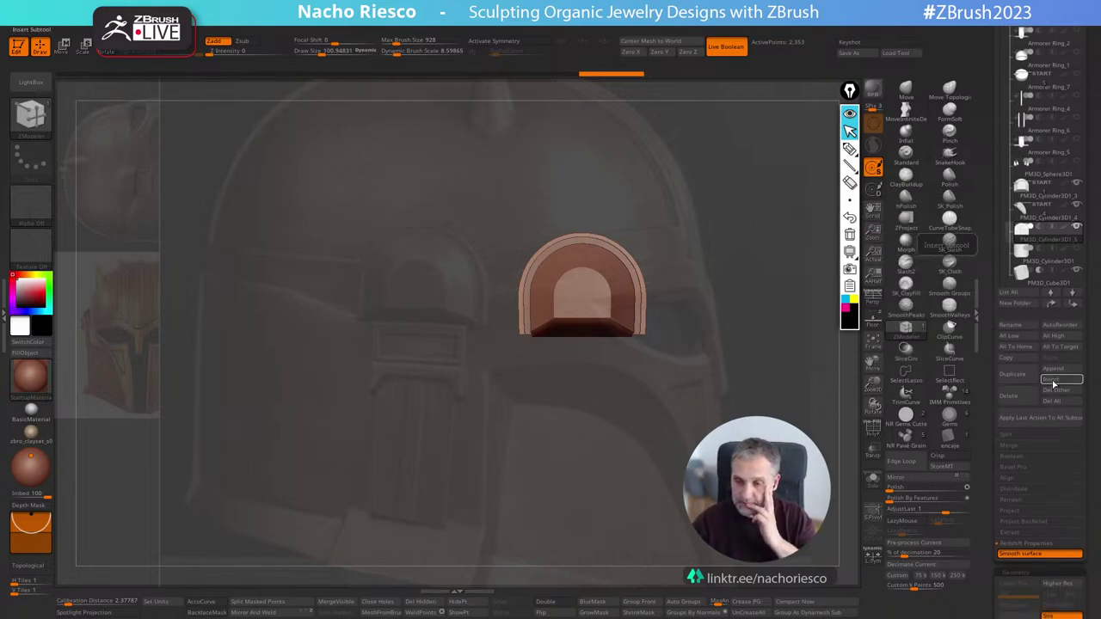
{"action": "left_click", "coordinate": [1056, 380]}
{"action": "left_click", "coordinate": [827, 442]}
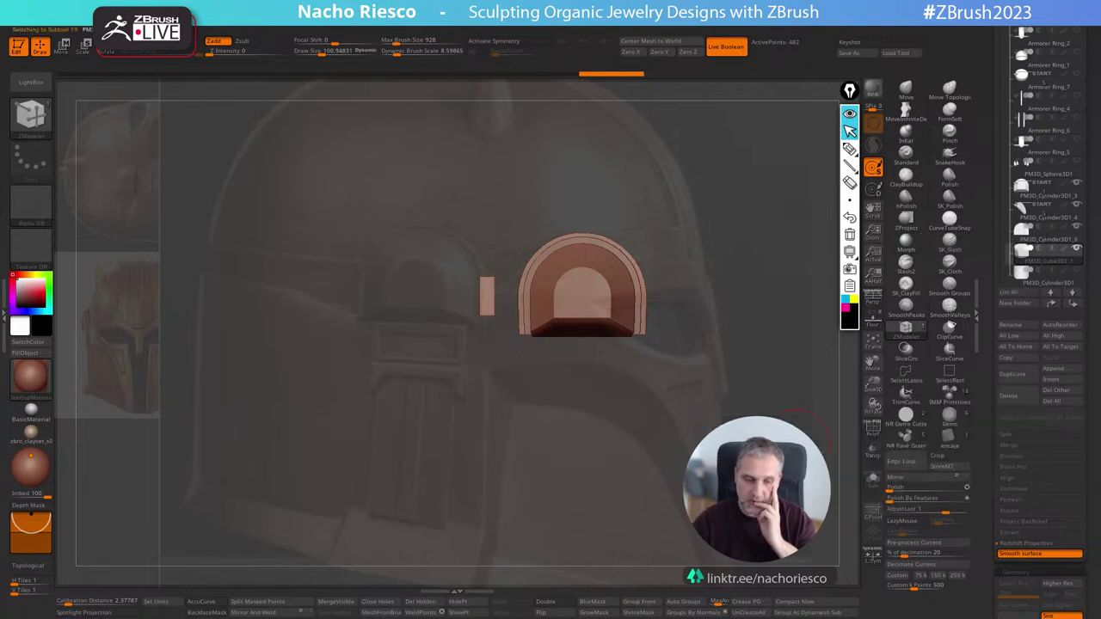
{"action": "left_click_drag", "start_coordinate": [847, 385], "coordinate": [912, 384]}
{"action": "left_click_drag", "start_coordinate": [771, 468], "coordinate": [692, 483]}
Move the new cube along Z toward the ear piece's centre and outward in front of the ear piece.
{"action": "key", "text": "w"}
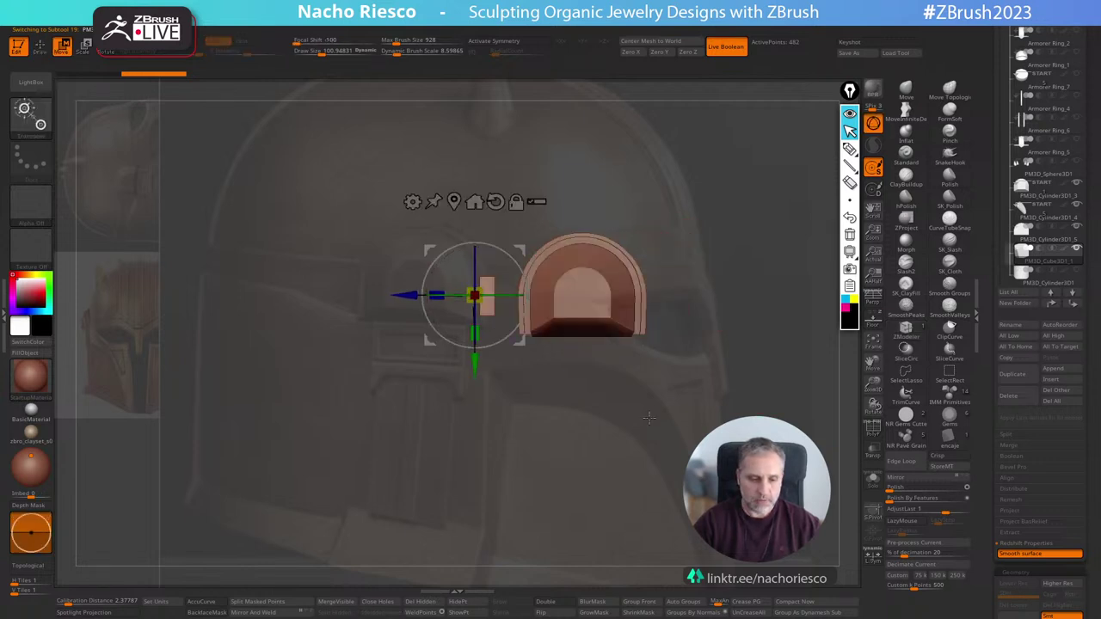
{"action": "left_click_drag", "start_coordinate": [402, 298], "coordinate": [495, 298]}
{"action": "left_click_drag", "start_coordinate": [619, 430], "coordinate": [696, 430], "text": "shift"}
{"action": "left_click_drag", "start_coordinate": [636, 296], "coordinate": [886, 296]}
{"action": "left_click_drag", "start_coordinate": [720, 423], "coordinate": [556, 464], "text": "alt"}
{"action": "left_click_drag", "start_coordinate": [720, 337], "coordinate": [794, 336]}
Fine-align the cube with the ear piece's centre line and move it down to the ear piece's base.
{"action": "left_click_drag", "start_coordinate": [670, 447], "coordinate": [594, 507], "text": "shift"}
{"action": "left_click_drag", "start_coordinate": [593, 507], "coordinate": [430, 508], "text": "alt"}
{"action": "left_click_drag", "start_coordinate": [489, 337], "coordinate": [510, 336]}
{"action": "left_click_drag", "start_coordinate": [579, 406], "coordinate": [580, 488]}
{"action": "left_click_drag", "start_coordinate": [585, 503], "coordinate": [654, 486], "text": "shift"}
Thin the cube, stretch it vertically into a long bar, and shift it back in line with the backing plates.
{"action": "left_click_drag", "start_coordinate": [618, 422], "coordinate": [597, 422]}
{"action": "left_click_drag", "start_coordinate": [580, 460], "coordinate": [581, 554]}
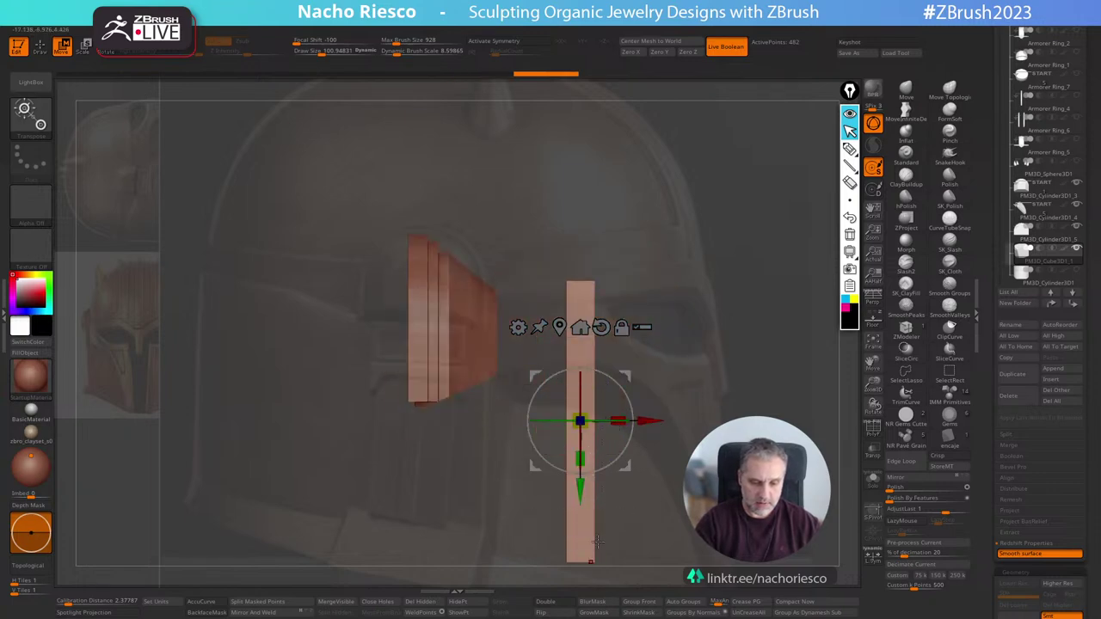
{"action": "left_click_drag", "start_coordinate": [650, 423], "coordinate": [538, 430]}
{"action": "key", "text": "ctrl+z"}
{"action": "key", "text": "ctrl+z"}
{"action": "key", "text": "ctrl+z"}
{"action": "key", "text": "ctrl+z"}
{"action": "key", "text": "ctrl+z"}
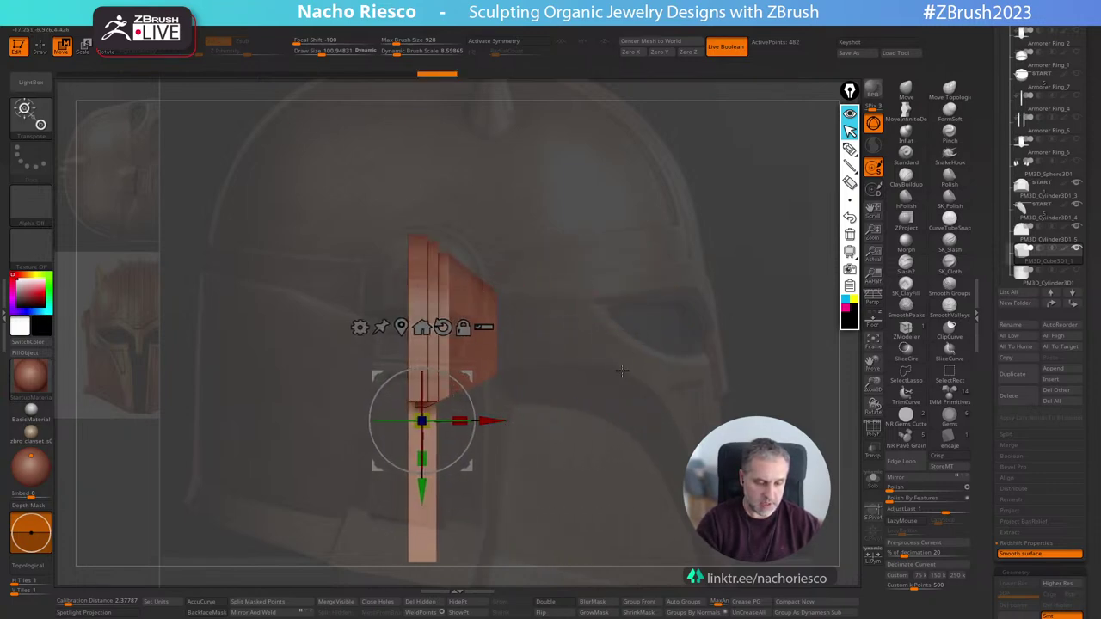
Widen the bar along Z to nearly the ear piece's width and move it further down below the ear piece.
{"action": "left_click_drag", "start_coordinate": [623, 442], "coordinate": [737, 373], "text": "alt"}
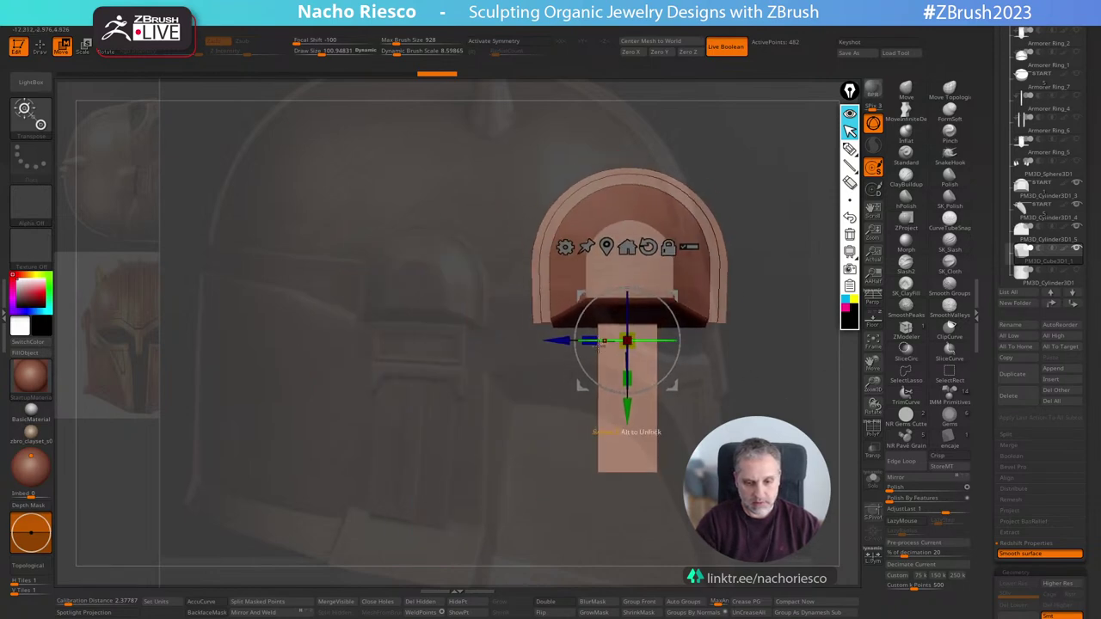
{"action": "left_click_drag", "start_coordinate": [600, 343], "coordinate": [510, 347]}
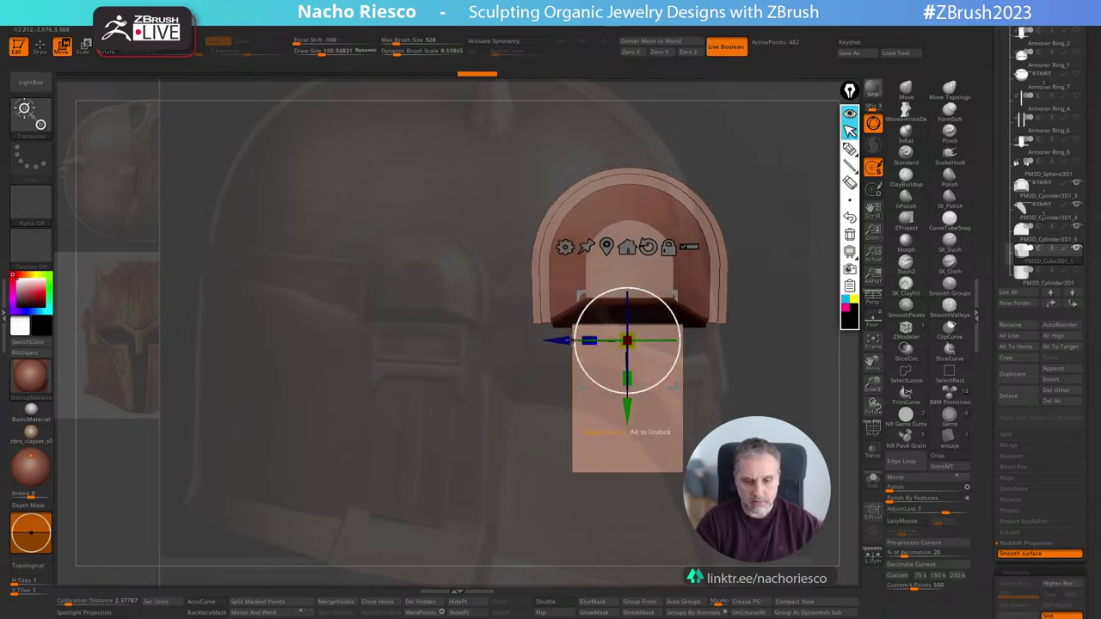
{"action": "left_click_drag", "start_coordinate": [590, 341], "coordinate": [560, 343]}
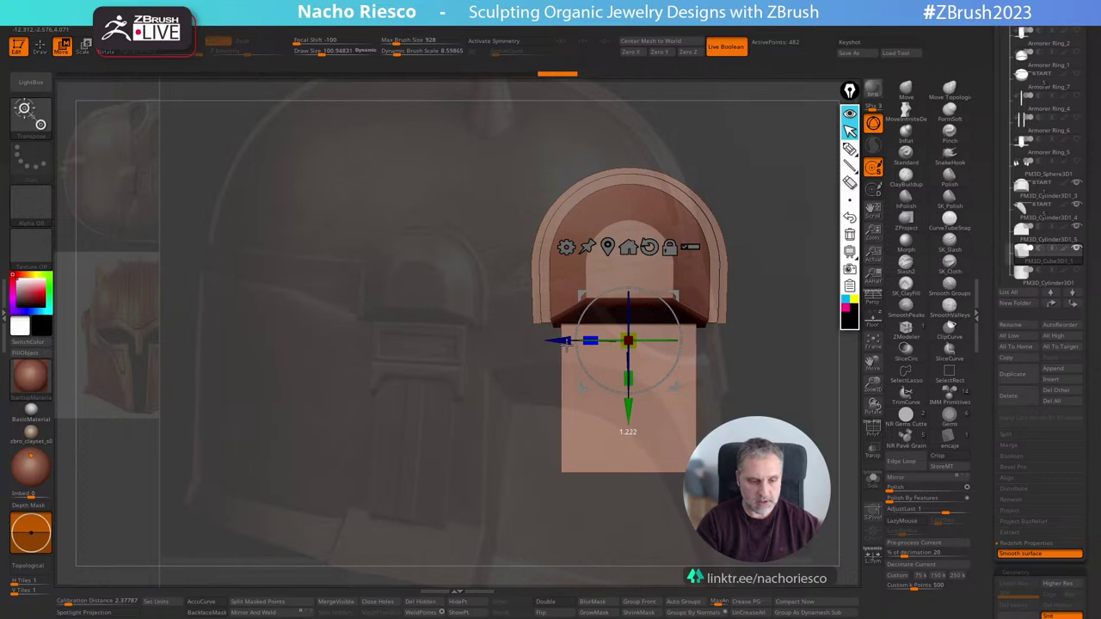
{"action": "left_click_drag", "start_coordinate": [627, 404], "coordinate": [625, 468]}
{"action": "left_click_drag", "start_coordinate": [781, 414], "coordinate": [624, 388], "text": "alt"}
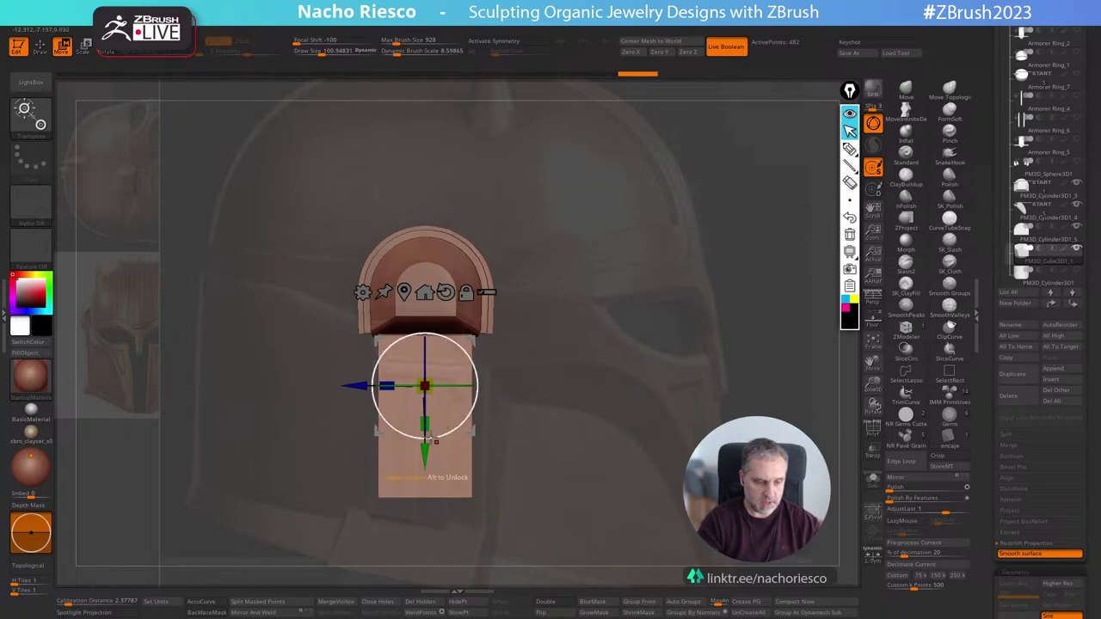
Lengthen the bar vertically and lower it slightly beneath the ear piece.
{"action": "left_click_drag", "start_coordinate": [424, 421], "coordinate": [426, 441]}
{"action": "key", "text": "q"}
{"action": "left_click_drag", "start_coordinate": [657, 414], "coordinate": [724, 381], "text": "alt"}
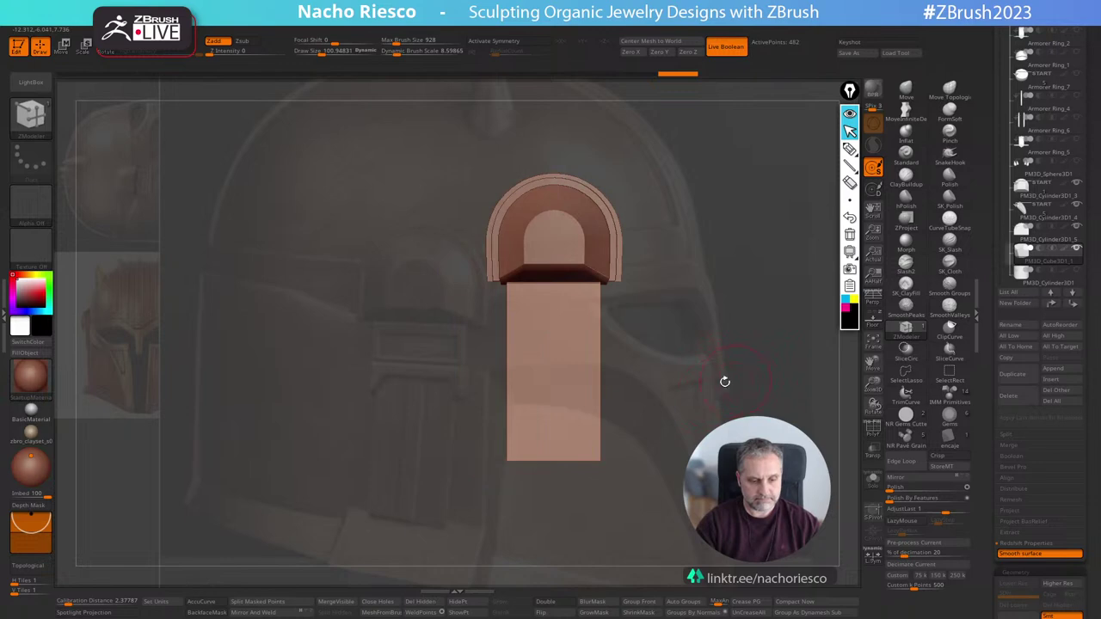
{"action": "key", "text": "w"}
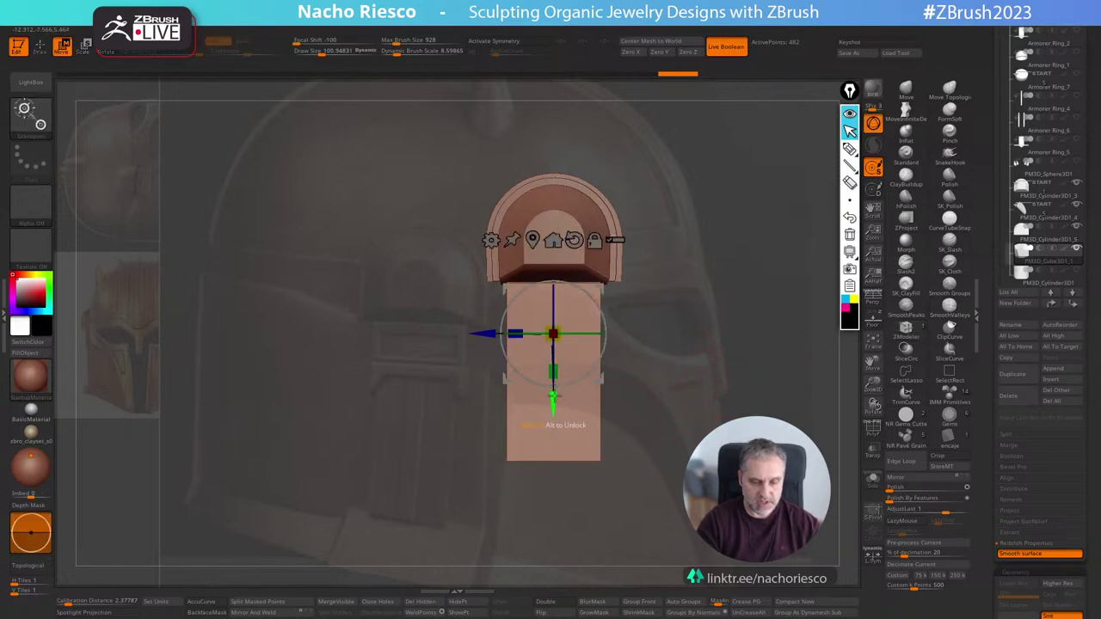
{"action": "key", "text": "q"}
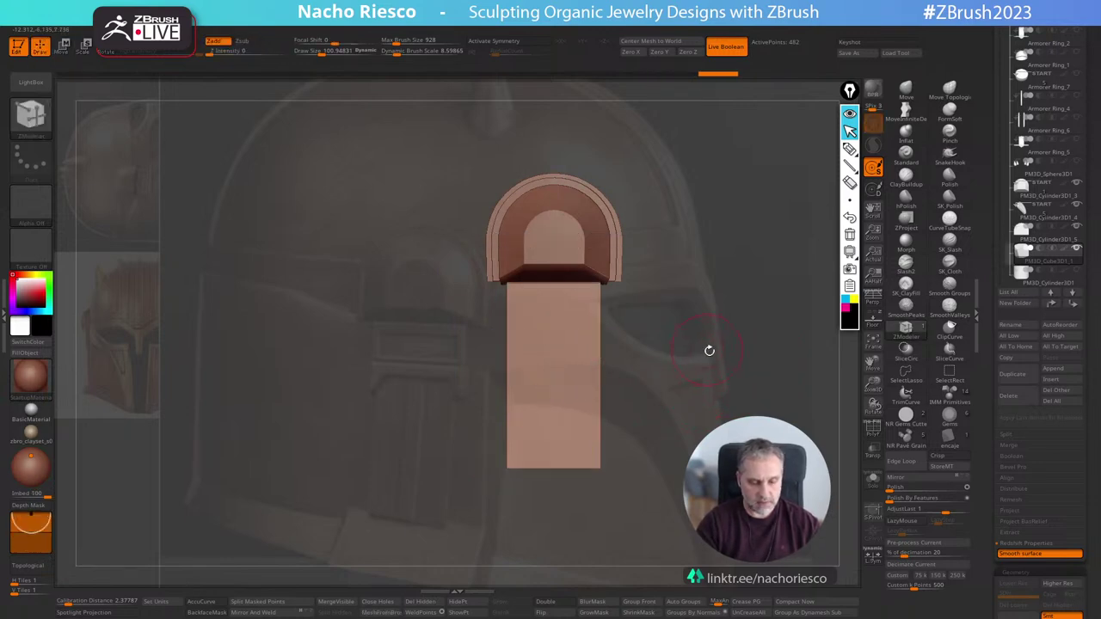
Clip off the part of the ear piece protruding below the backing plates with ClipCurve, making its base flush.
{"action": "mouse_move", "coordinate": [708, 349]}
{"action": "left_mouse_down"}
{"action": "mouse_move", "coordinate": [728, 377]}
{"action": "mouse_move", "coordinate": [786, 374]}
{"action": "mouse_move", "coordinate": [766, 404]}
{"action": "mouse_move", "coordinate": [769, 380]}
{"action": "mouse_move", "coordinate": [742, 398]}
{"action": "mouse_move", "coordinate": [666, 283]}
{"action": "left_mouse_up"}
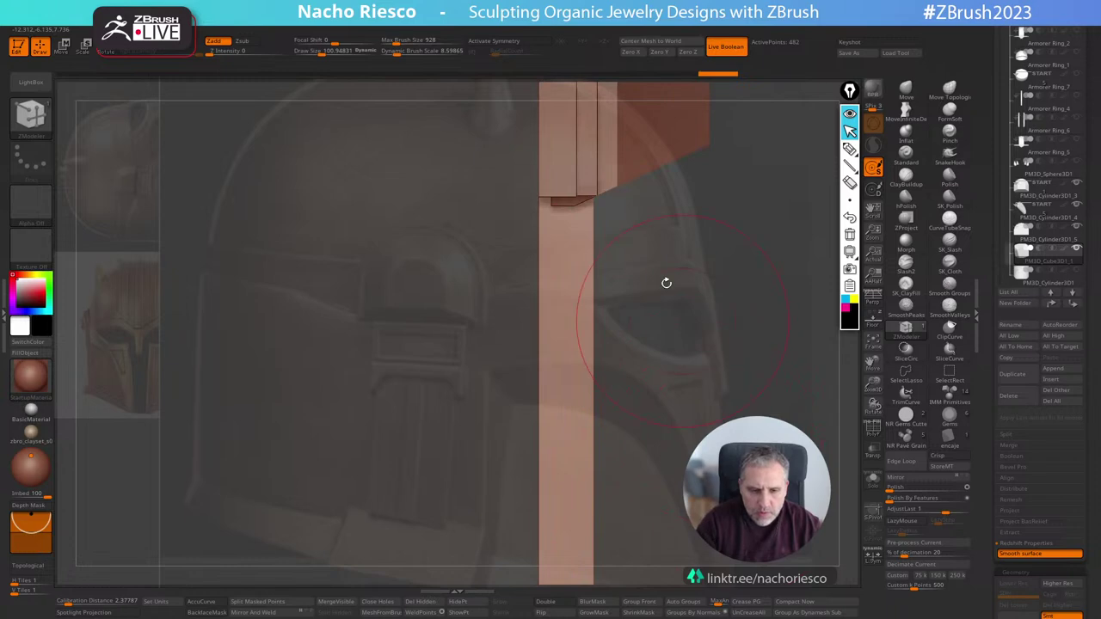
{"action": "left_click_drag", "start_coordinate": [637, 172], "coordinate": [657, 273], "text": "alt"}
{"action": "left_click", "coordinate": [948, 351]}
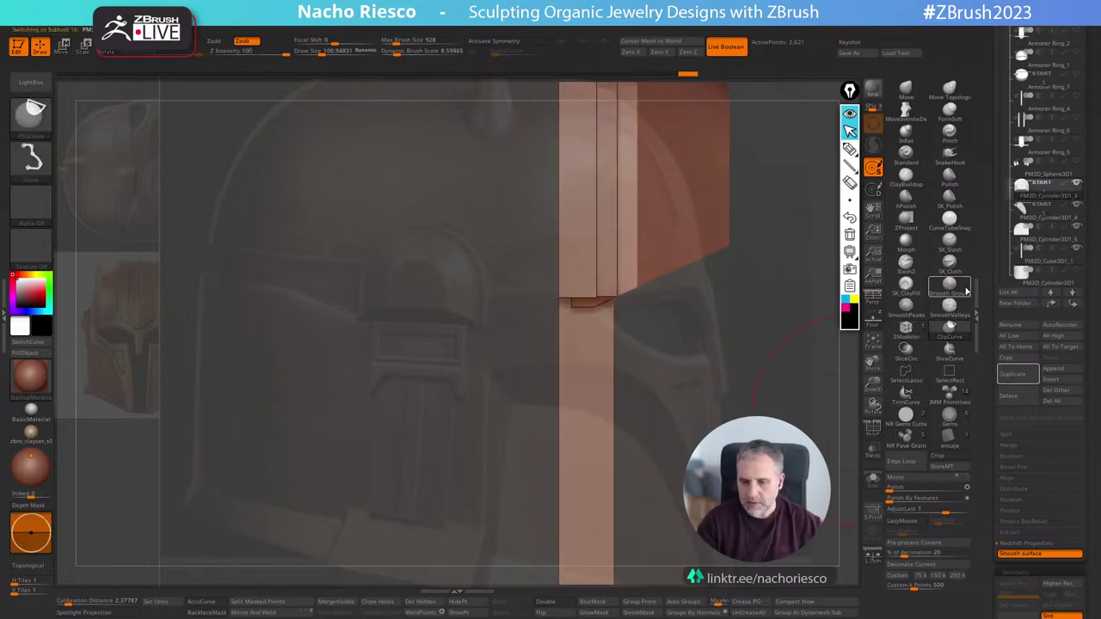
{"action": "key", "text": "b"}
{"action": "key", "text": "z"}
{"action": "key", "text": "m"}
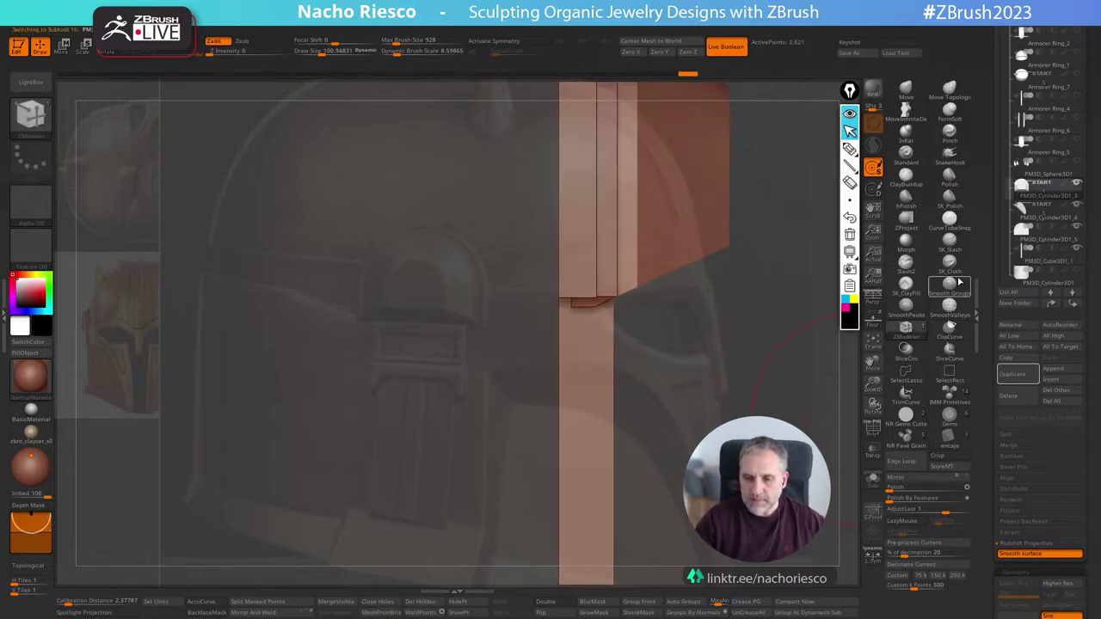
{"action": "left_click", "coordinate": [949, 330]}
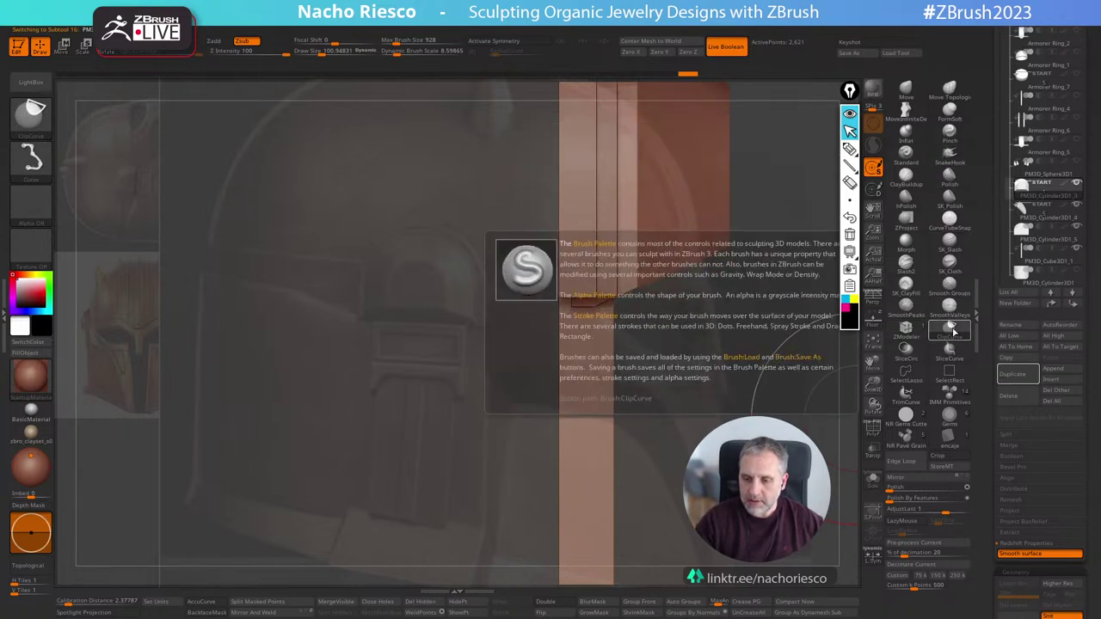
{"action": "left_click", "coordinate": [952, 331], "text": "ctrl+shift"}
{"action": "left_click_drag", "start_coordinate": [765, 304], "coordinate": [301, 294], "text": "ctrl+shift"}
{"action": "mouse_move", "coordinate": [700, 405]}
{"action": "left_mouse_down"}
{"action": "mouse_move", "coordinate": [750, 365]}
{"action": "mouse_move", "coordinate": [756, 386]}
{"action": "mouse_move", "coordinate": [741, 320]}
{"action": "mouse_move", "coordinate": [786, 363]}
{"action": "mouse_move", "coordinate": [786, 395]}
{"action": "mouse_move", "coordinate": [419, 396]}
{"action": "left_mouse_up"}
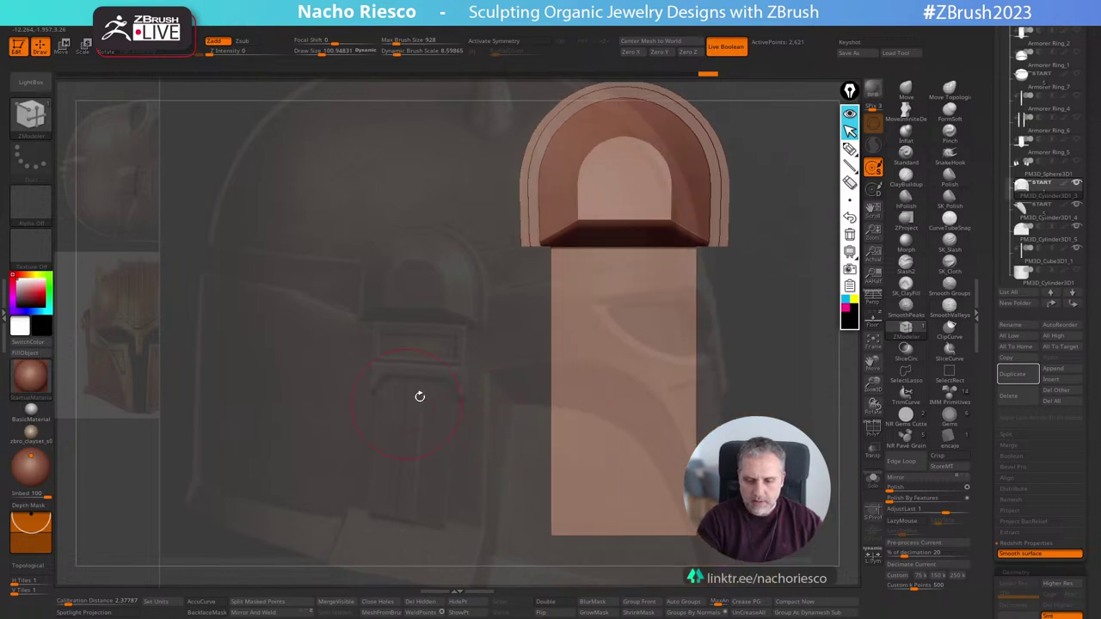
Select the bar with its wireframe displayed and thicken it slightly along X.
{"action": "left_click", "coordinate": [873, 429]}
{"action": "left_click", "coordinate": [667, 470], "text": "alt"}
{"action": "right_click_drag", "start_coordinate": [667, 470], "coordinate": [727, 460]}
{"action": "key", "text": "w"}
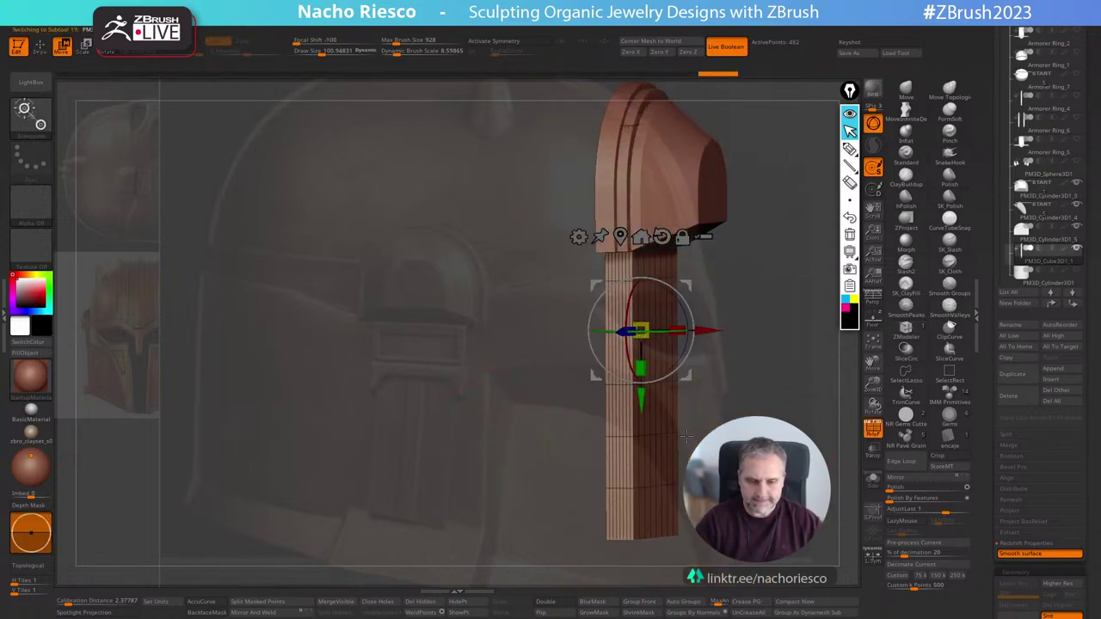
{"action": "left_click", "coordinate": [664, 433], "text": "alt"}
{"action": "right_click_drag", "start_coordinate": [743, 400], "coordinate": [769, 396], "text": "shift"}
{"action": "left_click_drag", "start_coordinate": [704, 431], "coordinate": [718, 432]}
{"action": "key", "text": "q"}
{"action": "left_click_drag", "start_coordinate": [797, 415], "coordinate": [811, 419]}
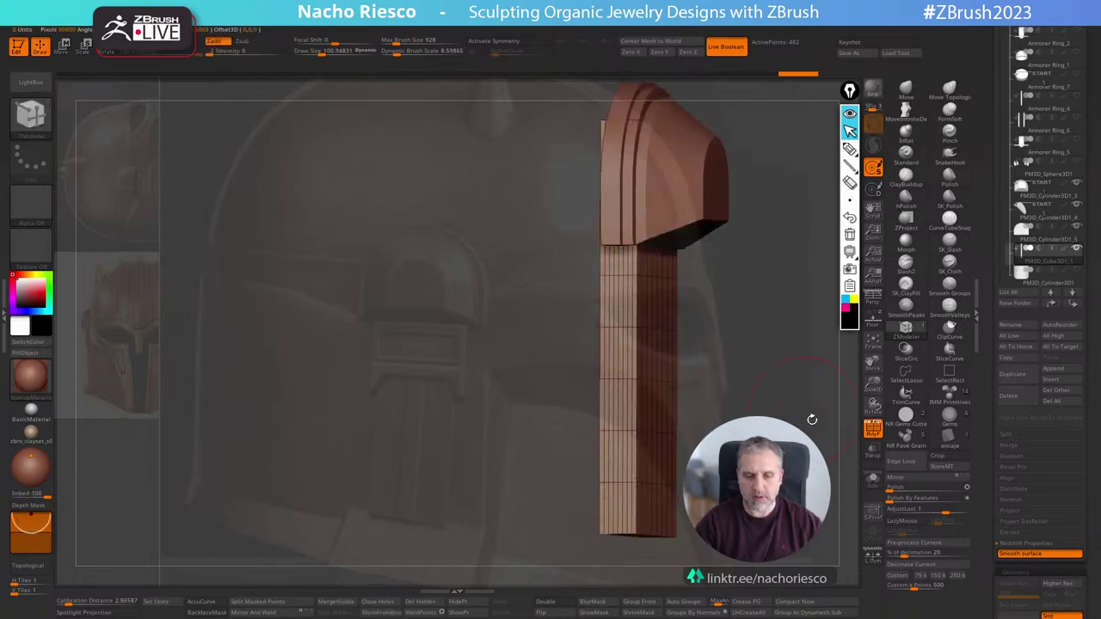
Isolate the bar and divide its faces into polygroups by normals.
{"action": "left_click", "coordinate": [873, 480]}
{"action": "left_click_drag", "start_coordinate": [845, 493], "coordinate": [745, 411]}
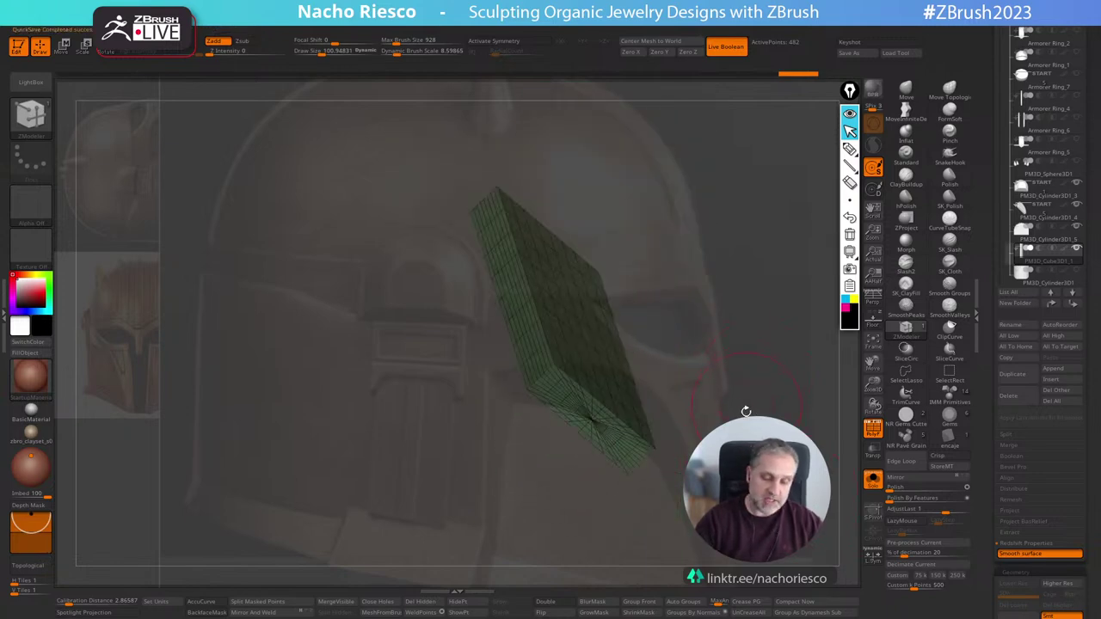
{"action": "left_click", "coordinate": [710, 614]}
{"action": "left_click_drag", "start_coordinate": [778, 473], "coordinate": [709, 529]}
ZRemesh the bar with Same polygon count, KeepGroups on, SmoothGroups 0 and AdaptiveSize 0.
{"action": "left_click_drag", "start_coordinate": [983, 505], "coordinate": [986, 391]}
{"action": "scroll", "coordinate": [986, 391], "scroll_direction": "down", "scroll_amount": 3}
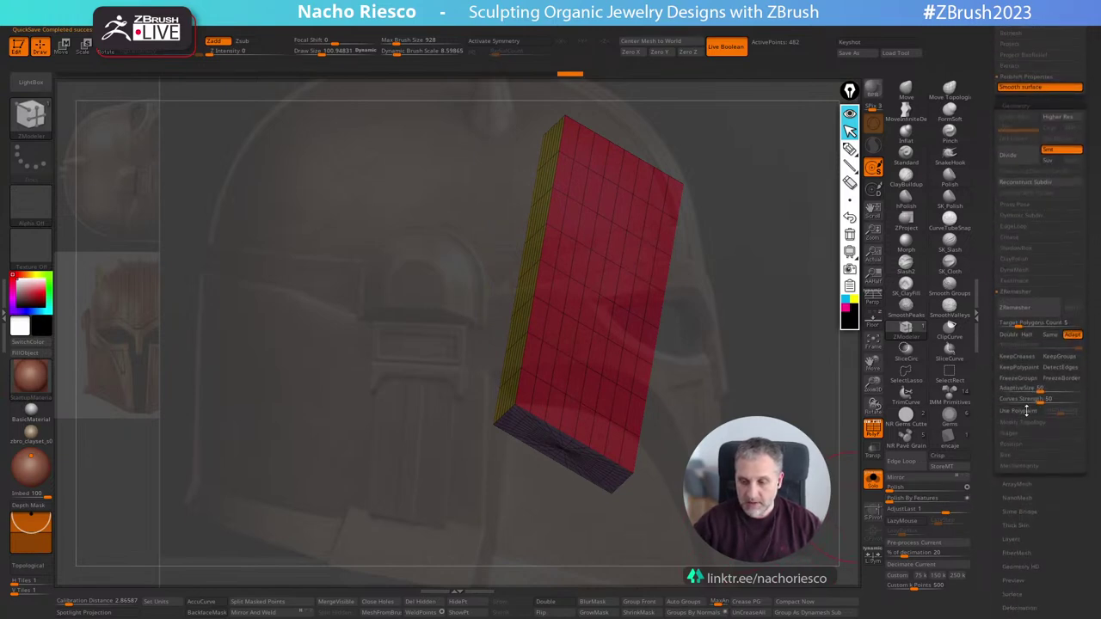
{"action": "left_click", "coordinate": [1050, 334]}
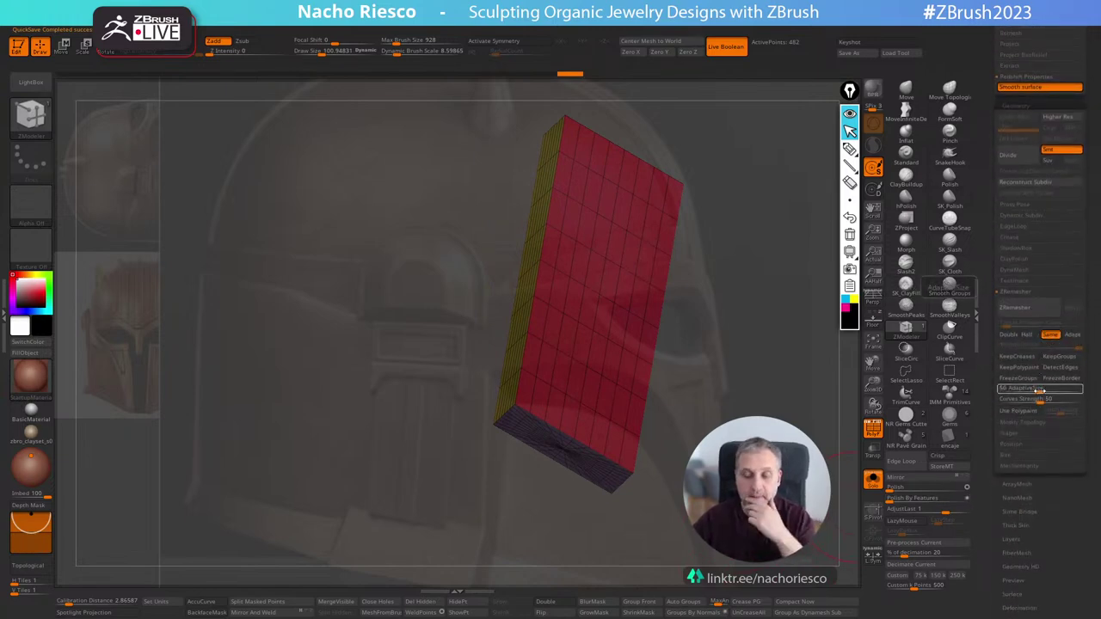
{"action": "left_click_drag", "start_coordinate": [1038, 392], "coordinate": [1000, 392]}
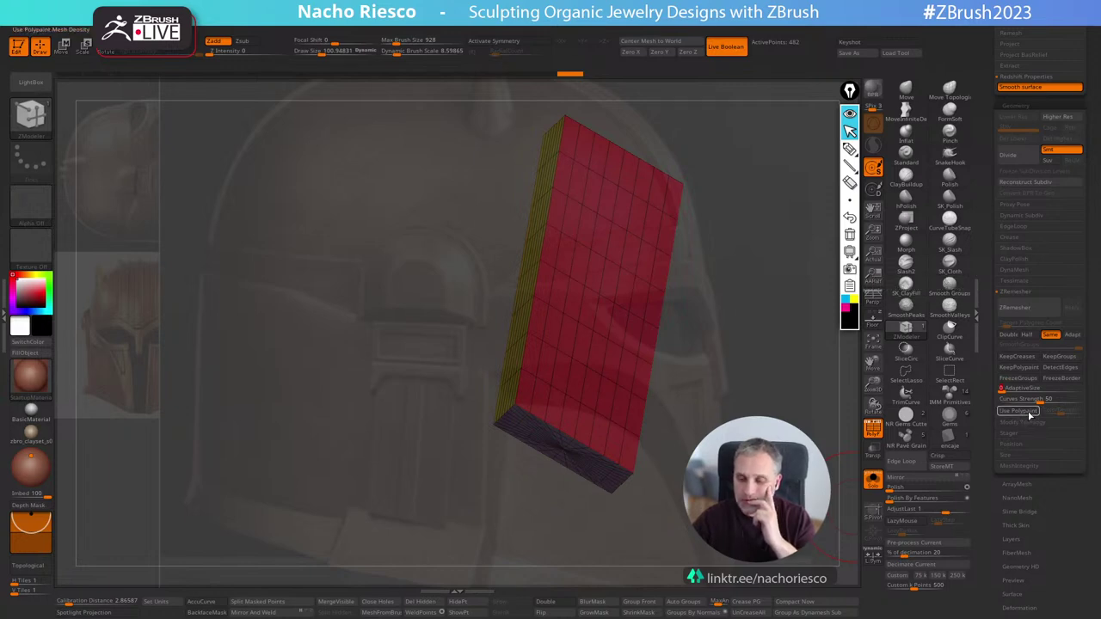
{"action": "left_click", "coordinate": [1060, 356]}
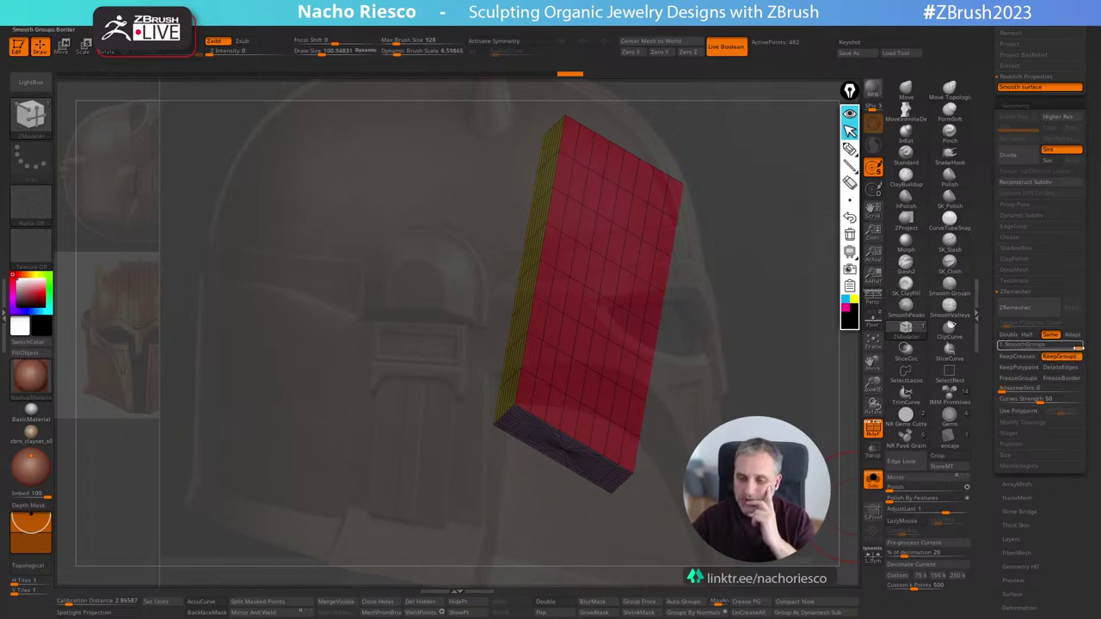
{"action": "mouse_move", "coordinate": [1077, 346]}
{"action": "left_mouse_down"}
{"action": "mouse_move", "coordinate": [1022, 347]}
{"action": "mouse_move", "coordinate": [995, 361]}
{"action": "left_mouse_up"}
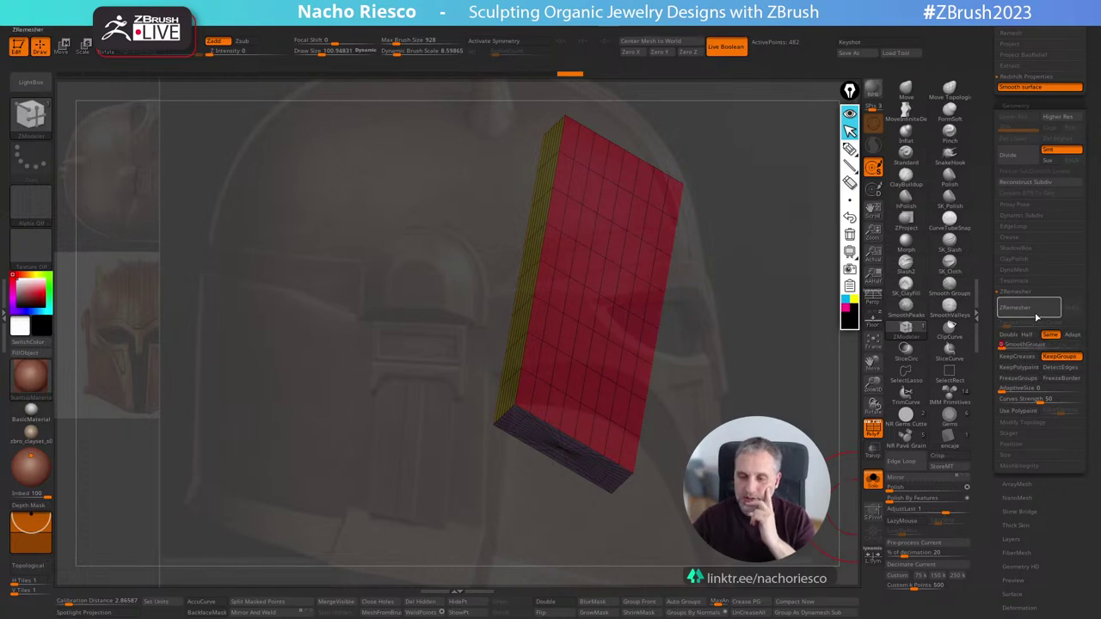
{"action": "left_click_drag", "start_coordinate": [787, 482], "coordinate": [777, 507]}
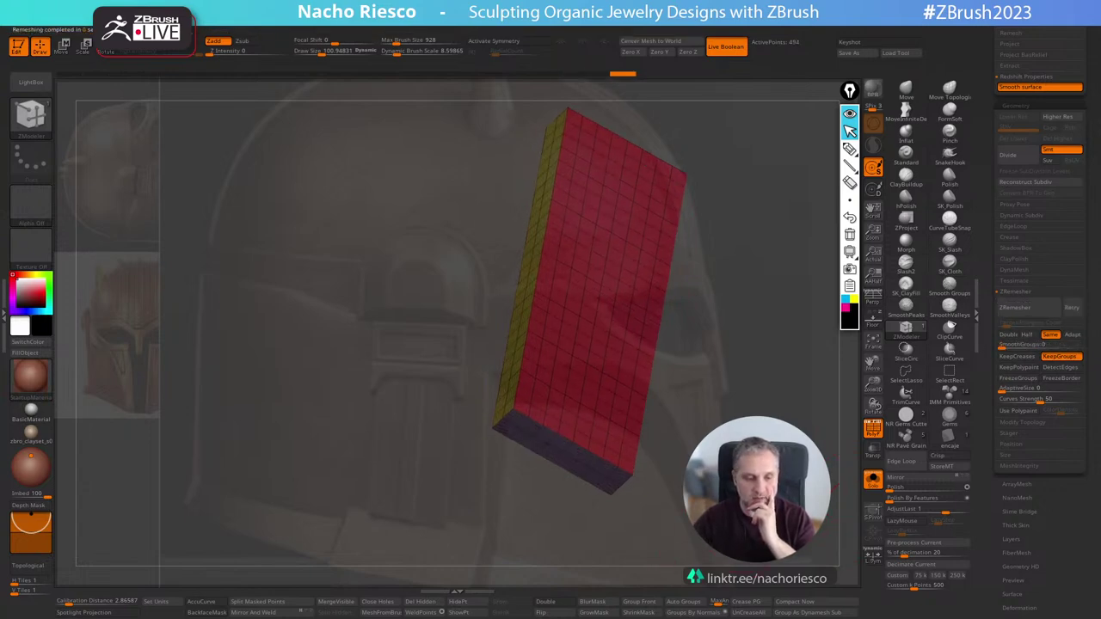
Mark a block of polygons six wide and three high on the bar's front face, just below the ear piece.
{"action": "left_click_drag", "start_coordinate": [808, 469], "coordinate": [873, 435]}
{"action": "key", "text": "shift+f"}
{"action": "left_click", "coordinate": [873, 434]}
{"action": "left_click_drag", "start_coordinate": [803, 413], "coordinate": [761, 381]}
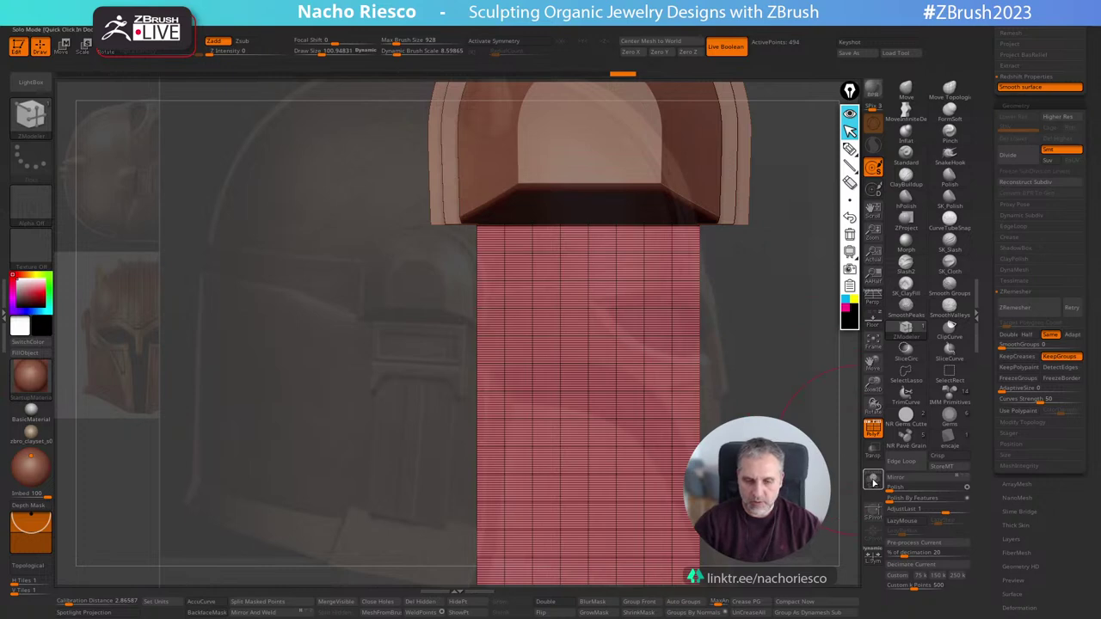
{"action": "left_click", "coordinate": [873, 482]}
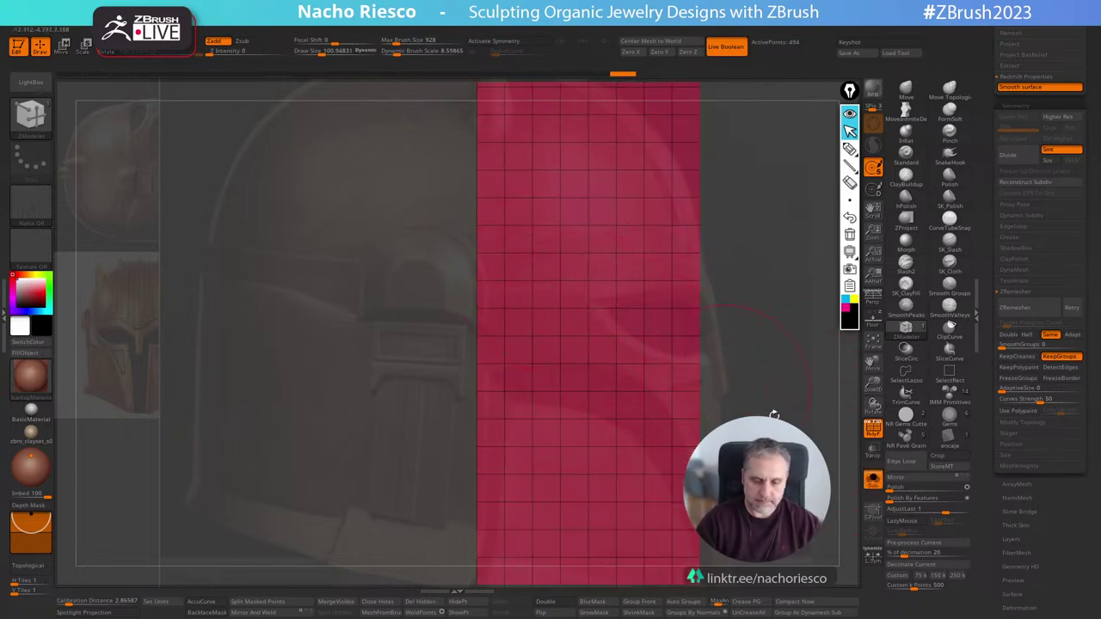
{"action": "left_click", "coordinate": [873, 480]}
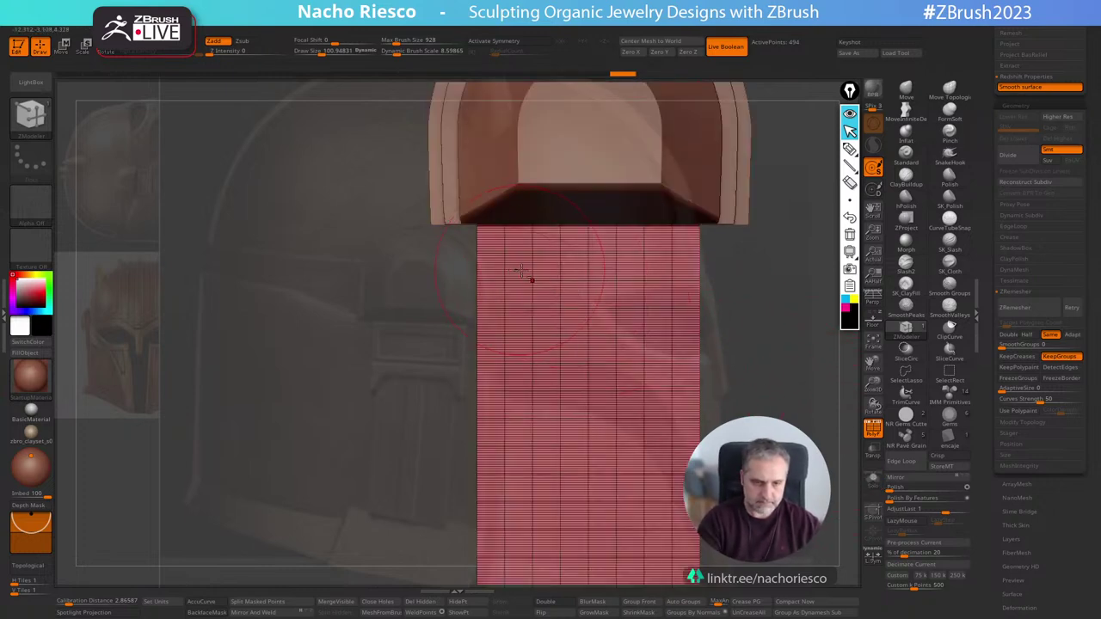
{"action": "left_click", "coordinate": [873, 479]}
{"action": "left_click_drag", "start_coordinate": [523, 270], "coordinate": [643, 270], "text": "alt"}
{"action": "mouse_move", "coordinate": [651, 320]}
{"action": "left_mouse_down"}
{"action": "mouse_move", "coordinate": [526, 323]}
{"action": "mouse_move", "coordinate": [559, 294]}
{"action": "mouse_move", "coordinate": [644, 299]}
{"action": "left_mouse_up"}
{"action": "left_click", "coordinate": [874, 478]}
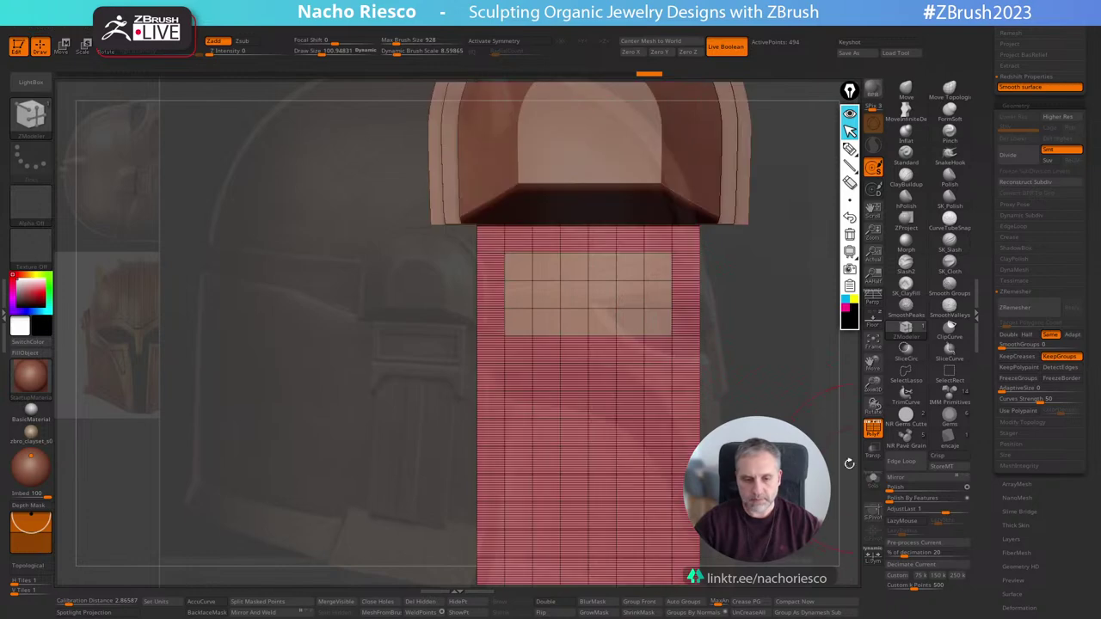
Widen the bar evenly so its sides come closer to the backing plates' outer edges.
{"action": "left_click_drag", "start_coordinate": [812, 454], "coordinate": [773, 402], "text": "alt"}
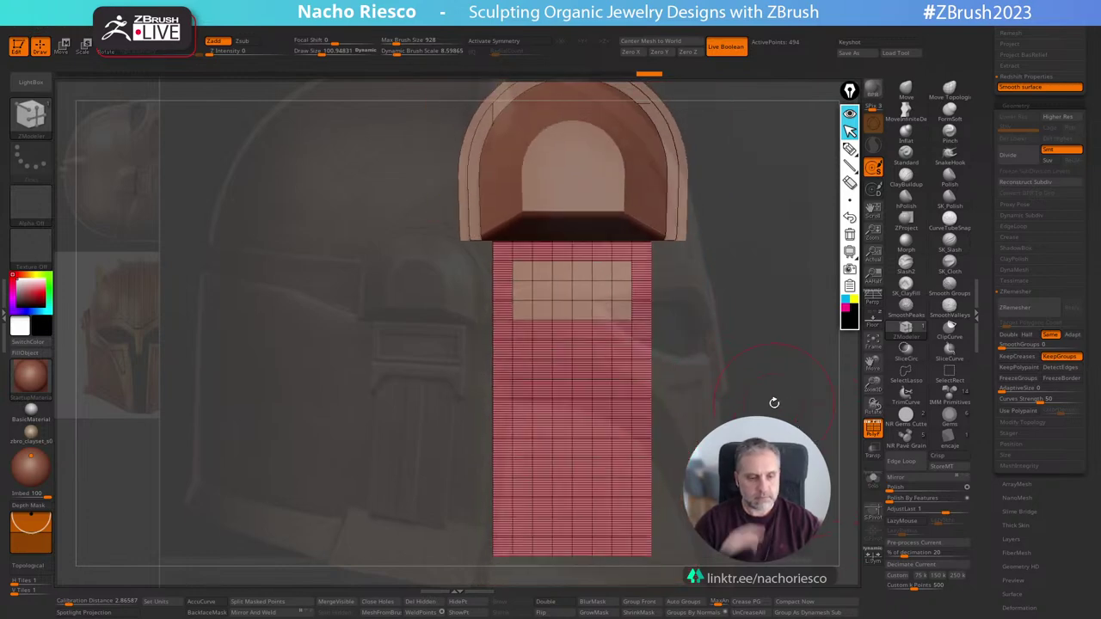
{"action": "key", "text": "w"}
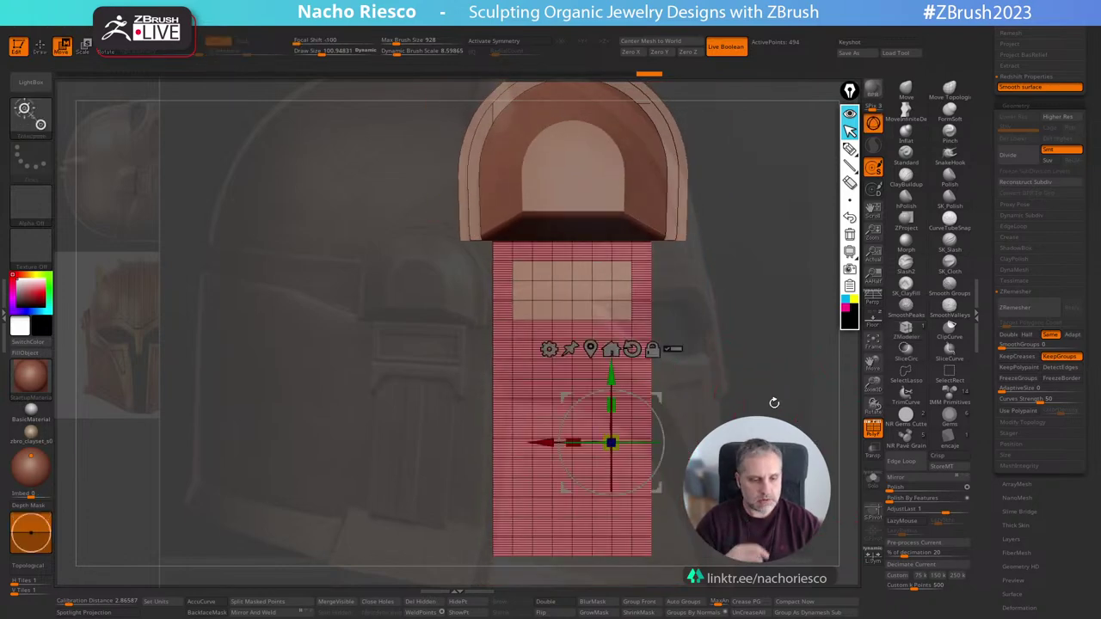
{"action": "left_click_drag", "start_coordinate": [571, 442], "coordinate": [551, 441]}
{"action": "key", "text": "ctrl+z"}
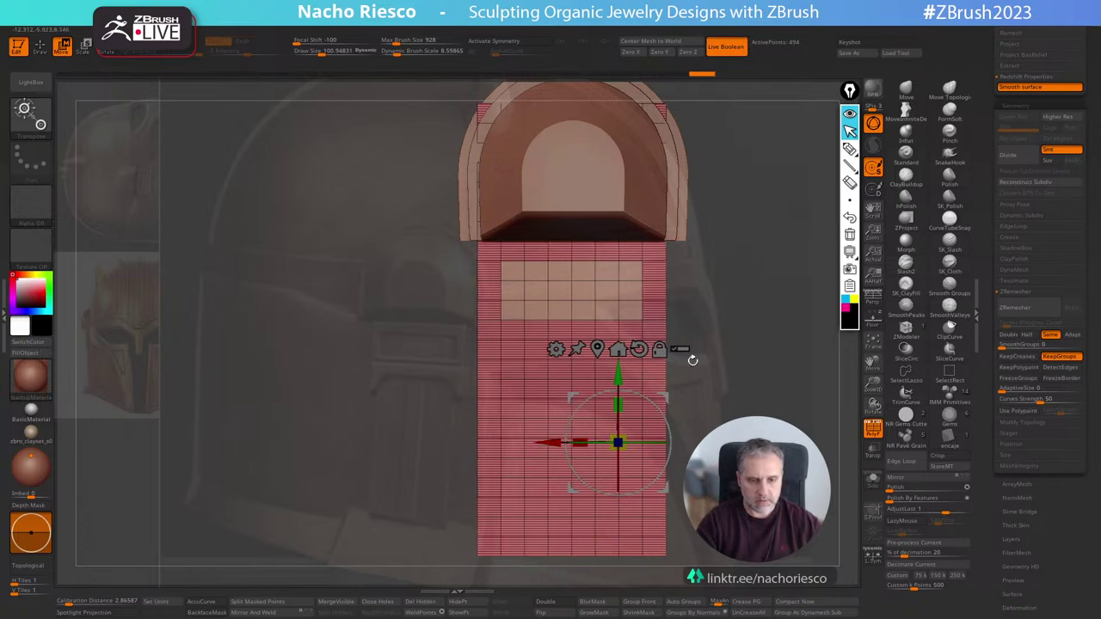
{"action": "right_click_drag", "start_coordinate": [745, 327], "coordinate": [724, 330], "text": "ctrl"}
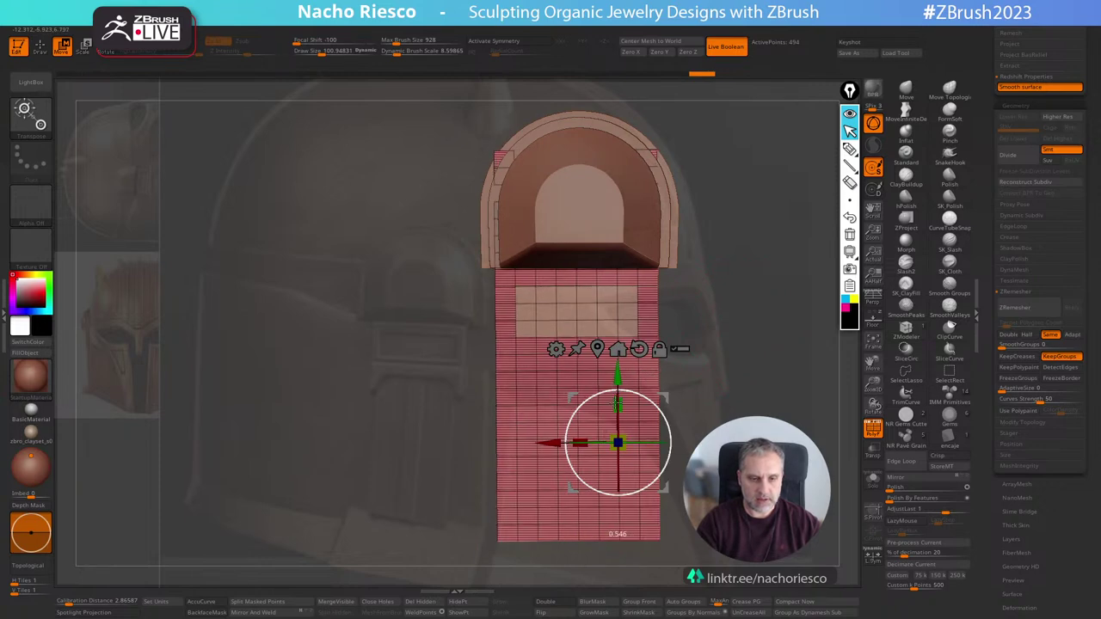
{"action": "key", "text": "q"}
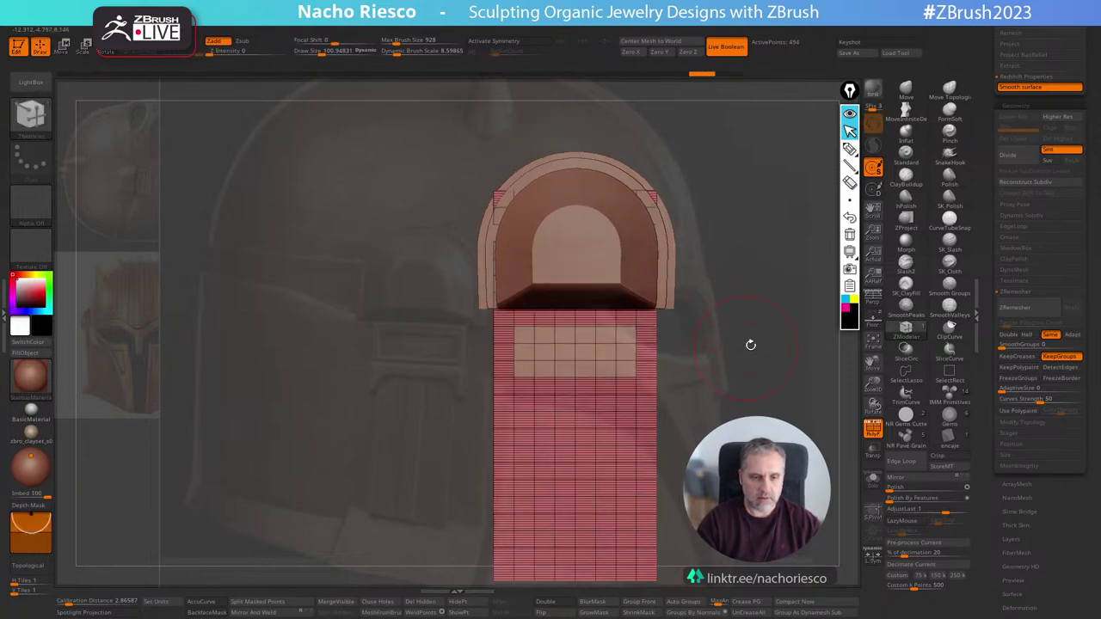
Clip the bar's top with a horizontal ClipCurve to remove the corners sticking out behind the ear piece's arch.
{"action": "left_click", "coordinate": [946, 322], "text": "ctrl+shift"}
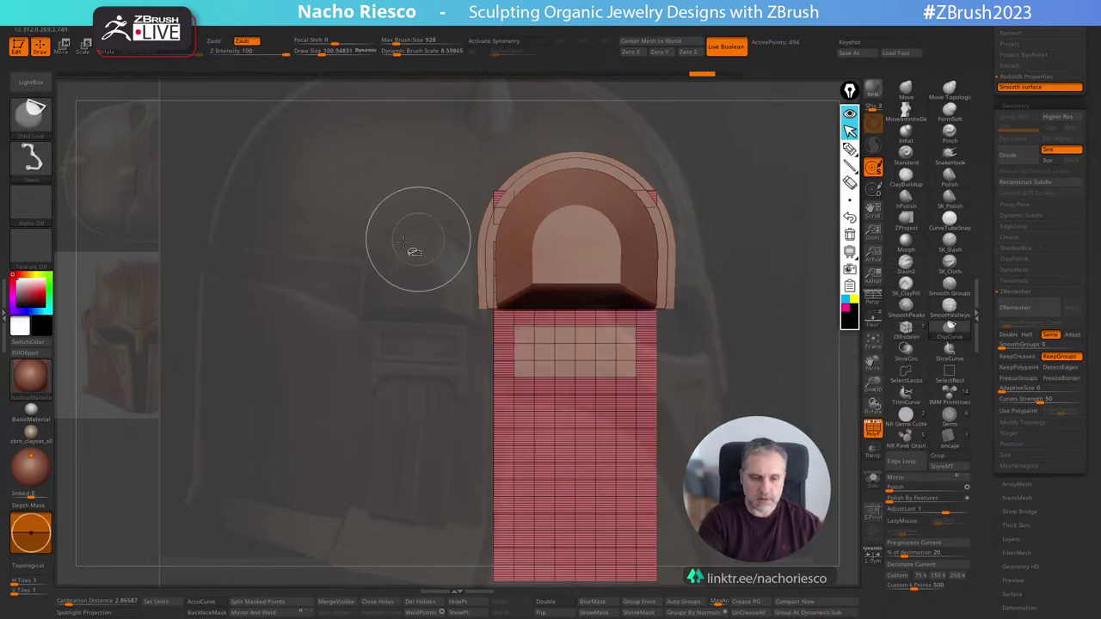
{"action": "left_click_drag", "start_coordinate": [406, 247], "coordinate": [831, 246], "text": "ctrl+shift"}
{"action": "left_click_drag", "start_coordinate": [767, 392], "coordinate": [768, 419]}
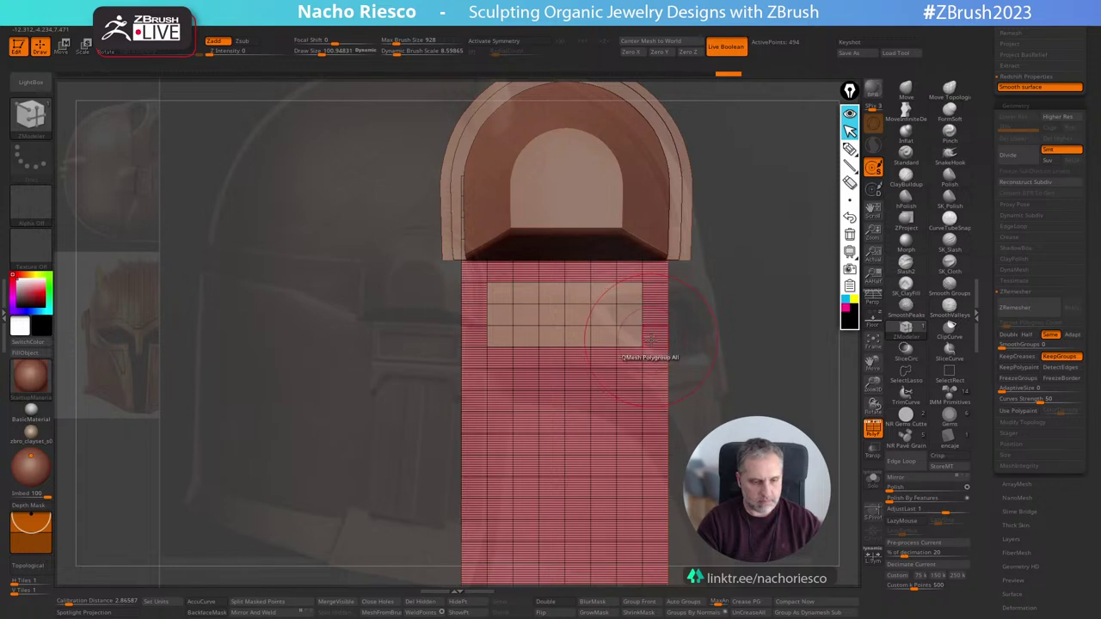
Isolate the bar and slide the complete edge loops on both sides of the marked panel outward, narrowing the side borders.
{"action": "left_click_drag", "start_coordinate": [720, 303], "coordinate": [849, 314]}
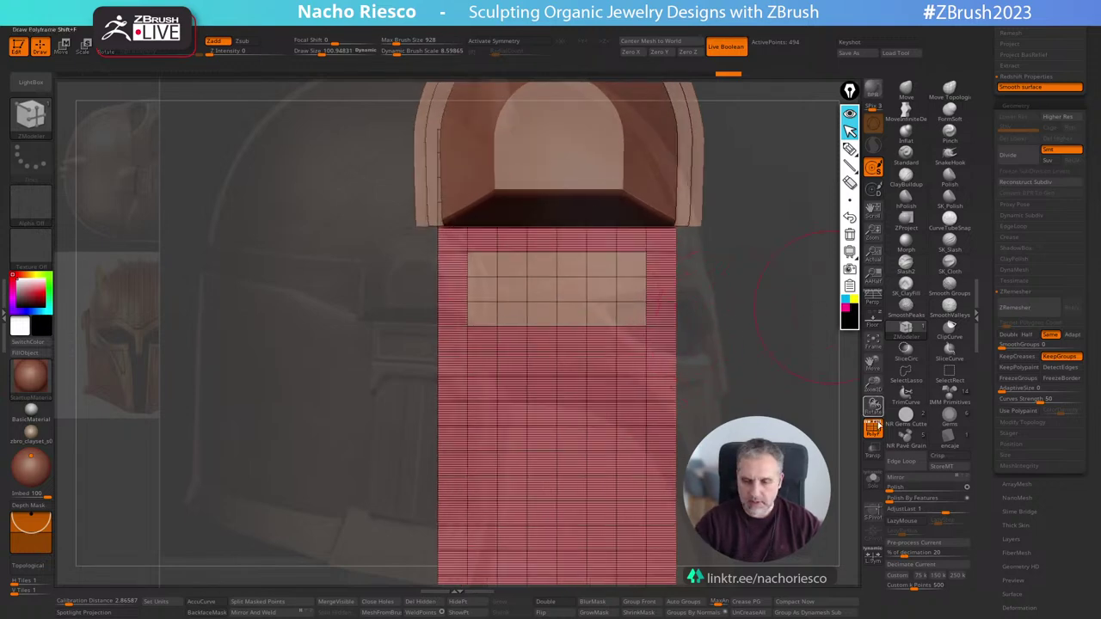
{"action": "left_click", "coordinate": [873, 427]}
{"action": "left_click", "coordinate": [873, 428]}
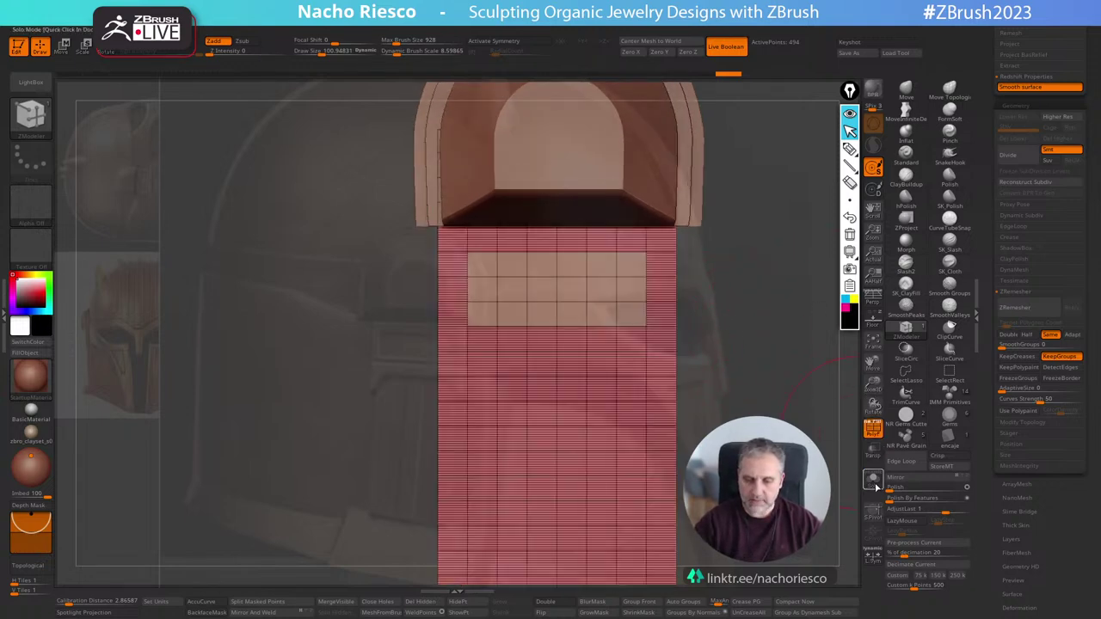
{"action": "left_click", "coordinate": [873, 479]}
{"action": "key", "text": "space"}
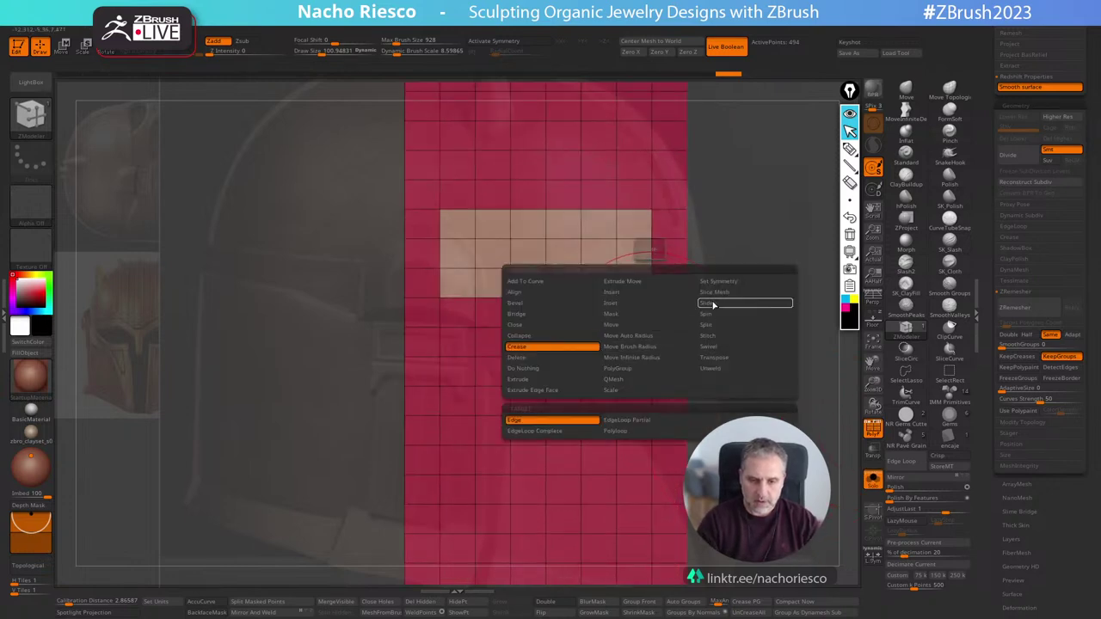
{"action": "left_click", "coordinate": [711, 306]}
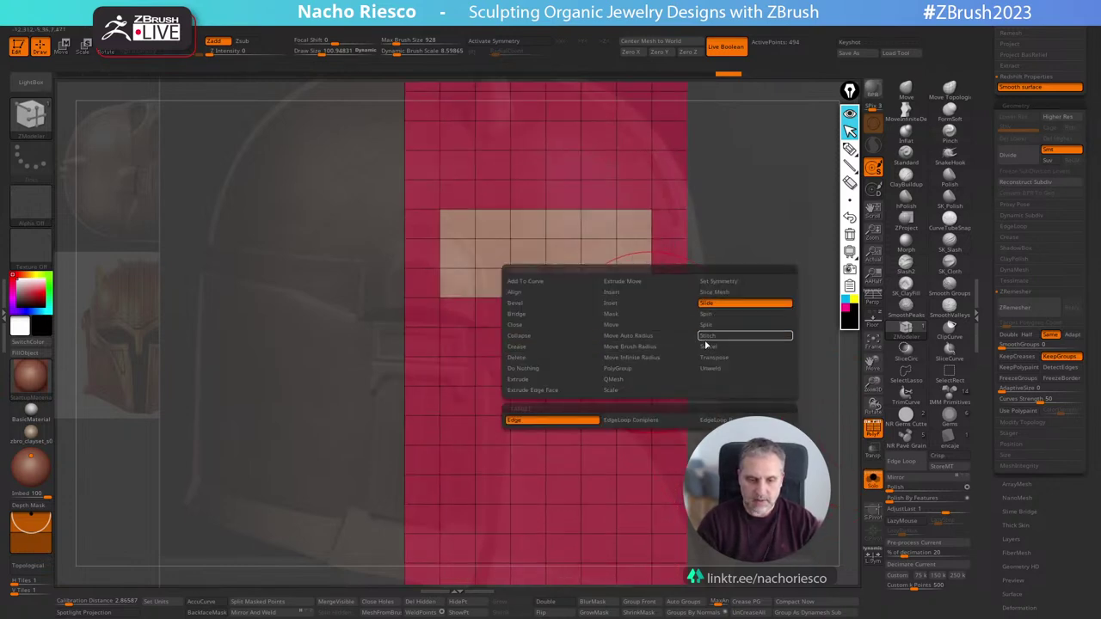
{"action": "left_click", "coordinate": [651, 375]}
{"action": "mouse_move", "coordinate": [651, 337]}
{"action": "left_mouse_down"}
{"action": "mouse_move", "coordinate": [667, 339]}
{"action": "mouse_move", "coordinate": [658, 346]}
{"action": "left_mouse_up"}
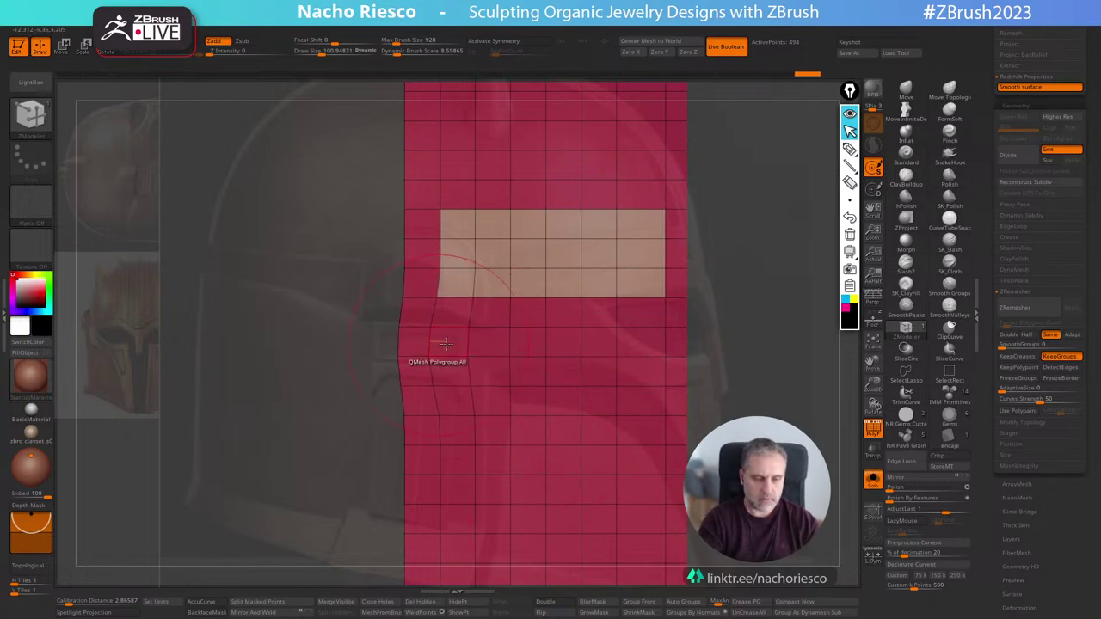
{"action": "left_click_drag", "start_coordinate": [438, 347], "coordinate": [426, 340]}
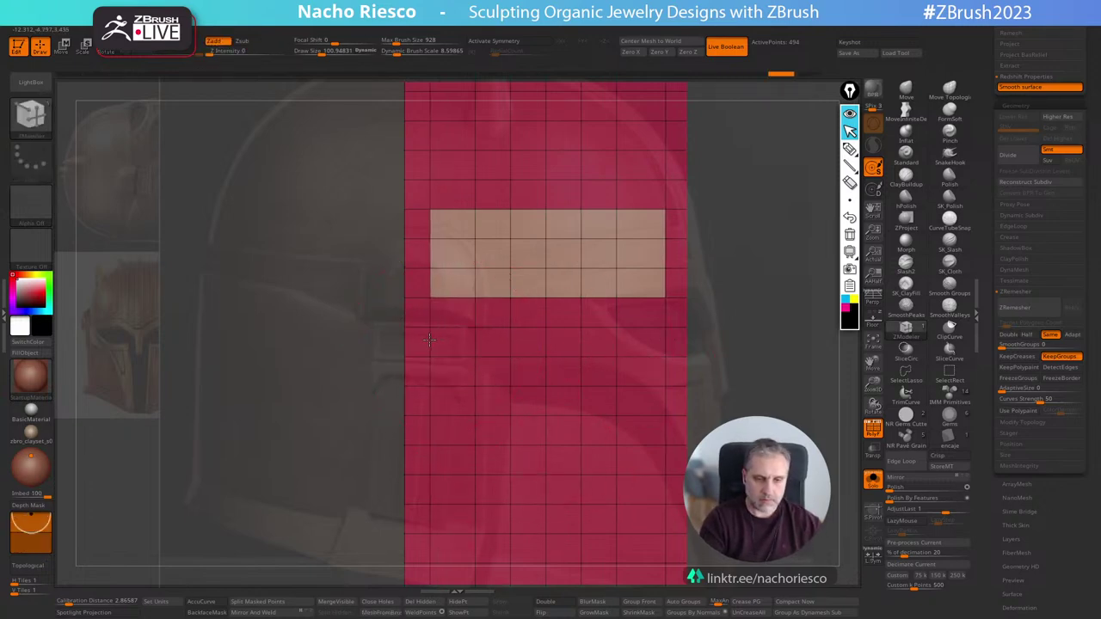
Push the marked rectangular panel inward with QMesh applied to its whole polygroup, and bring the other parts back into view.
{"action": "left_click_drag", "start_coordinate": [755, 269], "coordinate": [721, 260]}
{"action": "key", "text": "space"}
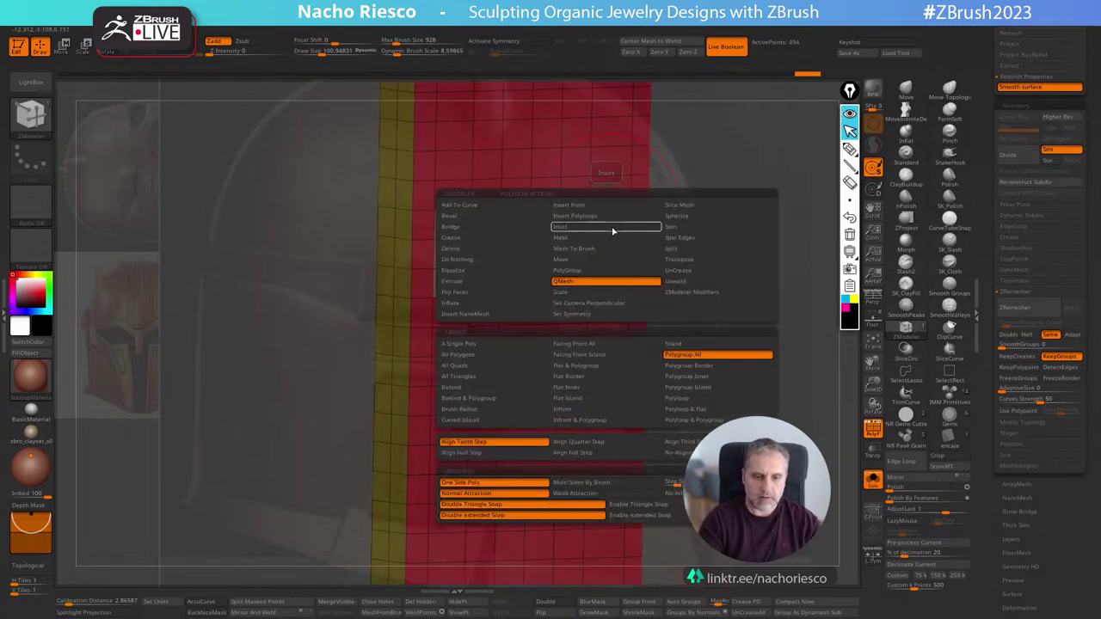
{"action": "left_click_drag", "start_coordinate": [577, 239], "coordinate": [566, 270]}
{"action": "left_click", "coordinate": [875, 433]}
{"action": "left_click", "coordinate": [872, 480]}
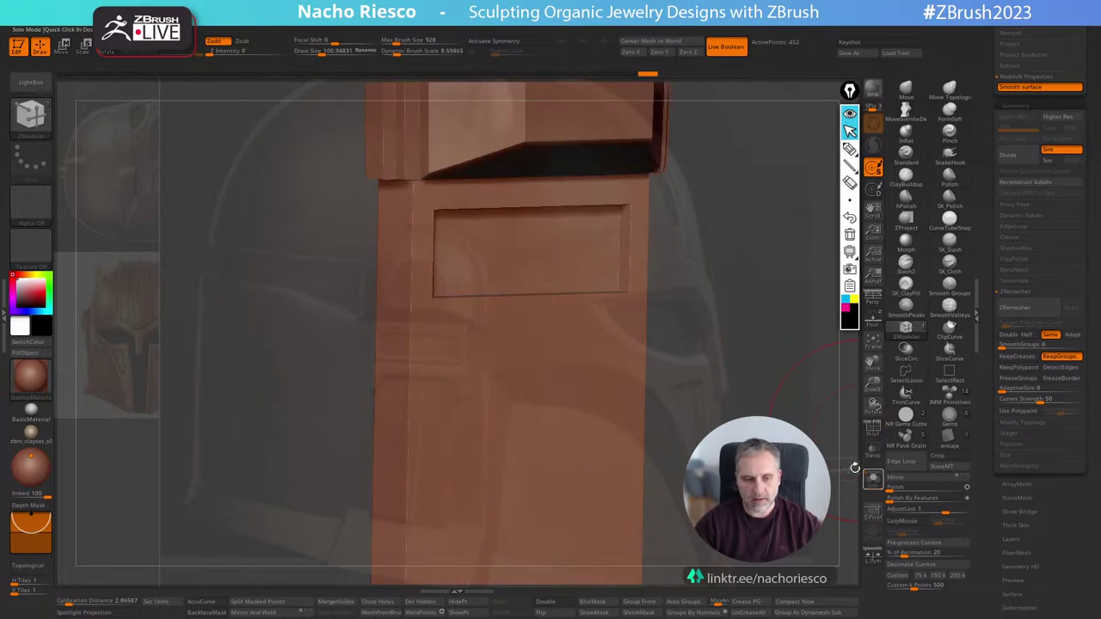
{"action": "mouse_move", "coordinate": [849, 467]}
{"action": "left_mouse_down", "text": "shift"}
{"action": "mouse_move", "coordinate": [761, 445]}
{"action": "mouse_move", "coordinate": [806, 434]}
{"action": "mouse_move", "coordinate": [803, 423]}
{"action": "mouse_move", "coordinate": [800, 480]}
{"action": "mouse_move", "coordinate": [804, 434]}
{"action": "mouse_move", "coordinate": [800, 450]}
{"action": "left_mouse_up", "text": "shift"}
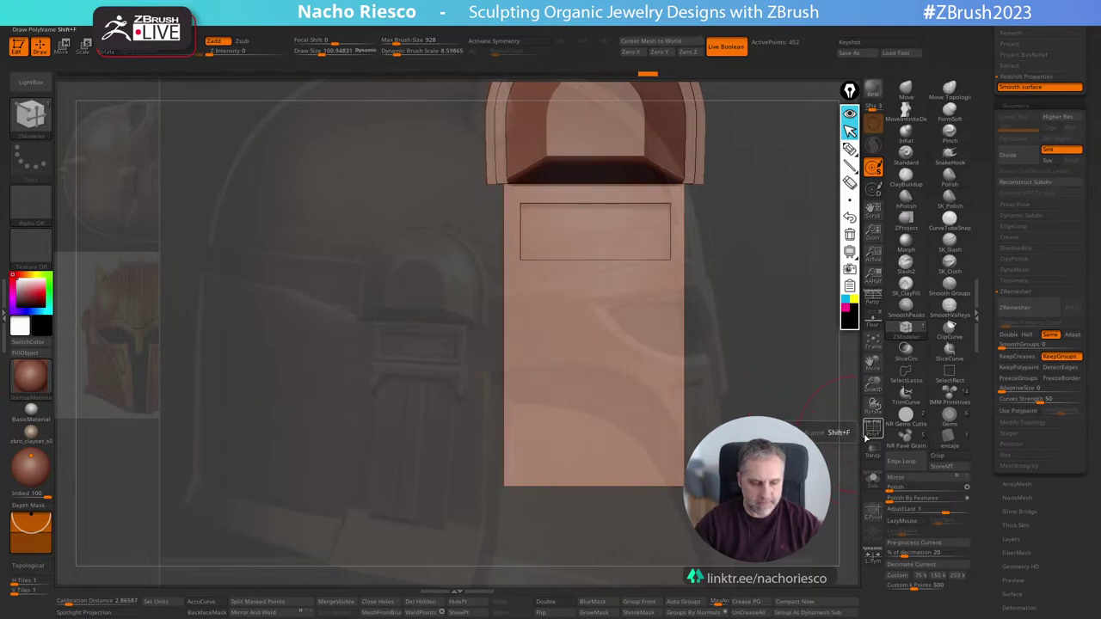
Isolate the bar, mark a centred column of polygons two wide below the panel down to the lower edge, and recess it with QMesh.
{"action": "left_click", "coordinate": [872, 433]}
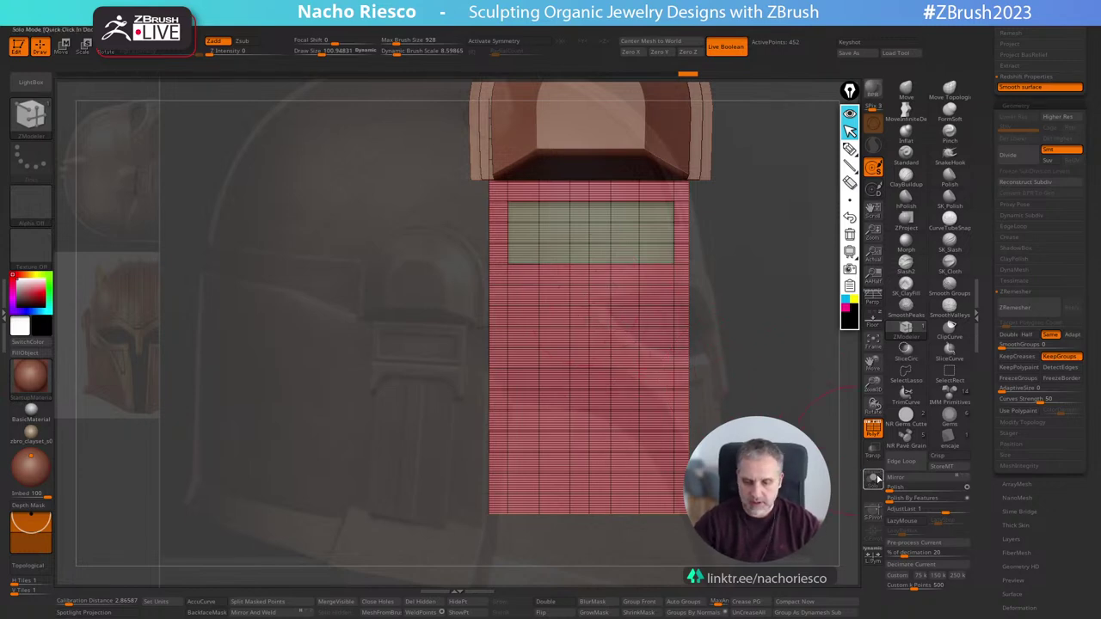
{"action": "left_click", "coordinate": [875, 479]}
{"action": "mouse_move", "coordinate": [590, 297]}
{"action": "left_mouse_down"}
{"action": "mouse_move", "coordinate": [602, 483]}
{"action": "mouse_move", "coordinate": [577, 306]}
{"action": "left_mouse_up"}
{"action": "mouse_move", "coordinate": [698, 370]}
{"action": "left_mouse_down"}
{"action": "mouse_move", "coordinate": [707, 385]}
{"action": "mouse_move", "coordinate": [778, 398]}
{"action": "left_mouse_up"}
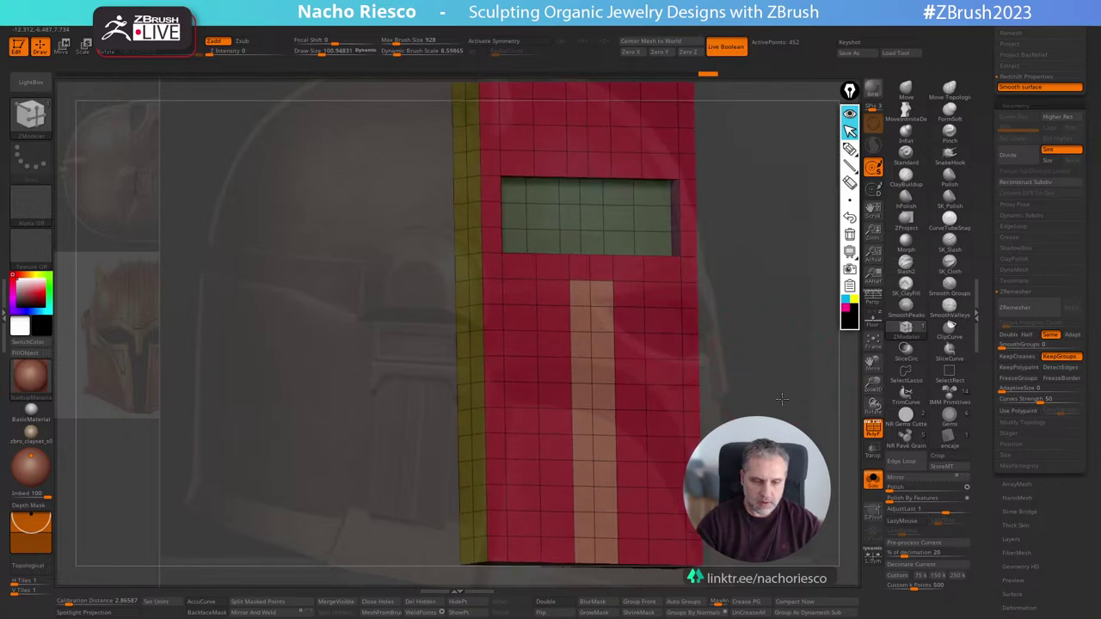
{"action": "left_click_drag", "start_coordinate": [601, 366], "coordinate": [614, 367]}
{"action": "right_click_drag", "start_coordinate": [617, 367], "coordinate": [731, 375], "text": "shift"}
{"action": "left_click", "coordinate": [872, 428]}
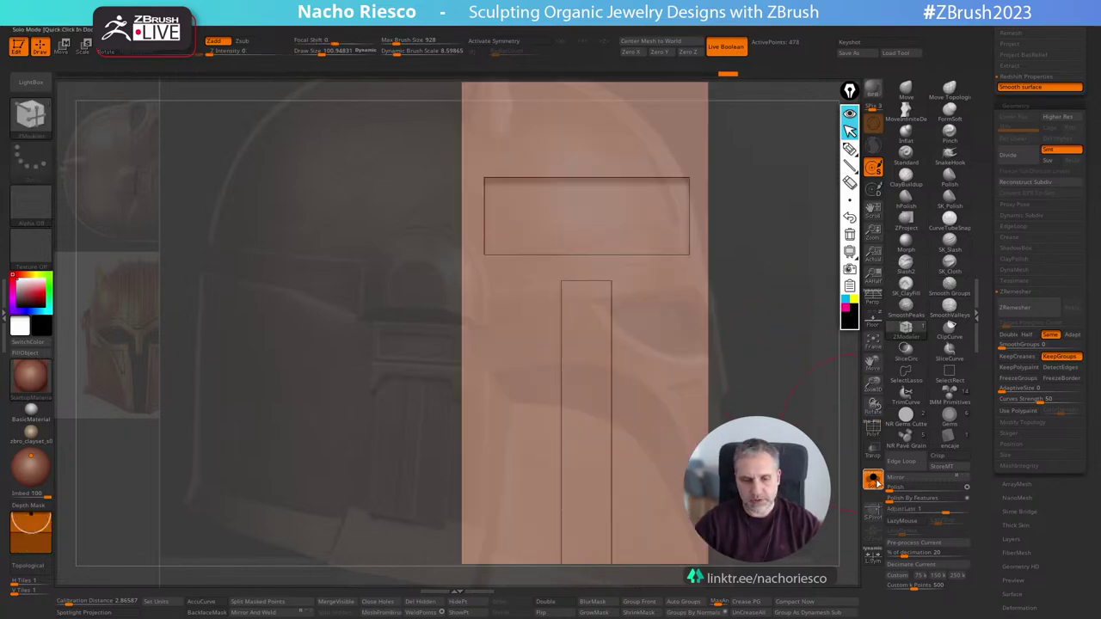
{"action": "left_click", "coordinate": [874, 481]}
{"action": "right_click_drag", "start_coordinate": [812, 460], "coordinate": [805, 391], "text": "ctrl"}
{"action": "right_click_drag", "start_coordinate": [809, 435], "coordinate": [798, 409], "text": "shift"}
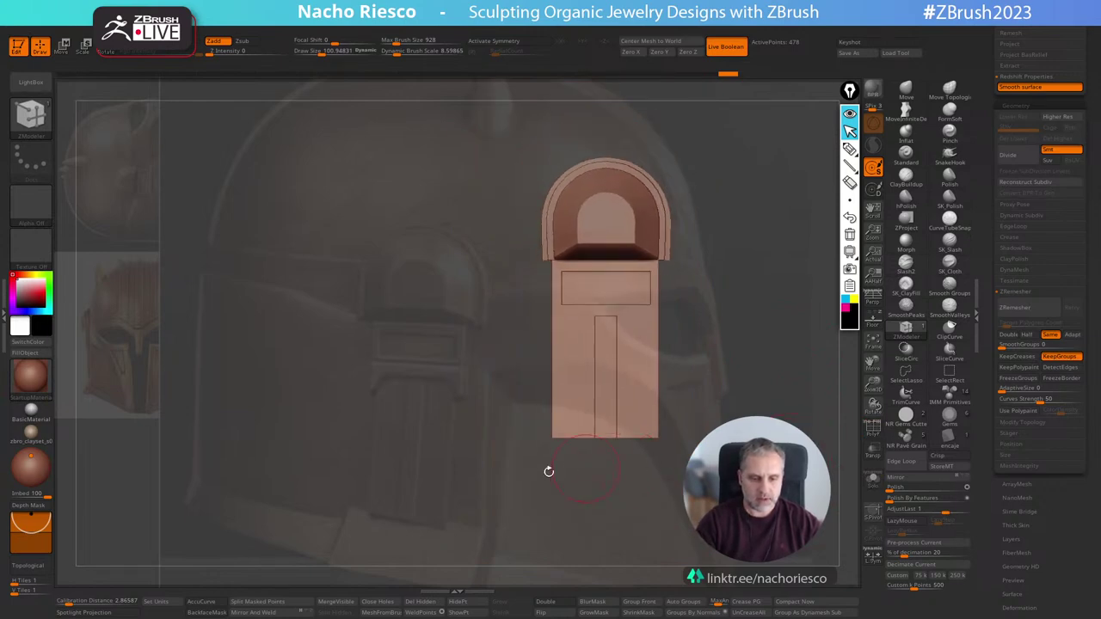
Lengthen the bar by masking all but its lower end and moving that end down about 0.93.
{"action": "left_click_drag", "start_coordinate": [520, 480], "coordinate": [726, 427], "text": "ctrl"}
{"action": "left_click", "coordinate": [736, 420], "text": "ctrl"}
{"action": "key", "text": "w"}
{"action": "left_click_drag", "start_coordinate": [631, 309], "coordinate": [631, 328]}
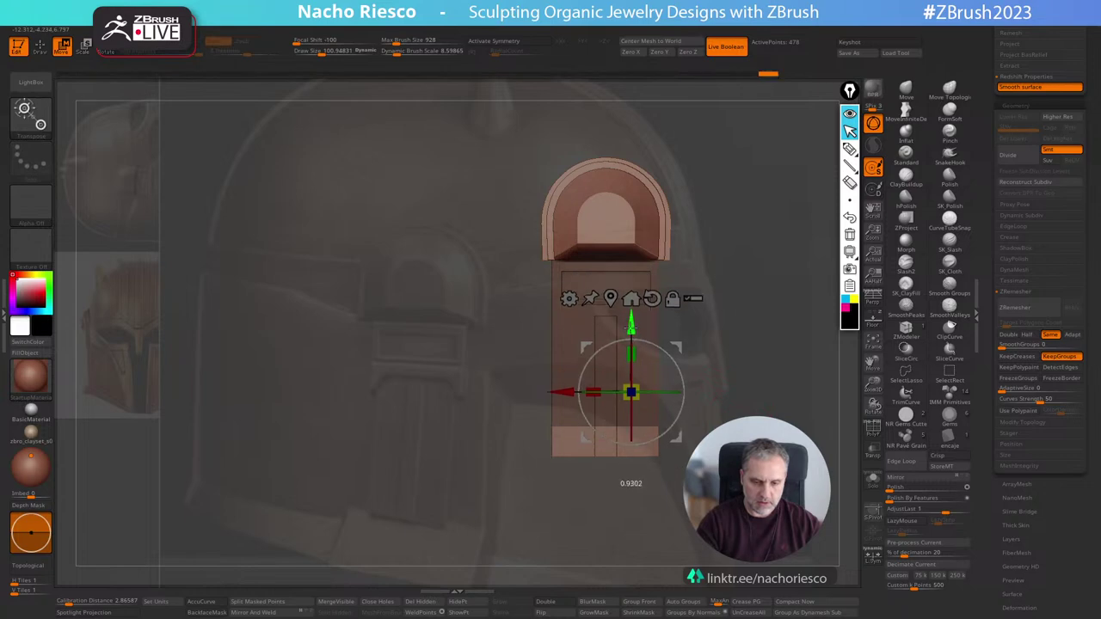
{"action": "key", "text": "q"}
Regroup the bar's polygons by normals and ZRemesh it with the Double and KeepGroups options.
{"action": "right_click_drag", "start_coordinate": [757, 473], "coordinate": [765, 518]}
{"action": "right_click_drag", "start_coordinate": [791, 381], "coordinate": [847, 447], "text": "ctrl"}
{"action": "left_click", "coordinate": [874, 429]}
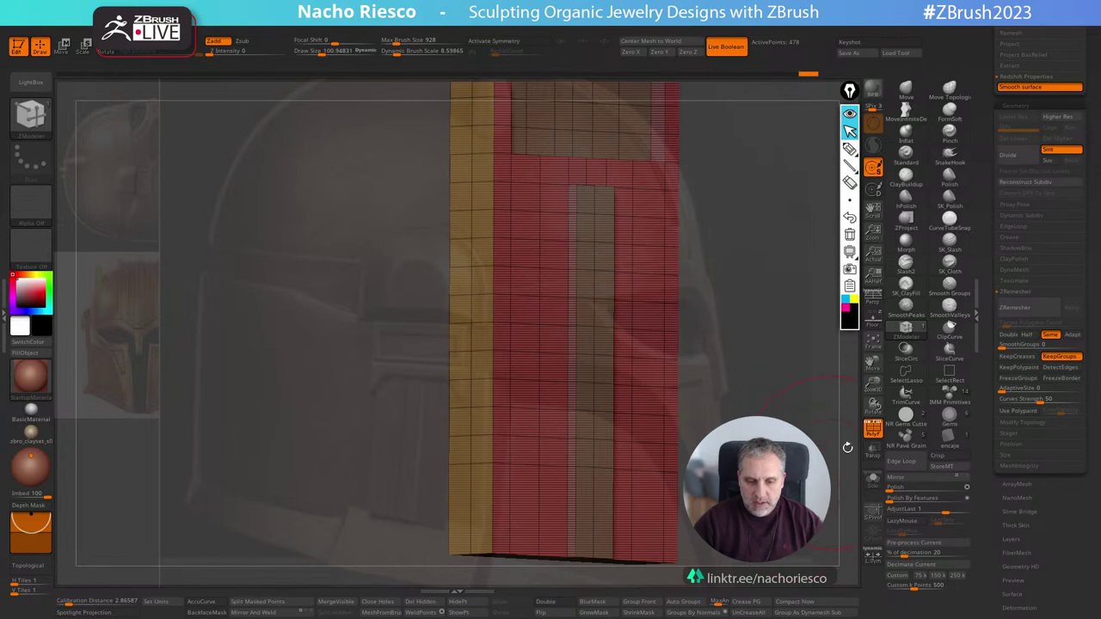
{"action": "left_click", "coordinate": [714, 613]}
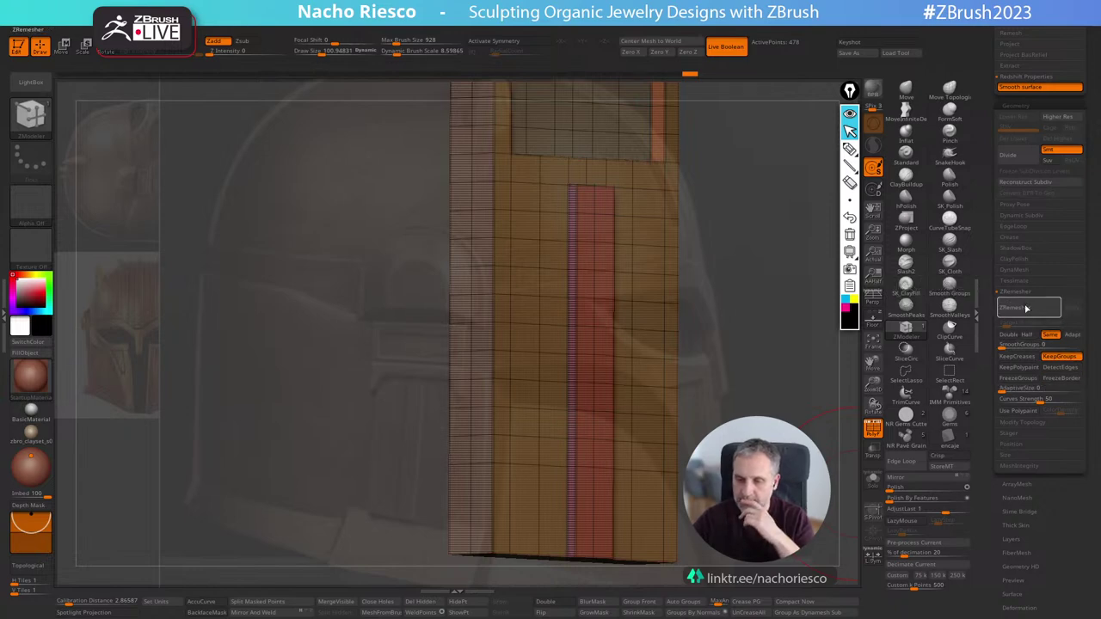
{"action": "left_click", "coordinate": [1026, 308]}
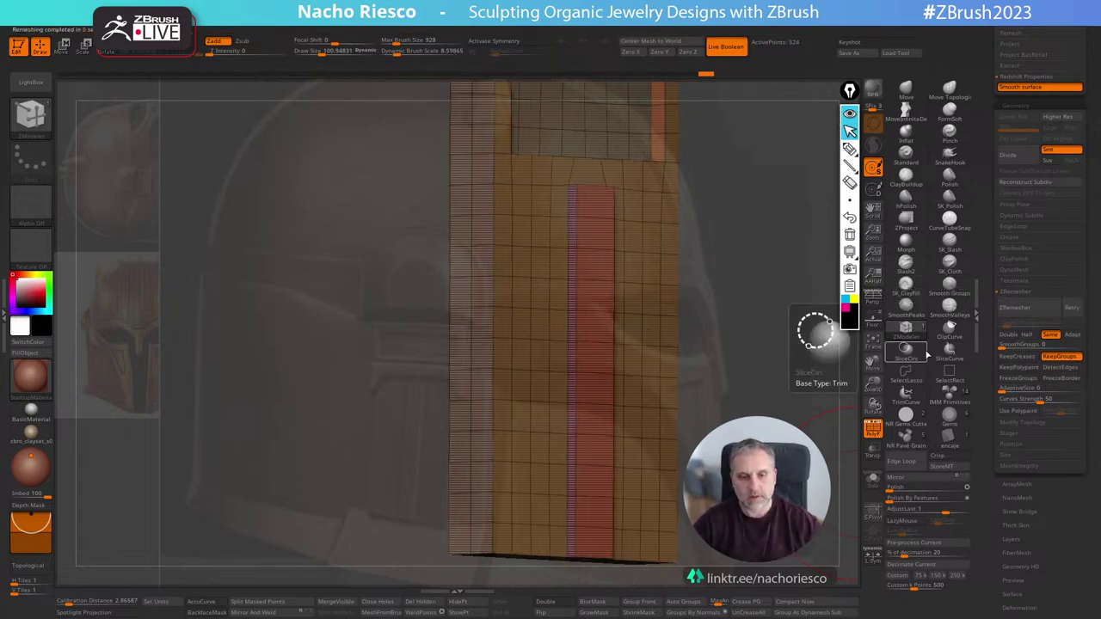
{"action": "key", "text": "ctrl+z"}
{"action": "left_click", "coordinate": [1032, 309]}
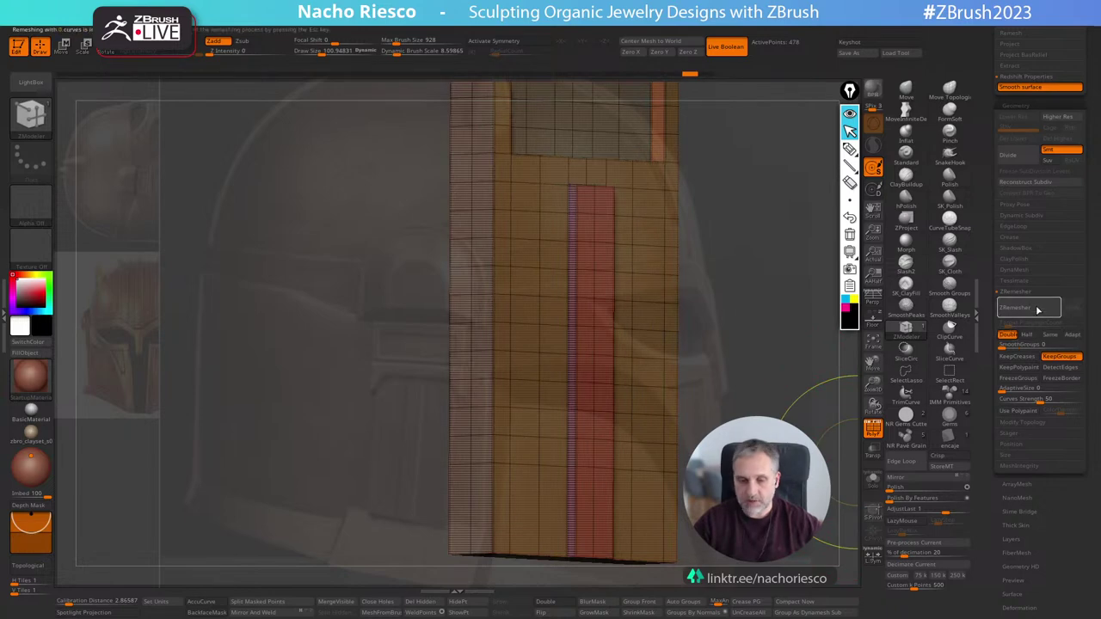
{"action": "mouse_move", "coordinate": [796, 378]}
{"action": "left_mouse_down"}
{"action": "mouse_move", "coordinate": [823, 469]}
{"action": "mouse_move", "coordinate": [805, 434]}
{"action": "mouse_move", "coordinate": [853, 430]}
{"action": "mouse_move", "coordinate": [804, 417]}
{"action": "mouse_move", "coordinate": [804, 391]}
{"action": "mouse_move", "coordinate": [821, 413]}
{"action": "mouse_move", "coordinate": [817, 442]}
{"action": "mouse_move", "coordinate": [798, 452]}
{"action": "mouse_move", "coordinate": [805, 470]}
{"action": "left_mouse_up"}
{"action": "left_click", "coordinate": [874, 430]}
{"action": "left_click_drag", "start_coordinate": [813, 341], "coordinate": [833, 357], "text": "alt"}
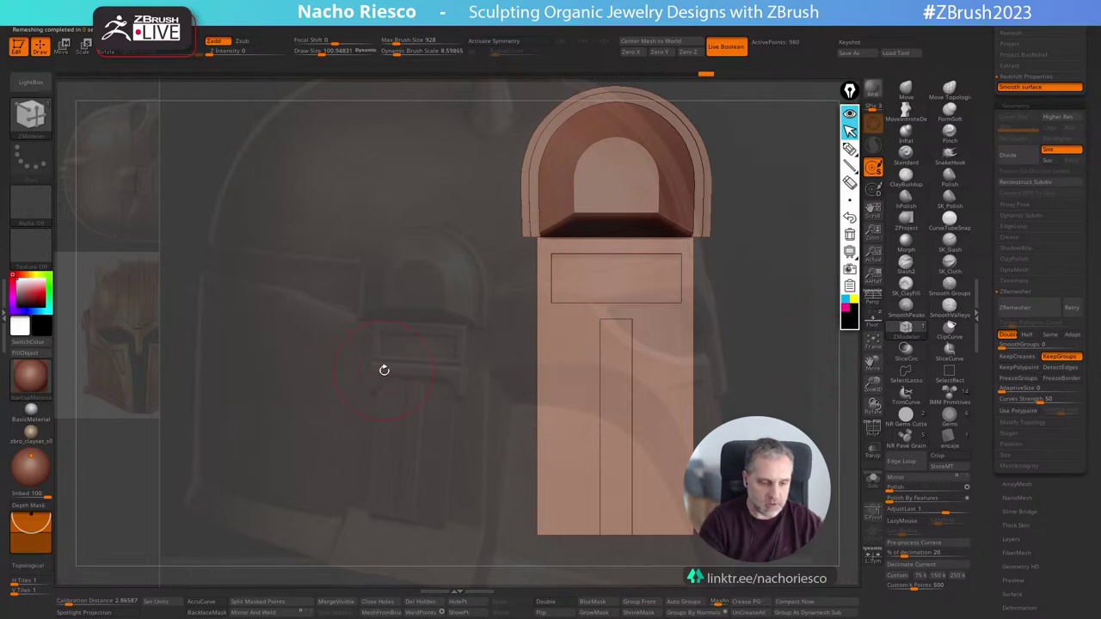
Insert a horizontal edge loop in the bar between the rectangular panel and the top of the vertical groove with ZModeler.
{"action": "mouse_move", "coordinate": [793, 397]}
{"action": "left_mouse_down", "text": "alt"}
{"action": "mouse_move", "coordinate": [791, 379]}
{"action": "mouse_move", "coordinate": [787, 422]}
{"action": "left_mouse_up", "text": "alt"}
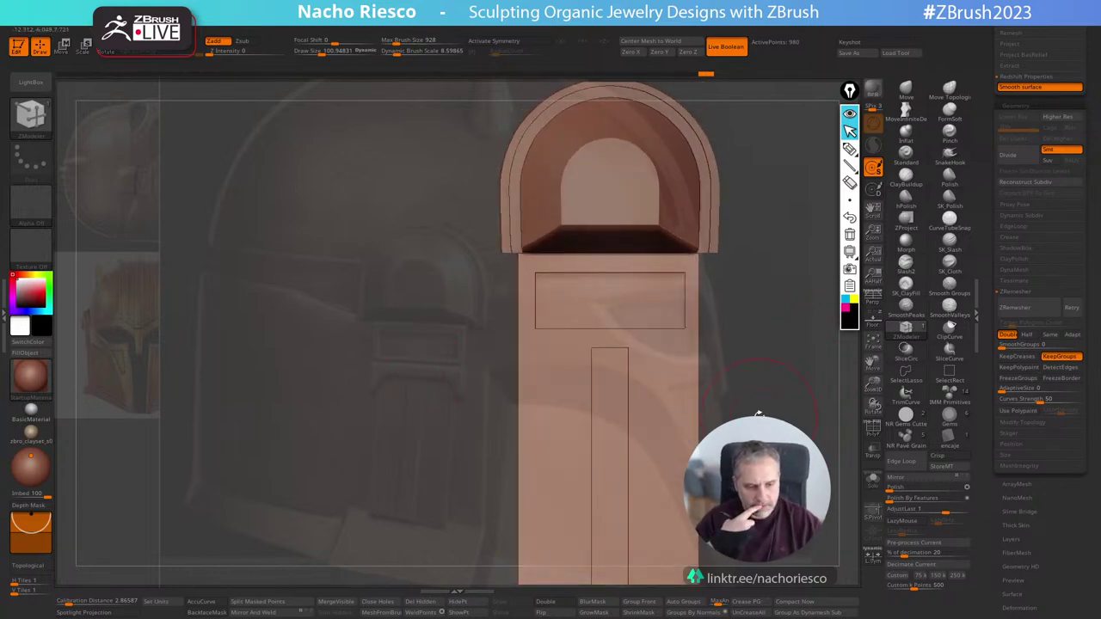
{"action": "left_click", "coordinate": [873, 430]}
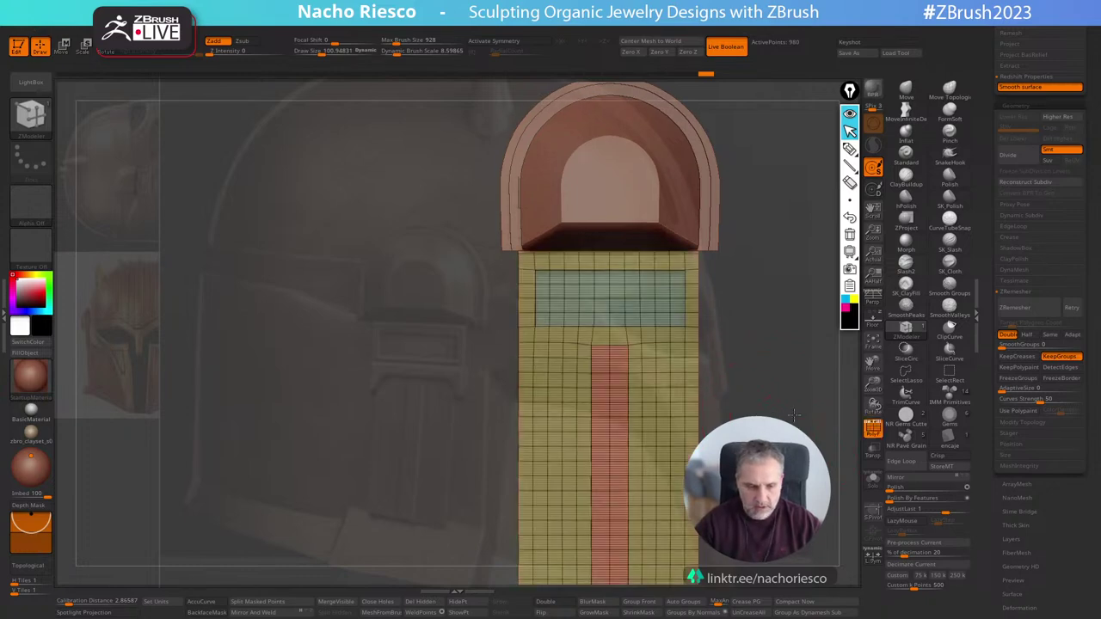
{"action": "mouse_move", "coordinate": [786, 378]}
{"action": "left_mouse_down"}
{"action": "mouse_move", "coordinate": [784, 403]}
{"action": "mouse_move", "coordinate": [781, 388]}
{"action": "left_mouse_up"}
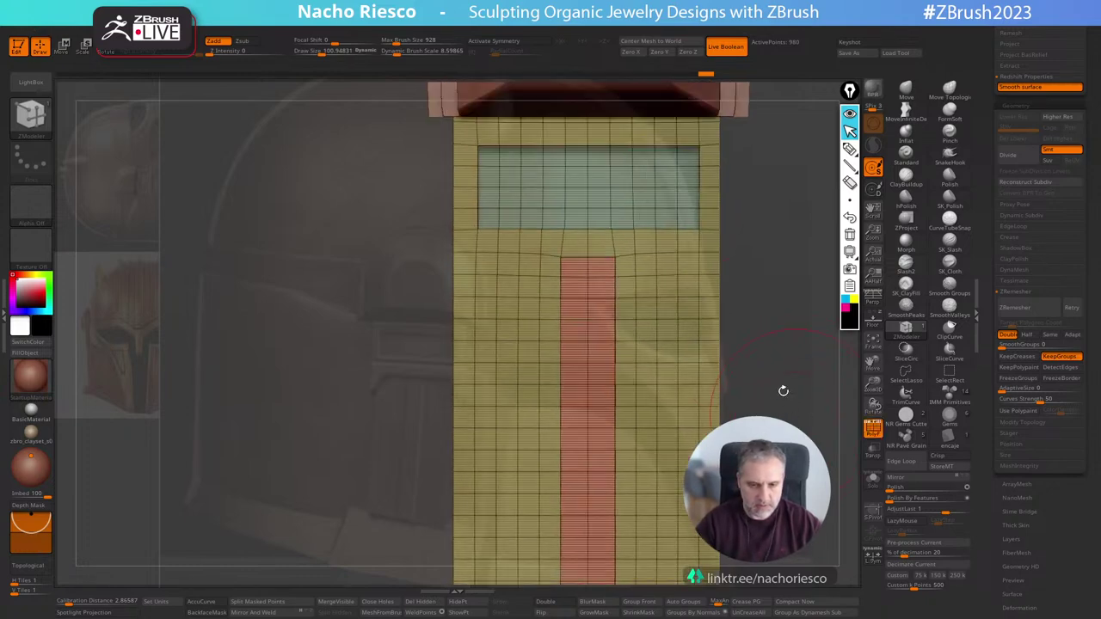
{"action": "left_click", "coordinate": [910, 335]}
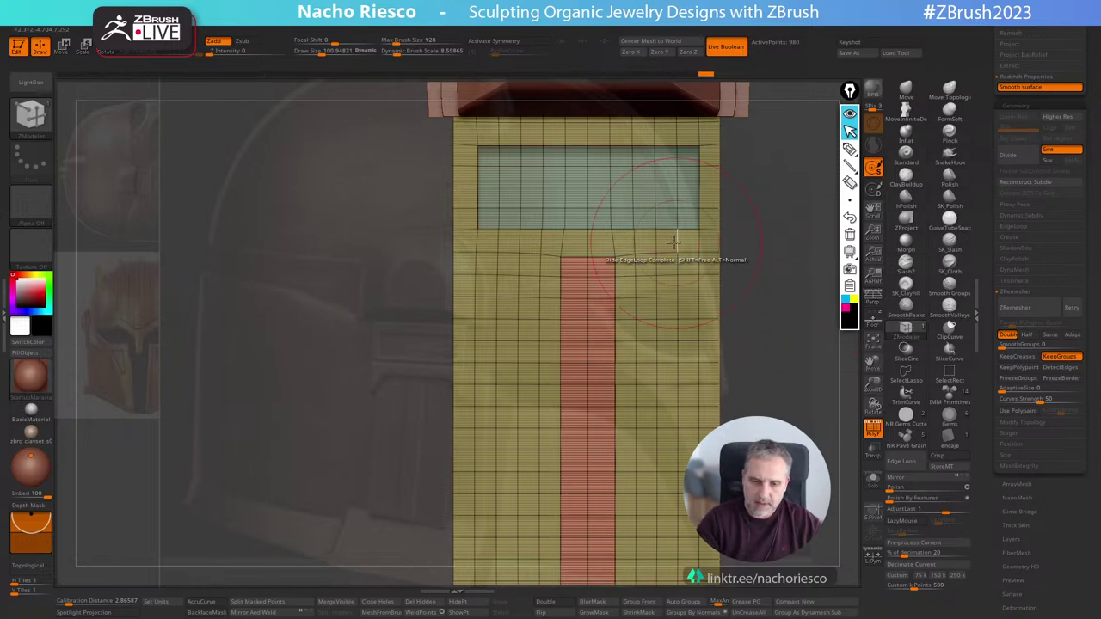
{"action": "key", "text": "space"}
{"action": "left_click", "coordinate": [644, 261]}
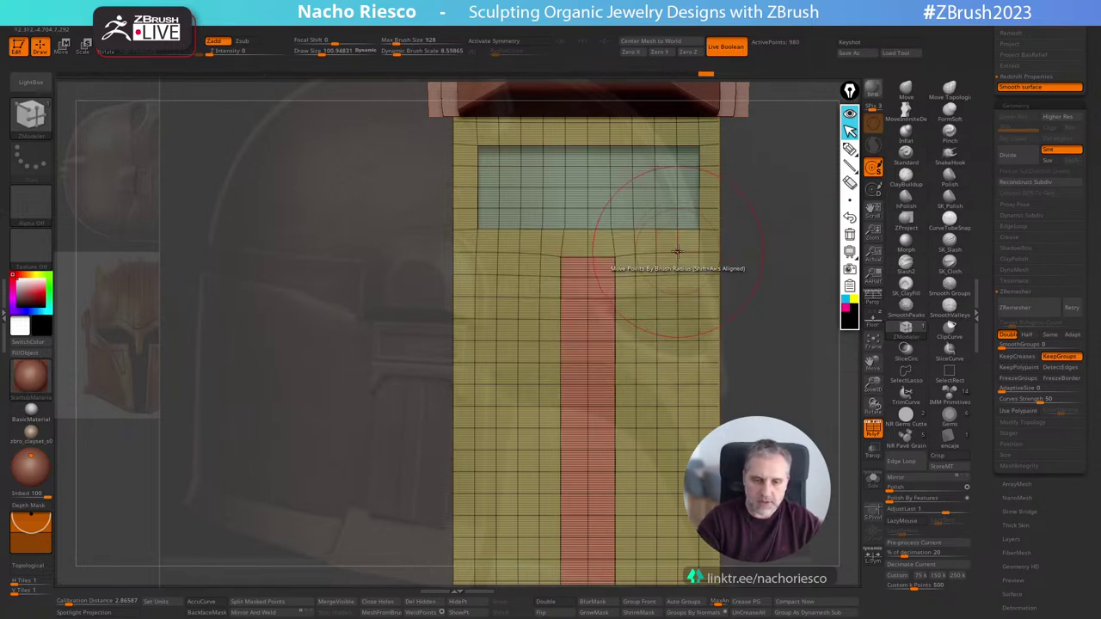
{"action": "left_click", "coordinate": [678, 244]}
{"action": "left_click", "coordinate": [678, 243]}
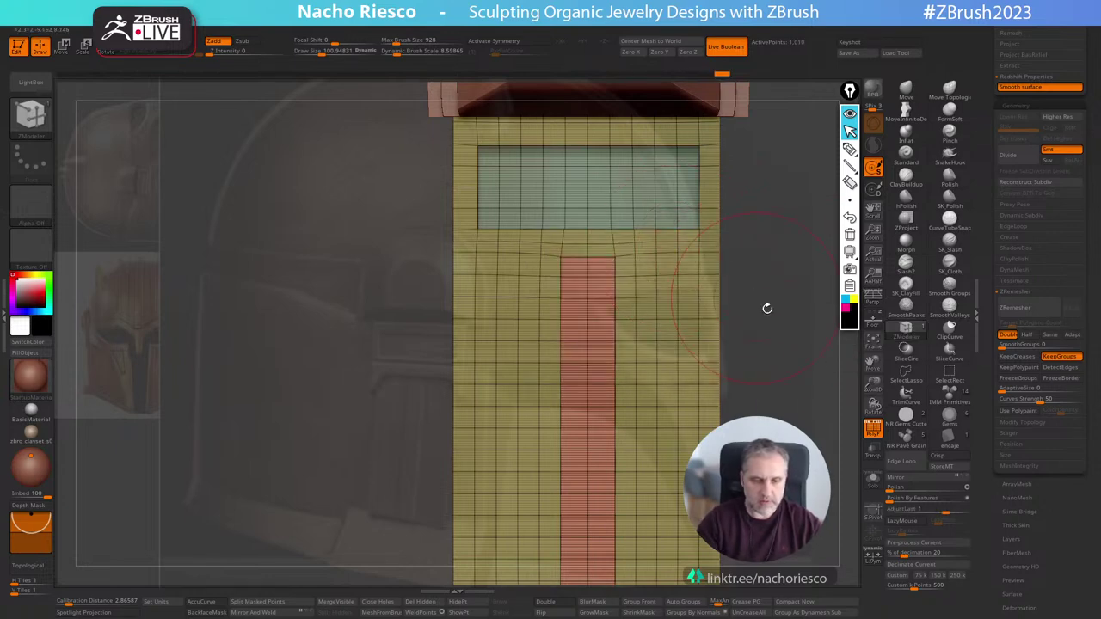
Mask the bar's upper section around the panel and scale the section below it narrower in width about its centre.
{"action": "left_click_drag", "start_coordinate": [793, 339], "coordinate": [790, 257], "text": "alt"}
{"action": "left_click_drag", "start_coordinate": [503, 505], "coordinate": [804, 238], "text": "ctrl"}
{"action": "left_click", "coordinate": [798, 295], "text": "ctrl"}
{"action": "key", "text": "w"}
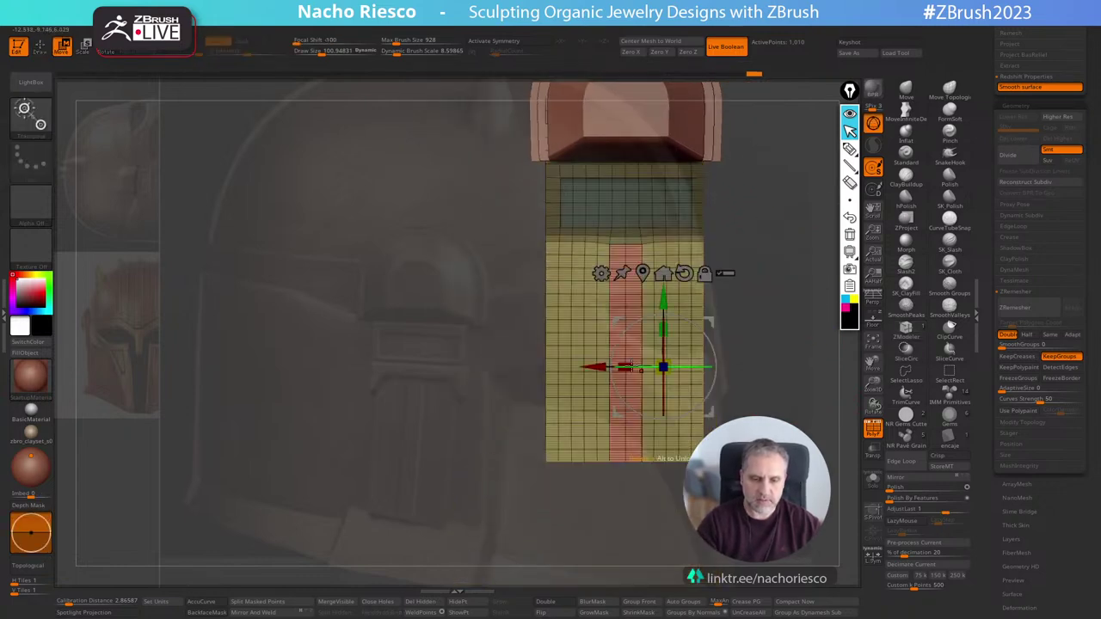
{"action": "left_click", "coordinate": [662, 274]}
{"action": "left_click_drag", "start_coordinate": [594, 347], "coordinate": [605, 348]}
{"action": "key", "text": "q"}
Reduce the draw size to about 76 and clear the mask from the bar.
{"action": "mouse_move", "coordinate": [762, 264]}
{"action": "left_mouse_down", "text": "alt"}
{"action": "mouse_move", "coordinate": [810, 325]}
{"action": "mouse_move", "coordinate": [791, 351]}
{"action": "mouse_move", "coordinate": [798, 403]}
{"action": "left_mouse_up", "text": "alt"}
{"action": "key", "text": "s"}
{"action": "left_click_drag", "start_coordinate": [602, 271], "coordinate": [597, 272]}
{"action": "mouse_move", "coordinate": [821, 385]}
{"action": "left_mouse_down", "text": "ctrl"}
{"action": "mouse_move", "coordinate": [836, 413]}
{"action": "mouse_move", "coordinate": [805, 381]}
{"action": "left_mouse_up", "text": "ctrl"}
{"action": "left_click", "coordinate": [873, 428]}
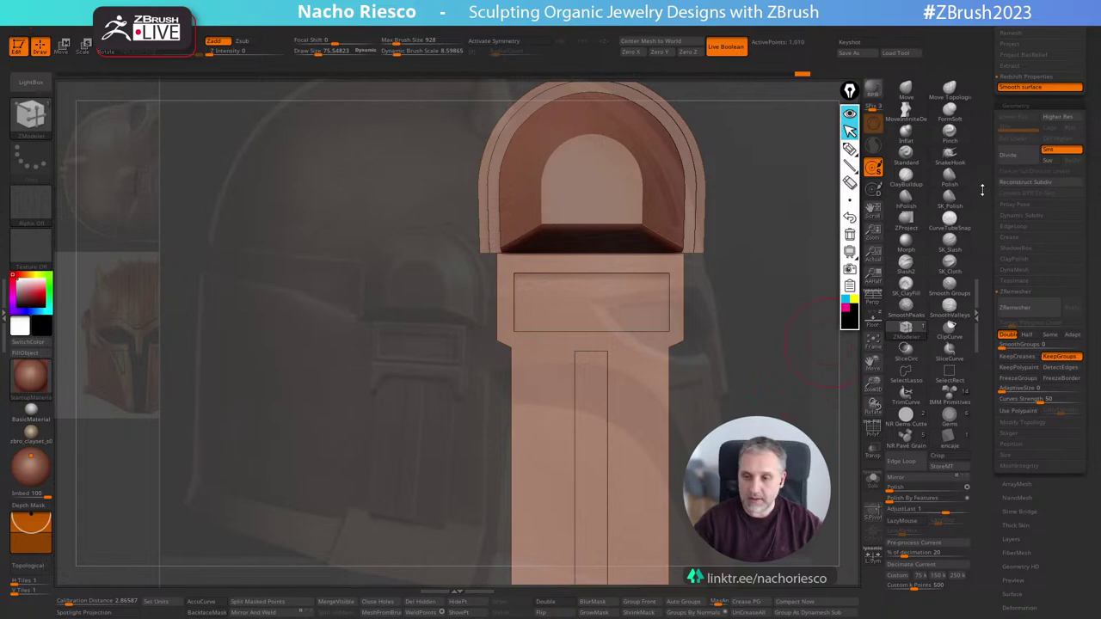
{"action": "left_click_drag", "start_coordinate": [805, 431], "coordinate": [812, 403], "text": "alt"}
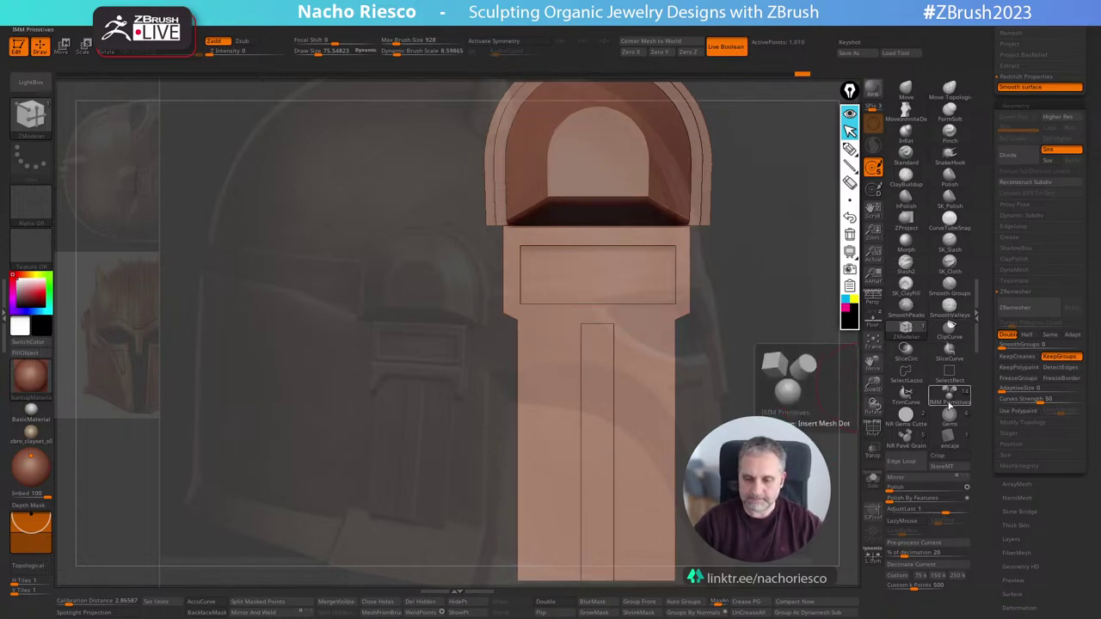
Insert a QCube from IMM Primitives on the bar just below the panel and split it into its own subtool.
{"action": "left_click", "coordinate": [950, 396]}
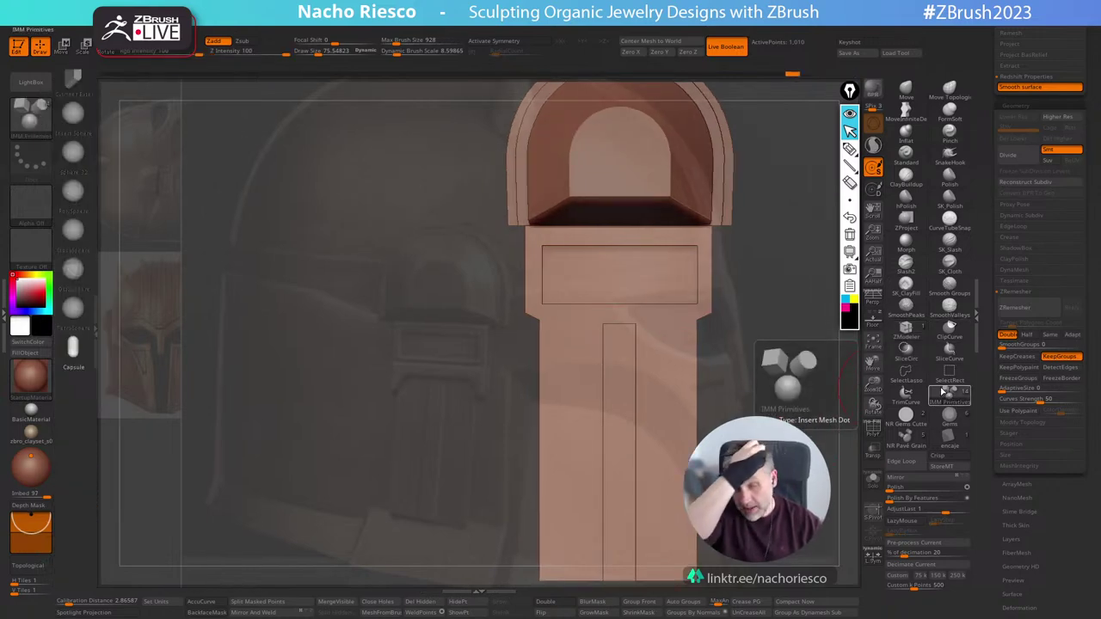
{"action": "left_click_drag", "start_coordinate": [88, 211], "coordinate": [91, 353]}
{"action": "left_click", "coordinate": [90, 198]}
{"action": "left_click_drag", "start_coordinate": [93, 213], "coordinate": [82, 307]}
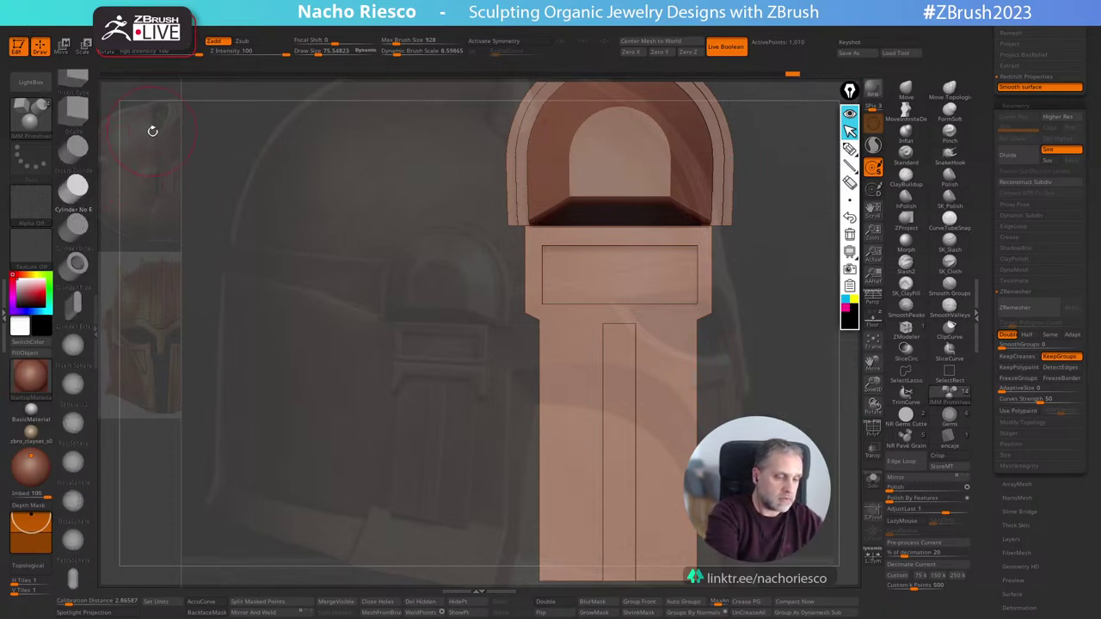
{"action": "left_click", "coordinate": [83, 123]}
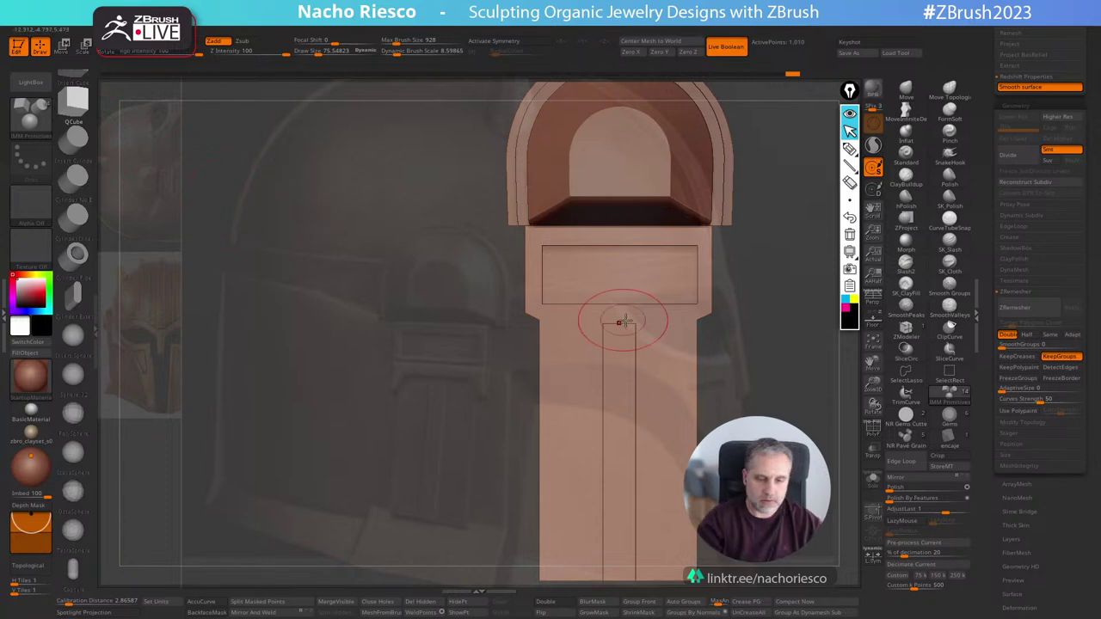
{"action": "left_click_drag", "start_coordinate": [619, 342], "coordinate": [626, 382]}
{"action": "left_click", "coordinate": [284, 605]}
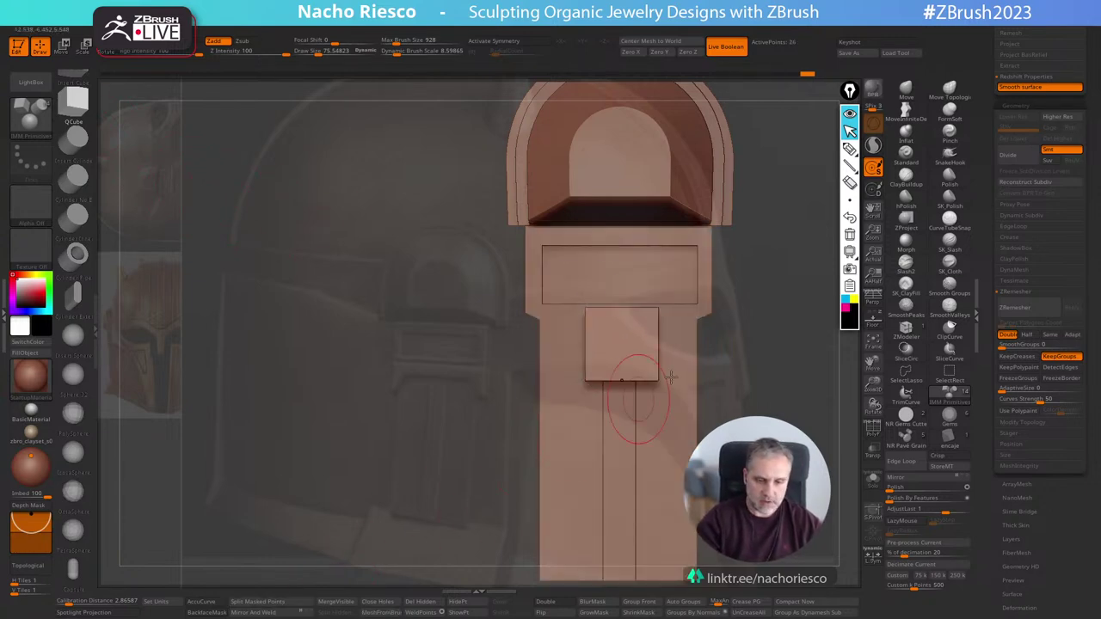
Flatten the cube slightly and widen it about 2.4 times so it forms a block spanning the bar just below the panel.
{"action": "key", "text": "w"}
{"action": "left_click_drag", "start_coordinate": [621, 306], "coordinate": [621, 289]}
{"action": "right_click_drag", "start_coordinate": [649, 318], "coordinate": [701, 346]}
{"action": "left_click_drag", "start_coordinate": [690, 357], "coordinate": [581, 356]}
{"action": "left_click_drag", "start_coordinate": [526, 362], "coordinate": [478, 363]}
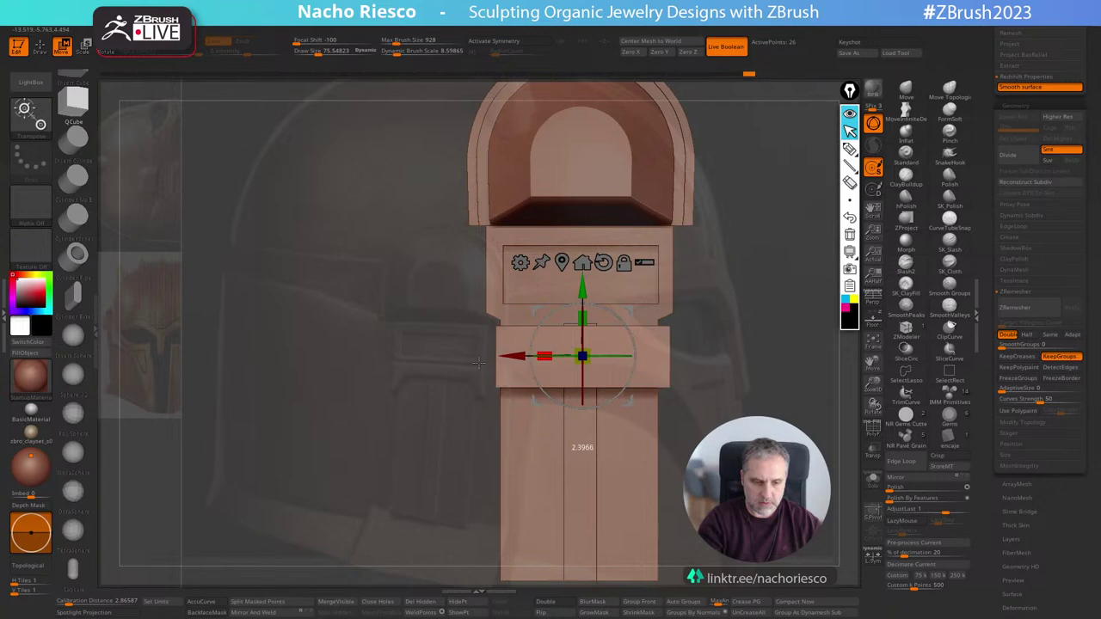
{"action": "left_click_drag", "start_coordinate": [582, 285], "coordinate": [583, 279]}
Move the block backward in side view so that it sinks into the bar and protrudes only slightly from its front.
{"action": "left_click_drag", "start_coordinate": [725, 286], "coordinate": [786, 278], "text": "shift"}
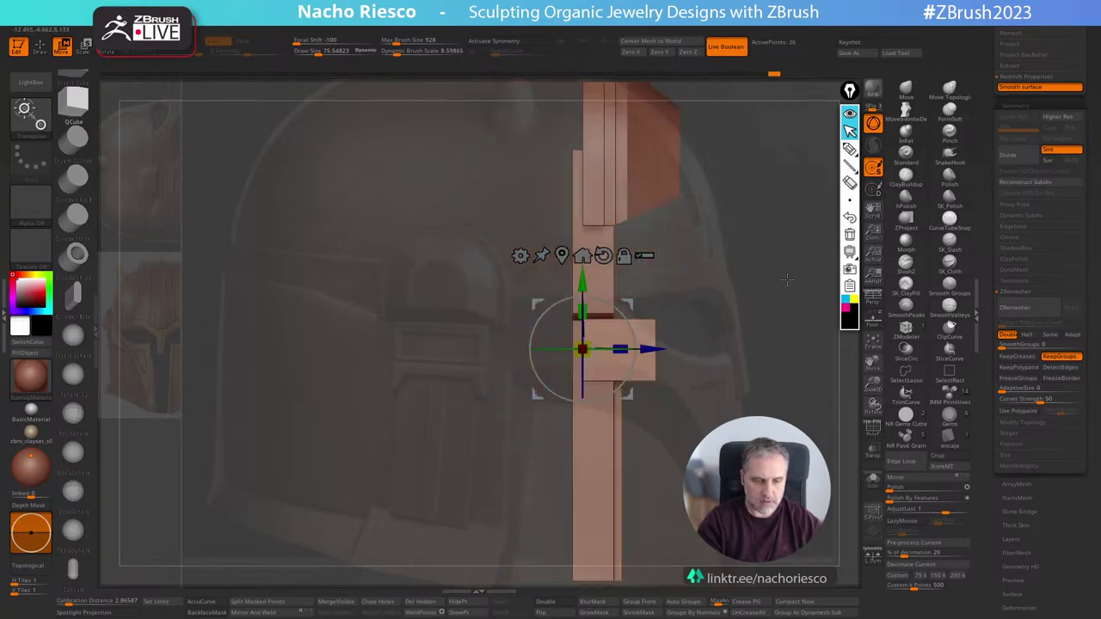
{"action": "left_click_drag", "start_coordinate": [652, 348], "coordinate": [630, 349]}
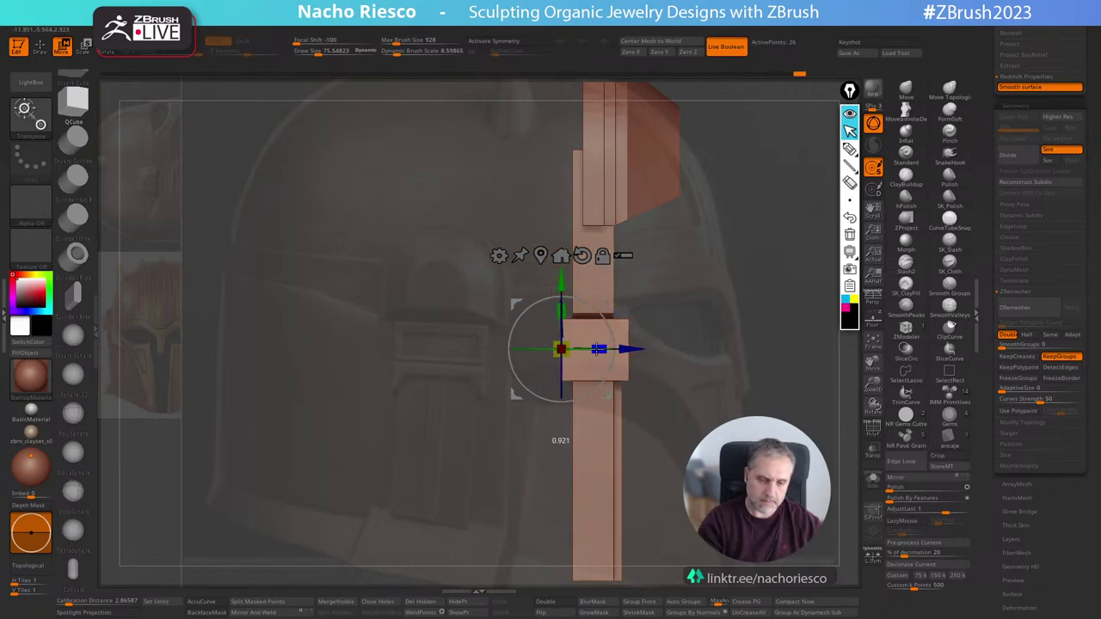
{"action": "left_click_drag", "start_coordinate": [634, 347], "coordinate": [637, 347]}
{"action": "mouse_move", "coordinate": [746, 337]}
{"action": "left_mouse_down", "text": "shift"}
{"action": "mouse_move", "coordinate": [681, 339]}
{"action": "mouse_move", "coordinate": [761, 357]}
{"action": "left_mouse_up", "text": "shift"}
Isolate the block with its wireframe displayed and regroup its polygons by normals.
{"action": "key", "text": "q"}
{"action": "left_click", "coordinate": [879, 437]}
{"action": "left_click_drag", "start_coordinate": [844, 437], "coordinate": [850, 469], "text": "alt"}
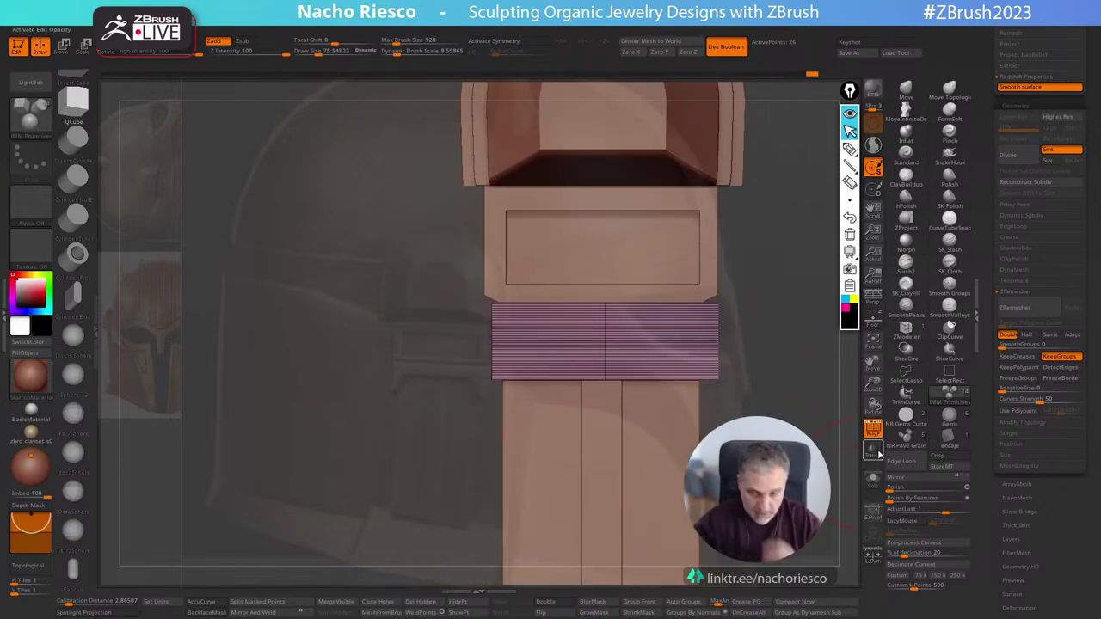
{"action": "left_click", "coordinate": [872, 479]}
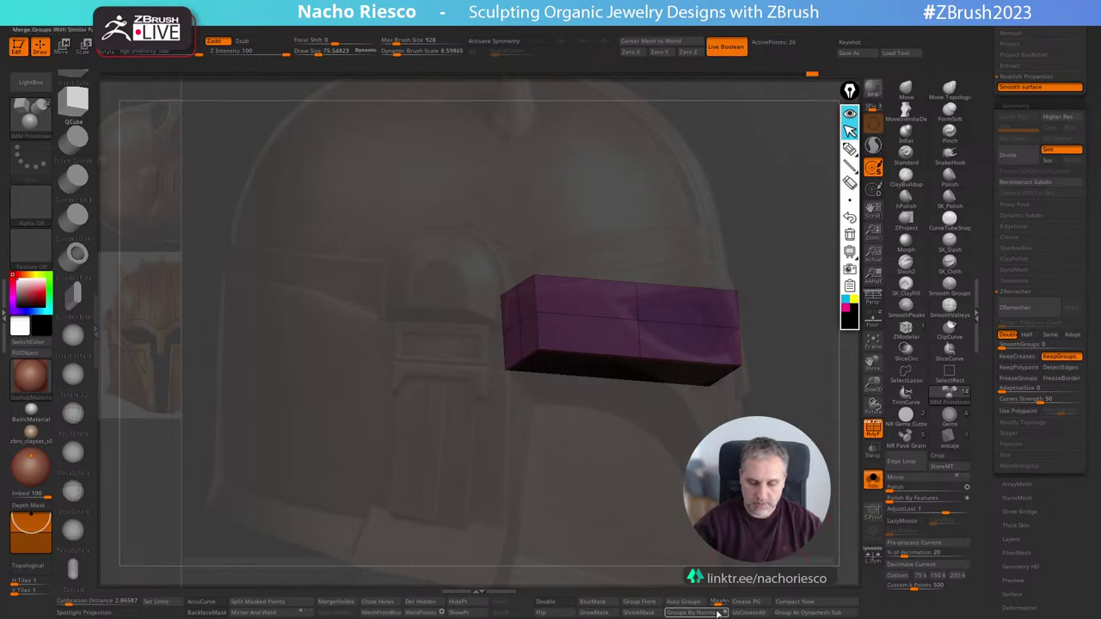
{"action": "left_click", "coordinate": [718, 613]}
Show only the block's front-face polygroup in a straight front view and switch to the ZModeler brush.
{"action": "left_click_drag", "start_coordinate": [688, 373], "coordinate": [614, 453], "text": "shift"}
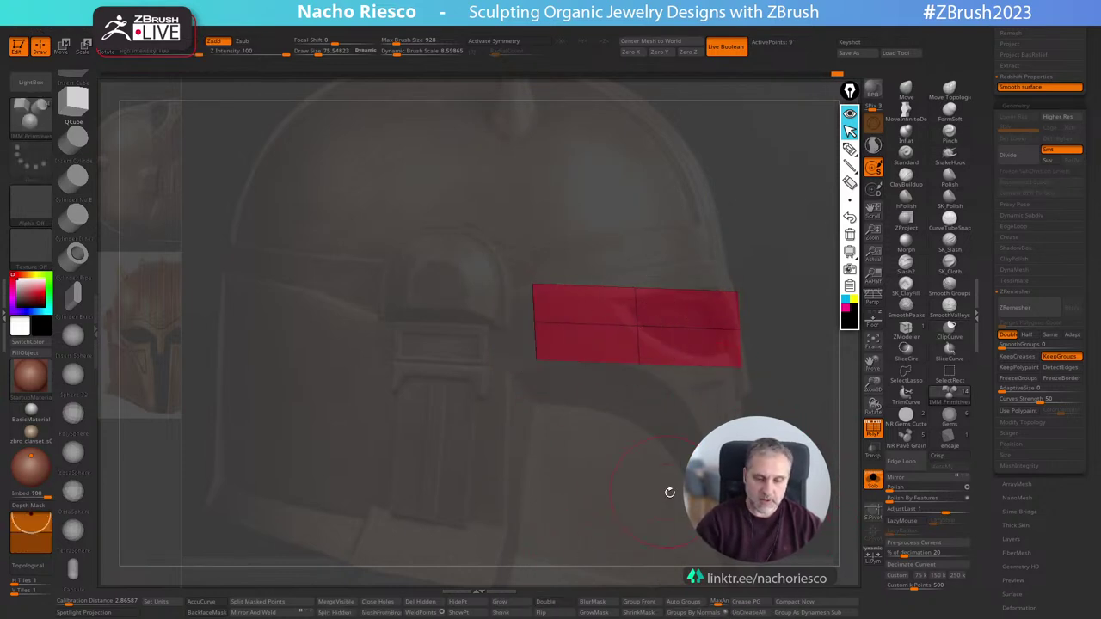
{"action": "left_click_drag", "start_coordinate": [669, 492], "coordinate": [664, 500]}
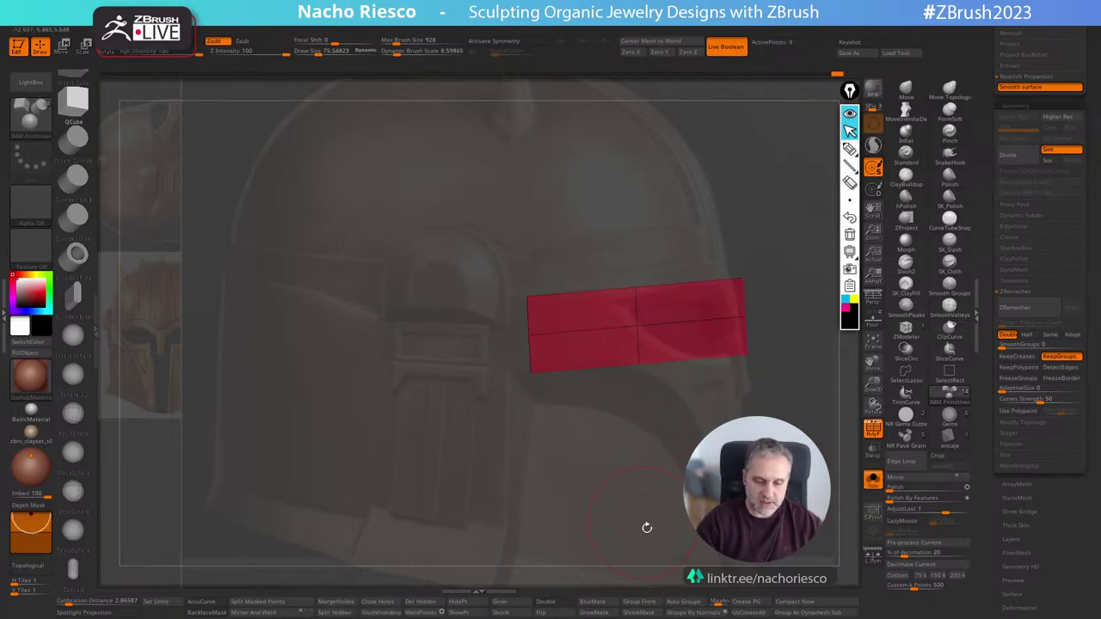
{"action": "left_click_drag", "start_coordinate": [622, 504], "coordinate": [673, 498], "text": "shift"}
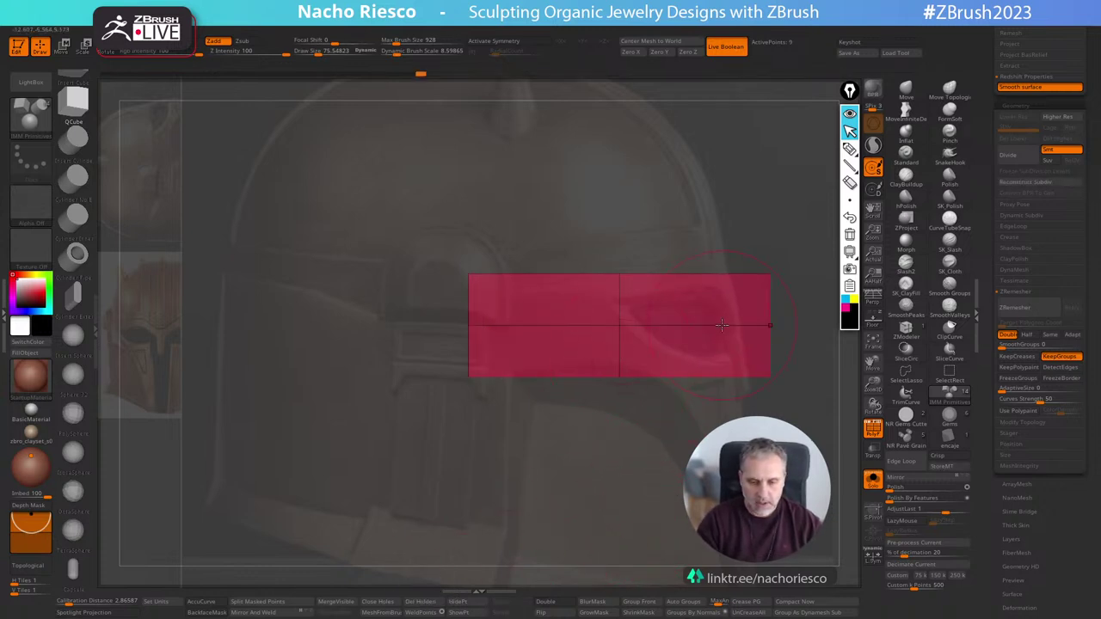
{"action": "left_click", "coordinate": [906, 337]}
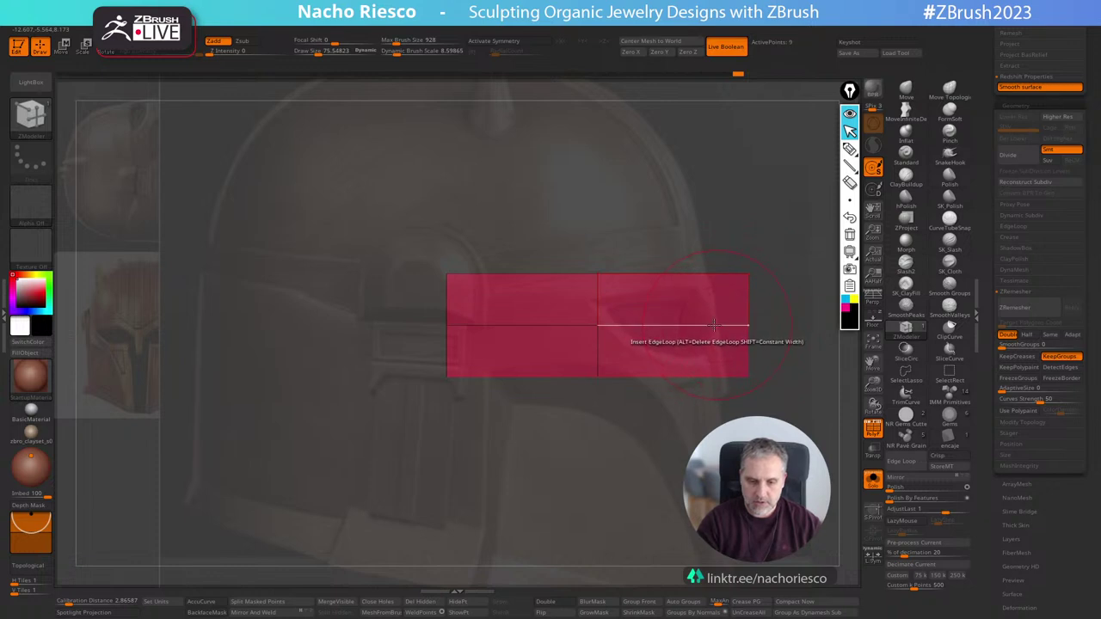
Insert a vertical edge loop near each end of the block's front face.
{"action": "left_click", "coordinate": [711, 324]}
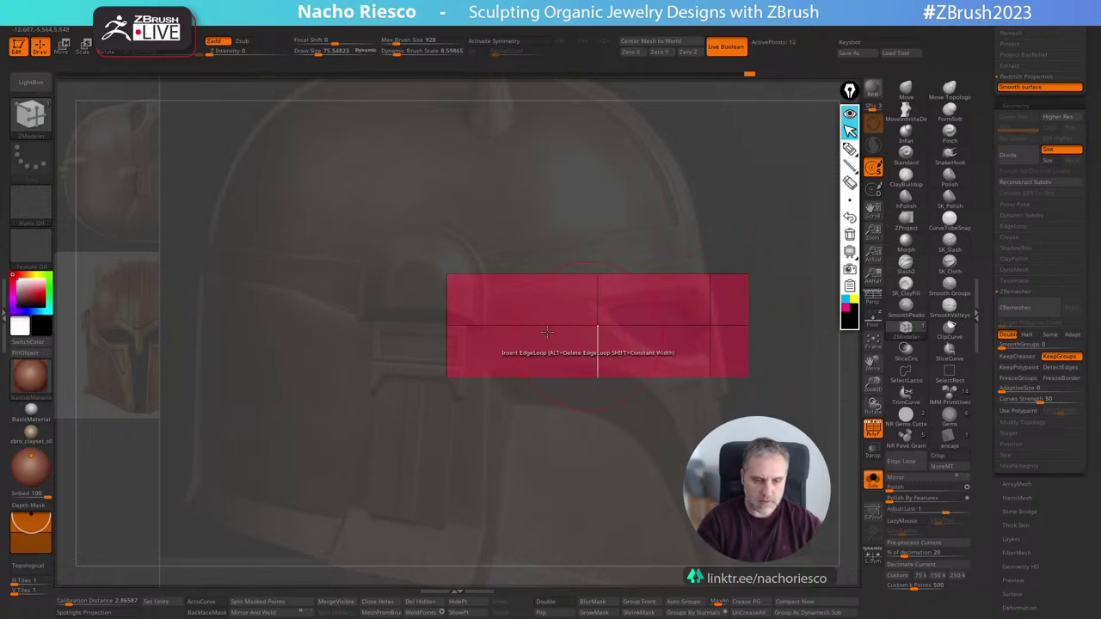
{"action": "left_click_drag", "start_coordinate": [572, 533], "coordinate": [607, 496]}
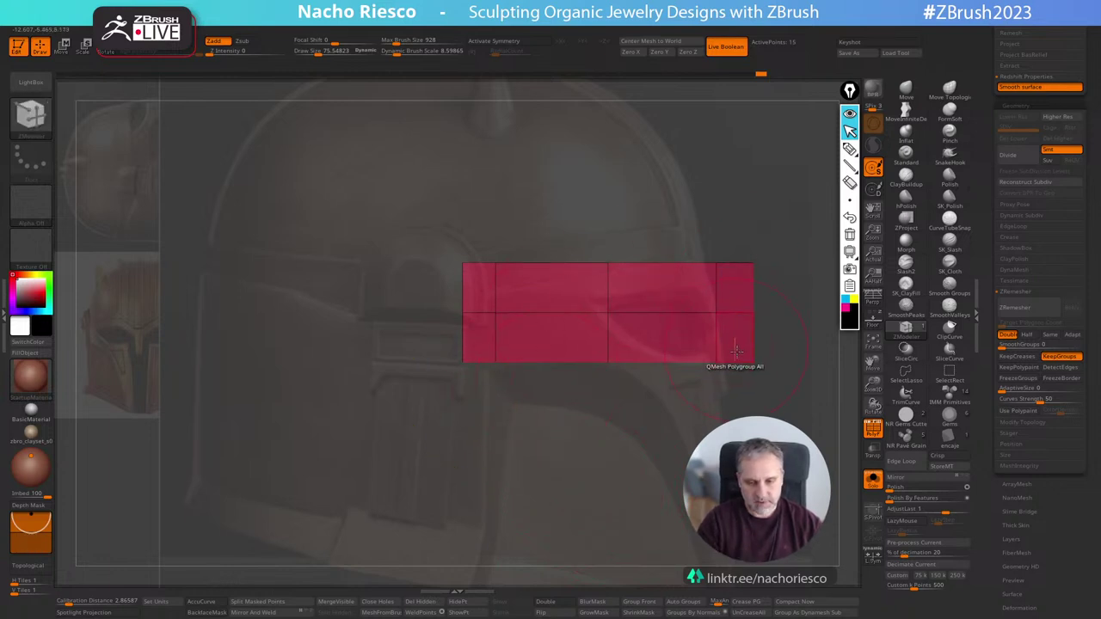
{"action": "left_click_drag", "start_coordinate": [462, 421], "coordinate": [511, 353], "text": "ctrl"}
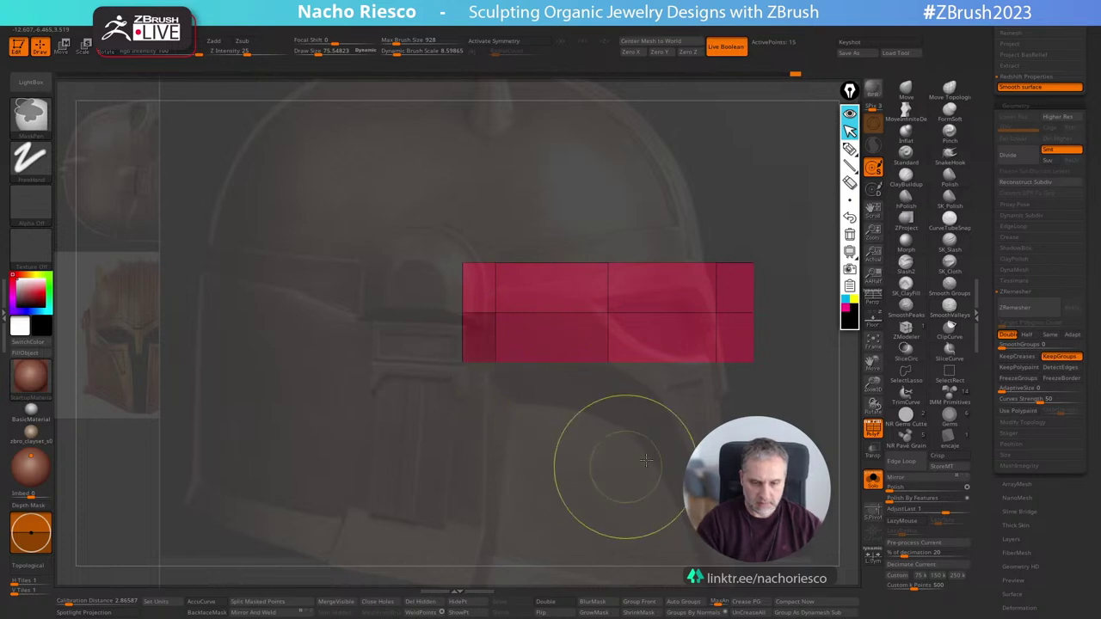
{"action": "key", "text": "w"}
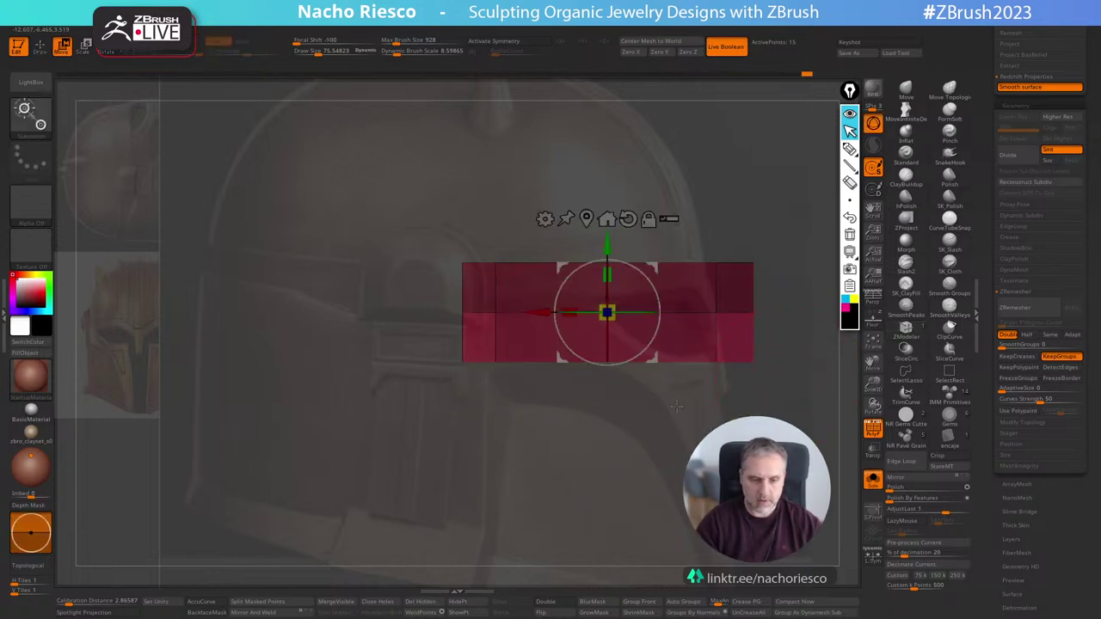
{"action": "left_click_drag", "start_coordinate": [607, 246], "coordinate": [608, 273]}
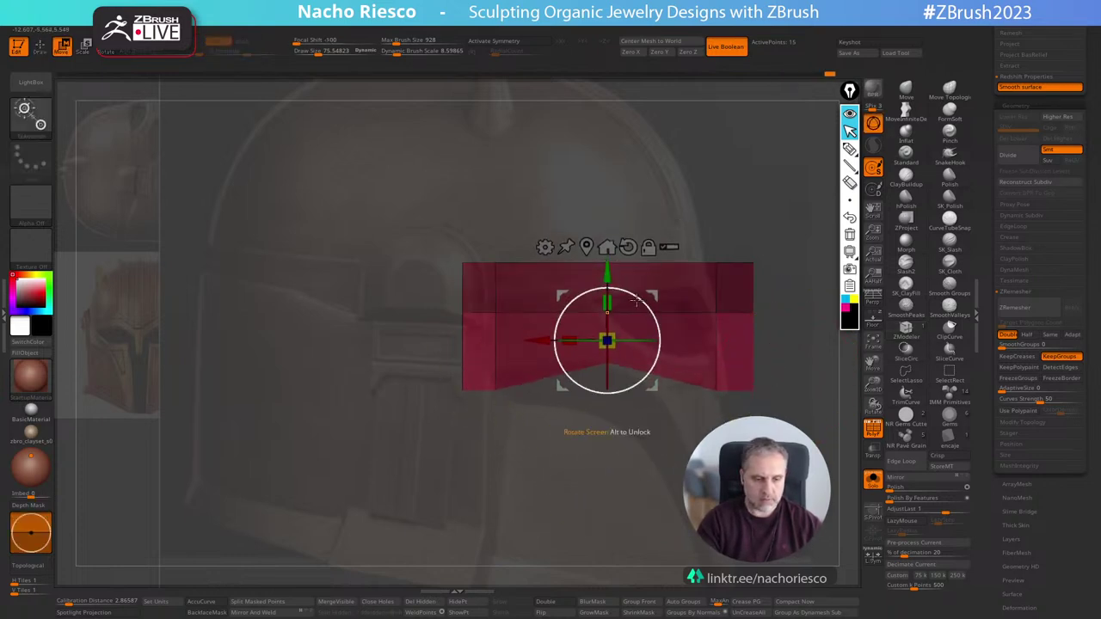
{"action": "key", "text": "ctrl+z"}
{"action": "key", "text": "q"}
{"action": "key", "text": "ctrl+z"}
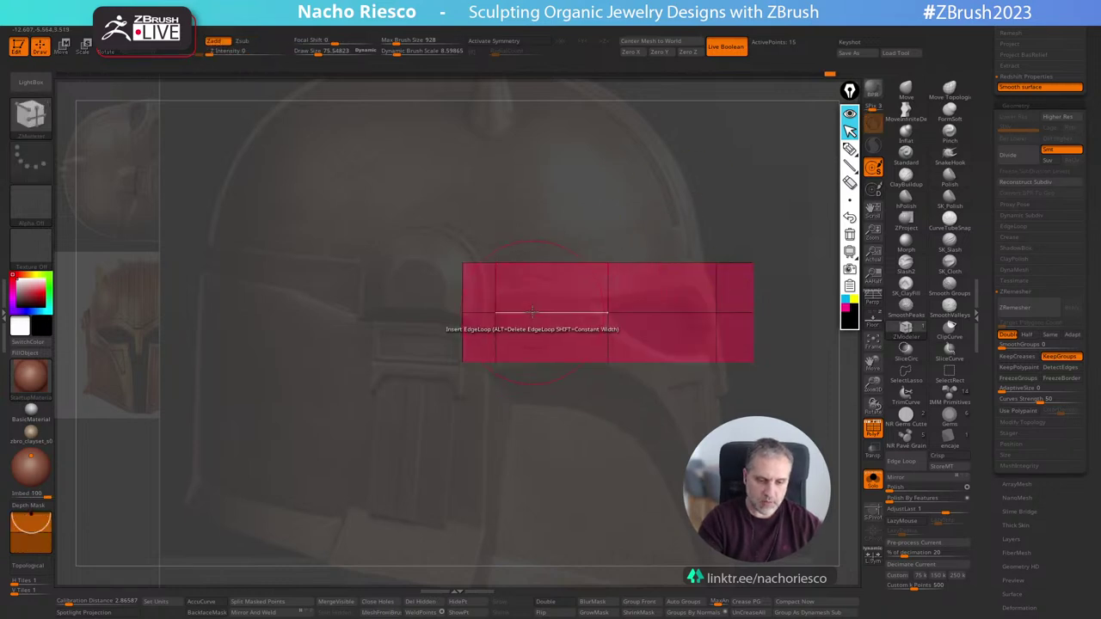
Insert two more vertical edge loops on the front face, one just inside each end loop.
{"action": "left_click", "coordinate": [532, 311]}
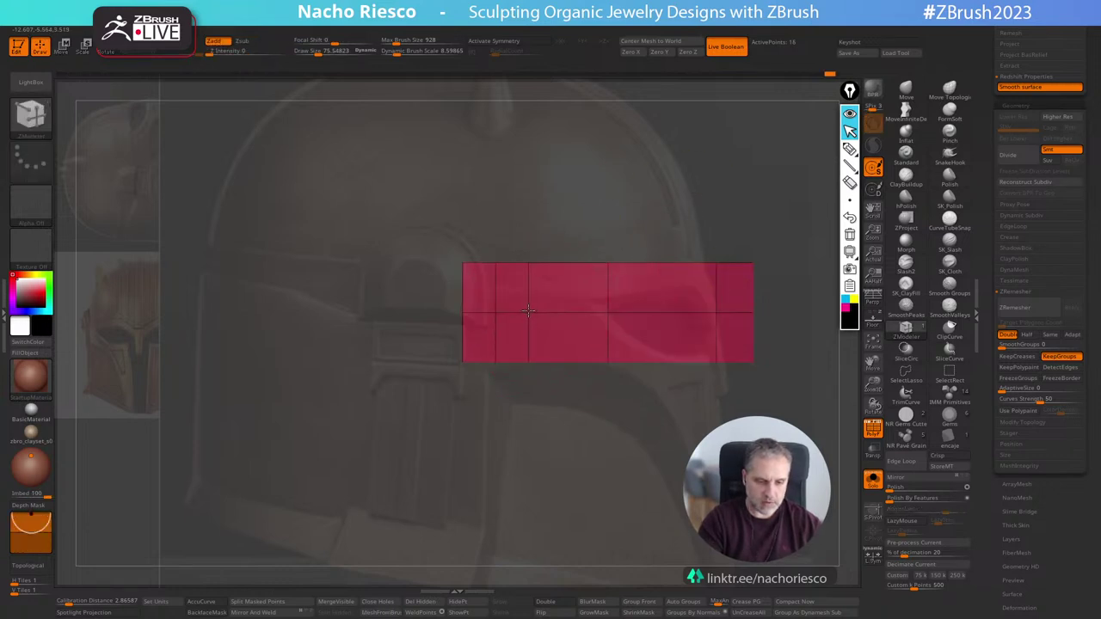
{"action": "key", "text": "ctrl"}
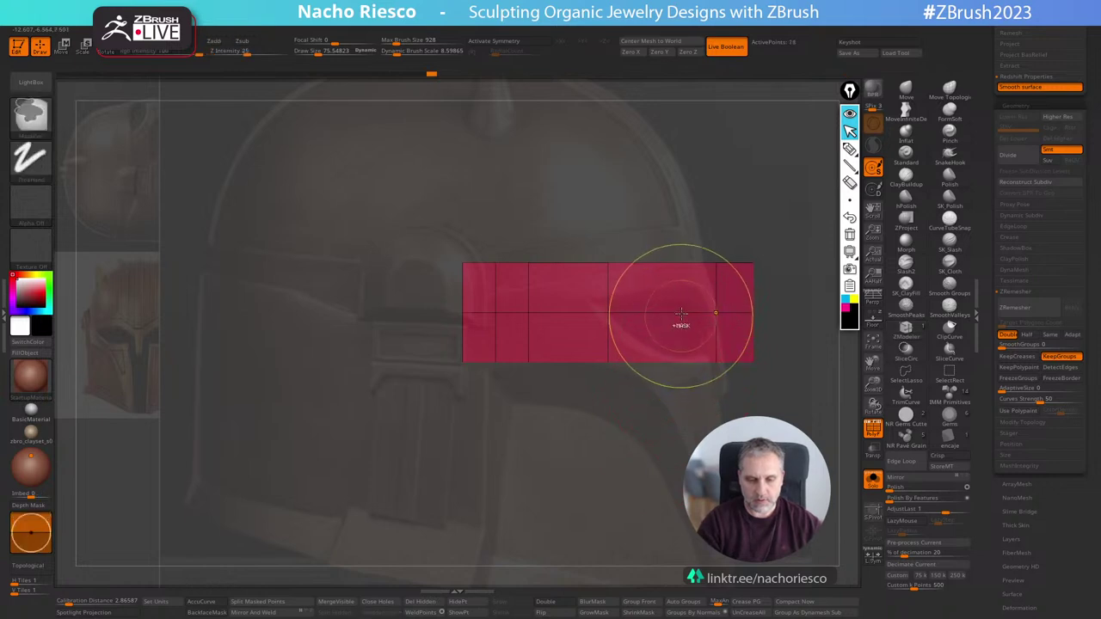
{"action": "left_click", "coordinate": [680, 312]}
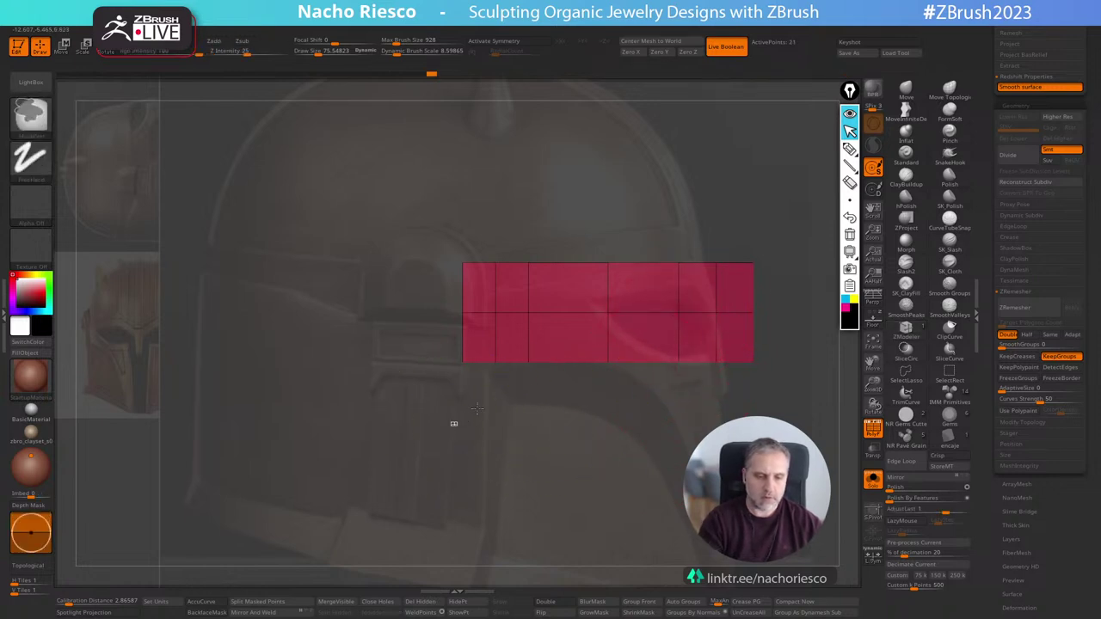
Mask everything except the bottom corners at both ends of the face and move them down about 0.71 to form angled legs.
{"action": "left_click_drag", "start_coordinate": [450, 426], "coordinate": [507, 346], "text": "ctrl"}
{"action": "mouse_move", "coordinate": [716, 429]}
{"action": "left_mouse_down", "text": "ctrl"}
{"action": "mouse_move", "coordinate": [751, 349]}
{"action": "mouse_move", "coordinate": [772, 333]}
{"action": "left_mouse_up", "text": "ctrl"}
{"action": "left_click", "coordinate": [787, 346], "text": "ctrl"}
{"action": "key", "text": "w"}
{"action": "mouse_move", "coordinate": [720, 183]}
{"action": "left_mouse_down"}
{"action": "mouse_move", "coordinate": [712, 209]}
{"action": "mouse_move", "coordinate": [718, 195]}
{"action": "left_mouse_up"}
{"action": "left_click_drag", "start_coordinate": [607, 241], "coordinate": [607, 282]}
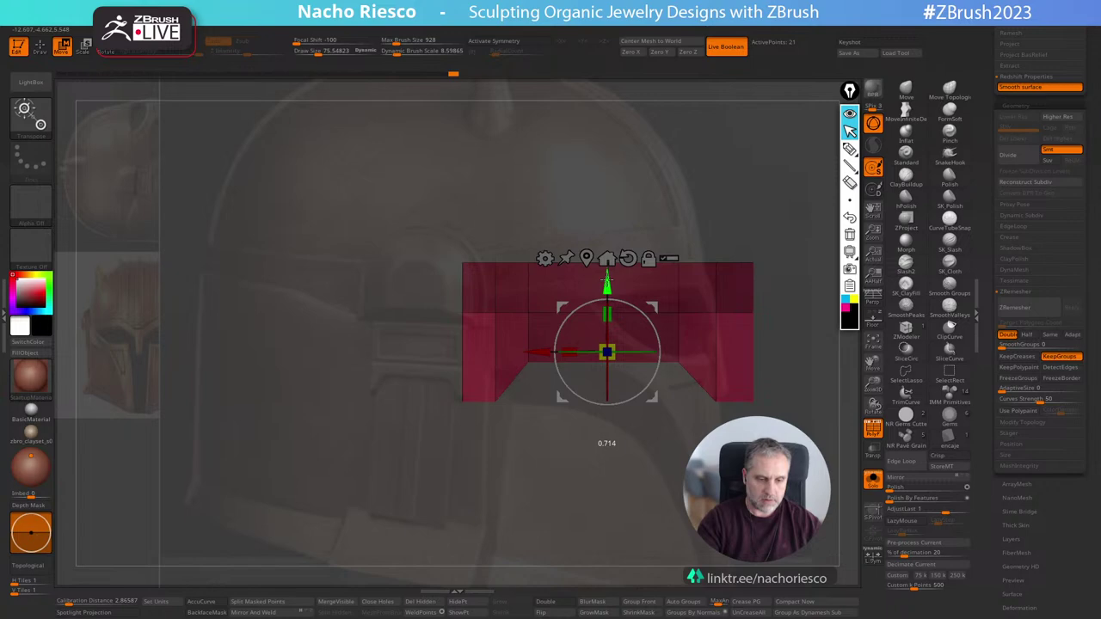
Clear the mask, isolate the top edge points of the face with a mask and lower them slightly.
{"action": "left_click_drag", "start_coordinate": [778, 349], "coordinate": [761, 365], "text": "ctrl"}
{"action": "key", "text": "q"}
{"action": "left_click_drag", "start_coordinate": [419, 213], "coordinate": [808, 267], "text": "ctrl"}
{"action": "key", "text": "w"}
{"action": "left_click_drag", "start_coordinate": [606, 277], "coordinate": [606, 293]}
Leave only the lower edge points of the face unmasked and raise them to make the arch slimmer.
{"action": "left_click_drag", "start_coordinate": [550, 482], "coordinate": [529, 497], "text": "ctrl"}
{"action": "left_click_drag", "start_coordinate": [433, 507], "coordinate": [829, 345], "text": "ctrl"}
{"action": "left_click", "coordinate": [830, 344], "text": "ctrl"}
{"action": "left_click_drag", "start_coordinate": [607, 298], "coordinate": [607, 276]}
{"action": "key", "text": "q"}
Isolate the inner edge loops with a mask, scale them outward about 1.11 times horizontally, and clear the mask.
{"action": "left_click", "coordinate": [634, 435], "text": "ctrl"}
{"action": "mouse_move", "coordinate": [554, 409]}
{"action": "left_mouse_down", "text": "ctrl"}
{"action": "mouse_move", "coordinate": [693, 330]}
{"action": "mouse_move", "coordinate": [690, 265]}
{"action": "mouse_move", "coordinate": [543, 246]}
{"action": "mouse_move", "coordinate": [558, 247]}
{"action": "left_mouse_up", "text": "ctrl"}
{"action": "left_click", "coordinate": [643, 435], "text": "ctrl"}
{"action": "left_click_drag", "start_coordinate": [643, 436], "coordinate": [615, 395], "text": "ctrl"}
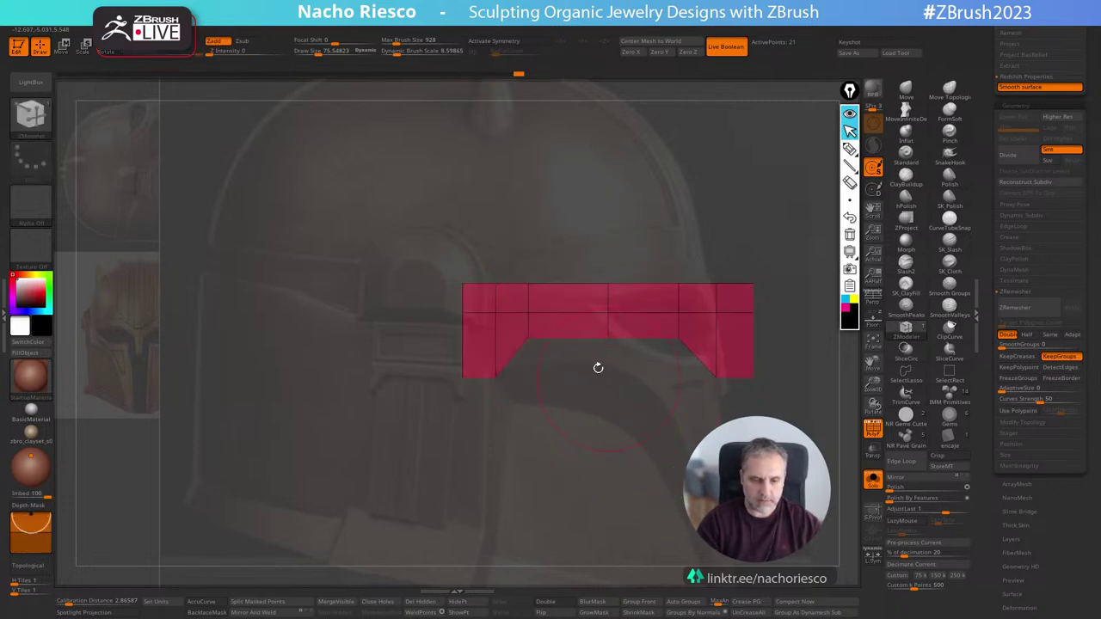
{"action": "left_click_drag", "start_coordinate": [518, 258], "coordinate": [540, 345], "text": "ctrl"}
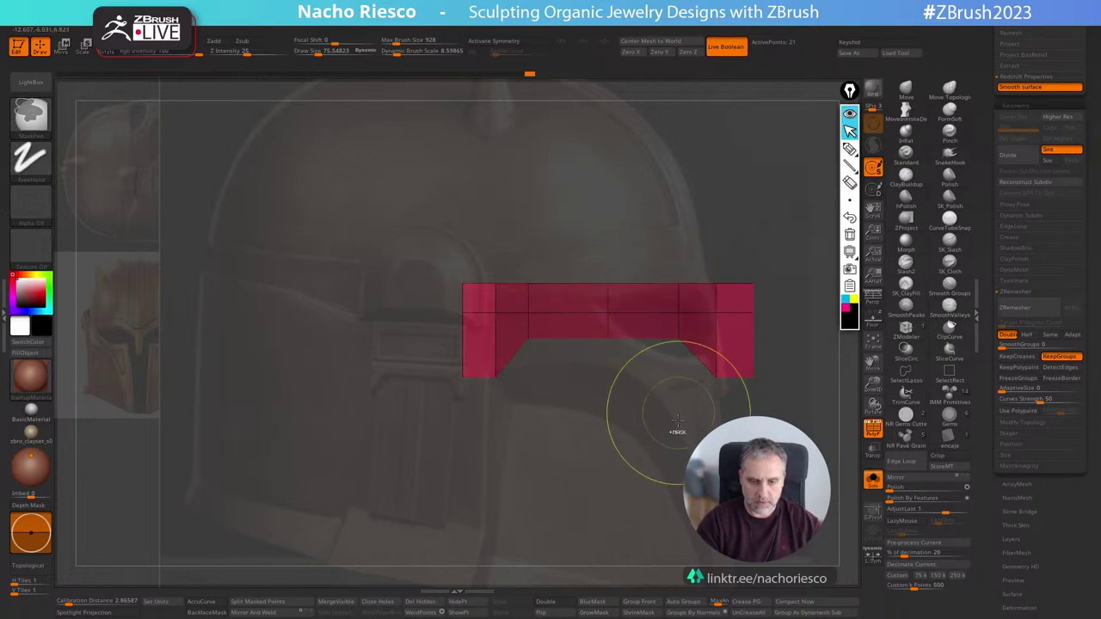
{"action": "key", "text": "w"}
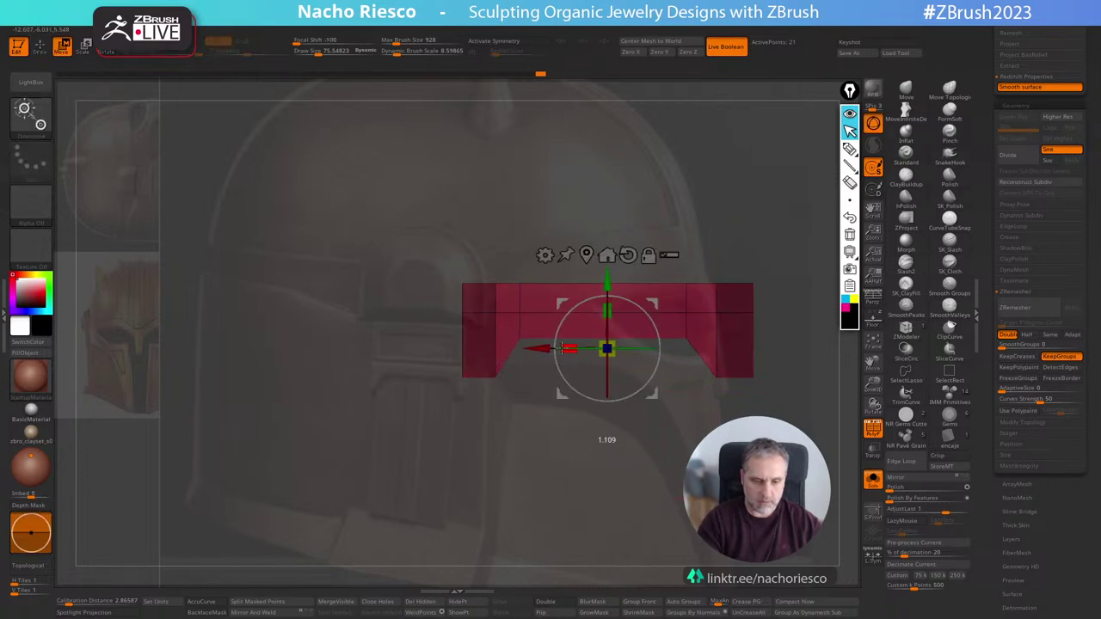
{"action": "left_click_drag", "start_coordinate": [562, 348], "coordinate": [561, 348]}
{"action": "key", "text": "q"}
{"action": "left_click_drag", "start_coordinate": [608, 415], "coordinate": [634, 449], "text": "ctrl"}
Extrude the arch-shaped face into a thick block with QMesh, hide the wireframe and show the other parts again.
{"action": "mouse_move", "coordinate": [638, 454]}
{"action": "left_mouse_down"}
{"action": "mouse_move", "coordinate": [665, 481]}
{"action": "mouse_move", "coordinate": [718, 456]}
{"action": "left_mouse_up"}
{"action": "left_click_drag", "start_coordinate": [745, 330], "coordinate": [843, 381]}
{"action": "left_click", "coordinate": [871, 433]}
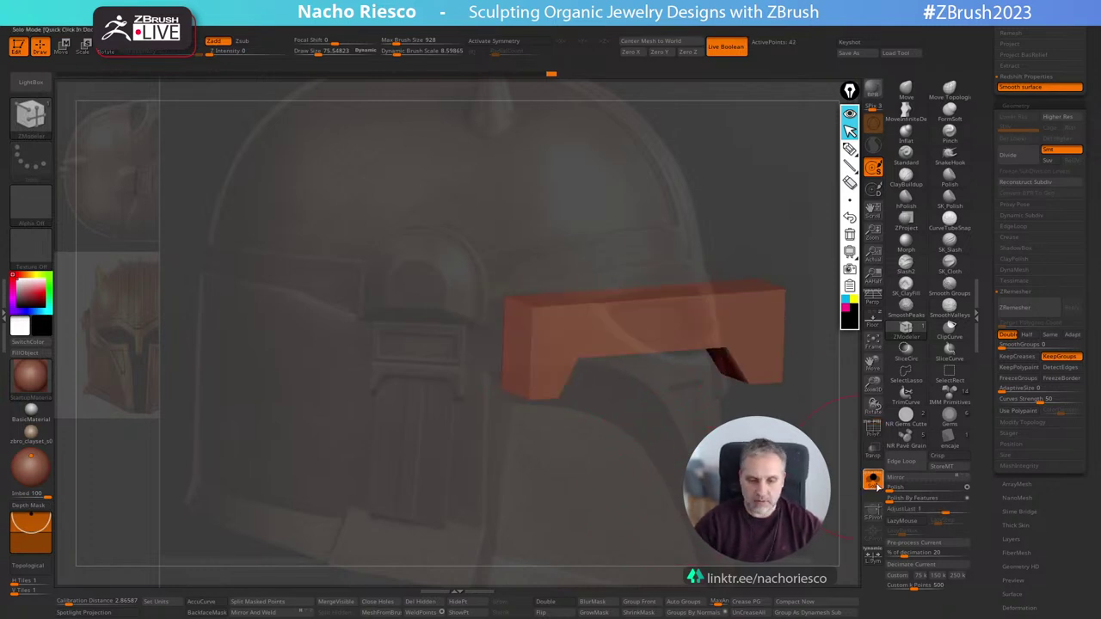
{"action": "left_click", "coordinate": [873, 482]}
Move the arch block backward into the bar in side view and raise it in front view to just under the panel.
{"action": "left_click_drag", "start_coordinate": [841, 469], "coordinate": [814, 454]}
{"action": "key", "text": "w"}
{"action": "left_click_drag", "start_coordinate": [656, 337], "coordinate": [596, 338]}
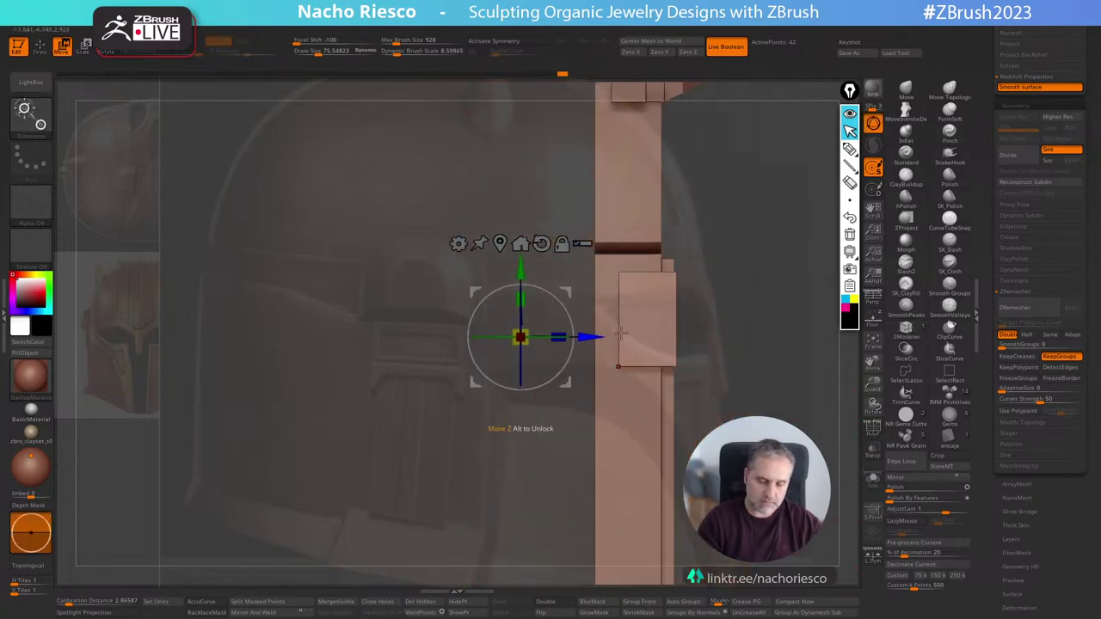
{"action": "left_click_drag", "start_coordinate": [755, 332], "coordinate": [729, 327]}
{"action": "left_click_drag", "start_coordinate": [520, 268], "coordinate": [519, 249]}
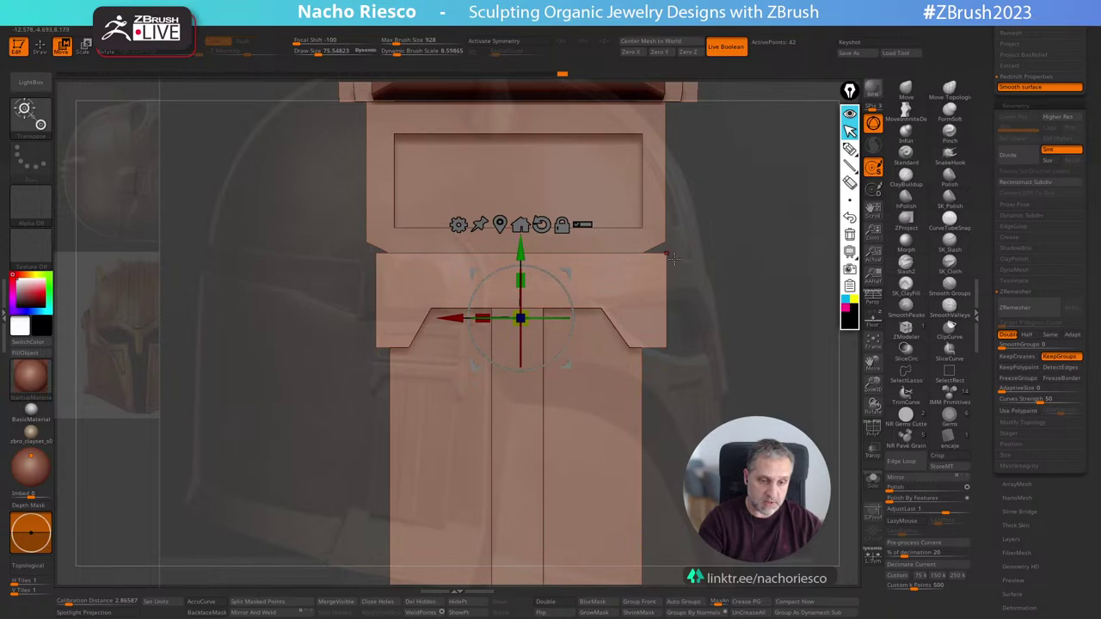
Center the gizmo on the arch block and widen the block about 1.13 times horizontally.
{"action": "left_click_drag", "start_coordinate": [718, 341], "coordinate": [772, 351], "text": "alt"}
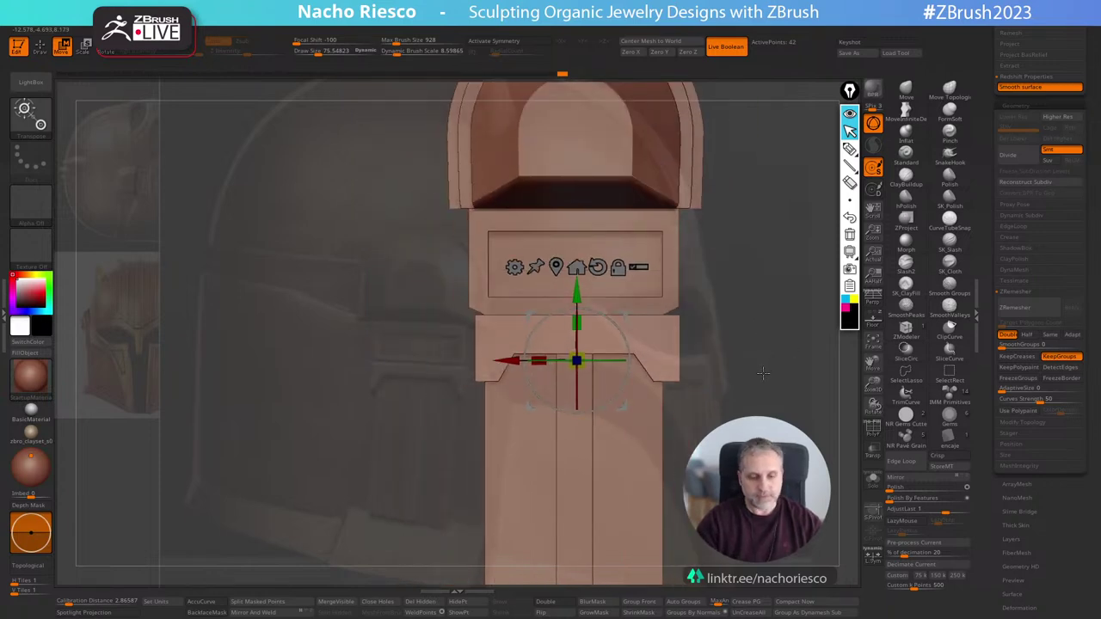
{"action": "left_click_drag", "start_coordinate": [762, 372], "coordinate": [773, 361], "text": "alt"}
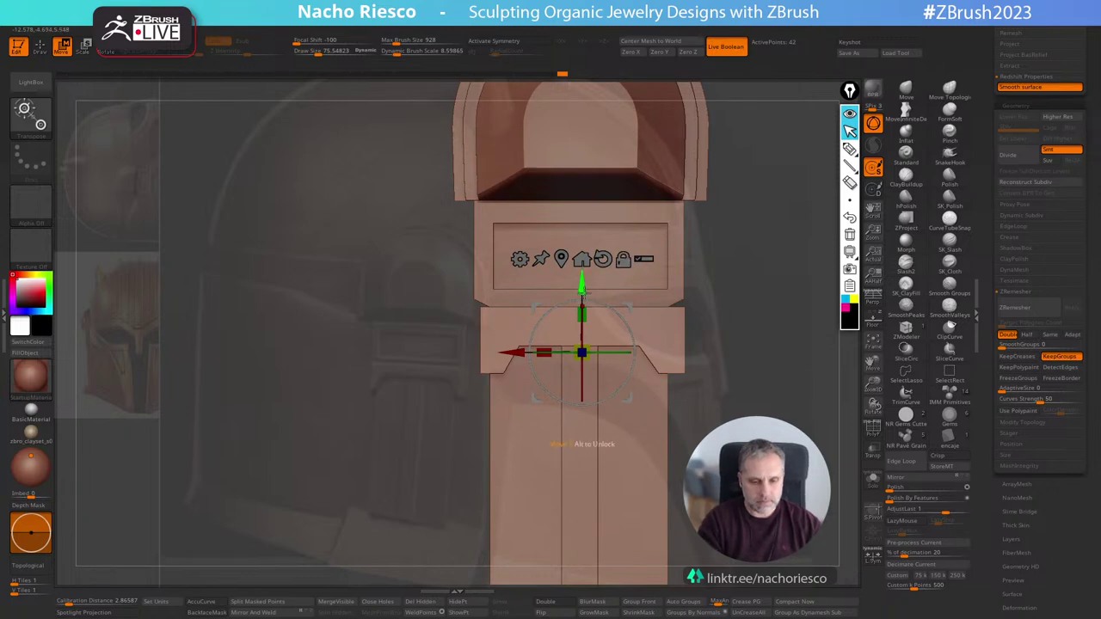
{"action": "key", "text": "q"}
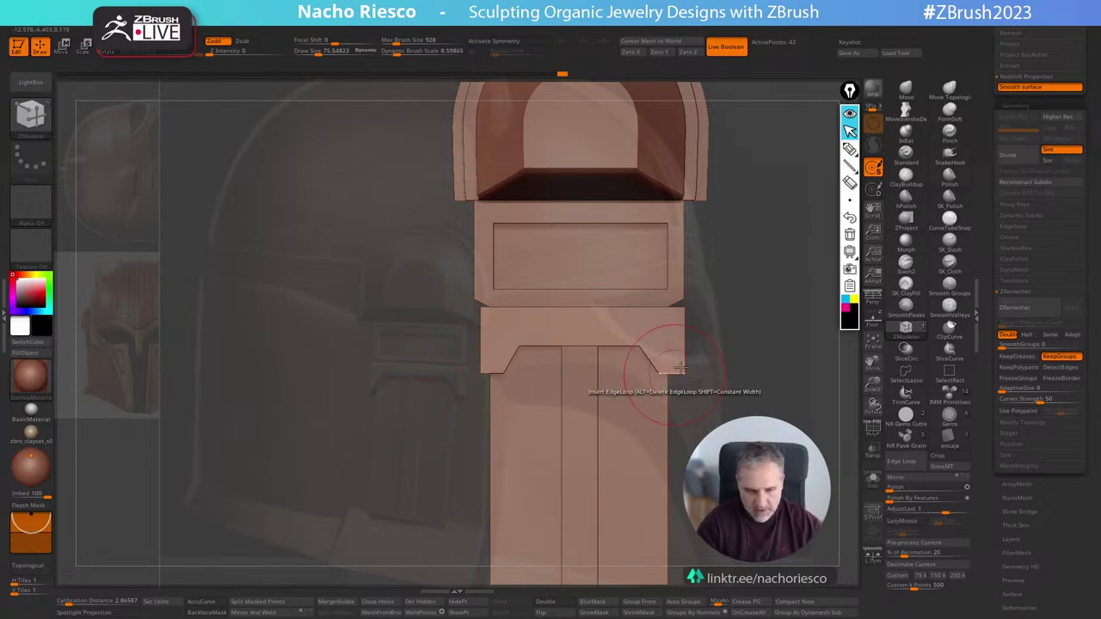
{"action": "key", "text": "w"}
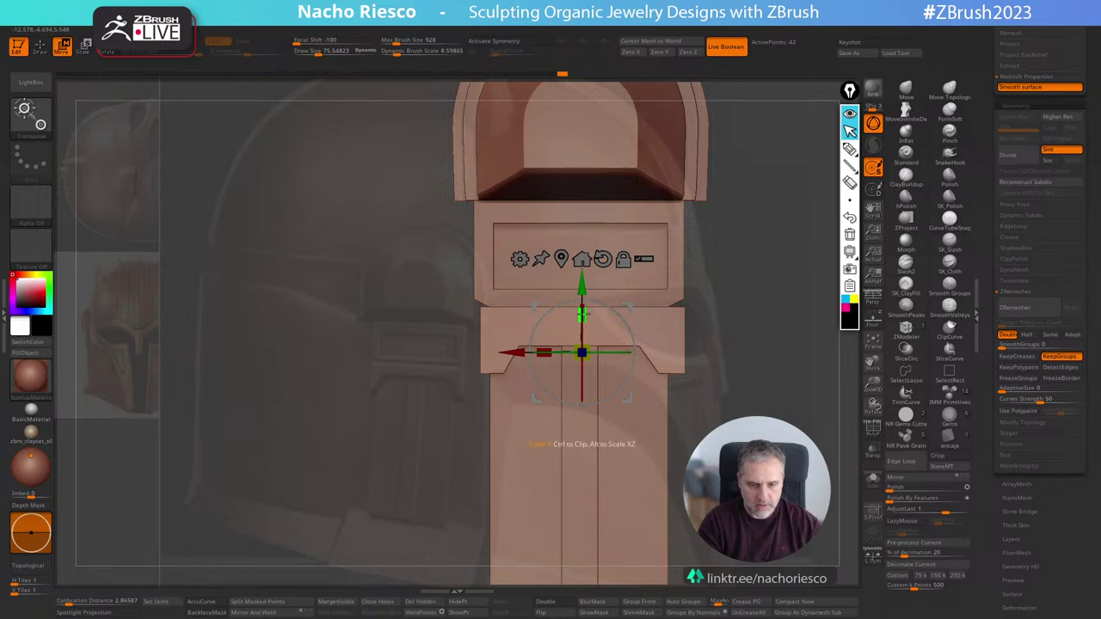
{"action": "left_click", "coordinate": [562, 260]}
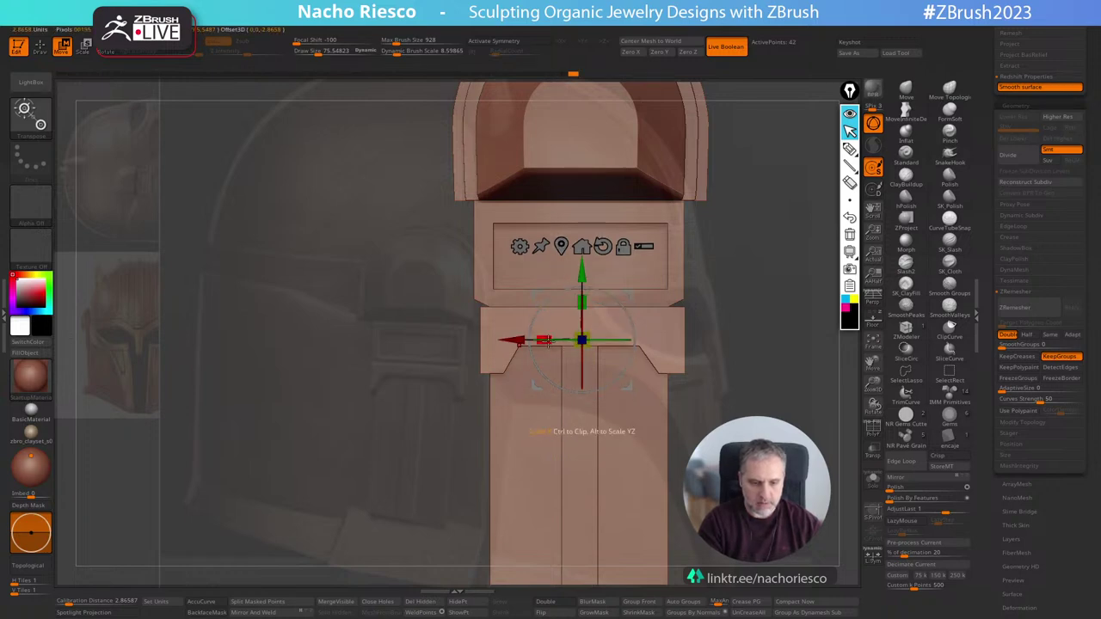
{"action": "left_click_drag", "start_coordinate": [544, 340], "coordinate": [542, 341]}
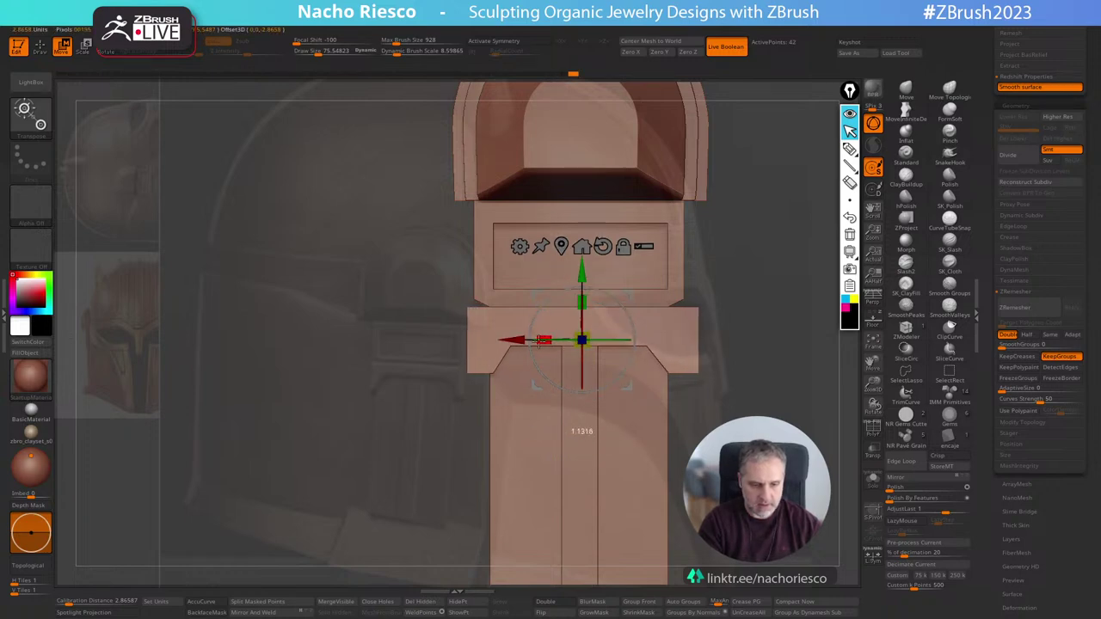
{"action": "key", "text": "q"}
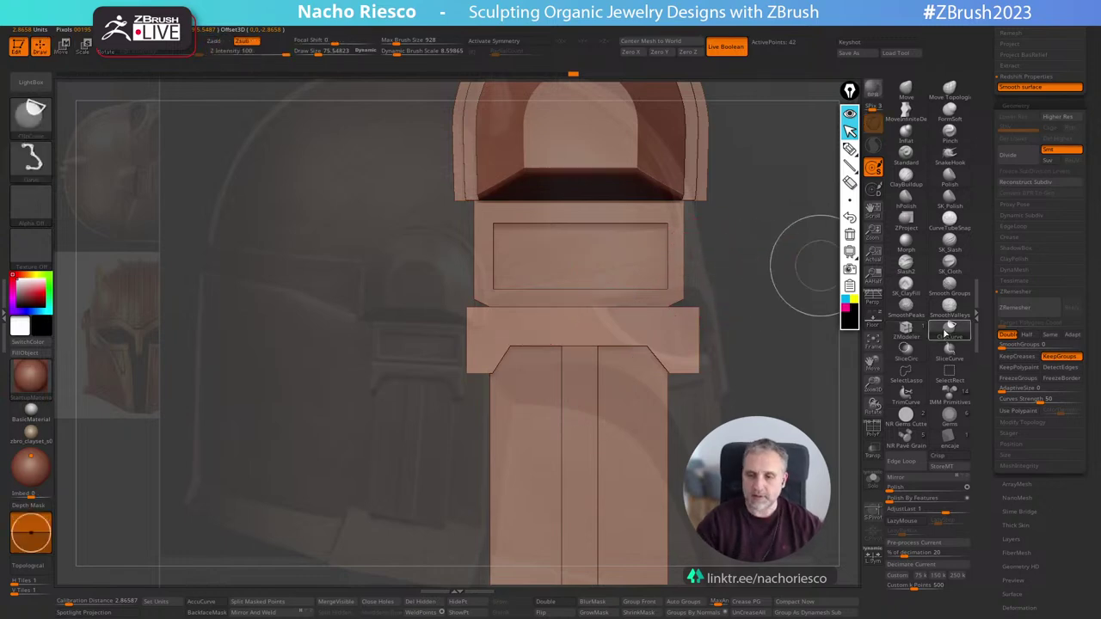
Trim both ends of the arch block with vertical ClipCurve cuts aligned with the panel's side edges.
{"action": "left_click", "coordinate": [945, 330], "text": "ctrl+shift"}
{"action": "left_click_drag", "start_coordinate": [476, 435], "coordinate": [477, 206], "text": "ctrl+shift"}
{"action": "mouse_move", "coordinate": [682, 214]}
{"action": "left_mouse_down", "text": "ctrl+shift"}
{"action": "mouse_move", "coordinate": [681, 501]}
{"action": "mouse_move", "coordinate": [714, 537]}
{"action": "mouse_move", "coordinate": [757, 542]}
{"action": "mouse_move", "coordinate": [774, 526]}
{"action": "mouse_move", "coordinate": [796, 528]}
{"action": "mouse_move", "coordinate": [731, 525]}
{"action": "mouse_move", "coordinate": [747, 521]}
{"action": "left_mouse_up", "text": "ctrl+shift"}
{"action": "left_click_drag", "start_coordinate": [767, 319], "coordinate": [804, 322]}
Isolate the arch block with its wireframe displayed and regroup its polygons by normals.
{"action": "key", "text": "w"}
{"action": "left_click", "coordinate": [646, 327], "text": "alt"}
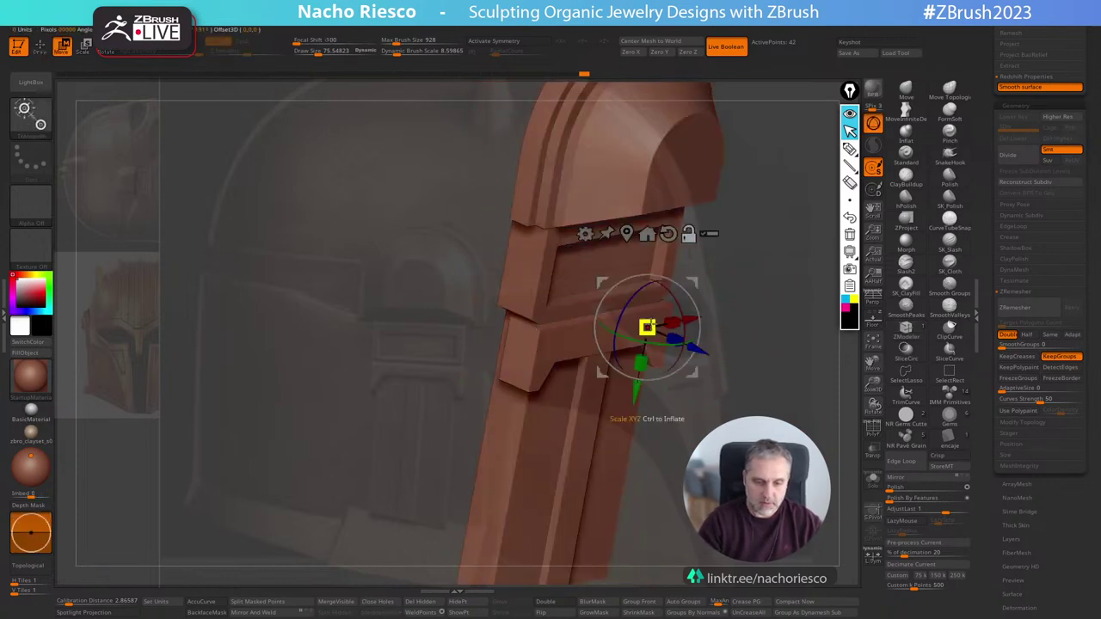
{"action": "mouse_move", "coordinate": [735, 337]}
{"action": "left_mouse_down"}
{"action": "mouse_move", "coordinate": [761, 342]}
{"action": "mouse_move", "coordinate": [671, 365]}
{"action": "left_mouse_up"}
{"action": "key", "text": "q"}
{"action": "left_click", "coordinate": [873, 480]}
{"action": "key", "text": "shift+f"}
{"action": "left_click_drag", "start_coordinate": [849, 430], "coordinate": [843, 469], "text": "alt"}
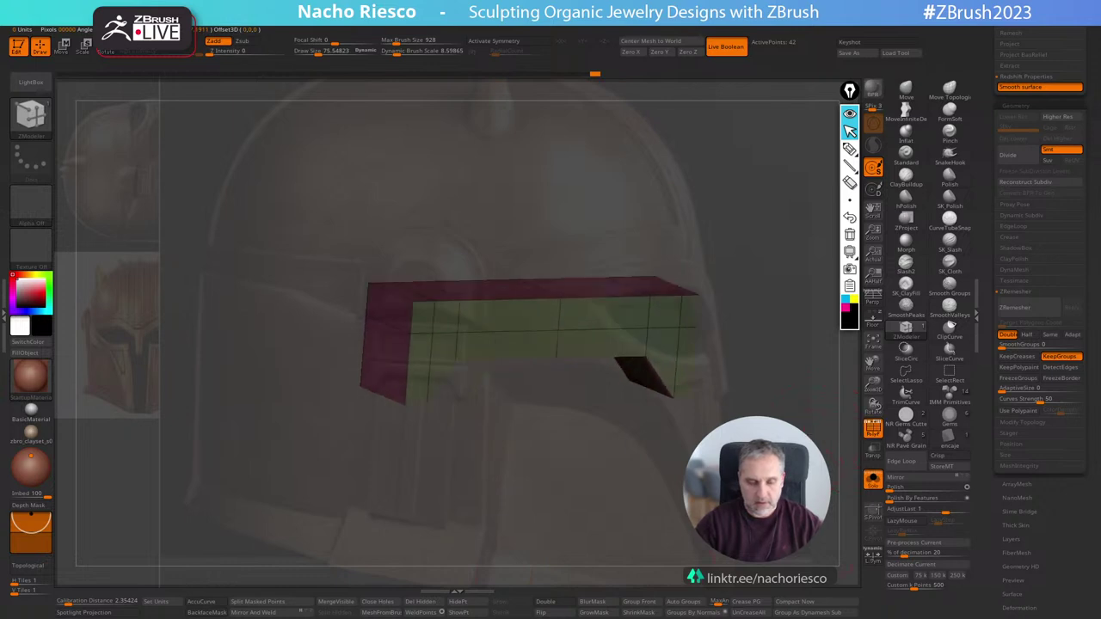
{"action": "left_click_drag", "start_coordinate": [813, 524], "coordinate": [775, 475]}
{"action": "left_click", "coordinate": [703, 612]}
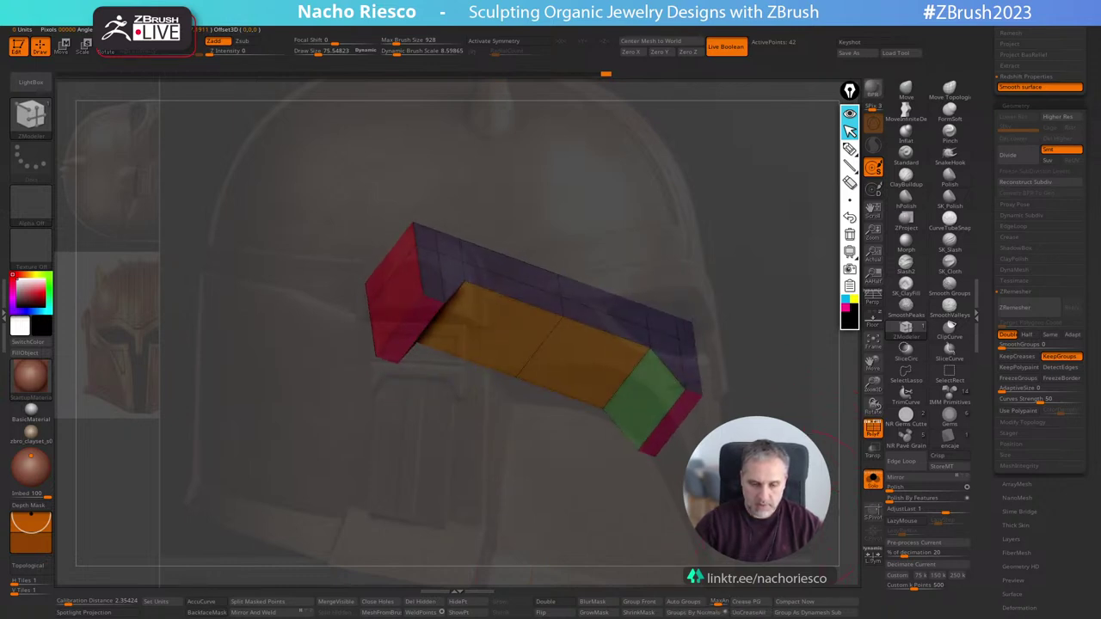
Subdivide the arch block to level 3 and ZRemesh it with its polygroups kept.
{"action": "key", "text": "ctrl+d"}
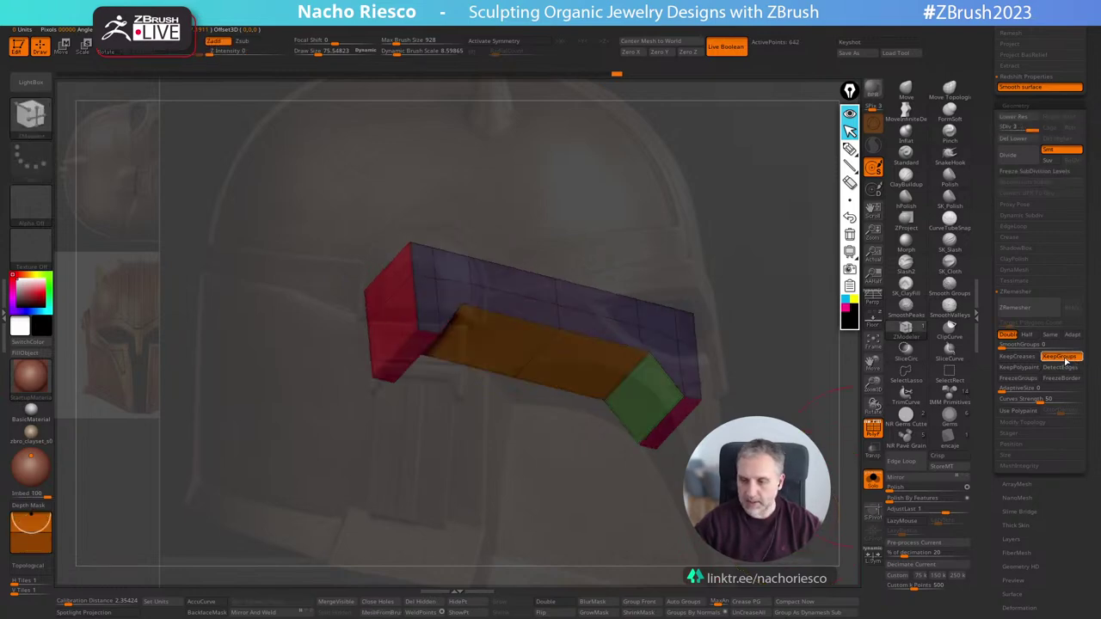
{"action": "left_click", "coordinate": [1017, 307]}
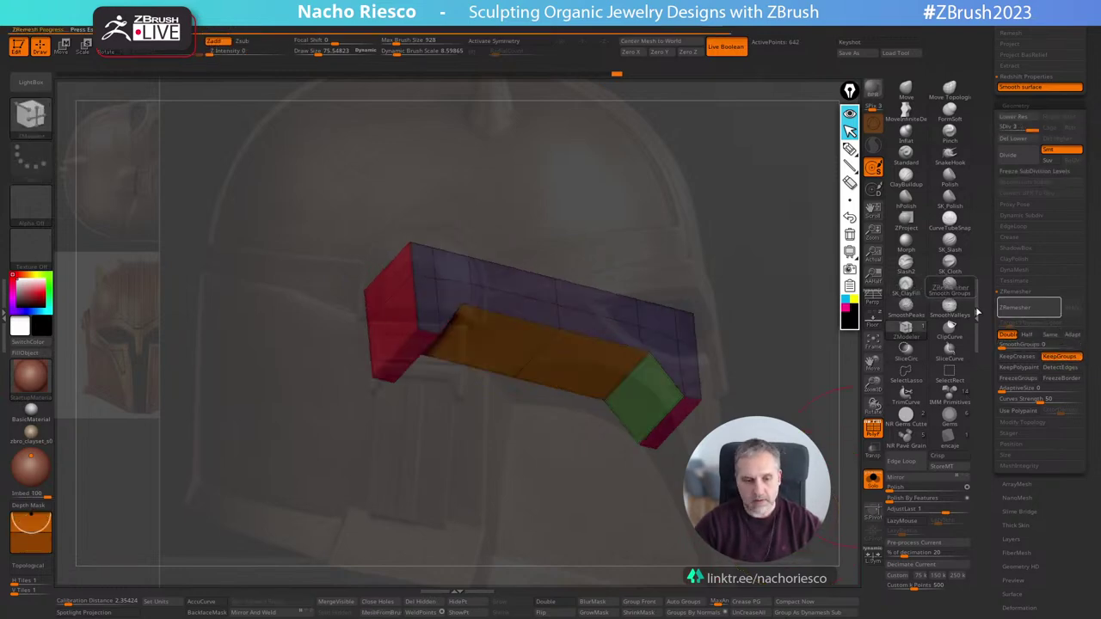
{"action": "left_click", "coordinate": [873, 429]}
{"action": "left_click", "coordinate": [873, 479]}
{"action": "left_click_drag", "start_coordinate": [835, 499], "coordinate": [808, 473]}
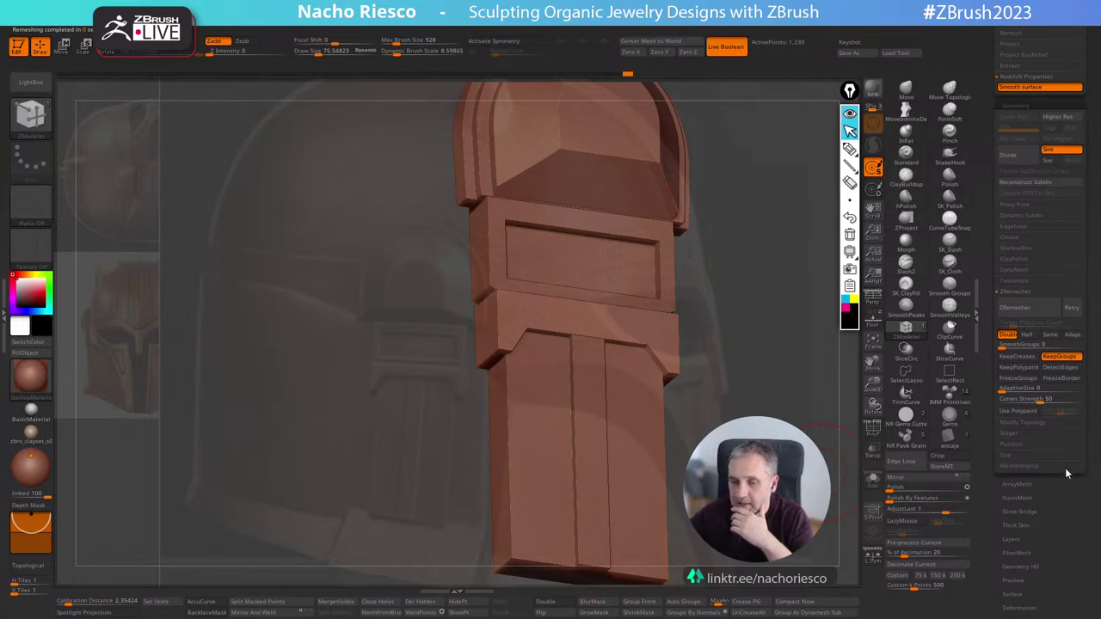
{"action": "left_click_drag", "start_coordinate": [771, 413], "coordinate": [799, 387]}
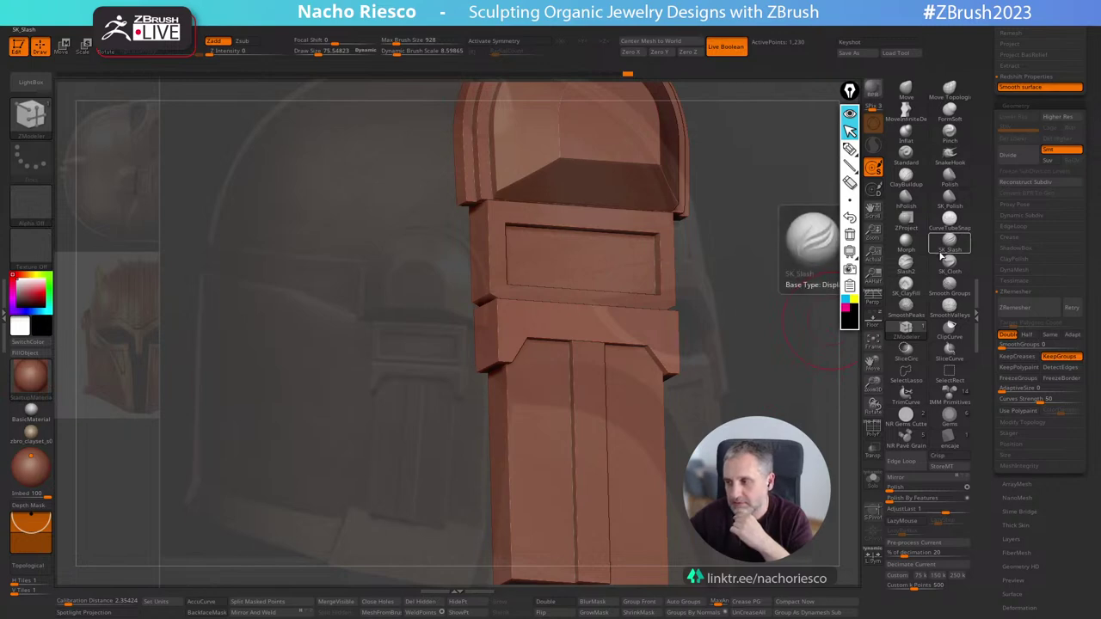
Collapse the helmet subtool folder and switch visibility from it to the blocking folder.
{"action": "scroll", "coordinate": [987, 144], "scroll_direction": "up", "scroll_amount": 3}
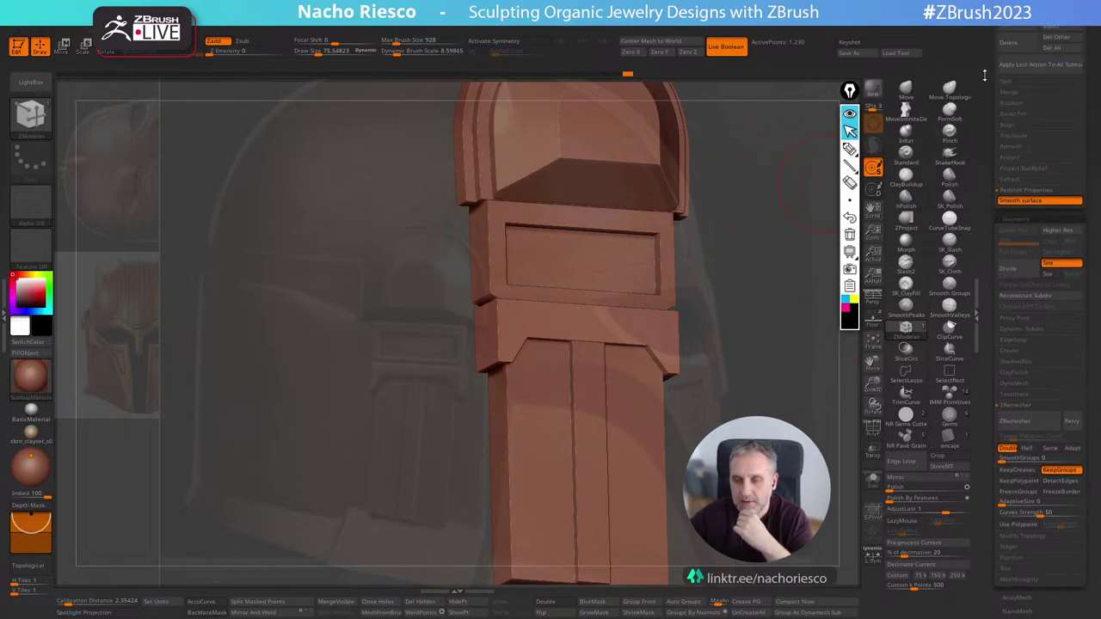
{"action": "left_click_drag", "start_coordinate": [984, 76], "coordinate": [981, 154]}
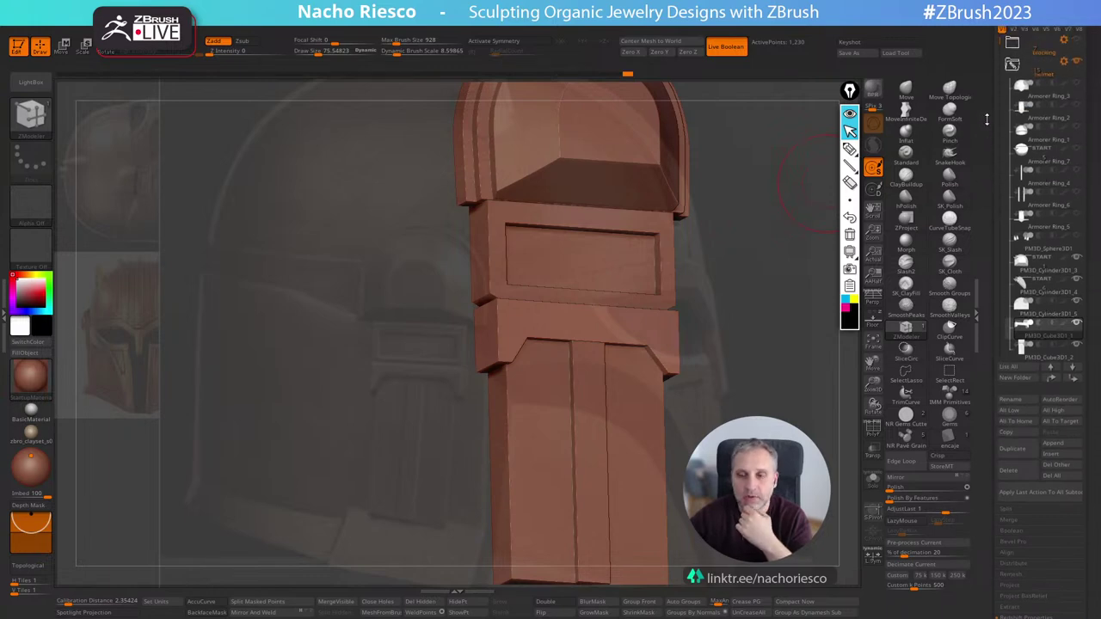
{"action": "left_click", "coordinate": [1013, 66]}
{"action": "left_click_drag", "start_coordinate": [984, 91], "coordinate": [994, 140]}
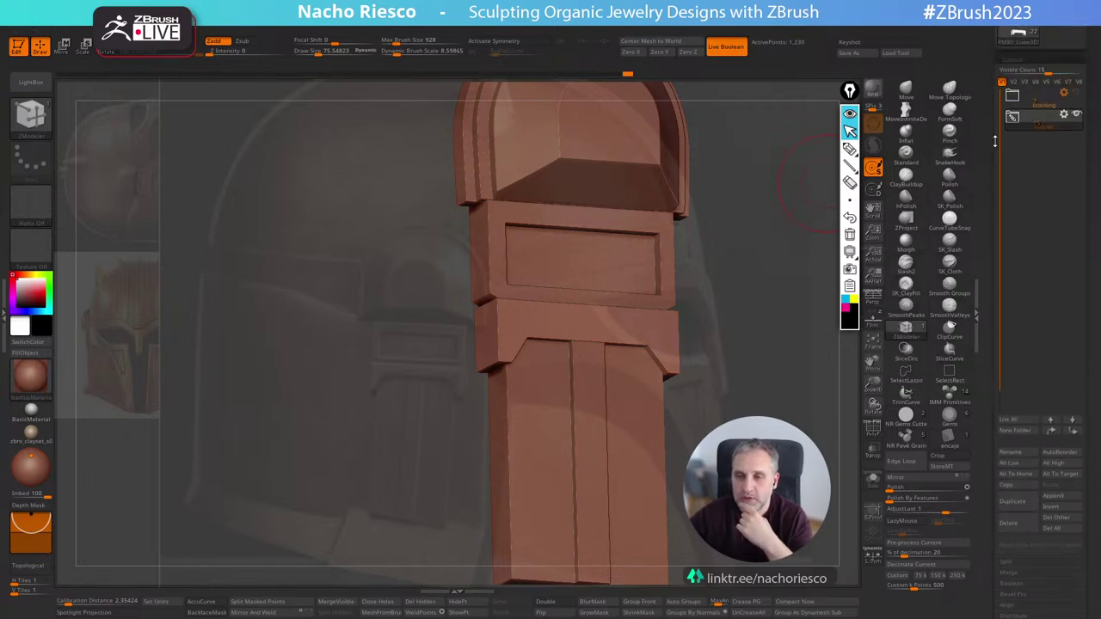
{"action": "mouse_move", "coordinate": [1065, 100]}
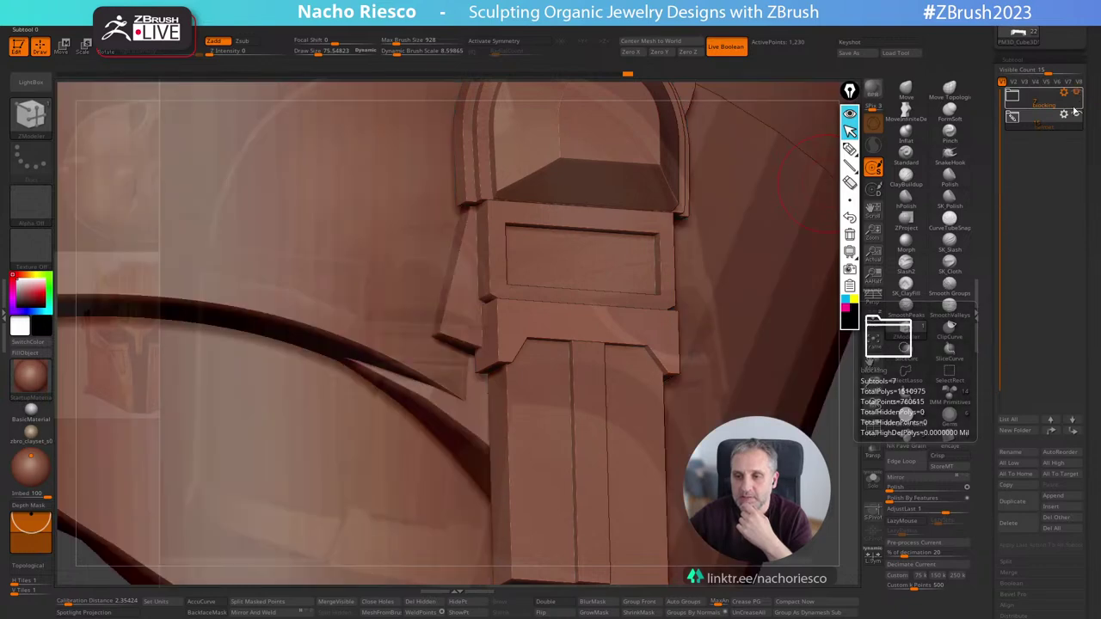
{"action": "left_click", "coordinate": [1076, 110]}
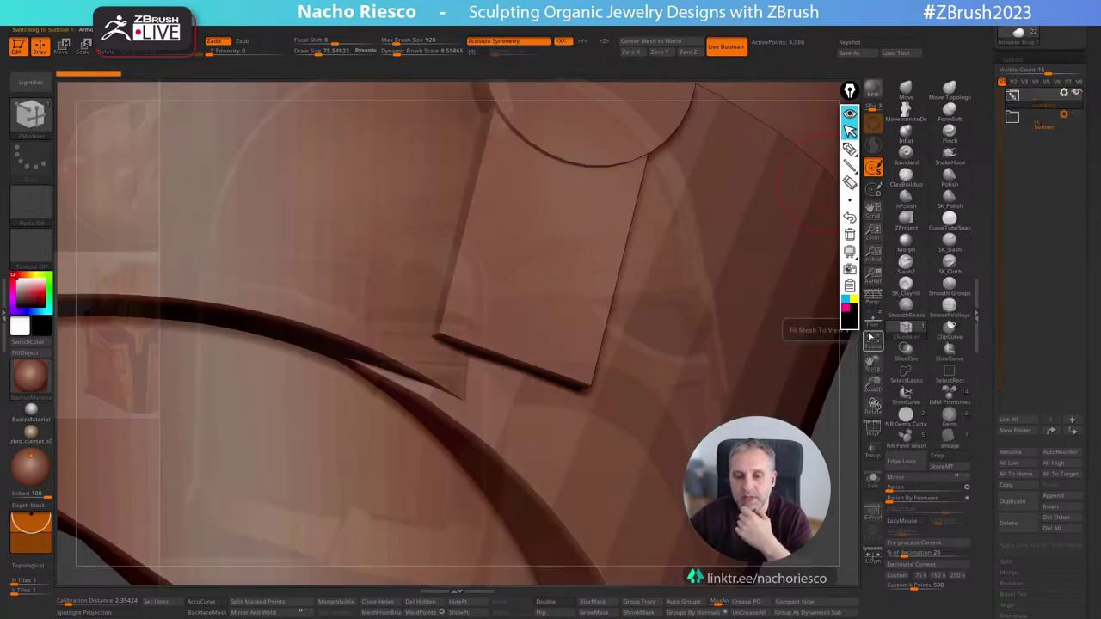
Show the hand model in the blocking subtool folder and examine how the ring sits on the finger.
{"action": "left_click", "coordinate": [871, 338]}
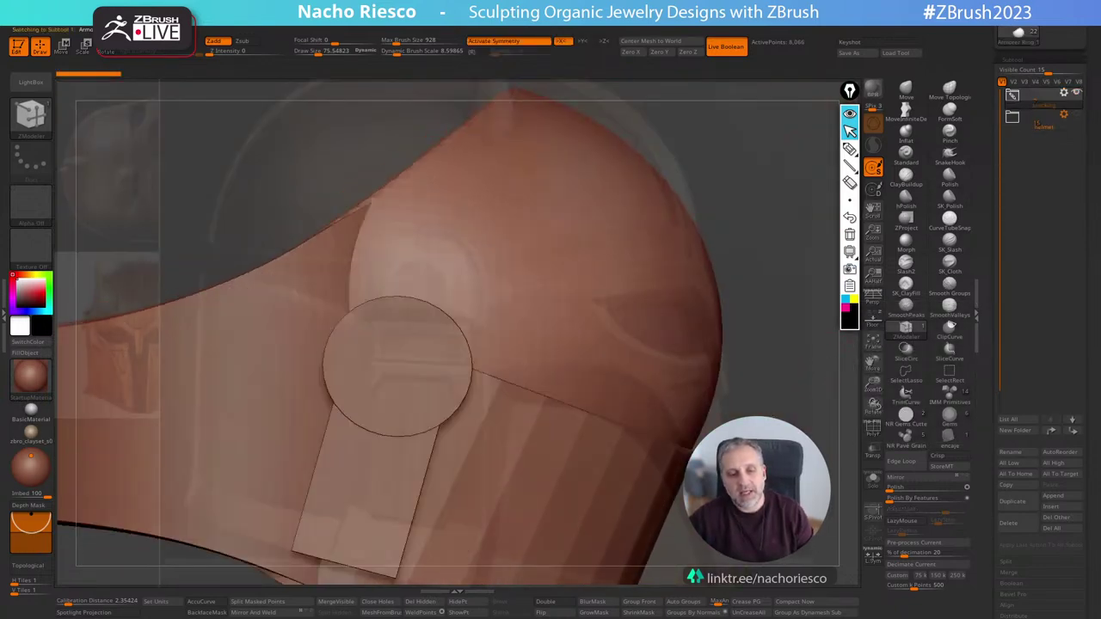
{"action": "left_click", "coordinate": [870, 338]}
{"action": "left_click_drag", "start_coordinate": [735, 344], "coordinate": [793, 355]}
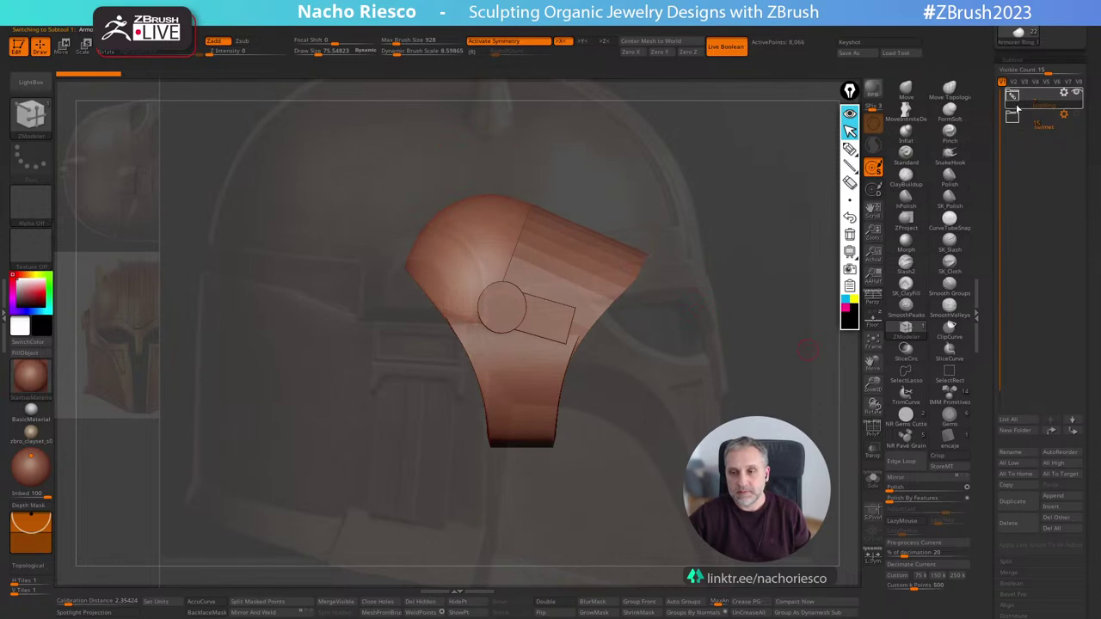
{"action": "left_click", "coordinate": [1015, 98]}
{"action": "left_click", "coordinate": [1076, 246]}
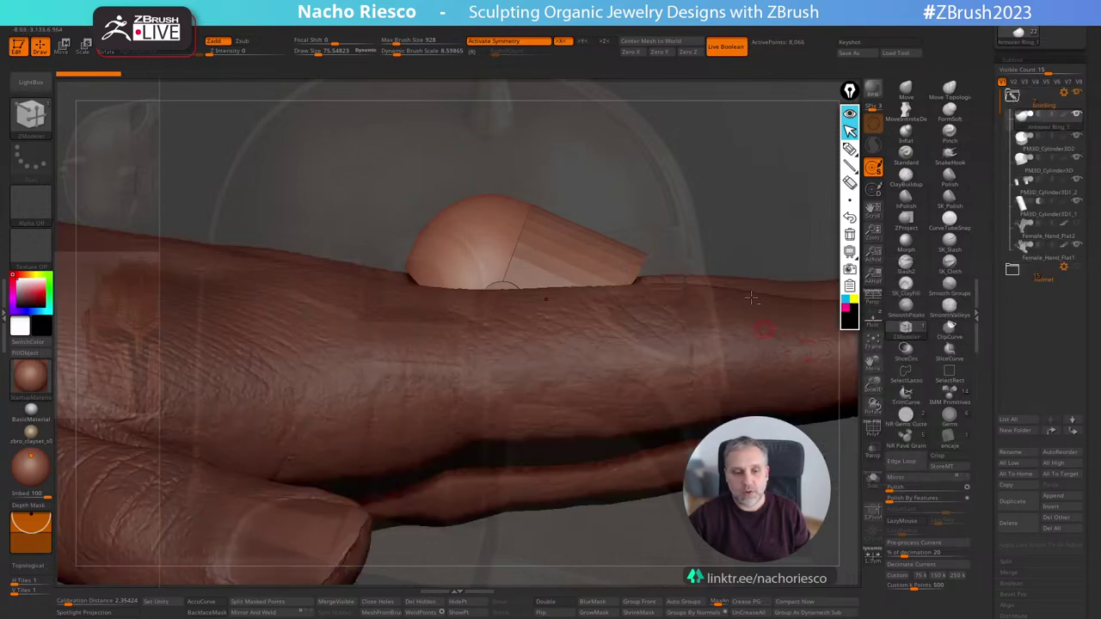
{"action": "left_click_drag", "start_coordinate": [731, 191], "coordinate": [702, 44], "text": "alt"}
{"action": "left_click_drag", "start_coordinate": [713, 125], "coordinate": [764, 380]}
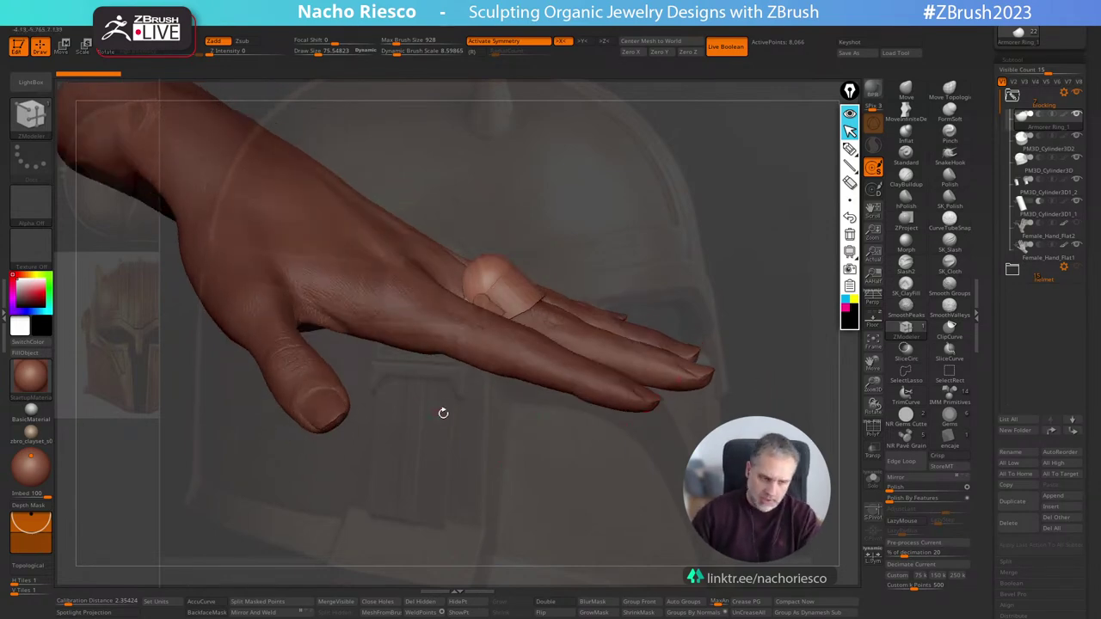
{"action": "mouse_move", "coordinate": [530, 445]}
{"action": "left_mouse_down"}
{"action": "mouse_move", "coordinate": [585, 404]}
{"action": "mouse_move", "coordinate": [688, 361]}
{"action": "left_mouse_up"}
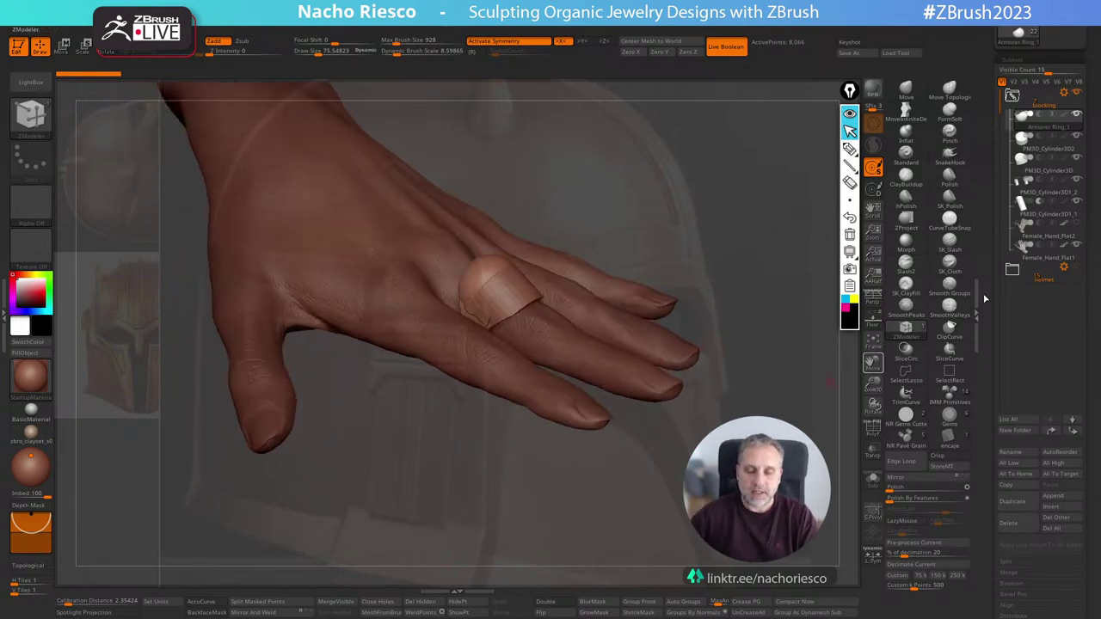
Collapse the blocking folder, switch visibility back to the helmet folder and expand its subtools.
{"action": "left_click", "coordinate": [1012, 96]}
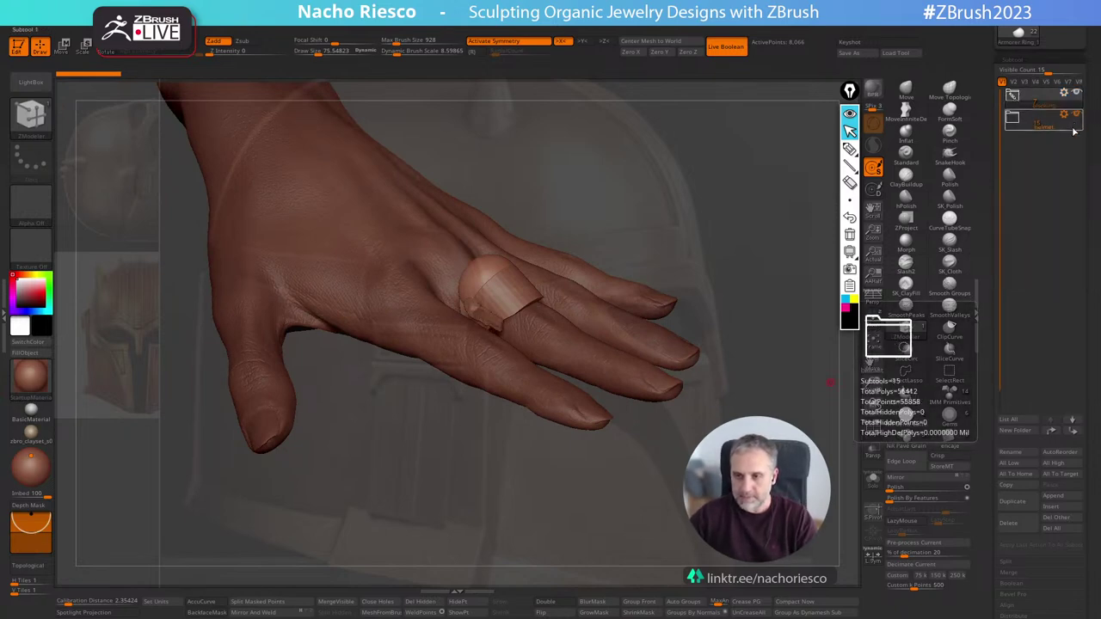
{"action": "left_click", "coordinate": [1073, 126]}
{"action": "left_click", "coordinate": [1077, 92]}
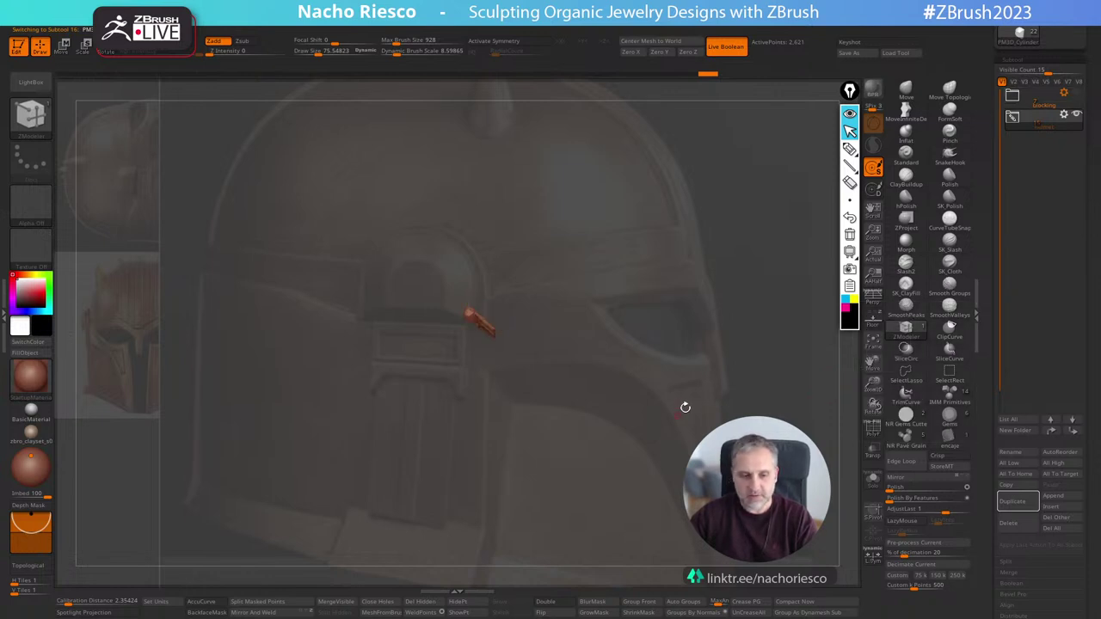
{"action": "left_click_drag", "start_coordinate": [664, 415], "coordinate": [636, 381]}
{"action": "left_click_drag", "start_coordinate": [632, 262], "coordinate": [635, 442], "text": "alt"}
{"action": "left_click_drag", "start_coordinate": [618, 345], "coordinate": [678, 418], "text": "alt"}
{"action": "mouse_move", "coordinate": [1057, 125]}
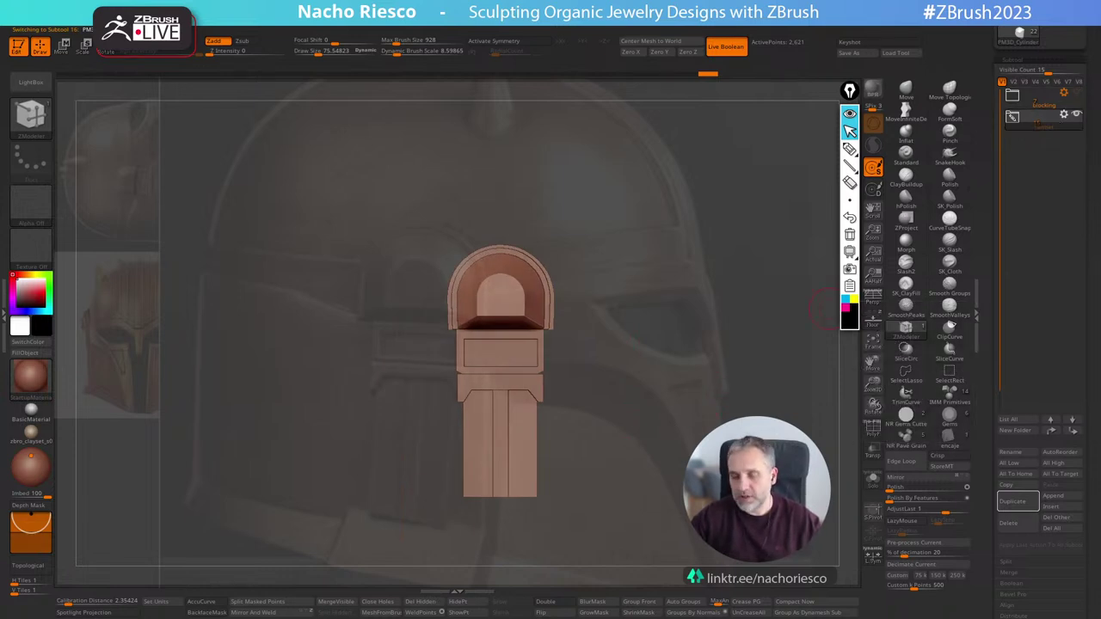
{"action": "left_click", "coordinate": [1013, 118]}
Select the panel-and-bar piece, mask its lower part and shift the upper edge of the panel's inset slightly down.
{"action": "left_click_drag", "start_coordinate": [678, 403], "coordinate": [744, 430], "text": "alt"}
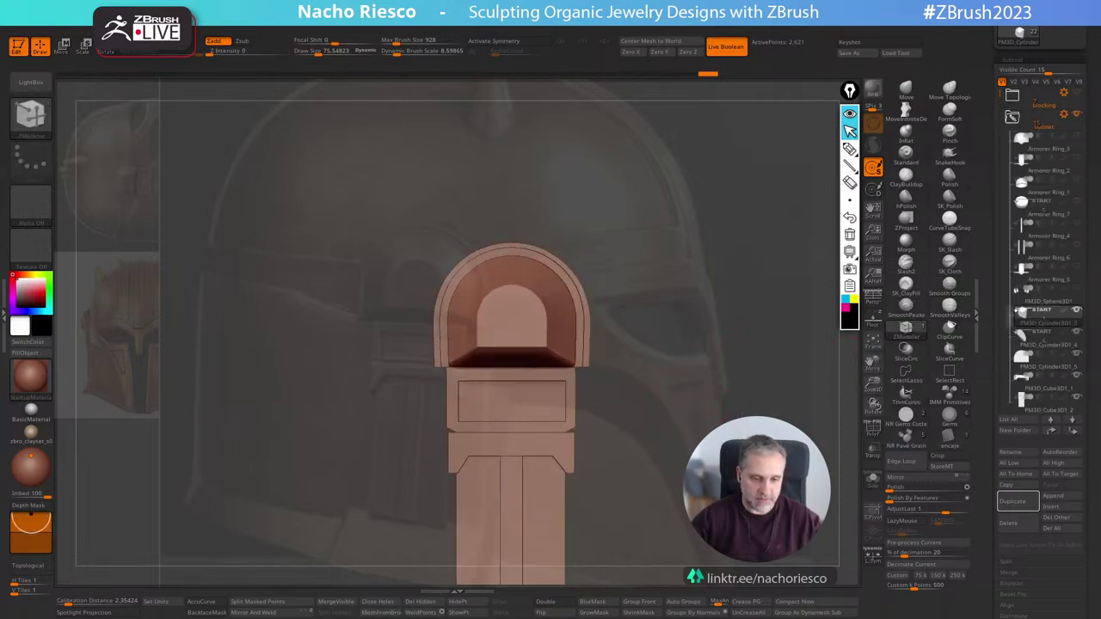
{"action": "left_click_drag", "start_coordinate": [724, 369], "coordinate": [776, 353], "text": "alt"}
{"action": "left_click", "coordinate": [627, 392], "text": "alt"}
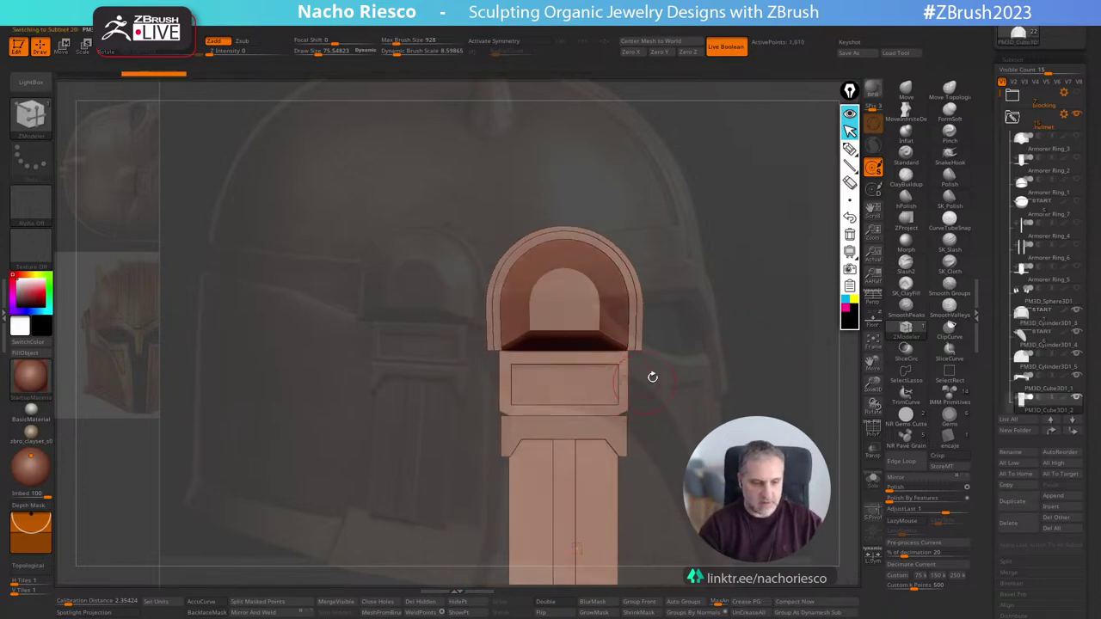
{"action": "left_click_drag", "start_coordinate": [699, 369], "coordinate": [737, 366], "text": "alt"}
{"action": "left_click_drag", "start_coordinate": [489, 287], "coordinate": [738, 352], "text": "ctrl"}
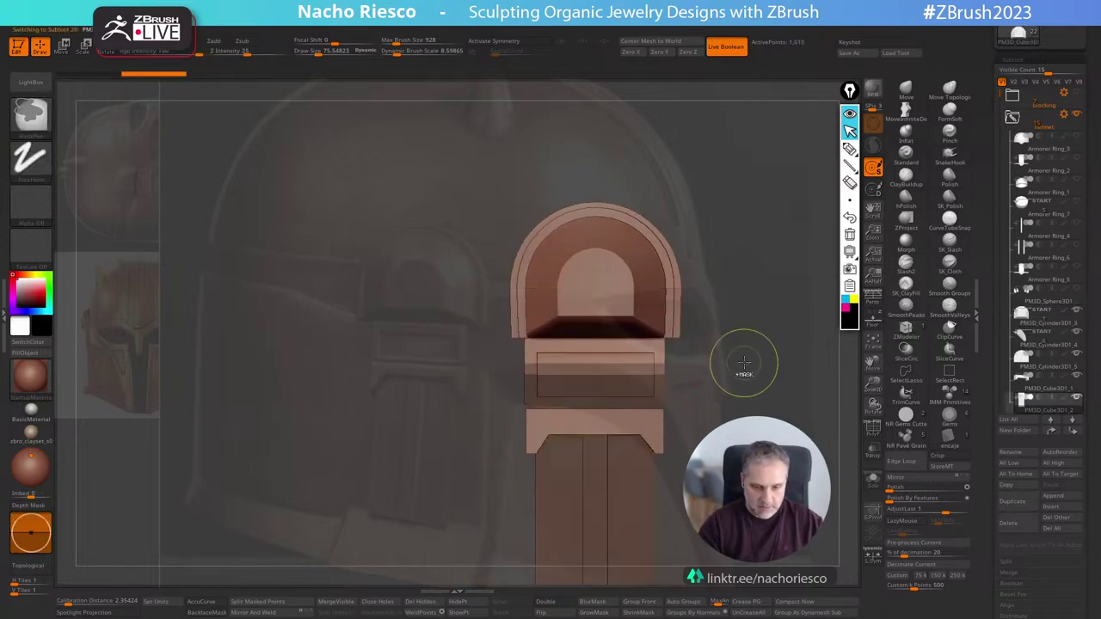
{"action": "key", "text": "w"}
{"action": "left_click_drag", "start_coordinate": [595, 352], "coordinate": [595, 360]}
{"action": "key", "text": "q"}
{"action": "left_click_drag", "start_coordinate": [720, 316], "coordinate": [740, 343], "text": "ctrl"}
Center the gizmo on the panel-and-bar piece and move the whole piece slightly up.
{"action": "key", "text": "w"}
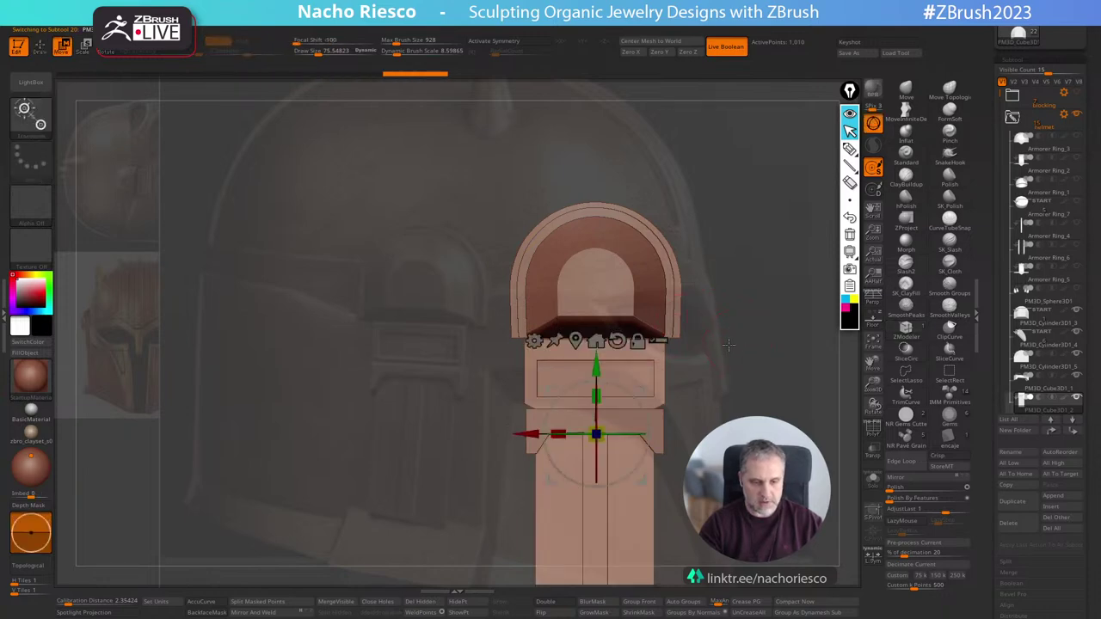
{"action": "left_click", "coordinate": [575, 341]}
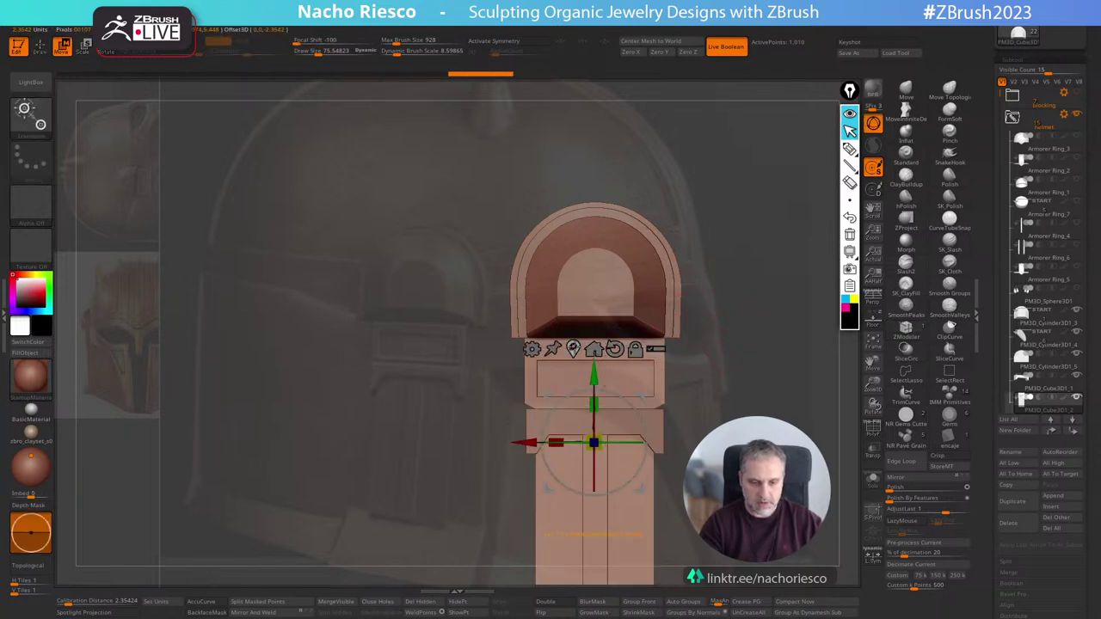
{"action": "left_click", "coordinate": [876, 483]}
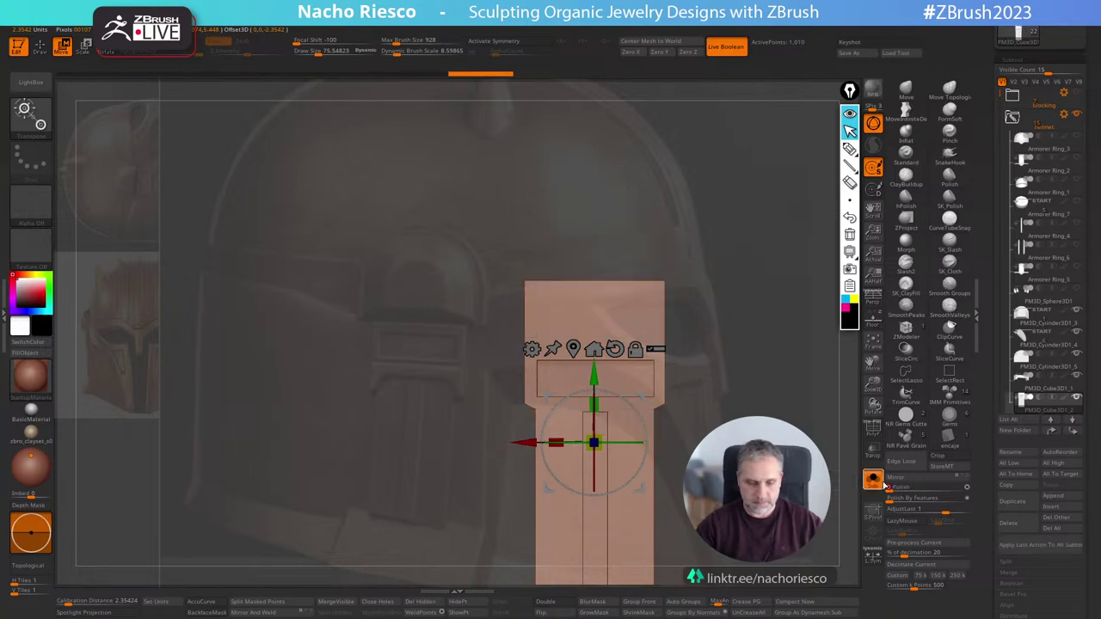
{"action": "left_click", "coordinate": [872, 482]}
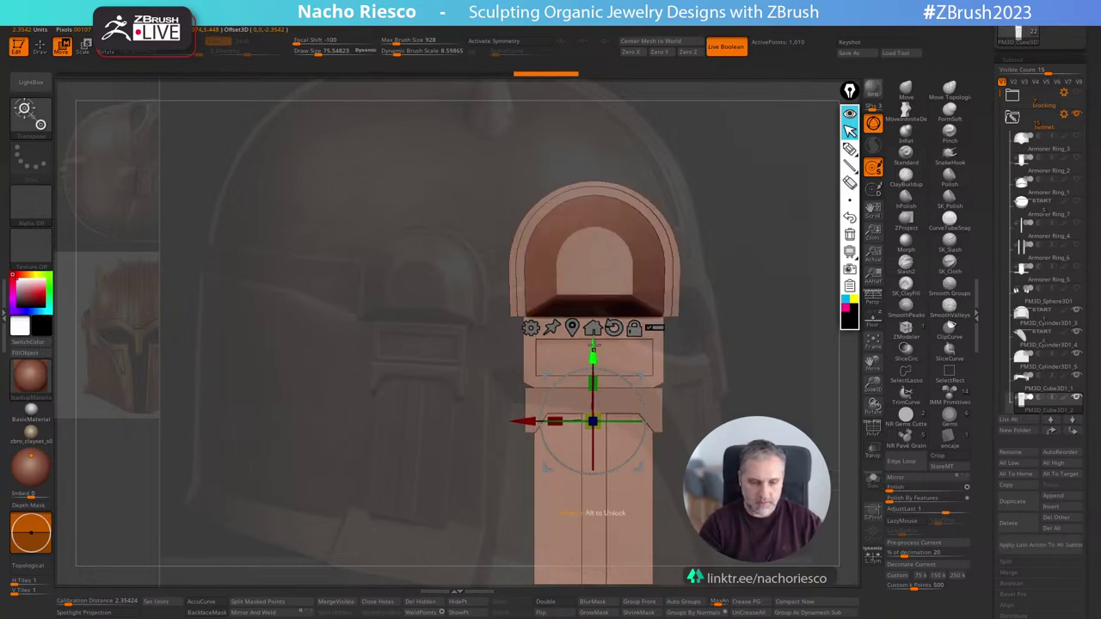
{"action": "left_click_drag", "start_coordinate": [737, 339], "coordinate": [736, 278], "text": "alt"}
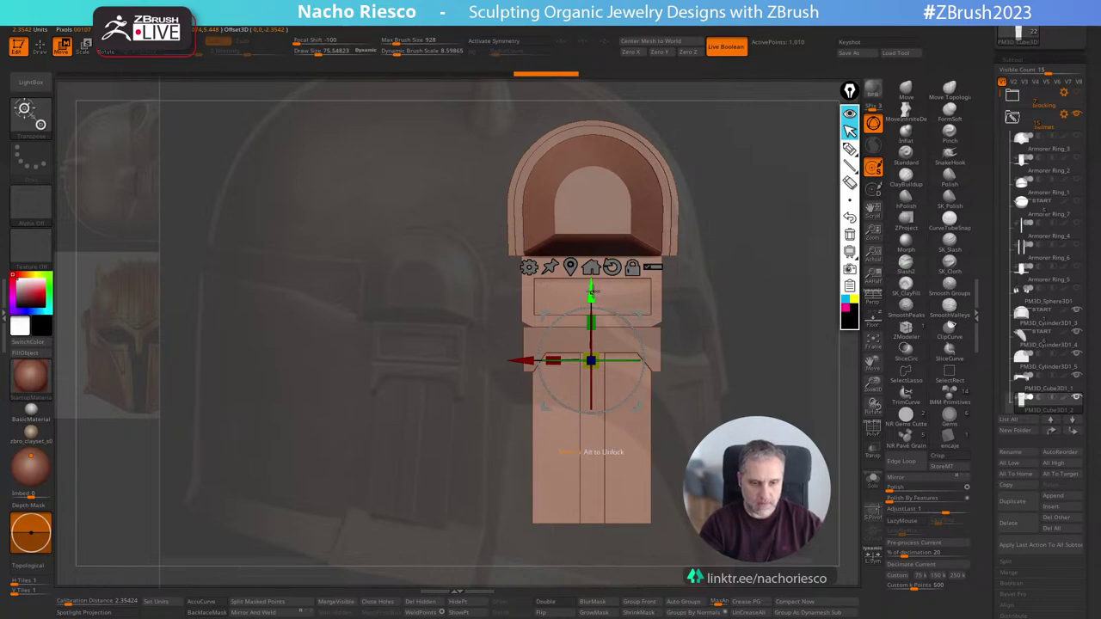
{"action": "left_click_drag", "start_coordinate": [592, 292], "coordinate": [592, 289]}
{"action": "key", "text": "q"}
Select the crossing block below the panel and slightly adjust its vertical position on the bar.
{"action": "left_click", "coordinate": [647, 340], "text": "alt"}
{"action": "key", "text": "w"}
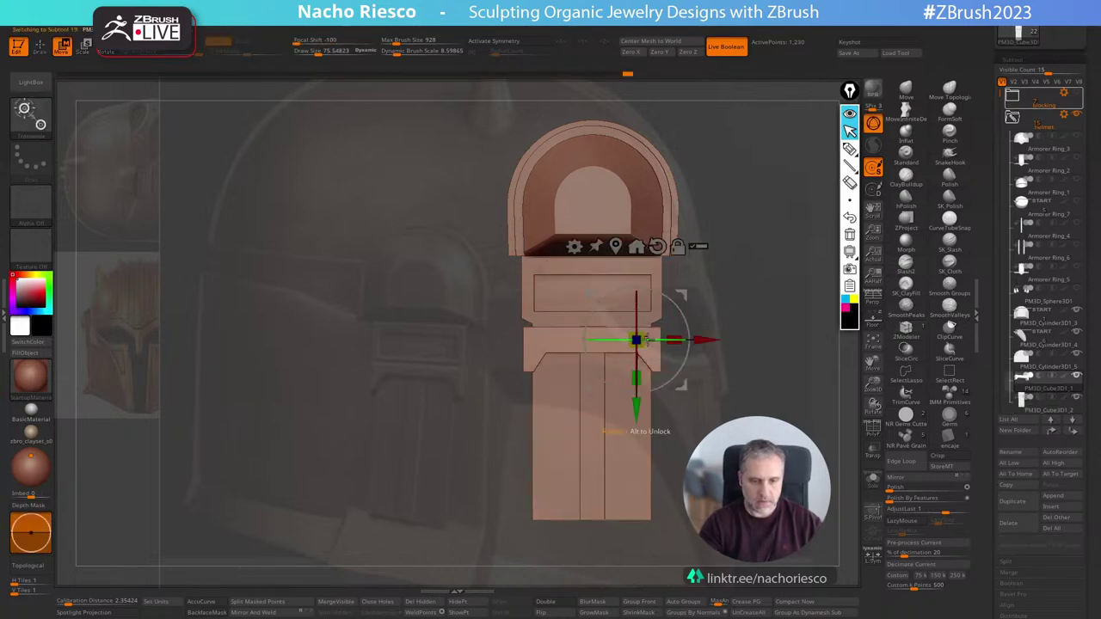
{"action": "left_click_drag", "start_coordinate": [639, 390], "coordinate": [637, 403]}
{"action": "key", "text": "q"}
Show the helmet dome with its horns and crest alongside the ear piece.
{"action": "mouse_move", "coordinate": [745, 316]}
{"action": "left_mouse_down"}
{"action": "mouse_move", "coordinate": [774, 347]}
{"action": "mouse_move", "coordinate": [775, 417]}
{"action": "mouse_move", "coordinate": [797, 290]}
{"action": "left_mouse_up"}
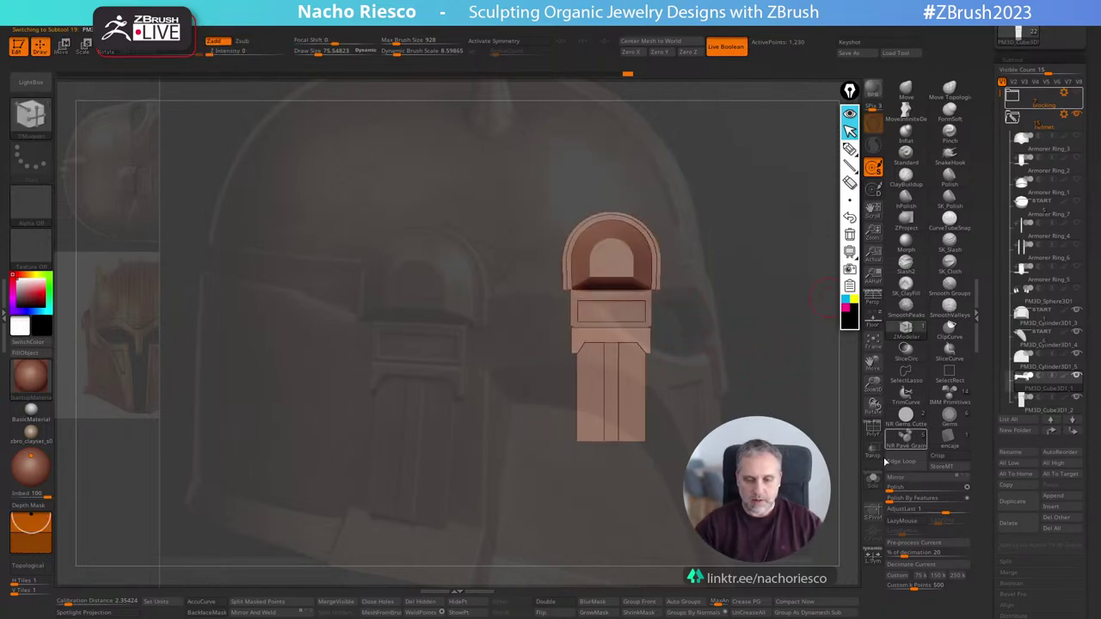
{"action": "left_click", "coordinate": [1075, 207]}
{"action": "mouse_move", "coordinate": [805, 430]}
{"action": "left_mouse_down"}
{"action": "mouse_move", "coordinate": [774, 415]}
{"action": "mouse_move", "coordinate": [774, 456]}
{"action": "left_mouse_up"}
{"action": "mouse_move", "coordinate": [774, 456]}
{"action": "left_mouse_down"}
{"action": "mouse_move", "coordinate": [710, 455]}
{"action": "mouse_move", "coordinate": [779, 452]}
{"action": "mouse_move", "coordinate": [757, 439]}
{"action": "left_mouse_up"}
Select all ear-piece subtools together and move them inward against the side of the helmet.
{"action": "key", "text": "w"}
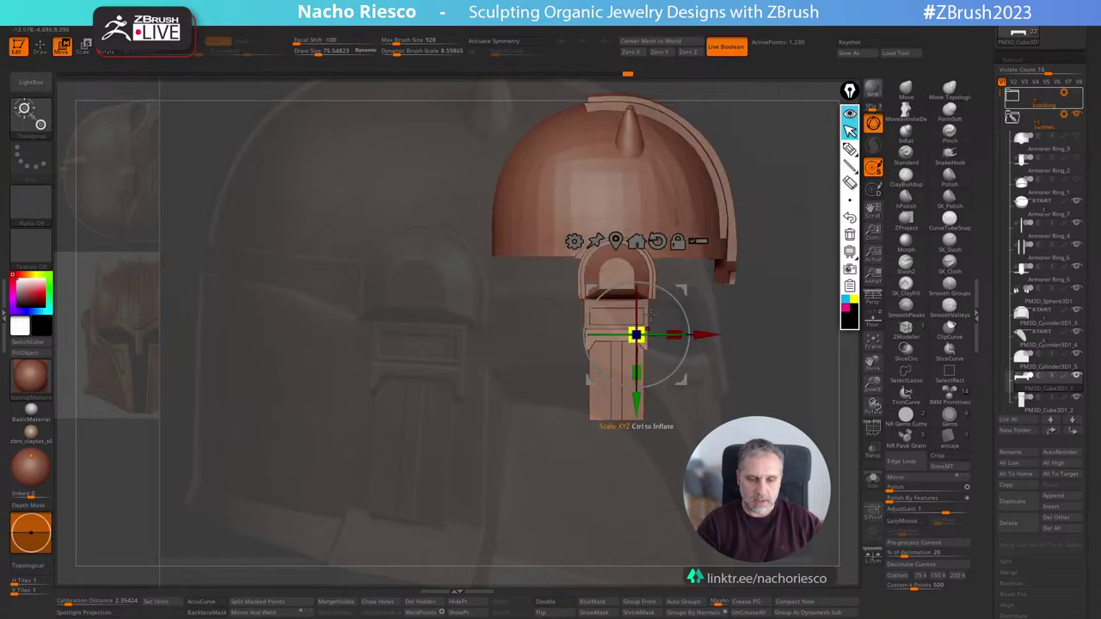
{"action": "left_click_drag", "start_coordinate": [740, 249], "coordinate": [818, 248], "text": "shift"}
{"action": "left_click_drag", "start_coordinate": [783, 288], "coordinate": [701, 273]}
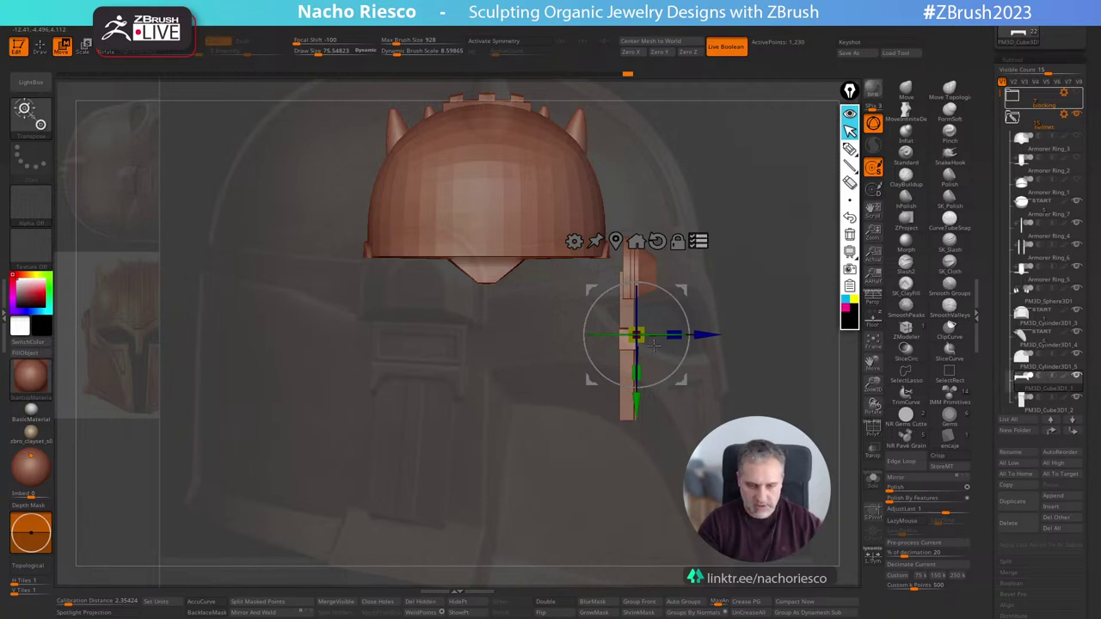
{"action": "key", "text": "ctrl+shift"}
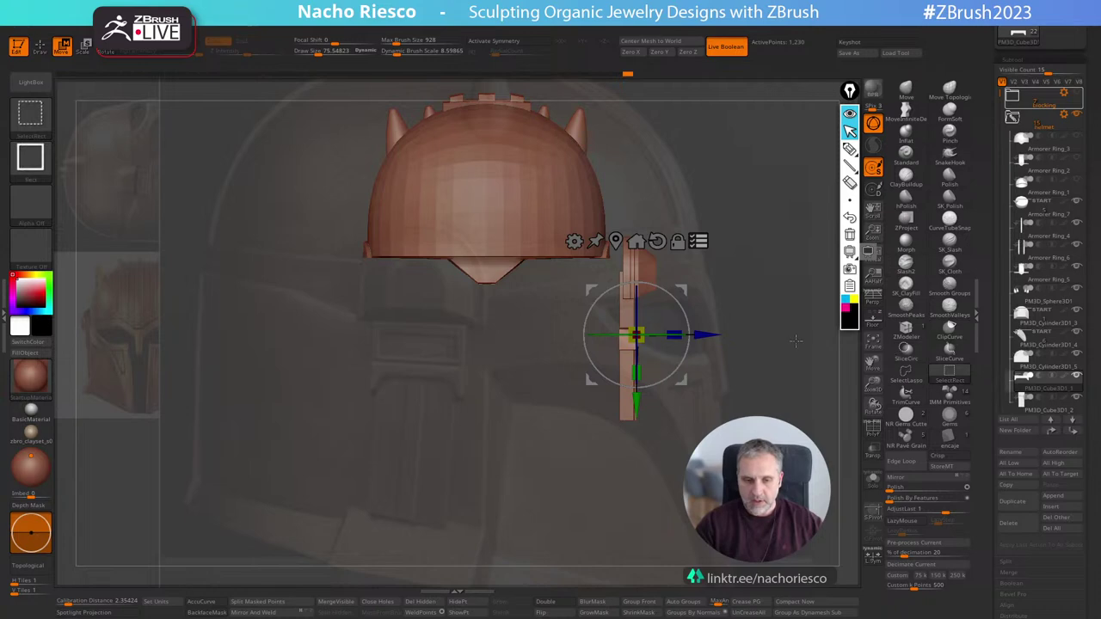
{"action": "left_click_drag", "start_coordinate": [747, 218], "coordinate": [619, 458], "text": "ctrl+shift"}
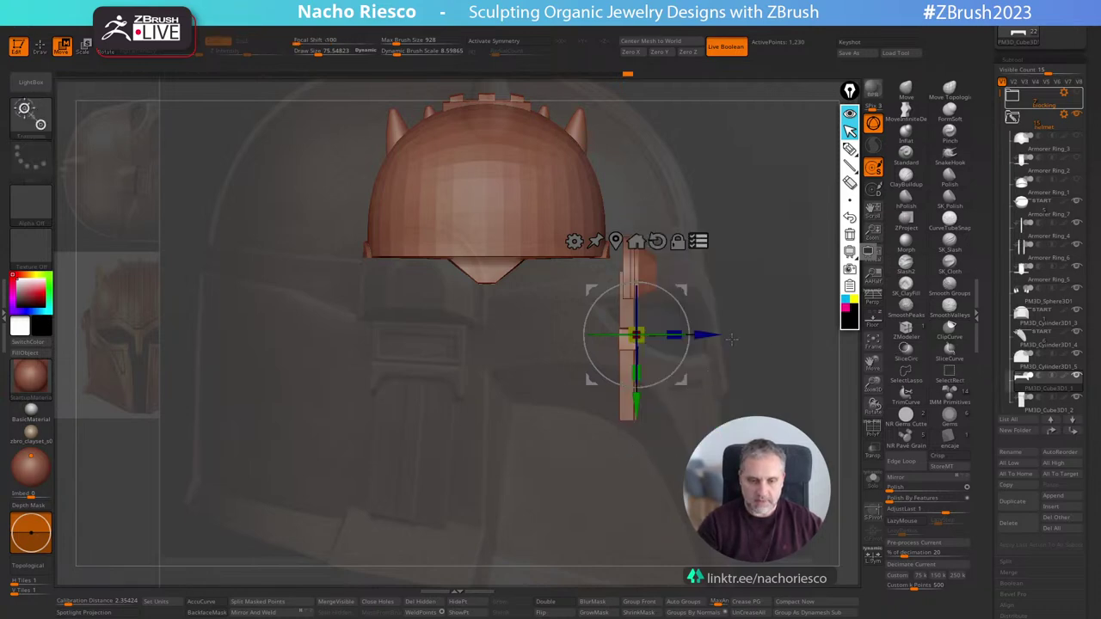
{"action": "key", "text": "ctrl+shift"}
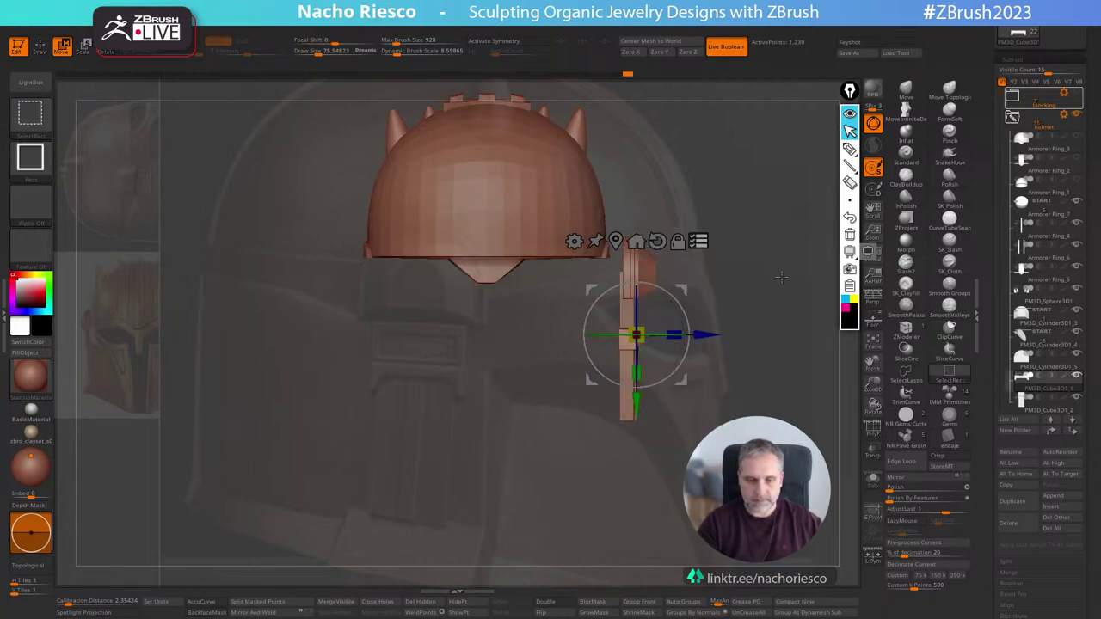
{"action": "left_click_drag", "start_coordinate": [781, 277], "coordinate": [585, 454], "text": "ctrl+shift"}
{"action": "left_click_drag", "start_coordinate": [706, 334], "coordinate": [689, 336]}
{"action": "mouse_move", "coordinate": [756, 315]}
{"action": "left_mouse_down", "text": "shift"}
{"action": "mouse_move", "coordinate": [714, 325]}
{"action": "mouse_move", "coordinate": [714, 360]}
{"action": "mouse_move", "coordinate": [689, 364]}
{"action": "mouse_move", "coordinate": [727, 385]}
{"action": "mouse_move", "coordinate": [764, 361]}
{"action": "mouse_move", "coordinate": [747, 364]}
{"action": "mouse_move", "coordinate": [742, 348]}
{"action": "mouse_move", "coordinate": [680, 326]}
{"action": "mouse_move", "coordinate": [730, 348]}
{"action": "mouse_move", "coordinate": [715, 378]}
{"action": "mouse_move", "coordinate": [731, 410]}
{"action": "mouse_move", "coordinate": [718, 424]}
{"action": "left_mouse_up", "text": "shift"}
{"action": "key", "text": "q"}
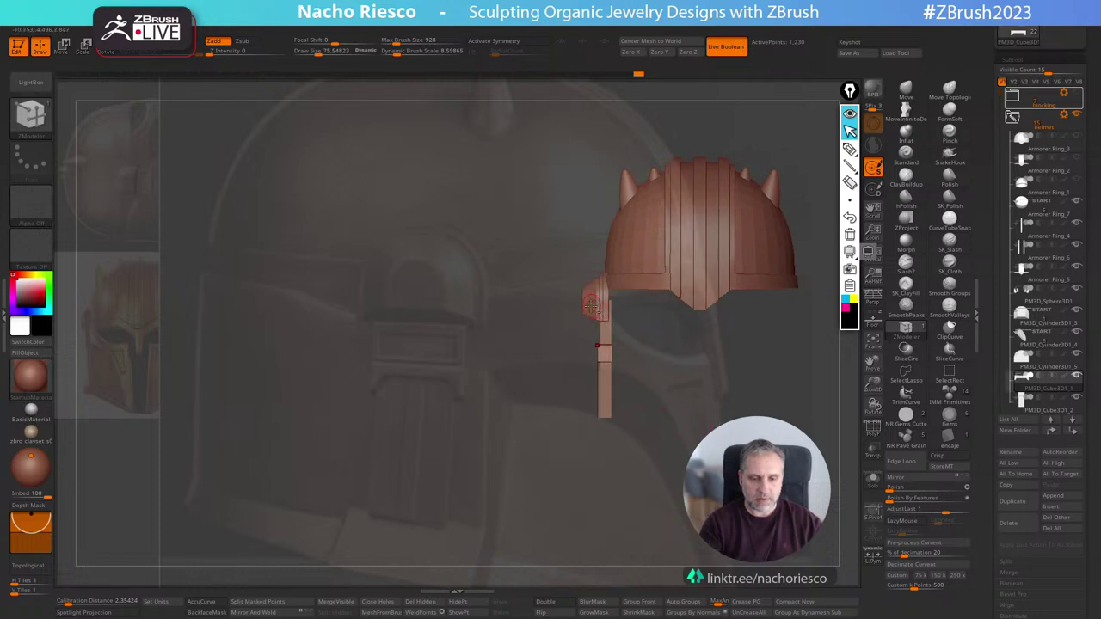
Isolate the arch-shaped cap and slightly adjust its depth on its own, leaving the other ear-piece subtools out of the transform.
{"action": "left_click", "coordinate": [596, 307], "text": "alt"}
{"action": "left_click", "coordinate": [873, 478]}
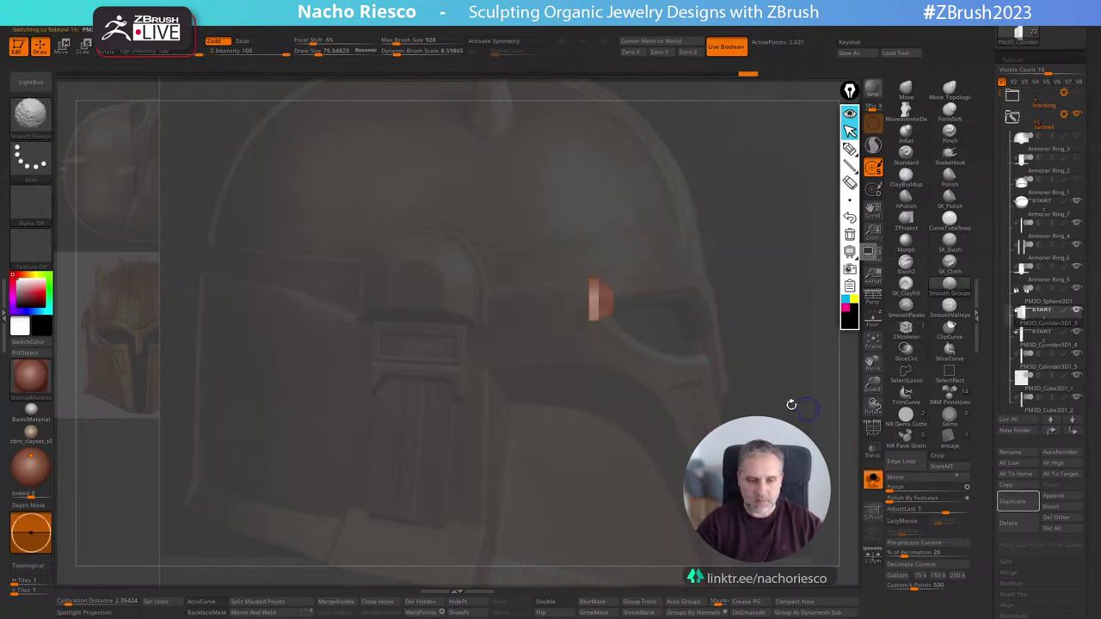
{"action": "mouse_move", "coordinate": [690, 296]}
{"action": "left_mouse_down", "text": "alt"}
{"action": "mouse_move", "coordinate": [675, 267]}
{"action": "mouse_move", "coordinate": [635, 371]}
{"action": "left_mouse_up", "text": "alt"}
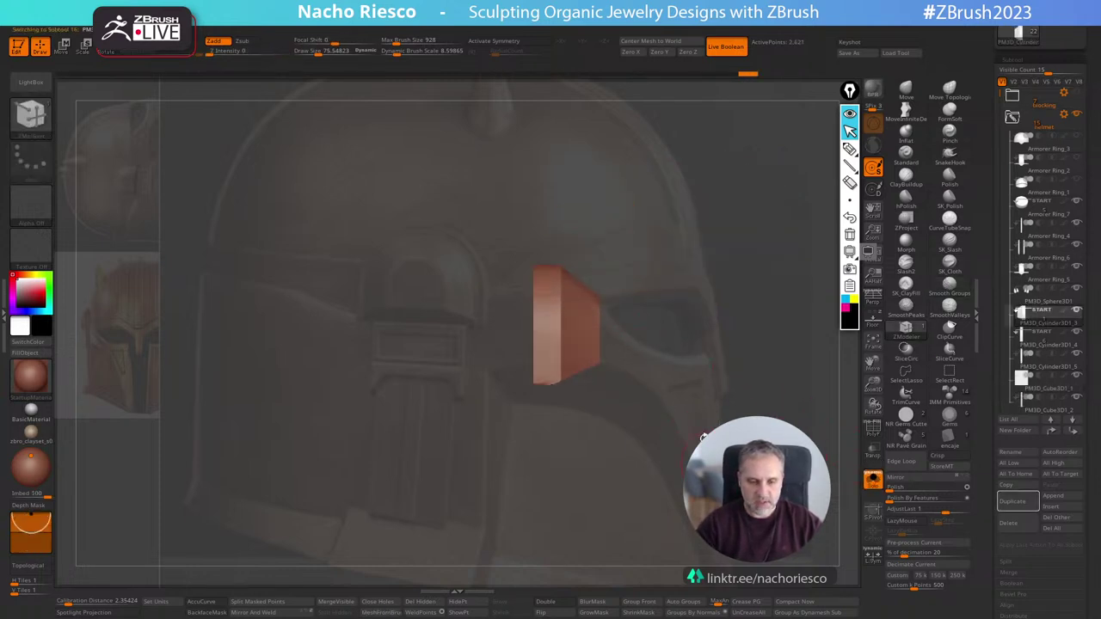
{"action": "key", "text": "w"}
{"action": "left_click_drag", "start_coordinate": [625, 413], "coordinate": [576, 410]}
{"action": "left_click", "coordinate": [593, 271]}
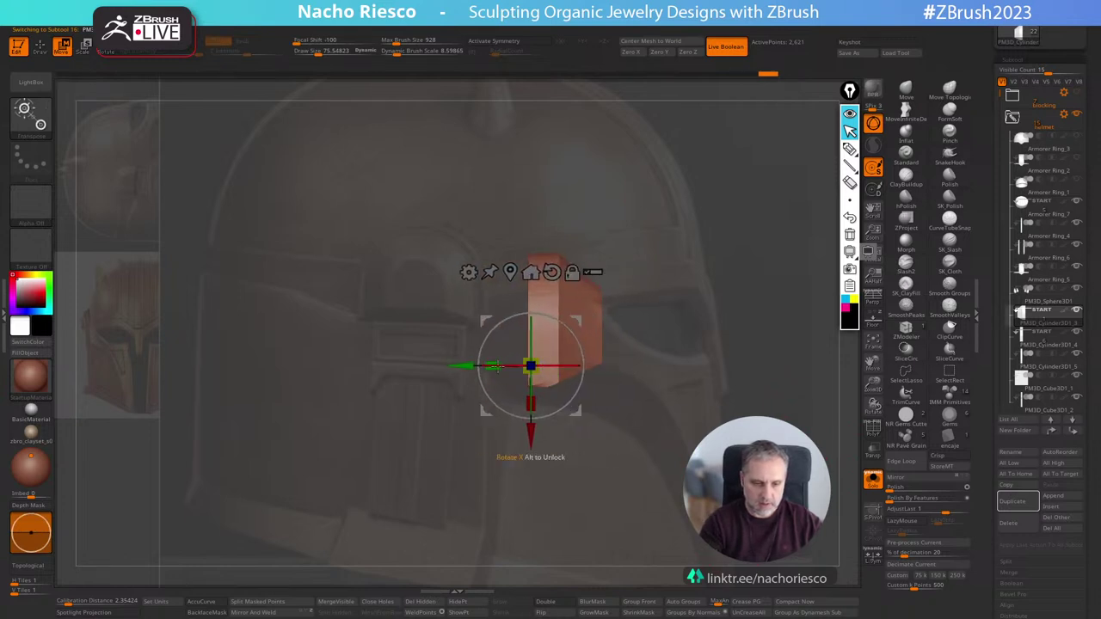
{"action": "left_click_drag", "start_coordinate": [496, 367], "coordinate": [489, 365]}
{"action": "left_click", "coordinate": [867, 478]}
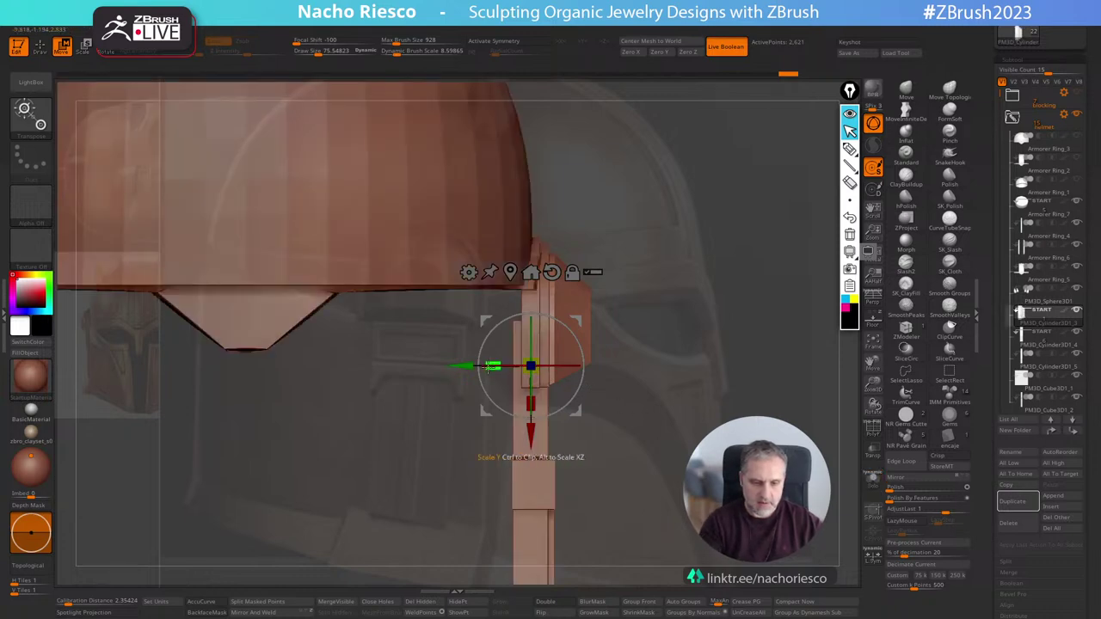
{"action": "key", "text": "q"}
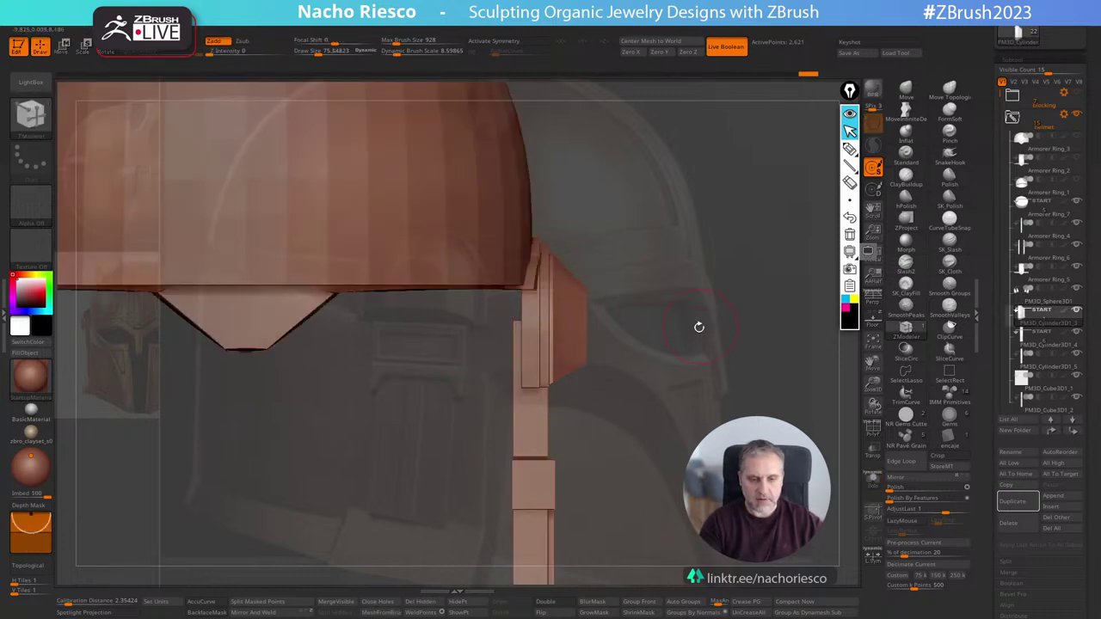
Re-enable transforming all selected ear-piece subtools and nudge them about 0.067 sideways toward the helmet.
{"action": "mouse_move", "coordinate": [699, 326]}
{"action": "left_mouse_down"}
{"action": "mouse_move", "coordinate": [754, 277]}
{"action": "mouse_move", "coordinate": [702, 285]}
{"action": "left_mouse_up"}
{"action": "left_click_drag", "start_coordinate": [815, 365], "coordinate": [817, 338], "text": "alt"}
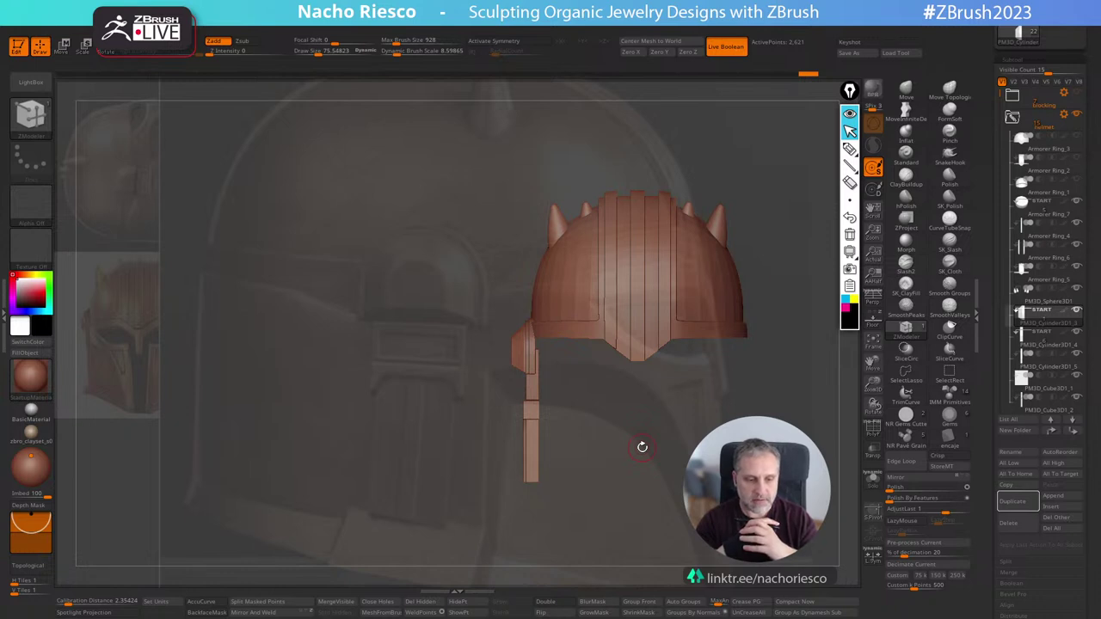
{"action": "right_click_drag", "start_coordinate": [672, 432], "coordinate": [667, 474], "text": "ctrl"}
{"action": "key", "text": "w"}
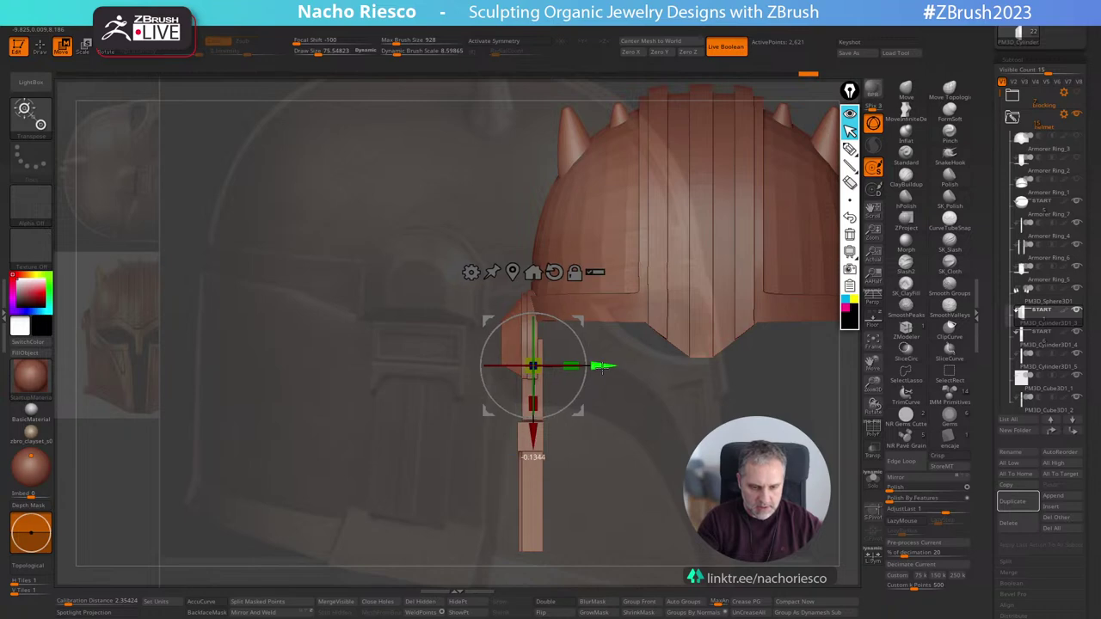
{"action": "left_click", "coordinate": [593, 273]}
{"action": "mouse_move", "coordinate": [599, 362]}
{"action": "left_mouse_down"}
{"action": "mouse_move", "coordinate": [569, 367]}
{"action": "mouse_move", "coordinate": [600, 365]}
{"action": "left_mouse_up"}
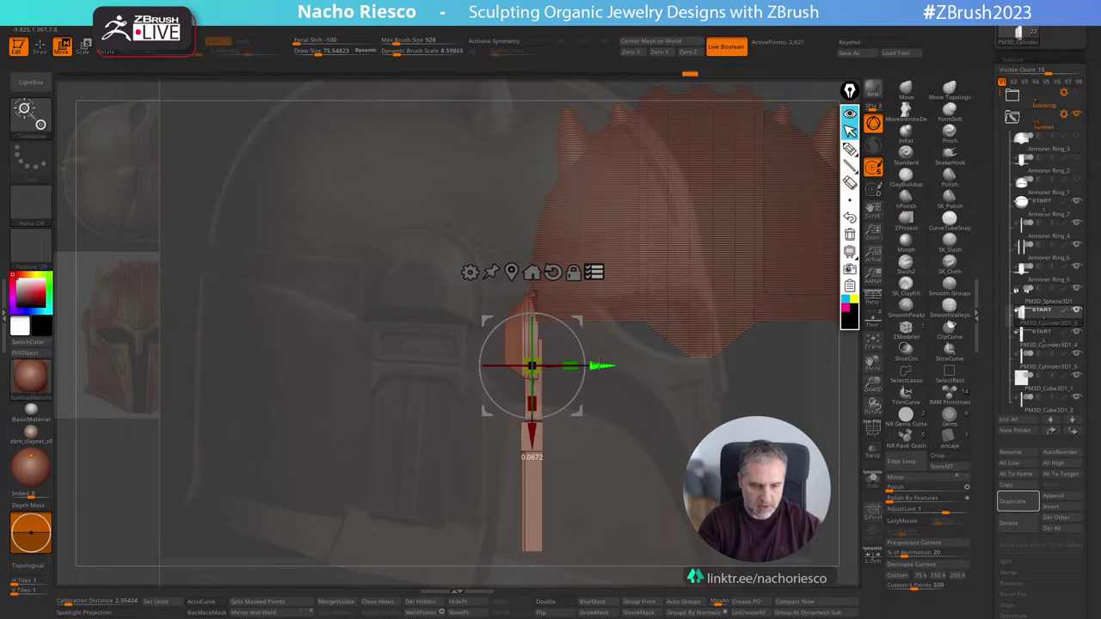
{"action": "key", "text": "q"}
Trim the outer face of the arch-shaped cap flat with a vertical ClipCurve cut, redoing the first attempt.
{"action": "left_click_drag", "start_coordinate": [630, 485], "coordinate": [592, 352]}
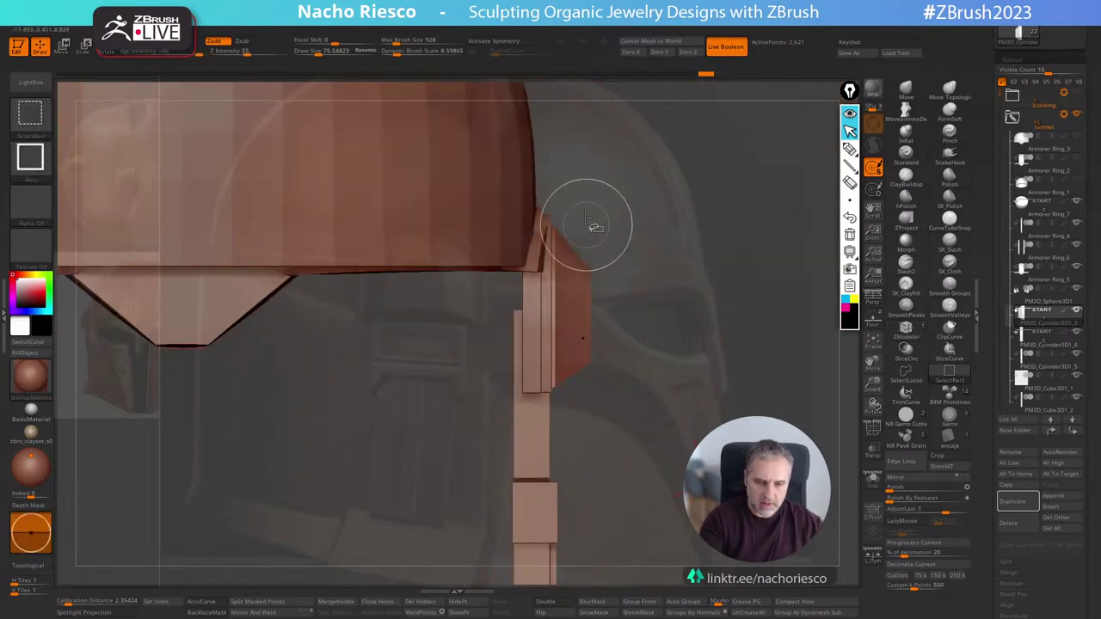
{"action": "left_click_drag", "start_coordinate": [587, 216], "coordinate": [587, 365], "text": "ctrl+shift"}
{"action": "key", "text": "ctrl+z"}
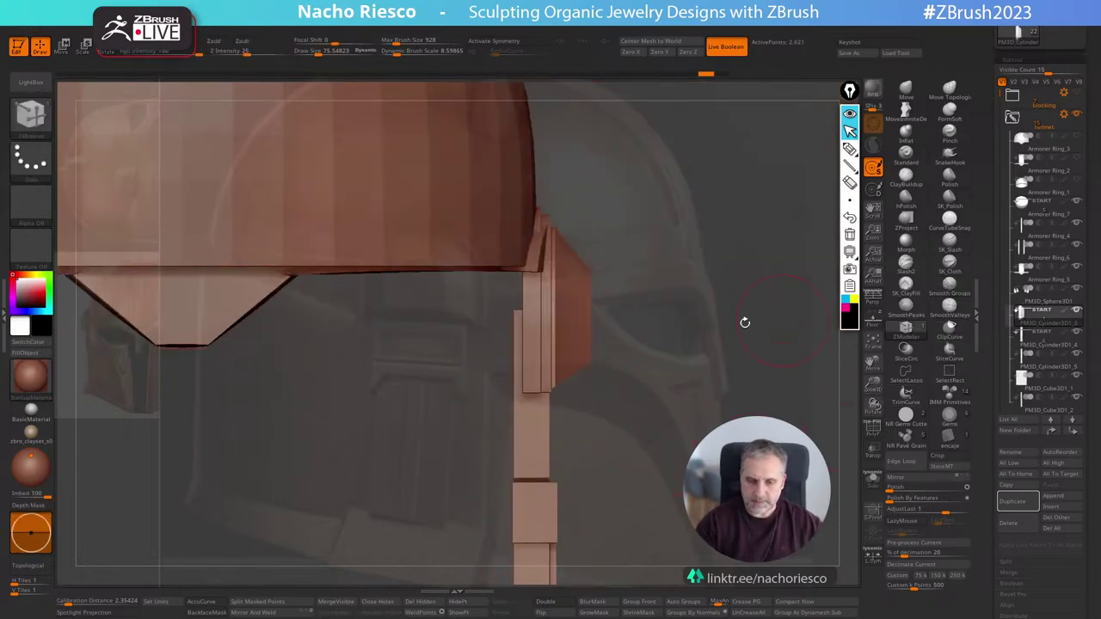
{"action": "mouse_move", "coordinate": [582, 222]}
{"action": "left_mouse_down", "text": "ctrl+shift"}
{"action": "mouse_move", "coordinate": [590, 465]}
{"action": "mouse_move", "coordinate": [575, 478]}
{"action": "mouse_move", "coordinate": [584, 494]}
{"action": "left_mouse_up", "text": "ctrl+shift"}
{"action": "left_click_drag", "start_coordinate": [448, 502], "coordinate": [426, 378], "text": "alt"}
{"action": "left_click_drag", "start_coordinate": [688, 461], "coordinate": [621, 469], "text": "shift"}
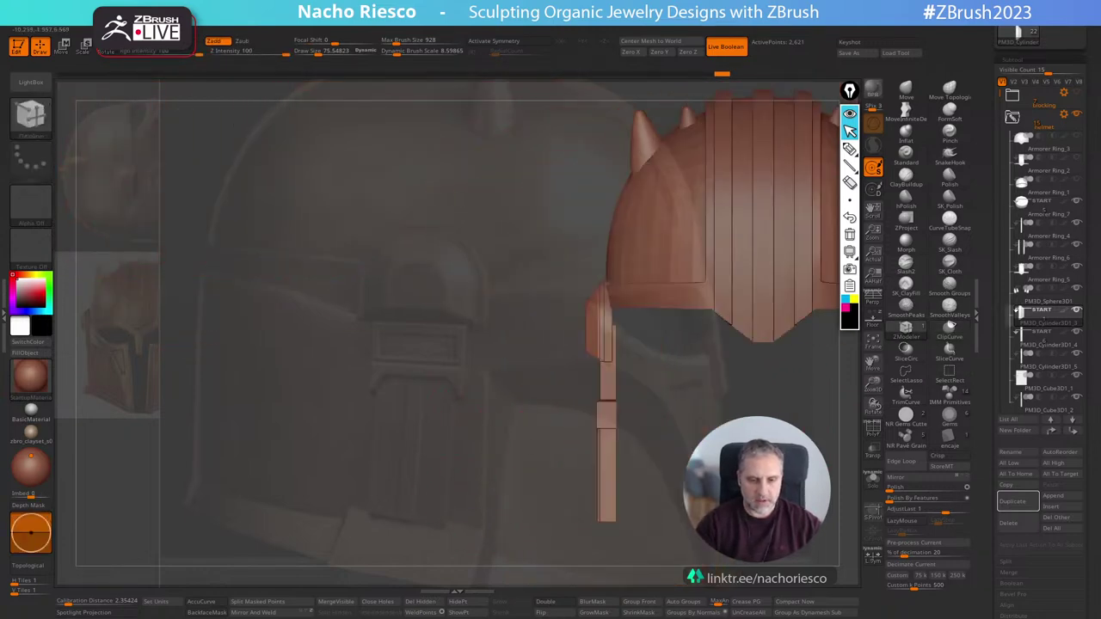
Save the current tool over the existing Armorer Ring_1 file, accepting the replacement.
{"action": "left_click_drag", "start_coordinate": [679, 533], "coordinate": [616, 501], "text": "alt"}
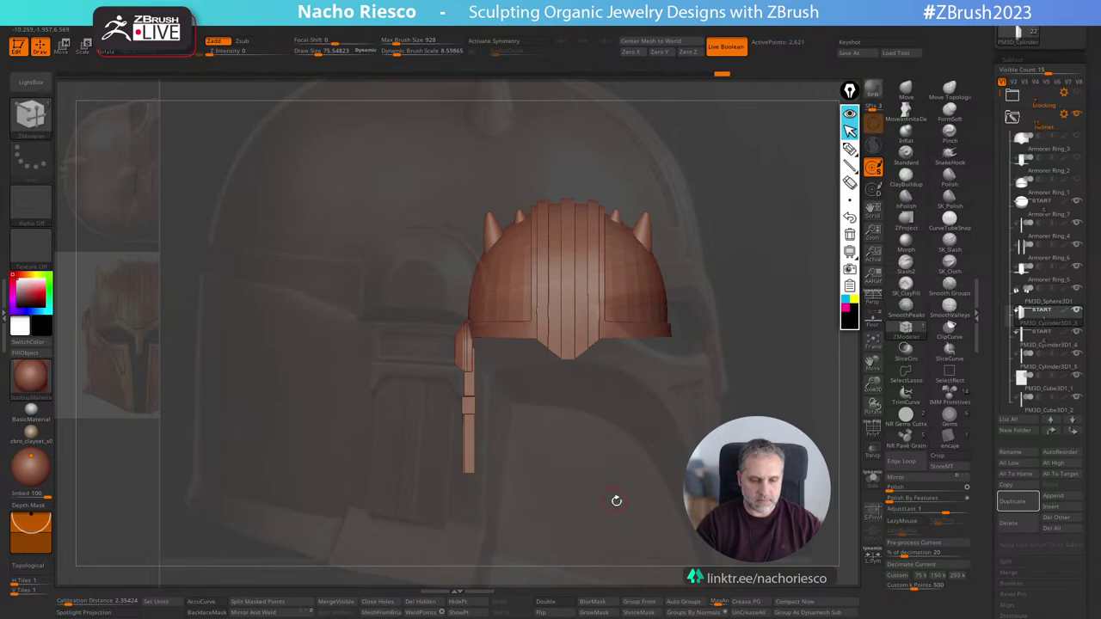
{"action": "left_click_drag", "start_coordinate": [641, 436], "coordinate": [683, 467]}
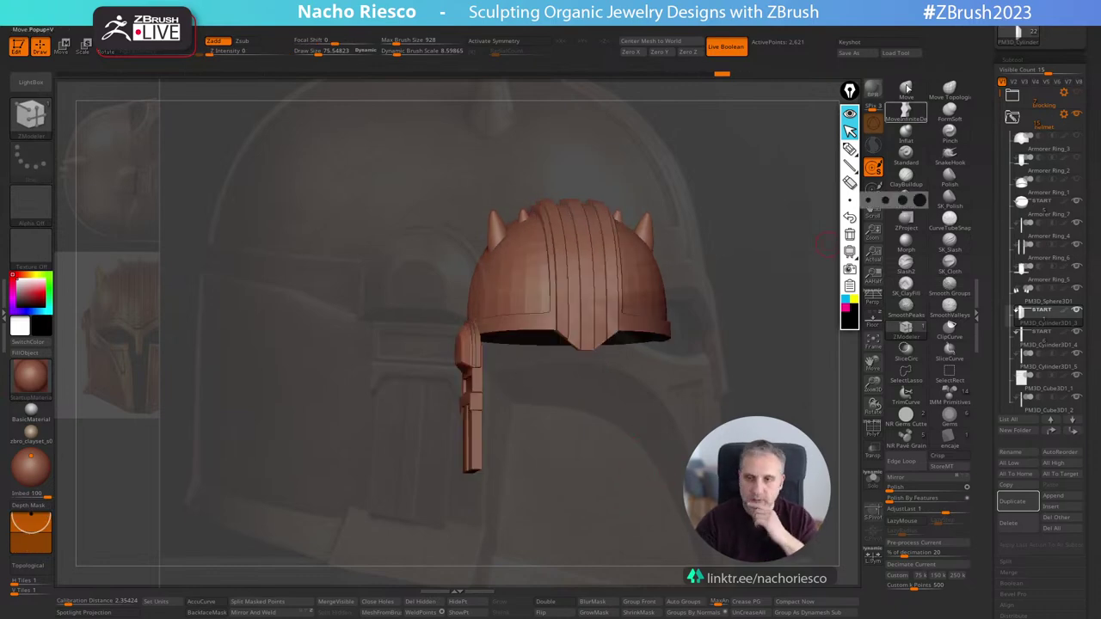
{"action": "left_click", "coordinate": [851, 53]}
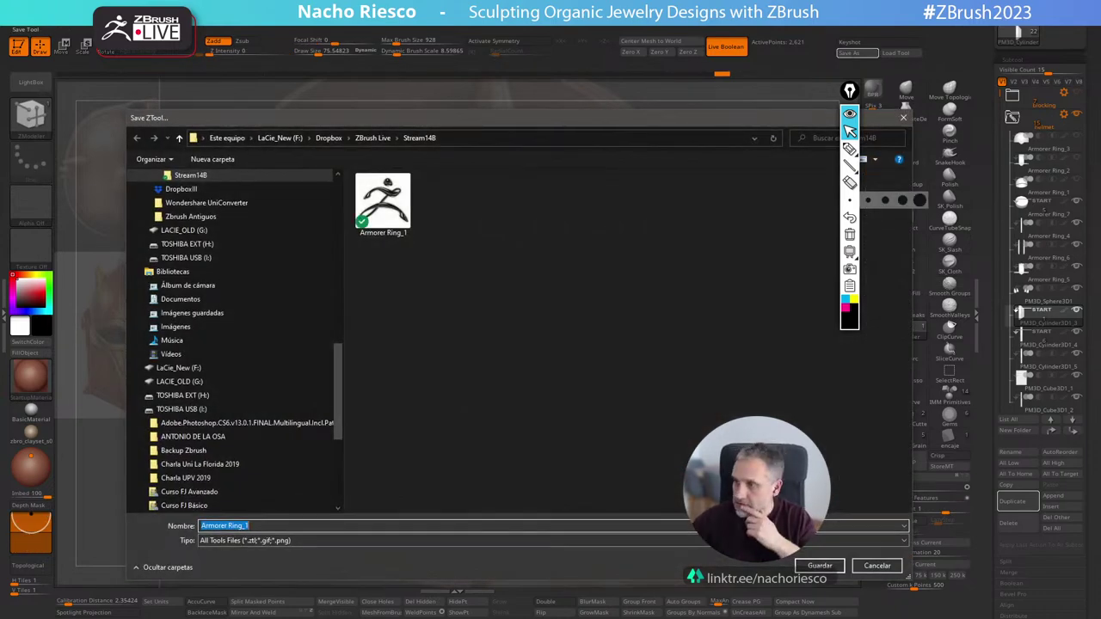
{"action": "double_click", "coordinate": [383, 202]}
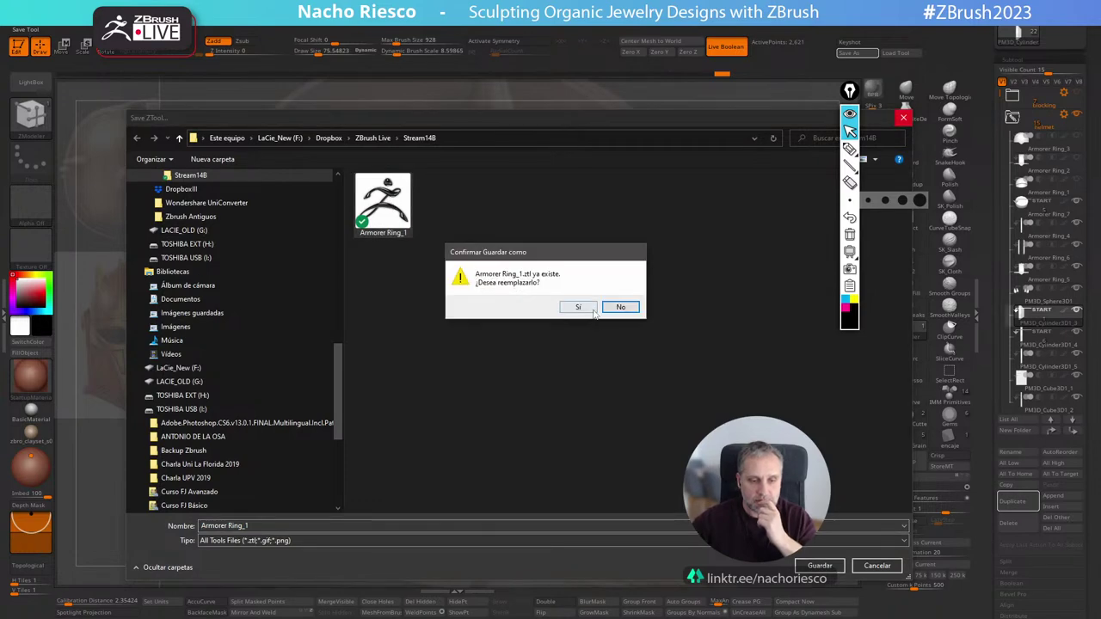
{"action": "left_click", "coordinate": [592, 310]}
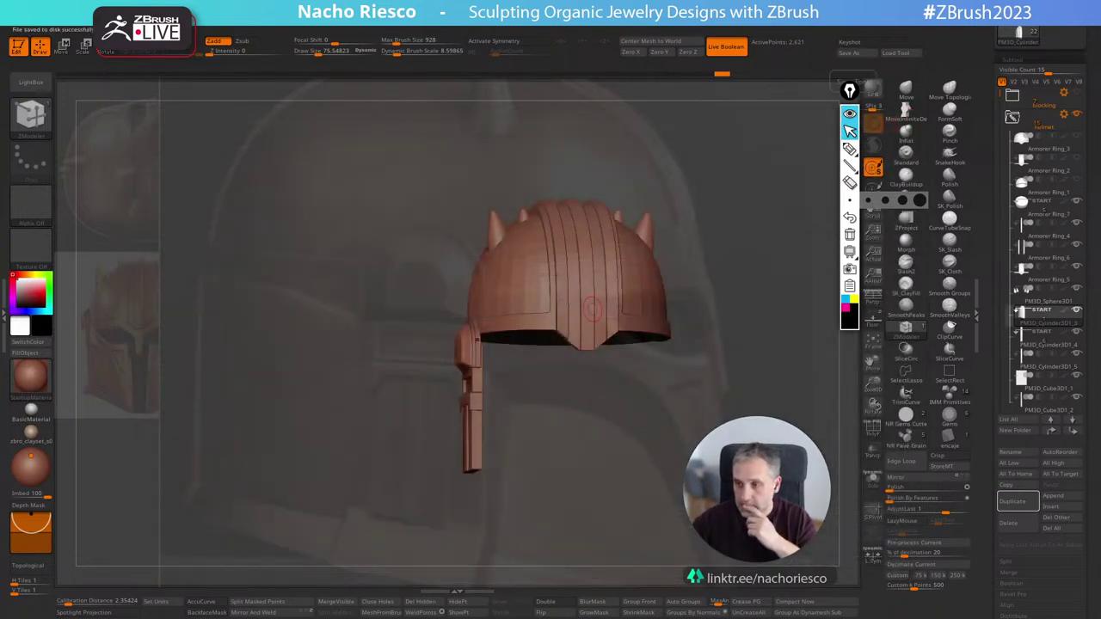
Tile the Spotlight reference images into a unified column and raise them to full opacity.
{"action": "left_click_drag", "start_coordinate": [567, 421], "coordinate": [549, 423]}
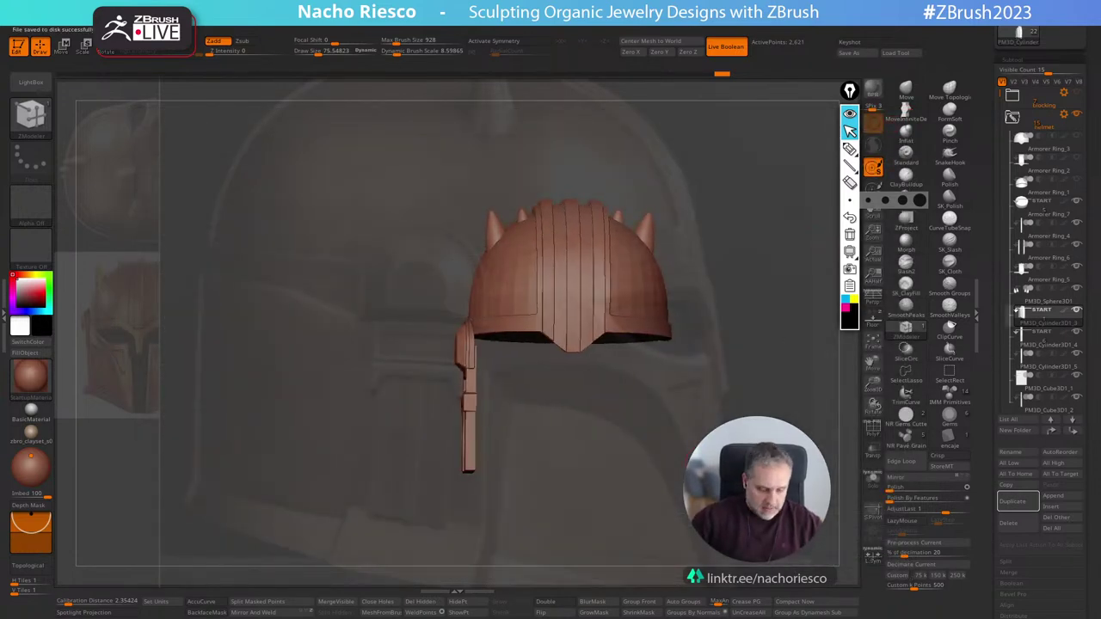
{"action": "key", "text": "w"}
{"action": "left_click", "coordinate": [538, 365]}
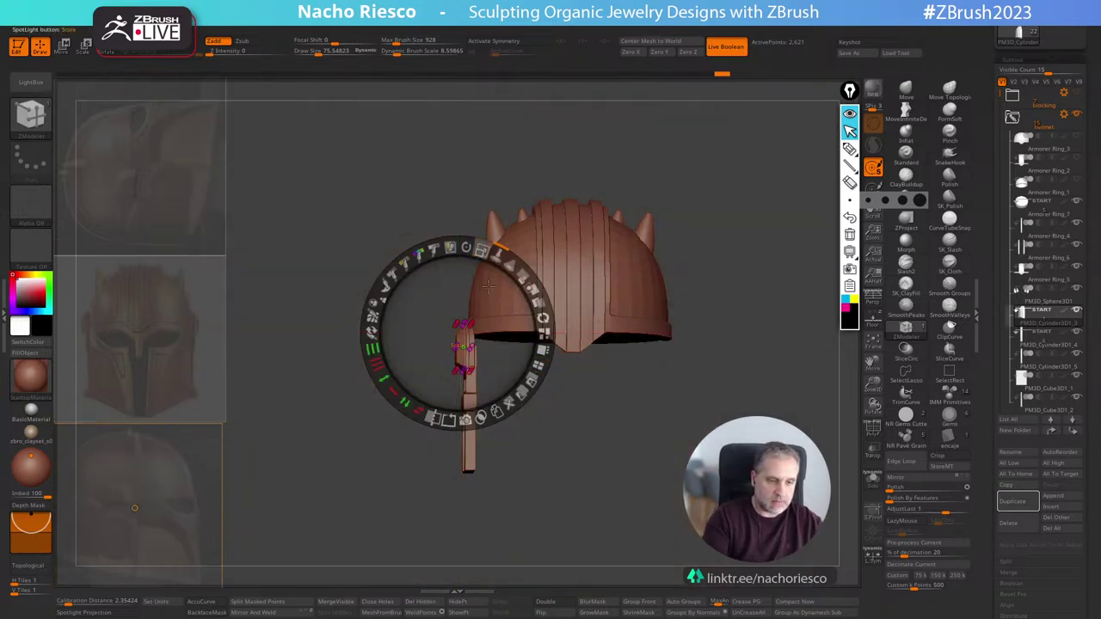
{"action": "left_click", "coordinate": [538, 366]}
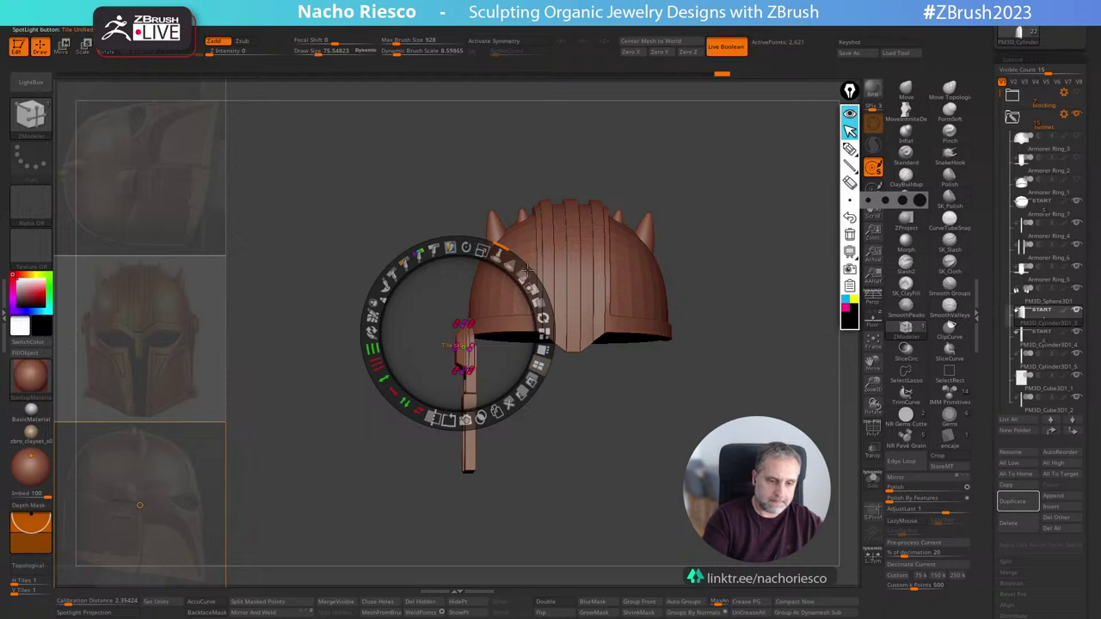
{"action": "left_click_drag", "start_coordinate": [521, 277], "coordinate": [440, 419]}
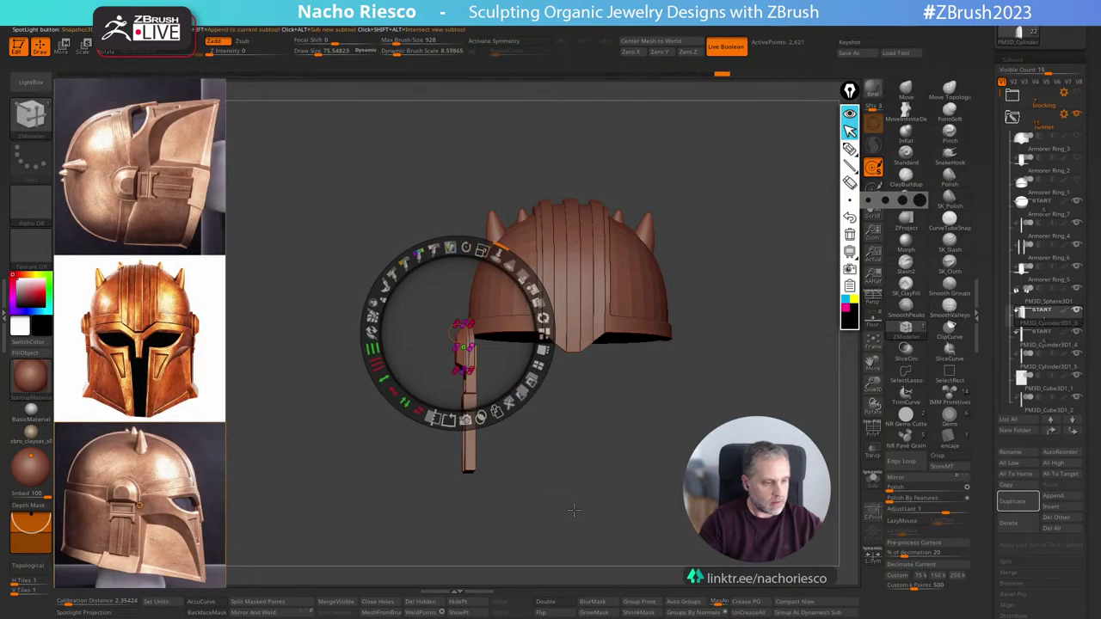
{"action": "key", "text": "z"}
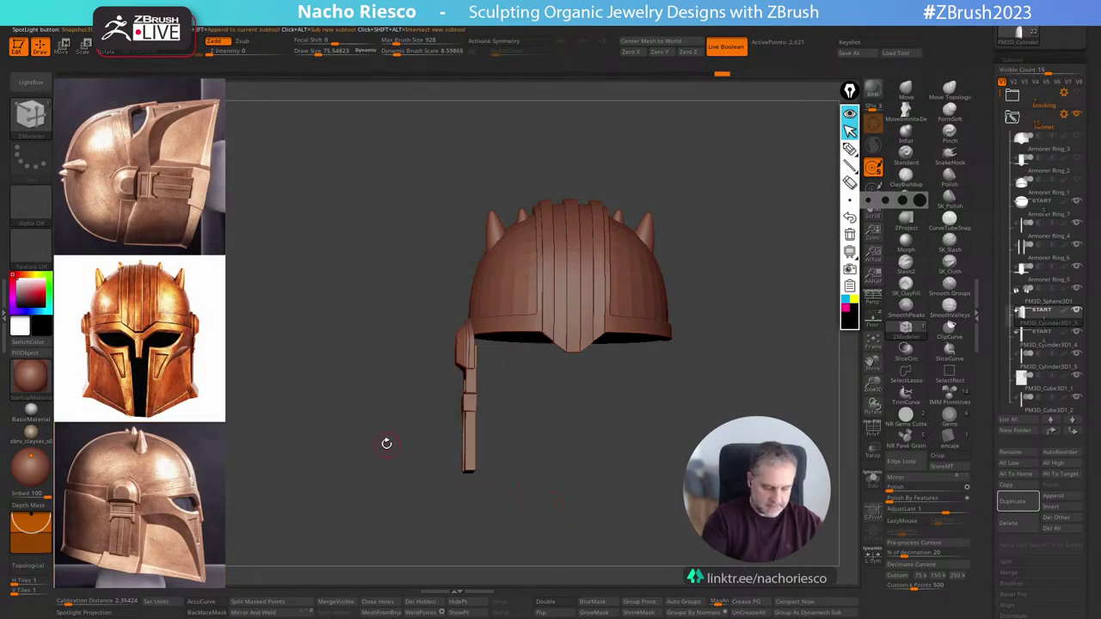
Enlarge the front-view helmet reference across the canvas and fade it to a faint backdrop for the model.
{"action": "key", "text": "z"}
{"action": "left_click", "coordinate": [174, 356]}
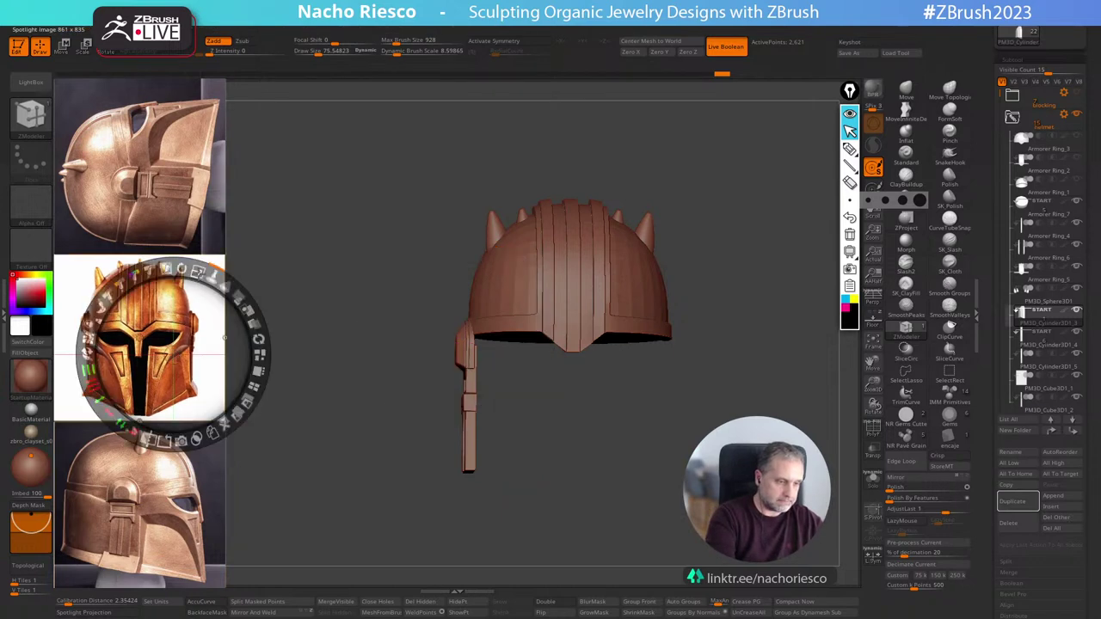
{"action": "left_click_drag", "start_coordinate": [196, 290], "coordinate": [670, 387]}
{"action": "left_click_drag", "start_coordinate": [676, 320], "coordinate": [615, 277]}
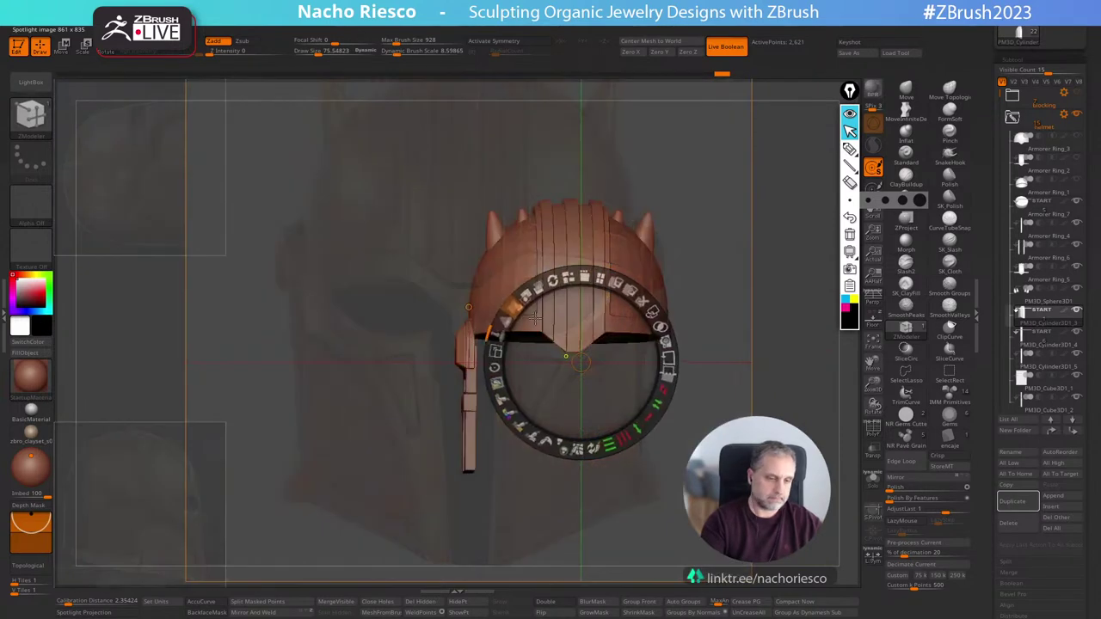
{"action": "key", "text": "z"}
{"action": "left_click_drag", "start_coordinate": [735, 419], "coordinate": [789, 376]}
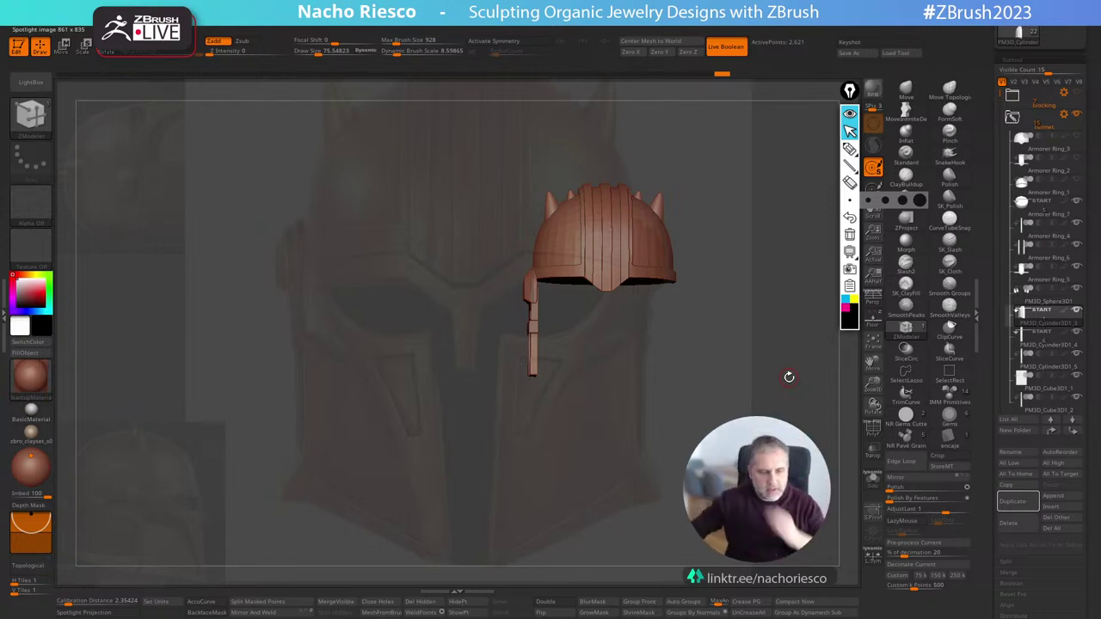
Turn on X symmetry and raise the opacity of the enlarged front reference.
{"action": "mouse_move", "coordinate": [1025, 291]}
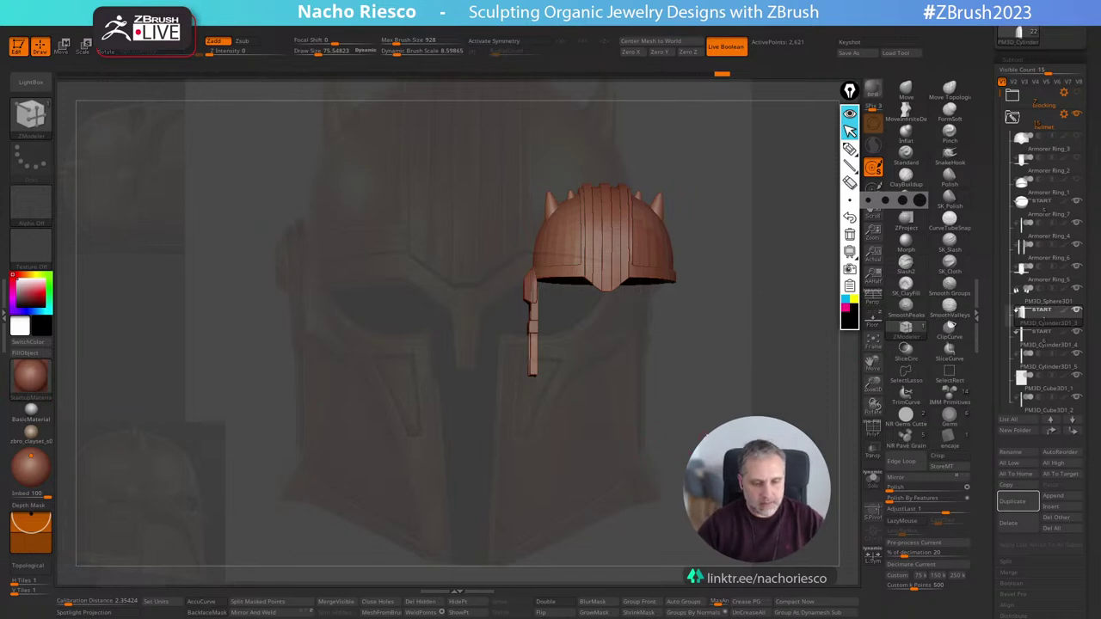
{"action": "key", "text": "x"}
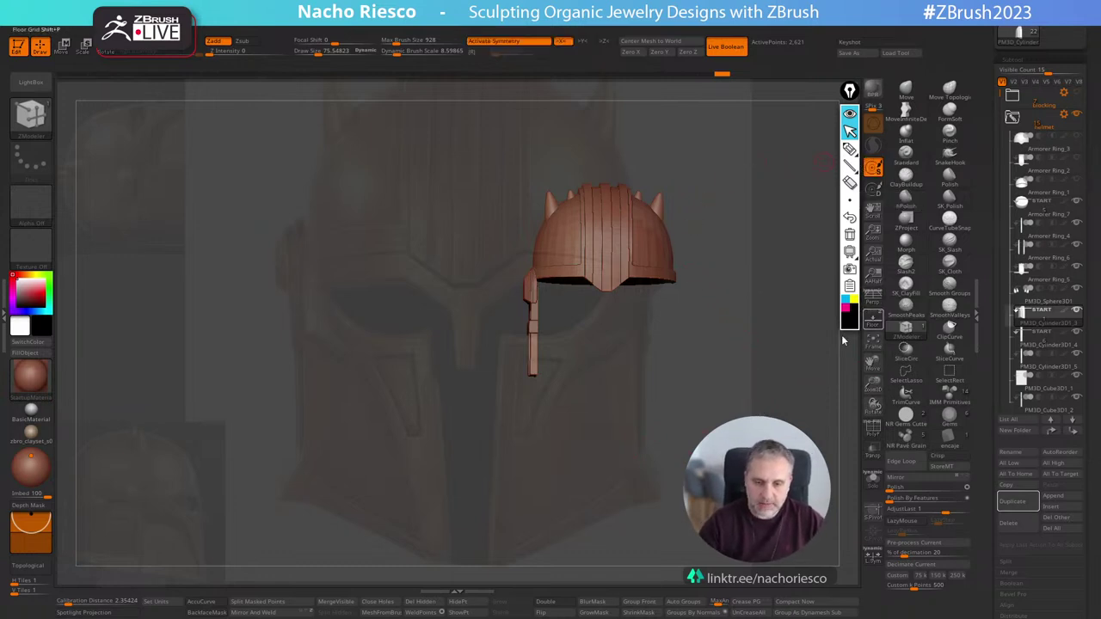
{"action": "key", "text": "z"}
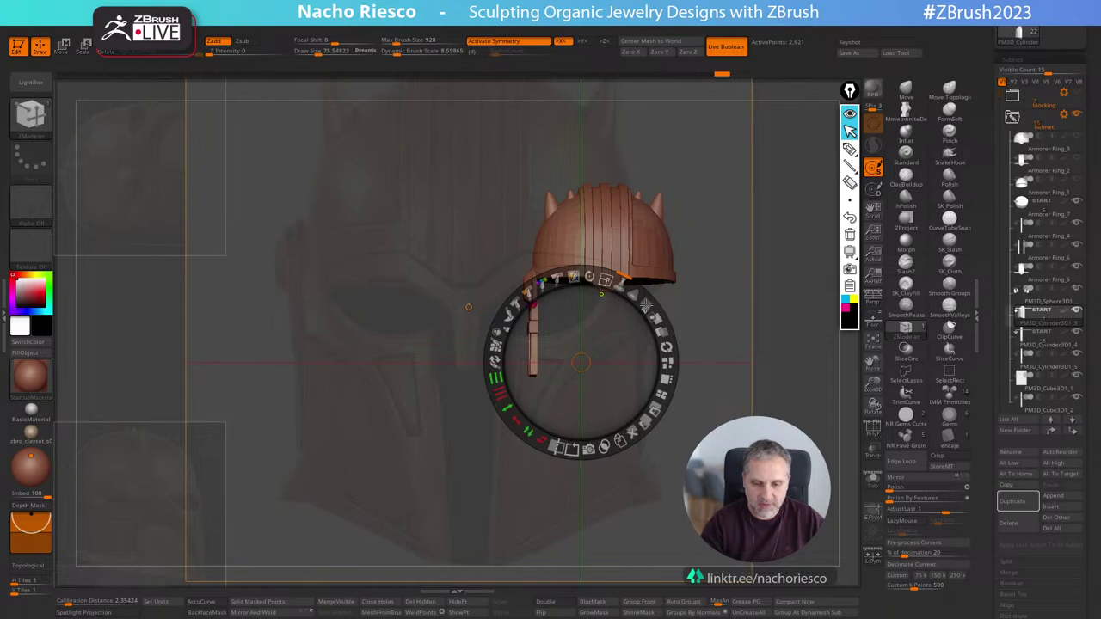
{"action": "left_click_drag", "start_coordinate": [645, 305], "coordinate": [702, 394]}
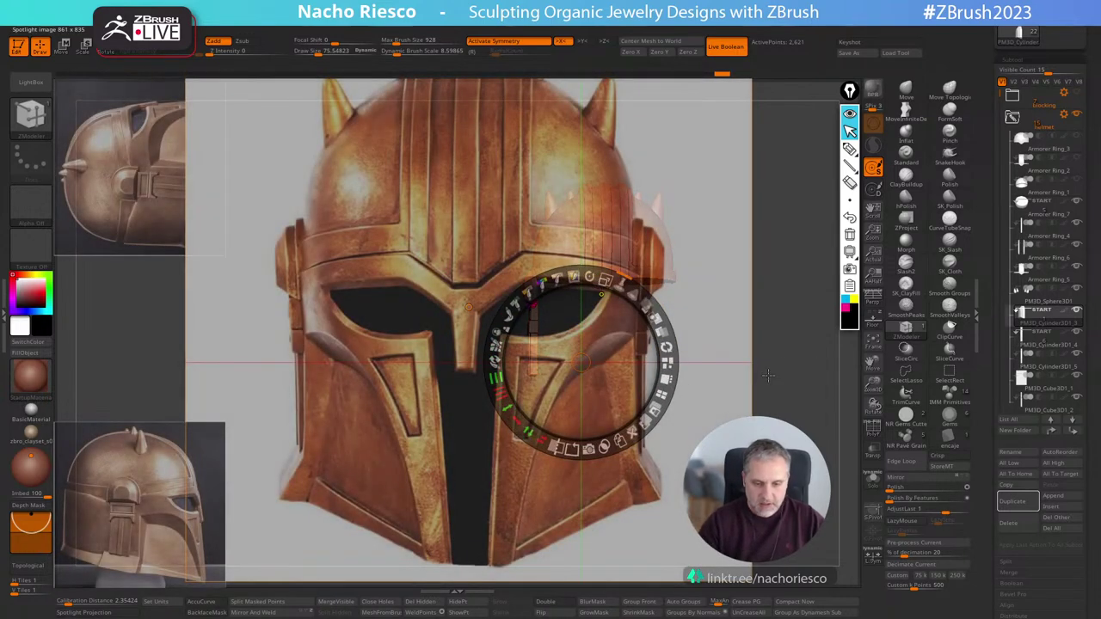
{"action": "key", "text": "z"}
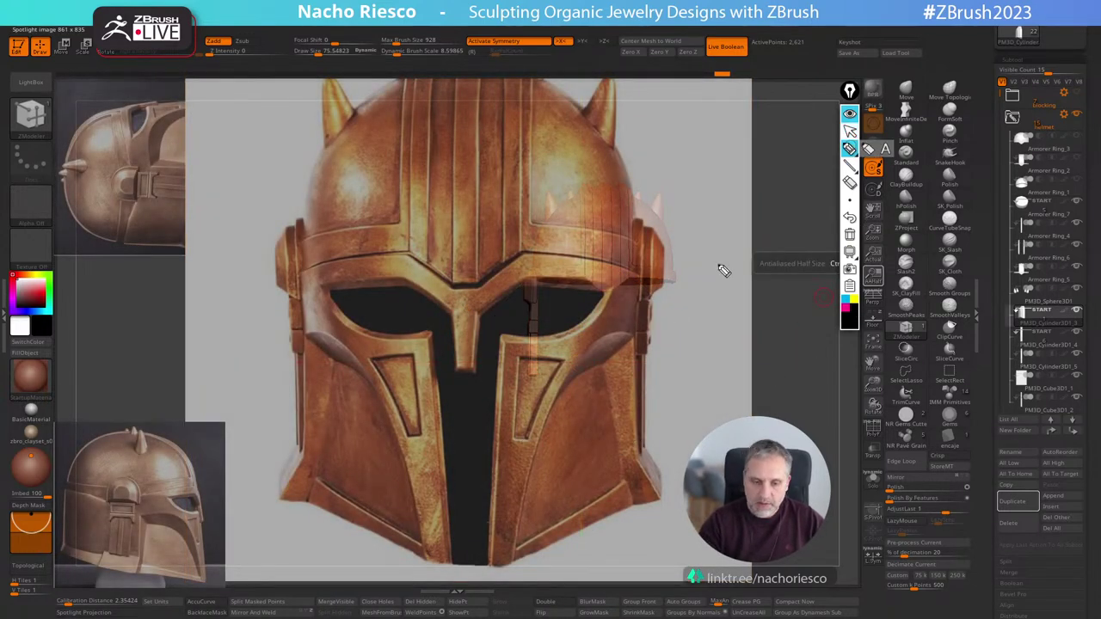
Outline and number the cheek panel, hatch the visor frame over the front reference, and clear all annotations.
{"action": "mouse_move", "coordinate": [602, 364]}
{"action": "left_mouse_down"}
{"action": "mouse_move", "coordinate": [621, 475]}
{"action": "mouse_move", "coordinate": [578, 377]}
{"action": "mouse_move", "coordinate": [546, 411]}
{"action": "left_mouse_up"}
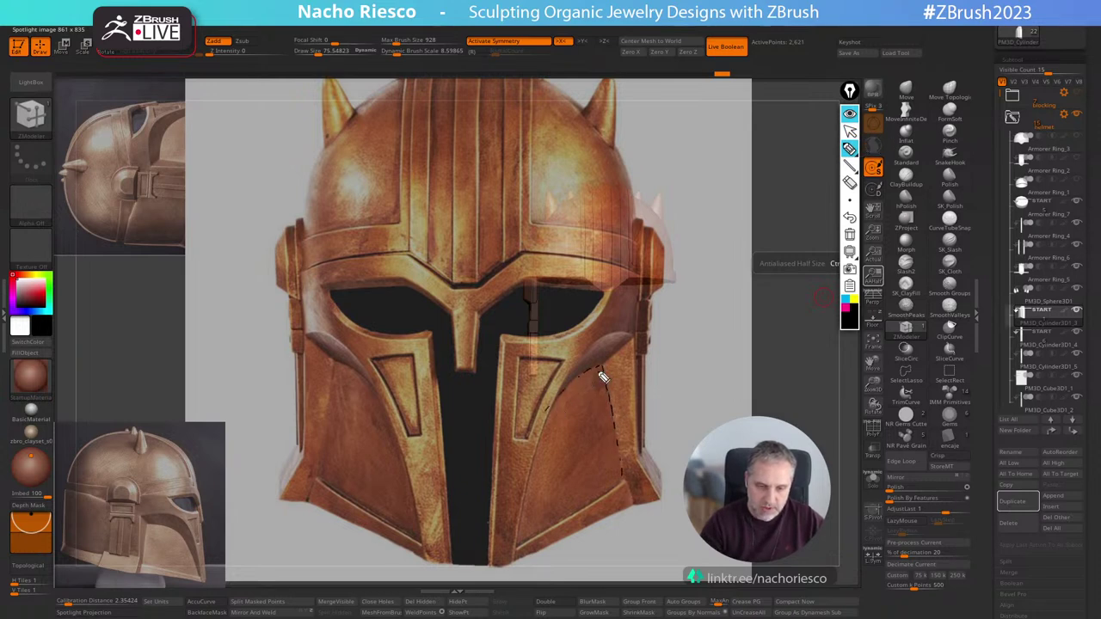
{"action": "left_click_drag", "start_coordinate": [607, 362], "coordinate": [632, 340]}
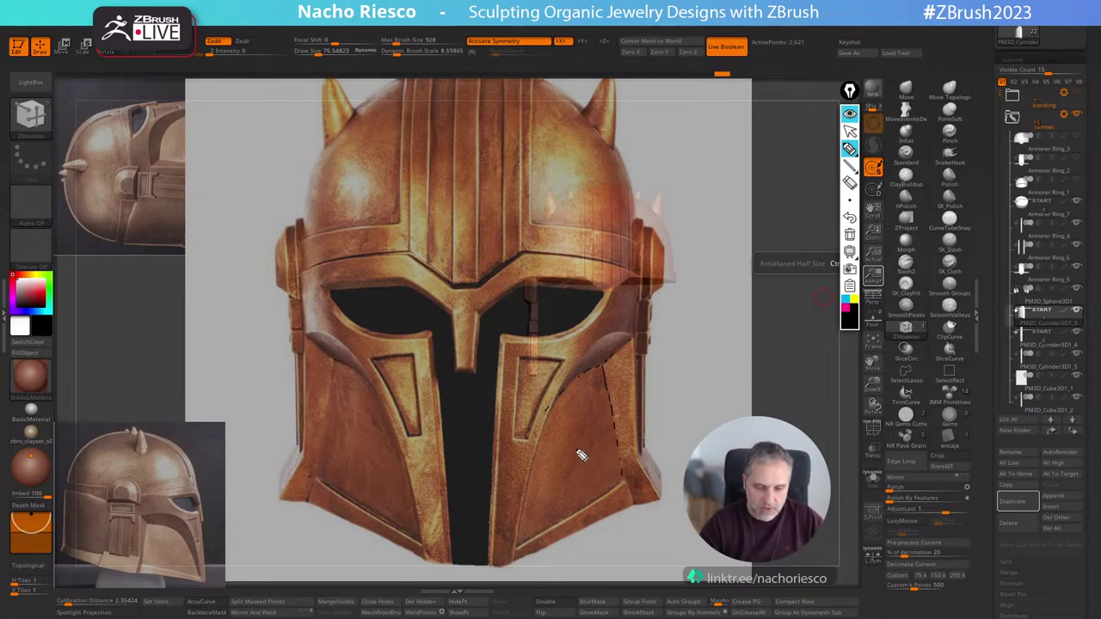
{"action": "left_click_drag", "start_coordinate": [565, 451], "coordinate": [576, 455]}
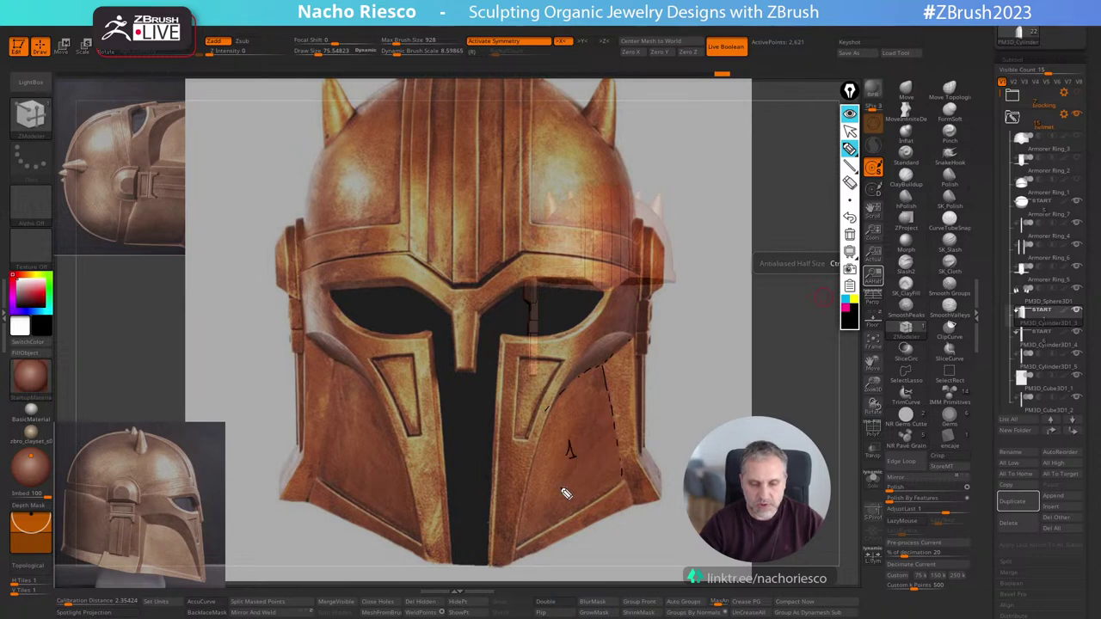
{"action": "left_click_drag", "start_coordinate": [591, 336], "coordinate": [604, 349]}
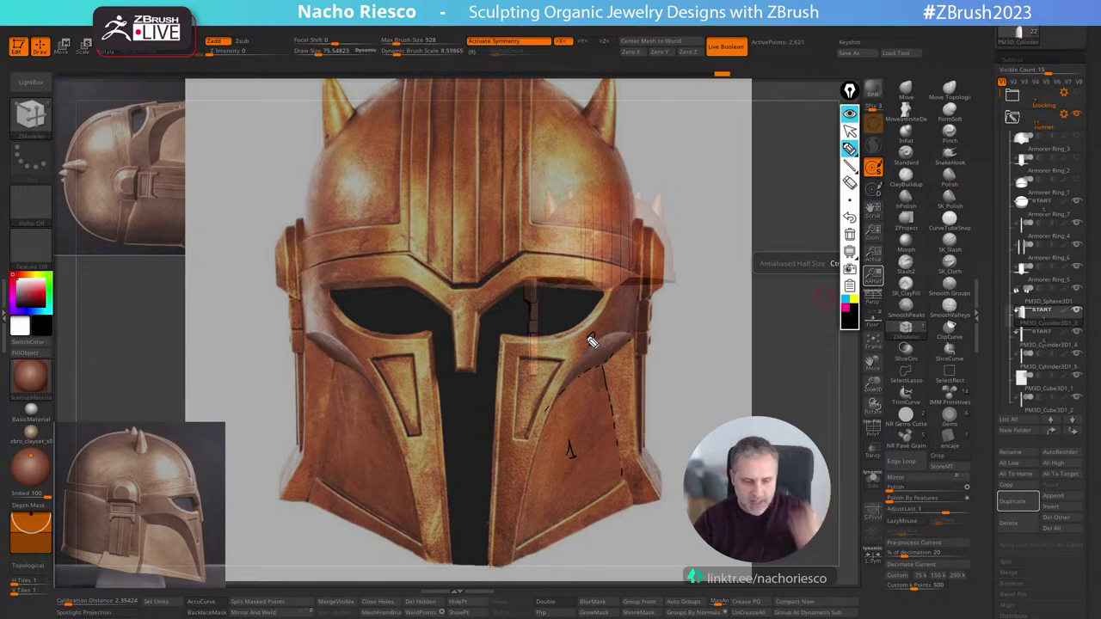
{"action": "left_click_drag", "start_coordinate": [589, 334], "coordinate": [597, 344]}
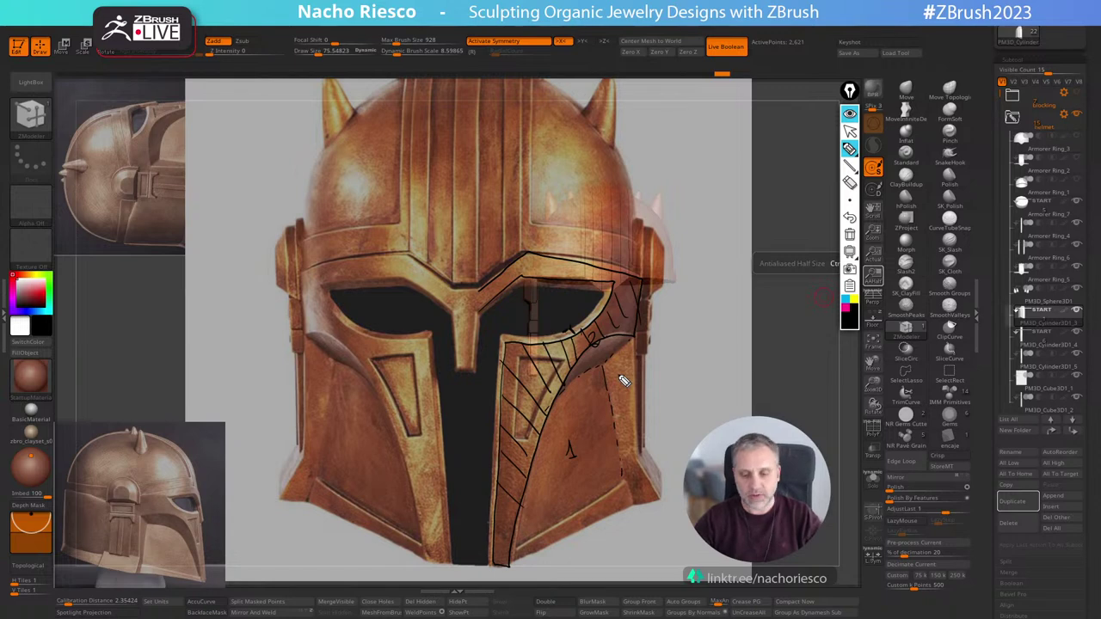
{"action": "left_click", "coordinate": [849, 234]}
{"action": "left_click", "coordinate": [849, 130]}
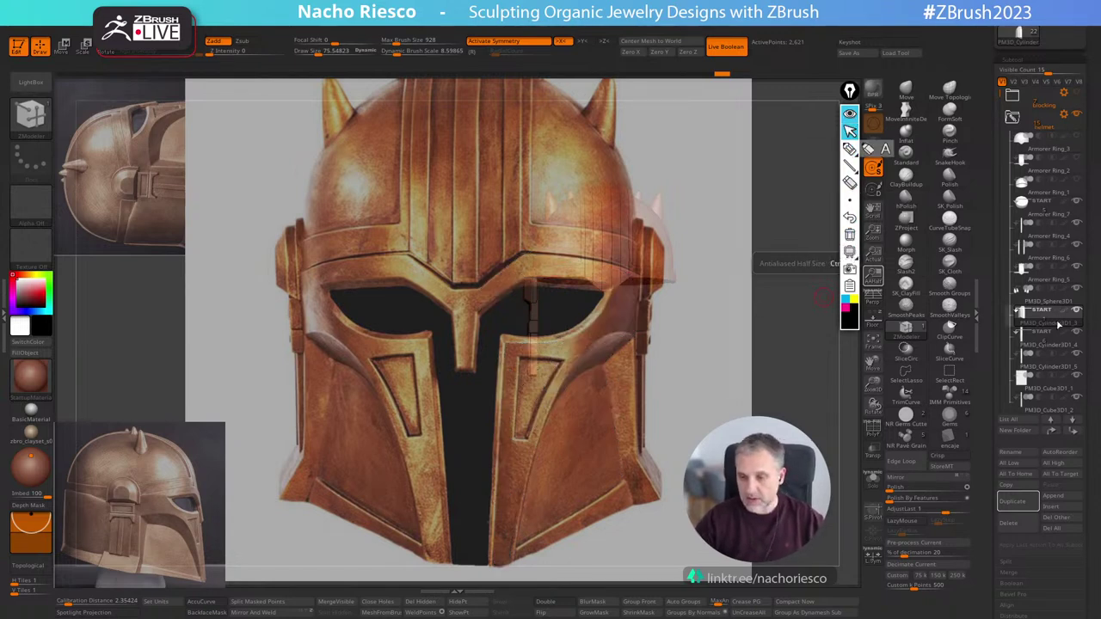
Show the hidden cylindrical face-shell subtool PM3D_Cylinder3D1 and fade the front reference to a faint backdrop.
{"action": "scroll", "coordinate": [1074, 314], "scroll_direction": "down", "scroll_amount": 4}
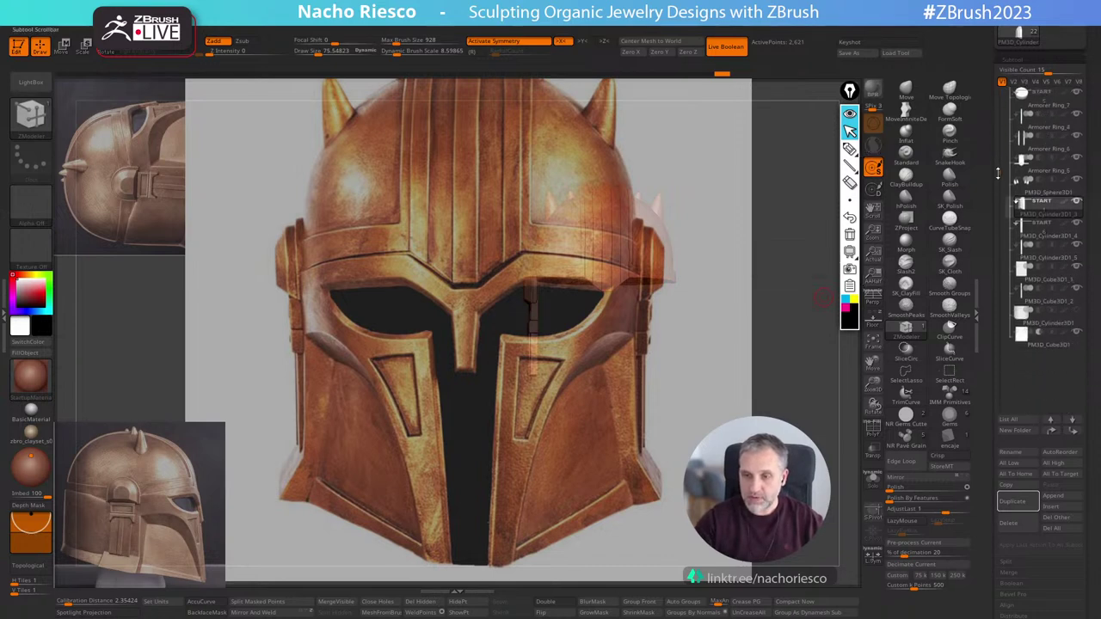
{"action": "left_click", "coordinate": [1078, 316]}
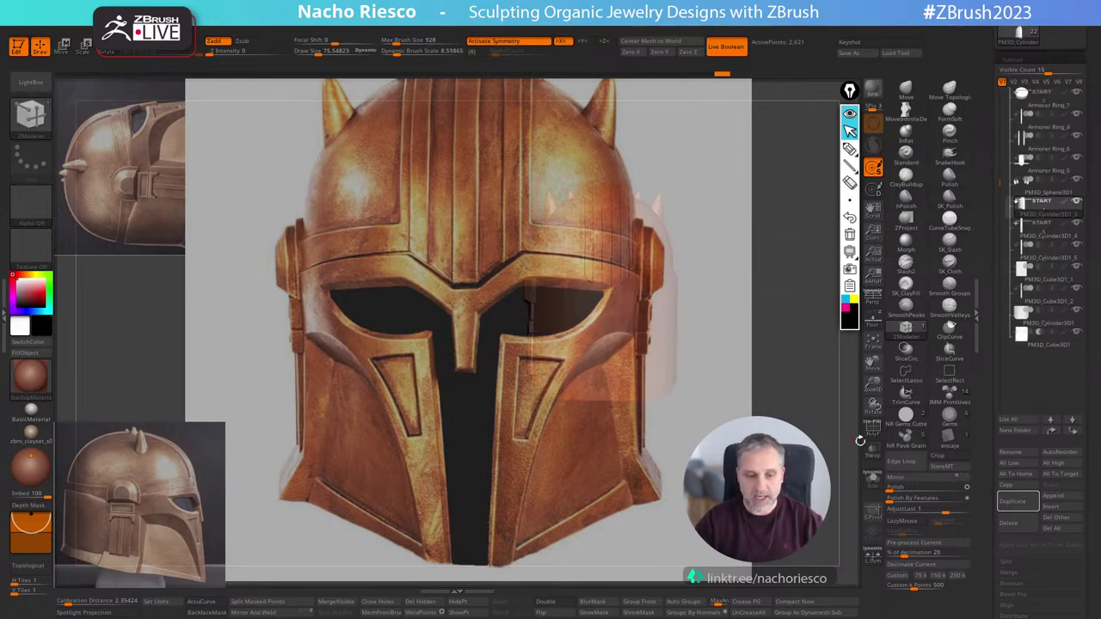
{"action": "key", "text": "w"}
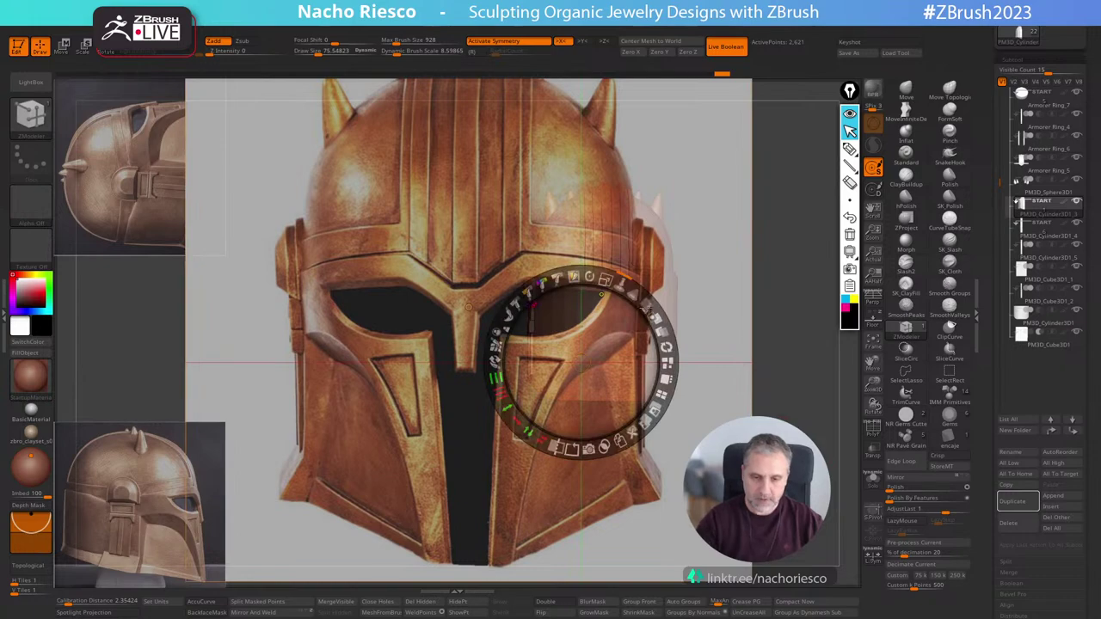
{"action": "left_click_drag", "start_coordinate": [646, 306], "coordinate": [568, 278]}
{"action": "key", "text": "z"}
Select the cylindrical face shell and narrow it along X to about 0.976 of its width.
{"action": "left_click_drag", "start_coordinate": [797, 401], "coordinate": [767, 435], "text": "shift"}
{"action": "left_click", "coordinate": [651, 369], "text": "alt"}
{"action": "left_click_drag", "start_coordinate": [796, 307], "coordinate": [791, 352], "text": "shift"}
{"action": "key", "text": "w"}
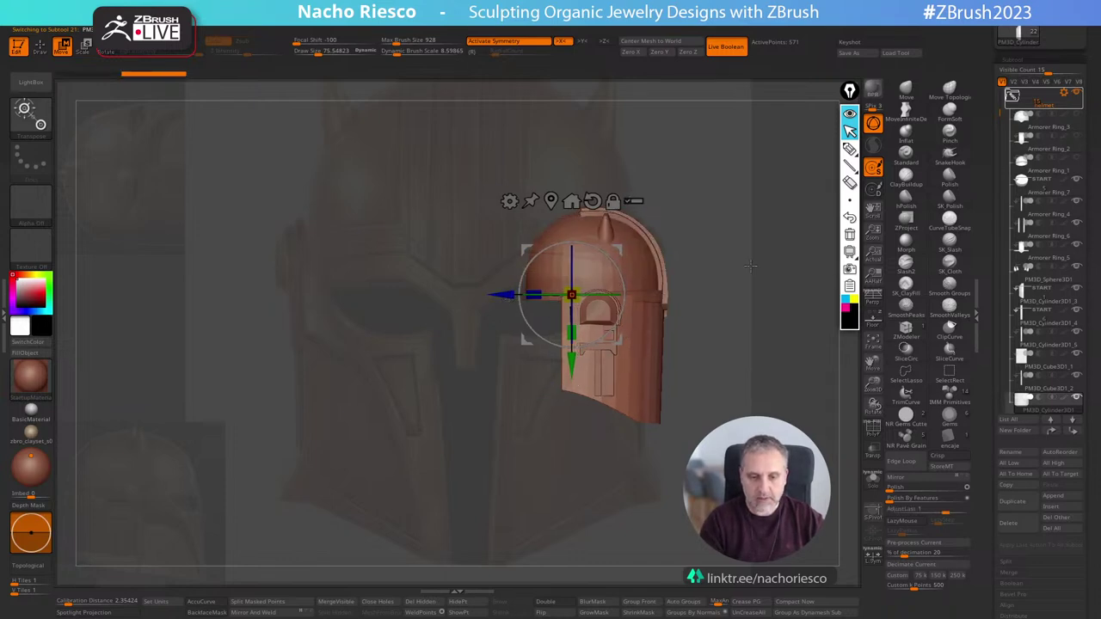
{"action": "left_click_drag", "start_coordinate": [768, 295], "coordinate": [775, 320], "text": "shift"}
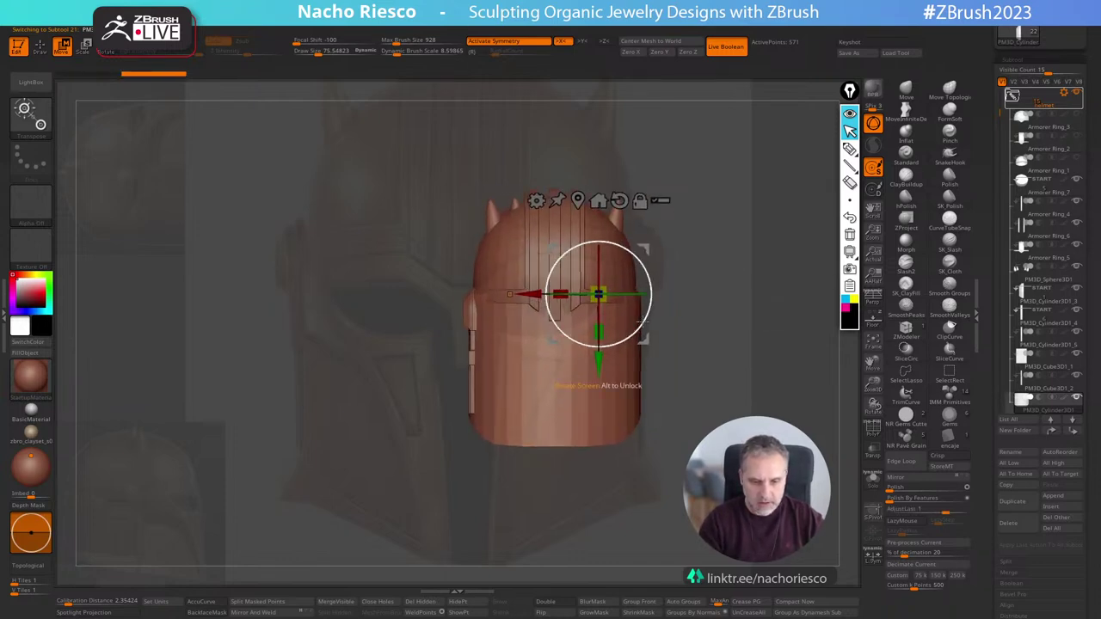
{"action": "left_click_drag", "start_coordinate": [560, 296], "coordinate": [565, 296]}
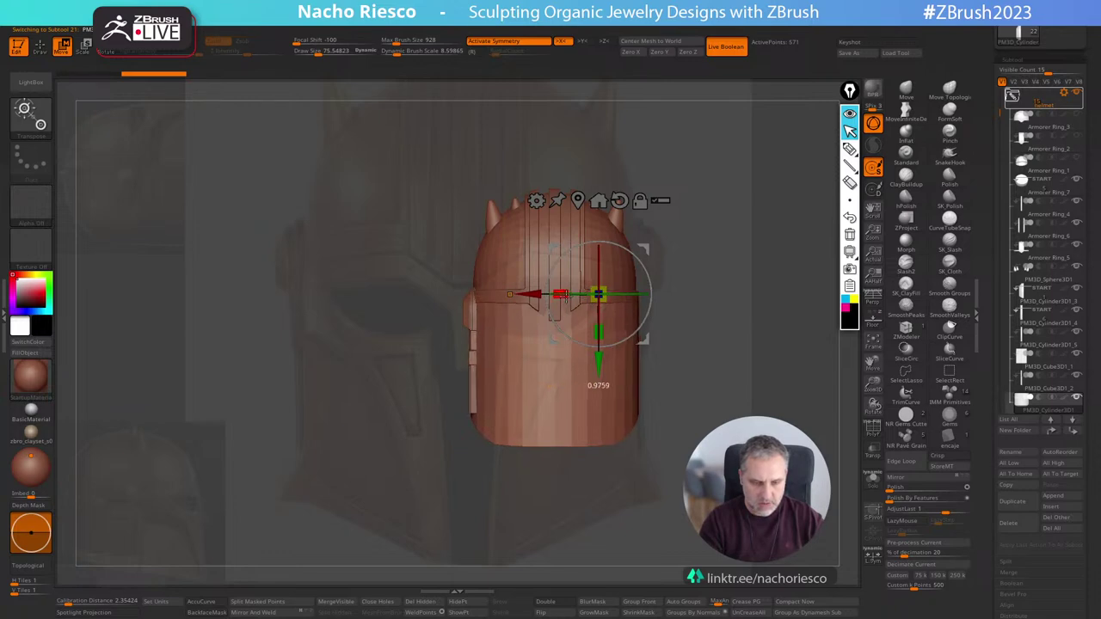
{"action": "key", "text": "q"}
Shift the face shell about 0.056 along the helmet's depth axis in the side view.
{"action": "mouse_move", "coordinate": [720, 276]}
{"action": "left_mouse_down"}
{"action": "mouse_move", "coordinate": [760, 282]}
{"action": "mouse_move", "coordinate": [725, 288]}
{"action": "mouse_move", "coordinate": [813, 300]}
{"action": "mouse_move", "coordinate": [762, 310]}
{"action": "left_mouse_up"}
{"action": "key", "text": "w"}
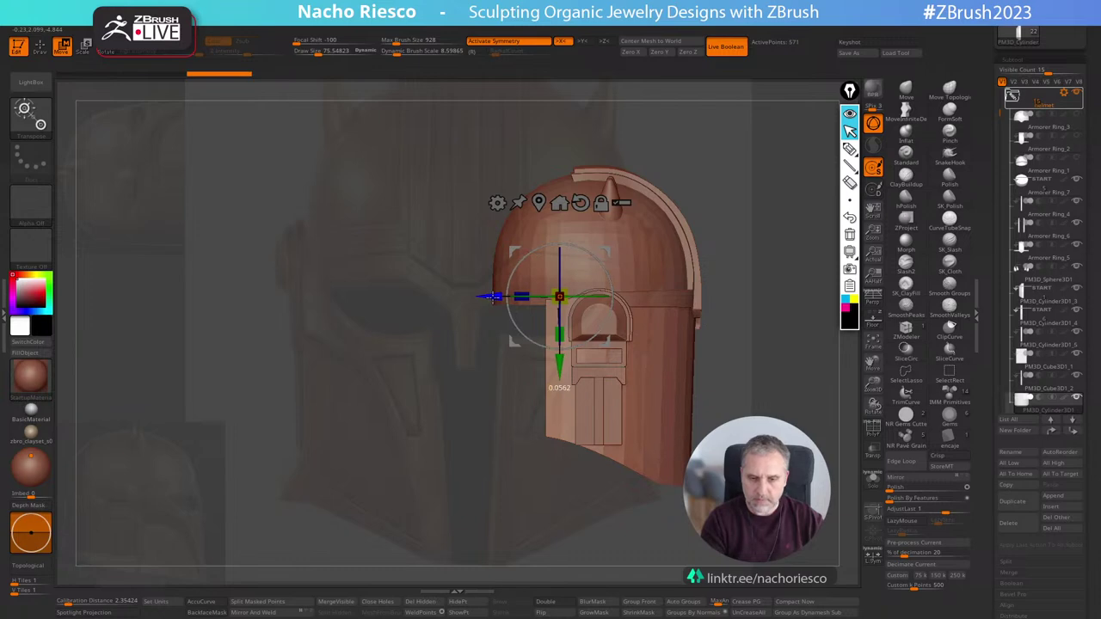
{"action": "key", "text": "q"}
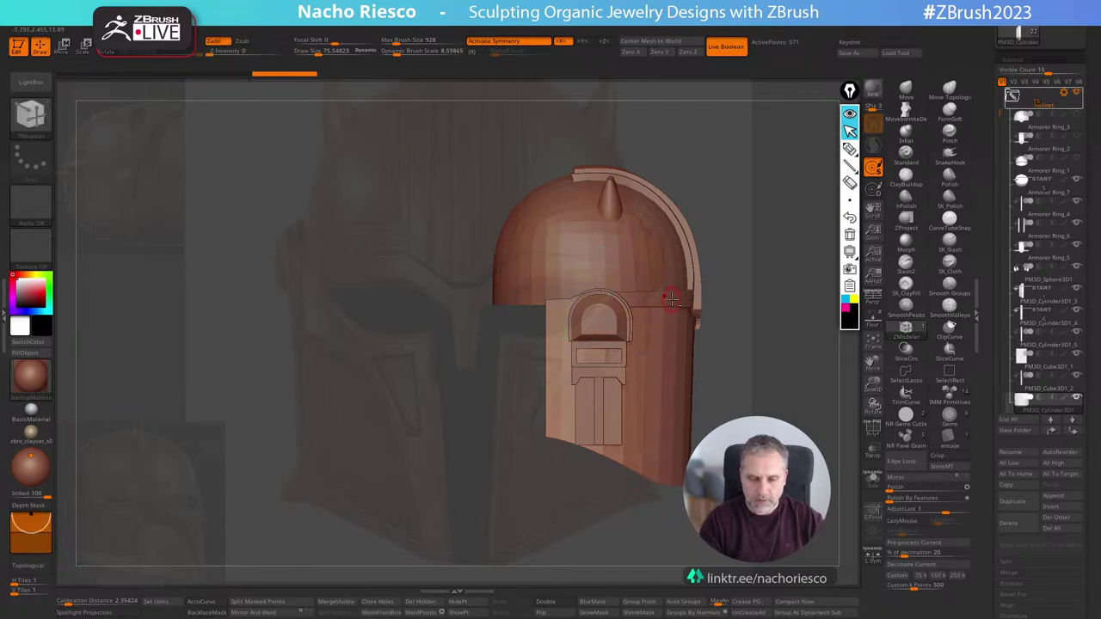
Isolate the brow band subtool and mask its front end with a softened mask, leaving the horizontal side band unmasked.
{"action": "left_click", "coordinate": [671, 299], "text": "alt"}
{"action": "left_click", "coordinate": [873, 480]}
{"action": "left_click_drag", "start_coordinate": [765, 439], "coordinate": [765, 538], "text": "alt"}
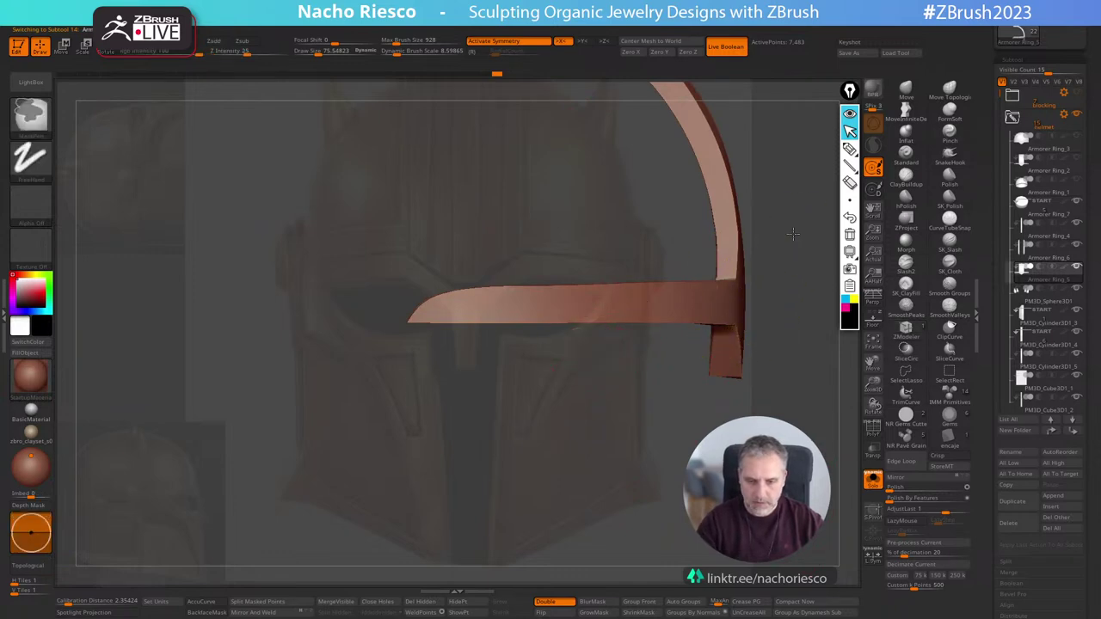
{"action": "left_click_drag", "start_coordinate": [800, 224], "coordinate": [707, 413], "text": "ctrl"}
{"action": "left_click", "coordinate": [710, 437], "text": "ctrl"}
{"action": "left_click", "coordinate": [626, 299], "text": "ctrl"}
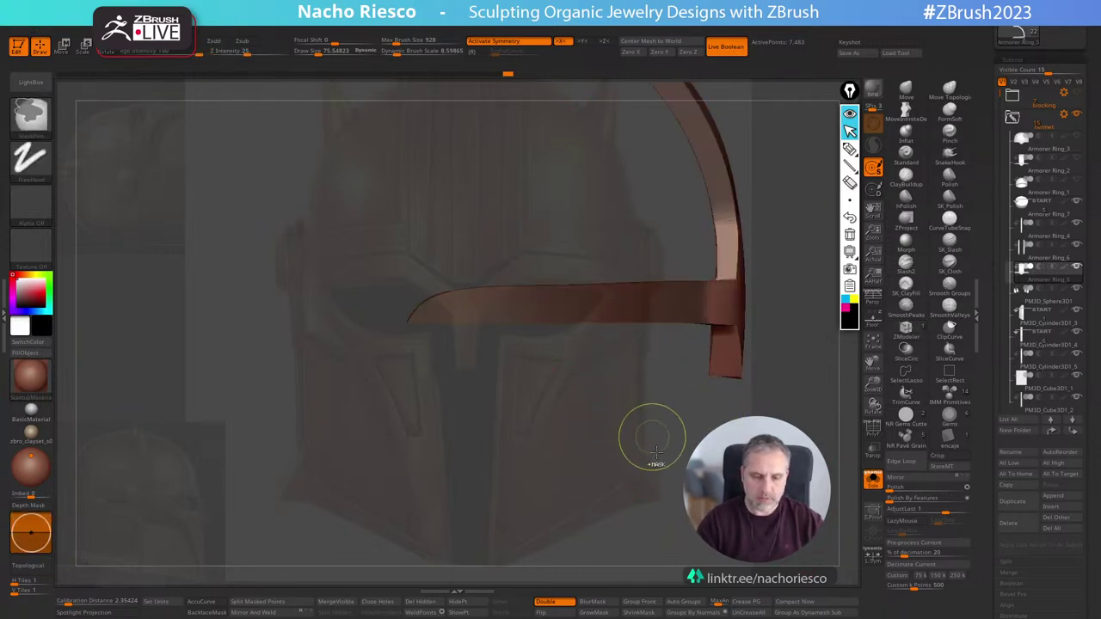
{"action": "left_click", "coordinate": [688, 399], "text": "ctrl"}
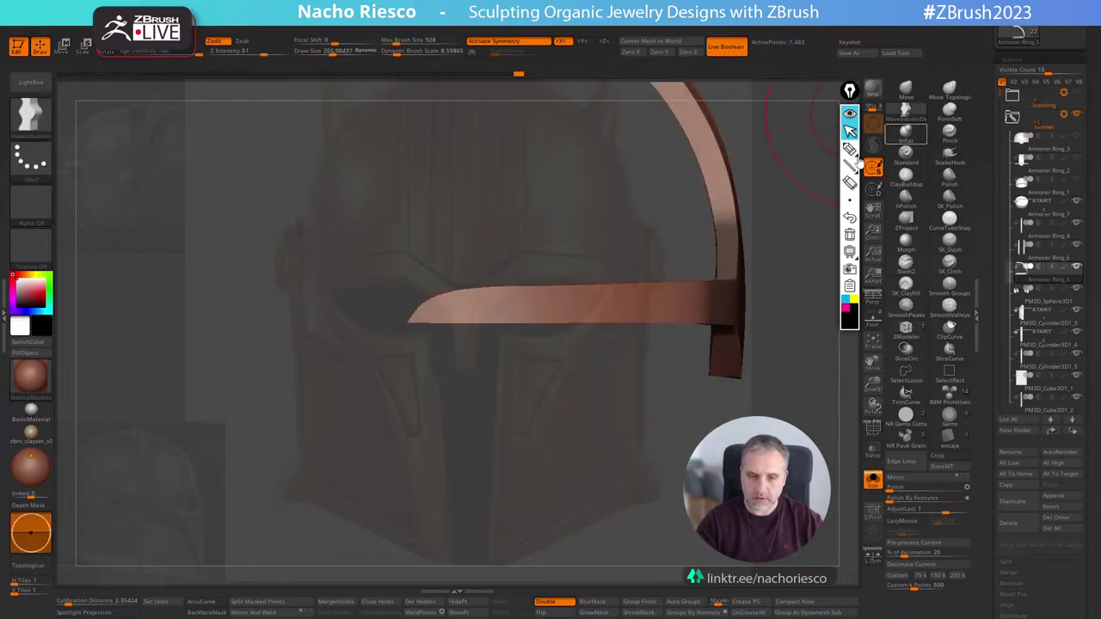
With backface masking on, smooth the front upper edge of the brow band using the infinite-depth Move brush, and show all subtools again.
{"action": "key", "text": "s"}
{"action": "left_click_drag", "start_coordinate": [540, 342], "coordinate": [544, 341]}
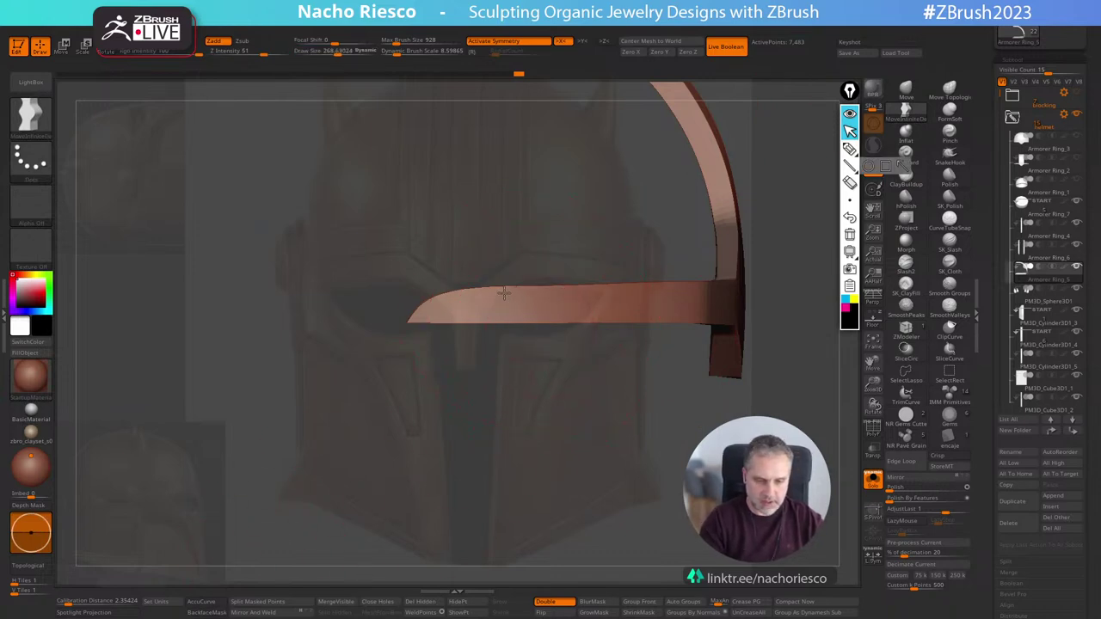
{"action": "left_click_drag", "start_coordinate": [504, 294], "coordinate": [565, 292]}
{"action": "key", "text": "ctrl+z"}
{"action": "left_click", "coordinate": [207, 612]}
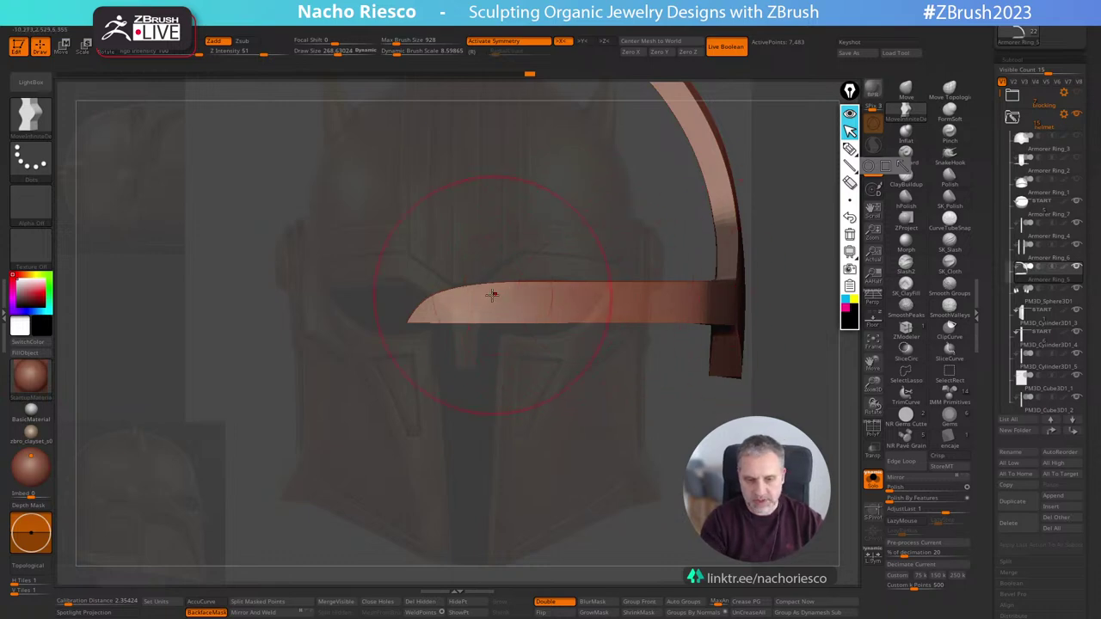
{"action": "left_click_drag", "start_coordinate": [492, 295], "coordinate": [434, 297]}
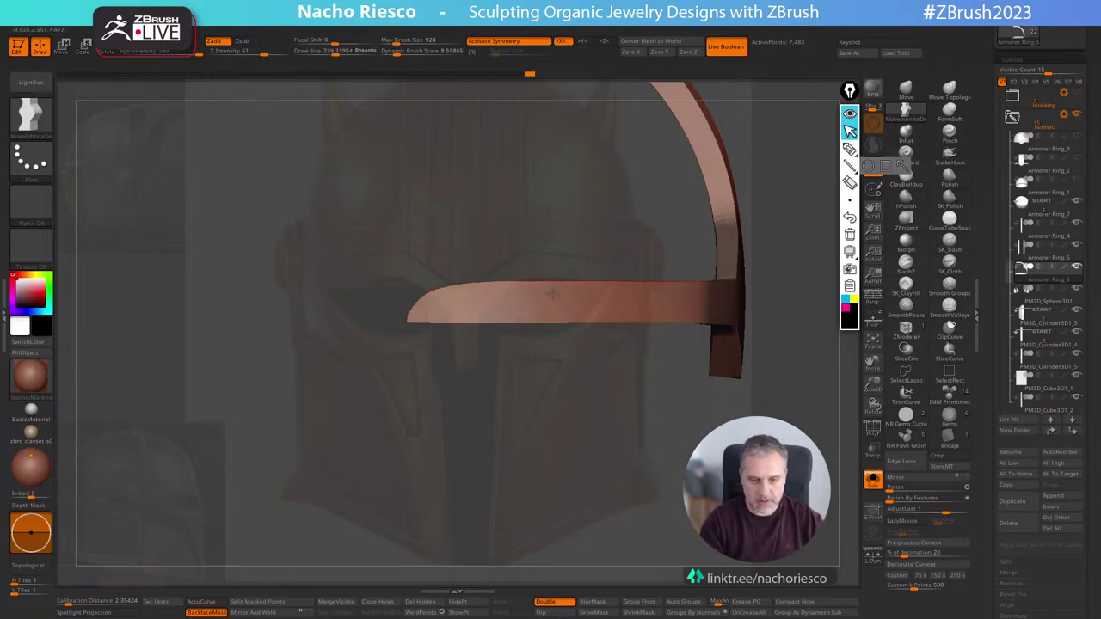
{"action": "left_click_drag", "start_coordinate": [565, 341], "coordinate": [688, 507]}
{"action": "left_click", "coordinate": [872, 480]}
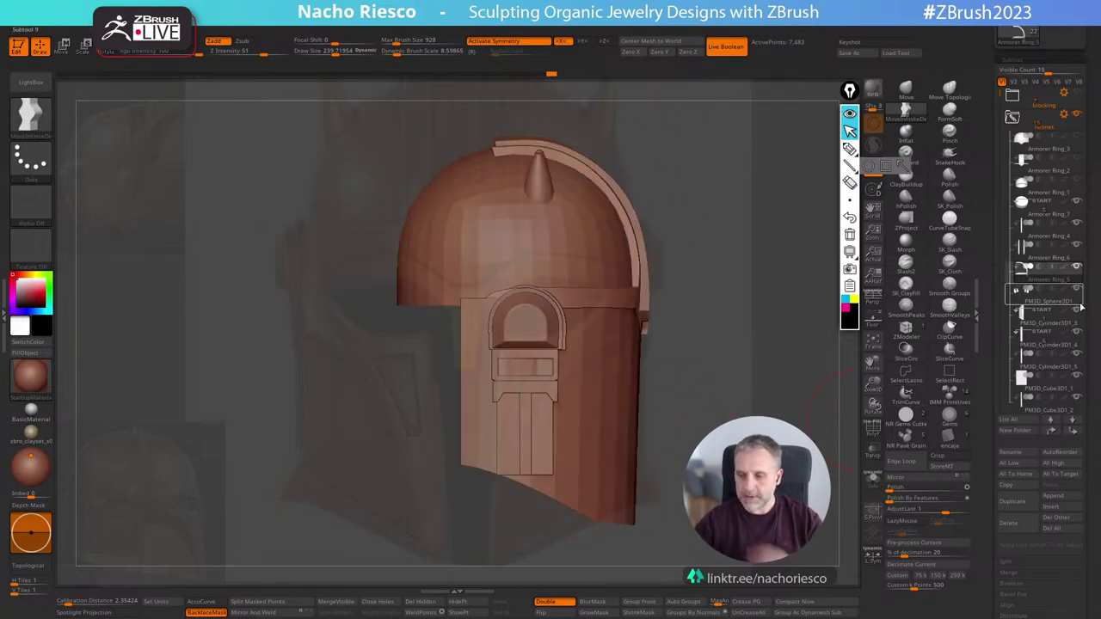
Remove the boolean start flags from PM3D_Cylinder3D1_3 and PM3D_Cylinder3D1_4 so the cutting cube also trims the dome.
{"action": "left_click_drag", "start_coordinate": [1000, 96], "coordinate": [997, 135]}
{"action": "mouse_move", "coordinate": [1064, 384]}
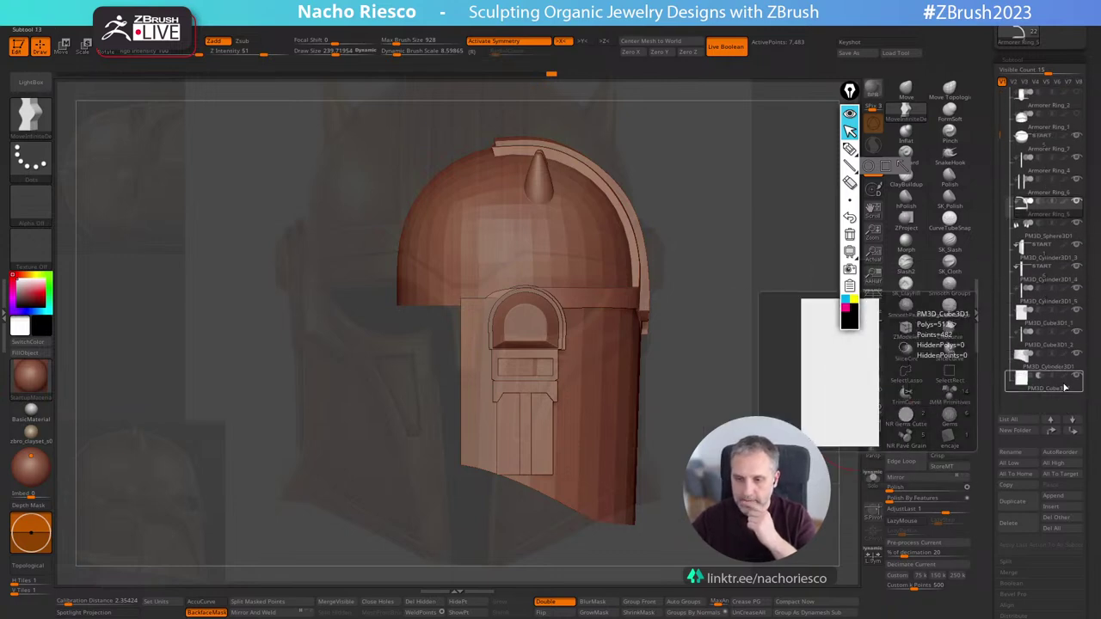
{"action": "left_click", "coordinate": [1014, 247]}
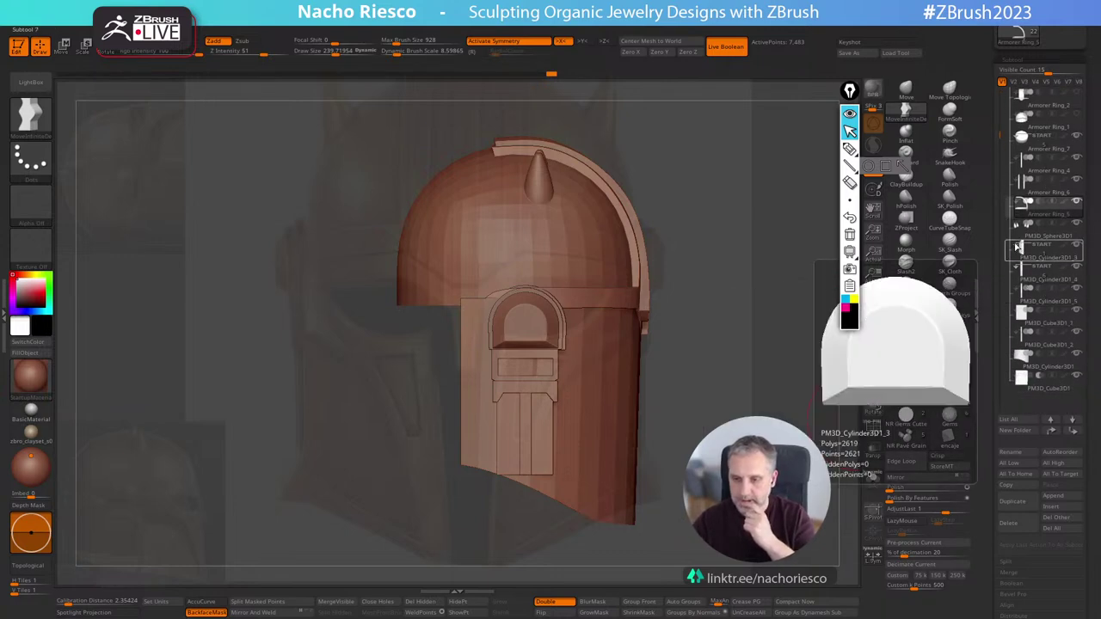
{"action": "left_click", "coordinate": [1014, 268]}
{"action": "mouse_move", "coordinate": [798, 447]}
{"action": "left_mouse_down"}
{"action": "mouse_move", "coordinate": [847, 438]}
{"action": "mouse_move", "coordinate": [793, 430]}
{"action": "left_mouse_up"}
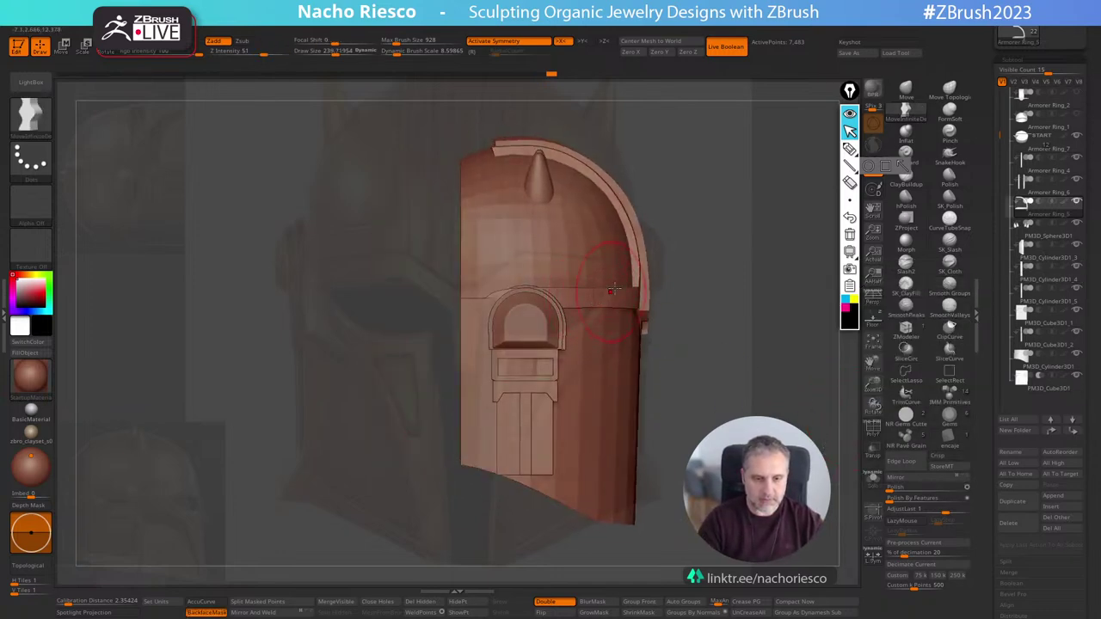
Mask the brow band subtool except the front end of its arch over the dome, and extend that end forward to the cut plane.
{"action": "mouse_move", "coordinate": [446, 127]}
{"action": "left_mouse_down", "text": "ctrl"}
{"action": "mouse_move", "coordinate": [489, 427]}
{"action": "mouse_move", "coordinate": [521, 449]}
{"action": "left_mouse_up", "text": "ctrl"}
{"action": "key", "text": "w"}
{"action": "left_click_drag", "start_coordinate": [542, 303], "coordinate": [486, 303], "text": "alt"}
{"action": "key", "text": "q"}
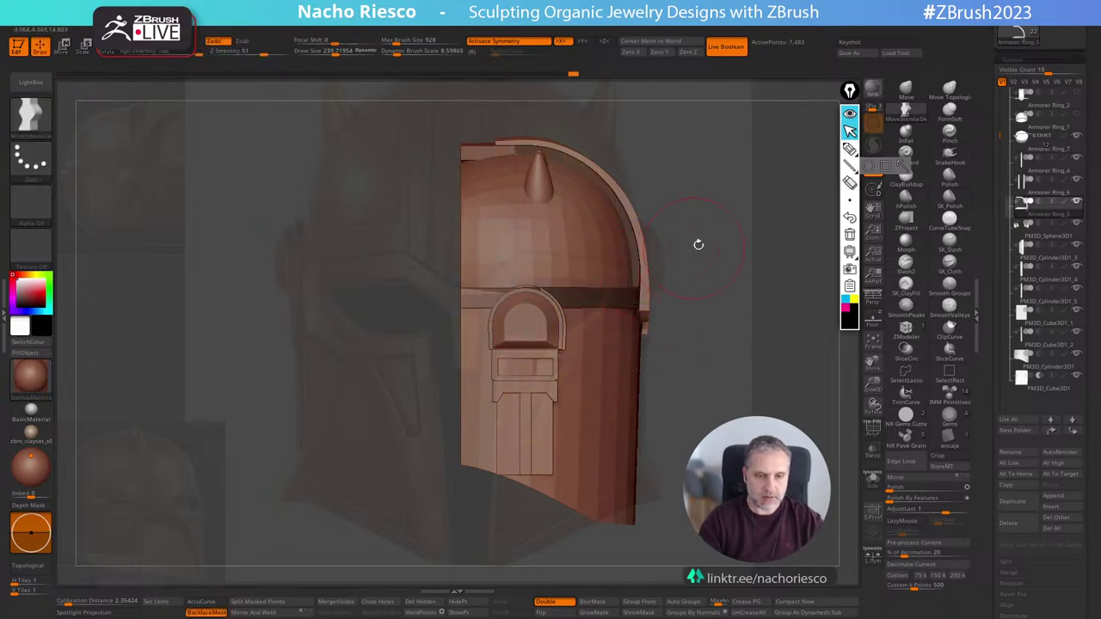
Turn off backface masking and bend the arch's extended front end down to follow the dome's curve.
{"action": "right_click_drag", "start_coordinate": [697, 246], "coordinate": [742, 251], "text": "ctrl"}
{"action": "left_click_drag", "start_coordinate": [357, 156], "coordinate": [456, 177], "text": "alt"}
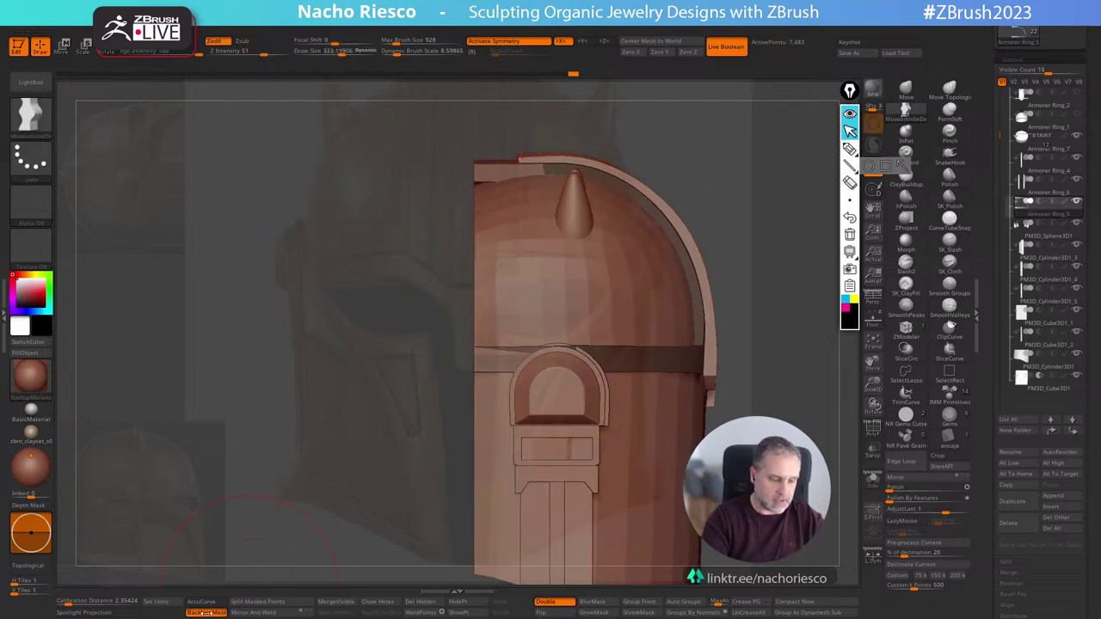
{"action": "left_click_drag", "start_coordinate": [473, 186], "coordinate": [472, 180]}
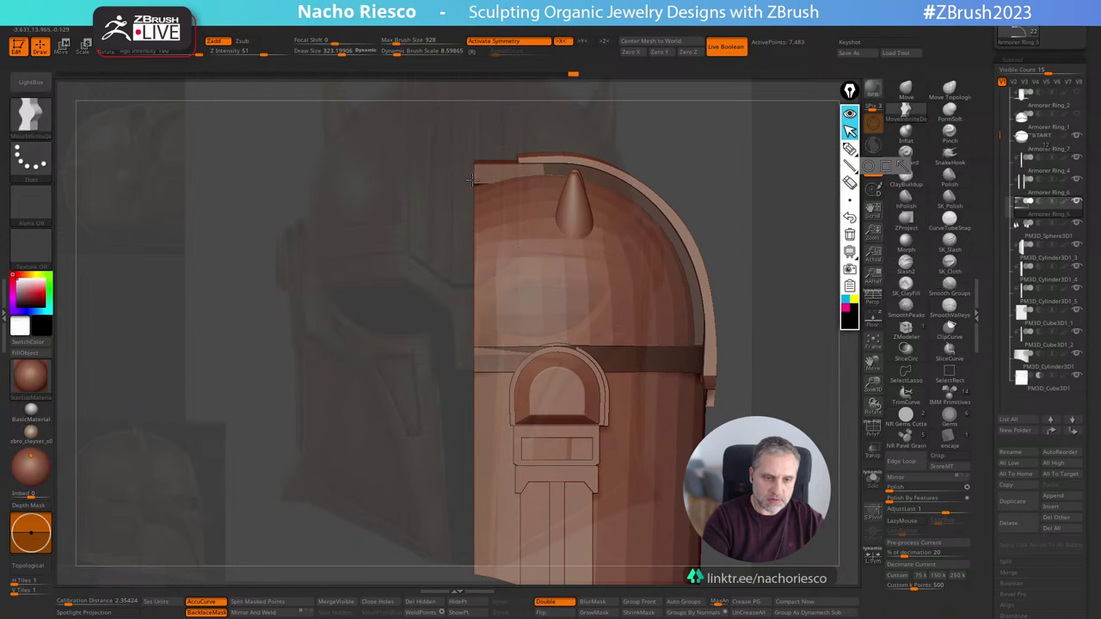
{"action": "left_click", "coordinate": [202, 603]}
{"action": "left_click", "coordinate": [205, 611]}
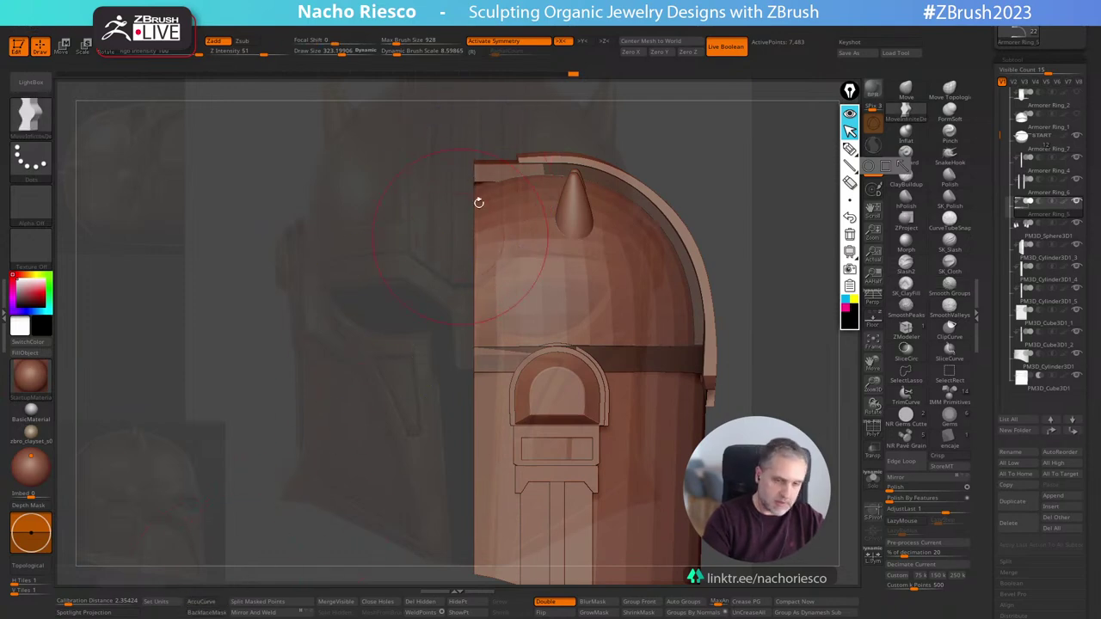
{"action": "left_click_drag", "start_coordinate": [472, 177], "coordinate": [472, 186]}
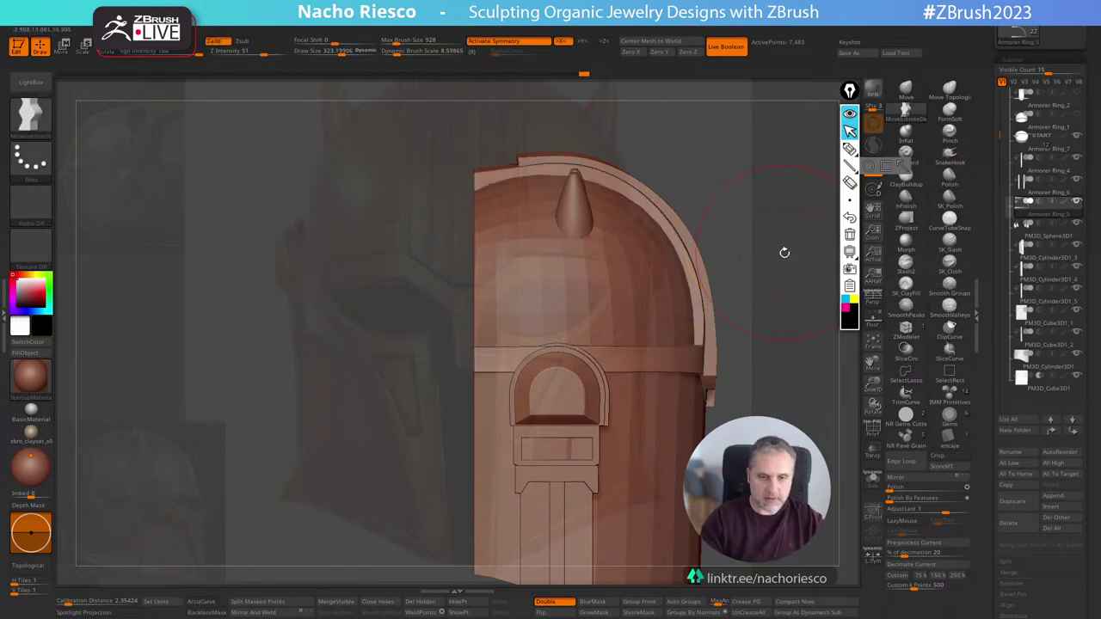
Select the crest strip subtool Armorer Ring_6, isolate its front ends with a mask, extend them forward to the cut plane and clear the mask.
{"action": "left_click_drag", "start_coordinate": [784, 250], "coordinate": [776, 236]}
{"action": "left_click", "coordinate": [647, 207], "text": "alt"}
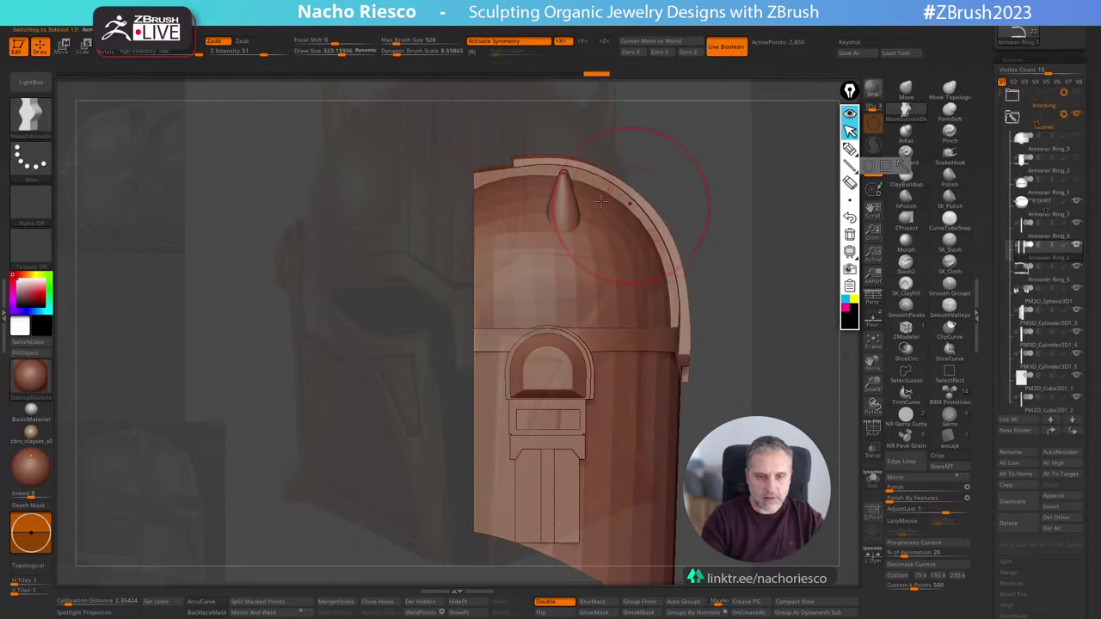
{"action": "mouse_move", "coordinate": [451, 105]}
{"action": "left_mouse_down", "text": "ctrl"}
{"action": "mouse_move", "coordinate": [486, 216]}
{"action": "mouse_move", "coordinate": [537, 272]}
{"action": "left_mouse_up", "text": "ctrl"}
{"action": "left_click", "coordinate": [679, 173], "text": "ctrl"}
{"action": "key", "text": "w"}
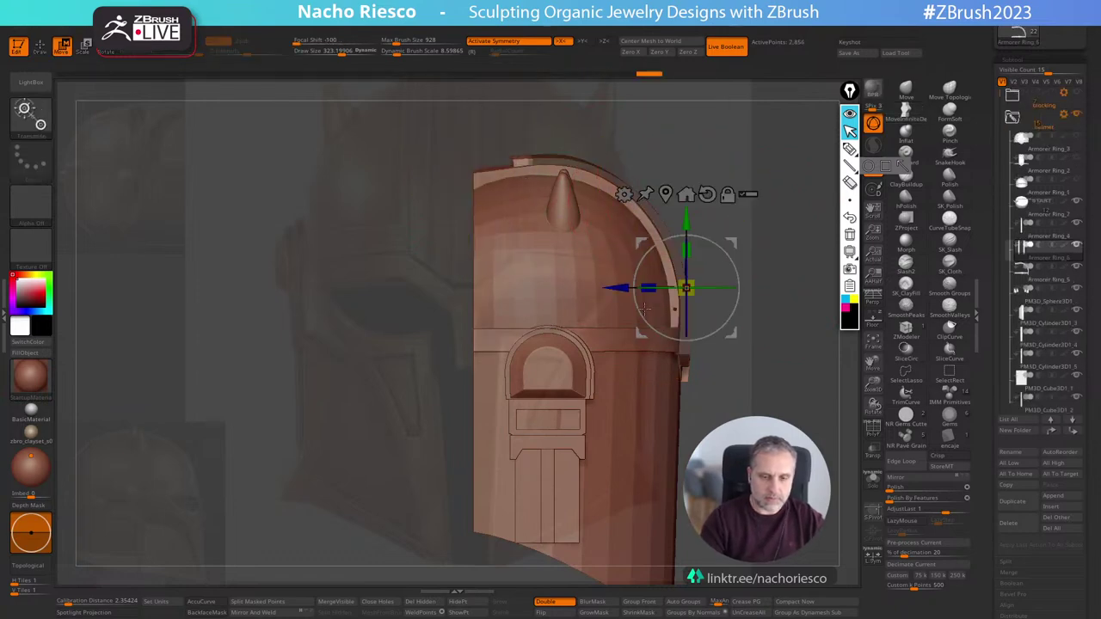
{"action": "left_click_drag", "start_coordinate": [617, 287], "coordinate": [577, 287]}
{"action": "mouse_move", "coordinate": [689, 243]}
{"action": "left_mouse_down", "text": "alt"}
{"action": "mouse_move", "coordinate": [628, 157]}
{"action": "mouse_move", "coordinate": [577, 111]}
{"action": "mouse_move", "coordinate": [583, 130]}
{"action": "left_mouse_up", "text": "alt"}
{"action": "key", "text": "q"}
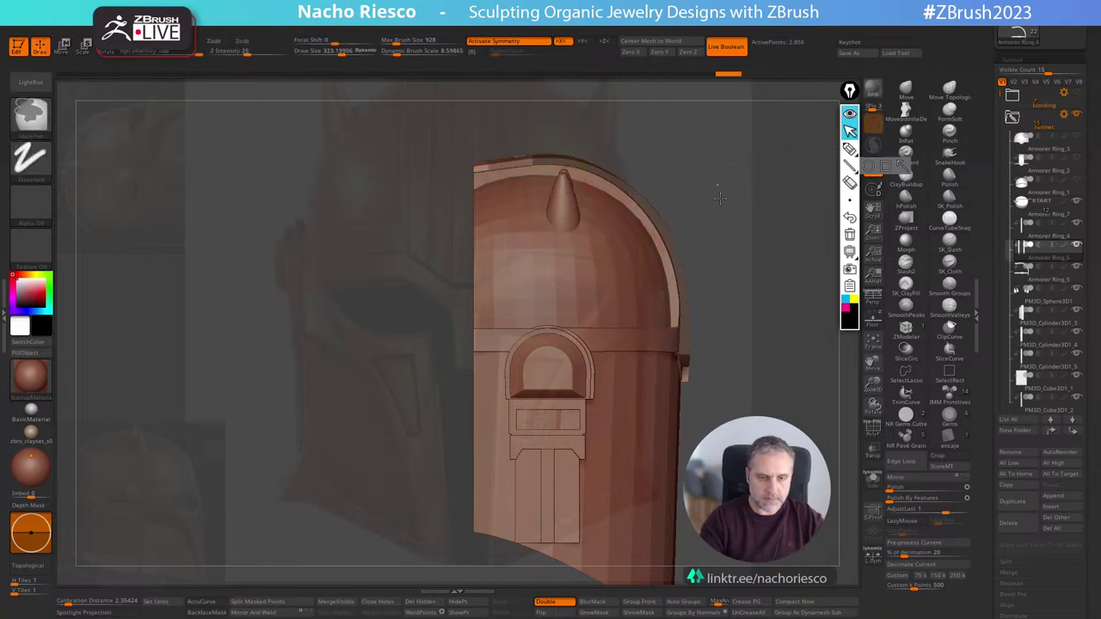
{"action": "left_click_drag", "start_coordinate": [719, 199], "coordinate": [722, 207], "text": "ctrl"}
Select the crest's centre strip, mask all but its front end, and extend that end forward to the cut plane.
{"action": "left_click_drag", "start_coordinate": [724, 208], "coordinate": [762, 299]}
{"action": "left_click", "coordinate": [607, 140], "text": "alt"}
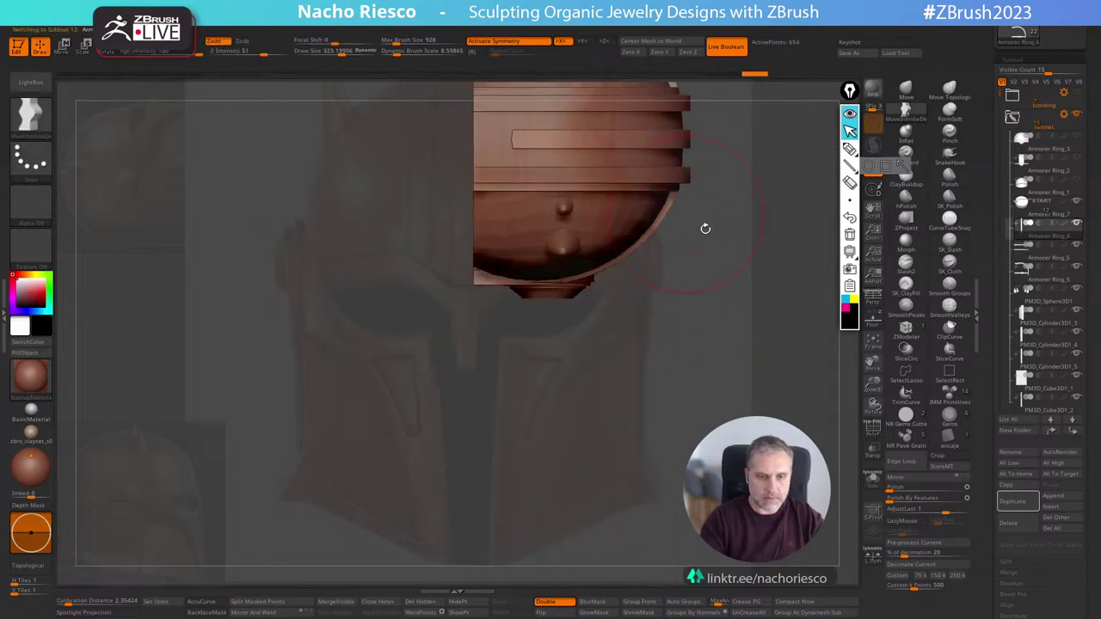
{"action": "left_click_drag", "start_coordinate": [704, 243], "coordinate": [689, 381], "text": "alt"}
{"action": "left_click_drag", "start_coordinate": [407, 196], "coordinate": [538, 331], "text": "ctrl"}
{"action": "left_click", "coordinate": [688, 299], "text": "ctrl"}
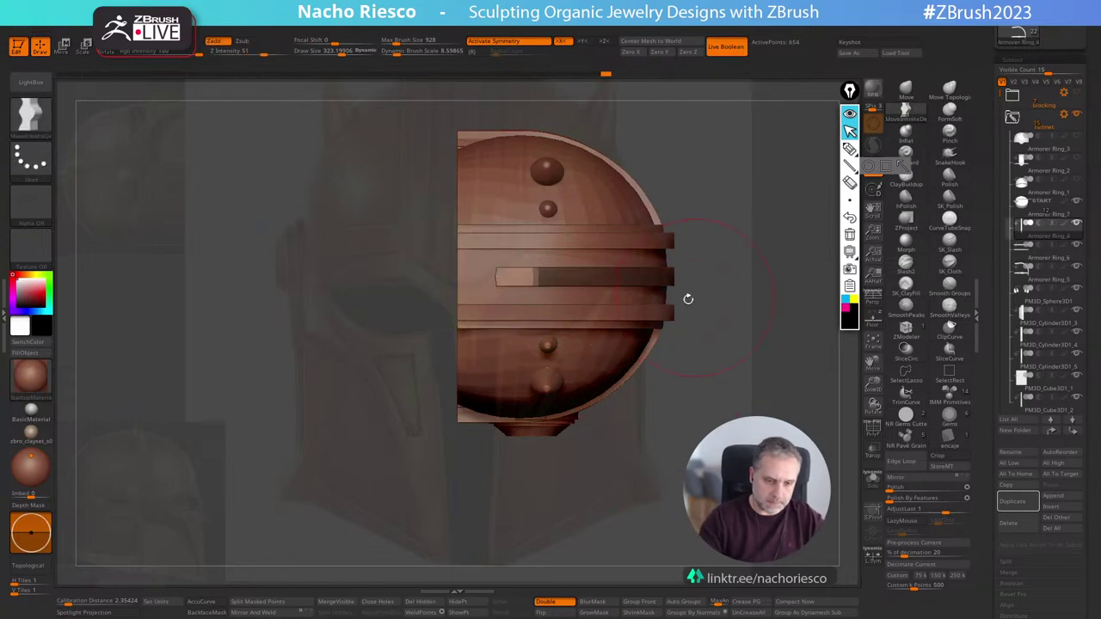
{"action": "key", "text": "w"}
{"action": "left_click_drag", "start_coordinate": [652, 277], "coordinate": [592, 277]}
Rotate the centre strip's extended front end slightly in the side view to follow the curve of the neighbouring strips.
{"action": "left_click_drag", "start_coordinate": [707, 219], "coordinate": [721, 188]}
{"action": "left_click_drag", "start_coordinate": [529, 401], "coordinate": [529, 228]}
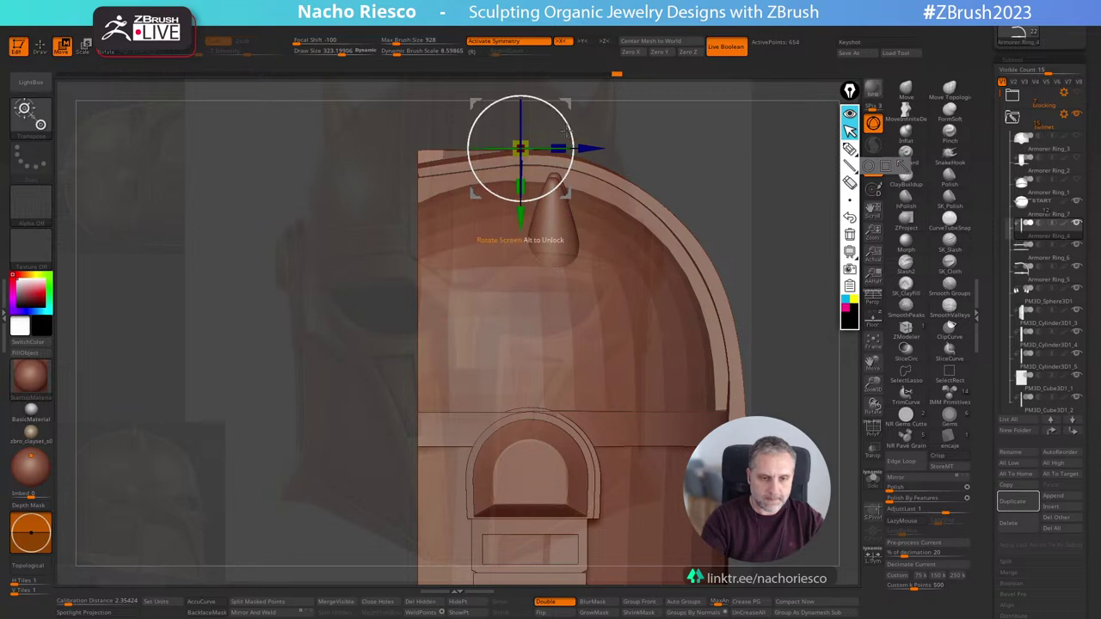
{"action": "left_click_drag", "start_coordinate": [564, 129], "coordinate": [564, 125]}
{"action": "key", "text": "q"}
{"action": "left_click_drag", "start_coordinate": [746, 277], "coordinate": [741, 225], "text": "alt"}
{"action": "left_click_drag", "start_coordinate": [741, 225], "coordinate": [796, 273]}
Select the dome and reshape its upper front edge to follow the crest strips, checking the strips around it in the side view.
{"action": "left_click", "coordinate": [468, 199], "text": "alt"}
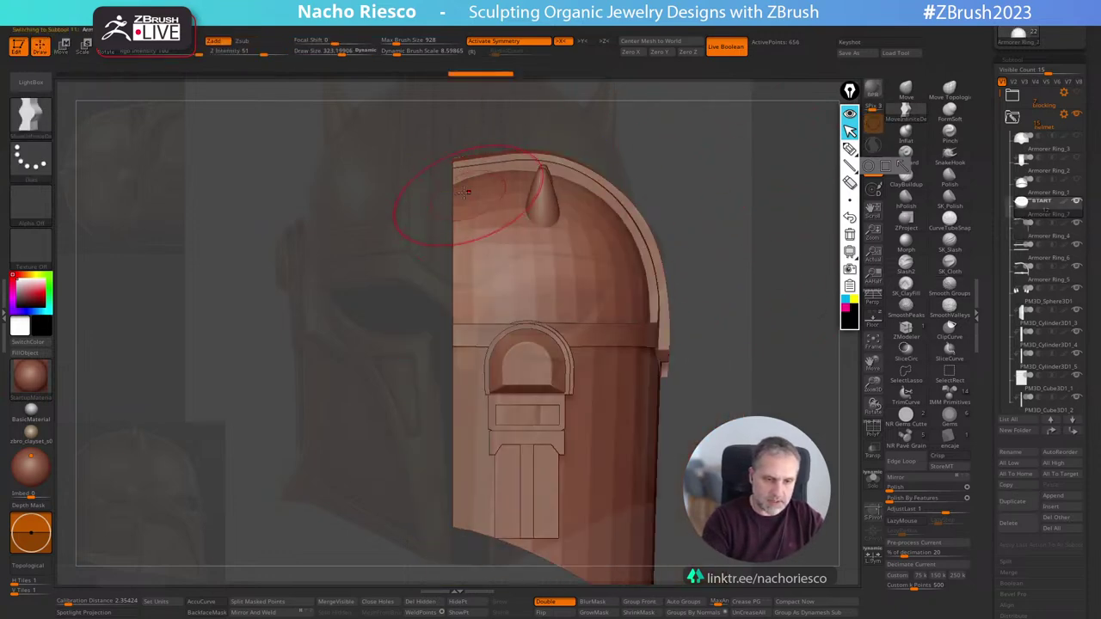
{"action": "left_click_drag", "start_coordinate": [445, 188], "coordinate": [448, 185]}
{"action": "left_click_drag", "start_coordinate": [533, 181], "coordinate": [563, 198]}
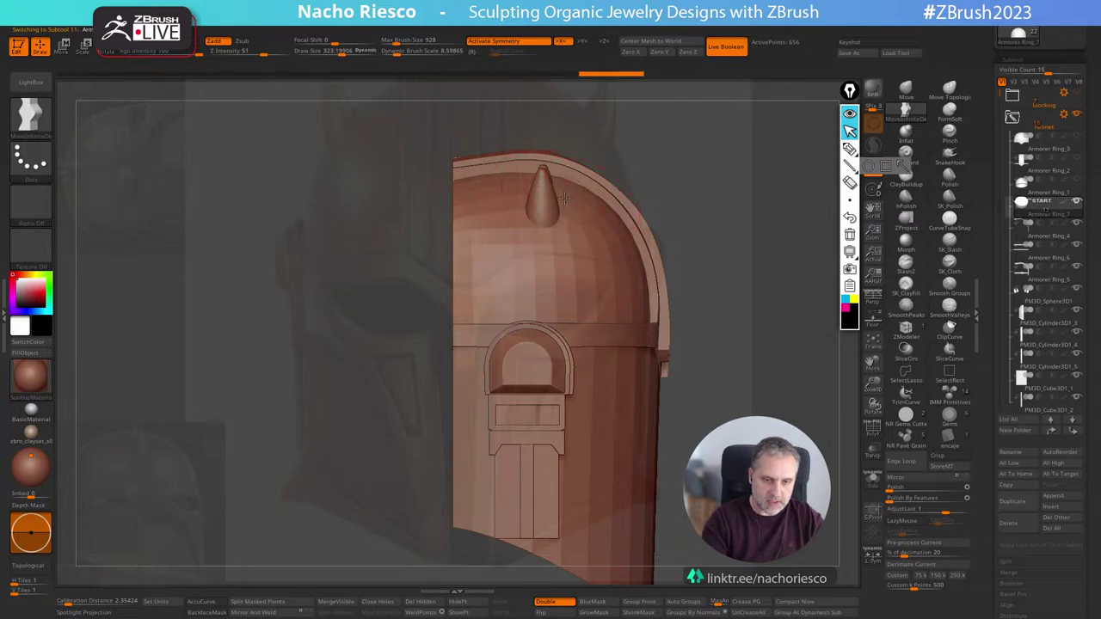
{"action": "left_click", "coordinate": [503, 166], "text": "alt"}
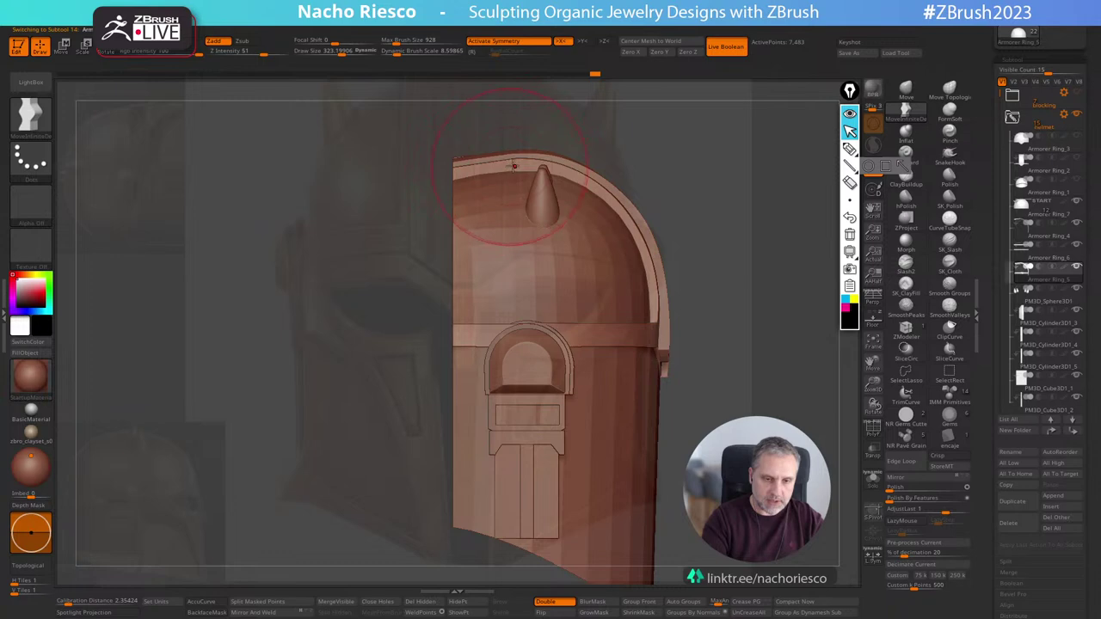
{"action": "left_click", "coordinate": [474, 160], "text": "alt"}
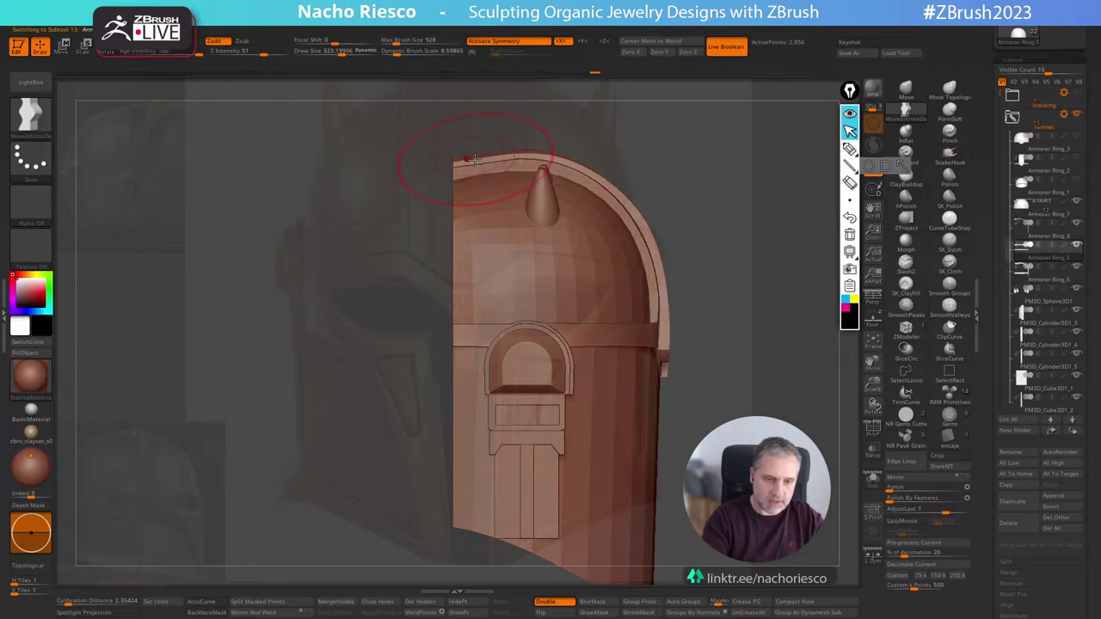
{"action": "mouse_move", "coordinate": [720, 246]}
{"action": "left_mouse_down"}
{"action": "mouse_move", "coordinate": [732, 238]}
{"action": "mouse_move", "coordinate": [716, 247]}
{"action": "left_mouse_up"}
{"action": "left_click_drag", "start_coordinate": [738, 283], "coordinate": [736, 395]}
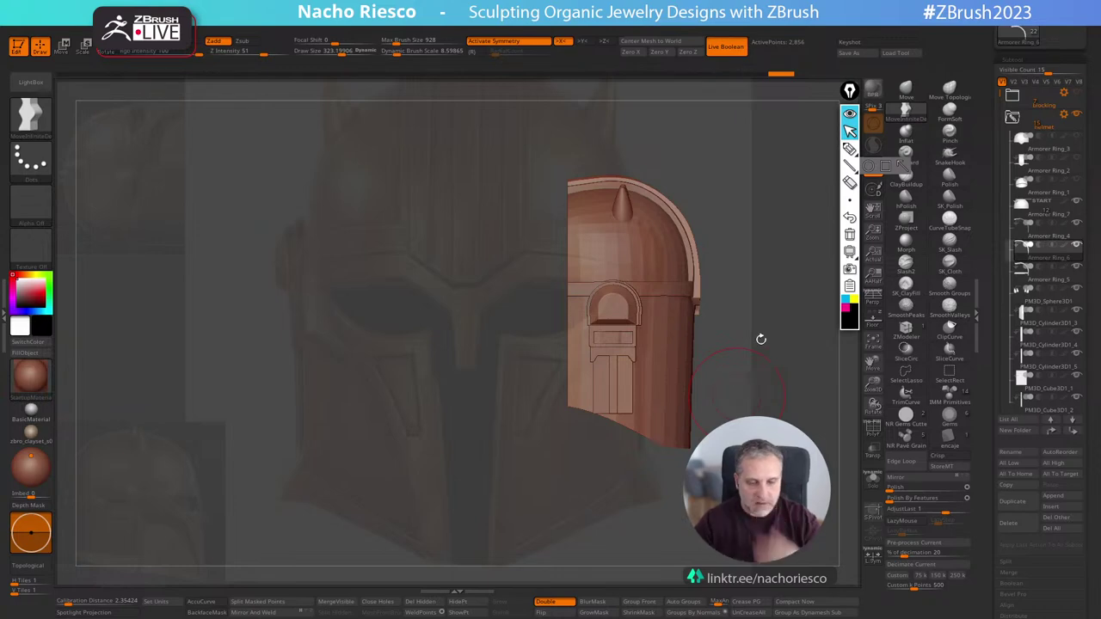
Try to raise the grouped side ear pieces about 0.92 in the side view, and undo the move.
{"action": "left_click", "coordinate": [630, 307], "text": "alt"}
{"action": "left_click_drag", "start_coordinate": [754, 268], "coordinate": [688, 282]}
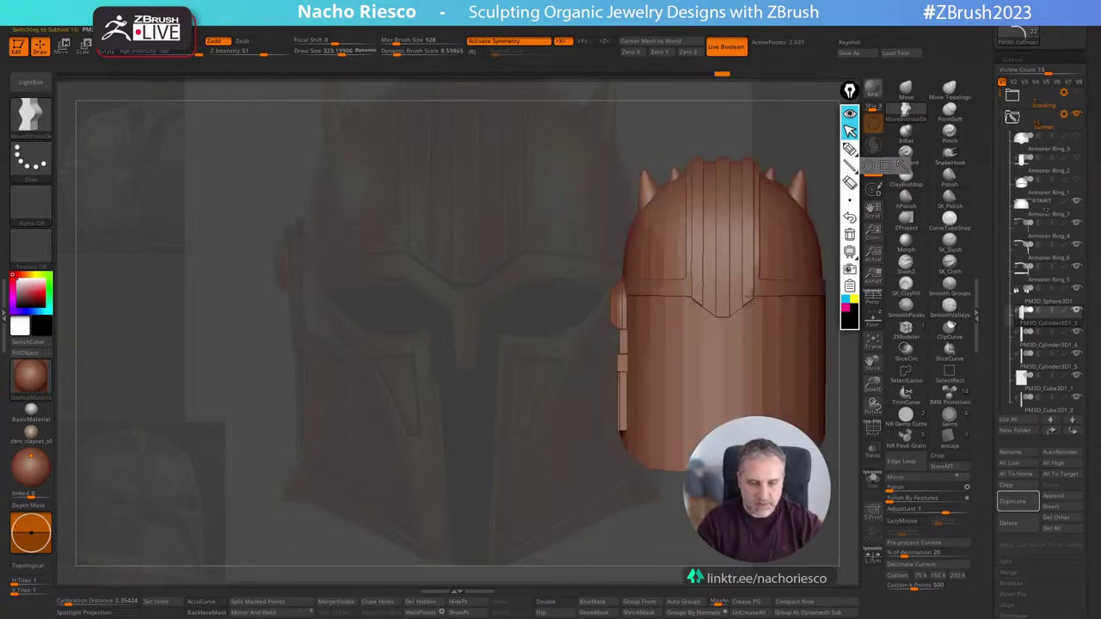
{"action": "key", "text": "w"}
{"action": "left_click_drag", "start_coordinate": [592, 377], "coordinate": [694, 370]}
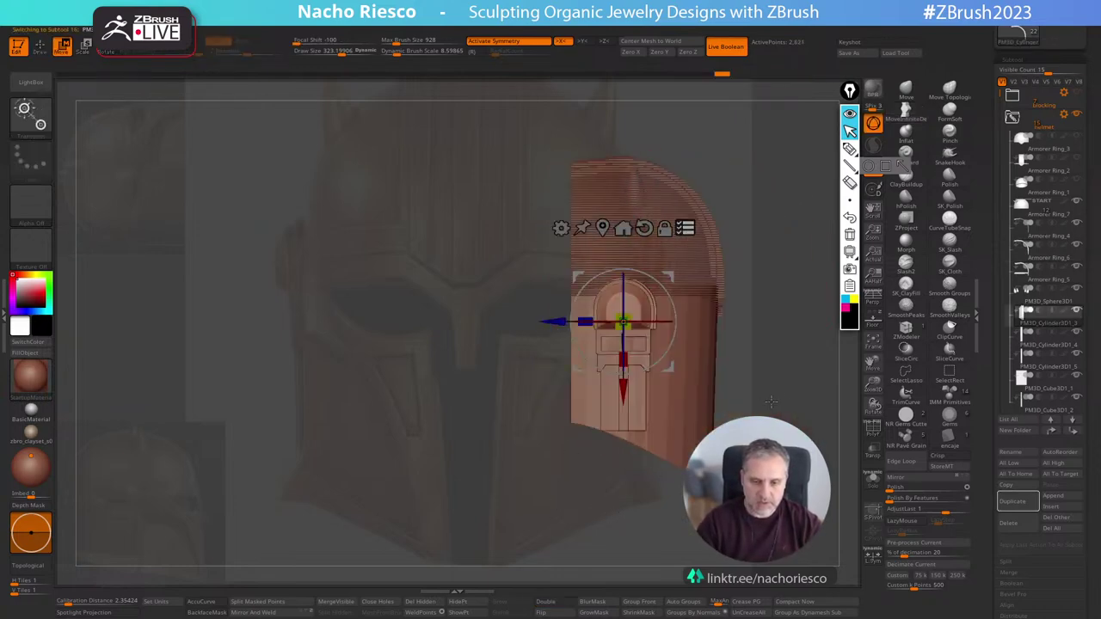
{"action": "mouse_move", "coordinate": [802, 411]}
{"action": "left_mouse_down", "text": "ctrl+shift"}
{"action": "mouse_move", "coordinate": [781, 421]}
{"action": "mouse_move", "coordinate": [676, 409]}
{"action": "left_mouse_up", "text": "ctrl+shift"}
{"action": "left_click", "coordinate": [951, 373], "text": "ctrl+shift"}
{"action": "left_click_drag", "start_coordinate": [571, 241], "coordinate": [788, 244]}
{"action": "left_click_drag", "start_coordinate": [796, 189], "coordinate": [695, 312], "text": "ctrl+shift"}
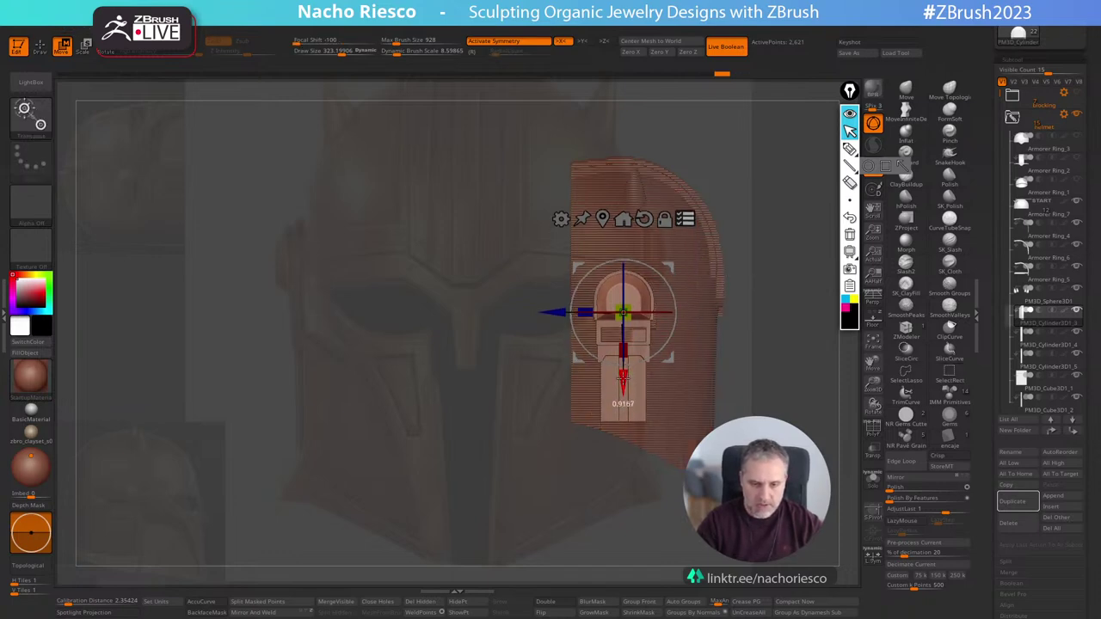
{"action": "left_click_drag", "start_coordinate": [812, 308], "coordinate": [705, 311], "text": "shift"}
{"action": "key", "text": "ctrl+z"}
Select only the side ear-piece subtools, leaving out the face shell, and raise them together about 1.4.
{"action": "left_click_drag", "start_coordinate": [544, 303], "coordinate": [550, 376], "text": "alt"}
{"action": "key", "text": "q"}
{"action": "left_click_drag", "start_coordinate": [539, 267], "coordinate": [600, 340], "text": "ctrl+shift"}
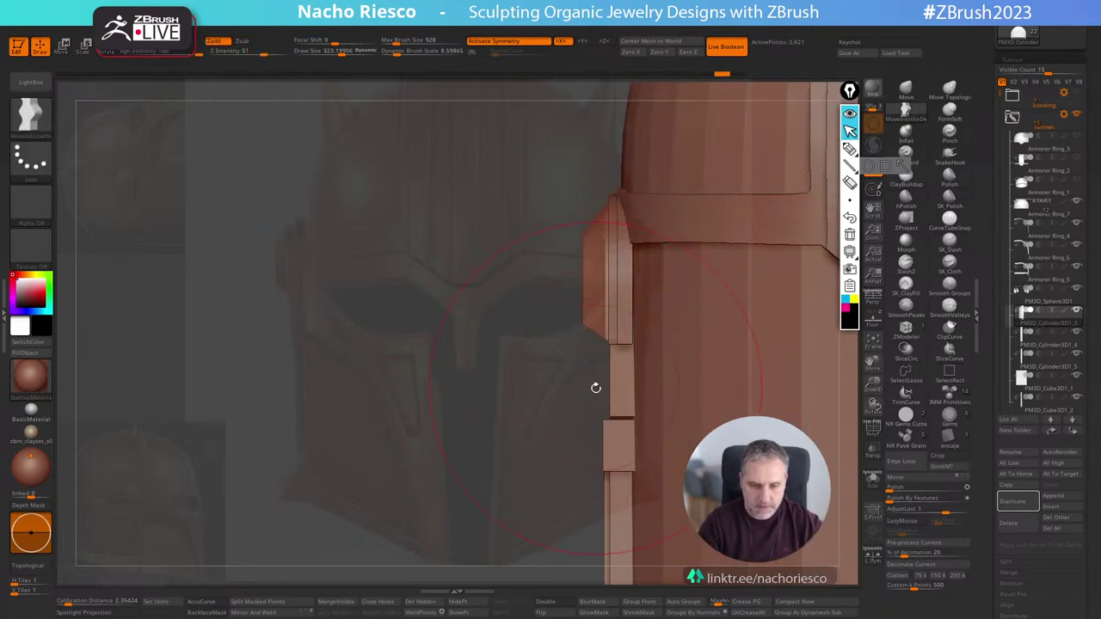
{"action": "key", "text": "w"}
{"action": "left_click_drag", "start_coordinate": [569, 296], "coordinate": [628, 356], "text": "ctrl+shift"}
{"action": "mouse_move", "coordinate": [537, 430]}
{"action": "left_mouse_down"}
{"action": "mouse_move", "coordinate": [516, 439]}
{"action": "mouse_move", "coordinate": [532, 444]}
{"action": "left_mouse_up"}
{"action": "left_click_drag", "start_coordinate": [505, 479], "coordinate": [594, 477], "text": "shift"}
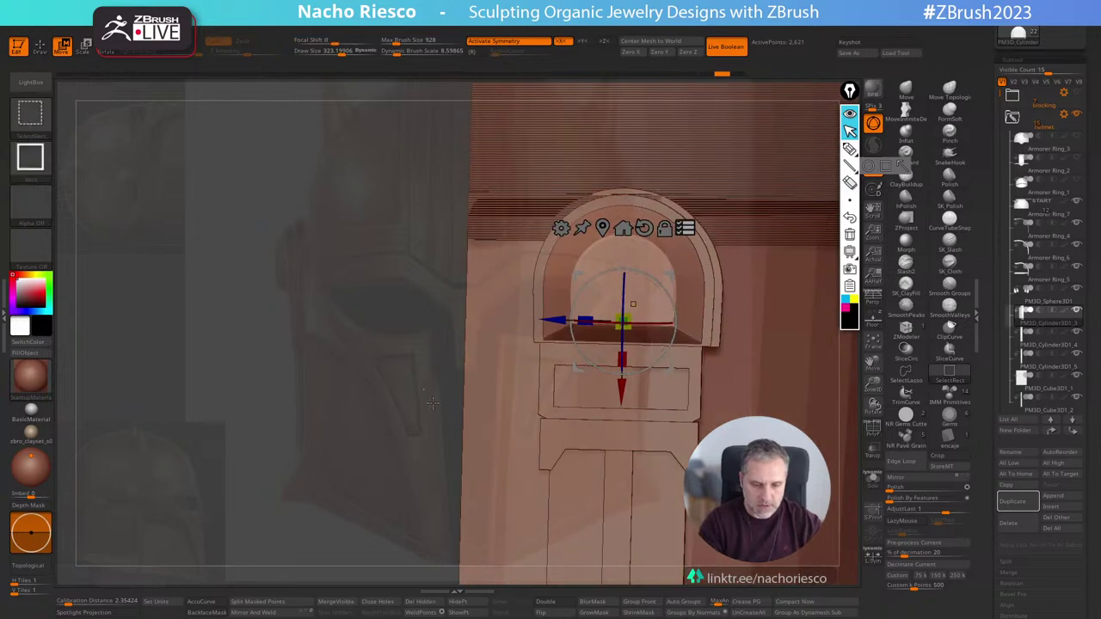
{"action": "left_click_drag", "start_coordinate": [422, 388], "coordinate": [360, 455], "text": "ctrl+shift"}
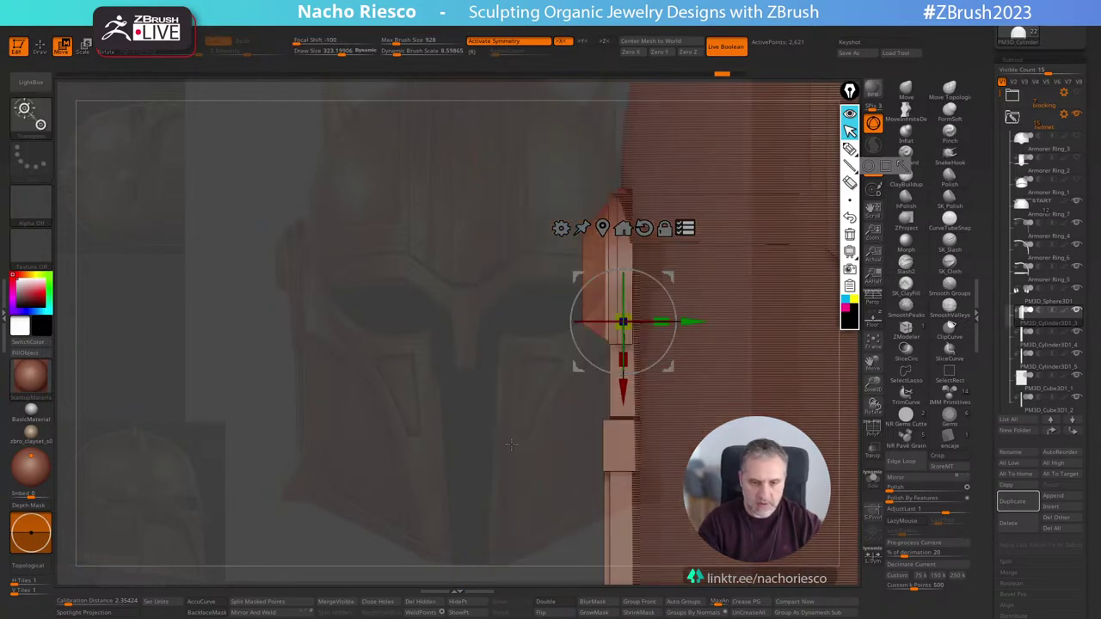
{"action": "left_click_drag", "start_coordinate": [623, 392], "coordinate": [624, 348]}
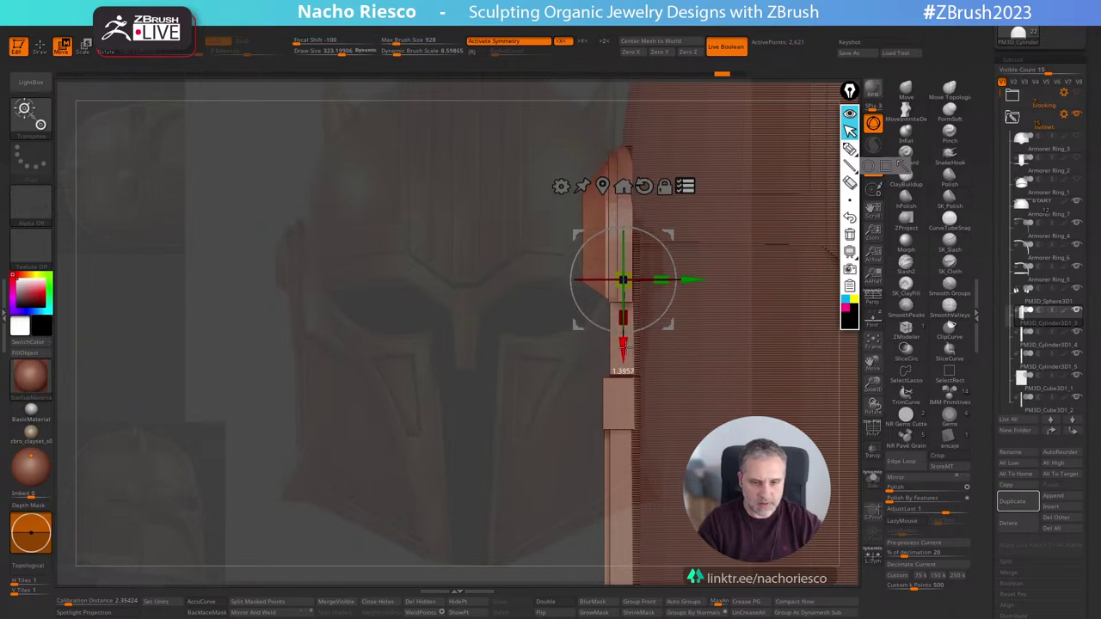
Nudge the selected ear pieces slightly inward toward the face shell in the underside view.
{"action": "left_click_drag", "start_coordinate": [485, 452], "coordinate": [590, 437]}
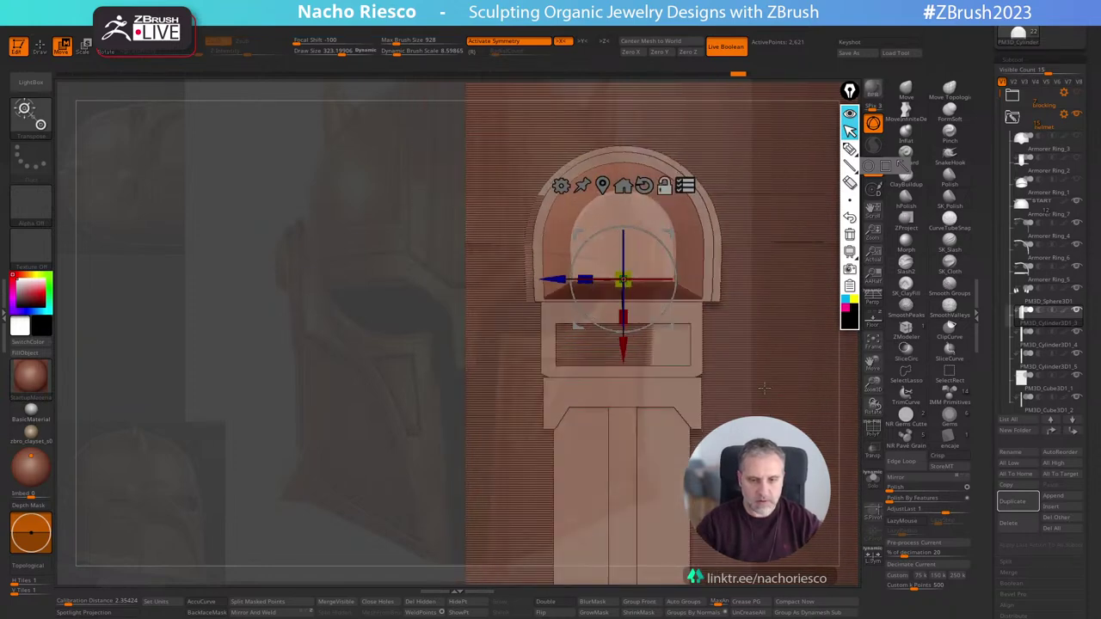
{"action": "mouse_move", "coordinate": [764, 388]}
{"action": "left_mouse_down", "text": "alt"}
{"action": "mouse_move", "coordinate": [869, 368]}
{"action": "mouse_move", "coordinate": [847, 378]}
{"action": "mouse_move", "coordinate": [849, 456]}
{"action": "left_mouse_up", "text": "alt"}
{"action": "left_click", "coordinate": [722, 197]}
{"action": "key", "text": "q"}
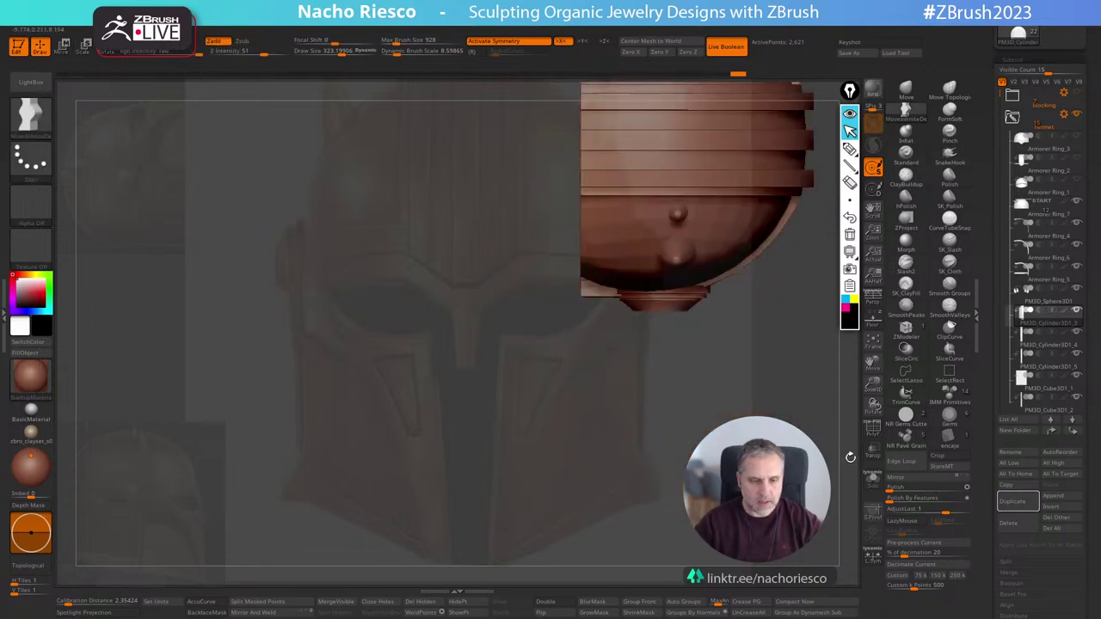
{"action": "key", "text": "w"}
{"action": "left_click", "coordinate": [719, 198]}
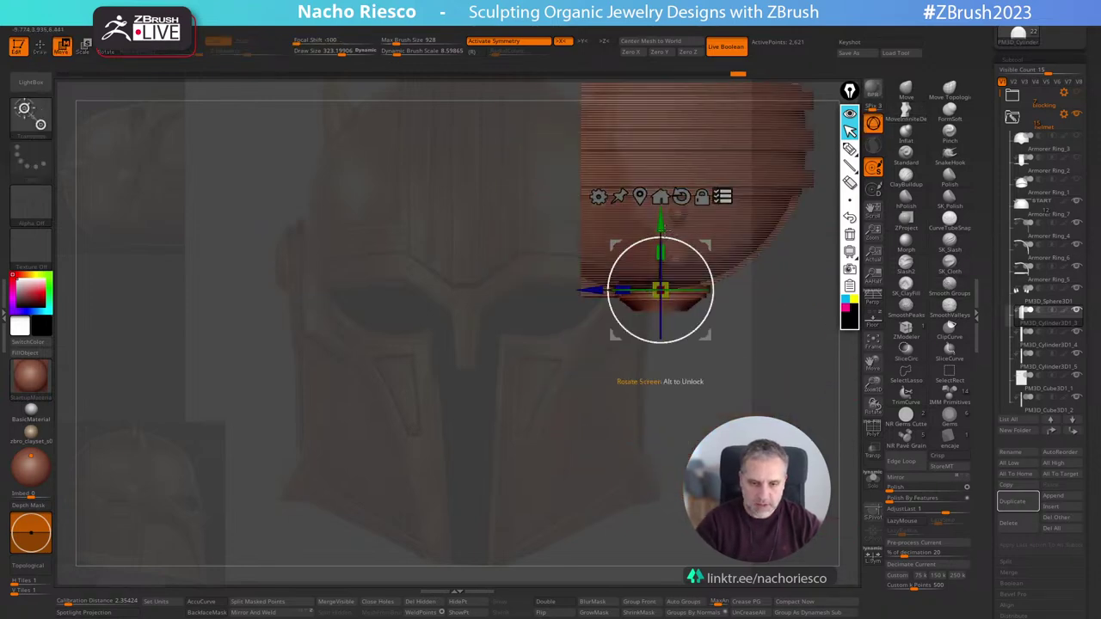
{"action": "left_click_drag", "start_coordinate": [661, 226], "coordinate": [660, 221]}
{"action": "key", "text": "q"}
Select the brow band and check how its side end meets the shell beside the ear piece from below and behind.
{"action": "mouse_move", "coordinate": [785, 411]}
{"action": "left_mouse_down"}
{"action": "mouse_move", "coordinate": [794, 341]}
{"action": "mouse_move", "coordinate": [538, 494]}
{"action": "mouse_move", "coordinate": [528, 479]}
{"action": "mouse_move", "coordinate": [554, 519]}
{"action": "left_mouse_up"}
{"action": "right_click_drag", "start_coordinate": [629, 406], "coordinate": [603, 378]}
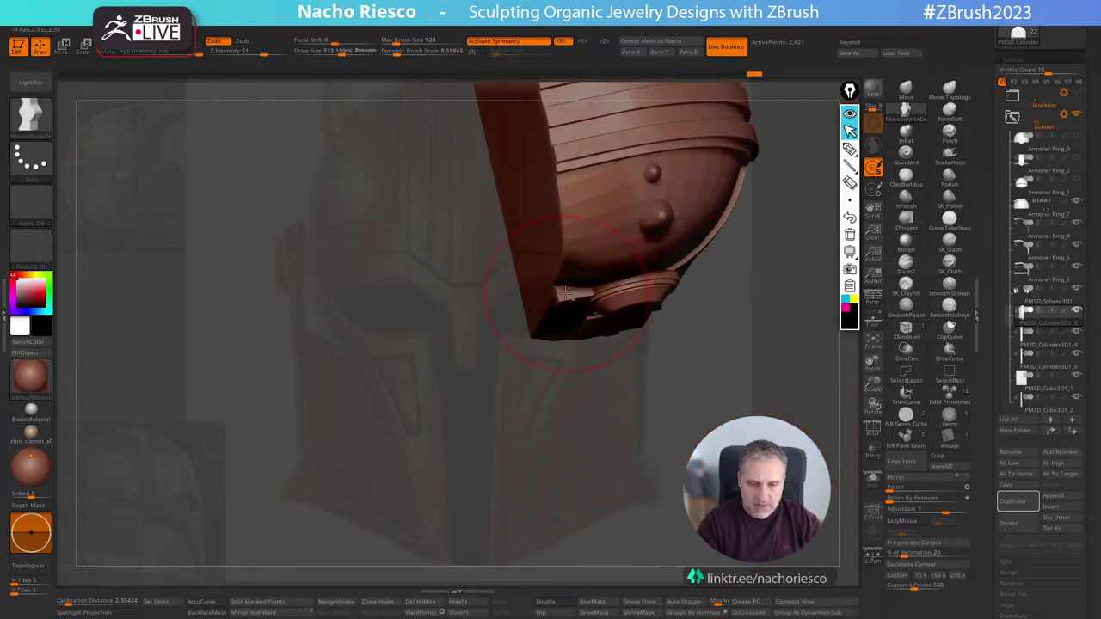
{"action": "left_click_drag", "start_coordinate": [566, 294], "coordinate": [563, 301]}
{"action": "left_click", "coordinate": [615, 126], "text": "alt"}
{"action": "mouse_move", "coordinate": [605, 408]}
{"action": "right_mouse_down"}
{"action": "mouse_move", "coordinate": [607, 487]}
{"action": "mouse_move", "coordinate": [622, 485]}
{"action": "mouse_move", "coordinate": [624, 514]}
{"action": "right_mouse_up"}
{"action": "key", "text": "s"}
{"action": "left_click", "coordinate": [564, 327]}
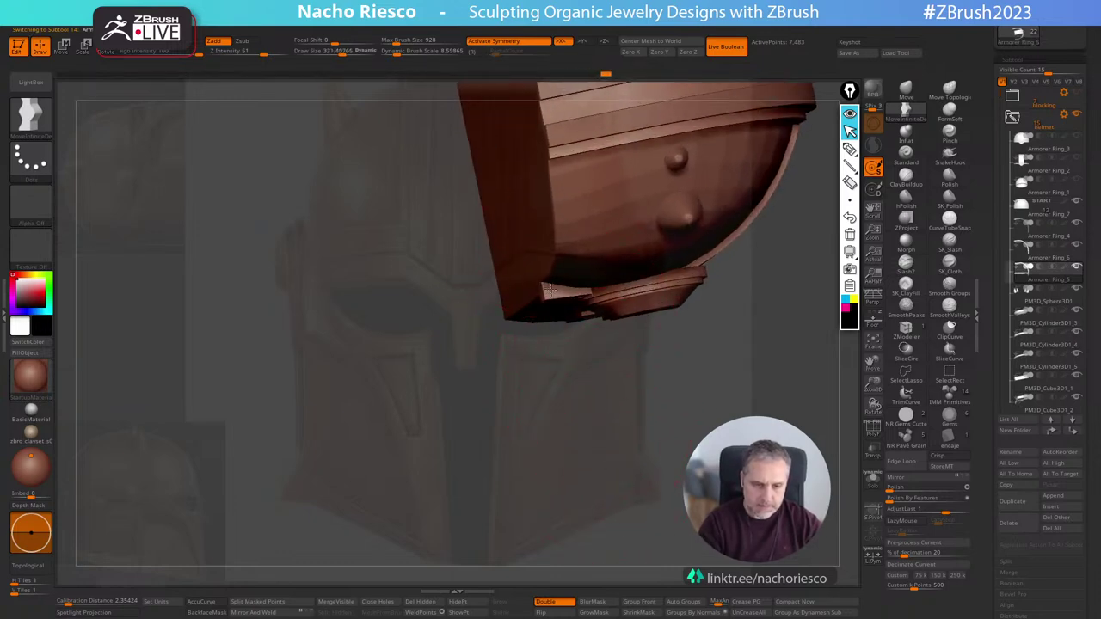
{"action": "right_click_drag", "start_coordinate": [593, 443], "coordinate": [541, 283]}
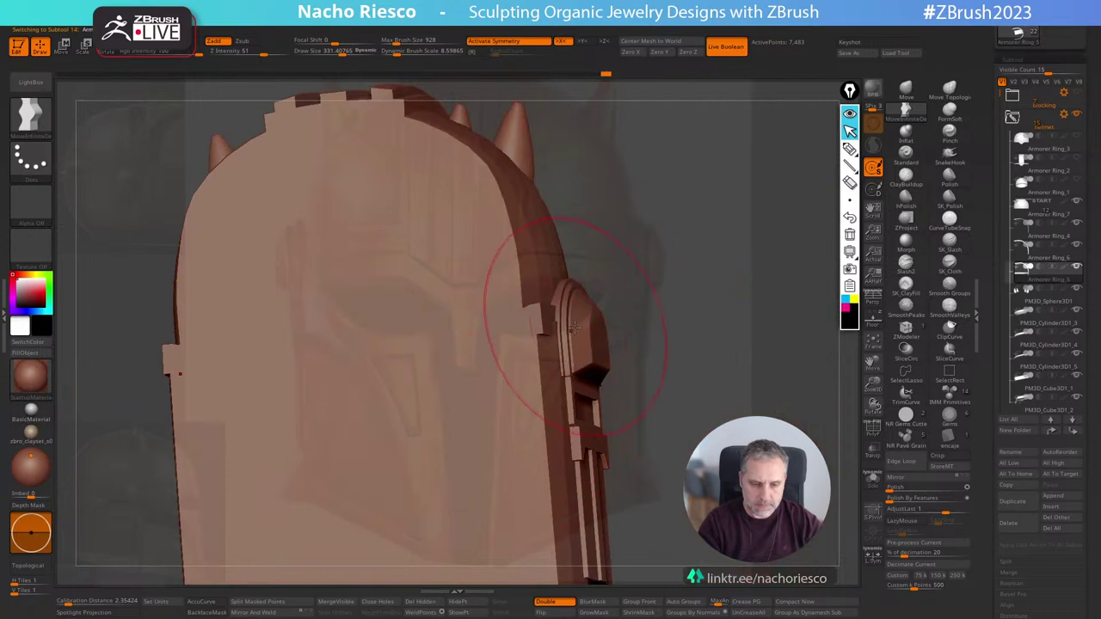
{"action": "right_click_drag", "start_coordinate": [627, 302], "coordinate": [614, 401]}
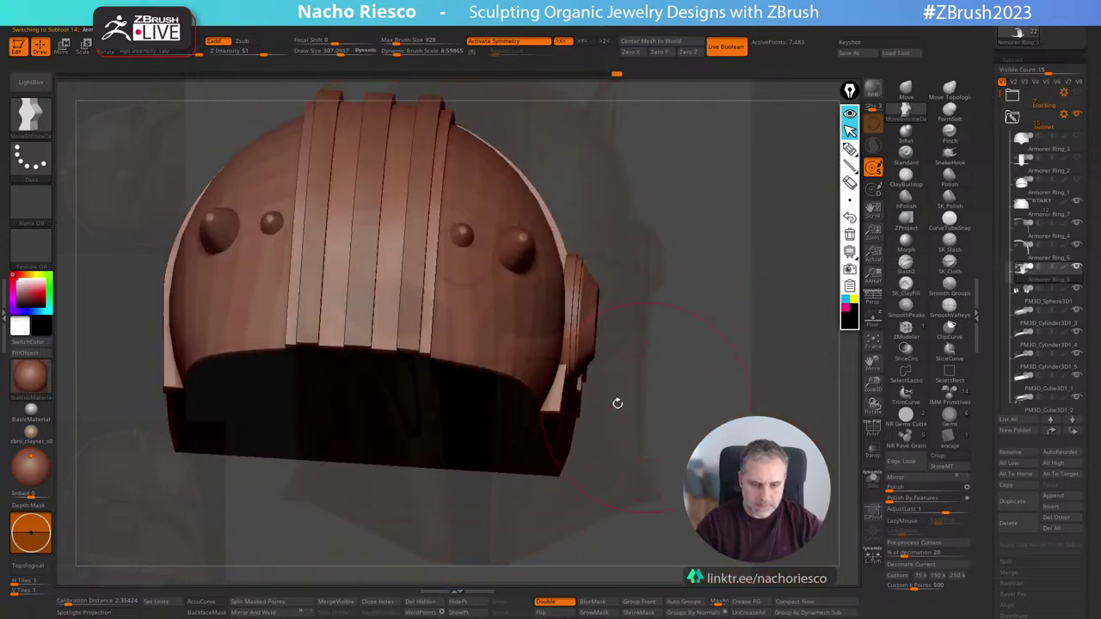
Select the dome and pull its lower side edge slightly outward toward the brow band's end using the Move brush.
{"action": "left_click", "coordinate": [539, 382], "text": "alt"}
{"action": "left_click", "coordinate": [906, 90]}
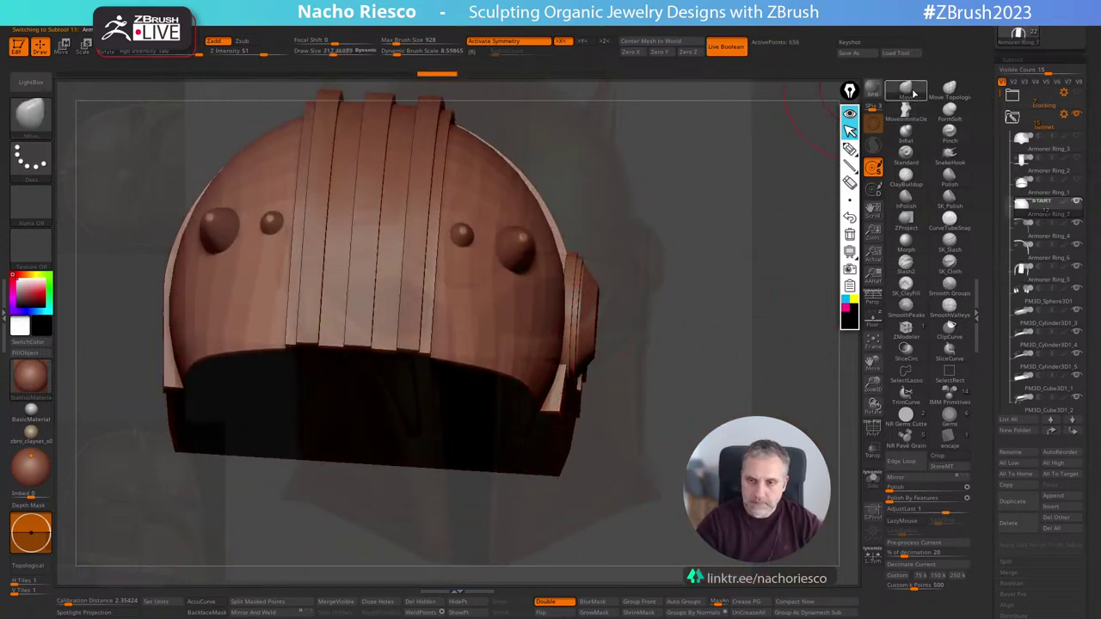
{"action": "key", "text": "s"}
{"action": "left_click", "coordinate": [549, 399]}
{"action": "left_click_drag", "start_coordinate": [539, 410], "coordinate": [547, 412]}
{"action": "key", "text": "s"}
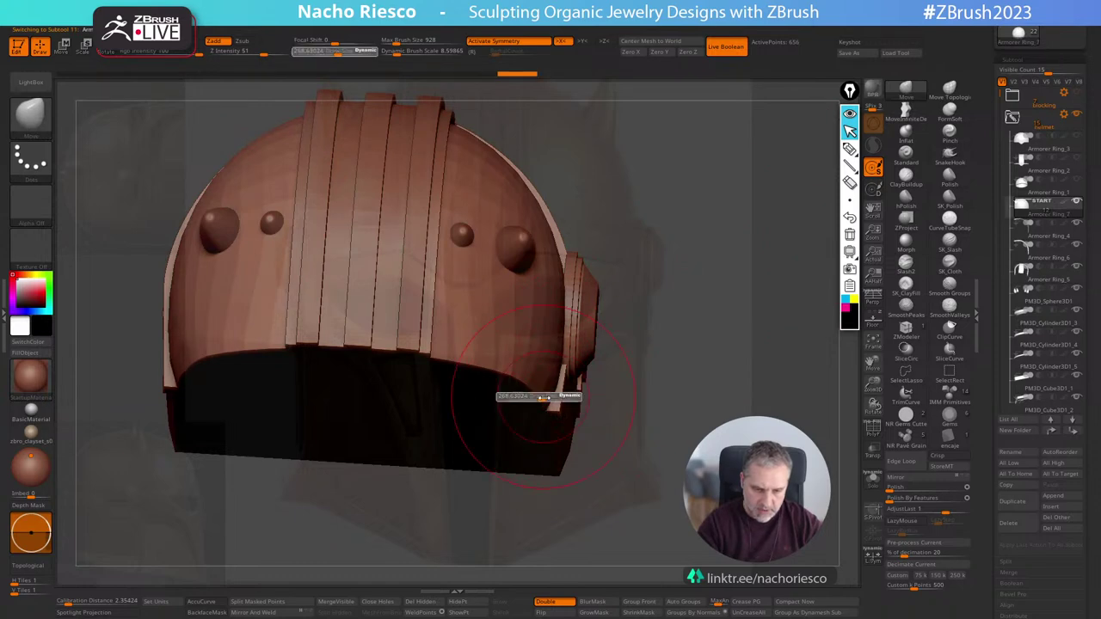
{"action": "left_click", "coordinate": [543, 397]}
{"action": "left_click_drag", "start_coordinate": [552, 374], "coordinate": [557, 373]}
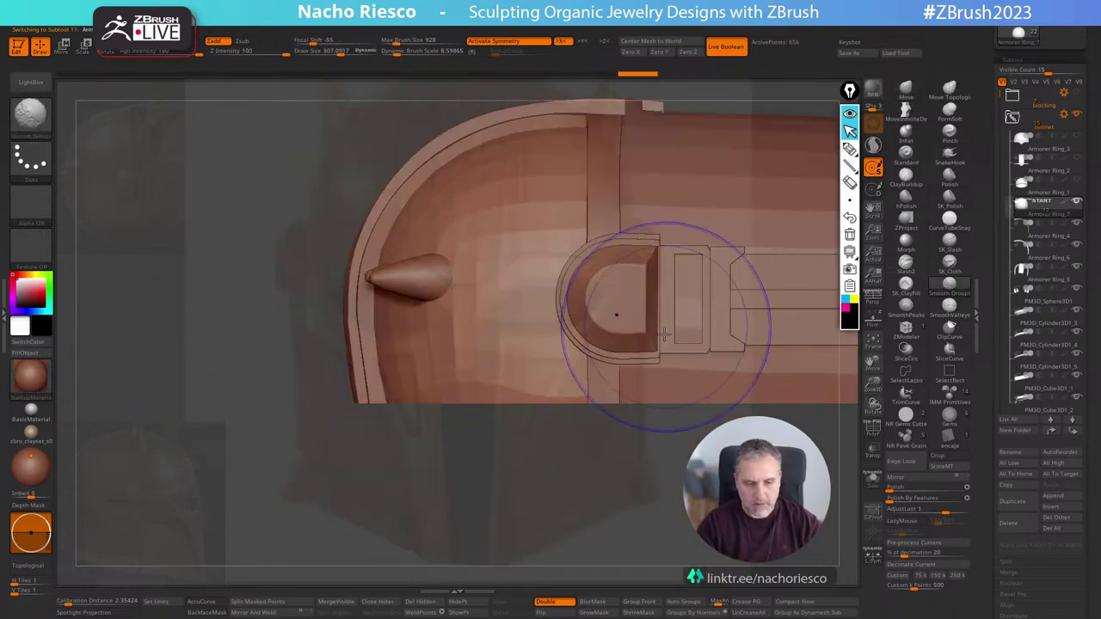
{"action": "left_click_drag", "start_coordinate": [664, 334], "coordinate": [678, 333], "text": "shift"}
{"action": "left_click_drag", "start_coordinate": [478, 401], "coordinate": [497, 385]}
{"action": "left_click_drag", "start_coordinate": [476, 441], "coordinate": [574, 483]}
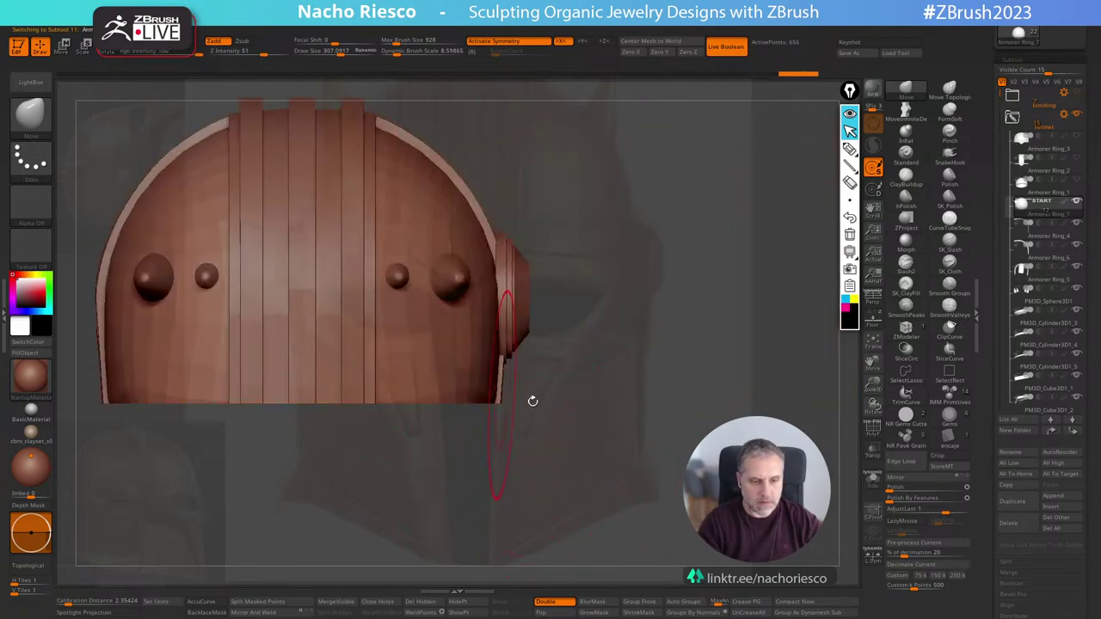
{"action": "left_click_drag", "start_coordinate": [532, 400], "coordinate": [771, 287]}
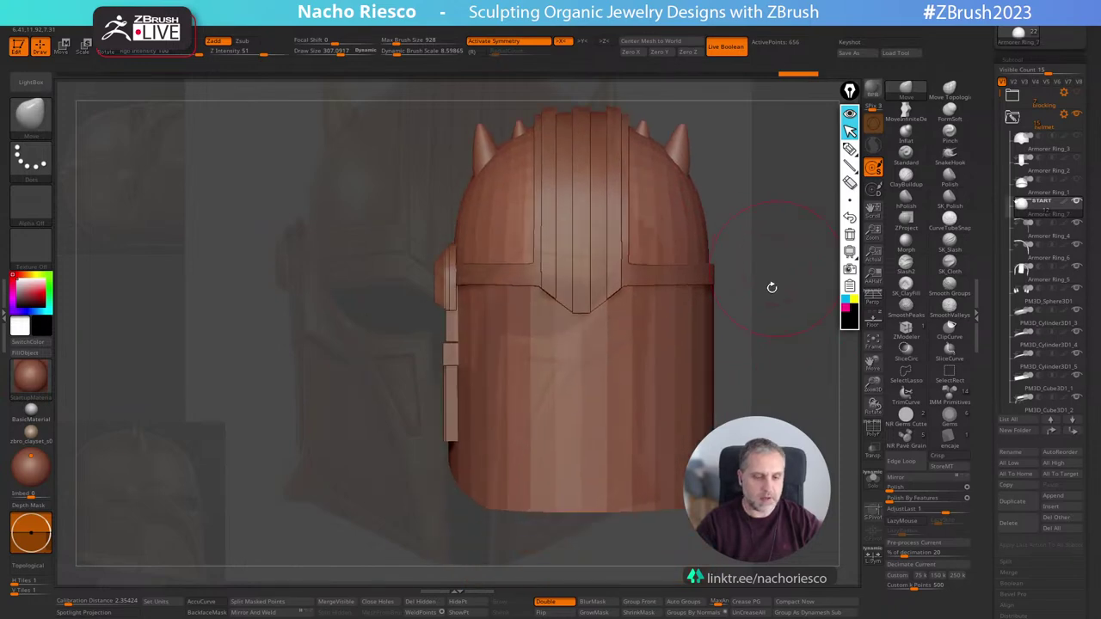
Select the face shell, isolate it and show its polygroups and wireframe from below.
{"action": "left_click", "coordinate": [632, 410], "text": "alt"}
{"action": "left_click_drag", "start_coordinate": [770, 353], "coordinate": [787, 406], "text": "alt"}
{"action": "left_click_drag", "start_coordinate": [795, 454], "coordinate": [704, 437], "text": "alt"}
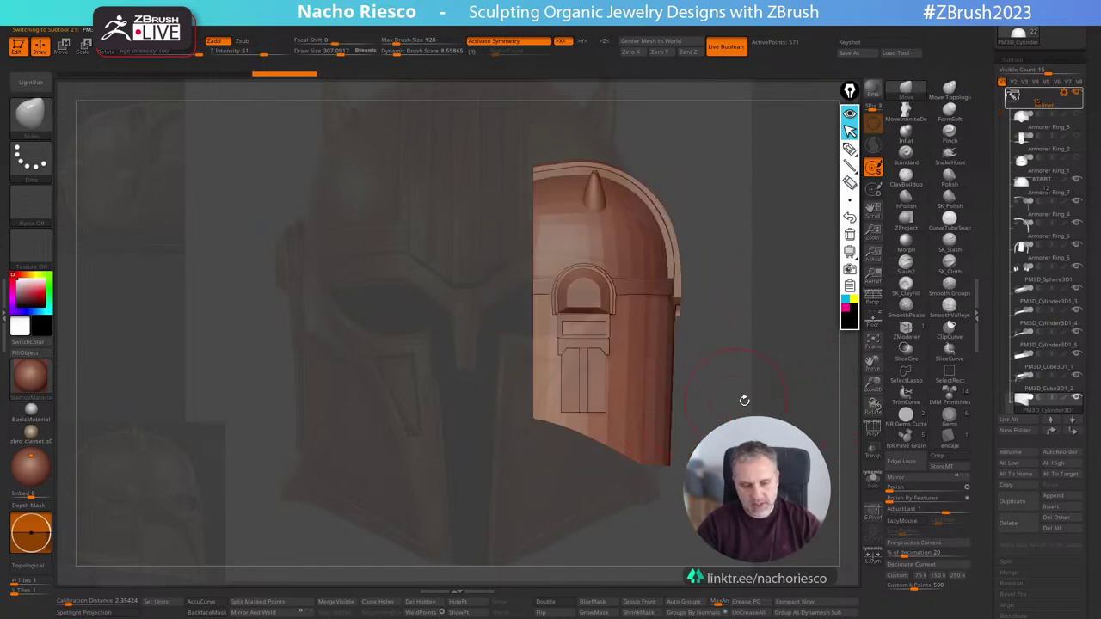
{"action": "left_click_drag", "start_coordinate": [744, 400], "coordinate": [777, 415]}
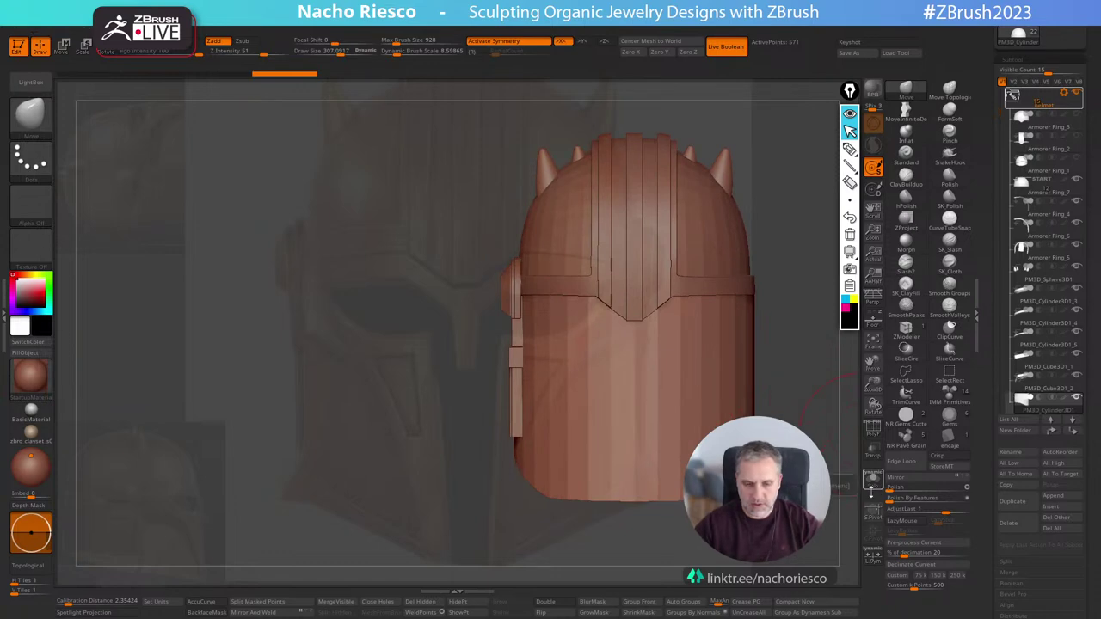
{"action": "left_click", "coordinate": [872, 479]}
{"action": "mouse_move", "coordinate": [804, 514]}
{"action": "left_mouse_down", "text": "alt"}
{"action": "mouse_move", "coordinate": [784, 477]}
{"action": "mouse_move", "coordinate": [821, 443]}
{"action": "mouse_move", "coordinate": [805, 424]}
{"action": "left_mouse_up", "text": "alt"}
{"action": "left_click", "coordinate": [873, 430]}
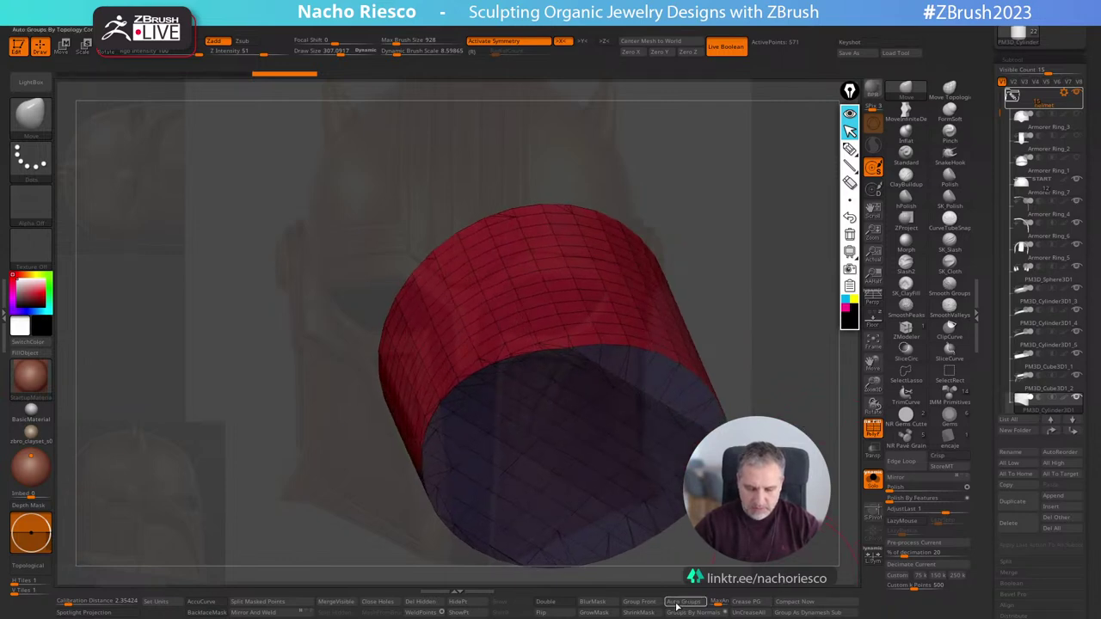
Crease the face shell's polygroup borders, subdivide it twice and hide the wireframe.
{"action": "left_click", "coordinate": [759, 604]}
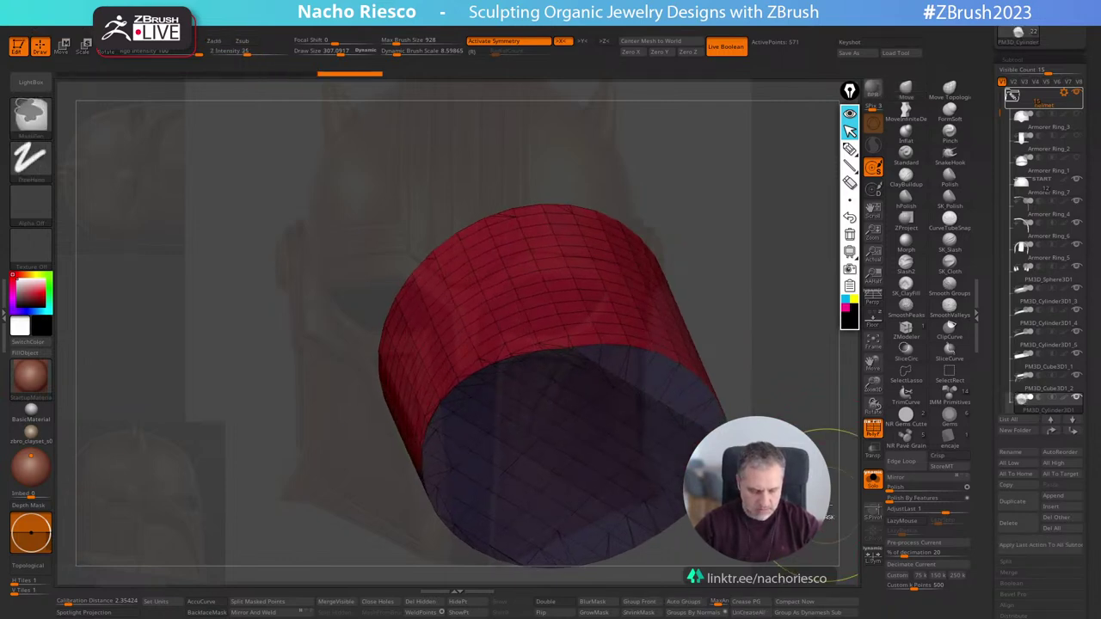
{"action": "key", "text": "ctrl+d"}
{"action": "key", "text": "ctrl+d"}
{"action": "left_click", "coordinate": [873, 429]}
{"action": "left_click_drag", "start_coordinate": [813, 413], "coordinate": [786, 400], "text": "shift"}
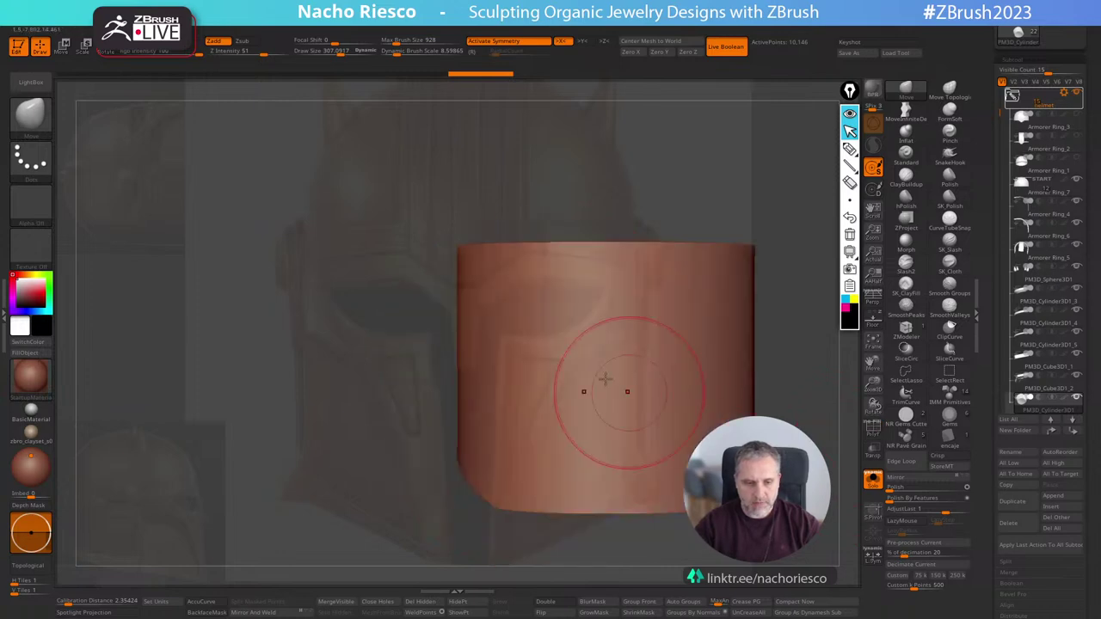
Show the whole helmet again and choose the Topology brush for the face shell.
{"action": "scroll", "coordinate": [1005, 421], "scroll_direction": "down", "scroll_amount": 5}
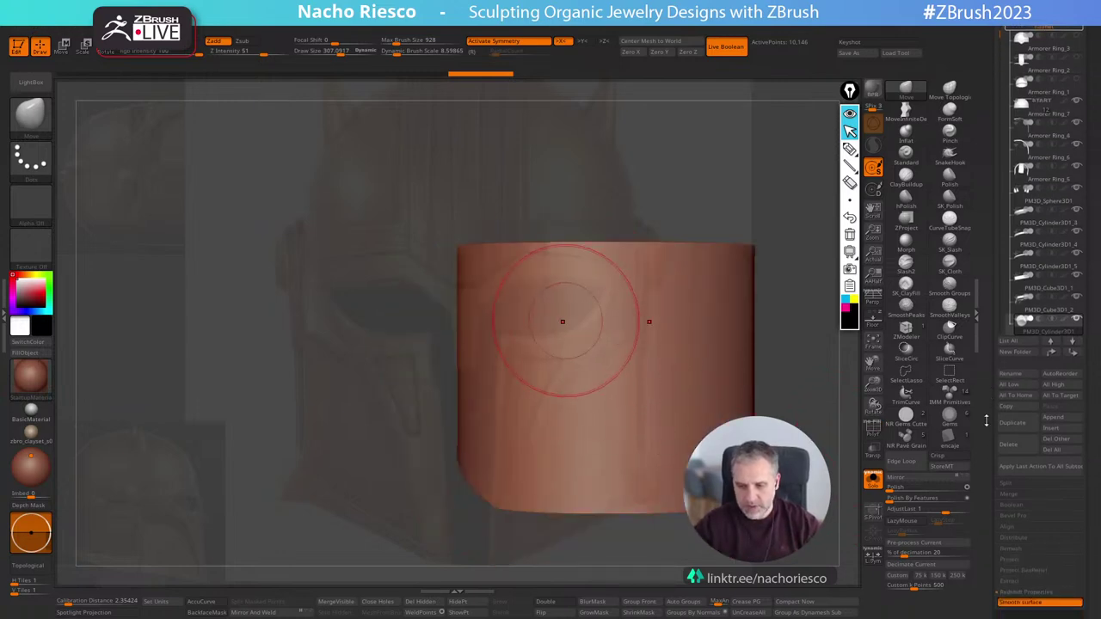
{"action": "scroll", "coordinate": [1005, 421], "scroll_direction": "down", "scroll_amount": 3}
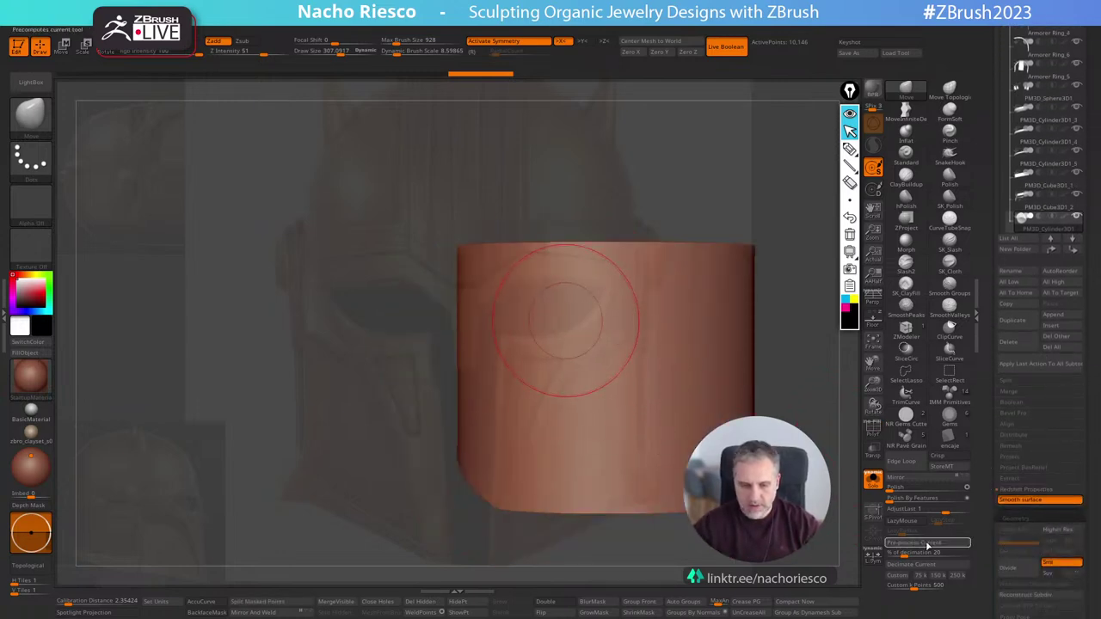
{"action": "left_click", "coordinate": [873, 480]}
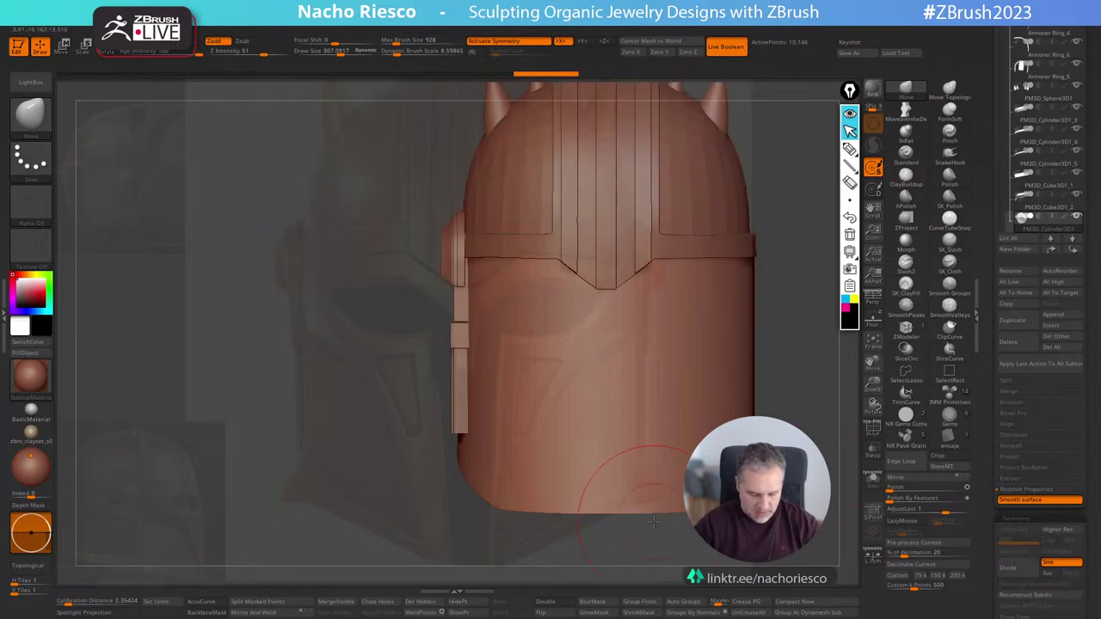
{"action": "key", "text": "b"}
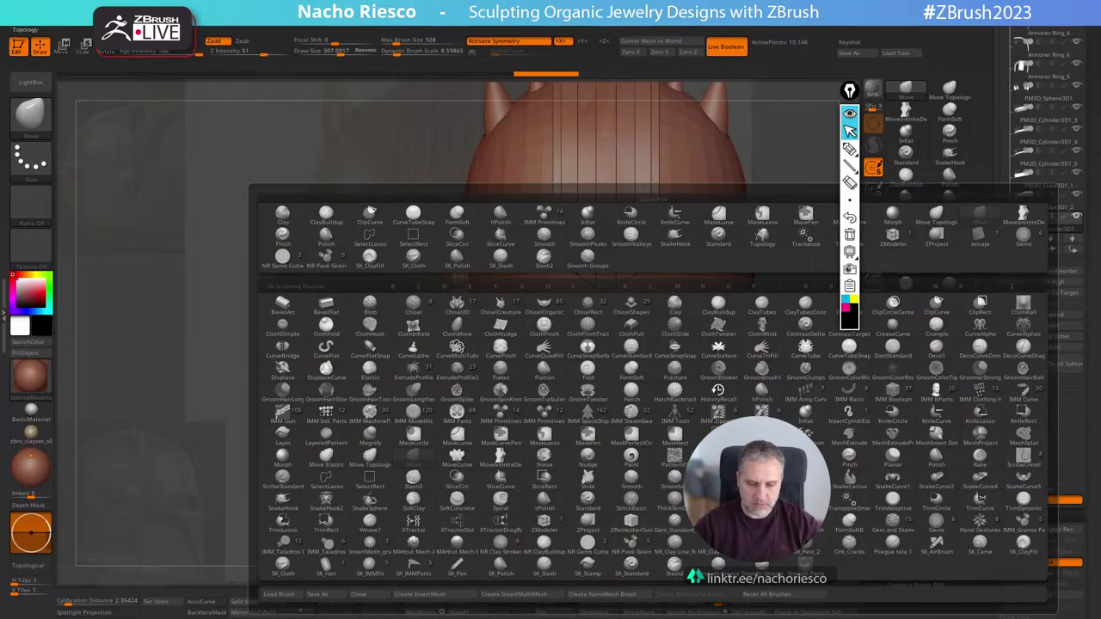
{"action": "left_click", "coordinate": [721, 497]}
Isolate the face shell over the front reference and stretch it slightly downward from a gizmo pivot at its upper rim.
{"action": "left_click_drag", "start_coordinate": [778, 490], "coordinate": [762, 492], "text": "alt"}
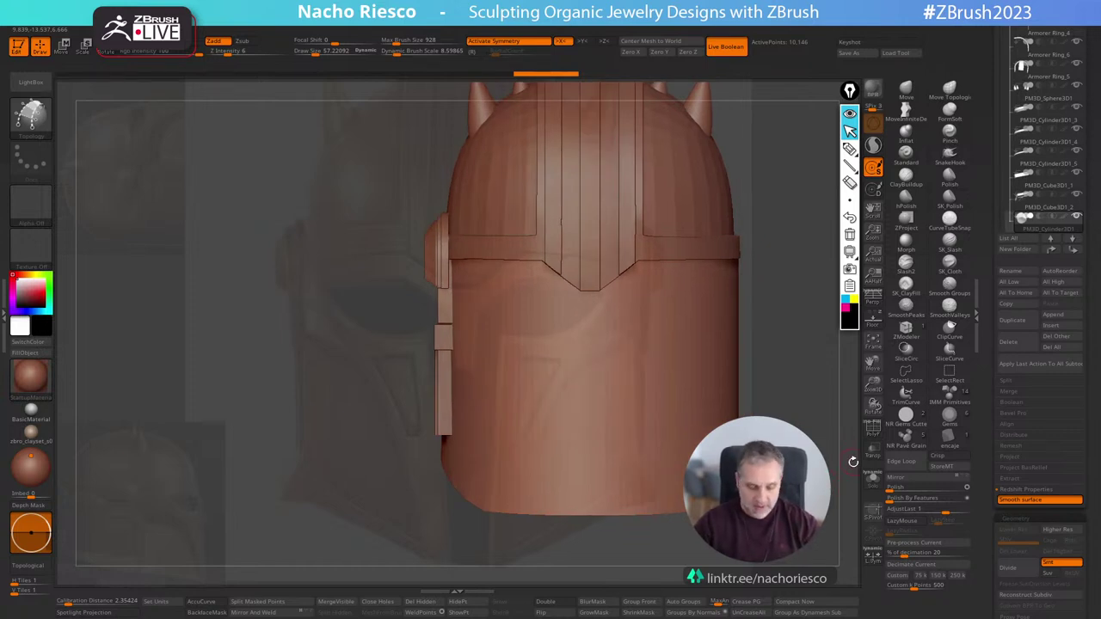
{"action": "left_click_drag", "start_coordinate": [813, 483], "coordinate": [706, 518], "text": "alt"}
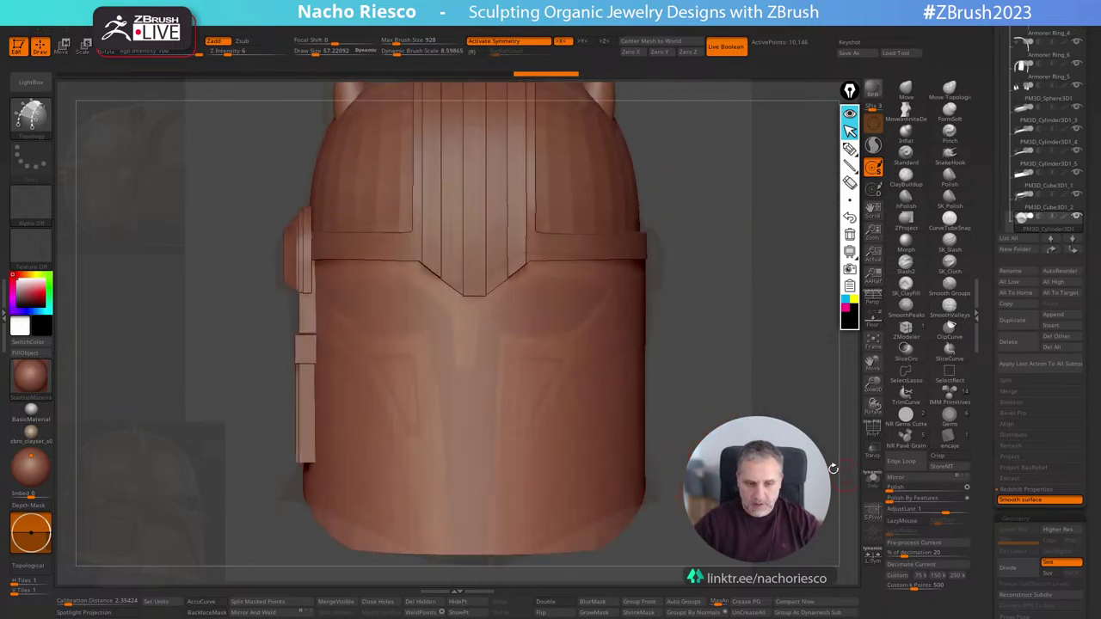
{"action": "mouse_move", "coordinate": [777, 501]}
{"action": "left_mouse_down", "text": "alt"}
{"action": "mouse_move", "coordinate": [756, 488]}
{"action": "mouse_move", "coordinate": [754, 504]}
{"action": "mouse_move", "coordinate": [767, 503]}
{"action": "mouse_move", "coordinate": [766, 485]}
{"action": "mouse_move", "coordinate": [769, 502]}
{"action": "left_mouse_up", "text": "alt"}
{"action": "left_click", "coordinate": [873, 479]}
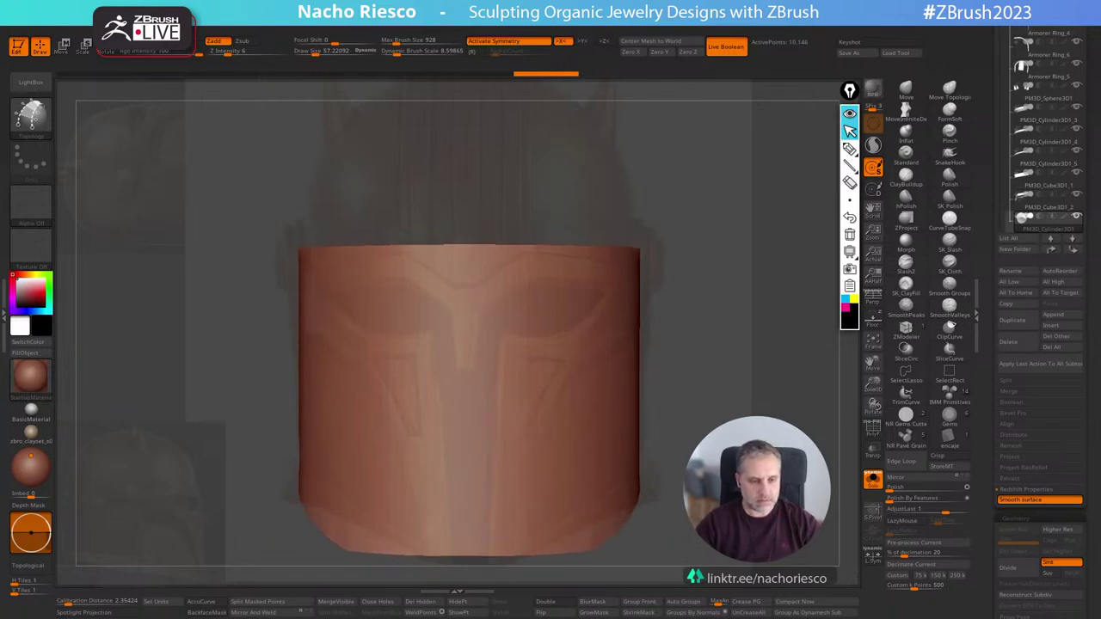
{"action": "left_click_drag", "start_coordinate": [769, 502], "coordinate": [769, 505], "text": "alt"}
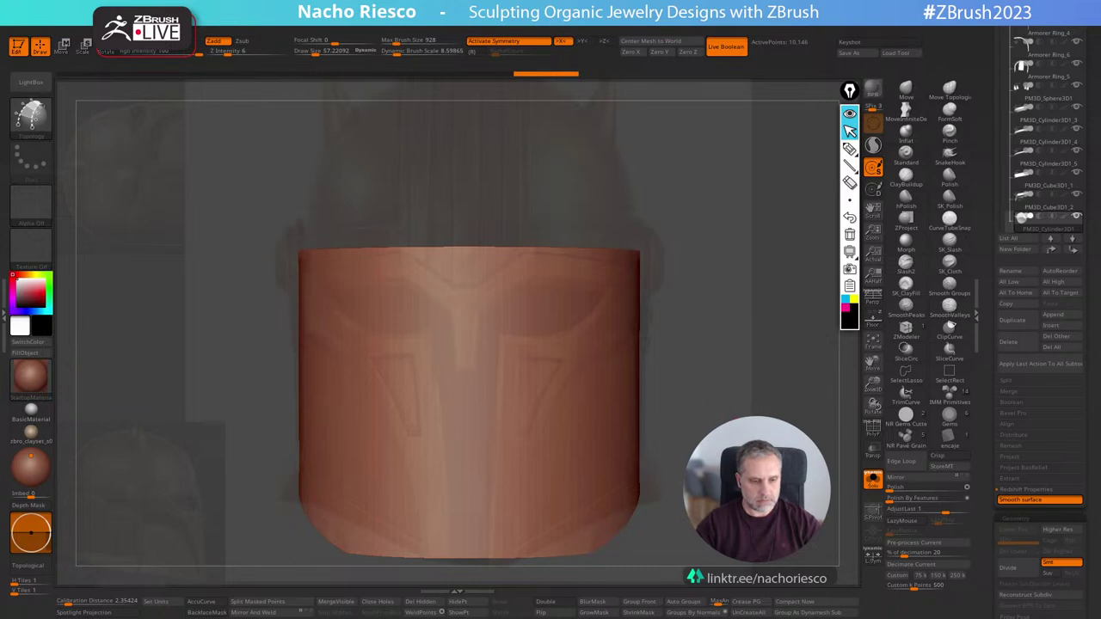
{"action": "key", "text": "w"}
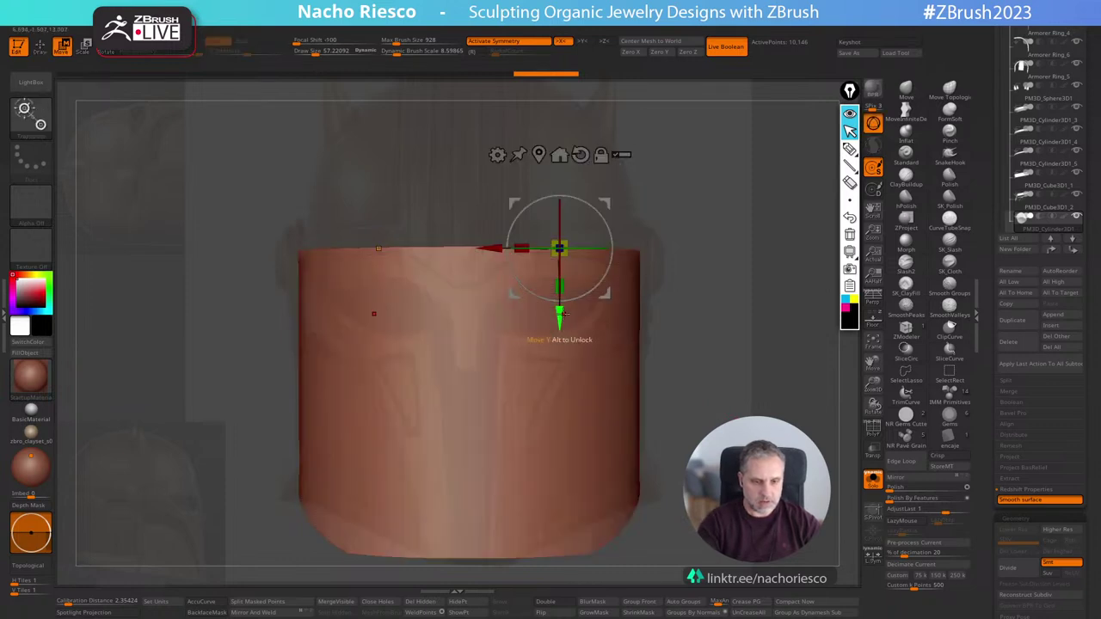
{"action": "left_click", "coordinate": [570, 323]}
{"action": "left_click", "coordinate": [592, 231], "text": "alt"}
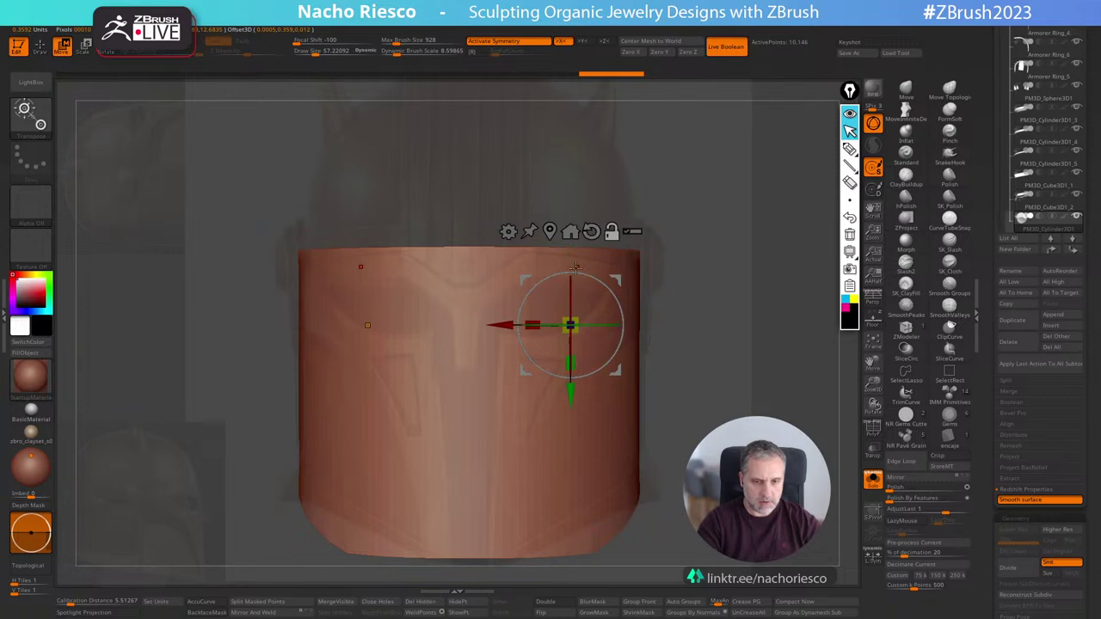
{"action": "left_click_drag", "start_coordinate": [575, 401], "coordinate": [575, 325], "text": "alt"}
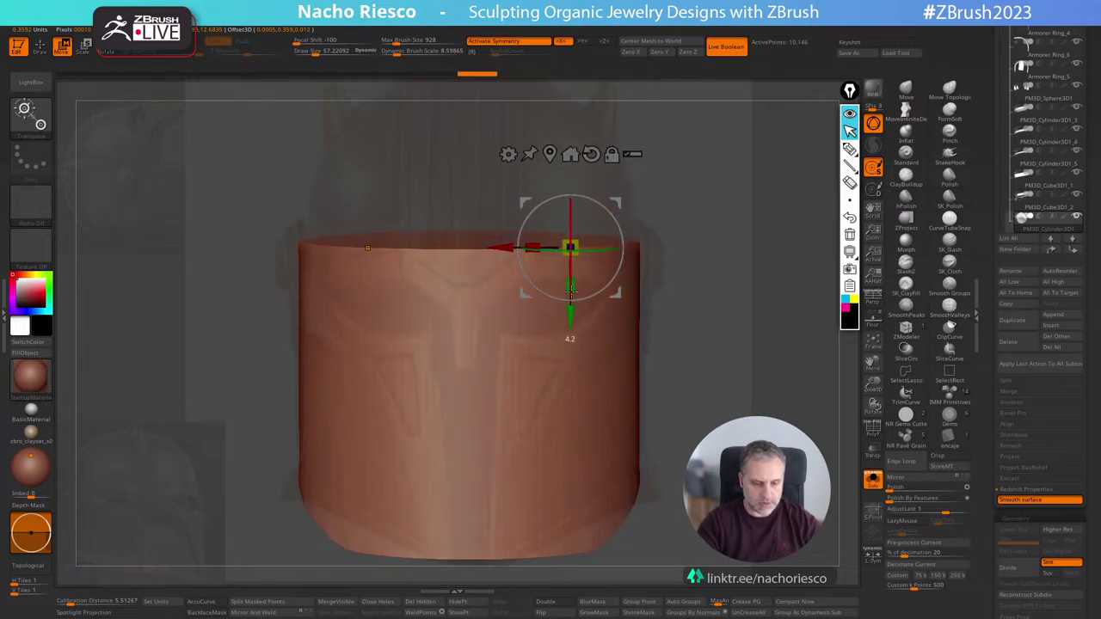
{"action": "key", "text": "q"}
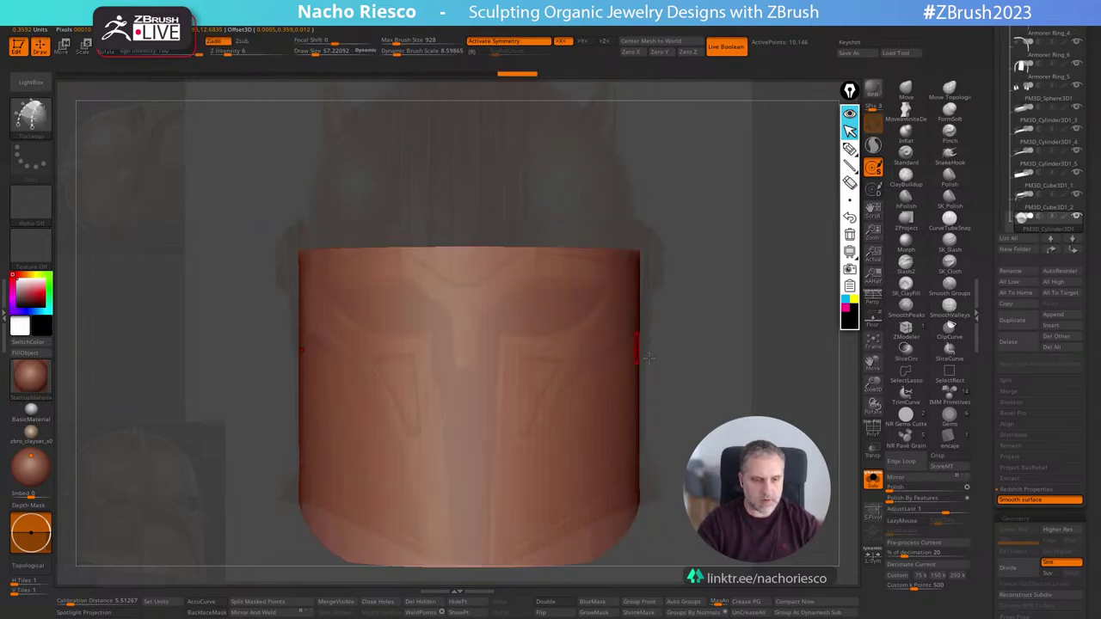
Reposition the Spotlight reference image and line the face shell up with it again in the front view.
{"action": "key", "text": "z"}
{"action": "left_click_drag", "start_coordinate": [713, 415], "coordinate": [752, 332]}
{"action": "key", "text": "z"}
{"action": "left_click_drag", "start_coordinate": [724, 489], "coordinate": [760, 413], "text": "alt"}
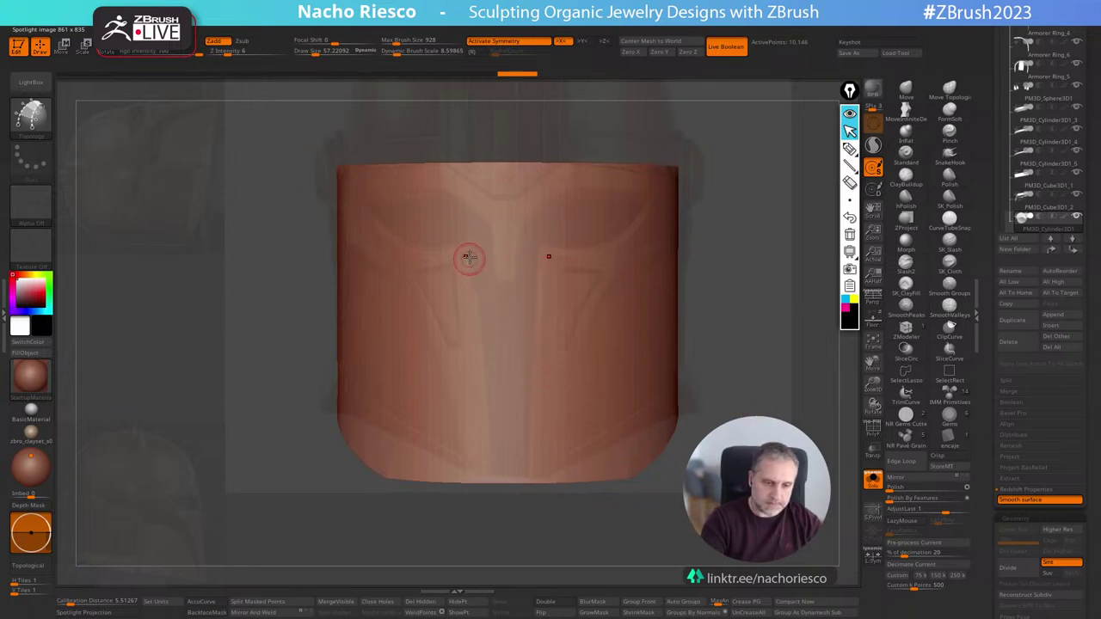
Draw symmetric topology curves for the cheek plate's inner edge, curved outer edge and short lower edge, following the reference.
{"action": "left_click_drag", "start_coordinate": [464, 252], "coordinate": [470, 293]}
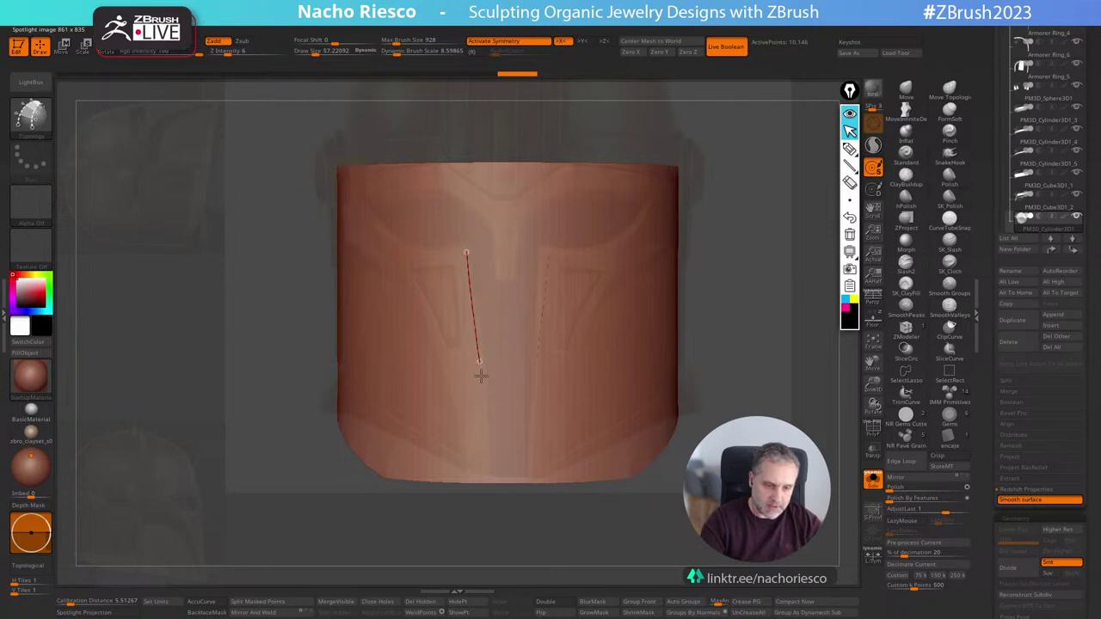
{"action": "mouse_move", "coordinate": [480, 375]}
{"action": "left_mouse_down"}
{"action": "mouse_move", "coordinate": [479, 467]}
{"action": "mouse_move", "coordinate": [488, 471]}
{"action": "left_mouse_up"}
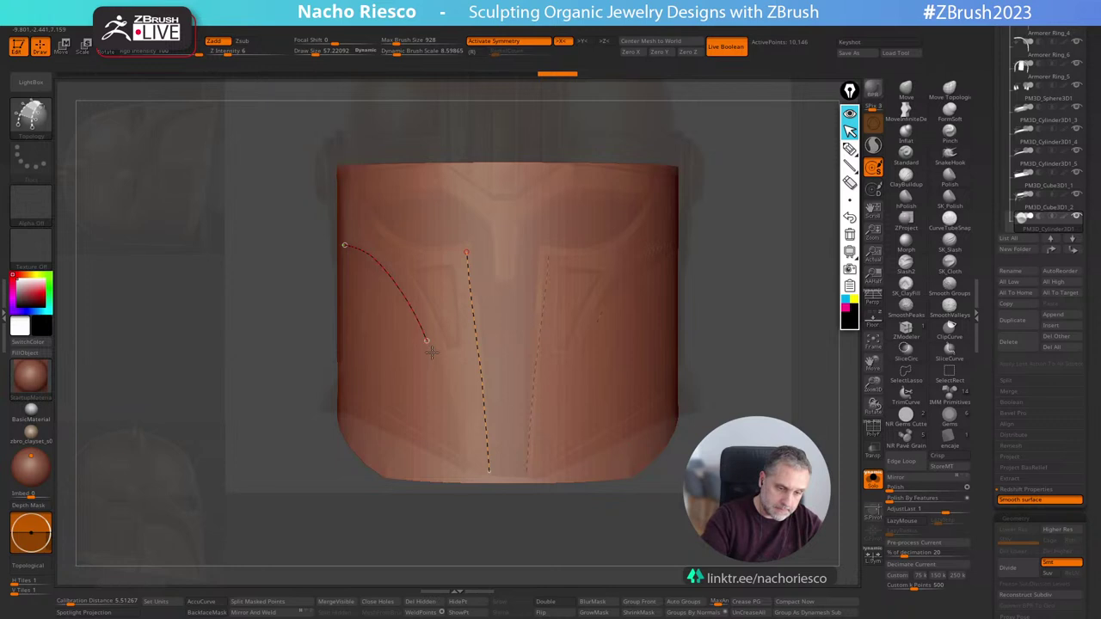
{"action": "mouse_move", "coordinate": [464, 473]}
{"action": "left_mouse_down"}
{"action": "mouse_move", "coordinate": [487, 462]}
{"action": "mouse_move", "coordinate": [486, 472]}
{"action": "left_mouse_up"}
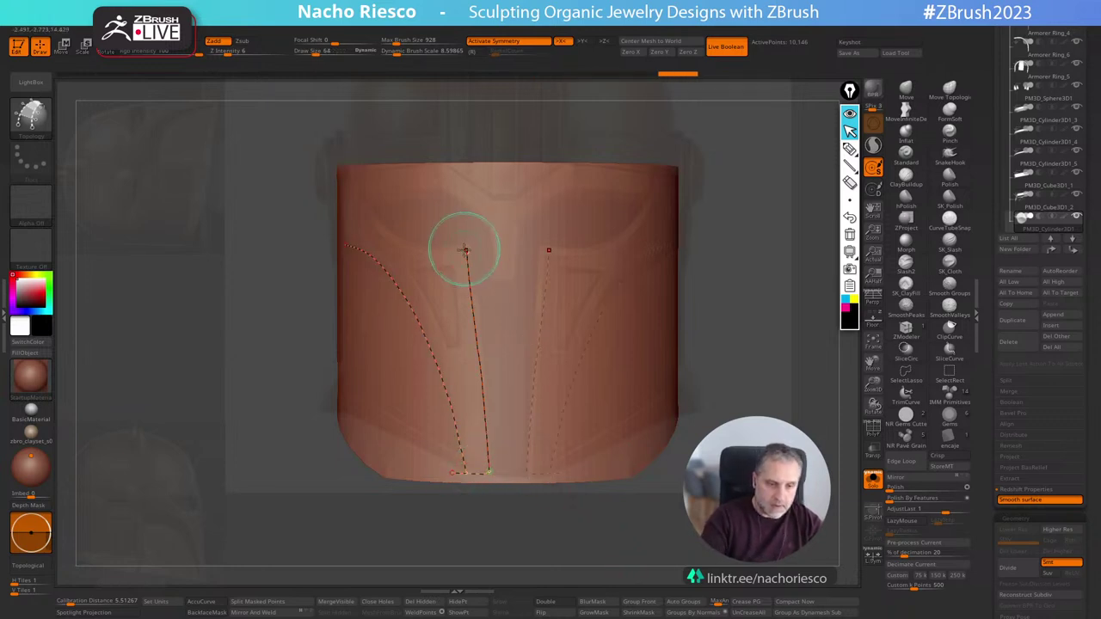
Draw symmetric topology curves outlining the visor's eye opening down to the nose edge, plus the brow edge above it, following the reference.
{"action": "left_click_drag", "start_coordinate": [466, 251], "coordinate": [446, 253]}
{"action": "left_click_drag", "start_coordinate": [359, 204], "coordinate": [357, 198]}
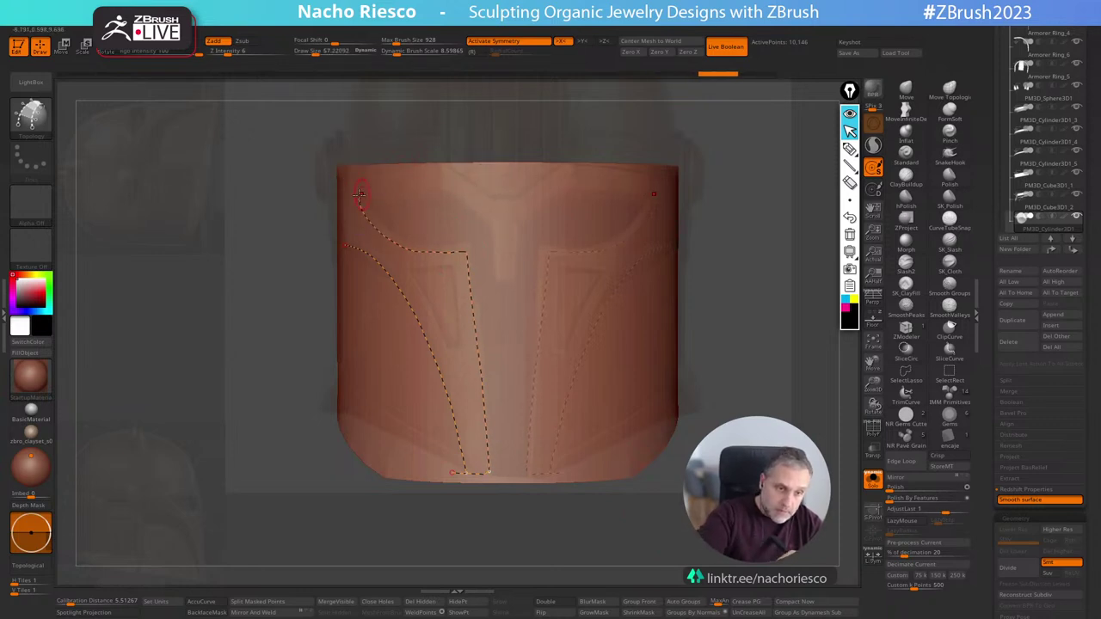
{"action": "left_click", "coordinate": [448, 191]}
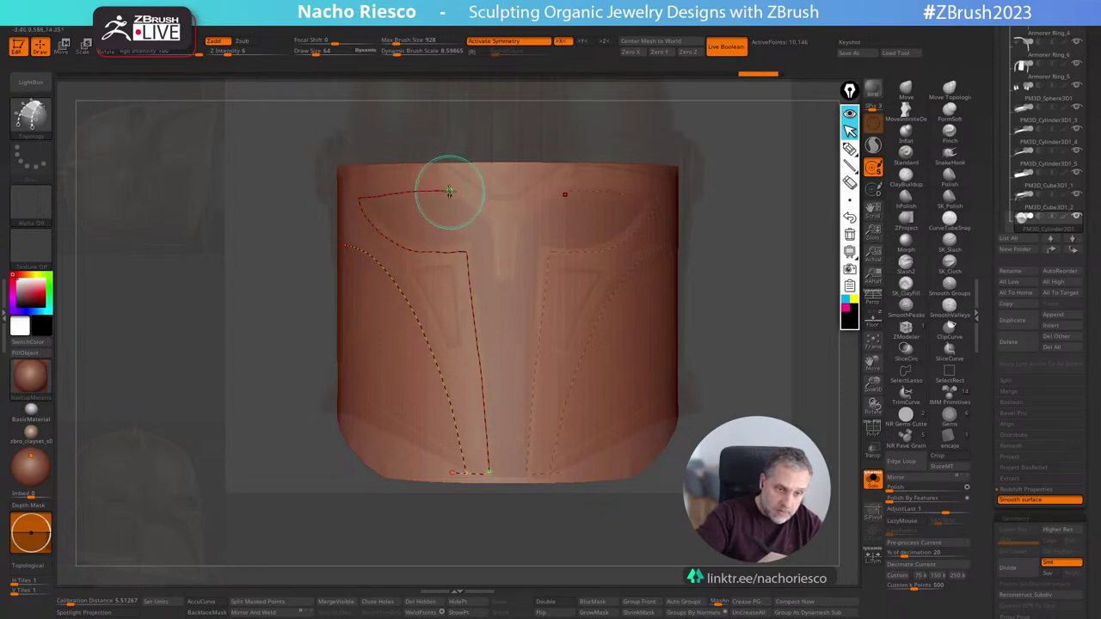
{"action": "left_click", "coordinate": [488, 222]}
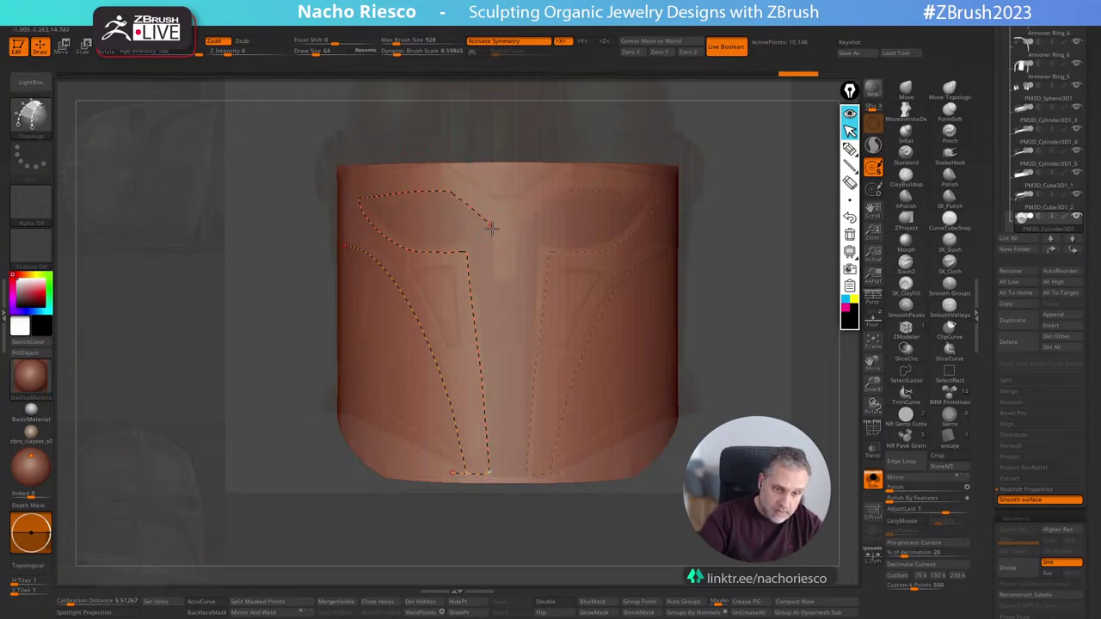
{"action": "left_click", "coordinate": [496, 277]}
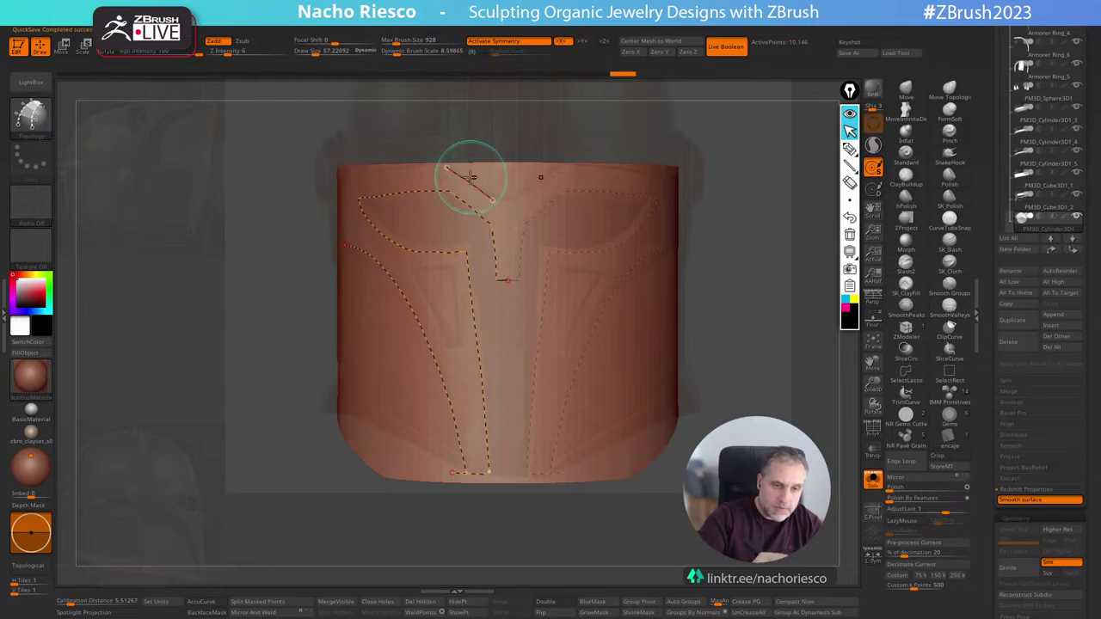
{"action": "left_click", "coordinate": [445, 166]}
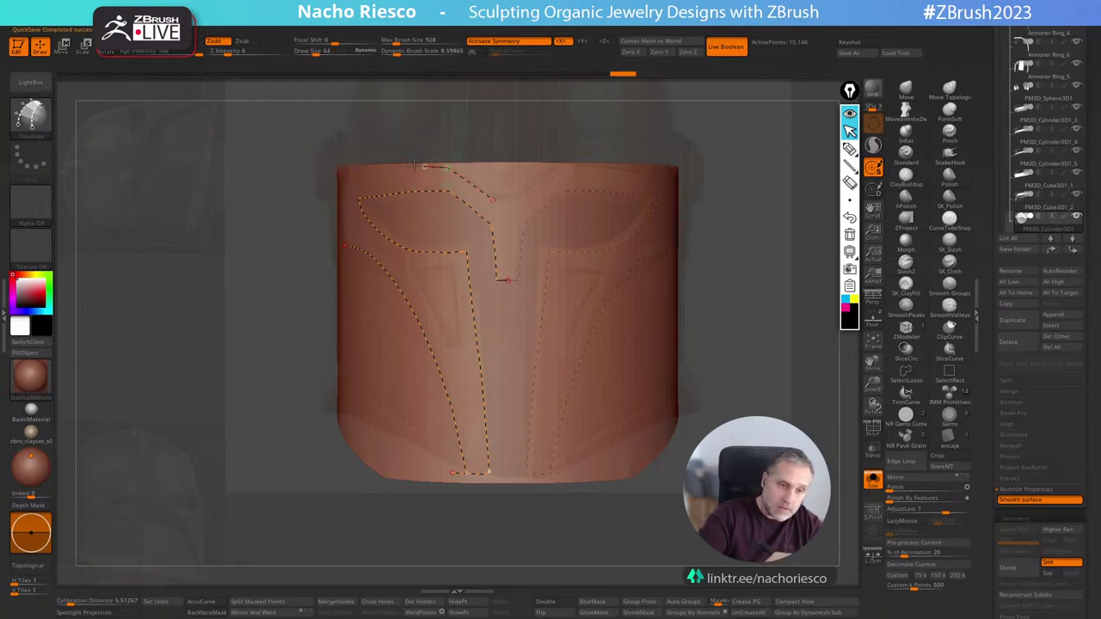
{"action": "left_click", "coordinate": [341, 181]}
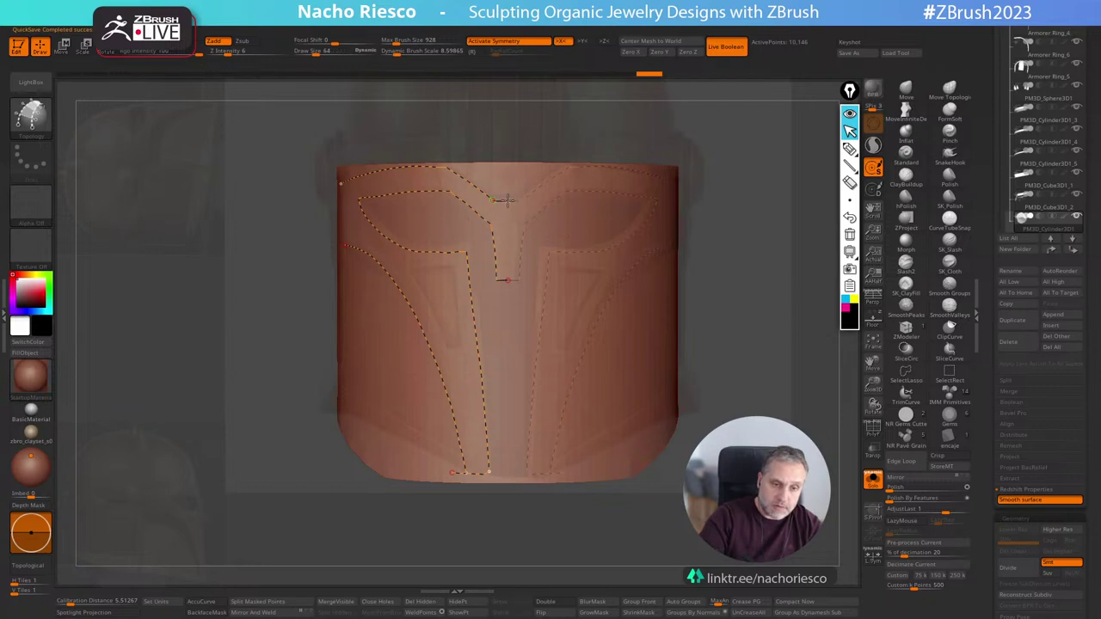
Extend the outer cheek curve and the brow curve farther back along the side of the face shell.
{"action": "left_click_drag", "start_coordinate": [707, 272], "coordinate": [796, 280]}
{"action": "left_click_drag", "start_coordinate": [730, 319], "coordinate": [795, 341], "text": "alt"}
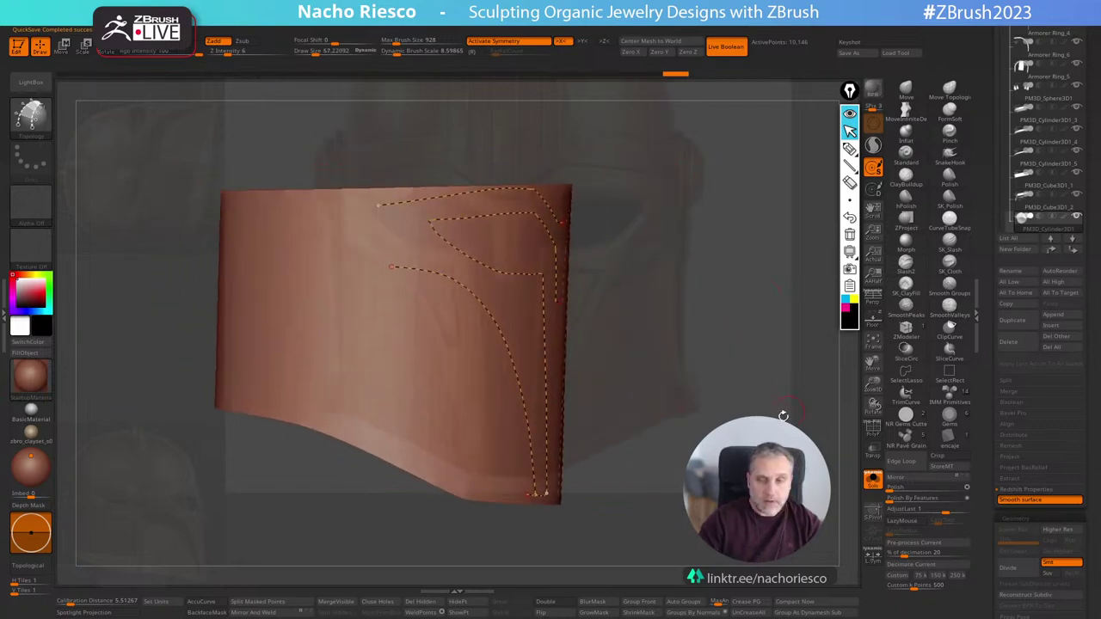
{"action": "right_click_drag", "start_coordinate": [782, 412], "coordinate": [707, 409]}
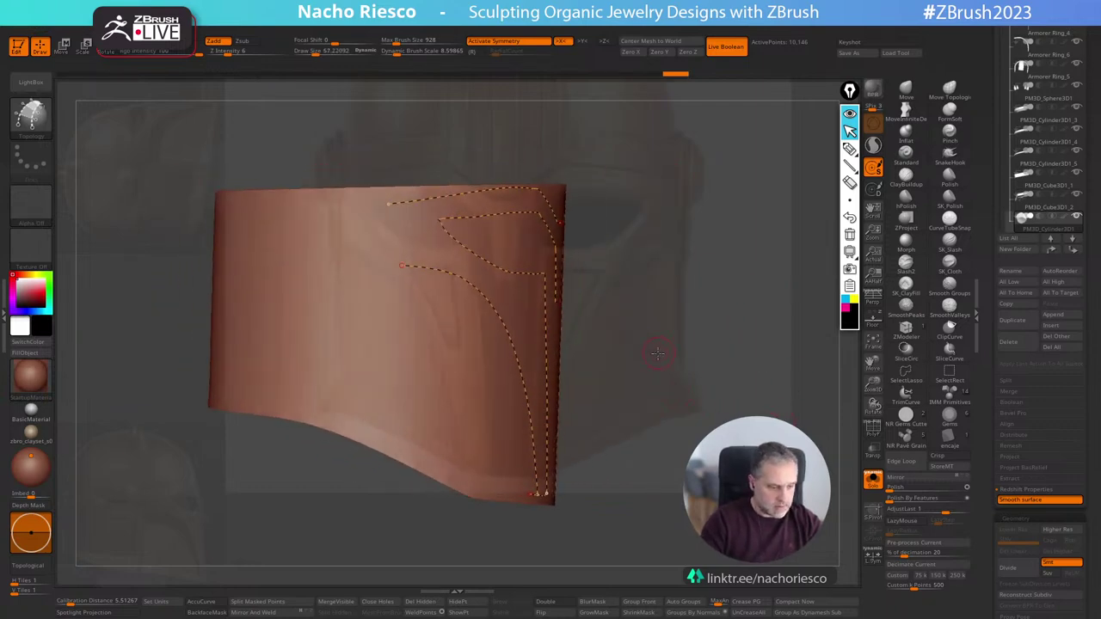
{"action": "left_click_drag", "start_coordinate": [657, 353], "coordinate": [681, 353]}
{"action": "left_click_drag", "start_coordinate": [651, 253], "coordinate": [624, 263]}
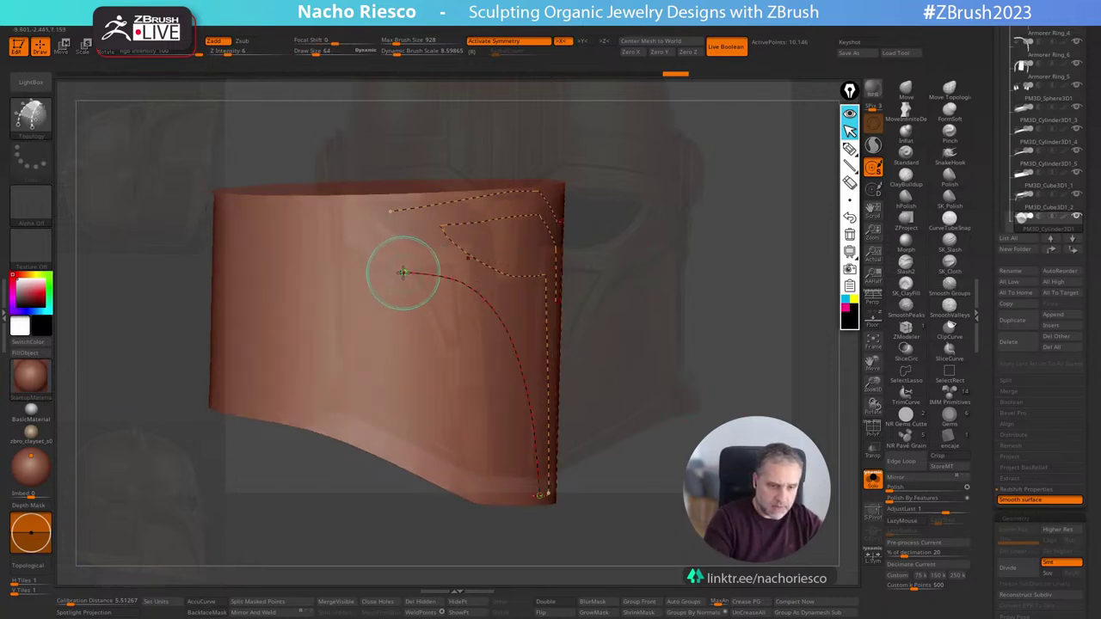
{"action": "left_click_drag", "start_coordinate": [402, 273], "coordinate": [366, 277]}
{"action": "left_click_drag", "start_coordinate": [391, 212], "coordinate": [365, 221]}
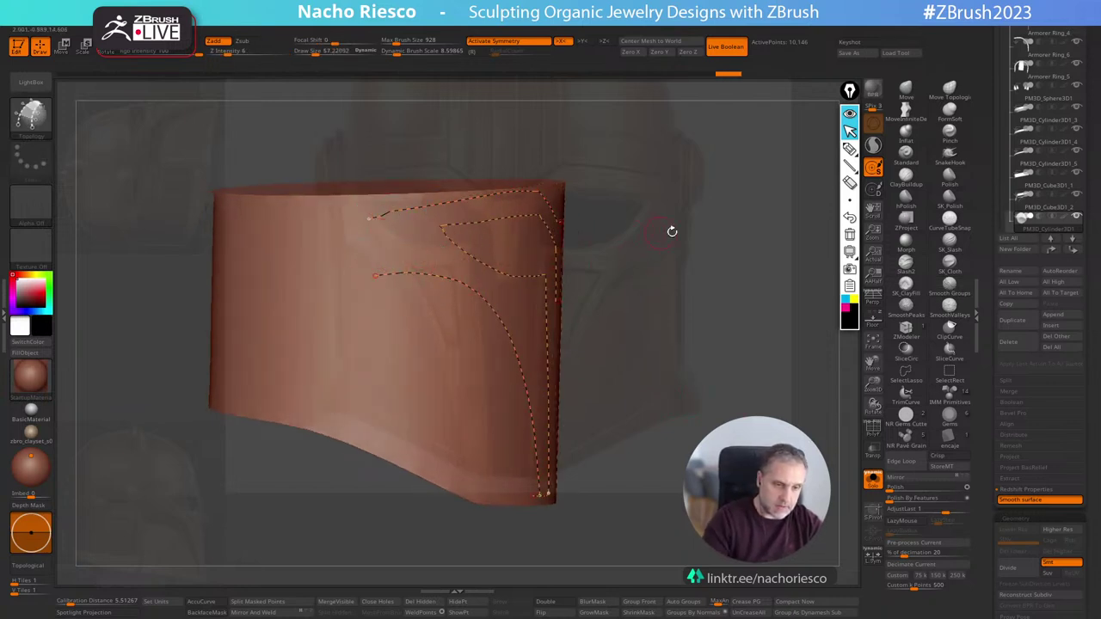
Check the curve ends against the full helmet's ear piece, then draw a vertical topology curve crossing the brow and cheek curves near their ends.
{"action": "right_click_drag", "start_coordinate": [672, 231], "coordinate": [582, 248]}
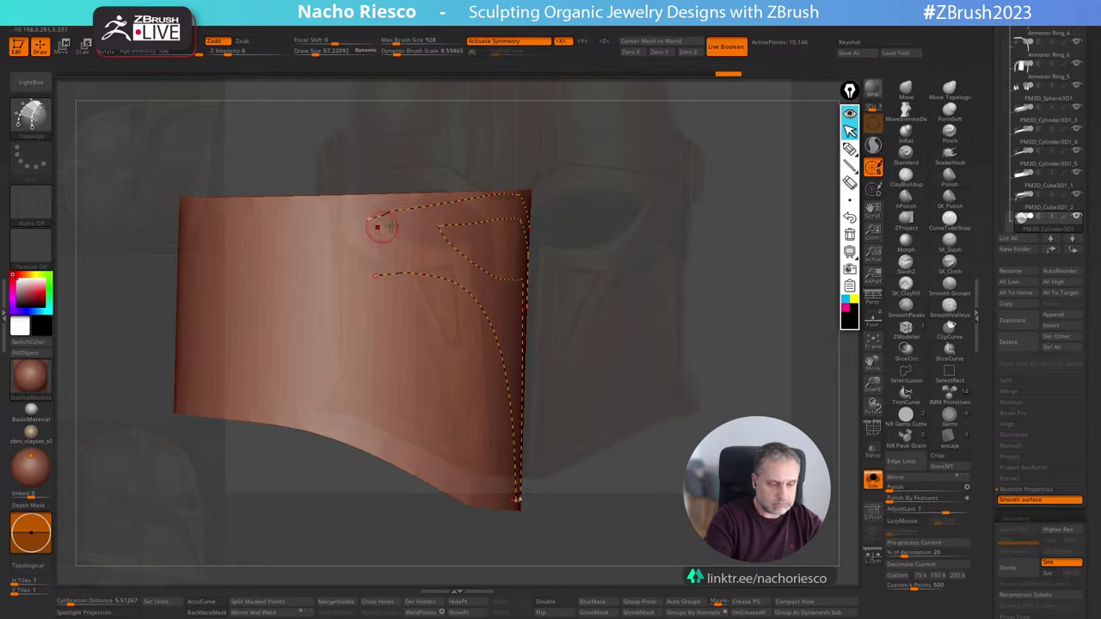
{"action": "left_click", "coordinate": [873, 480]}
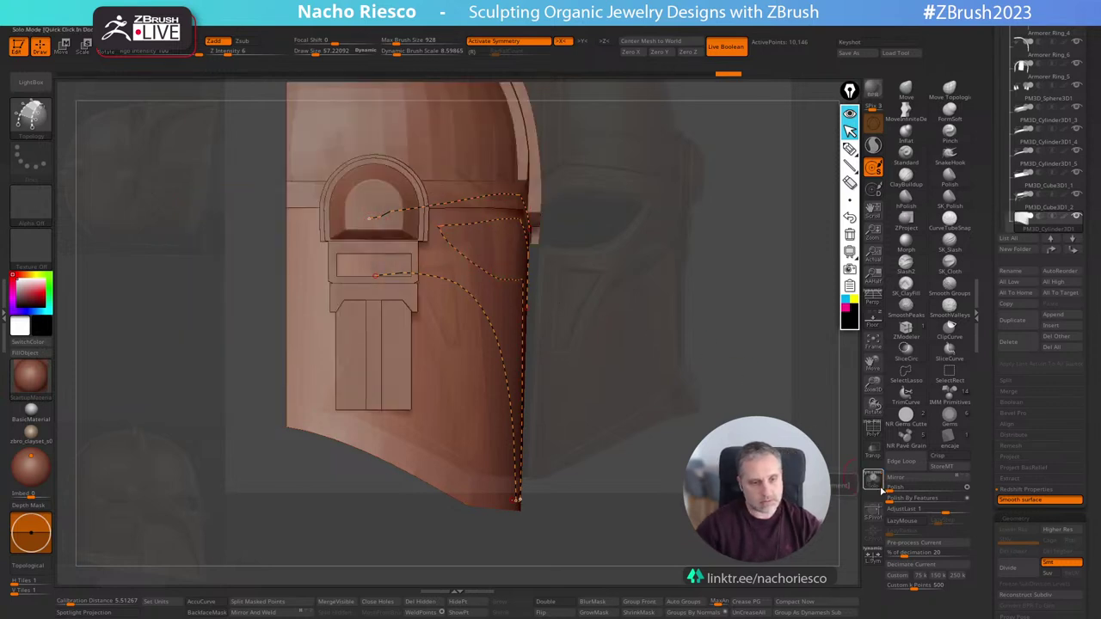
{"action": "left_click", "coordinate": [877, 486]}
{"action": "left_click_drag", "start_coordinate": [403, 296], "coordinate": [396, 194]}
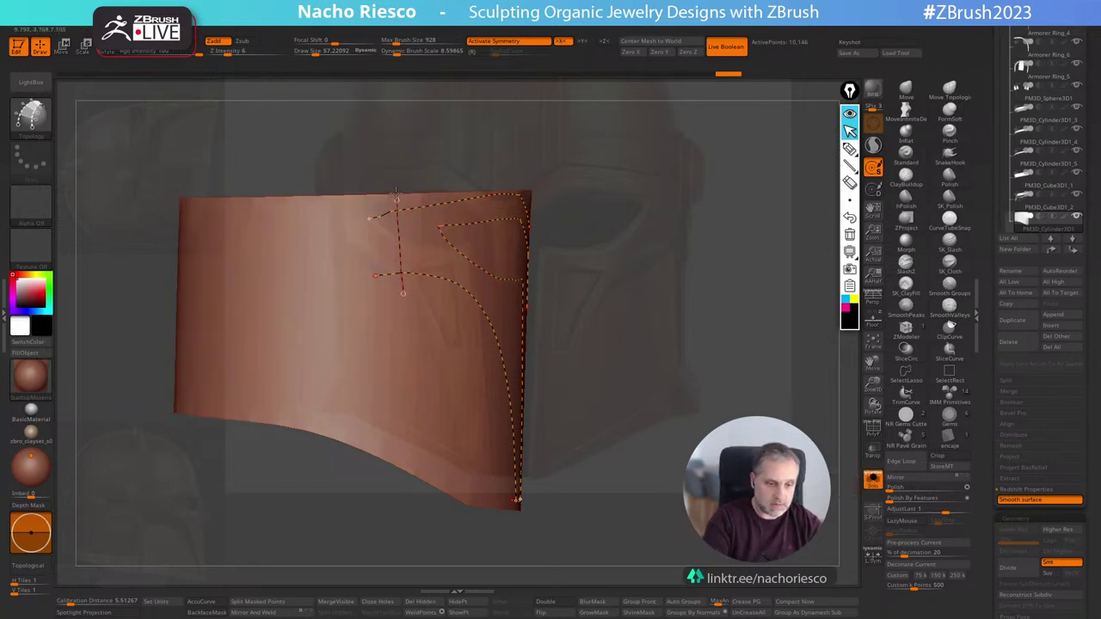
Draw two cross curves over the lower cheek strip, linking its outer and inner edges above the short lower edge.
{"action": "mouse_move", "coordinate": [730, 350]}
{"action": "left_mouse_down"}
{"action": "mouse_move", "coordinate": [729, 379]}
{"action": "mouse_move", "coordinate": [744, 388]}
{"action": "mouse_move", "coordinate": [814, 376]}
{"action": "mouse_move", "coordinate": [783, 335]}
{"action": "mouse_move", "coordinate": [778, 365]}
{"action": "left_mouse_up"}
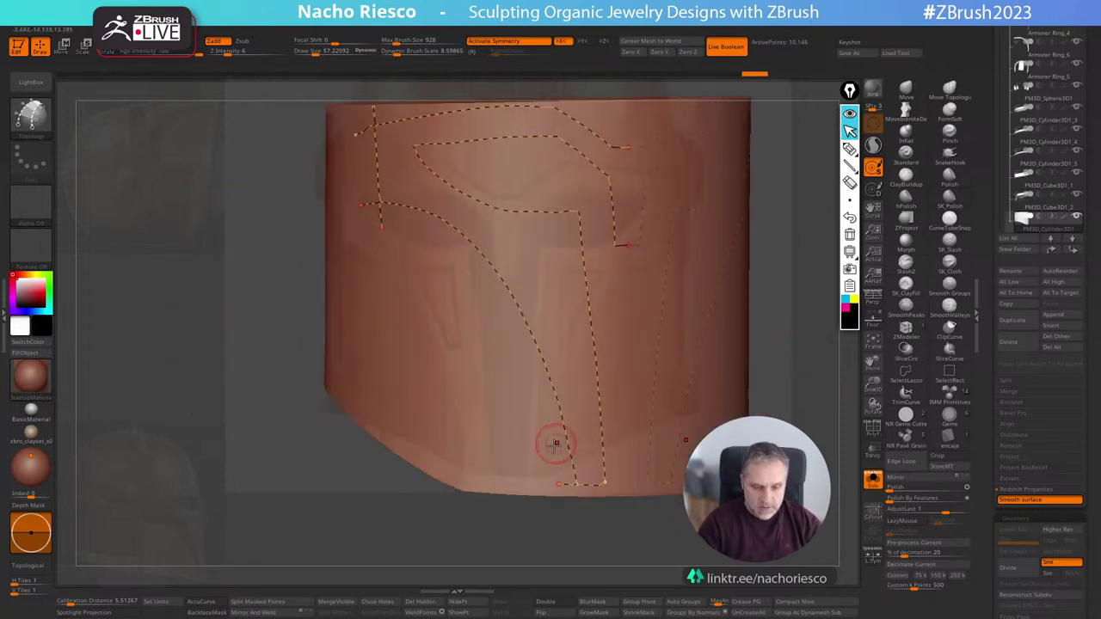
{"action": "left_click_drag", "start_coordinate": [553, 445], "coordinate": [607, 442]}
{"action": "left_click_drag", "start_coordinate": [639, 539], "coordinate": [638, 544]}
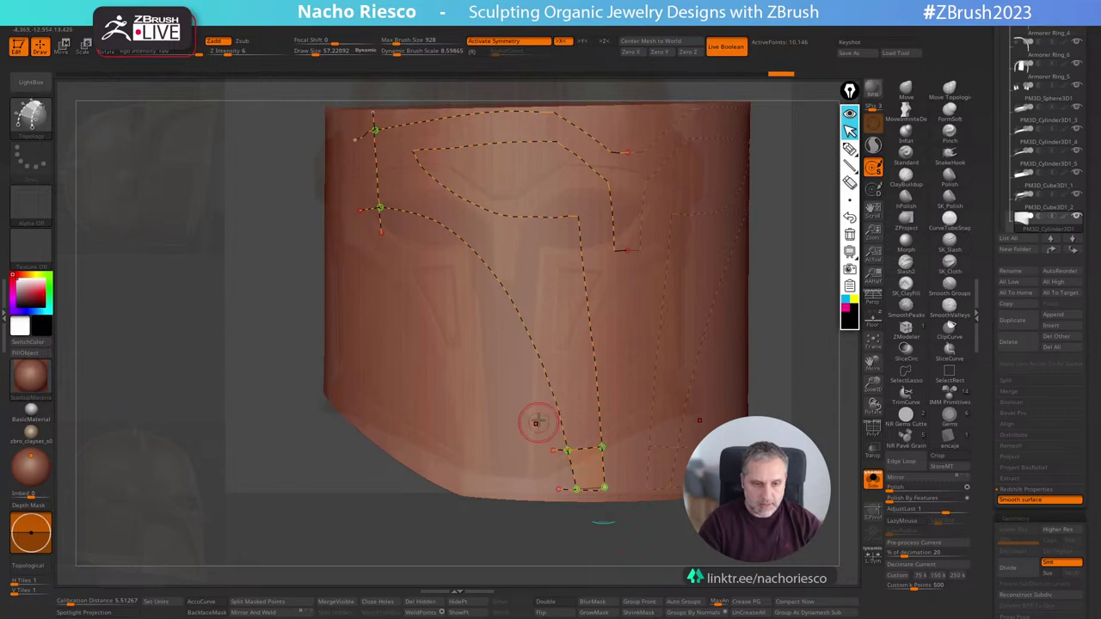
{"action": "left_click_drag", "start_coordinate": [533, 418], "coordinate": [612, 400]}
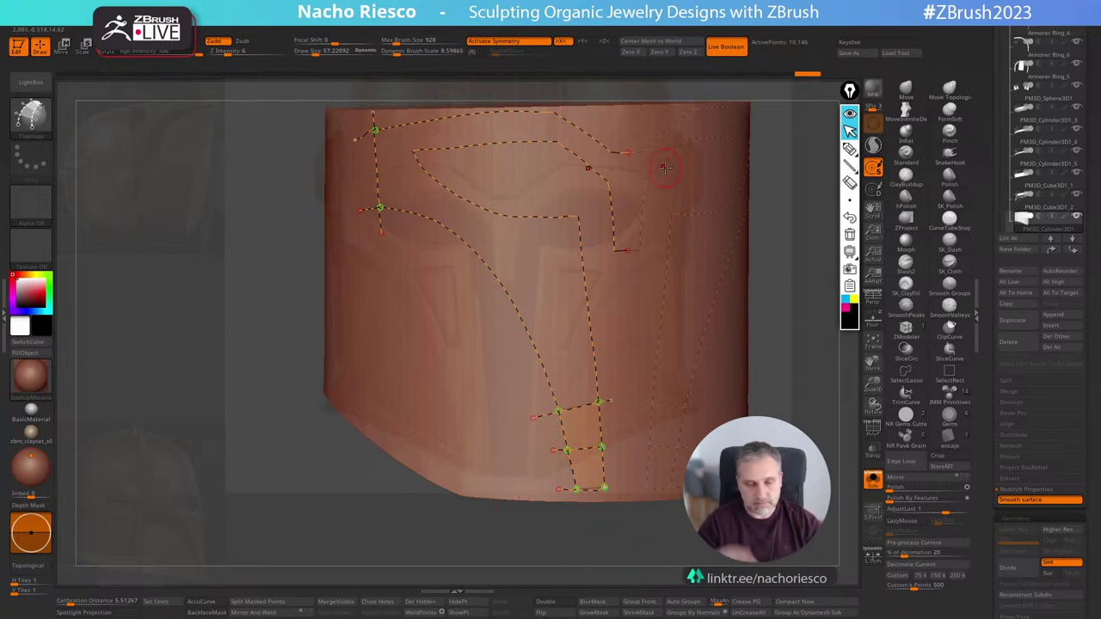
{"action": "left_click_drag", "start_coordinate": [791, 323], "coordinate": [787, 306]}
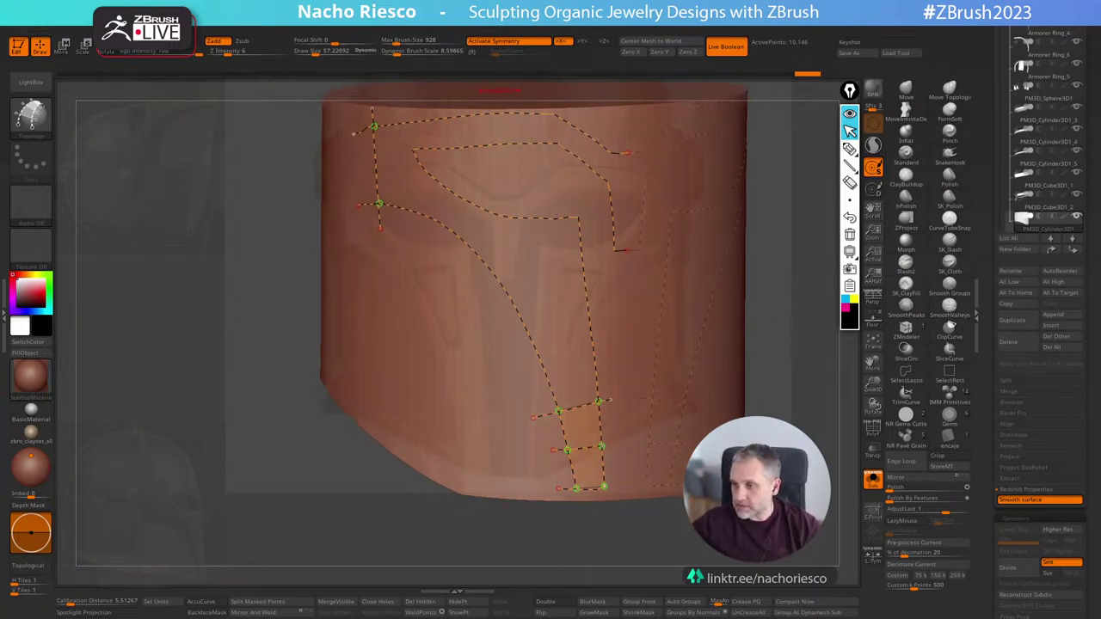
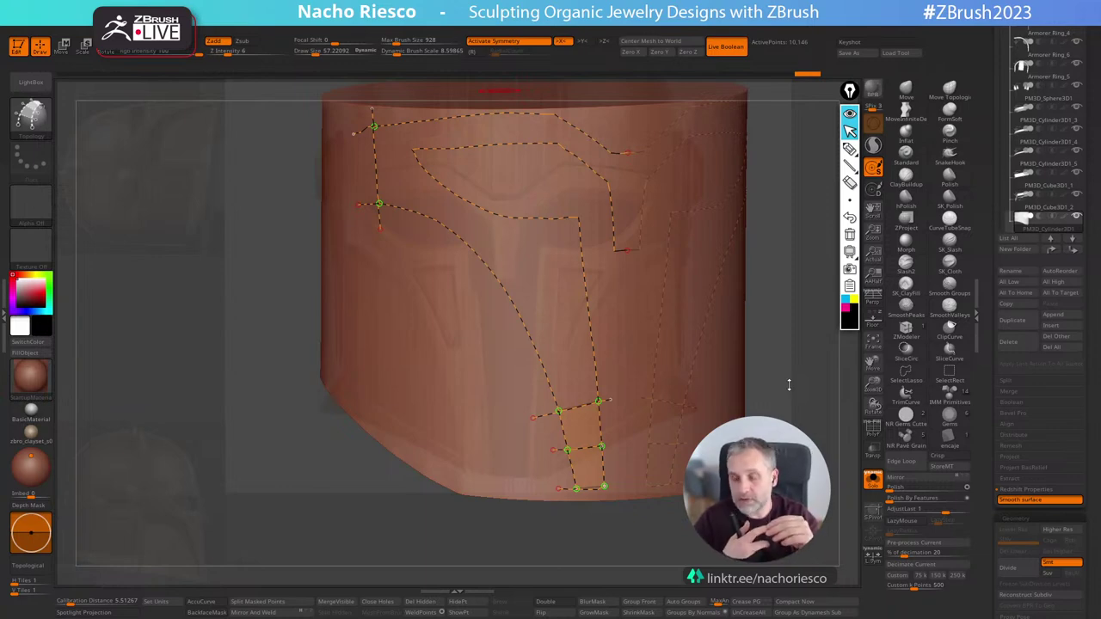
Draw Topology cross curves over the cheek guard, from the inner eye corner down, to divide it into faces.
{"action": "left_click", "coordinate": [794, 319]}
{"action": "left_click_drag", "start_coordinate": [799, 269], "coordinate": [774, 321]}
{"action": "left_click_drag", "start_coordinate": [245, 389], "coordinate": [251, 530], "text": "alt"}
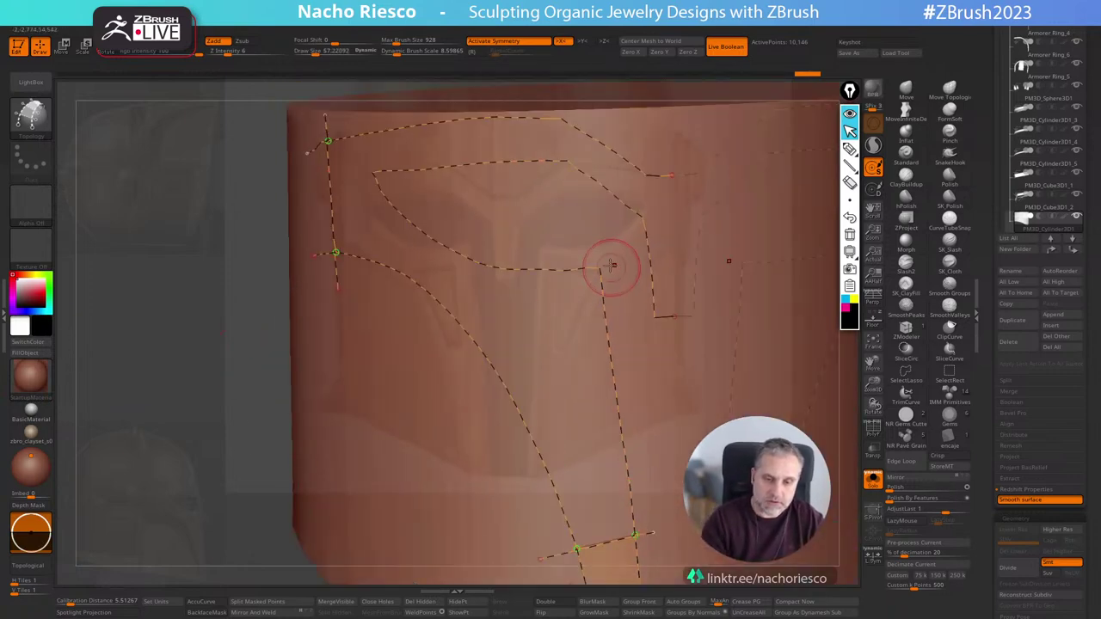
{"action": "left_click_drag", "start_coordinate": [607, 263], "coordinate": [472, 368]}
{"action": "left_click_drag", "start_coordinate": [632, 469], "coordinate": [616, 469]}
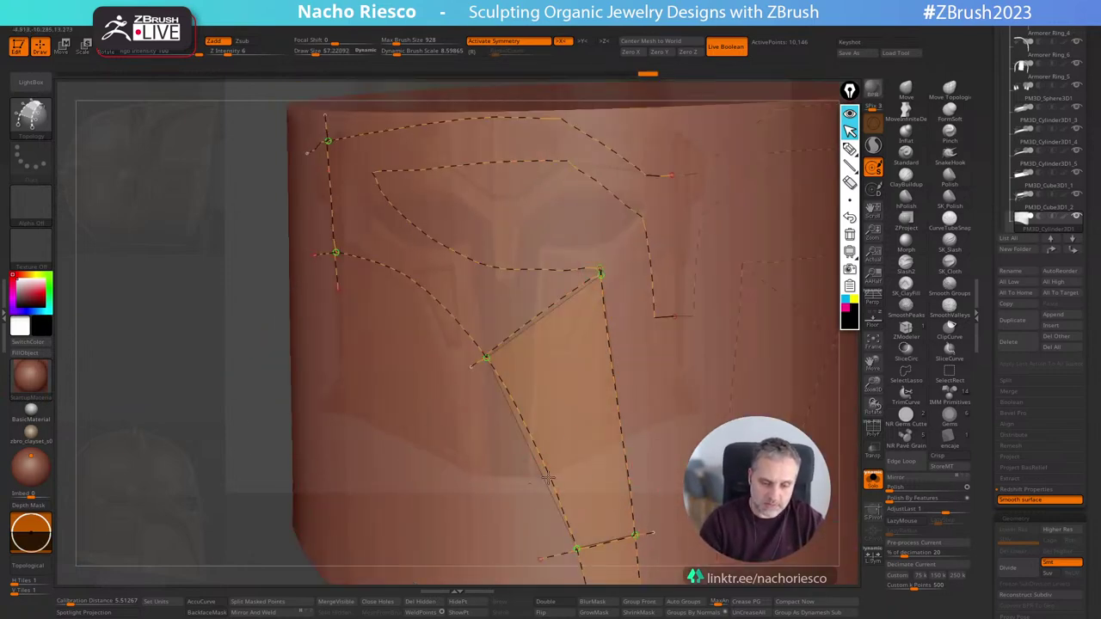
{"action": "left_click_drag", "start_coordinate": [532, 483], "coordinate": [657, 422]}
{"action": "left_click_drag", "start_coordinate": [506, 440], "coordinate": [633, 367]}
{"action": "right_click_drag", "start_coordinate": [642, 390], "coordinate": [674, 392]}
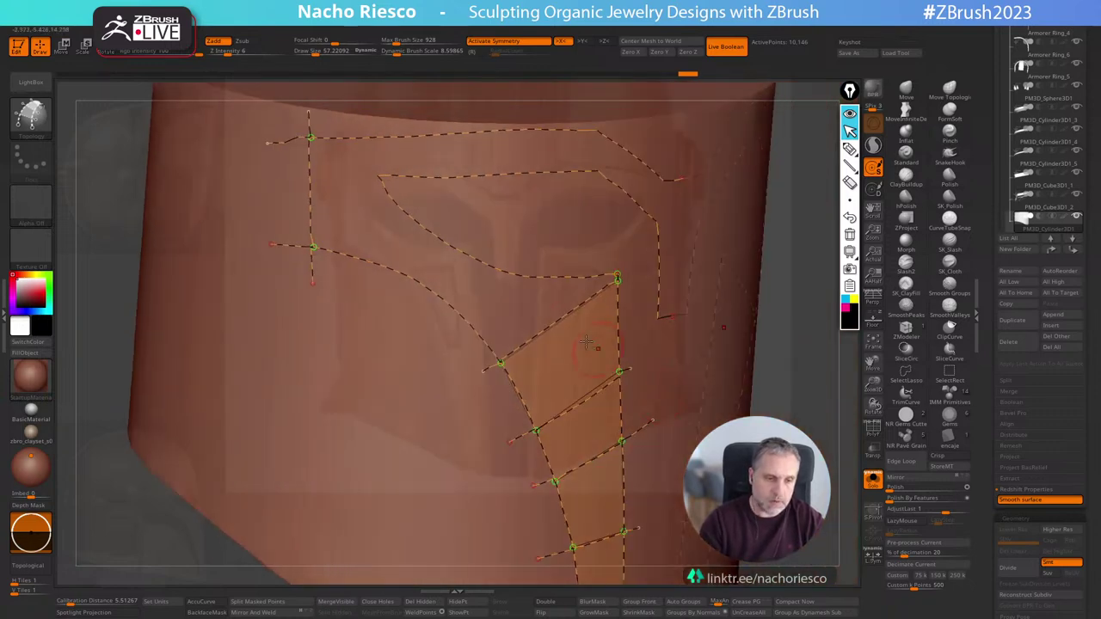
{"action": "right_click_drag", "start_coordinate": [587, 343], "coordinate": [697, 478], "text": "alt"}
Try adding curves that close the faces at the outer eye corner and along the strip beneath the eye opening.
{"action": "left_click_drag", "start_coordinate": [485, 312], "coordinate": [350, 305]}
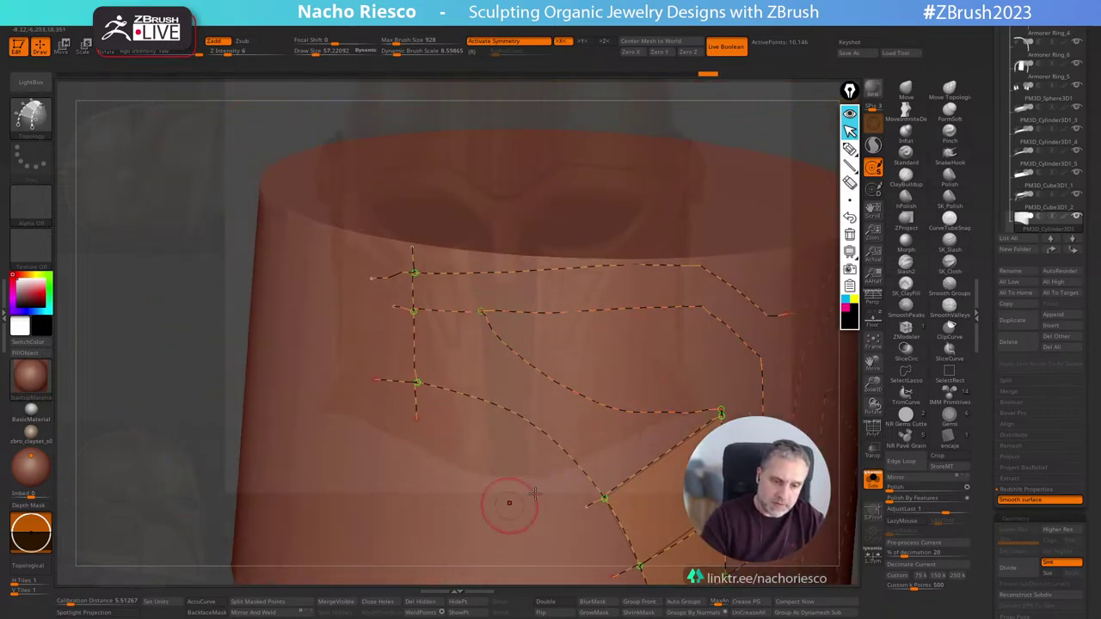
{"action": "left_click_drag", "start_coordinate": [452, 248], "coordinate": [447, 442]}
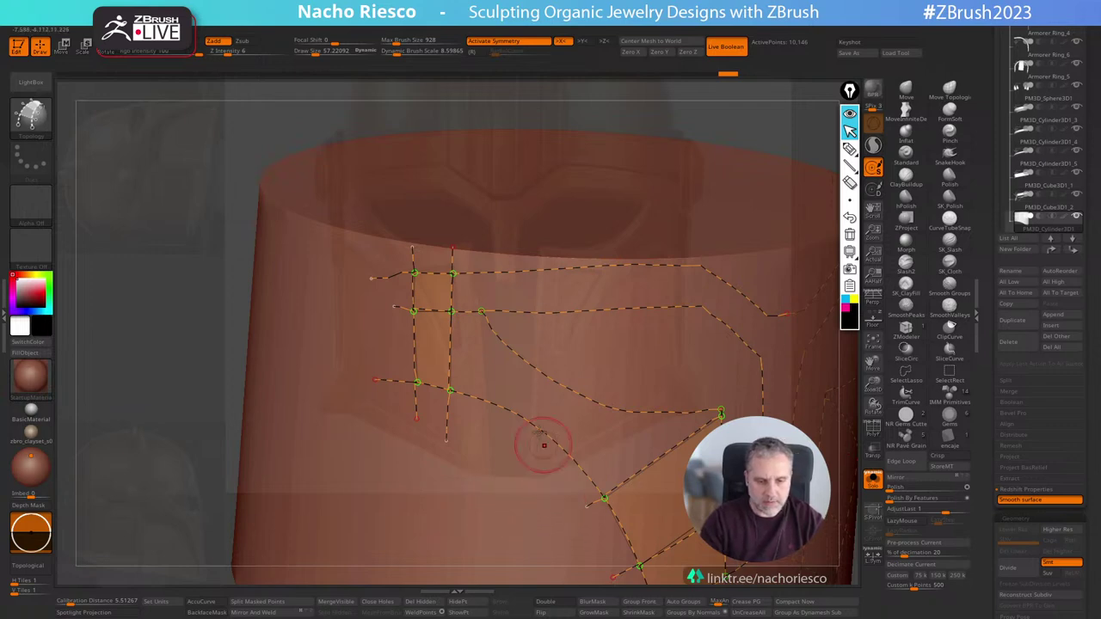
{"action": "left_click_drag", "start_coordinate": [482, 311], "coordinate": [485, 261]}
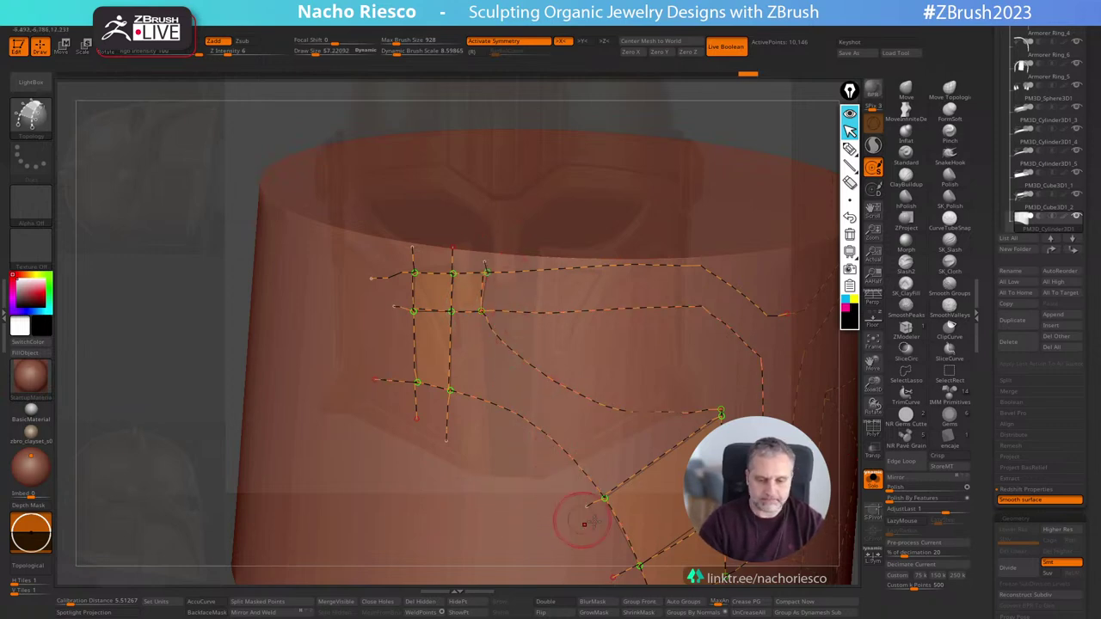
{"action": "left_click_drag", "start_coordinate": [632, 379], "coordinate": [549, 476]}
{"action": "left_click_drag", "start_coordinate": [565, 343], "coordinate": [487, 450]}
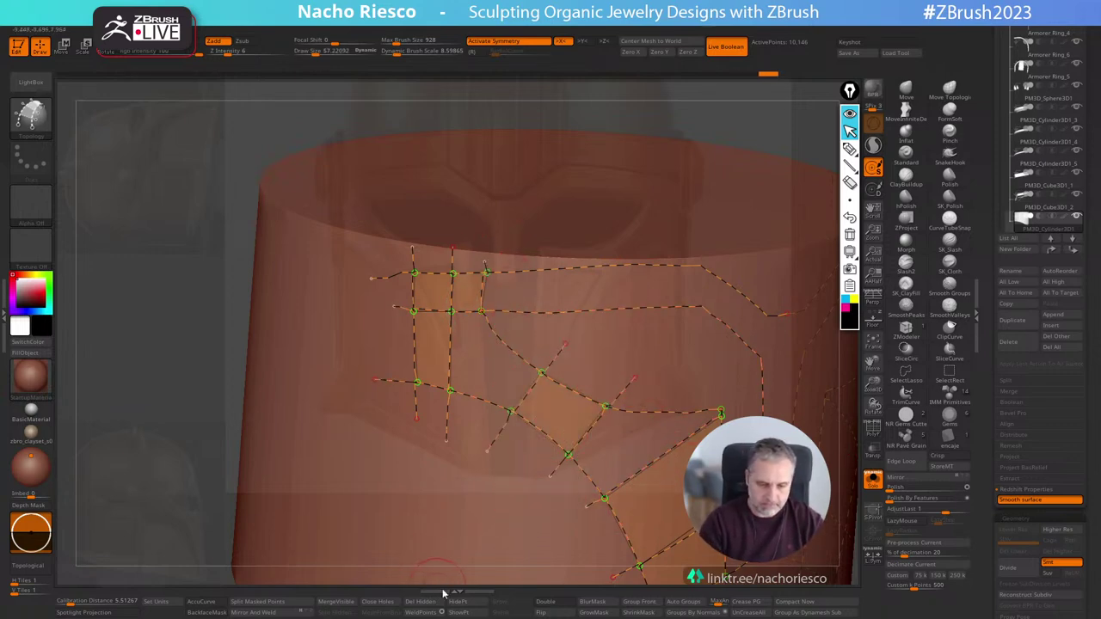
Undo the latest cross curves on the eye strip and cheek guard, back to the open outlines.
{"action": "key", "text": "ctrl+z"}
{"action": "right_click_drag", "start_coordinate": [757, 415], "coordinate": [713, 352]}
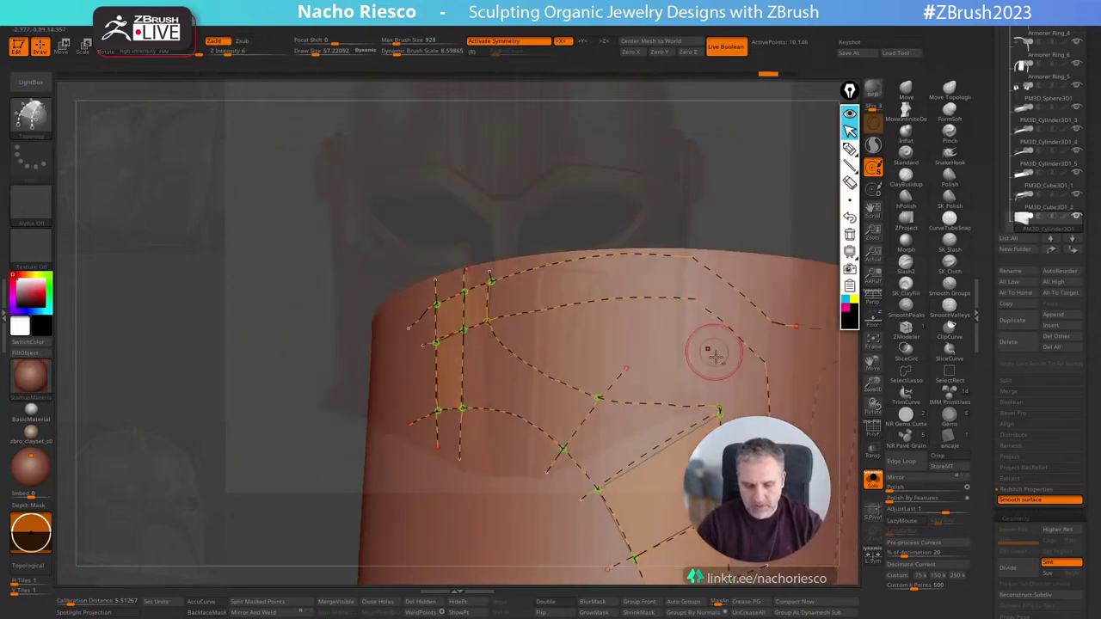
{"action": "right_click_drag", "start_coordinate": [779, 259], "coordinate": [688, 180], "text": "alt"}
{"action": "key", "text": "ctrl+z"}
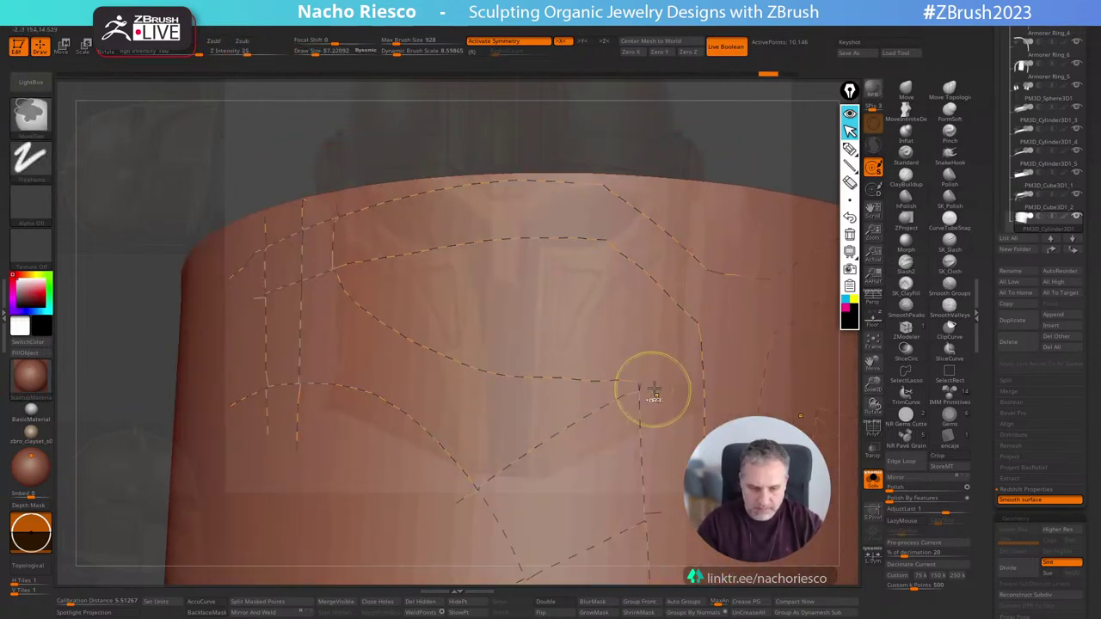
{"action": "key", "text": "ctrl+z"}
{"action": "key", "text": "ctrl+z"}
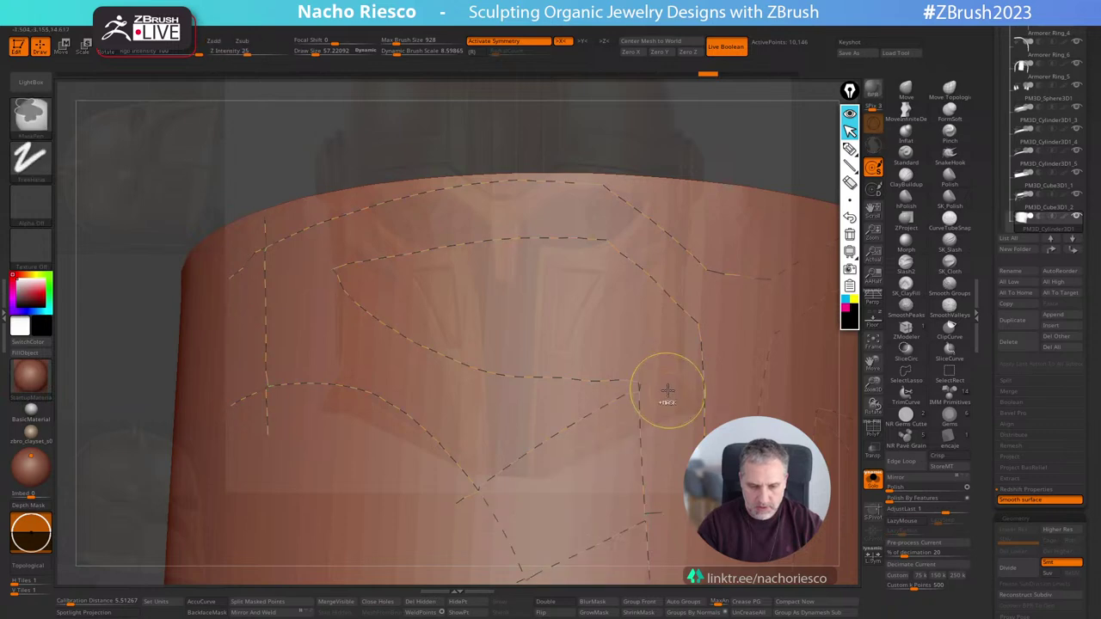
{"action": "key", "text": "ctrl+z"}
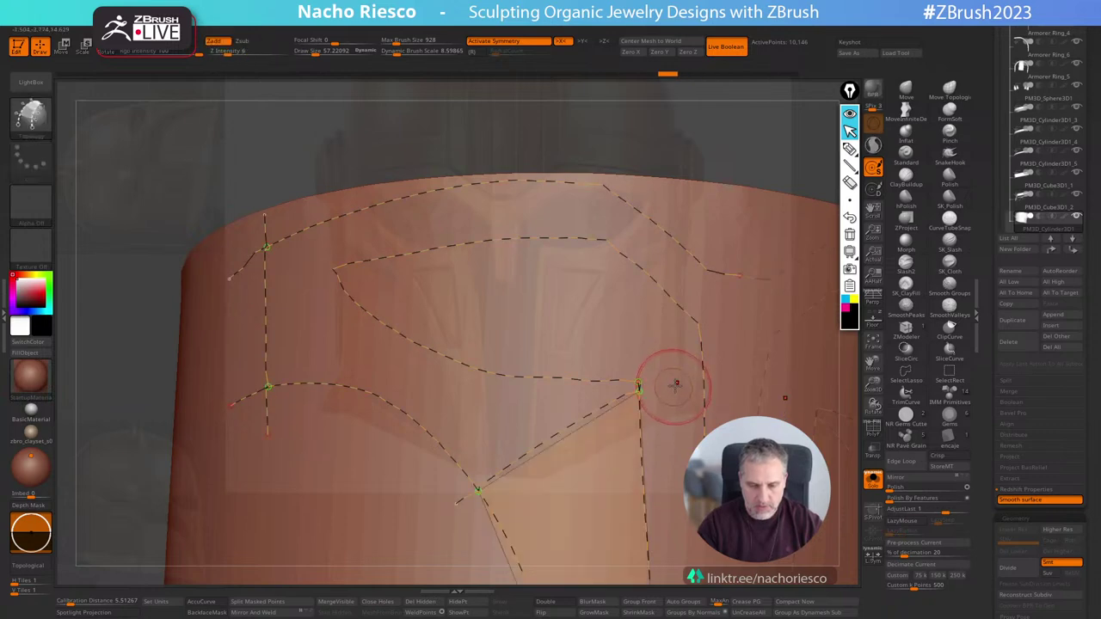
{"action": "mouse_move", "coordinate": [676, 385]}
{"action": "right_mouse_down"}
{"action": "mouse_move", "coordinate": [706, 387]}
{"action": "mouse_move", "coordinate": [651, 398]}
{"action": "right_mouse_up"}
{"action": "key", "text": "ctrl+z"}
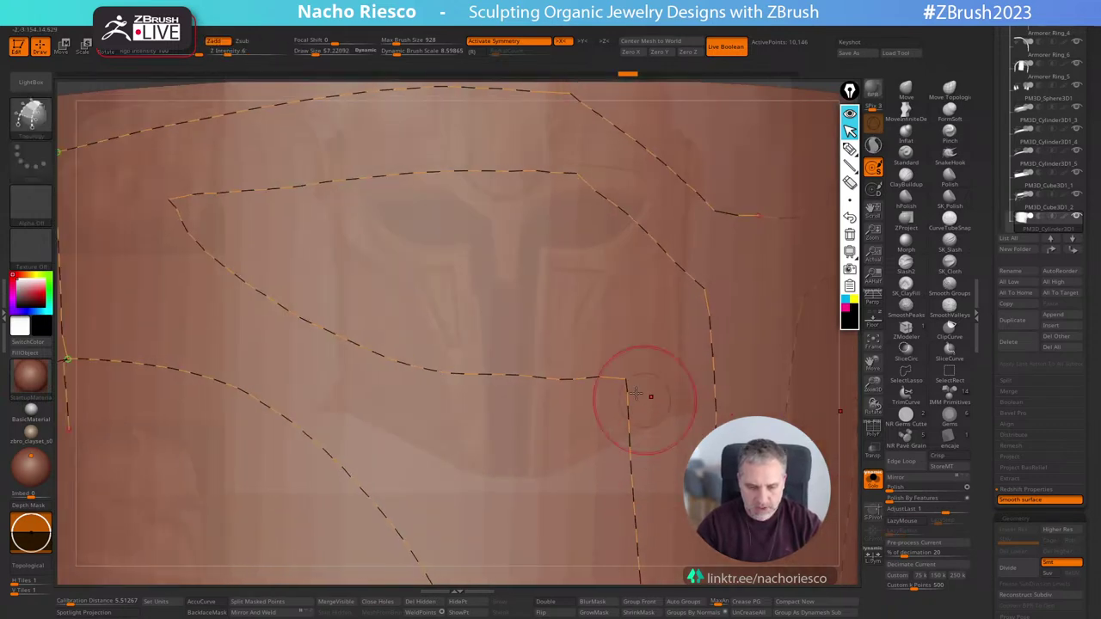
Draw a diagonal curve from the inner cheek corner to the outer outline and more cross curves along the strip beneath the eye.
{"action": "left_click_drag", "start_coordinate": [625, 381], "coordinate": [641, 365]}
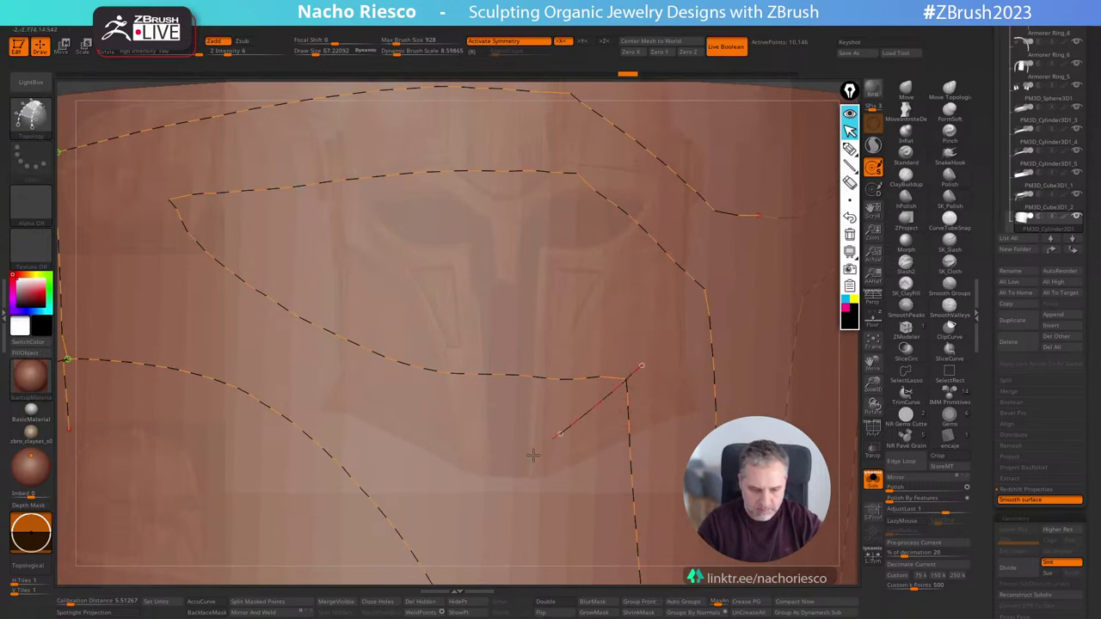
{"action": "left_click_drag", "start_coordinate": [533, 455], "coordinate": [381, 574]}
{"action": "mouse_move", "coordinate": [623, 499]}
{"action": "right_mouse_down"}
{"action": "mouse_move", "coordinate": [601, 499]}
{"action": "mouse_move", "coordinate": [614, 496]}
{"action": "right_mouse_up"}
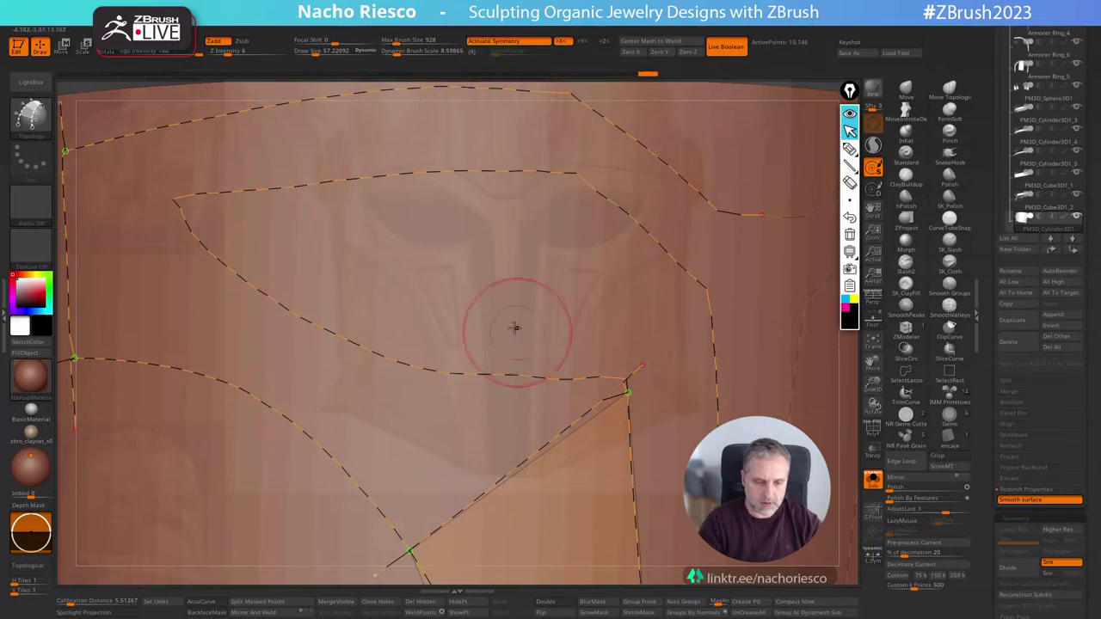
{"action": "left_click_drag", "start_coordinate": [516, 328], "coordinate": [344, 501]}
{"action": "right_click_drag", "start_coordinate": [563, 305], "coordinate": [751, 289], "text": "alt"}
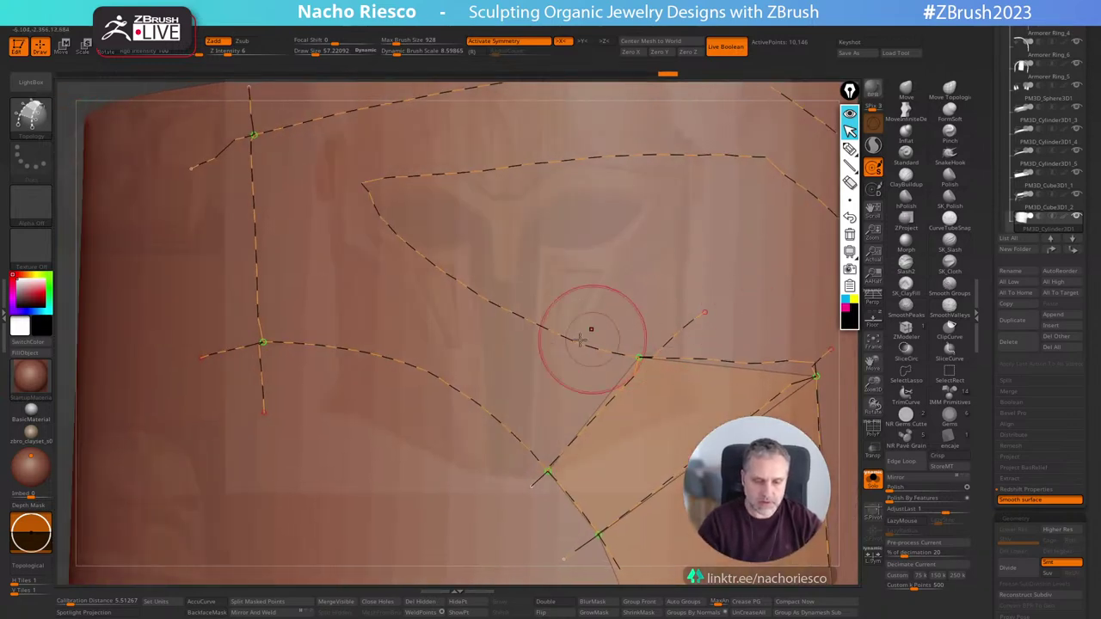
{"action": "left_click_drag", "start_coordinate": [457, 228], "coordinate": [384, 396]}
Connect the outer eye corner to the side and brow outlines, and run a diagonal curve to the lower outer corner.
{"action": "mouse_move", "coordinate": [445, 327]}
{"action": "right_mouse_down"}
{"action": "mouse_move", "coordinate": [615, 404]}
{"action": "mouse_move", "coordinate": [644, 356]}
{"action": "mouse_move", "coordinate": [713, 386]}
{"action": "right_mouse_up"}
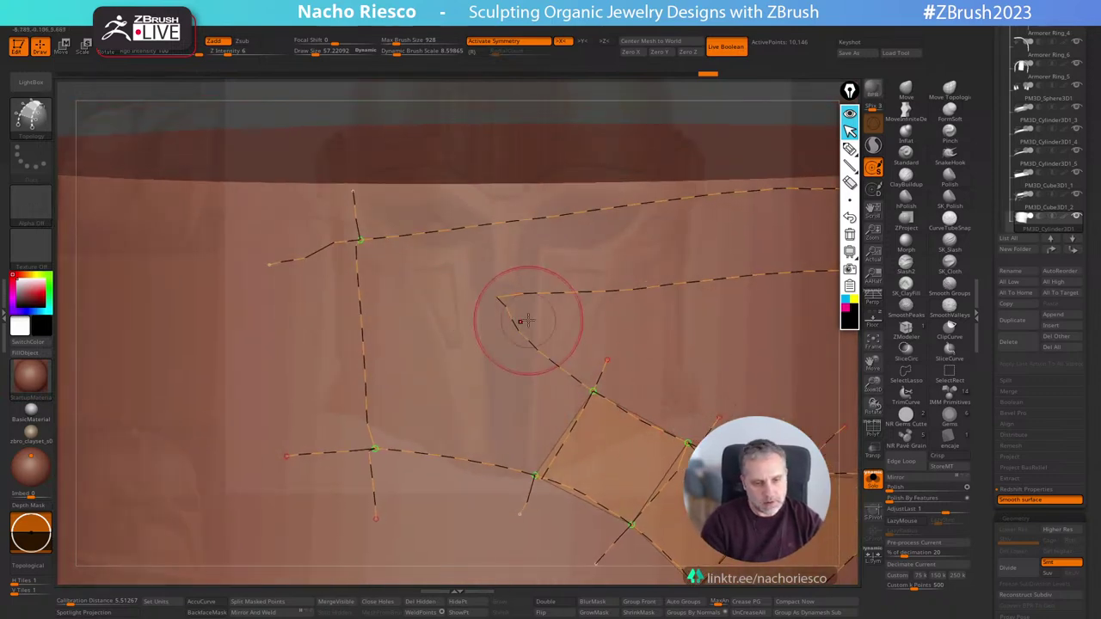
{"action": "left_click_drag", "start_coordinate": [499, 299], "coordinate": [314, 314]}
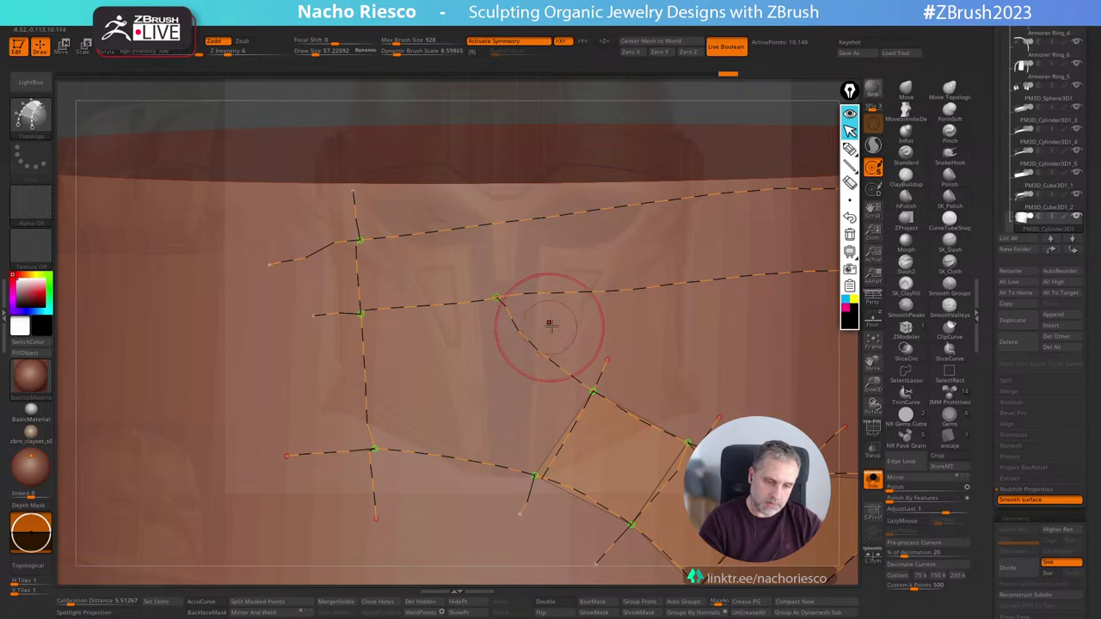
{"action": "left_click_drag", "start_coordinate": [549, 323], "coordinate": [374, 449]}
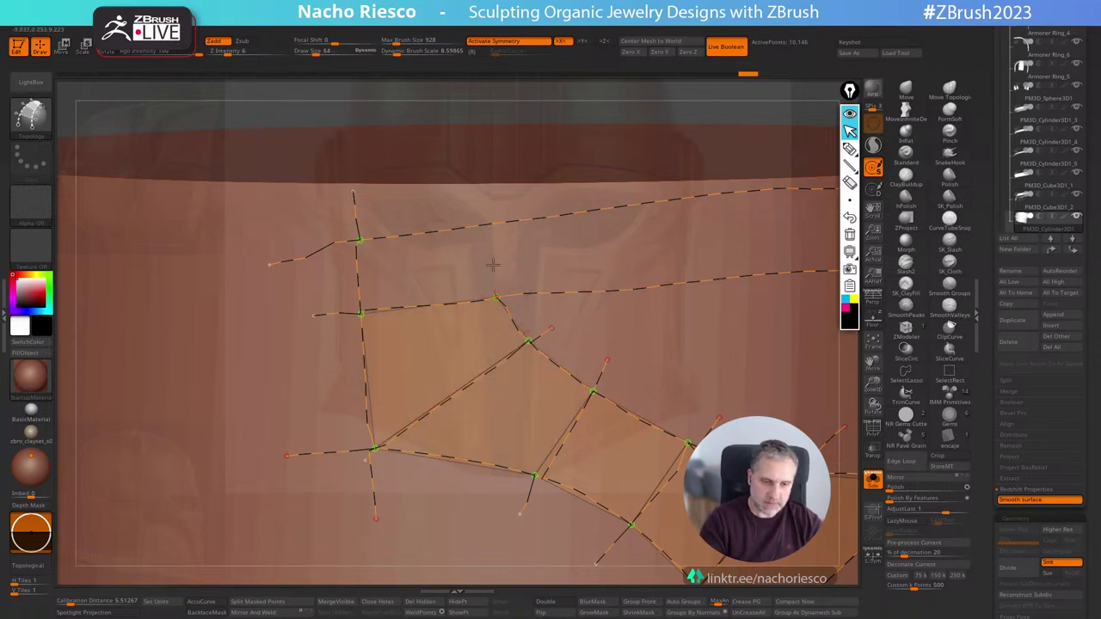
{"action": "left_click_drag", "start_coordinate": [497, 297], "coordinate": [487, 183]}
Draw successive cross curves along the brow strip, from the outer eye corner to the nose guard, to divide it into faces.
{"action": "left_click_drag", "start_coordinate": [646, 110], "coordinate": [500, 151], "text": "alt"}
{"action": "left_click_drag", "start_coordinate": [465, 355], "coordinate": [456, 215]}
{"action": "left_click_drag", "start_coordinate": [565, 320], "coordinate": [558, 196]}
{"action": "left_click_drag", "start_coordinate": [583, 116], "coordinate": [540, 160]}
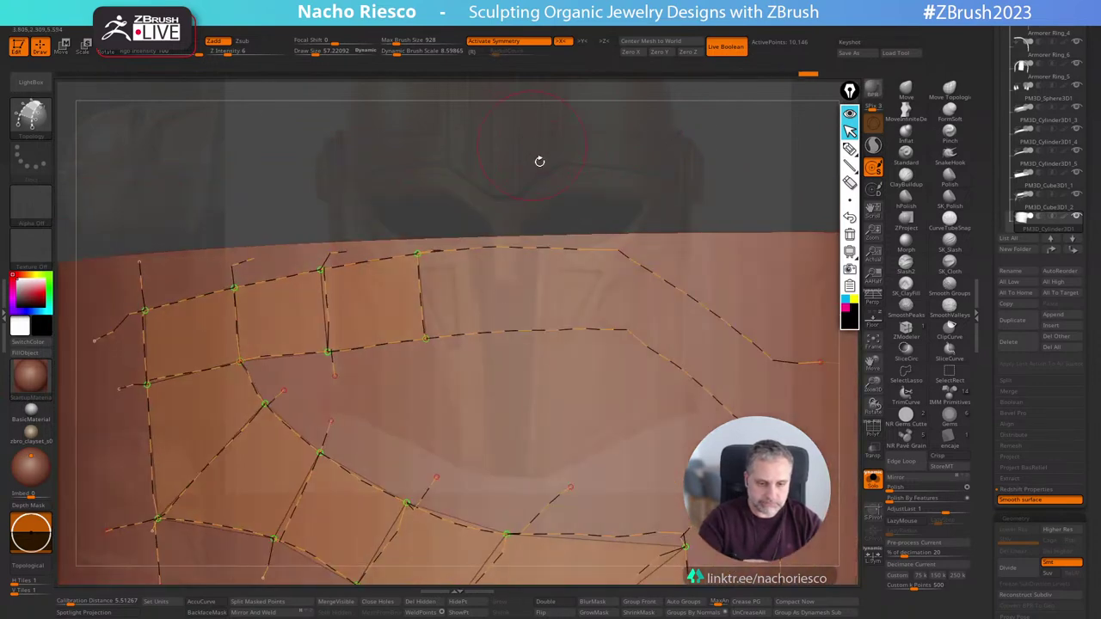
{"action": "left_click_drag", "start_coordinate": [530, 340], "coordinate": [525, 222]}
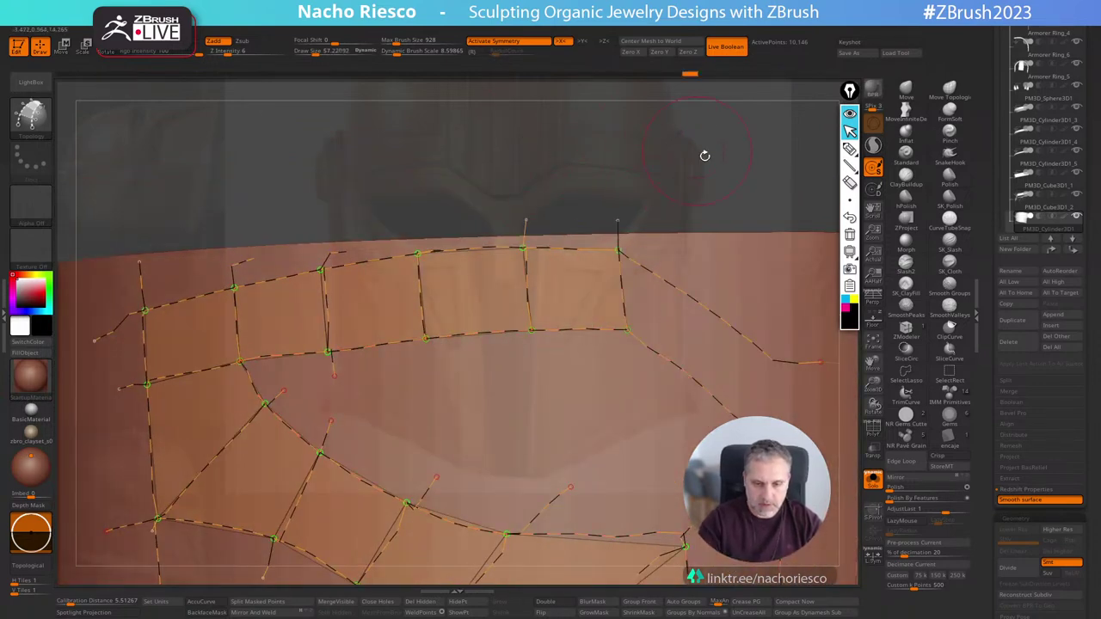
{"action": "left_click_drag", "start_coordinate": [704, 154], "coordinate": [541, 143]}
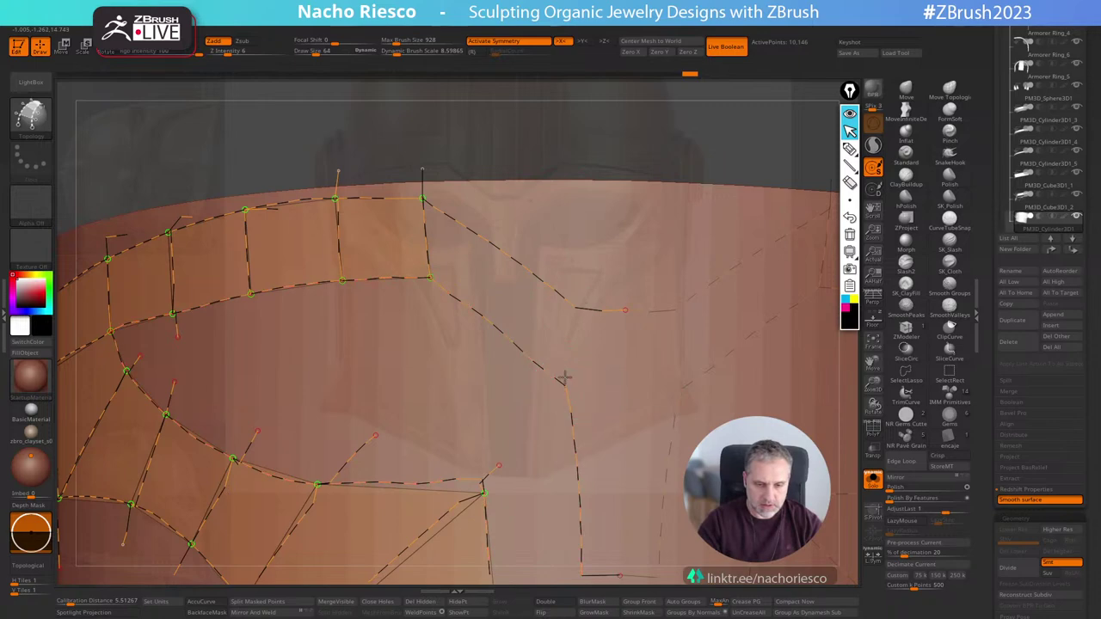
{"action": "left_click_drag", "start_coordinate": [564, 378], "coordinate": [584, 282]}
{"action": "left_click_drag", "start_coordinate": [484, 349], "coordinate": [529, 198]}
Draw a centre curve down the nose guard and cross curves joining it to the side outline, undoing the misplaced one.
{"action": "mouse_move", "coordinate": [671, 159]}
{"action": "left_mouse_down", "text": "alt"}
{"action": "mouse_move", "coordinate": [652, 100]}
{"action": "mouse_move", "coordinate": [633, 356]}
{"action": "left_mouse_up", "text": "alt"}
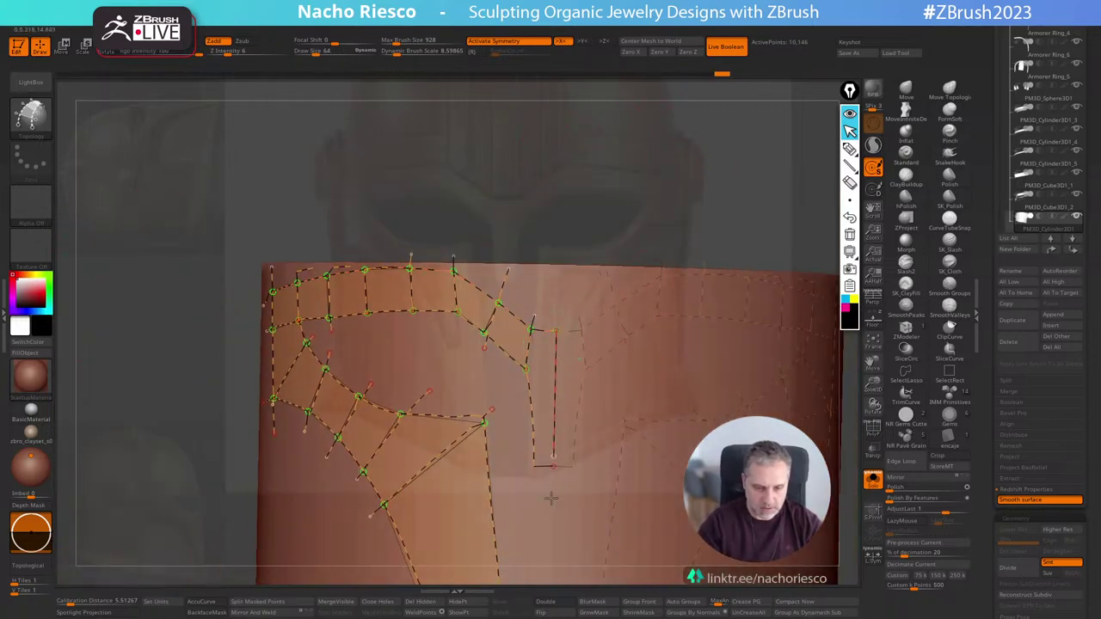
{"action": "left_click_drag", "start_coordinate": [551, 497], "coordinate": [551, 425]}
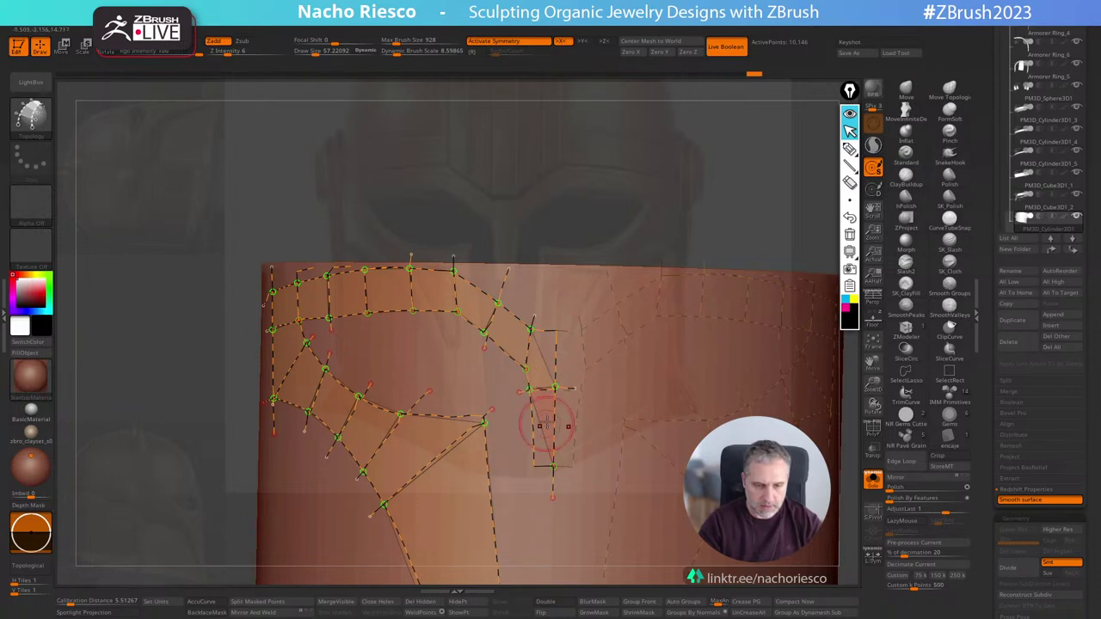
{"action": "right_click_drag", "start_coordinate": [555, 394], "coordinate": [557, 468], "text": "alt"}
{"action": "key", "text": "ctrl+z"}
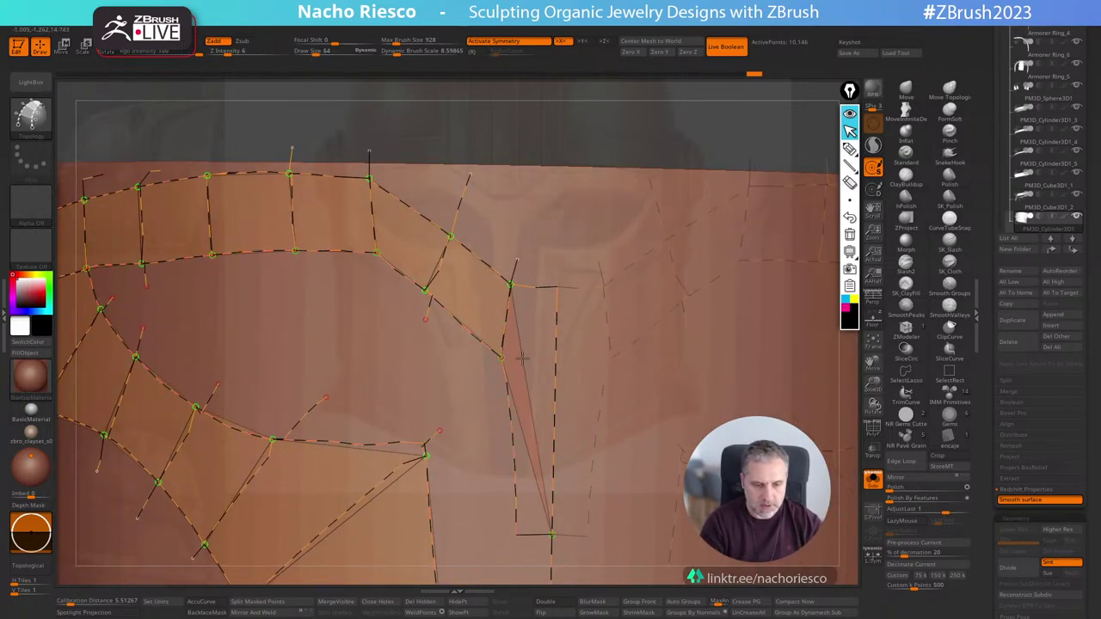
{"action": "left_click_drag", "start_coordinate": [512, 431], "coordinate": [573, 428]}
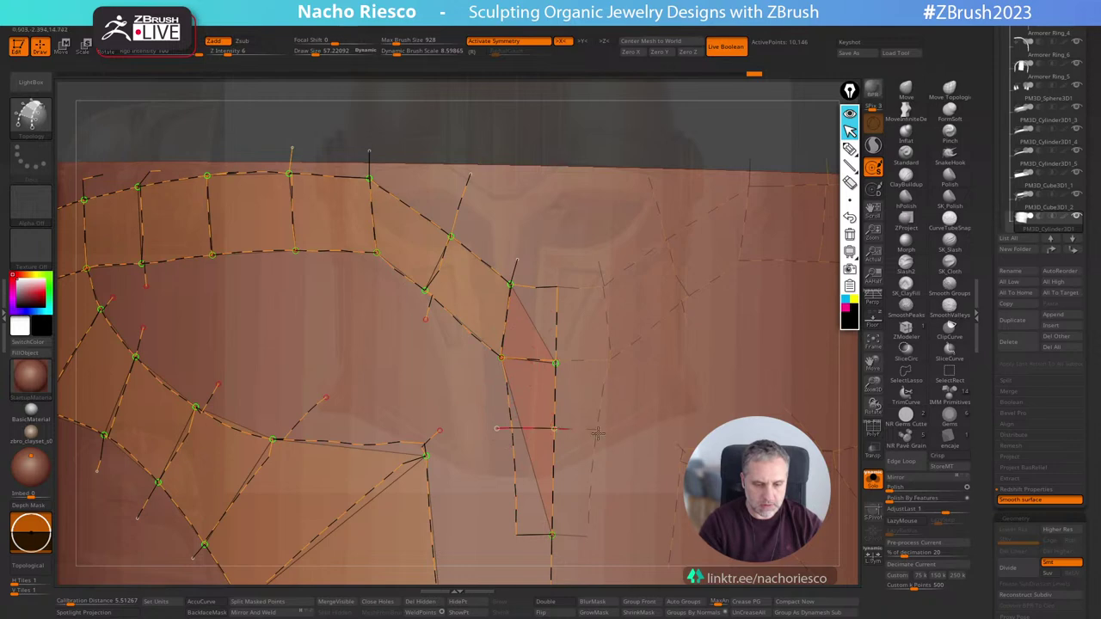
{"action": "left_click_drag", "start_coordinate": [516, 499], "coordinate": [579, 501]}
Erase the nose guard's faulty lower end and redraw its side and bottom curves, using a draw size of about 23.8.
{"action": "mouse_move", "coordinate": [604, 507]}
{"action": "right_mouse_down", "text": "alt"}
{"action": "mouse_move", "coordinate": [619, 270]}
{"action": "mouse_move", "coordinate": [600, 415]}
{"action": "right_mouse_up", "text": "alt"}
{"action": "left_click_drag", "start_coordinate": [520, 427], "coordinate": [593, 417], "text": "alt"}
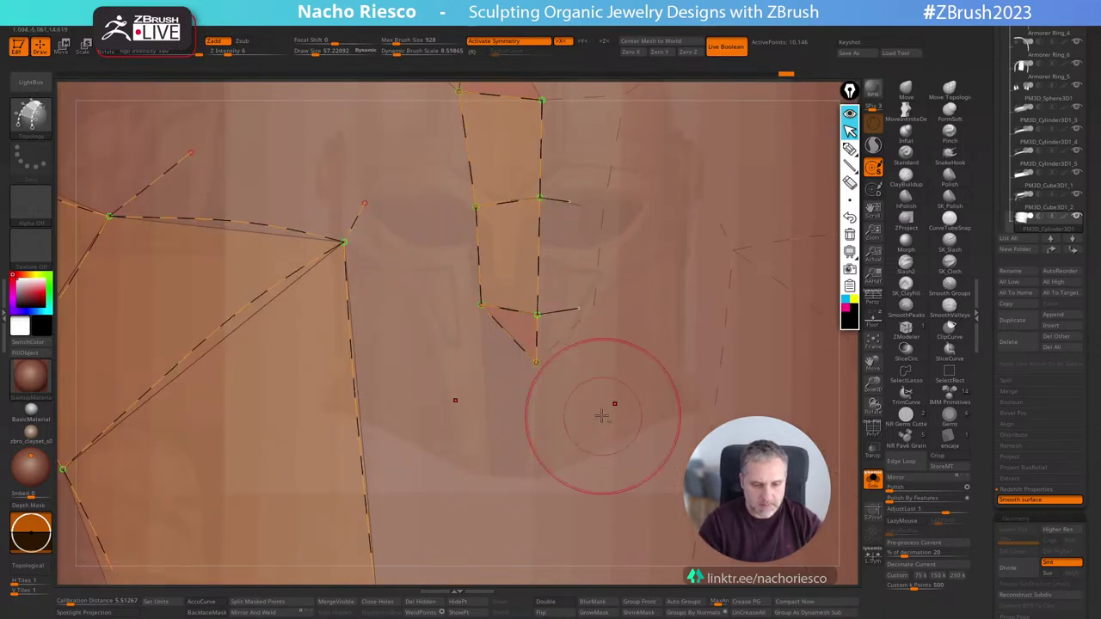
{"action": "mouse_move", "coordinate": [482, 305]}
{"action": "left_mouse_down"}
{"action": "mouse_move", "coordinate": [485, 380]}
{"action": "mouse_move", "coordinate": [497, 384]}
{"action": "left_mouse_up"}
{"action": "left_click", "coordinate": [530, 399]}
{"action": "key", "text": "s"}
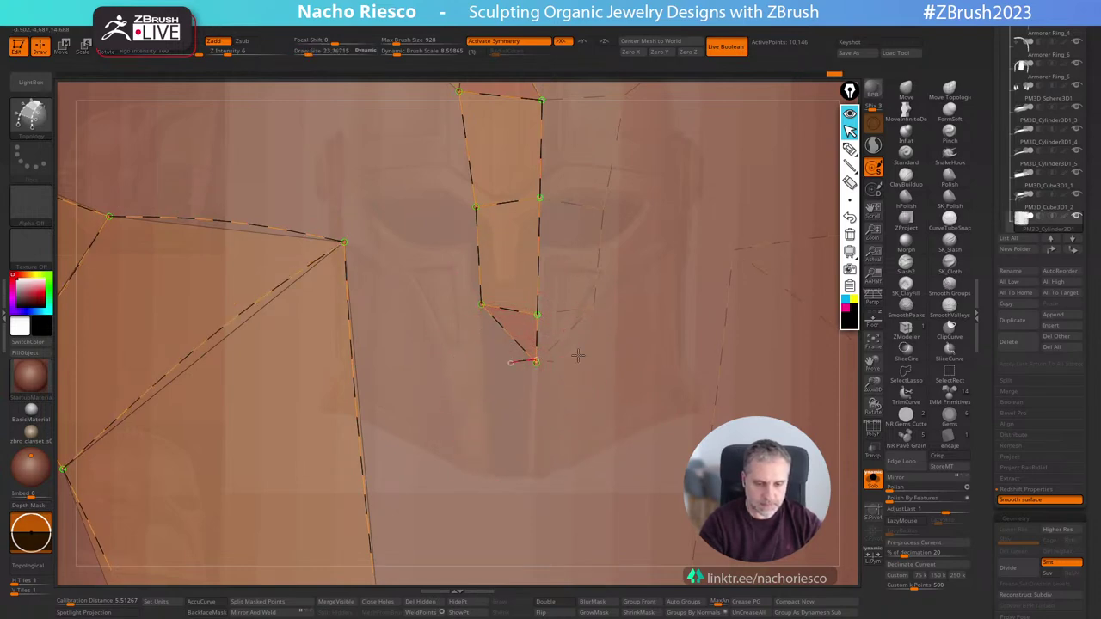
{"action": "left_click_drag", "start_coordinate": [578, 356], "coordinate": [605, 354], "text": "alt"}
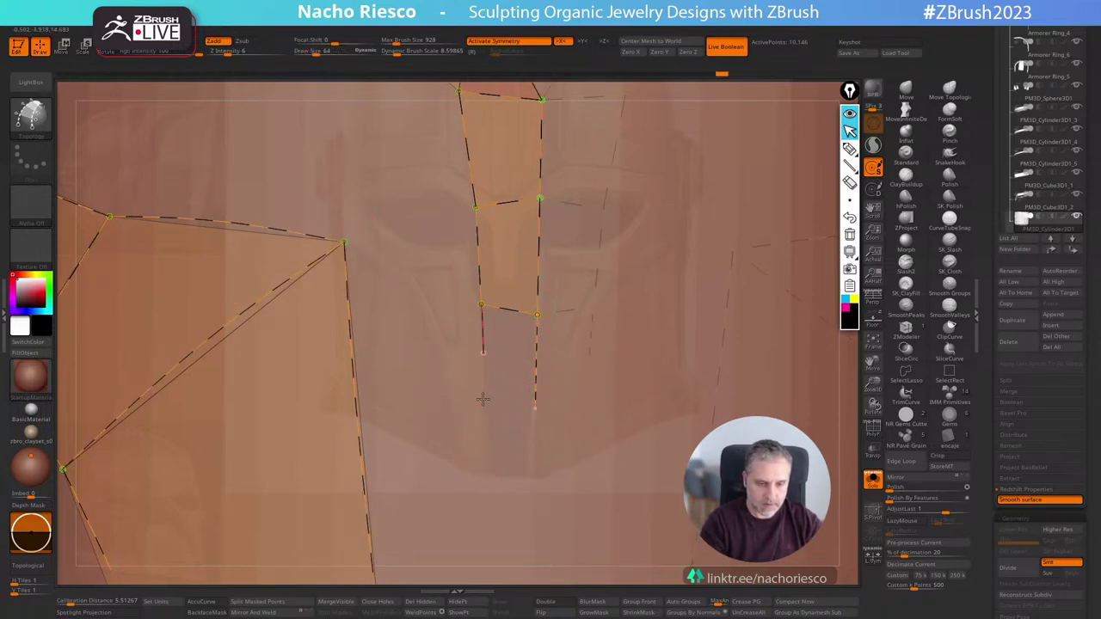
{"action": "left_click_drag", "start_coordinate": [454, 374], "coordinate": [583, 387]}
Extend the nose guard's centre curve upward and connect it to the brow's inner corner to form a four-sided face.
{"action": "right_click_drag", "start_coordinate": [597, 287], "coordinate": [627, 529], "text": "alt"}
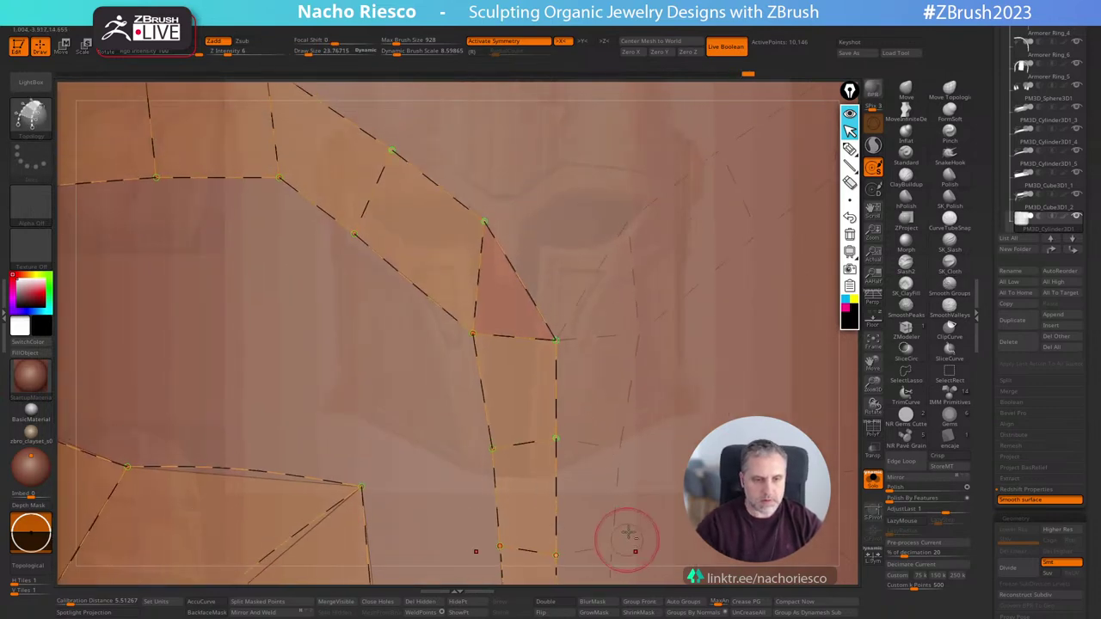
{"action": "right_click_drag", "start_coordinate": [591, 323], "coordinate": [605, 422], "text": "alt"}
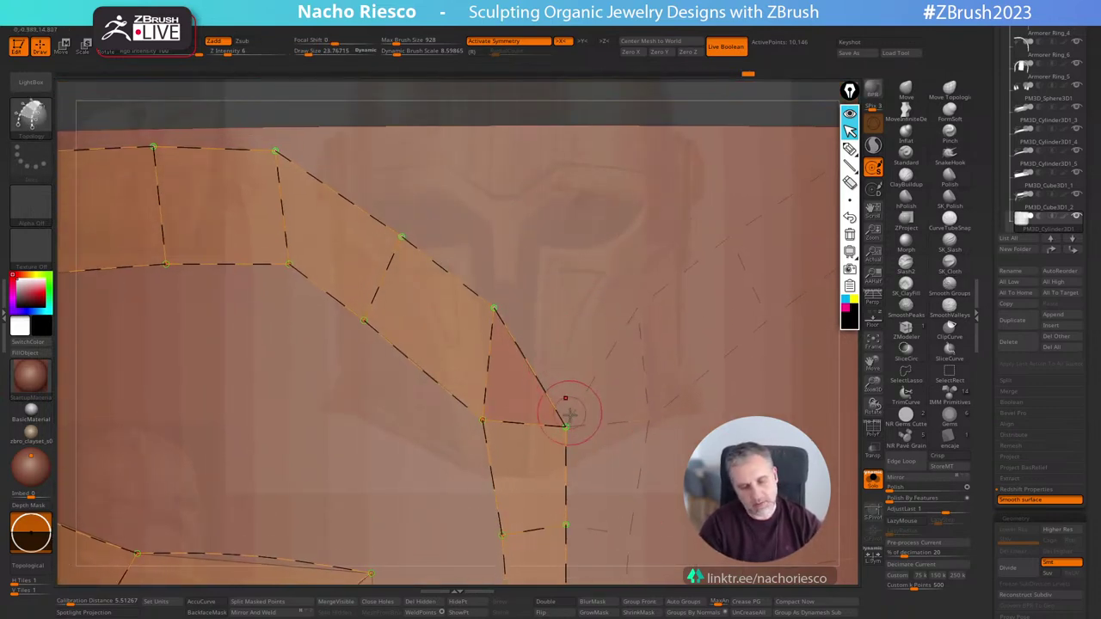
{"action": "left_click_drag", "start_coordinate": [567, 428], "coordinate": [568, 277]}
{"action": "mouse_move", "coordinate": [493, 309]}
{"action": "left_mouse_down"}
{"action": "mouse_move", "coordinate": [595, 311]}
{"action": "mouse_move", "coordinate": [541, 369]}
{"action": "mouse_move", "coordinate": [565, 295]}
{"action": "mouse_move", "coordinate": [592, 308]}
{"action": "left_mouse_up"}
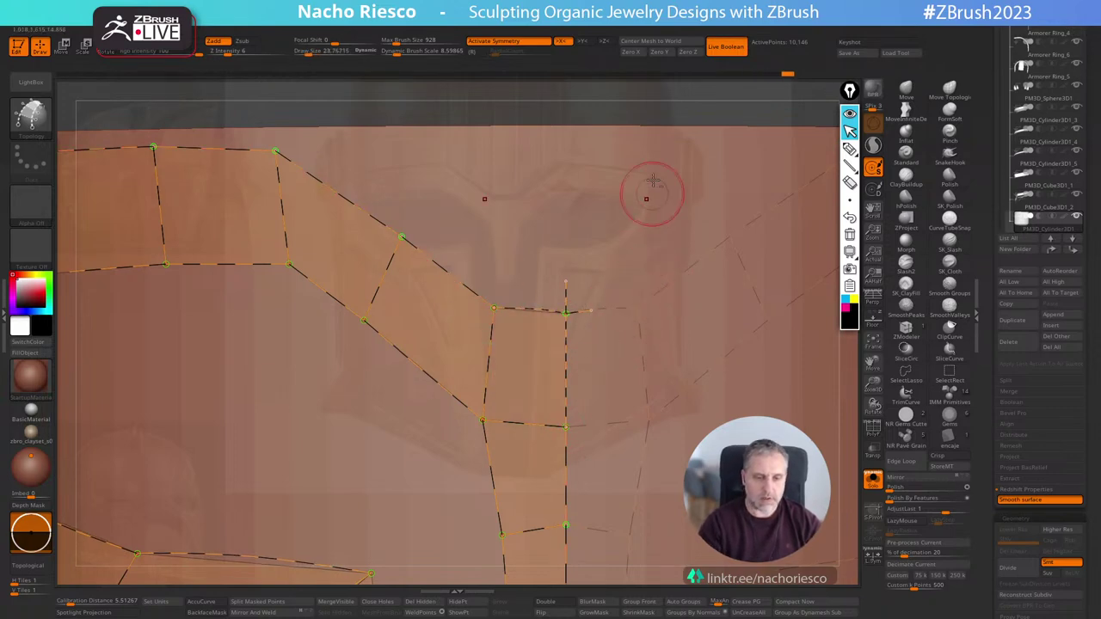
Examine the whole curve layout on the front of the cylinder against the helmet reference.
{"action": "right_click_drag", "start_coordinate": [644, 164], "coordinate": [655, 73], "text": "ctrl"}
{"action": "right_click_drag", "start_coordinate": [717, 190], "coordinate": [713, 91], "text": "ctrl"}
{"action": "right_click_drag", "start_coordinate": [731, 248], "coordinate": [755, 115], "text": "alt"}
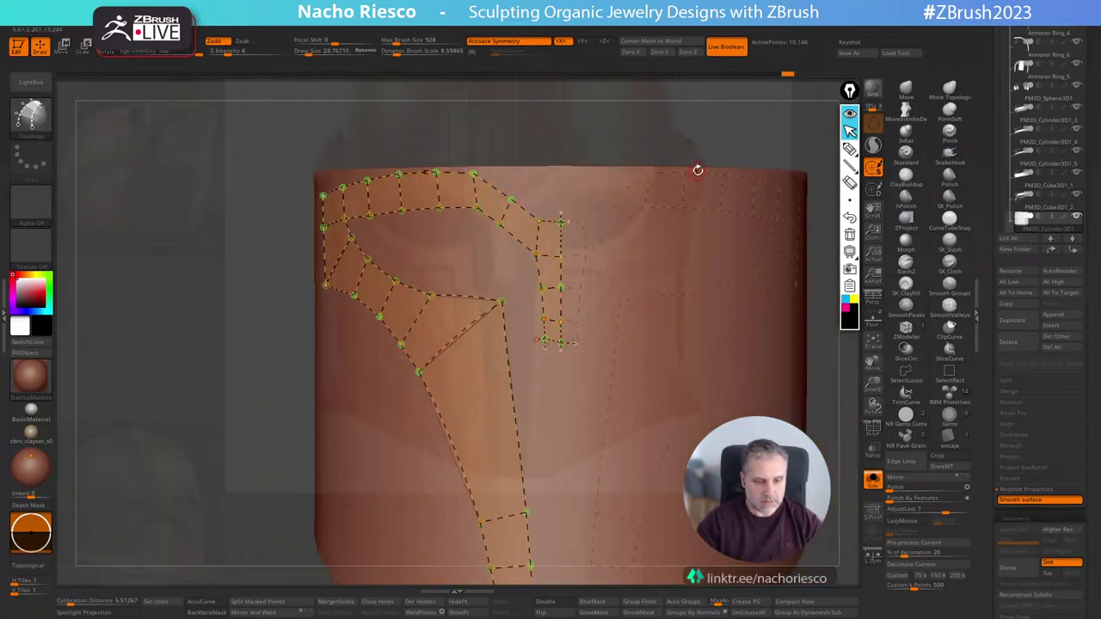
{"action": "right_click_drag", "start_coordinate": [697, 170], "coordinate": [700, 96], "text": "ctrl"}
{"action": "right_click_drag", "start_coordinate": [800, 397], "coordinate": [773, 397], "text": "alt"}
{"action": "left_click_drag", "start_coordinate": [773, 398], "coordinate": [772, 397]}
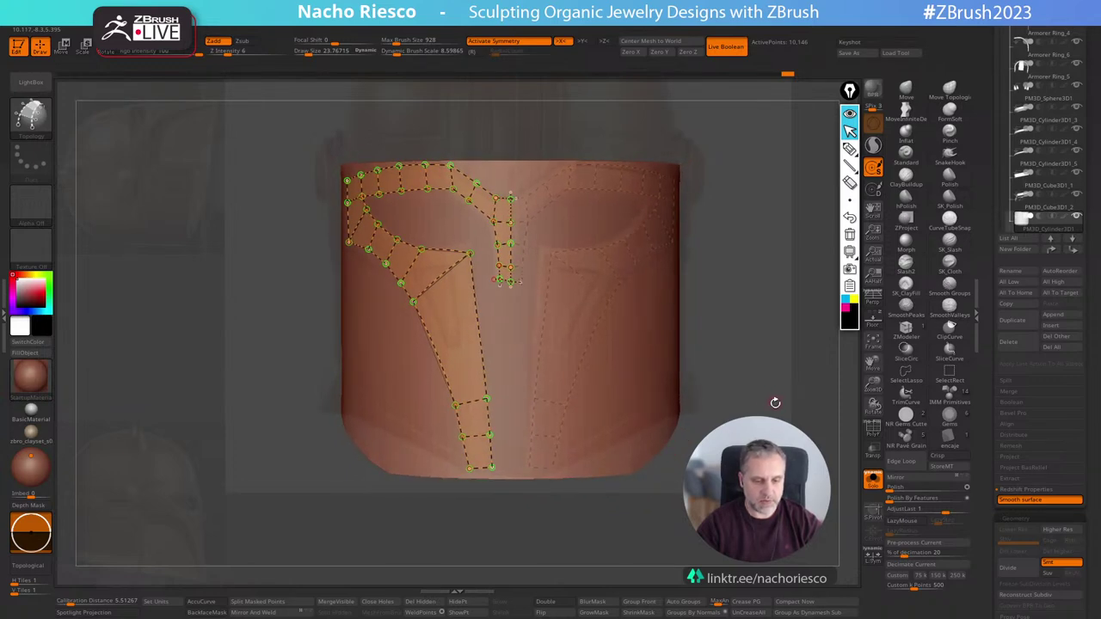
{"action": "left_click_drag", "start_coordinate": [775, 403], "coordinate": [777, 406]}
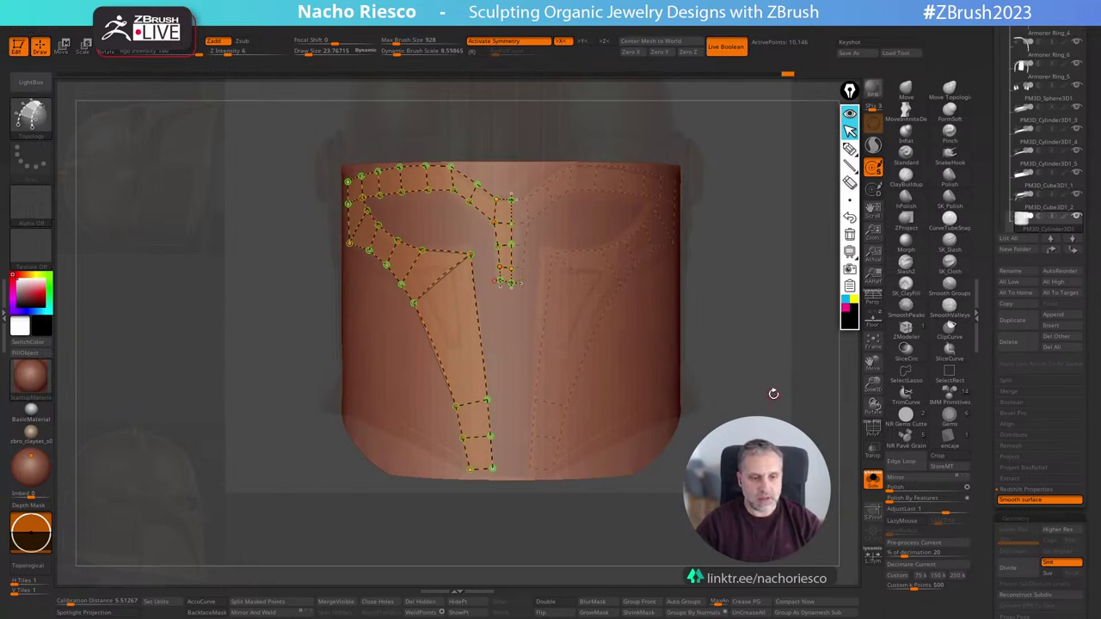
Generate the symmetrical visor mesh from the finished curve layout and split the masked points of the cylinder away from it.
{"action": "left_click_drag", "start_coordinate": [770, 401], "coordinate": [617, 492]}
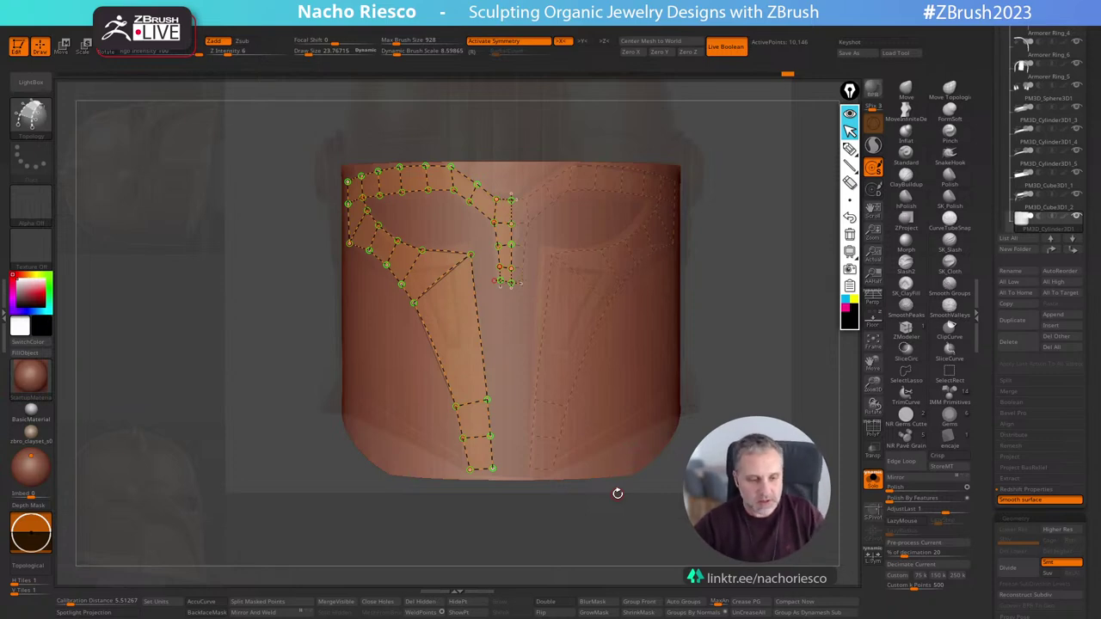
{"action": "left_click_drag", "start_coordinate": [618, 494], "coordinate": [795, 493]}
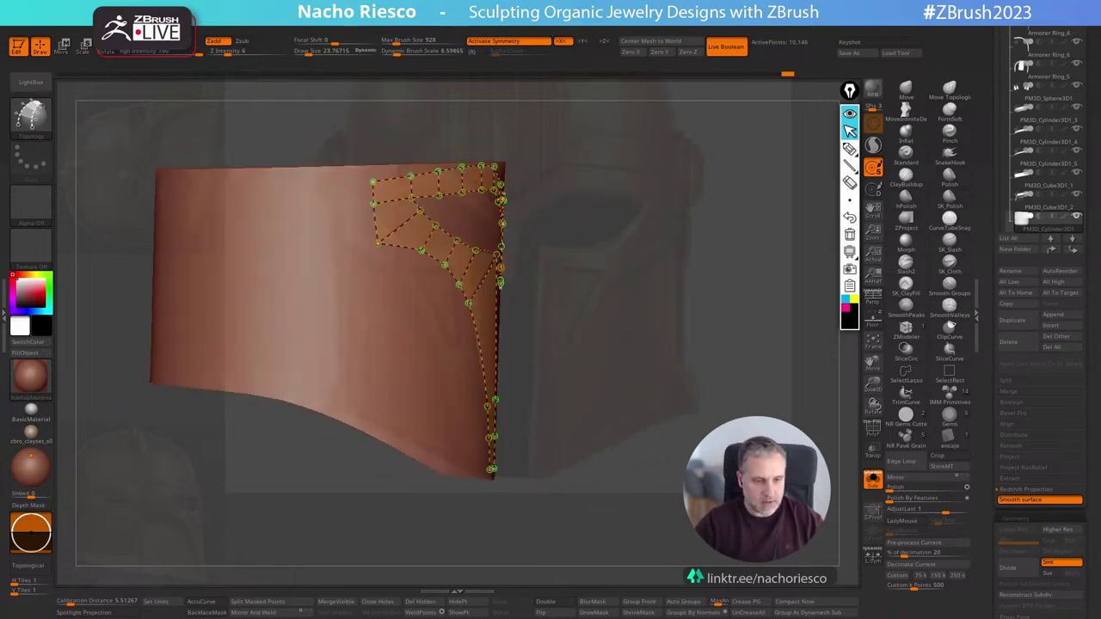
{"action": "left_click_drag", "start_coordinate": [718, 495], "coordinate": [682, 462]}
{"action": "mouse_move", "coordinate": [748, 478]}
{"action": "left_mouse_down"}
{"action": "mouse_move", "coordinate": [693, 488]}
{"action": "mouse_move", "coordinate": [767, 471]}
{"action": "left_mouse_up"}
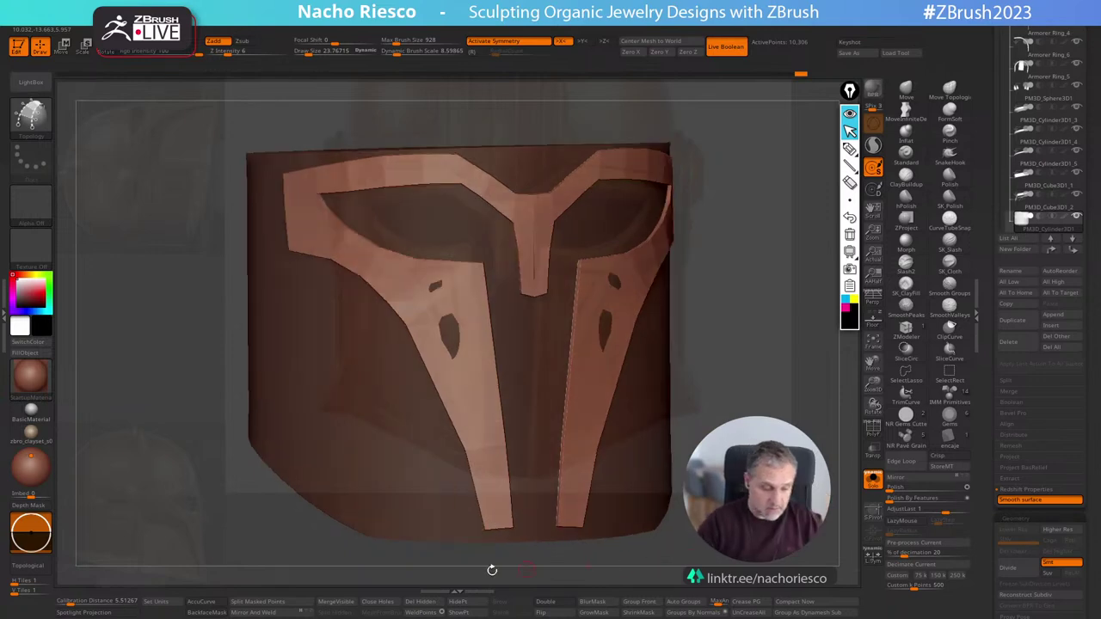
{"action": "left_click", "coordinate": [277, 606]}
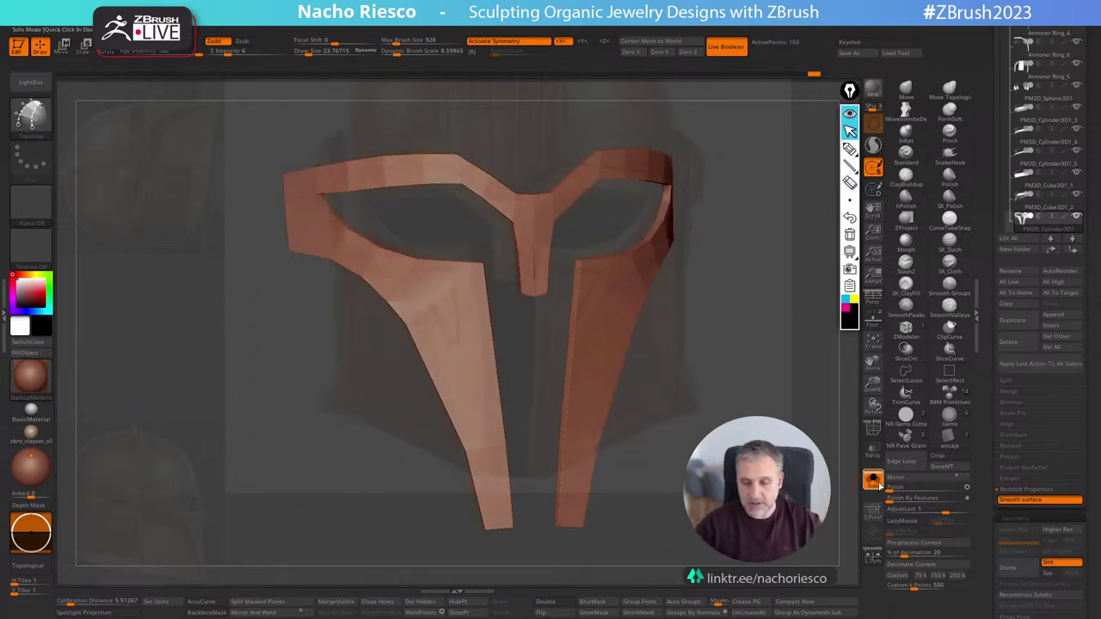
Show the polygon wireframe, check the isolated visor mesh, and undo the split and mesh generation to return to the editable curves.
{"action": "left_click", "coordinate": [873, 428]}
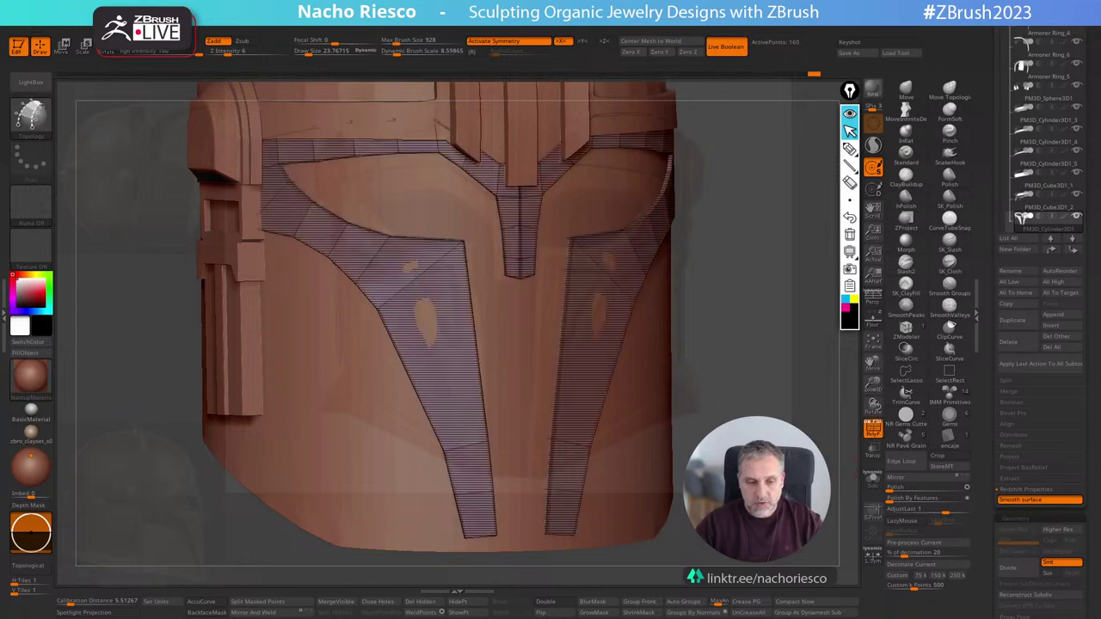
{"action": "left_click", "coordinate": [874, 485]}
{"action": "left_click_drag", "start_coordinate": [746, 361], "coordinate": [763, 416]}
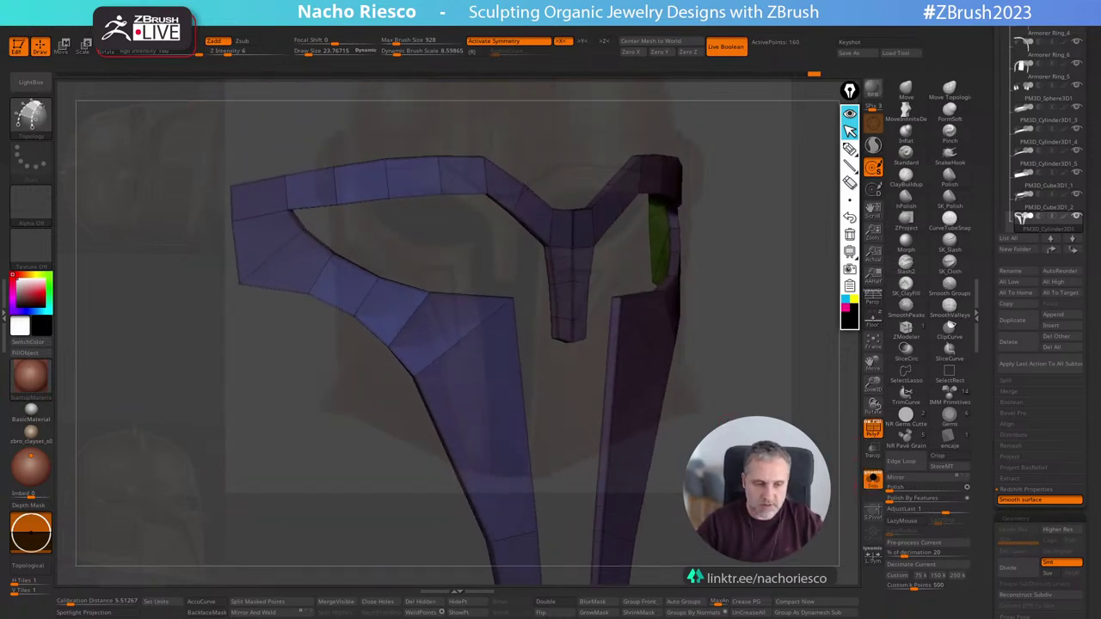
{"action": "left_click", "coordinate": [827, 465], "text": "ctrl+shift"}
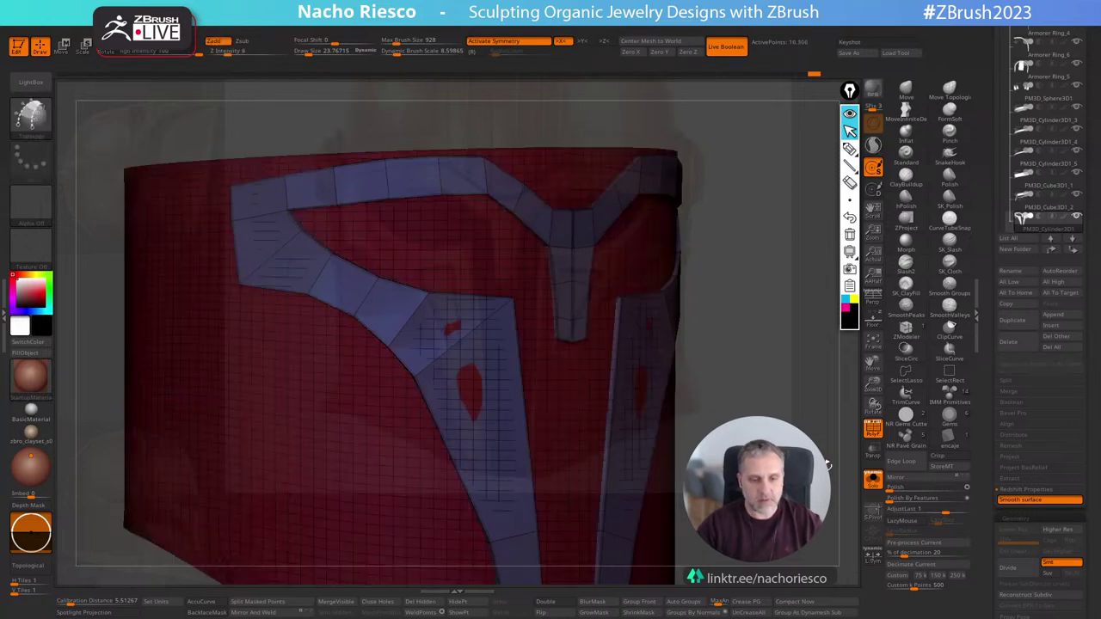
{"action": "key", "text": "ctrl+z"}
{"action": "left_click_drag", "start_coordinate": [835, 479], "coordinate": [800, 433]}
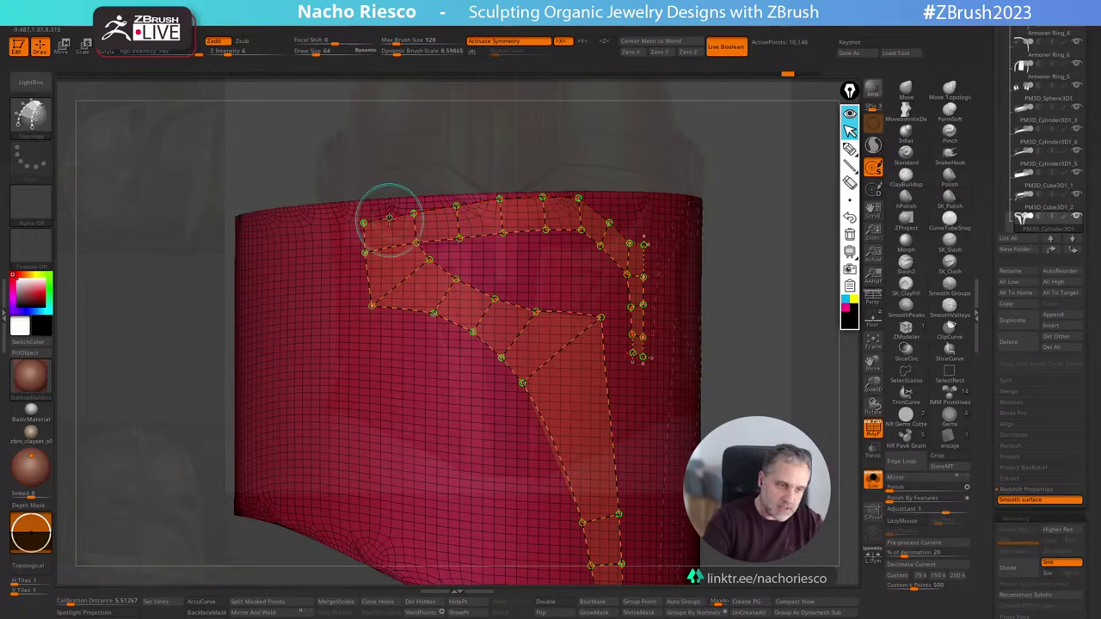
Set the draw size to about 23.8 and draw a vertical curve dividing the outermost face of the brow band.
{"action": "key", "text": "s"}
{"action": "left_click_drag", "start_coordinate": [387, 218], "coordinate": [380, 219]}
{"action": "left_click", "coordinate": [386, 221]}
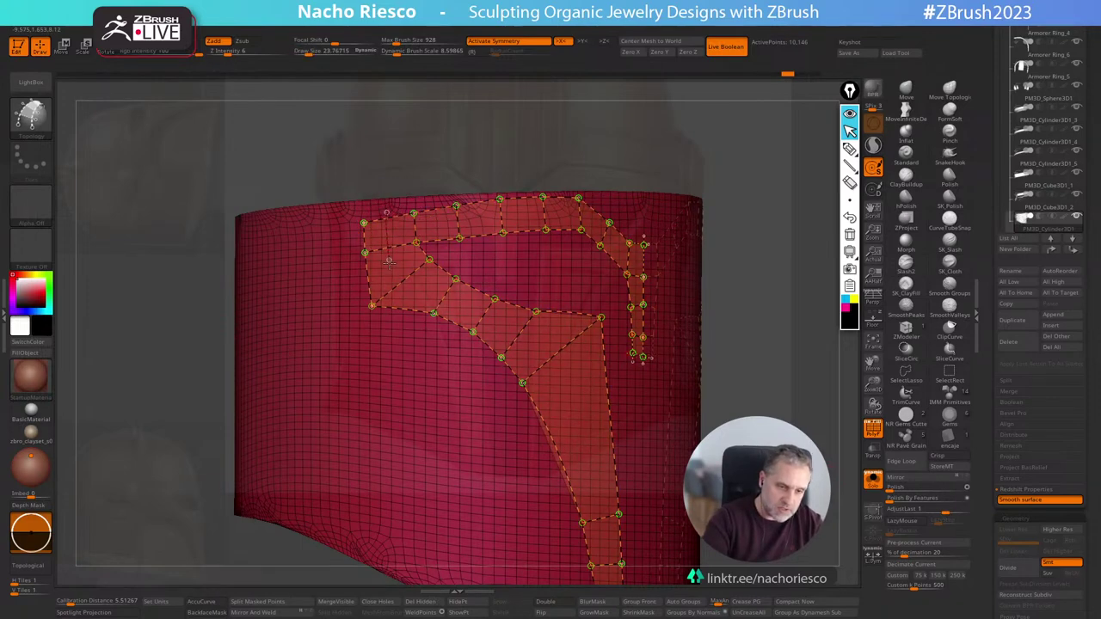
{"action": "left_click_drag", "start_coordinate": [389, 262], "coordinate": [389, 264]}
{"action": "key", "text": "ctrl+z"}
{"action": "mouse_move", "coordinate": [386, 215]}
{"action": "left_mouse_down"}
{"action": "mouse_move", "coordinate": [387, 251]}
{"action": "mouse_move", "coordinate": [447, 296]}
{"action": "left_mouse_up"}
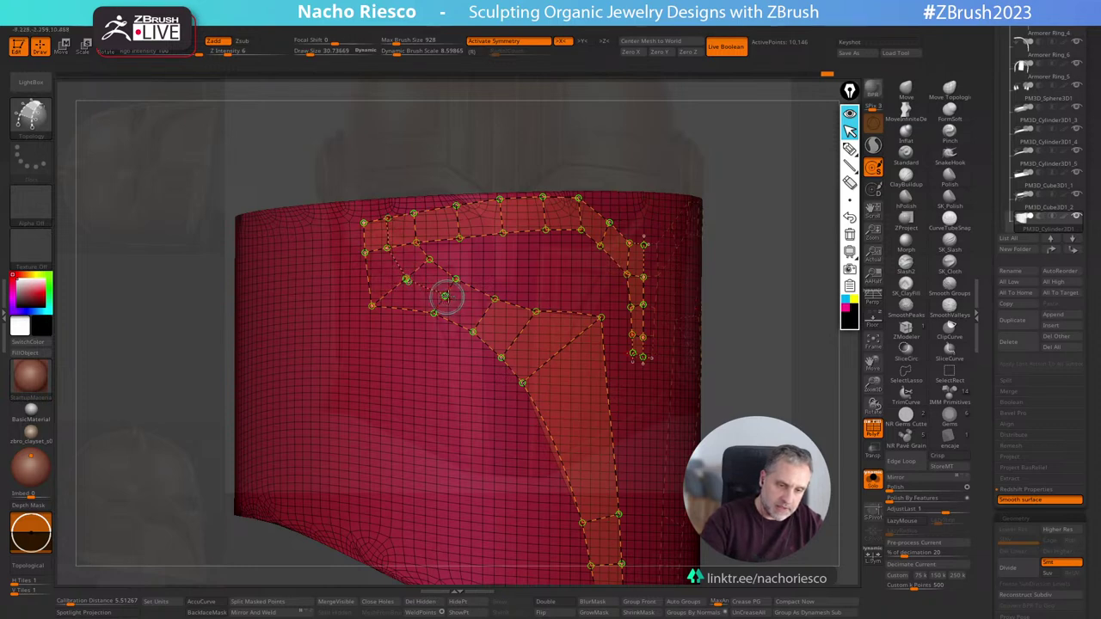
Undo the misplaced strokes and connect the dividing curve to the middle of the diagonal edge at the eye's outer corner.
{"action": "right_click_drag", "start_coordinate": [524, 117], "coordinate": [593, 172], "text": "ctrl"}
{"action": "key", "text": "ctrl+z"}
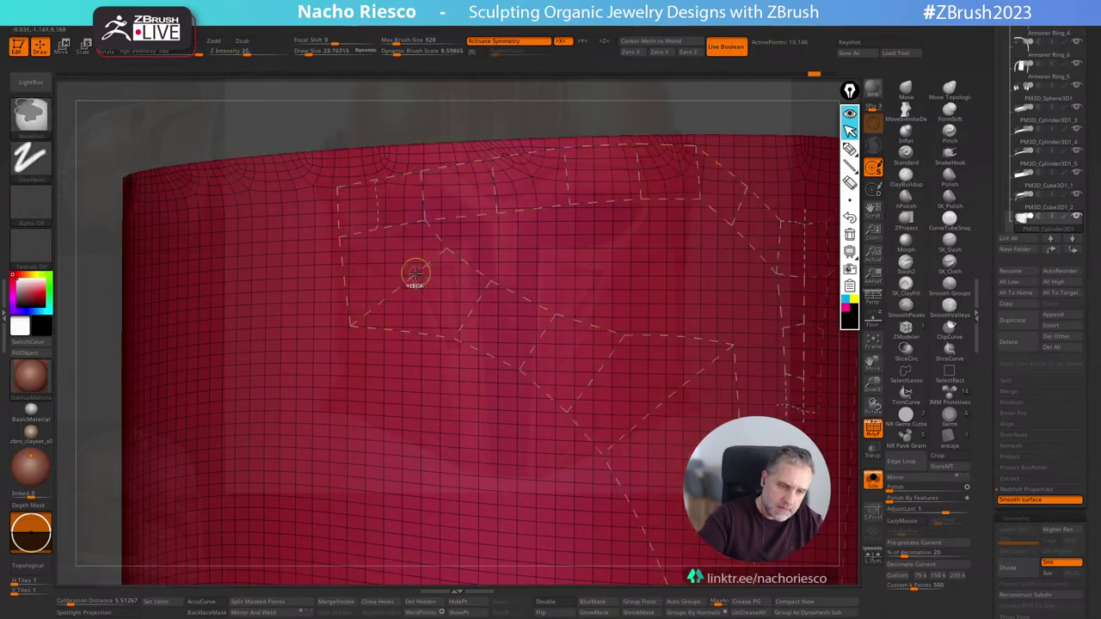
{"action": "key", "text": "ctrl+z"}
{"action": "left_click_drag", "start_coordinate": [397, 264], "coordinate": [408, 279]}
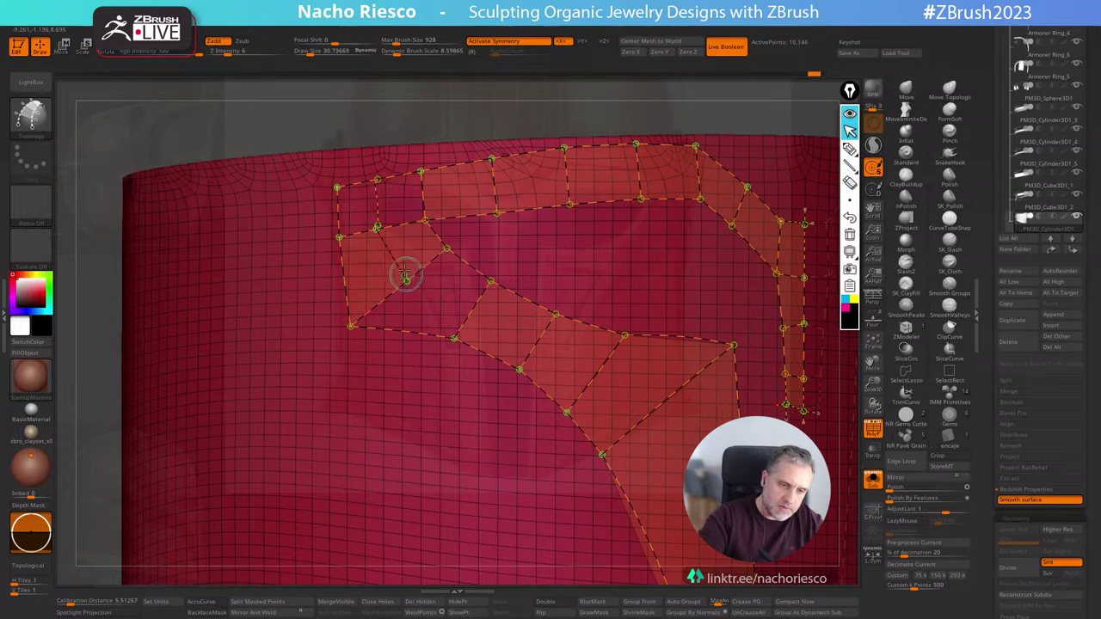
{"action": "key", "text": "ctrl+z"}
{"action": "left_click", "coordinate": [408, 278]}
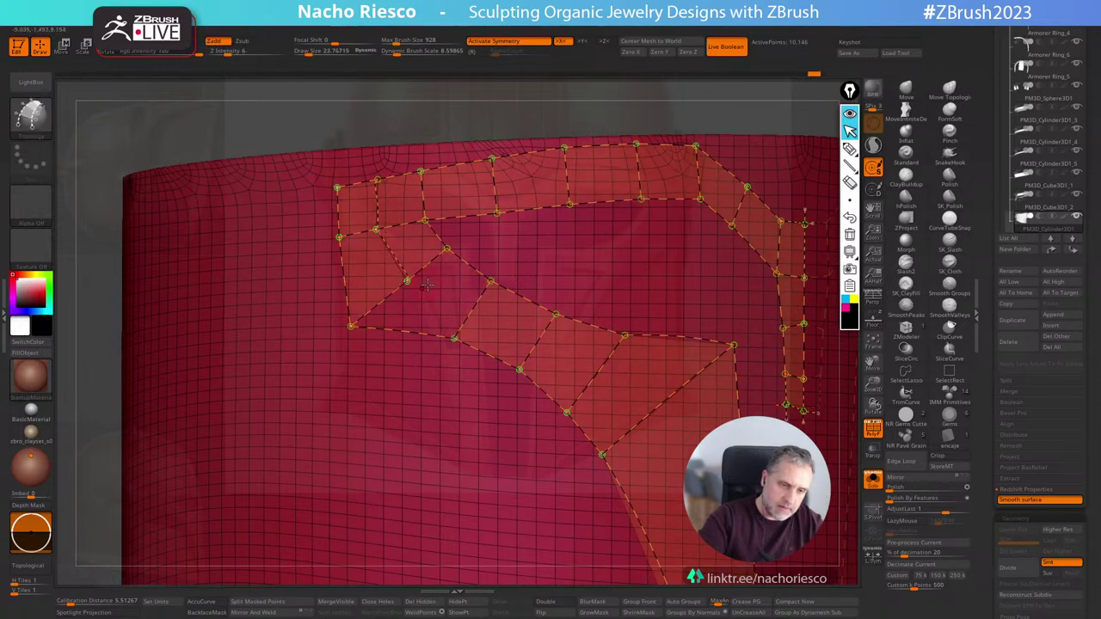
Extend the dividing curve through the middle of the band below the eye to the diagonal edge at the cheek's top.
{"action": "left_click", "coordinate": [472, 309]}
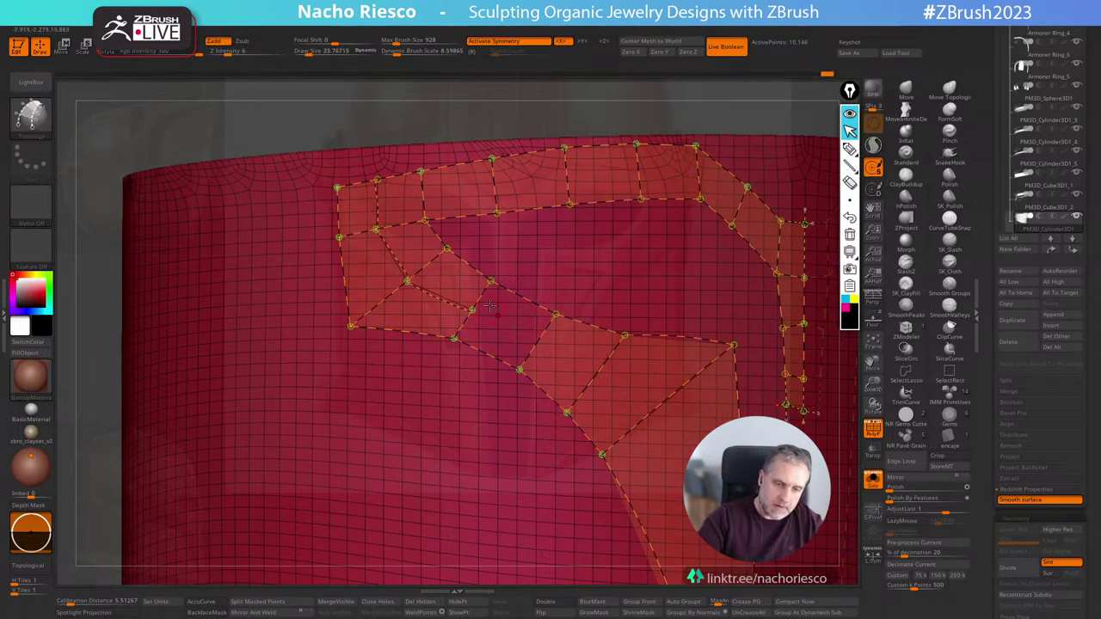
{"action": "key", "text": "ctrl+z"}
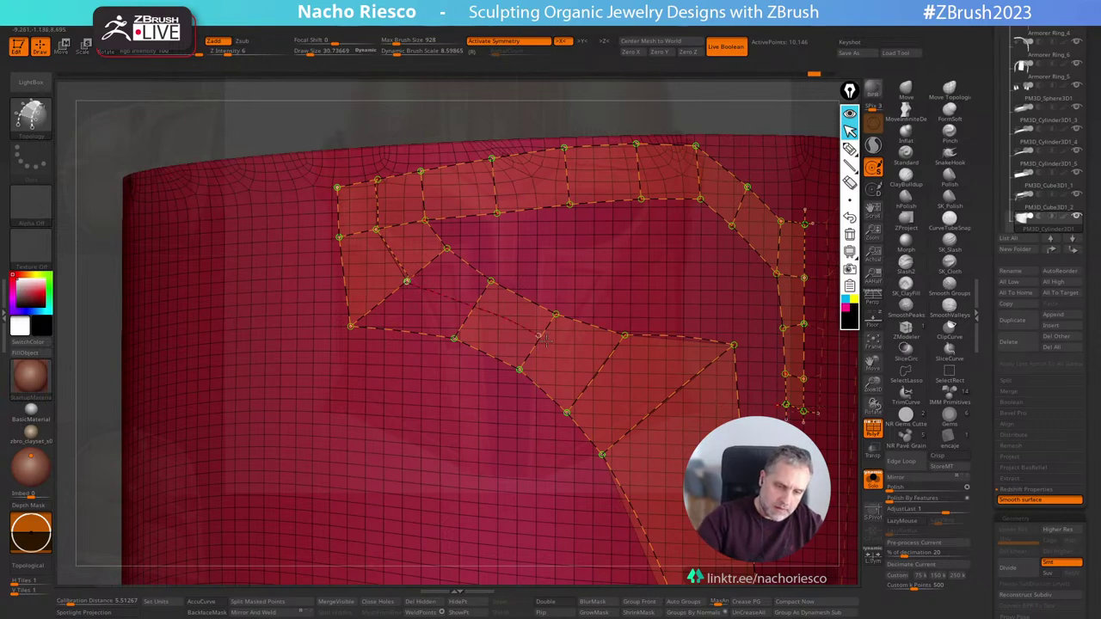
{"action": "left_click_drag", "start_coordinate": [619, 399], "coordinate": [642, 418]}
{"action": "mouse_move", "coordinate": [683, 405]}
{"action": "right_mouse_down", "text": "alt"}
{"action": "mouse_move", "coordinate": [529, 194]}
{"action": "mouse_move", "coordinate": [487, 215]}
{"action": "right_mouse_up", "text": "alt"}
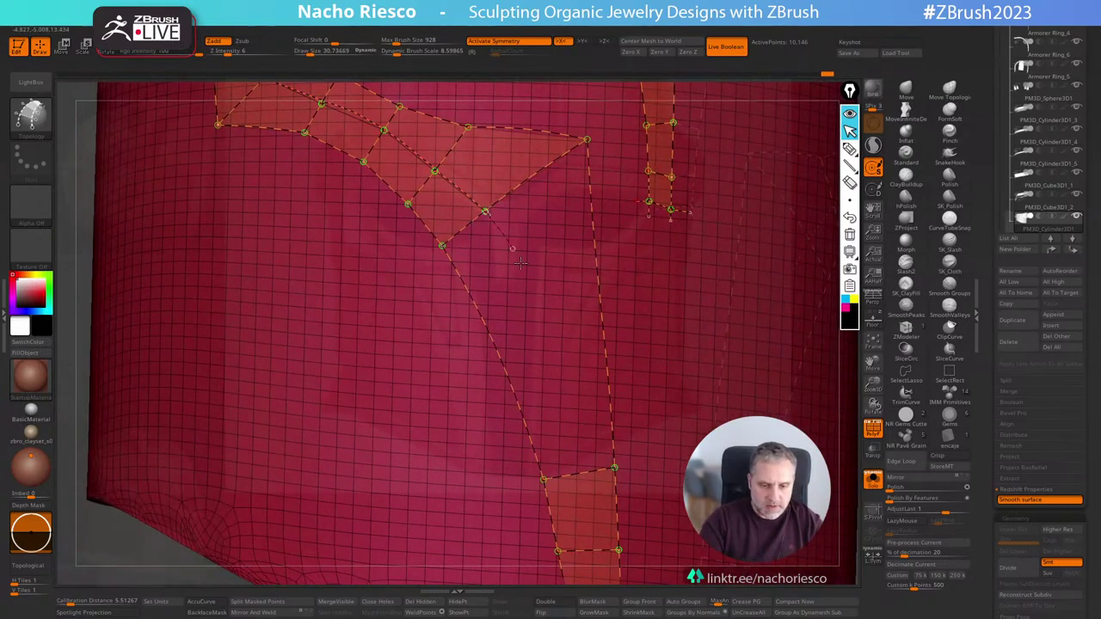
Try to run the dividing curve down the long cheek face to the lower cross curve, and undo it.
{"action": "left_click_drag", "start_coordinate": [567, 422], "coordinate": [580, 477]}
{"action": "right_click_drag", "start_coordinate": [614, 479], "coordinate": [597, 421], "text": "alt"}
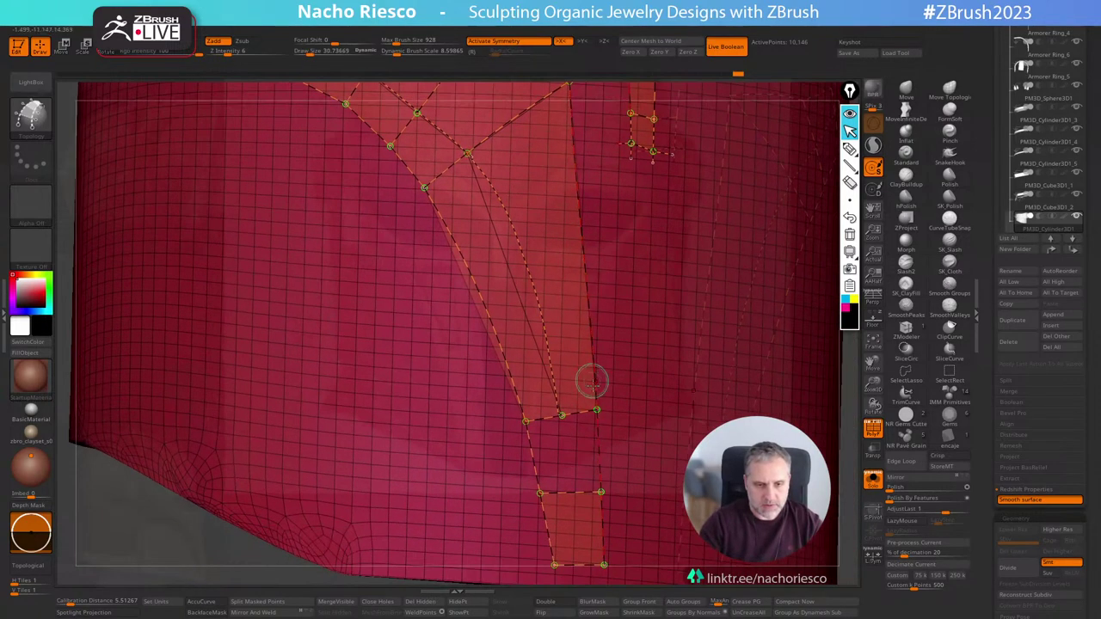
{"action": "right_click_drag", "start_coordinate": [590, 351], "coordinate": [601, 477], "text": "alt"}
{"action": "key", "text": "ctrl+z"}
{"action": "key", "text": "ctrl+z"}
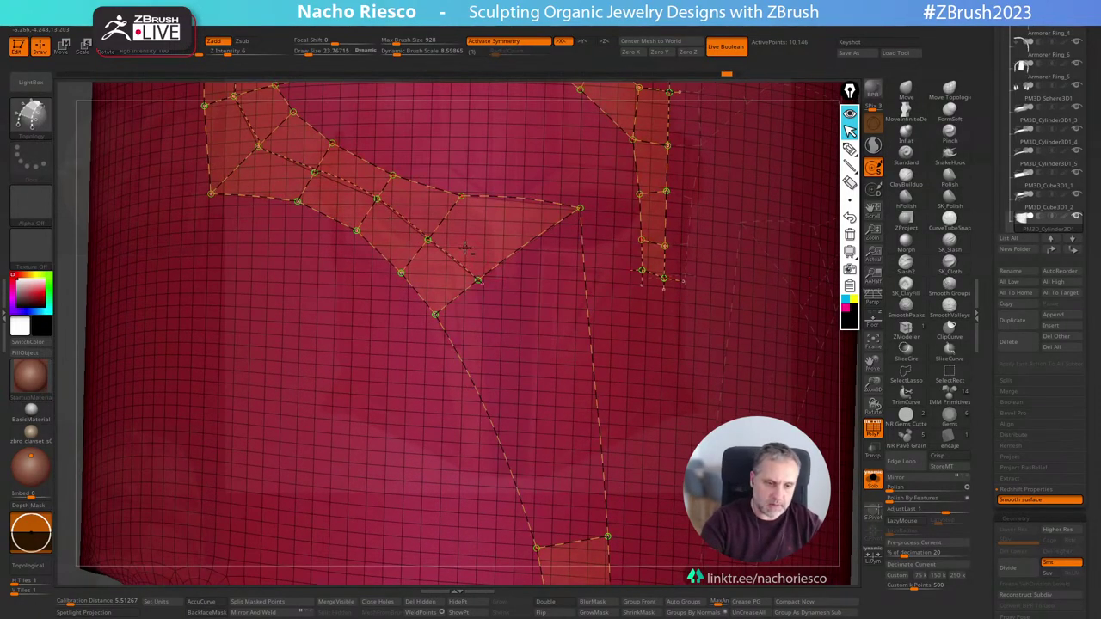
Erase the dividing curve's last segment and replace the cheek's upper diagonal with a new curve from outer edge to inner corner.
{"action": "left_click", "coordinate": [499, 264]}
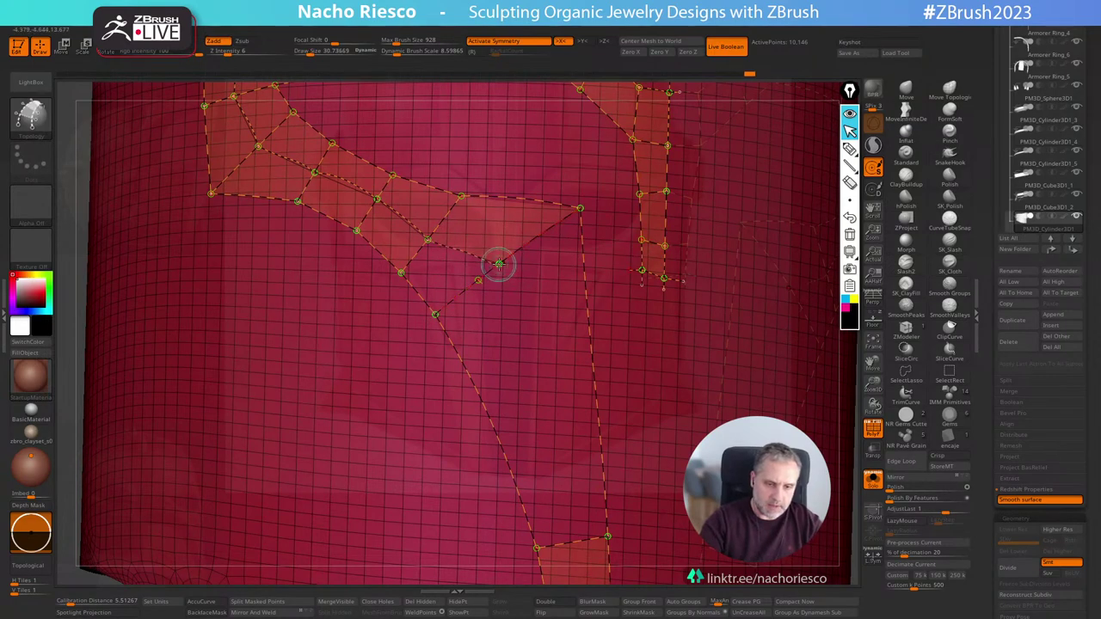
{"action": "key", "text": "ctrl+z"}
{"action": "left_click_drag", "start_coordinate": [498, 267], "coordinate": [476, 277]}
{"action": "left_click", "coordinate": [460, 269], "text": "alt"}
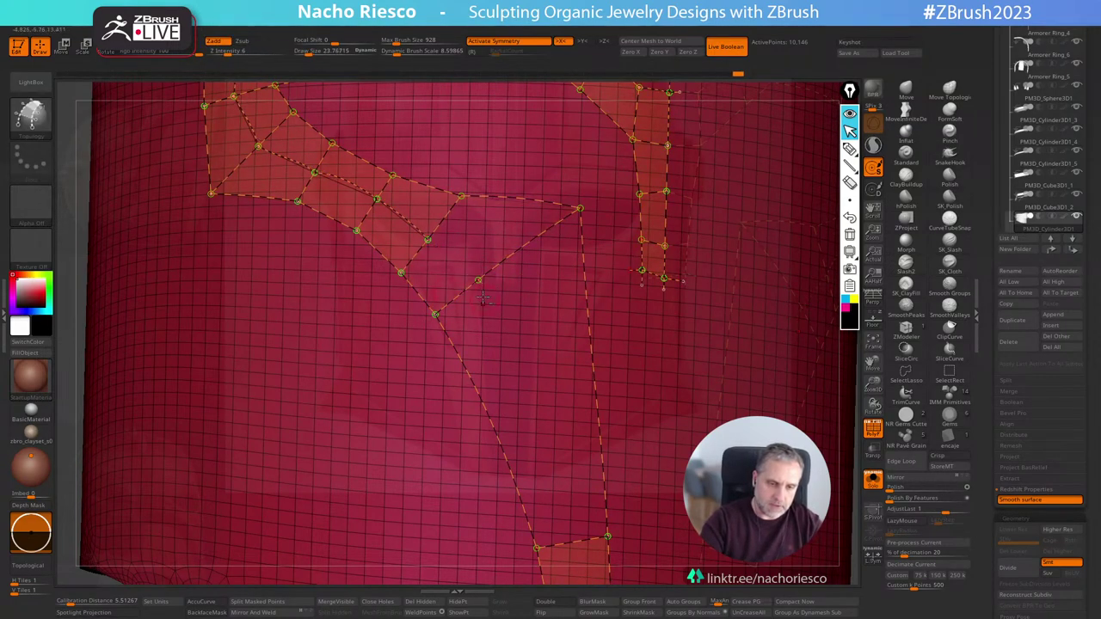
{"action": "left_click", "coordinate": [434, 315]}
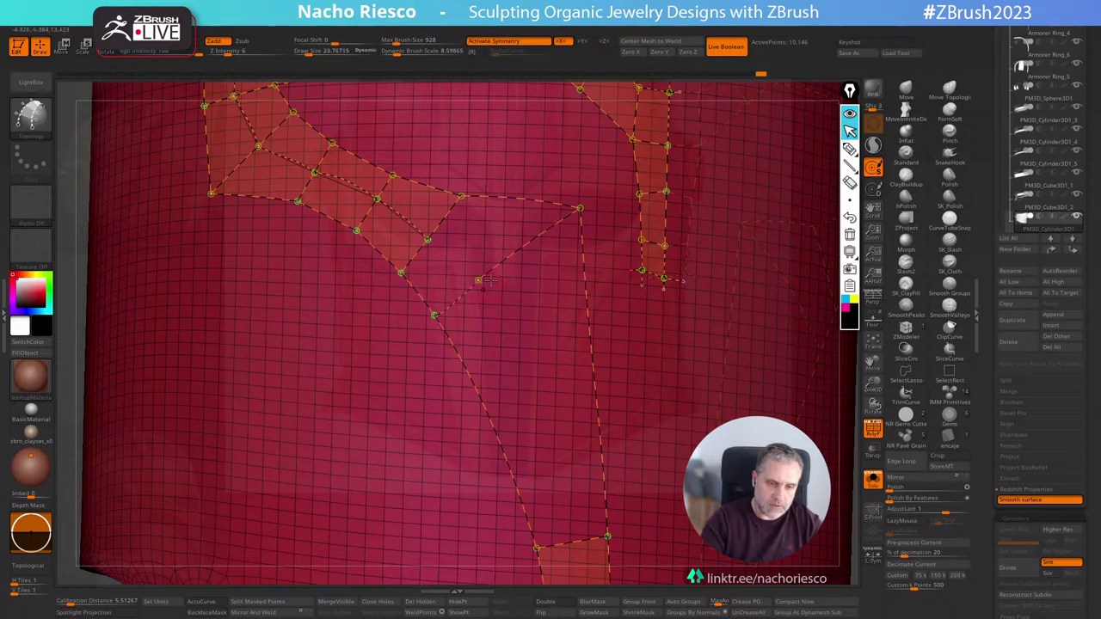
{"action": "left_click_drag", "start_coordinate": [478, 282], "coordinate": [575, 221]}
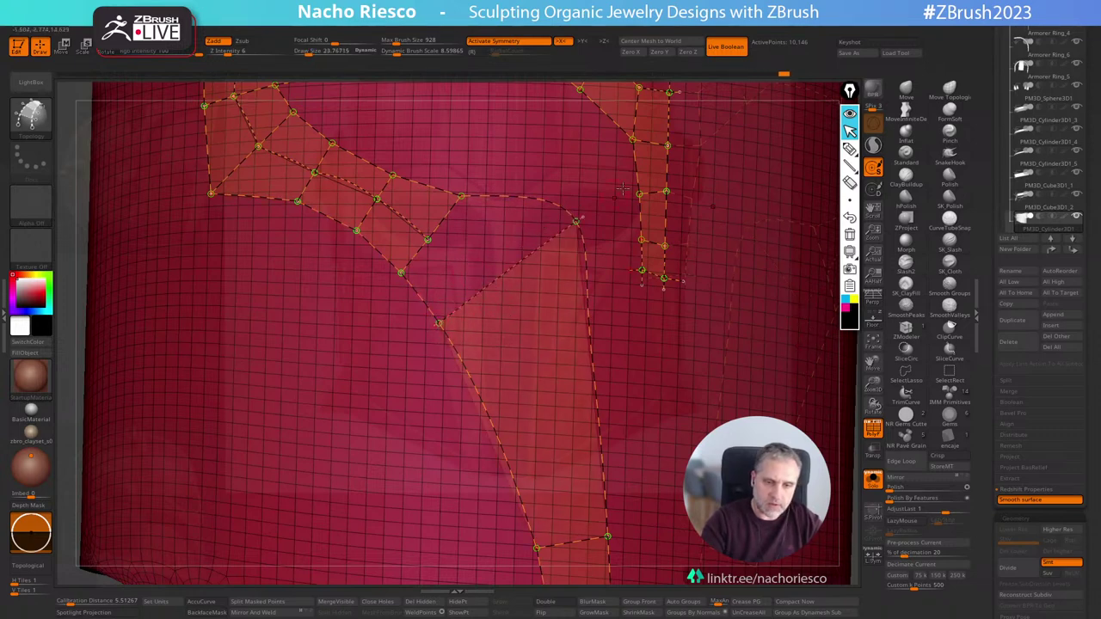
Reconnect the dividing curve of the lower eye band to the middle of the cheek's new diagonal.
{"action": "right_click_drag", "start_coordinate": [581, 243], "coordinate": [540, 277]}
{"action": "right_click", "coordinate": [538, 277]}
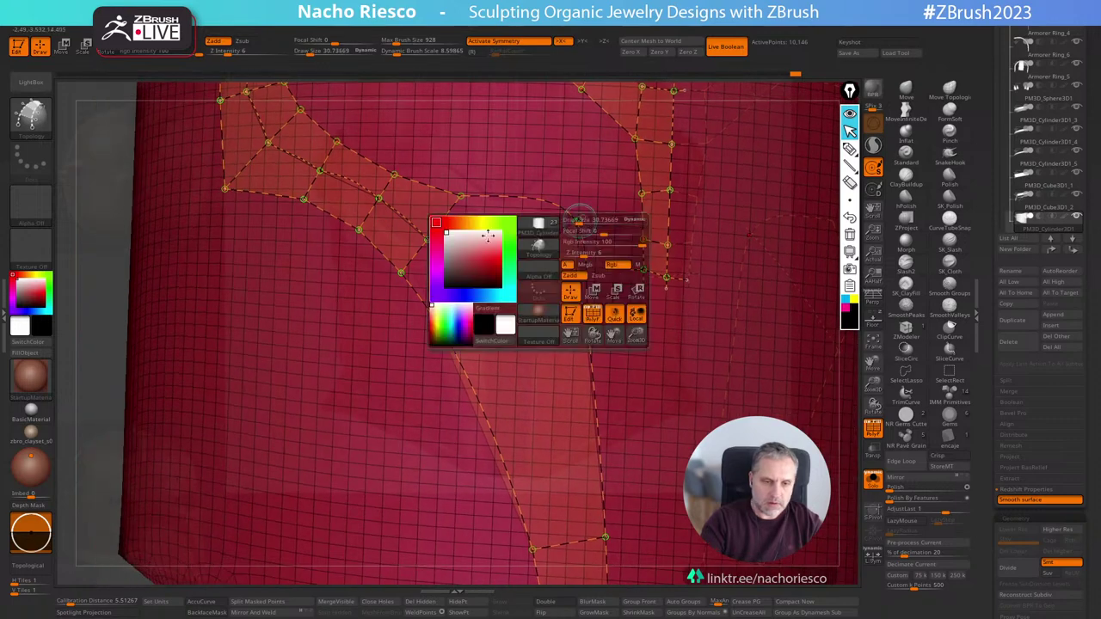
{"action": "left_click", "coordinate": [487, 285]}
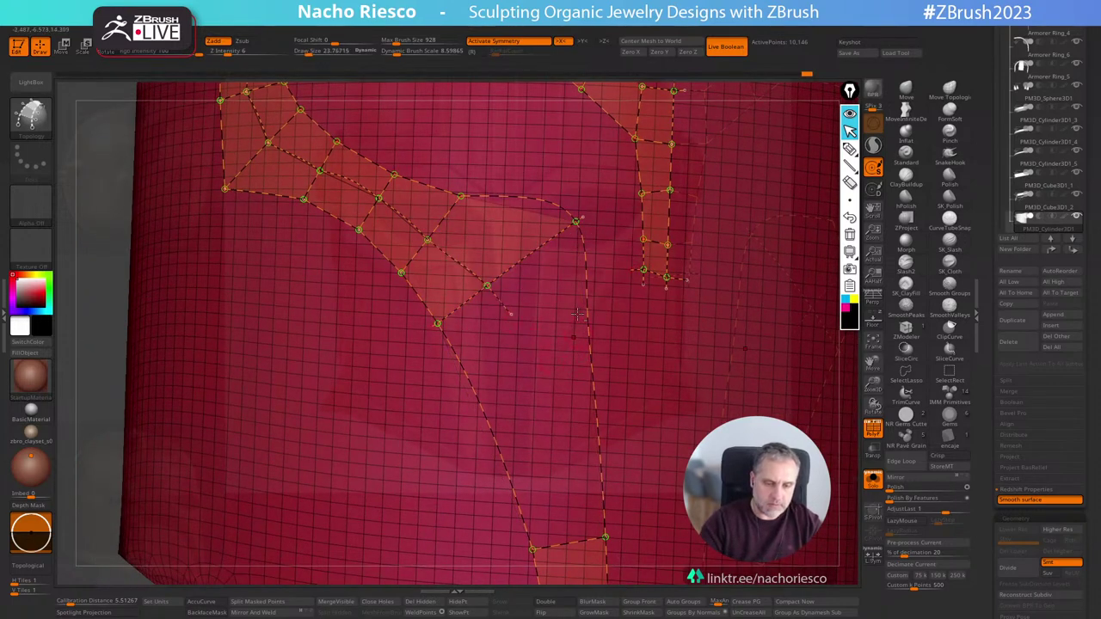
Add a slanted cross curve across the long cheek face and continue the dividing curve down to the cheek's bottom edge.
{"action": "right_click_drag", "start_coordinate": [577, 315], "coordinate": [576, 249], "text": "alt"}
{"action": "left_click_drag", "start_coordinate": [476, 370], "coordinate": [625, 289]}
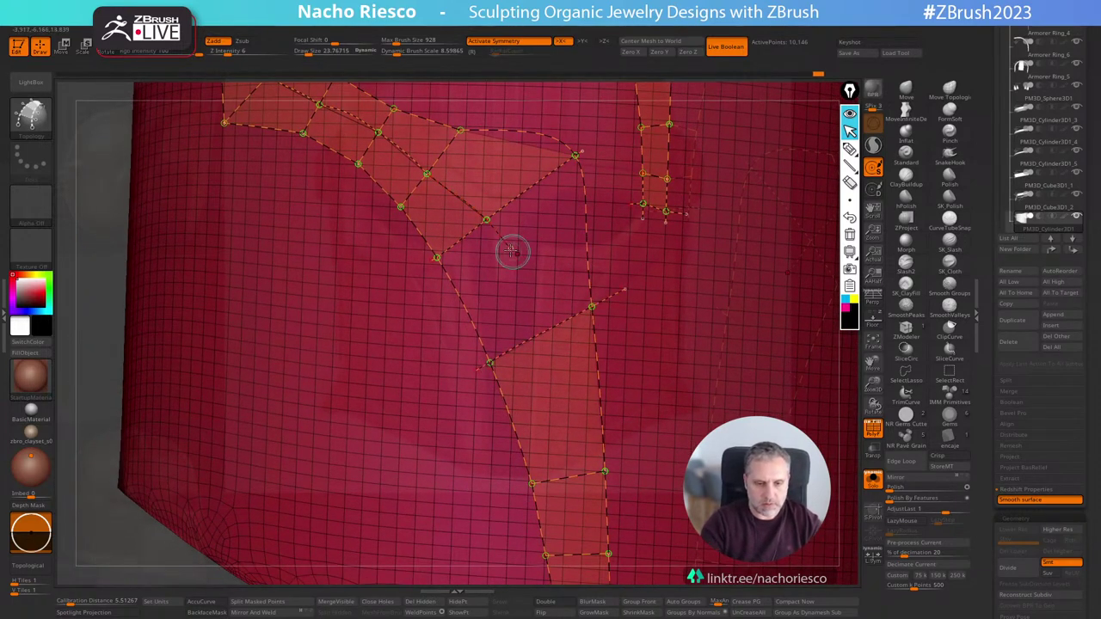
{"action": "right_click_drag", "start_coordinate": [548, 363], "coordinate": [551, 284], "text": "alt"}
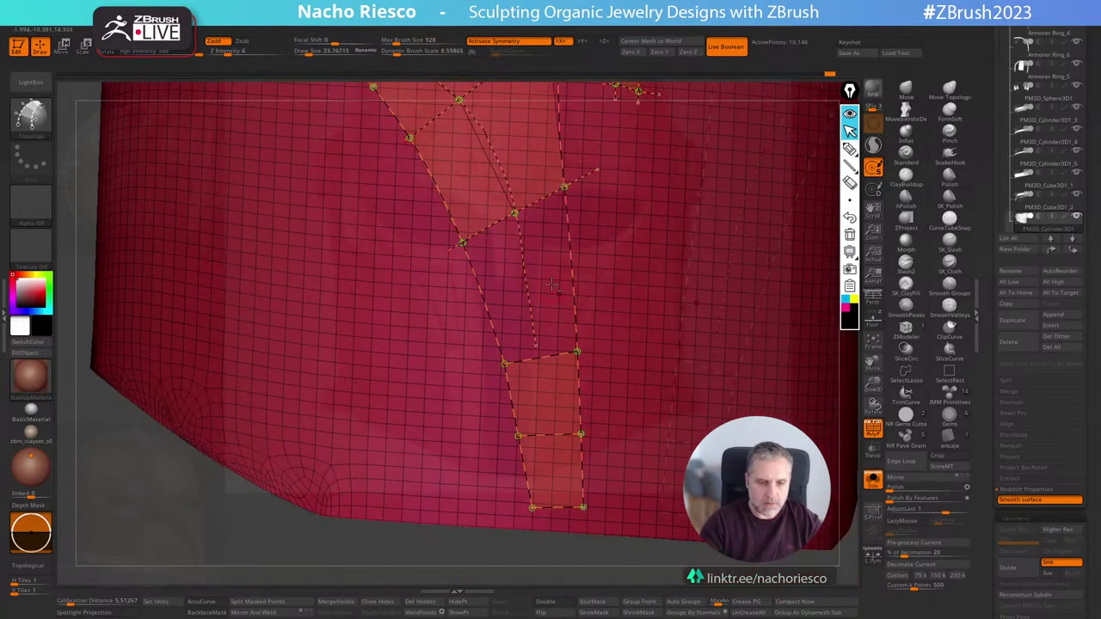
{"action": "left_click_drag", "start_coordinate": [513, 213], "coordinate": [567, 536]}
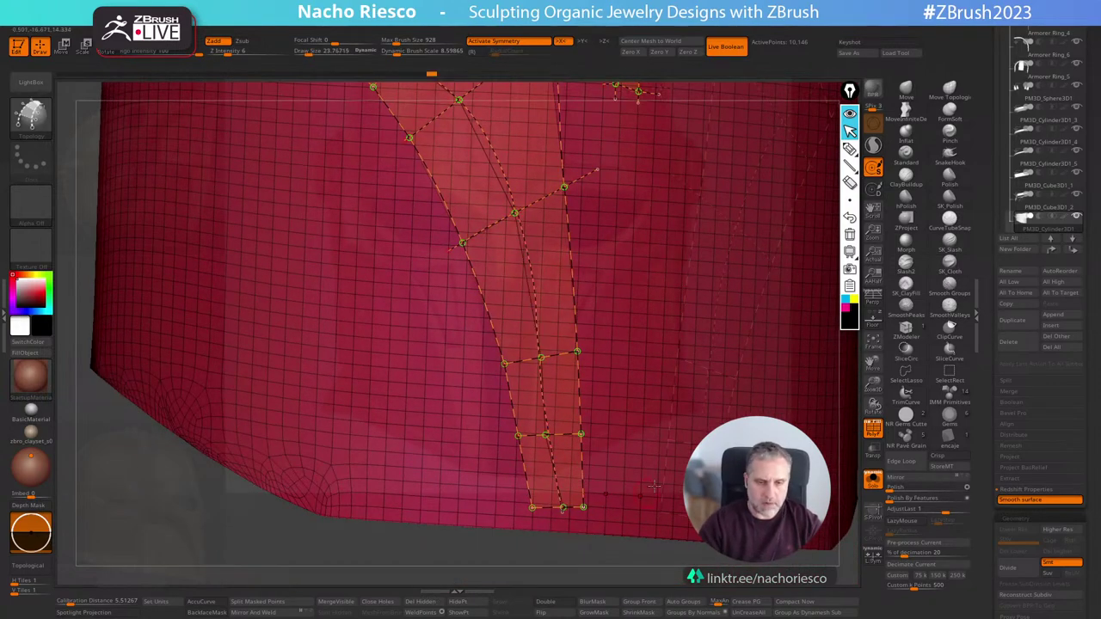
Draw a dividing curve along the middle of the brow band to the nose guard, and another down the nose guard's length.
{"action": "right_click_drag", "start_coordinate": [653, 486], "coordinate": [670, 256], "text": "ctrl"}
{"action": "right_click_drag", "start_coordinate": [645, 340], "coordinate": [537, 517], "text": "alt"}
{"action": "right_click_drag", "start_coordinate": [805, 337], "coordinate": [818, 379]}
{"action": "right_click_drag", "start_coordinate": [341, 175], "coordinate": [418, 122]}
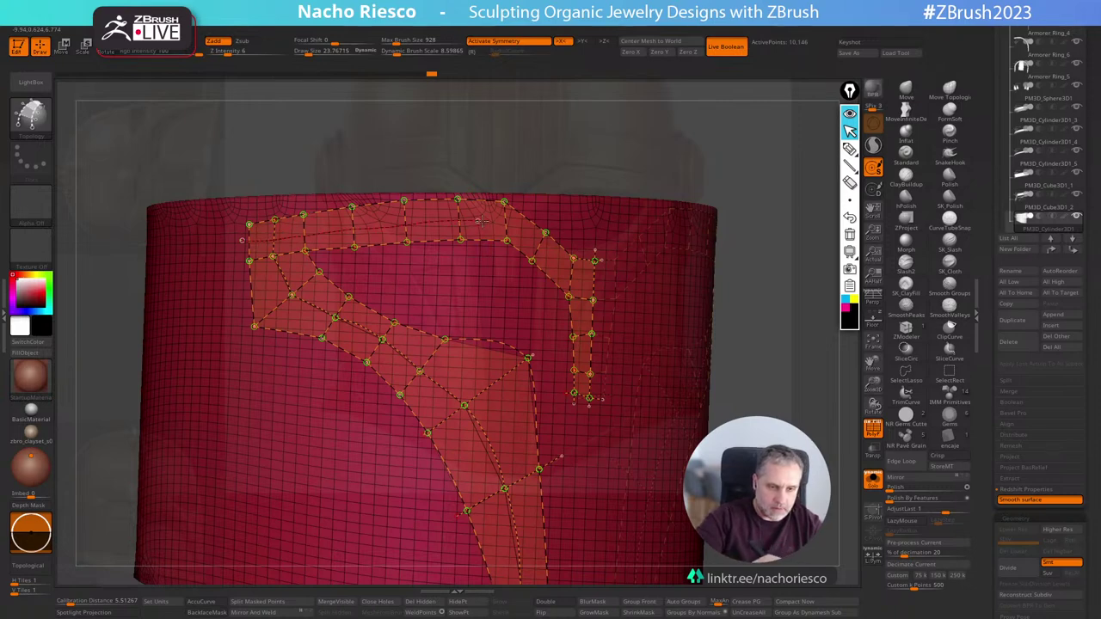
{"action": "left_click_drag", "start_coordinate": [553, 261], "coordinate": [574, 280]}
{"action": "mouse_move", "coordinate": [625, 144]}
{"action": "left_mouse_down"}
{"action": "mouse_move", "coordinate": [586, 148]}
{"action": "mouse_move", "coordinate": [575, 193]}
{"action": "left_mouse_up"}
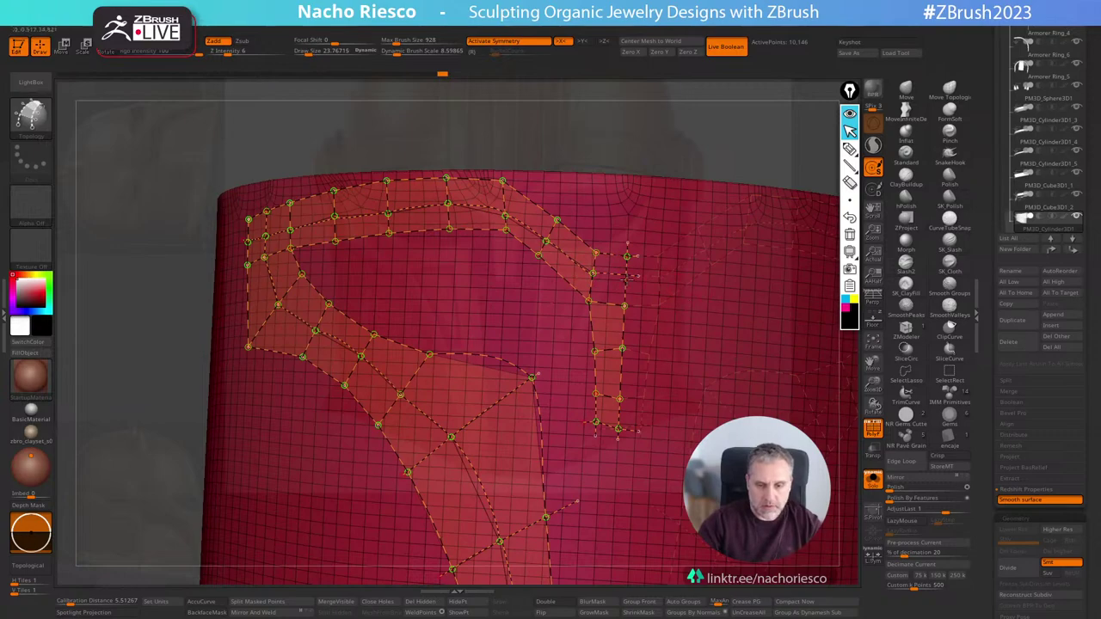
{"action": "left_click_drag", "start_coordinate": [610, 327], "coordinate": [600, 458]}
{"action": "right_click_drag", "start_coordinate": [645, 397], "coordinate": [642, 389], "text": "ctrl"}
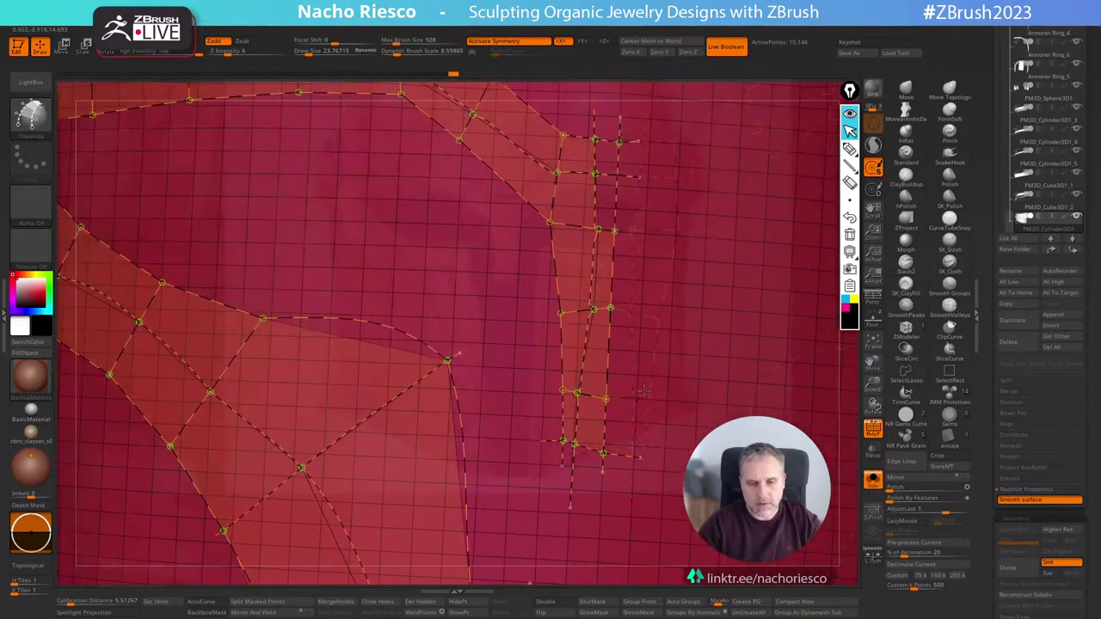
Erase the faulty curves at the nose guard's upper centre and redraw the centre line and both cross curves over the symmetry line.
{"action": "right_click_drag", "start_coordinate": [642, 266], "coordinate": [614, 457], "text": "alt"}
{"action": "left_click", "coordinate": [640, 351], "text": "alt"}
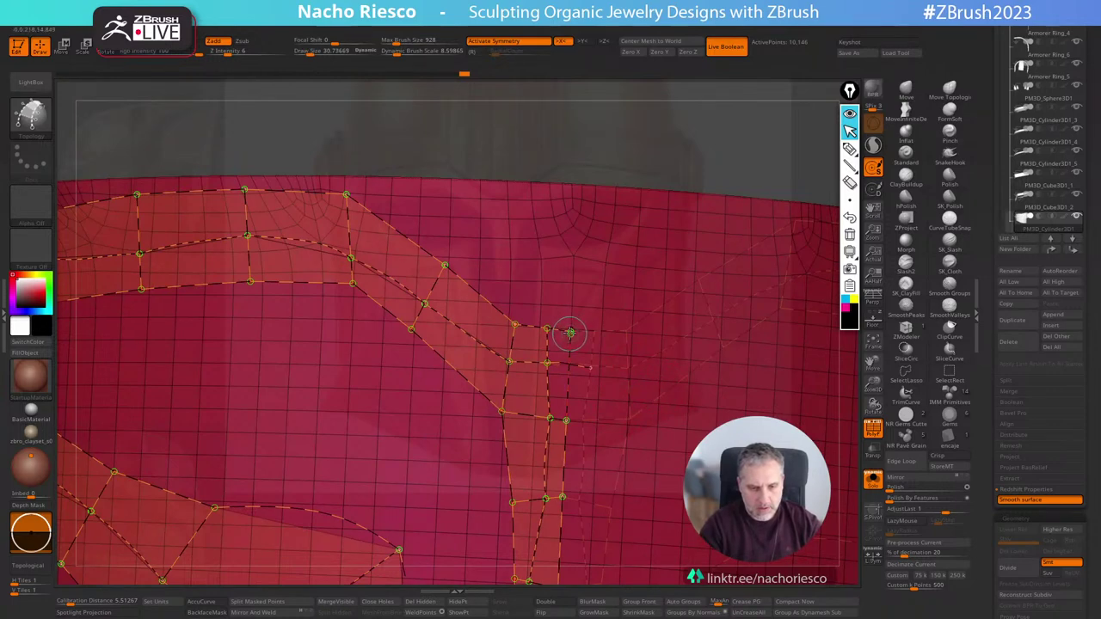
{"action": "right_click_drag", "start_coordinate": [622, 290], "coordinate": [600, 376], "text": "ctrl"}
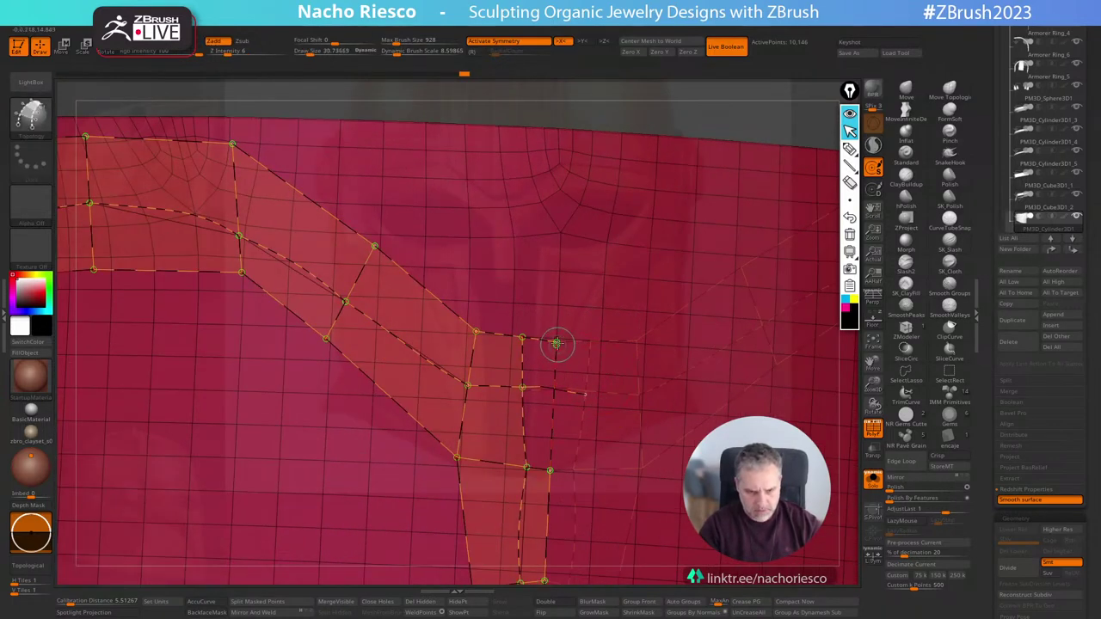
{"action": "left_click", "coordinate": [574, 397], "text": "alt"}
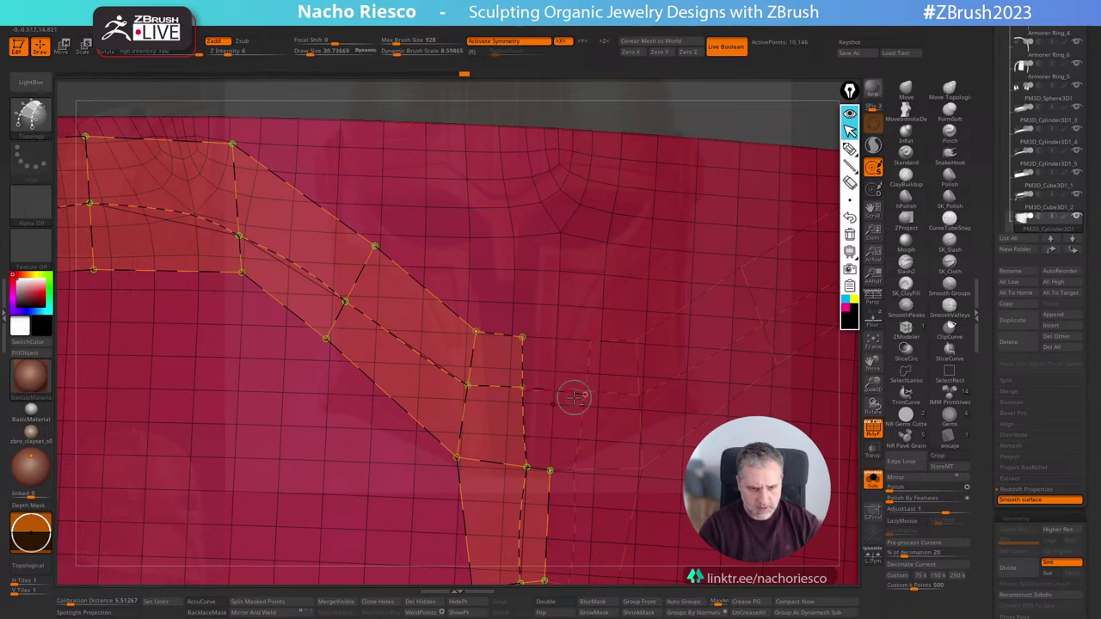
{"action": "left_click", "coordinate": [567, 461], "text": "alt"}
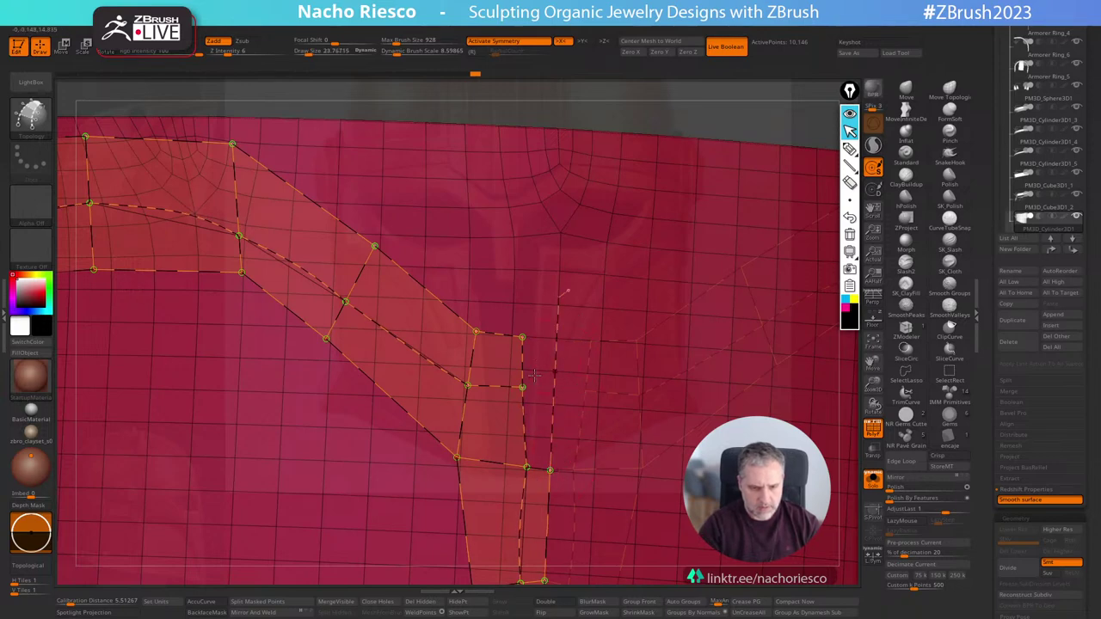
{"action": "left_click_drag", "start_coordinate": [533, 374], "coordinate": [630, 385]}
{"action": "left_click_drag", "start_coordinate": [568, 338], "coordinate": [595, 341]}
{"action": "mouse_move", "coordinate": [730, 326]}
{"action": "right_mouse_down", "text": "ctrl"}
{"action": "mouse_move", "coordinate": [689, 187]}
{"action": "mouse_move", "coordinate": [700, 151]}
{"action": "right_mouse_up", "text": "ctrl"}
{"action": "left_click_drag", "start_coordinate": [699, 151], "coordinate": [726, 146]}
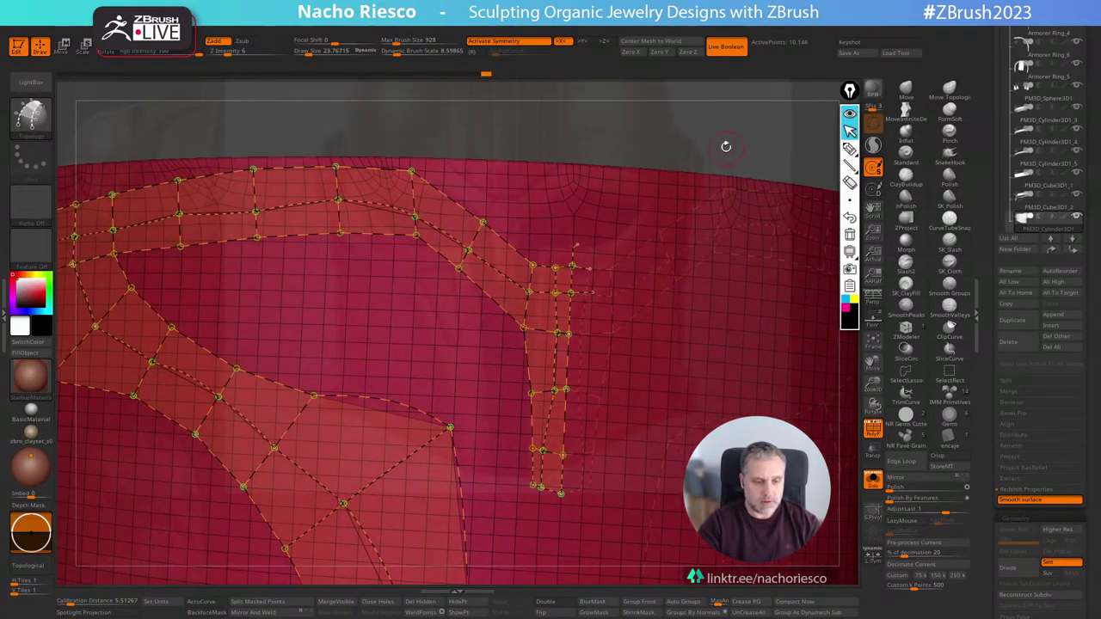
Draw additional cross curves across the lower eye band and the top of the cheek, between the existing cross curves.
{"action": "right_click_drag", "start_coordinate": [725, 146], "coordinate": [766, 90], "text": "ctrl"}
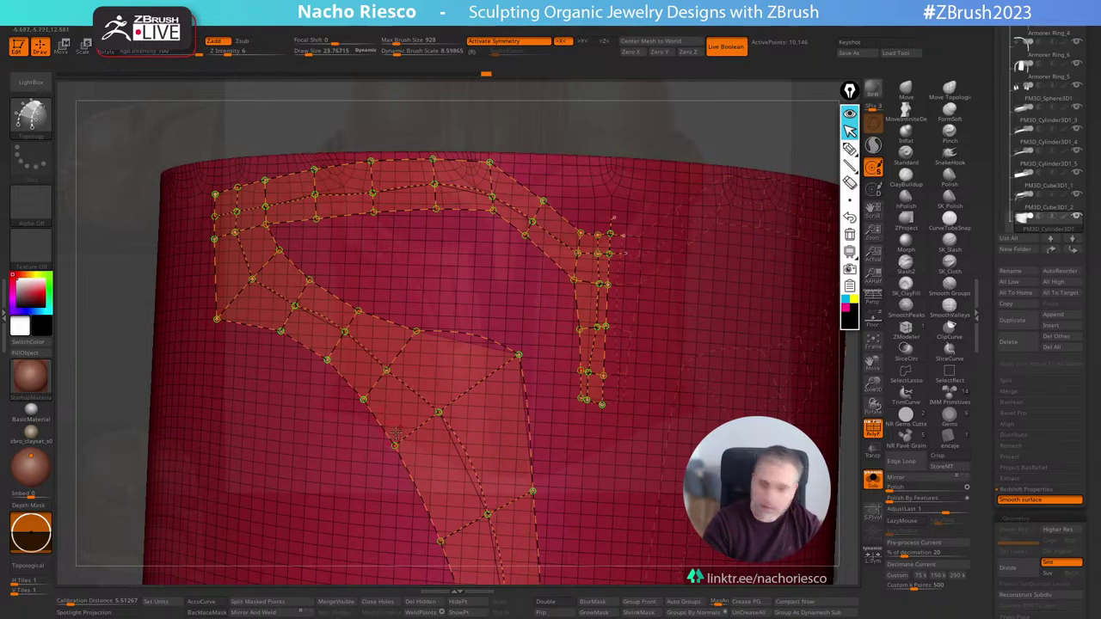
{"action": "left_click_drag", "start_coordinate": [371, 435], "coordinate": [487, 310]}
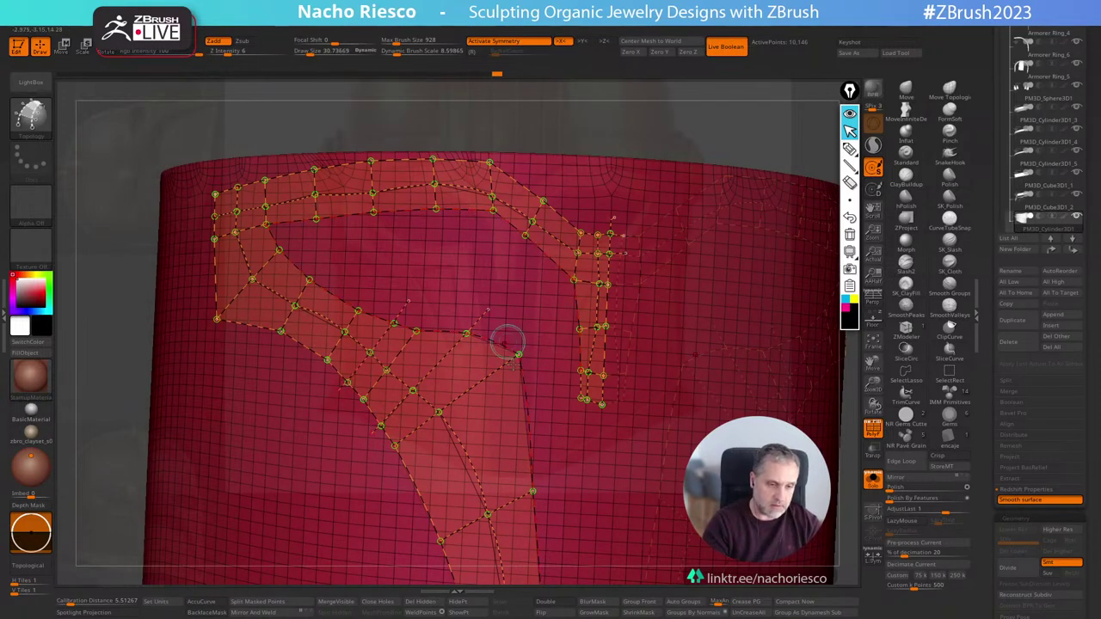
{"action": "right_click_drag", "start_coordinate": [535, 429], "coordinate": [618, 357]}
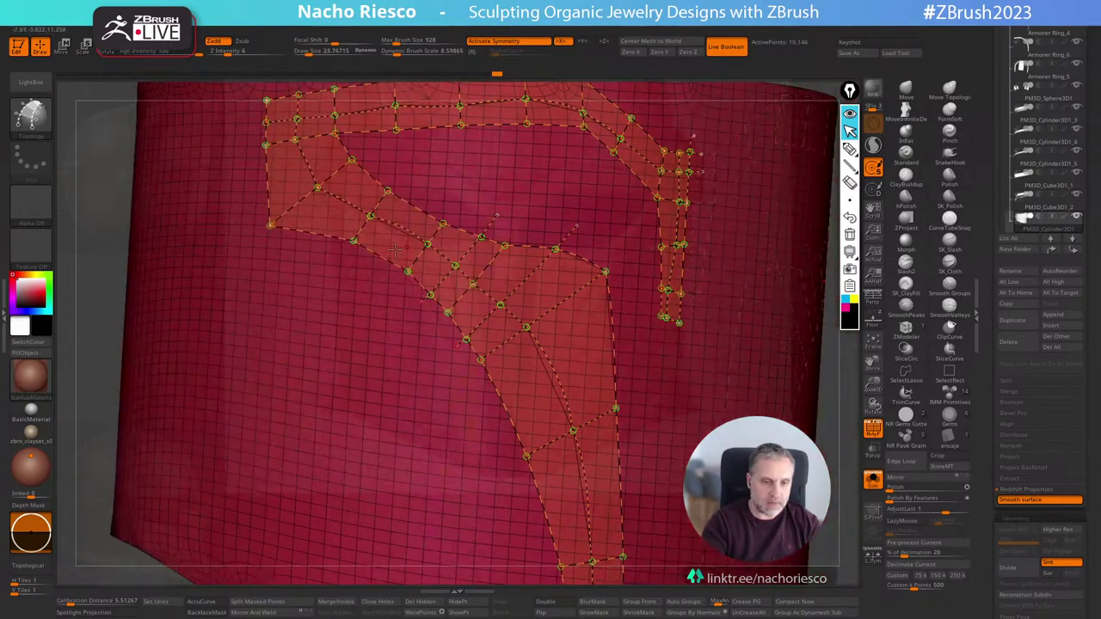
{"action": "right_click_drag", "start_coordinate": [680, 331], "coordinate": [671, 432], "text": "alt"}
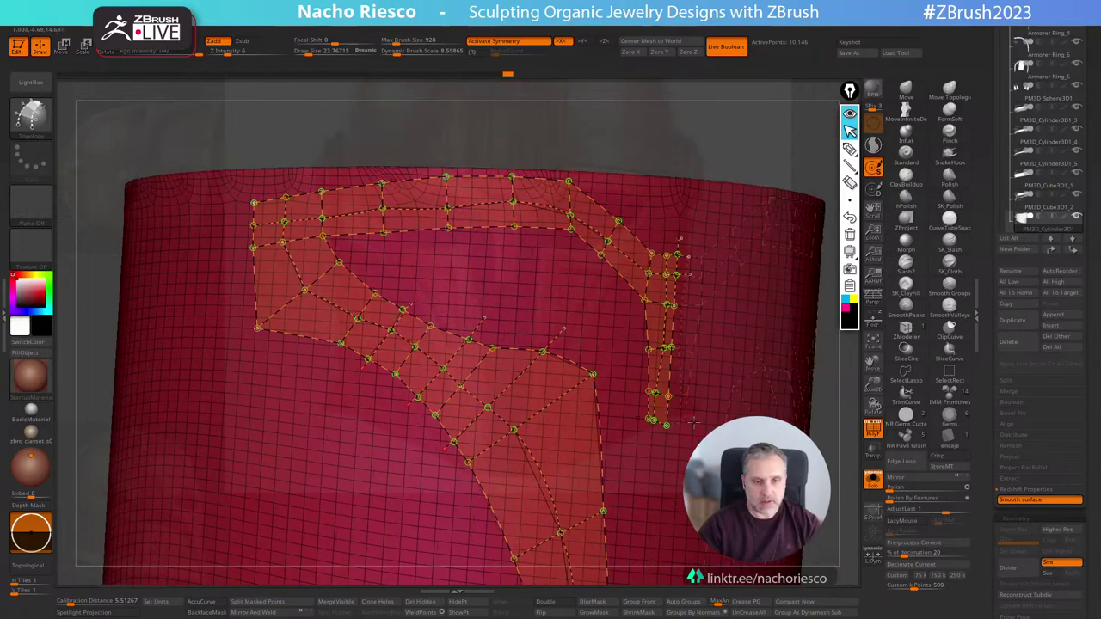
{"action": "right_click_drag", "start_coordinate": [705, 417], "coordinate": [715, 417]}
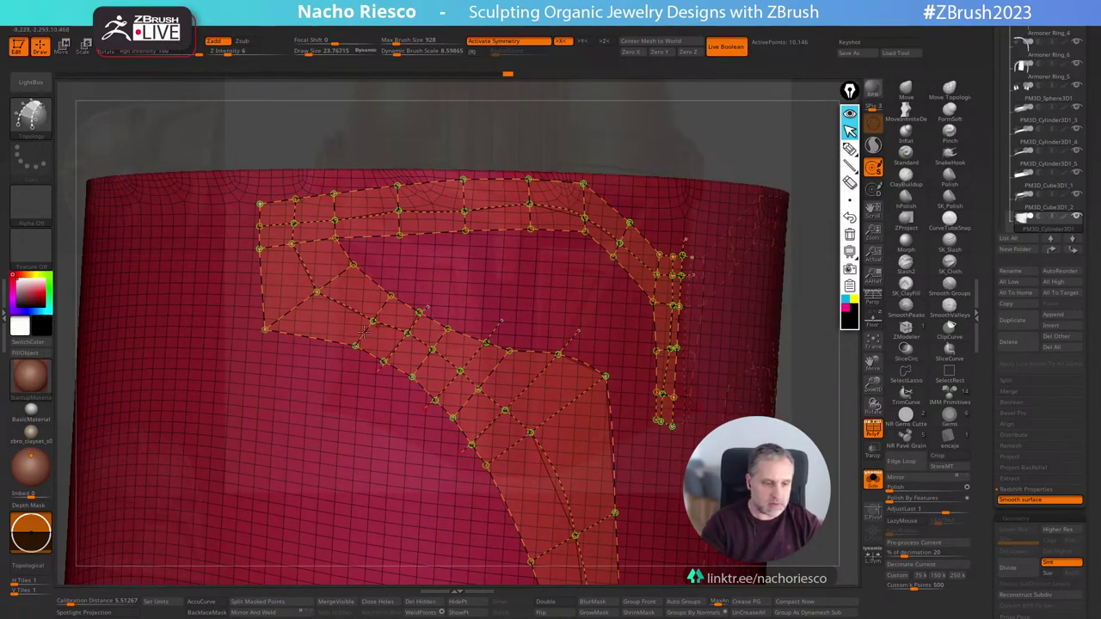
{"action": "left_click_drag", "start_coordinate": [308, 348], "coordinate": [396, 261]}
Generate the visor mesh from the topology curves and split it off the ring cylinder as masked points.
{"action": "right_click_drag", "start_coordinate": [682, 399], "coordinate": [599, 279]}
{"action": "right_click_drag", "start_coordinate": [614, 364], "coordinate": [606, 237], "text": "ctrl"}
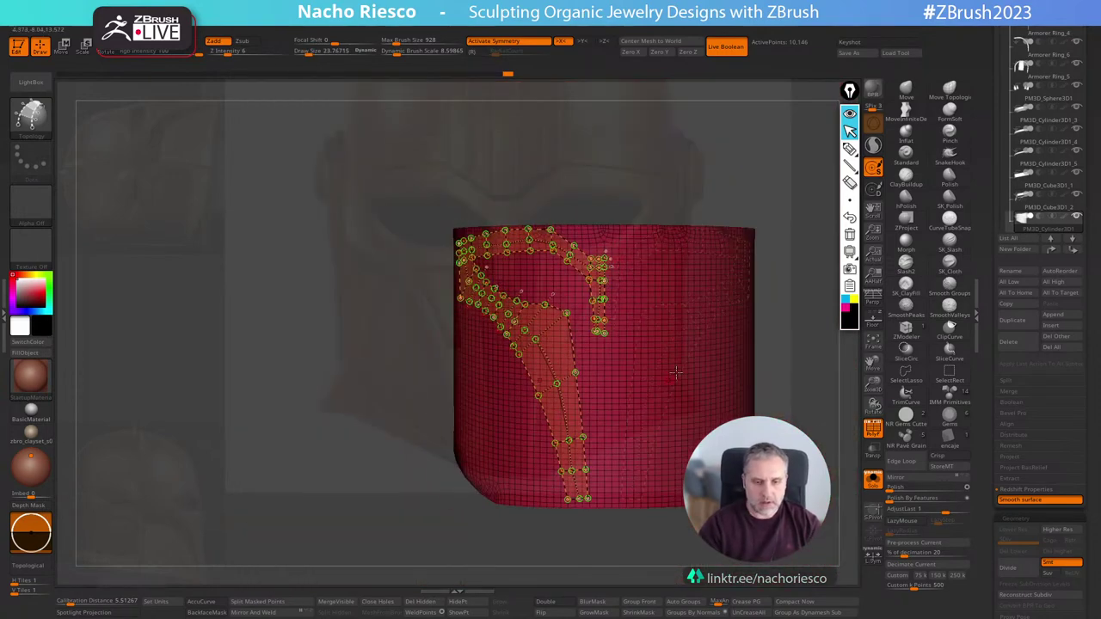
{"action": "right_click_drag", "start_coordinate": [787, 292], "coordinate": [830, 420], "text": "alt"}
{"action": "left_click", "coordinate": [638, 442]}
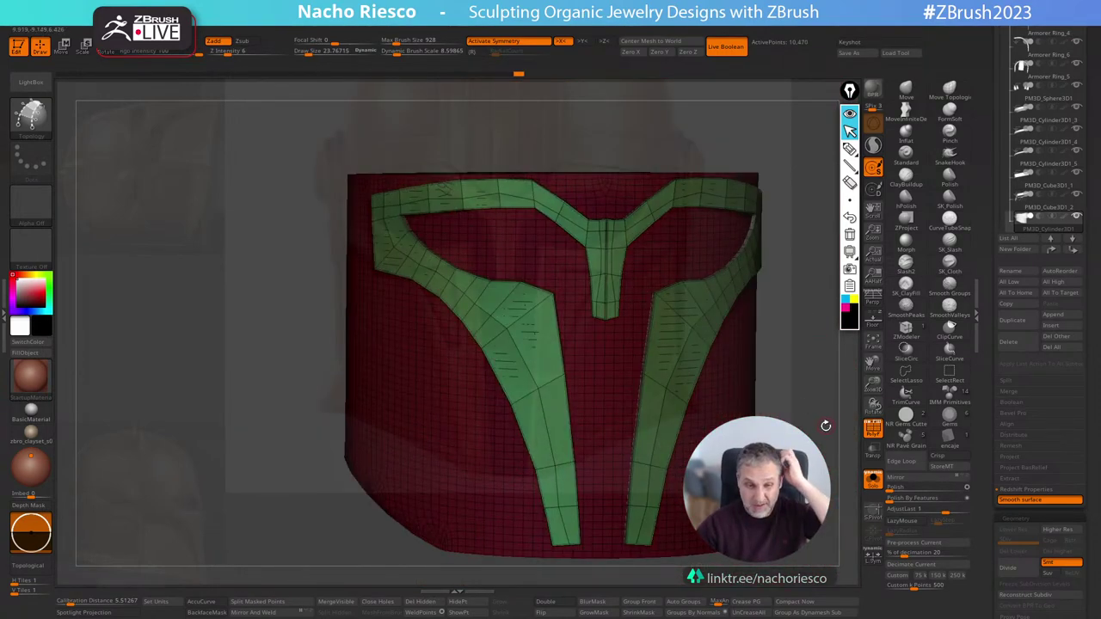
{"action": "left_click", "coordinate": [267, 602]}
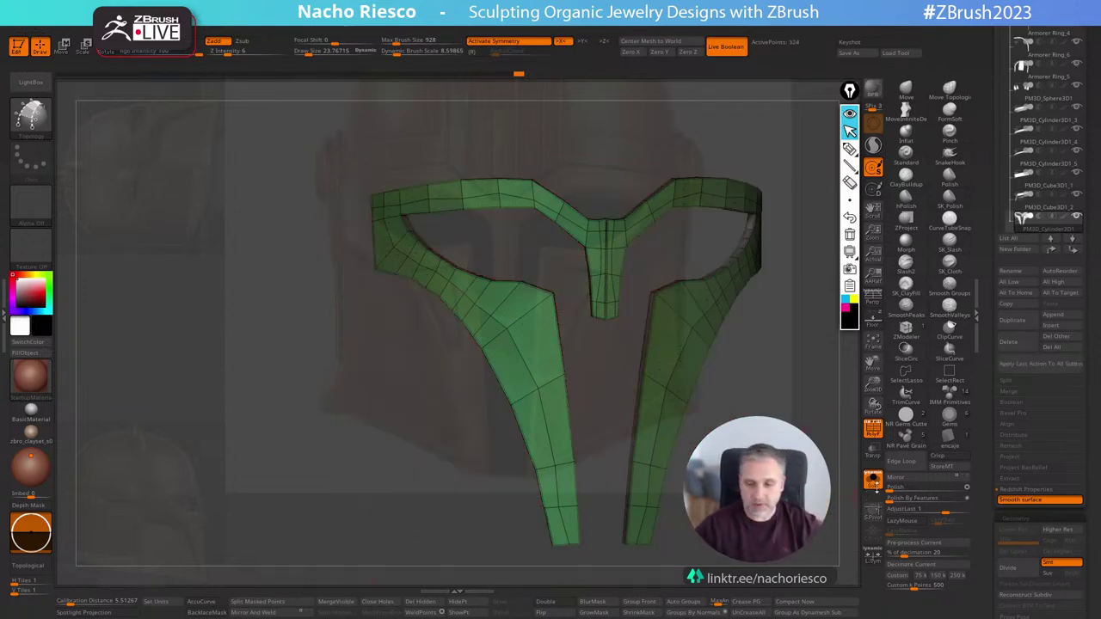
Isolate a single surface layer of the visor by its polygroup and delete the hidden geometry.
{"action": "right_click_drag", "start_coordinate": [778, 481], "coordinate": [712, 490]}
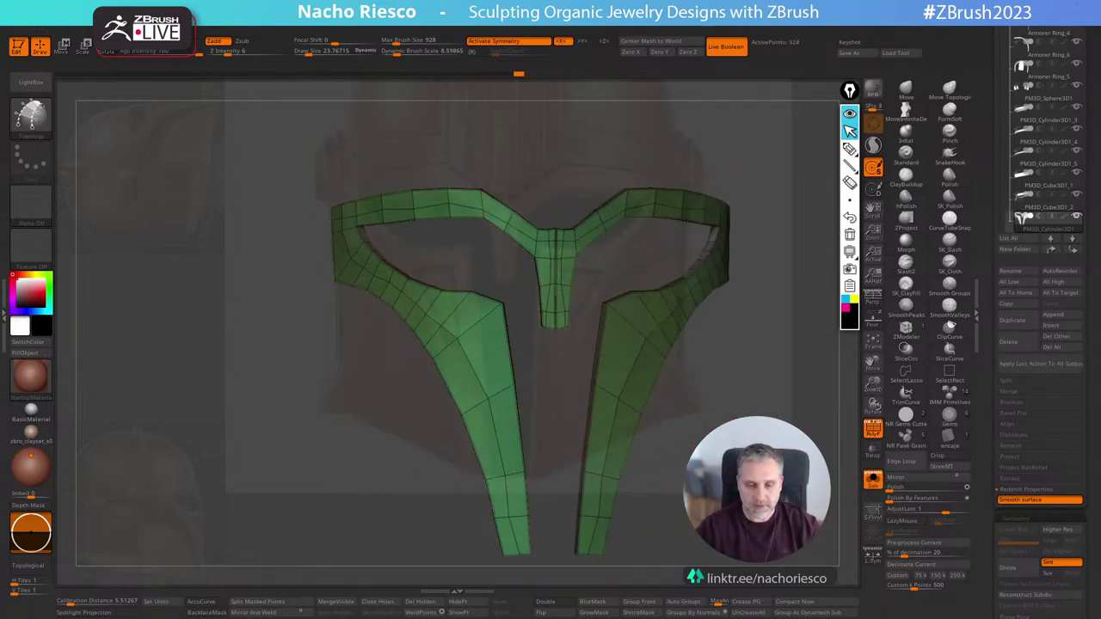
{"action": "left_click", "coordinate": [646, 341], "text": "ctrl+shift"}
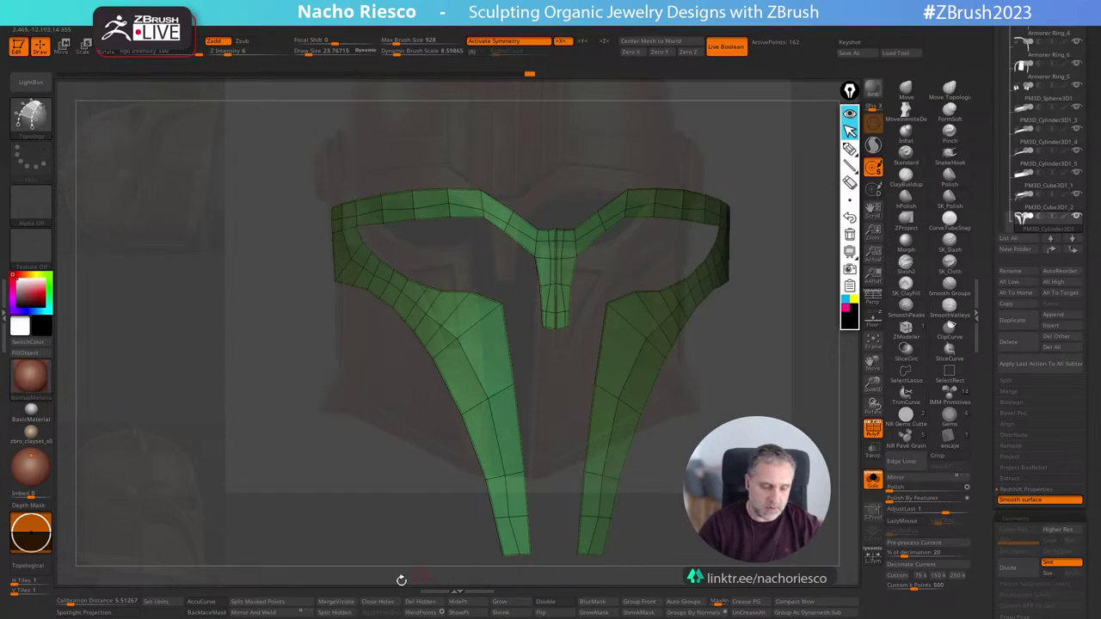
{"action": "left_click", "coordinate": [424, 603]}
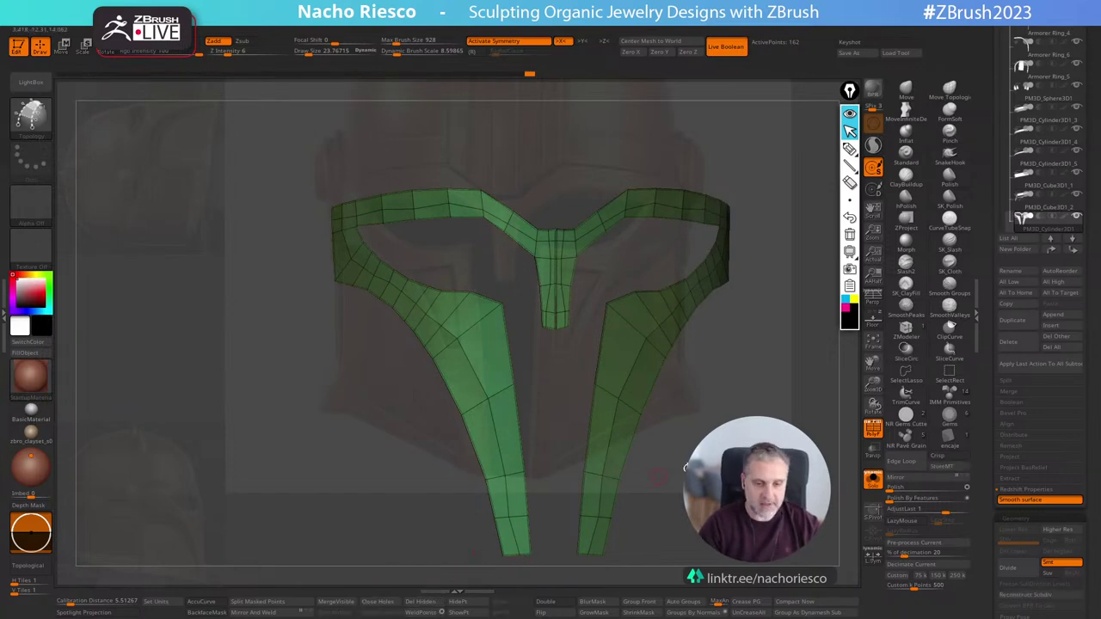
Even out the spacing of the nose guard's lengthwise edges and level its top edge with the Move brush.
{"action": "right_click_drag", "start_coordinate": [593, 540], "coordinate": [578, 540]}
{"action": "right_click_drag", "start_coordinate": [585, 318], "coordinate": [602, 412], "text": "ctrl"}
{"action": "right_click_drag", "start_coordinate": [602, 275], "coordinate": [675, 367], "text": "alt"}
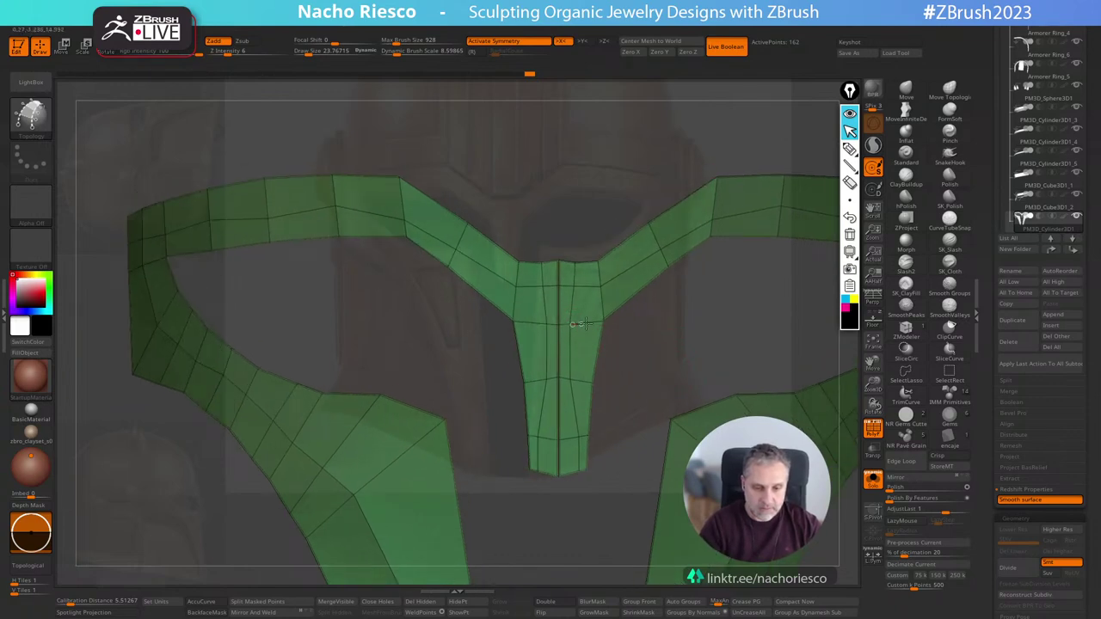
{"action": "left_click", "coordinate": [577, 326]}
{"action": "key", "text": "b"}
{"action": "key", "text": "z"}
{"action": "key", "text": "m"}
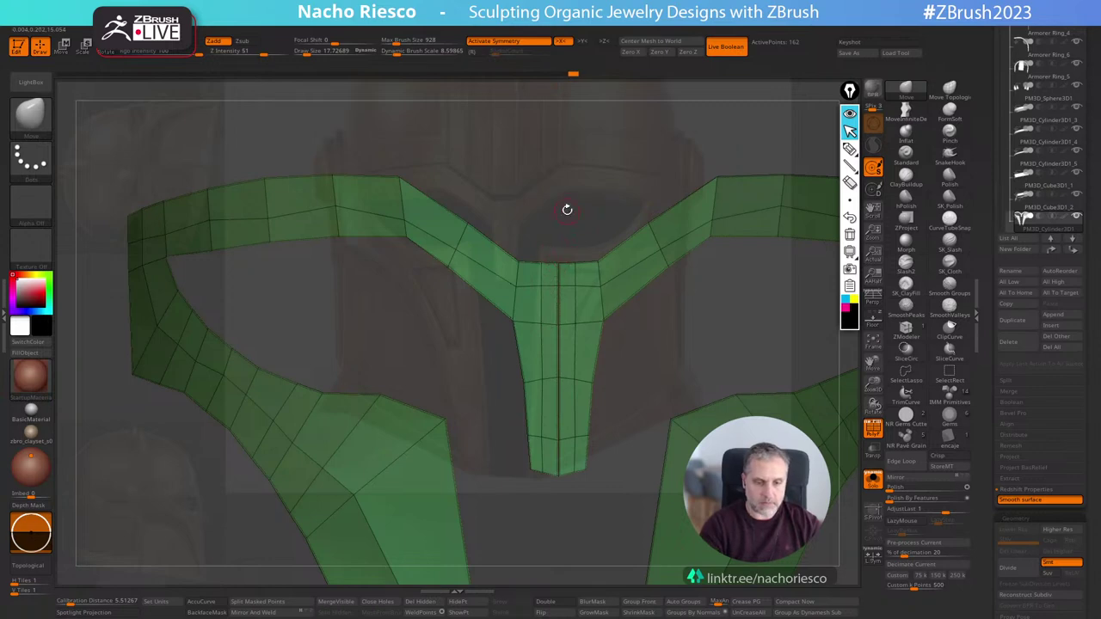
{"action": "left_click_drag", "start_coordinate": [568, 209], "coordinate": [641, 243], "text": "alt"}
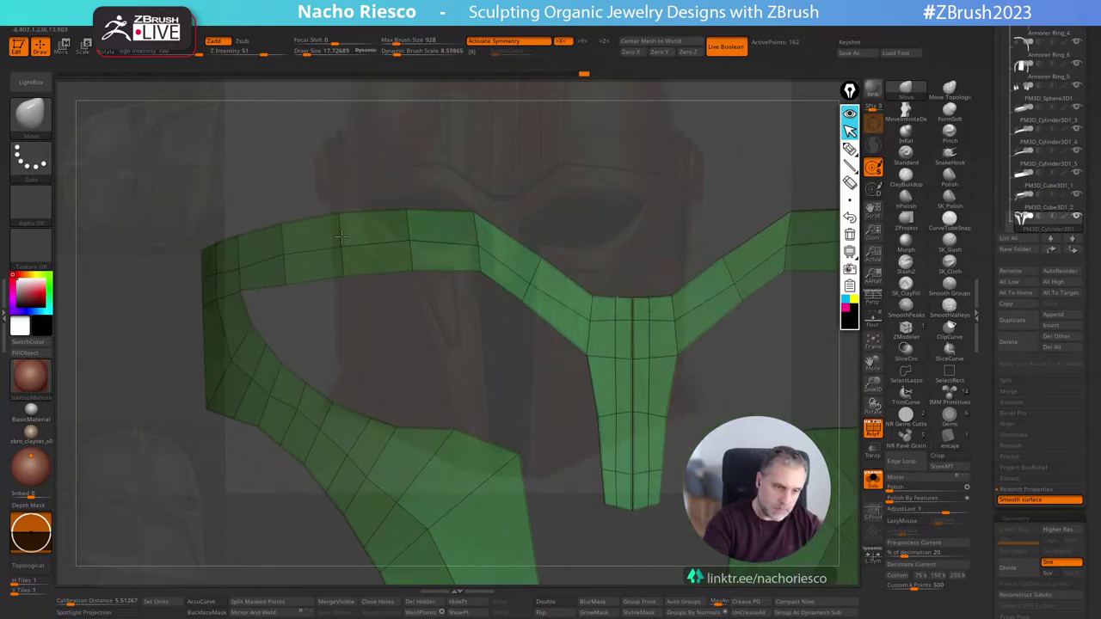
{"action": "right_click_drag", "start_coordinate": [582, 217], "coordinate": [438, 336]}
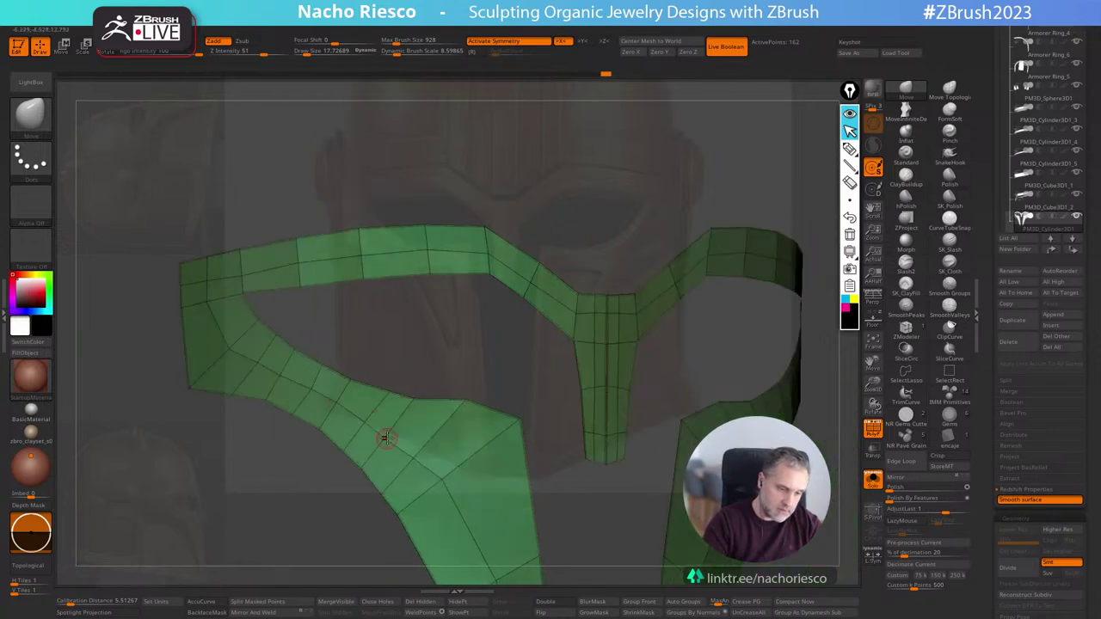
Straighten the cheek's top edge, adjust its inner points and flatten the nose guard's bottom edge with the Move brush.
{"action": "right_click_drag", "start_coordinate": [343, 167], "coordinate": [483, 169]}
{"action": "right_click_drag", "start_coordinate": [404, 275], "coordinate": [523, 392]}
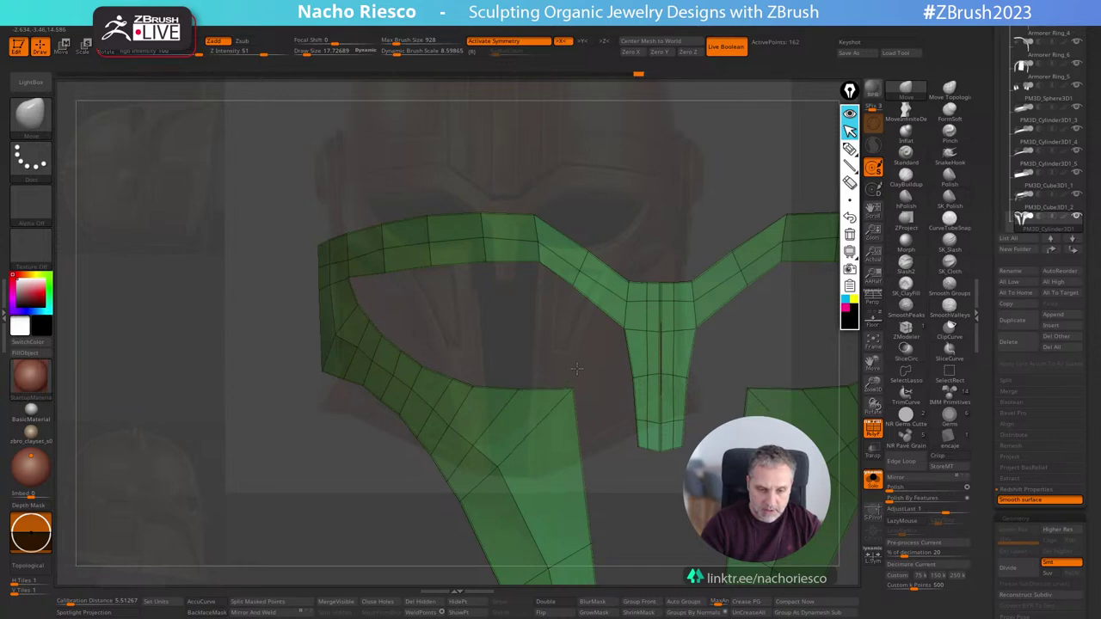
{"action": "right_click_drag", "start_coordinate": [594, 385], "coordinate": [562, 344]}
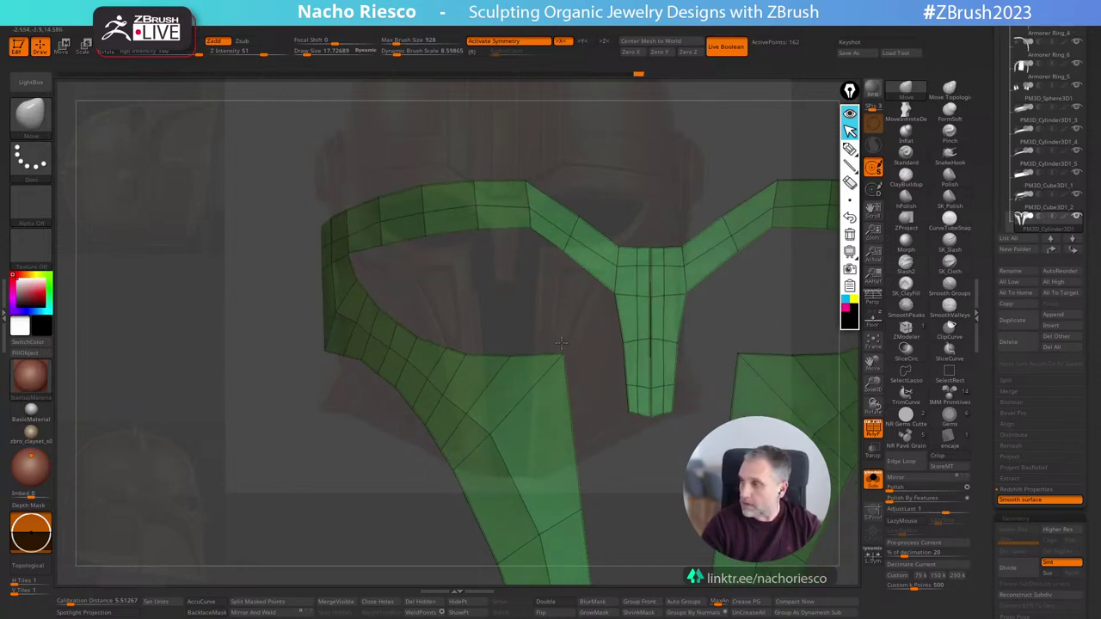
{"action": "right_click_drag", "start_coordinate": [491, 435], "coordinate": [462, 409]}
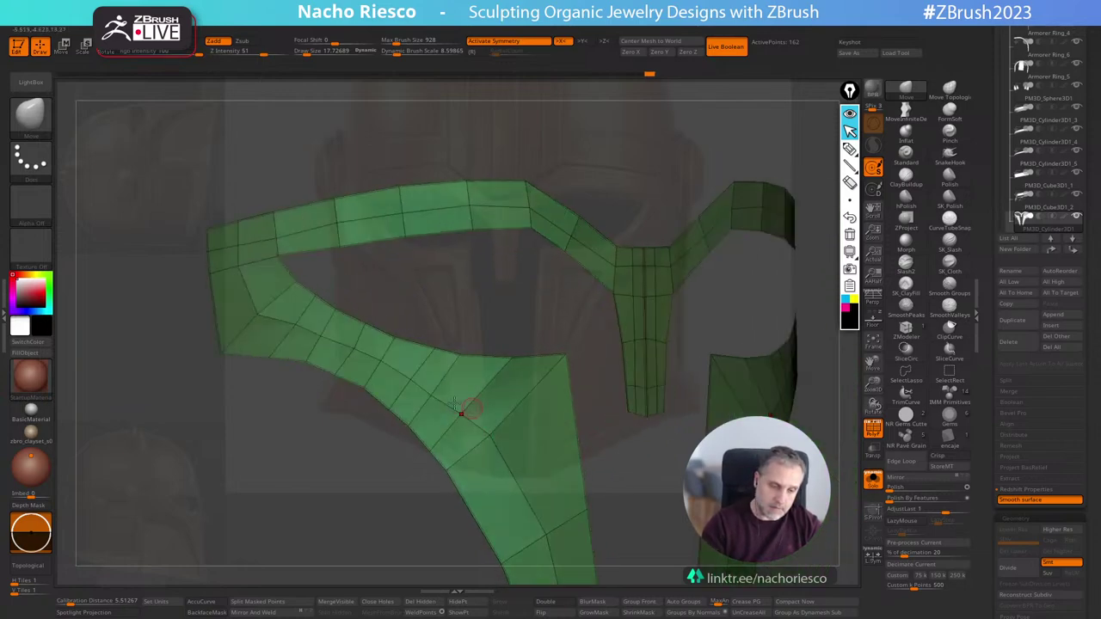
{"action": "left_click_drag", "start_coordinate": [602, 477], "coordinate": [613, 376], "text": "alt"}
{"action": "right_click_drag", "start_coordinate": [609, 403], "coordinate": [597, 373]}
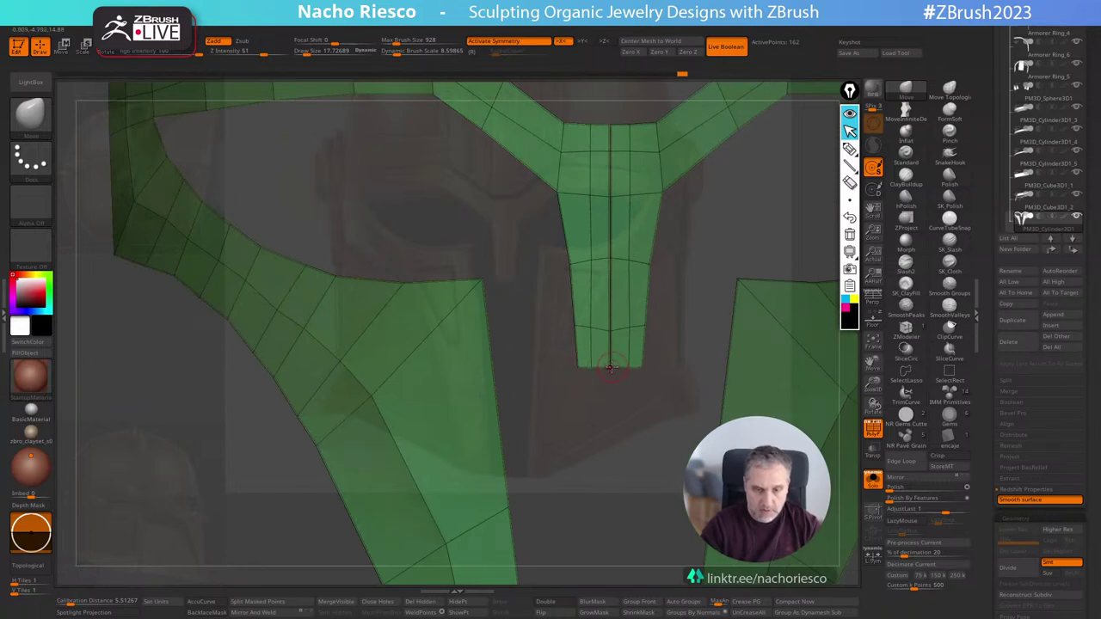
{"action": "right_click_drag", "start_coordinate": [620, 457], "coordinate": [597, 511]}
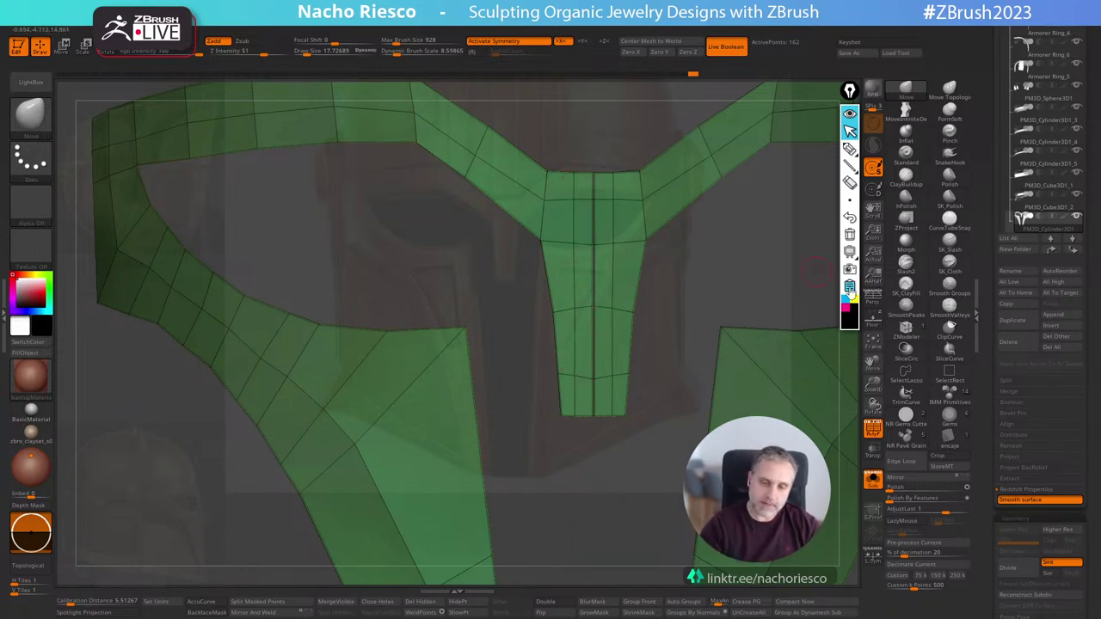
Delete the extra lengthwise edge loops on both sides of the nose guard with ZModeler's Delete action set to EdgeLoop Complete.
{"action": "left_click", "coordinate": [904, 327]}
{"action": "key", "text": "space"}
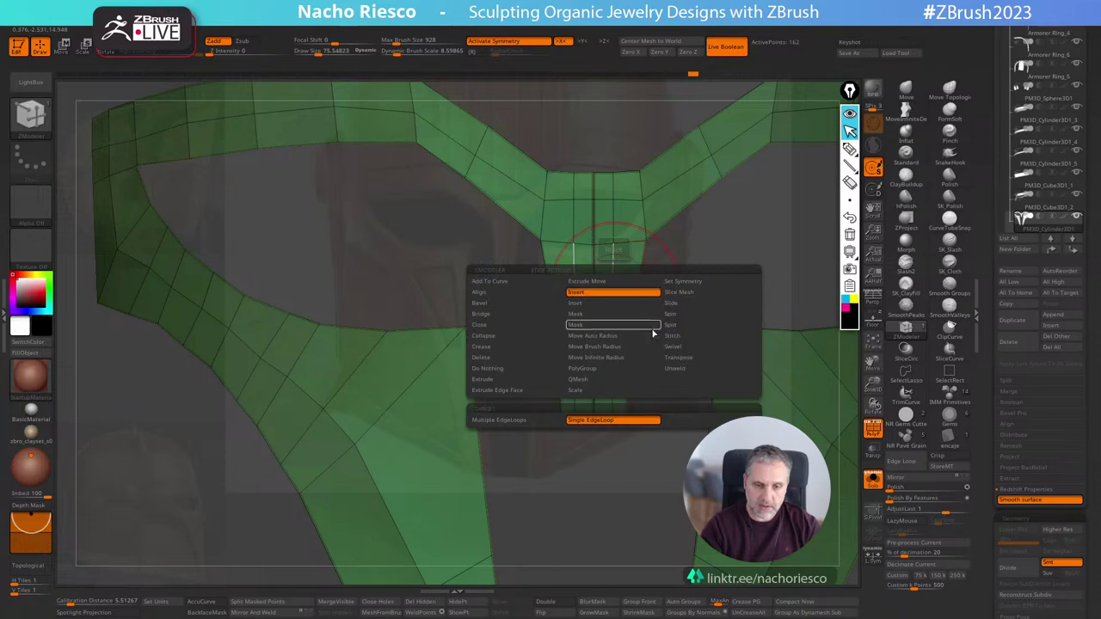
{"action": "left_click", "coordinate": [500, 357]}
{"action": "left_click", "coordinate": [595, 420]}
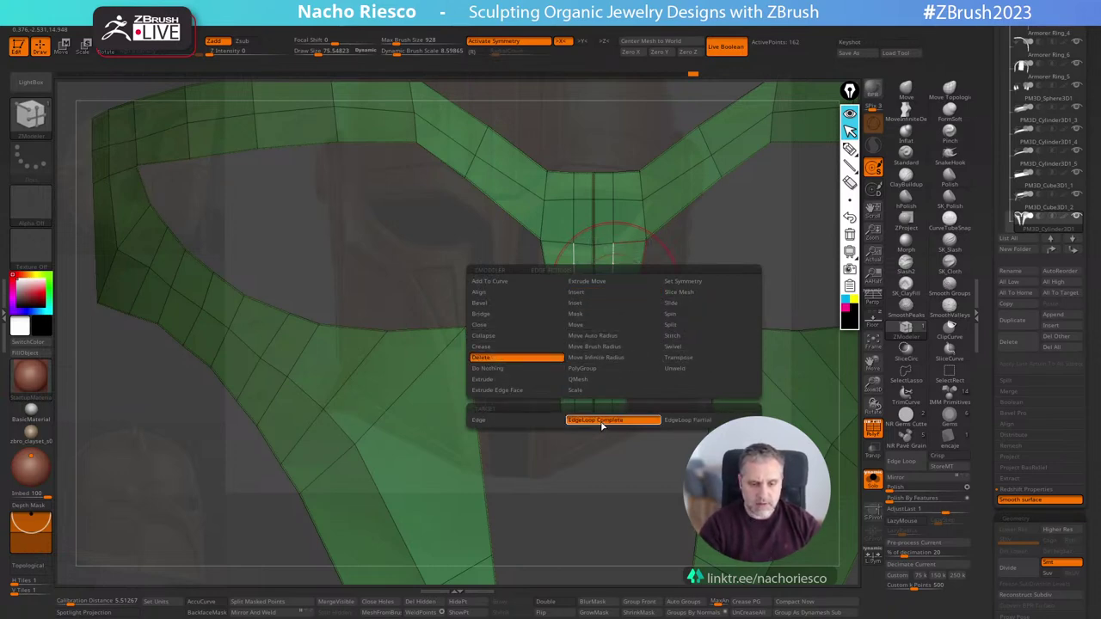
{"action": "left_click", "coordinate": [590, 369]}
Adjust the points at the lower ends of the cheeks with the Move brush, centring the middle edge.
{"action": "left_click_drag", "start_coordinate": [598, 533], "coordinate": [596, 431], "text": "alt"}
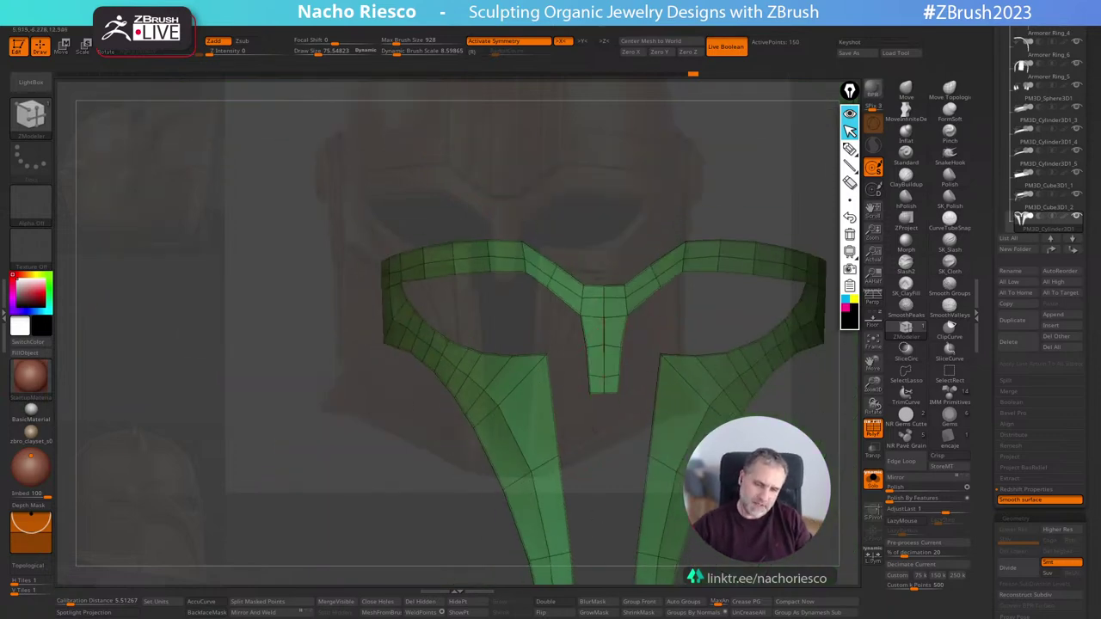
{"action": "mouse_move", "coordinate": [809, 547]}
{"action": "left_mouse_down", "text": "alt"}
{"action": "mouse_move", "coordinate": [749, 334]}
{"action": "mouse_move", "coordinate": [770, 443]}
{"action": "mouse_move", "coordinate": [809, 326]}
{"action": "left_mouse_up", "text": "alt"}
{"action": "left_click", "coordinate": [905, 101]}
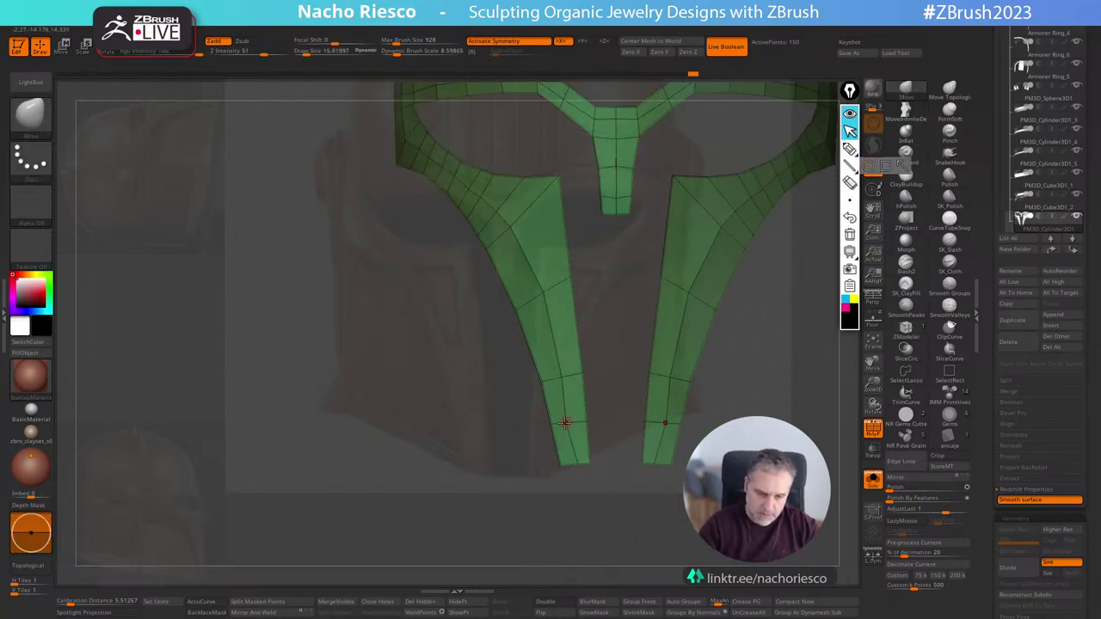
{"action": "left_click_drag", "start_coordinate": [573, 464], "coordinate": [573, 465]}
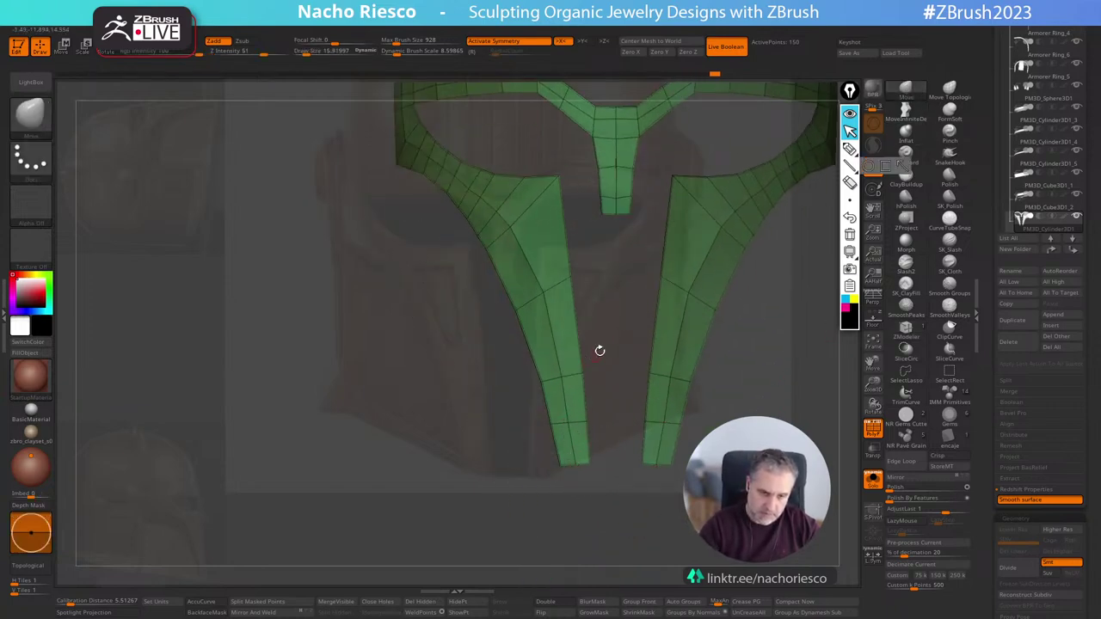
{"action": "left_click_drag", "start_coordinate": [596, 350], "coordinate": [616, 354]}
Save the tool as Armorer Ring_1 in the Stream14B folder, replacing the existing file.
{"action": "left_click_drag", "start_coordinate": [804, 503], "coordinate": [754, 375], "text": "alt"}
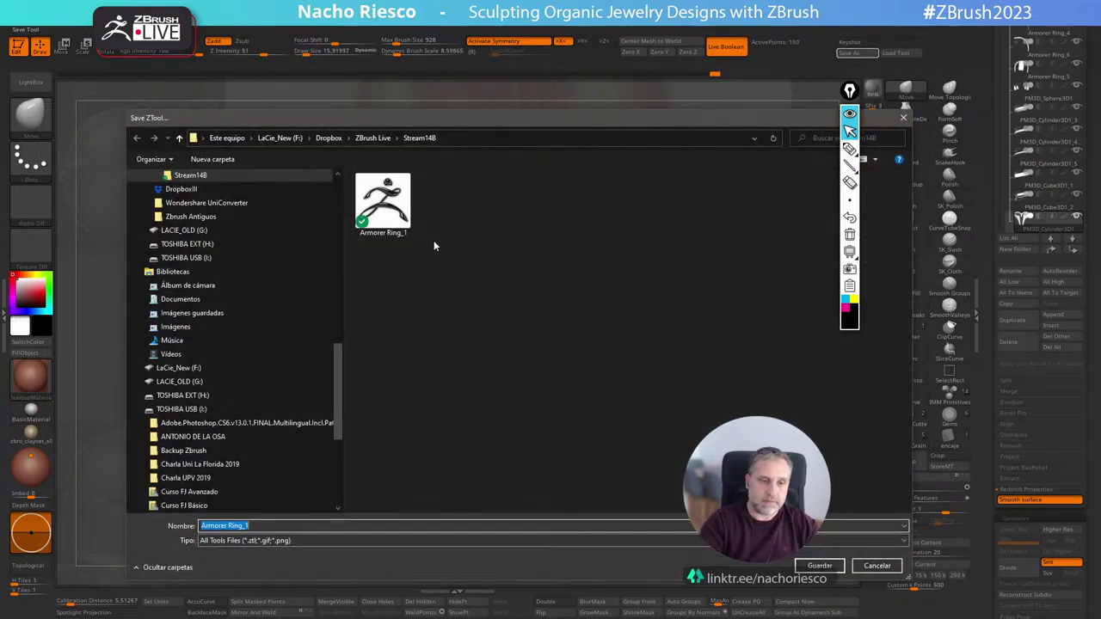
{"action": "double_click", "coordinate": [406, 226]}
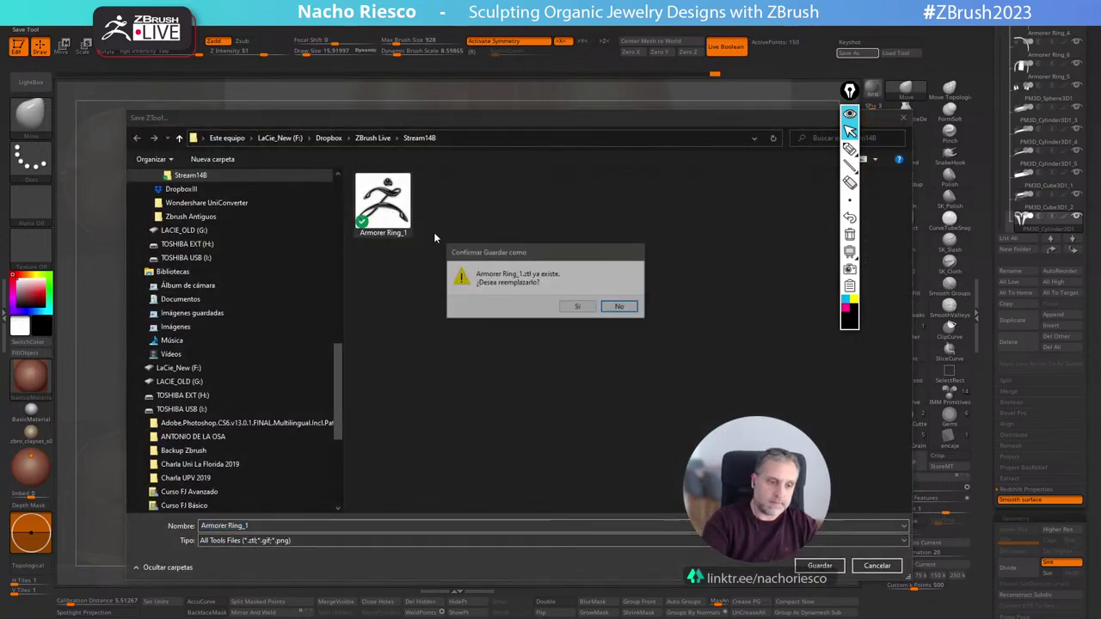
{"action": "left_click", "coordinate": [578, 310]}
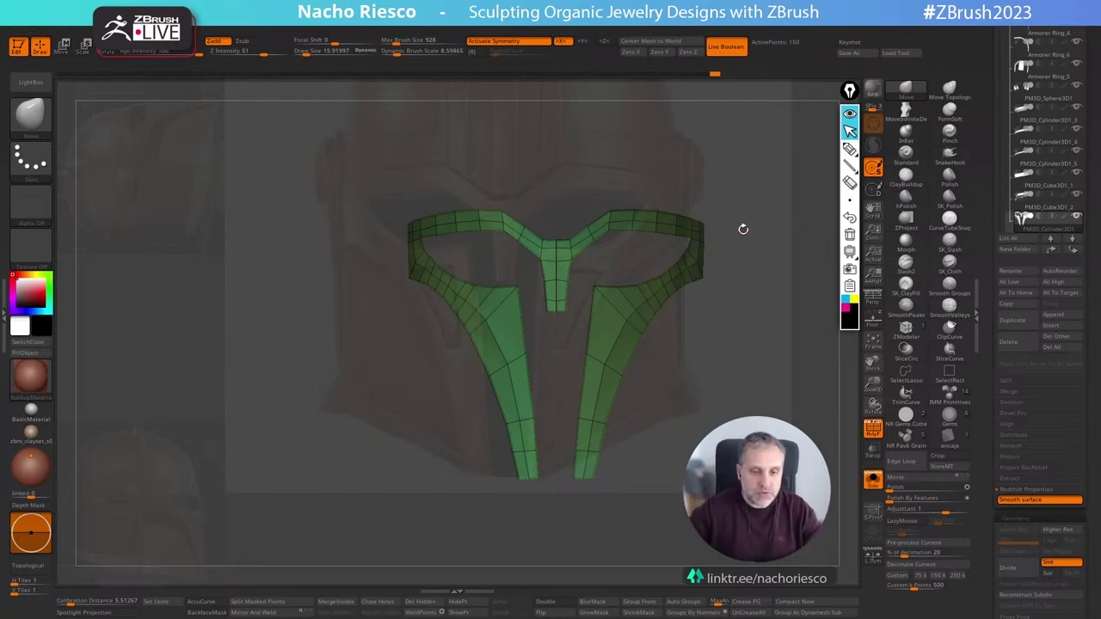
Move the visor aside and show the helmet reference in Spotlight, enlarging its front view.
{"action": "left_click_drag", "start_coordinate": [767, 384], "coordinate": [504, 542], "text": "alt"}
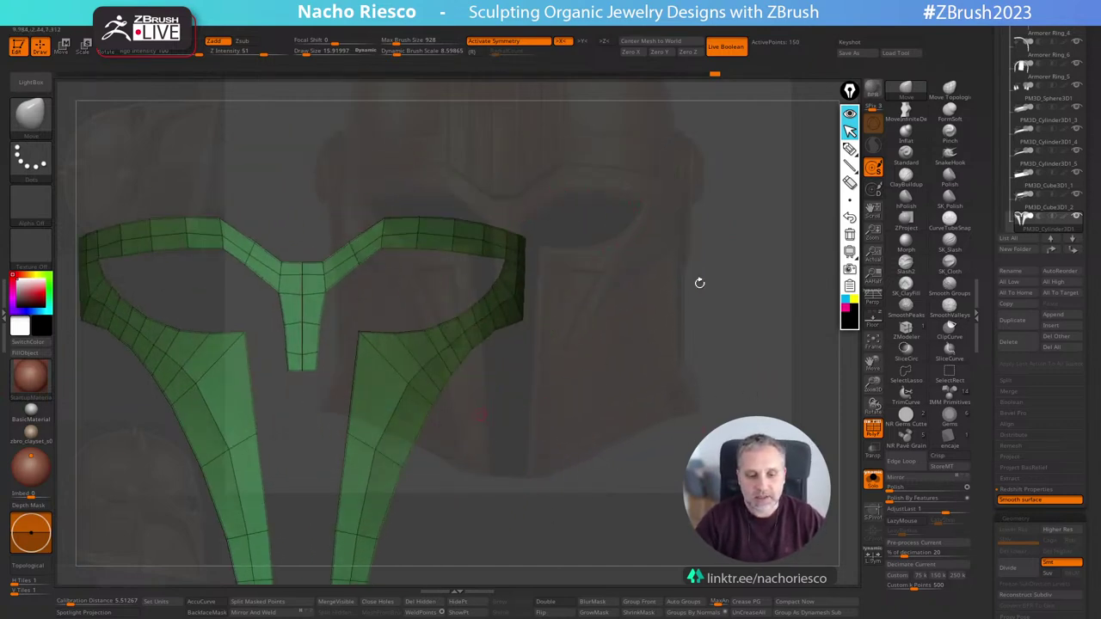
{"action": "key", "text": "shift+z"}
{"action": "left_click_drag", "start_coordinate": [776, 250], "coordinate": [827, 368]}
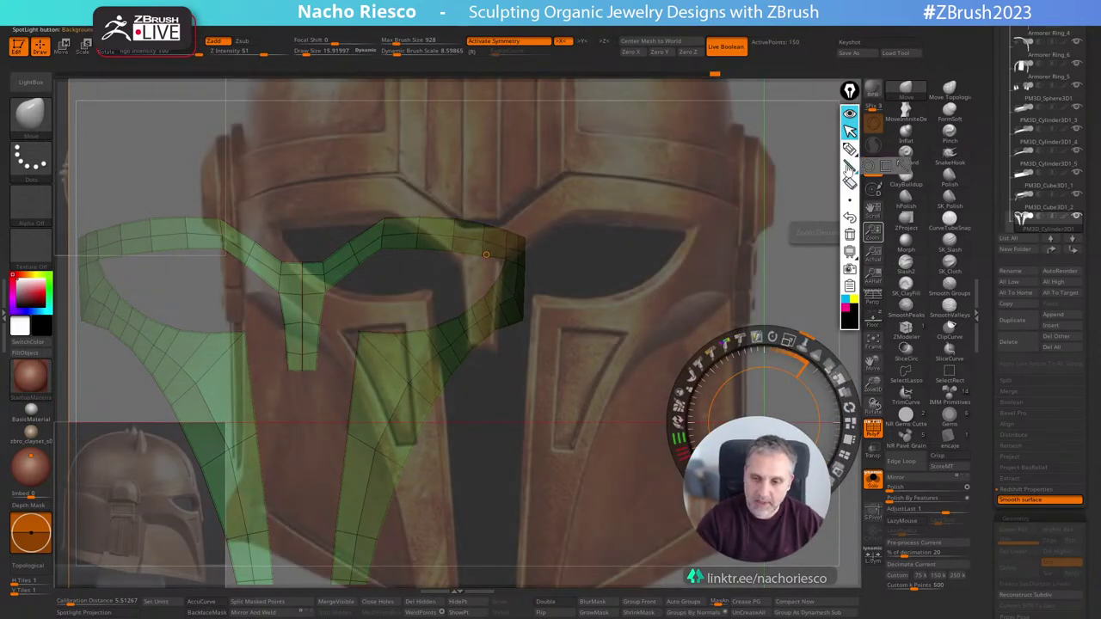
Mark the corner breaks and lower rim of the reference's eye opening with the annotation pen, and clear the marks.
{"action": "left_click", "coordinate": [849, 147]}
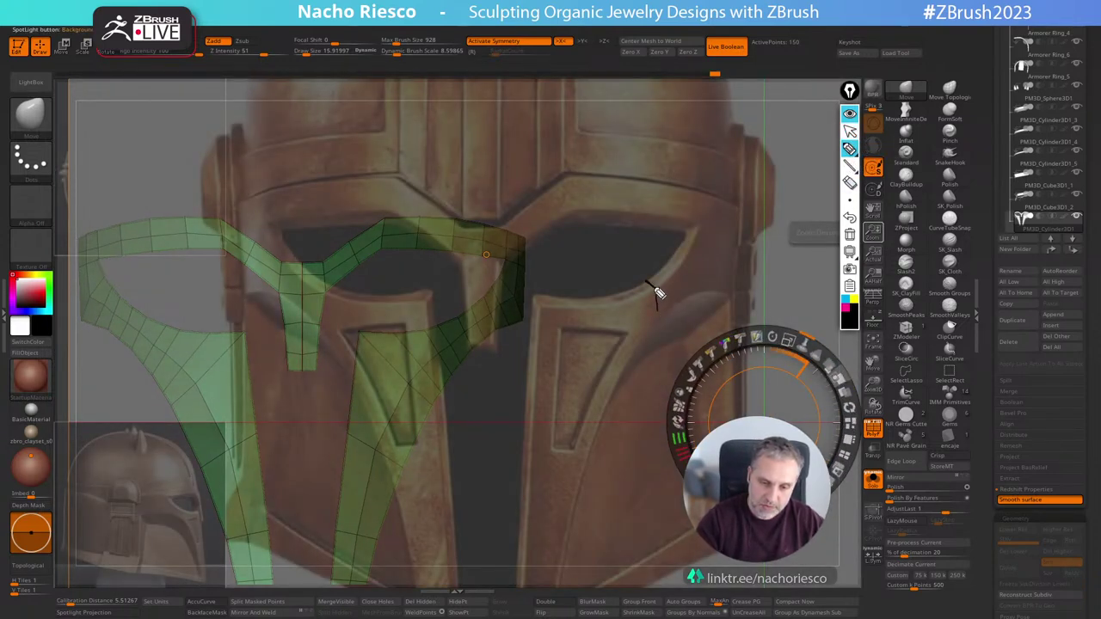
{"action": "left_click_drag", "start_coordinate": [647, 282], "coordinate": [657, 309]}
{"action": "left_click_drag", "start_coordinate": [639, 226], "coordinate": [646, 195]}
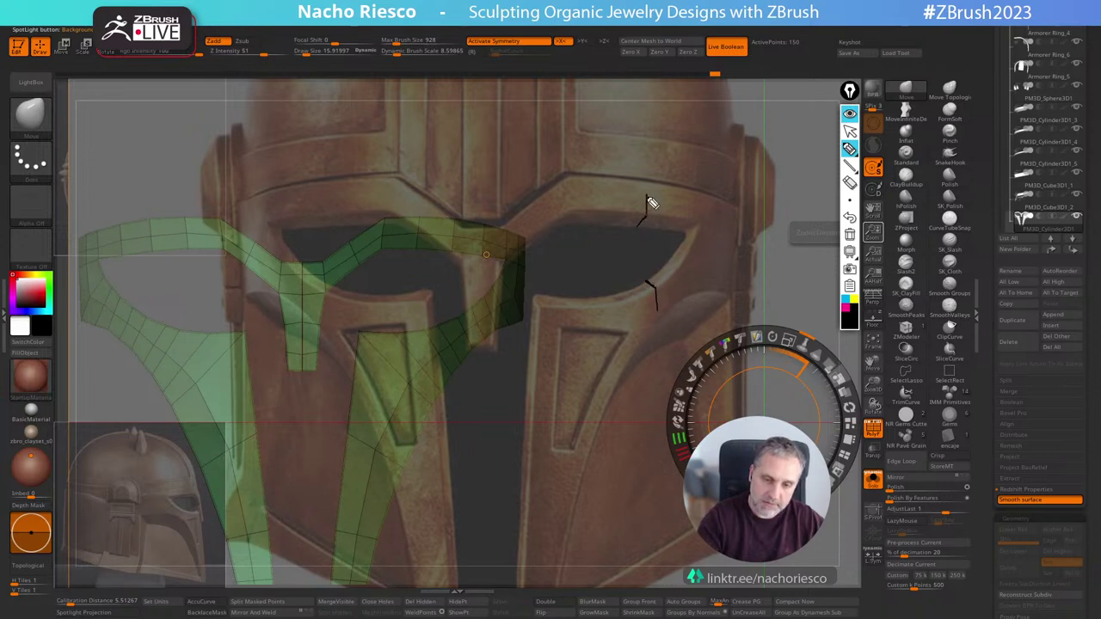
{"action": "mouse_move", "coordinate": [534, 296]}
{"action": "left_mouse_down"}
{"action": "mouse_move", "coordinate": [545, 315]}
{"action": "mouse_move", "coordinate": [657, 290]}
{"action": "left_mouse_up"}
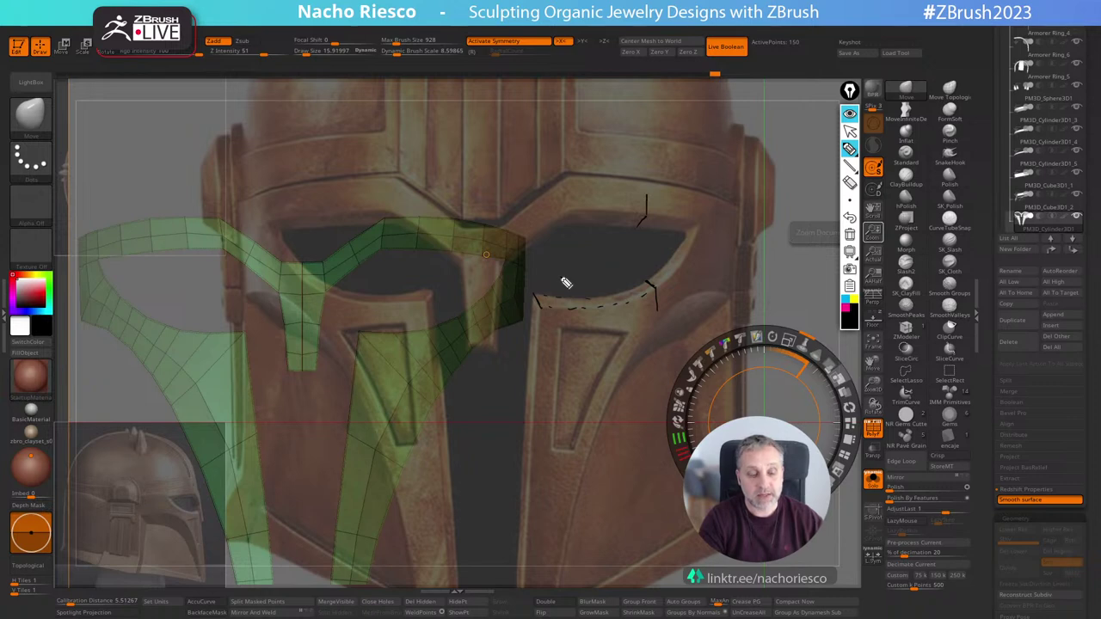
{"action": "left_click", "coordinate": [850, 234]}
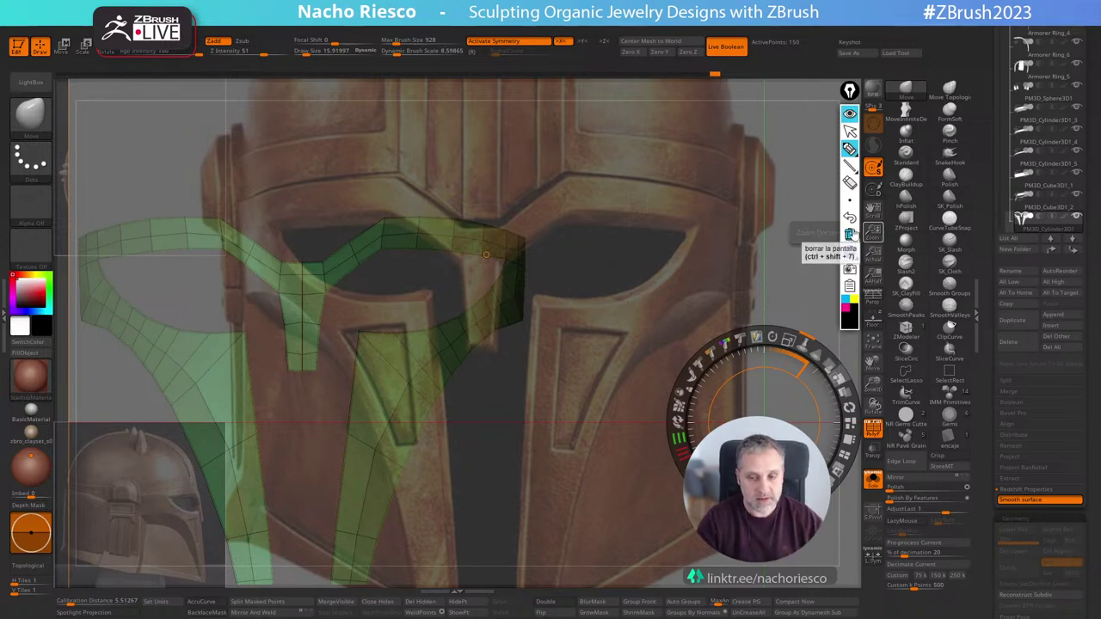
{"action": "left_click", "coordinate": [850, 132]}
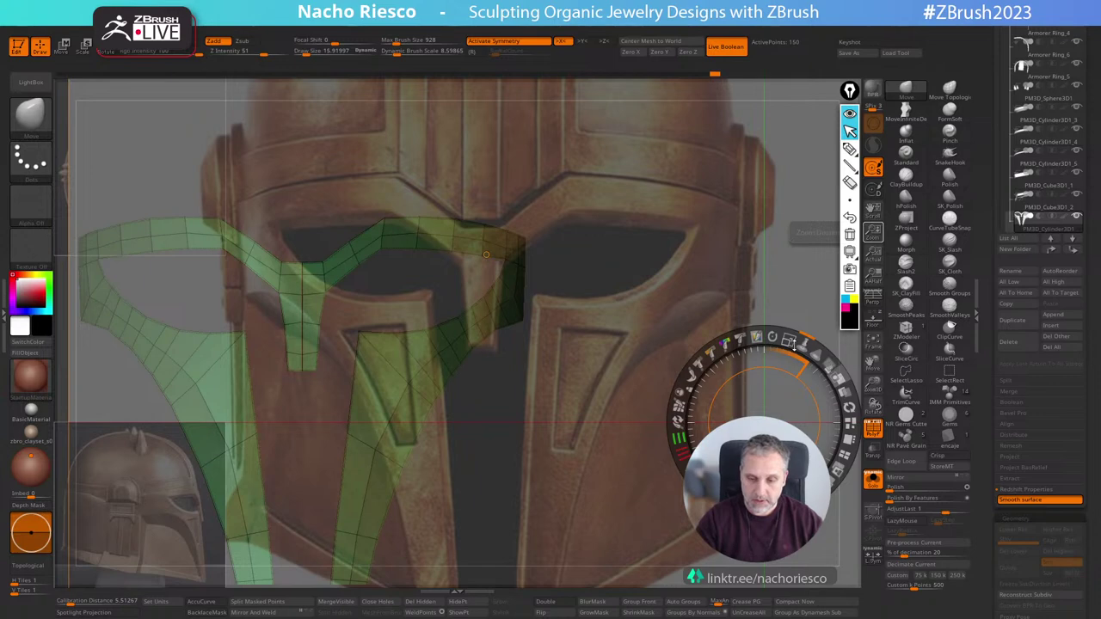
Return the enlarged helmet front view to the tiled column of reference images, leave Spotlight editing and frame the whole visor.
{"action": "left_click_drag", "start_coordinate": [486, 254], "coordinate": [586, 316]}
{"action": "left_click_drag", "start_coordinate": [740, 338], "coordinate": [746, 340]}
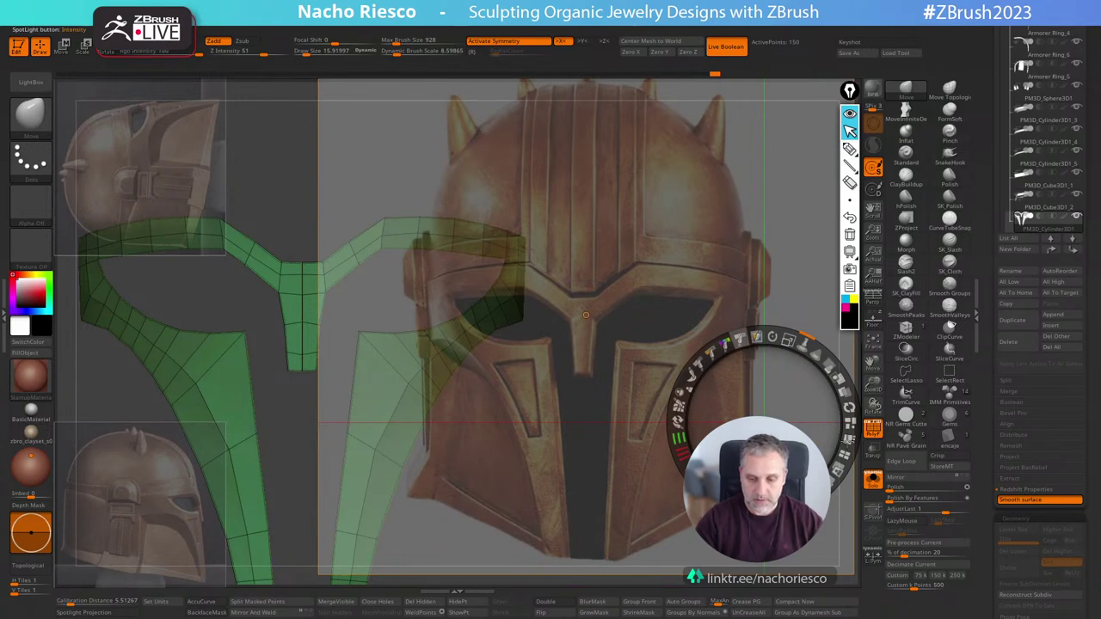
{"action": "left_click", "coordinate": [845, 457]}
{"action": "key", "text": "z"}
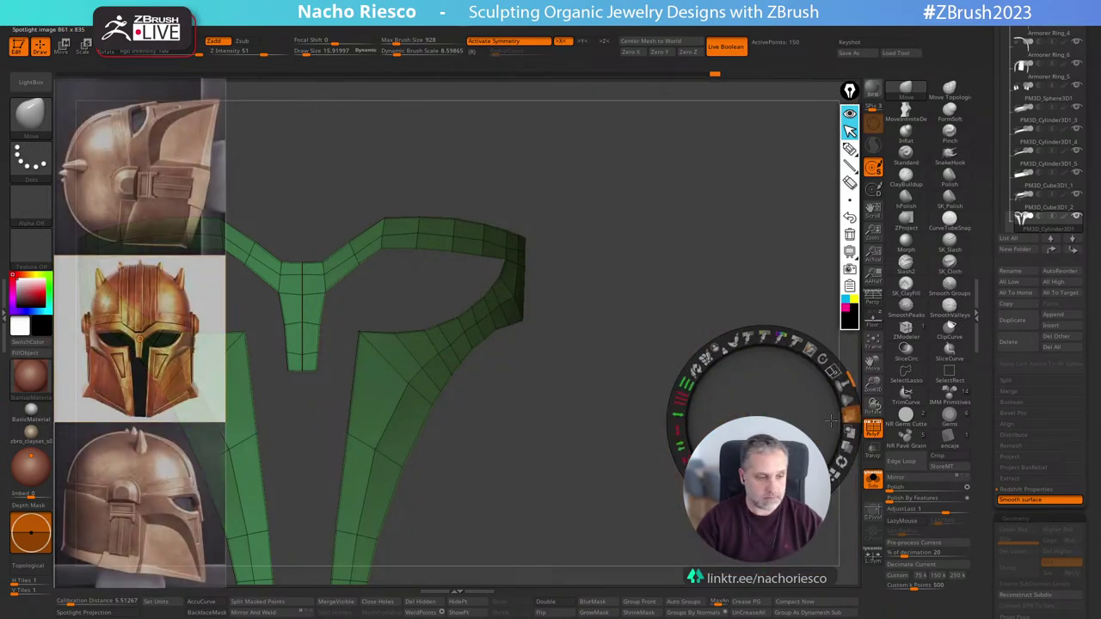
{"action": "key", "text": "f"}
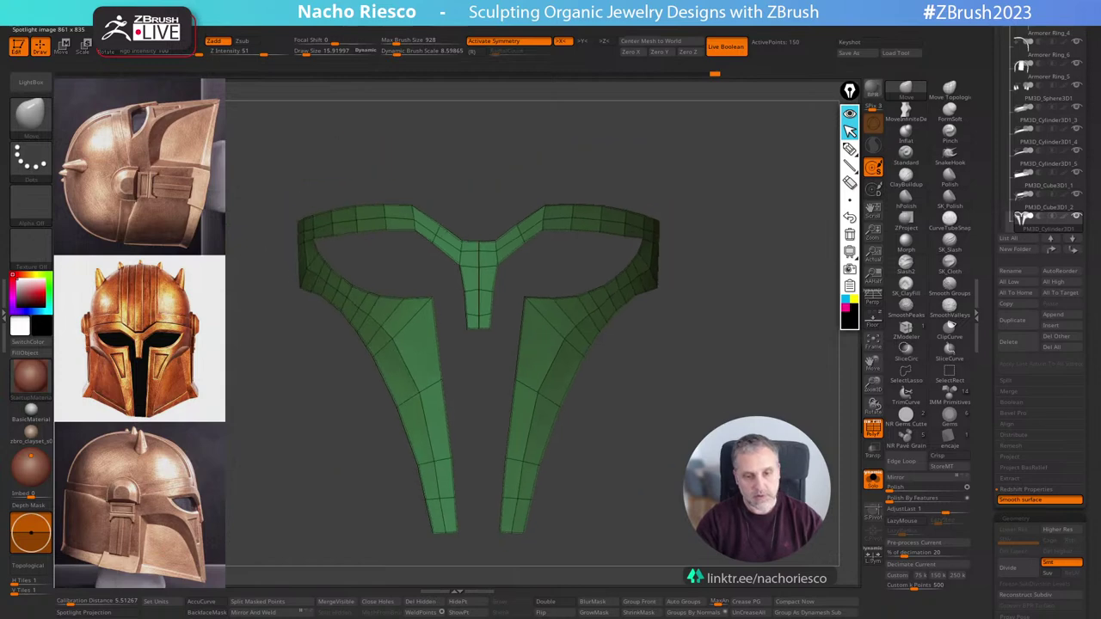
{"action": "mouse_move", "coordinate": [1045, 178]}
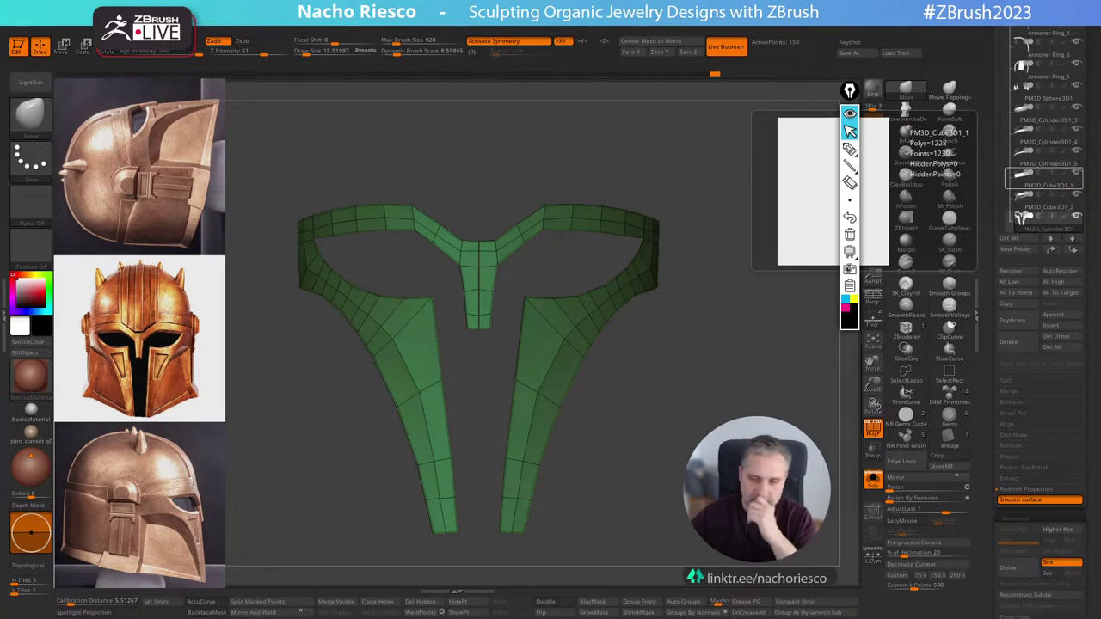
{"action": "left_click_drag", "start_coordinate": [733, 343], "coordinate": [729, 344]}
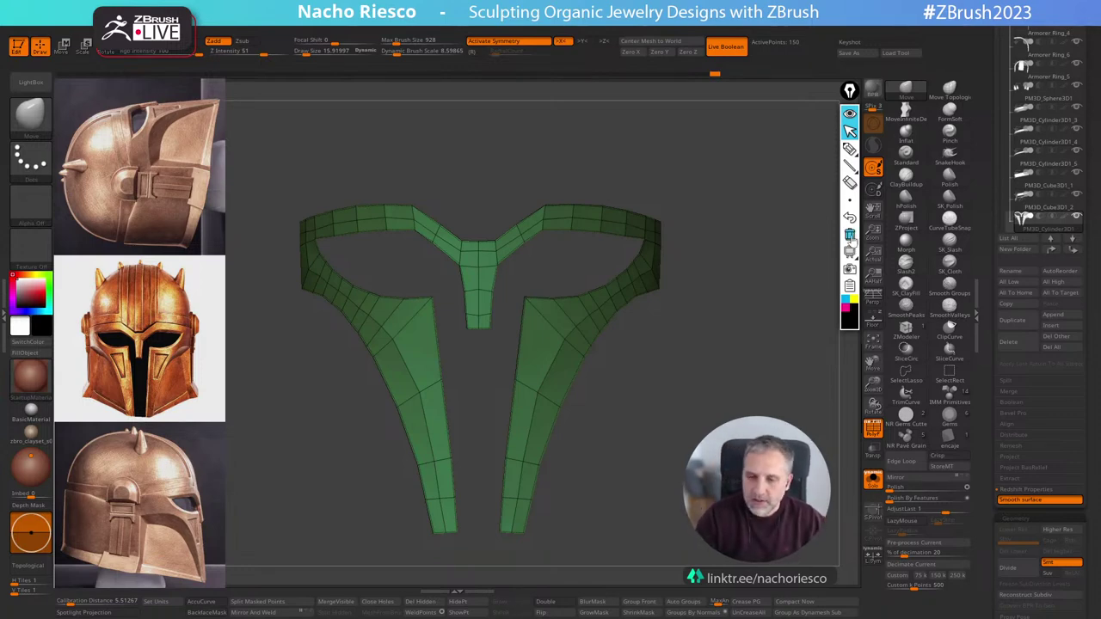
Sketch a thin flat slab with a blue domed curve above it and an upward arrow in the annotation pen, and clear the sketch.
{"action": "left_click", "coordinate": [849, 150]}
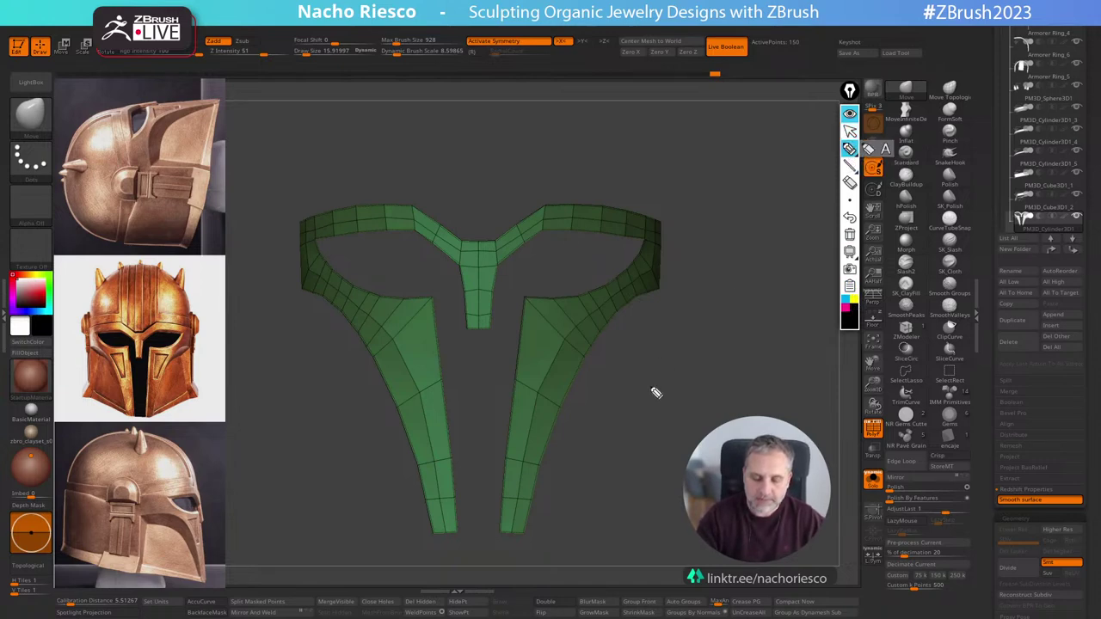
{"action": "mouse_move", "coordinate": [636, 368]}
{"action": "left_mouse_down"}
{"action": "mouse_move", "coordinate": [636, 384]}
{"action": "mouse_move", "coordinate": [814, 395]}
{"action": "mouse_move", "coordinate": [766, 379]}
{"action": "mouse_move", "coordinate": [824, 382]}
{"action": "mouse_move", "coordinate": [819, 396]}
{"action": "left_mouse_up"}
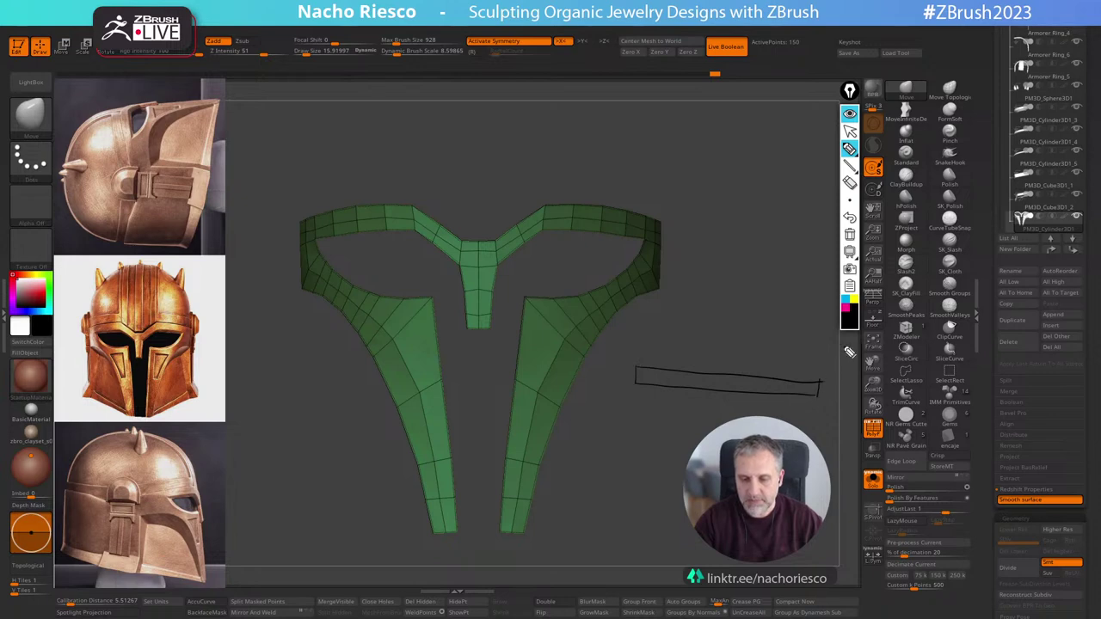
{"action": "left_click", "coordinate": [845, 303]}
{"action": "mouse_move", "coordinate": [640, 370]}
{"action": "left_mouse_down"}
{"action": "mouse_move", "coordinate": [754, 352]}
{"action": "mouse_move", "coordinate": [820, 378]}
{"action": "left_mouse_up"}
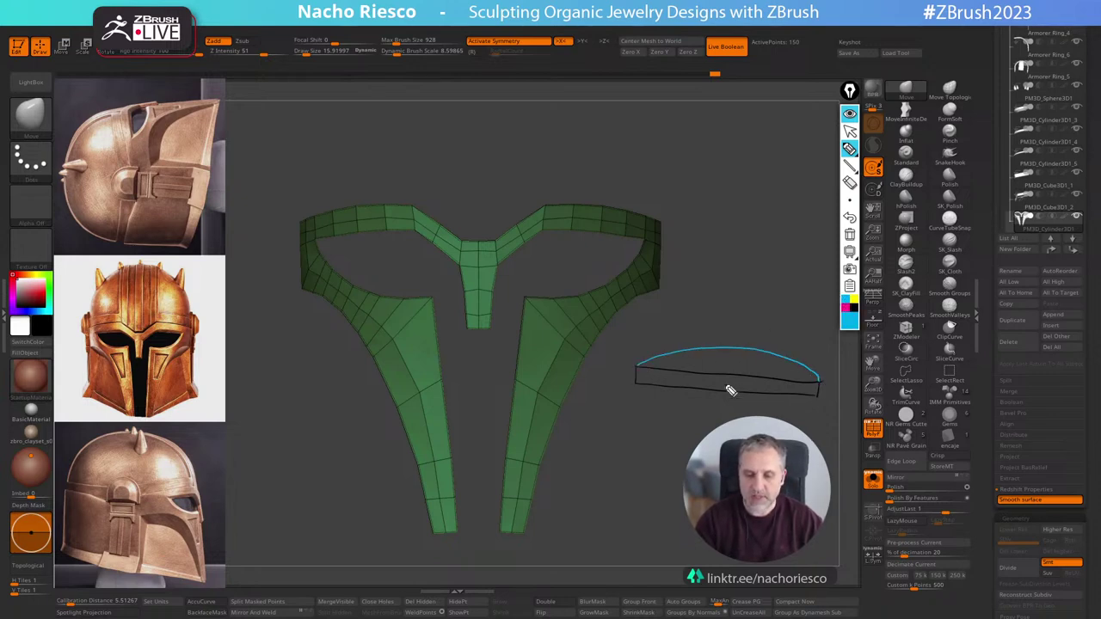
{"action": "left_click_drag", "start_coordinate": [729, 372], "coordinate": [728, 354]}
{"action": "left_click_drag", "start_coordinate": [728, 353], "coordinate": [733, 359]}
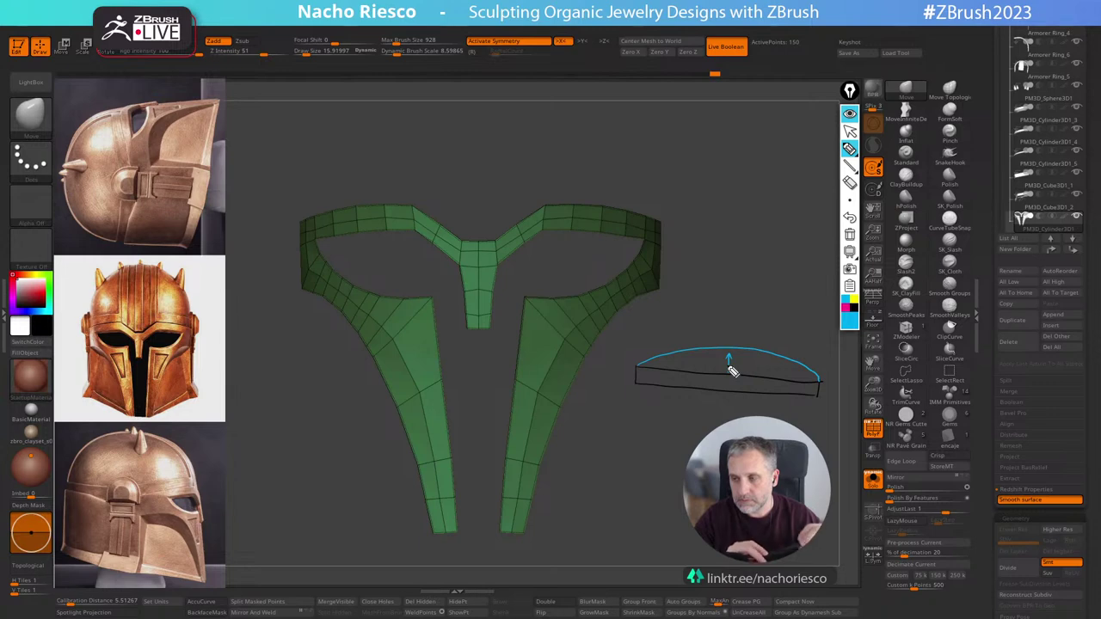
{"action": "left_click", "coordinate": [850, 234]}
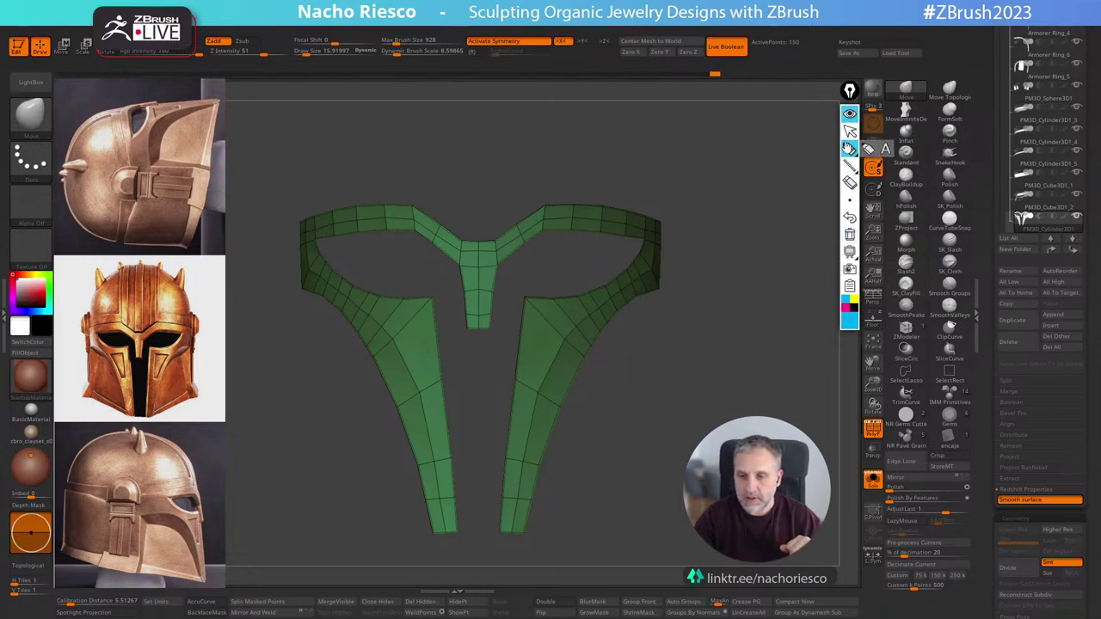
{"action": "left_click", "coordinate": [850, 131]}
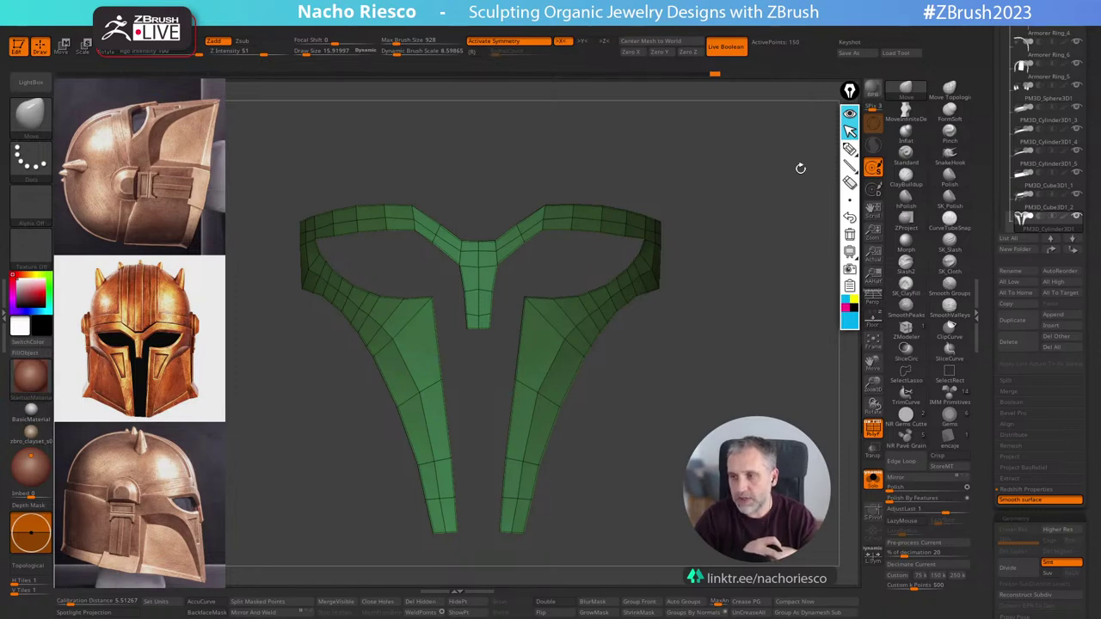
{"action": "left_click_drag", "start_coordinate": [678, 364], "coordinate": [562, 364]}
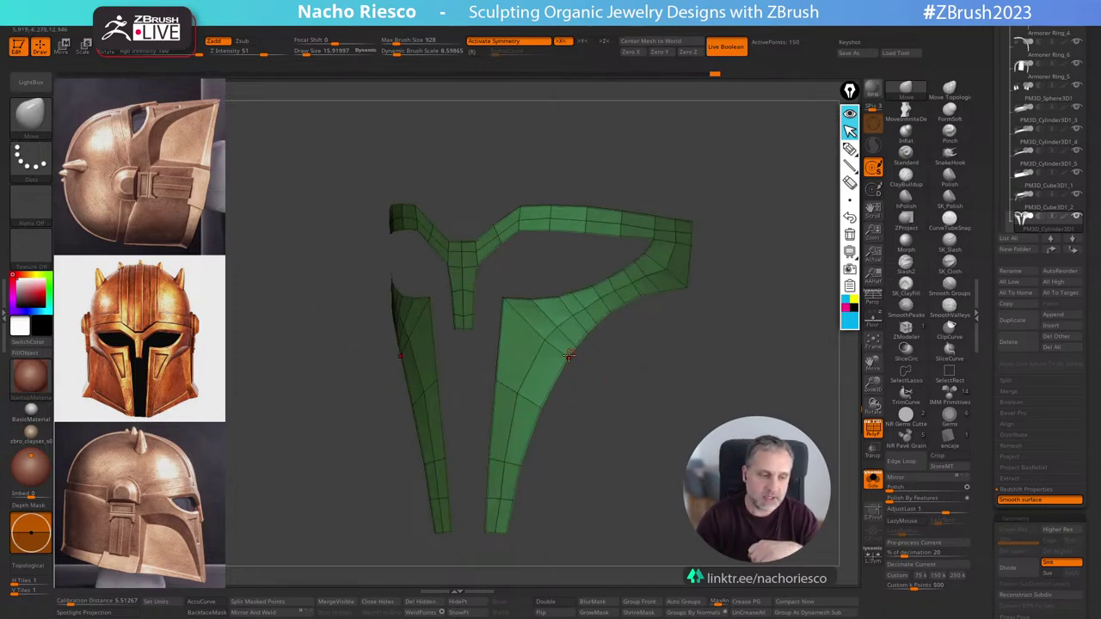
{"action": "left_click_drag", "start_coordinate": [601, 399], "coordinate": [603, 408]}
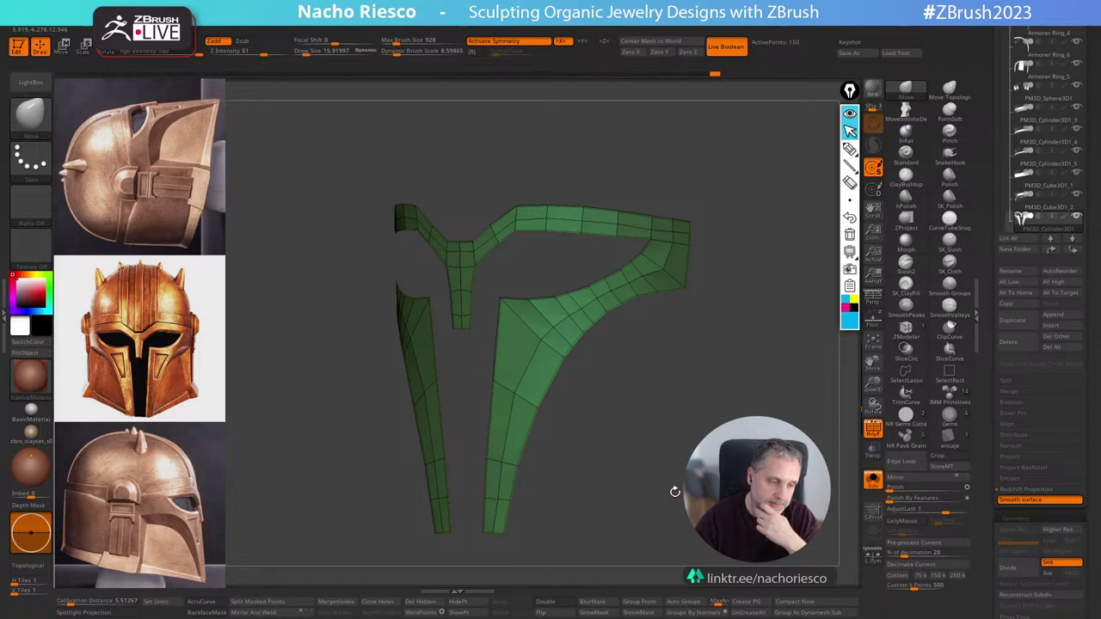
{"action": "left_click_drag", "start_coordinate": [675, 493], "coordinate": [677, 494]}
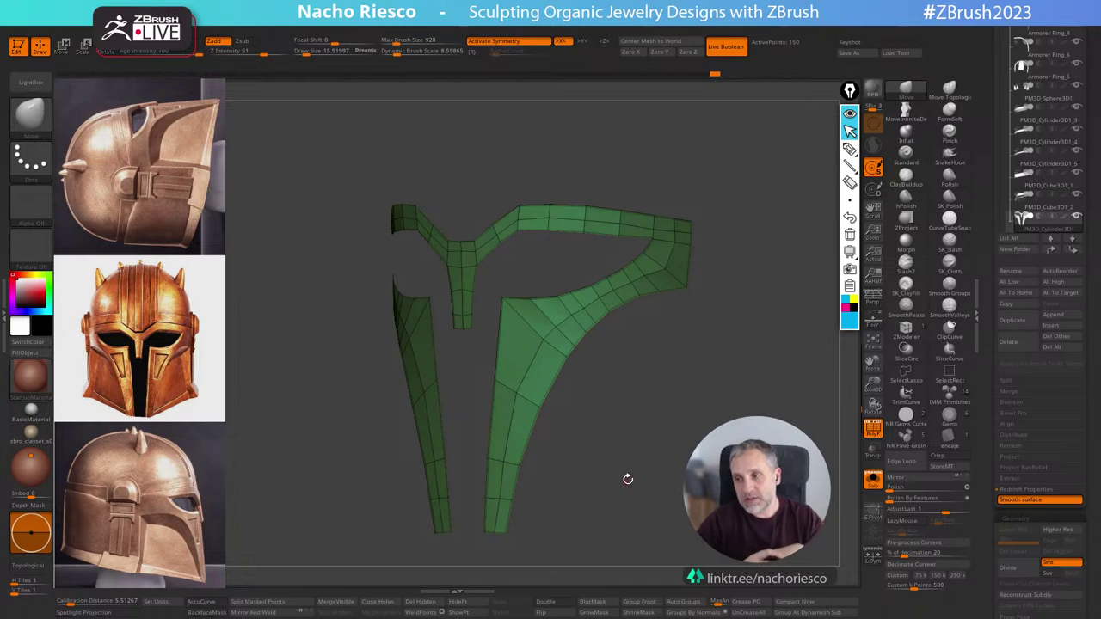
{"action": "left_click_drag", "start_coordinate": [986, 245], "coordinate": [987, 322]}
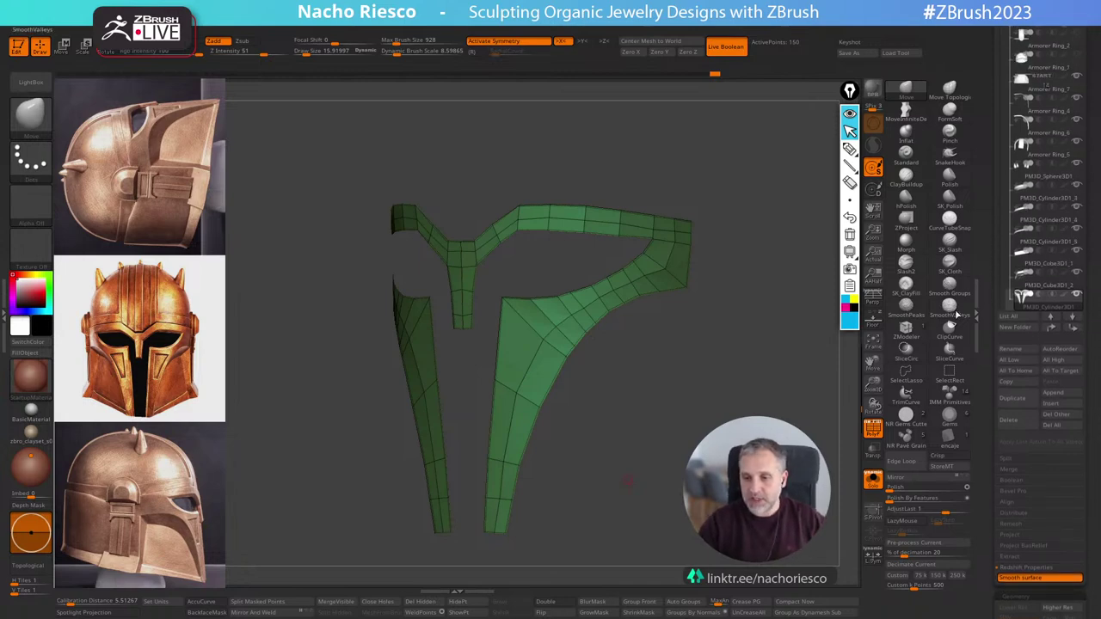
{"action": "left_click_drag", "start_coordinate": [701, 468], "coordinate": [761, 468], "text": "shift"}
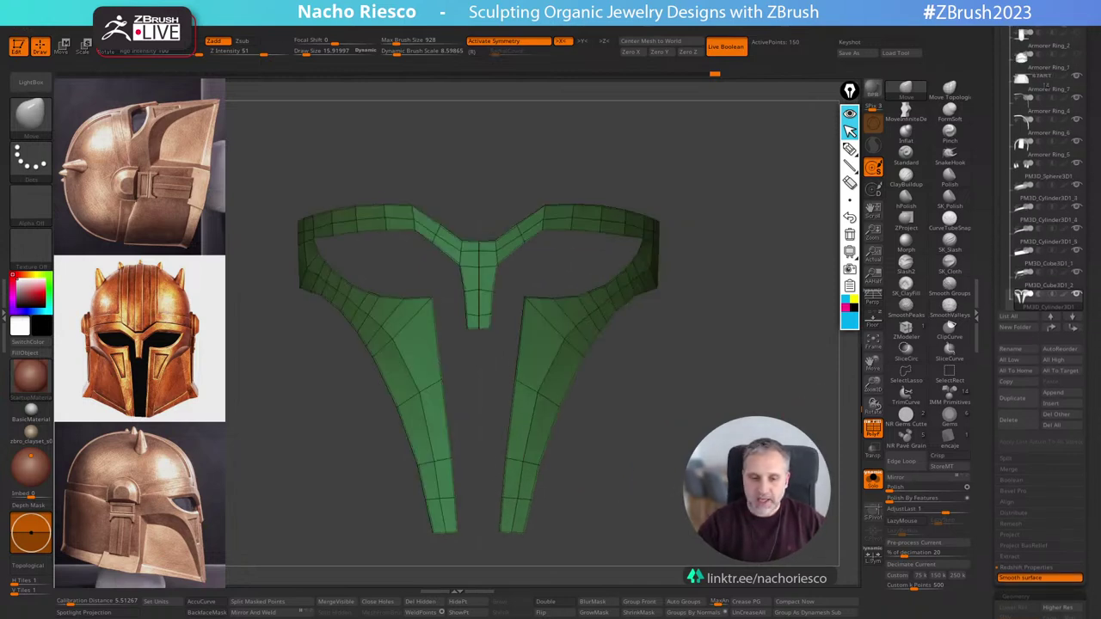
Draw a mirrored leaf-shaped plate beside the visor's outer eye corner with the CurveTriFill brush at a draw size of about 31.
{"action": "left_click", "coordinate": [38, 125]}
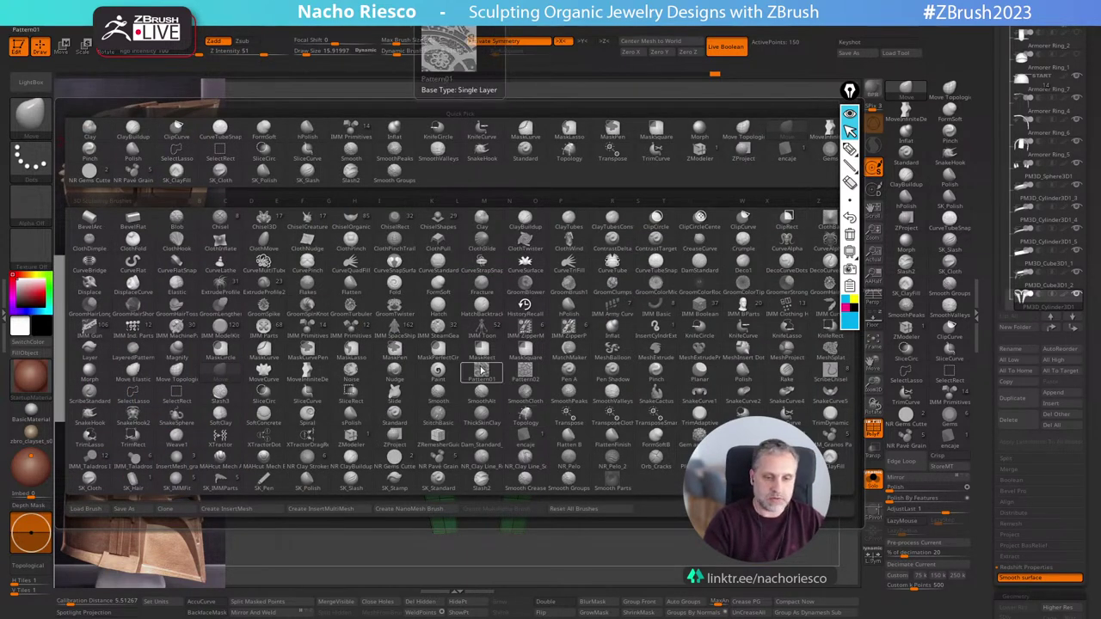
{"action": "left_click", "coordinate": [570, 265]}
{"action": "left_click_drag", "start_coordinate": [697, 442], "coordinate": [547, 452]}
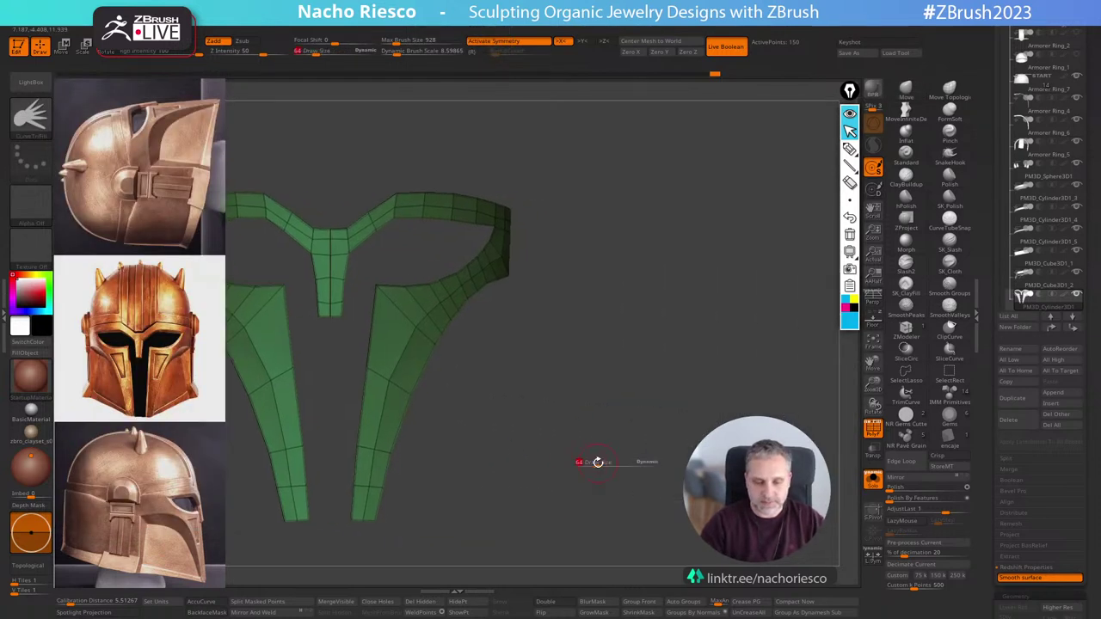
{"action": "mouse_move", "coordinate": [526, 416]}
{"action": "left_mouse_down"}
{"action": "mouse_move", "coordinate": [523, 323]}
{"action": "mouse_move", "coordinate": [634, 278]}
{"action": "mouse_move", "coordinate": [646, 372]}
{"action": "mouse_move", "coordinate": [620, 503]}
{"action": "left_mouse_up"}
{"action": "key", "text": "s"}
{"action": "mouse_move", "coordinate": [513, 384]}
{"action": "left_mouse_down"}
{"action": "mouse_move", "coordinate": [581, 290]}
{"action": "mouse_move", "coordinate": [755, 180]}
{"action": "mouse_move", "coordinate": [769, 369]}
{"action": "mouse_move", "coordinate": [601, 462]}
{"action": "mouse_move", "coordinate": [487, 382]}
{"action": "left_mouse_up"}
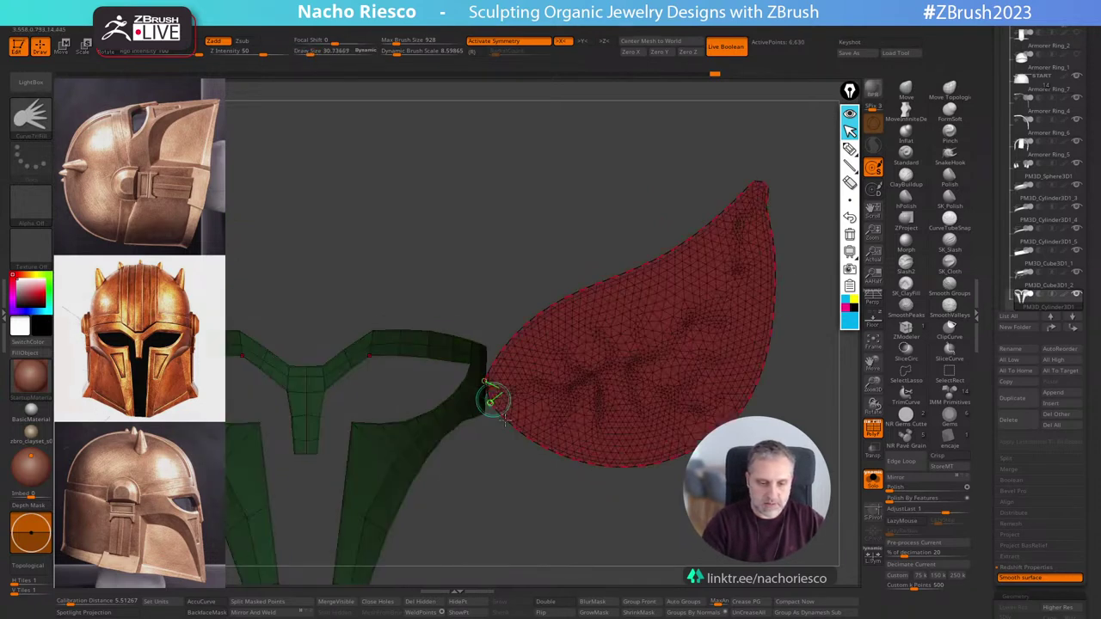
Split the masked visor points off from the new leaf-shaped plates and inspect the plate's surface without the wireframe.
{"action": "left_click", "coordinate": [283, 602]}
{"action": "left_click_drag", "start_coordinate": [808, 387], "coordinate": [731, 554], "text": "shift"}
{"action": "left_click", "coordinate": [873, 429]}
{"action": "left_click_drag", "start_coordinate": [826, 460], "coordinate": [646, 561], "text": "shift"}
ZRemesh the leaf plates with Same on, Adapt off, AdaptiveSize 0 and KeepGroups enabled, showing the wireframe.
{"action": "left_click_drag", "start_coordinate": [993, 454], "coordinate": [989, 391]}
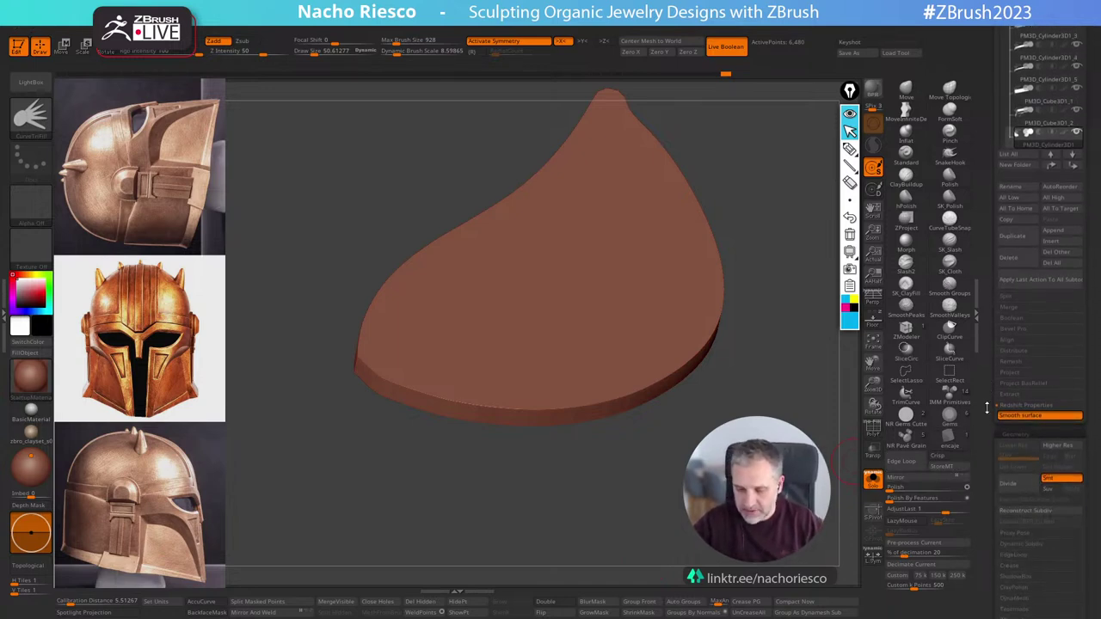
{"action": "left_click_drag", "start_coordinate": [820, 473], "coordinate": [827, 429]}
{"action": "left_click", "coordinate": [872, 427]}
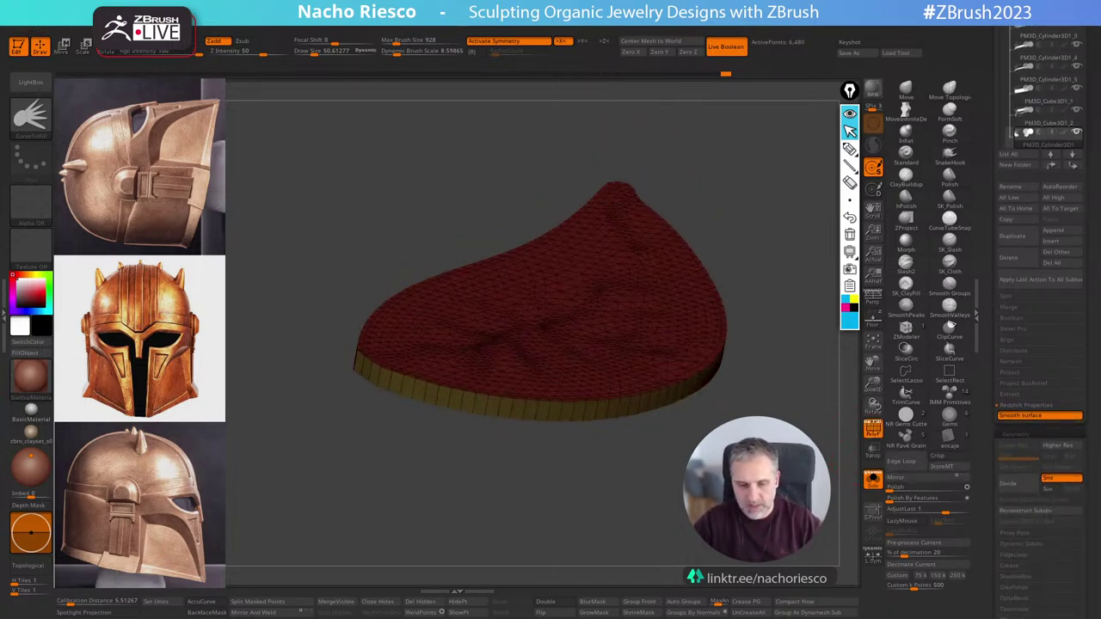
{"action": "scroll", "coordinate": [984, 404], "scroll_direction": "down", "scroll_amount": 8}
{"action": "left_click_drag", "start_coordinate": [984, 404], "coordinate": [985, 407]}
{"action": "mouse_move", "coordinate": [807, 477]}
{"action": "left_mouse_down"}
{"action": "mouse_move", "coordinate": [801, 373]}
{"action": "mouse_move", "coordinate": [813, 476]}
{"action": "left_mouse_up"}
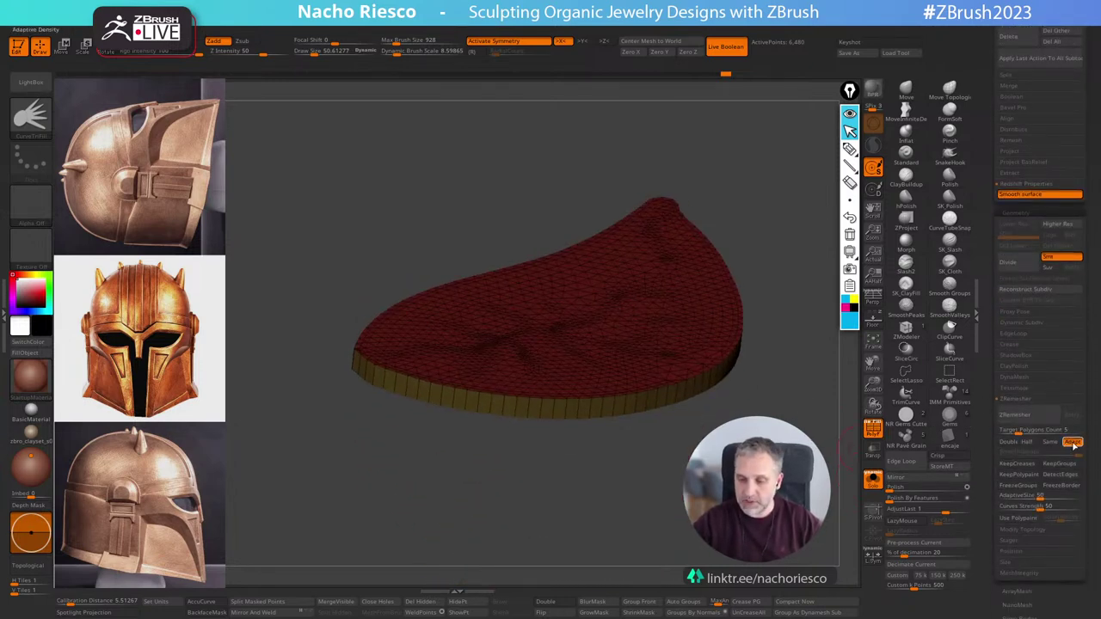
{"action": "left_click", "coordinate": [1051, 442]}
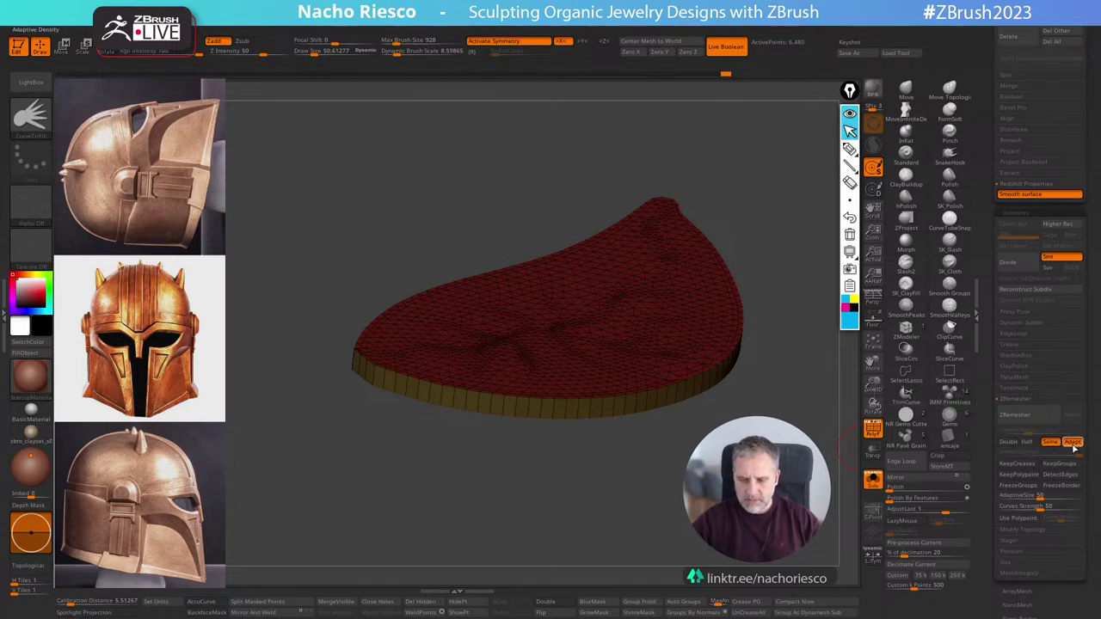
{"action": "left_click_drag", "start_coordinate": [1040, 496], "coordinate": [996, 497]}
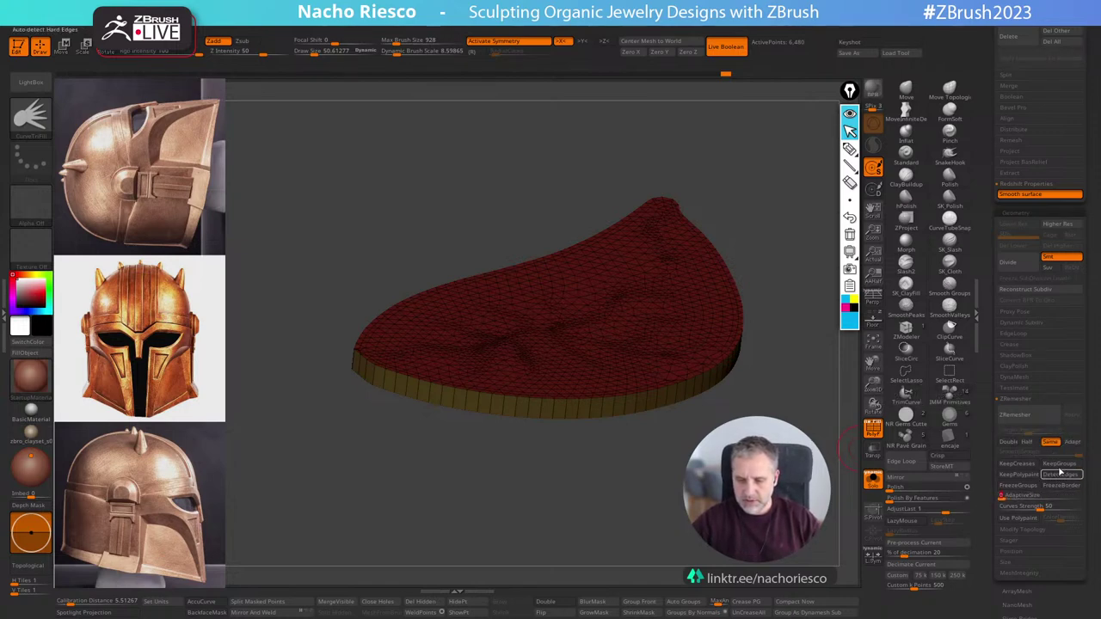
{"action": "left_click", "coordinate": [1060, 463]}
{"action": "left_click", "coordinate": [1014, 415]}
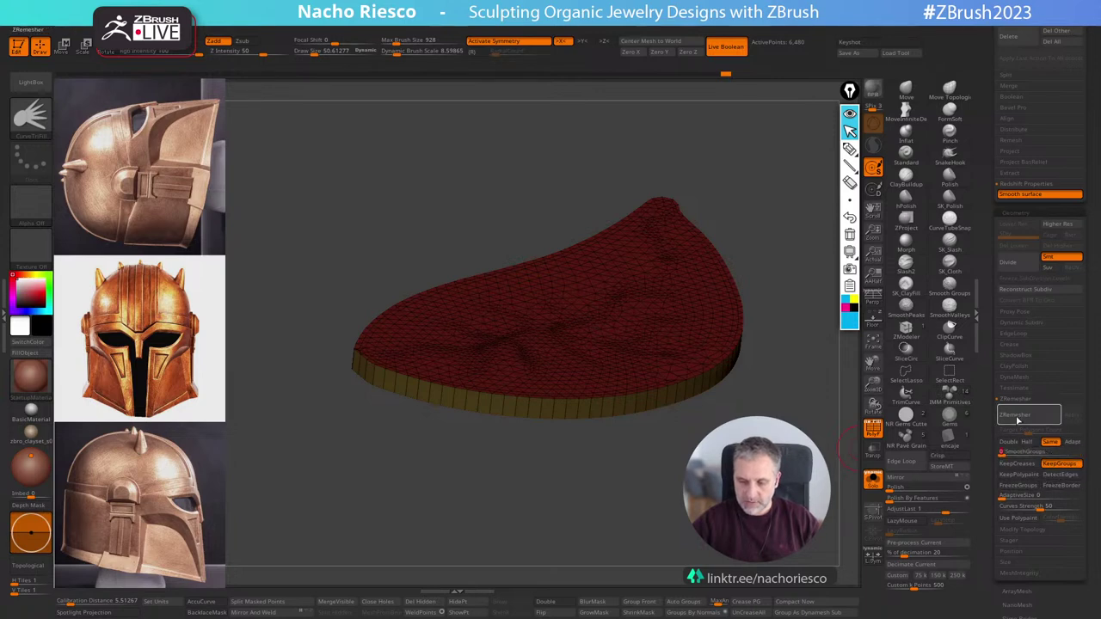
{"action": "left_click_drag", "start_coordinate": [827, 472], "coordinate": [782, 459]}
{"action": "left_click_drag", "start_coordinate": [706, 473], "coordinate": [686, 551]}
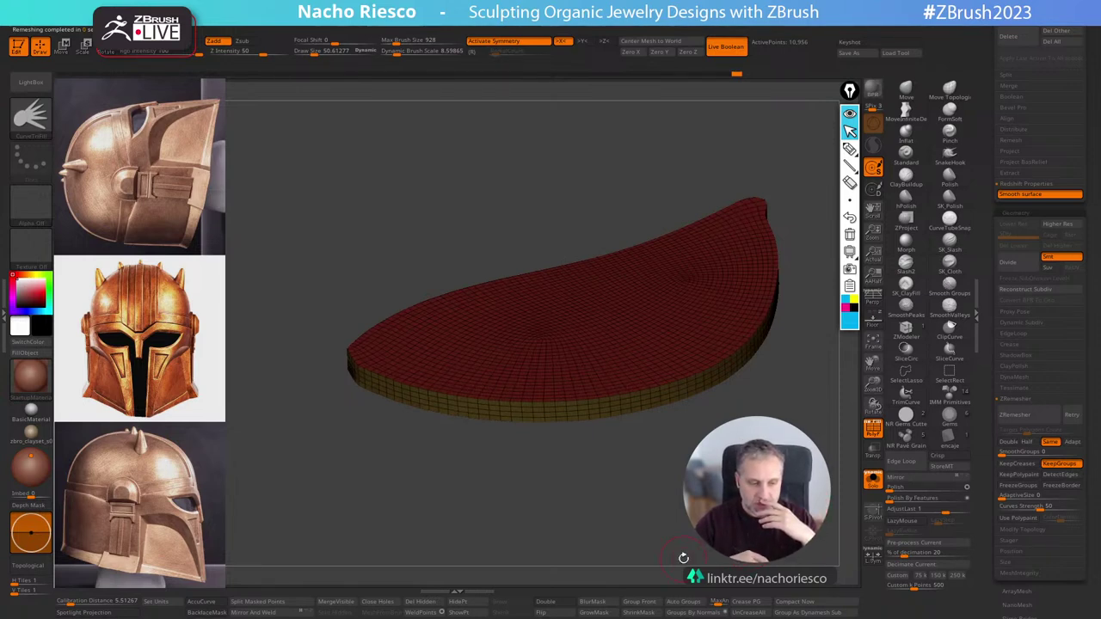
{"action": "left_click_drag", "start_coordinate": [714, 475], "coordinate": [731, 475]}
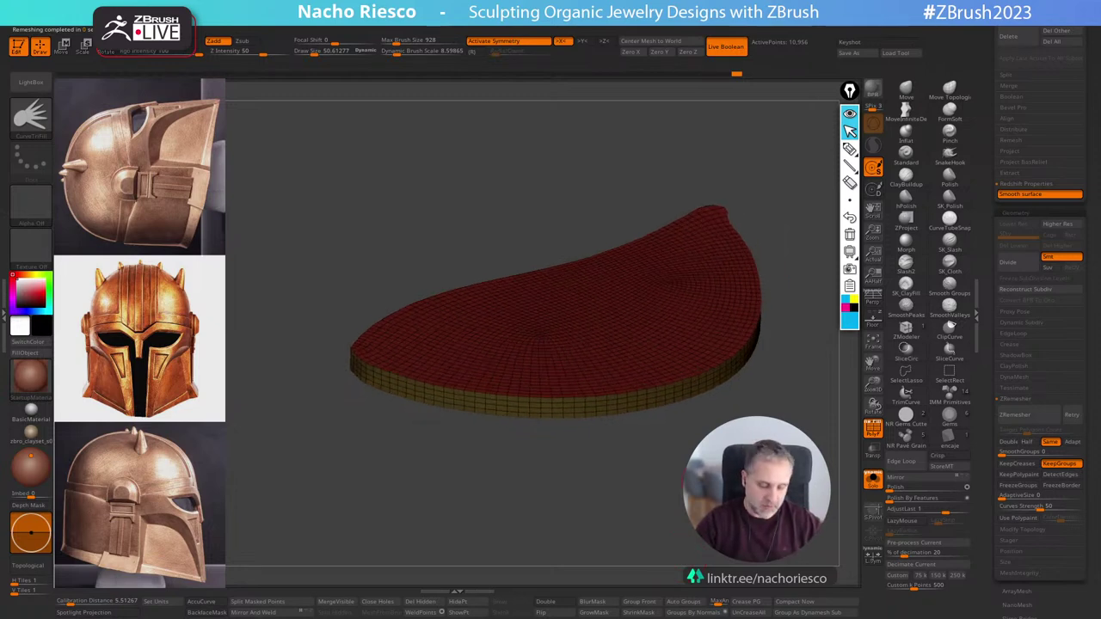
Mask everything except the leaf plate's top-face polygroup, placing the gizmo on that face, and grow the mask inward from the rim.
{"action": "left_click_drag", "start_coordinate": [709, 422], "coordinate": [707, 486]}
{"action": "key", "text": "w"}
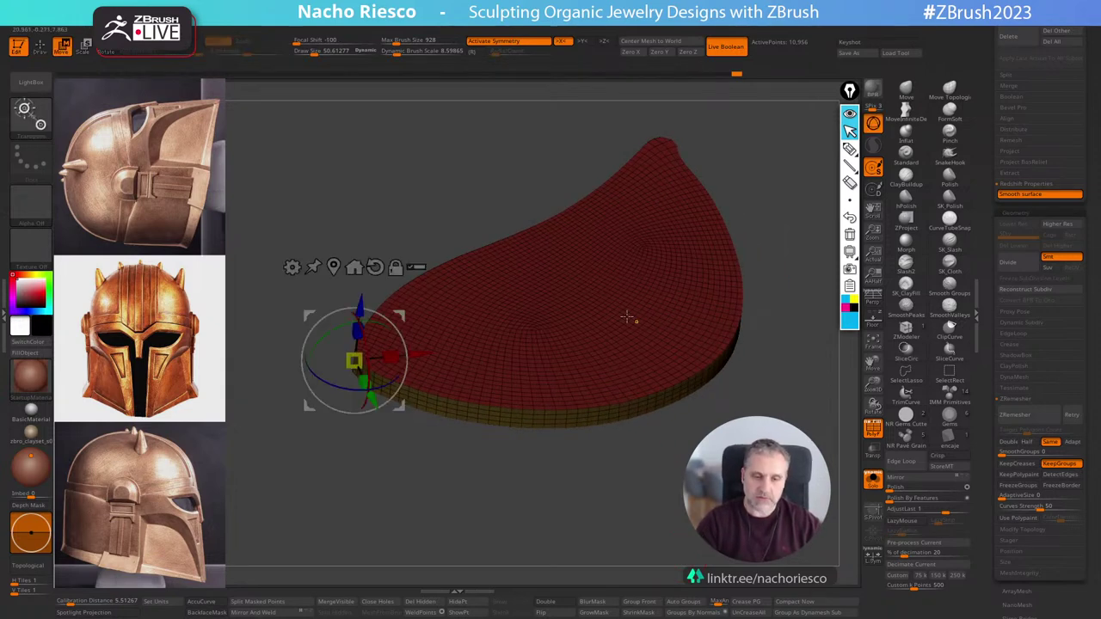
{"action": "left_click", "coordinate": [630, 319], "text": "alt"}
{"action": "left_click_drag", "start_coordinate": [606, 484], "coordinate": [705, 482]}
{"action": "left_click_drag", "start_coordinate": [710, 548], "coordinate": [732, 558]}
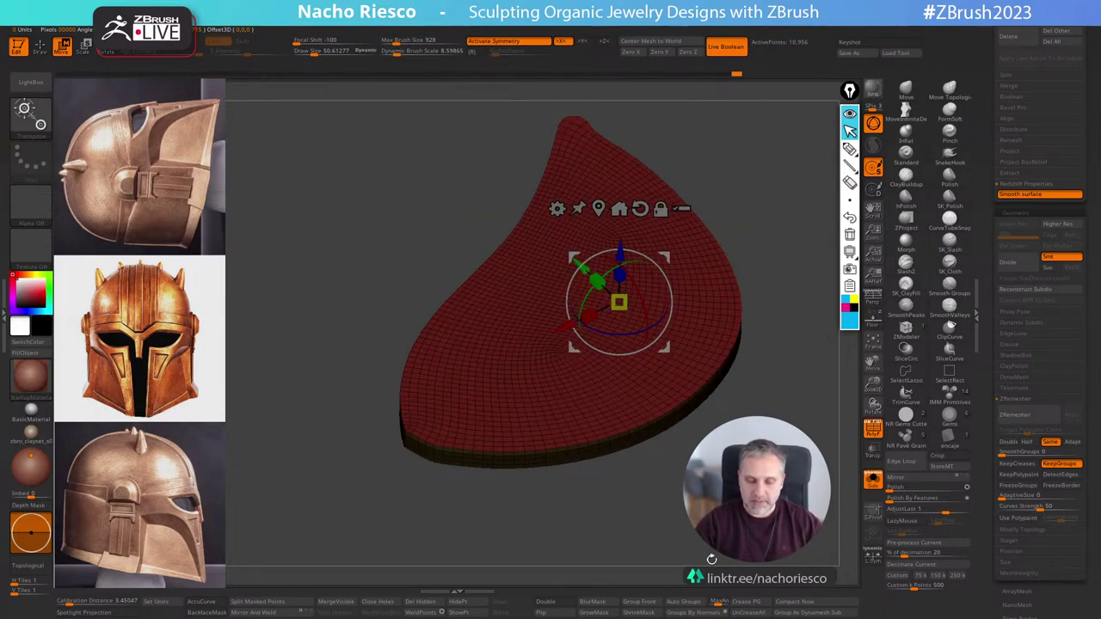
{"action": "left_click_drag", "start_coordinate": [988, 465], "coordinate": [987, 332]}
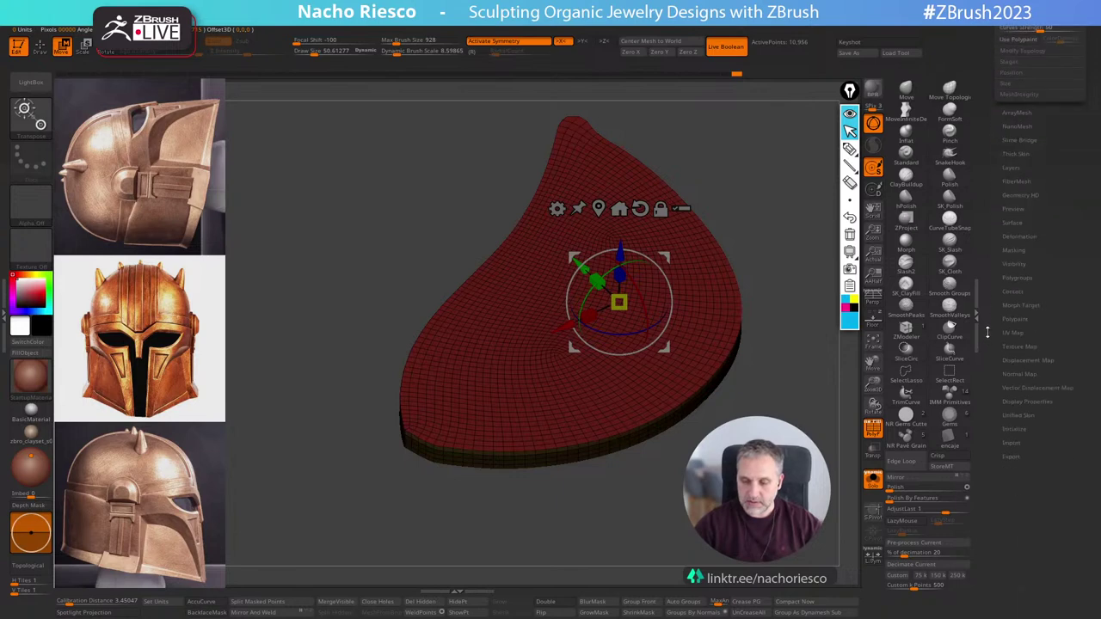
{"action": "left_click", "coordinate": [1014, 251]}
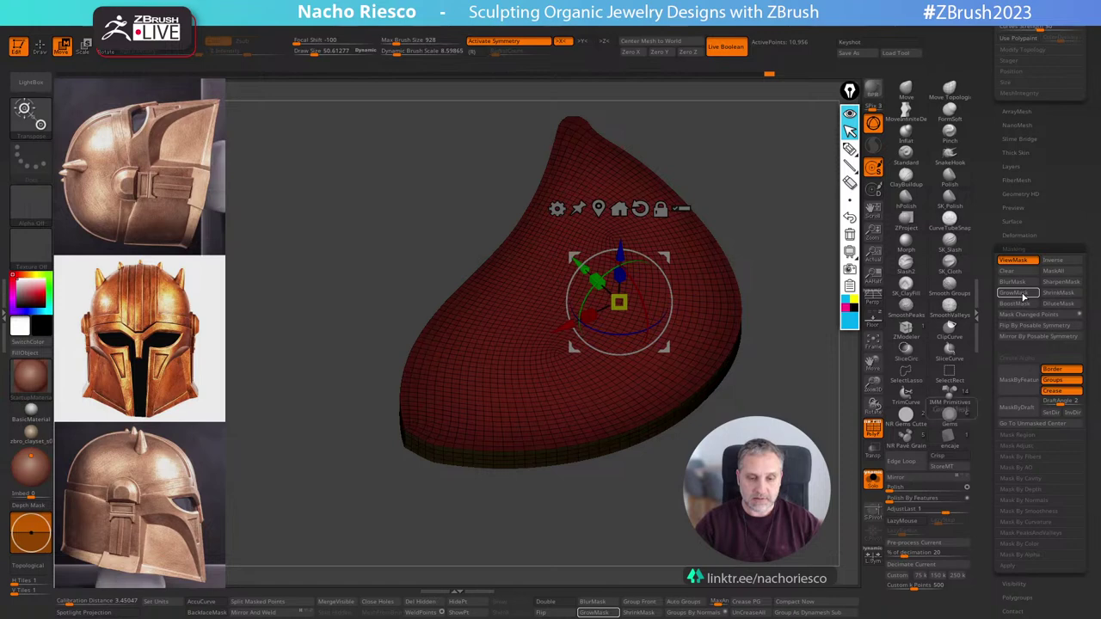
{"action": "left_click", "coordinate": [1020, 293]}
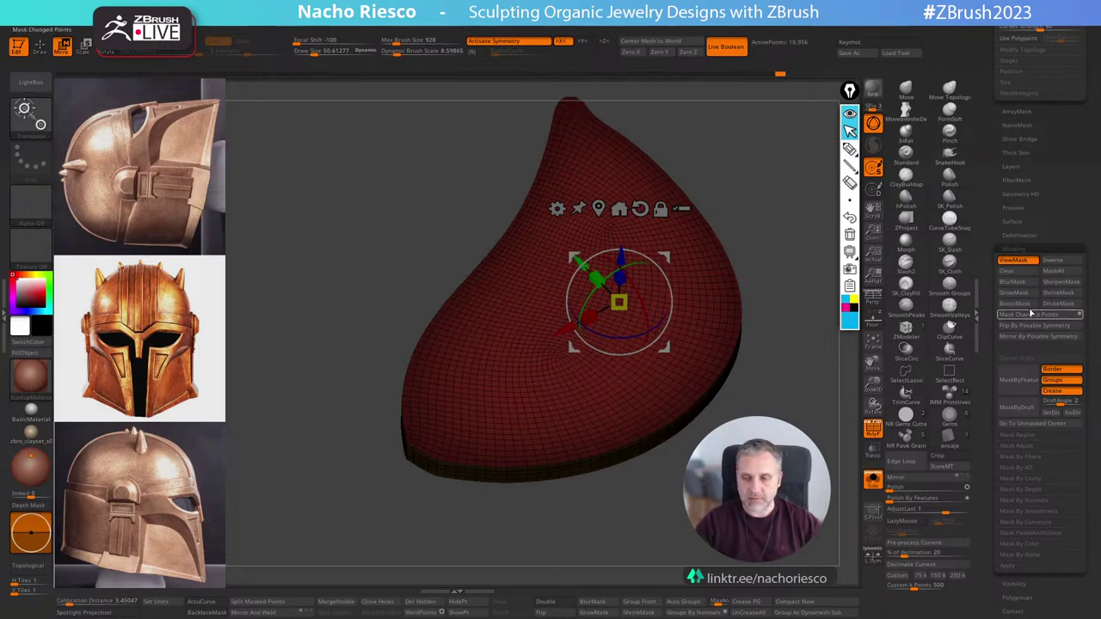
Raise the unmasked centre of the leaf plate's top face into a dome with the gizmo, and inspect the smooth result without the wireframe.
{"action": "left_click_drag", "start_coordinate": [822, 404], "coordinate": [817, 375], "text": "shift"}
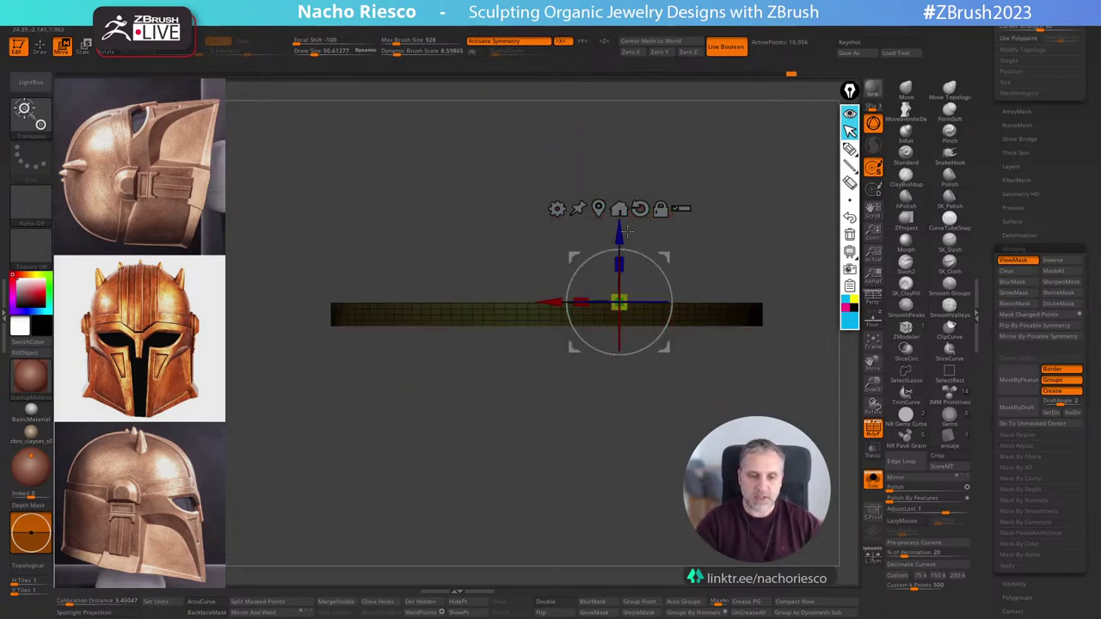
{"action": "left_click_drag", "start_coordinate": [618, 233], "coordinate": [618, 187]}
{"action": "key", "text": "q"}
{"action": "mouse_move", "coordinate": [665, 415]}
{"action": "left_mouse_down"}
{"action": "mouse_move", "coordinate": [619, 563]}
{"action": "mouse_move", "coordinate": [609, 430]}
{"action": "mouse_move", "coordinate": [609, 469]}
{"action": "mouse_move", "coordinate": [563, 529]}
{"action": "mouse_move", "coordinate": [593, 572]}
{"action": "mouse_move", "coordinate": [664, 541]}
{"action": "mouse_move", "coordinate": [666, 550]}
{"action": "mouse_move", "coordinate": [634, 562]}
{"action": "left_mouse_up"}
{"action": "left_click", "coordinate": [871, 429]}
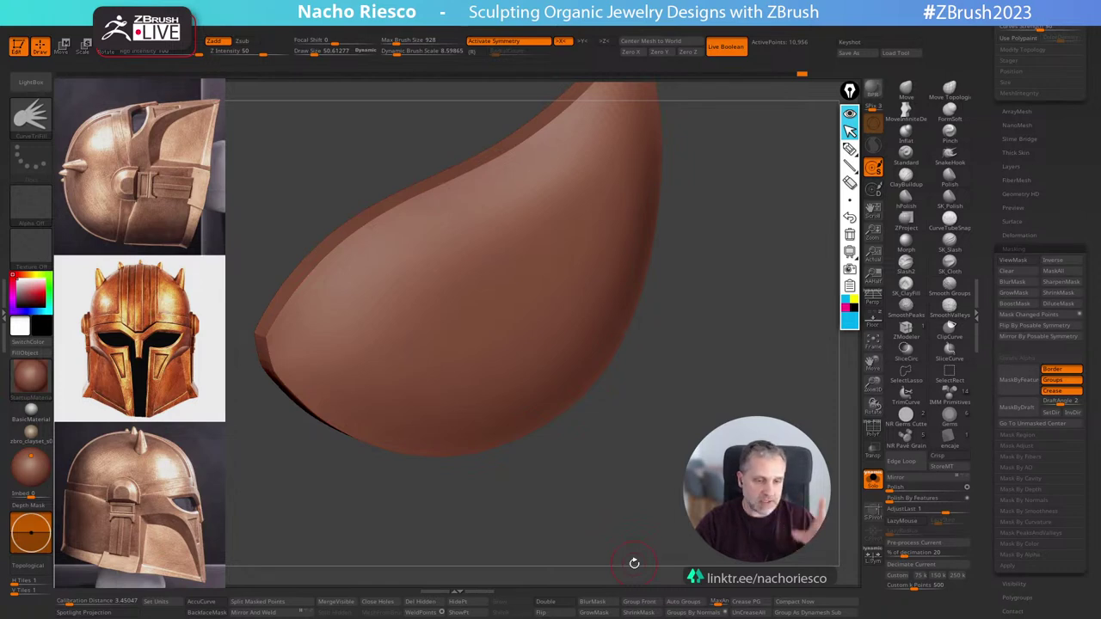
{"action": "left_click_drag", "start_coordinate": [516, 520], "coordinate": [516, 447], "text": "shift"}
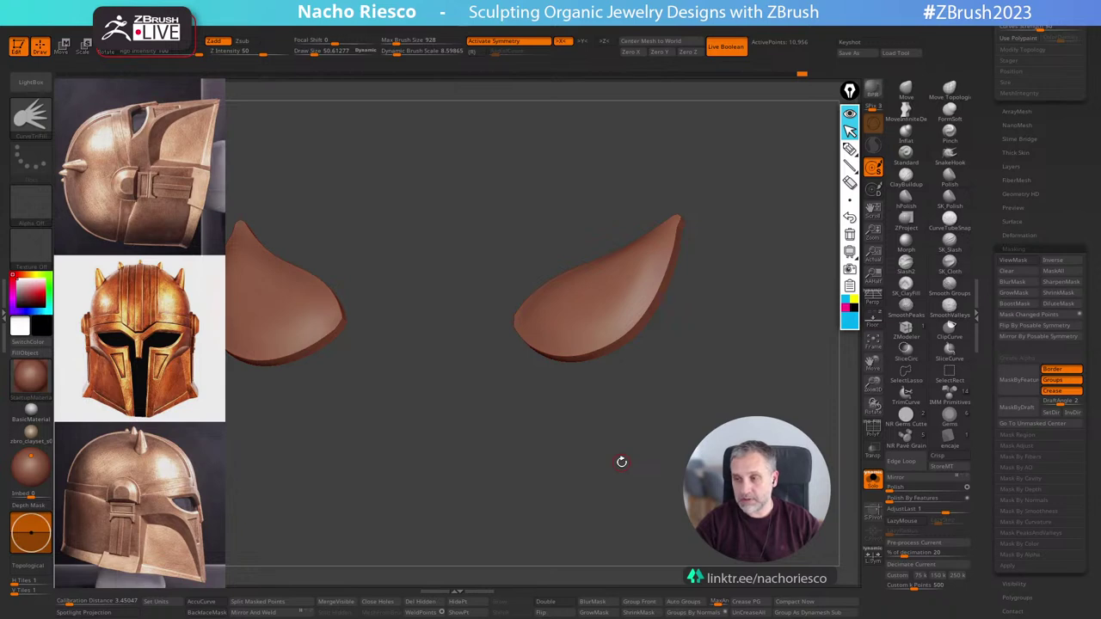
Turn Solo off to bring back the full helmet from the front, and hide the leaf plates subtool.
{"action": "left_click", "coordinate": [873, 481]}
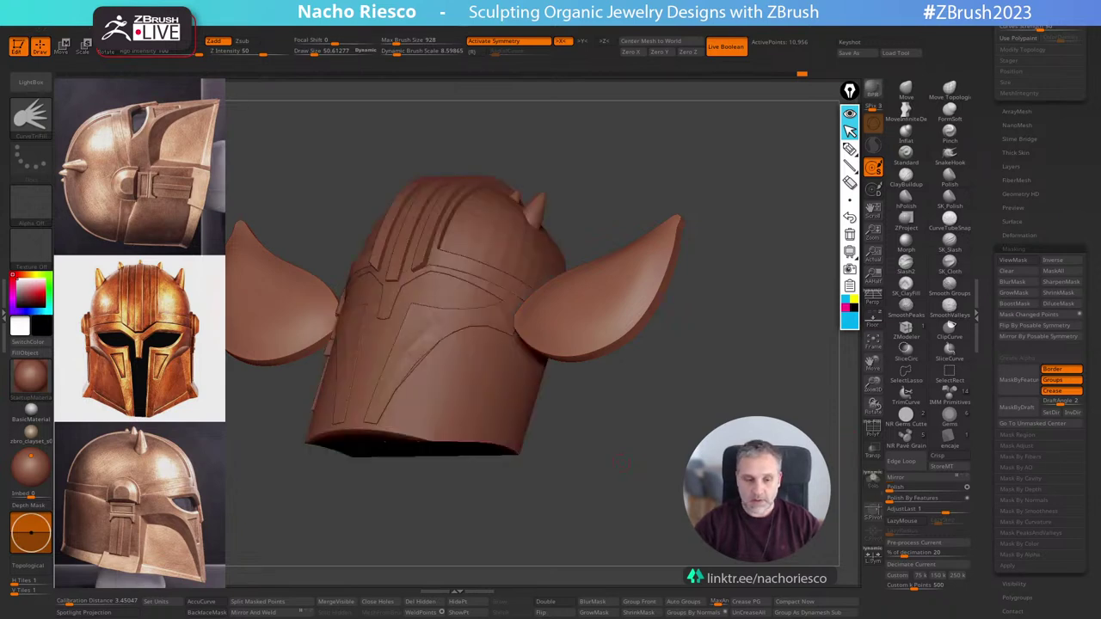
{"action": "left_click_drag", "start_coordinate": [636, 455], "coordinate": [695, 432], "text": "shift"}
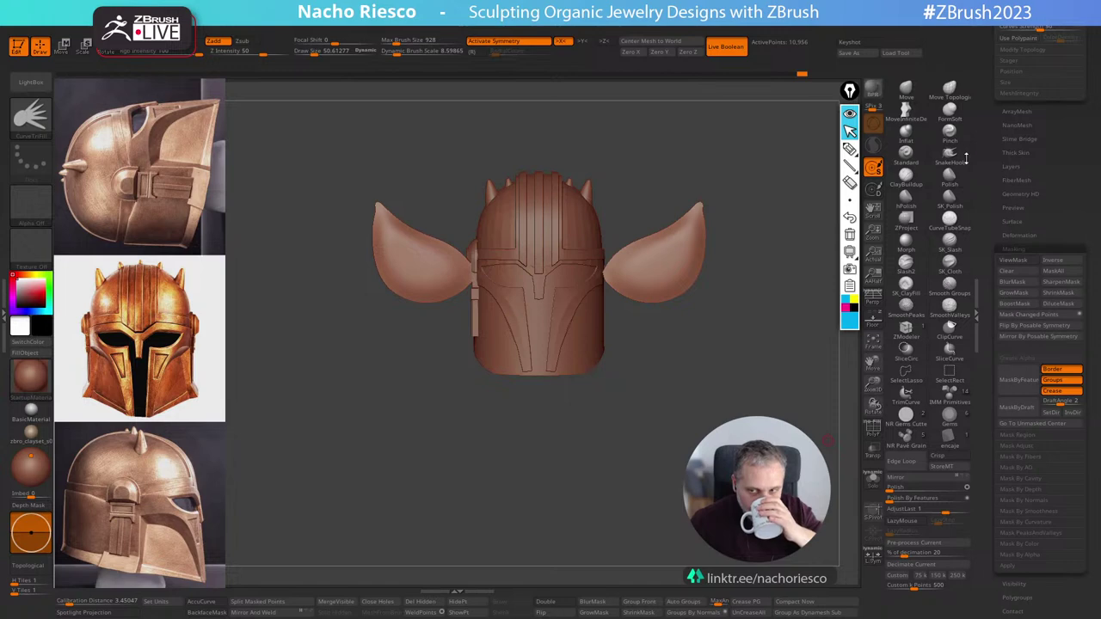
{"action": "left_click_drag", "start_coordinate": [984, 134], "coordinate": [983, 316]}
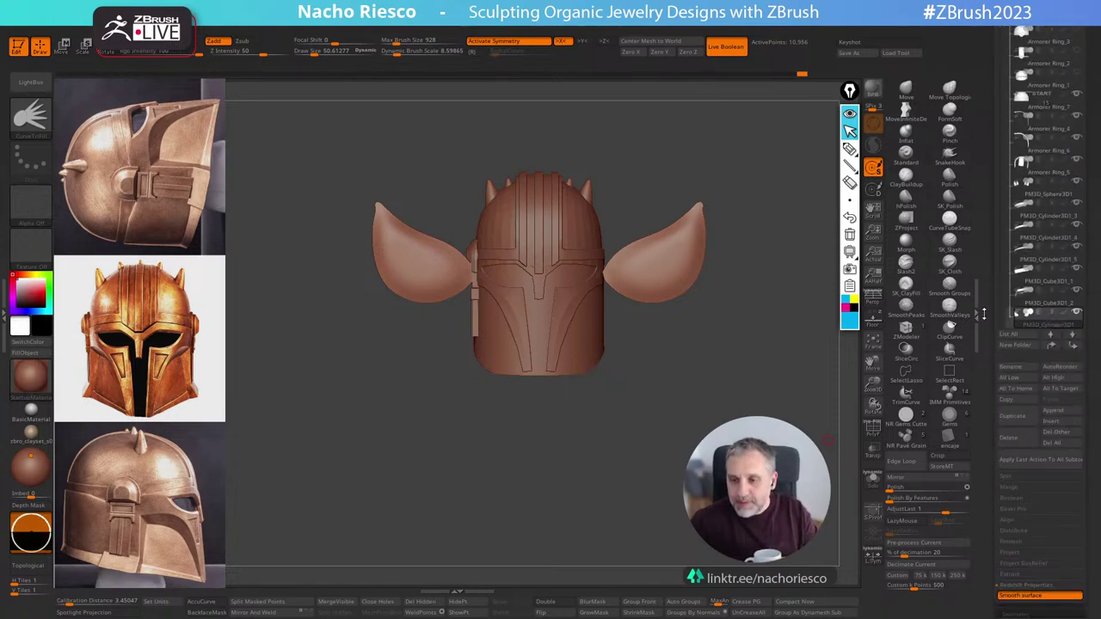
{"action": "left_click", "coordinate": [1070, 320]}
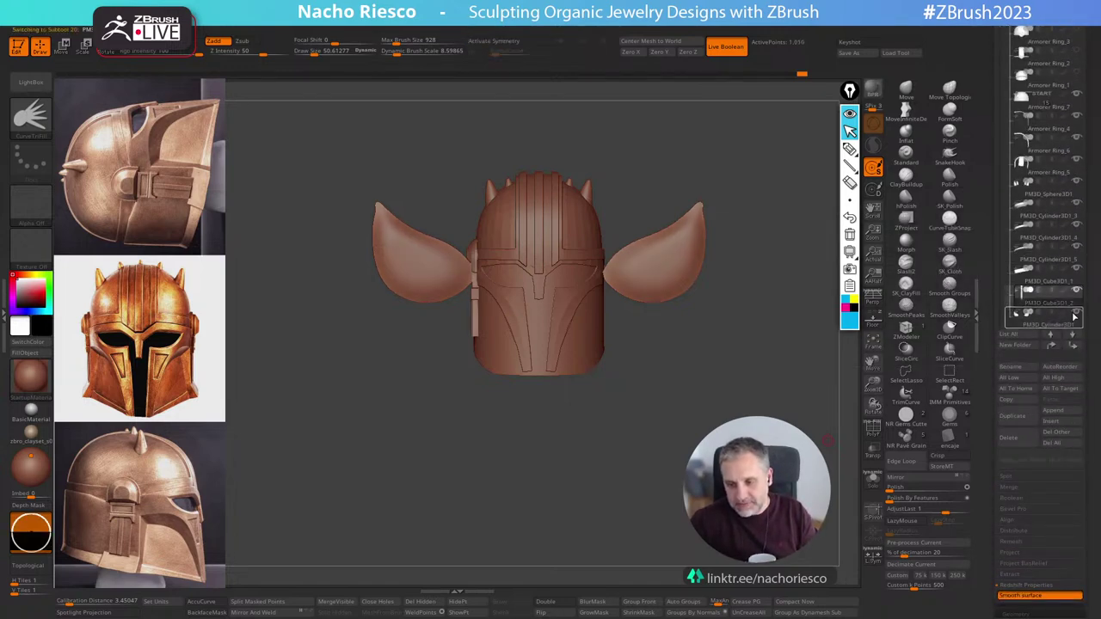
{"action": "left_click", "coordinate": [1075, 317]}
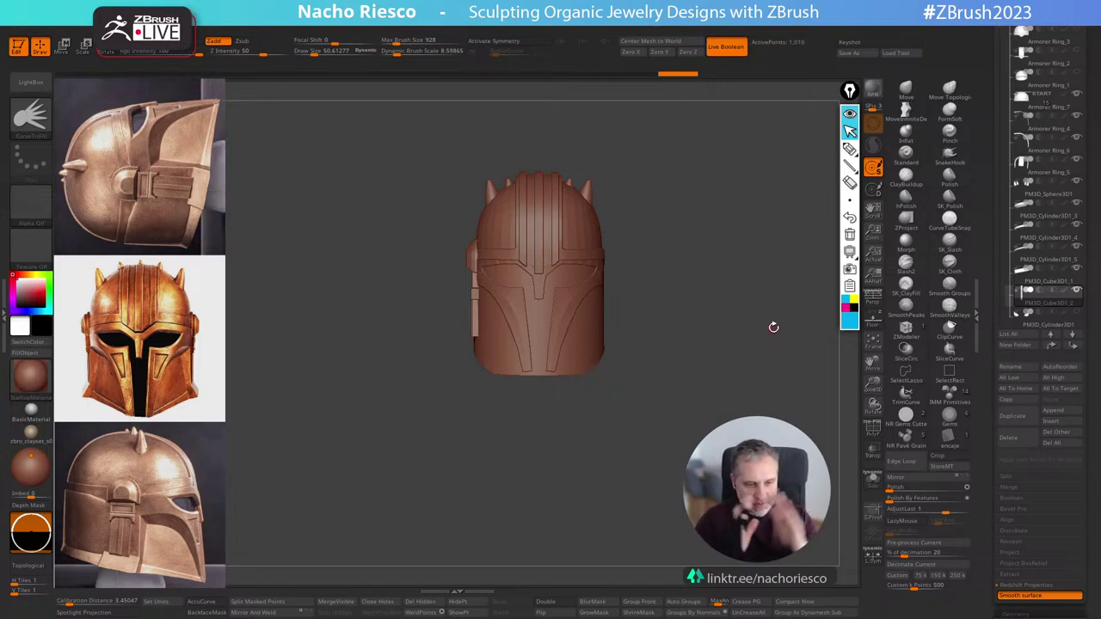
Widen the whole helmet to about 1.09 times along X, transforming all visible subtools together with the gizmo centred on the lower face shell.
{"action": "key", "text": "w"}
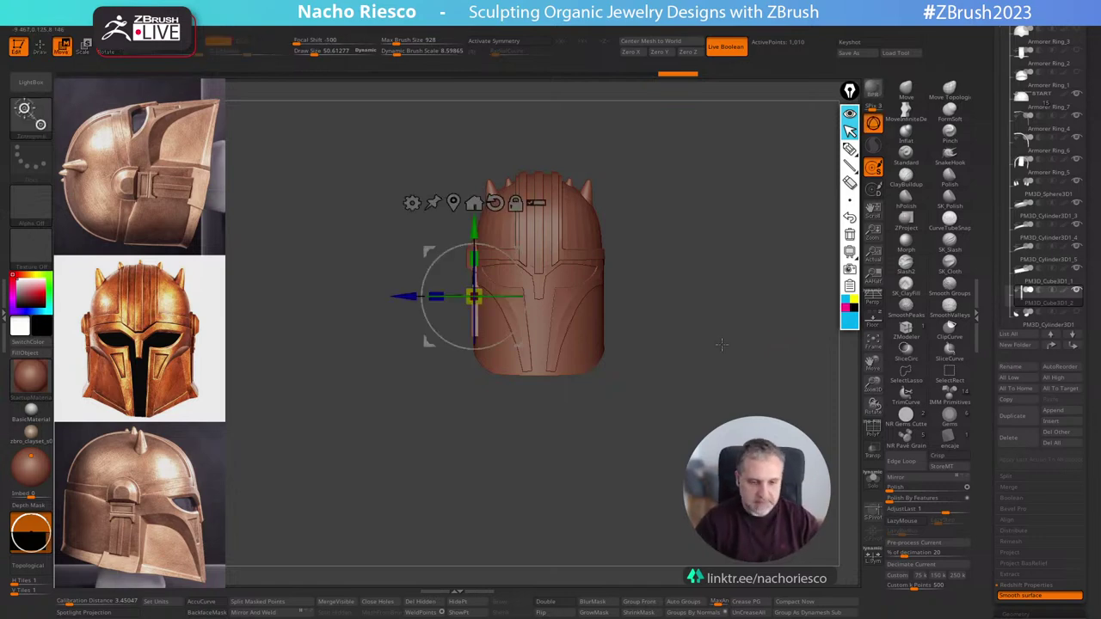
{"action": "left_click", "coordinate": [536, 205]}
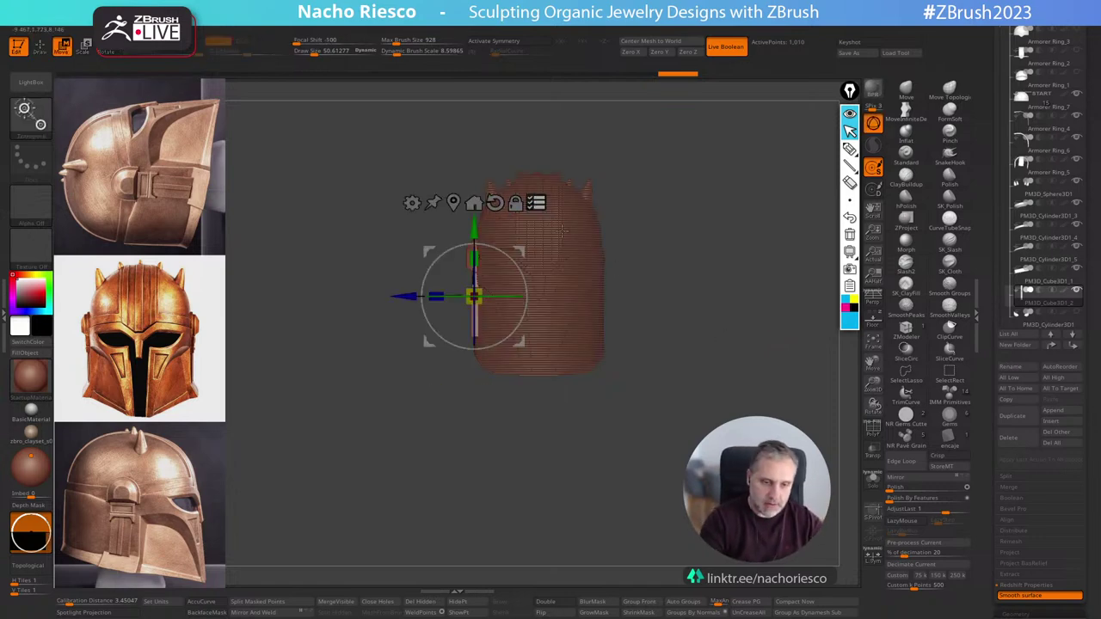
{"action": "left_click", "coordinate": [625, 210], "text": "ctrl+shift"}
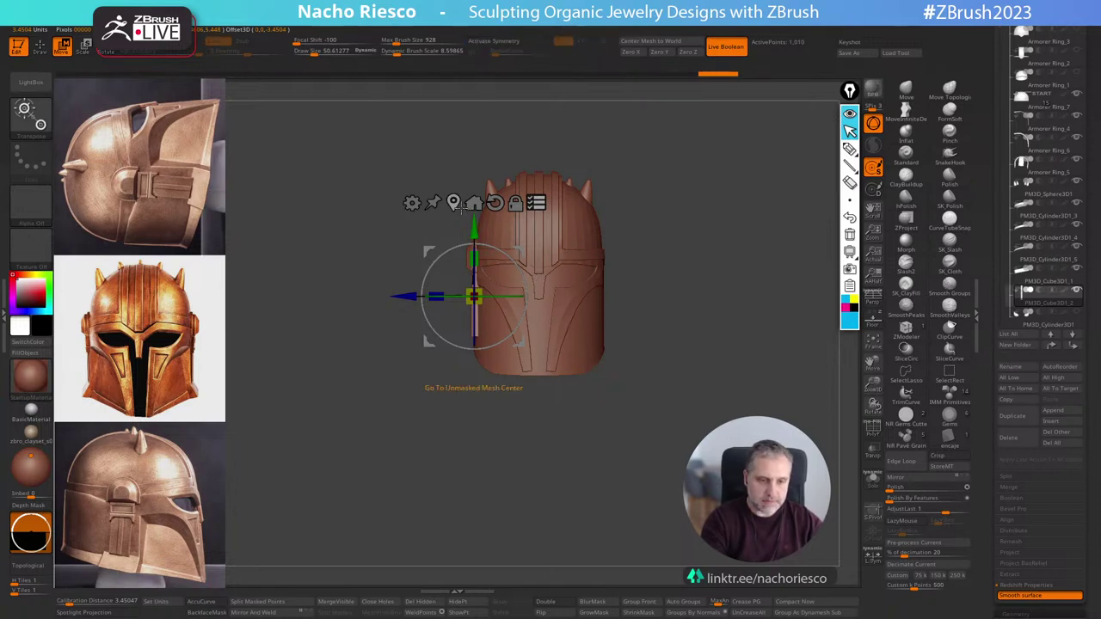
{"action": "right_click_drag", "start_coordinate": [543, 252], "coordinate": [571, 227], "text": "alt"}
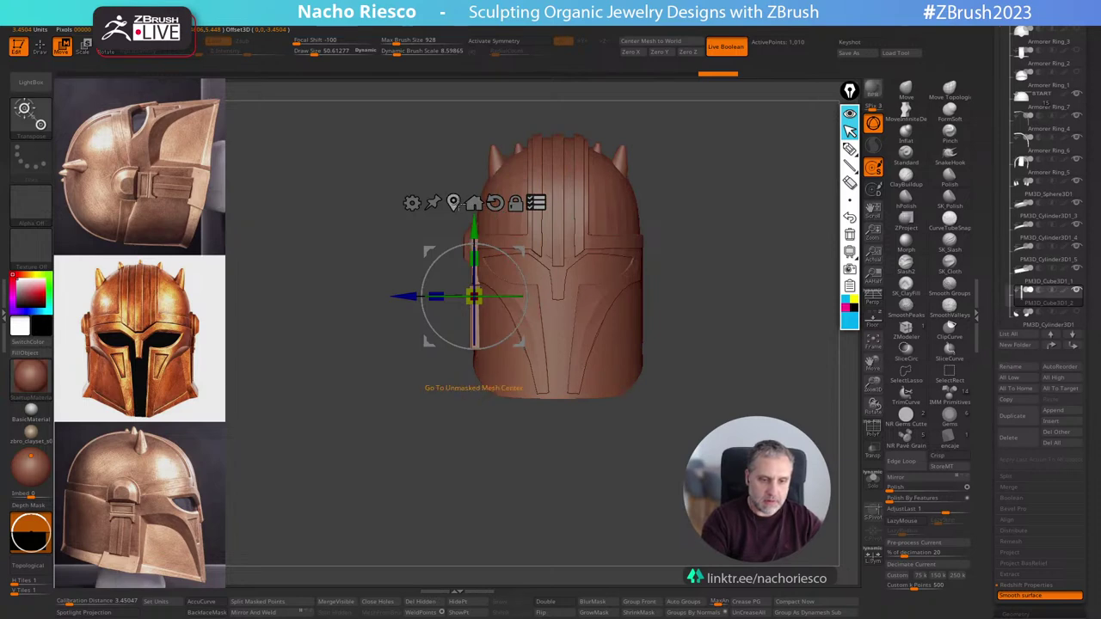
{"action": "right_click_drag", "start_coordinate": [554, 279], "coordinate": [746, 261]}
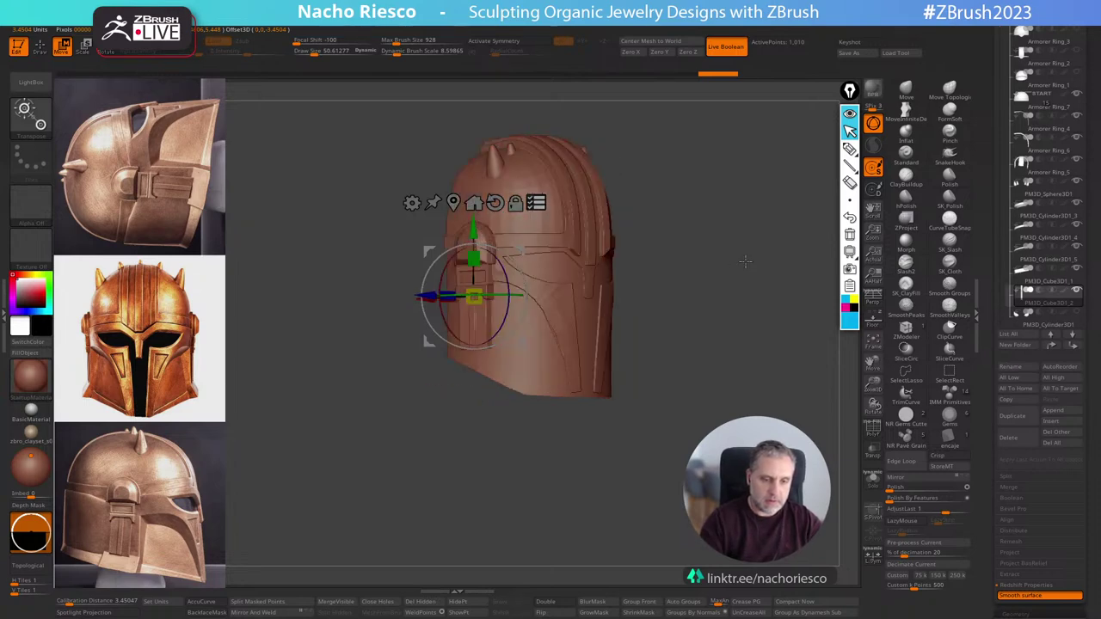
{"action": "left_click_drag", "start_coordinate": [744, 261], "coordinate": [725, 269]}
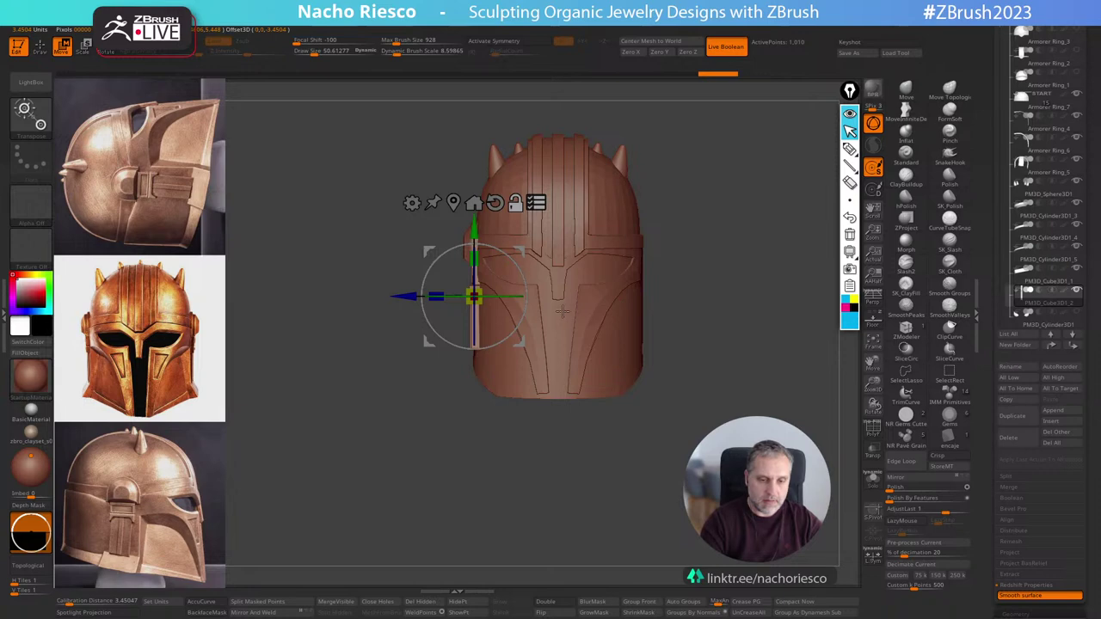
{"action": "left_click", "coordinate": [529, 274]}
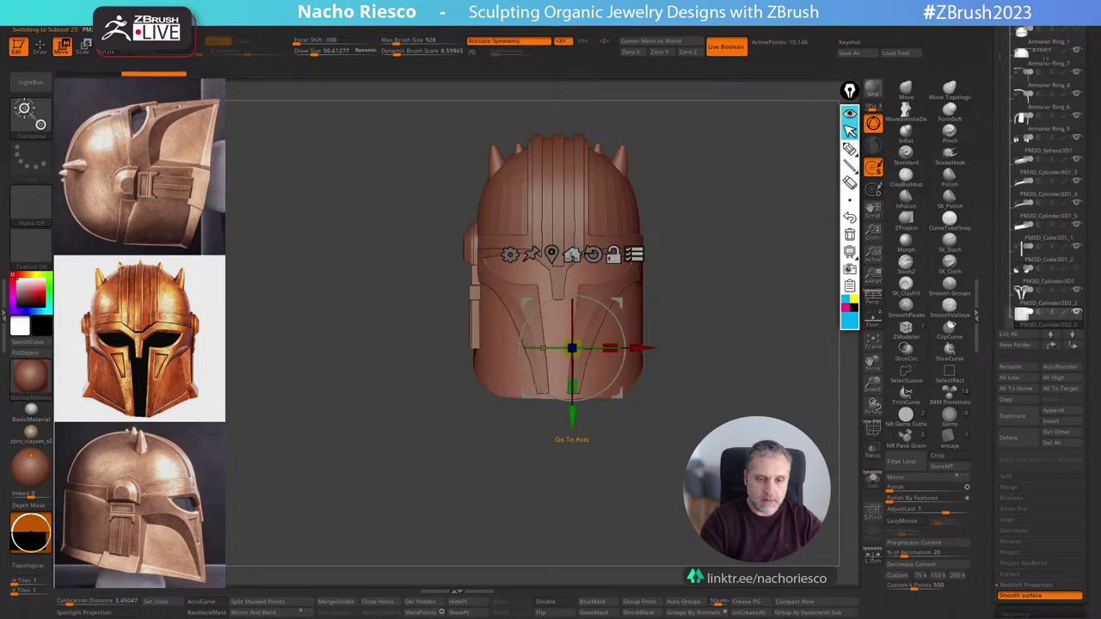
{"action": "left_click", "coordinate": [553, 255]}
{"action": "left_click_drag", "start_coordinate": [559, 311], "coordinate": [569, 310]}
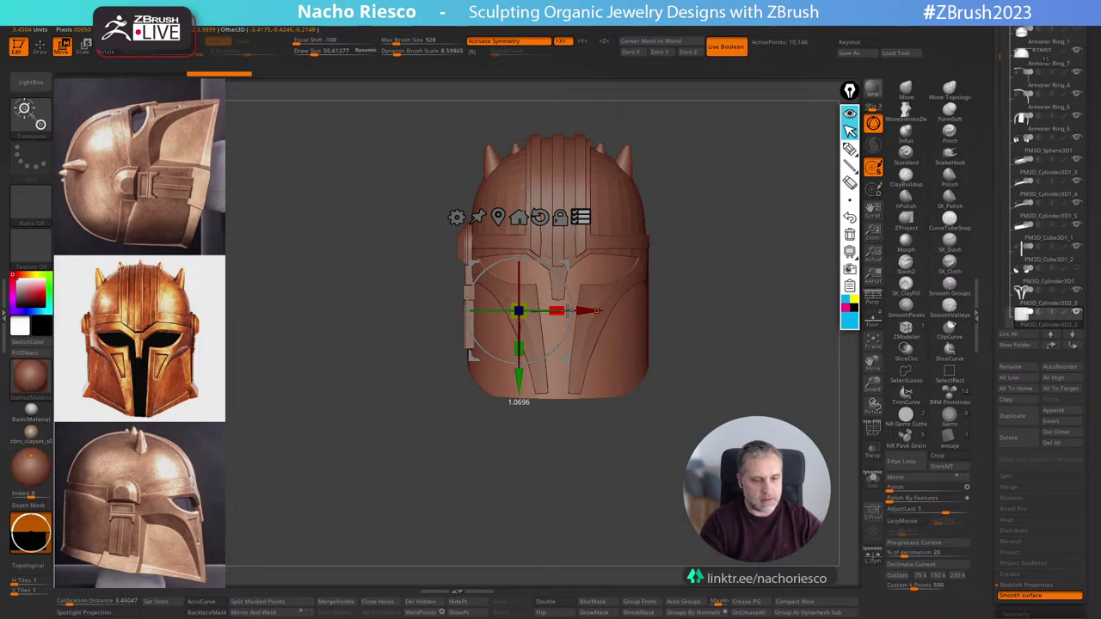
{"action": "left_click_drag", "start_coordinate": [568, 310], "coordinate": [569, 312]}
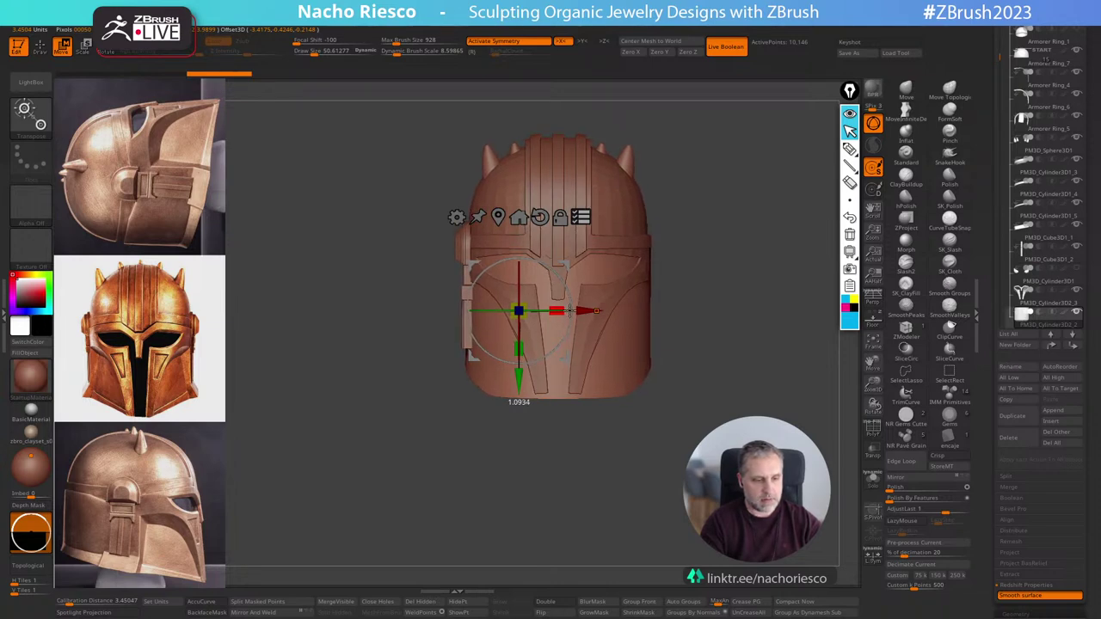
Hide the solid lower face shell PM3D_Cylinder3D2_2 and frame the cut-out visor from the front.
{"action": "key", "text": "q"}
{"action": "mouse_move", "coordinate": [740, 238]}
{"action": "left_mouse_down"}
{"action": "mouse_move", "coordinate": [781, 239]}
{"action": "mouse_move", "coordinate": [719, 276]}
{"action": "left_mouse_up"}
{"action": "left_click_drag", "start_coordinate": [669, 336], "coordinate": [782, 388]}
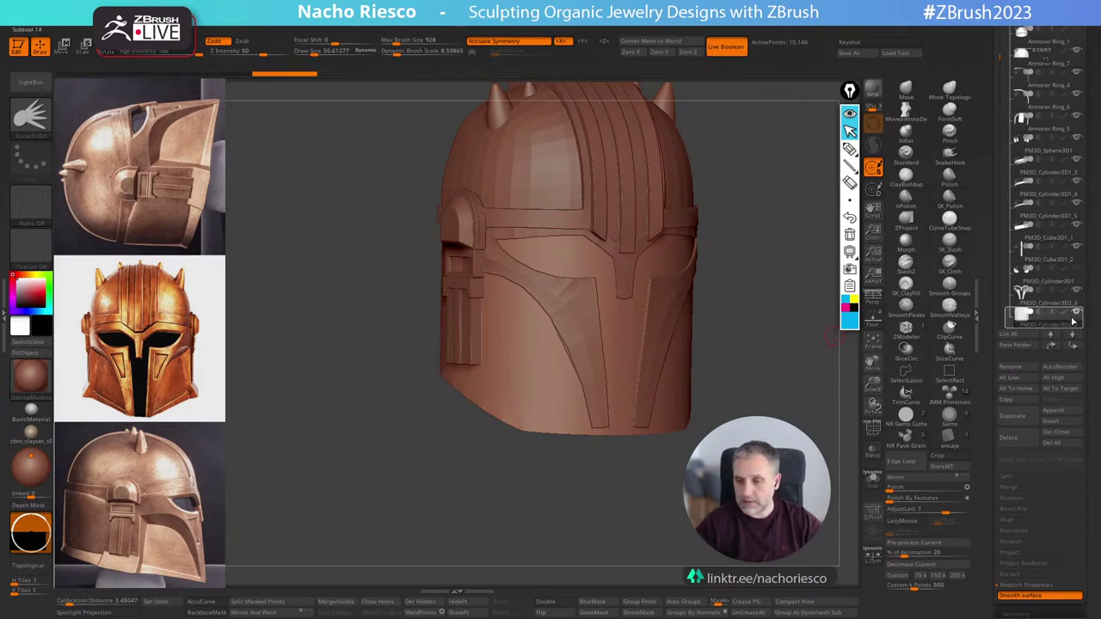
{"action": "scroll", "coordinate": [1017, 151], "scroll_direction": "down", "scroll_amount": 2}
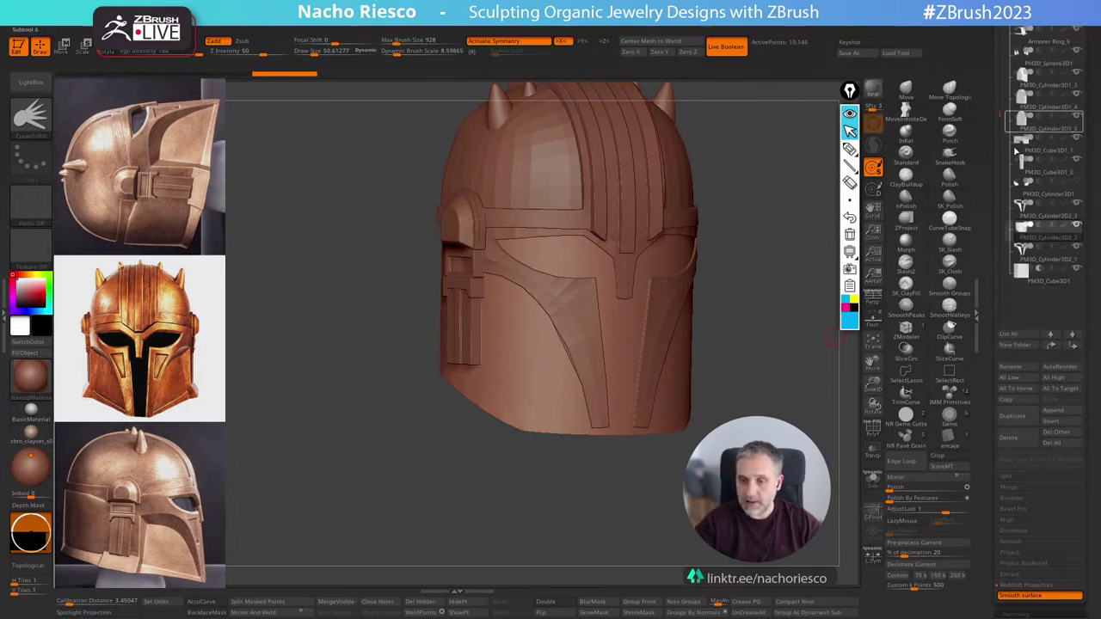
{"action": "left_click", "coordinate": [1075, 249]}
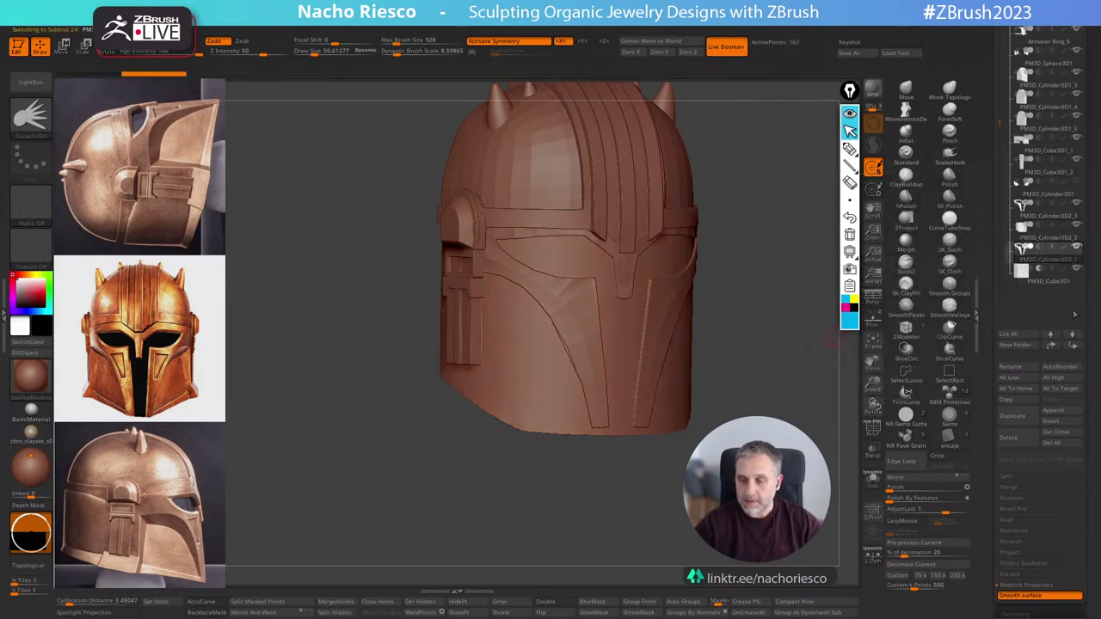
{"action": "left_click", "coordinate": [1075, 250]}
{"action": "left_click_drag", "start_coordinate": [778, 508], "coordinate": [694, 529], "text": "shift"}
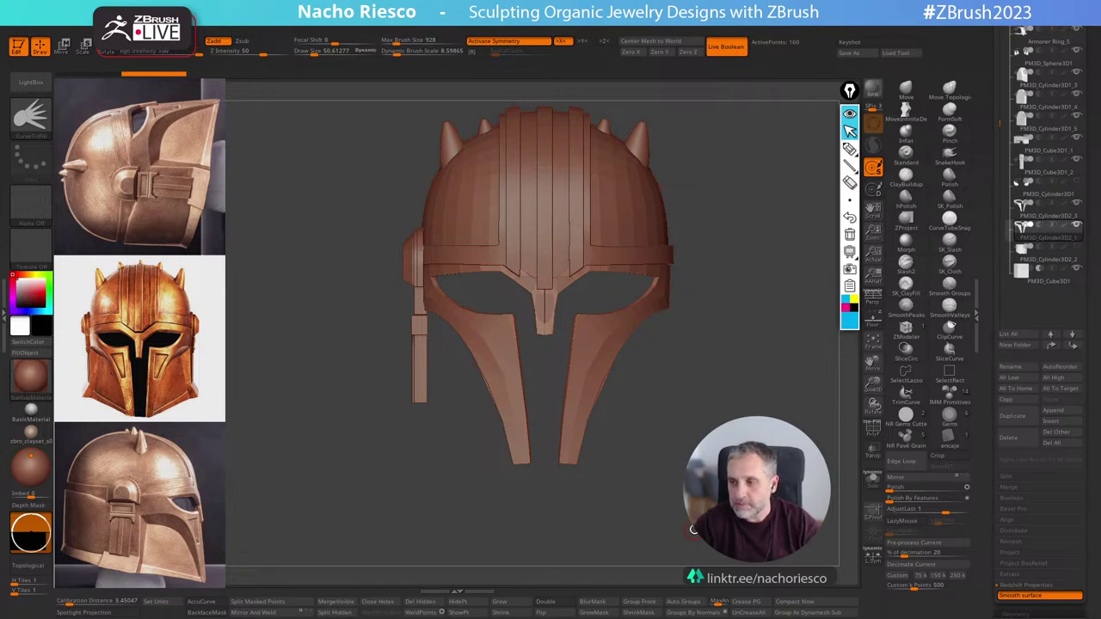
{"action": "left_click_drag", "start_coordinate": [743, 412], "coordinate": [760, 473]}
{"action": "left_click_drag", "start_coordinate": [654, 301], "coordinate": [666, 328], "text": "alt"}
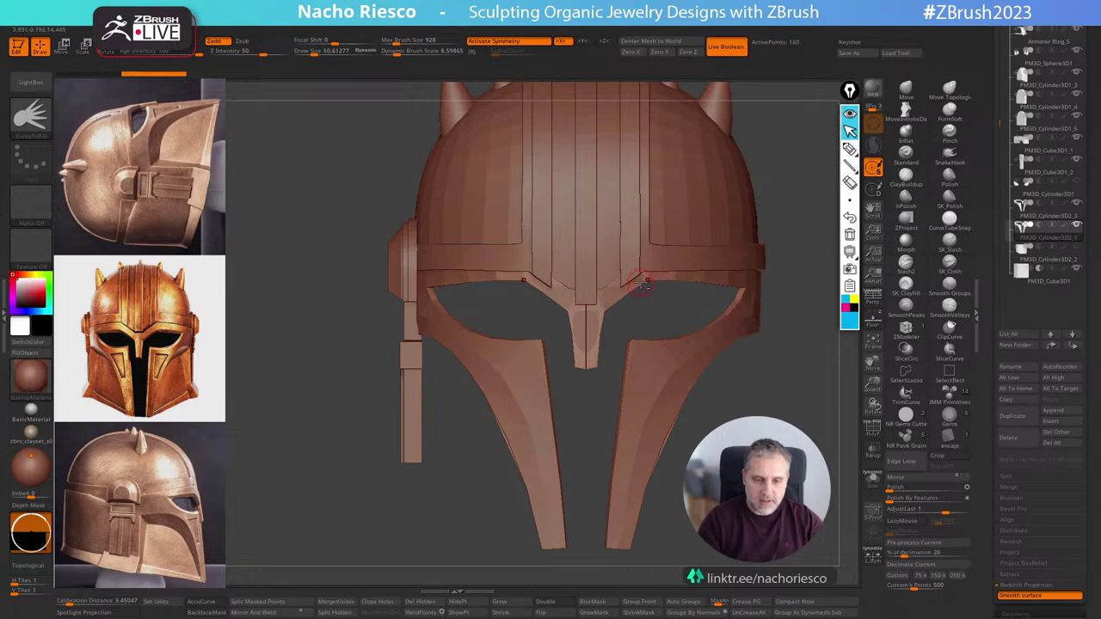
Isolate the visor subtool with Solo and compare the wireframes of the two overlapping visor versions, PM3D_Cylinder3D2_1 and PM3D_Cylinder3D2_3.
{"action": "left_click_drag", "start_coordinate": [731, 376], "coordinate": [765, 373], "text": "alt"}
{"action": "left_click", "coordinate": [714, 350], "text": "alt"}
{"action": "key", "text": "shift+s"}
{"action": "left_click_drag", "start_coordinate": [997, 48], "coordinate": [998, 55]}
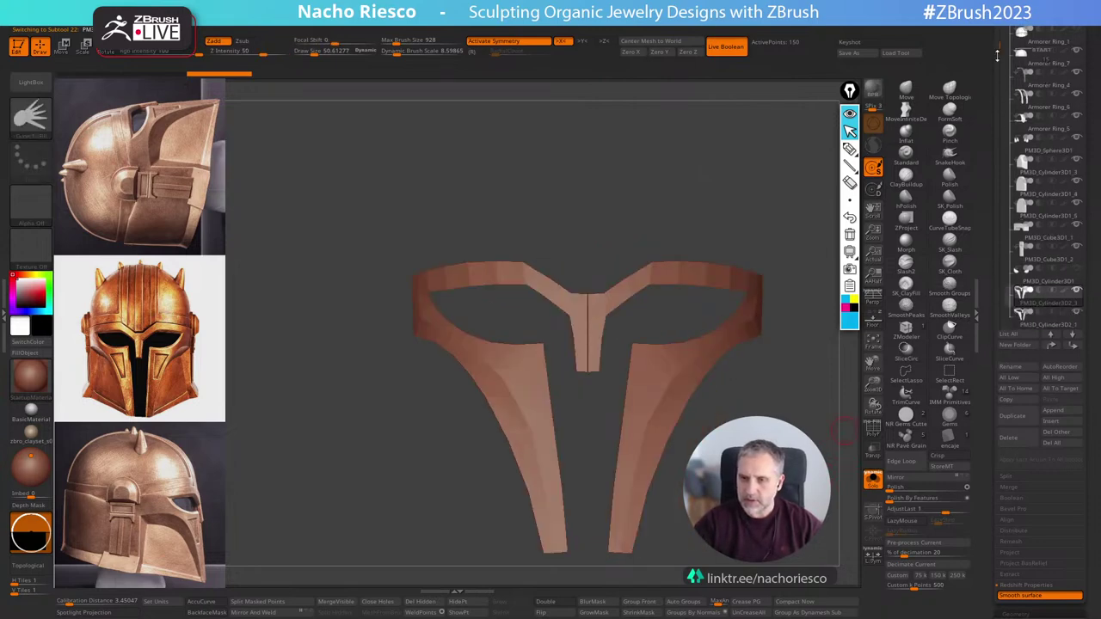
{"action": "scroll", "coordinate": [996, 55], "scroll_direction": "down", "scroll_amount": 3}
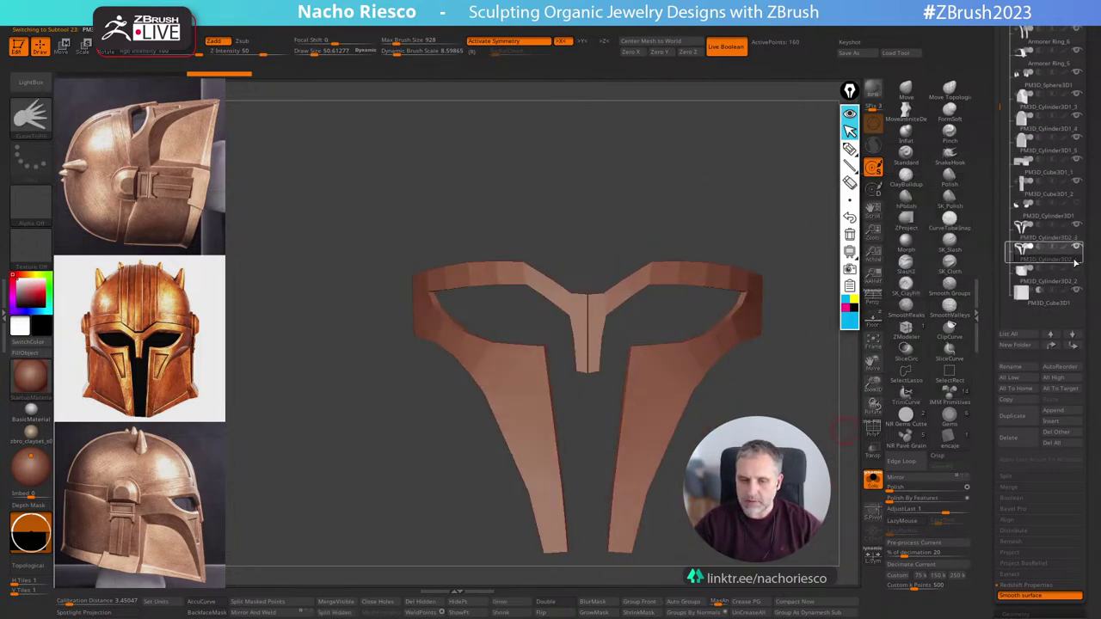
{"action": "left_click_drag", "start_coordinate": [836, 425], "coordinate": [847, 456]}
{"action": "left_click", "coordinate": [874, 429]}
{"action": "left_click", "coordinate": [1049, 240]}
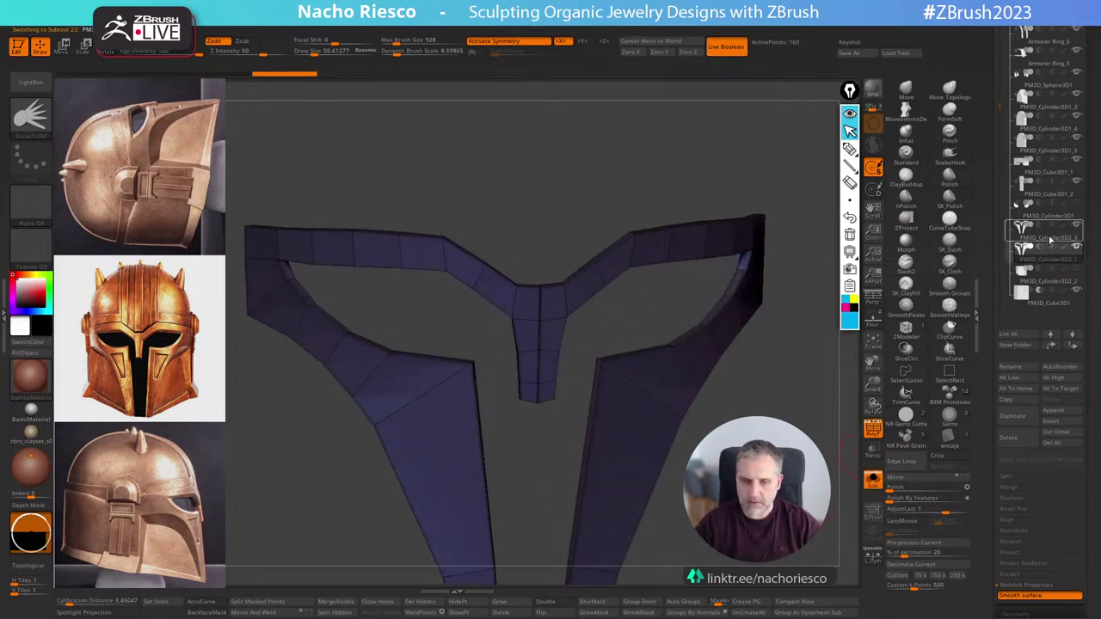
{"action": "left_click", "coordinate": [1049, 240]}
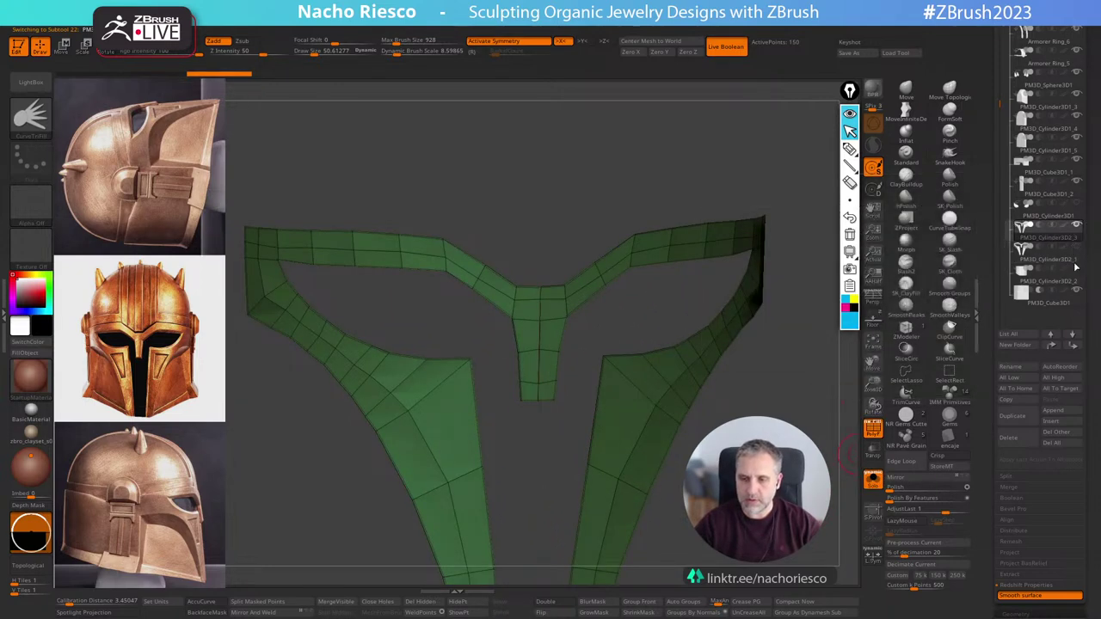
Delete the duplicate thick visor subtool PM3D_Cylinder3D2_1 and select the remaining visor mesh.
{"action": "left_click", "coordinate": [1049, 252]}
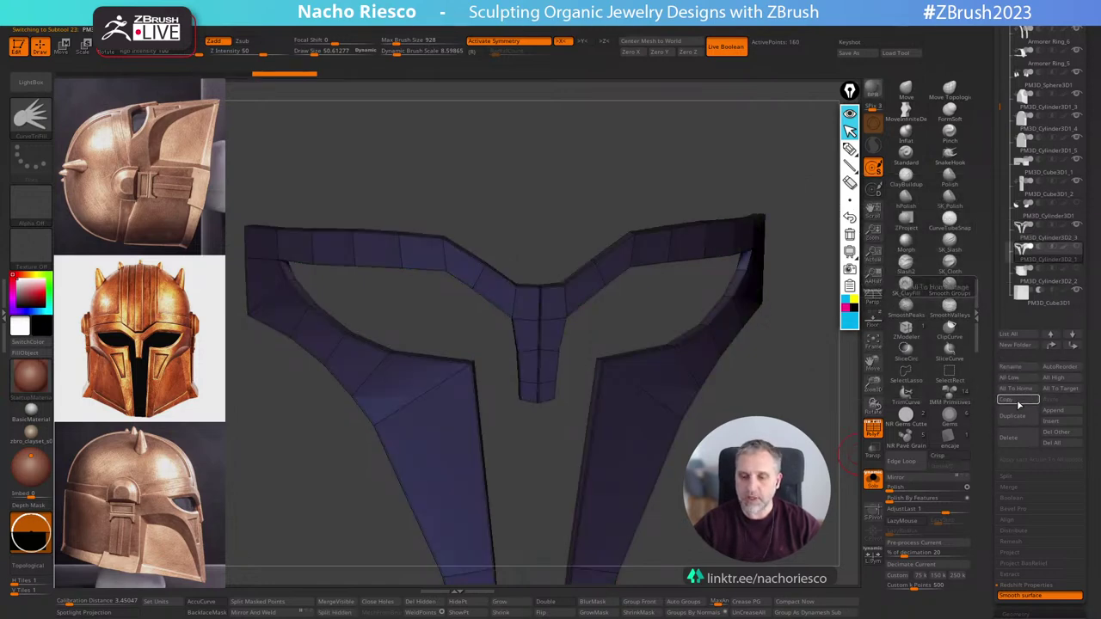
{"action": "left_click", "coordinate": [1051, 377]}
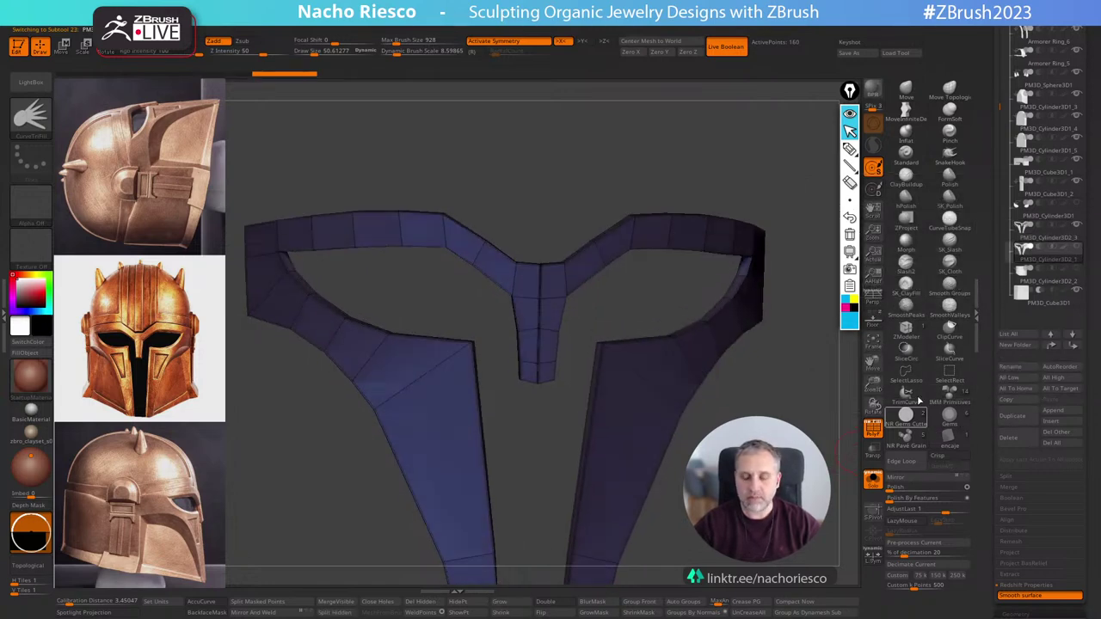
{"action": "left_click", "coordinate": [1021, 442]}
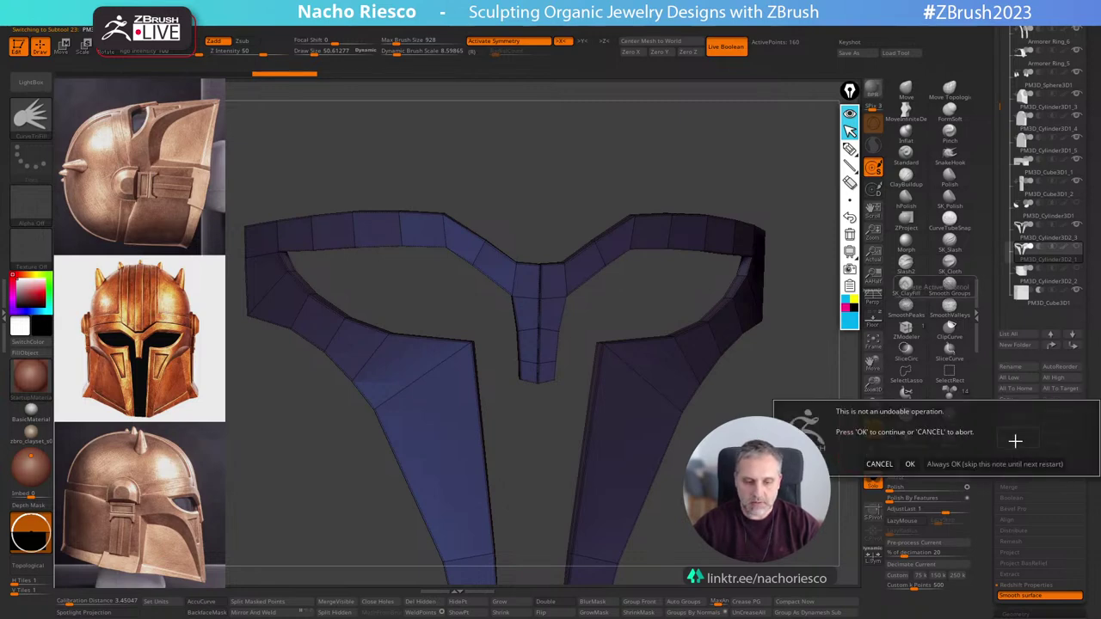
{"action": "left_click", "coordinate": [916, 465]}
{"action": "left_click", "coordinate": [1022, 230]}
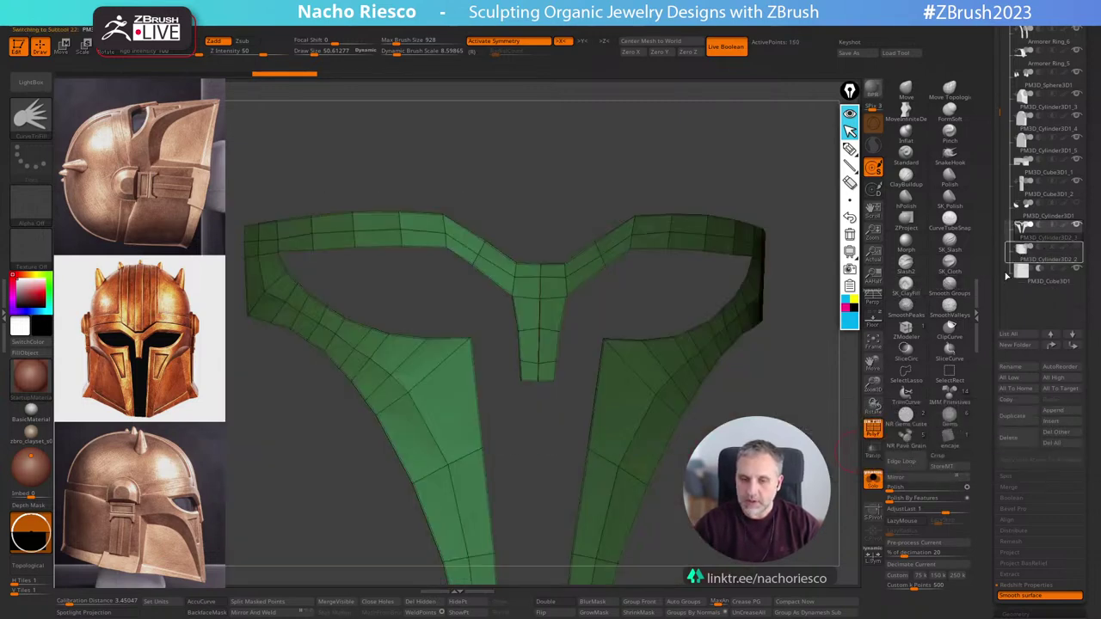
Show the rest of the helmet again and move the visor slightly down below the brow band with the gizmo.
{"action": "left_click", "coordinate": [871, 479]}
{"action": "left_click_drag", "start_coordinate": [830, 456], "coordinate": [813, 318], "text": "alt"}
{"action": "key", "text": "w"}
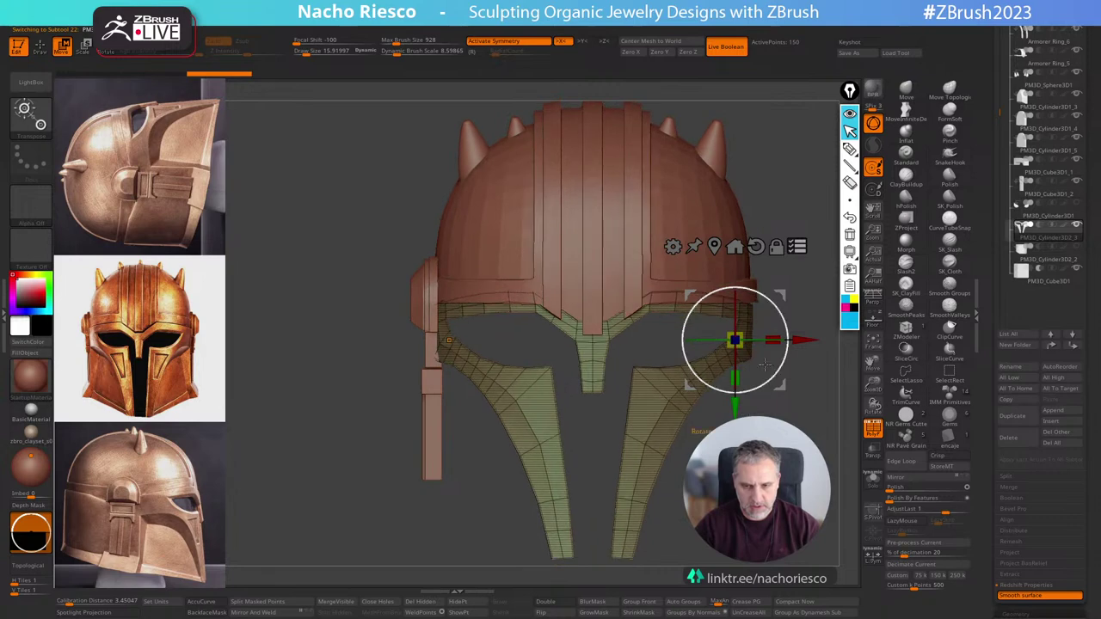
{"action": "left_click_drag", "start_coordinate": [735, 404], "coordinate": [736, 420]}
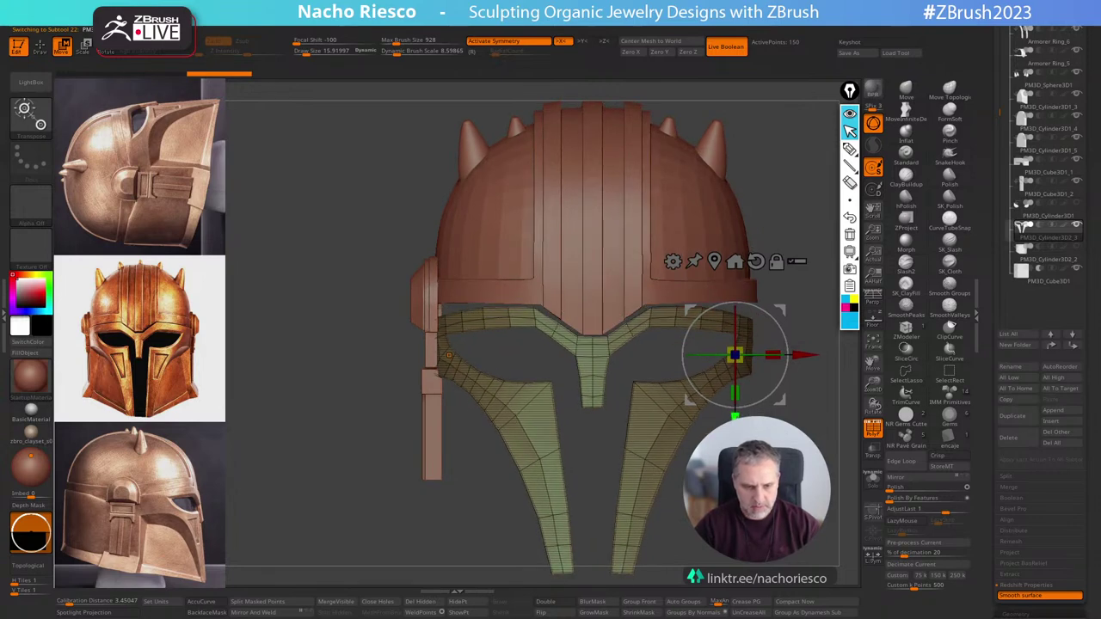
{"action": "key", "text": "q"}
Nudge the visor's upper edge toward the brow band with a large MoveInfiniteDepth brush, and hide the wireframe.
{"action": "left_click", "coordinate": [906, 108]}
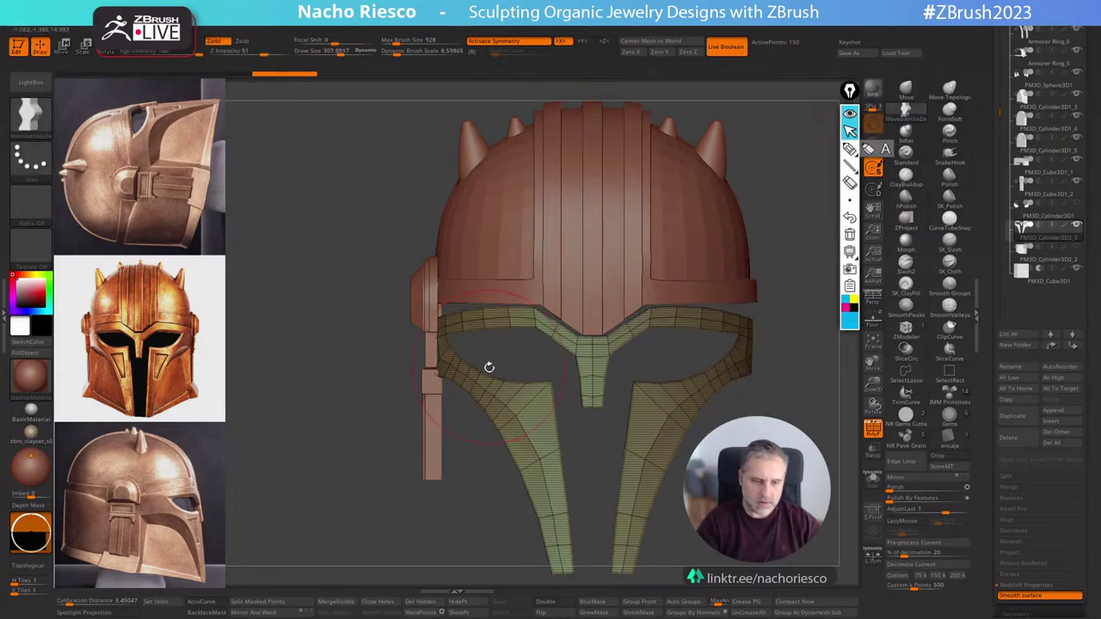
{"action": "key", "text": "bracketleft"}
{"action": "key", "text": "bracketleft"}
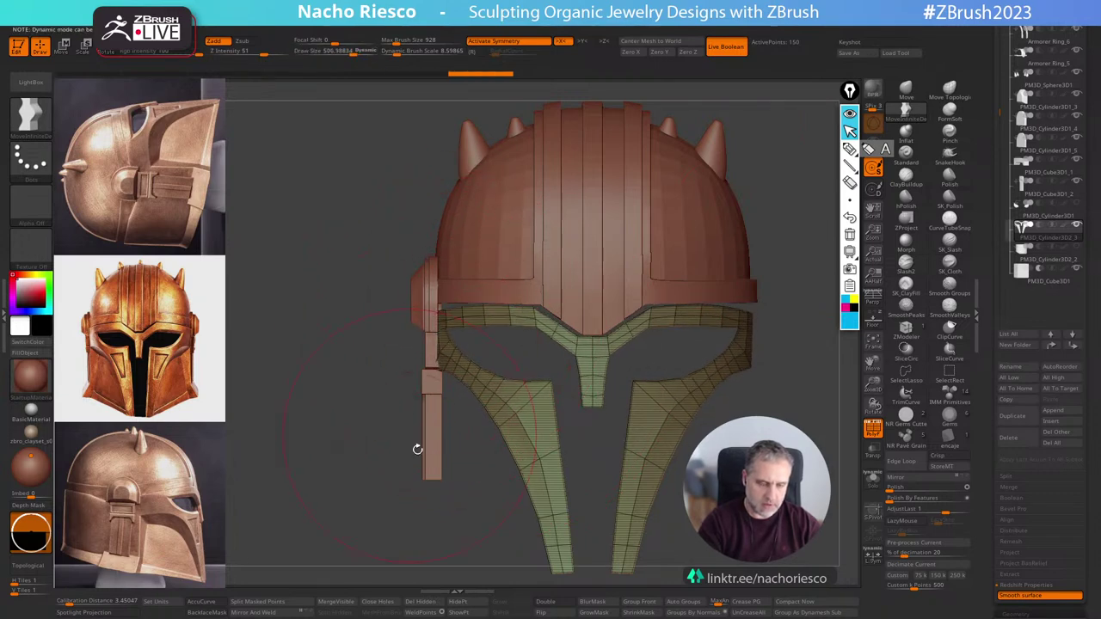
{"action": "left_click_drag", "start_coordinate": [450, 482], "coordinate": [503, 413], "text": "shift"}
{"action": "key", "text": "s"}
{"action": "left_click_drag", "start_coordinate": [493, 326], "coordinate": [495, 313]}
{"action": "left_click", "coordinate": [870, 421]}
Refine the visor's upper edge near the central brow peak with symmetrical MoveInfiniteDepth strokes at a smaller draw size.
{"action": "key", "text": "s"}
{"action": "left_click_drag", "start_coordinate": [641, 267], "coordinate": [559, 273]}
{"action": "key", "text": "s"}
{"action": "left_click_drag", "start_coordinate": [496, 307], "coordinate": [497, 303]}
{"action": "left_click_drag", "start_coordinate": [776, 257], "coordinate": [725, 278], "text": "alt"}
{"action": "key", "text": "s"}
{"action": "mouse_move", "coordinate": [561, 312]}
{"action": "left_mouse_down"}
{"action": "mouse_move", "coordinate": [542, 312]}
{"action": "mouse_move", "coordinate": [574, 300]}
{"action": "left_mouse_up"}
{"action": "left_click_drag", "start_coordinate": [619, 329], "coordinate": [639, 354]}
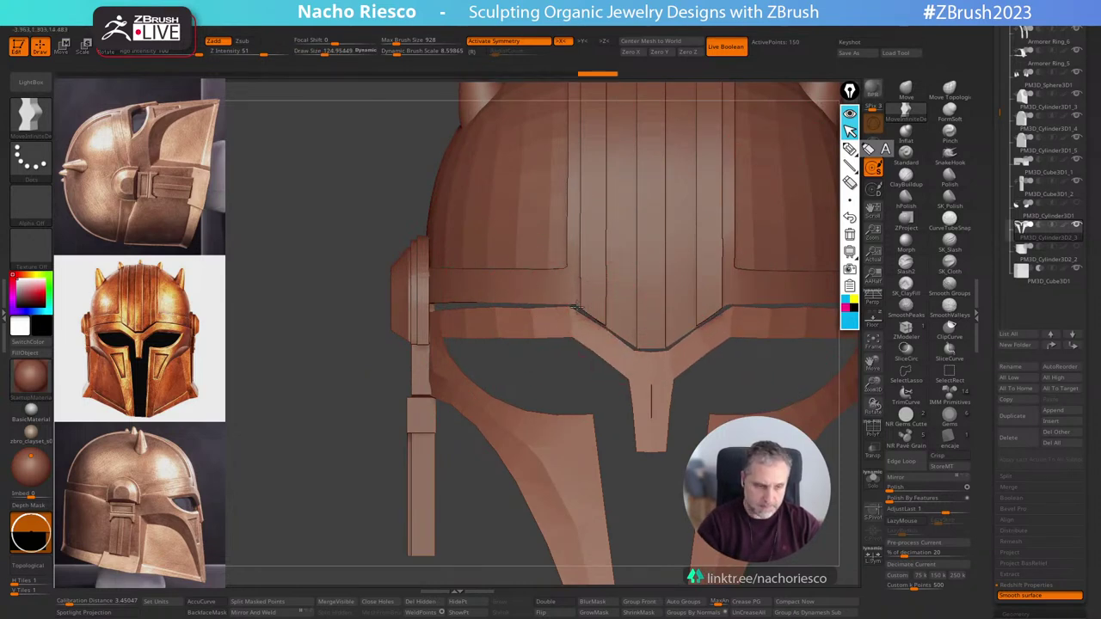
Close the gap between the visor's upper edge and the brow band by reshaping the inner corners and outer ends.
{"action": "mouse_move", "coordinate": [582, 310]}
{"action": "left_mouse_down"}
{"action": "mouse_move", "coordinate": [574, 338]}
{"action": "mouse_move", "coordinate": [571, 324]}
{"action": "left_mouse_up"}
{"action": "key", "text": "s"}
{"action": "key", "text": "s"}
{"action": "mouse_move", "coordinate": [464, 312]}
{"action": "left_mouse_down"}
{"action": "mouse_move", "coordinate": [471, 326]}
{"action": "mouse_move", "coordinate": [429, 318]}
{"action": "mouse_move", "coordinate": [441, 326]}
{"action": "left_mouse_up"}
{"action": "key", "text": "s"}
{"action": "mouse_move", "coordinate": [431, 320]}
{"action": "left_mouse_down"}
{"action": "mouse_move", "coordinate": [465, 310]}
{"action": "mouse_move", "coordinate": [531, 333]}
{"action": "left_mouse_up"}
{"action": "key", "text": "["}
{"action": "key", "text": "s"}
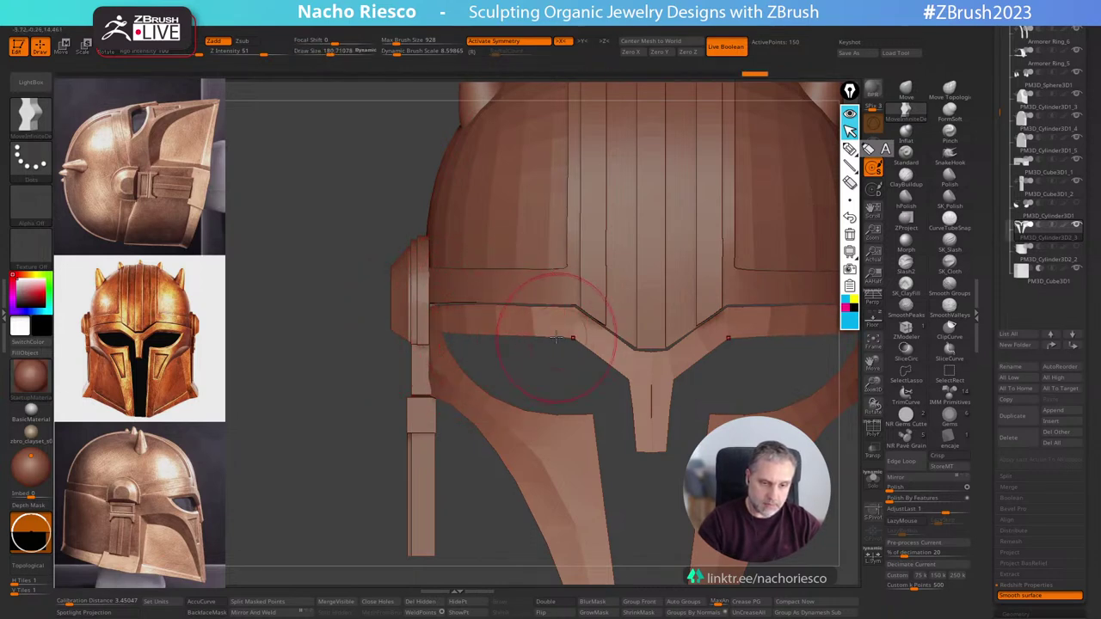
Adjust the upper outer corners of the visor's eye openings with small symmetrical Move strokes, and check the helmet from the front.
{"action": "right_click_drag", "start_coordinate": [516, 342], "coordinate": [683, 319]}
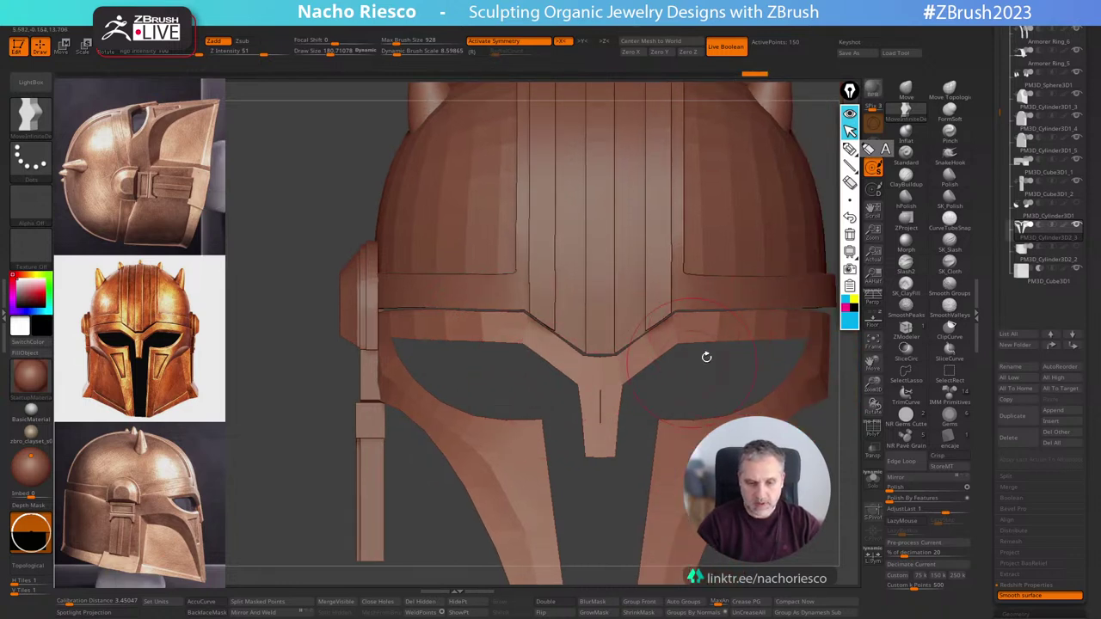
{"action": "right_click_drag", "start_coordinate": [770, 350], "coordinate": [728, 351], "text": "alt"}
{"action": "key", "text": "s"}
{"action": "left_click_drag", "start_coordinate": [744, 349], "coordinate": [749, 344]}
{"action": "mouse_move", "coordinate": [774, 348]}
{"action": "right_mouse_down"}
{"action": "mouse_move", "coordinate": [688, 366]}
{"action": "mouse_move", "coordinate": [801, 394]}
{"action": "right_mouse_up"}
{"action": "key", "text": "s"}
{"action": "left_click_drag", "start_coordinate": [782, 338], "coordinate": [778, 330]}
{"action": "right_click_drag", "start_coordinate": [779, 369], "coordinate": [817, 401], "text": "shift"}
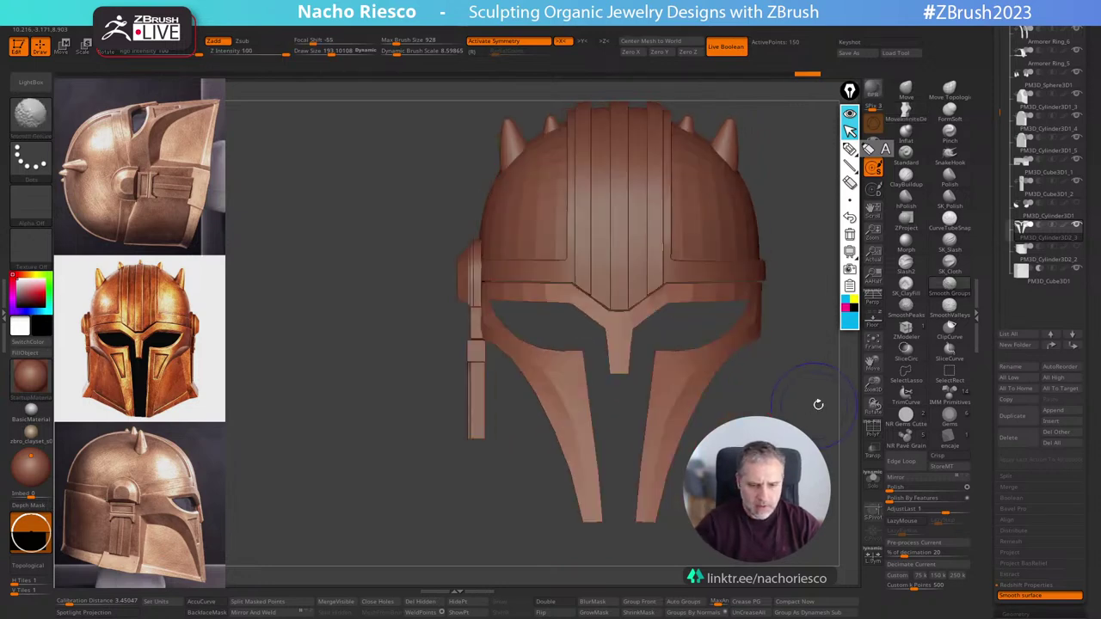
Isolate the visor, check it at an angle, and undo its last edits.
{"action": "left_click", "coordinate": [872, 479]}
{"action": "right_click_drag", "start_coordinate": [838, 497], "coordinate": [805, 473], "text": "alt"}
{"action": "right_click_drag", "start_coordinate": [805, 473], "coordinate": [727, 426], "text": "alt"}
{"action": "right_click_drag", "start_coordinate": [726, 427], "coordinate": [726, 450]}
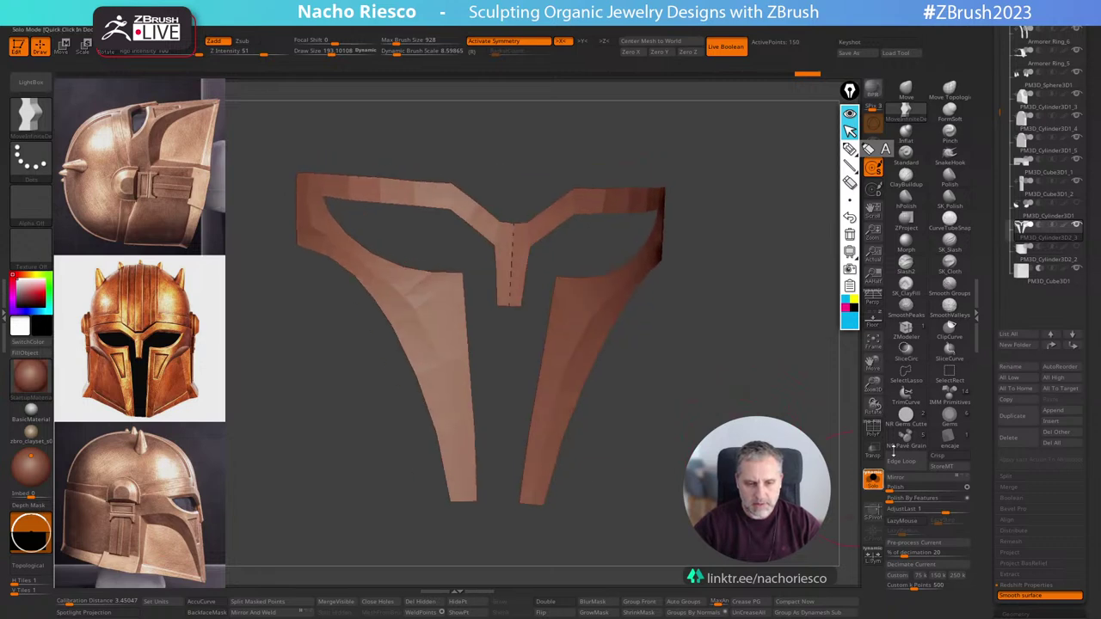
{"action": "right_click_drag", "start_coordinate": [835, 479], "coordinate": [823, 479]}
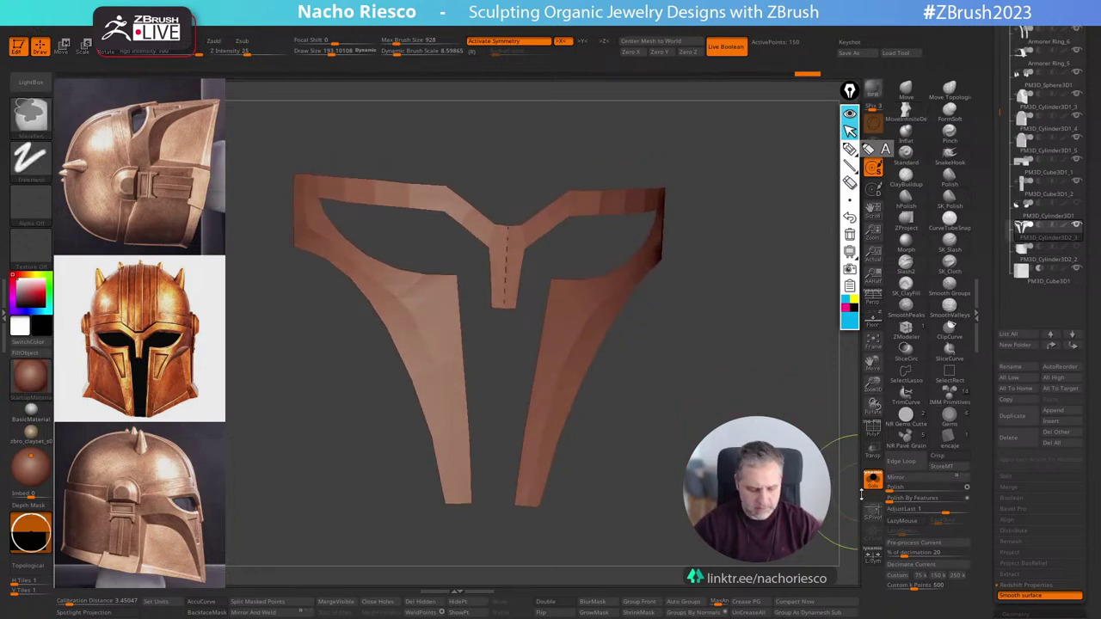
{"action": "key", "text": "ctrl+z"}
{"action": "key", "text": "ctrl+z"}
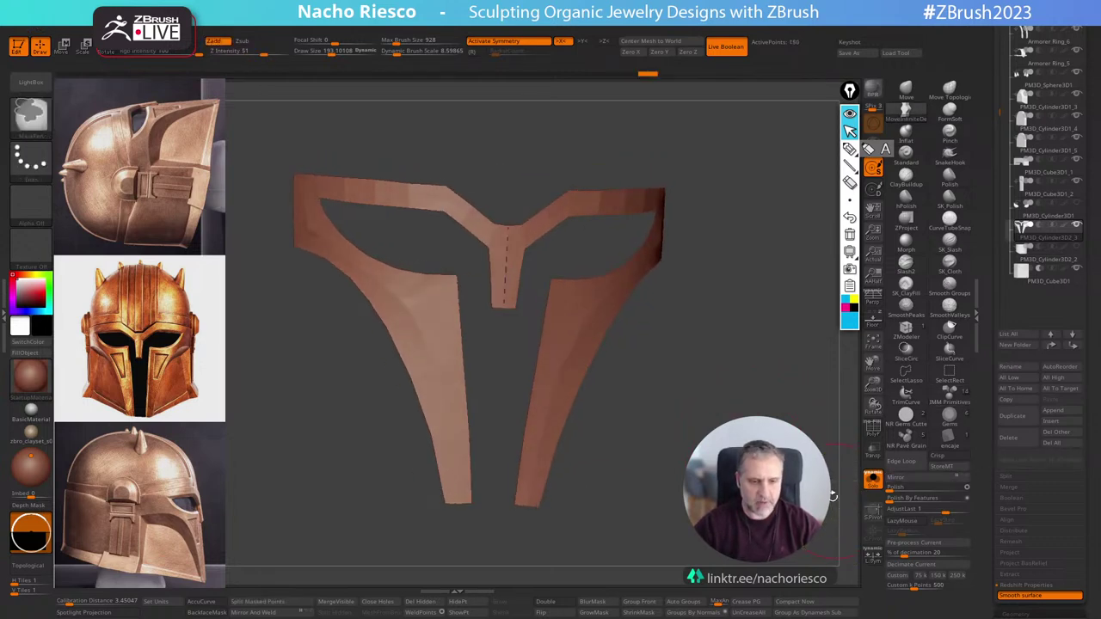
Display the wireframe on the visor's nose piece and try to weld the points along its open central seam.
{"action": "mouse_move", "coordinate": [831, 496]}
{"action": "right_mouse_down", "text": "ctrl"}
{"action": "mouse_move", "coordinate": [701, 446]}
{"action": "mouse_move", "coordinate": [847, 469]}
{"action": "mouse_move", "coordinate": [568, 393]}
{"action": "right_mouse_up", "text": "ctrl"}
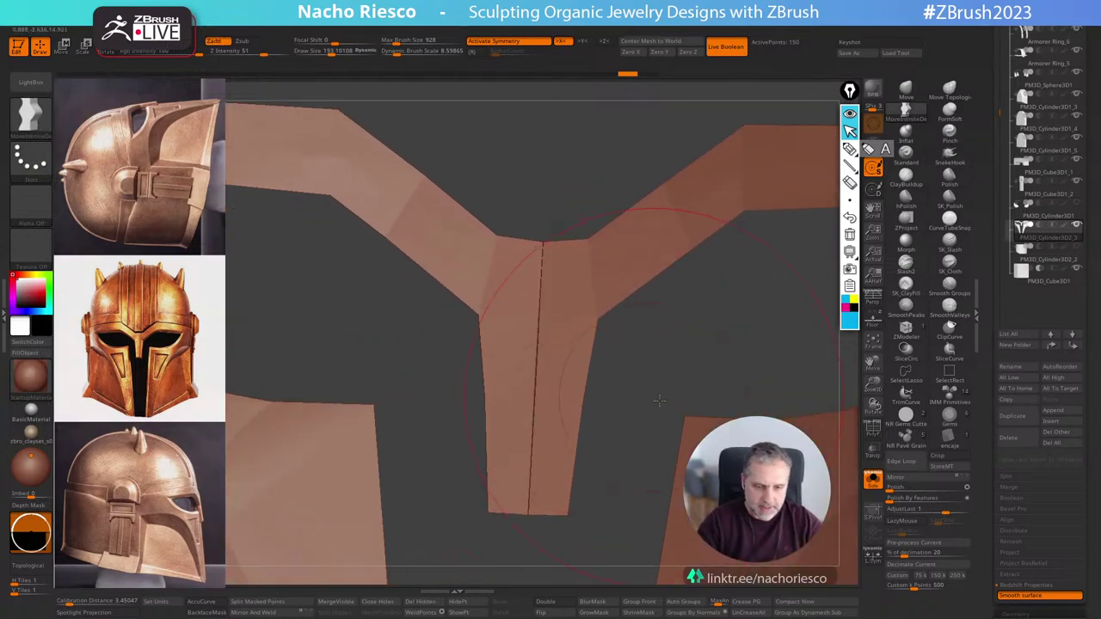
{"action": "right_click_drag", "start_coordinate": [659, 405], "coordinate": [568, 379], "text": "ctrl"}
{"action": "left_click", "coordinate": [872, 428]}
{"action": "right_click_drag", "start_coordinate": [819, 431], "coordinate": [579, 485], "text": "ctrl"}
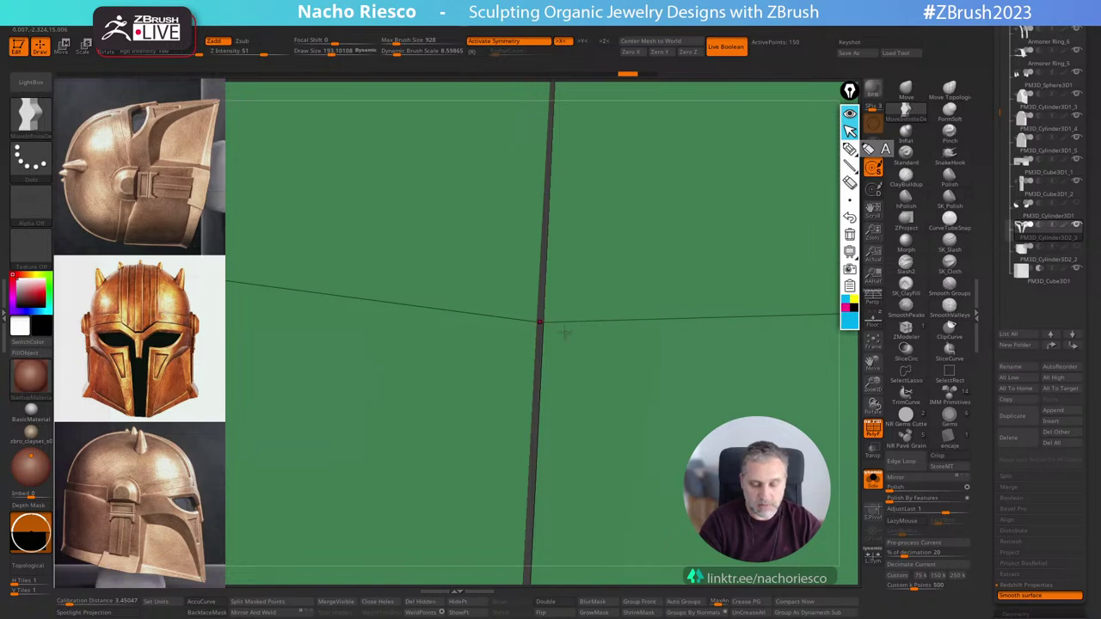
{"action": "right_click_drag", "start_coordinate": [565, 340], "coordinate": [595, 365], "text": "ctrl"}
{"action": "right_click_drag", "start_coordinate": [616, 401], "coordinate": [648, 333], "text": "alt"}
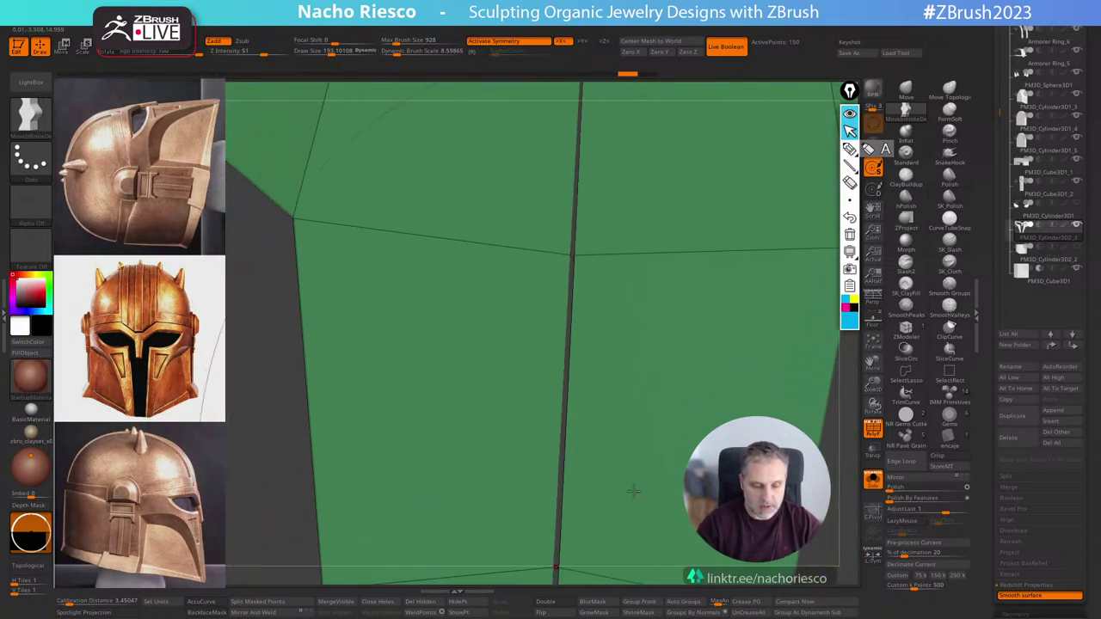
{"action": "right_click_drag", "start_coordinate": [843, 480], "coordinate": [817, 424], "text": "alt"}
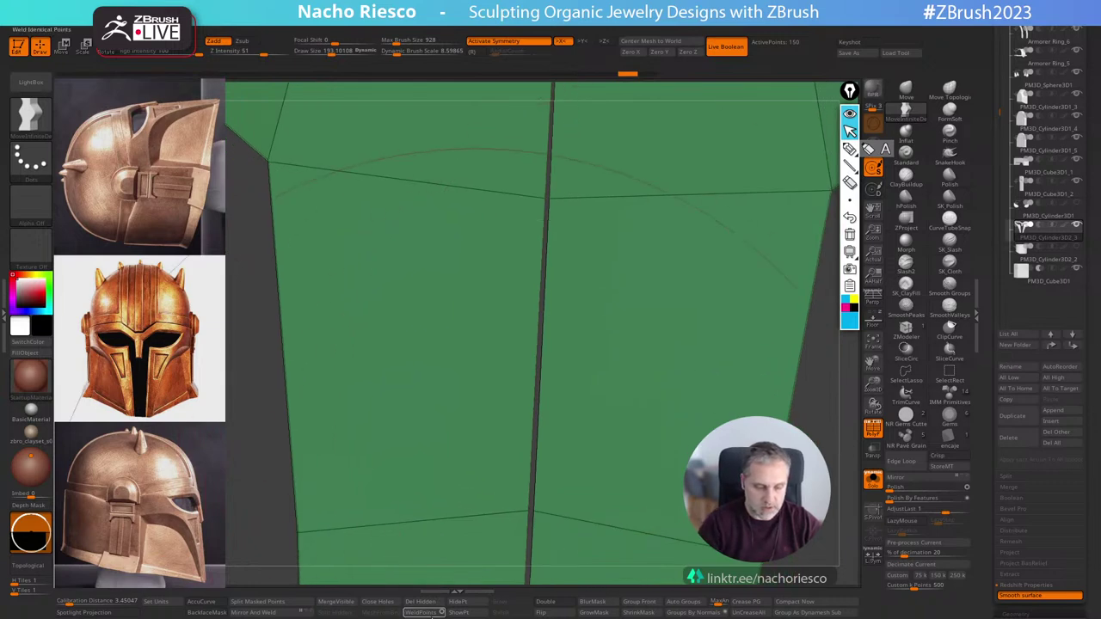
{"action": "left_click", "coordinate": [425, 613]}
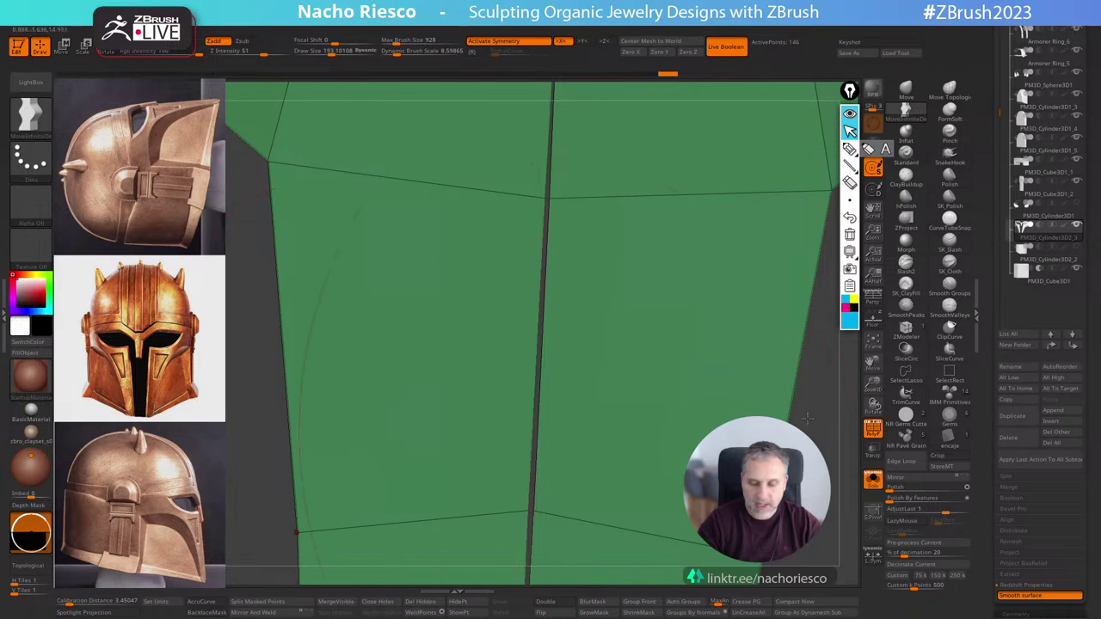
Raise the maximum weld distance to about 15.6, weld the visor's points again, and inspect the whole piece.
{"action": "scroll", "coordinate": [986, 457], "scroll_direction": "down", "scroll_amount": 1}
{"action": "scroll", "coordinate": [986, 457], "scroll_direction": "down", "scroll_amount": 5}
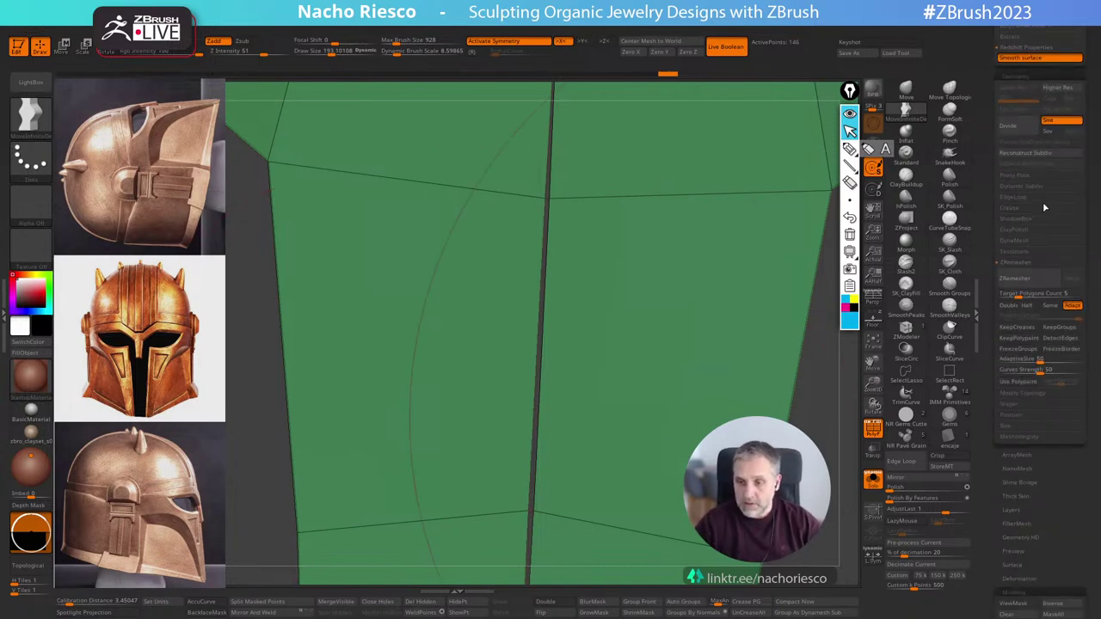
{"action": "left_click", "coordinate": [1030, 397]}
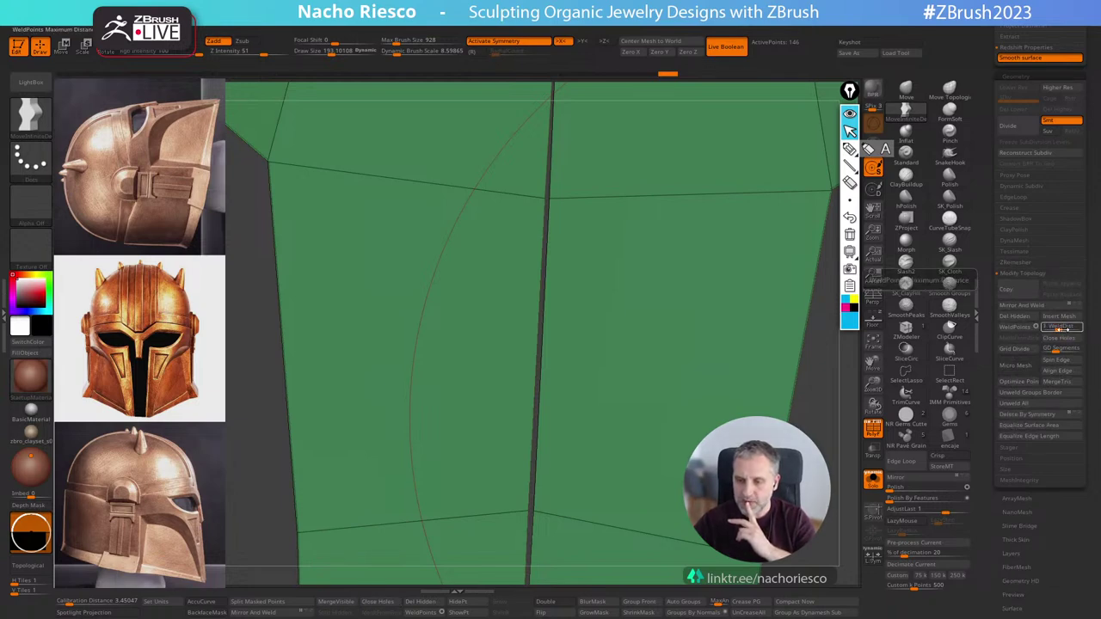
{"action": "left_click_drag", "start_coordinate": [1064, 327], "coordinate": [1068, 327]}
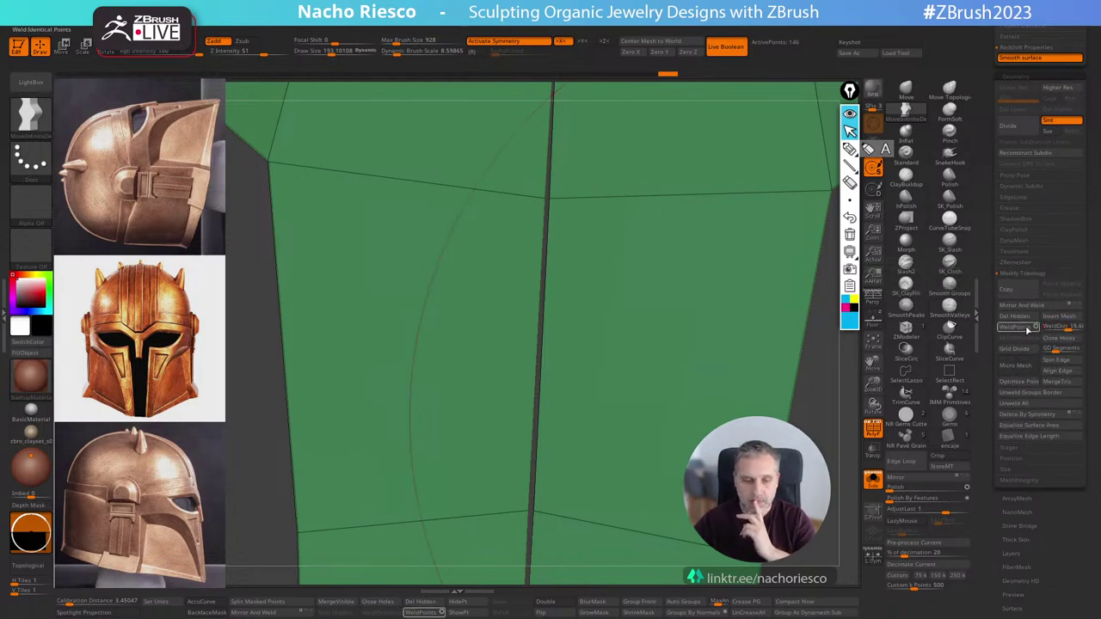
{"action": "left_click", "coordinate": [1027, 329]}
{"action": "left_click", "coordinate": [872, 342]}
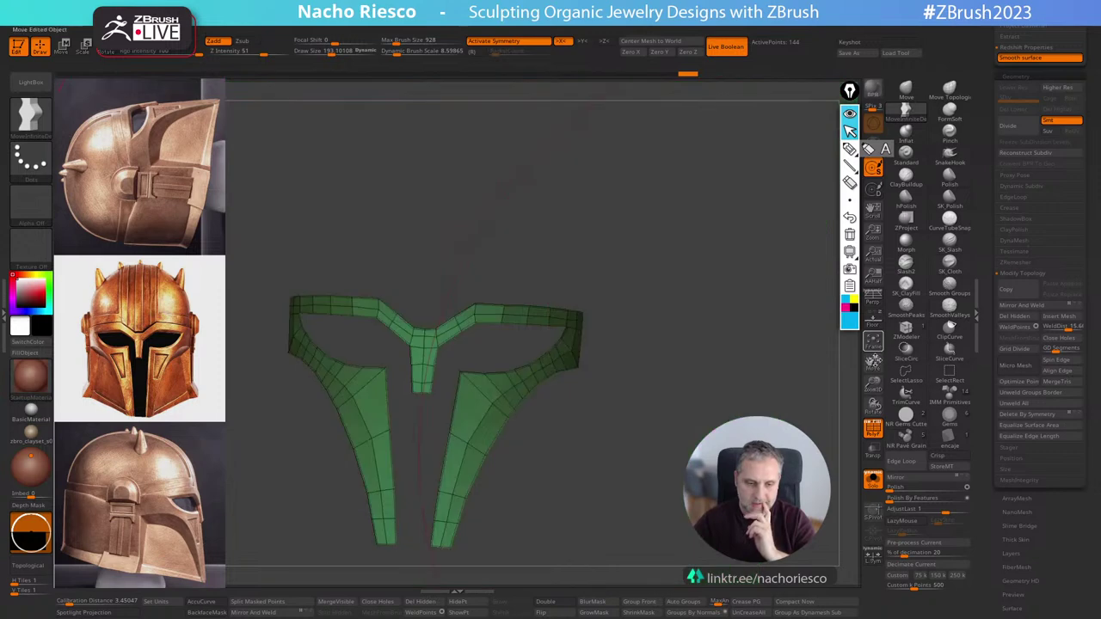
{"action": "mouse_move", "coordinate": [627, 344]}
{"action": "left_mouse_down"}
{"action": "mouse_move", "coordinate": [658, 344]}
{"action": "mouse_move", "coordinate": [636, 349]}
{"action": "left_mouse_up"}
{"action": "mouse_move", "coordinate": [645, 447]}
{"action": "left_mouse_down", "text": "alt"}
{"action": "mouse_move", "coordinate": [669, 554]}
{"action": "mouse_move", "coordinate": [718, 515]}
{"action": "left_mouse_up", "text": "alt"}
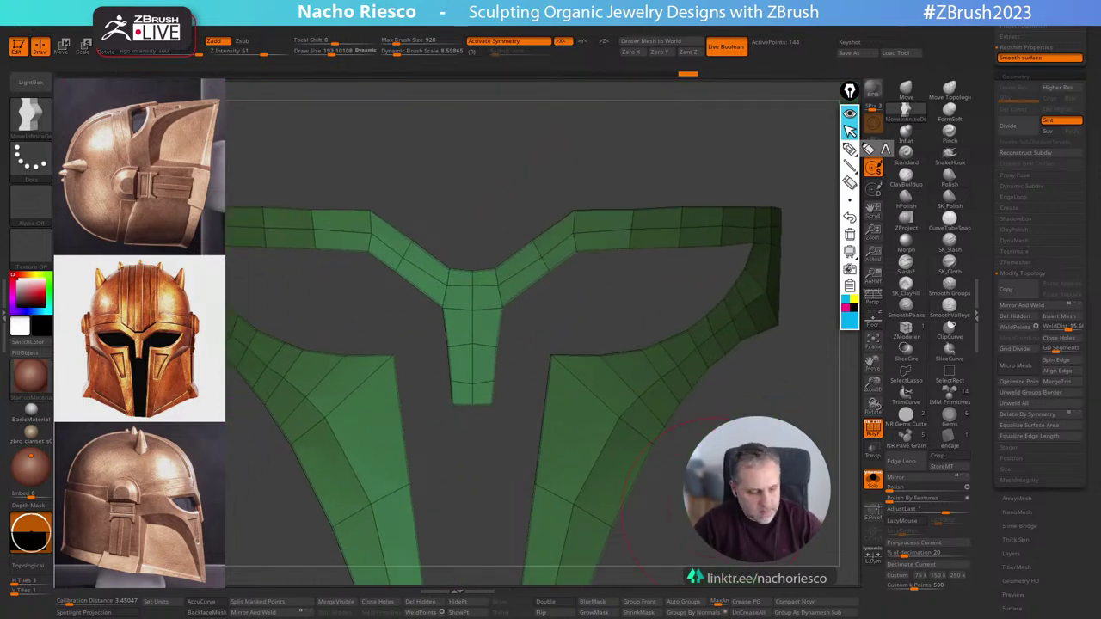
{"action": "mouse_move", "coordinate": [754, 506]}
{"action": "left_mouse_down", "text": "alt"}
{"action": "mouse_move", "coordinate": [757, 477]}
{"action": "mouse_move", "coordinate": [738, 507]}
{"action": "mouse_move", "coordinate": [755, 475]}
{"action": "mouse_move", "coordinate": [756, 485]}
{"action": "left_mouse_up", "text": "alt"}
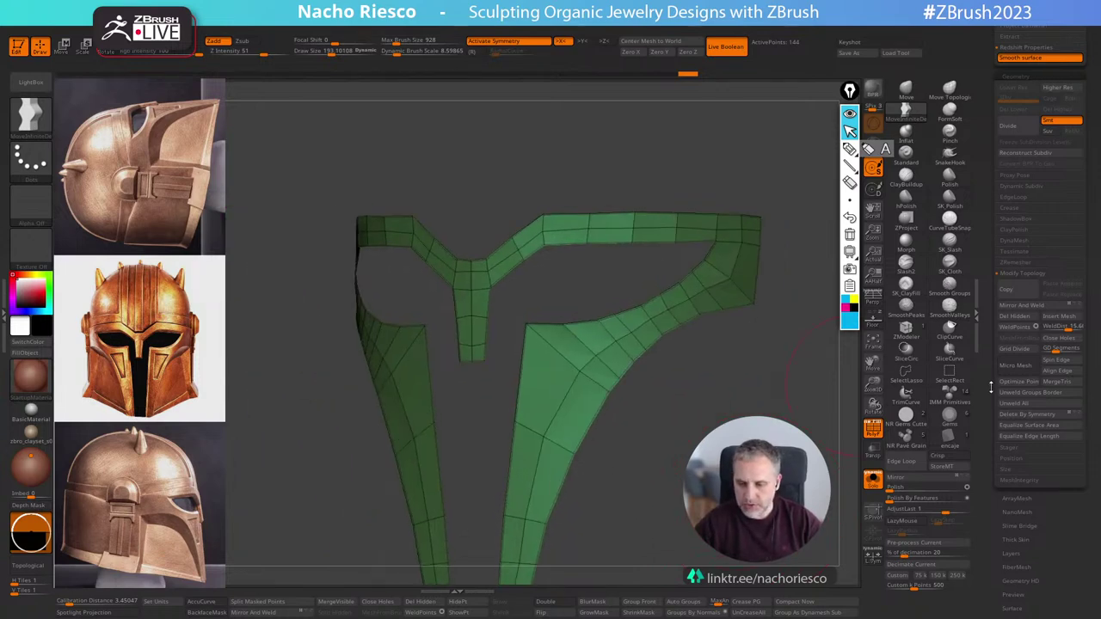
Mask the visor by its border feature only, with groups and creases excluded.
{"action": "left_click_drag", "start_coordinate": [990, 386], "coordinate": [998, 283]}
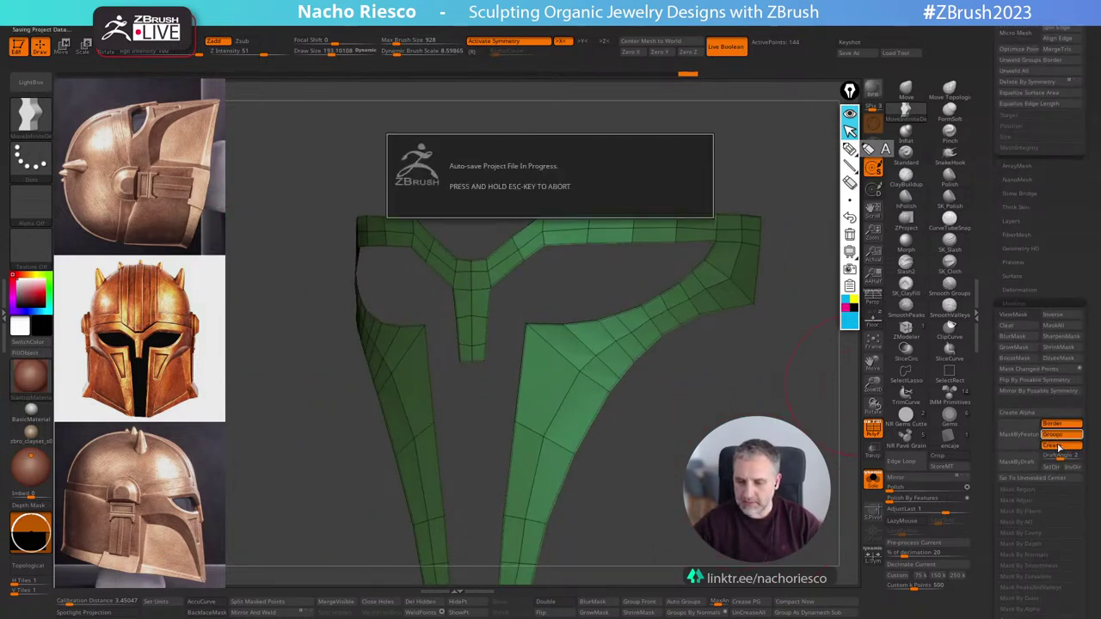
{"action": "left_click", "coordinate": [1051, 436]}
{"action": "left_click", "coordinate": [1048, 448]}
{"action": "left_click", "coordinate": [1020, 444]}
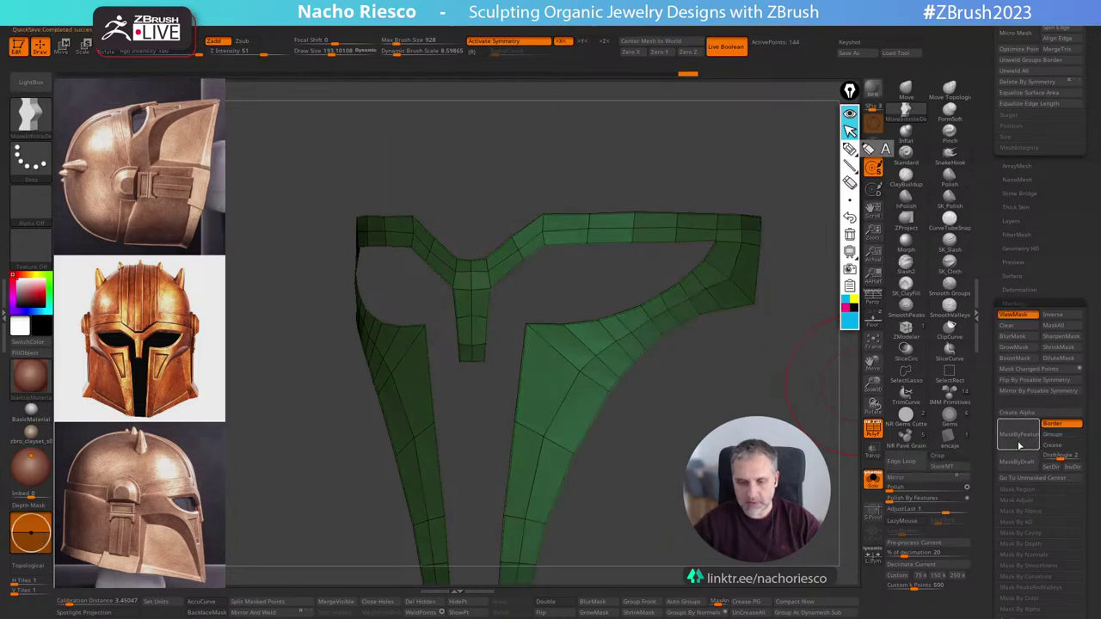
{"action": "mouse_move", "coordinate": [778, 391]}
{"action": "left_mouse_down"}
{"action": "mouse_move", "coordinate": [815, 393]}
{"action": "mouse_move", "coordinate": [757, 392]}
{"action": "mouse_move", "coordinate": [757, 381]}
{"action": "mouse_move", "coordinate": [778, 381]}
{"action": "left_mouse_up"}
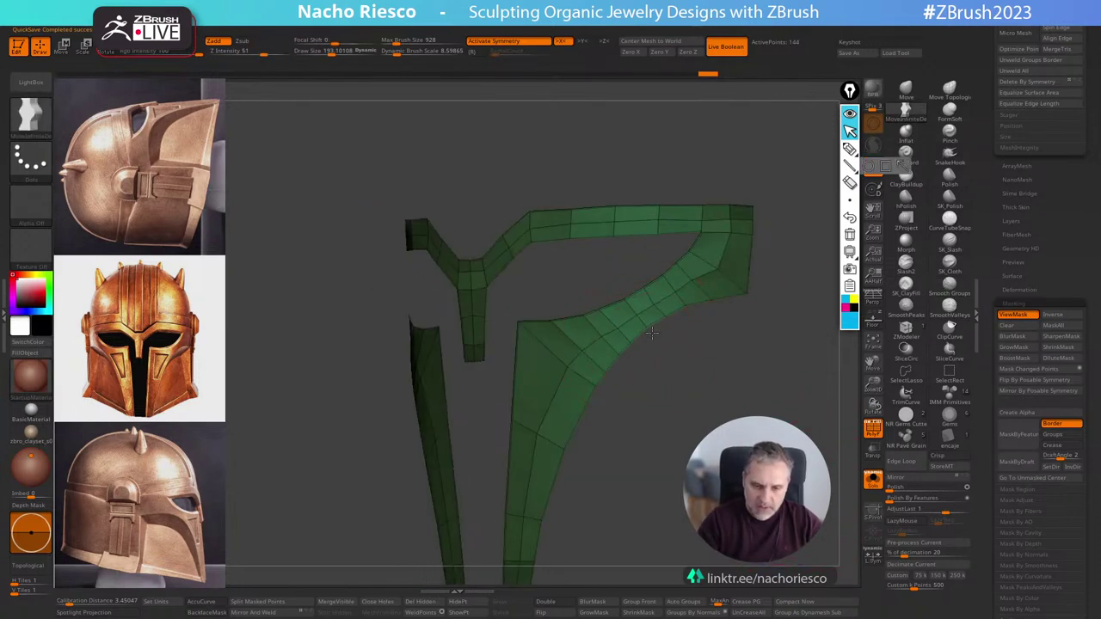
{"action": "key", "text": "ctrl"}
{"action": "key", "text": "ctrl"}
{"action": "key", "text": "ctrl"}
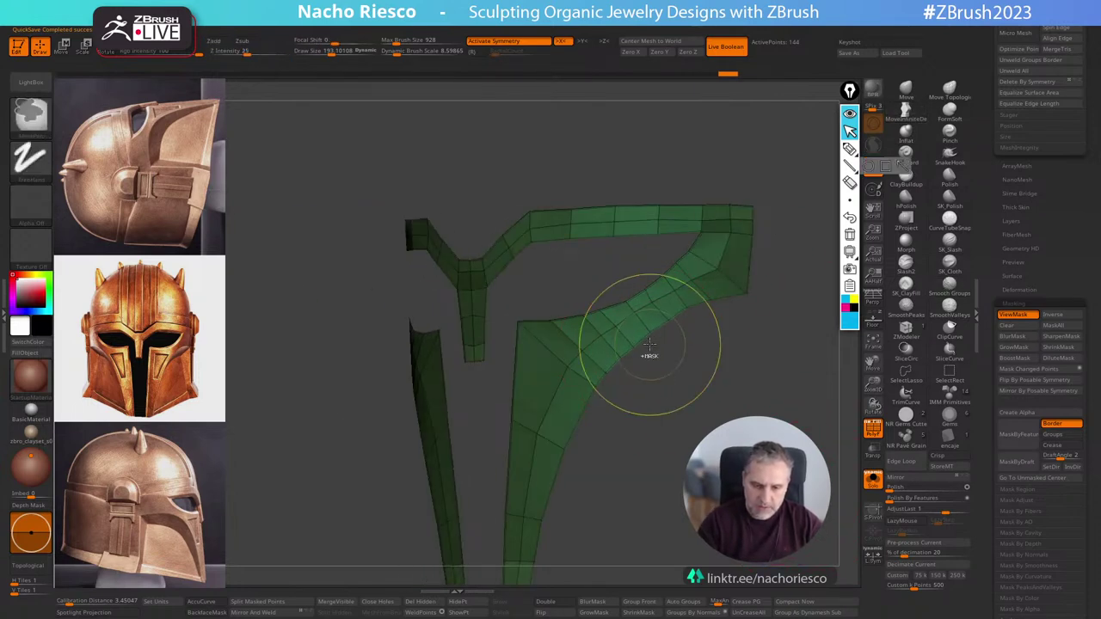
Smooth out the visor's curved lower edge with the Move Topological brush at a draw size of about 146.
{"action": "left_click", "coordinate": [944, 95]}
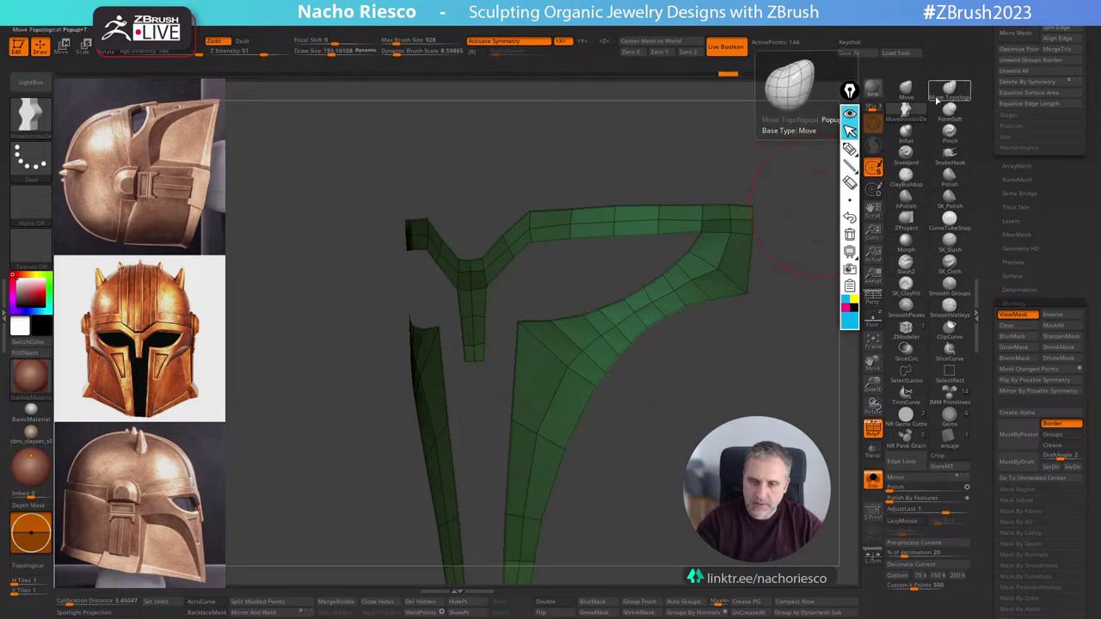
{"action": "left_click", "coordinate": [936, 100]}
{"action": "key", "text": "s"}
{"action": "left_click_drag", "start_coordinate": [645, 343], "coordinate": [638, 346]}
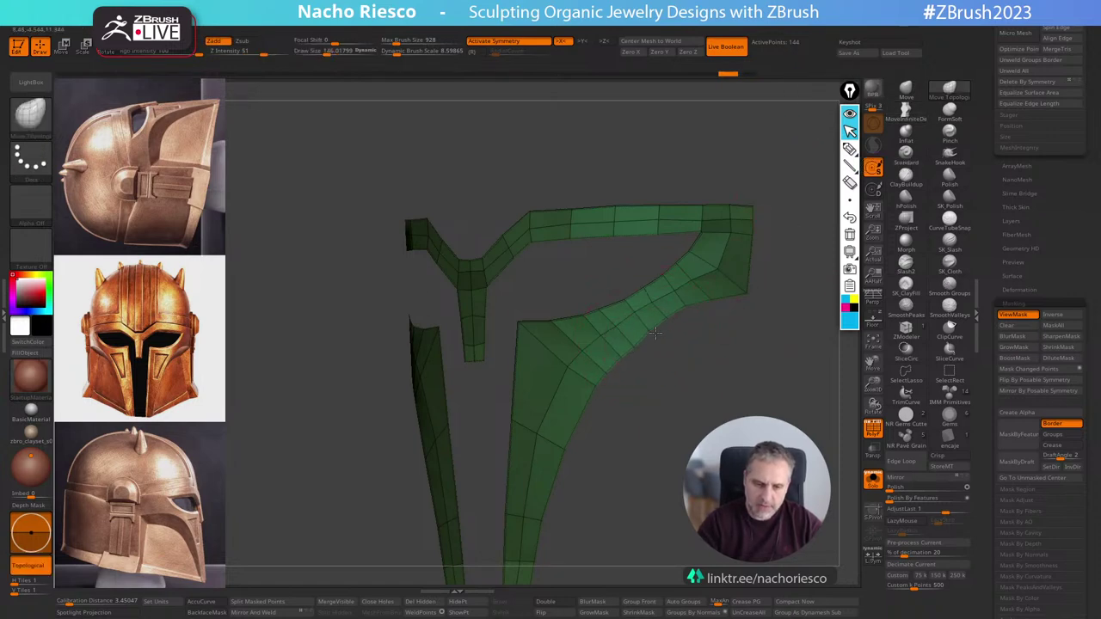
{"action": "left_click_drag", "start_coordinate": [711, 353], "coordinate": [748, 354], "text": "shift"}
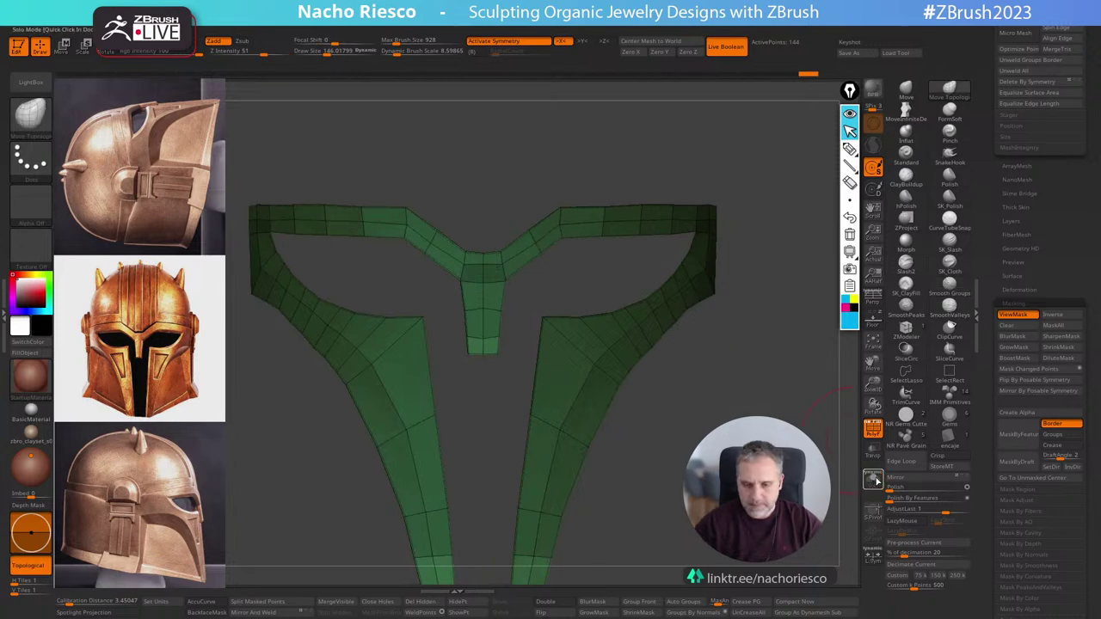
Show the whole helmet again and adjust the visor's outer end beside the ear piece with larger Move Topological strokes.
{"action": "left_click", "coordinate": [873, 480]}
{"action": "left_click_drag", "start_coordinate": [757, 460], "coordinate": [636, 469], "text": "alt"}
{"action": "left_click_drag", "start_coordinate": [637, 430], "coordinate": [666, 355], "text": "alt"}
{"action": "left_click_drag", "start_coordinate": [683, 404], "coordinate": [697, 435]}
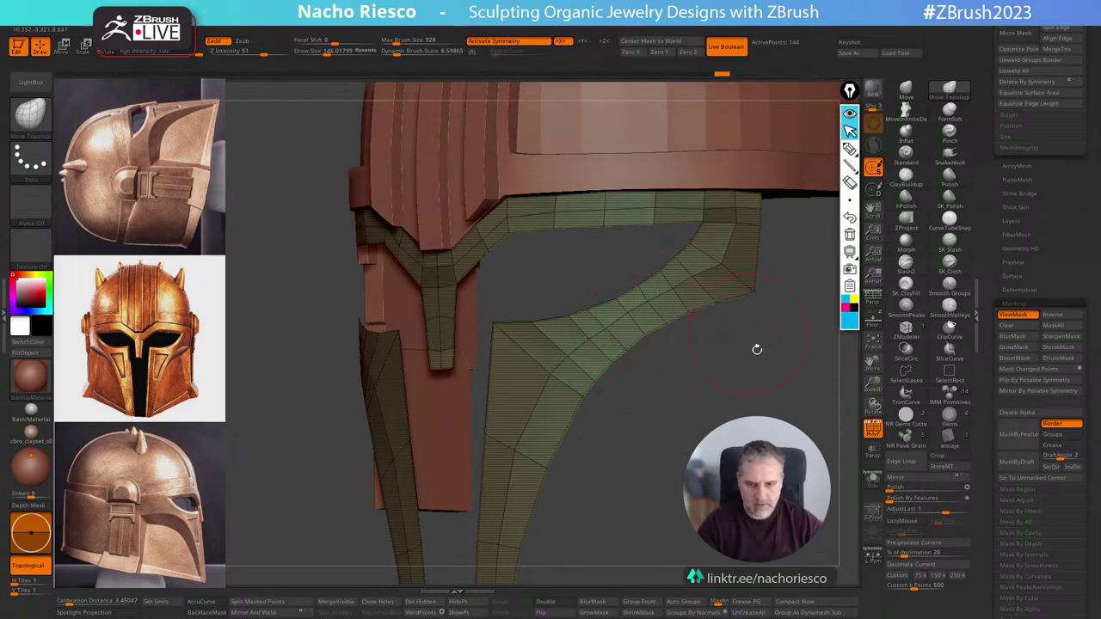
{"action": "left_click_drag", "start_coordinate": [757, 350], "coordinate": [624, 356]}
{"action": "mouse_move", "coordinate": [688, 494]}
{"action": "left_mouse_down", "text": "alt"}
{"action": "mouse_move", "coordinate": [594, 502]}
{"action": "mouse_move", "coordinate": [600, 513]}
{"action": "mouse_move", "coordinate": [674, 513]}
{"action": "mouse_move", "coordinate": [823, 438]}
{"action": "mouse_move", "coordinate": [841, 403]}
{"action": "mouse_move", "coordinate": [796, 406]}
{"action": "mouse_move", "coordinate": [806, 422]}
{"action": "mouse_move", "coordinate": [798, 418]}
{"action": "left_mouse_up", "text": "alt"}
{"action": "key", "text": "s"}
{"action": "left_click_drag", "start_coordinate": [609, 284], "coordinate": [620, 284]}
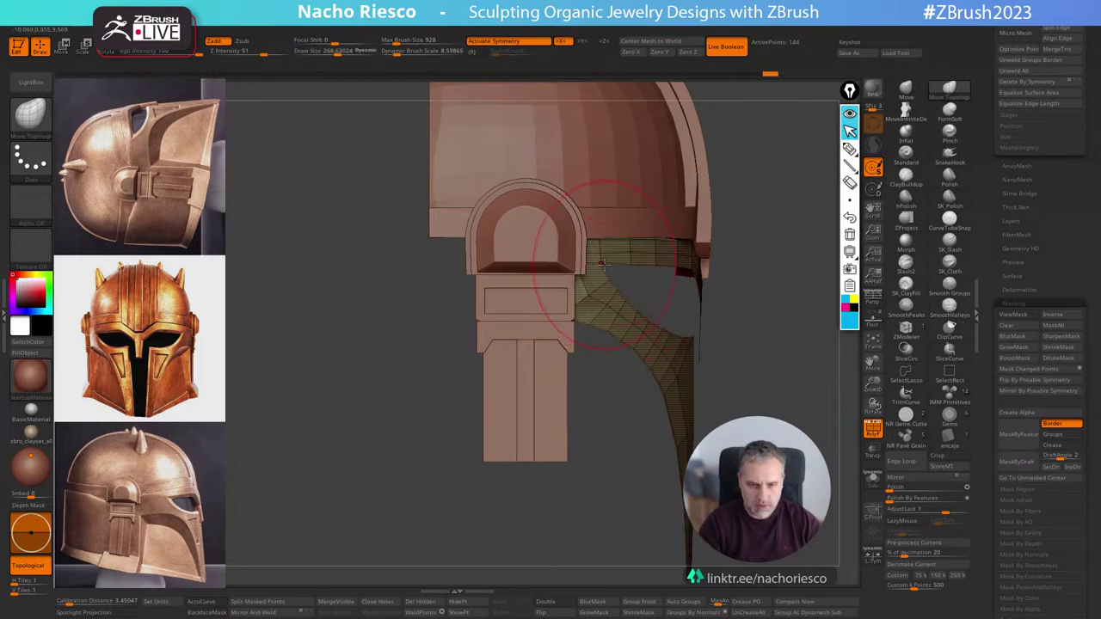
{"action": "key", "text": "s"}
{"action": "left_click_drag", "start_coordinate": [746, 360], "coordinate": [646, 359]}
{"action": "left_click_drag", "start_coordinate": [628, 465], "coordinate": [611, 506]}
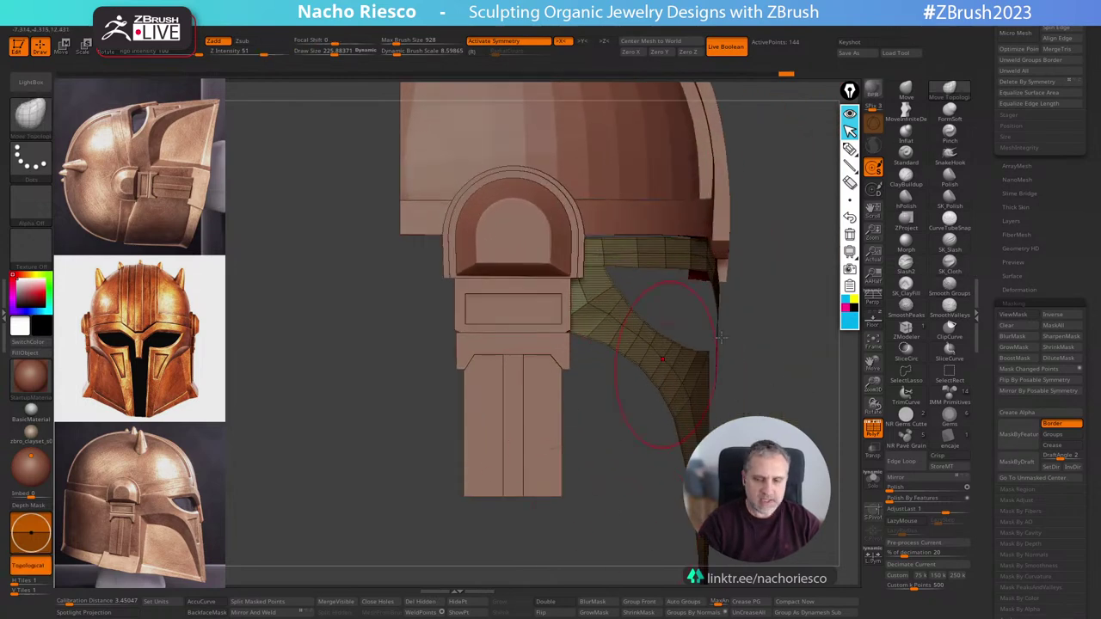
Mark the spacing between eye corner and side plate in black on the reference and model, and clear the annotations.
{"action": "left_click", "coordinate": [853, 308]}
{"action": "left_click", "coordinate": [851, 149]}
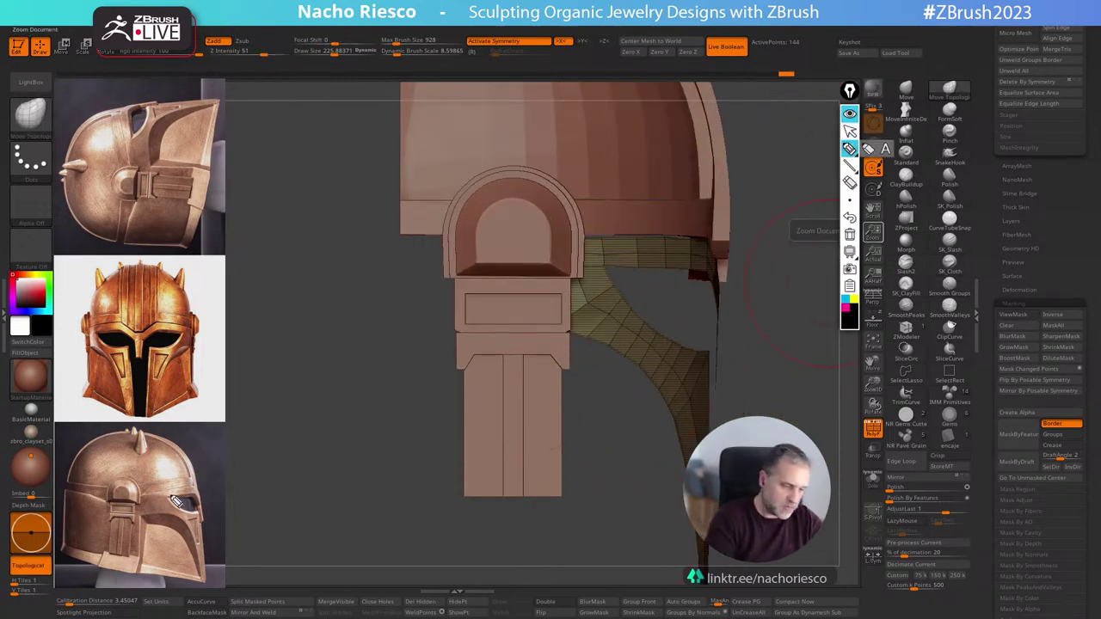
{"action": "mouse_move", "coordinate": [168, 484]}
{"action": "left_mouse_down"}
{"action": "mouse_move", "coordinate": [172, 526]}
{"action": "mouse_move", "coordinate": [149, 547]}
{"action": "left_mouse_up"}
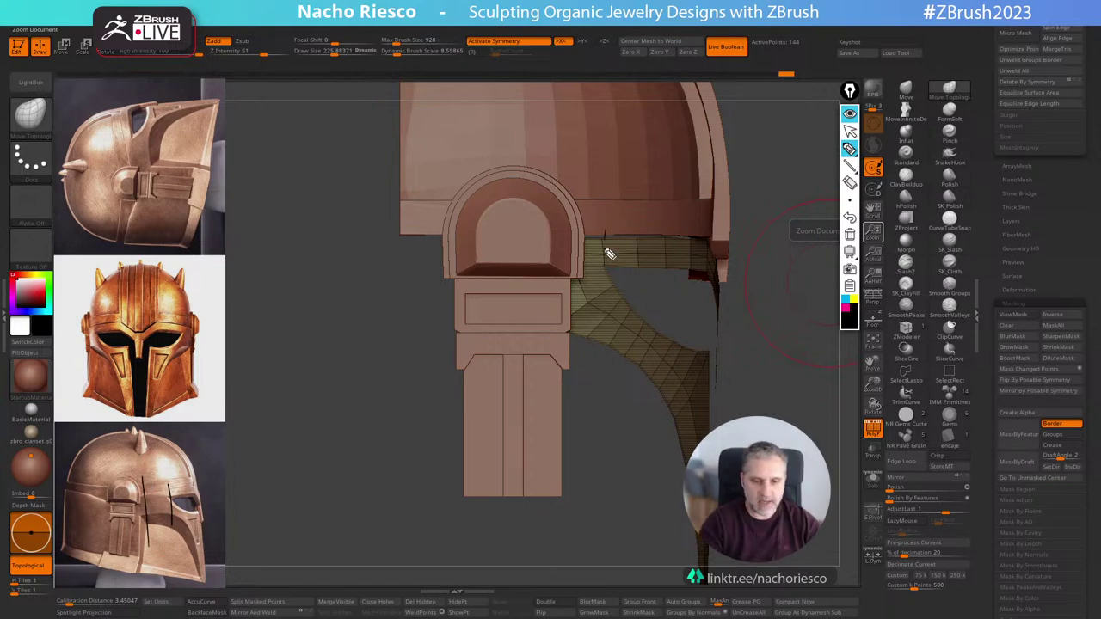
{"action": "left_click_drag", "start_coordinate": [579, 184], "coordinate": [578, 356]}
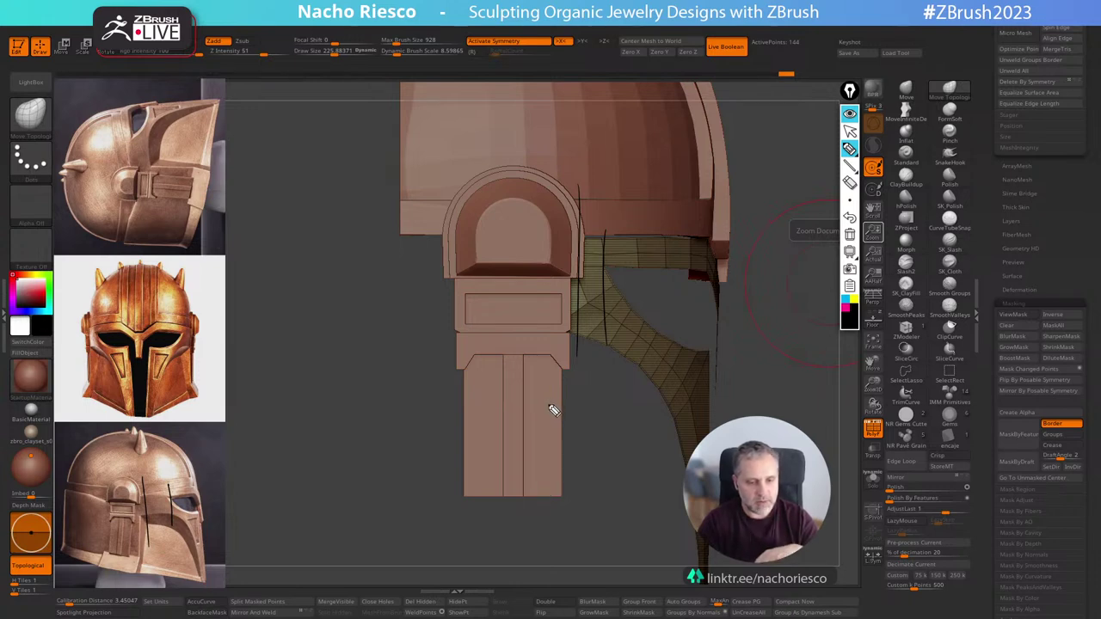
{"action": "mouse_move", "coordinate": [519, 299]}
{"action": "left_mouse_down"}
{"action": "mouse_move", "coordinate": [472, 344]}
{"action": "mouse_move", "coordinate": [528, 376]}
{"action": "mouse_move", "coordinate": [406, 386]}
{"action": "left_mouse_up"}
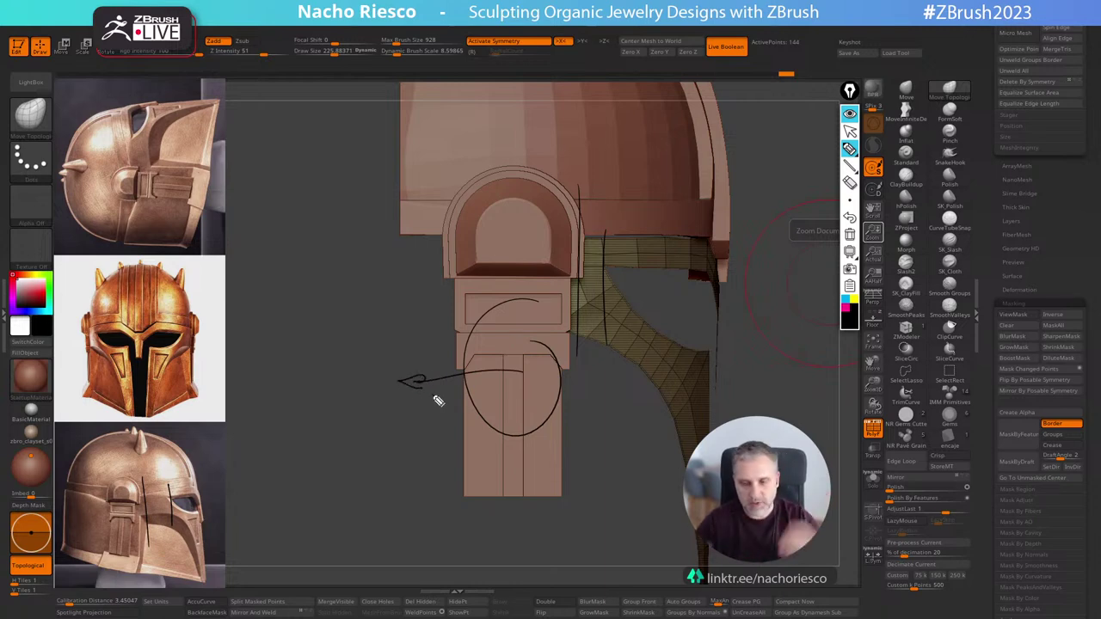
{"action": "left_click", "coordinate": [849, 130]}
{"action": "left_click", "coordinate": [849, 233]}
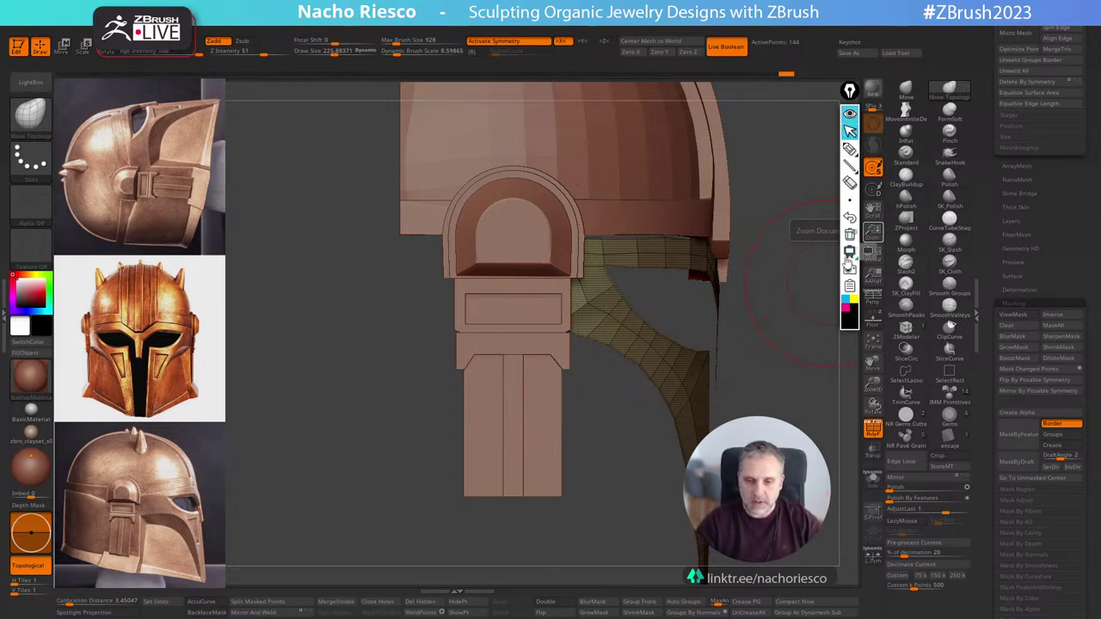
Select the ear piece and the plates beneath it as a group for moving, leaving the dome and visor out.
{"action": "mouse_move", "coordinate": [606, 468]}
{"action": "left_mouse_down"}
{"action": "mouse_move", "coordinate": [542, 485]}
{"action": "mouse_move", "coordinate": [585, 503]}
{"action": "mouse_move", "coordinate": [631, 482]}
{"action": "left_mouse_up"}
{"action": "left_click", "coordinate": [542, 467], "text": "alt"}
{"action": "key", "text": "w"}
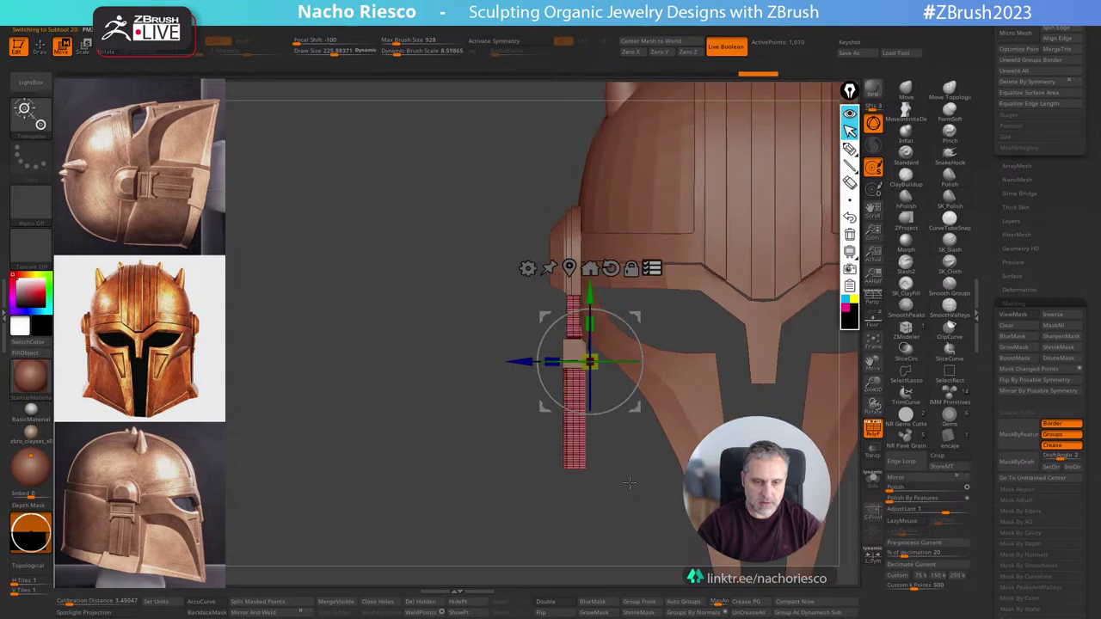
{"action": "mouse_move", "coordinate": [516, 209]}
{"action": "left_mouse_down", "text": "ctrl+shift"}
{"action": "mouse_move", "coordinate": [577, 466]}
{"action": "mouse_move", "coordinate": [590, 479]}
{"action": "left_mouse_up", "text": "ctrl+shift"}
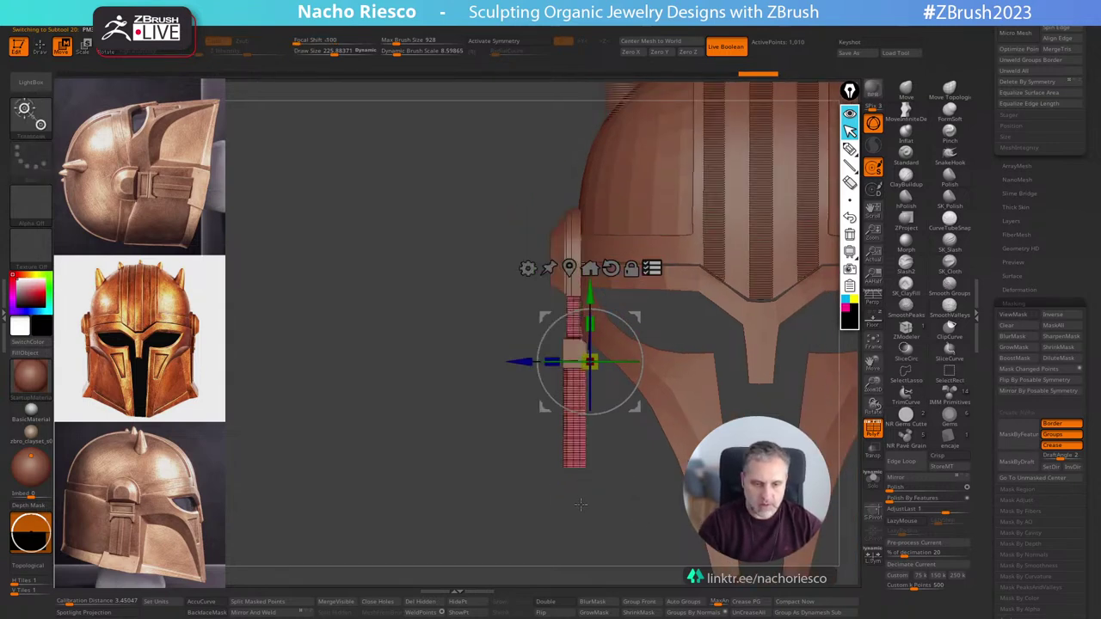
{"action": "key", "text": "ctrl+shift"}
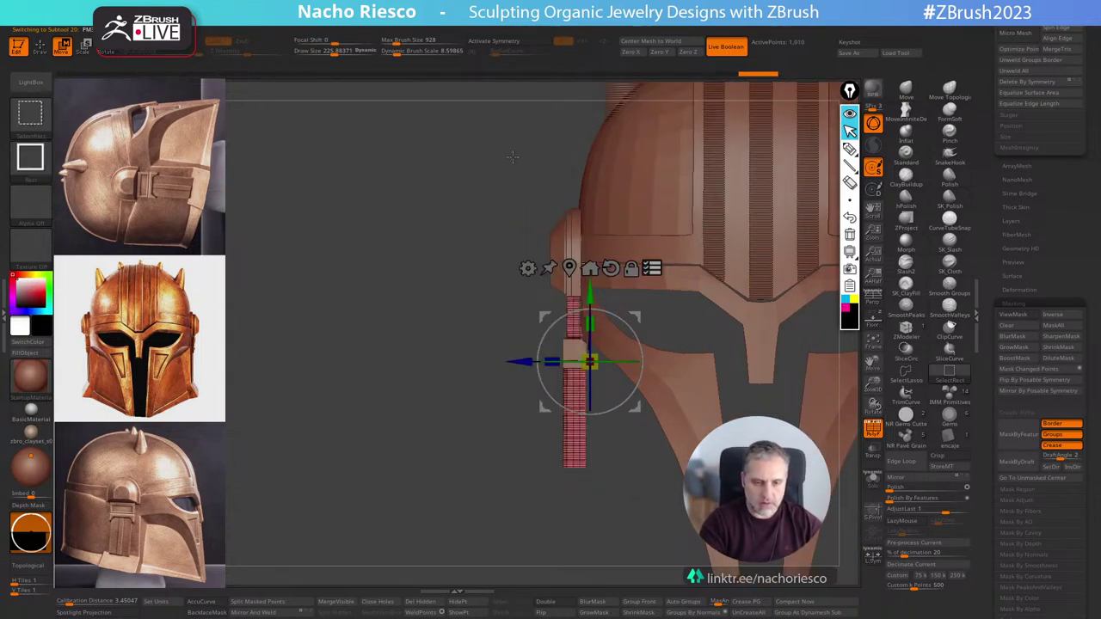
{"action": "left_click_drag", "start_coordinate": [447, 225], "coordinate": [571, 483], "text": "ctrl+shift"}
{"action": "left_click_drag", "start_coordinate": [600, 91], "coordinate": [769, 239], "text": "ctrl+shift"}
Move the selected side pieces about 1.51 units toward the back of the helmet, and make the visor active for sculpting.
{"action": "right_click_drag", "start_coordinate": [589, 450], "coordinate": [658, 404]}
{"action": "left_click_drag", "start_coordinate": [522, 360], "coordinate": [498, 353]}
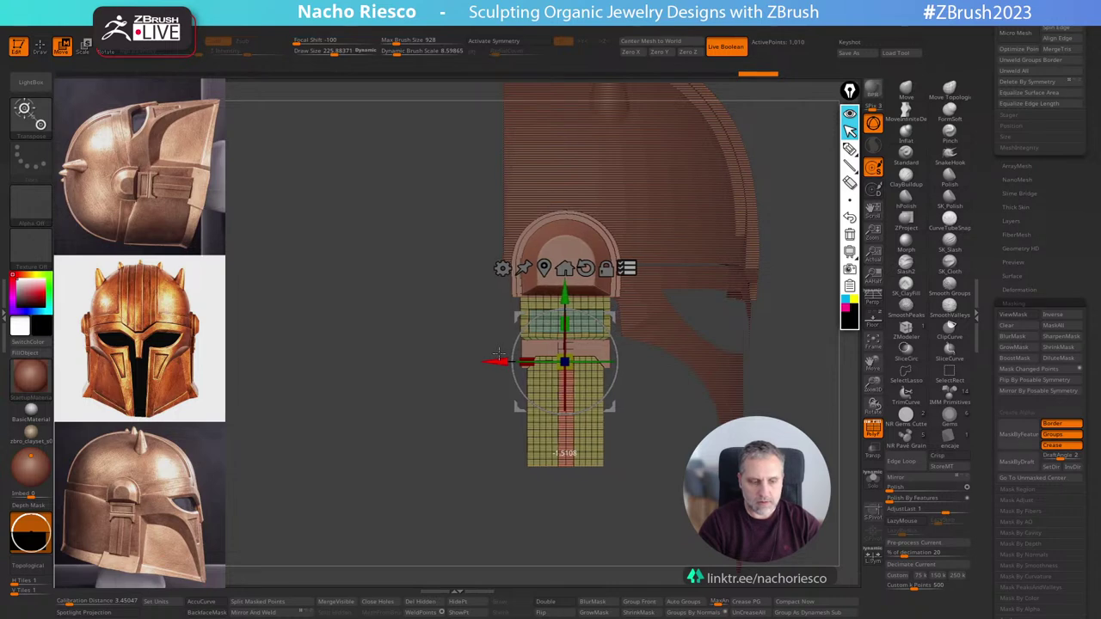
{"action": "key", "text": "q"}
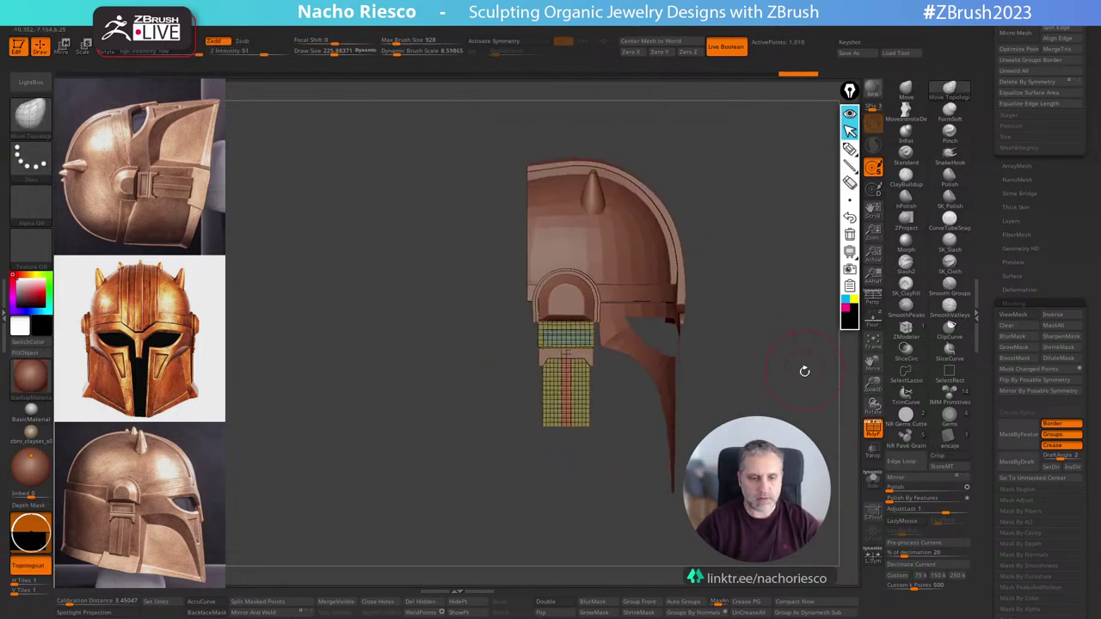
{"action": "left_click", "coordinate": [643, 374], "text": "alt"}
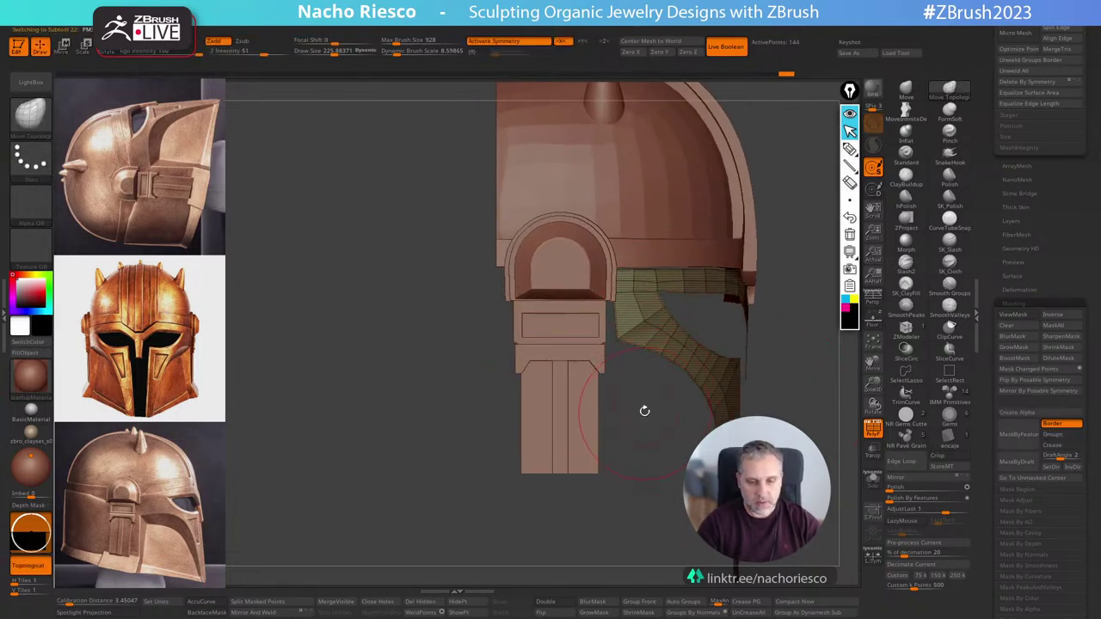
Mask the visor except its outer end and shift that end slightly toward the back of the helmet beside the side plates.
{"action": "left_click_drag", "start_coordinate": [626, 424], "coordinate": [578, 224], "text": "ctrl"}
{"action": "key", "text": "w"}
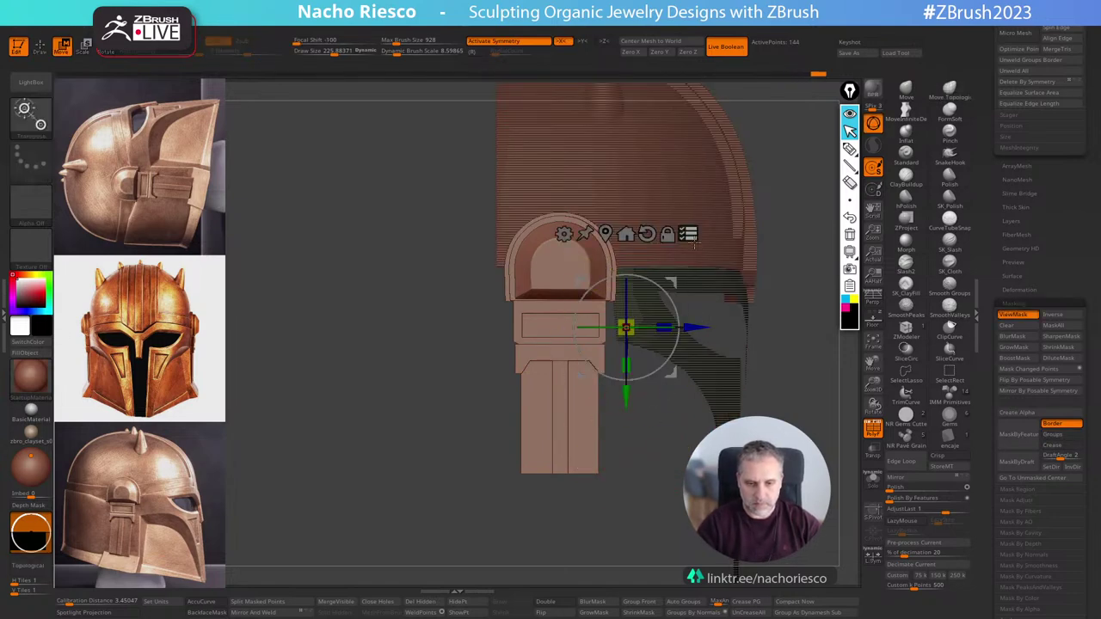
{"action": "left_click_drag", "start_coordinate": [697, 328], "coordinate": [680, 326]}
{"action": "key", "text": "q"}
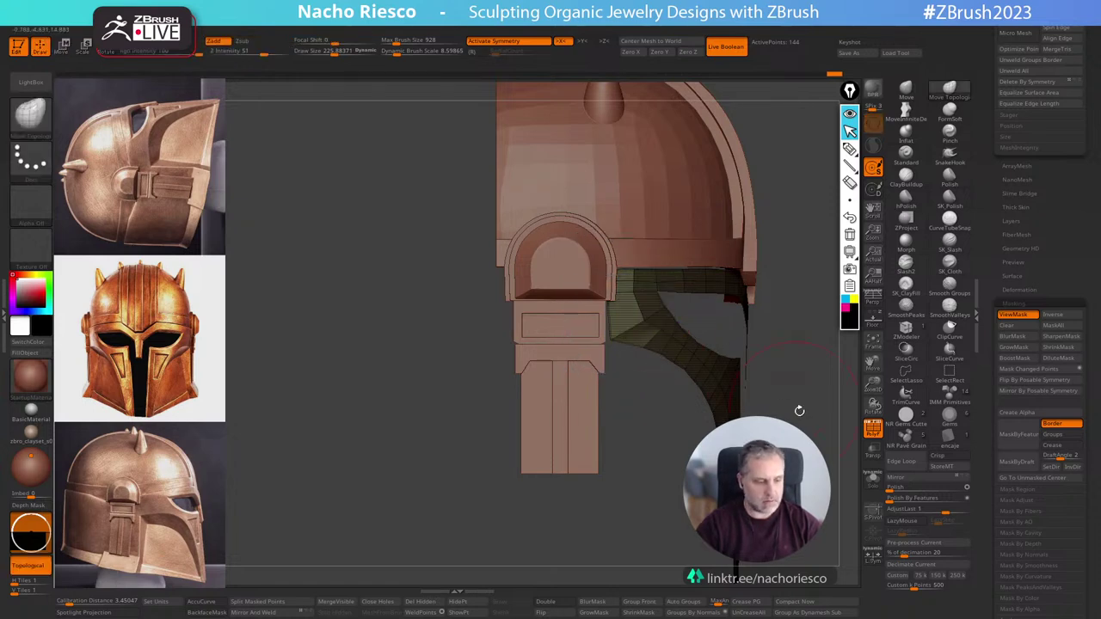
{"action": "left_click_drag", "start_coordinate": [799, 411], "coordinate": [737, 336]}
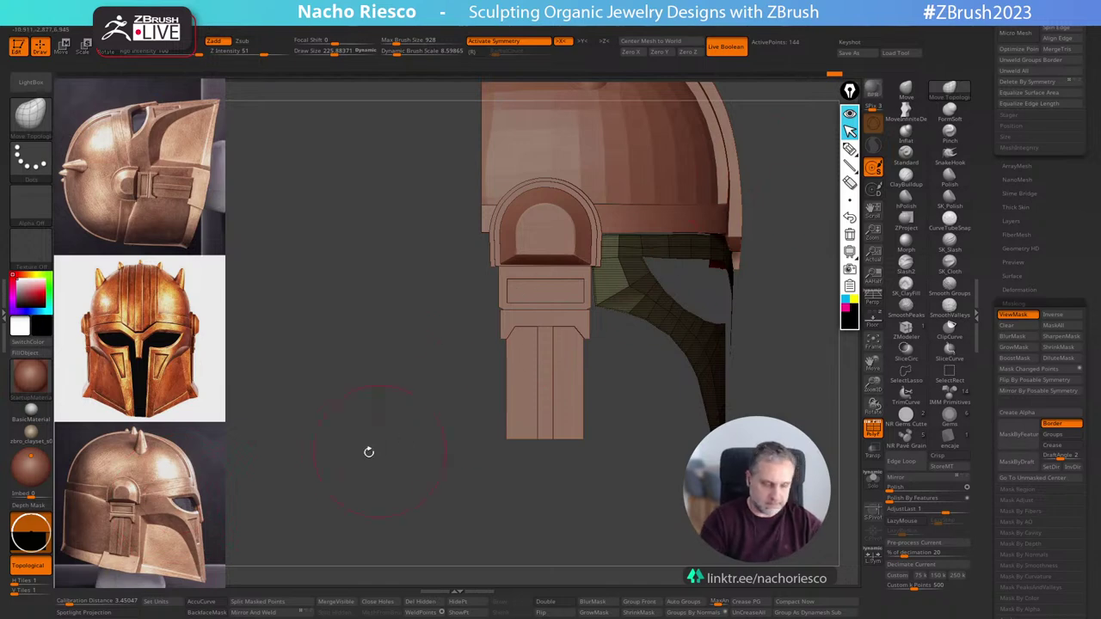
Move the lower side-view reference image into the open canvas and enlarge it for comparison with the model.
{"action": "key", "text": "z"}
{"action": "left_click", "coordinate": [199, 494]}
{"action": "left_click_drag", "start_coordinate": [243, 466], "coordinate": [430, 309]}
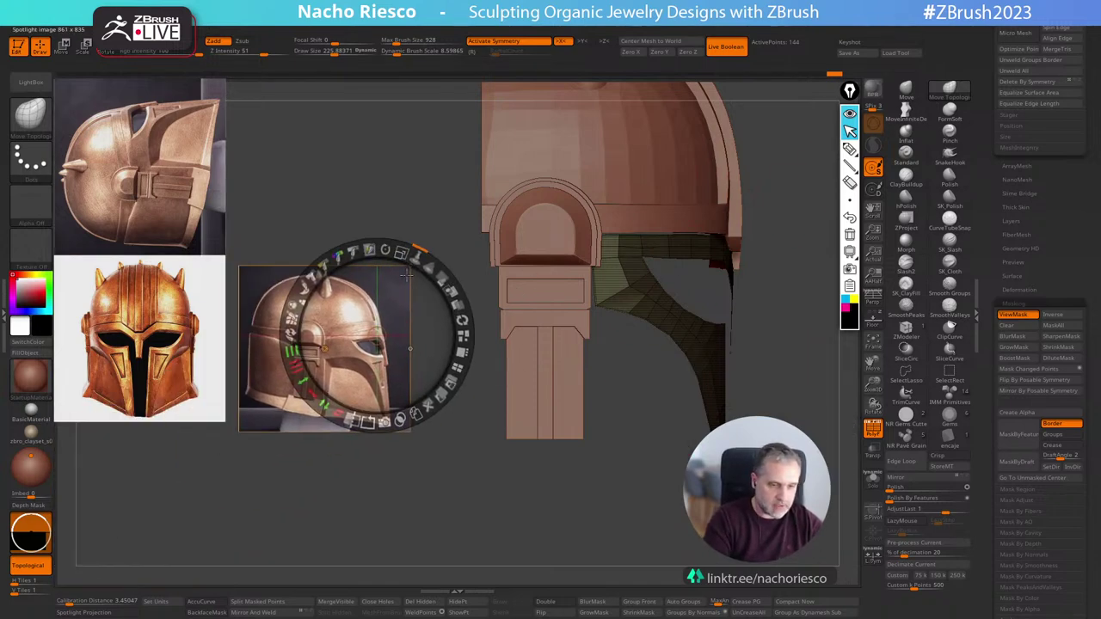
{"action": "left_click_drag", "start_coordinate": [402, 252], "coordinate": [303, 378]}
{"action": "key", "text": "z"}
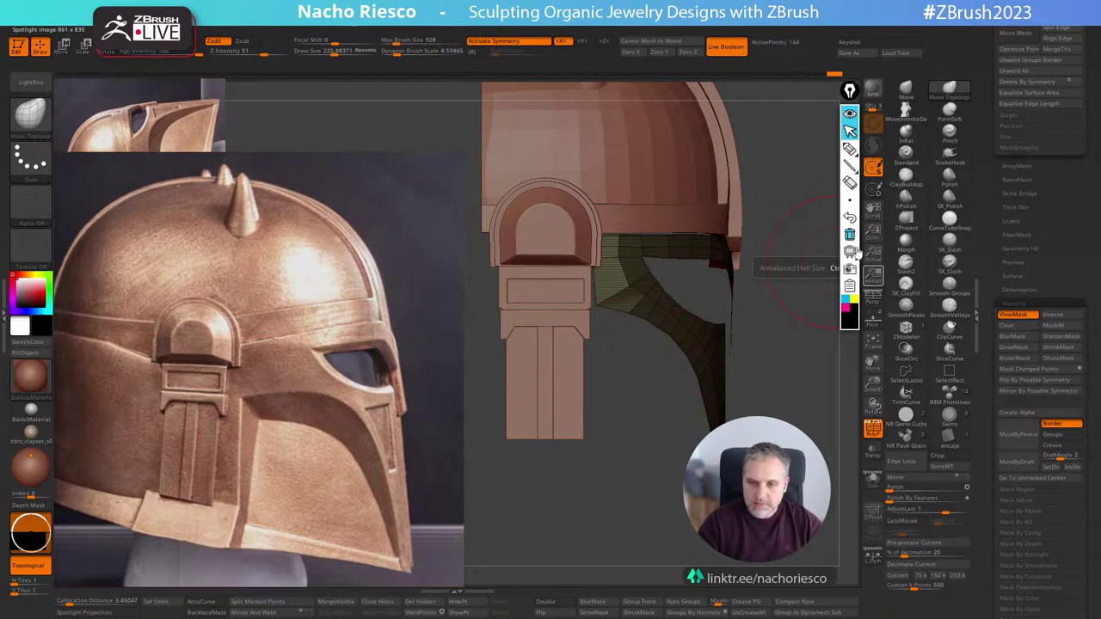
Trace the cheek opening and the panel behind the side plates in black on the reference and model, and clear the annotations.
{"action": "left_click", "coordinate": [849, 149]}
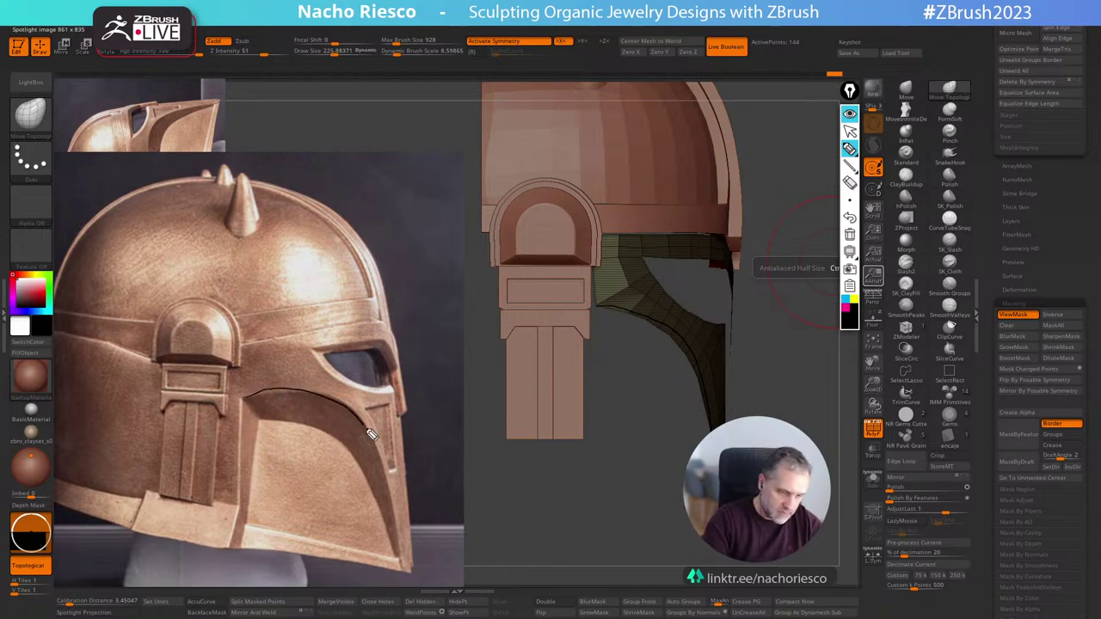
{"action": "left_click_drag", "start_coordinate": [371, 434], "coordinate": [399, 525]}
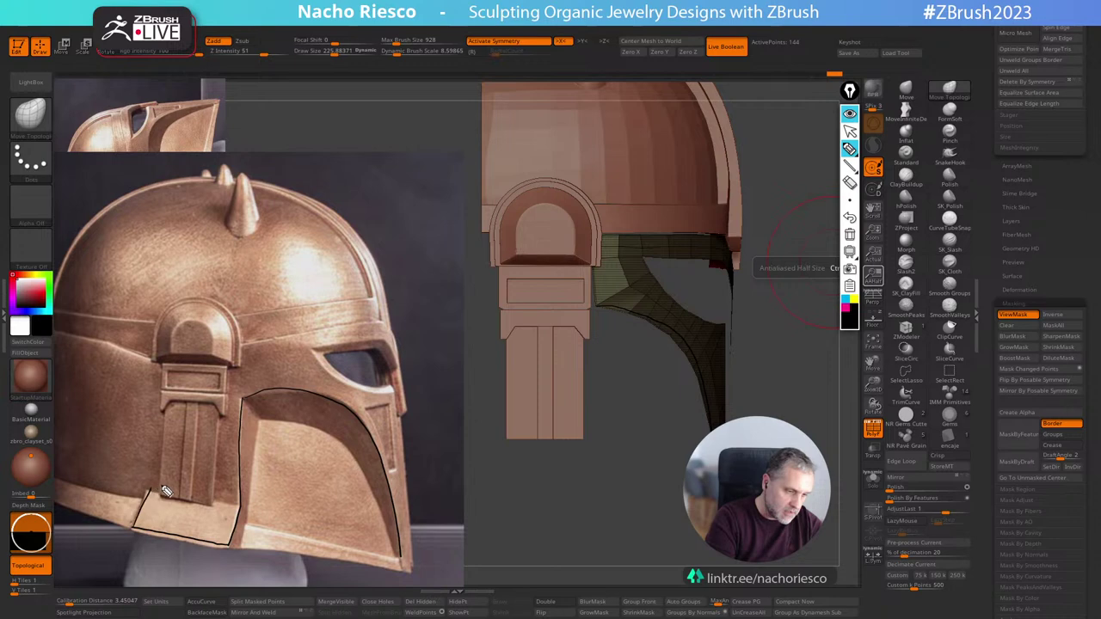
{"action": "mouse_move", "coordinate": [151, 492]}
{"action": "left_mouse_down"}
{"action": "mouse_move", "coordinate": [153, 358]}
{"action": "mouse_move", "coordinate": [228, 348]}
{"action": "mouse_move", "coordinate": [563, 381]}
{"action": "mouse_move", "coordinate": [607, 307]}
{"action": "mouse_move", "coordinate": [600, 531]}
{"action": "mouse_move", "coordinate": [494, 521]}
{"action": "mouse_move", "coordinate": [511, 246]}
{"action": "left_mouse_up"}
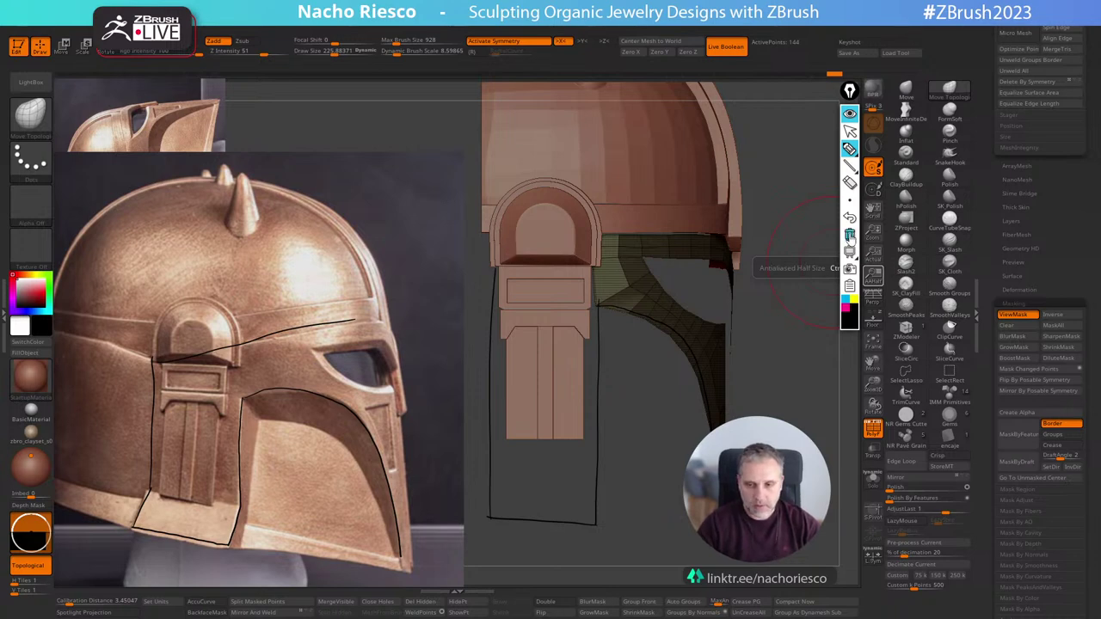
{"action": "left_click", "coordinate": [850, 234]}
{"action": "left_click", "coordinate": [849, 132]}
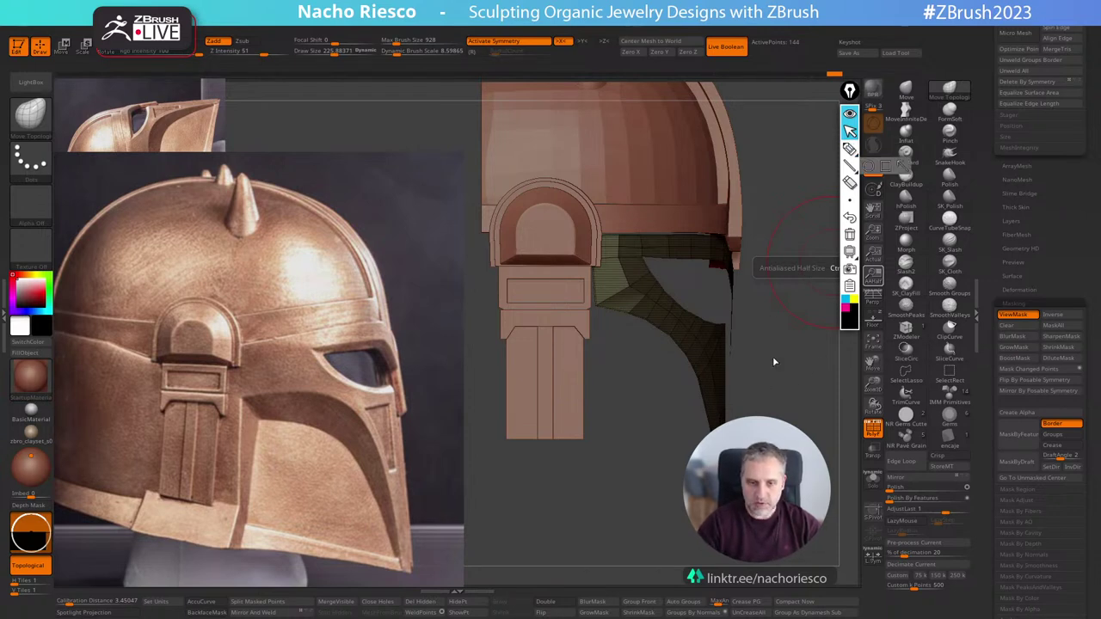
Return the enlarged side-view reference to its uniform tile beneath the other two reference images.
{"action": "left_click_drag", "start_coordinate": [771, 393], "coordinate": [802, 409]}
{"action": "key", "text": "z"}
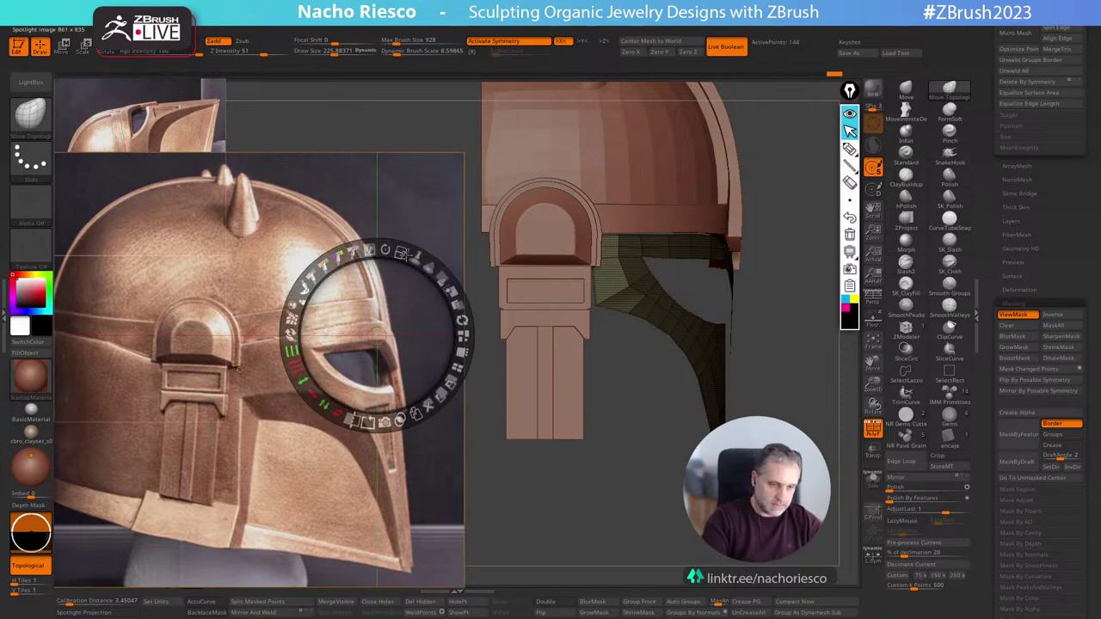
{"action": "left_click_drag", "start_coordinate": [420, 256], "coordinate": [325, 247]}
{"action": "left_click", "coordinate": [458, 368]}
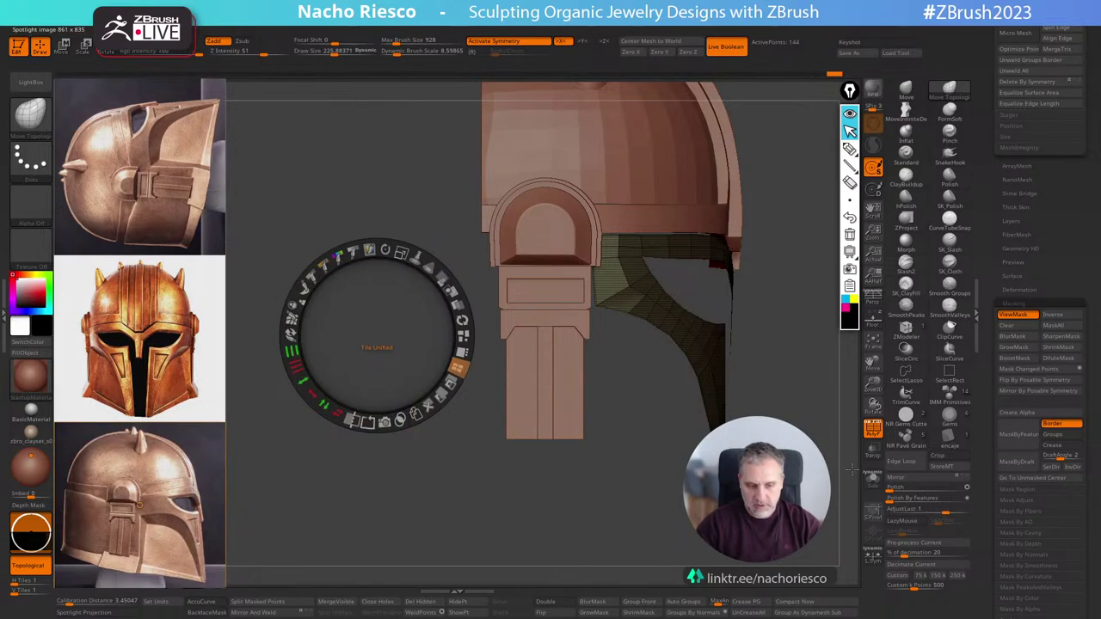
{"action": "key", "text": "z"}
Isolate the visor, clear its mask, and straighten its outer edge at the lower corner using a smaller Move brush.
{"action": "left_click", "coordinate": [874, 482]}
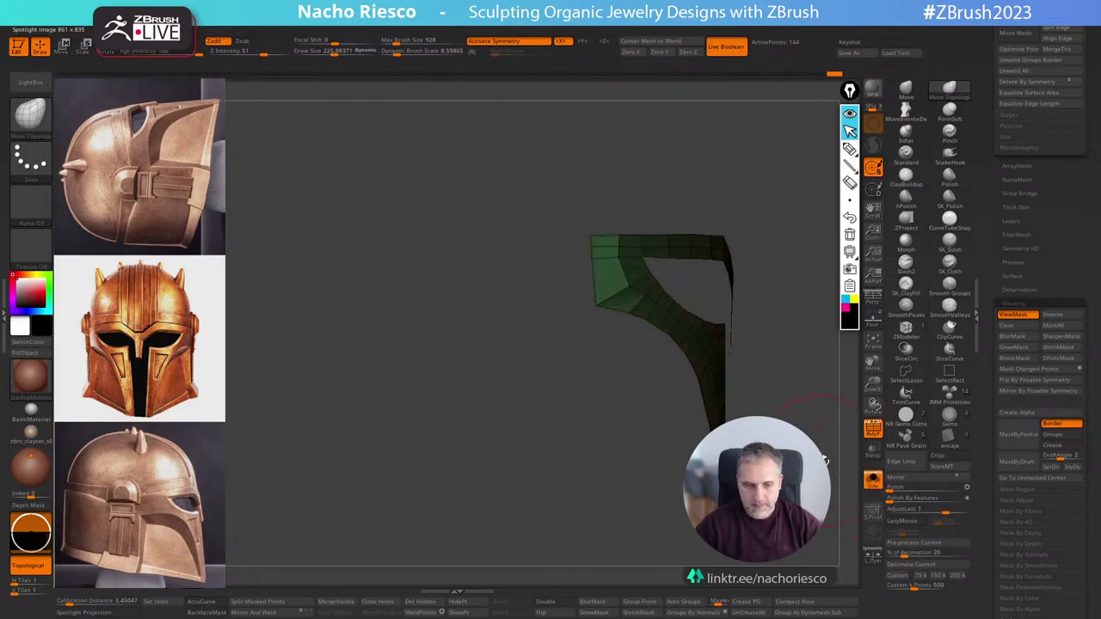
{"action": "mouse_move", "coordinate": [834, 460]}
{"action": "right_mouse_down", "text": "ctrl"}
{"action": "mouse_move", "coordinate": [625, 505]}
{"action": "mouse_move", "coordinate": [561, 467]}
{"action": "mouse_move", "coordinate": [575, 501]}
{"action": "mouse_move", "coordinate": [571, 483]}
{"action": "right_mouse_up", "text": "ctrl"}
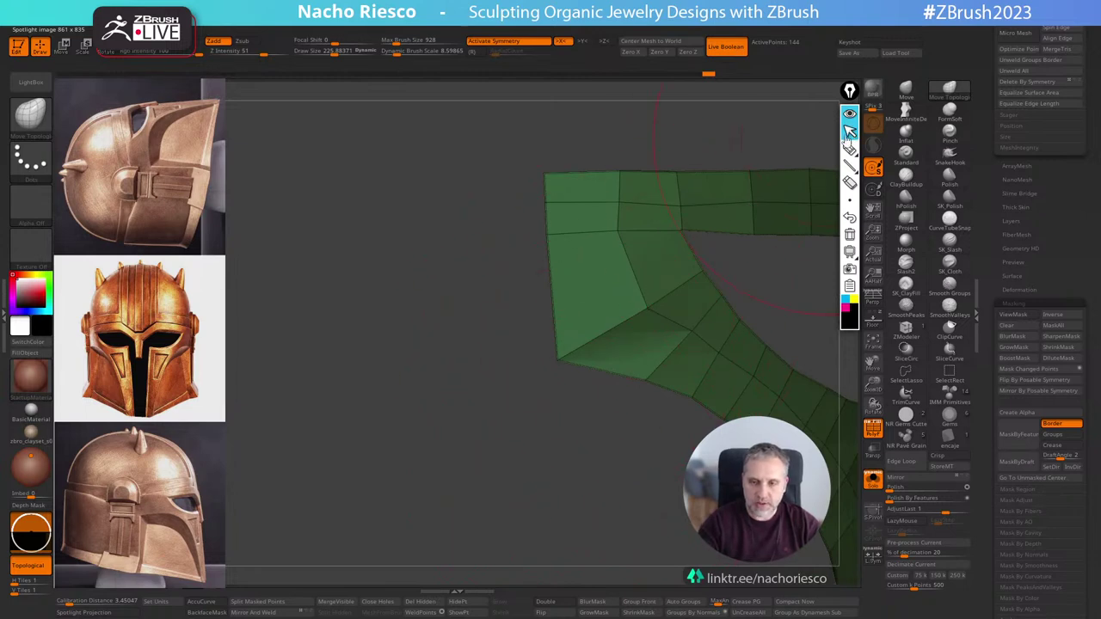
{"action": "left_click", "coordinate": [906, 89]}
{"action": "key", "text": "s"}
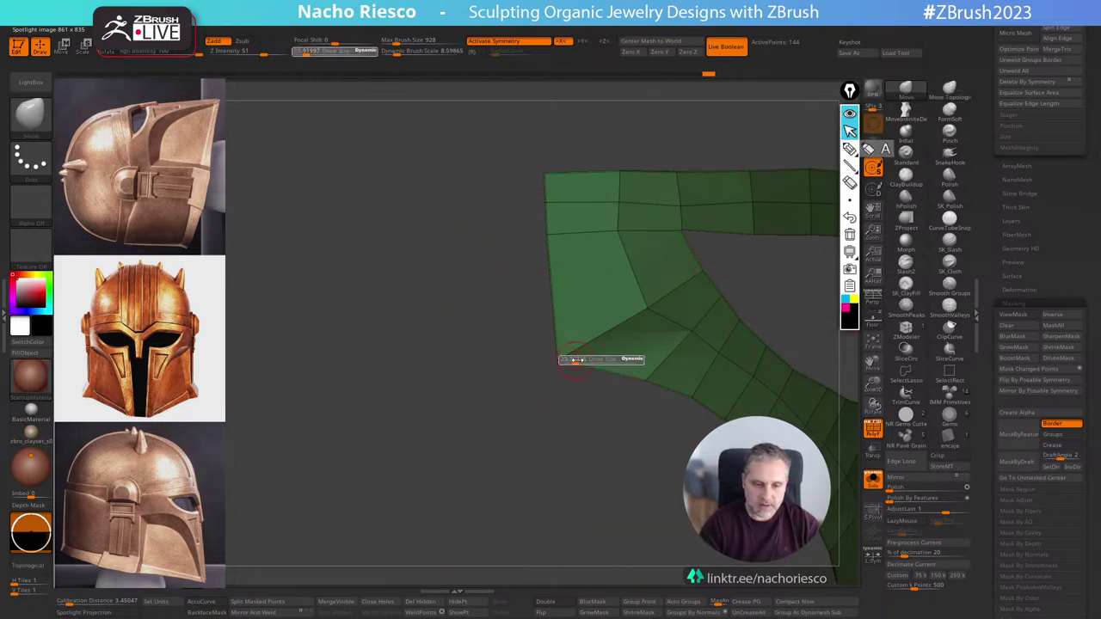
{"action": "left_click", "coordinate": [574, 359]}
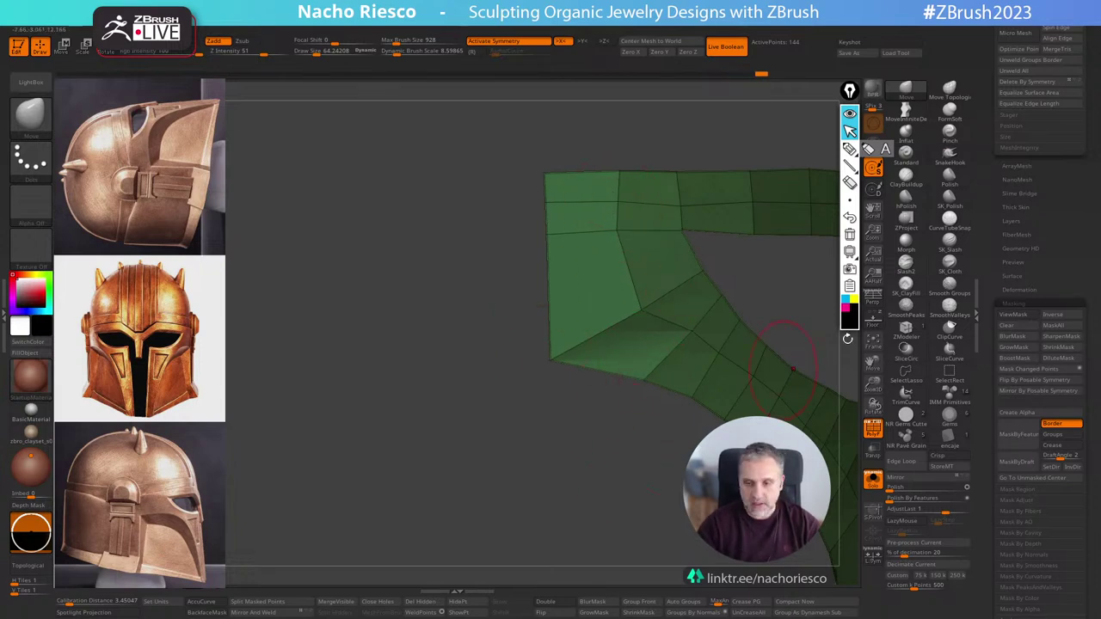
Extrude the visor's three outer-end edges toward the back of the helmet with ZModeler's Extrude Move edge action.
{"action": "key", "text": "b"}
{"action": "key", "text": "z"}
{"action": "key", "text": "m"}
{"action": "key", "text": "space"}
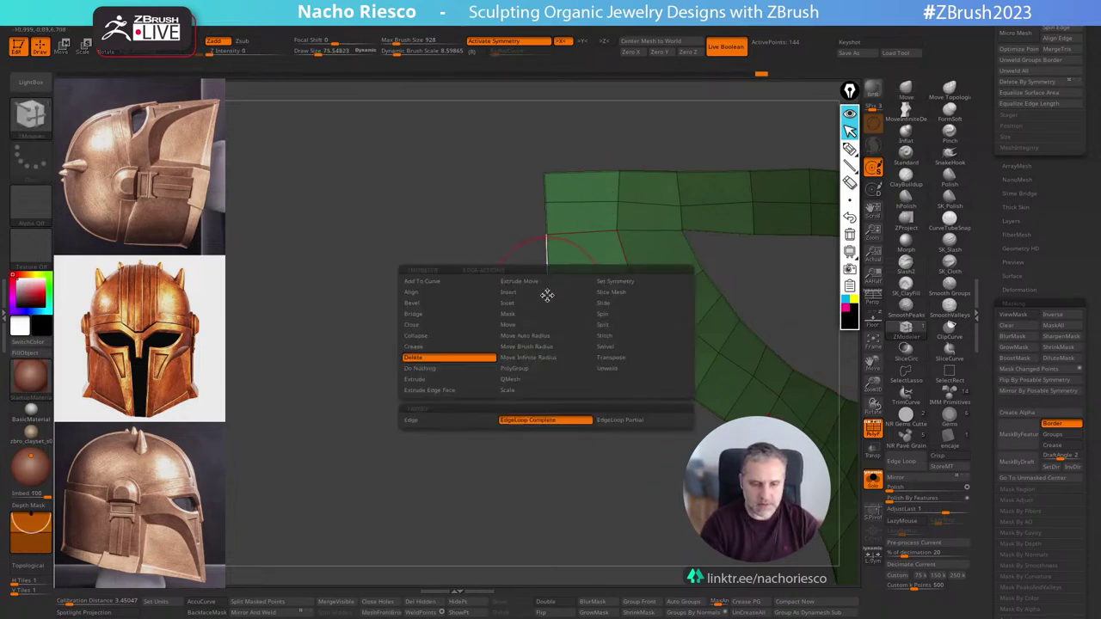
{"action": "left_click", "coordinate": [535, 293]}
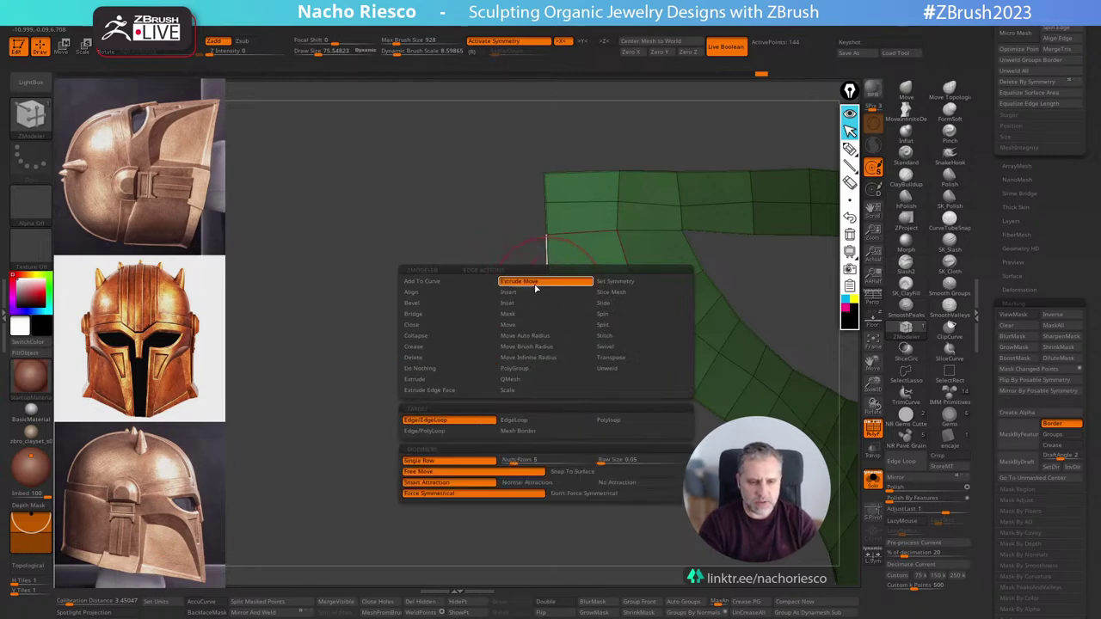
{"action": "left_click_drag", "start_coordinate": [526, 318], "coordinate": [467, 317]}
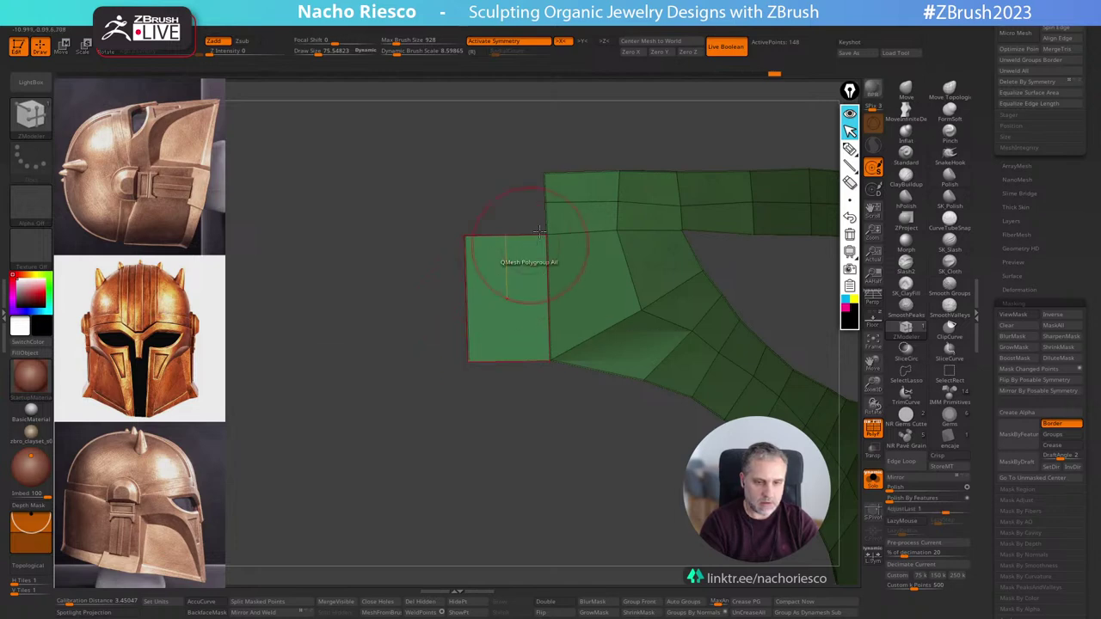
{"action": "left_click_drag", "start_coordinate": [545, 221], "coordinate": [464, 226]}
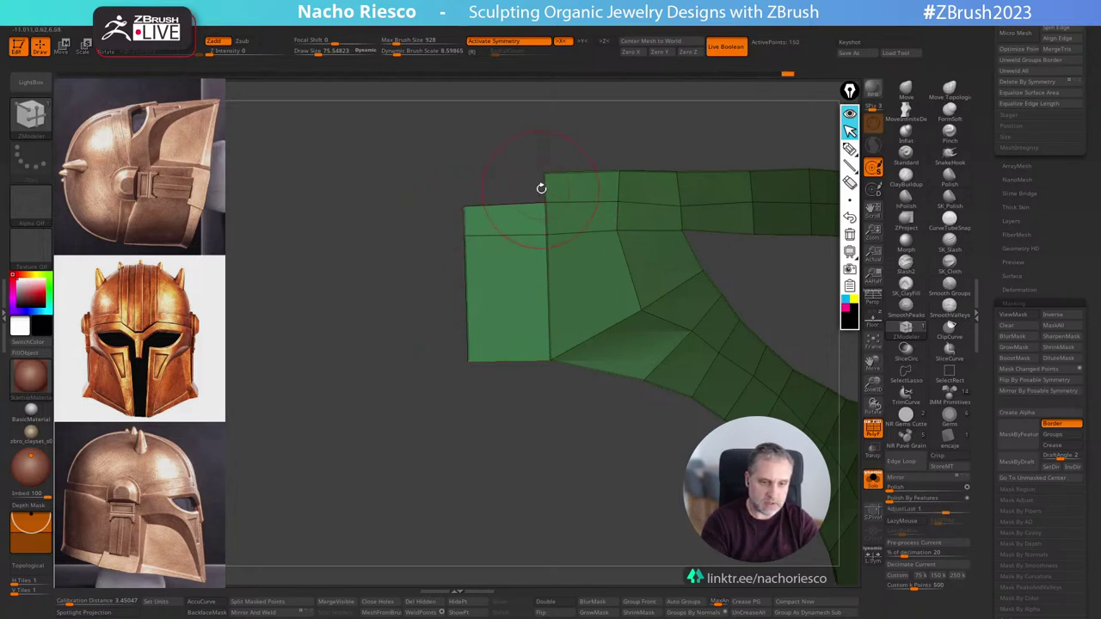
{"action": "left_click_drag", "start_coordinate": [541, 186], "coordinate": [462, 178]}
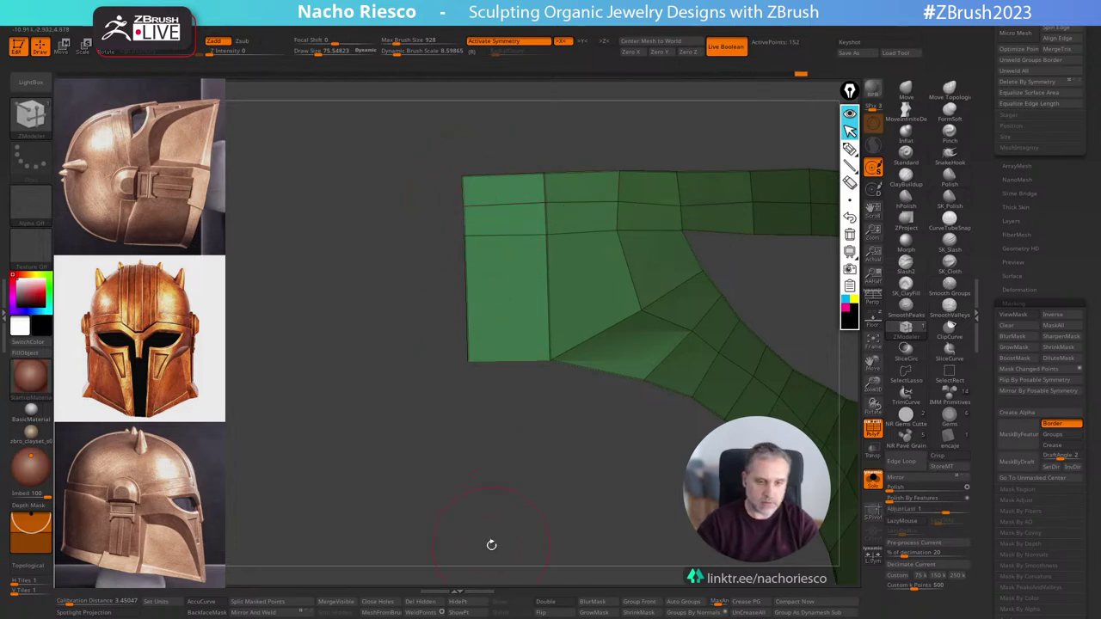
{"action": "left_click_drag", "start_coordinate": [585, 478], "coordinate": [596, 458]}
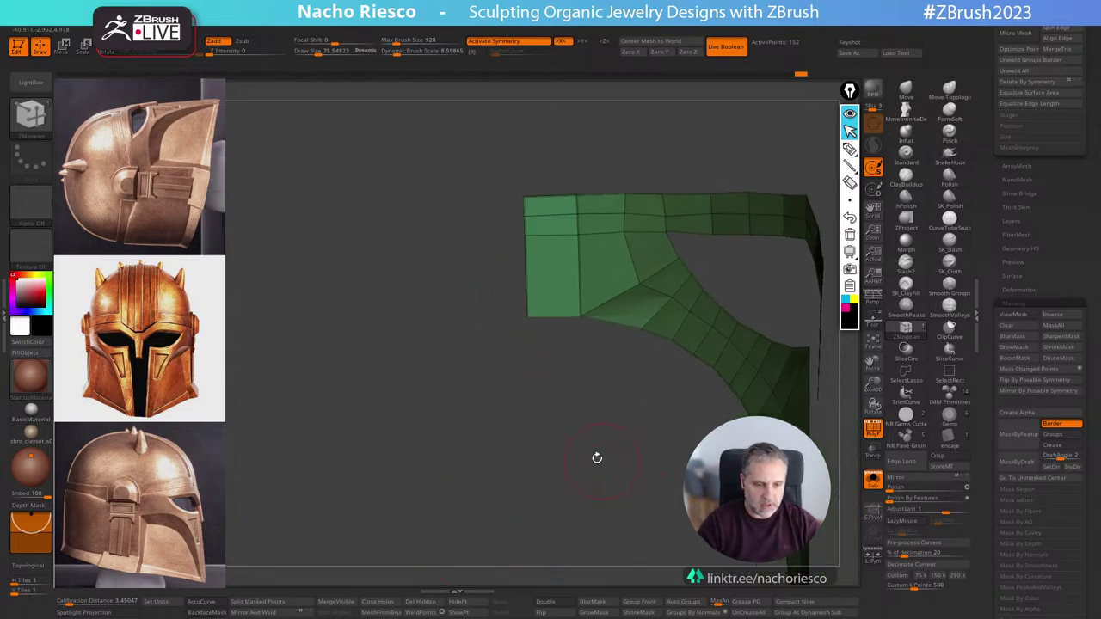
Show the floor grid and extrude the new back strip's lower edge downward in three segments behind the side plates.
{"action": "left_click", "coordinate": [872, 429]}
{"action": "left_click", "coordinate": [872, 430]}
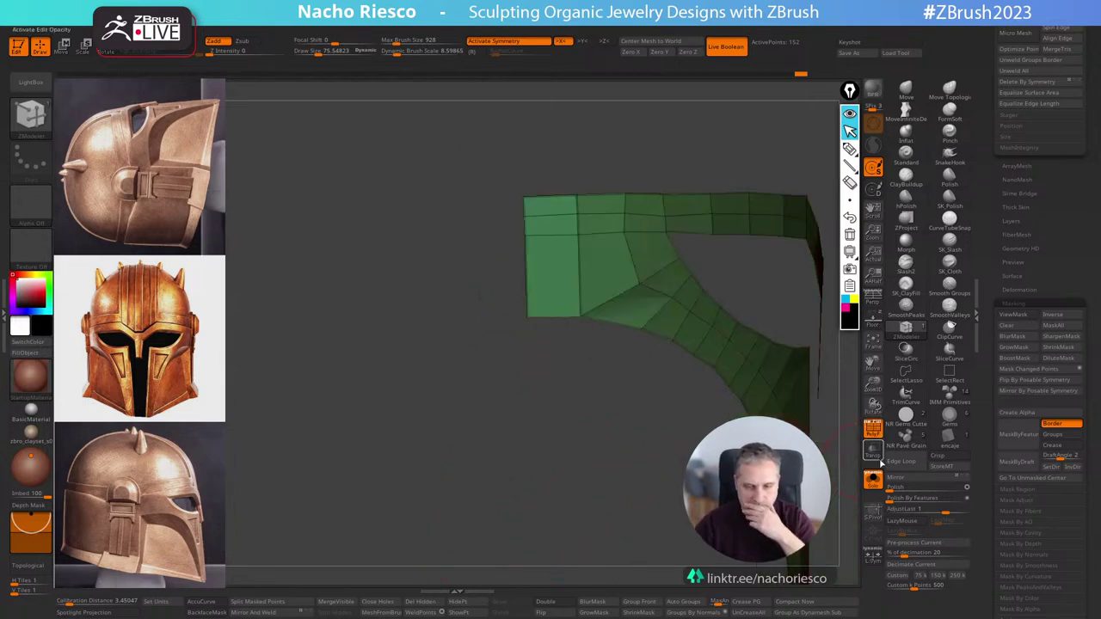
{"action": "left_click", "coordinate": [873, 320]}
{"action": "left_click", "coordinate": [872, 479]}
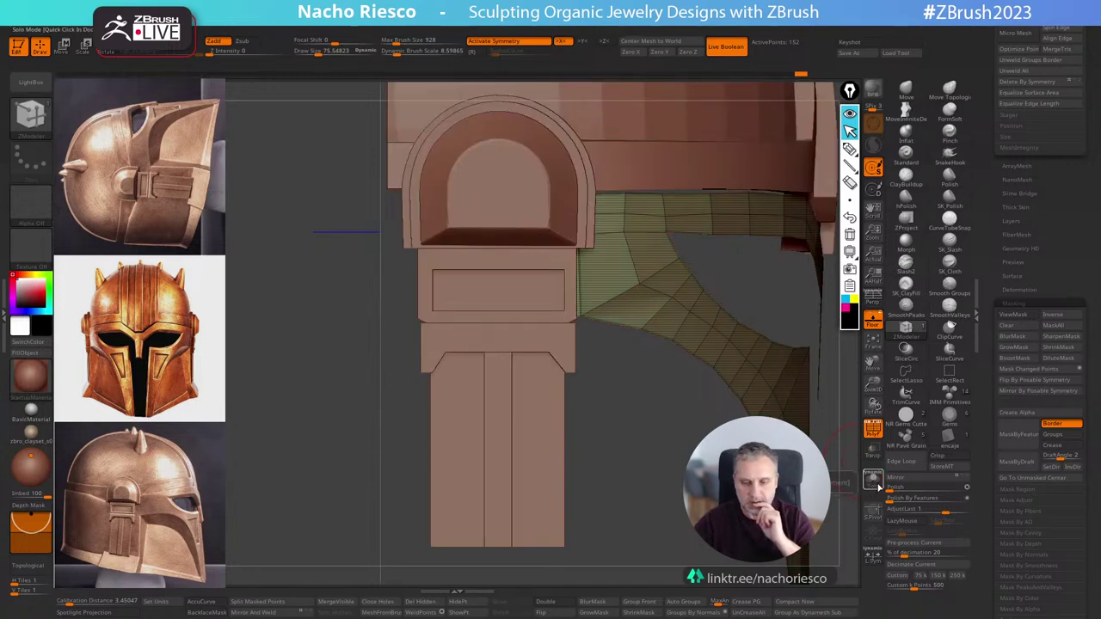
{"action": "left_click", "coordinate": [873, 482]}
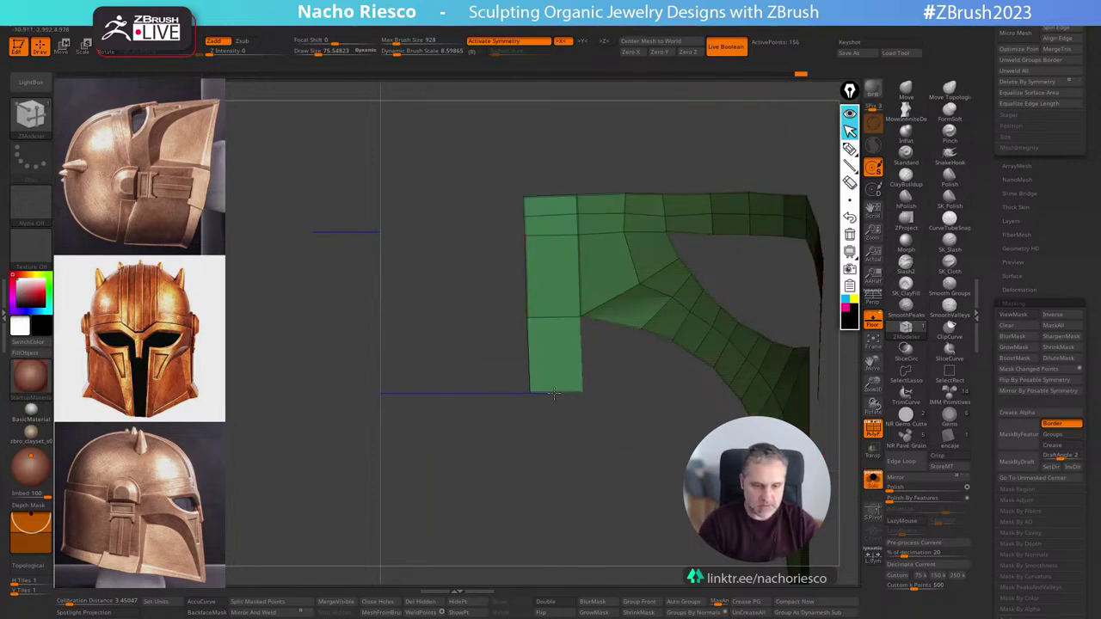
{"action": "left_click_drag", "start_coordinate": [577, 512], "coordinate": [578, 440], "text": "alt"}
{"action": "left_click_drag", "start_coordinate": [558, 325], "coordinate": [557, 395]}
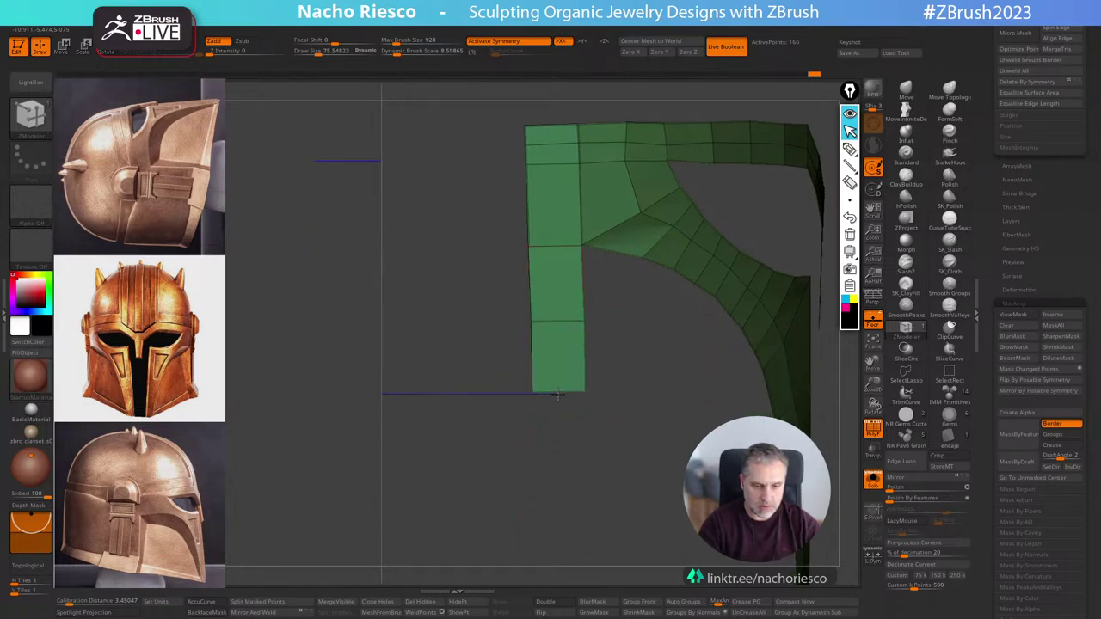
{"action": "left_click_drag", "start_coordinate": [595, 506], "coordinate": [592, 492], "text": "alt"}
{"action": "left_click_drag", "start_coordinate": [555, 391], "coordinate": [557, 464]}
{"action": "left_click_drag", "start_coordinate": [624, 523], "coordinate": [638, 517], "text": "alt"}
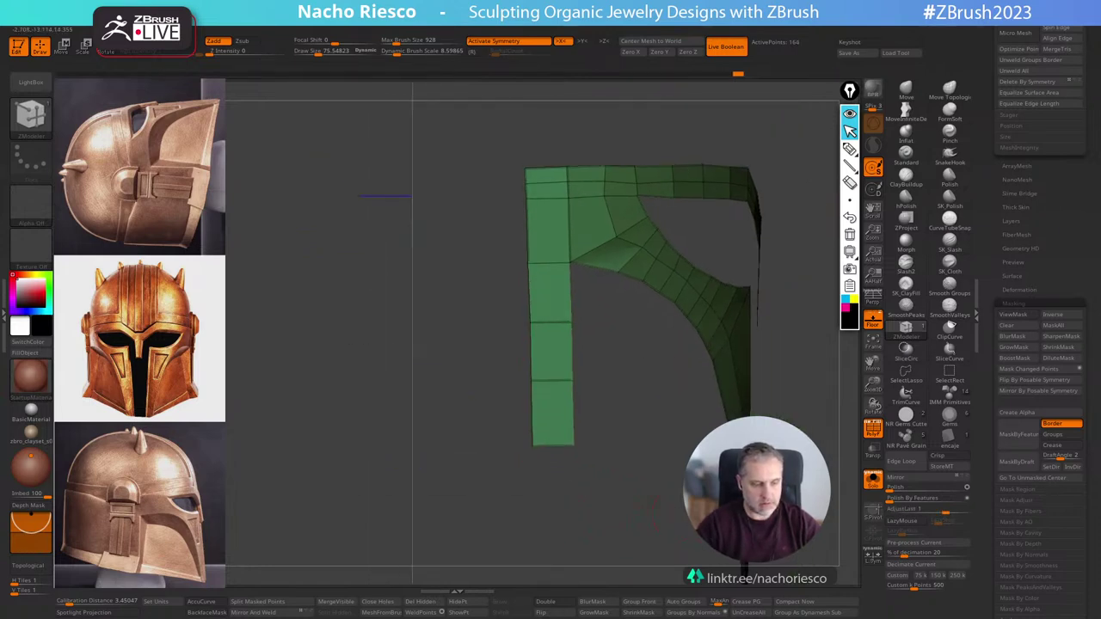
Extrude the back strip two more segments downward, past the lower end of the side plates, comparing it with the whole helmet.
{"action": "left_click", "coordinate": [872, 483]}
{"action": "left_click_drag", "start_coordinate": [842, 483], "coordinate": [846, 457], "text": "alt"}
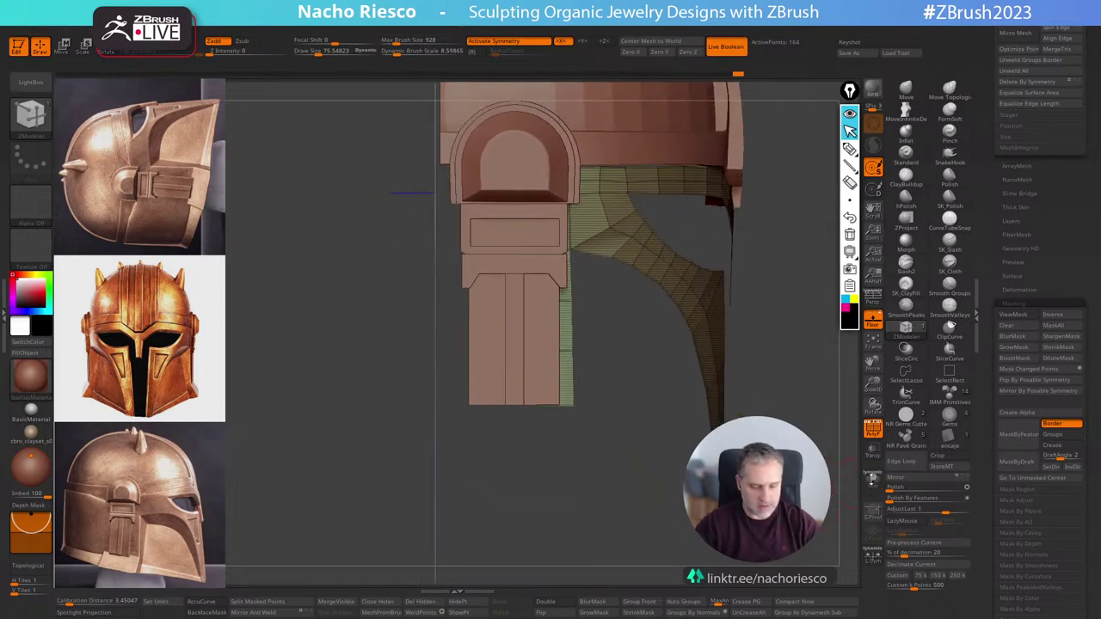
{"action": "left_click", "coordinate": [872, 479]}
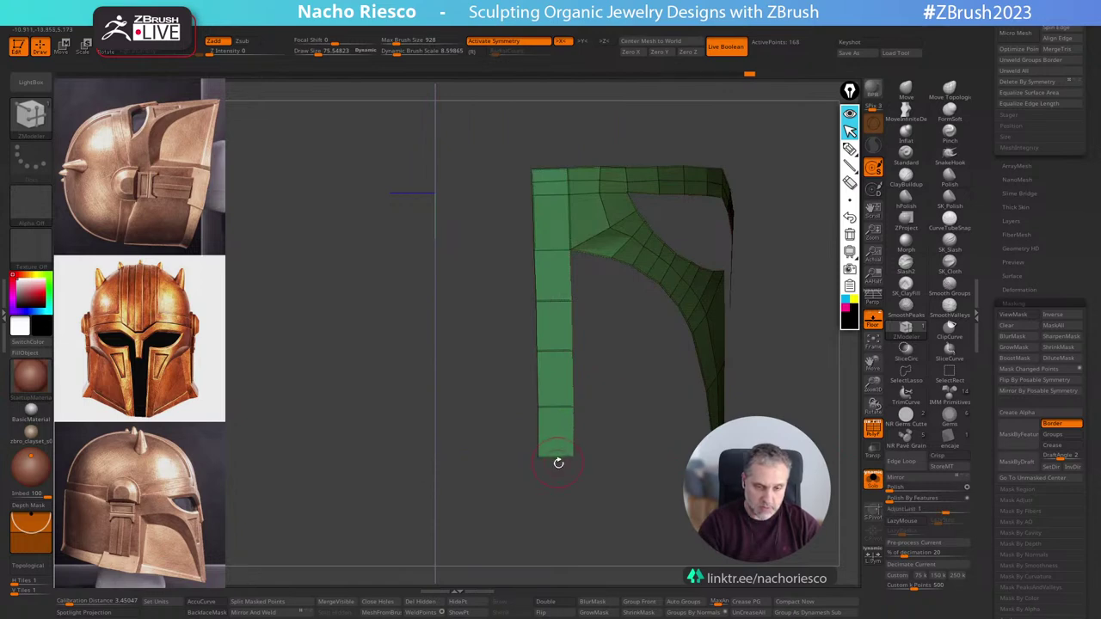
{"action": "key", "text": "ctrl+z"}
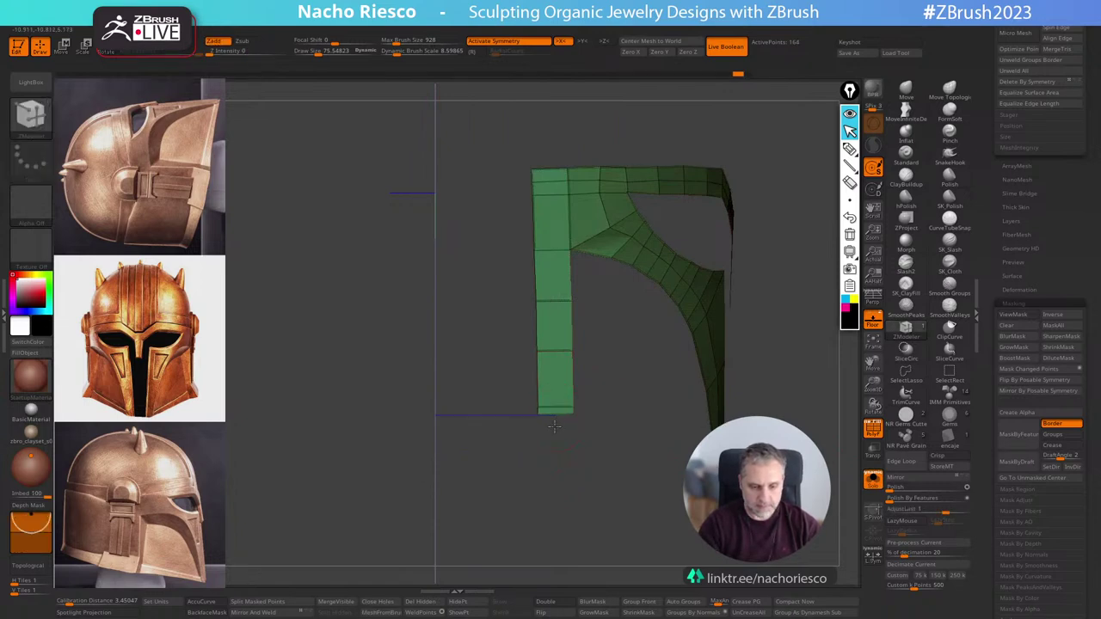
{"action": "left_click", "coordinate": [559, 447], "text": "ctrl+shift"}
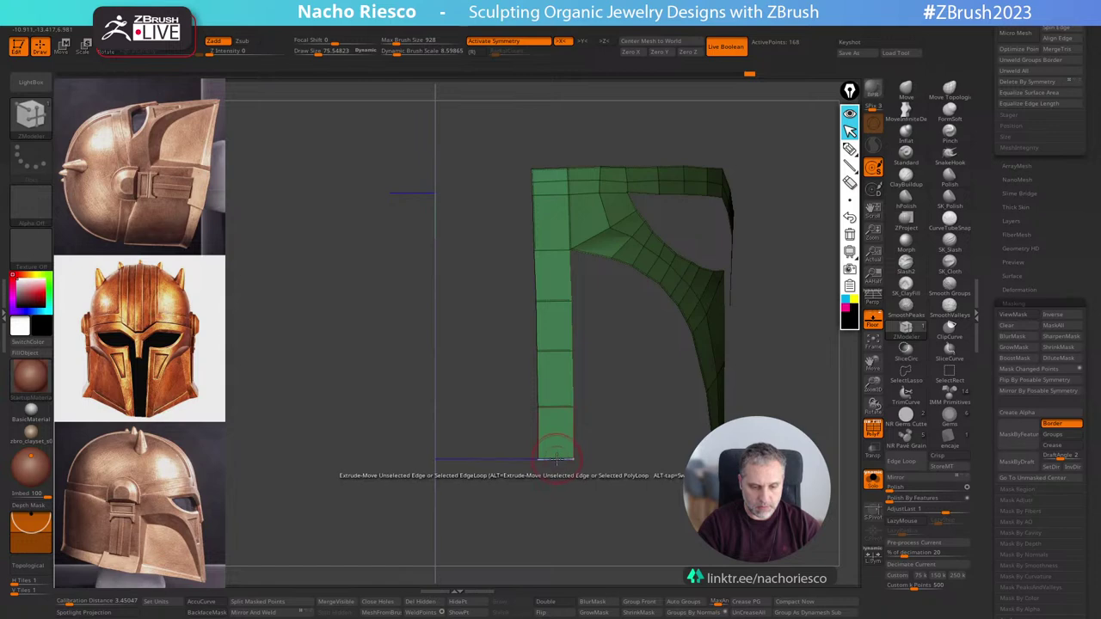
{"action": "left_click_drag", "start_coordinate": [556, 457], "coordinate": [557, 505]}
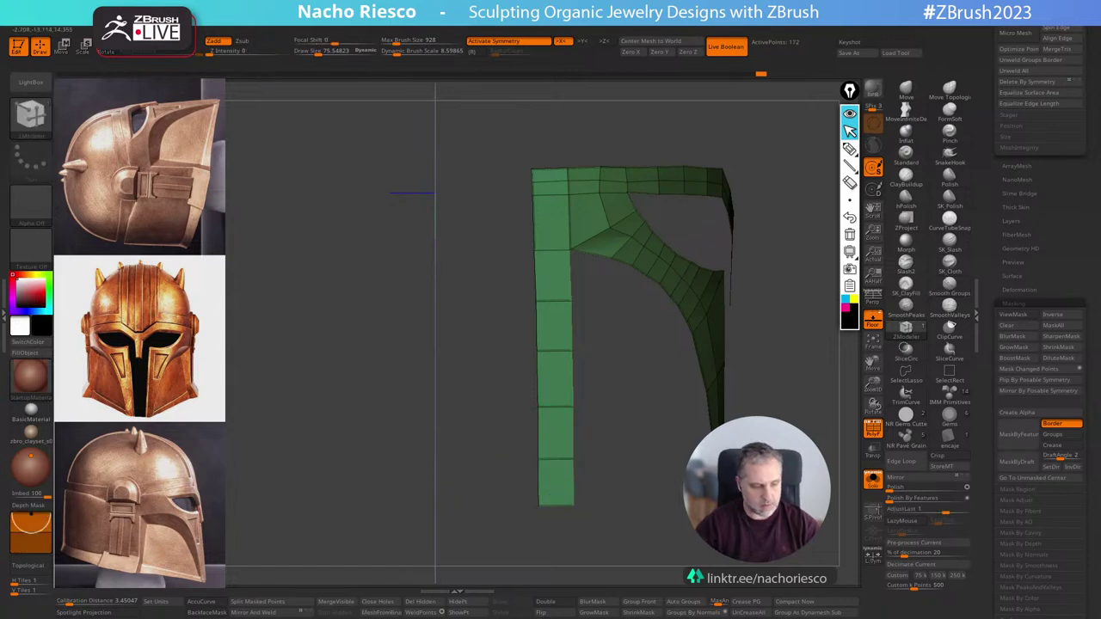
{"action": "left_click", "coordinate": [872, 480]}
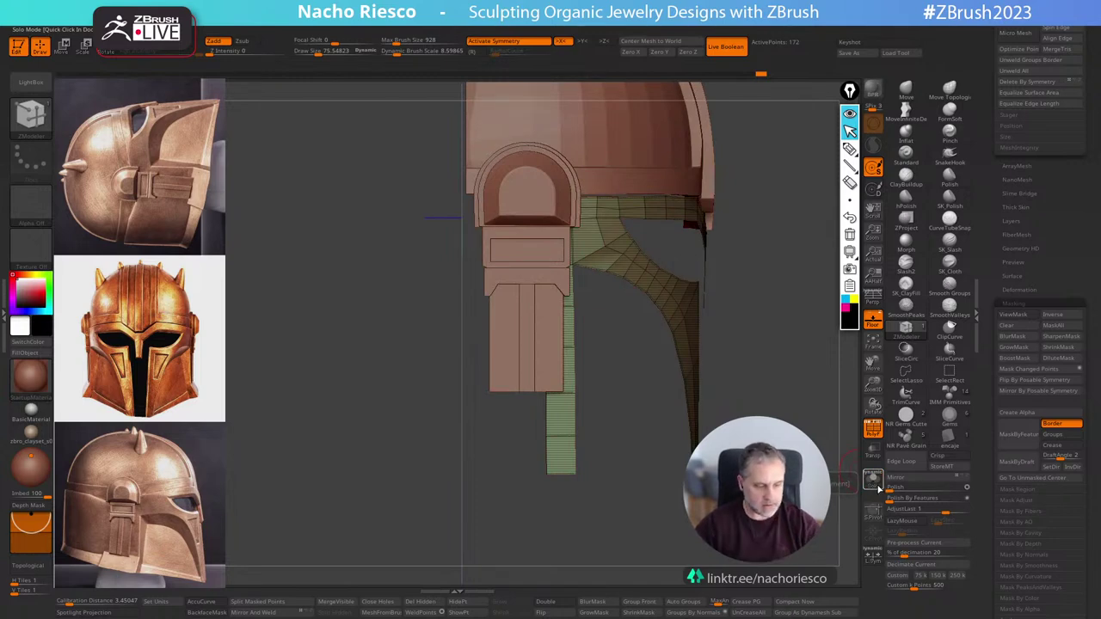
Extrude the rear edge of the strip's lowest segment toward the back, beneath and past the side plates, replacing a shorter attempt.
{"action": "left_click", "coordinate": [872, 480]}
{"action": "left_click_drag", "start_coordinate": [557, 444], "coordinate": [498, 445]}
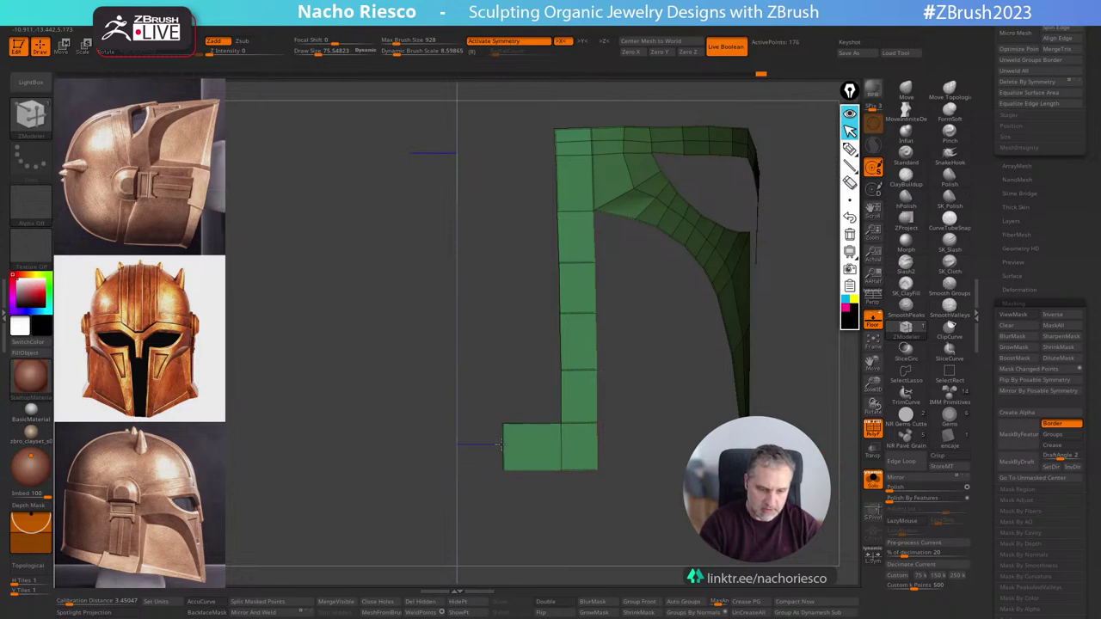
{"action": "left_click", "coordinate": [872, 480]}
{"action": "key", "text": "ctrl+z"}
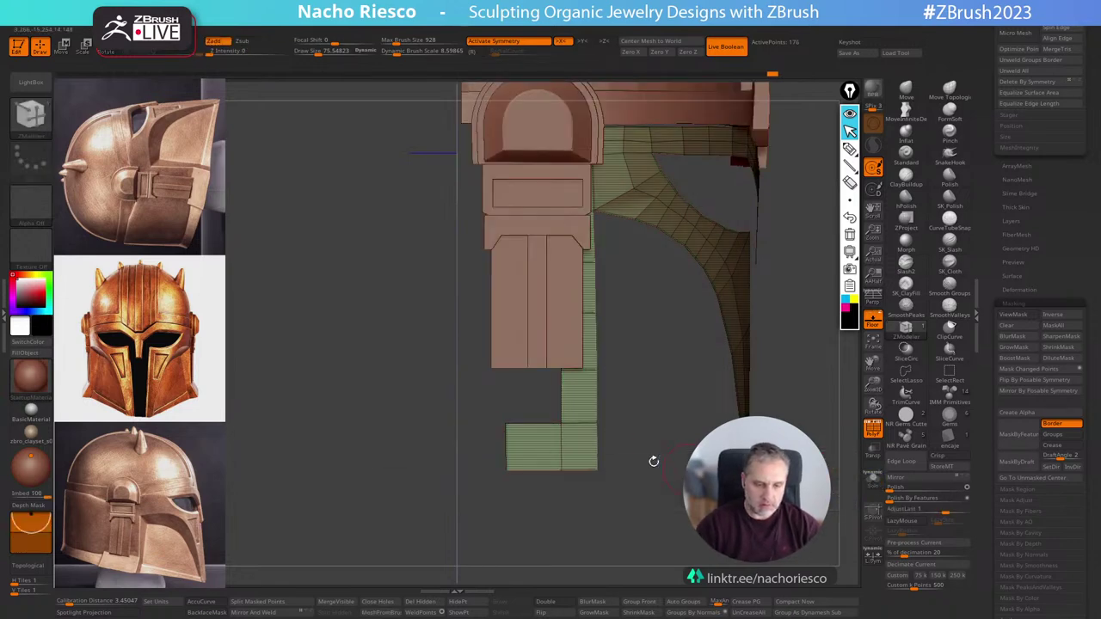
{"action": "left_click_drag", "start_coordinate": [559, 444], "coordinate": [465, 442]}
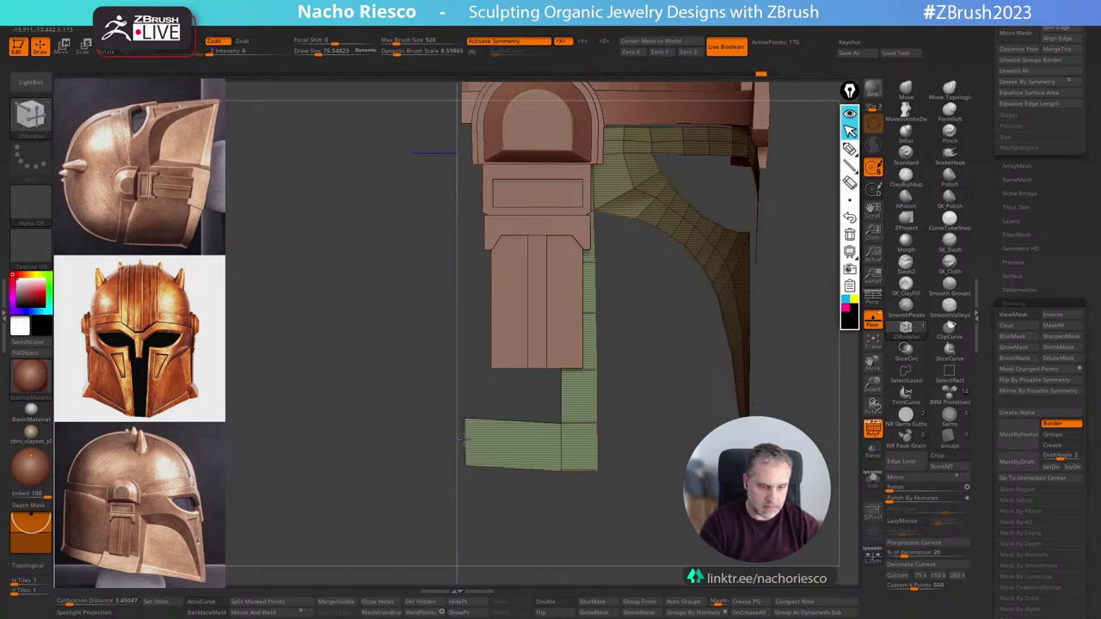
Isolate the visor mesh, hide the floor grid and extrude the rear segment's upper edge upward beside the back strip, undoing the last extrusion.
{"action": "left_click", "coordinate": [872, 479]}
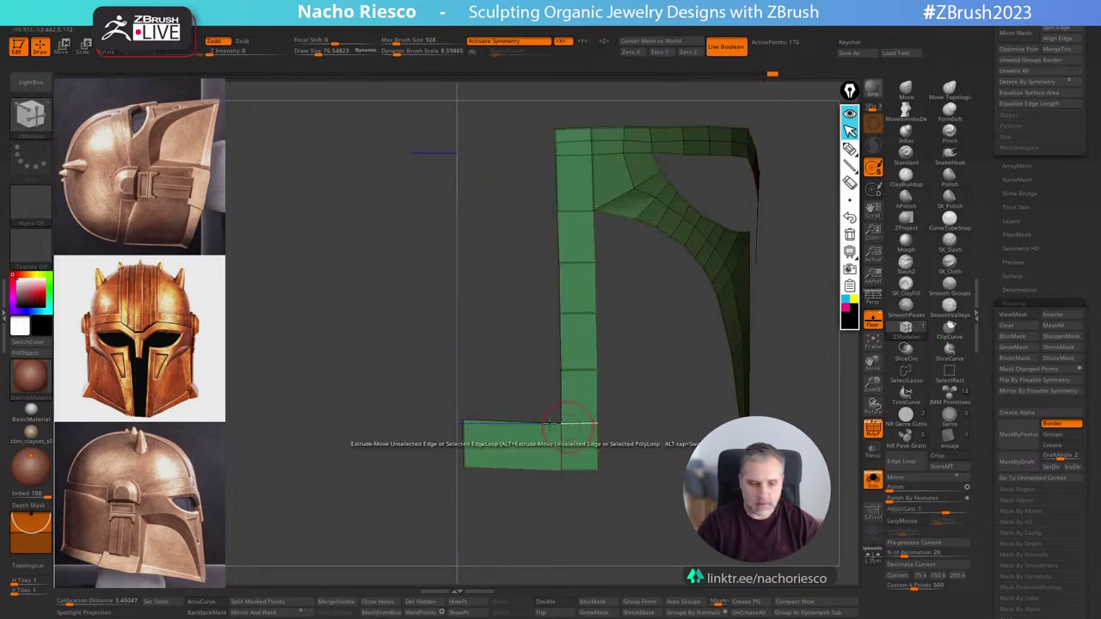
{"action": "left_click_drag", "start_coordinate": [655, 411], "coordinate": [514, 191], "text": "alt"}
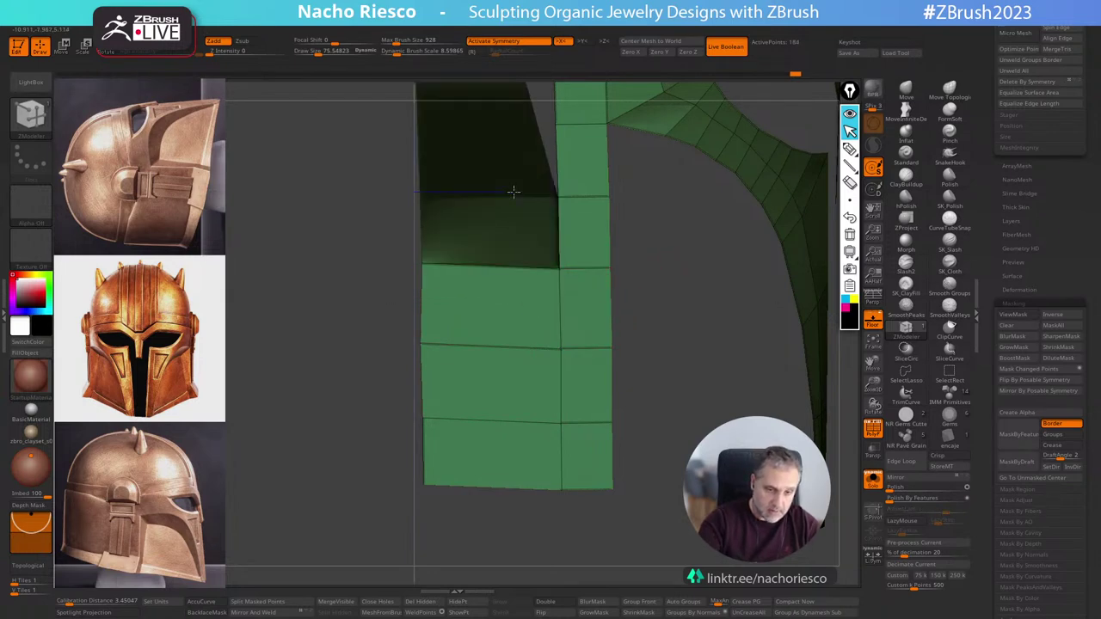
{"action": "key", "text": "ctrl+z"}
{"action": "left_click_drag", "start_coordinate": [635, 370], "coordinate": [733, 459]}
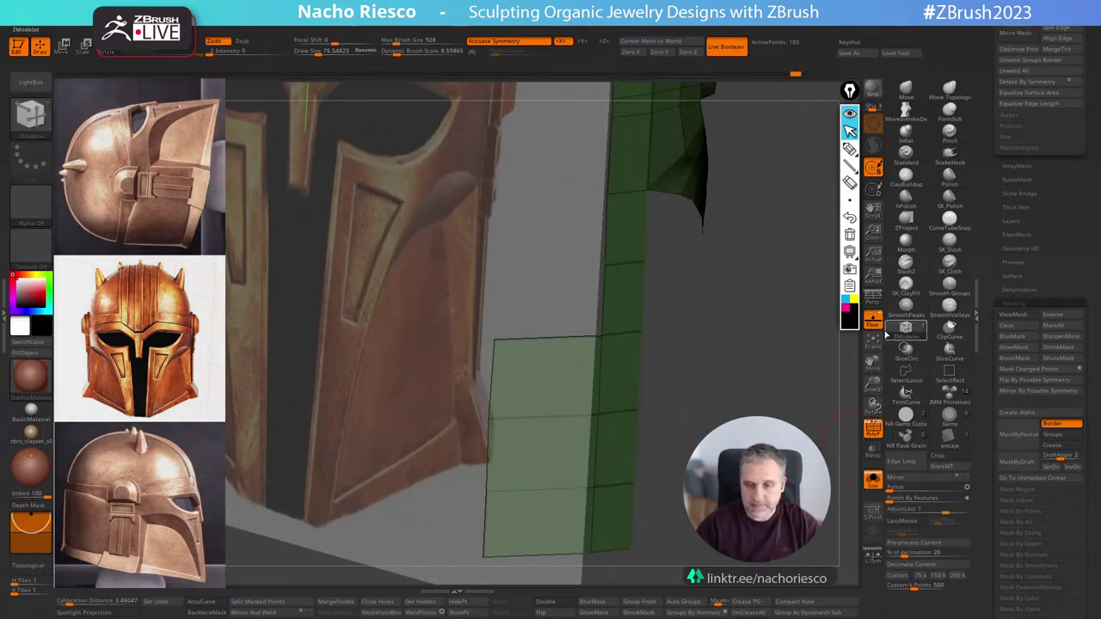
{"action": "left_click", "coordinate": [877, 324]}
{"action": "left_click_drag", "start_coordinate": [791, 386], "coordinate": [695, 398]}
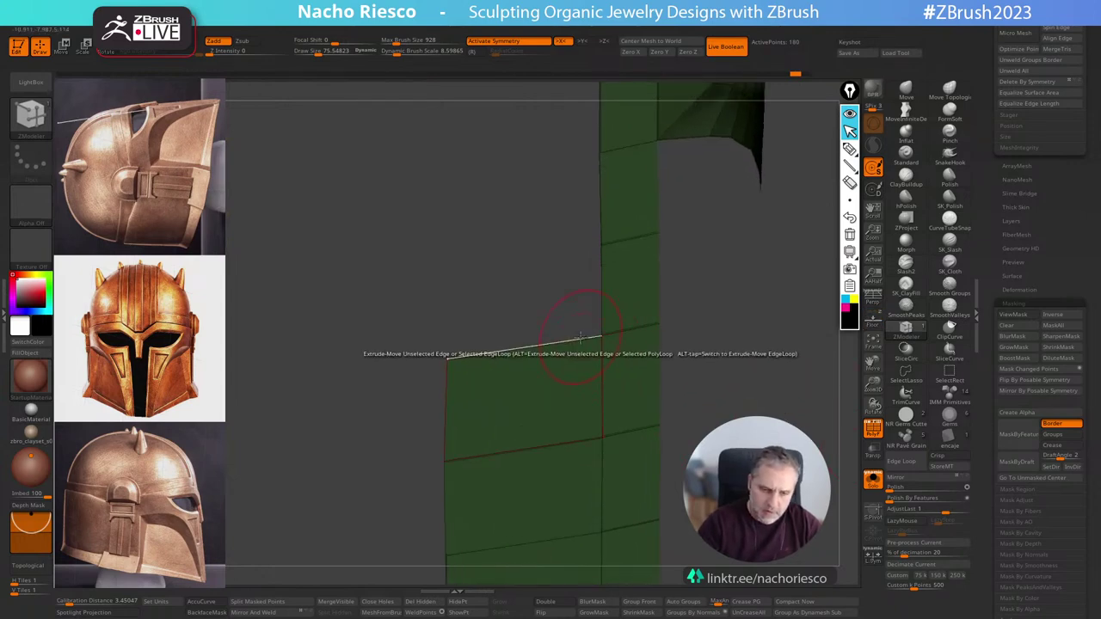
Extrude the rear column's upper edge upward segment by segment along the back strip until it reaches the strip's top.
{"action": "left_click_drag", "start_coordinate": [581, 338], "coordinate": [585, 251]}
{"action": "left_click_drag", "start_coordinate": [731, 279], "coordinate": [688, 271]}
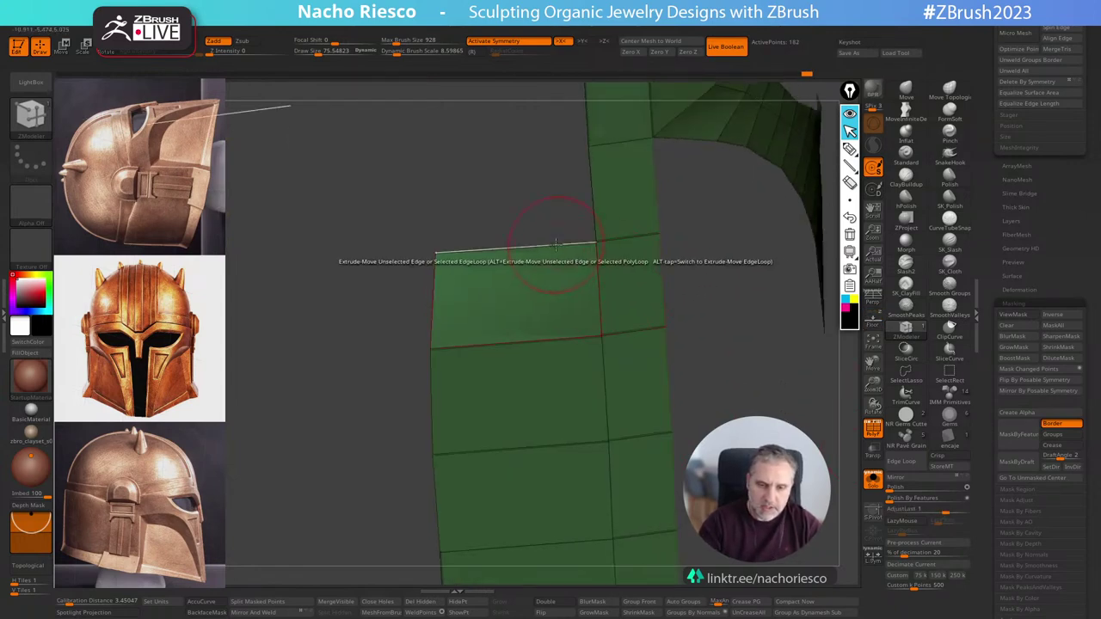
{"action": "left_click_drag", "start_coordinate": [555, 246], "coordinate": [550, 166]}
{"action": "left_click_drag", "start_coordinate": [718, 301], "coordinate": [724, 385]}
{"action": "left_click_drag", "start_coordinate": [548, 229], "coordinate": [531, 177]}
{"action": "left_click_drag", "start_coordinate": [676, 319], "coordinate": [700, 376]}
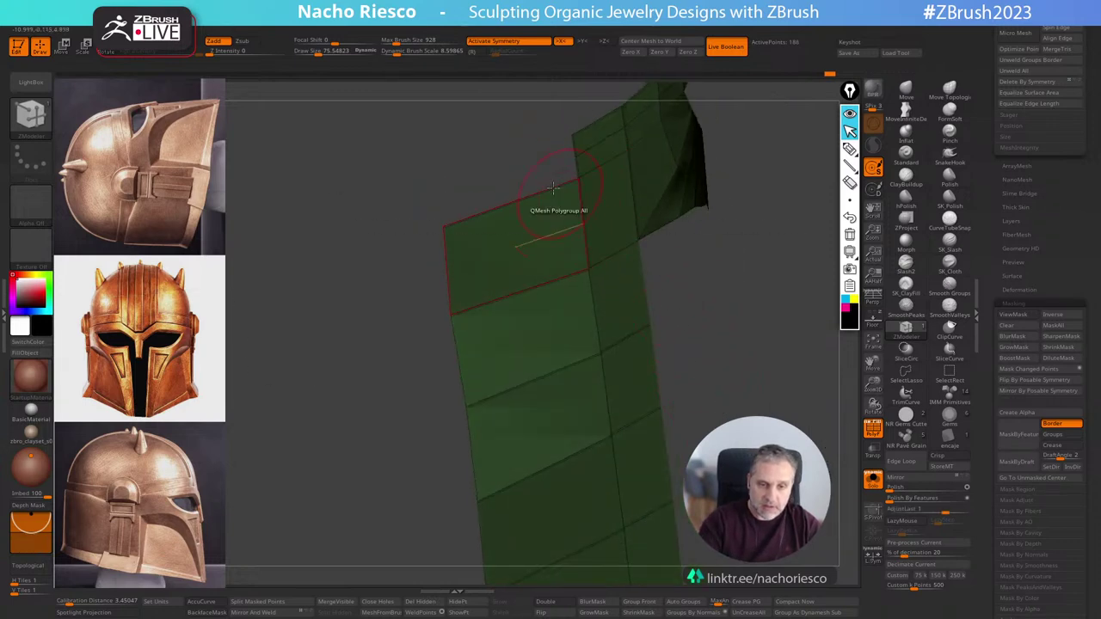
{"action": "left_click_drag", "start_coordinate": [675, 253], "coordinate": [577, 196]}
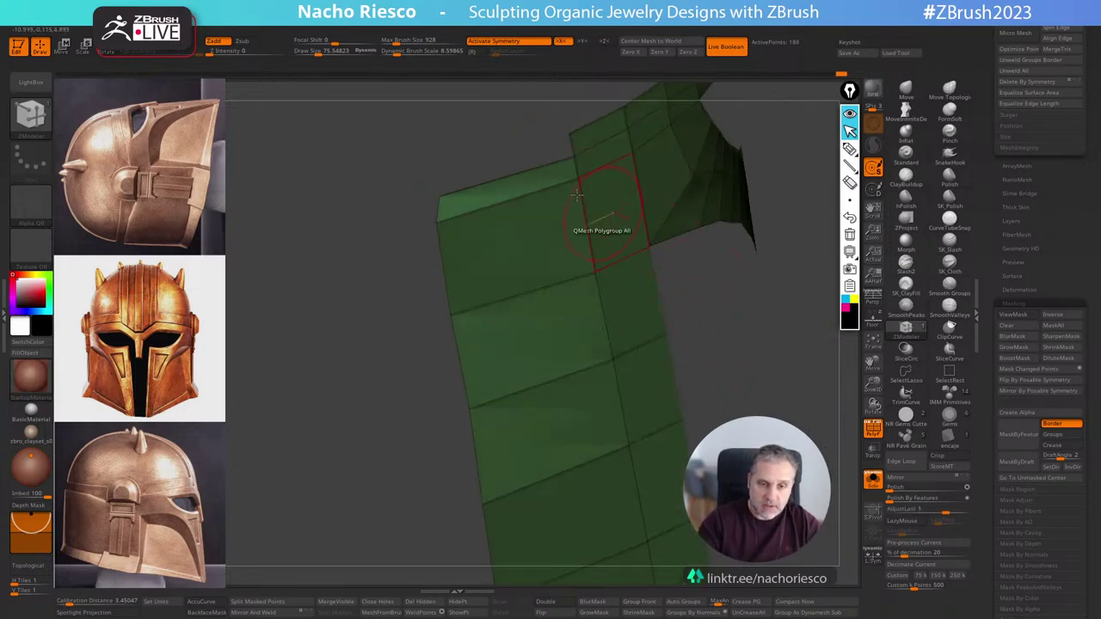
{"action": "mouse_move", "coordinate": [731, 341]}
{"action": "left_mouse_down"}
{"action": "mouse_move", "coordinate": [754, 426]}
{"action": "mouse_move", "coordinate": [731, 362]}
{"action": "mouse_move", "coordinate": [741, 373]}
{"action": "left_mouse_up"}
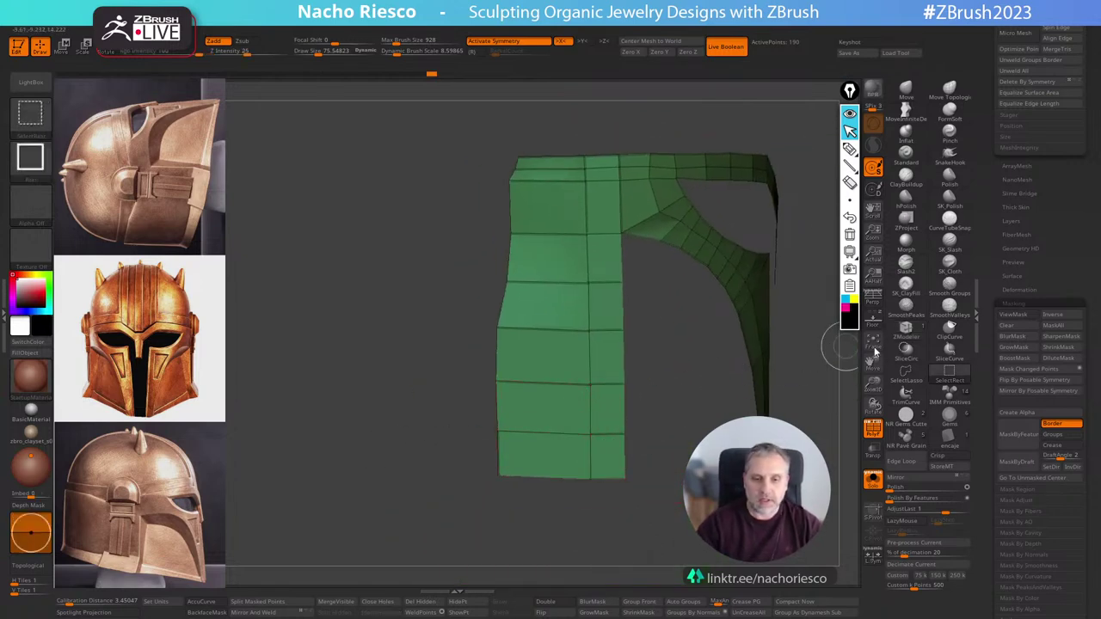
Clip the panel's uneven rear border to a straight vertical line with the ClipCurve brush.
{"action": "left_click", "coordinate": [949, 327]}
{"action": "mouse_move", "coordinate": [525, 513]}
{"action": "left_mouse_down", "text": "ctrl+shift"}
{"action": "mouse_move", "coordinate": [513, 106]}
{"action": "mouse_move", "coordinate": [499, 111]}
{"action": "mouse_move", "coordinate": [517, 109]}
{"action": "left_mouse_up", "text": "ctrl+shift"}
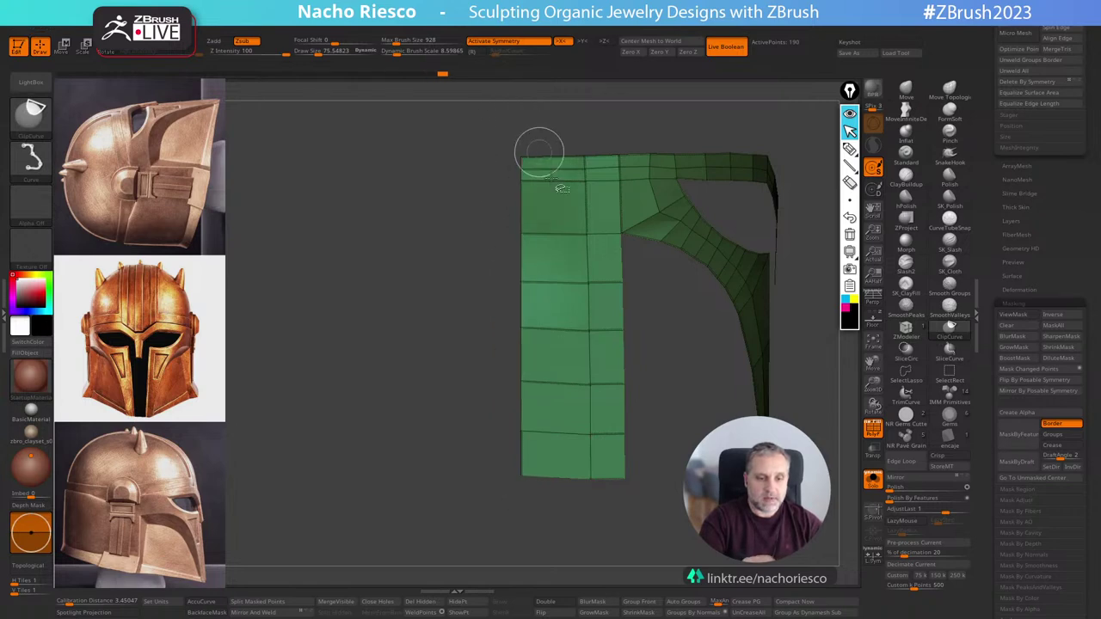
{"action": "mouse_move", "coordinate": [482, 198]}
{"action": "left_mouse_down"}
{"action": "mouse_move", "coordinate": [615, 206]}
{"action": "mouse_move", "coordinate": [507, 206]}
{"action": "mouse_move", "coordinate": [542, 172]}
{"action": "mouse_move", "coordinate": [535, 182]}
{"action": "left_mouse_up"}
Reshape the panel's rear border with a larger Move brush, checking its curvature from below and from the side.
{"action": "left_click", "coordinate": [906, 90]}
{"action": "key", "text": "s"}
{"action": "left_click_drag", "start_coordinate": [542, 223], "coordinate": [560, 223]}
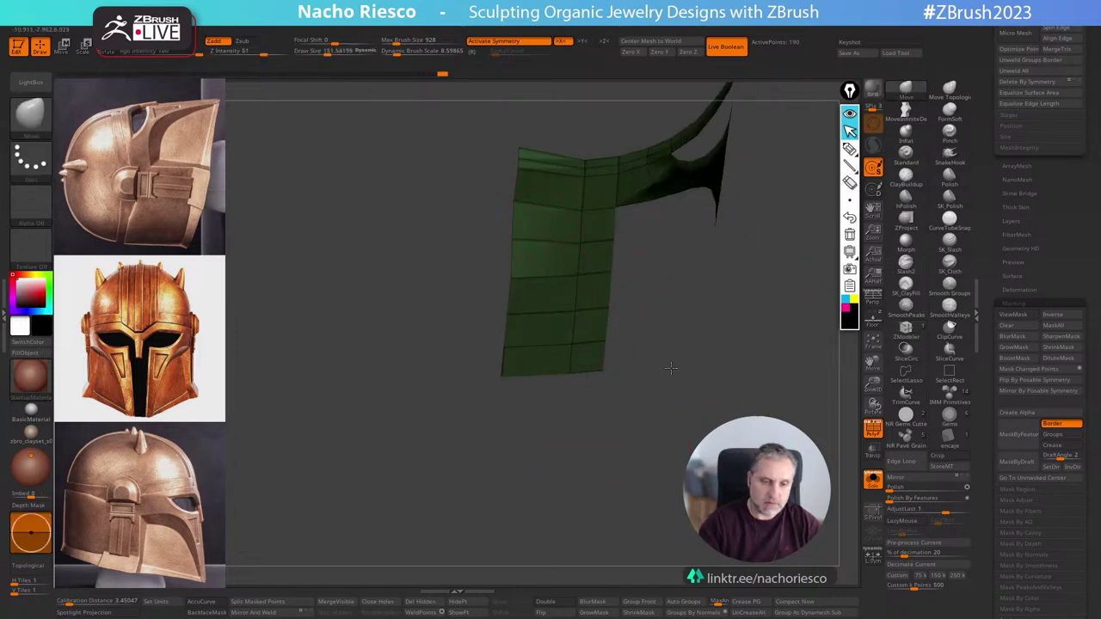
{"action": "left_click_drag", "start_coordinate": [671, 368], "coordinate": [510, 203]}
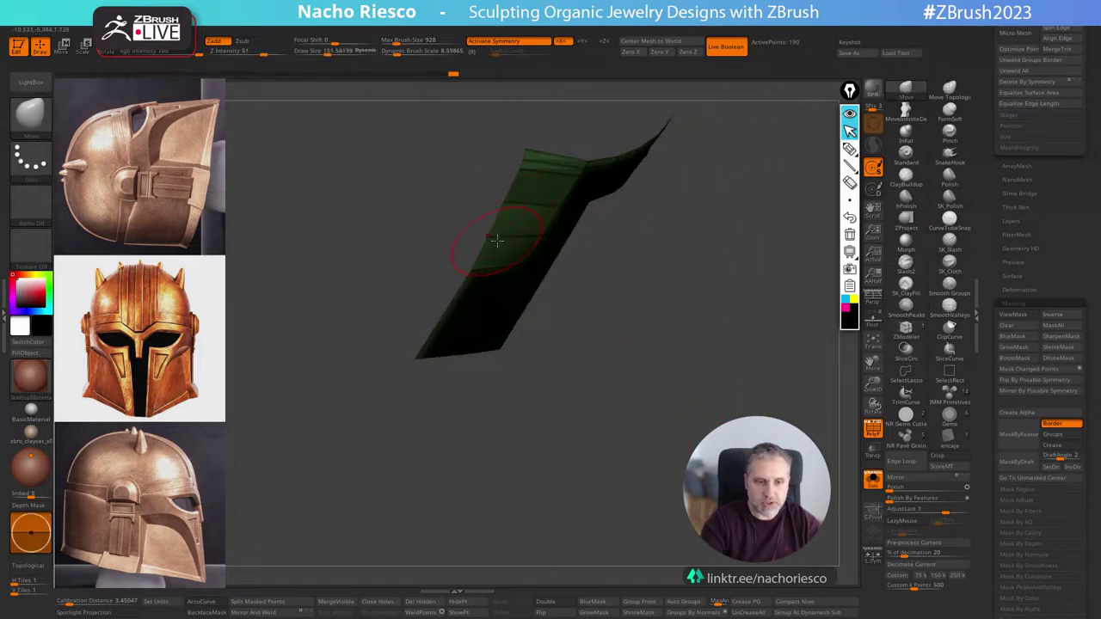
{"action": "left_click_drag", "start_coordinate": [636, 340], "coordinate": [693, 442]}
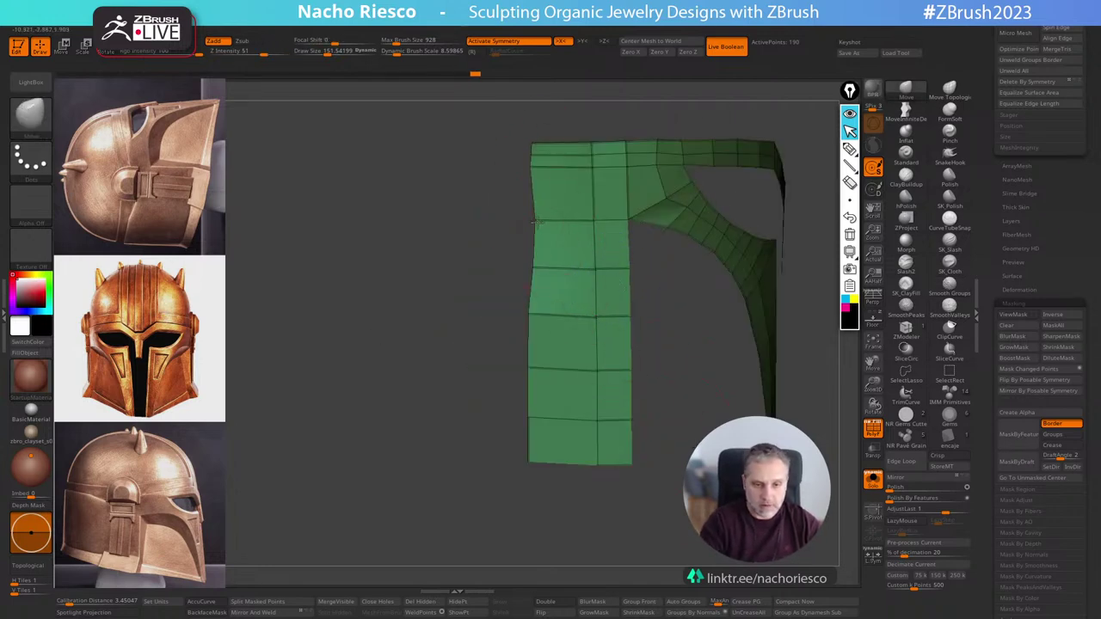
{"action": "left_click_drag", "start_coordinate": [525, 258], "coordinate": [605, 352]}
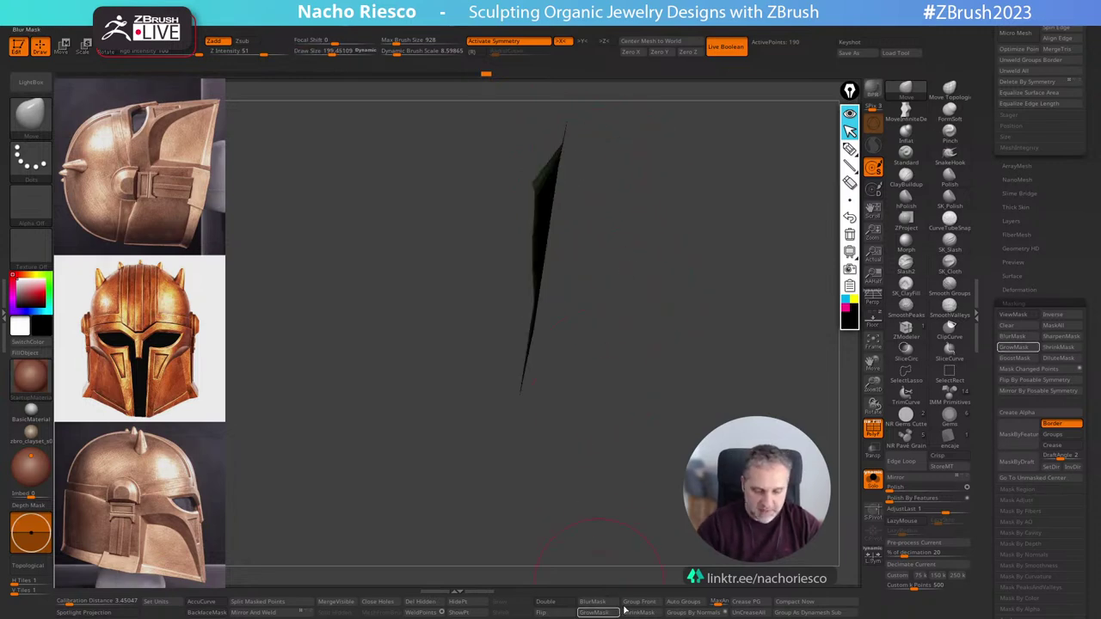
Turn on double-sided display and adjust the back panel's upper and rear edges with the Move brush.
{"action": "left_click", "coordinate": [554, 601]}
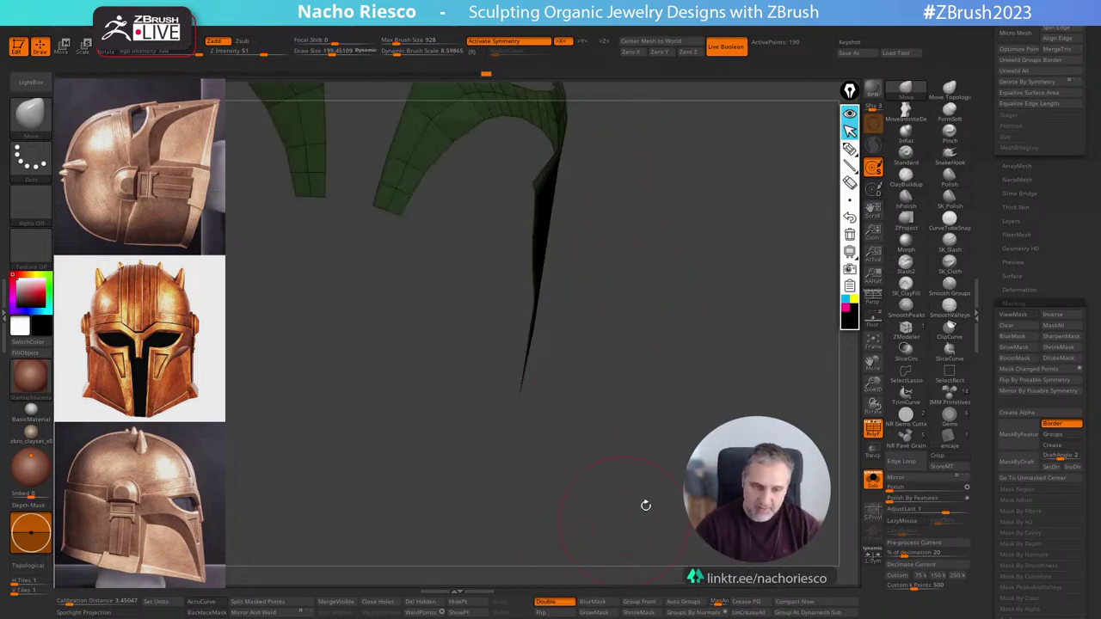
{"action": "left_click_drag", "start_coordinate": [609, 332], "coordinate": [619, 331]}
{"action": "left_click_drag", "start_coordinate": [648, 258], "coordinate": [602, 213]}
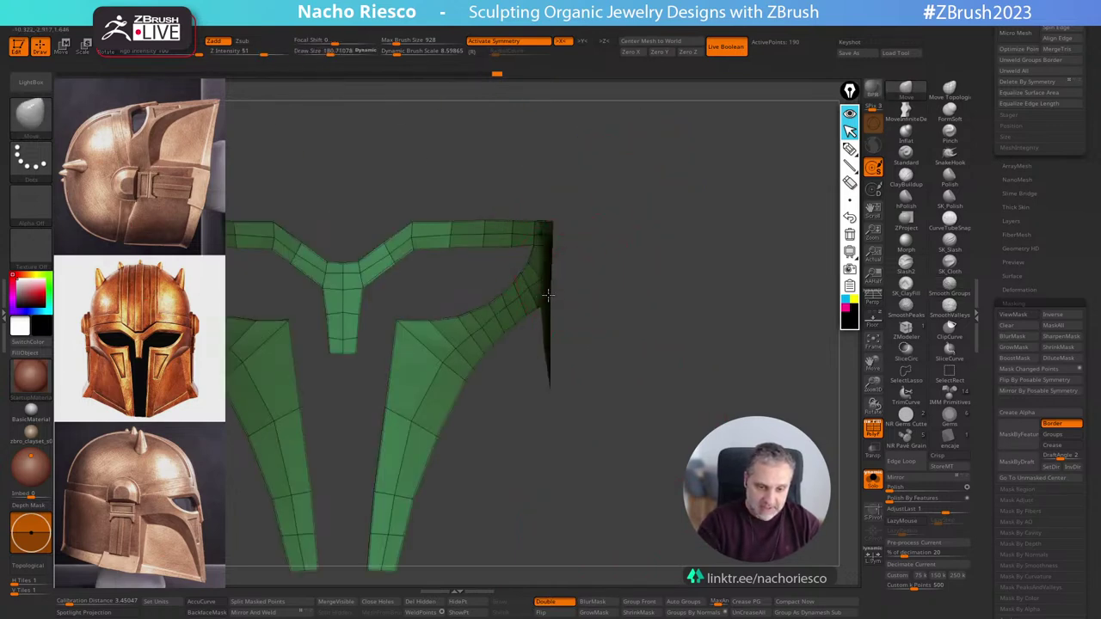
{"action": "left_click_drag", "start_coordinate": [677, 214], "coordinate": [682, 327]}
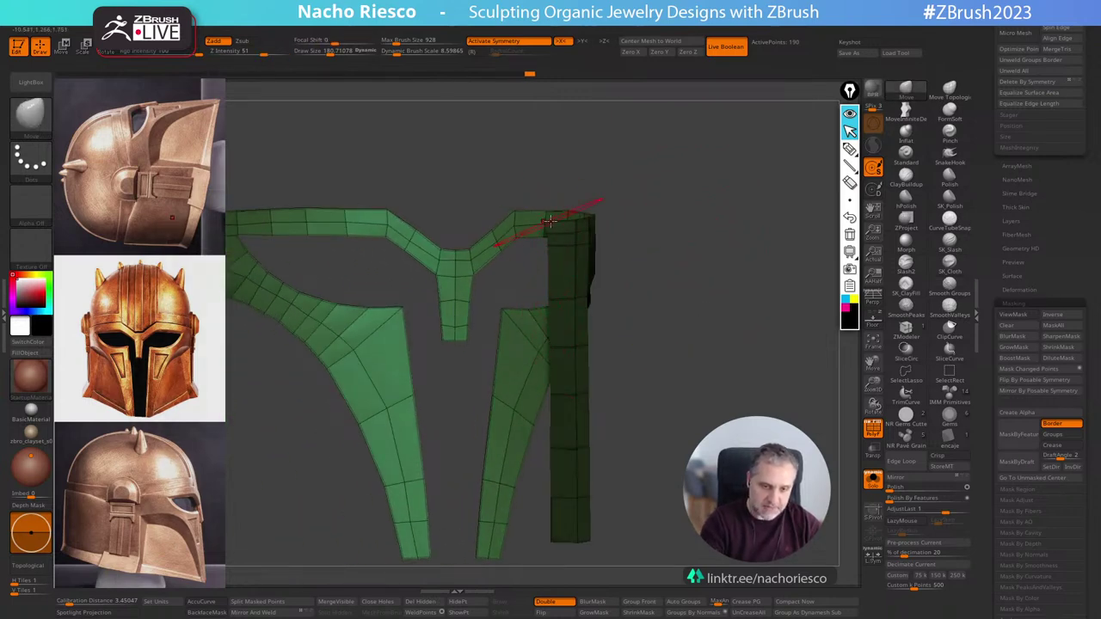
{"action": "left_click_drag", "start_coordinate": [696, 232], "coordinate": [632, 342]}
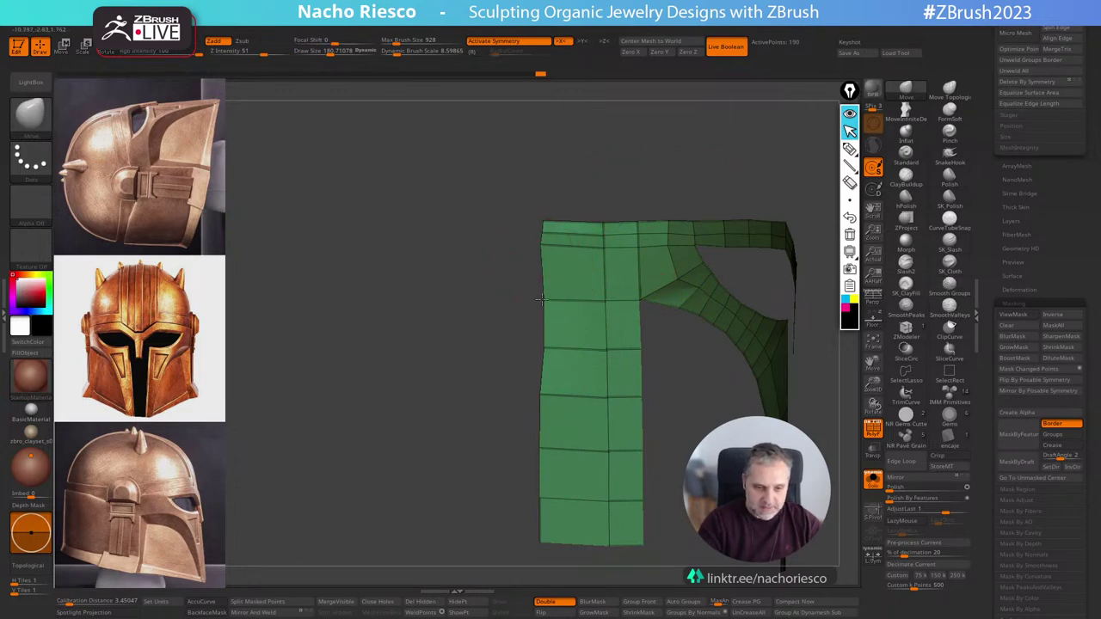
{"action": "left_click_drag", "start_coordinate": [535, 216], "coordinate": [671, 190]}
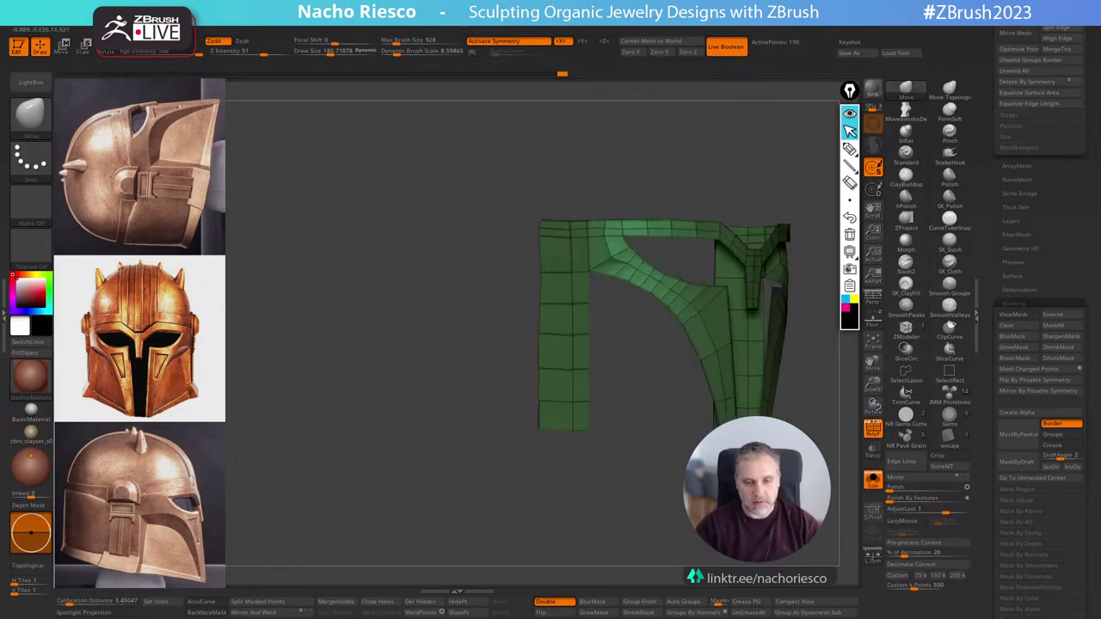
{"action": "left_click_drag", "start_coordinate": [819, 399], "coordinate": [709, 410]}
Show the whole helmet again, mask everything except the side panel's bottom edge and move that edge downward.
{"action": "left_click", "coordinate": [873, 480]}
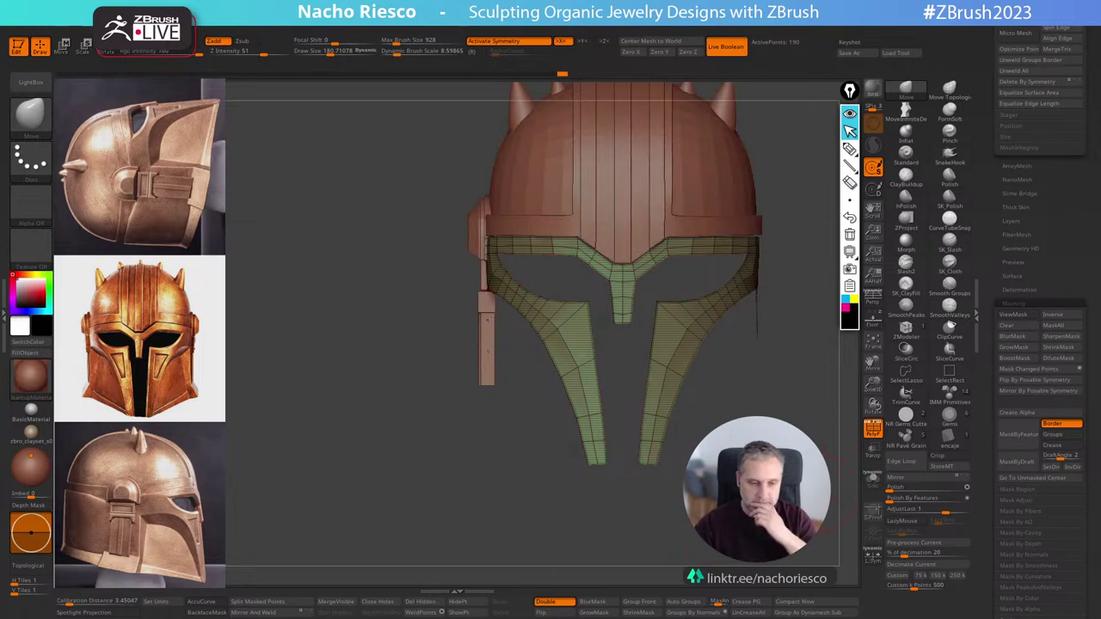
{"action": "left_click_drag", "start_coordinate": [709, 507], "coordinate": [769, 504]}
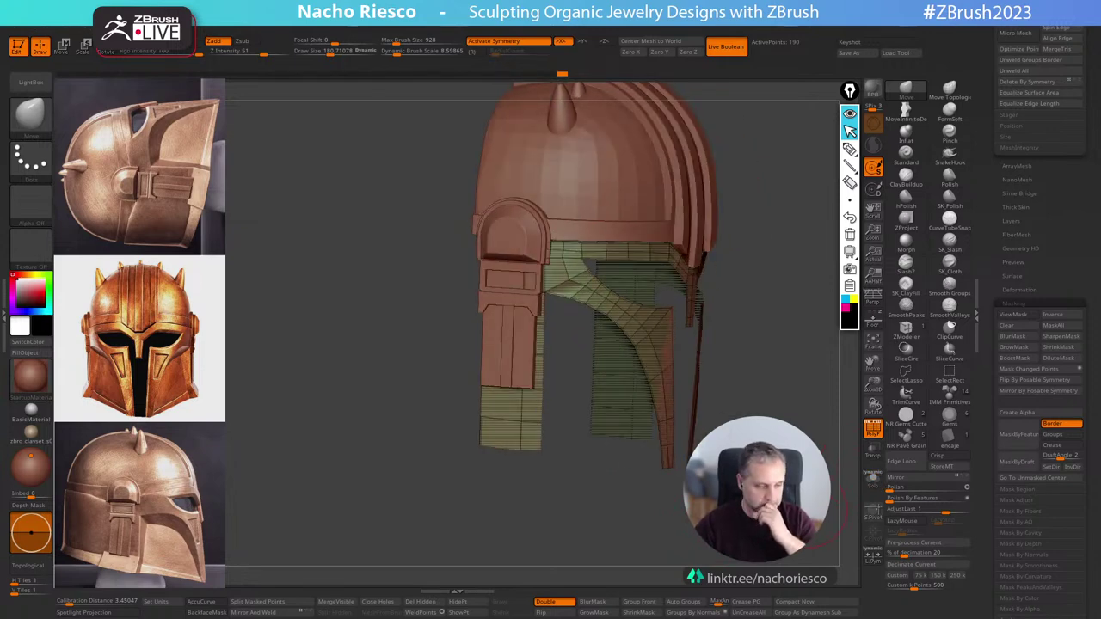
{"action": "mouse_move", "coordinate": [761, 498]}
{"action": "left_mouse_down"}
{"action": "mouse_move", "coordinate": [785, 504]}
{"action": "mouse_move", "coordinate": [803, 473]}
{"action": "left_mouse_up"}
{"action": "left_click_drag", "start_coordinate": [803, 473], "coordinate": [787, 529]}
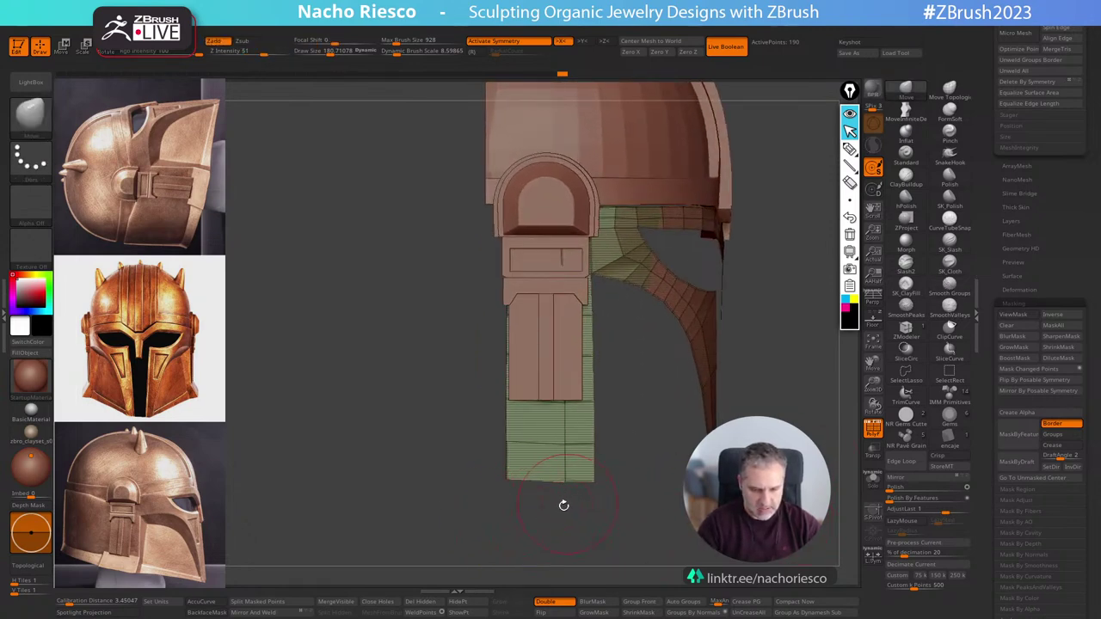
{"action": "left_click_drag", "start_coordinate": [491, 508], "coordinate": [637, 476], "text": "ctrl"}
{"action": "left_click", "coordinate": [636, 482], "text": "ctrl"}
{"action": "key", "text": "w"}
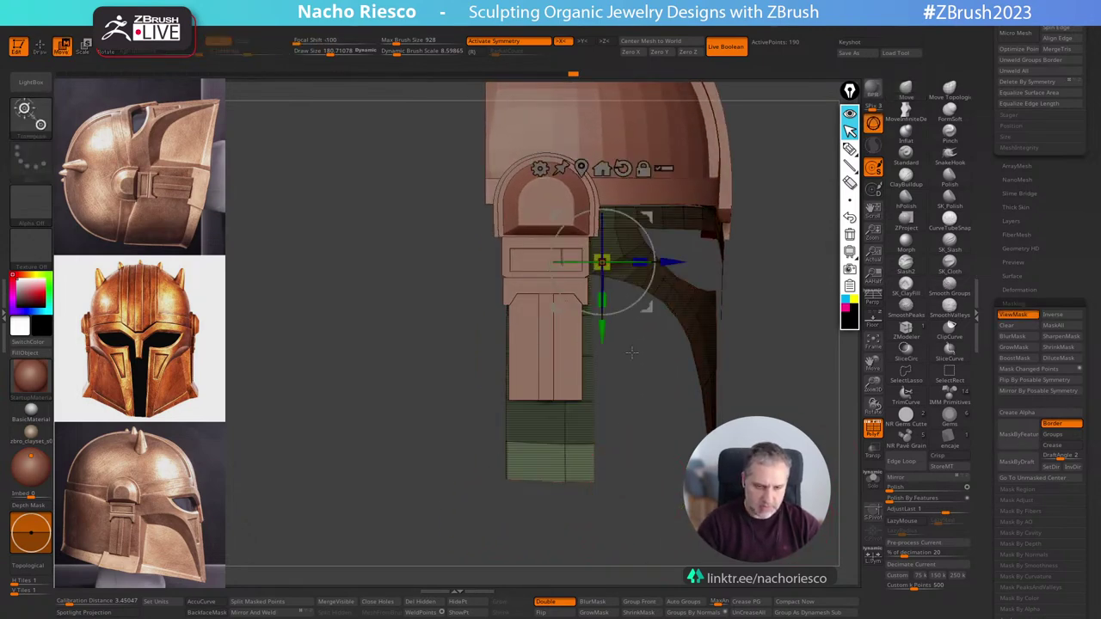
{"action": "left_click_drag", "start_coordinate": [607, 333], "coordinate": [615, 349]}
{"action": "key", "text": "q"}
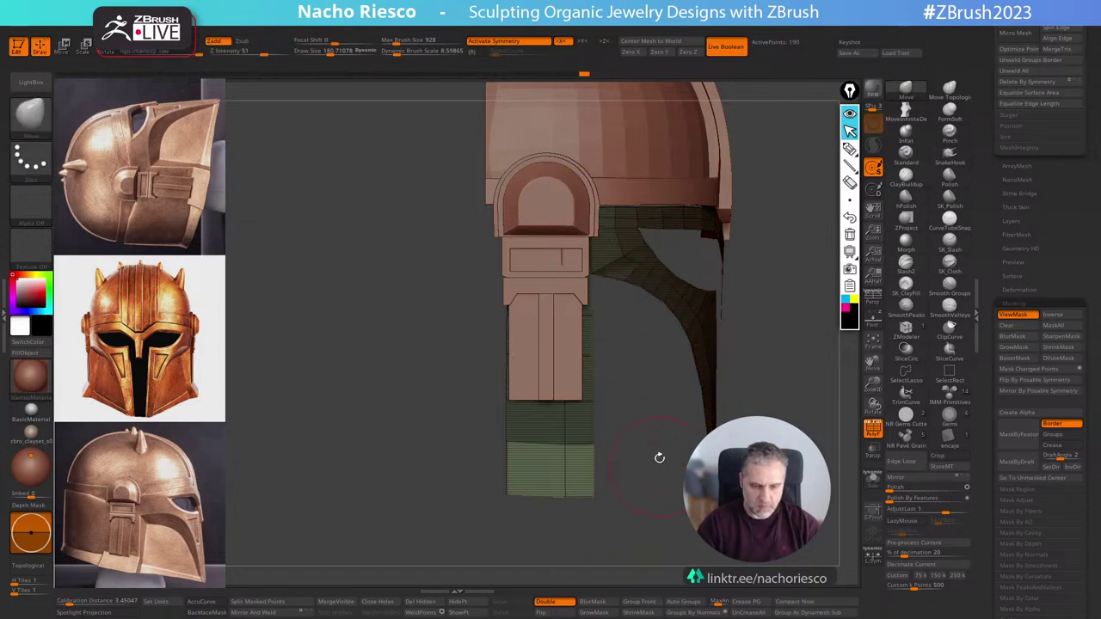
Flare the unmasked bottom edge outward from the helmet with the Gizmo centred on it, and clear the mask.
{"action": "mouse_move", "coordinate": [661, 465]}
{"action": "left_mouse_down"}
{"action": "mouse_move", "coordinate": [606, 469]}
{"action": "mouse_move", "coordinate": [672, 480]}
{"action": "mouse_move", "coordinate": [513, 473]}
{"action": "mouse_move", "coordinate": [514, 490]}
{"action": "mouse_move", "coordinate": [504, 470]}
{"action": "left_mouse_up"}
{"action": "key", "text": "w"}
{"action": "left_click", "coordinate": [563, 436], "text": "alt"}
{"action": "left_click_drag", "start_coordinate": [499, 521], "coordinate": [540, 526]}
{"action": "left_click_drag", "start_coordinate": [523, 396], "coordinate": [528, 408]}
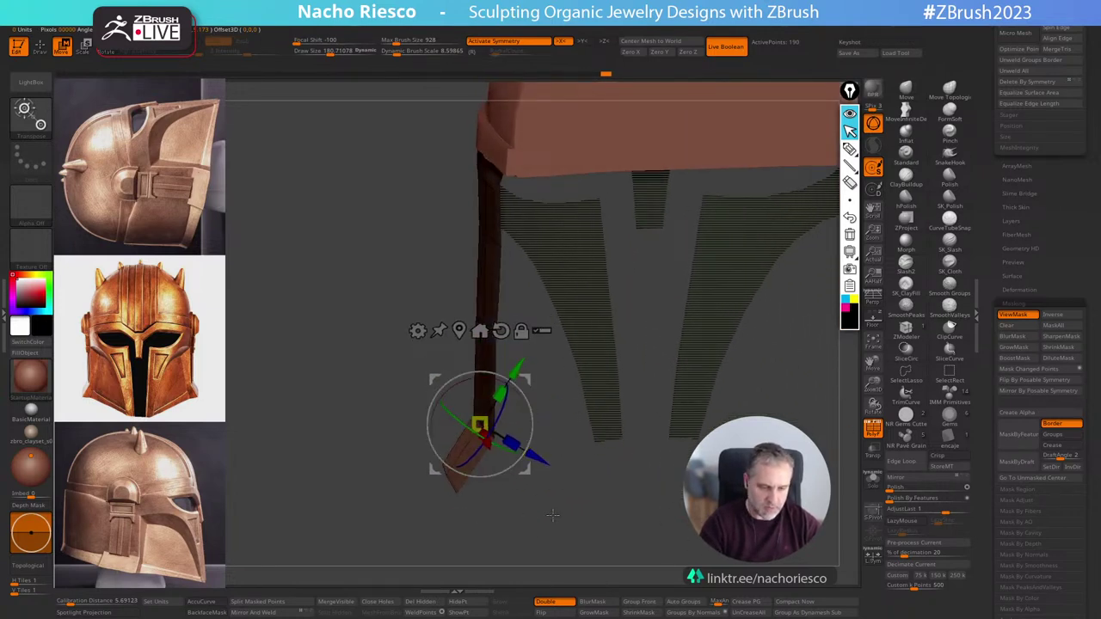
{"action": "left_click_drag", "start_coordinate": [569, 499], "coordinate": [629, 512]}
{"action": "left_click_drag", "start_coordinate": [526, 399], "coordinate": [529, 403]}
{"action": "key", "text": "q"}
{"action": "mouse_move", "coordinate": [643, 457]}
{"action": "left_mouse_down", "text": "ctrl"}
{"action": "mouse_move", "coordinate": [679, 486]}
{"action": "mouse_move", "coordinate": [699, 464]}
{"action": "left_mouse_up", "text": "ctrl"}
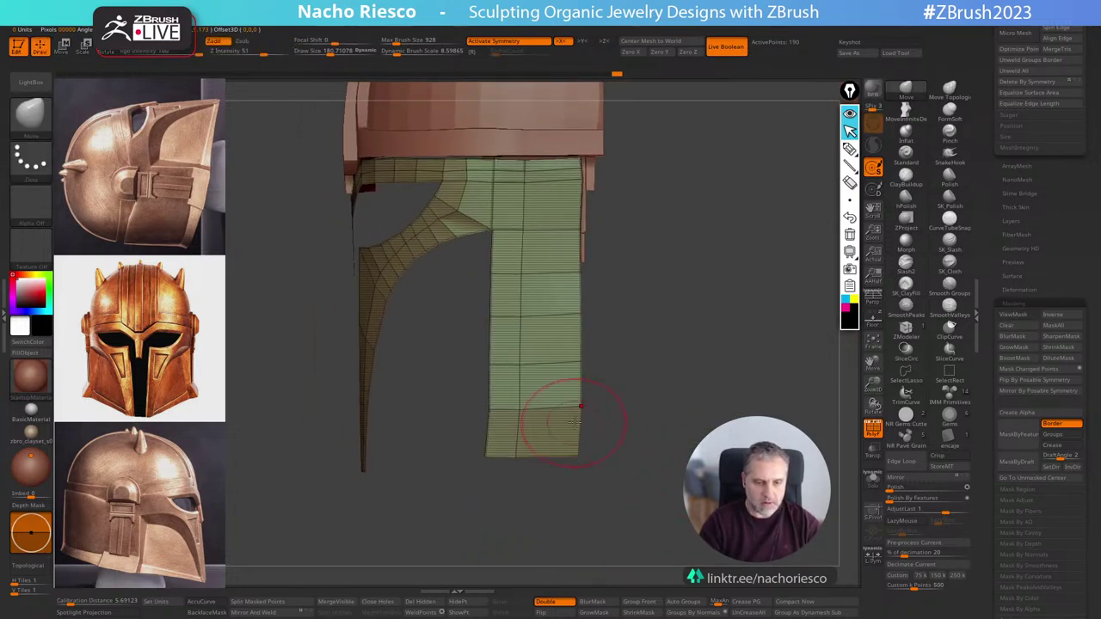
Straighten the side and bottom edges of the panel's flared lower segment with the Move brush, adjusting its size.
{"action": "key", "text": "s"}
{"action": "left_click_drag", "start_coordinate": [574, 424], "coordinate": [579, 424]}
{"action": "left_click_drag", "start_coordinate": [506, 449], "coordinate": [510, 449]}
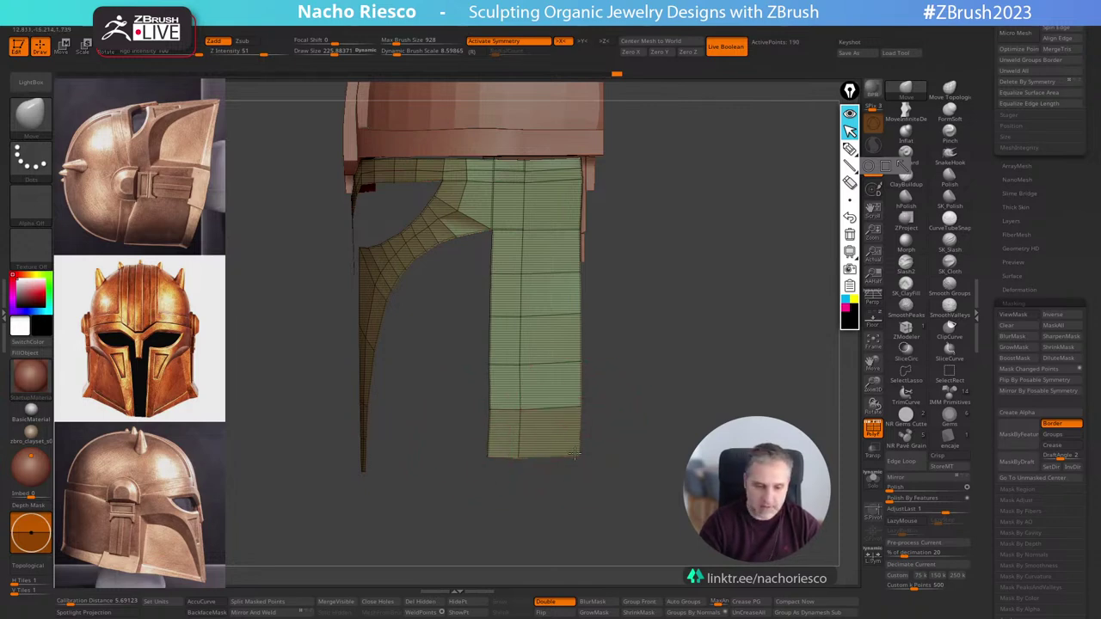
{"action": "key", "text": "s"}
{"action": "left_click_drag", "start_coordinate": [575, 453], "coordinate": [575, 425]}
{"action": "left_click_drag", "start_coordinate": [580, 406], "coordinate": [577, 406]}
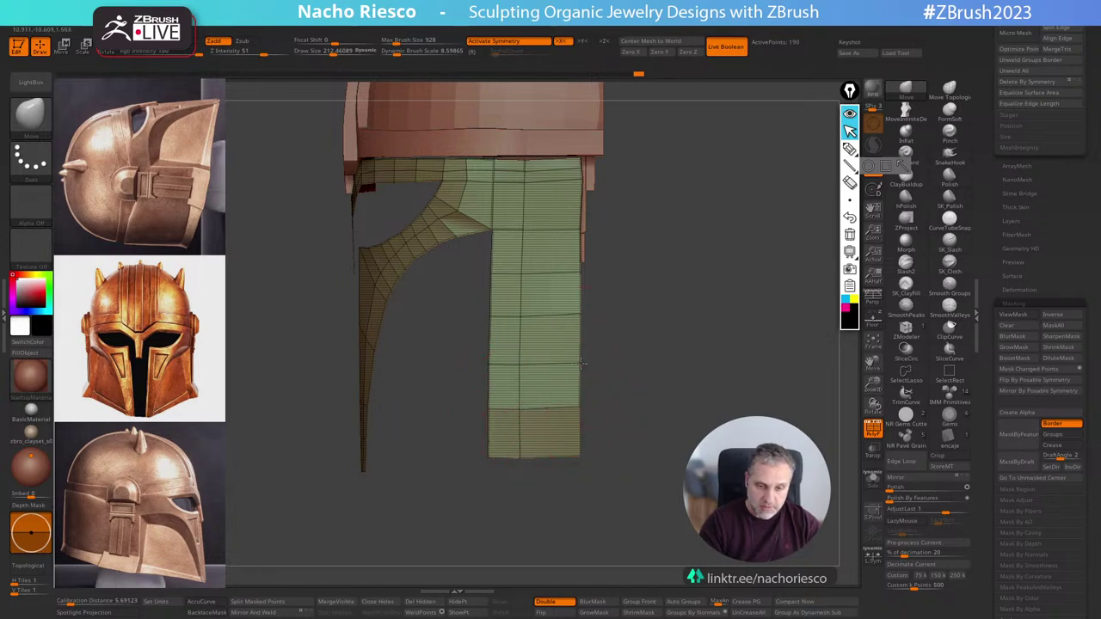
Hide the wireframe and polish the visor's faceted surface beside the side piece with a resized hPolish brush.
{"action": "left_click_drag", "start_coordinate": [632, 337], "coordinate": [726, 396], "text": "alt"}
{"action": "left_click", "coordinate": [873, 430]}
{"action": "left_click_drag", "start_coordinate": [727, 396], "coordinate": [748, 383], "text": "alt"}
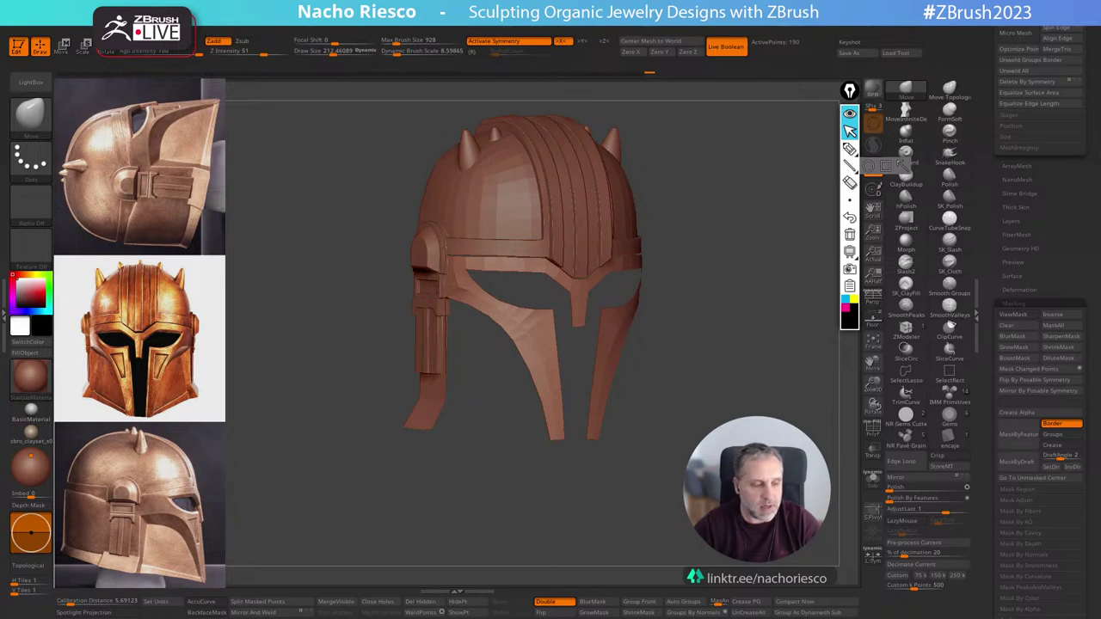
{"action": "mouse_move", "coordinate": [721, 396]}
{"action": "left_mouse_down"}
{"action": "mouse_move", "coordinate": [769, 386]}
{"action": "mouse_move", "coordinate": [841, 418]}
{"action": "mouse_move", "coordinate": [787, 465]}
{"action": "mouse_move", "coordinate": [750, 429]}
{"action": "mouse_move", "coordinate": [727, 426]}
{"action": "left_mouse_up"}
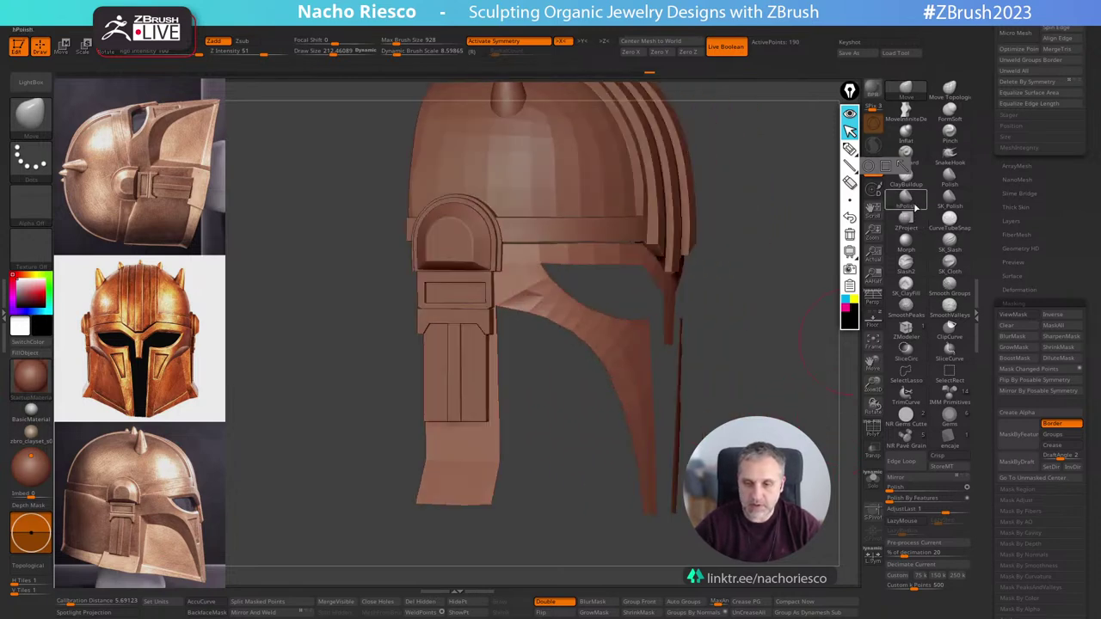
{"action": "left_click", "coordinate": [905, 199]}
{"action": "key", "text": "s"}
{"action": "left_click", "coordinate": [541, 298]}
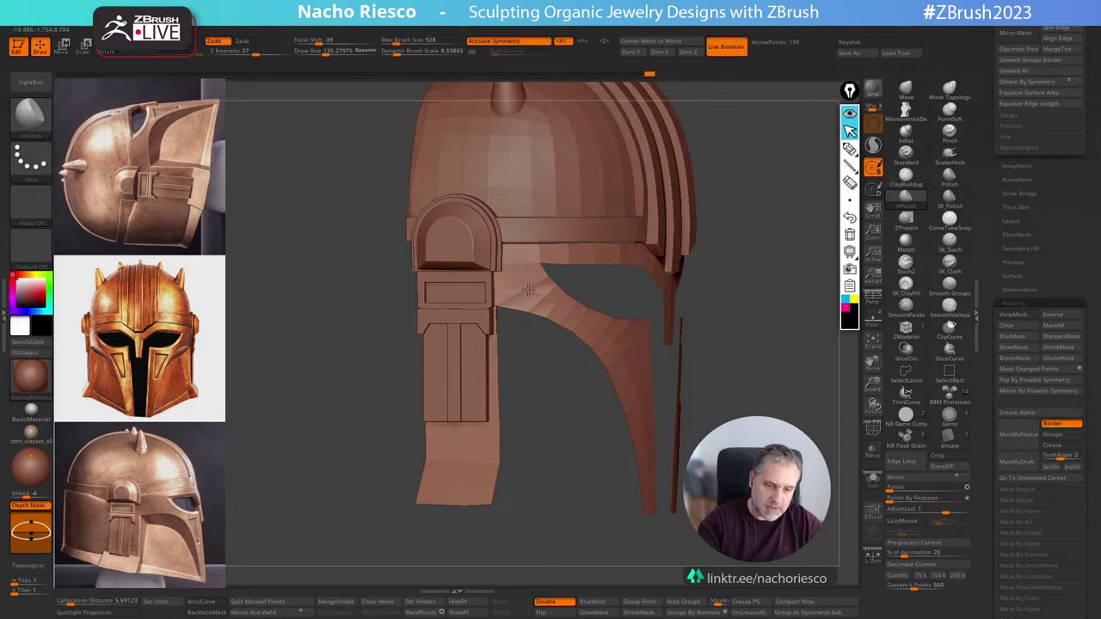
Examine the helmet's proportions from the front and at an angle, turning off Live Boolean to show the subtractive block.
{"action": "left_click_drag", "start_coordinate": [779, 373], "coordinate": [756, 425], "text": "shift"}
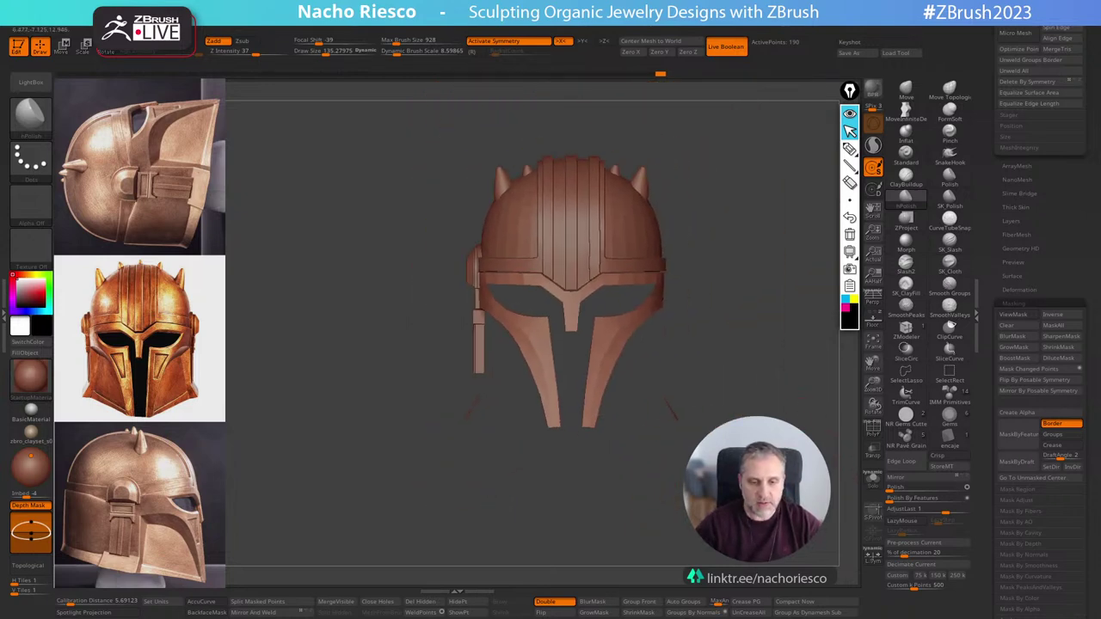
{"action": "left_click_drag", "start_coordinate": [639, 535], "coordinate": [664, 554]}
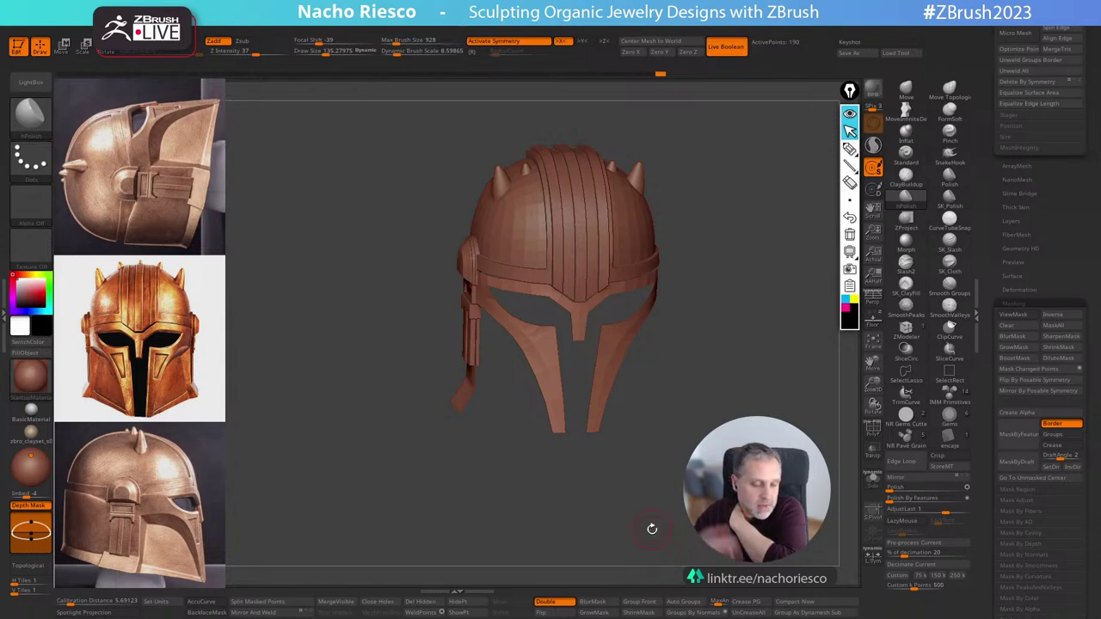
{"action": "left_click_drag", "start_coordinate": [378, 361], "coordinate": [365, 344]}
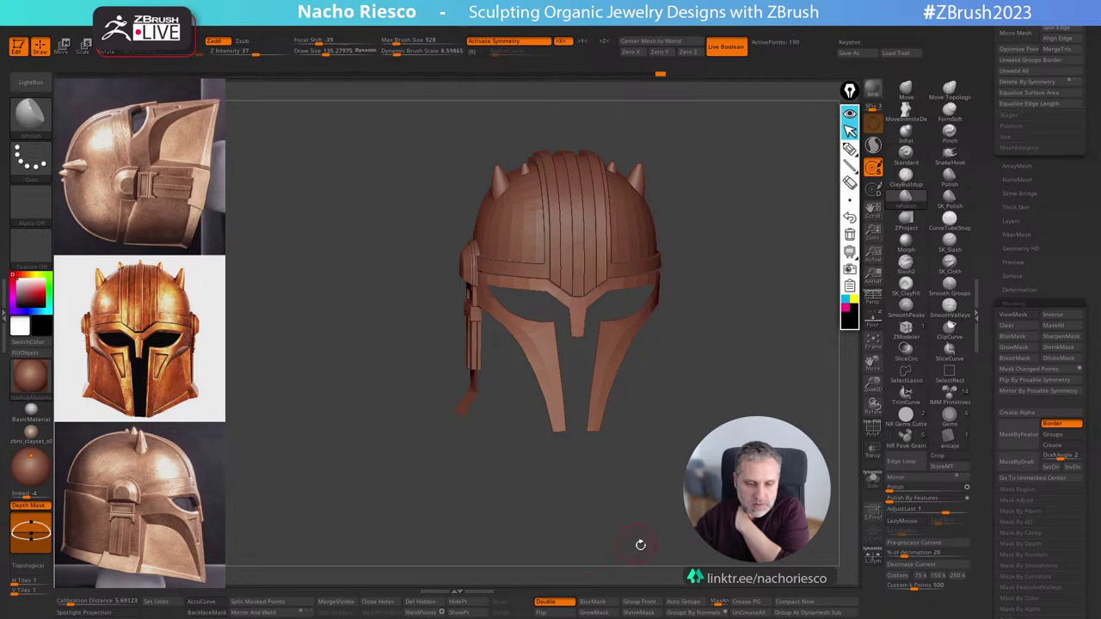
{"action": "left_click_drag", "start_coordinate": [660, 553], "coordinate": [671, 516]}
{"action": "left_click", "coordinate": [726, 46]}
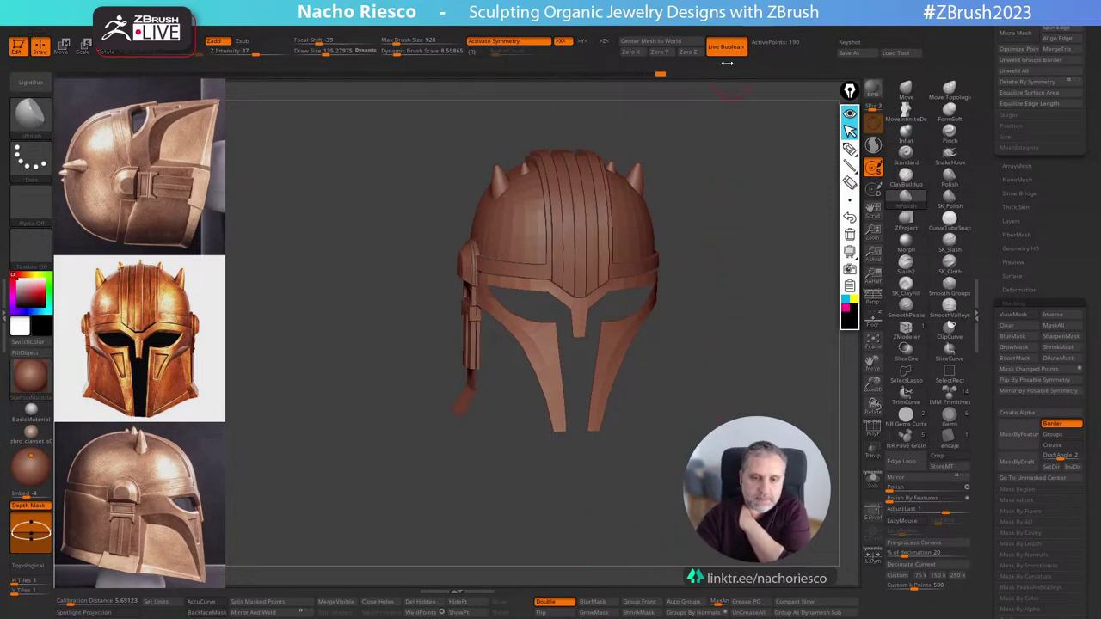
{"action": "left_click_drag", "start_coordinate": [738, 498], "coordinate": [781, 428]}
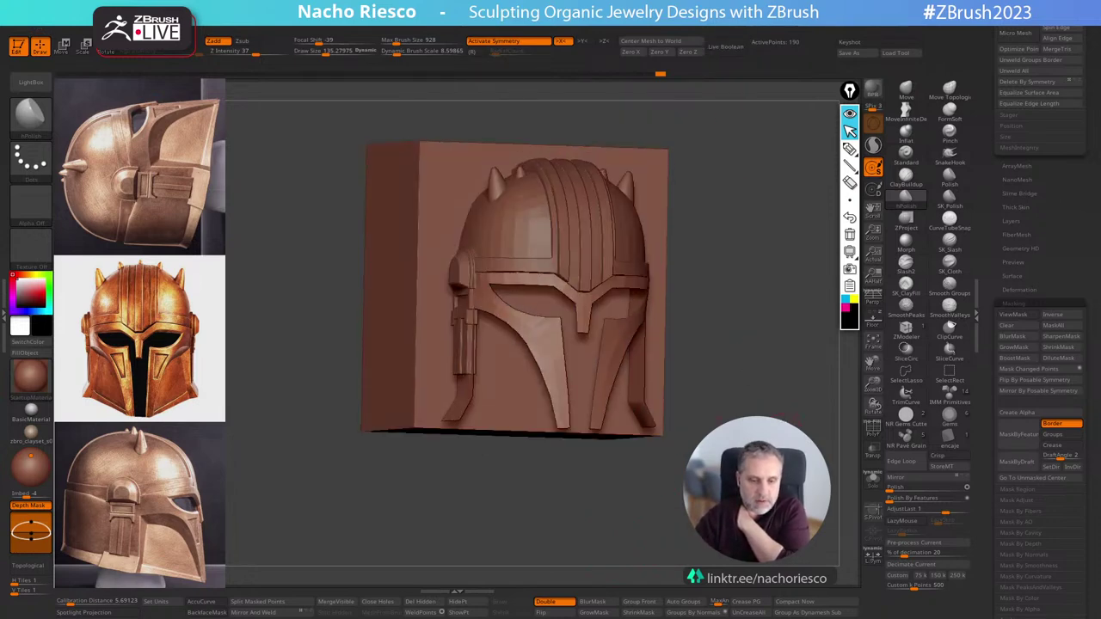
Turn Live Boolean back on to cut with the subtractive block, and check the helmet from the front.
{"action": "left_click", "coordinate": [726, 46]}
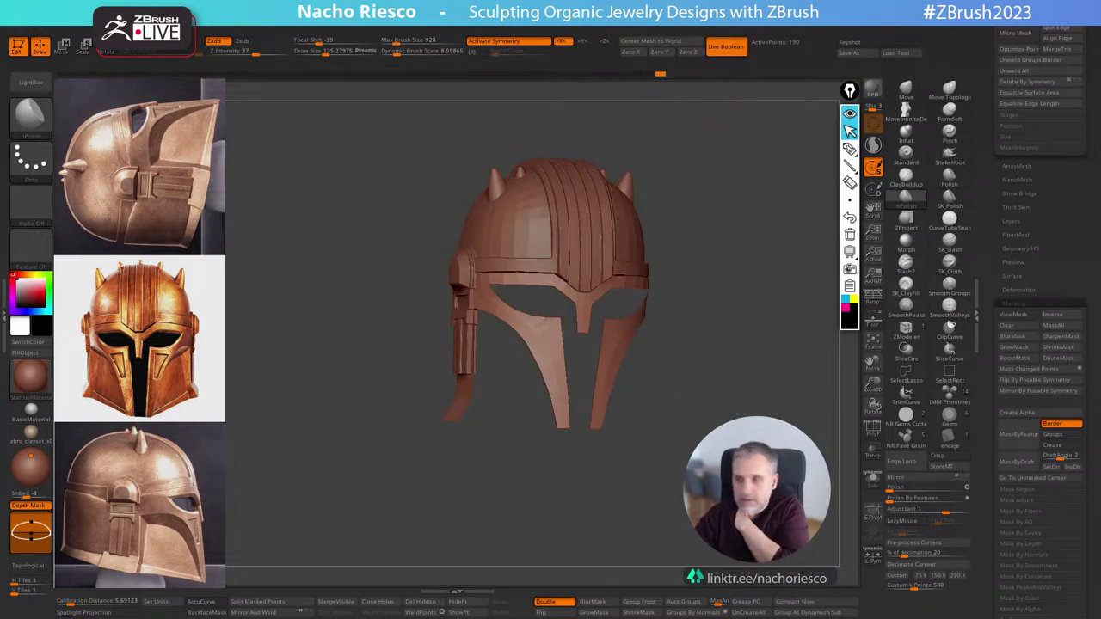
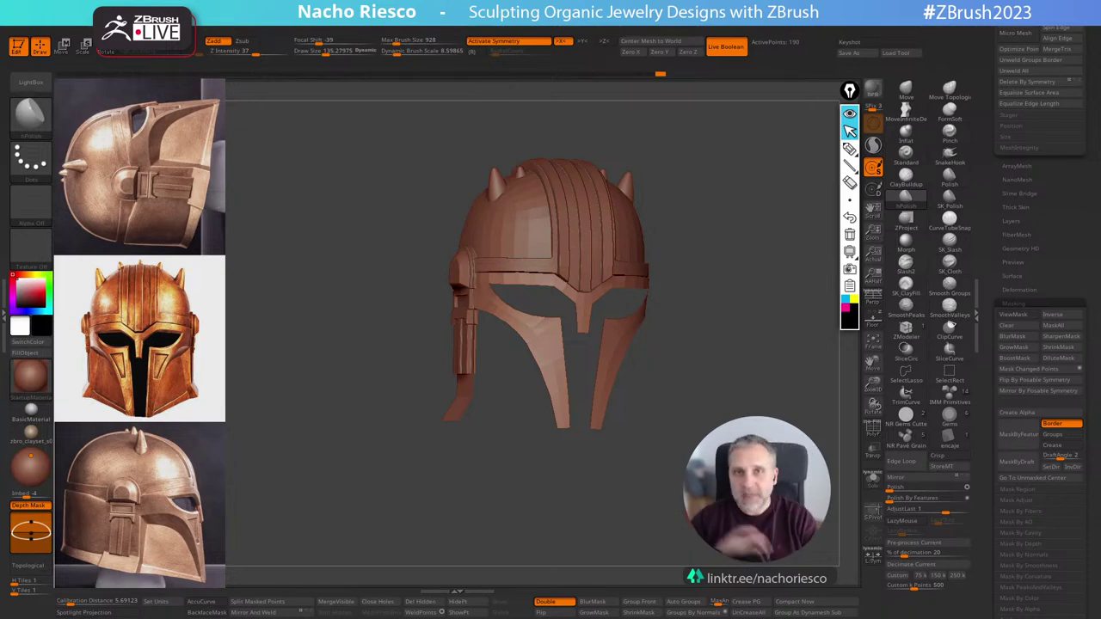
{"action": "left_click_drag", "start_coordinate": [396, 464], "coordinate": [348, 456]}
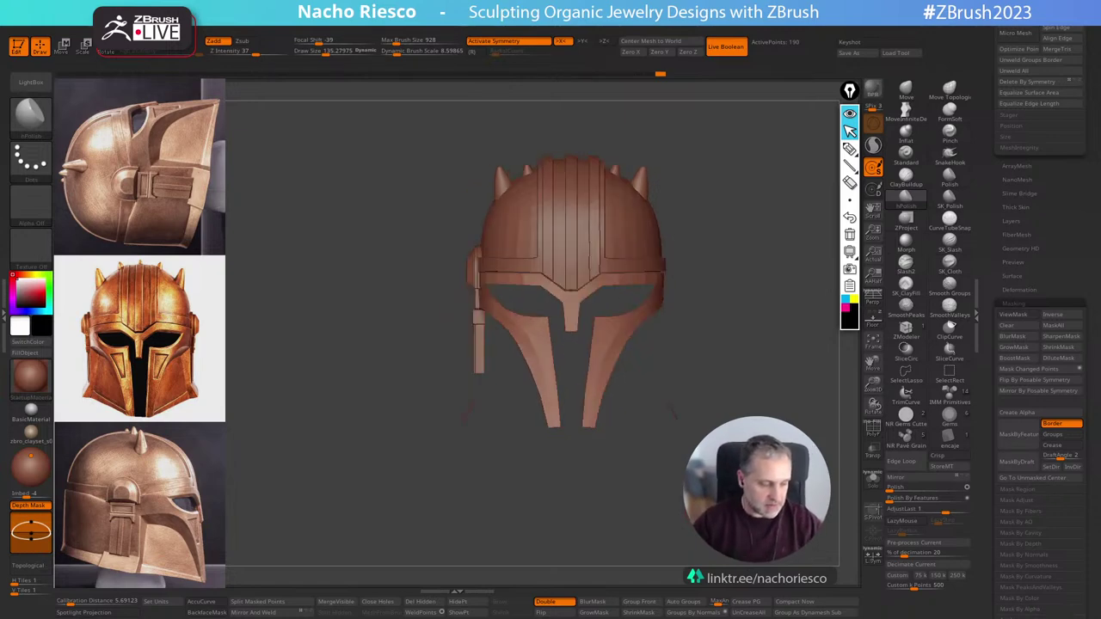
{"action": "right_click_drag", "start_coordinate": [349, 456], "coordinate": [349, 494], "text": "ctrl"}
{"action": "left_click_drag", "start_coordinate": [348, 494], "coordinate": [430, 480]}
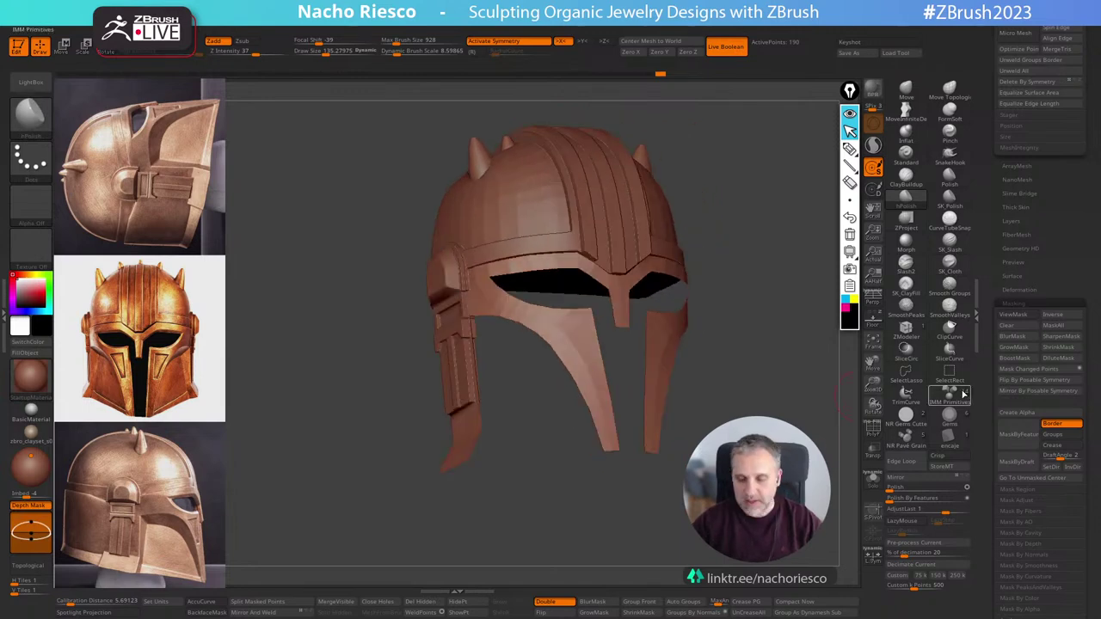
Enable Dynamic Subdiv on the visor and set SmoothSubdiv to 0 to keep its edges sharp.
{"action": "left_click_drag", "start_coordinate": [997, 174], "coordinate": [989, 395]}
{"action": "scroll", "coordinate": [989, 393], "scroll_direction": "up", "scroll_amount": 5}
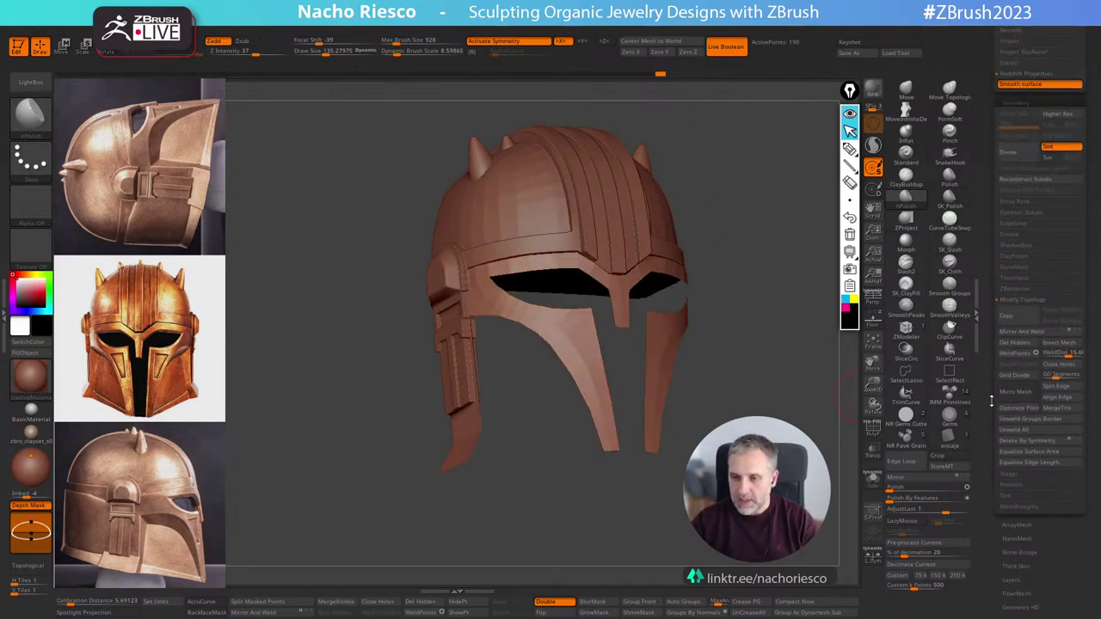
{"action": "left_click", "coordinate": [1022, 213]}
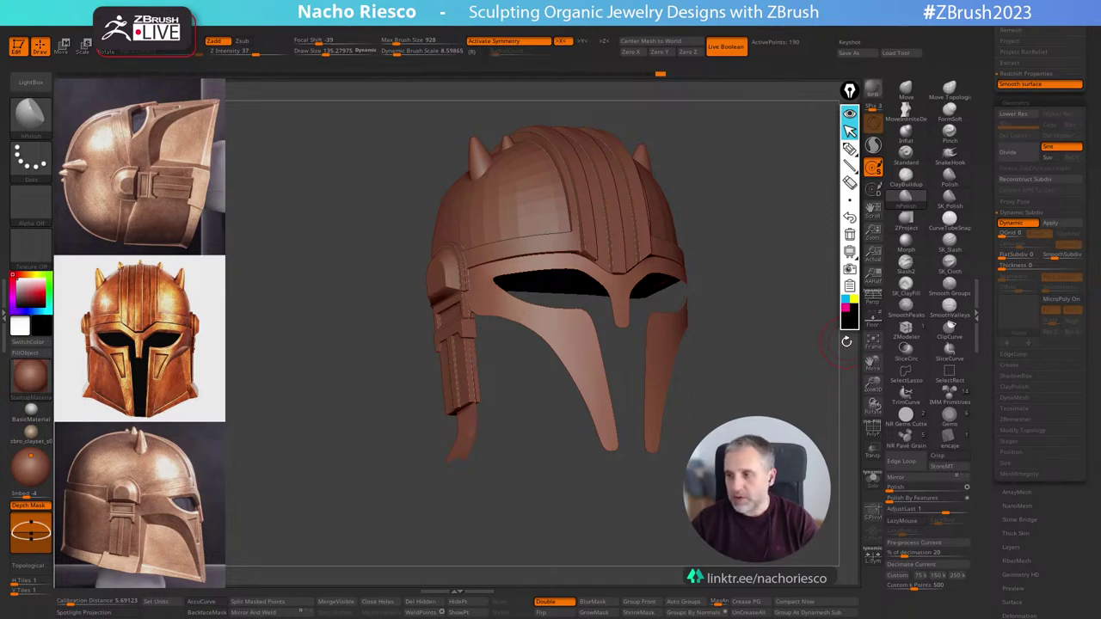
{"action": "left_click_drag", "start_coordinate": [846, 341], "coordinate": [856, 363]}
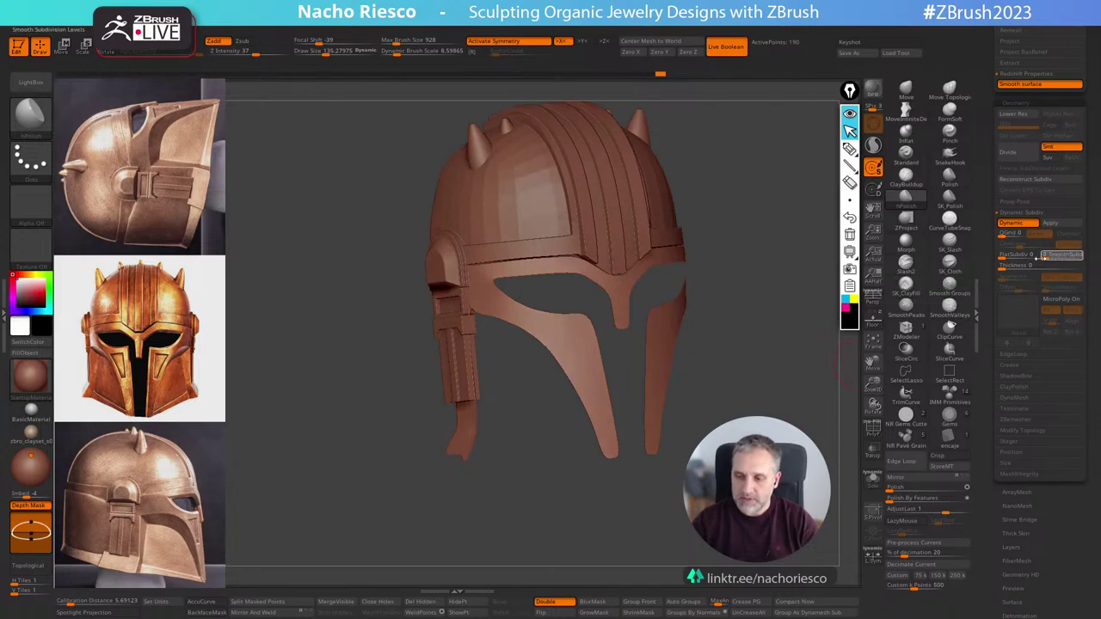
{"action": "left_click_drag", "start_coordinate": [1053, 255], "coordinate": [1042, 255]}
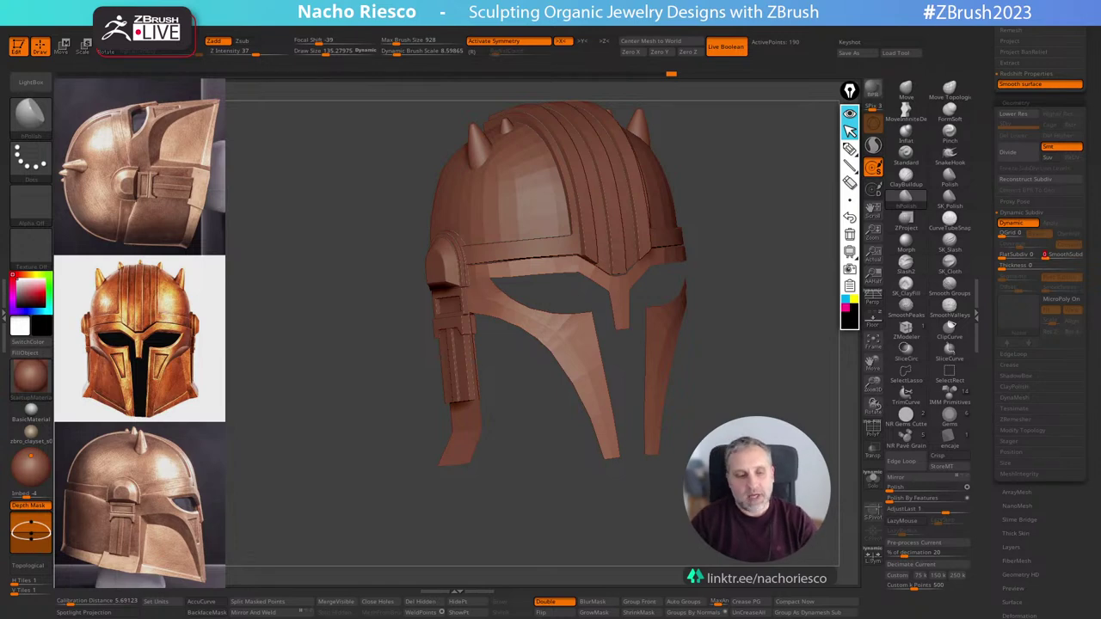
Try a Dynamic Subdiv thickness of 1 on the visor and inspect it from the side.
{"action": "left_click", "coordinate": [1007, 265]}
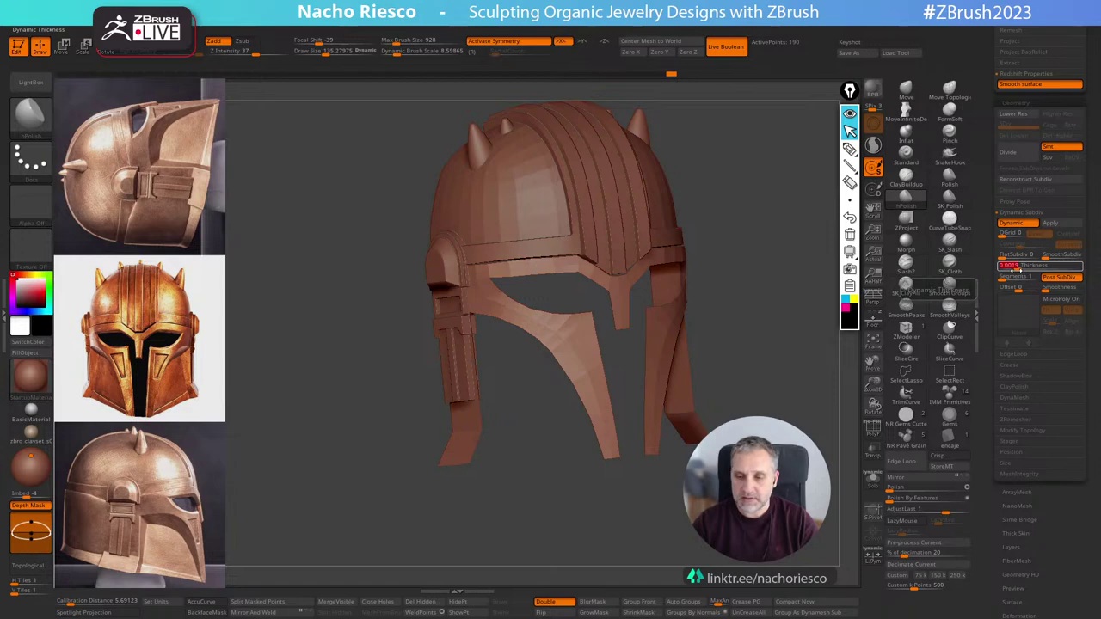
{"action": "left_click_drag", "start_coordinate": [1017, 267], "coordinate": [1081, 269]}
{"action": "left_click_drag", "start_coordinate": [756, 353], "coordinate": [738, 366]}
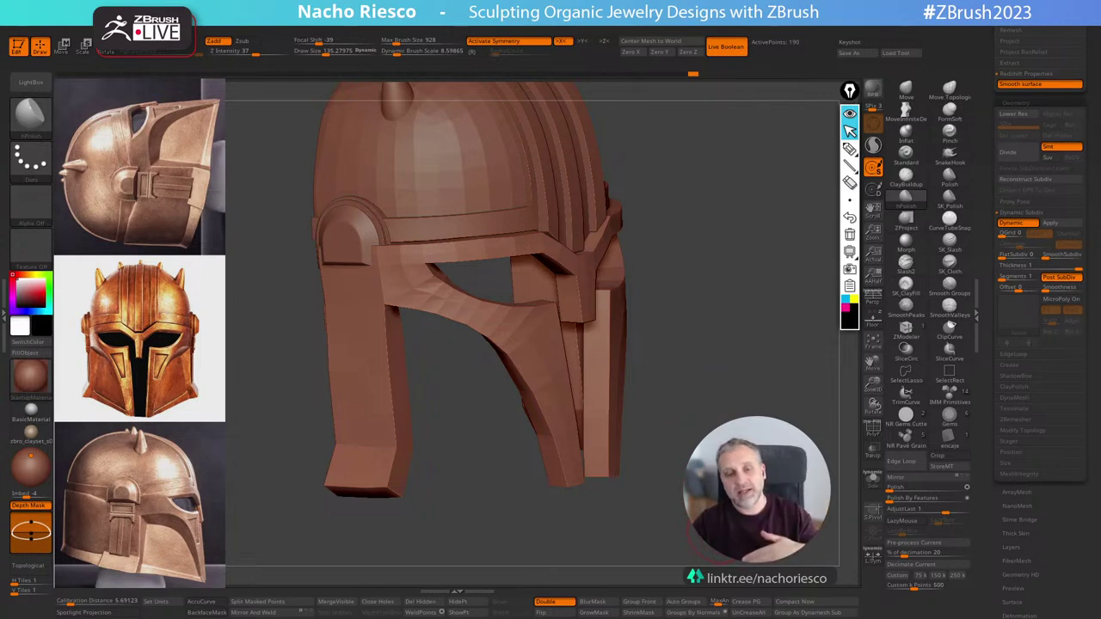
{"action": "left_click_drag", "start_coordinate": [731, 258], "coordinate": [688, 335]}
Try thickness offsets of -100, 95, -95 and 1 on the visor to compare where the added wall falls.
{"action": "left_click", "coordinate": [1018, 290]}
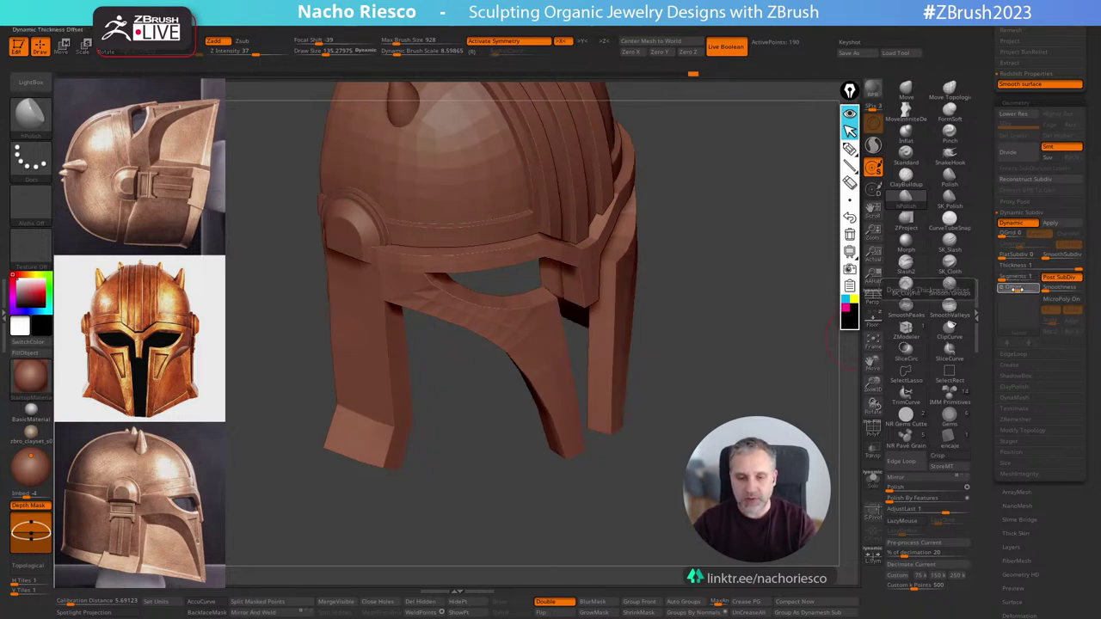
{"action": "left_click_drag", "start_coordinate": [1016, 289], "coordinate": [1000, 289]}
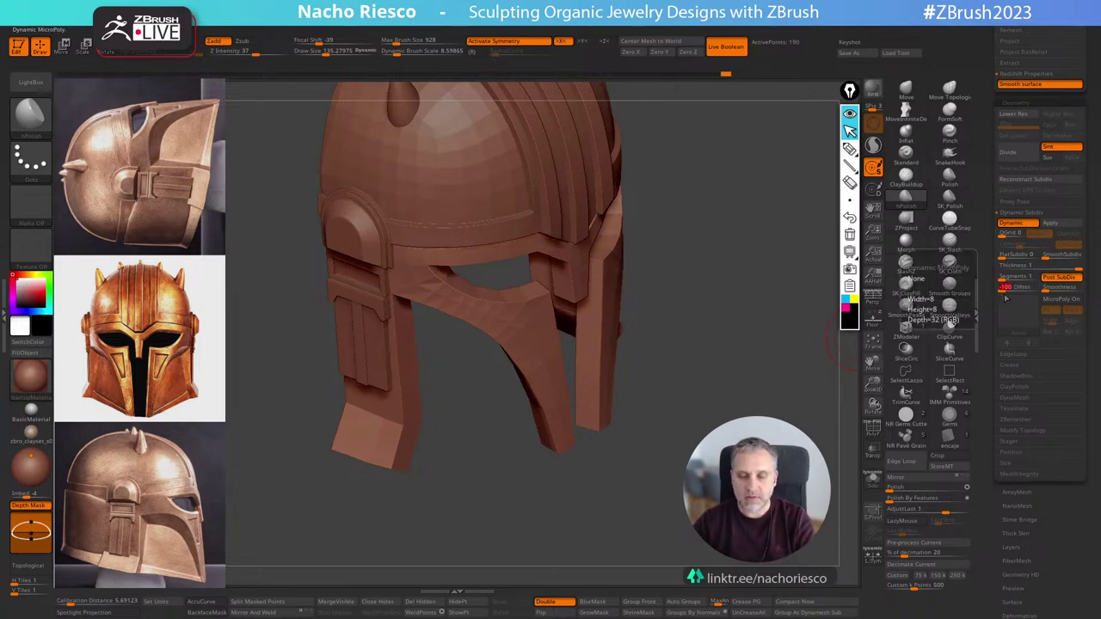
{"action": "type", "text": "95"}
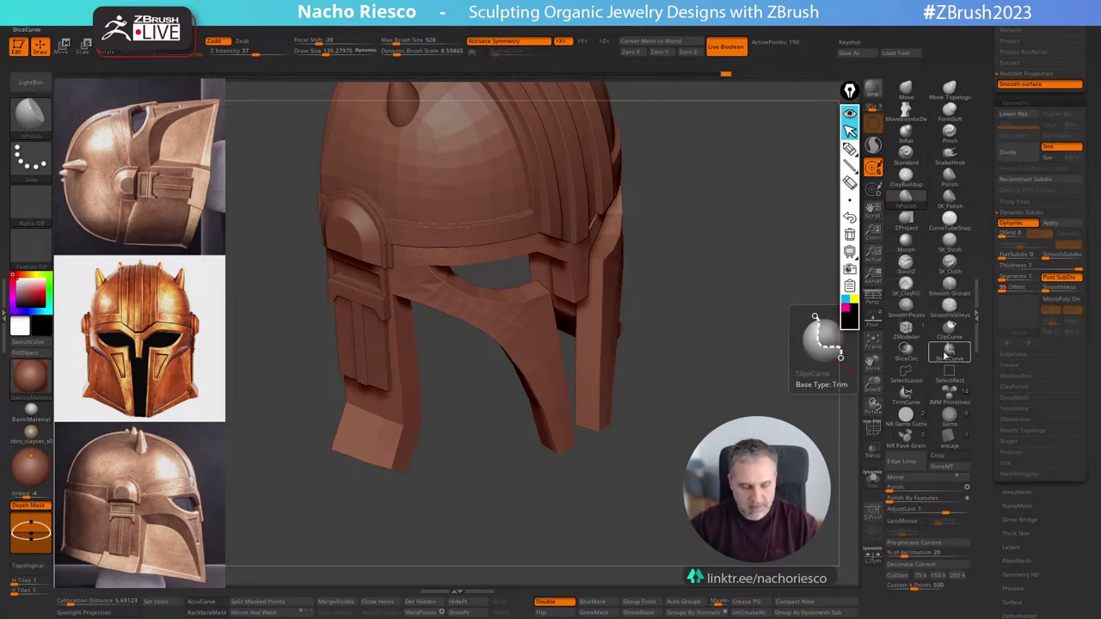
{"action": "key", "text": "Return"}
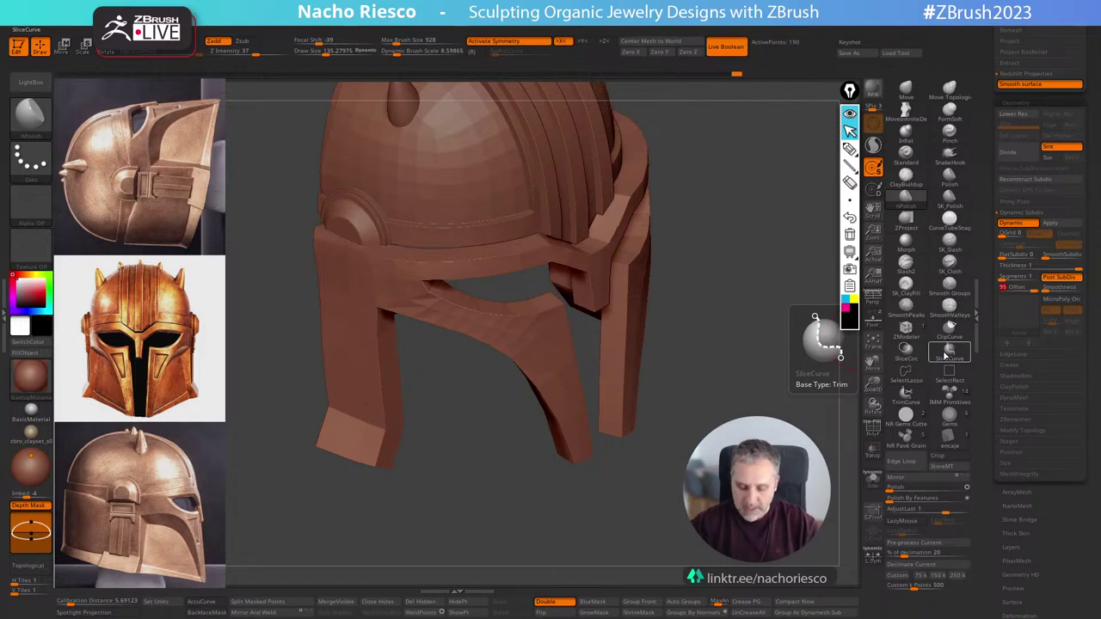
{"action": "type", "text": "-95"}
{"action": "key", "text": "Return"}
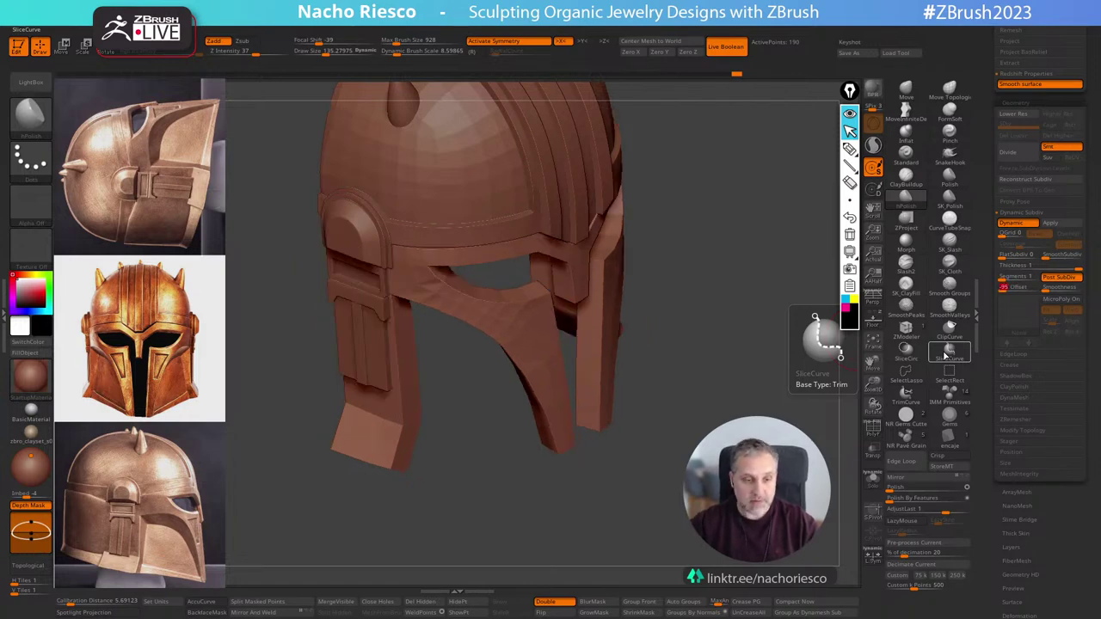
{"action": "type", "text": "-"}
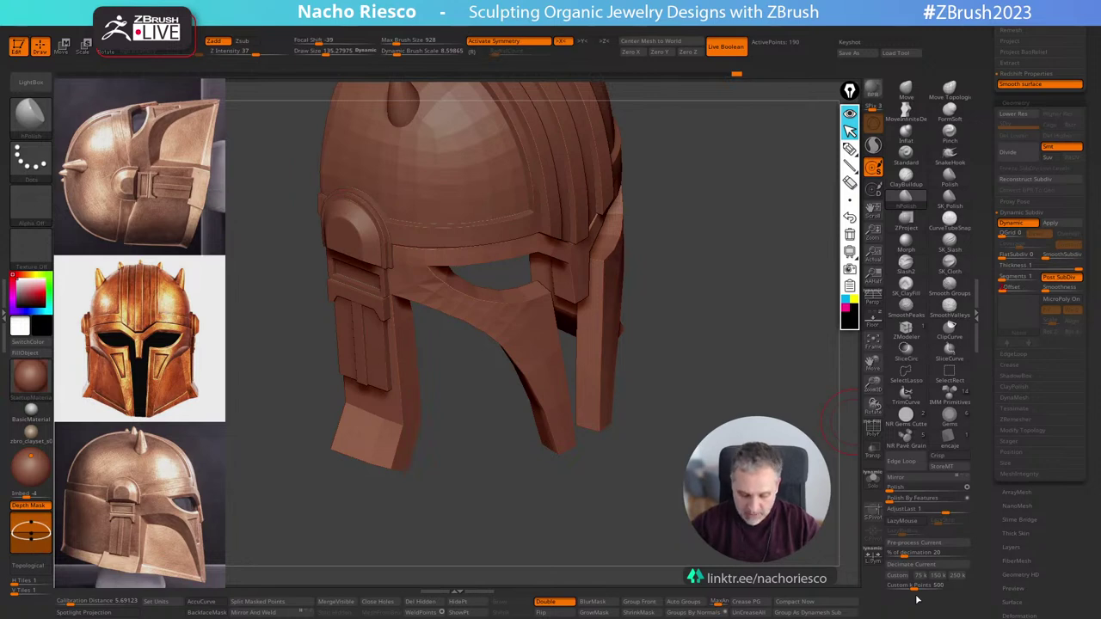
{"action": "type", "text": "1"}
{"action": "key", "text": "Return"}
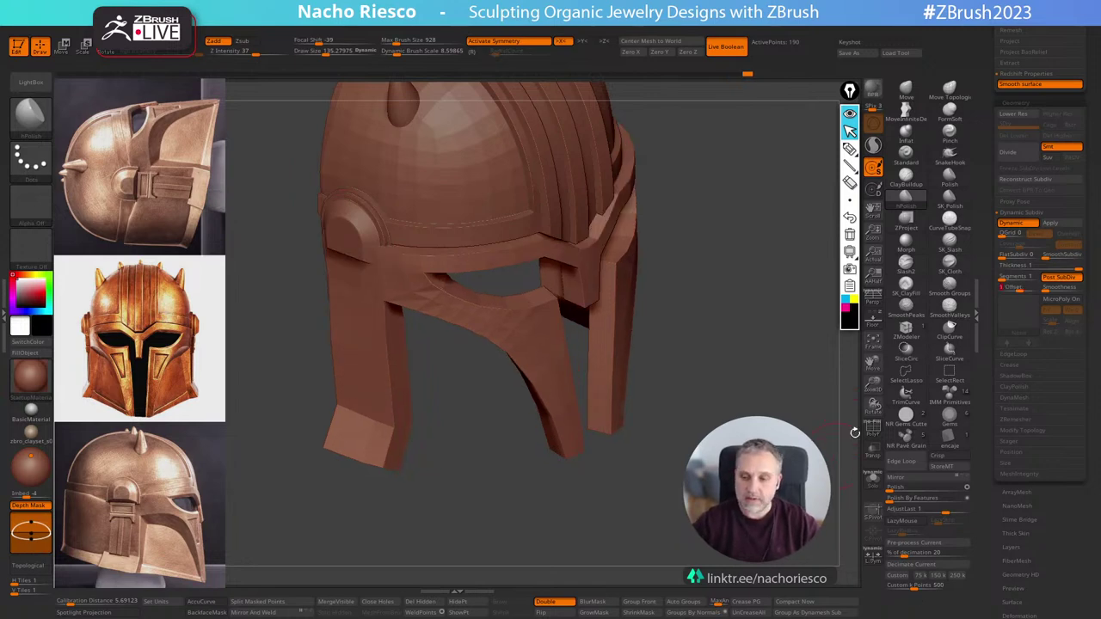
Set the visor's thickness offset to -90 and check it from the front and at an angle.
{"action": "type", "text": "-90"}
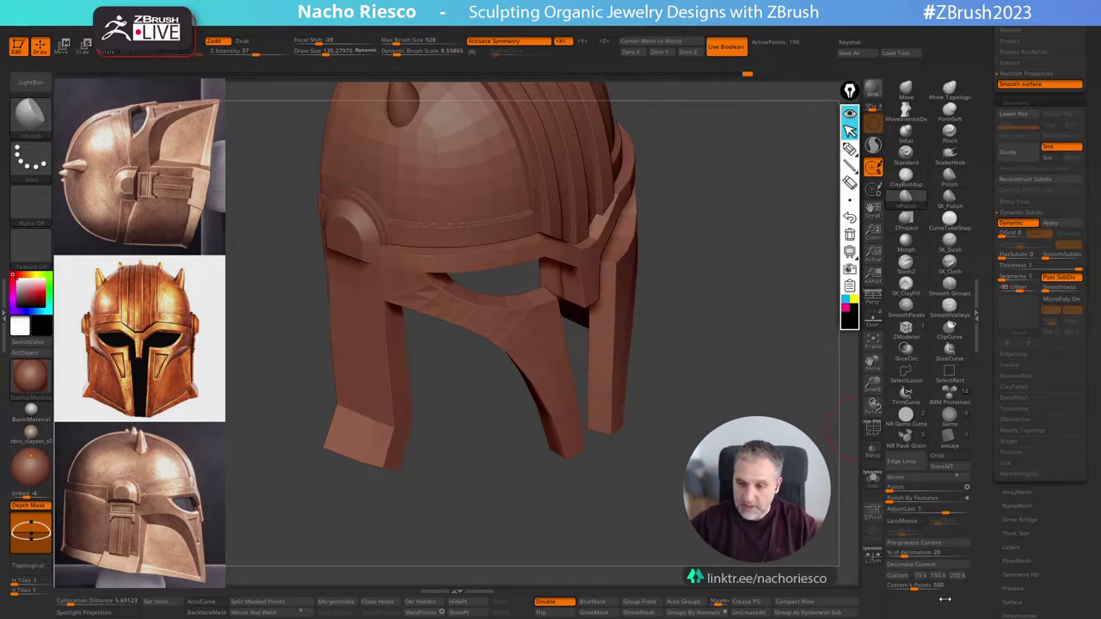
{"action": "key", "text": "Return"}
{"action": "left_click_drag", "start_coordinate": [765, 411], "coordinate": [777, 352], "text": "shift"}
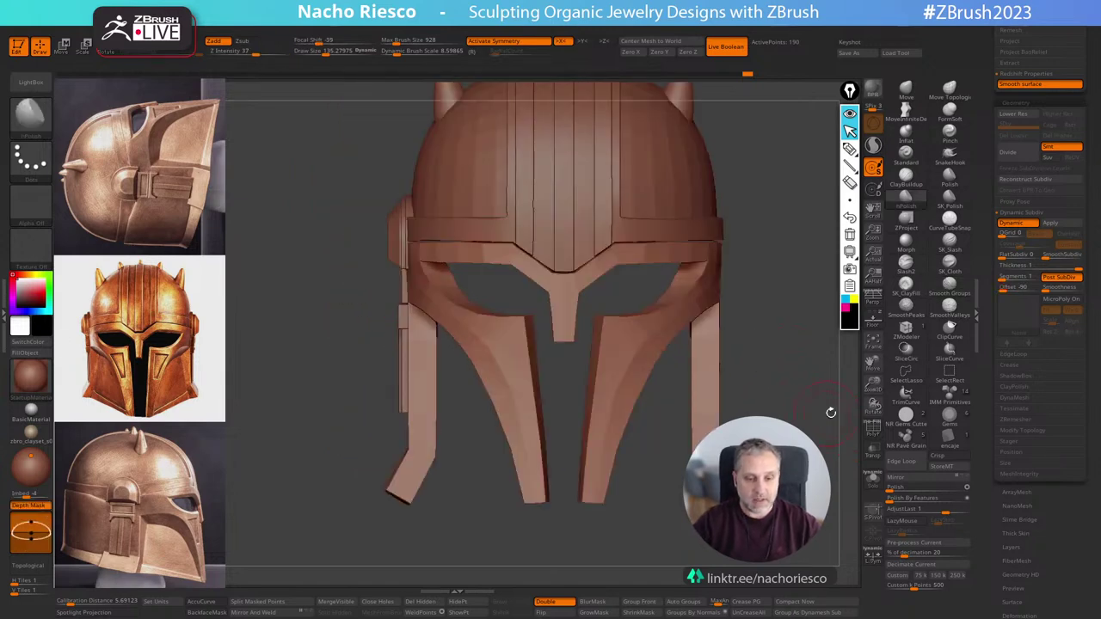
{"action": "mouse_move", "coordinate": [831, 412]}
{"action": "left_mouse_down"}
{"action": "mouse_move", "coordinate": [840, 453]}
{"action": "mouse_move", "coordinate": [817, 430]}
{"action": "mouse_move", "coordinate": [849, 412]}
{"action": "left_mouse_up"}
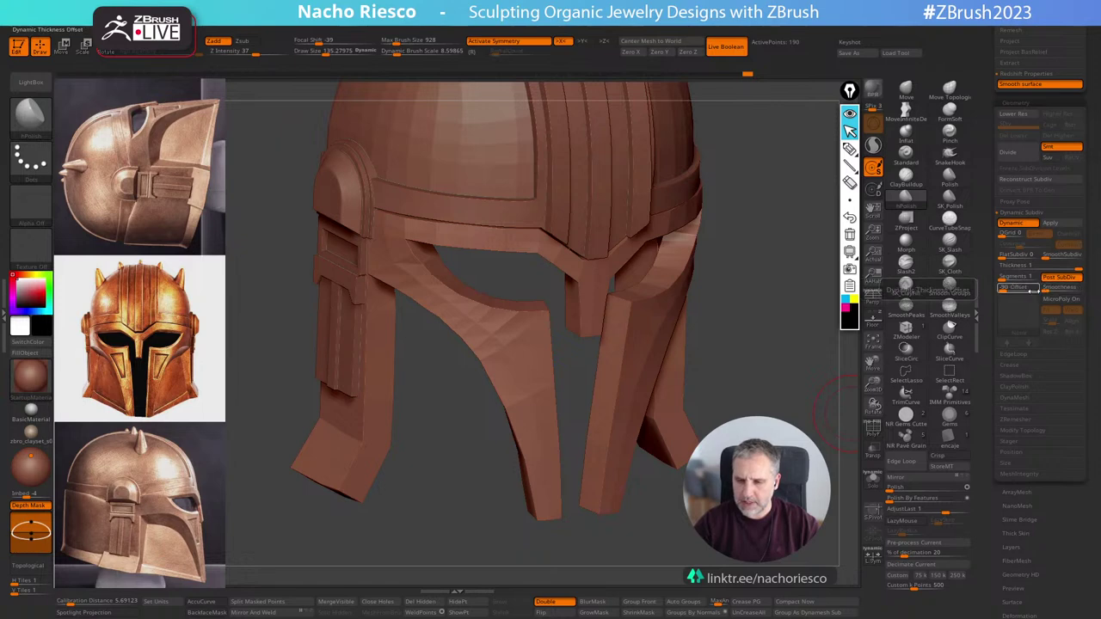
Thin the visor wall by reducing the Dynamic Subdiv thickness to 0.26343.
{"action": "left_click", "coordinate": [1064, 270]}
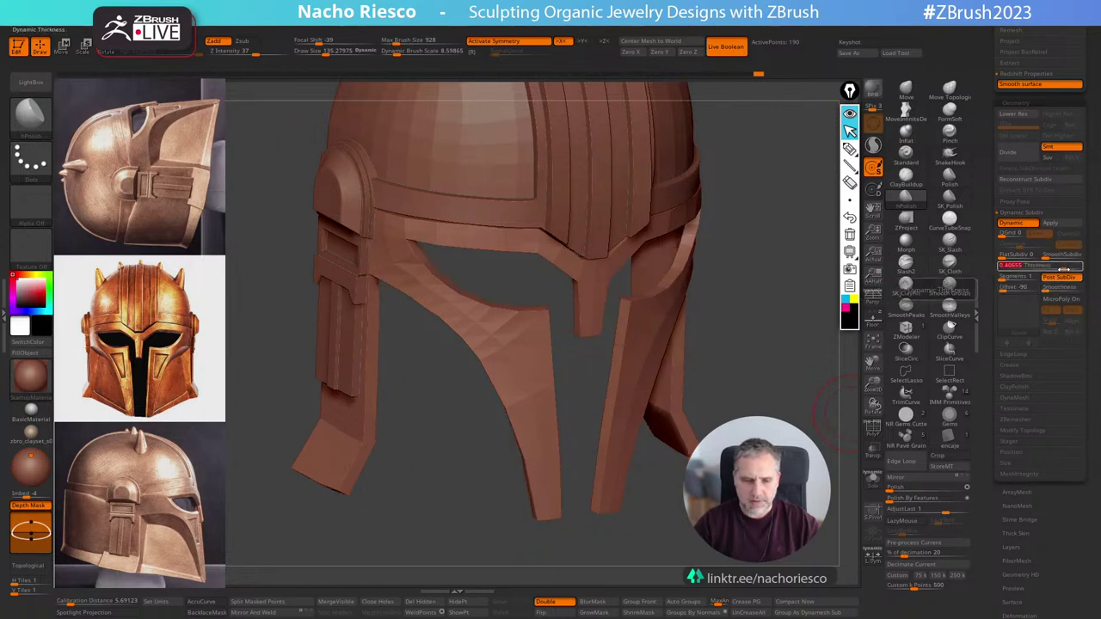
{"action": "left_click_drag", "start_coordinate": [849, 386], "coordinate": [758, 418]}
{"action": "left_click", "coordinate": [1059, 268]}
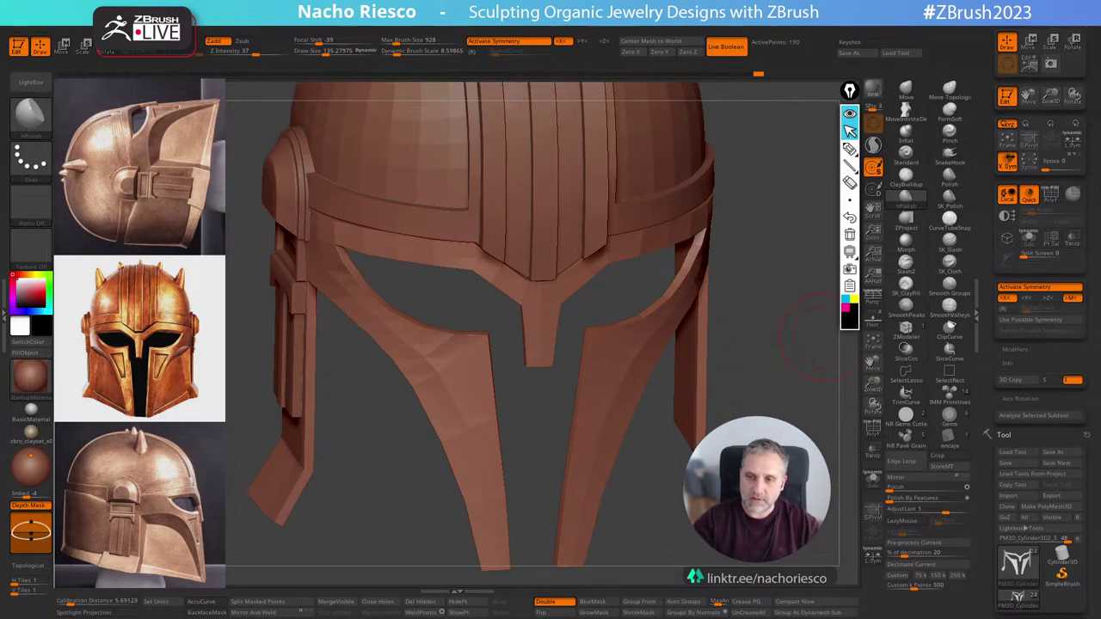
Duplicate the visor subtool, keep the copy selected, and hide the original.
{"action": "left_click", "coordinate": [1087, 19]}
{"action": "left_click_drag", "start_coordinate": [765, 434], "coordinate": [775, 454]}
{"action": "left_click_drag", "start_coordinate": [986, 460], "coordinate": [987, 221]}
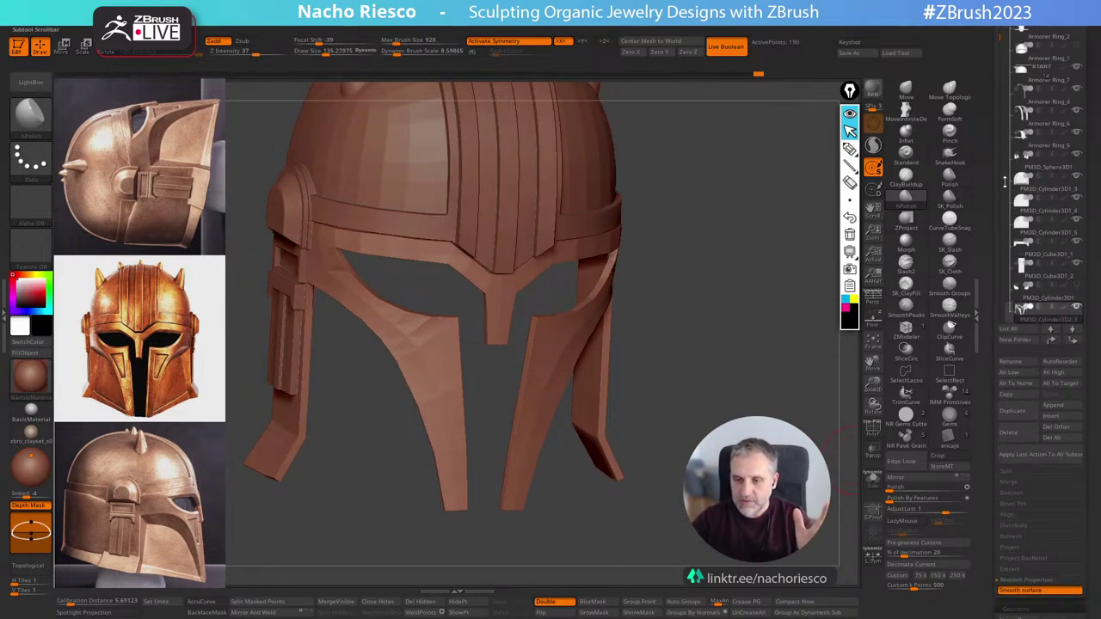
{"action": "left_click", "coordinate": [1020, 410]}
{"action": "left_click_drag", "start_coordinate": [998, 59], "coordinate": [999, 95]}
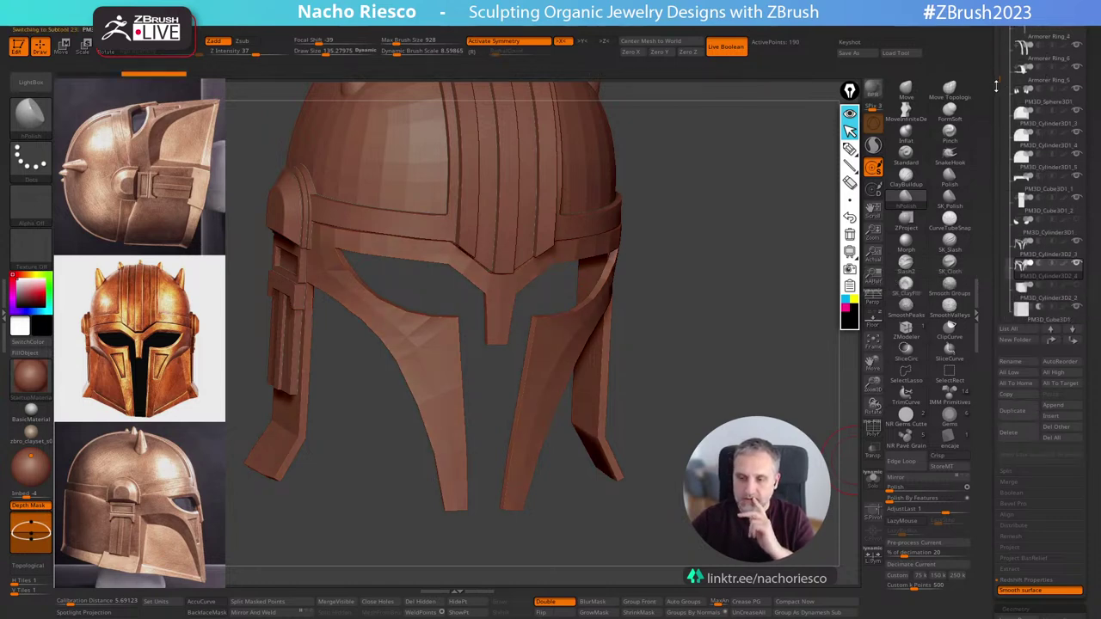
{"action": "left_click", "coordinate": [1077, 243]}
Isolate the duplicated visor in Solo mode with its wireframe shown, and examine the thickness along its inner edge up close.
{"action": "left_click_drag", "start_coordinate": [812, 421], "coordinate": [889, 449]}
{"action": "left_click", "coordinate": [873, 428]}
{"action": "left_click", "coordinate": [873, 481]}
{"action": "left_click_drag", "start_coordinate": [987, 477], "coordinate": [966, 379]}
{"action": "left_click_drag", "start_coordinate": [707, 398], "coordinate": [560, 325], "text": "alt"}
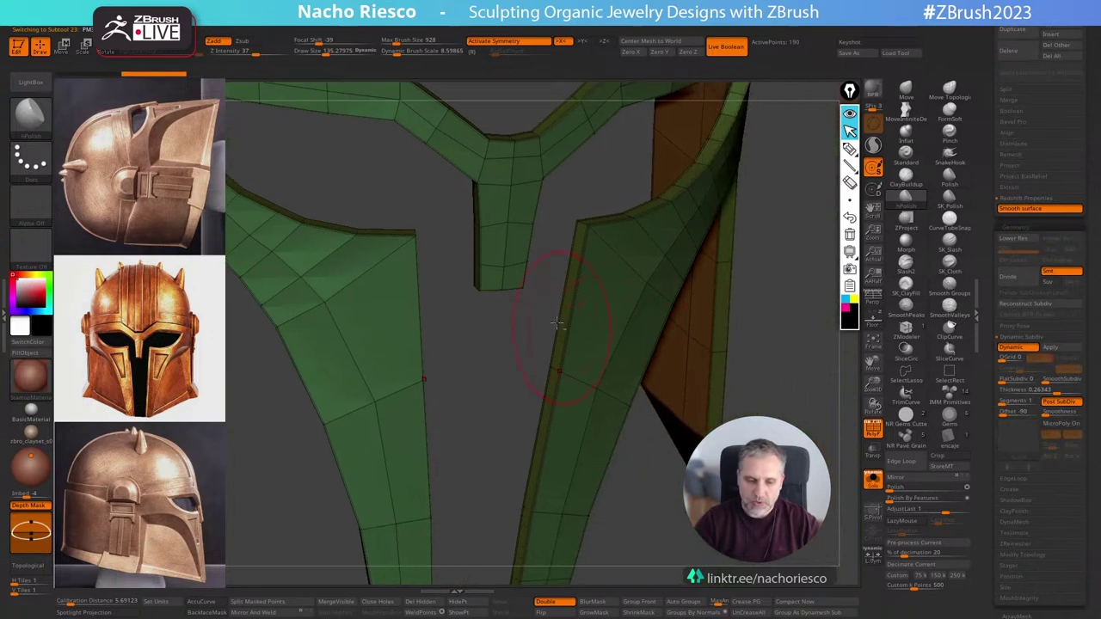
{"action": "left_click_drag", "start_coordinate": [750, 370], "coordinate": [778, 365]}
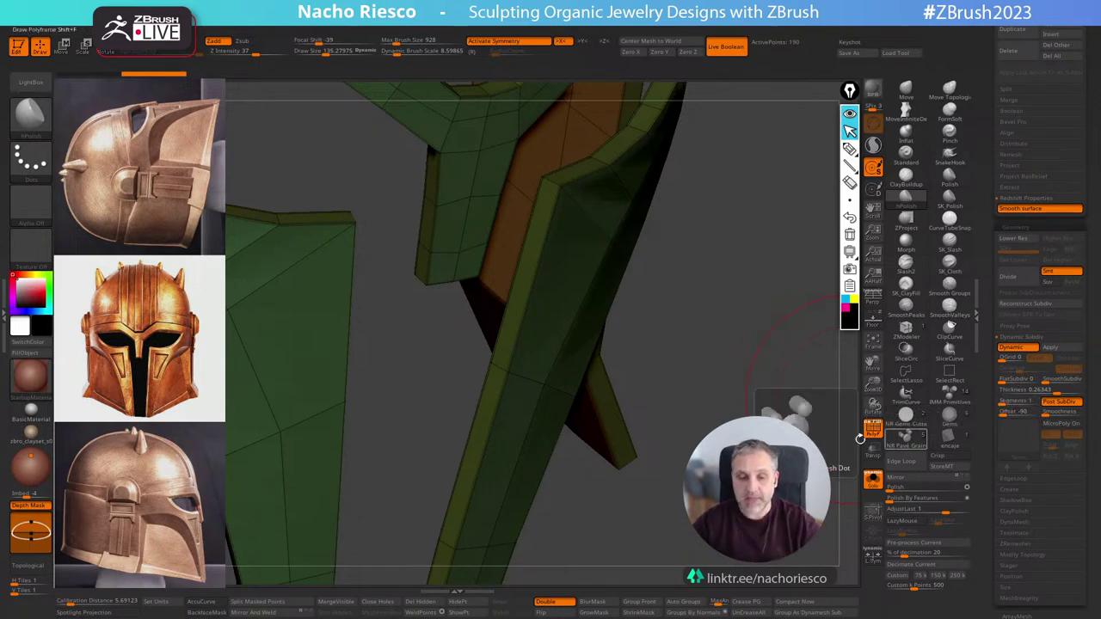
{"action": "mouse_move", "coordinate": [832, 422]}
{"action": "left_mouse_down"}
{"action": "mouse_move", "coordinate": [803, 423]}
{"action": "mouse_move", "coordinate": [787, 455]}
{"action": "mouse_move", "coordinate": [792, 508]}
{"action": "mouse_move", "coordinate": [778, 477]}
{"action": "left_mouse_up"}
{"action": "left_click_drag", "start_coordinate": [749, 430], "coordinate": [752, 434]}
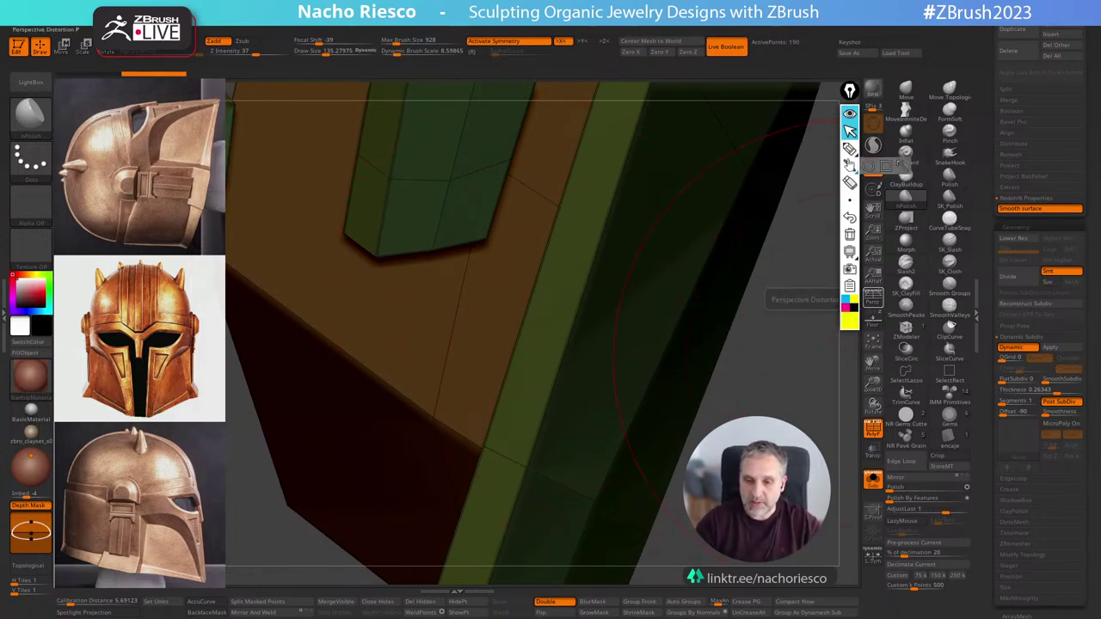
Mark the two borders and centre line of the visor's edge wall with the annotation pen, and clear the marks.
{"action": "left_click", "coordinate": [903, 162]}
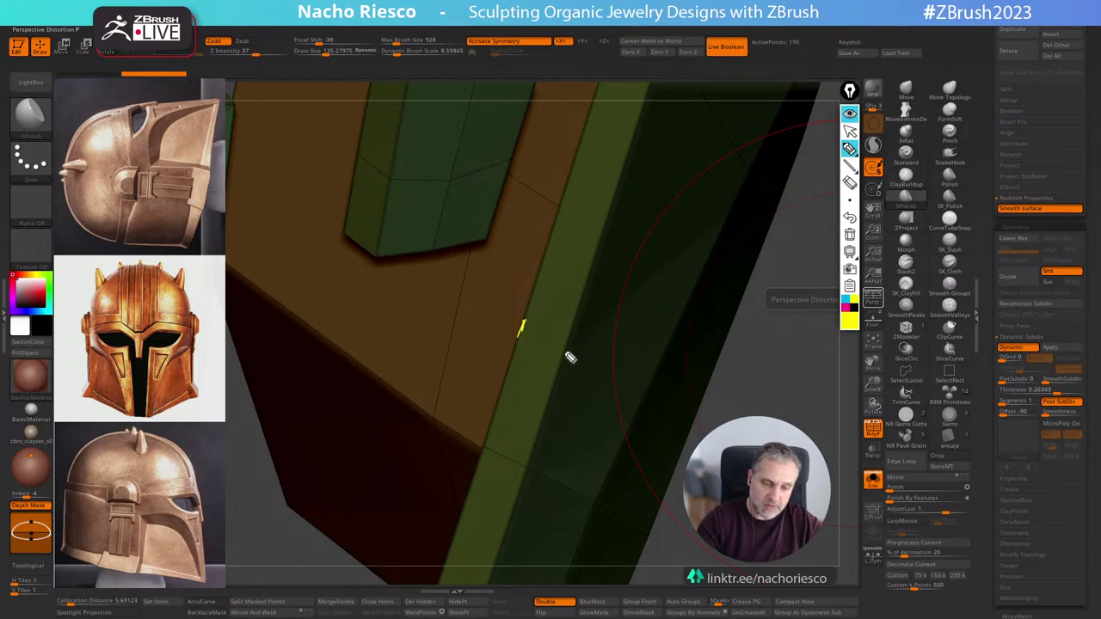
{"action": "left_click_drag", "start_coordinate": [571, 251], "coordinate": [492, 549]}
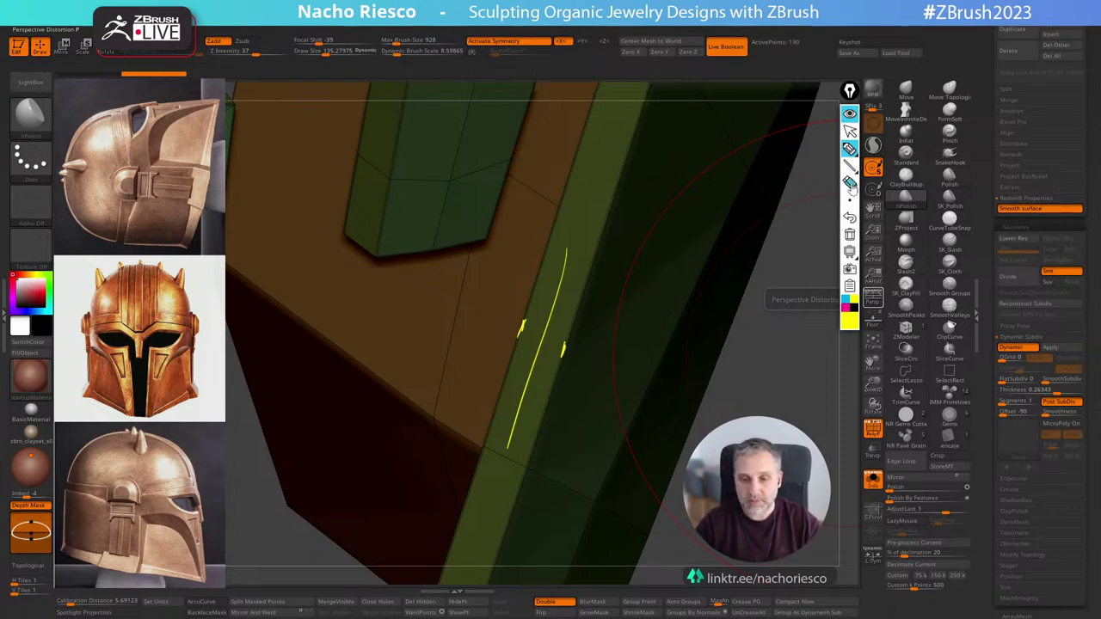
{"action": "left_click", "coordinate": [849, 236]}
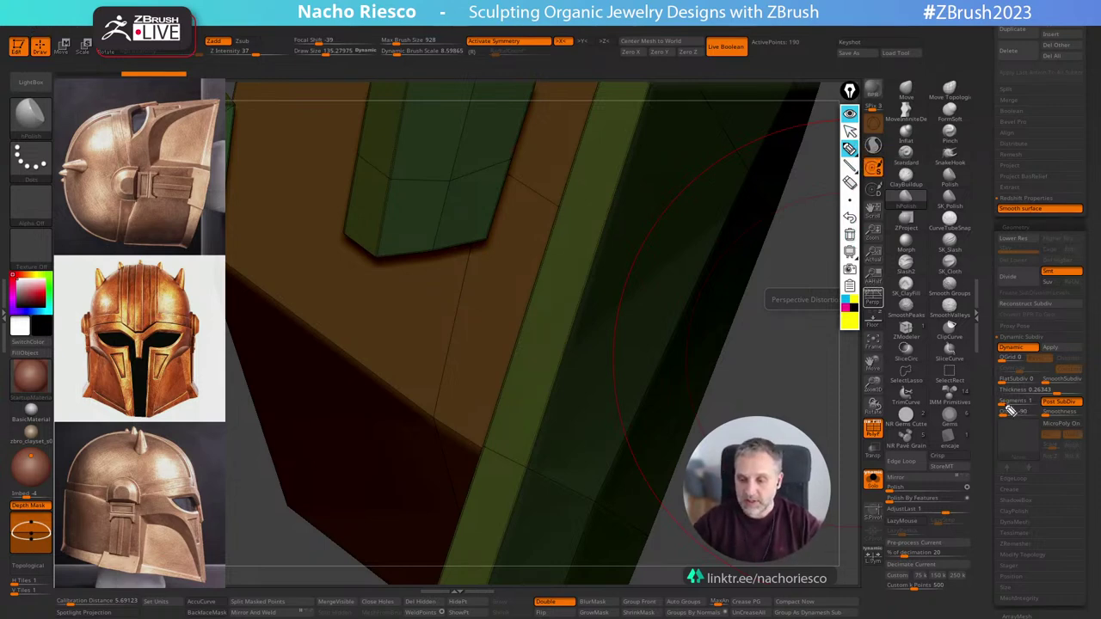
{"action": "left_click", "coordinate": [849, 129]}
{"action": "left_click", "coordinate": [849, 118]}
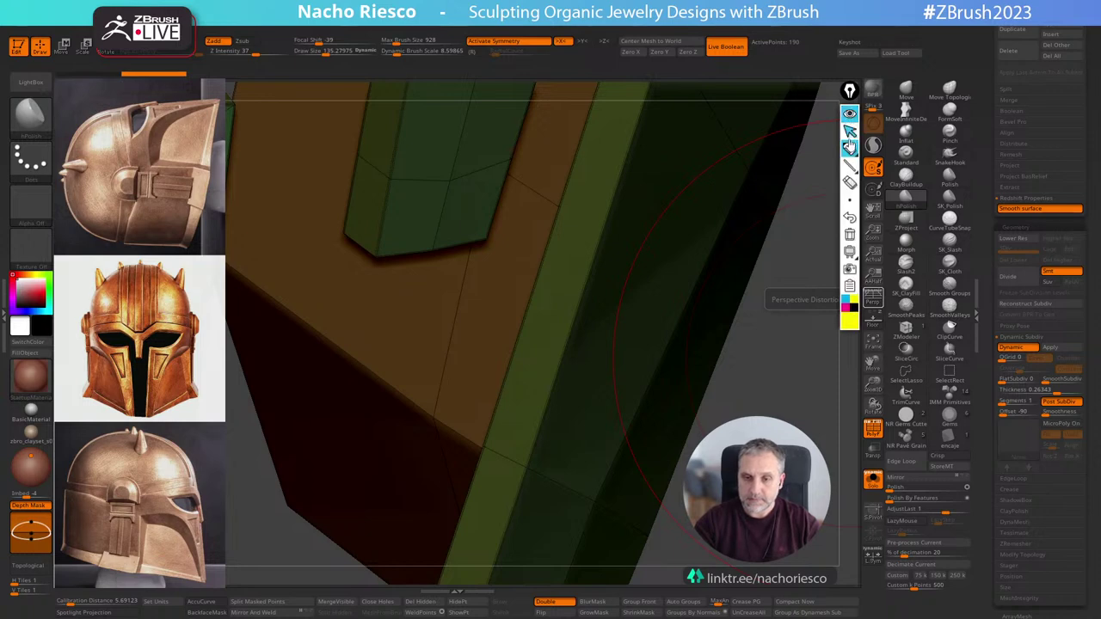
Try additional thickness segments on the visor's edge wall, and set Segments back to 1.
{"action": "left_click", "coordinate": [1004, 405]}
{"action": "left_click_drag", "start_coordinate": [1006, 404], "coordinate": [1005, 404]}
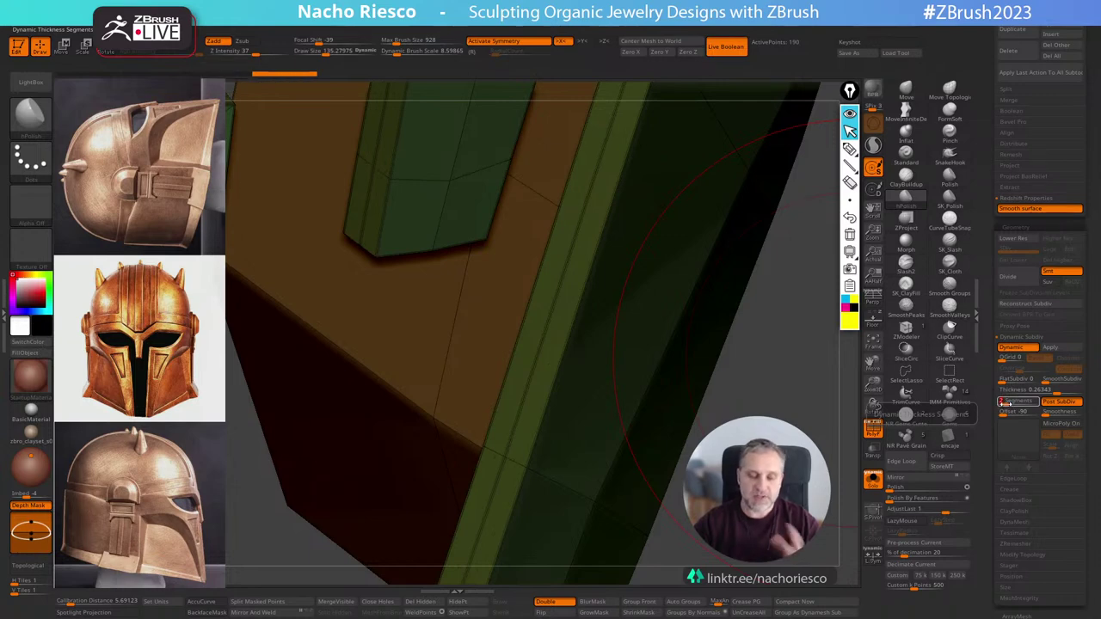
{"action": "left_click", "coordinate": [1004, 402]}
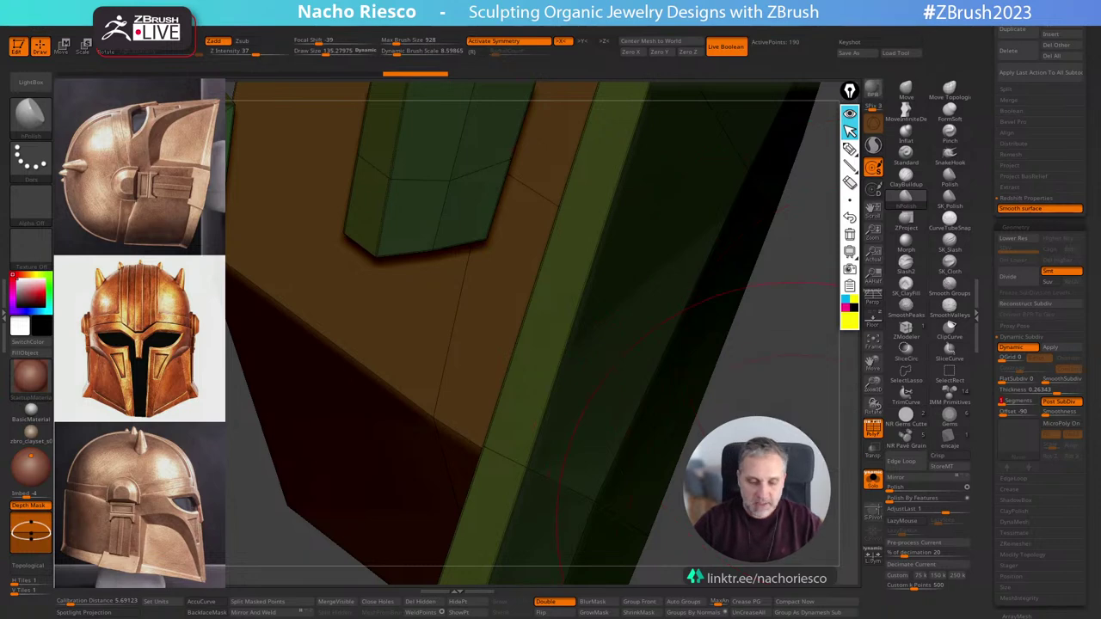
{"action": "mouse_move", "coordinate": [779, 477]}
{"action": "left_mouse_down", "text": "alt"}
{"action": "mouse_move", "coordinate": [771, 413]}
{"action": "mouse_move", "coordinate": [804, 486]}
{"action": "mouse_move", "coordinate": [784, 509]}
{"action": "left_mouse_up", "text": "alt"}
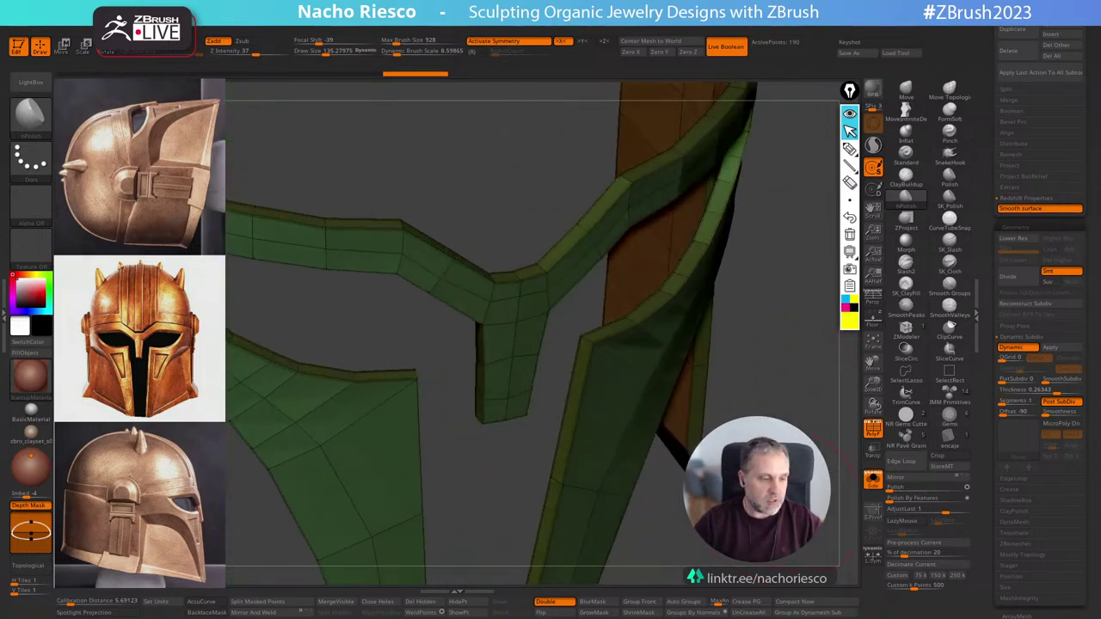
{"action": "left_click_drag", "start_coordinate": [815, 463], "coordinate": [821, 454]}
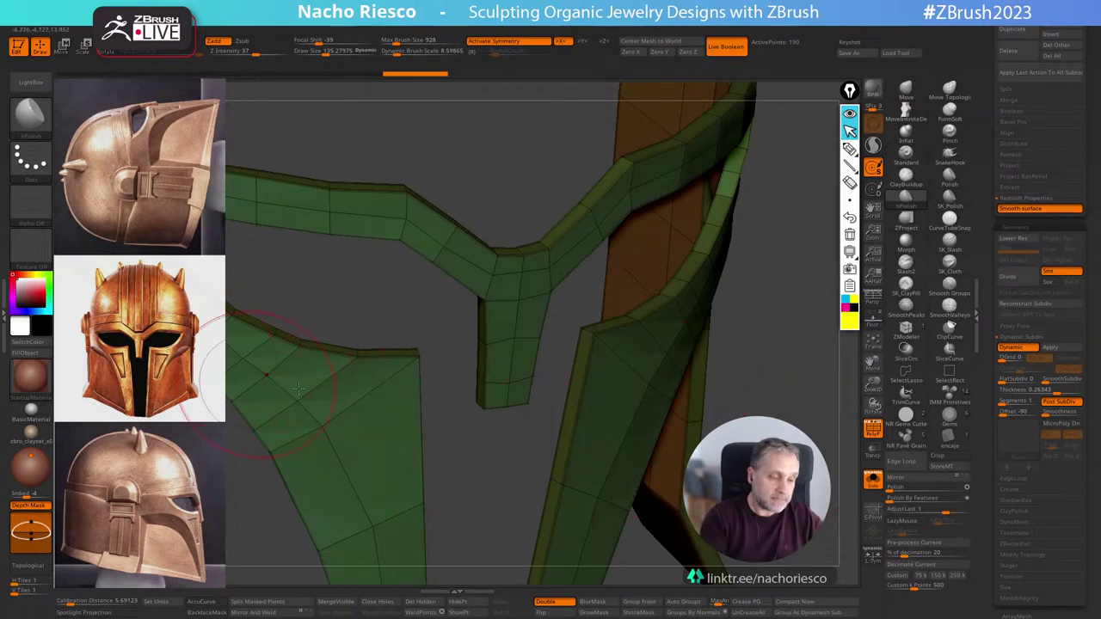
Apply the Dynamic Subdiv thickness to the duplicated visor, converting it to real geometry.
{"action": "left_click_drag", "start_coordinate": [824, 418], "coordinate": [688, 511]}
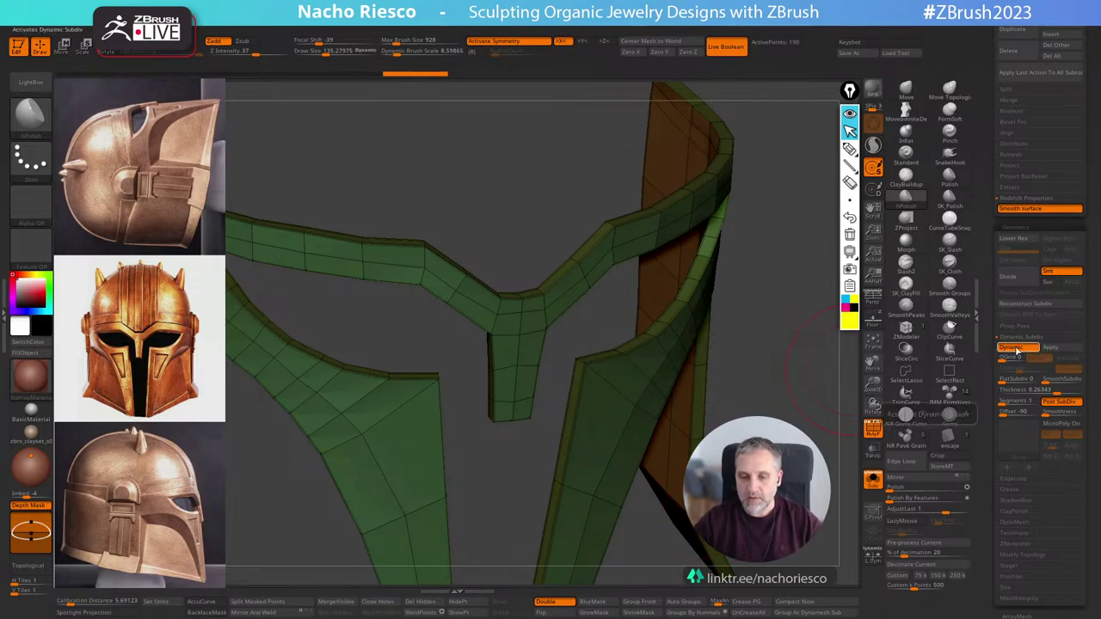
{"action": "left_click", "coordinate": [1058, 352]}
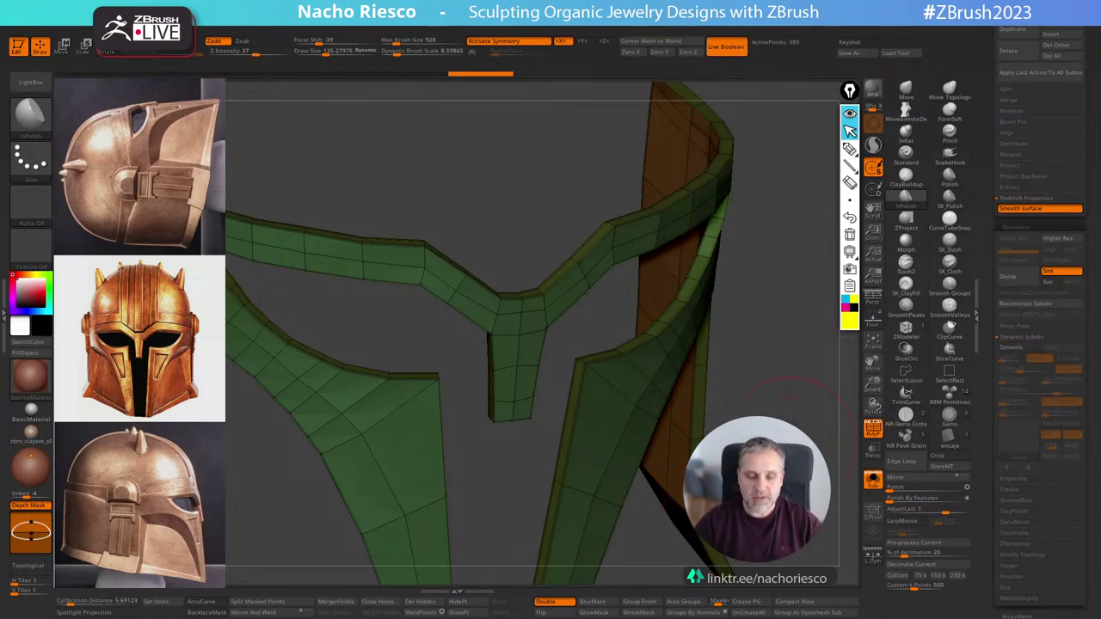
{"action": "mouse_move", "coordinate": [786, 370]}
{"action": "left_mouse_down"}
{"action": "mouse_move", "coordinate": [820, 405]}
{"action": "mouse_move", "coordinate": [802, 387]}
{"action": "mouse_move", "coordinate": [815, 376]}
{"action": "mouse_move", "coordinate": [802, 397]}
{"action": "left_mouse_up"}
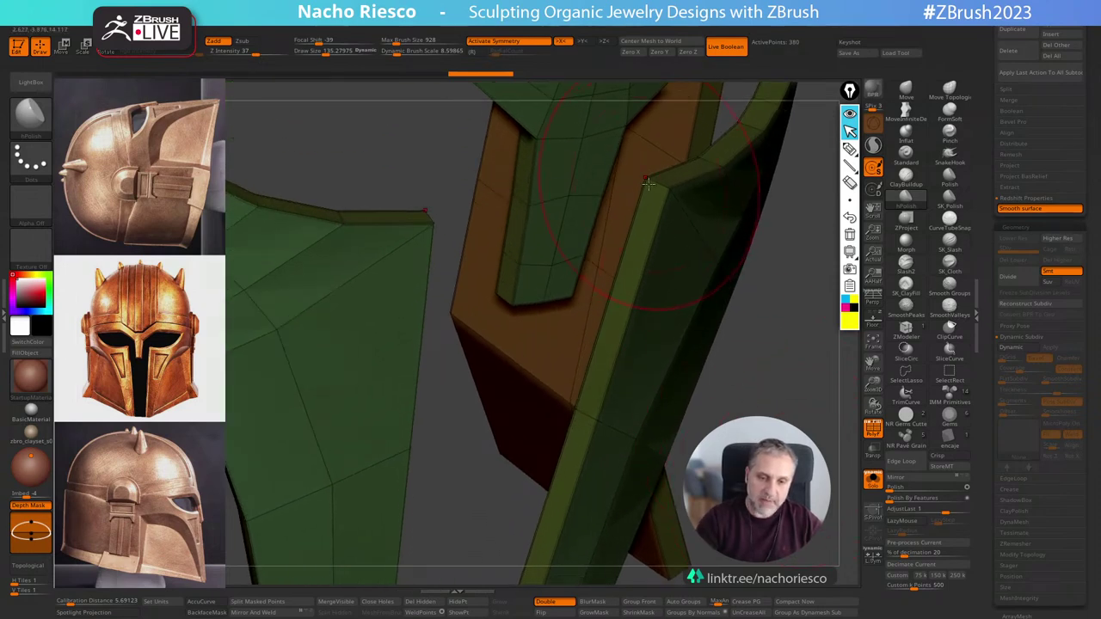
Mark the inner border of the visor's edge wall with an annotation arrow, and clear the mark.
{"action": "left_click_drag", "start_coordinate": [642, 363], "coordinate": [762, 386]}
{"action": "mouse_move", "coordinate": [771, 267]}
{"action": "left_mouse_down", "text": "alt"}
{"action": "mouse_move", "coordinate": [692, 293]}
{"action": "mouse_move", "coordinate": [722, 340]}
{"action": "left_mouse_up", "text": "alt"}
{"action": "left_click", "coordinate": [850, 149]}
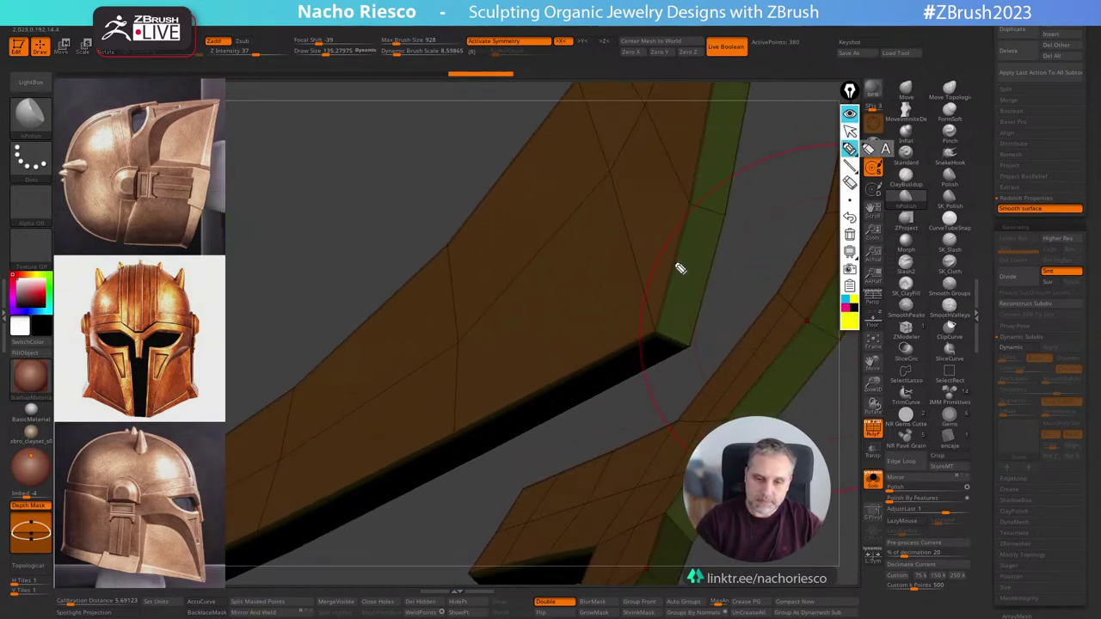
{"action": "left_click_drag", "start_coordinate": [715, 235], "coordinate": [684, 265]}
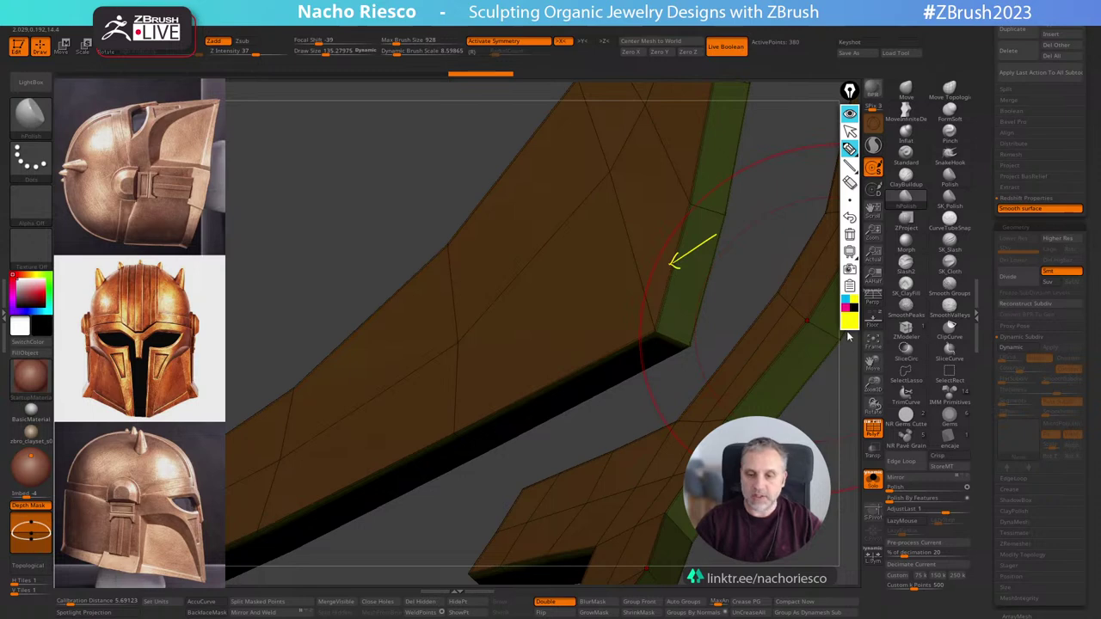
{"action": "left_click", "coordinate": [850, 235]}
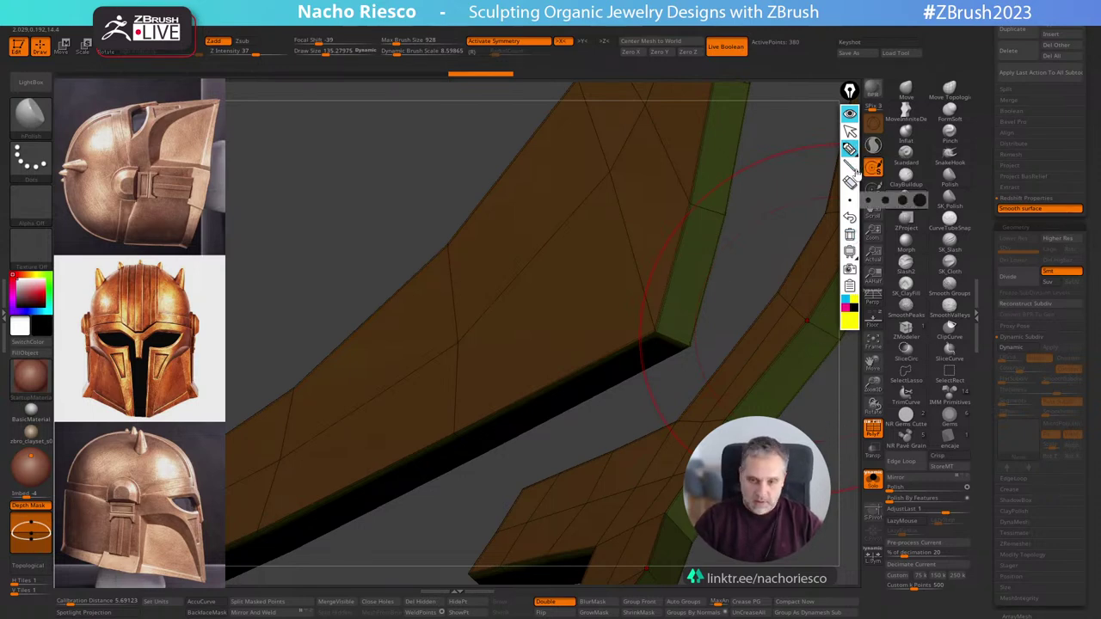
{"action": "left_click", "coordinate": [850, 129]}
Set ZModeler's edge action to Transpose with the EdgeLoop Complete target.
{"action": "left_click_drag", "start_coordinate": [802, 490], "coordinate": [775, 503], "text": "alt"}
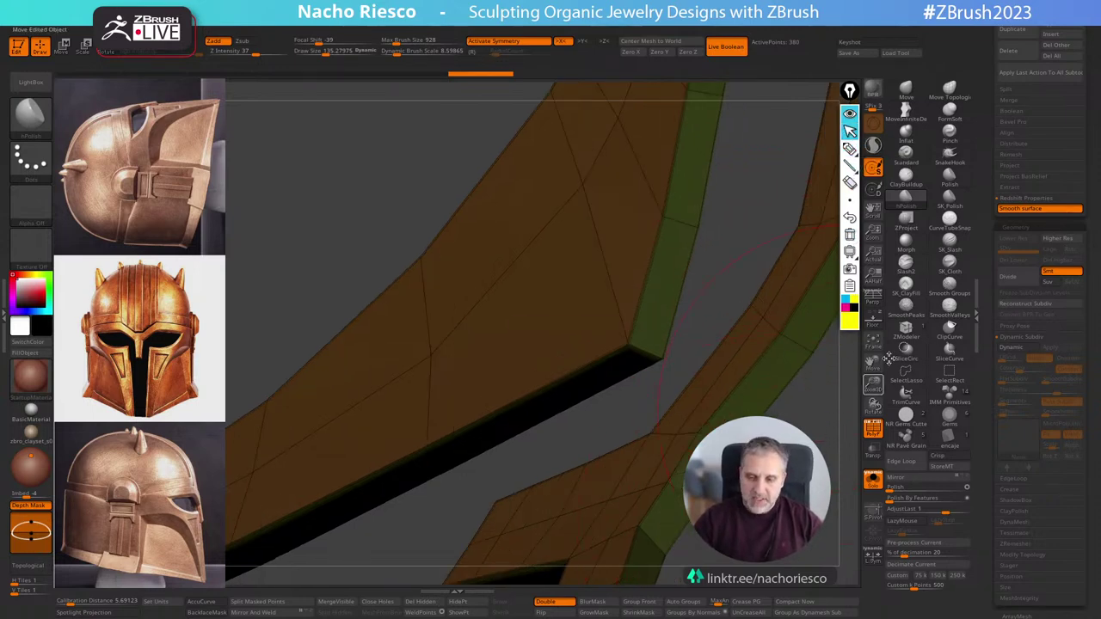
{"action": "left_click", "coordinate": [906, 329]}
{"action": "key", "text": "space"}
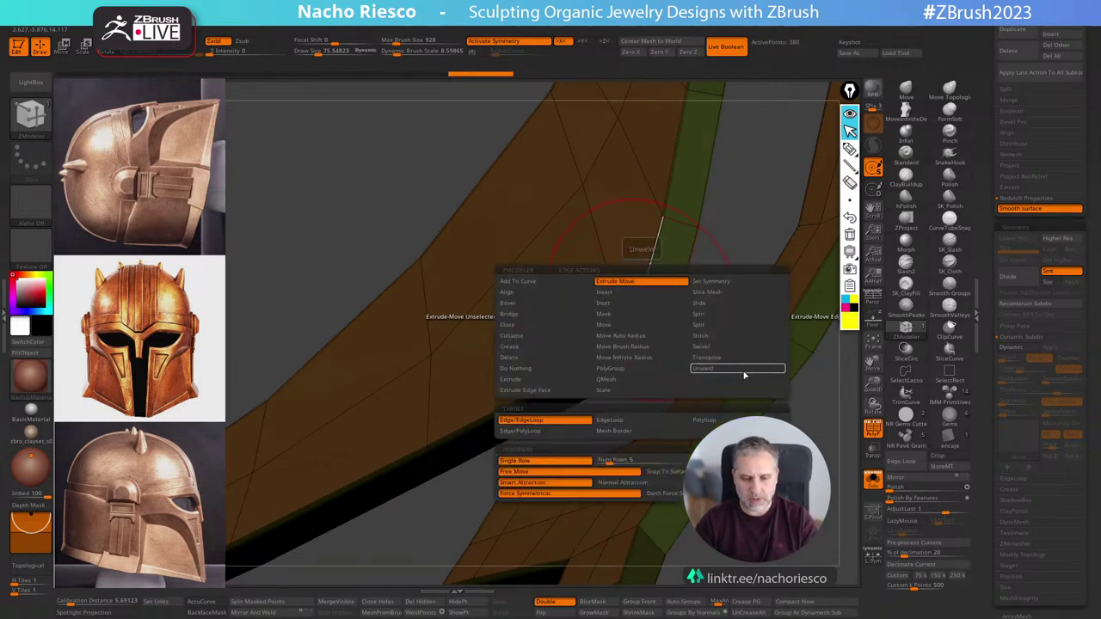
{"action": "left_click", "coordinate": [707, 359]}
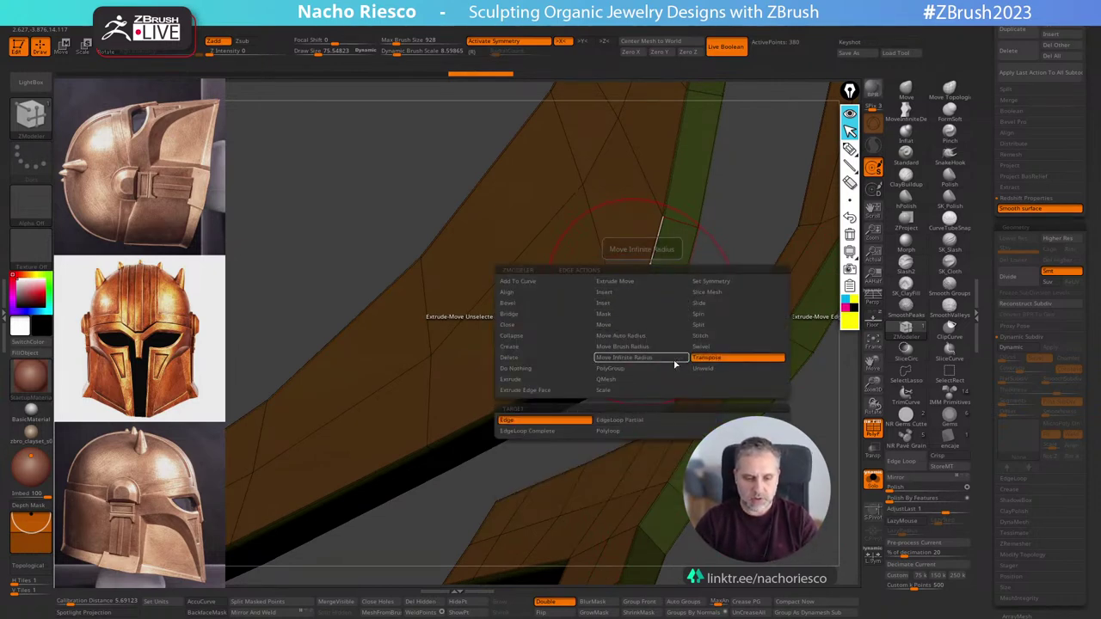
{"action": "left_click", "coordinate": [526, 431]}
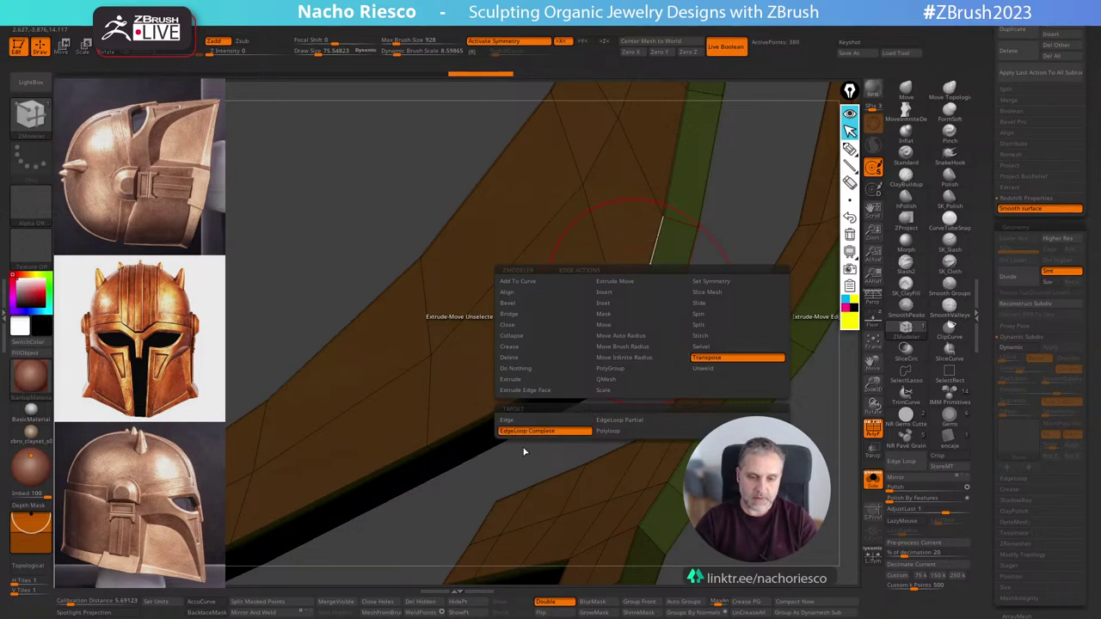
Isolate the inner border edge loop of the visor's edge wall, and try scaling it slightly with the gizmo.
{"action": "left_click", "coordinate": [654, 257]}
{"action": "left_click_drag", "start_coordinate": [524, 452], "coordinate": [785, 413]}
{"action": "left_click_drag", "start_coordinate": [601, 457], "coordinate": [601, 361], "text": "alt"}
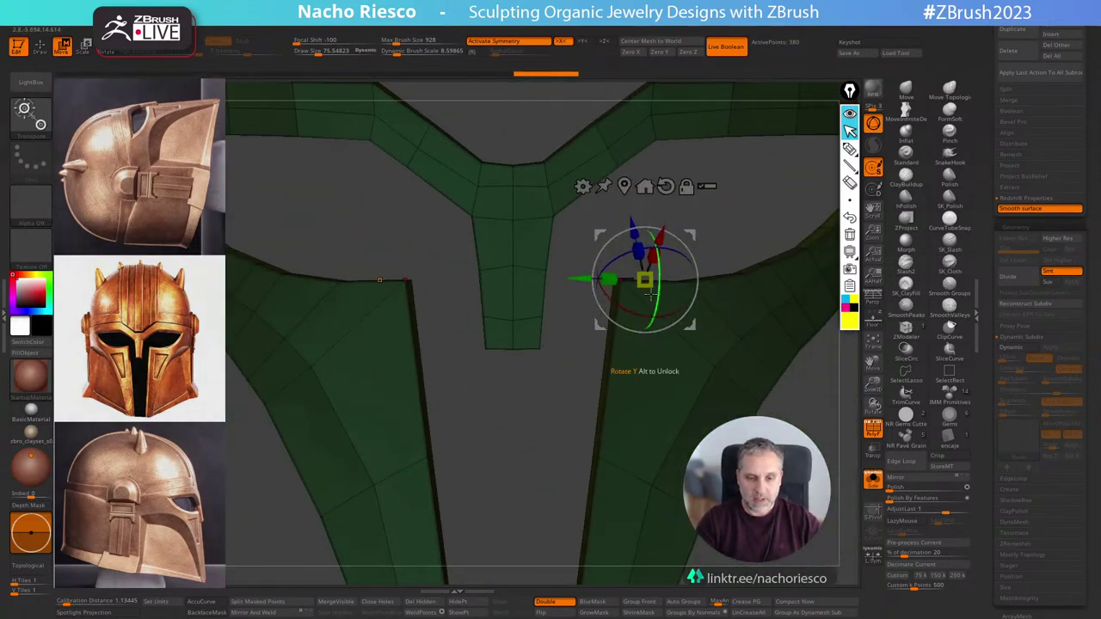
{"action": "left_click_drag", "start_coordinate": [645, 279], "coordinate": [647, 254]}
{"action": "key", "text": "q"}
Return to ZModeler and hide the visor's wireframe to show the plain shaded surface.
{"action": "mouse_move", "coordinate": [783, 482]}
{"action": "left_mouse_down", "text": "alt"}
{"action": "mouse_move", "coordinate": [795, 430]}
{"action": "mouse_move", "coordinate": [830, 464]}
{"action": "mouse_move", "coordinate": [799, 481]}
{"action": "left_mouse_up", "text": "alt"}
{"action": "left_click", "coordinate": [906, 326]}
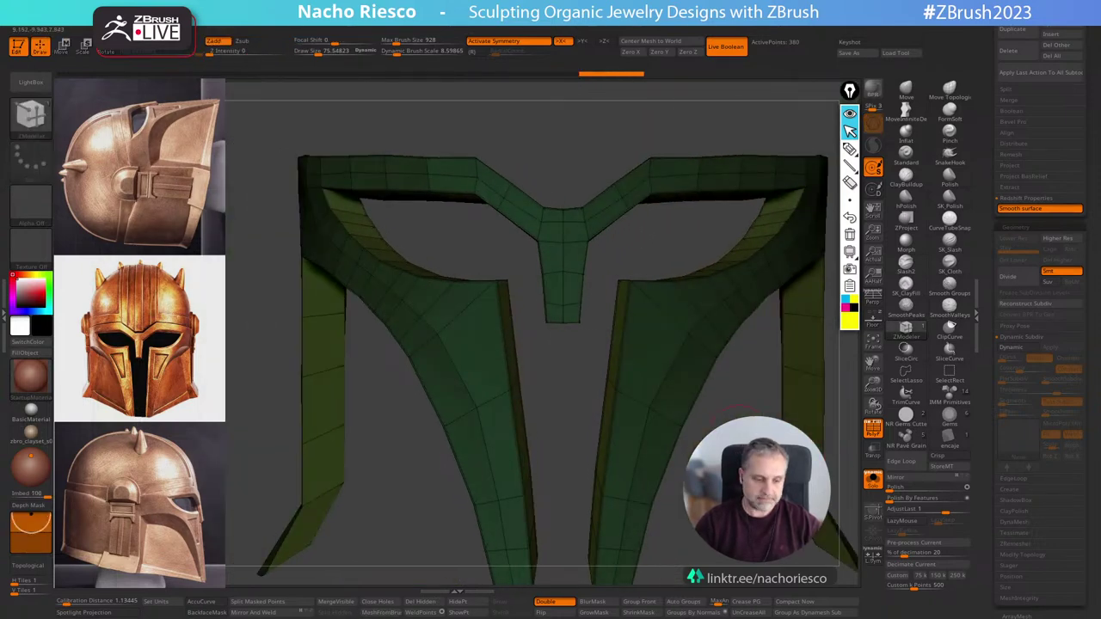
{"action": "left_click_drag", "start_coordinate": [739, 441], "coordinate": [744, 431], "text": "alt"}
{"action": "left_click", "coordinate": [873, 428]}
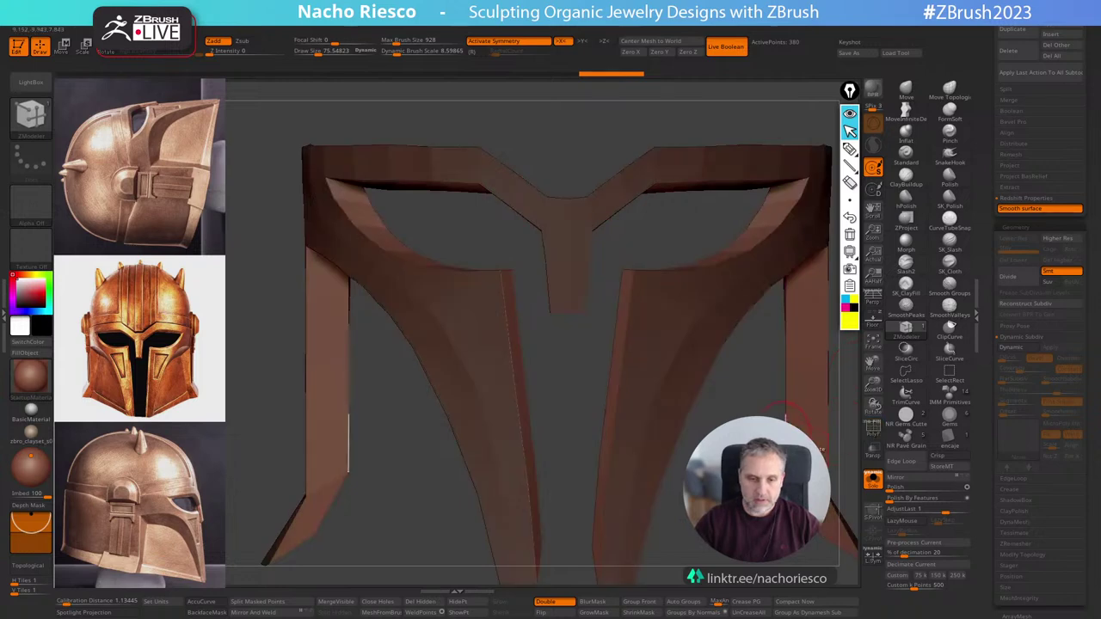
Try nudging the lower edge of the eye opening with the Move brush, and undo the stroke and the edge-loop scaling.
{"action": "left_click", "coordinate": [905, 90]}
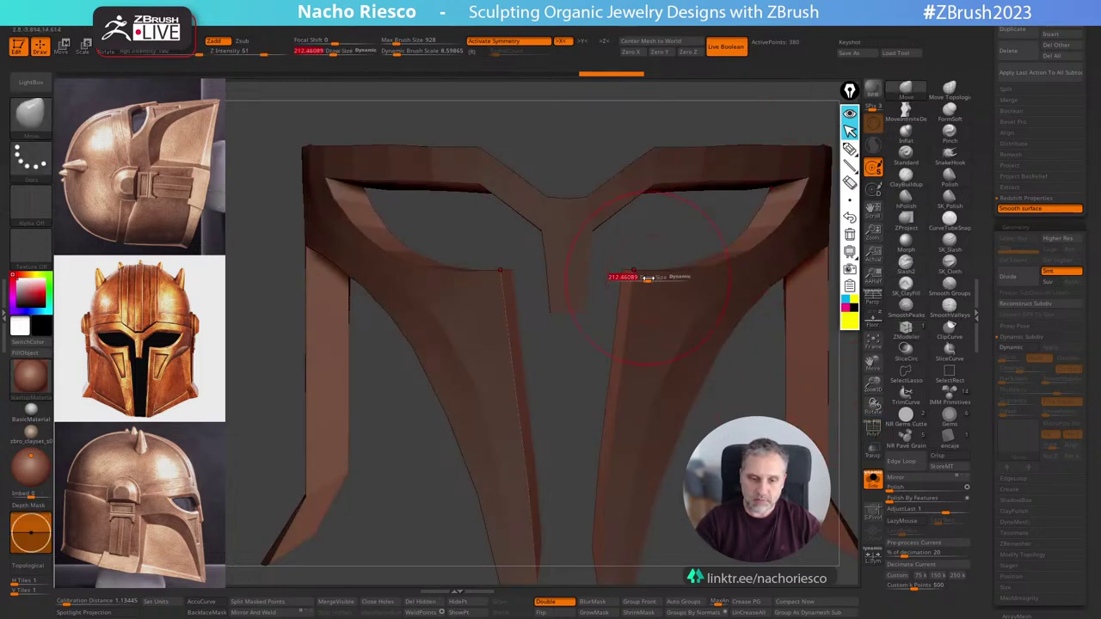
{"action": "left_click_drag", "start_coordinate": [635, 272], "coordinate": [636, 268]}
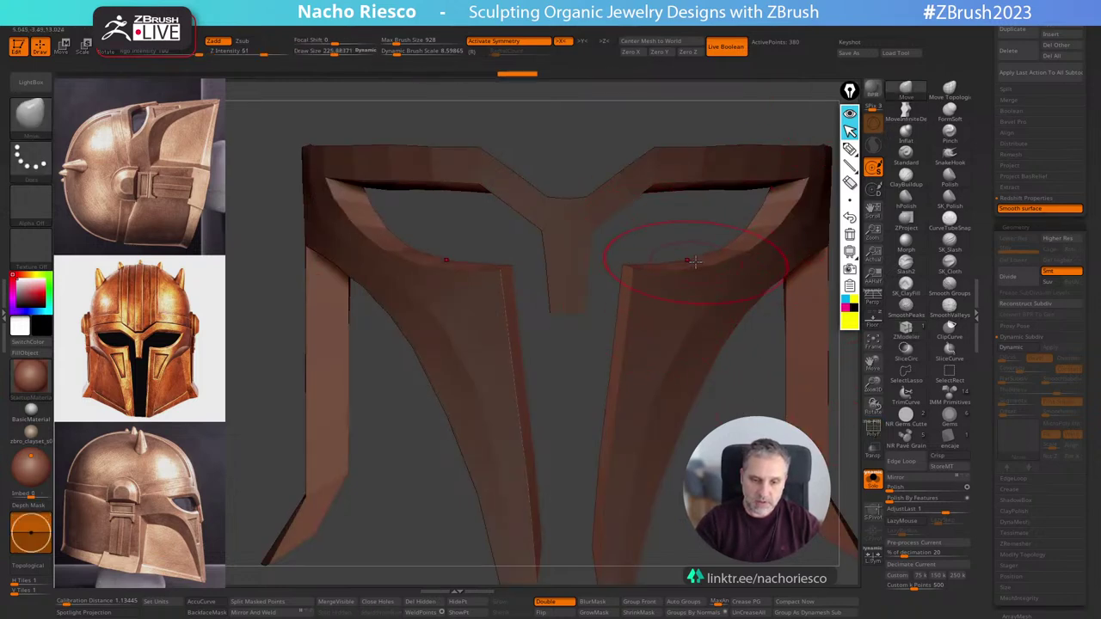
{"action": "right_click_drag", "start_coordinate": [695, 262], "coordinate": [751, 474]}
{"action": "key", "text": "ctrl+z"}
{"action": "key", "text": "ctrl+z"}
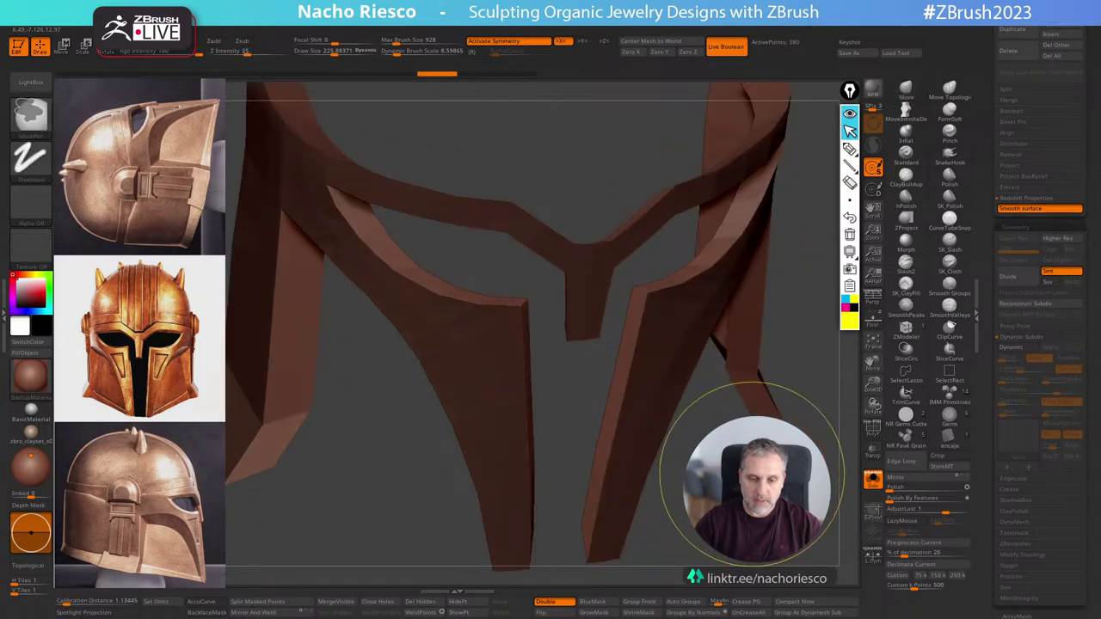
{"action": "key", "text": "ctrl+z"}
{"action": "key", "text": "ctrl+z"}
{"action": "key", "text": "w"}
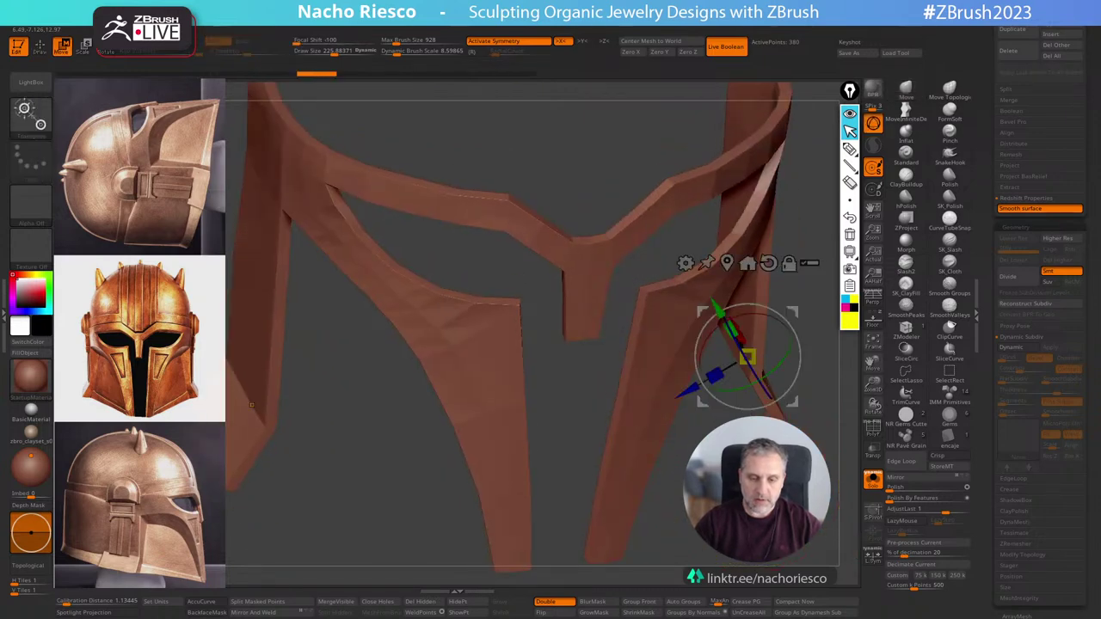
{"action": "key", "text": "ctrl+shift+z"}
{"action": "key", "text": "ctrl+shift+z"}
{"action": "key", "text": "ctrl+shift+z"}
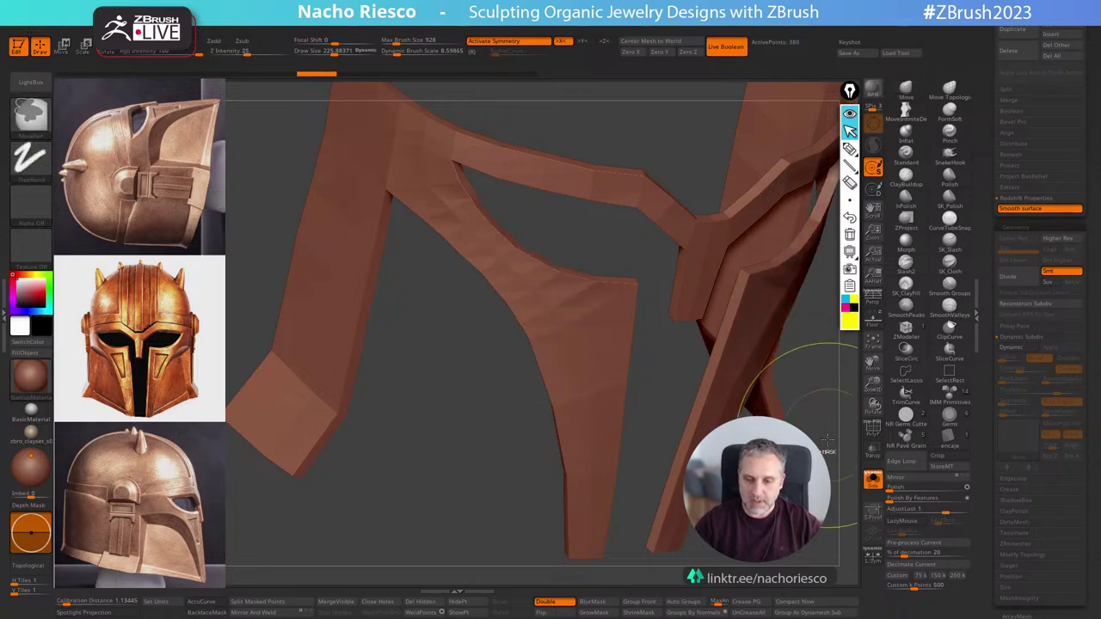
Try isolating the complete edge loop along the lower eye opening with ZModeler Transpose.
{"action": "right_click_drag", "start_coordinate": [724, 469], "coordinate": [741, 525], "text": "ctrl"}
{"action": "left_click", "coordinate": [908, 329]}
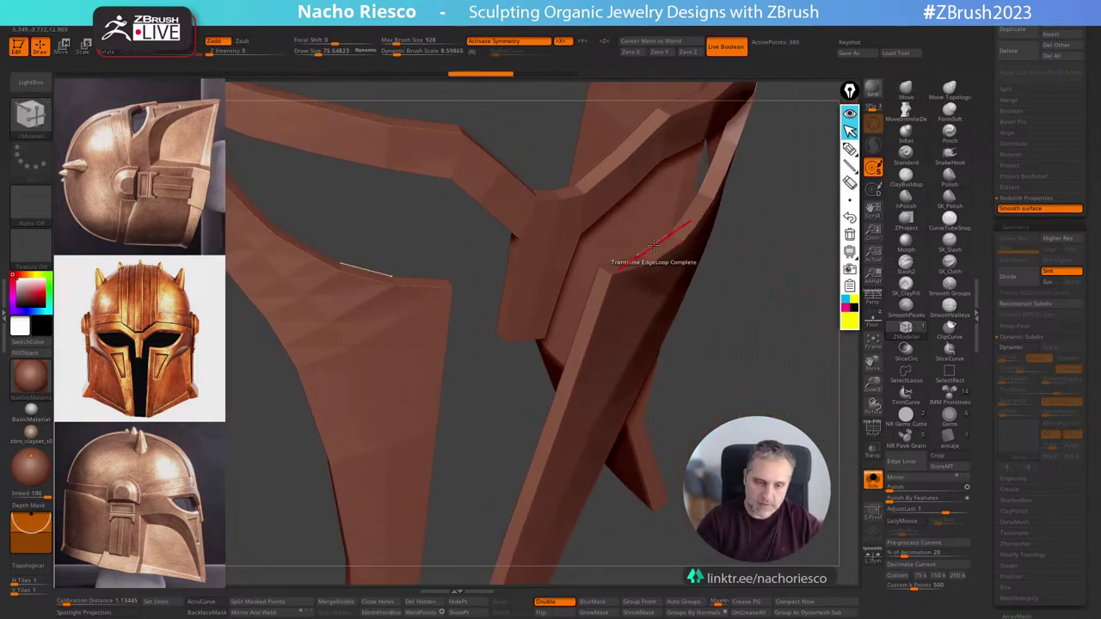
{"action": "left_click", "coordinate": [654, 240]}
{"action": "key", "text": "ctrl+shift+z"}
{"action": "key", "text": "ctrl+shift+z"}
{"action": "key", "text": "ctrl+shift+z"}
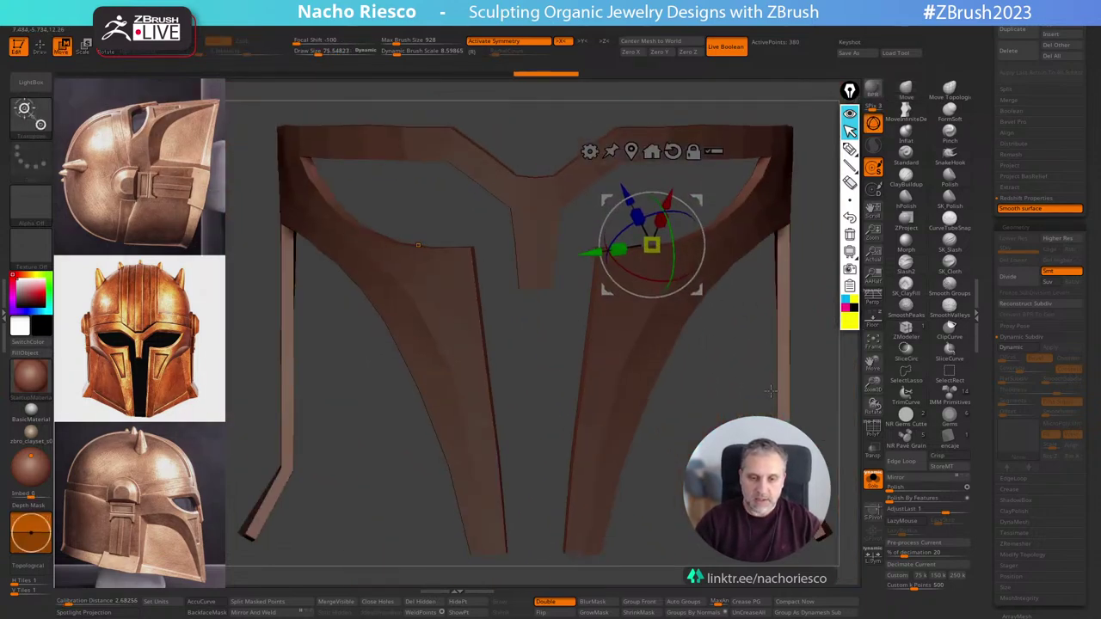
Undo back to the visor's live Dynamic Subdiv thickness with Segments at 1.
{"action": "key", "text": "ctrl+z"}
{"action": "key", "text": "ctrl+z"}
{"action": "key", "text": "ctrl+z"}
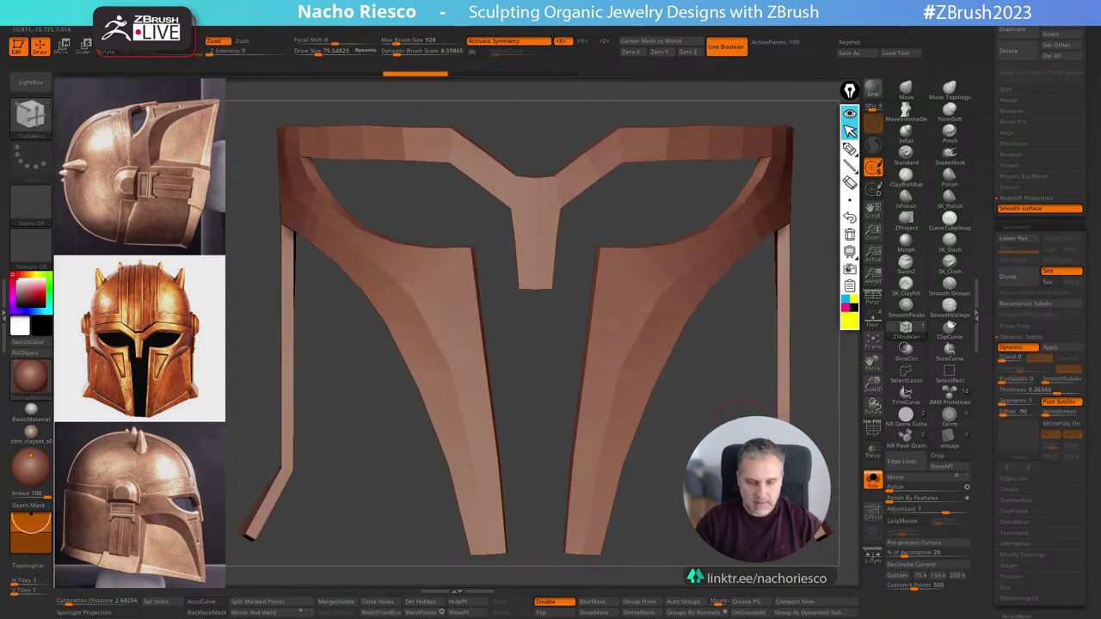
{"action": "key", "text": "ctrl+z"}
{"action": "key", "text": "ctrl+z"}
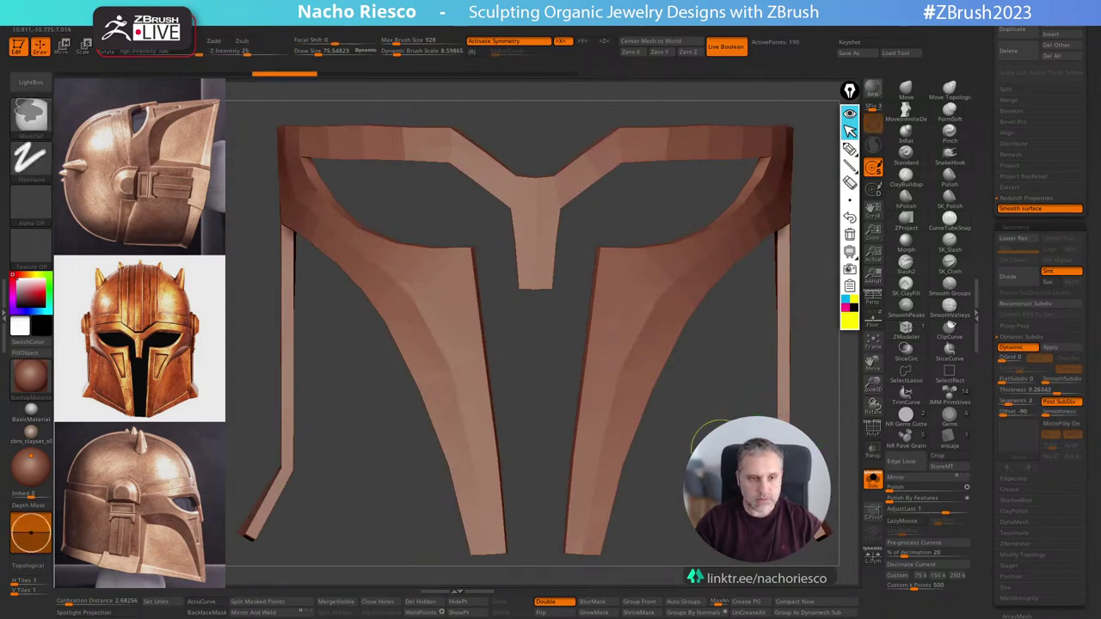
{"action": "key", "text": "ctrl+z"}
{"action": "key", "text": "ctrl+z"}
{"action": "key", "text": "ctrl+z"}
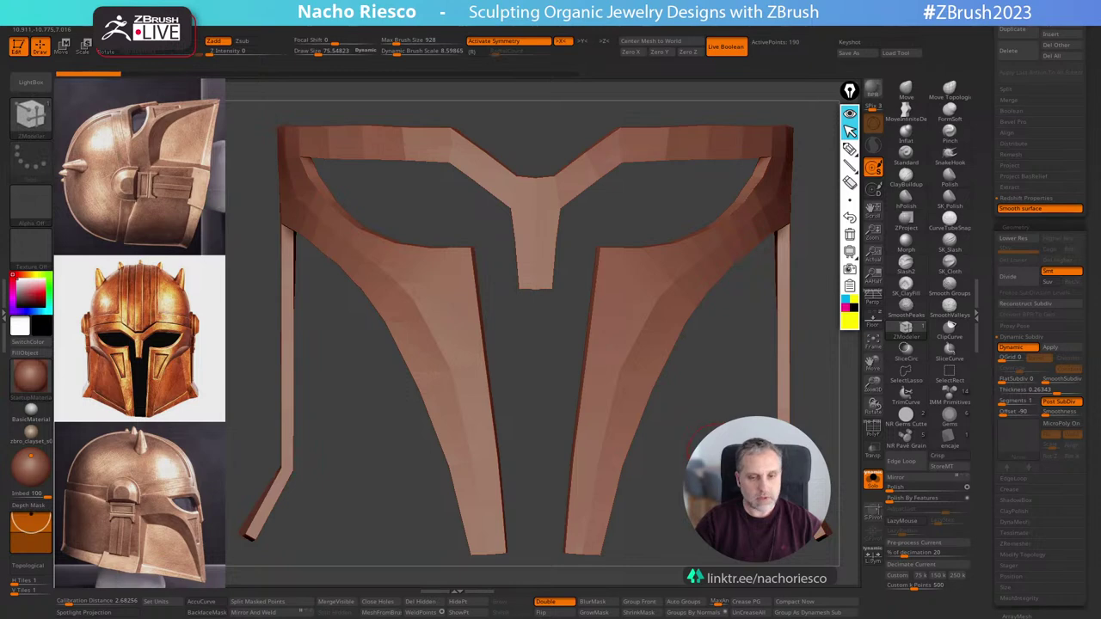
Convert the duplicated visor's Dynamic Subdiv thickness into real geometry by applying it with one segment.
{"action": "left_click_drag", "start_coordinate": [721, 455], "coordinate": [770, 464]}
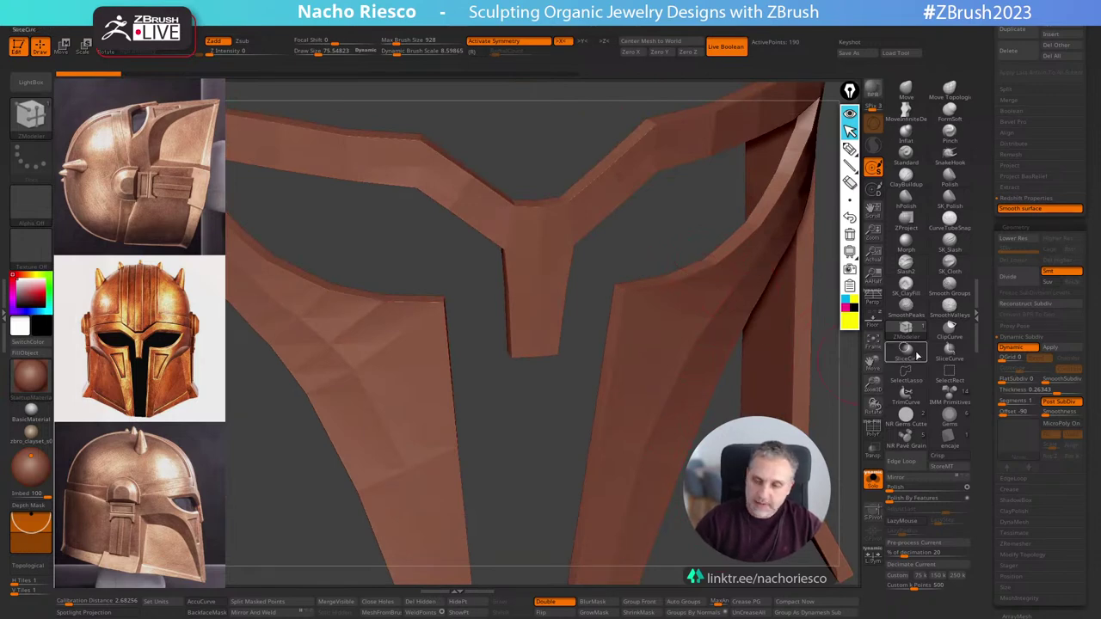
{"action": "left_click_drag", "start_coordinate": [734, 401], "coordinate": [763, 448]}
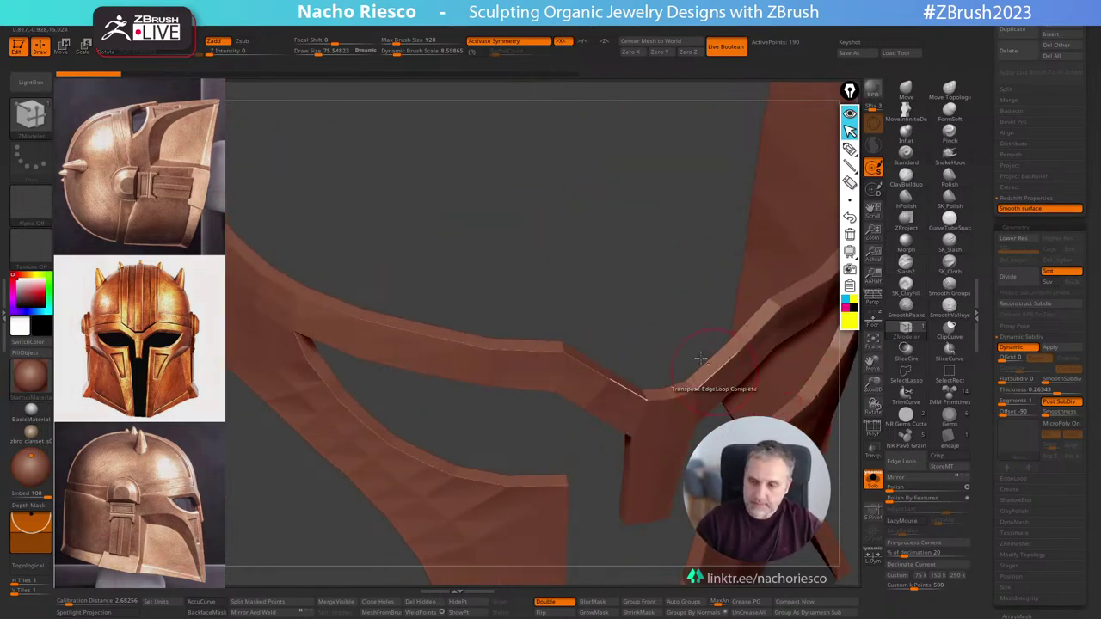
{"action": "left_click_drag", "start_coordinate": [632, 277], "coordinate": [575, 246]}
{"action": "left_click", "coordinate": [1059, 350]}
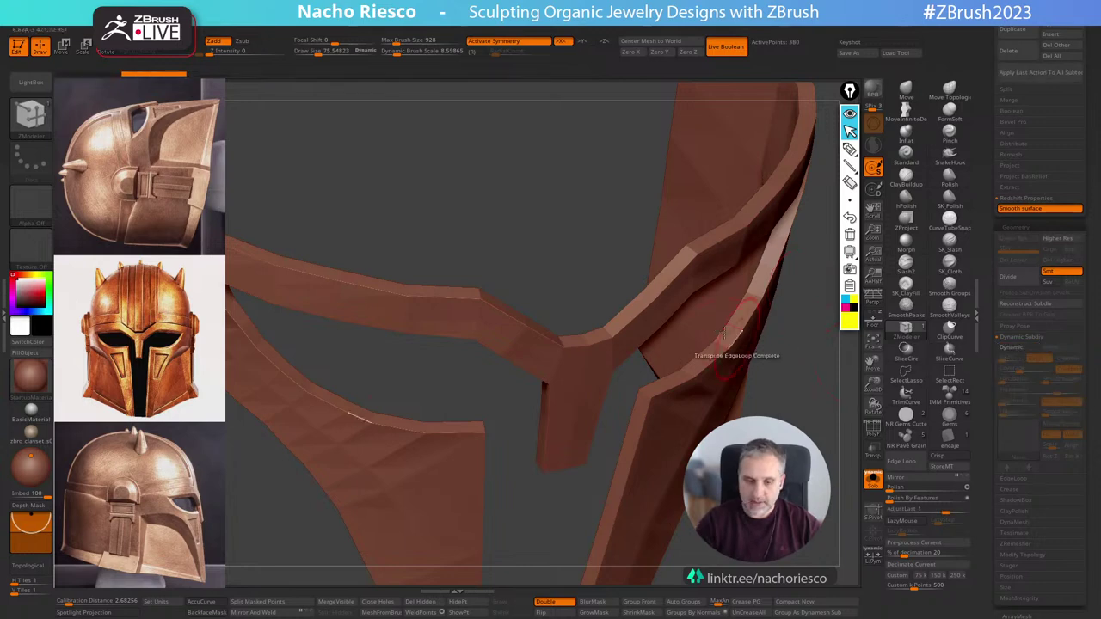
Isolate the complete edge loop bordering the visor's wall with ZModeler Transpose, and scale it slightly to taper the wall.
{"action": "left_click", "coordinate": [744, 348]}
{"action": "left_click_drag", "start_coordinate": [826, 388], "coordinate": [798, 339]}
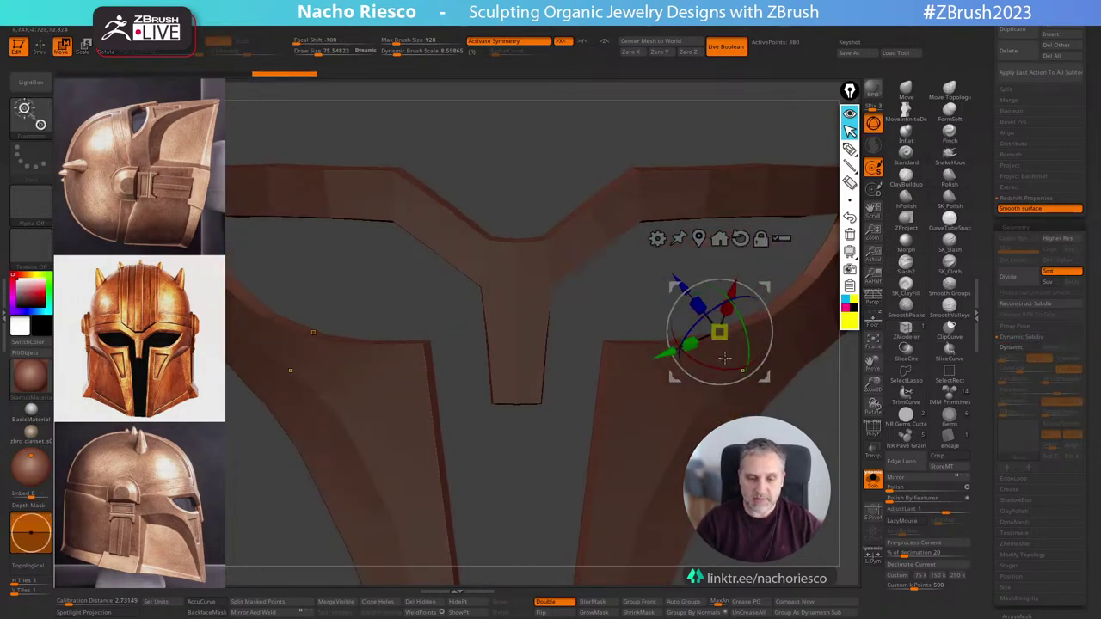
{"action": "mouse_move", "coordinate": [721, 335]}
{"action": "left_mouse_down"}
{"action": "mouse_move", "coordinate": [748, 327]}
{"action": "mouse_move", "coordinate": [696, 292]}
{"action": "mouse_move", "coordinate": [727, 341]}
{"action": "left_mouse_up"}
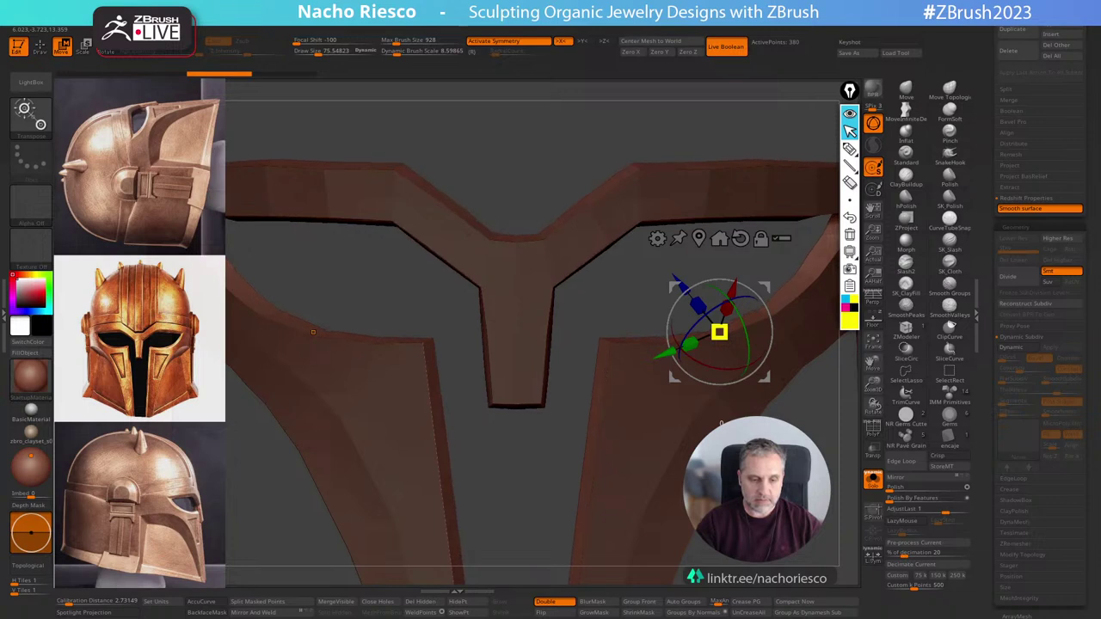
{"action": "key", "text": "q"}
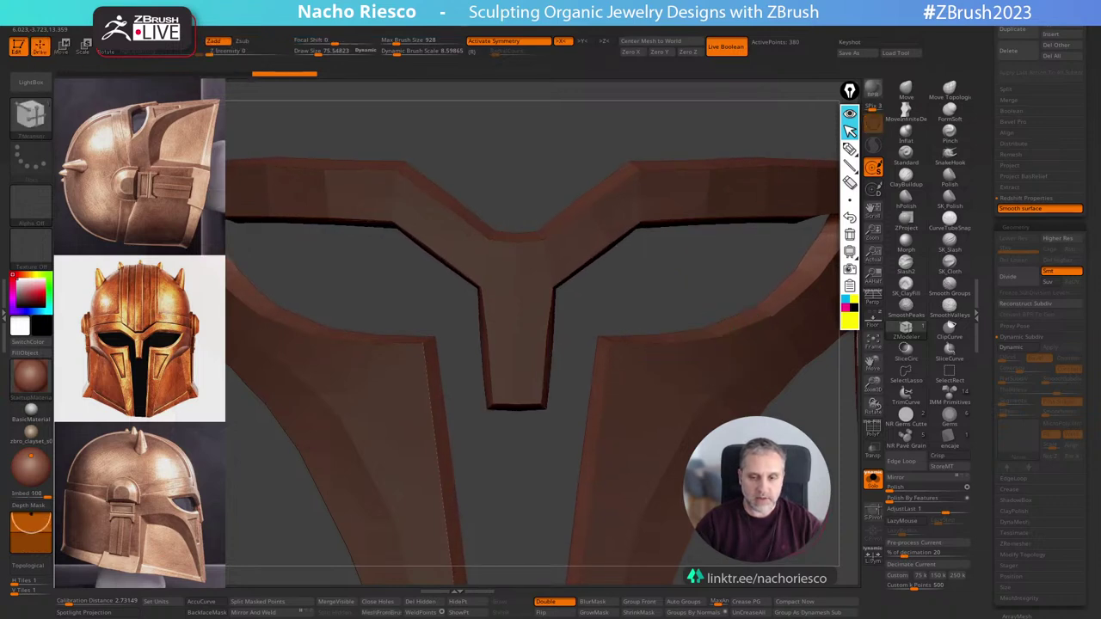
Pull the nose guard's lower tip slightly down using the Move brush, and reduce its Draw Size to about 157.
{"action": "key", "text": "f"}
{"action": "left_click", "coordinate": [900, 159]}
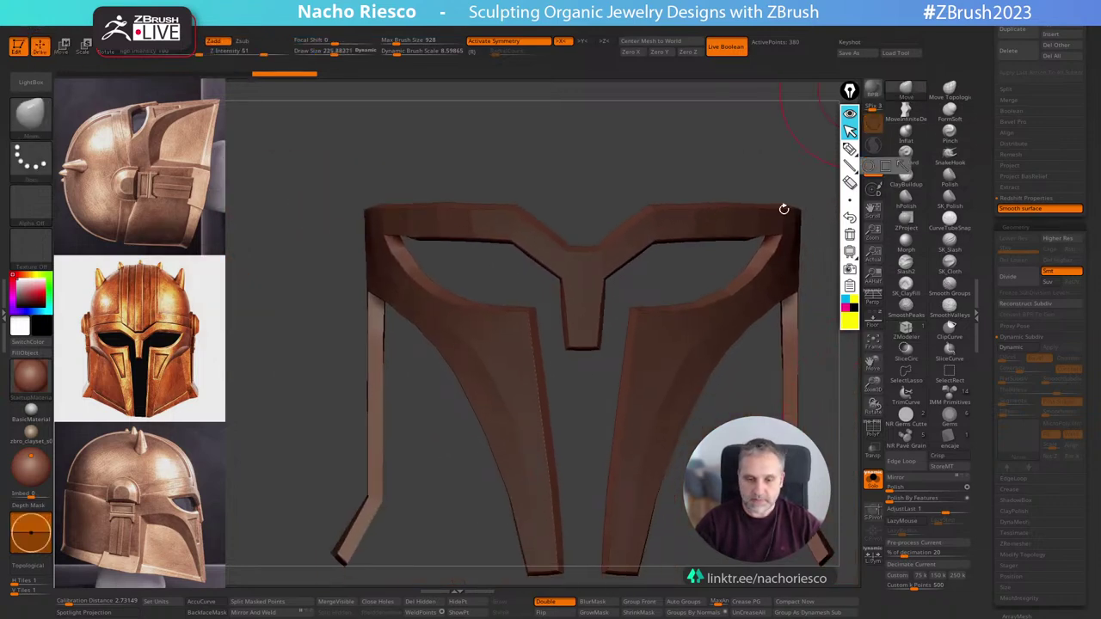
{"action": "mouse_move", "coordinate": [648, 278]}
{"action": "left_mouse_down"}
{"action": "mouse_move", "coordinate": [644, 258]}
{"action": "mouse_move", "coordinate": [591, 273]}
{"action": "left_mouse_up"}
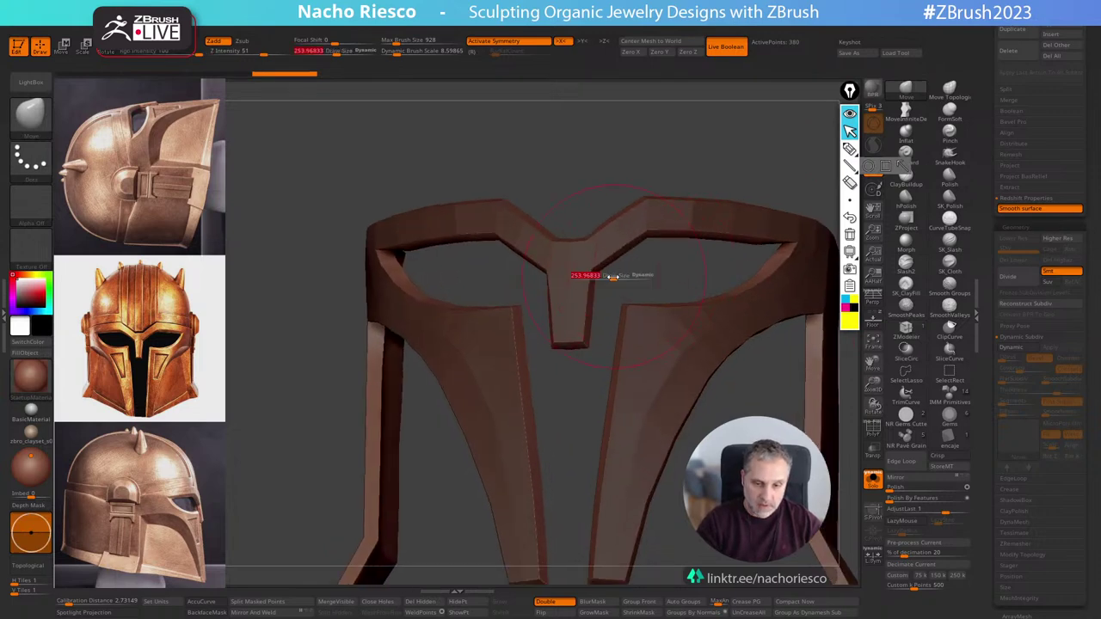
{"action": "key", "text": "s"}
{"action": "left_click_drag", "start_coordinate": [593, 328], "coordinate": [592, 343]}
{"action": "left_click_drag", "start_coordinate": [655, 249], "coordinate": [704, 251]}
Refine the eye opening's outer corner and lower edge with the Move brush, reducing its Draw Size to about 64.
{"action": "right_click_drag", "start_coordinate": [767, 197], "coordinate": [697, 266]}
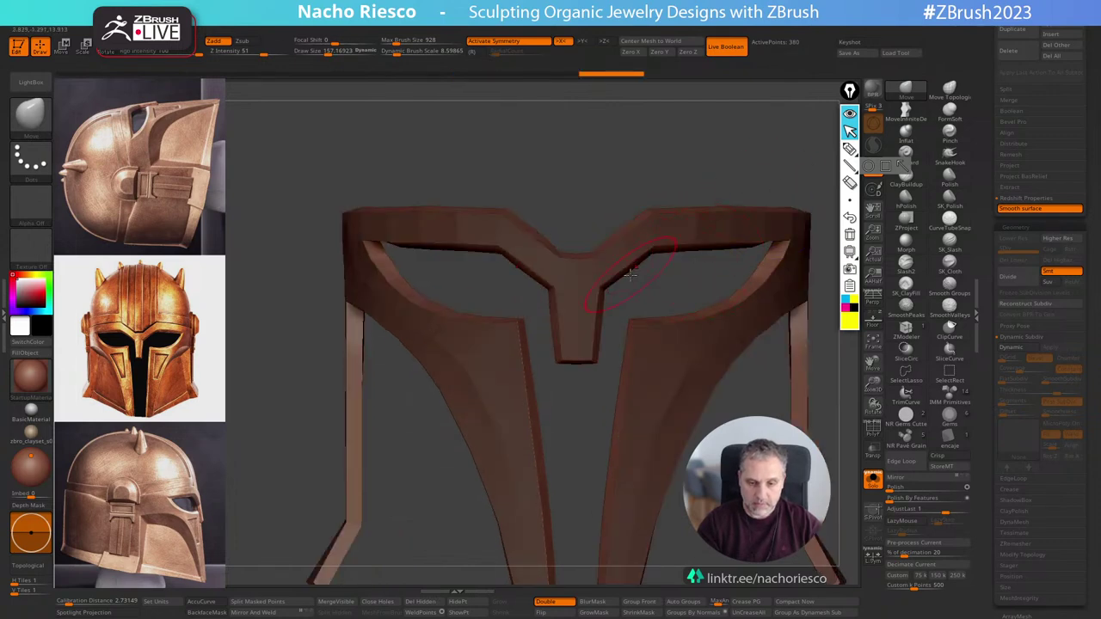
{"action": "right_click_drag", "start_coordinate": [622, 285], "coordinate": [702, 286]}
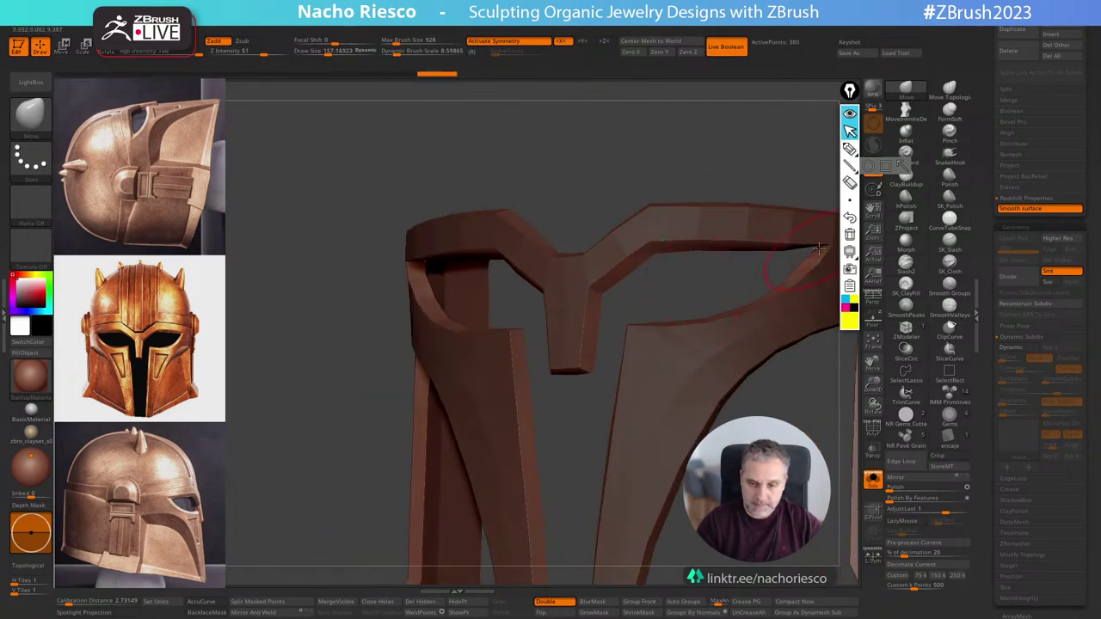
{"action": "right_click_drag", "start_coordinate": [806, 257], "coordinate": [702, 261]}
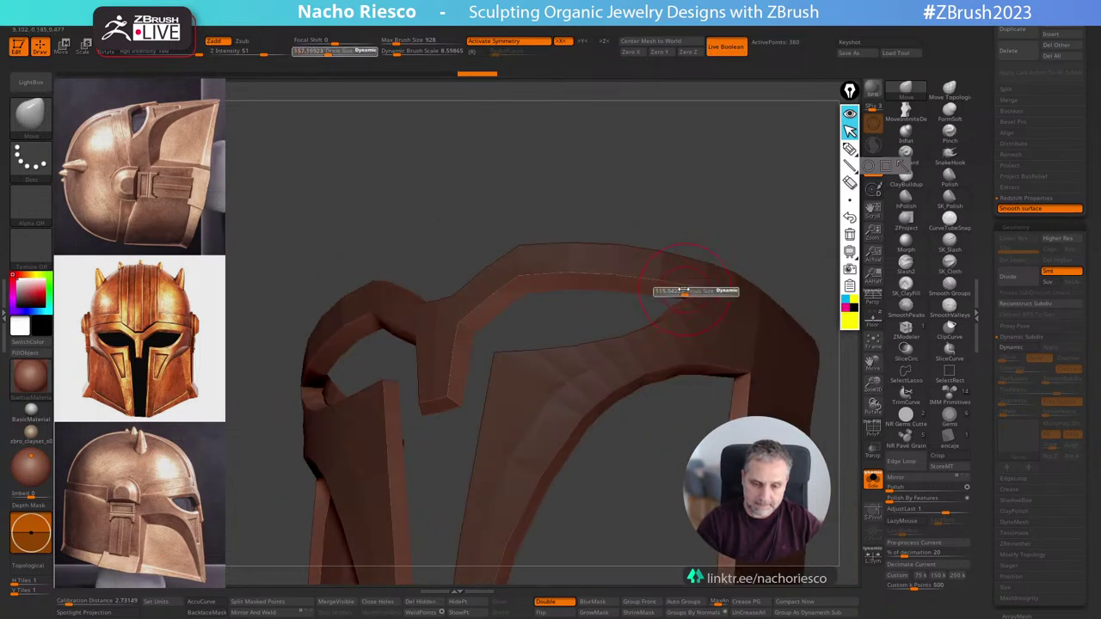
{"action": "right_click_drag", "start_coordinate": [673, 299], "coordinate": [677, 318]}
{"action": "key", "text": "s"}
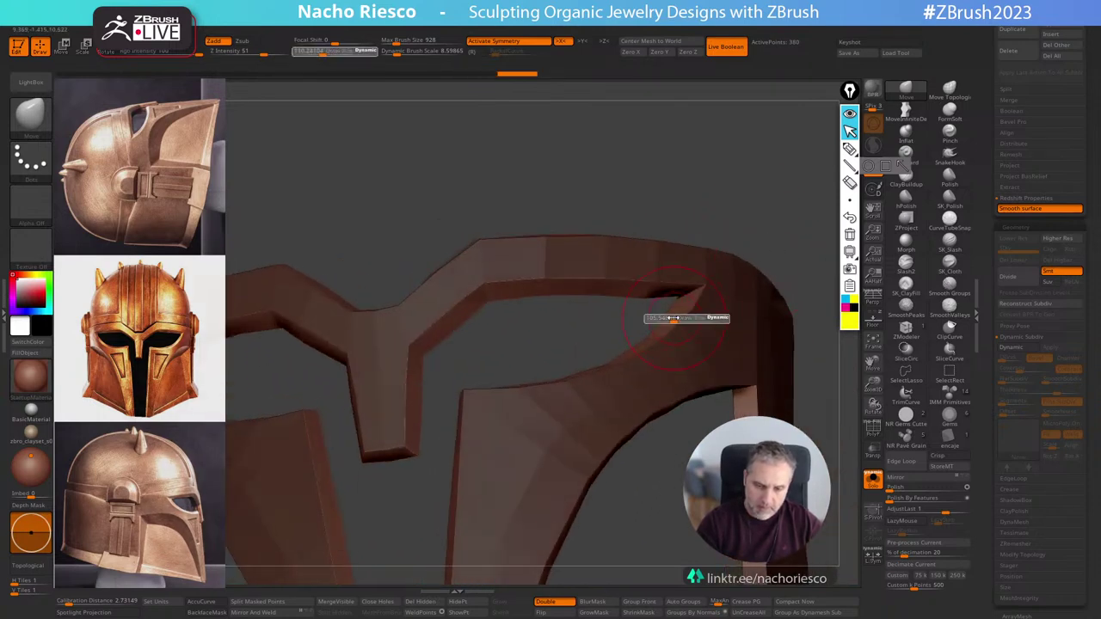
{"action": "left_click_drag", "start_coordinate": [676, 320], "coordinate": [672, 320]}
{"action": "right_click_drag", "start_coordinate": [688, 293], "coordinate": [851, 299]}
{"action": "mouse_move", "coordinate": [602, 344]}
{"action": "right_mouse_down"}
{"action": "mouse_move", "coordinate": [737, 226]}
{"action": "mouse_move", "coordinate": [698, 201]}
{"action": "mouse_move", "coordinate": [653, 296]}
{"action": "mouse_move", "coordinate": [637, 291]}
{"action": "mouse_move", "coordinate": [675, 262]}
{"action": "mouse_move", "coordinate": [631, 271]}
{"action": "right_mouse_up"}
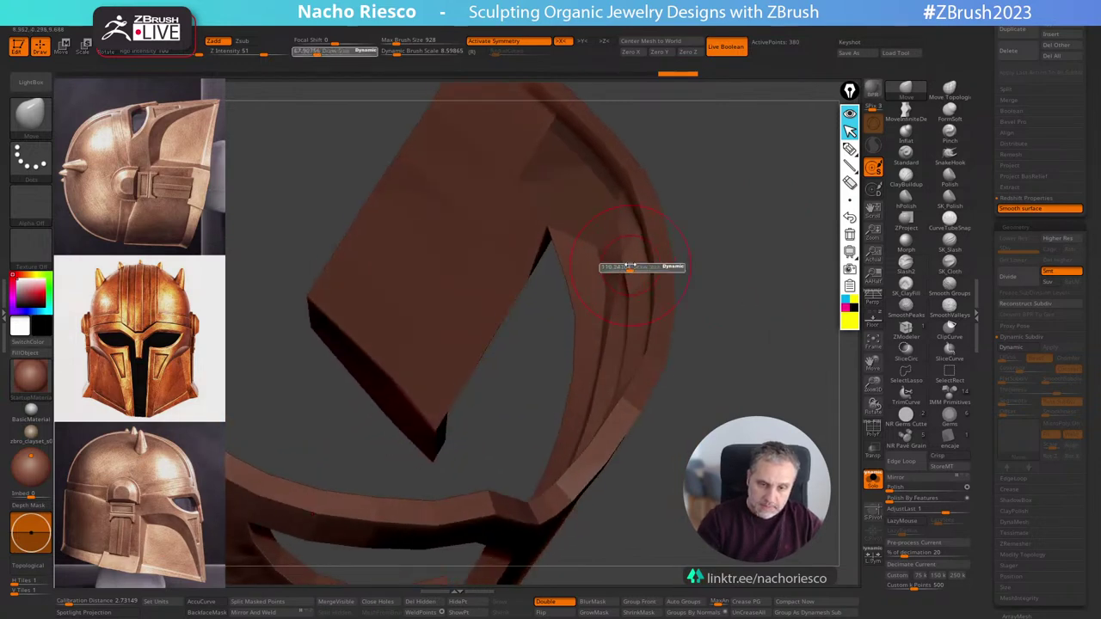
{"action": "right_click_drag", "start_coordinate": [611, 327], "coordinate": [760, 251]}
{"action": "right_click_drag", "start_coordinate": [642, 265], "coordinate": [646, 283], "text": "ctrl"}
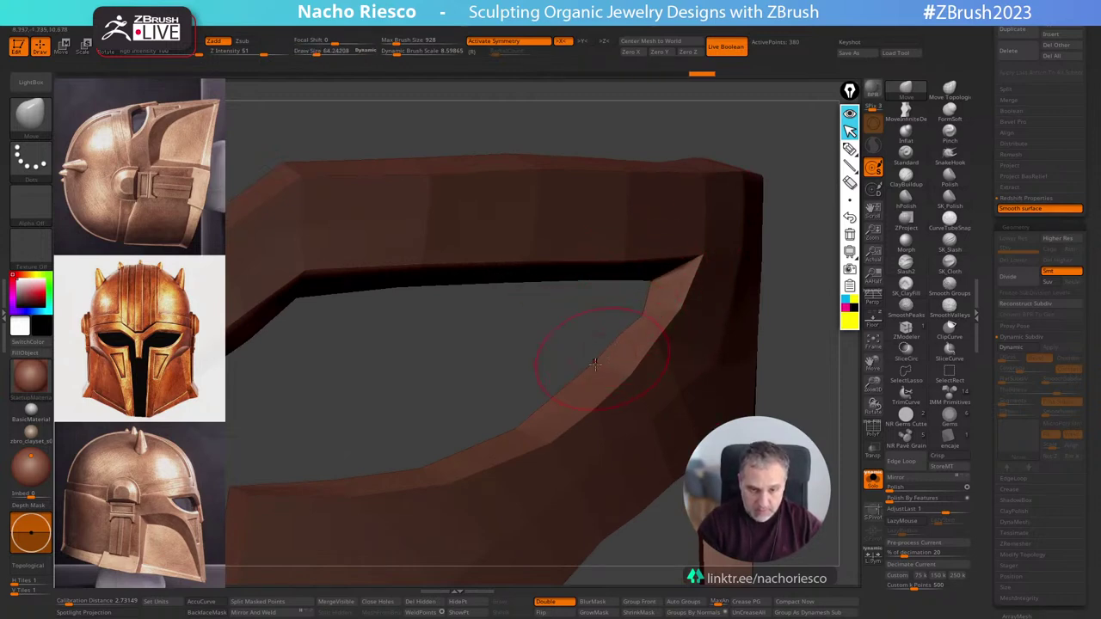
{"action": "right_click_drag", "start_coordinate": [563, 394], "coordinate": [762, 411]}
{"action": "right_click_drag", "start_coordinate": [526, 434], "coordinate": [527, 387], "text": "ctrl"}
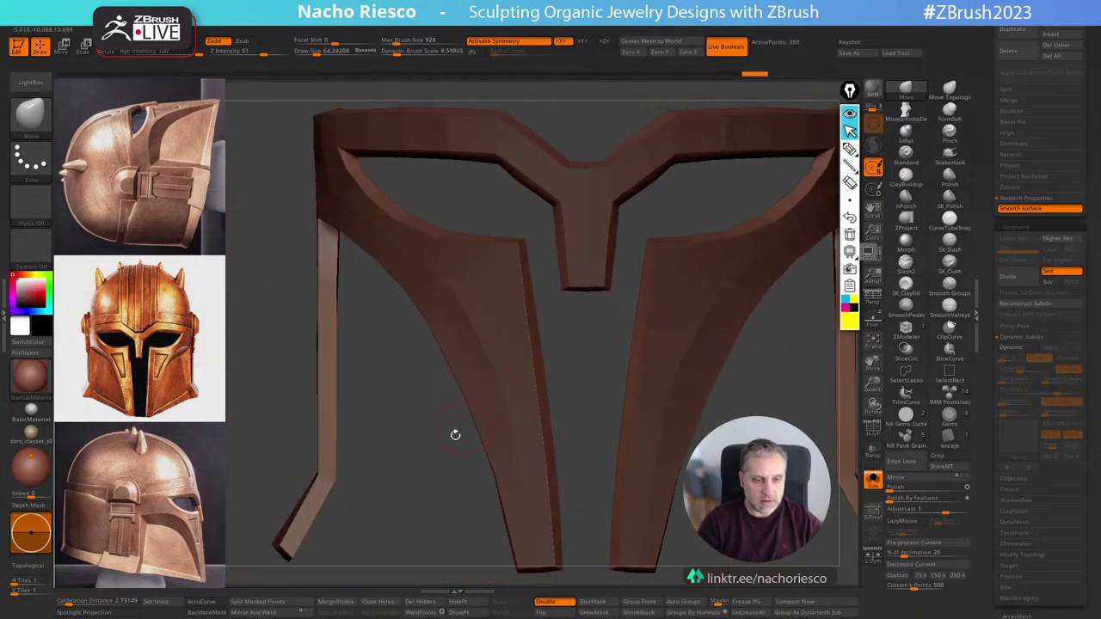
Narrow the nose guard slightly by nudging its side edge inward with the Move brush at a Draw Size of about 96.
{"action": "mouse_move", "coordinate": [586, 362]}
{"action": "right_mouse_down"}
{"action": "mouse_move", "coordinate": [593, 377]}
{"action": "mouse_move", "coordinate": [580, 393]}
{"action": "mouse_move", "coordinate": [639, 467]}
{"action": "right_mouse_up"}
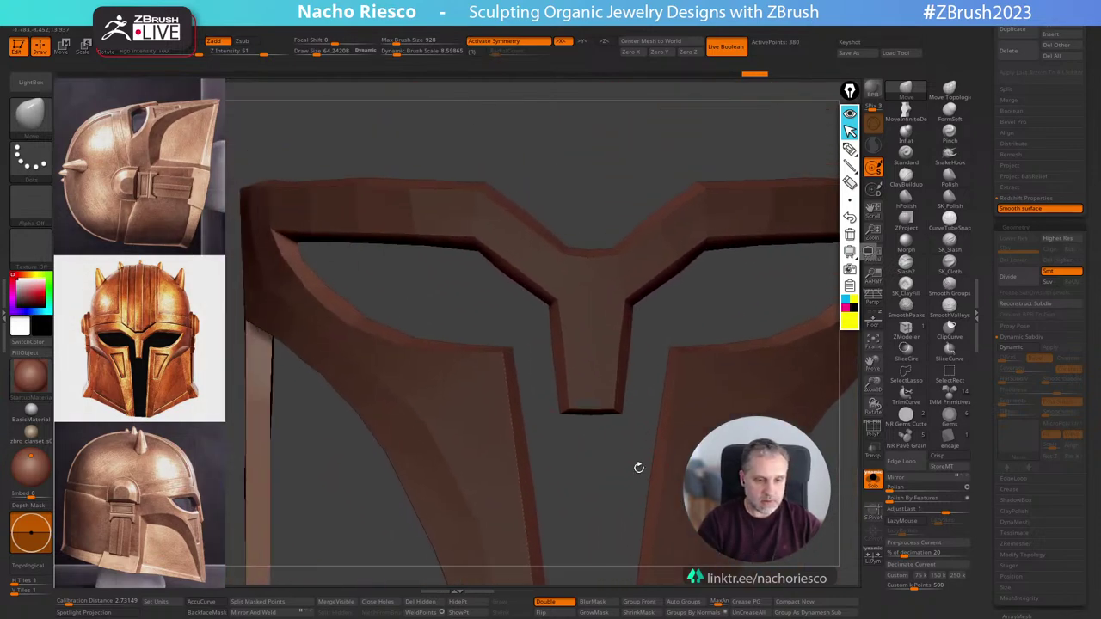
{"action": "key", "text": "s"}
{"action": "left_click_drag", "start_coordinate": [550, 344], "coordinate": [555, 348]}
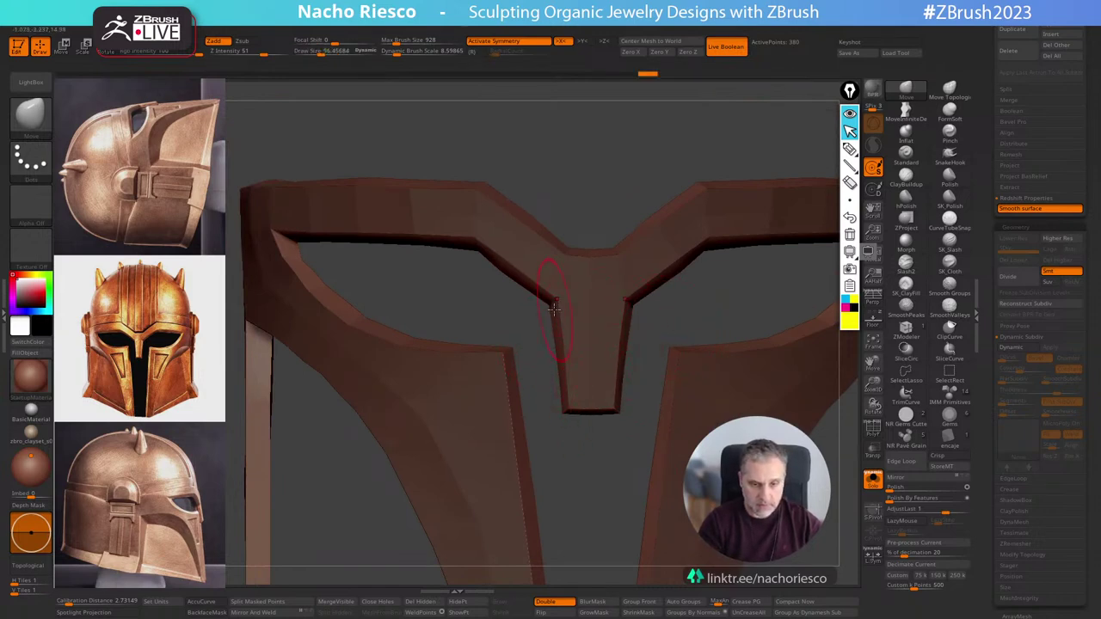
{"action": "right_click_drag", "start_coordinate": [496, 273], "coordinate": [434, 298]}
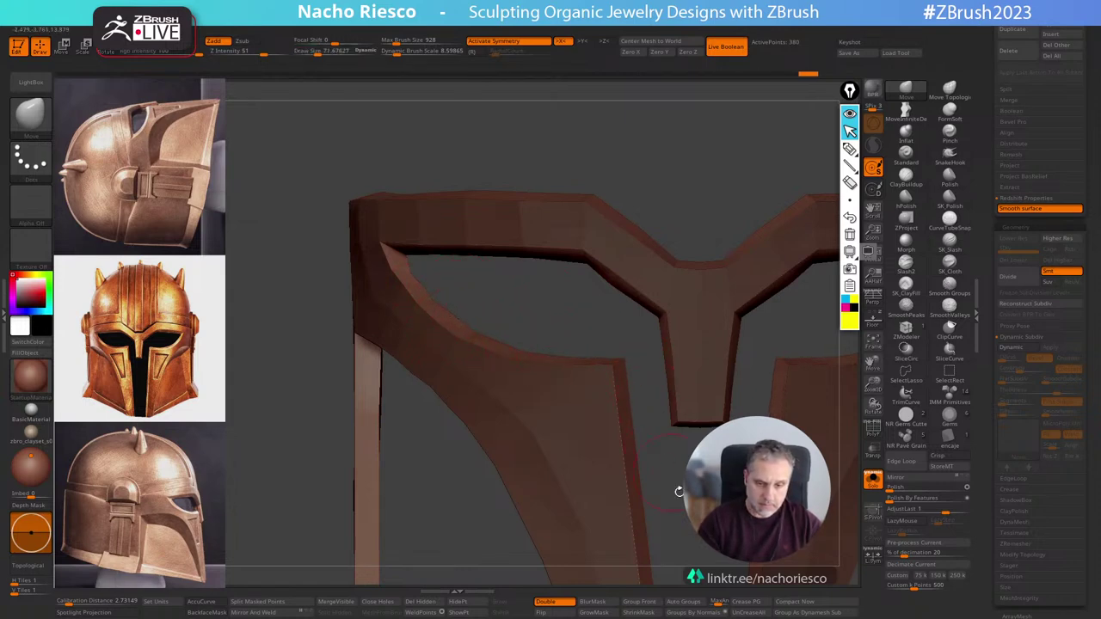
Adjust the lower tip of the visor's cheek plate with the Move brush at a Draw Size of about 88.
{"action": "right_click_drag", "start_coordinate": [679, 491], "coordinate": [676, 348]}
{"action": "right_click_drag", "start_coordinate": [679, 565], "coordinate": [670, 557]}
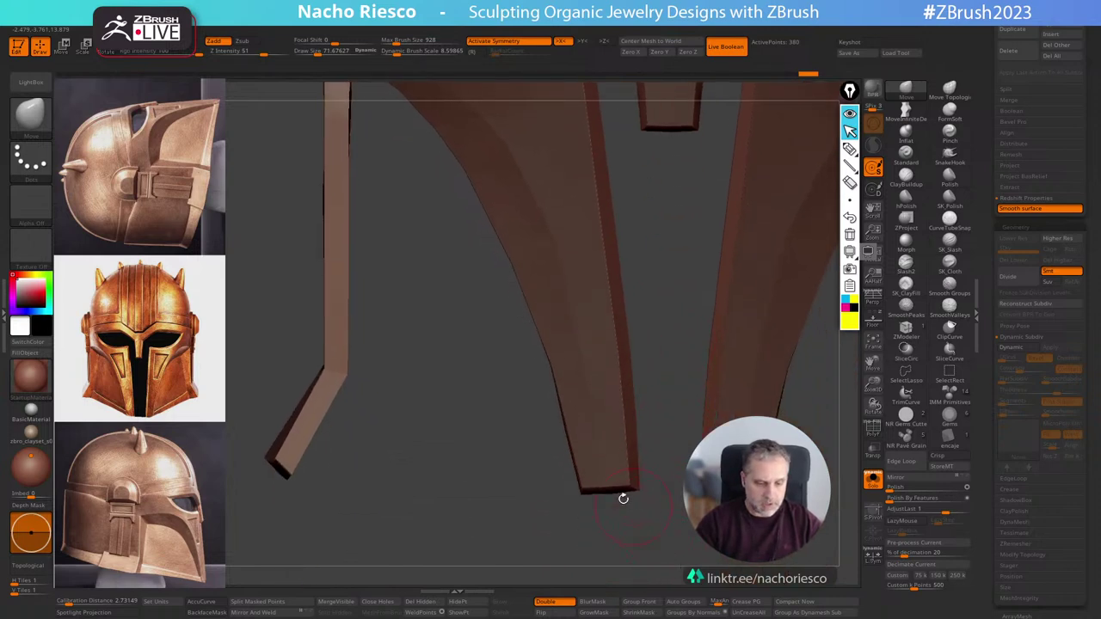
{"action": "key", "text": "s"}
{"action": "left_click_drag", "start_coordinate": [610, 498], "coordinate": [629, 515]}
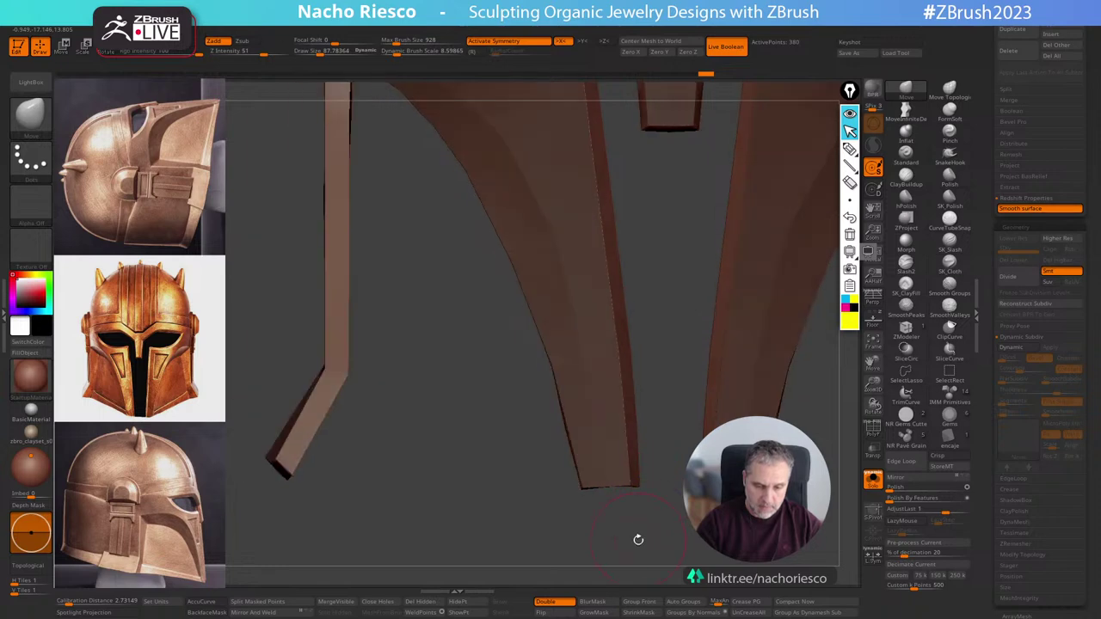
Reshape the visor's narrow vertical side strip with the Move brush at a Draw Size of about 199.
{"action": "mouse_move", "coordinate": [637, 539]}
{"action": "right_mouse_down"}
{"action": "mouse_move", "coordinate": [657, 500]}
{"action": "mouse_move", "coordinate": [653, 510]}
{"action": "mouse_move", "coordinate": [734, 526]}
{"action": "right_mouse_up"}
{"action": "key", "text": "s"}
{"action": "left_click_drag", "start_coordinate": [531, 455], "coordinate": [544, 454]}
{"action": "left_click_drag", "start_coordinate": [506, 363], "coordinate": [545, 367]}
{"action": "left_click_drag", "start_coordinate": [451, 456], "coordinate": [486, 452]}
{"action": "right_click_drag", "start_coordinate": [517, 435], "coordinate": [558, 523], "text": "alt"}
{"action": "right_click_drag", "start_coordinate": [570, 382], "coordinate": [589, 268]}
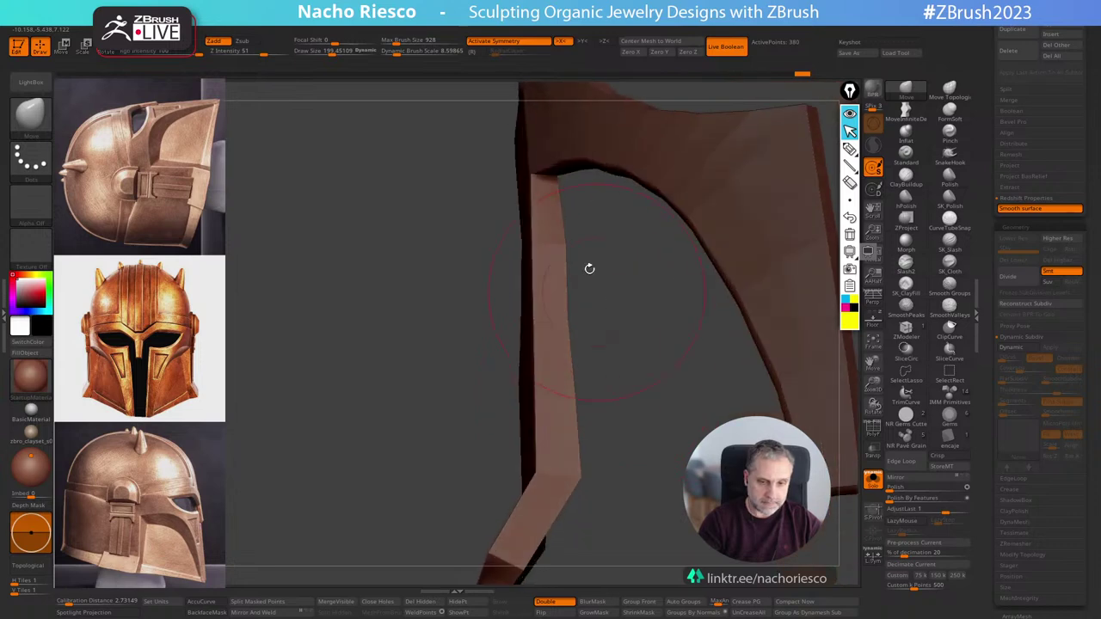
Adjust the lower edge of the arch above the cheek opening with the Move brush, working toward its front tip.
{"action": "right_click_drag", "start_coordinate": [622, 308], "coordinate": [570, 247]}
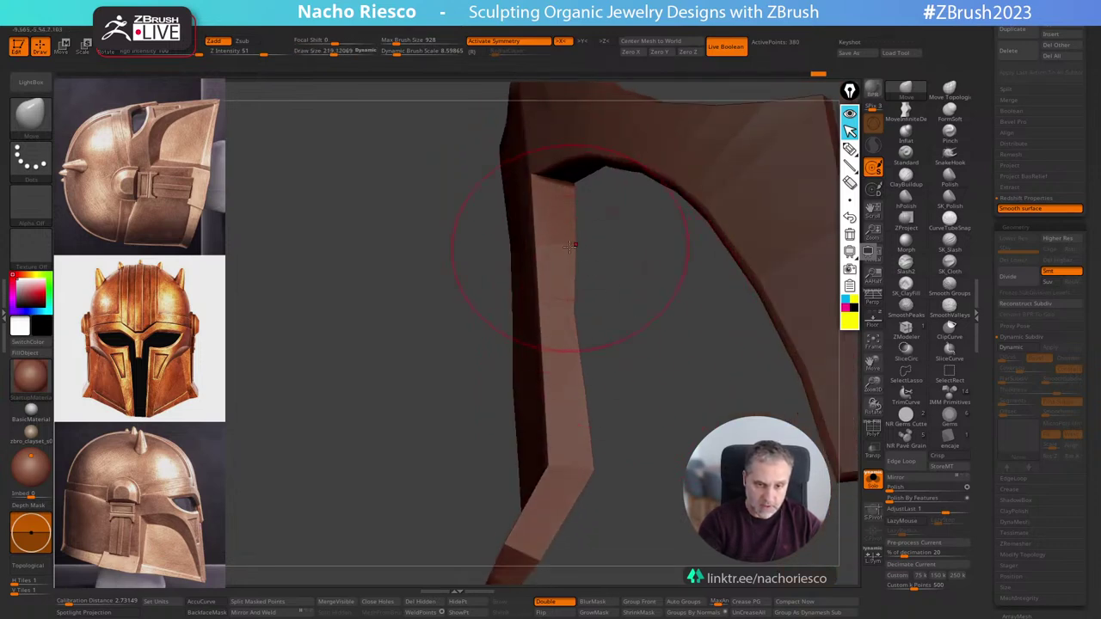
{"action": "right_click_drag", "start_coordinate": [583, 344], "coordinate": [619, 350]}
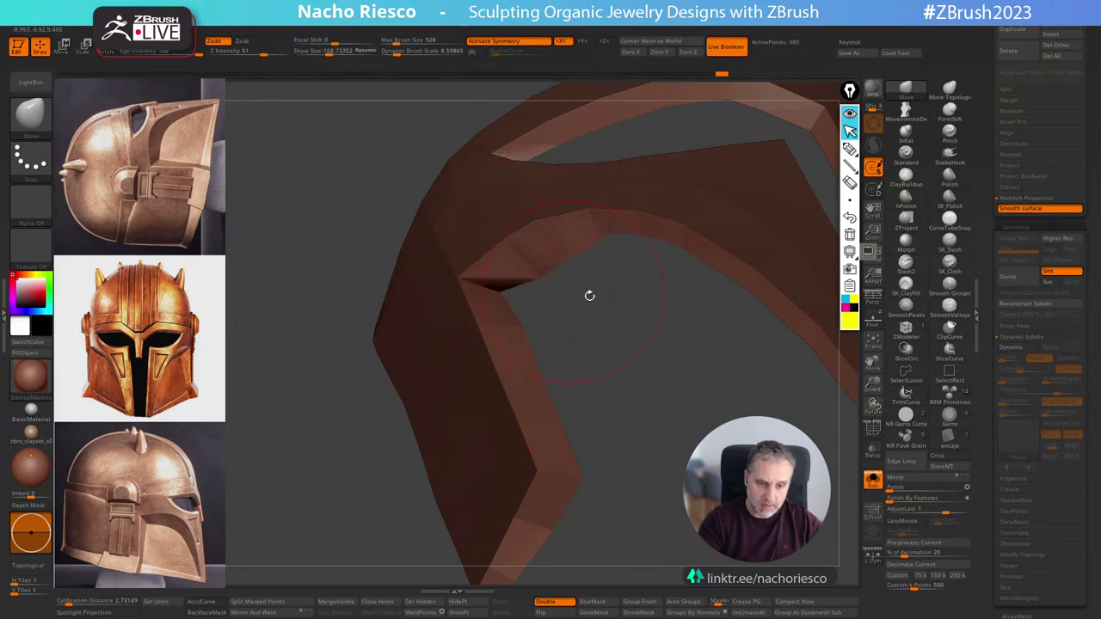
{"action": "mouse_move", "coordinate": [590, 295]}
{"action": "right_mouse_down"}
{"action": "mouse_move", "coordinate": [605, 245]}
{"action": "mouse_move", "coordinate": [683, 264]}
{"action": "mouse_move", "coordinate": [663, 372]}
{"action": "right_mouse_up"}
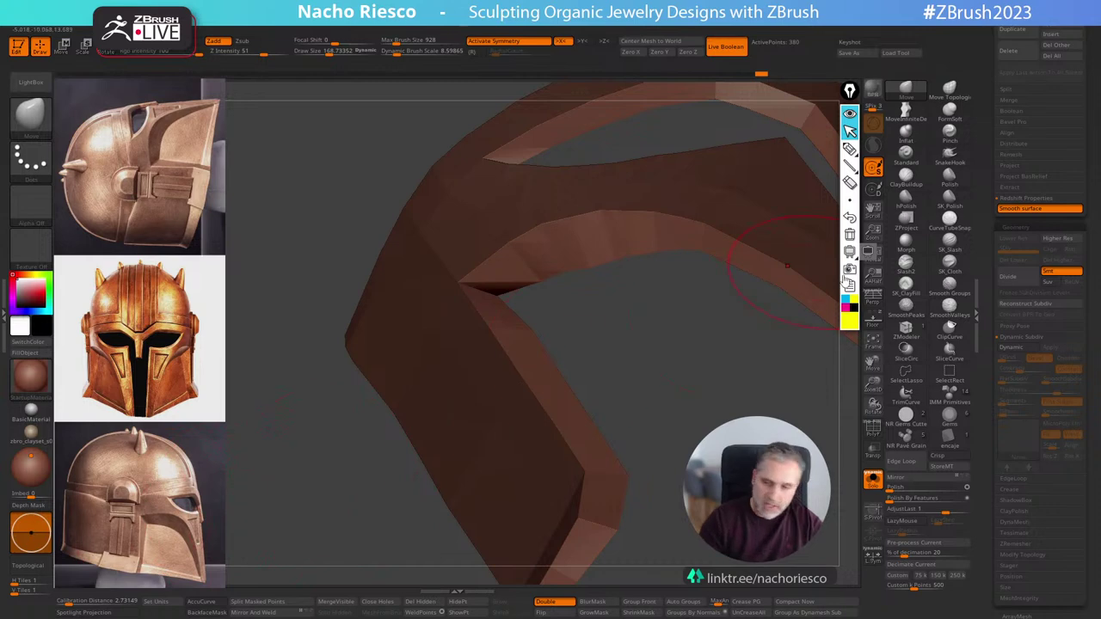
{"action": "mouse_move", "coordinate": [851, 155]}
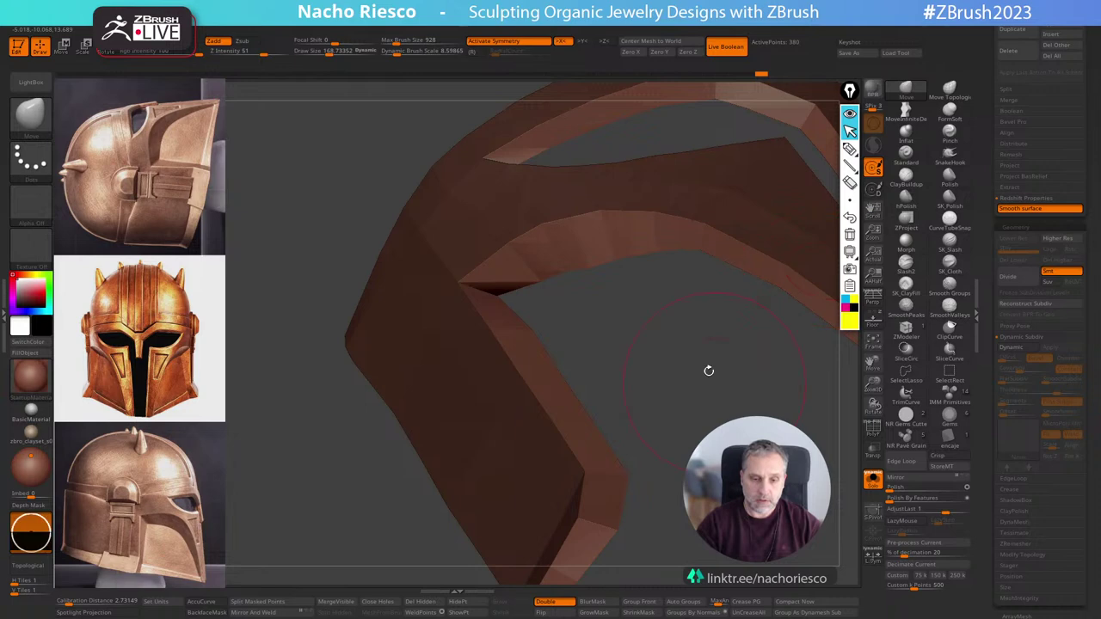
{"action": "key", "text": "s"}
{"action": "key", "text": "s"}
{"action": "mouse_move", "coordinate": [509, 301]}
{"action": "left_mouse_down"}
{"action": "mouse_move", "coordinate": [553, 319]}
{"action": "mouse_move", "coordinate": [645, 271]}
{"action": "left_mouse_up"}
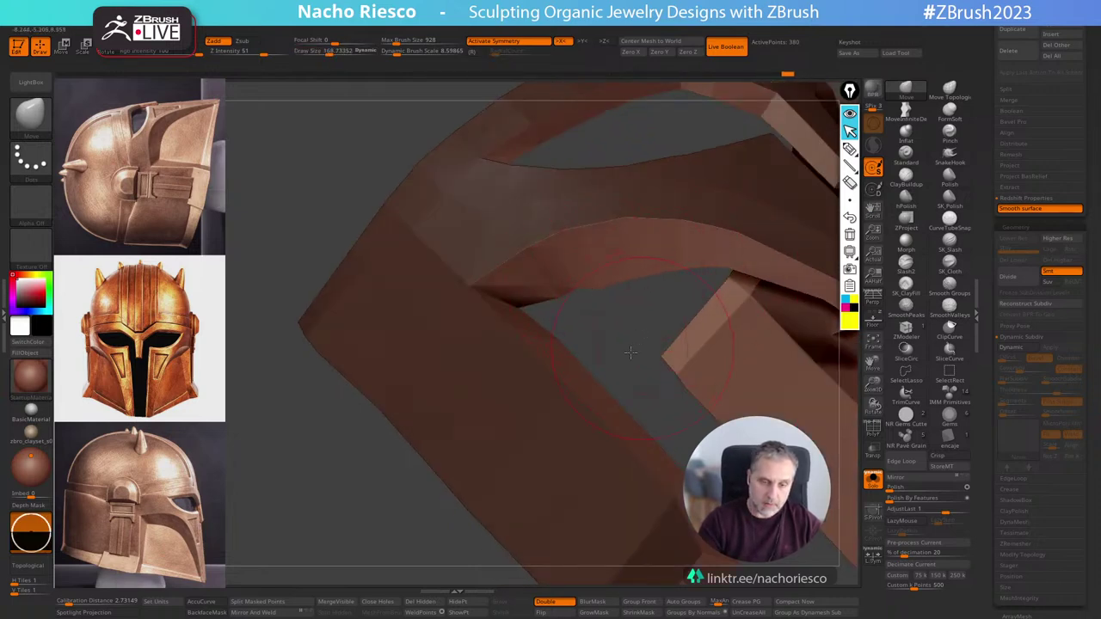
{"action": "mouse_move", "coordinate": [630, 353]}
{"action": "left_mouse_down"}
{"action": "mouse_move", "coordinate": [539, 388]}
{"action": "mouse_move", "coordinate": [609, 347]}
{"action": "mouse_move", "coordinate": [561, 291]}
{"action": "left_mouse_up"}
{"action": "left_click_drag", "start_coordinate": [439, 313], "coordinate": [530, 297]}
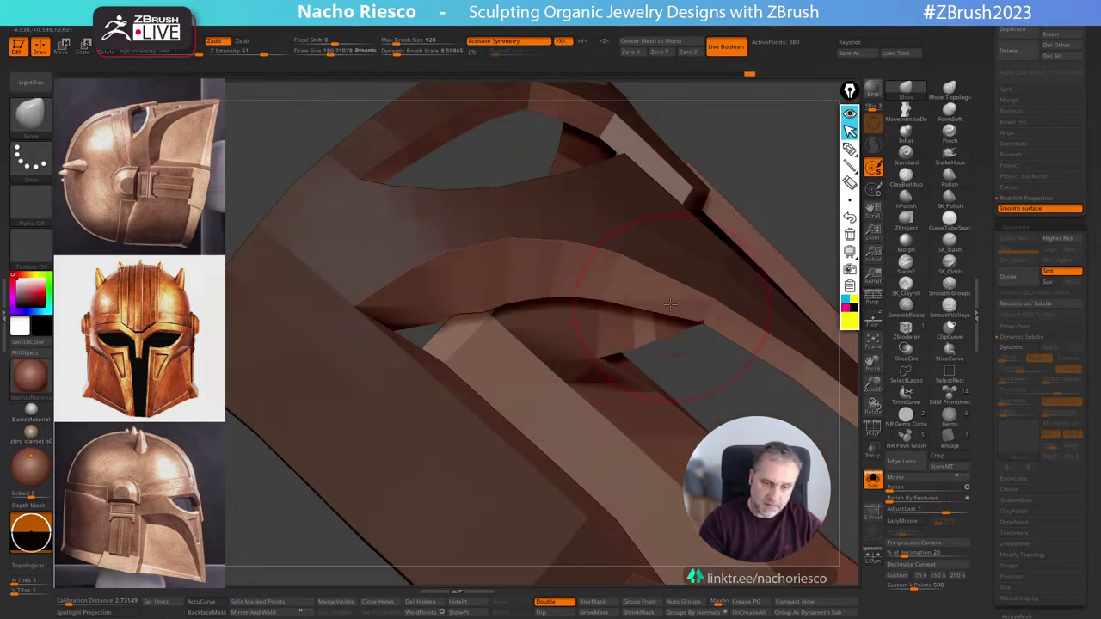
{"action": "left_click_drag", "start_coordinate": [670, 305], "coordinate": [727, 334]}
{"action": "mouse_move", "coordinate": [803, 233]}
{"action": "left_mouse_down"}
{"action": "mouse_move", "coordinate": [819, 226]}
{"action": "mouse_move", "coordinate": [713, 193]}
{"action": "left_mouse_up"}
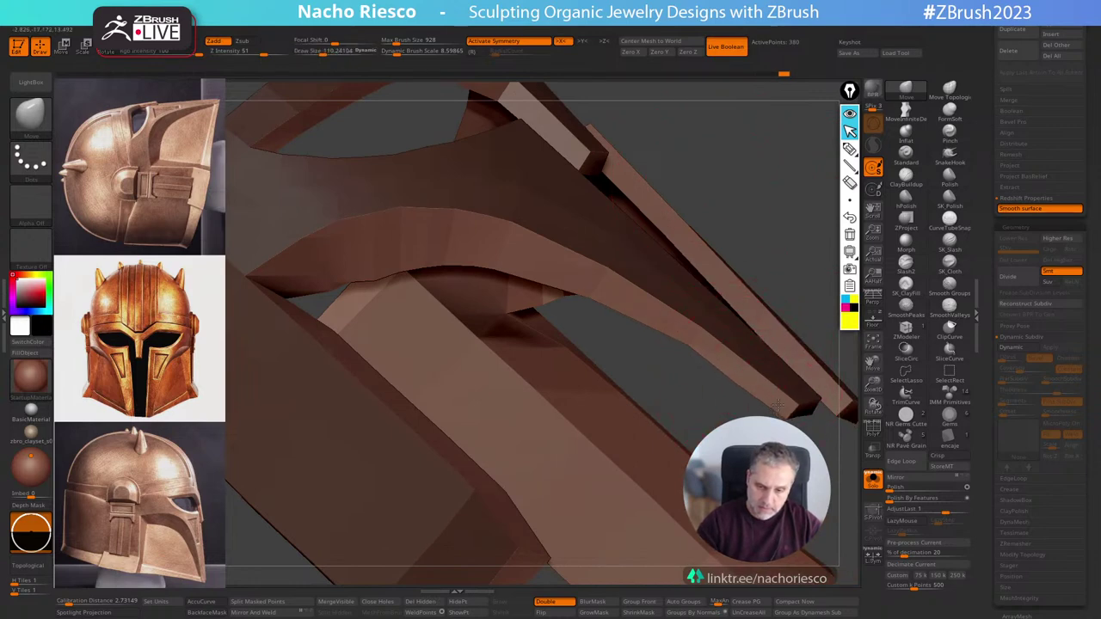
Pull out the inner corner of the cheek opening where the arch meets the rear side strip, using the Move brush.
{"action": "left_click_drag", "start_coordinate": [782, 282], "coordinate": [602, 289]}
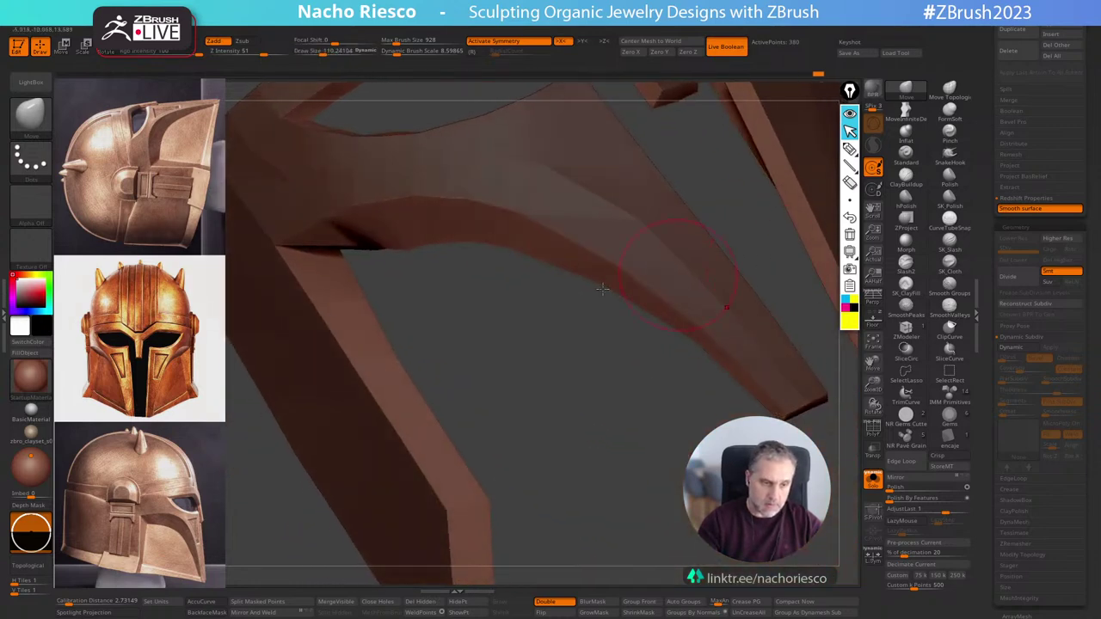
{"action": "left_click_drag", "start_coordinate": [336, 253], "coordinate": [346, 268]}
{"action": "mouse_move", "coordinate": [381, 299]}
{"action": "left_mouse_down"}
{"action": "mouse_move", "coordinate": [435, 277]}
{"action": "mouse_move", "coordinate": [402, 247]}
{"action": "left_mouse_up"}
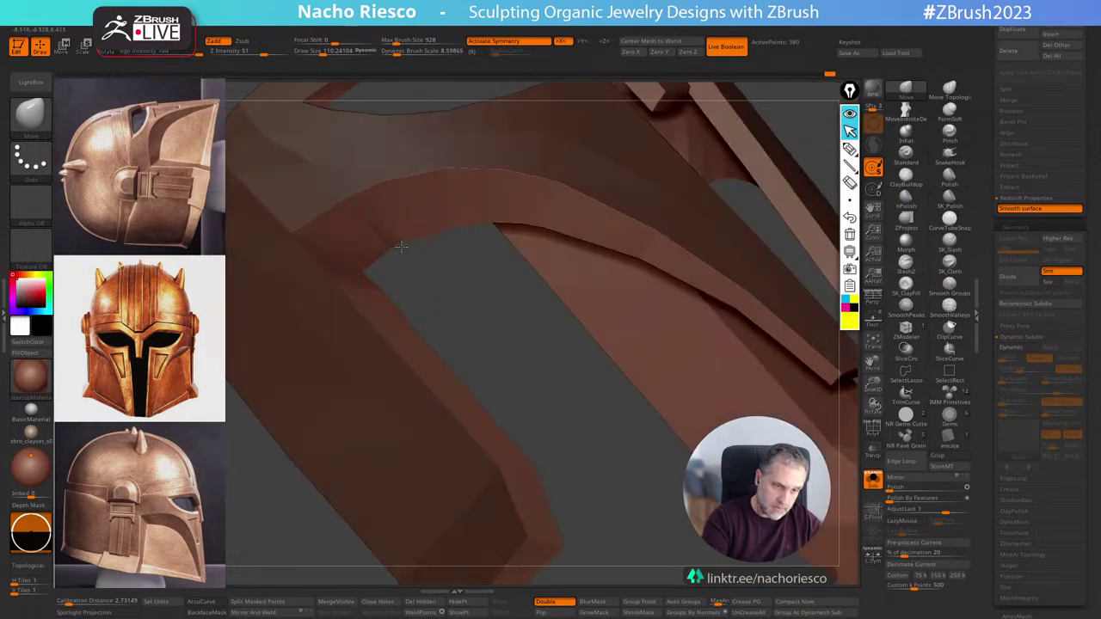
{"action": "left_click_drag", "start_coordinate": [487, 319], "coordinate": [459, 398]}
{"action": "mouse_move", "coordinate": [386, 369]}
{"action": "left_mouse_down"}
{"action": "mouse_move", "coordinate": [516, 376]}
{"action": "mouse_move", "coordinate": [497, 326]}
{"action": "mouse_move", "coordinate": [565, 337]}
{"action": "left_mouse_up"}
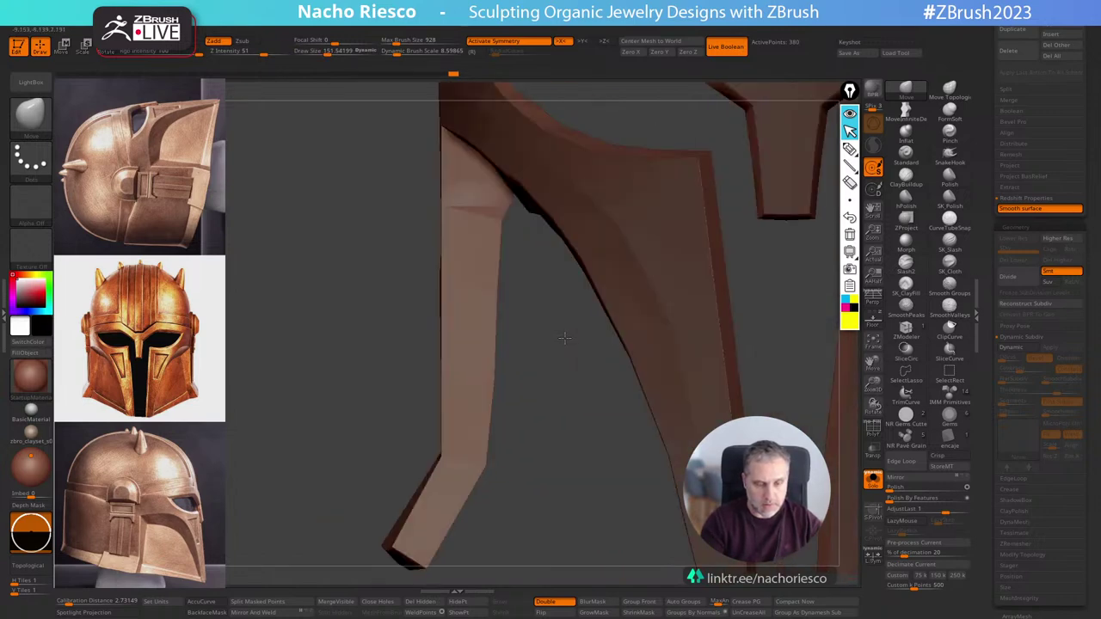
Widen the rear side strip and straighten its inner edge down to the angled end with the Move brush.
{"action": "left_click_drag", "start_coordinate": [578, 394], "coordinate": [550, 310]}
{"action": "key", "text": "s"}
{"action": "mouse_move", "coordinate": [526, 212]}
{"action": "left_mouse_down"}
{"action": "mouse_move", "coordinate": [544, 181]}
{"action": "mouse_move", "coordinate": [570, 183]}
{"action": "mouse_move", "coordinate": [698, 378]}
{"action": "left_mouse_up"}
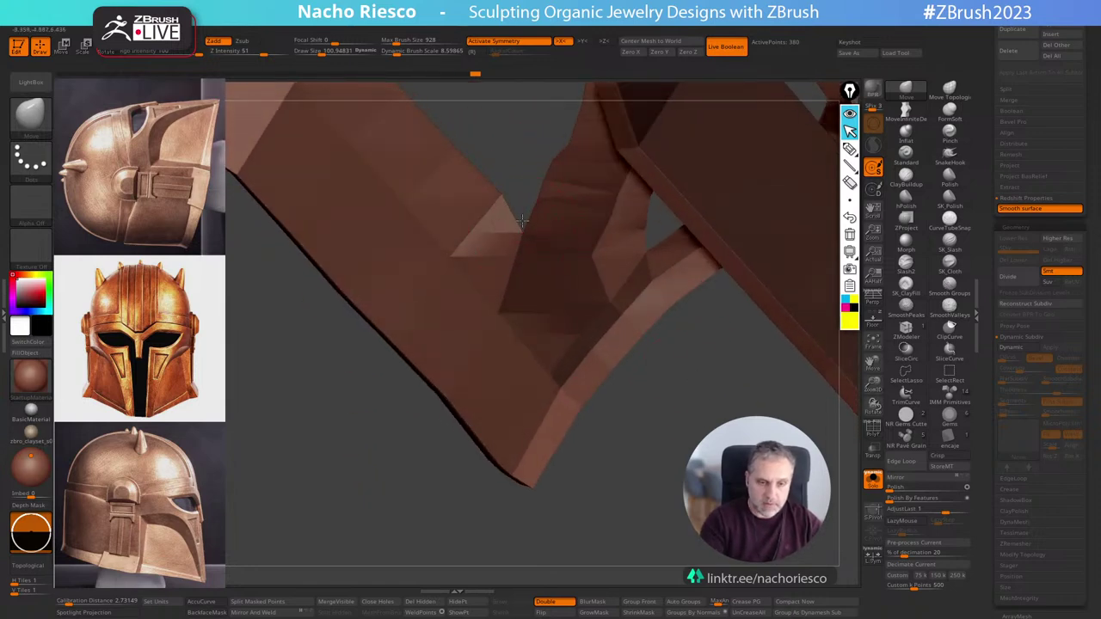
{"action": "mouse_move", "coordinate": [610, 378]}
{"action": "left_mouse_down"}
{"action": "mouse_move", "coordinate": [525, 240]}
{"action": "mouse_move", "coordinate": [499, 319]}
{"action": "left_mouse_up"}
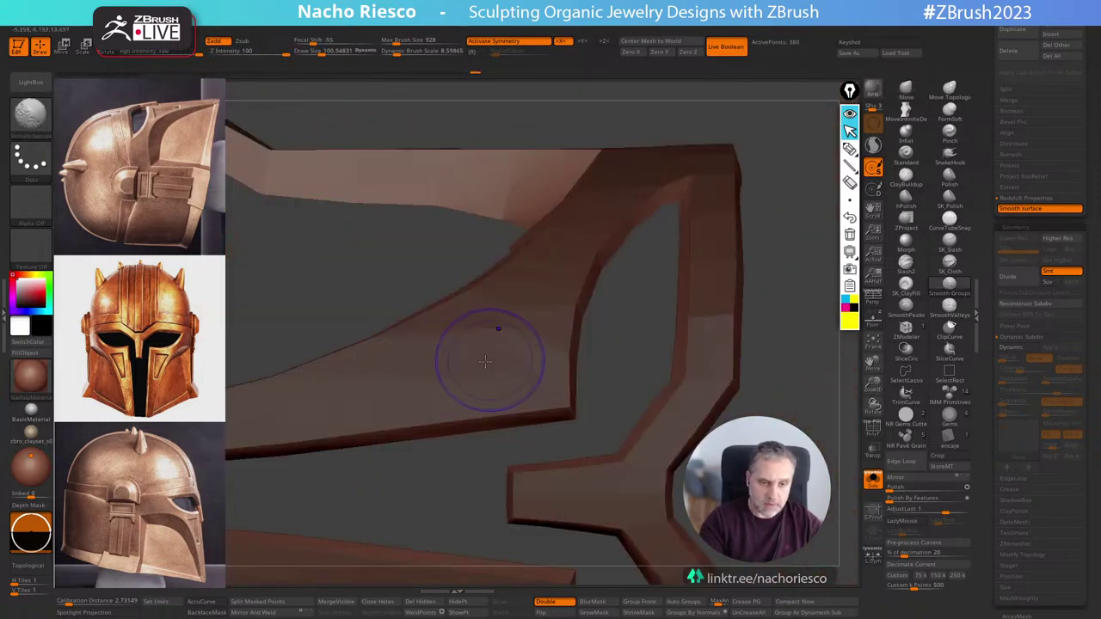
{"action": "left_click_drag", "start_coordinate": [369, 256], "coordinate": [598, 385]}
{"action": "key", "text": "s"}
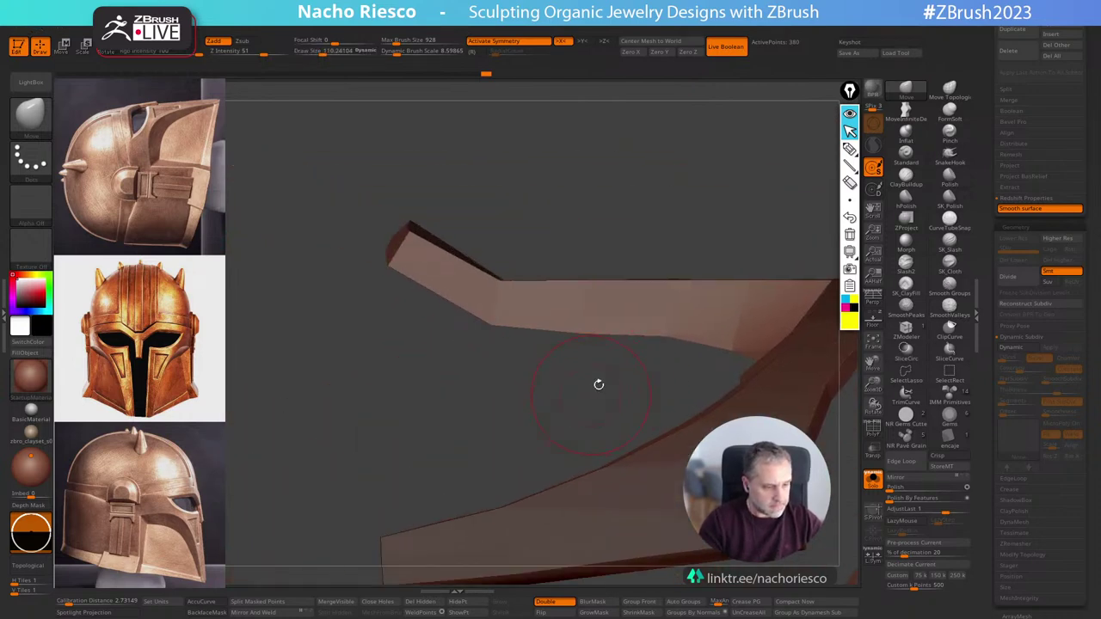
{"action": "left_click_drag", "start_coordinate": [653, 338], "coordinate": [663, 351]}
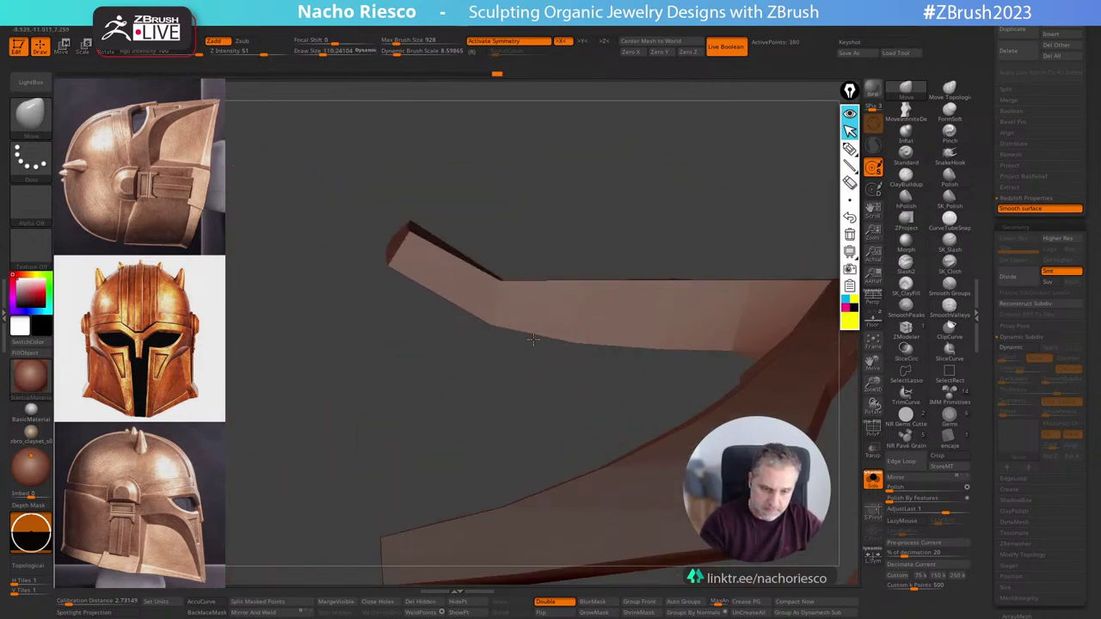
{"action": "left_click_drag", "start_coordinate": [533, 340], "coordinate": [422, 294]}
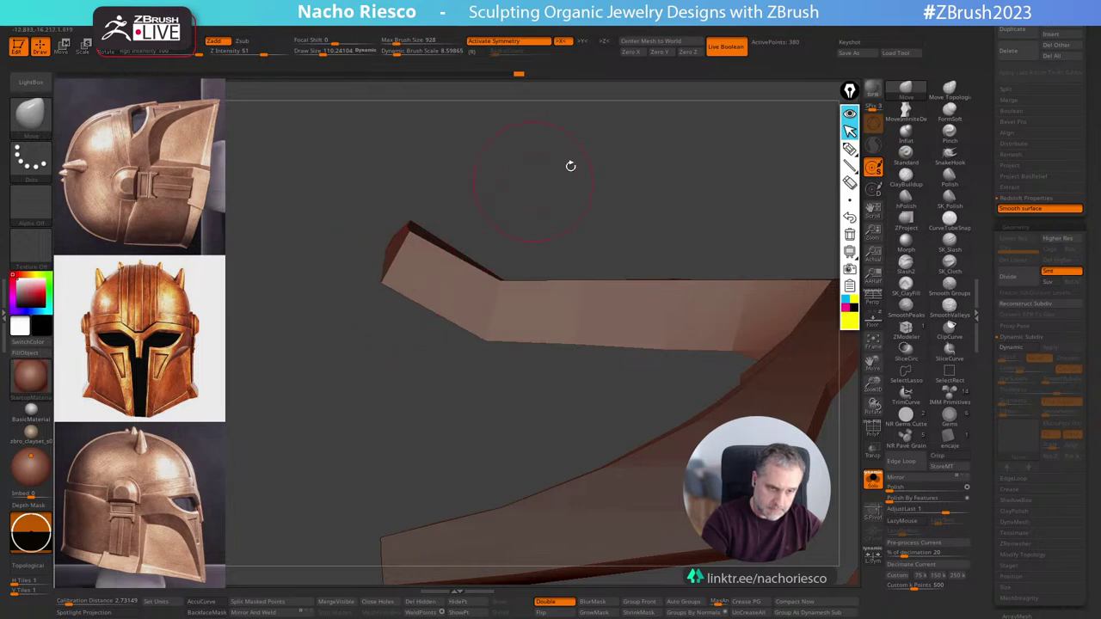
Refine the inner corner between the side strip and the arch using a smaller Move brush.
{"action": "mouse_move", "coordinate": [570, 166]}
{"action": "left_mouse_down"}
{"action": "mouse_move", "coordinate": [717, 181]}
{"action": "mouse_move", "coordinate": [699, 236]}
{"action": "mouse_move", "coordinate": [707, 206]}
{"action": "left_mouse_up"}
{"action": "key", "text": "bracketleft"}
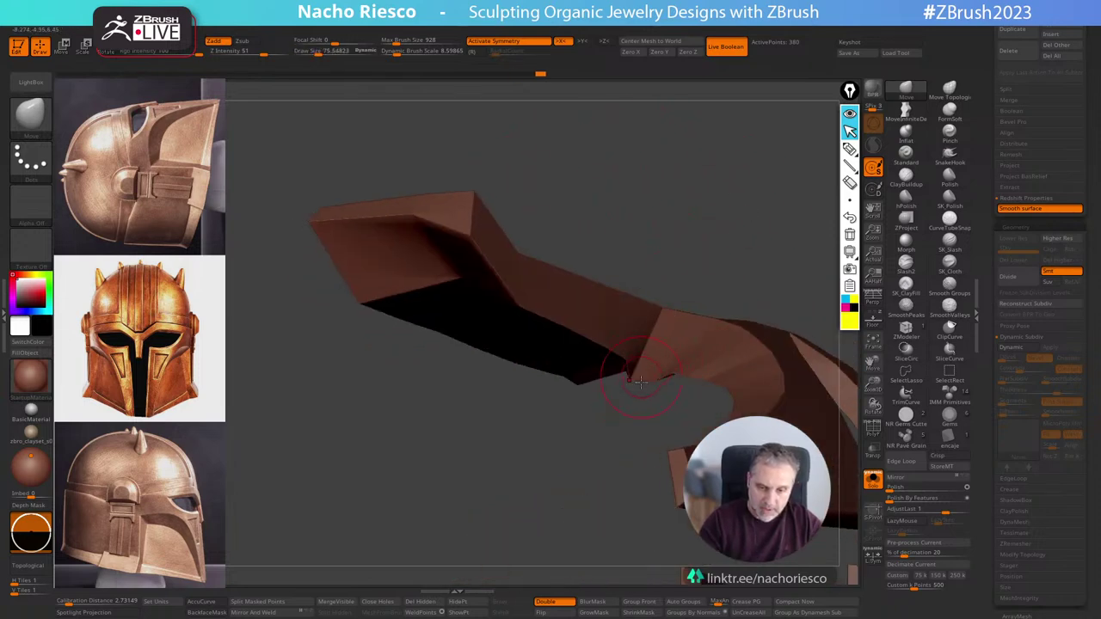
{"action": "left_click_drag", "start_coordinate": [641, 382], "coordinate": [630, 384]}
{"action": "mouse_move", "coordinate": [736, 279]}
{"action": "left_mouse_down"}
{"action": "mouse_move", "coordinate": [658, 387]}
{"action": "mouse_move", "coordinate": [704, 404]}
{"action": "mouse_move", "coordinate": [725, 398]}
{"action": "mouse_move", "coordinate": [645, 404]}
{"action": "left_mouse_up"}
Show the polyframe and adjust the edge points along the inside of the arch over the cheek opening.
{"action": "left_click", "coordinate": [872, 427]}
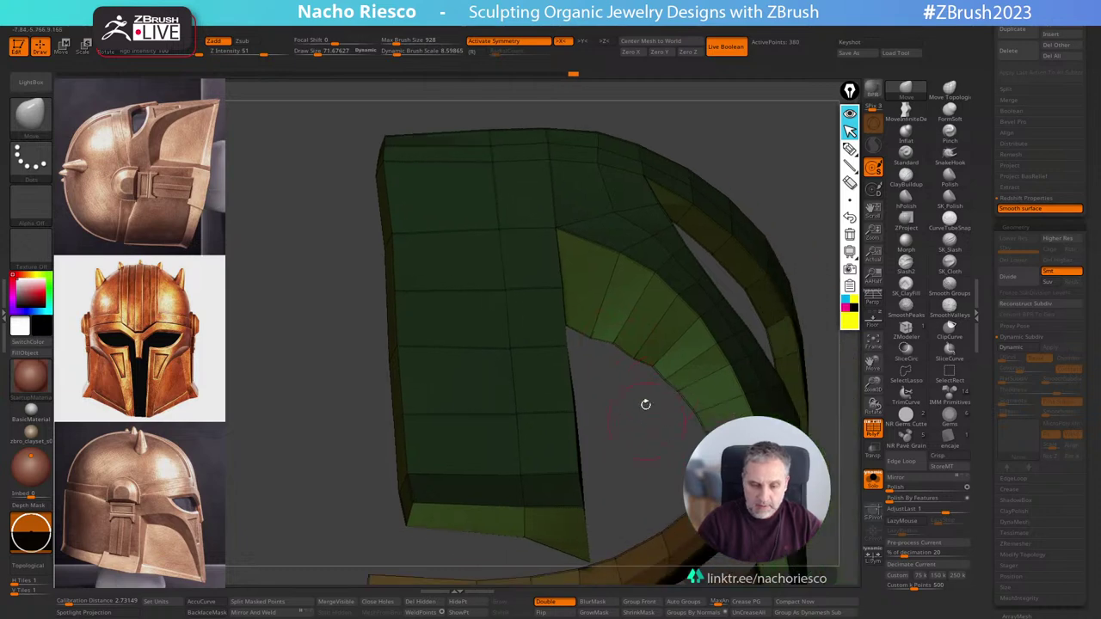
{"action": "left_click_drag", "start_coordinate": [844, 380], "coordinate": [949, 288]}
{"action": "left_click_drag", "start_coordinate": [646, 432], "coordinate": [608, 419]}
{"action": "left_click", "coordinate": [897, 499]}
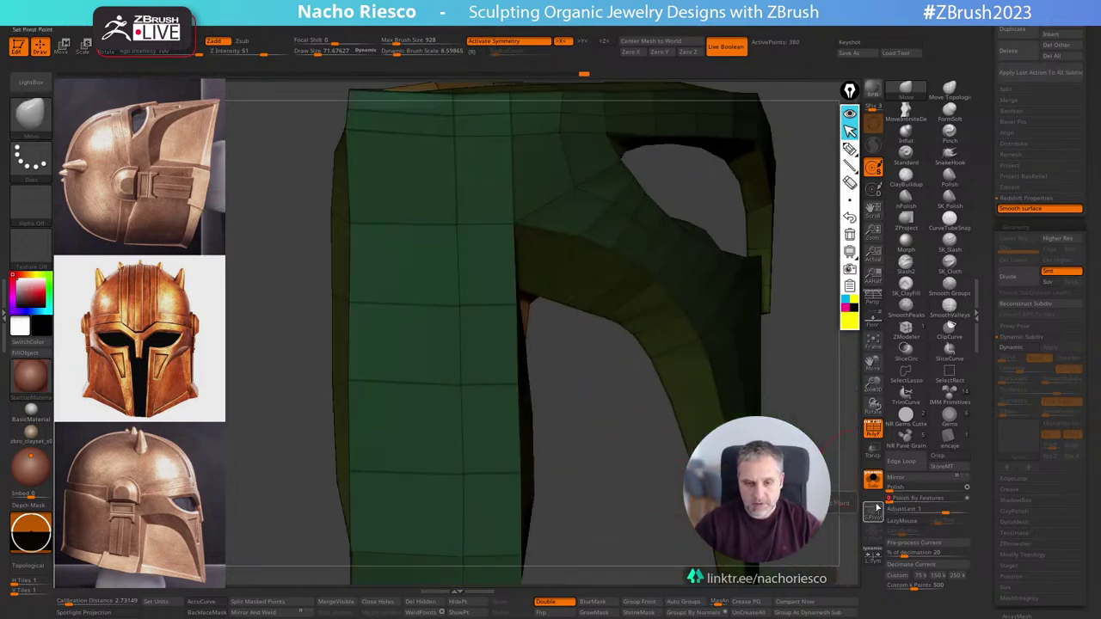
{"action": "key", "text": "ctrl+z"}
{"action": "left_click_drag", "start_coordinate": [835, 462], "coordinate": [809, 370]}
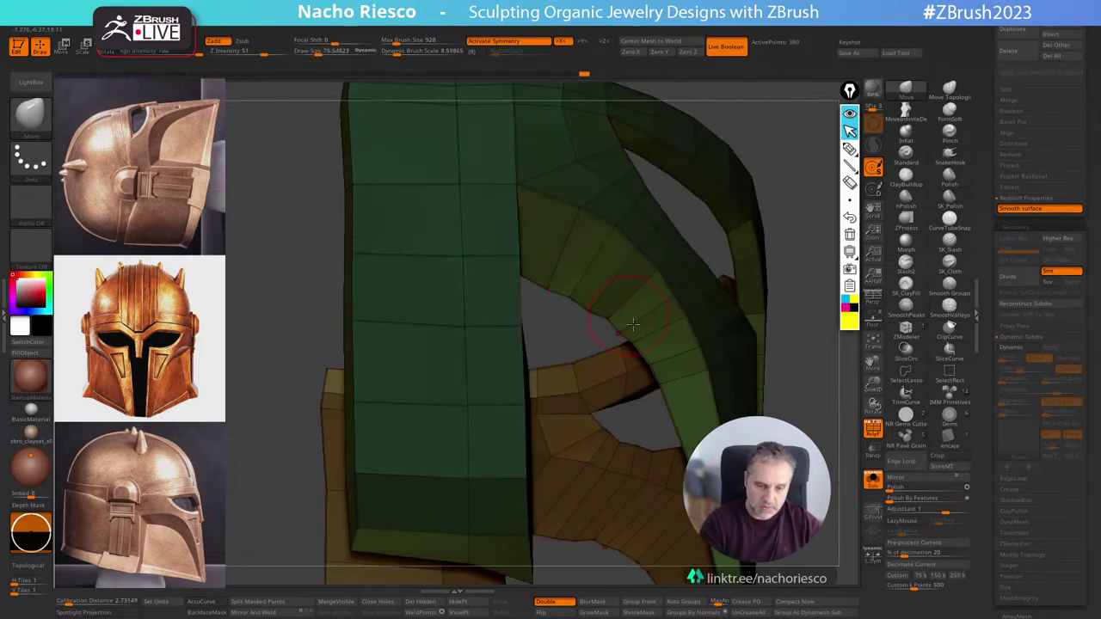
{"action": "key", "text": "s"}
{"action": "mouse_move", "coordinate": [633, 324]}
{"action": "left_mouse_down"}
{"action": "mouse_move", "coordinate": [624, 321]}
{"action": "mouse_move", "coordinate": [663, 472]}
{"action": "mouse_move", "coordinate": [607, 490]}
{"action": "mouse_move", "coordinate": [625, 475]}
{"action": "mouse_move", "coordinate": [632, 430]}
{"action": "mouse_move", "coordinate": [725, 430]}
{"action": "left_mouse_up"}
Enlarge the Move brush to about 169 and nudge the bend of the side strip slightly inward in front view.
{"action": "key", "text": "s"}
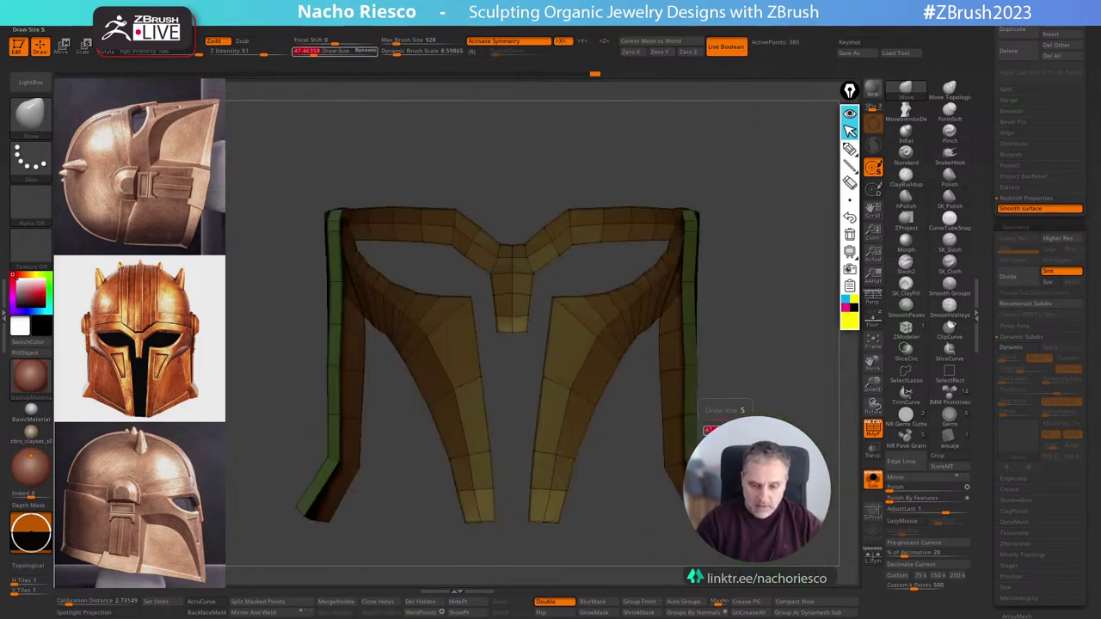
{"action": "left_click", "coordinate": [685, 367]}
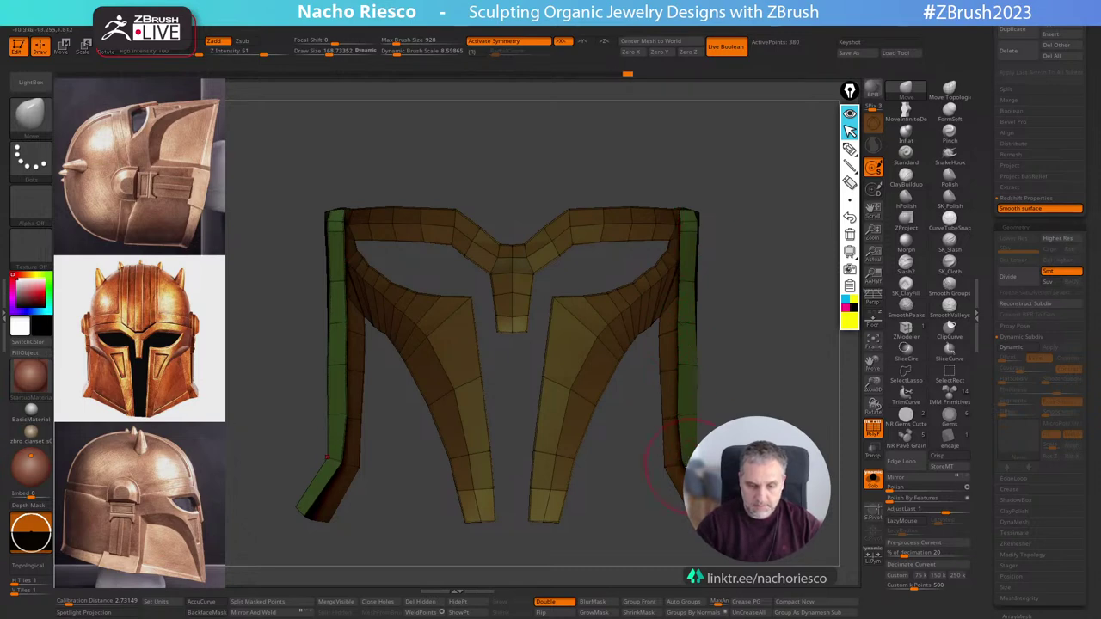
{"action": "left_click_drag", "start_coordinate": [695, 464], "coordinate": [691, 465]}
Examine the faceplate's side strip and arch from several angles, with the polyframe shown and hidden.
{"action": "mouse_move", "coordinate": [731, 486]}
{"action": "left_mouse_down"}
{"action": "mouse_move", "coordinate": [817, 514]}
{"action": "mouse_move", "coordinate": [595, 502]}
{"action": "left_mouse_up"}
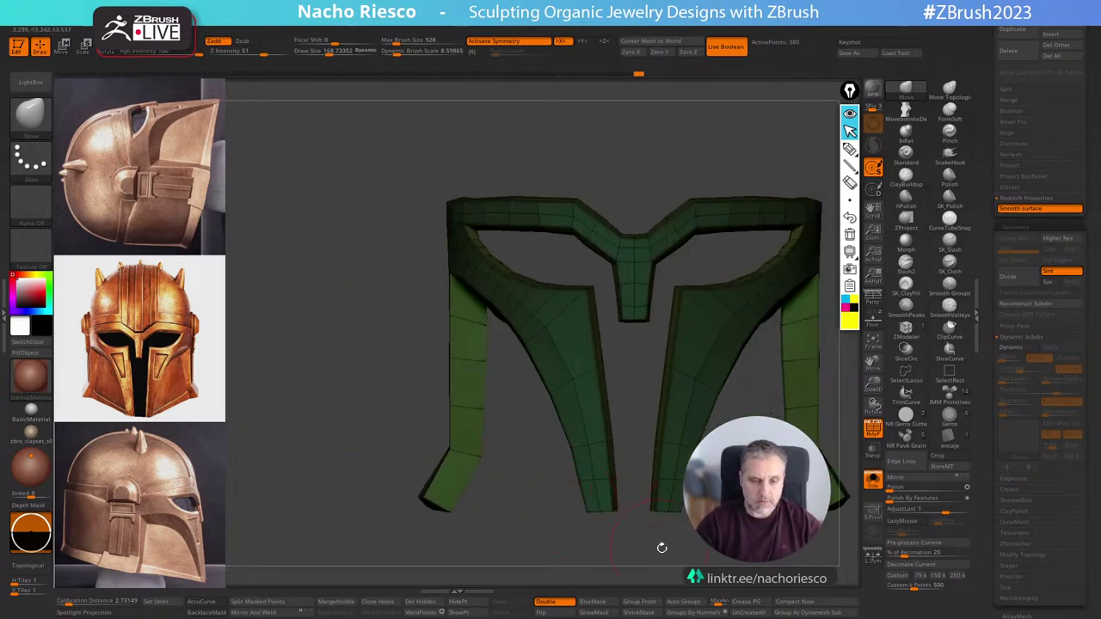
{"action": "left_click_drag", "start_coordinate": [686, 555], "coordinate": [735, 499]}
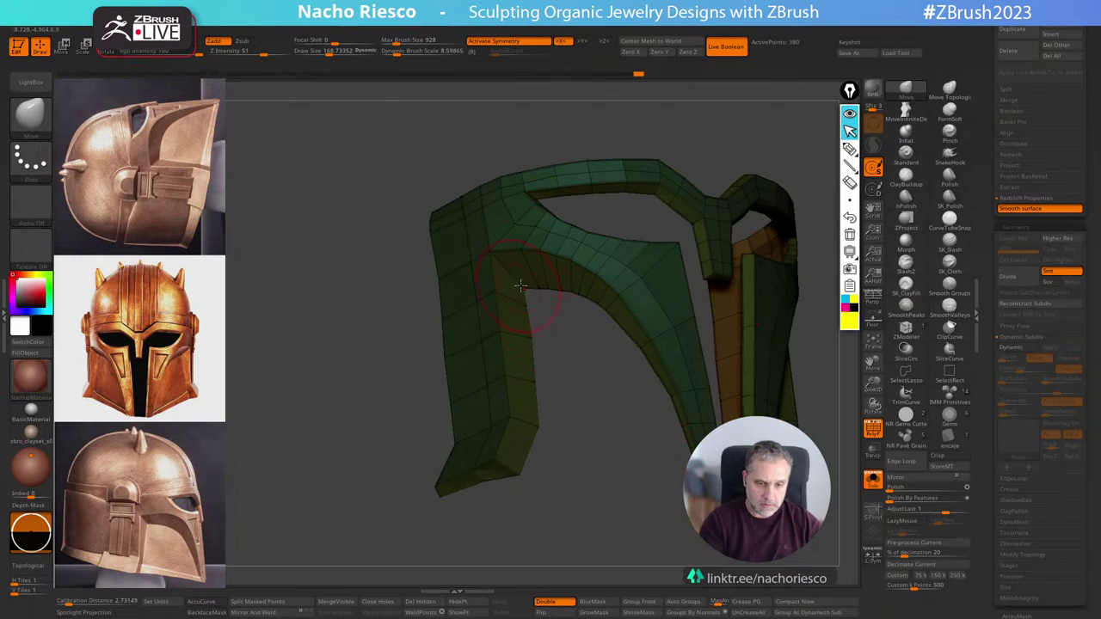
{"action": "left_click_drag", "start_coordinate": [547, 325], "coordinate": [645, 444]}
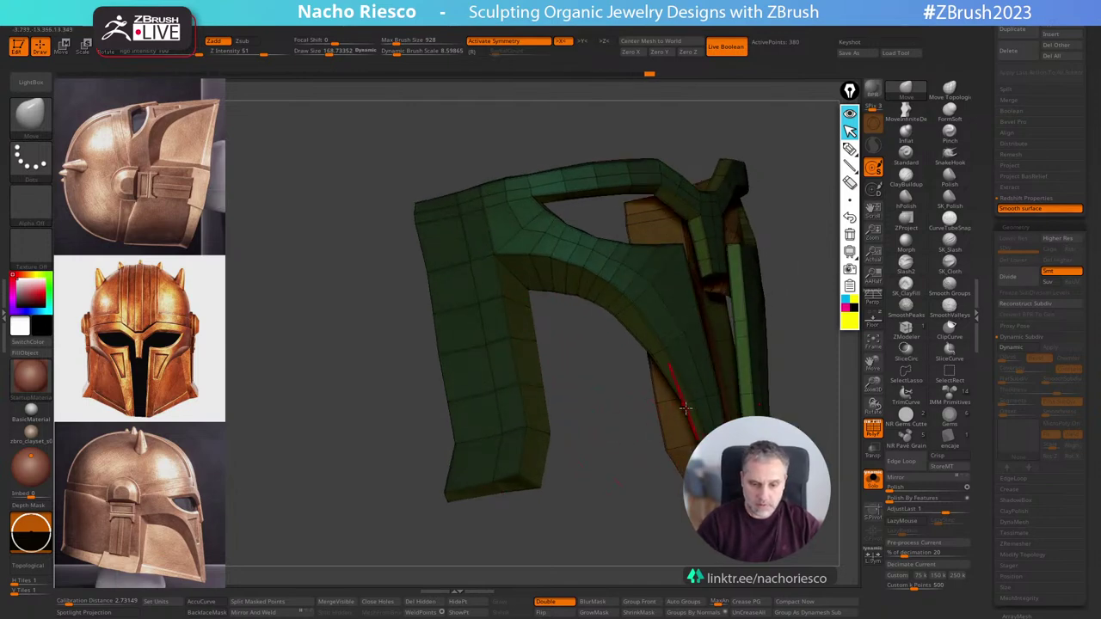
{"action": "left_click_drag", "start_coordinate": [626, 492], "coordinate": [701, 516]}
{"action": "left_click", "coordinate": [879, 436]}
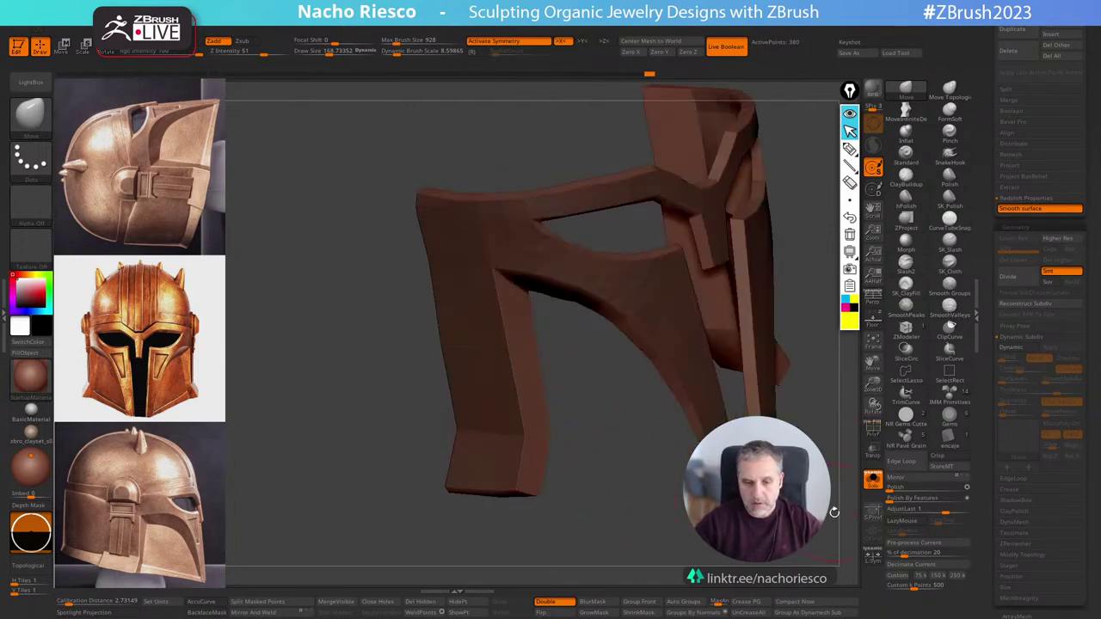
{"action": "left_click_drag", "start_coordinate": [833, 511], "coordinate": [782, 537], "text": "shift"}
{"action": "left_click_drag", "start_coordinate": [782, 537], "coordinate": [740, 524]}
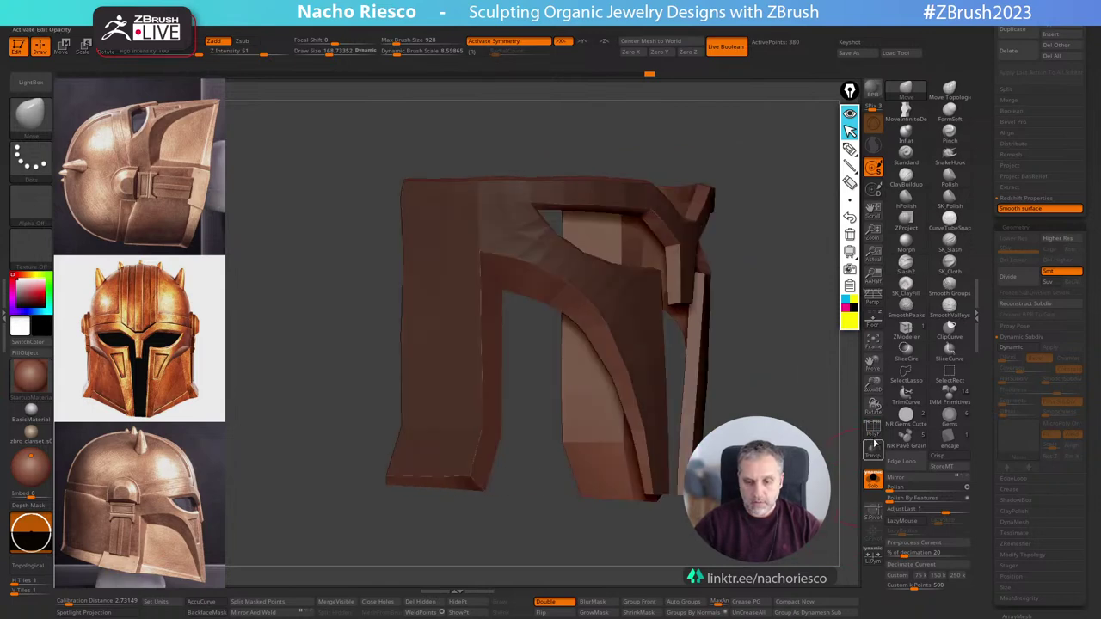
{"action": "left_click", "coordinate": [871, 428]}
{"action": "mouse_move", "coordinate": [828, 455]}
{"action": "left_mouse_down"}
{"action": "mouse_move", "coordinate": [838, 430]}
{"action": "mouse_move", "coordinate": [832, 449]}
{"action": "left_mouse_up"}
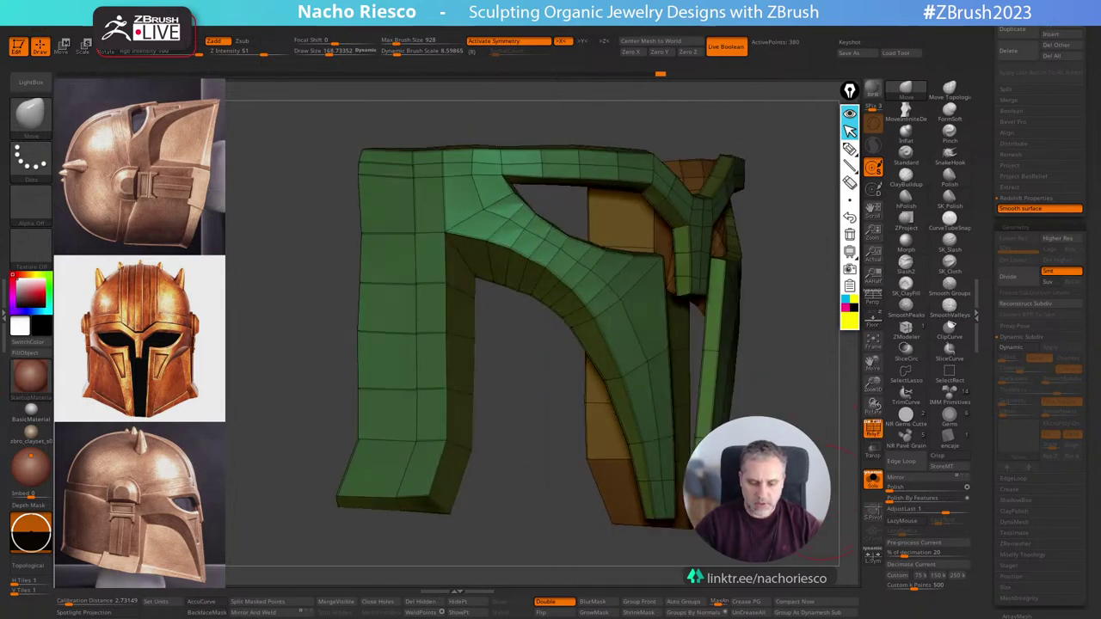
Assign polygroups by normals, undo the first grouping and regroup with an adjusted maximum angle.
{"action": "left_click", "coordinate": [707, 614]}
{"action": "left_click_drag", "start_coordinate": [738, 526], "coordinate": [784, 509]}
{"action": "key", "text": "ctrl+z"}
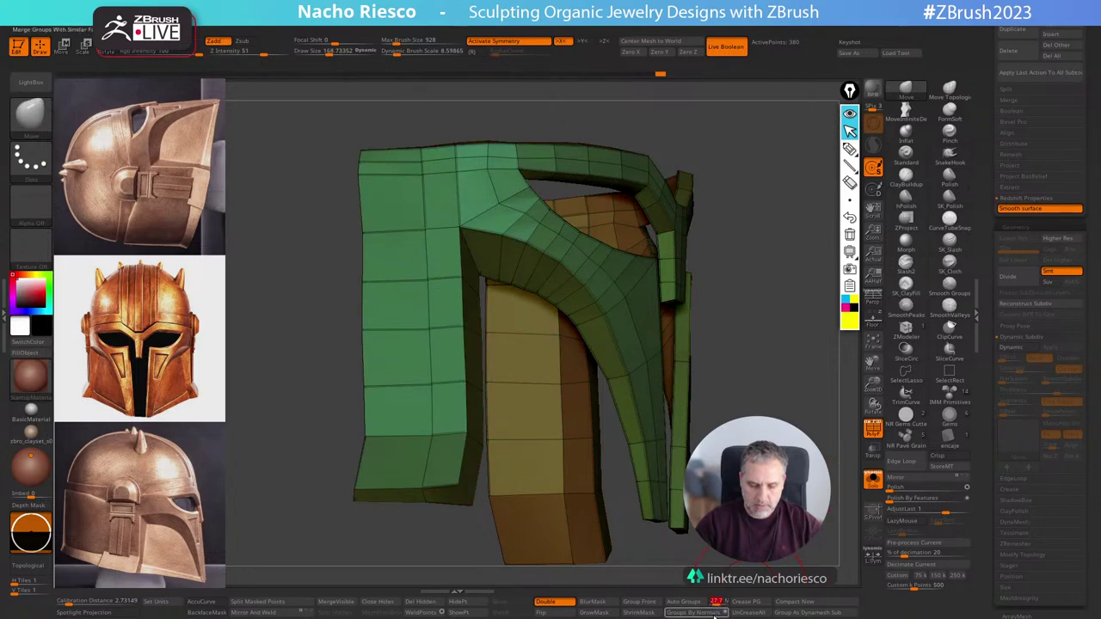
{"action": "left_click", "coordinate": [714, 615]}
{"action": "left_click_drag", "start_coordinate": [727, 551], "coordinate": [656, 542]}
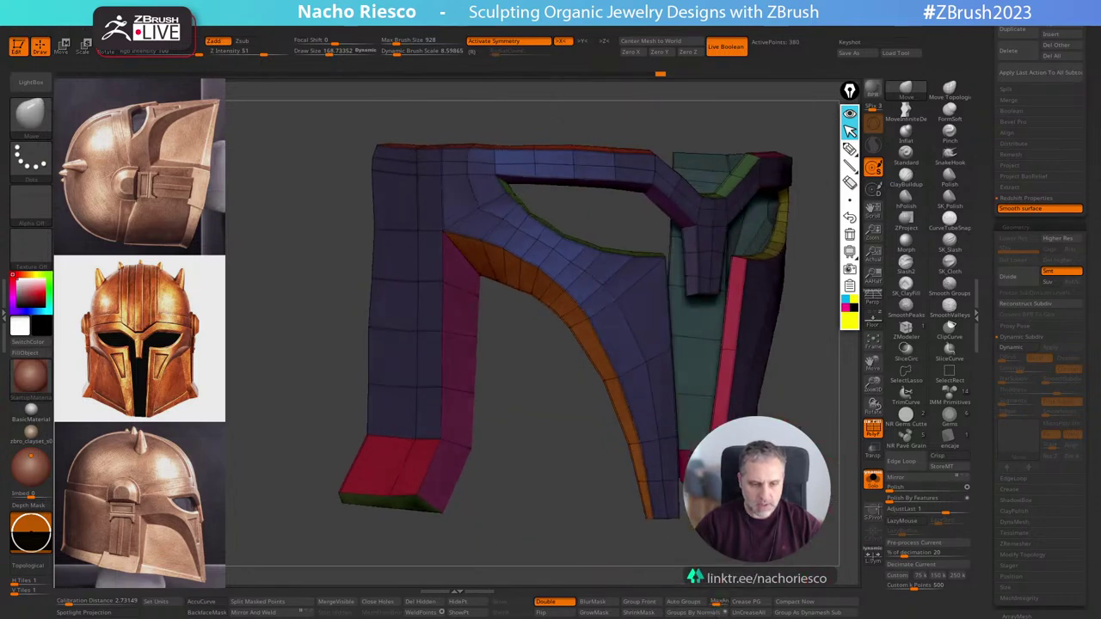
Enable Dynamic Subdivision on the faceplate and set its thickness to 0.
{"action": "left_click_drag", "start_coordinate": [787, 514], "coordinate": [782, 546]}
{"action": "left_click_drag", "start_coordinate": [827, 482], "coordinate": [822, 528], "text": "alt"}
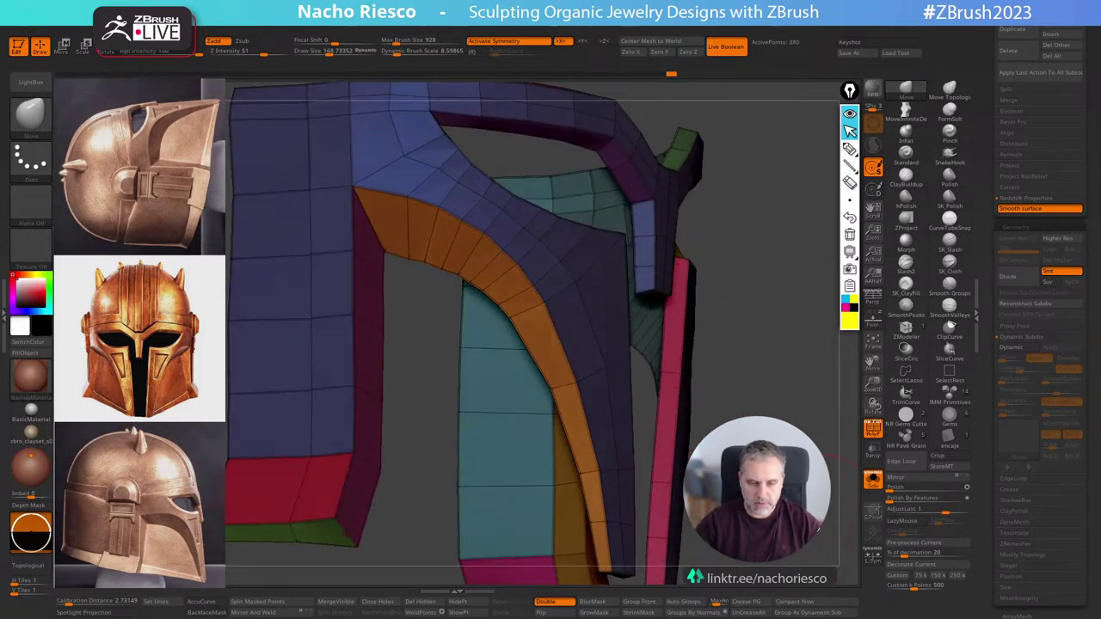
{"action": "left_click", "coordinate": [1020, 350]}
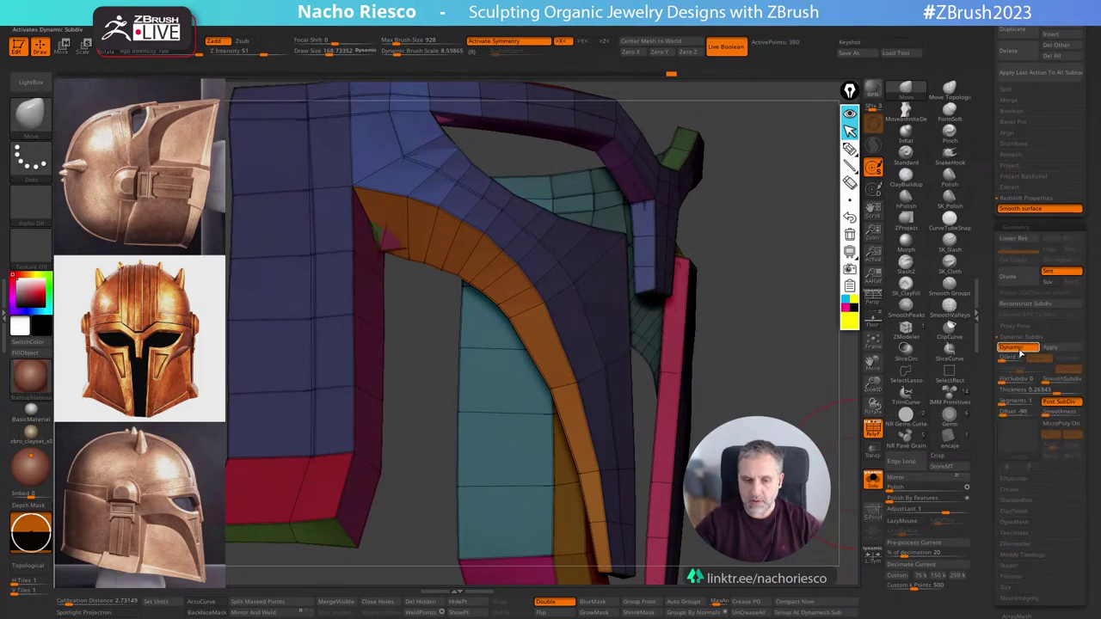
{"action": "left_click_drag", "start_coordinate": [1050, 391], "coordinate": [965, 405]}
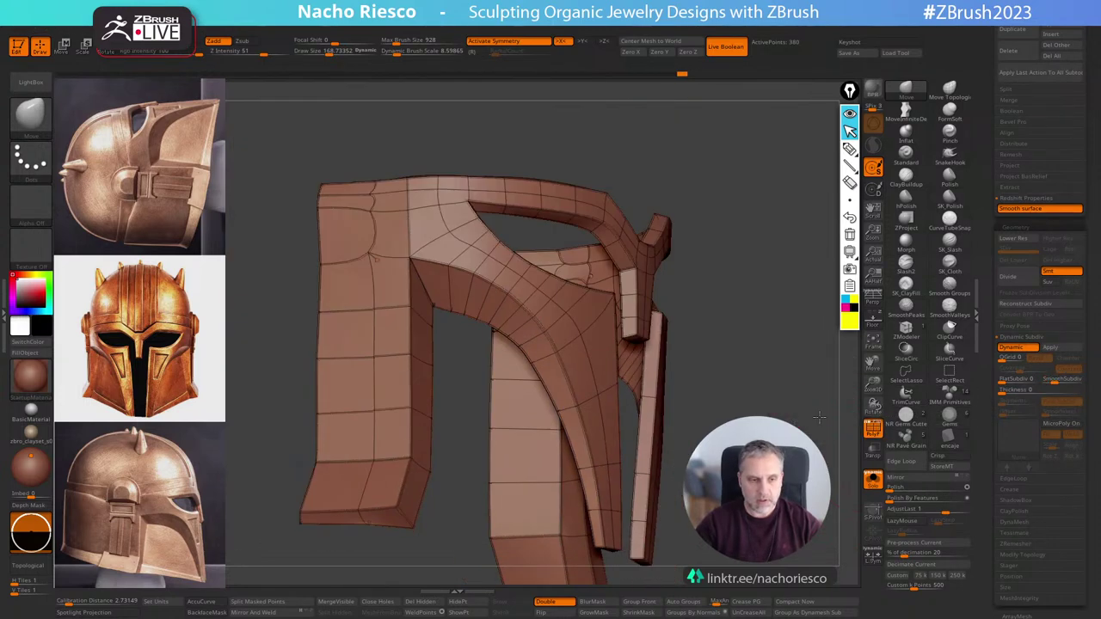
Inspect the subdivided faceplate with and without the polyframe, and turn Dynamic Subdivision off.
{"action": "left_click_drag", "start_coordinate": [818, 417], "coordinate": [821, 401], "text": "alt"}
{"action": "left_click", "coordinate": [873, 429]}
{"action": "left_click_drag", "start_coordinate": [835, 450], "coordinate": [873, 430]}
{"action": "left_click", "coordinate": [873, 428]}
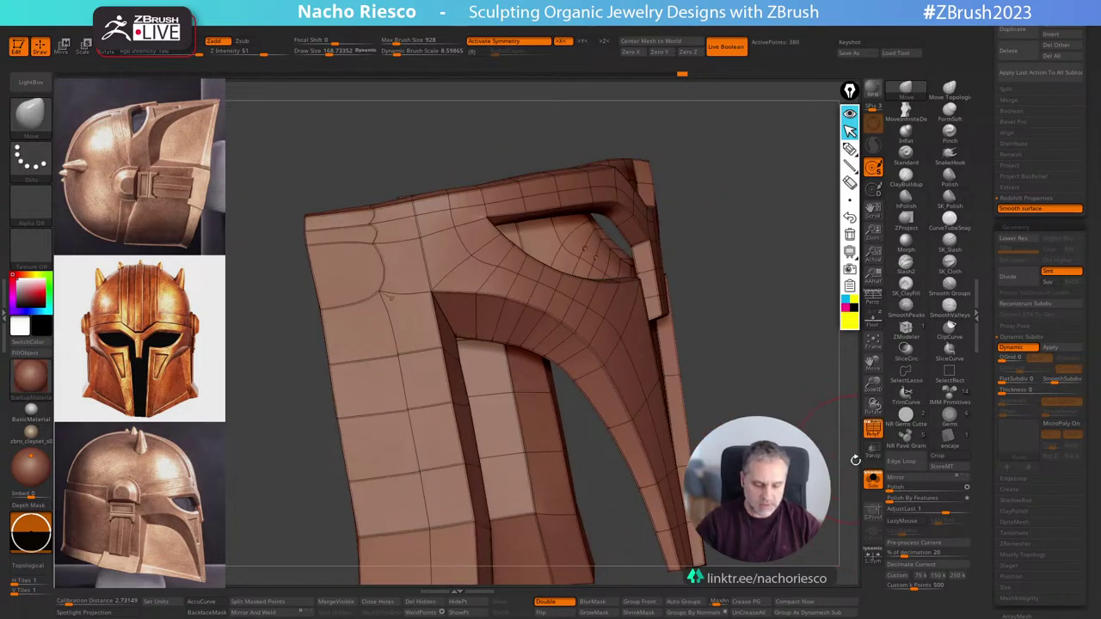
{"action": "key", "text": "shift+d"}
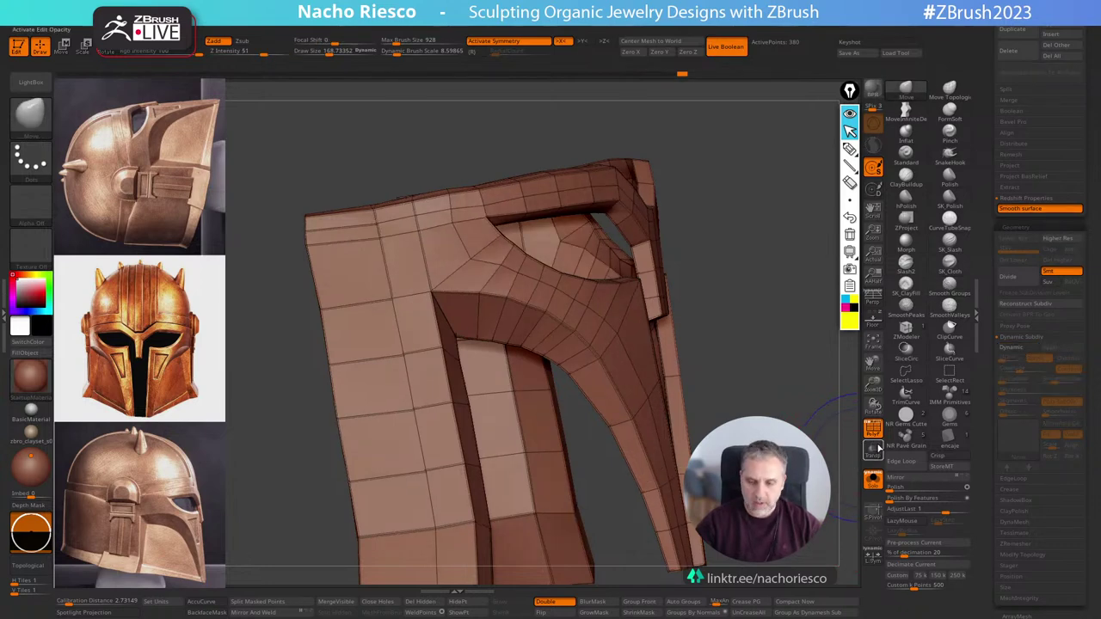
{"action": "left_click", "coordinate": [873, 428]}
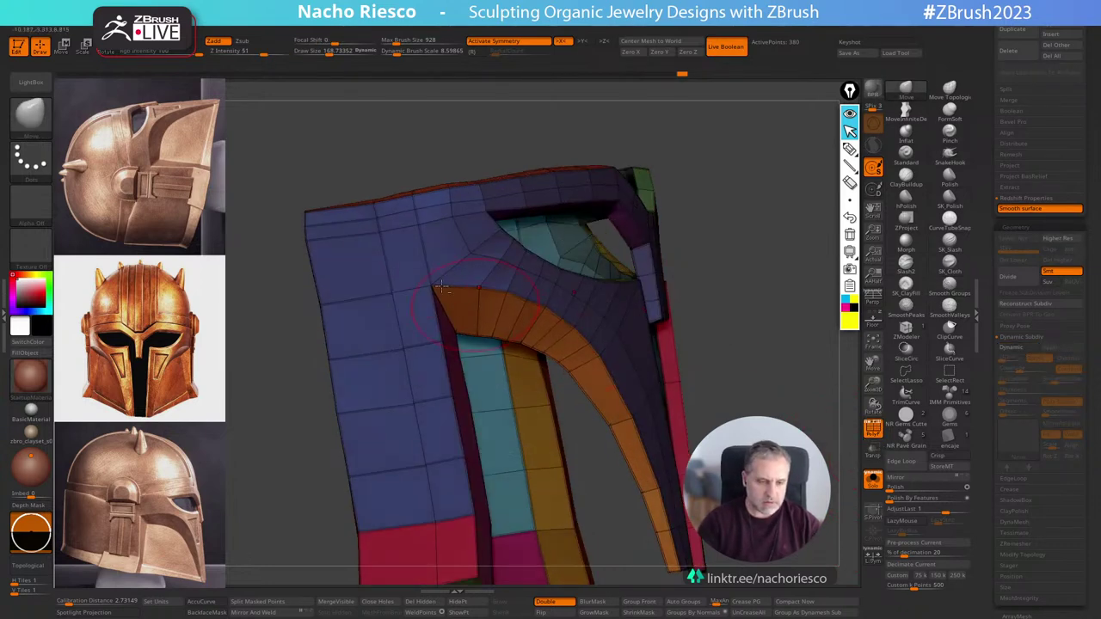
Examine the faceplate's eye corner, arch and side strip with the dynamic subdivision preview and with the polyframe hidden.
{"action": "right_click_drag", "start_coordinate": [441, 286], "coordinate": [447, 305], "text": "ctrl"}
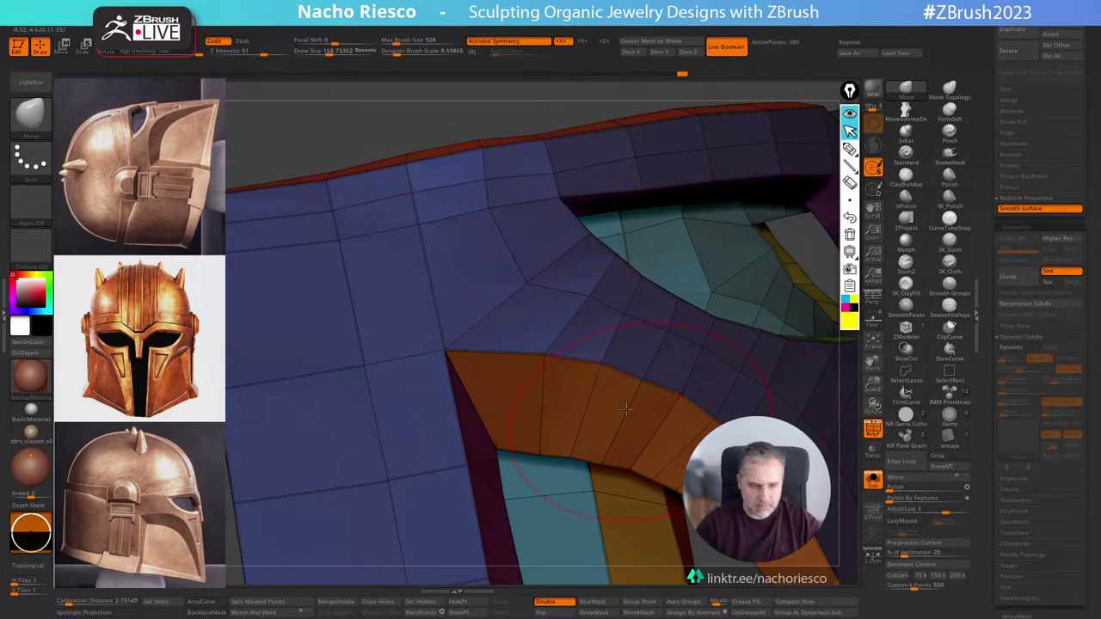
{"action": "right_click_drag", "start_coordinate": [625, 410], "coordinate": [823, 529]}
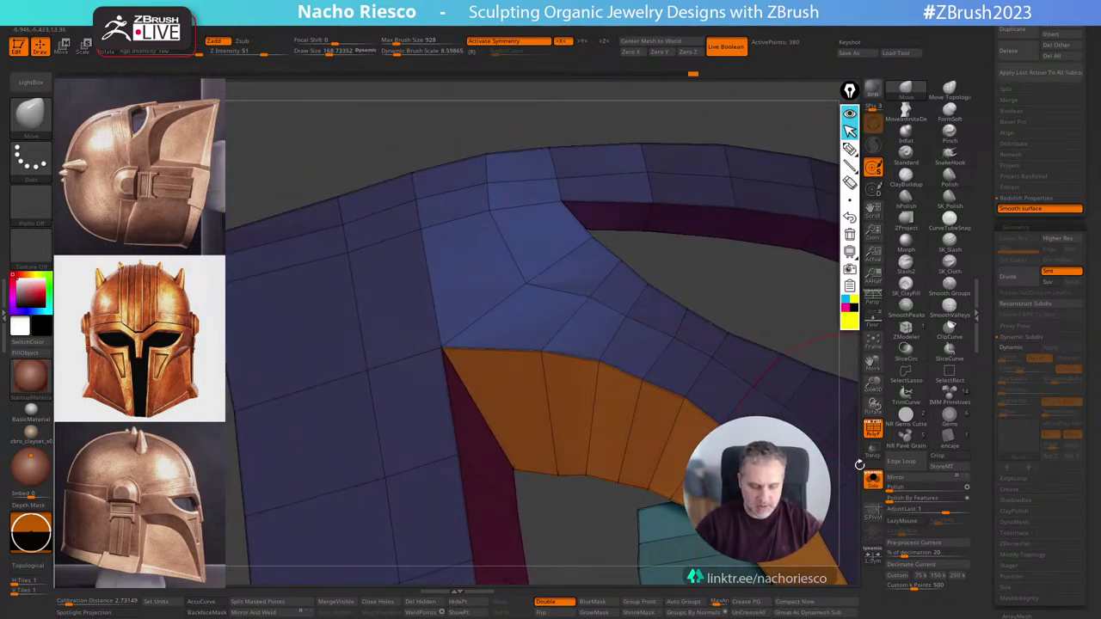
{"action": "key", "text": "d"}
{"action": "left_click", "coordinate": [564, 204]}
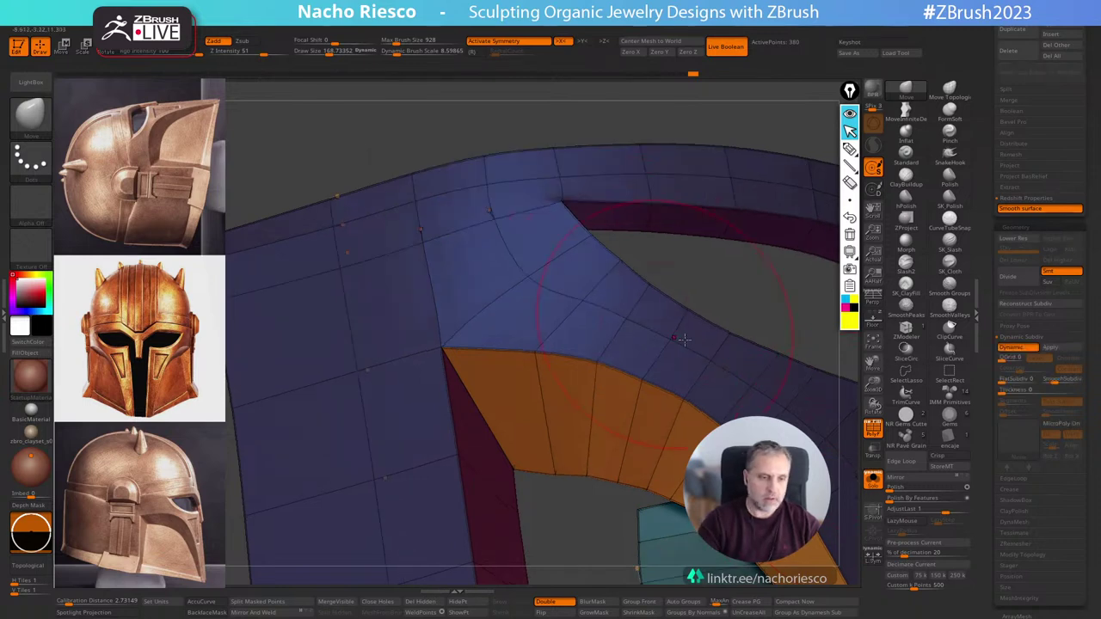
{"action": "left_click", "coordinate": [877, 436]}
{"action": "right_click_drag", "start_coordinate": [835, 435], "coordinate": [634, 168], "text": "ctrl"}
{"action": "left_click_drag", "start_coordinate": [634, 167], "coordinate": [819, 404]}
{"action": "left_click_drag", "start_coordinate": [495, 431], "coordinate": [469, 285]}
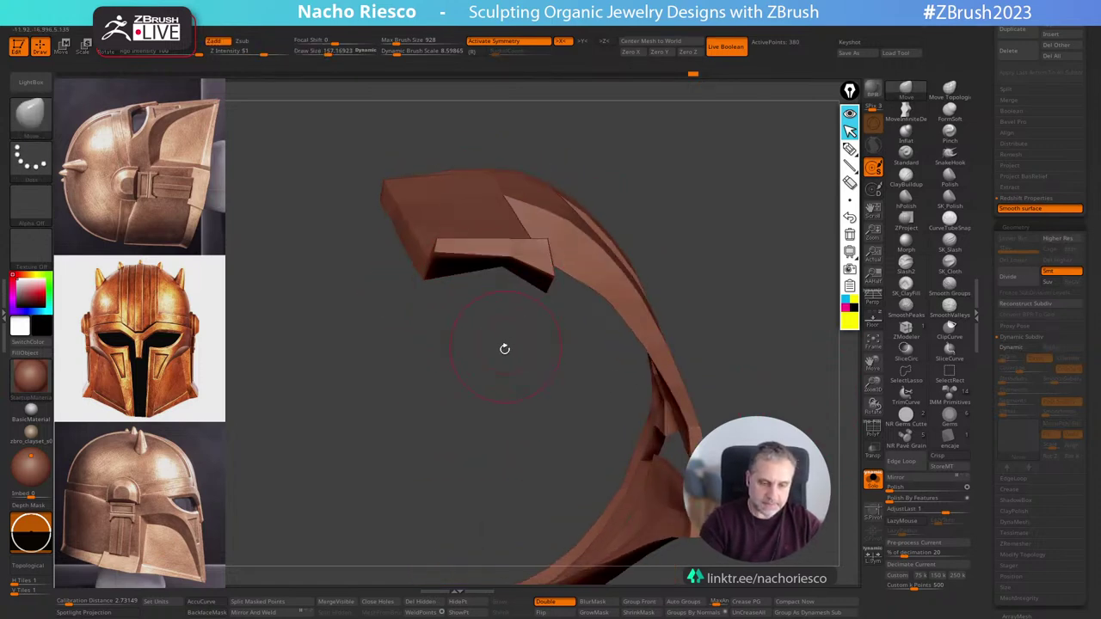
{"action": "mouse_move", "coordinate": [504, 349]}
{"action": "left_mouse_down"}
{"action": "mouse_move", "coordinate": [544, 424]}
{"action": "mouse_move", "coordinate": [546, 459]}
{"action": "left_mouse_up"}
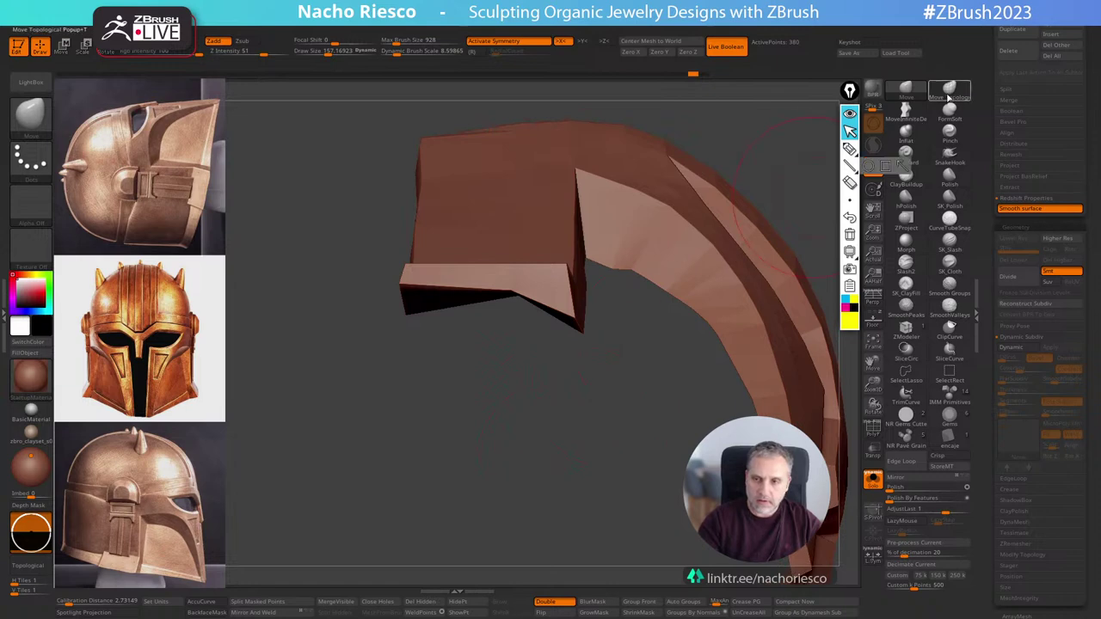
Try to flatten the side strip's bottom edge with a smaller Move Topological brush.
{"action": "left_click", "coordinate": [949, 91]}
{"action": "key", "text": "s"}
{"action": "left_click_drag", "start_coordinate": [505, 301], "coordinate": [492, 302]}
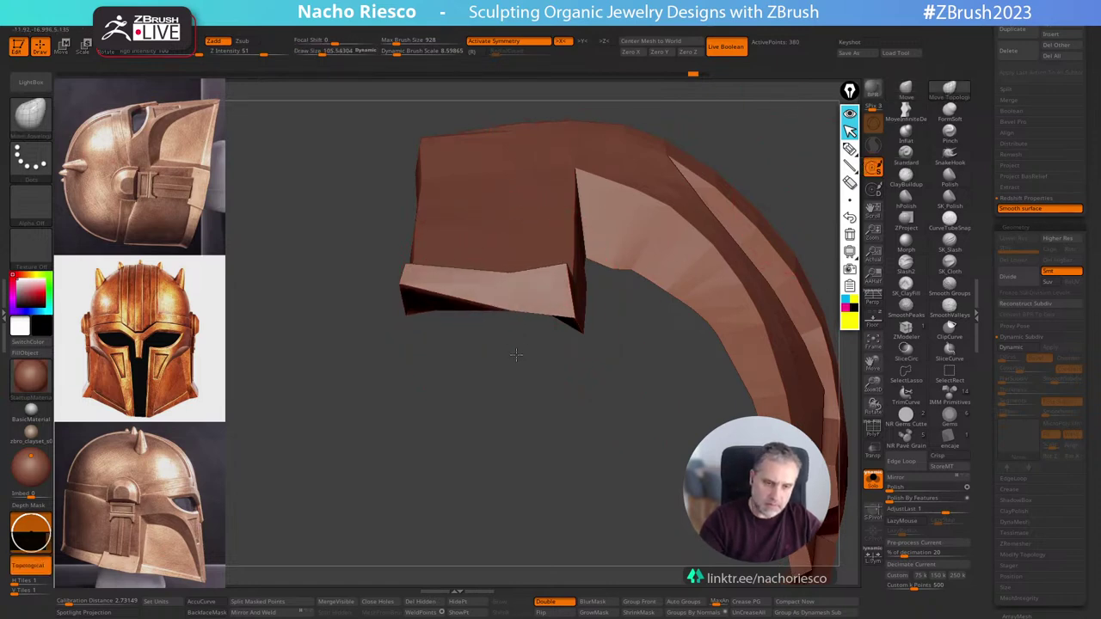
{"action": "left_click_drag", "start_coordinate": [516, 354], "coordinate": [662, 366]}
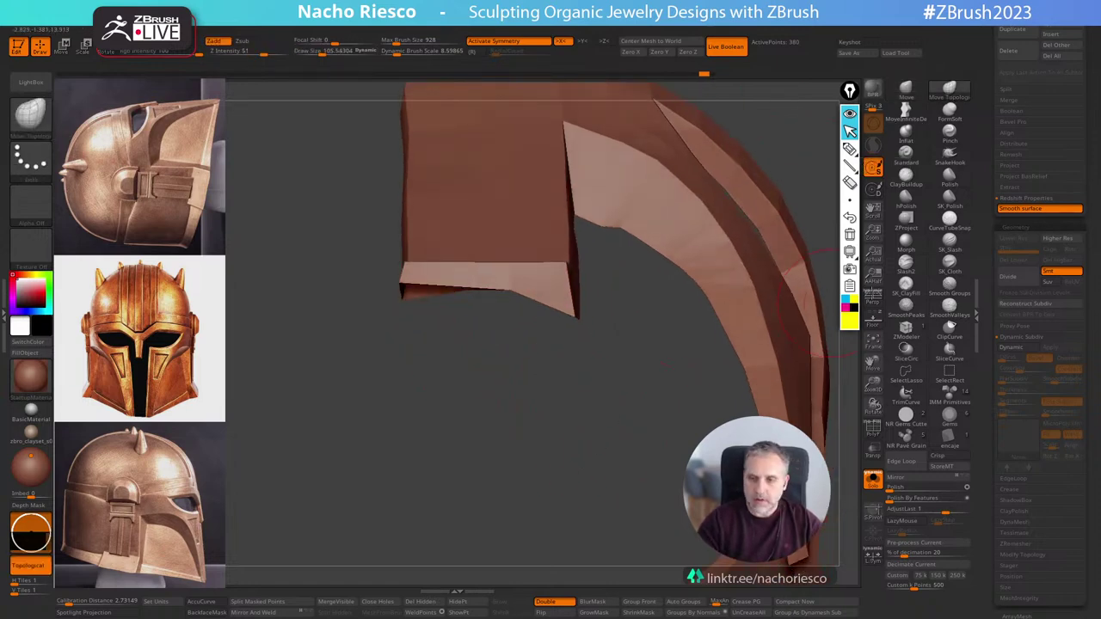
Mask the side strip's broad face and pull its bottom edge straighter with the Move brush.
{"action": "left_click", "coordinate": [907, 329]}
{"action": "key", "text": "w"}
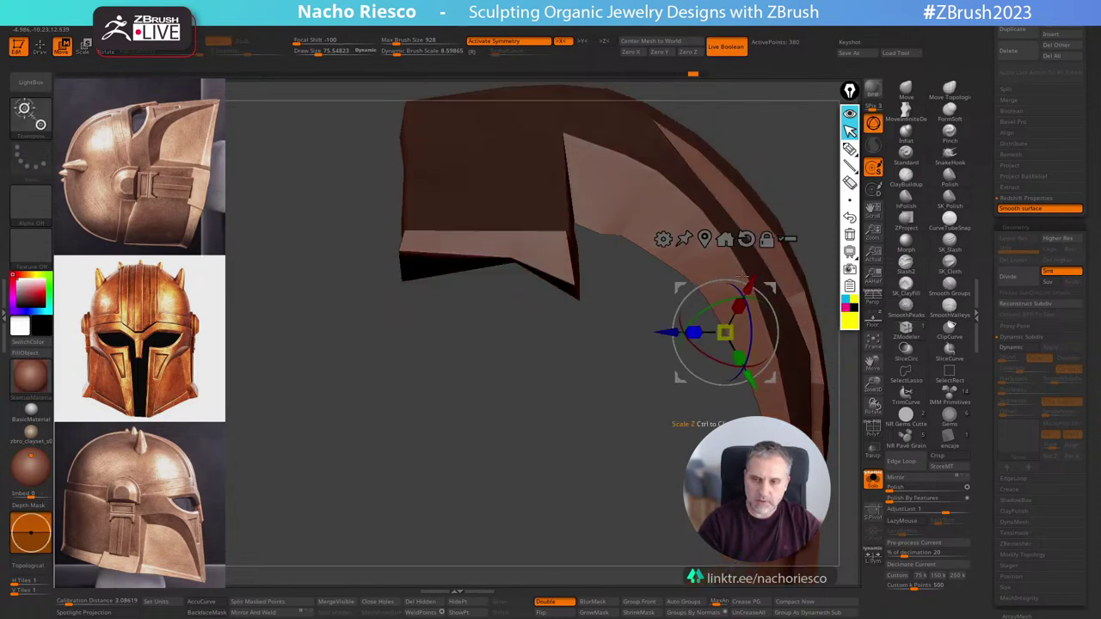
{"action": "key", "text": "q"}
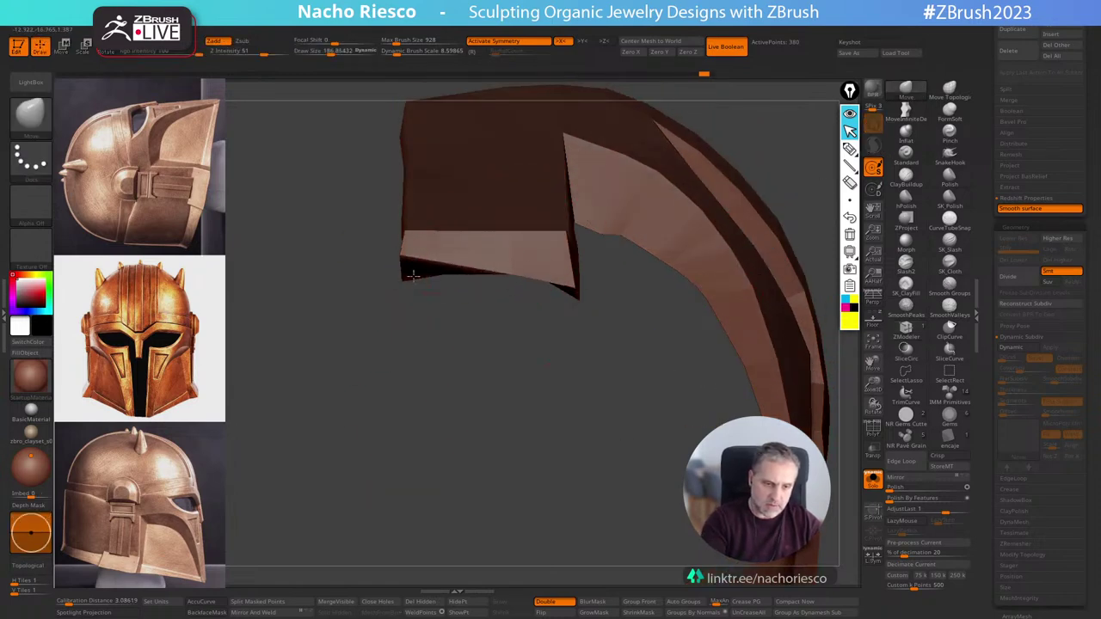
{"action": "left_click_drag", "start_coordinate": [491, 300], "coordinate": [434, 276]}
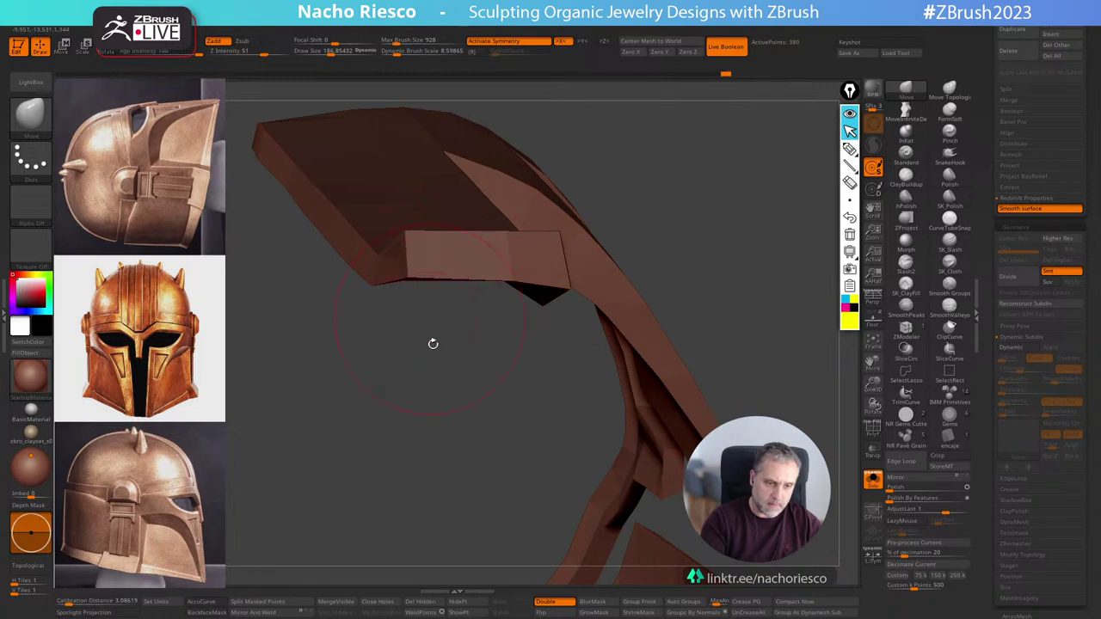
{"action": "left_click_drag", "start_coordinate": [432, 343], "coordinate": [510, 277]}
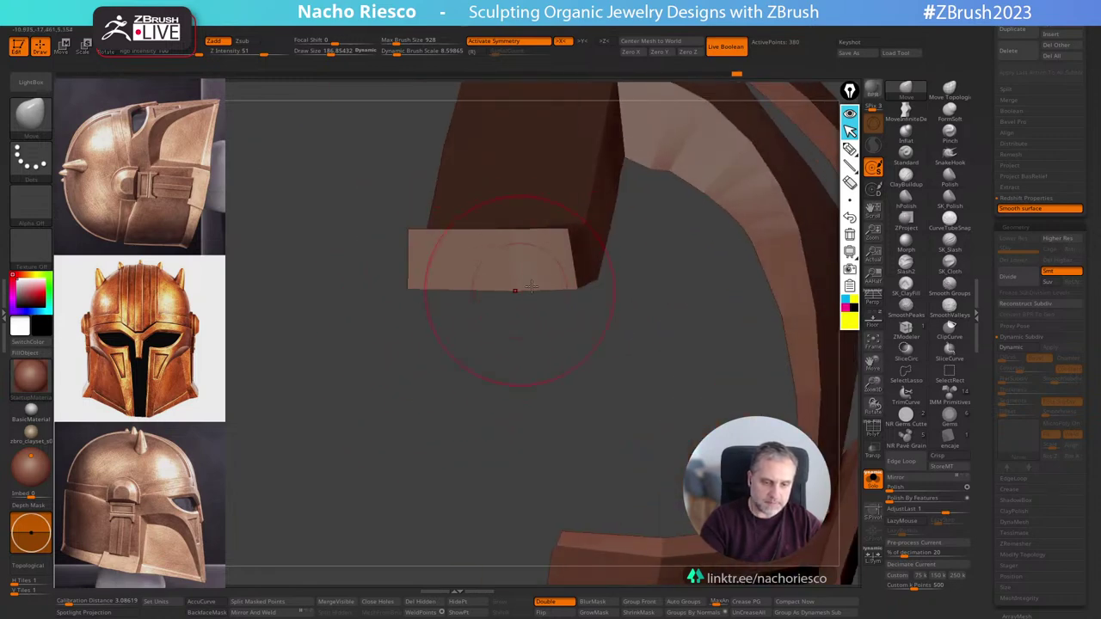
{"action": "mouse_move", "coordinate": [581, 297]}
{"action": "left_mouse_down"}
{"action": "mouse_move", "coordinate": [622, 411]}
{"action": "mouse_move", "coordinate": [533, 379]}
{"action": "mouse_move", "coordinate": [599, 396]}
{"action": "left_mouse_up"}
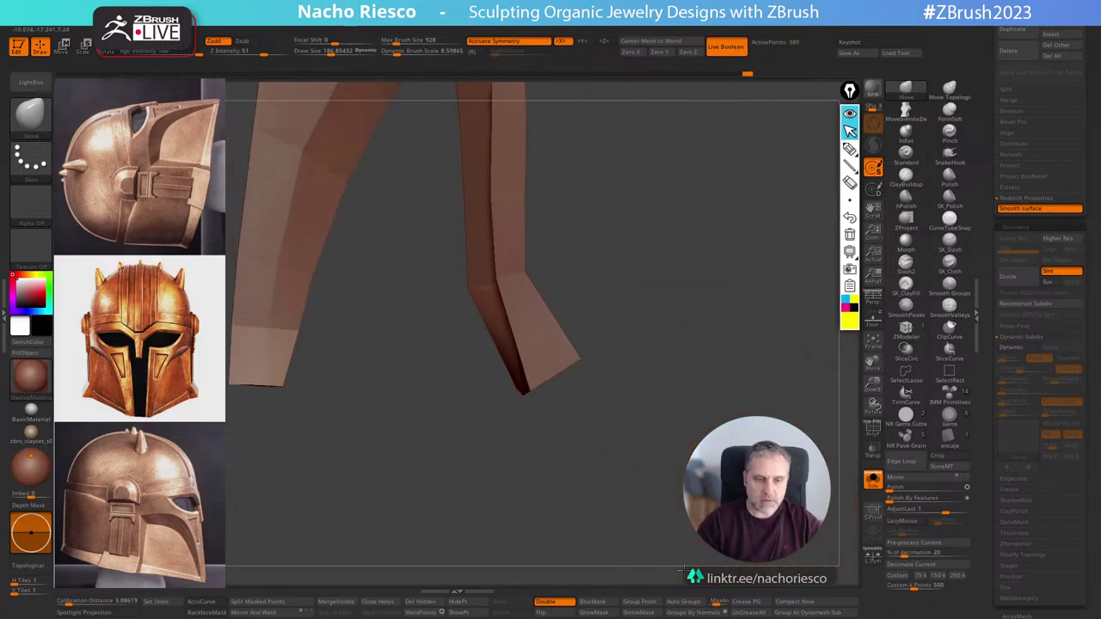
Nudge the side strip's inner edge outward just above its lower bend with the Move brush.
{"action": "key", "text": "s"}
{"action": "left_click_drag", "start_coordinate": [501, 288], "coordinate": [487, 285]}
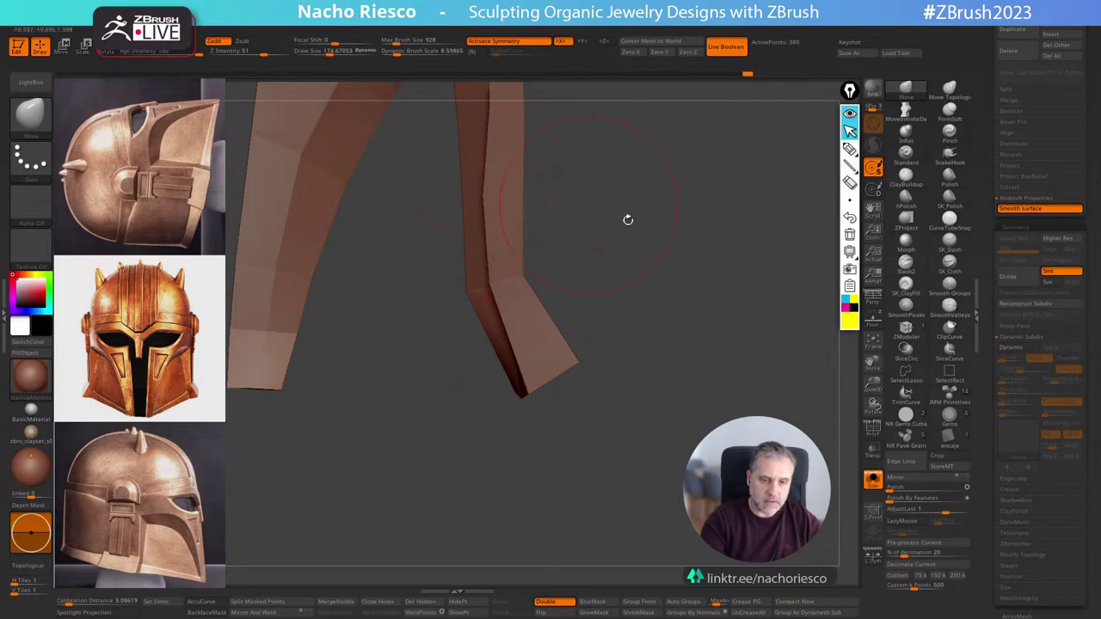
{"action": "left_click_drag", "start_coordinate": [628, 220], "coordinate": [598, 469]}
{"action": "key", "text": "d"}
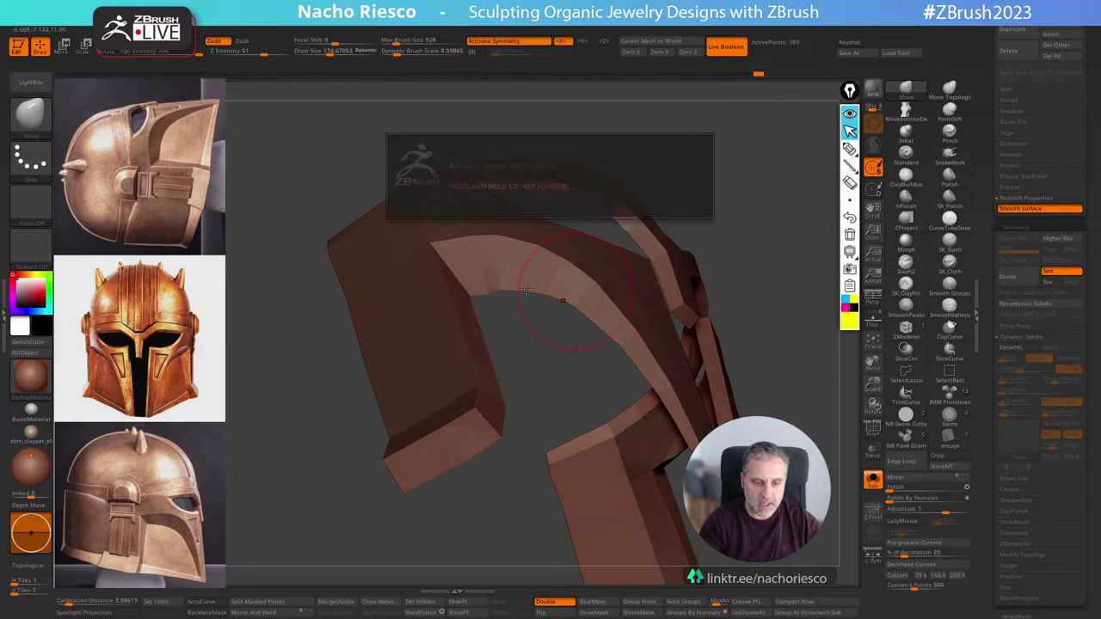
Adjust the arch's inner edge where it meets the side strip with a small Move brush, and show the other helmet parts.
{"action": "left_click_drag", "start_coordinate": [526, 290], "coordinate": [551, 396]}
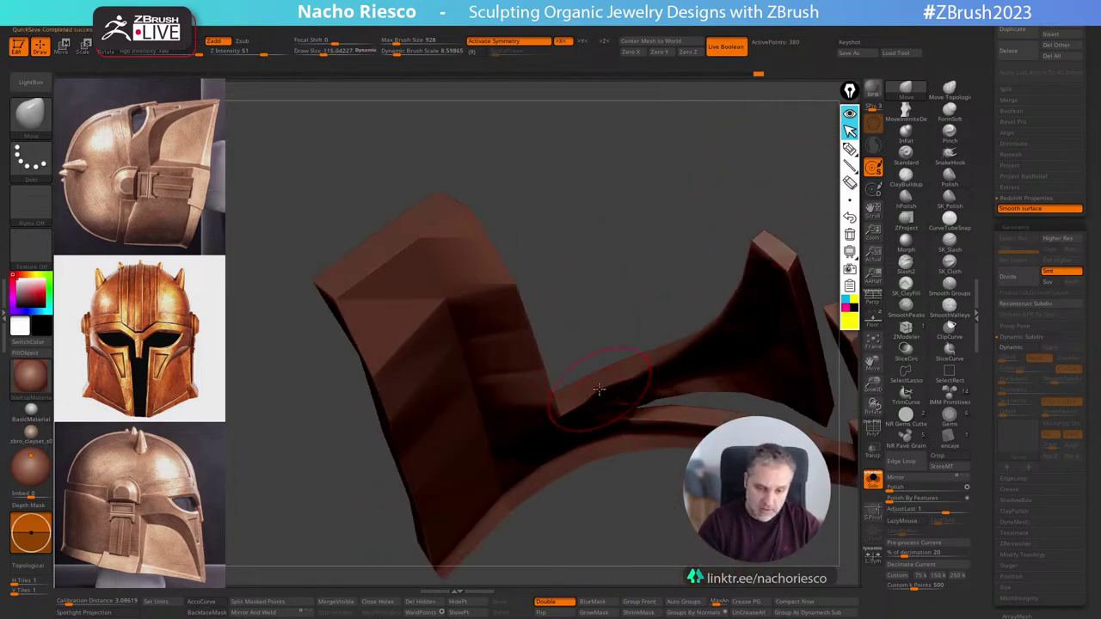
{"action": "key", "text": "s"}
{"action": "right_click_drag", "start_coordinate": [601, 397], "coordinate": [594, 426], "text": "ctrl"}
{"action": "key", "text": "s"}
{"action": "left_click_drag", "start_coordinate": [594, 428], "coordinate": [587, 427]}
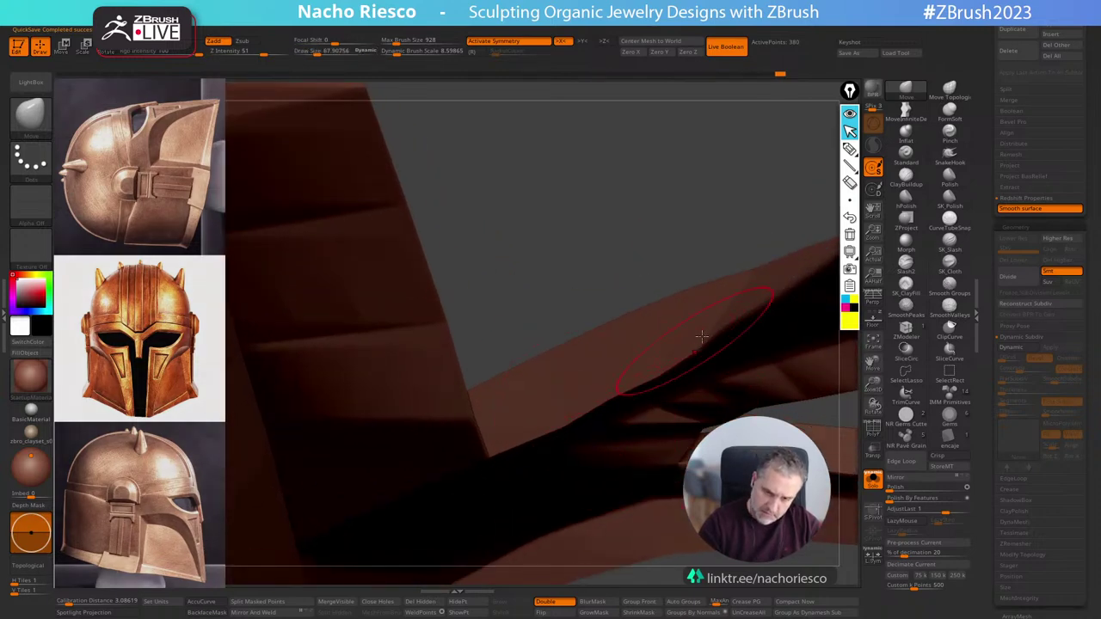
{"action": "mouse_move", "coordinate": [729, 205]}
{"action": "left_mouse_down"}
{"action": "mouse_move", "coordinate": [670, 266]}
{"action": "mouse_move", "coordinate": [541, 362]}
{"action": "mouse_move", "coordinate": [590, 337]}
{"action": "mouse_move", "coordinate": [617, 376]}
{"action": "mouse_move", "coordinate": [651, 491]}
{"action": "mouse_move", "coordinate": [629, 242]}
{"action": "mouse_move", "coordinate": [680, 258]}
{"action": "left_mouse_up"}
{"action": "left_click_drag", "start_coordinate": [757, 378], "coordinate": [688, 482], "text": "alt"}
{"action": "left_click", "coordinate": [873, 479]}
{"action": "mouse_move", "coordinate": [718, 542]}
{"action": "left_mouse_down", "text": "alt"}
{"action": "mouse_move", "coordinate": [705, 504]}
{"action": "mouse_move", "coordinate": [666, 495]}
{"action": "mouse_move", "coordinate": [799, 496]}
{"action": "left_mouse_up", "text": "alt"}
{"action": "left_click_drag", "start_coordinate": [757, 464], "coordinate": [757, 525], "text": "alt"}
Try Polish By Features on the faceplate and undo it.
{"action": "left_click", "coordinate": [809, 480], "text": "ctrl"}
{"action": "mouse_move", "coordinate": [809, 480]}
{"action": "left_mouse_down"}
{"action": "mouse_move", "coordinate": [731, 480]}
{"action": "mouse_move", "coordinate": [830, 478]}
{"action": "mouse_move", "coordinate": [821, 535]}
{"action": "mouse_move", "coordinate": [642, 514]}
{"action": "left_mouse_up"}
{"action": "left_click", "coordinate": [898, 500]}
{"action": "key", "text": "ctrl+z"}
Pull the V of the faceplate's brow up against the dome's central crest with the Move brush.
{"action": "left_click_drag", "start_coordinate": [682, 474], "coordinate": [760, 294]}
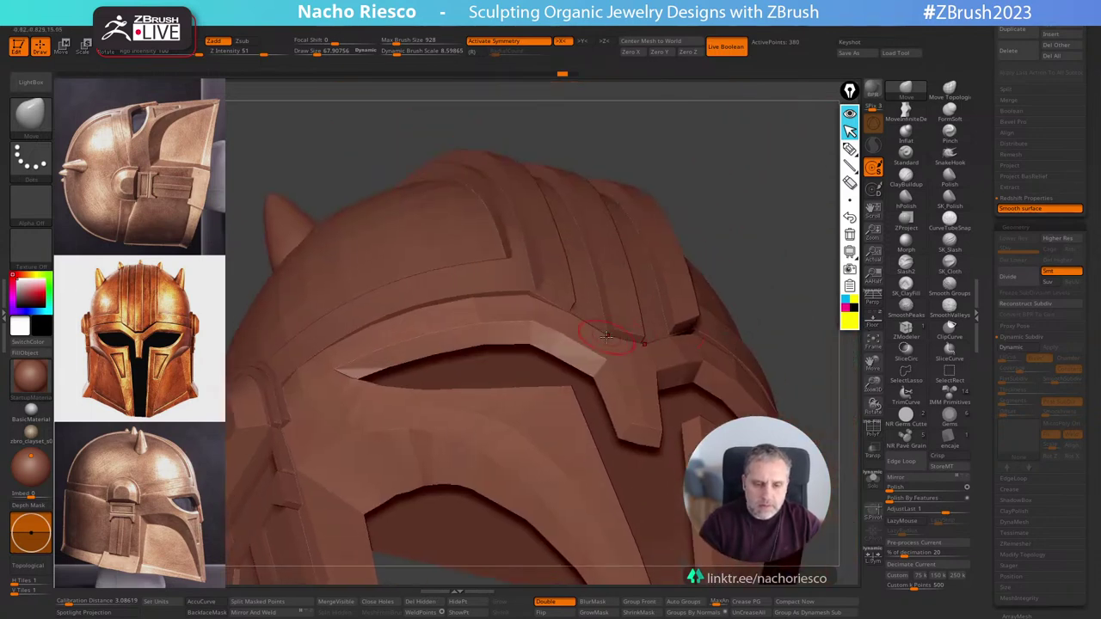
{"action": "left_click_drag", "start_coordinate": [743, 234], "coordinate": [626, 353]}
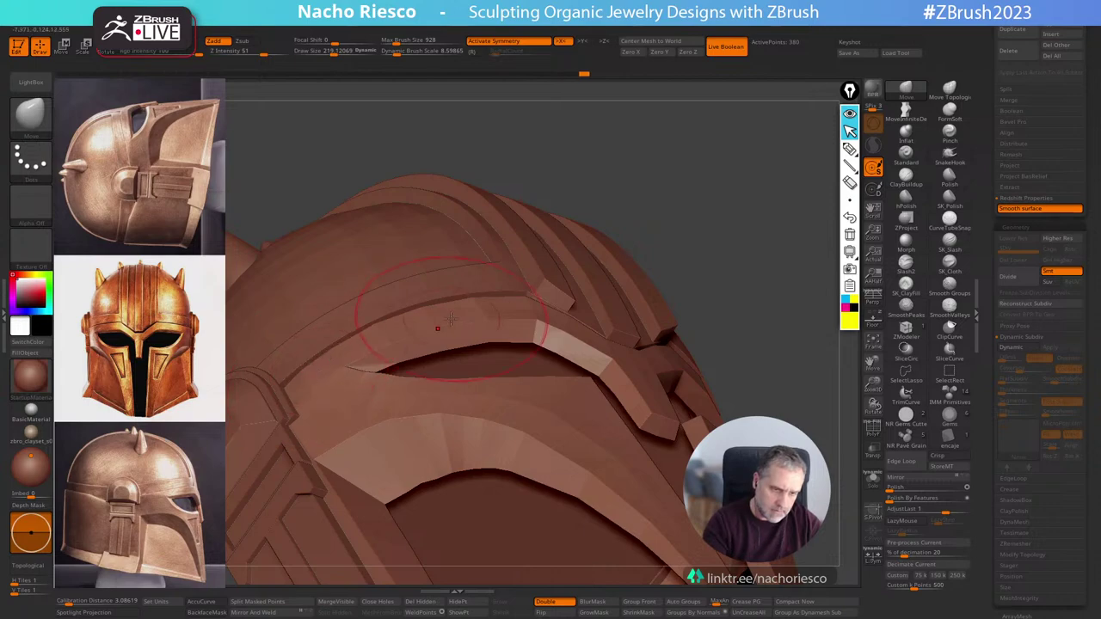
{"action": "mouse_move", "coordinate": [653, 293]}
{"action": "left_mouse_down"}
{"action": "mouse_move", "coordinate": [693, 258]}
{"action": "mouse_move", "coordinate": [732, 270]}
{"action": "mouse_move", "coordinate": [743, 242]}
{"action": "mouse_move", "coordinate": [701, 342]}
{"action": "mouse_move", "coordinate": [679, 343]}
{"action": "left_mouse_up"}
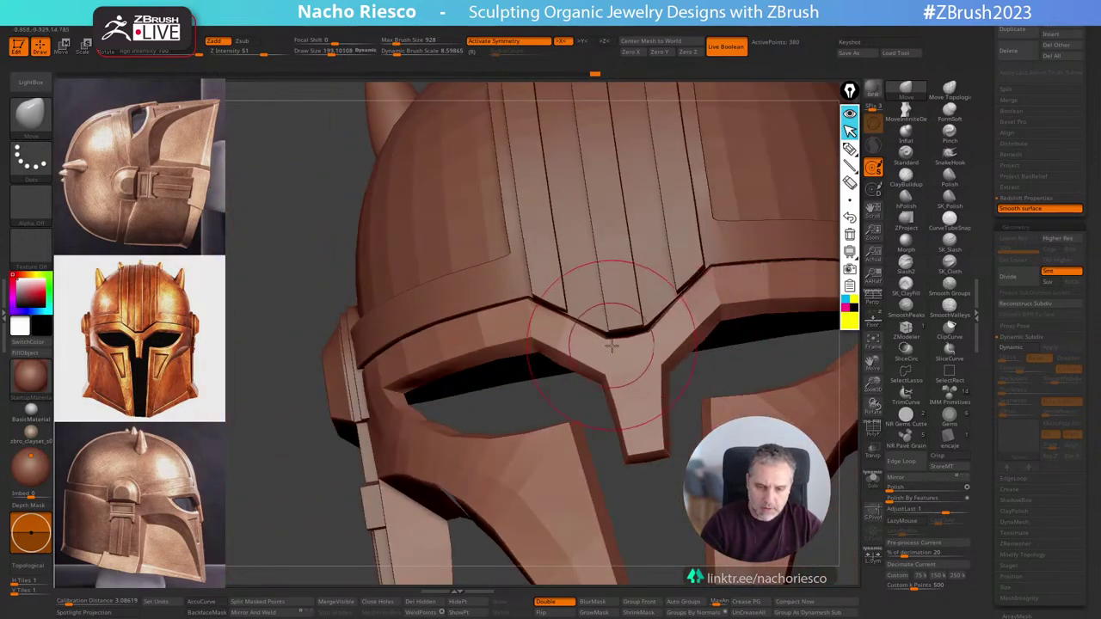
{"action": "left_click_drag", "start_coordinate": [711, 380], "coordinate": [627, 319], "text": "shift"}
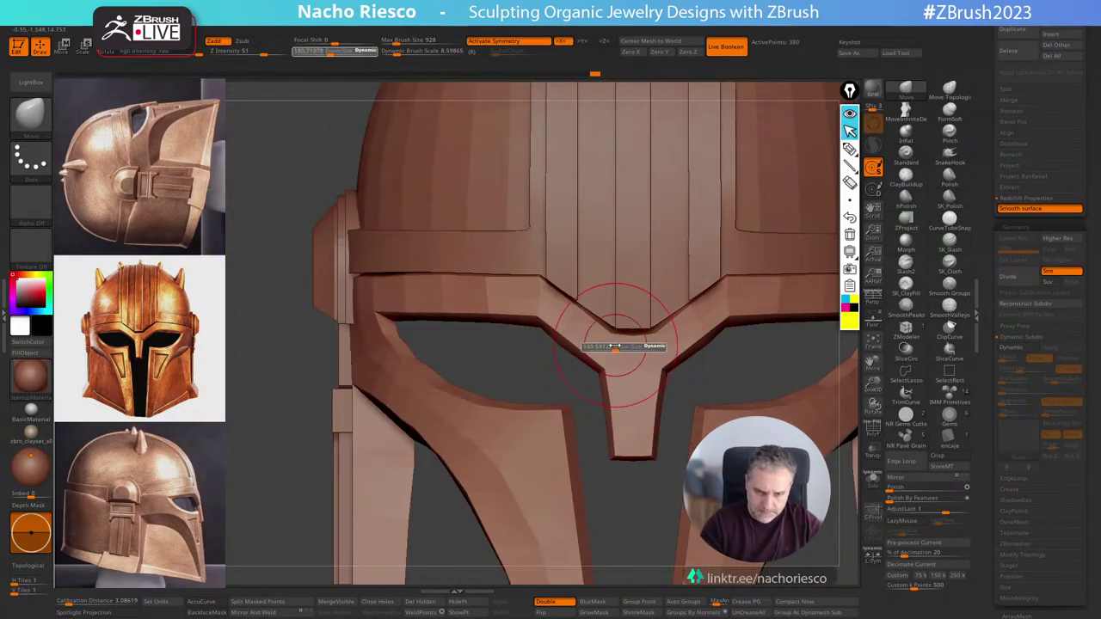
{"action": "key", "text": "bracketright"}
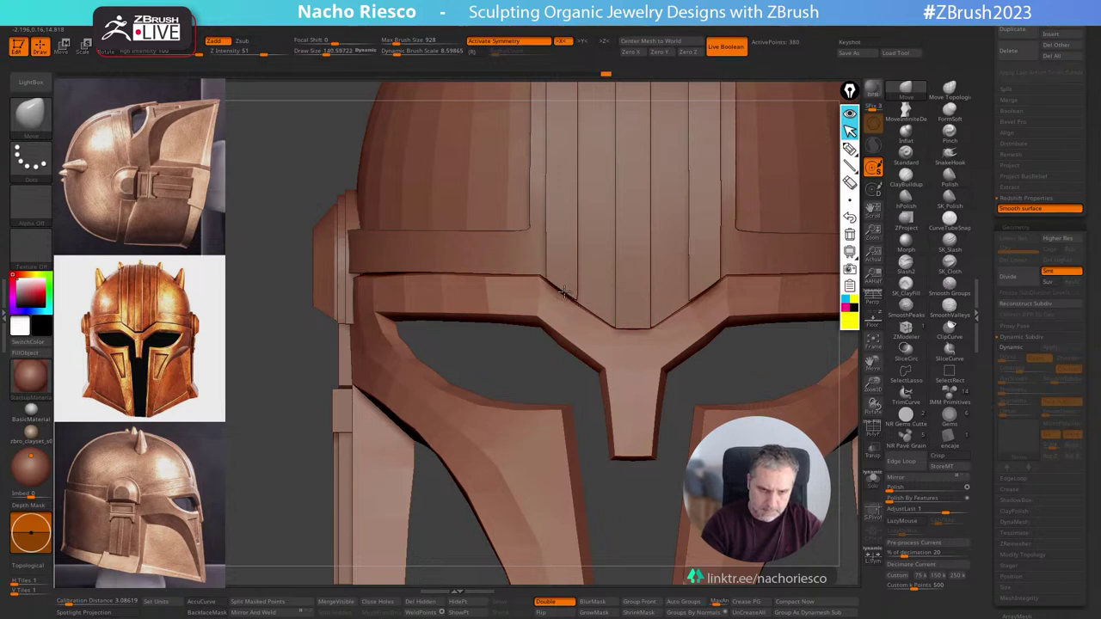
{"action": "left_click_drag", "start_coordinate": [498, 371], "coordinate": [568, 300], "text": "alt"}
Isolate the faceplate and mask its upper brow band, adding the central V with MaskLasso.
{"action": "left_click", "coordinate": [871, 479]}
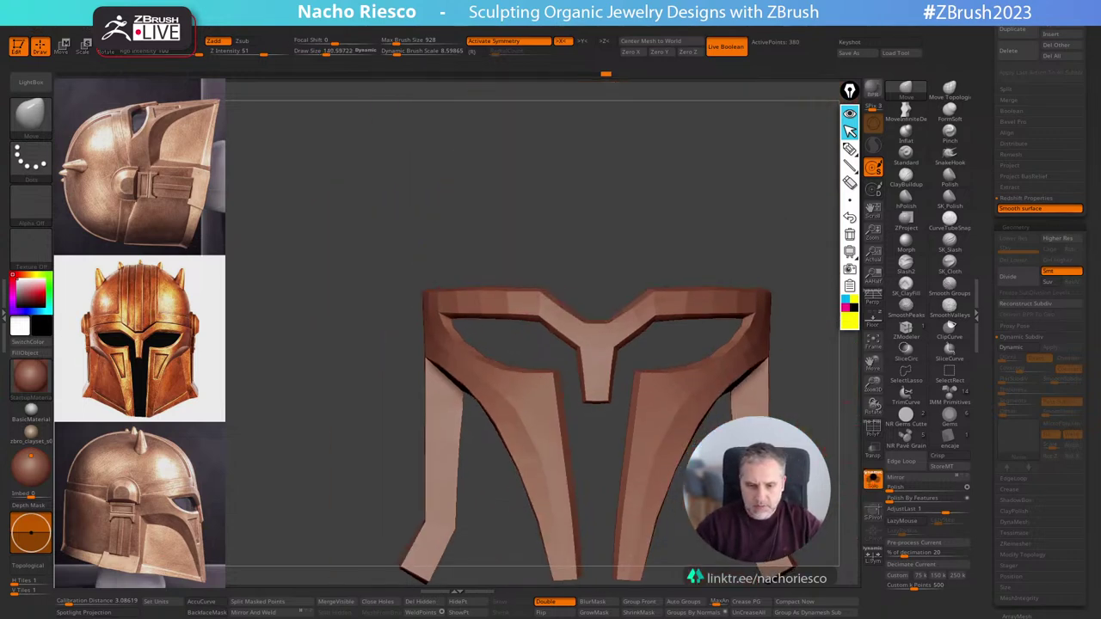
{"action": "mouse_move", "coordinate": [359, 242]}
{"action": "left_mouse_down", "text": "ctrl"}
{"action": "mouse_move", "coordinate": [835, 290]}
{"action": "mouse_move", "coordinate": [841, 307]}
{"action": "mouse_move", "coordinate": [809, 368]}
{"action": "left_mouse_up", "text": "ctrl"}
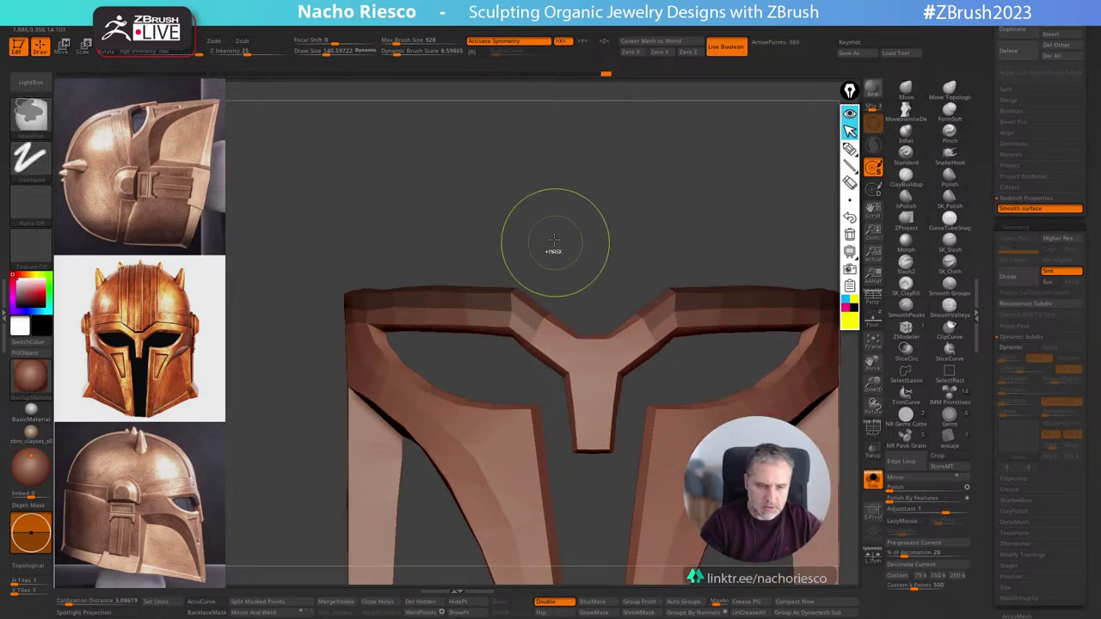
{"action": "left_click", "coordinate": [33, 117], "text": "ctrl"}
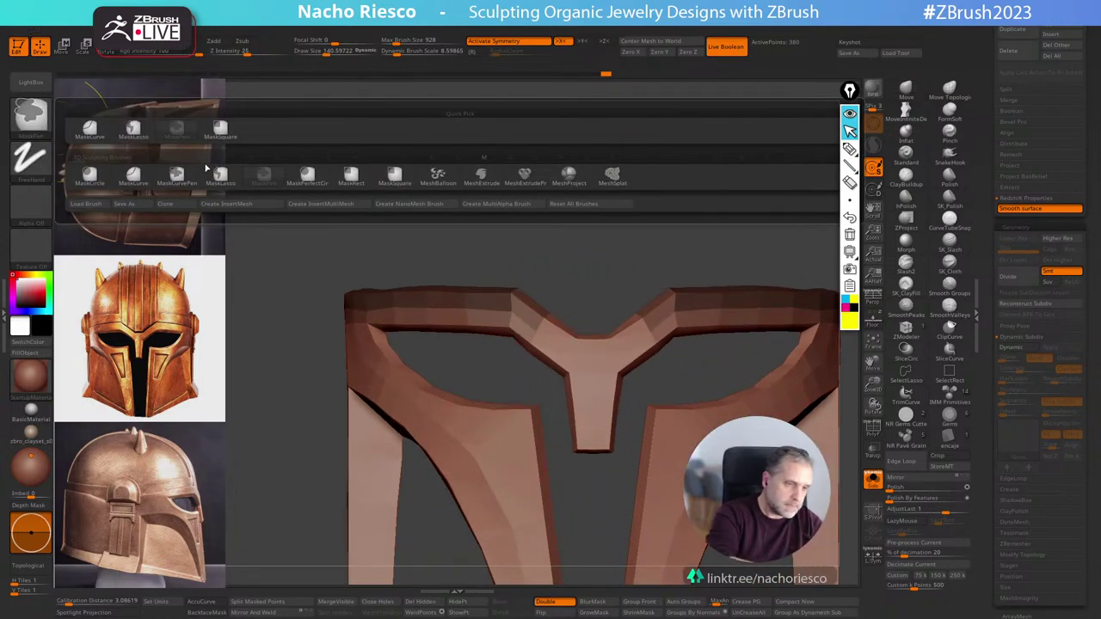
{"action": "left_click", "coordinate": [141, 135], "text": "ctrl"}
{"action": "mouse_move", "coordinate": [522, 236]}
{"action": "left_mouse_down", "text": "ctrl"}
{"action": "mouse_move", "coordinate": [511, 286]}
{"action": "mouse_move", "coordinate": [613, 336]}
{"action": "mouse_move", "coordinate": [688, 237]}
{"action": "left_mouse_up", "text": "ctrl"}
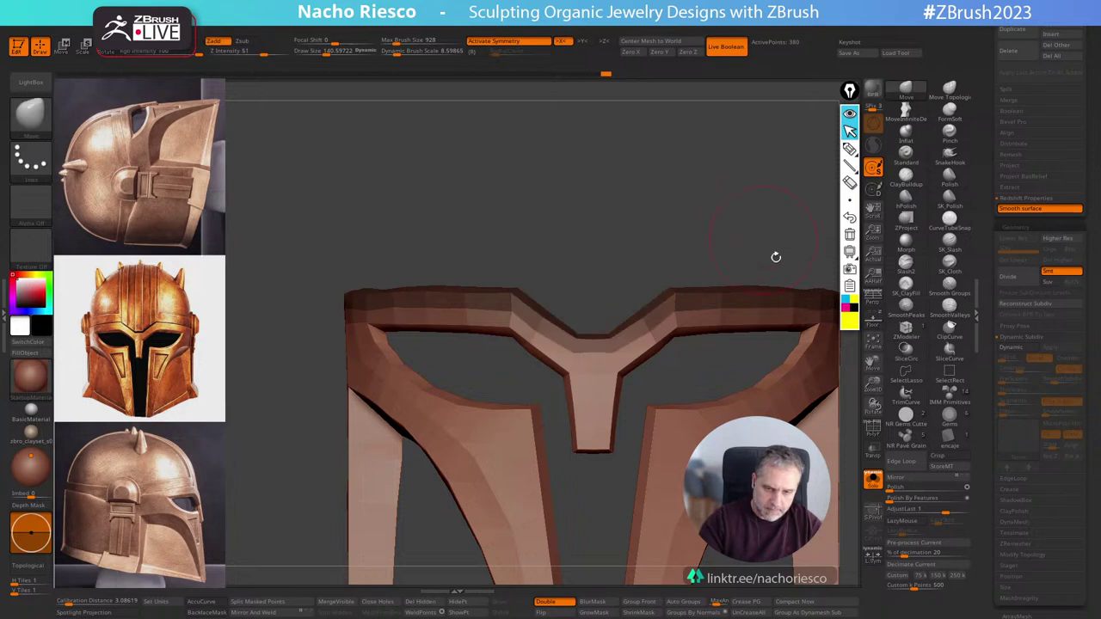
Show the full helmet, invert the mask and shift the brow band slightly upward with the gizmo's orientation reset.
{"action": "left_click", "coordinate": [872, 480]}
{"action": "key", "text": "w"}
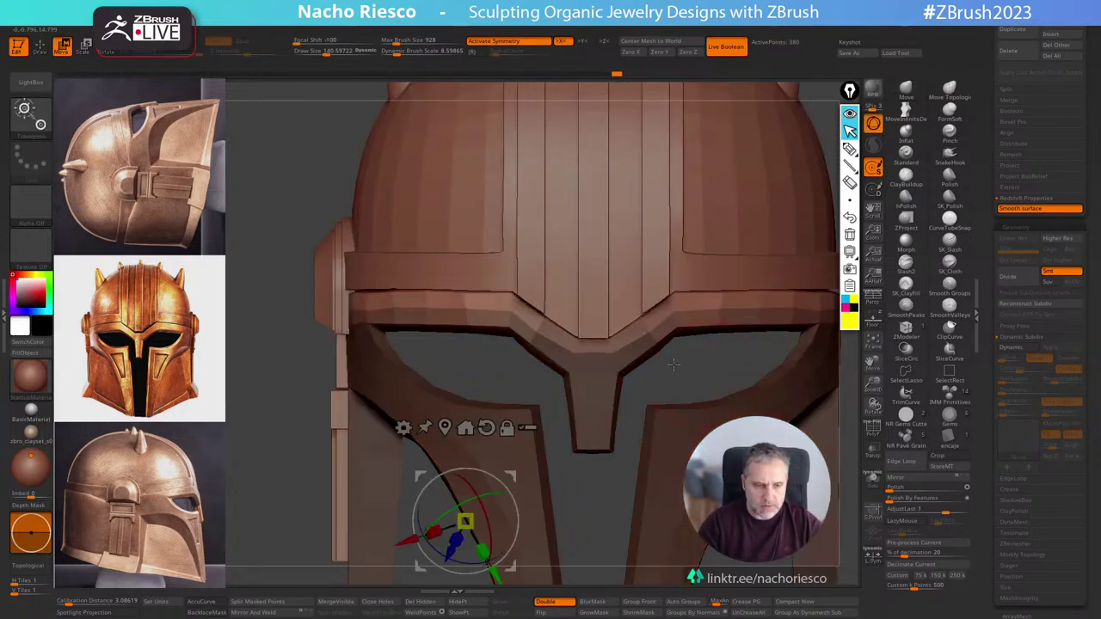
{"action": "left_click", "coordinate": [486, 427]}
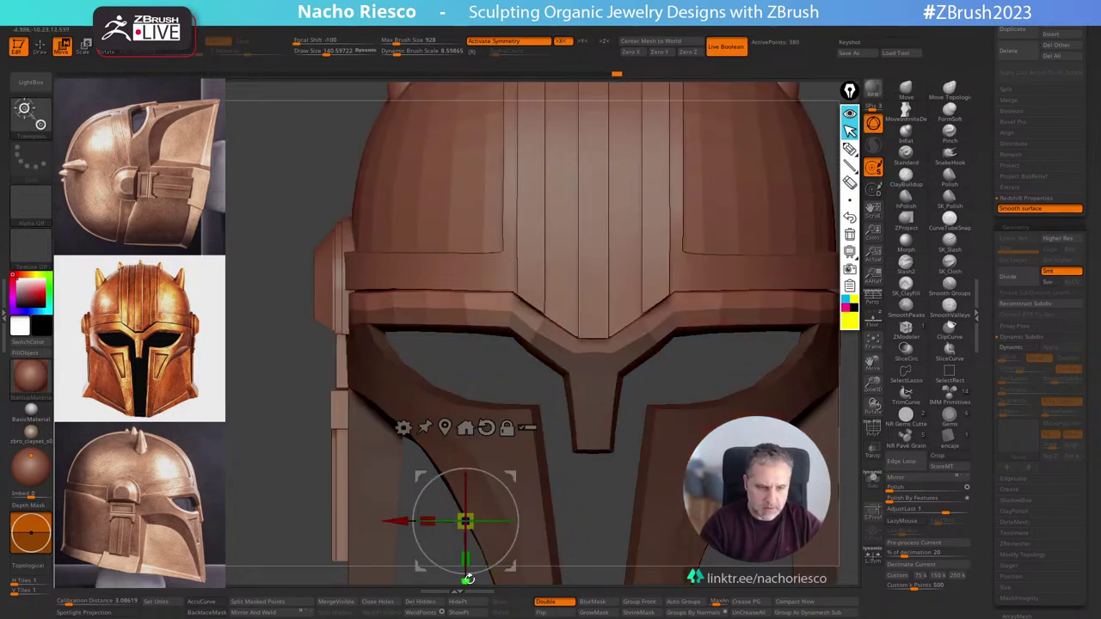
{"action": "left_click_drag", "start_coordinate": [466, 579], "coordinate": [466, 570]}
{"action": "key", "text": "q"}
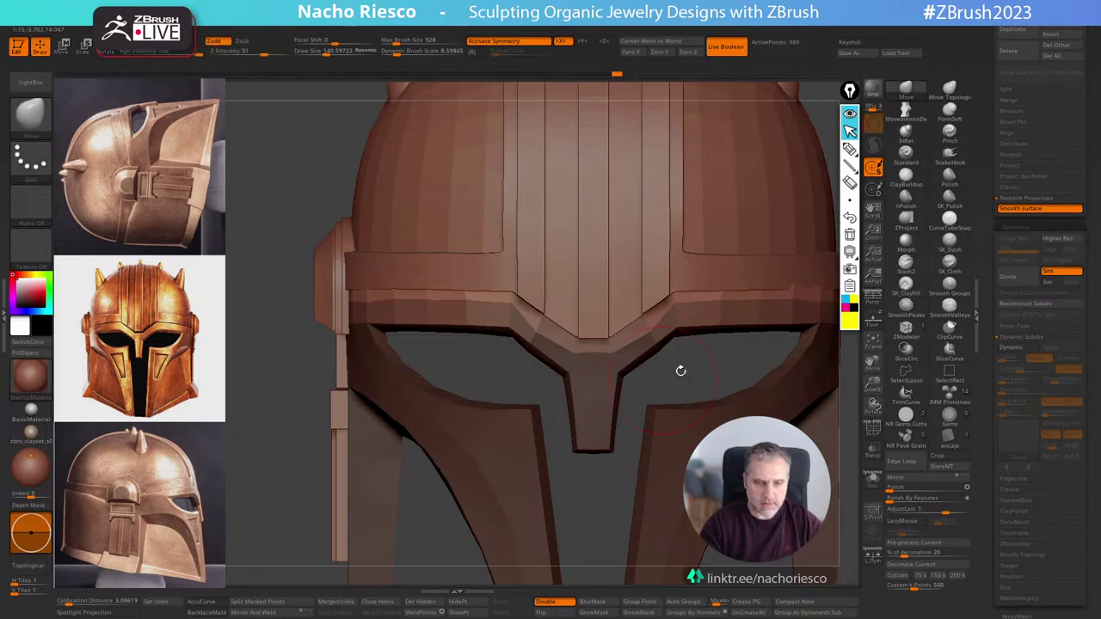
{"action": "left_click_drag", "start_coordinate": [701, 367], "coordinate": [714, 336], "text": "alt"}
{"action": "left_click_drag", "start_coordinate": [786, 272], "coordinate": [795, 303], "text": "ctrl"}
Move the whole faceplate down by about 0.16 along the vertical axis to fit it beneath the dome's rim.
{"action": "mouse_move", "coordinate": [792, 297]}
{"action": "left_mouse_down"}
{"action": "mouse_move", "coordinate": [805, 223]}
{"action": "mouse_move", "coordinate": [799, 260]}
{"action": "mouse_move", "coordinate": [762, 312]}
{"action": "mouse_move", "coordinate": [781, 272]}
{"action": "mouse_move", "coordinate": [753, 248]}
{"action": "left_mouse_up"}
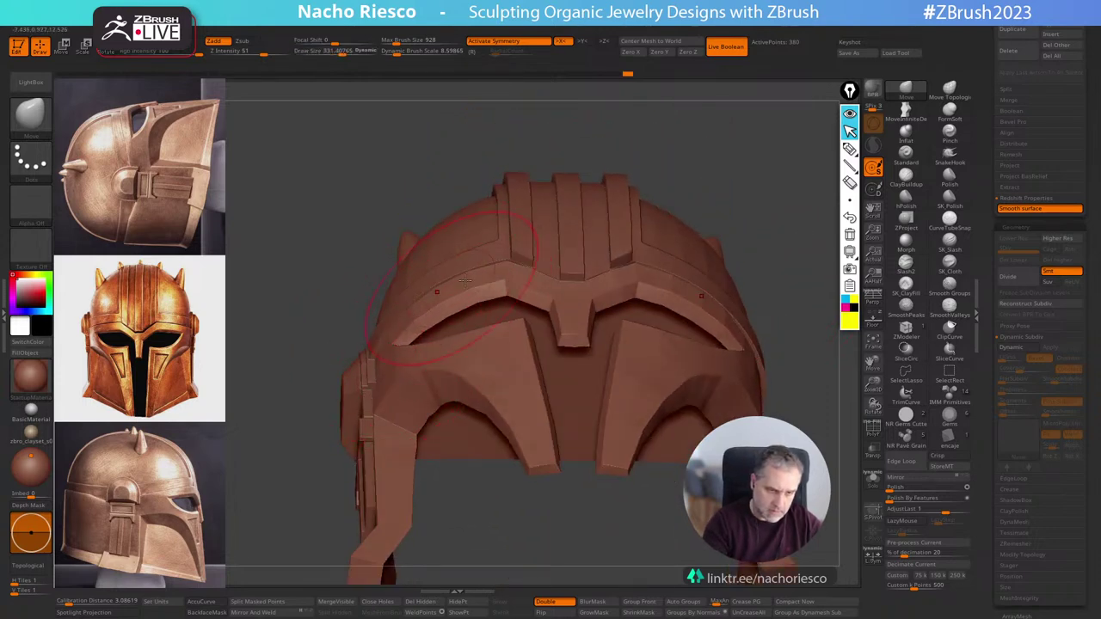
{"action": "left_click_drag", "start_coordinate": [740, 225], "coordinate": [780, 270]}
{"action": "mouse_move", "coordinate": [830, 363]}
{"action": "left_mouse_down", "text": "alt"}
{"action": "mouse_move", "coordinate": [800, 410]}
{"action": "mouse_move", "coordinate": [830, 384]}
{"action": "left_mouse_up", "text": "alt"}
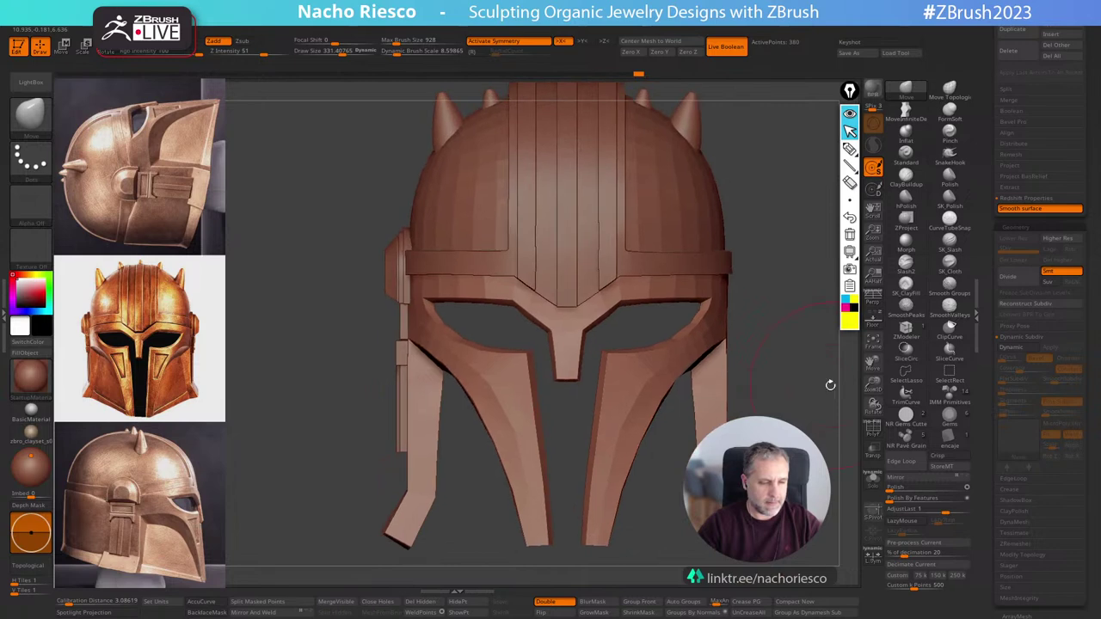
{"action": "key", "text": "w"}
{"action": "left_click_drag", "start_coordinate": [486, 460], "coordinate": [482, 474]}
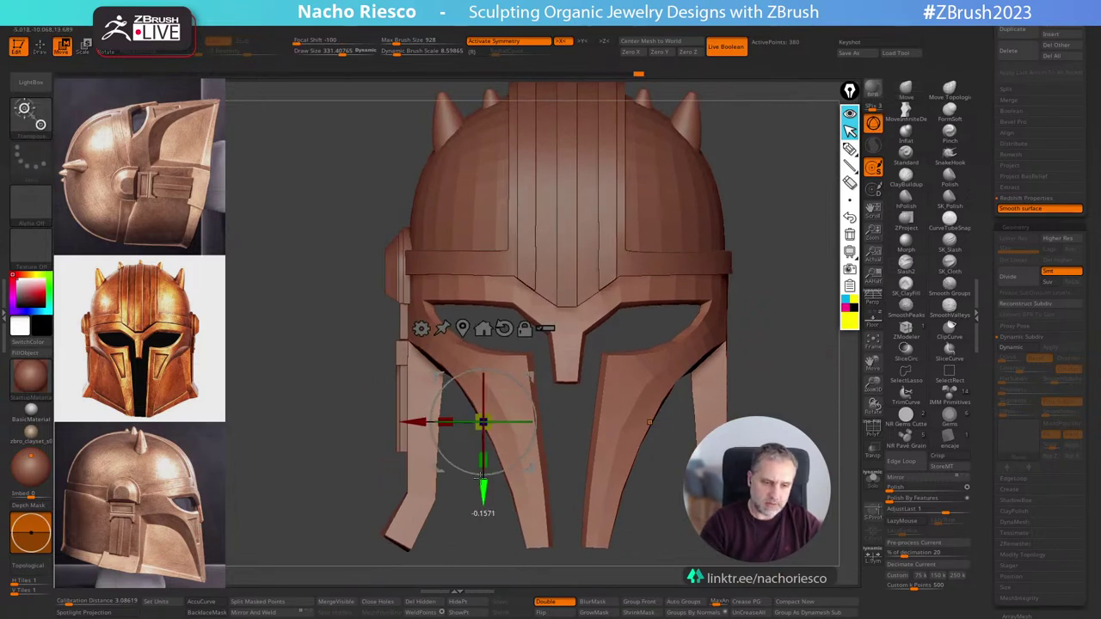
{"action": "key", "text": "q"}
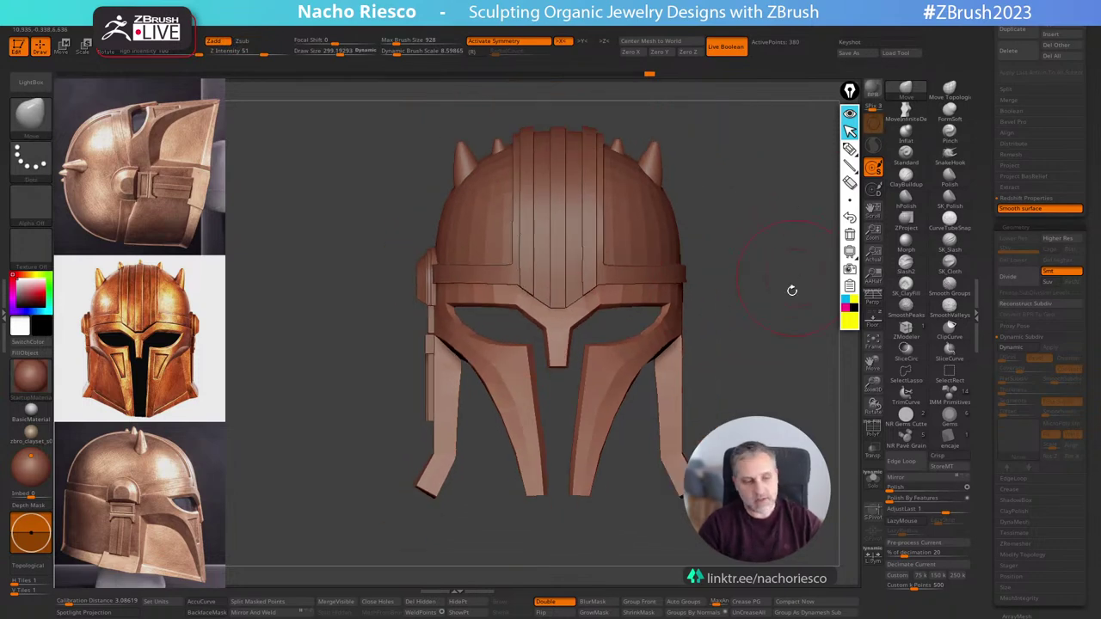
Reshape the junction between the brow and the nose guard with a smaller Move brush.
{"action": "left_click_drag", "start_coordinate": [781, 323], "coordinate": [794, 387], "text": "alt"}
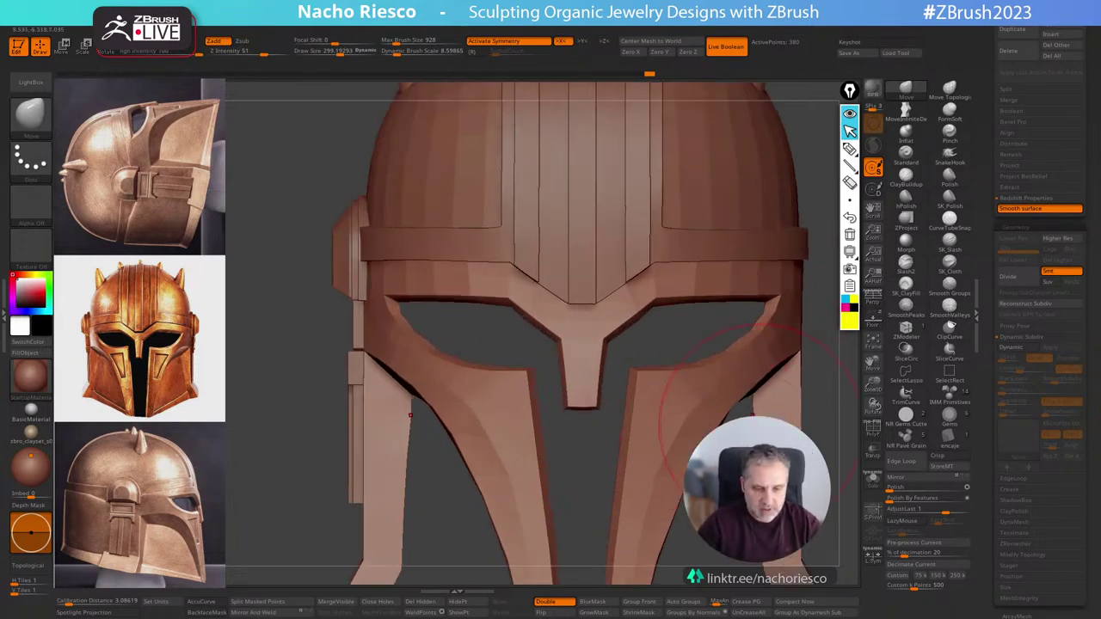
{"action": "key", "text": "s"}
{"action": "left_click_drag", "start_coordinate": [597, 333], "coordinate": [607, 345]}
Refine the nose guard's lower end with the MoveInfiniteDepth brush and check the helmet from the side.
{"action": "left_click", "coordinate": [906, 112]}
{"action": "key", "text": "s"}
{"action": "key", "text": "s"}
{"action": "left_click_drag", "start_coordinate": [607, 415], "coordinate": [605, 416]}
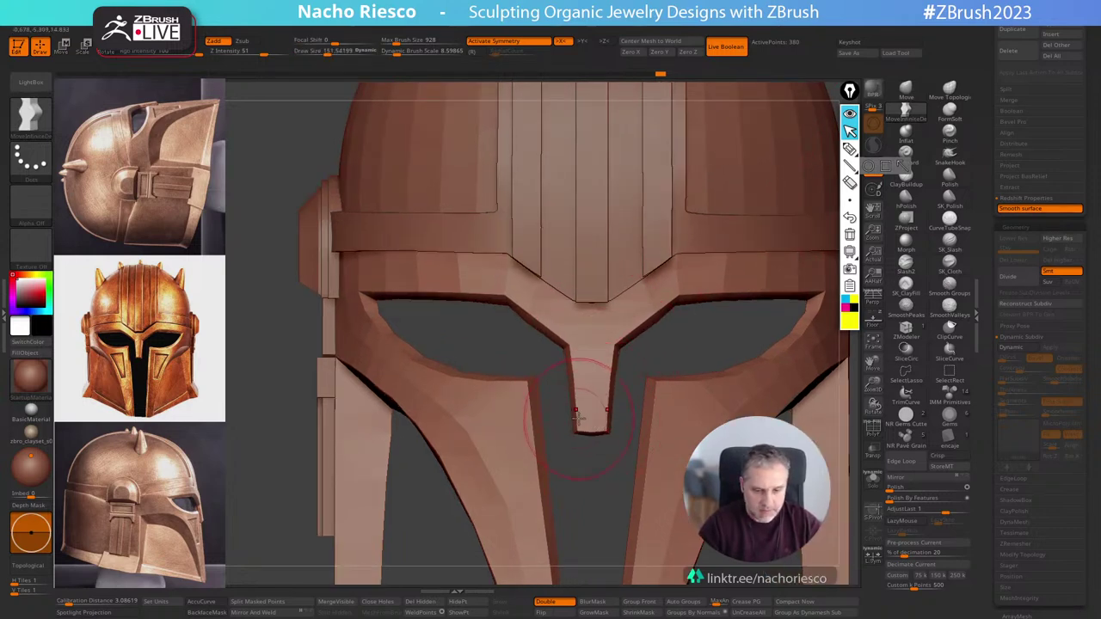
{"action": "scroll", "coordinate": [610, 433], "scroll_direction": "down", "scroll_amount": 5}
{"action": "left_click_drag", "start_coordinate": [809, 457], "coordinate": [812, 401]}
{"action": "scroll", "coordinate": [800, 417], "scroll_direction": "up", "scroll_amount": 3}
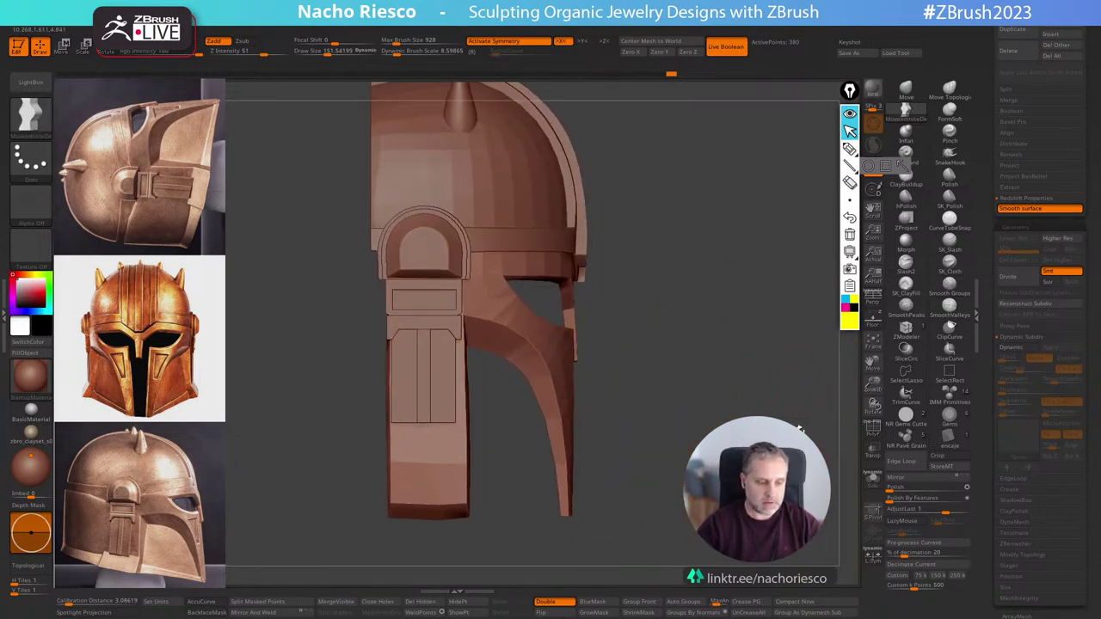
Try to reshape the front of the faceplate with a resized MoveInfiniteDepth brush and undo the last stroke.
{"action": "key", "text": "s"}
{"action": "left_click_drag", "start_coordinate": [588, 375], "coordinate": [612, 373]}
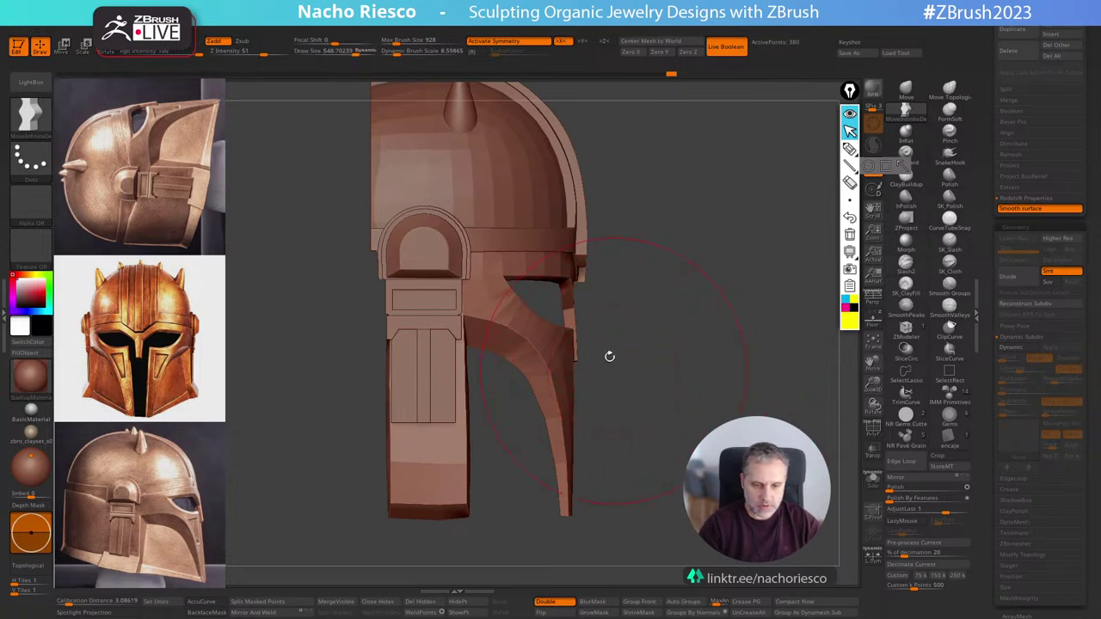
{"action": "key", "text": "s"}
{"action": "left_click_drag", "start_coordinate": [578, 296], "coordinate": [573, 295]}
{"action": "key", "text": "s"}
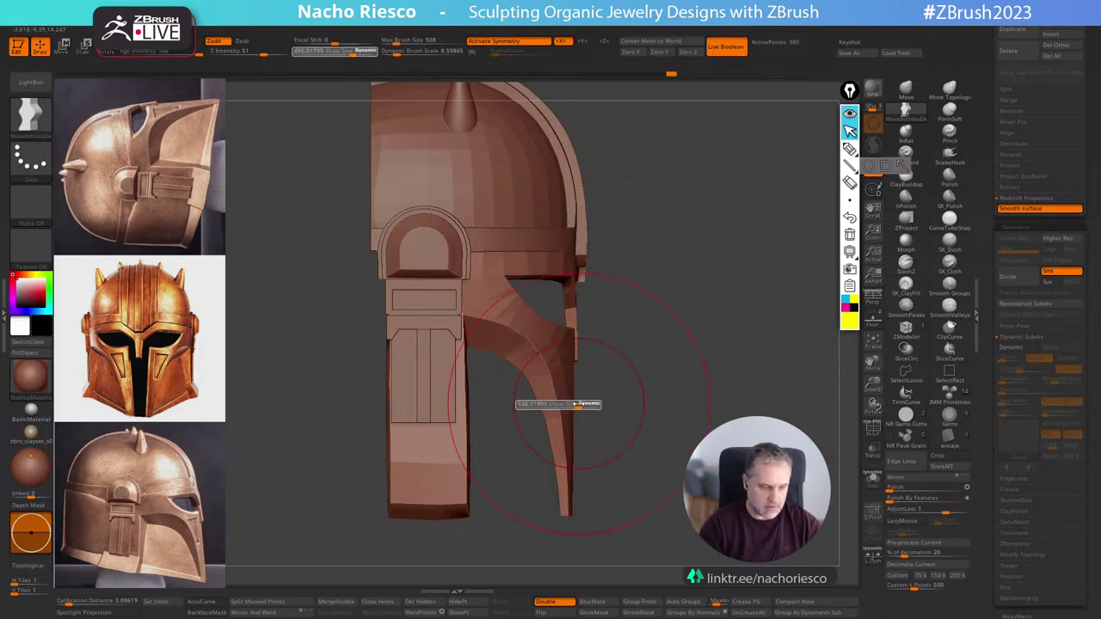
{"action": "mouse_move", "coordinate": [572, 402]}
{"action": "left_mouse_down"}
{"action": "mouse_move", "coordinate": [605, 452]}
{"action": "mouse_move", "coordinate": [584, 476]}
{"action": "left_mouse_up"}
{"action": "key", "text": "s"}
{"action": "key", "text": "ctrl+z"}
Mask the side strips and try to push the cheek guards' lower ends forward with the MoveInfiniteDepth brush.
{"action": "mouse_move", "coordinate": [673, 182]}
{"action": "left_mouse_down", "text": "ctrl"}
{"action": "mouse_move", "coordinate": [493, 573]}
{"action": "mouse_move", "coordinate": [482, 211]}
{"action": "left_mouse_up", "text": "ctrl"}
{"action": "left_click", "coordinate": [611, 506], "text": "ctrl"}
{"action": "key", "text": "s"}
{"action": "mouse_move", "coordinate": [583, 509]}
{"action": "left_mouse_down"}
{"action": "mouse_move", "coordinate": [595, 512]}
{"action": "mouse_move", "coordinate": [578, 496]}
{"action": "mouse_move", "coordinate": [565, 505]}
{"action": "left_mouse_up"}
{"action": "key", "text": "s"}
{"action": "mouse_move", "coordinate": [652, 484]}
{"action": "left_mouse_down"}
{"action": "mouse_move", "coordinate": [625, 485]}
{"action": "mouse_move", "coordinate": [628, 504]}
{"action": "left_mouse_up"}
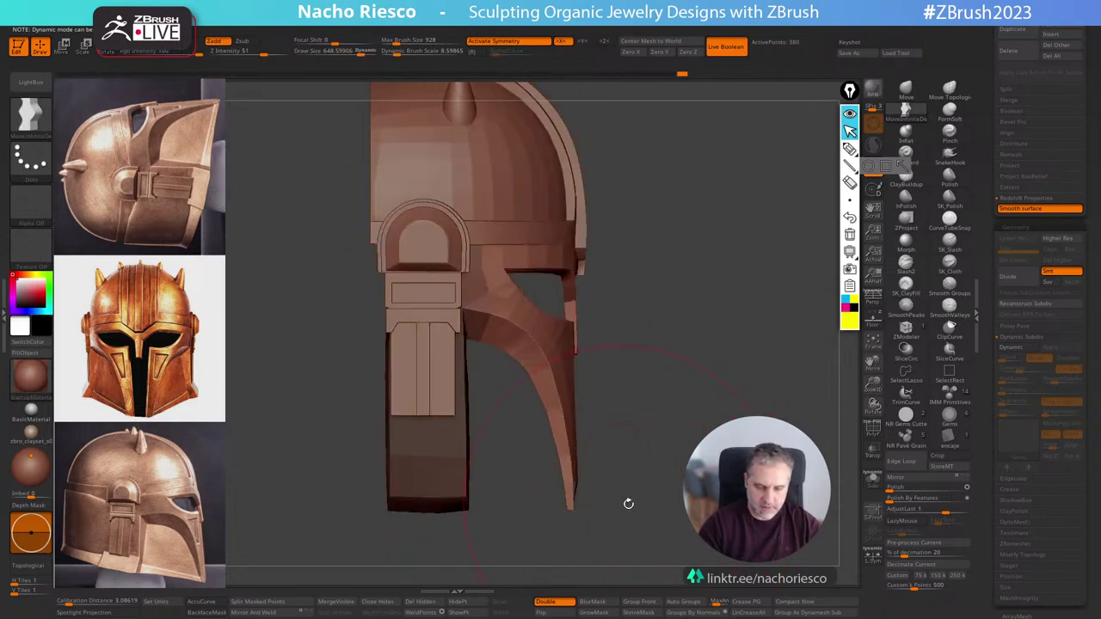
{"action": "mouse_move", "coordinate": [631, 456]}
{"action": "left_mouse_down", "text": "ctrl"}
{"action": "mouse_move", "coordinate": [597, 450]}
{"action": "mouse_move", "coordinate": [653, 557]}
{"action": "mouse_move", "coordinate": [639, 545]}
{"action": "left_mouse_up", "text": "ctrl"}
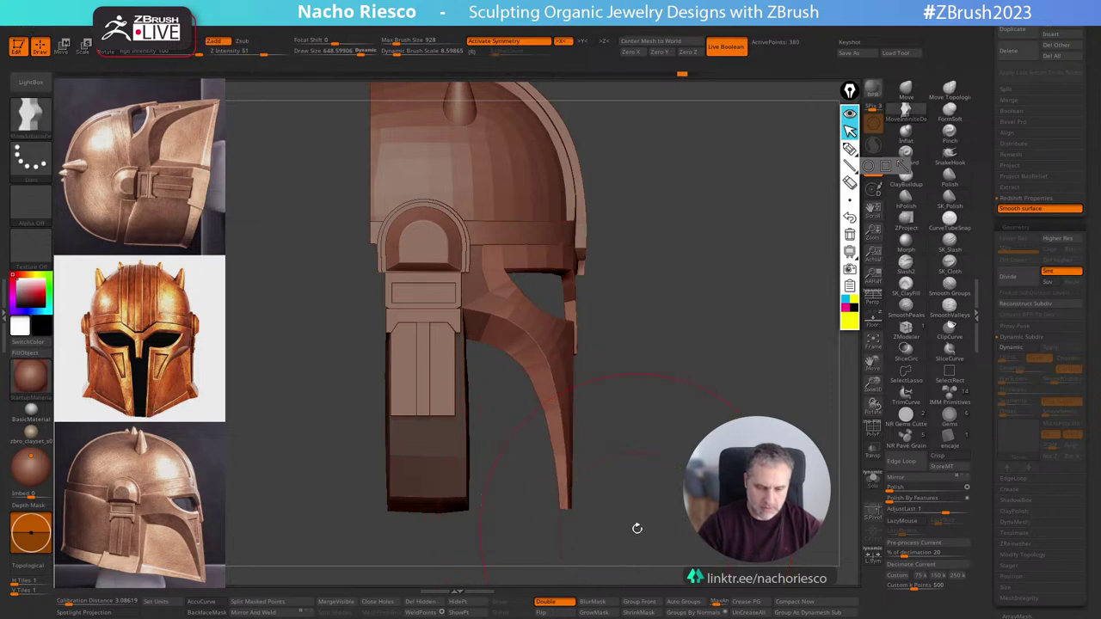
Mask the brow band, tilt the cheek guards slightly forward and shift them by about 0.18 with the gizmo, and clear the mask.
{"action": "key", "text": "w"}
{"action": "left_click_drag", "start_coordinate": [583, 435], "coordinate": [537, 352], "text": "alt"}
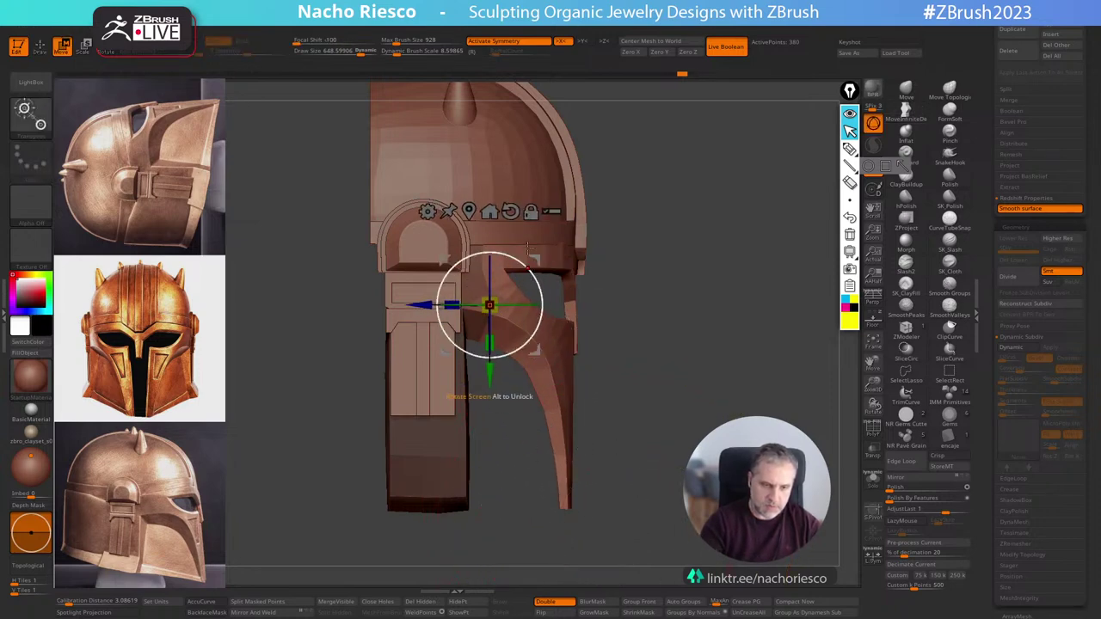
{"action": "key", "text": "q"}
{"action": "mouse_move", "coordinate": [583, 228]}
{"action": "left_mouse_down", "text": "ctrl"}
{"action": "mouse_move", "coordinate": [688, 280]}
{"action": "mouse_move", "coordinate": [341, 268]}
{"action": "mouse_move", "coordinate": [341, 258]}
{"action": "left_mouse_up", "text": "ctrl"}
{"action": "key", "text": "w"}
{"action": "left_click_drag", "start_coordinate": [535, 352], "coordinate": [551, 314]}
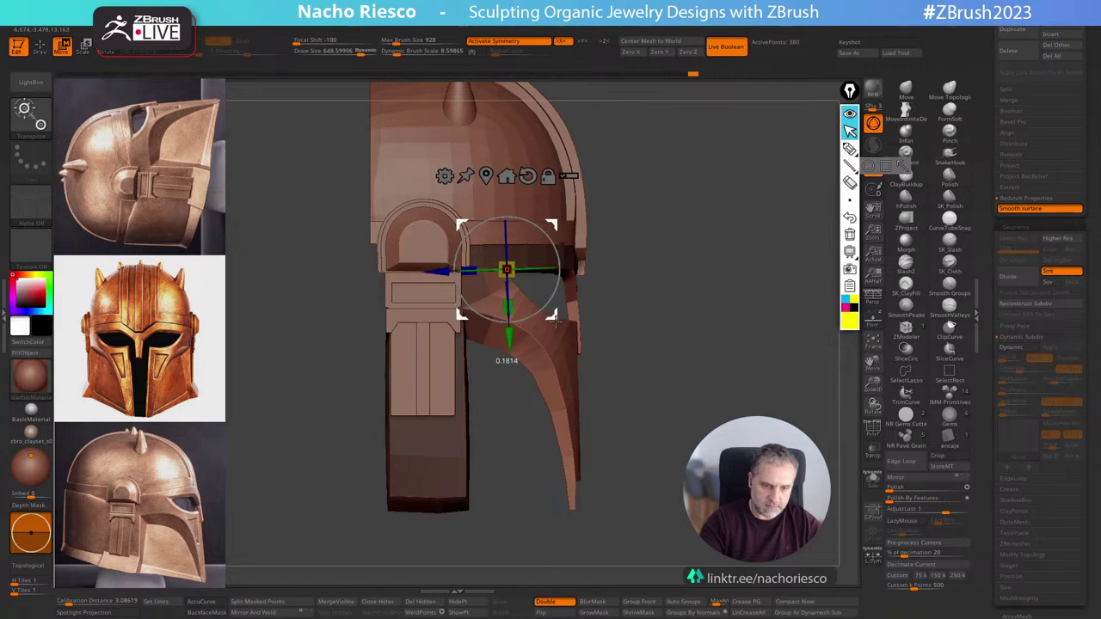
{"action": "key", "text": "q"}
{"action": "right_click_drag", "start_coordinate": [629, 356], "coordinate": [664, 344], "text": "ctrl"}
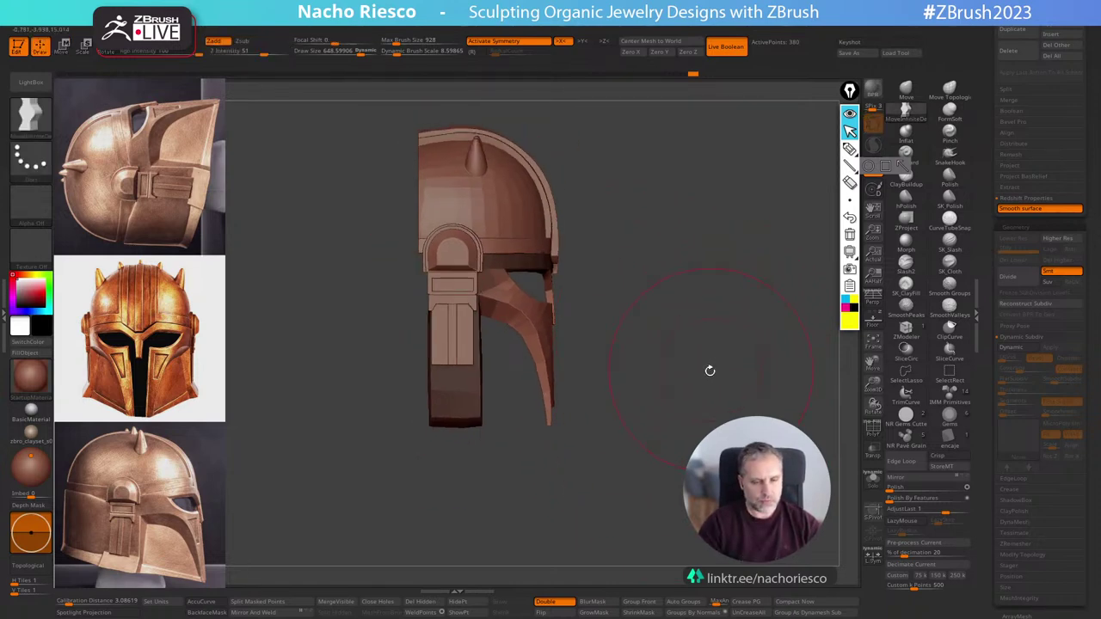
{"action": "key", "text": "w"}
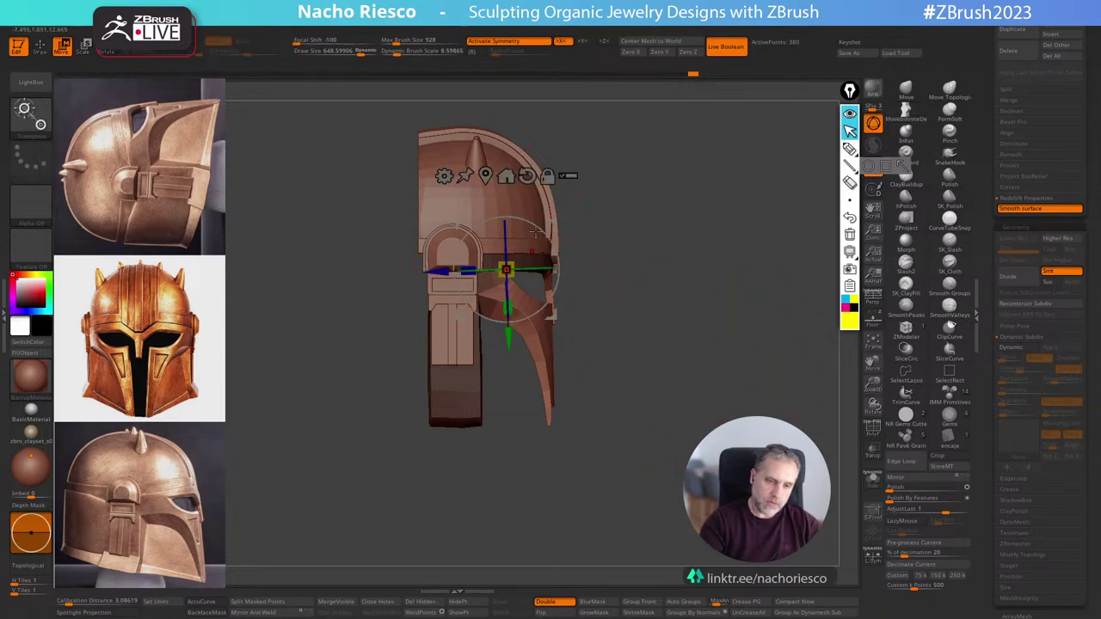
{"action": "left_click_drag", "start_coordinate": [595, 307], "coordinate": [561, 308], "text": "shift"}
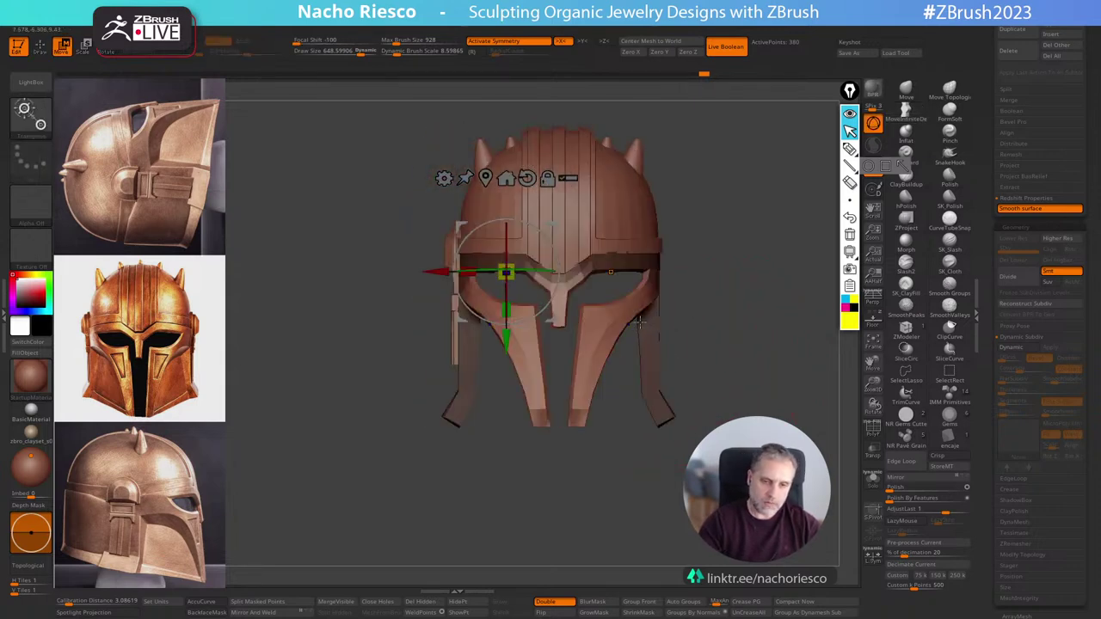
{"action": "key", "text": "q"}
{"action": "mouse_move", "coordinate": [743, 334]}
{"action": "left_mouse_down", "text": "ctrl"}
{"action": "mouse_move", "coordinate": [782, 325]}
{"action": "mouse_move", "coordinate": [762, 372]}
{"action": "left_mouse_up", "text": "ctrl"}
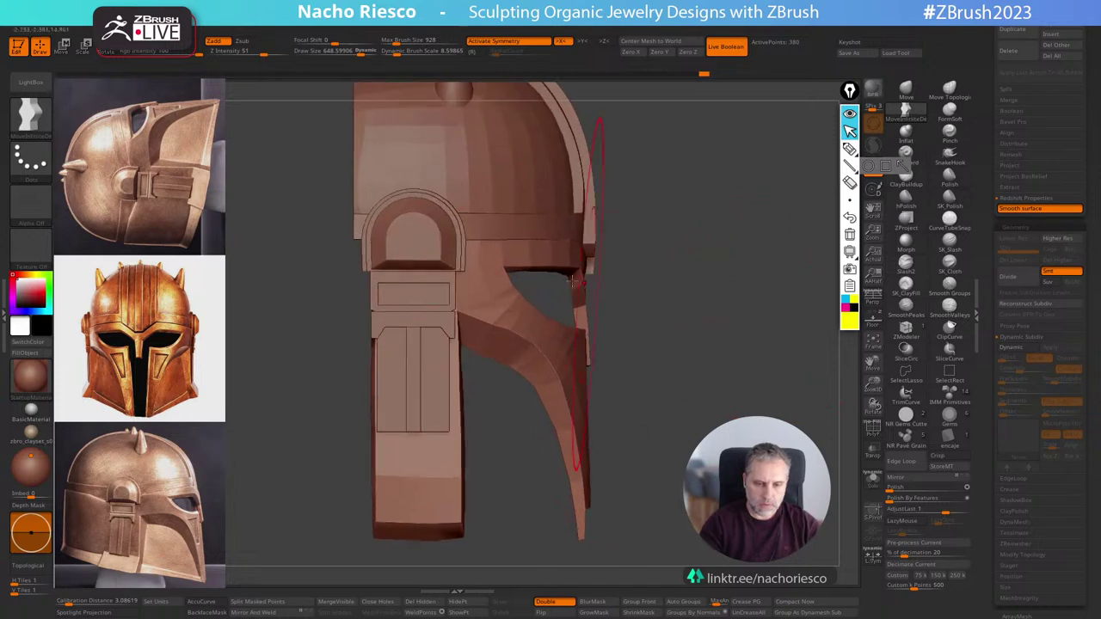
Switch to the Move brush, set its Draw Size to about 323 and check the faceplate's fit from the front and side.
{"action": "key", "text": "s"}
{"action": "left_click", "coordinate": [906, 89]}
{"action": "key", "text": "s"}
{"action": "left_click_drag", "start_coordinate": [579, 264], "coordinate": [588, 261]}
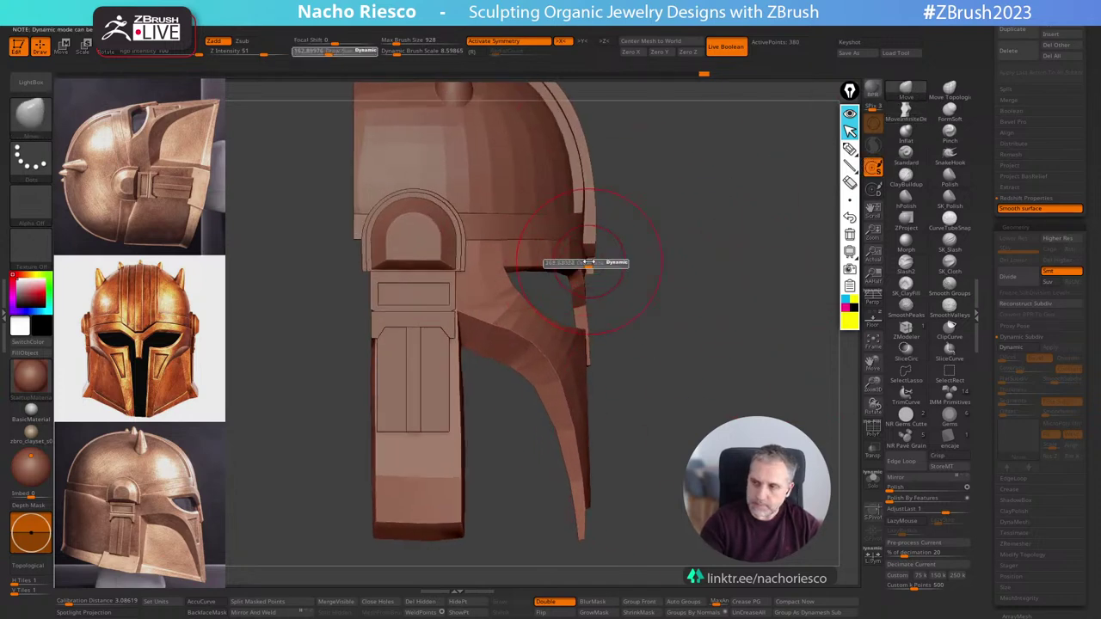
{"action": "left_click_drag", "start_coordinate": [647, 224], "coordinate": [757, 275]}
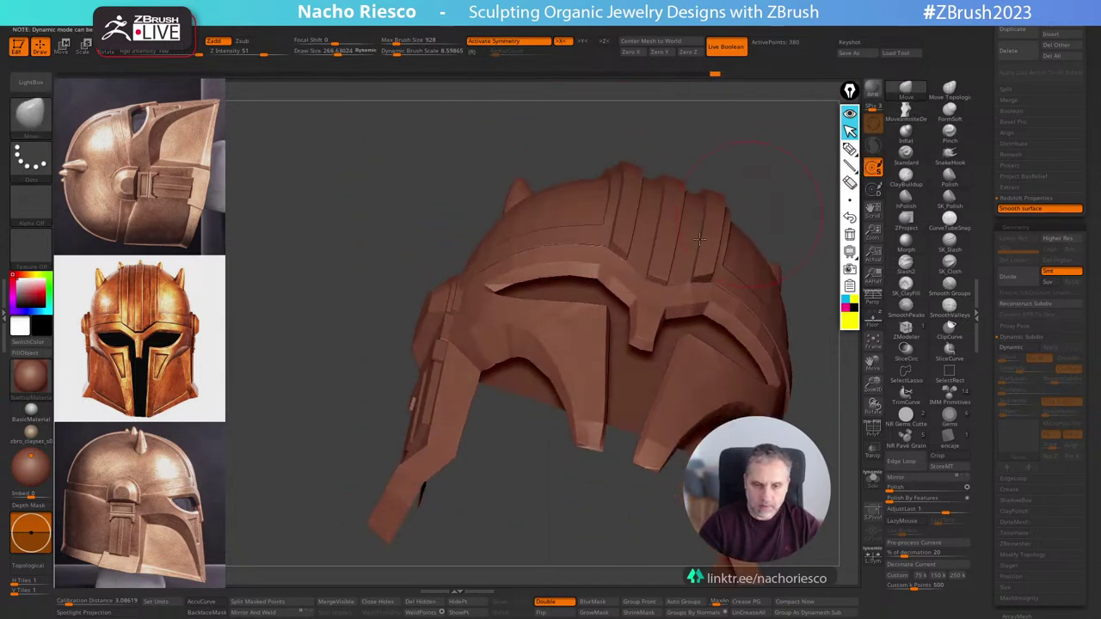
{"action": "left_click_drag", "start_coordinate": [781, 170], "coordinate": [824, 297], "text": "shift"}
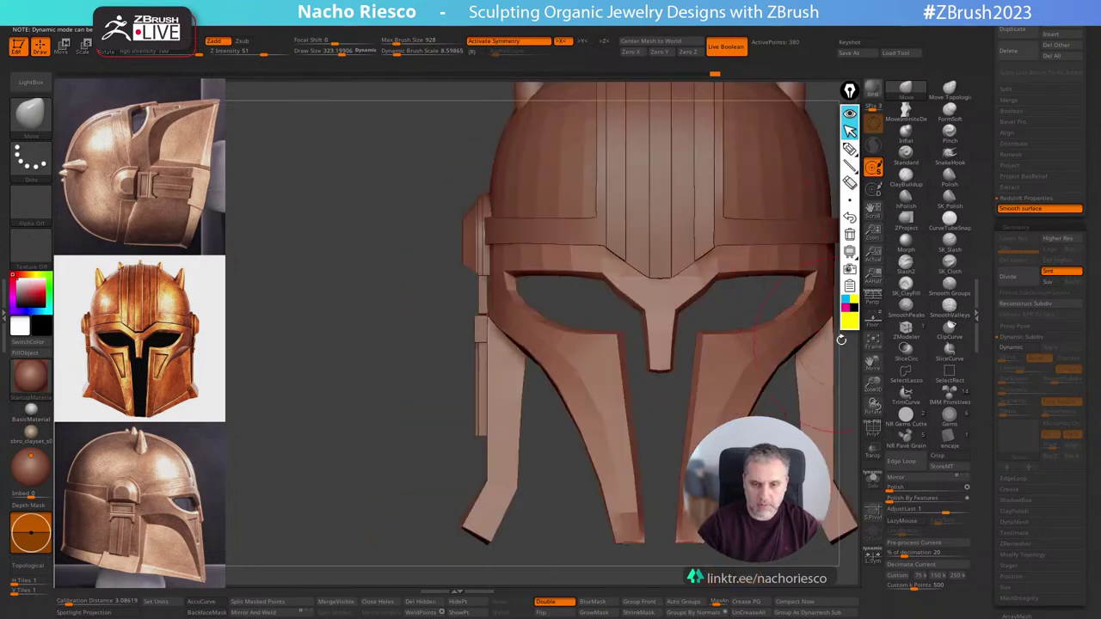
{"action": "left_click_drag", "start_coordinate": [841, 340], "coordinate": [724, 405], "text": "alt"}
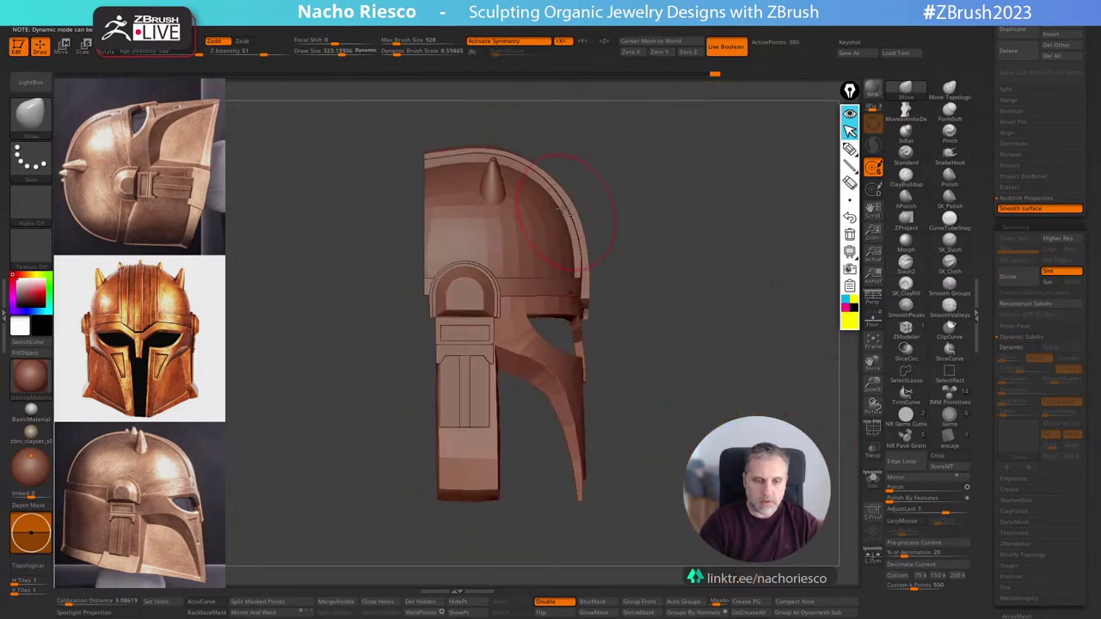
Select the dome's raised crest strips and examine the helmet's profile from several angles against the references.
{"action": "key", "text": "s"}
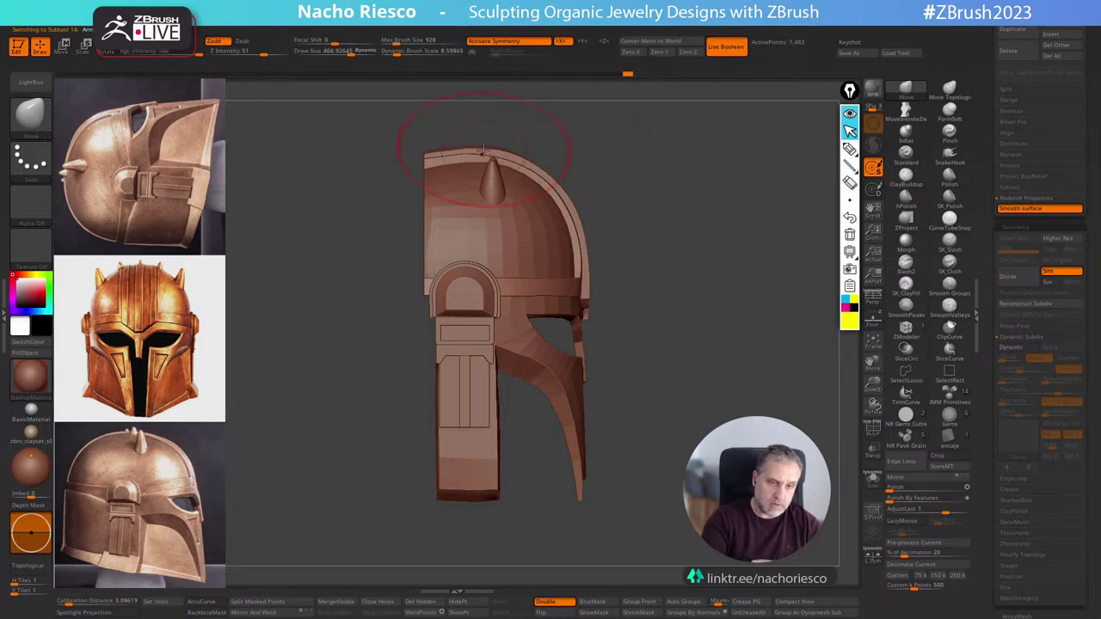
{"action": "left_click", "coordinate": [444, 145], "text": "alt"}
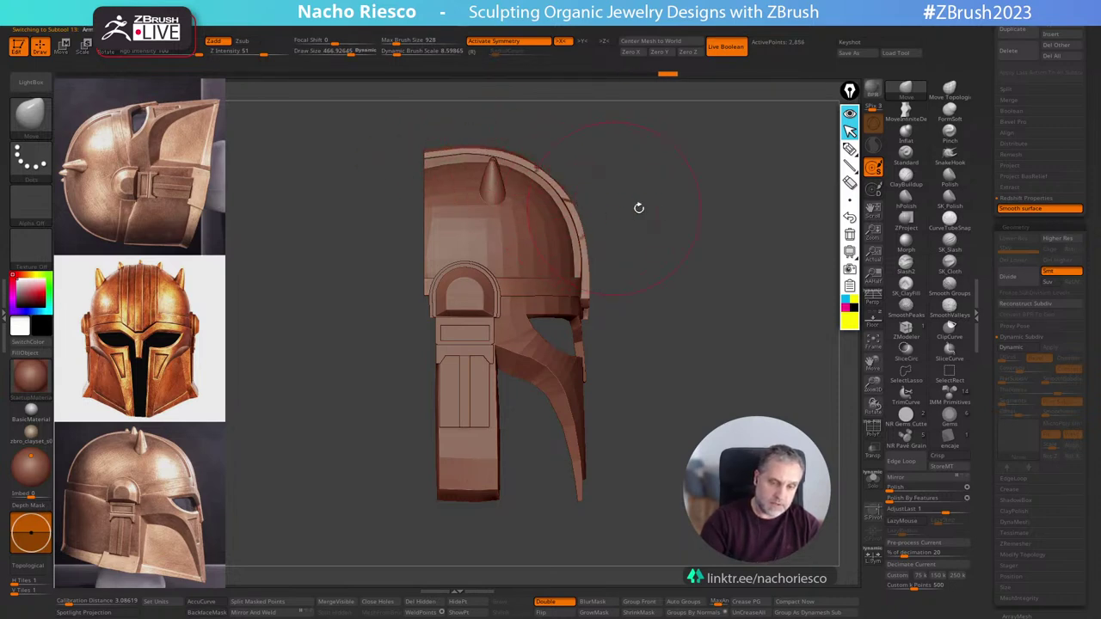
{"action": "mouse_move", "coordinate": [639, 207]}
{"action": "left_mouse_down"}
{"action": "mouse_move", "coordinate": [722, 214]}
{"action": "mouse_move", "coordinate": [766, 312]}
{"action": "mouse_move", "coordinate": [756, 252]}
{"action": "left_mouse_up"}
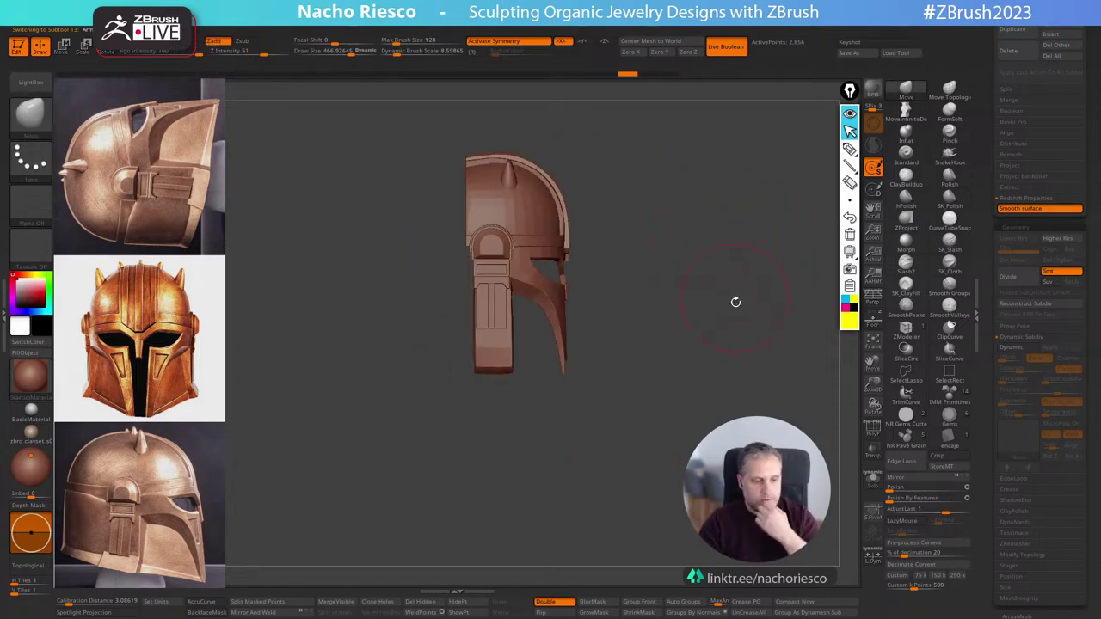
{"action": "left_click_drag", "start_coordinate": [728, 343], "coordinate": [697, 413]}
{"action": "left_click_drag", "start_coordinate": [798, 375], "coordinate": [731, 454]}
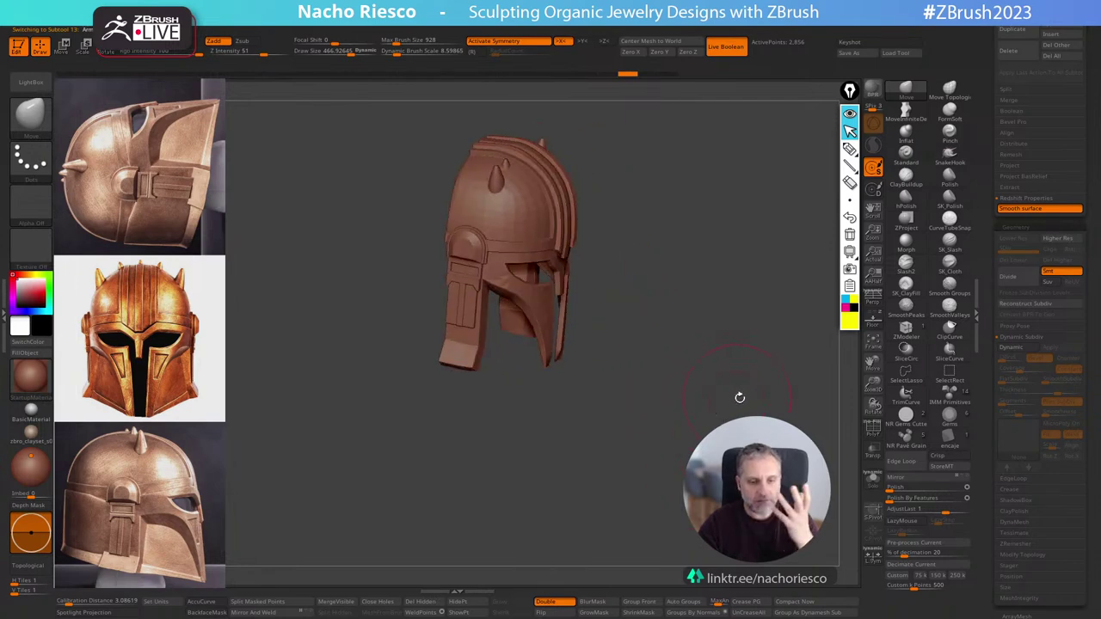
{"action": "left_click_drag", "start_coordinate": [740, 397], "coordinate": [721, 411]}
{"action": "left_click_drag", "start_coordinate": [986, 258], "coordinate": [980, 338]}
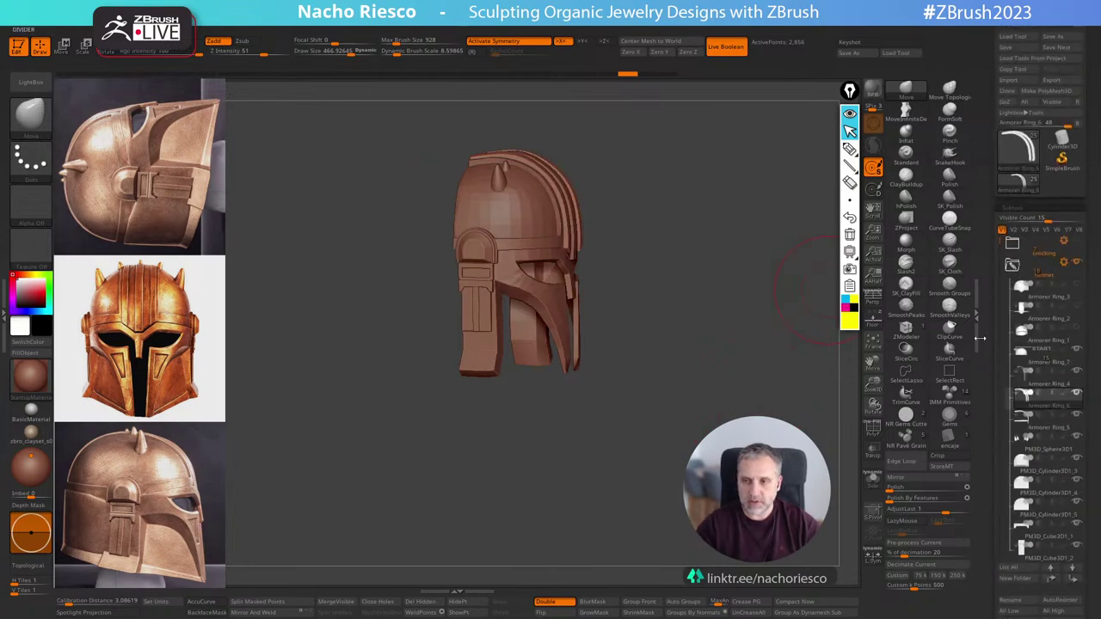
{"action": "left_click_drag", "start_coordinate": [814, 424], "coordinate": [681, 444]}
Select and isolate the faceplate, and try a mask over its front half in side view before clearing it.
{"action": "left_click", "coordinate": [645, 421], "text": "alt"}
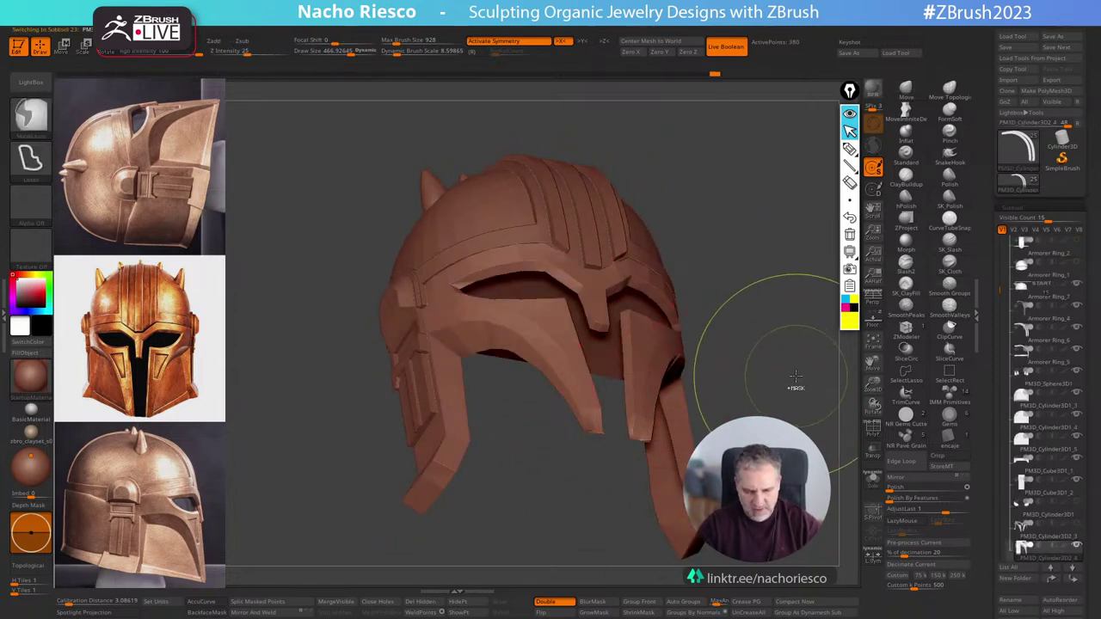
{"action": "left_click_drag", "start_coordinate": [796, 387], "coordinate": [798, 353]}
{"action": "left_click", "coordinate": [870, 483]}
{"action": "mouse_move", "coordinate": [798, 421]}
{"action": "left_mouse_down", "text": "alt"}
{"action": "mouse_move", "coordinate": [813, 473]}
{"action": "mouse_move", "coordinate": [808, 445]}
{"action": "mouse_move", "coordinate": [836, 478]}
{"action": "mouse_move", "coordinate": [817, 383]}
{"action": "mouse_move", "coordinate": [789, 419]}
{"action": "mouse_move", "coordinate": [807, 413]}
{"action": "left_mouse_up", "text": "alt"}
{"action": "left_click", "coordinate": [807, 447], "text": "ctrl"}
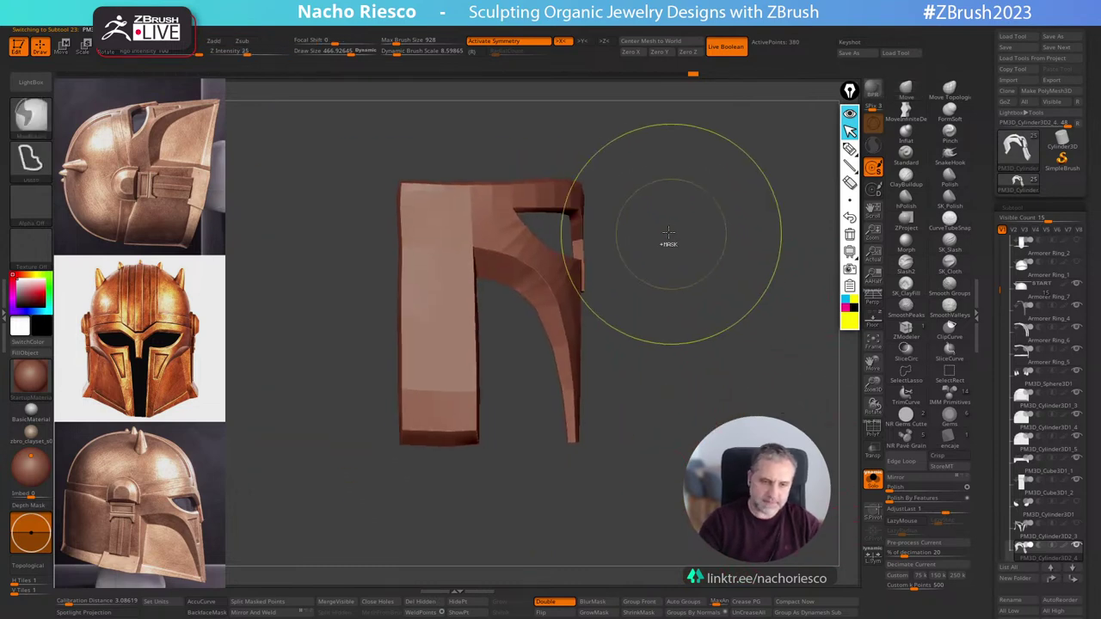
{"action": "mouse_move", "coordinate": [673, 196]}
{"action": "left_mouse_down", "text": "ctrl"}
{"action": "mouse_move", "coordinate": [593, 125]}
{"action": "mouse_move", "coordinate": [478, 204]}
{"action": "mouse_move", "coordinate": [499, 306]}
{"action": "mouse_move", "coordinate": [569, 346]}
{"action": "left_mouse_up", "text": "ctrl"}
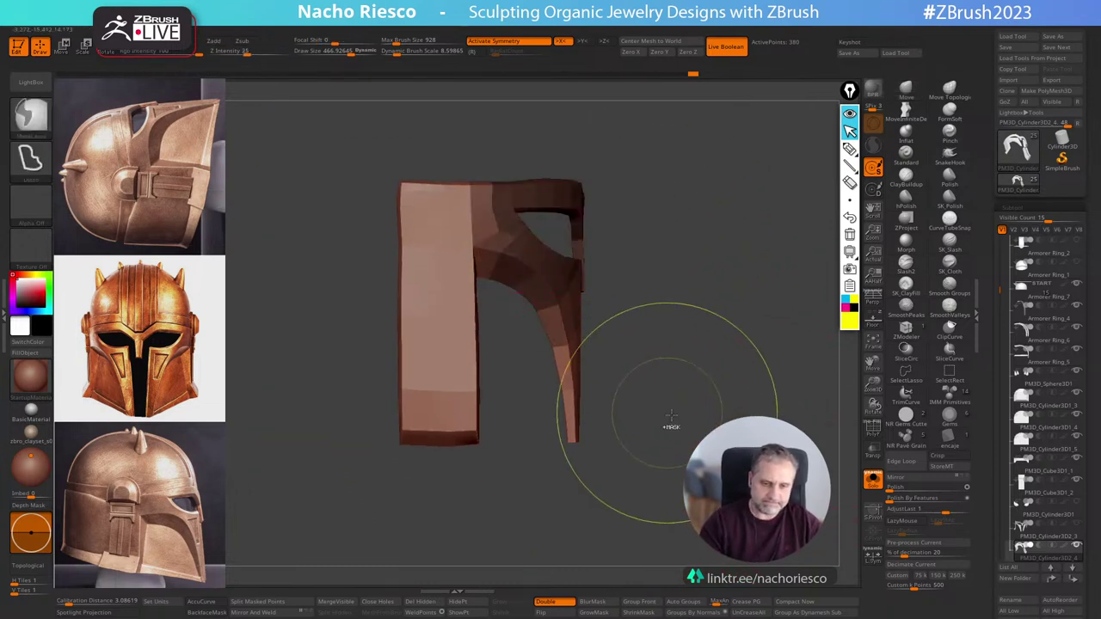
{"action": "left_click_drag", "start_coordinate": [668, 427], "coordinate": [688, 418], "text": "ctrl"}
Mask both cheek guards up to their junction with the side strips, grow and blur the mask, and invert it.
{"action": "mouse_move", "coordinate": [713, 426]}
{"action": "left_mouse_down"}
{"action": "mouse_move", "coordinate": [650, 447]}
{"action": "mouse_move", "coordinate": [627, 422]}
{"action": "left_mouse_up"}
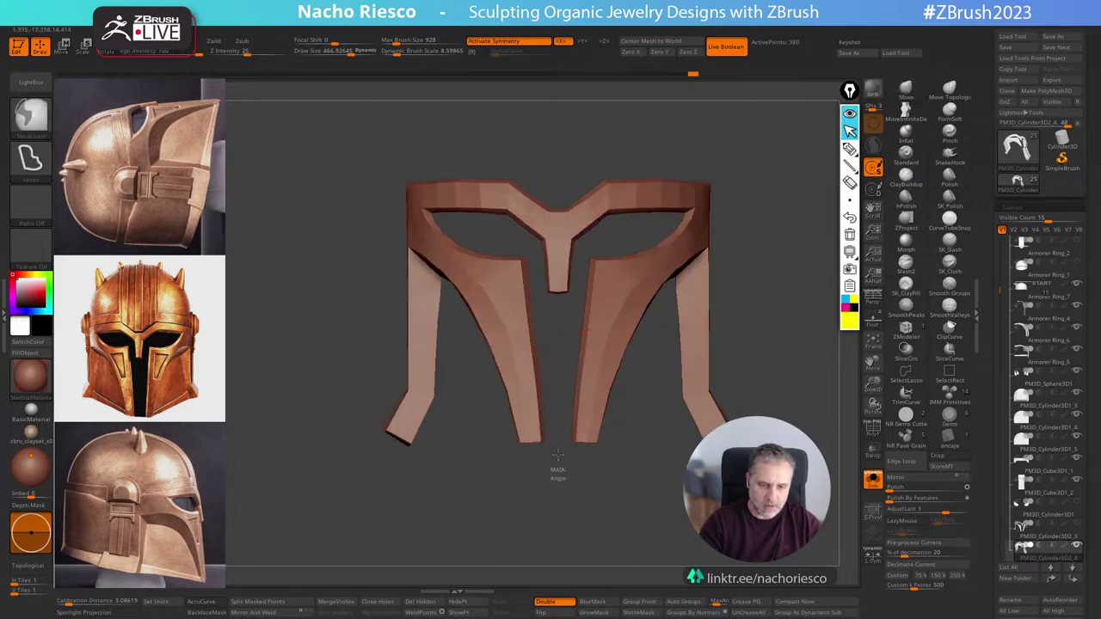
{"action": "mouse_move", "coordinate": [546, 281]}
{"action": "left_mouse_down", "text": "ctrl"}
{"action": "mouse_move", "coordinate": [479, 228]}
{"action": "mouse_move", "coordinate": [449, 297]}
{"action": "left_mouse_up", "text": "ctrl"}
{"action": "left_click_drag", "start_coordinate": [450, 444], "coordinate": [501, 477]}
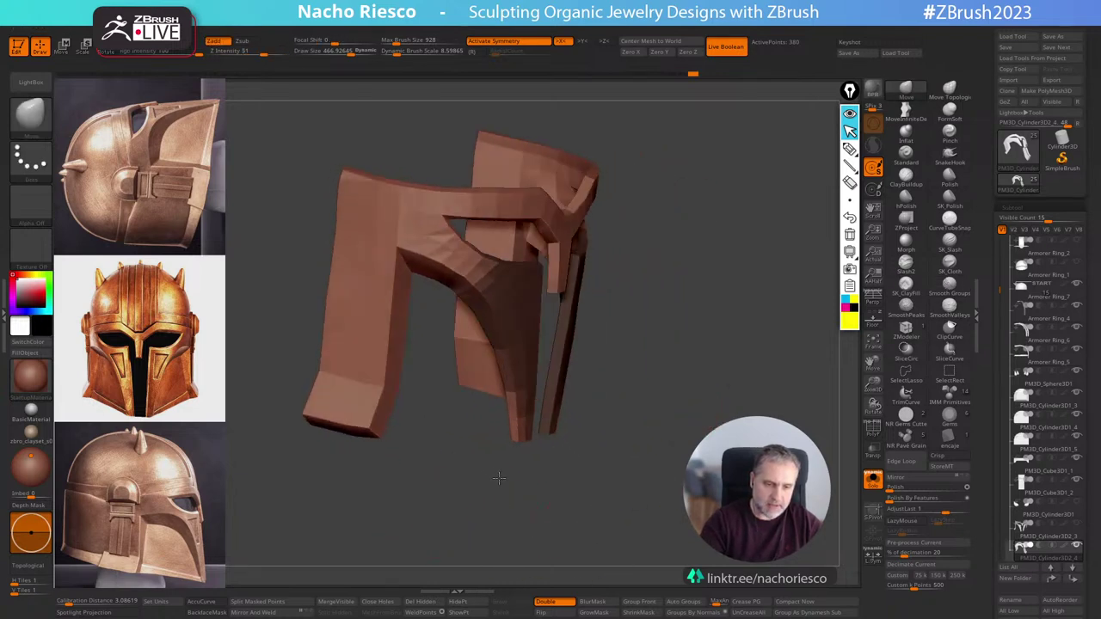
{"action": "mouse_move", "coordinate": [577, 446]}
{"action": "left_mouse_down"}
{"action": "mouse_move", "coordinate": [567, 509]}
{"action": "mouse_move", "coordinate": [603, 525]}
{"action": "mouse_move", "coordinate": [602, 503]}
{"action": "left_mouse_up"}
{"action": "left_click_drag", "start_coordinate": [486, 428], "coordinate": [501, 427]}
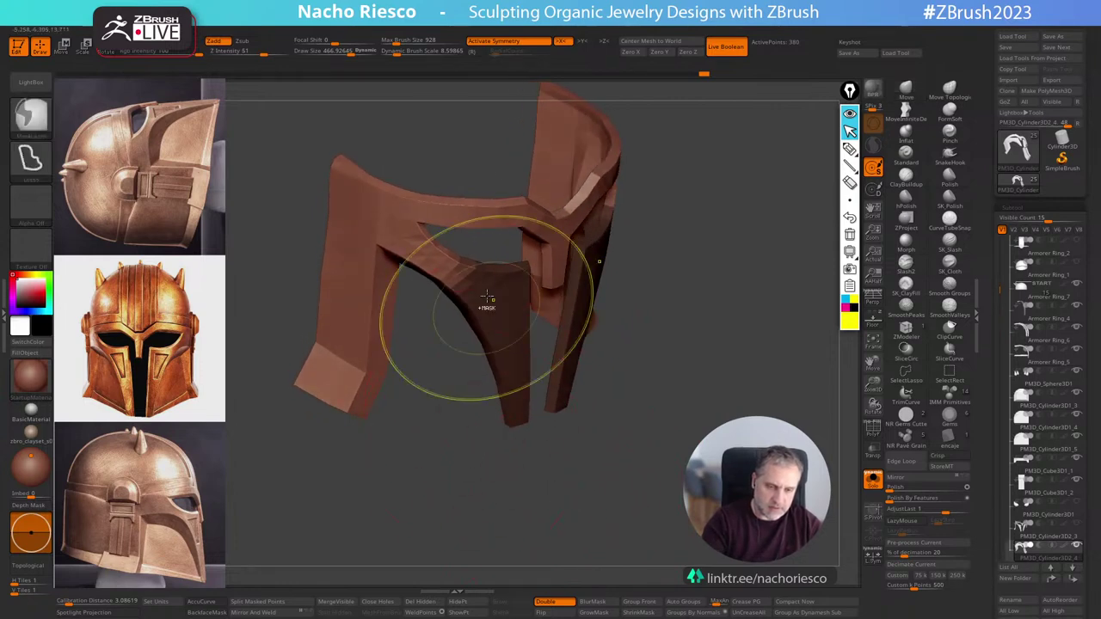
{"action": "mouse_move", "coordinate": [469, 246]}
{"action": "left_mouse_down", "text": "ctrl"}
{"action": "mouse_move", "coordinate": [418, 281]}
{"action": "mouse_move", "coordinate": [468, 396]}
{"action": "left_mouse_up", "text": "ctrl"}
{"action": "left_click_drag", "start_coordinate": [499, 502], "coordinate": [519, 461]}
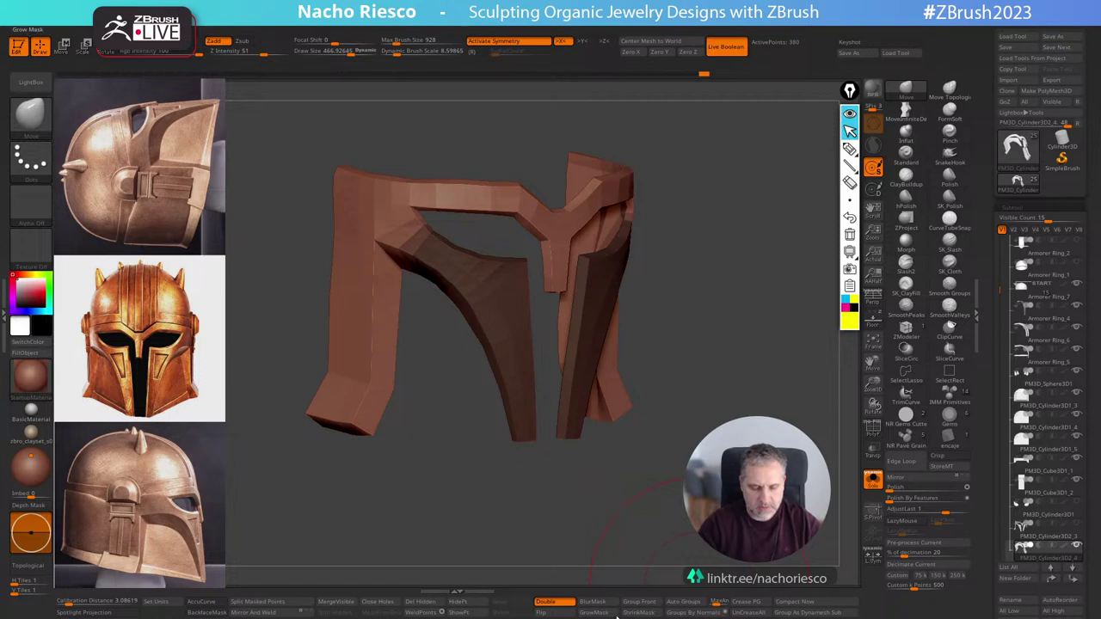
{"action": "left_click", "coordinate": [605, 606]}
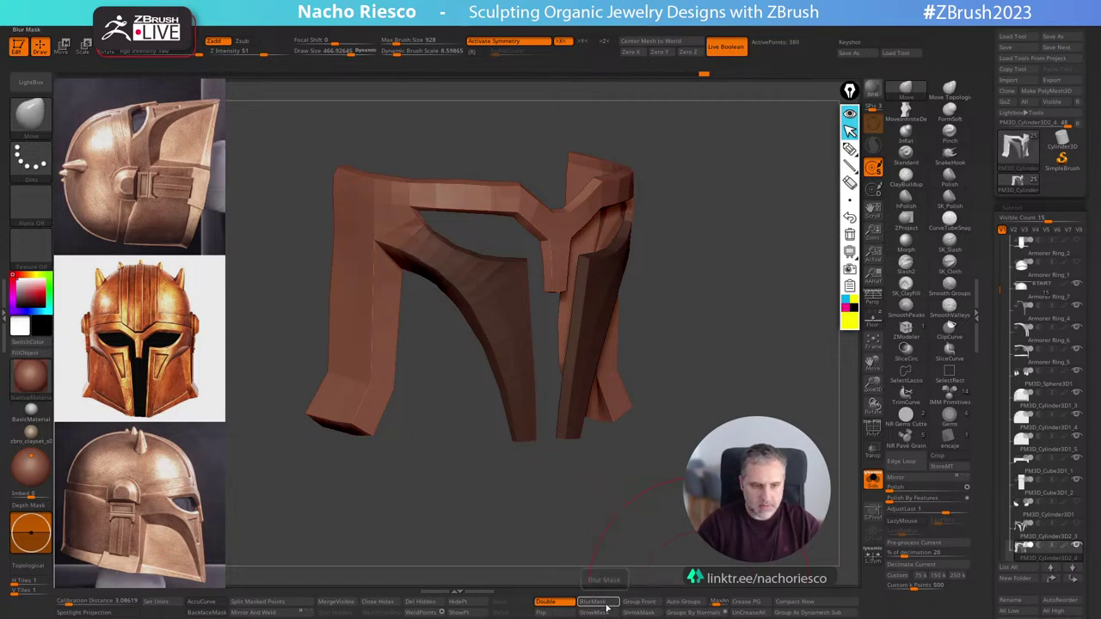
{"action": "left_click_drag", "start_coordinate": [619, 575], "coordinate": [658, 571], "text": "shift"}
{"action": "left_click", "coordinate": [751, 475], "text": "ctrl"}
Tilt the unmasked cheek guards slightly forward and shift them by about 0.25 with the gizmo.
{"action": "key", "text": "w"}
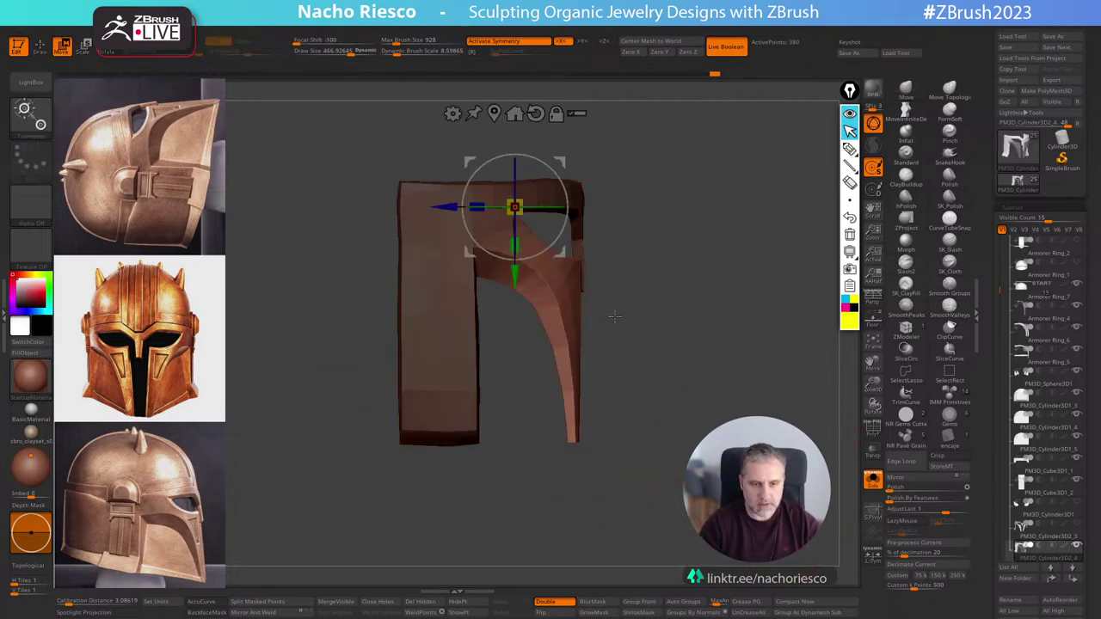
{"action": "left_click", "coordinate": [563, 281], "text": "alt"}
{"action": "key", "text": "ctrl+z"}
{"action": "left_click_drag", "start_coordinate": [561, 254], "coordinate": [562, 218], "text": "alt"}
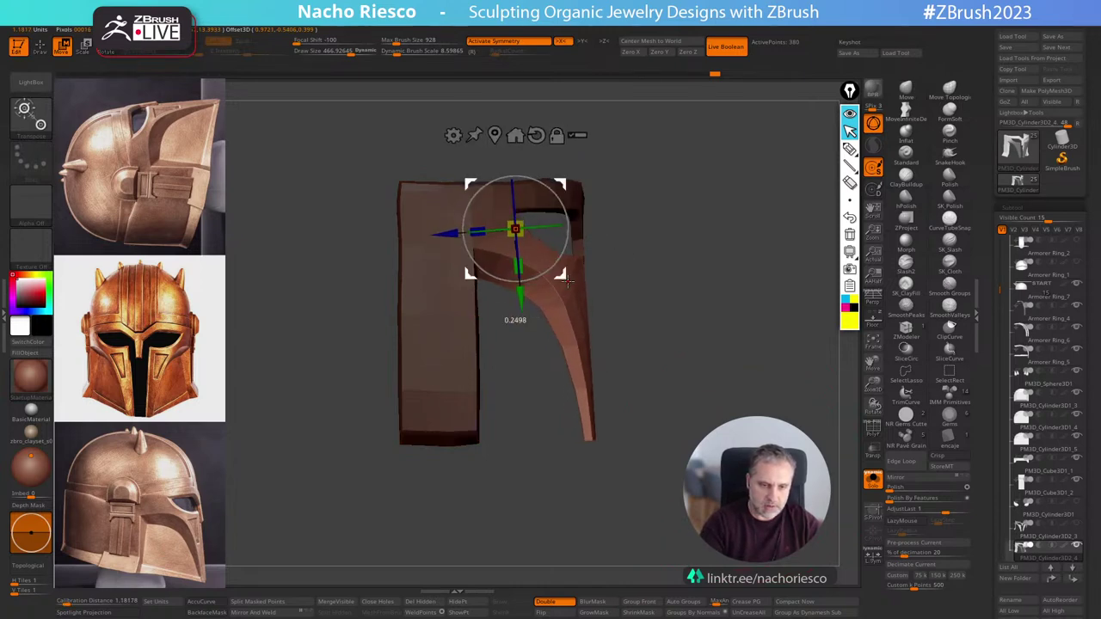
{"action": "key", "text": "q"}
{"action": "mouse_move", "coordinate": [688, 371]}
{"action": "left_mouse_down"}
{"action": "mouse_move", "coordinate": [688, 457]}
{"action": "mouse_move", "coordinate": [726, 498]}
{"action": "left_mouse_up"}
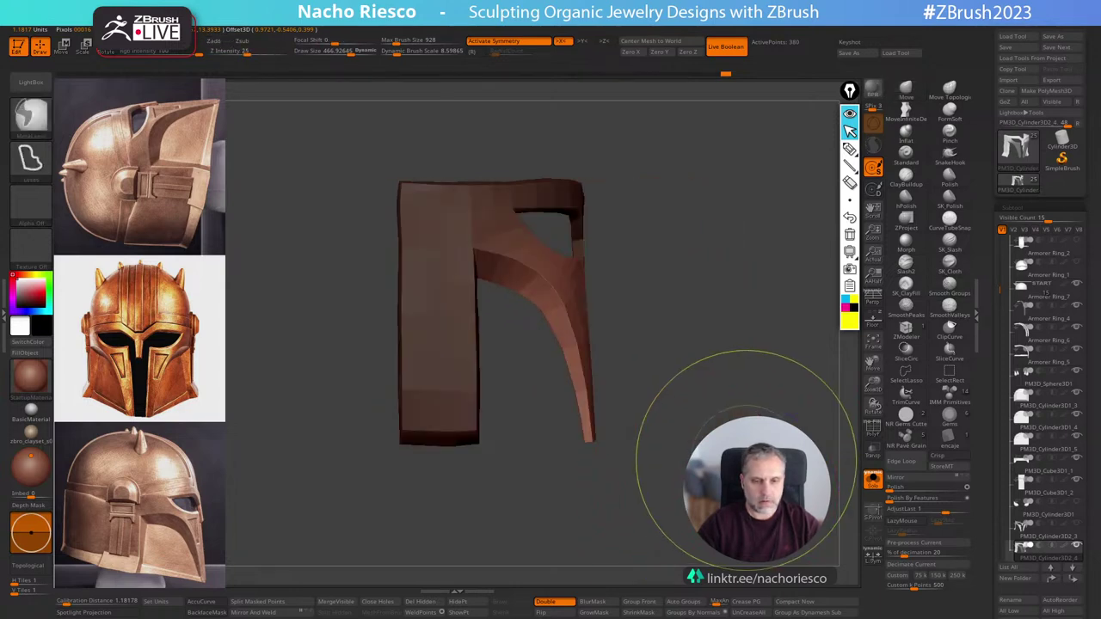
Realign the gizmo and scale the cheek guards to about 0.97 along the front-to-back axis.
{"action": "key", "text": "w"}
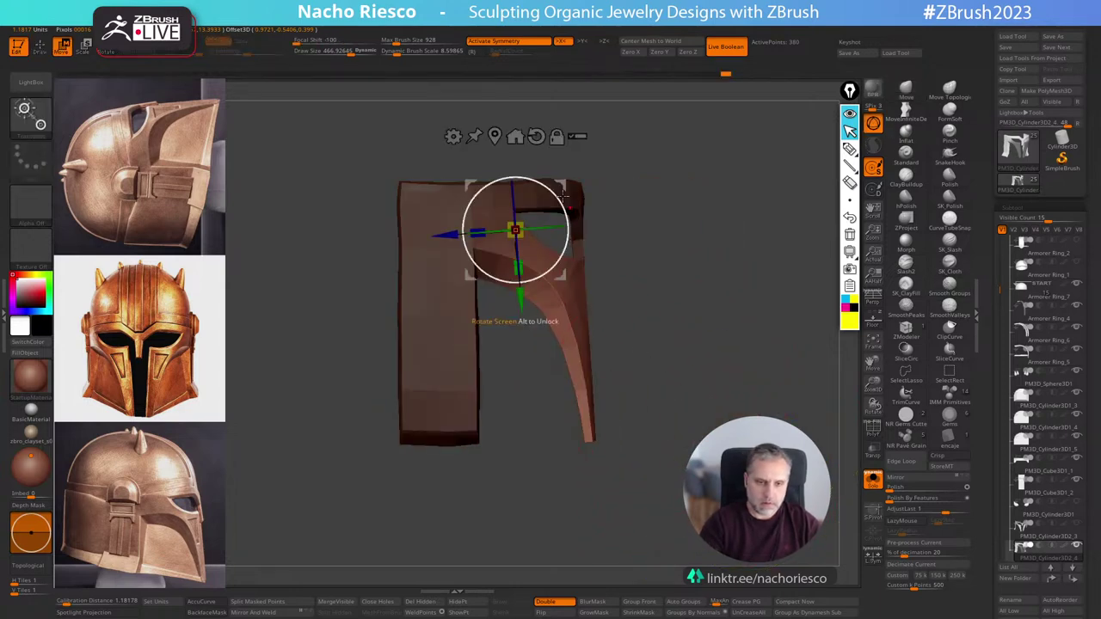
{"action": "left_click_drag", "start_coordinate": [497, 231], "coordinate": [462, 226], "text": "alt"}
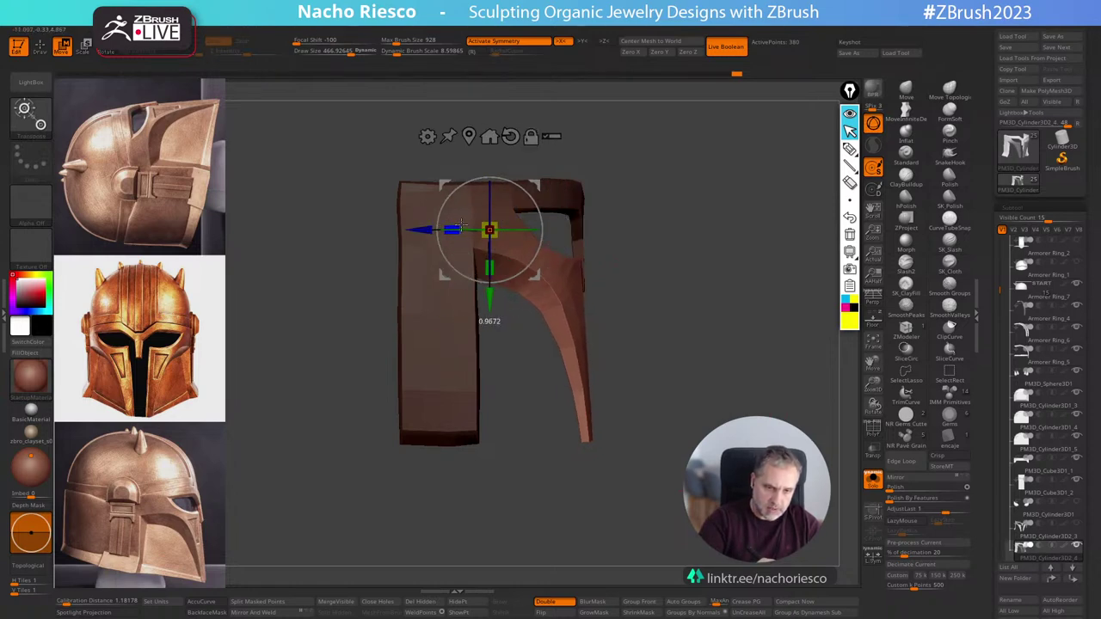
{"action": "key", "text": "q"}
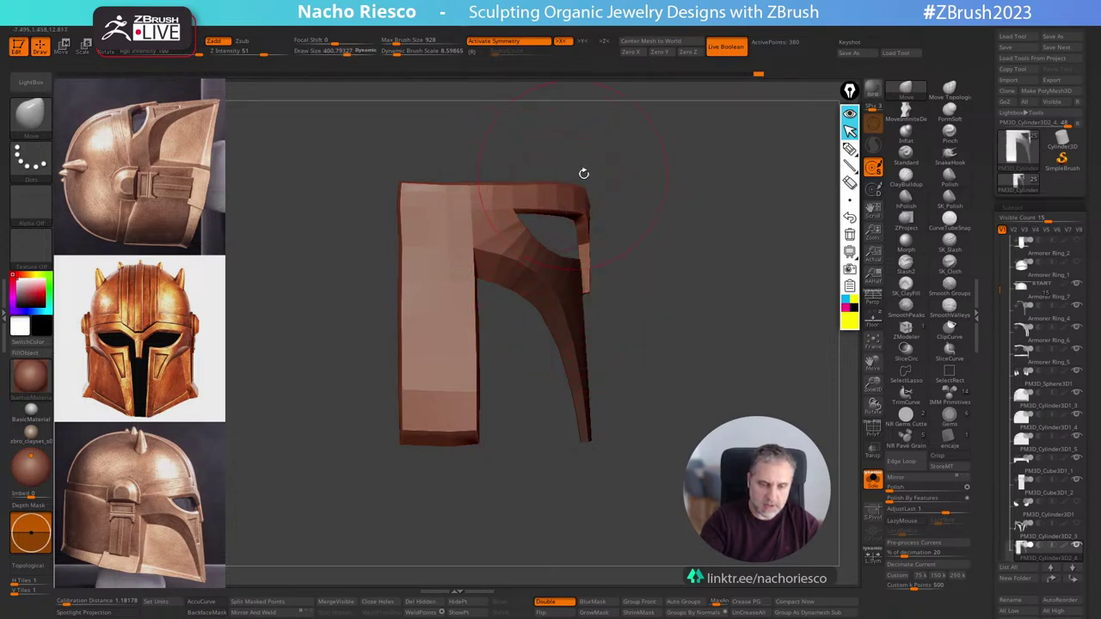
Flatten the faceplate's upper edge with a horizontal ClipCurve cut, clear the mask and show the full helmet again.
{"action": "left_click", "coordinate": [948, 337]}
{"action": "left_click_drag", "start_coordinate": [347, 183], "coordinate": [753, 185], "text": "ctrl+shift"}
{"action": "mouse_move", "coordinate": [779, 376]}
{"action": "left_mouse_down"}
{"action": "mouse_move", "coordinate": [713, 428]}
{"action": "mouse_move", "coordinate": [688, 413]}
{"action": "left_mouse_up"}
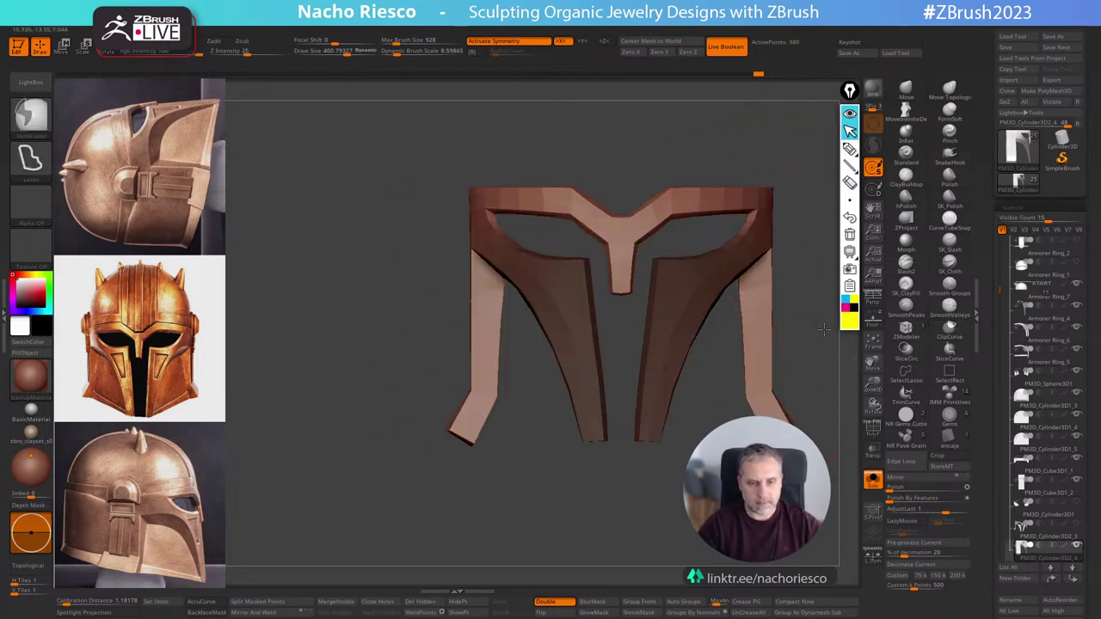
{"action": "left_click_drag", "start_coordinate": [824, 329], "coordinate": [825, 343], "text": "ctrl"}
{"action": "left_click", "coordinate": [874, 480]}
{"action": "left_click_drag", "start_coordinate": [756, 370], "coordinate": [817, 370]}
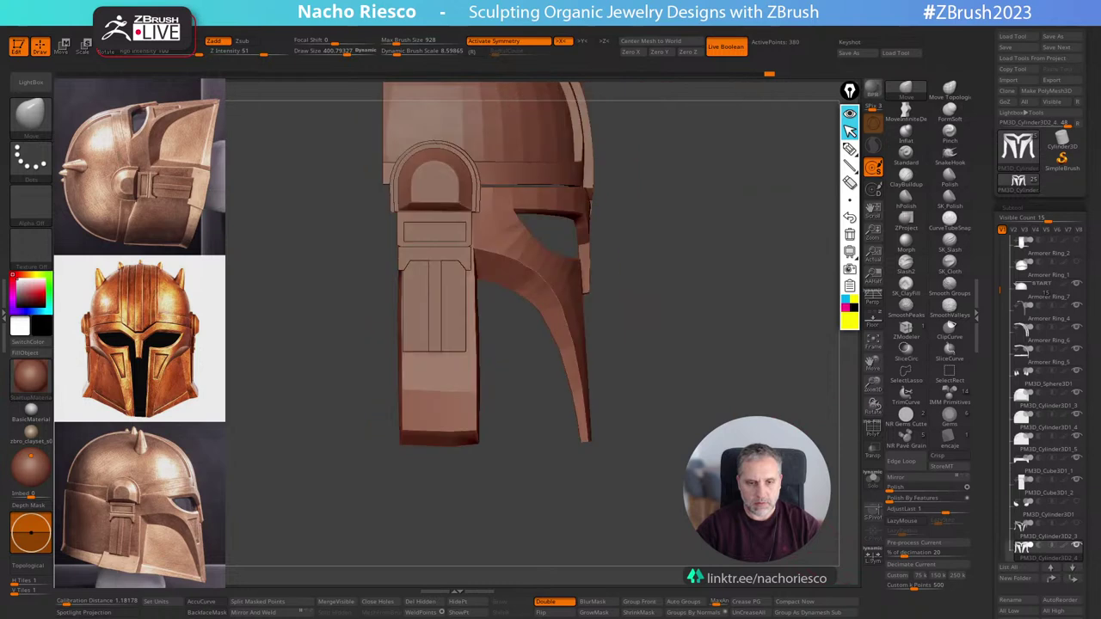
Select the horizontal band above the faceplate and adjust its side portions from the front with the MoveInfiniteDepth brush.
{"action": "left_click_drag", "start_coordinate": [671, 348], "coordinate": [643, 319]}
{"action": "key", "text": "s"}
{"action": "left_click_drag", "start_coordinate": [579, 265], "coordinate": [584, 265]}
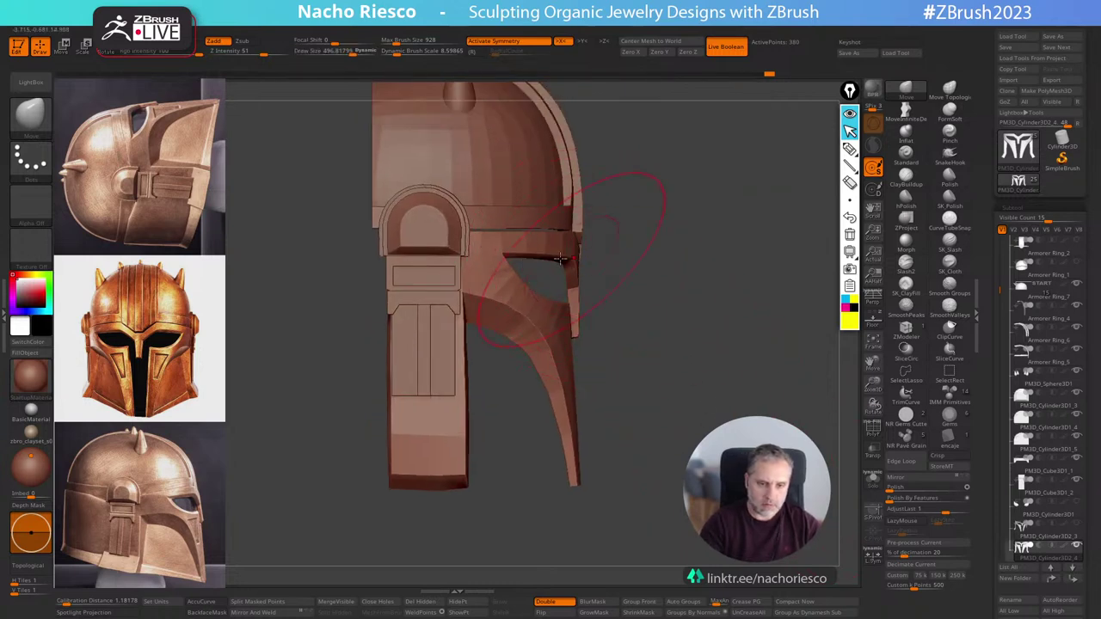
{"action": "left_click_drag", "start_coordinate": [679, 248], "coordinate": [636, 253], "text": "shift"}
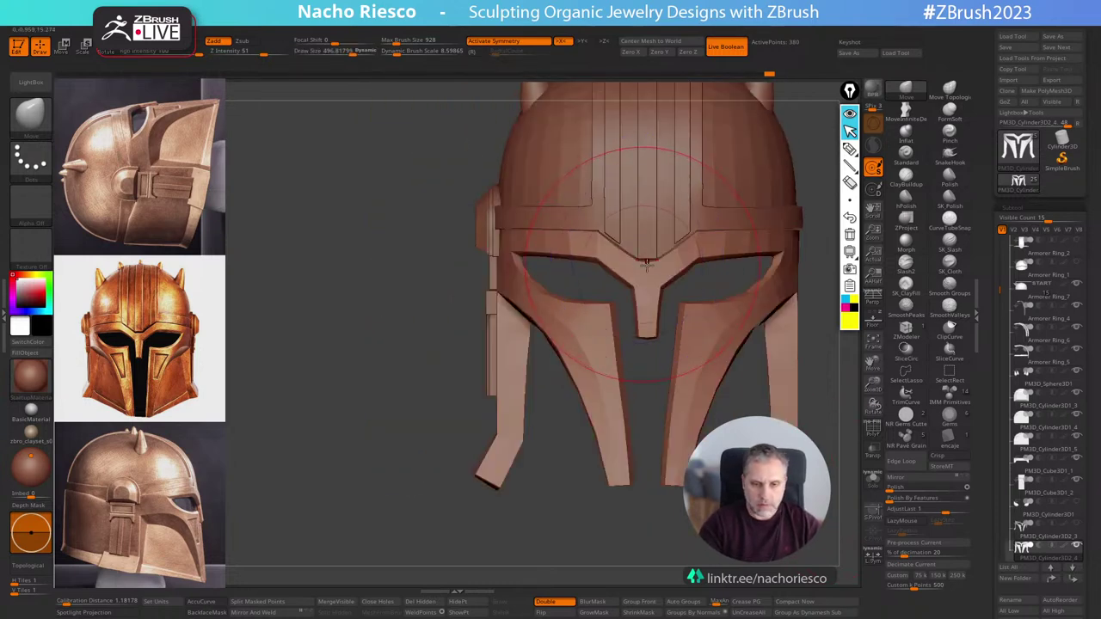
{"action": "left_click_drag", "start_coordinate": [687, 526], "coordinate": [664, 539]}
{"action": "left_click", "coordinate": [749, 218], "text": "alt"}
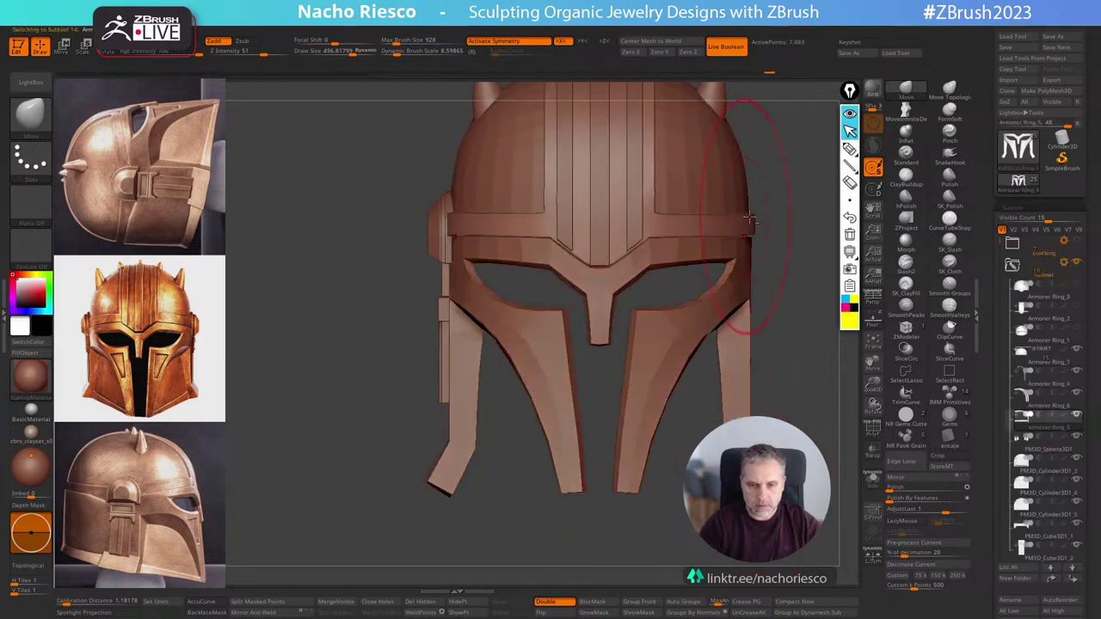
{"action": "left_click", "coordinate": [755, 225], "text": "alt"}
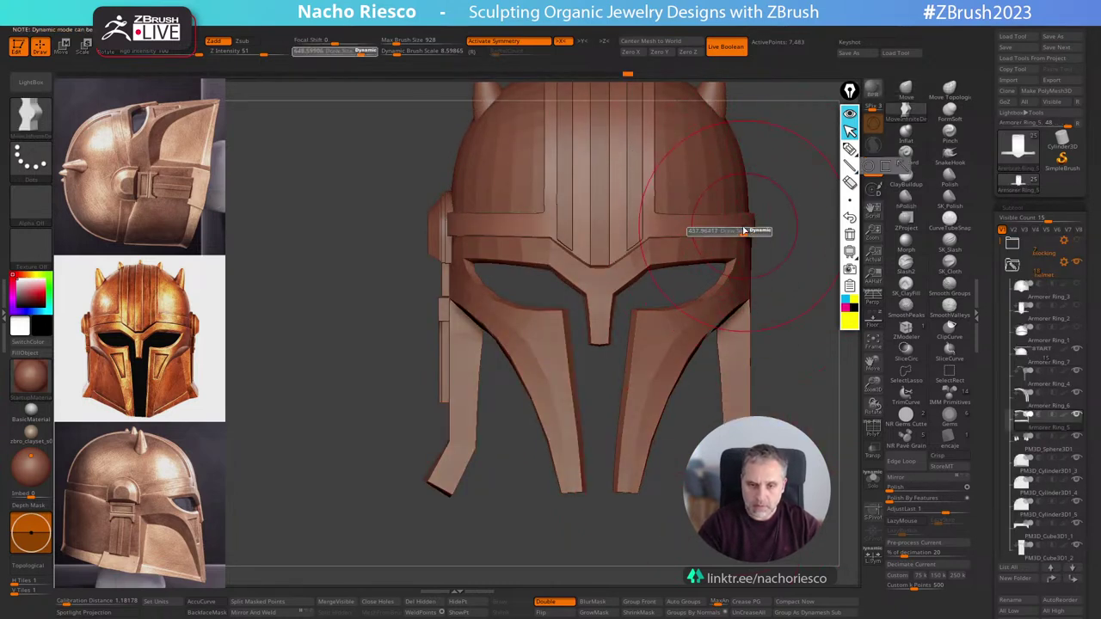
{"action": "key", "text": "bracketleft"}
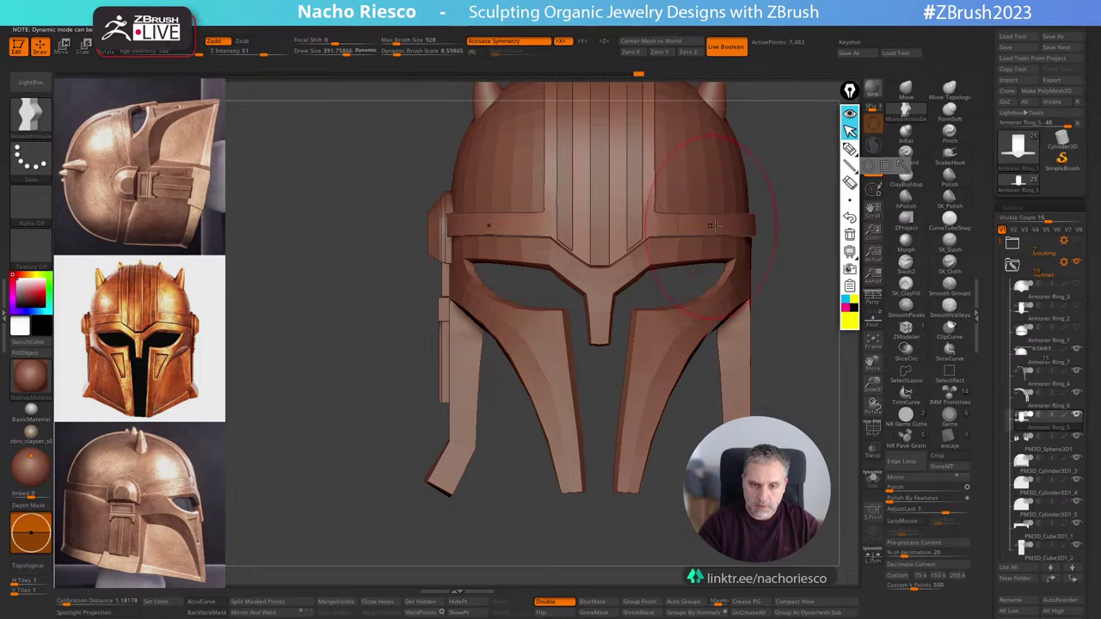
{"action": "left_click", "coordinate": [714, 226], "text": "alt"}
Even out the horizontal band's lower edge in side view with a smaller MoveInfiniteDepth brush.
{"action": "left_click_drag", "start_coordinate": [795, 229], "coordinate": [769, 250], "text": "shift"}
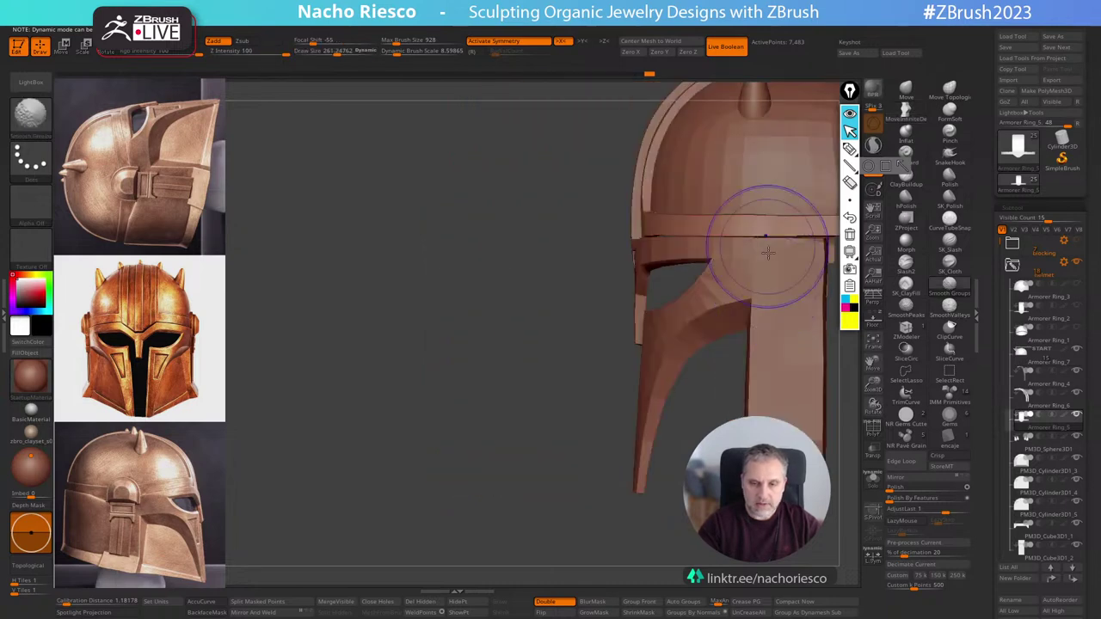
{"action": "right_click_drag", "start_coordinate": [781, 345], "coordinate": [685, 371], "text": "alt"}
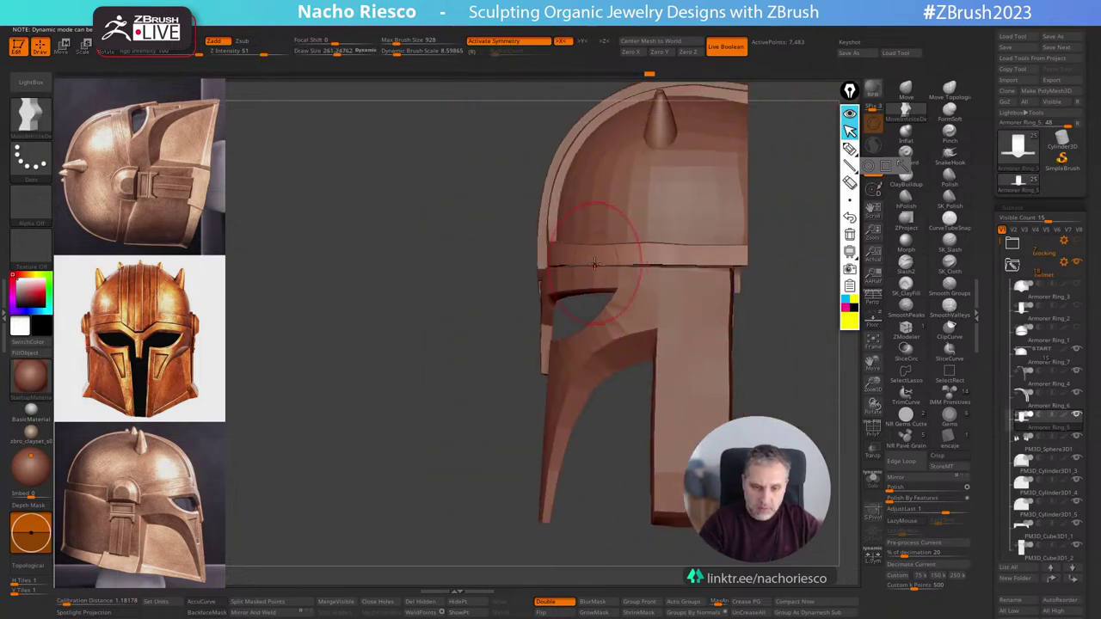
{"action": "right_click_drag", "start_coordinate": [711, 216], "coordinate": [688, 273], "text": "ctrl"}
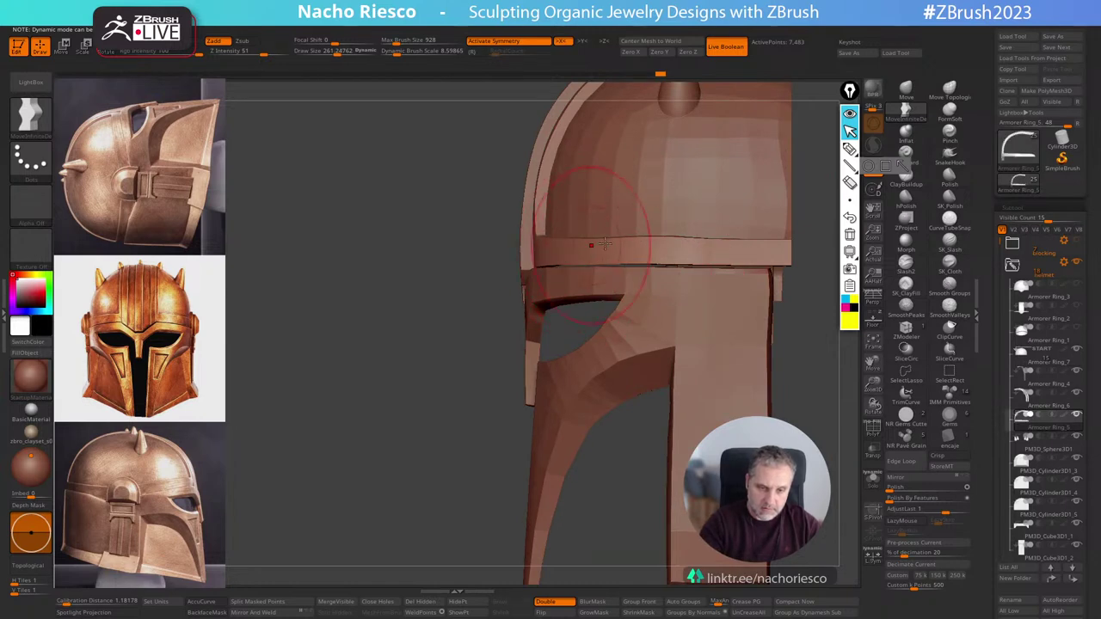
{"action": "key", "text": "s"}
{"action": "mouse_move", "coordinate": [655, 249]}
{"action": "left_mouse_down"}
{"action": "mouse_move", "coordinate": [639, 241]}
{"action": "mouse_move", "coordinate": [649, 256]}
{"action": "left_mouse_up"}
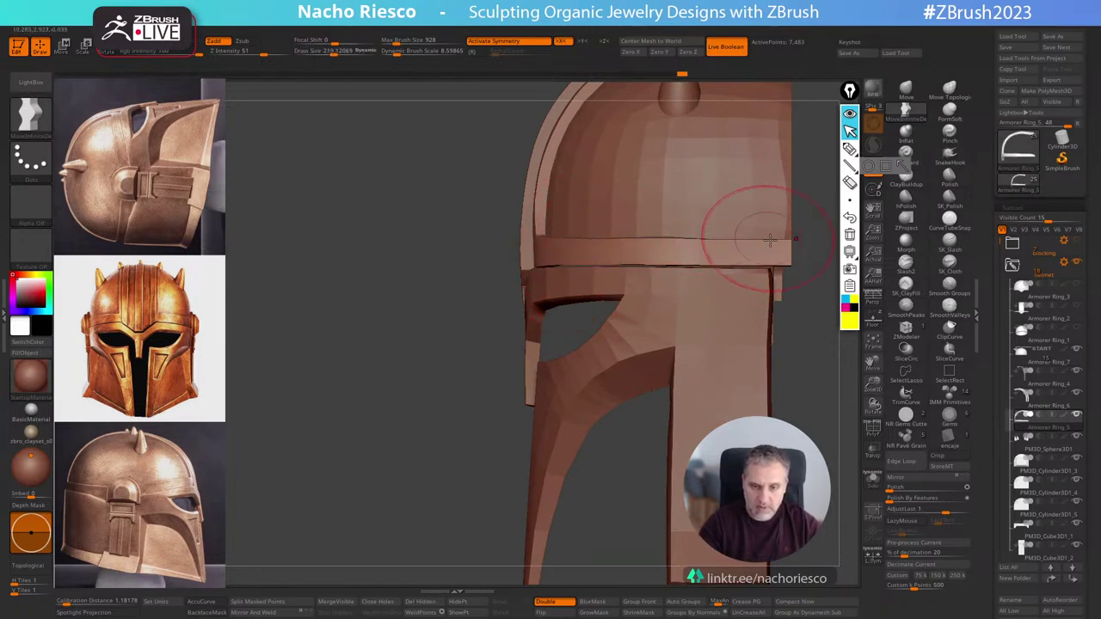
Select the plain helmet dome, check it in isolation and duplicate the subtool.
{"action": "mouse_move", "coordinate": [795, 324]}
{"action": "right_mouse_down", "text": "shift"}
{"action": "mouse_move", "coordinate": [828, 418]}
{"action": "mouse_move", "coordinate": [831, 356]}
{"action": "mouse_move", "coordinate": [764, 386]}
{"action": "mouse_move", "coordinate": [805, 383]}
{"action": "mouse_move", "coordinate": [713, 376]}
{"action": "mouse_move", "coordinate": [715, 427]}
{"action": "right_mouse_up", "text": "shift"}
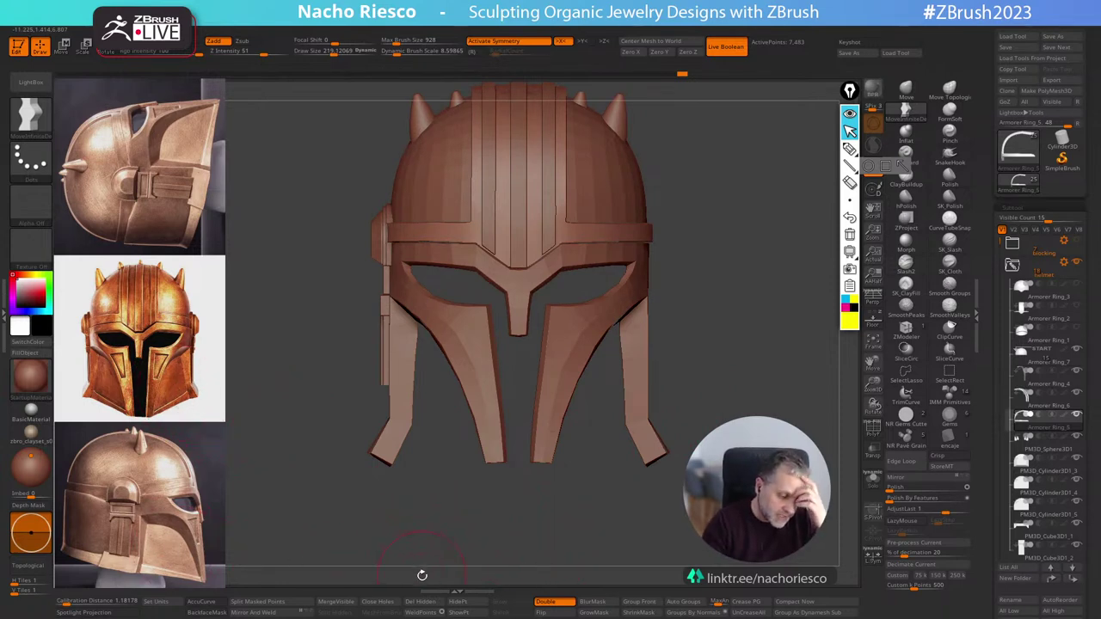
{"action": "left_click_drag", "start_coordinate": [438, 551], "coordinate": [481, 541]}
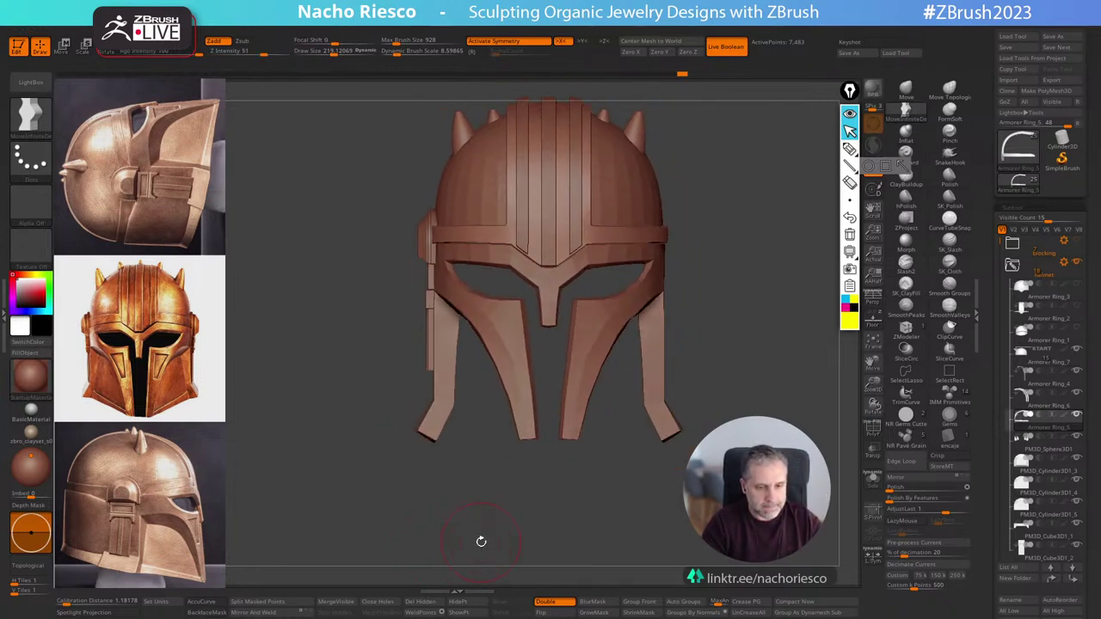
{"action": "left_click", "coordinate": [631, 206], "text": "alt"}
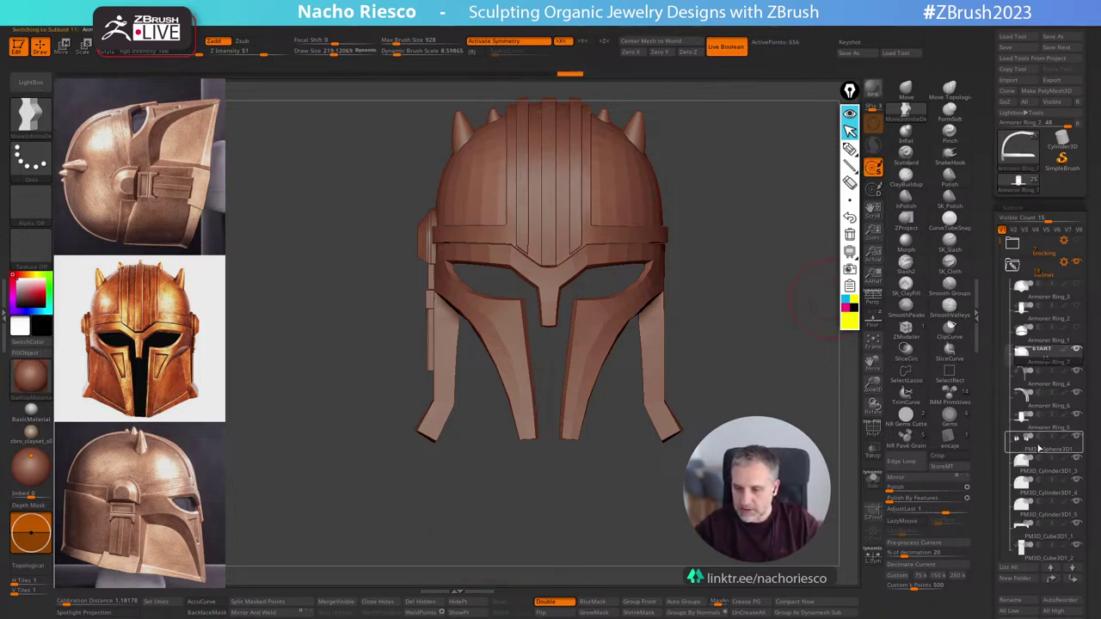
{"action": "left_click", "coordinate": [873, 481]}
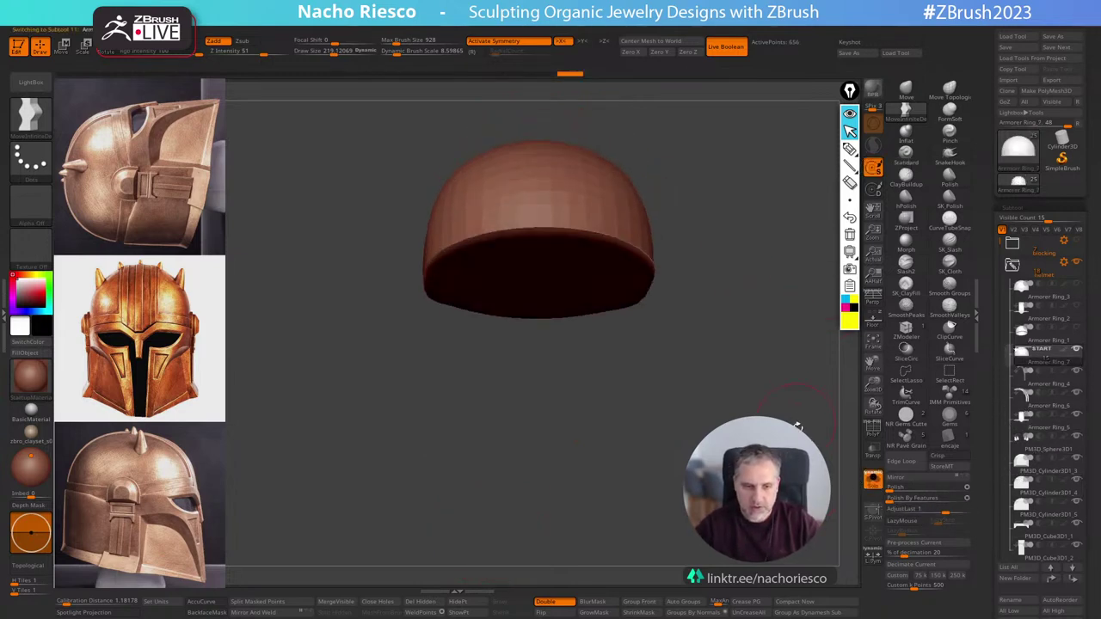
{"action": "left_click_drag", "start_coordinate": [994, 489], "coordinate": [995, 419]}
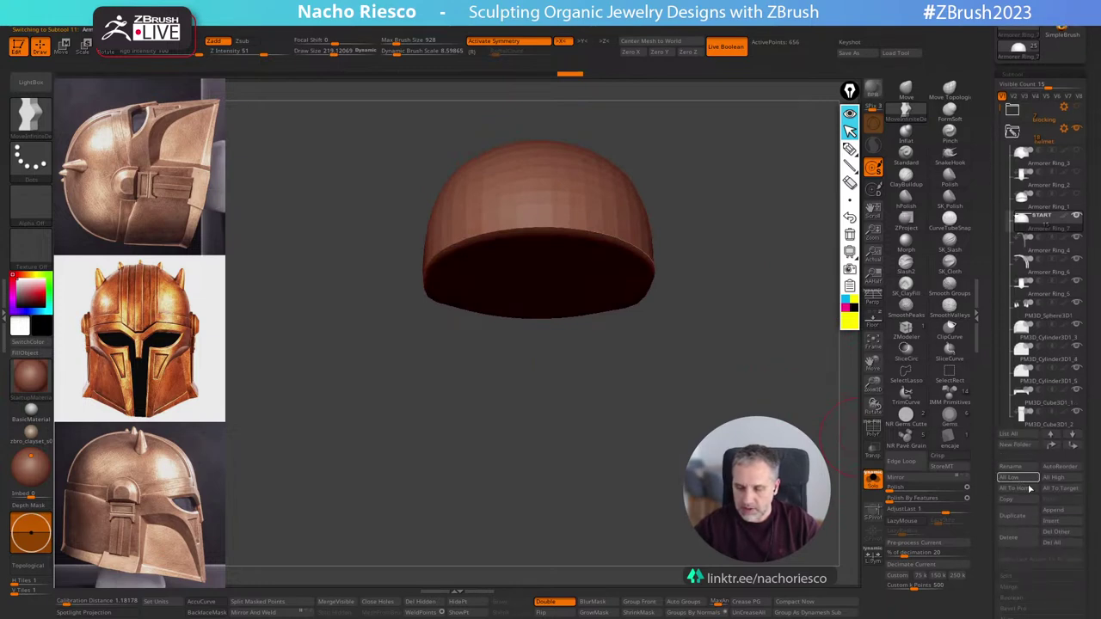
{"action": "left_click", "coordinate": [873, 480]}
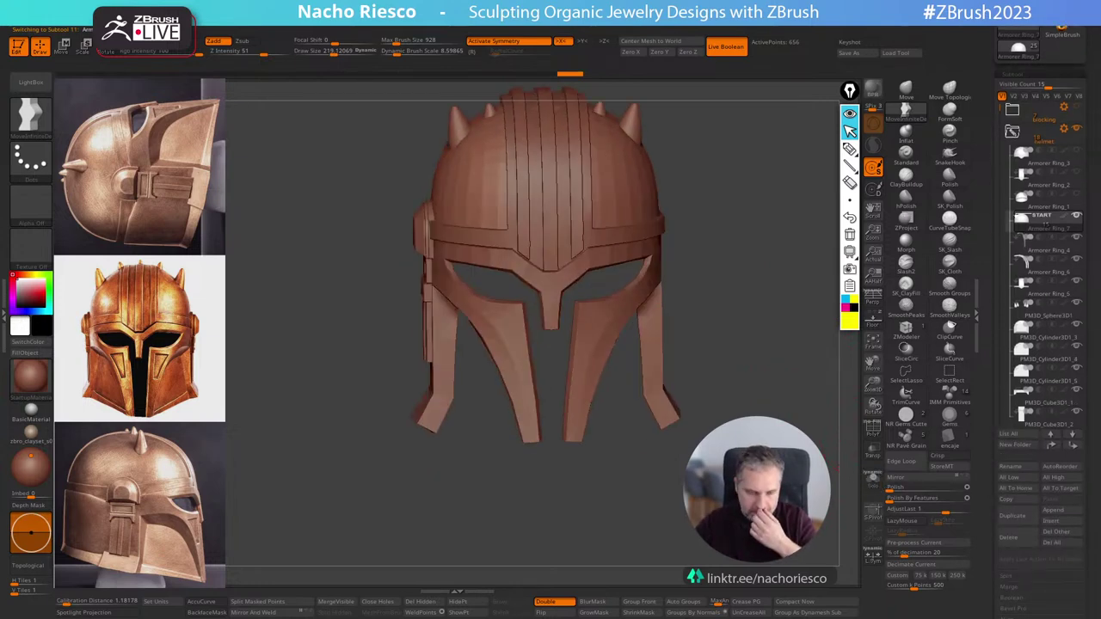
{"action": "left_click_drag", "start_coordinate": [774, 465], "coordinate": [798, 437]}
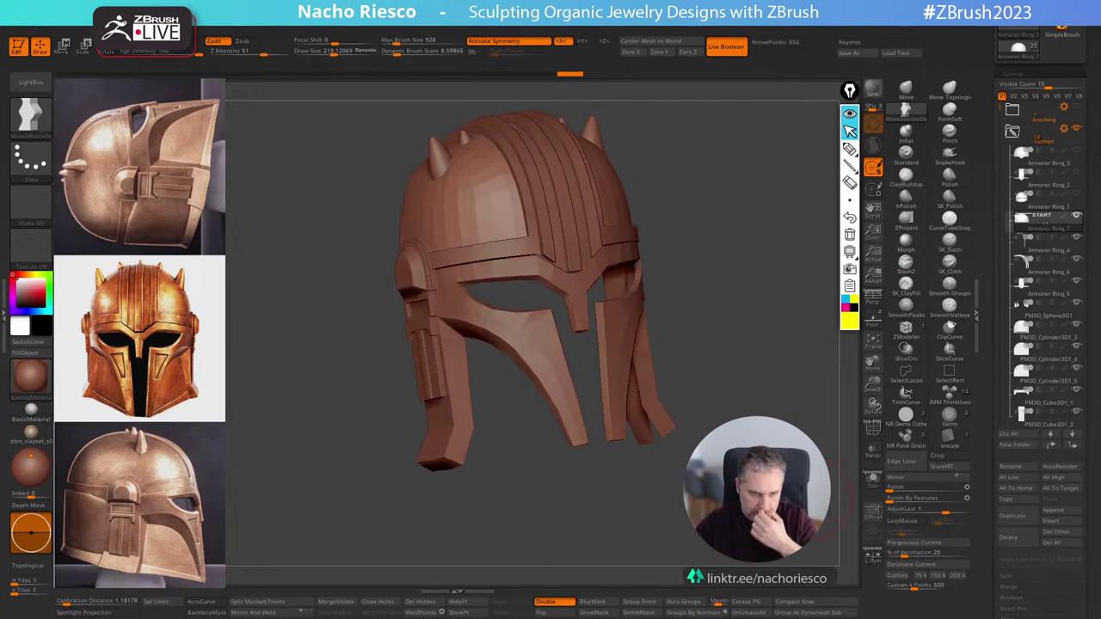
{"action": "left_click_drag", "start_coordinate": [807, 499], "coordinate": [793, 496]}
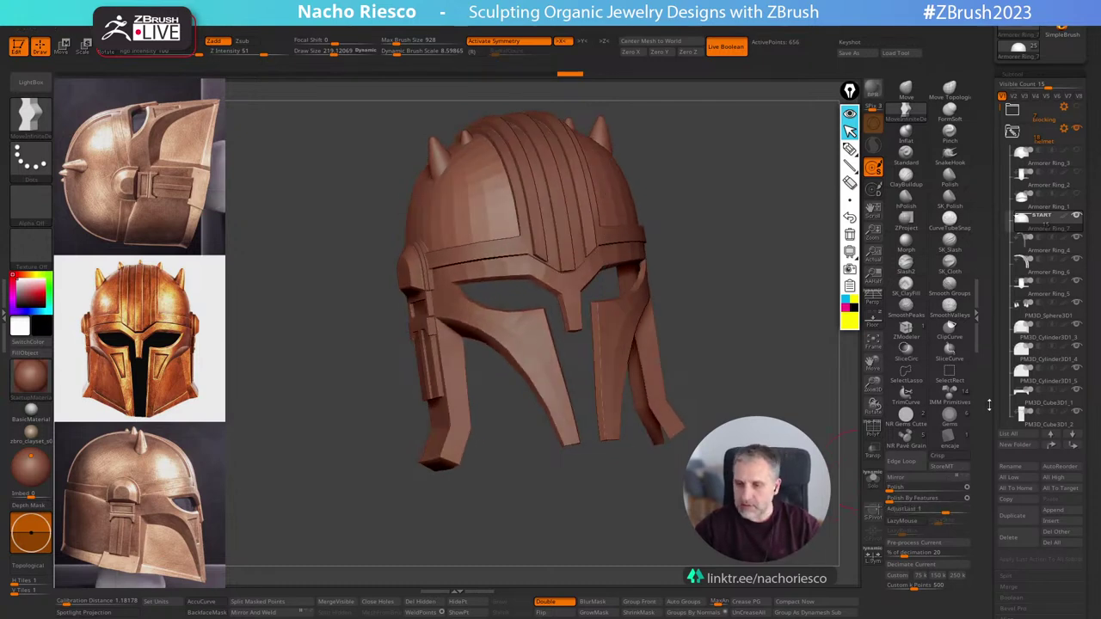
{"action": "left_click", "coordinate": [1015, 515]}
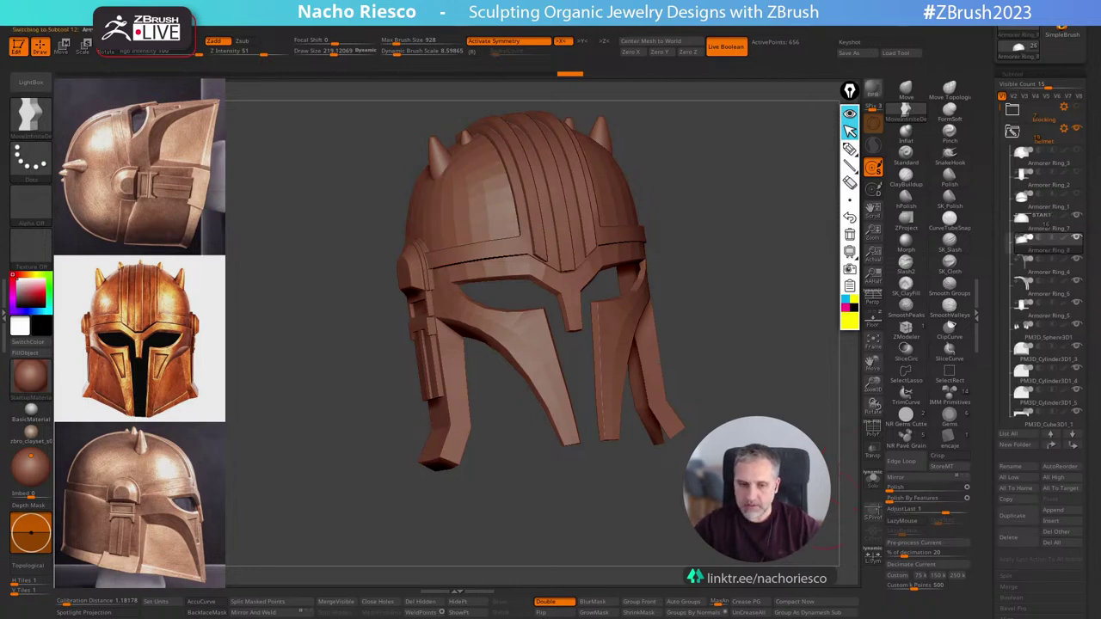
Isolate the duplicated dome, keep only its bottom cap polygroup and delete the hidden geometry.
{"action": "left_click_drag", "start_coordinate": [813, 499], "coordinate": [696, 393]}
{"action": "left_click", "coordinate": [874, 484]}
{"action": "left_click", "coordinate": [571, 307], "text": "ctrl+shift"}
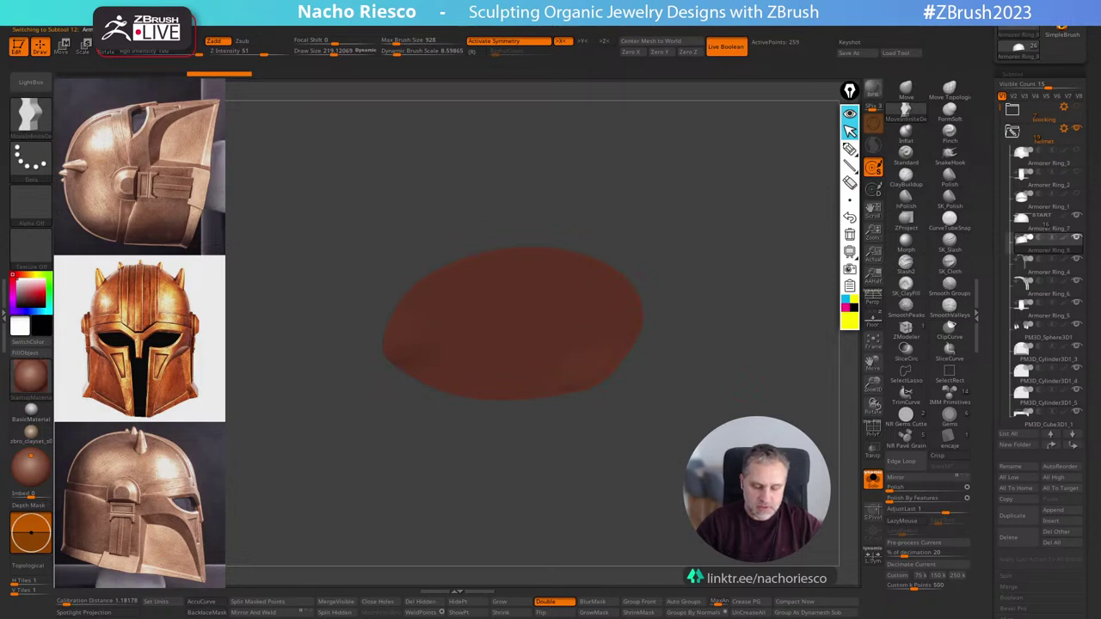
{"action": "left_click", "coordinate": [436, 602]}
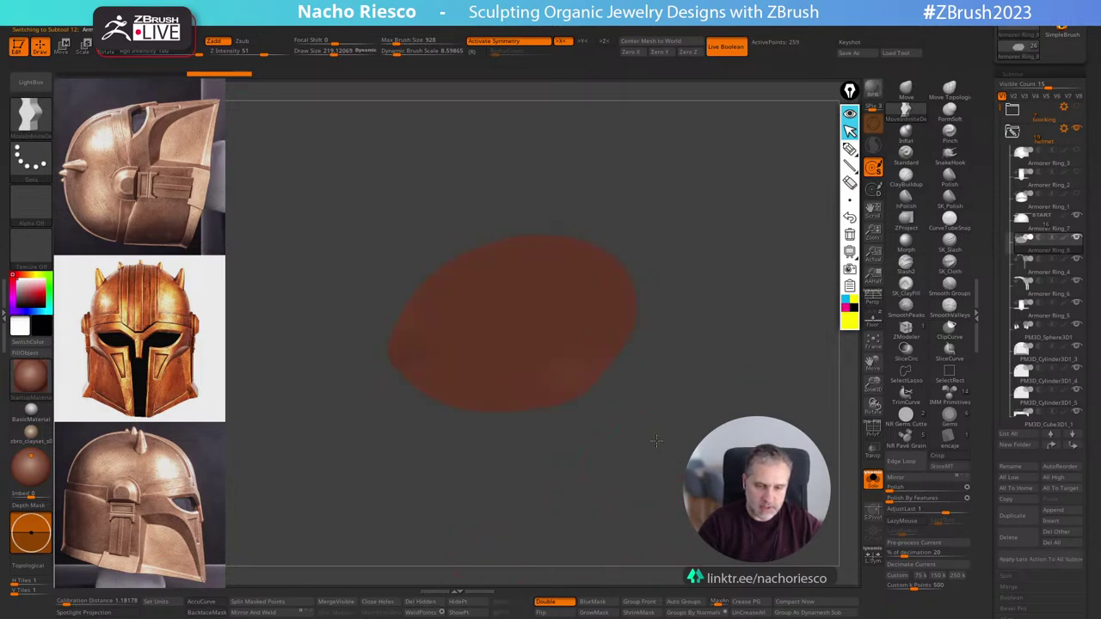
Extrude the cap polygons downward into a solid cylinder with ZModeler and show the full helmet again.
{"action": "left_click", "coordinate": [907, 334]}
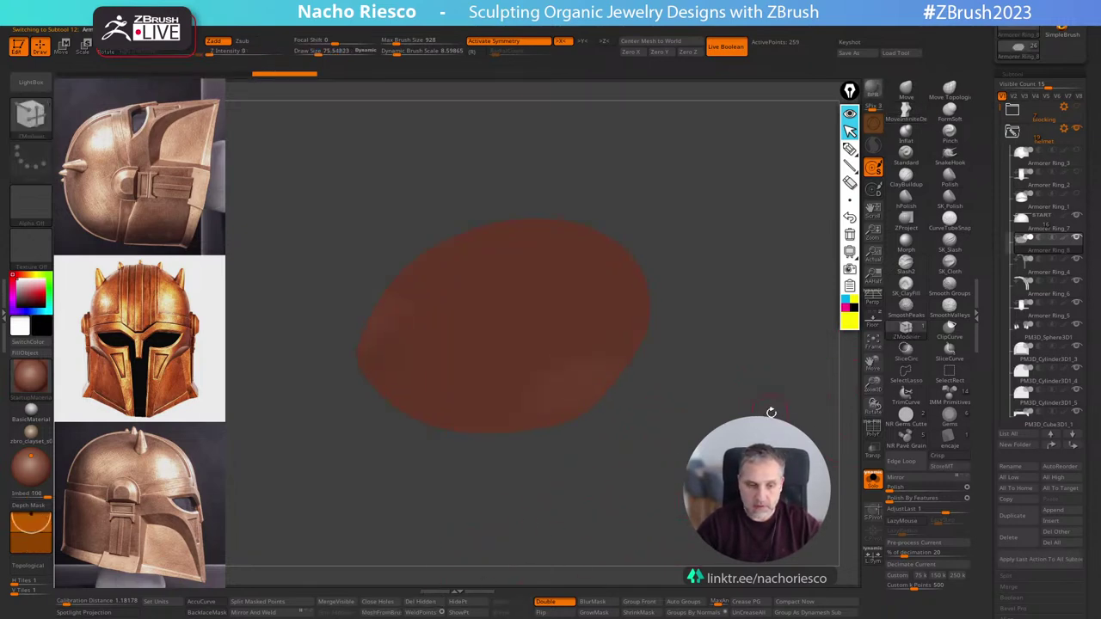
{"action": "left_click", "coordinate": [875, 434]}
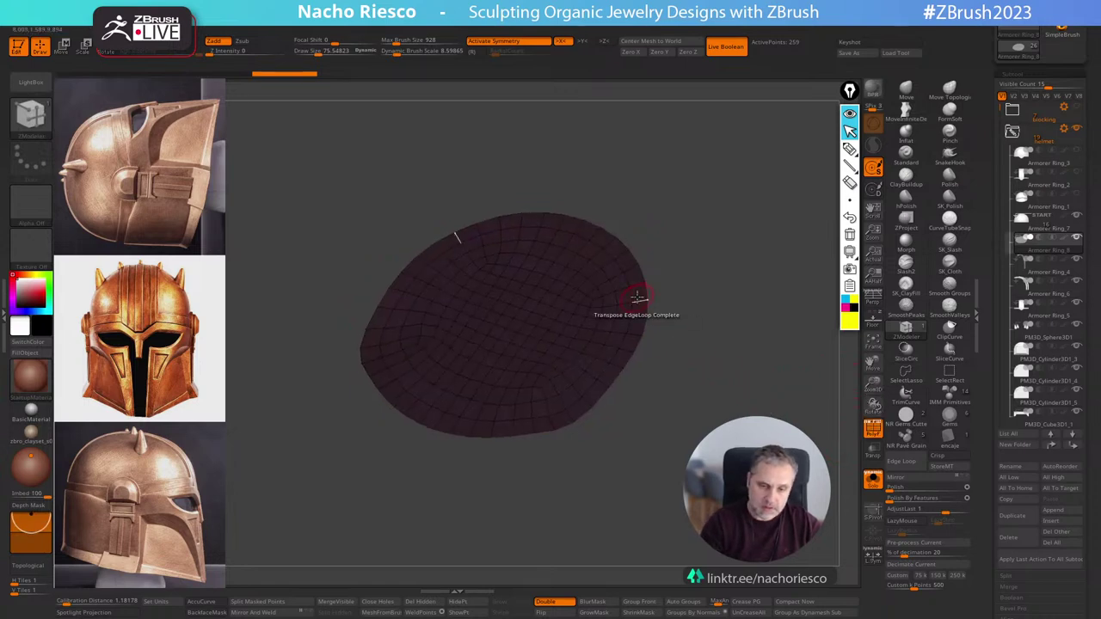
{"action": "left_click_drag", "start_coordinate": [638, 300], "coordinate": [698, 413]}
{"action": "left_click", "coordinate": [874, 430]}
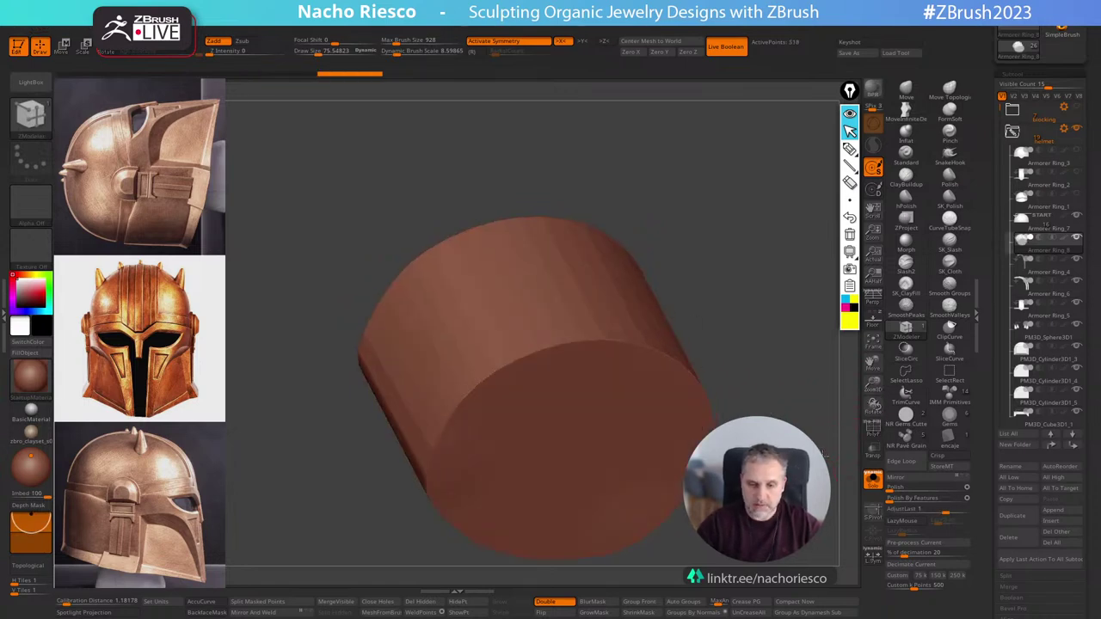
{"action": "left_click_drag", "start_coordinate": [817, 413], "coordinate": [804, 409], "text": "shift"}
{"action": "left_click", "coordinate": [872, 480]}
{"action": "left_click_drag", "start_coordinate": [805, 447], "coordinate": [796, 401], "text": "alt"}
{"action": "key", "text": "f"}
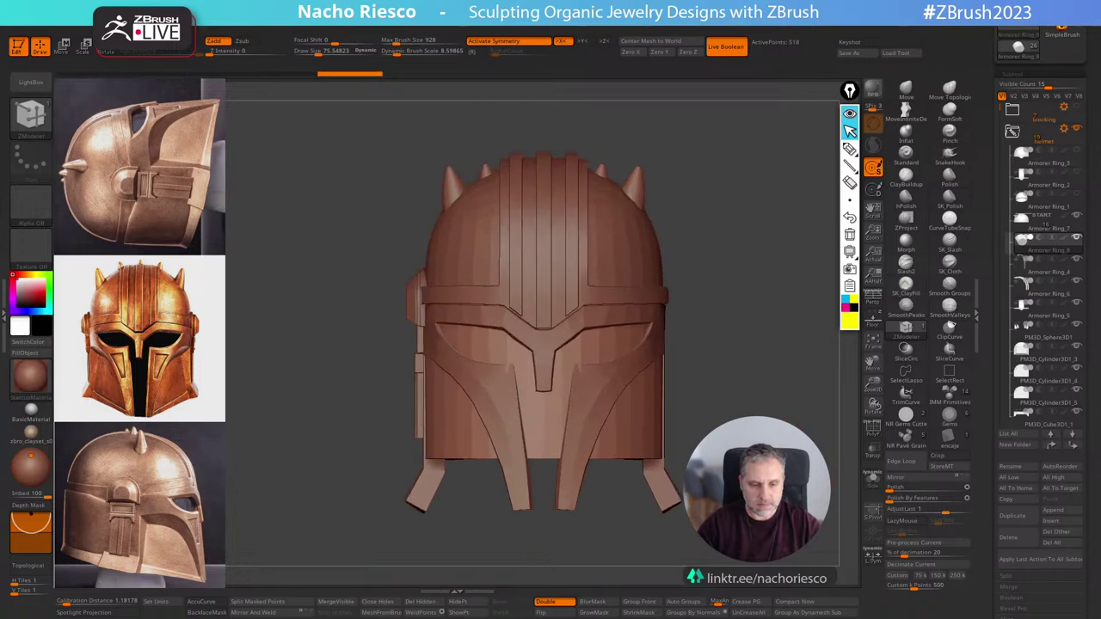
Stretch the cylinder vertically to the lower ends of the cheek guards and scale it uniformly to about 0.983.
{"action": "left_click_drag", "start_coordinate": [672, 525], "coordinate": [675, 496], "text": "alt"}
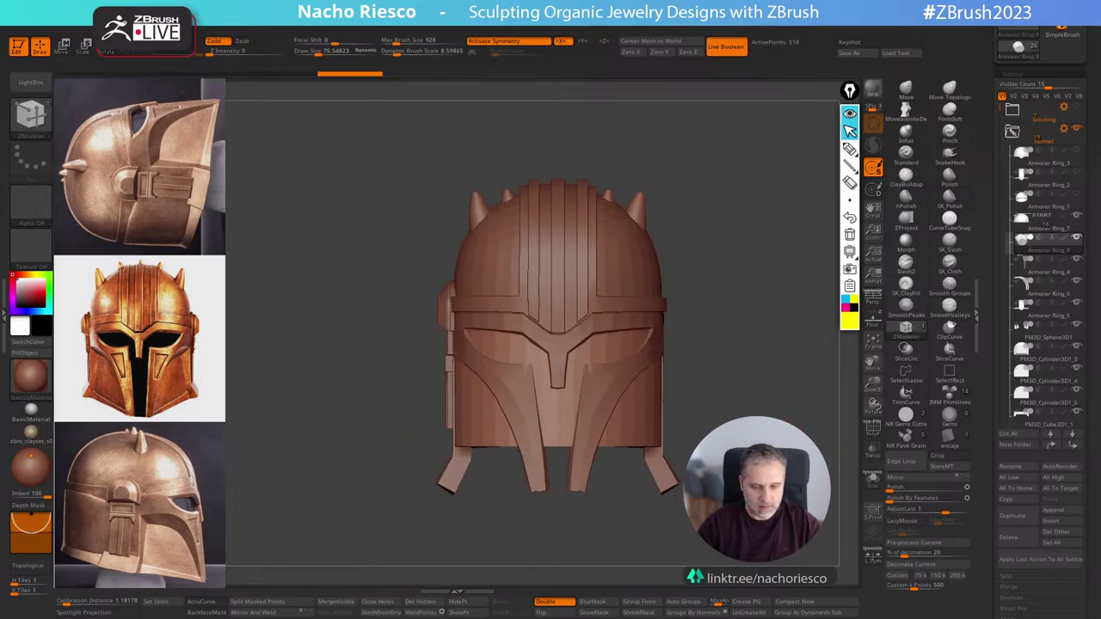
{"action": "key", "text": "w"}
{"action": "left_click_drag", "start_coordinate": [566, 356], "coordinate": [567, 390]}
{"action": "left_click_drag", "start_coordinate": [721, 346], "coordinate": [800, 357]}
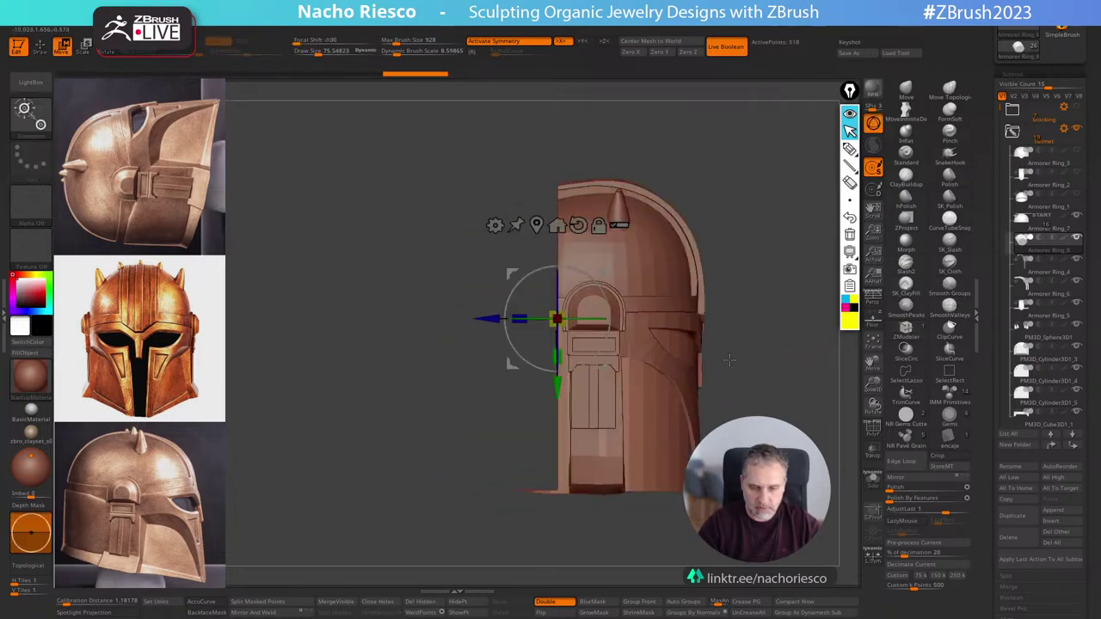
{"action": "left_click_drag", "start_coordinate": [564, 325], "coordinate": [569, 327]}
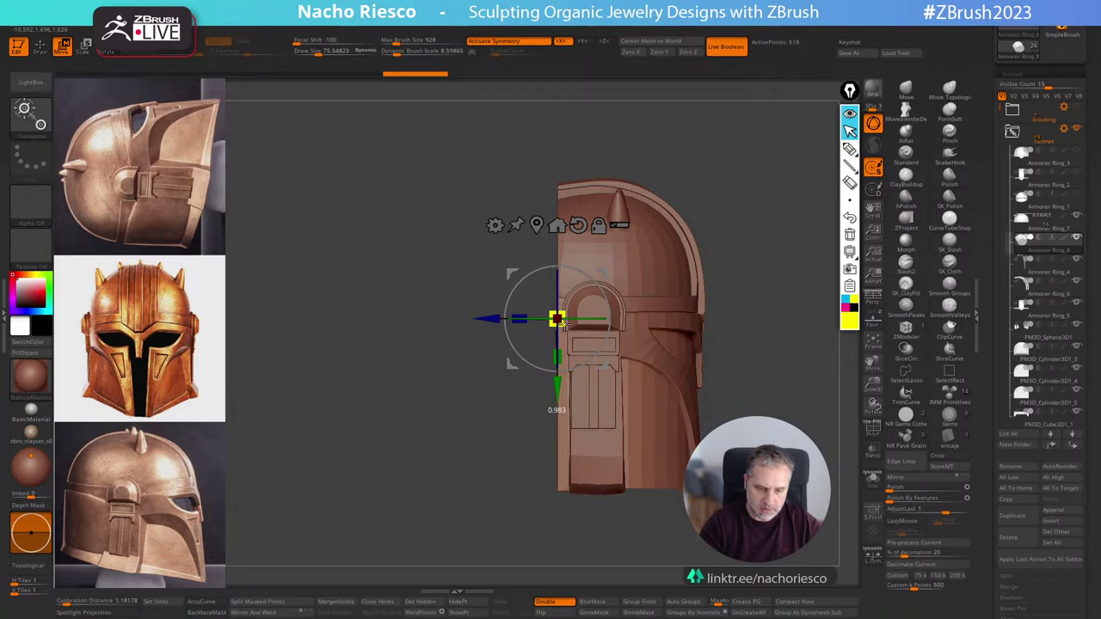
{"action": "mouse_move", "coordinate": [810, 340]}
{"action": "left_mouse_down"}
{"action": "mouse_move", "coordinate": [767, 349]}
{"action": "mouse_move", "coordinate": [761, 300]}
{"action": "mouse_move", "coordinate": [765, 327]}
{"action": "left_mouse_up"}
{"action": "key", "text": "q"}
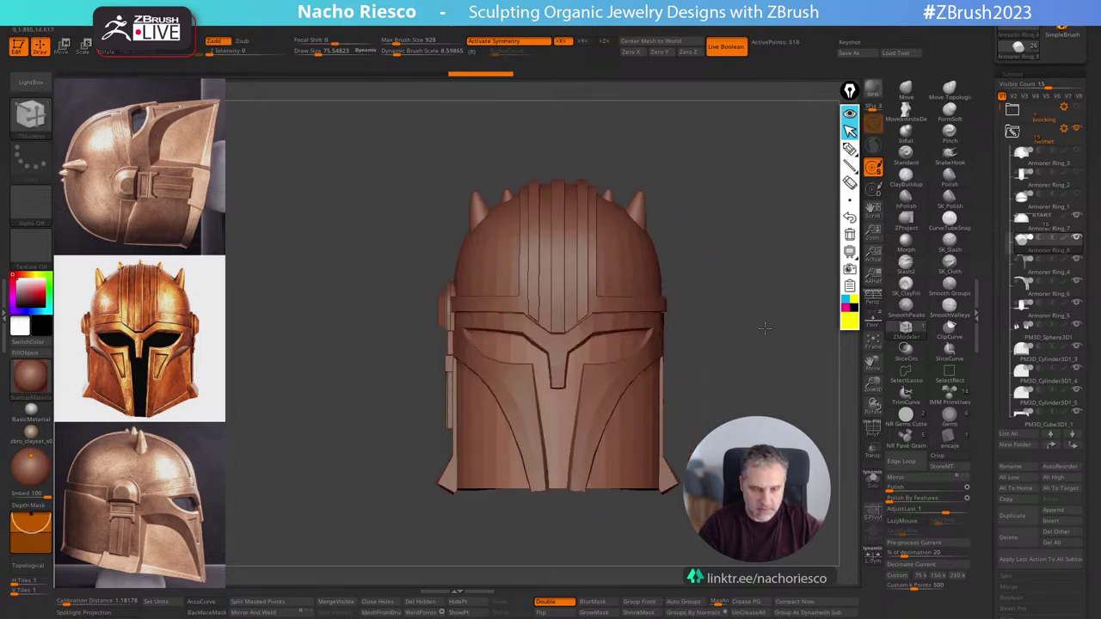
Turn off symmetry and recentre the transform gizmo on the lower helmet cylinder.
{"action": "mouse_move", "coordinate": [746, 375]}
{"action": "left_mouse_down", "text": "shift"}
{"action": "mouse_move", "coordinate": [762, 361]}
{"action": "mouse_move", "coordinate": [762, 373]}
{"action": "left_mouse_up", "text": "shift"}
{"action": "key", "text": "w"}
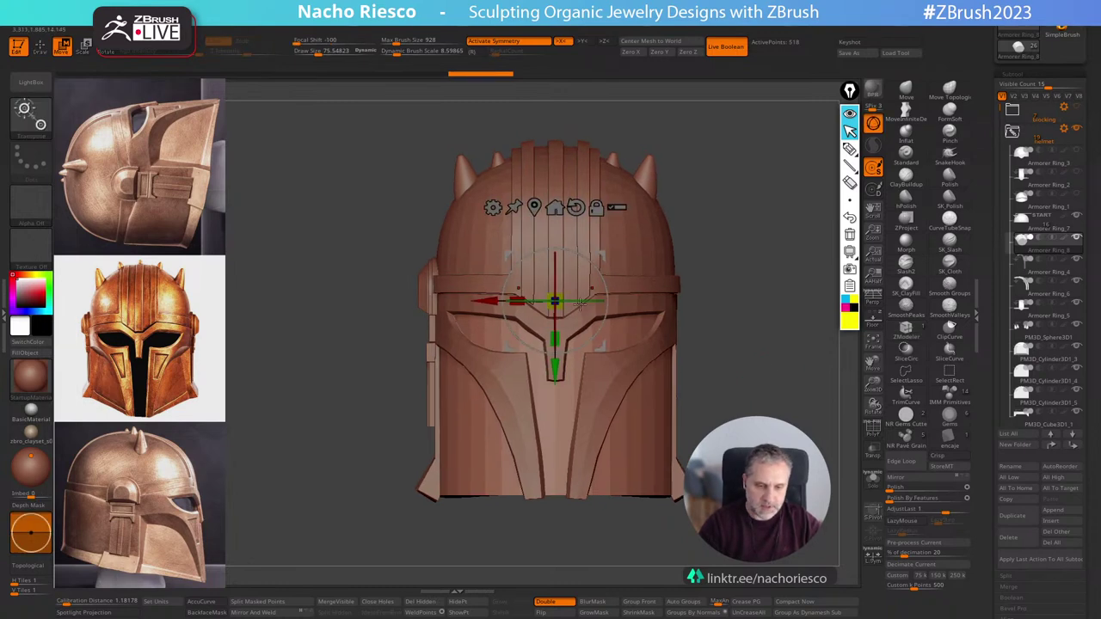
{"action": "left_click", "coordinate": [534, 208]}
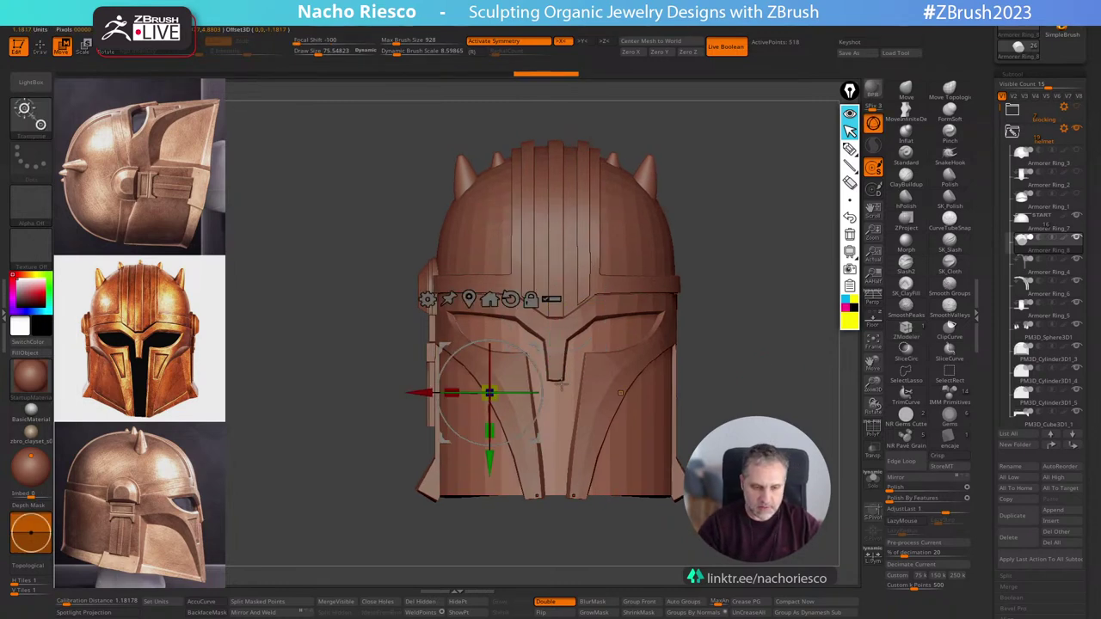
{"action": "left_click", "coordinate": [619, 393]}
{"action": "key", "text": "x"}
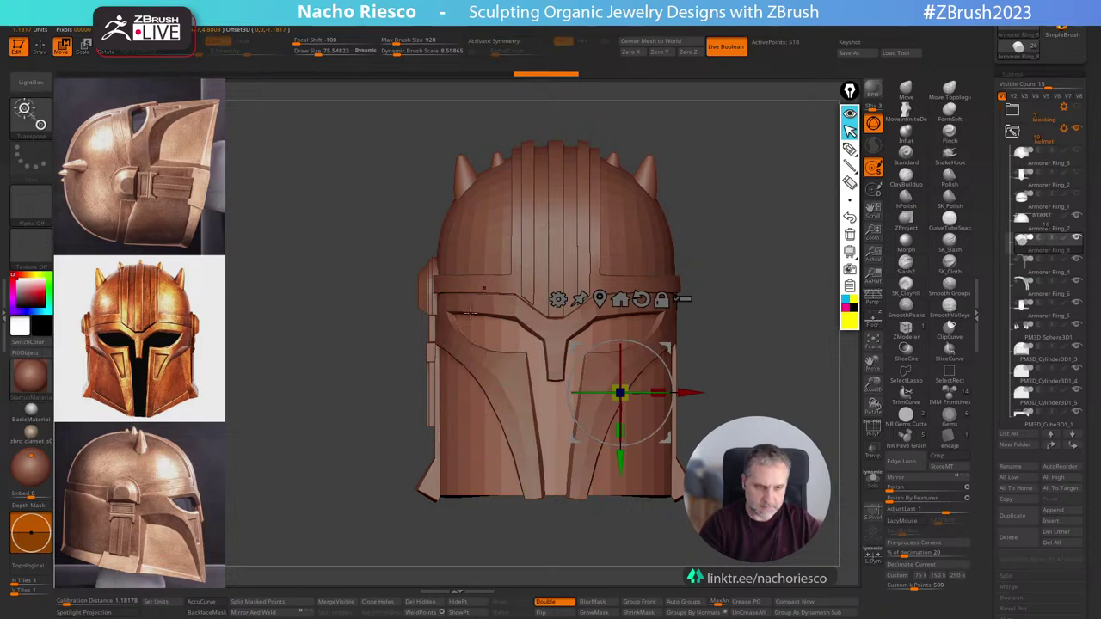
{"action": "left_click", "coordinate": [558, 299]}
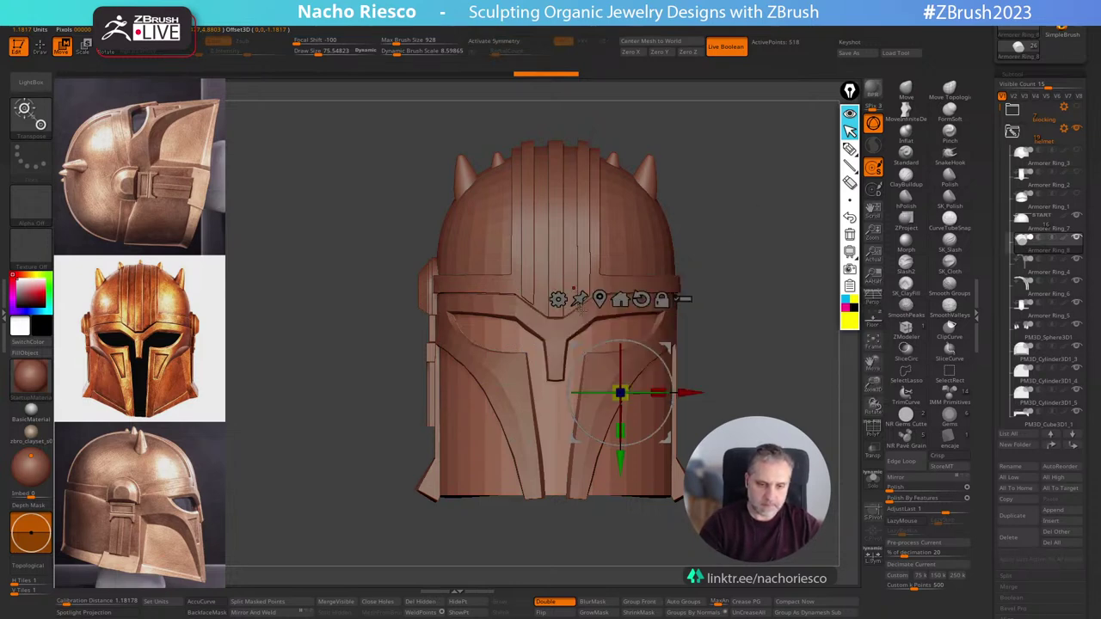
{"action": "left_click", "coordinate": [609, 290]}
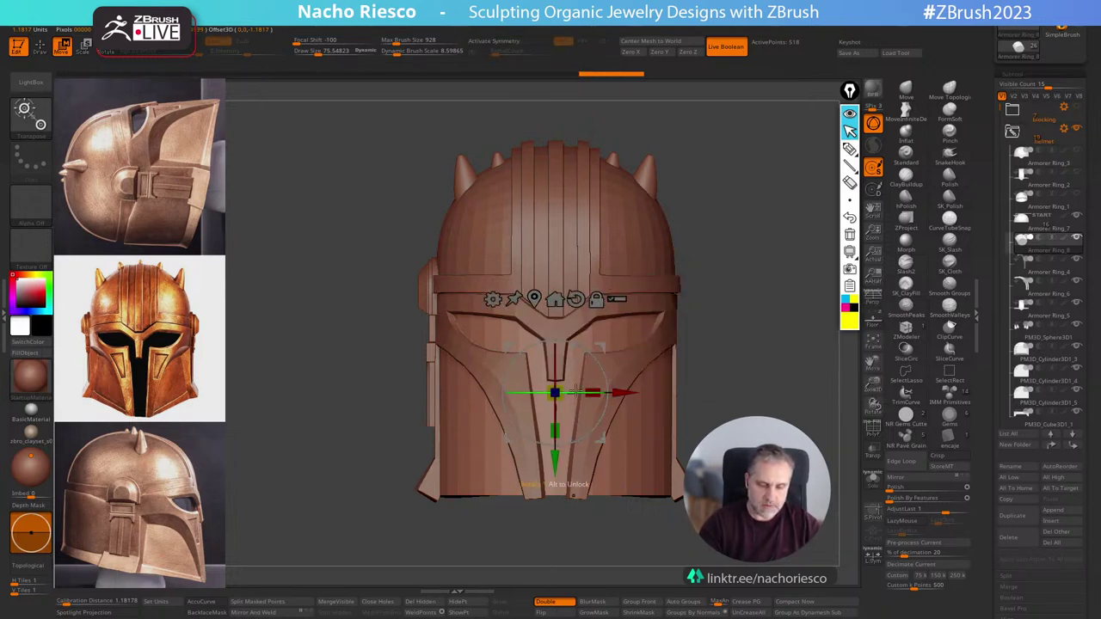
Try to taper the lower helmet cylinder with the gizmo's Taper deformer.
{"action": "left_click", "coordinate": [492, 298]}
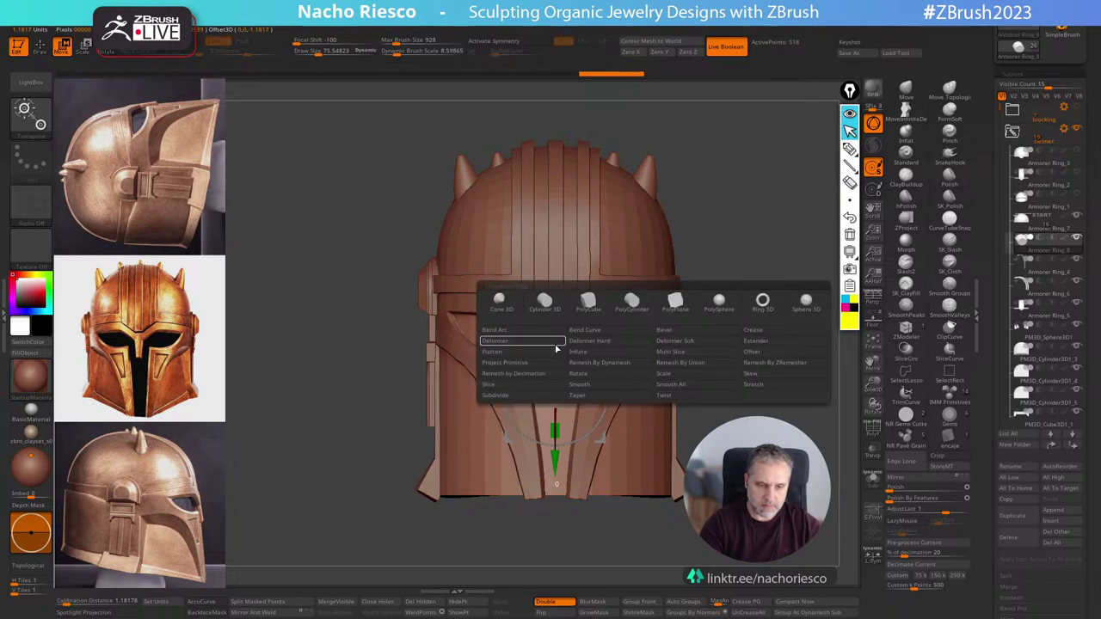
{"action": "left_click", "coordinate": [590, 400]}
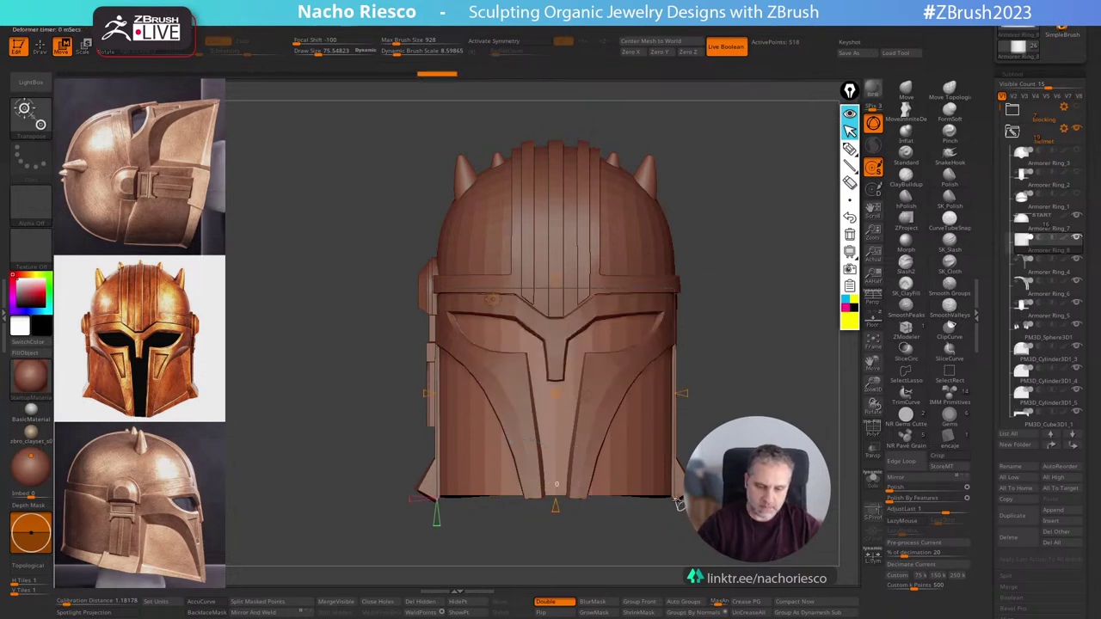
{"action": "left_click_drag", "start_coordinate": [556, 299], "coordinate": [558, 314]}
{"action": "left_click_drag", "start_coordinate": [702, 287], "coordinate": [769, 280]}
{"action": "key", "text": "q"}
{"action": "mouse_move", "coordinate": [773, 356]}
{"action": "left_mouse_down"}
{"action": "mouse_move", "coordinate": [765, 349]}
{"action": "mouse_move", "coordinate": [722, 396]}
{"action": "mouse_move", "coordinate": [737, 353]}
{"action": "mouse_move", "coordinate": [751, 354]}
{"action": "mouse_move", "coordinate": [758, 315]}
{"action": "mouse_move", "coordinate": [764, 374]}
{"action": "left_mouse_up"}
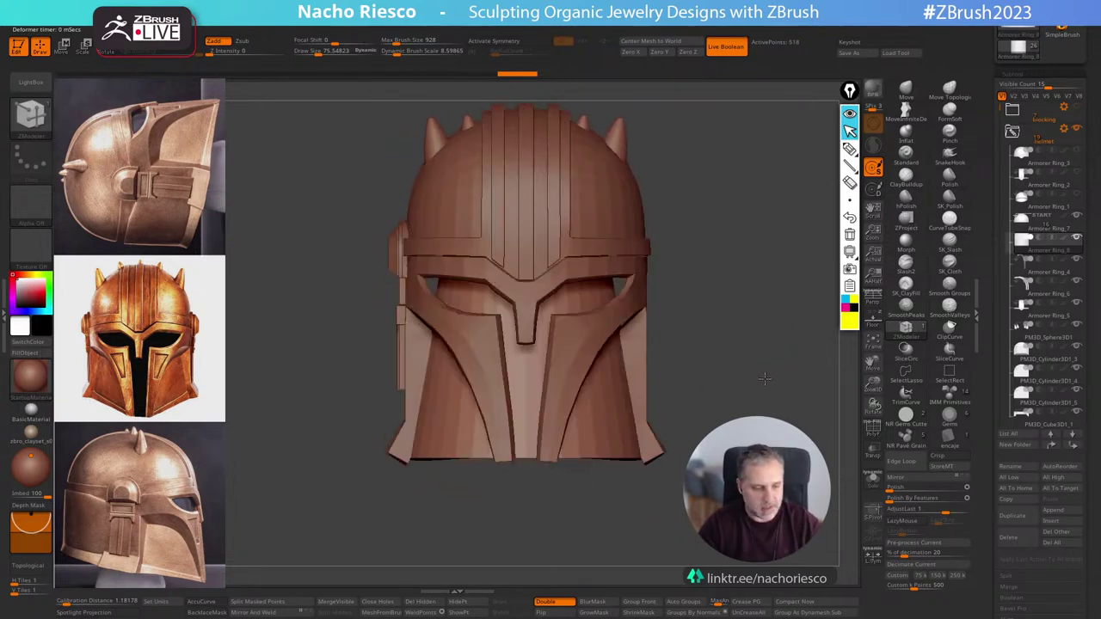
{"action": "key", "text": "ctrl+shift"}
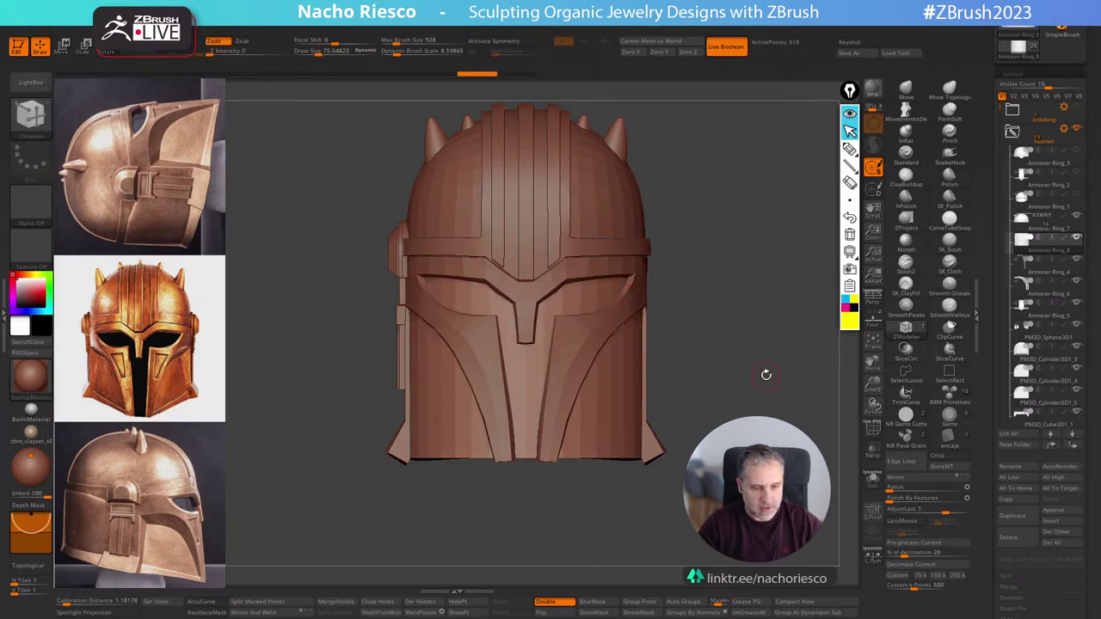
Check the cylinder against the side reference image and delete the cylinder subtool.
{"action": "left_click_drag", "start_coordinate": [760, 369], "coordinate": [792, 362]}
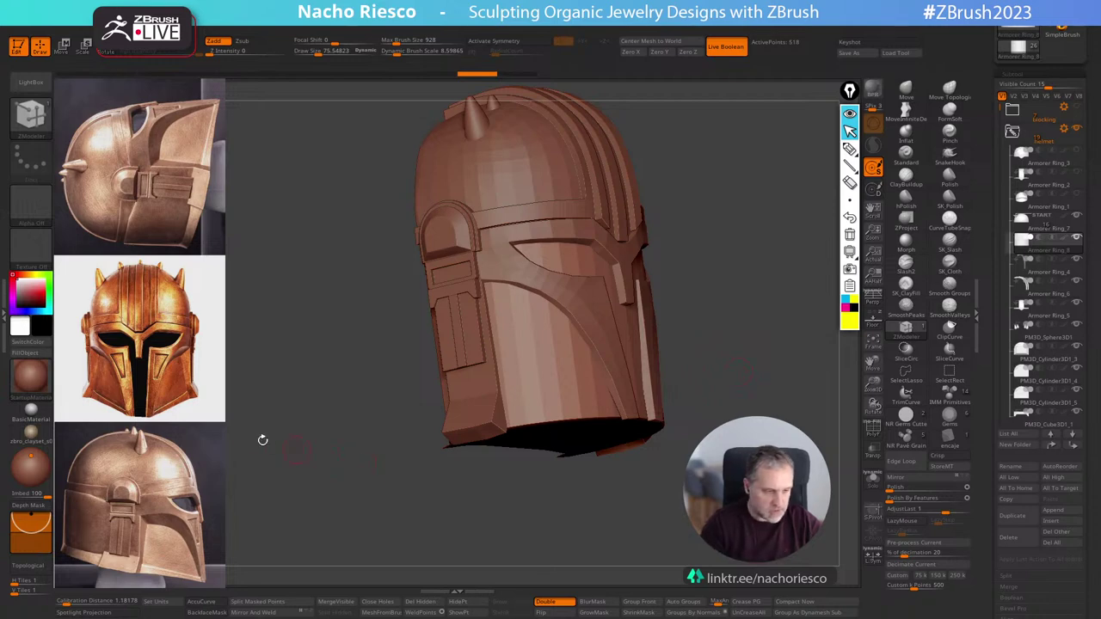
{"action": "left_click", "coordinate": [850, 149]}
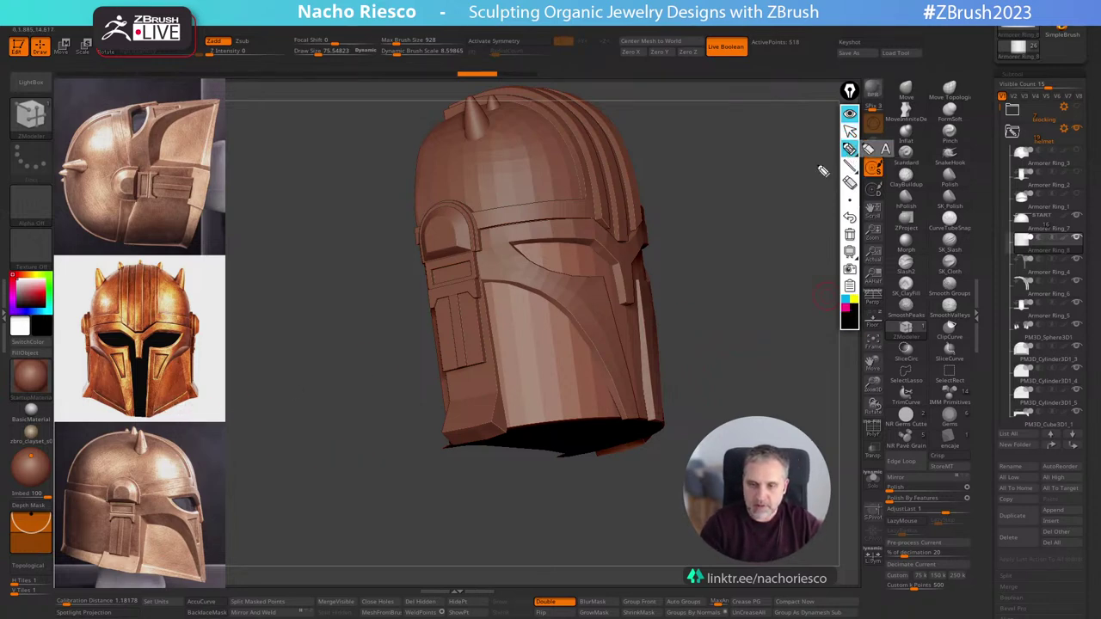
{"action": "left_click_drag", "start_coordinate": [160, 421], "coordinate": [194, 404]}
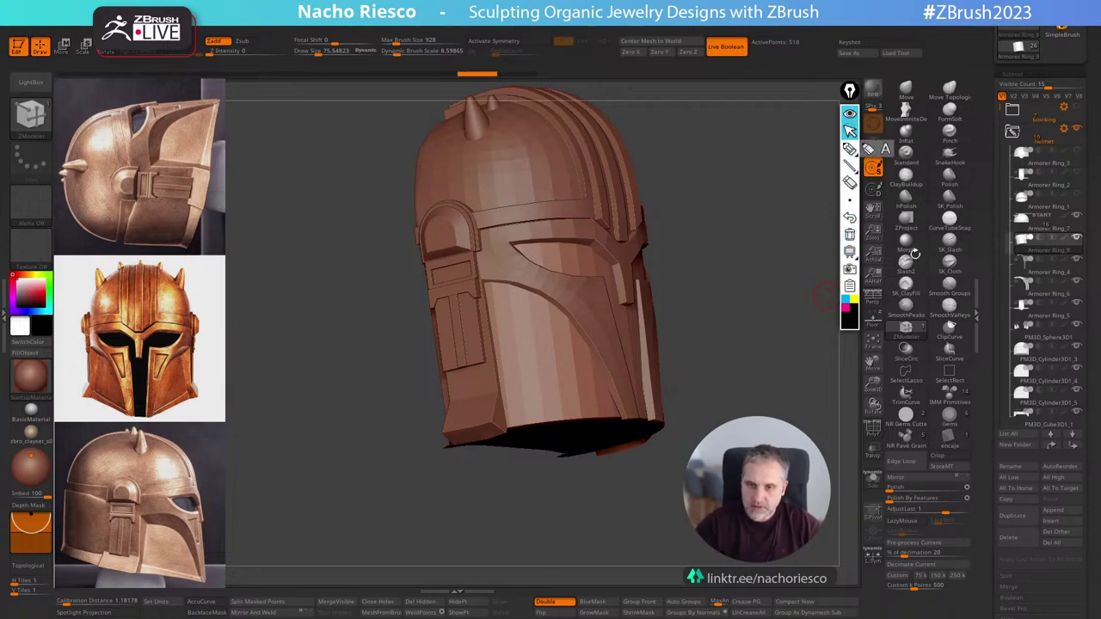
{"action": "left_click", "coordinate": [1019, 539]}
{"action": "left_click", "coordinate": [910, 564]}
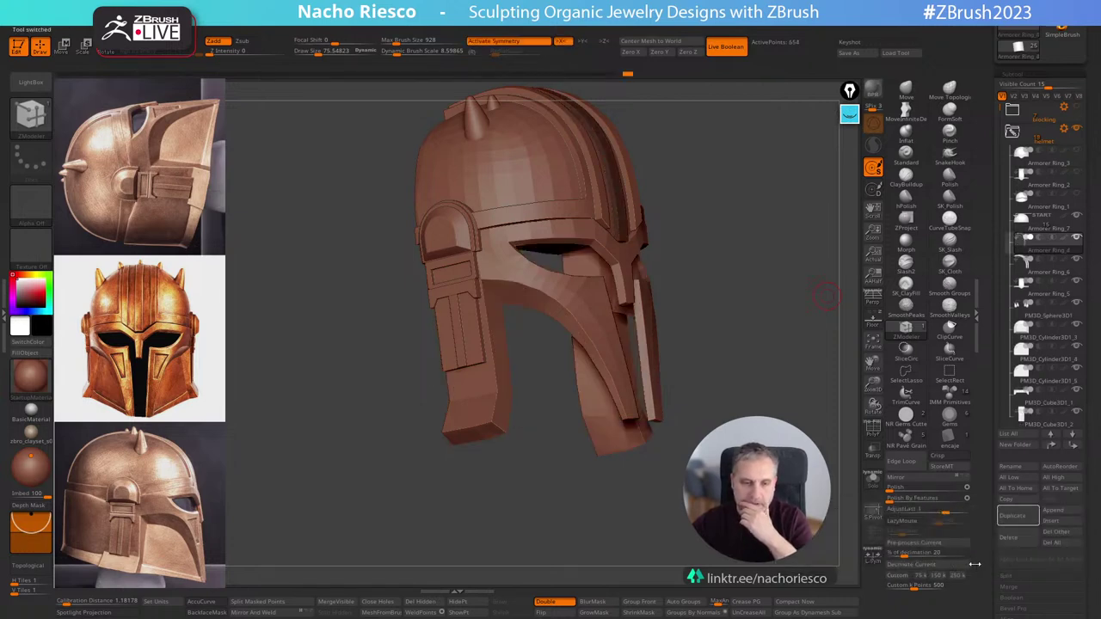
Select the cheek guard subtool PM3D_Cylinder3D2_4 and append a Cube3D subtool.
{"action": "left_click_drag", "start_coordinate": [800, 378], "coordinate": [675, 382]}
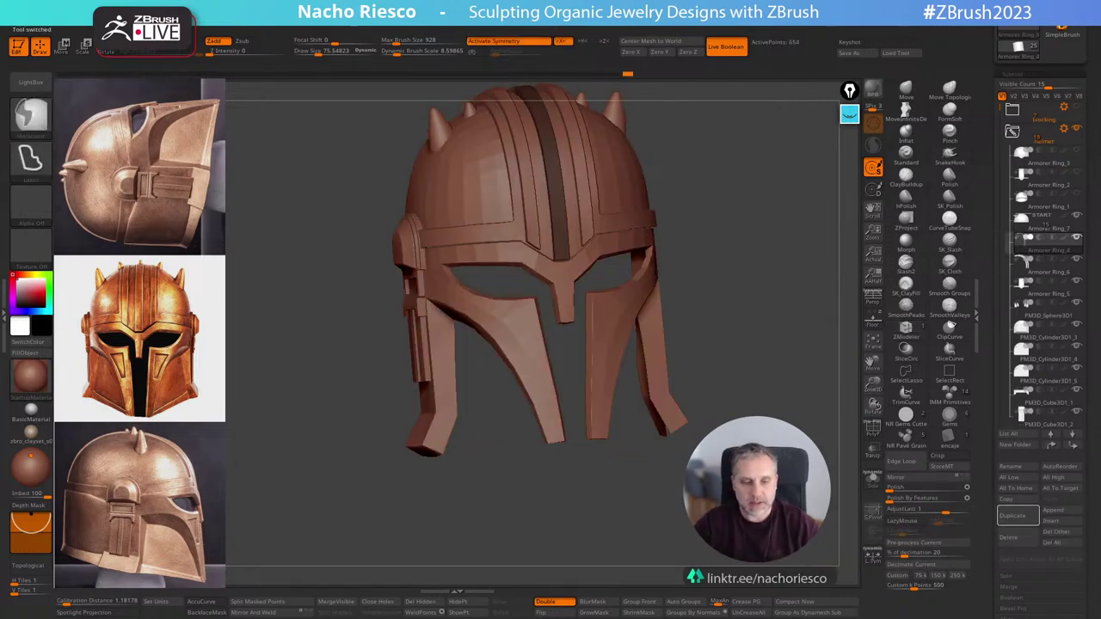
{"action": "mouse_move", "coordinate": [640, 481]}
{"action": "left_mouse_down", "text": "ctrl"}
{"action": "mouse_move", "coordinate": [667, 507]}
{"action": "mouse_move", "coordinate": [623, 486]}
{"action": "left_mouse_up", "text": "ctrl"}
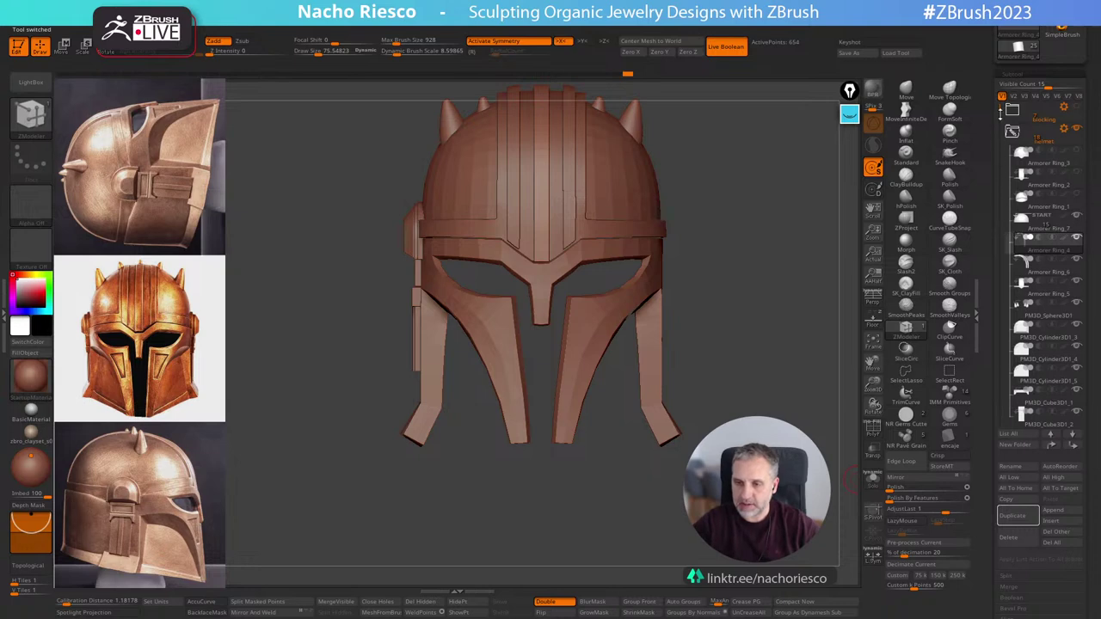
{"action": "scroll", "coordinate": [1045, 258], "scroll_direction": "down", "scroll_amount": 5}
{"action": "left_click", "coordinate": [1063, 356]}
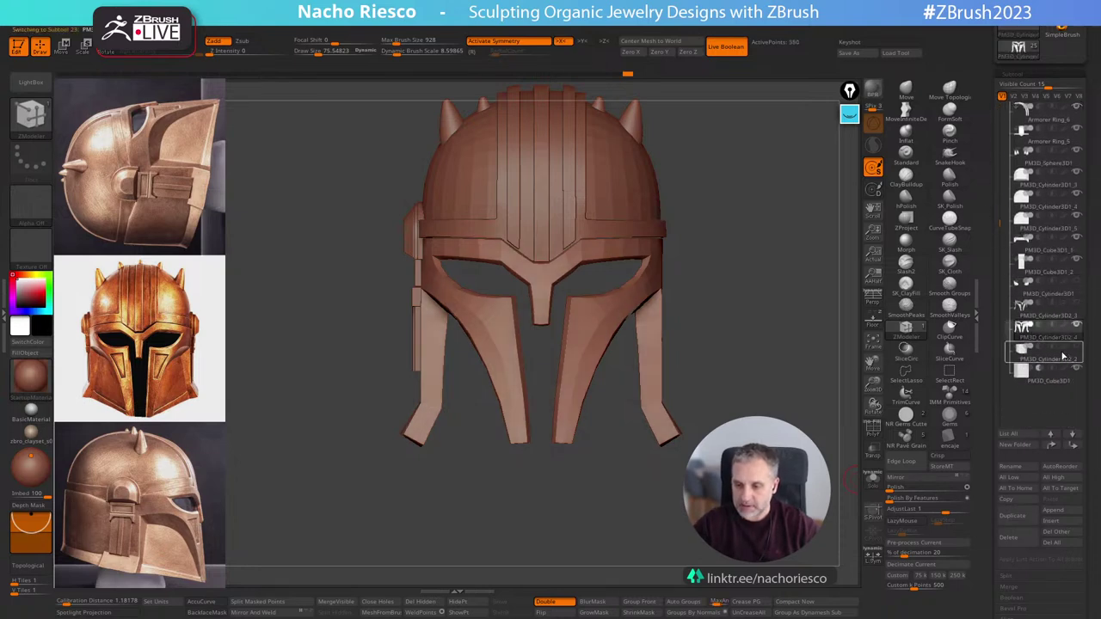
{"action": "left_click", "coordinate": [1056, 513]}
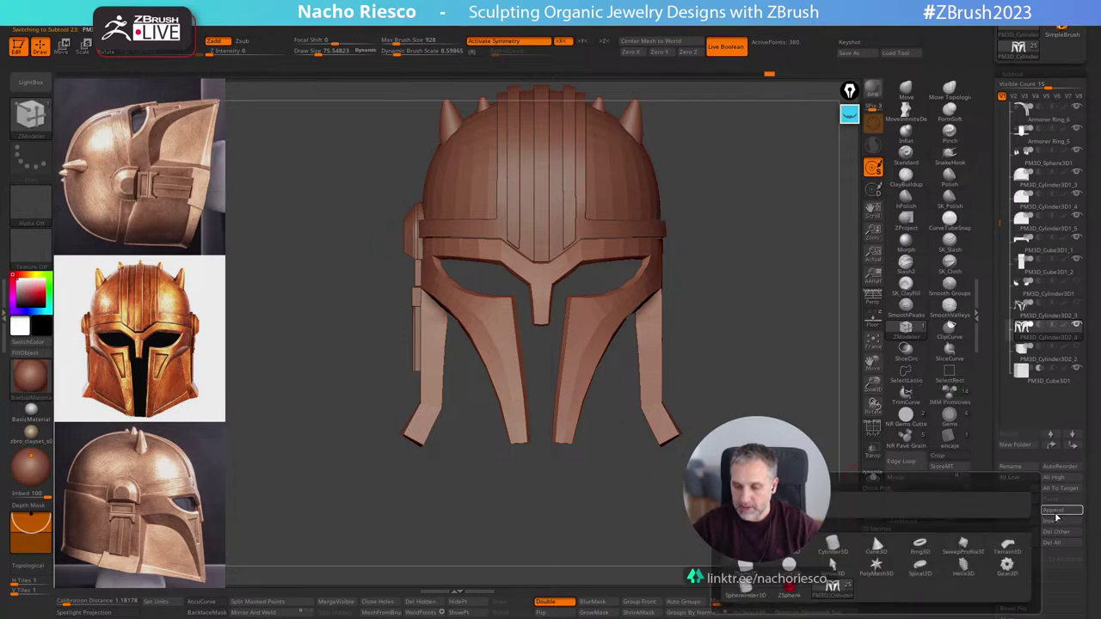
{"action": "left_click", "coordinate": [872, 532]}
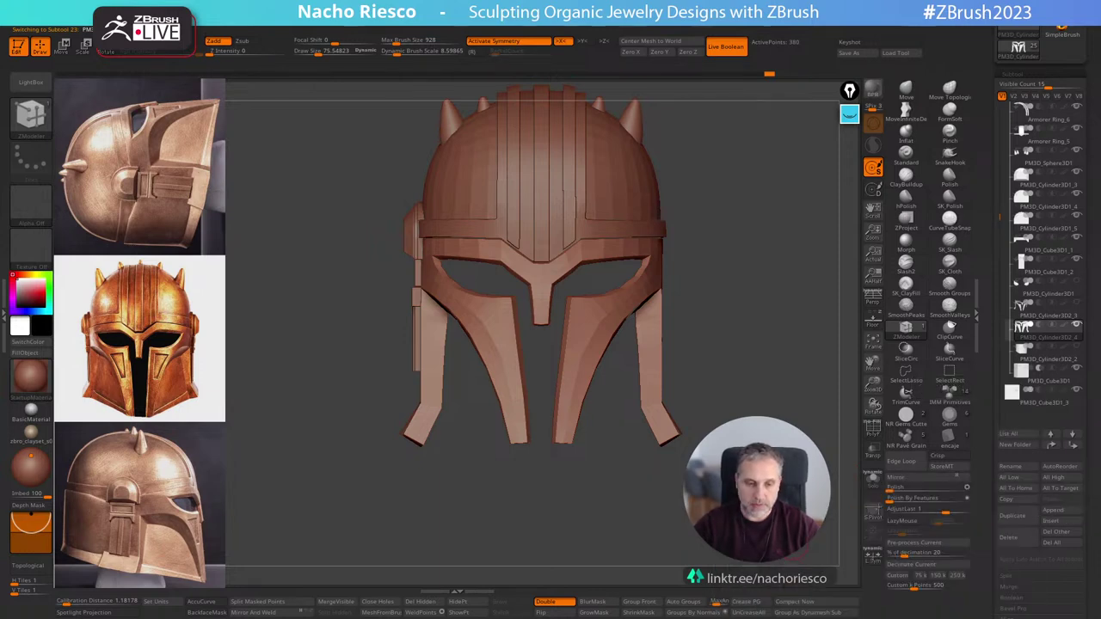
Turn on transparency and move the appended cube up into the helmet folder, directly below the PM3D_Cylinder3D2_4 subtool.
{"action": "left_click", "coordinate": [1040, 361]}
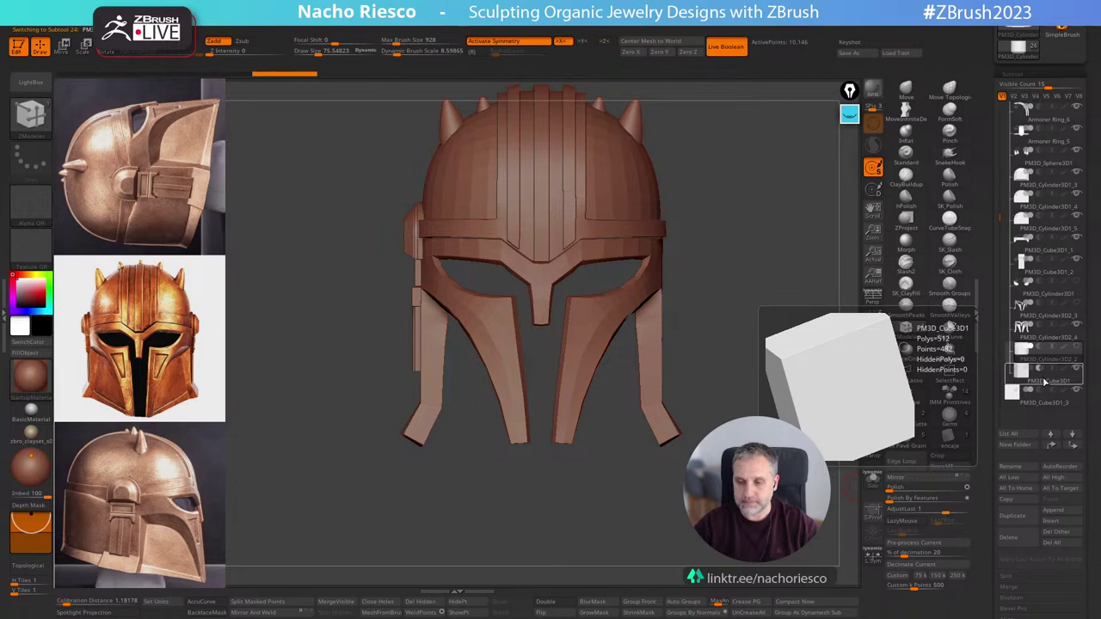
{"action": "left_click", "coordinate": [873, 451]}
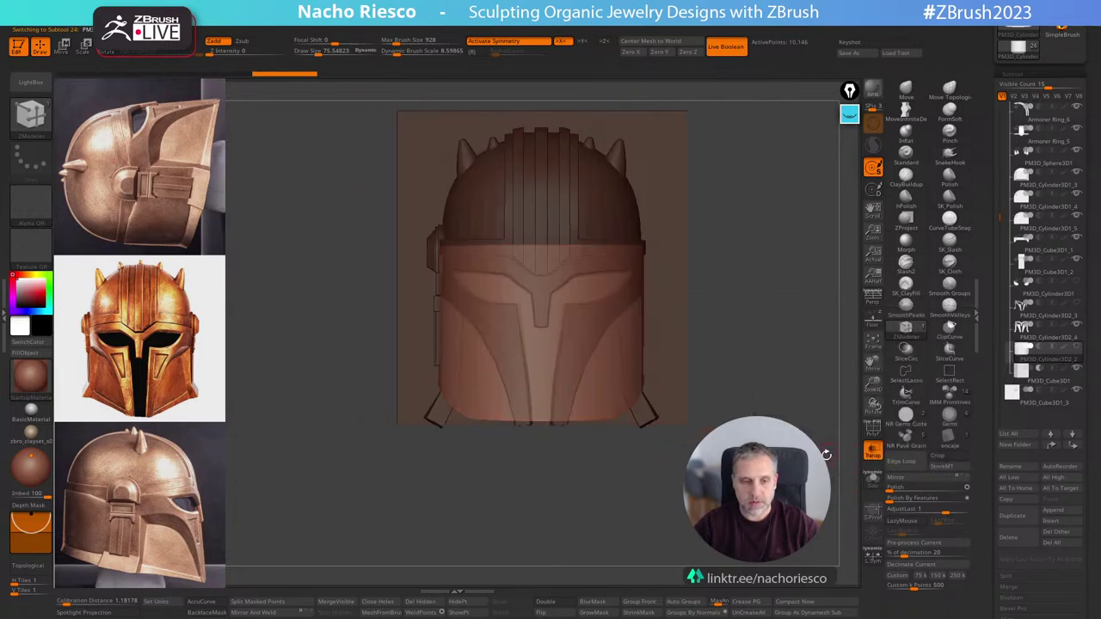
{"action": "left_click_drag", "start_coordinate": [767, 454], "coordinate": [883, 462]}
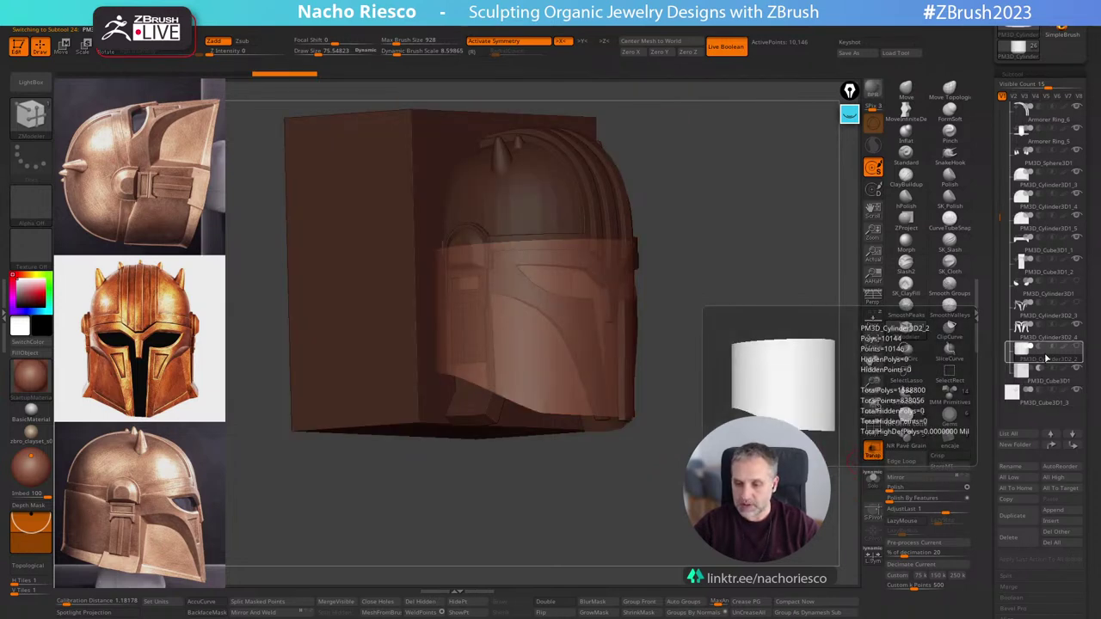
{"action": "left_click", "coordinate": [1049, 381]}
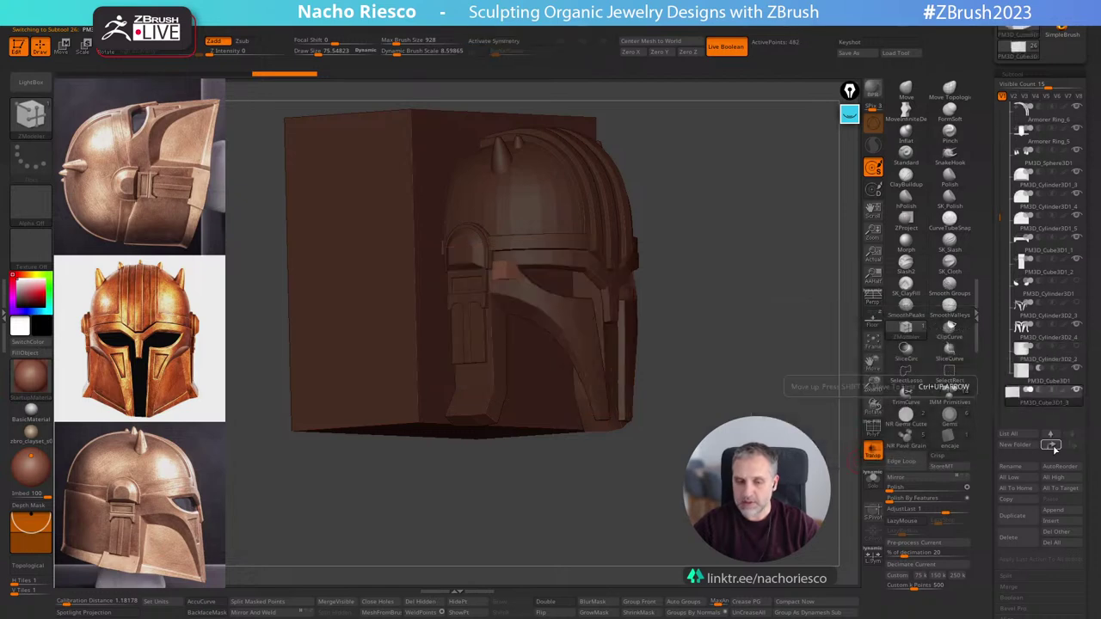
{"action": "left_click", "coordinate": [1055, 449]}
{"action": "left_click", "coordinate": [1055, 449]}
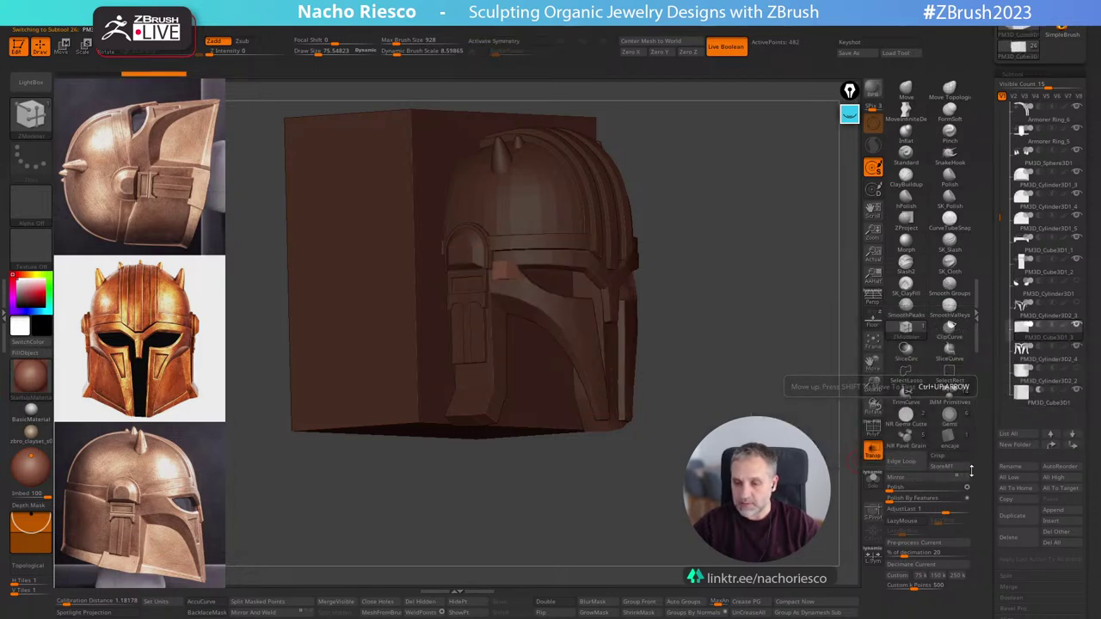
{"action": "left_click", "coordinate": [1072, 449]}
{"action": "left_click_drag", "start_coordinate": [846, 484], "coordinate": [761, 481], "text": "shift"}
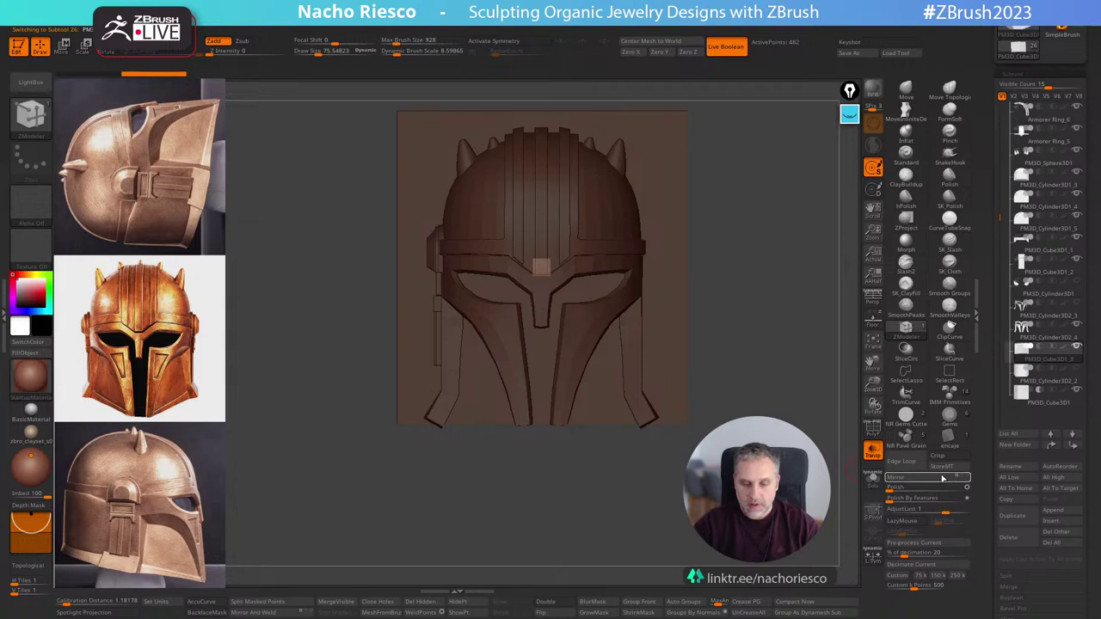
Isolate the appended cube and display its polygon wireframe.
{"action": "scroll", "coordinate": [986, 472], "scroll_direction": "down", "scroll_amount": 10}
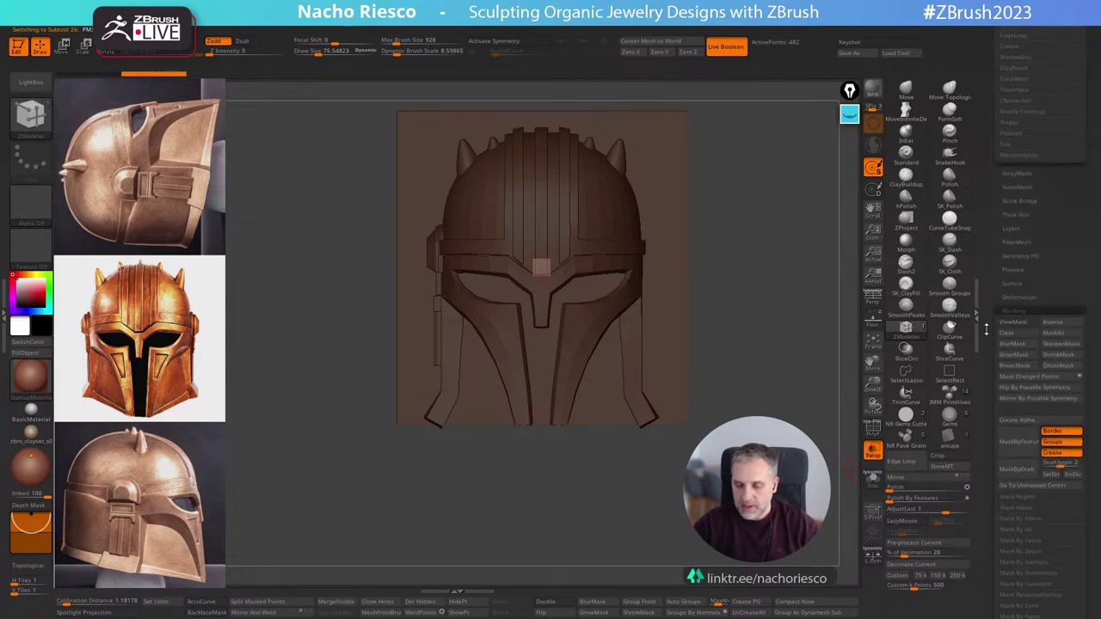
{"action": "scroll", "coordinate": [994, 466], "scroll_direction": "down", "scroll_amount": 8}
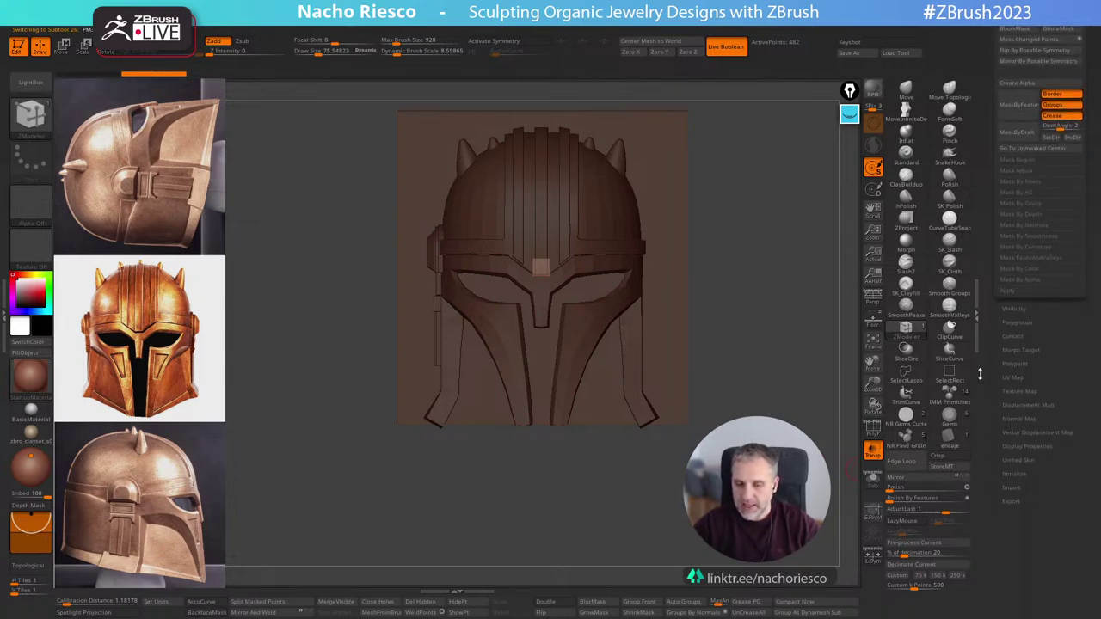
{"action": "left_click", "coordinate": [877, 483]}
{"action": "left_click_drag", "start_coordinate": [746, 258], "coordinate": [779, 590], "text": "alt"}
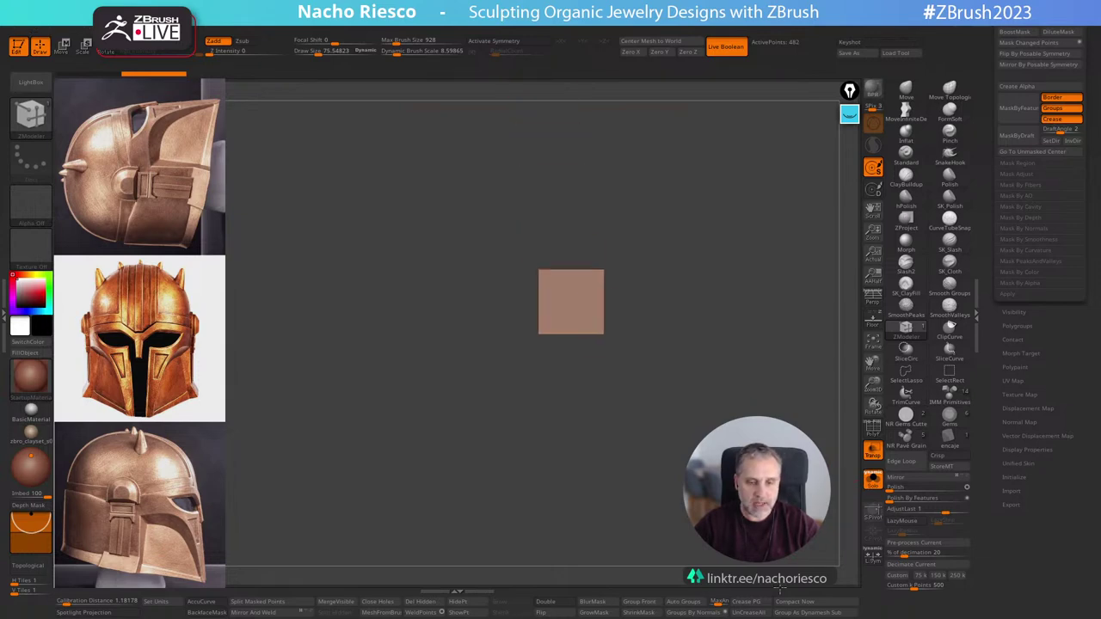
{"action": "key", "text": "shift+f"}
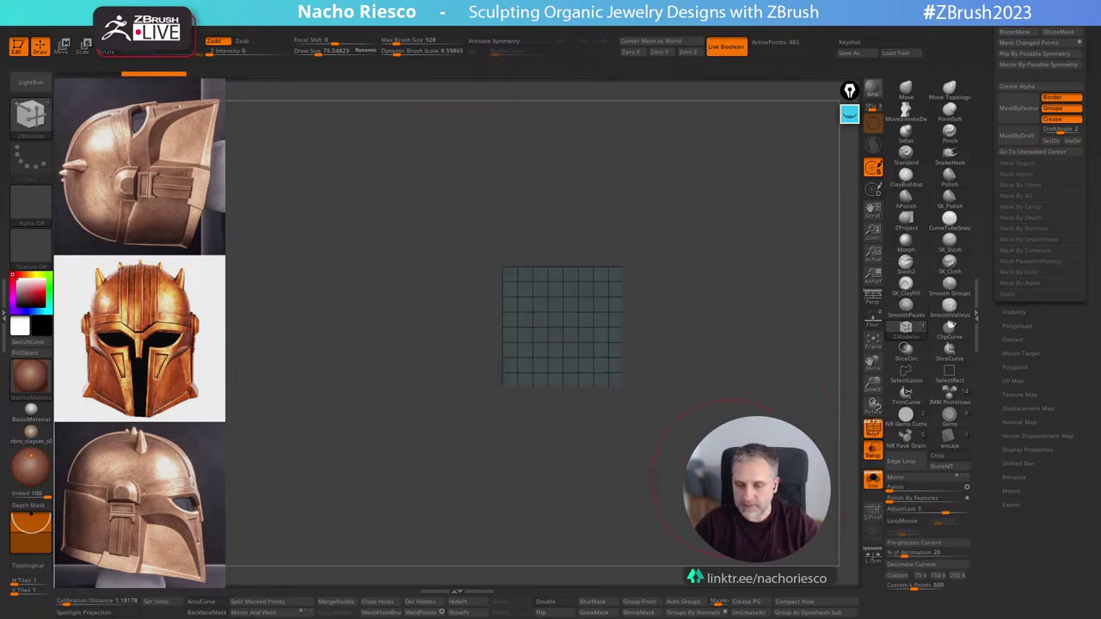
{"action": "left_click_drag", "start_coordinate": [732, 480], "coordinate": [863, 421]}
{"action": "scroll", "coordinate": [989, 451], "scroll_direction": "up", "scroll_amount": 1}
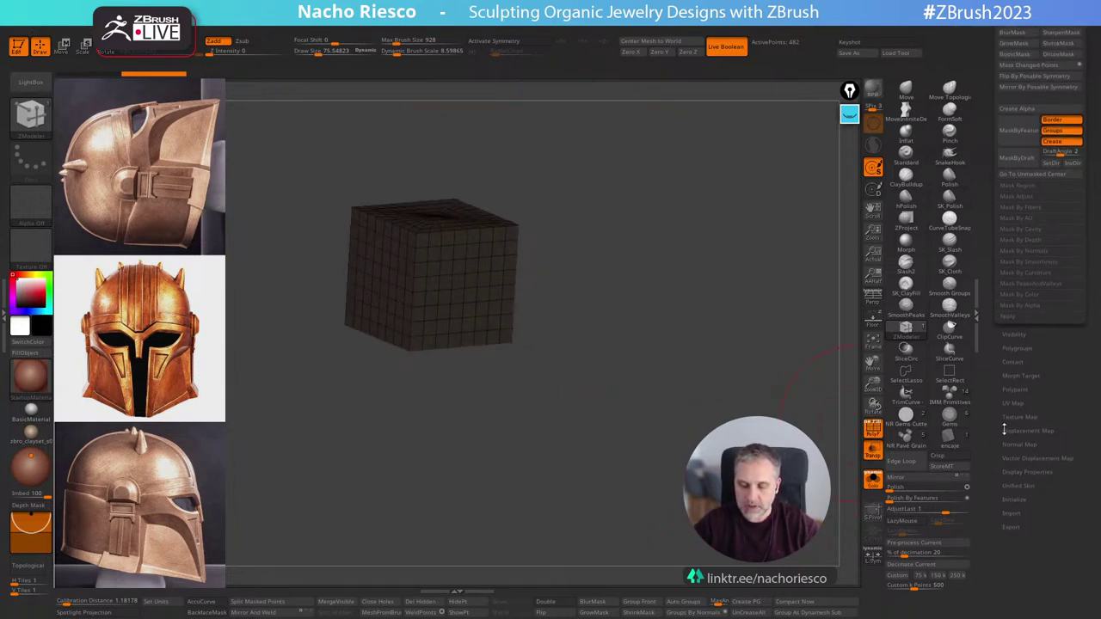
Reinitialize the cube as a QCube with X, Y and Z resolution of 1 and turn off the wireframe.
{"action": "left_click", "coordinate": [1017, 498]}
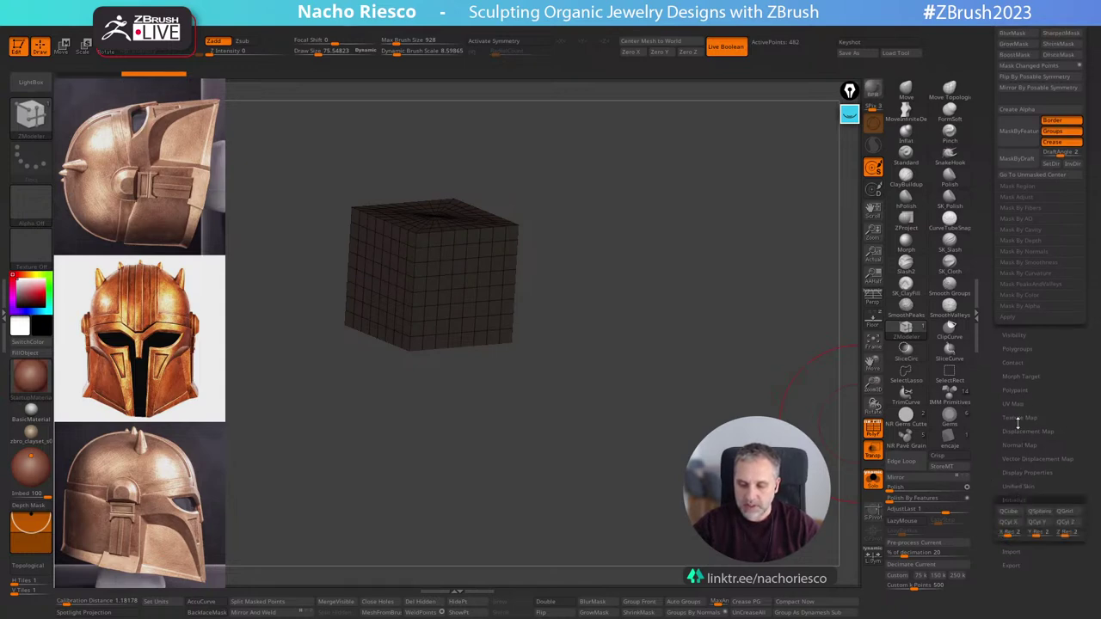
{"action": "left_click", "coordinate": [1004, 513]}
{"action": "key", "text": "f"}
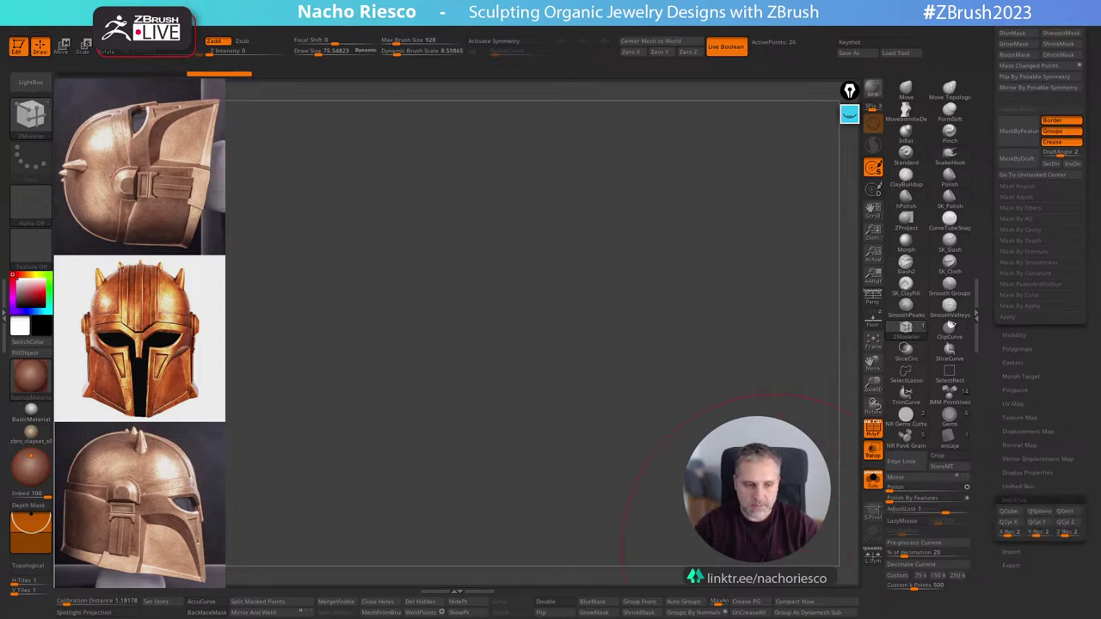
{"action": "left_click_drag", "start_coordinate": [675, 323], "coordinate": [759, 484], "text": "alt"}
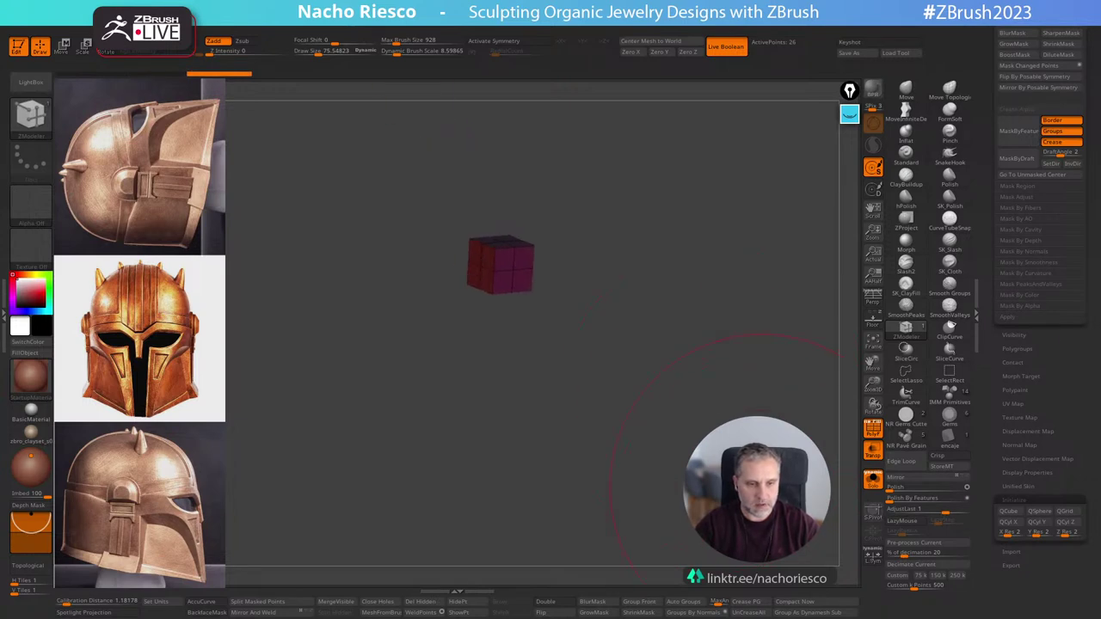
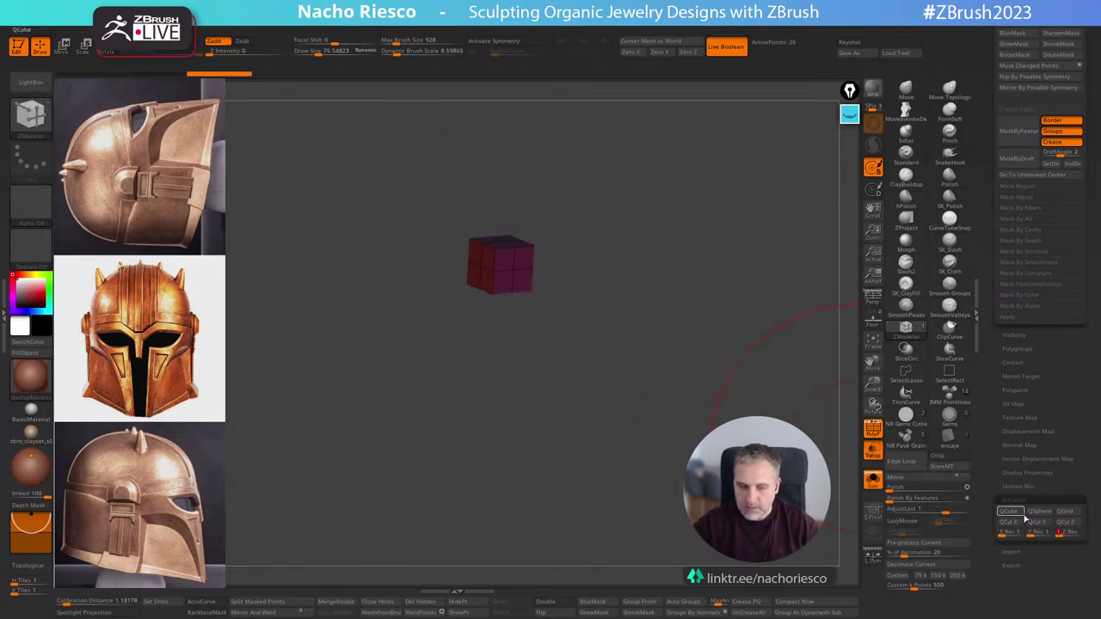
{"action": "left_click", "coordinate": [1018, 515]}
{"action": "left_click_drag", "start_coordinate": [817, 468], "coordinate": [776, 479]}
{"action": "left_click", "coordinate": [873, 429]}
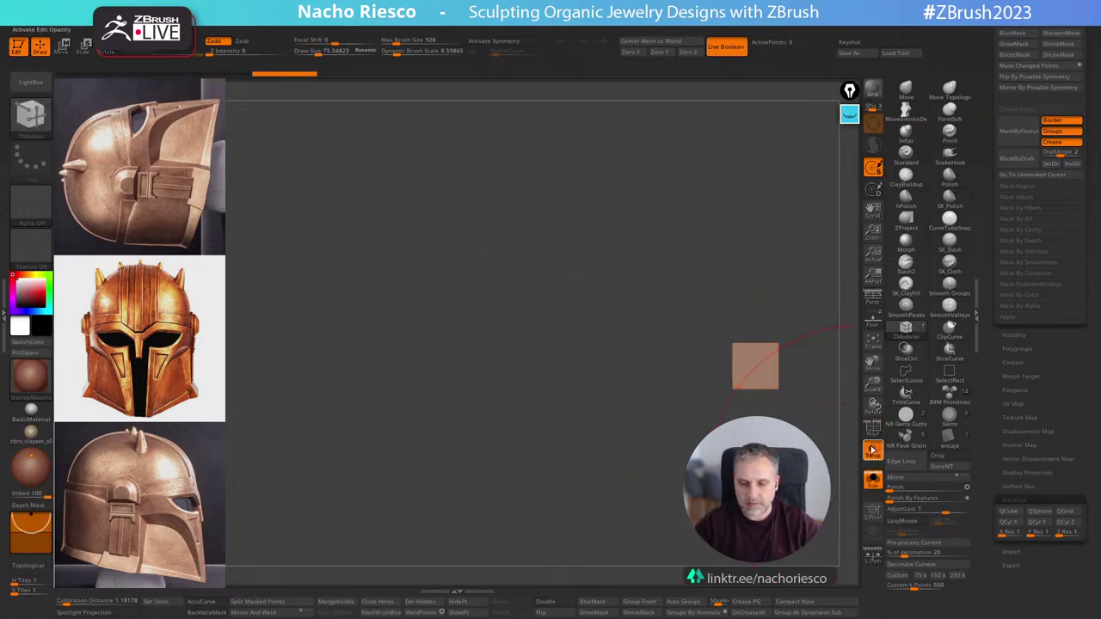
{"action": "left_click_drag", "start_coordinate": [821, 344], "coordinate": [684, 475], "text": "alt"}
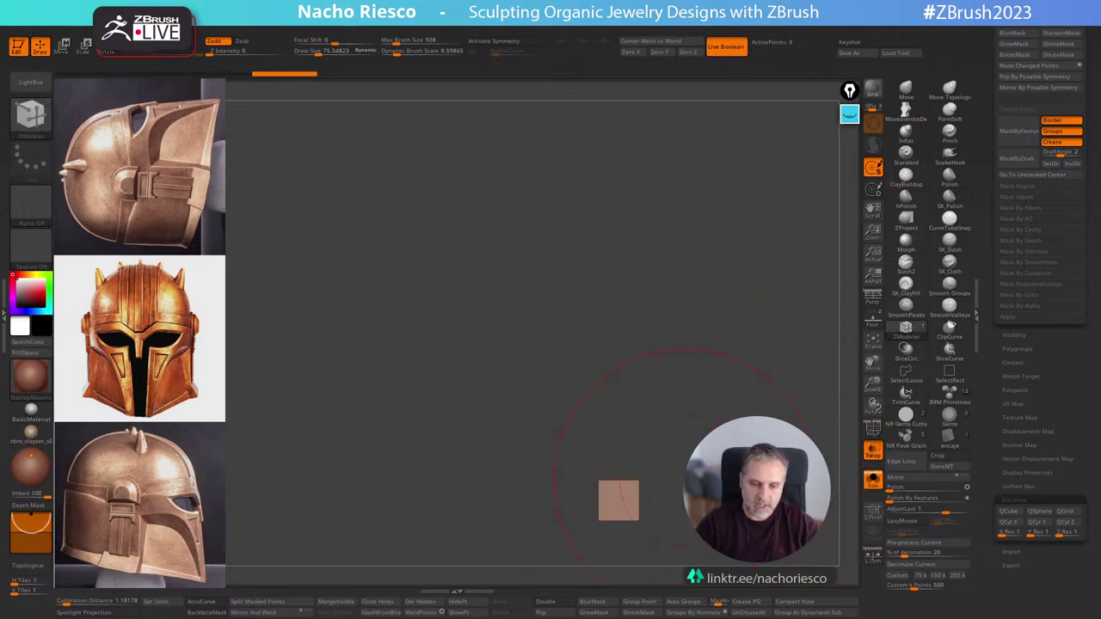
Show the other helmet subtools again, then scale the cube down and move it to the lower centre of the faceplate.
{"action": "left_click", "coordinate": [875, 482]}
{"action": "left_click", "coordinate": [875, 343]}
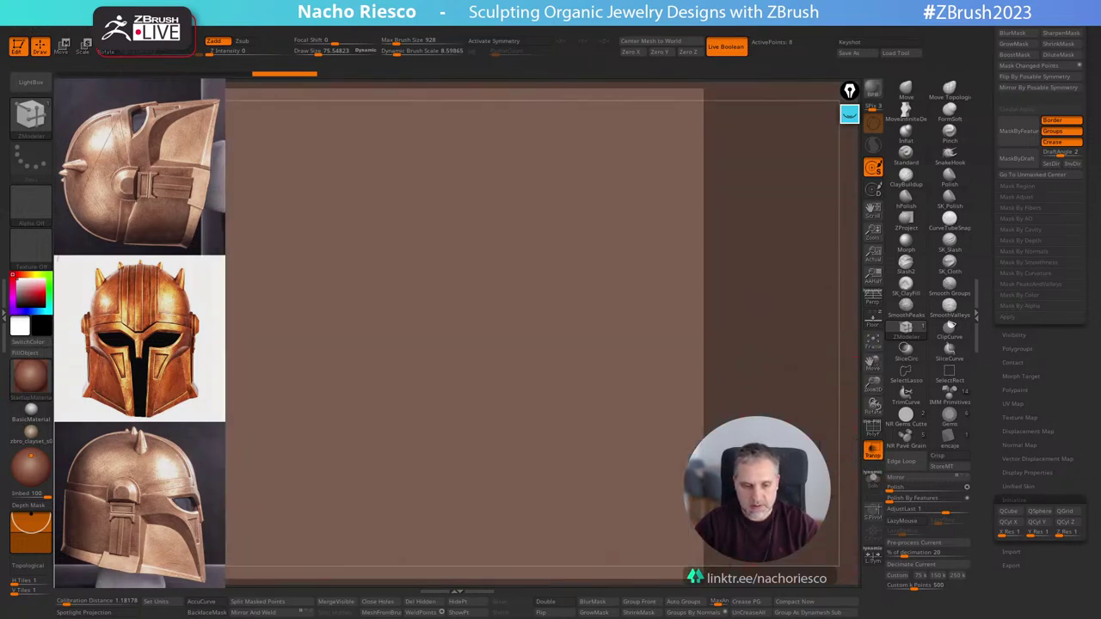
{"action": "key", "text": "w"}
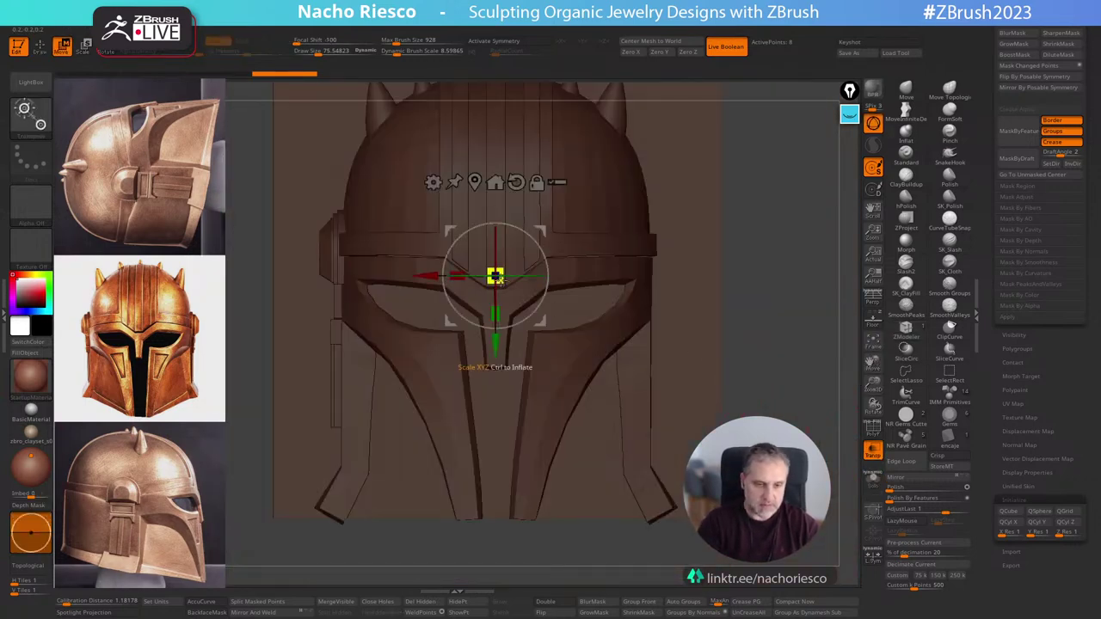
{"action": "left_click_drag", "start_coordinate": [529, 331], "coordinate": [502, 515]}
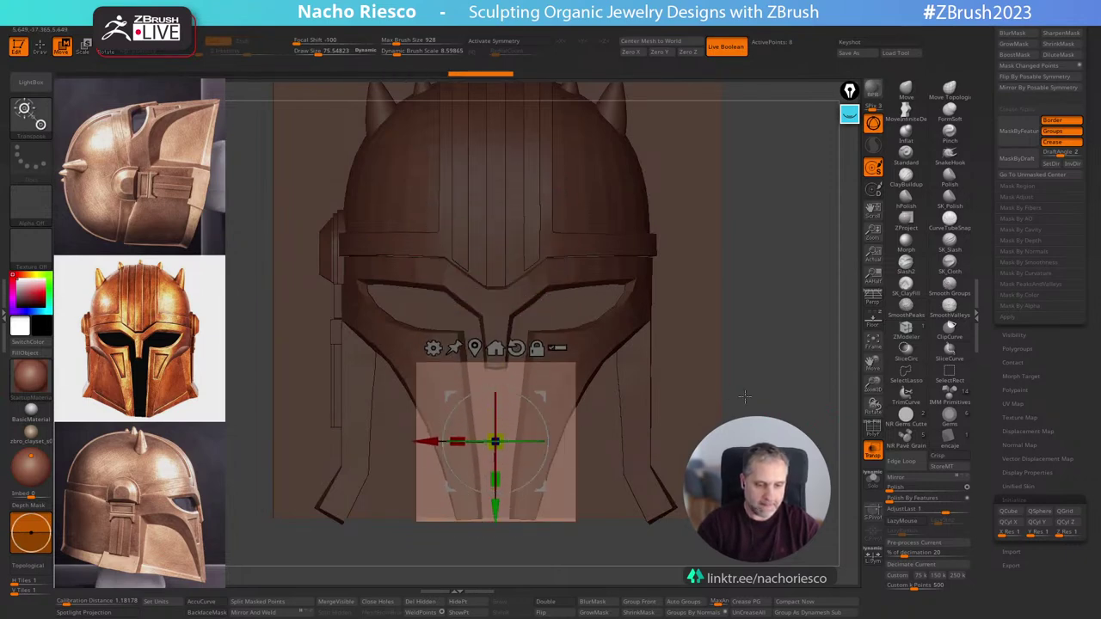
Position the cube in depth inside the helmet, behind the front ridges and between the cheek guards, and turn off transparency.
{"action": "left_click_drag", "start_coordinate": [749, 344], "coordinate": [755, 257]}
{"action": "left_click_drag", "start_coordinate": [527, 404], "coordinate": [517, 309]}
{"action": "key", "text": "ctrl+z"}
{"action": "left_click_drag", "start_coordinate": [497, 343], "coordinate": [497, 350]}
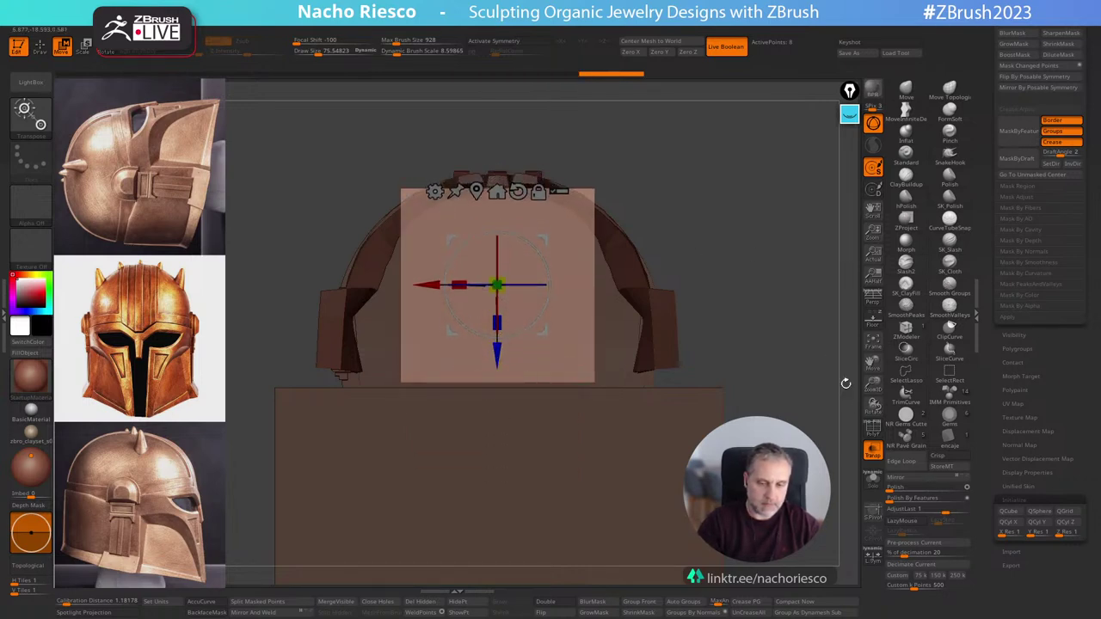
{"action": "left_click", "coordinate": [873, 450]}
{"action": "left_click_drag", "start_coordinate": [845, 367], "coordinate": [843, 439], "text": "shift"}
{"action": "left_click_drag", "start_coordinate": [774, 378], "coordinate": [759, 404]}
{"action": "left_click_drag", "start_coordinate": [758, 443], "coordinate": [763, 394]}
{"action": "left_click_drag", "start_coordinate": [762, 394], "coordinate": [774, 415], "text": "alt"}
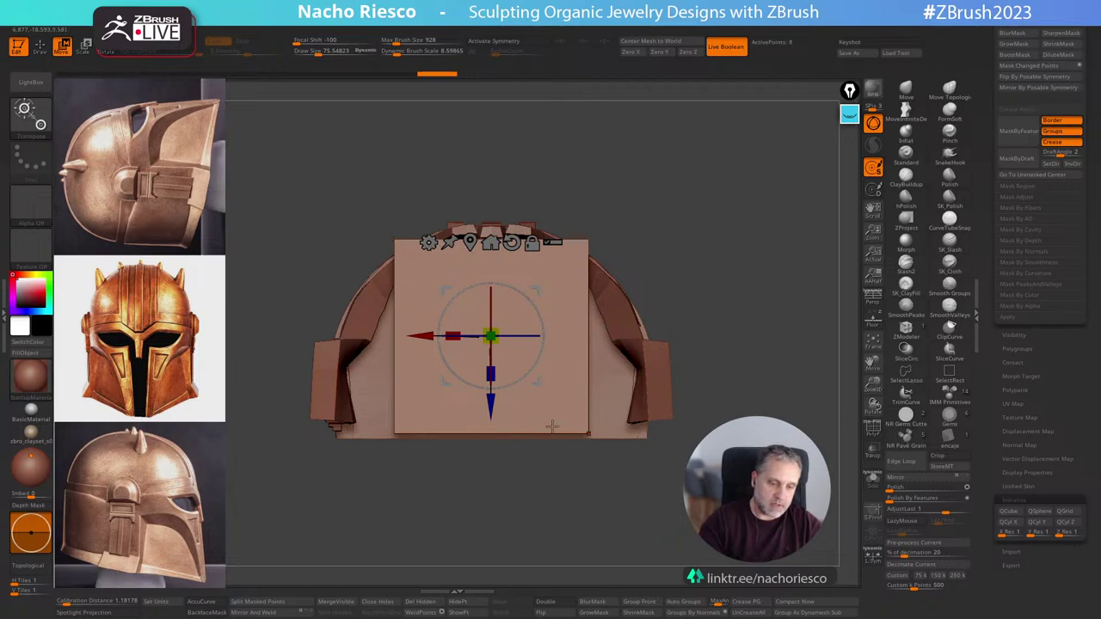
Mask the front of the cube and widen its back edge toward the cheek guards.
{"action": "mouse_move", "coordinate": [350, 508]}
{"action": "left_mouse_down", "text": "ctrl"}
{"action": "mouse_move", "coordinate": [464, 492]}
{"action": "mouse_move", "coordinate": [714, 424]}
{"action": "mouse_move", "coordinate": [368, 420]}
{"action": "mouse_move", "coordinate": [354, 439]}
{"action": "left_mouse_up", "text": "ctrl"}
{"action": "left_click", "coordinate": [689, 420], "text": "ctrl"}
{"action": "left_click_drag", "start_coordinate": [531, 335], "coordinate": [433, 336]}
{"action": "key", "text": "ctrl+z"}
Mask the back of the block and narrow its front edge until its plan becomes a trapezoid.
{"action": "mouse_move", "coordinate": [658, 240]}
{"action": "left_mouse_down"}
{"action": "mouse_move", "coordinate": [691, 299]}
{"action": "mouse_move", "coordinate": [699, 352]}
{"action": "mouse_move", "coordinate": [785, 395]}
{"action": "mouse_move", "coordinate": [788, 270]}
{"action": "left_mouse_up"}
{"action": "mouse_move", "coordinate": [362, 205]}
{"action": "left_mouse_down", "text": "ctrl"}
{"action": "mouse_move", "coordinate": [683, 249]}
{"action": "mouse_move", "coordinate": [530, 283]}
{"action": "mouse_move", "coordinate": [304, 212]}
{"action": "left_mouse_up", "text": "ctrl"}
{"action": "left_click_drag", "start_coordinate": [468, 356], "coordinate": [499, 357]}
{"action": "left_click_drag", "start_coordinate": [724, 318], "coordinate": [642, 313], "text": "shift"}
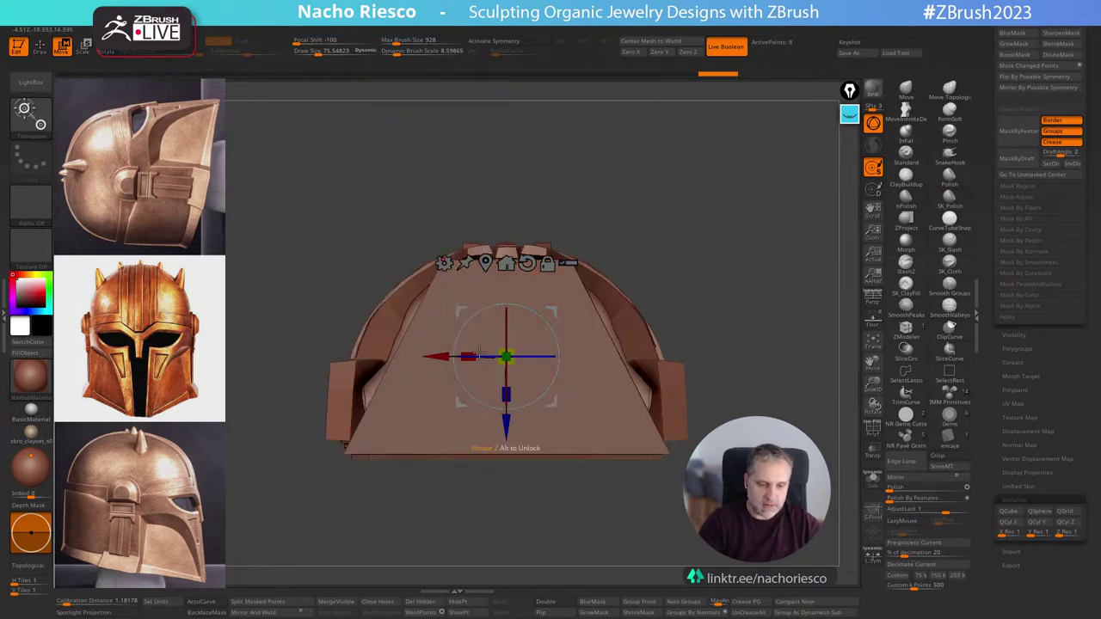
{"action": "left_click_drag", "start_coordinate": [468, 356], "coordinate": [516, 348]}
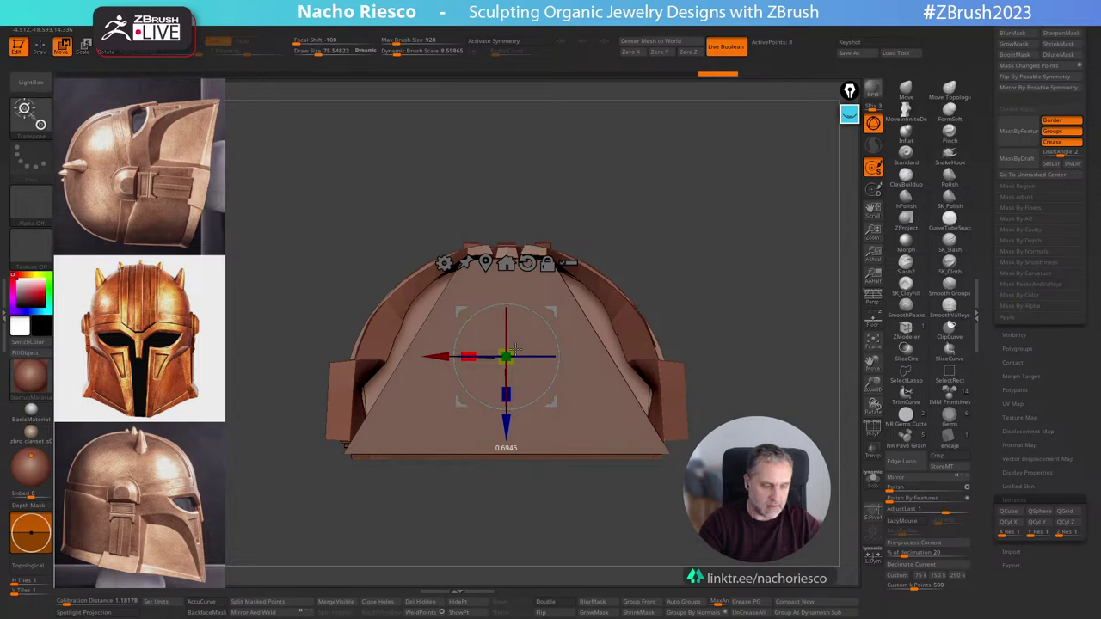
{"action": "left_click_drag", "start_coordinate": [712, 185], "coordinate": [741, 245]}
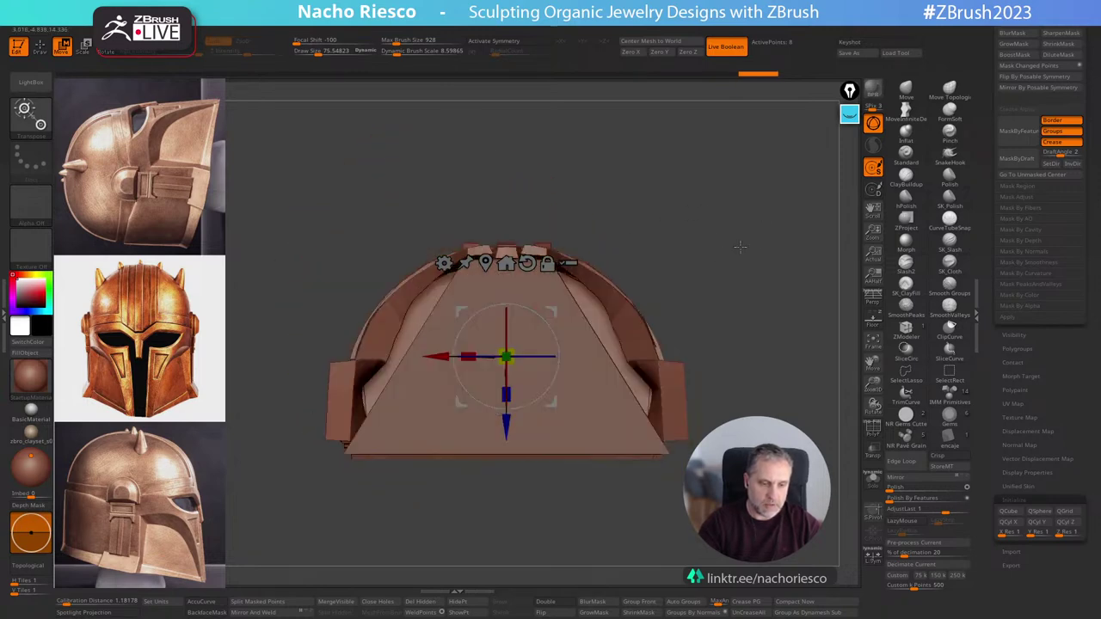
Mask the block's front again and widen its back edge slightly to match the outer faces of the cheek guards.
{"action": "key", "text": "q"}
{"action": "mouse_move", "coordinate": [344, 514]}
{"action": "left_mouse_down", "text": "ctrl"}
{"action": "mouse_move", "coordinate": [713, 423]}
{"action": "mouse_move", "coordinate": [774, 381]}
{"action": "left_mouse_up", "text": "ctrl"}
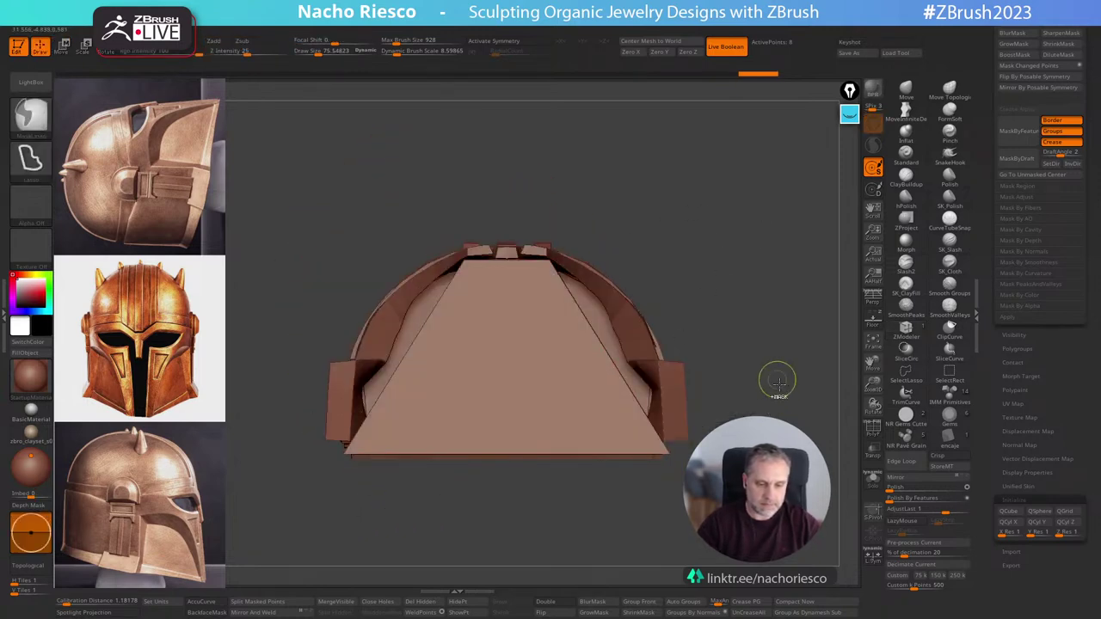
{"action": "key", "text": "w"}
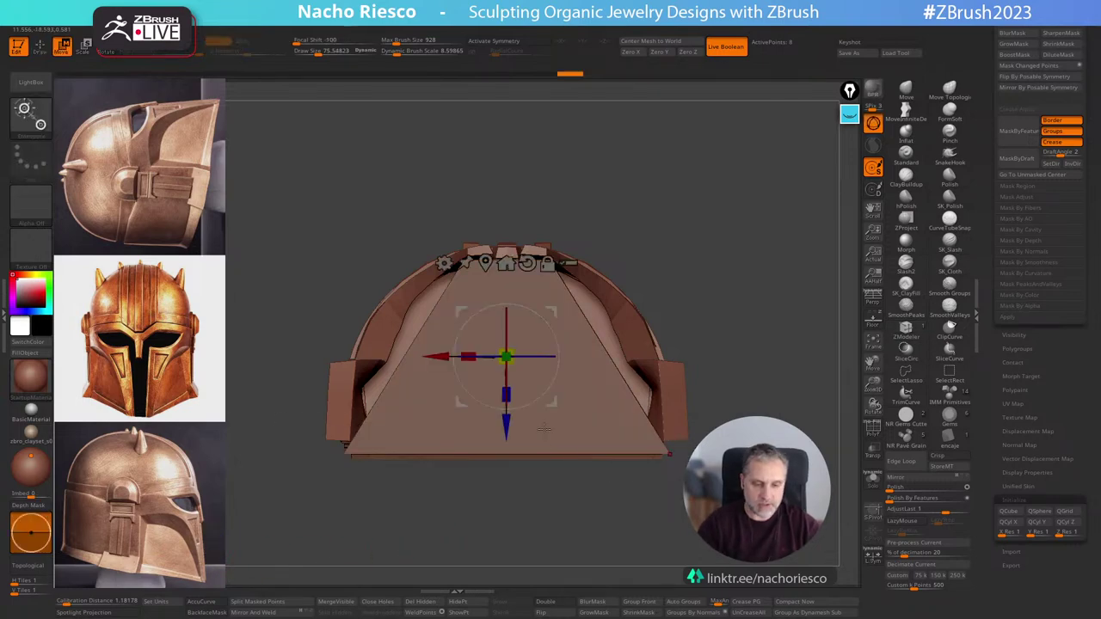
{"action": "left_click_drag", "start_coordinate": [467, 356], "coordinate": [462, 359]}
{"action": "key", "text": "ctrl+z"}
{"action": "mouse_move", "coordinate": [688, 215]}
{"action": "left_mouse_down"}
{"action": "mouse_move", "coordinate": [699, 258]}
{"action": "mouse_move", "coordinate": [748, 286]}
{"action": "mouse_move", "coordinate": [798, 287]}
{"action": "mouse_move", "coordinate": [772, 326]}
{"action": "mouse_move", "coordinate": [773, 298]}
{"action": "mouse_move", "coordinate": [766, 326]}
{"action": "mouse_move", "coordinate": [795, 319]}
{"action": "left_mouse_up"}
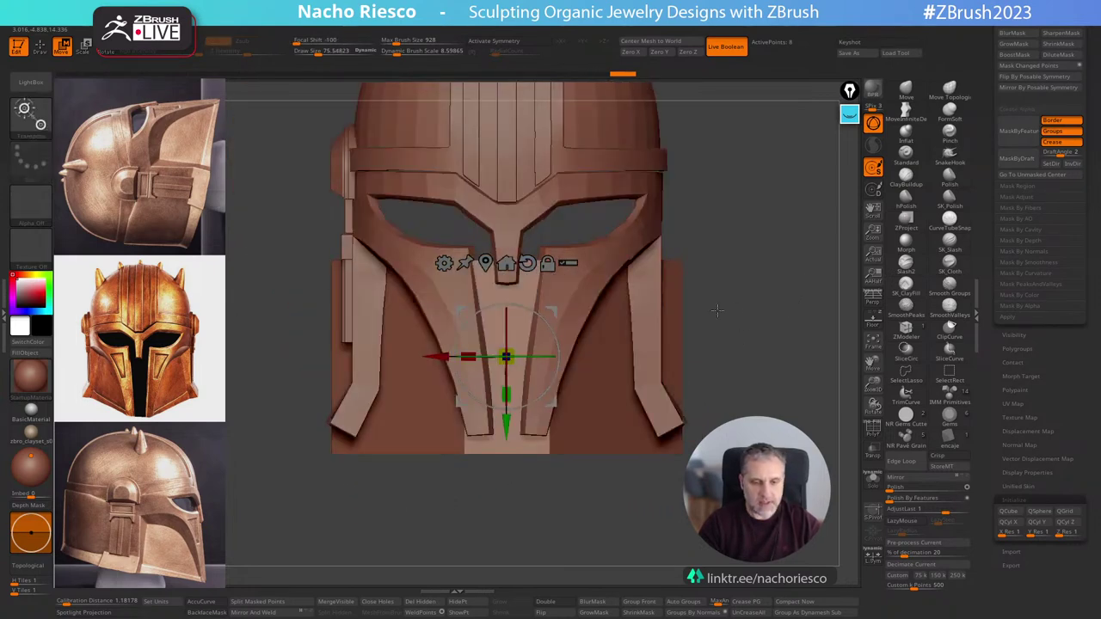
Mask the bottom of the block and narrow its top edge along the X axis so the sides taper upward.
{"action": "key", "text": "q"}
{"action": "key", "text": "ctrl"}
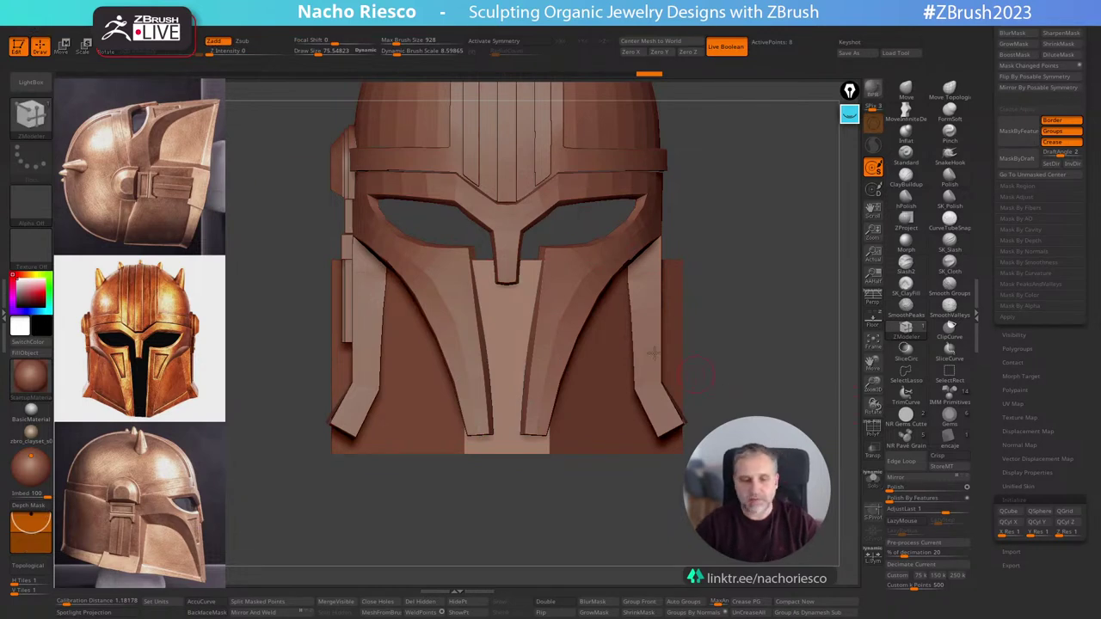
{"action": "key", "text": "ctrl"}
{"action": "mouse_move", "coordinate": [297, 210]}
{"action": "left_mouse_down", "text": "ctrl"}
{"action": "mouse_move", "coordinate": [793, 313]}
{"action": "mouse_move", "coordinate": [643, 327]}
{"action": "mouse_move", "coordinate": [300, 277]}
{"action": "left_mouse_up", "text": "ctrl"}
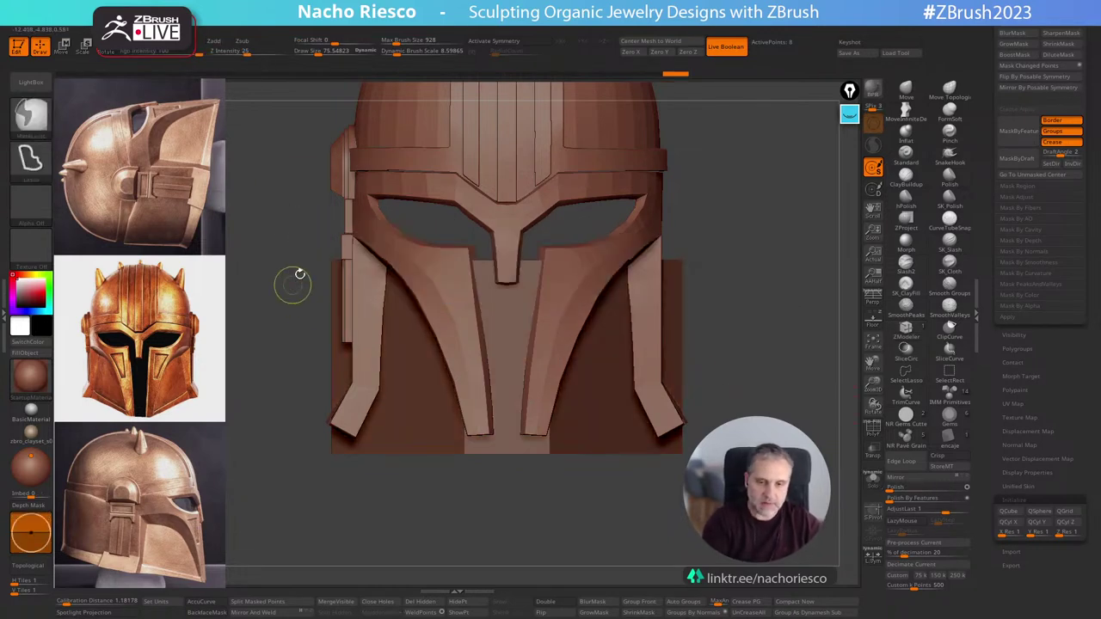
{"action": "left_click_drag", "start_coordinate": [728, 177], "coordinate": [741, 184], "text": "ctrl"}
{"action": "mouse_move", "coordinate": [267, 294]}
{"action": "left_mouse_down", "text": "ctrl"}
{"action": "mouse_move", "coordinate": [670, 165]}
{"action": "mouse_move", "coordinate": [691, 315]}
{"action": "left_mouse_up", "text": "ctrl"}
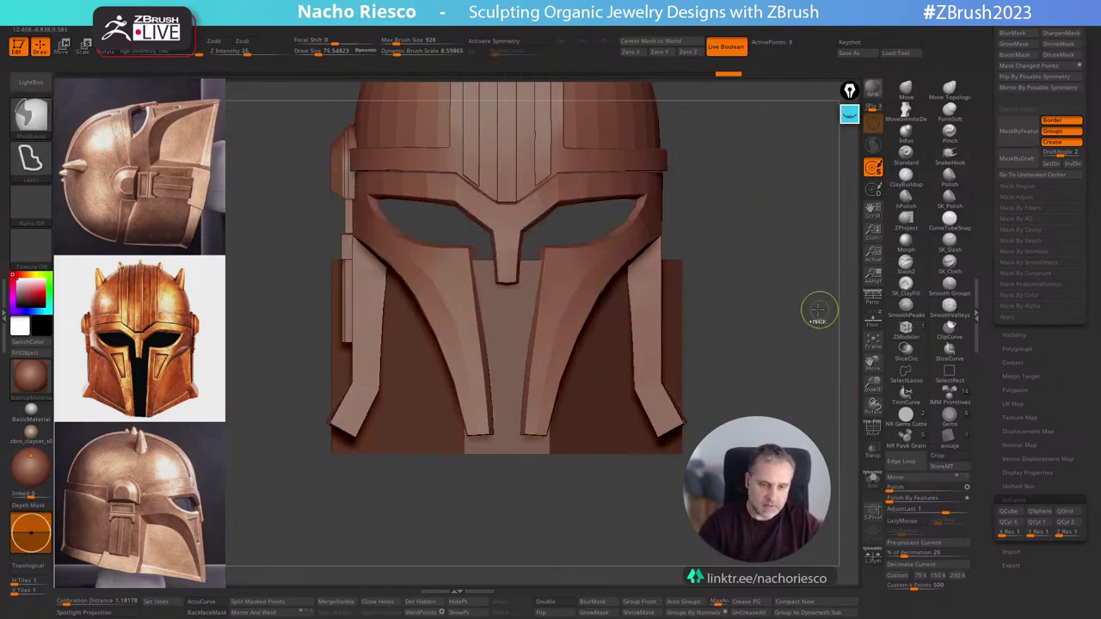
{"action": "key", "text": "w"}
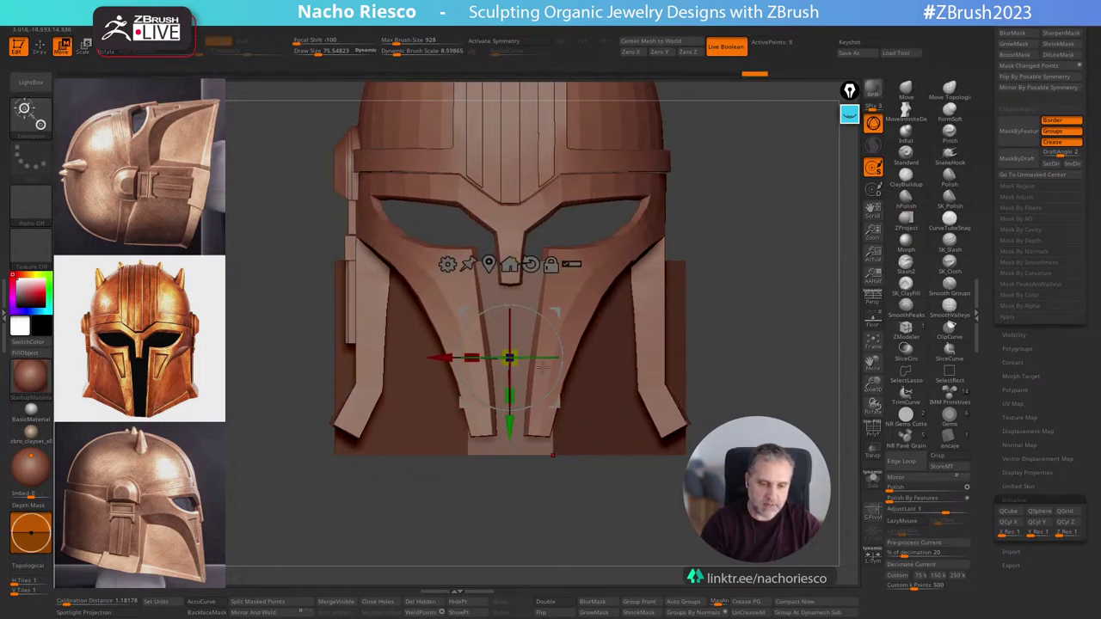
{"action": "left_click_drag", "start_coordinate": [471, 357], "coordinate": [525, 362]}
{"action": "left_click_drag", "start_coordinate": [701, 329], "coordinate": [751, 274]}
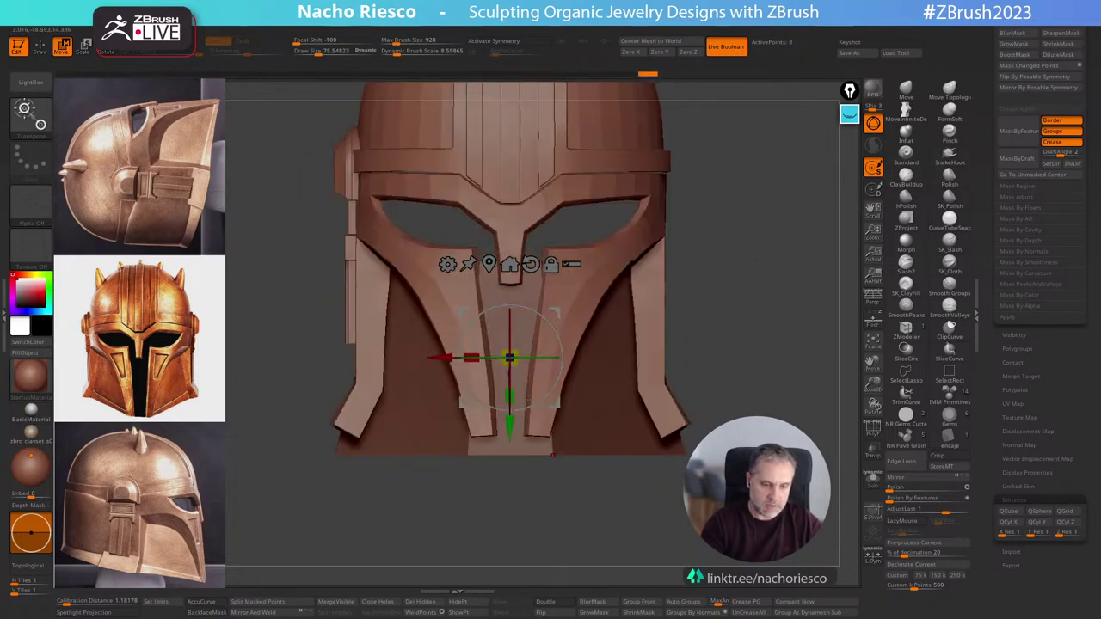
Move the tapered block up slightly and scale it up uniformly beyond the cheek guards.
{"action": "left_click_drag", "start_coordinate": [509, 421], "coordinate": [510, 401]}
{"action": "mouse_move", "coordinate": [569, 487]}
{"action": "left_mouse_down"}
{"action": "mouse_move", "coordinate": [539, 461]}
{"action": "mouse_move", "coordinate": [537, 400]}
{"action": "left_mouse_up"}
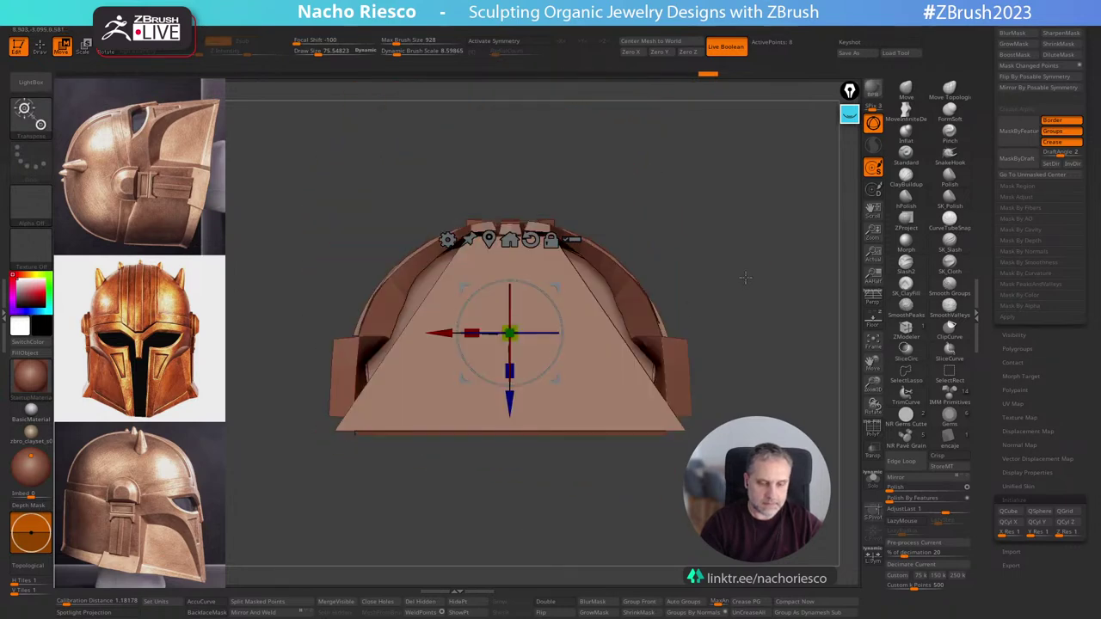
{"action": "key", "text": "q"}
{"action": "mouse_move", "coordinate": [745, 276]}
{"action": "left_mouse_down"}
{"action": "mouse_move", "coordinate": [781, 278]}
{"action": "mouse_move", "coordinate": [777, 341]}
{"action": "left_mouse_up"}
{"action": "key", "text": "w"}
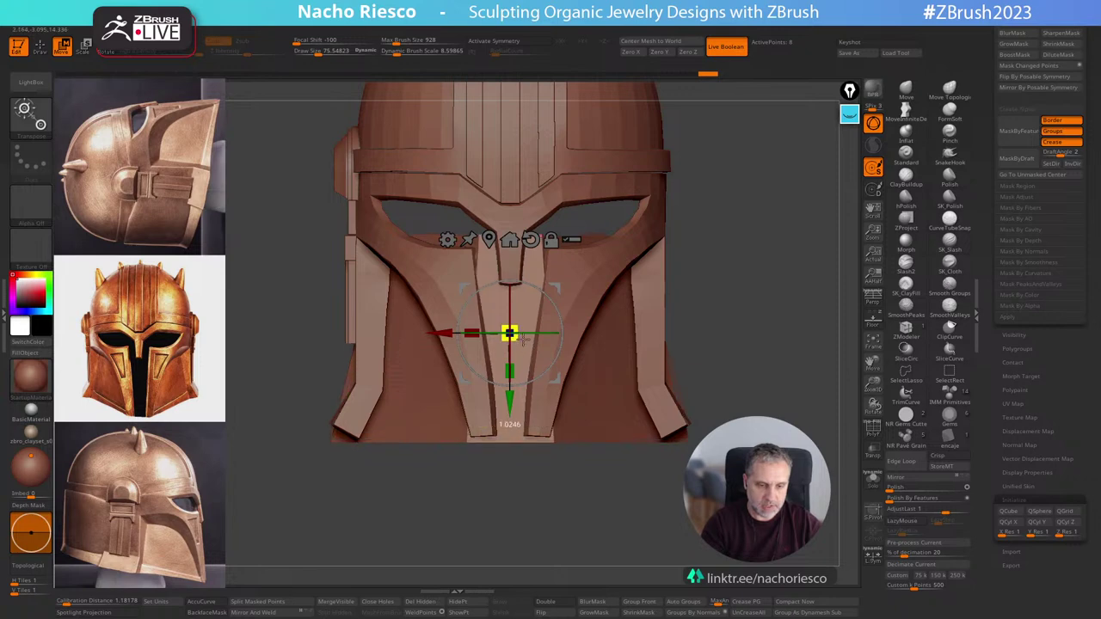
{"action": "left_click_drag", "start_coordinate": [521, 341], "coordinate": [566, 350]}
Reduce the block's depth so its front edge sits just behind the faceplate ridges.
{"action": "left_click_drag", "start_coordinate": [686, 297], "coordinate": [738, 222]}
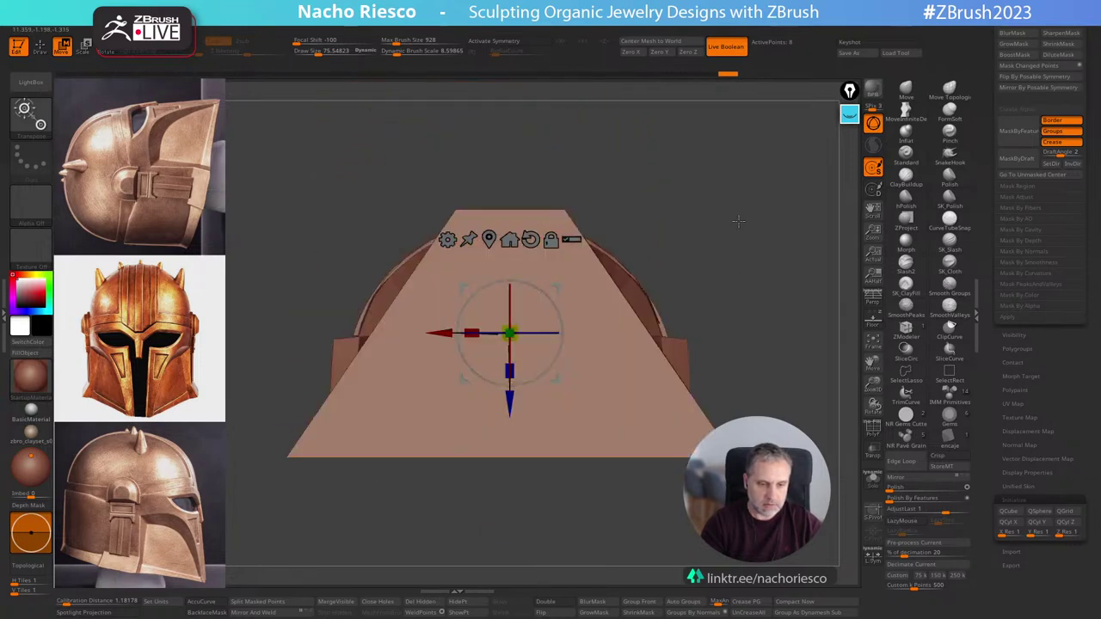
{"action": "left_click_drag", "start_coordinate": [509, 369], "coordinate": [546, 278]}
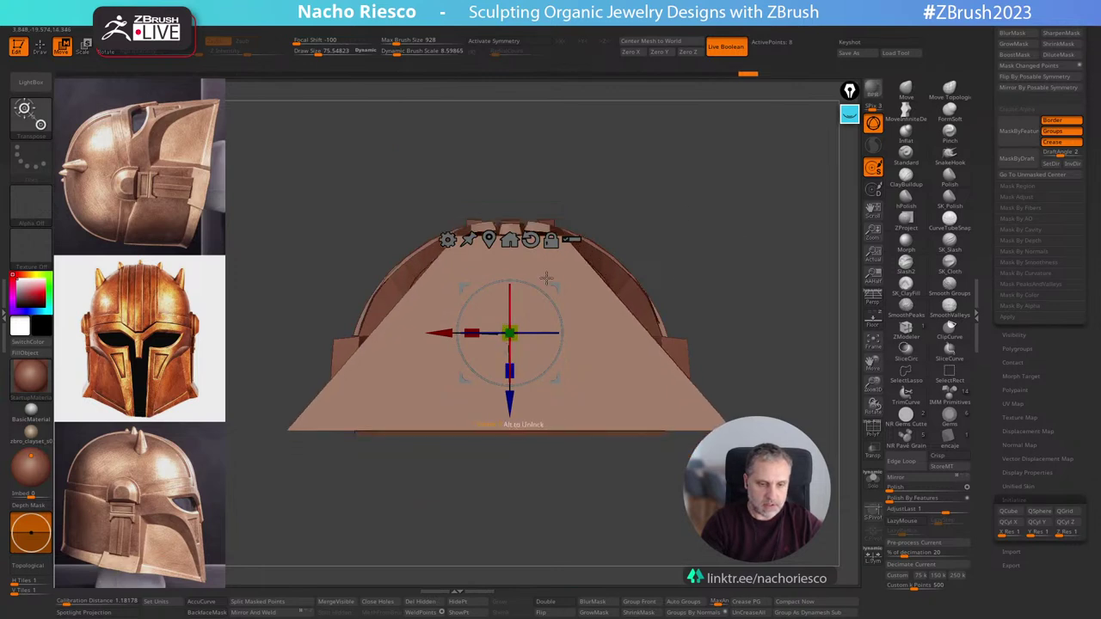
{"action": "left_click_drag", "start_coordinate": [514, 379], "coordinate": [514, 385]}
{"action": "mouse_move", "coordinate": [740, 284]}
{"action": "left_mouse_down"}
{"action": "mouse_move", "coordinate": [732, 331]}
{"action": "mouse_move", "coordinate": [750, 351]}
{"action": "mouse_move", "coordinate": [827, 299]}
{"action": "mouse_move", "coordinate": [764, 318]}
{"action": "mouse_move", "coordinate": [776, 266]}
{"action": "mouse_move", "coordinate": [756, 324]}
{"action": "mouse_move", "coordinate": [773, 401]}
{"action": "mouse_move", "coordinate": [799, 391]}
{"action": "mouse_move", "coordinate": [795, 421]}
{"action": "left_mouse_up"}
Mask the bottom of the block and scale its top uniformly to about 1.1.
{"action": "key", "text": "q"}
{"action": "mouse_move", "coordinate": [308, 173]}
{"action": "left_mouse_down", "text": "ctrl"}
{"action": "mouse_move", "coordinate": [632, 197]}
{"action": "mouse_move", "coordinate": [595, 331]}
{"action": "mouse_move", "coordinate": [335, 275]}
{"action": "left_mouse_up", "text": "ctrl"}
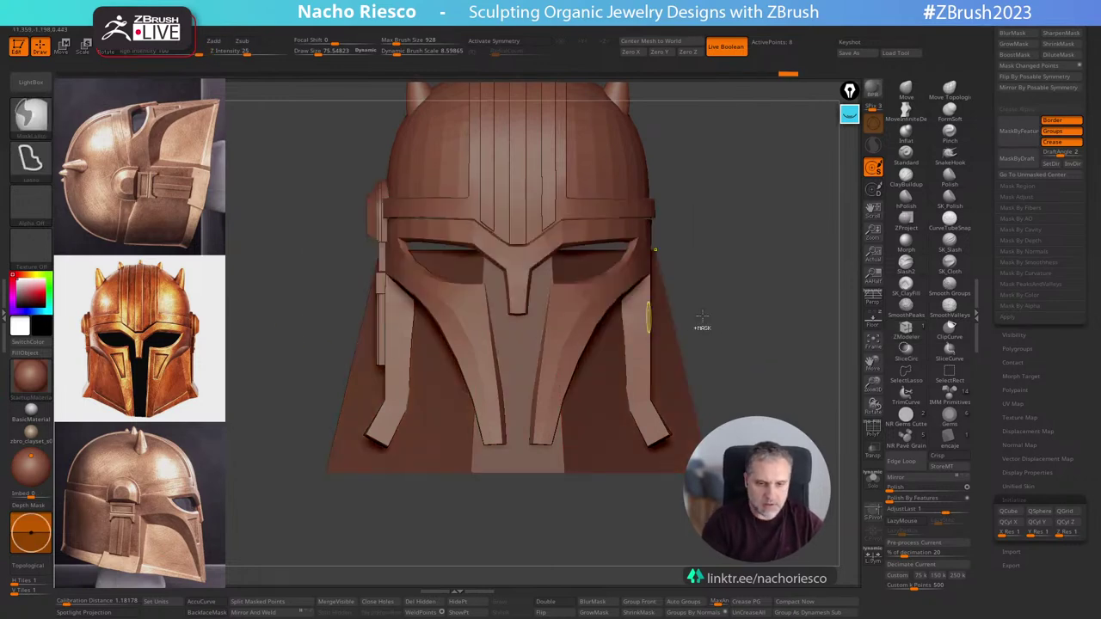
{"action": "key", "text": "w"}
{"action": "left_click_drag", "start_coordinate": [516, 356], "coordinate": [535, 372]}
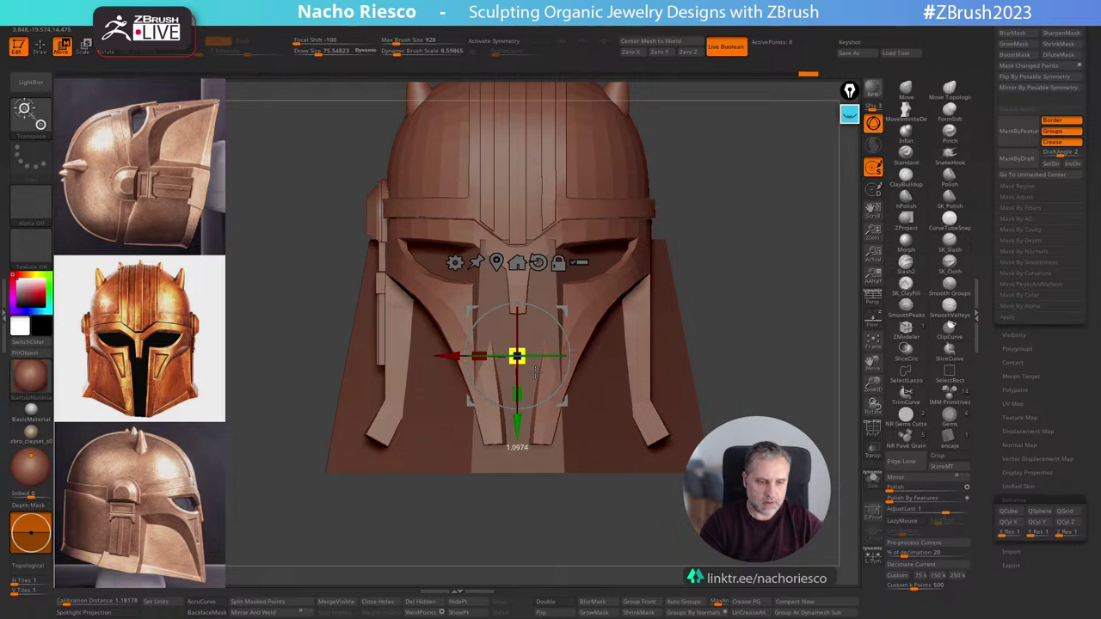
Shift the gizmo to the block's back edge and scale the unmasked top in depth to about 0.93.
{"action": "key", "text": "q"}
{"action": "left_click_drag", "start_coordinate": [735, 263], "coordinate": [780, 264], "text": "shift"}
{"action": "key", "text": "w"}
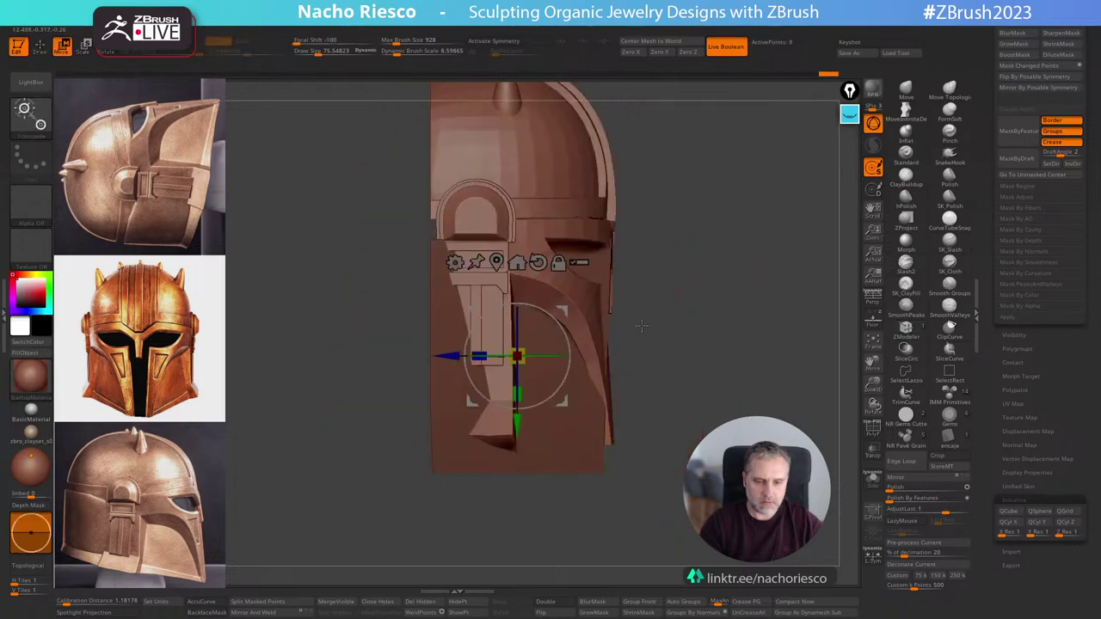
{"action": "mouse_move", "coordinate": [398, 365]}
{"action": "left_mouse_down"}
{"action": "mouse_move", "coordinate": [385, 364]}
{"action": "mouse_move", "coordinate": [416, 358]}
{"action": "left_mouse_up"}
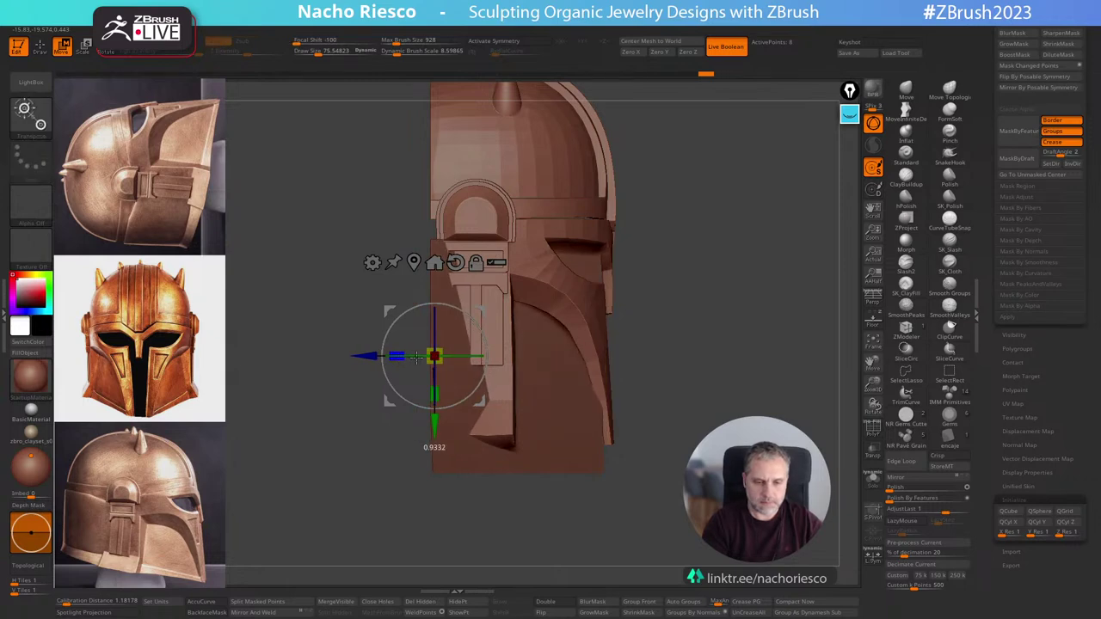
Isolate the block's lower back edge with a lasso mask and narrow it slightly.
{"action": "key", "text": "q"}
{"action": "mouse_move", "coordinate": [744, 248]}
{"action": "left_mouse_down", "text": "shift"}
{"action": "mouse_move", "coordinate": [762, 278]}
{"action": "mouse_move", "coordinate": [776, 268]}
{"action": "mouse_move", "coordinate": [752, 301]}
{"action": "mouse_move", "coordinate": [786, 307]}
{"action": "mouse_move", "coordinate": [740, 304]}
{"action": "mouse_move", "coordinate": [741, 291]}
{"action": "mouse_move", "coordinate": [769, 309]}
{"action": "left_mouse_up", "text": "shift"}
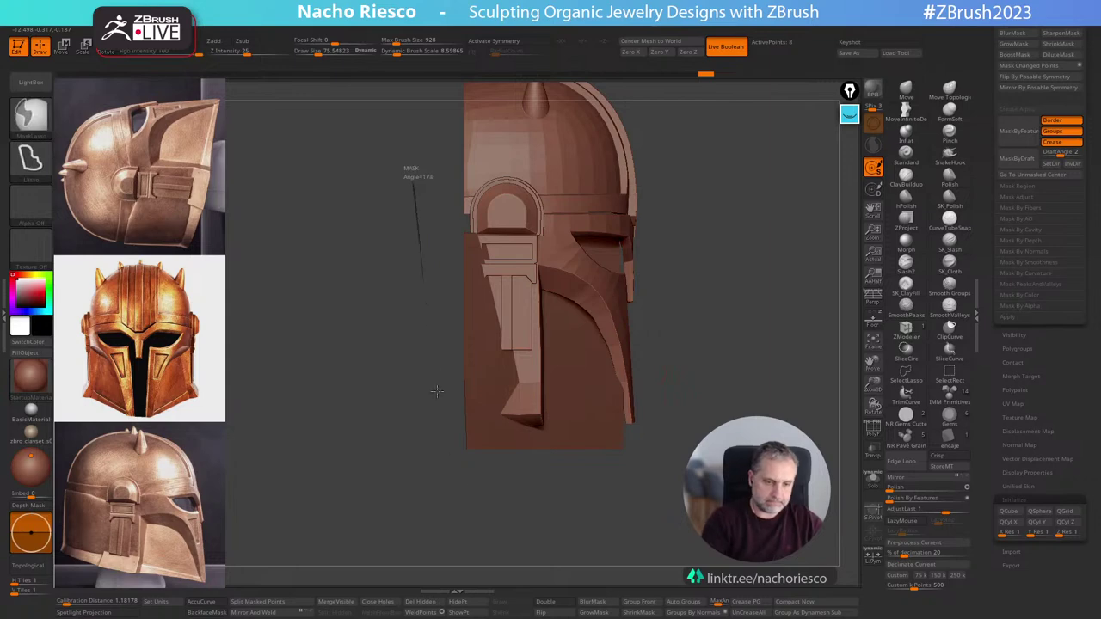
{"action": "mouse_move", "coordinate": [437, 391]}
{"action": "left_mouse_down", "text": "ctrl"}
{"action": "mouse_move", "coordinate": [476, 516]}
{"action": "mouse_move", "coordinate": [464, 494]}
{"action": "left_mouse_up", "text": "ctrl"}
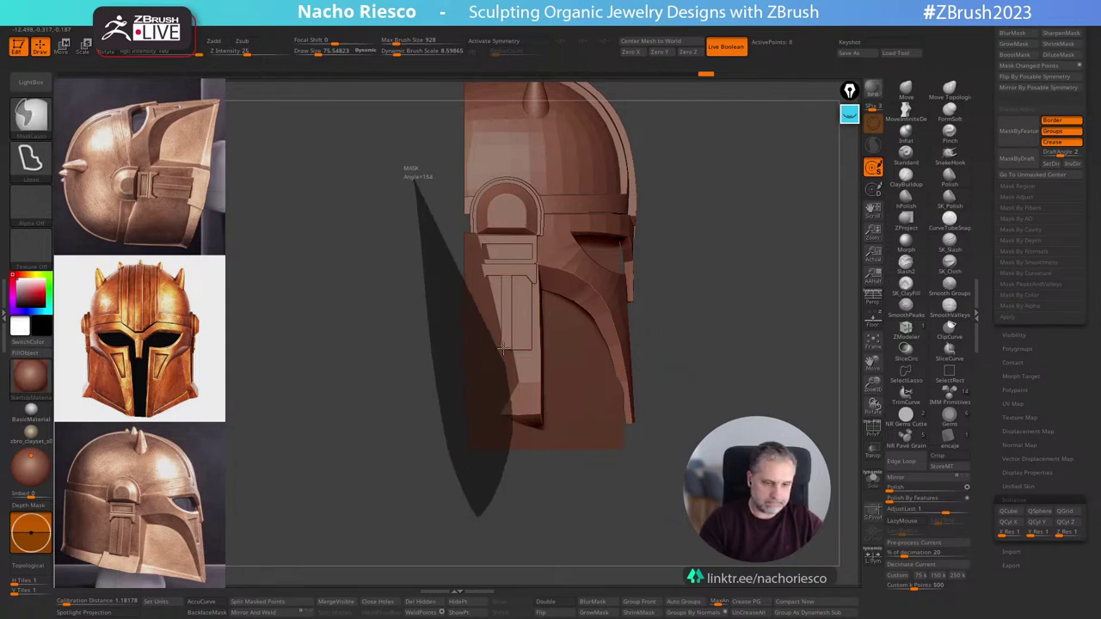
{"action": "mouse_move", "coordinate": [737, 248]}
{"action": "left_mouse_down"}
{"action": "mouse_move", "coordinate": [734, 303]}
{"action": "mouse_move", "coordinate": [763, 314]}
{"action": "left_mouse_up"}
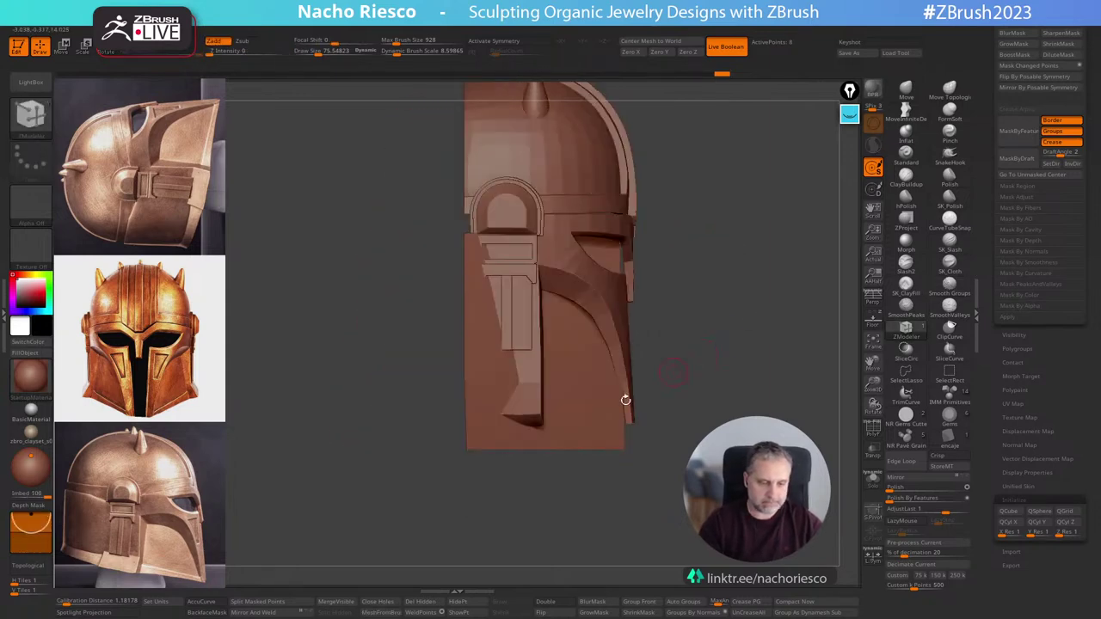
{"action": "mouse_move", "coordinate": [497, 338]}
{"action": "left_mouse_down", "text": "ctrl"}
{"action": "mouse_move", "coordinate": [496, 507]}
{"action": "mouse_move", "coordinate": [403, 499]}
{"action": "left_mouse_up", "text": "ctrl"}
{"action": "left_click_drag", "start_coordinate": [618, 522], "coordinate": [643, 401], "text": "shift"}
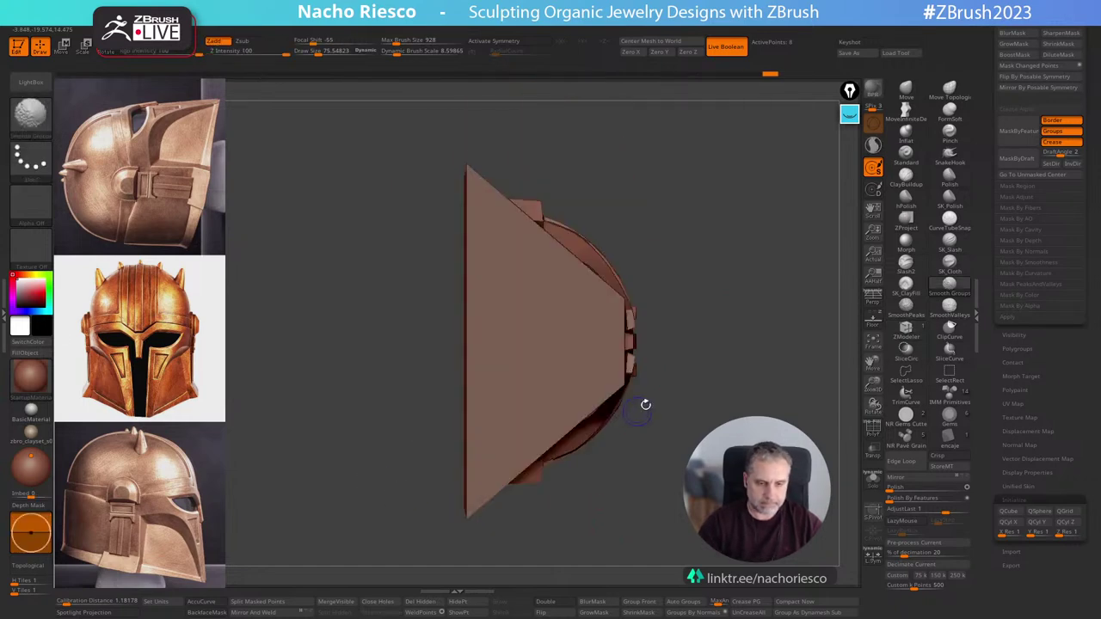
{"action": "key", "text": "w"}
{"action": "left_click_drag", "start_coordinate": [472, 301], "coordinate": [472, 313]}
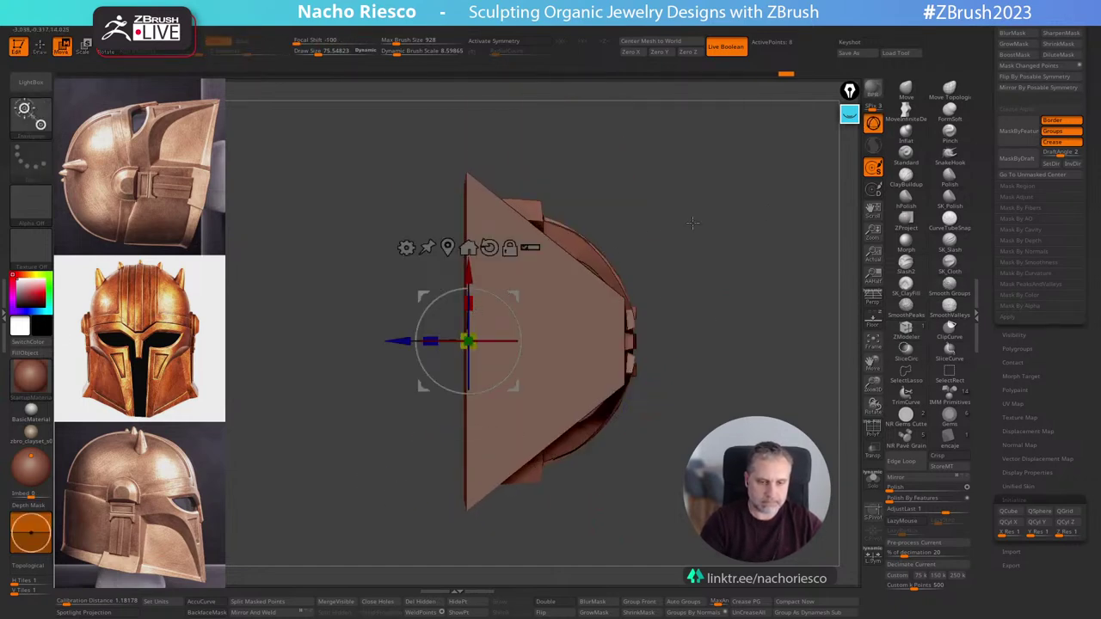
{"action": "mouse_move", "coordinate": [692, 222]}
{"action": "left_mouse_down", "text": "shift"}
{"action": "mouse_move", "coordinate": [782, 275]}
{"action": "mouse_move", "coordinate": [799, 390]}
{"action": "mouse_move", "coordinate": [777, 406]}
{"action": "left_mouse_up", "text": "shift"}
Clip the block's bottom with the ClipCurve brush along a straight line sloping upward from the front to the back.
{"action": "key", "text": "q"}
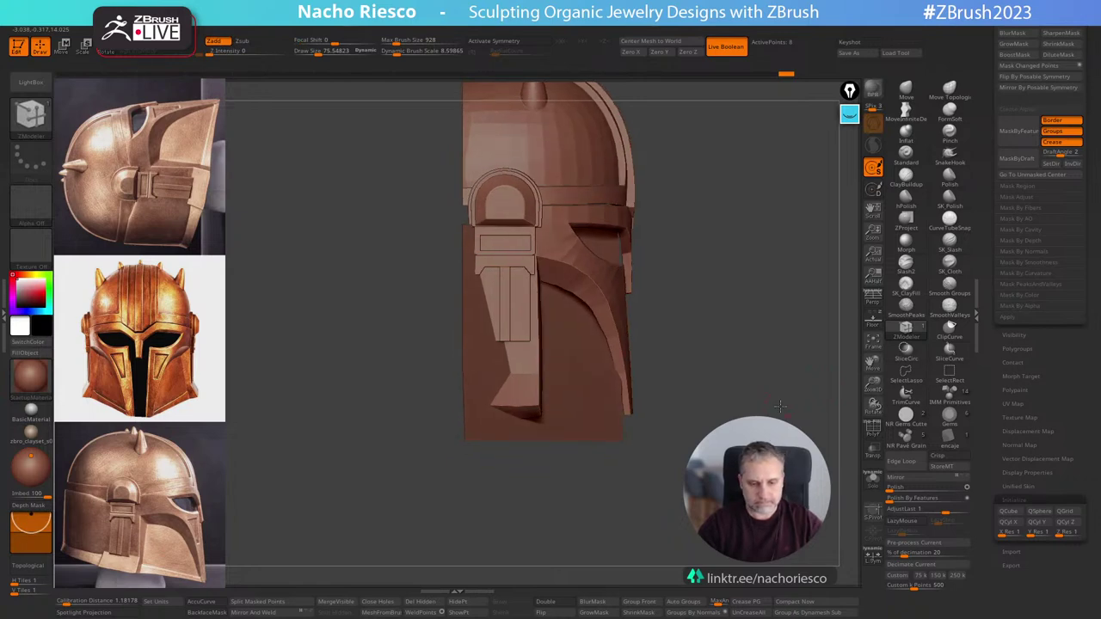
{"action": "left_click", "coordinate": [950, 349], "text": "ctrl+shift"}
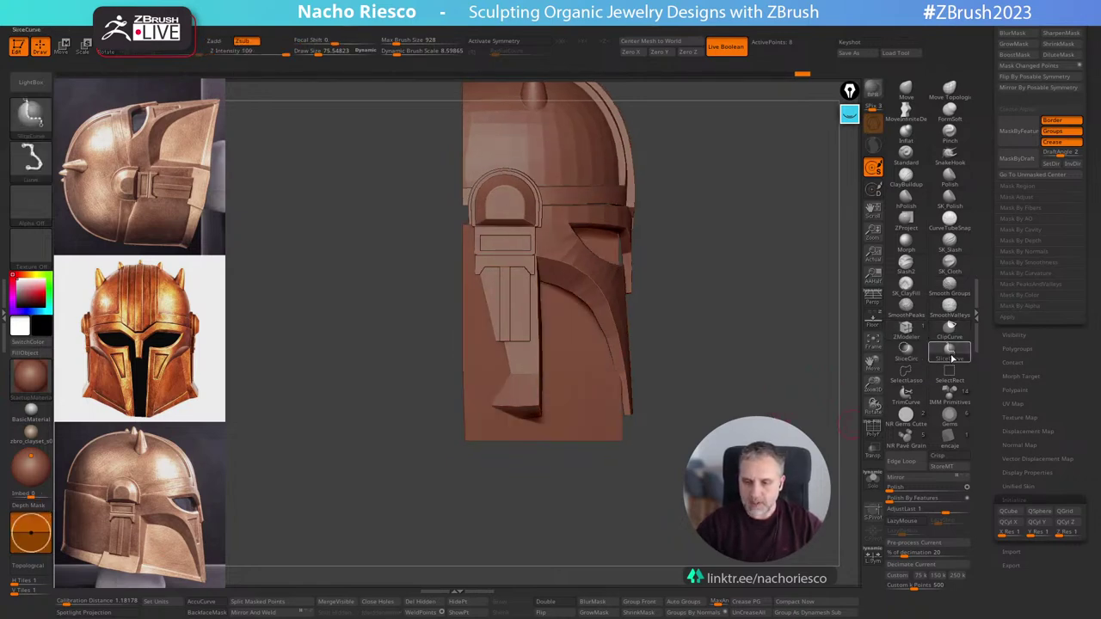
{"action": "left_click", "coordinate": [949, 328], "text": "ctrl+shift"}
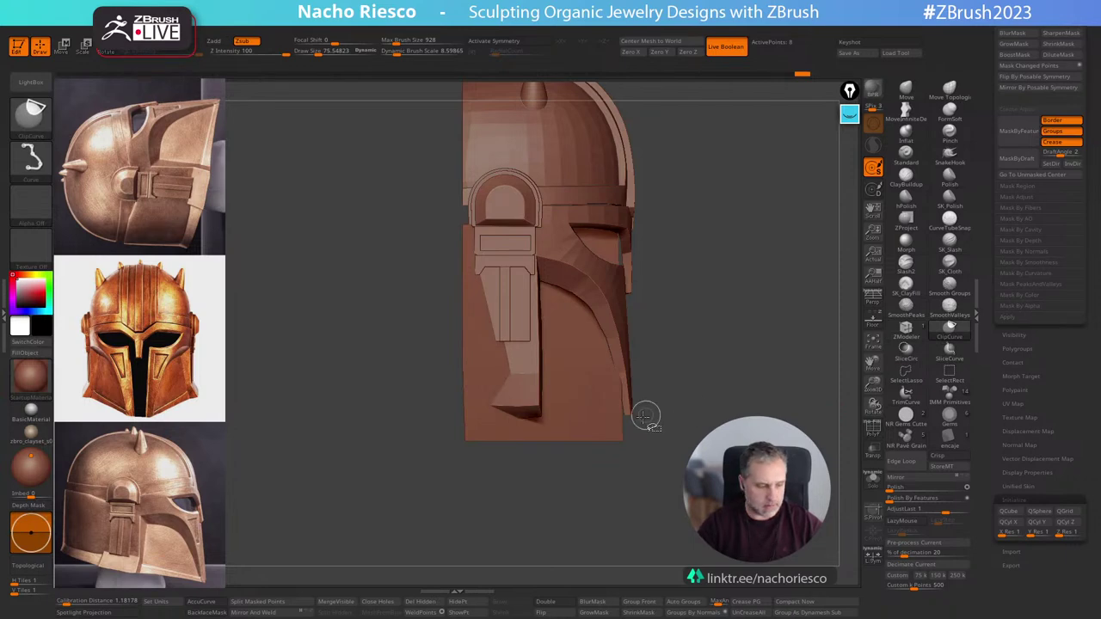
{"action": "mouse_move", "coordinate": [691, 424]}
{"action": "left_mouse_down", "text": "ctrl+shift"}
{"action": "mouse_move", "coordinate": [418, 379]}
{"action": "mouse_move", "coordinate": [280, 395]}
{"action": "mouse_move", "coordinate": [335, 370]}
{"action": "left_mouse_up", "text": "ctrl+shift"}
{"action": "left_click_drag", "start_coordinate": [741, 451], "coordinate": [799, 378]}
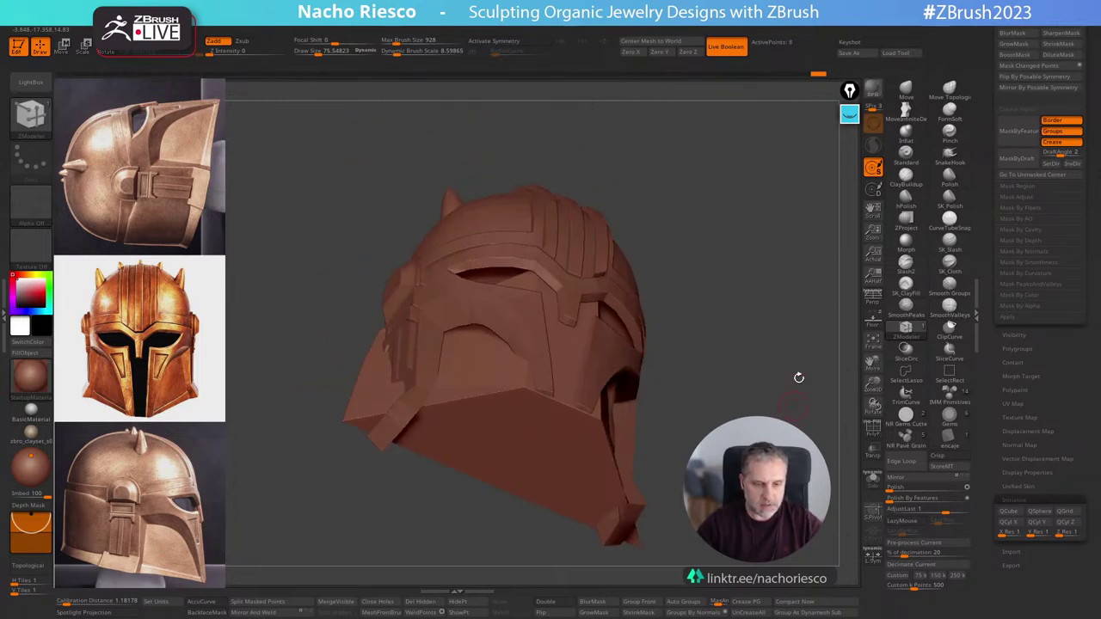
Clip off the back of the block in side view along a vertical line running behind the faceplate's cheek.
{"action": "left_click", "coordinate": [906, 90]}
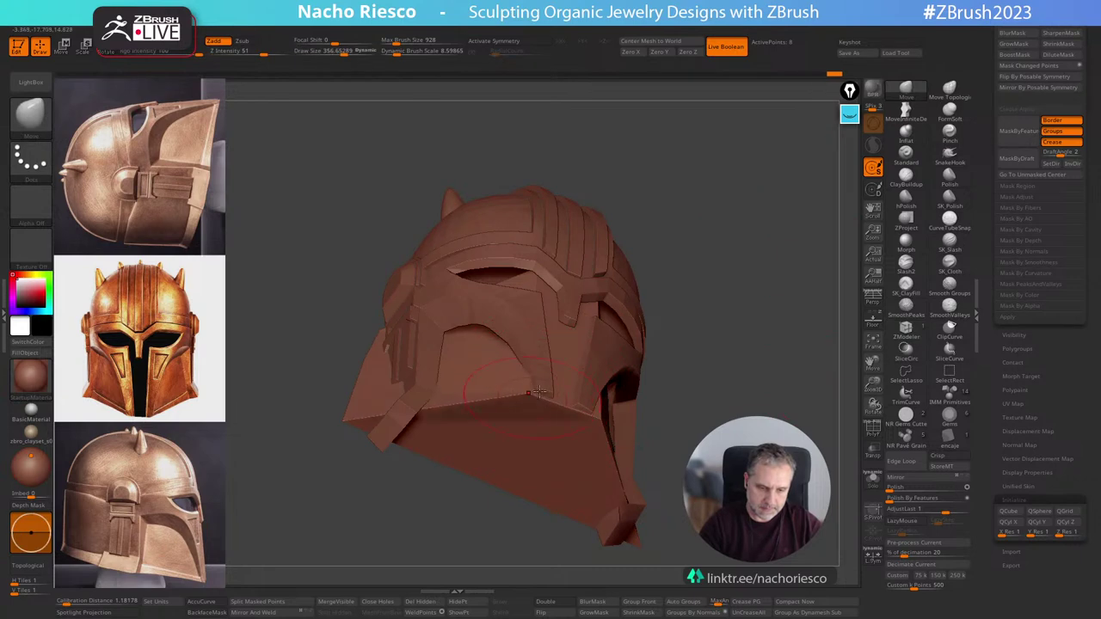
{"action": "left_click_drag", "start_coordinate": [679, 301], "coordinate": [649, 360]}
{"action": "left_click_drag", "start_coordinate": [661, 192], "coordinate": [698, 189]}
{"action": "mouse_move", "coordinate": [616, 214]}
{"action": "left_mouse_down"}
{"action": "mouse_move", "coordinate": [636, 147]}
{"action": "mouse_move", "coordinate": [627, 197]}
{"action": "left_mouse_up"}
{"action": "key", "text": "s"}
{"action": "left_click", "coordinate": [348, 265]}
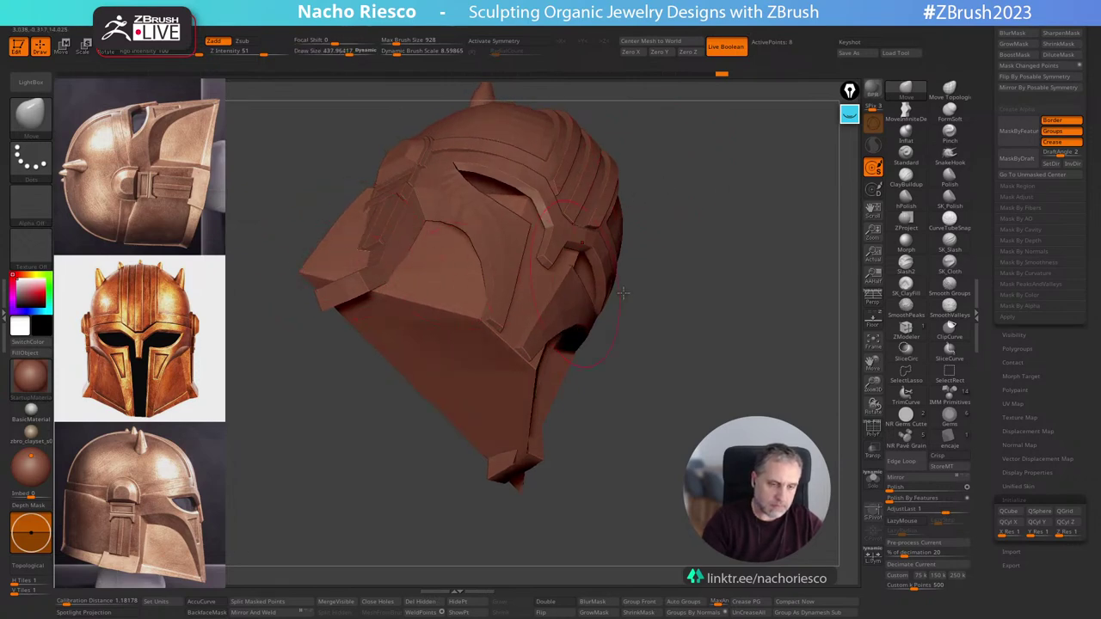
{"action": "mouse_move", "coordinate": [623, 293]}
{"action": "left_mouse_down"}
{"action": "mouse_move", "coordinate": [745, 462]}
{"action": "mouse_move", "coordinate": [747, 486]}
{"action": "mouse_move", "coordinate": [836, 479]}
{"action": "left_mouse_up"}
{"action": "left_click_drag", "start_coordinate": [434, 453], "coordinate": [419, 104], "text": "ctrl+shift"}
{"action": "key", "text": "ctrl+z"}
{"action": "left_click_drag", "start_coordinate": [437, 419], "coordinate": [438, 100], "text": "ctrl+shift"}
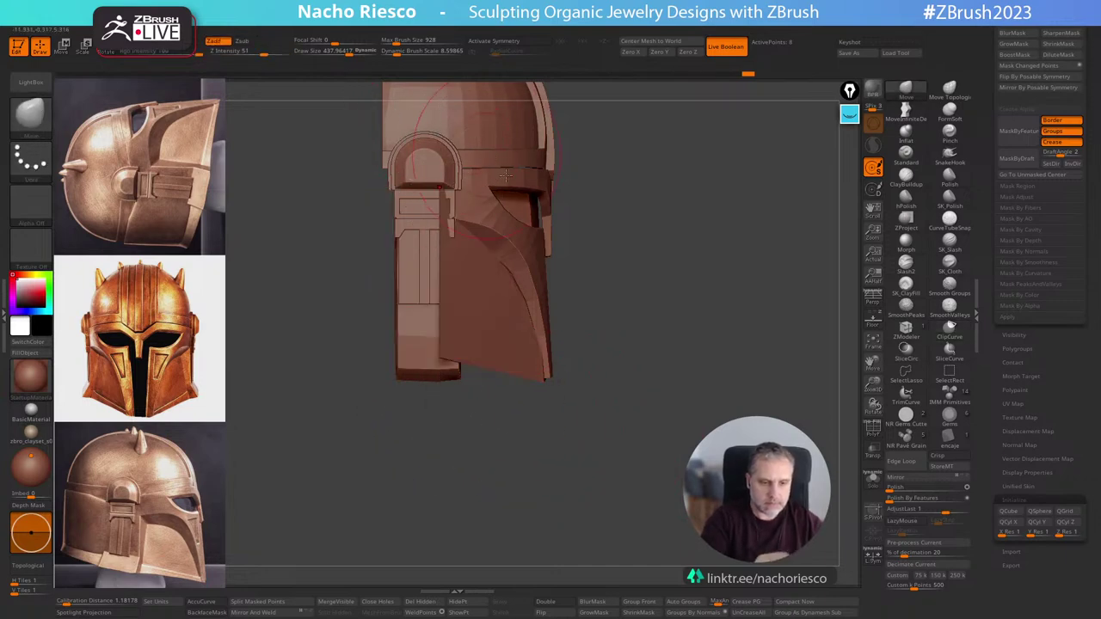
Try to isolate the block's back corner with a mask and move it inward using the gizmo from below.
{"action": "left_click_drag", "start_coordinate": [664, 387], "coordinate": [726, 326]}
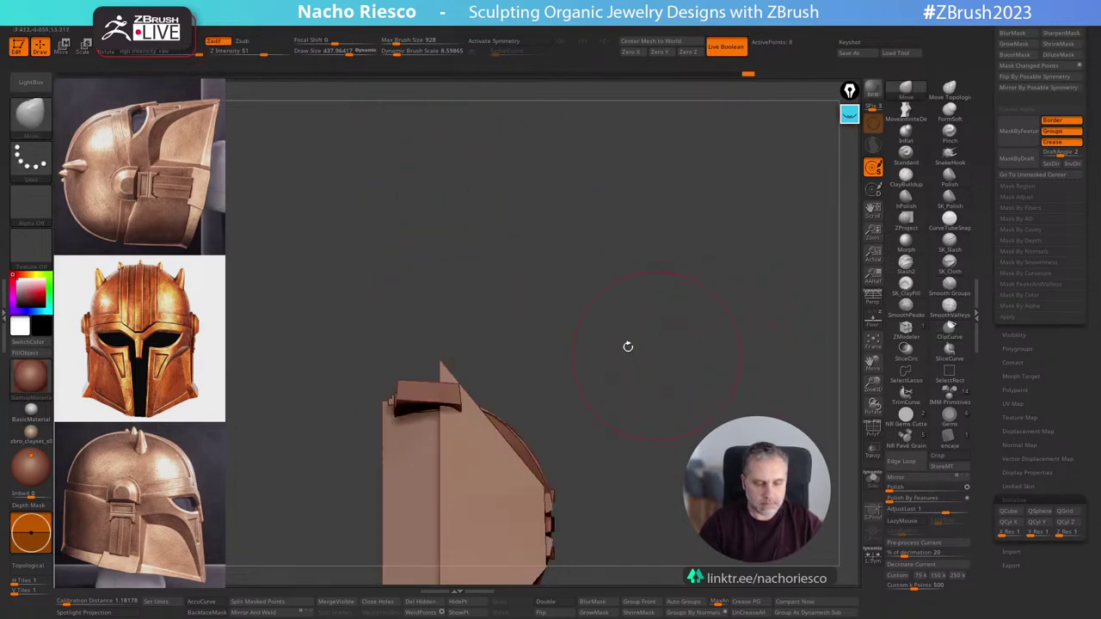
{"action": "mouse_move", "coordinate": [450, 261]}
{"action": "left_mouse_down", "text": "ctrl"}
{"action": "mouse_move", "coordinate": [433, 307]}
{"action": "mouse_move", "coordinate": [528, 362]}
{"action": "mouse_move", "coordinate": [536, 346]}
{"action": "left_mouse_up", "text": "ctrl"}
{"action": "left_click", "coordinate": [580, 349], "text": "ctrl"}
{"action": "key", "text": "w"}
{"action": "left_click_drag", "start_coordinate": [706, 361], "coordinate": [775, 225], "text": "alt"}
{"action": "left_click_drag", "start_coordinate": [455, 318], "coordinate": [454, 348]}
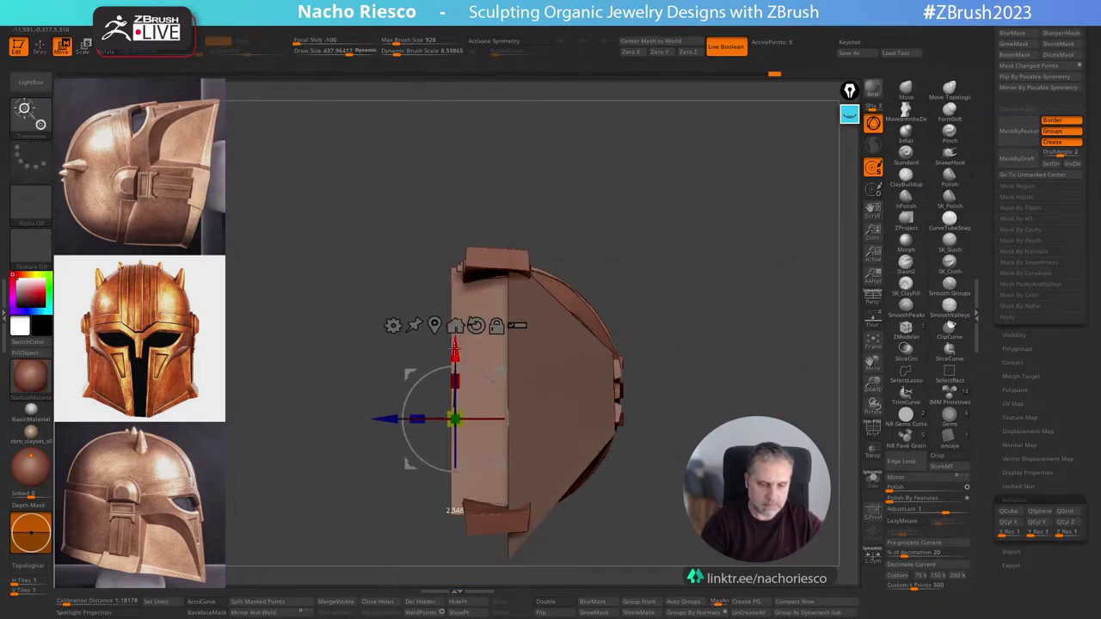
{"action": "key", "text": "ctrl+m"}
{"action": "left_click", "coordinate": [434, 297]}
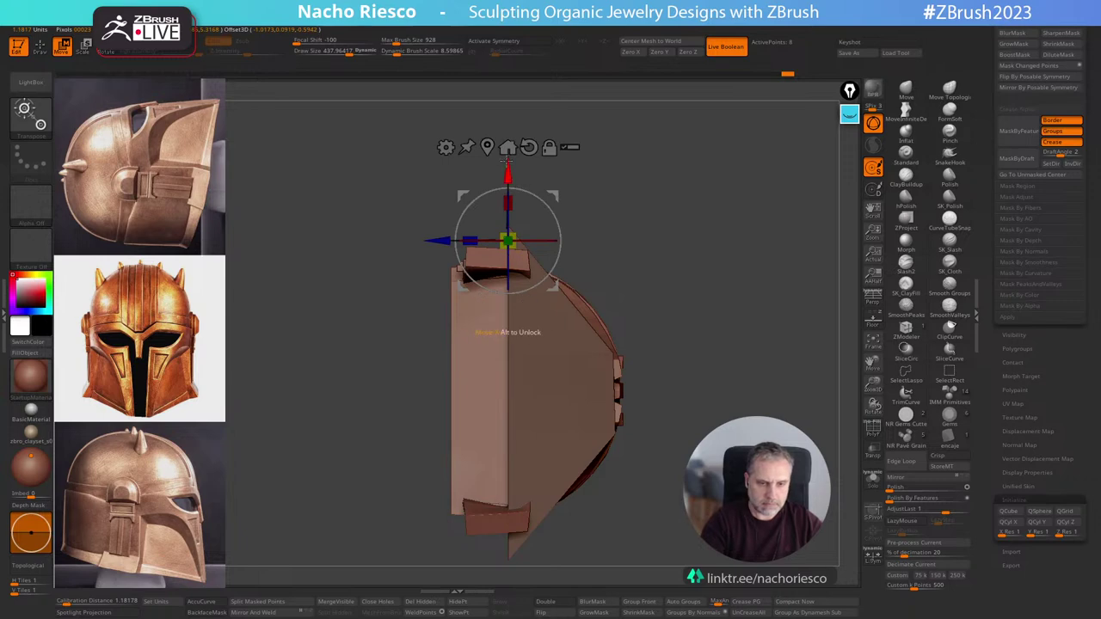
{"action": "left_click_drag", "start_coordinate": [508, 163], "coordinate": [509, 177]}
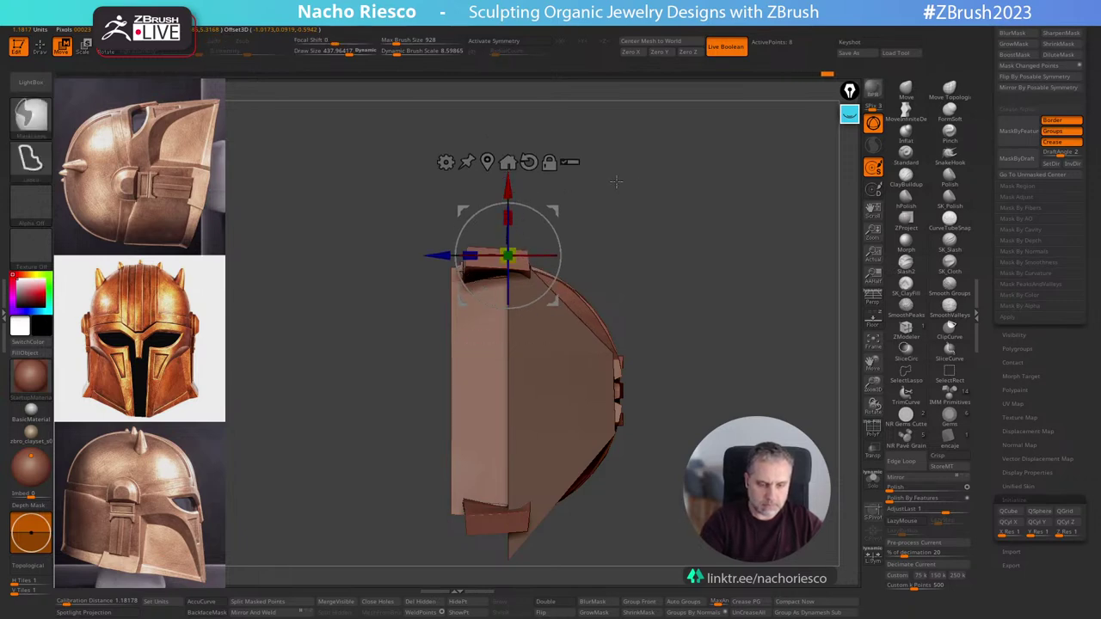
{"action": "key", "text": "ctrl+z"}
{"action": "key", "text": "ctrl+z"}
{"action": "key", "text": "q"}
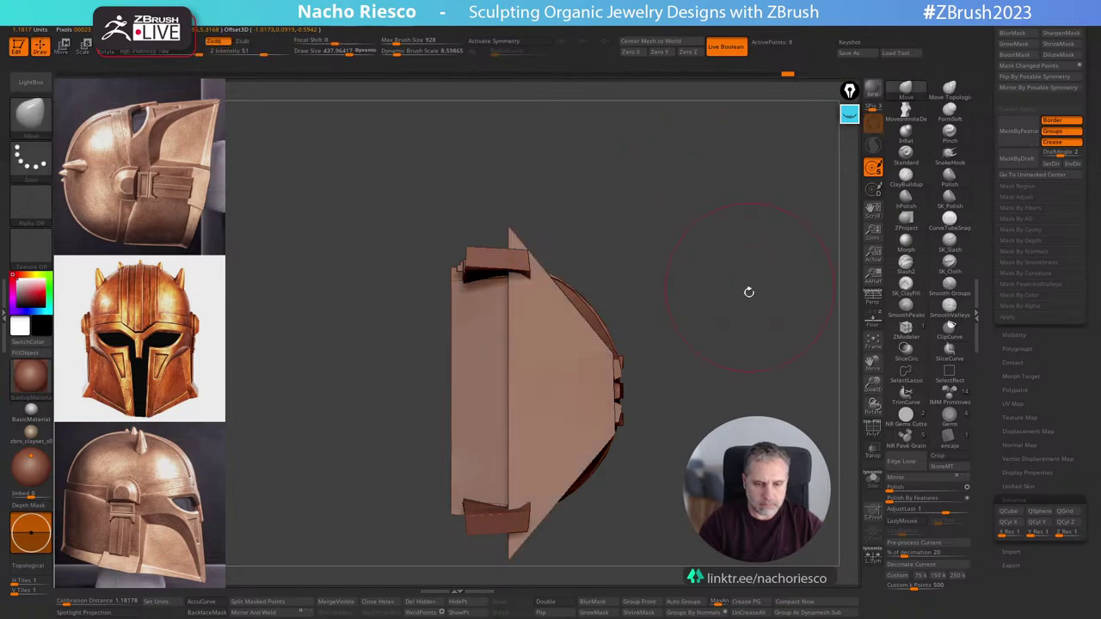
Turn on X symmetry and pull the block's pointed back corners inward with the Move brush, level with the side guards.
{"action": "key", "text": "x"}
{"action": "left_click_drag", "start_coordinate": [509, 228], "coordinate": [510, 273]}
{"action": "mouse_move", "coordinate": [684, 269]}
{"action": "left_mouse_down"}
{"action": "mouse_move", "coordinate": [716, 396]}
{"action": "mouse_move", "coordinate": [693, 393]}
{"action": "mouse_move", "coordinate": [587, 439]}
{"action": "mouse_move", "coordinate": [575, 359]}
{"action": "left_mouse_up"}
{"action": "left_click_drag", "start_coordinate": [575, 401], "coordinate": [611, 363]}
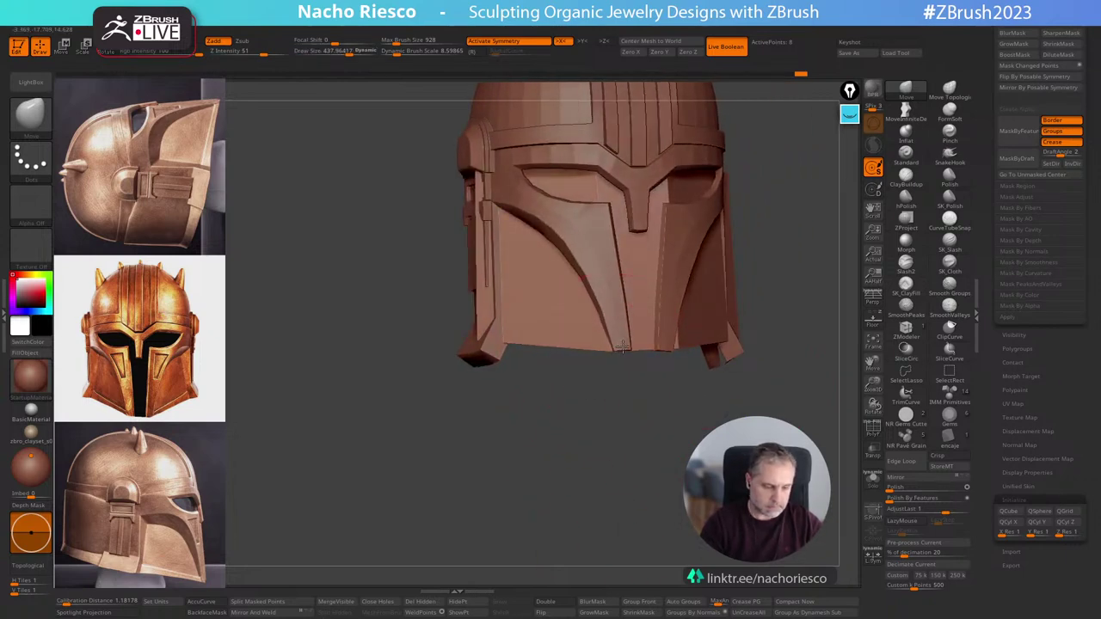
{"action": "mouse_move", "coordinate": [621, 346]}
{"action": "left_mouse_down"}
{"action": "mouse_move", "coordinate": [617, 393]}
{"action": "mouse_move", "coordinate": [634, 396]}
{"action": "mouse_move", "coordinate": [608, 359]}
{"action": "left_mouse_up"}
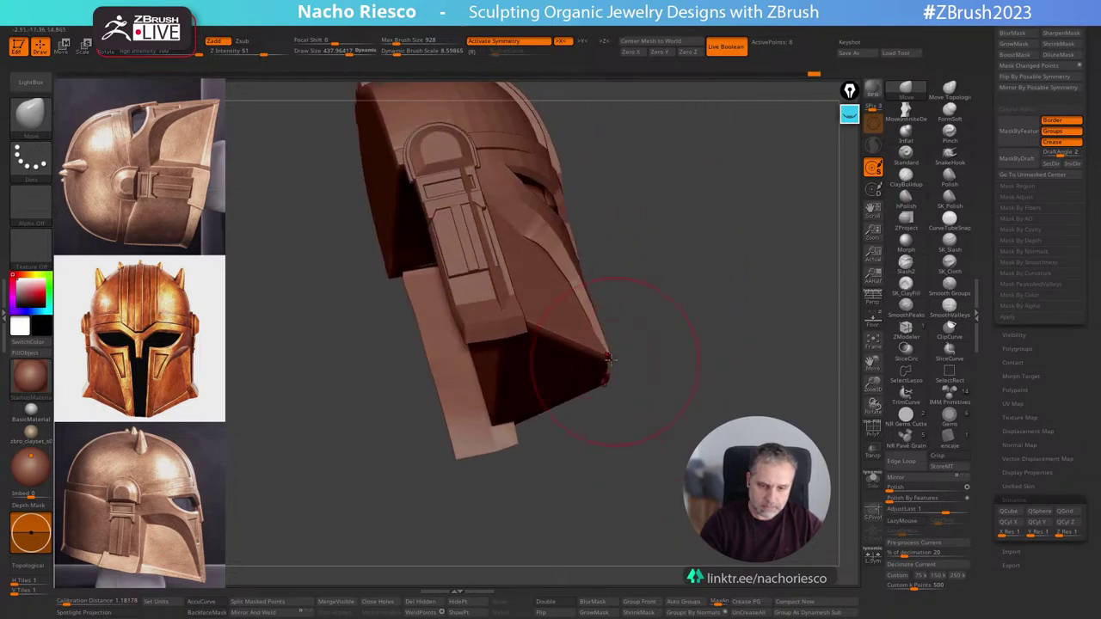
{"action": "left_click_drag", "start_coordinate": [647, 325], "coordinate": [649, 418]}
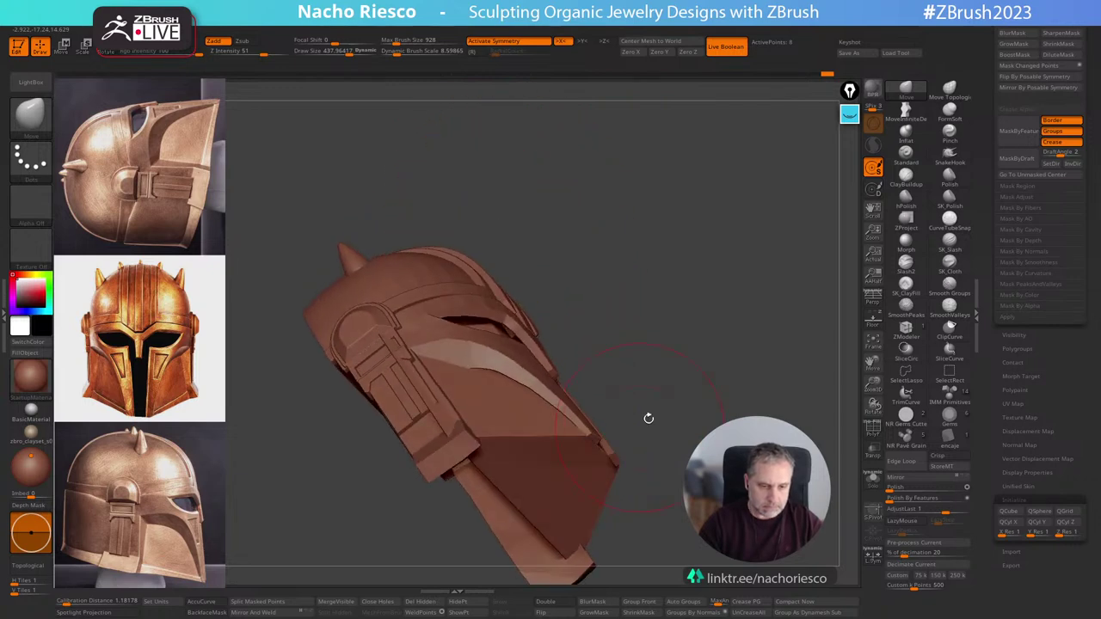
Select the faceplate and use ZModeler to leave only the rim of its cheek cutout unmasked.
{"action": "left_click", "coordinate": [523, 368], "text": "alt"}
{"action": "left_click_drag", "start_coordinate": [611, 321], "coordinate": [624, 404], "text": "alt"}
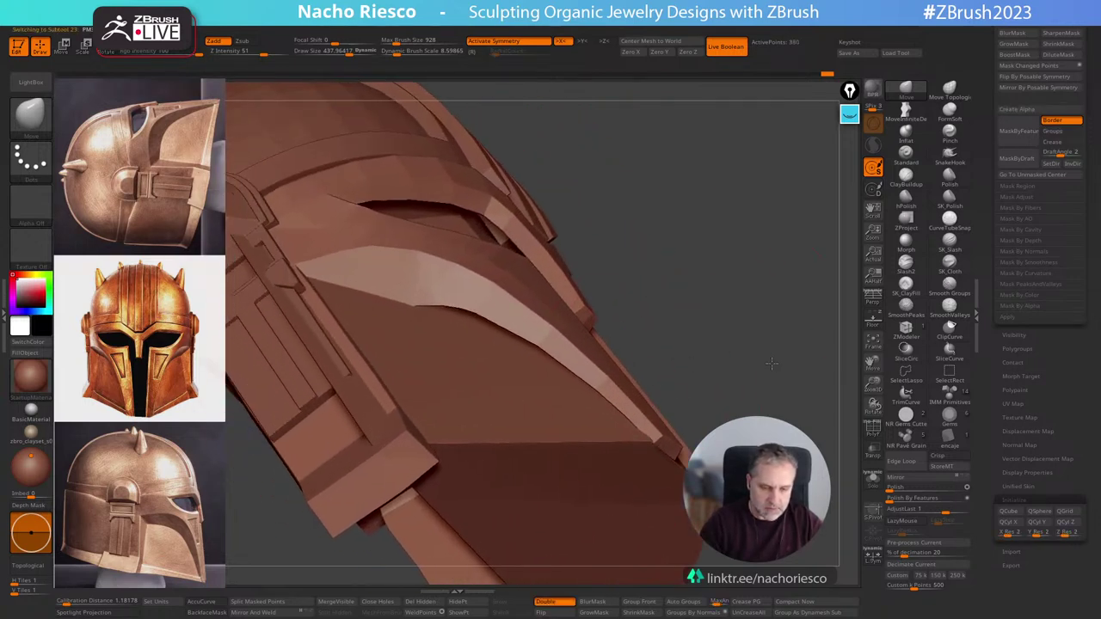
{"action": "left_click", "coordinate": [907, 327]}
{"action": "left_click", "coordinate": [507, 328]}
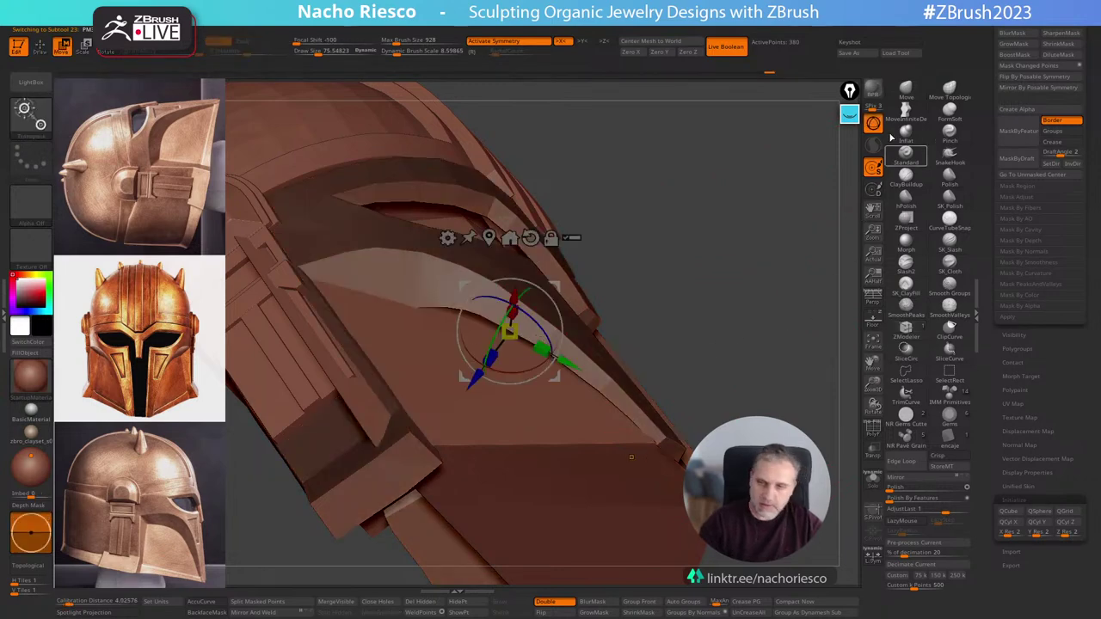
Refine the curve of the unmasked cheek cutout rim with small Move brush strokes.
{"action": "left_click", "coordinate": [906, 91]}
{"action": "left_click_drag", "start_coordinate": [754, 249], "coordinate": [729, 258]}
{"action": "key", "text": "s"}
{"action": "left_click_drag", "start_coordinate": [495, 325], "coordinate": [484, 324]}
{"action": "right_click_drag", "start_coordinate": [501, 300], "coordinate": [471, 316]}
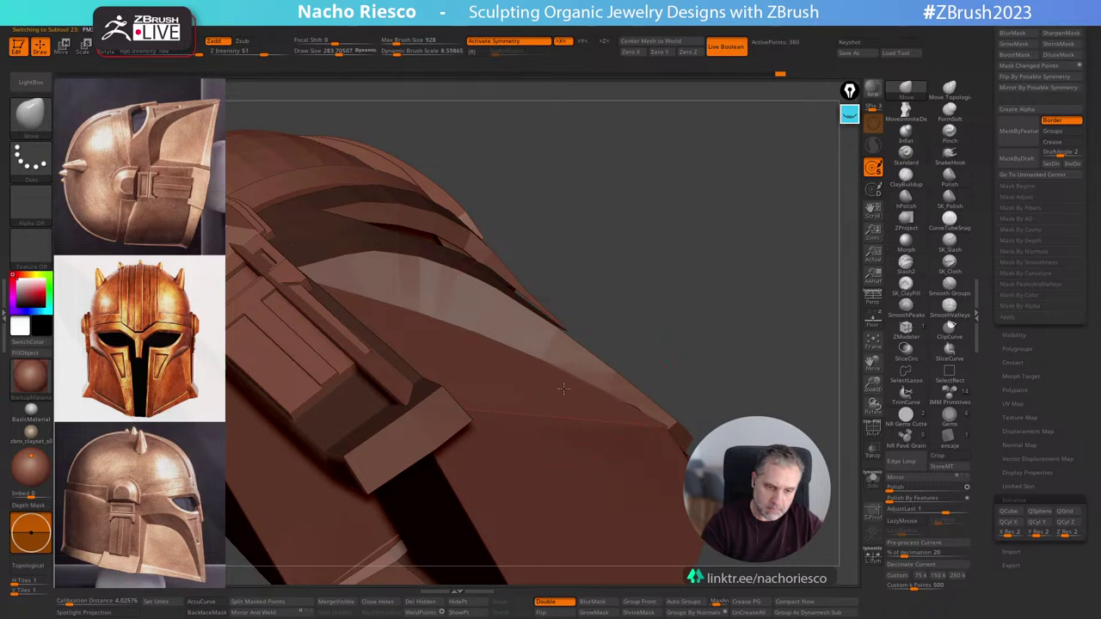
{"action": "left_click_drag", "start_coordinate": [563, 389], "coordinate": [568, 386]}
{"action": "left_click_drag", "start_coordinate": [623, 357], "coordinate": [664, 375]}
{"action": "left_click_drag", "start_coordinate": [715, 337], "coordinate": [491, 352]}
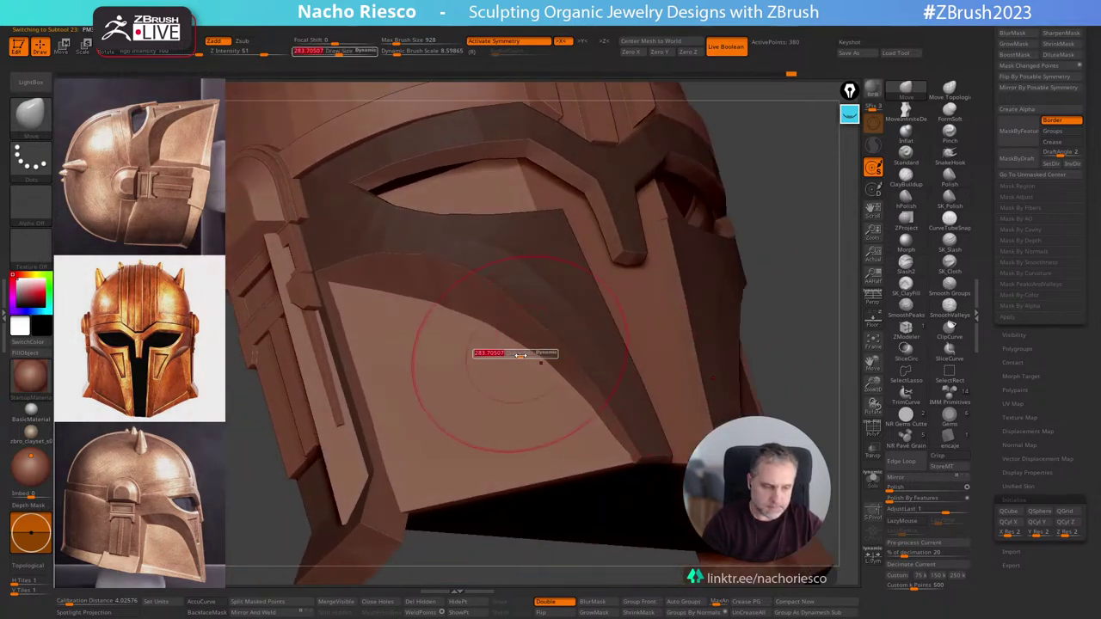
{"action": "left_click_drag", "start_coordinate": [450, 316], "coordinate": [445, 312]}
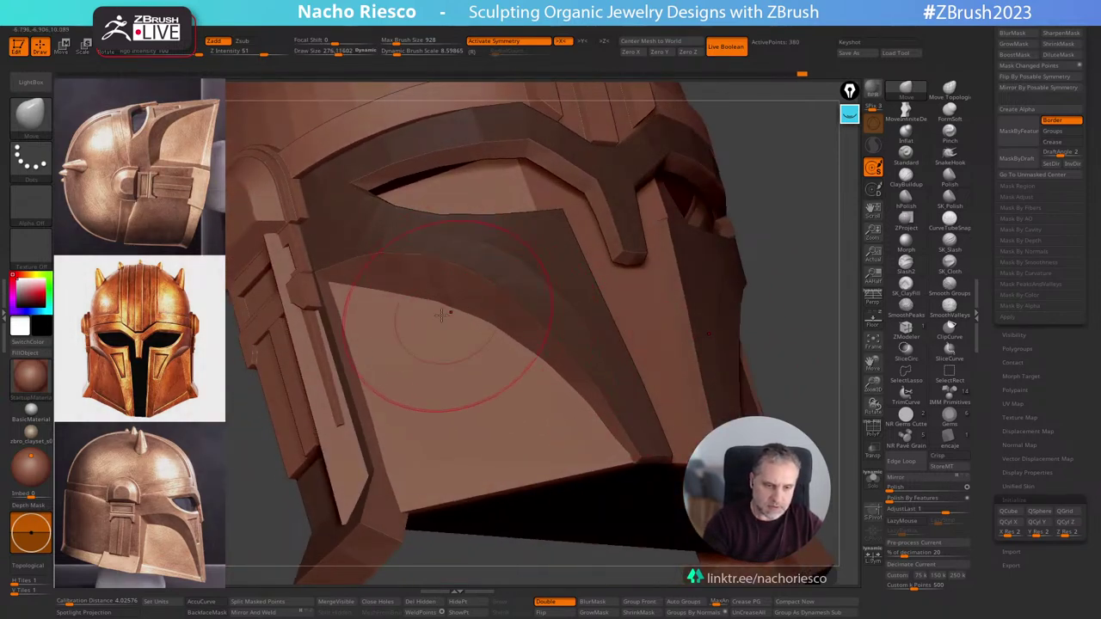
{"action": "right_click_drag", "start_coordinate": [702, 314], "coordinate": [780, 316]}
Push the block's two sides slightly inward in front view with the MoveInfiniteDepth brush.
{"action": "mouse_move", "coordinate": [779, 315]}
{"action": "left_mouse_down"}
{"action": "mouse_move", "coordinate": [447, 413]}
{"action": "mouse_move", "coordinate": [514, 560]}
{"action": "mouse_move", "coordinate": [602, 541]}
{"action": "mouse_move", "coordinate": [573, 435]}
{"action": "mouse_move", "coordinate": [557, 446]}
{"action": "left_mouse_up"}
{"action": "mouse_move", "coordinate": [563, 507]}
{"action": "left_mouse_down", "text": "shift"}
{"action": "mouse_move", "coordinate": [570, 533]}
{"action": "mouse_move", "coordinate": [521, 487]}
{"action": "left_mouse_up", "text": "shift"}
{"action": "mouse_move", "coordinate": [473, 534]}
{"action": "left_mouse_down", "text": "ctrl"}
{"action": "mouse_move", "coordinate": [443, 138]}
{"action": "mouse_move", "coordinate": [440, 224]}
{"action": "left_mouse_up", "text": "ctrl"}
{"action": "left_click", "coordinate": [501, 542], "text": "ctrl"}
{"action": "key", "text": "s"}
{"action": "left_click_drag", "start_coordinate": [506, 494], "coordinate": [526, 492]}
{"action": "left_click", "coordinate": [905, 112]}
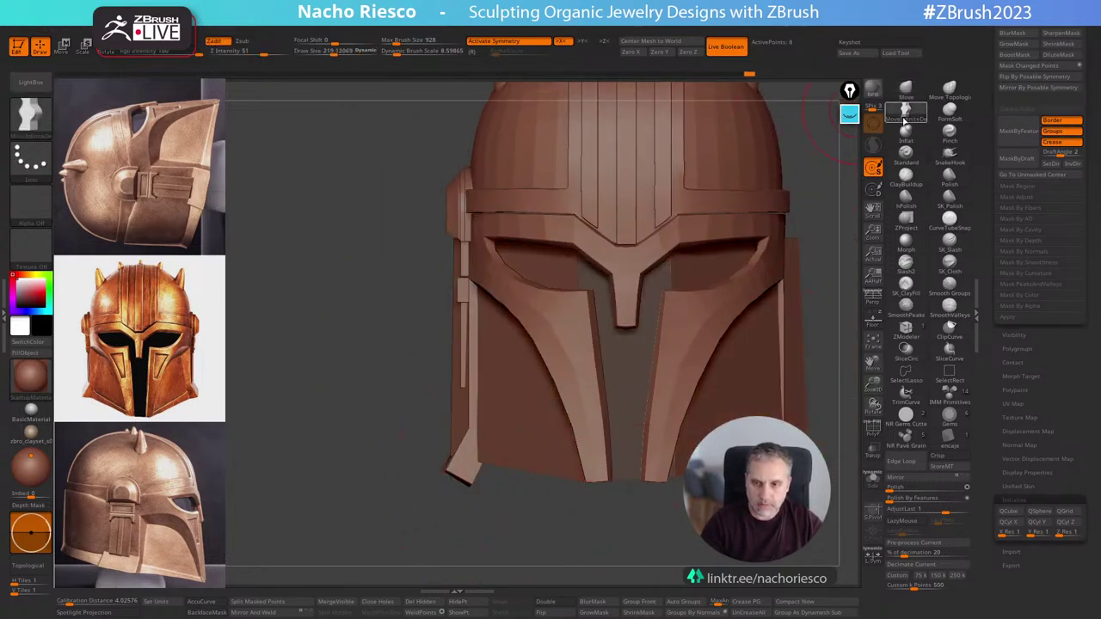
{"action": "key", "text": "s"}
{"action": "left_click_drag", "start_coordinate": [485, 433], "coordinate": [470, 432]}
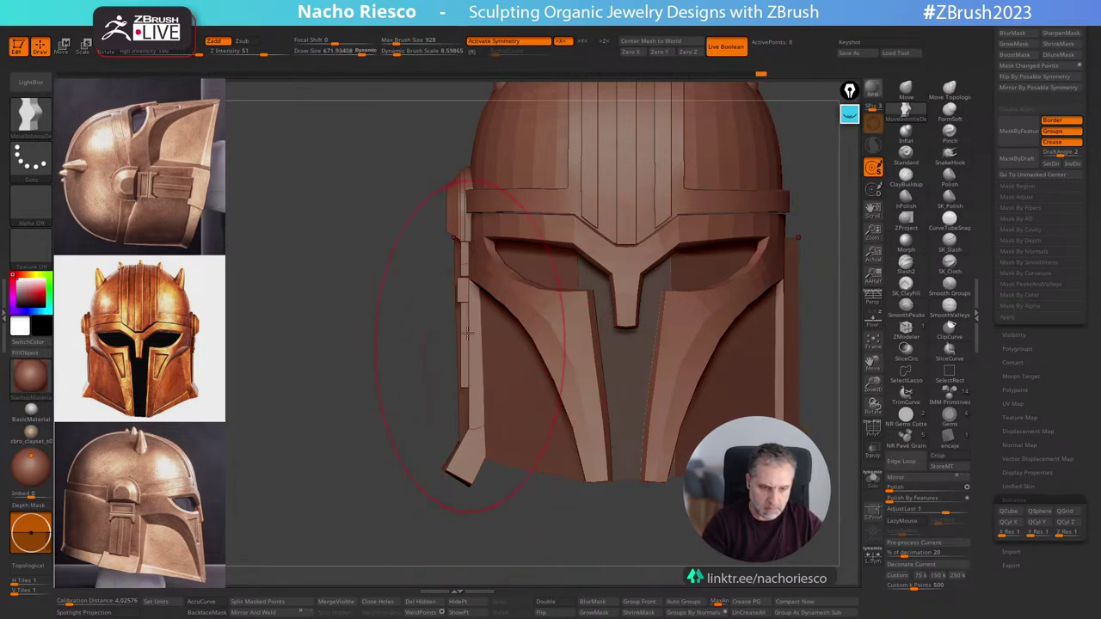
{"action": "left_click_drag", "start_coordinate": [462, 296], "coordinate": [467, 297]}
{"action": "left_click_drag", "start_coordinate": [460, 409], "coordinate": [464, 409]}
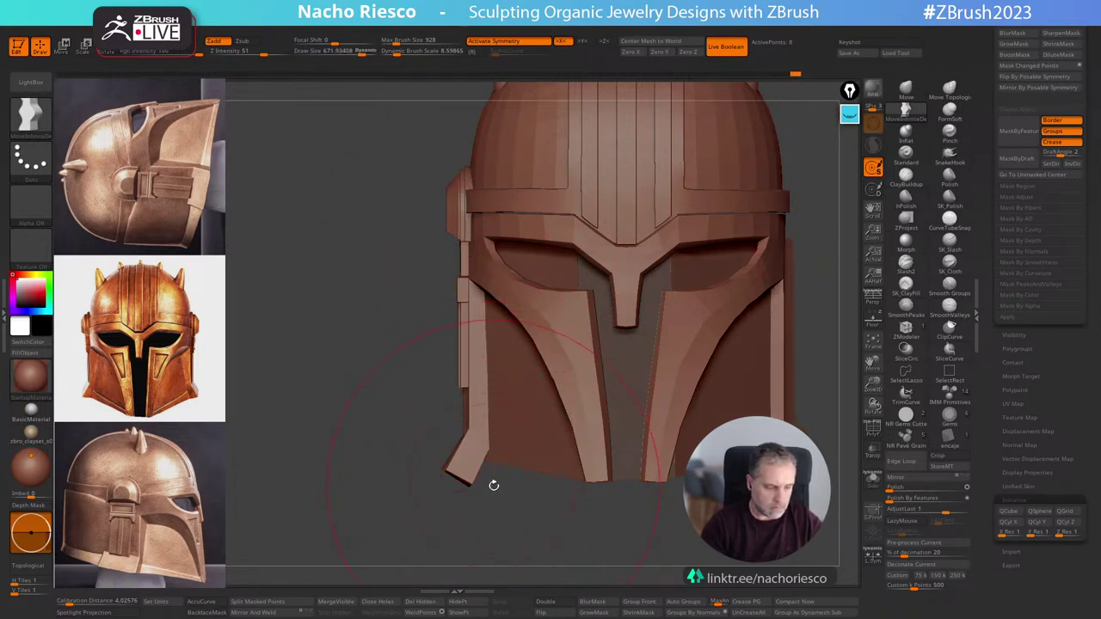
Select the faceplate and pull its lower front tip slightly down in side view with the MoveInfiniteDepth brush.
{"action": "left_click_drag", "start_coordinate": [495, 477], "coordinate": [523, 497]}
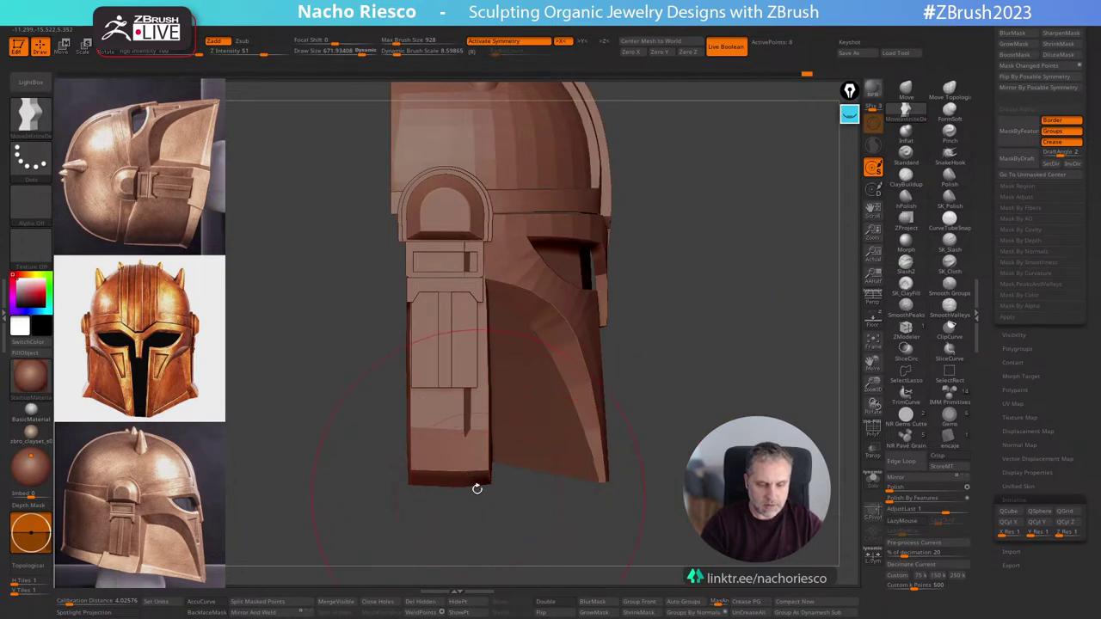
{"action": "left_click", "coordinate": [604, 473], "text": "alt"}
{"action": "mouse_move", "coordinate": [641, 479]}
{"action": "left_mouse_down", "text": "ctrl"}
{"action": "mouse_move", "coordinate": [653, 492]}
{"action": "mouse_move", "coordinate": [601, 490]}
{"action": "left_mouse_up", "text": "ctrl"}
{"action": "key", "text": "ctrl+z"}
{"action": "key", "text": "s"}
{"action": "left_click_drag", "start_coordinate": [605, 478], "coordinate": [607, 484]}
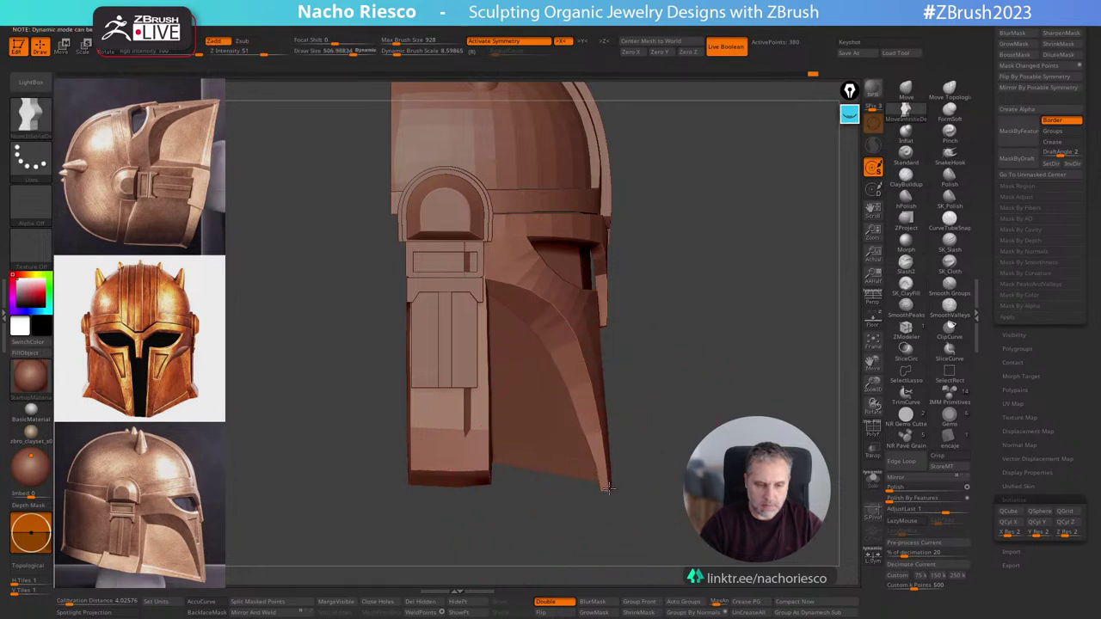
Isolate the side guards' lower ends with an inverted mask, raise them to shorten the guards, and clear the mask.
{"action": "mouse_move", "coordinate": [484, 551]}
{"action": "left_mouse_down", "text": "ctrl"}
{"action": "mouse_move", "coordinate": [396, 358]}
{"action": "mouse_move", "coordinate": [366, 514]}
{"action": "left_mouse_up", "text": "ctrl"}
{"action": "left_click", "coordinate": [467, 519], "text": "ctrl"}
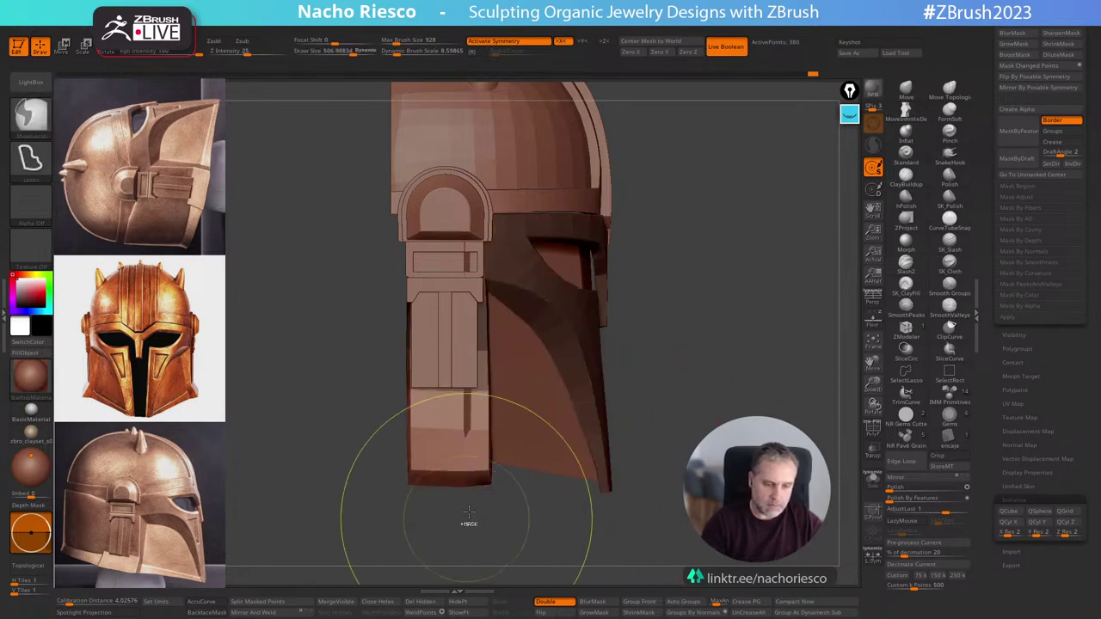
{"action": "key", "text": "s"}
{"action": "mouse_move", "coordinate": [452, 476]}
{"action": "left_mouse_down"}
{"action": "mouse_move", "coordinate": [451, 465]}
{"action": "mouse_move", "coordinate": [432, 482]}
{"action": "mouse_move", "coordinate": [428, 466]}
{"action": "mouse_move", "coordinate": [474, 469]}
{"action": "mouse_move", "coordinate": [468, 454]}
{"action": "mouse_move", "coordinate": [424, 451]}
{"action": "mouse_move", "coordinate": [479, 464]}
{"action": "mouse_move", "coordinate": [485, 447]}
{"action": "left_mouse_up"}
{"action": "key", "text": "ctrl+z"}
{"action": "key", "text": "s"}
{"action": "key", "text": "s"}
{"action": "key", "text": "s"}
{"action": "key", "text": "s"}
{"action": "key", "text": "s"}
{"action": "left_click_drag", "start_coordinate": [478, 449], "coordinate": [481, 453]}
{"action": "key", "text": "s"}
{"action": "left_click_drag", "start_coordinate": [482, 453], "coordinate": [482, 458]}
{"action": "left_click_drag", "start_coordinate": [756, 375], "coordinate": [771, 350], "text": "alt"}
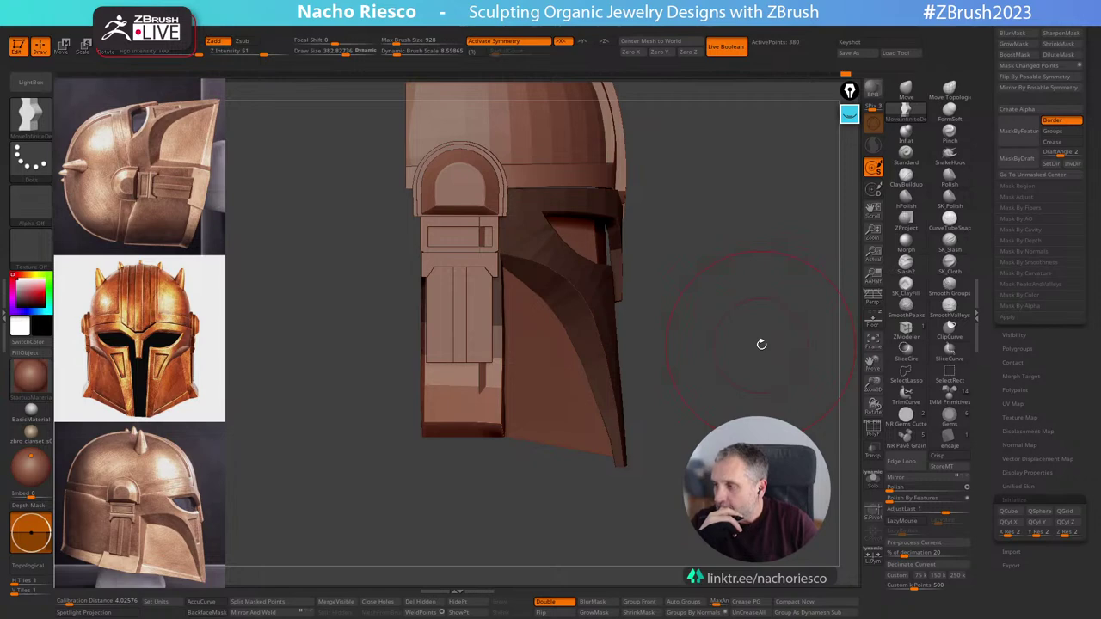
{"action": "mouse_move", "coordinate": [761, 344]}
{"action": "left_mouse_down"}
{"action": "mouse_move", "coordinate": [799, 346]}
{"action": "mouse_move", "coordinate": [765, 344]}
{"action": "left_mouse_up"}
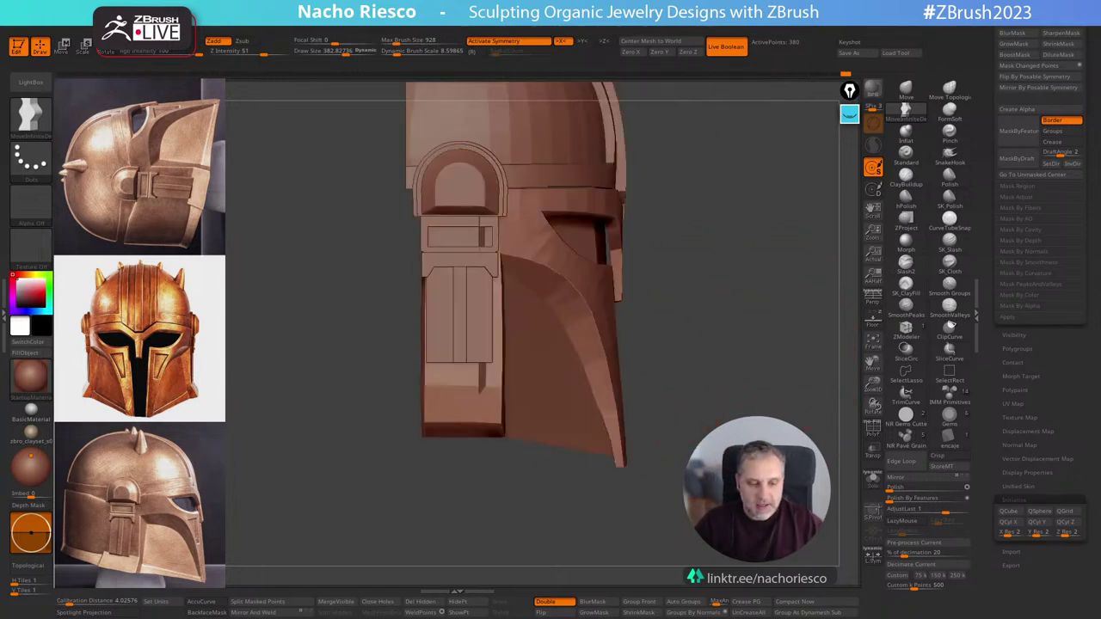
Adjust the lower ends of the faceplate strips beside the central opening in front view with the MoveInfiniteDepth brush.
{"action": "left_click_drag", "start_coordinate": [705, 512], "coordinate": [662, 516], "text": "shift"}
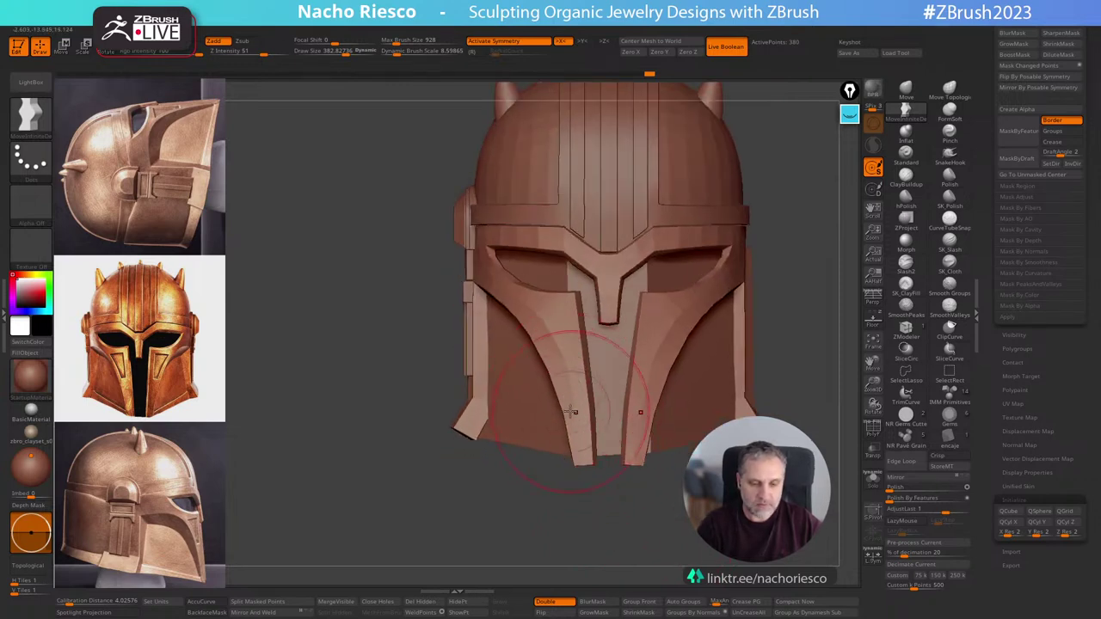
{"action": "key", "text": "s"}
{"action": "left_click_drag", "start_coordinate": [578, 408], "coordinate": [576, 409]}
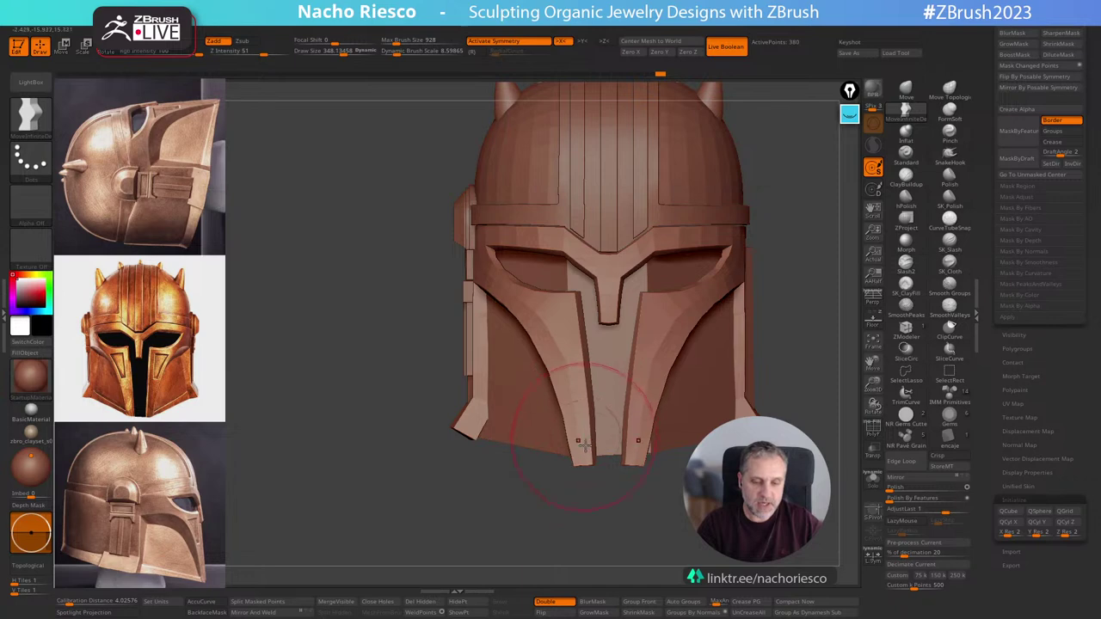
{"action": "mouse_move", "coordinate": [588, 507]}
{"action": "left_mouse_down", "text": "alt"}
{"action": "mouse_move", "coordinate": [601, 530]}
{"action": "mouse_move", "coordinate": [566, 472]}
{"action": "left_mouse_up", "text": "alt"}
{"action": "key", "text": "s"}
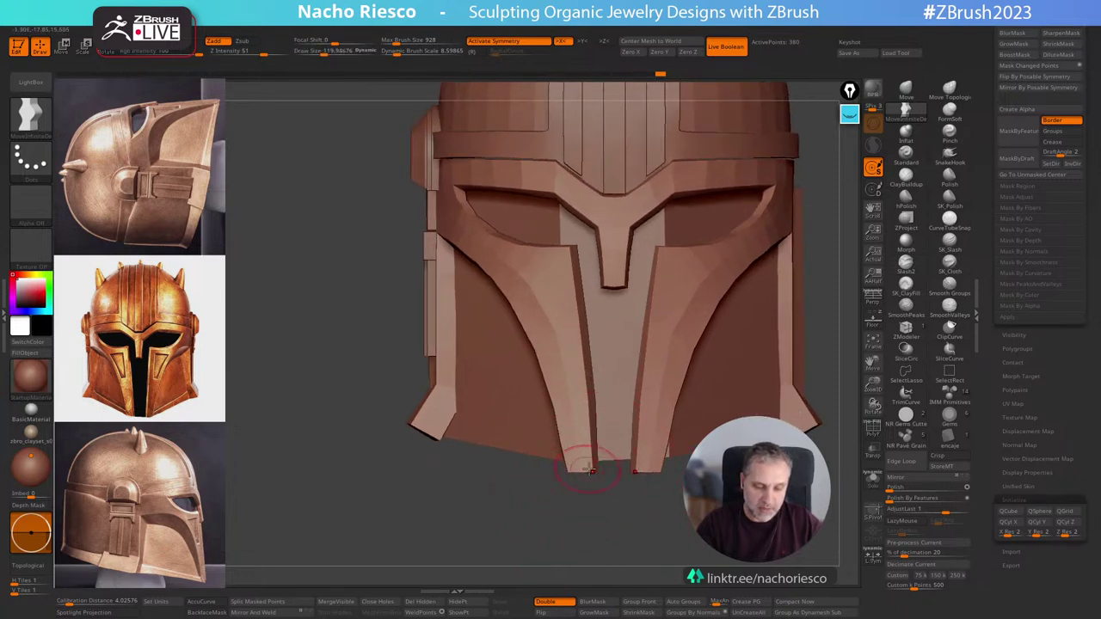
{"action": "mouse_move", "coordinate": [606, 523]}
{"action": "left_mouse_down"}
{"action": "mouse_move", "coordinate": [621, 533]}
{"action": "mouse_move", "coordinate": [585, 541]}
{"action": "mouse_move", "coordinate": [619, 499]}
{"action": "mouse_move", "coordinate": [648, 509]}
{"action": "mouse_move", "coordinate": [628, 504]}
{"action": "mouse_move", "coordinate": [600, 542]}
{"action": "mouse_move", "coordinate": [621, 556]}
{"action": "left_mouse_up"}
Select the block behind the faceplate and pull its upper sides inward behind the side guards.
{"action": "left_click", "coordinate": [495, 435], "text": "alt"}
{"action": "key", "text": "s"}
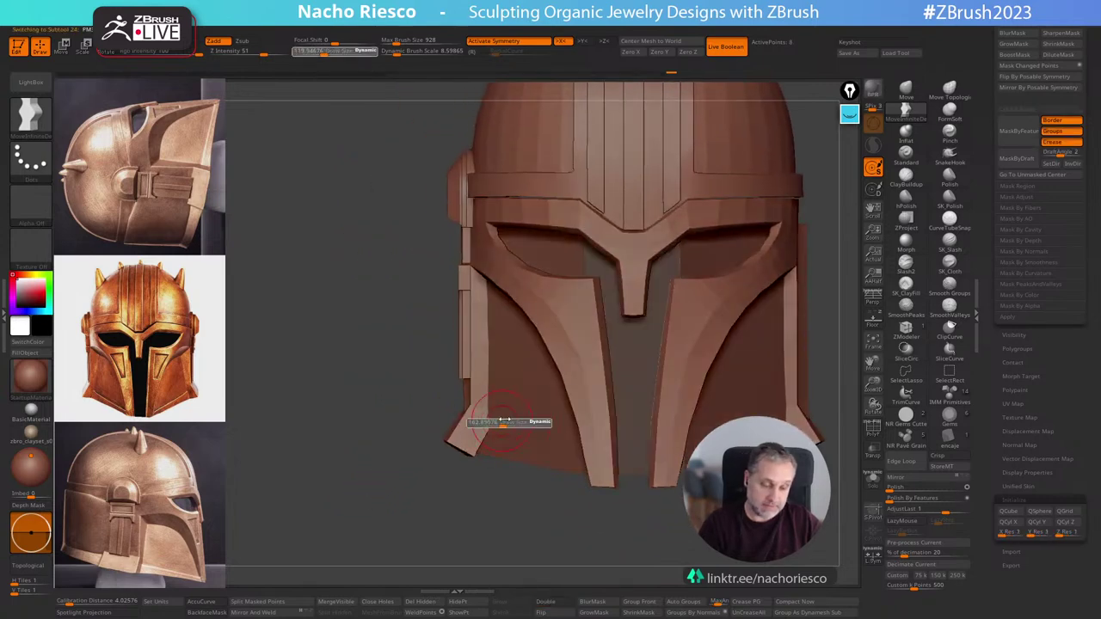
{"action": "left_click_drag", "start_coordinate": [497, 422], "coordinate": [514, 422]}
{"action": "key", "text": "s"}
{"action": "left_click_drag", "start_coordinate": [490, 296], "coordinate": [496, 296]}
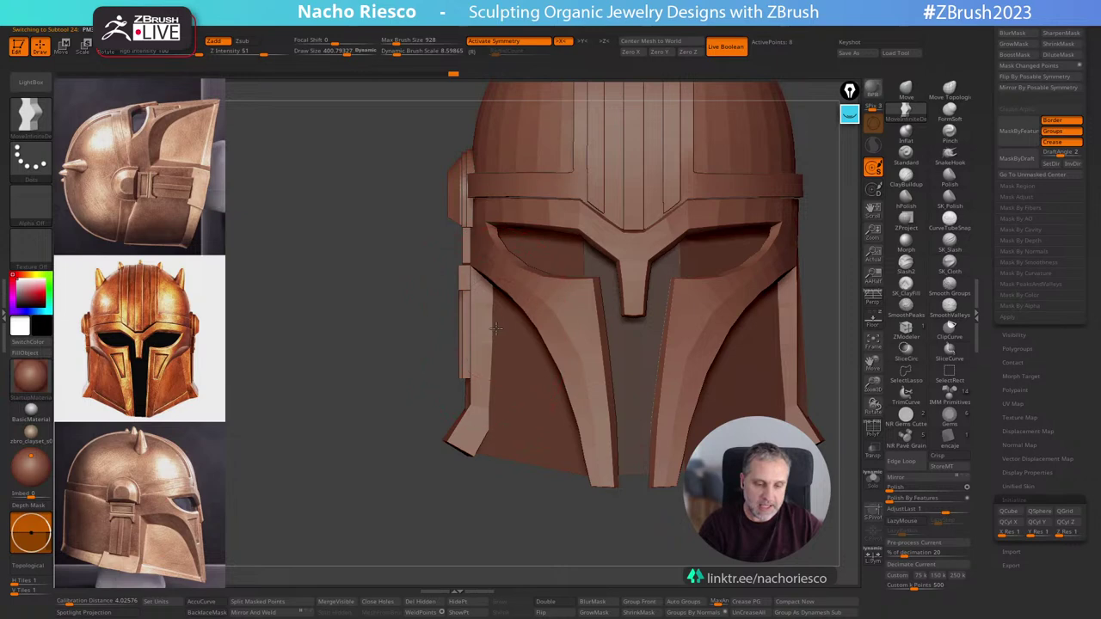
{"action": "mouse_move", "coordinate": [492, 522]}
{"action": "left_mouse_down"}
{"action": "mouse_move", "coordinate": [548, 530]}
{"action": "mouse_move", "coordinate": [527, 545]}
{"action": "mouse_move", "coordinate": [500, 543]}
{"action": "left_mouse_up"}
{"action": "key", "text": "["}
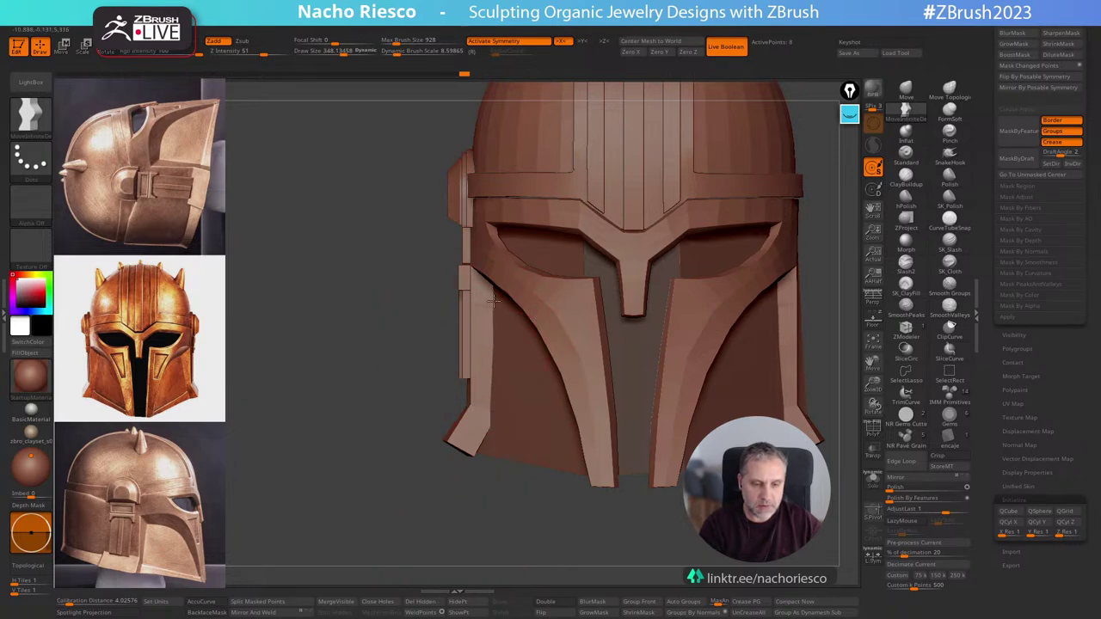
Nudge the block's lower side corners slightly outward behind the side guards' flared ends.
{"action": "key", "text": "s"}
{"action": "mouse_move", "coordinate": [496, 456]}
{"action": "left_mouse_down"}
{"action": "mouse_move", "coordinate": [507, 457]}
{"action": "mouse_move", "coordinate": [489, 457]}
{"action": "left_mouse_up"}
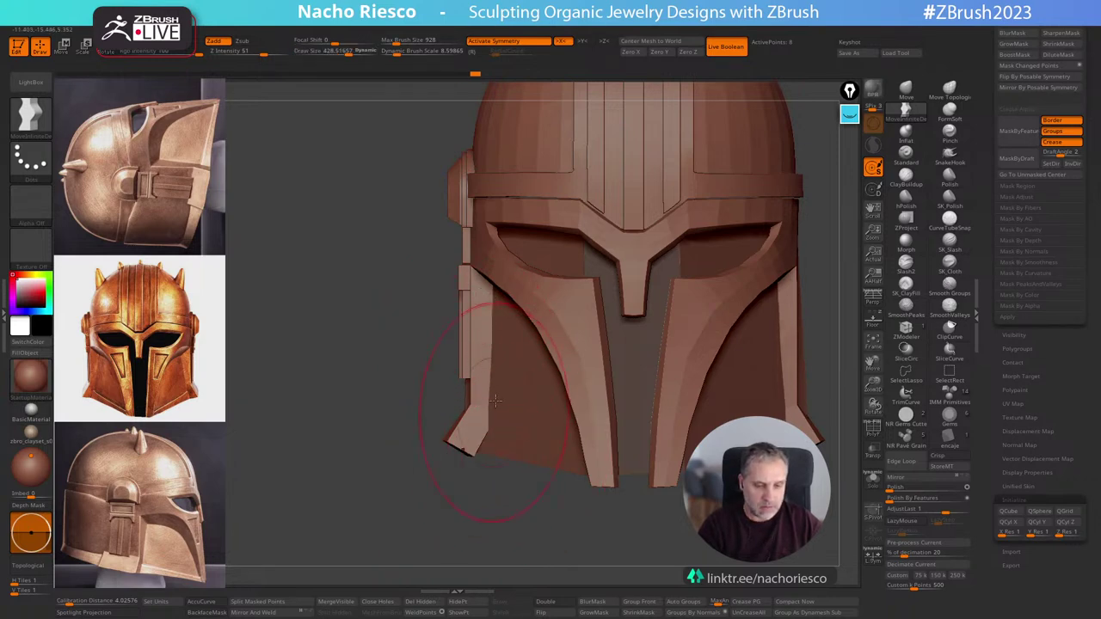
{"action": "key", "text": "s"}
{"action": "left_click_drag", "start_coordinate": [496, 401], "coordinate": [493, 400]}
{"action": "mouse_move", "coordinate": [504, 531]}
{"action": "left_mouse_down"}
{"action": "mouse_move", "coordinate": [559, 535]}
{"action": "mouse_move", "coordinate": [511, 534]}
{"action": "mouse_move", "coordinate": [535, 520]}
{"action": "left_mouse_up"}
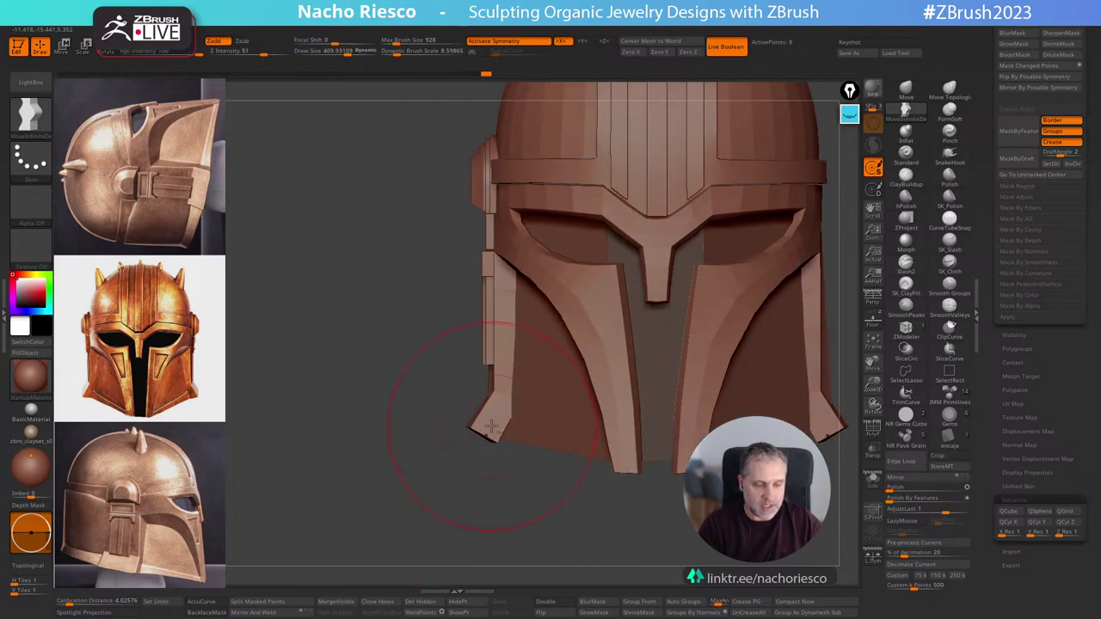
Select the faceplate piece, isolate the side guards' flared lower ends with an inverted mask, pull them slightly inward, and clear the mask.
{"action": "left_click", "coordinate": [495, 438], "text": "alt"}
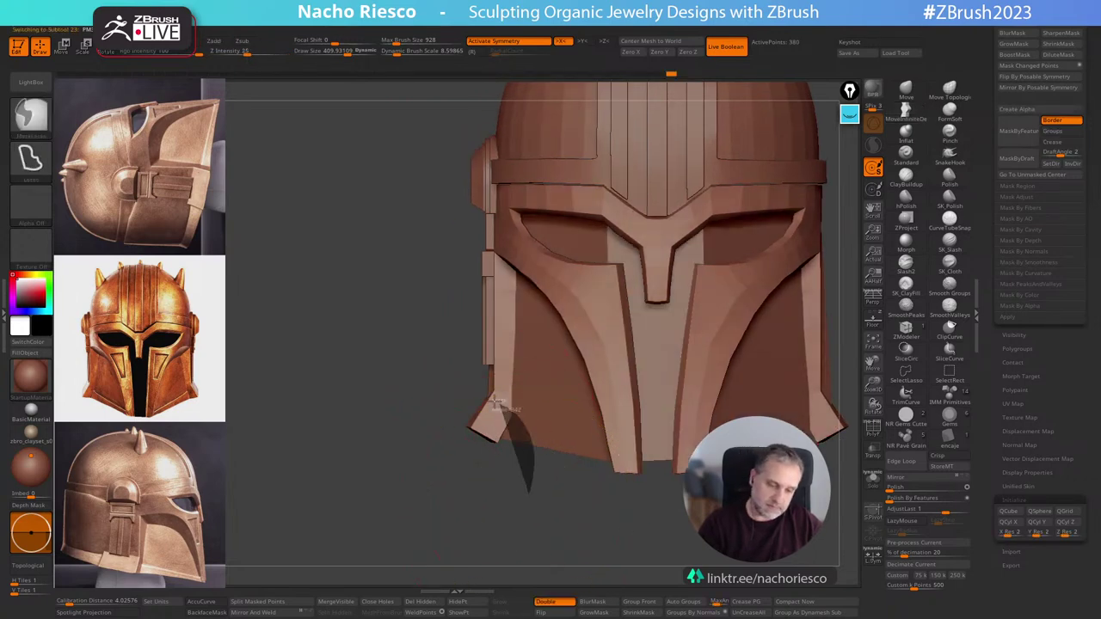
{"action": "mouse_move", "coordinate": [459, 523]}
{"action": "left_mouse_down", "text": "shift"}
{"action": "mouse_move", "coordinate": [501, 529]}
{"action": "mouse_move", "coordinate": [451, 526]}
{"action": "left_mouse_up", "text": "shift"}
{"action": "left_click", "coordinate": [500, 529], "text": "ctrl"}
{"action": "key", "text": "w"}
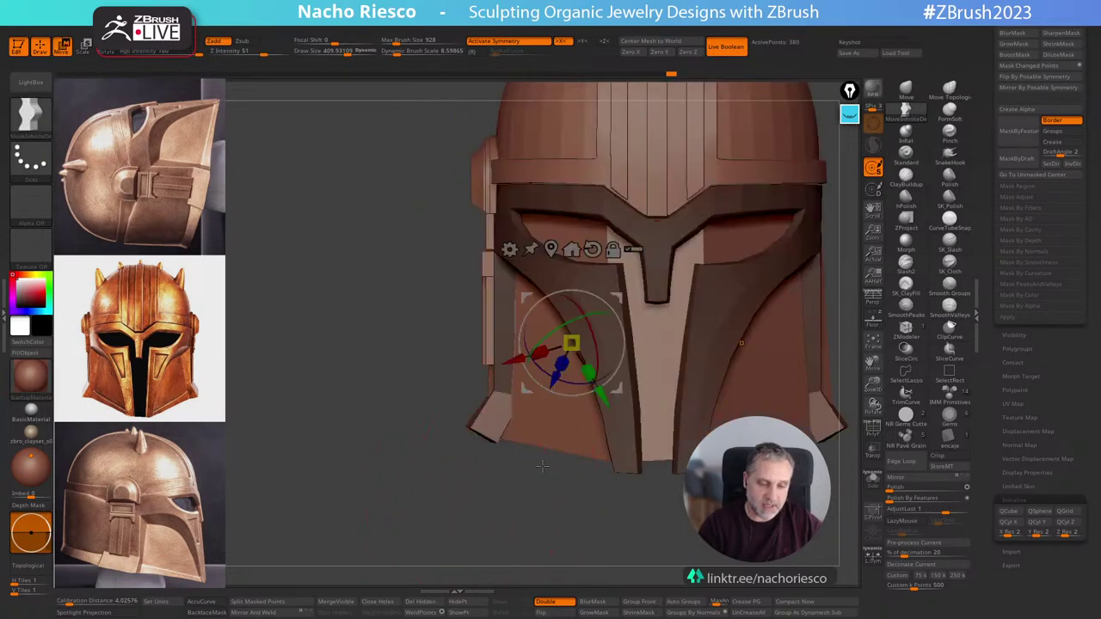
{"action": "left_click_drag", "start_coordinate": [625, 393], "coordinate": [548, 435], "text": "alt"}
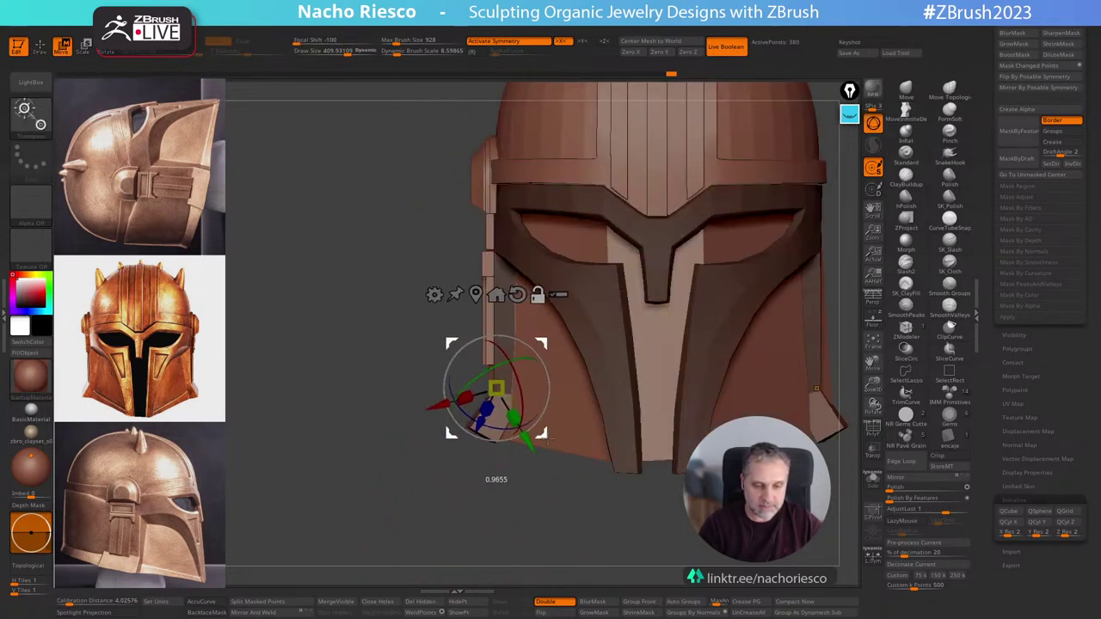
{"action": "left_click_drag", "start_coordinate": [550, 393], "coordinate": [551, 386]}
{"action": "key", "text": "q"}
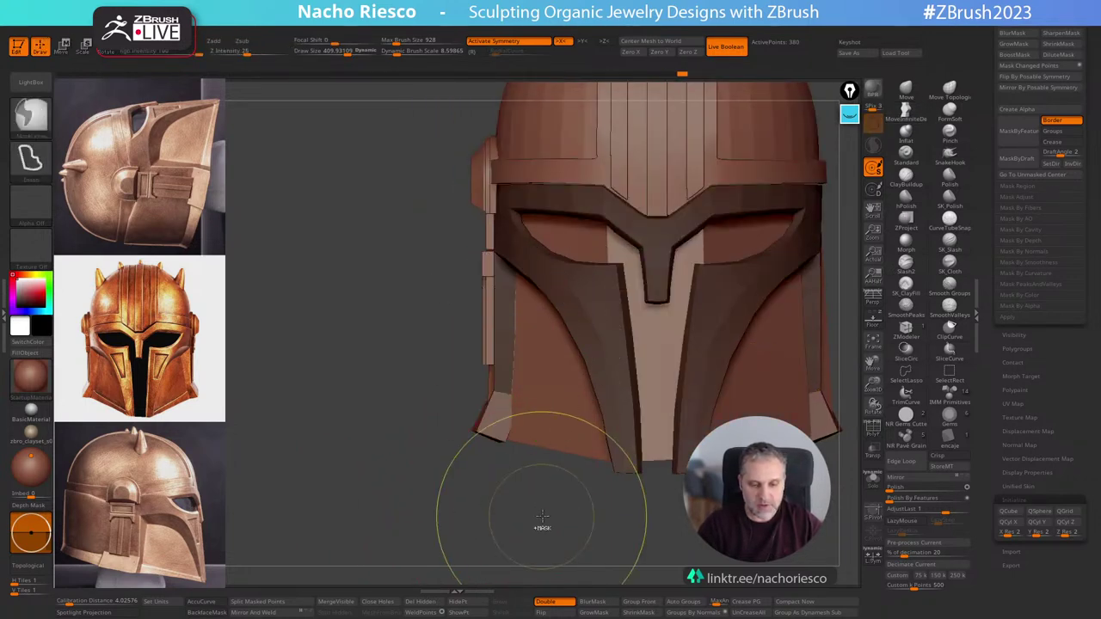
{"action": "mouse_move", "coordinate": [536, 524]}
{"action": "left_mouse_down"}
{"action": "mouse_move", "coordinate": [587, 528]}
{"action": "mouse_move", "coordinate": [528, 528]}
{"action": "left_mouse_up"}
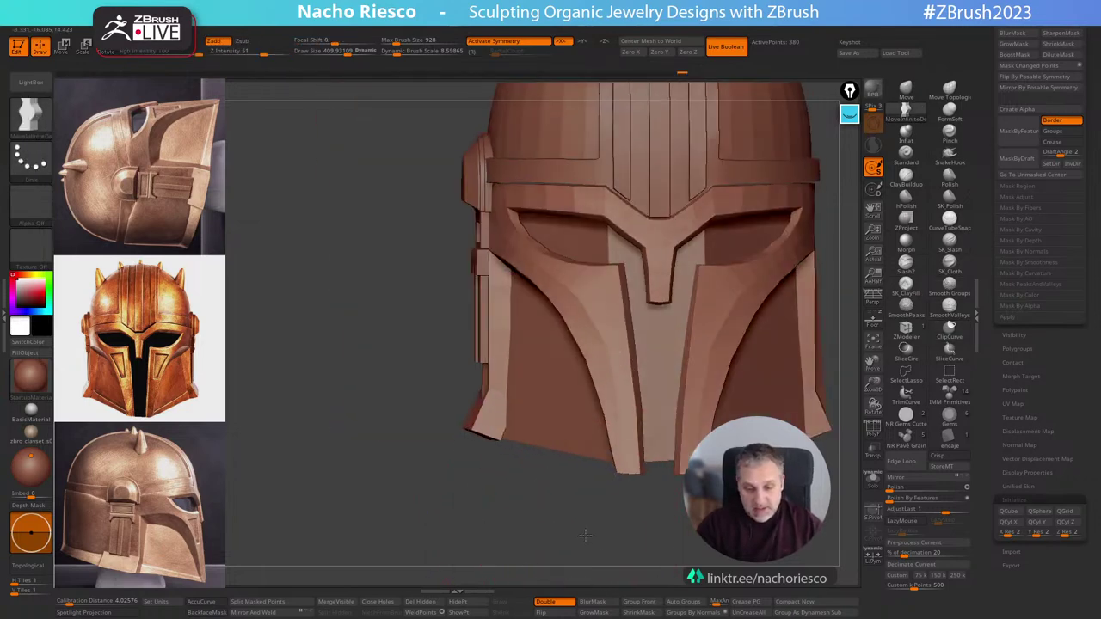
Trim the side guards' lower ends along the slanted lower edge of the helmet in front view with ClipCurve.
{"action": "left_click", "coordinate": [907, 352]}
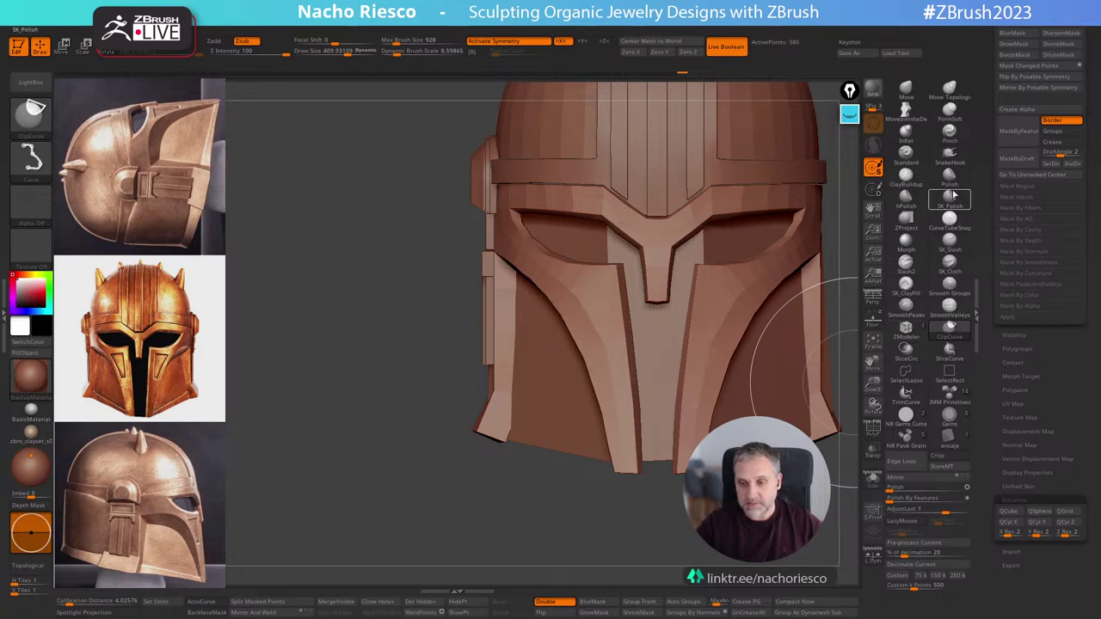
{"action": "left_click_drag", "start_coordinate": [612, 453], "coordinate": [267, 409], "text": "ctrl+shift"}
{"action": "mouse_move", "coordinate": [482, 549]}
{"action": "left_mouse_down"}
{"action": "mouse_move", "coordinate": [547, 499]}
{"action": "mouse_move", "coordinate": [541, 548]}
{"action": "mouse_move", "coordinate": [550, 494]}
{"action": "left_mouse_up"}
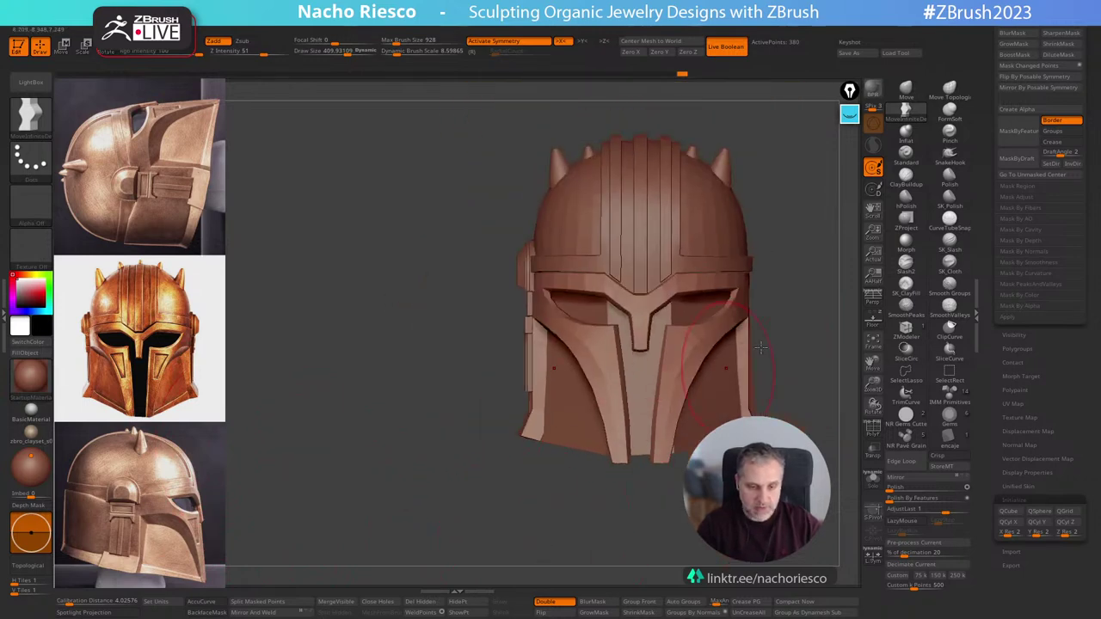
{"action": "mouse_move", "coordinate": [769, 363]}
{"action": "left_mouse_down"}
{"action": "mouse_move", "coordinate": [851, 327]}
{"action": "mouse_move", "coordinate": [818, 344]}
{"action": "mouse_move", "coordinate": [803, 334]}
{"action": "mouse_move", "coordinate": [815, 347]}
{"action": "mouse_move", "coordinate": [799, 304]}
{"action": "mouse_move", "coordinate": [559, 360]}
{"action": "left_mouse_up"}
{"action": "left_click_drag", "start_coordinate": [651, 322], "coordinate": [593, 333]}
{"action": "key", "text": "w"}
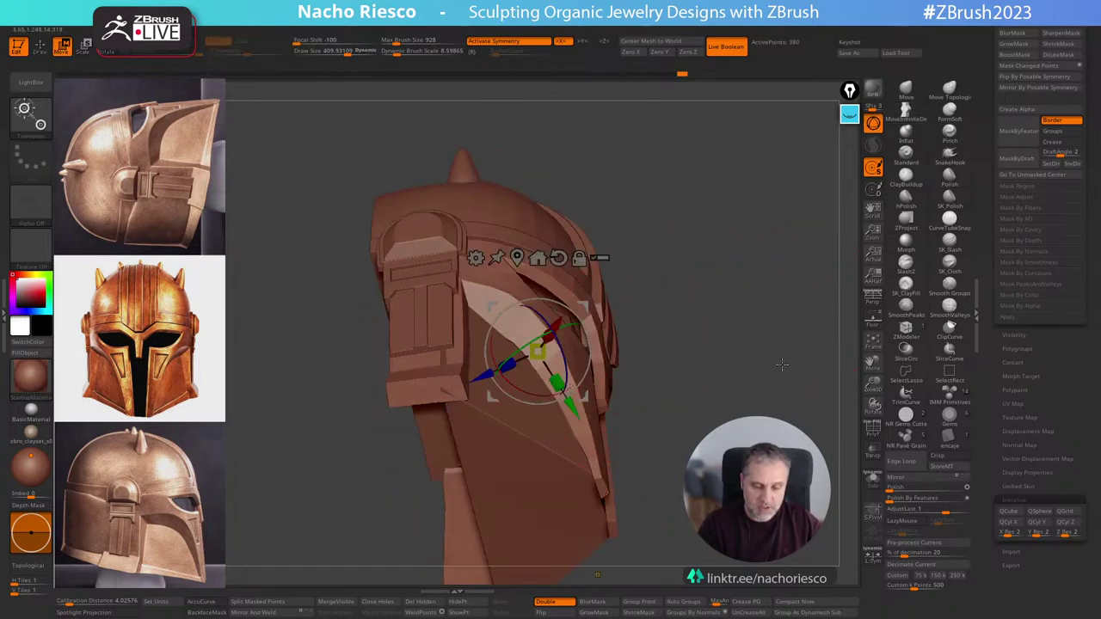
{"action": "left_click", "coordinate": [872, 479]}
{"action": "mouse_move", "coordinate": [845, 475]}
{"action": "left_mouse_down"}
{"action": "mouse_move", "coordinate": [821, 478]}
{"action": "mouse_move", "coordinate": [809, 508]}
{"action": "mouse_move", "coordinate": [774, 468]}
{"action": "left_mouse_up"}
{"action": "key", "text": "q"}
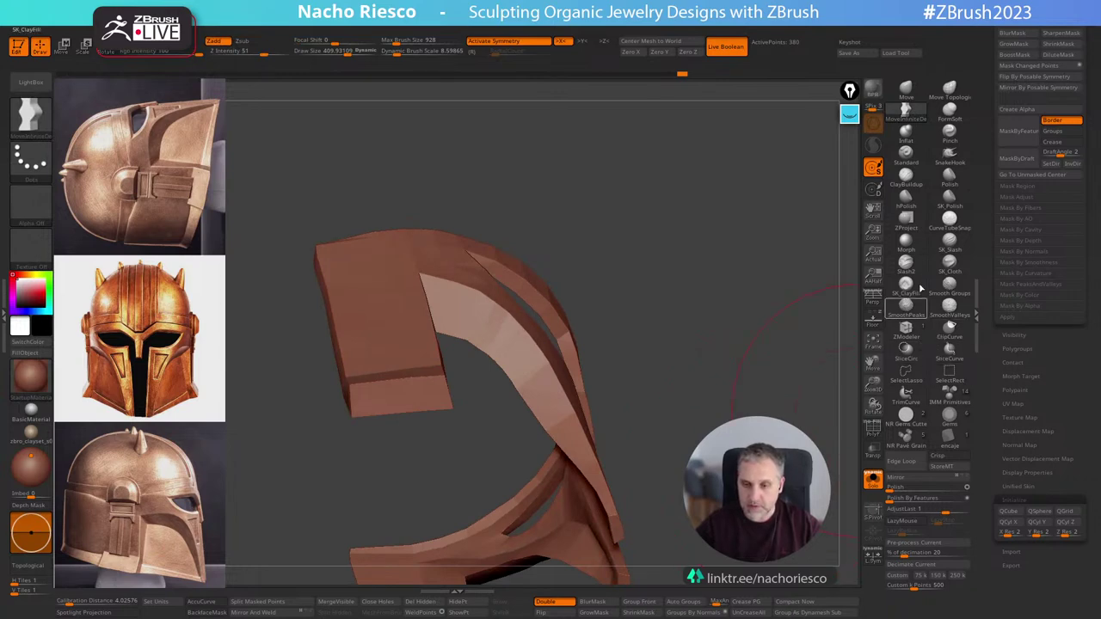
{"action": "left_click", "coordinate": [906, 334]}
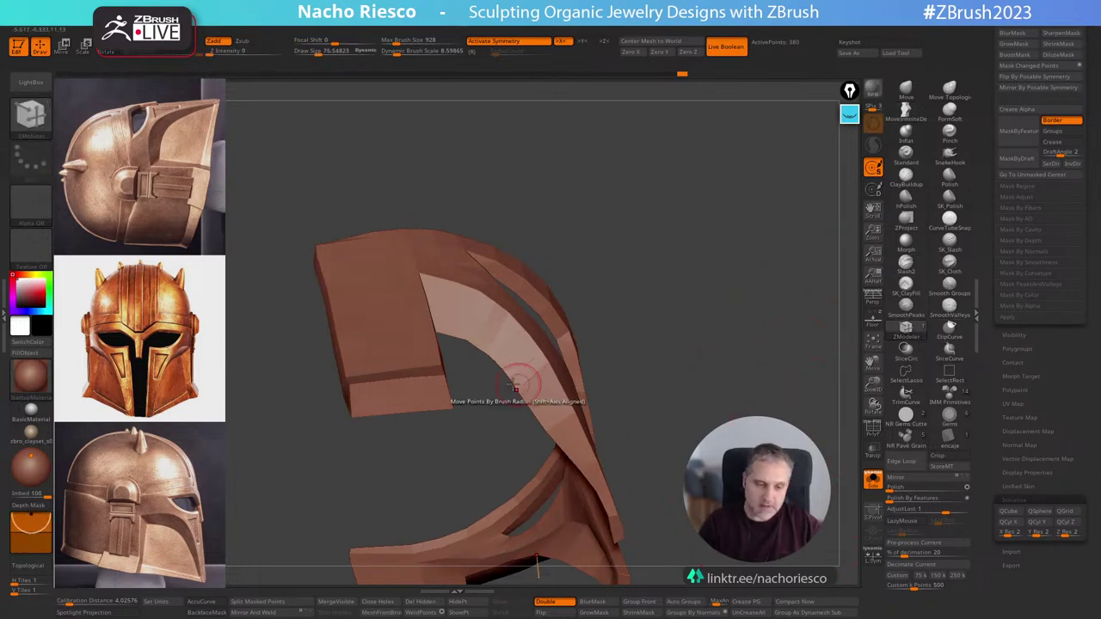
{"action": "left_click", "coordinate": [517, 381]}
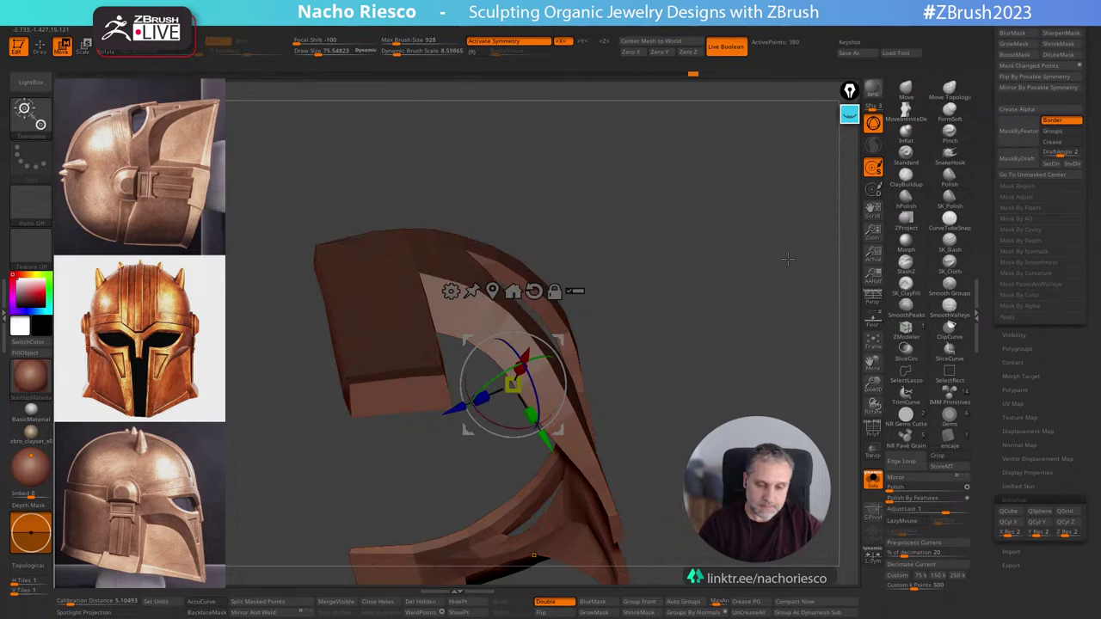
Refine the lower ends of the faceplate strips beside the central opening with the Move brush.
{"action": "left_click", "coordinate": [907, 132]}
{"action": "left_click", "coordinate": [872, 479]}
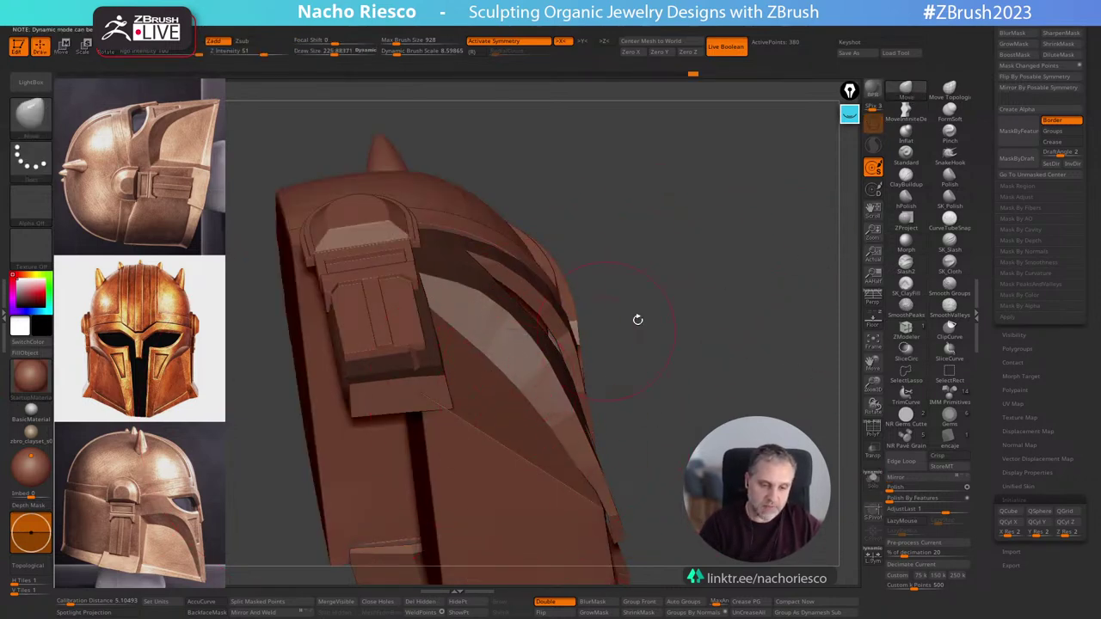
{"action": "left_click_drag", "start_coordinate": [638, 319], "coordinate": [654, 373], "text": "shift"}
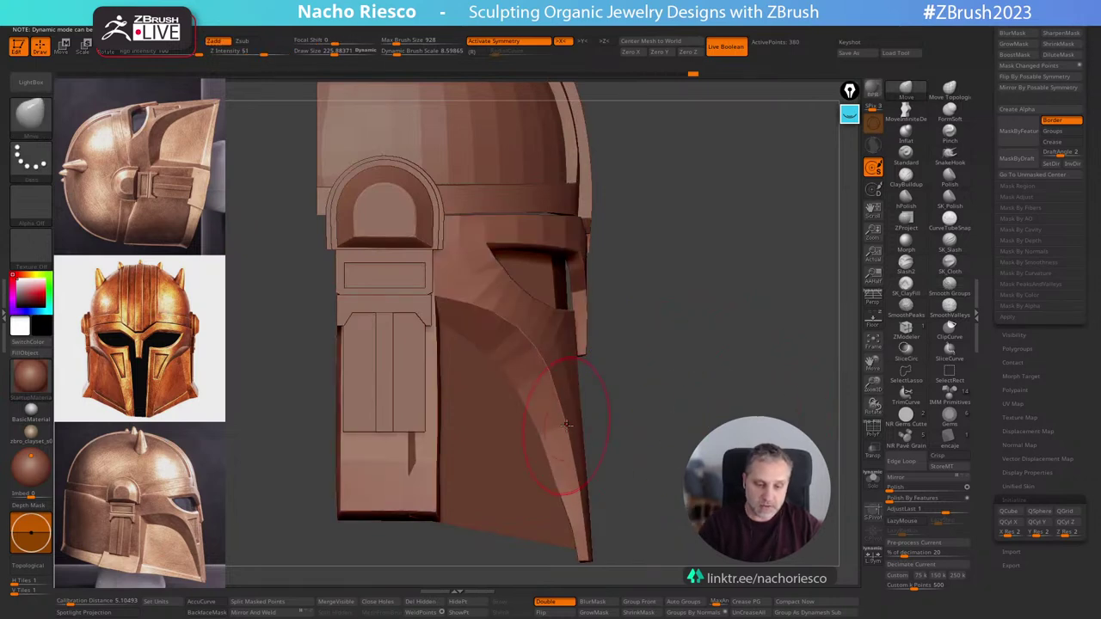
{"action": "left_click_drag", "start_coordinate": [689, 522], "coordinate": [722, 404]}
{"action": "mouse_move", "coordinate": [672, 428]}
{"action": "left_mouse_down", "text": "shift"}
{"action": "mouse_move", "coordinate": [607, 456]}
{"action": "mouse_move", "coordinate": [583, 440]}
{"action": "mouse_move", "coordinate": [655, 455]}
{"action": "mouse_move", "coordinate": [593, 486]}
{"action": "mouse_move", "coordinate": [572, 520]}
{"action": "mouse_move", "coordinate": [589, 502]}
{"action": "left_mouse_up", "text": "shift"}
{"action": "key", "text": "s"}
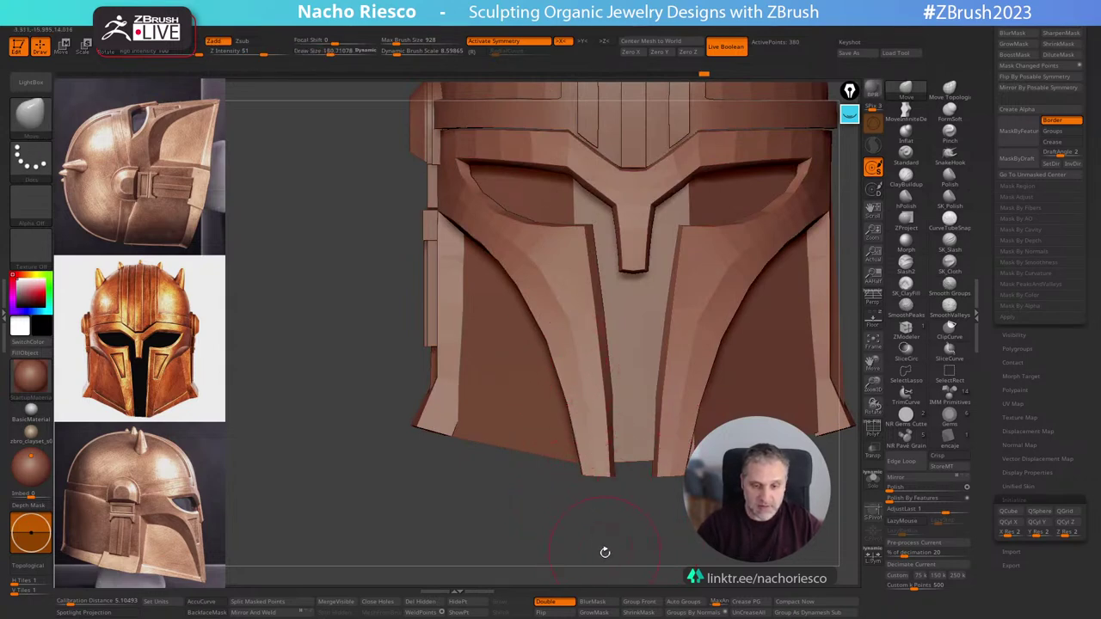
{"action": "left_click_drag", "start_coordinate": [605, 553], "coordinate": [607, 514], "text": "alt"}
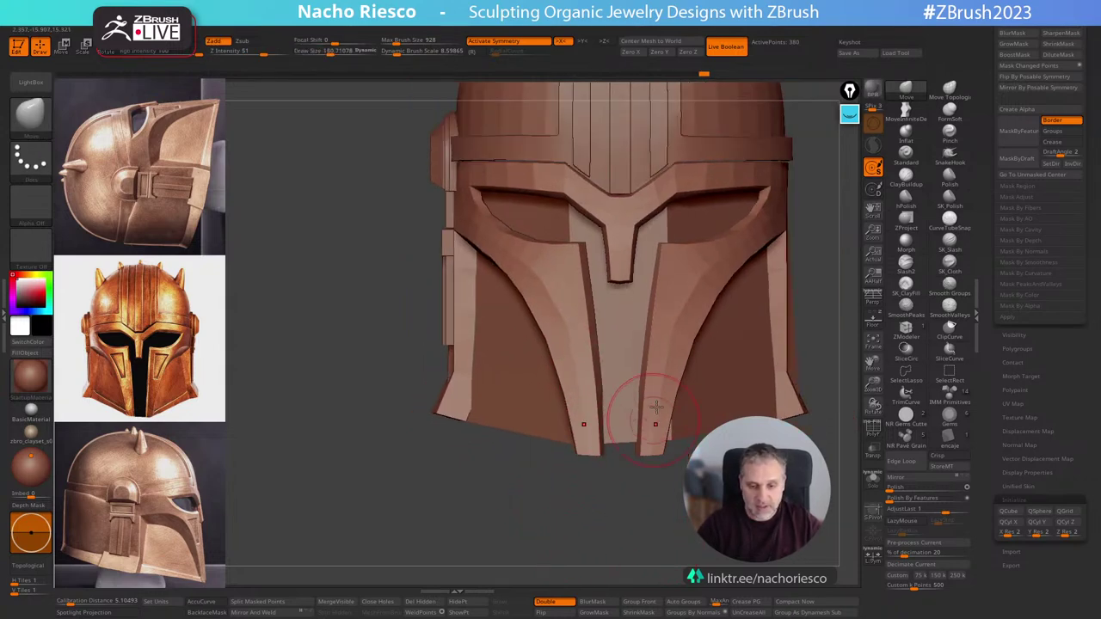
Mirror and weld the block behind the faceplate to add a centre edge, and adjust its lower front edge with the Move brush.
{"action": "left_click", "coordinate": [691, 438], "text": "alt"}
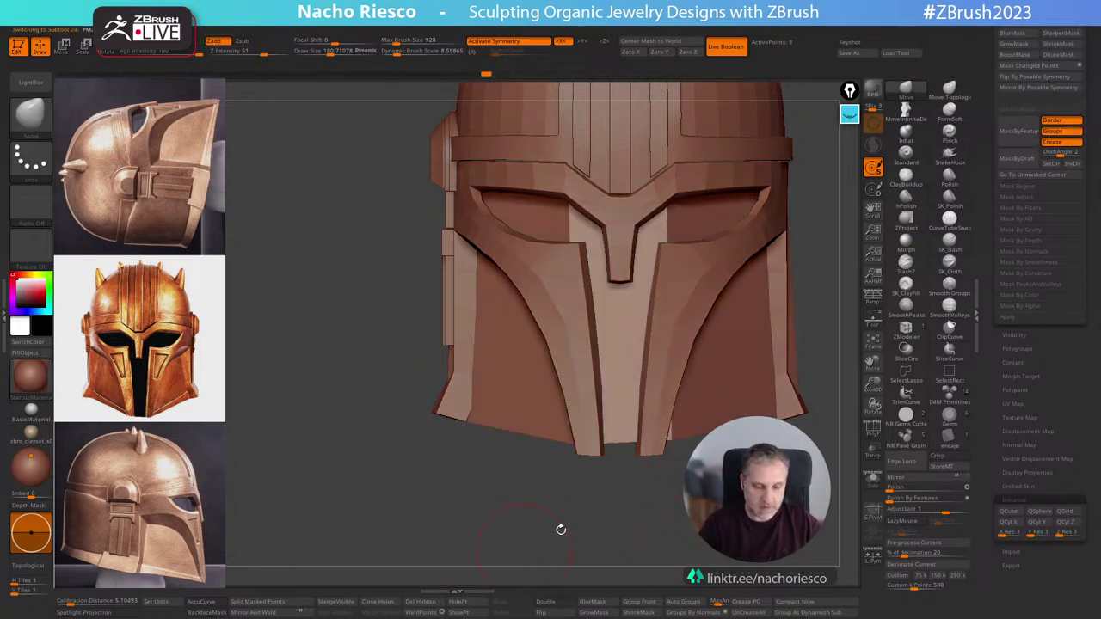
{"action": "left_click", "coordinate": [873, 481]}
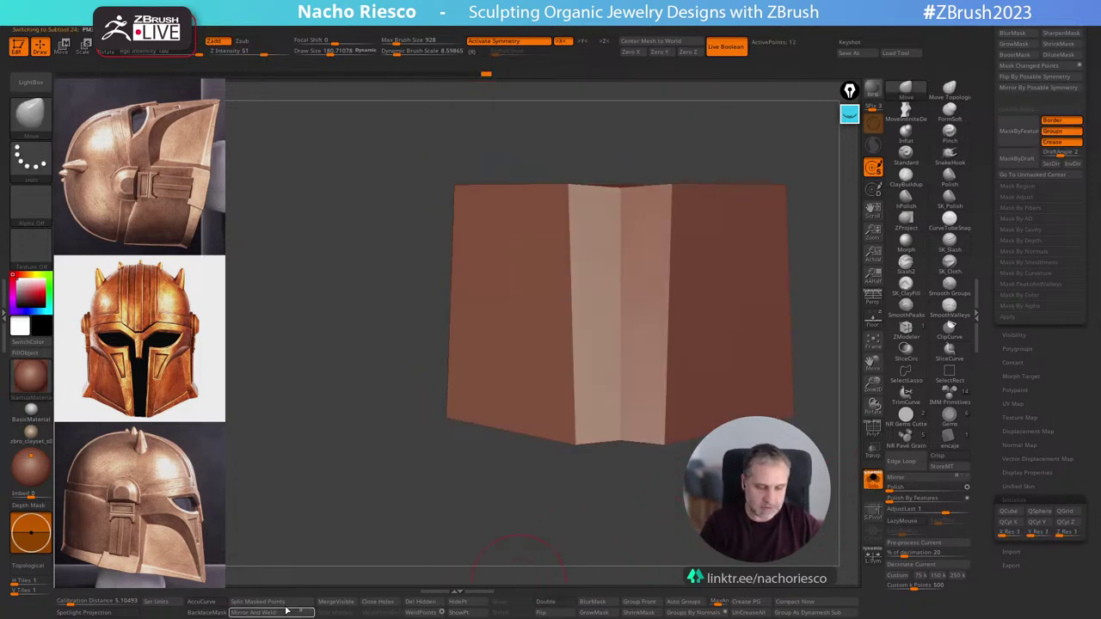
{"action": "left_click", "coordinate": [870, 480]}
{"action": "key", "text": "s"}
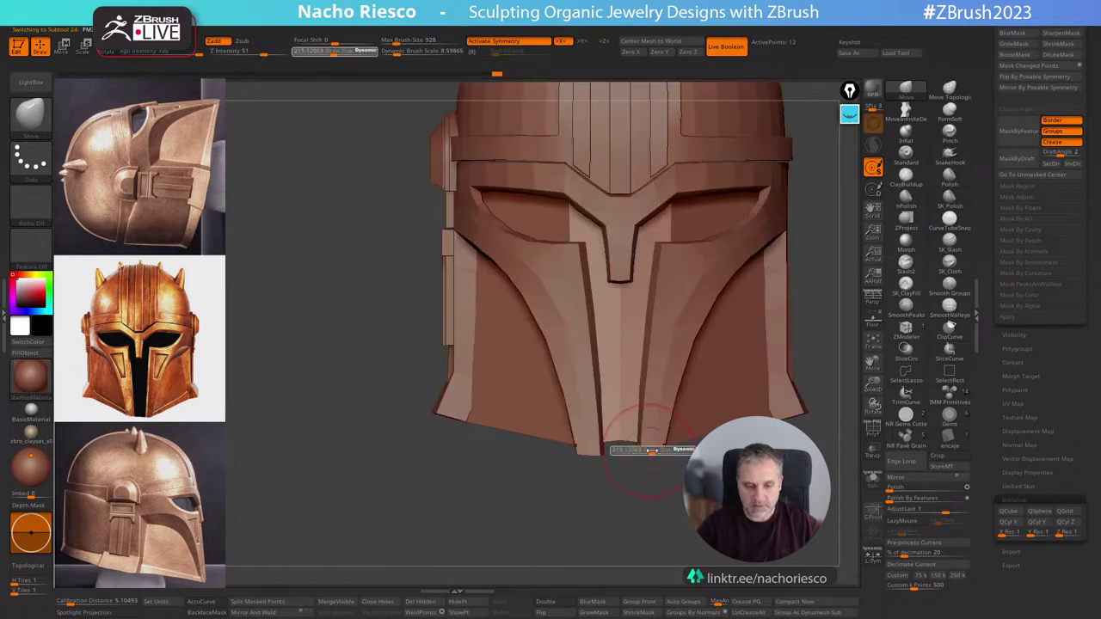
{"action": "mouse_move", "coordinate": [644, 451]}
{"action": "left_mouse_down"}
{"action": "mouse_move", "coordinate": [614, 517]}
{"action": "mouse_move", "coordinate": [632, 463]}
{"action": "left_mouse_up"}
{"action": "mouse_move", "coordinate": [800, 301]}
{"action": "left_mouse_down", "text": "alt"}
{"action": "mouse_move", "coordinate": [818, 263]}
{"action": "mouse_move", "coordinate": [779, 393]}
{"action": "mouse_move", "coordinate": [788, 393]}
{"action": "mouse_move", "coordinate": [720, 398]}
{"action": "left_mouse_up", "text": "alt"}
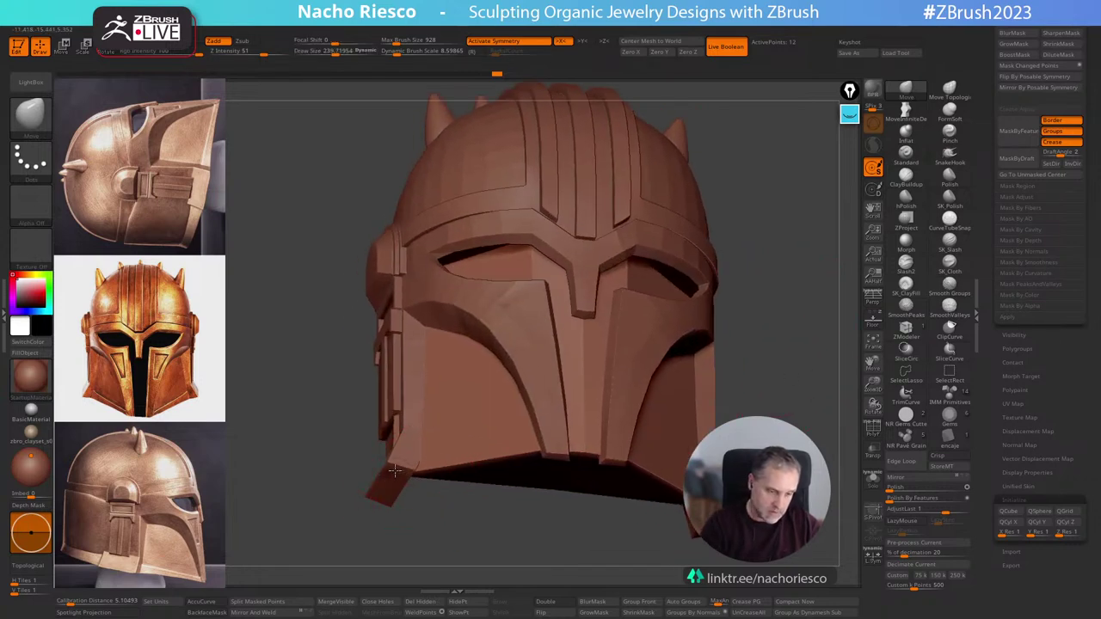
Reshape the block's lower side corners with the Move brush to fit behind the side guards' flared ends.
{"action": "left_click_drag", "start_coordinate": [395, 471], "coordinate": [396, 460]}
{"action": "mouse_move", "coordinate": [421, 523]}
{"action": "left_mouse_down"}
{"action": "mouse_move", "coordinate": [460, 542]}
{"action": "mouse_move", "coordinate": [427, 535]}
{"action": "left_mouse_up"}
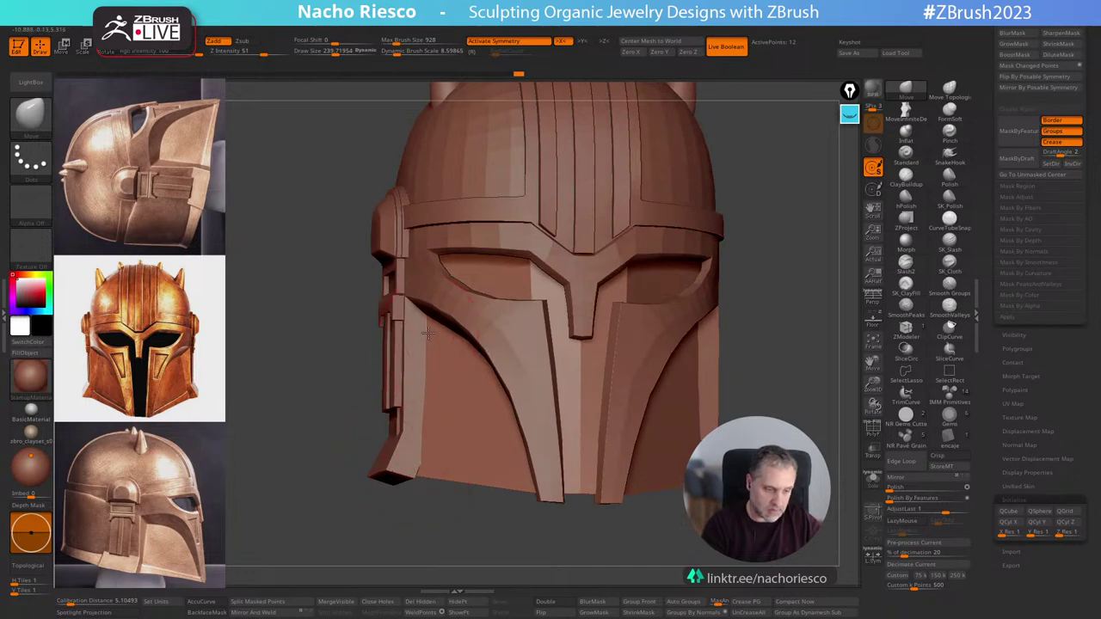
{"action": "left_click_drag", "start_coordinate": [774, 249], "coordinate": [762, 267]}
{"action": "key", "text": "s"}
{"action": "left_click_drag", "start_coordinate": [462, 456], "coordinate": [457, 472]}
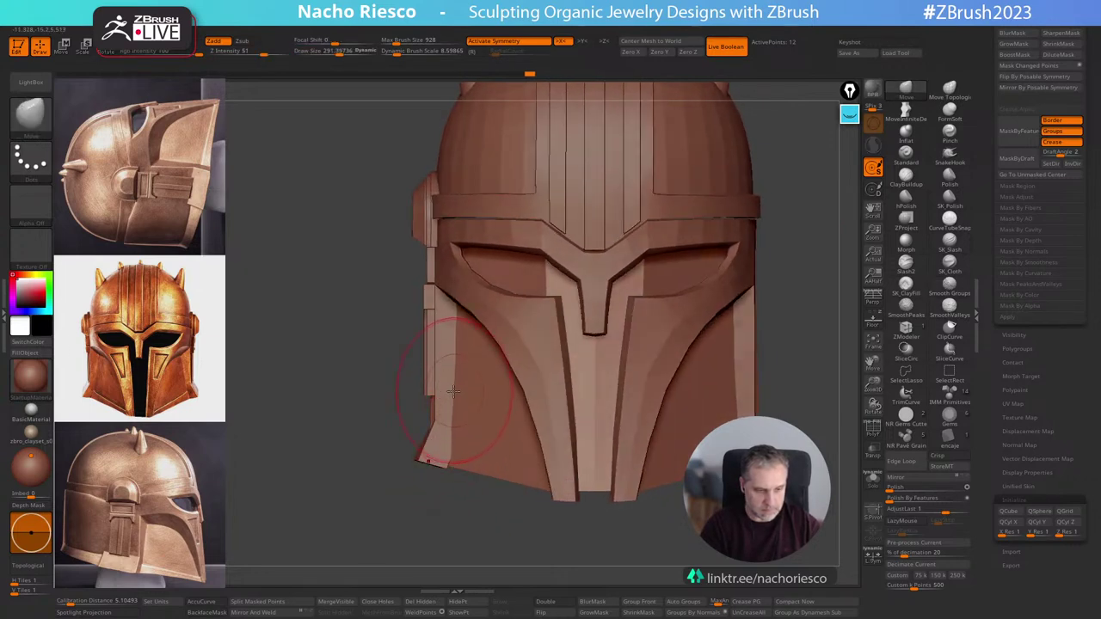
Adjust the block's upper side corners behind the faceplate with an enlarged Move brush.
{"action": "key", "text": "s"}
{"action": "left_click_drag", "start_coordinate": [457, 323], "coordinate": [467, 323]}
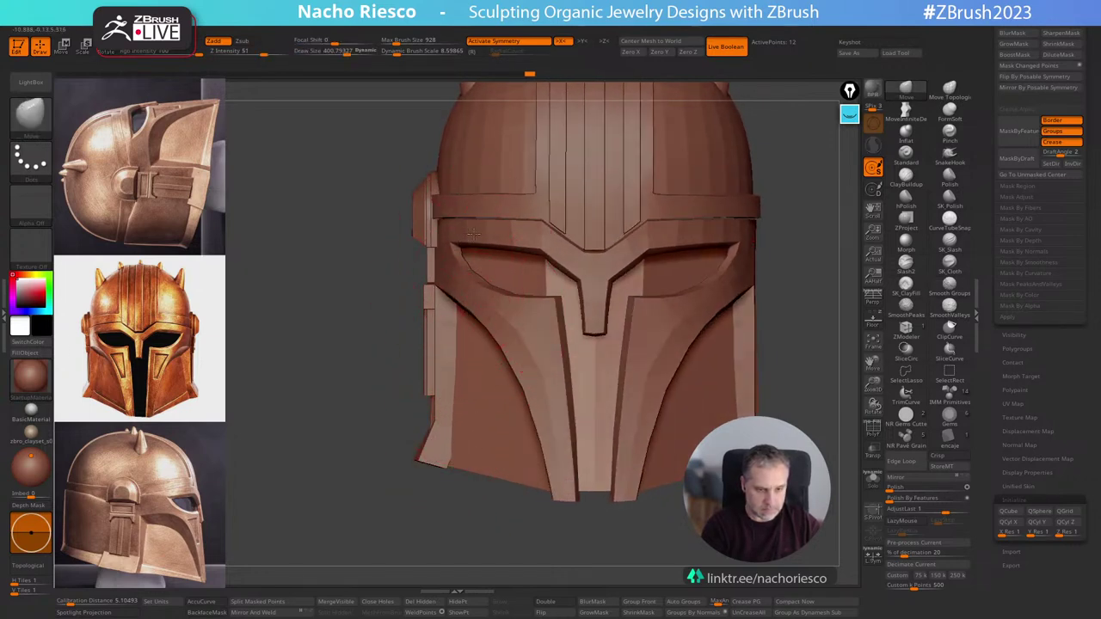
{"action": "left_click", "coordinate": [873, 479]}
{"action": "key", "text": "s"}
{"action": "left_click_drag", "start_coordinate": [460, 250], "coordinate": [470, 249]}
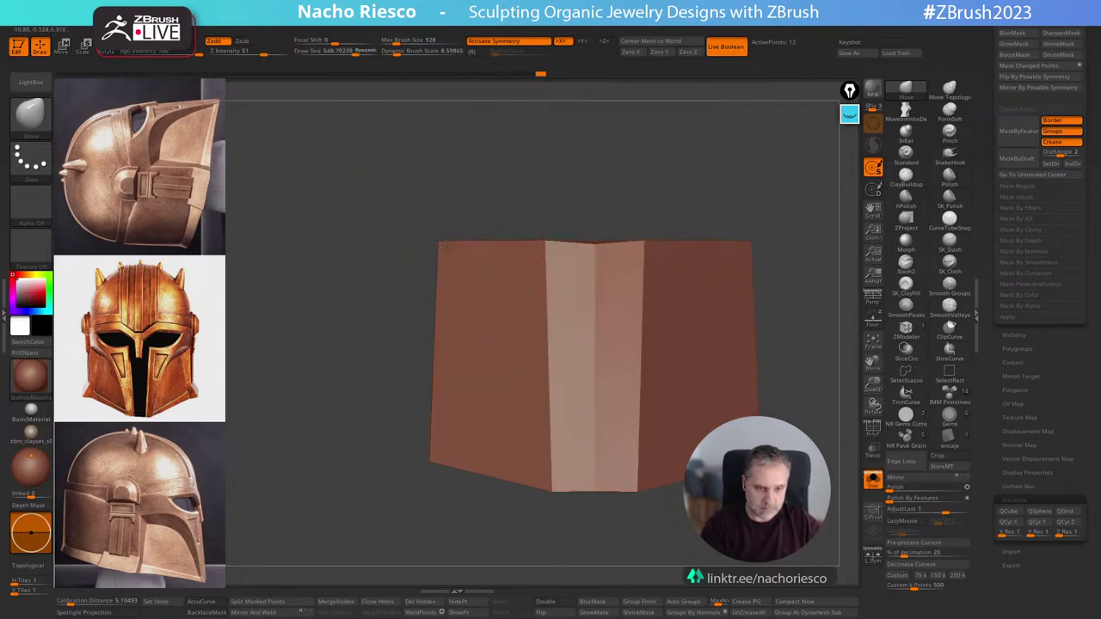
{"action": "key", "text": "alt+s"}
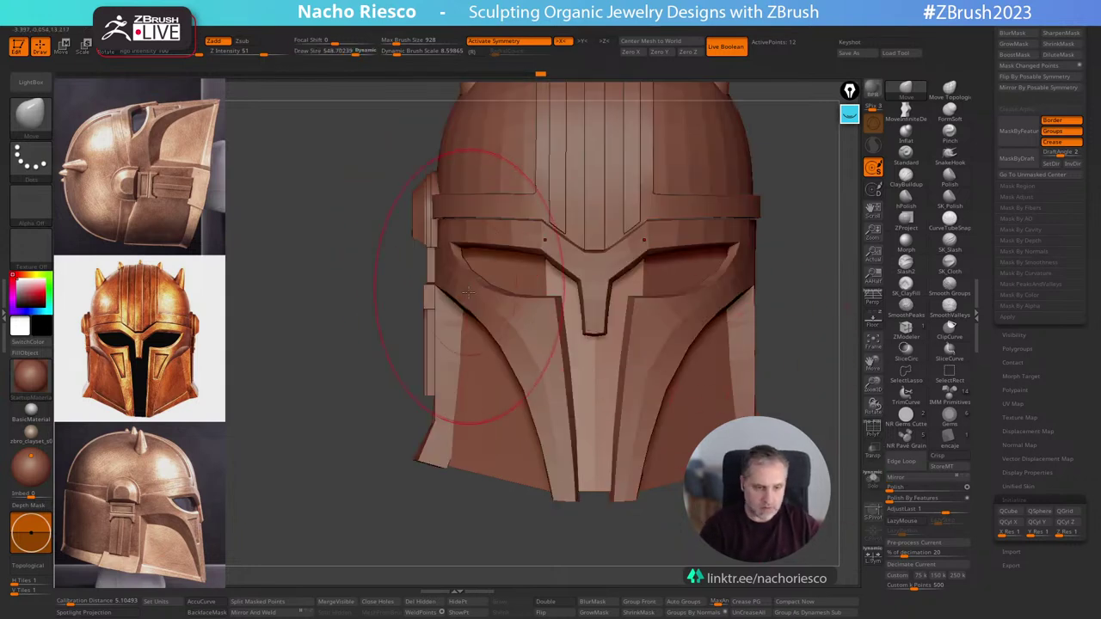
Isolate the block behind the faceplate and assign its polygroups by normals.
{"action": "left_click_drag", "start_coordinate": [614, 549], "coordinate": [767, 395]}
{"action": "left_click", "coordinate": [873, 479]}
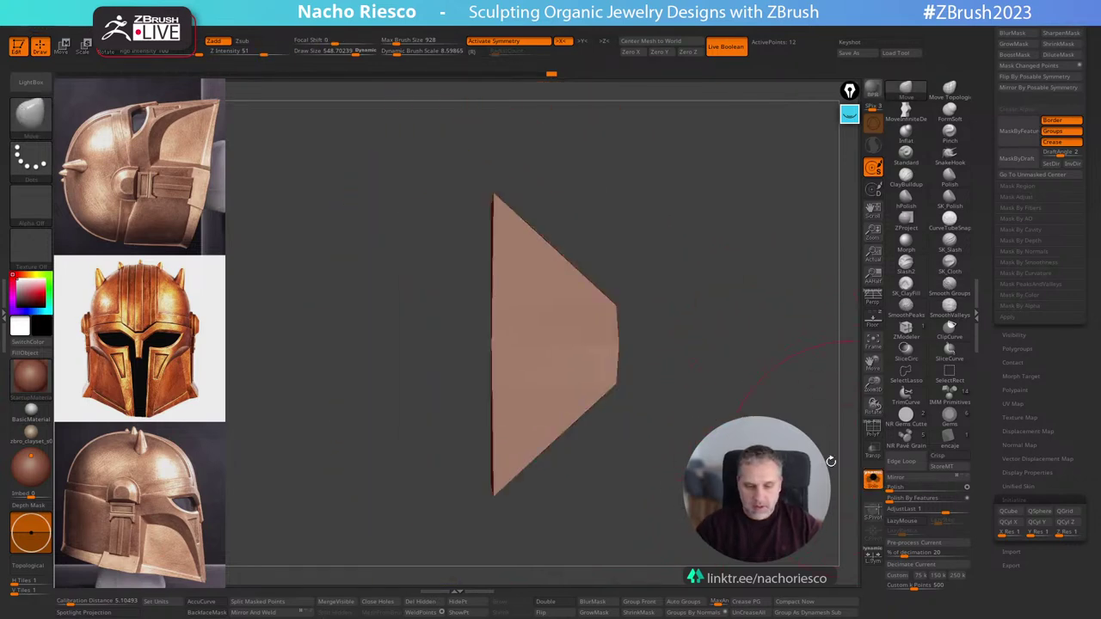
{"action": "left_click_drag", "start_coordinate": [829, 460], "coordinate": [796, 535]}
{"action": "left_click_drag", "start_coordinate": [731, 516], "coordinate": [818, 536]}
{"action": "left_click", "coordinate": [713, 614]}
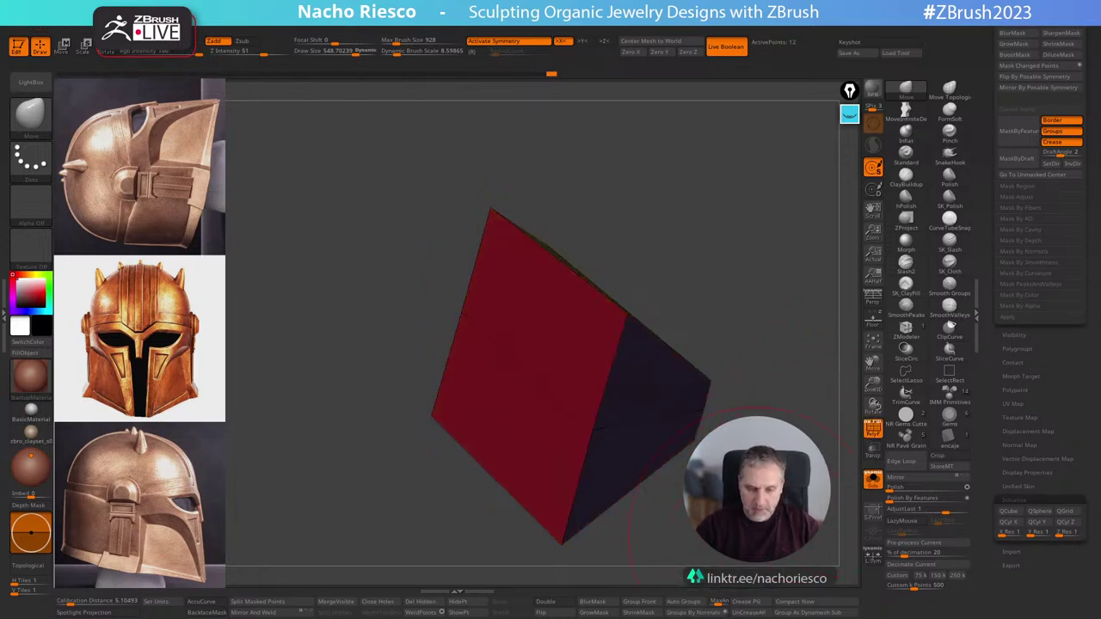
{"action": "left_click_drag", "start_coordinate": [809, 469], "coordinate": [773, 514]}
Extrude the block's back face toward the rear of the helmet with ZModeler's QMesh Polygroup All.
{"action": "left_click", "coordinate": [906, 306]}
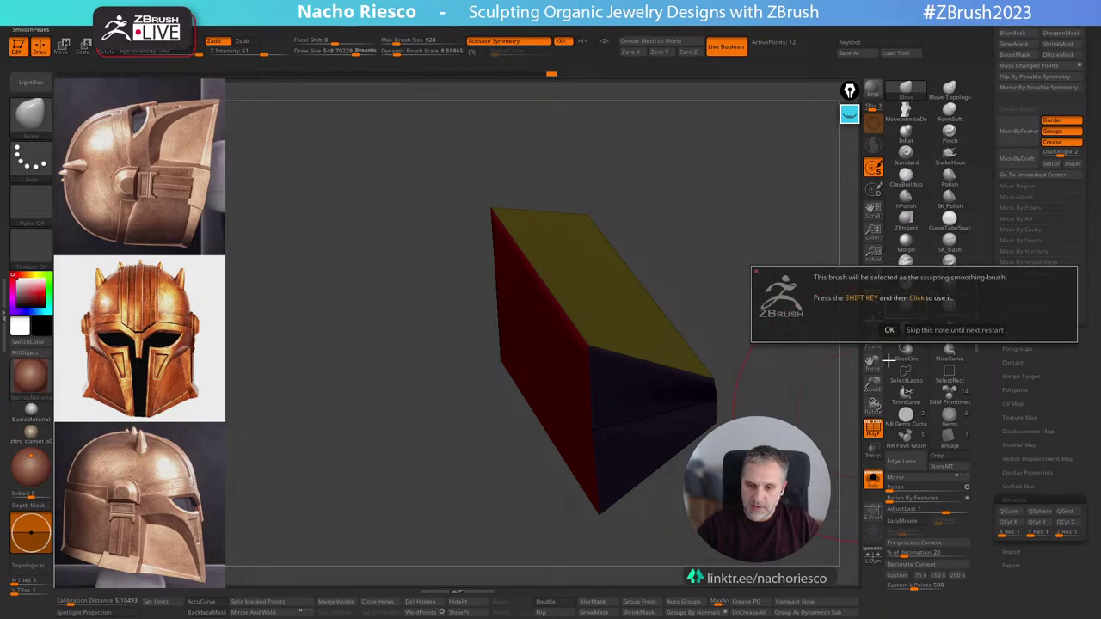
{"action": "left_click", "coordinate": [889, 329]}
{"action": "left_click", "coordinate": [905, 328]}
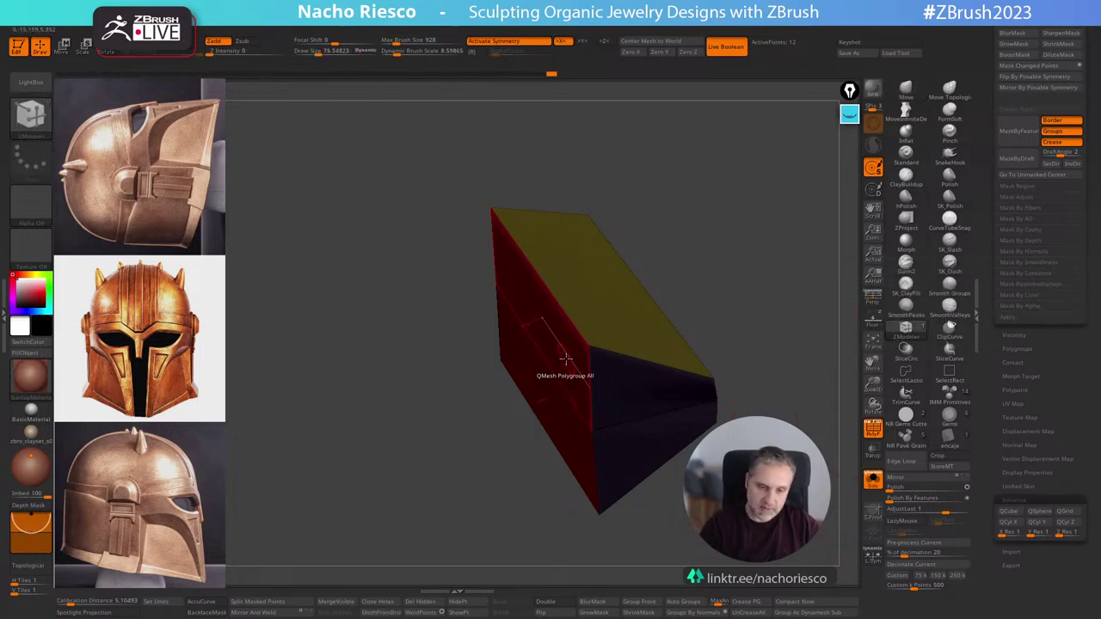
{"action": "left_click_drag", "start_coordinate": [565, 358], "coordinate": [467, 393]}
{"action": "left_click", "coordinate": [872, 479]}
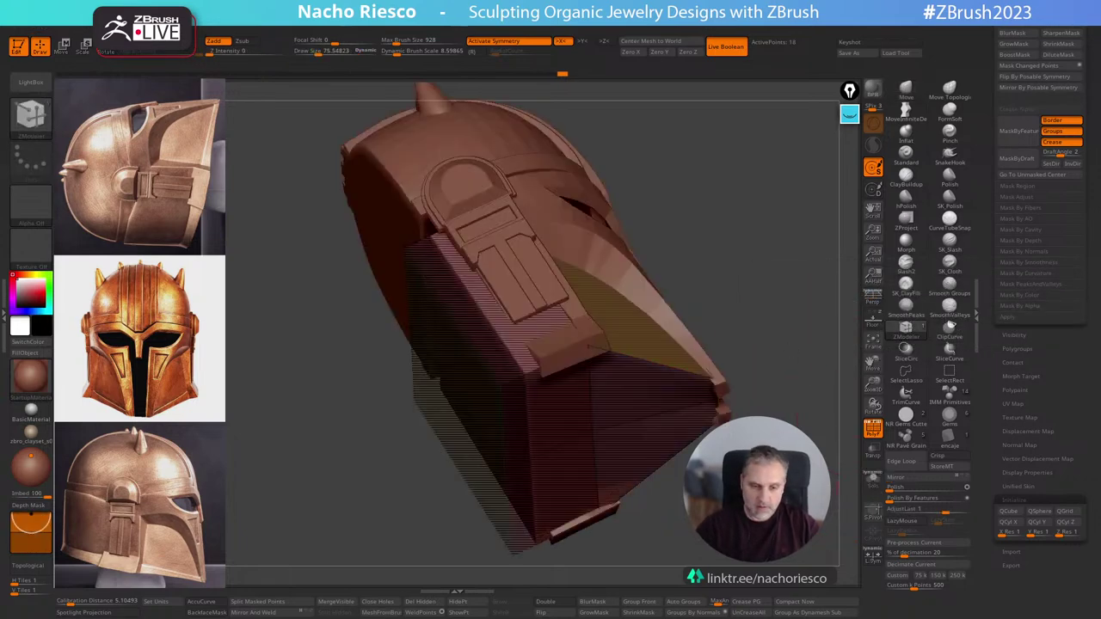
{"action": "left_click_drag", "start_coordinate": [839, 478], "coordinate": [679, 324]}
{"action": "left_click", "coordinate": [873, 429]}
{"action": "left_click", "coordinate": [874, 431]}
Isolate the block's vertical side edges at the start of the rear extension with an inverted mask and move them slightly inward.
{"action": "key", "text": "w"}
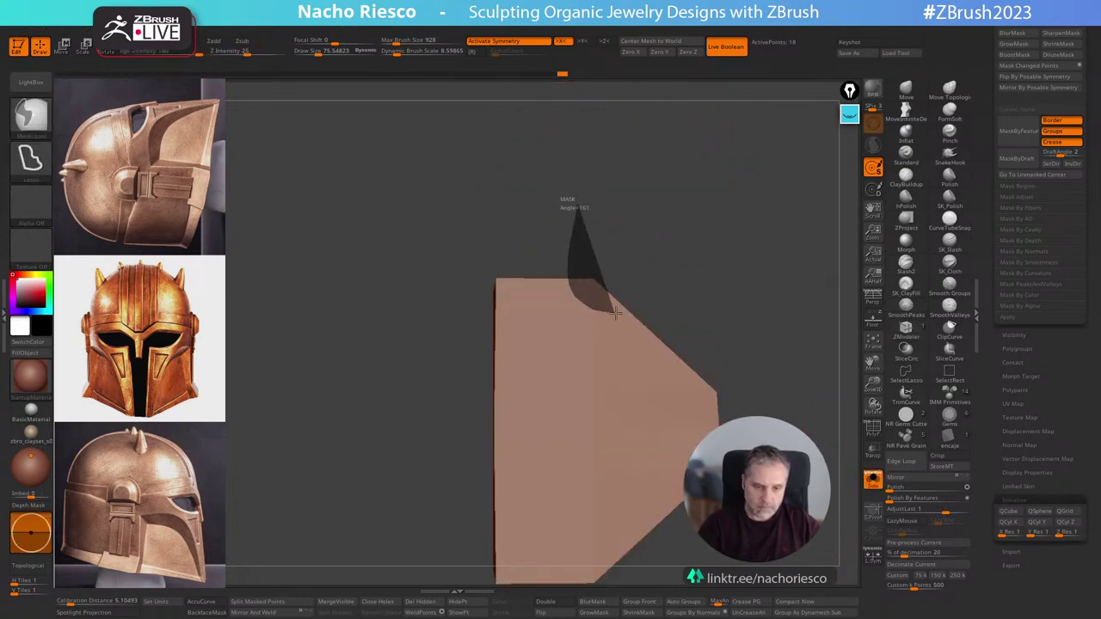
{"action": "left_click_drag", "start_coordinate": [528, 364], "coordinate": [528, 371]}
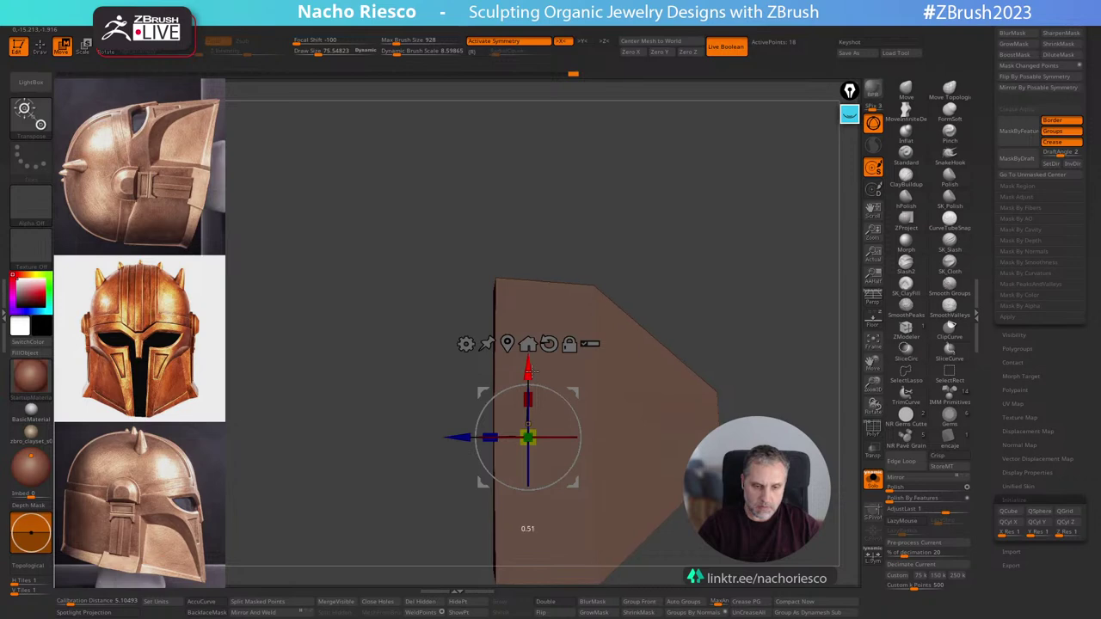
{"action": "key", "text": "ctrl+z"}
{"action": "left_click", "coordinate": [507, 337]}
{"action": "right_click_drag", "start_coordinate": [633, 482], "coordinate": [634, 400], "text": "alt"}
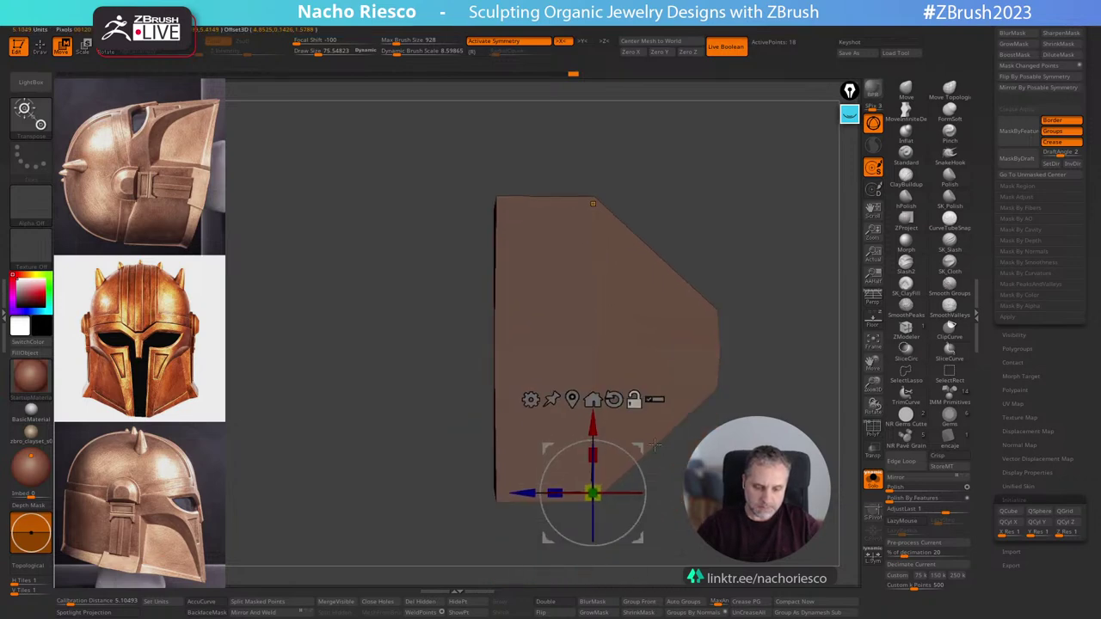
{"action": "left_click_drag", "start_coordinate": [593, 423], "coordinate": [592, 418]}
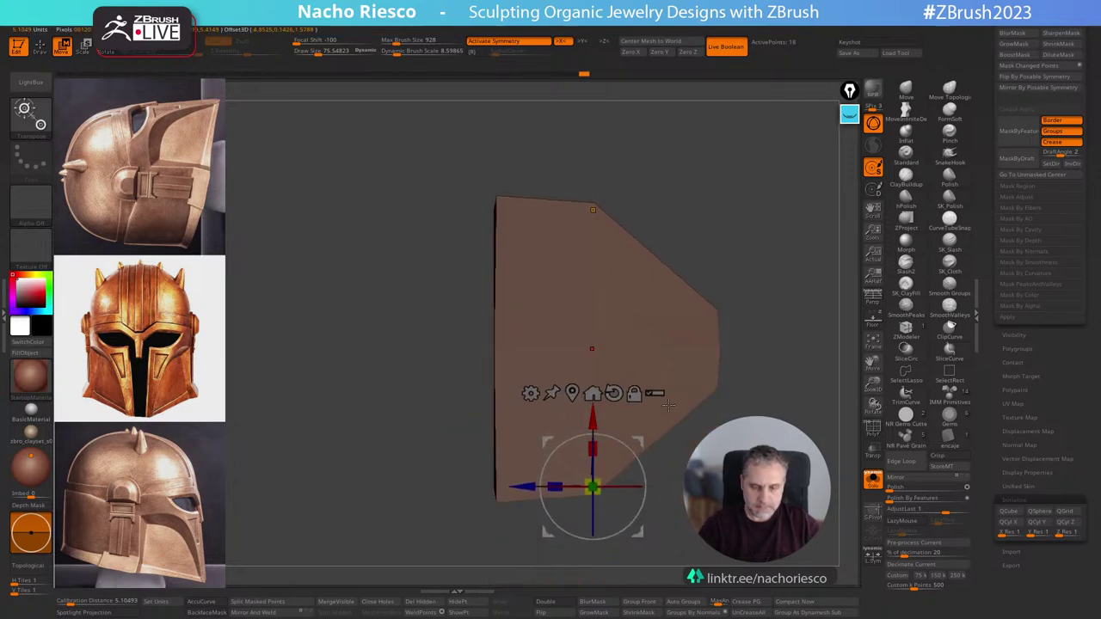
{"action": "left_click", "coordinate": [872, 484]}
{"action": "mouse_move", "coordinate": [757, 378]}
{"action": "right_mouse_down"}
{"action": "mouse_move", "coordinate": [666, 327]}
{"action": "mouse_move", "coordinate": [533, 365]}
{"action": "right_mouse_up"}
{"action": "key", "text": "q"}
{"action": "right_click_drag", "start_coordinate": [652, 542], "coordinate": [662, 554], "text": "alt"}
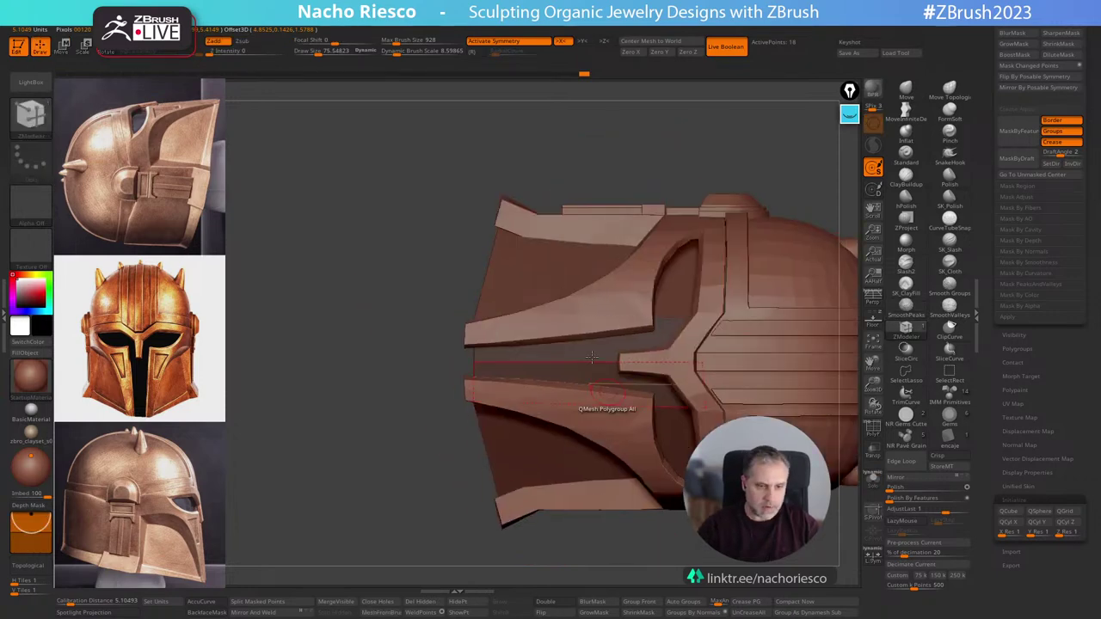
Select the side guard mesh and adjust its lower flared corner using the MoveInfiniteDepth brush.
{"action": "left_click", "coordinate": [513, 228], "text": "alt"}
{"action": "left_click_drag", "start_coordinate": [593, 185], "coordinate": [718, 194]}
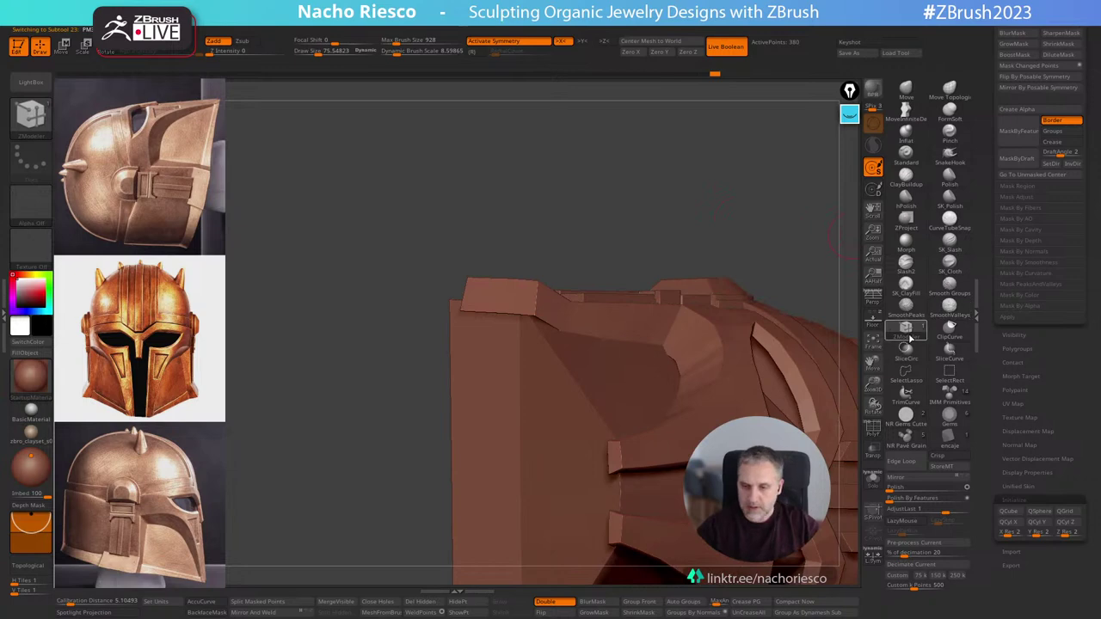
{"action": "left_click", "coordinate": [543, 325]}
{"action": "left_click_drag", "start_coordinate": [606, 211], "coordinate": [646, 191], "text": "shift"}
{"action": "key", "text": "q"}
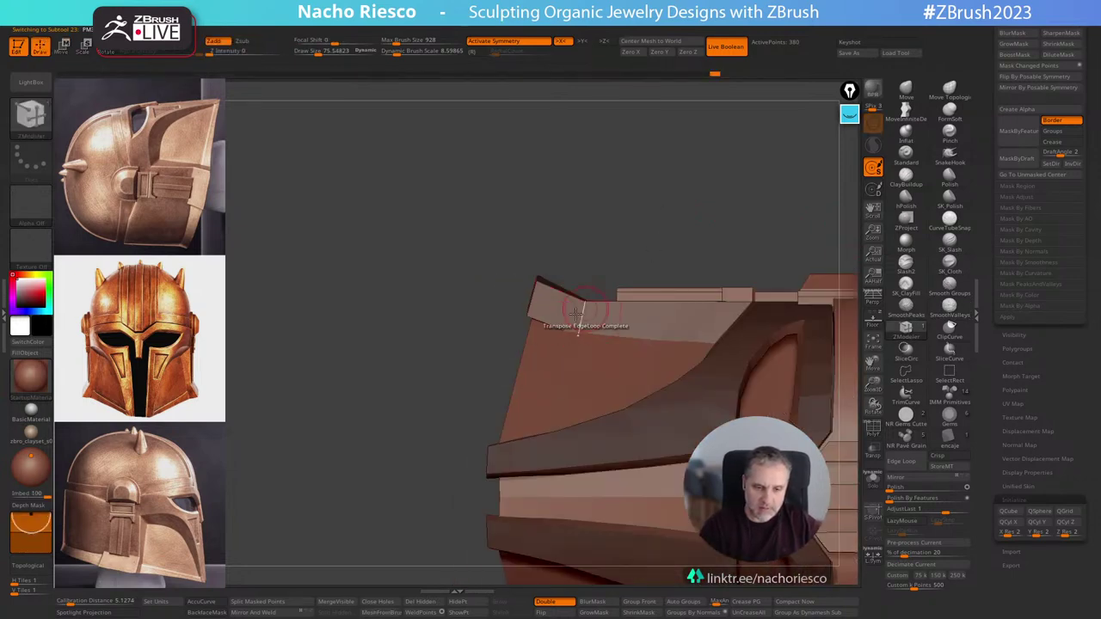
{"action": "left_click", "coordinate": [906, 90]}
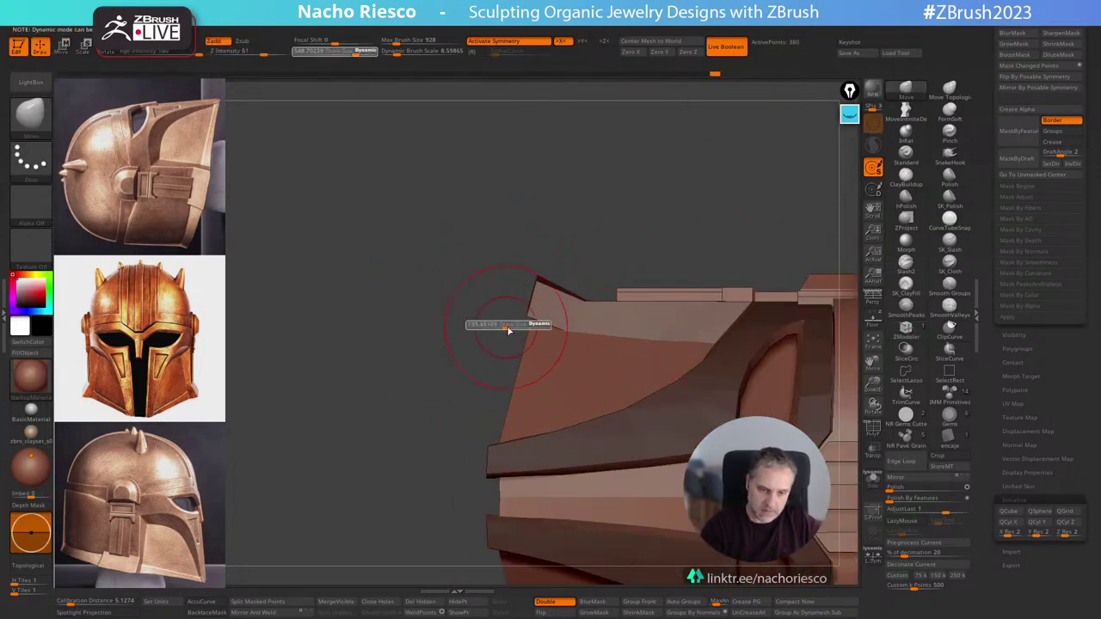
{"action": "left_click", "coordinate": [906, 109]}
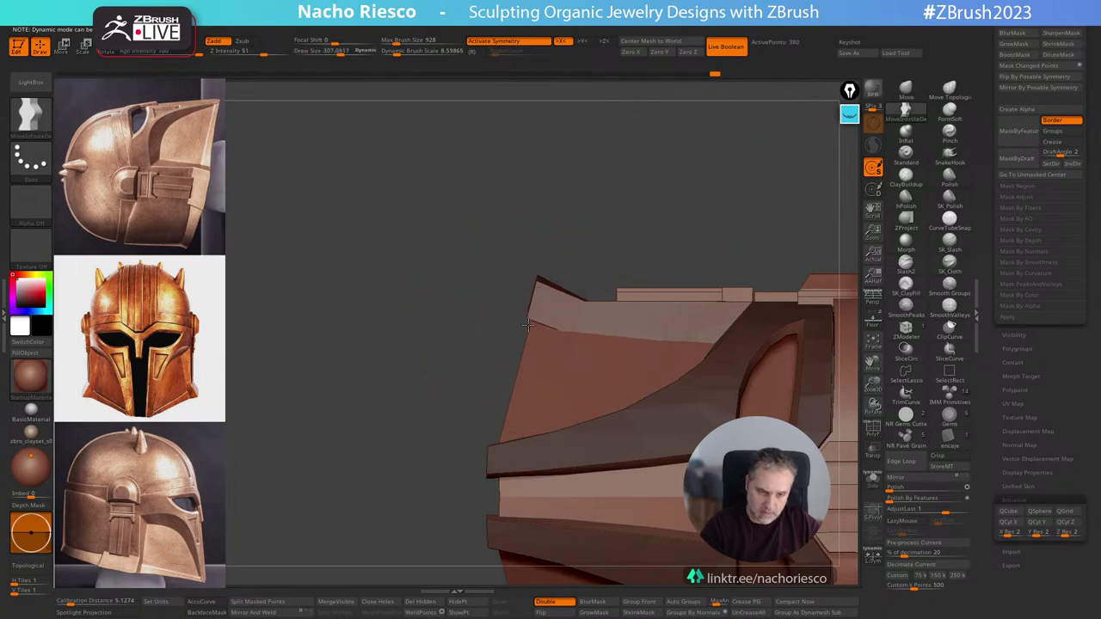
{"action": "mouse_move", "coordinate": [687, 200]}
{"action": "left_mouse_down"}
{"action": "mouse_move", "coordinate": [679, 184]}
{"action": "mouse_move", "coordinate": [744, 185]}
{"action": "mouse_move", "coordinate": [811, 276]}
{"action": "mouse_move", "coordinate": [800, 368]}
{"action": "mouse_move", "coordinate": [739, 378]}
{"action": "mouse_move", "coordinate": [731, 516]}
{"action": "mouse_move", "coordinate": [686, 467]}
{"action": "left_mouse_up"}
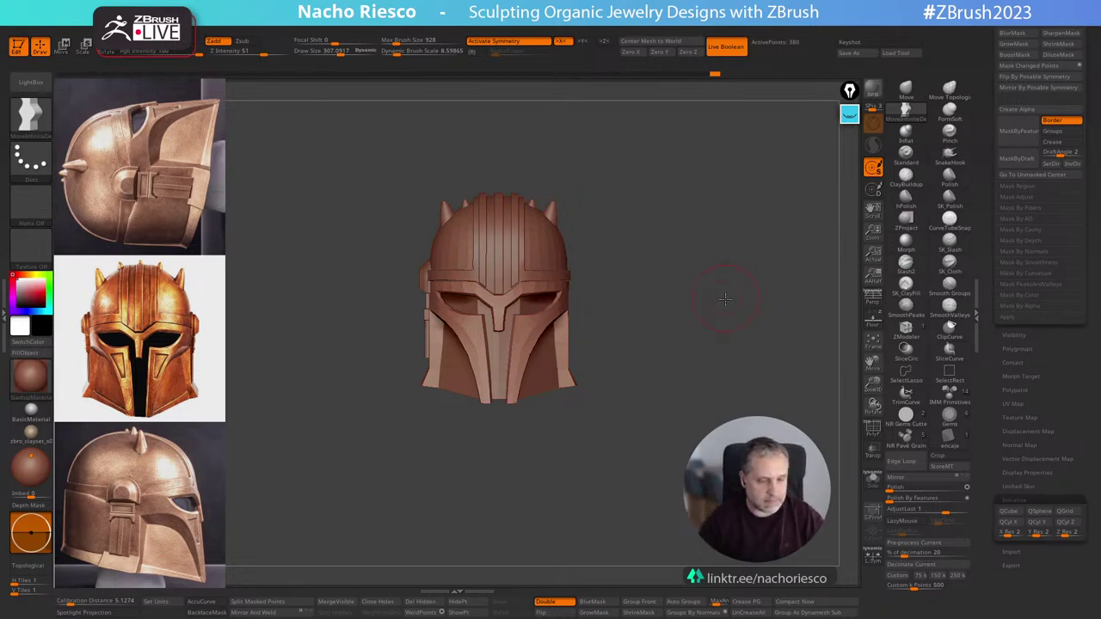
Compare the helmet's front view against the reference with perspective distortion switched on and off.
{"action": "mouse_move", "coordinate": [725, 299]}
{"action": "left_mouse_down", "text": "alt"}
{"action": "mouse_move", "coordinate": [752, 381]}
{"action": "mouse_move", "coordinate": [670, 391]}
{"action": "mouse_move", "coordinate": [681, 391]}
{"action": "left_mouse_up", "text": "alt"}
{"action": "key", "text": "s"}
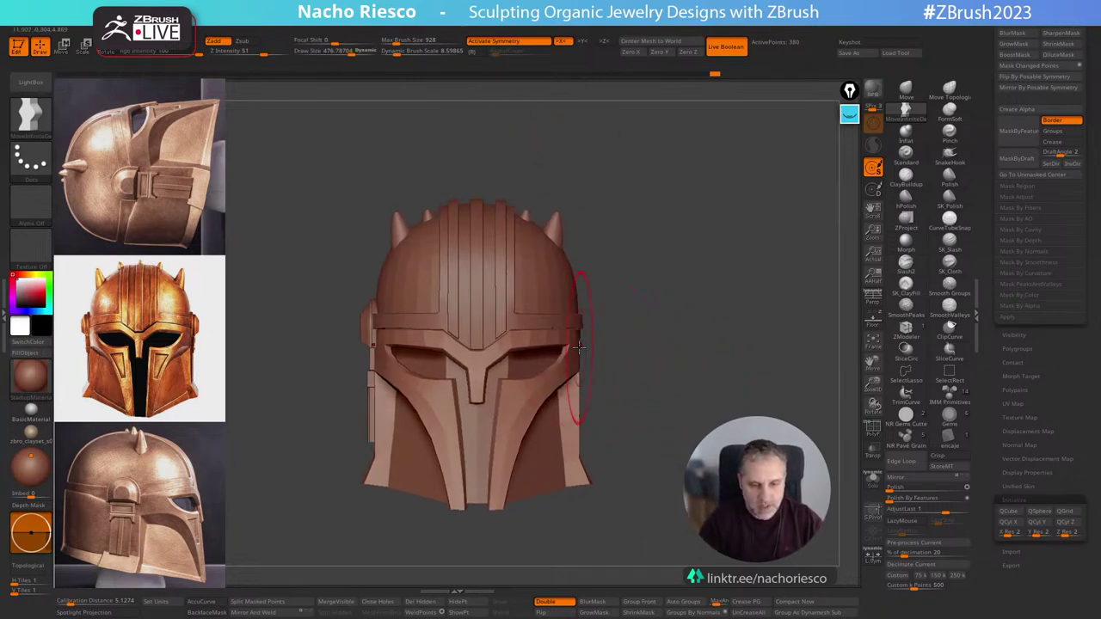
{"action": "left_click", "coordinate": [873, 297]}
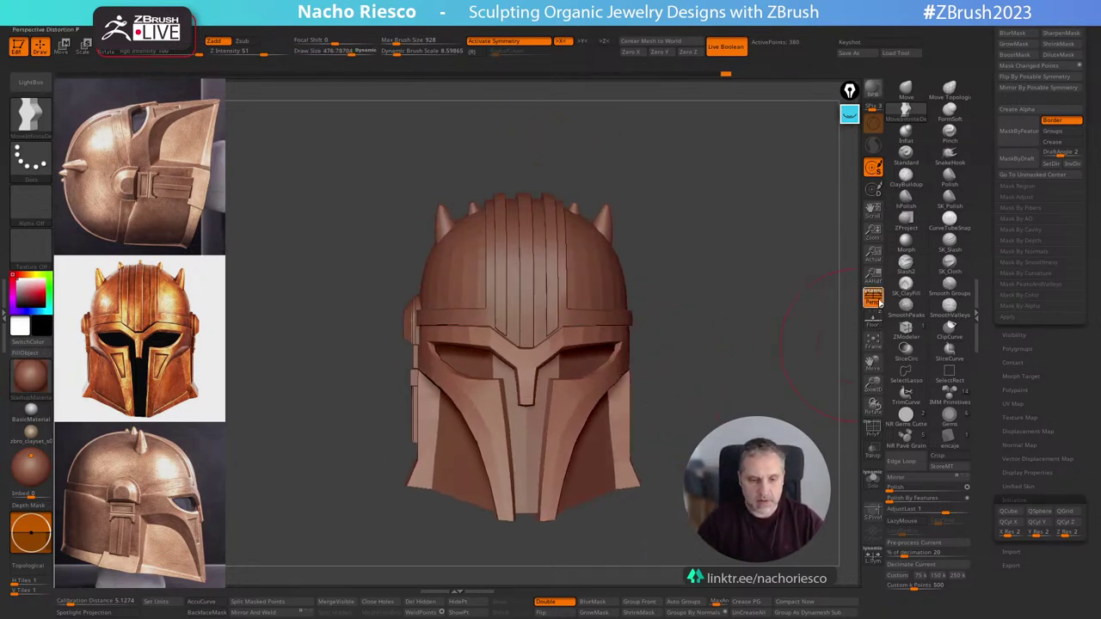
{"action": "left_click", "coordinate": [878, 302]}
{"action": "left_click", "coordinate": [878, 301]}
{"action": "left_click", "coordinate": [878, 302]}
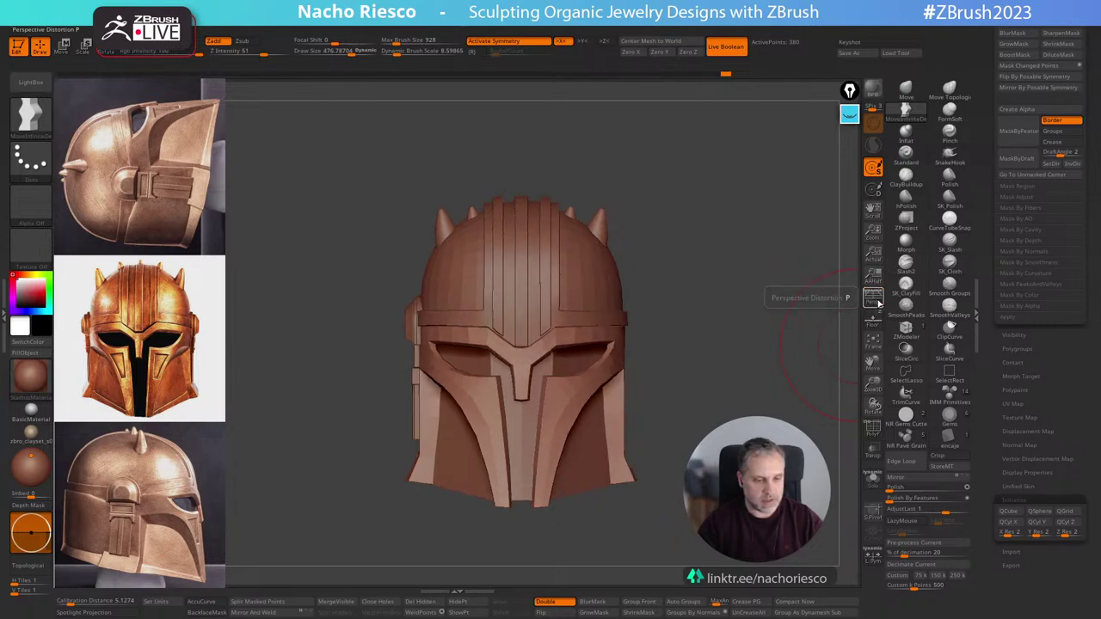
{"action": "left_click_drag", "start_coordinate": [766, 367], "coordinate": [729, 378], "text": "alt"}
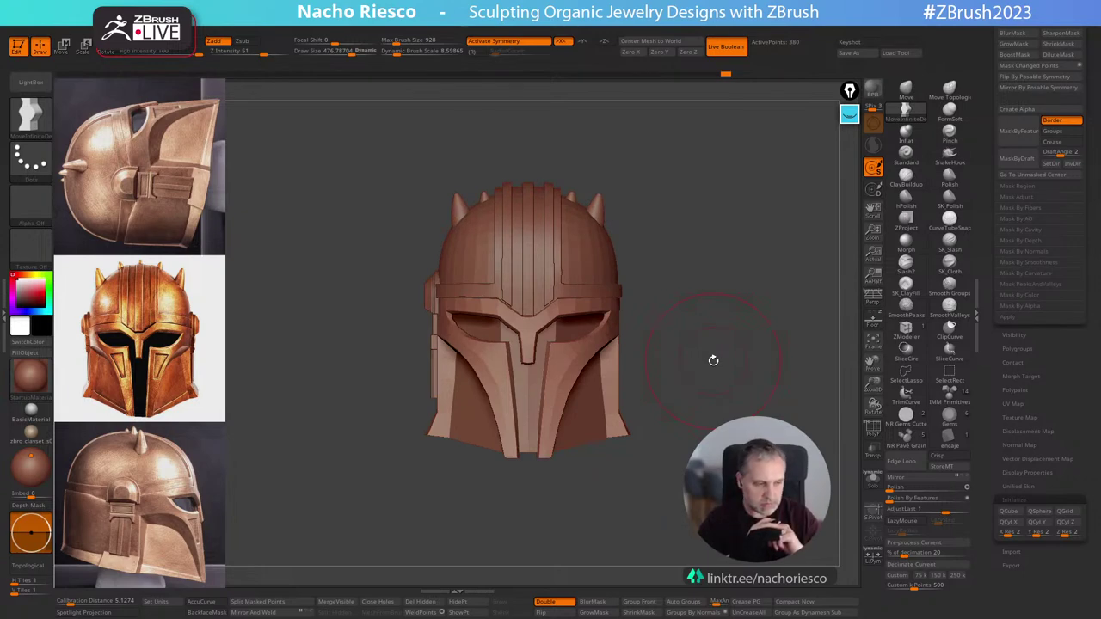
{"action": "left_click_drag", "start_coordinate": [737, 274], "coordinate": [706, 325], "text": "alt"}
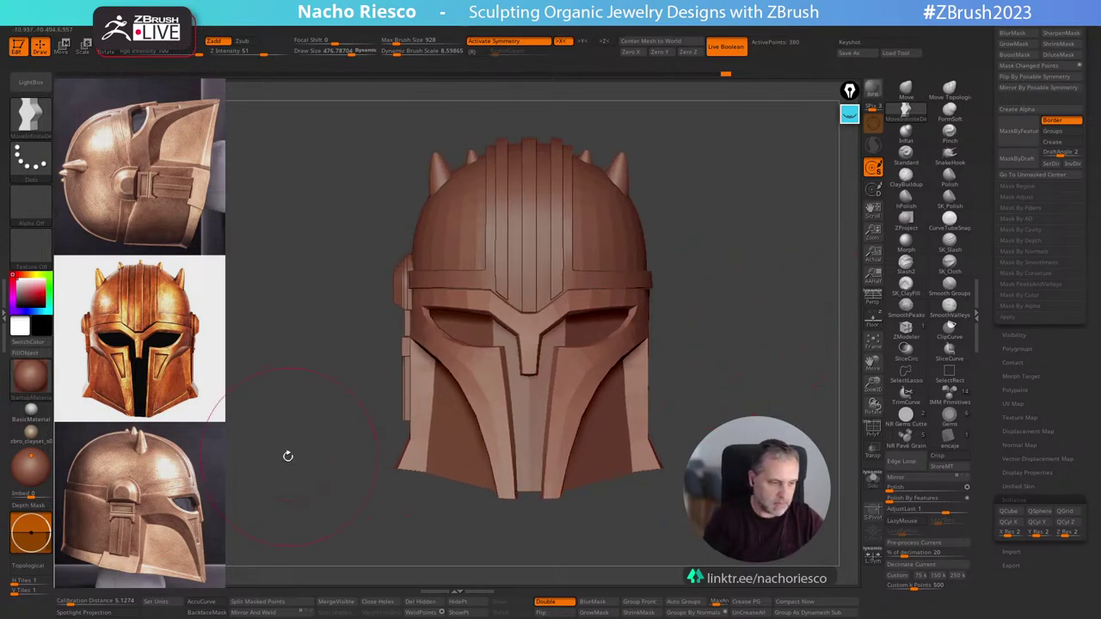
{"action": "left_click_drag", "start_coordinate": [289, 456], "coordinate": [314, 463], "text": "alt"}
{"action": "left_click_drag", "start_coordinate": [357, 434], "coordinate": [396, 421]}
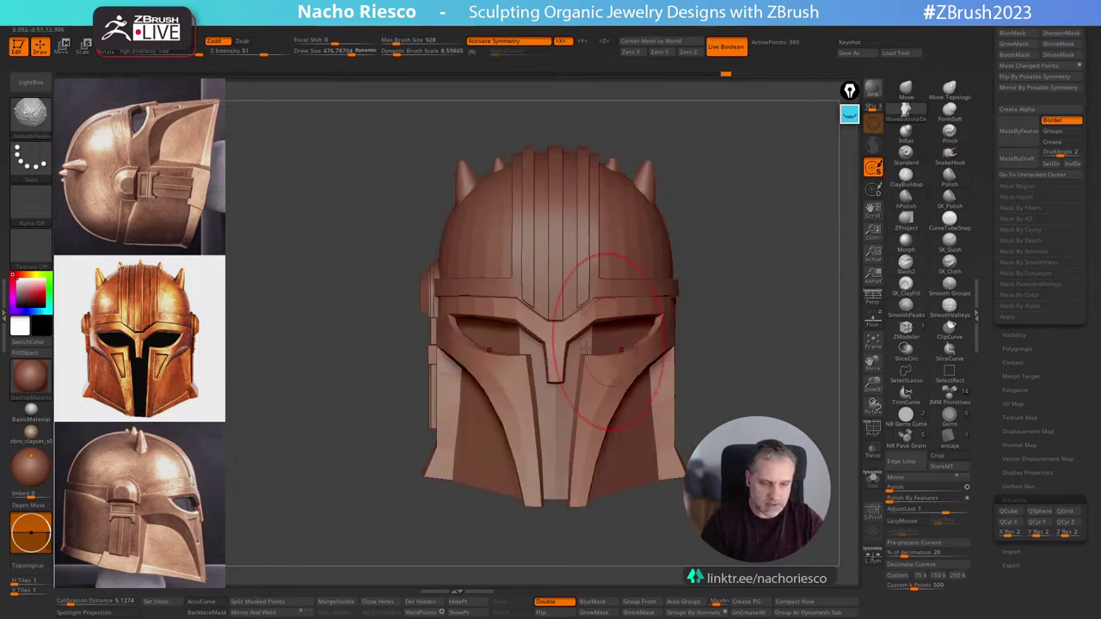
Select the dome and ear-piece mesh and mask its surfaces so that the side ear assembly stays free.
{"action": "left_click", "coordinate": [428, 365], "text": "alt"}
{"action": "key", "text": "w"}
{"action": "left_click", "coordinate": [514, 275]}
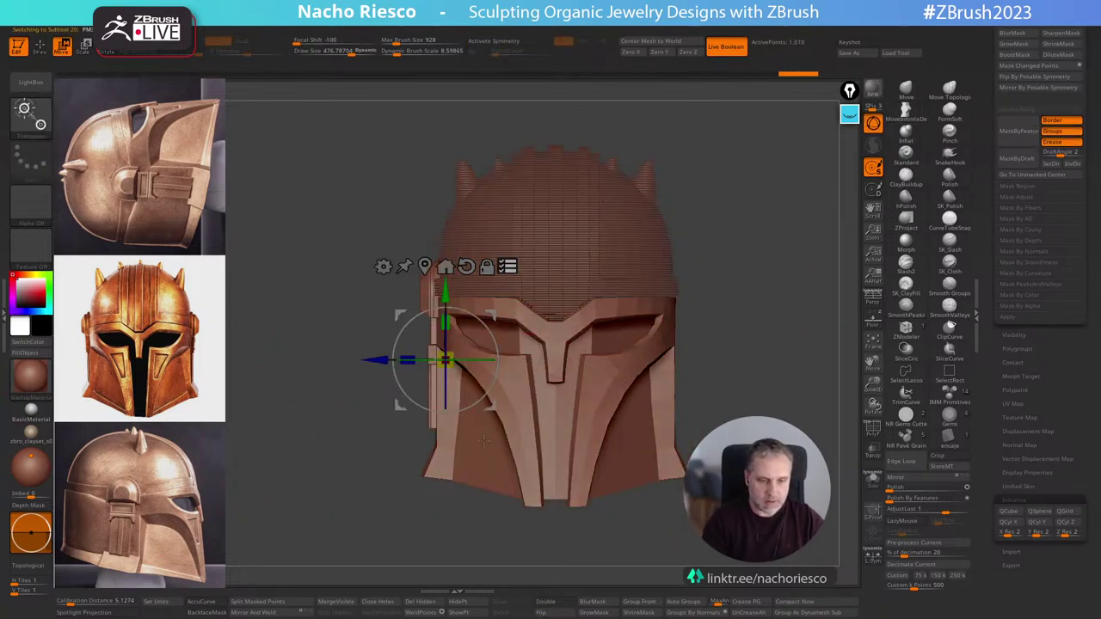
{"action": "key", "text": "ctrl+shift"}
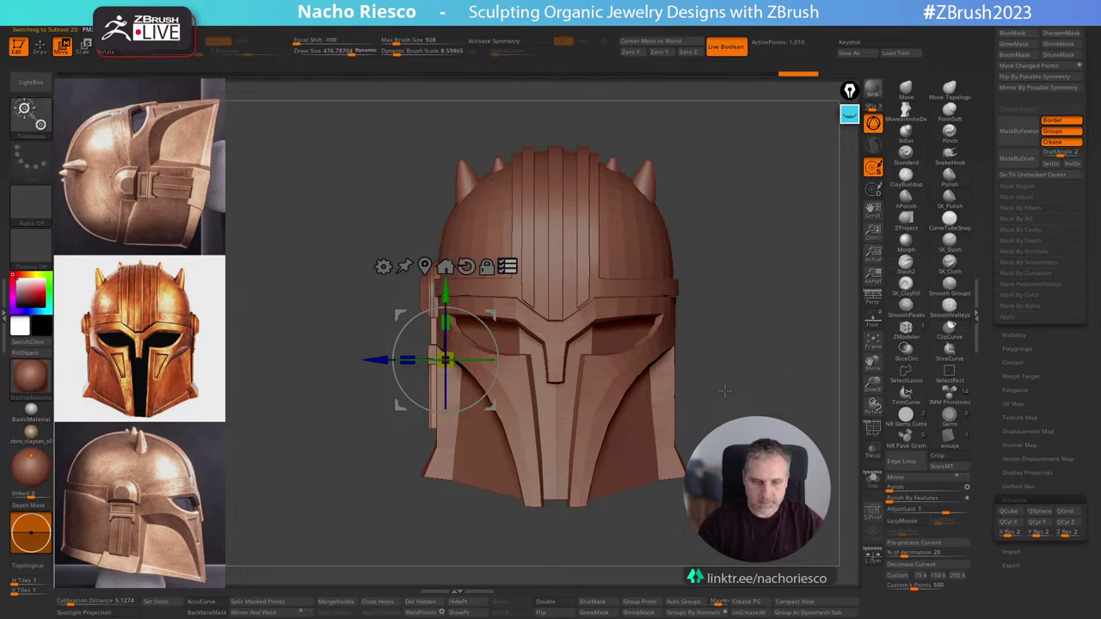
{"action": "left_click_drag", "start_coordinate": [386, 245], "coordinate": [431, 432], "text": "ctrl+shift"}
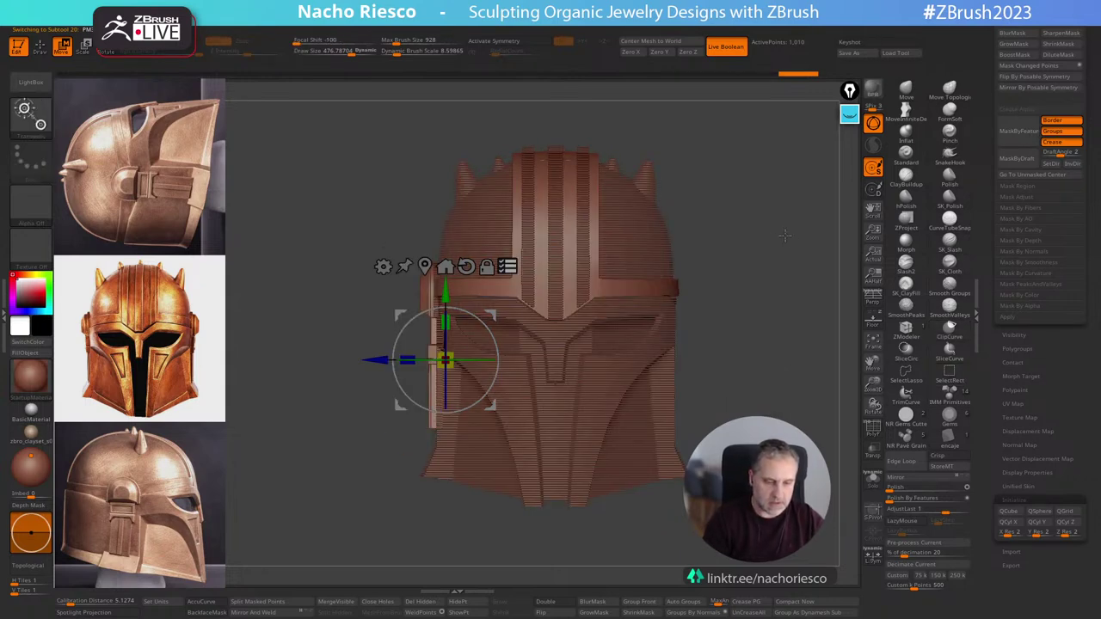
{"action": "left_click_drag", "start_coordinate": [406, 184], "coordinate": [435, 226], "text": "ctrl+shift"}
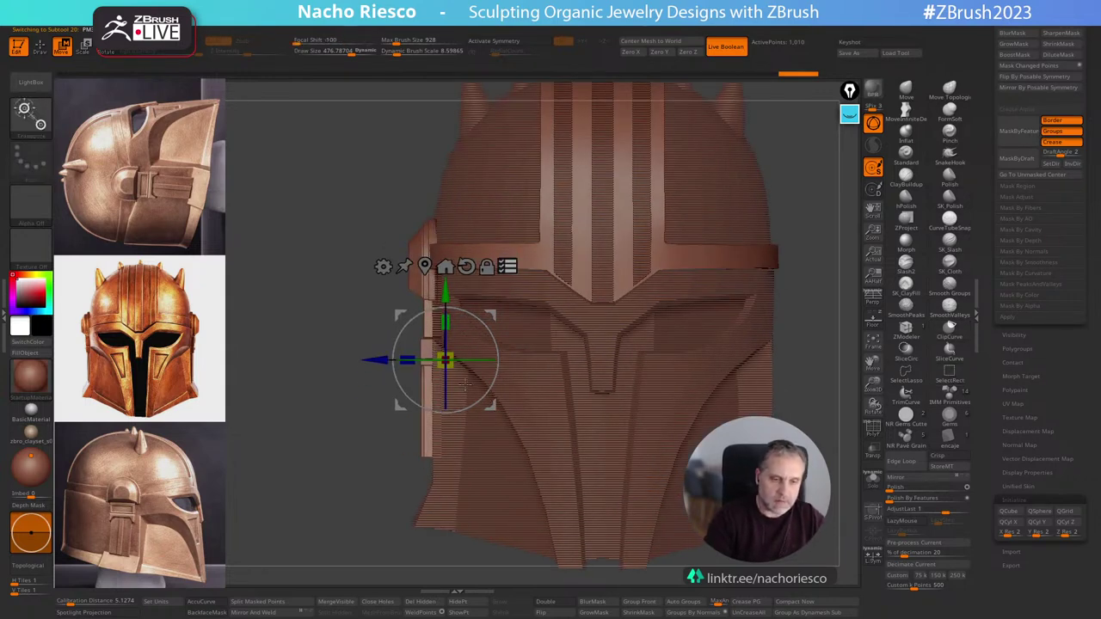
Include the crest and brow band in the mask, move the side ear assembly slightly outward, and return to sculpting.
{"action": "left_click_drag", "start_coordinate": [385, 360], "coordinate": [382, 360]}
{"action": "key", "text": "ctrl+z"}
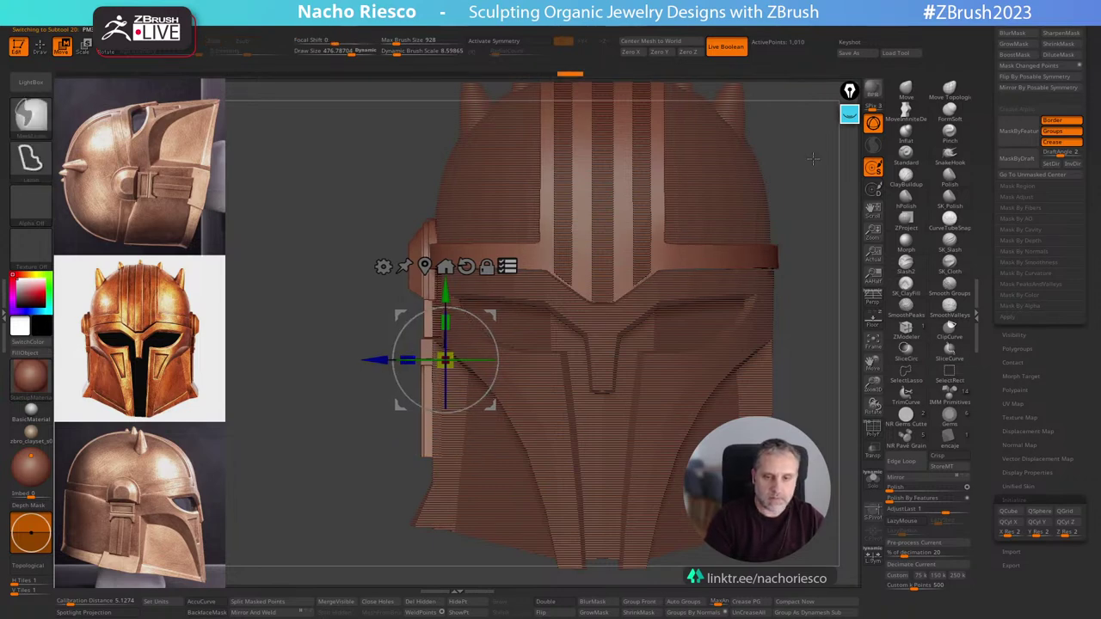
{"action": "left_click_drag", "start_coordinate": [840, 188], "coordinate": [730, 295], "text": "ctrl+shift"}
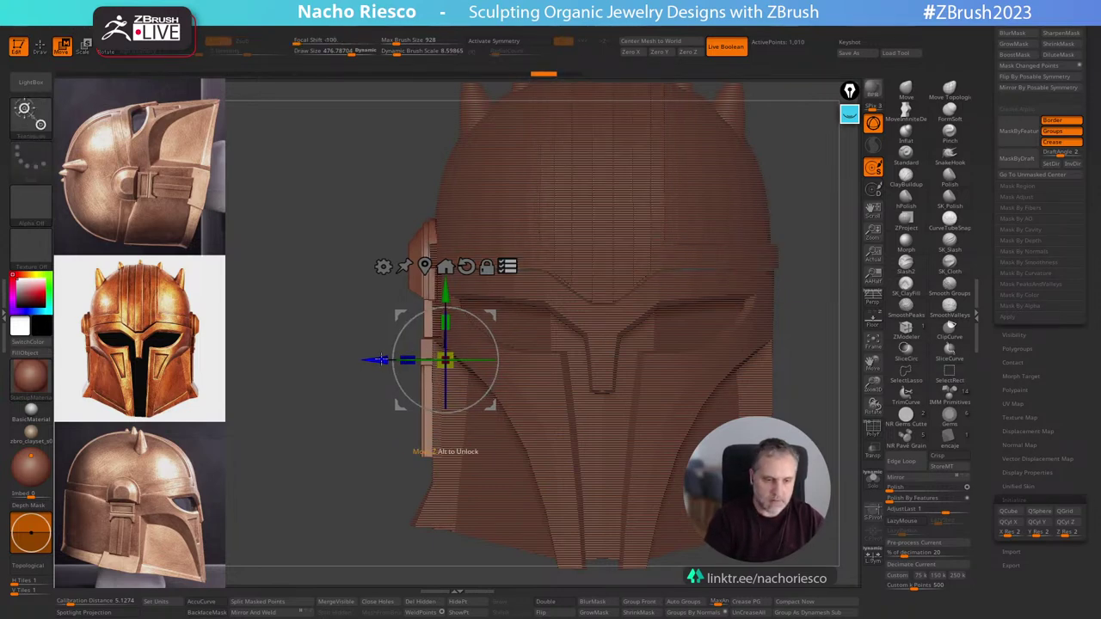
{"action": "left_click_drag", "start_coordinate": [381, 359], "coordinate": [379, 360]}
{"action": "key", "text": "q"}
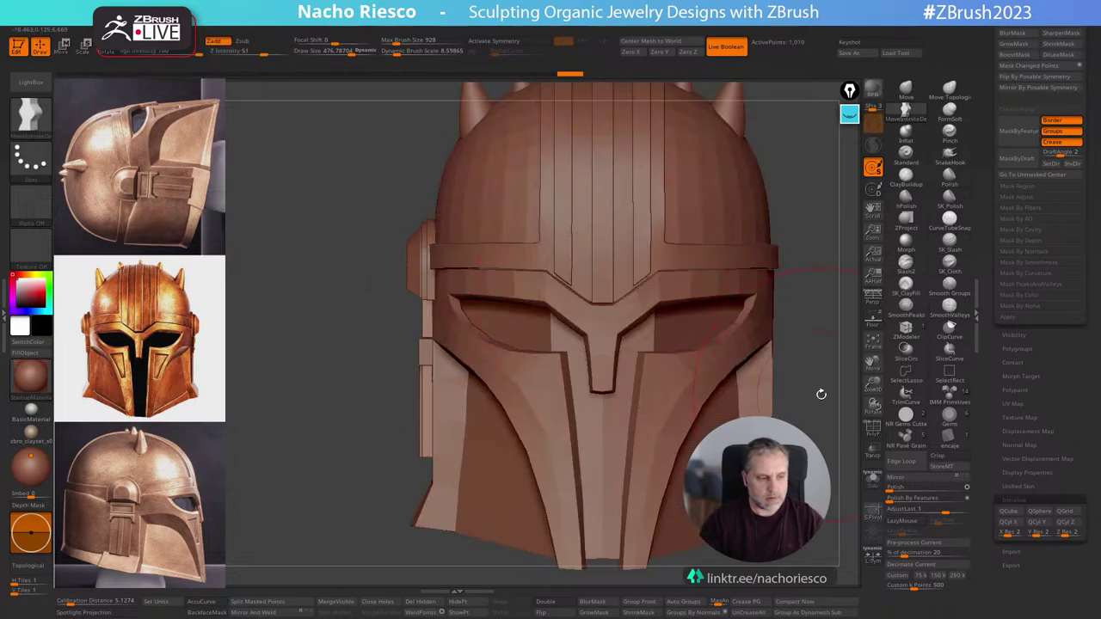
Check the helmet from front and side, and refine the faceplate's brow edge above the eye openings with the symmetric MoveInfiniteDepth brush.
{"action": "left_click_drag", "start_coordinate": [821, 393], "coordinate": [818, 360], "text": "alt"}
{"action": "left_click_drag", "start_coordinate": [798, 430], "coordinate": [796, 412], "text": "alt"}
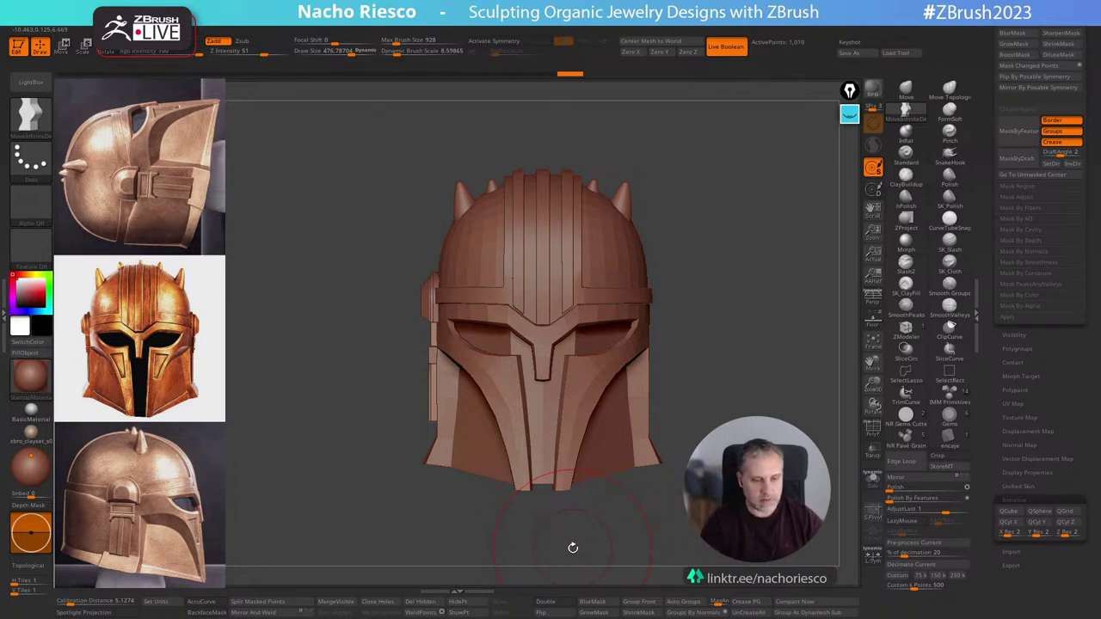
{"action": "left_click_drag", "start_coordinate": [748, 260], "coordinate": [802, 264]}
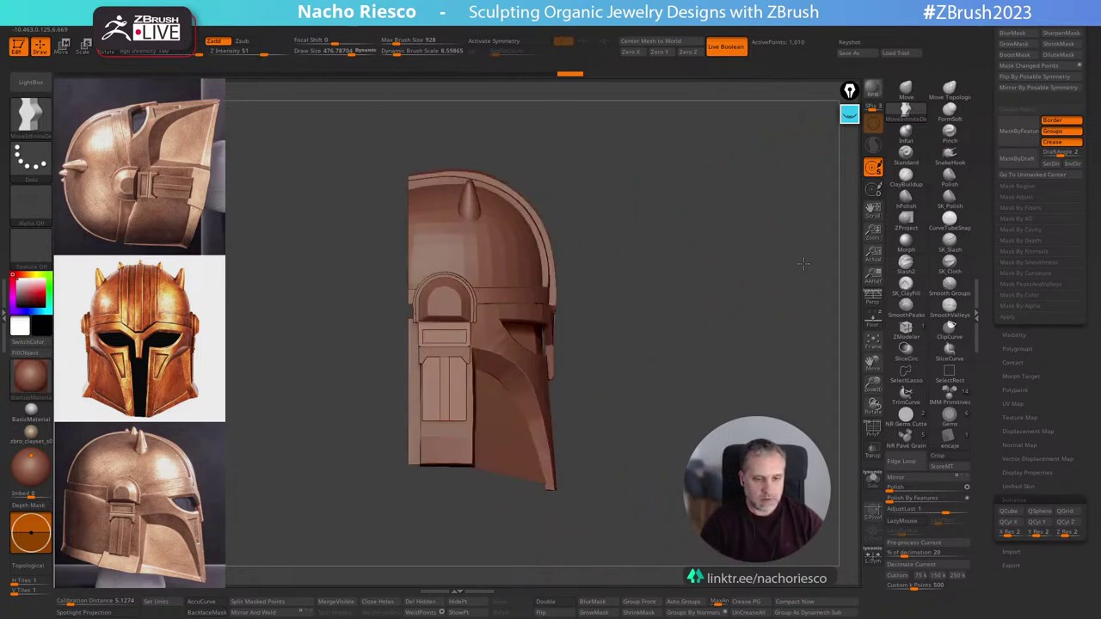
{"action": "left_click_drag", "start_coordinate": [787, 284], "coordinate": [746, 348]}
{"action": "left_click_drag", "start_coordinate": [764, 296], "coordinate": [728, 308]}
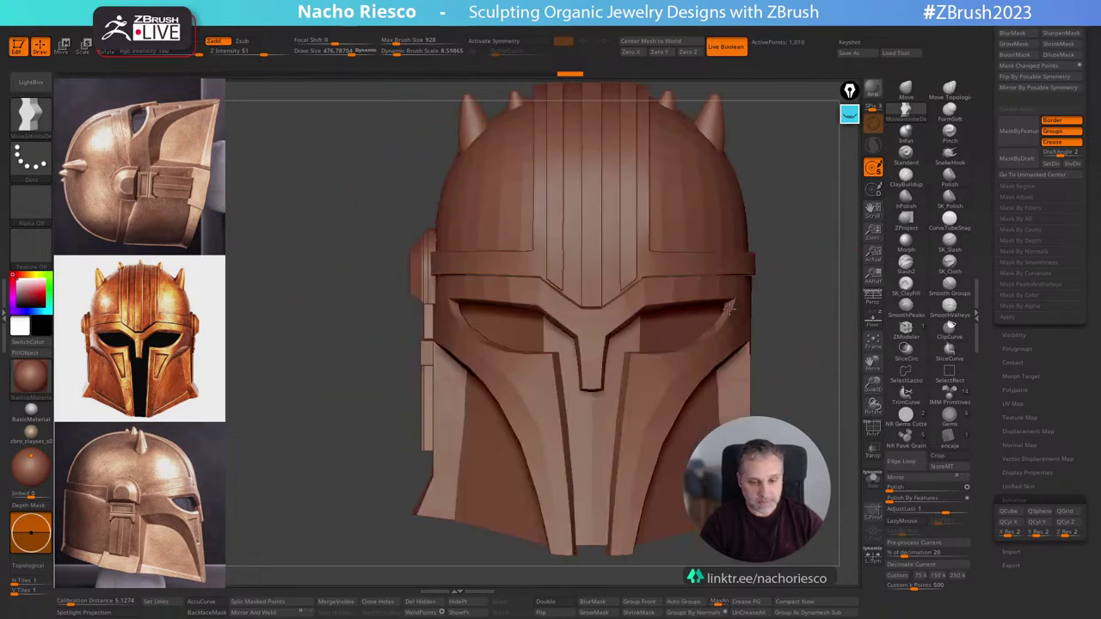
{"action": "left_click_drag", "start_coordinate": [816, 271], "coordinate": [812, 289], "text": "alt"}
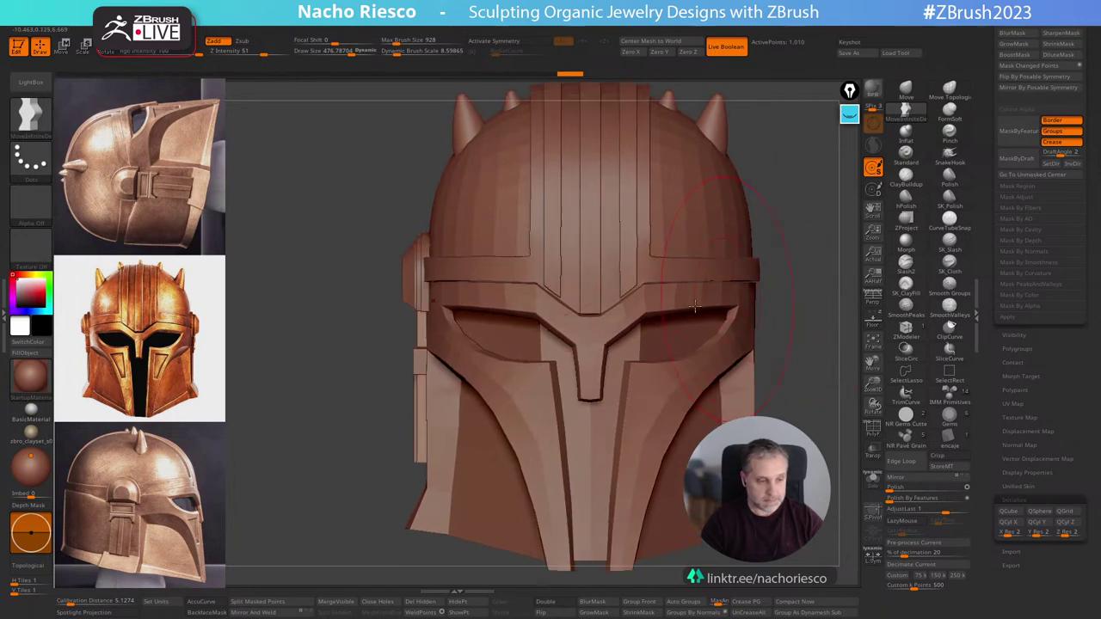
{"action": "left_click", "coordinate": [557, 317], "text": "alt"}
{"action": "key", "text": "s"}
{"action": "left_click_drag", "start_coordinate": [538, 327], "coordinate": [503, 298]}
{"action": "key", "text": "s"}
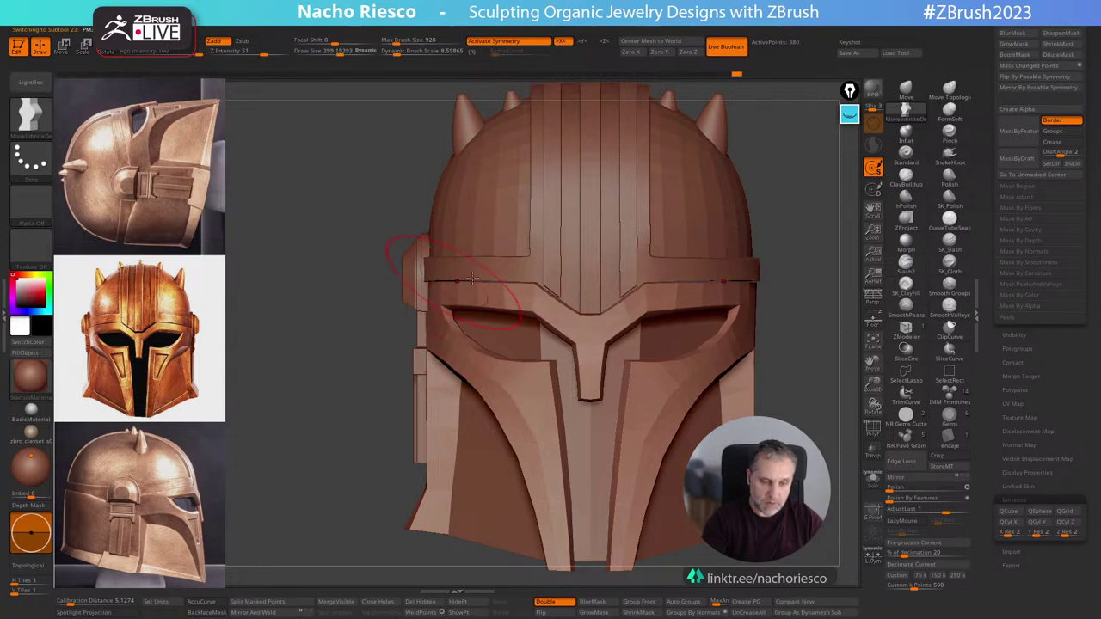
{"action": "key", "text": "s"}
{"action": "left_click_drag", "start_coordinate": [589, 332], "coordinate": [569, 322]}
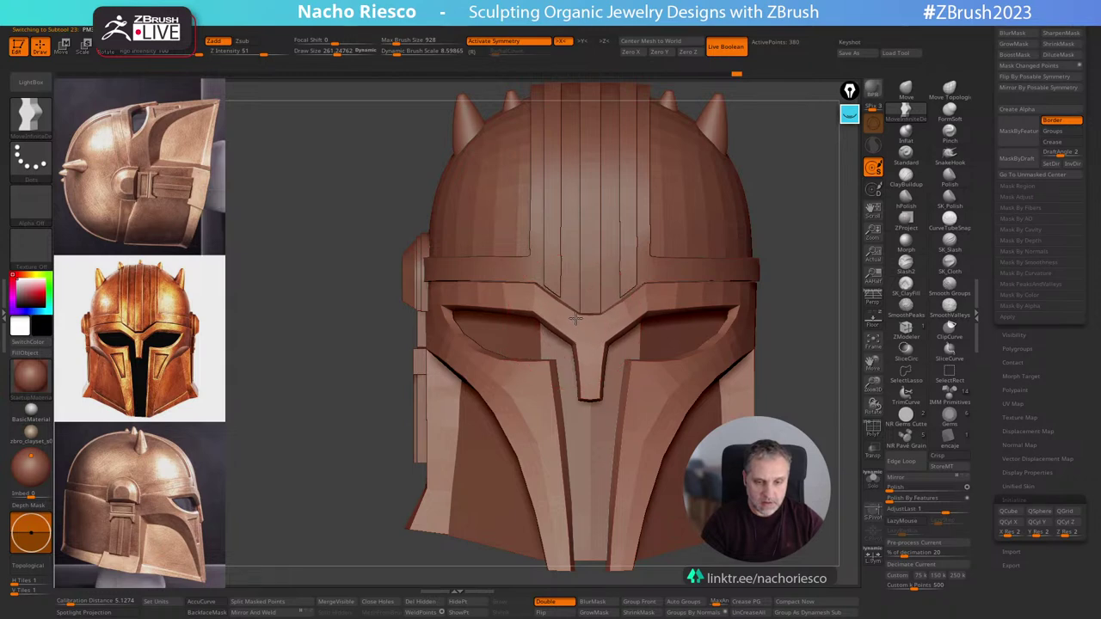
Adjust the faceplate's inner lower eye corners and the inner edges of the central slot with a resized brush.
{"action": "key", "text": "s"}
{"action": "mouse_move", "coordinate": [590, 367]}
{"action": "left_mouse_down"}
{"action": "mouse_move", "coordinate": [548, 373]}
{"action": "mouse_move", "coordinate": [527, 363]}
{"action": "left_mouse_up"}
{"action": "key", "text": "s"}
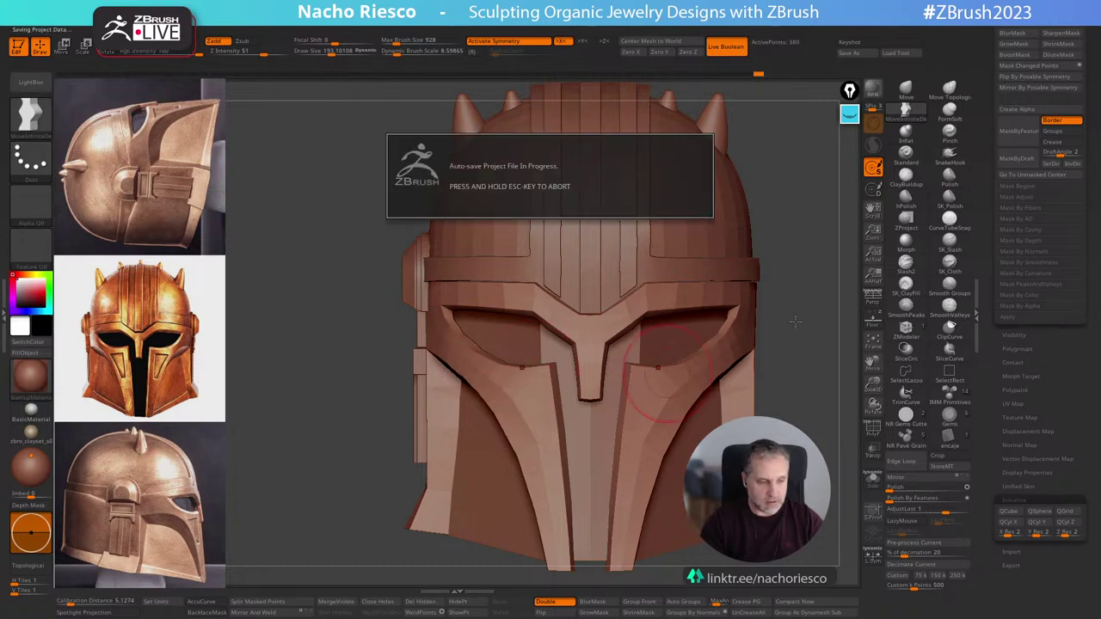
{"action": "key", "text": "s"}
{"action": "left_click_drag", "start_coordinate": [556, 440], "coordinate": [561, 440]}
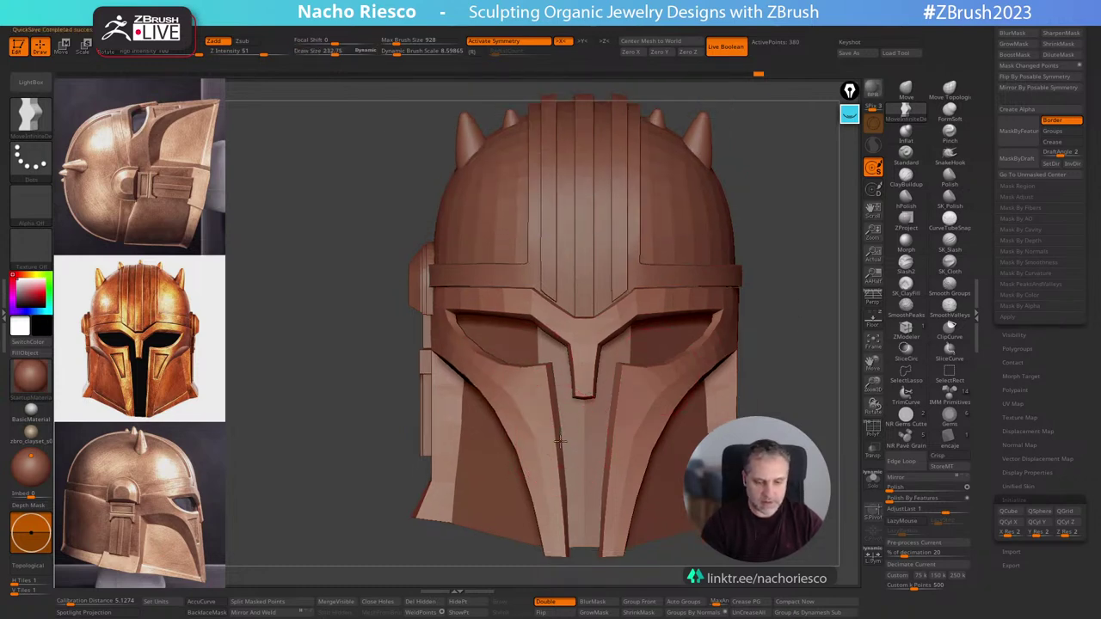
Pull the flared lower outer corners of the side guards slightly outward with the MoveInfiniteDepth and Move Topological brushes.
{"action": "left_click_drag", "start_coordinate": [798, 324], "coordinate": [877, 176], "text": "alt"}
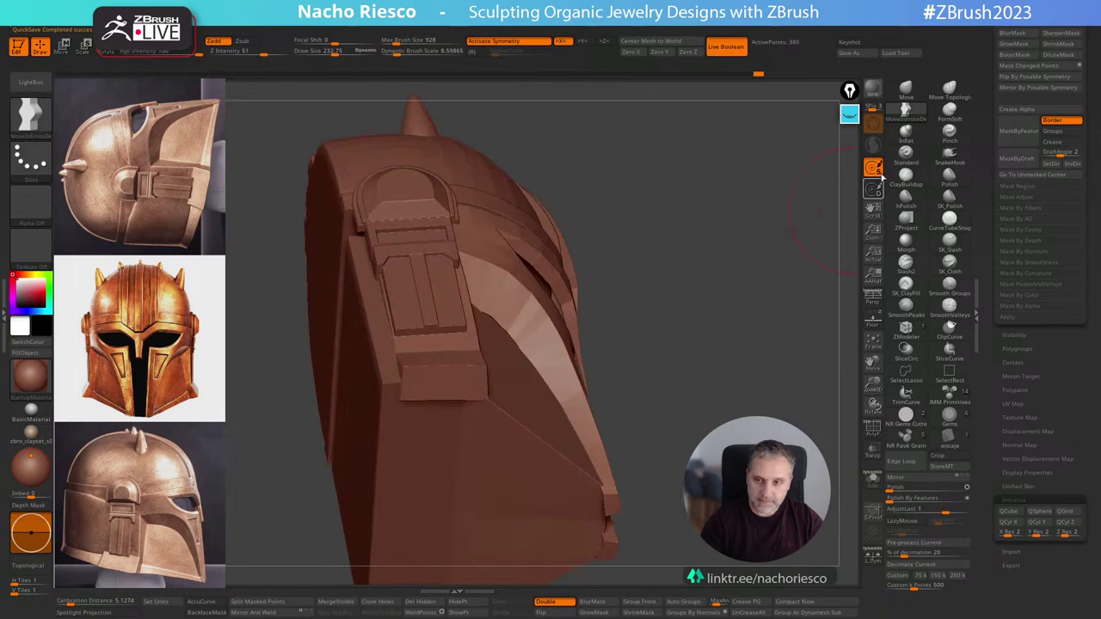
{"action": "left_click", "coordinate": [948, 90]}
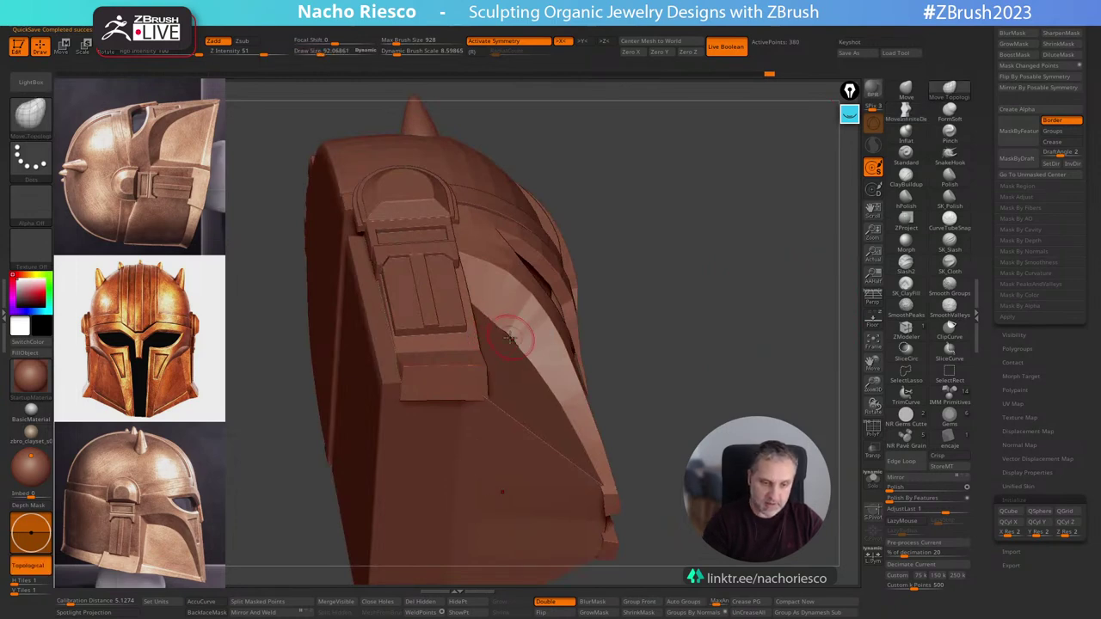
{"action": "left_click_drag", "start_coordinate": [692, 353], "coordinate": [704, 410], "text": "shift"}
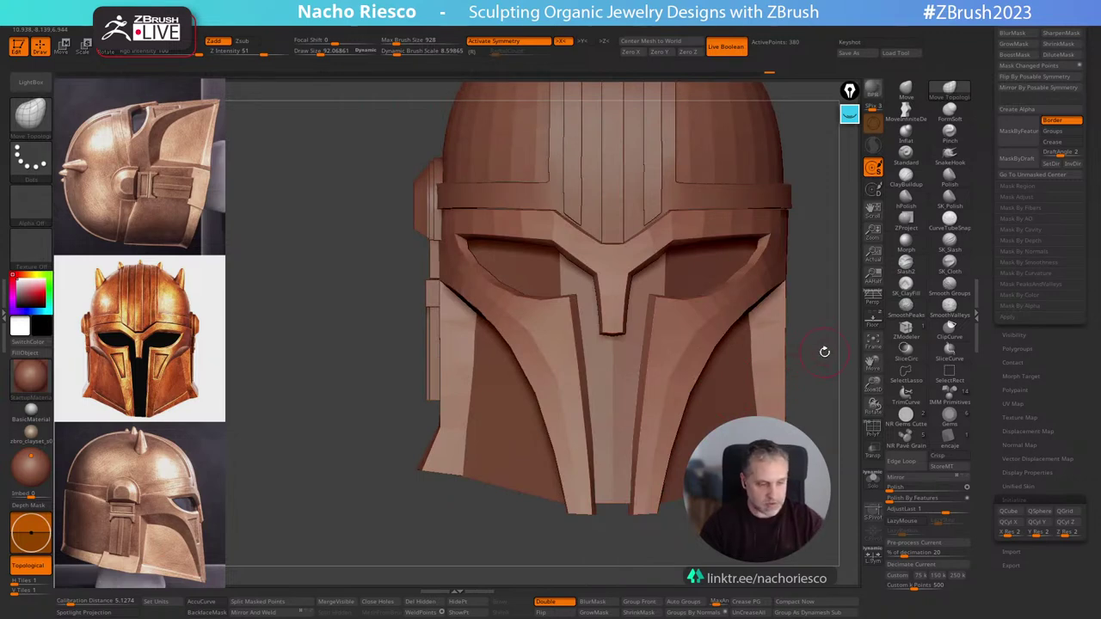
{"action": "left_click_drag", "start_coordinate": [824, 351], "coordinate": [841, 316], "text": "alt"}
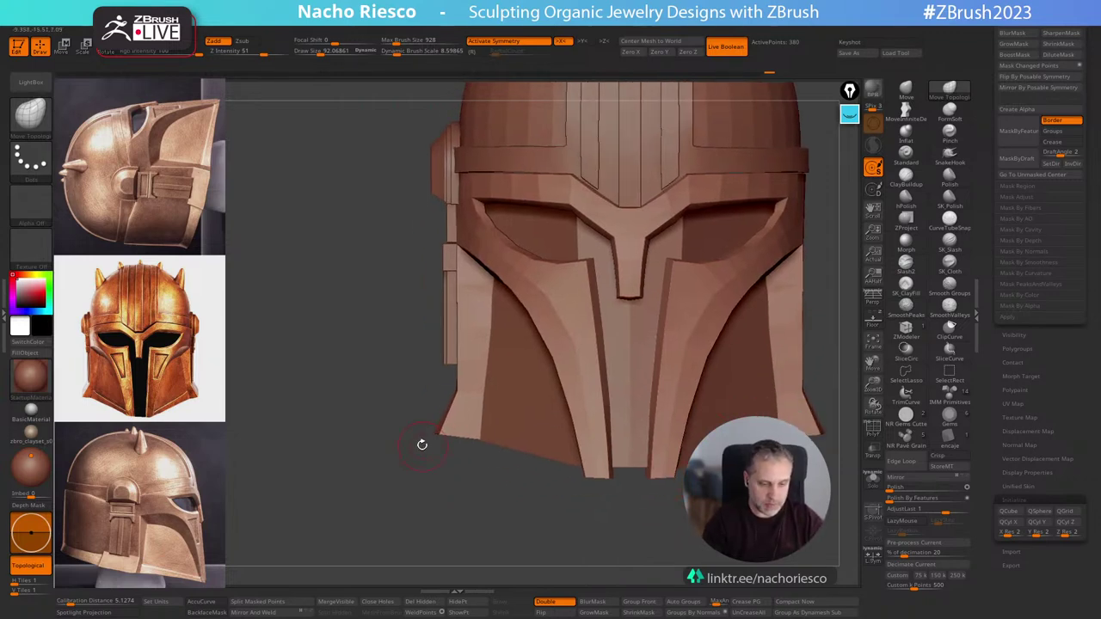
{"action": "left_click", "coordinate": [905, 108]}
{"action": "key", "text": "s"}
{"action": "left_click_drag", "start_coordinate": [441, 442], "coordinate": [432, 435]}
{"action": "left_click", "coordinate": [948, 89]}
{"action": "key", "text": "s"}
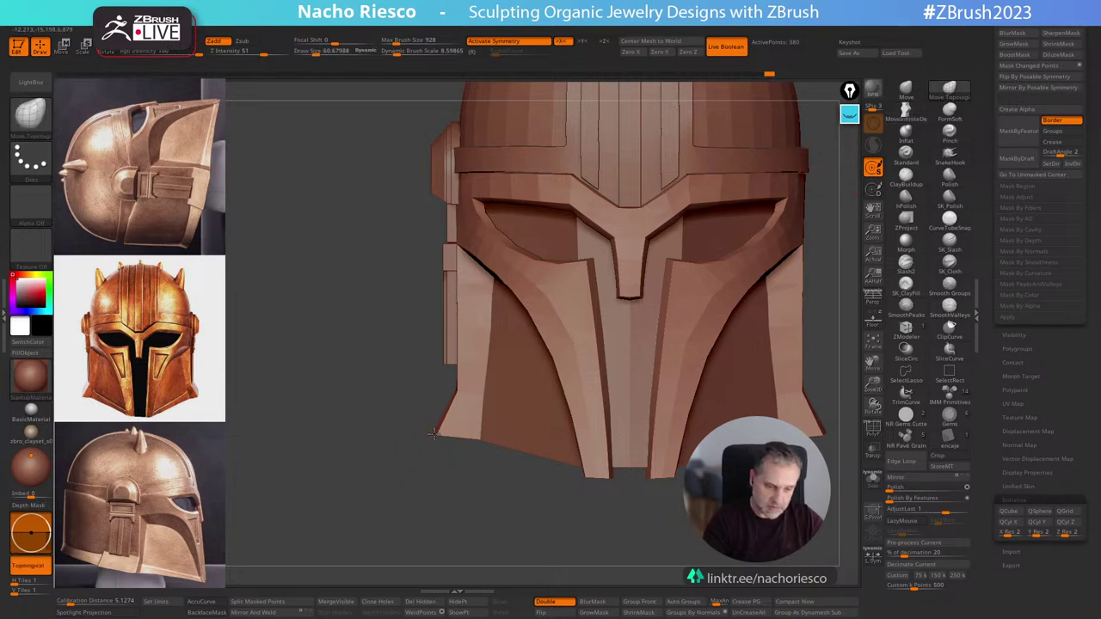
Select the shell block behind the faceplate and adjust its lower front corner at the central slot with the Move Topological brush.
{"action": "left_click_drag", "start_coordinate": [469, 515], "coordinate": [547, 490]}
{"action": "left_click", "coordinate": [602, 443], "text": "alt"}
{"action": "key", "text": "s"}
{"action": "left_click_drag", "start_coordinate": [605, 446], "coordinate": [614, 447]}
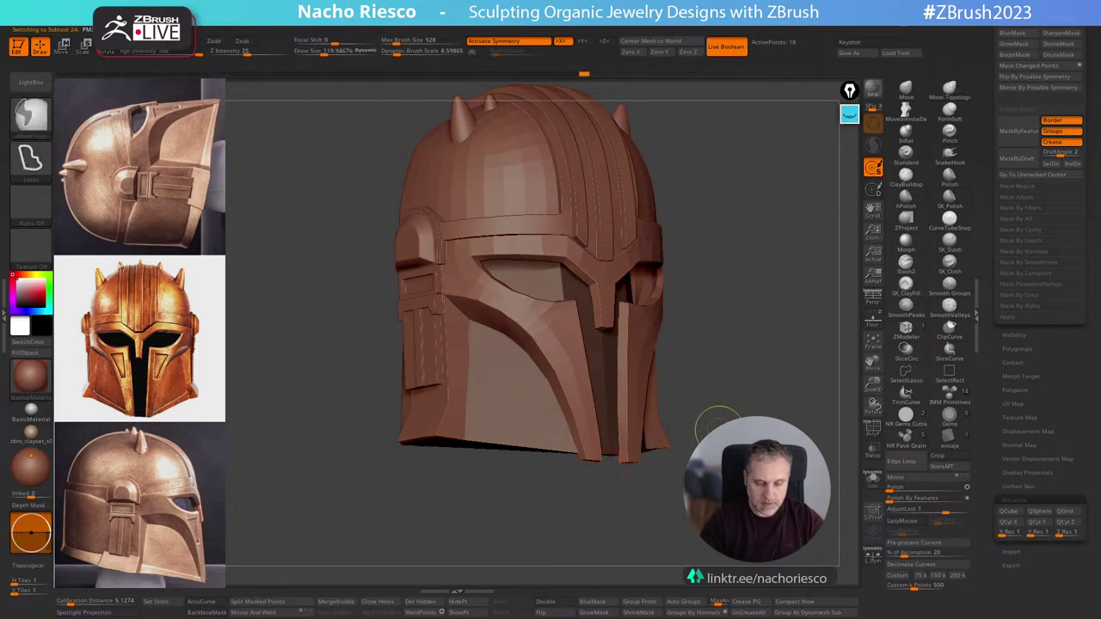
{"action": "left_click_drag", "start_coordinate": [717, 425], "coordinate": [727, 436], "text": "ctrl"}
{"action": "left_click_drag", "start_coordinate": [604, 450], "coordinate": [609, 448]}
{"action": "left_click_drag", "start_coordinate": [749, 406], "coordinate": [724, 402]}
{"action": "left_click_drag", "start_coordinate": [733, 400], "coordinate": [659, 443], "text": "alt"}
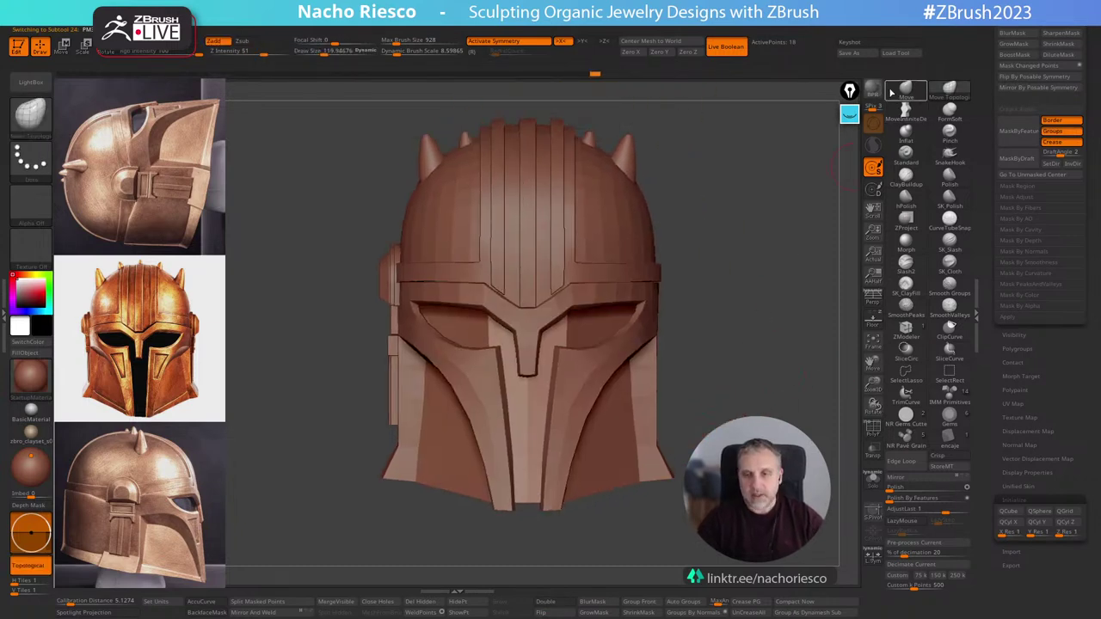
Save the tool over the existing Armorer Ring_1 file in the Stream14B folder.
{"action": "left_click", "coordinate": [852, 54]}
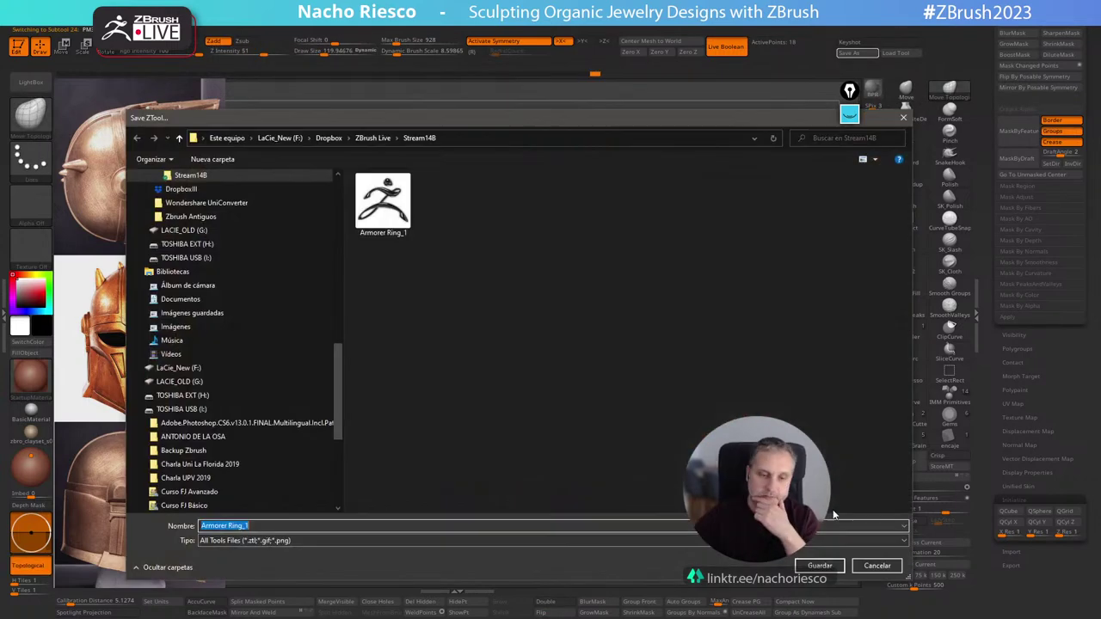
{"action": "left_click", "coordinate": [822, 566]}
{"action": "left_click", "coordinate": [565, 315]}
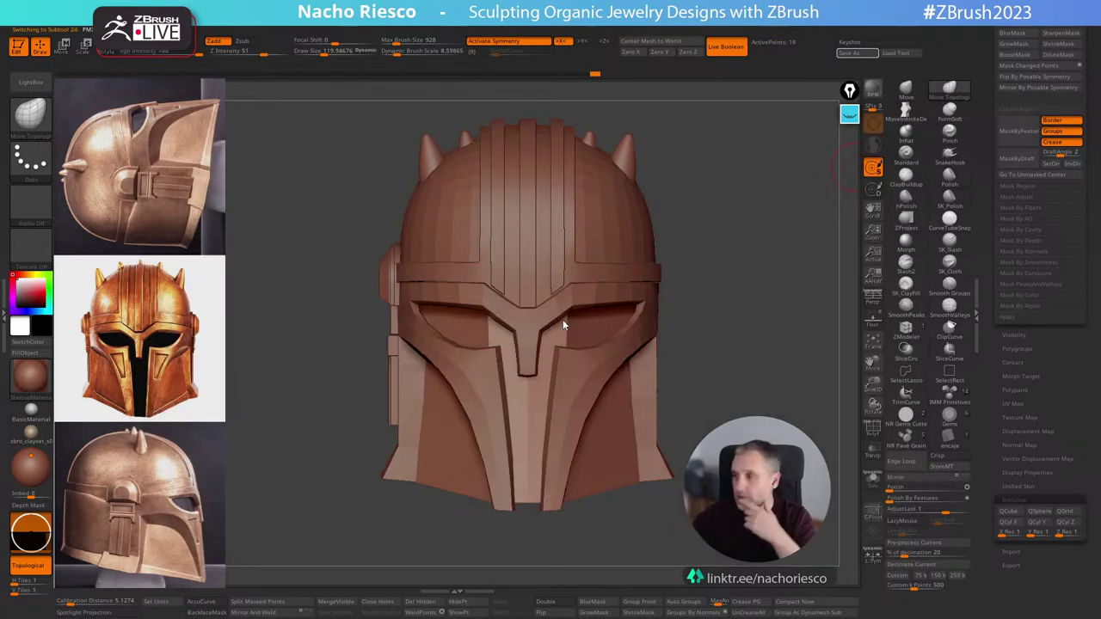
Collapse the helmet folder, show the blocking folder, and hide the helmet folder to view the ring blockout on the hand.
{"action": "left_click_drag", "start_coordinate": [749, 368], "coordinate": [687, 384], "text": "alt"}
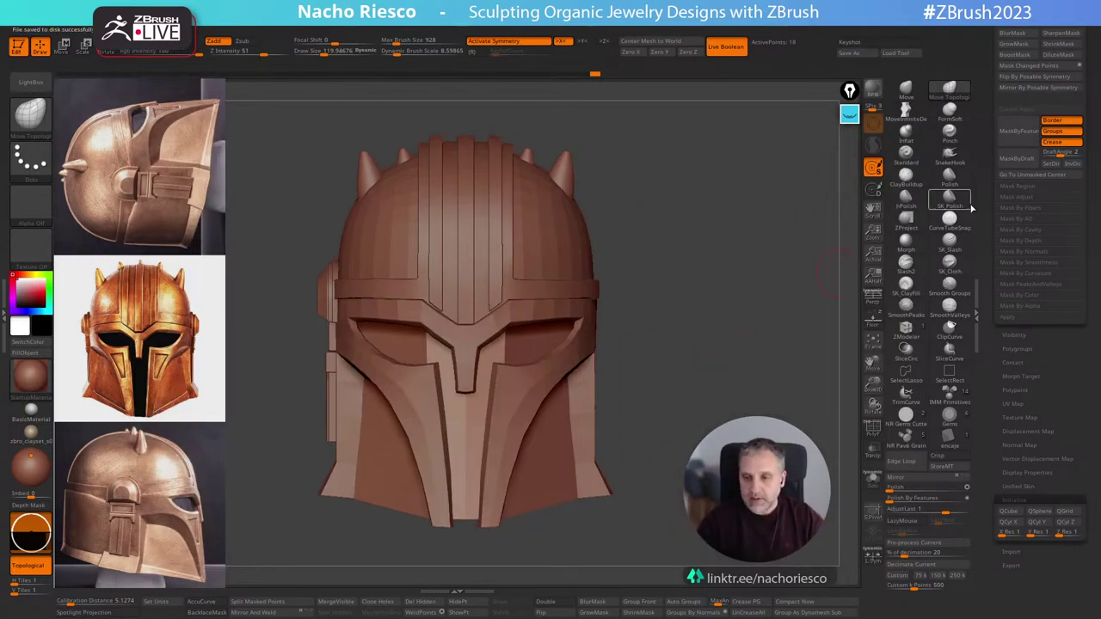
{"action": "left_click_drag", "start_coordinate": [981, 289], "coordinate": [989, 370]}
{"action": "left_click_drag", "start_coordinate": [985, 232], "coordinate": [992, 368]}
{"action": "left_click_drag", "start_coordinate": [981, 259], "coordinate": [984, 314]}
{"action": "scroll", "coordinate": [985, 315], "scroll_direction": "up", "scroll_amount": 5}
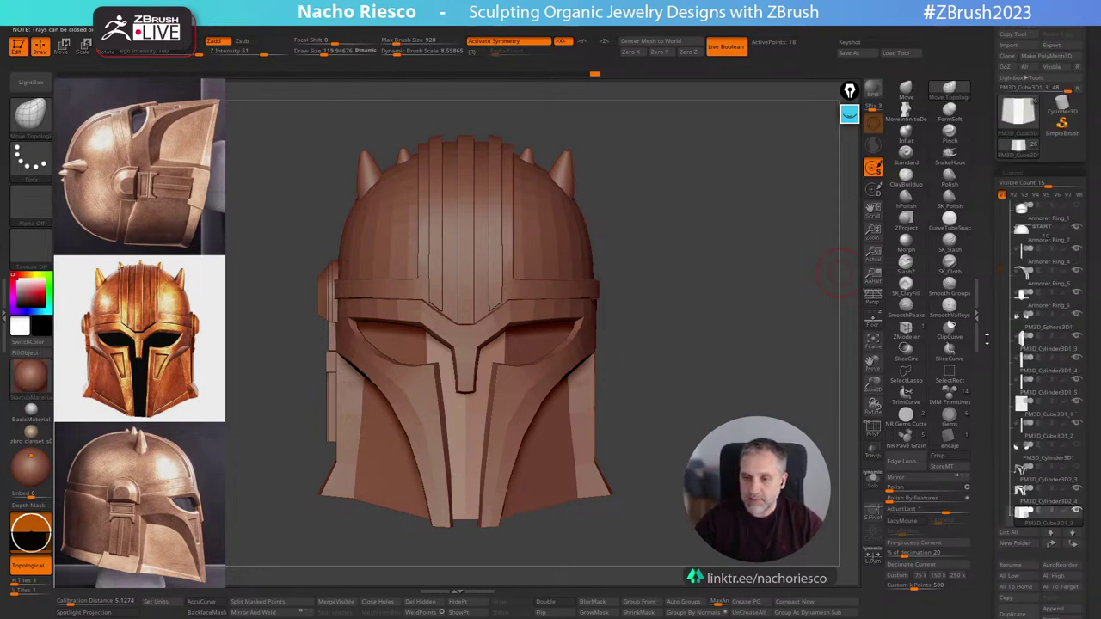
{"action": "scroll", "coordinate": [1018, 250], "scroll_direction": "up", "scroll_amount": 1}
{"action": "left_click", "coordinate": [1013, 231]}
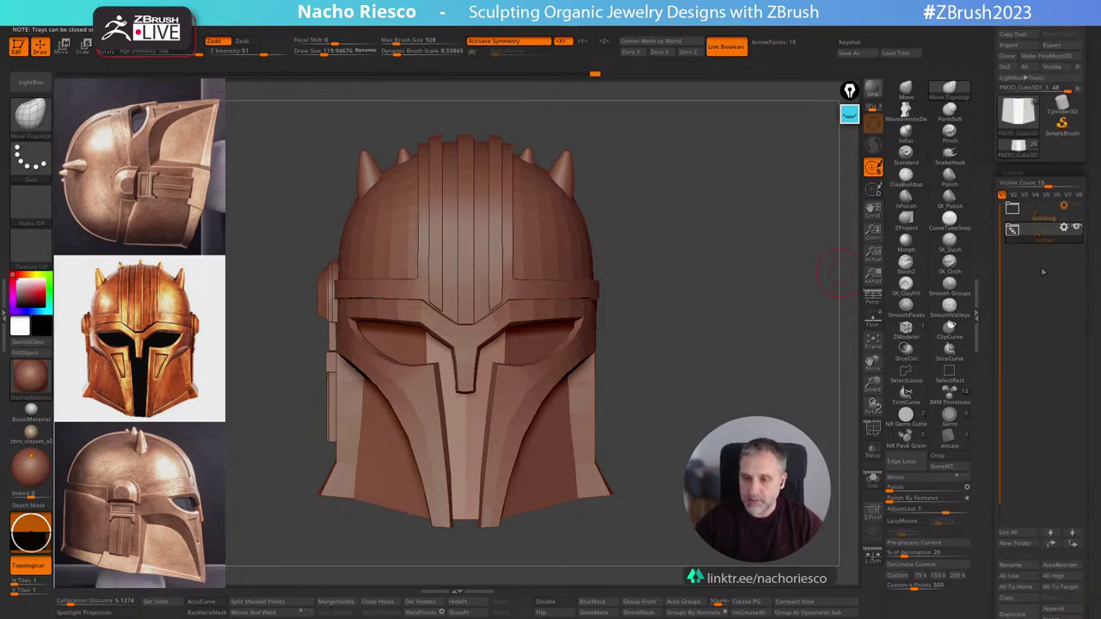
{"action": "left_click", "coordinate": [1077, 207]}
{"action": "left_click", "coordinate": [1076, 227]}
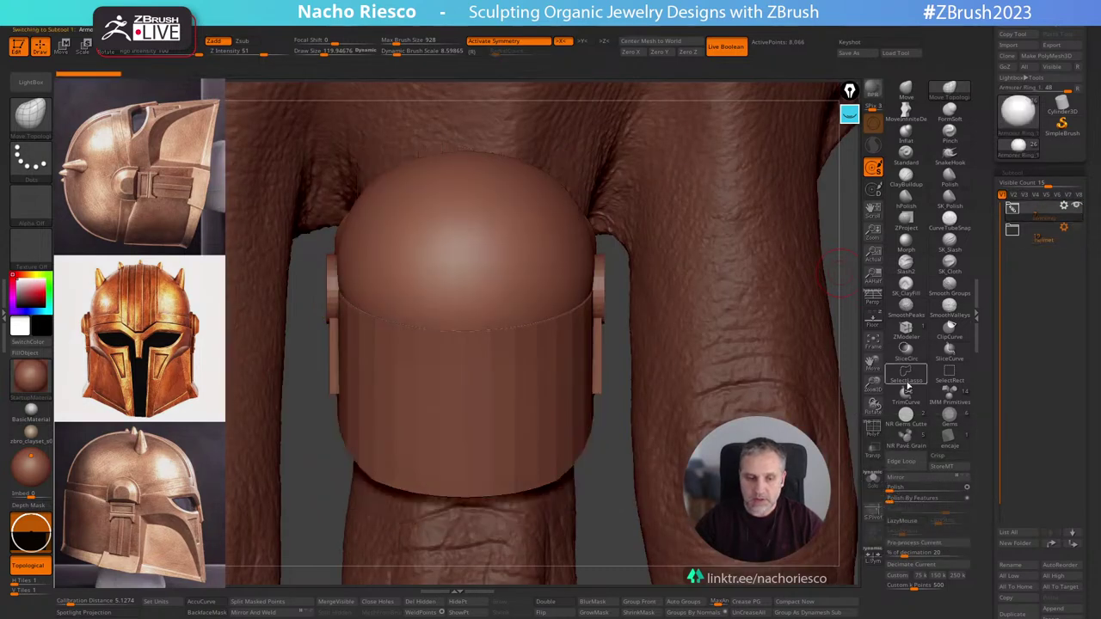
{"action": "left_click_drag", "start_coordinate": [852, 316], "coordinate": [848, 255], "text": "alt"}
{"action": "left_click_drag", "start_coordinate": [817, 386], "coordinate": [608, 288]}
{"action": "left_click", "coordinate": [879, 324]}
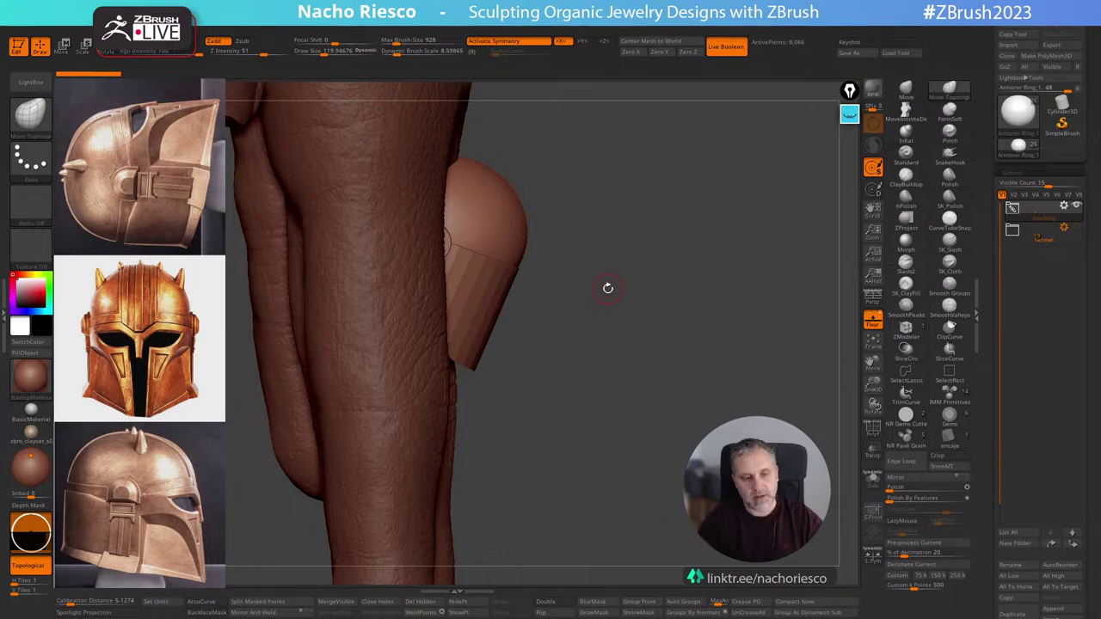
Show the helmet folder again, hide the blocking folder, and turn off the floor grid.
{"action": "left_click_drag", "start_coordinate": [607, 289], "coordinate": [722, 432]}
{"action": "left_click", "coordinate": [1077, 228]}
{"action": "left_click", "coordinate": [1076, 206]}
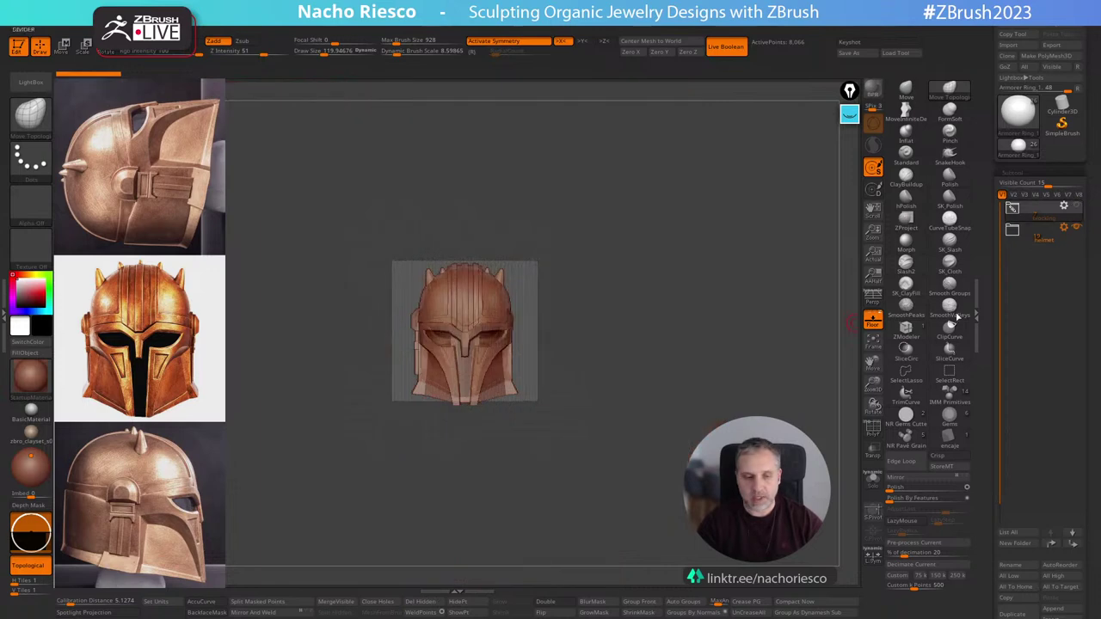
{"action": "left_click_drag", "start_coordinate": [819, 430], "coordinate": [820, 438]}
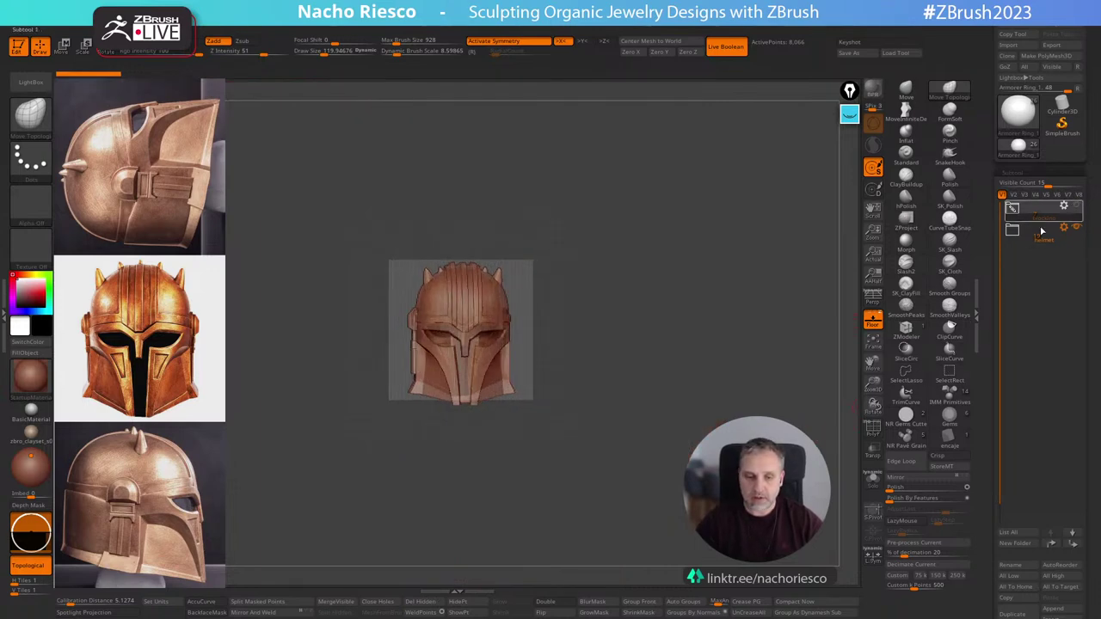
{"action": "left_click", "coordinate": [873, 322]}
{"action": "left_click_drag", "start_coordinate": [847, 353], "coordinate": [850, 366]}
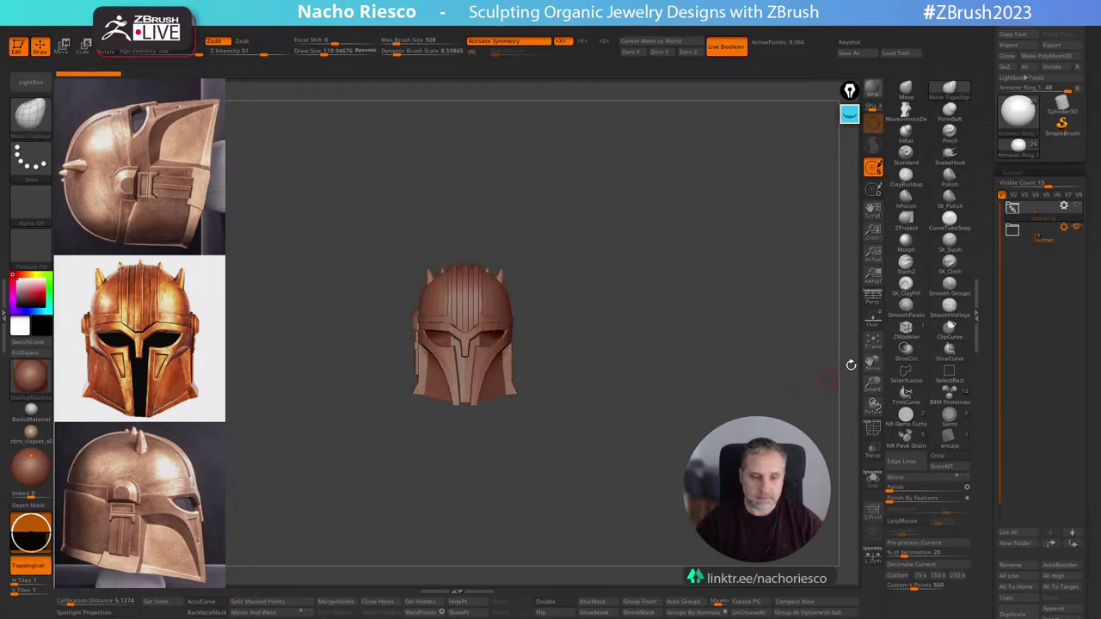
Expand the blocking folder and leave only the Female_Hand_Flat1 subtool visible and selected in it.
{"action": "left_click", "coordinate": [1063, 215]}
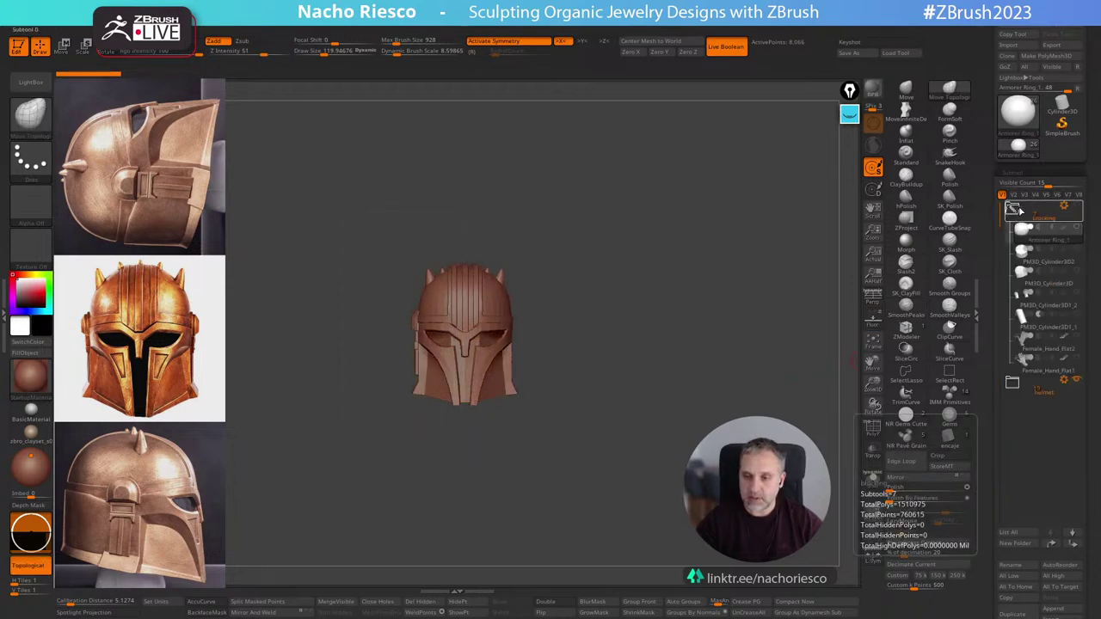
{"action": "left_click", "coordinate": [1080, 348]}
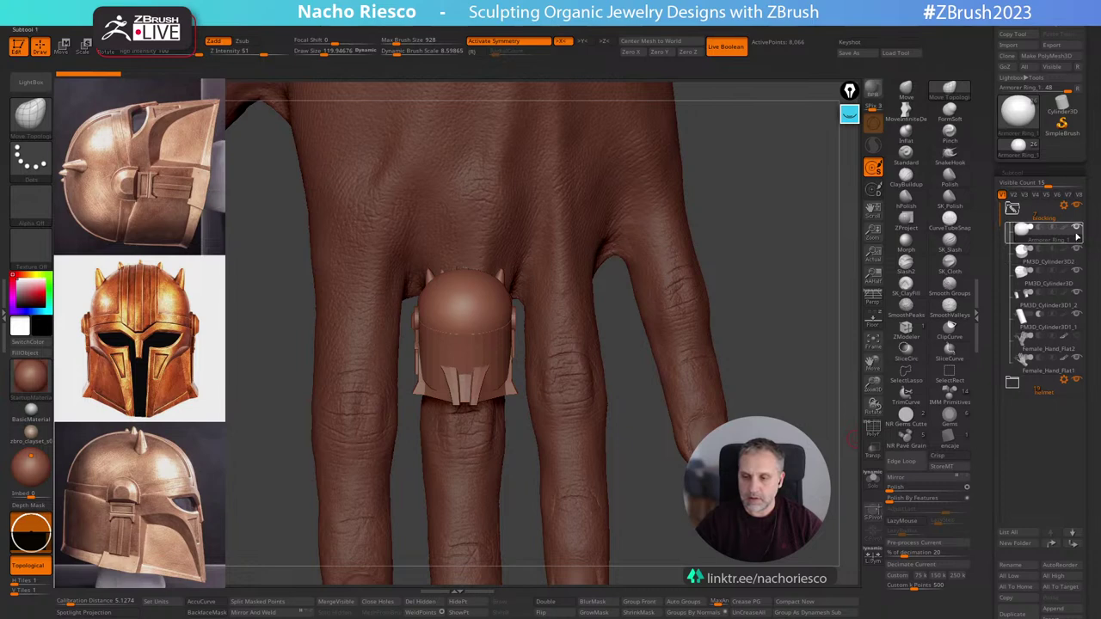
{"action": "left_click_drag", "start_coordinate": [1076, 229], "coordinate": [1075, 294]}
{"action": "left_click", "coordinate": [1073, 326]}
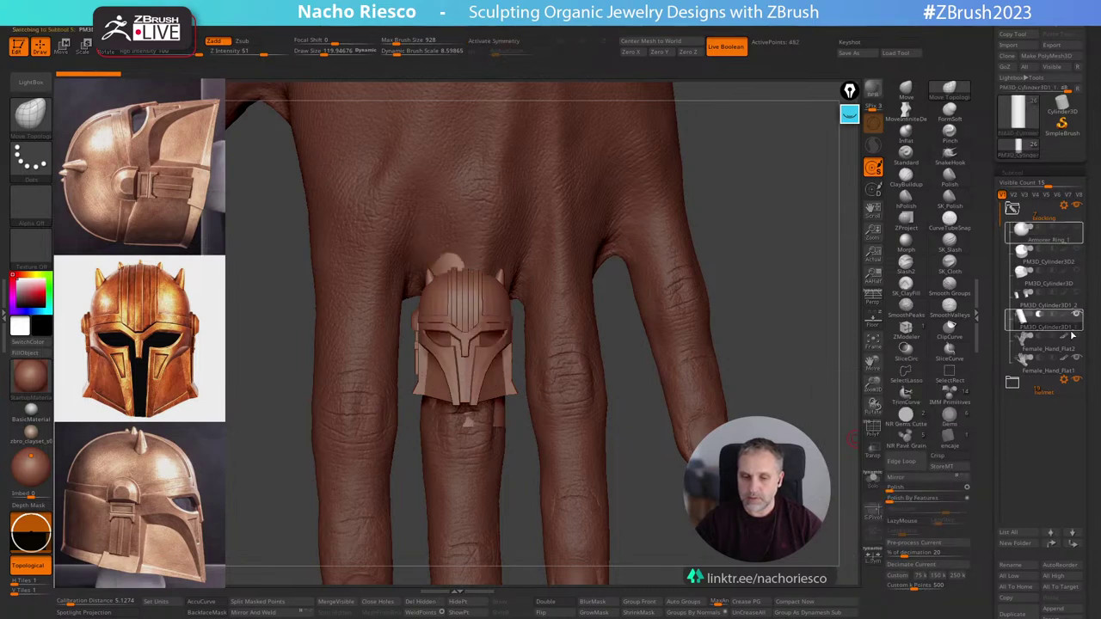
{"action": "left_click", "coordinate": [1064, 368]}
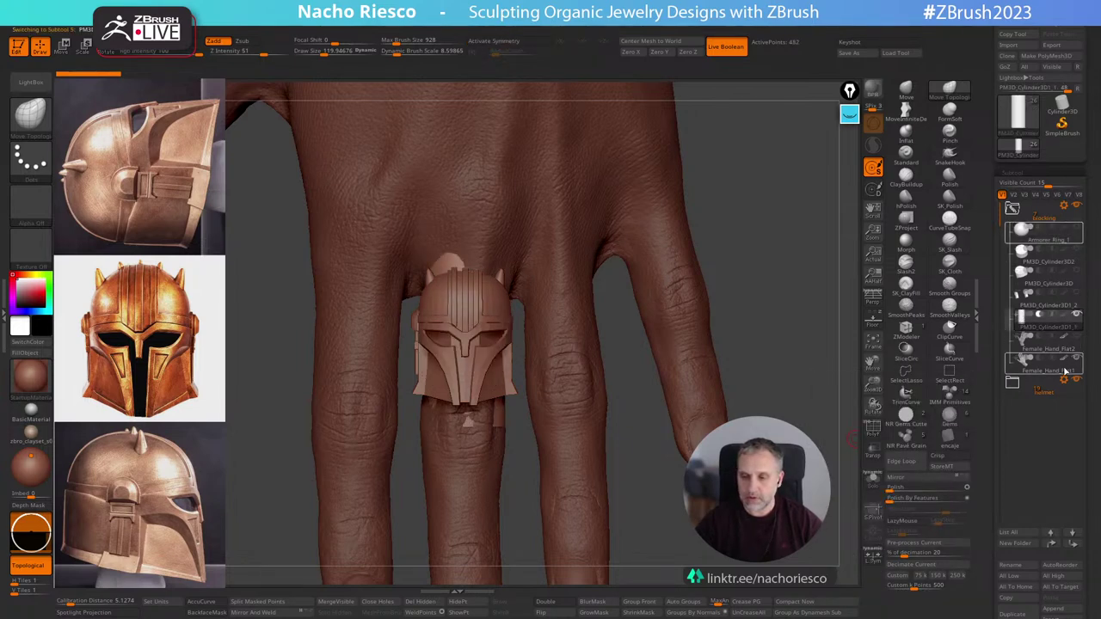
{"action": "left_click", "coordinate": [1076, 316]}
{"action": "left_click_drag", "start_coordinate": [774, 413], "coordinate": [774, 439], "text": "alt"}
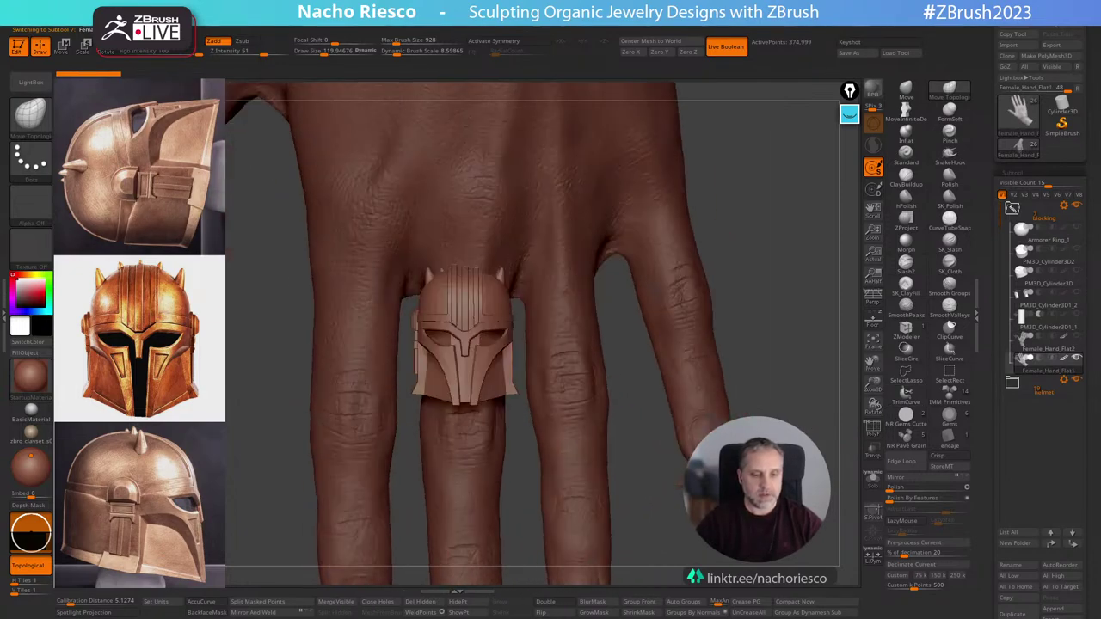
Move and slightly tilt the hand so its middle finger sits behind the helmet in side view.
{"action": "left_click_drag", "start_coordinate": [765, 383], "coordinate": [825, 372]}
{"action": "left_click_drag", "start_coordinate": [582, 312], "coordinate": [553, 325], "text": "alt"}
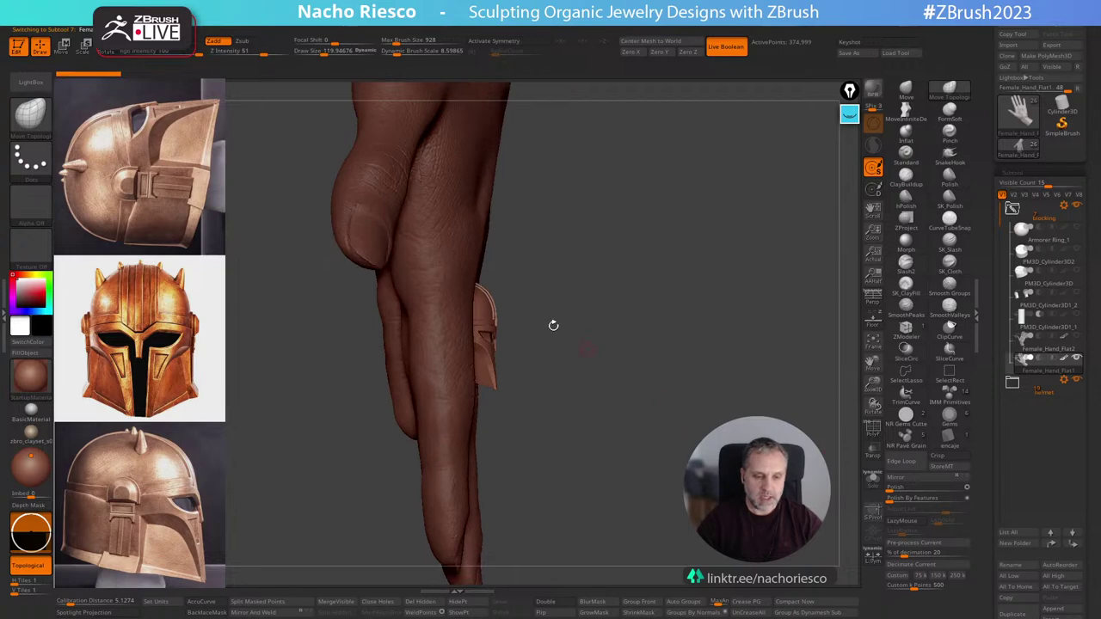
{"action": "key", "text": "w"}
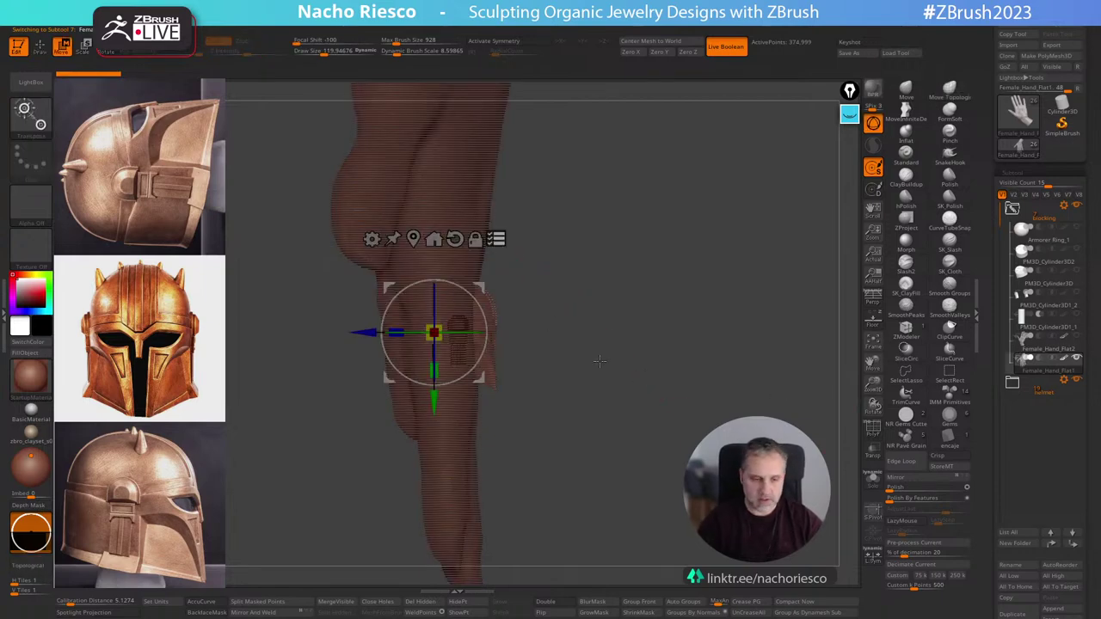
{"action": "left_click_drag", "start_coordinate": [505, 257], "coordinate": [617, 250]}
{"action": "left_click_drag", "start_coordinate": [372, 333], "coordinate": [356, 333]}
{"action": "left_click_drag", "start_coordinate": [563, 305], "coordinate": [788, 259]}
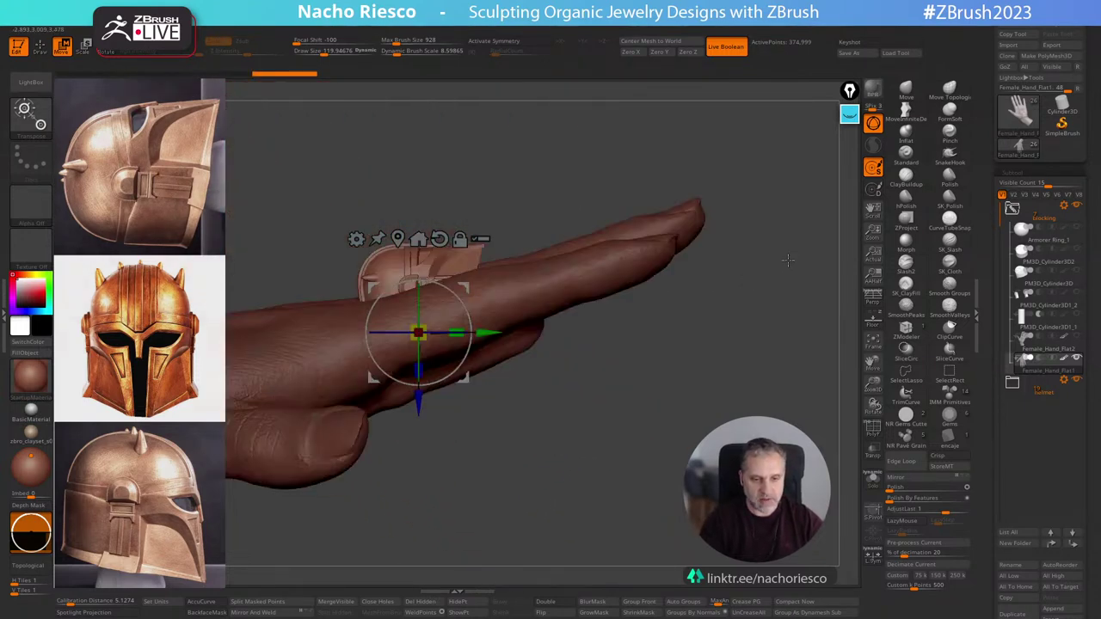
{"action": "left_click_drag", "start_coordinate": [469, 344], "coordinate": [477, 366]}
{"action": "mouse_move", "coordinate": [596, 391]}
{"action": "left_mouse_down"}
{"action": "mouse_move", "coordinate": [610, 459]}
{"action": "mouse_move", "coordinate": [645, 477]}
{"action": "mouse_move", "coordinate": [653, 422]}
{"action": "mouse_move", "coordinate": [574, 419]}
{"action": "left_mouse_up"}
Shift the hand slightly along the finger's length and check the helmet's placement on the middle finger.
{"action": "key", "text": "q"}
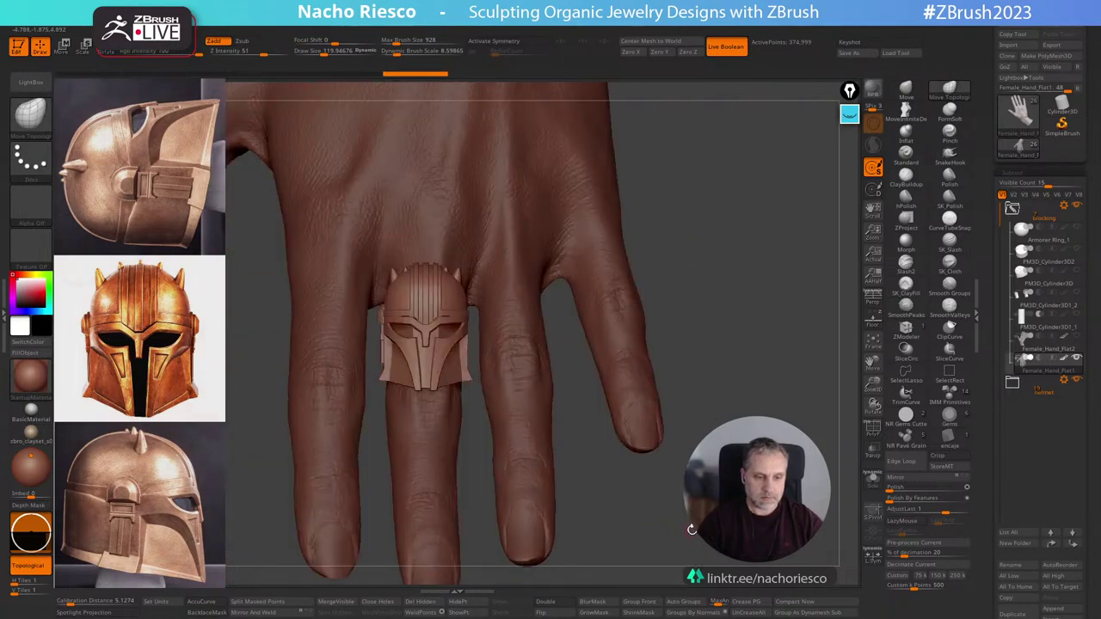
{"action": "key", "text": "w"}
{"action": "left_click_drag", "start_coordinate": [422, 391], "coordinate": [422, 402]}
{"action": "key", "text": "q"}
{"action": "mouse_move", "coordinate": [713, 398]}
{"action": "left_mouse_down"}
{"action": "mouse_move", "coordinate": [725, 413]}
{"action": "mouse_move", "coordinate": [700, 408]}
{"action": "mouse_move", "coordinate": [708, 420]}
{"action": "mouse_move", "coordinate": [754, 410]}
{"action": "mouse_move", "coordinate": [757, 461]}
{"action": "left_mouse_up"}
{"action": "left_click_drag", "start_coordinate": [746, 387], "coordinate": [765, 399]}
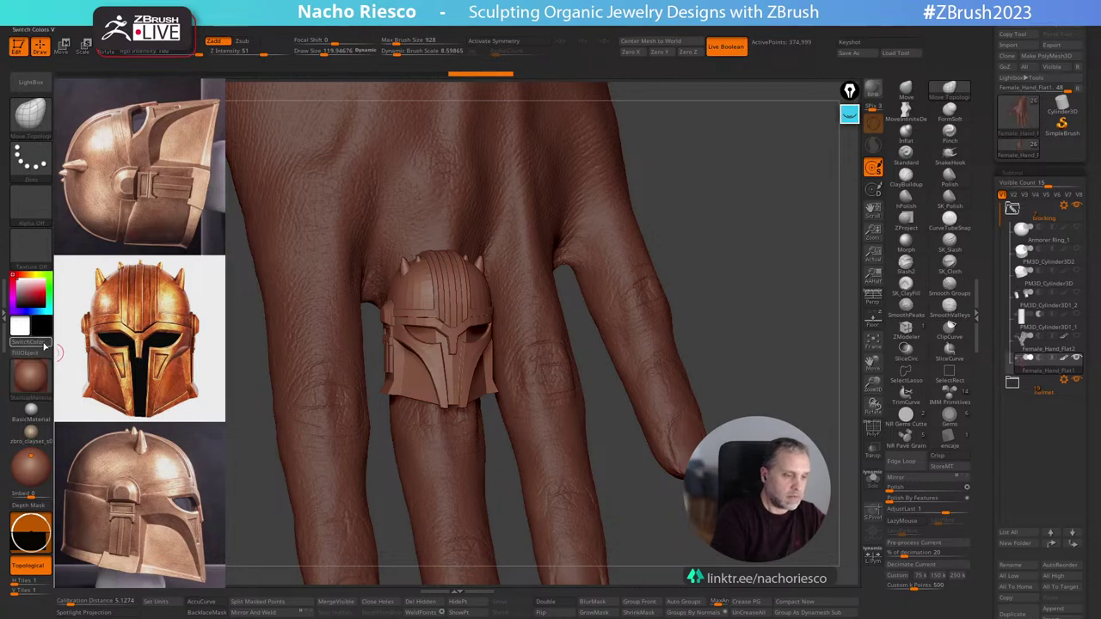
Try the Gold material and an RS_Classic bronze material on the helmet.
{"action": "left_click", "coordinate": [32, 376]}
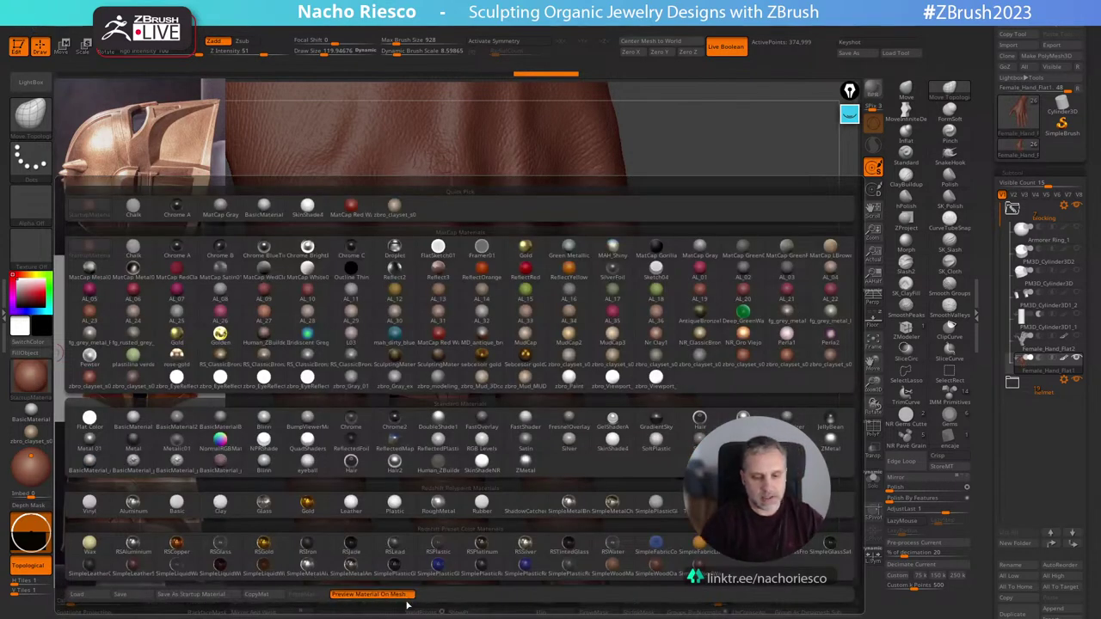
{"action": "left_click", "coordinate": [176, 334]}
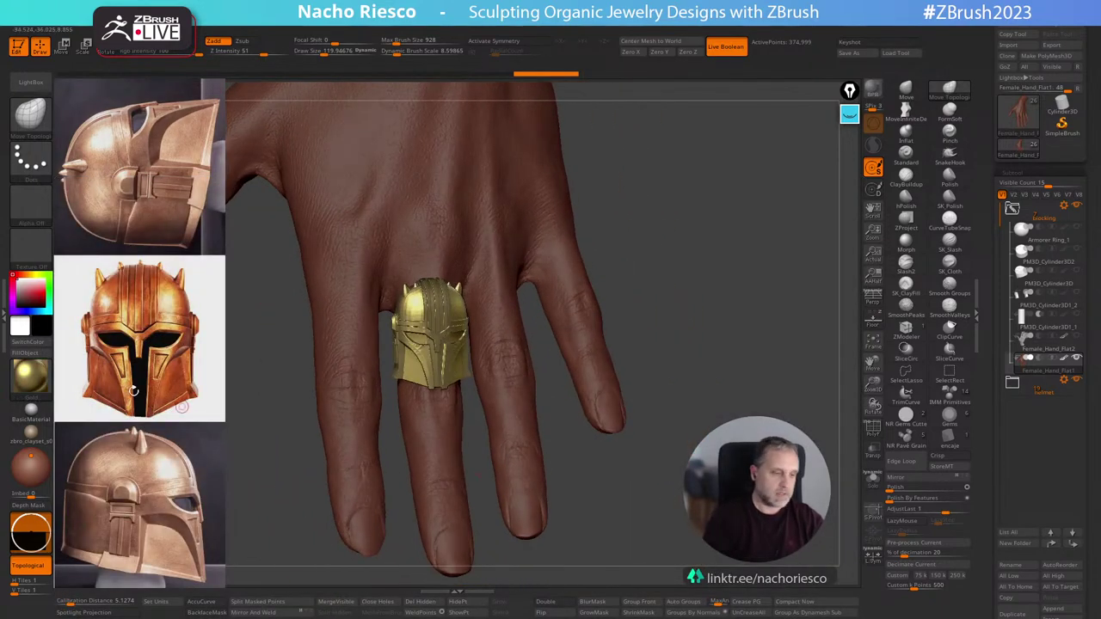
{"action": "left_click", "coordinate": [30, 375]}
{"action": "left_click", "coordinate": [264, 377]}
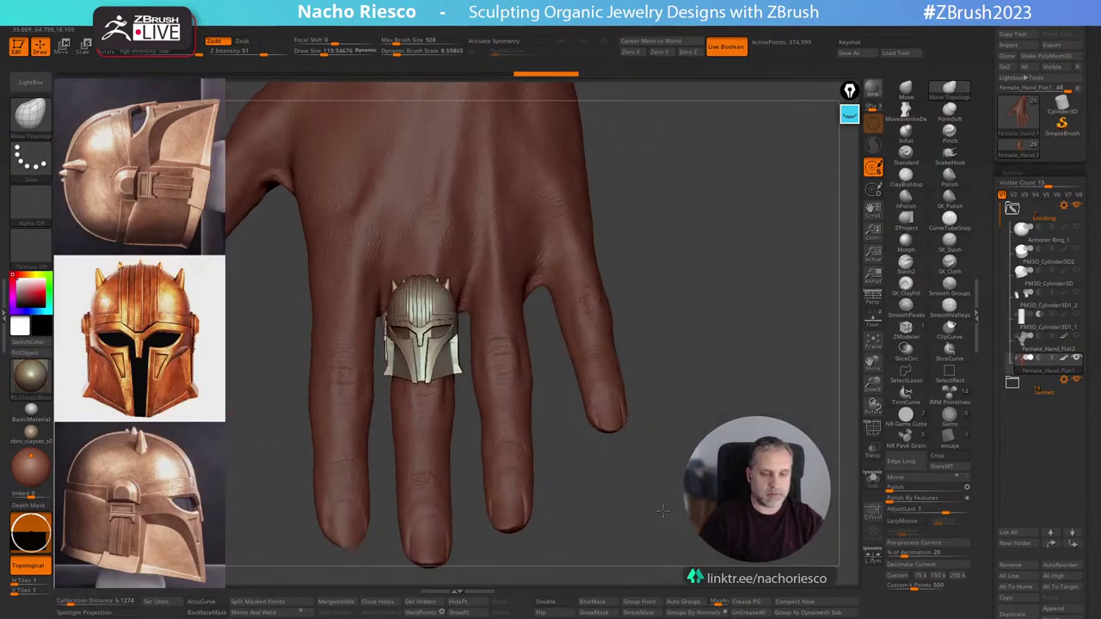
Apply the NR_Oro Viejo material to the helmet and check it against the hand.
{"action": "left_click", "coordinate": [33, 375]}
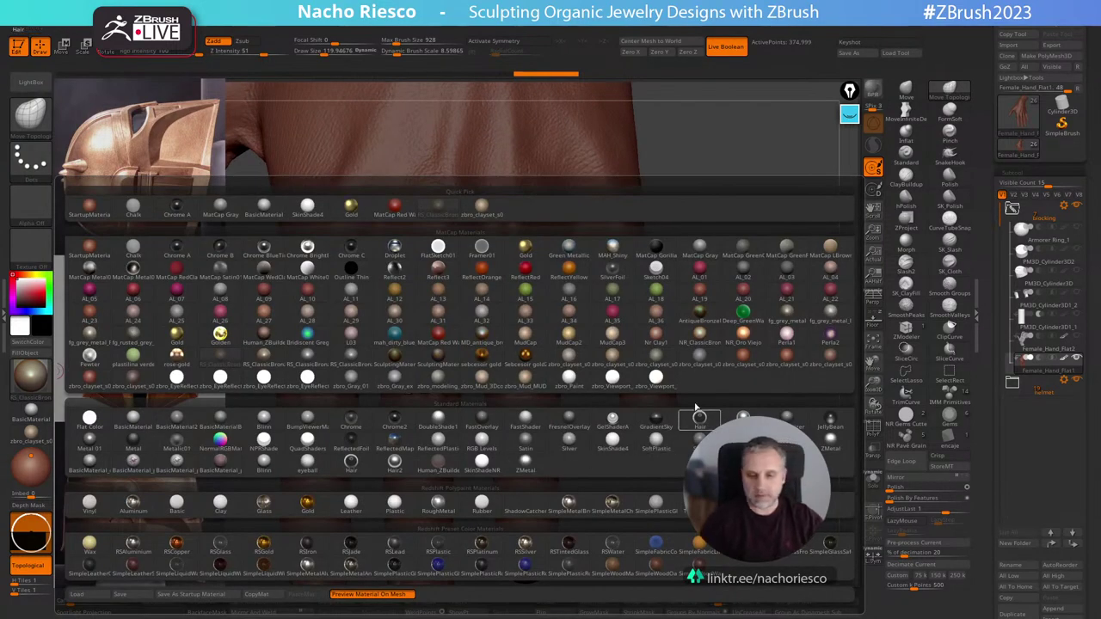
{"action": "left_click", "coordinate": [742, 356]}
{"action": "left_click_drag", "start_coordinate": [730, 283], "coordinate": [774, 290]}
{"action": "left_click_drag", "start_coordinate": [710, 541], "coordinate": [705, 546]}
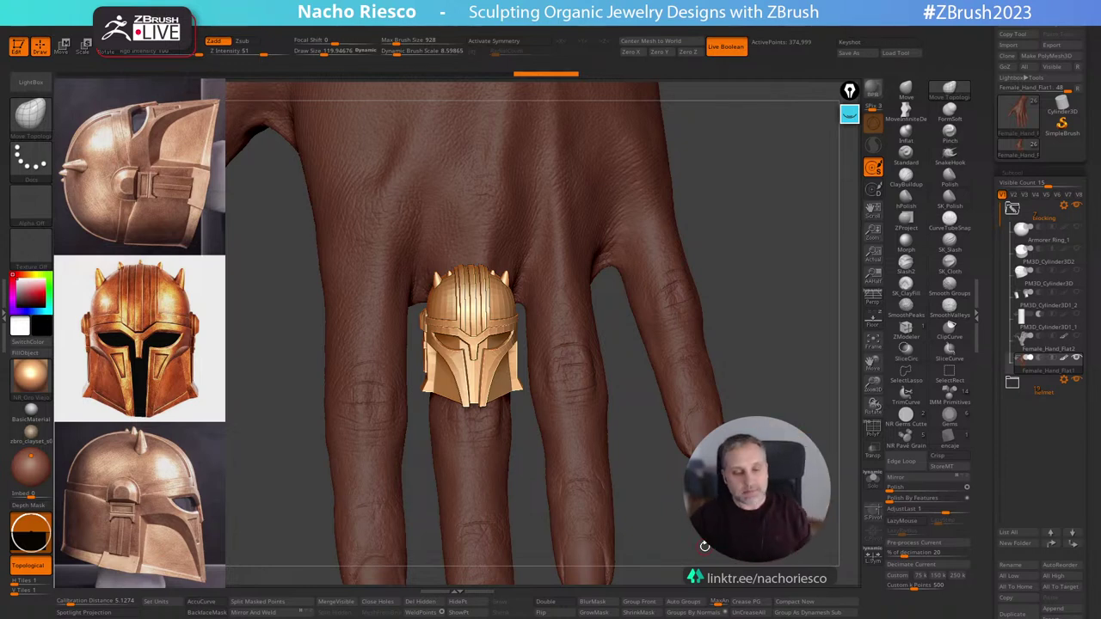
{"action": "left_click_drag", "start_coordinate": [704, 546], "coordinate": [674, 424]}
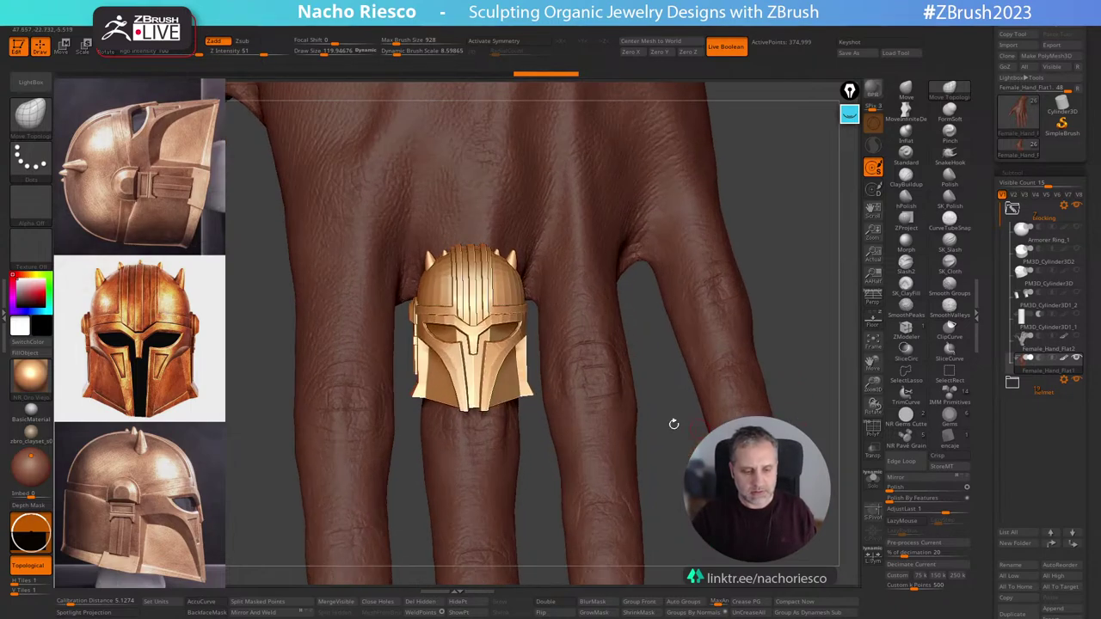
Select the shell block behind the faceplate and save the tool over the existing Armorer Ring_1 file in Stream14B.
{"action": "left_click", "coordinate": [488, 335], "text": "alt"}
{"action": "mouse_move", "coordinate": [812, 319]}
{"action": "left_mouse_down"}
{"action": "mouse_move", "coordinate": [793, 323]}
{"action": "mouse_move", "coordinate": [789, 393]}
{"action": "mouse_move", "coordinate": [765, 385]}
{"action": "mouse_move", "coordinate": [817, 378]}
{"action": "mouse_move", "coordinate": [770, 387]}
{"action": "left_mouse_up"}
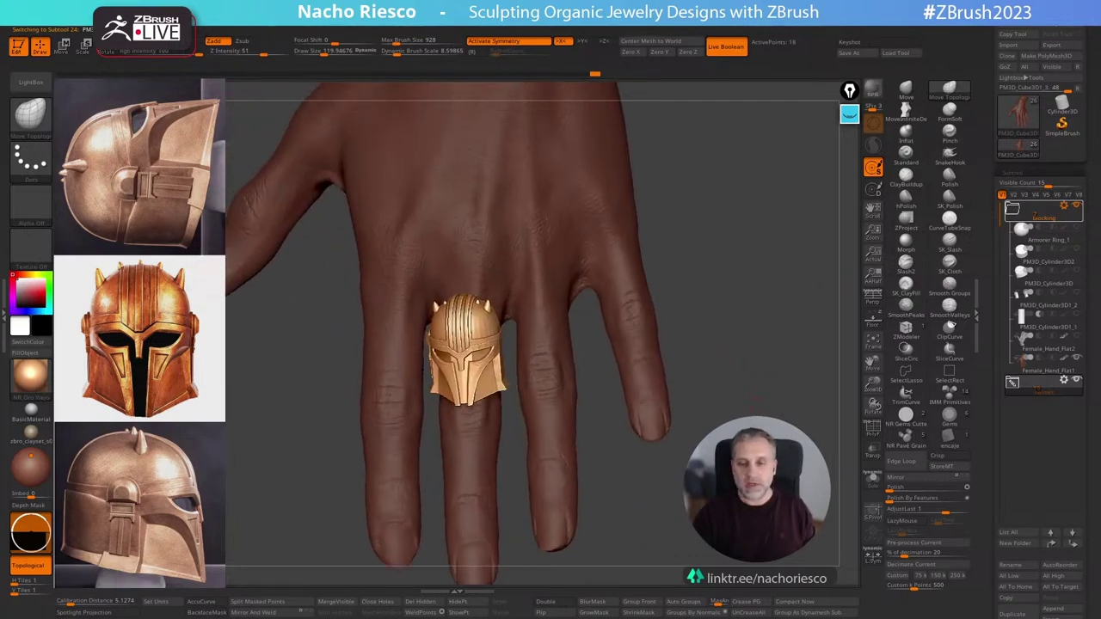
{"action": "left_click", "coordinate": [849, 52]}
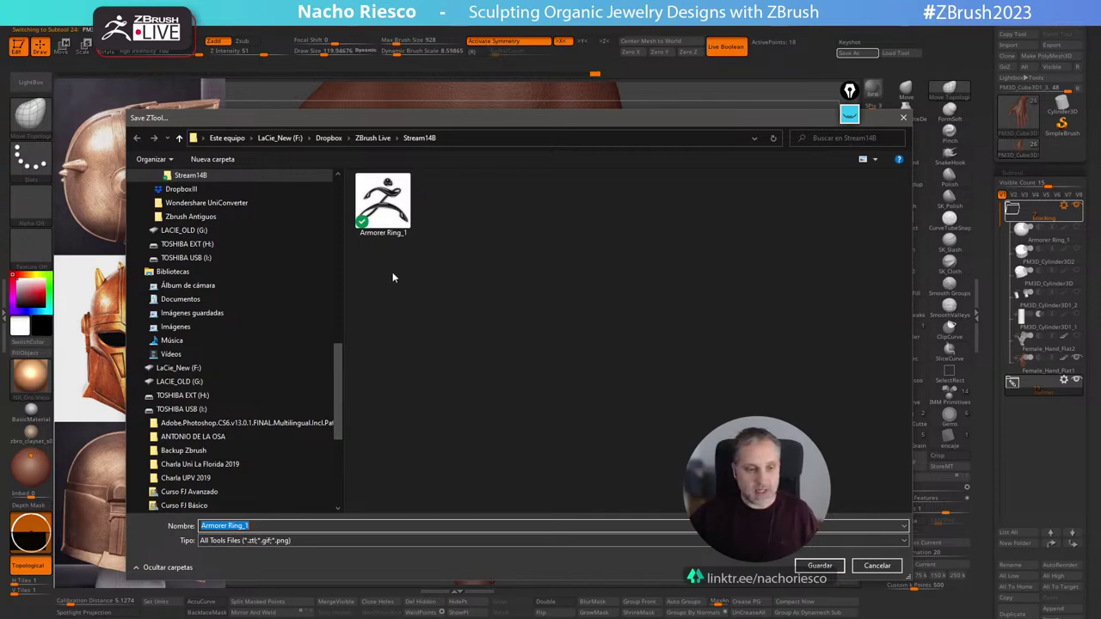
{"action": "double_click", "coordinate": [371, 210]}
{"action": "left_click", "coordinate": [575, 307]}
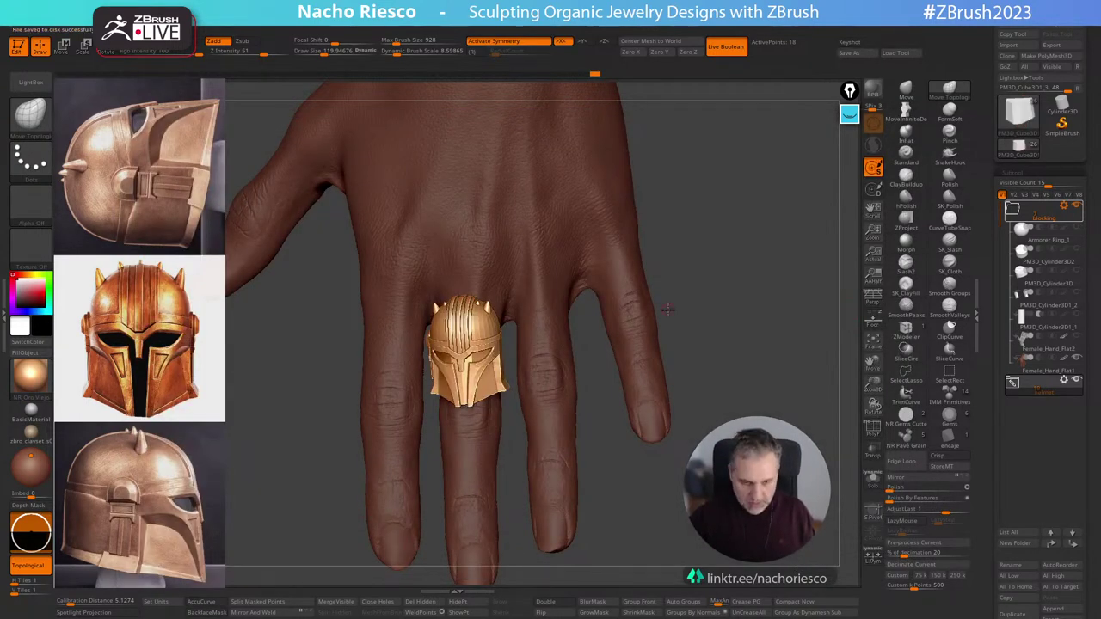
Open the Poe Dameron helmet project, discarding unsaved changes to the current project.
{"action": "key", "text": "ctrl+o"}
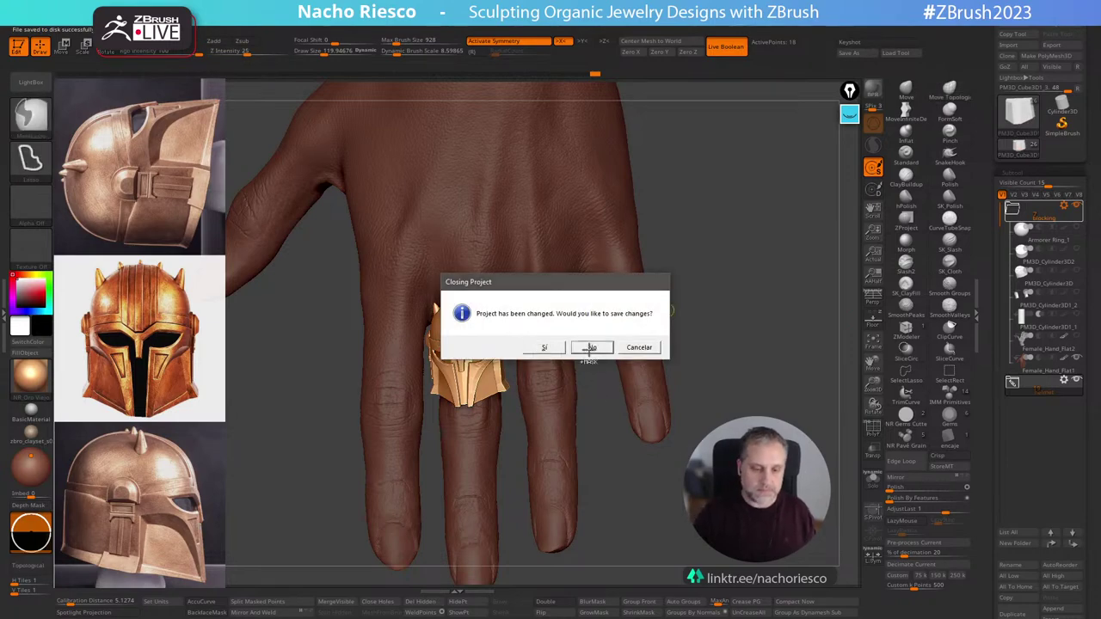
{"action": "left_click", "coordinate": [590, 348]}
{"action": "key", "text": "Escape"}
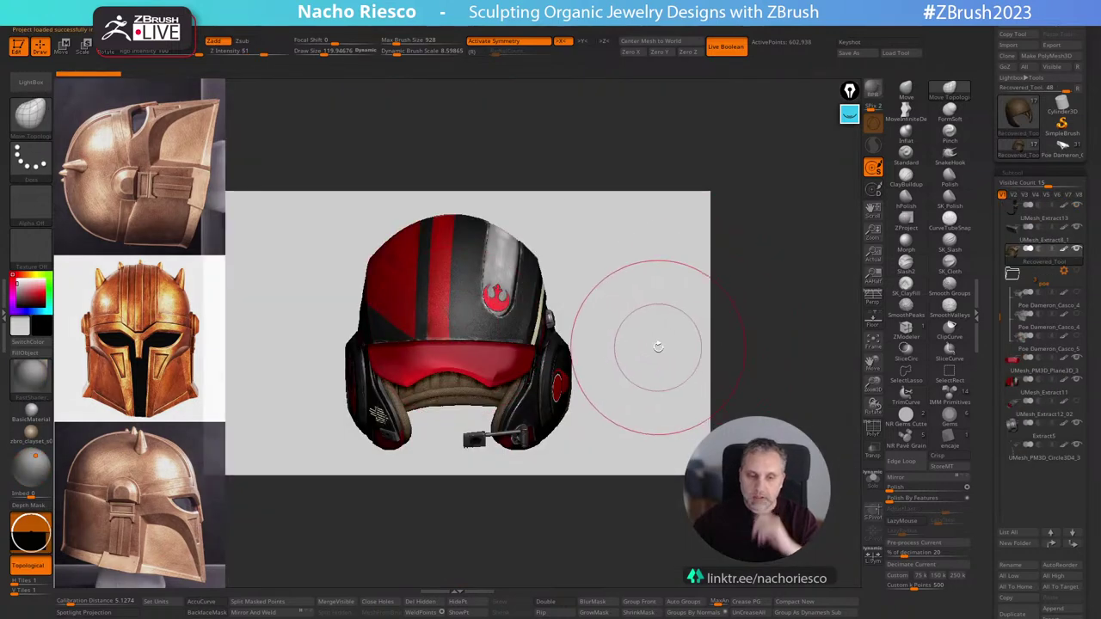
Examine the Poe Dameron helmet from several angles, toggling Solo on its shell and framing the model.
{"action": "left_click_drag", "start_coordinate": [658, 347], "coordinate": [671, 369]}
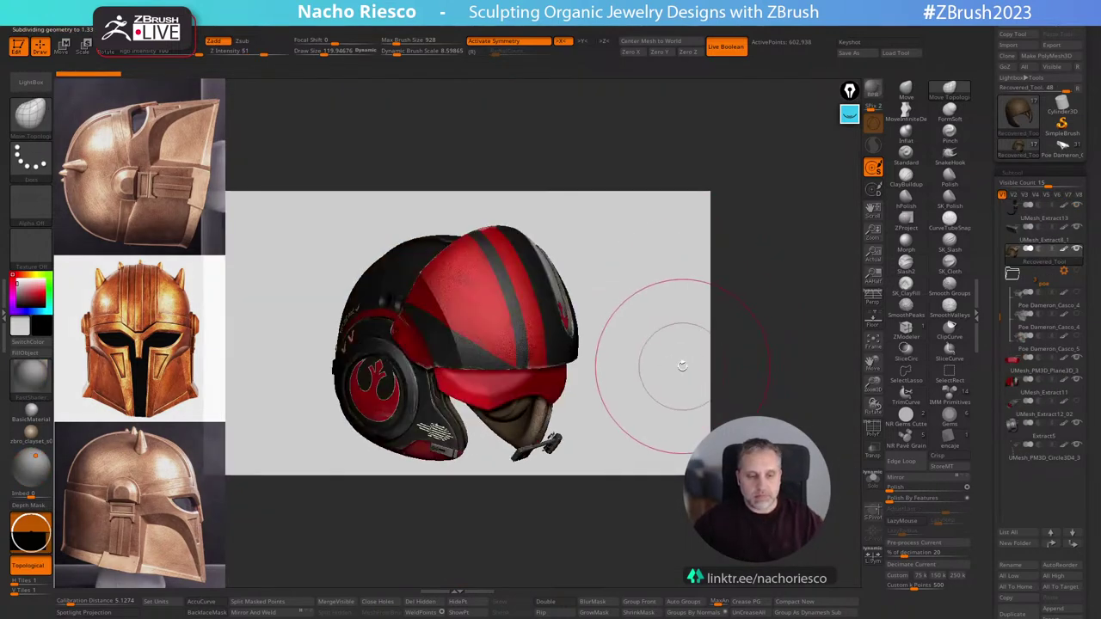
{"action": "left_click", "coordinate": [873, 479]}
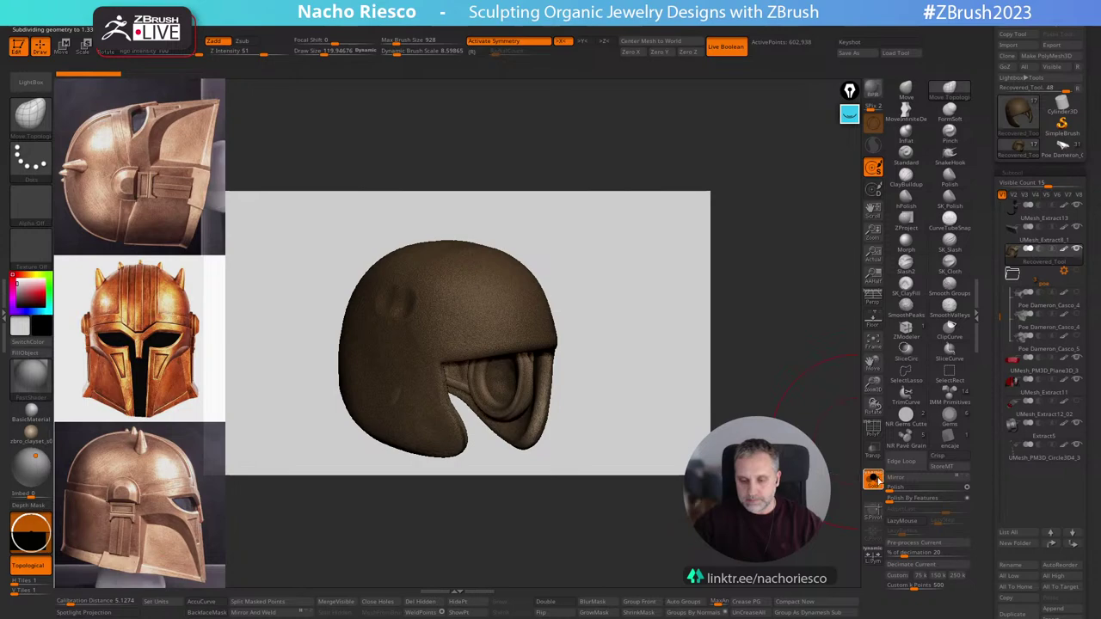
{"action": "left_click", "coordinate": [873, 479]}
{"action": "left_click", "coordinate": [879, 258]}
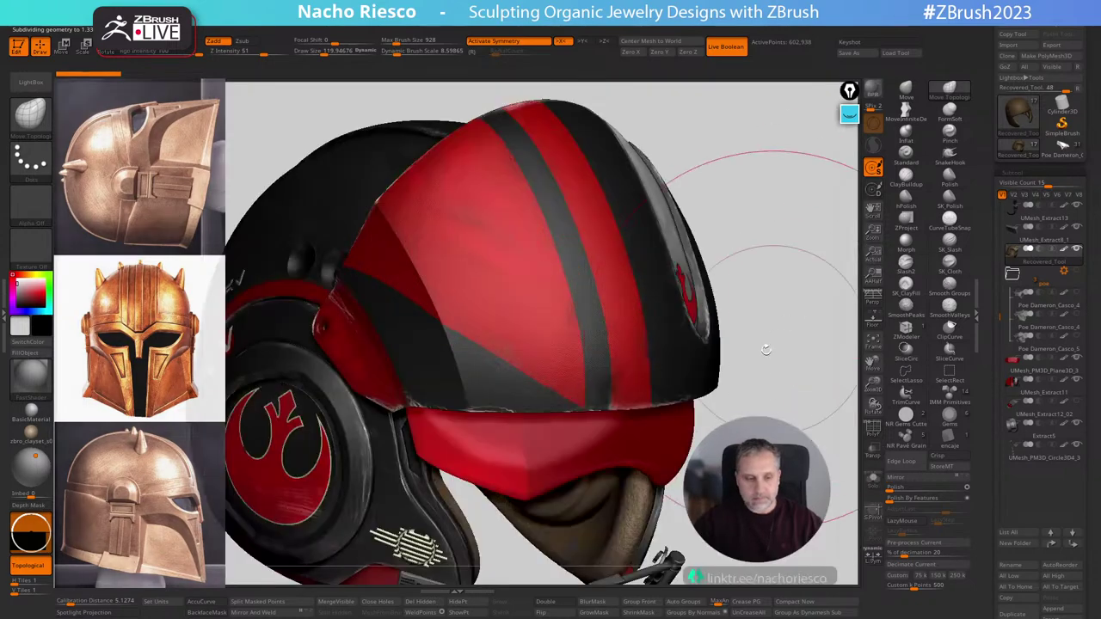
{"action": "left_click_drag", "start_coordinate": [821, 446], "coordinate": [800, 297], "text": "alt"}
{"action": "left_click_drag", "start_coordinate": [807, 393], "coordinate": [746, 415]}
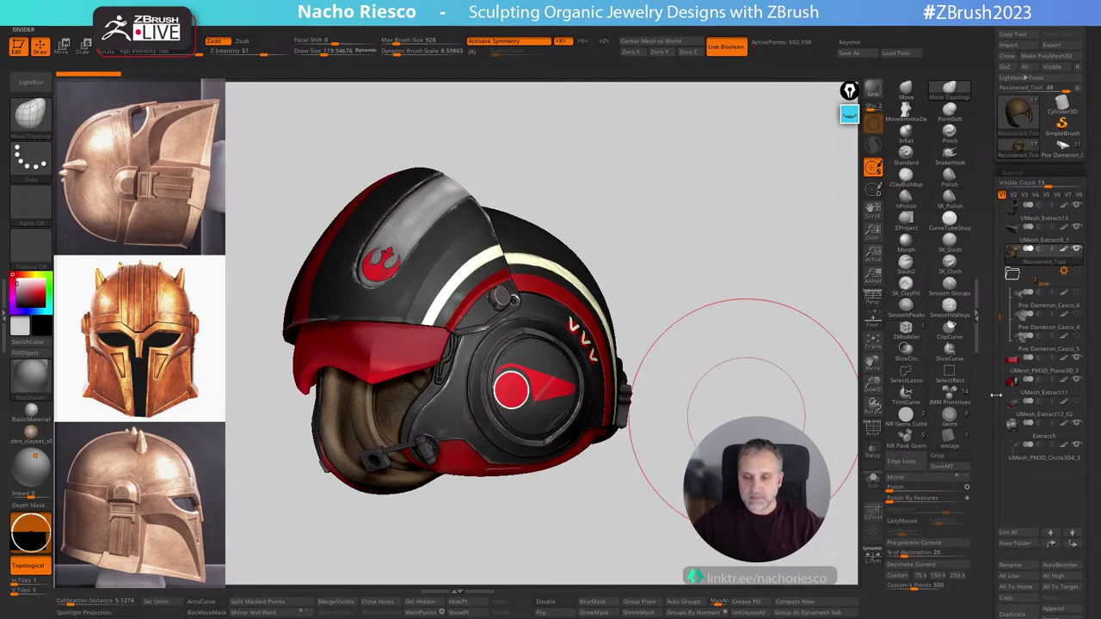
Show the poe folder and view the helmet worn on the head from the front and side.
{"action": "left_click", "coordinate": [1077, 273]}
{"action": "left_click_drag", "start_coordinate": [799, 307], "coordinate": [843, 347]}
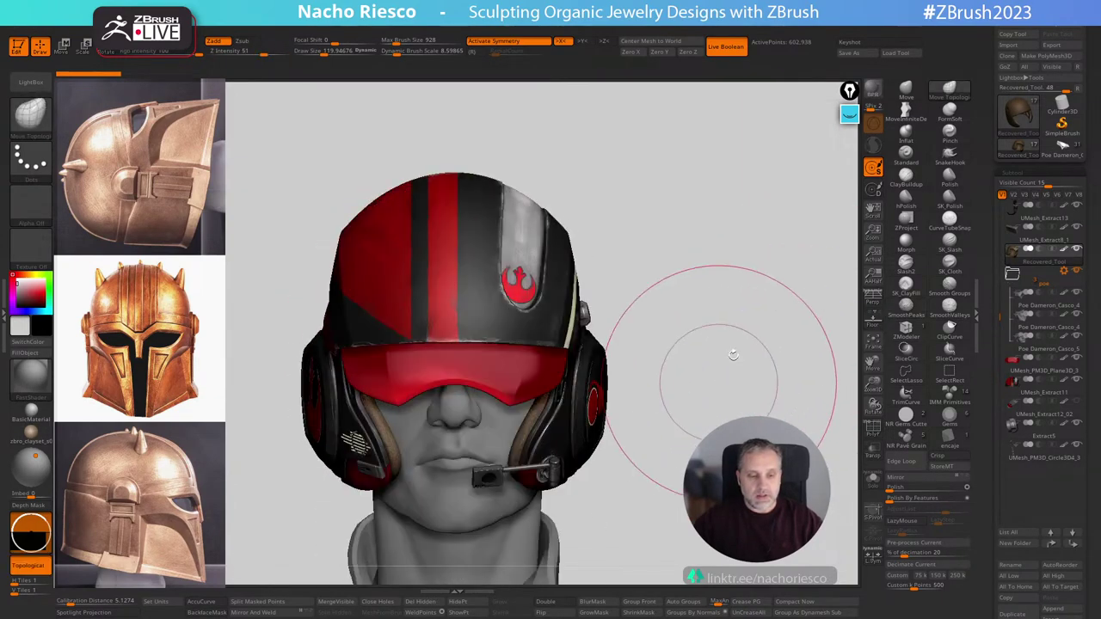
{"action": "left_click_drag", "start_coordinate": [732, 350], "coordinate": [679, 364]}
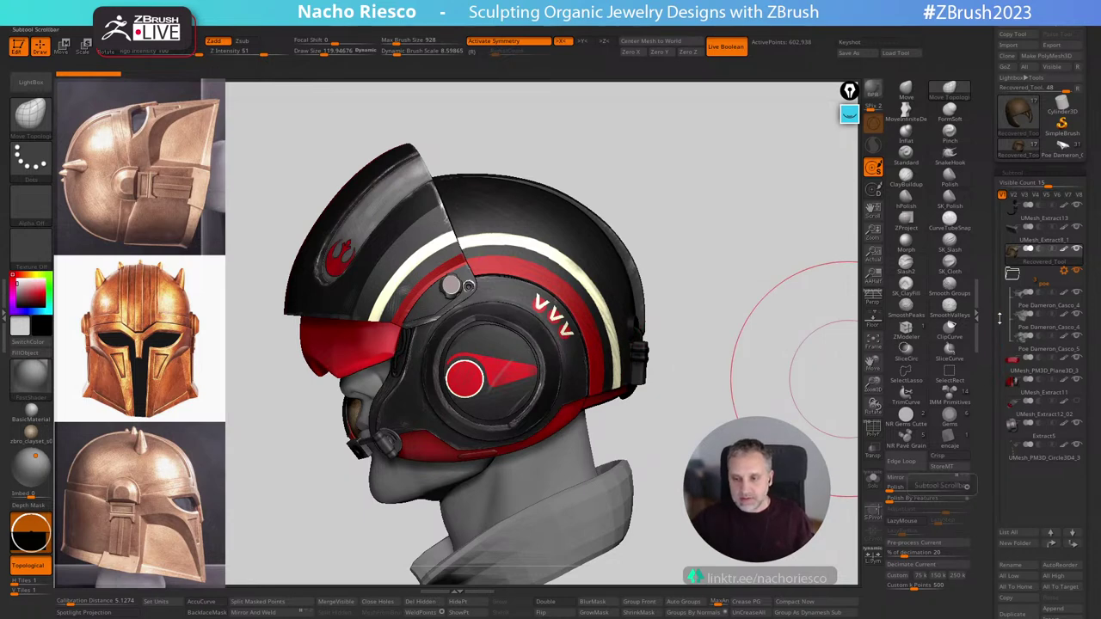
Select the CascoPoe Dameron RENDER subtool, isolate it with Solo, and view the shell from its other side.
{"action": "left_click_drag", "start_coordinate": [999, 317], "coordinate": [999, 196]}
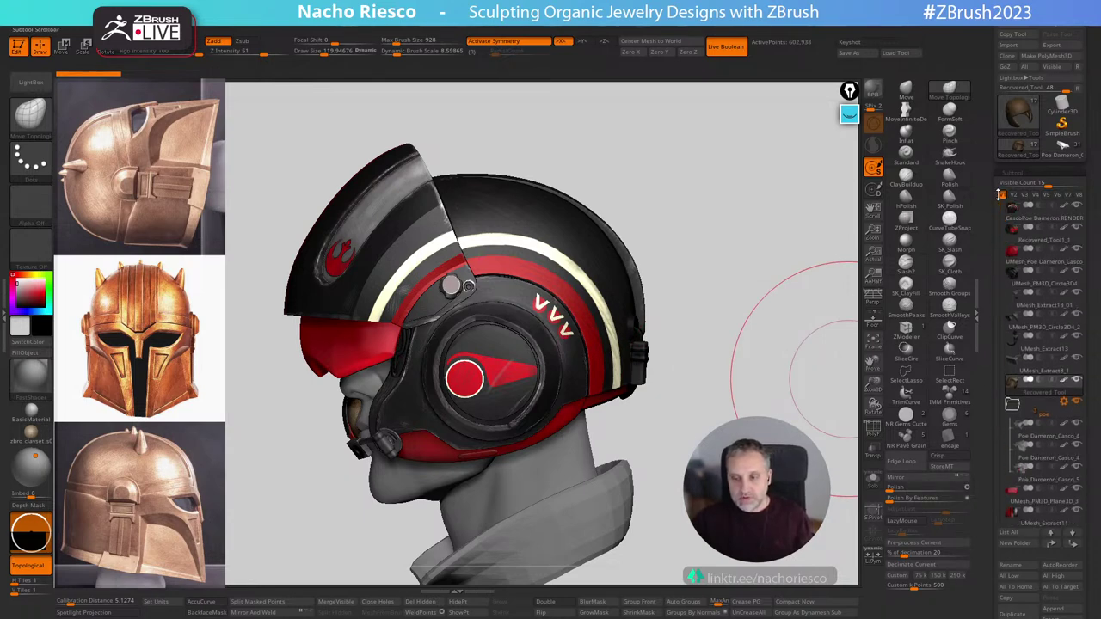
{"action": "left_click", "coordinate": [1001, 195]}
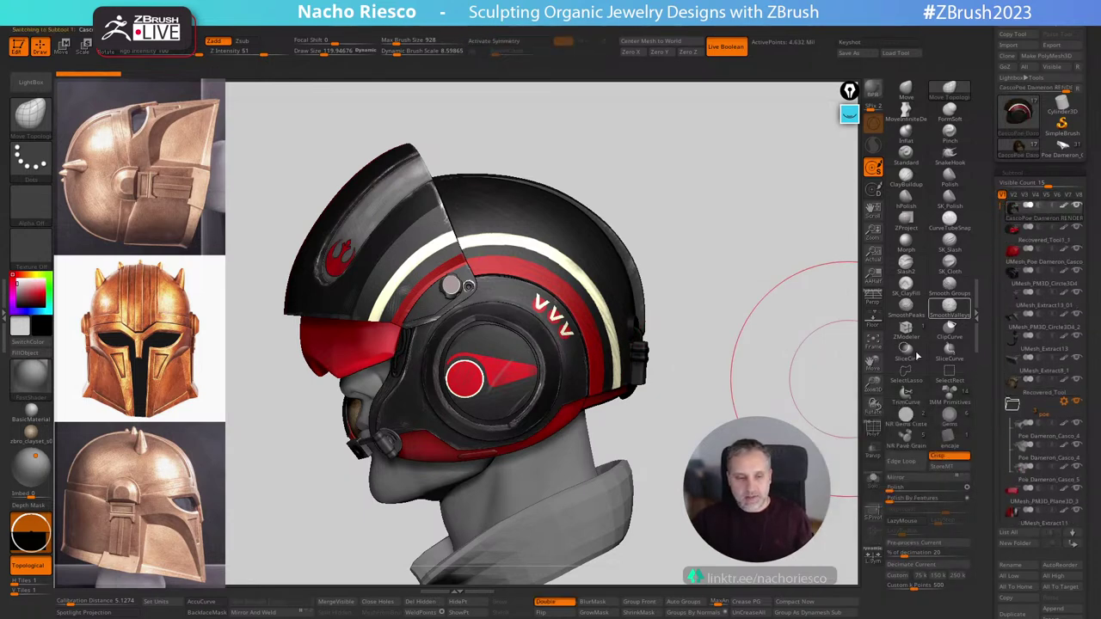
{"action": "left_click", "coordinate": [872, 479]}
{"action": "left_click_drag", "start_coordinate": [737, 504], "coordinate": [773, 446]}
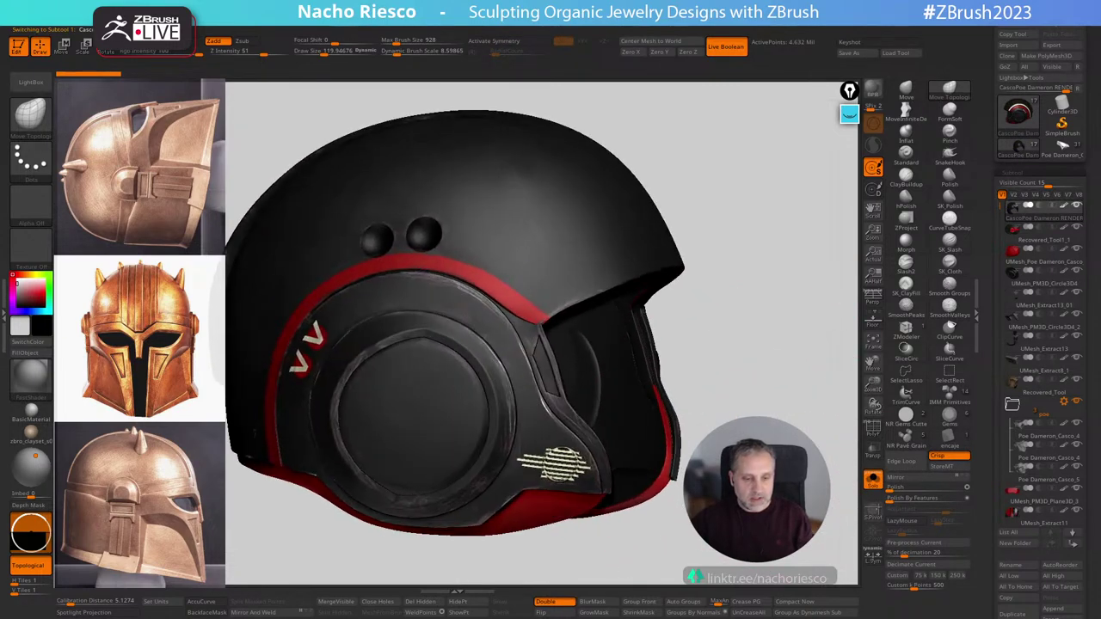
Inspect the isolated shell's polygroups with PolyFrame, restore the full model display, and frame the helmet.
{"action": "left_click", "coordinate": [872, 427]}
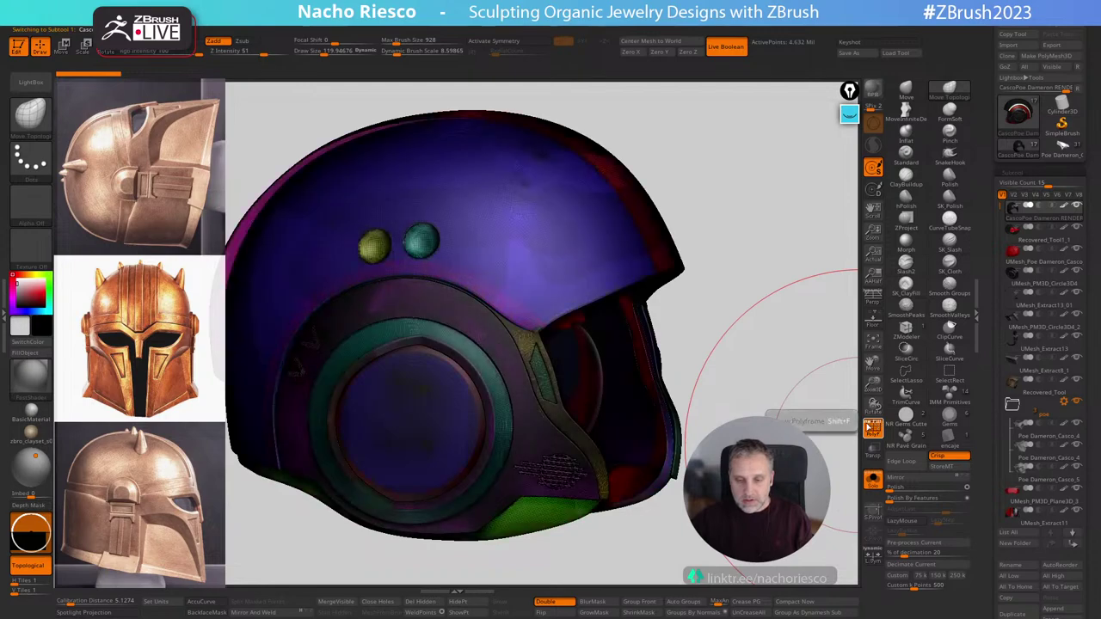
{"action": "left_click_drag", "start_coordinate": [774, 342], "coordinate": [738, 396]}
{"action": "left_click", "coordinate": [873, 430]}
{"action": "left_click", "coordinate": [873, 480]}
{"action": "key", "text": "f"}
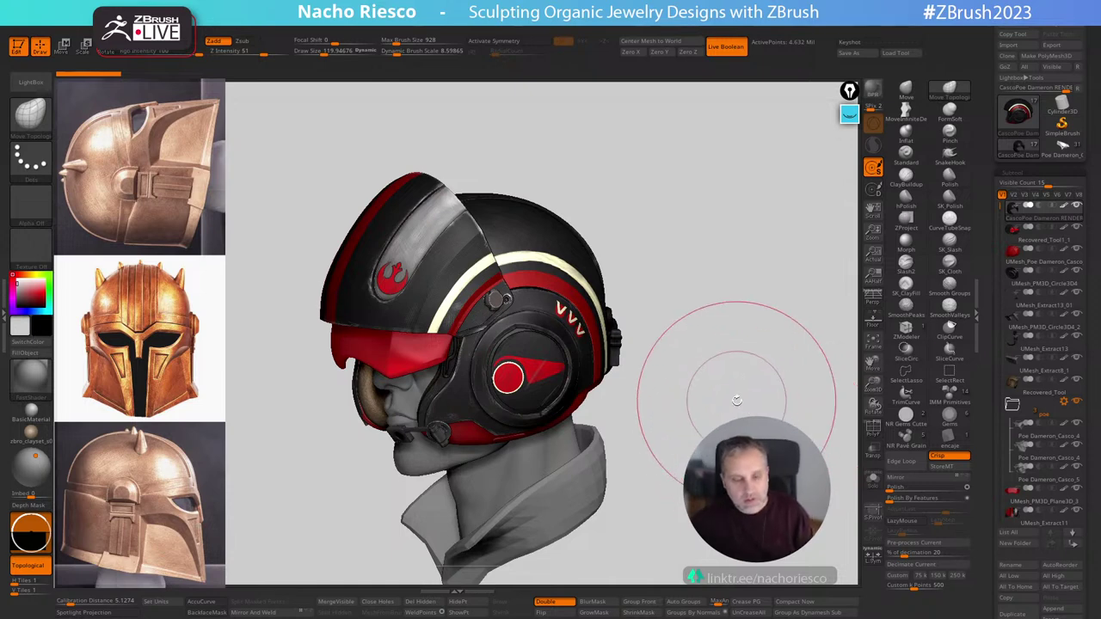
{"action": "left_click_drag", "start_coordinate": [722, 405], "coordinate": [714, 406]}
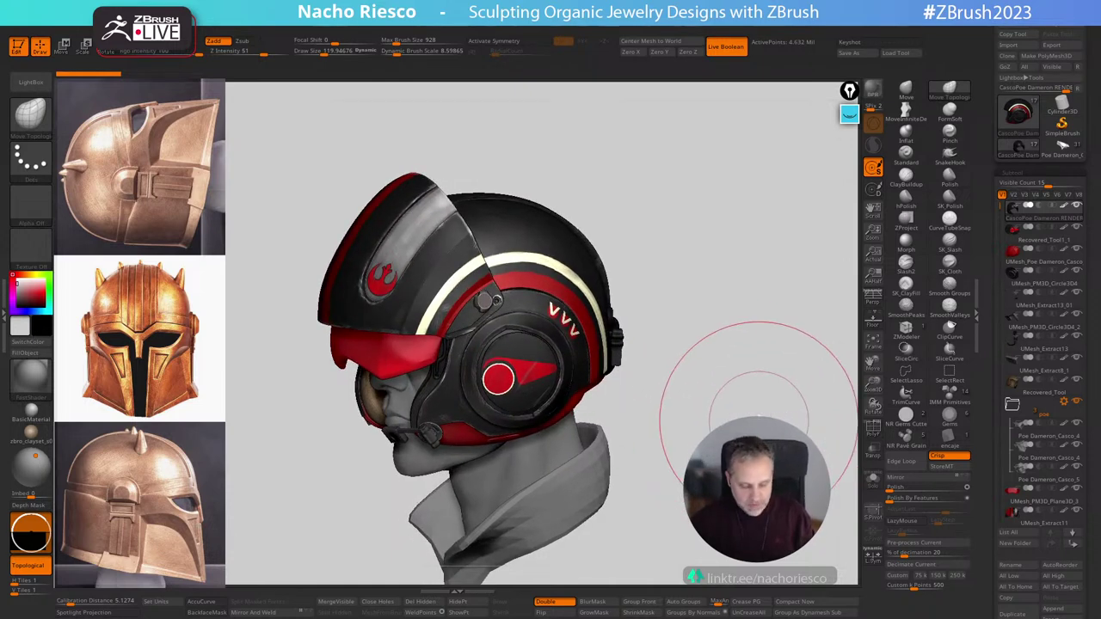
Open the Ewok figure project, discarding changes to the current one, and examine the figure from several angles.
{"action": "key", "text": "ctrl+o"}
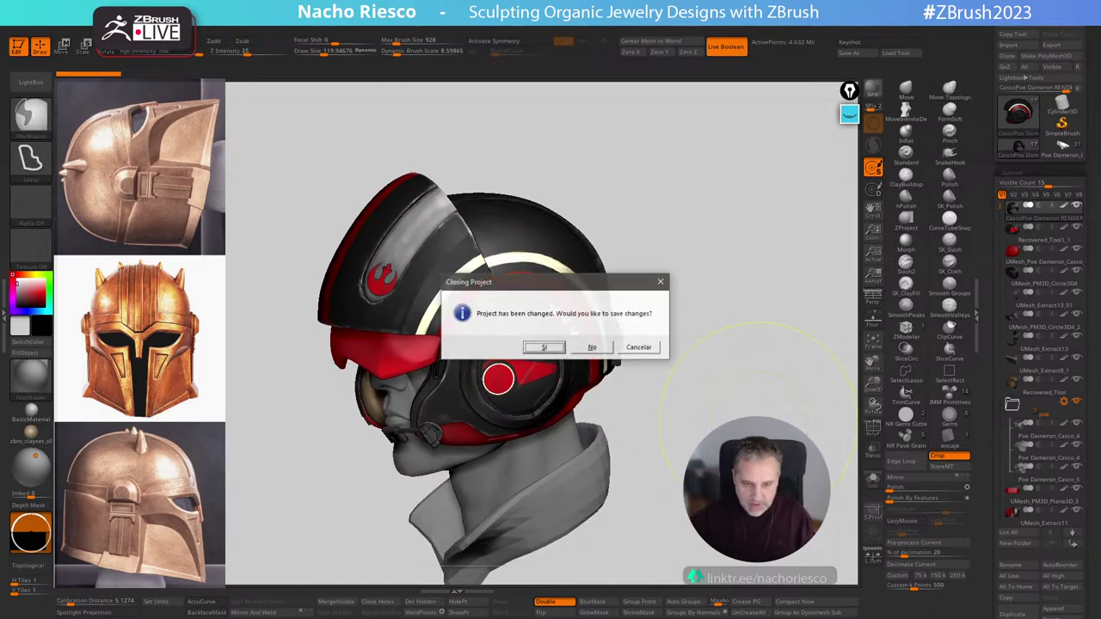
{"action": "left_click", "coordinate": [591, 348]}
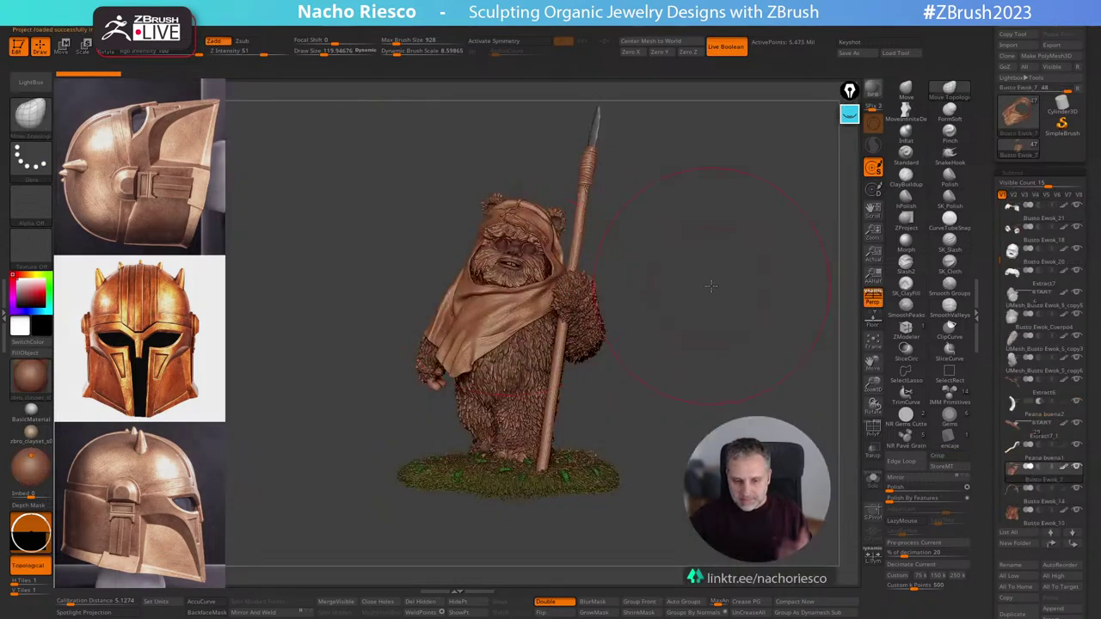
{"action": "left_click_drag", "start_coordinate": [682, 359], "coordinate": [702, 310]}
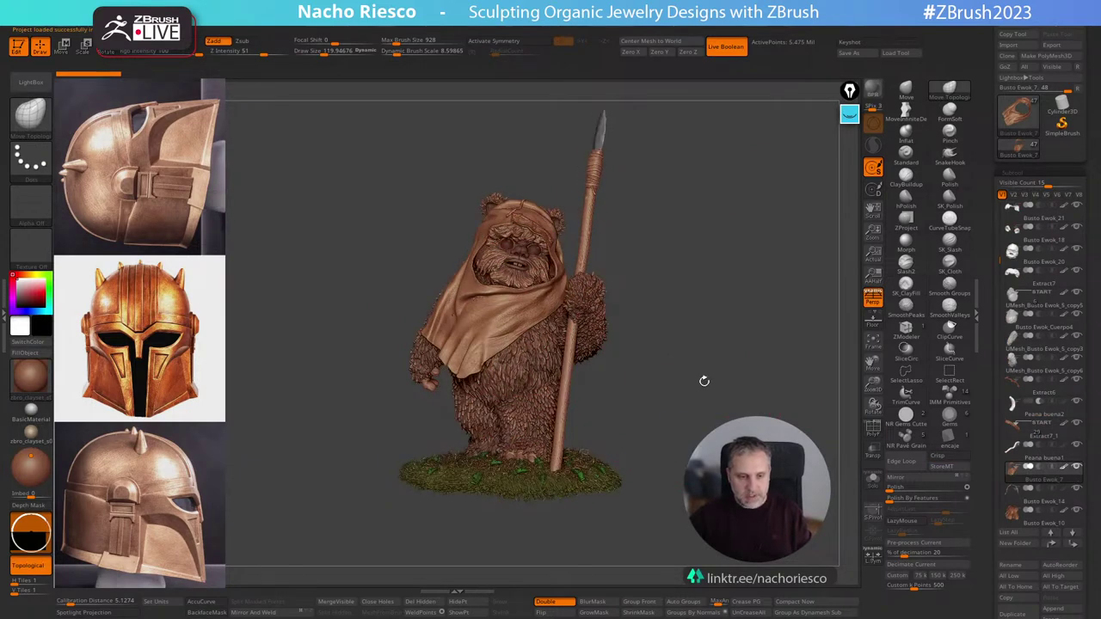
{"action": "left_click_drag", "start_coordinate": [703, 380], "coordinate": [716, 374]}
{"action": "mouse_move", "coordinate": [698, 305]}
{"action": "left_mouse_down", "text": "alt"}
{"action": "mouse_move", "coordinate": [750, 318]}
{"action": "mouse_move", "coordinate": [871, 398]}
{"action": "left_mouse_up", "text": "alt"}
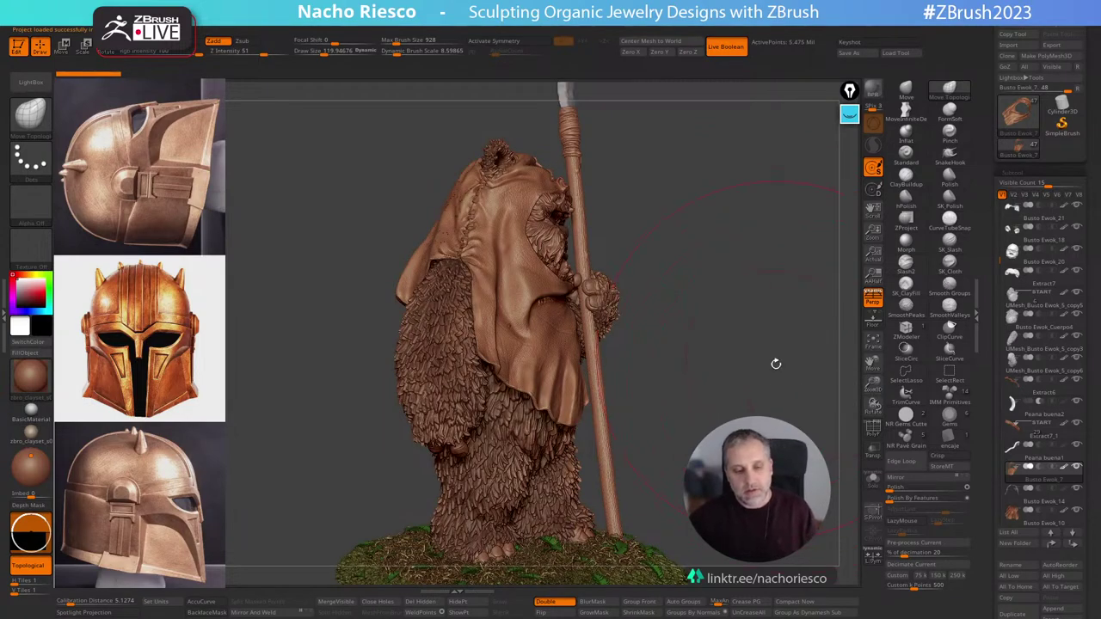
{"action": "left_click_drag", "start_coordinate": [743, 375], "coordinate": [634, 458]}
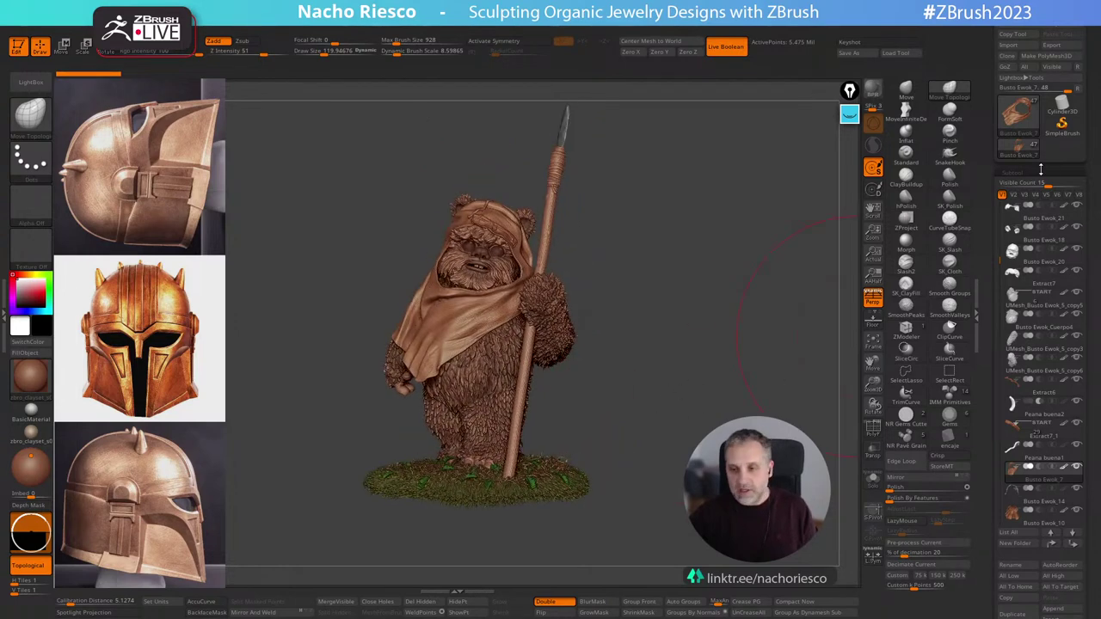
Browse the QuickSave files in LightBox, then close it.
{"action": "left_click", "coordinate": [25, 81]}
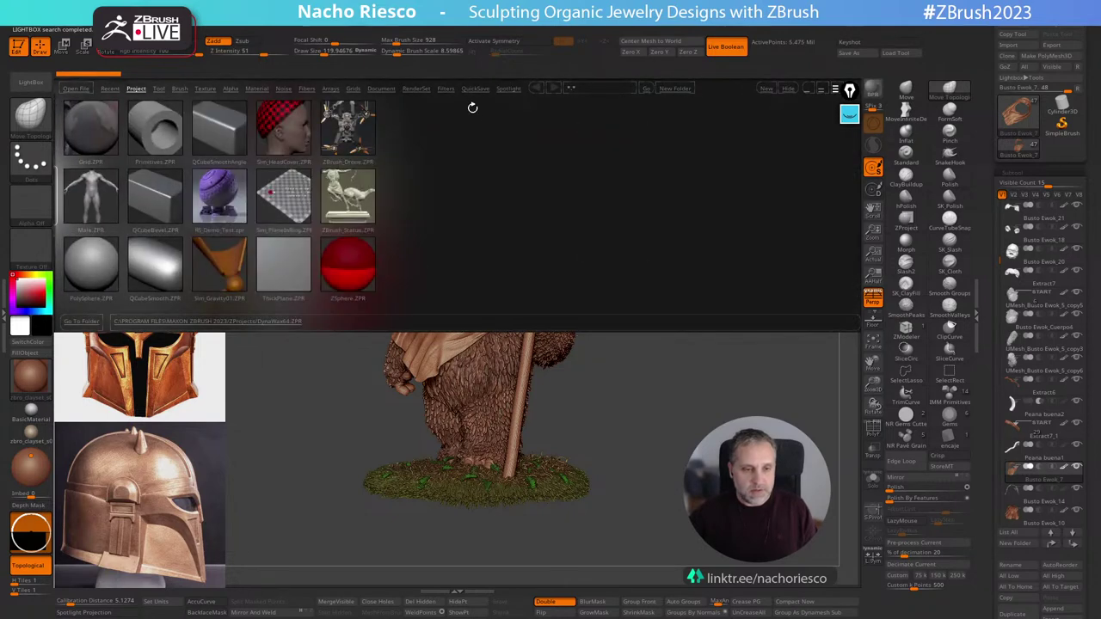
{"action": "left_click", "coordinate": [475, 88]}
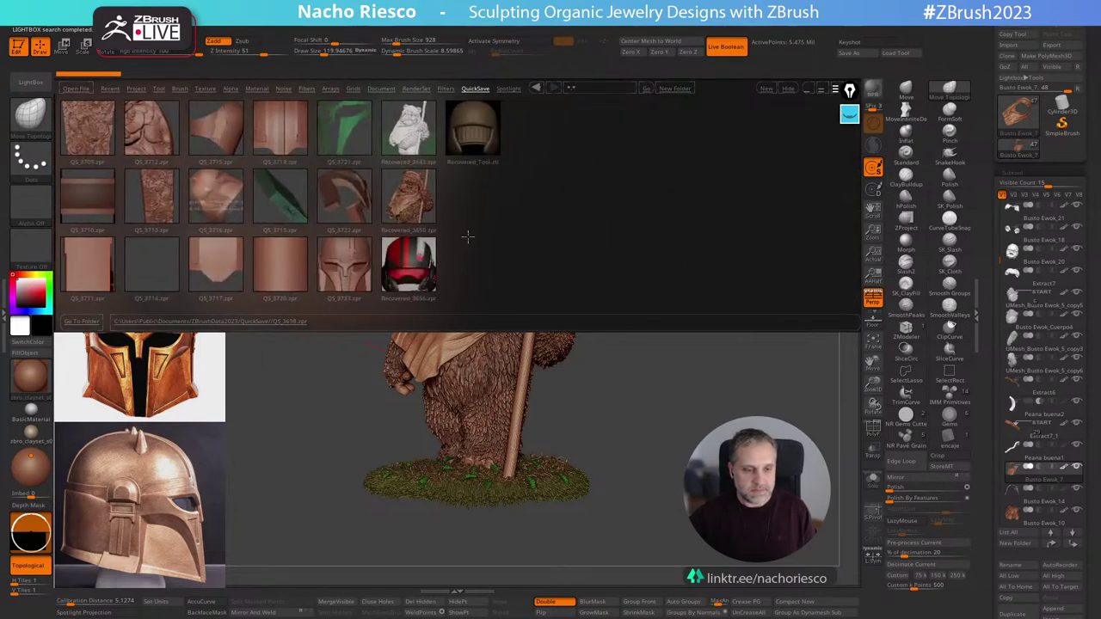
{"action": "scroll", "coordinate": [476, 241], "scroll_direction": "down", "scroll_amount": 3}
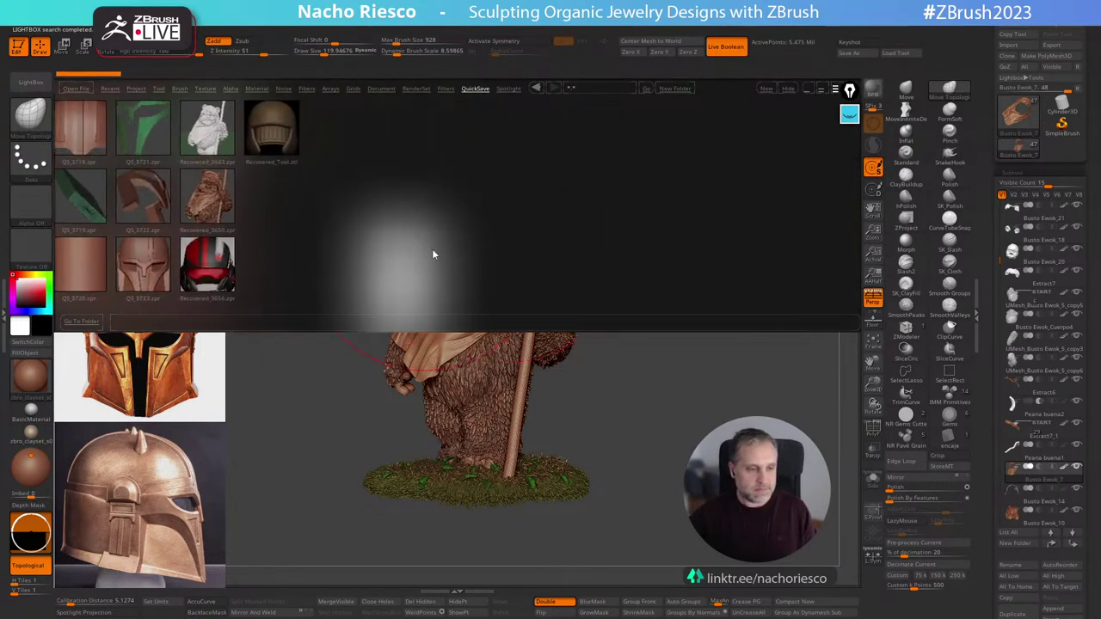
{"action": "left_click", "coordinate": [30, 82]}
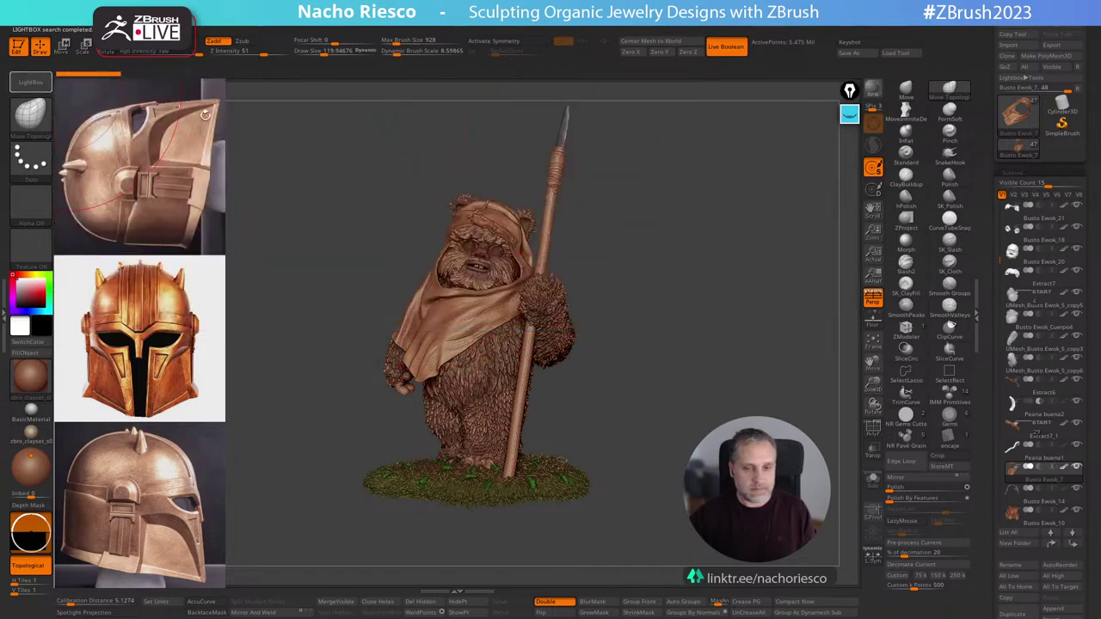
Load the saved Armorer Ring tool and frame the helmet ring on the hand.
{"action": "left_click_drag", "start_coordinate": [988, 48], "coordinate": [991, 84]}
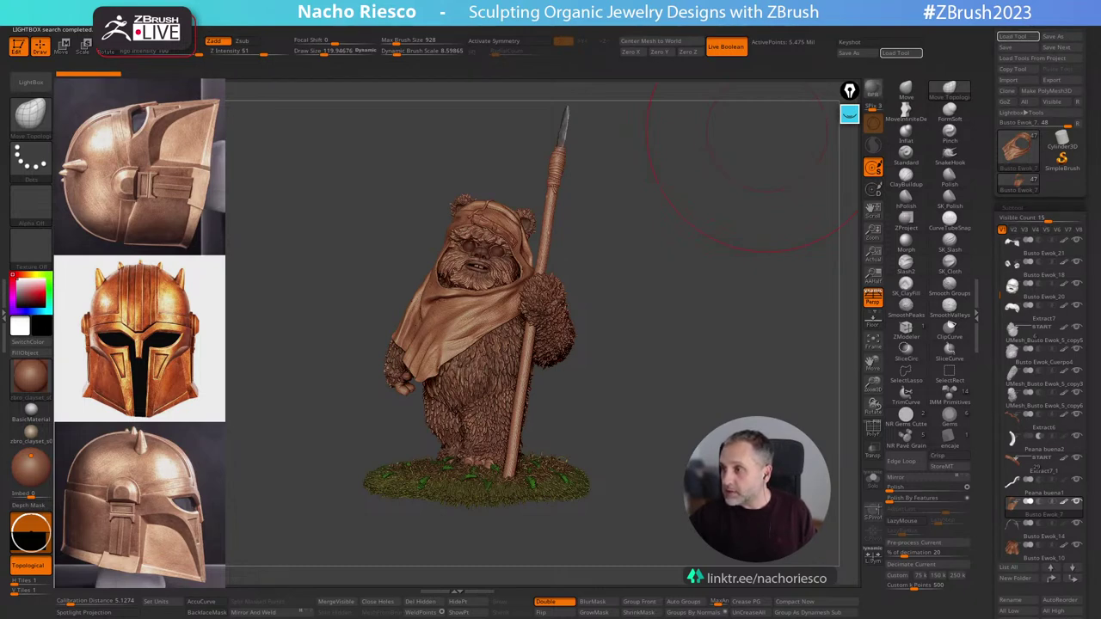
{"action": "double_click", "coordinate": [614, 380]}
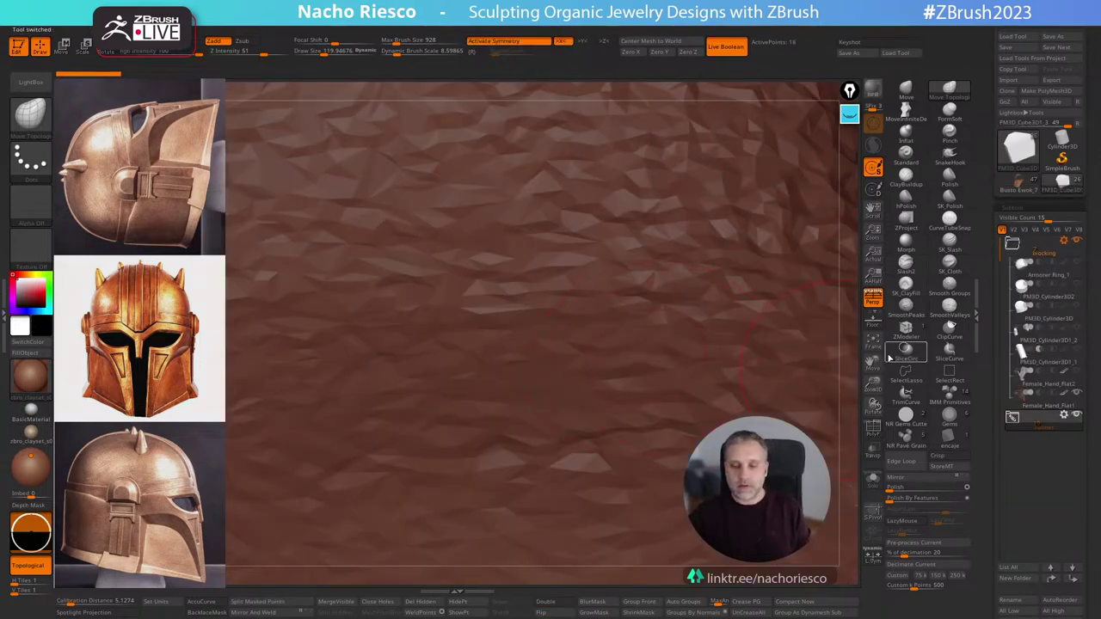
{"action": "left_click", "coordinate": [872, 346]}
{"action": "left_click_drag", "start_coordinate": [849, 361], "coordinate": [843, 302], "text": "alt"}
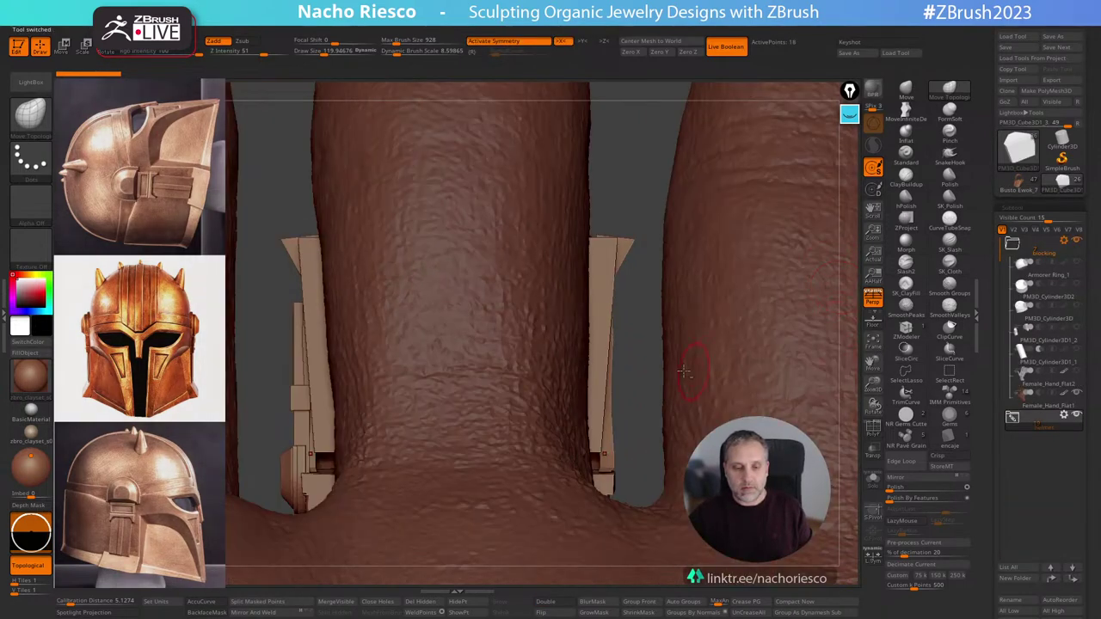
{"action": "key", "text": "f"}
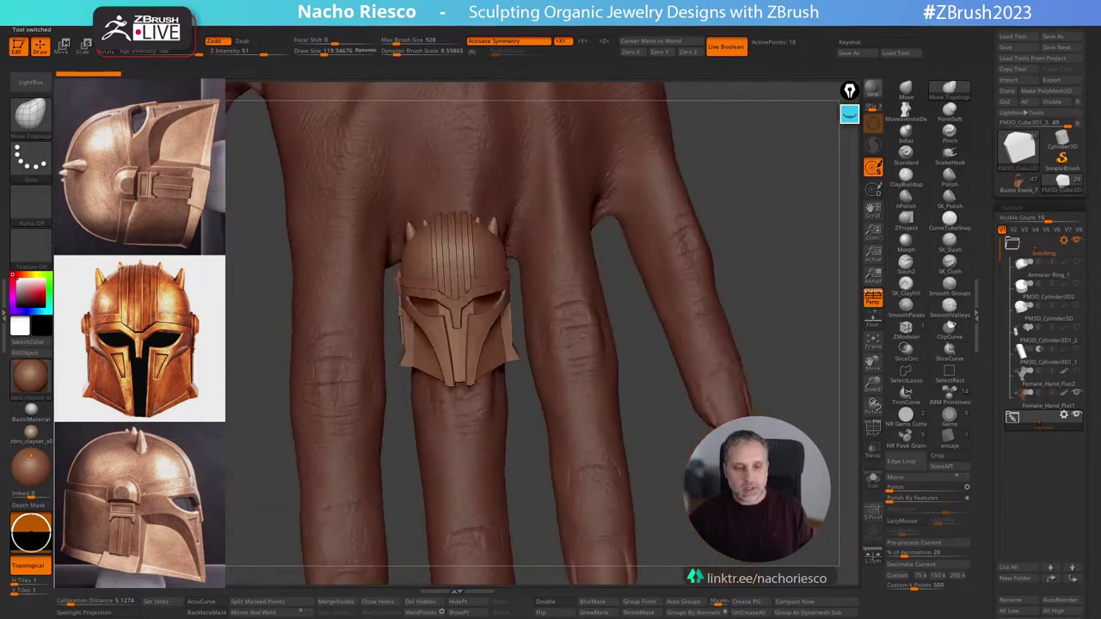
Apply the NR_Oro Viejo gold material to the helmet ring and view it on the whole hand.
{"action": "left_click", "coordinate": [32, 379]}
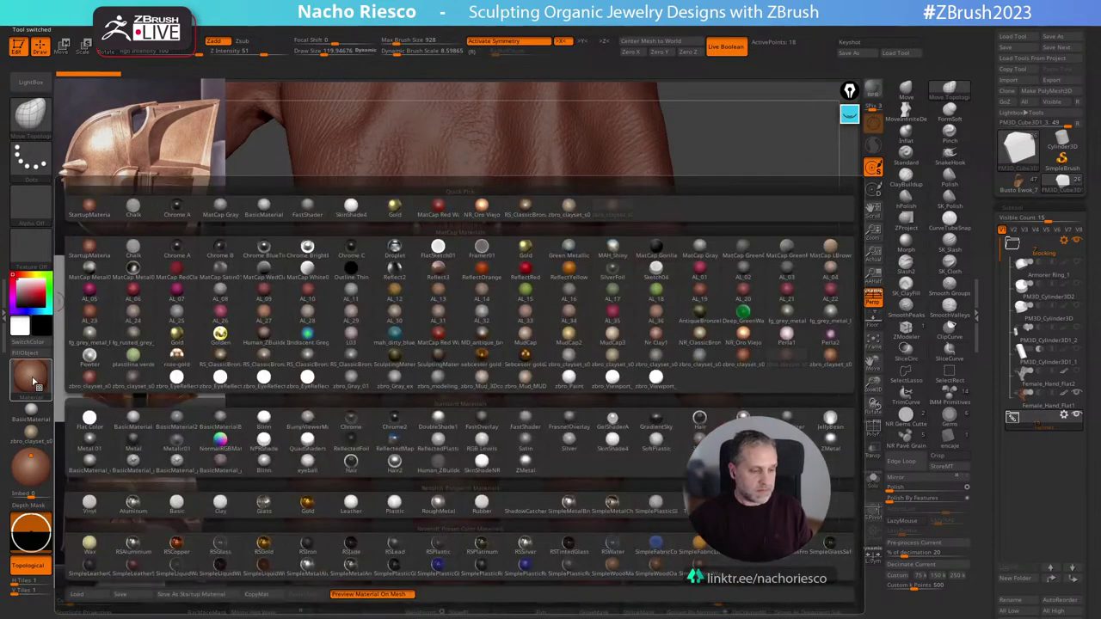
{"action": "left_click", "coordinate": [743, 335]}
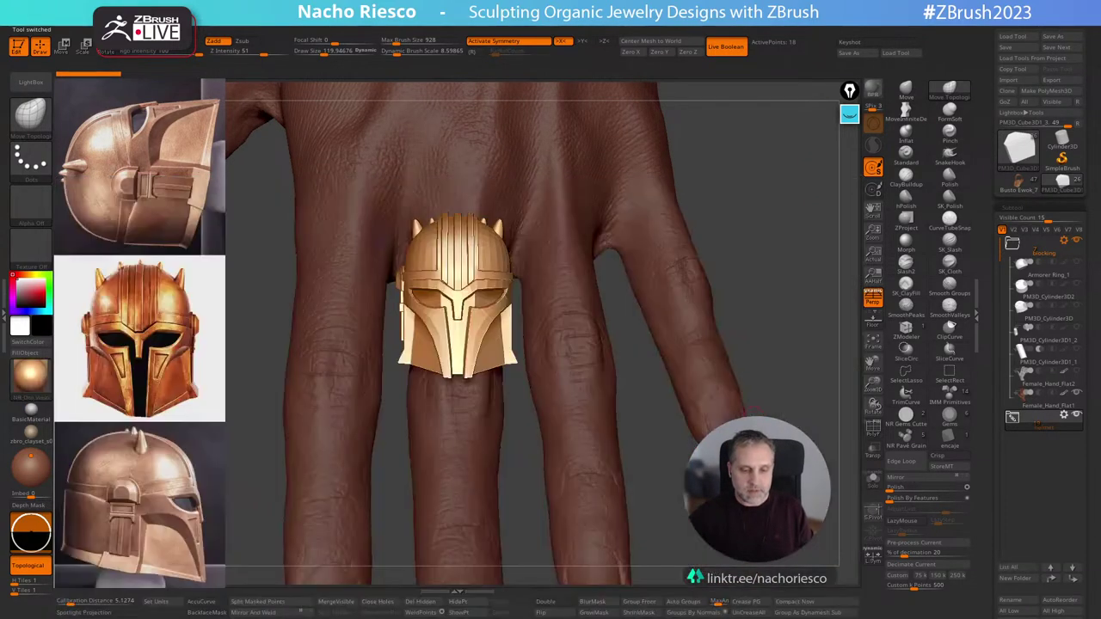
{"action": "left_click_drag", "start_coordinate": [751, 413], "coordinate": [761, 375], "text": "alt"}
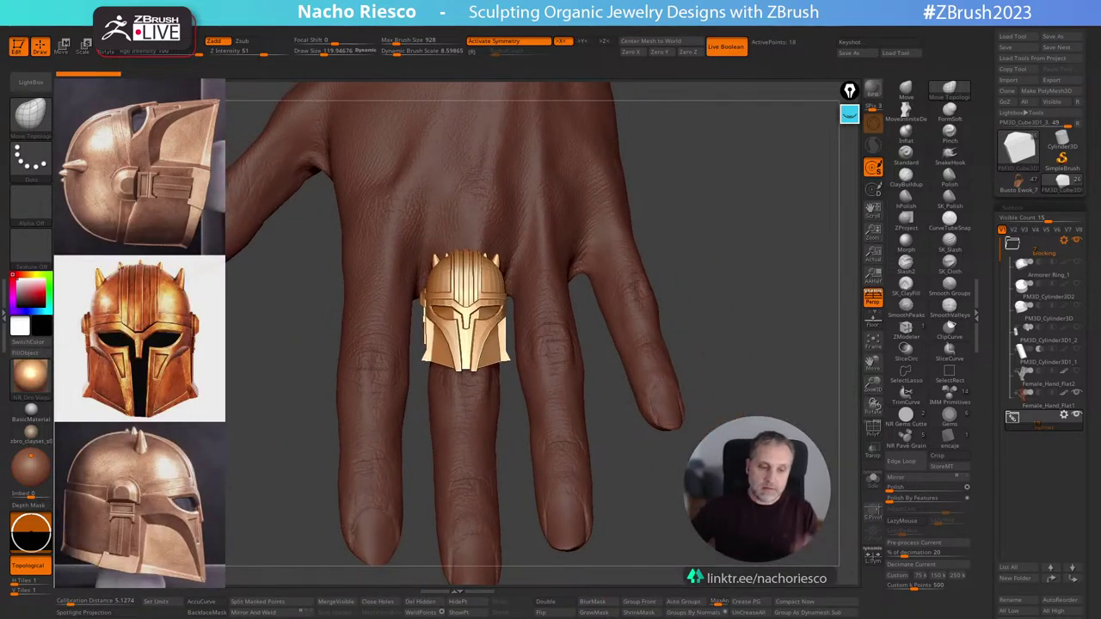